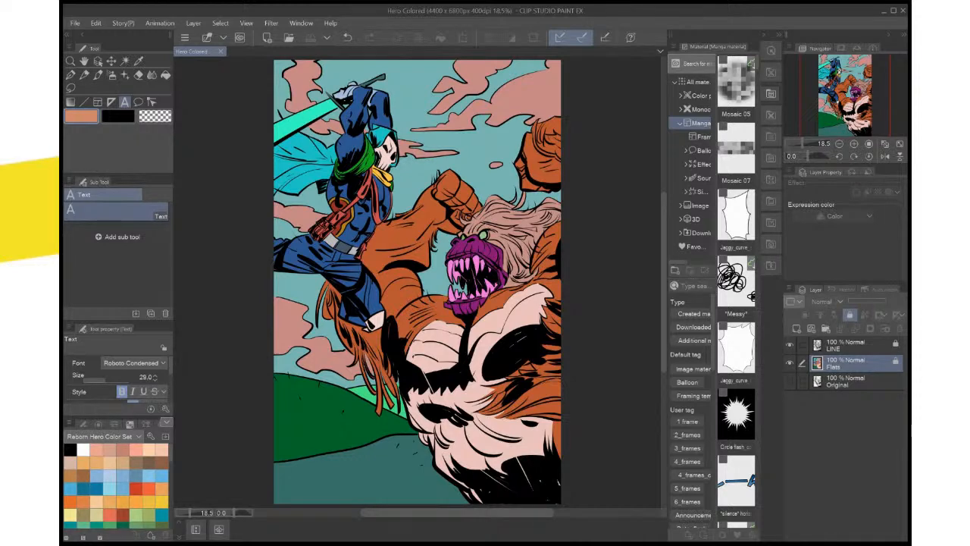
# Open HERO-Standing-Pose.psd and sample the cape's teal as the main color
pyautogui.click(75, 23)
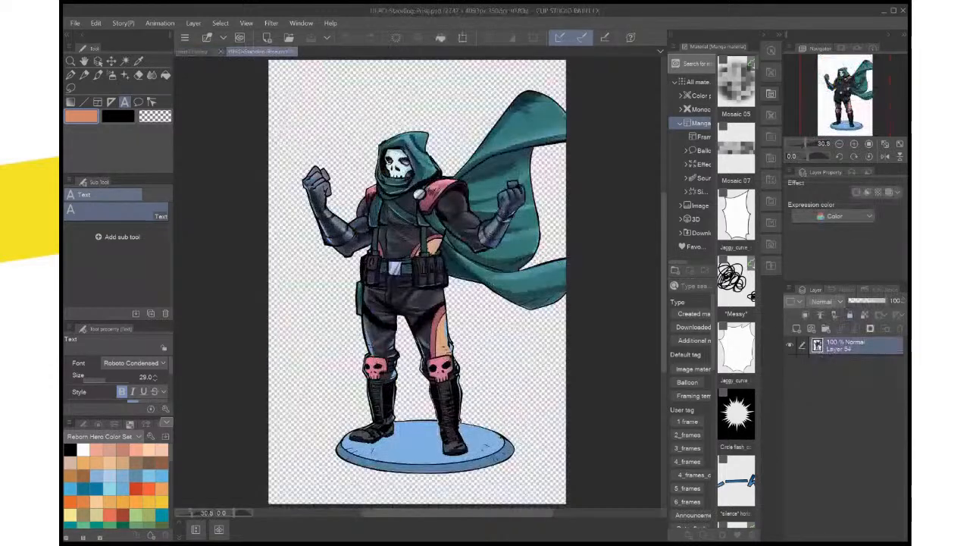
pyautogui.scroll(2, 506, 197)
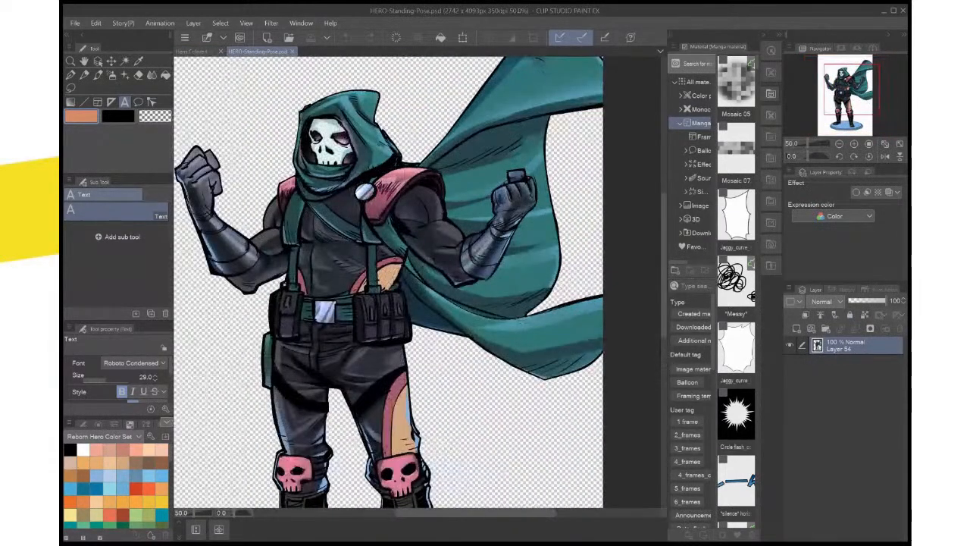
pyautogui.moveTo(409, 243); pyautogui.dragTo(432, 304)
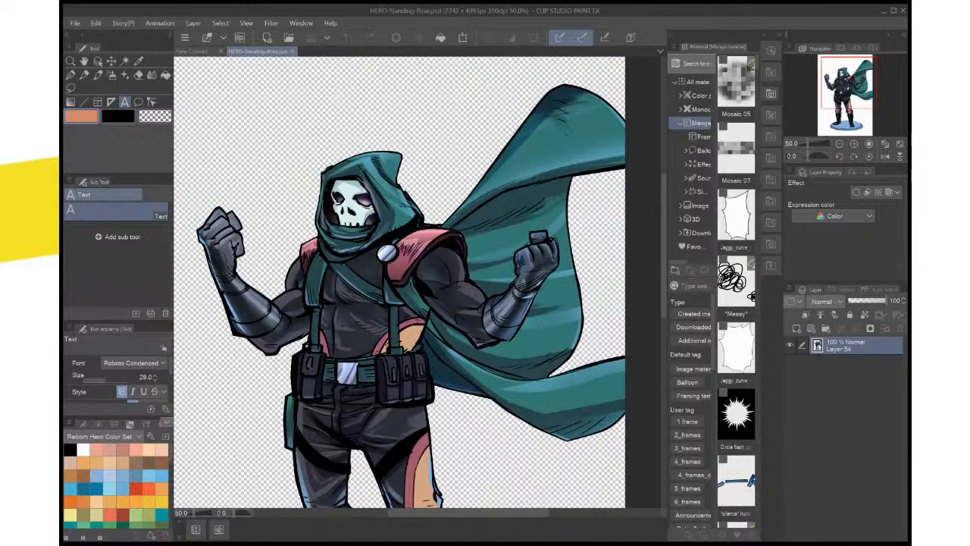
pyautogui.press('i')
pyautogui.click(523, 212)
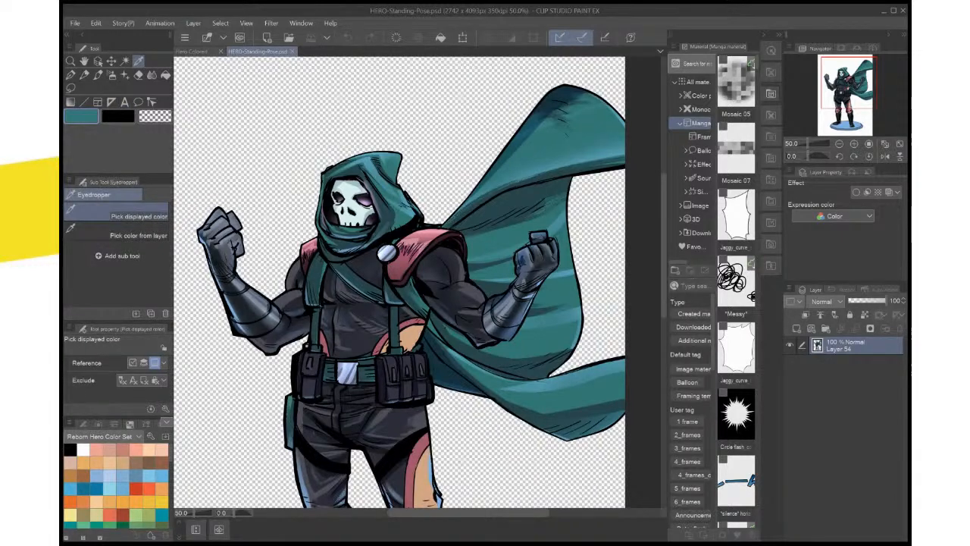
# Sample the belt pouch's dark navy as the secondary color and lighten it slightly
pyautogui.press('x')
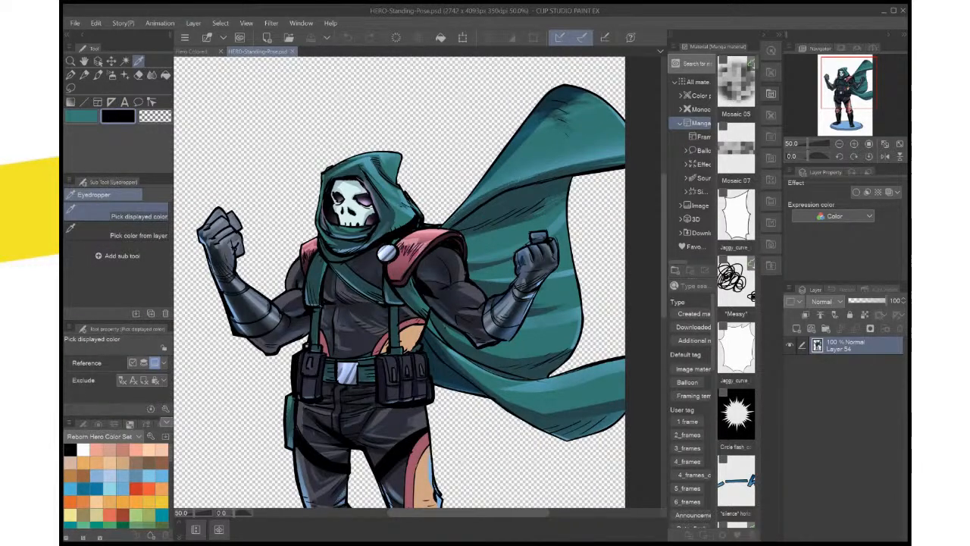
pyautogui.click(415, 379)
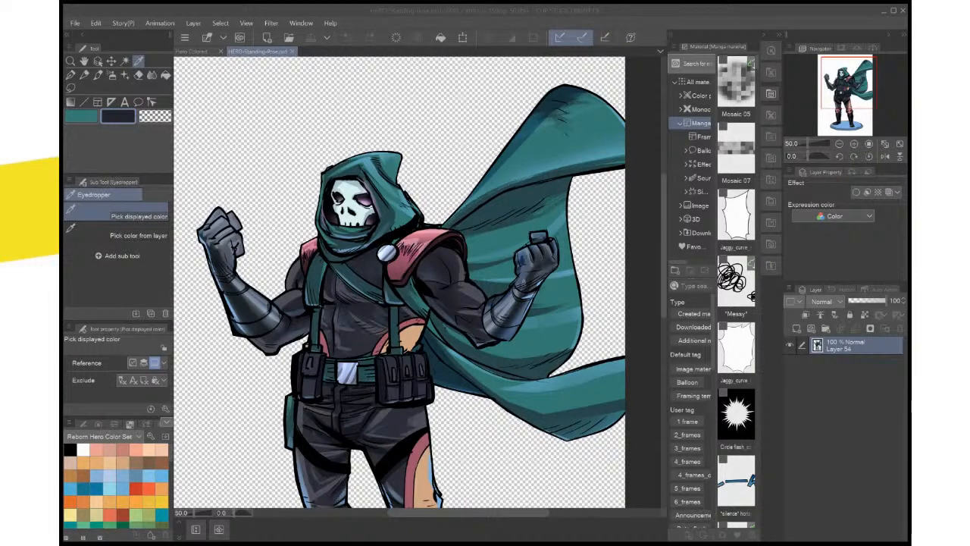
pyautogui.press('Return')
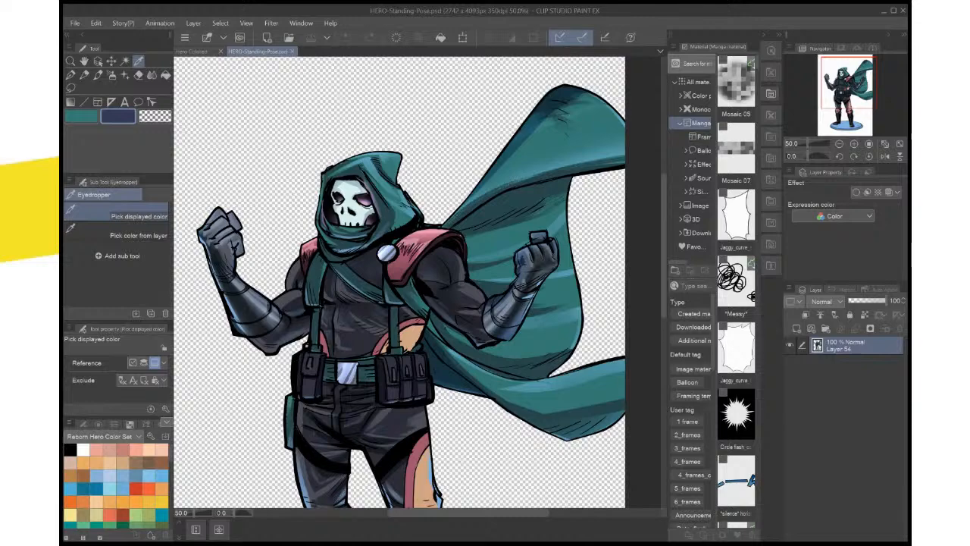
# In the Hero Colored document, add a new raster layer named Colores directly above the Flats layer
pyautogui.click(190, 51)
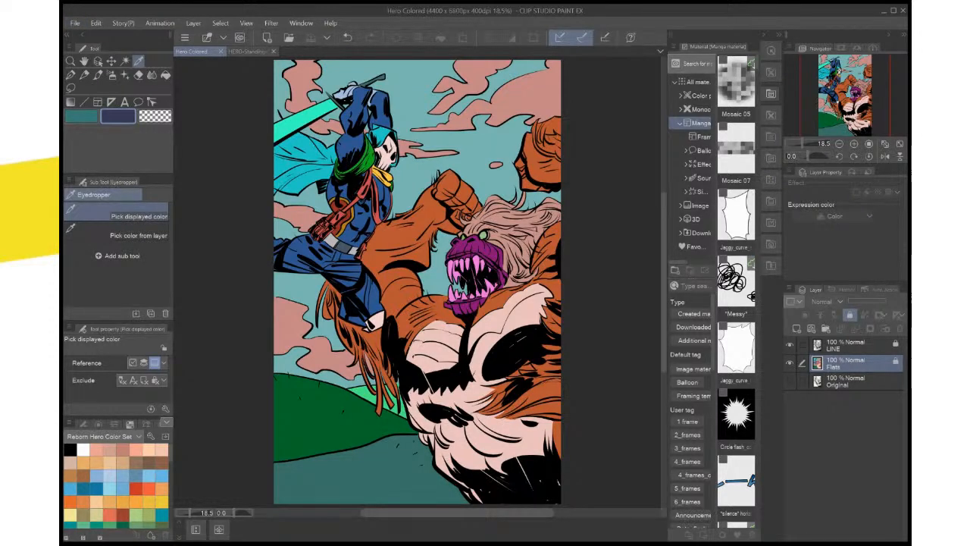
pyautogui.click(855, 381)
pyautogui.click(854, 363)
pyautogui.click(796, 328)
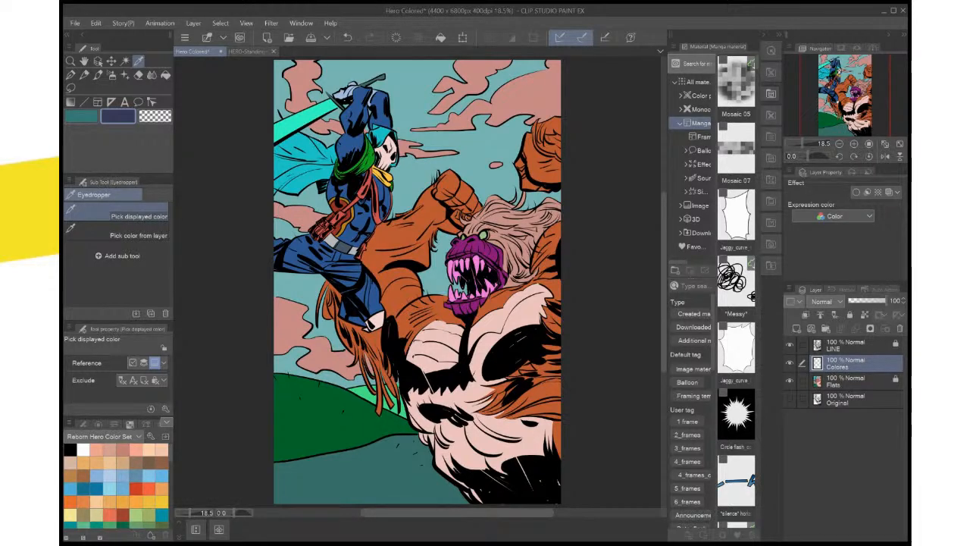
# Auto-select the hero's blue suit areas on the arms, torso and legs, using the Flats layer
pyautogui.click(846, 381)
pyautogui.press('w')
pyautogui.click(384, 200)
pyautogui.keyDown('shift'); pyautogui.click(362, 221); pyautogui.keyUp('shift')
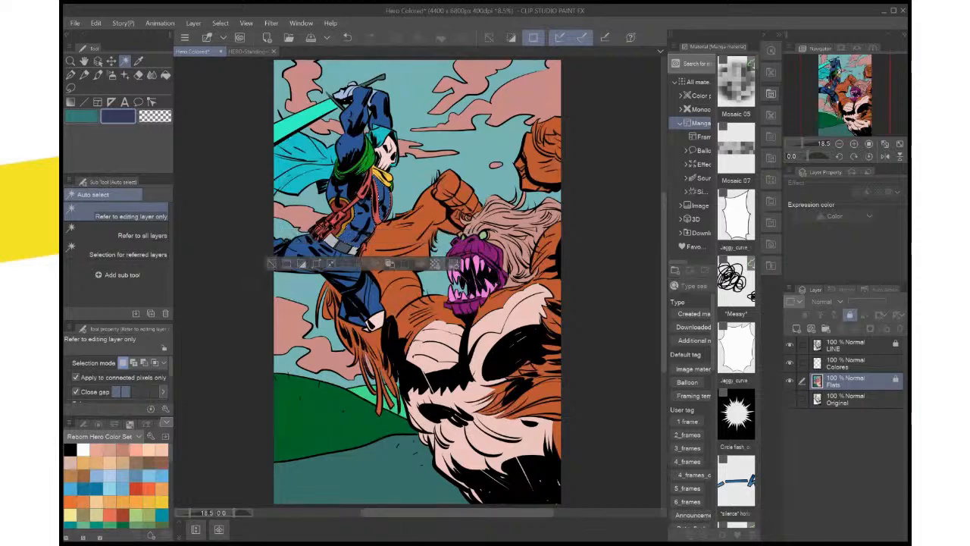
pyautogui.keyDown('shift'); pyautogui.click(353, 143); pyautogui.keyUp('shift')
pyautogui.keyDown('shift'); pyautogui.click(344, 191); pyautogui.keyUp('shift')
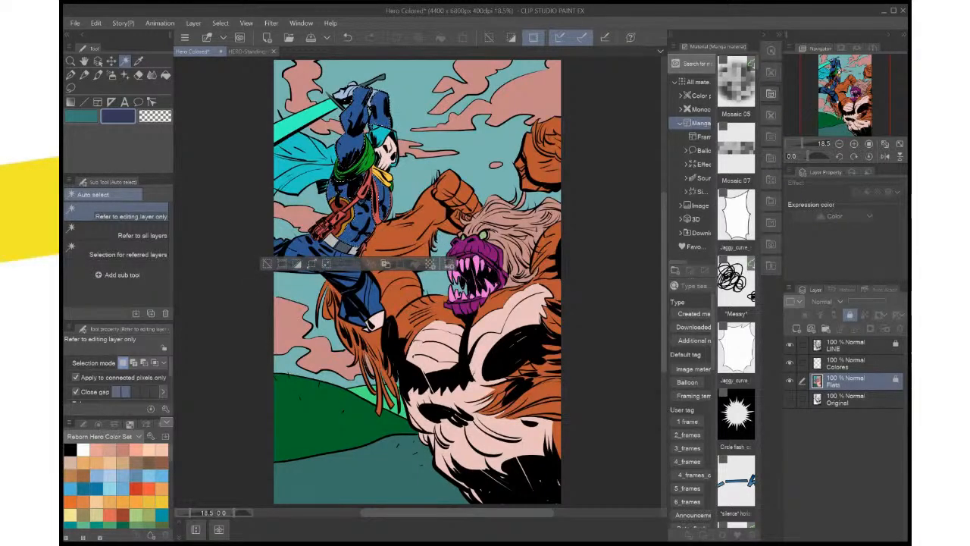
pyautogui.keyDown('shift'); pyautogui.click(350, 284); pyautogui.keyUp('shift')
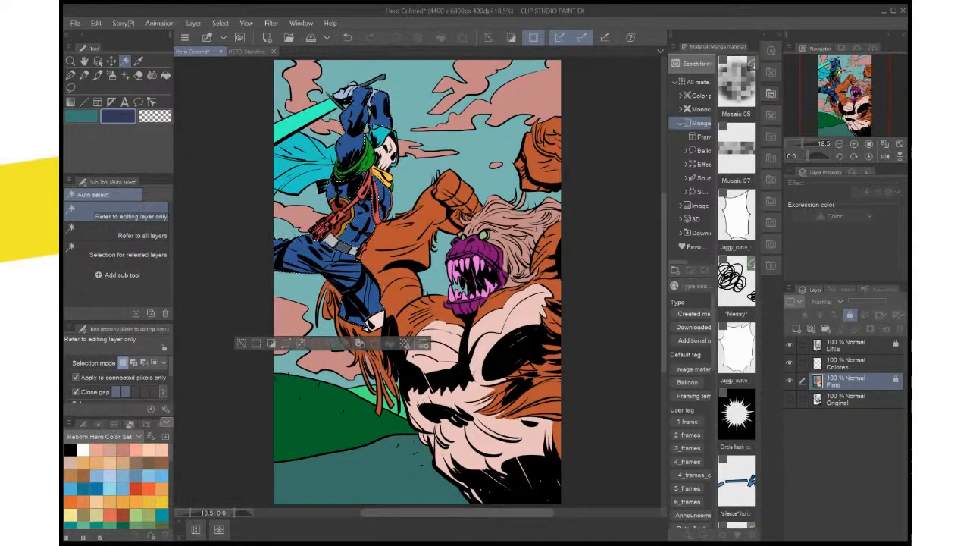
# Fill the selected suit areas with the navy on the Colores layer and clear the selection
pyautogui.scroll(2, 381, 312)
pyautogui.scroll(-1, 381, 312)
pyautogui.moveTo(380, 312); pyautogui.dragTo(415, 408)
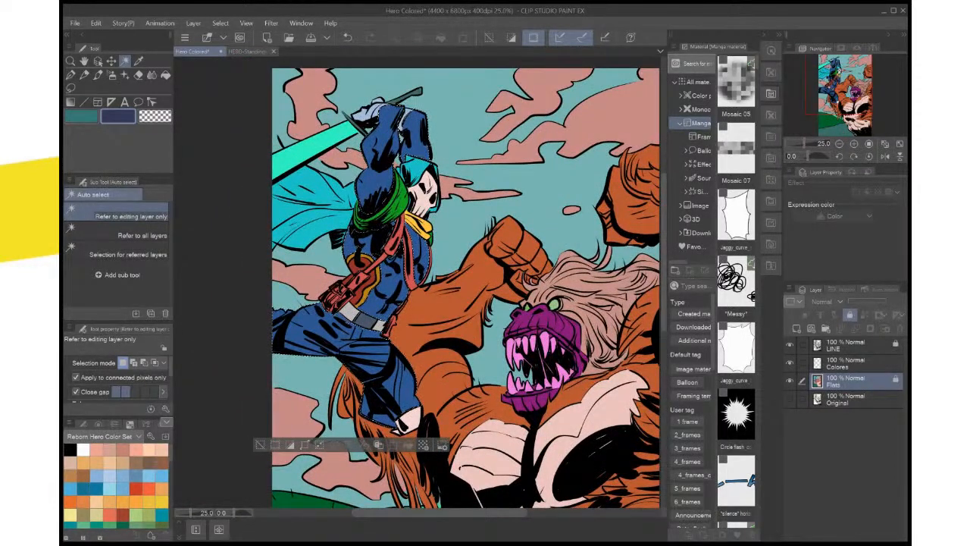
pyautogui.click(857, 364)
pyautogui.click(408, 444)
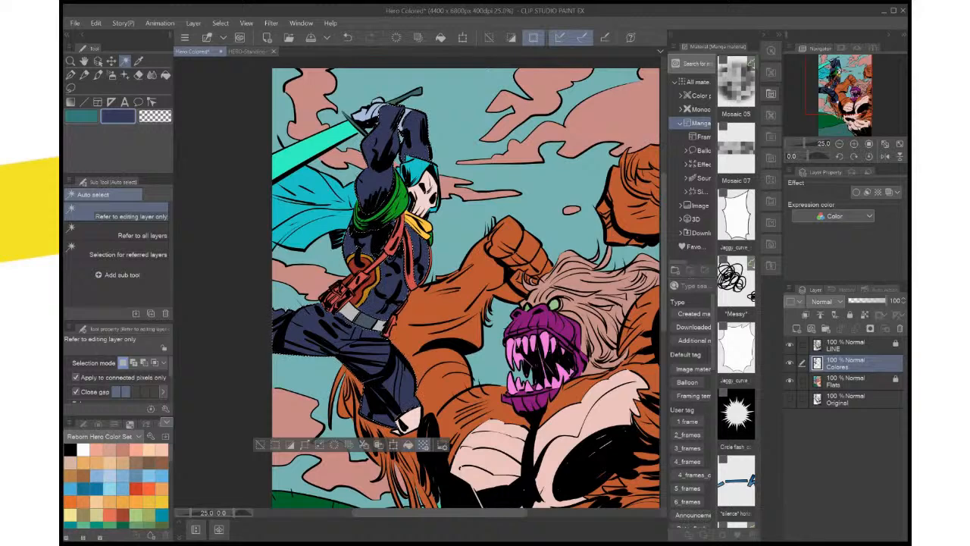
pyautogui.click(260, 445)
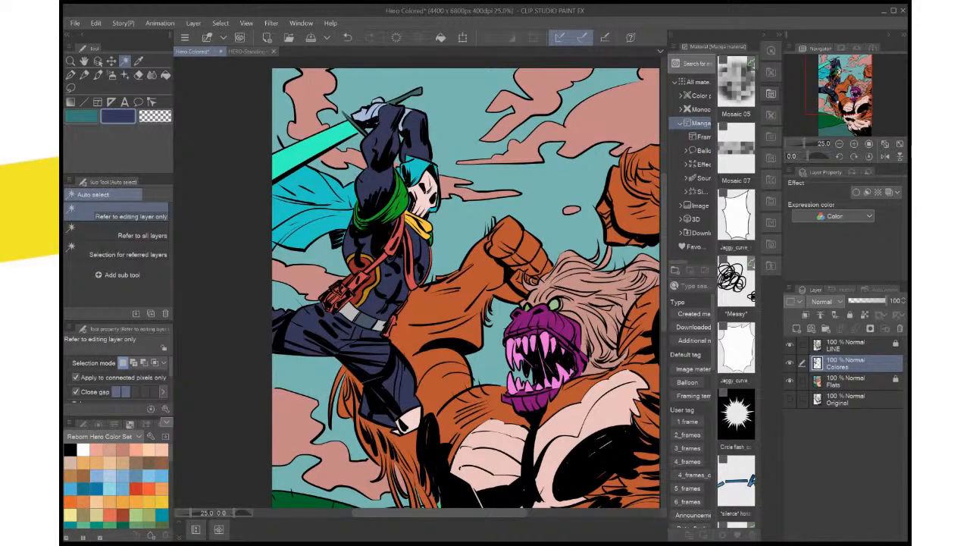
# Make teal the active color and auto-select the hero's hood and cape on the Flats layer
pyautogui.scroll(1, 324, 394)
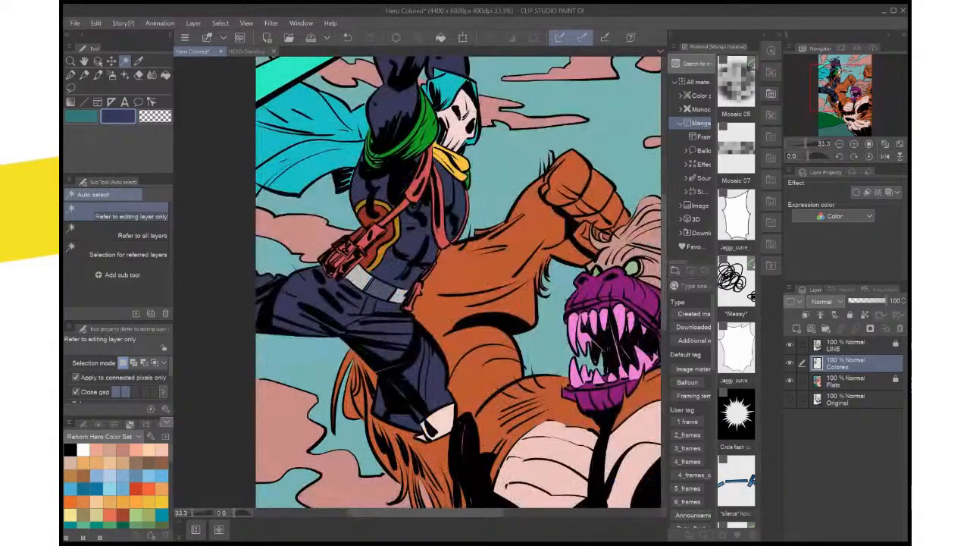
pyautogui.moveTo(379, 303); pyautogui.dragTo(403, 411)
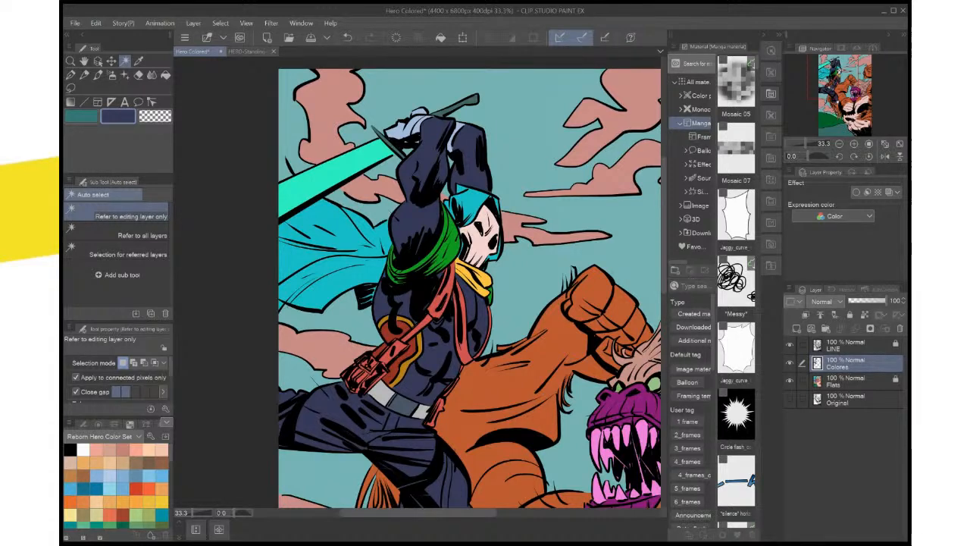
pyautogui.moveTo(470, 287); pyautogui.dragTo(497, 453)
pyautogui.scroll(1, 488, 368)
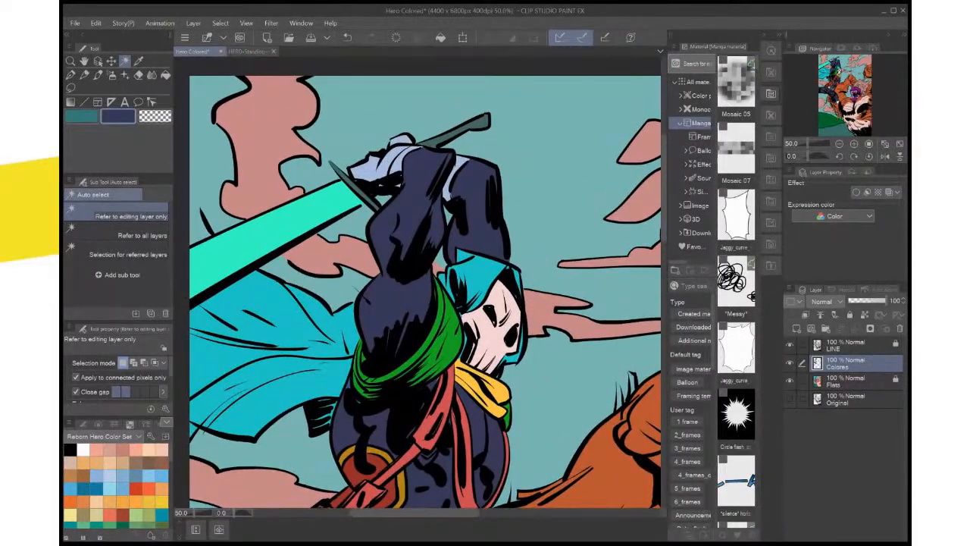
pyautogui.scroll(-1, 530, 365)
pyautogui.moveTo(530, 364); pyautogui.dragTo(533, 347)
pyautogui.press('x')
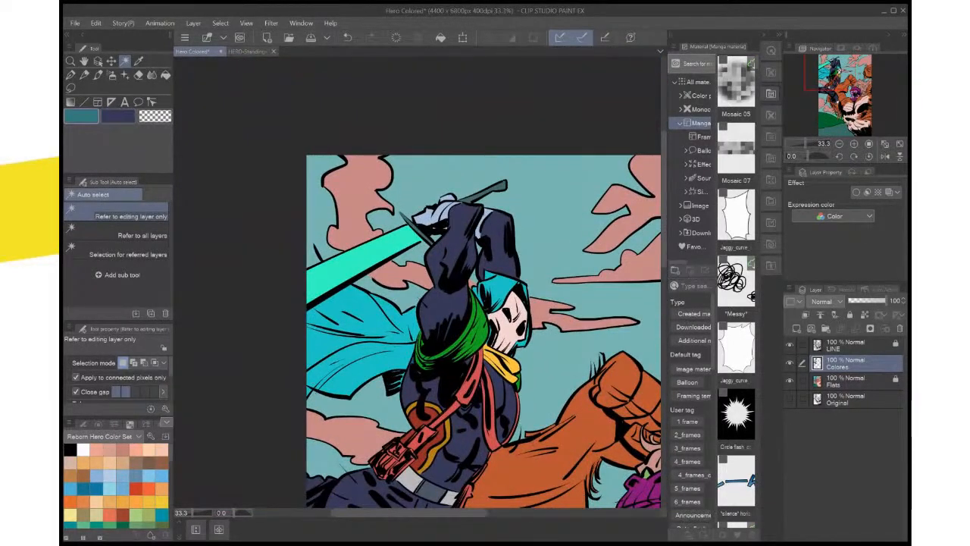
pyautogui.click(856, 381)
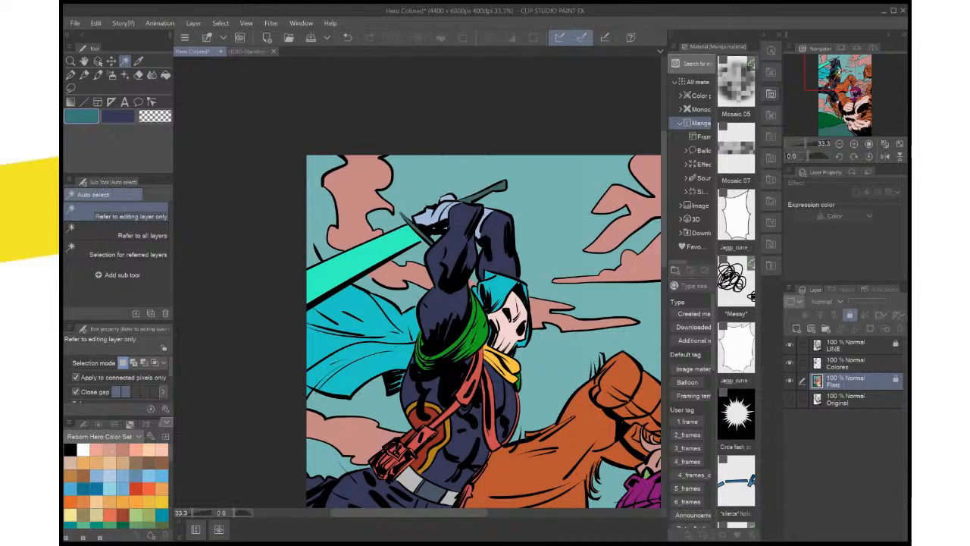
pyautogui.click(516, 299)
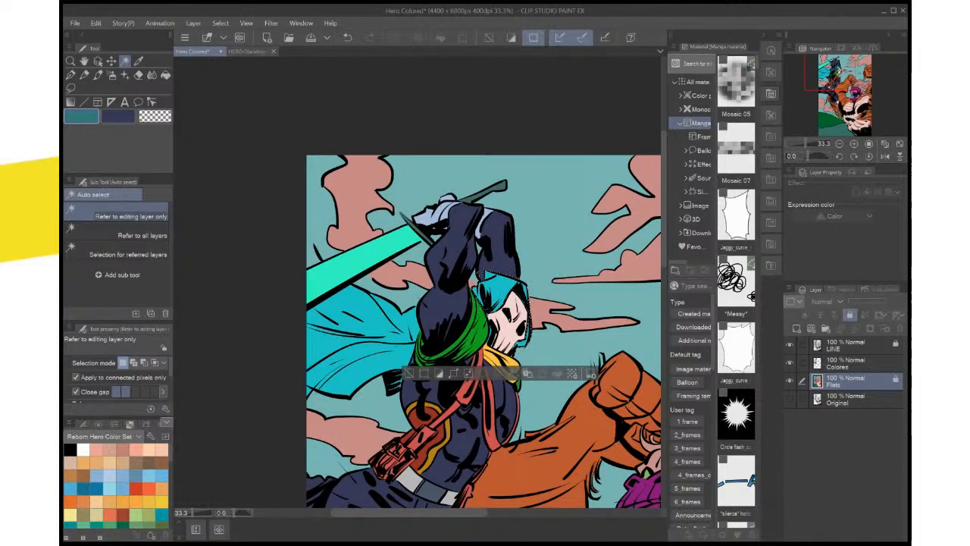
pyautogui.keyDown('shift'); pyautogui.click(367, 334); pyautogui.keyUp('shift')
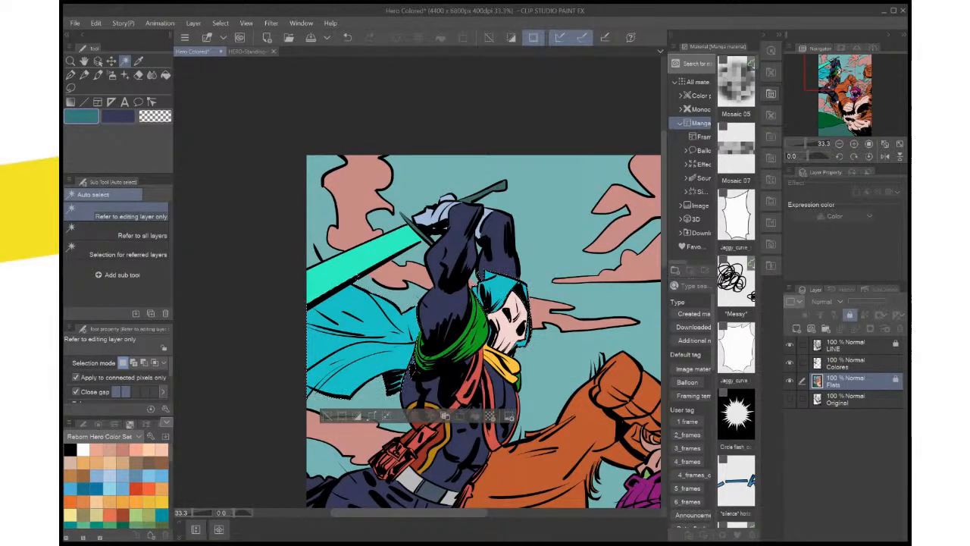
# Fill the hood and cape with teal on the Colores layer and clear the selection
pyautogui.click(856, 363)
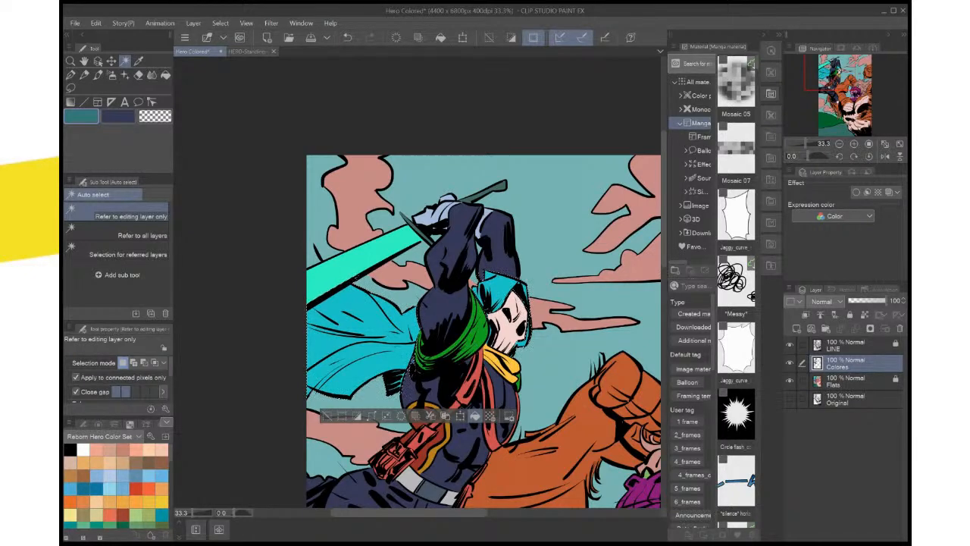
pyautogui.click(475, 416)
pyautogui.click(326, 416)
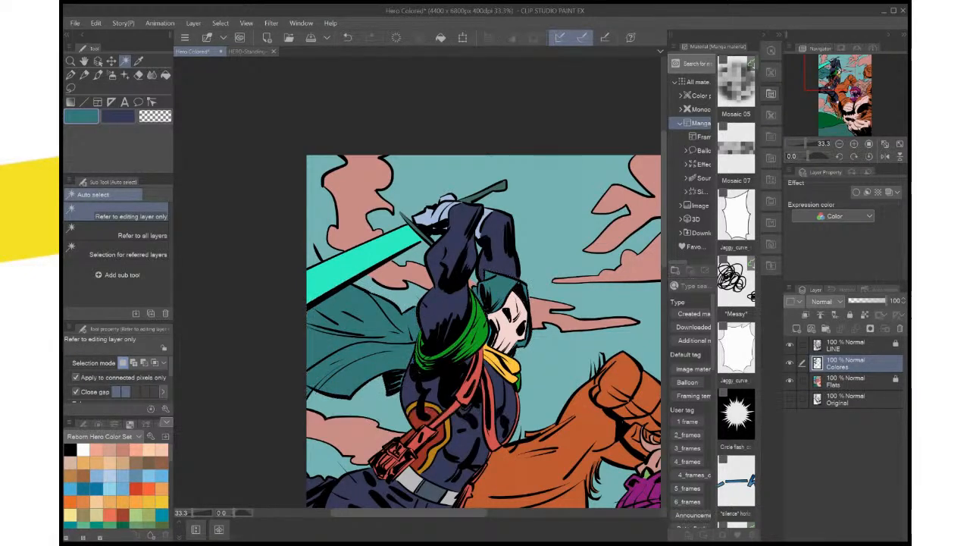
# Sample the shoulder pad's red from HERO-Standing-Pose.psd and return to the Hero Colored document
pyautogui.moveTo(440, 394); pyautogui.dragTo(445, 324)
pyautogui.click(254, 51)
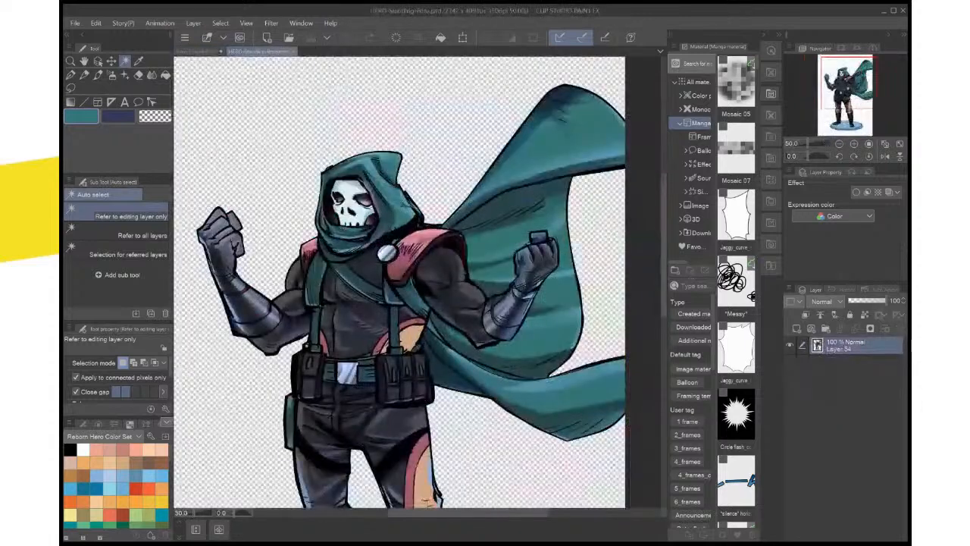
pyautogui.press('i')
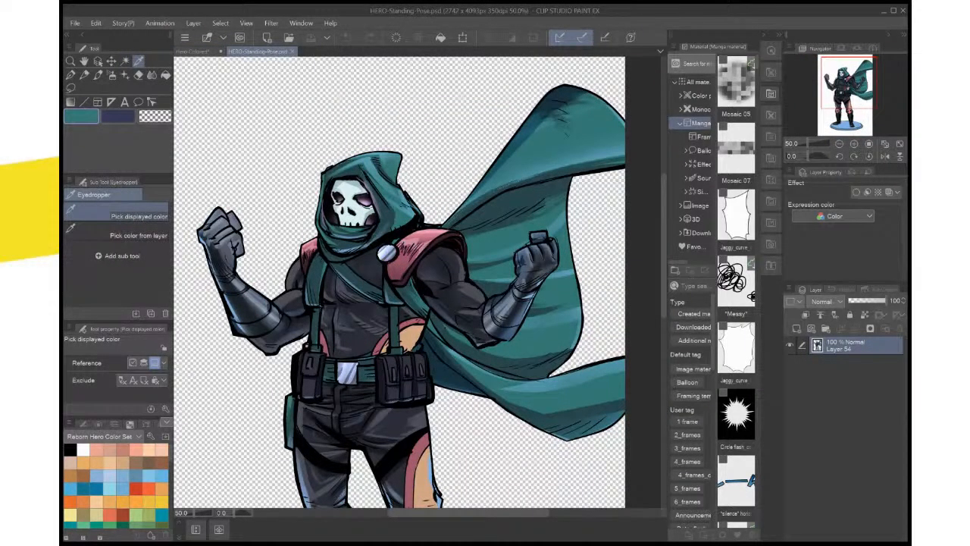
pyautogui.click(426, 249)
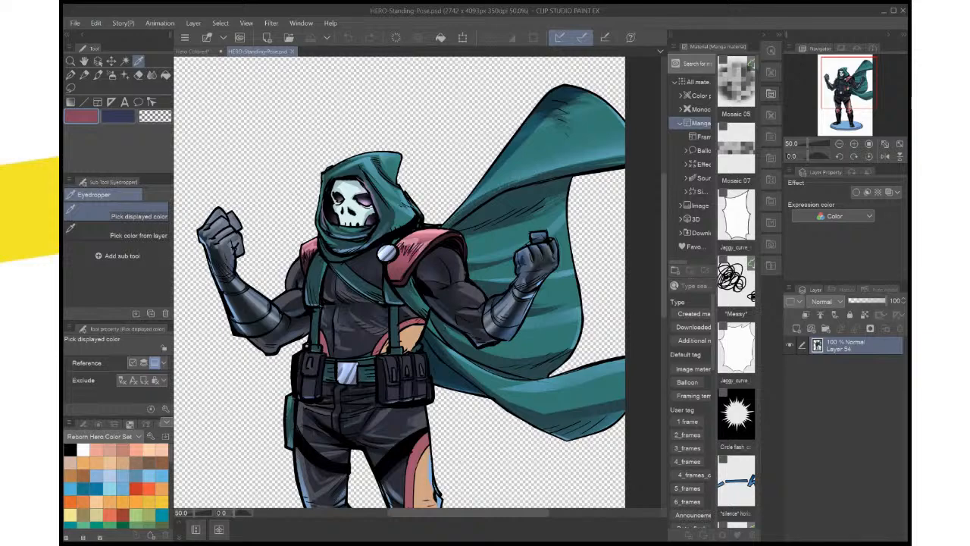
pyautogui.click(193, 51)
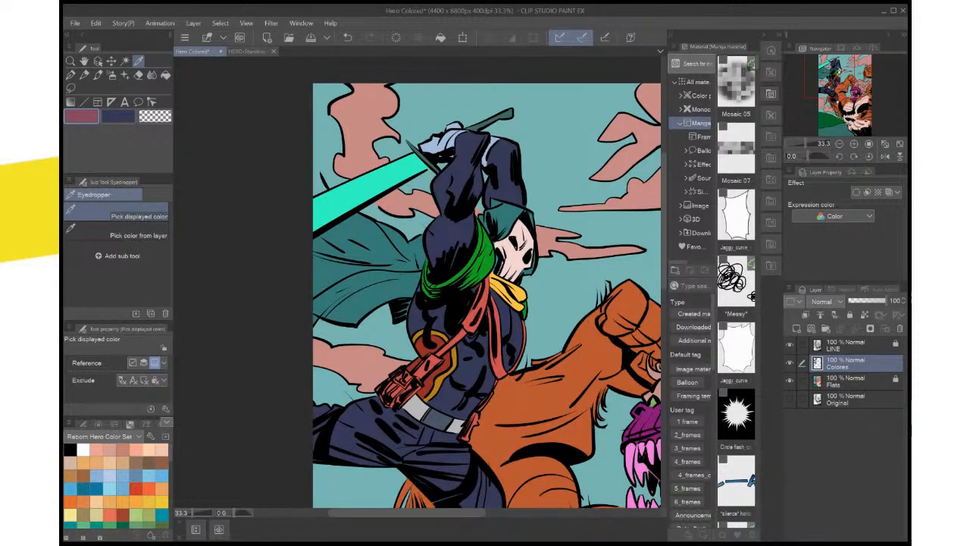
# Activate the Flats layer in Hero Colored and resample the shoulder pad's red from HERO-Standing-Pose.psd
pyautogui.hotkey('ctrl', '-')
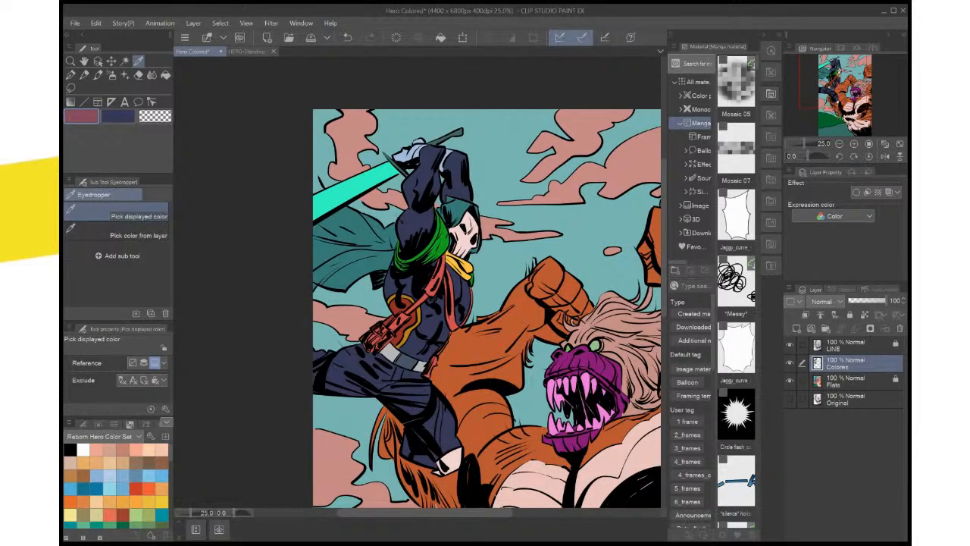
pyautogui.click(856, 399)
pyautogui.click(856, 381)
pyautogui.hotkey('ctrl', '+')
pyautogui.hotkey('ctrl', '+')
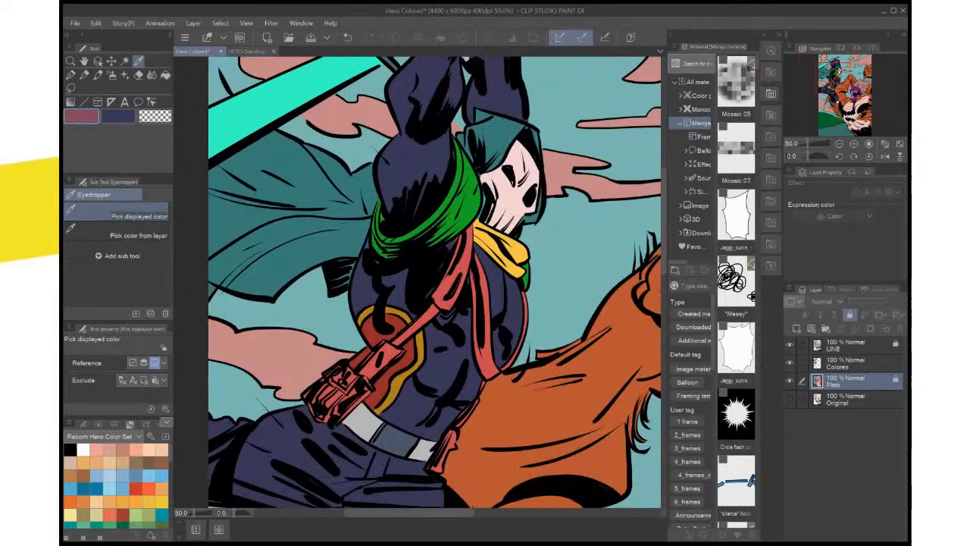
pyautogui.click(418, 279)
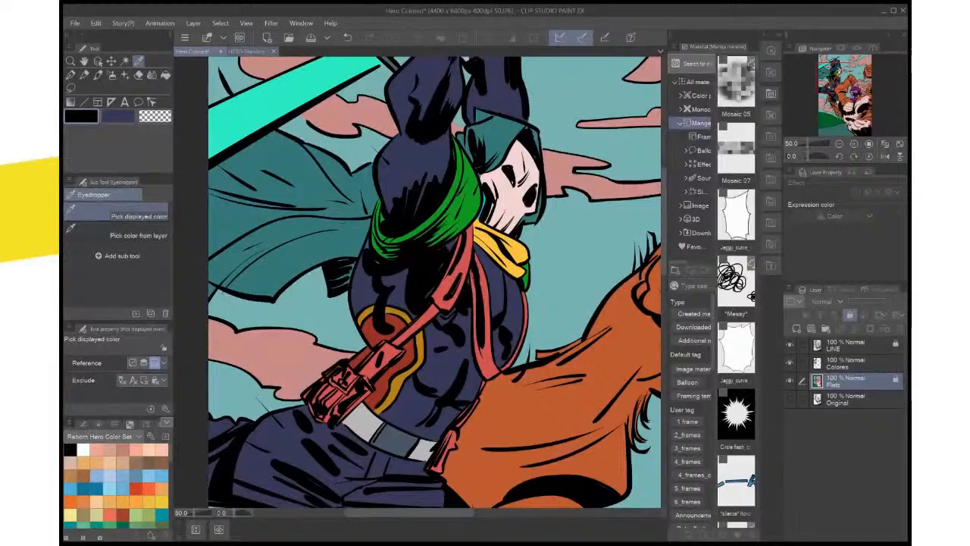
pyautogui.click(248, 51)
pyautogui.click(429, 248)
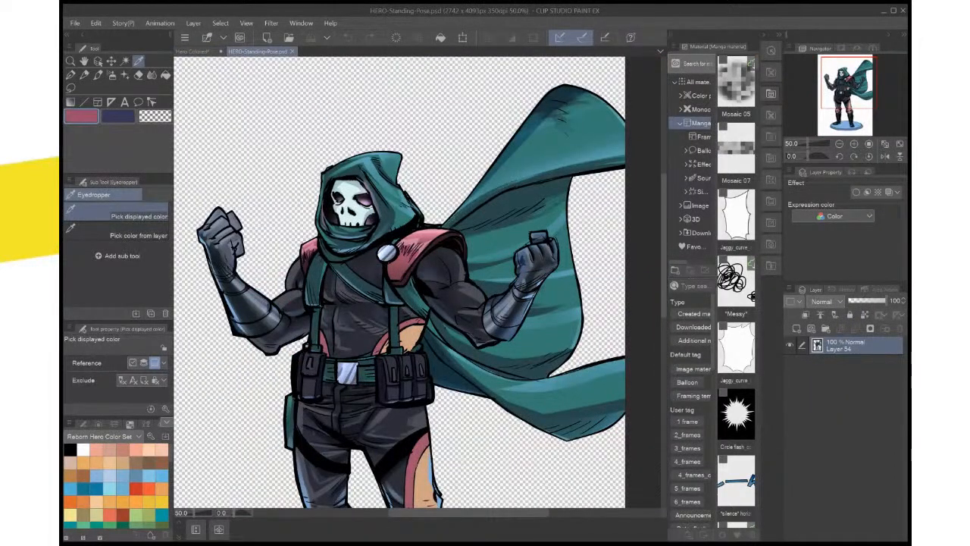
pyautogui.click(194, 52)
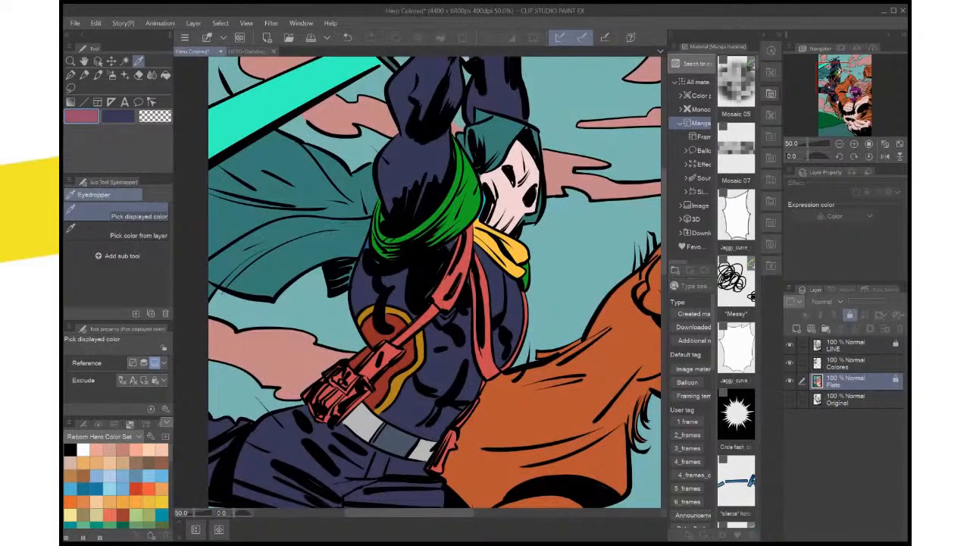
# Auto-select the hero's green shoulder wrap on the Flats layer and fill it with the sampled red on the Colores layer
pyautogui.press('w')
pyautogui.click(456, 200)
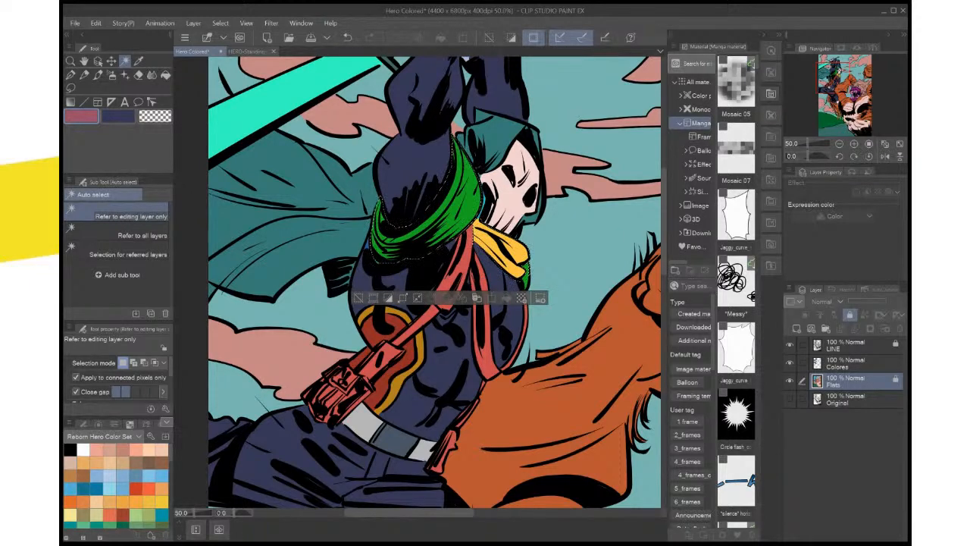
pyautogui.keyDown('shift'); pyautogui.click(525, 270); pyautogui.keyUp('shift')
pyautogui.moveTo(469, 394); pyautogui.dragTo(529, 97)
pyautogui.keyDown('shift'); pyautogui.click(544, 341); pyautogui.keyUp('shift')
pyautogui.moveTo(544, 341); pyautogui.dragTo(517, 493)
pyautogui.moveTo(517, 303); pyautogui.dragTo(509, 368)
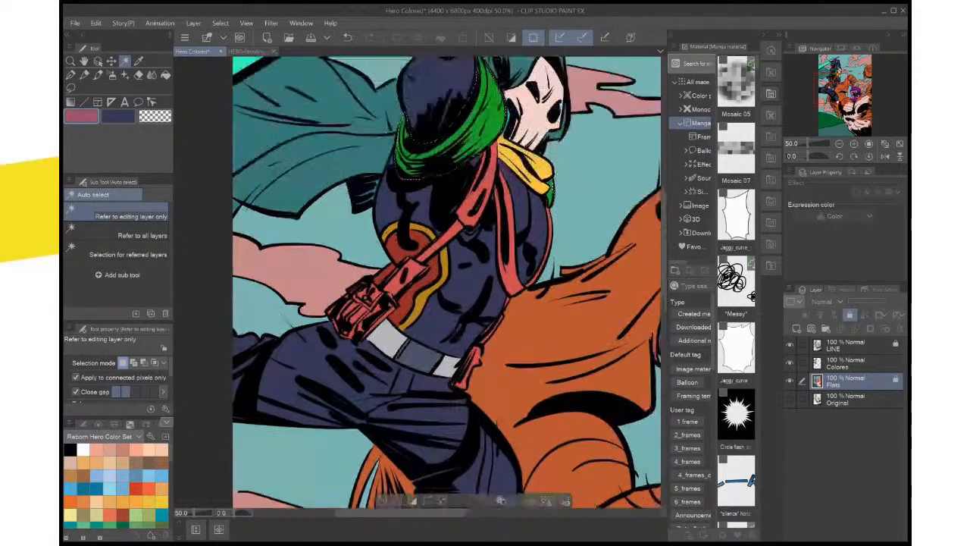
pyautogui.click(858, 363)
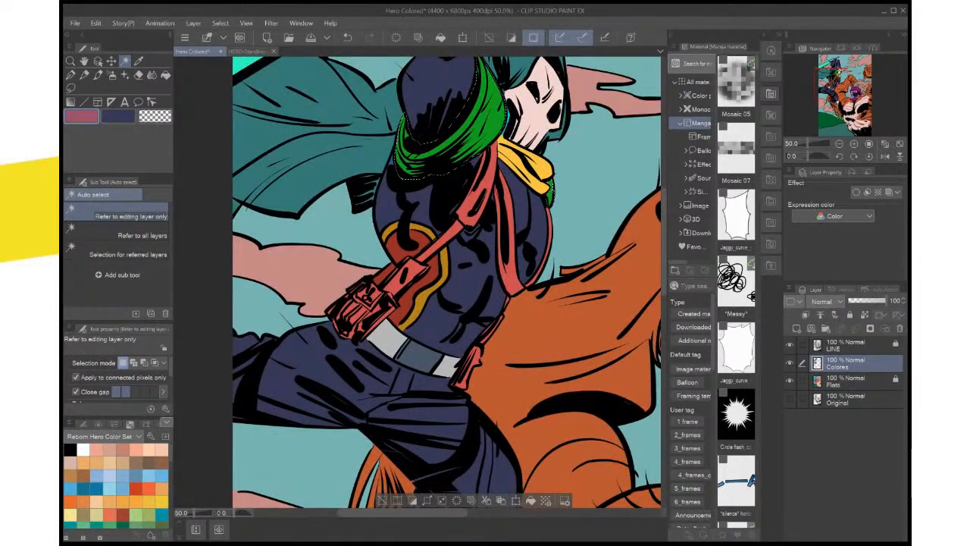
pyautogui.click(530, 501)
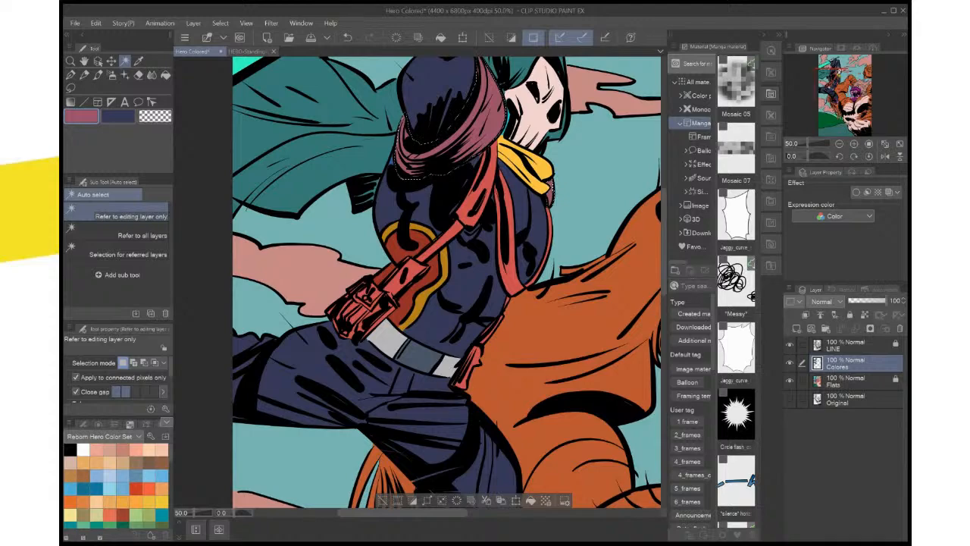
# Sample the hood's teal from HERO-Standing-Pose.psd, return to the Hero Colored document and clear the selection
pyautogui.hotkey('ctrl', '0')
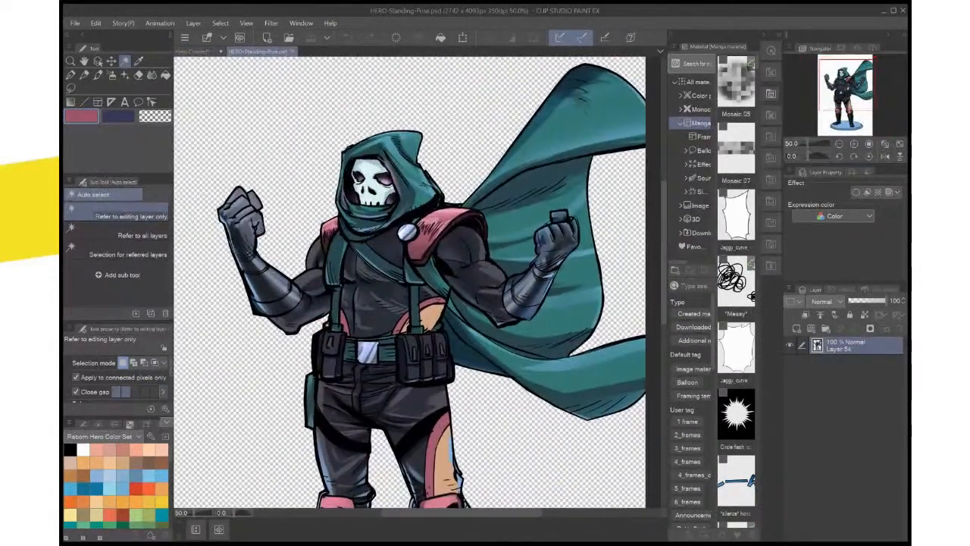
pyautogui.press('i')
pyautogui.click(409, 163)
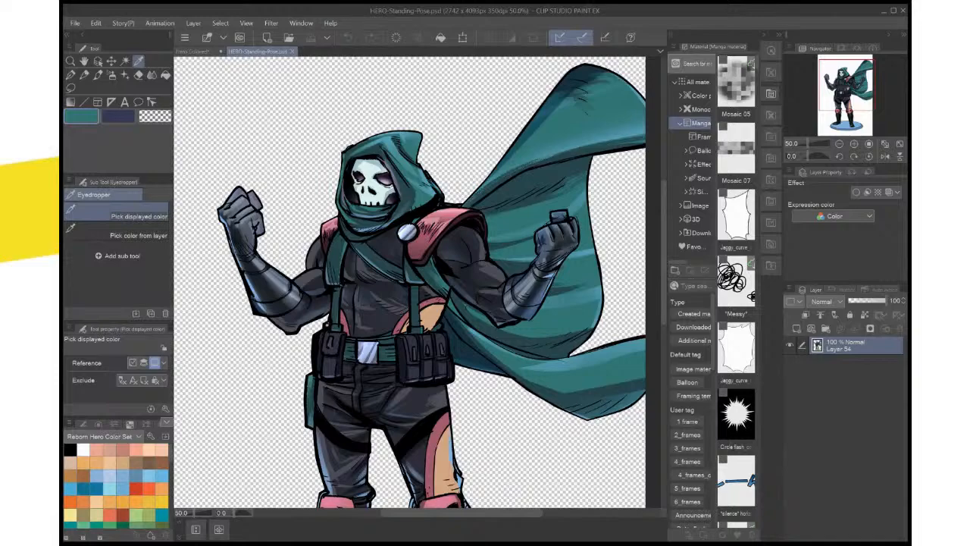
pyautogui.click(192, 50)
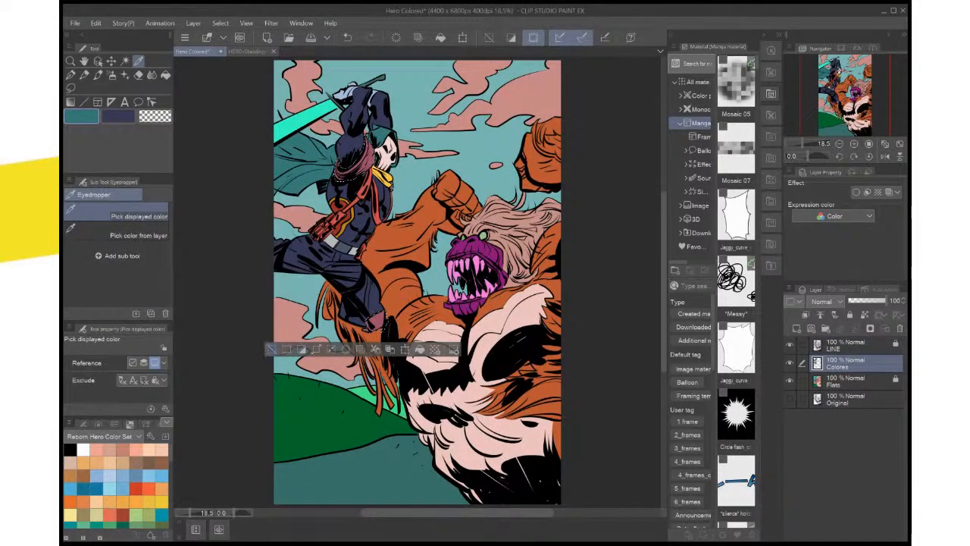
pyautogui.hotkey('ctrl', 'd')
# Auto-select the hero's red straps and pouches and the yellow collar piece on Flats, and fill them with teal on the Colores layer
pyautogui.scroll(3, 274, 346)
pyautogui.moveTo(394, 190); pyautogui.dragTo(291, 465)
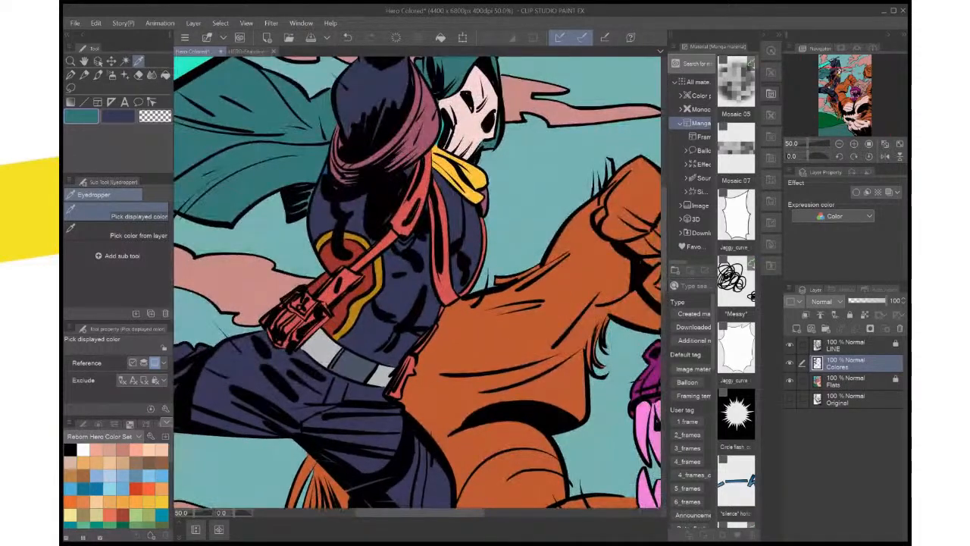
pyautogui.click(846, 381)
pyautogui.press('w')
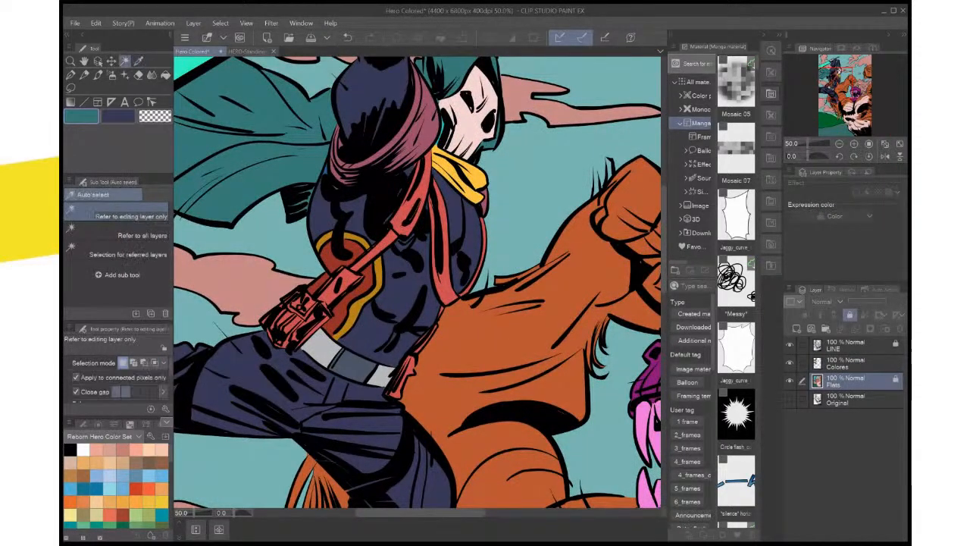
pyautogui.click(411, 211)
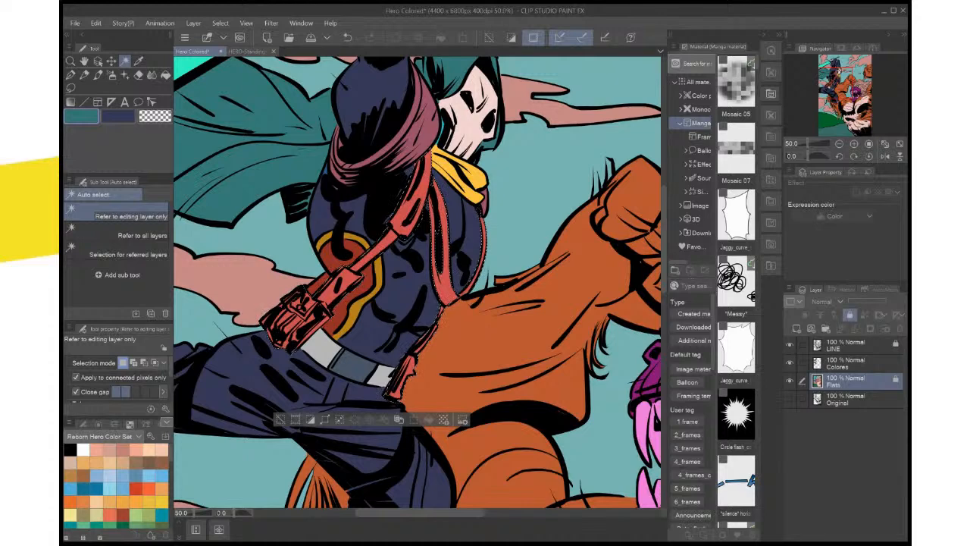
pyautogui.moveTo(411, 228); pyautogui.dragTo(417, 211)
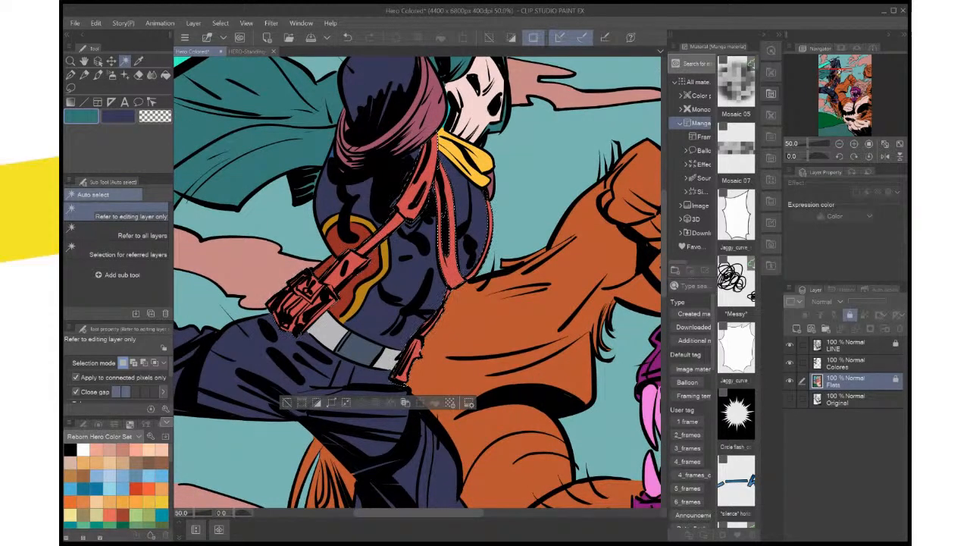
pyautogui.click(845, 363)
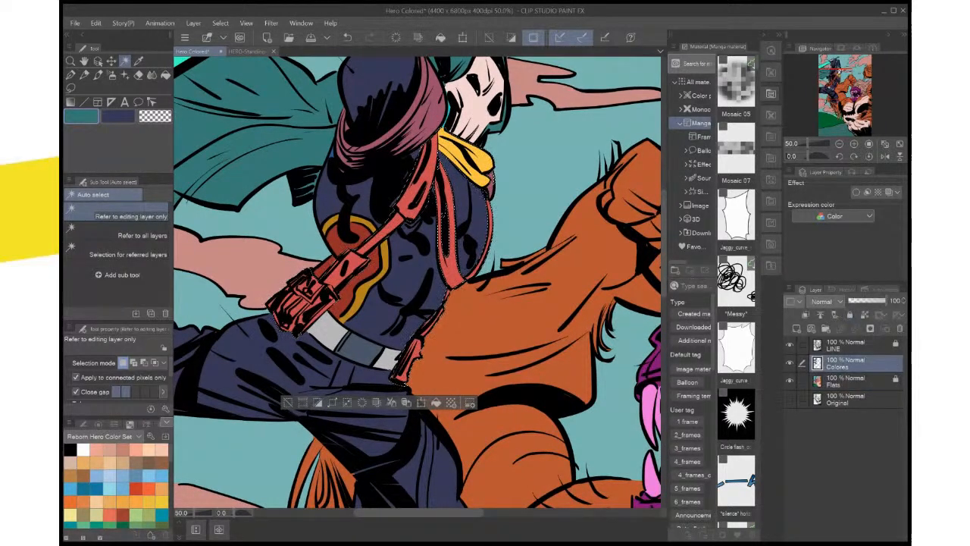
pyautogui.click(435, 402)
pyautogui.hotkey('ctrl', '-')
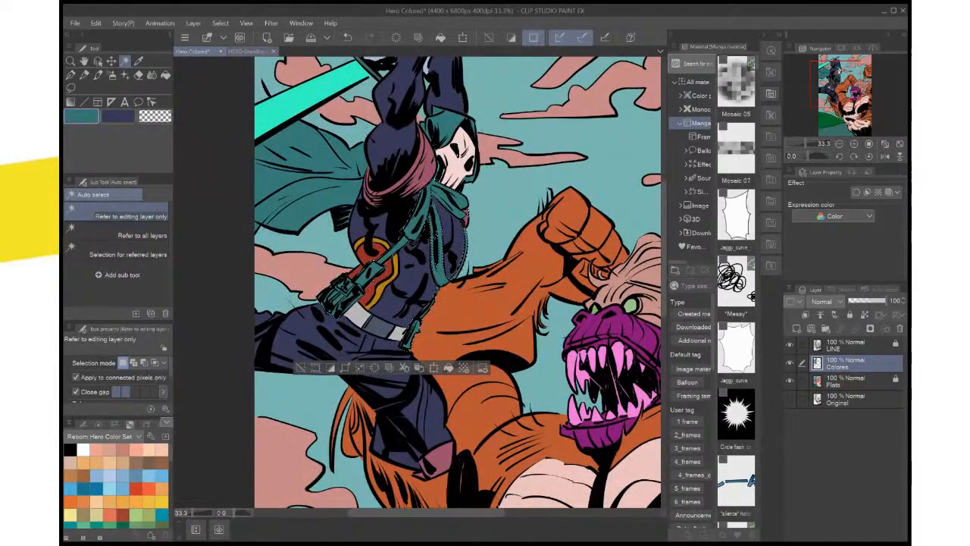
# Sample the shoulder pad's red as main color and the torso side panel's light orange as sub color from HERO-Standing-Pose.psd, and return to Hero Colored
pyautogui.click(252, 51)
pyautogui.press('i')
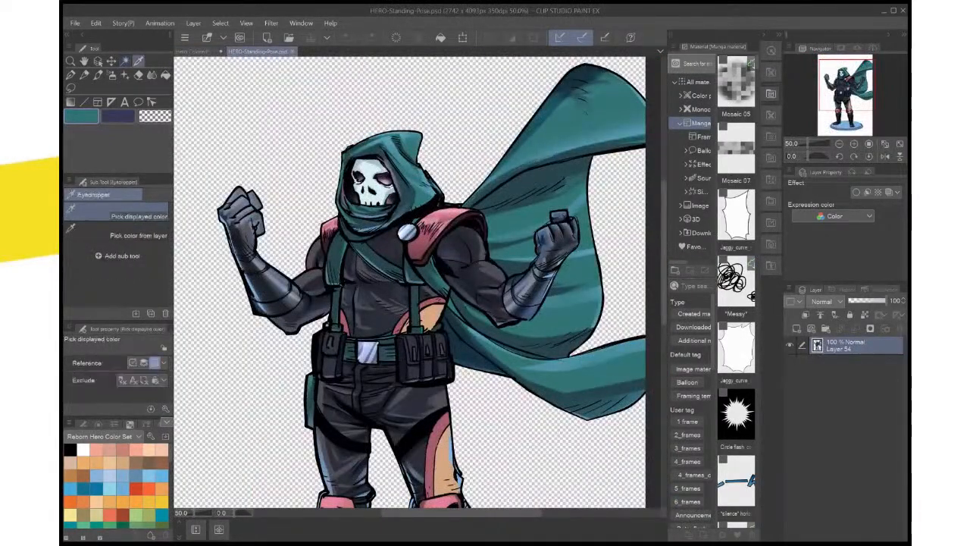
pyautogui.click(449, 224)
pyautogui.click(119, 116)
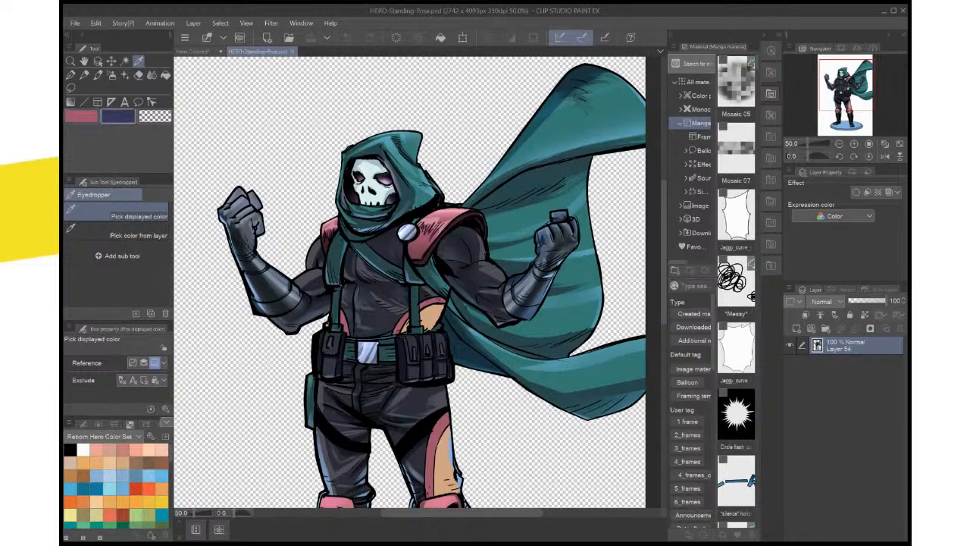
pyautogui.click(432, 314)
pyautogui.click(191, 52)
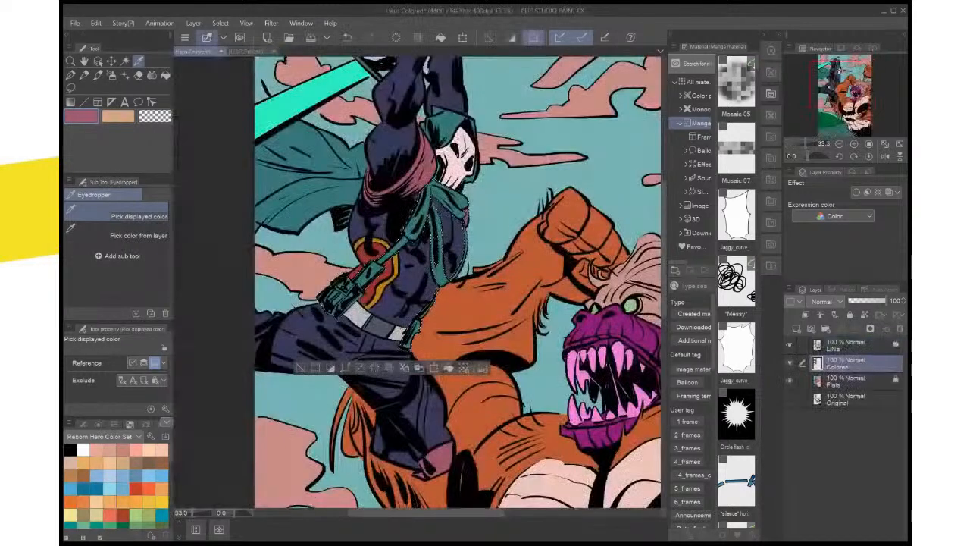
# Auto-select the yellow trim of the hero's side panel on Flats, fill it with light orange on Colores and clear the selection
pyautogui.click(845, 381)
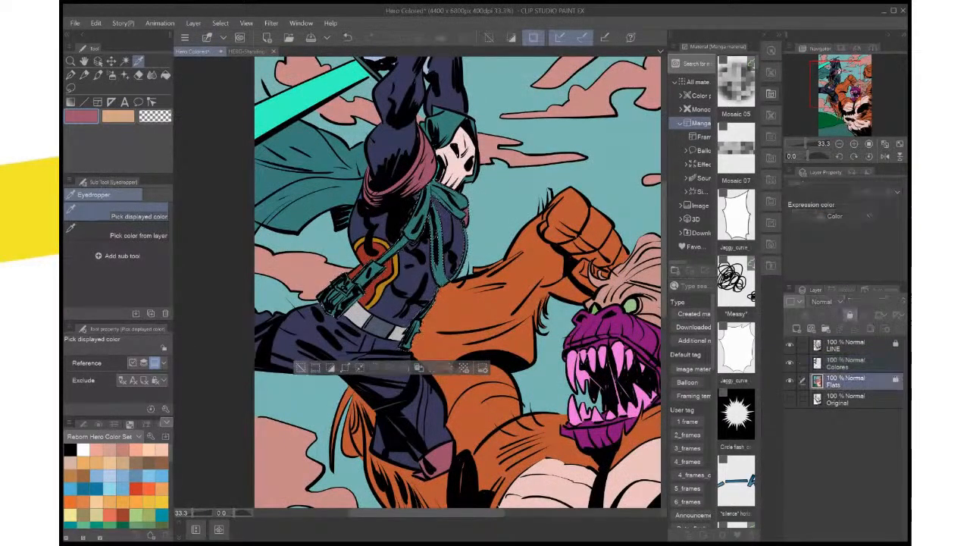
pyautogui.hotkey('ctrl', 'd')
pyautogui.press('w')
pyautogui.click(370, 234)
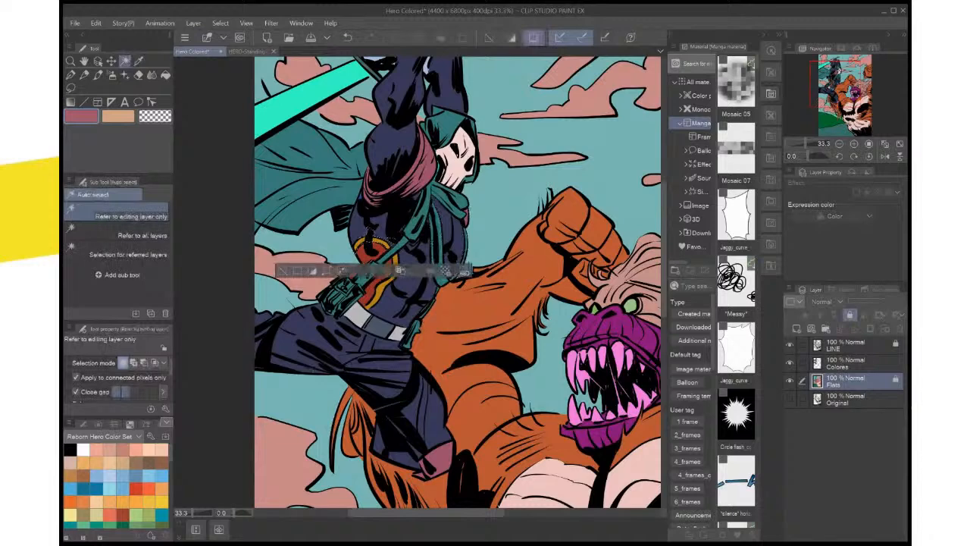
pyautogui.keyDown('shift'); pyautogui.click(395, 271); pyautogui.keyUp('shift')
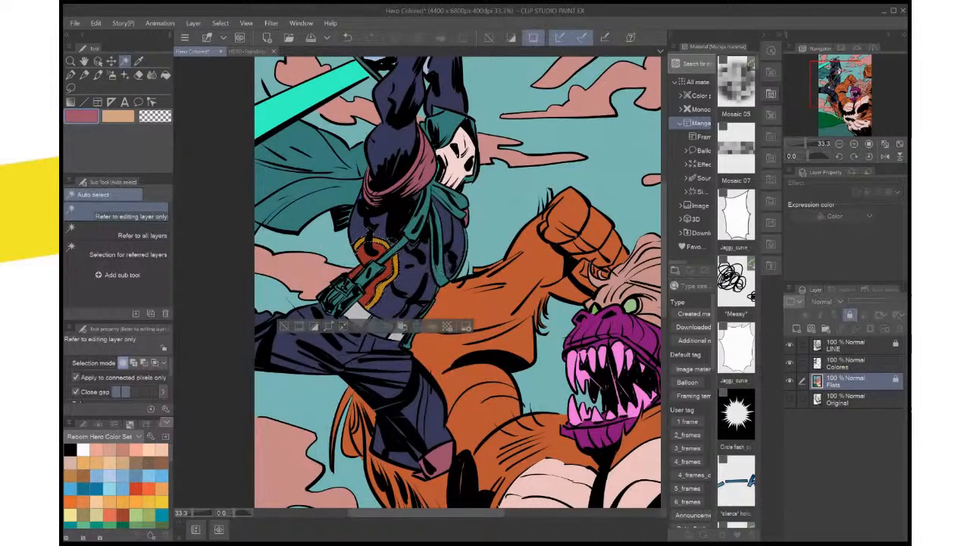
pyautogui.press('x')
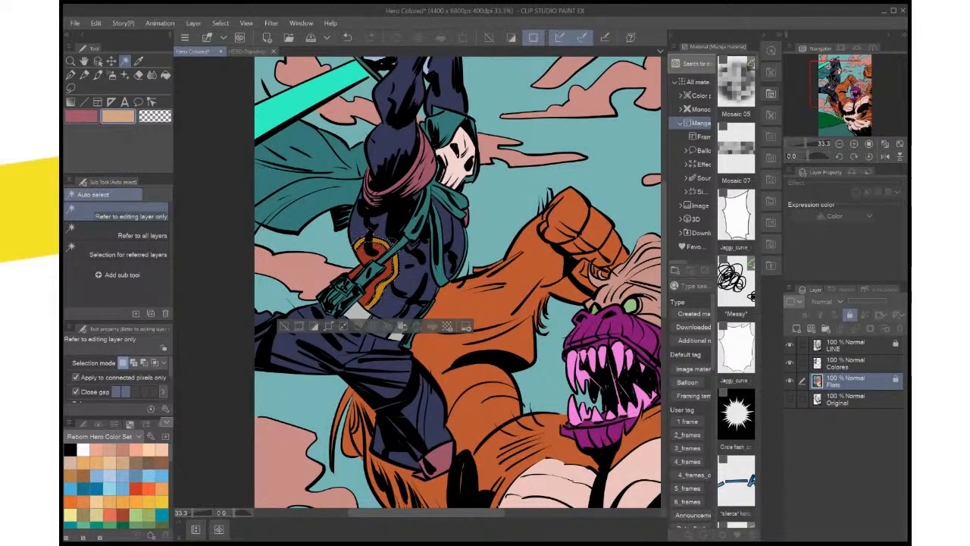
pyautogui.click(850, 362)
pyautogui.click(432, 326)
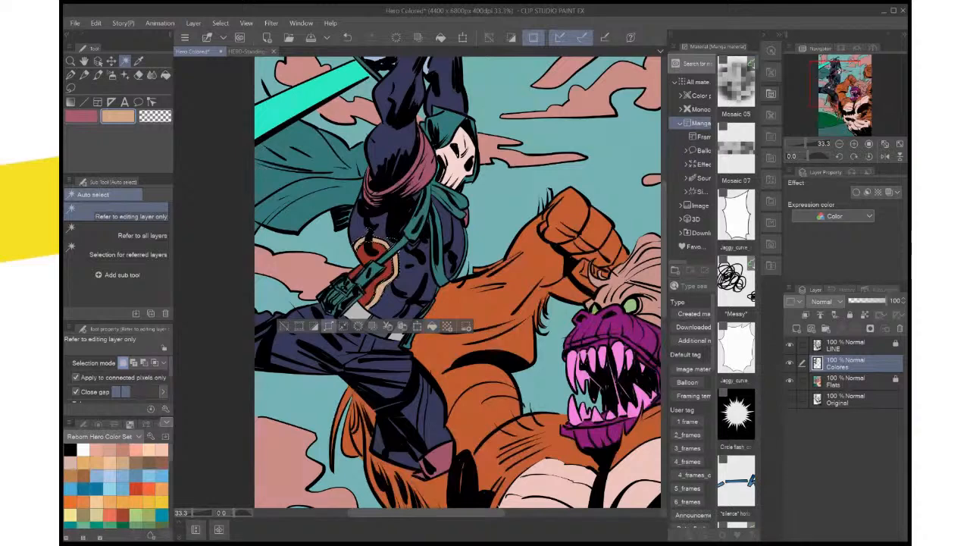
pyautogui.click(284, 326)
# Auto-select the inner red area of the side panel on Flats and fill it with the sampled red on Colores
pyautogui.click(850, 381)
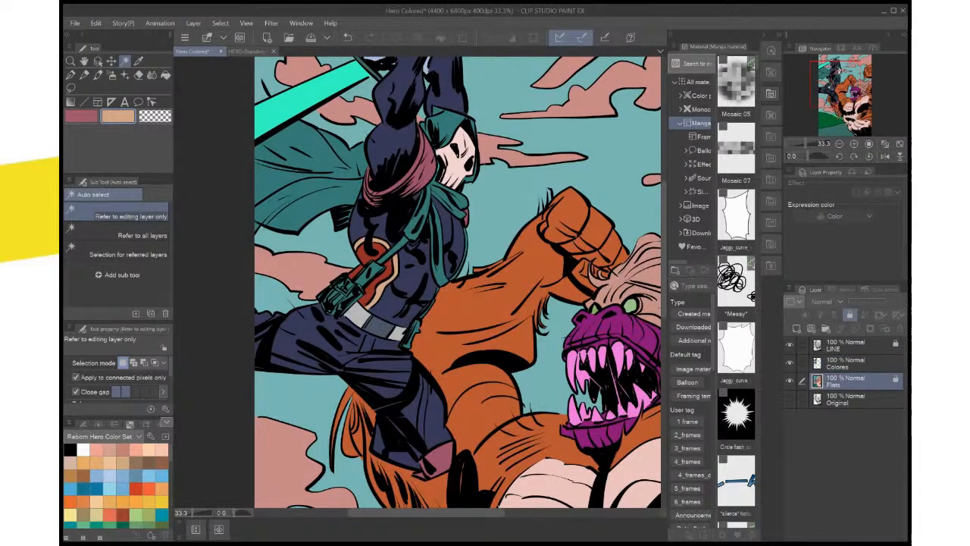
pyautogui.click(385, 266)
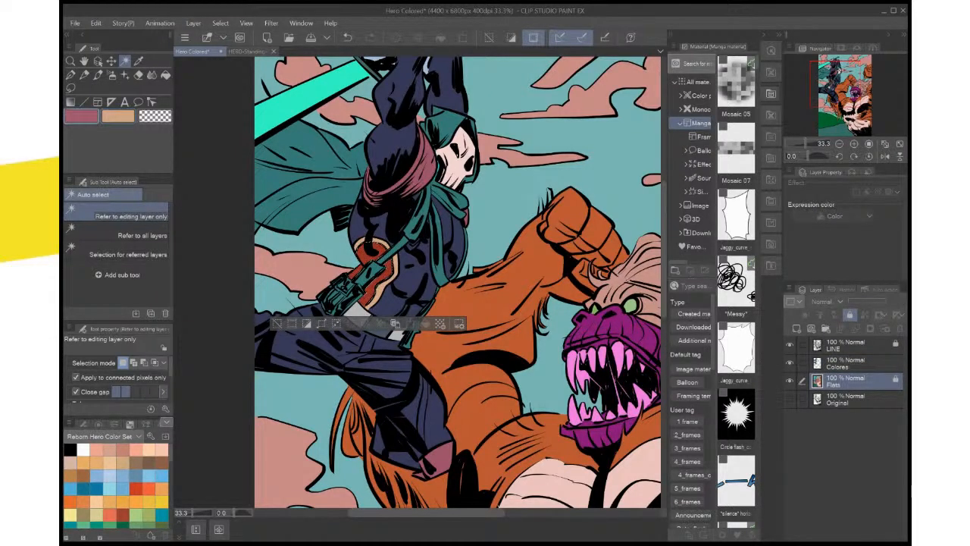
pyautogui.click(850, 362)
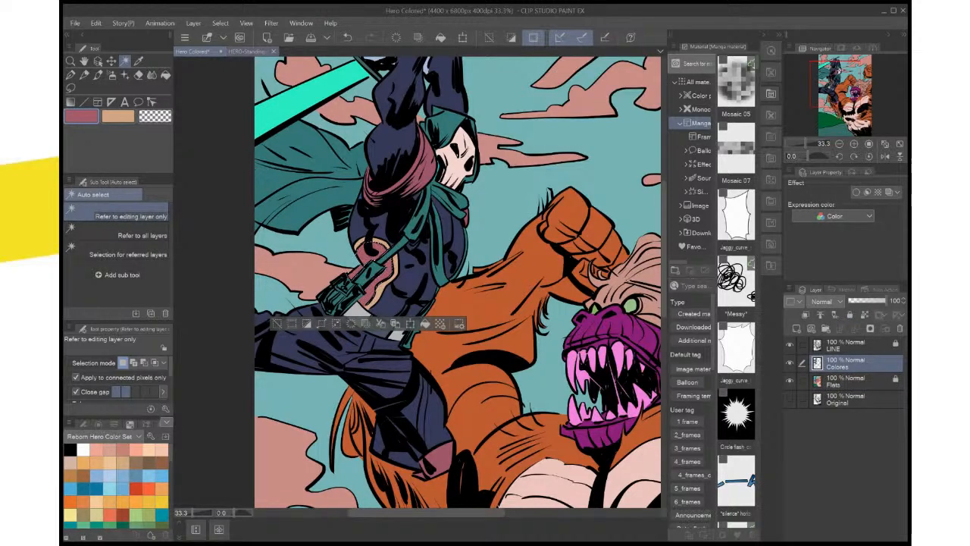
# Compare the side panel with HERO-Standing-Pose.psd and refill its selected inner area with light orange on the Colores layer
pyautogui.click(253, 52)
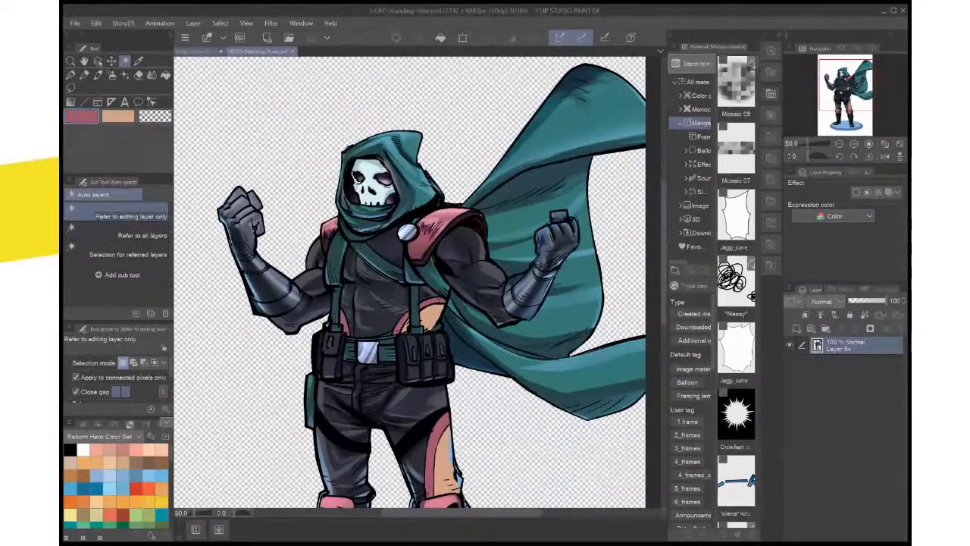
pyautogui.click(194, 52)
pyautogui.click(253, 51)
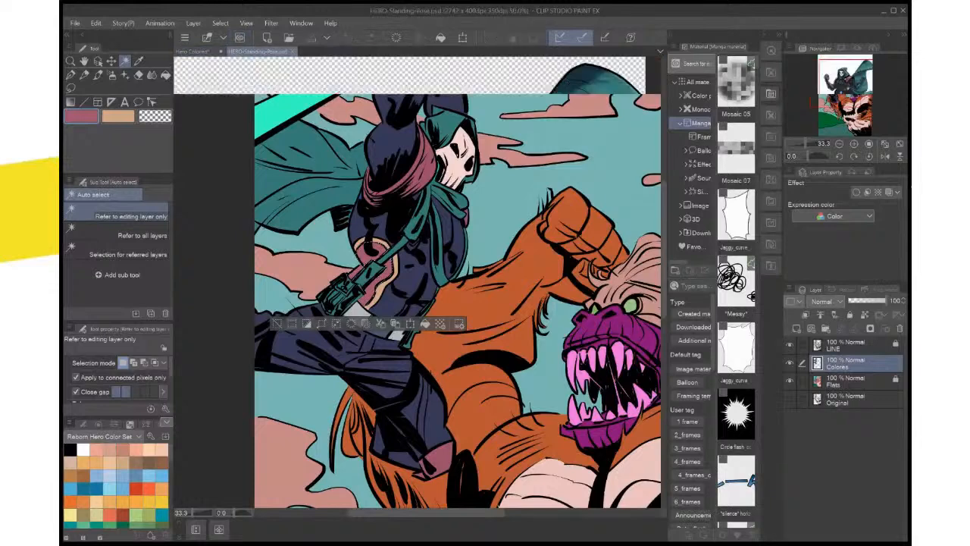
pyautogui.click(194, 52)
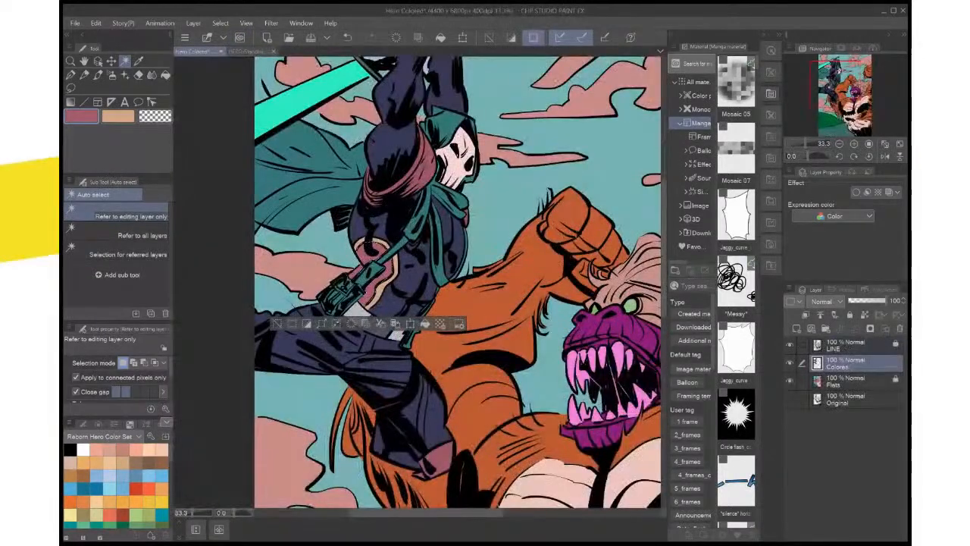
pyautogui.press('x')
pyautogui.click(425, 324)
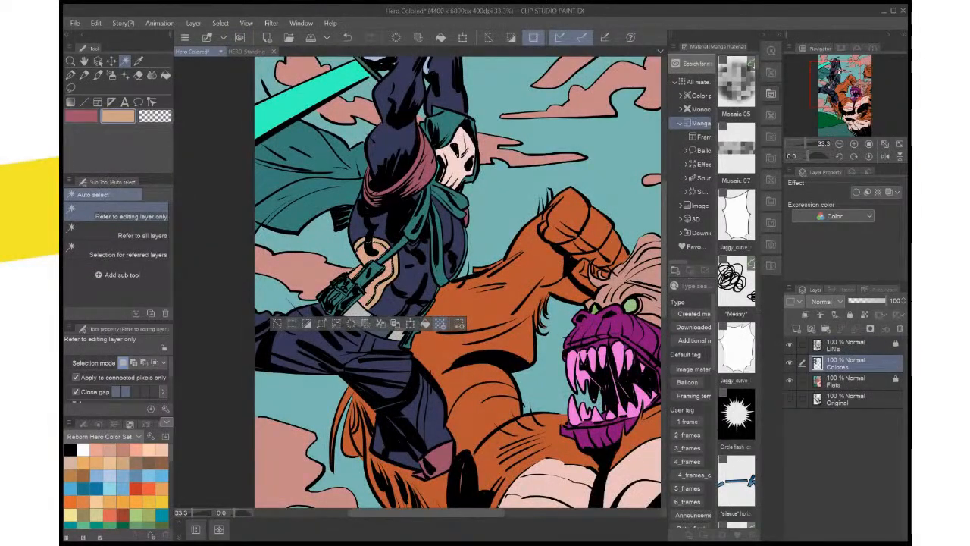
# Auto-select the side panel's outer trim on Flats, fill it with the sampled red on Colores and clear the selection
pyautogui.click(854, 380)
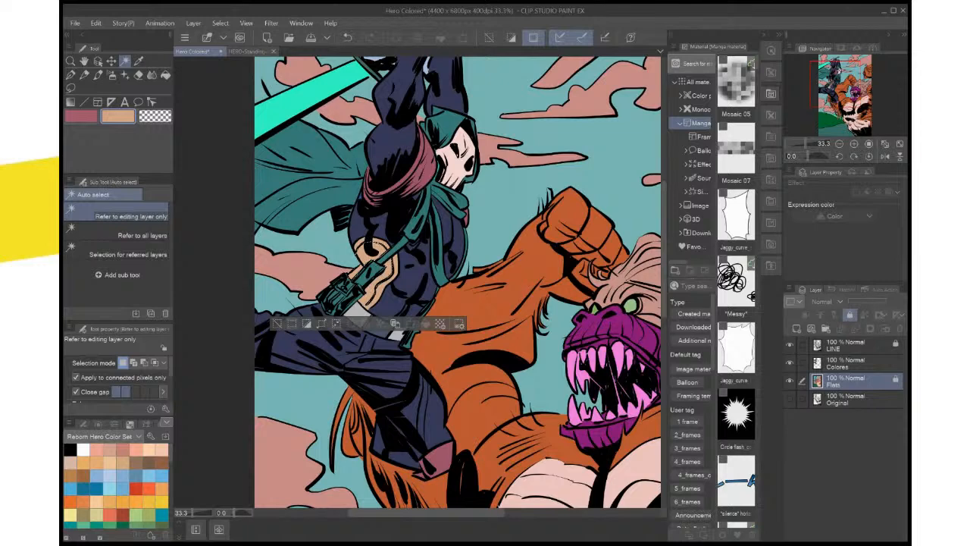
pyautogui.click(384, 249)
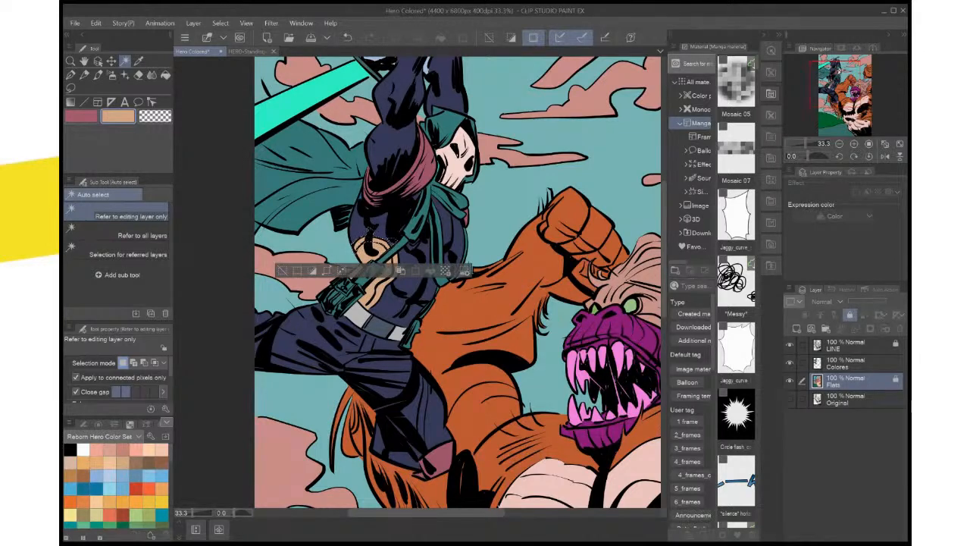
pyautogui.keyDown('shift'); pyautogui.click(384, 287); pyautogui.keyUp('shift')
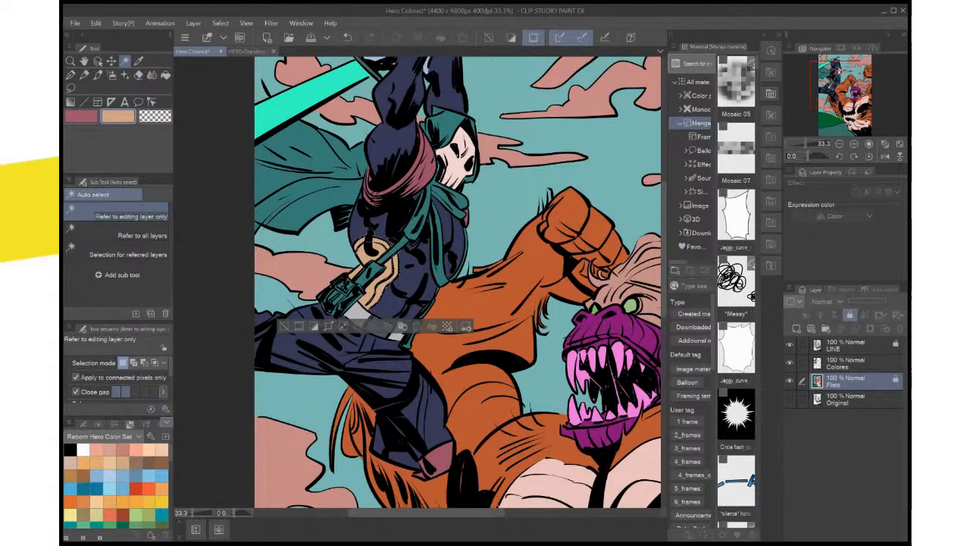
pyautogui.click(856, 363)
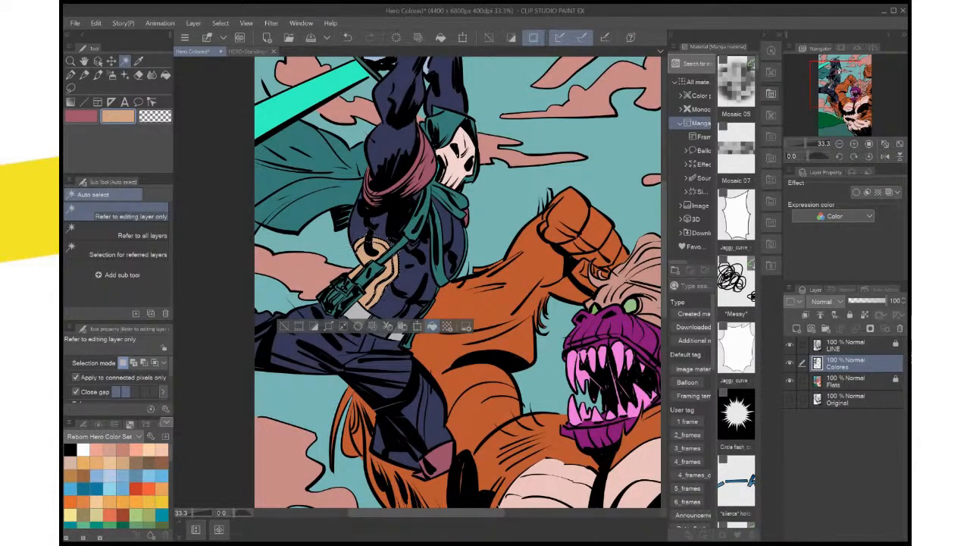
pyautogui.press('x')
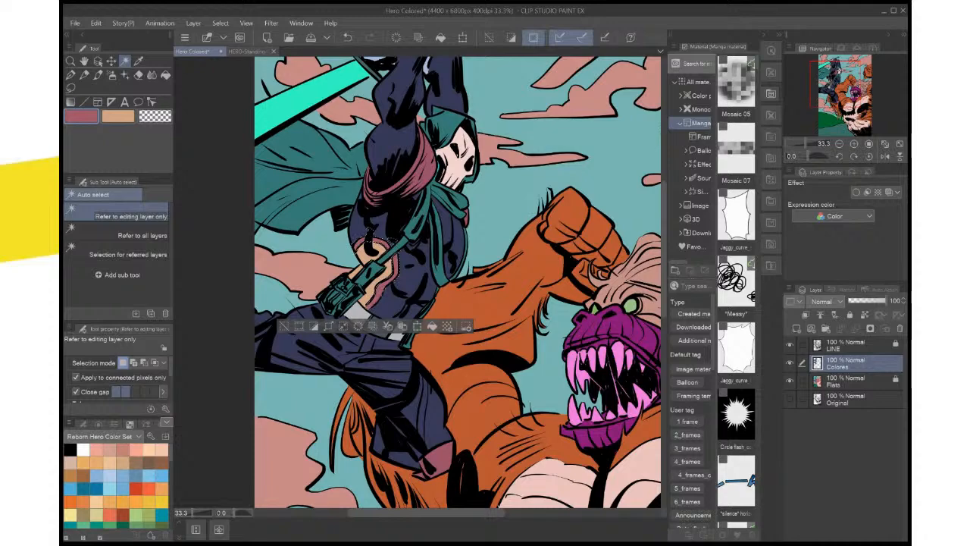
pyautogui.click(282, 326)
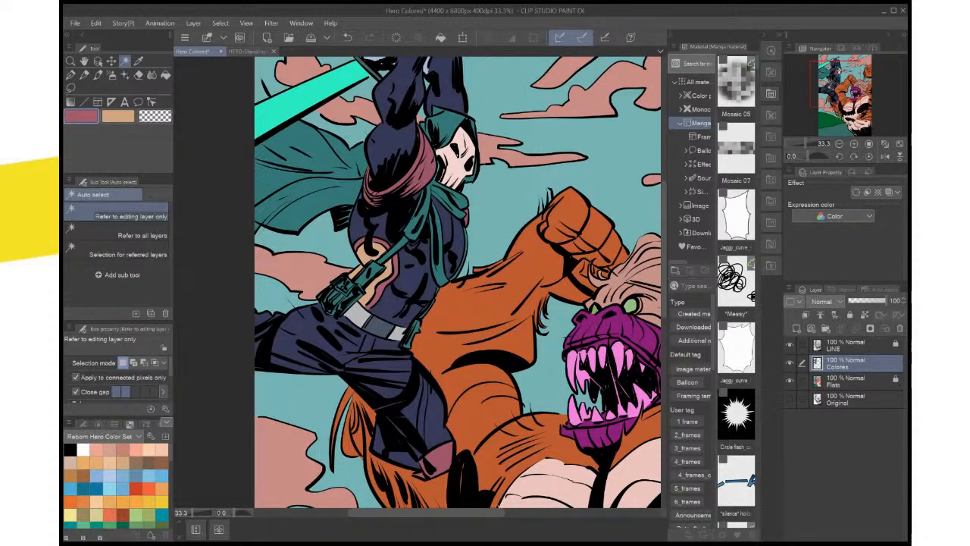
pyautogui.scroll(-3, 296, 144)
pyautogui.scroll(3, 305, 314)
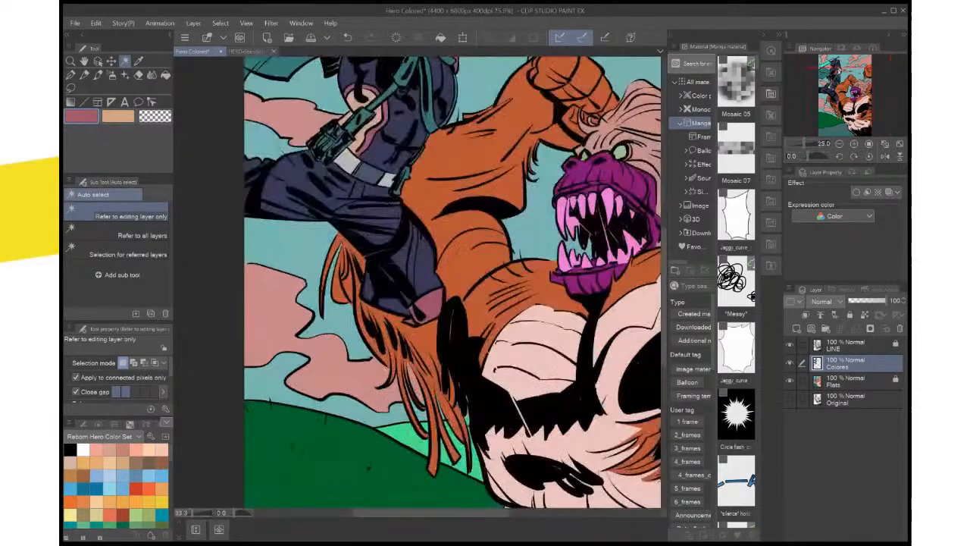
# Examine the hero's recolored costume from boots to sword against the rest of the illustration
pyautogui.moveTo(401, 212); pyautogui.dragTo(413, 425)
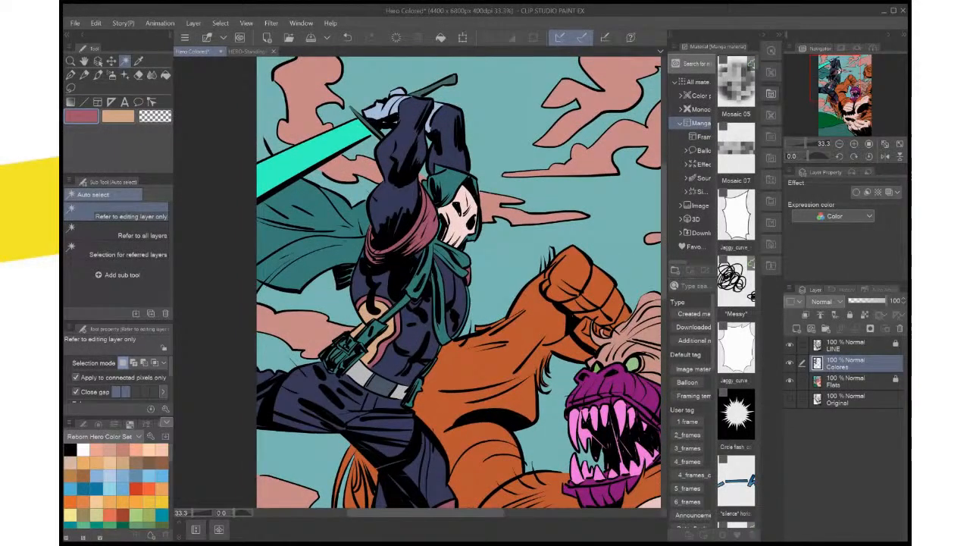
pyautogui.moveTo(413, 227); pyautogui.dragTo(451, 305)
pyautogui.hotkey('ctrl', '0')
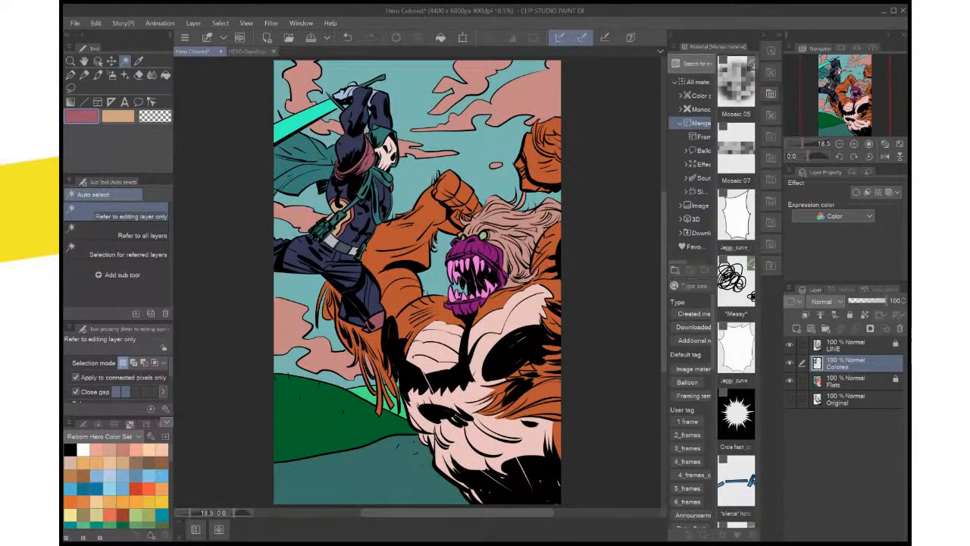
pyautogui.scroll(1, 471, 347)
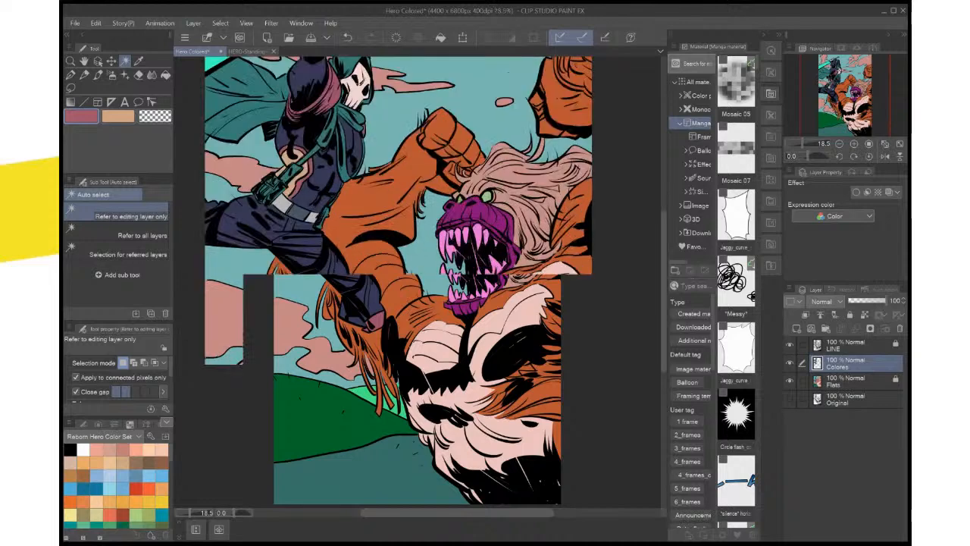
pyautogui.moveTo(420, 227); pyautogui.dragTo(552, 454)
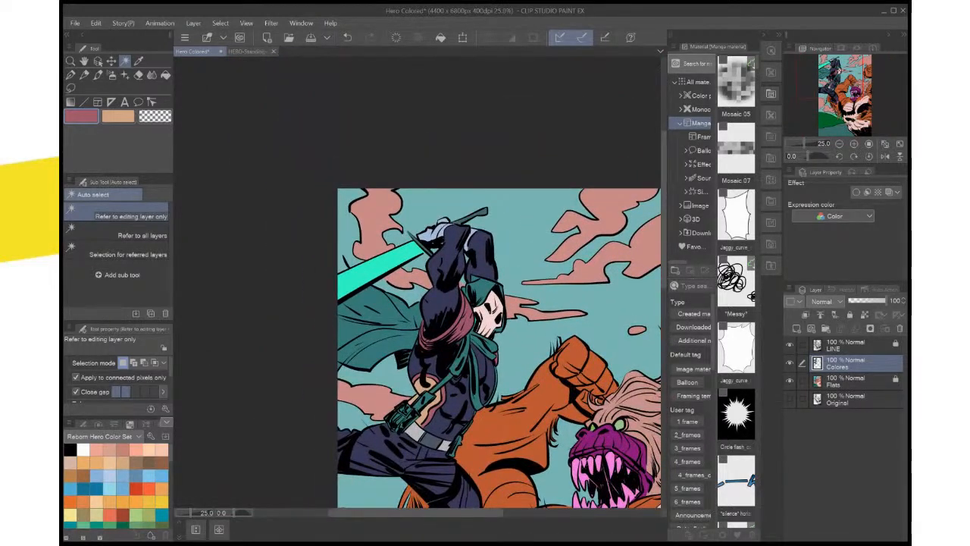
pyautogui.scroll(1, 547, 453)
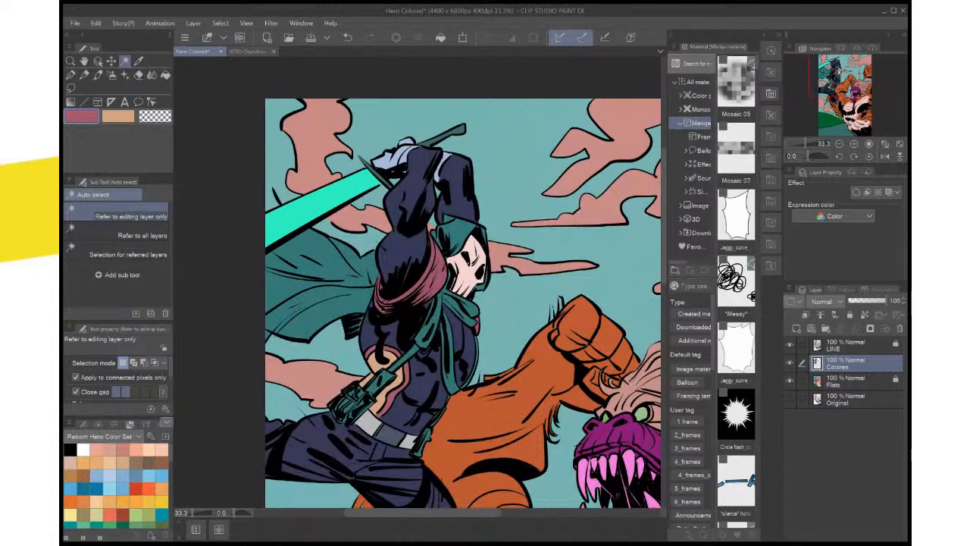
pyautogui.moveTo(470, 310); pyautogui.dragTo(479, 262)
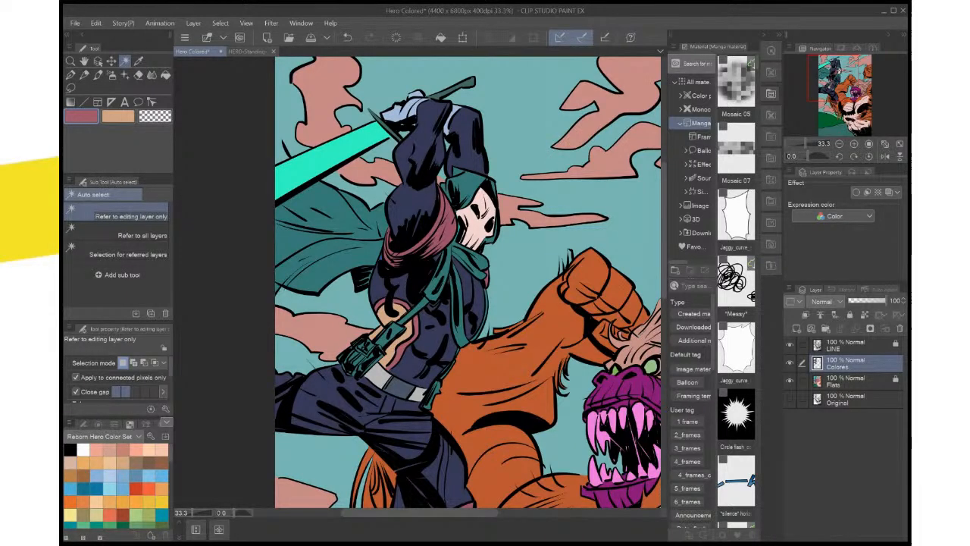
pyautogui.click(856, 381)
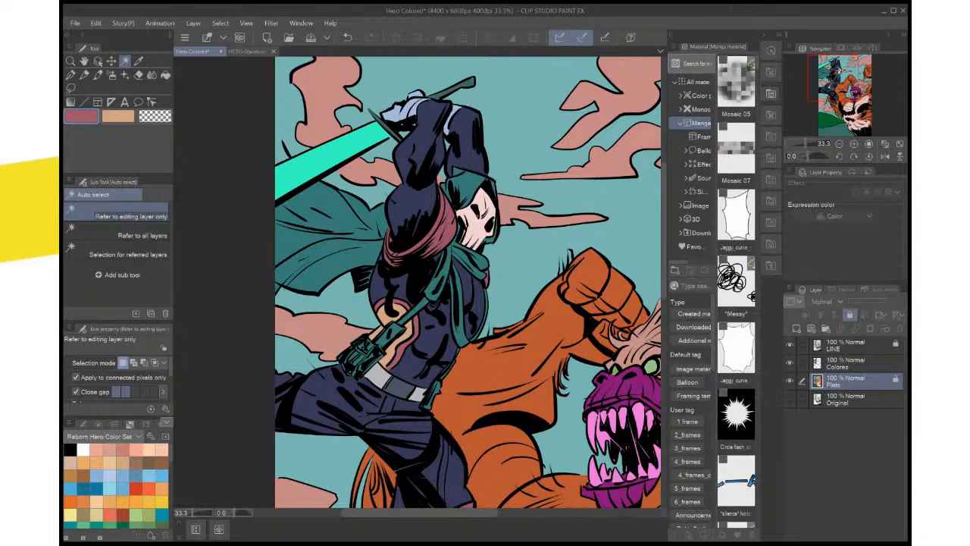
pyautogui.click(856, 363)
pyautogui.click(856, 381)
pyautogui.click(856, 363)
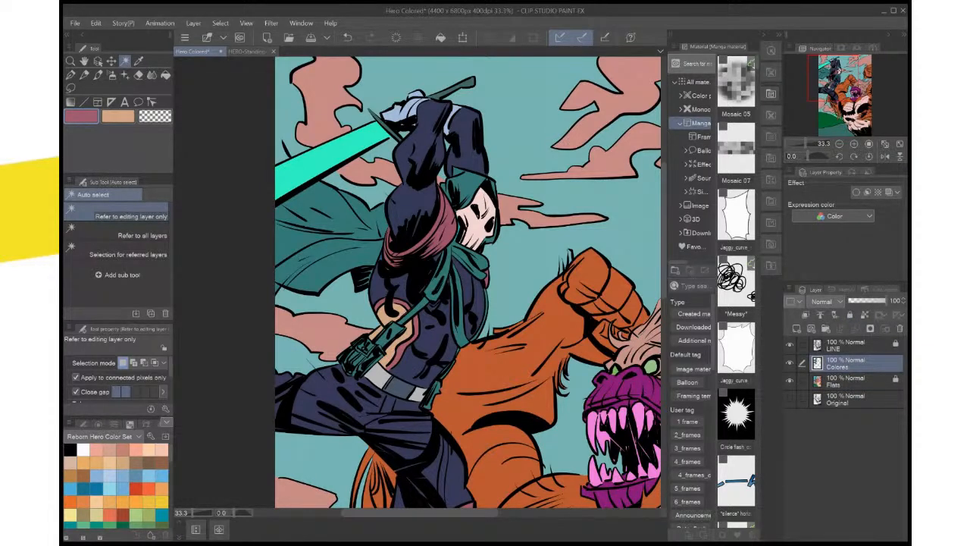
# Save the Hero Colored illustration
pyautogui.hotkey('ctrl', '0')
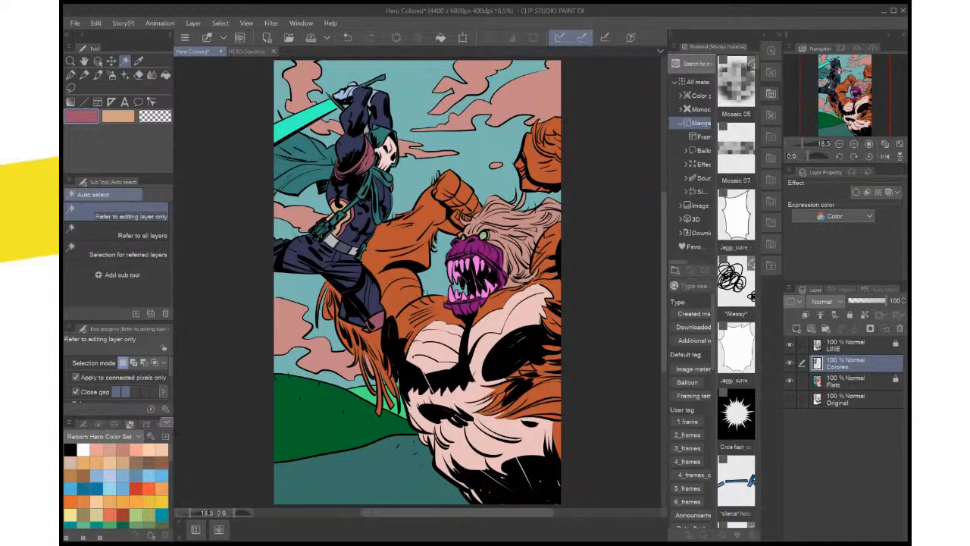
pyautogui.hotkey('ctrl', 's')
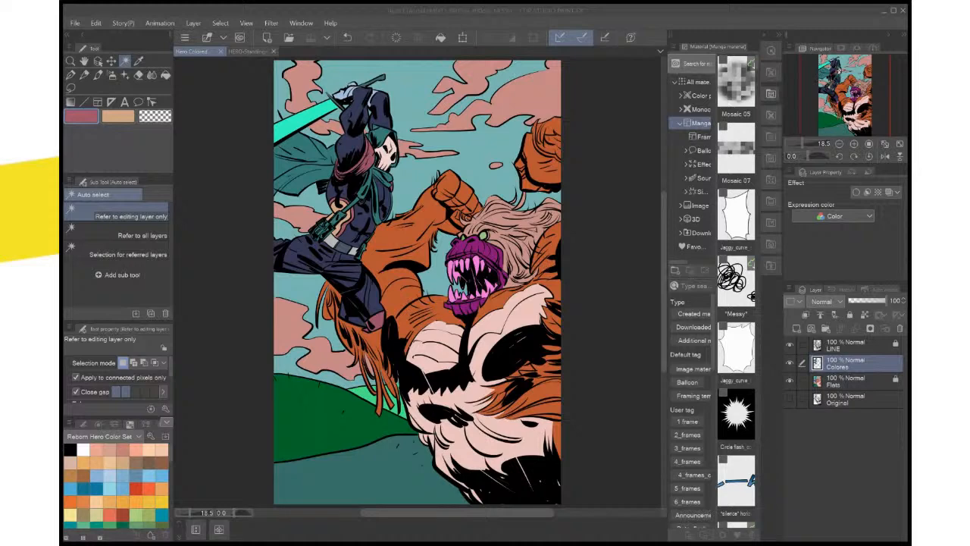
# Copy the standing hero from HERO-Standing-Pose.psd and paste it as a new layer above Flats in Hero Colored
pyautogui.moveTo(416, 250); pyautogui.dragTo(454, 370)
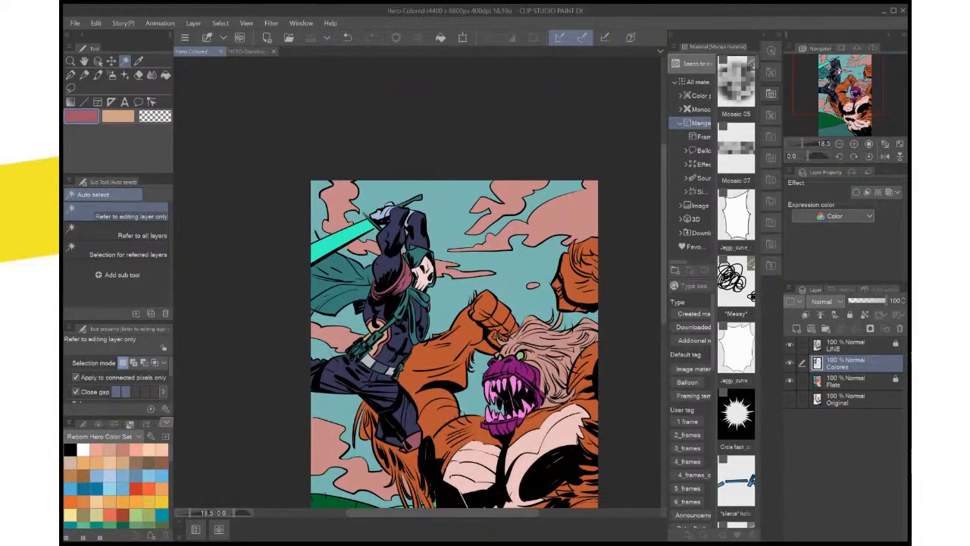
pyautogui.scroll(2, 507, 345)
pyautogui.moveTo(447, 295); pyautogui.dragTo(559, 425)
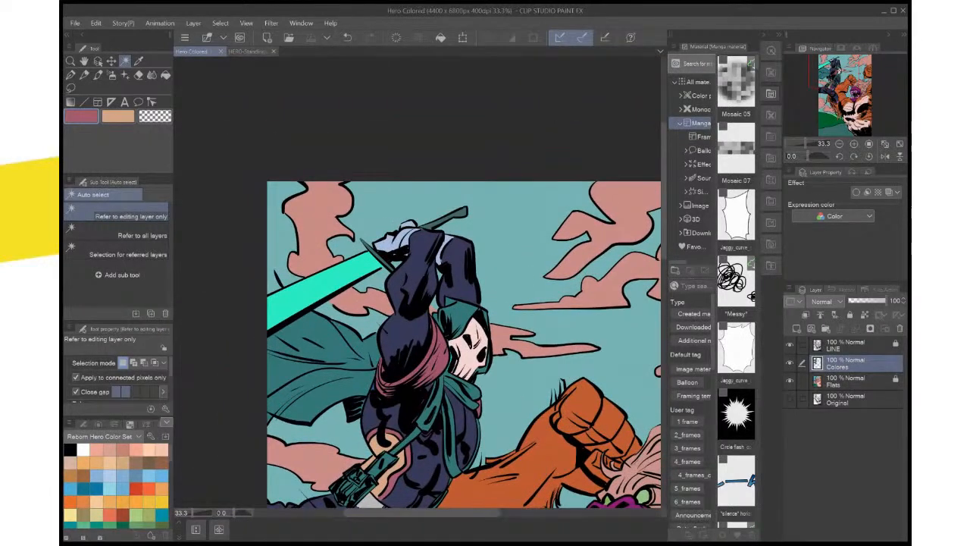
pyautogui.click(853, 381)
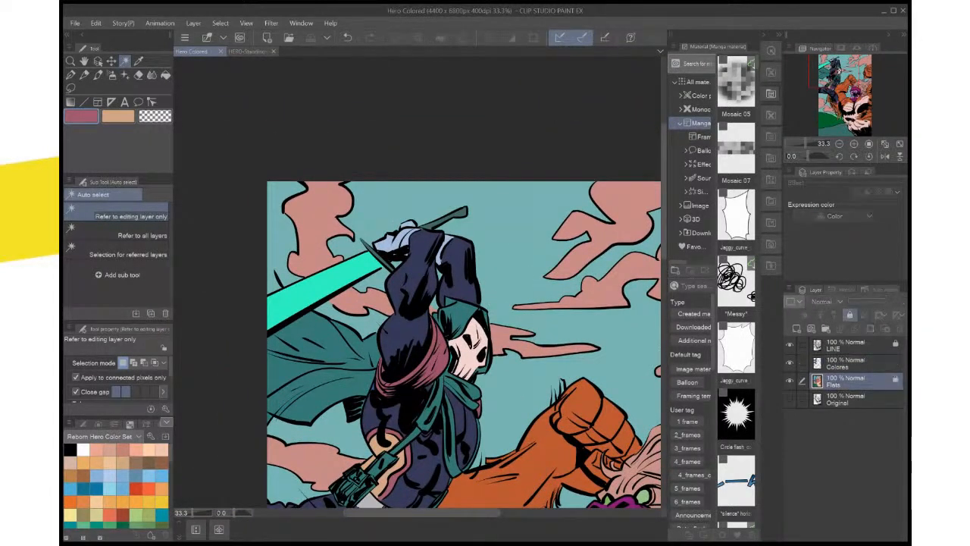
pyautogui.hotkey('ctrl', '+')
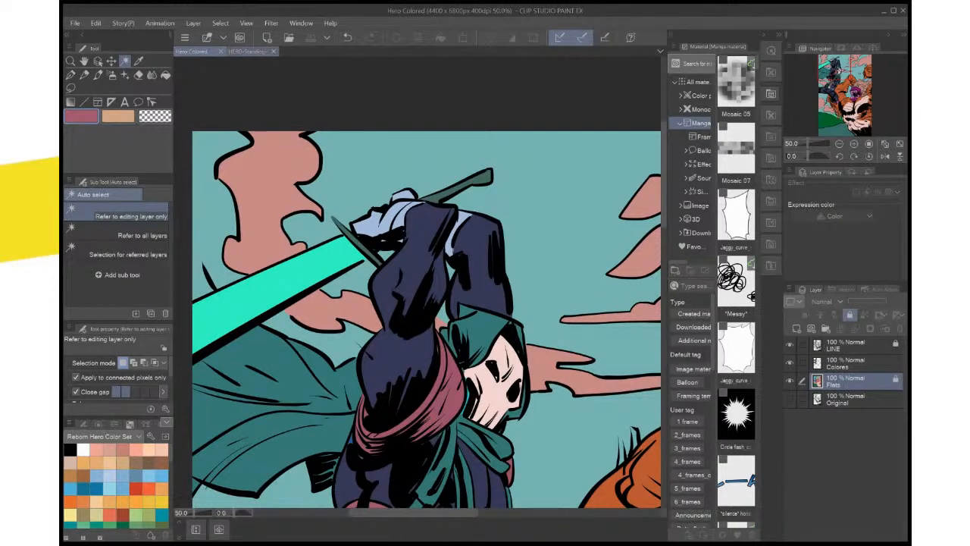
pyautogui.click(247, 50)
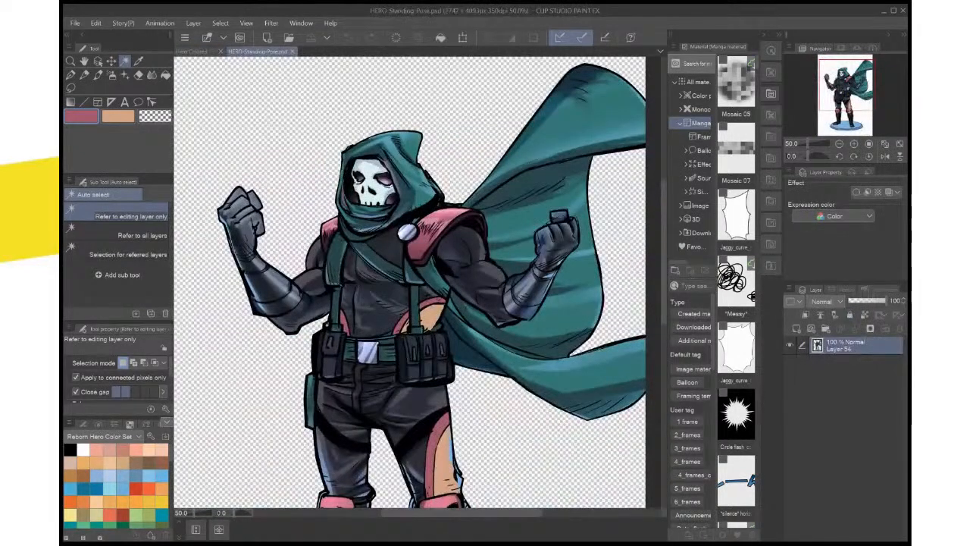
pyautogui.hotkey('ctrl', '0')
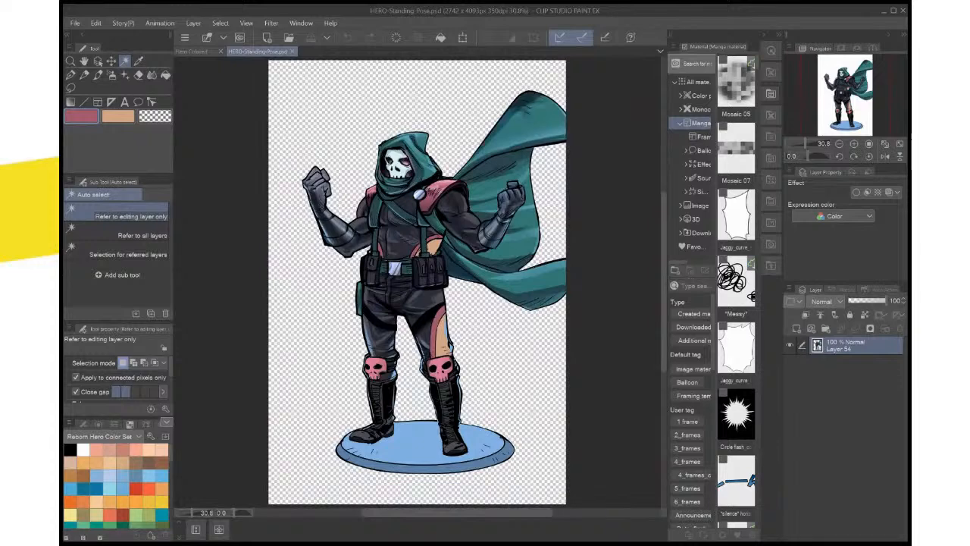
pyautogui.click(190, 51)
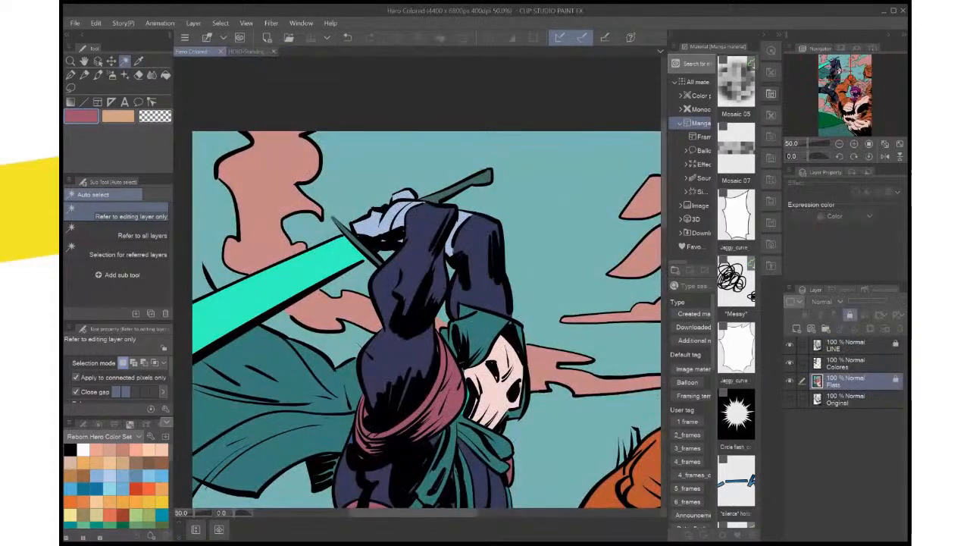
pyautogui.hotkey('ctrl', '0')
pyautogui.hotkey('ctrl', 'v')
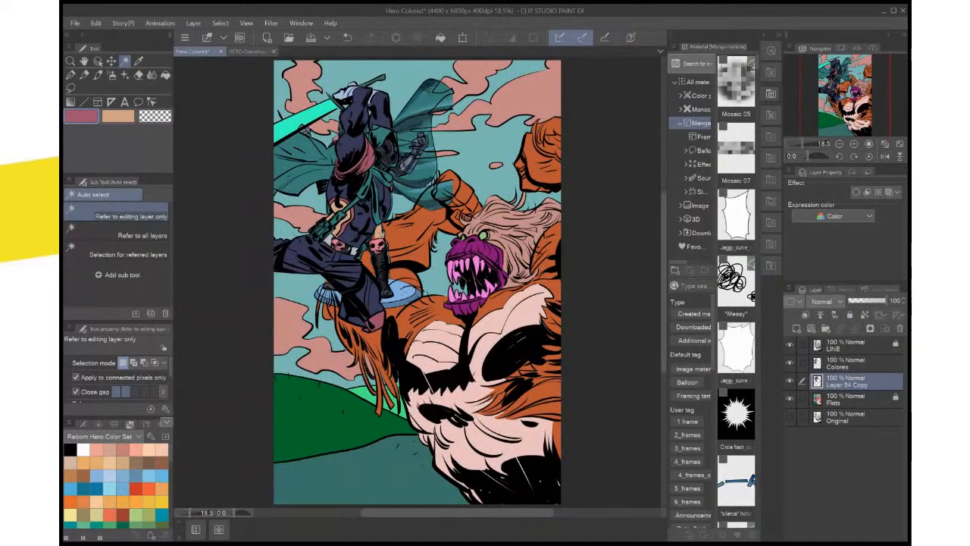
# Move the pasted reference figure to the canvas's upper right, beside the hero, and place its layer above LINE
pyautogui.hotkey('ctrl', 't')
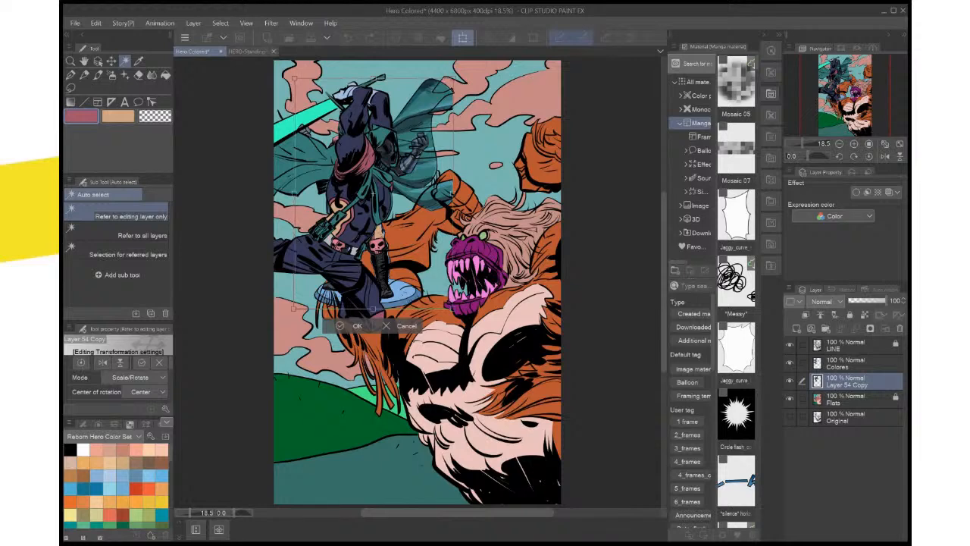
pyautogui.moveTo(474, 168); pyautogui.dragTo(487, 178)
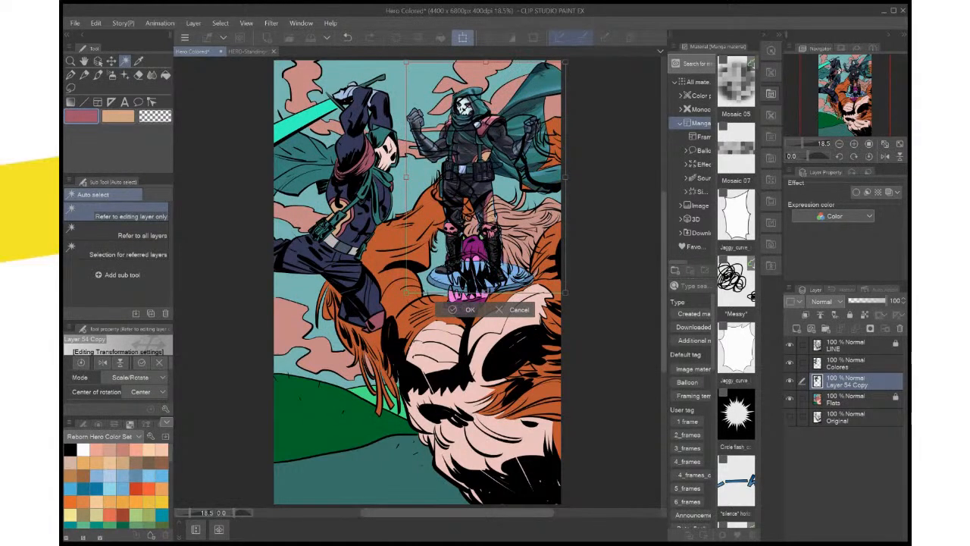
pyautogui.press('Return')
pyautogui.moveTo(847, 381); pyautogui.dragTo(847, 339)
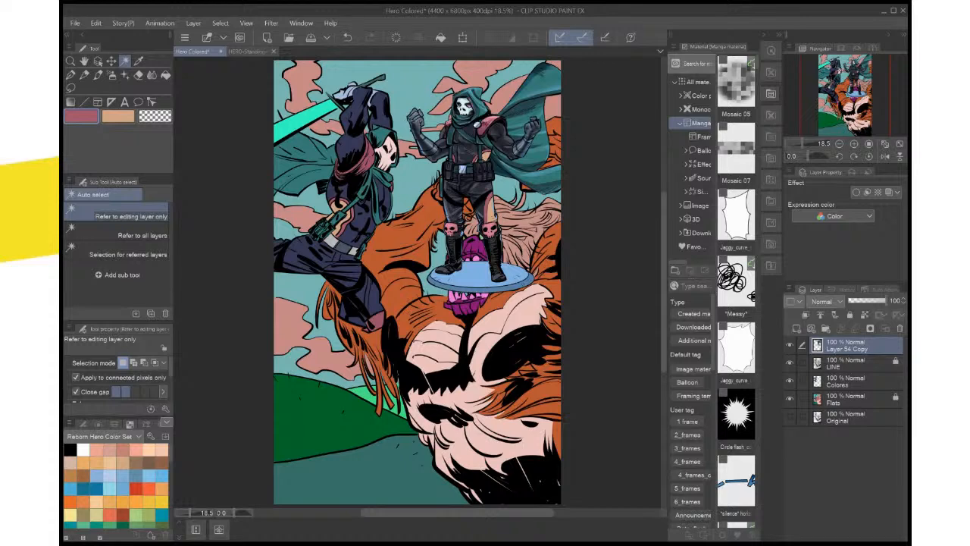
# Auto-select the hero's light belt sections on Flats, fill them on Colores with teal sampled from the hero's scarf, and clear the selection
pyautogui.hotkey('ctrl', '+')
pyautogui.moveTo(418, 282); pyautogui.dragTo(434, 394)
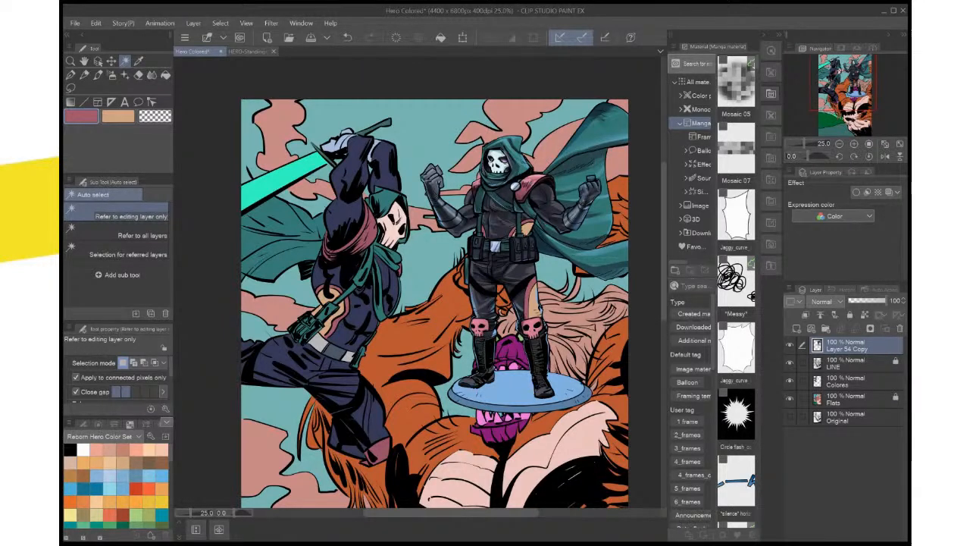
pyautogui.hotkey('ctrl', '+')
pyautogui.moveTo(425, 303)
pyautogui.mouseDown()
pyautogui.moveTo(429, 329)
pyautogui.moveTo(437, 322)
pyautogui.moveTo(426, 293)
pyautogui.moveTo(448, 276)
pyautogui.moveTo(465, 285)
pyautogui.moveTo(429, 297)
pyautogui.mouseUp()
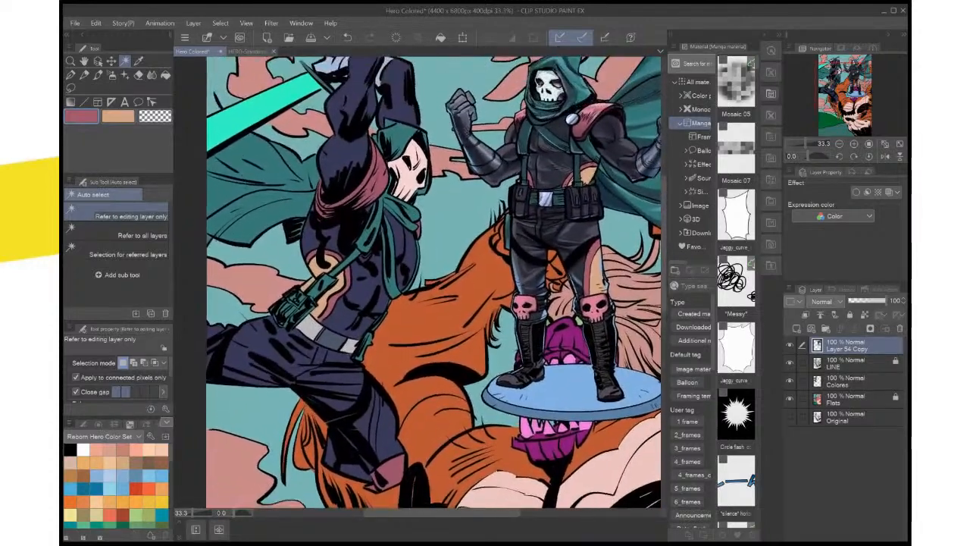
pyautogui.click(856, 399)
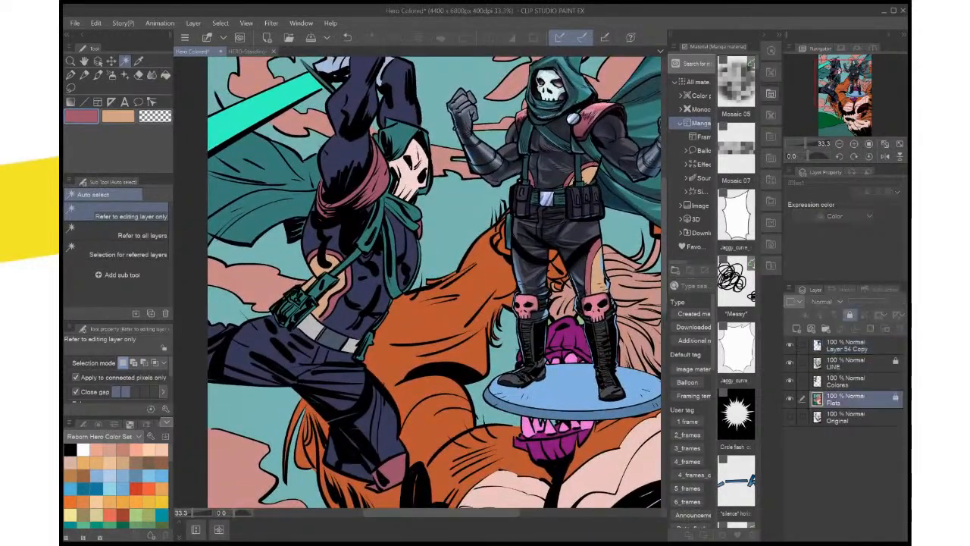
pyautogui.click(350, 346)
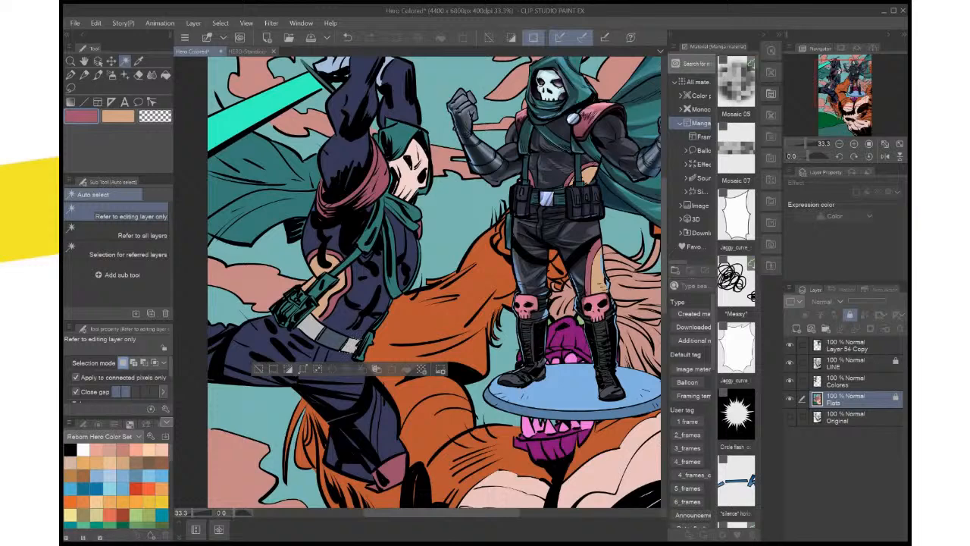
pyautogui.keyDown('shift'); pyautogui.click(309, 327); pyautogui.keyUp('shift')
pyautogui.press('i')
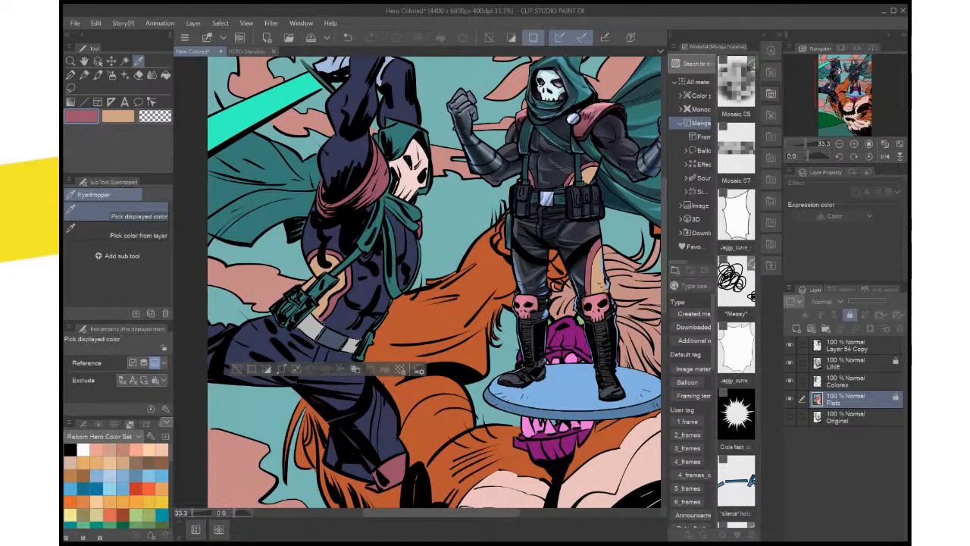
pyautogui.click(391, 246)
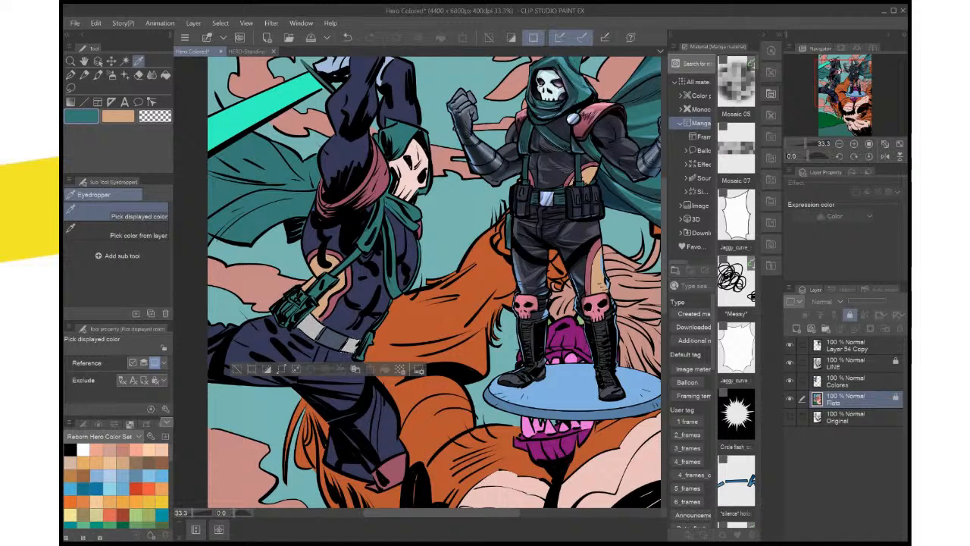
pyautogui.click(847, 382)
pyautogui.click(385, 369)
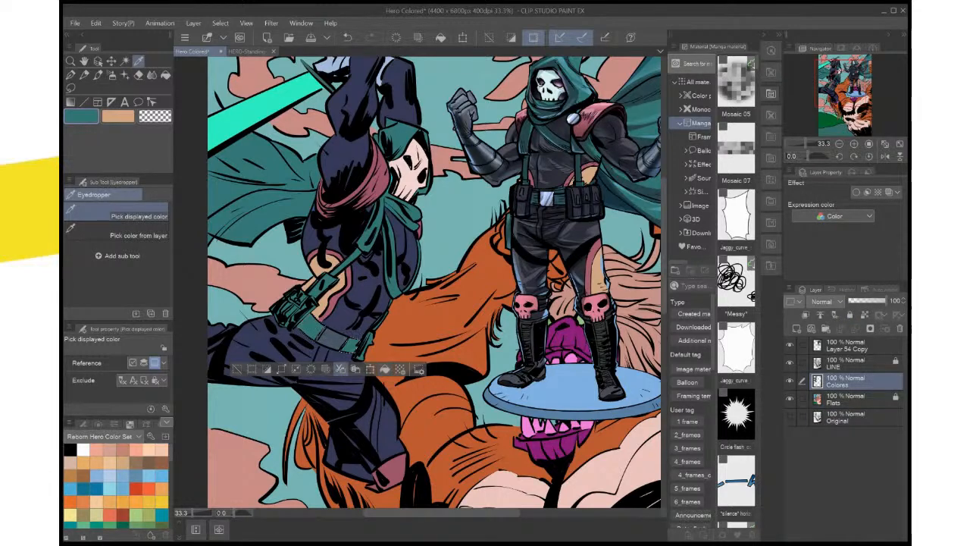
pyautogui.click(237, 369)
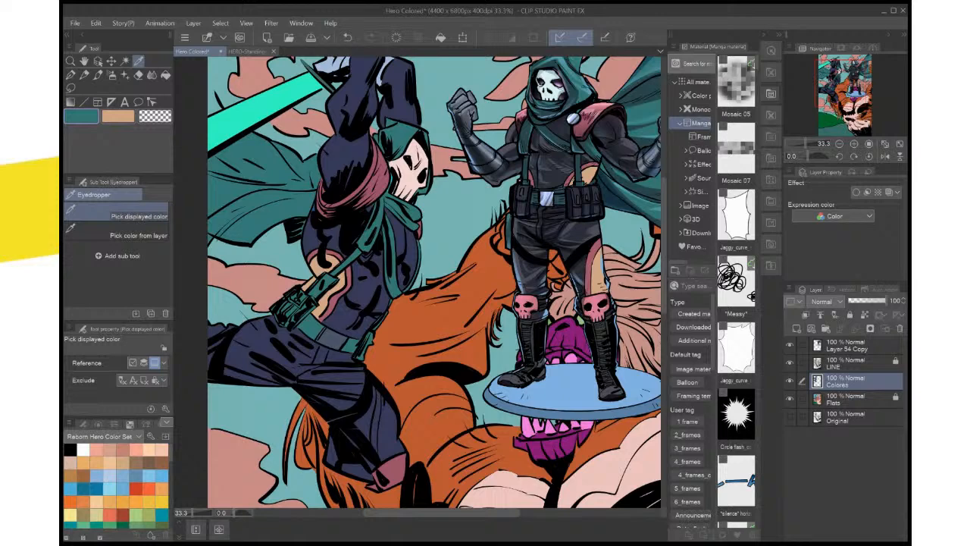
# Save the illustration with the recolored belt and the pasted reference figure
pyautogui.hotkey('ctrl', '0')
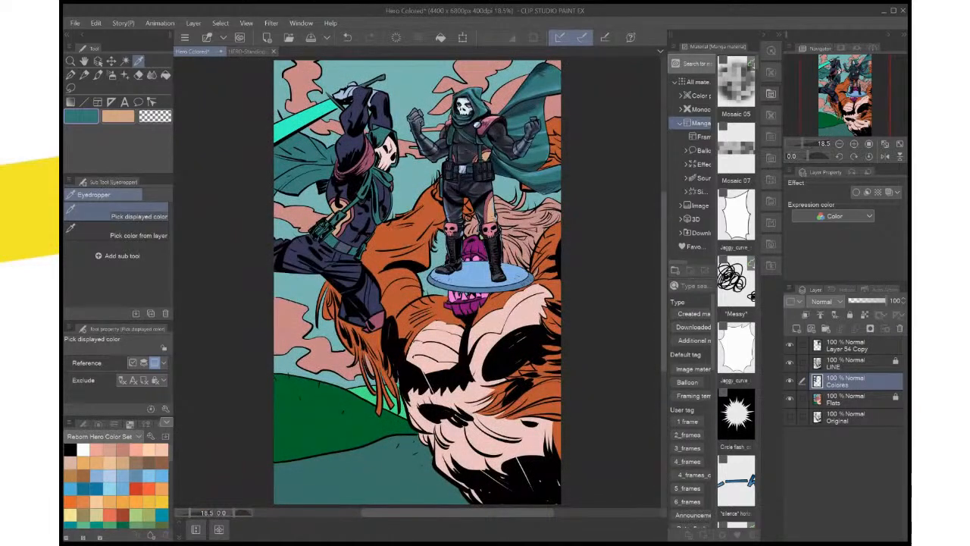
pyautogui.hotkey('ctrl', 's')
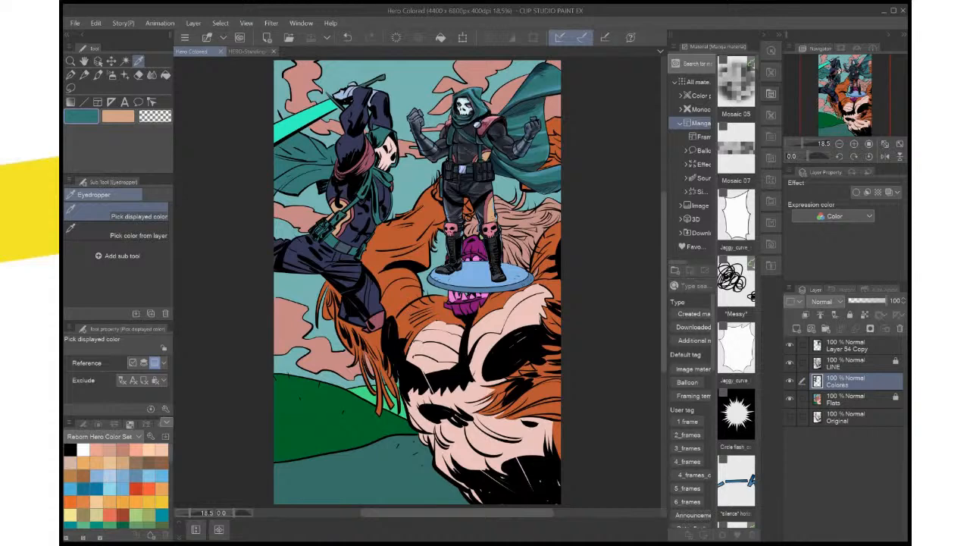
pyautogui.hotkey('ctrl', '+')
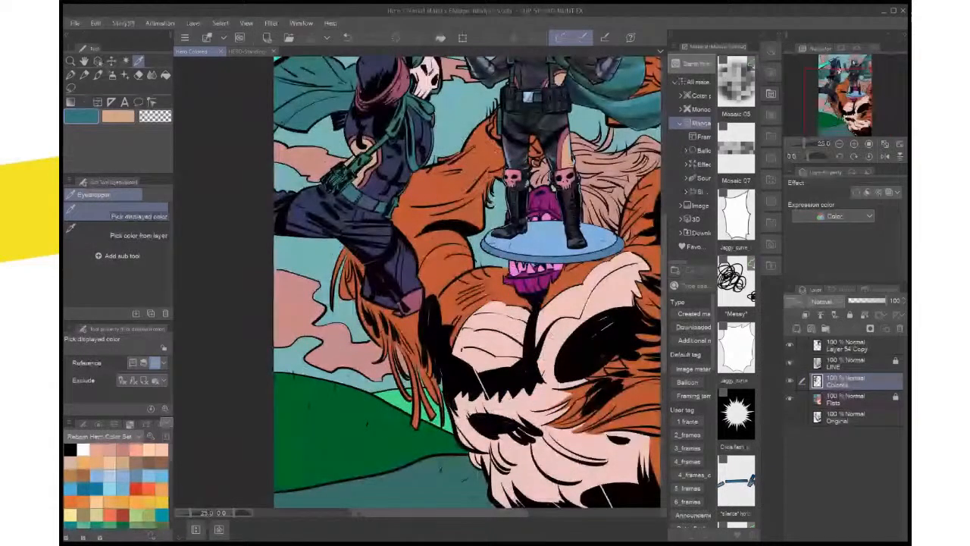
pyautogui.moveTo(485, 207); pyautogui.dragTo(593, 370)
pyautogui.scroll(1, 593, 371)
pyautogui.scroll(-1, 593, 371)
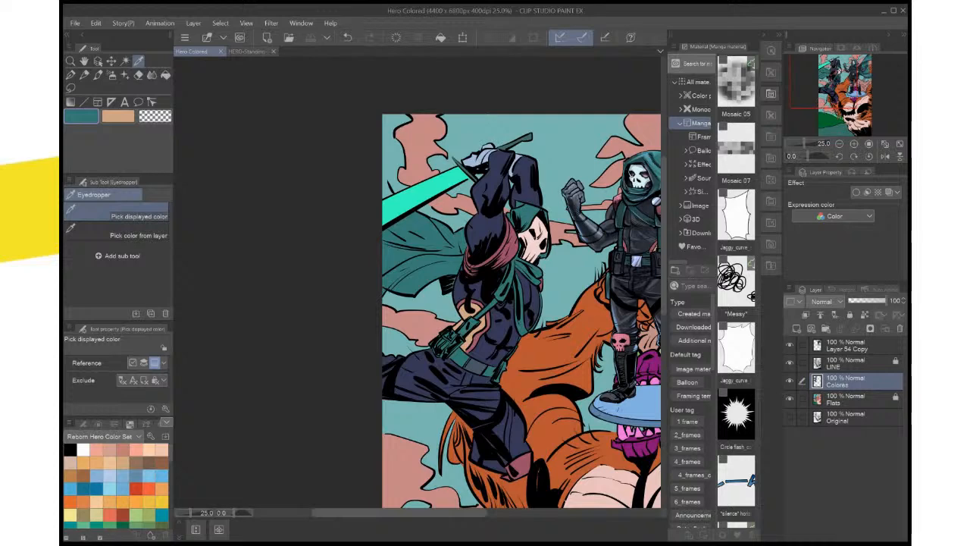
pyautogui.hotkey('ctrl', '0')
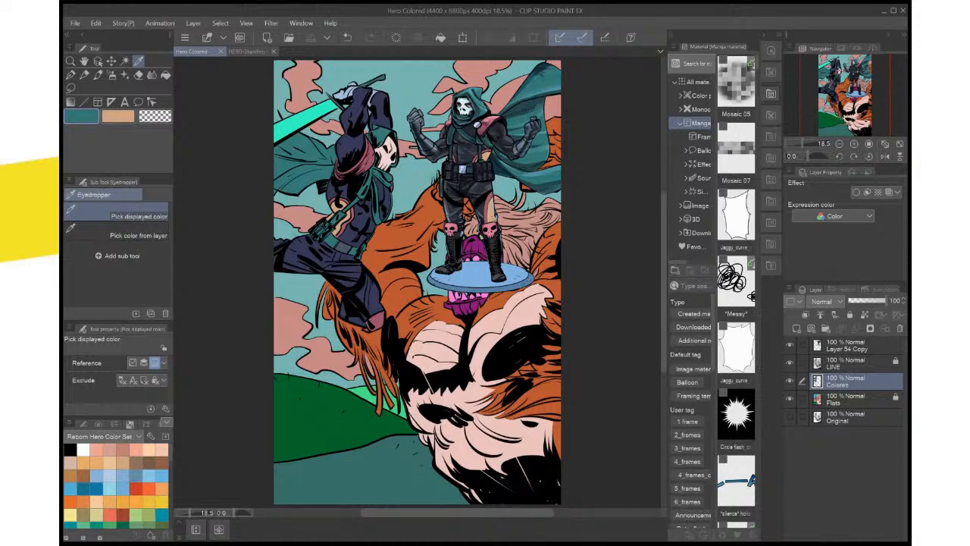
pyautogui.moveTo(416, 280); pyautogui.dragTo(438, 318)
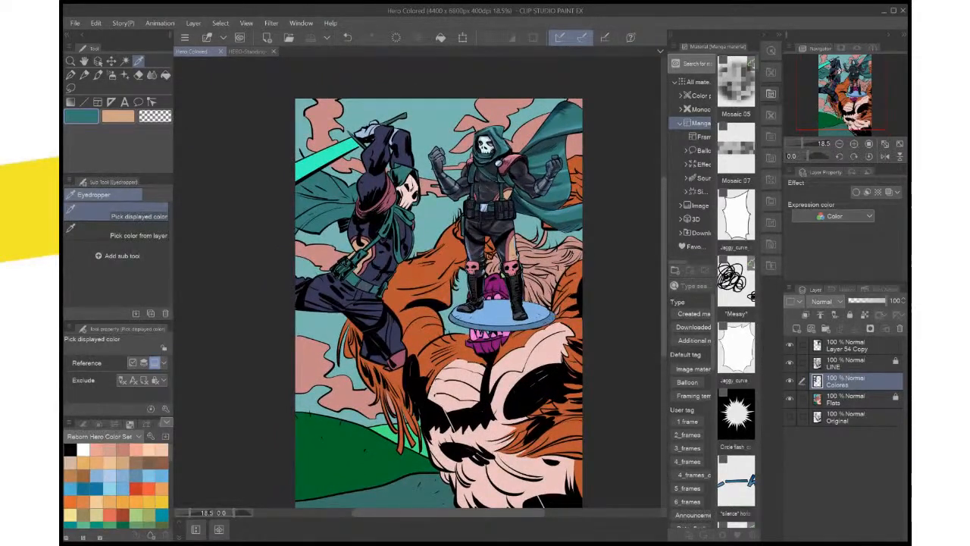
# Auto-select the hero's navy suit areas on Flats, covering torso, arms and legs, fill them on Colores with sampled dark charcoal, and clear the selection
pyautogui.scroll(2, 535, 308)
pyautogui.moveTo(535, 308); pyautogui.dragTo(568, 400)
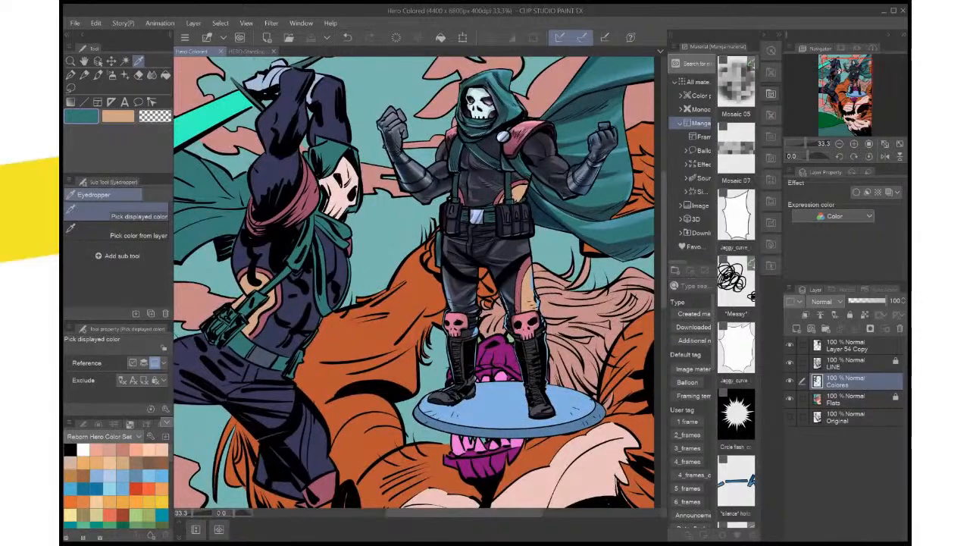
pyautogui.click(301, 292)
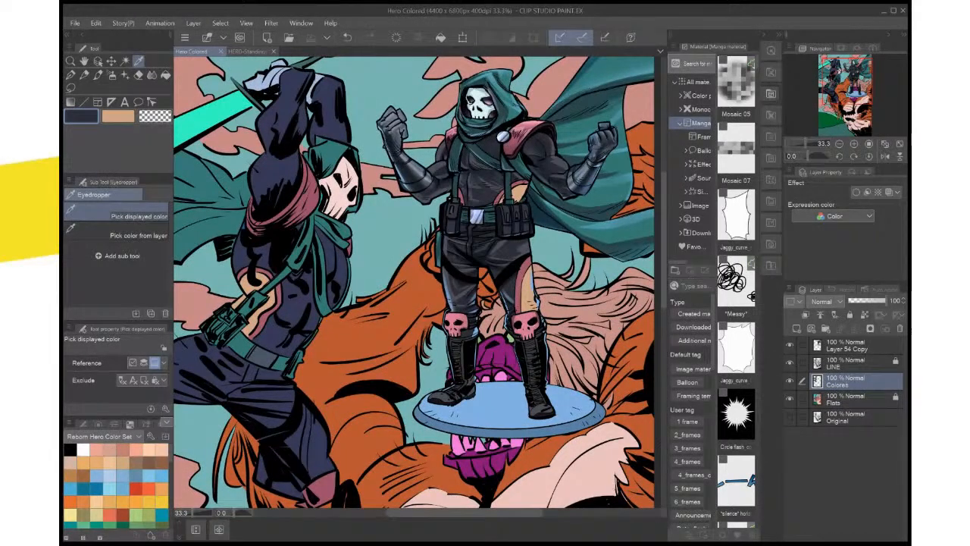
pyautogui.click(847, 399)
pyautogui.press('w')
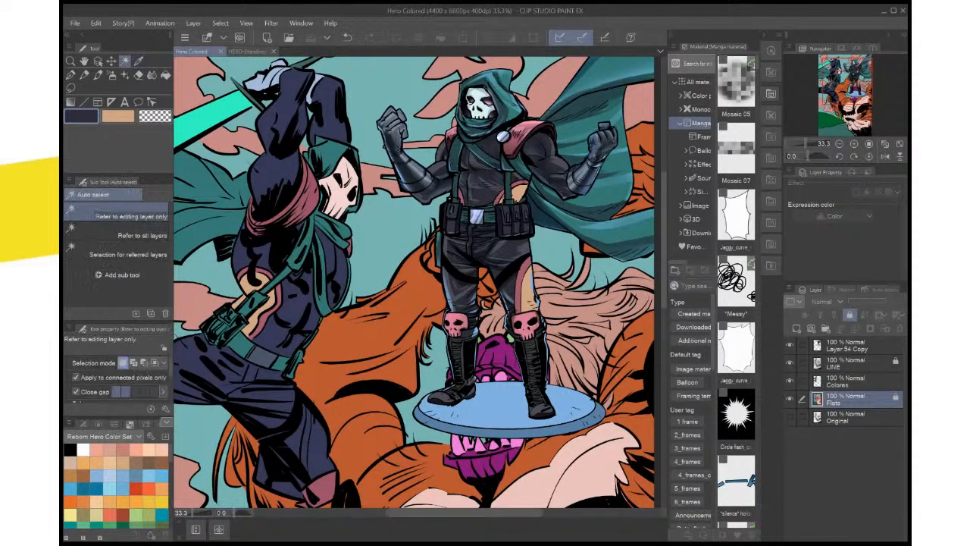
pyautogui.click(301, 295)
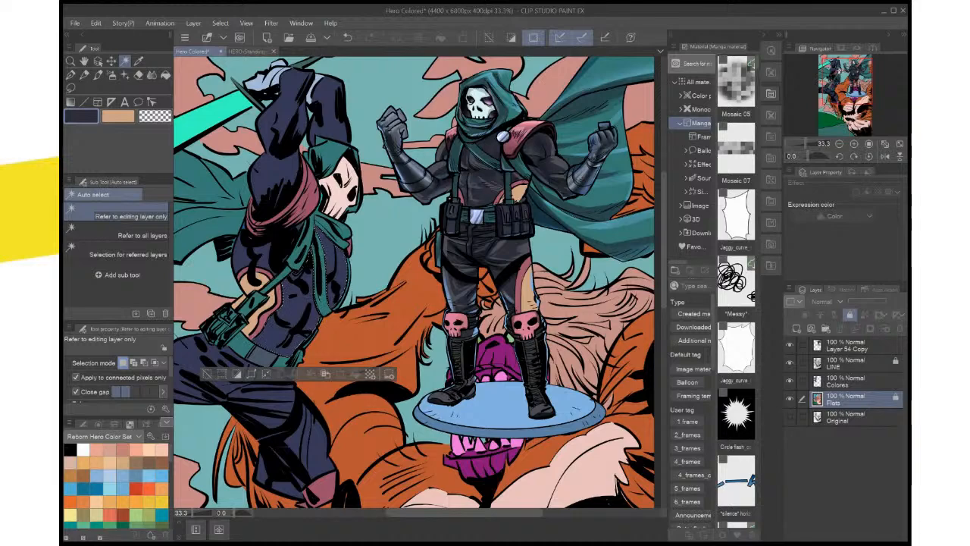
pyautogui.keyDown('shift'); pyautogui.click(331, 114); pyautogui.keyUp('shift')
pyautogui.keyDown('shift'); pyautogui.click(277, 155); pyautogui.keyUp('shift')
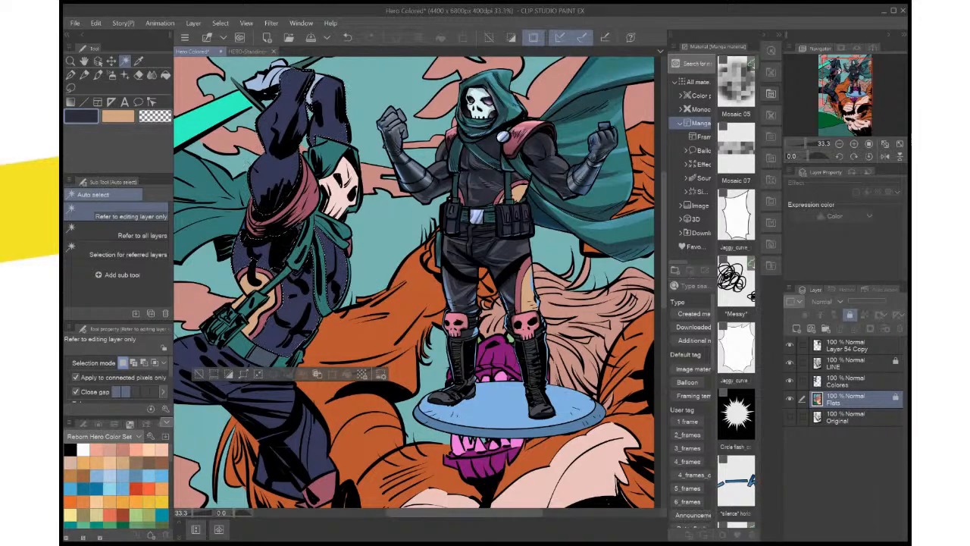
pyautogui.moveTo(276, 387); pyautogui.dragTo(366, 305)
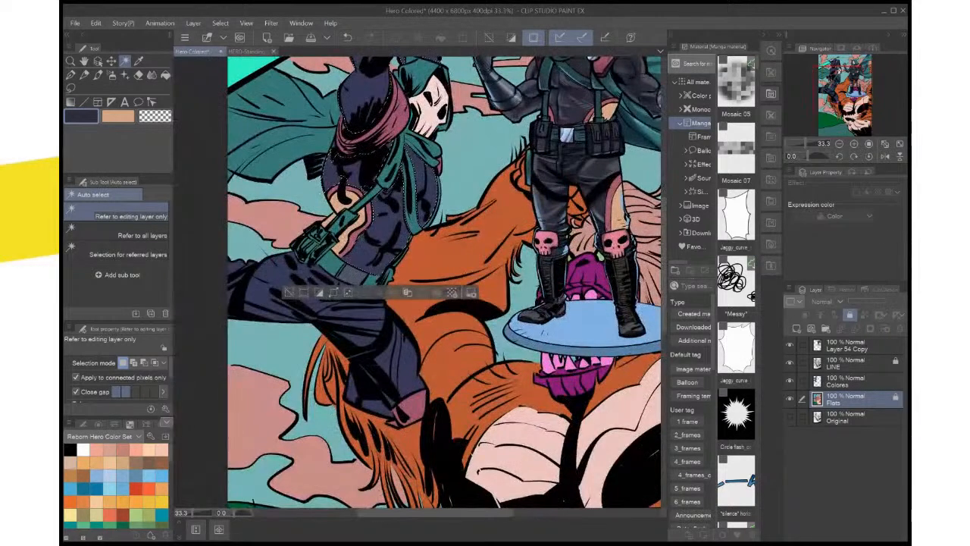
pyautogui.keyDown('shift'); pyautogui.click(360, 311); pyautogui.keyUp('shift')
pyautogui.moveTo(382, 191); pyautogui.dragTo(373, 254)
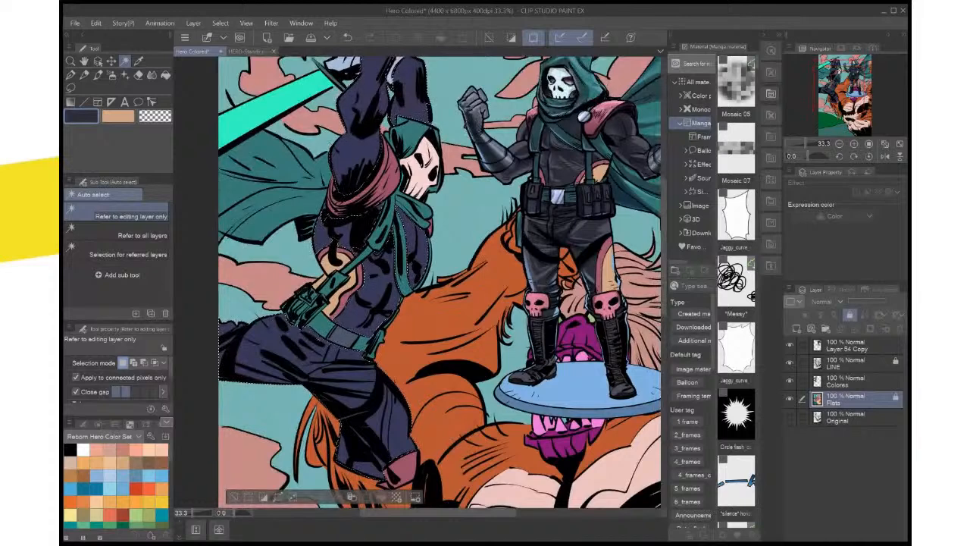
pyautogui.click(856, 381)
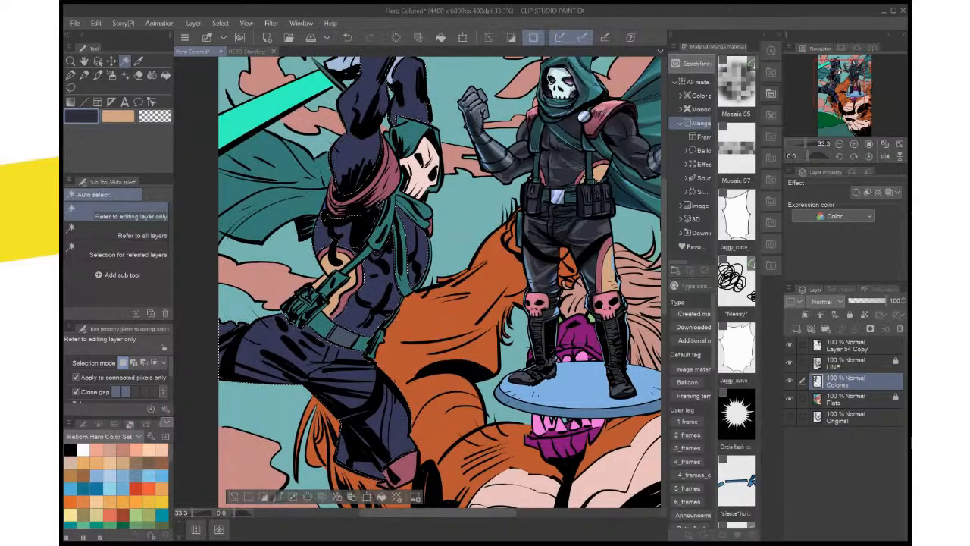
pyautogui.click(381, 497)
pyautogui.moveTo(378, 303); pyautogui.dragTo(388, 331)
pyautogui.click(331, 233)
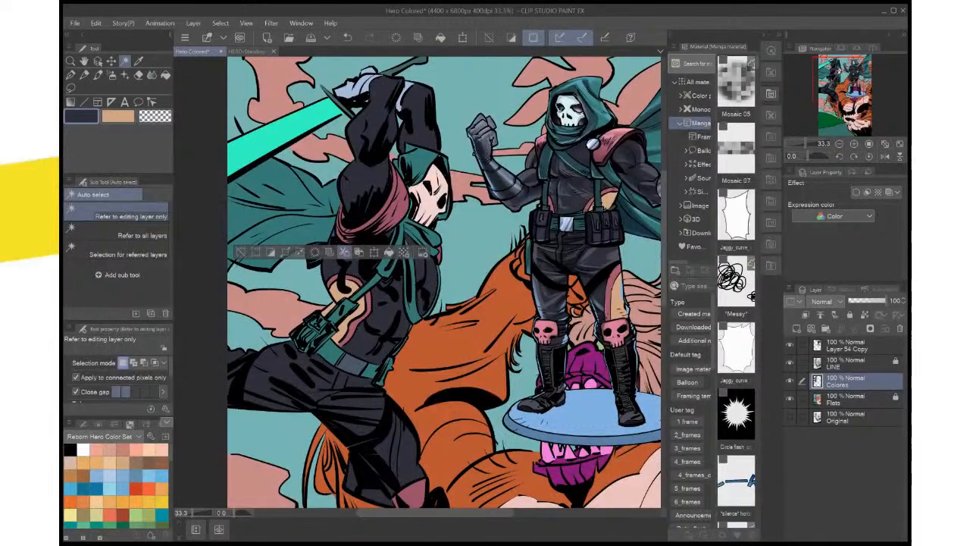
pyautogui.click(241, 251)
pyautogui.click(856, 400)
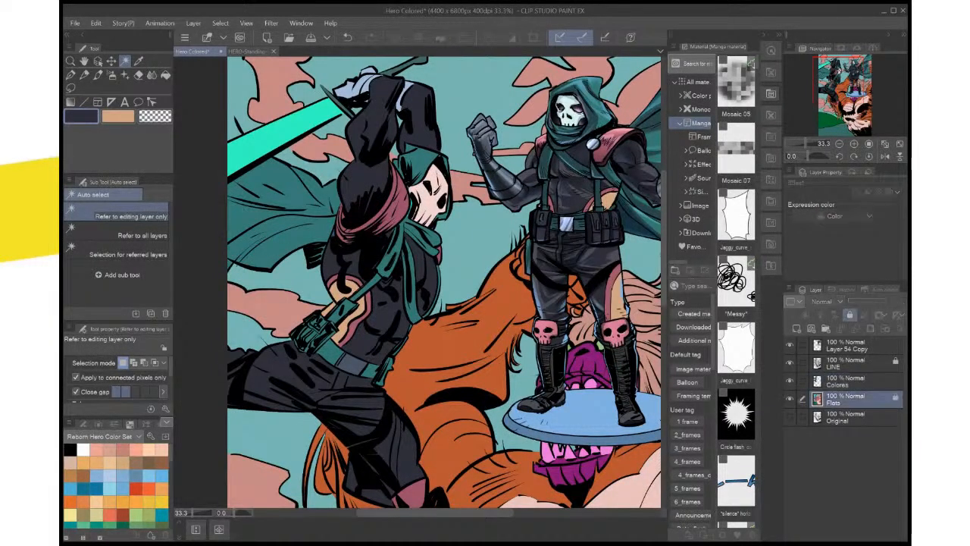
pyautogui.click(400, 221)
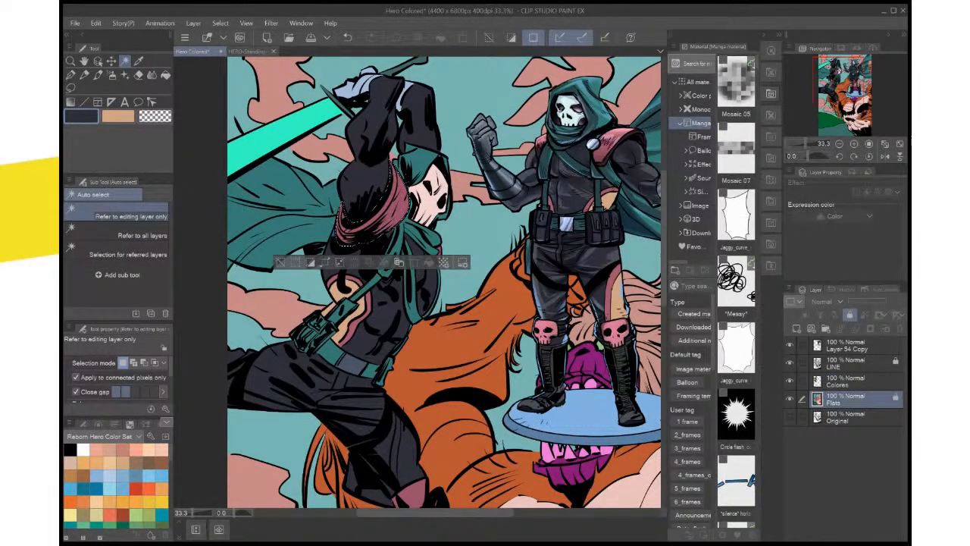
pyautogui.hotkey('ctrl', 'z')
pyautogui.click(309, 220)
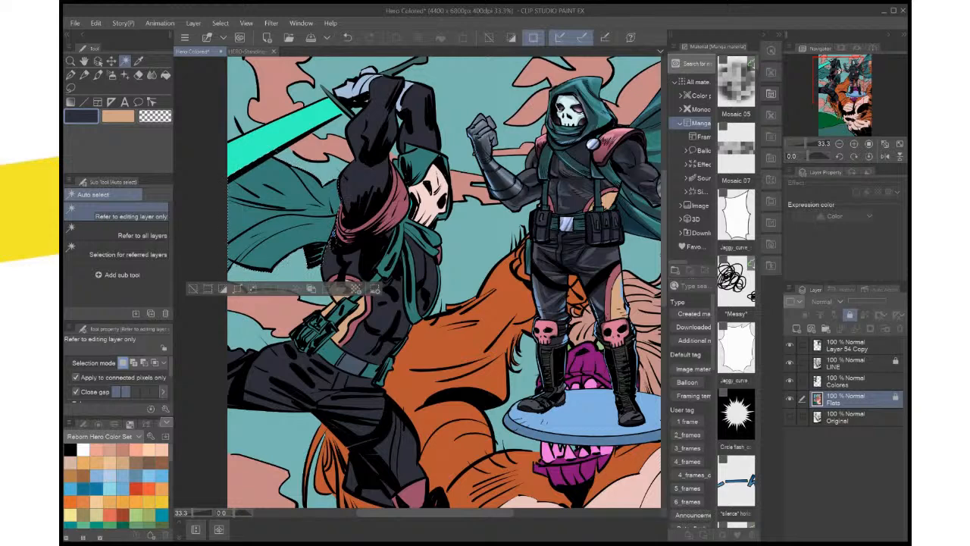
pyautogui.hotkey('ctrl', 'z')
# Lasso the leftover blue gap beside the hero's pink shoulder wrap, fill it on Colores with the dark suit color, and deselect
pyautogui.scroll(4, 347, 260)
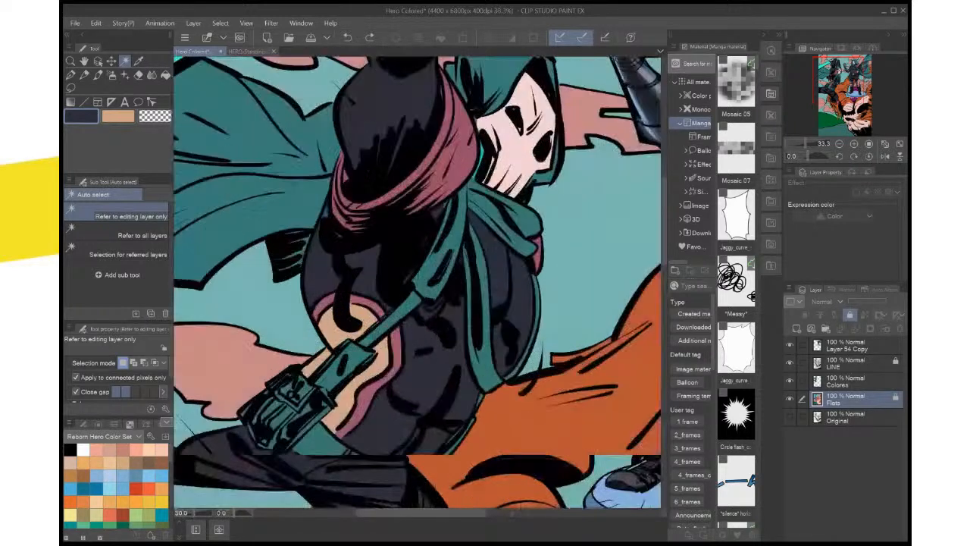
pyautogui.moveTo(347, 259); pyautogui.dragTo(360, 303)
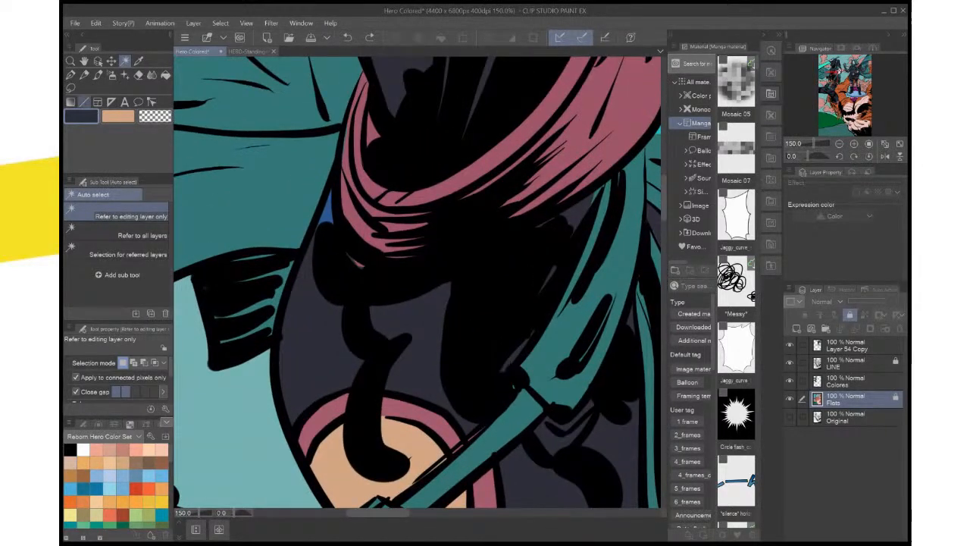
pyautogui.click(70, 88)
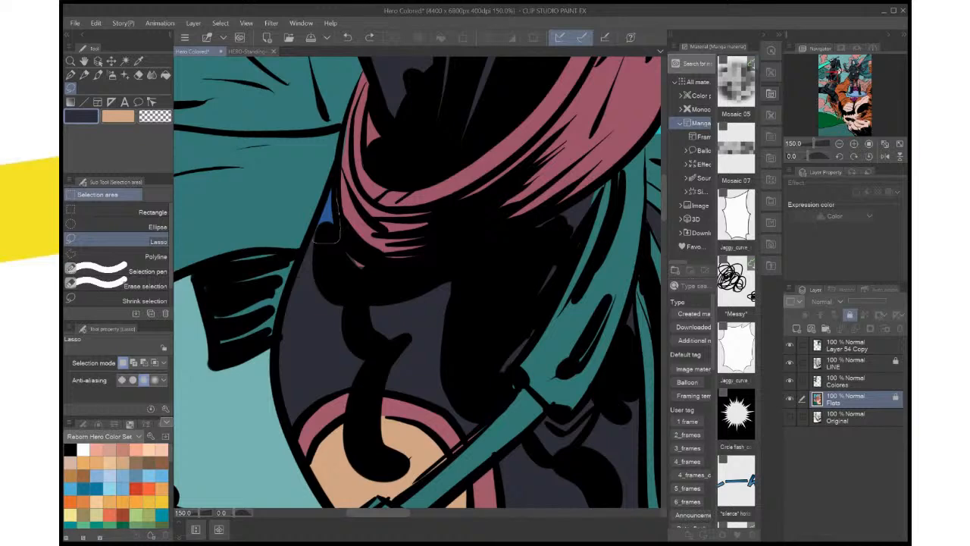
pyautogui.moveTo(337, 182); pyautogui.dragTo(309, 240)
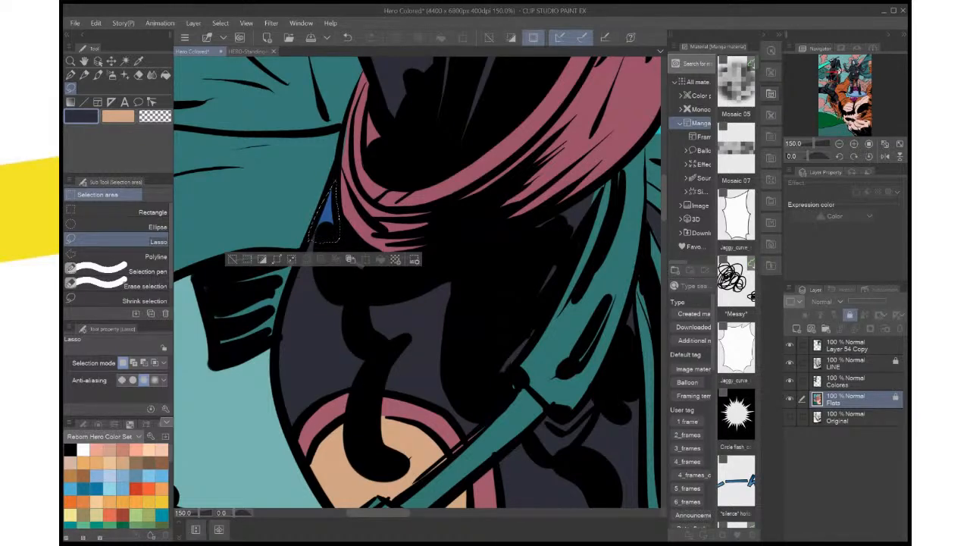
pyautogui.click(849, 381)
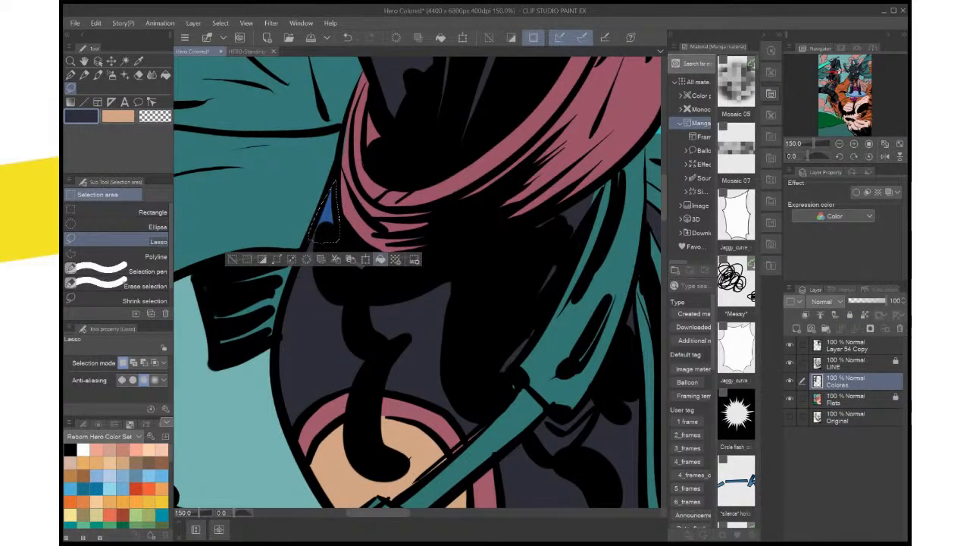
pyautogui.click(381, 259)
pyautogui.hotkey('ctrl', 'd')
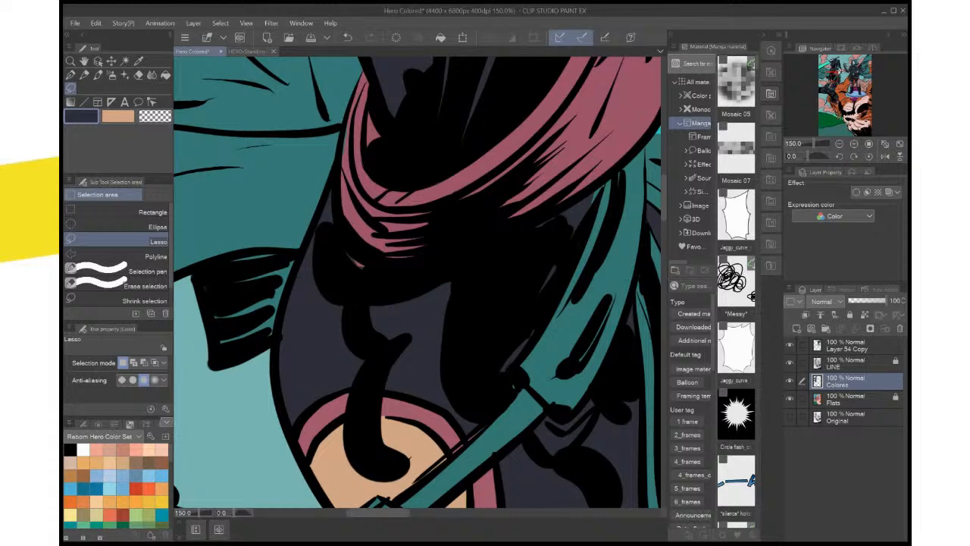
# Lasso the small gap at the lower edge of the hero's shoulder wrap, fill it with pink sampled from the wrap, and save the illustration
pyautogui.moveTo(388, 267)
pyautogui.mouseDown()
pyautogui.moveTo(365, 274)
pyautogui.moveTo(345, 254)
pyautogui.moveTo(379, 220)
pyautogui.moveTo(391, 244)
pyautogui.mouseUp()
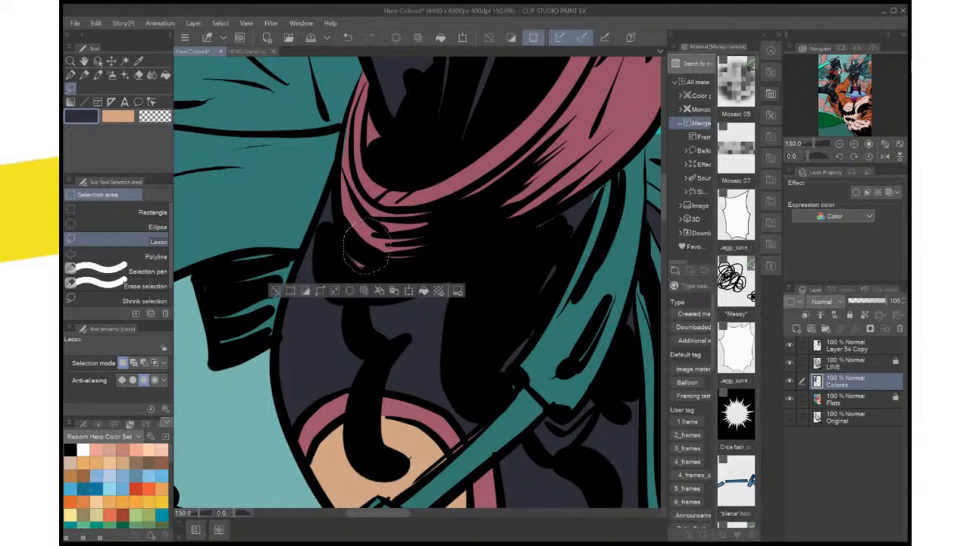
pyautogui.press('i')
pyautogui.click(369, 229)
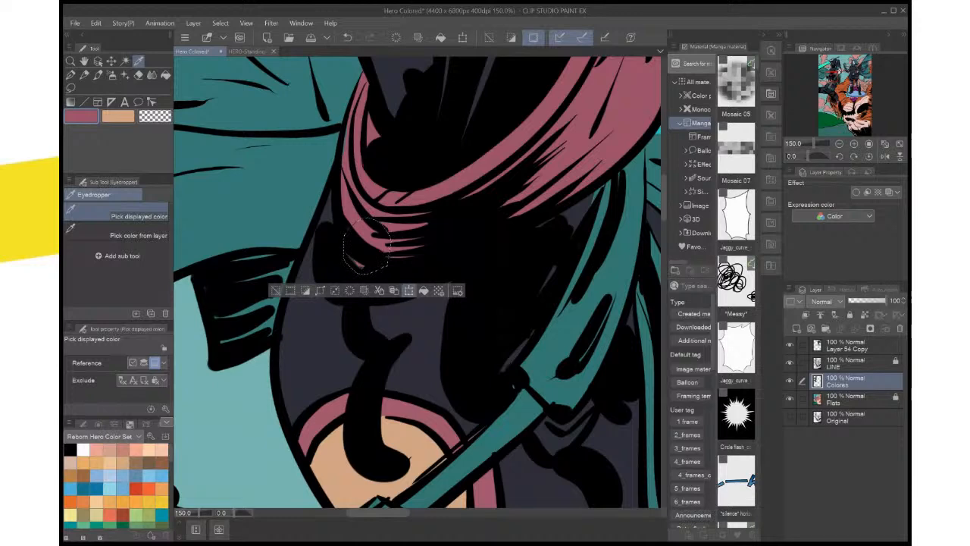
pyautogui.click(424, 291)
pyautogui.hotkey('ctrl', 'd')
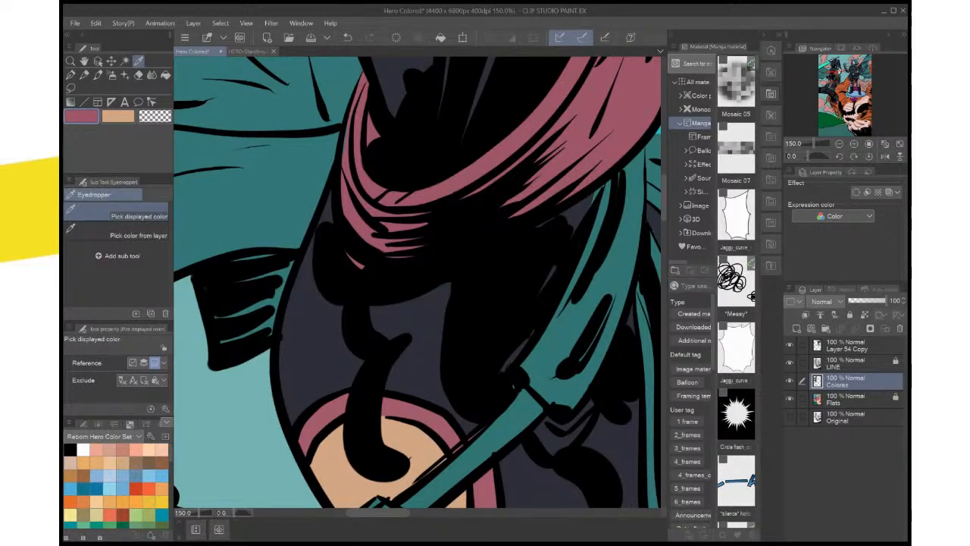
pyautogui.hotkey('ctrl', '0')
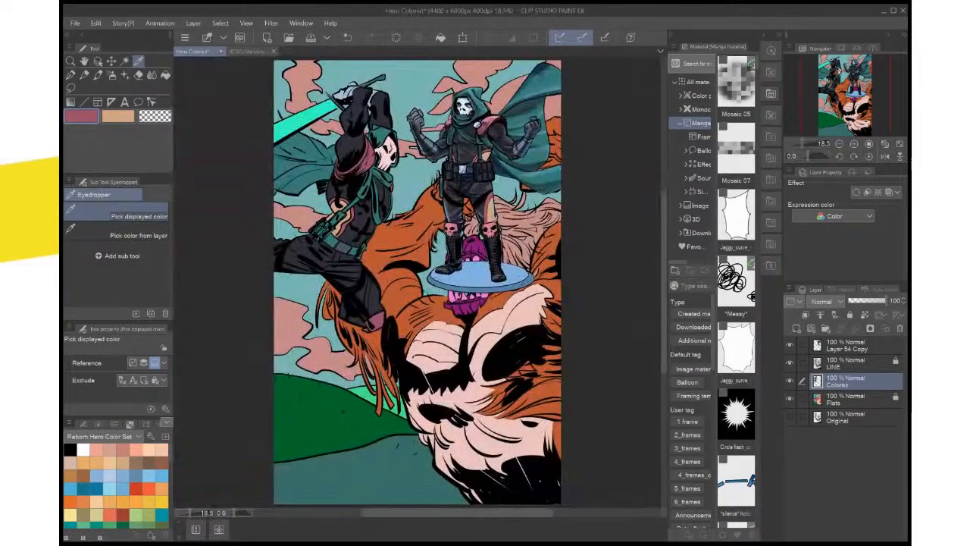
pyautogui.hotkey('ctrl', 's')
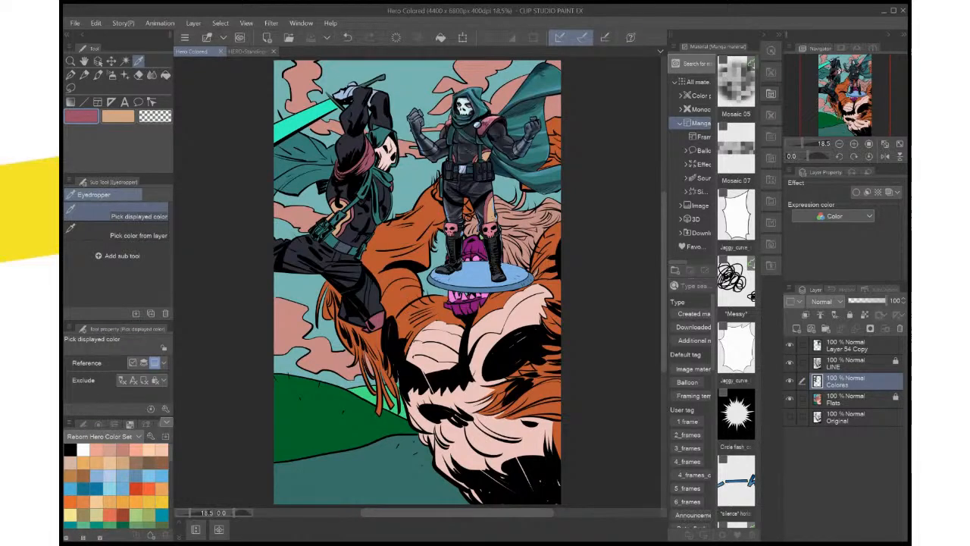
pyautogui.scroll(2, 283, 291)
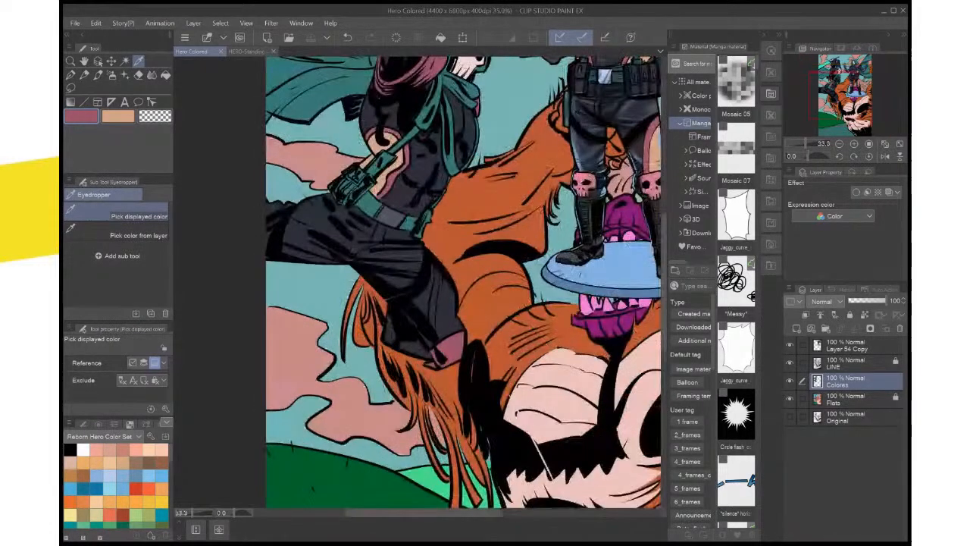
pyautogui.moveTo(283, 291); pyautogui.dragTo(292, 404)
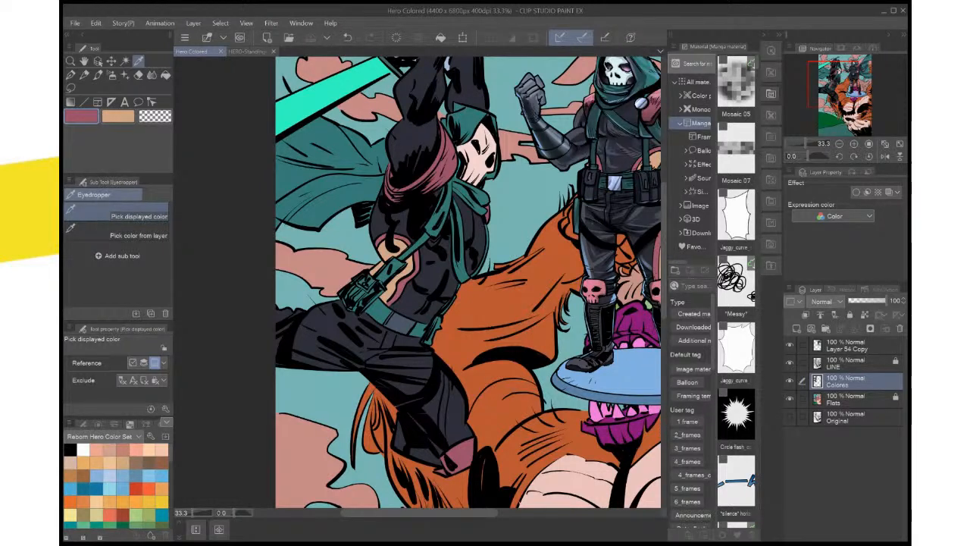
pyautogui.scroll(2, 468, 282)
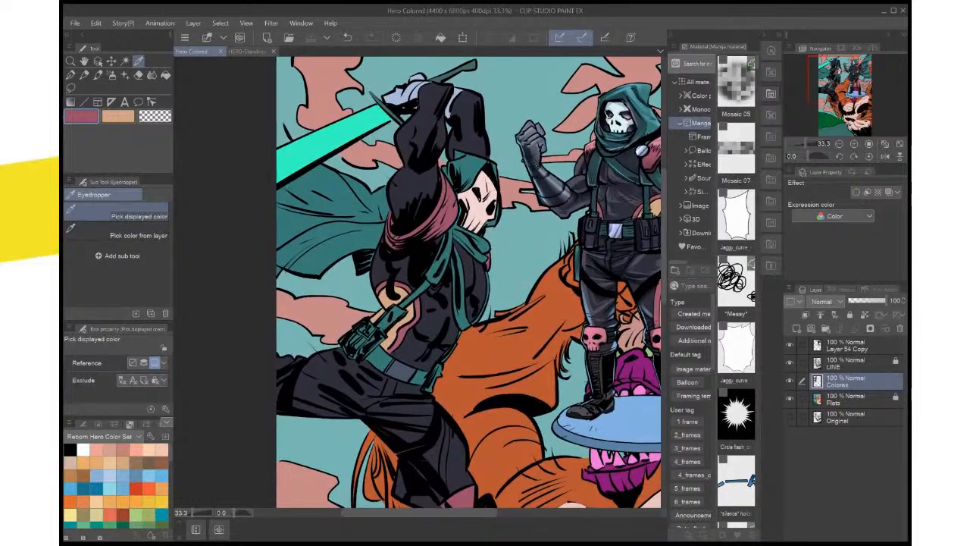
pyautogui.scroll(1, 468, 282)
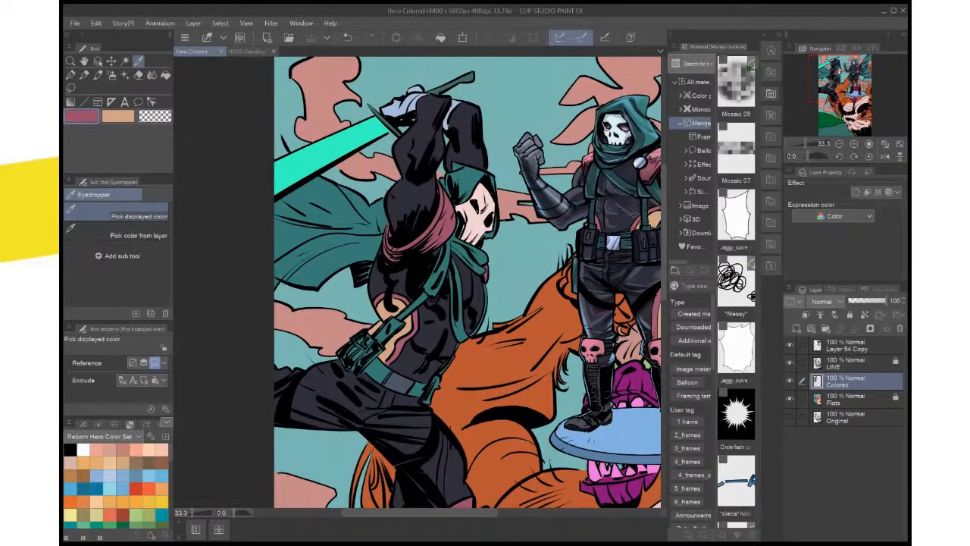
pyautogui.hotkey('ctrl', '+')
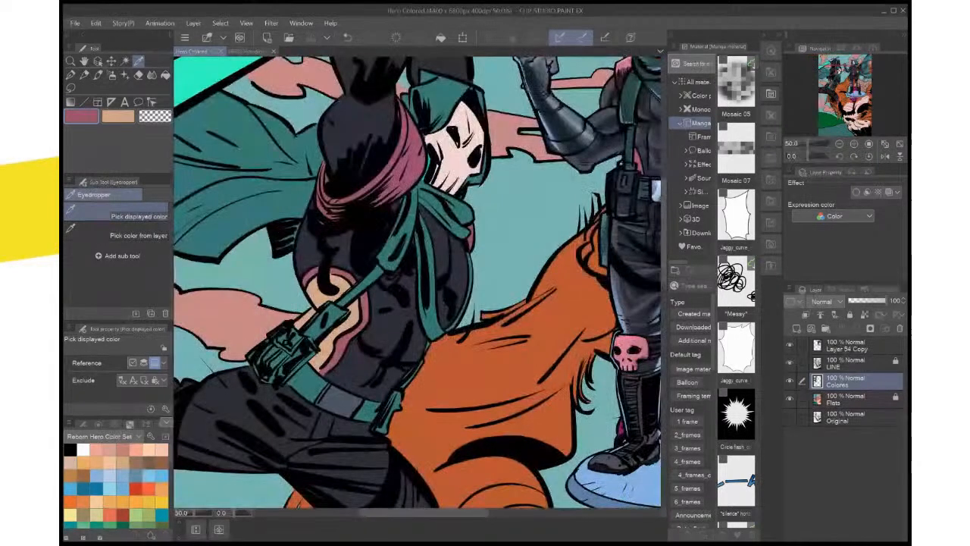
pyautogui.hotkey('ctrl', '0')
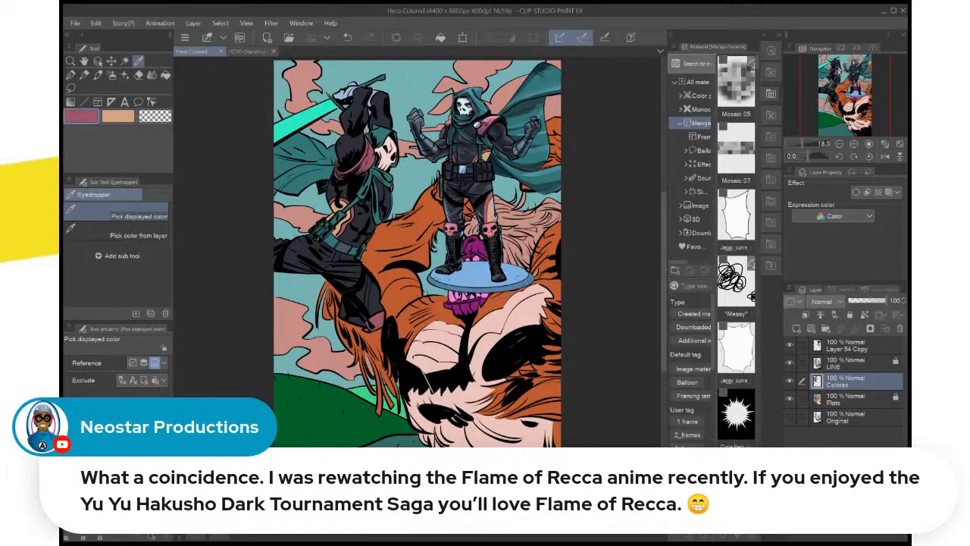
# Auto-select the hero's skull mask on Flats, fill it on Colores with pale white sampled from the reference figure's skull, and clear the selection
pyautogui.hotkey('ctrl', '+')
pyautogui.hotkey('ctrl', '+')
pyautogui.moveTo(424, 144); pyautogui.dragTo(442, 412)
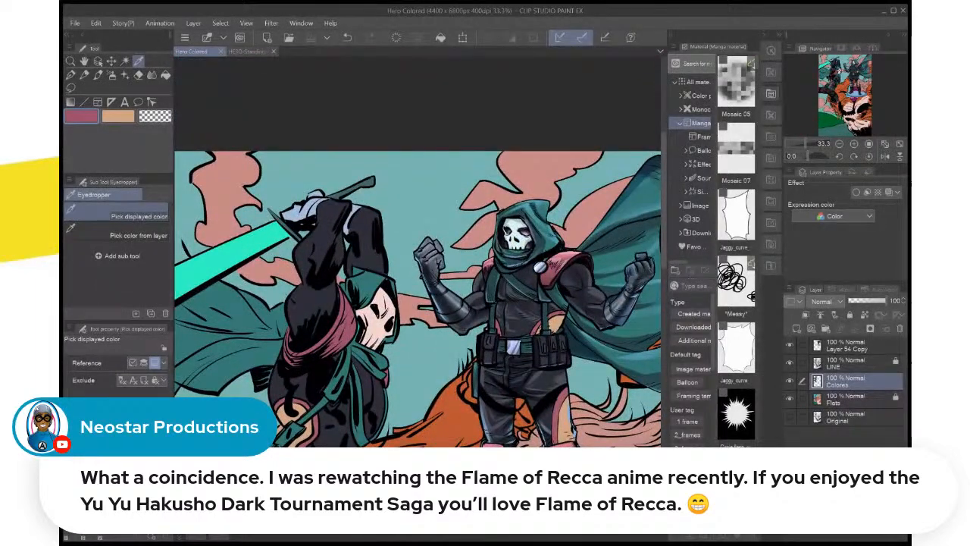
pyautogui.click(516, 225)
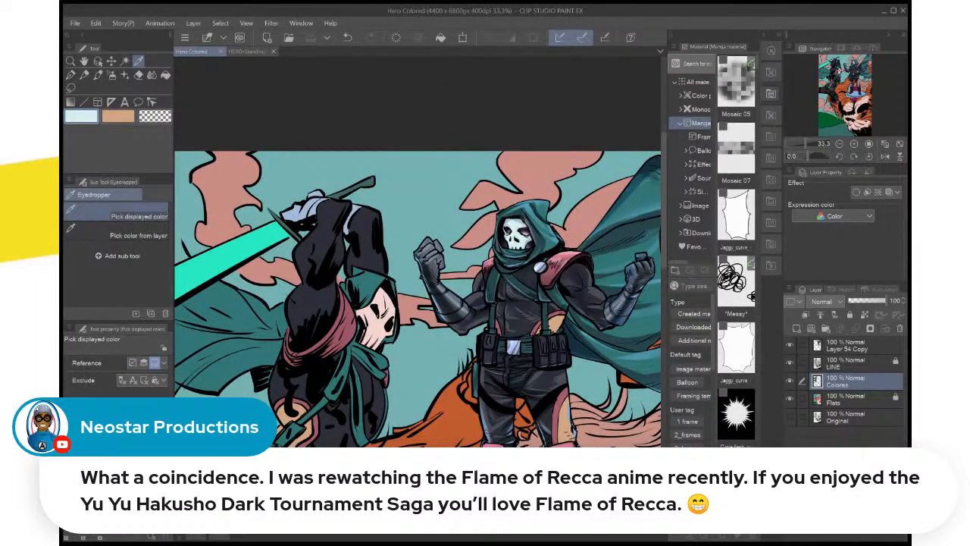
pyautogui.click(847, 399)
pyautogui.press('w')
pyautogui.click(376, 322)
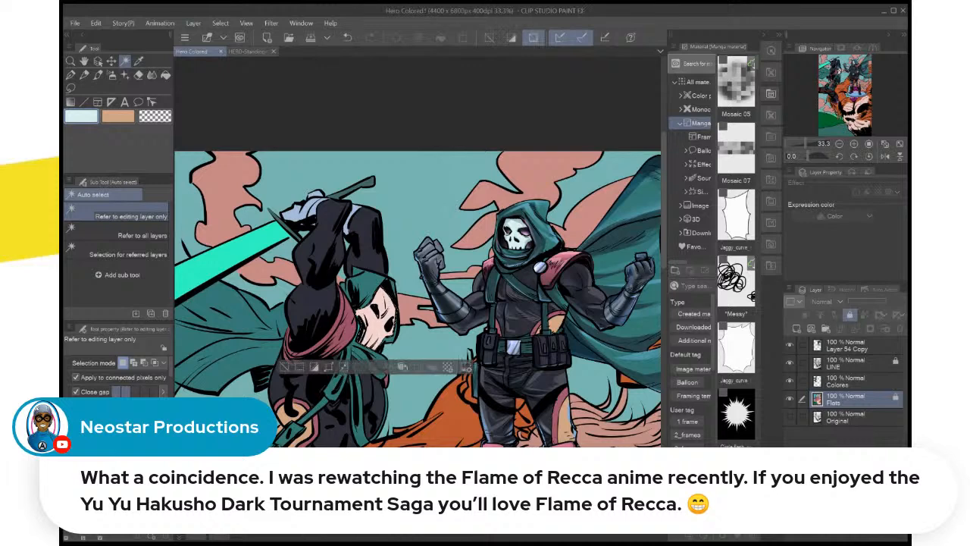
pyautogui.click(847, 382)
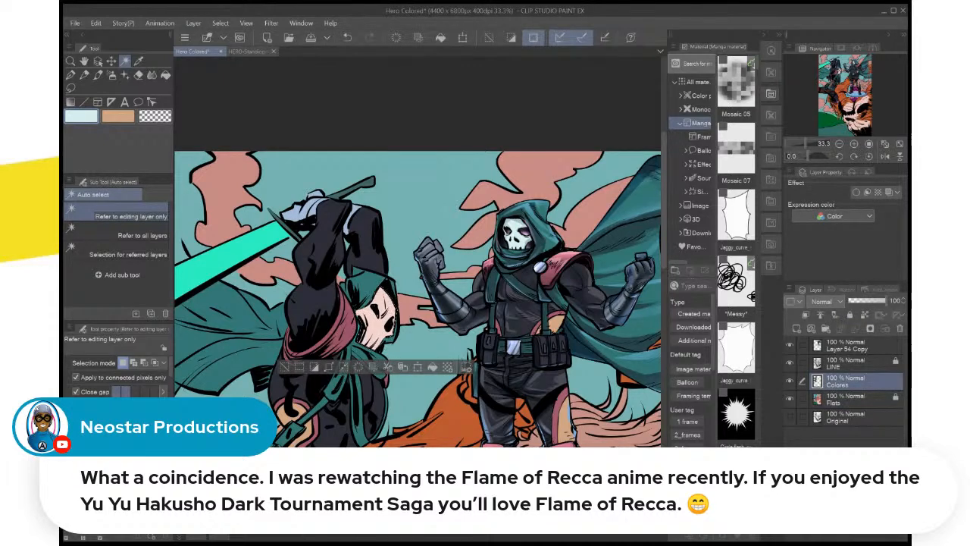
pyautogui.hotkey('alt', 'Delete')
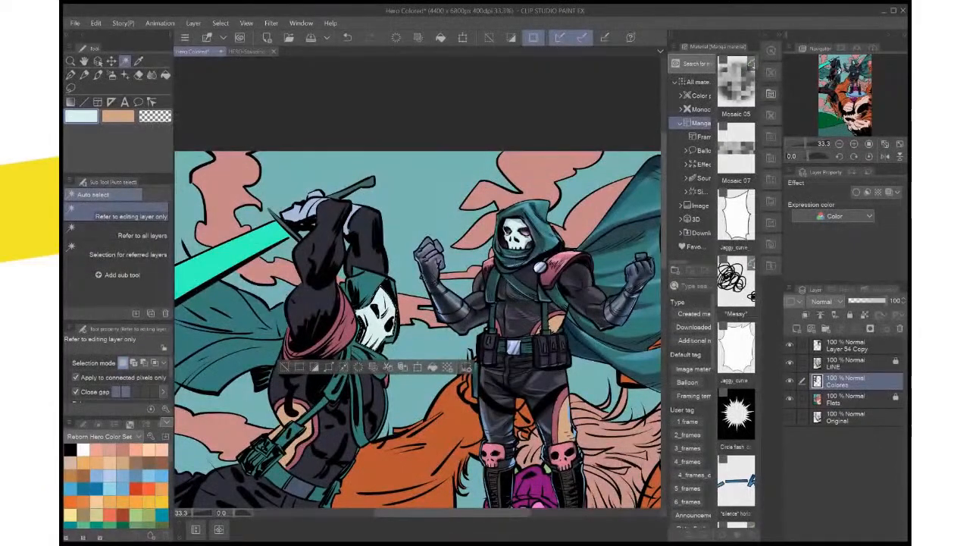
pyautogui.hotkey('ctrl', 'd')
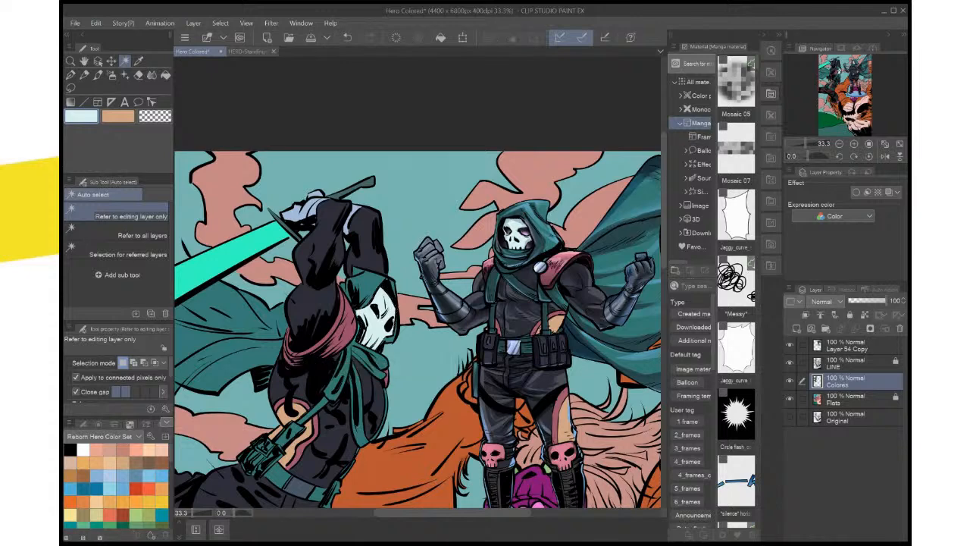
# Auto-select the hero's glove areas on Flats for filling on Colores, with dark gray sampled from the reference figure's fist
pyautogui.moveTo(416, 325); pyautogui.dragTo(440, 276)
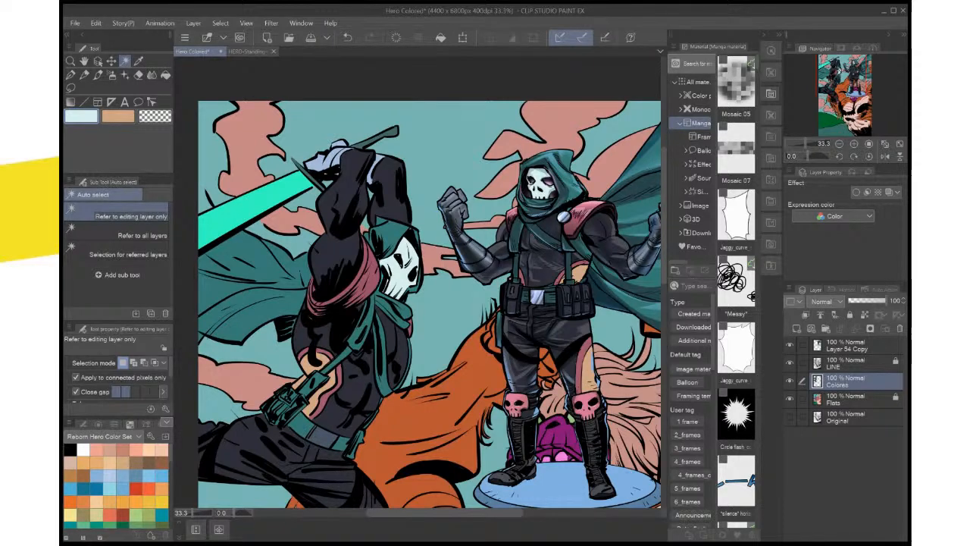
pyautogui.hotkey('ctrl', '+')
pyautogui.moveTo(416, 281); pyautogui.dragTo(363, 337)
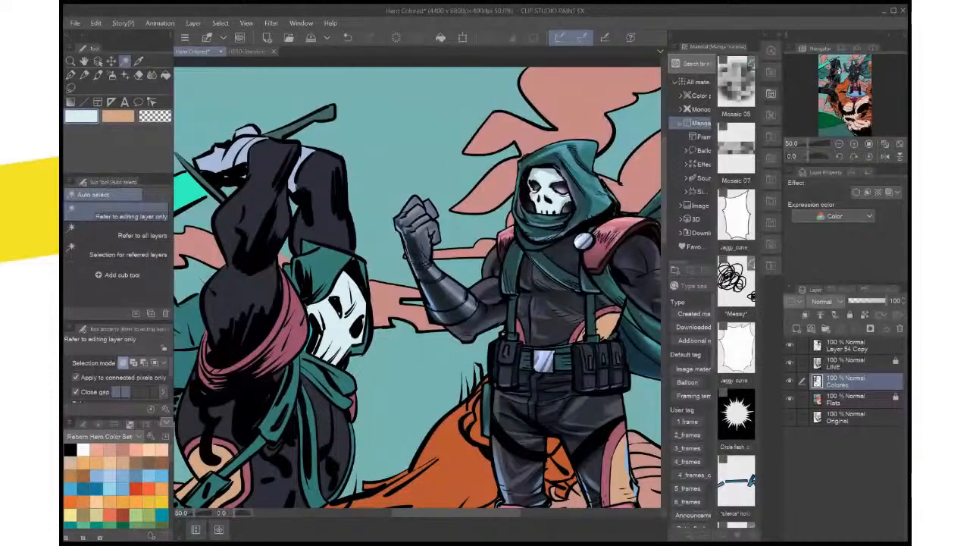
pyautogui.press('i')
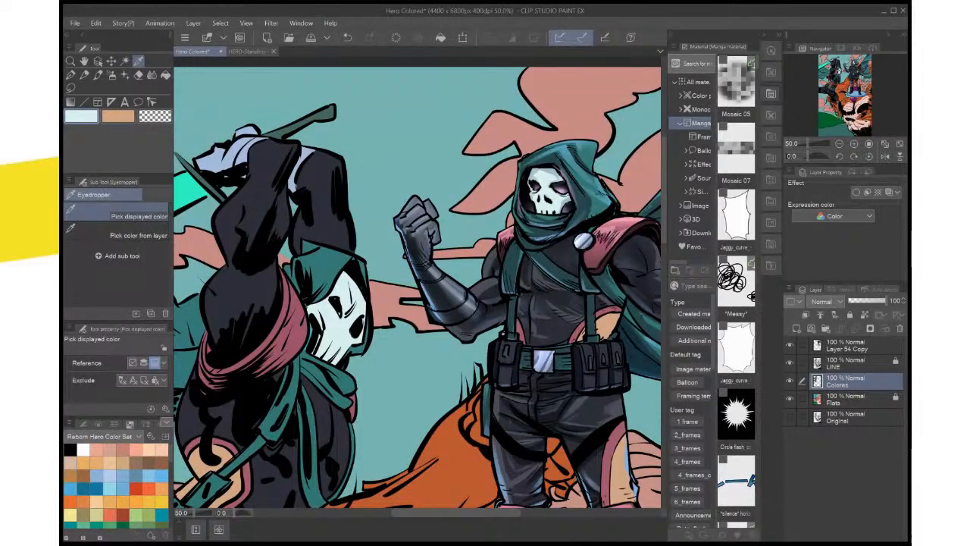
pyautogui.click(213, 157)
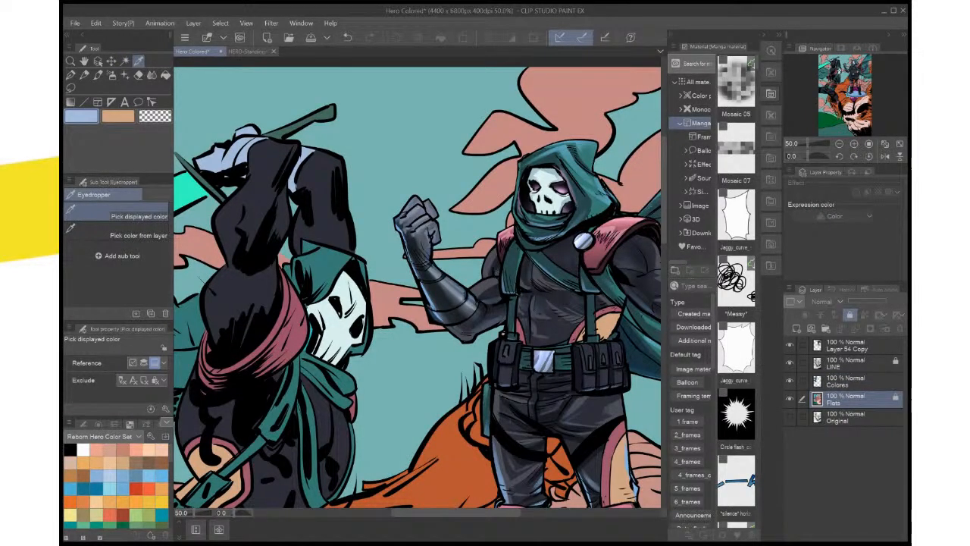
pyautogui.press('x')
pyautogui.click(422, 230)
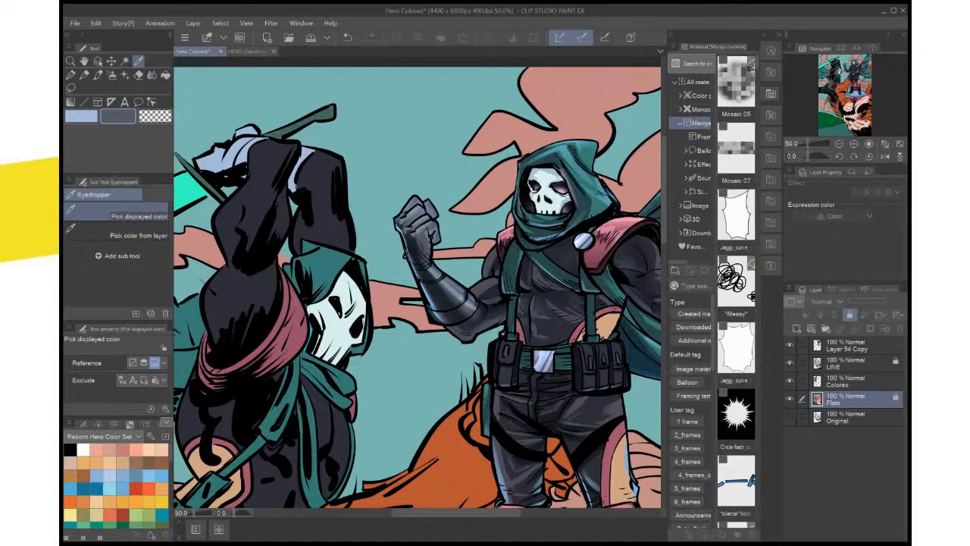
pyautogui.press('w')
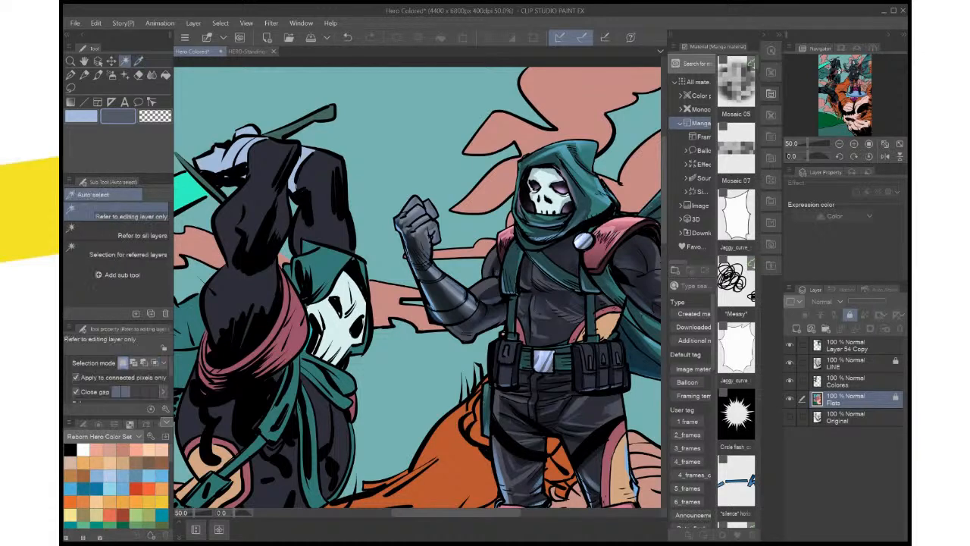
pyautogui.click(304, 159)
pyautogui.keyDown('shift'); pyautogui.click(235, 156); pyautogui.keyUp('shift')
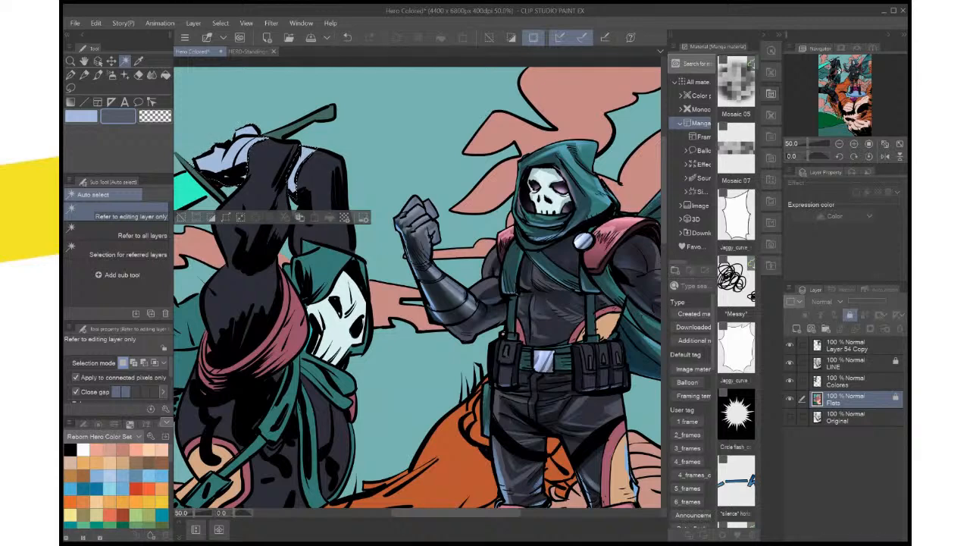
pyautogui.click(856, 381)
pyautogui.moveTo(417, 288); pyautogui.dragTo(446, 297)
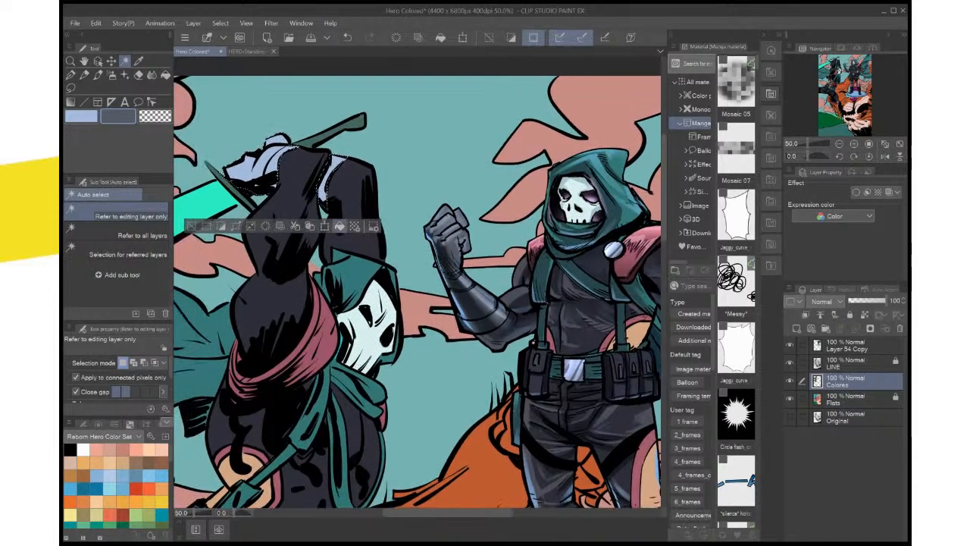
# Try the sampled dark gray and a muted blue as fills for the hero's selected gloves on Colores
pyautogui.hotkey('alt', 'Delete')
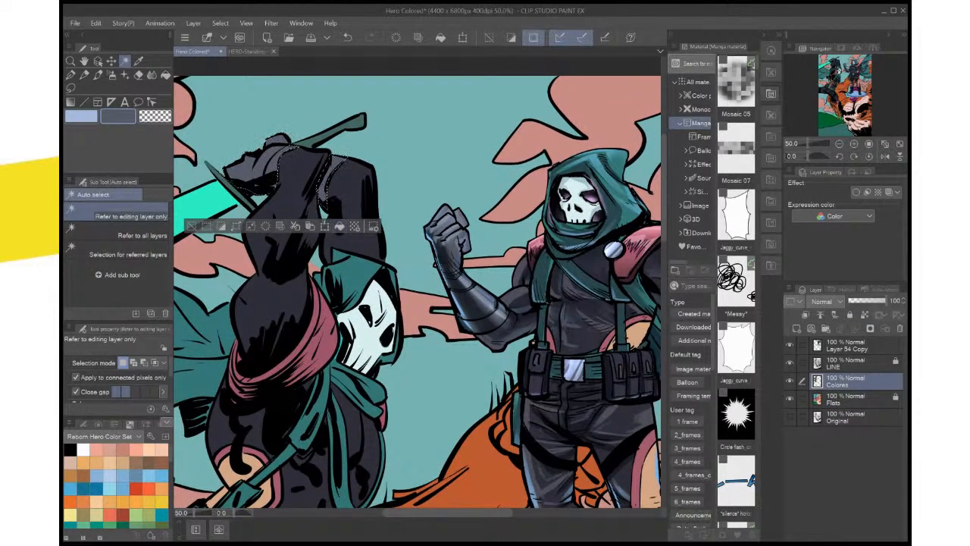
pyautogui.hotkey('ctrl', 'z')
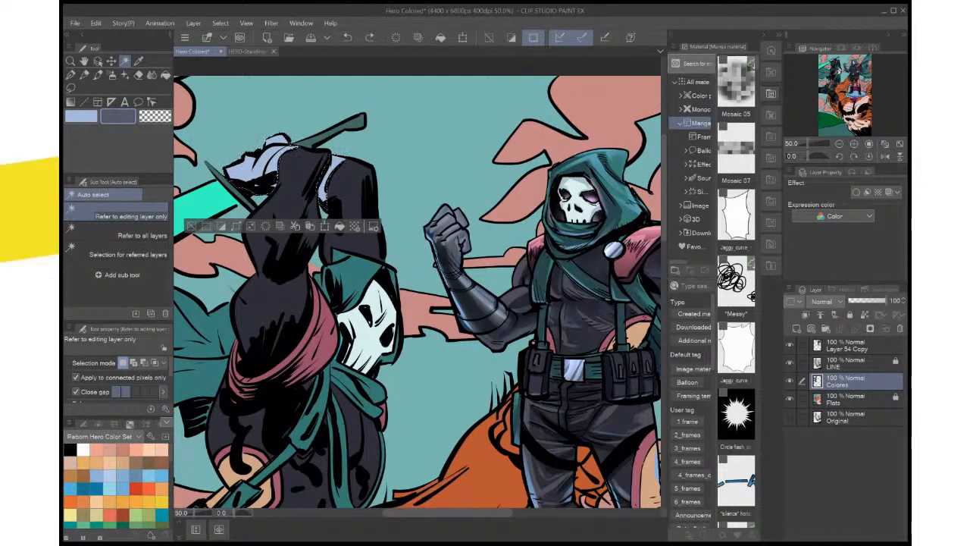
pyautogui.press('x')
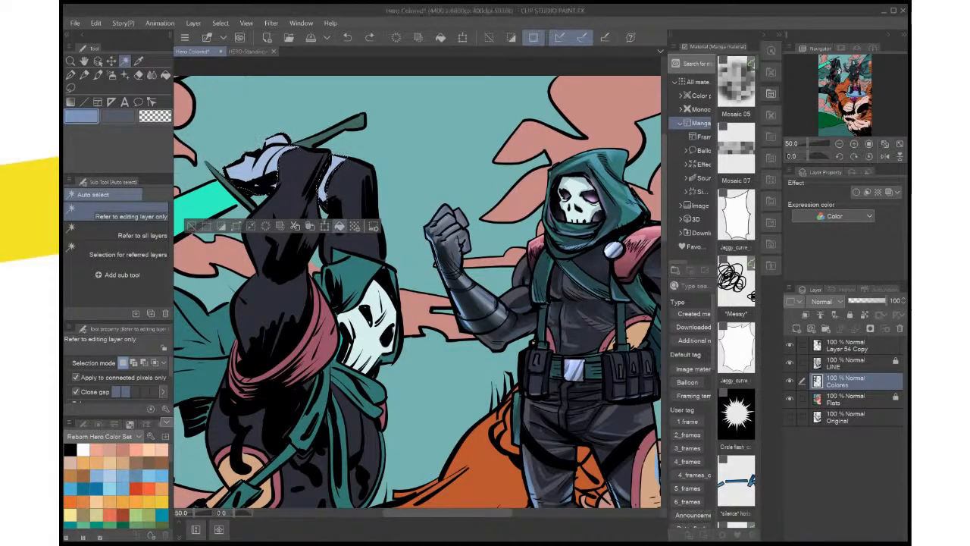
pyautogui.click(340, 226)
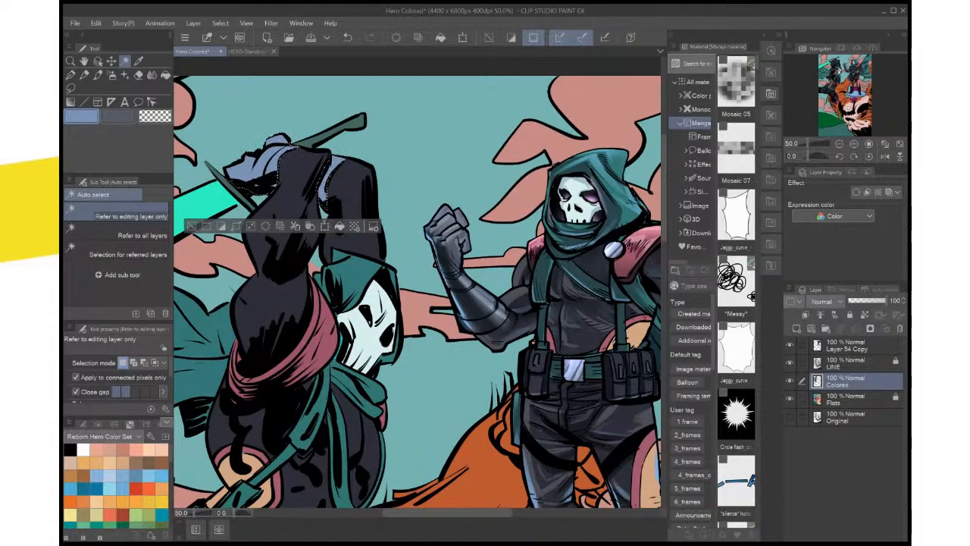
# Fill the hero's selected gloves on Colores with dark blue-gray sampled from the reference figure's glove, and clear the selection
pyautogui.press('i')
pyautogui.click(450, 237)
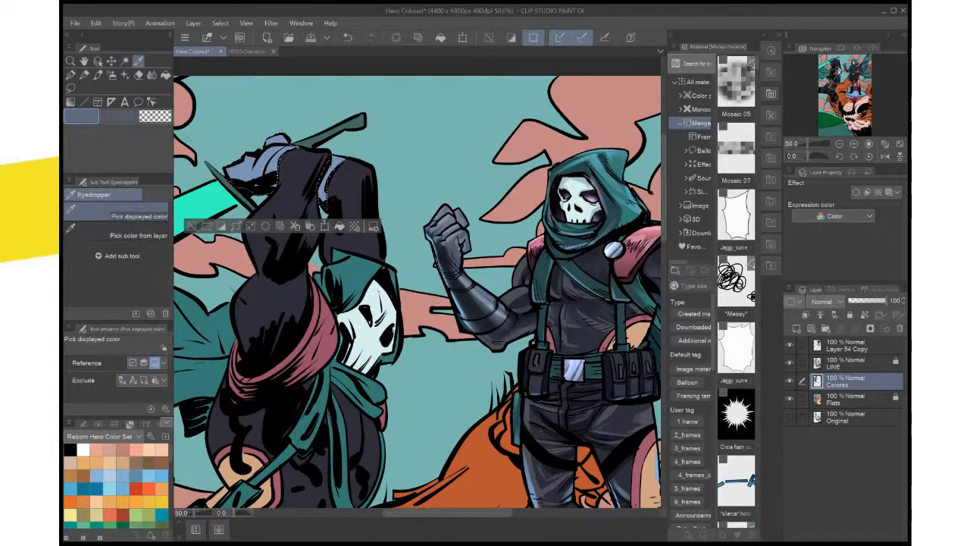
pyautogui.click(453, 254)
pyautogui.click(339, 226)
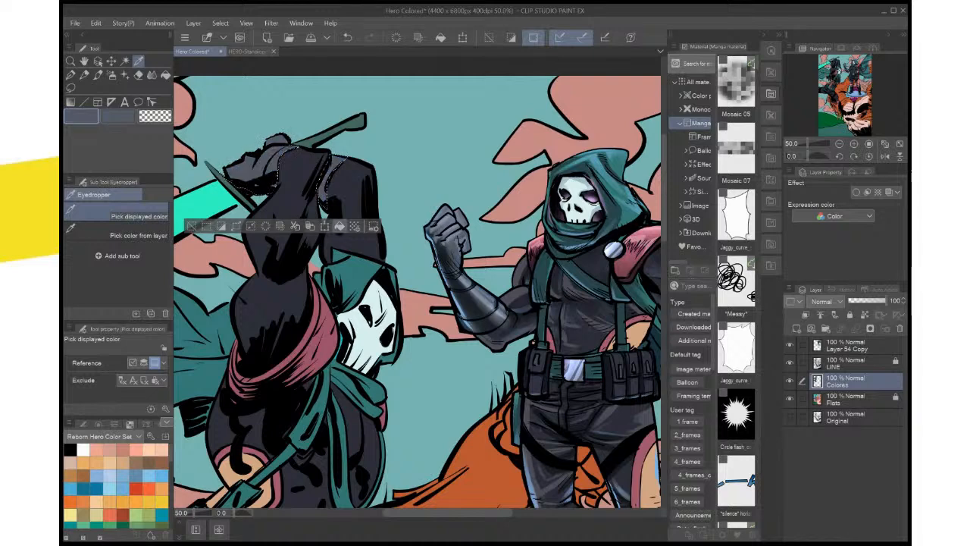
pyautogui.click(190, 226)
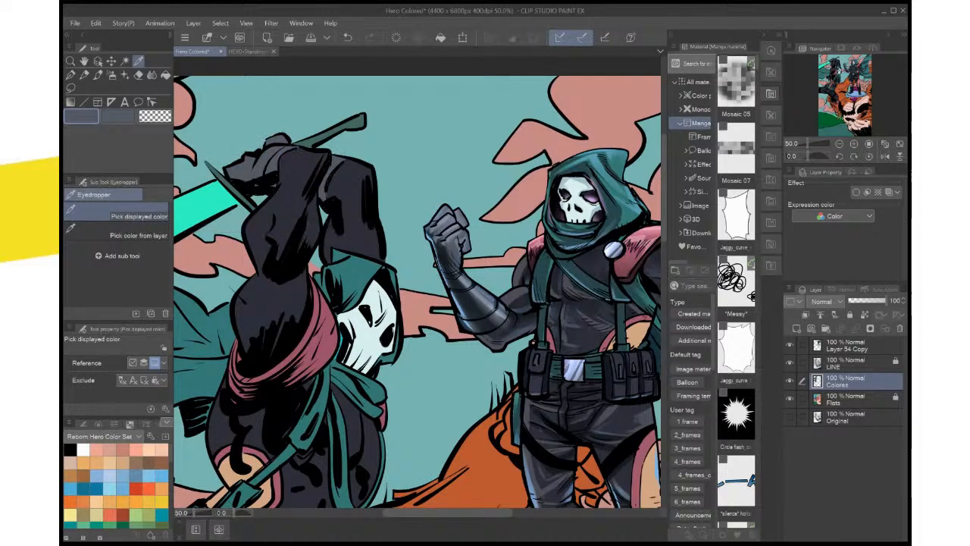
# Compare the hero's recolored gloves with the reference figure's fist and forearm, up close and across the full page
pyautogui.scroll(1, 283, 265)
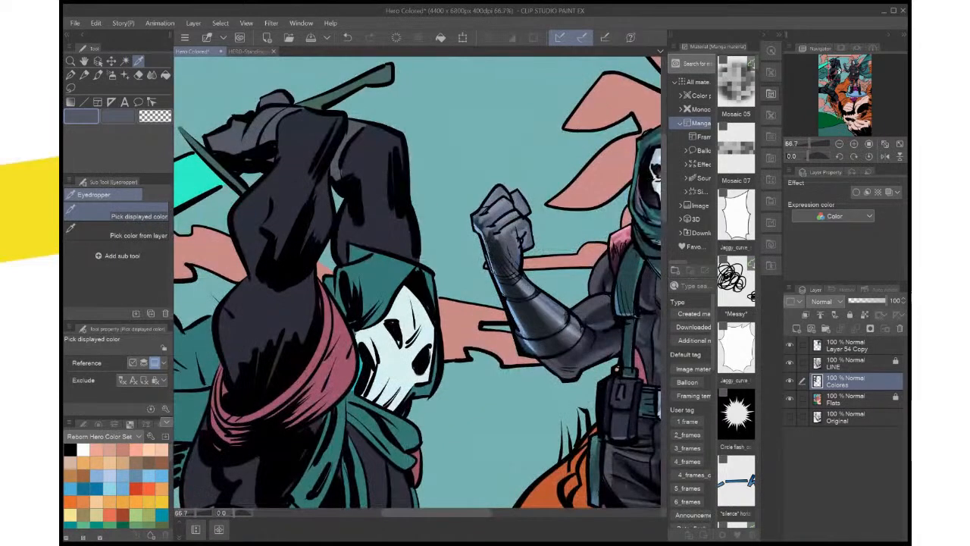
pyautogui.hotkey('ctrl', '0')
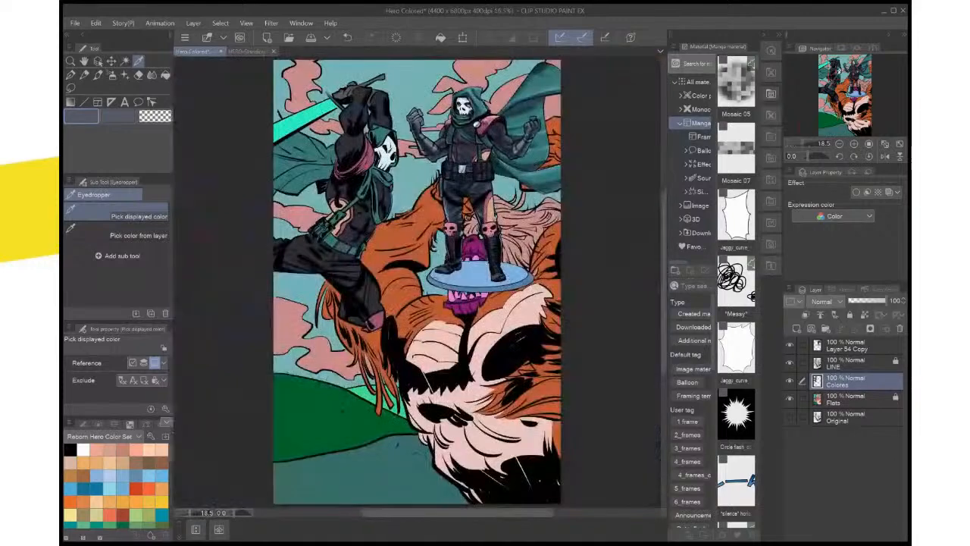
pyautogui.moveTo(416, 227); pyautogui.dragTo(418, 306)
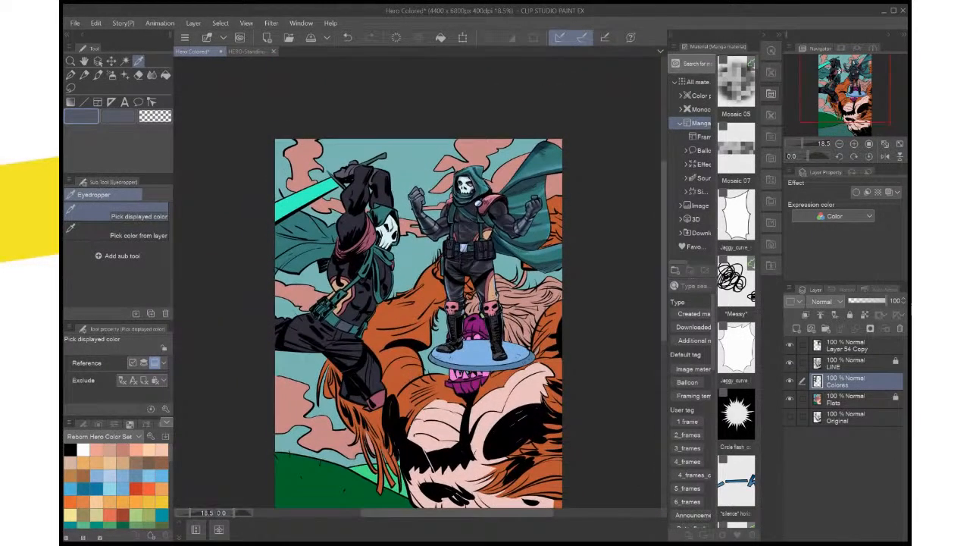
pyautogui.scroll(2, 445, 252)
pyautogui.moveTo(445, 251); pyautogui.dragTo(504, 346)
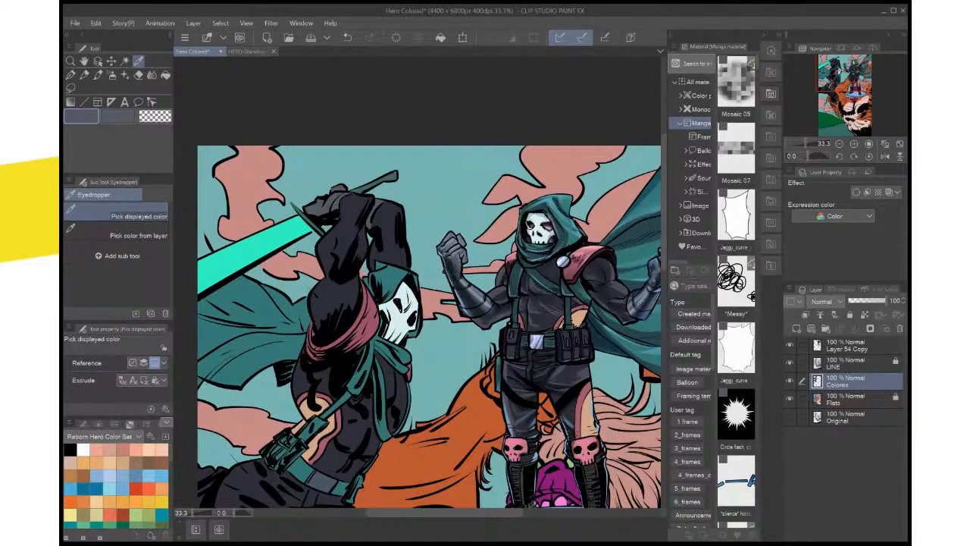
pyautogui.hotkey('ctrl', '+')
pyautogui.hotkey('ctrl', '+')
pyautogui.hotkey('ctrl', '+')
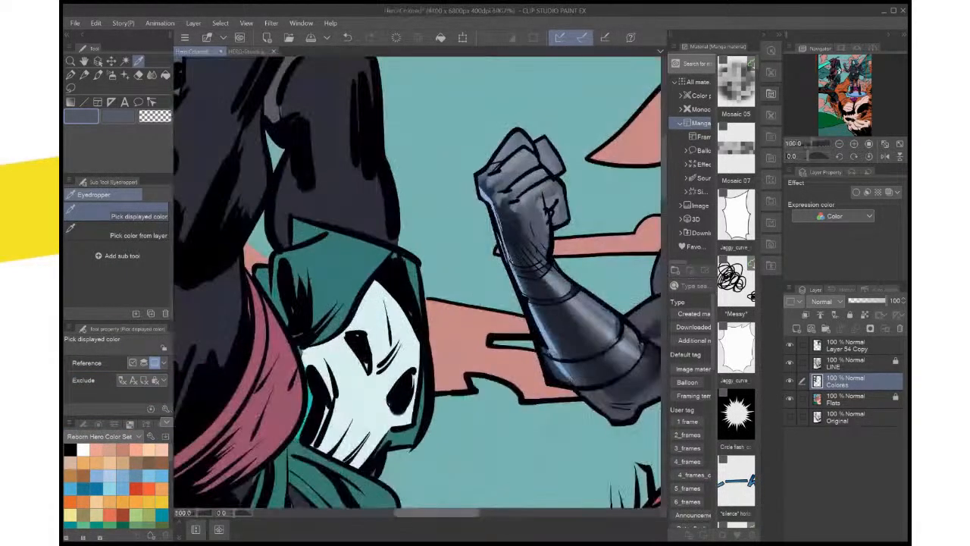
pyautogui.moveTo(523, 281); pyautogui.dragTo(350, 315)
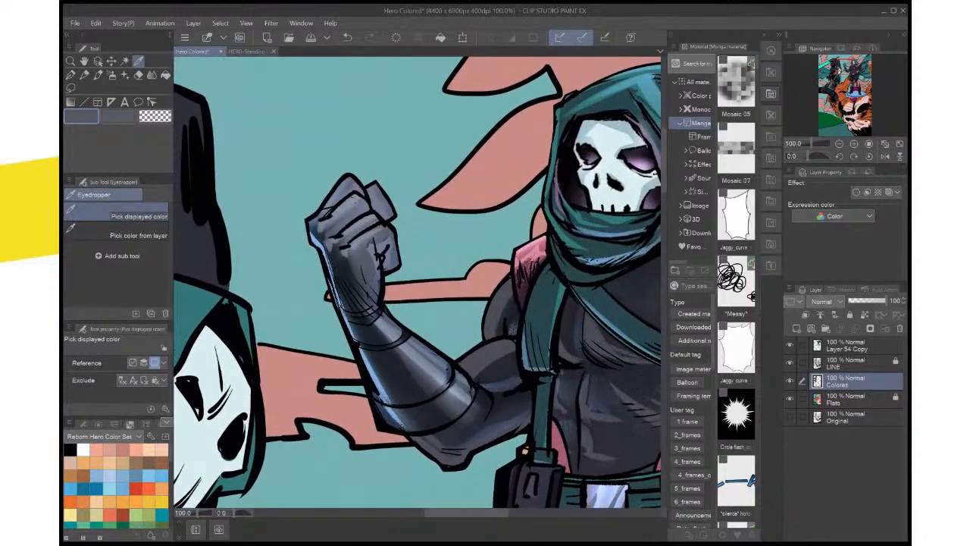
pyautogui.hotkey('ctrl', '-')
pyautogui.hotkey('ctrl', '0')
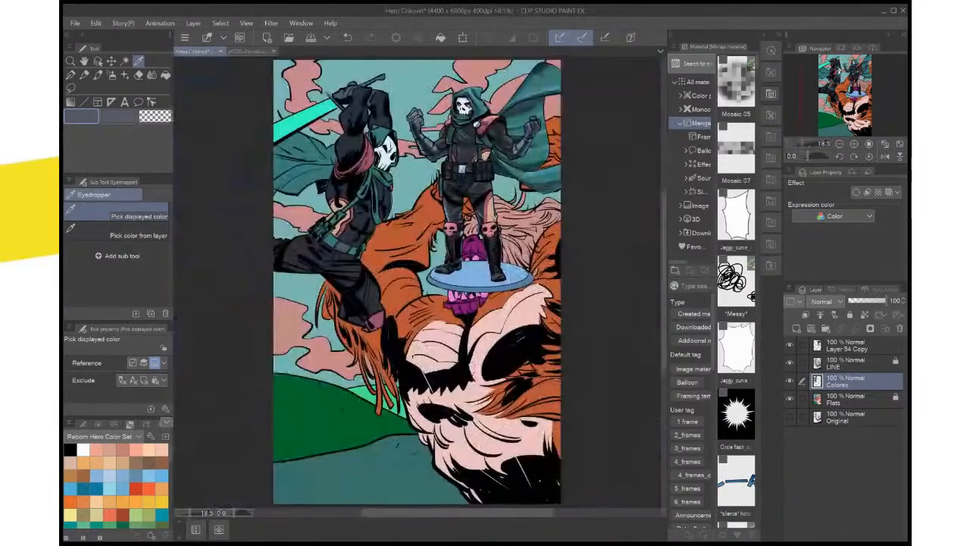
pyautogui.hotkey('ctrl', '+')
pyautogui.hotkey('ctrl', '+')
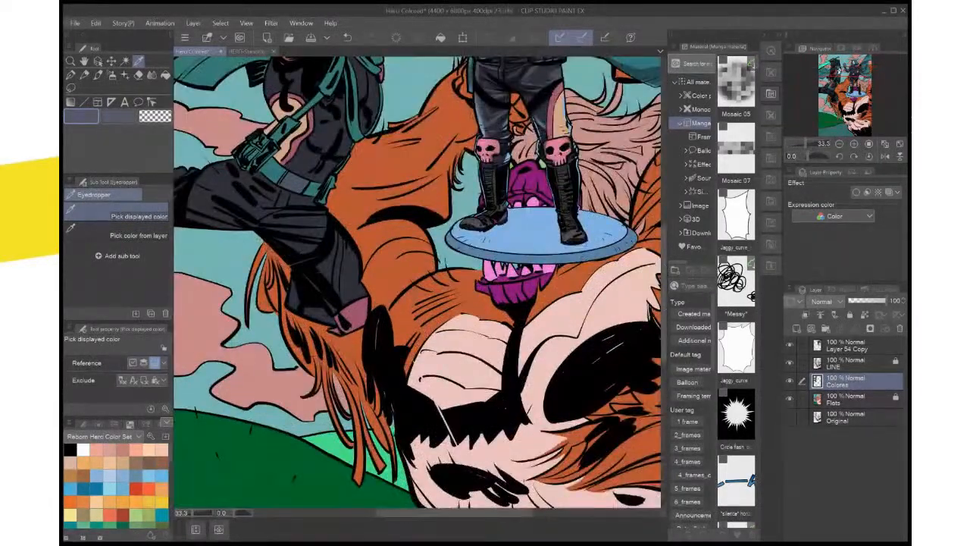
pyautogui.moveTo(424, 212); pyautogui.dragTo(465, 508)
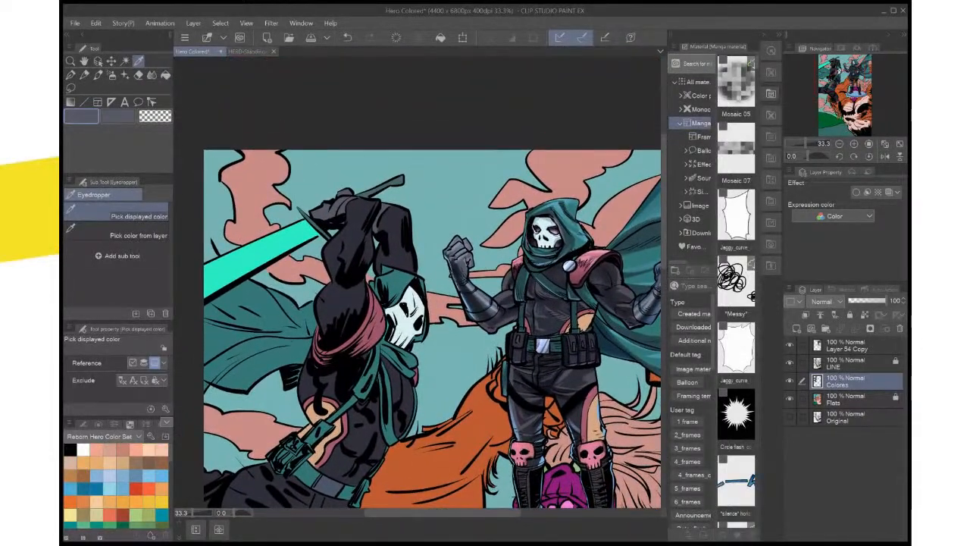
# Auto-select the hero's belt buckle on Flats, fill it on Colores with pale lavender sampled from the reference figure, and deselect
pyautogui.scroll(1, 481, 375)
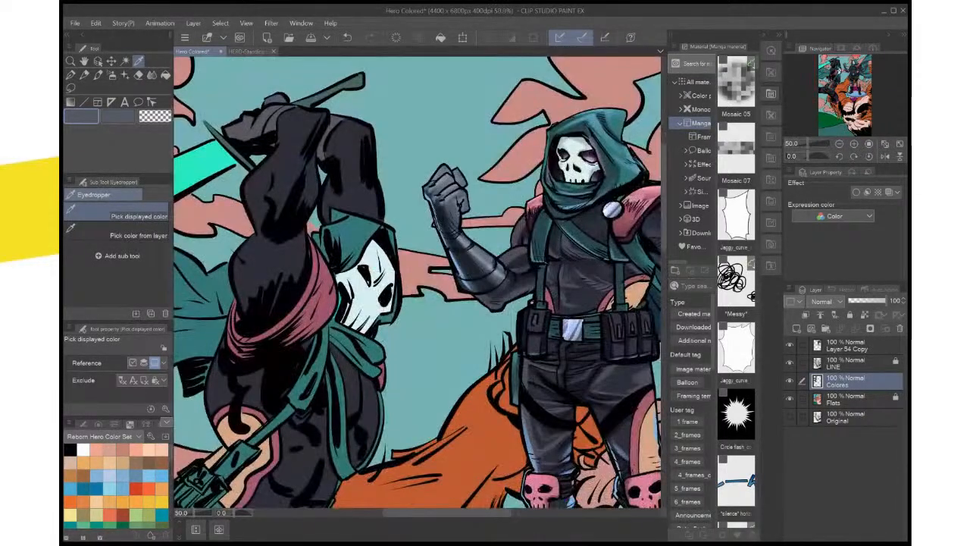
pyautogui.moveTo(481, 375); pyautogui.dragTo(532, 251)
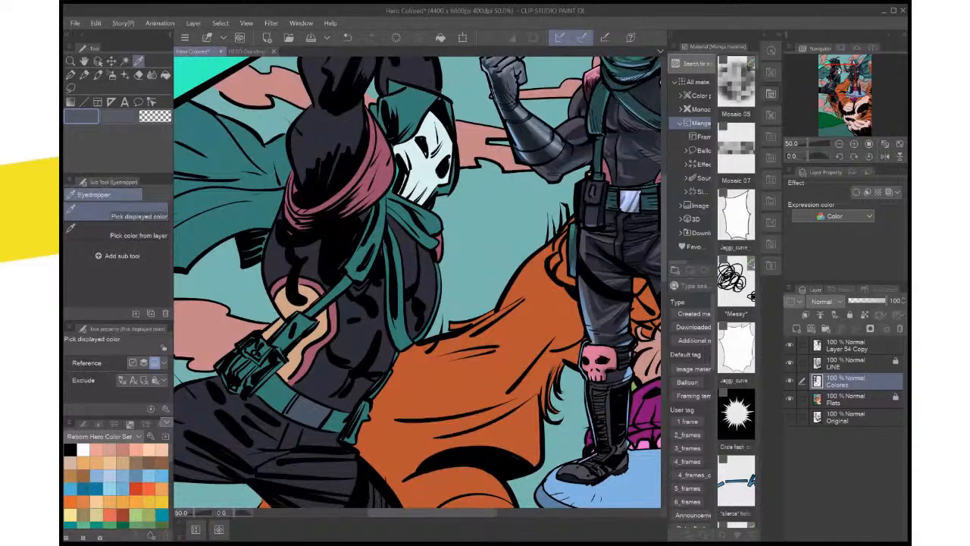
pyautogui.click(533, 146)
pyautogui.click(856, 399)
pyautogui.press('w')
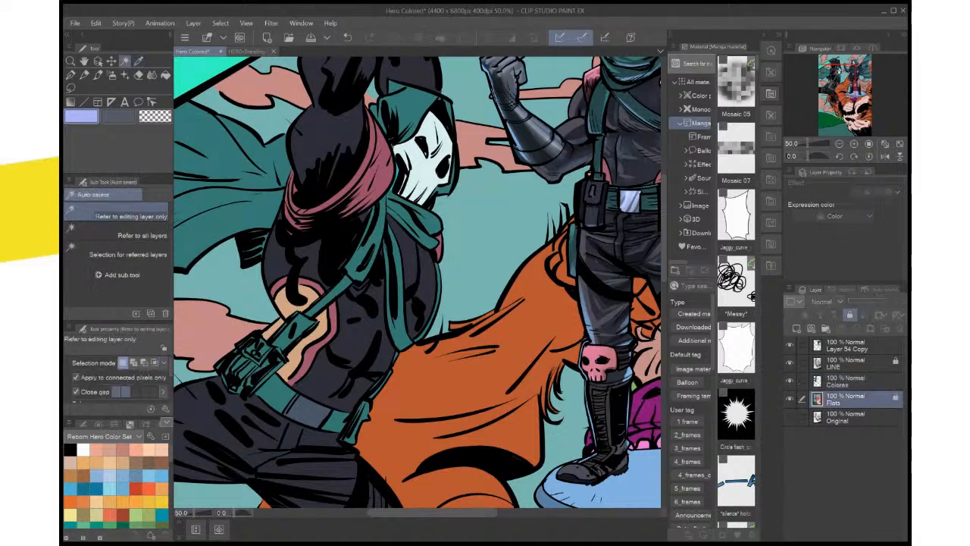
pyautogui.click(308, 413)
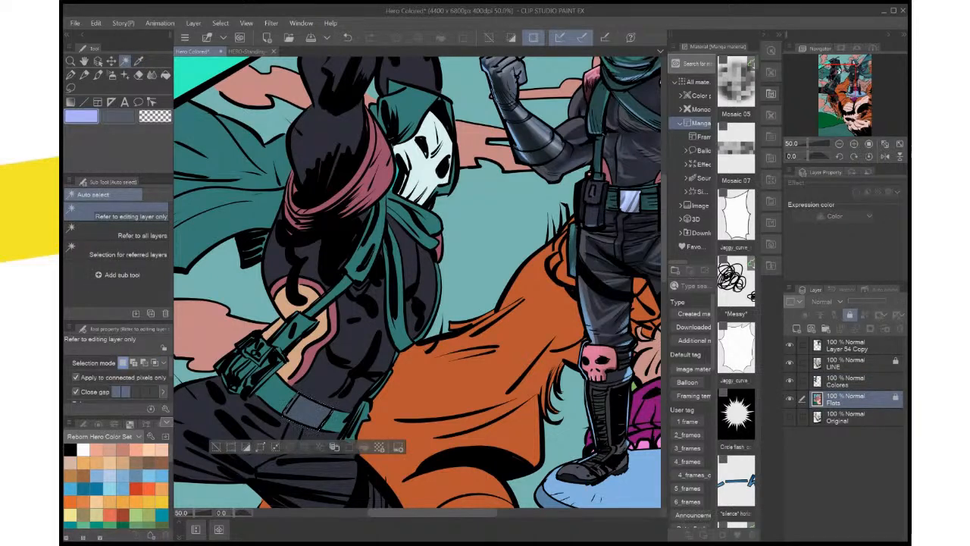
pyautogui.click(849, 381)
pyautogui.click(365, 447)
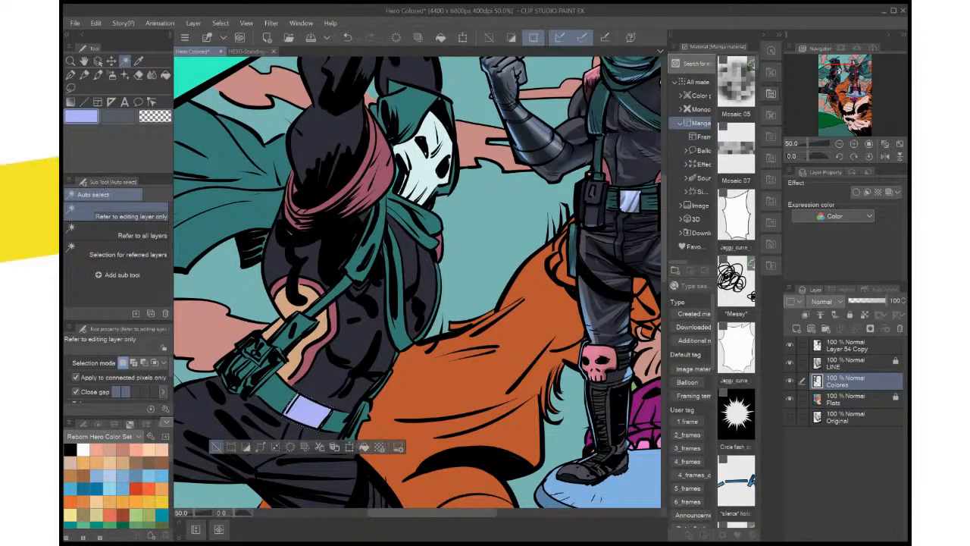
pyautogui.click(217, 447)
# Compare the hero's belt with the reference figure's and sample the dark navy of the reference figure's outfit around the waist
pyautogui.scroll(-2, 217, 447)
pyautogui.moveTo(217, 447); pyautogui.dragTo(290, 339)
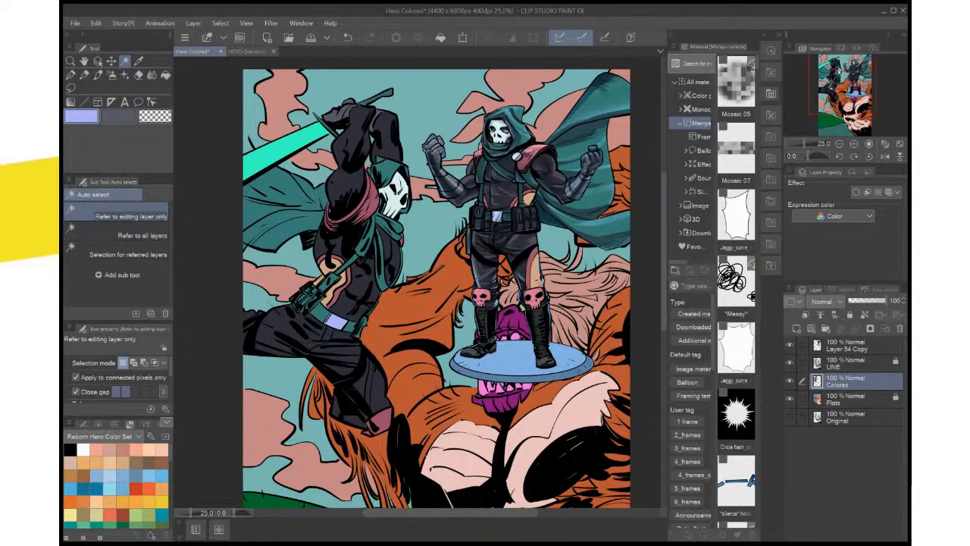
pyautogui.scroll(2, 511, 299)
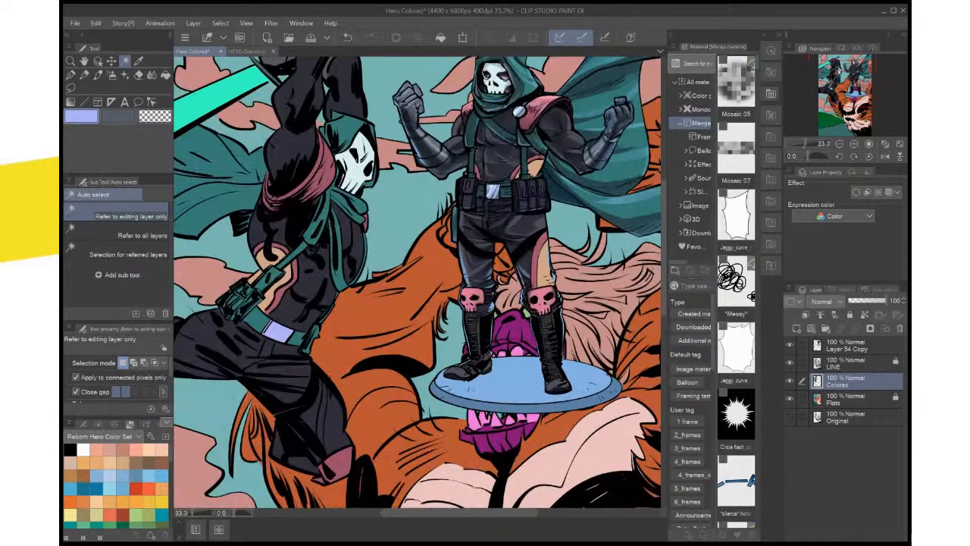
pyautogui.moveTo(511, 299); pyautogui.dragTo(519, 345)
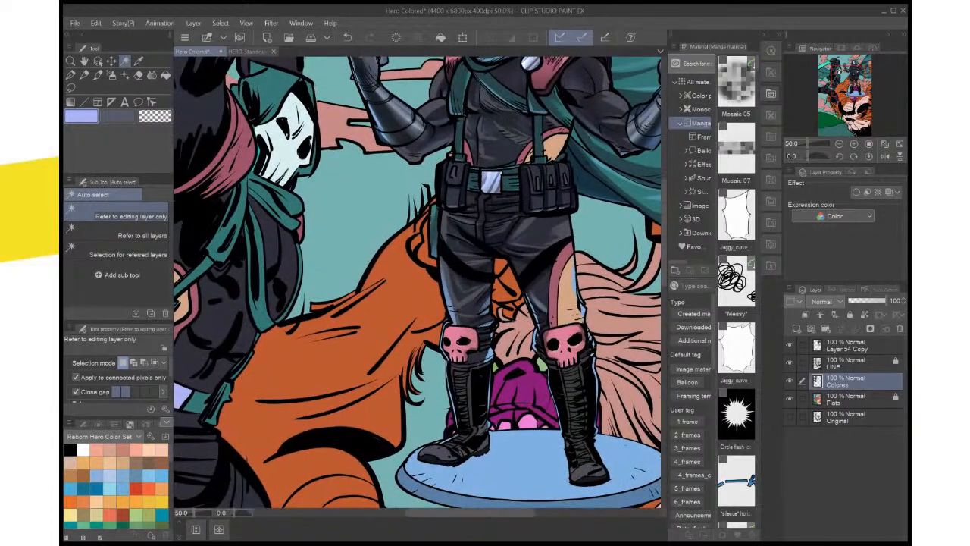
pyautogui.press('i')
pyautogui.click(471, 235)
pyautogui.moveTo(416, 292); pyautogui.dragTo(509, 271)
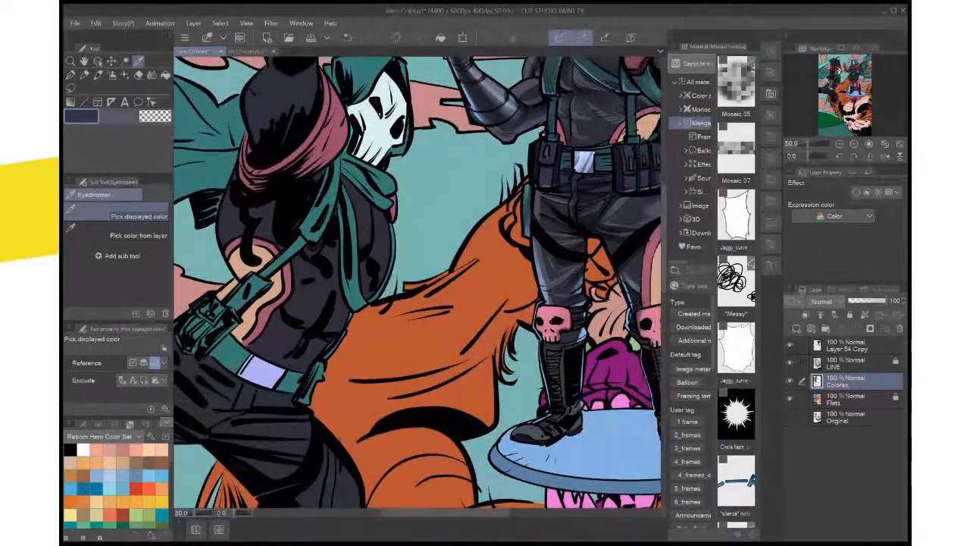
pyautogui.moveTo(379, 310); pyautogui.dragTo(500, 250)
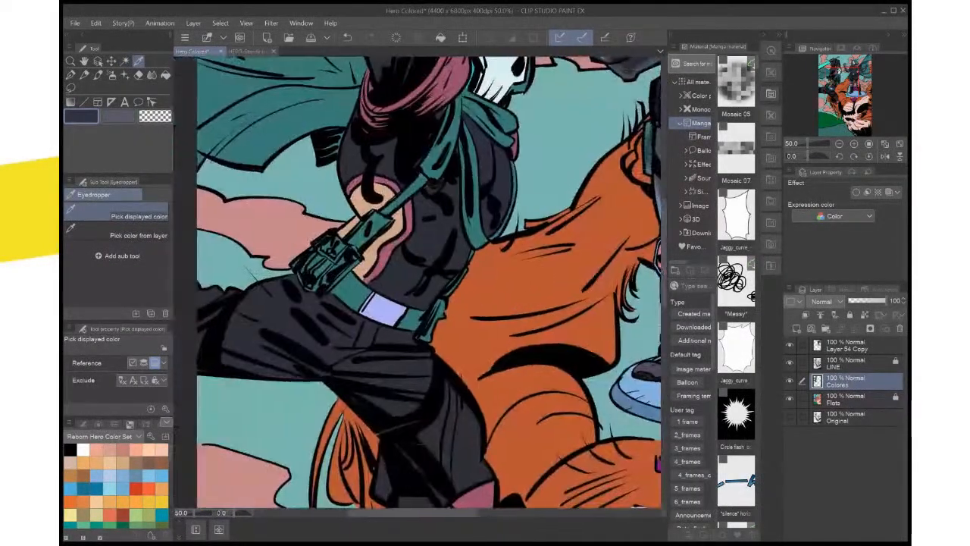
# On Flats, lasso the hero's two belt pouches, the skull-marked one and the one at the far hip, in one combined selection
pyautogui.click(856, 399)
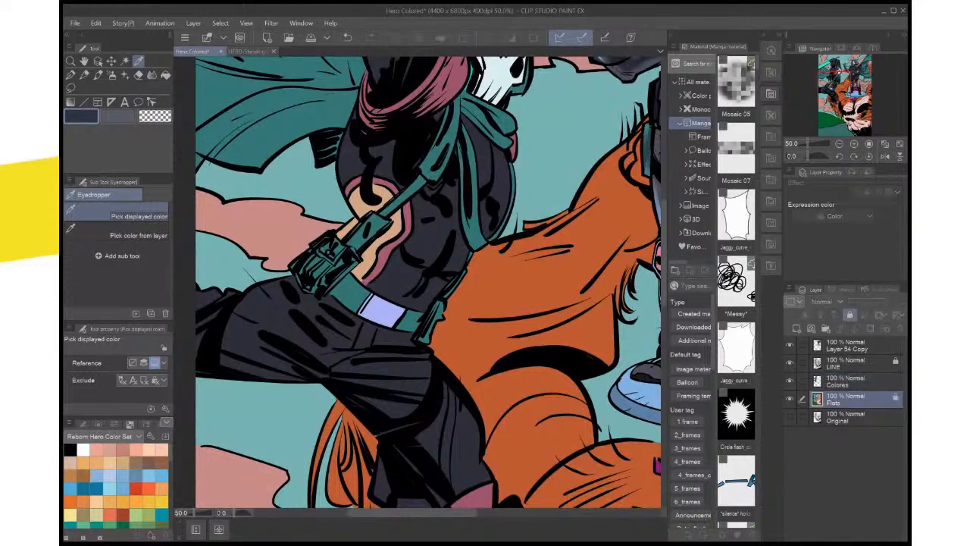
pyautogui.scroll(5, 330, 254)
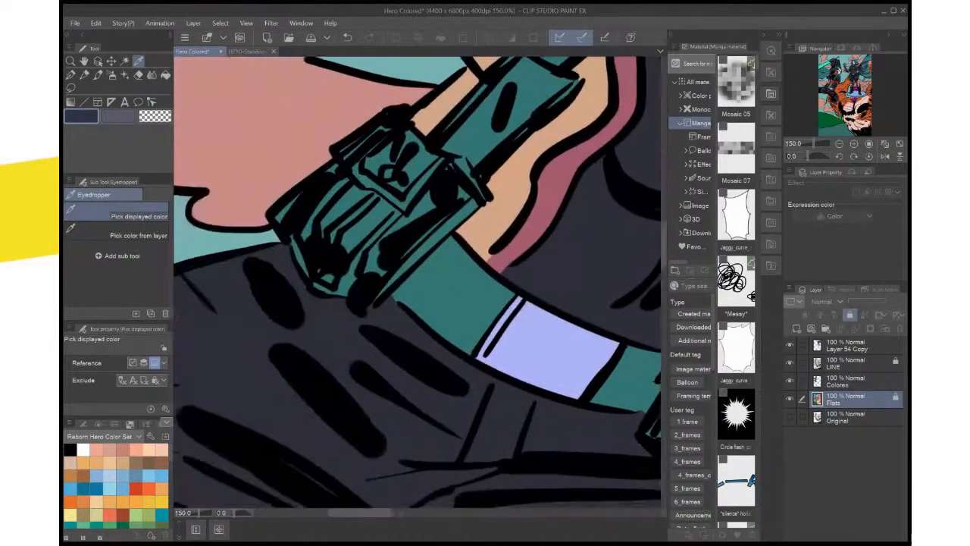
pyautogui.click(71, 88)
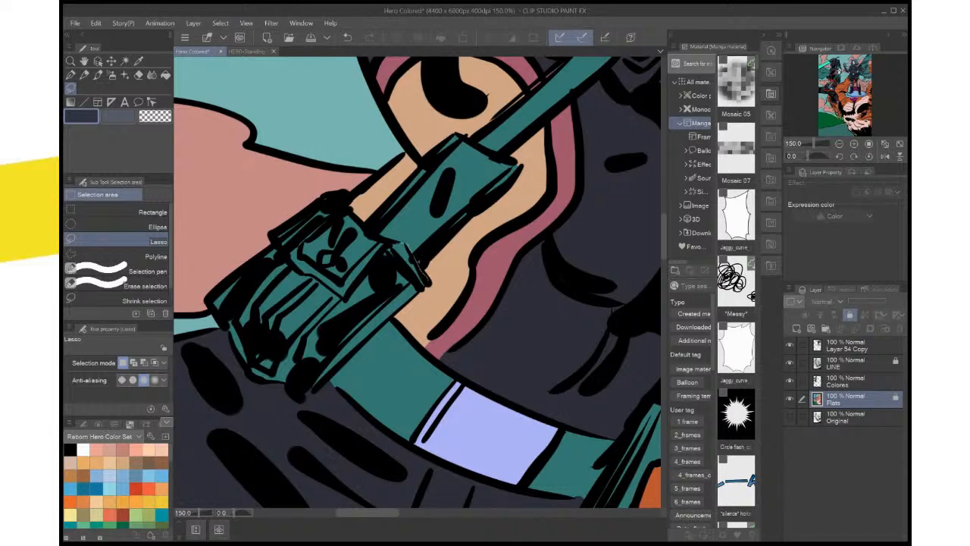
pyautogui.moveTo(392, 243)
pyautogui.mouseDown()
pyautogui.moveTo(341, 206)
pyautogui.moveTo(274, 234)
pyautogui.moveTo(218, 287)
pyautogui.moveTo(247, 372)
pyautogui.moveTo(296, 383)
pyautogui.moveTo(326, 378)
pyautogui.moveTo(401, 307)
pyautogui.mouseUp()
pyautogui.moveTo(419, 264); pyautogui.dragTo(415, 256)
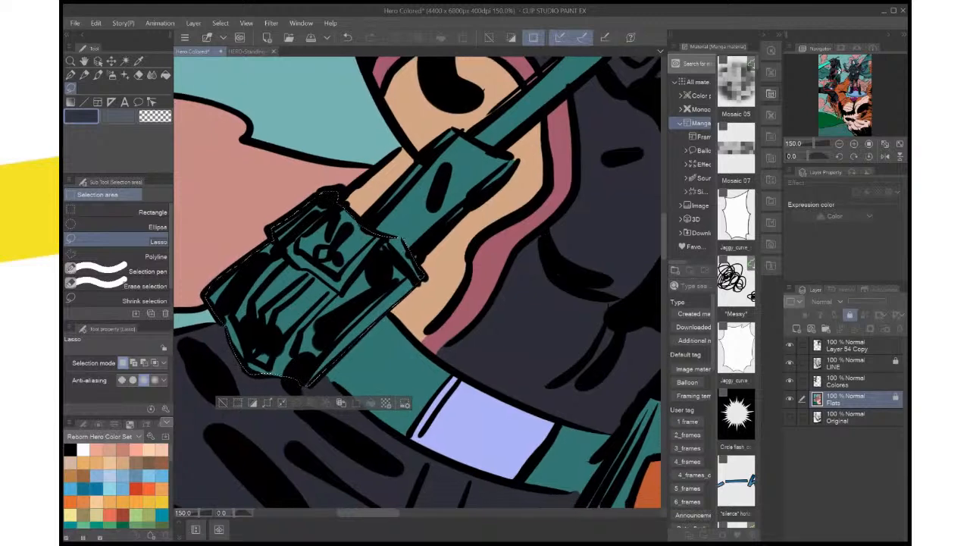
pyautogui.moveTo(530, 303); pyautogui.dragTo(379, 227)
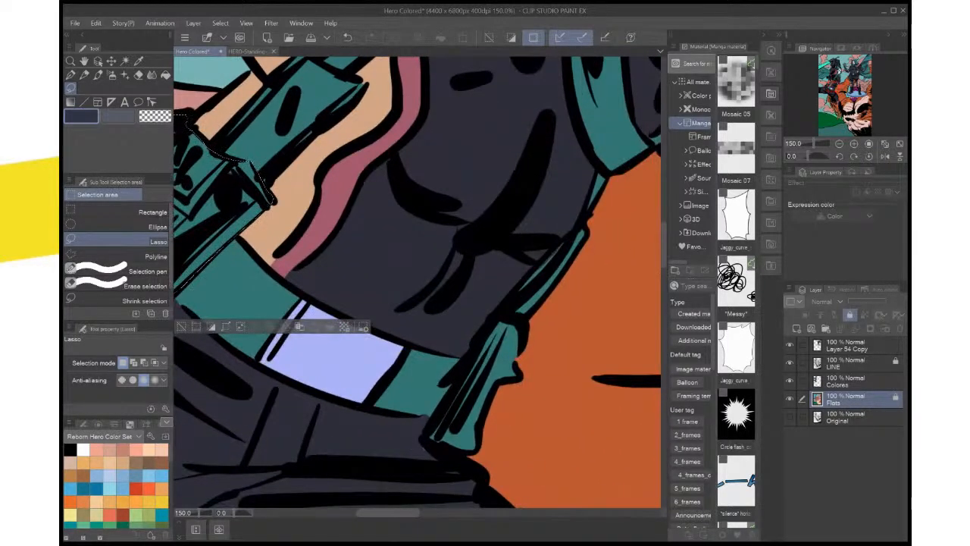
pyautogui.moveTo(494, 319)
pyautogui.mouseDown()
pyautogui.moveTo(520, 316)
pyautogui.moveTo(522, 373)
pyautogui.moveTo(497, 384)
pyautogui.moveTo(478, 447)
pyautogui.moveTo(458, 452)
pyautogui.moveTo(429, 438)
pyautogui.moveTo(493, 322)
pyautogui.mouseUp()
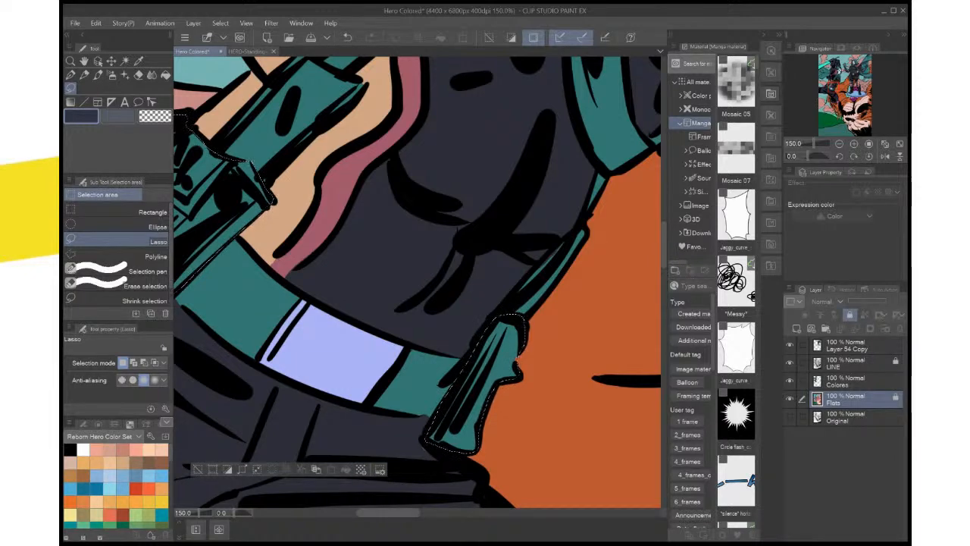
# Fill the selected belt pouches on Colores with the sampled dark navy, shift them to a slightly lighter blue-violet, and deselect
pyautogui.click(856, 381)
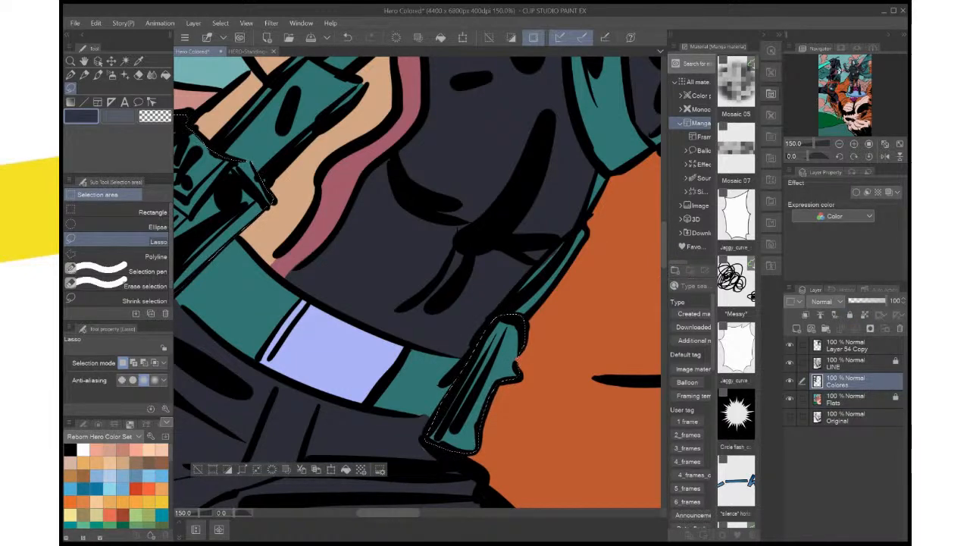
pyautogui.click(345, 469)
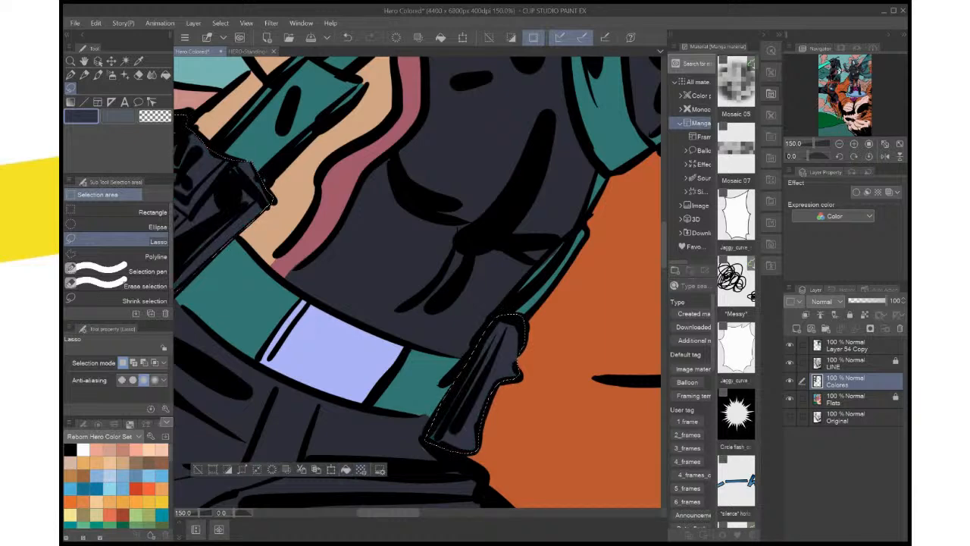
pyautogui.scroll(-2, 535, 316)
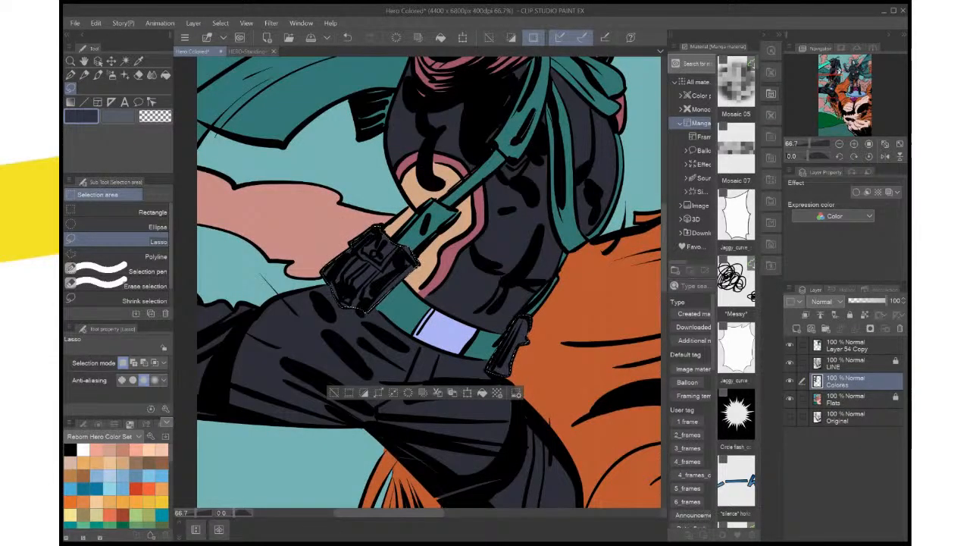
pyautogui.hotkey('ctrl', 'u')
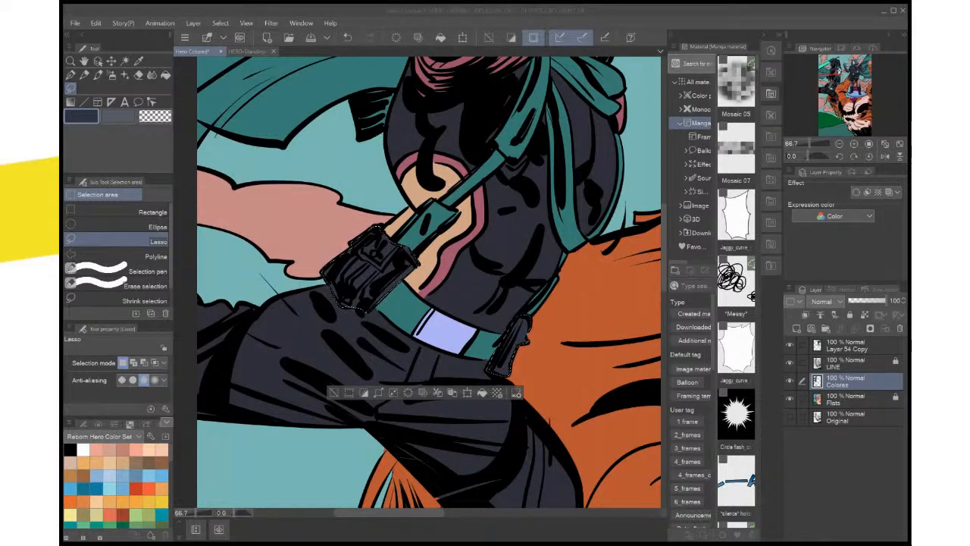
pyautogui.press('Return')
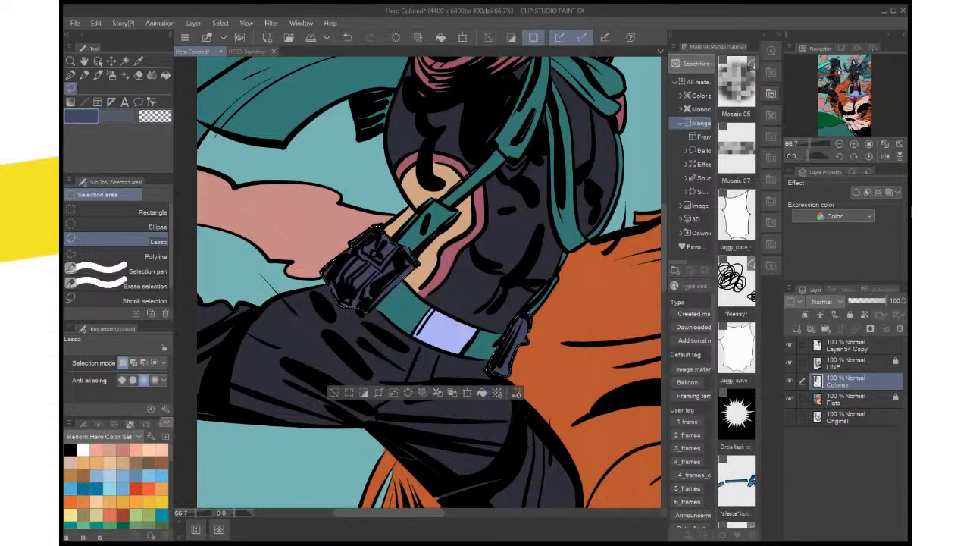
pyautogui.hotkey('ctrl', 'd')
# Lasso the small gap where the hood meets the mask on Colores, fill it with teal sampled from the hood, and deselect
pyautogui.moveTo(447, 257); pyautogui.dragTo(355, 414)
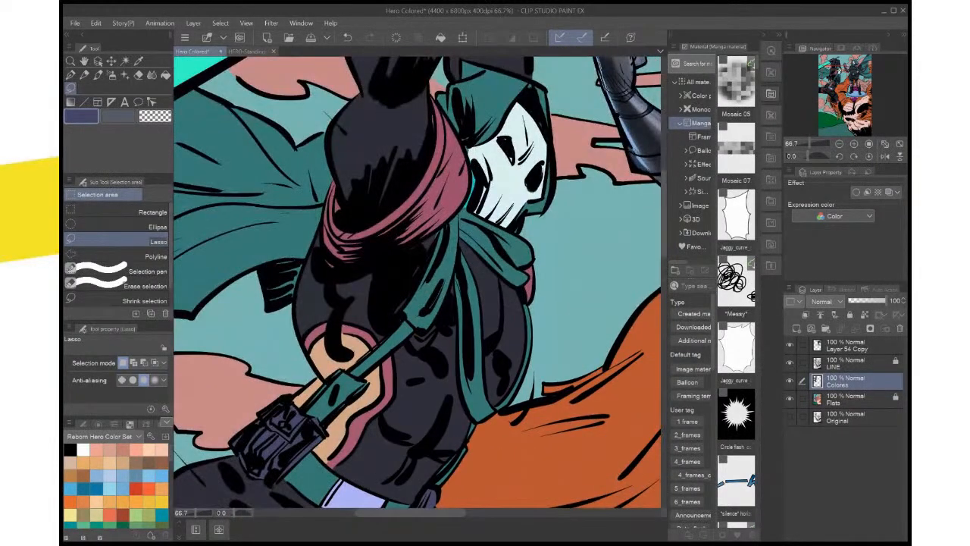
pyautogui.scroll(2, 497, 345)
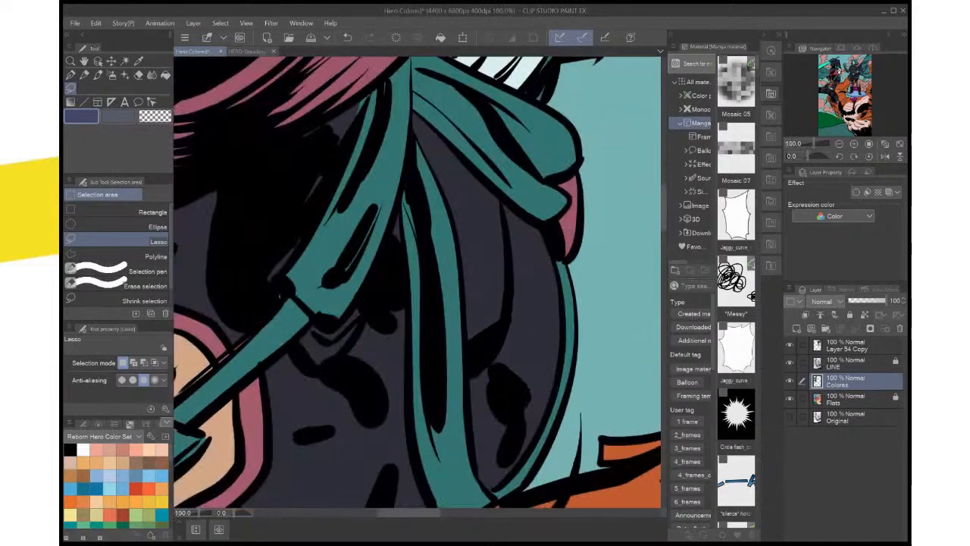
pyautogui.moveTo(463, 159); pyautogui.dragTo(439, 476)
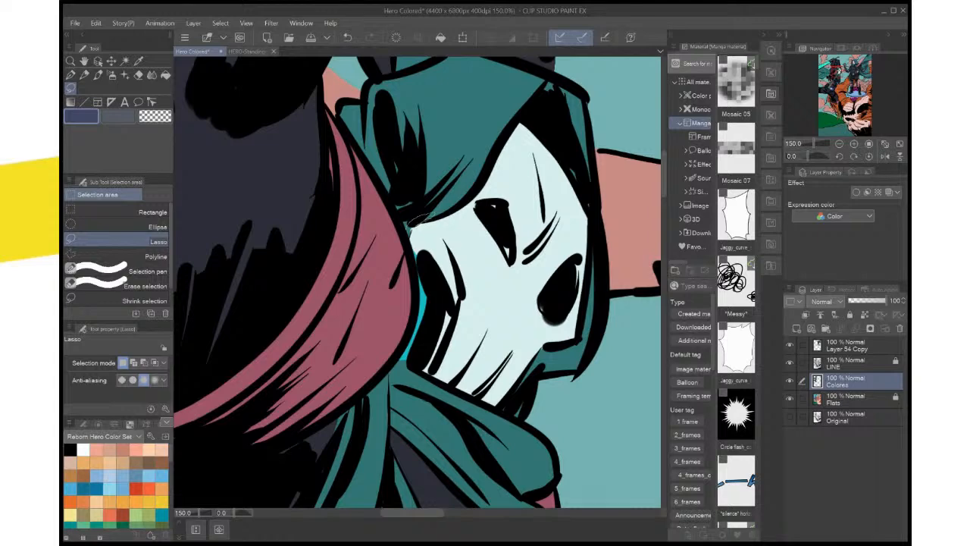
pyautogui.moveTo(413, 222); pyautogui.dragTo(418, 218)
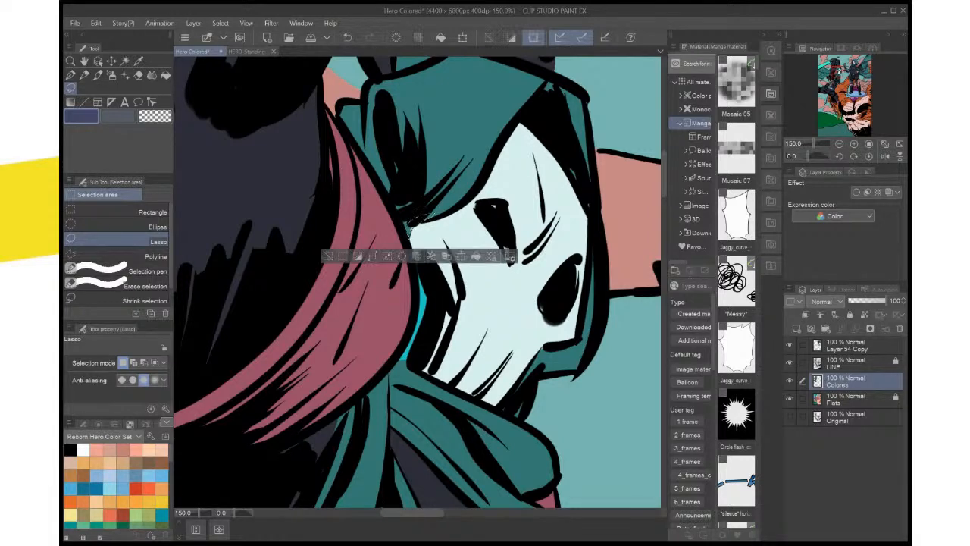
pyautogui.press('i')
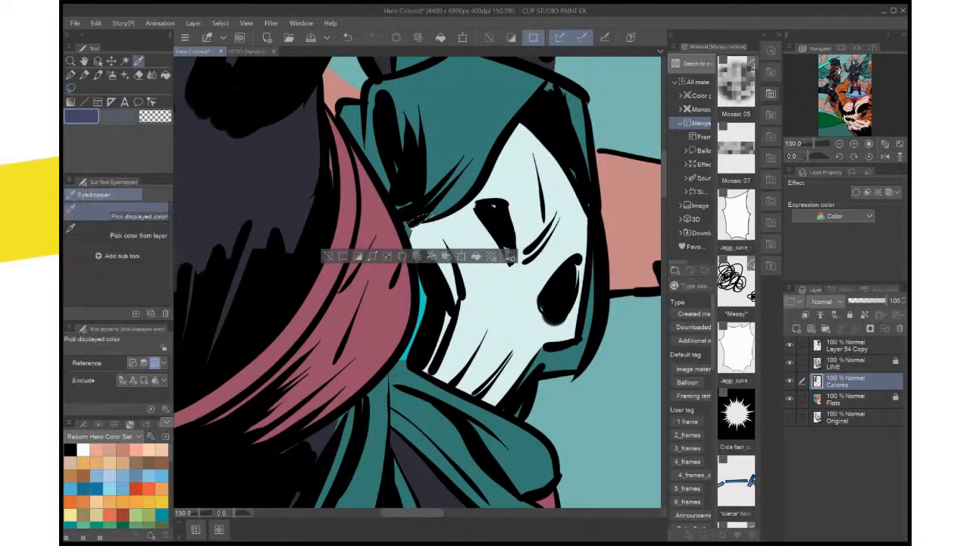
pyautogui.click(409, 226)
pyautogui.hotkey('alt', 'BackSpace')
pyautogui.hotkey('ctrl', 'd')
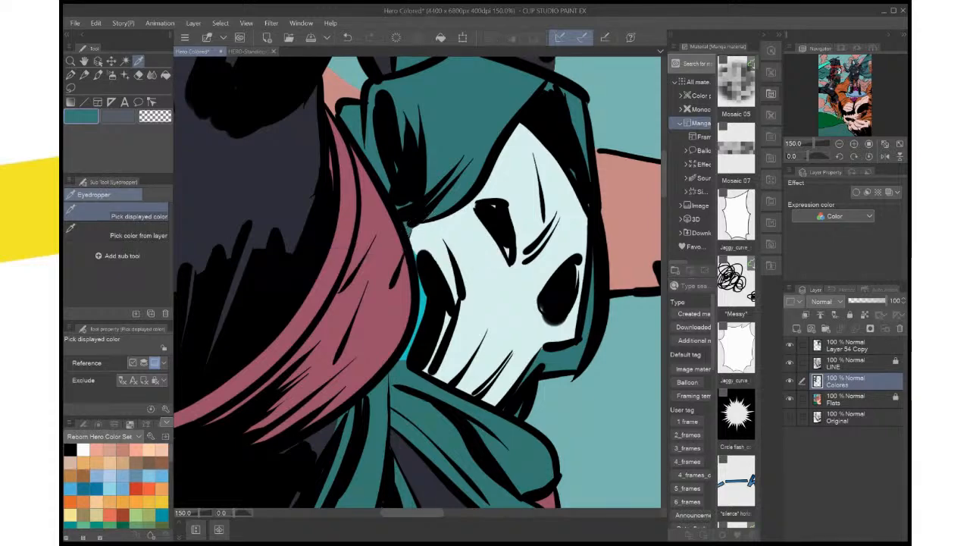
# Auto-select the bright cyan sliver between shoulder wrap and mask on Flats, fill it with the hood's teal on Colores, and save the file
pyautogui.click(856, 399)
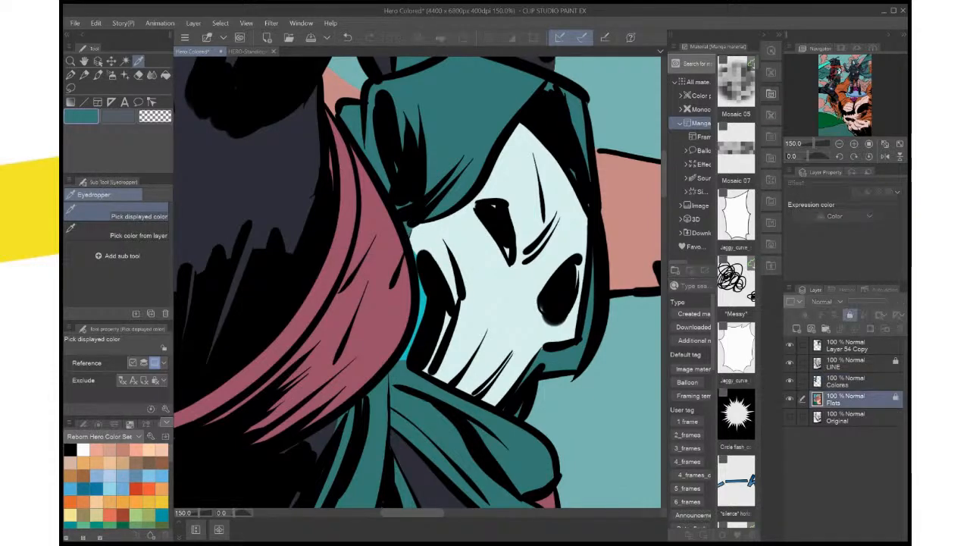
pyautogui.press('w')
pyautogui.click(413, 311)
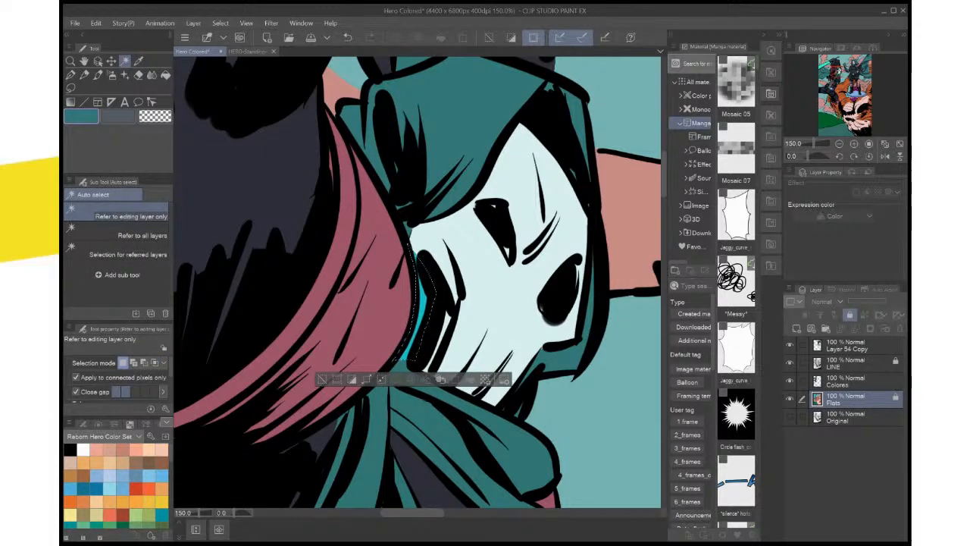
pyautogui.click(856, 382)
pyautogui.press('Delete')
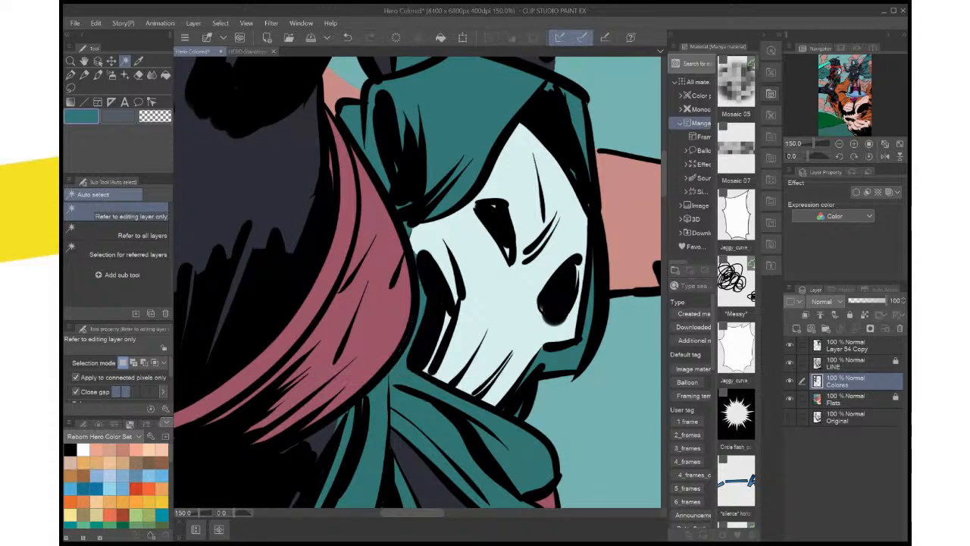
pyautogui.click(322, 379)
pyautogui.hotkey('ctrl', '0')
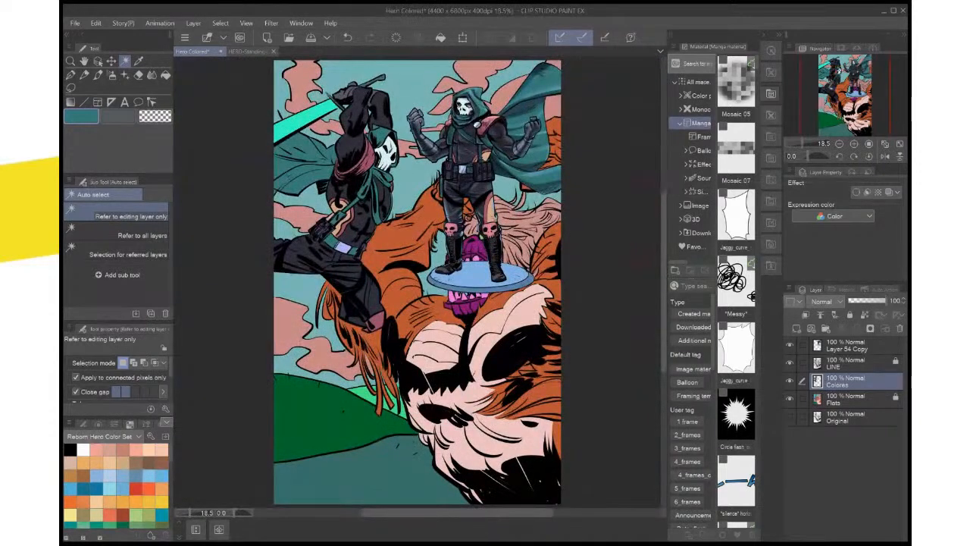
pyautogui.hotkey('ctrl', 's')
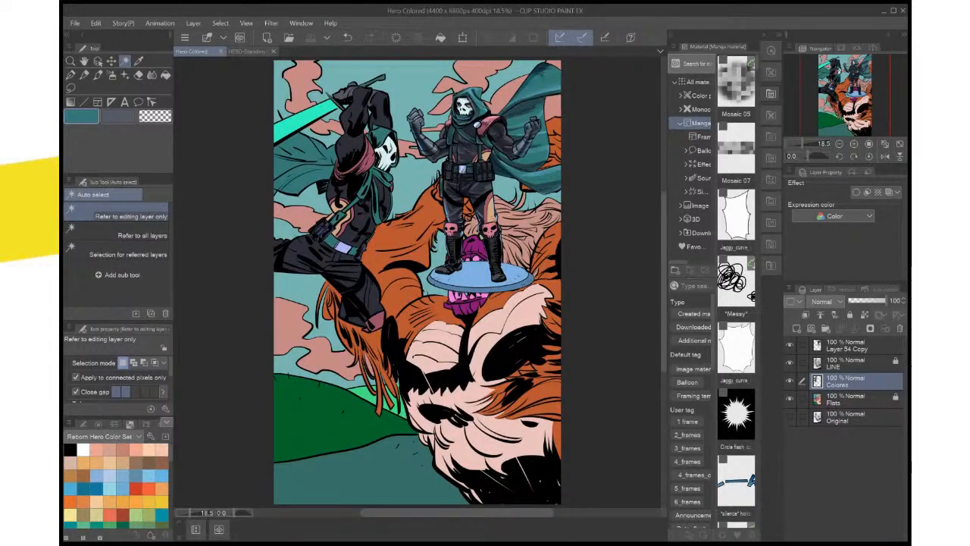
# Compare the recolored hero with the reference figure up close and sample the pale blue edge highlight on the reference figure's leg
pyautogui.hotkey('ctrl', '+')
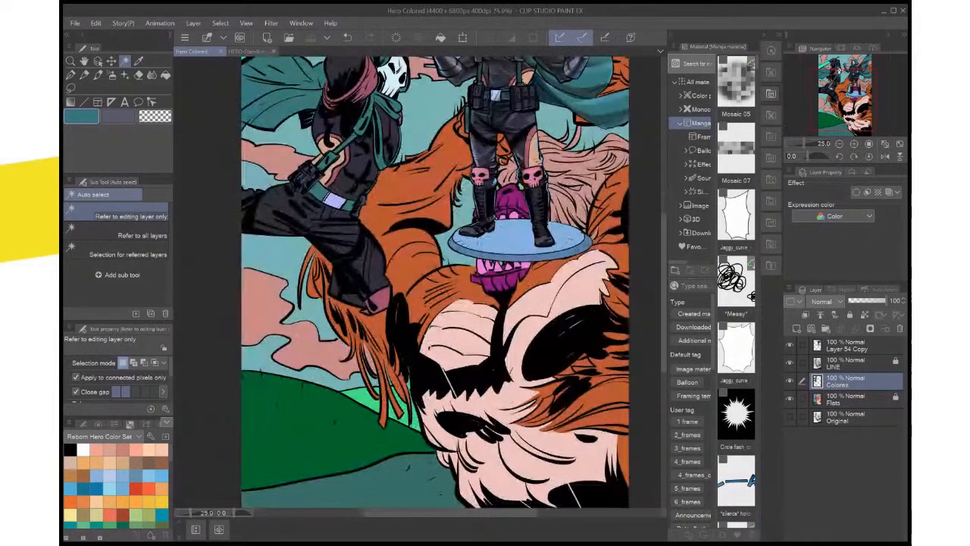
pyautogui.moveTo(379, 197); pyautogui.dragTo(437, 316)
pyautogui.hotkey('ctrl', '+')
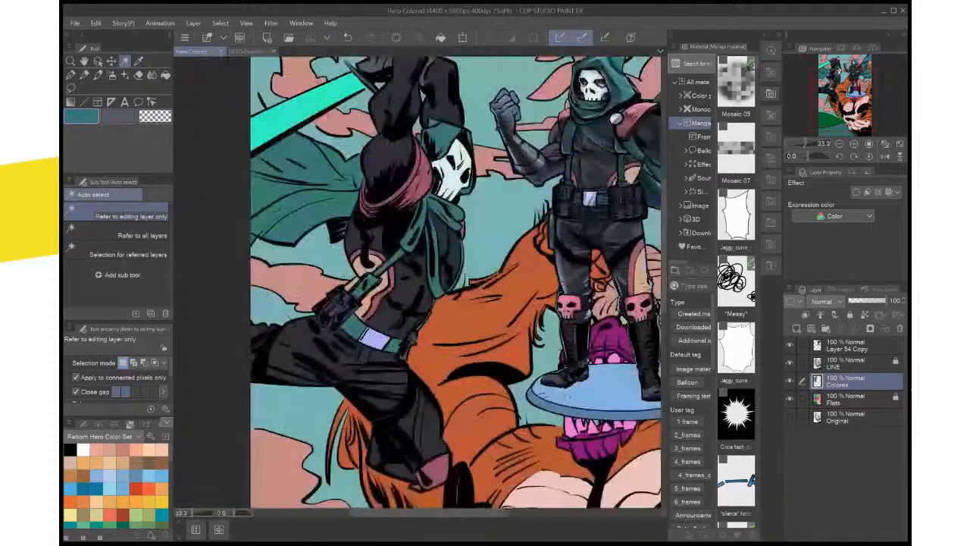
pyautogui.hotkey('ctrl', '+')
pyautogui.moveTo(424, 250); pyautogui.dragTo(376, 376)
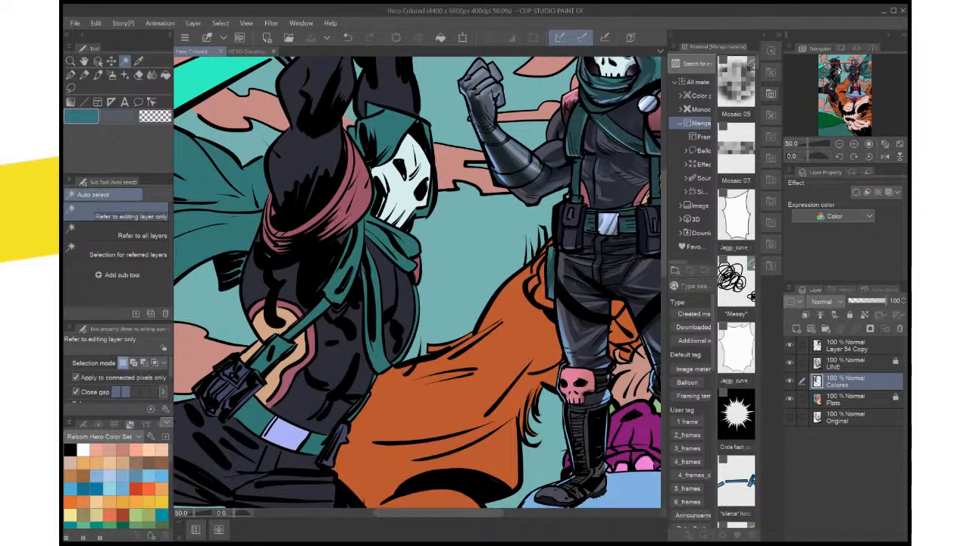
pyautogui.scroll(1, 472, 378)
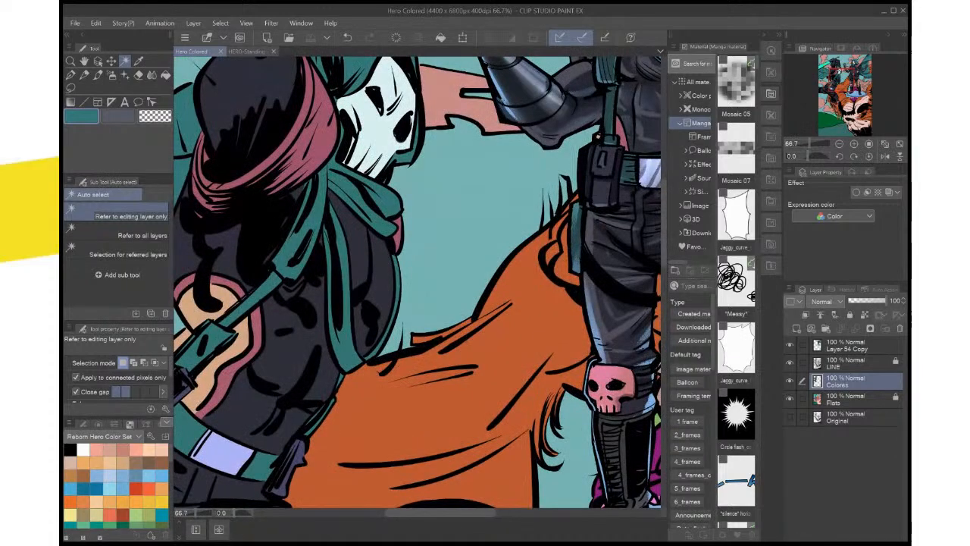
pyautogui.press('i')
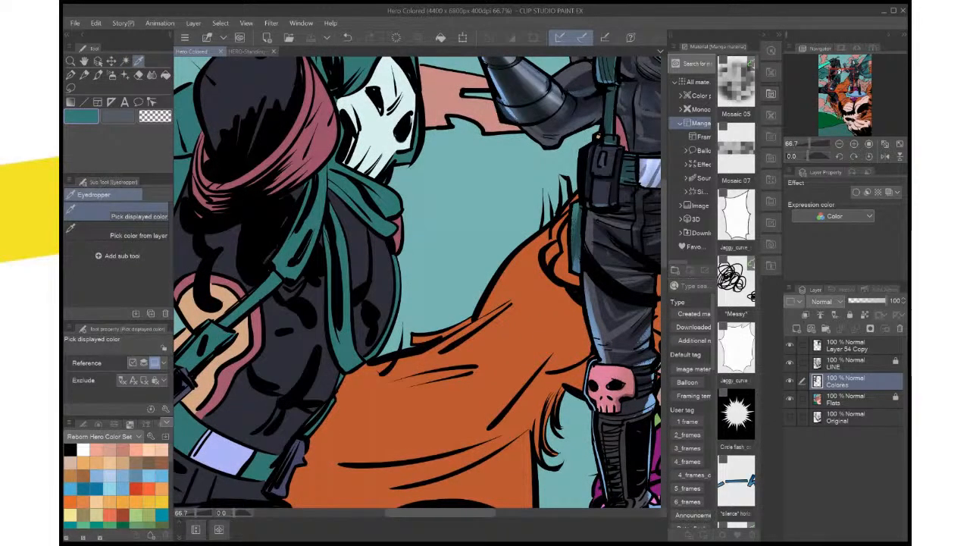
pyautogui.click(597, 334)
# Review the hero's belt, pouches and suit colors against the reference figure in a rotated view, up close and across the page
pyautogui.moveTo(417, 303); pyautogui.dragTo(465, 164)
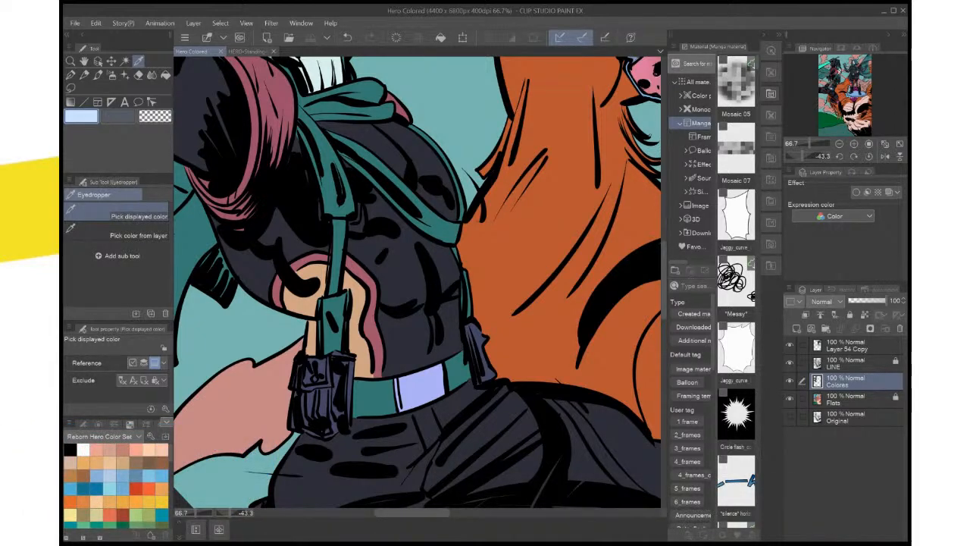
pyautogui.hotkey('ctrl', '0')
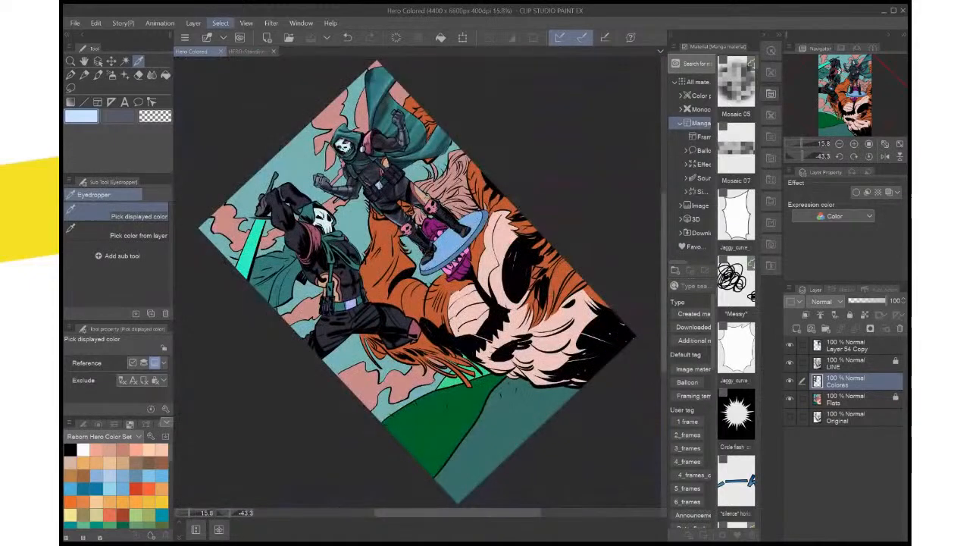
pyautogui.hotkey('ctrl', '+')
pyautogui.hotkey('ctrl', '+')
pyautogui.moveTo(357, 220); pyautogui.dragTo(471, 340)
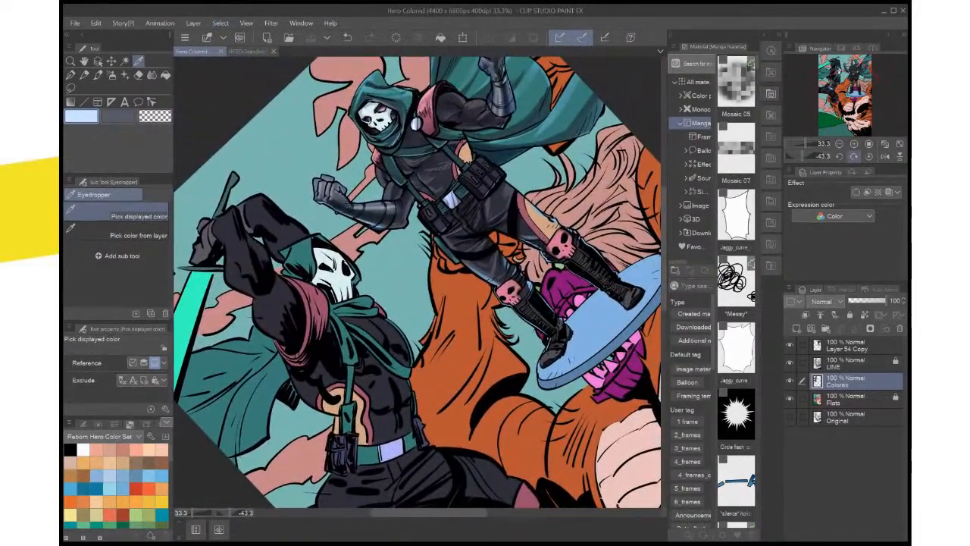
# Reset the canvas rotation and hide the reference figure's layer, Layer 54 Copy, leaving the whole page in view
pyautogui.click(853, 156)
pyautogui.click(854, 156)
pyautogui.click(854, 156)
pyautogui.click(854, 156)
pyautogui.click(854, 156)
pyautogui.moveTo(409, 348)
pyautogui.mouseDown()
pyautogui.moveTo(428, 248)
pyautogui.moveTo(435, 342)
pyautogui.moveTo(428, 381)
pyautogui.moveTo(427, 354)
pyautogui.mouseUp()
pyautogui.click(869, 156)
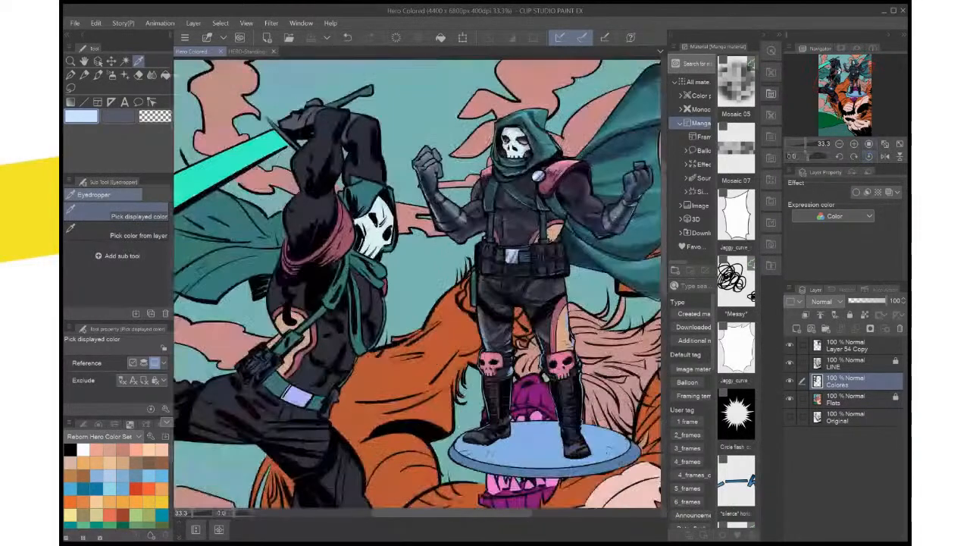
pyautogui.moveTo(539, 382); pyautogui.dragTo(544, 336)
pyautogui.scroll(-1, 544, 337)
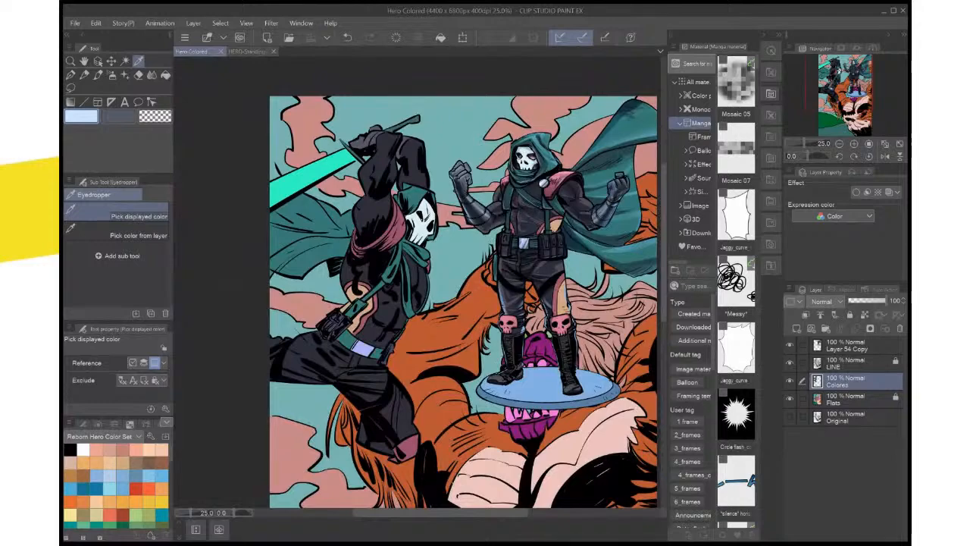
pyautogui.click(790, 345)
pyautogui.moveTo(449, 316); pyautogui.dragTo(428, 240)
pyautogui.hotkey('ctrl', '0')
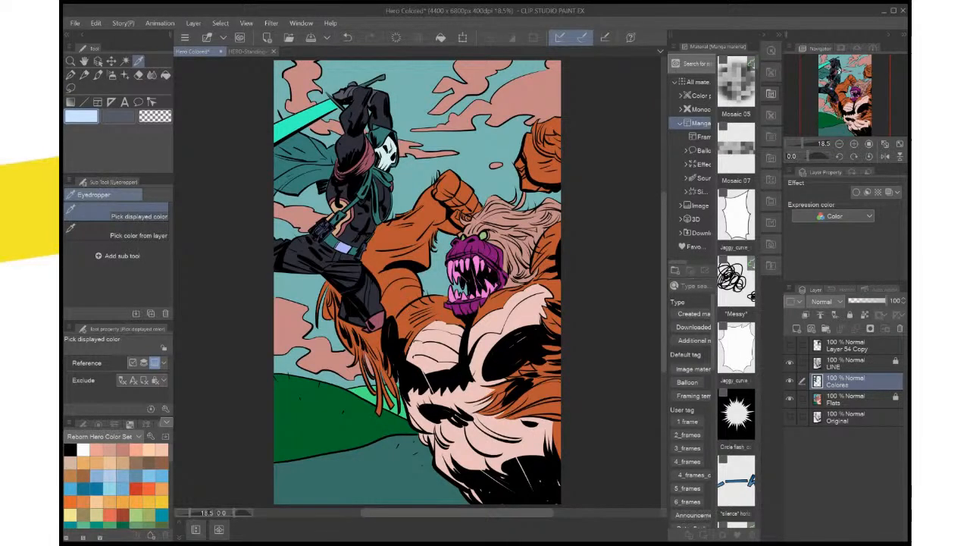
# Fill the large open sky area on the Colores layer with light blue from the Reborn Hero Color Set, referring to other layers
pyautogui.click(122, 488)
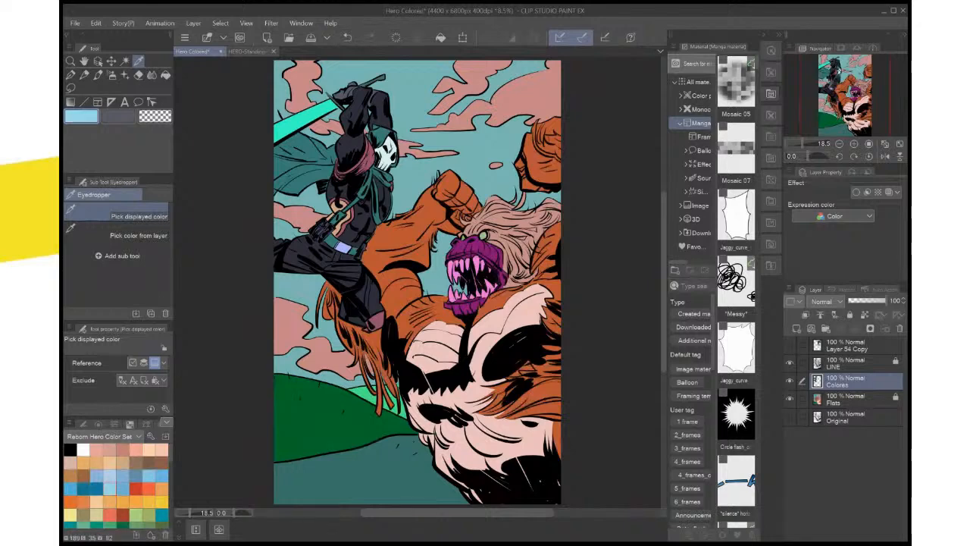
pyautogui.click(857, 400)
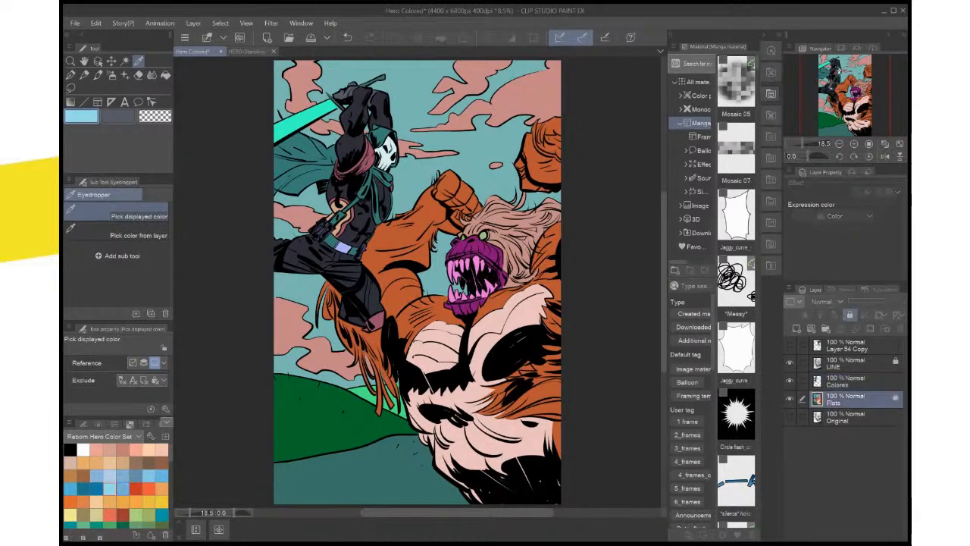
pyautogui.press('g')
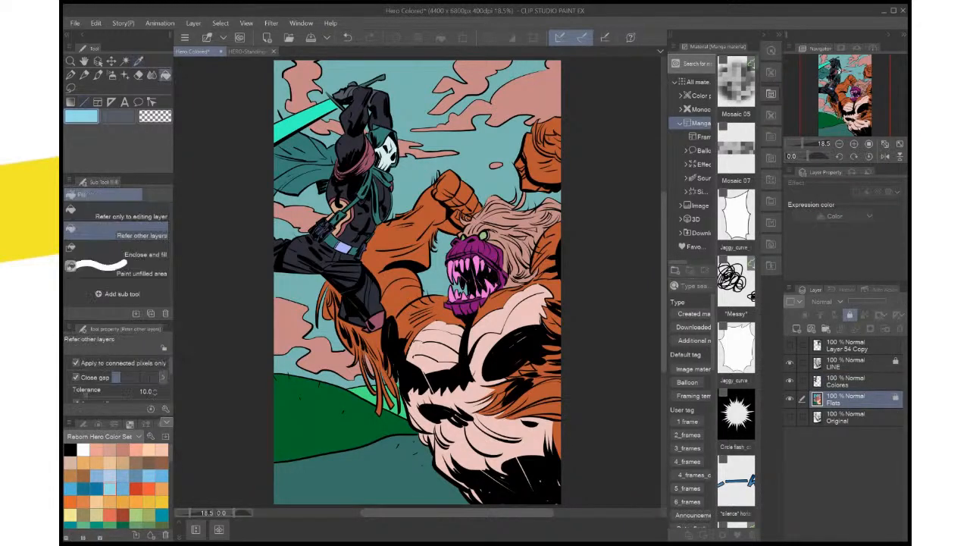
pyautogui.click(856, 381)
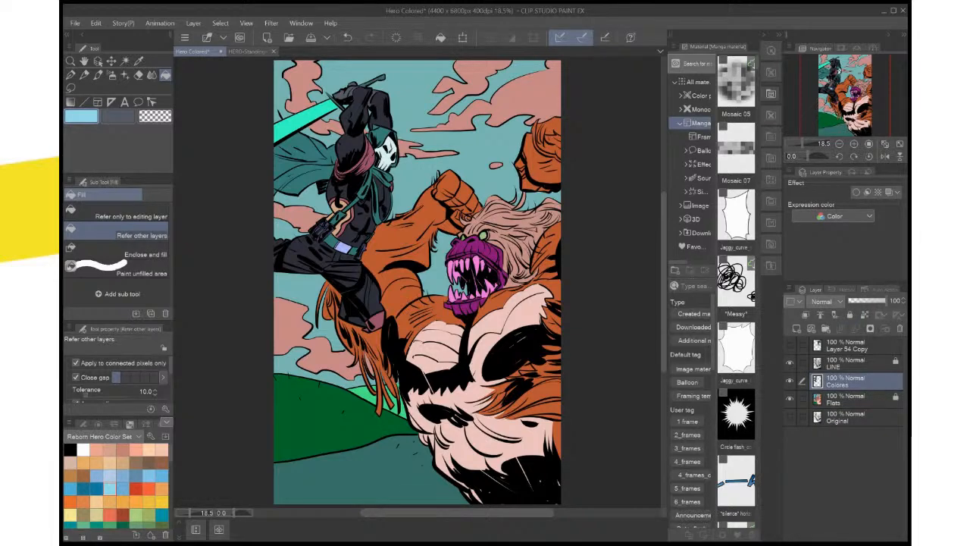
pyautogui.click(466, 139)
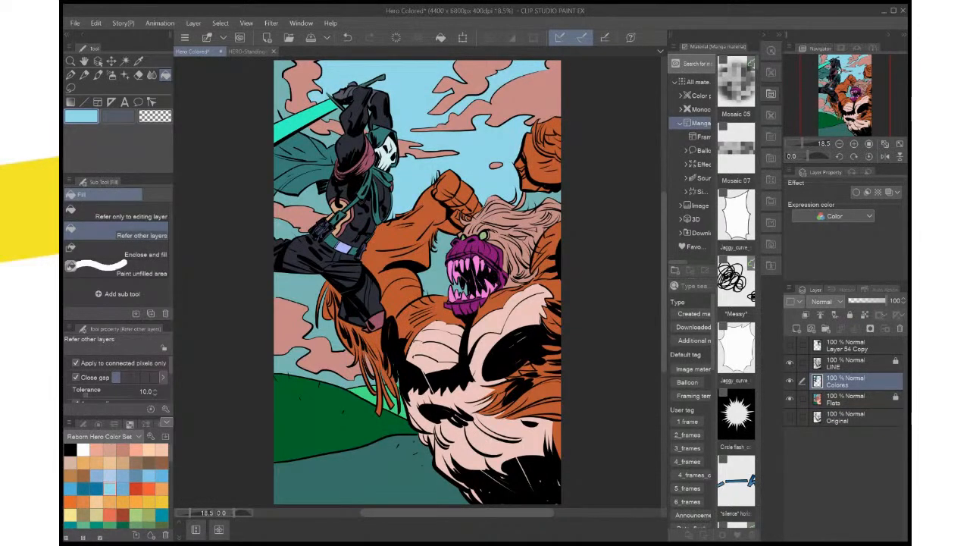
# Fill the separate sky patches around the sword, cape, clouds, monster and hill with the same light blue on Colores
pyautogui.click(281, 92)
pyautogui.click(324, 133)
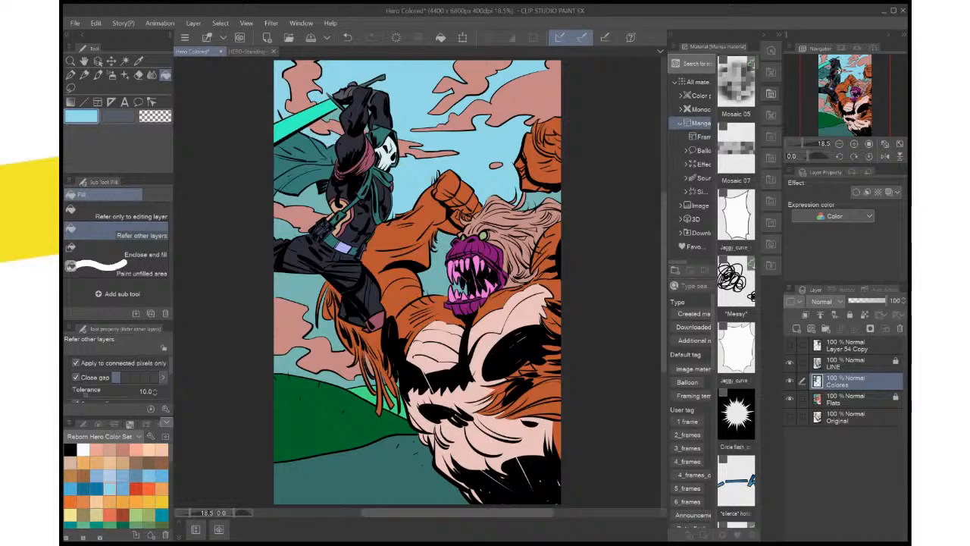
pyautogui.click(303, 198)
pyautogui.click(291, 229)
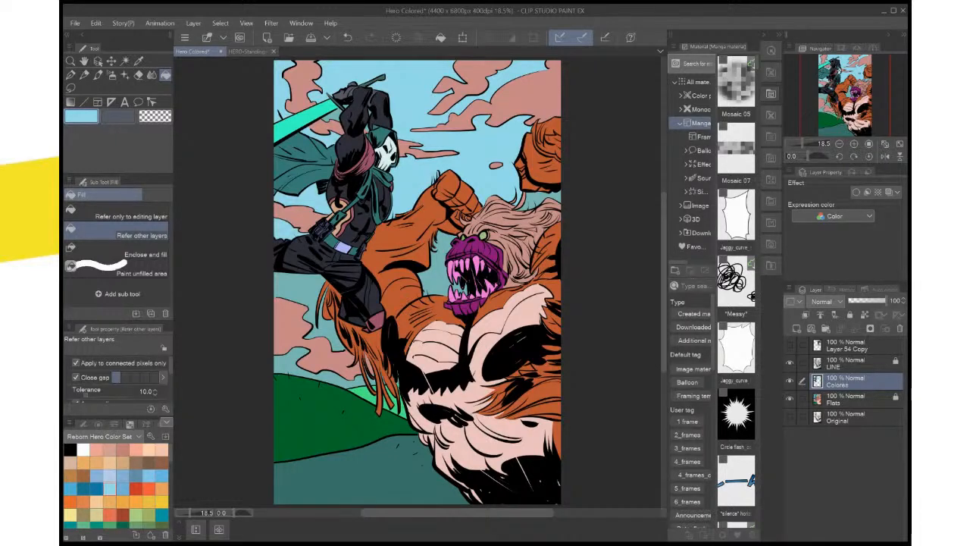
pyautogui.click(312, 301)
pyautogui.click(436, 266)
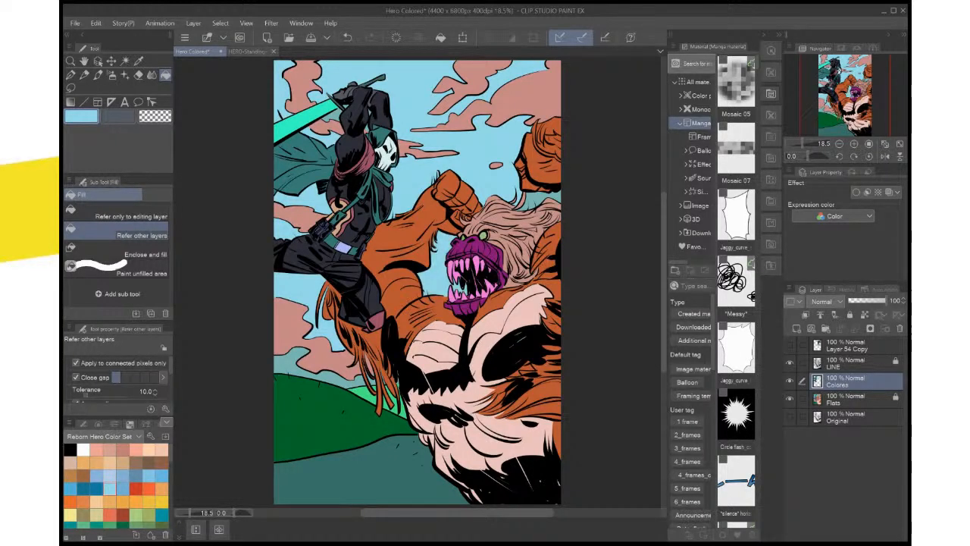
pyautogui.click(294, 367)
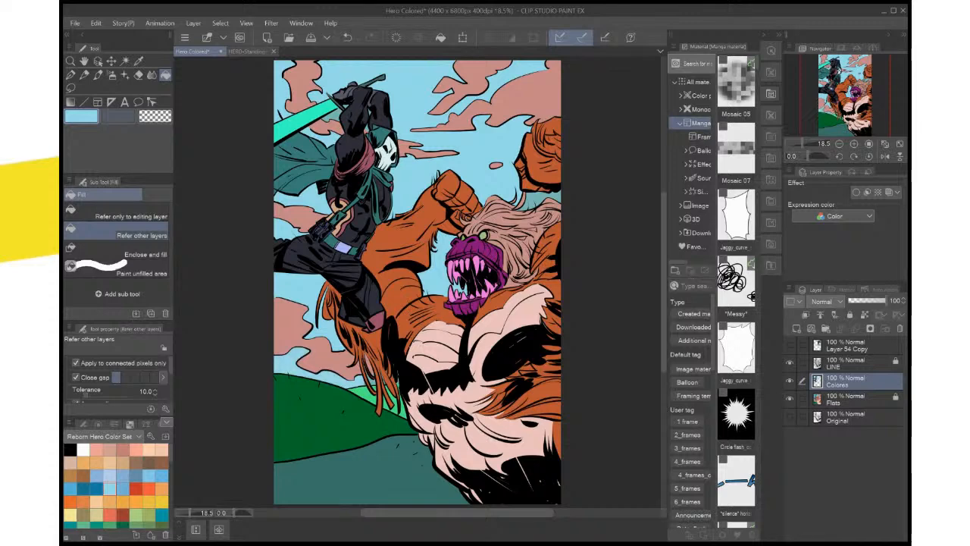
# Fill the small sky gaps between the monster's hanging arm fur and its black body shadow with the light blue
pyautogui.scroll(3, 388, 366)
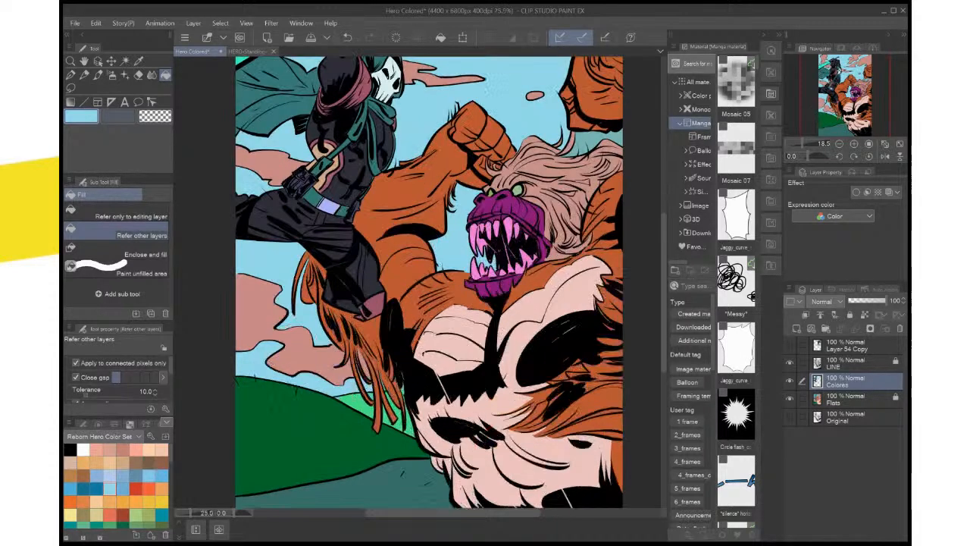
pyautogui.scroll(2, 394, 356)
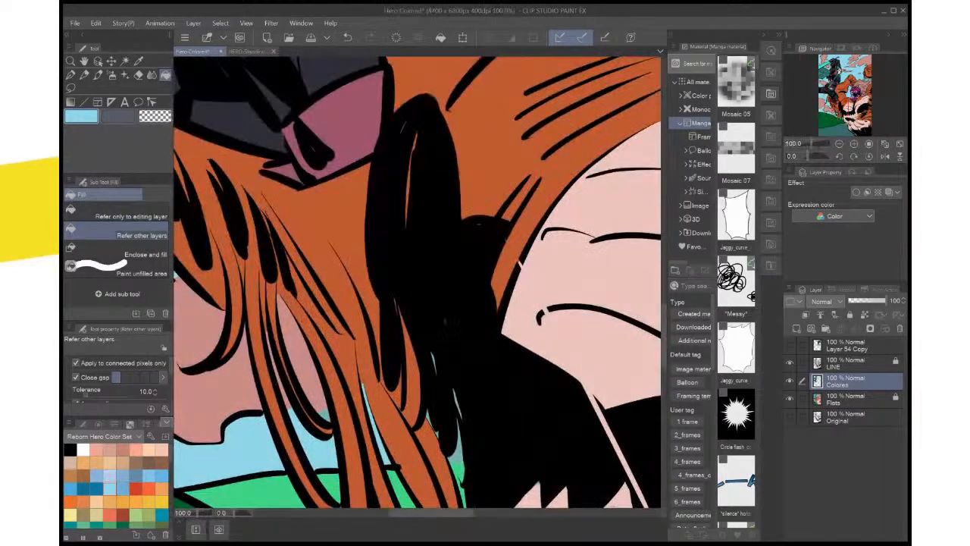
pyautogui.click(456, 449)
pyautogui.click(429, 420)
pyautogui.scroll(4, 447, 424)
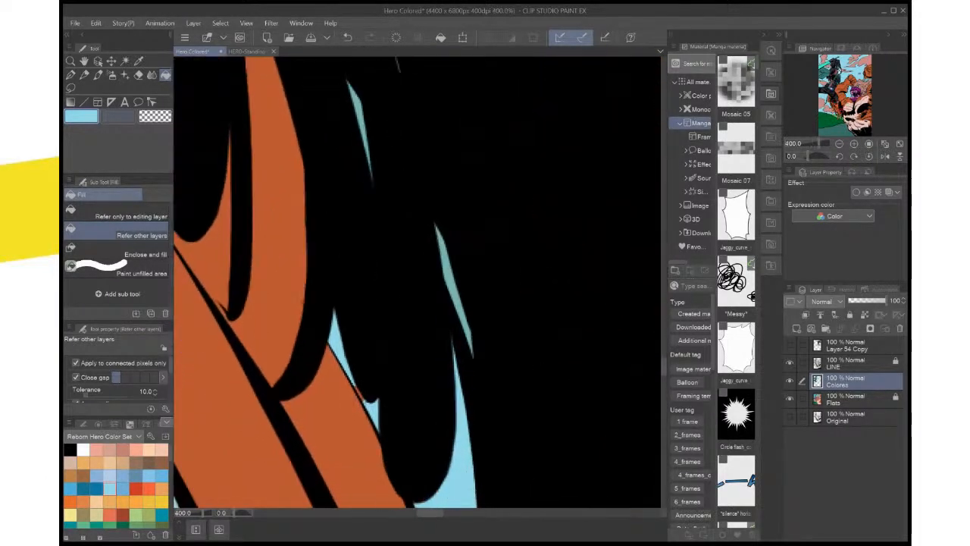
# Lasso the thin unfilled gap beside the monster's orange fur, fill it with the light blue, and deselect
pyautogui.press('m')
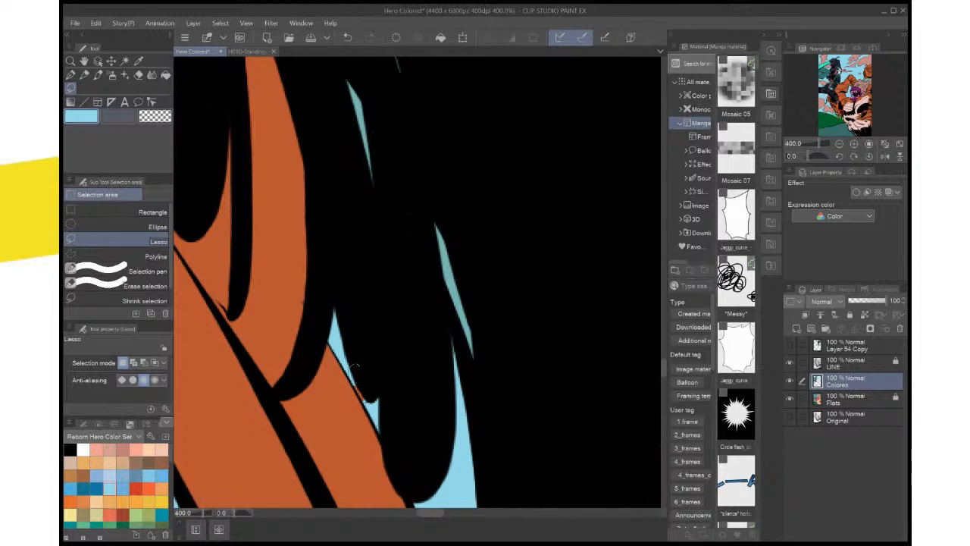
pyautogui.moveTo(356, 367); pyautogui.dragTo(352, 373)
pyautogui.click(417, 426)
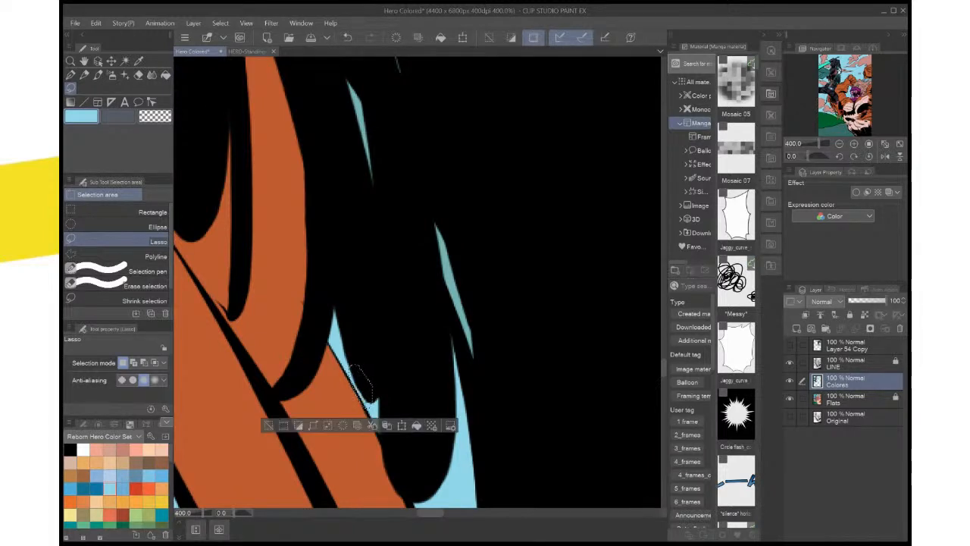
pyautogui.moveTo(368, 404); pyautogui.dragTo(370, 467)
pyautogui.hotkey('ctrl', 'd')
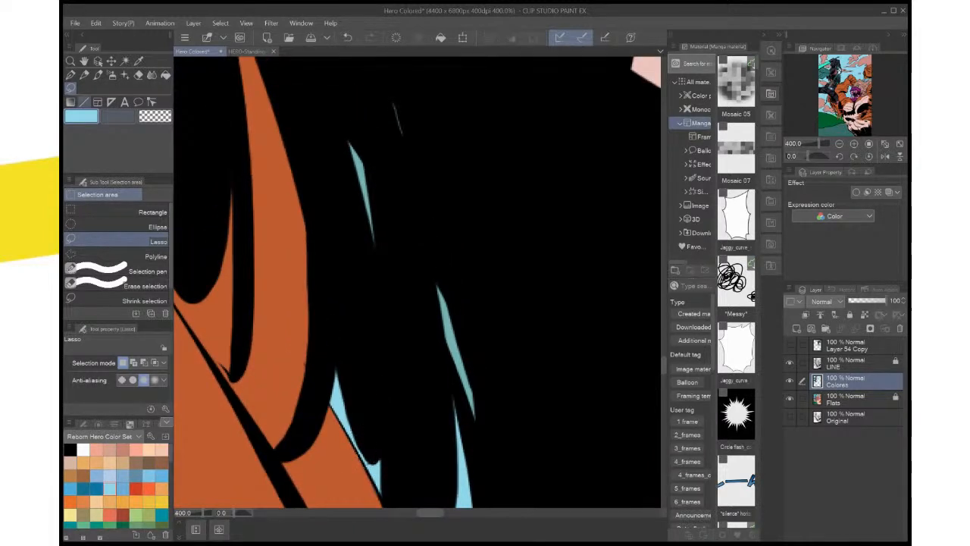
# Fill the leftover teal sliver in the monster's black shadow with the light blue and save the file
pyautogui.press('g')
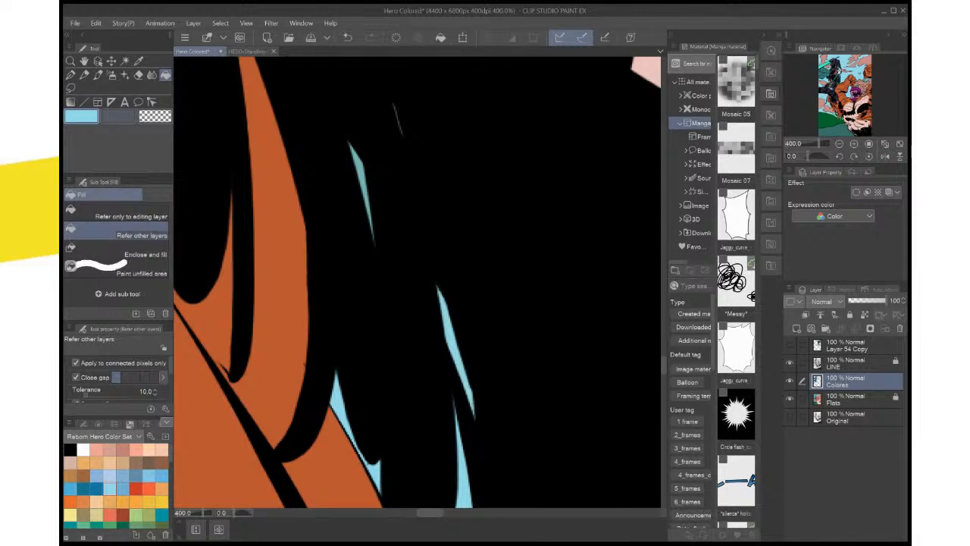
pyautogui.hotkey('ctrl', '0')
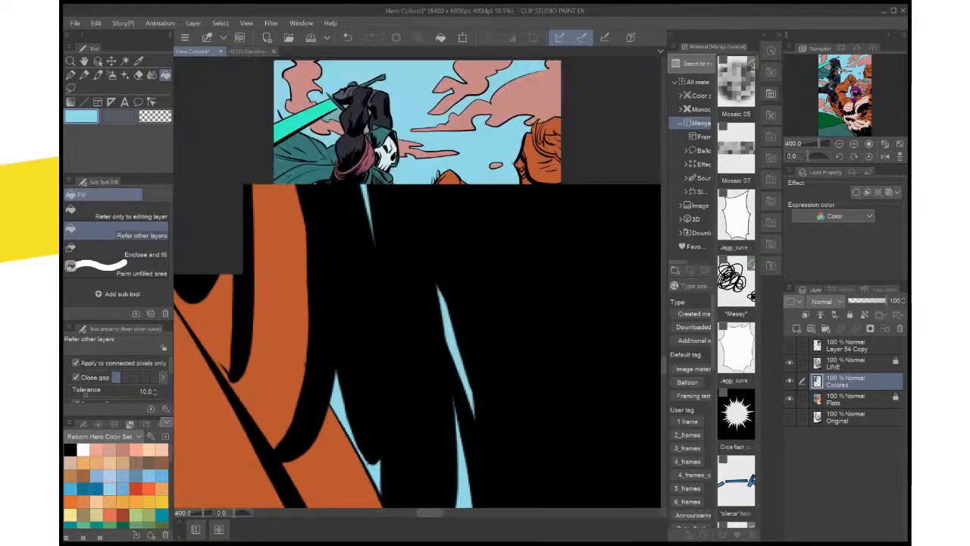
pyautogui.hotkey('ctrl', 's')
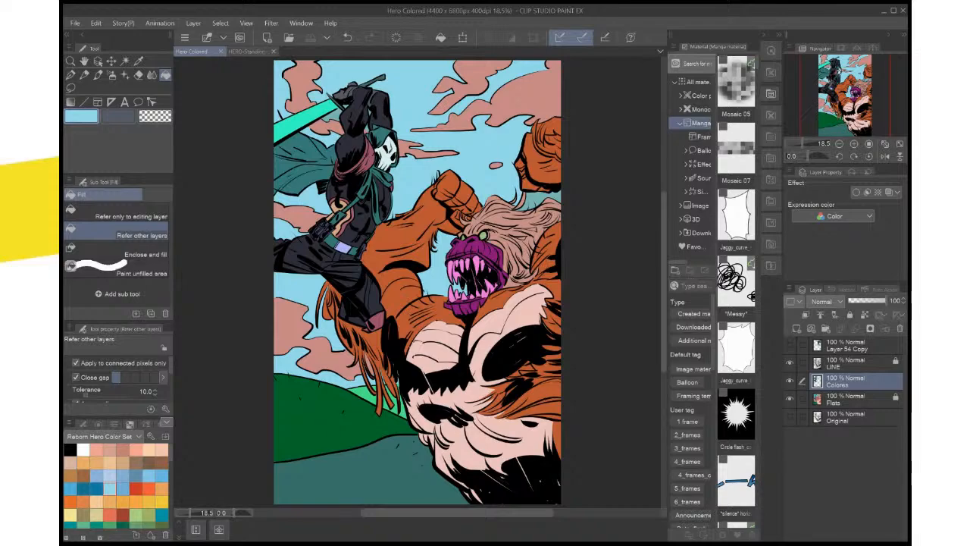
# Fill the leftover sky gaps between the hero's arms, beneath the sword blade and beside the hood with the light blue
pyautogui.hotkey('ctrl', '+')
pyautogui.hotkey('ctrl', '+')
pyautogui.hotkey('ctrl', '+')
pyautogui.moveTo(364, 142); pyautogui.dragTo(470, 422)
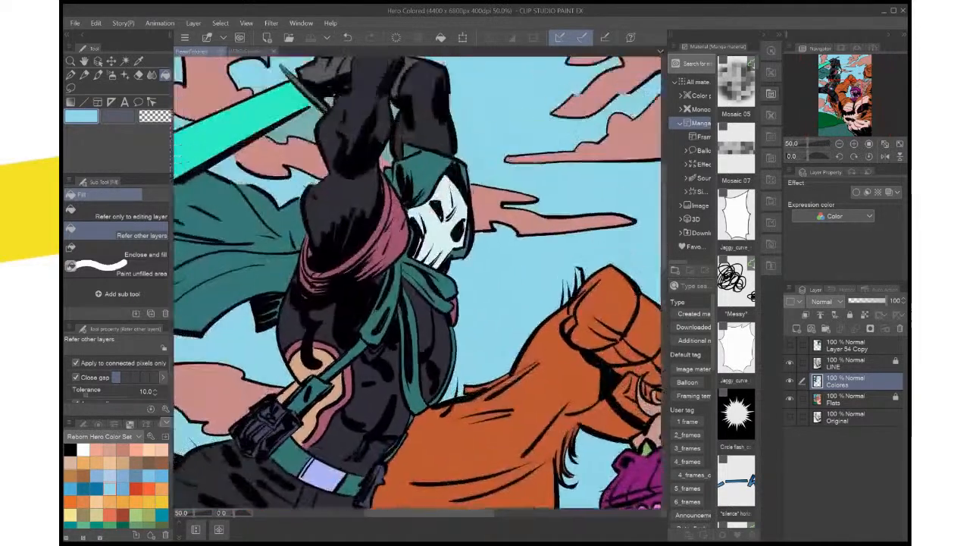
pyautogui.moveTo(363, 197); pyautogui.dragTo(473, 372)
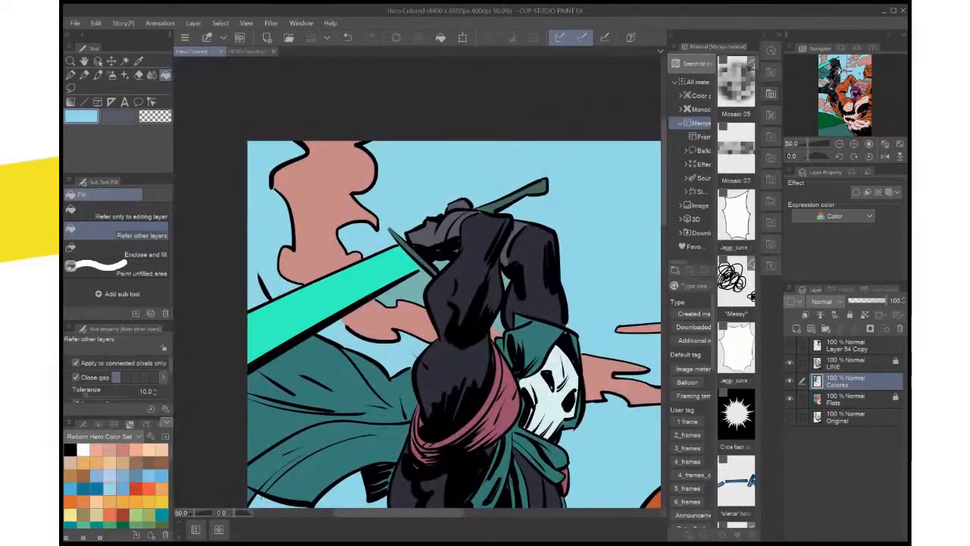
pyautogui.hotkey('ctrl', '+')
pyautogui.hotkey('ctrl', '+')
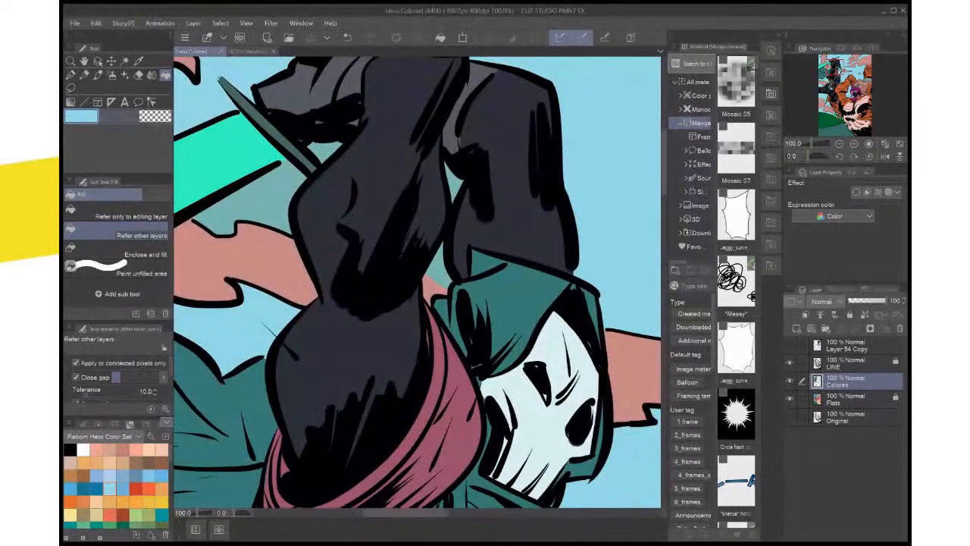
pyautogui.click(454, 182)
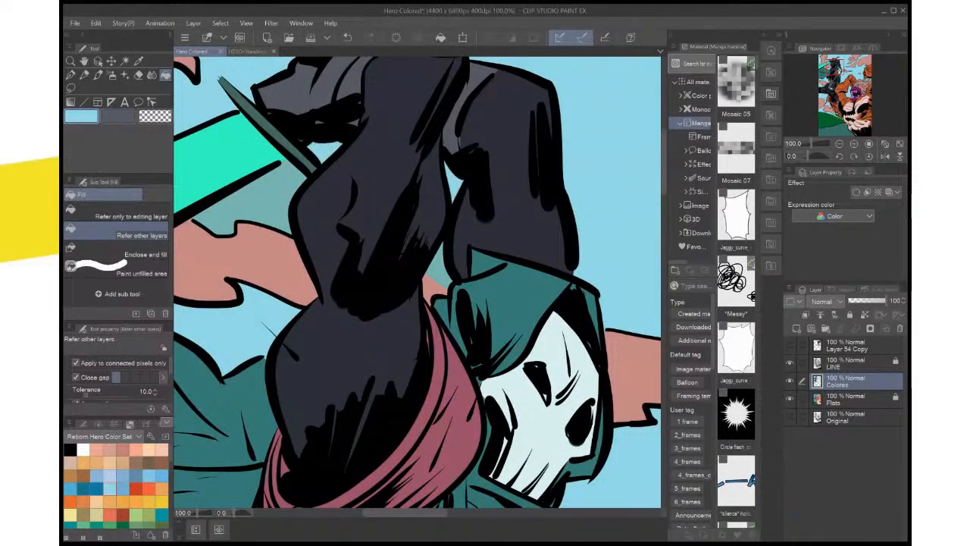
pyautogui.click(261, 198)
pyautogui.click(438, 267)
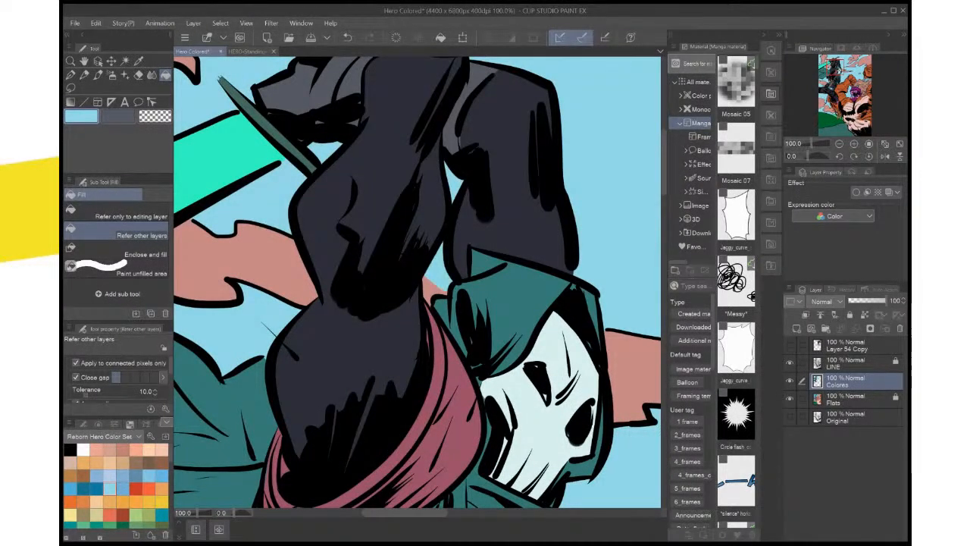
pyautogui.hotkey('ctrl', '0')
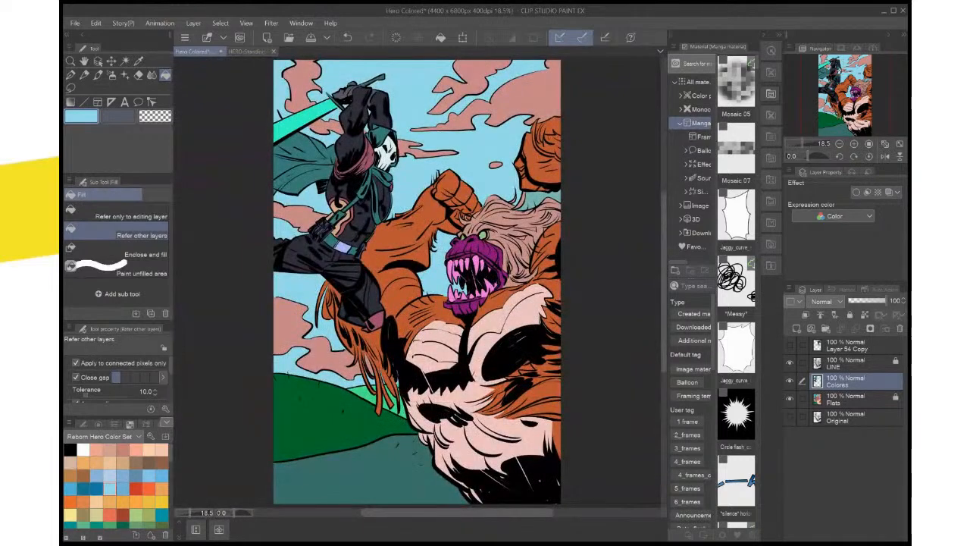
# Set the secondary color to the muted gray-green swatch and fill the large cloud above the monster's raised fist with it on Colores
pyautogui.press('i')
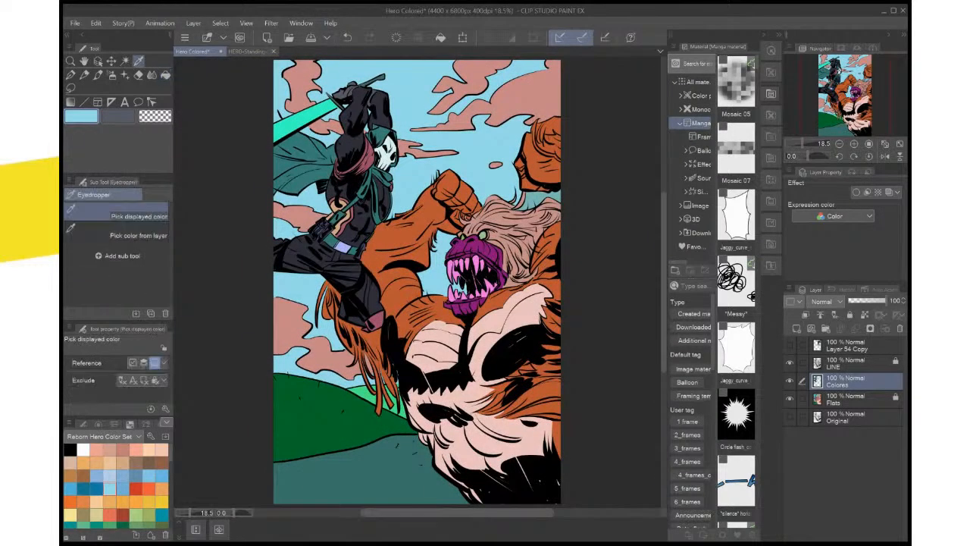
pyautogui.press('x')
pyautogui.click(470, 166)
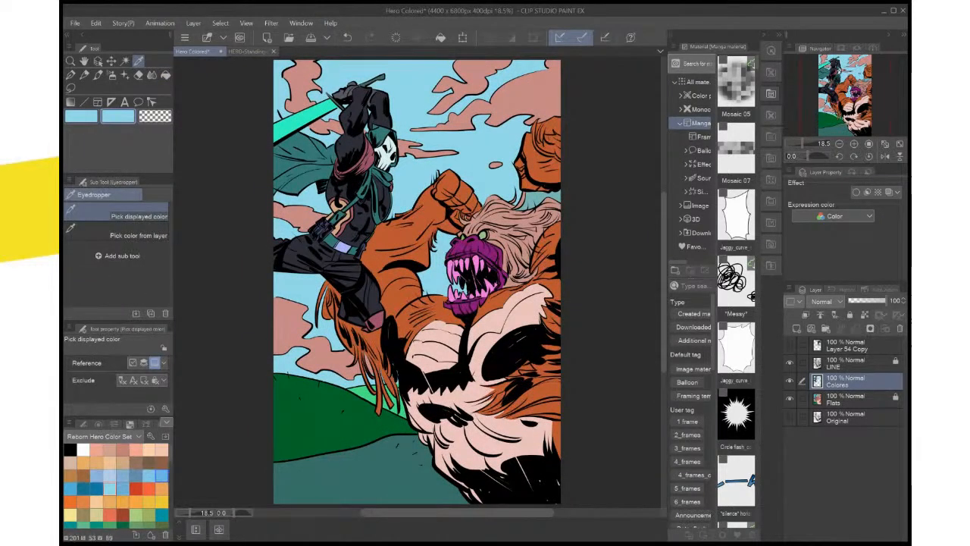
pyautogui.scroll(-10, 116, 485)
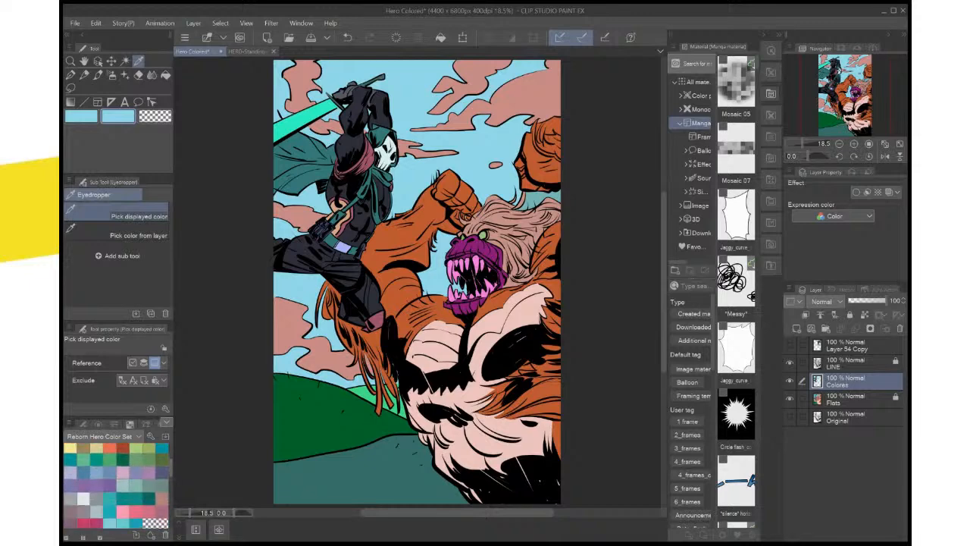
pyautogui.scroll(-1, 122, 489)
pyautogui.click(125, 483)
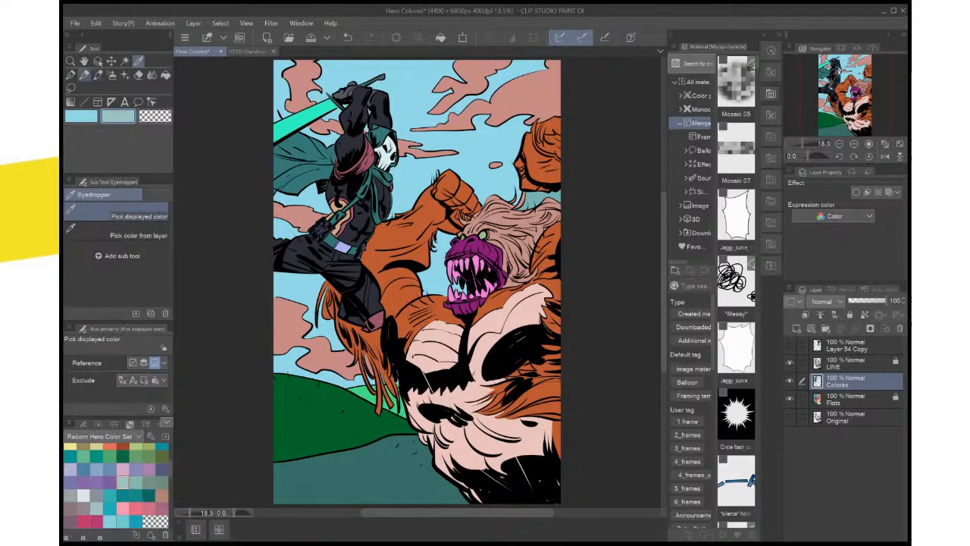
pyautogui.click(165, 74)
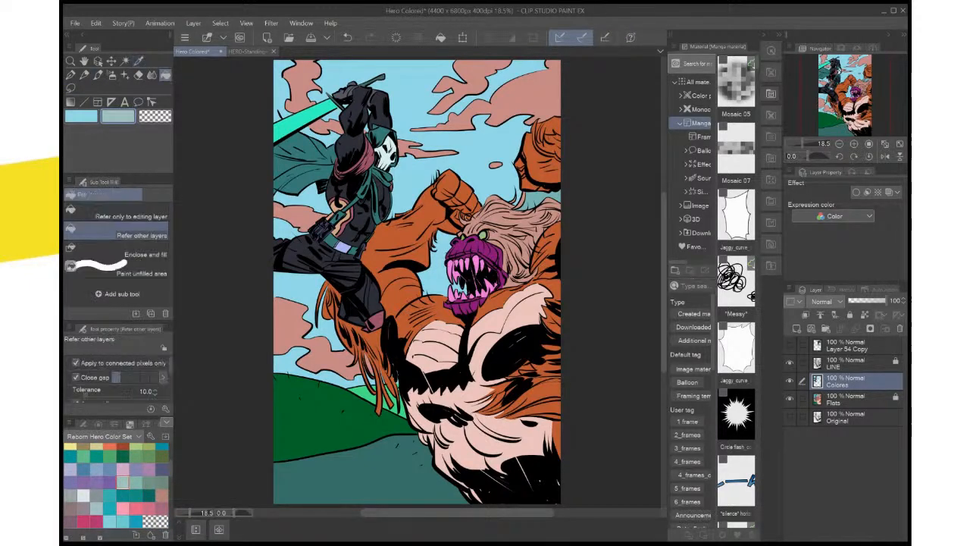
pyautogui.moveTo(493, 114); pyautogui.dragTo(475, 166)
pyautogui.click(500, 155)
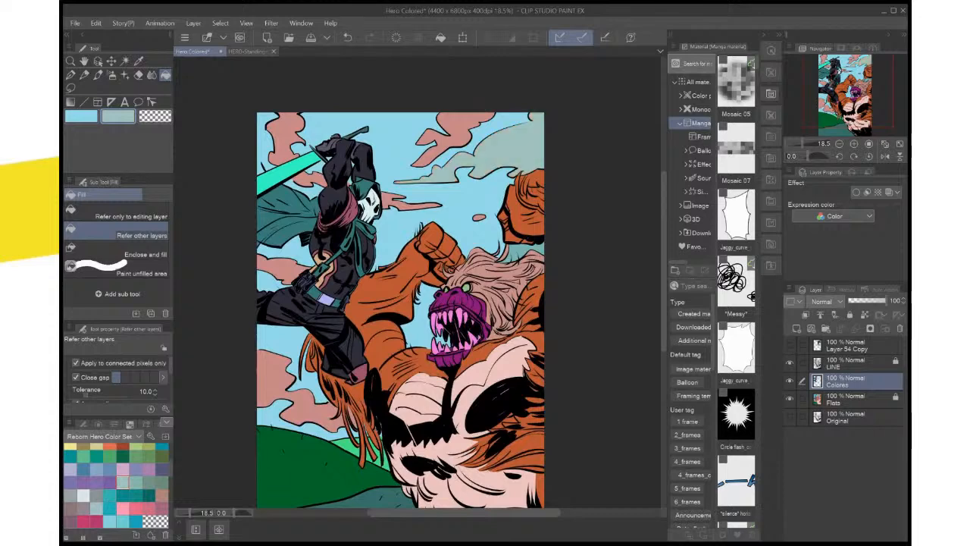
# Fill the remaining pink clouds, including the small oval one beside the monster's raised fist, with the muted gray-green
pyautogui.click(455, 130)
pyautogui.click(402, 201)
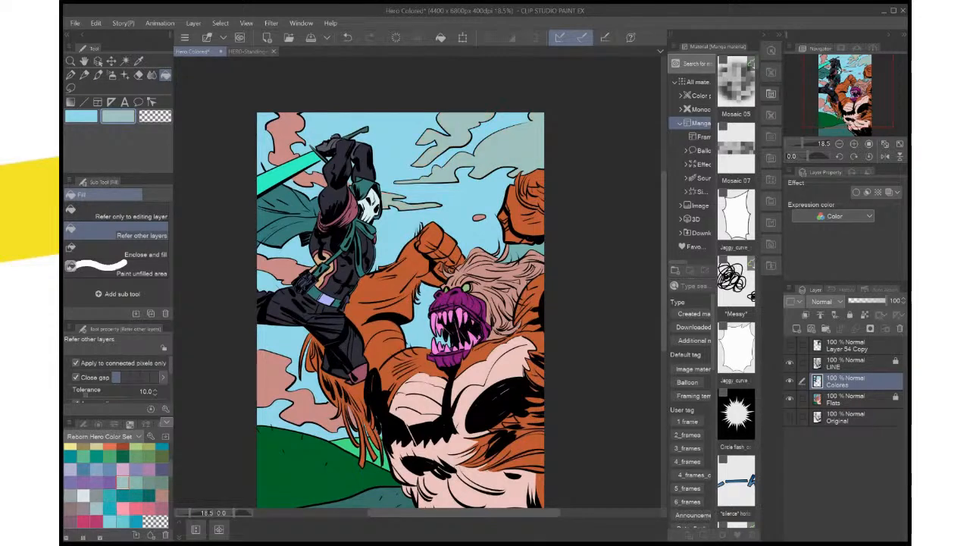
pyautogui.click(309, 179)
pyautogui.click(286, 135)
pyautogui.click(281, 271)
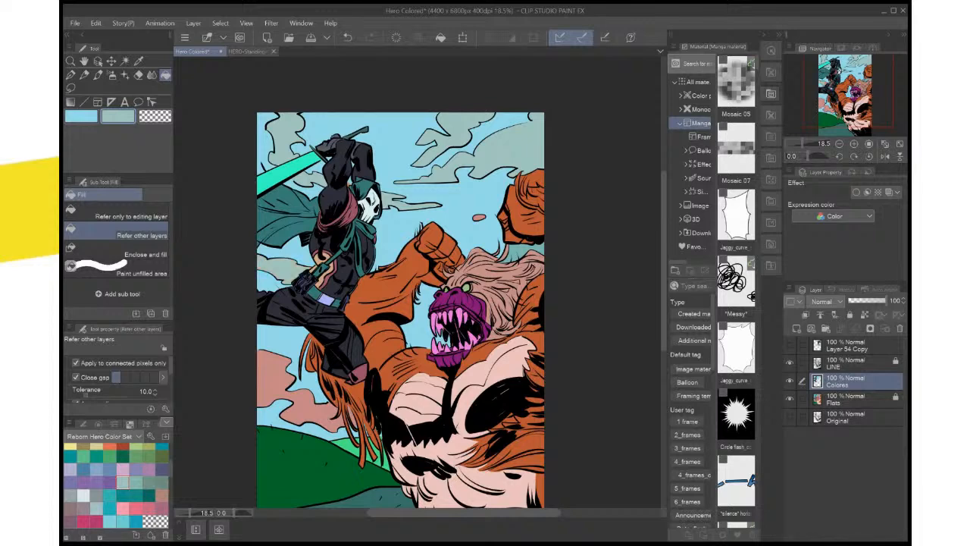
pyautogui.click(277, 377)
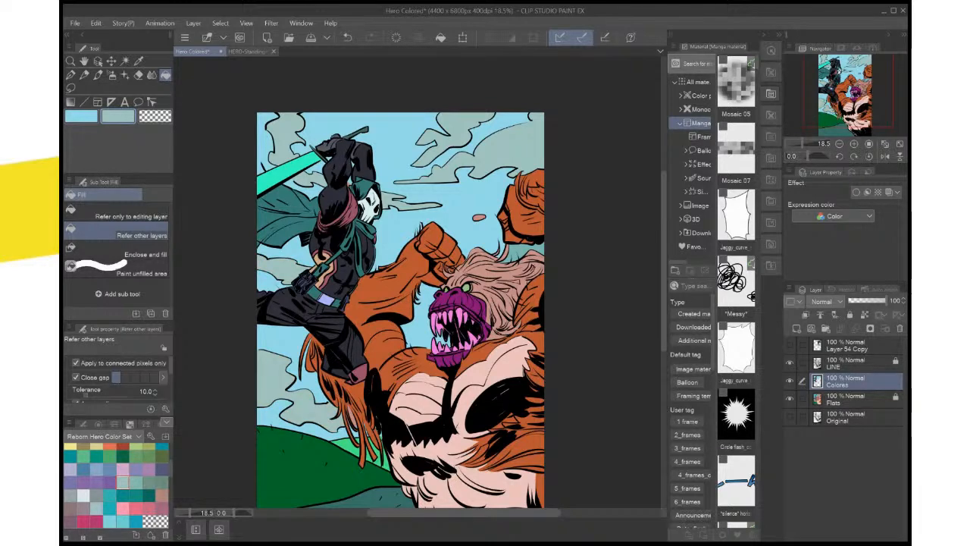
pyautogui.click(479, 217)
pyautogui.moveTo(479, 218); pyautogui.dragTo(428, 242)
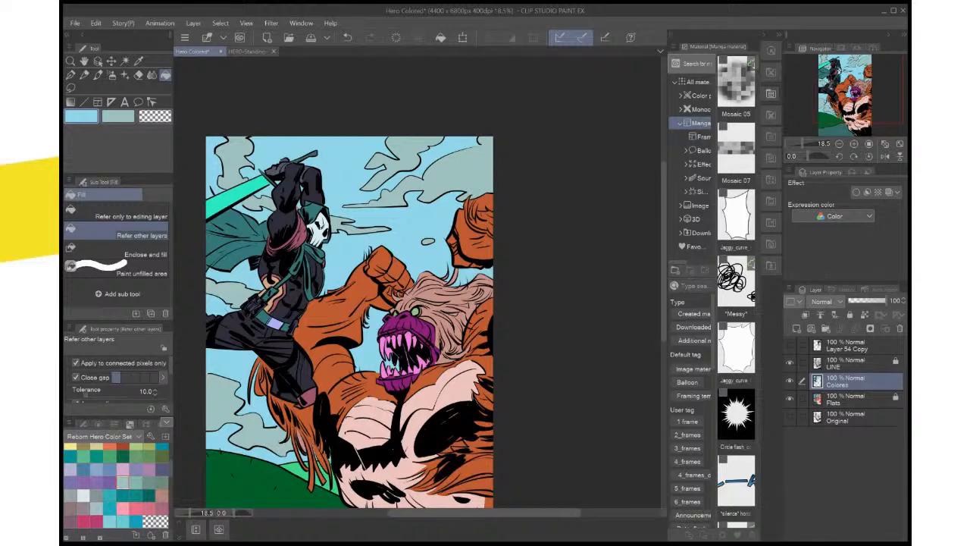
# Sample the bright green and dark green from the hills, and fill the teal foreground ground with the bright green on Colores
pyautogui.moveTo(409, 341); pyautogui.dragTo(504, 163)
pyautogui.press('i')
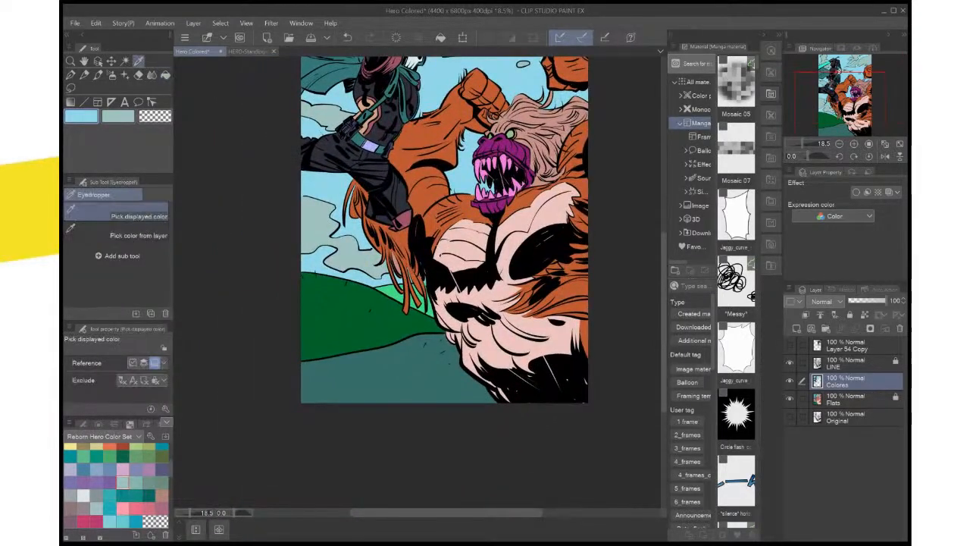
pyautogui.click(393, 292)
pyautogui.press('x')
pyautogui.click(355, 307)
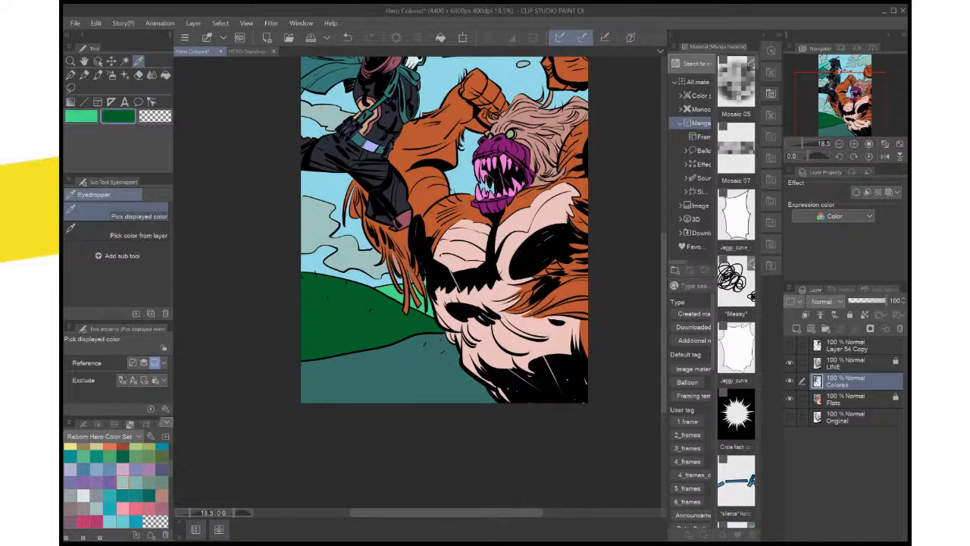
pyautogui.click(388, 369)
pyautogui.click(356, 310)
pyautogui.press('x')
pyautogui.click(856, 400)
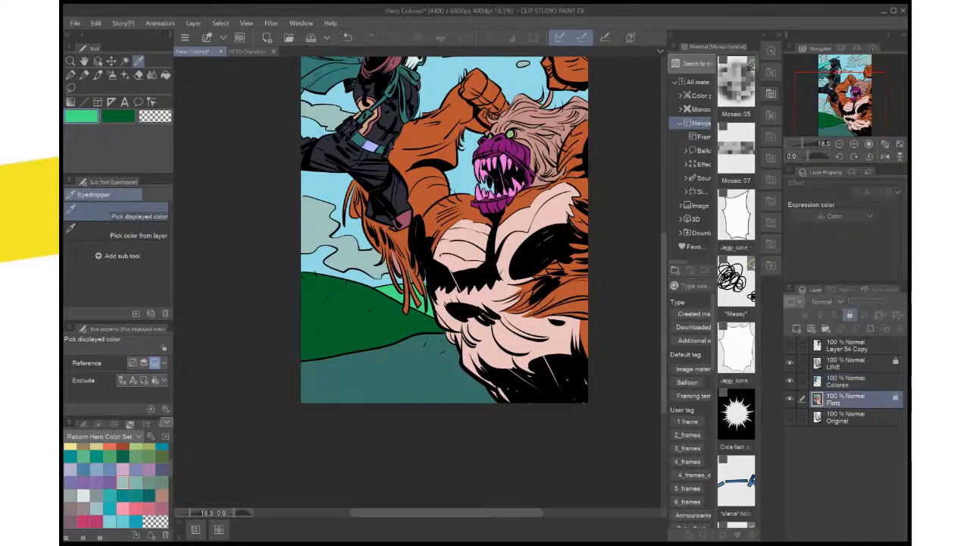
pyautogui.click(856, 381)
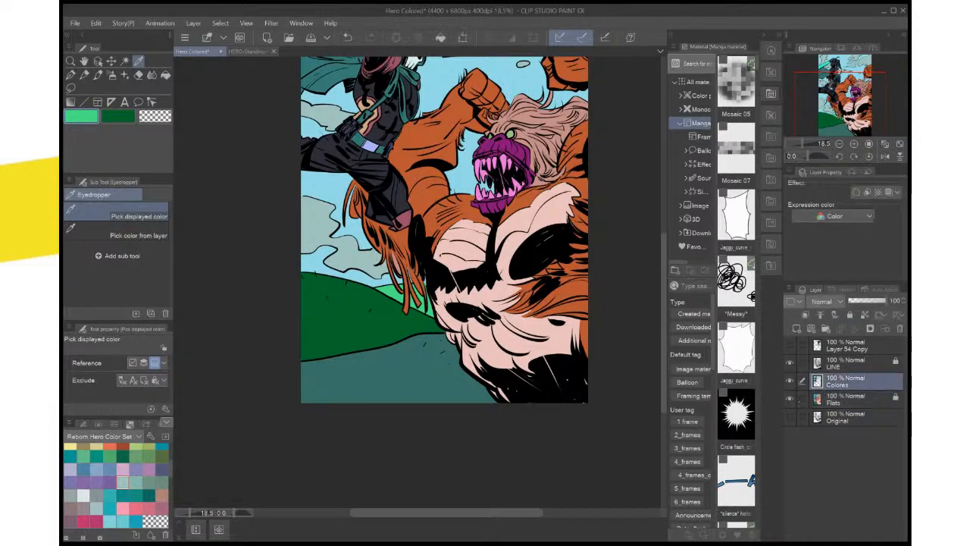
pyautogui.press('g')
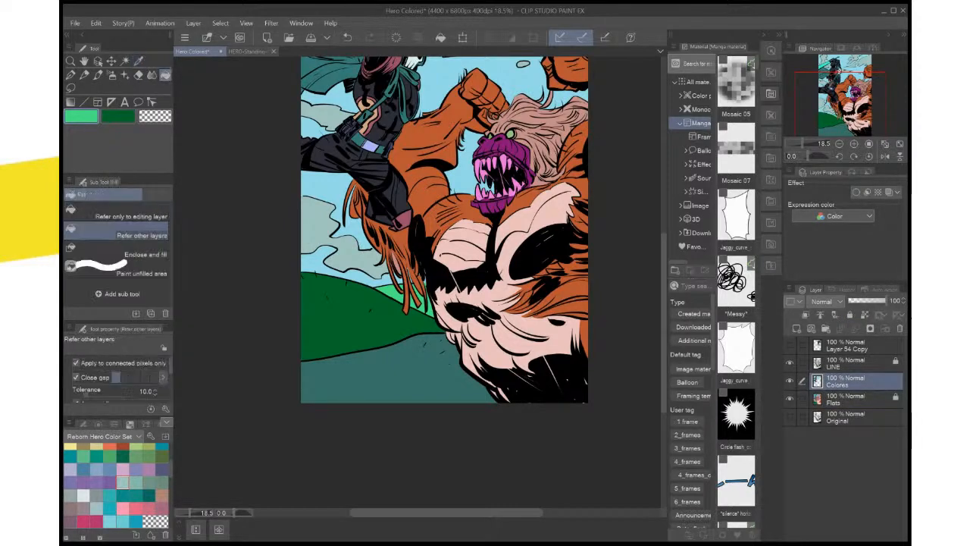
pyautogui.click(396, 370)
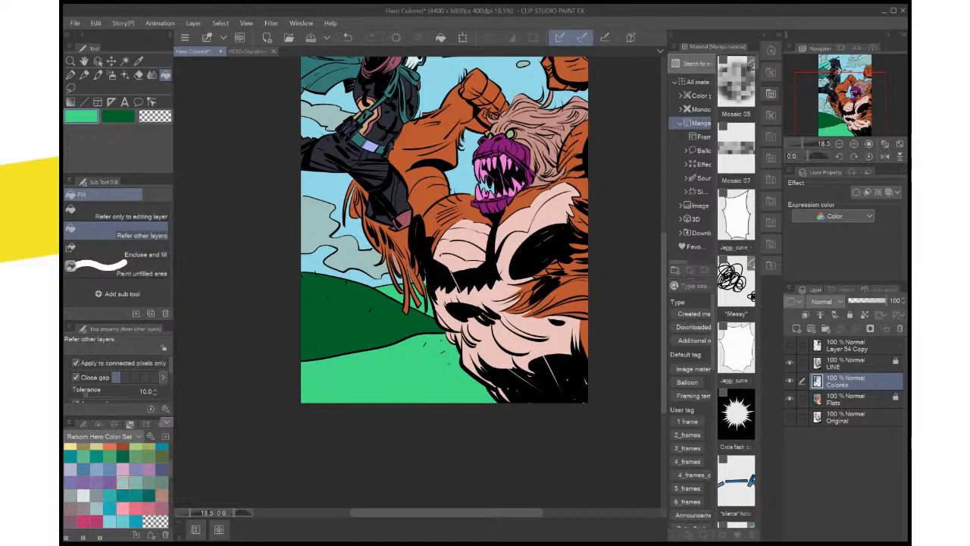
# Adjust the main color to a slightly softer green and refill the foreground ground with it
pyautogui.press('x')
pyautogui.press('i')
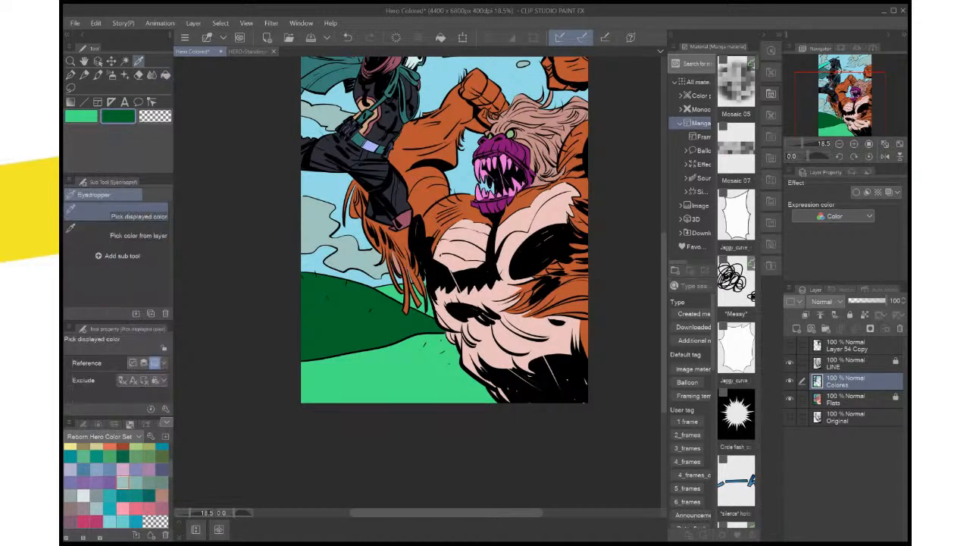
pyautogui.doubleClick(81, 116)
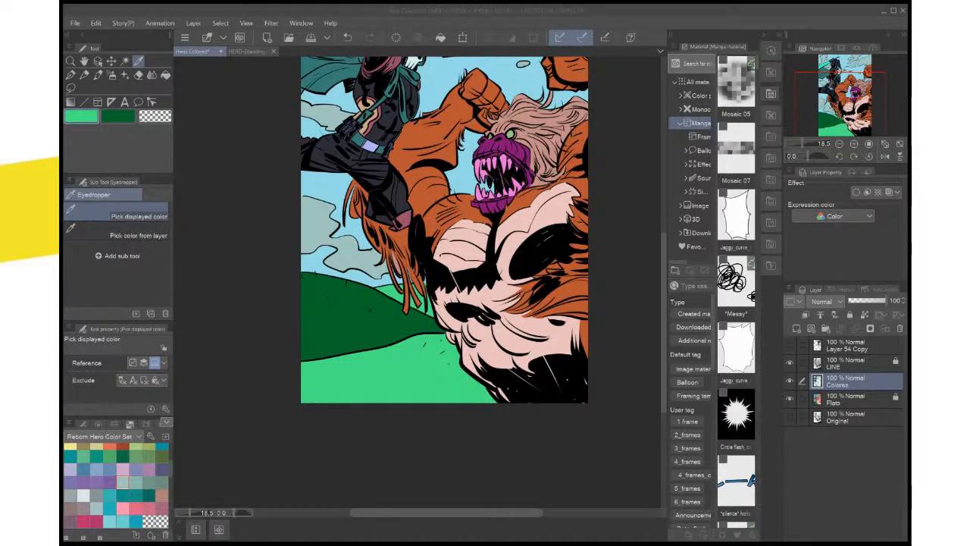
pyautogui.press('Return')
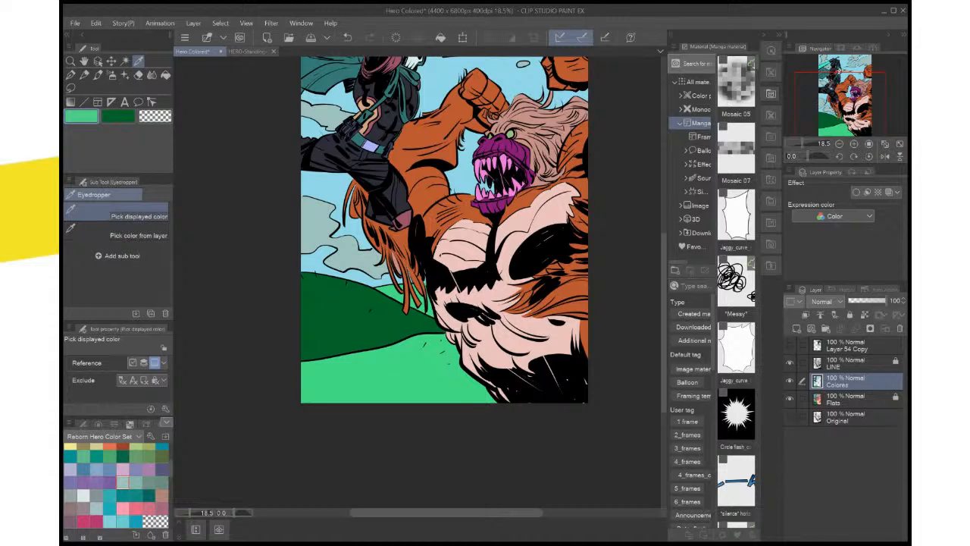
pyautogui.press('g')
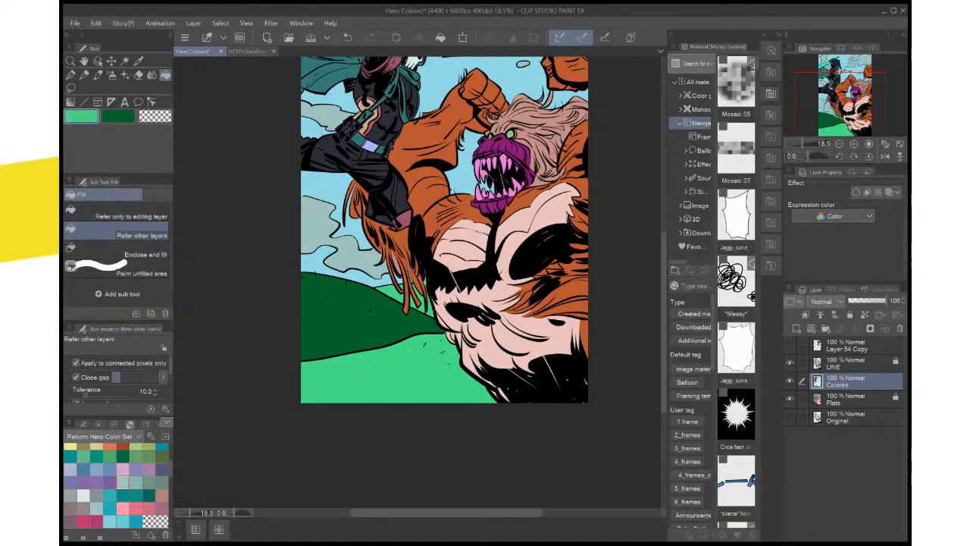
pyautogui.press('x')
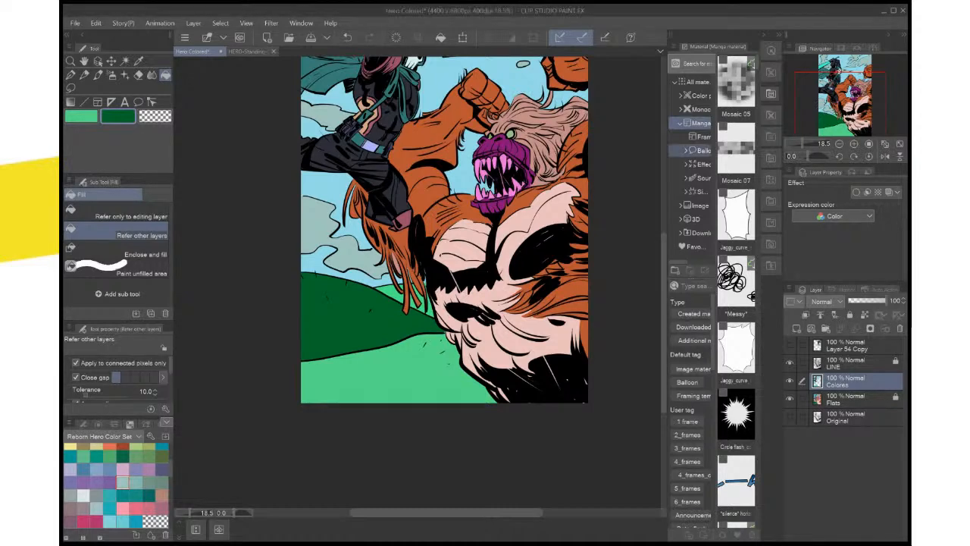
# Change the secondary color to a medium green and fill the dark hill behind the foreground with it
pyautogui.press('i')
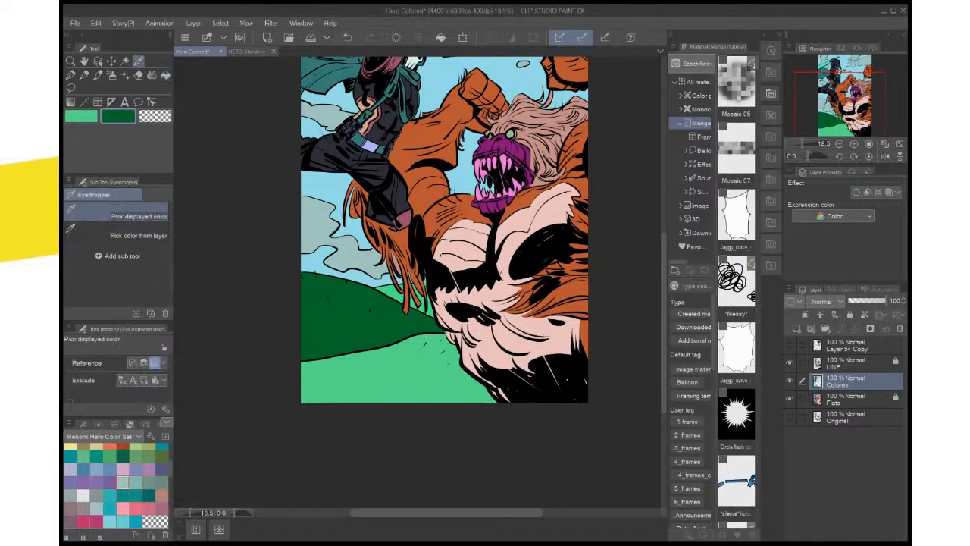
pyautogui.press('x')
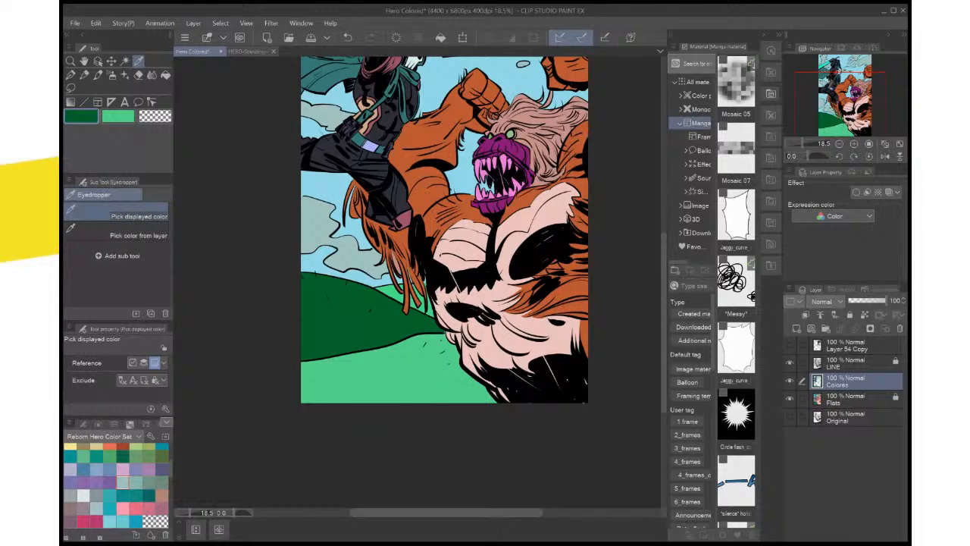
pyautogui.press('x')
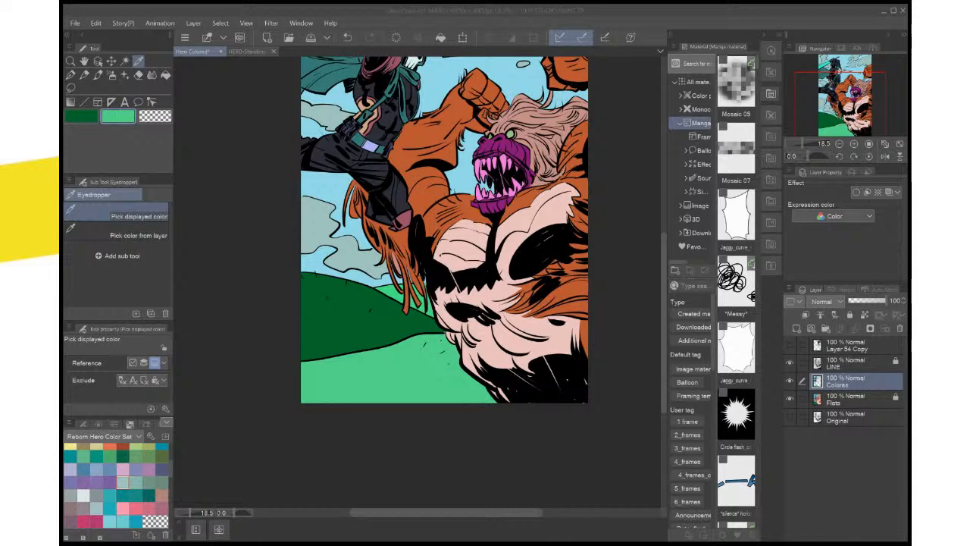
pyautogui.press('Return')
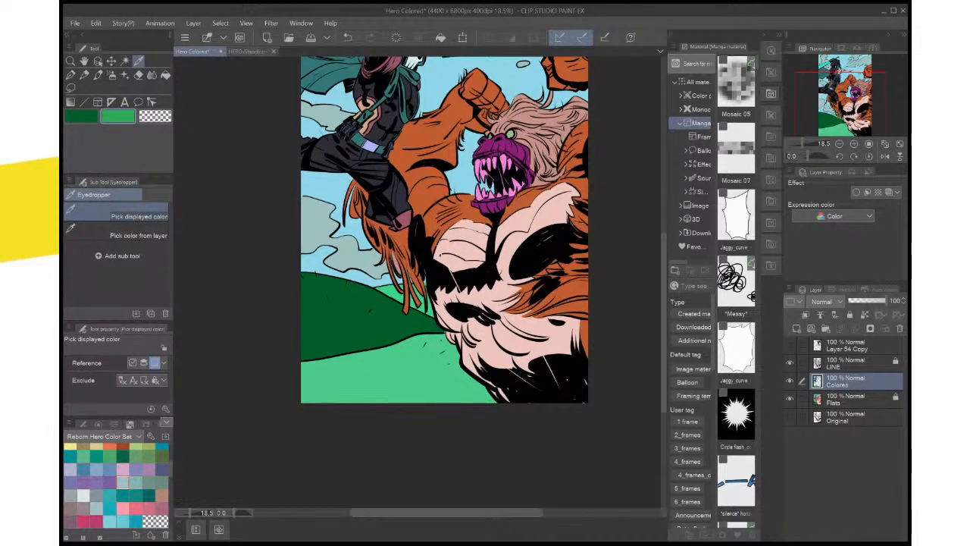
pyautogui.click(165, 75)
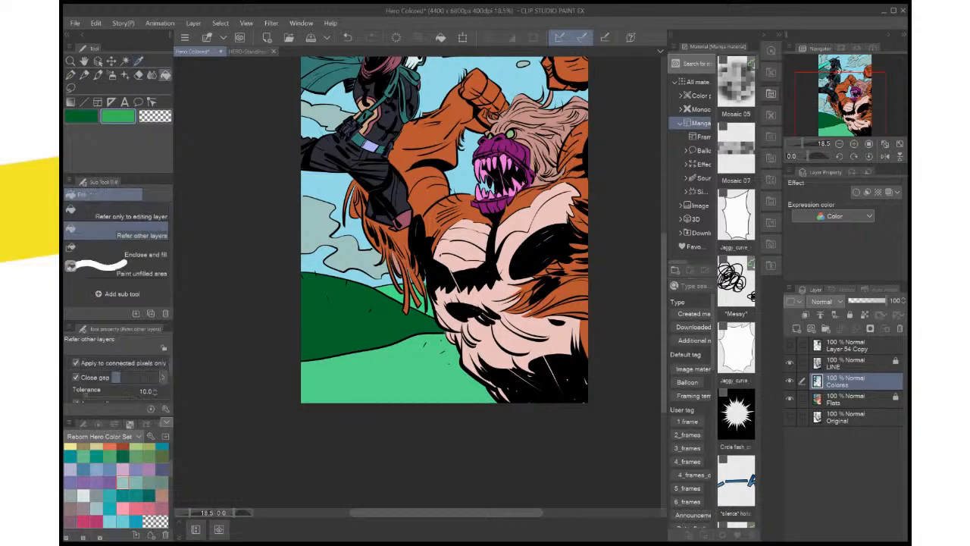
pyautogui.click(356, 317)
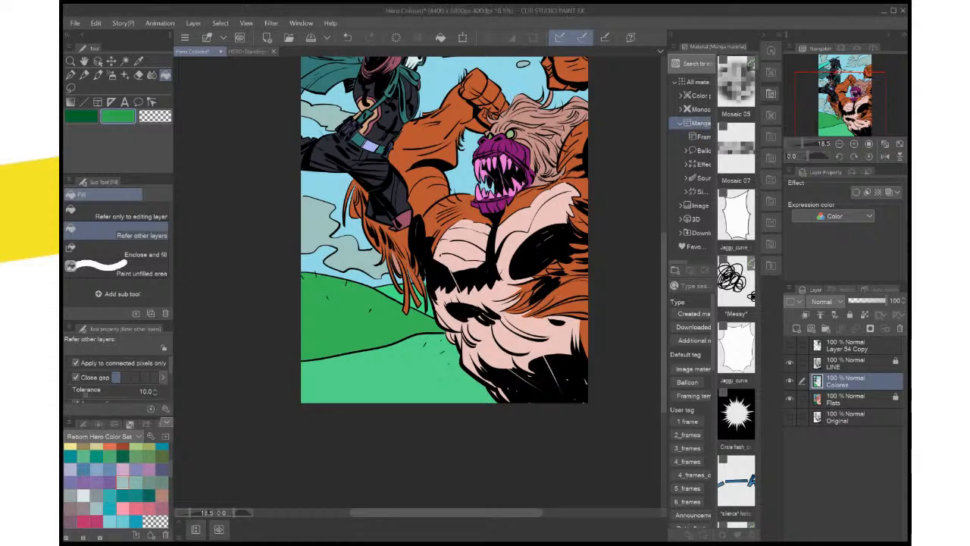
pyautogui.click(359, 321)
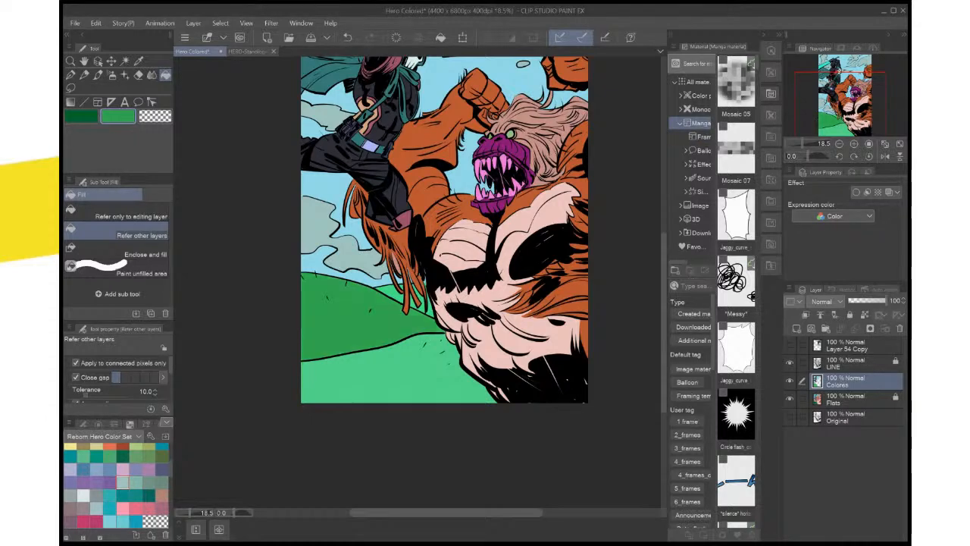
# Fill the distant hill slivers behind the monster's hanging fur with a muted dark green and save the file
pyautogui.press('x')
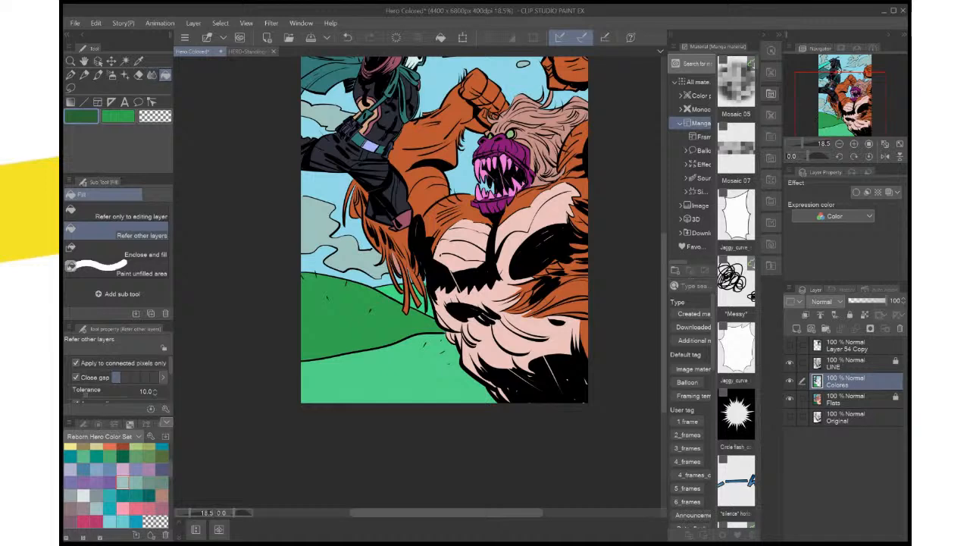
pyautogui.click(420, 300)
pyautogui.click(430, 304)
pyautogui.click(390, 294)
pyautogui.click(400, 286)
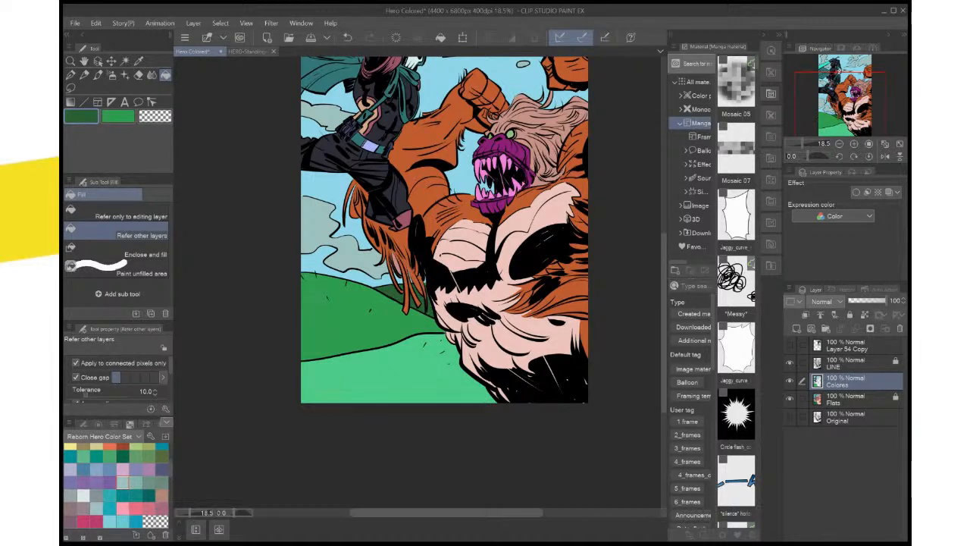
pyautogui.hotkey('ctrl', '0')
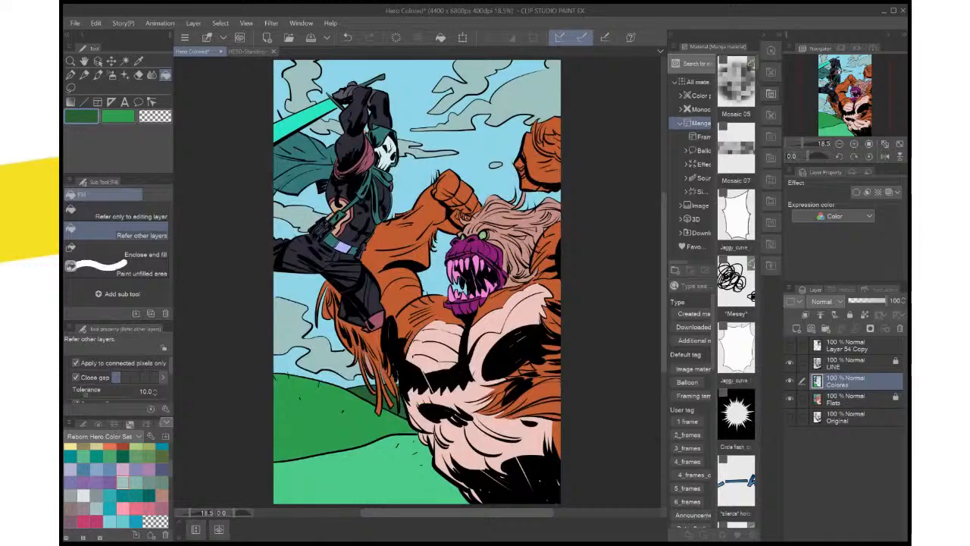
pyautogui.hotkey('ctrl', 's')
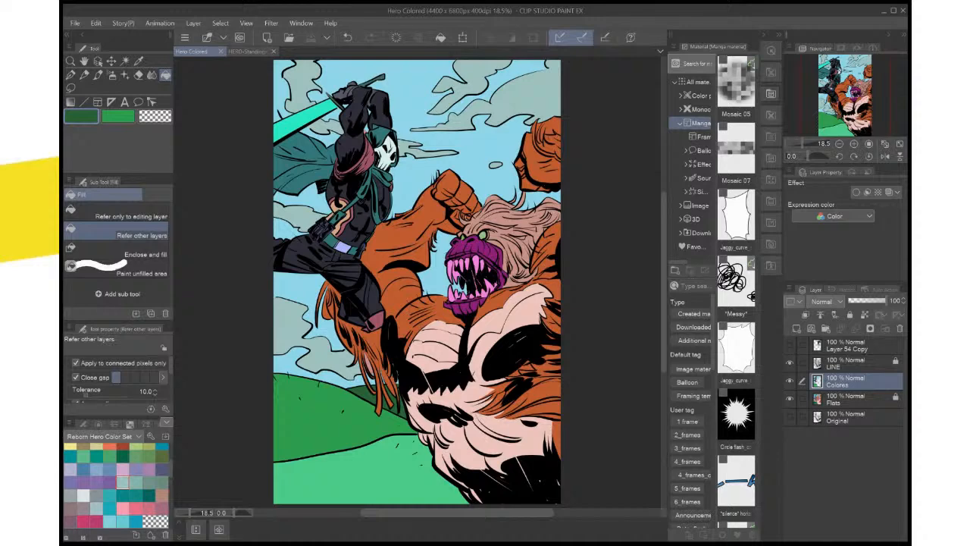
# Set the main color to the brown swatch and fill the monster's orange shoulder and raised arm beside the hero with it
pyautogui.moveTo(417, 281); pyautogui.dragTo(464, 347)
pyautogui.moveTo(543, 234); pyautogui.dragTo(501, 169)
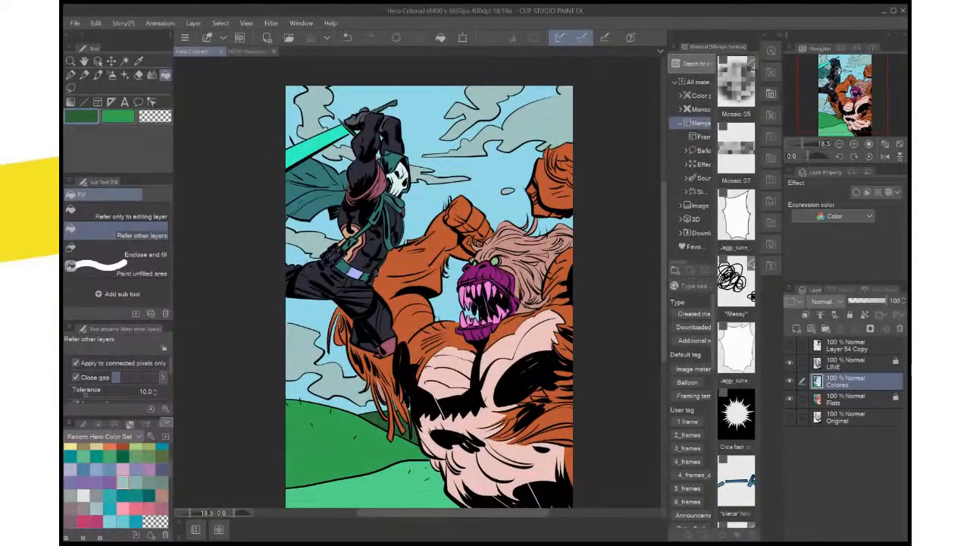
pyautogui.scroll(2, 566, 423)
pyautogui.moveTo(566, 424); pyautogui.dragTo(586, 493)
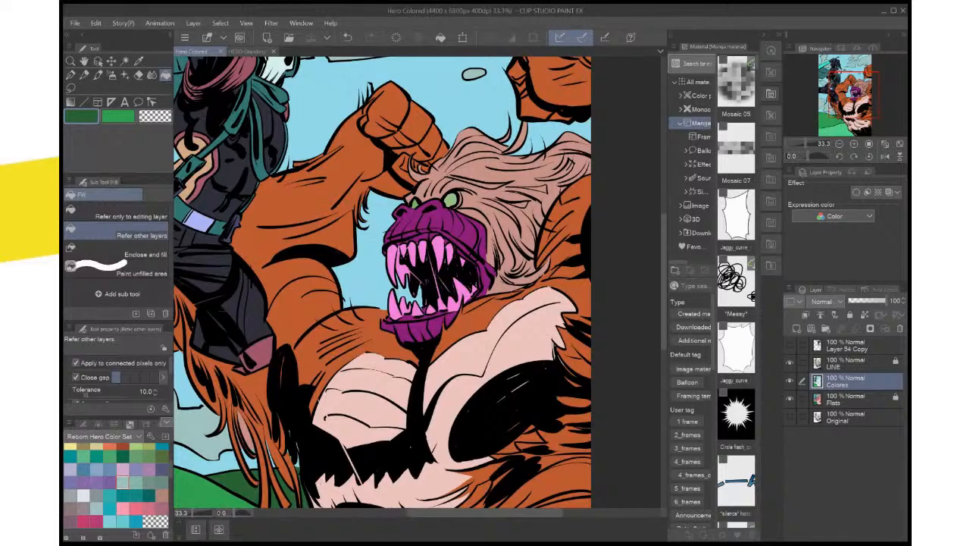
pyautogui.scroll(3, 151, 470)
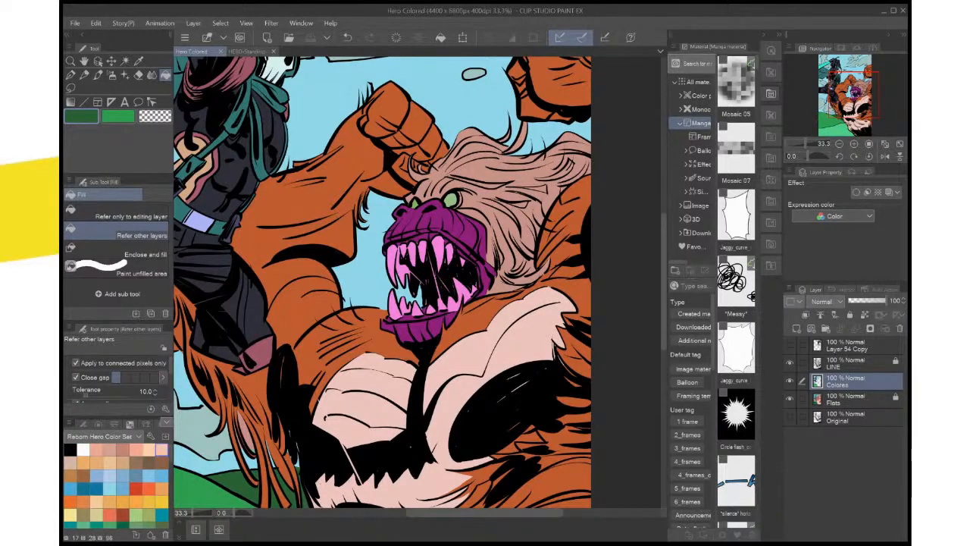
pyautogui.click(161, 450)
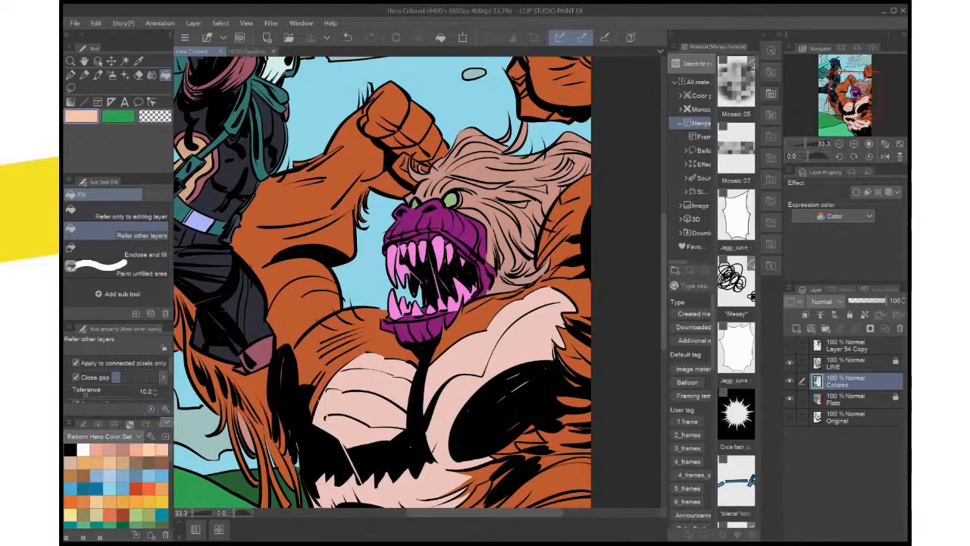
pyautogui.click(163, 461)
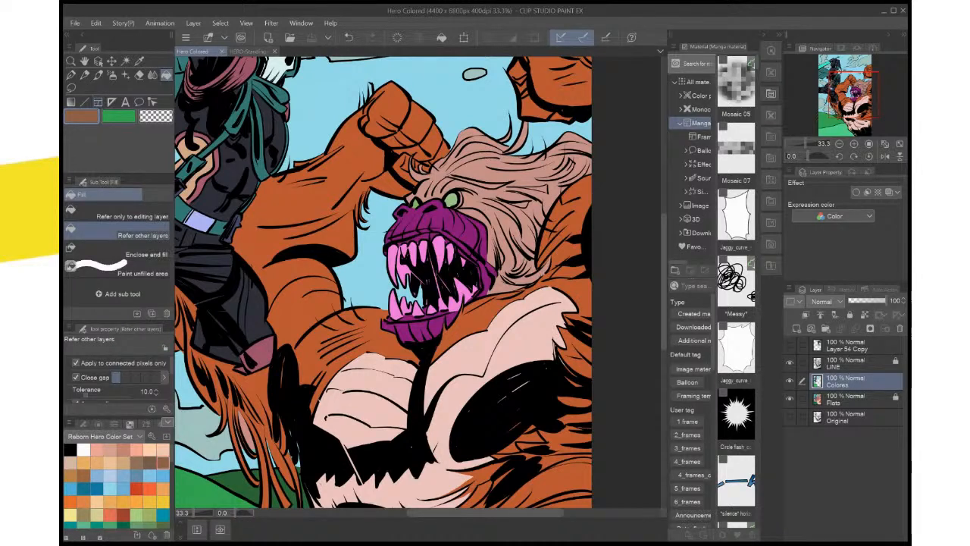
pyautogui.click(350, 327)
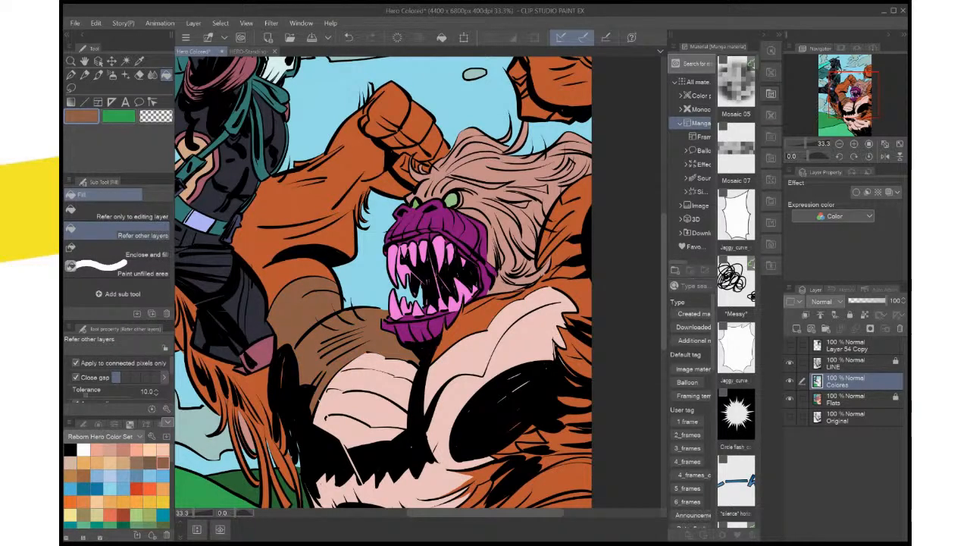
pyautogui.click(317, 203)
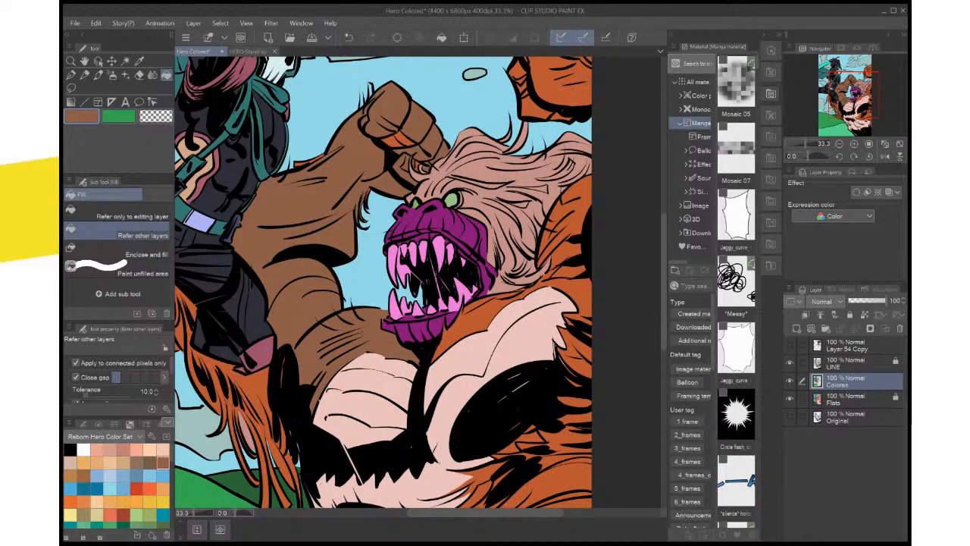
# Fill the two remaining orange sections under the fingers of the monster's raised fist with brown
pyautogui.scroll(5, 419, 156)
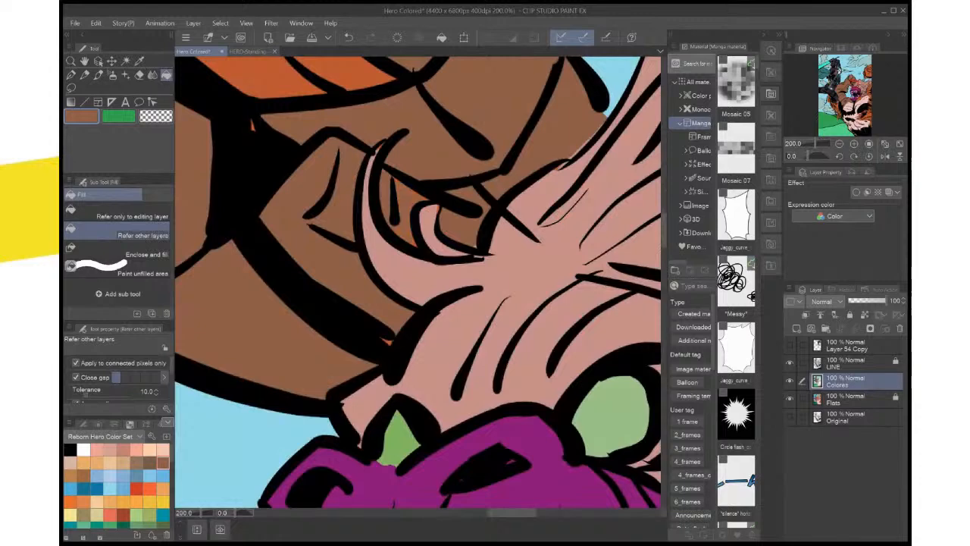
pyautogui.moveTo(394, 228); pyautogui.dragTo(484, 343)
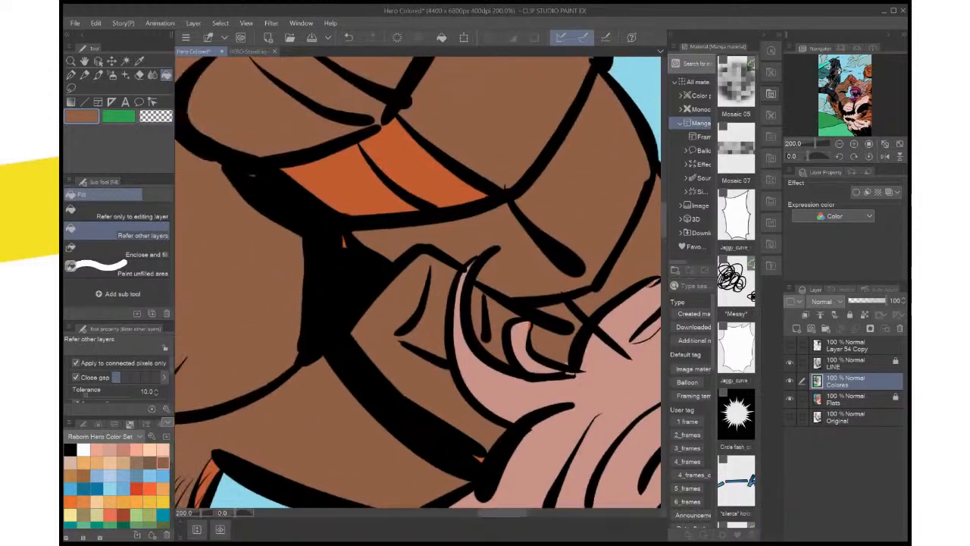
pyautogui.click(439, 172)
pyautogui.click(350, 185)
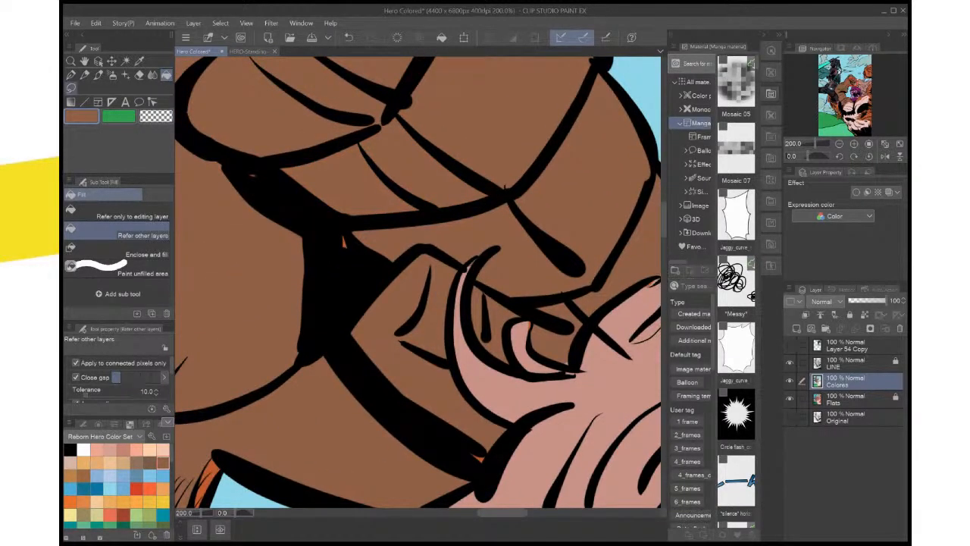
# Lasso the area around the leftover orange speck below the raised fist, fill it with brown and clear the selection
pyautogui.click(71, 88)
pyautogui.moveTo(345, 144)
pyautogui.mouseDown()
pyautogui.moveTo(219, 162)
pyautogui.moveTo(392, 230)
pyautogui.moveTo(347, 145)
pyautogui.mouseUp()
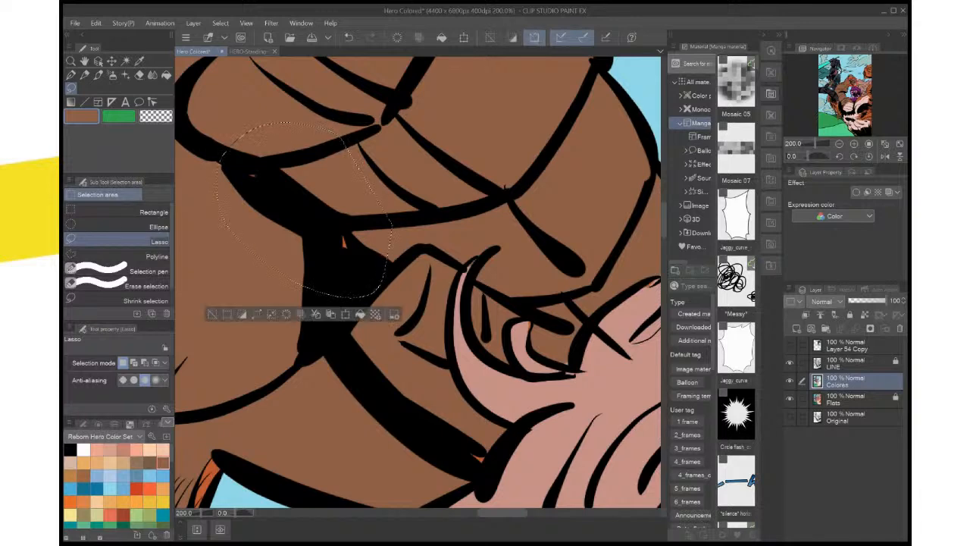
pyautogui.click(361, 313)
pyautogui.hotkey('ctrl', 'd')
pyautogui.hotkey('ctrl', '0')
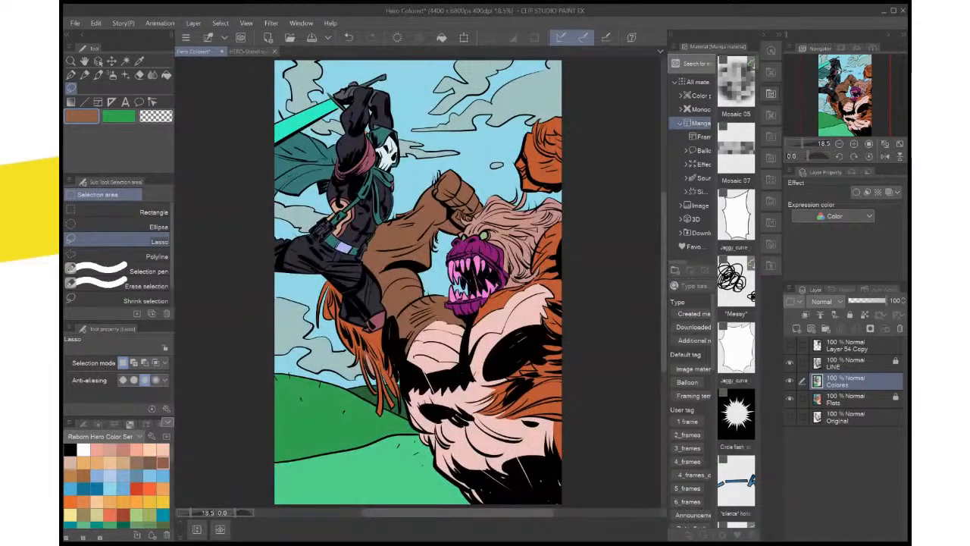
# Fill the monster's orange hanging fur below the hero's leg with brown, including the remaining thin strands
pyautogui.press('g')
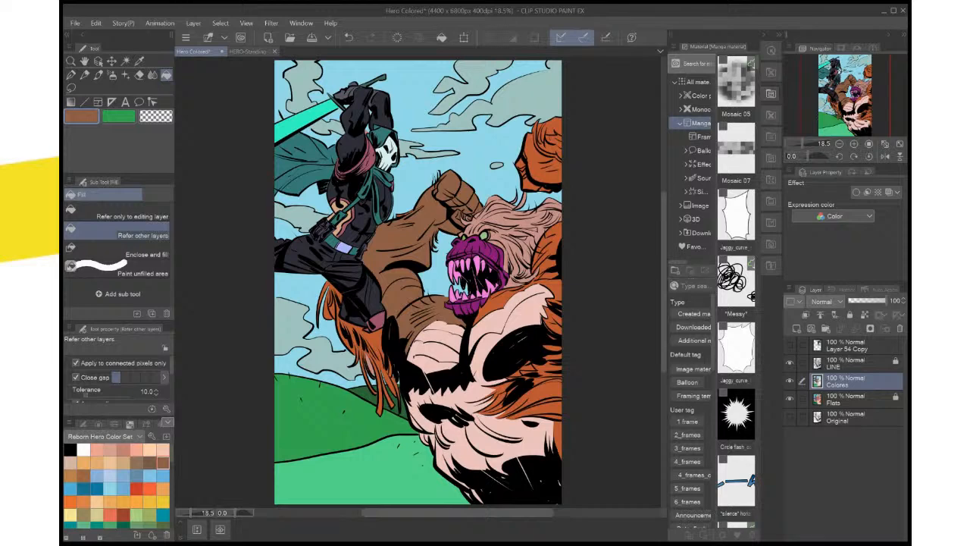
pyautogui.scroll(3, 416, 218)
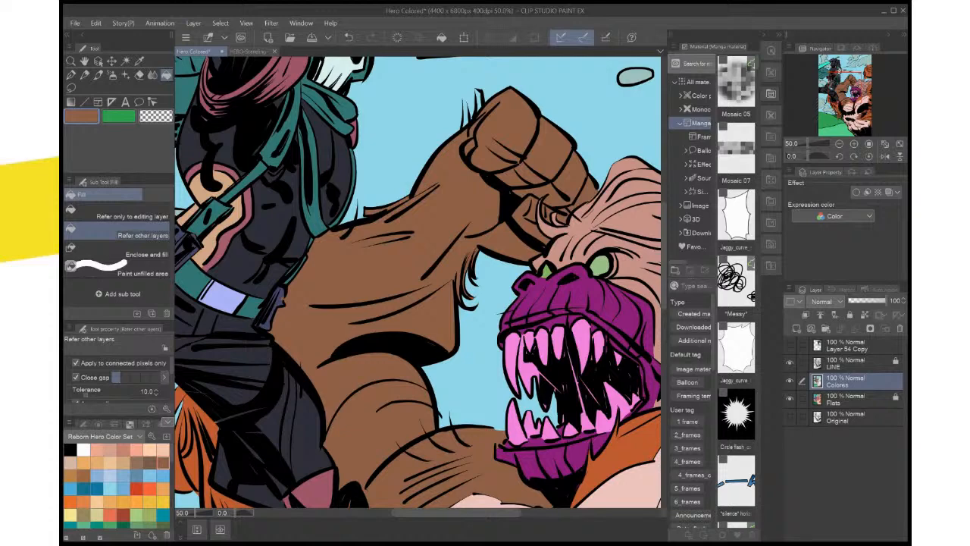
pyautogui.moveTo(341, 341); pyautogui.dragTo(499, 232)
pyautogui.click(432, 426)
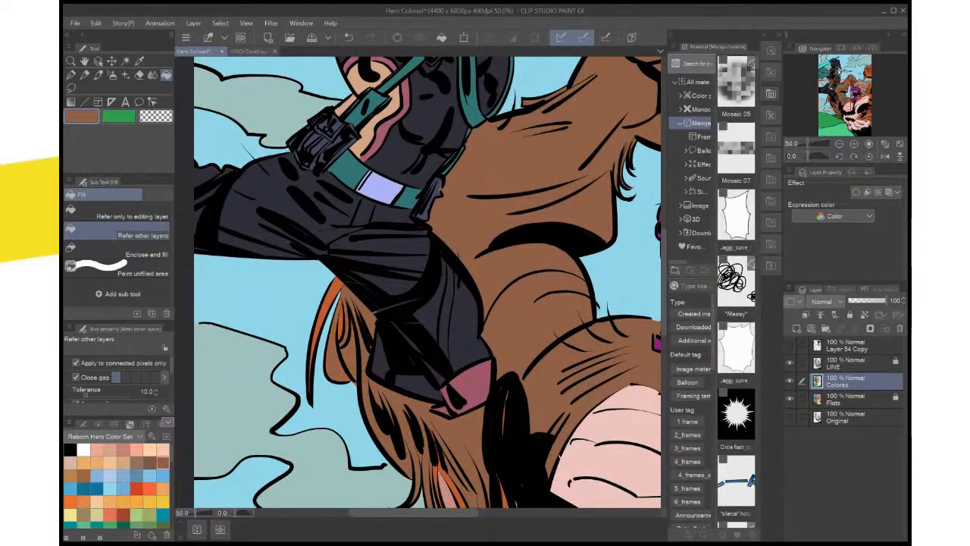
pyautogui.moveTo(432, 426); pyautogui.dragTo(417, 309)
pyautogui.click(435, 383)
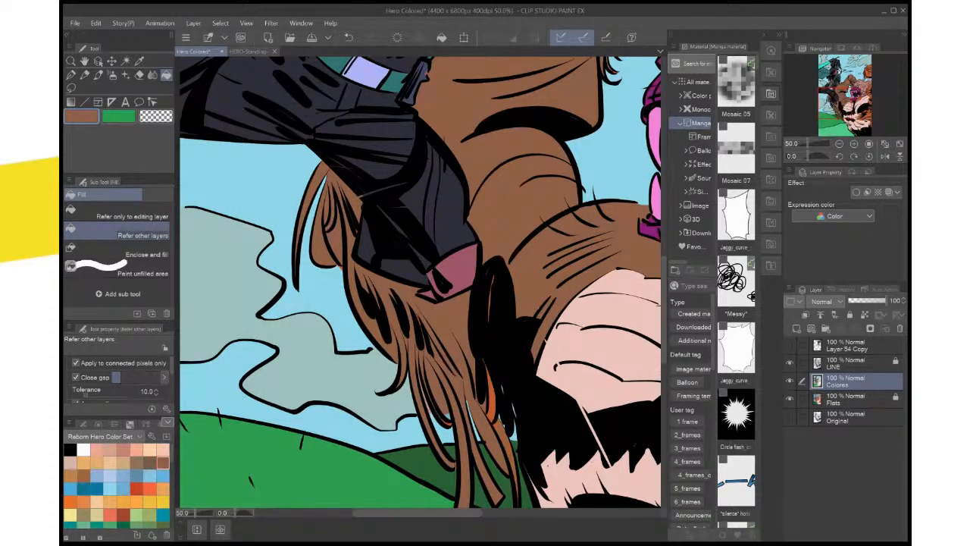
pyautogui.click(491, 400)
# Save the Hero Colored file and close both open documents
pyautogui.hotkey('ctrl', 's')
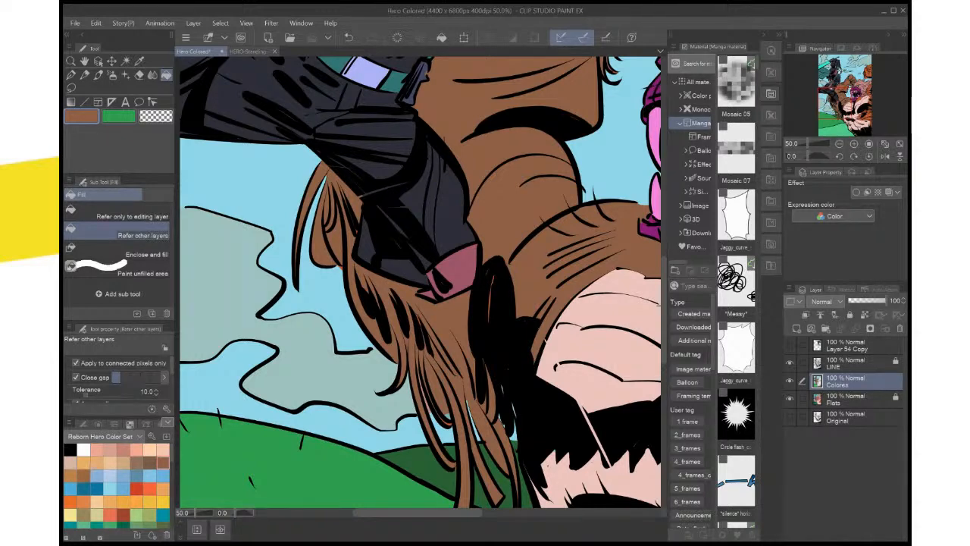
pyautogui.click(274, 51)
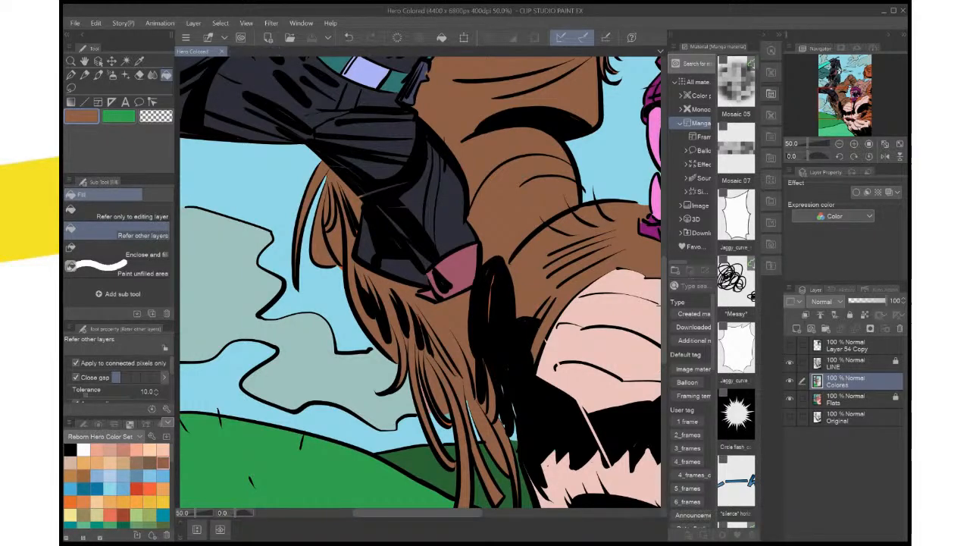
pyautogui.hotkey('ctrl', 'w')
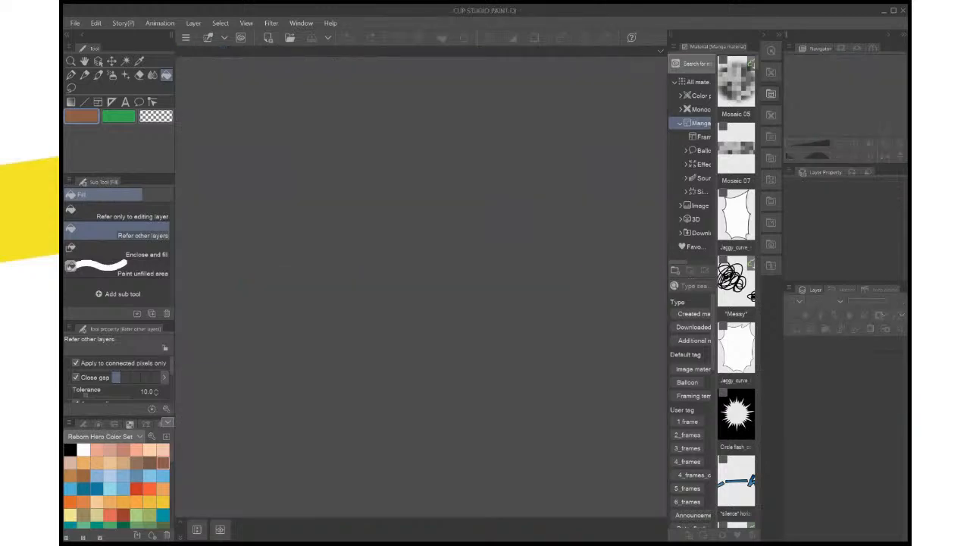
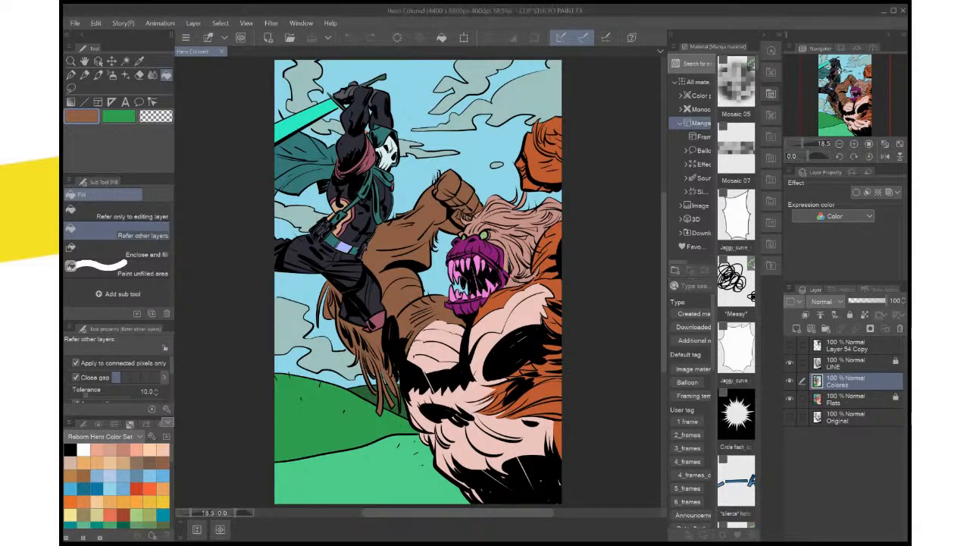
# Fill the orange fur between the monster's jaw and its light chest with brown on the Colores layer
pyautogui.scroll(3, 479, 498)
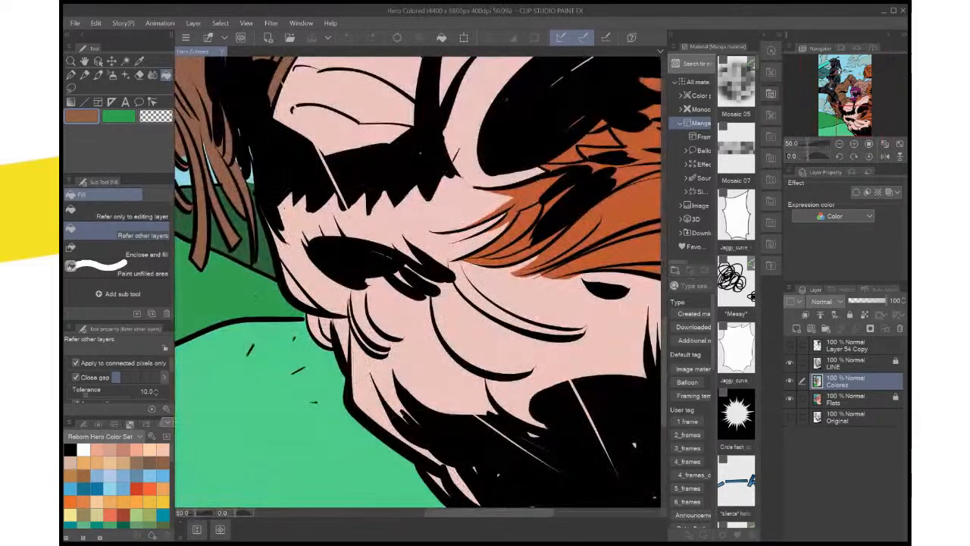
pyautogui.moveTo(463, 296); pyautogui.dragTo(409, 446)
pyautogui.moveTo(447, 197); pyautogui.dragTo(398, 420)
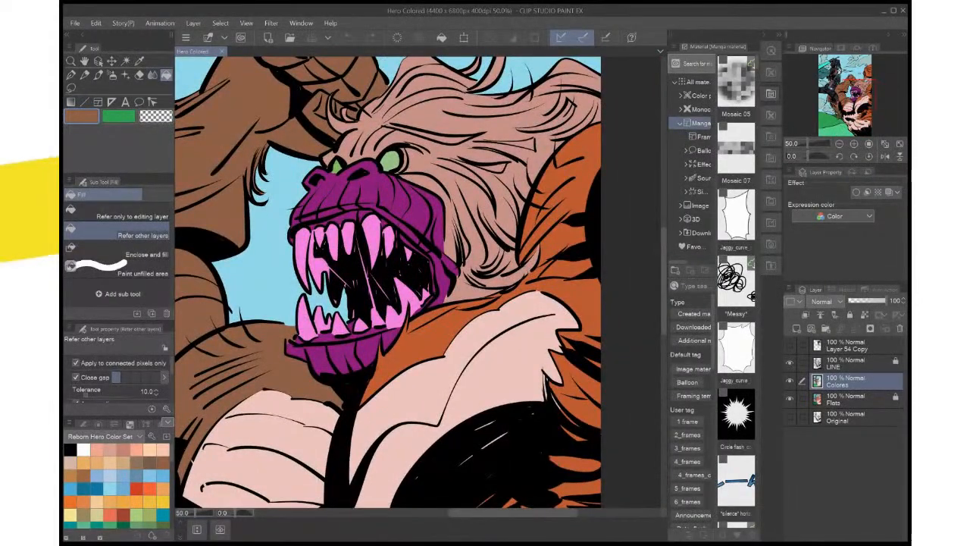
pyautogui.click(431, 335)
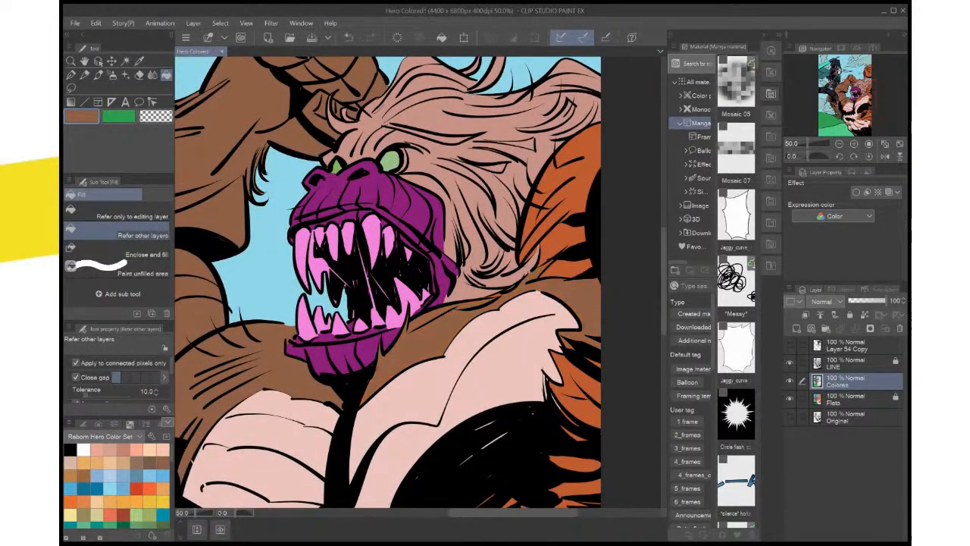
# Select the monster's body fur from the Flats layer, fill its remaining orange with brown on Colores, and clear the selection
pyautogui.scroll(-3, 473, 326)
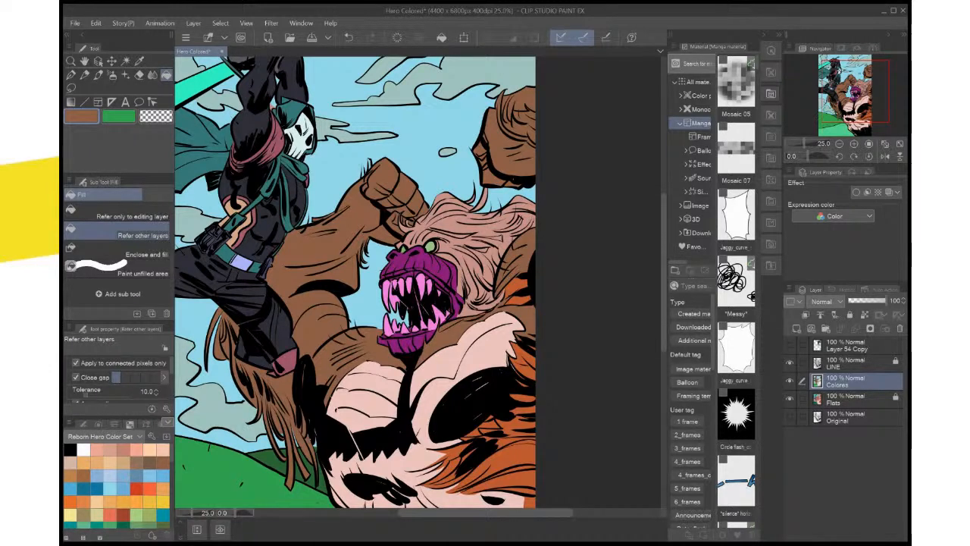
pyautogui.click(856, 399)
pyautogui.press('w')
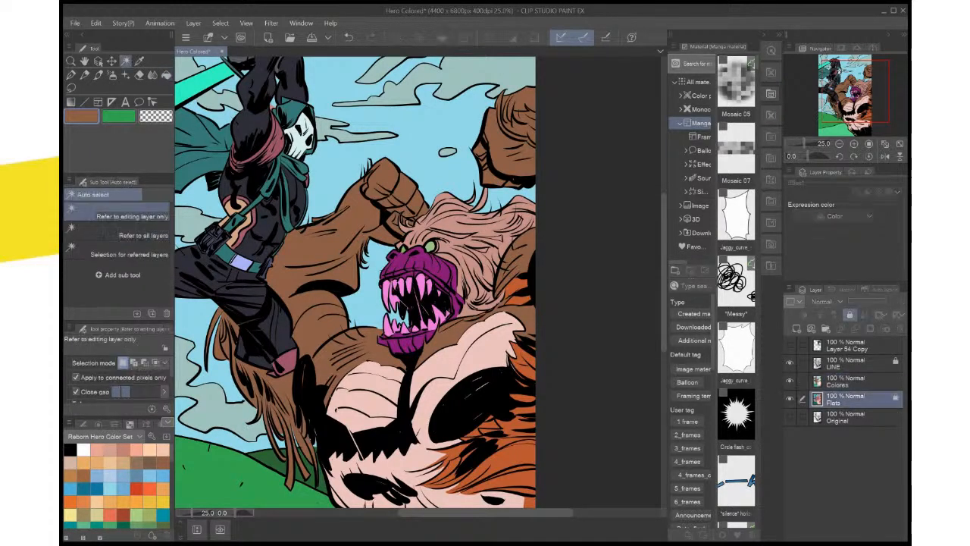
pyautogui.click(470, 360)
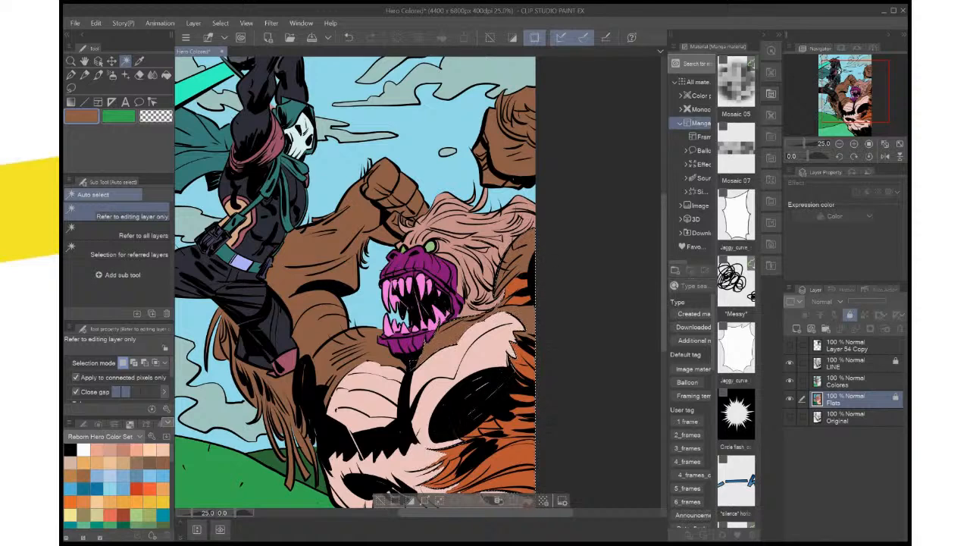
pyautogui.moveTo(424, 363); pyautogui.dragTo(433, 299)
pyautogui.click(856, 381)
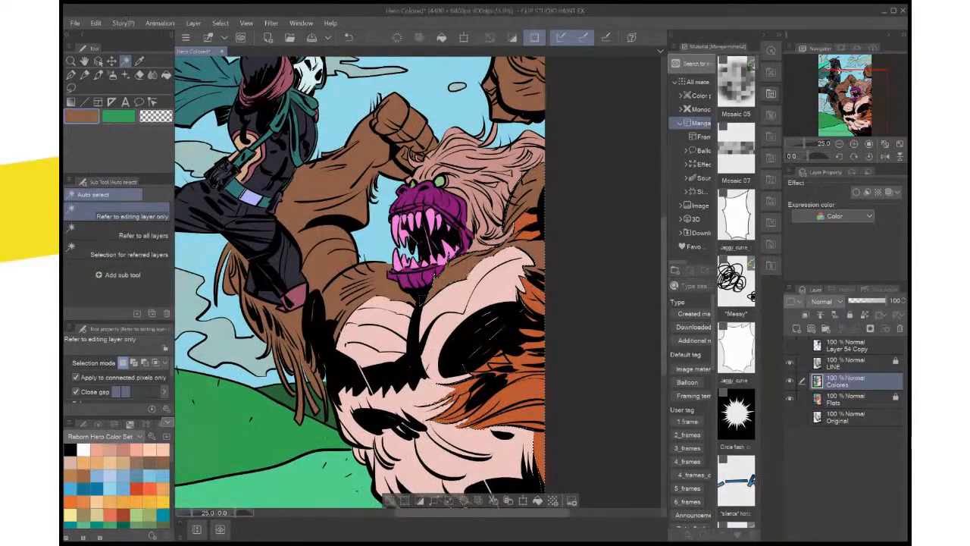
pyautogui.click(538, 500)
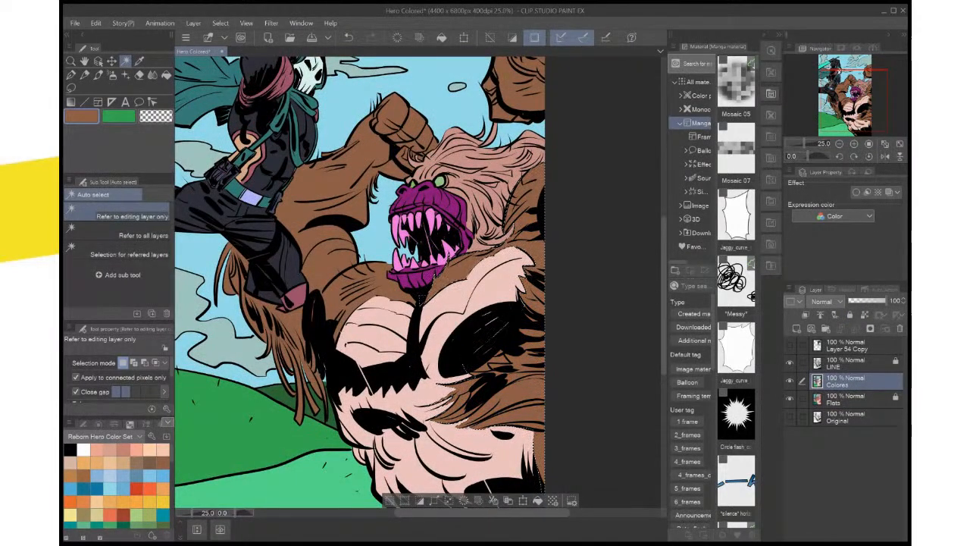
pyautogui.click(389, 500)
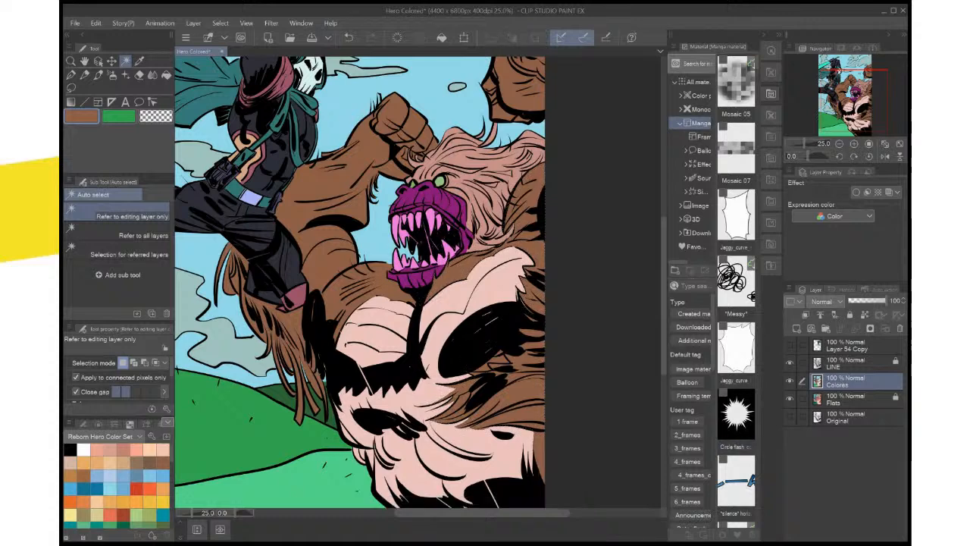
# Select the monster's pink chest and belly from the Flats layer and fill them with light peach on Colores
pyautogui.moveTo(421, 371); pyautogui.dragTo(431, 331)
pyautogui.click(856, 400)
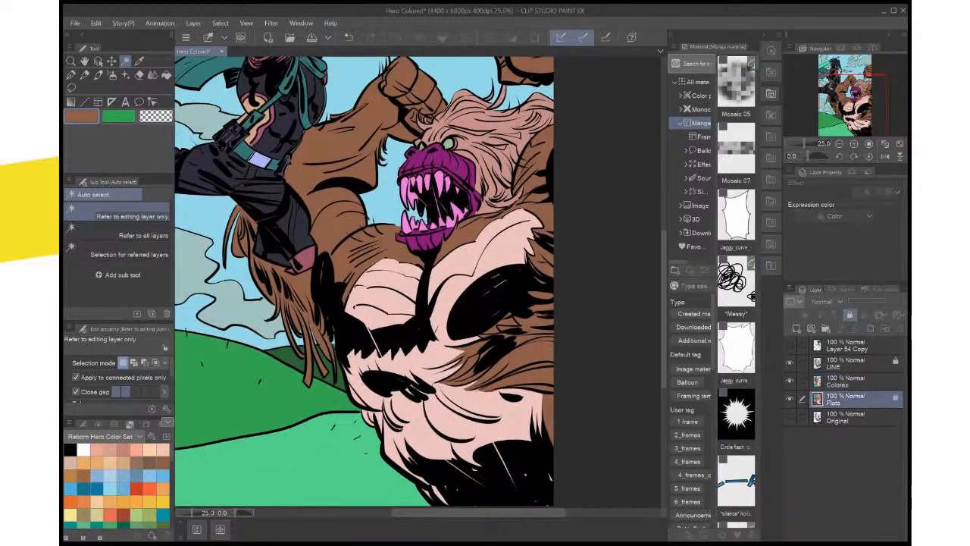
pyautogui.click(462, 243)
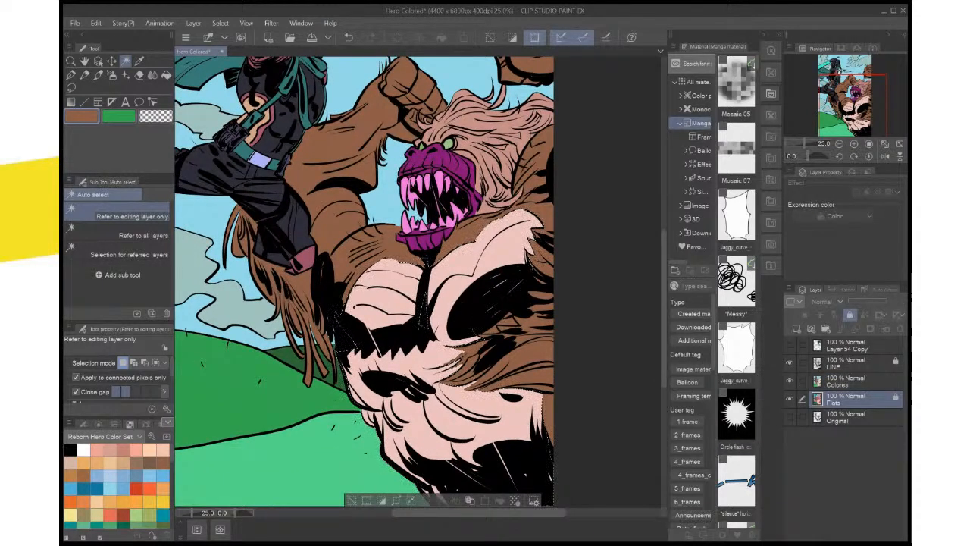
pyautogui.hotkey('ctrl', '0')
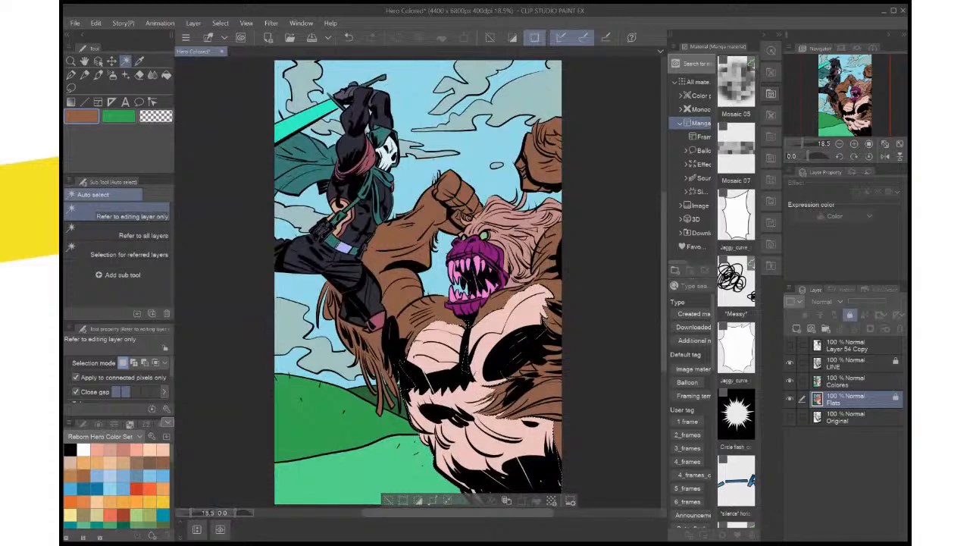
pyautogui.click(144, 449)
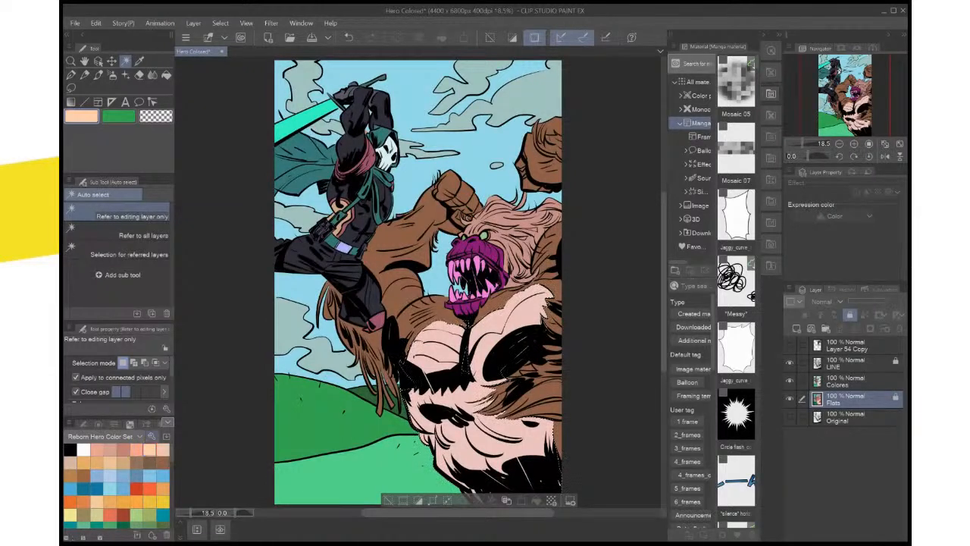
pyautogui.click(842, 380)
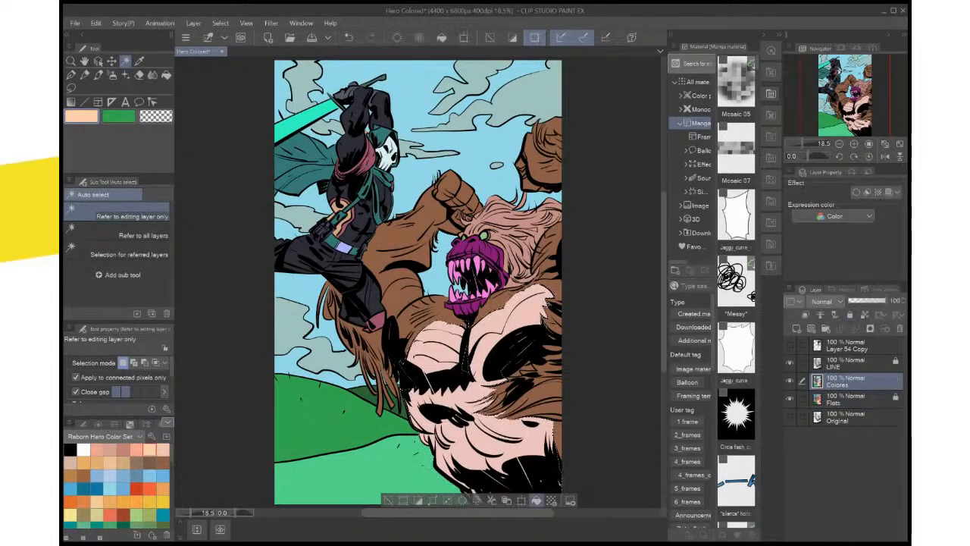
pyautogui.click(535, 500)
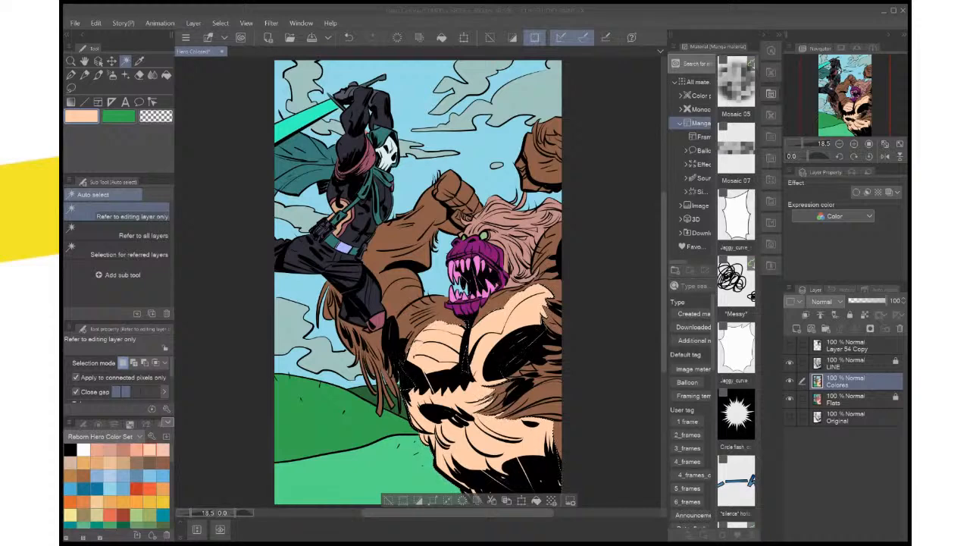
# Adjust the drawing color to a paler beige, refill the monster's chest and belly with it, and clear the selection
pyautogui.press('Return')
pyautogui.click(536, 500)
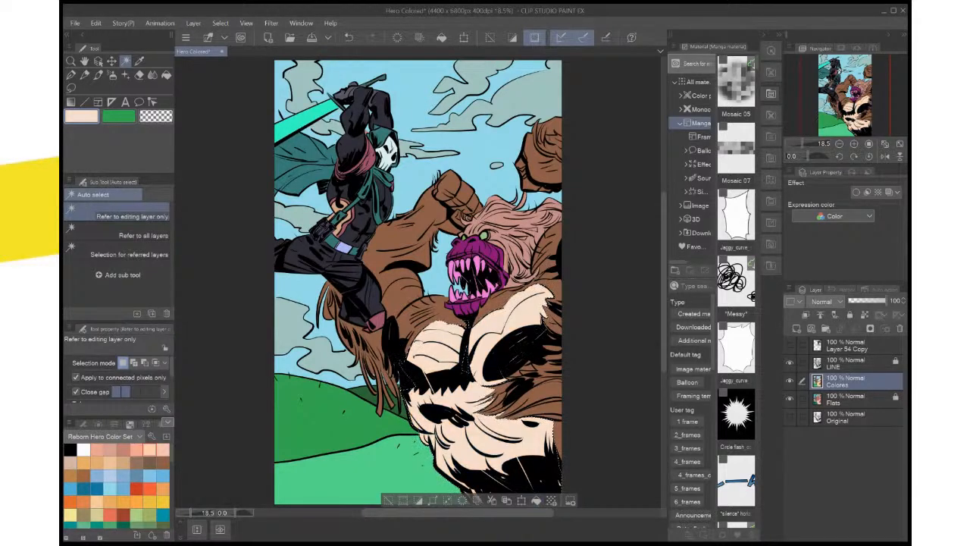
pyautogui.doubleClick(81, 116)
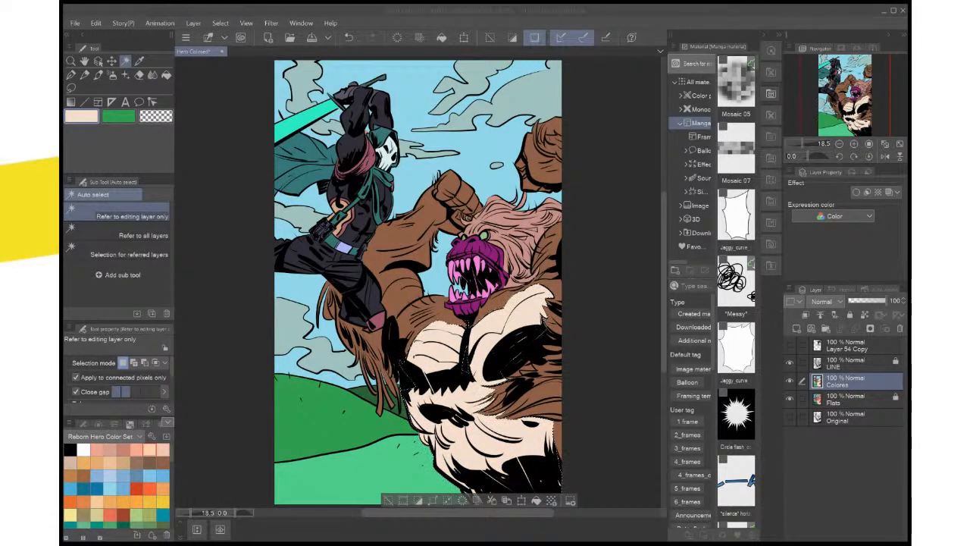
pyautogui.press('Return')
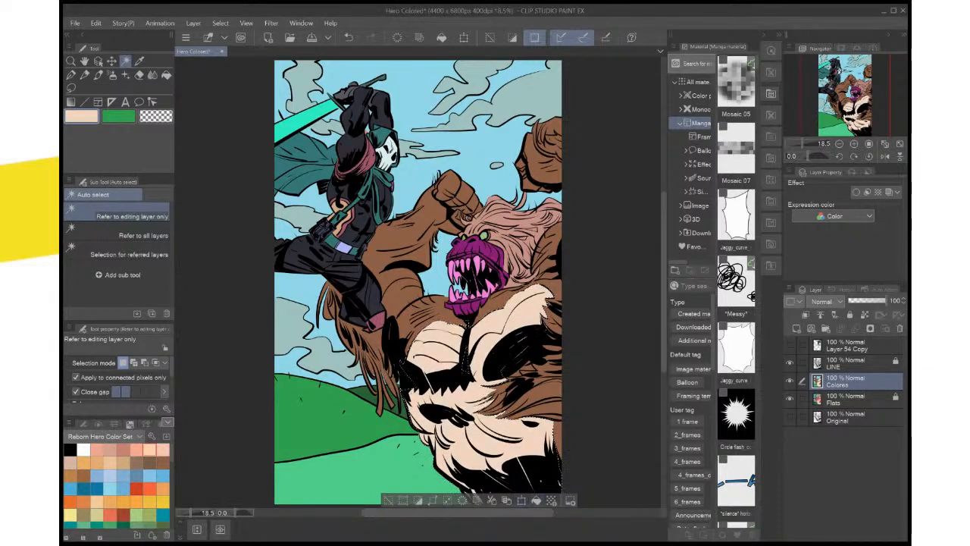
pyautogui.hotkey('ctrl', 'd')
# Select the monster's purple muzzle and lower jaw from the Flats layer, fill them with the pale beige on Colores, and deselect
pyautogui.click(845, 400)
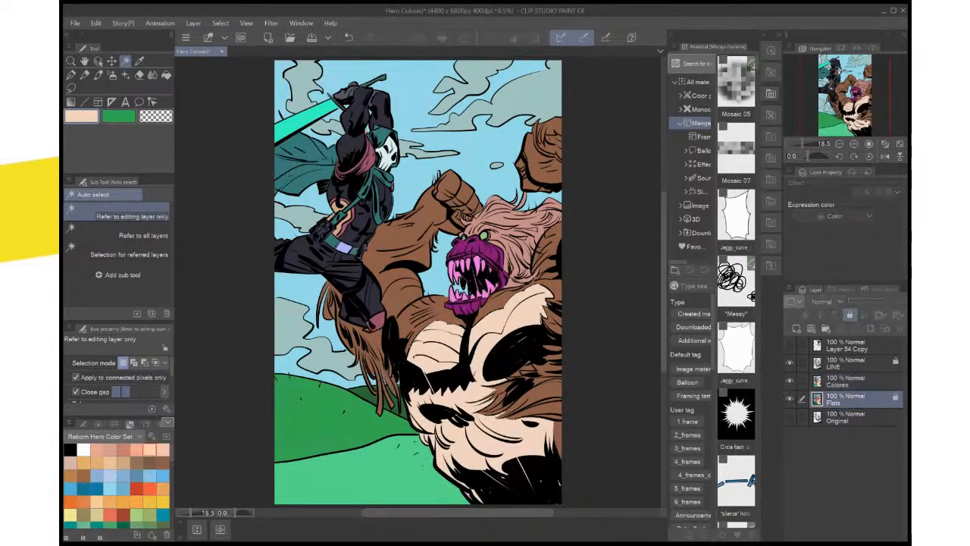
pyautogui.click(477, 247)
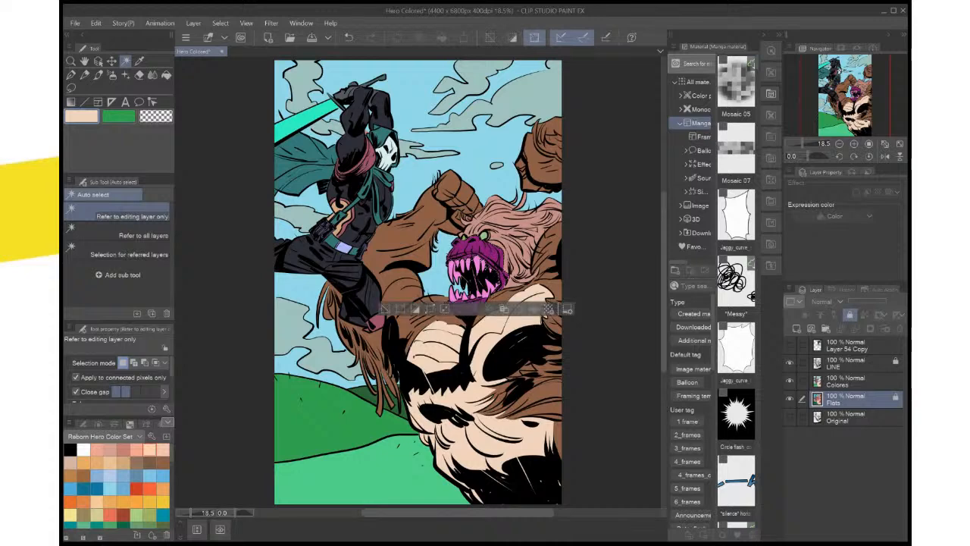
pyautogui.click(474, 305)
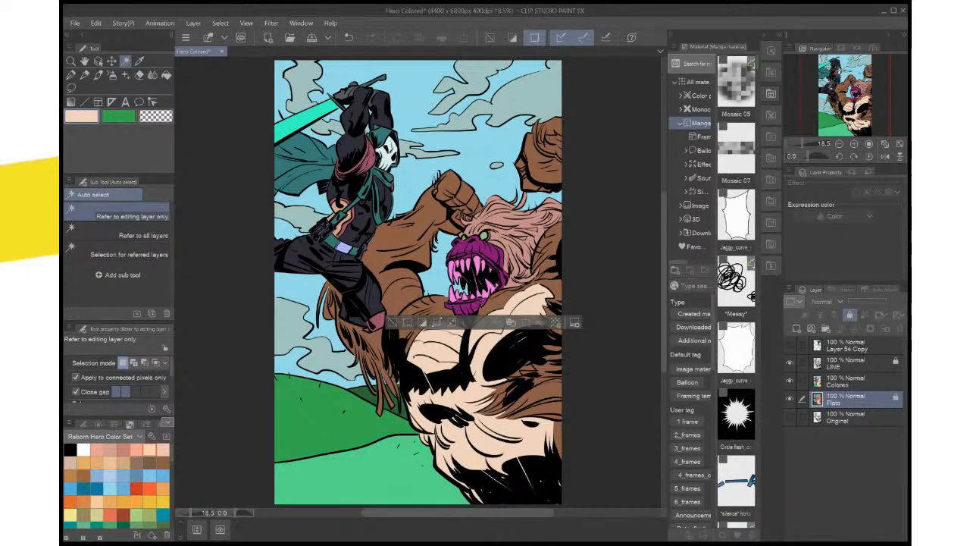
pyautogui.click(468, 308)
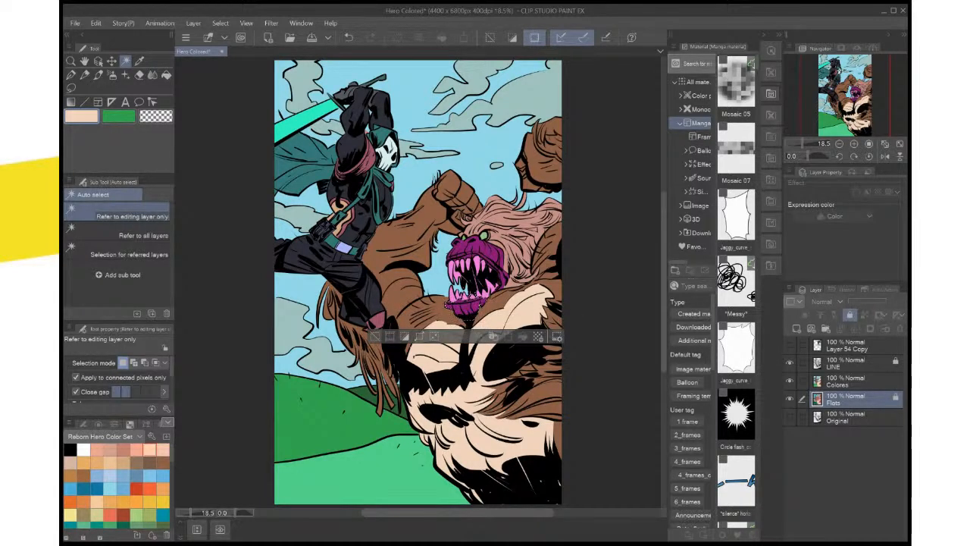
pyautogui.keyDown('shift'); pyautogui.click(477, 247); pyautogui.keyUp('shift')
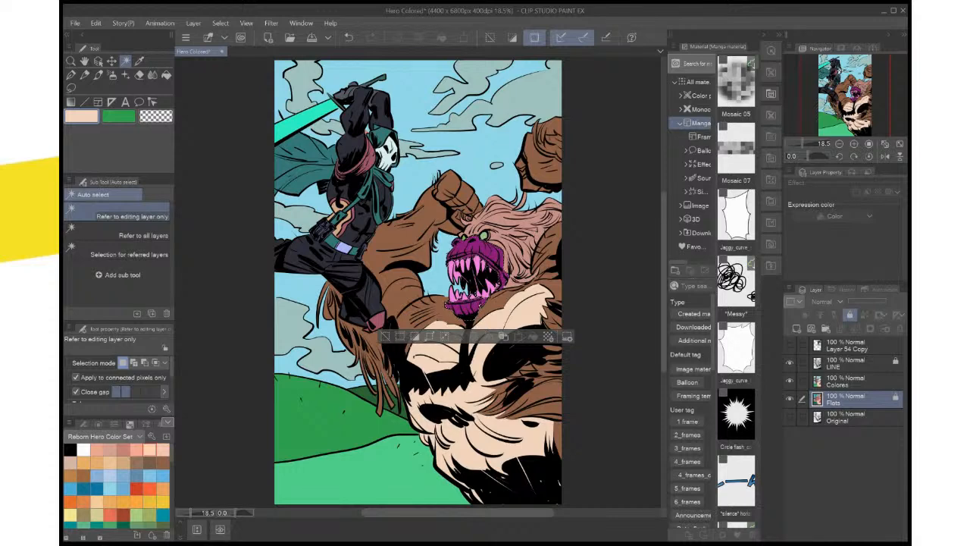
pyautogui.click(847, 381)
pyautogui.click(532, 336)
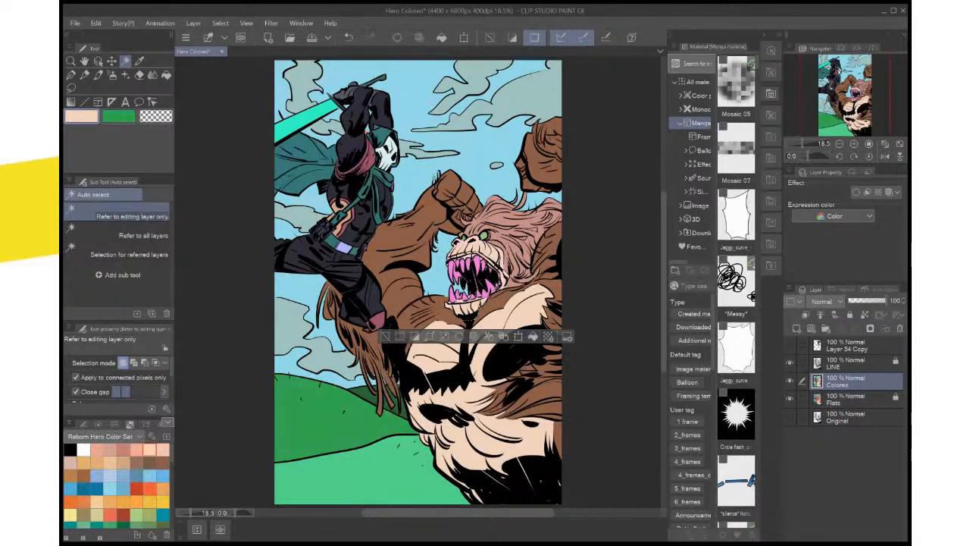
pyautogui.click(386, 336)
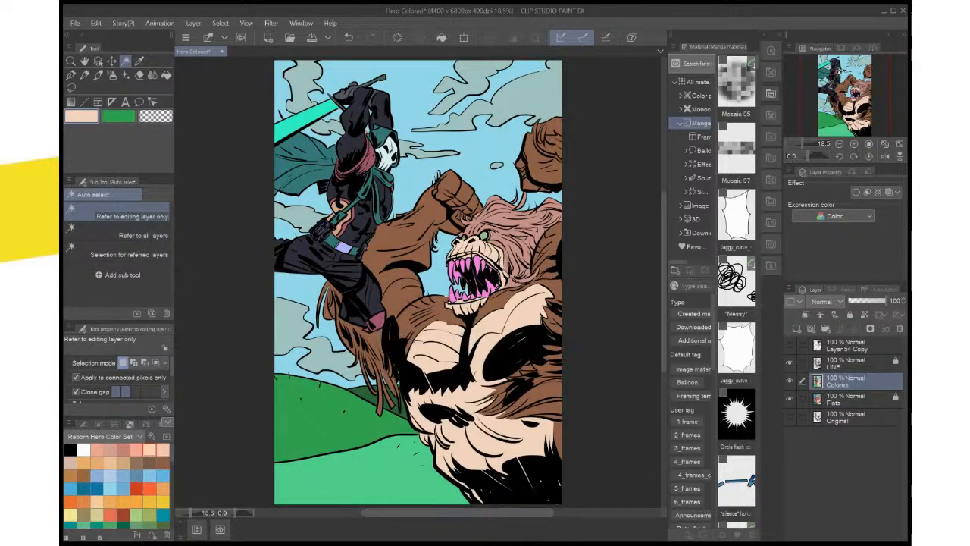
# Select the monster's pink teeth from the Flats layer and fill them with off-white on the Colores layer
pyautogui.scroll(4, 388, 329)
pyautogui.moveTo(388, 330); pyautogui.dragTo(152, 398)
pyautogui.click(847, 399)
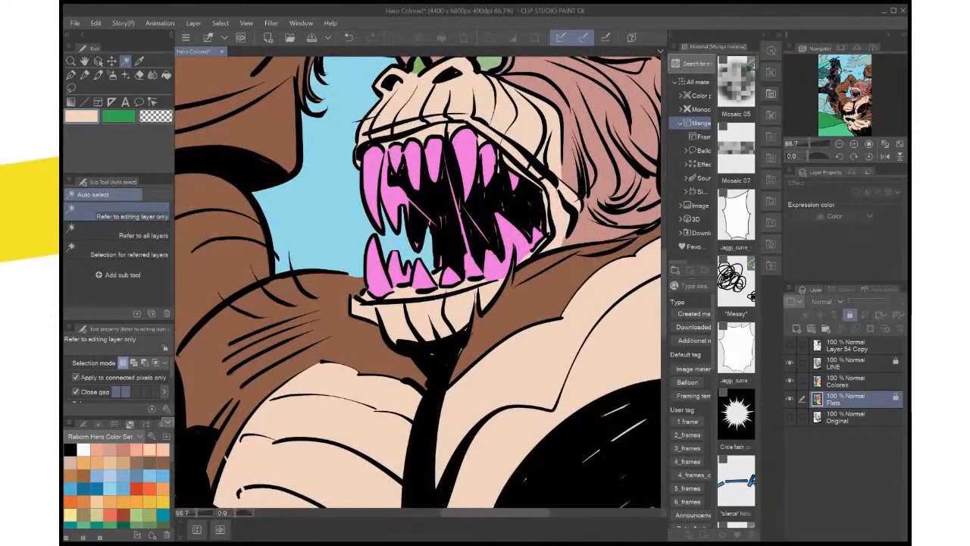
pyautogui.click(471, 198)
pyautogui.keyDown('shift'); pyautogui.click(379, 279); pyautogui.keyUp('shift')
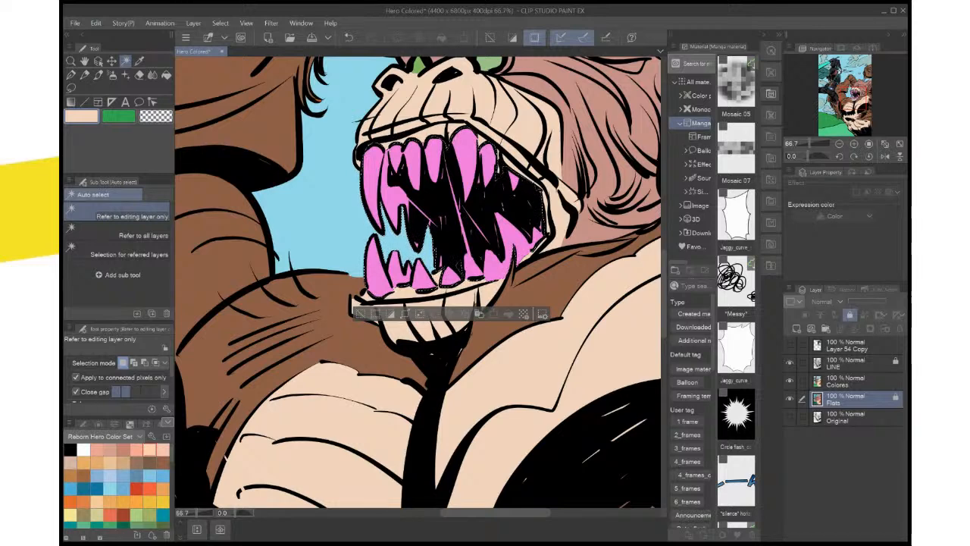
pyautogui.click(847, 381)
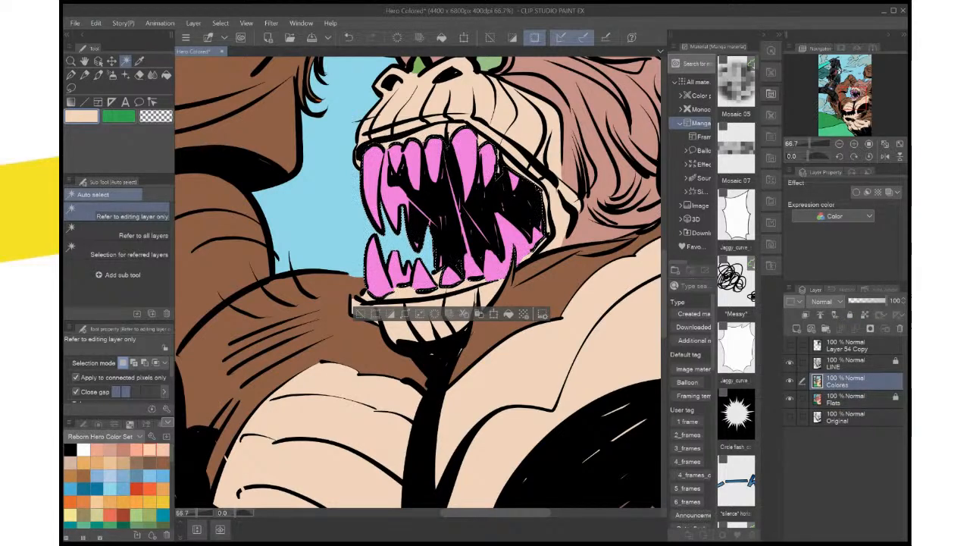
pyautogui.click(83, 450)
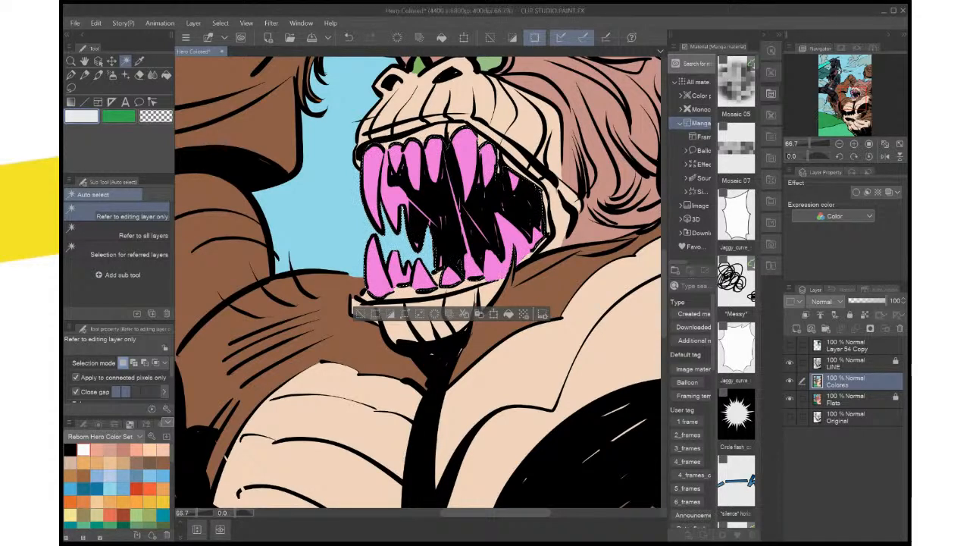
pyautogui.click(508, 313)
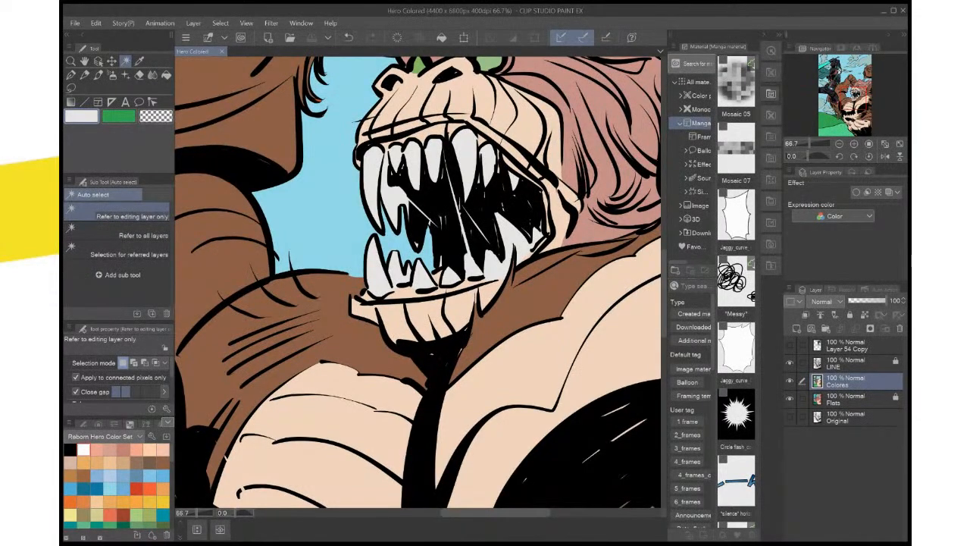
# Lasso the long saliva strand in the middle of the monster's mouth, fill it with light periwinkle blue on Colores, and deselect
pyautogui.hotkey('ctrl', '-')
pyautogui.moveTo(417, 236); pyautogui.dragTo(420, 325)
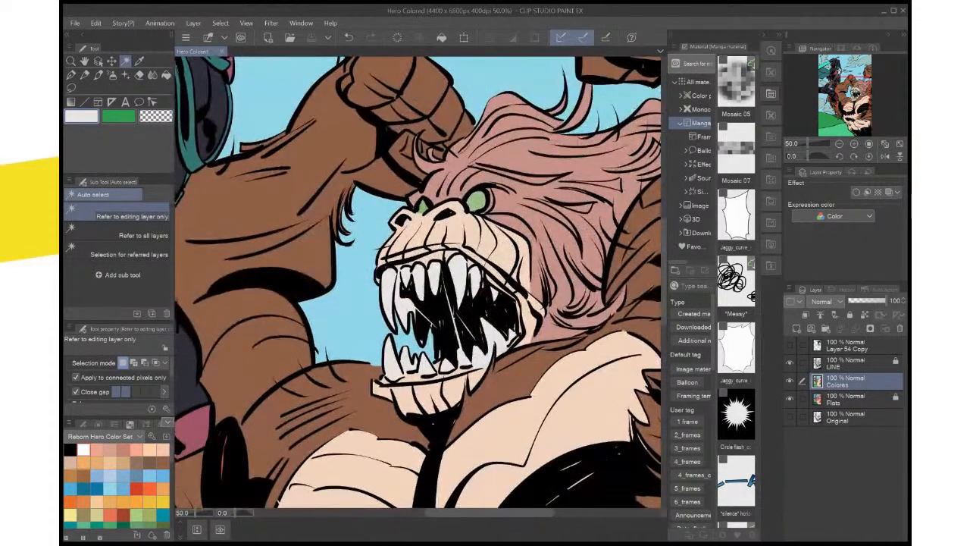
pyautogui.scroll(1, 452, 376)
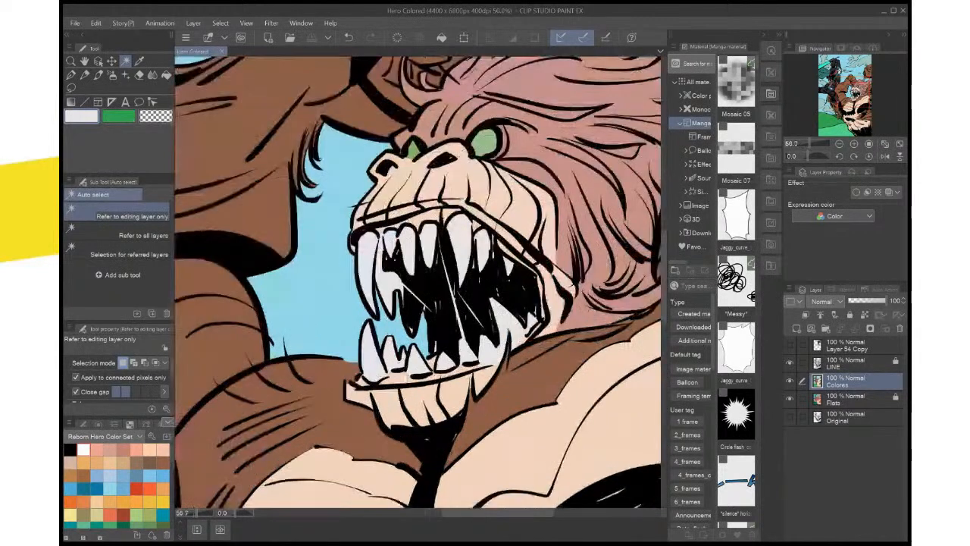
pyautogui.scroll(1, 454, 374)
pyautogui.moveTo(454, 374); pyautogui.dragTo(460, 401)
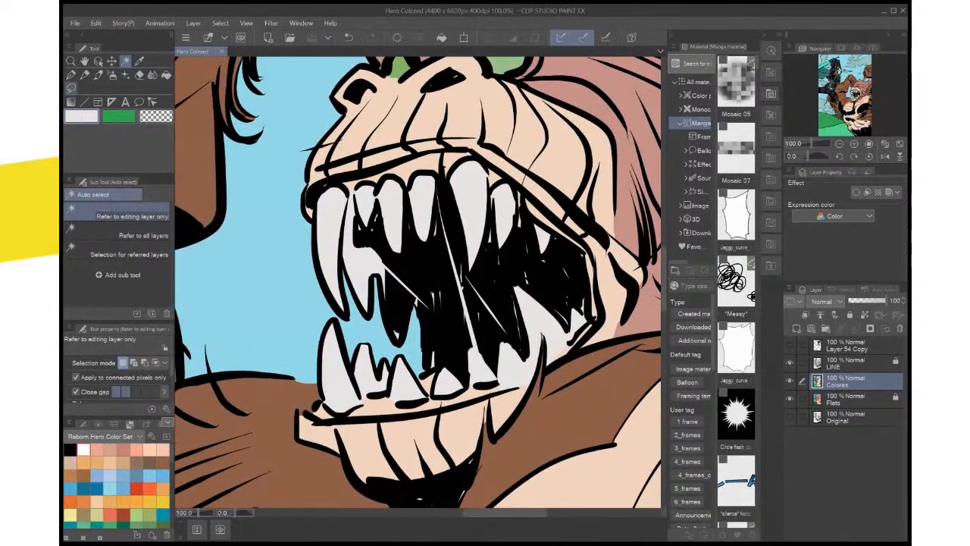
pyautogui.click(71, 88)
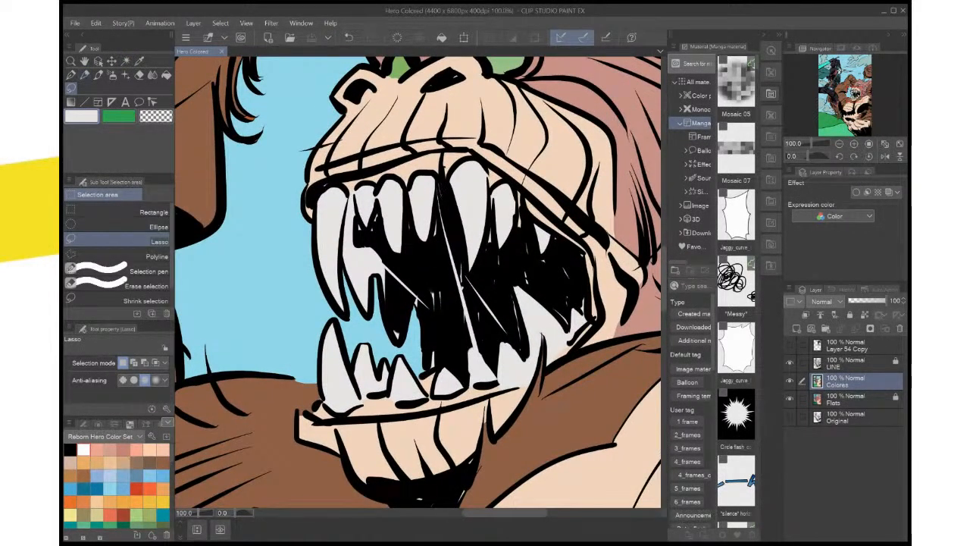
pyautogui.moveTo(436, 185); pyautogui.dragTo(456, 299)
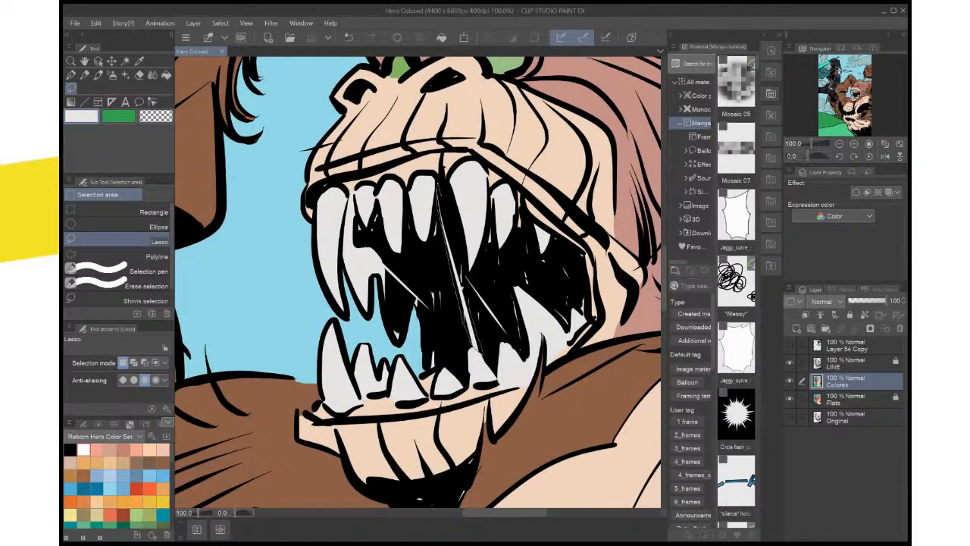
pyautogui.moveTo(473, 350); pyautogui.dragTo(476, 355)
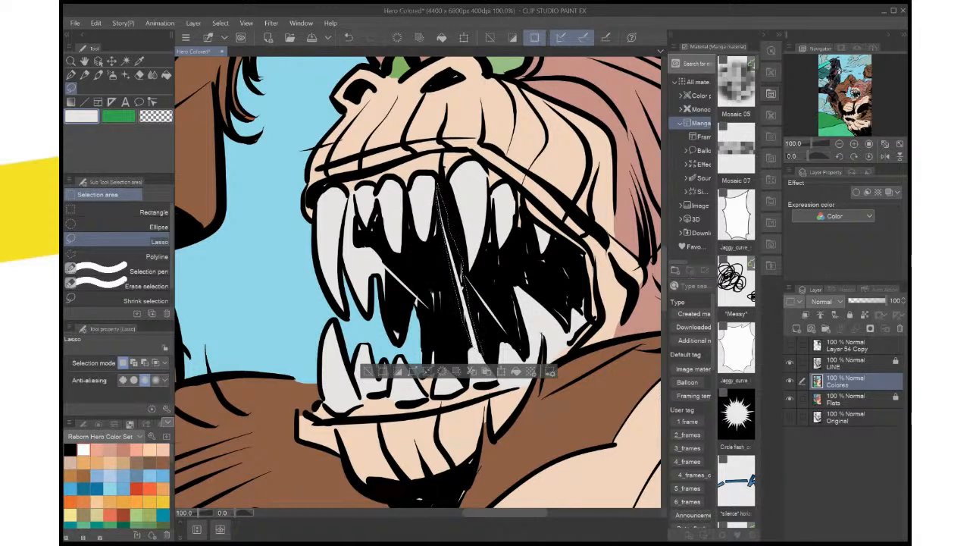
pyautogui.click(111, 489)
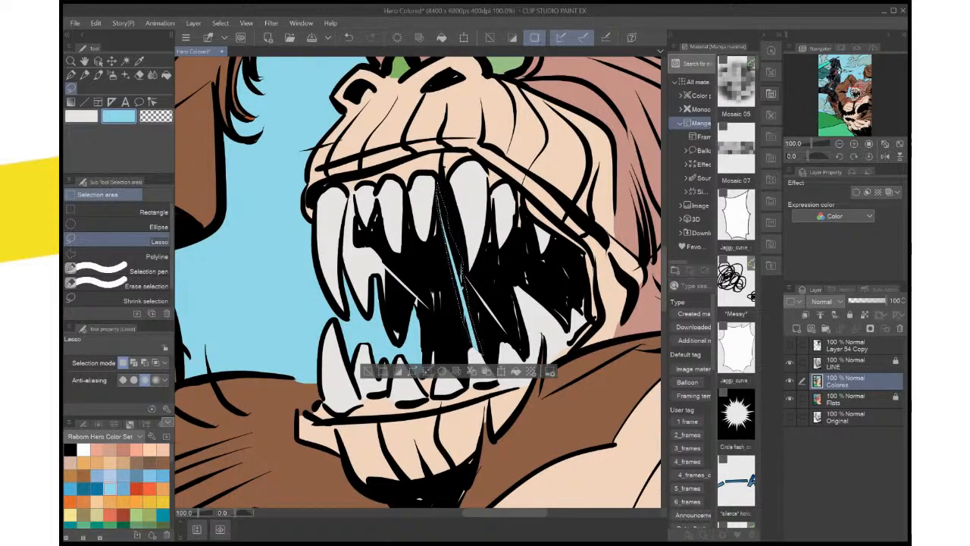
pyautogui.click(110, 475)
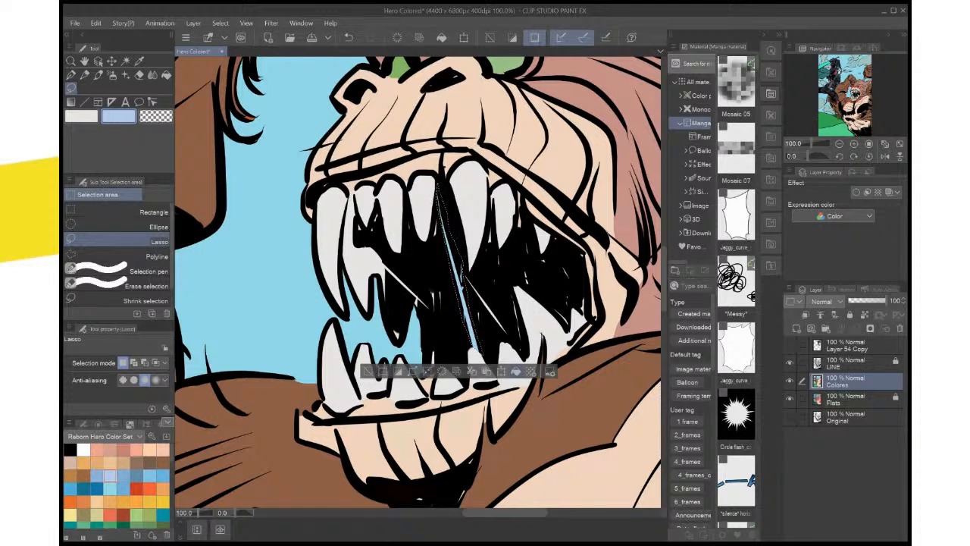
pyautogui.hotkey('ctrl', 'd')
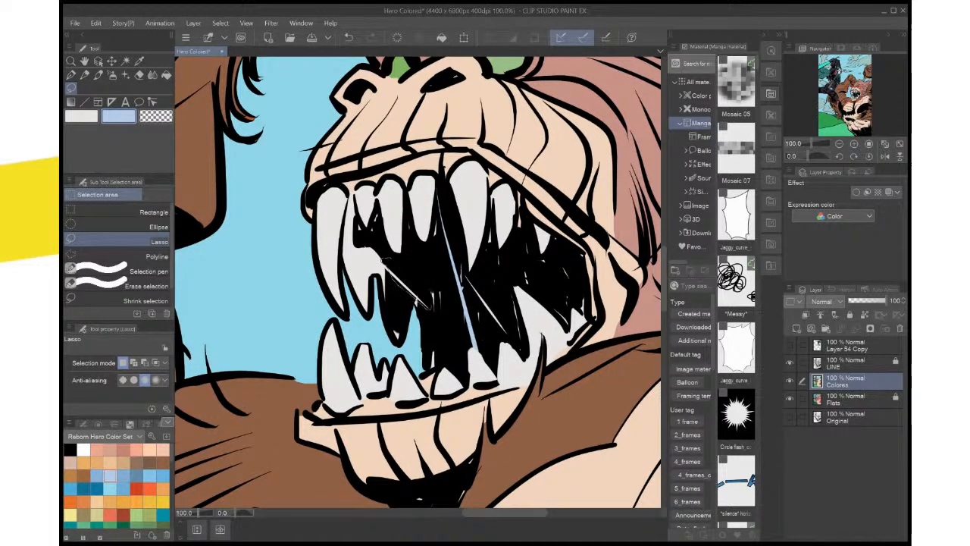
# Fill the diagonal saliva strand and the small slivers low in the monster's mouth with the same light blue
pyautogui.moveTo(385, 260); pyautogui.dragTo(381, 260)
pyautogui.hotkey('alt', 'Delete')
pyautogui.hotkey('ctrl', 'd')
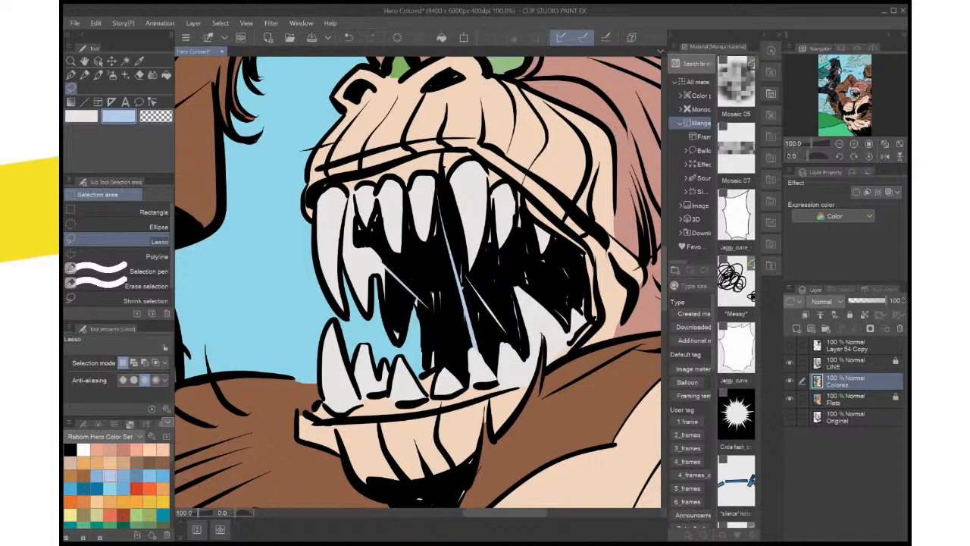
pyautogui.moveTo(446, 286)
pyautogui.mouseDown()
pyautogui.moveTo(428, 326)
pyautogui.moveTo(427, 364)
pyautogui.moveTo(439, 365)
pyautogui.mouseUp()
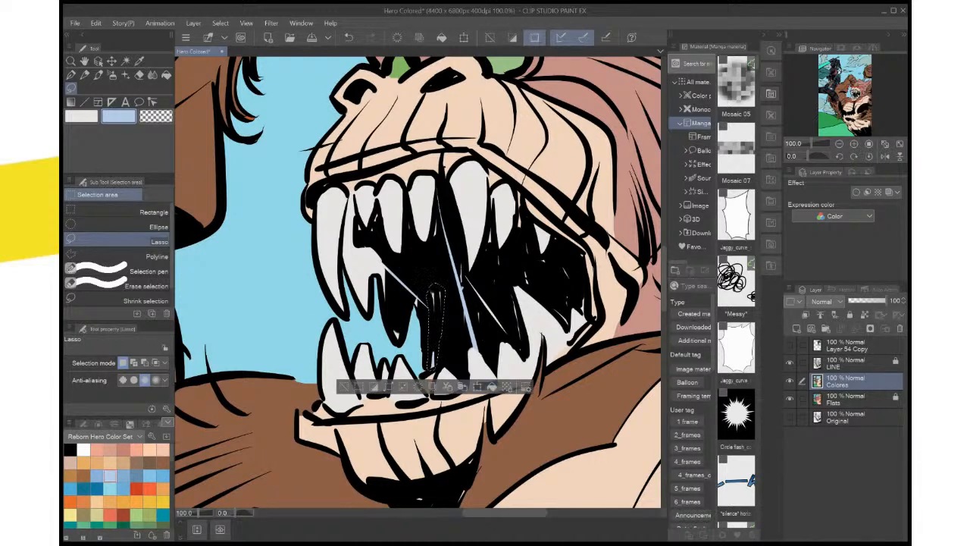
pyautogui.hotkey('ctrl', 'd')
pyautogui.scroll(-3, 501, 330)
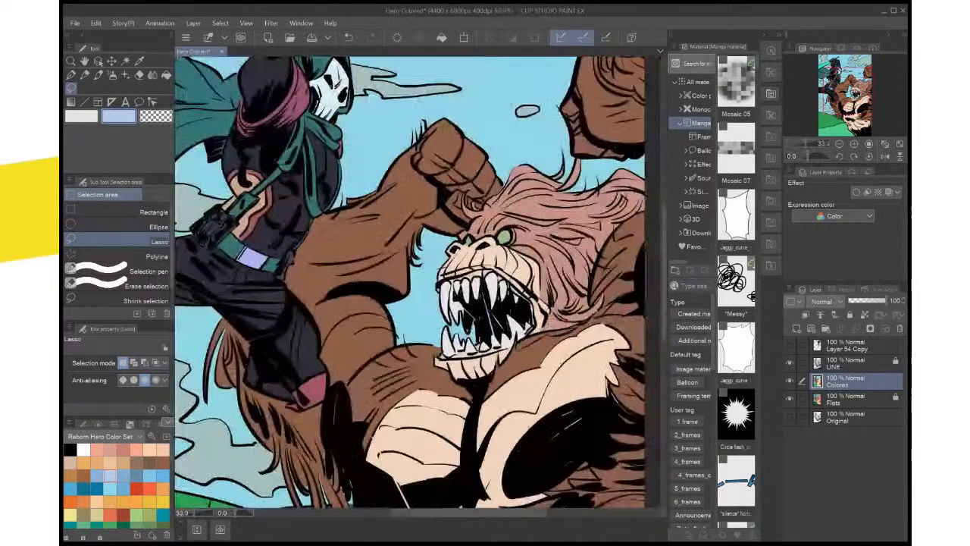
# Lasso the remaining small slivers inside the monster's mouth, fill them with the light blue, and clear the selection
pyautogui.scroll(1, 501, 330)
pyautogui.moveTo(489, 266); pyautogui.dragTo(454, 266)
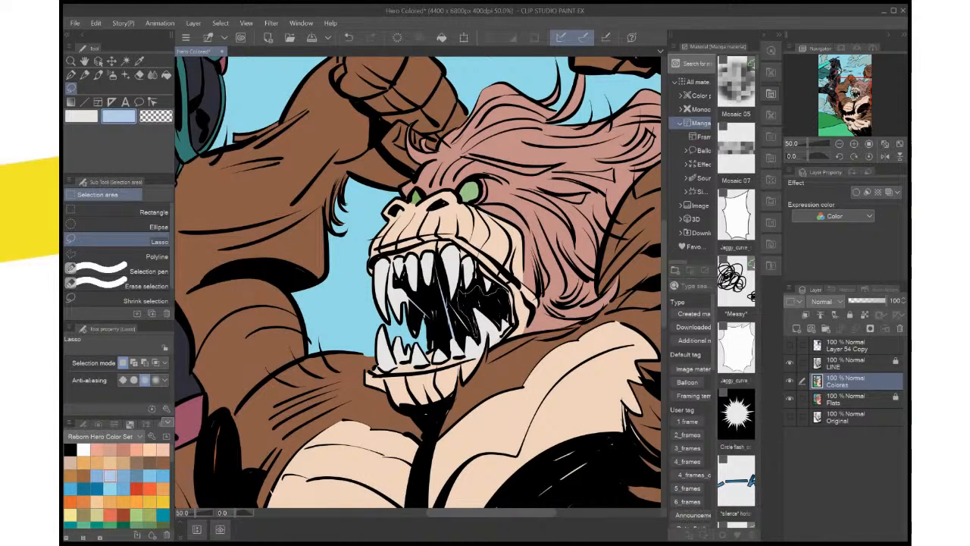
pyautogui.moveTo(477, 335)
pyautogui.mouseDown()
pyautogui.moveTo(459, 294)
pyautogui.moveTo(470, 214)
pyautogui.moveTo(468, 285)
pyautogui.moveTo(405, 344)
pyautogui.moveTo(383, 371)
pyautogui.moveTo(390, 389)
pyautogui.moveTo(392, 329)
pyautogui.mouseUp()
pyautogui.click(539, 354)
pyautogui.hotkey('ctrl', 'd')
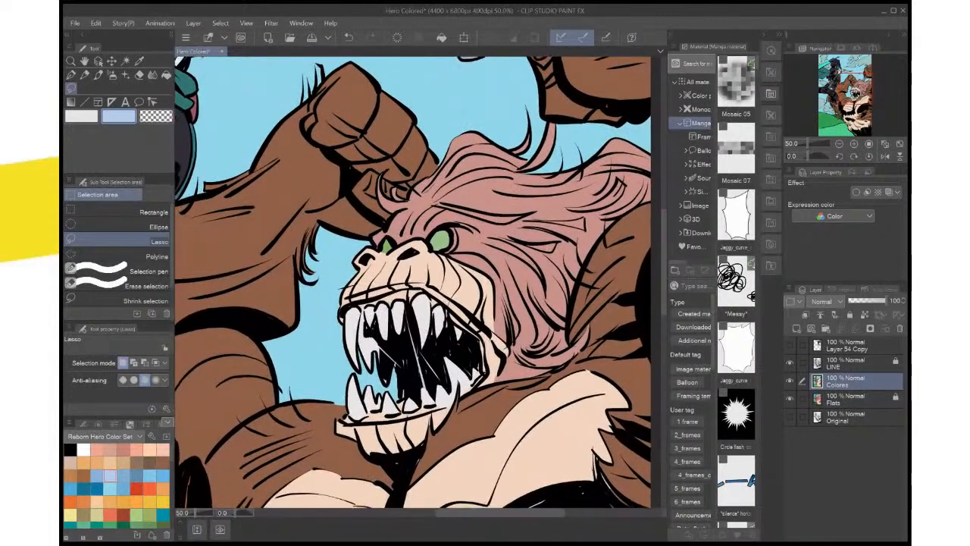
# Set the main drawing color to orange and sample the monster's brown fur as the sub color
pyautogui.hotkey('ctrl', '0')
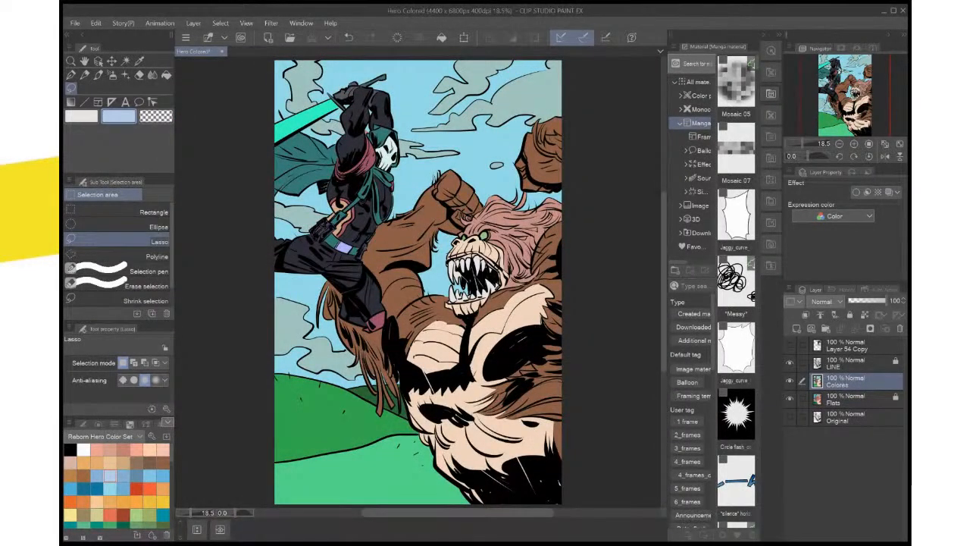
pyautogui.press('i')
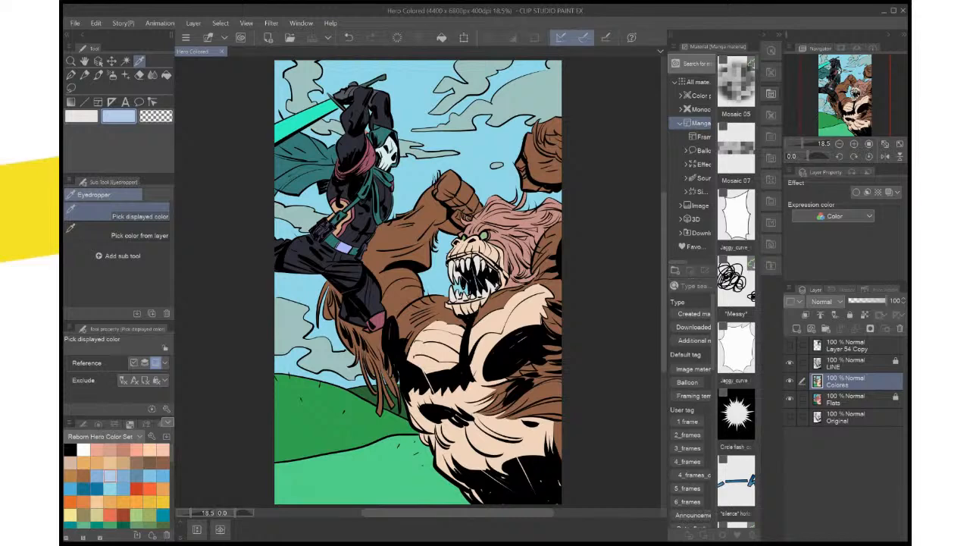
pyautogui.press('x')
pyautogui.click(409, 246)
pyautogui.press('x')
pyautogui.click(409, 246)
pyautogui.press('x')
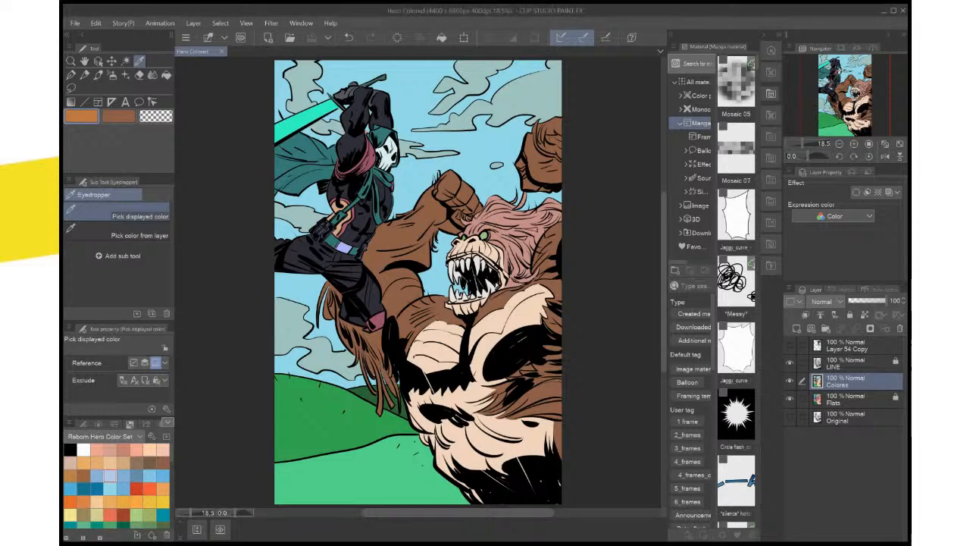
# Select the monster's pink mane from the Flats layer, fill it with orange on Colores, and deselect
pyautogui.click(857, 399)
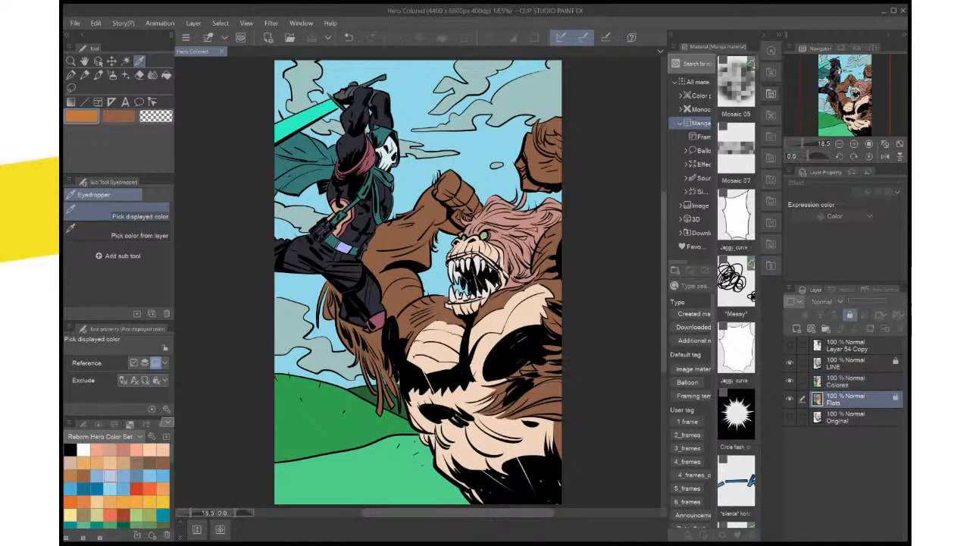
pyautogui.press('w')
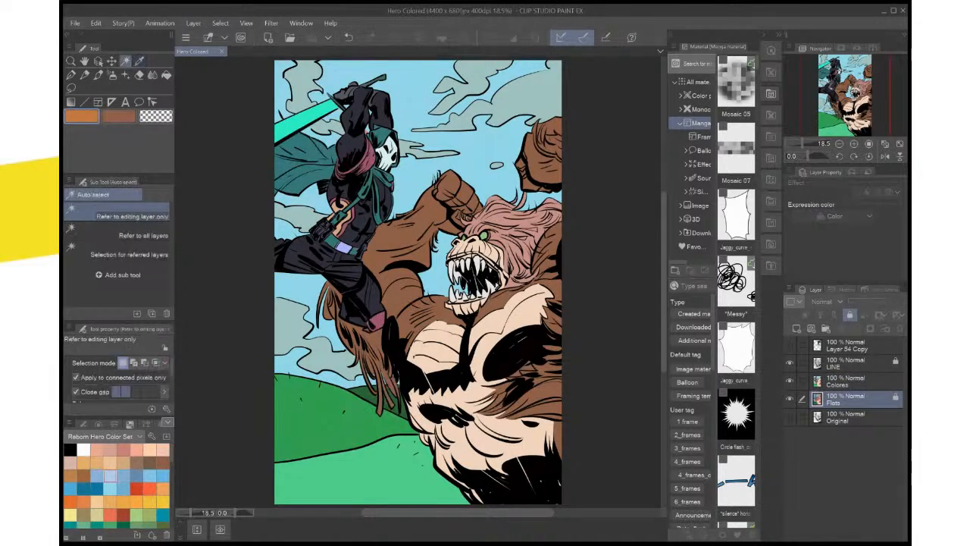
pyautogui.click(515, 225)
pyautogui.click(856, 381)
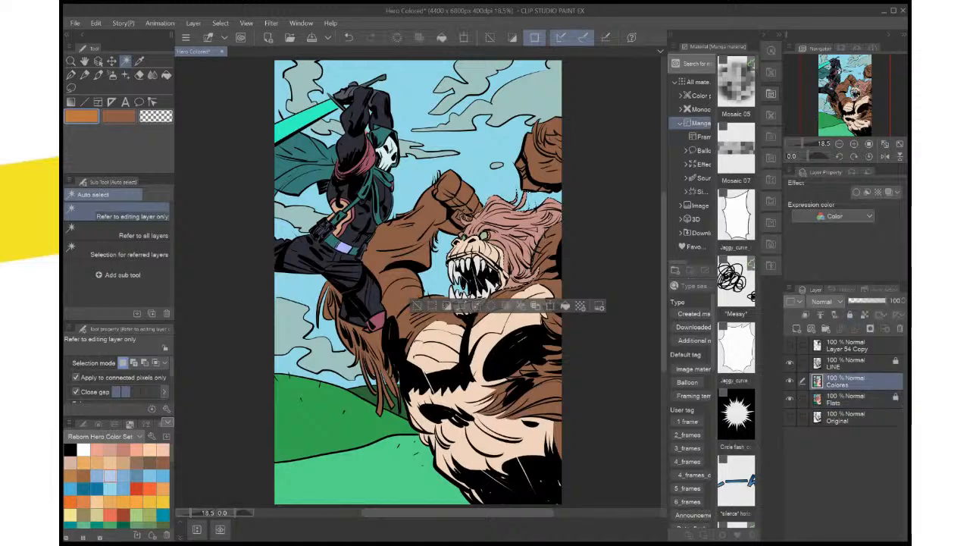
pyautogui.hotkey('alt', 'Delete')
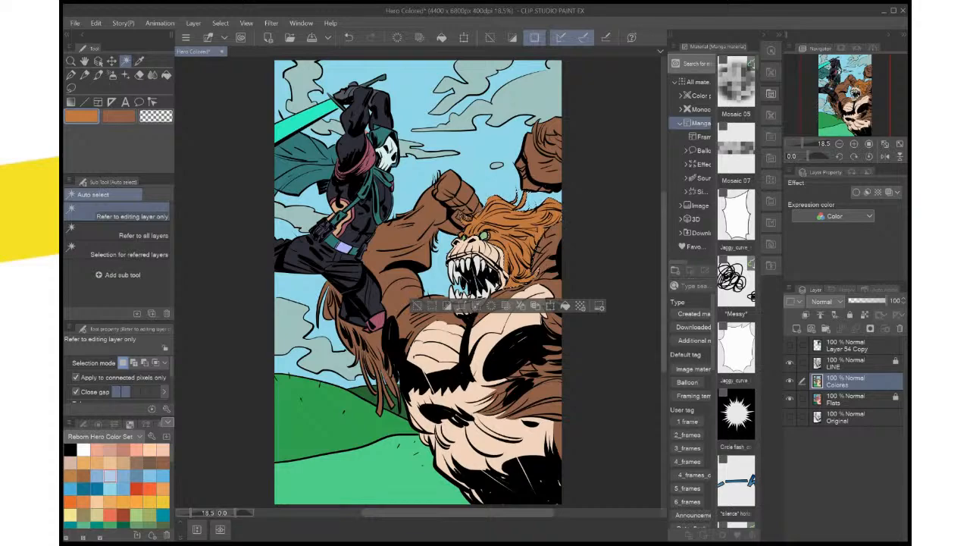
pyautogui.scroll(2, 515, 462)
pyautogui.moveTo(470, 250); pyautogui.dragTo(482, 443)
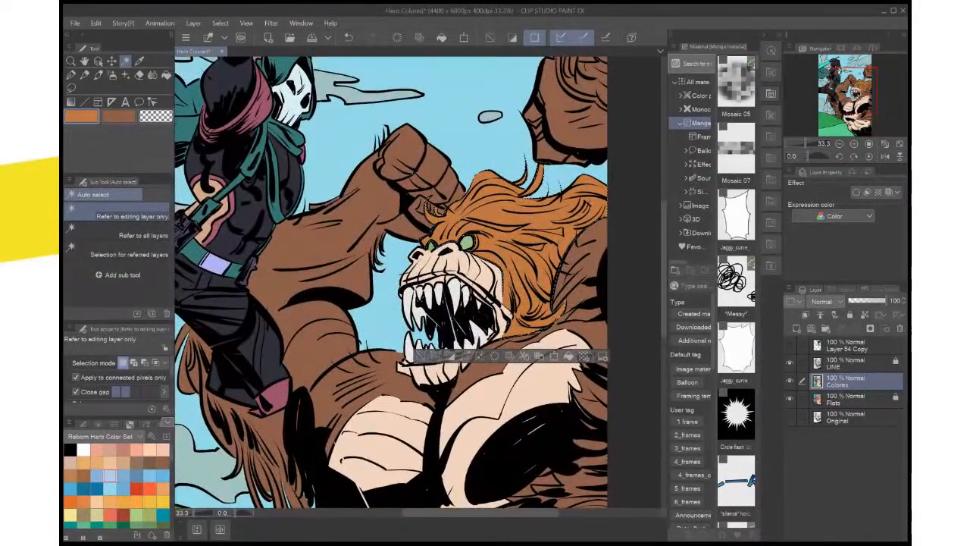
pyautogui.hotkey('ctrl', 'd')
# Lasso the hair tuft and underside of the monster's raised arm, fill the area with the fur brown, and deselect
pyautogui.moveTo(424, 281); pyautogui.dragTo(421, 296)
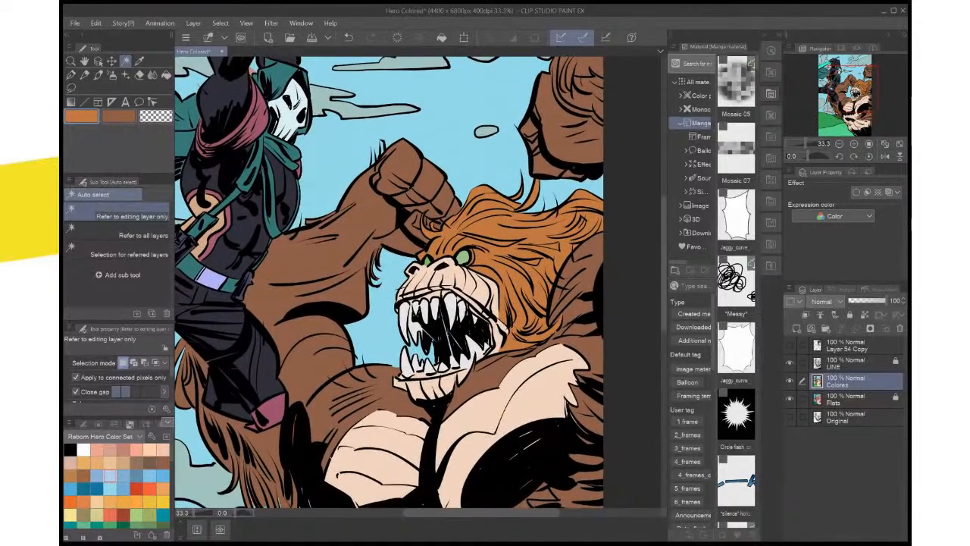
pyautogui.scroll(2, 477, 325)
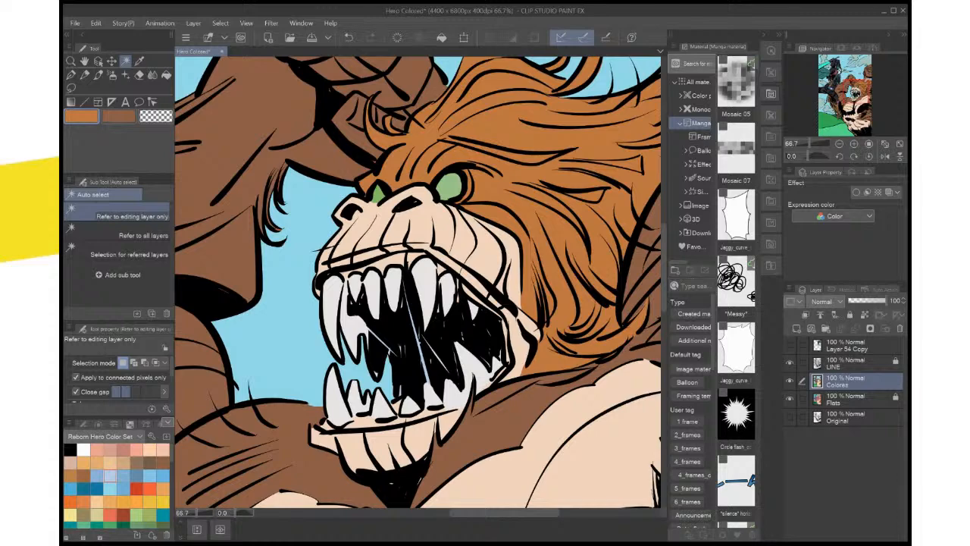
pyautogui.scroll(1, 473, 330)
pyautogui.moveTo(471, 303)
pyautogui.mouseDown()
pyautogui.moveTo(566, 444)
pyautogui.moveTo(581, 503)
pyautogui.mouseUp()
pyautogui.click(70, 88)
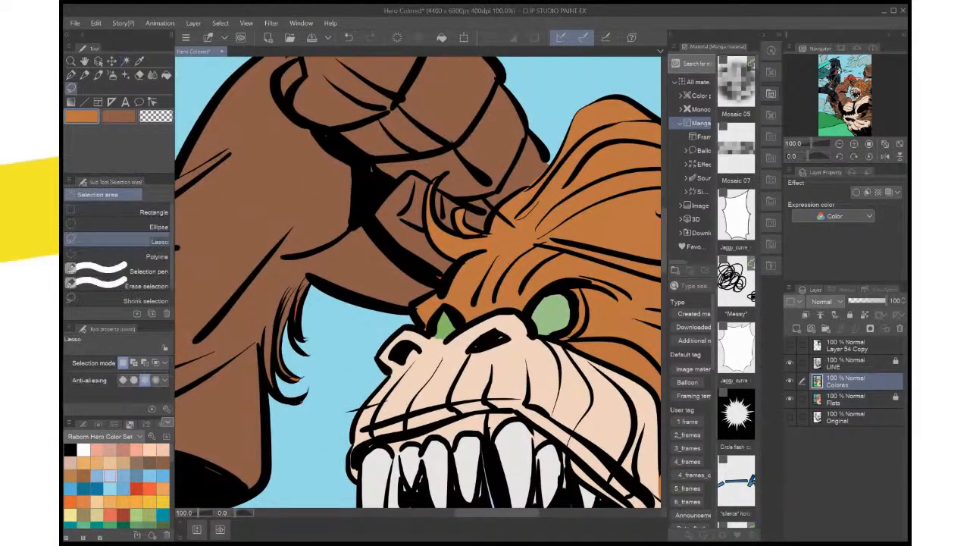
pyautogui.press('c')
pyautogui.press('c')
pyautogui.press('x')
pyautogui.moveTo(439, 264)
pyautogui.mouseDown()
pyautogui.moveTo(423, 278)
pyautogui.moveTo(439, 287)
pyautogui.moveTo(399, 308)
pyautogui.moveTo(319, 281)
pyautogui.moveTo(296, 332)
pyautogui.moveTo(291, 317)
pyautogui.moveTo(370, 231)
pyautogui.moveTo(426, 277)
pyautogui.mouseUp()
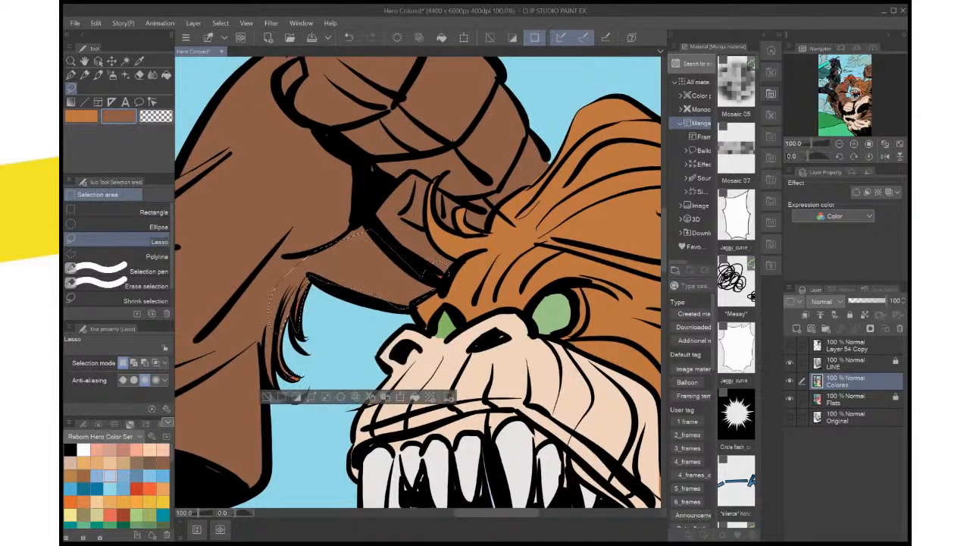
pyautogui.moveTo(431, 273); pyautogui.dragTo(450, 235)
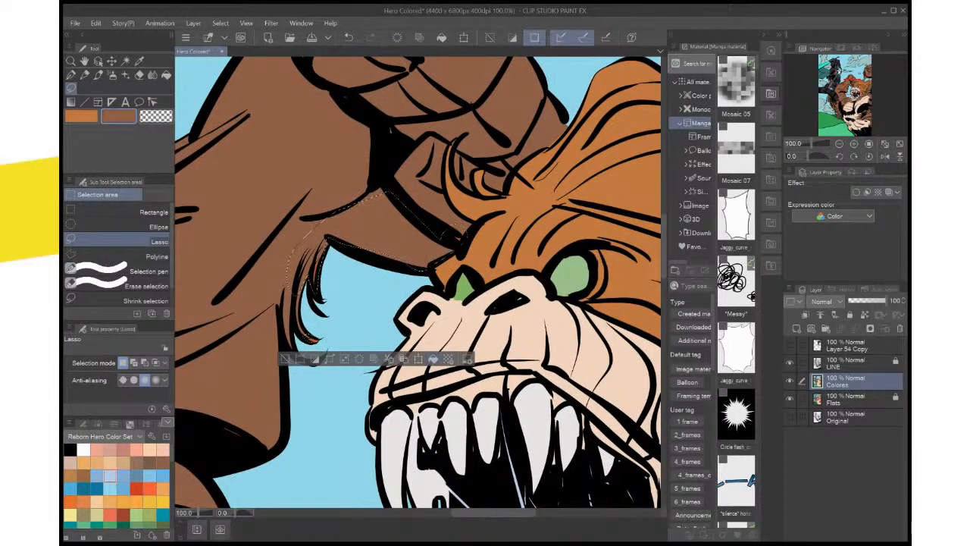
pyautogui.hotkey('ctrl', 'd')
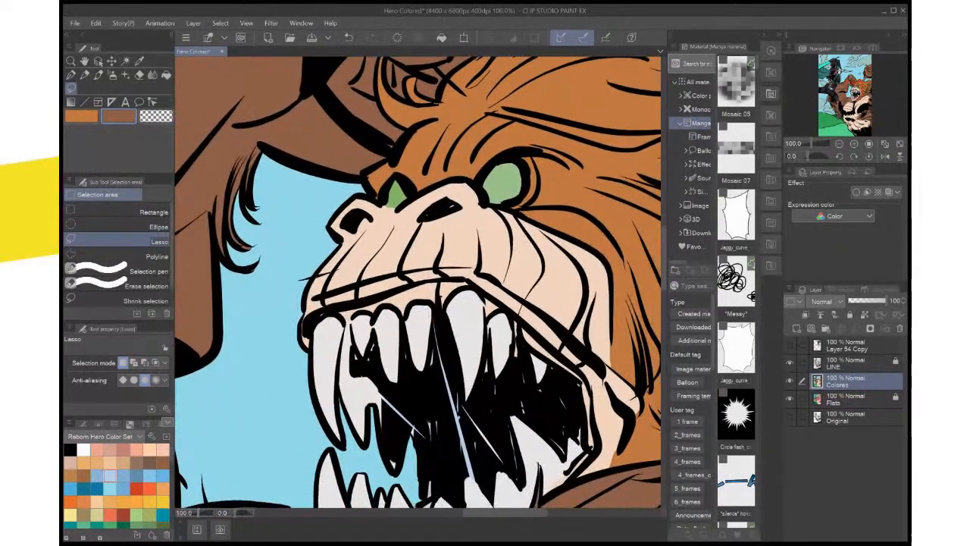
# Auto-select the upper gum areas around the monster's teeth, working from the LINE layer
pyautogui.scroll(3, 588, 435)
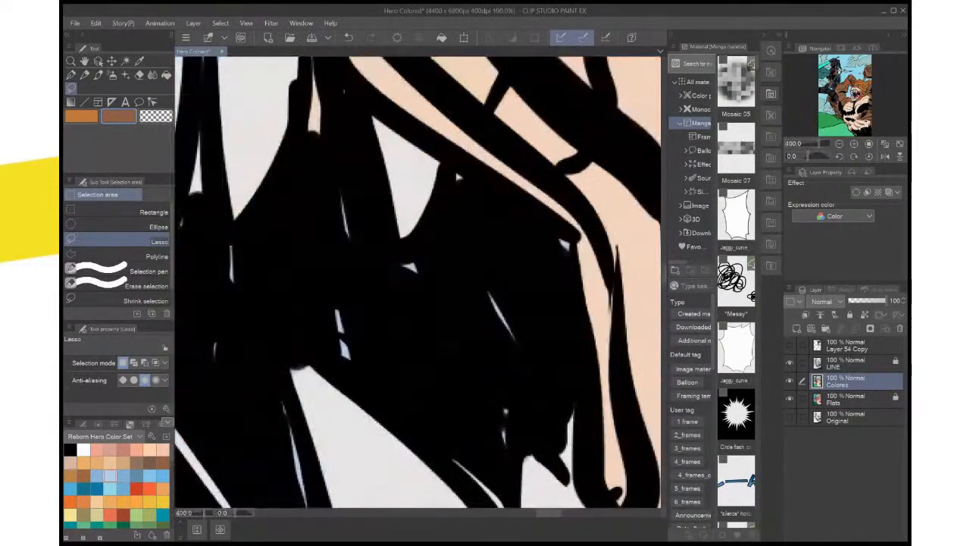
pyautogui.scroll(-1, 587, 435)
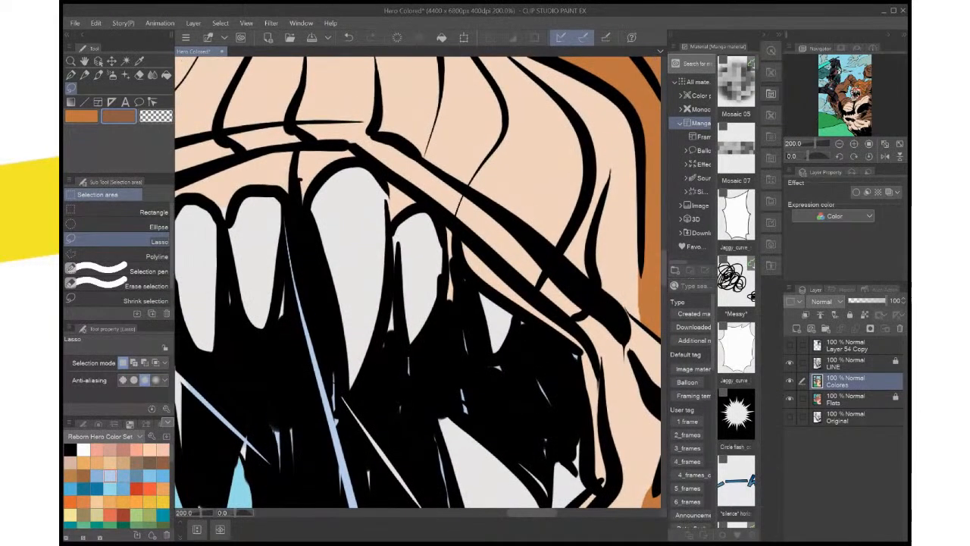
pyautogui.moveTo(417, 282); pyautogui.dragTo(422, 299)
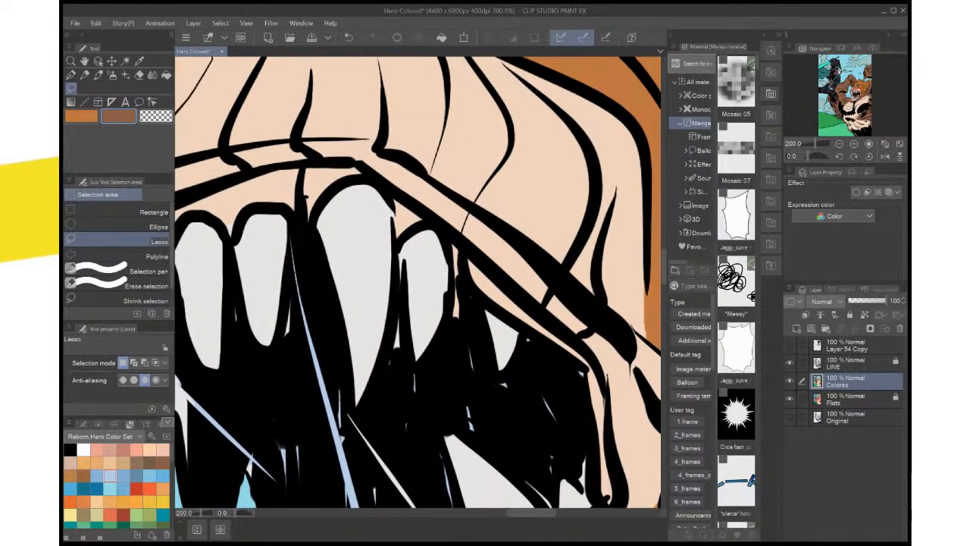
pyautogui.click(857, 363)
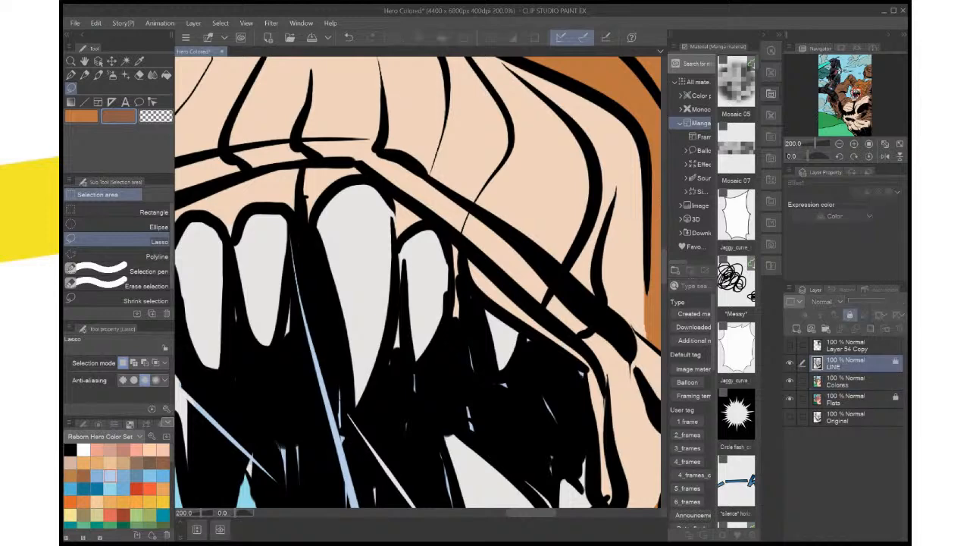
pyautogui.press('w')
pyautogui.click(536, 324)
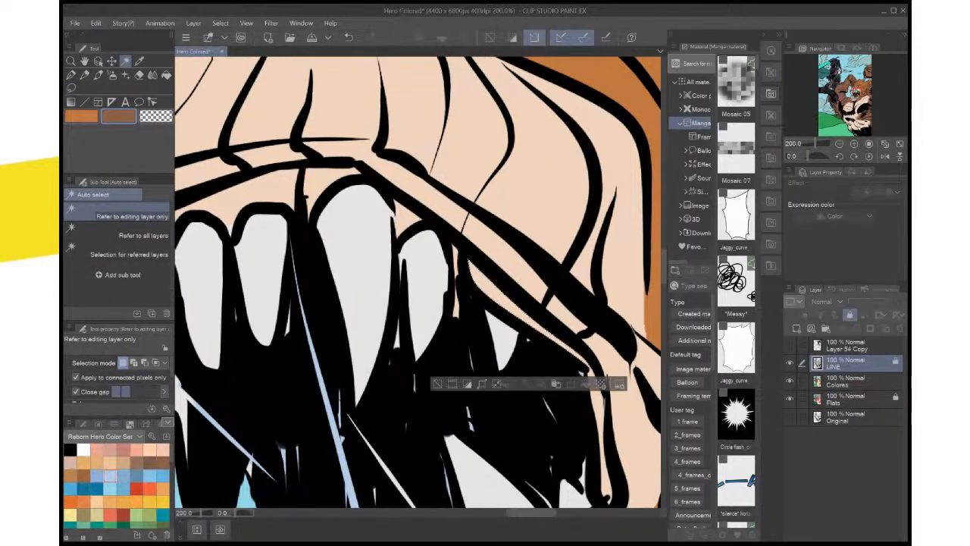
pyautogui.keyDown('shift'); pyautogui.click(330, 178); pyautogui.keyUp('shift')
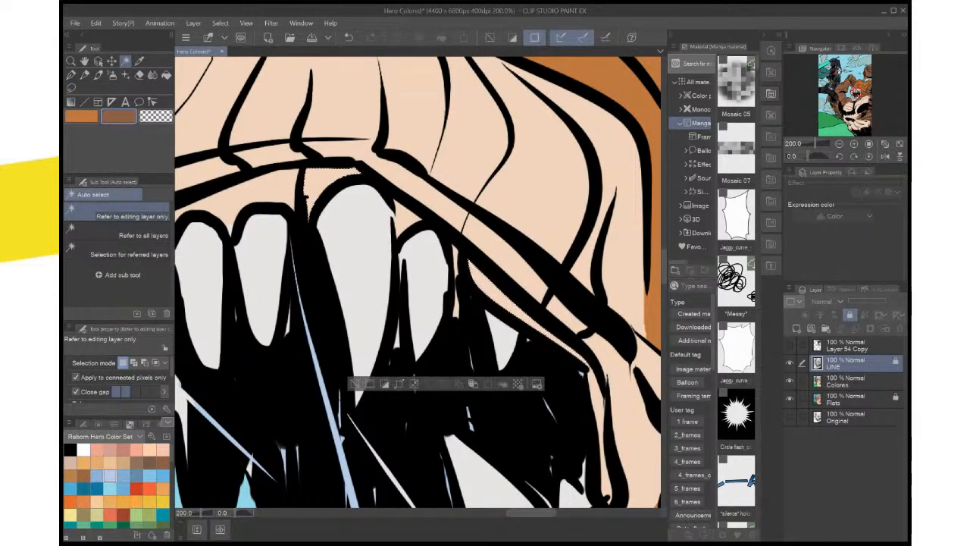
pyautogui.keyDown('shift'); pyautogui.click(265, 188); pyautogui.keyUp('shift')
pyautogui.moveTo(266, 187); pyautogui.dragTo(393, 141)
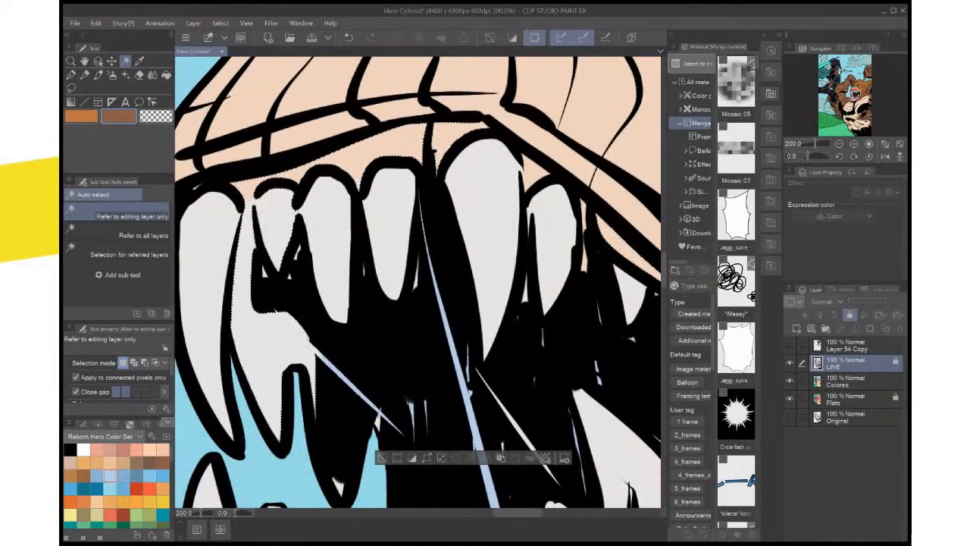
# Add the lower gums below the monster's bottom teeth to the selection, tracing their outline with the Lasso
pyautogui.scroll(-2, 394, 236)
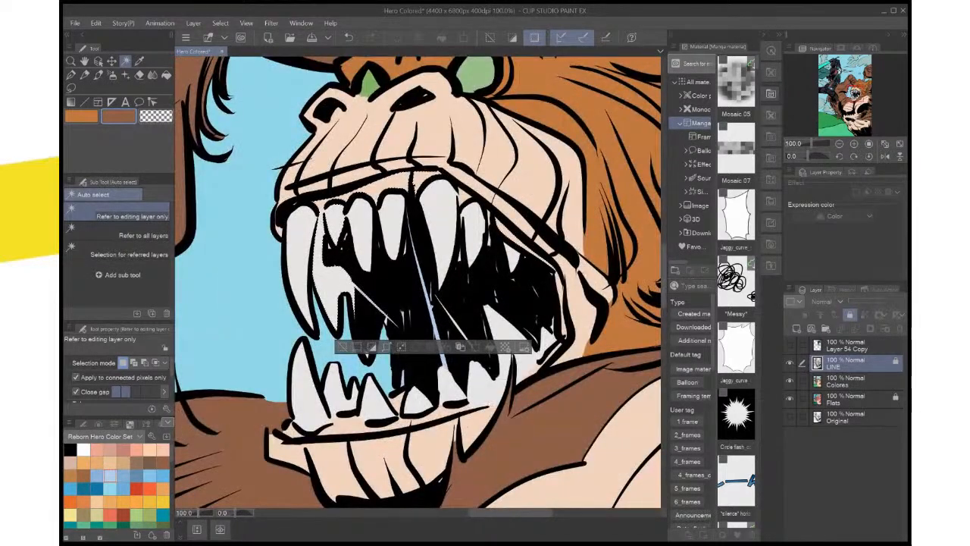
pyautogui.keyDown('shift'); pyautogui.click(438, 410); pyautogui.keyUp('shift')
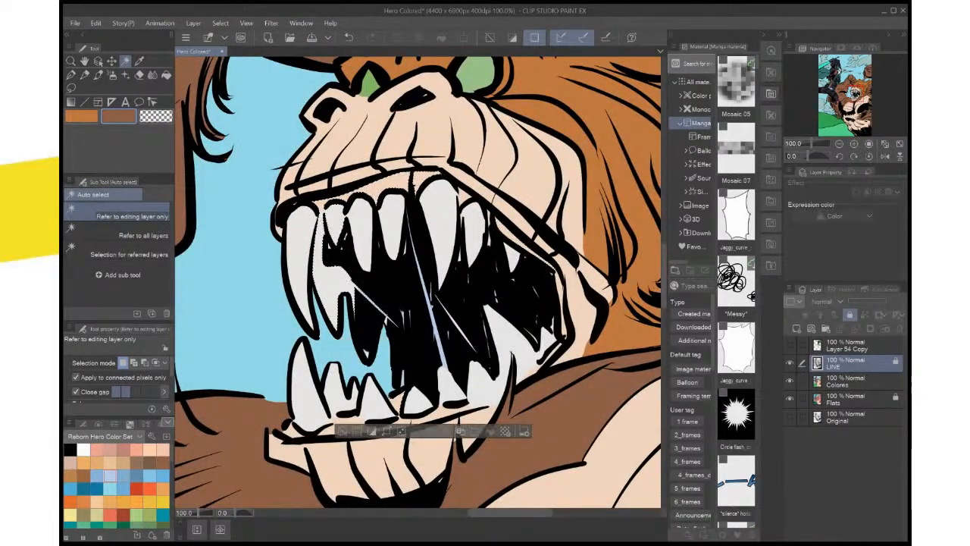
pyautogui.keyDown('shift'); pyautogui.click(328, 429); pyautogui.keyUp('shift')
pyautogui.hotkey('ctrl', 'z')
pyautogui.press('m')
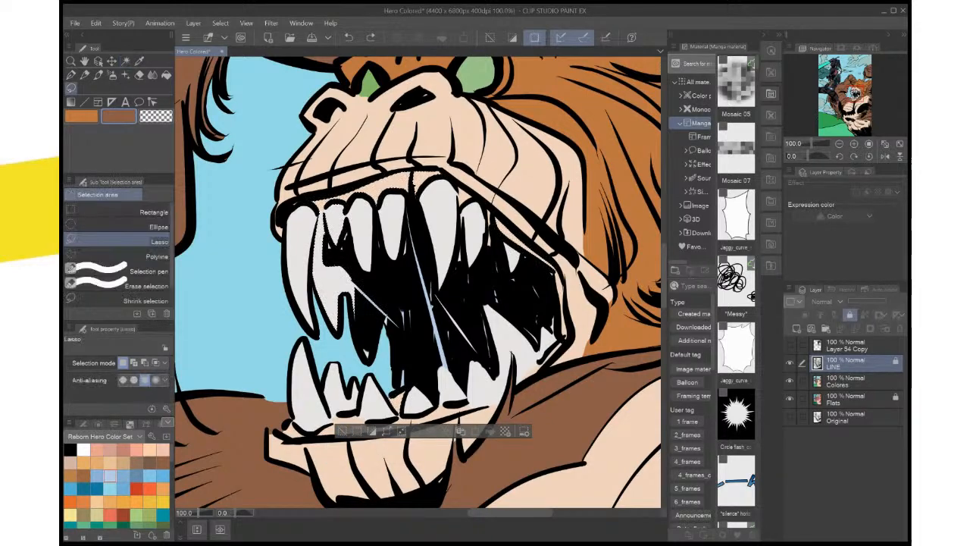
pyautogui.hotkey('ctrl', '+')
pyautogui.moveTo(409, 364); pyautogui.dragTo(488, 134)
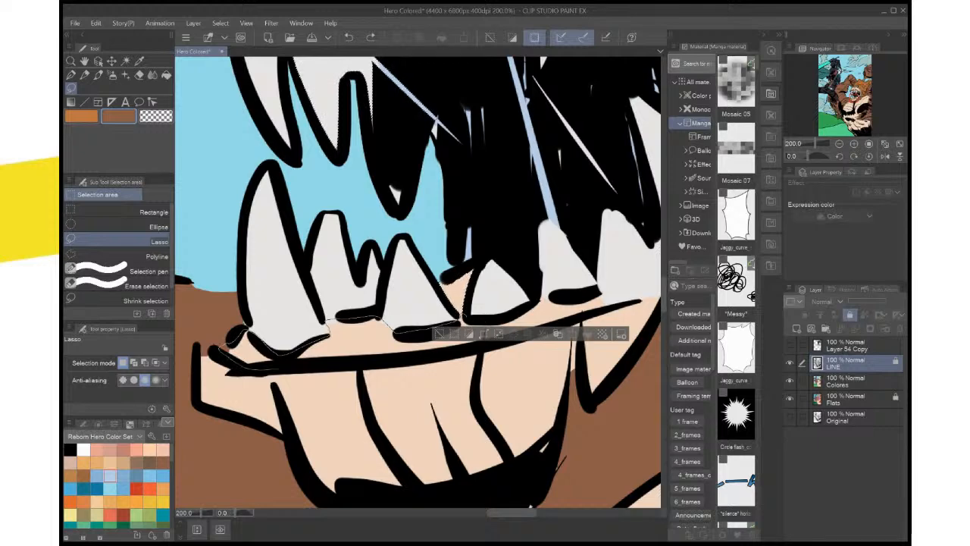
pyautogui.moveTo(482, 345); pyautogui.dragTo(484, 330)
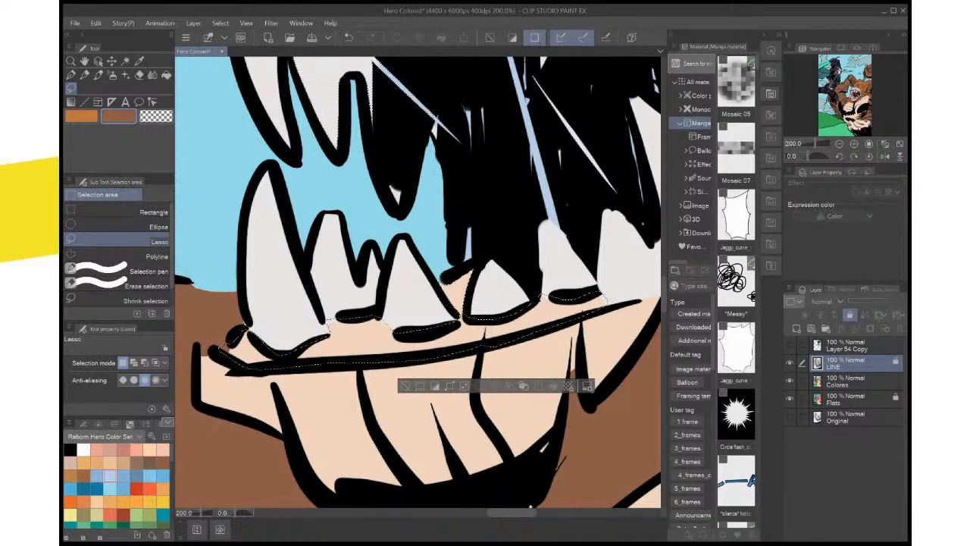
# Lasso the gum strip along the rear corner and inner edge of the monster's mouth into the selection
pyautogui.moveTo(484, 257); pyautogui.dragTo(328, 306)
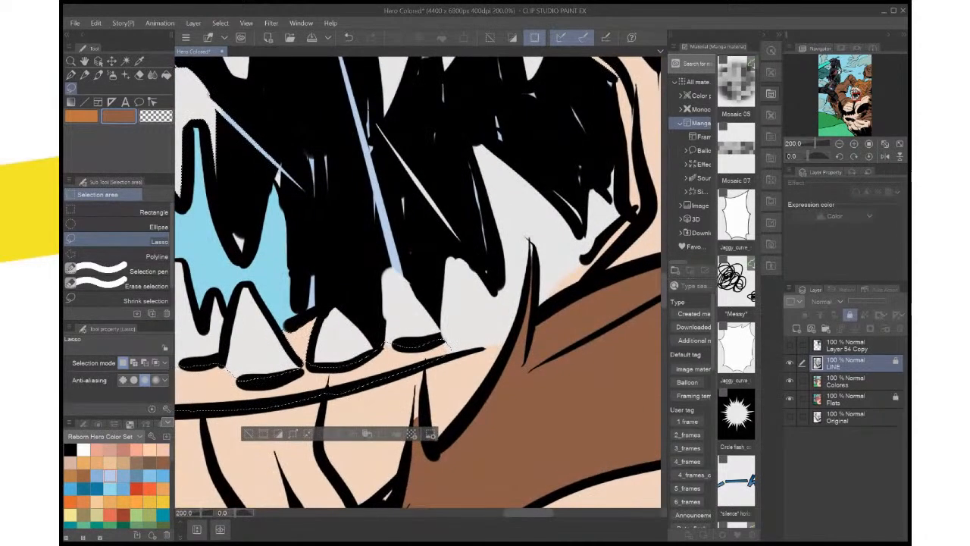
pyautogui.moveTo(474, 216); pyautogui.dragTo(362, 349)
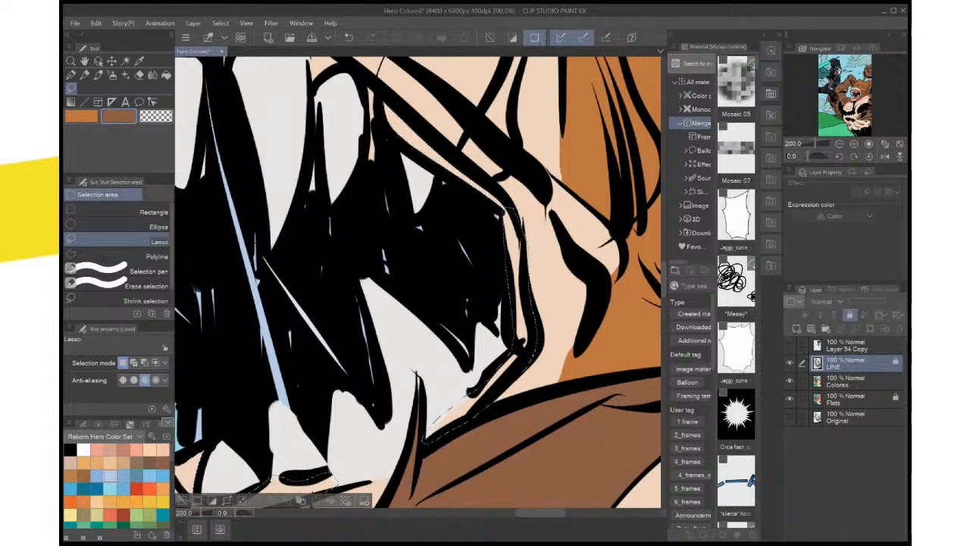
pyautogui.scroll(-2, 516, 212)
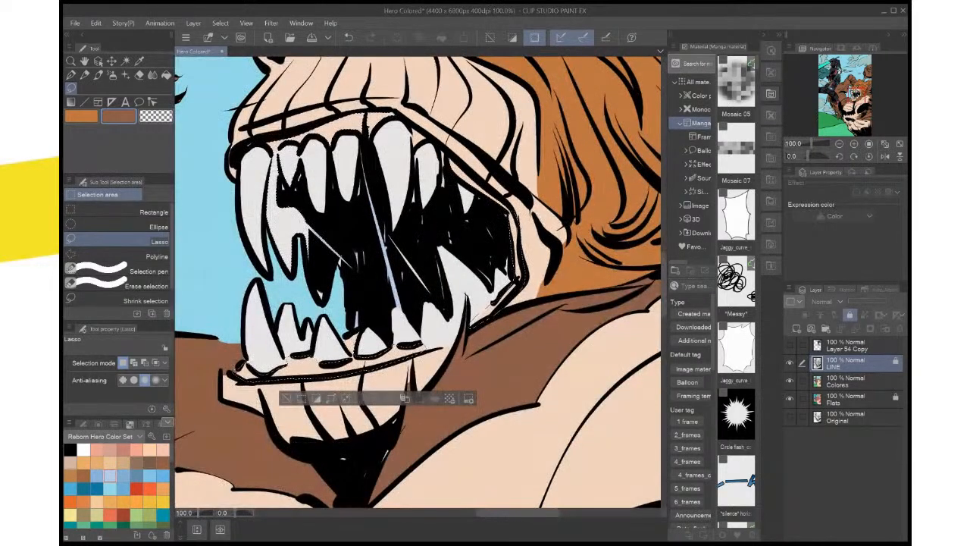
pyautogui.moveTo(516, 212); pyautogui.dragTo(524, 257)
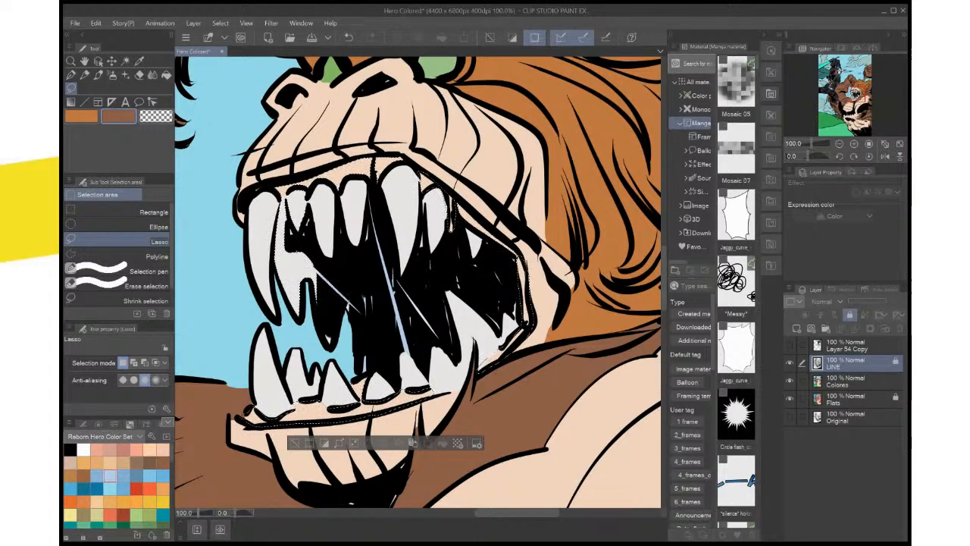
# Add the remaining upper gum slivers beside the front fang and between the top teeth to the selection
pyautogui.scroll(-2, 446, 199)
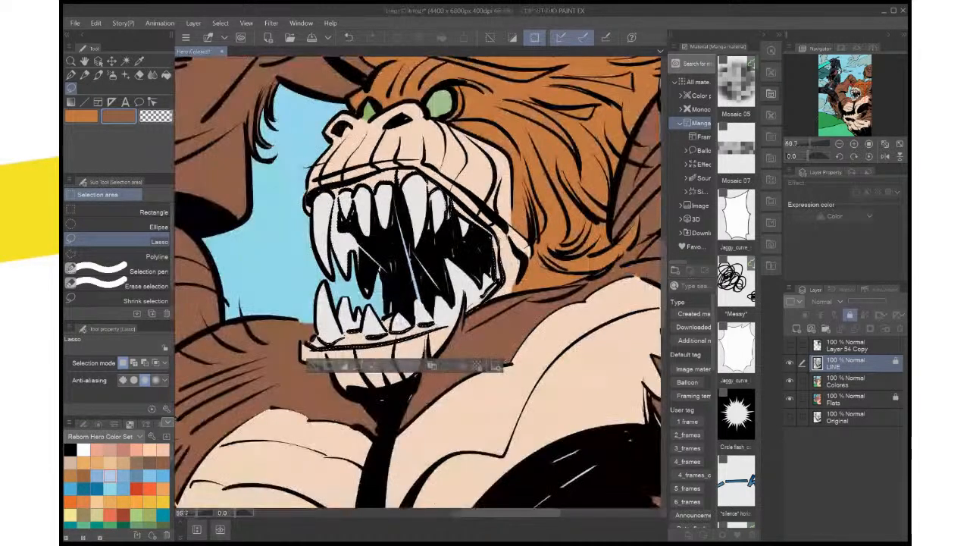
pyautogui.scroll(2, 446, 199)
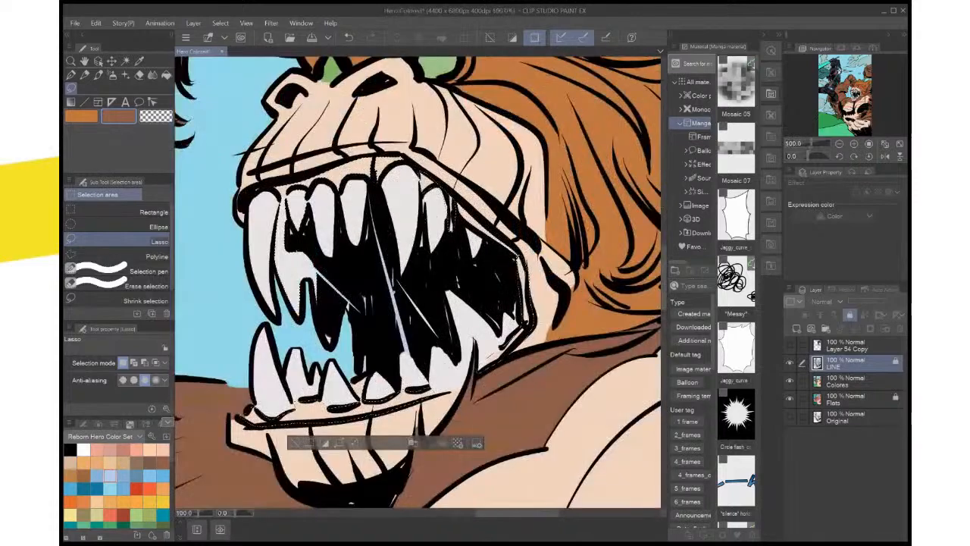
pyautogui.scroll(1, 416, 281)
pyautogui.moveTo(417, 281); pyautogui.dragTo(501, 324)
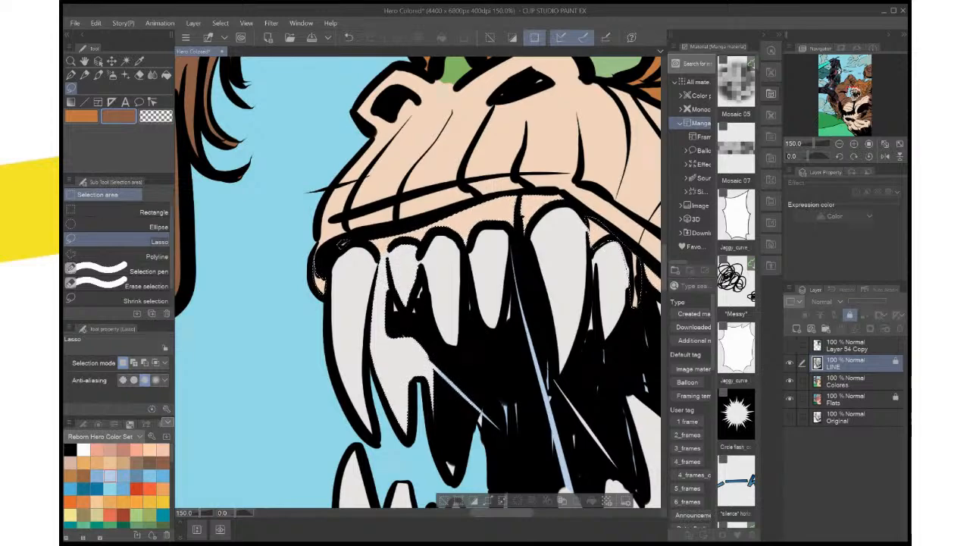
# Set the sub color to pink from the Reborn Hero Color Set and activate the Colores layer
pyautogui.hotkey('ctrl', '0')
pyautogui.scroll(4, 332, 346)
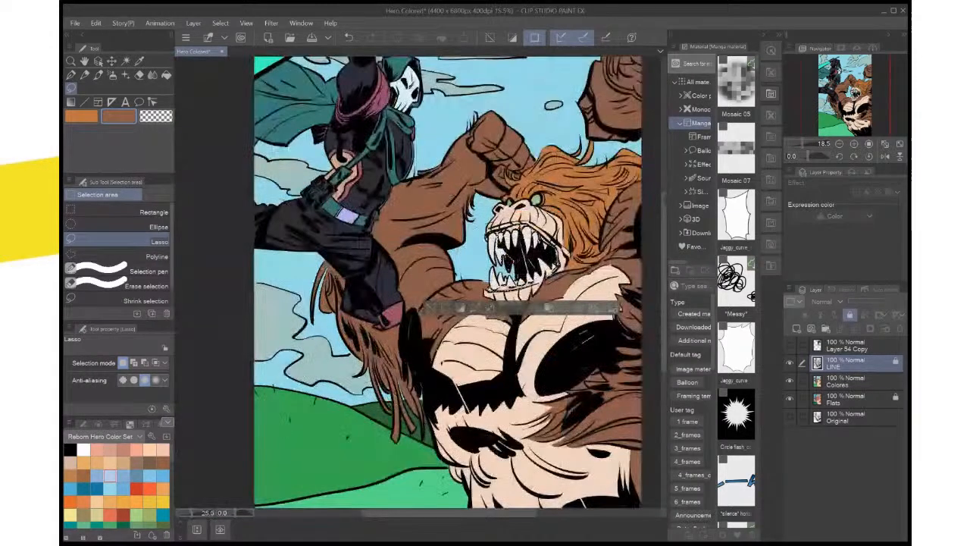
pyautogui.moveTo(500, 303); pyautogui.dragTo(333, 300)
pyautogui.moveTo(530, 242); pyautogui.dragTo(297, 393)
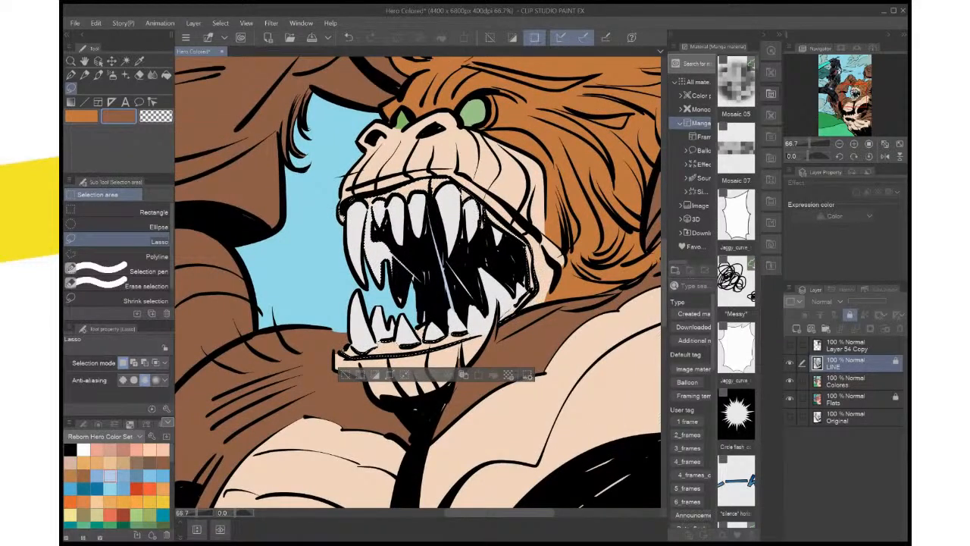
pyautogui.click(97, 449)
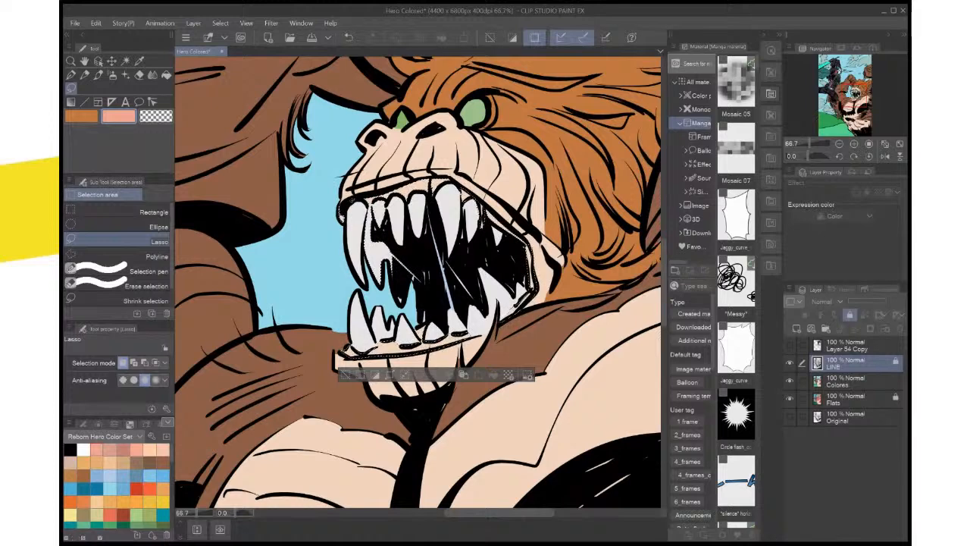
pyautogui.scroll(-5, 116, 485)
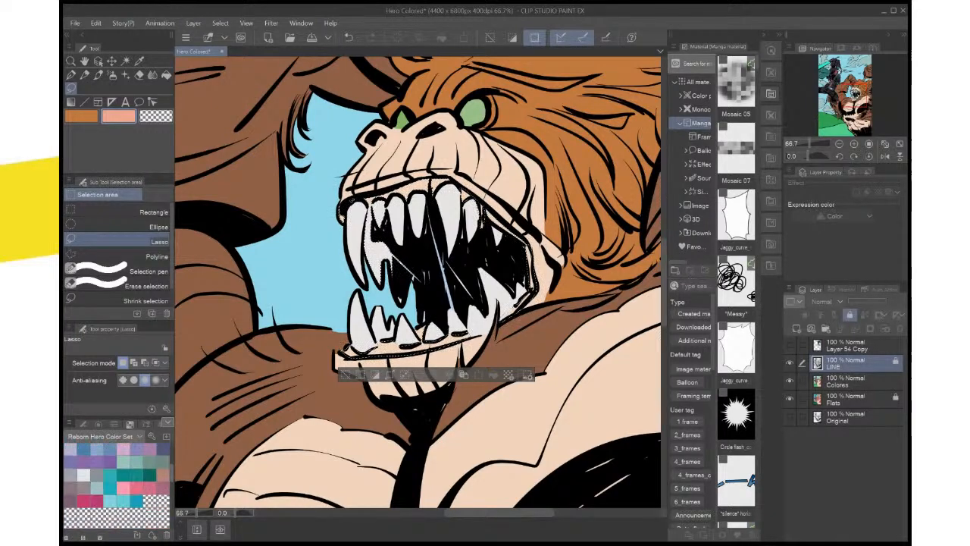
pyautogui.scroll(2, 116, 485)
pyautogui.click(124, 509)
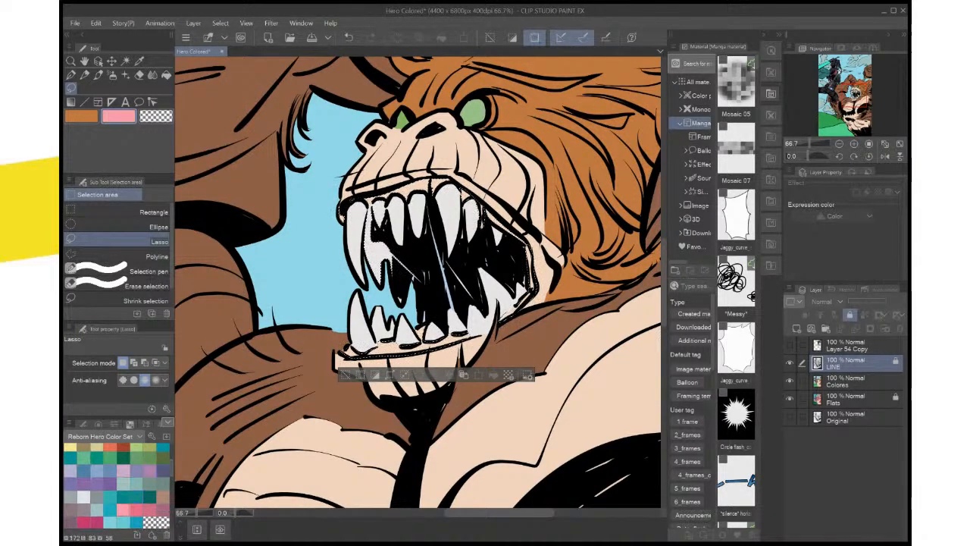
pyautogui.click(856, 381)
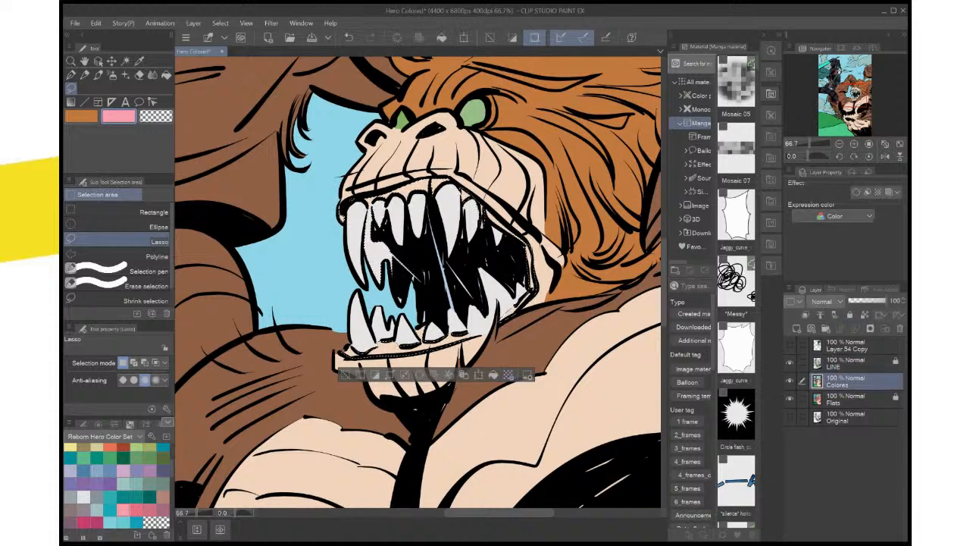
pyautogui.click(492, 374)
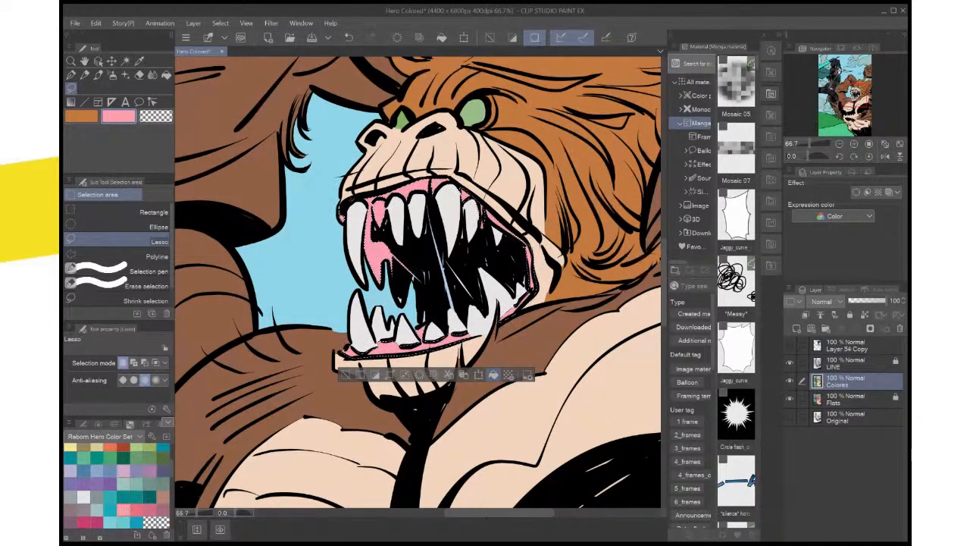
pyautogui.hotkey('ctrl', 'z')
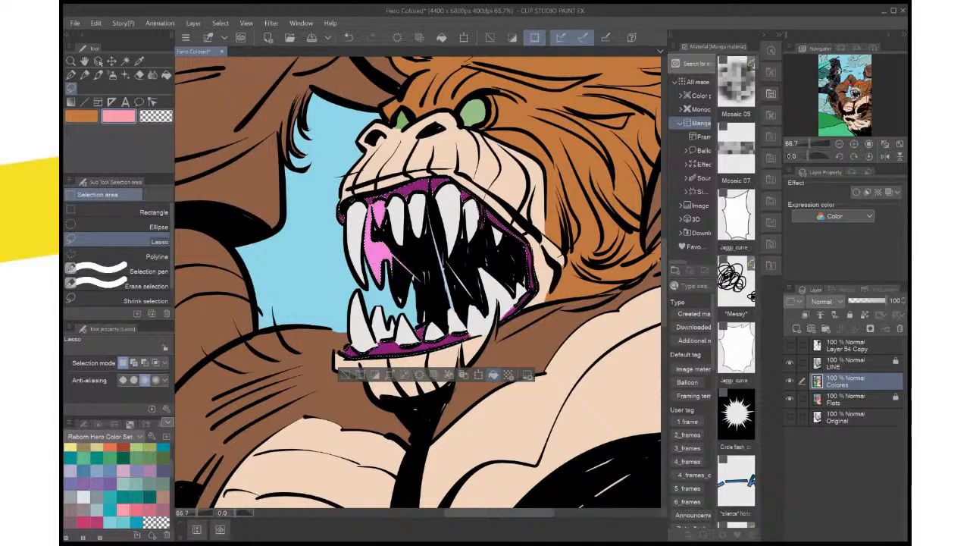
pyautogui.click(494, 374)
pyautogui.press('Delete')
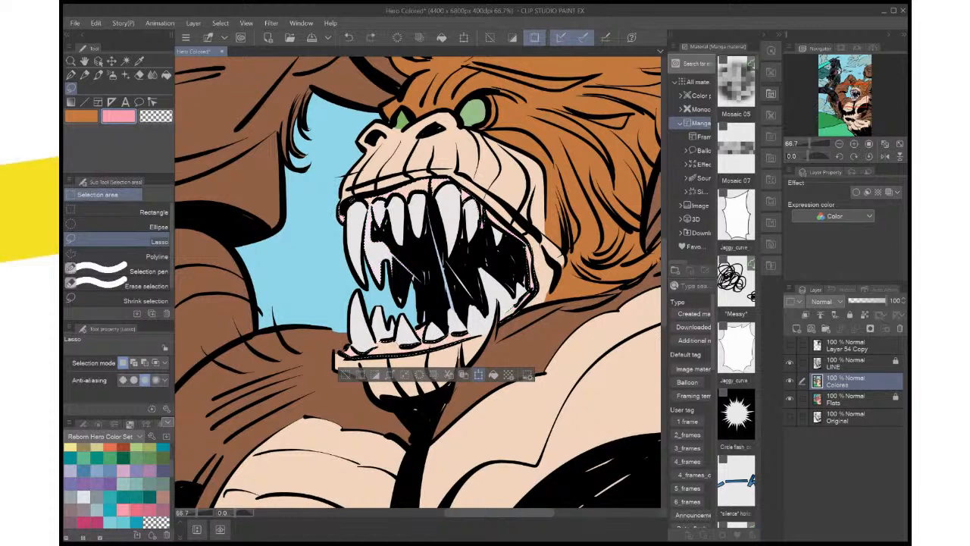
# Lasso the white tooth behind the monster's front upper fang out of the gum selection
pyautogui.hotkey('ctrl', '+')
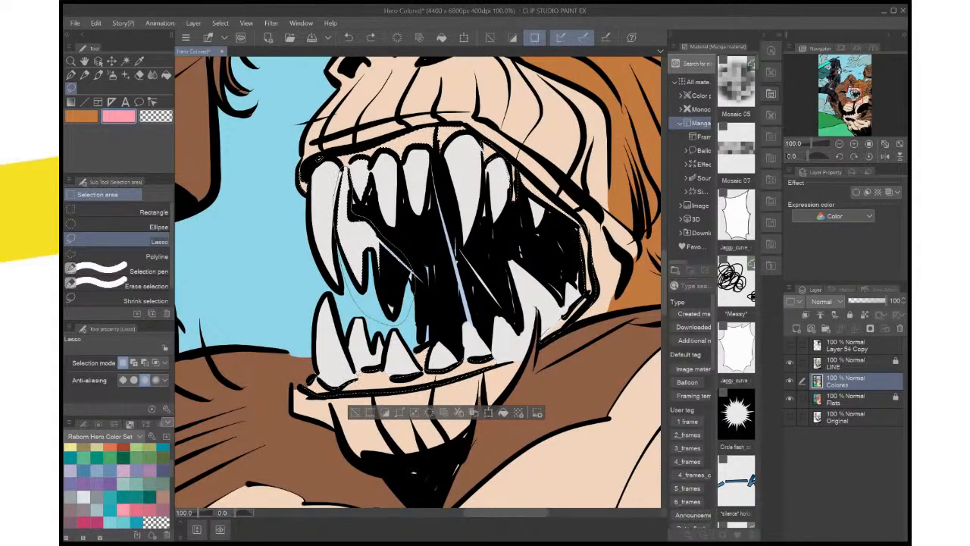
pyautogui.moveTo(338, 177); pyautogui.dragTo(346, 169)
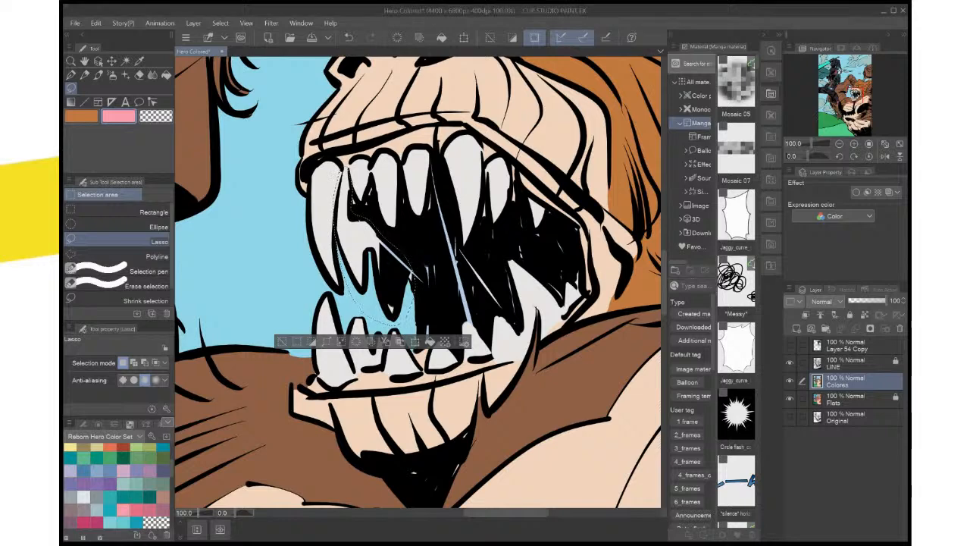
pyautogui.hotkey('ctrl', 'z')
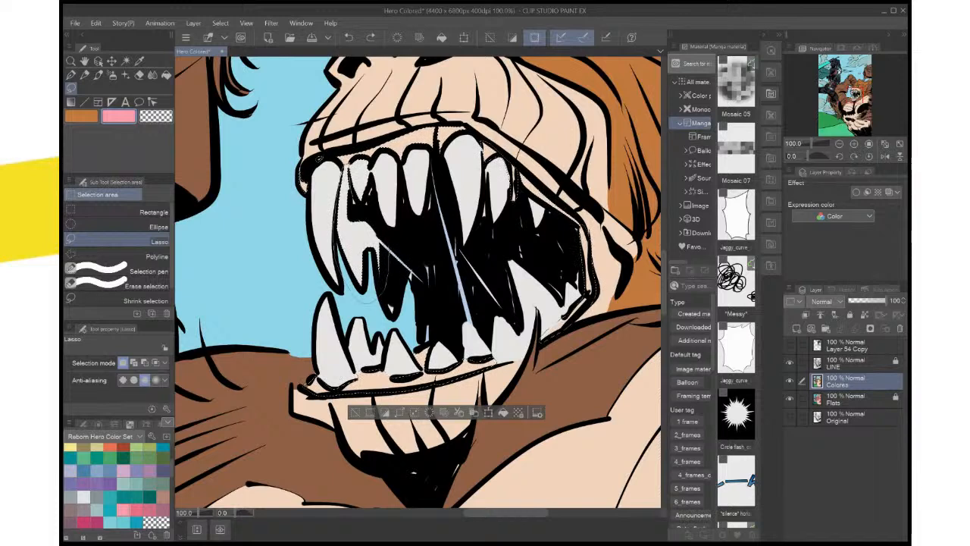
pyautogui.moveTo(319, 159); pyautogui.dragTo(316, 161)
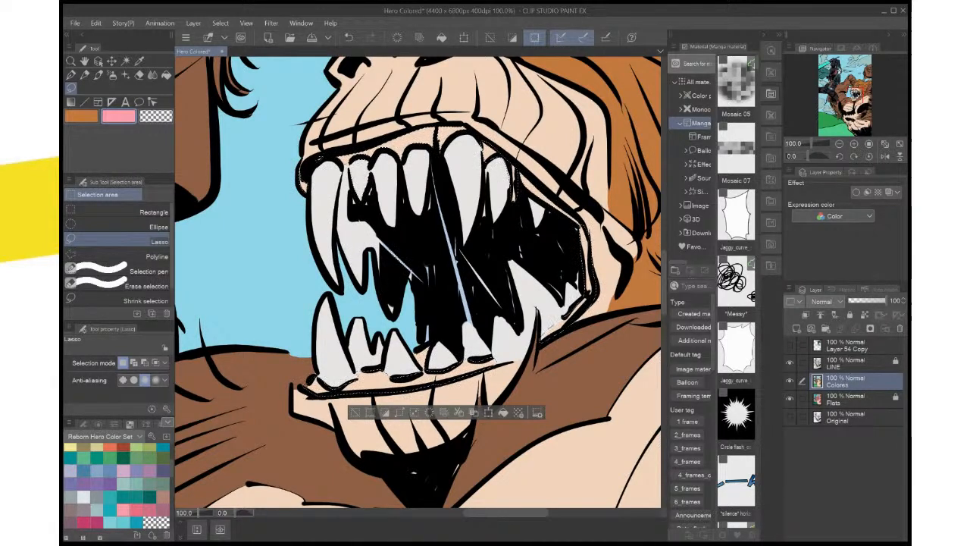
# Try filling the trimmed gum selection with pink on the Colores layer, and undo the fill
pyautogui.scroll(-1, 394, 261)
pyautogui.hotkey('ctrl', '0')
pyautogui.scroll(4, 382, 267)
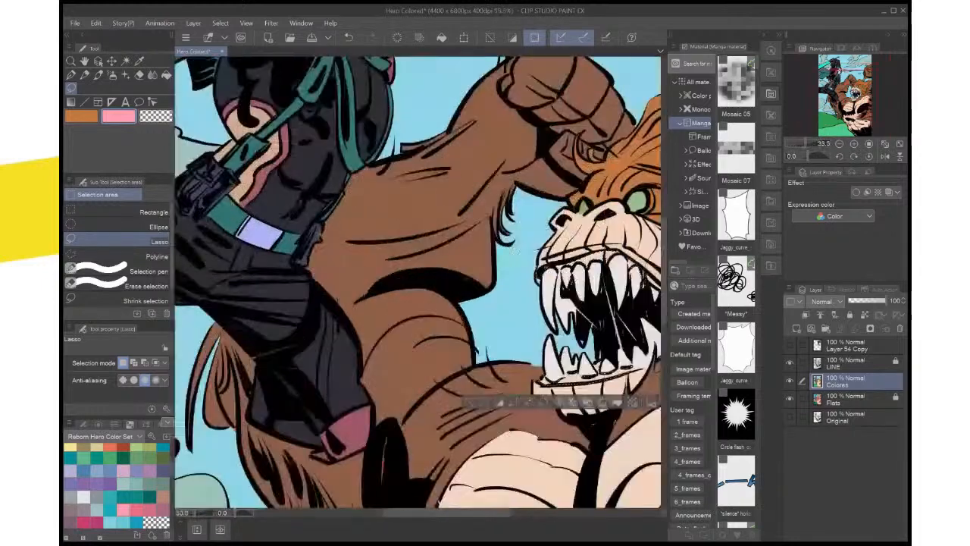
pyautogui.moveTo(485, 281); pyautogui.dragTo(261, 266)
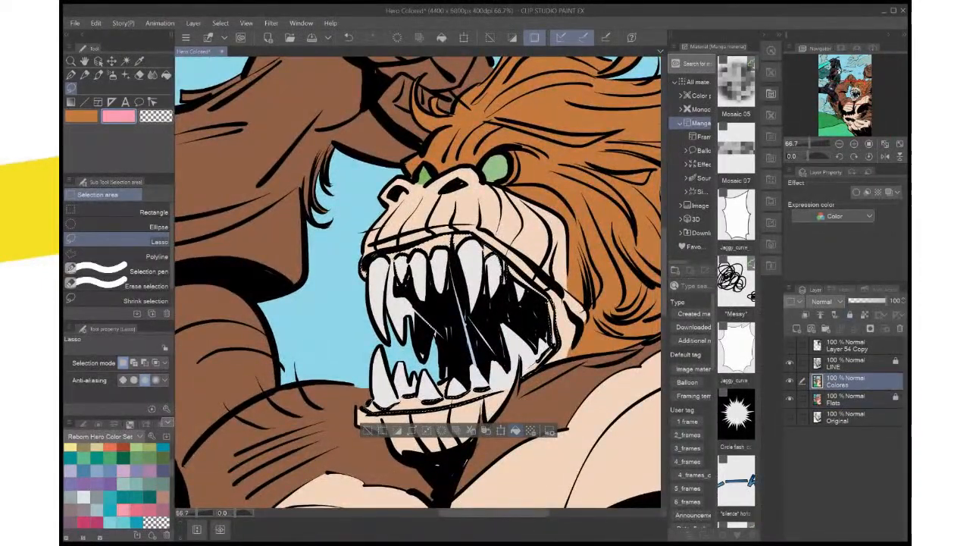
pyautogui.click(515, 429)
pyautogui.hotkey('ctrl', 'z')
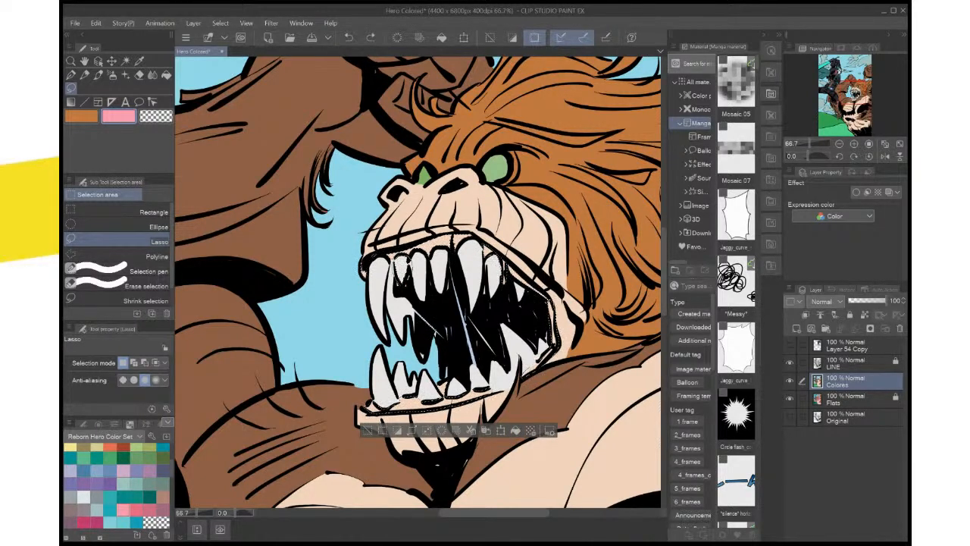
# Fill the gum selection with pink on the Colores layer and clear the selection
pyautogui.click(515, 429)
pyautogui.click(515, 430)
pyautogui.hotkey('ctrl', 'd')
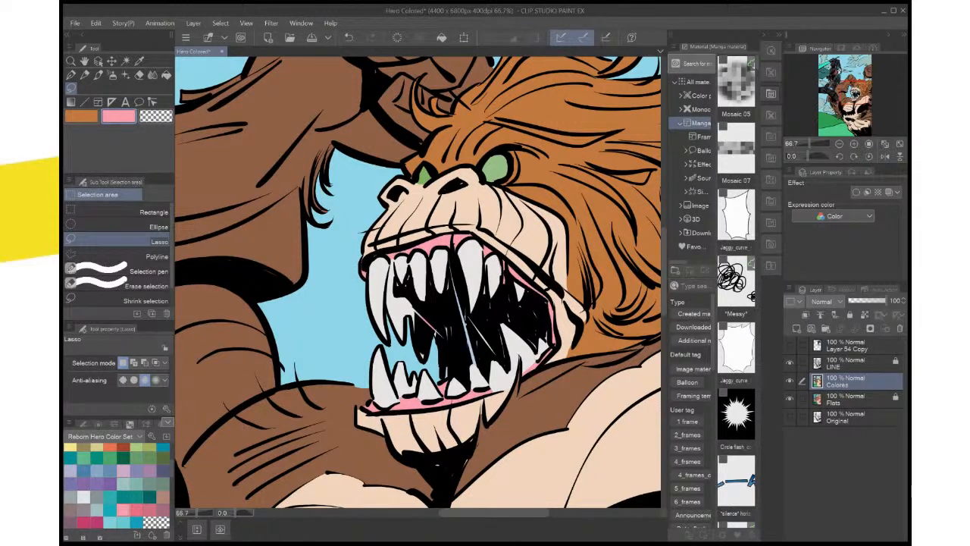
# Lasso the pink-tinted saliva strand inside the mouth, fill it with off-white sampled from the tooth, and deselect
pyautogui.scroll(1, 517, 359)
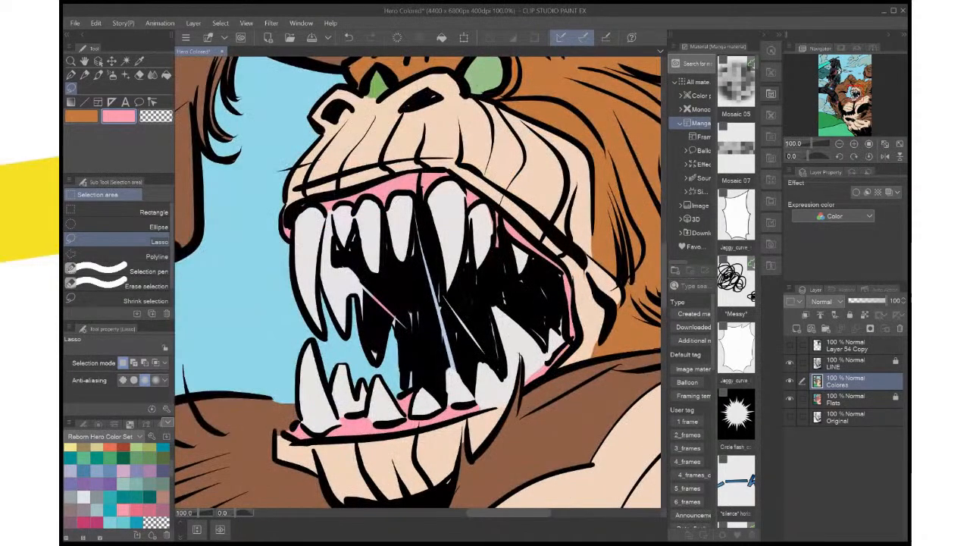
pyautogui.moveTo(378, 298)
pyautogui.mouseDown()
pyautogui.moveTo(405, 333)
pyautogui.moveTo(386, 322)
pyautogui.moveTo(373, 293)
pyautogui.mouseUp()
pyautogui.press('i')
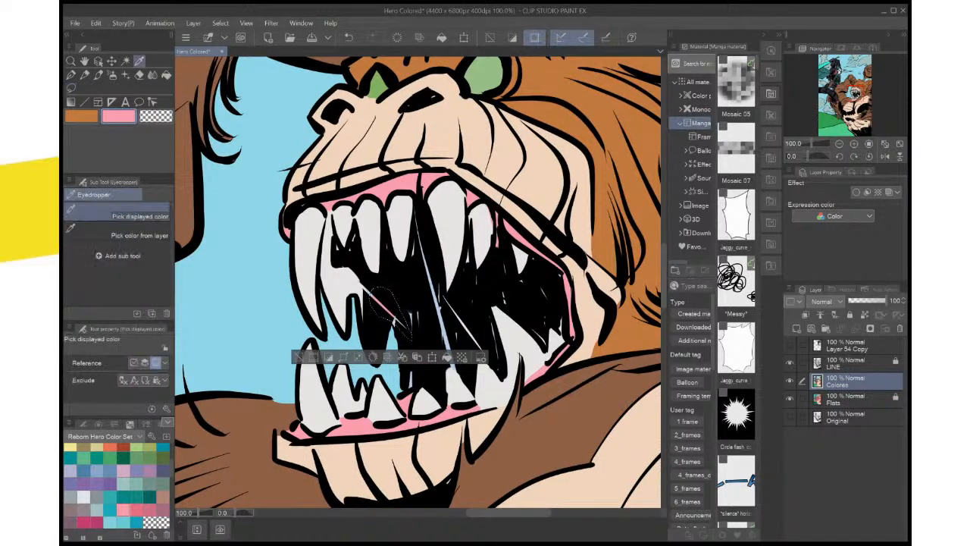
pyautogui.click(347, 286)
pyautogui.click(447, 357)
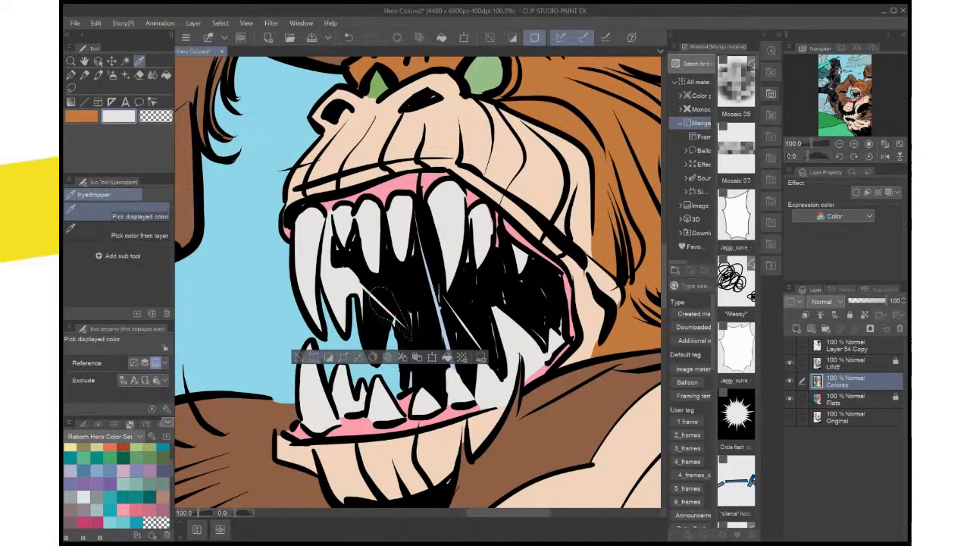
pyautogui.click(301, 357)
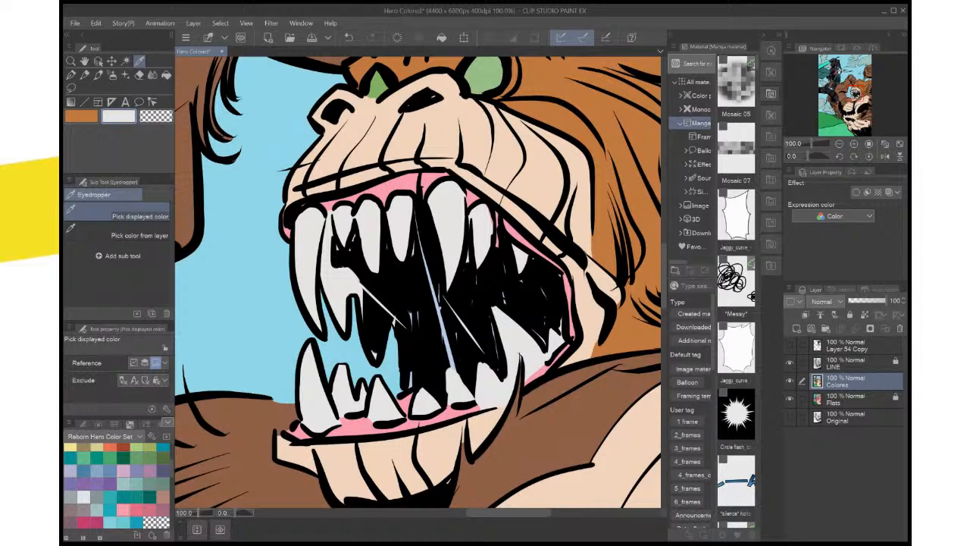
# Fill the remaining stray bits of the saliva strand with the same off-white, and save the file
pyautogui.press('m')
pyautogui.moveTo(373, 278)
pyautogui.mouseDown()
pyautogui.moveTo(349, 280)
pyautogui.moveTo(362, 273)
pyautogui.moveTo(376, 294)
pyautogui.mouseUp()
pyautogui.click(403, 324)
pyautogui.click(271, 324)
pyautogui.click(424, 312)
pyautogui.click(274, 312)
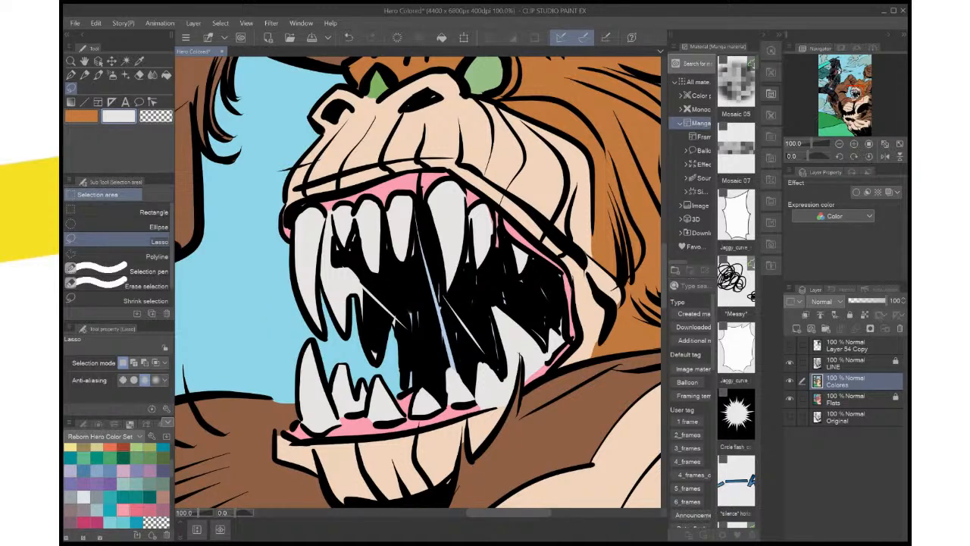
pyautogui.hotkey('ctrl', '0')
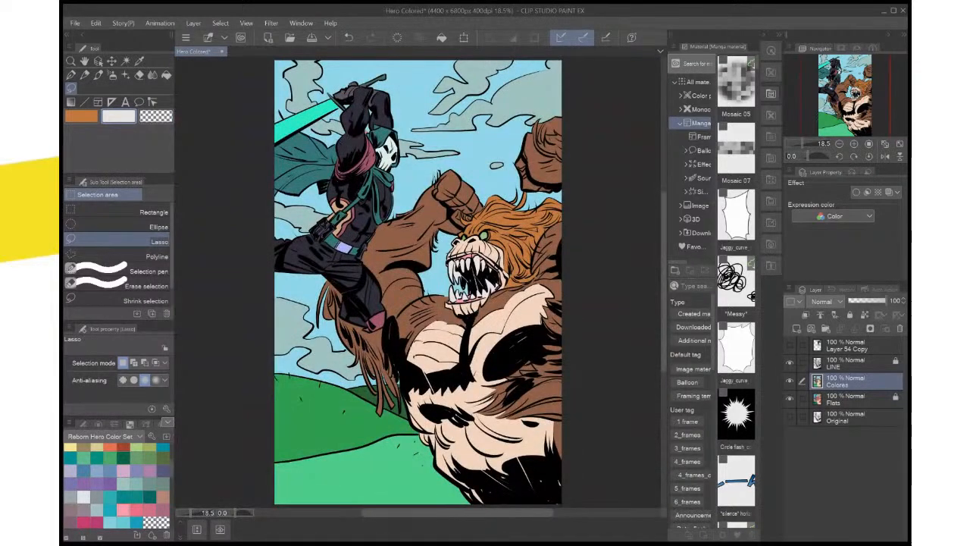
pyautogui.hotkey('ctrl', 's')
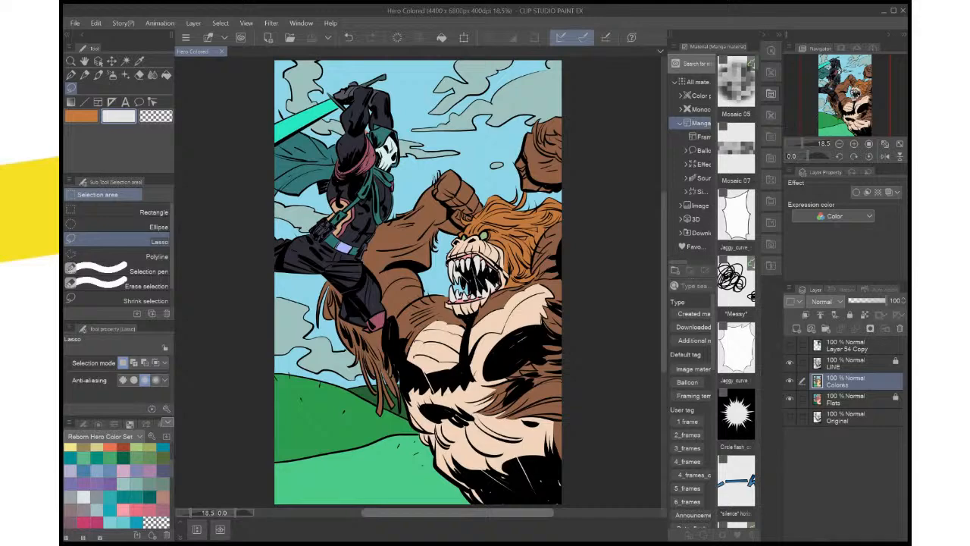
pyautogui.scroll(2, 520, 313)
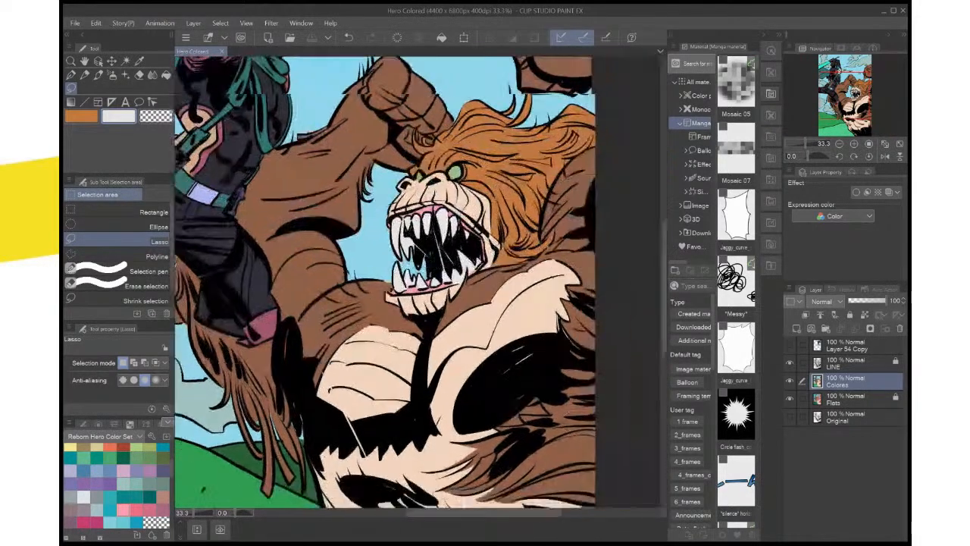
pyautogui.moveTo(520, 313); pyautogui.dragTo(484, 299)
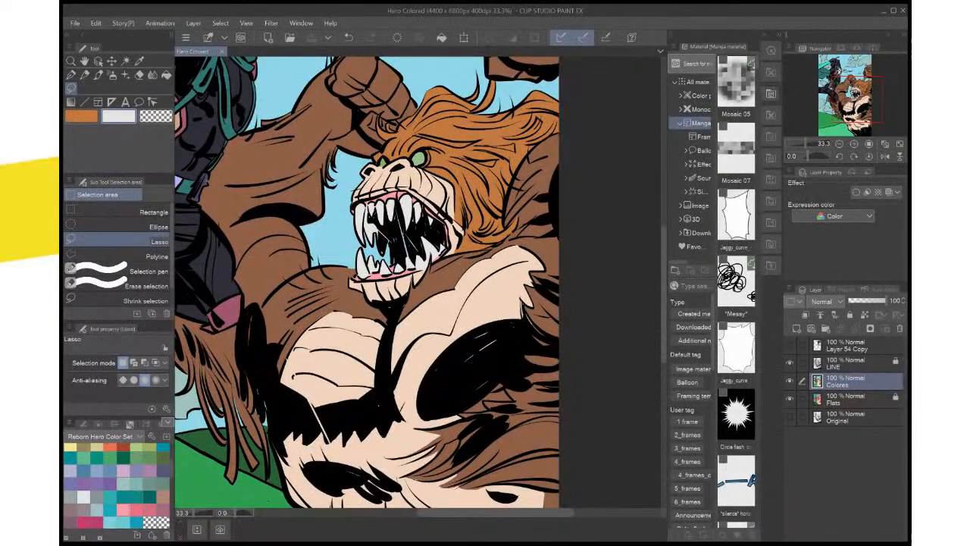
pyautogui.scroll(1, 568, 378)
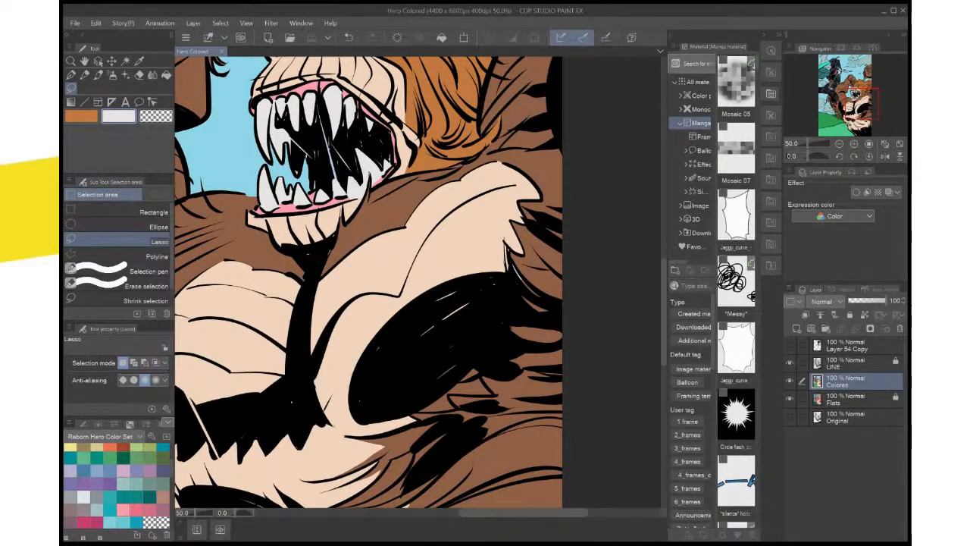
pyautogui.hotkey('ctrl', '0')
pyautogui.scroll(2, 546, 426)
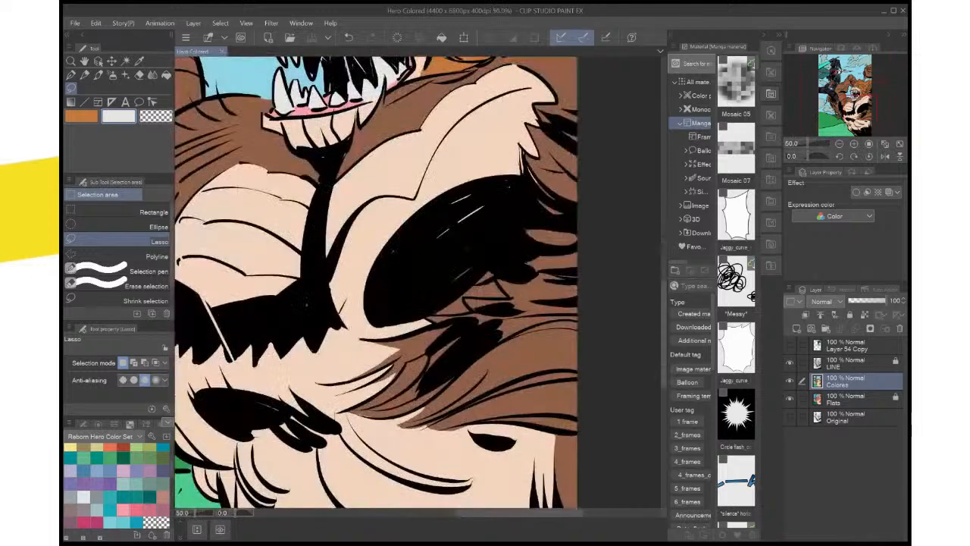
pyautogui.moveTo(424, 257); pyautogui.dragTo(473, 424)
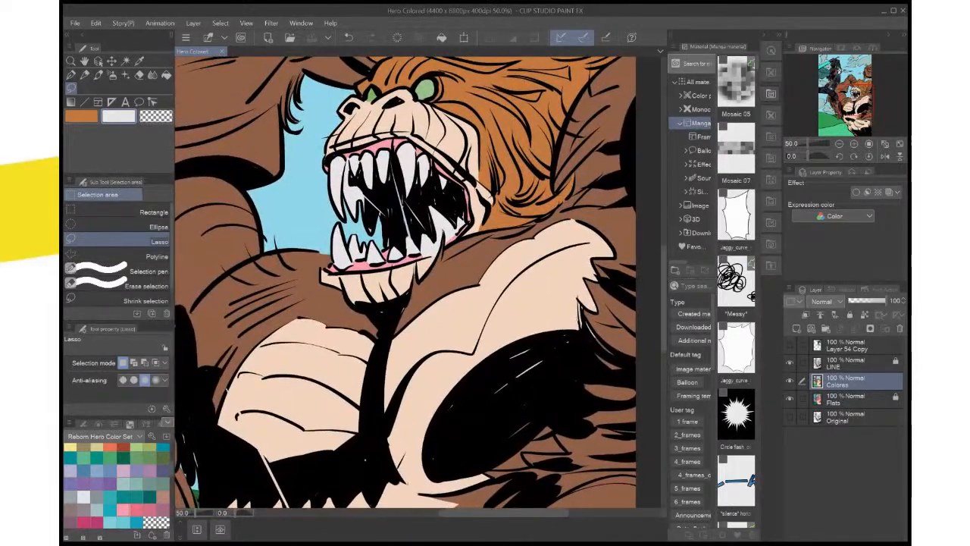
pyautogui.moveTo(551, 227); pyautogui.dragTo(561, 235)
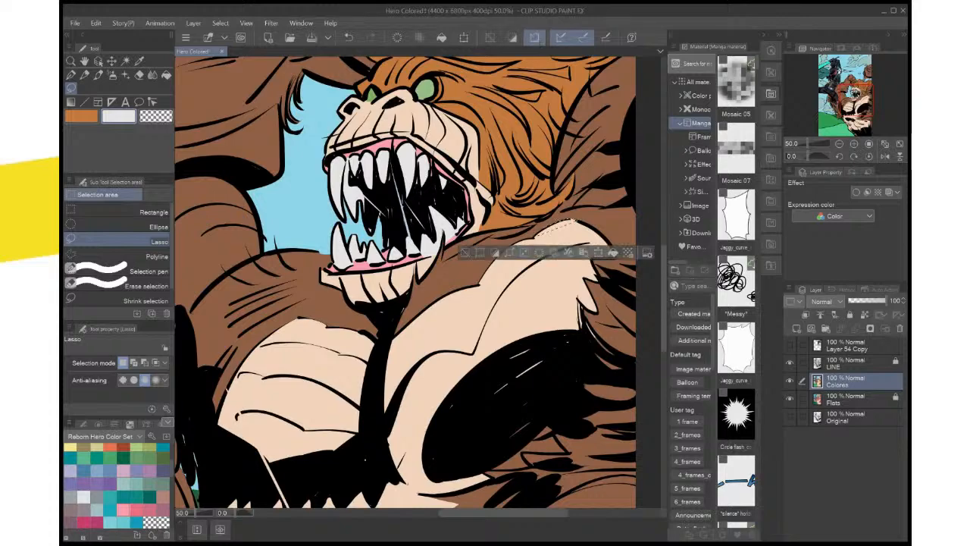
pyautogui.hotkey('ctrl', 'd')
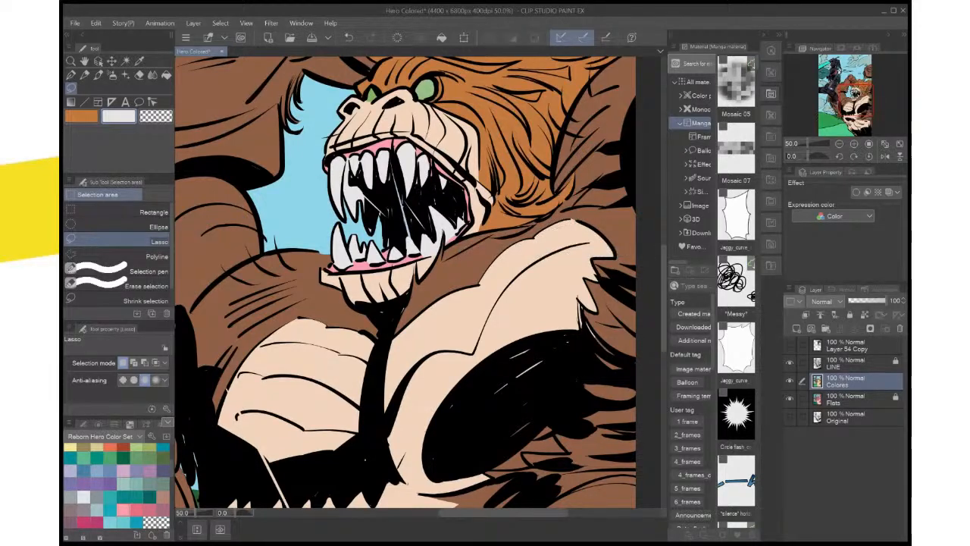
# Sample the gum pink as both main and sub color, and change the sub color to a deeper pink
pyautogui.scroll(-2, 557, 302)
pyautogui.scroll(2, 542, 292)
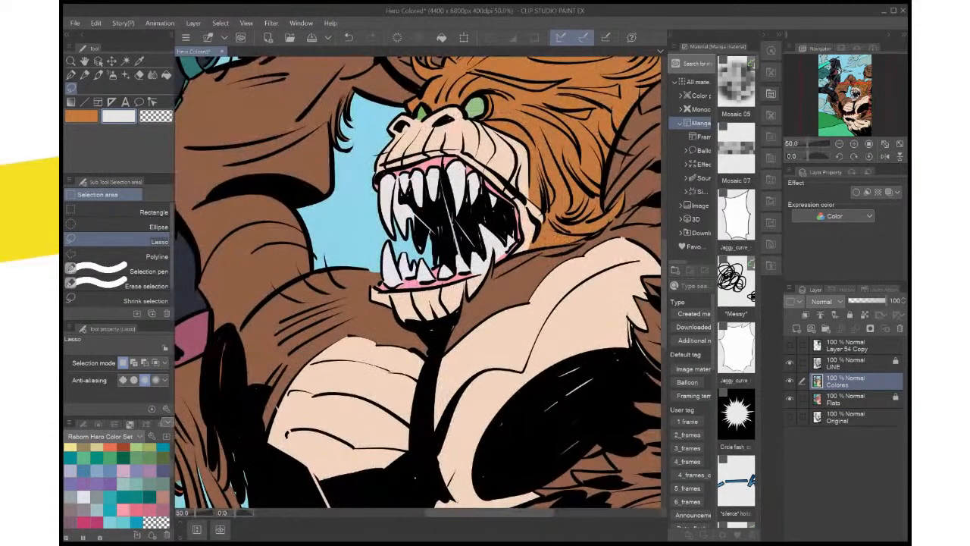
pyautogui.moveTo(523, 220); pyautogui.dragTo(536, 426)
pyautogui.scroll(1, 536, 426)
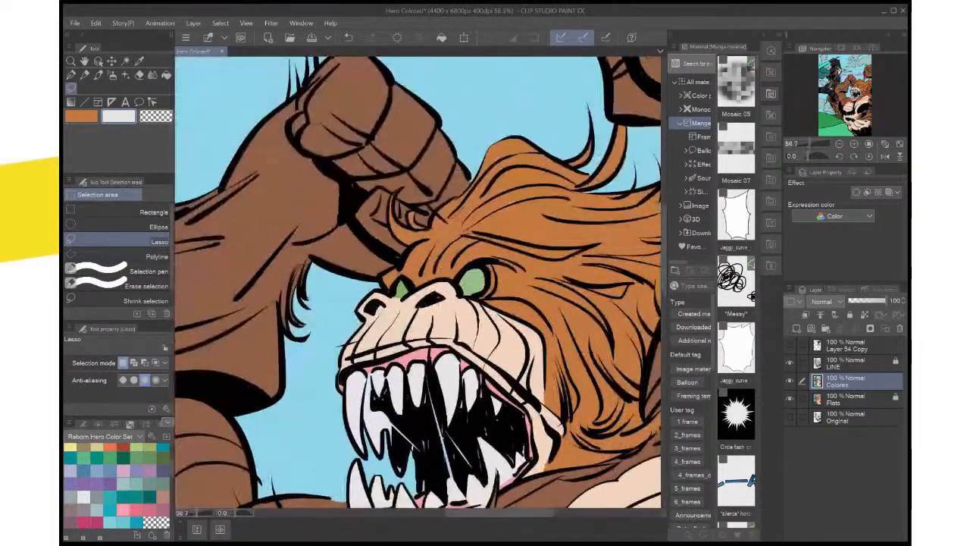
pyautogui.scroll(1, 536, 426)
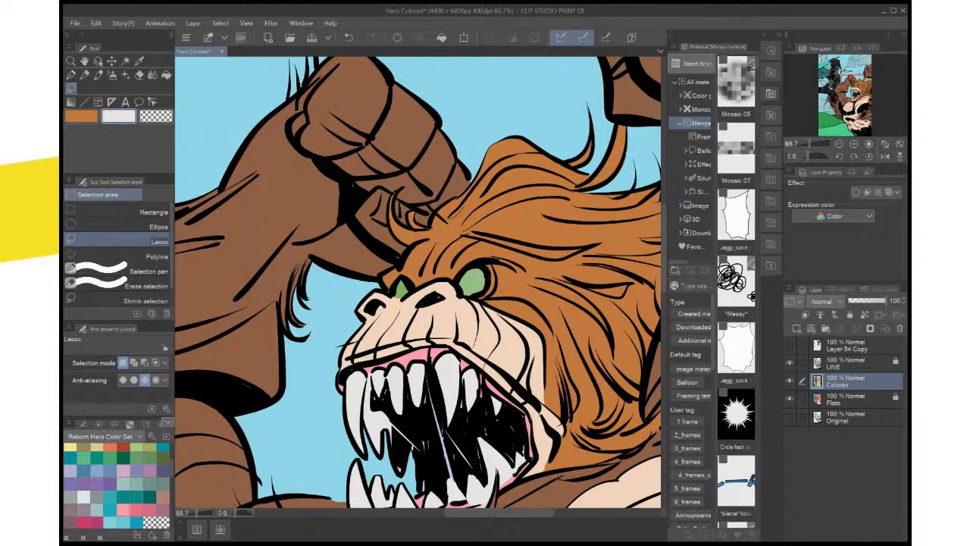
pyautogui.press('i')
pyautogui.click(428, 354)
pyautogui.press('x')
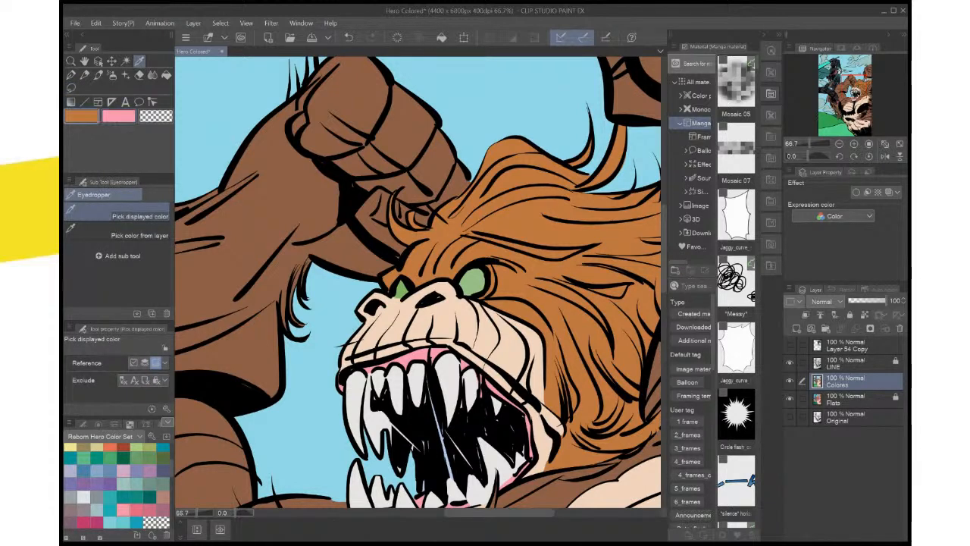
pyautogui.click(429, 354)
pyautogui.press('x')
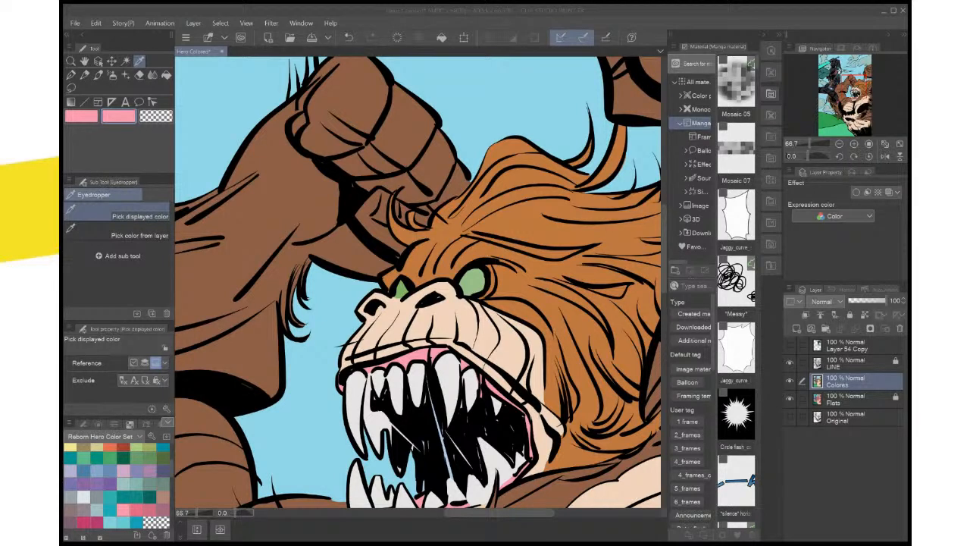
pyautogui.press('Return')
# Lasso the monster's upper lip band from the rear mouth corner around to the front of the muzzle
pyautogui.moveTo(429, 363); pyautogui.dragTo(425, 291)
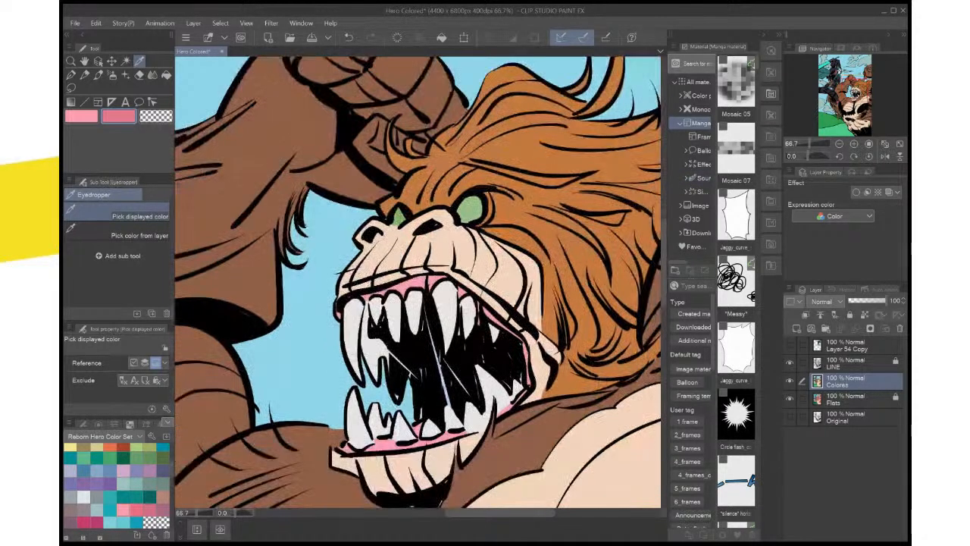
pyautogui.click(71, 75)
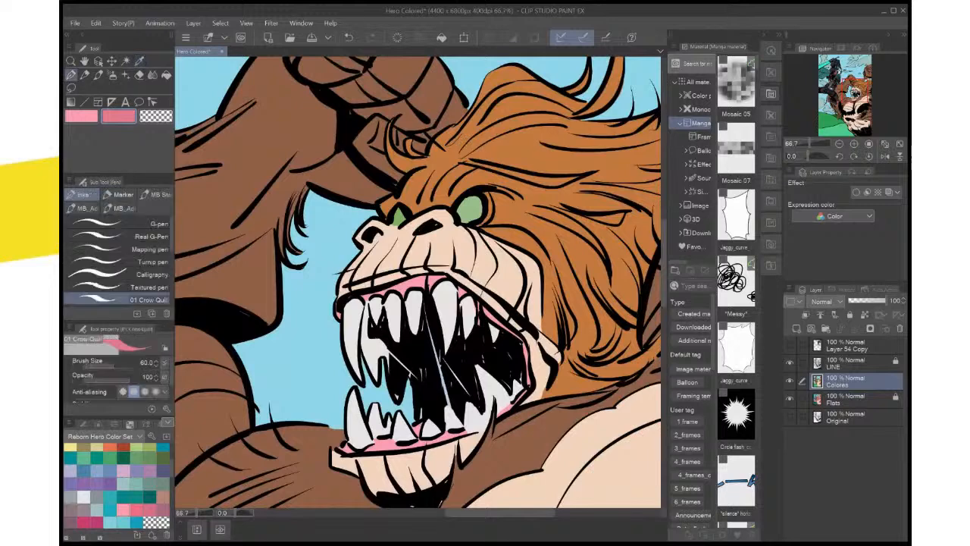
pyautogui.click(71, 88)
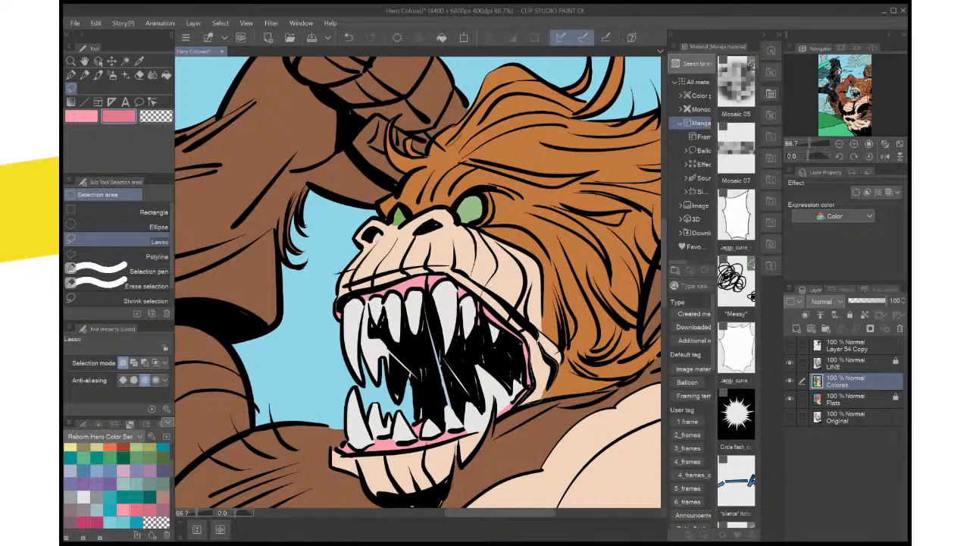
pyautogui.moveTo(556, 366)
pyautogui.mouseDown()
pyautogui.moveTo(548, 388)
pyautogui.moveTo(518, 408)
pyautogui.mouseUp()
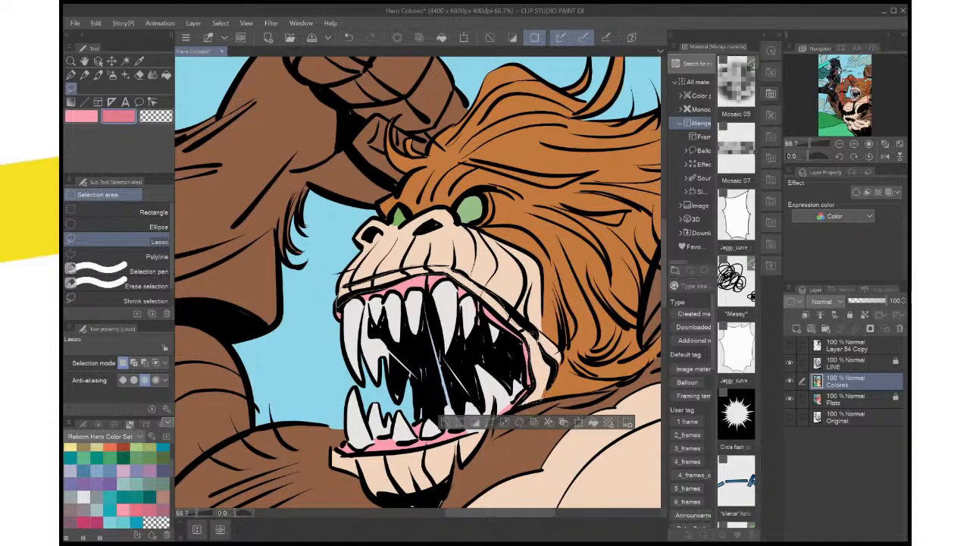
pyautogui.moveTo(470, 294); pyautogui.dragTo(527, 334)
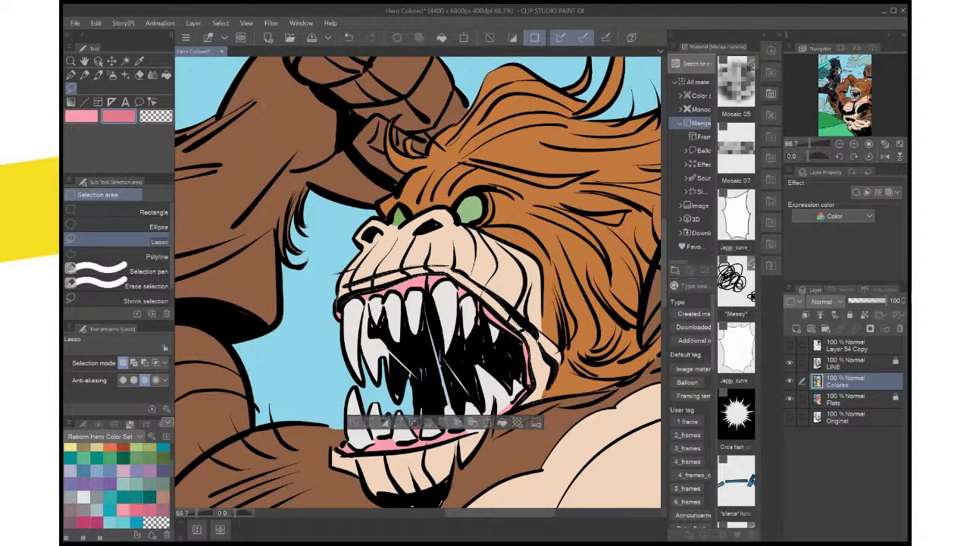
# Fill the lip selection with the deeper pink on the Colores layer and deselect
pyautogui.scroll(2, 509, 323)
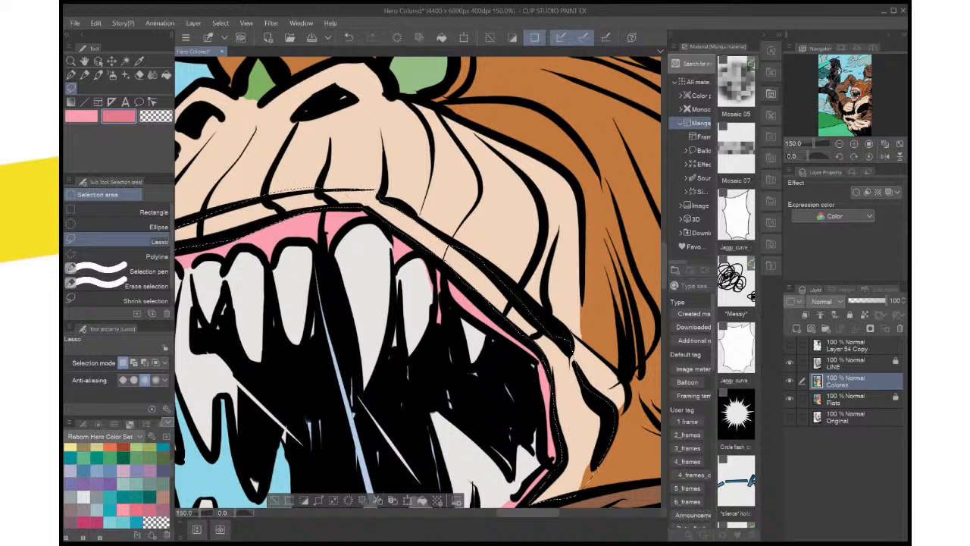
pyautogui.moveTo(364, 288); pyautogui.dragTo(470, 280)
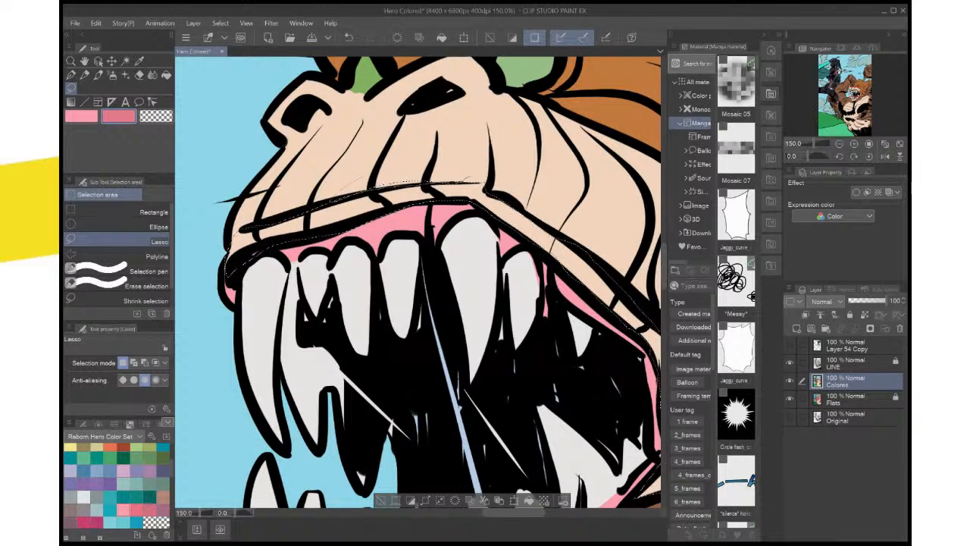
pyautogui.moveTo(394, 280); pyautogui.dragTo(466, 272)
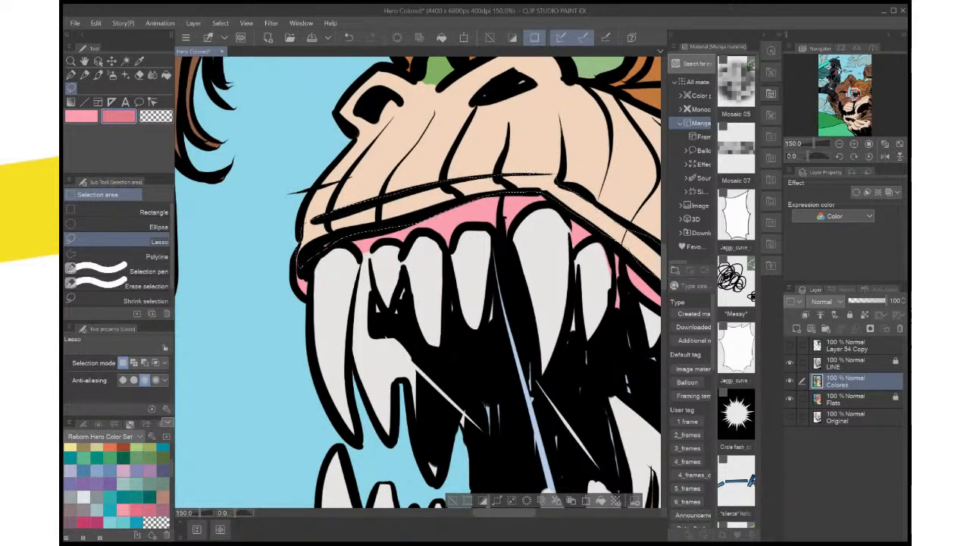
pyautogui.scroll(-2, 326, 253)
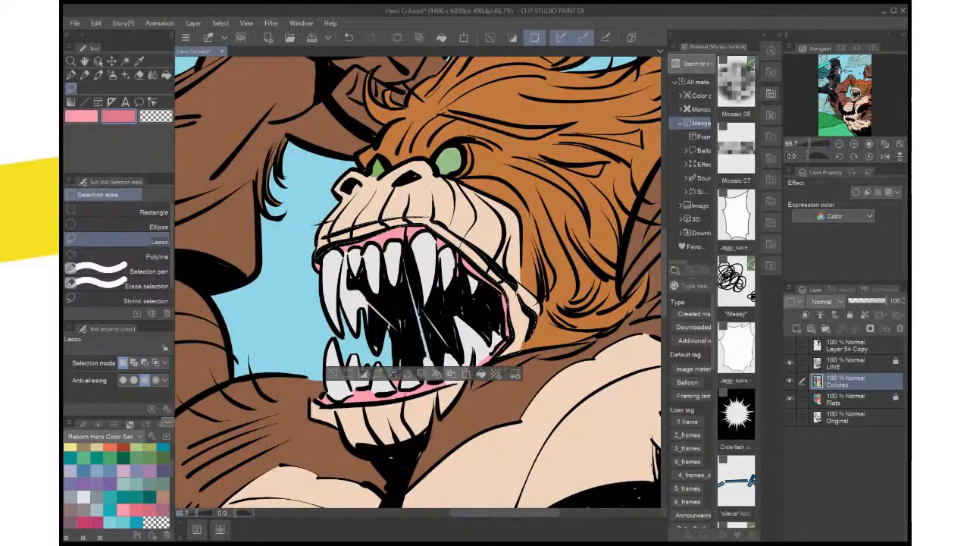
pyautogui.click(481, 374)
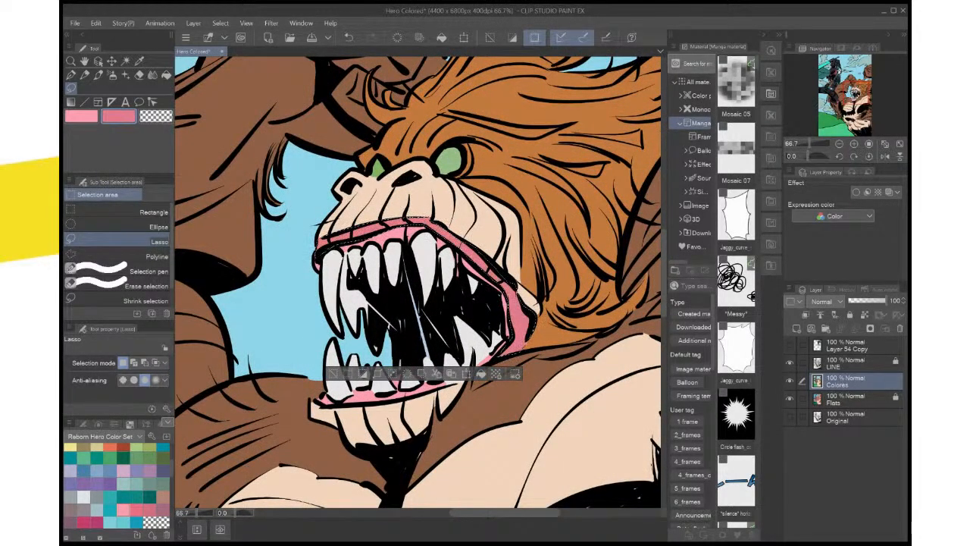
pyautogui.click(535, 37)
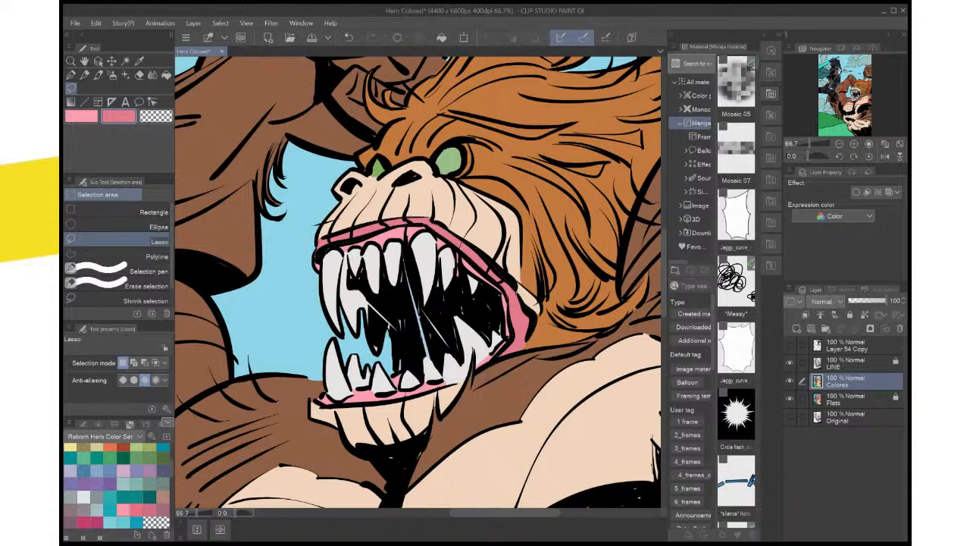
pyautogui.scroll(-1, 538, 336)
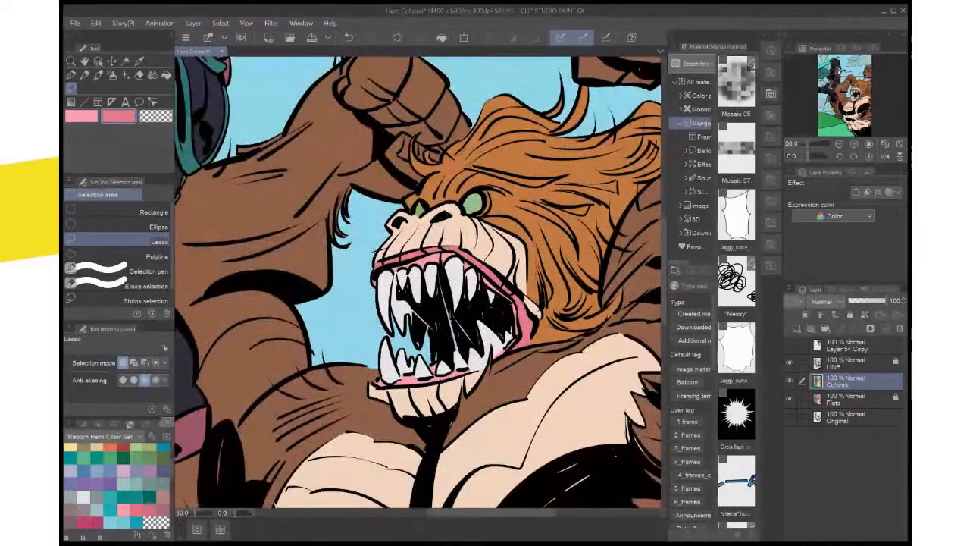
pyautogui.hotkey('ctrl', '0')
pyautogui.scroll(3, 534, 304)
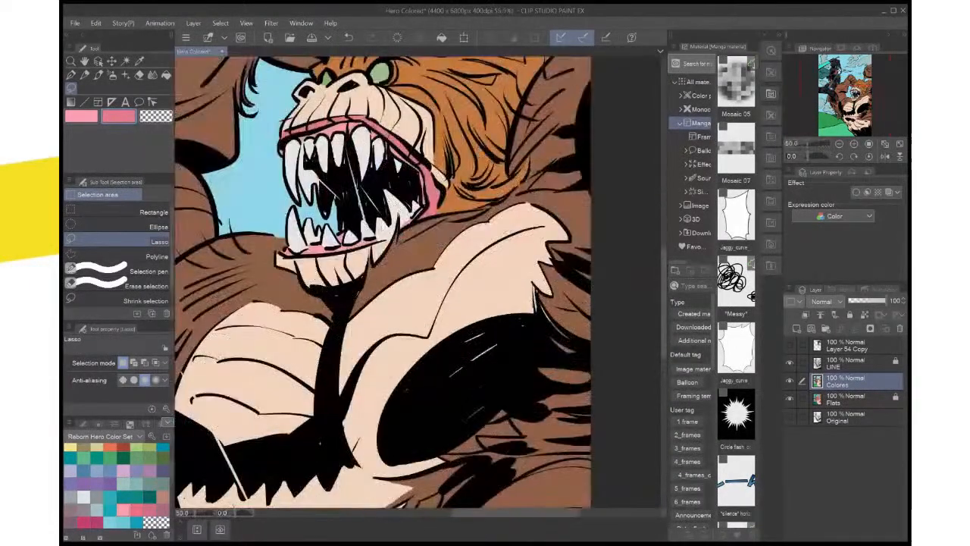
pyautogui.scroll(1, 551, 334)
pyautogui.moveTo(545, 334); pyautogui.dragTo(605, 464)
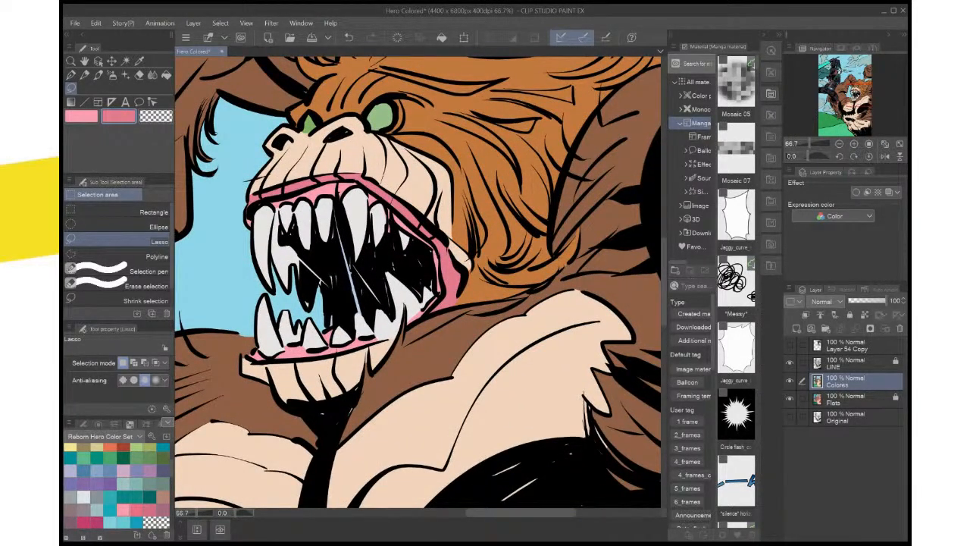
pyautogui.moveTo(388, 197); pyautogui.dragTo(395, 206)
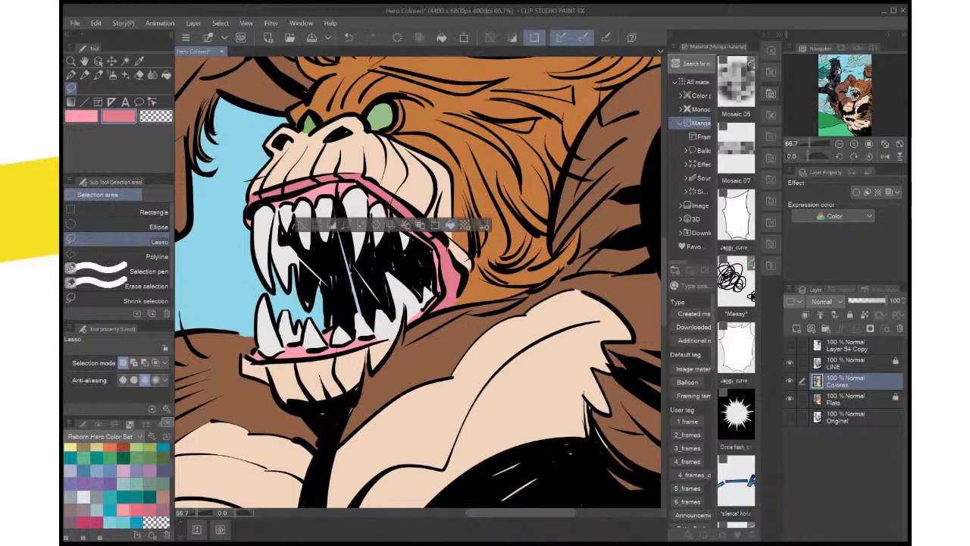
pyautogui.hotkey('ctrl', 'd')
pyautogui.scroll(4, 422, 193)
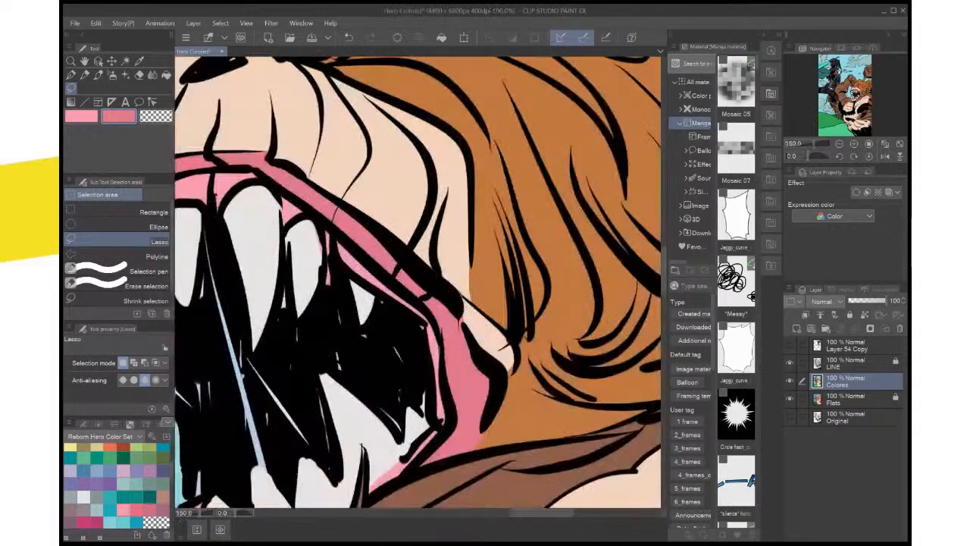
# Cover the stray pink along the edges of the rear upper teeth with the sampled tooth off-white, deselect, and save the file
pyautogui.moveTo(323, 192)
pyautogui.mouseDown()
pyautogui.moveTo(392, 221)
pyautogui.moveTo(380, 224)
pyautogui.moveTo(395, 262)
pyautogui.mouseUp()
pyautogui.click(390, 232)
pyautogui.hotkey('ctrl', 'd')
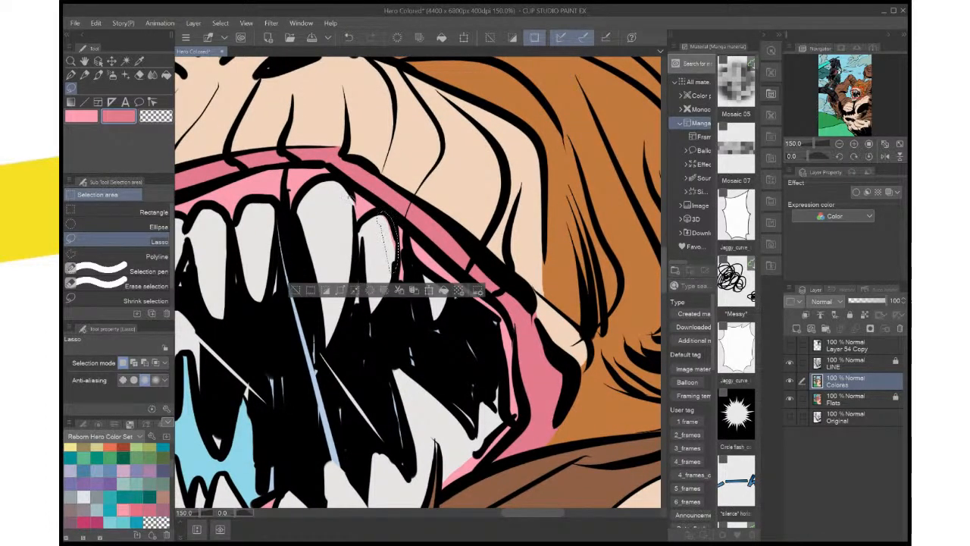
pyautogui.moveTo(351, 198); pyautogui.dragTo(352, 223)
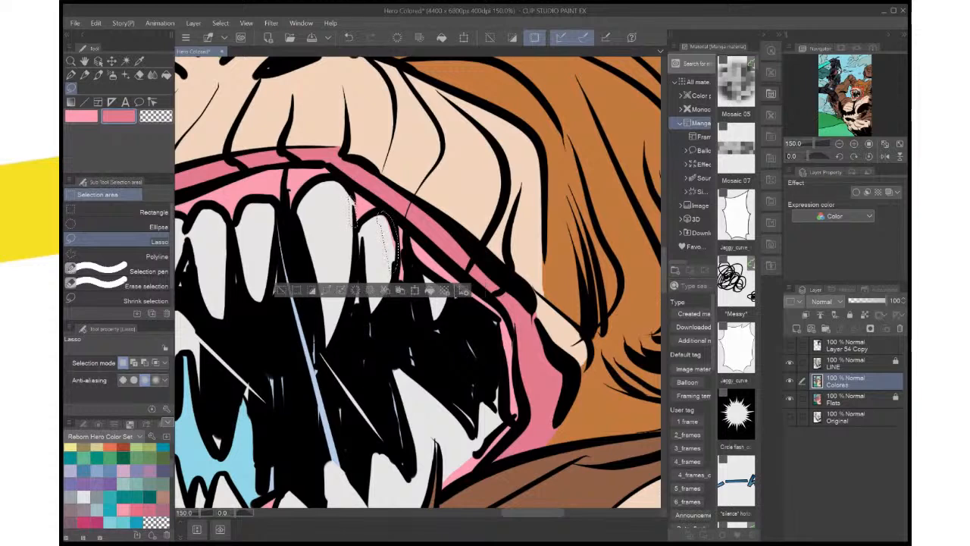
pyautogui.press('i')
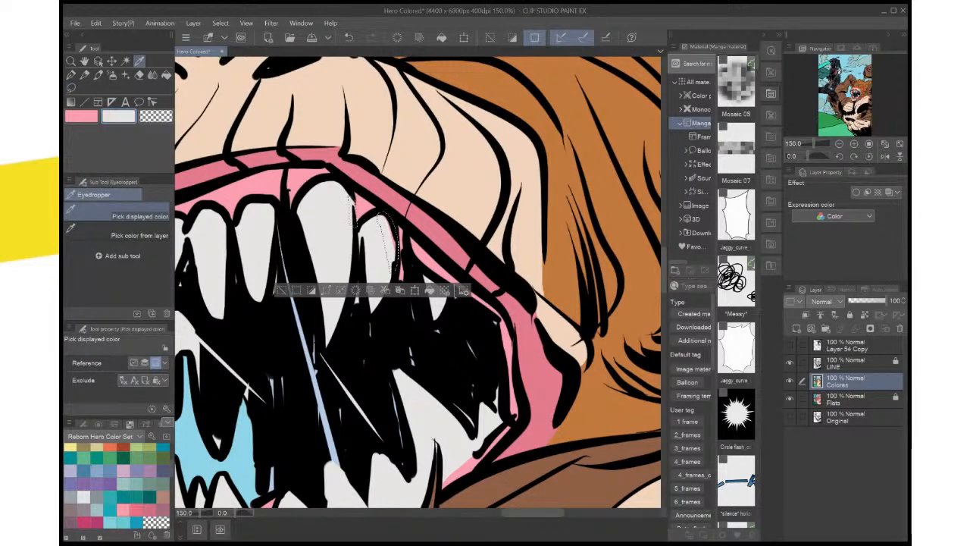
pyautogui.hotkey('ctrl', 'd')
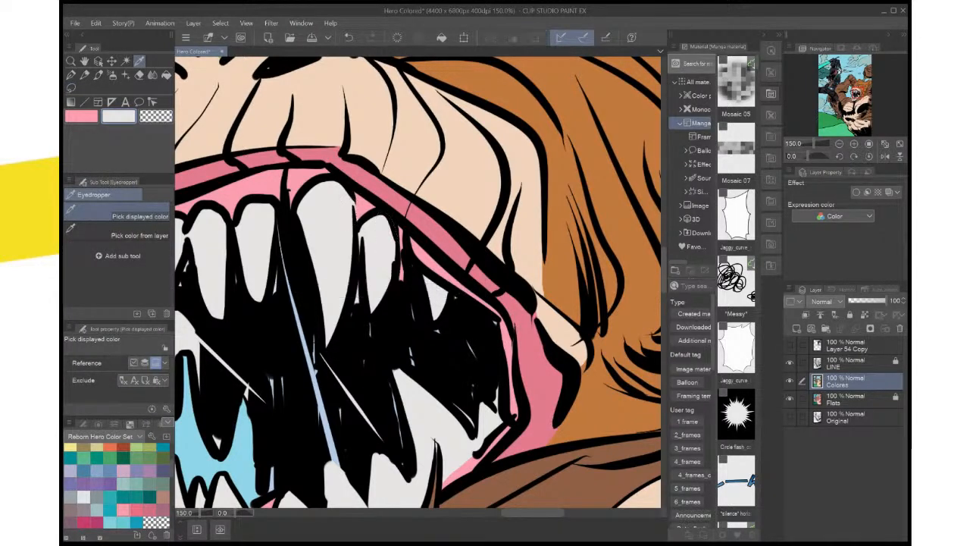
pyautogui.hotkey('ctrl', '0')
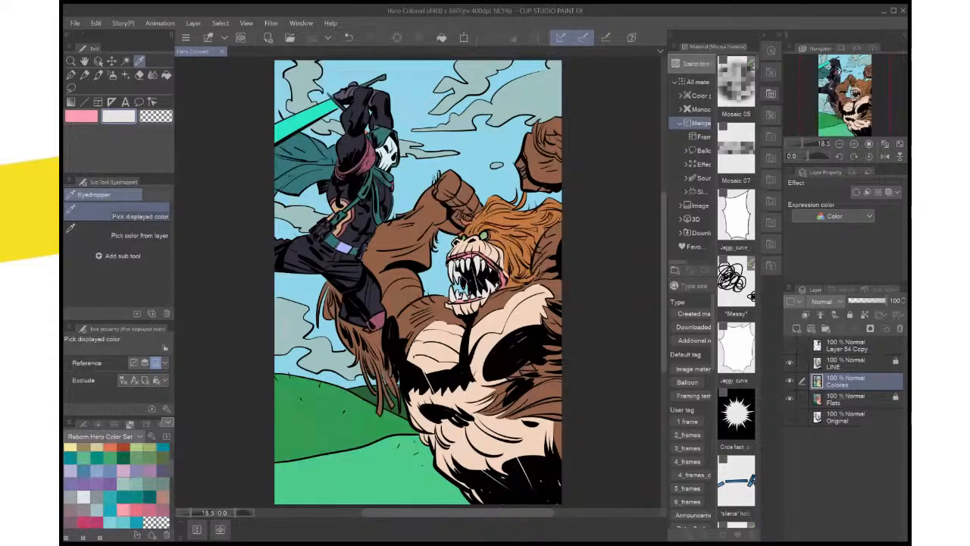
# Lasso the missed spot at the black fur tuft below the hero's foot, fill it with the sampled fur brown, deselect, and save
pyautogui.press('m')
pyautogui.moveTo(393, 317)
pyautogui.mouseDown()
pyautogui.moveTo(385, 340)
pyautogui.moveTo(394, 320)
pyautogui.mouseUp()
pyautogui.press('i')
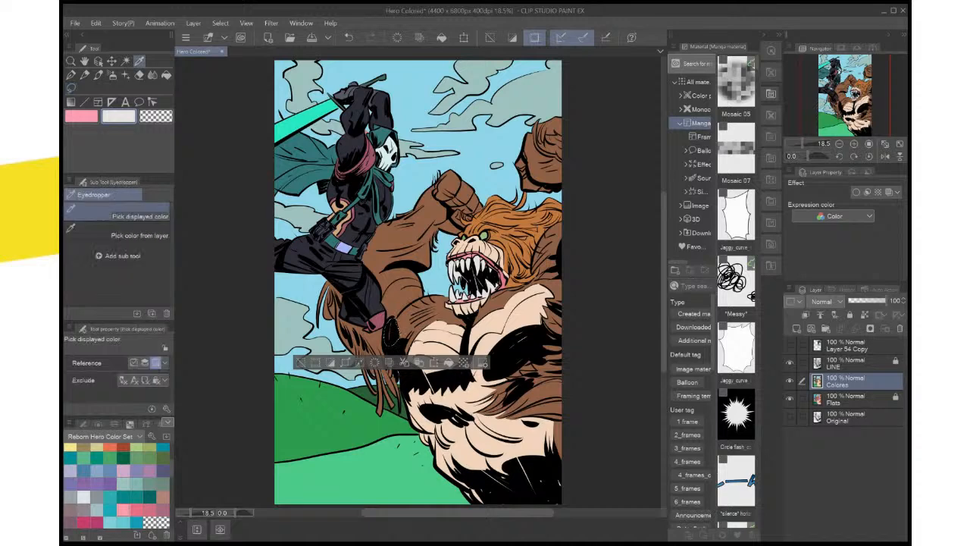
pyautogui.press('x')
pyautogui.click(411, 324)
pyautogui.hotkey('alt', 'BackSpace')
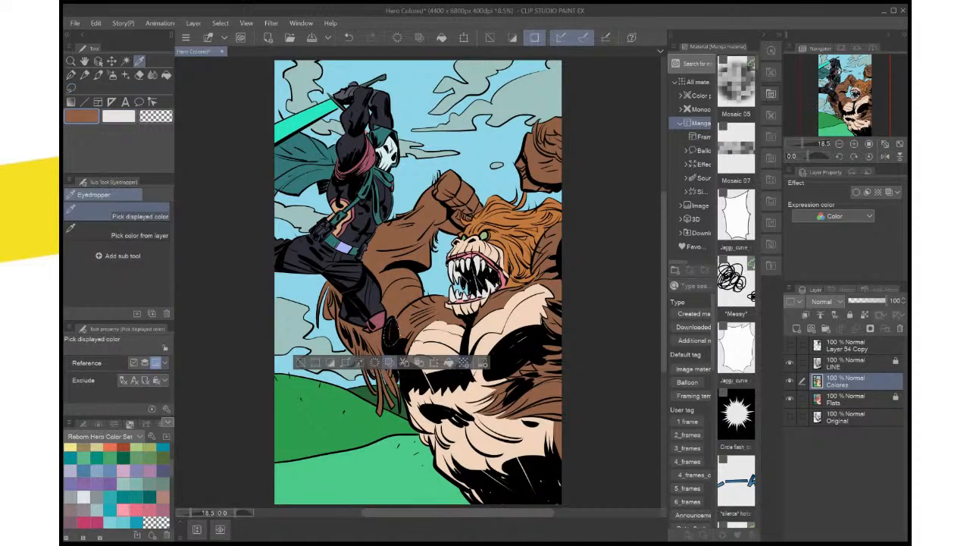
pyautogui.hotkey('ctrl', 'd')
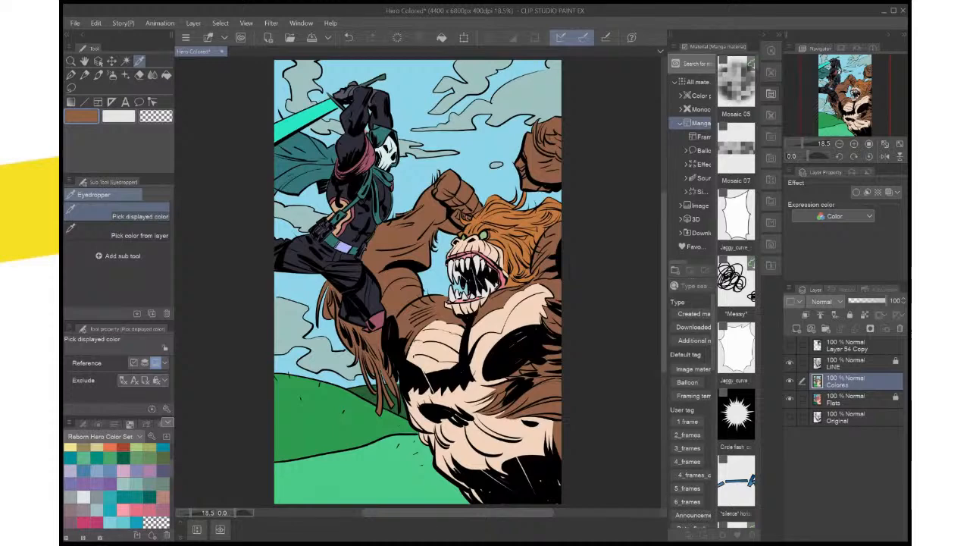
pyautogui.hotkey('ctrl', 's')
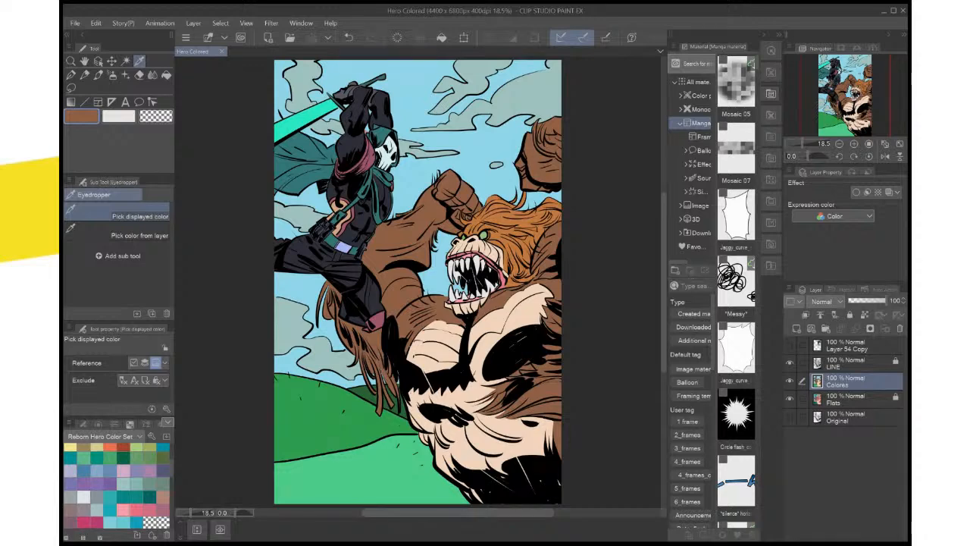
# Lasso the thin off-white saliva strand between the front fangs and the middle strand in the monster's mouth
pyautogui.hotkey('ctrl', '+')
pyautogui.hotkey('ctrl', '+')
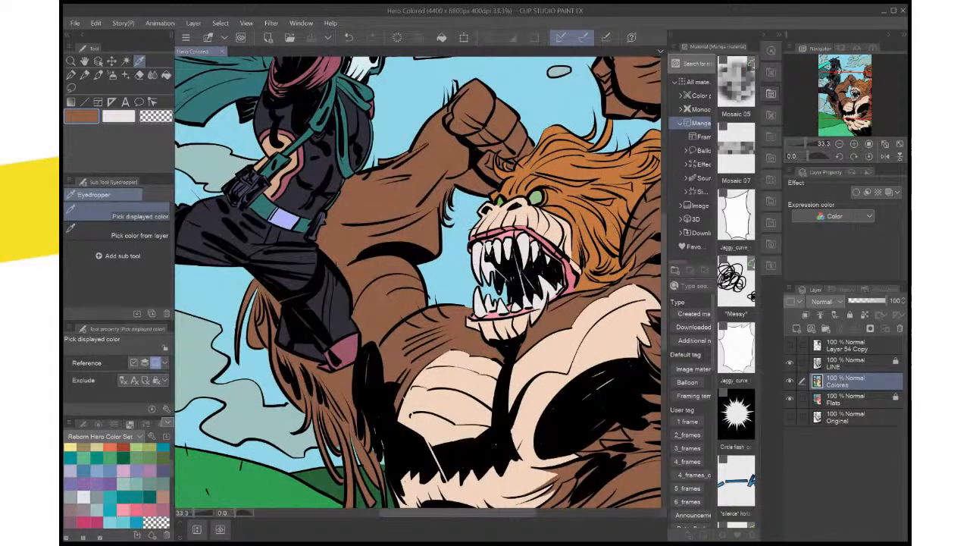
pyautogui.hotkey('ctrl', '+')
pyautogui.moveTo(469, 273); pyautogui.dragTo(377, 294)
pyautogui.hotkey('ctrl', '+')
pyautogui.hotkey('ctrl', '+')
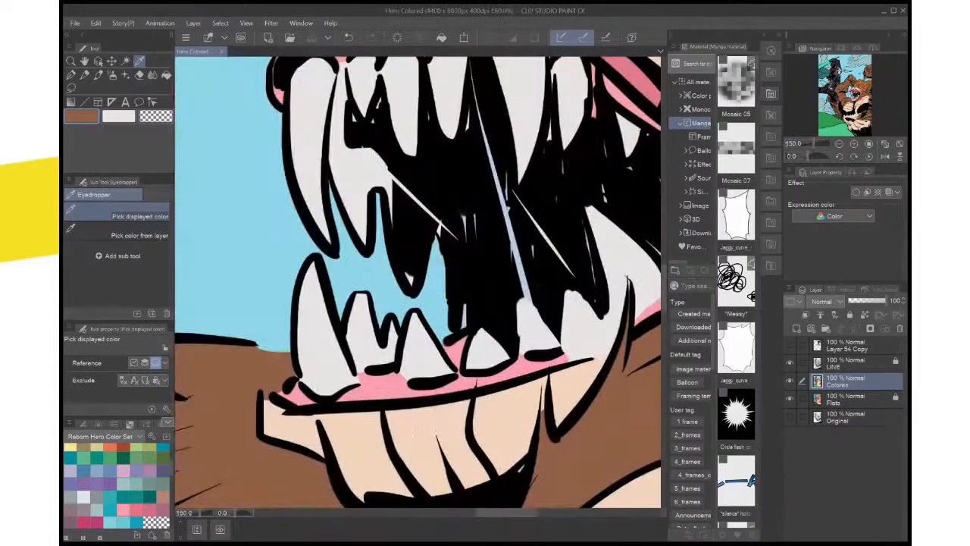
pyautogui.moveTo(436, 243); pyautogui.dragTo(396, 332)
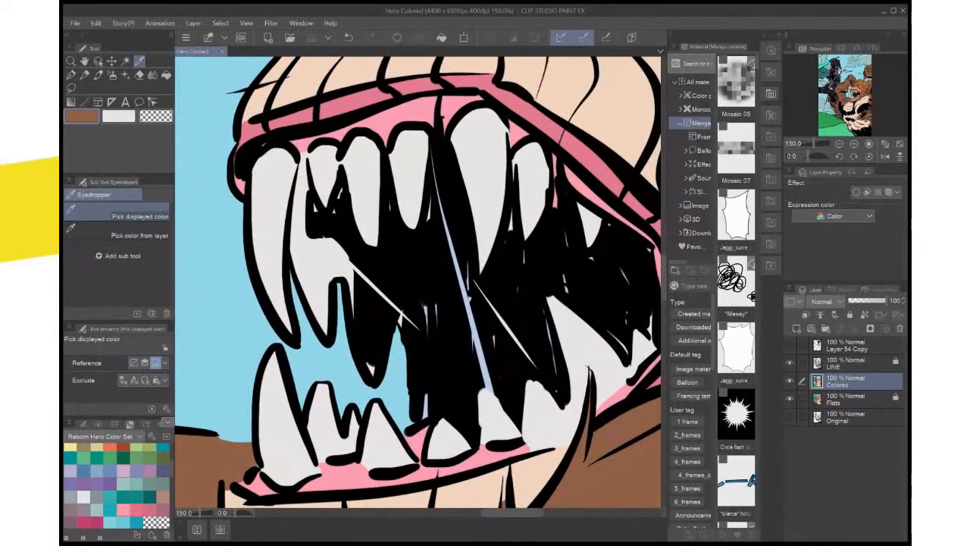
pyautogui.press('m')
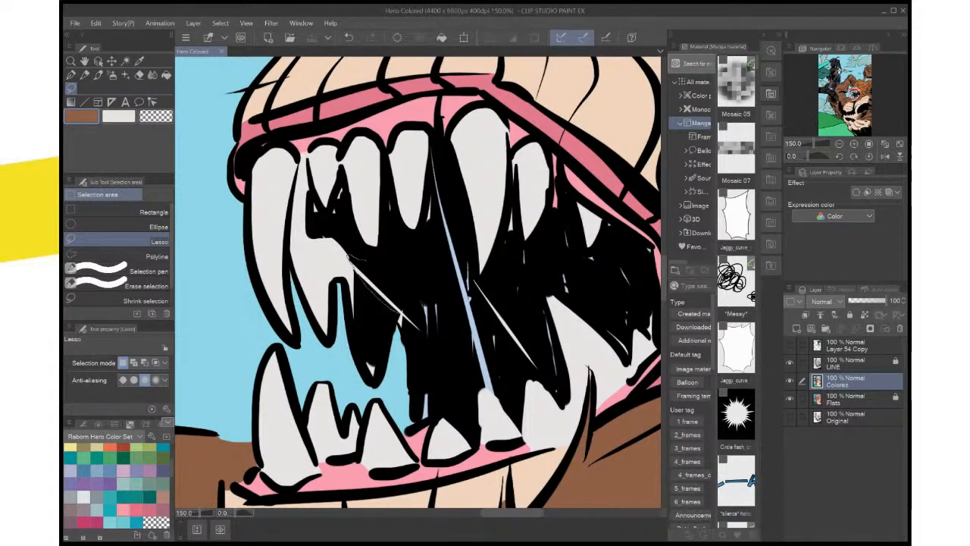
pyautogui.moveTo(408, 300); pyautogui.dragTo(368, 262)
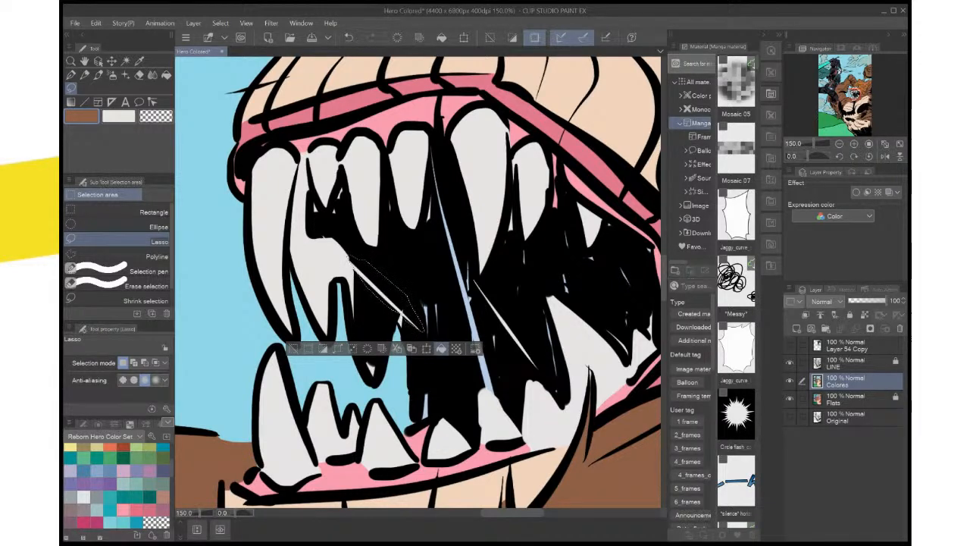
# Fill the selected saliva strand with the light blue sampled from the middle strand, replacing the trial brown fill, and deselect
pyautogui.click(441, 348)
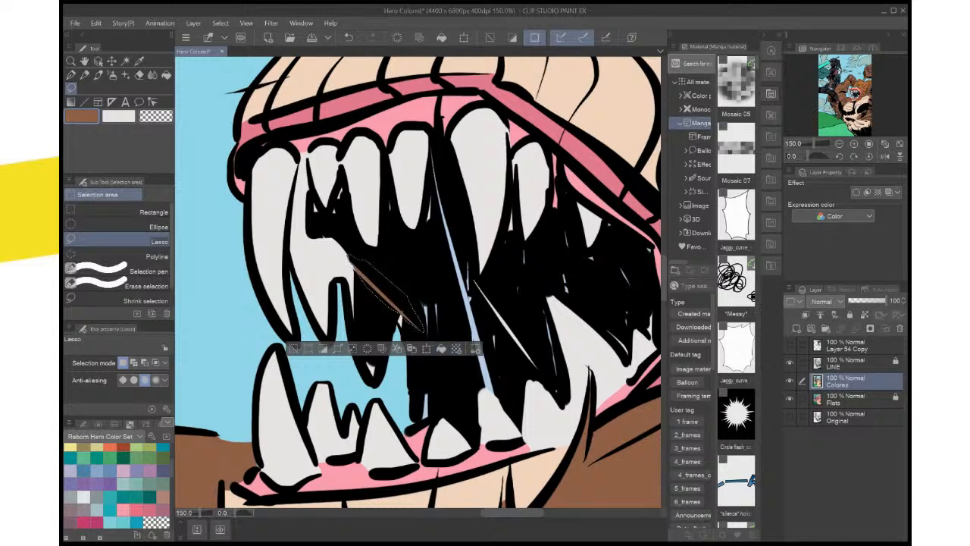
pyautogui.press('i')
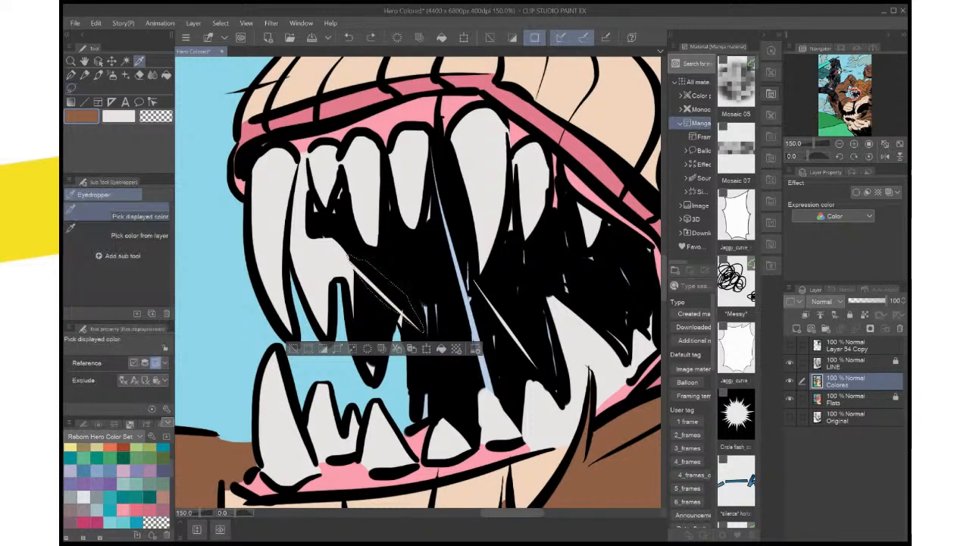
pyautogui.click(470, 305)
pyautogui.click(441, 349)
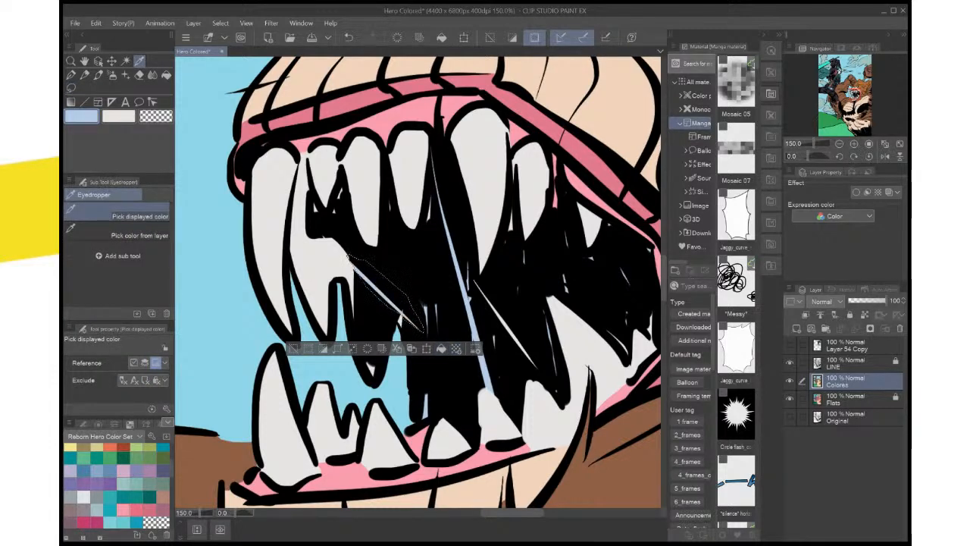
pyautogui.hotkey('ctrl', 'd')
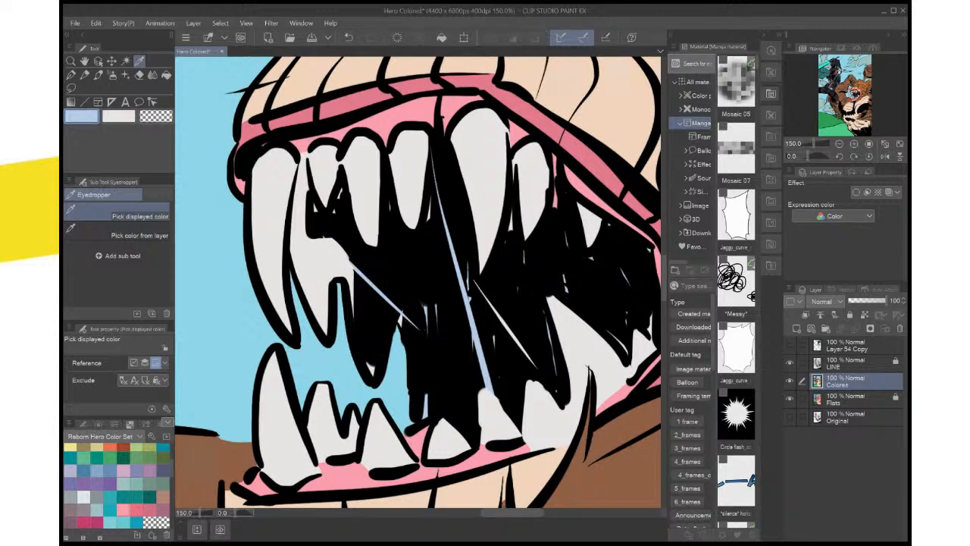
# Lasso the remaining off-white saliva strand behind the middle one, fill it with the same light blue, deselect, and save the file
pyautogui.press('m')
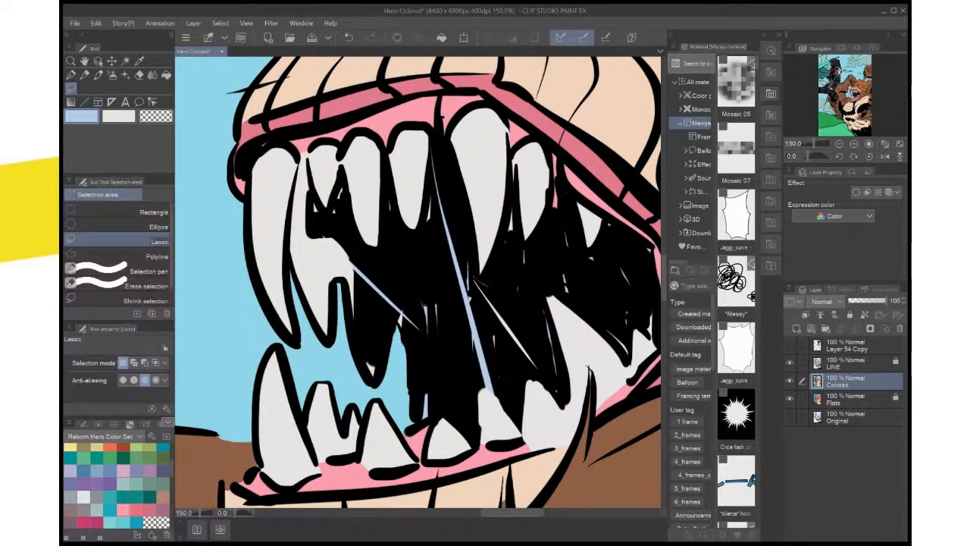
pyautogui.moveTo(471, 276)
pyautogui.mouseDown()
pyautogui.moveTo(531, 369)
pyautogui.moveTo(541, 344)
pyautogui.moveTo(530, 325)
pyautogui.mouseUp()
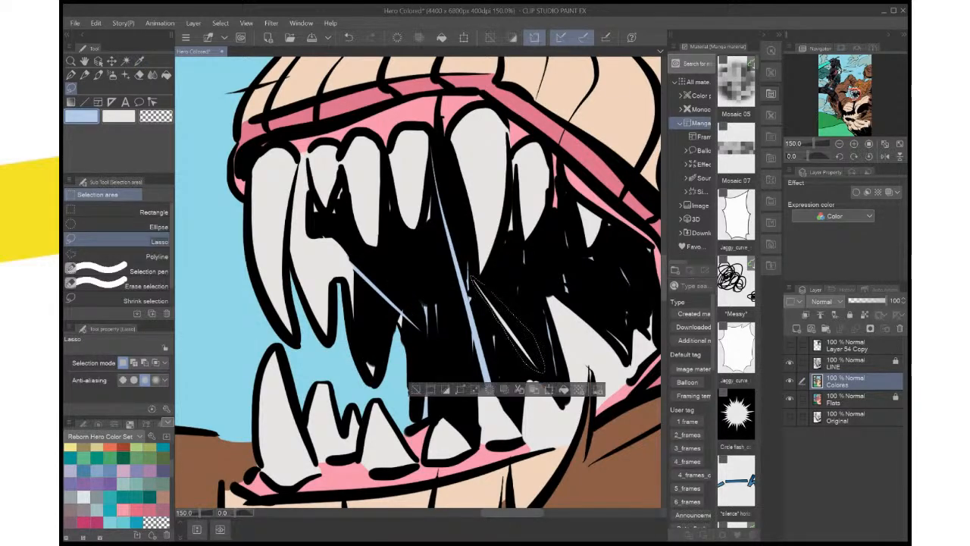
pyautogui.press('Delete')
pyautogui.hotkey('ctrl', 'd')
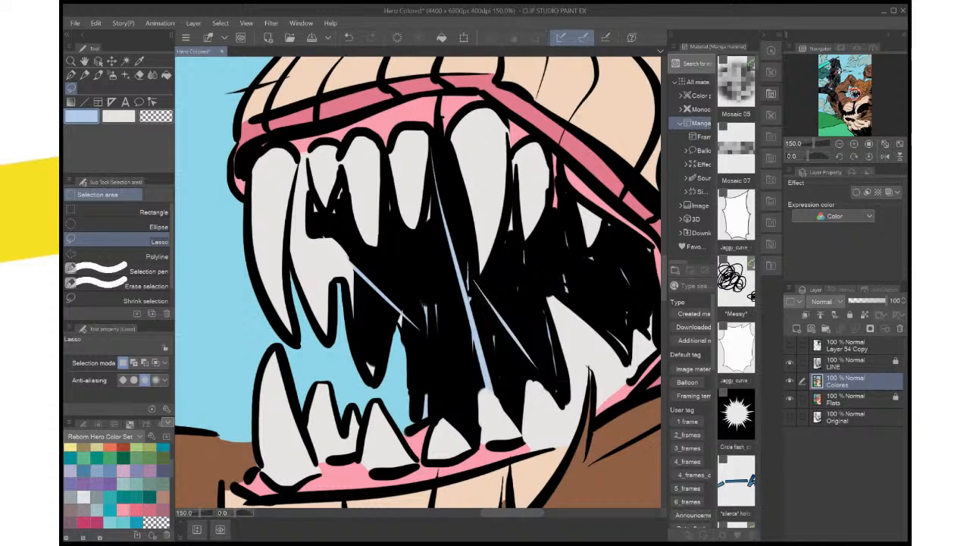
pyautogui.hotkey('ctrl', '0')
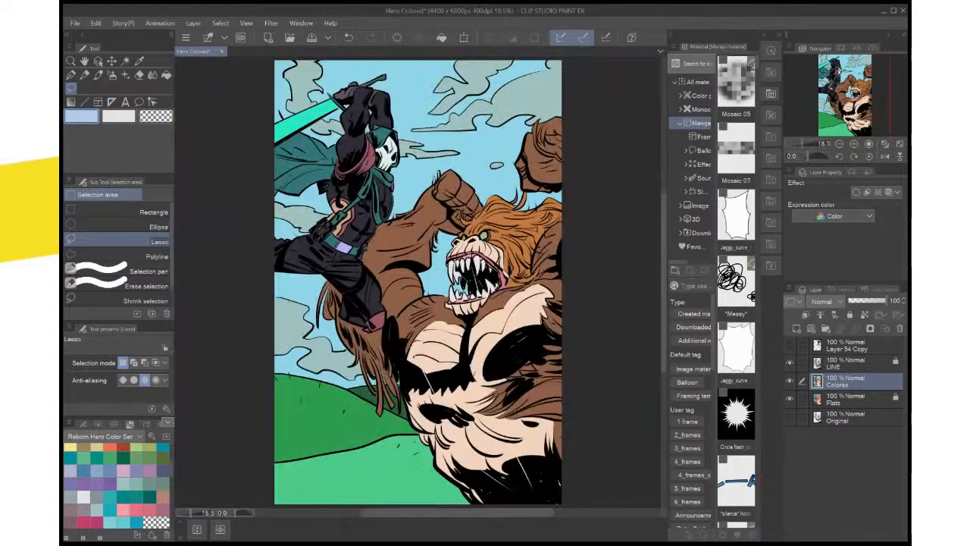
pyautogui.hotkey('ctrl', 's')
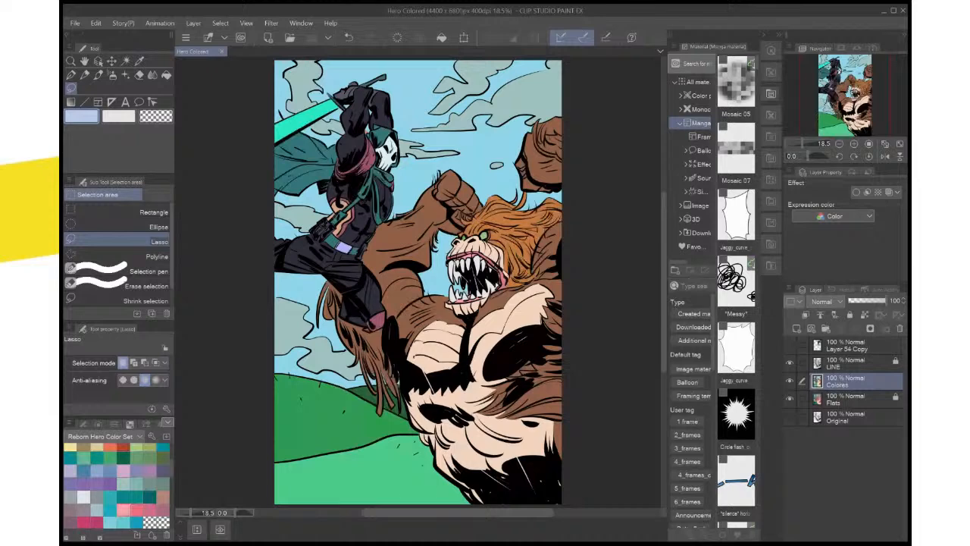
# Select both of the monster's green eyes with Auto select on the Flats layer
pyautogui.scroll(2, 556, 317)
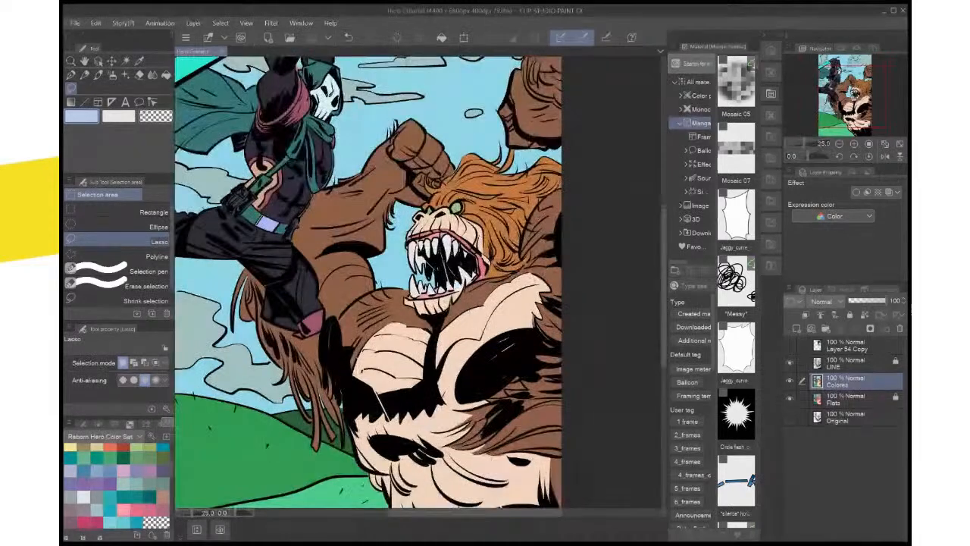
pyautogui.scroll(1, 556, 317)
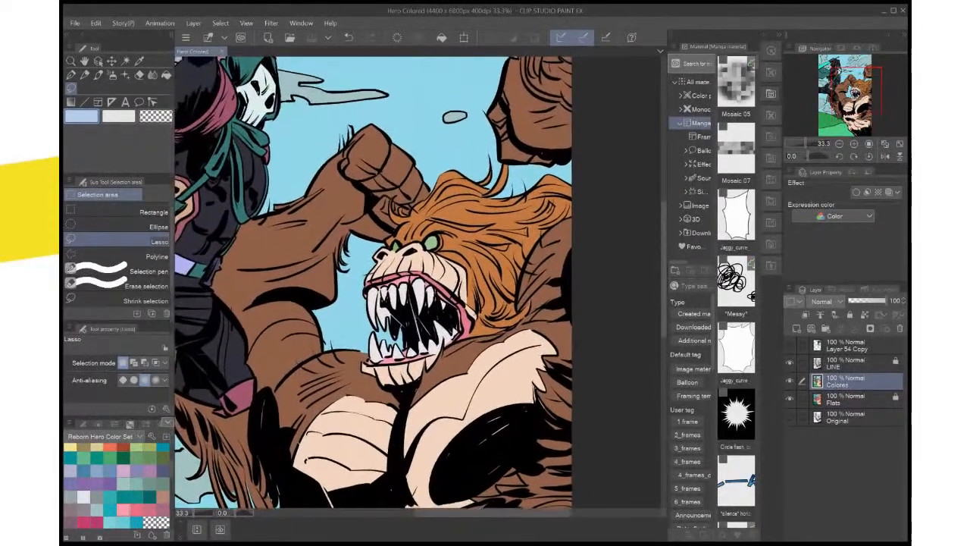
pyautogui.scroll(1, 447, 303)
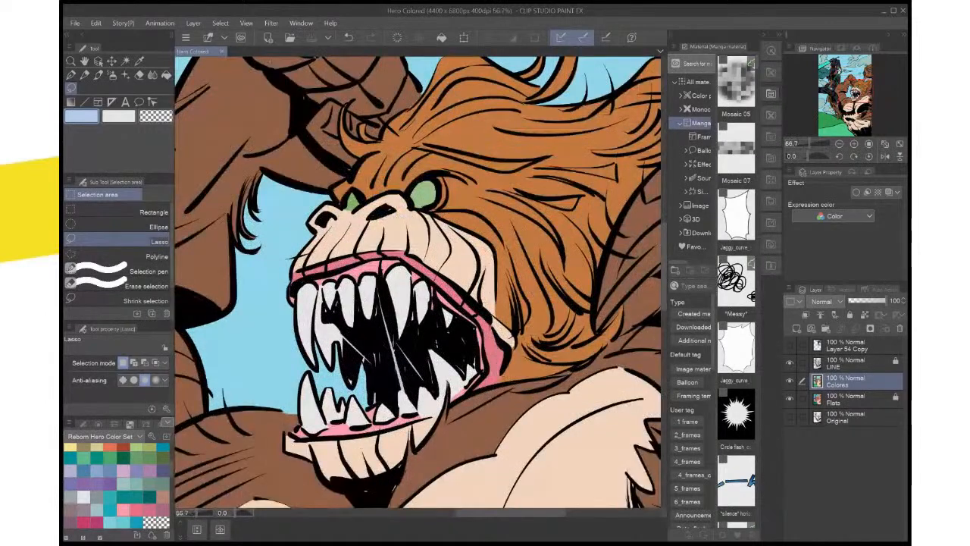
pyautogui.scroll(1, 417, 281)
pyautogui.click(847, 400)
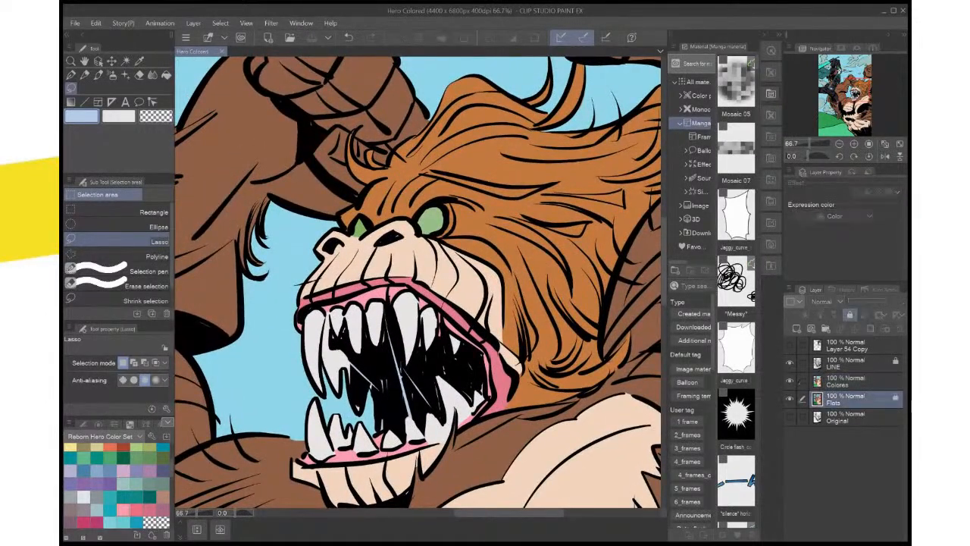
pyautogui.press('w')
pyautogui.click(434, 220)
pyautogui.keyDown('shift'); pyautogui.click(359, 229); pyautogui.keyUp('shift')
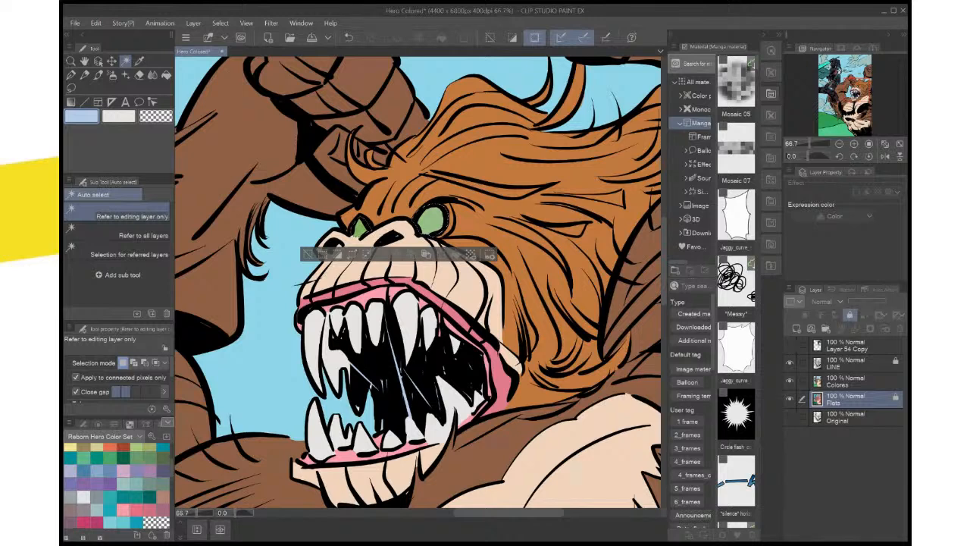
# Fill the monster's selected eyes with golden yellow on the Colores layer, deselect, and save the file
pyautogui.scroll(-3, 118, 485)
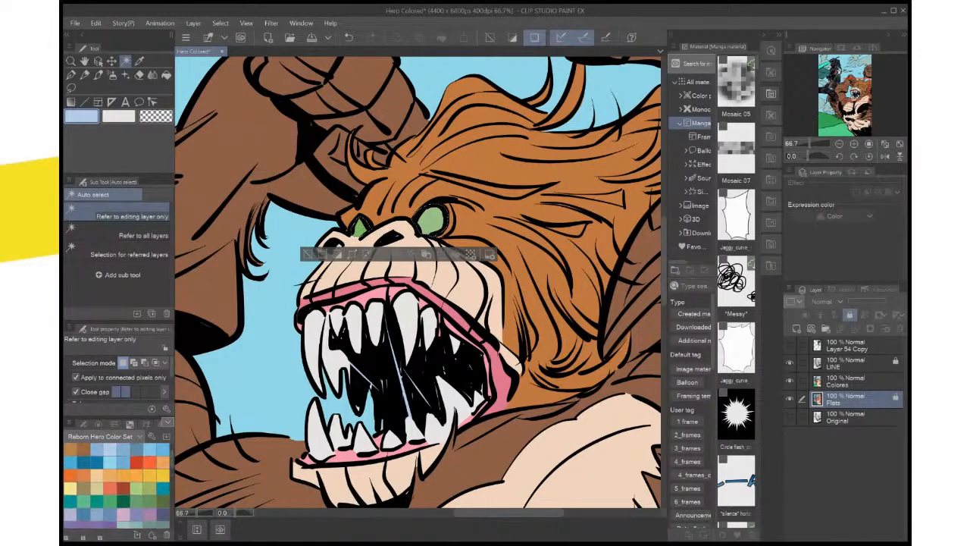
pyautogui.click(163, 475)
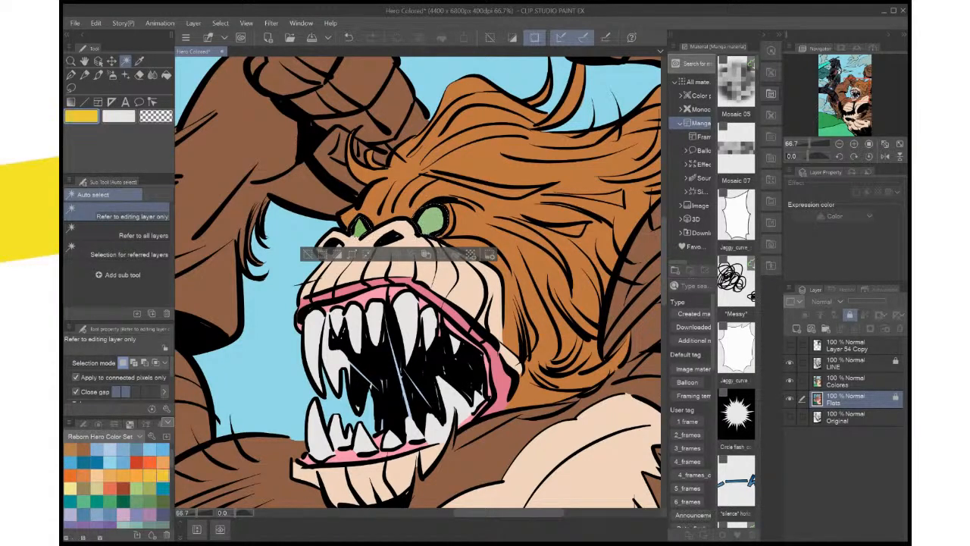
pyautogui.click(857, 381)
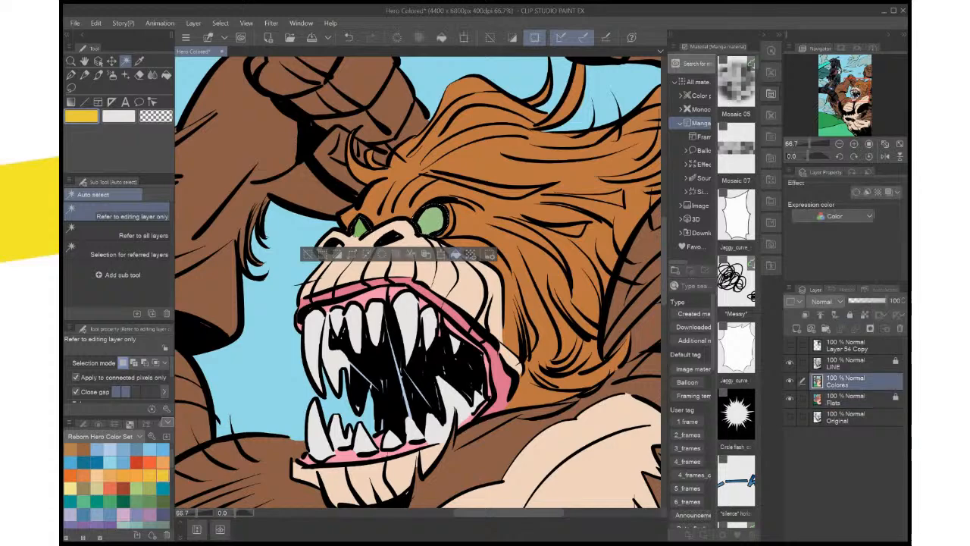
pyautogui.click(456, 255)
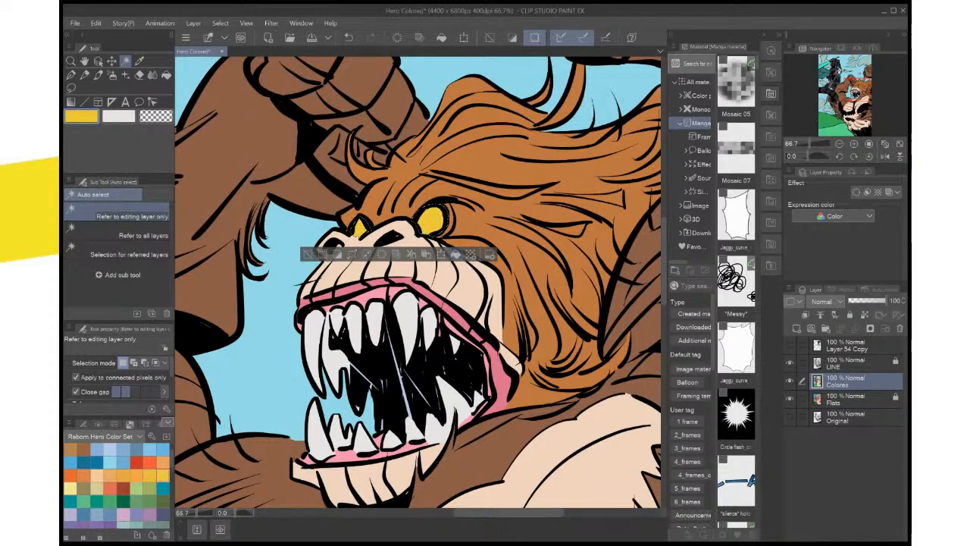
pyautogui.scroll(-3, 475, 233)
pyautogui.scroll(1, 475, 233)
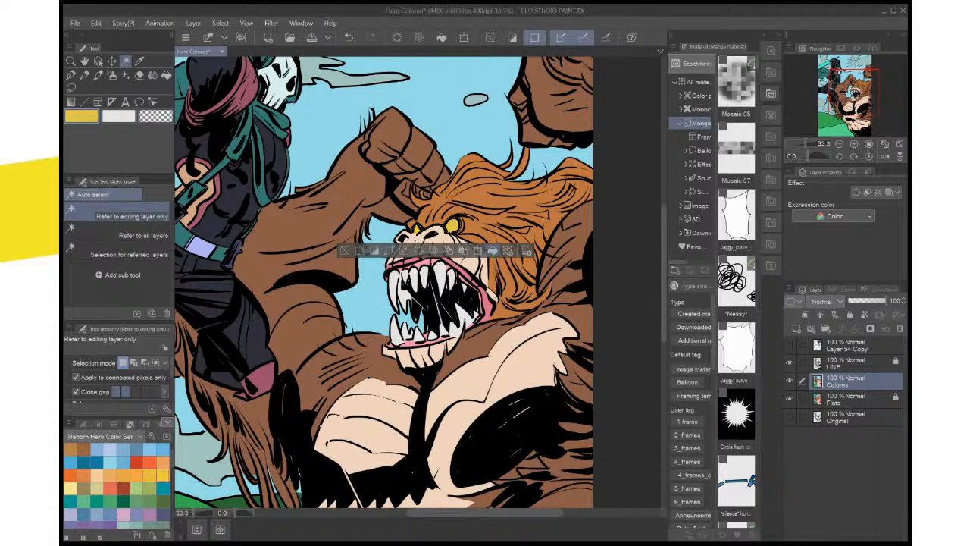
pyautogui.hotkey('ctrl', 'd')
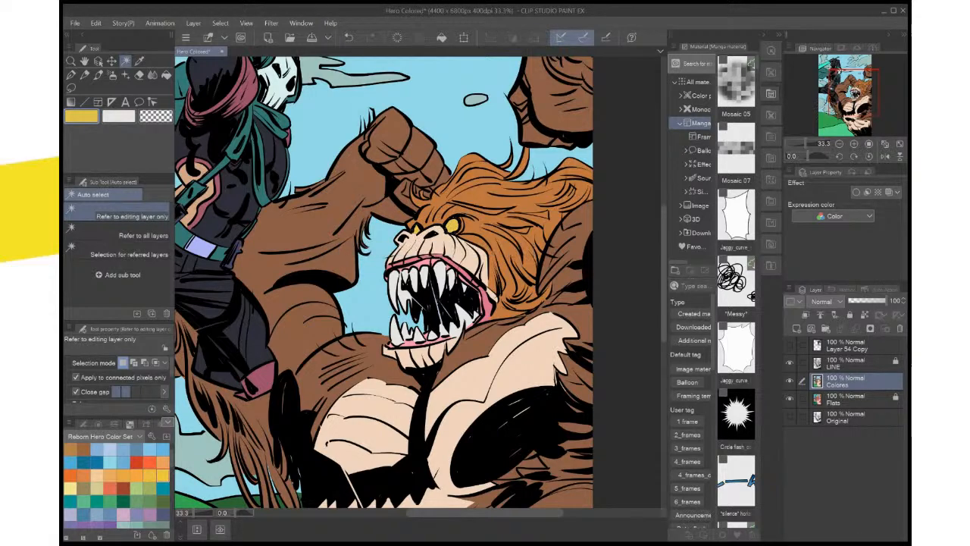
pyautogui.hotkey('ctrl', '0')
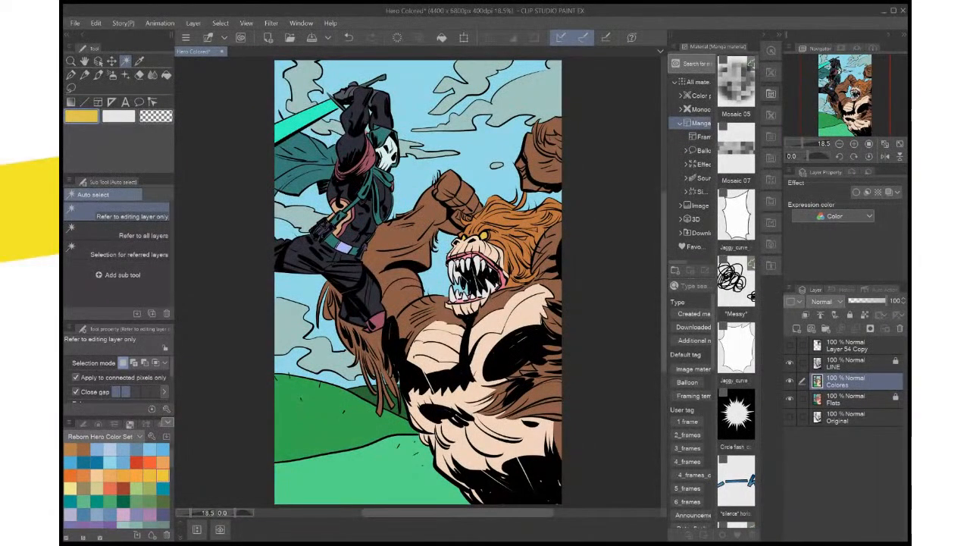
pyautogui.hotkey('ctrl', 's')
# Sample the color of the large cloud in the upper sky with the Eyedropper
pyautogui.hotkey('ctrl', '+')
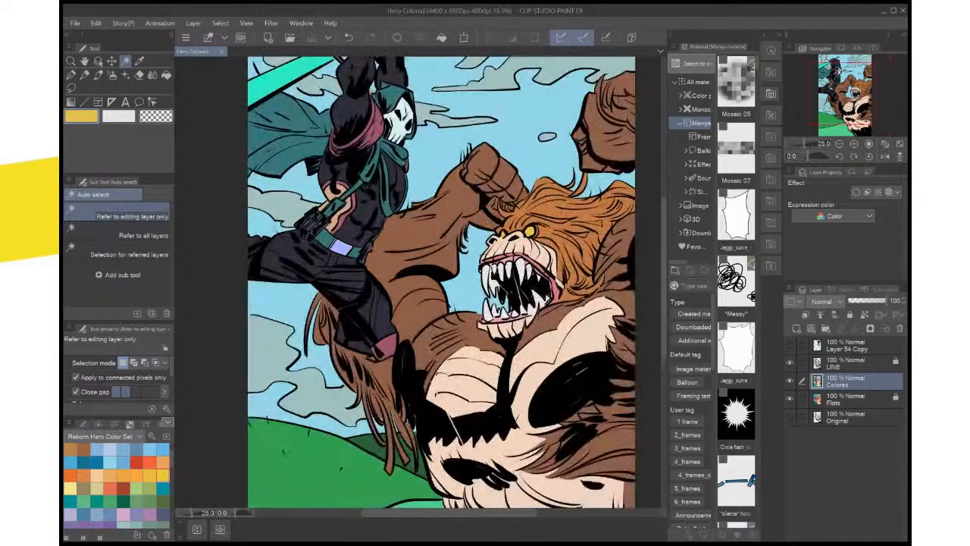
pyautogui.moveTo(455, 288); pyautogui.dragTo(434, 398)
pyautogui.press('i')
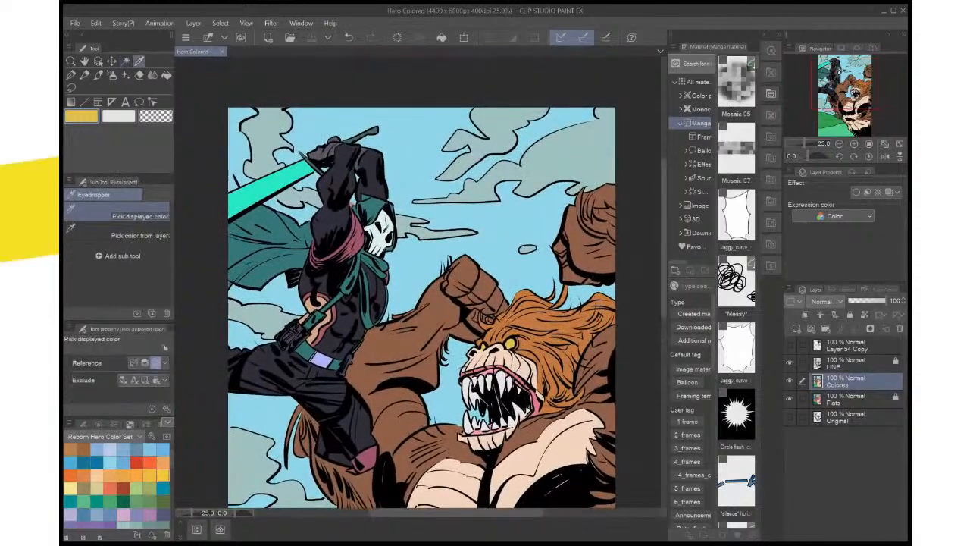
pyautogui.moveTo(598, 295); pyautogui.dragTo(599, 297)
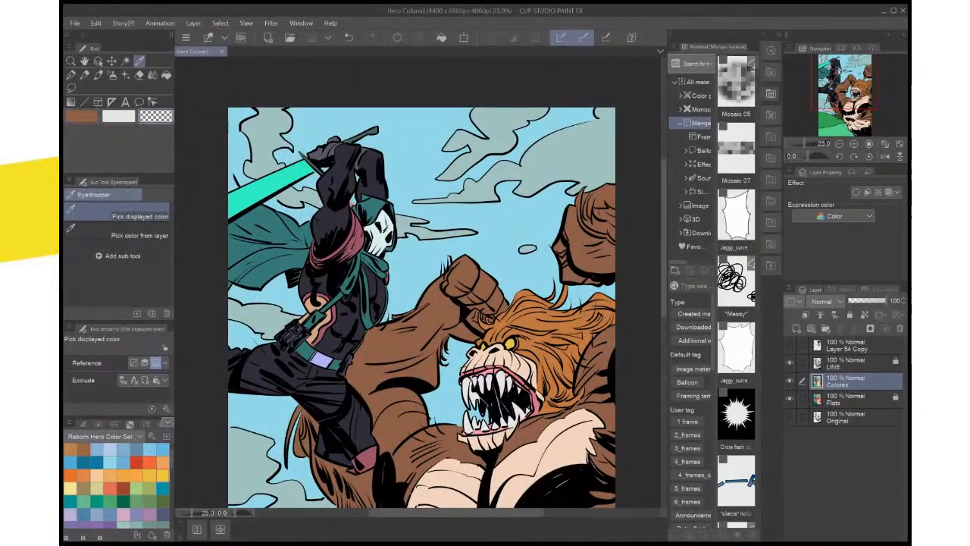
pyautogui.click(547, 155)
pyautogui.press('x')
pyautogui.click(547, 156)
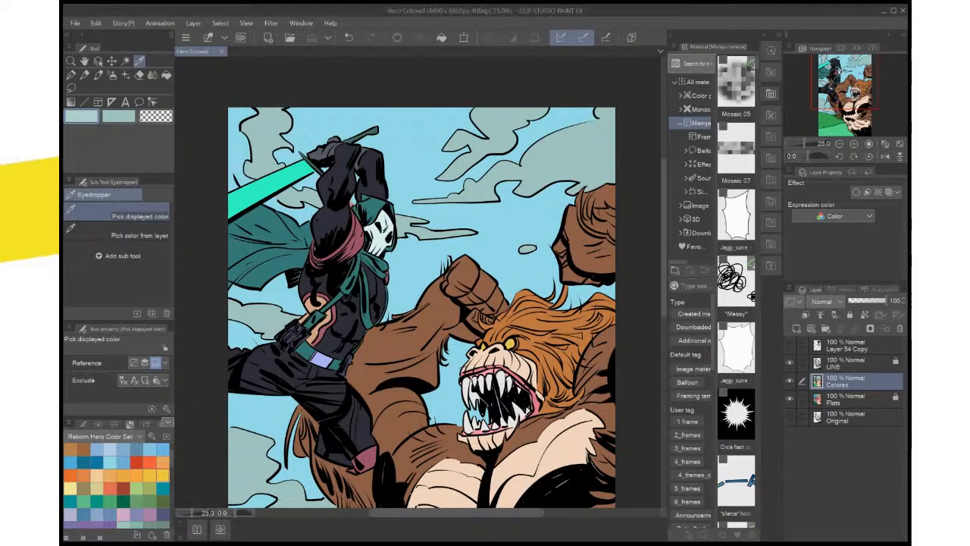
# Select all the grey-green clouds across the sky on the Colores layer with Auto select
pyautogui.press('w')
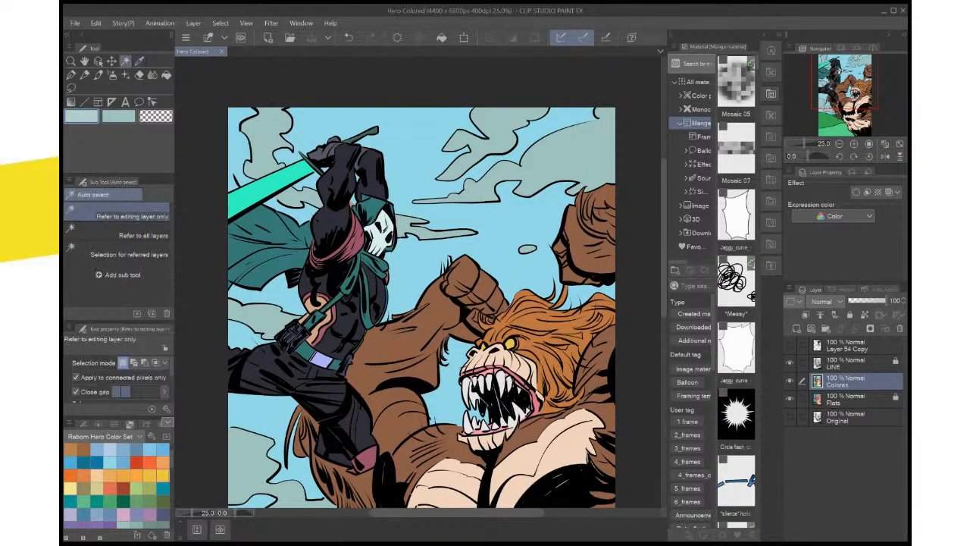
pyautogui.click(556, 160)
pyautogui.keyDown('shift'); pyautogui.click(417, 229); pyautogui.keyUp('shift')
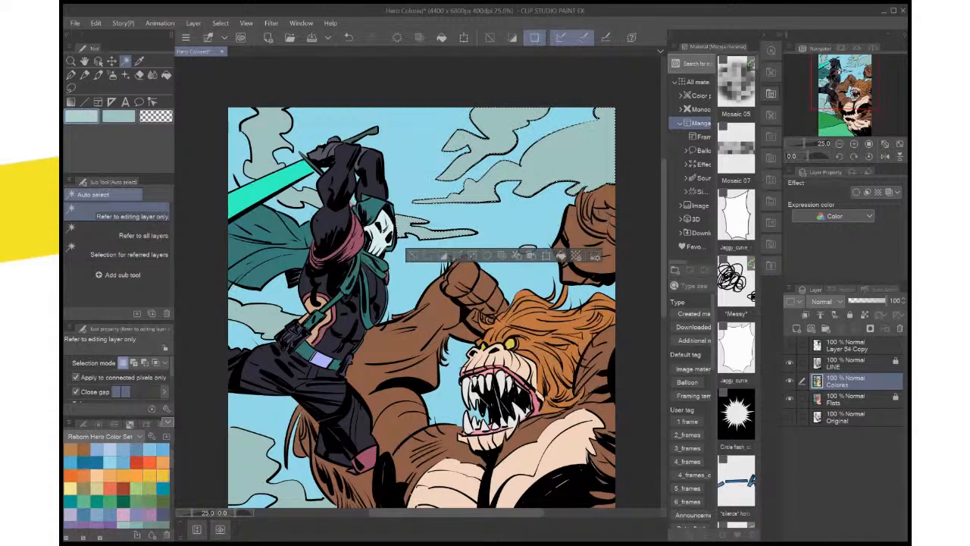
pyautogui.keyDown('shift'); pyautogui.click(298, 198); pyautogui.keyUp('shift')
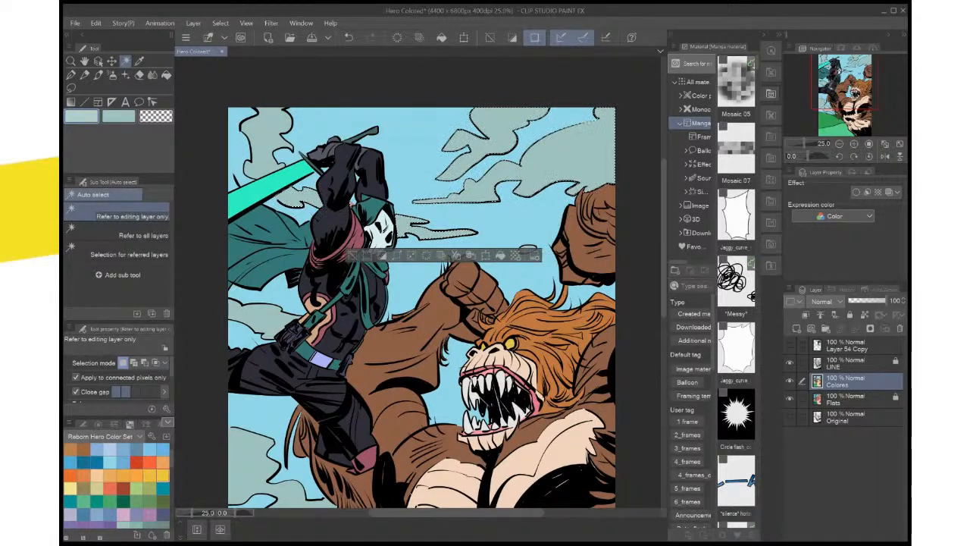
pyautogui.keyDown('shift'); pyautogui.click(528, 248); pyautogui.keyUp('shift')
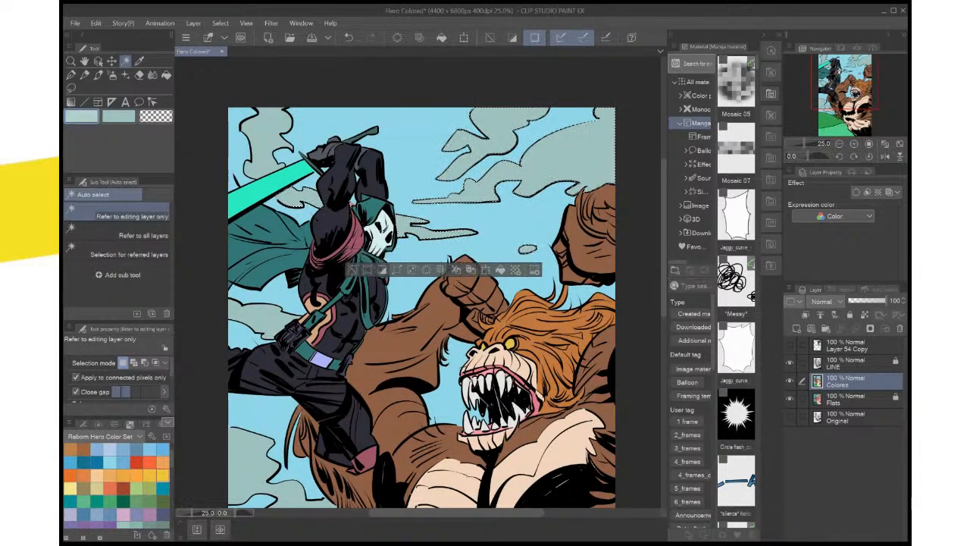
pyautogui.keyDown('shift'); pyautogui.click(253, 316); pyautogui.keyUp('shift')
pyautogui.keyDown('shift'); pyautogui.click(254, 457); pyautogui.keyUp('shift')
pyautogui.moveTo(272, 475); pyautogui.dragTo(254, 519)
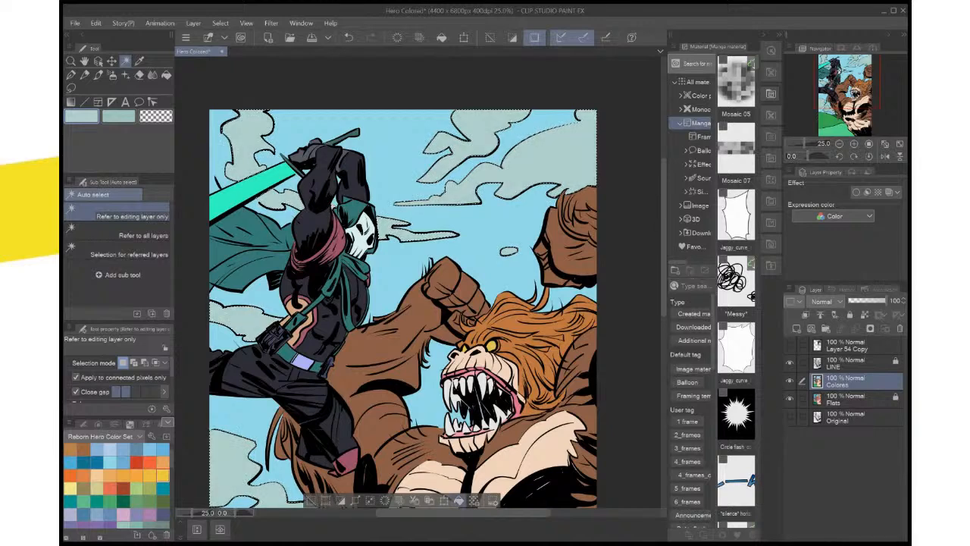
# Lighten the drawing color to a pale blue-green, fill the selected clouds with it, deselect, and save the file
pyautogui.doubleClick(81, 116)
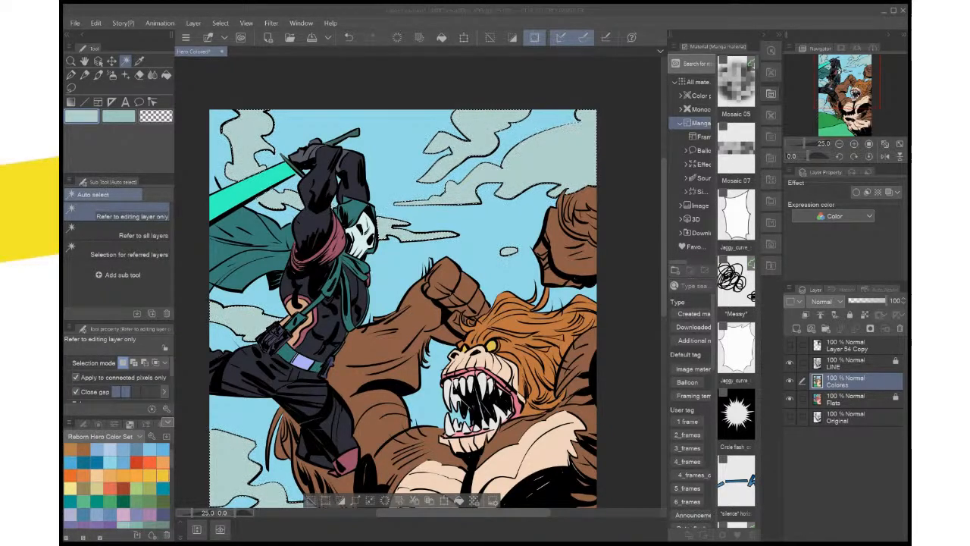
pyautogui.press('Return')
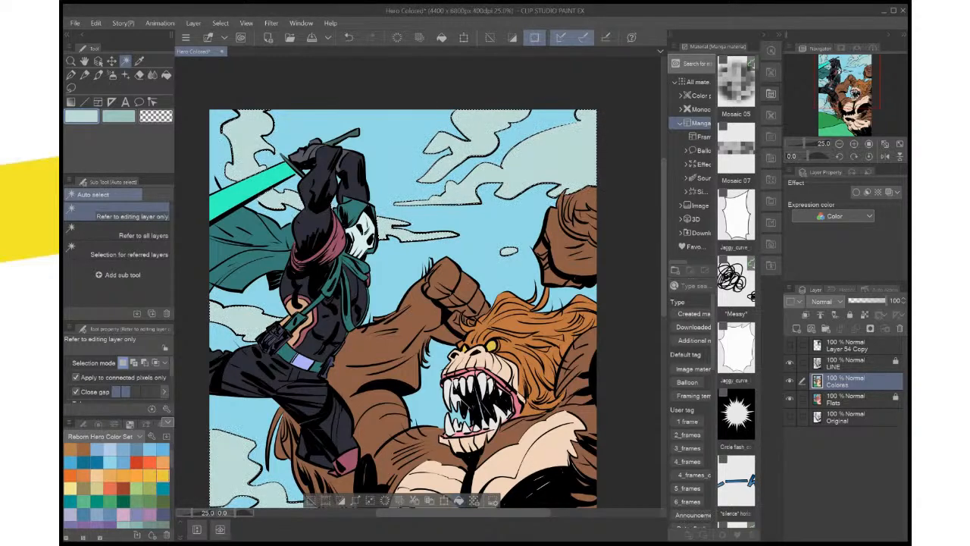
pyautogui.hotkey('ctrl', 'd')
pyautogui.hotkey('ctrl', '-')
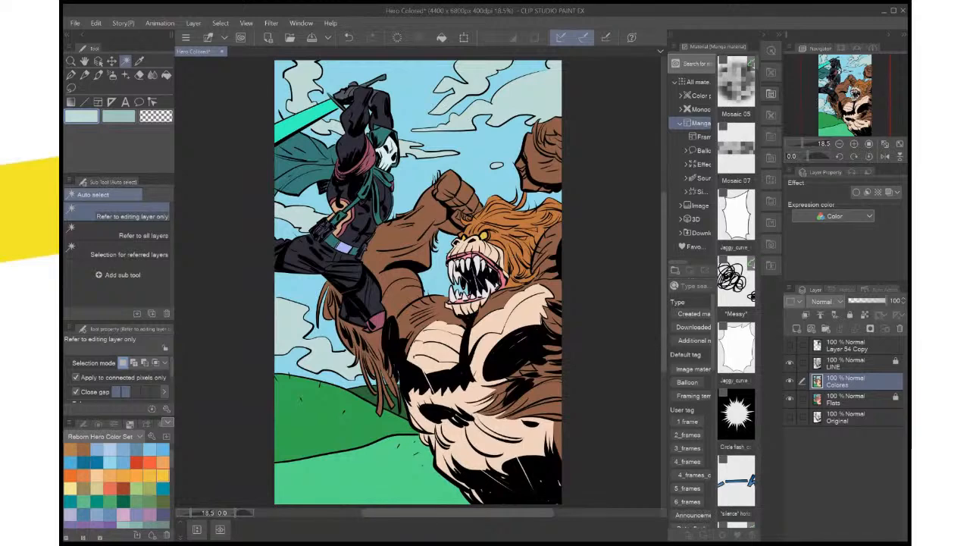
pyautogui.hotkey('ctrl', 's')
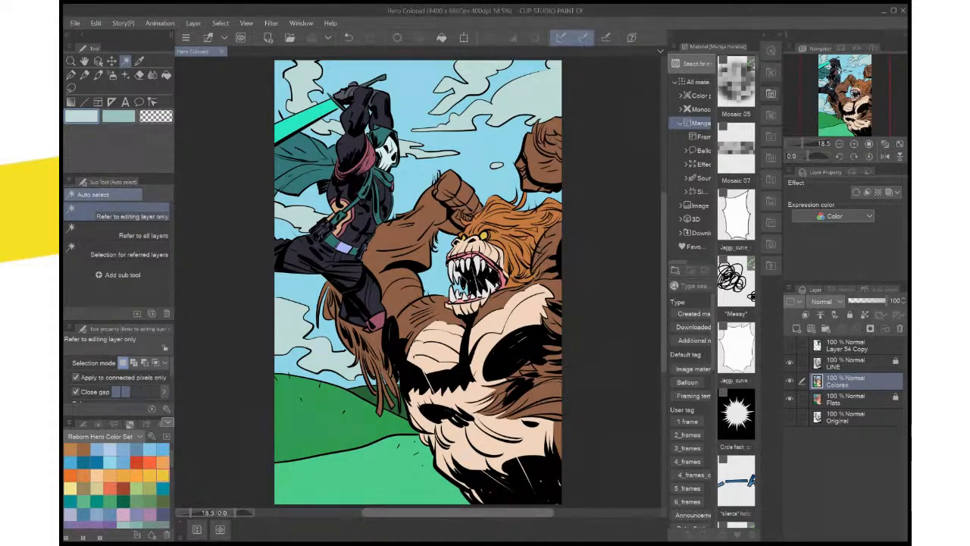
# Select the stray pink sliver between the hanging fur strands below the hero's boot with Auto select on the Flats layer
pyautogui.hotkey('ctrl', '+')
pyautogui.hotkey('ctrl', '+')
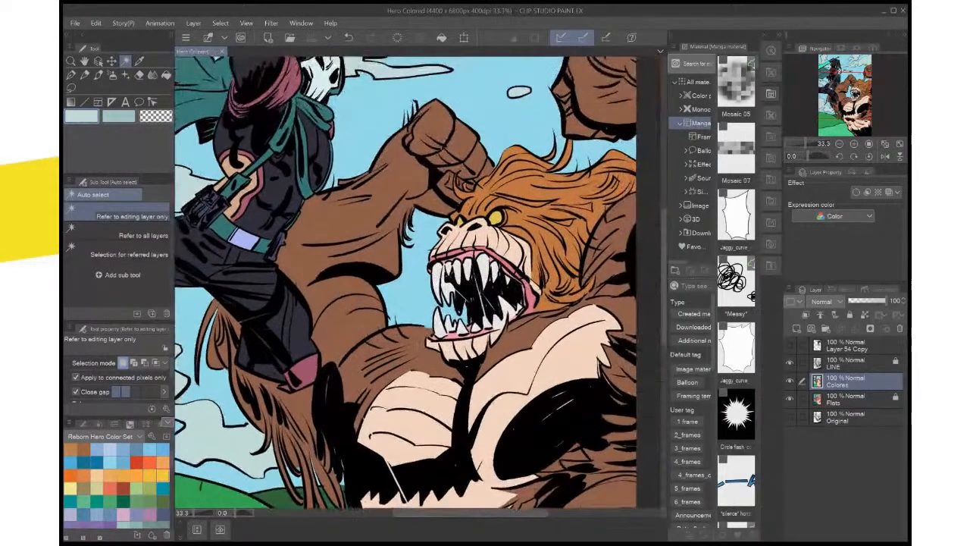
pyautogui.moveTo(425, 280); pyautogui.dragTo(547, 131)
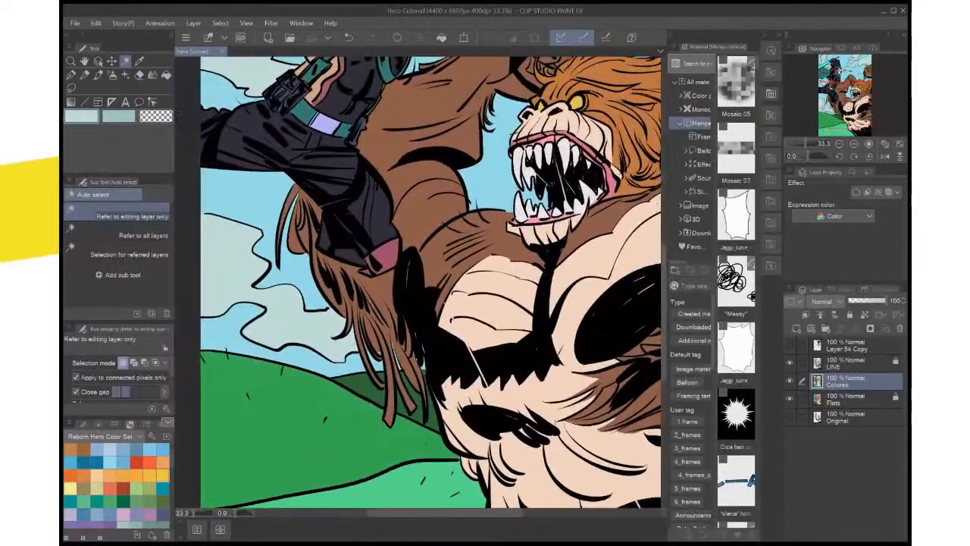
pyautogui.scroll(2, 498, 358)
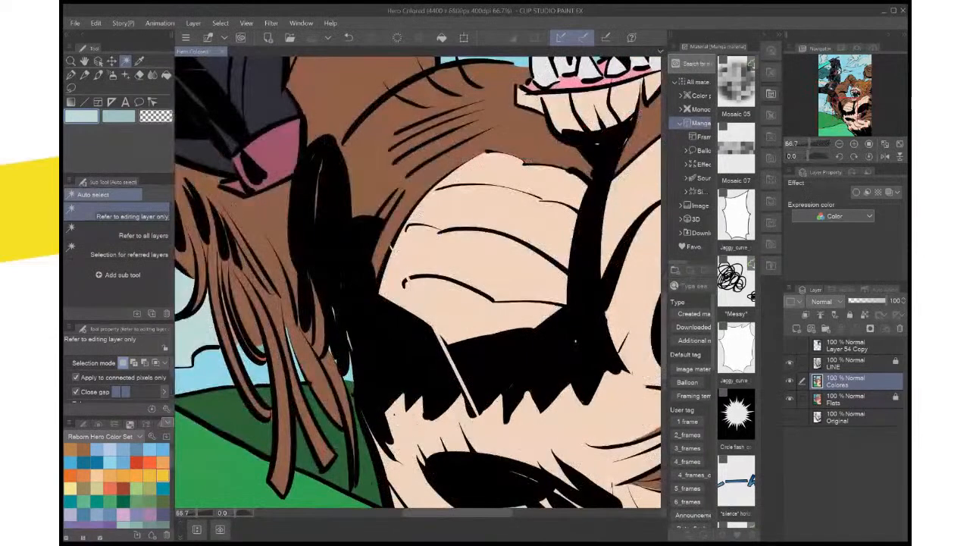
pyautogui.scroll(1, 497, 359)
pyautogui.moveTo(498, 358); pyautogui.dragTo(707, 350)
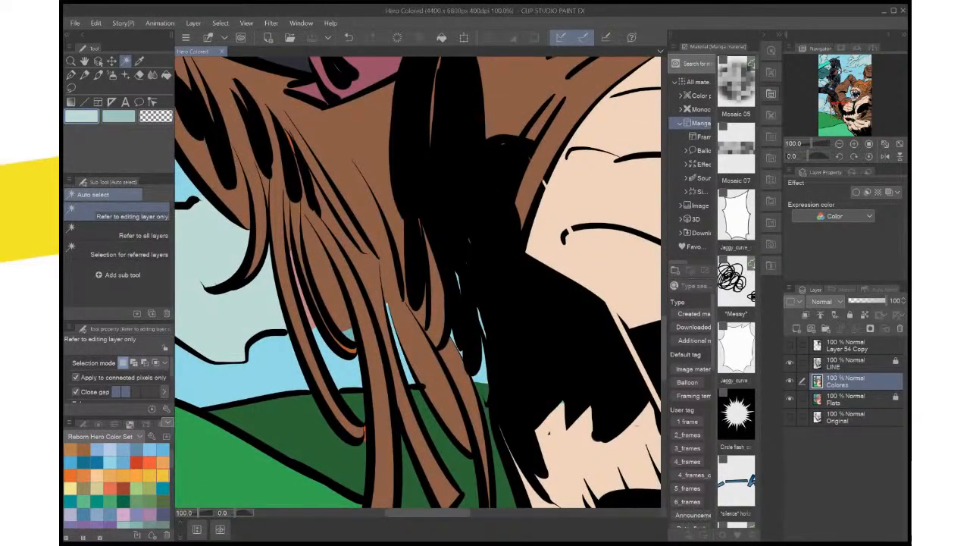
pyautogui.press('m')
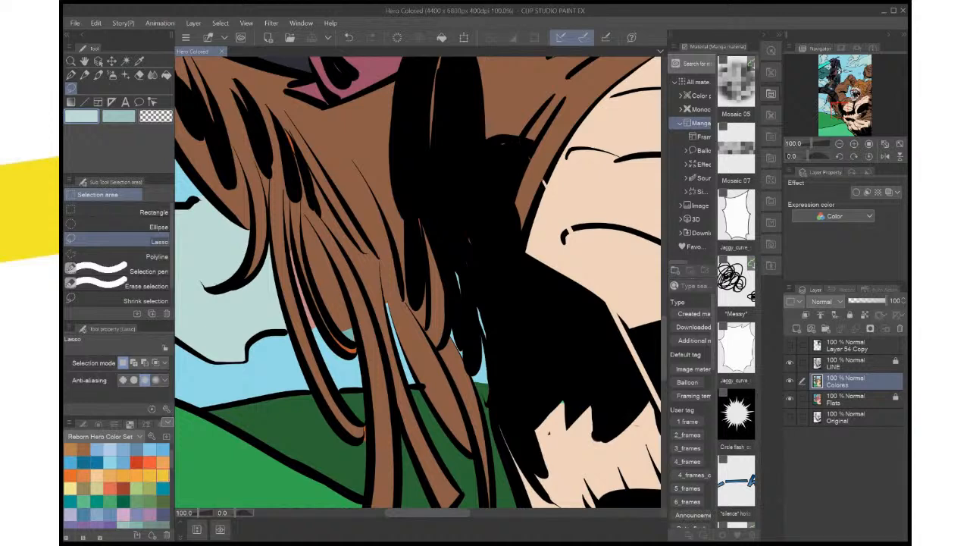
pyautogui.press('w')
pyautogui.click(845, 399)
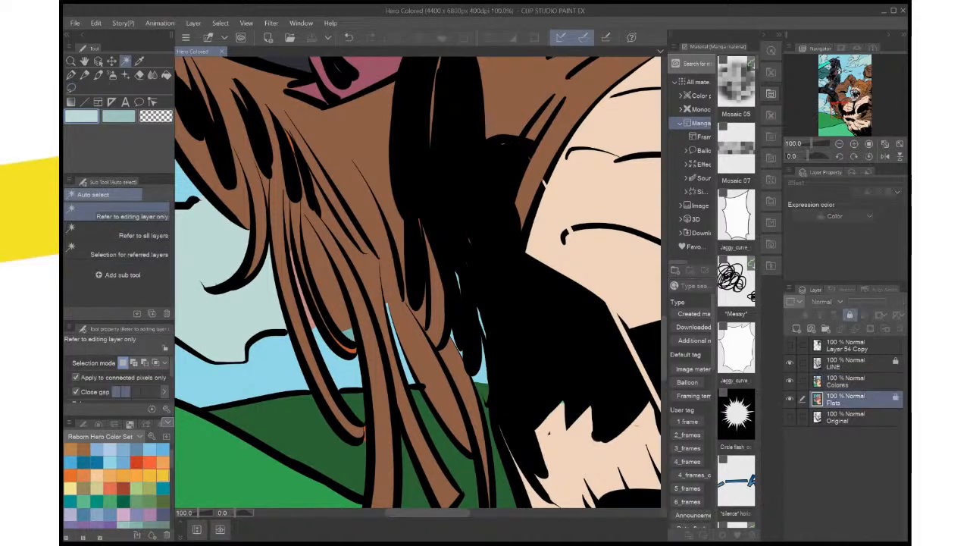
pyautogui.click(306, 303)
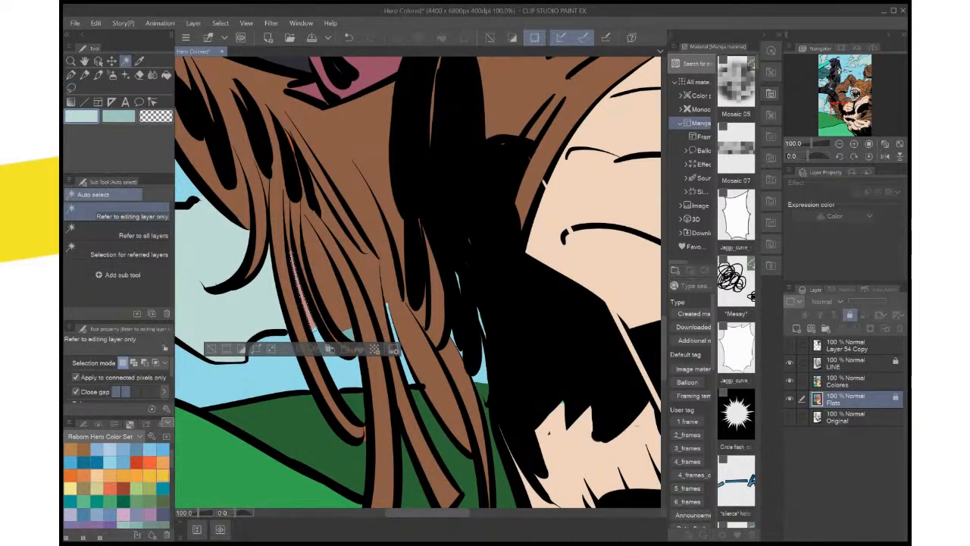
# Fill the selected sliver on the Colores layer with the brown sampled from the neighboring fur, and deselect
pyautogui.press('i')
pyautogui.click(328, 287)
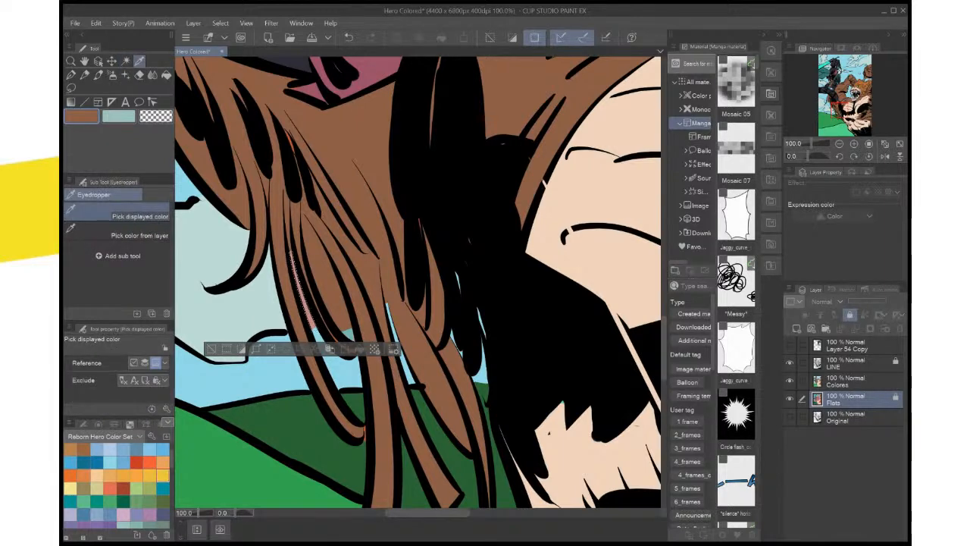
pyautogui.click(846, 381)
pyautogui.click(359, 349)
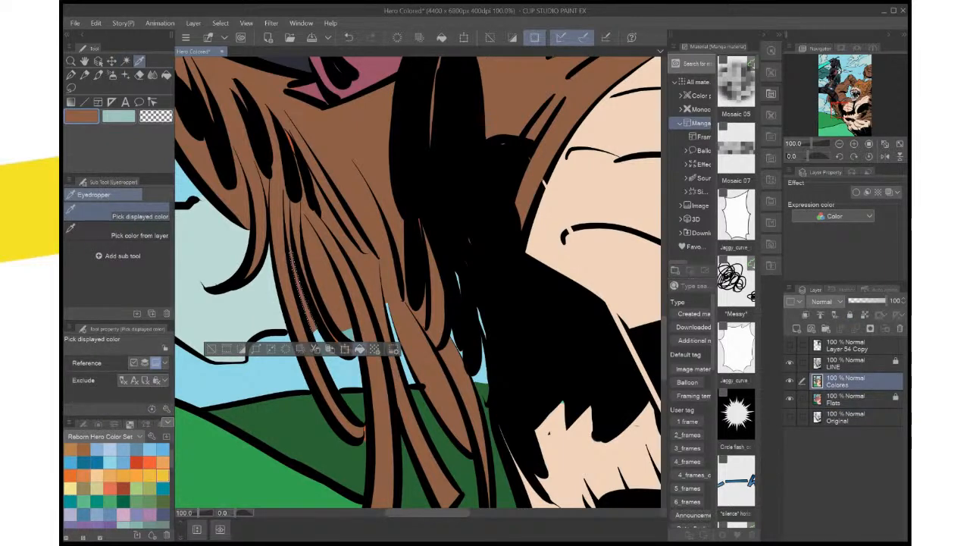
pyautogui.hotkey('ctrl', 'd')
# Try to select the leftover orange sliver at the fur strand's tip with Auto select on the Colores and Flats layers
pyautogui.press('w')
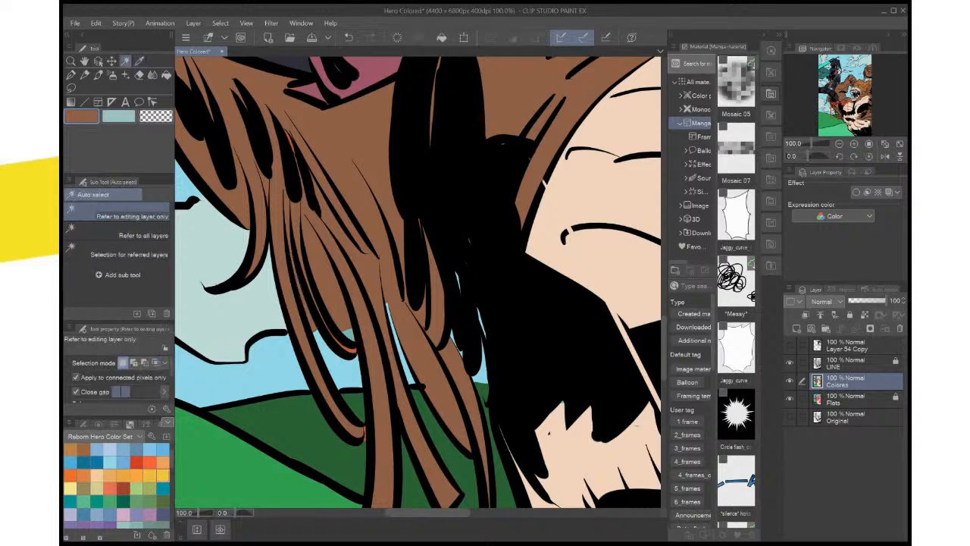
pyautogui.click(353, 349)
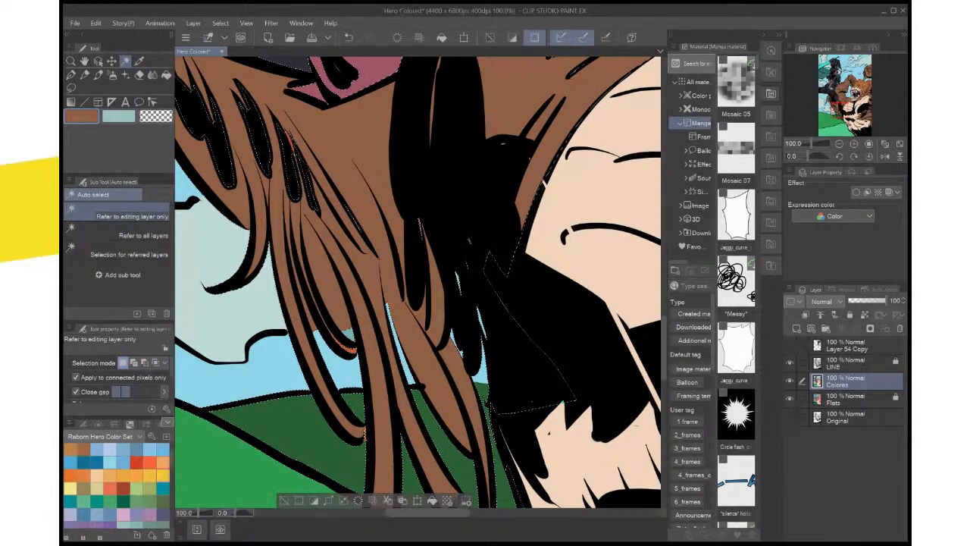
pyautogui.click(846, 399)
pyautogui.hotkey('ctrl', 'd')
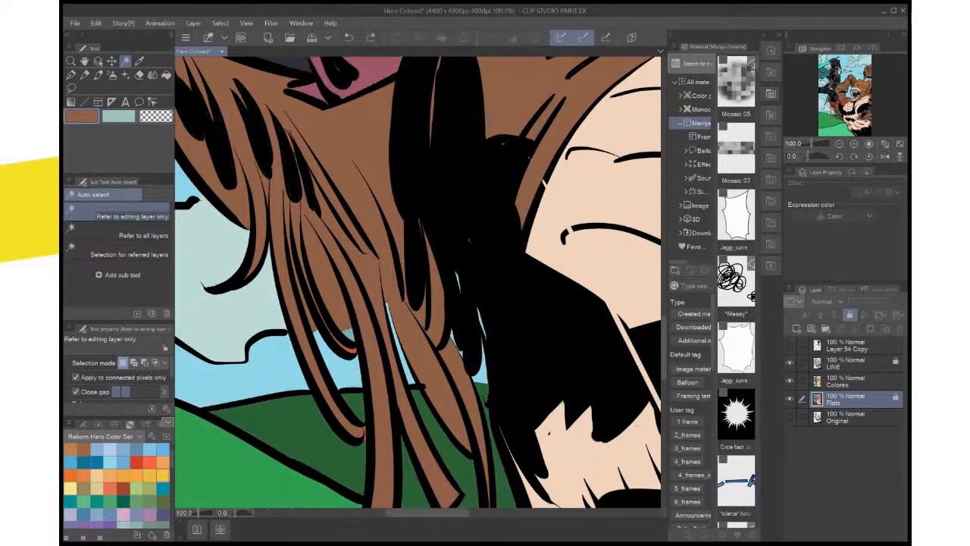
pyautogui.click(353, 349)
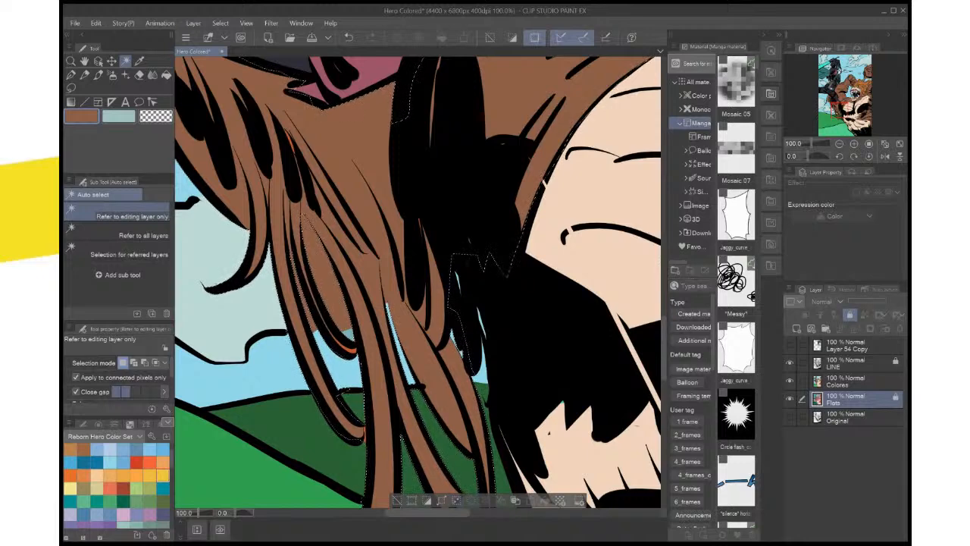
pyautogui.hotkey('ctrl', '0')
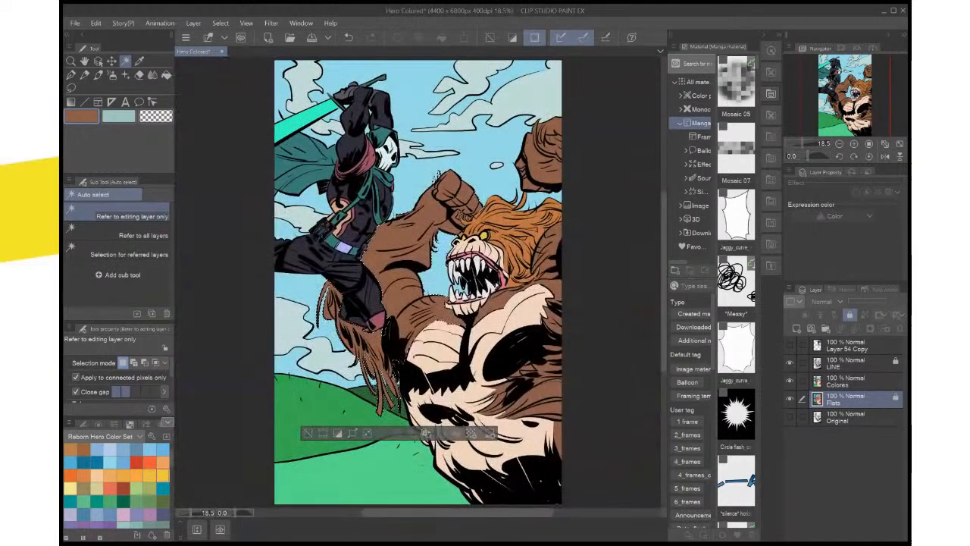
pyautogui.click(846, 381)
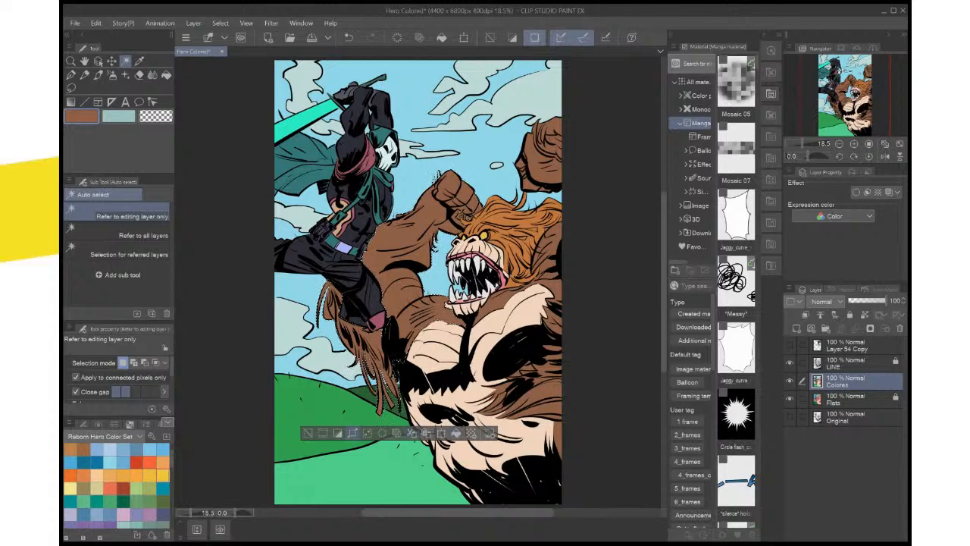
pyautogui.hotkey('ctrl', 'z')
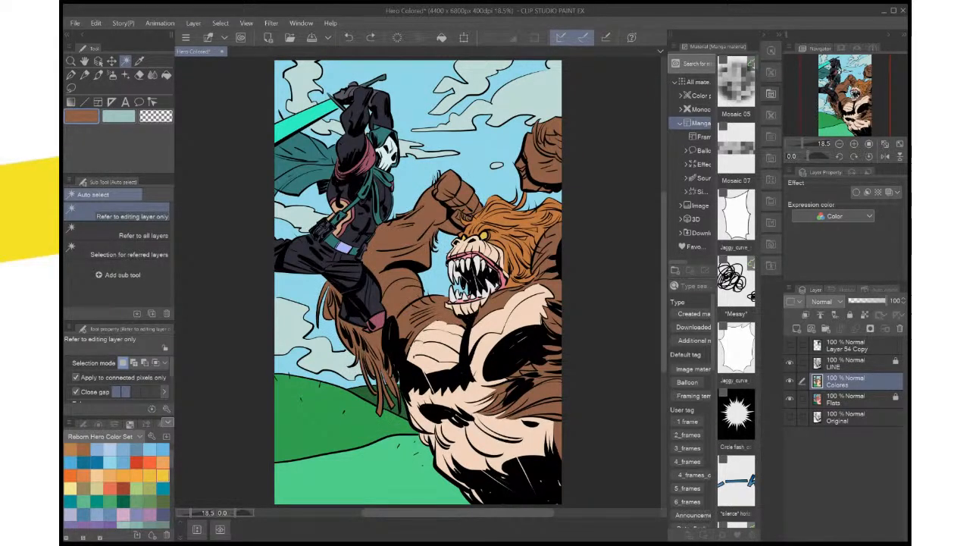
# Restore the last undone change, clear the selection on the Colores layer, and save the file
pyautogui.hotkey('ctrl', 'y')
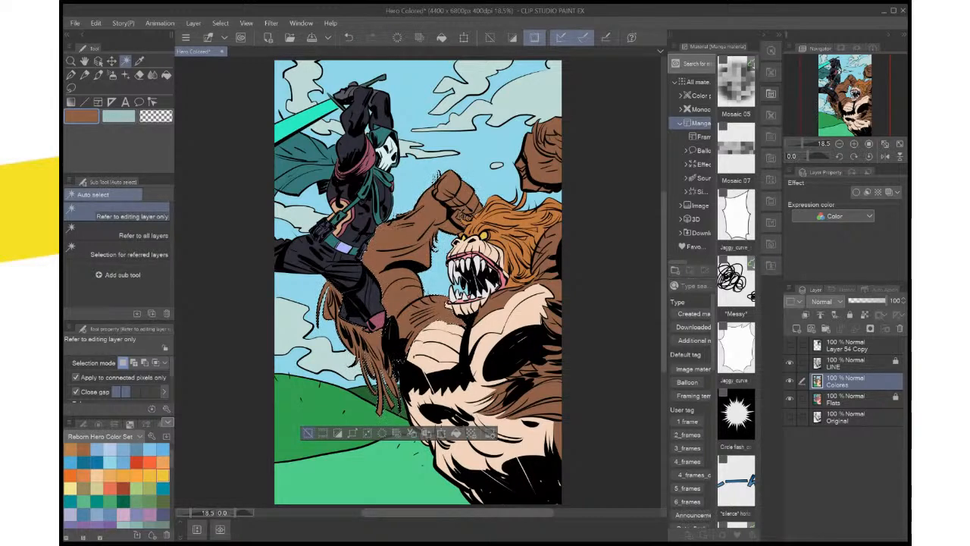
pyautogui.hotkey('ctrl', 'd')
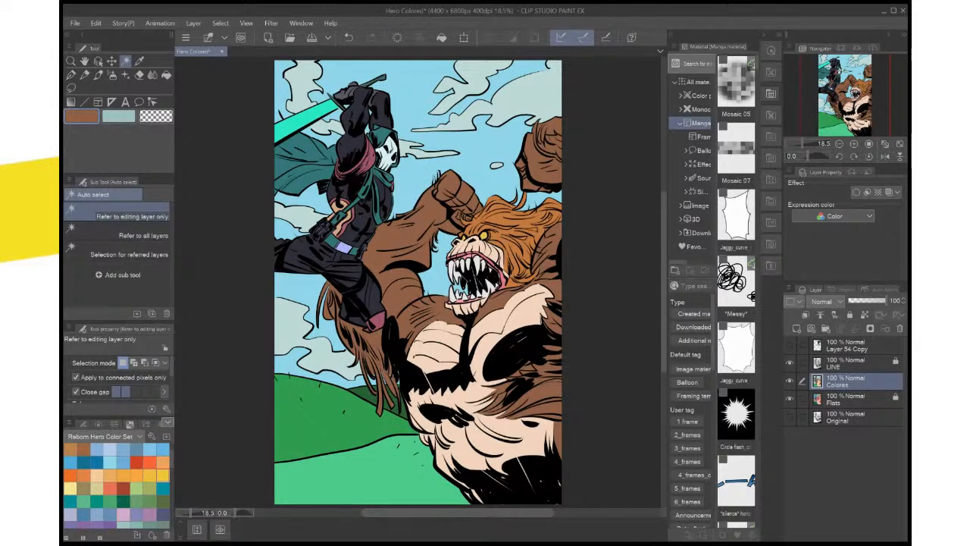
pyautogui.hotkey('ctrl', 's')
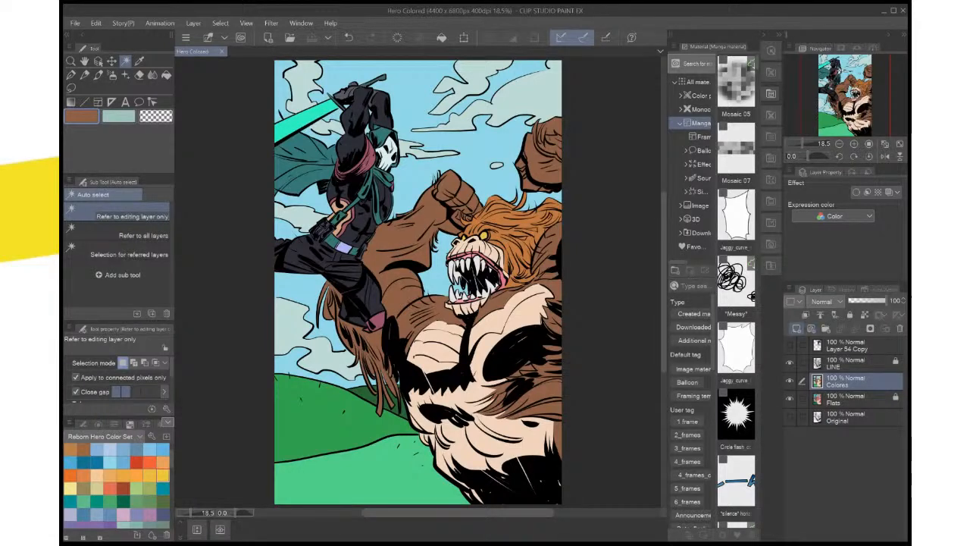
# Add two new layers above Colores and name the lower one SHADOWS and the upper one HIGHLIGHTS
pyautogui.click(797, 329)
pyautogui.click(796, 329)
pyautogui.click(849, 399)
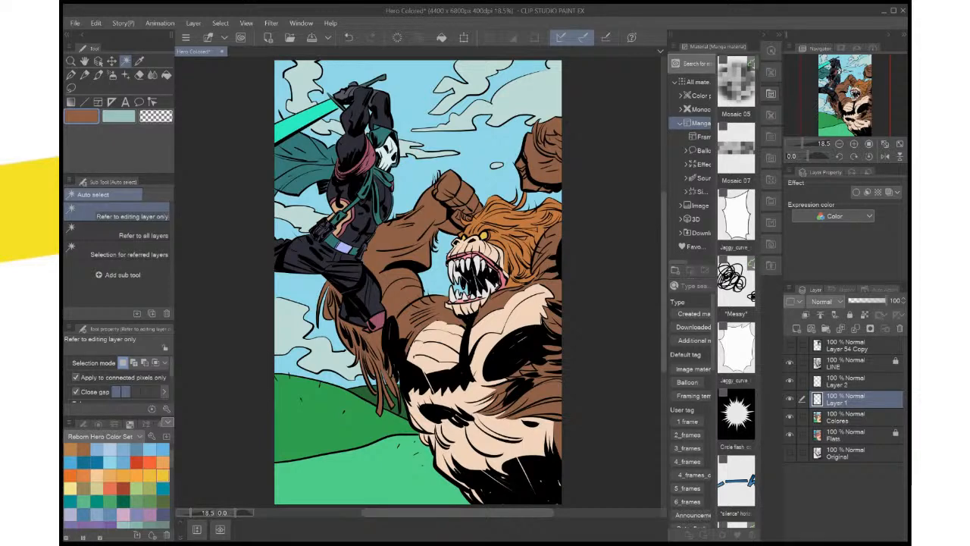
pyautogui.doubleClick(837, 404)
pyautogui.write('SHADOWS')
pyautogui.press('Return')
pyautogui.click(848, 382)
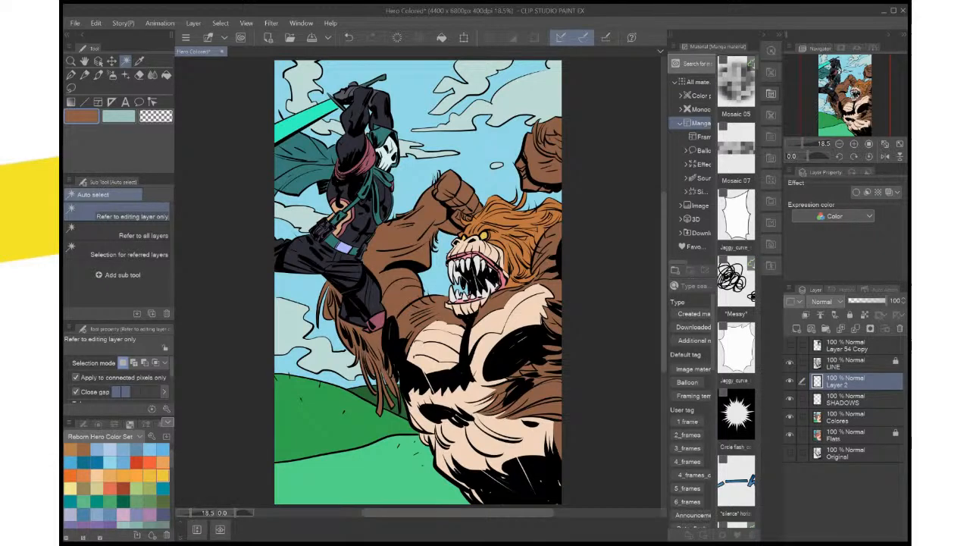
pyautogui.doubleClick(837, 385)
pyautogui.write('HIGHLIGHTS')
pyautogui.press('Return')
# Sample the yellow of the monster's eye for both drawing colors and lighten the main color to a pale yellow
pyautogui.hotkey('ctrl', '+')
pyautogui.hotkey('ctrl', '+')
pyautogui.hotkey('ctrl', '+')
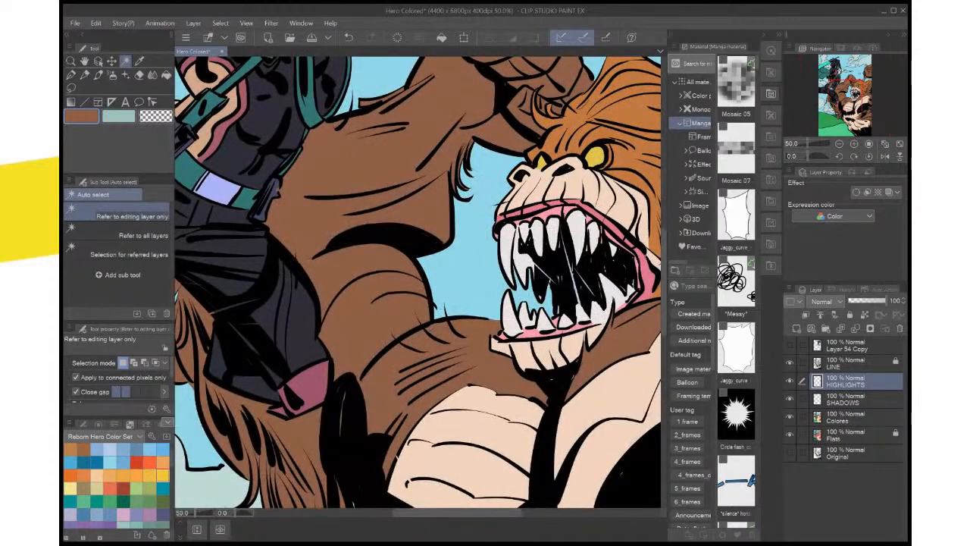
pyautogui.moveTo(617, 218); pyautogui.dragTo(486, 315)
pyautogui.scroll(2, 486, 314)
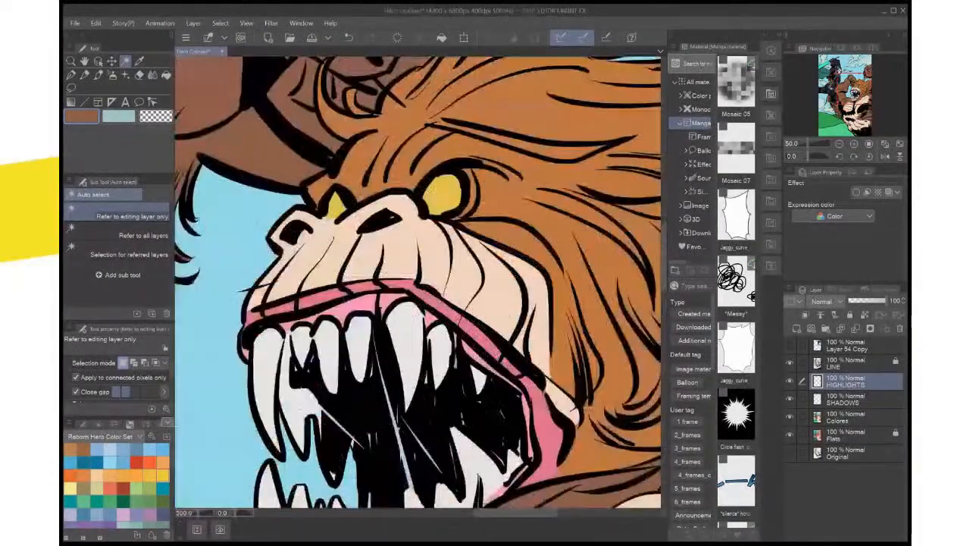
pyautogui.moveTo(482, 362); pyautogui.dragTo(459, 482)
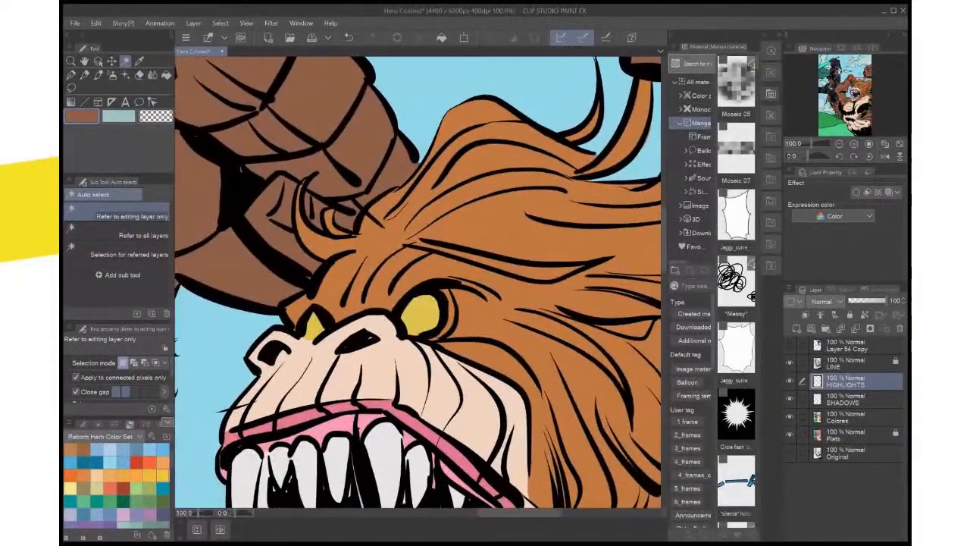
pyautogui.press('i')
pyautogui.click(421, 314)
pyautogui.press('x')
pyautogui.click(422, 314)
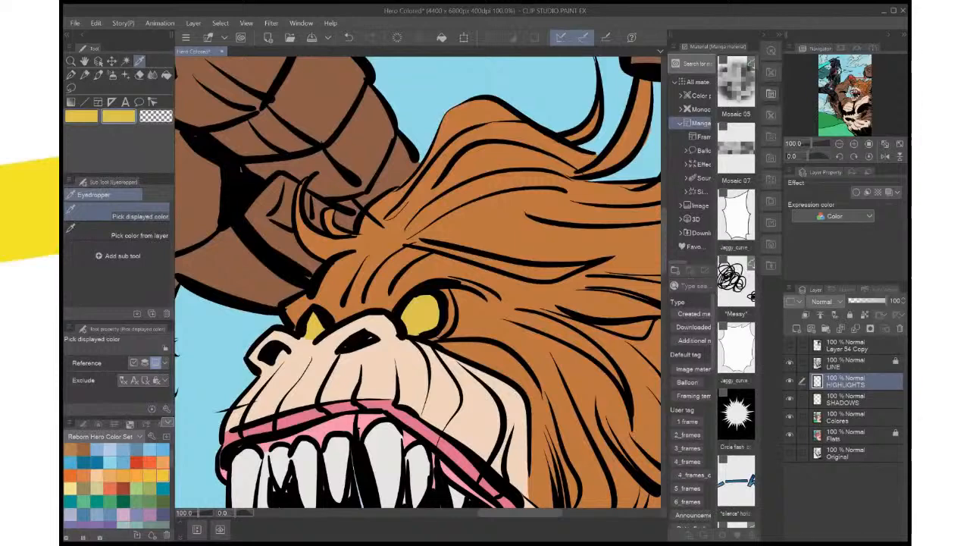
pyautogui.press('x')
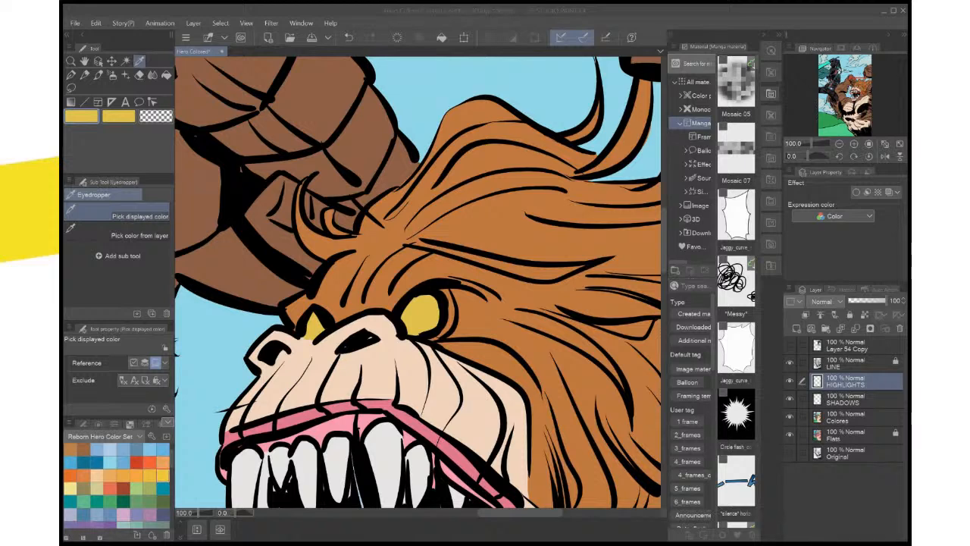
pyautogui.press('Return')
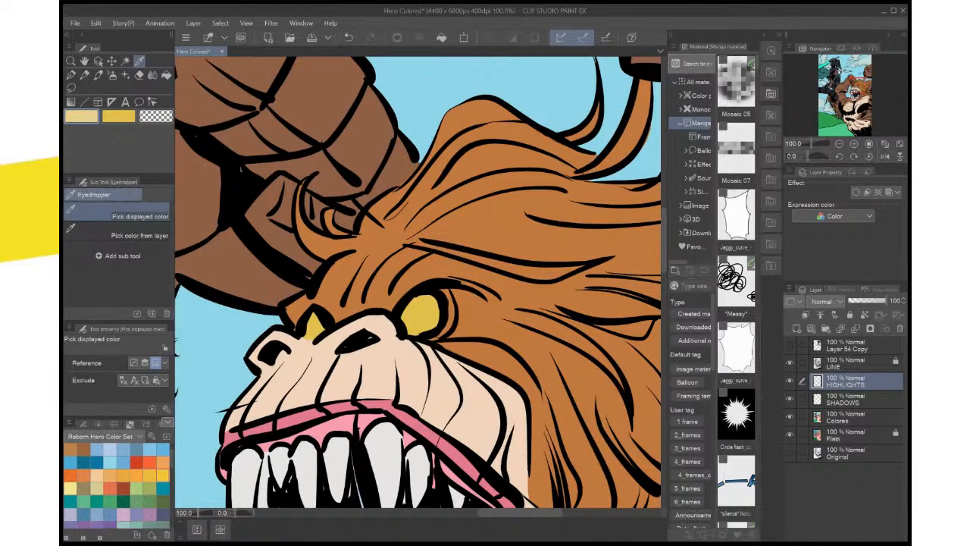
# Lasso highlight shapes inside both of the monster's eyes on the HIGHLIGHTS layer, fill them with the pale yellow, and deselect
pyautogui.press('m')
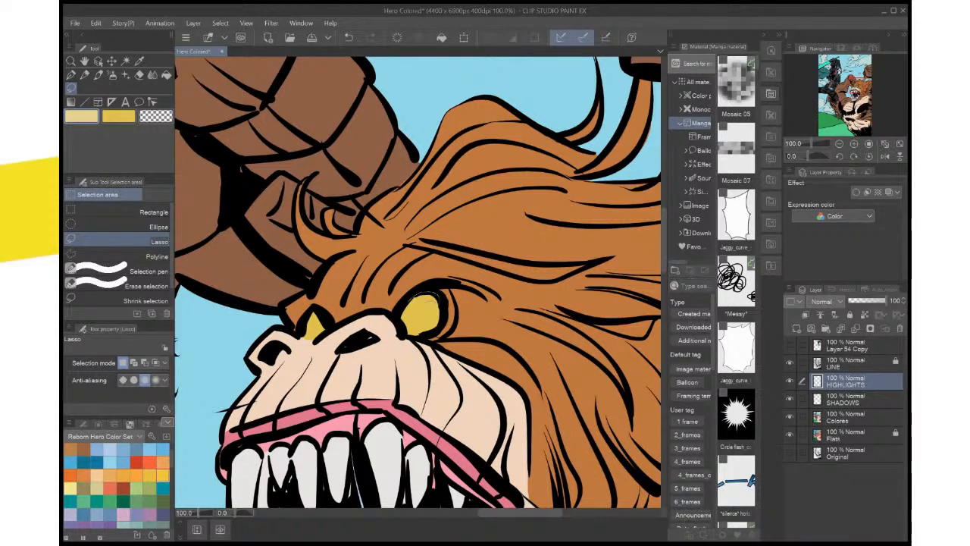
pyautogui.moveTo(401, 318); pyautogui.dragTo(406, 322)
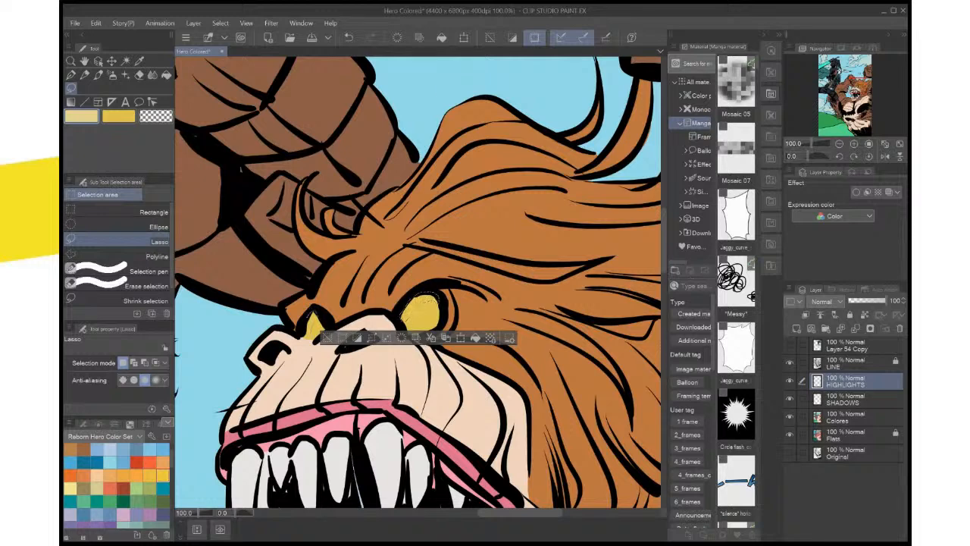
pyautogui.moveTo(301, 336); pyautogui.dragTo(306, 338)
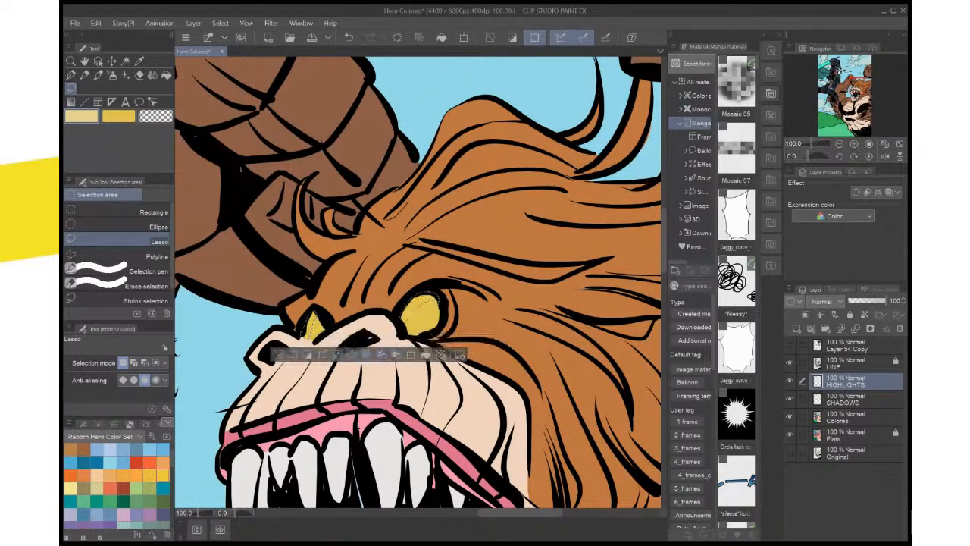
pyautogui.hotkey('ctrl', 'd')
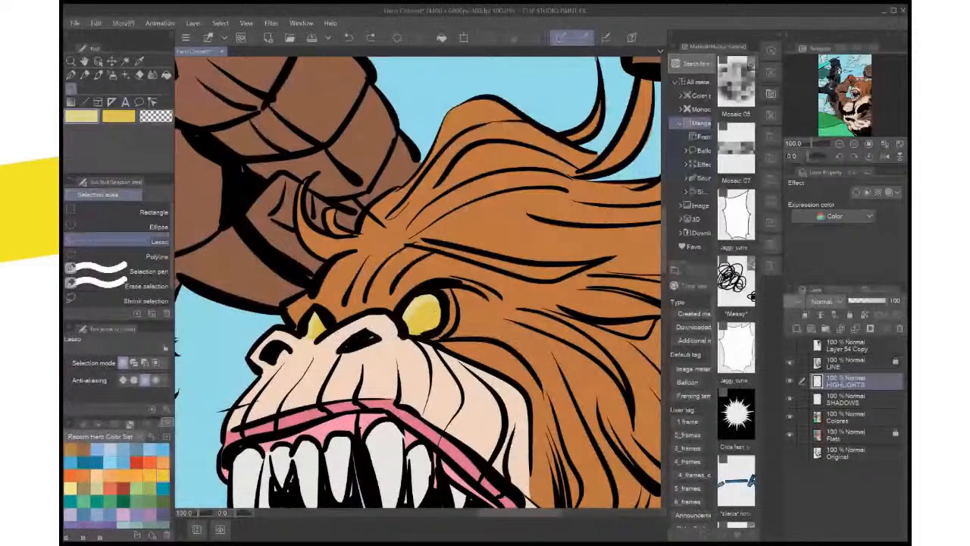
# Add a small elliptical pale-yellow highlight inside each of the monster's eyes on the HIGHLIGHTS layer, and deselect
pyautogui.click(114, 226)
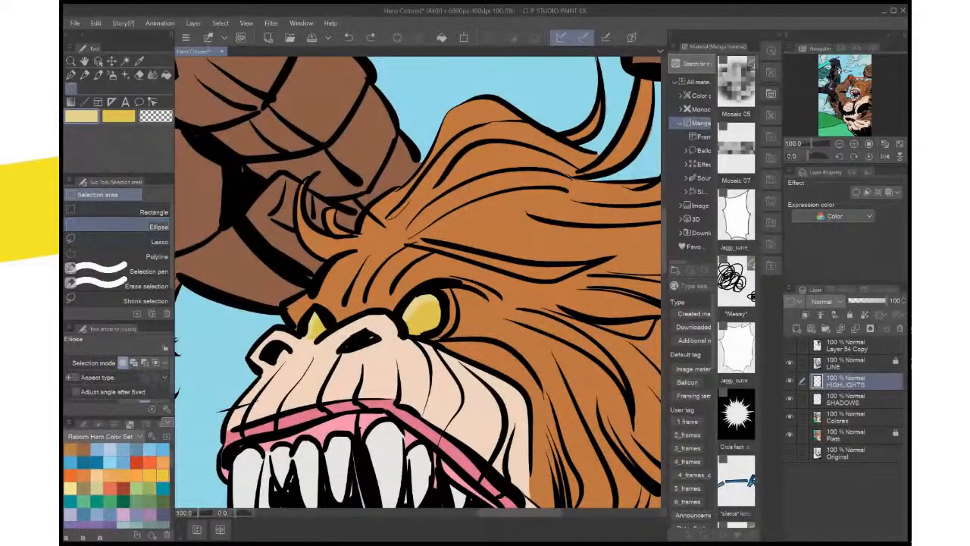
pyautogui.moveTo(422, 304); pyautogui.dragTo(439, 322)
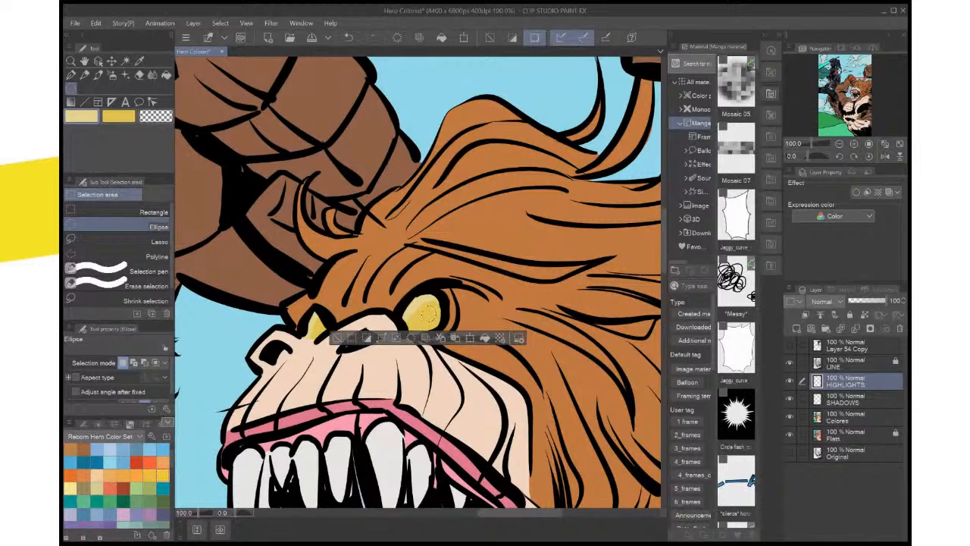
pyautogui.click(485, 338)
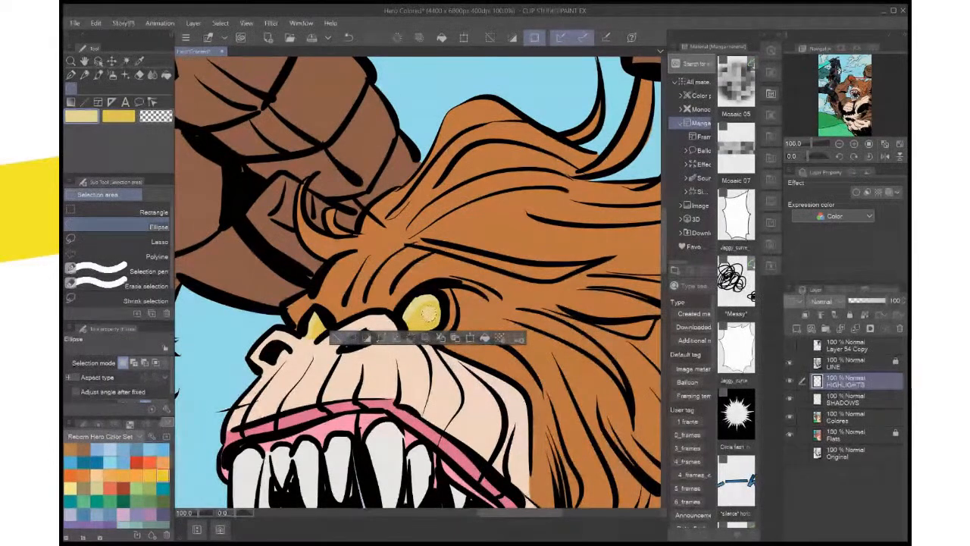
pyautogui.hotkey('ctrl', 'd')
pyautogui.moveTo(312, 319)
pyautogui.mouseDown()
pyautogui.moveTo(327, 336)
pyautogui.moveTo(318, 325)
pyautogui.mouseUp()
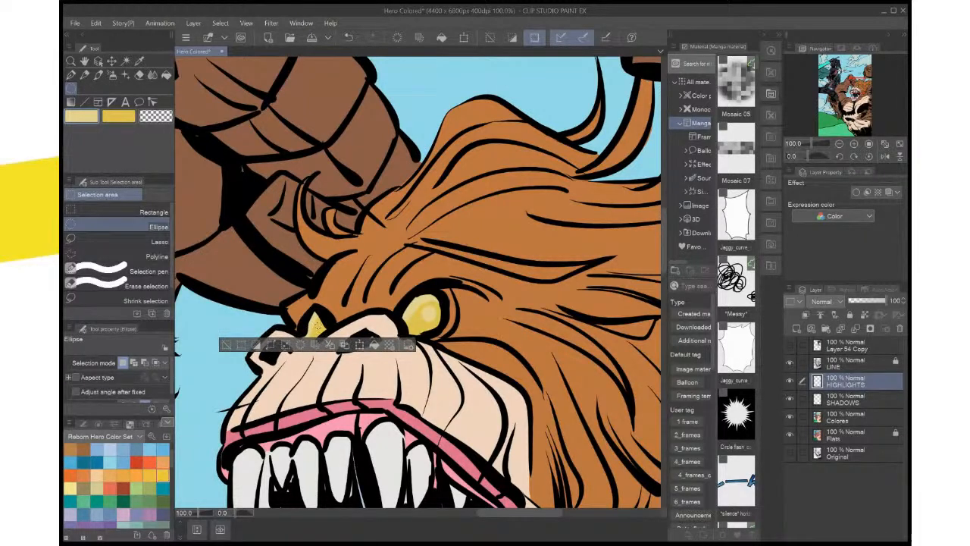
pyautogui.hotkey('ctrl', 'd')
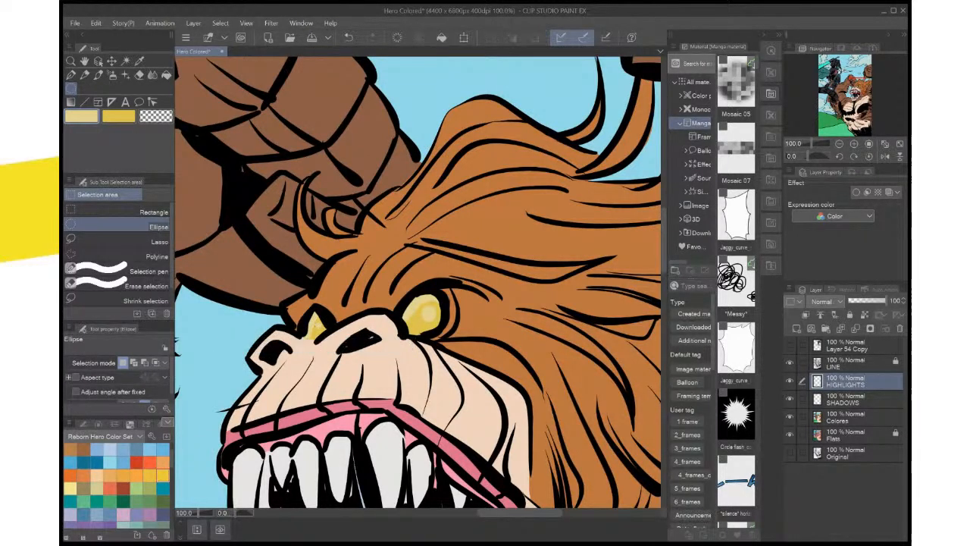
# Sample the brighter eye highlight color while the HIGHLIGHTS layer uses Screen blending, and undo the blend mode change
pyautogui.scroll(-3, 234, 345)
pyautogui.hotkey('ctrl', '0')
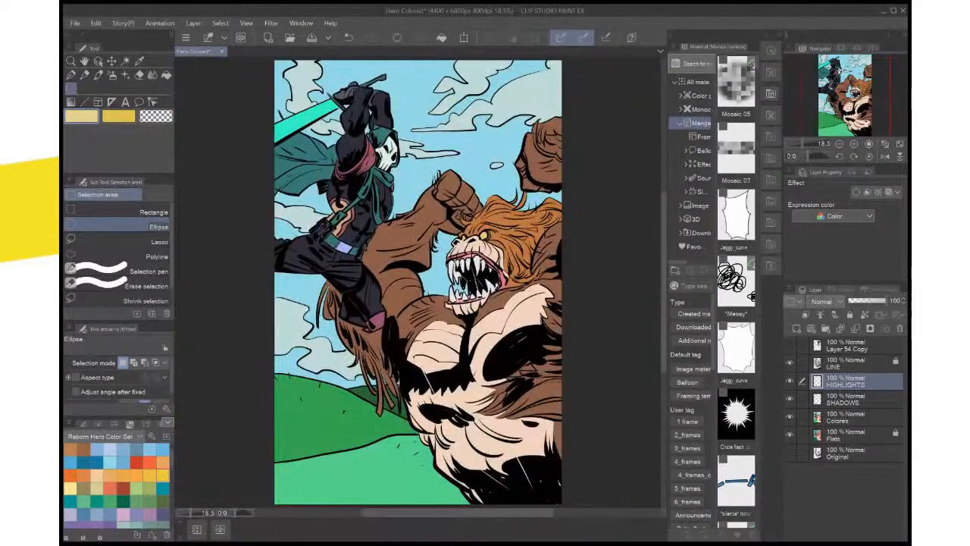
pyautogui.scroll(3, 273, 341)
pyautogui.moveTo(515, 257); pyautogui.dragTo(243, 405)
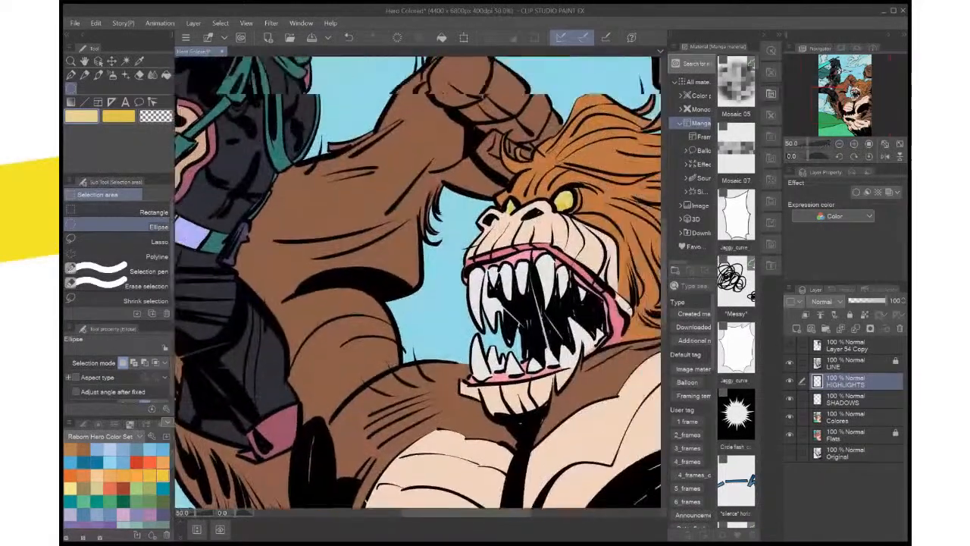
pyautogui.moveTo(615, 220); pyautogui.dragTo(482, 315)
pyautogui.scroll(1, 482, 315)
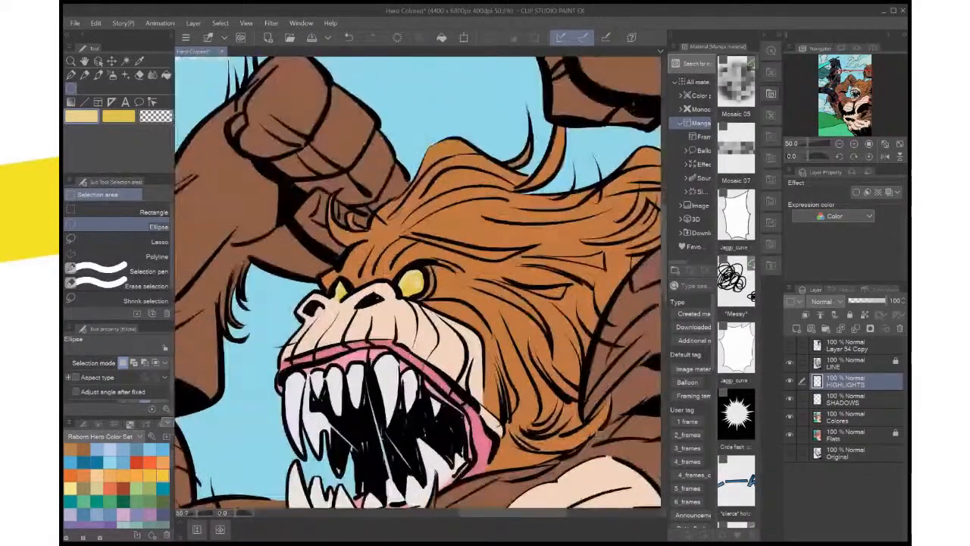
pyautogui.scroll(1, 483, 322)
pyautogui.press('w')
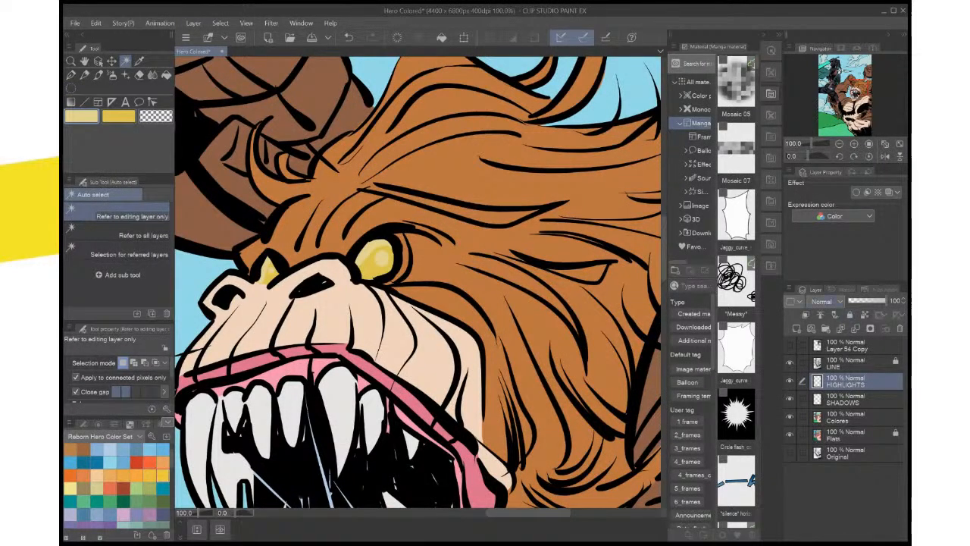
pyautogui.click(824, 388)
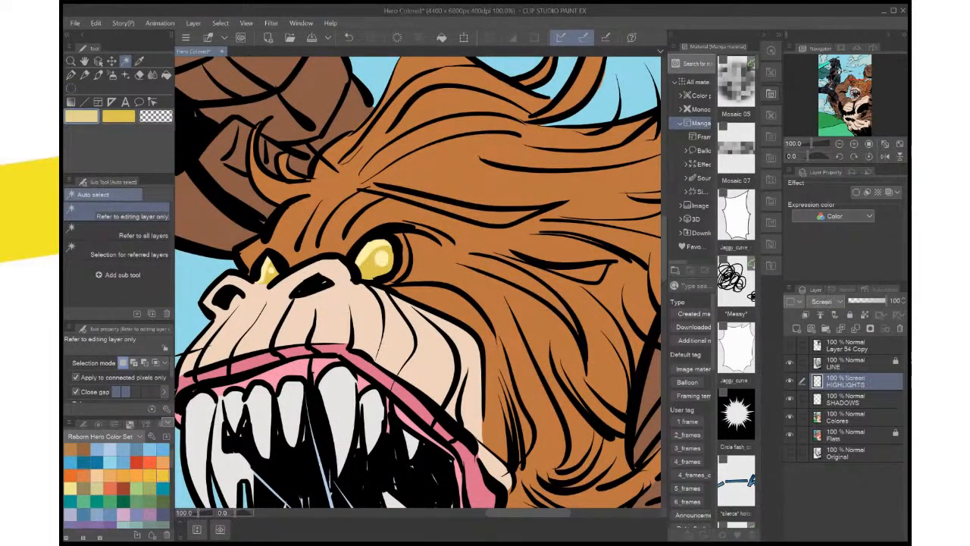
pyautogui.press('i')
pyautogui.click(382, 259)
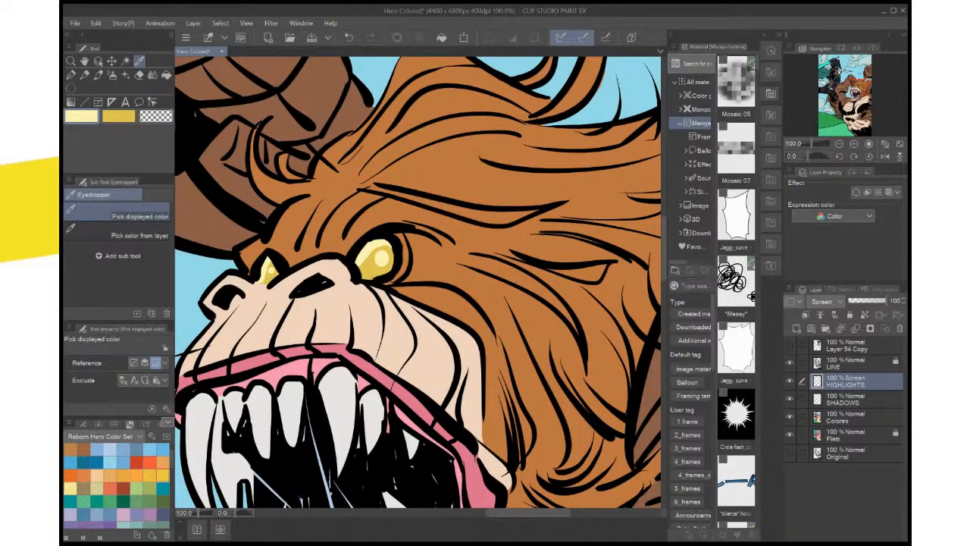
pyautogui.hotkey('ctrl', 'z')
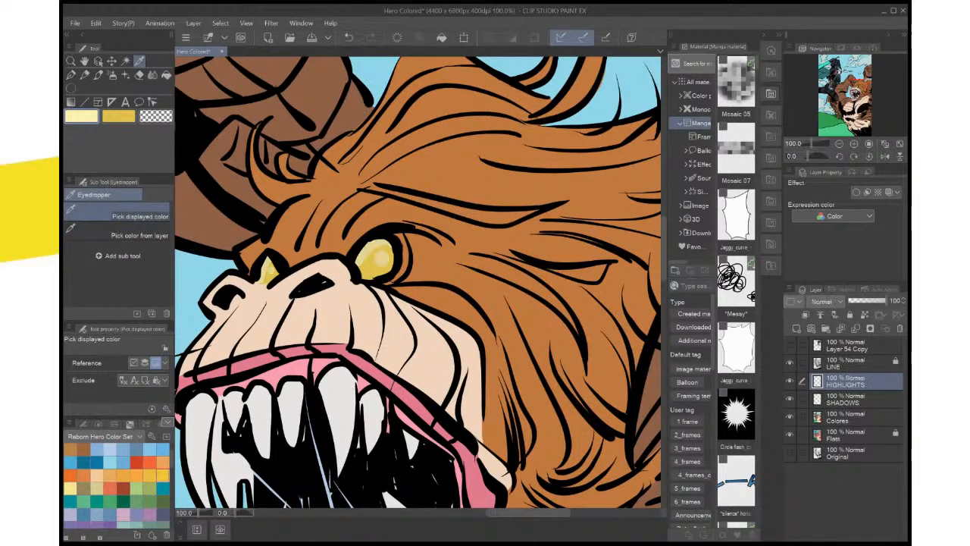
# Select the eye highlights with Auto select on the HIGHLIGHTS layer, refill them with the brighter pale yellow, and deselect
pyautogui.press('w')
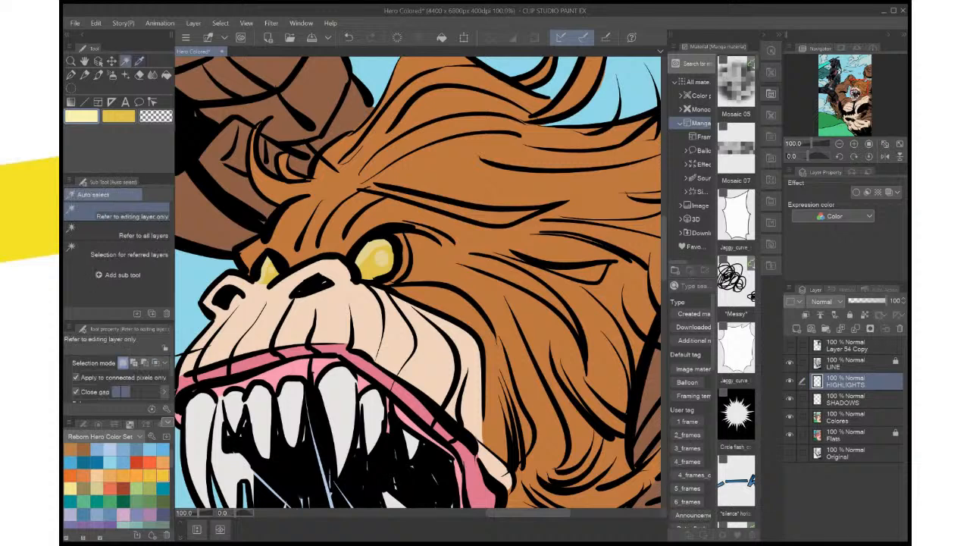
pyautogui.click(378, 252)
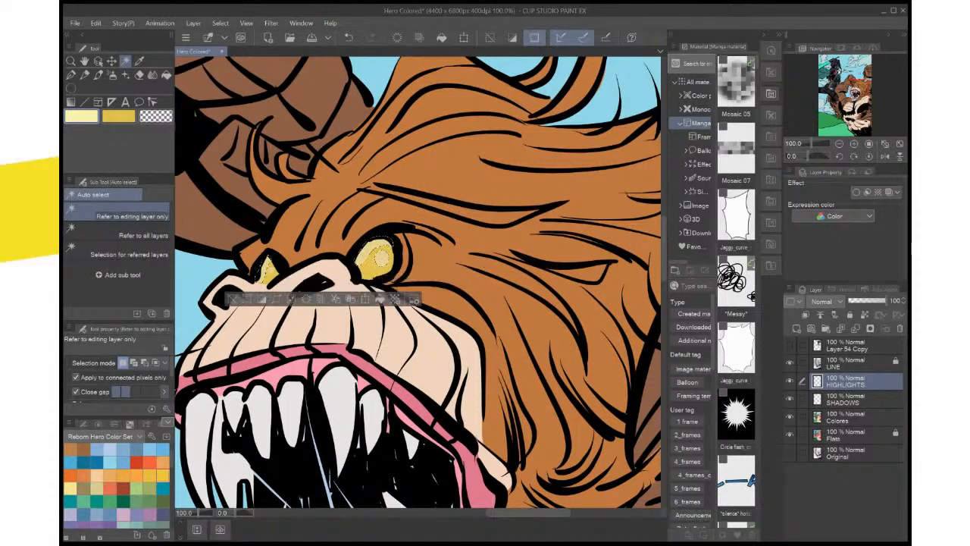
pyautogui.click(380, 298)
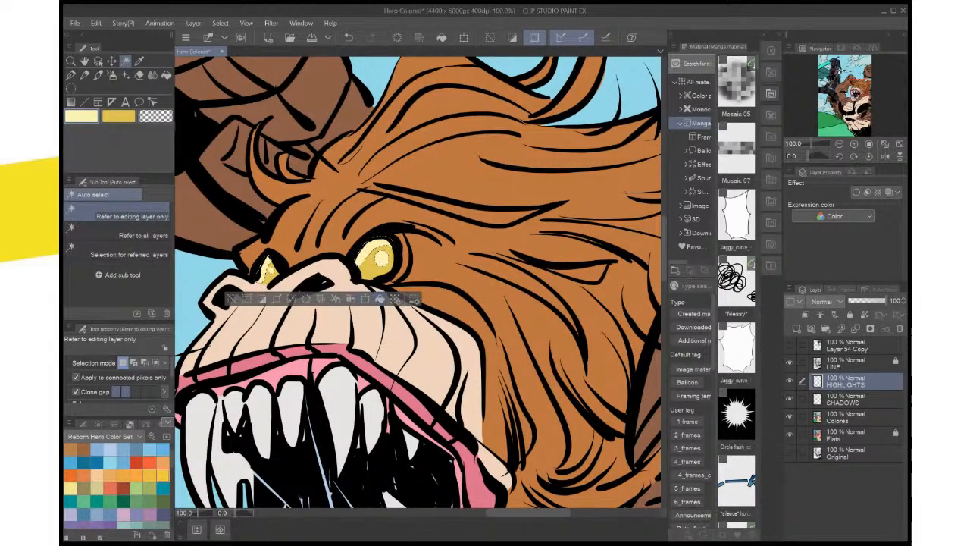
pyautogui.scroll(-4, 379, 299)
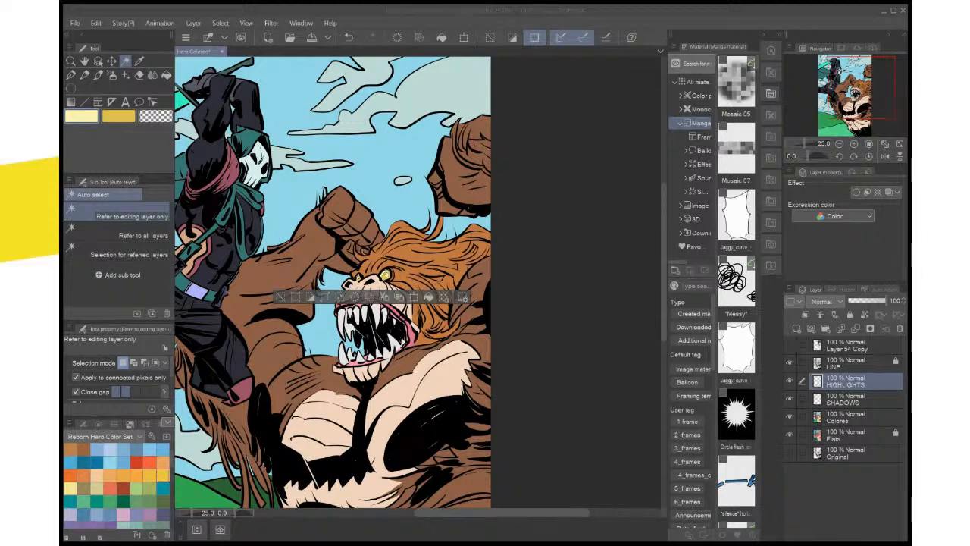
pyautogui.click(280, 297)
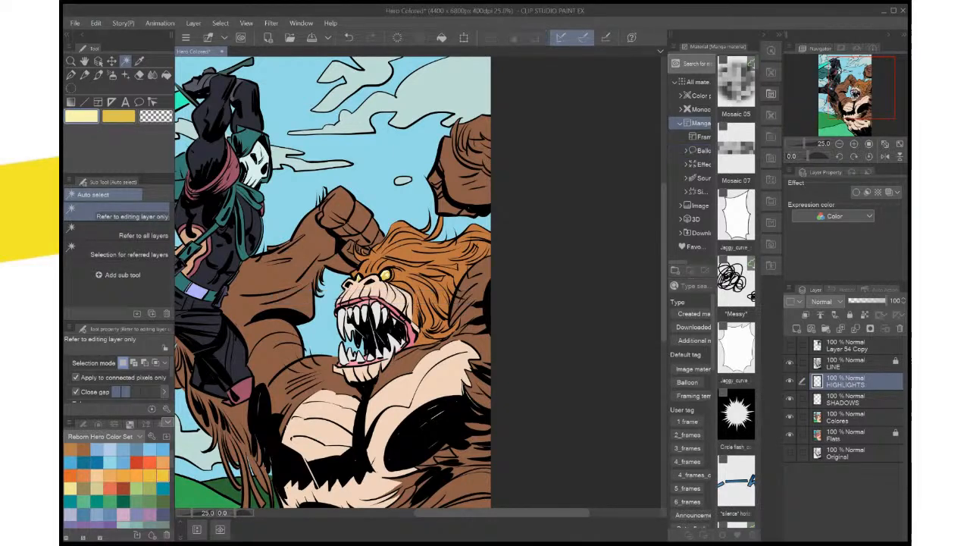
pyautogui.moveTo(303, 318); pyautogui.dragTo(346, 271)
pyautogui.hotkey('ctrl', '0')
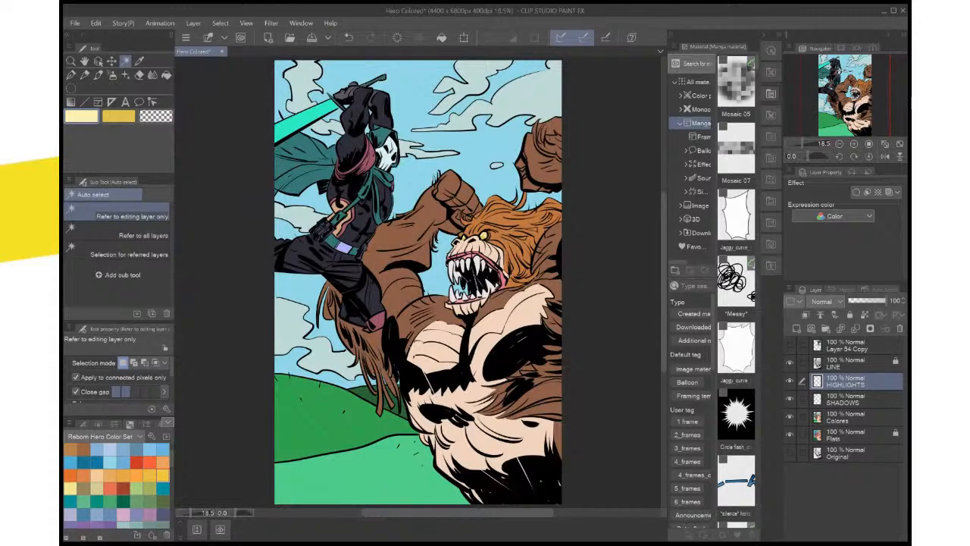
pyautogui.hotkey('ctrl', '+')
pyautogui.hotkey('ctrl', '+')
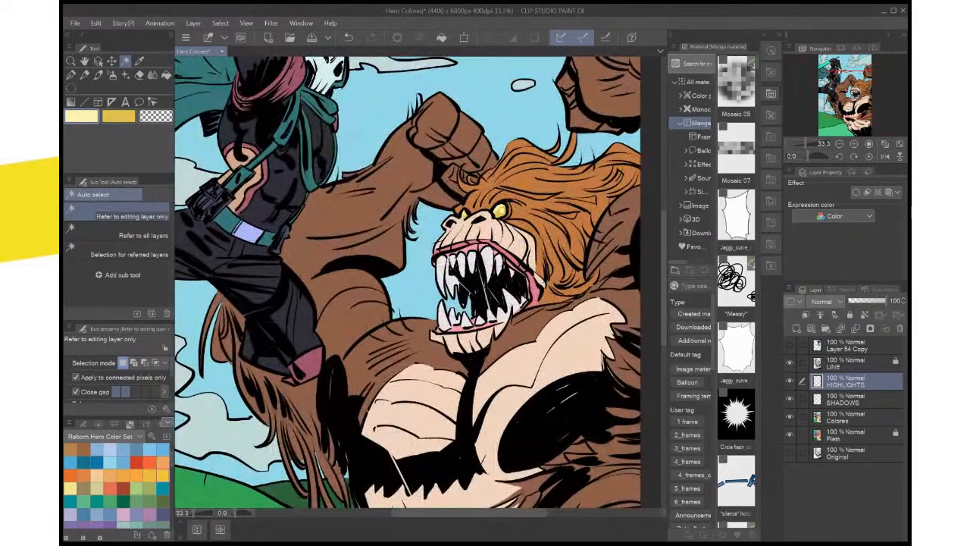
pyautogui.moveTo(424, 266); pyautogui.dragTo(409, 312)
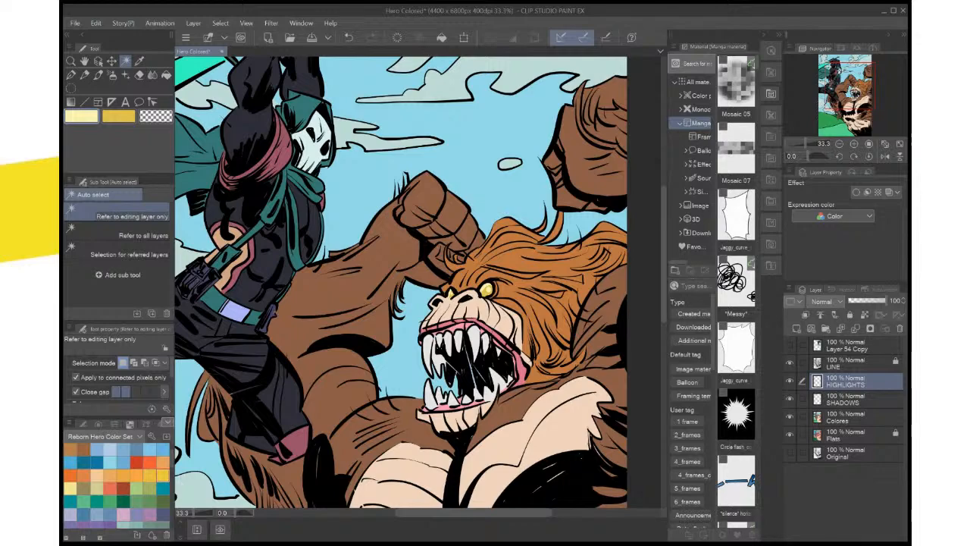
# Sample the skin tone of the monster's muzzle and make a lighter tint of it the active drawing color
pyautogui.scroll(2, 552, 499)
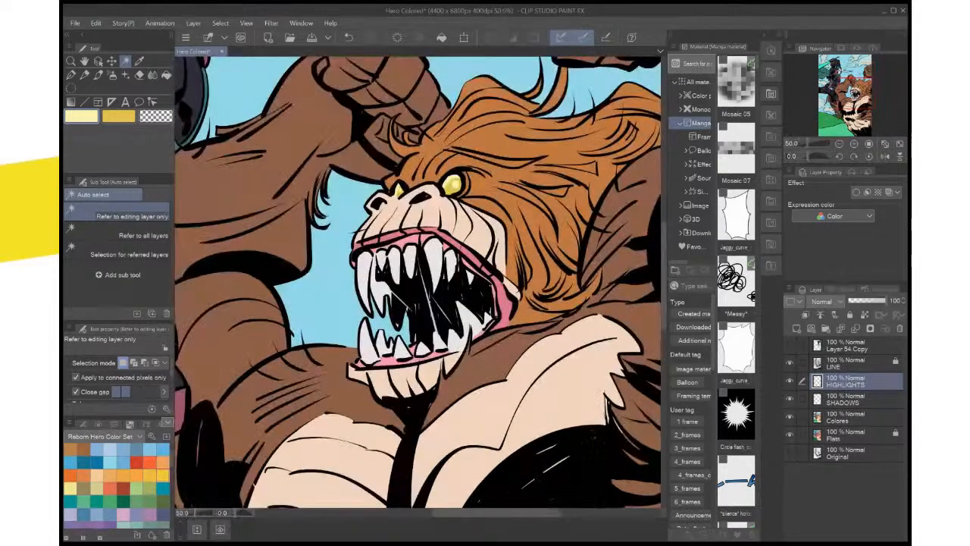
pyautogui.moveTo(455, 303); pyautogui.dragTo(476, 494)
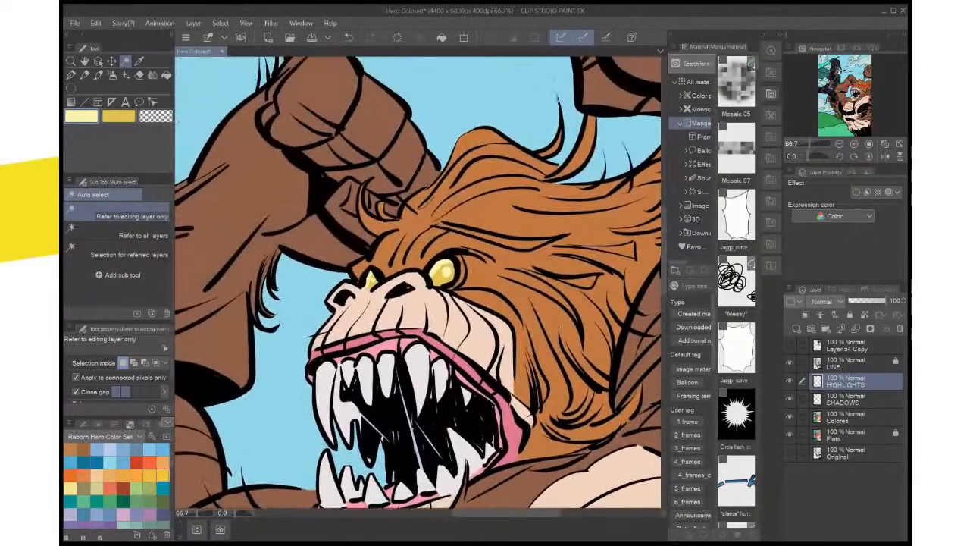
pyautogui.press('i')
pyautogui.click(479, 330)
pyautogui.press('x')
pyautogui.click(479, 330)
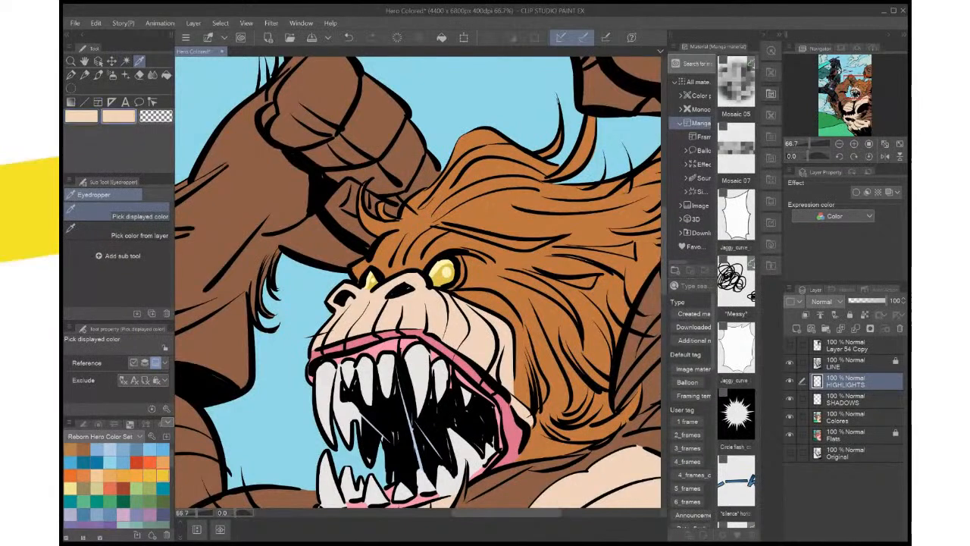
pyautogui.press('x')
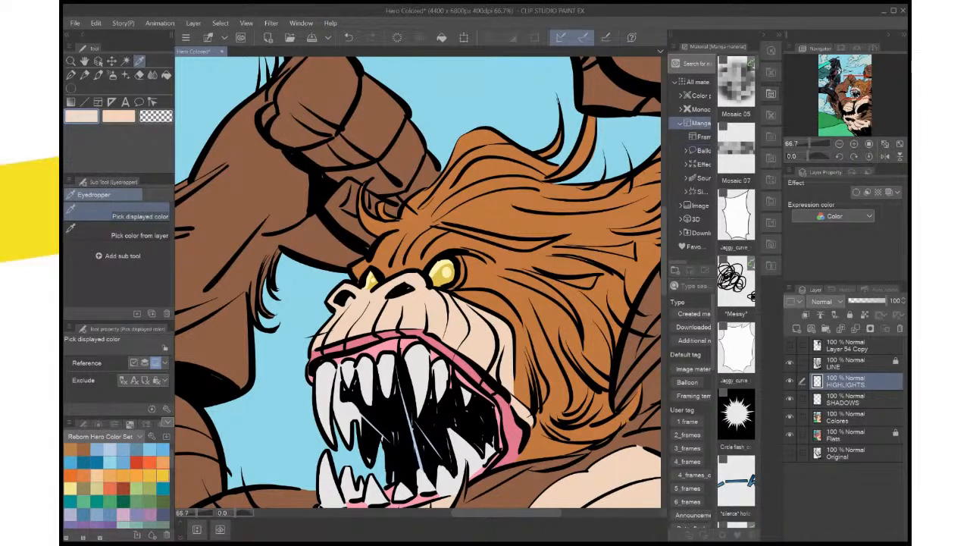
# Lasso highlight shapes around the monster's nose and nostril on the HIGHLIGHTS layer for the pale skin tint, and deselect
pyautogui.press('m')
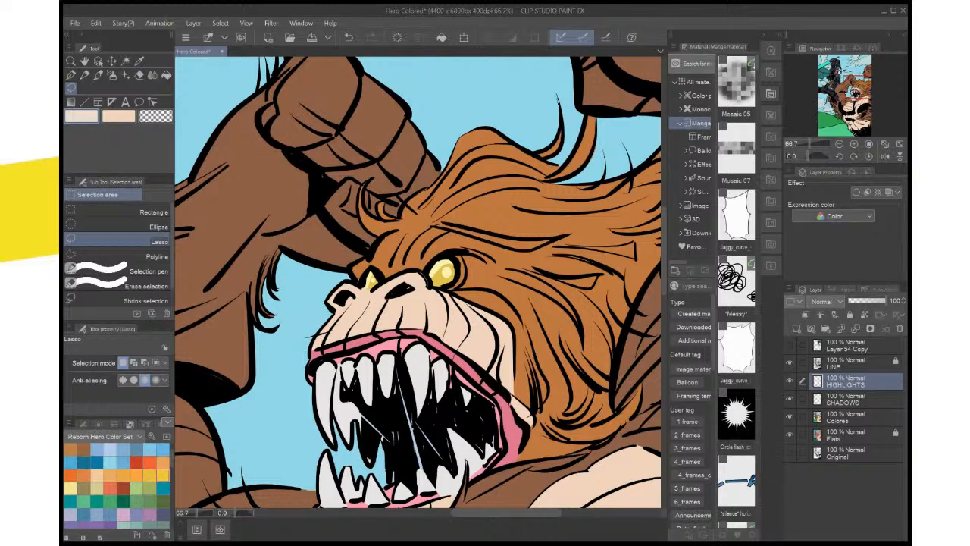
pyautogui.moveTo(385, 293)
pyautogui.mouseDown()
pyautogui.moveTo(390, 283)
pyautogui.moveTo(386, 291)
pyautogui.mouseUp()
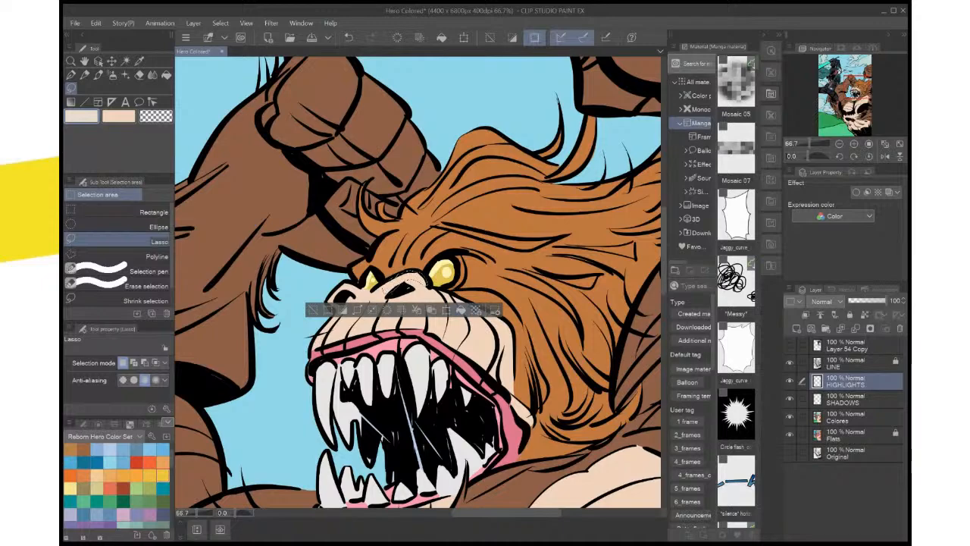
pyautogui.hotkey('ctrl', 'd')
pyautogui.moveTo(409, 288); pyautogui.dragTo(473, 280)
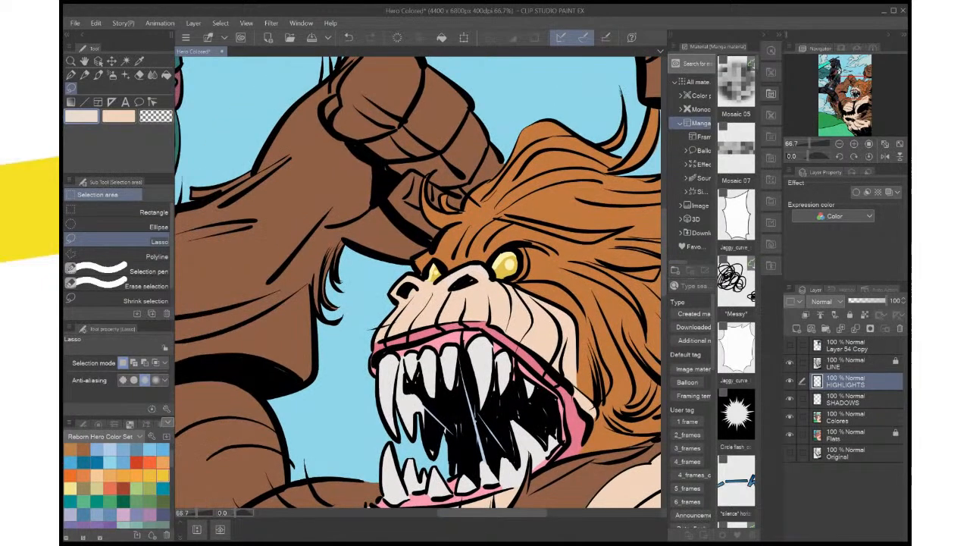
pyautogui.scroll(2, 456, 300)
pyautogui.scroll(-2, 456, 300)
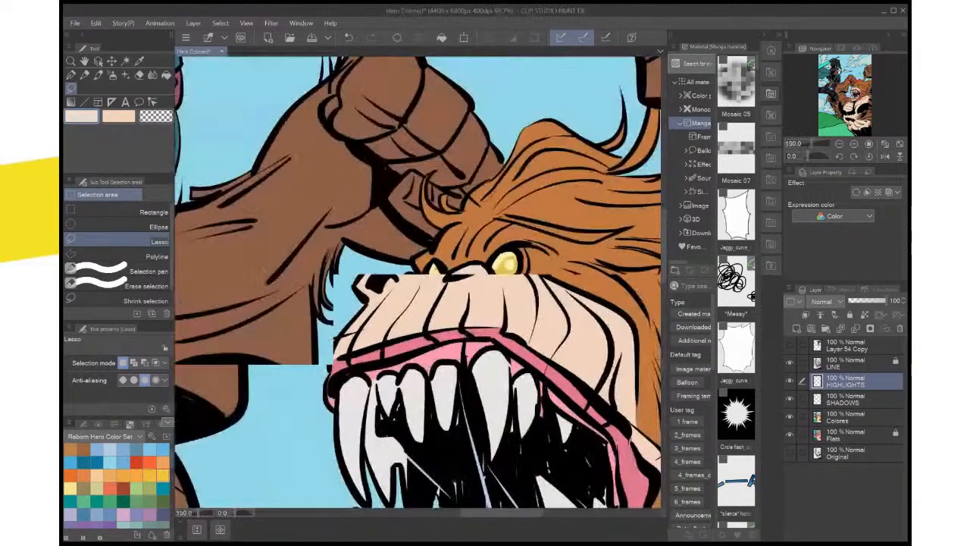
pyautogui.hotkey('ctrl', '0')
pyautogui.scroll(1, 457, 300)
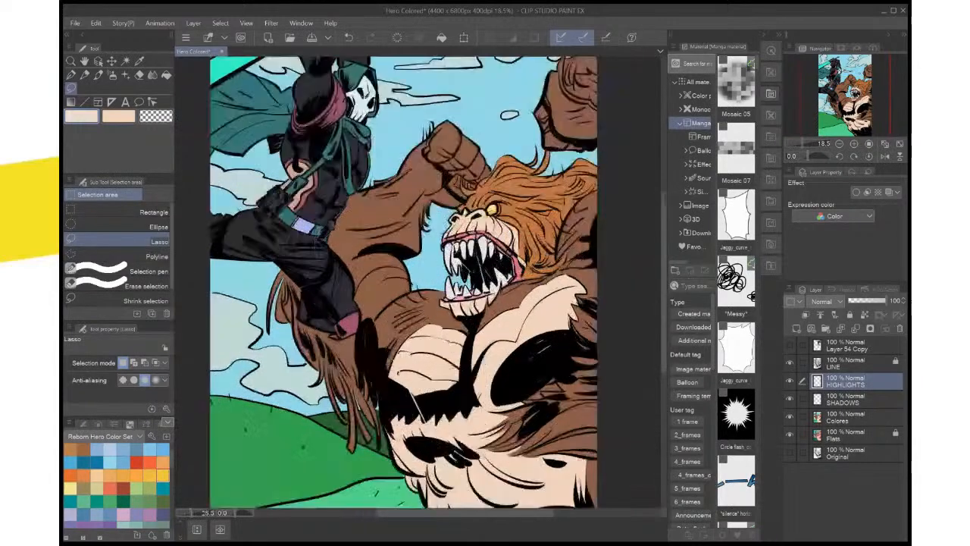
pyautogui.scroll(4, 458, 301)
pyautogui.moveTo(459, 258); pyautogui.dragTo(374, 504)
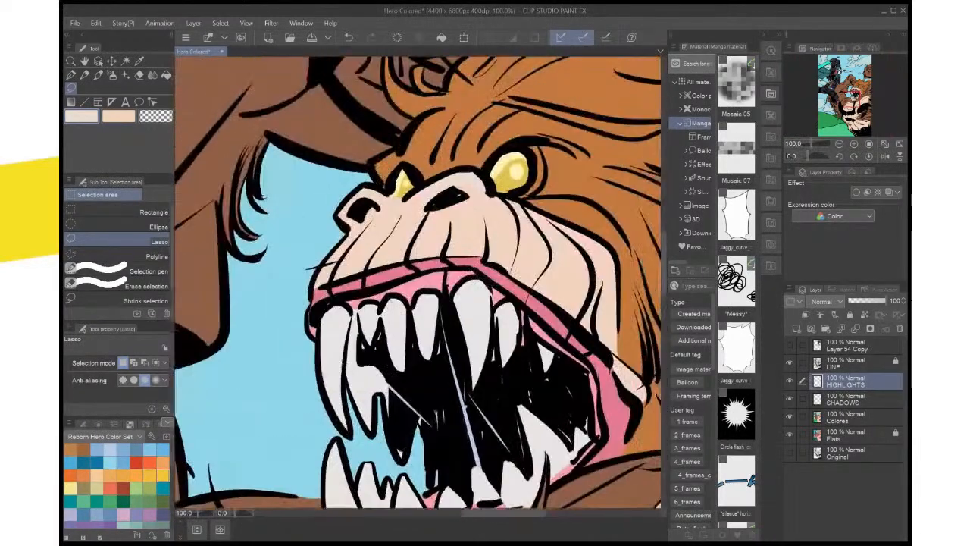
pyautogui.moveTo(436, 190); pyautogui.dragTo(478, 198)
pyautogui.hotkey('ctrl', 'd')
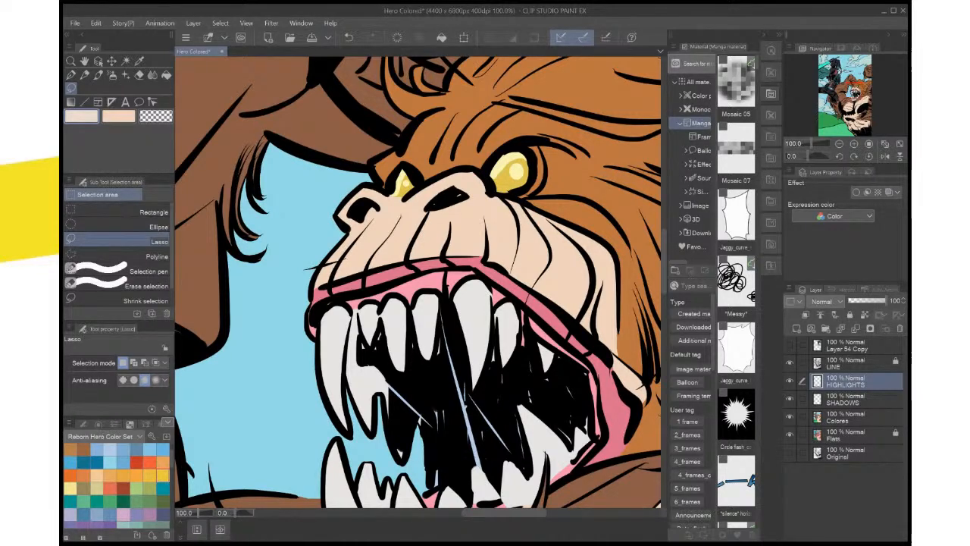
# Show the Layer 54 Copy reference, sample the blue highlight color from its cape, and hide the reference again
pyautogui.scroll(-5, 511, 343)
pyautogui.scroll(2, 515, 342)
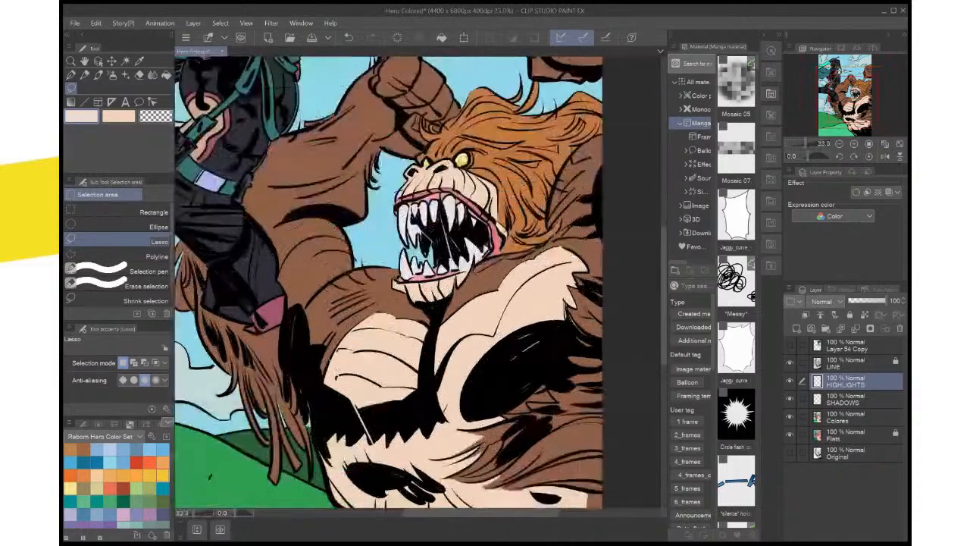
pyautogui.moveTo(394, 174); pyautogui.dragTo(509, 448)
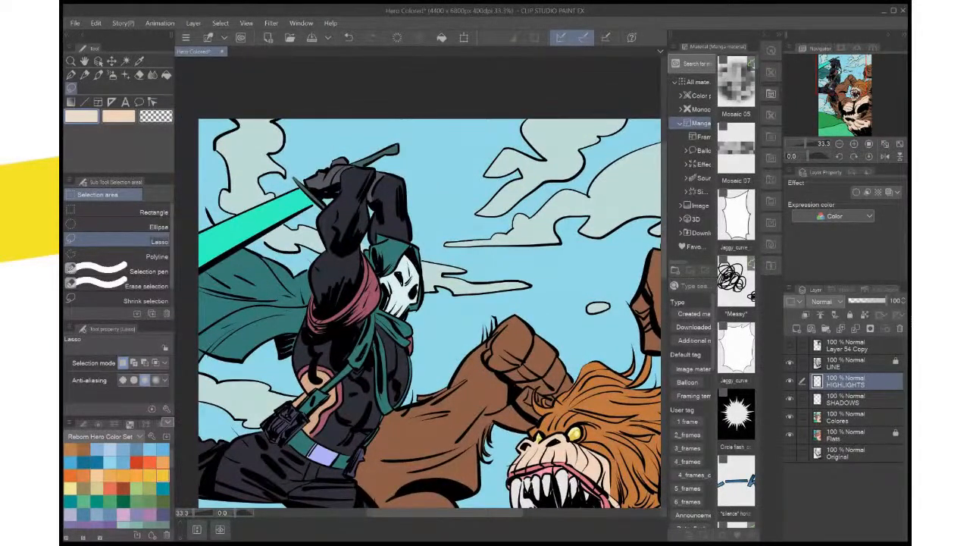
pyautogui.click(789, 345)
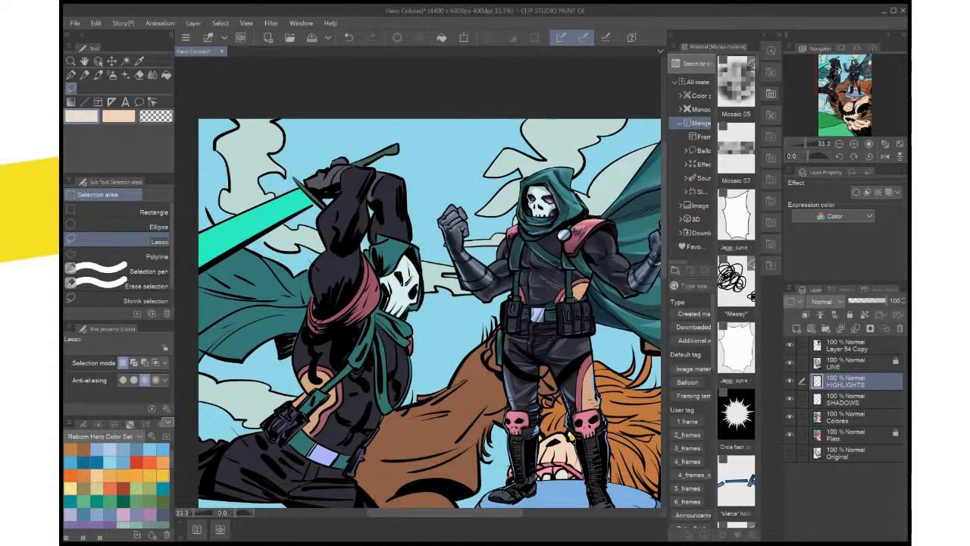
pyautogui.click(789, 344)
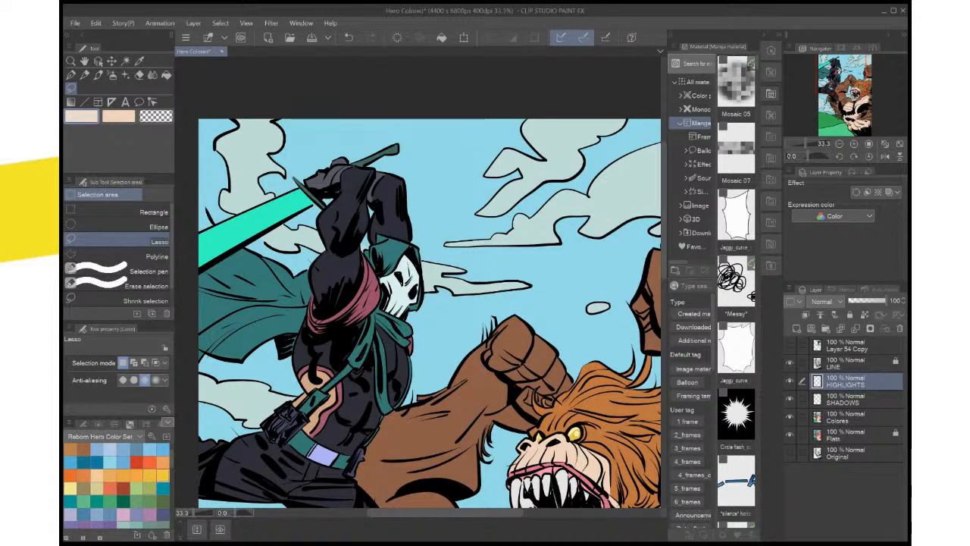
pyautogui.click(789, 345)
pyautogui.press('i')
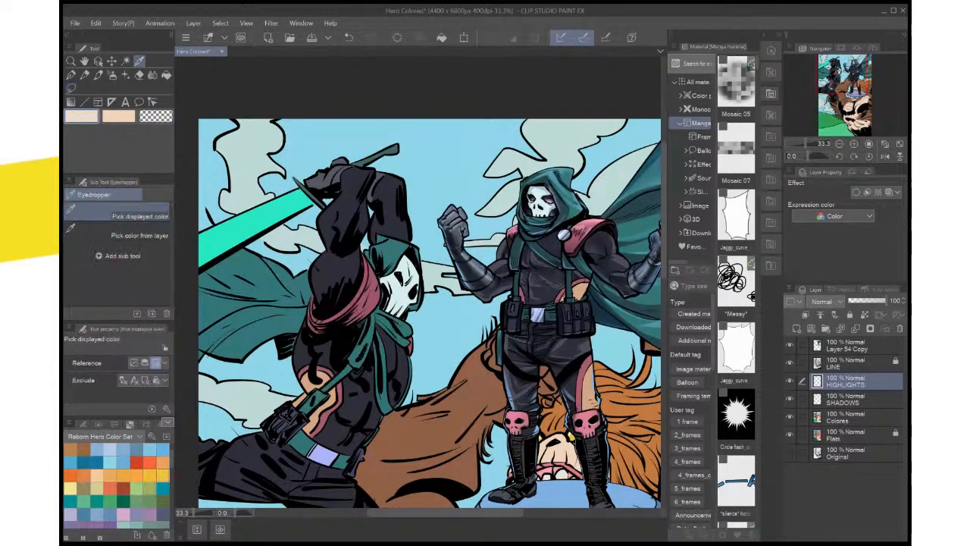
pyautogui.click(635, 220)
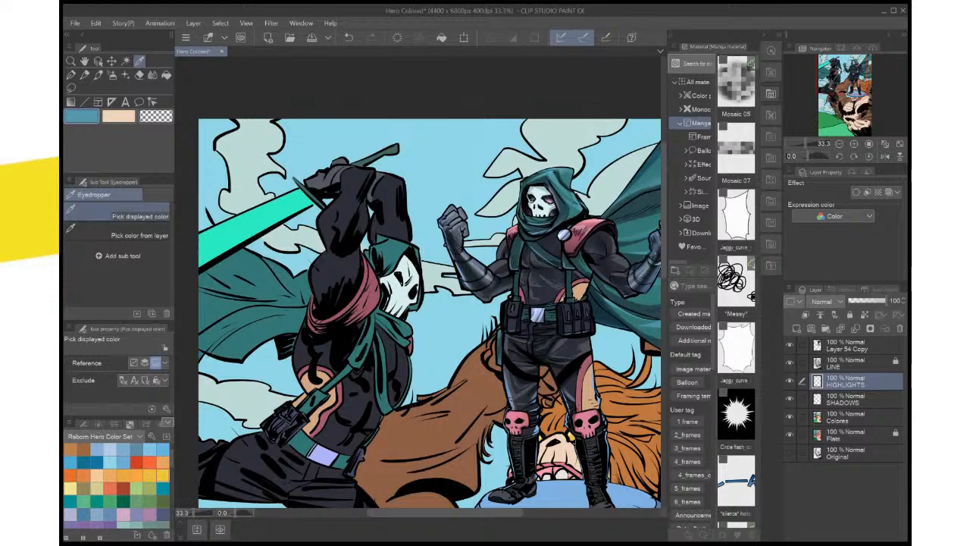
pyautogui.click(789, 380)
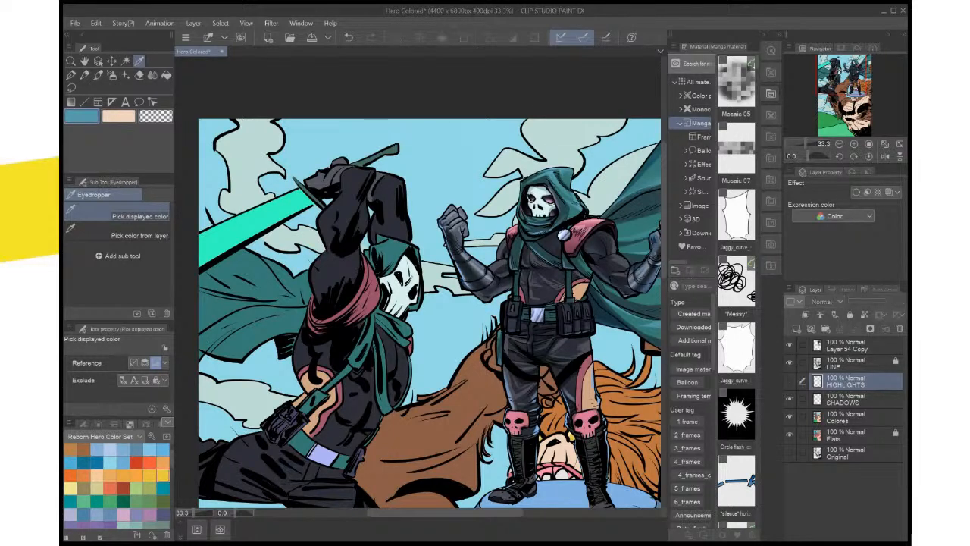
pyautogui.click(789, 381)
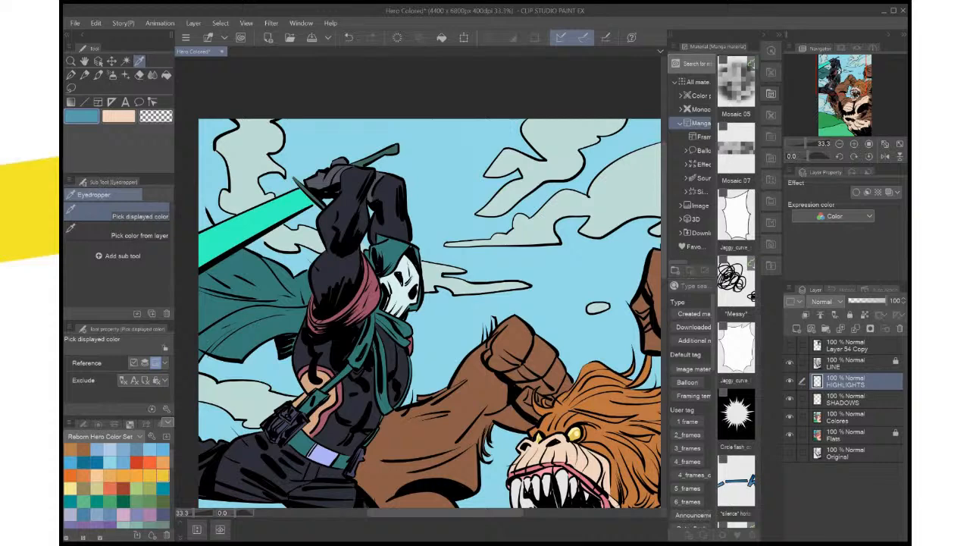
# Lasso highlight shapes along the front edge of the hero's hood on the HIGHLIGHTS layer, fill them with the sampled blue, and deselect
pyautogui.hotkey('ctrl', '+')
pyautogui.hotkey('ctrl', '+')
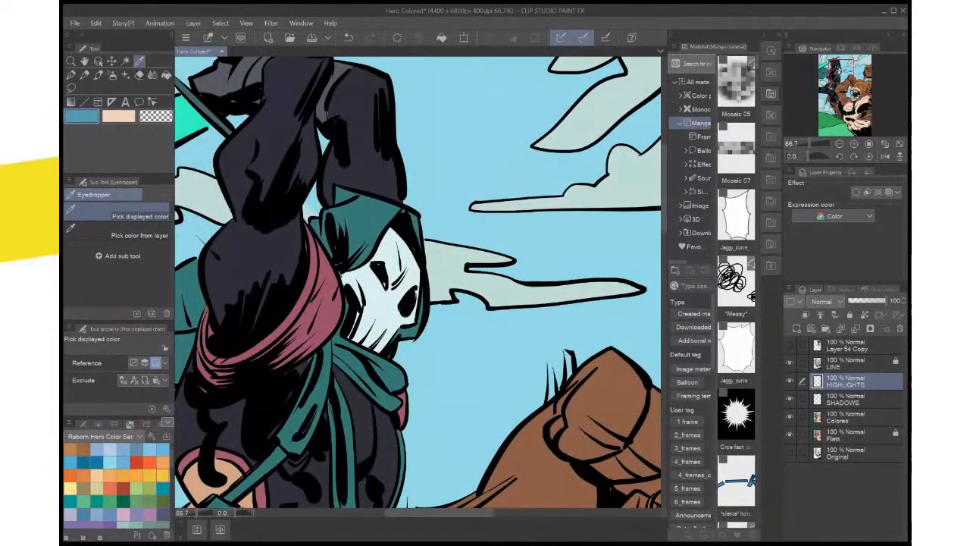
pyautogui.press('m')
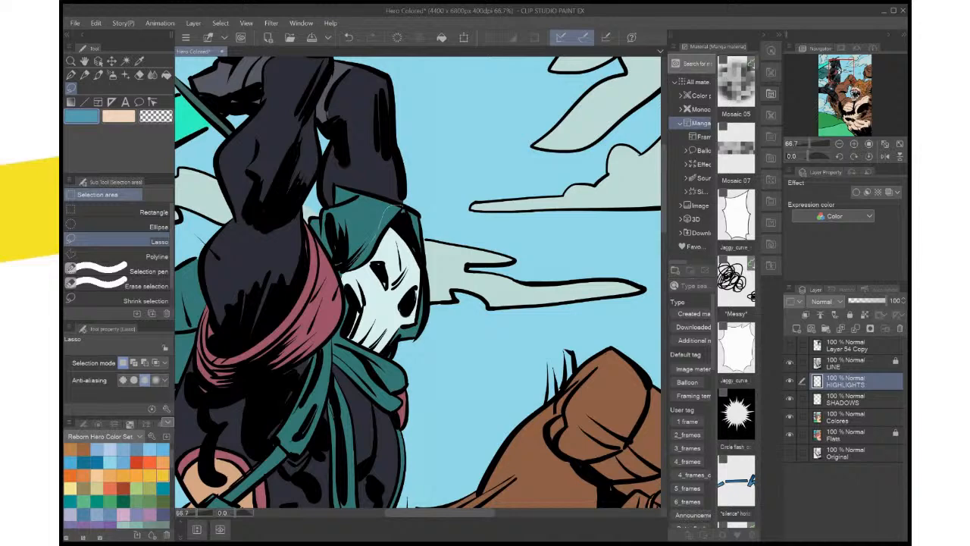
pyautogui.moveTo(356, 267); pyautogui.dragTo(399, 213)
pyautogui.hotkey('ctrl', 'd')
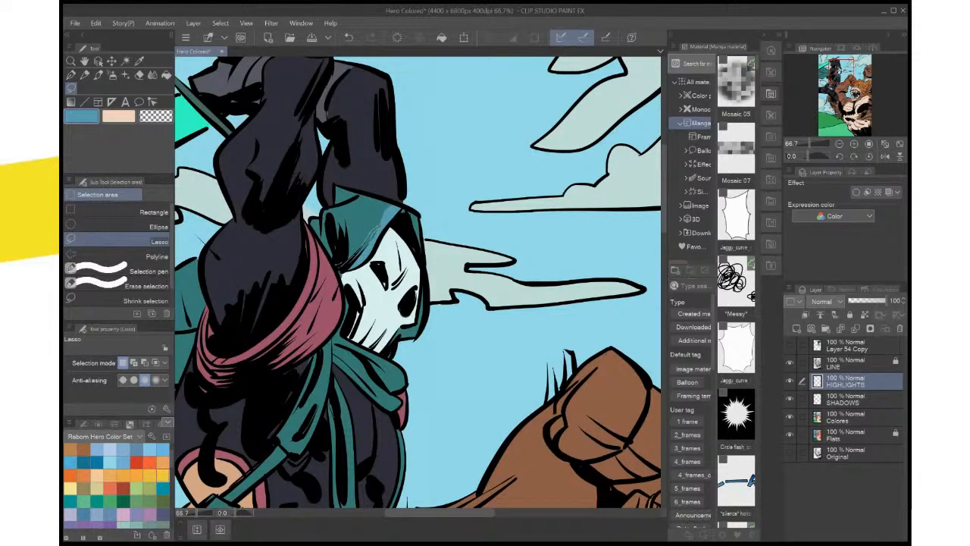
pyautogui.moveTo(380, 225); pyautogui.dragTo(348, 265)
pyautogui.click(414, 292)
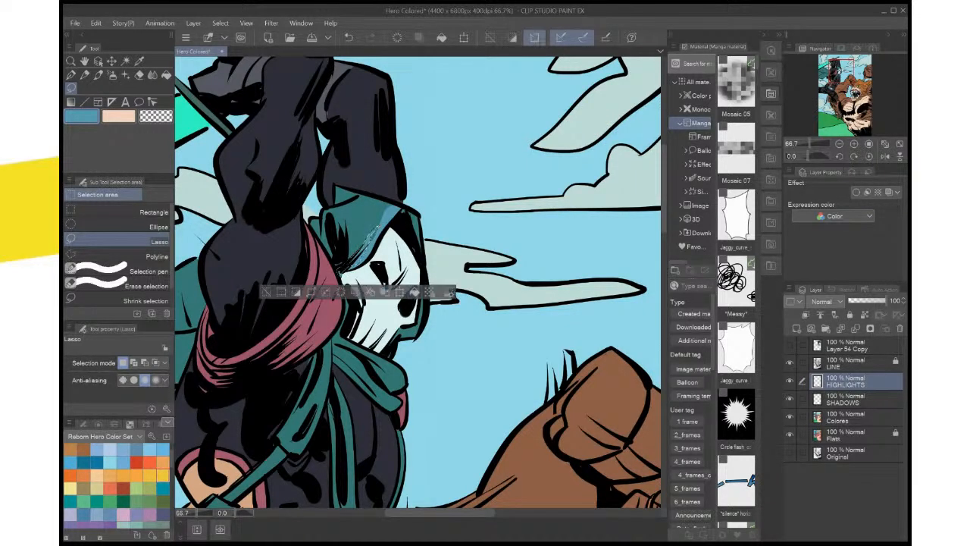
pyautogui.hotkey('ctrl', 'd')
# Lasso a highlight on the upper fold of the hero's scarf below the mask, fill it with the blue, and deselect
pyautogui.scroll(-2, 440, 237)
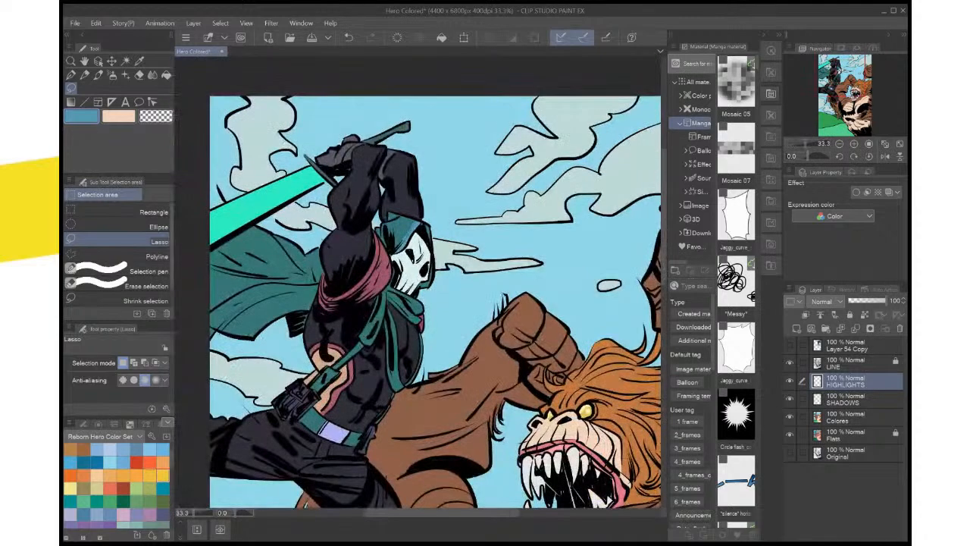
pyautogui.scroll(2, 441, 236)
pyautogui.moveTo(441, 237); pyautogui.dragTo(495, 186)
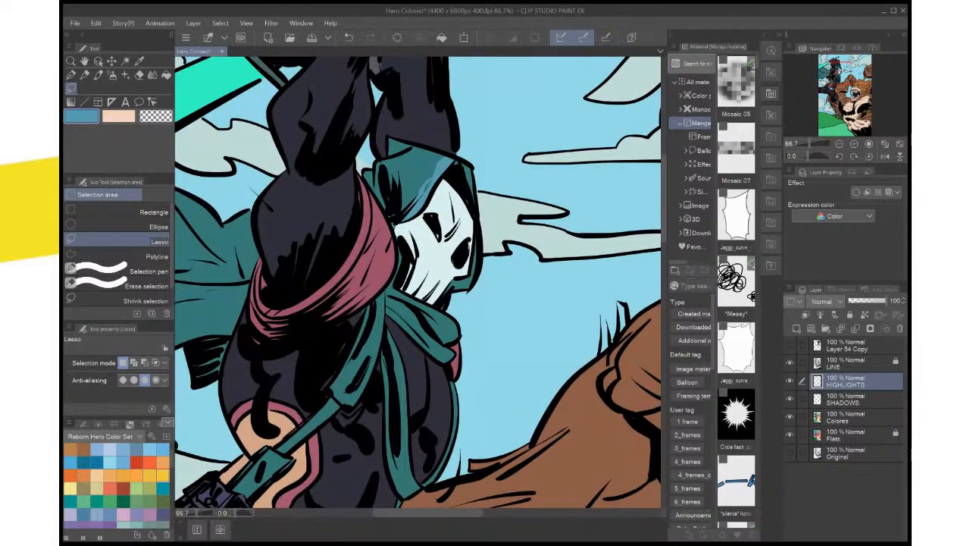
pyautogui.moveTo(442, 343)
pyautogui.mouseDown()
pyautogui.moveTo(421, 314)
pyautogui.moveTo(443, 343)
pyautogui.mouseUp()
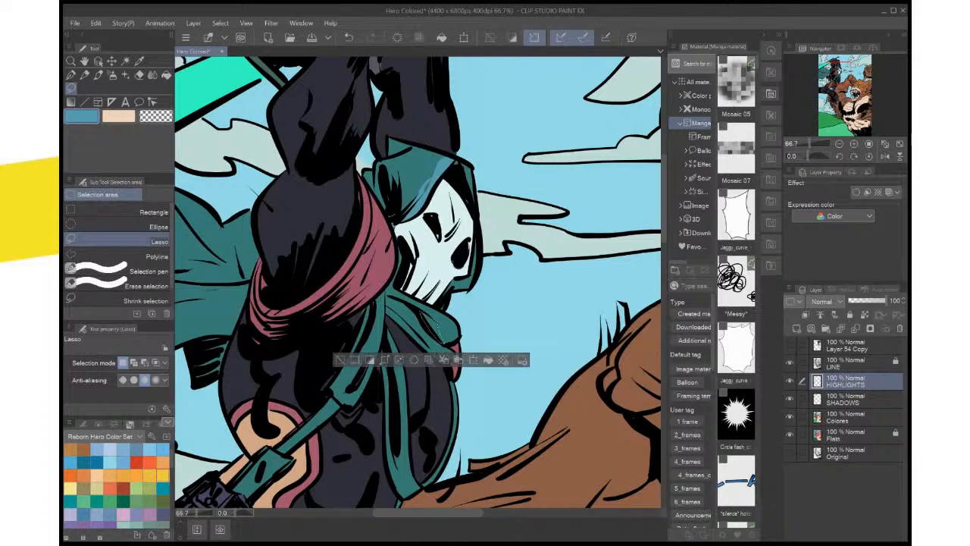
pyautogui.hotkey('alt', 'Delete')
pyautogui.hotkey('ctrl', 'd')
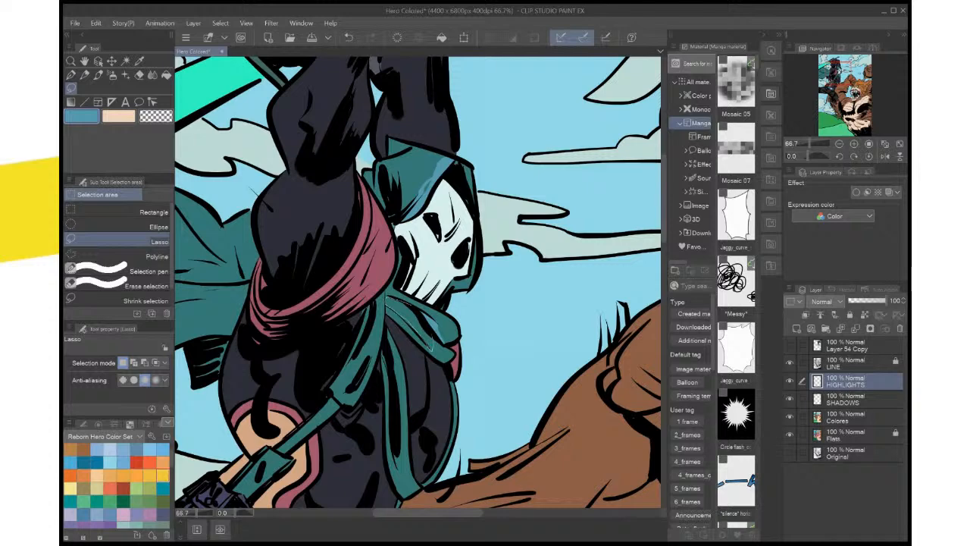
# Lasso a long highlight along the adjacent lower scarf fold, redoing its outline up close, fill it with the blue, and deselect
pyautogui.moveTo(429, 341); pyautogui.dragTo(433, 348)
pyautogui.scroll(5, 446, 325)
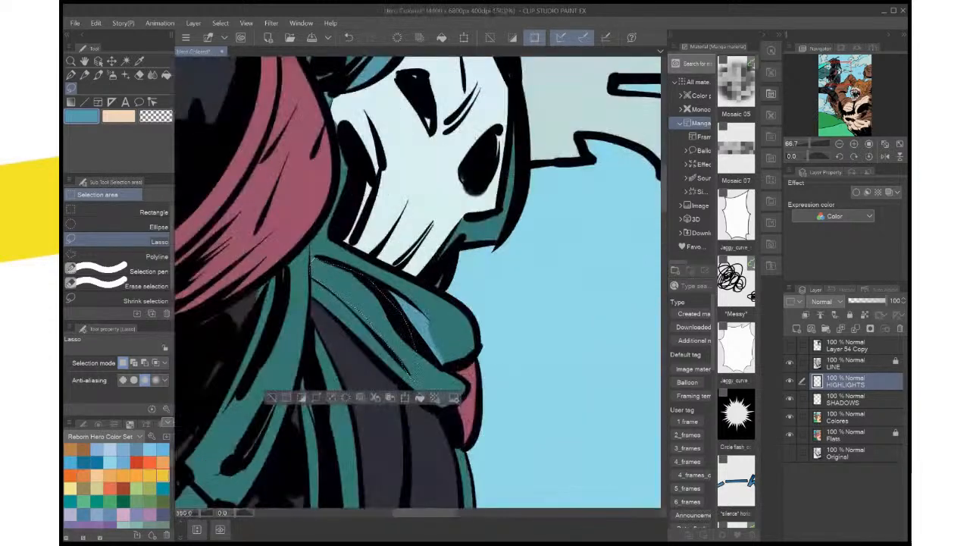
pyautogui.moveTo(445, 325)
pyautogui.mouseDown()
pyautogui.moveTo(455, 262)
pyautogui.moveTo(496, 308)
pyautogui.moveTo(524, 307)
pyautogui.mouseUp()
pyautogui.hotkey('ctrl', 'z')
pyautogui.moveTo(530, 250); pyautogui.dragTo(534, 269)
pyautogui.moveTo(455, 280); pyautogui.dragTo(486, 288)
pyautogui.moveTo(271, 100)
pyautogui.mouseDown()
pyautogui.moveTo(266, 163)
pyautogui.moveTo(300, 189)
pyautogui.moveTo(481, 463)
pyautogui.moveTo(443, 262)
pyautogui.moveTo(414, 191)
pyautogui.moveTo(390, 161)
pyautogui.mouseUp()
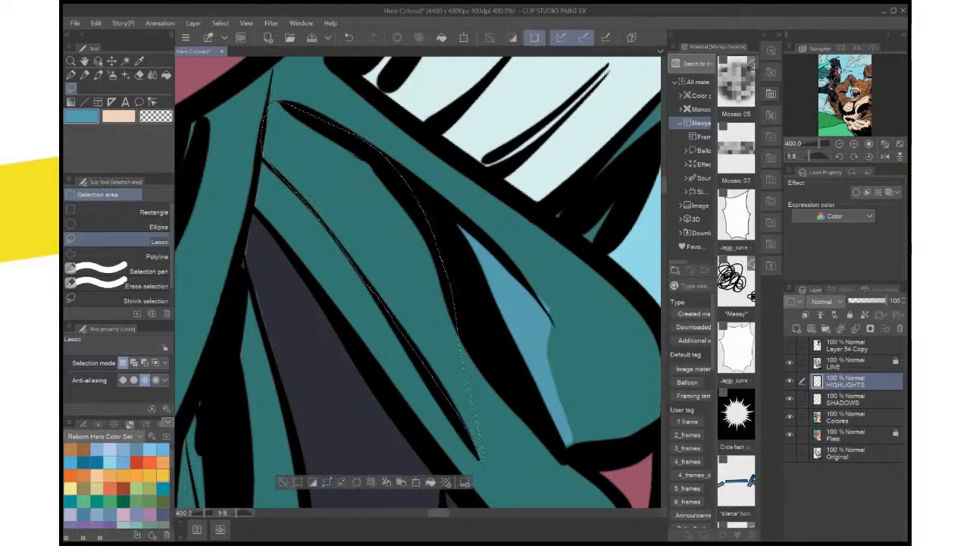
pyautogui.click(430, 482)
pyautogui.hotkey('ctrl', 'd')
pyautogui.scroll(-4, 504, 427)
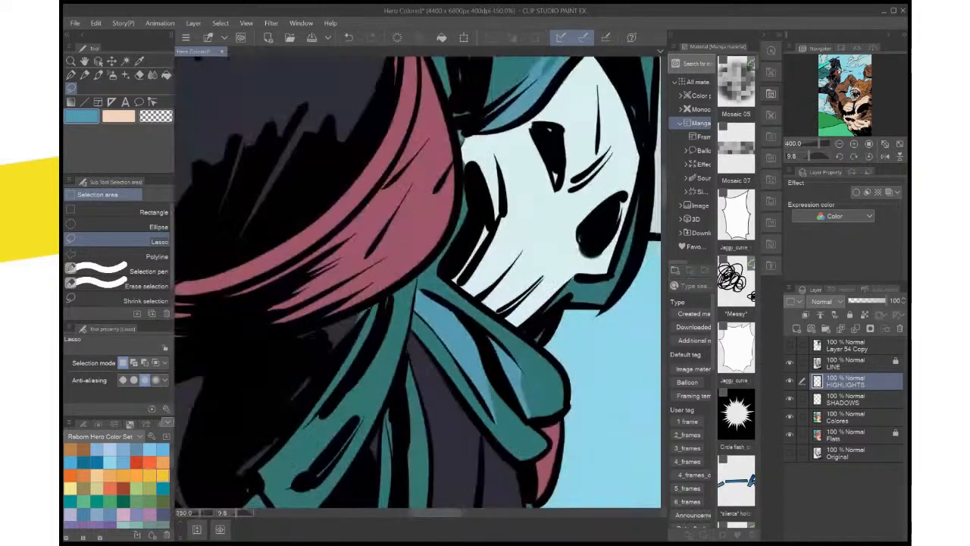
pyautogui.click(869, 156)
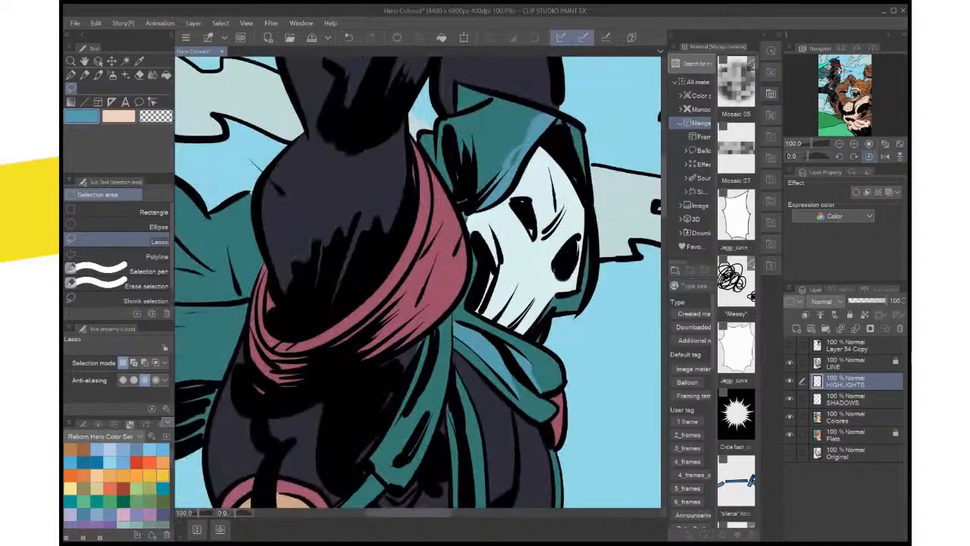
# Select the hood and scarf highlights on the HIGHLIGHTS layer, refill them with a slightly lighter blue, and deselect
pyautogui.scroll(-4, 870, 156)
pyautogui.scroll(1, 869, 156)
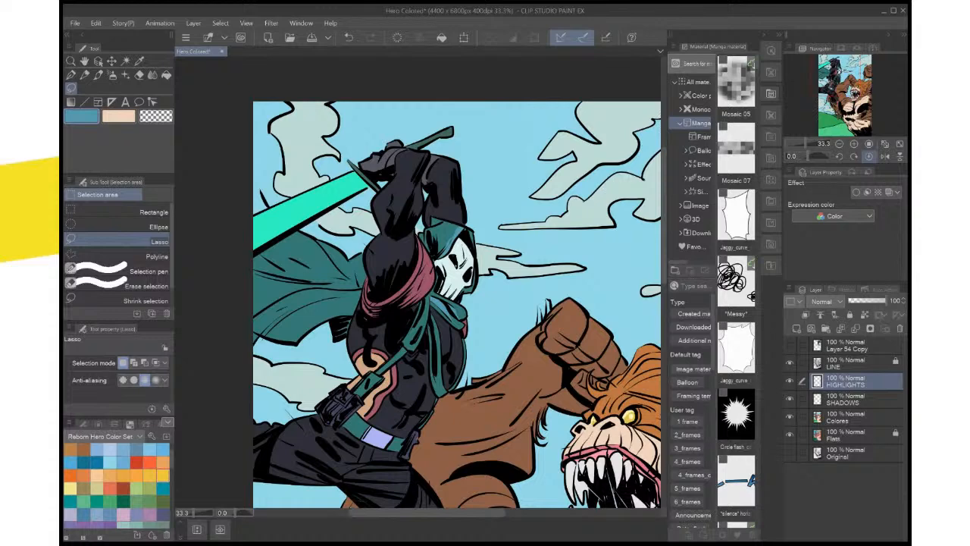
pyautogui.click(839, 156)
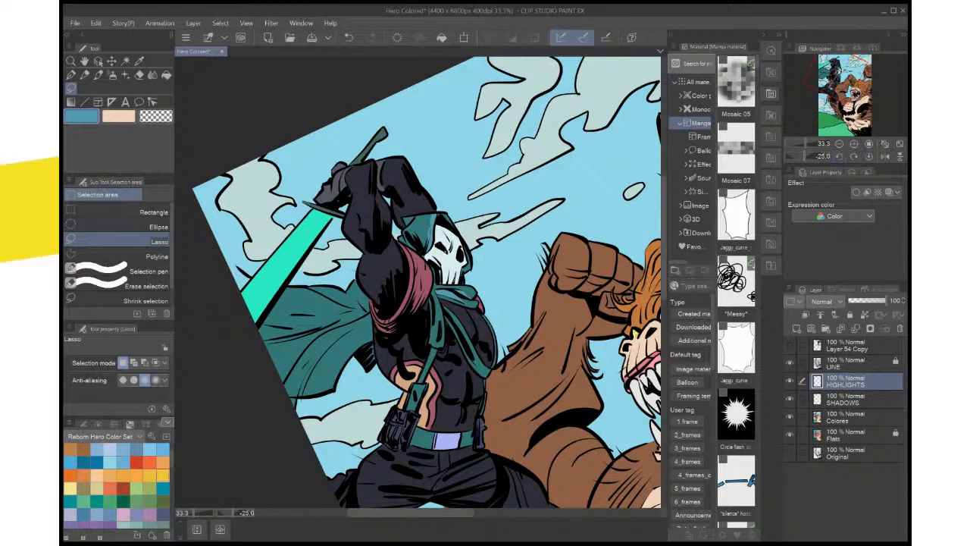
pyautogui.press('i')
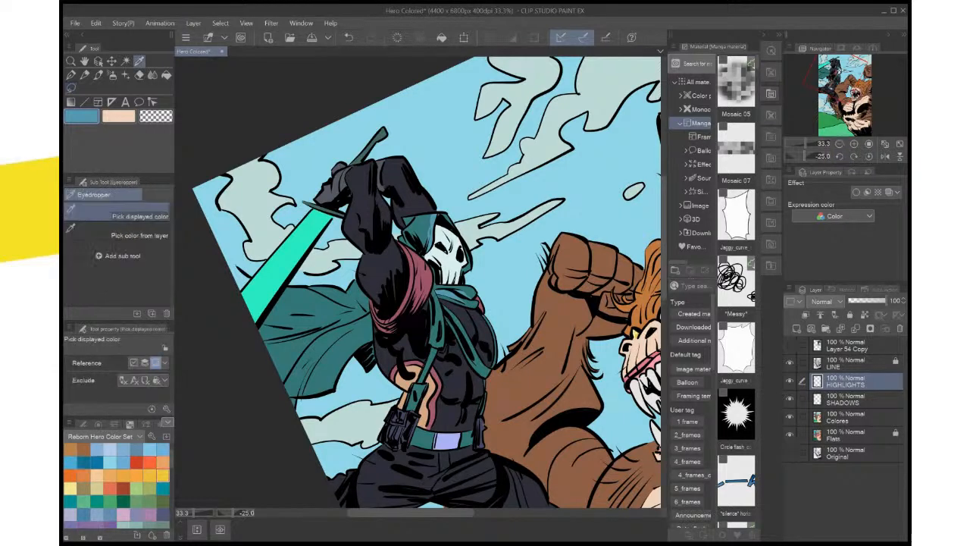
pyautogui.hotkey('alt', 'Tab')
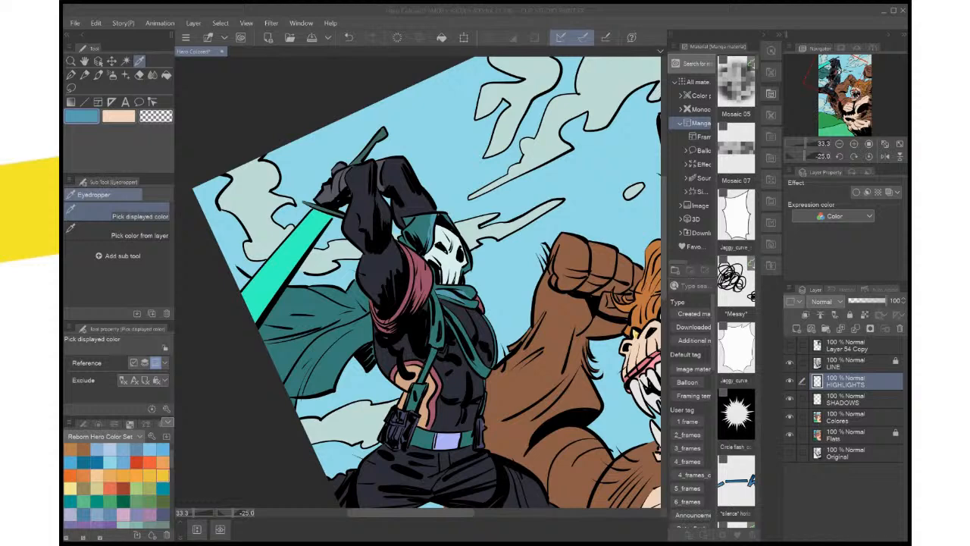
pyautogui.hotkey('alt', 'Tab')
pyautogui.press('w')
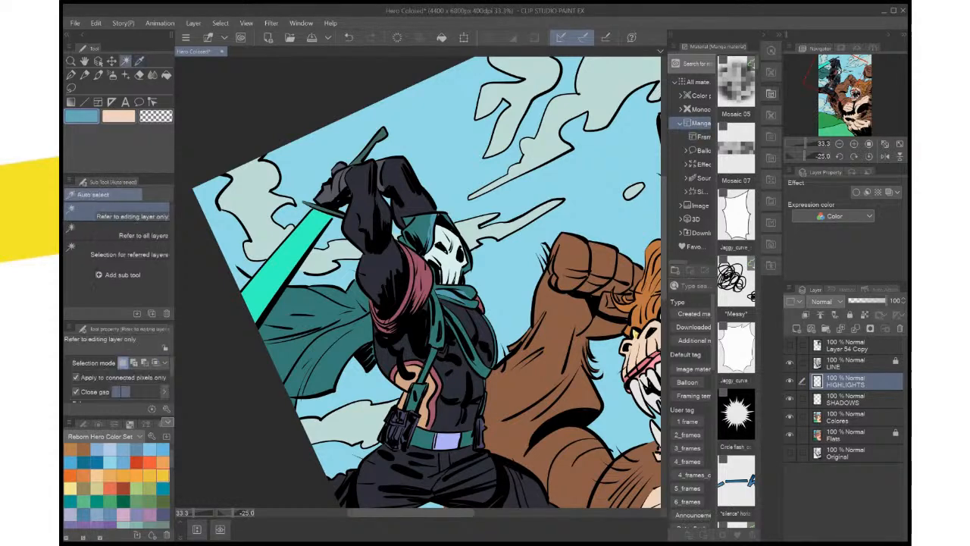
pyautogui.click(427, 227)
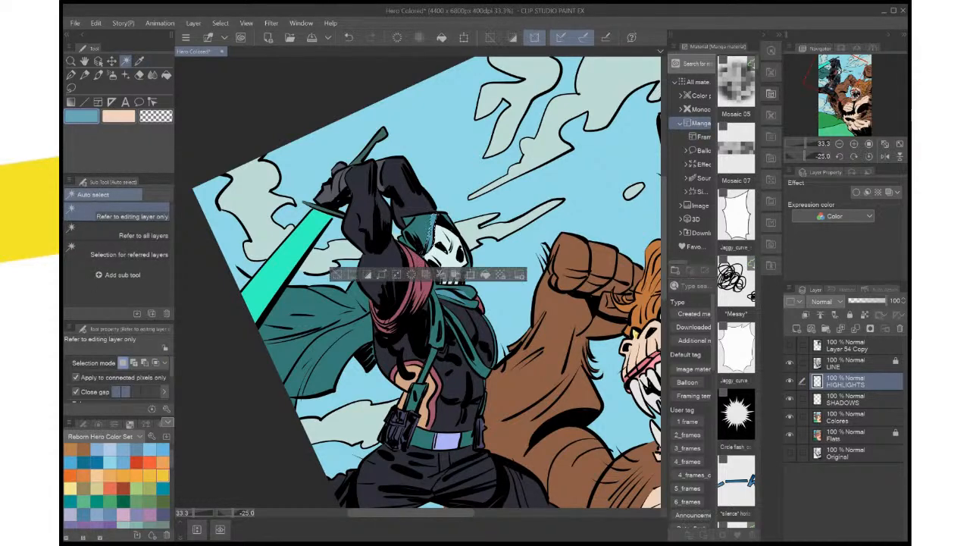
pyautogui.keyDown('shift'); pyautogui.click(456, 294); pyautogui.keyUp('shift')
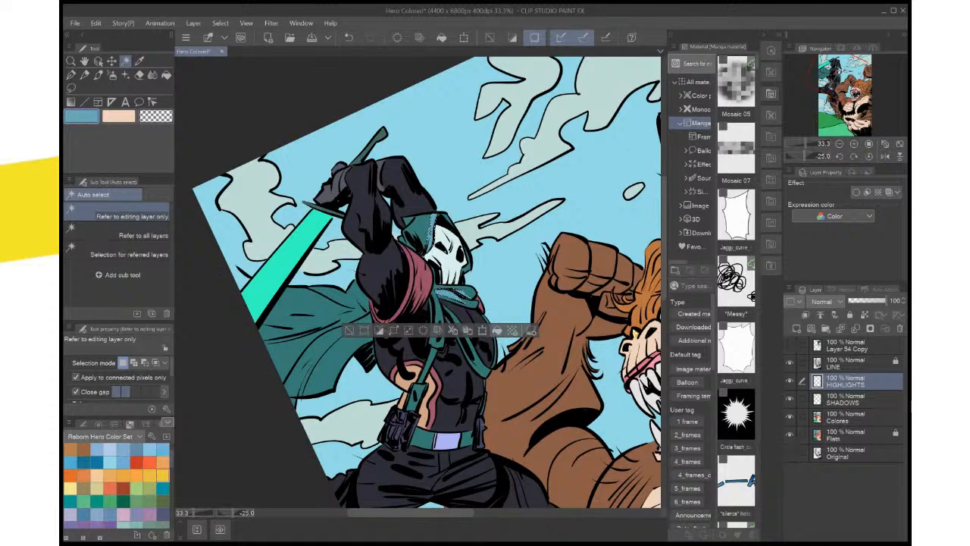
pyautogui.hotkey('ctrl', 'd')
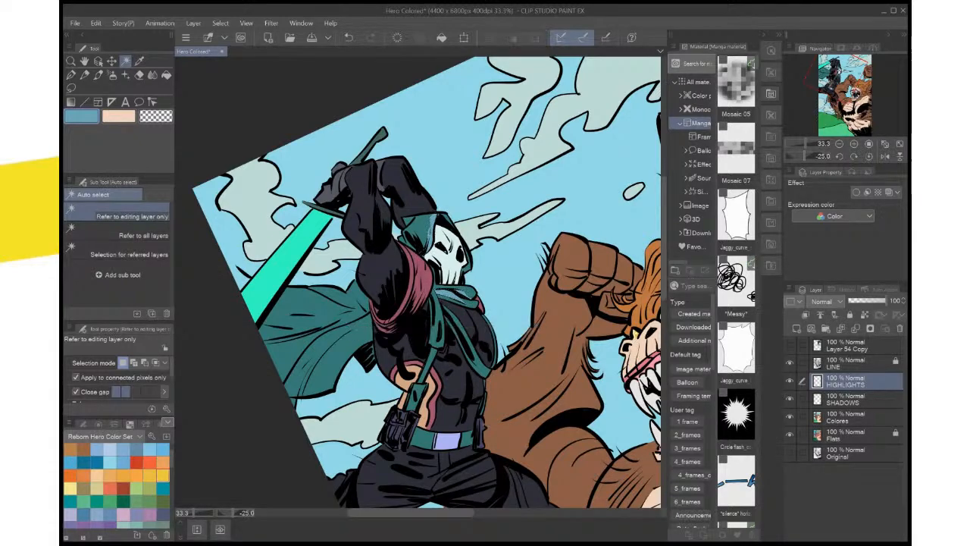
# On the Flats layer, auto-select the main sky area and add the sky patches below the cape and beside the hero's belt
pyautogui.click(847, 417)
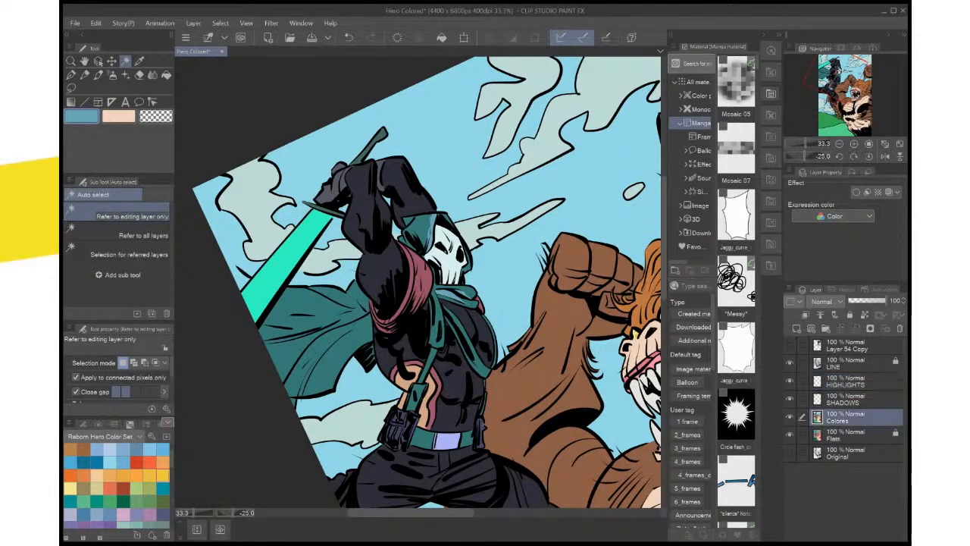
pyautogui.click(847, 436)
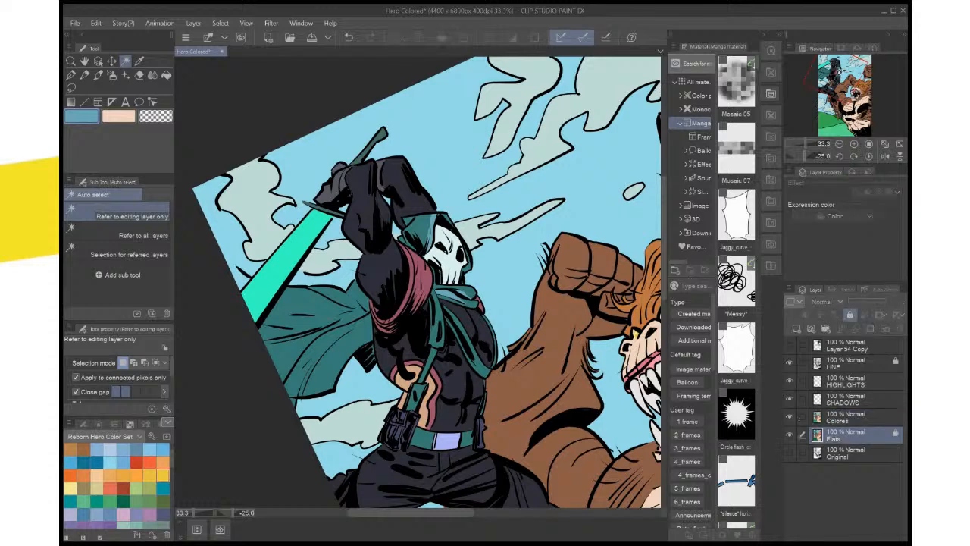
pyautogui.click(470, 144)
pyautogui.keyDown('shift'); pyautogui.click(341, 399); pyautogui.keyUp('shift')
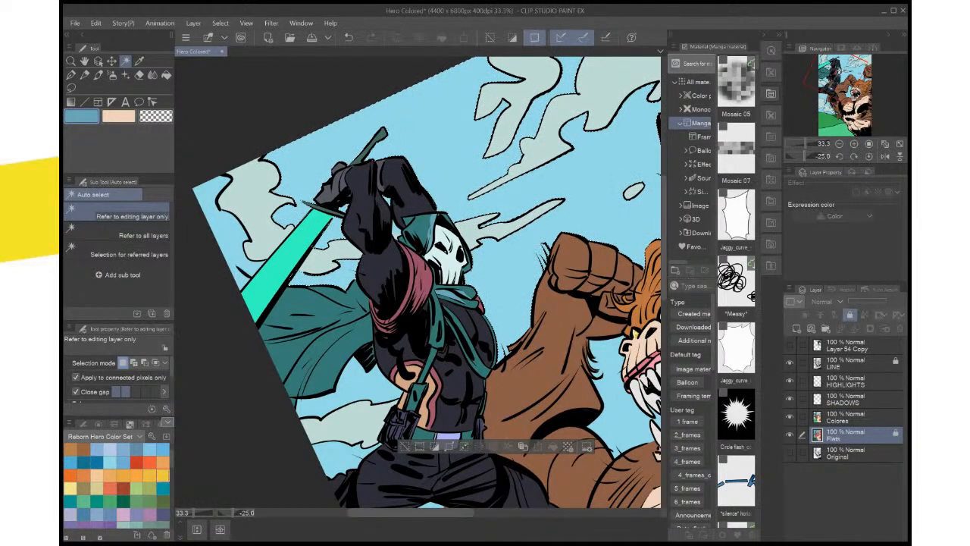
pyautogui.keyDown('shift'); pyautogui.click(335, 456); pyautogui.keyUp('shift')
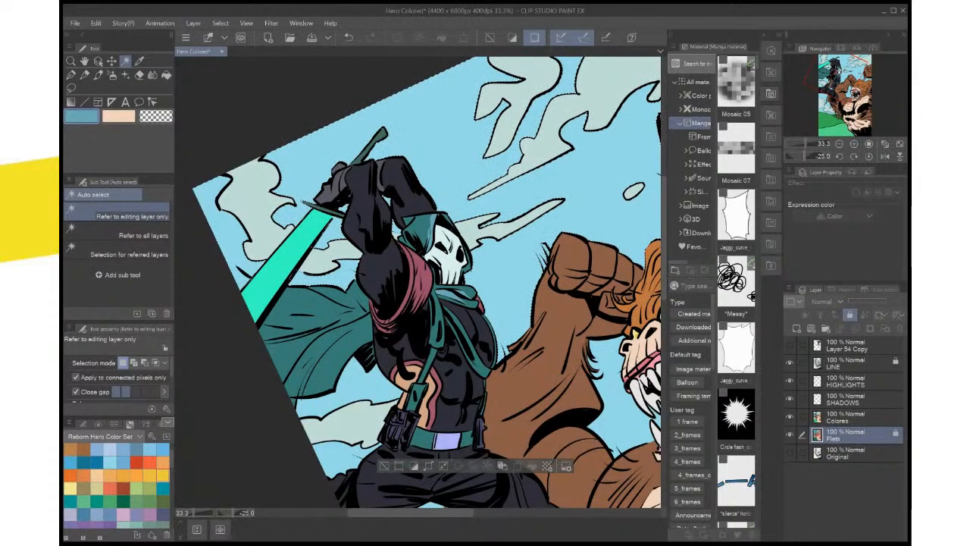
pyautogui.moveTo(424, 364); pyautogui.dragTo(421, 321)
pyautogui.keyDown('shift'); pyautogui.click(346, 456); pyautogui.keyUp('shift')
pyautogui.keyDown('shift'); pyautogui.click(455, 437); pyautogui.keyUp('shift')
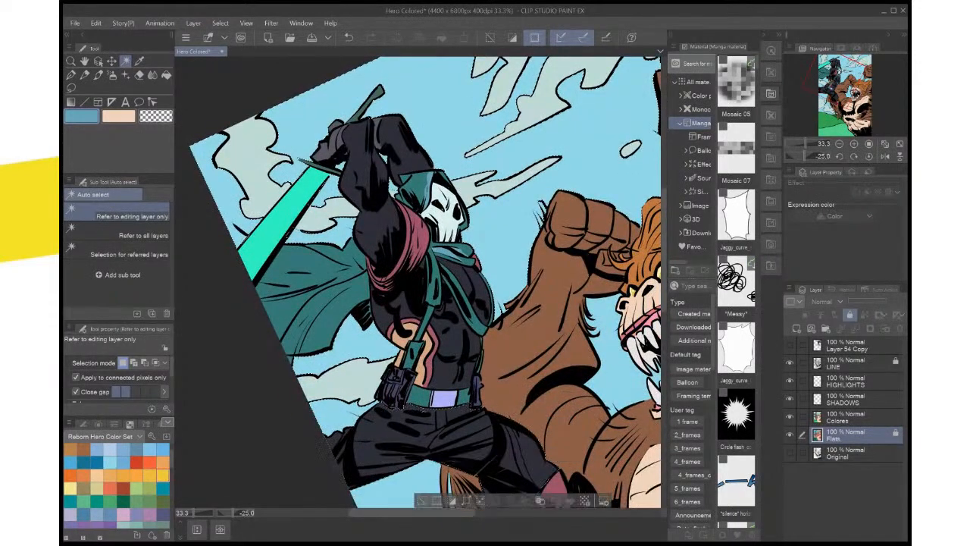
# Add the sky patches between sword and cape, below the hero's legs, and in the monster's fur gaps to the selection, undoing the last pick
pyautogui.keyDown('shift'); pyautogui.click(312, 229); pyautogui.keyUp('shift')
pyautogui.keyDown('shift'); pyautogui.click(448, 485); pyautogui.keyUp('shift')
pyautogui.moveTo(424, 364); pyautogui.dragTo(412, 330)
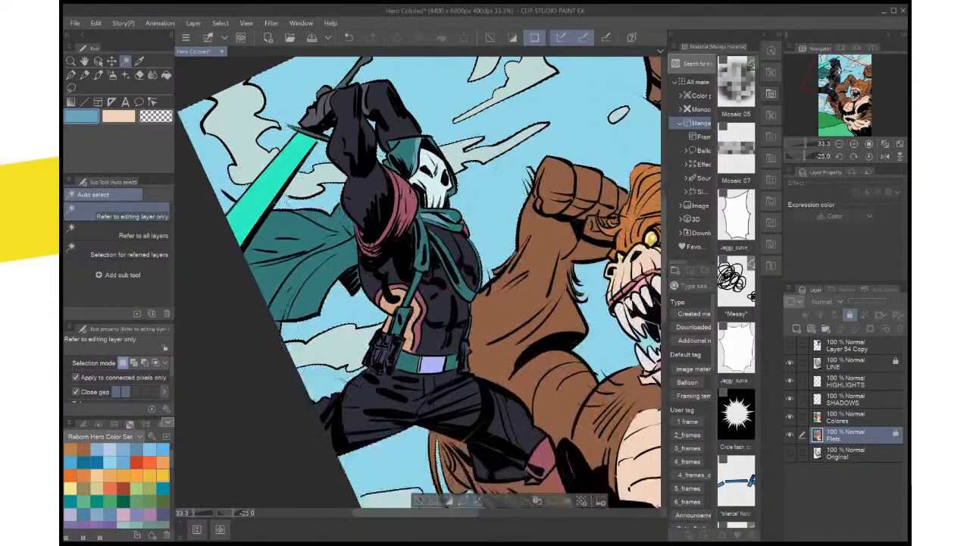
pyautogui.moveTo(425, 394); pyautogui.dragTo(374, 250)
pyautogui.keyDown('shift'); pyautogui.click(388, 453); pyautogui.keyUp('shift')
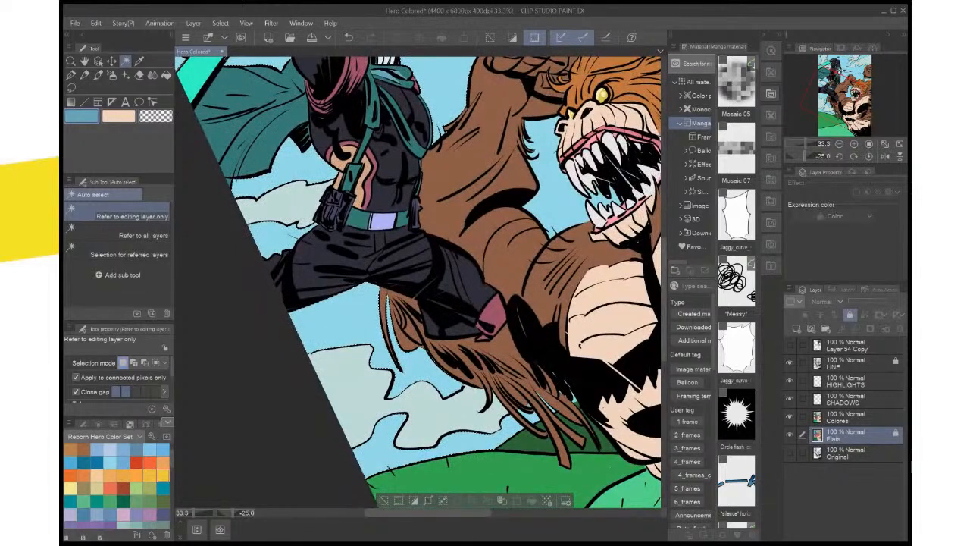
pyautogui.keyDown('shift'); pyautogui.click(545, 401); pyautogui.keyUp('shift')
pyautogui.keyDown('shift'); pyautogui.click(566, 388); pyautogui.keyUp('shift')
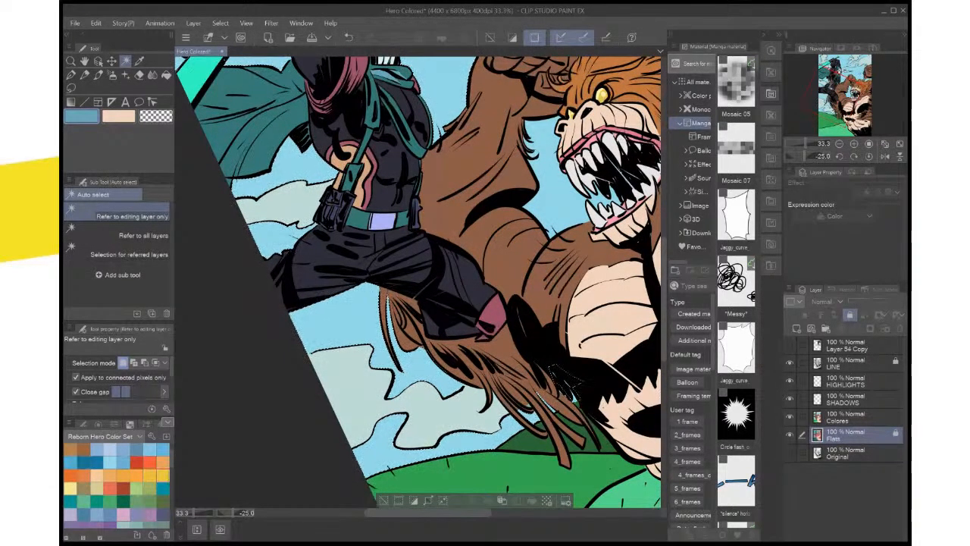
pyautogui.keyDown('shift'); pyautogui.click(577, 404); pyautogui.keyUp('shift')
pyautogui.hotkey('ctrl', 'z')
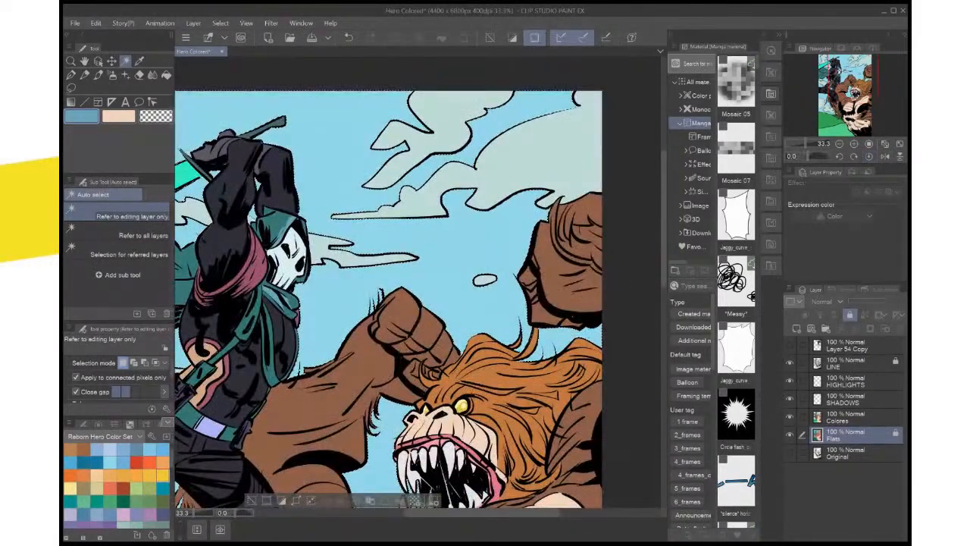
# Fill the selected sky on the Colores layer with a deeper blue from the Reborn Hero Color Set
pyautogui.hotkey('ctrl', '0')
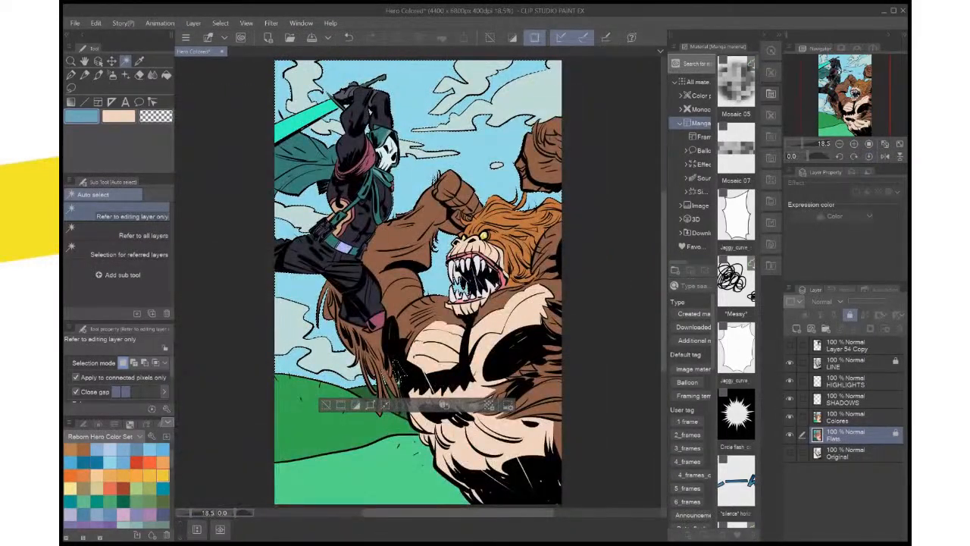
pyautogui.click(857, 416)
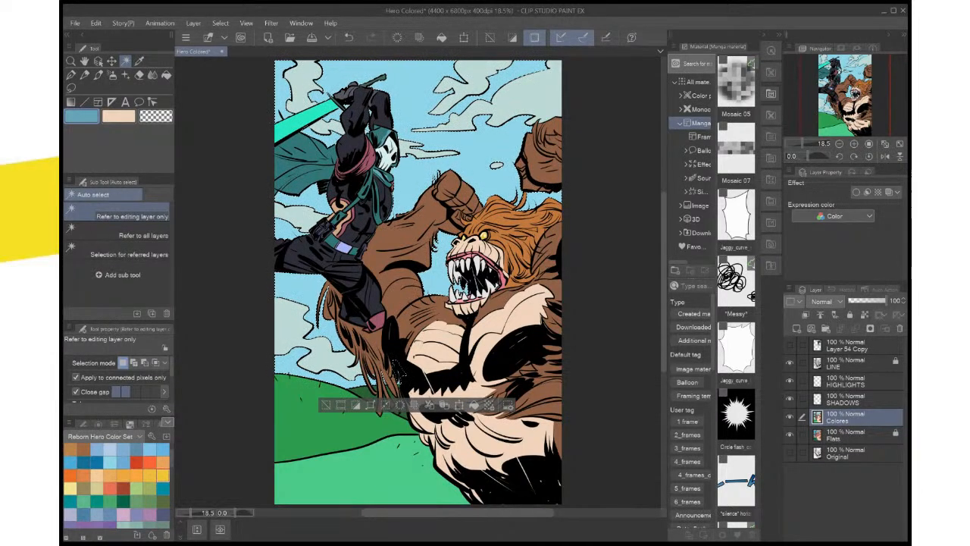
pyautogui.click(122, 462)
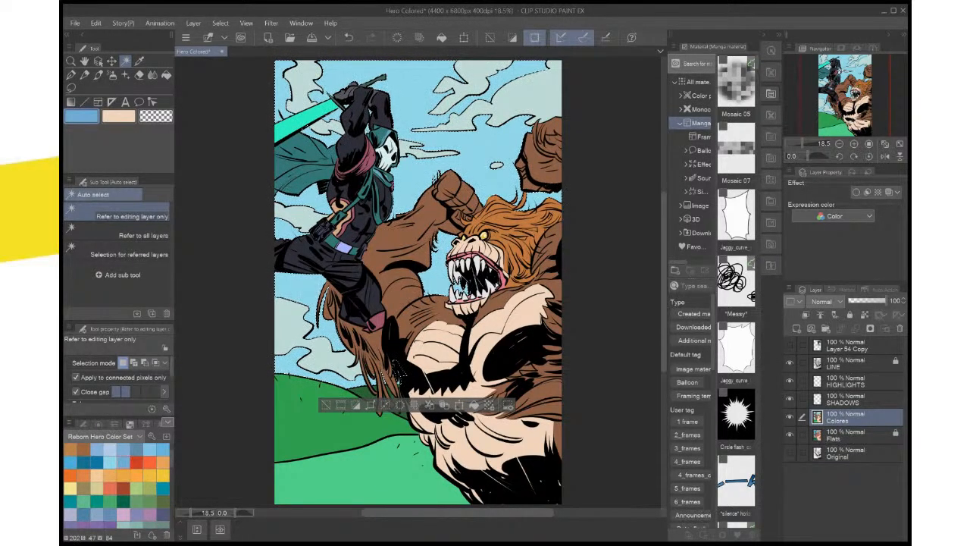
pyautogui.hotkey('alt', 'Delete')
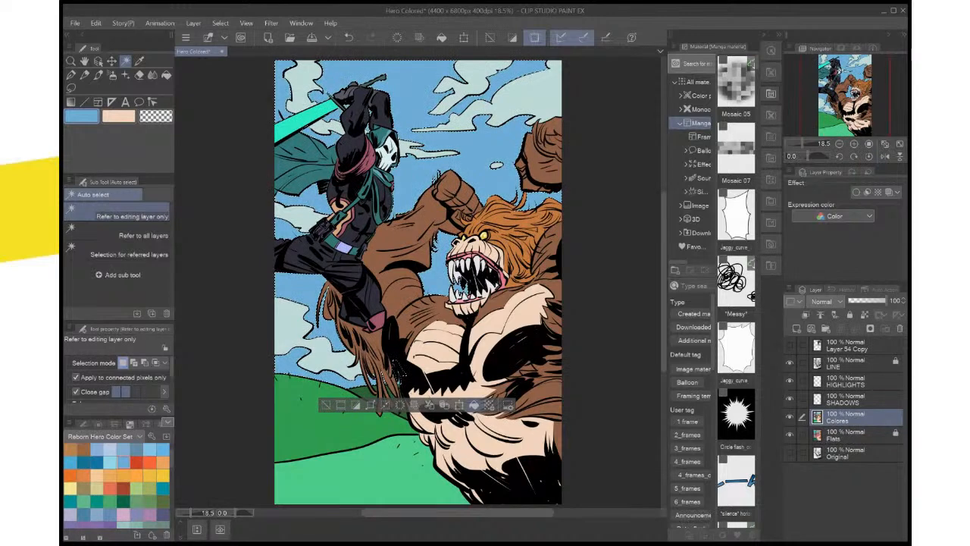
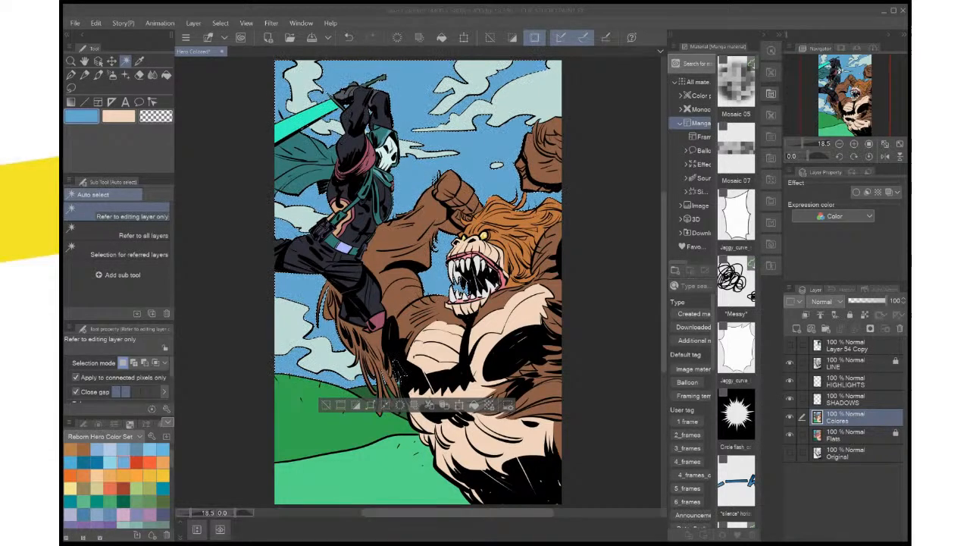
# Try a cyan-toned blue fill on the selected sky of the Colores layer and undo it
pyautogui.press('Return')
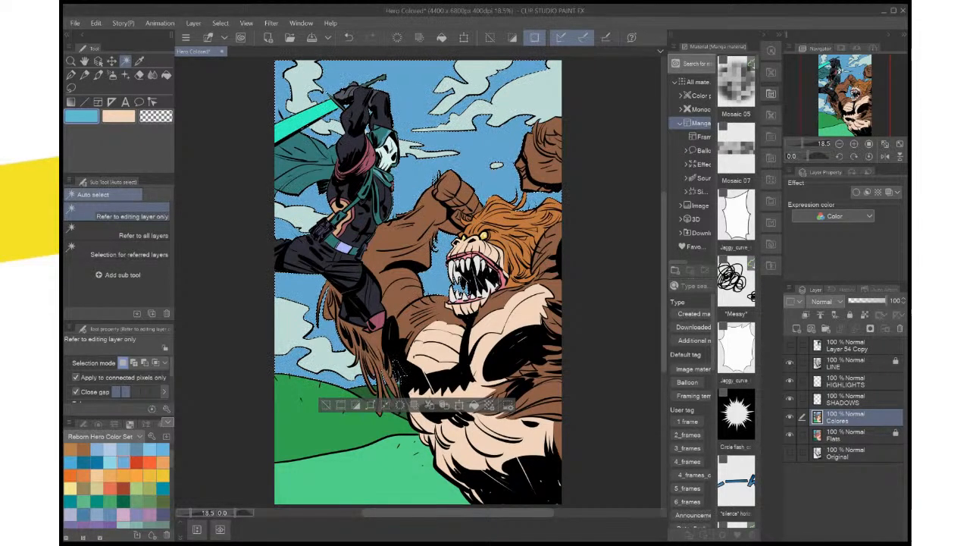
pyautogui.click(474, 405)
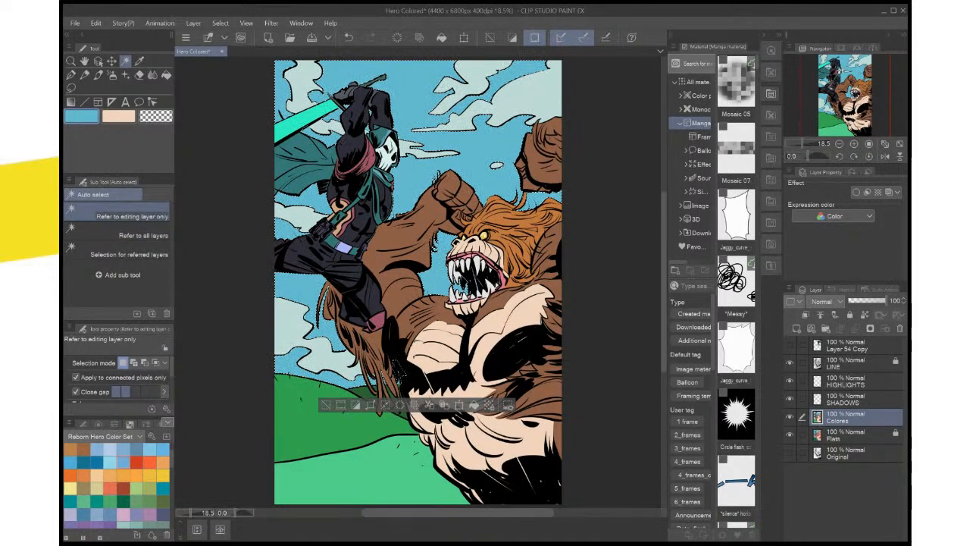
pyautogui.hotkey('ctrl', 'z')
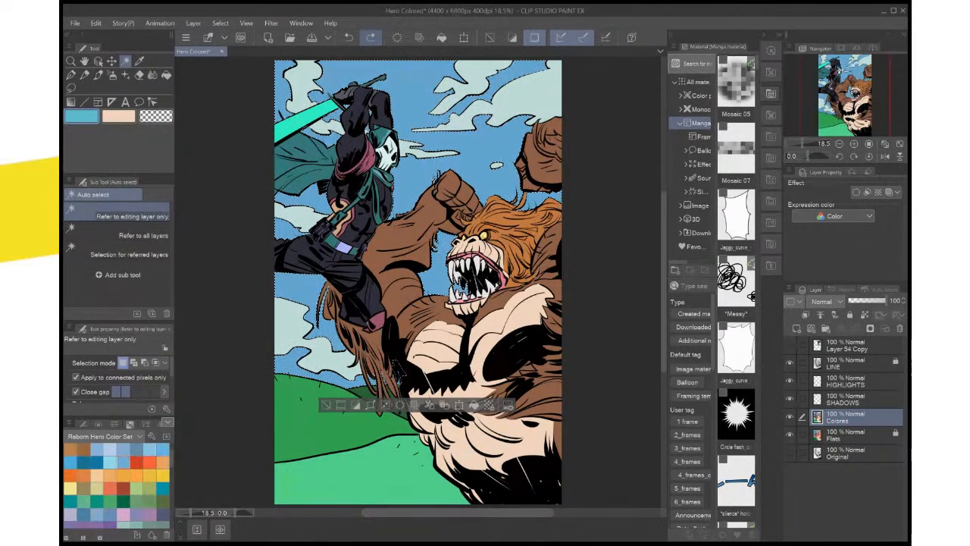
# Try a soft light blue, a pale cyan and a medium blue from the color set as fills for the selected sky
pyautogui.click(124, 449)
pyautogui.click(473, 405)
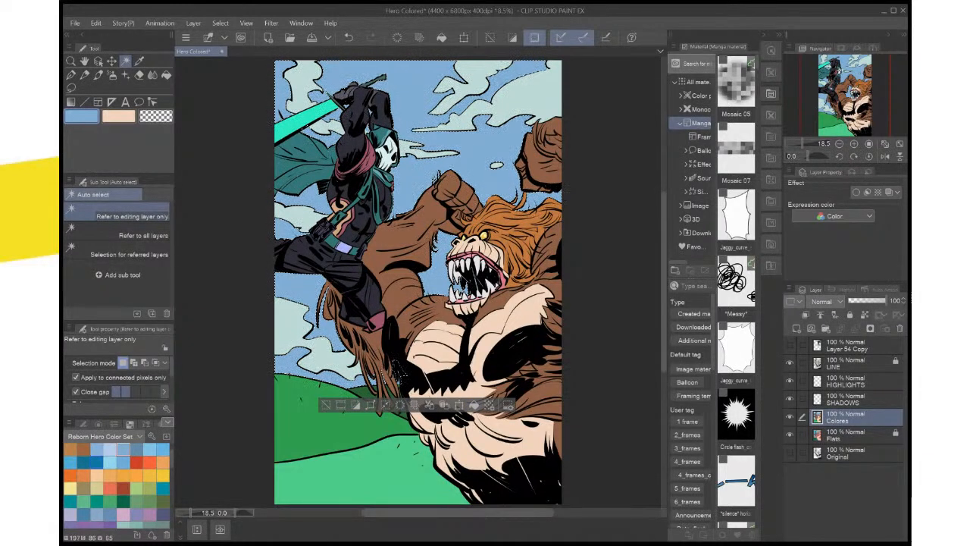
pyautogui.click(111, 461)
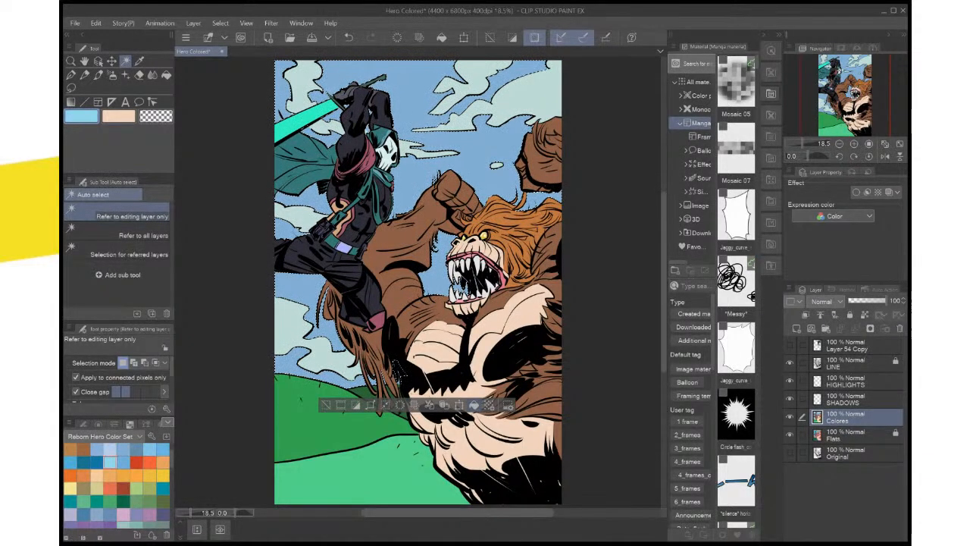
pyautogui.click(473, 405)
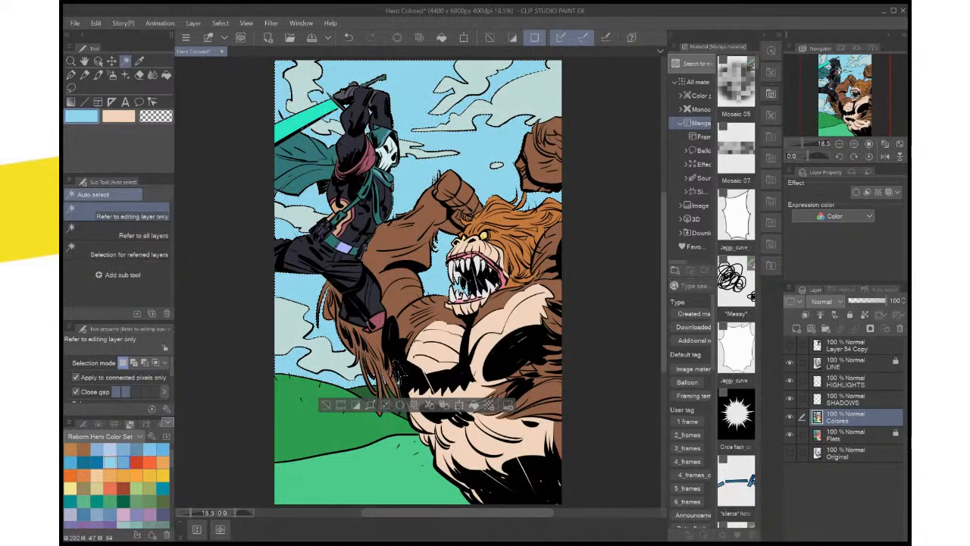
pyautogui.click(124, 462)
pyautogui.click(474, 405)
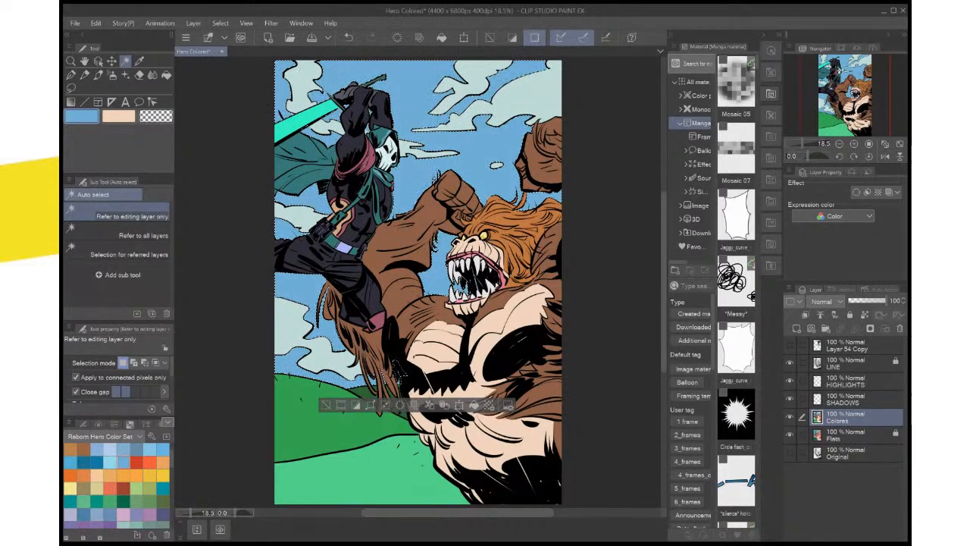
# Test a dark teal-blue and a brighter blue from the color set as fills for the selected sky
pyautogui.click(84, 461)
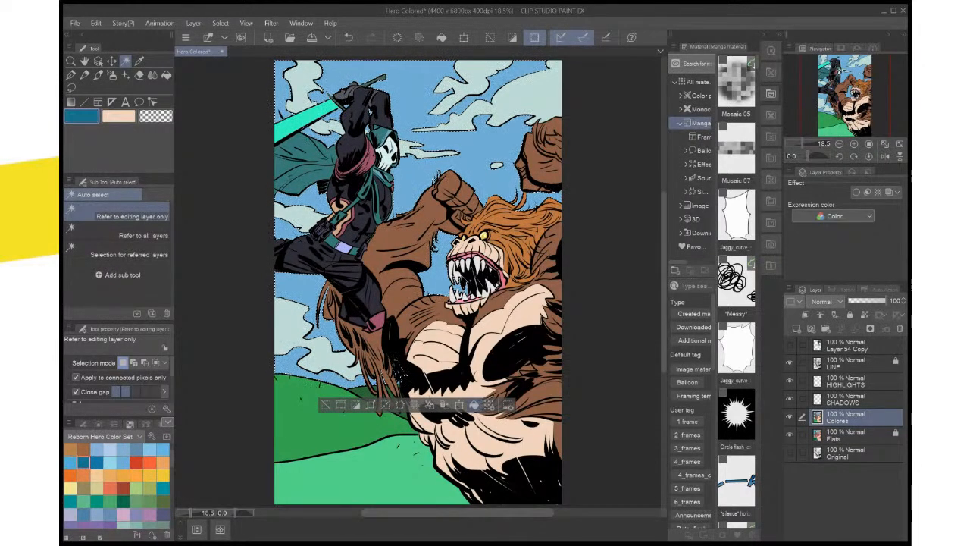
pyautogui.click(474, 404)
pyautogui.click(70, 462)
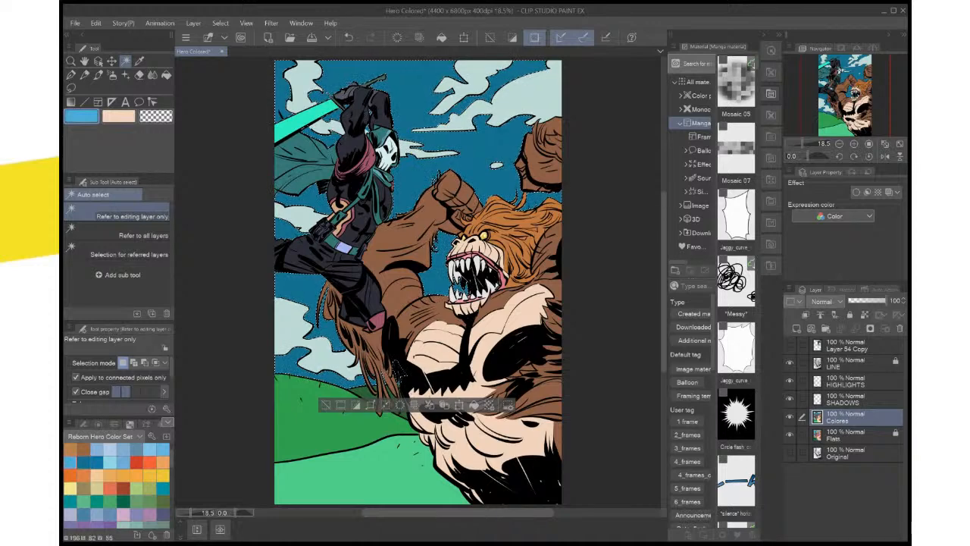
pyautogui.click(474, 404)
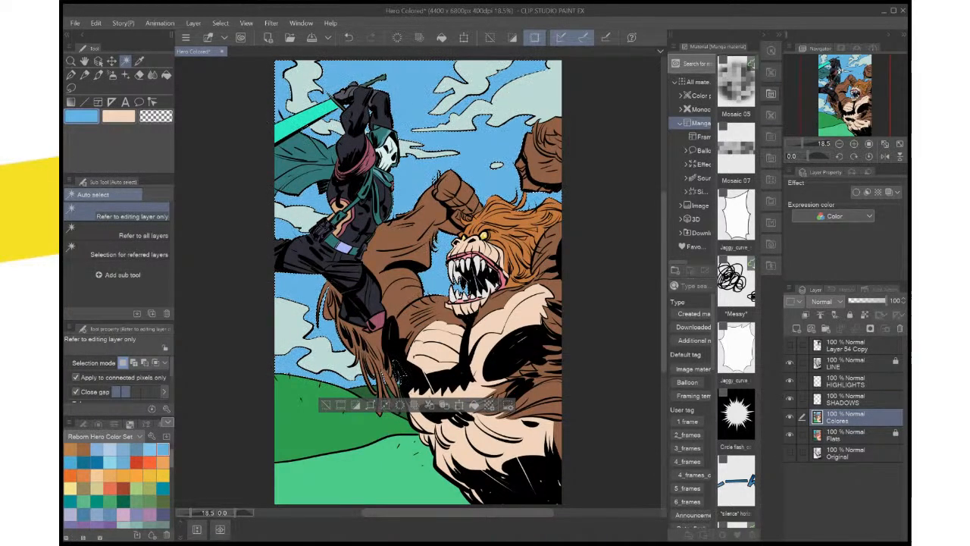
# Fill the selected sky with a pale periwinkle blue from the color set, then try a darker blue fill and undo it
pyautogui.scroll(2, 119, 486)
pyautogui.click(110, 473)
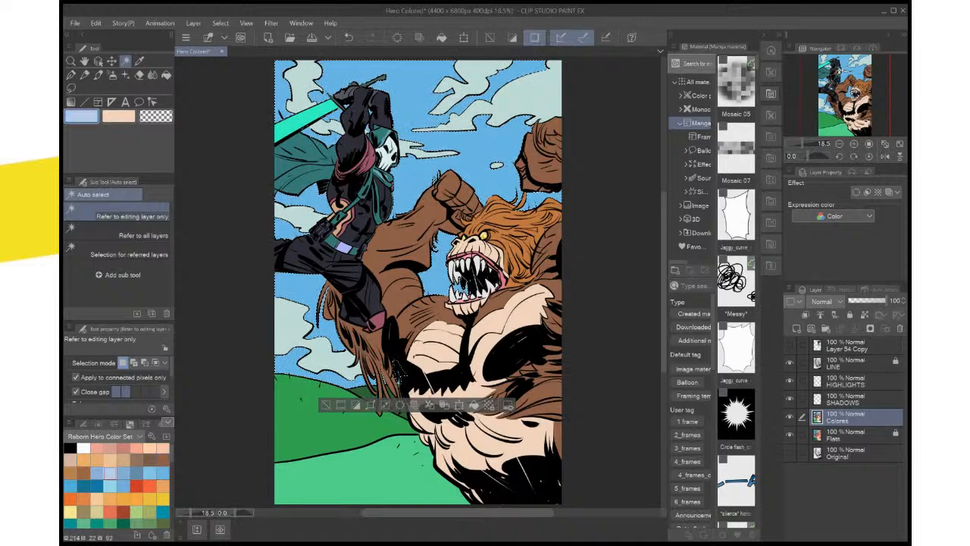
pyautogui.click(473, 405)
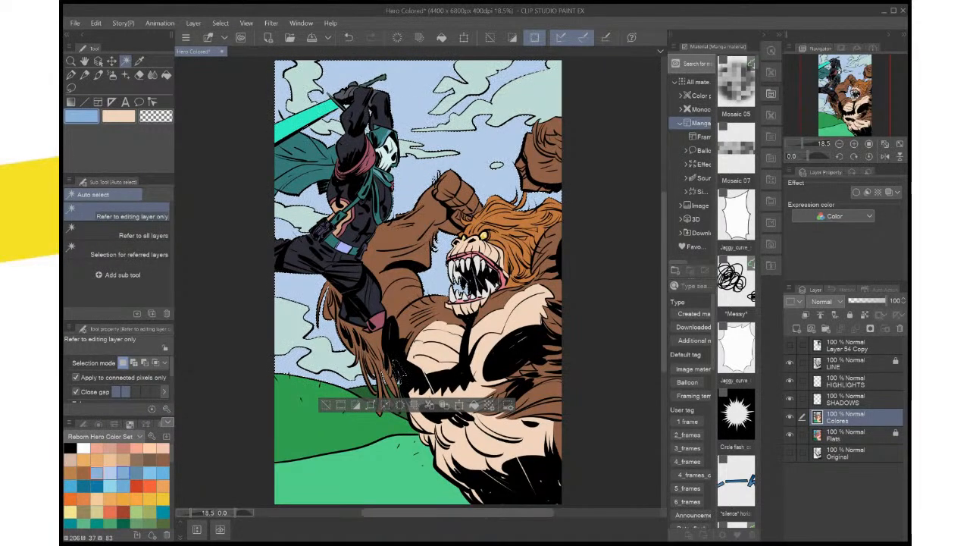
pyautogui.click(475, 405)
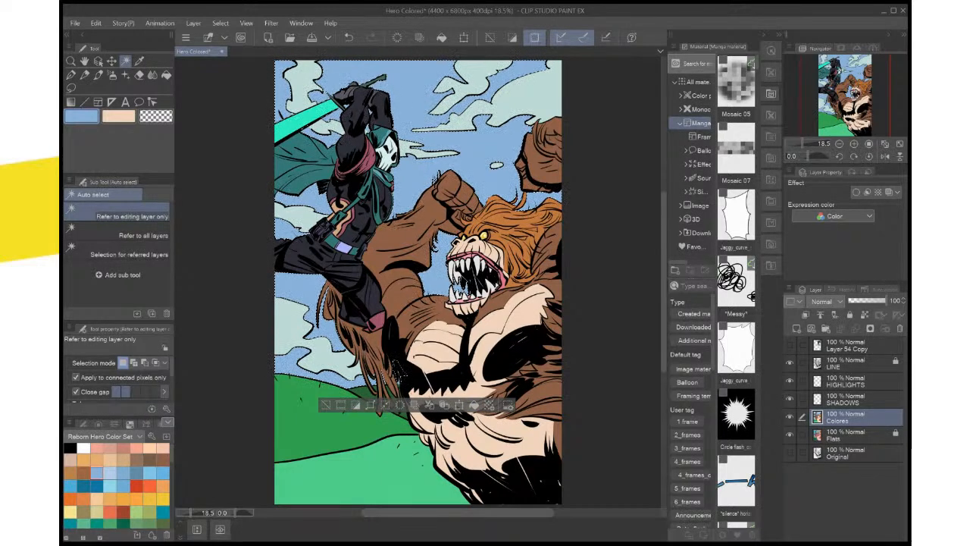
pyautogui.hotkey('ctrl', 'z')
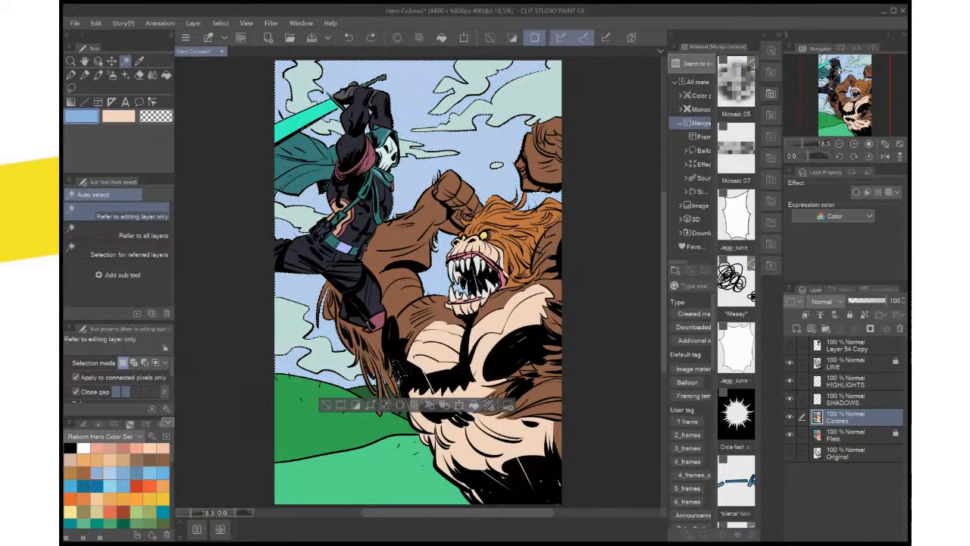
# Clear the sky selection and save the Hero Colored file
pyautogui.hotkey('ctrl', 'd')
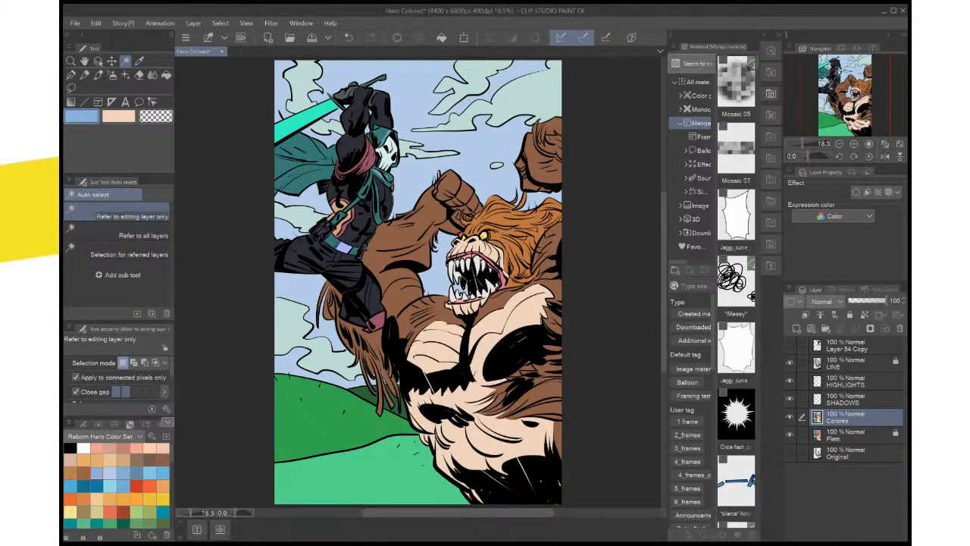
pyautogui.hotkey('ctrl', 's')
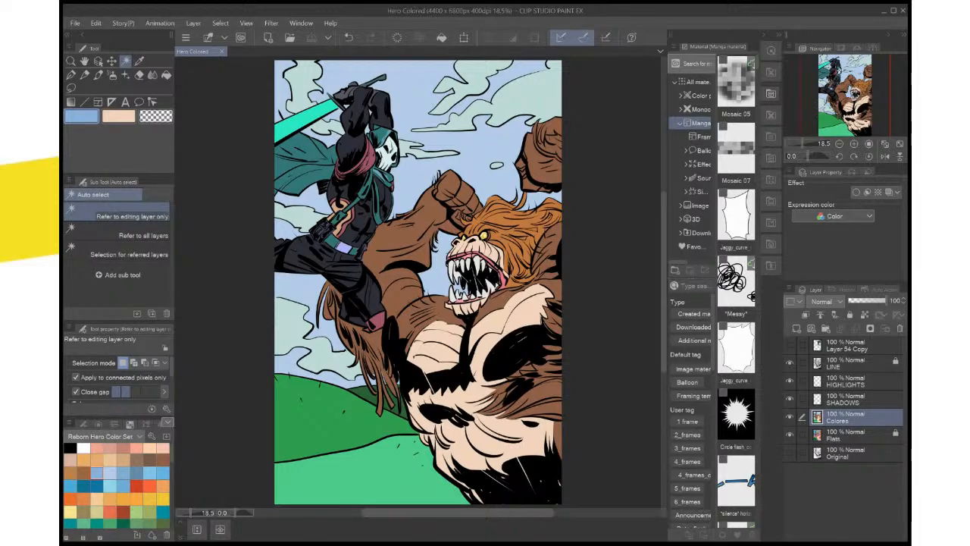
# Sample the dark navy of the hero's belt pouch, lasso the small missed area on the opposite hip pouch, fill it, and deselect
pyautogui.hotkey('ctrl', '+')
pyautogui.hotkey('ctrl', '+')
pyautogui.hotkey('ctrl', '+')
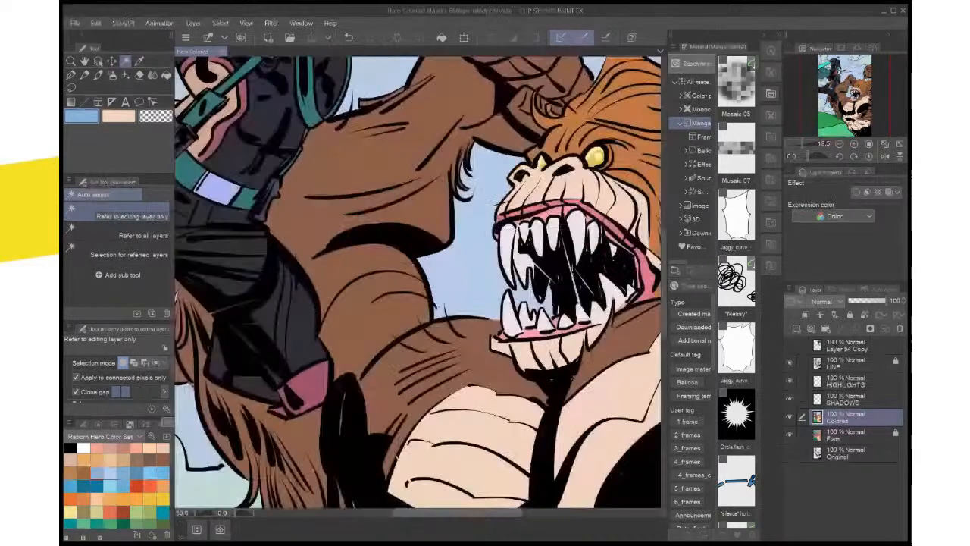
pyautogui.moveTo(364, 228); pyautogui.dragTo(494, 354)
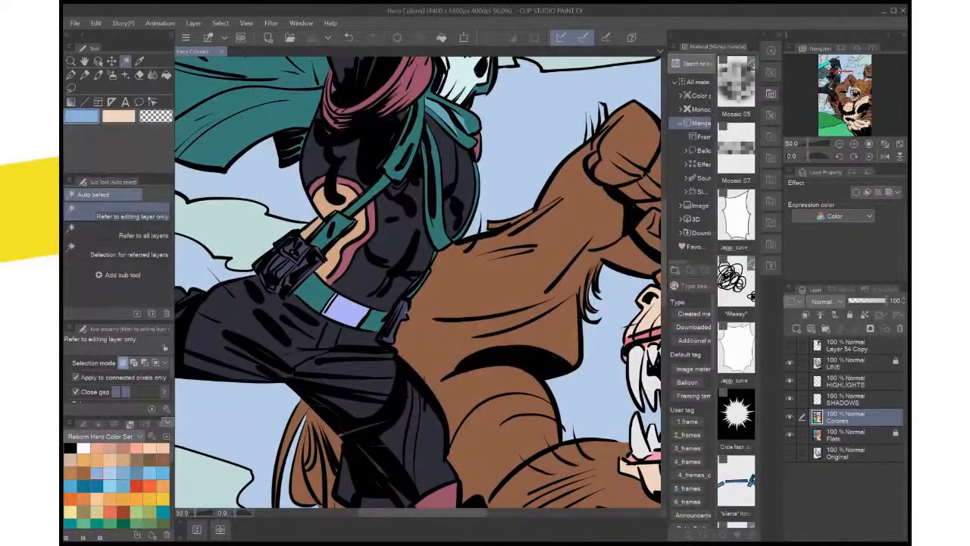
pyautogui.press('i')
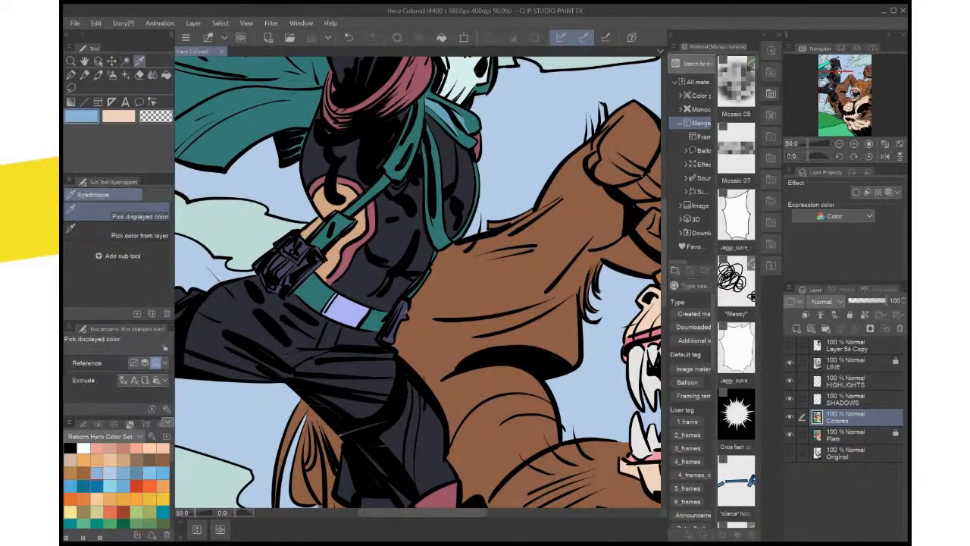
pyautogui.click(302, 261)
pyautogui.click(70, 87)
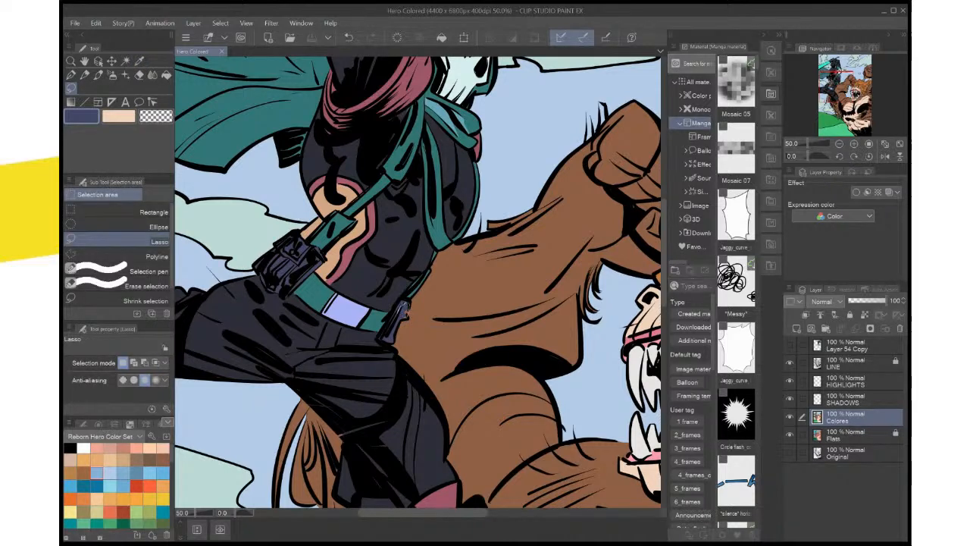
pyautogui.moveTo(407, 309); pyautogui.dragTo(404, 312)
pyautogui.click(459, 333)
pyautogui.hotkey('ctrl', 'd')
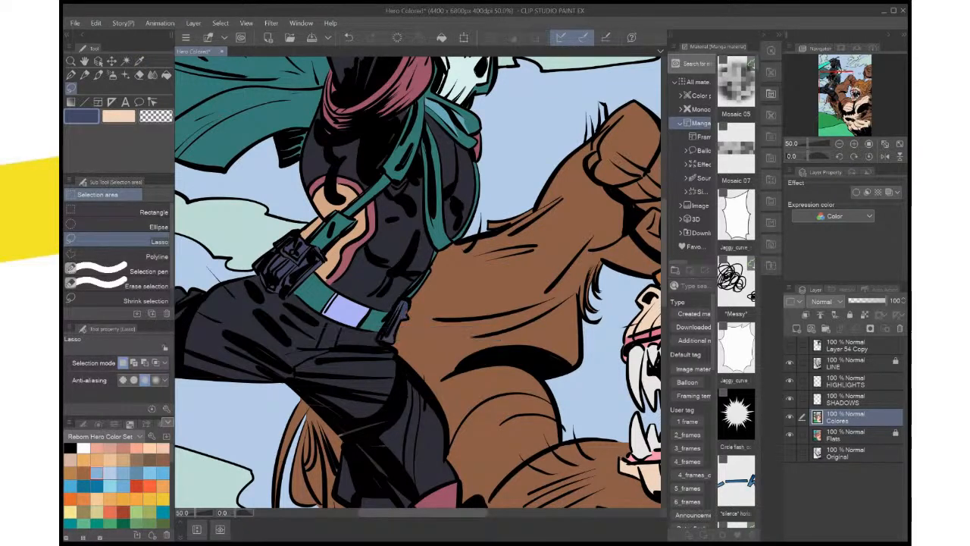
# Sample the blue highlight color from the hero's scarf fold for both the main and sub drawing colors
pyautogui.moveTo(498, 340); pyautogui.dragTo(475, 478)
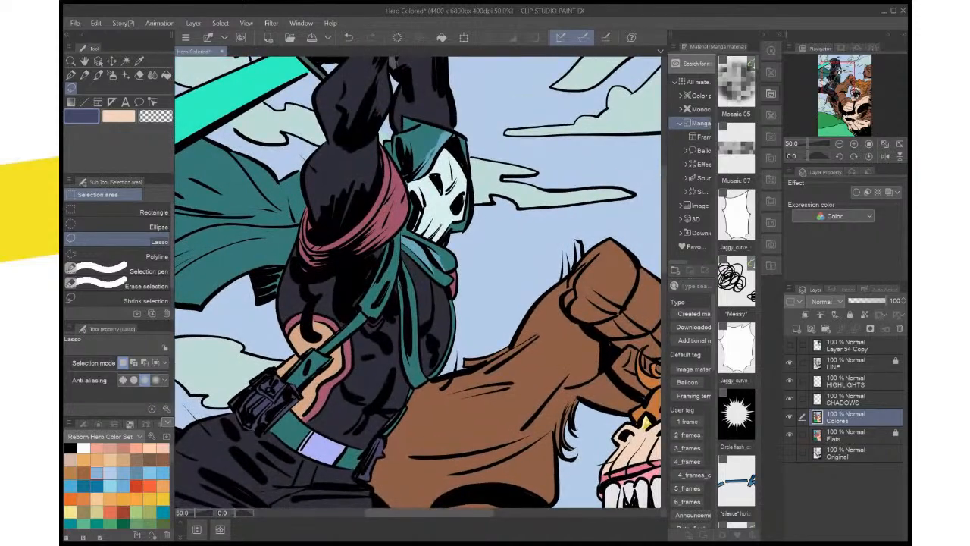
pyautogui.scroll(-4, 465, 311)
pyautogui.scroll(3, 465, 311)
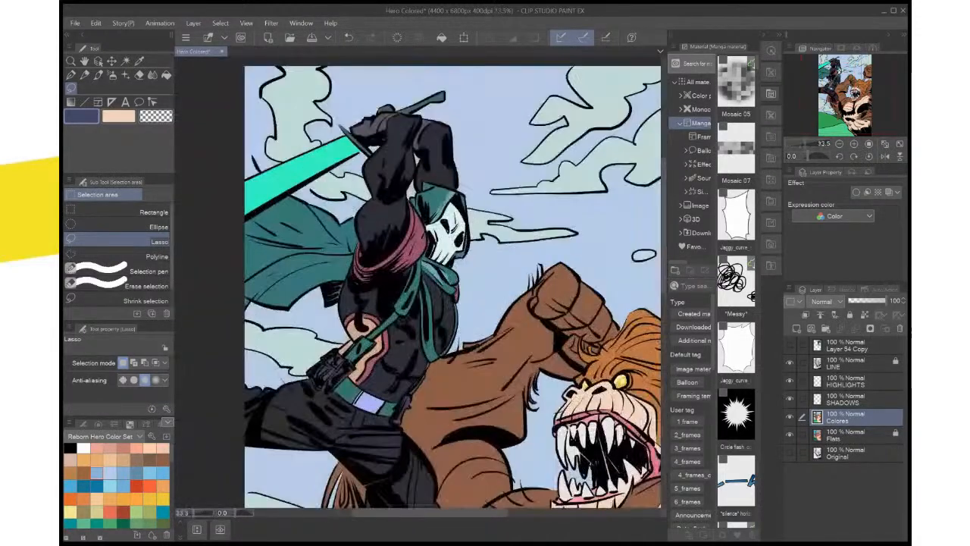
pyautogui.moveTo(465, 311); pyautogui.dragTo(475, 344)
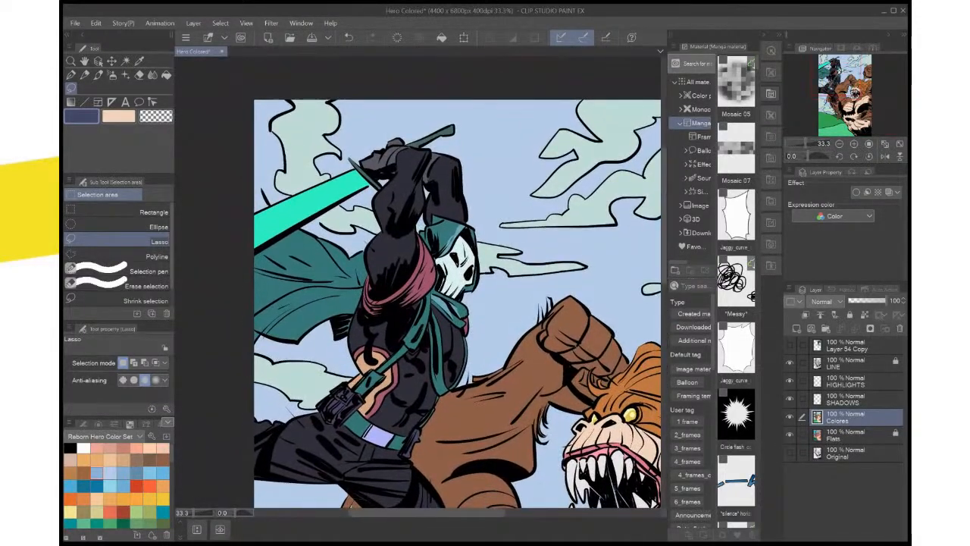
pyautogui.scroll(3, 474, 330)
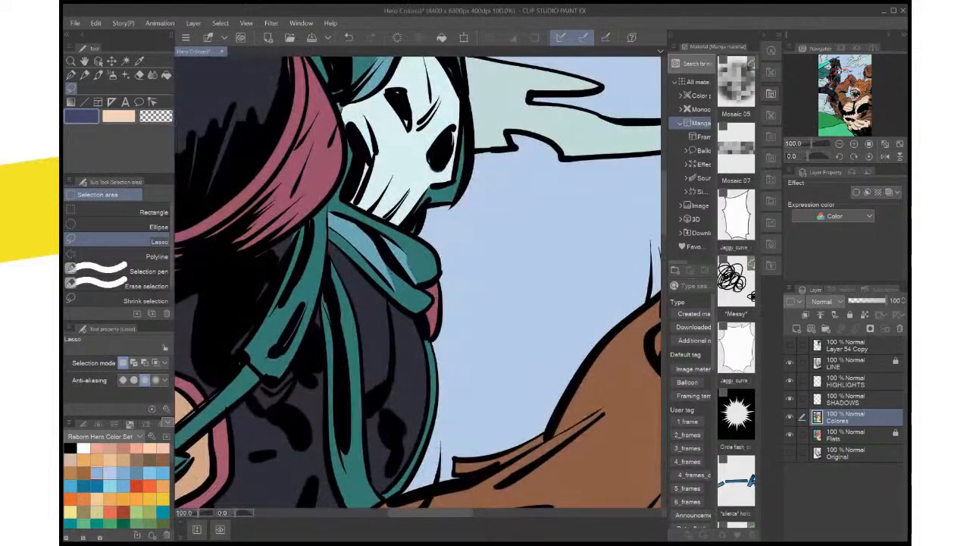
pyautogui.press('i')
pyautogui.click(411, 260)
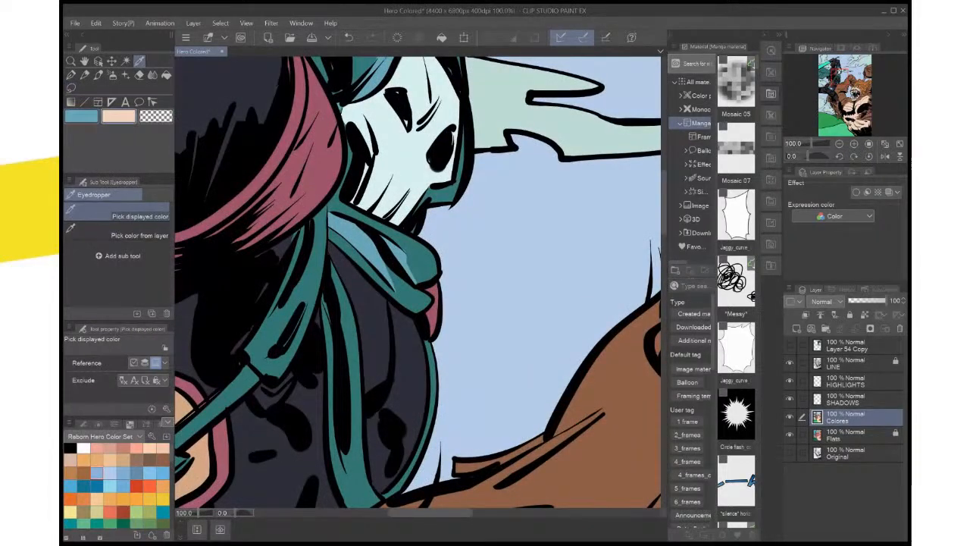
pyautogui.click(411, 260)
pyautogui.moveTo(411, 260)
pyautogui.mouseDown()
pyautogui.moveTo(441, 428)
pyautogui.moveTo(479, 210)
pyautogui.moveTo(479, 221)
pyautogui.mouseUp()
# Lock the Colores layer and make the HIGHLIGHTS layer active for lasso selections
pyautogui.click(70, 88)
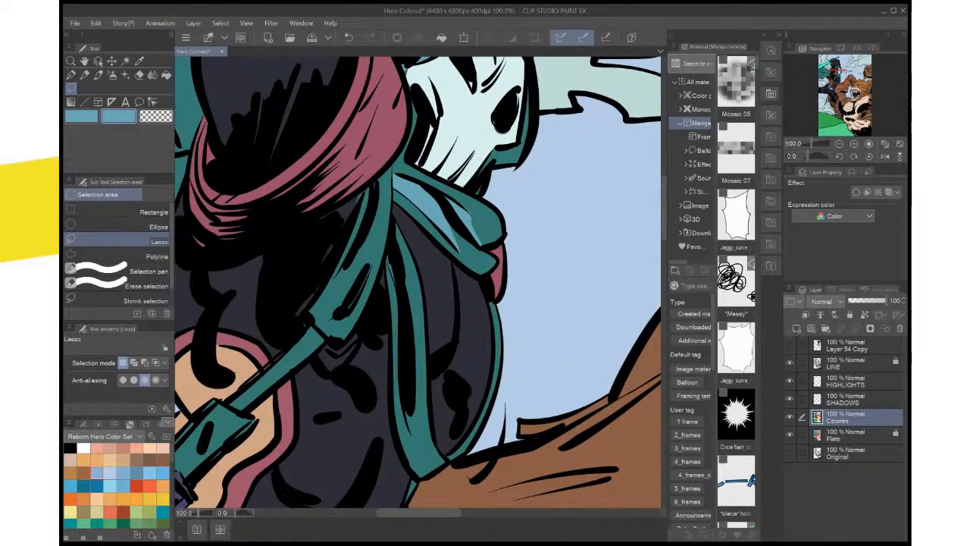
pyautogui.click(848, 315)
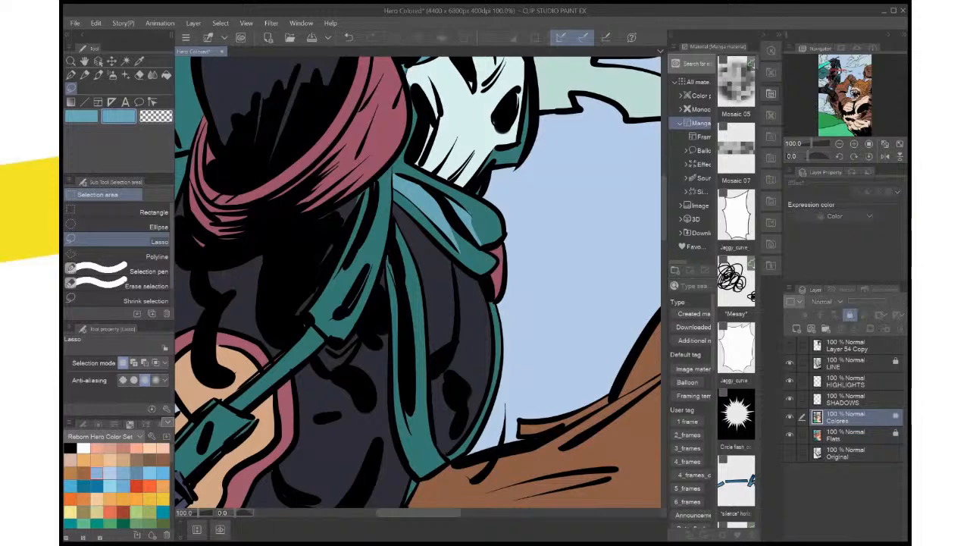
pyautogui.click(848, 381)
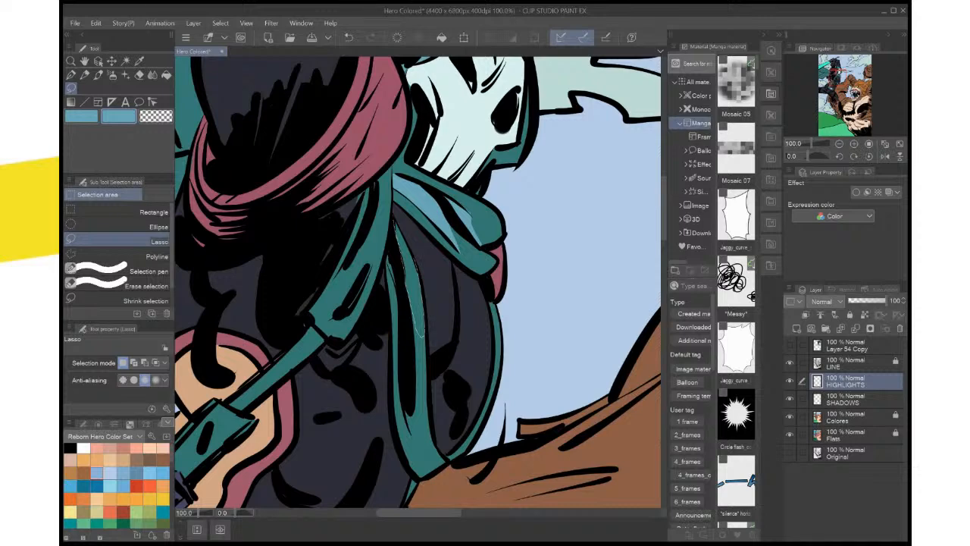
# Try a narrow lasso selection along the scarf end hanging over the hero's chest, and clear it
pyautogui.moveTo(422, 336); pyautogui.dragTo(394, 221)
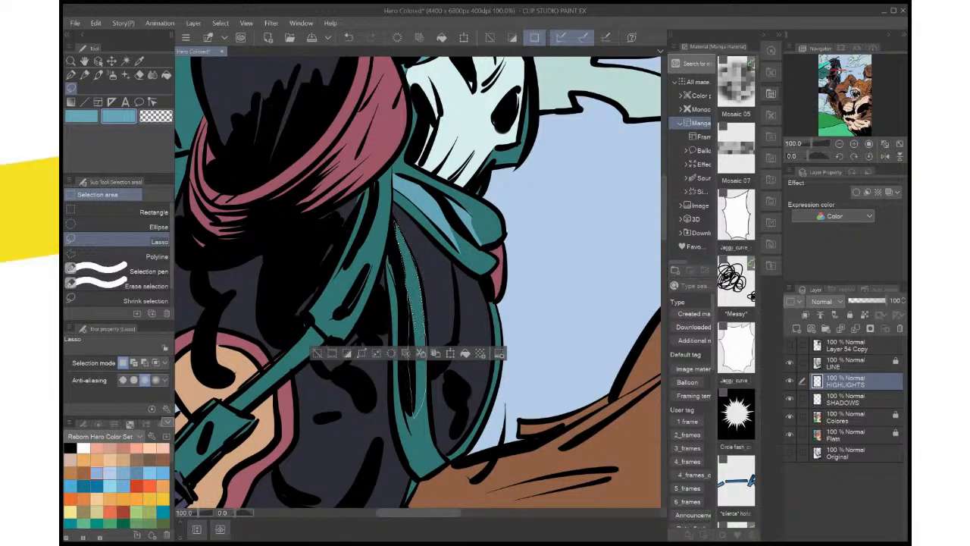
pyautogui.scroll(-3, 453, 341)
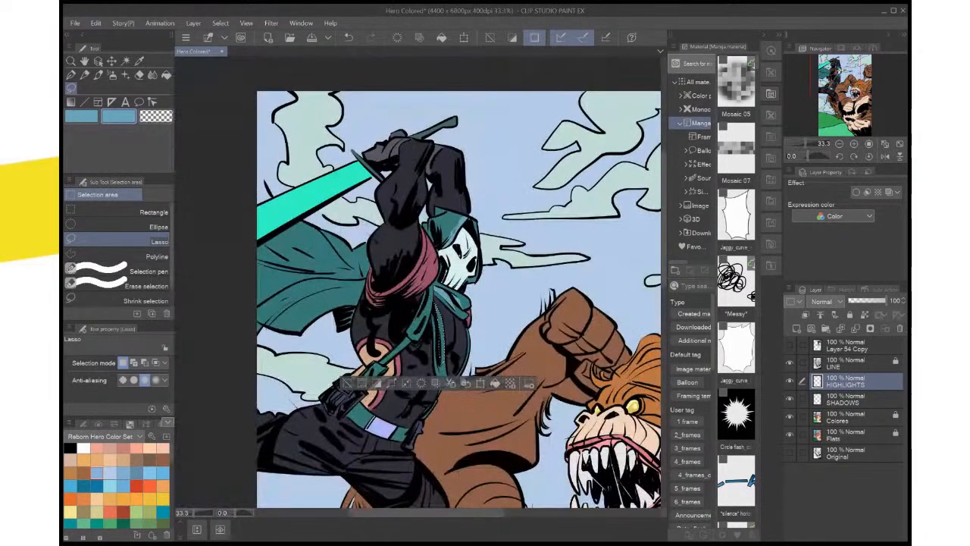
pyautogui.hotkey('ctrl', 'd')
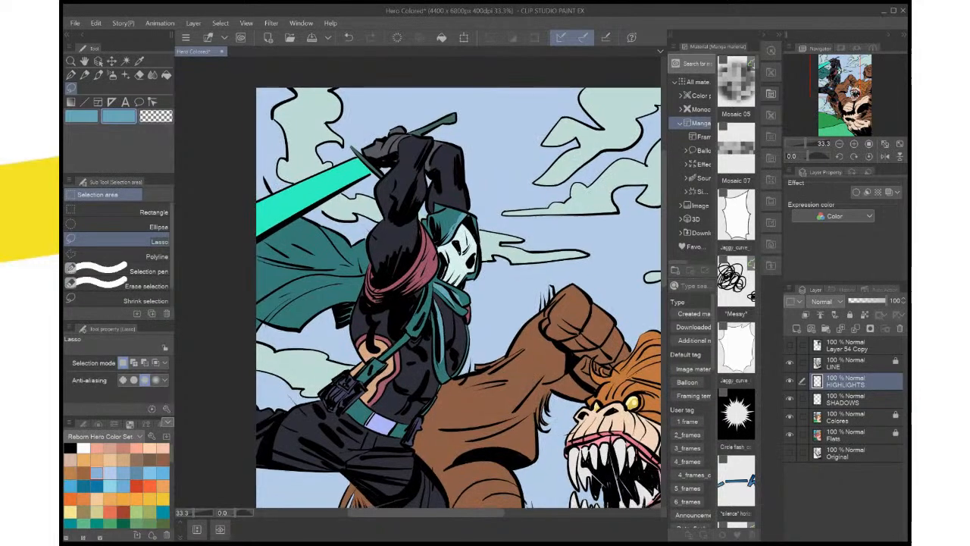
# Show the Layer 54 Copy reference artwork and sample pale blue highlight colors from its hooded skull figure
pyautogui.moveTo(453, 303); pyautogui.dragTo(472, 402)
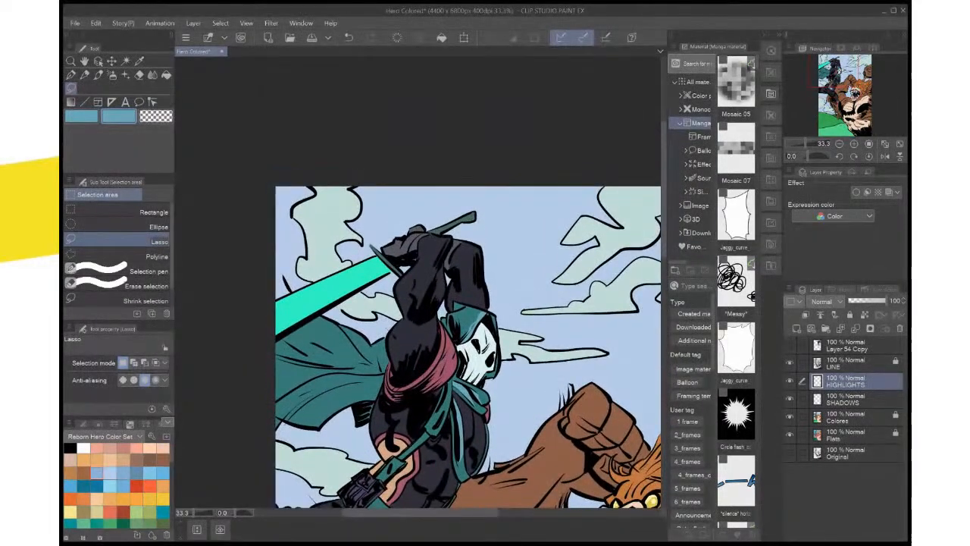
pyautogui.scroll(4, 517, 354)
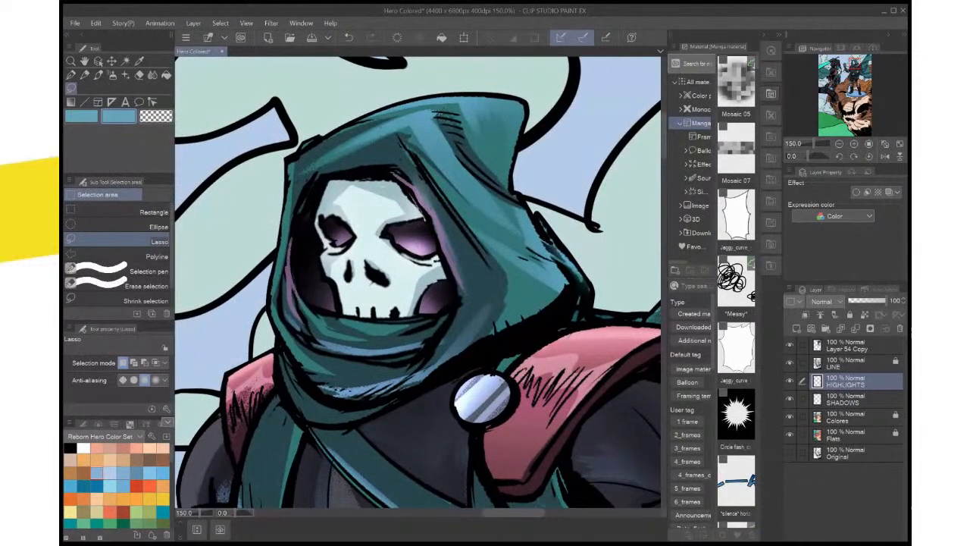
pyautogui.press('i')
pyautogui.press('x')
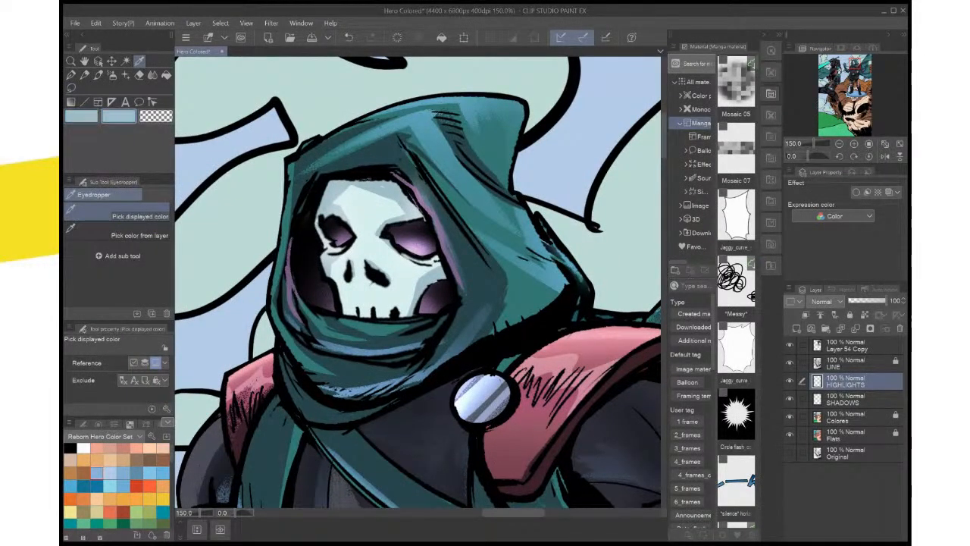
# Swap the drawing colors and switch from the Layer 54 Copy reference to the SHADOWS layer at the masked hero
pyautogui.press('x')
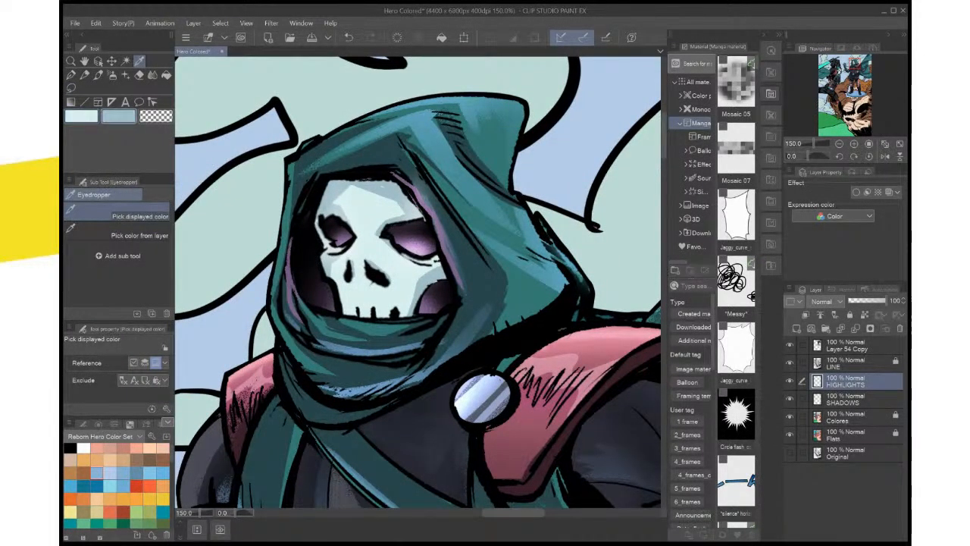
pyautogui.scroll(-2, 397, 212)
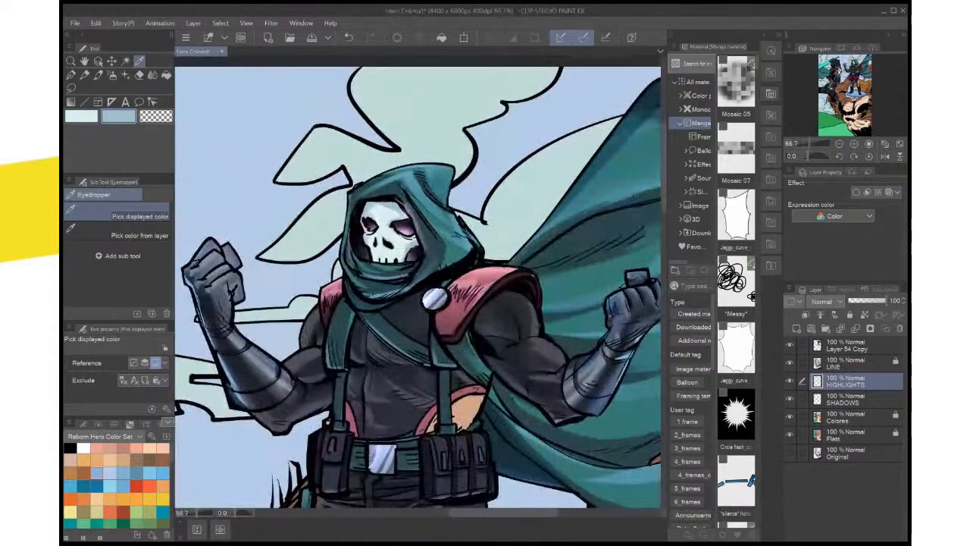
pyautogui.moveTo(397, 212); pyautogui.dragTo(500, 92)
pyautogui.moveTo(416, 282); pyautogui.dragTo(523, 264)
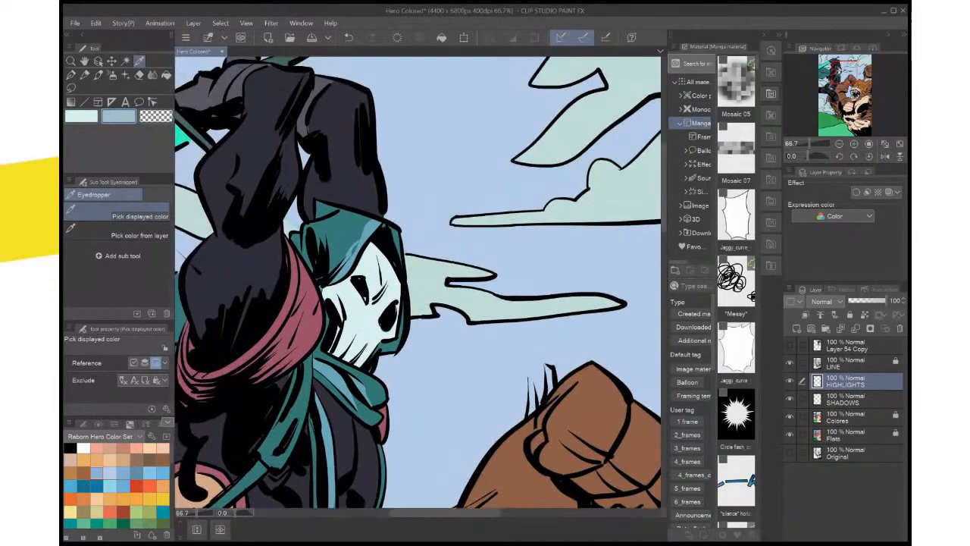
pyautogui.click(856, 399)
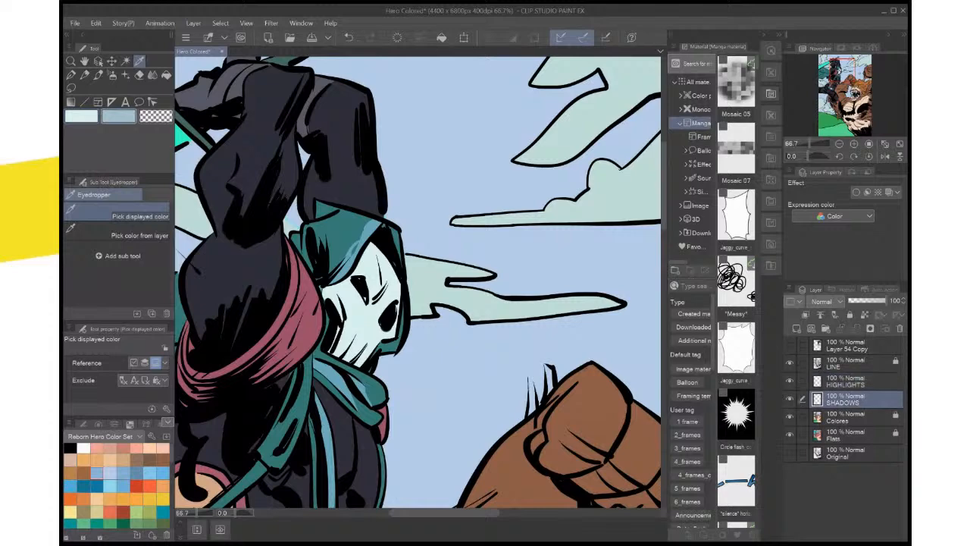
# Lasso the brow area between the skull mask's eye socket and forehead creases and fill it with the blue-gray shadow color
pyautogui.hotkey('ctrl', '+')
pyautogui.hotkey('ctrl', '+')
pyautogui.hotkey('ctrl', '+')
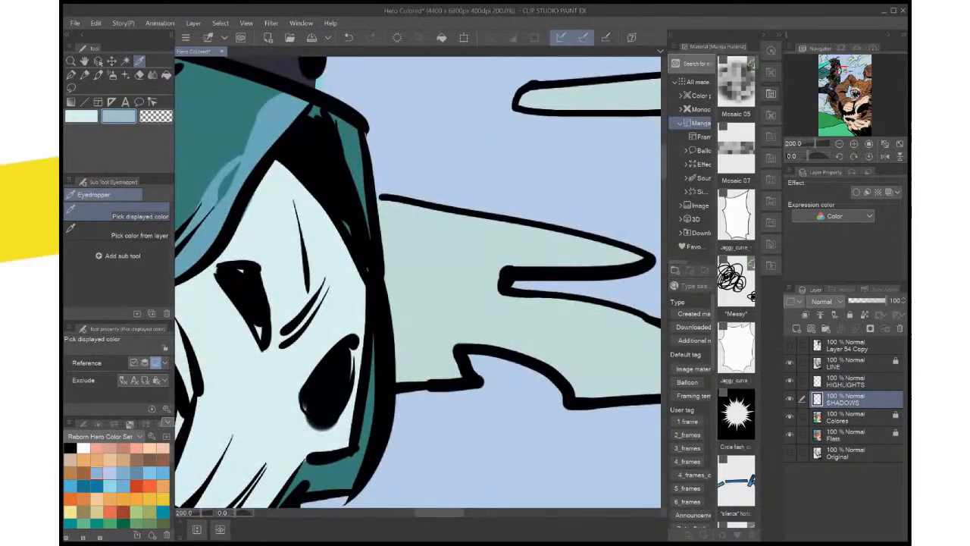
pyautogui.moveTo(379, 276); pyautogui.dragTo(431, 282)
pyautogui.press('m')
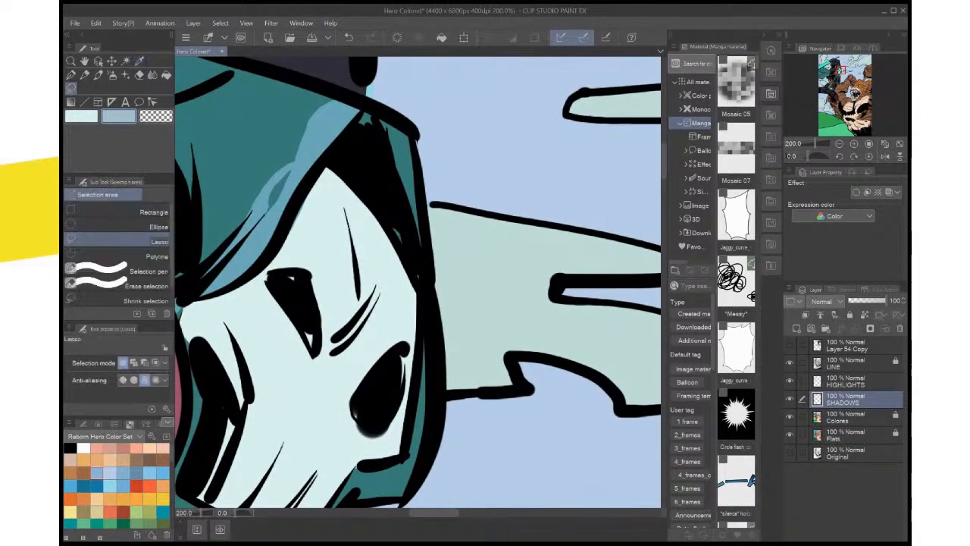
pyautogui.moveTo(345, 212)
pyautogui.mouseDown()
pyautogui.moveTo(326, 269)
pyautogui.moveTo(279, 264)
pyautogui.moveTo(312, 309)
pyautogui.moveTo(319, 353)
pyautogui.moveTo(368, 317)
pyautogui.moveTo(378, 292)
pyautogui.mouseUp()
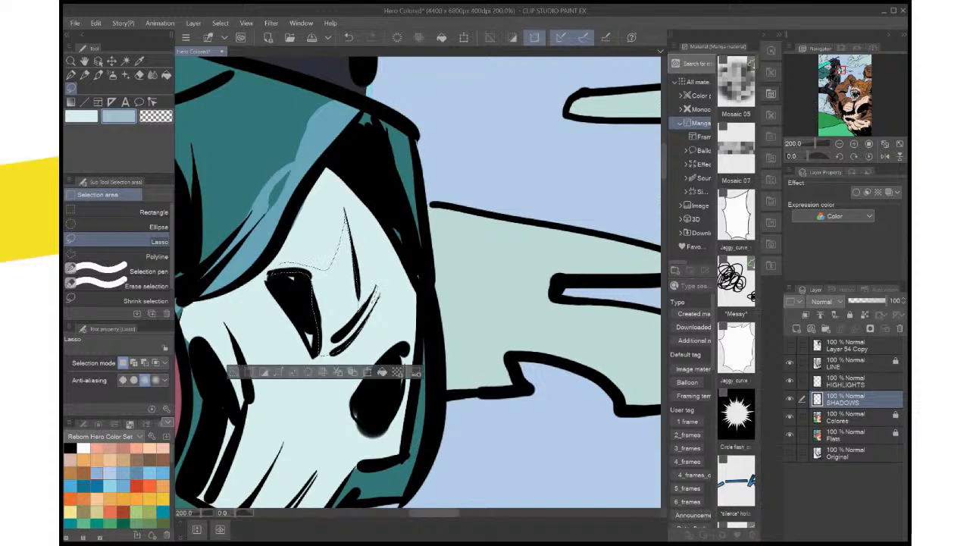
pyautogui.click(382, 372)
pyautogui.hotkey('ctrl', 'd')
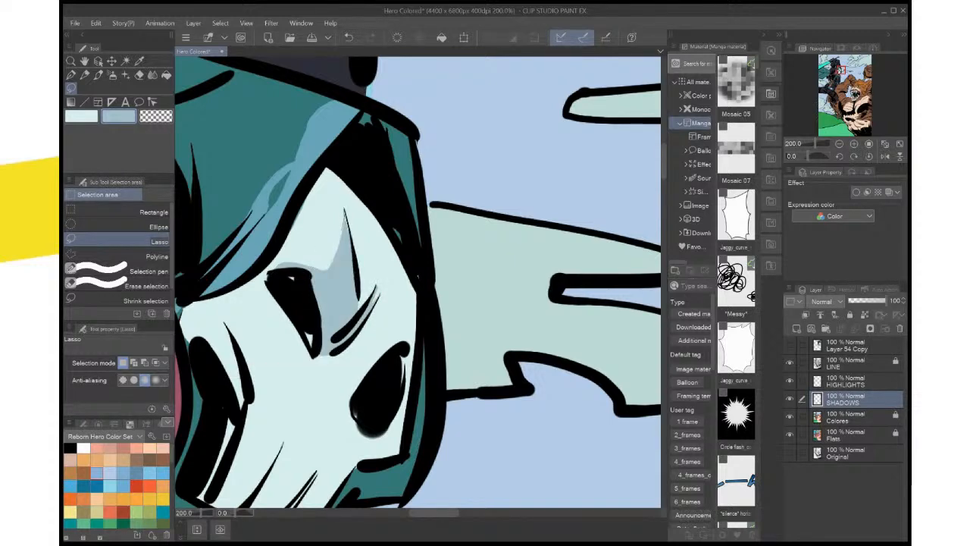
# Extend the forehead shadow along its edge and fill another shadow along the mask's outer edge above the far eye socket
pyautogui.moveTo(333, 256)
pyautogui.mouseDown()
pyautogui.moveTo(327, 271)
pyautogui.moveTo(348, 245)
pyautogui.moveTo(346, 213)
pyautogui.mouseUp()
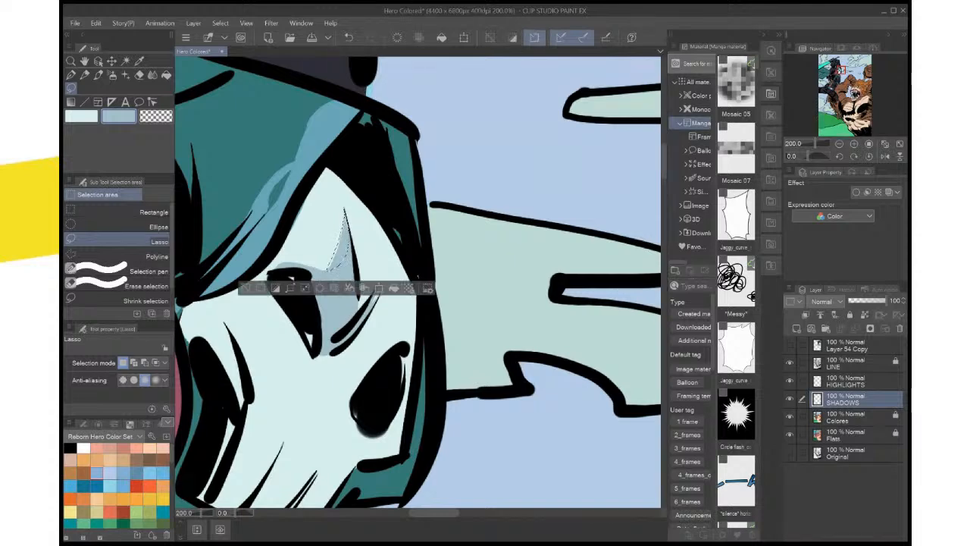
pyautogui.click(359, 288)
pyautogui.hotkey('ctrl', 'd')
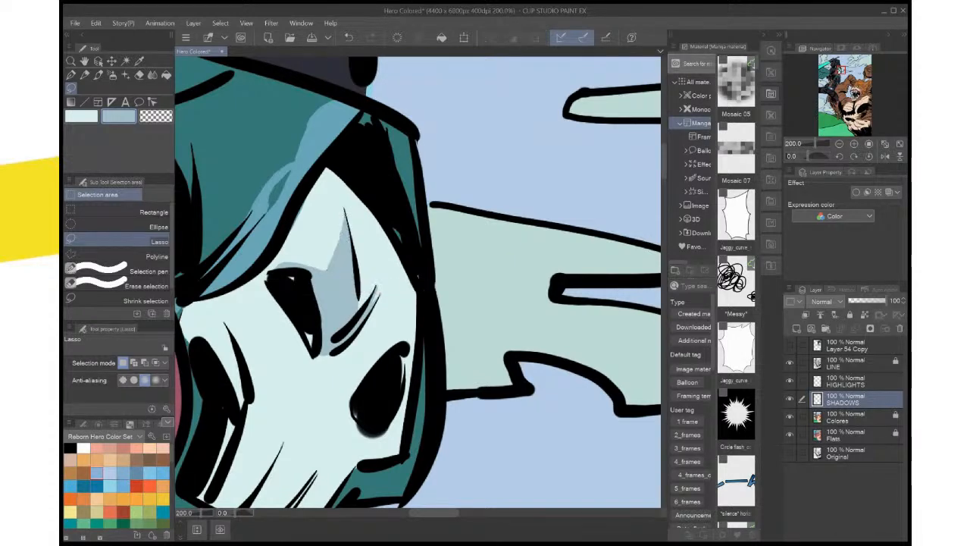
pyautogui.scroll(-3, 398, 264)
pyautogui.scroll(2, 398, 264)
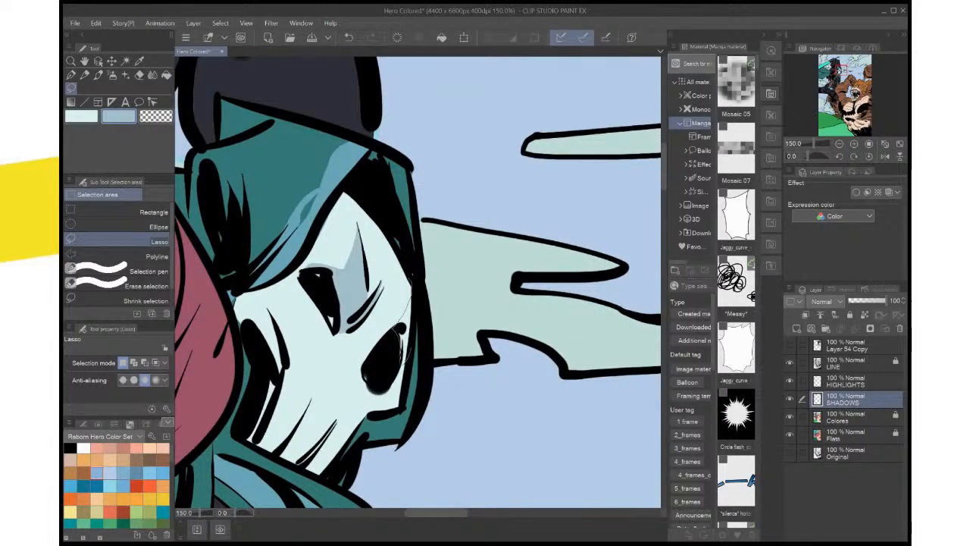
pyautogui.moveTo(410, 349); pyautogui.dragTo(414, 285)
pyautogui.hotkey('alt', 'Delete')
pyautogui.hotkey('ctrl', 'd')
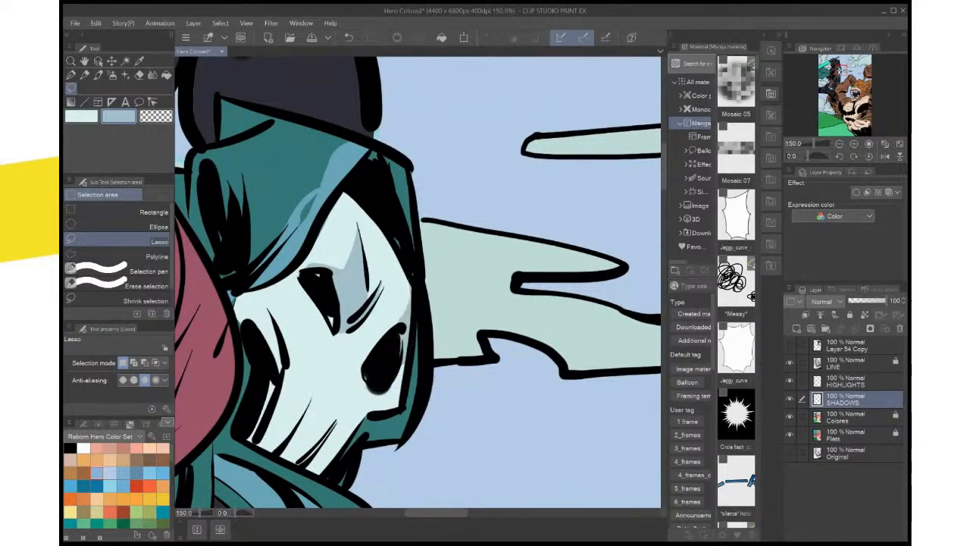
# Lasso narrow shapes beside the tooth lines on the lower skull mask and fill them with the blue-gray shadow
pyautogui.moveTo(379, 341); pyautogui.dragTo(485, 206)
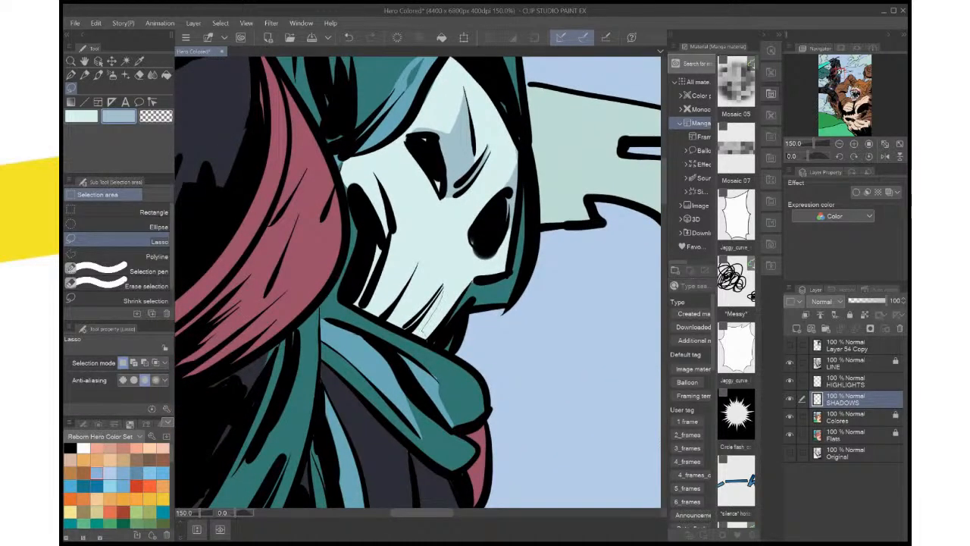
pyautogui.moveTo(426, 333); pyautogui.dragTo(423, 335)
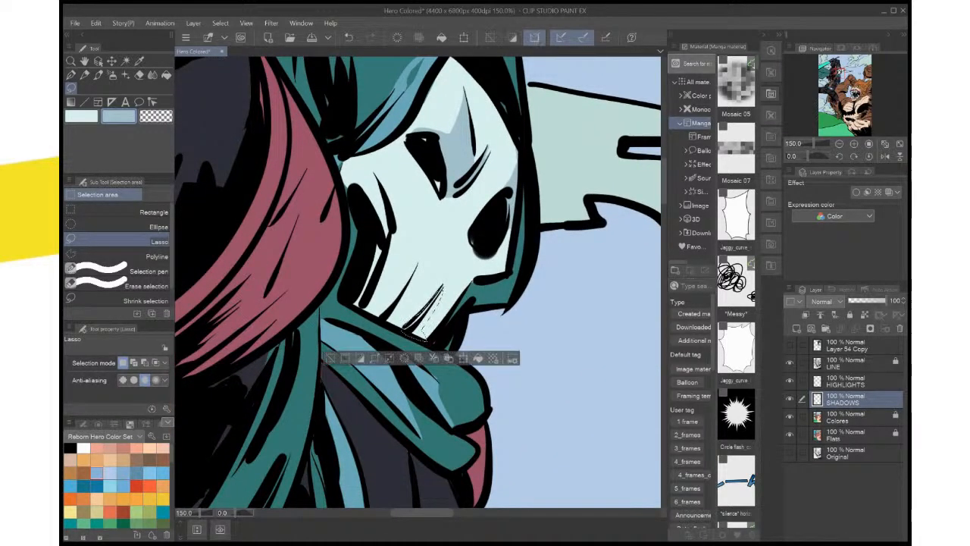
pyautogui.moveTo(416, 267)
pyautogui.mouseDown()
pyautogui.moveTo(375, 301)
pyautogui.moveTo(391, 236)
pyautogui.moveTo(353, 306)
pyautogui.moveTo(384, 319)
pyautogui.moveTo(415, 269)
pyautogui.mouseUp()
pyautogui.click(453, 358)
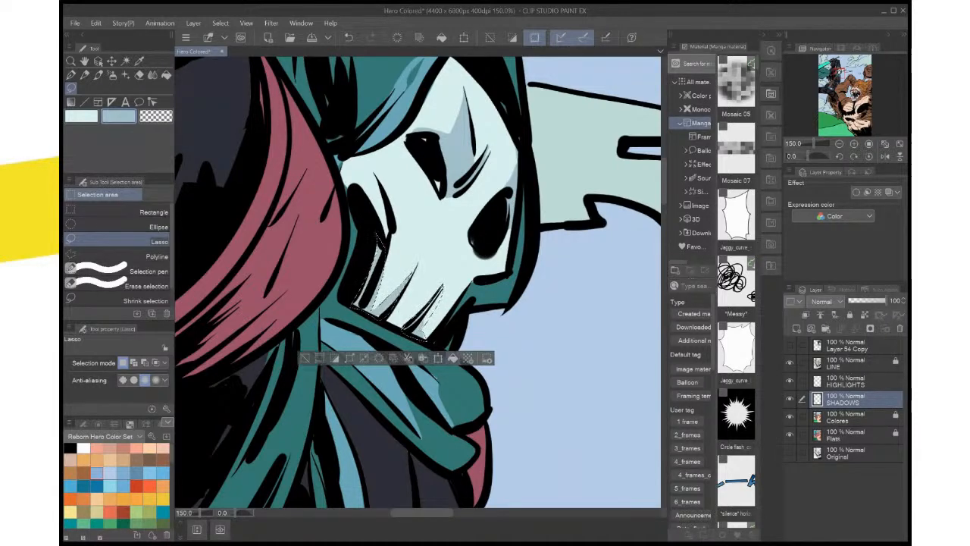
pyautogui.hotkey('ctrl', 'd')
# Refine the tips of the tooth shadows by lassoing and filling small slivers at the ends of two tooth lines
pyautogui.scroll(6, 474, 310)
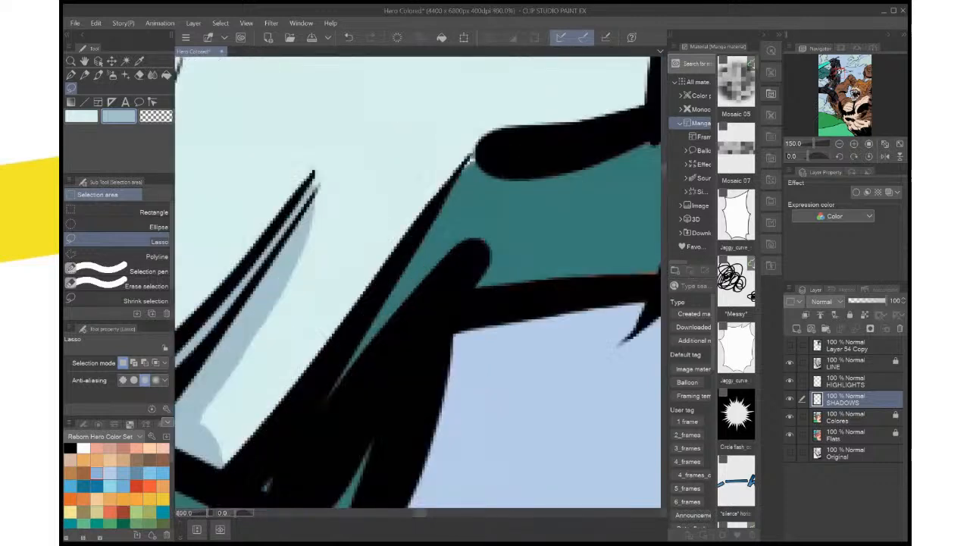
pyautogui.moveTo(472, 307); pyautogui.dragTo(606, 369)
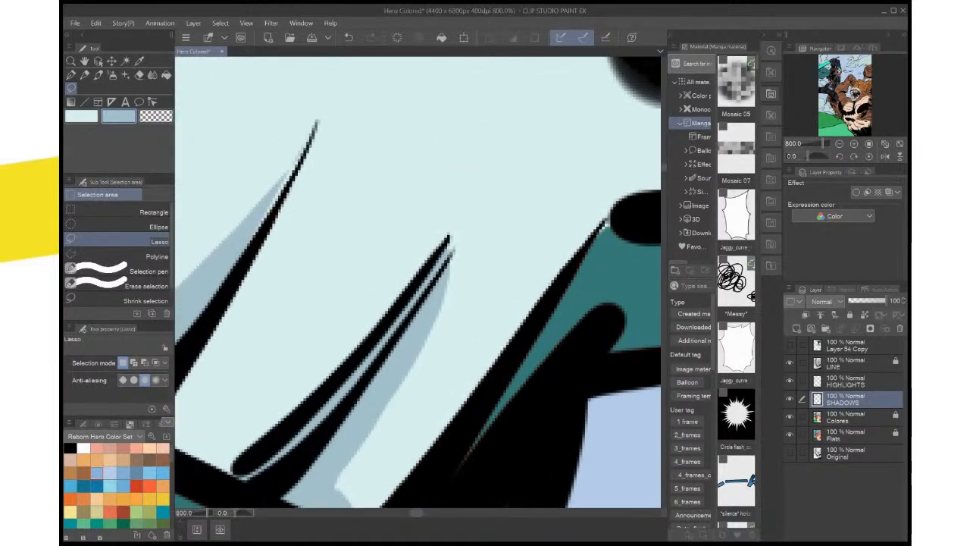
pyautogui.moveTo(453, 258); pyautogui.dragTo(433, 302)
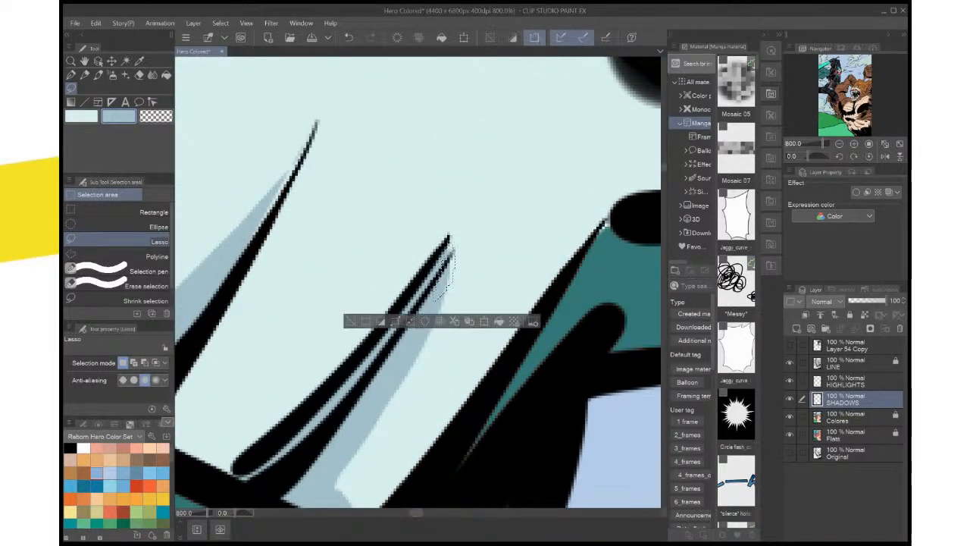
pyautogui.click(498, 321)
pyautogui.hotkey('ctrl', 'd')
pyautogui.moveTo(363, 235); pyautogui.dragTo(503, 340)
pyautogui.moveTo(450, 235)
pyautogui.mouseDown()
pyautogui.moveTo(383, 335)
pyautogui.moveTo(454, 230)
pyautogui.mouseUp()
pyautogui.hotkey('alt', 'Delete')
pyautogui.hotkey('ctrl', 'd')
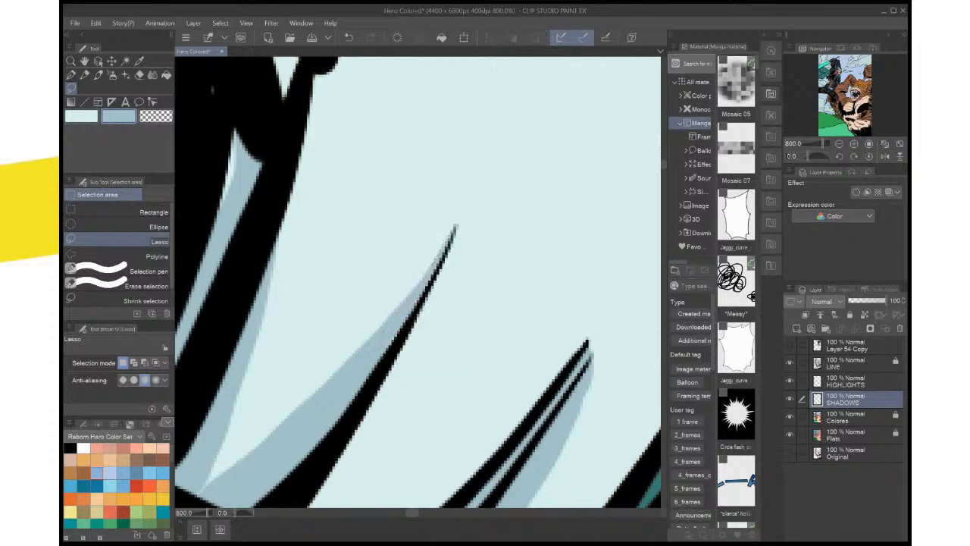
# Fill the upper end of the narrow gap beside the innermost tooth line with shadow color and clear the selection
pyautogui.moveTo(243, 138)
pyautogui.mouseDown()
pyautogui.moveTo(232, 118)
pyautogui.moveTo(210, 238)
pyautogui.moveTo(254, 171)
pyautogui.mouseUp()
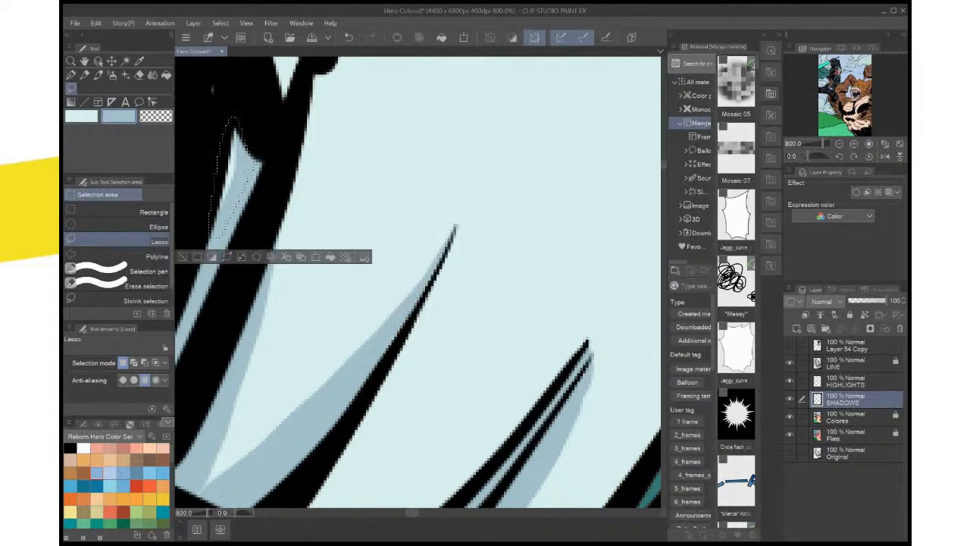
pyautogui.hotkey('alt', 'Delete')
pyautogui.scroll(-6, 356, 236)
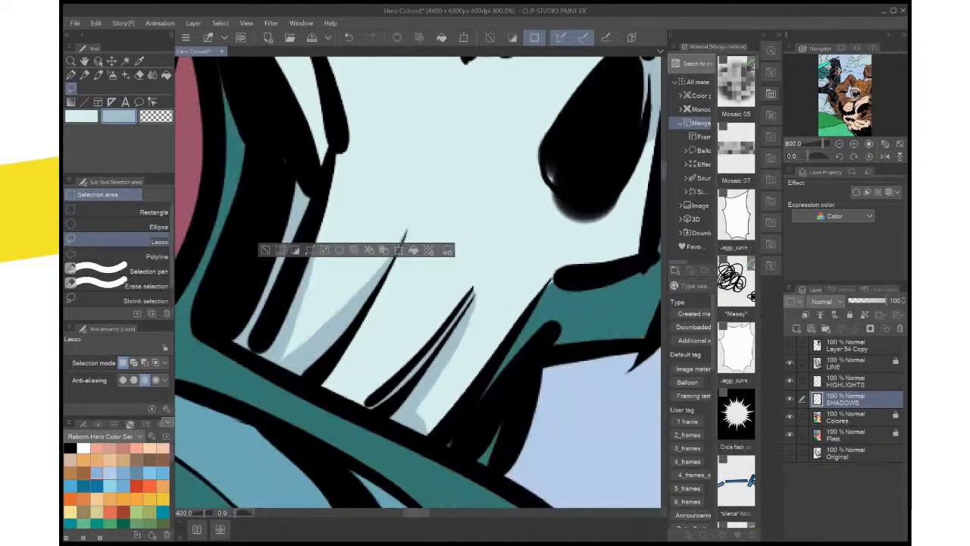
pyautogui.click(266, 249)
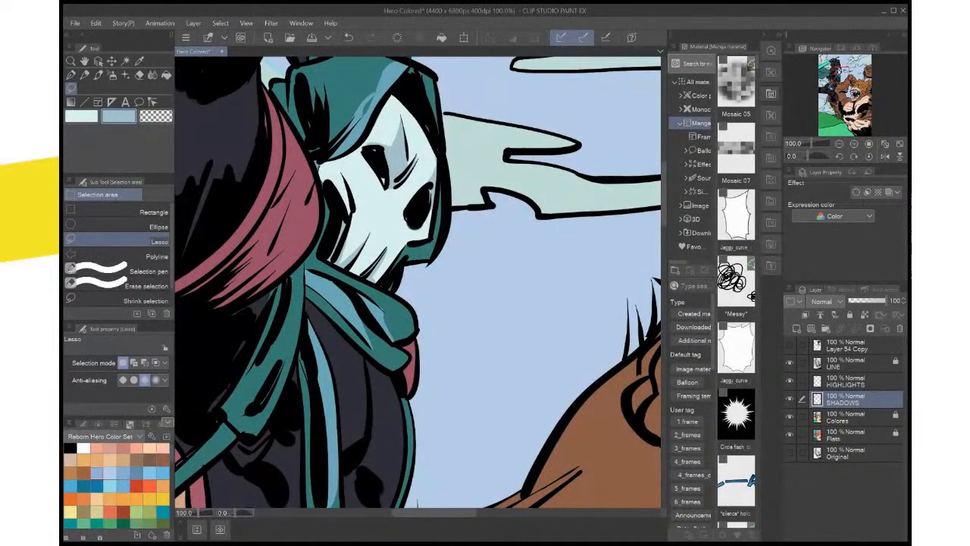
# Lasso and fill a shadow on the mask's temple between the hood and the cheek line, and widen it with a second patch
pyautogui.moveTo(334, 250); pyautogui.dragTo(350, 312)
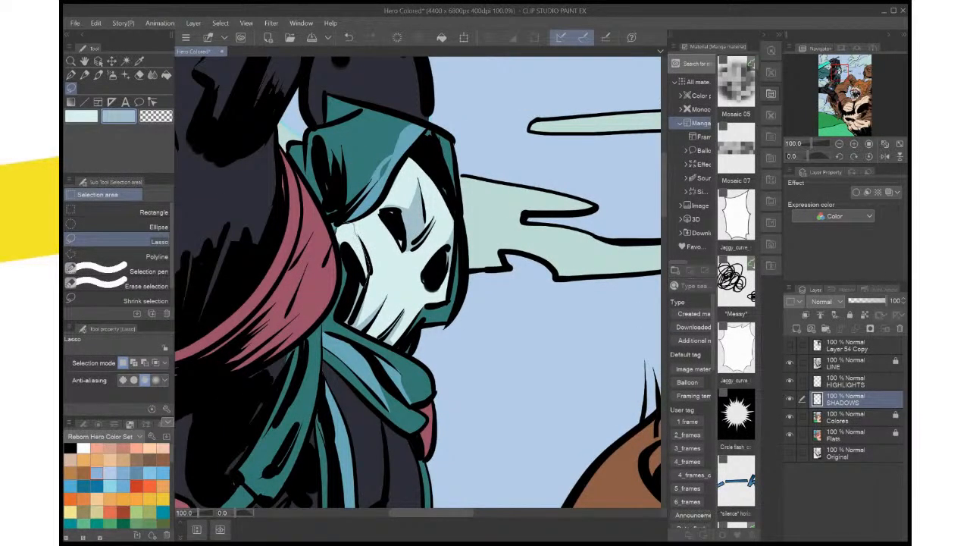
pyautogui.moveTo(339, 225); pyautogui.dragTo(353, 225)
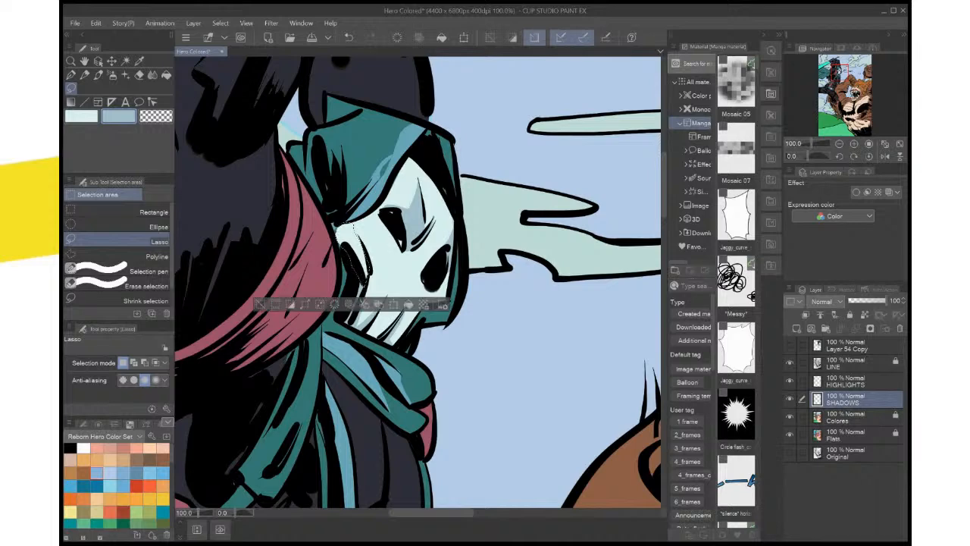
pyautogui.hotkey('alt', 'Delete')
pyautogui.hotkey('ctrl', 'd')
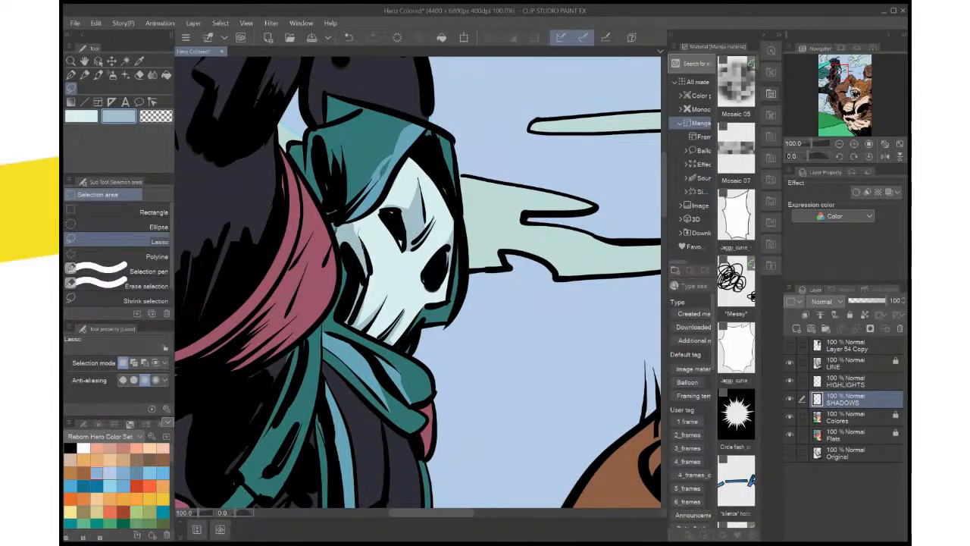
pyautogui.moveTo(360, 235)
pyautogui.mouseDown()
pyautogui.moveTo(367, 253)
pyautogui.moveTo(348, 226)
pyautogui.mouseUp()
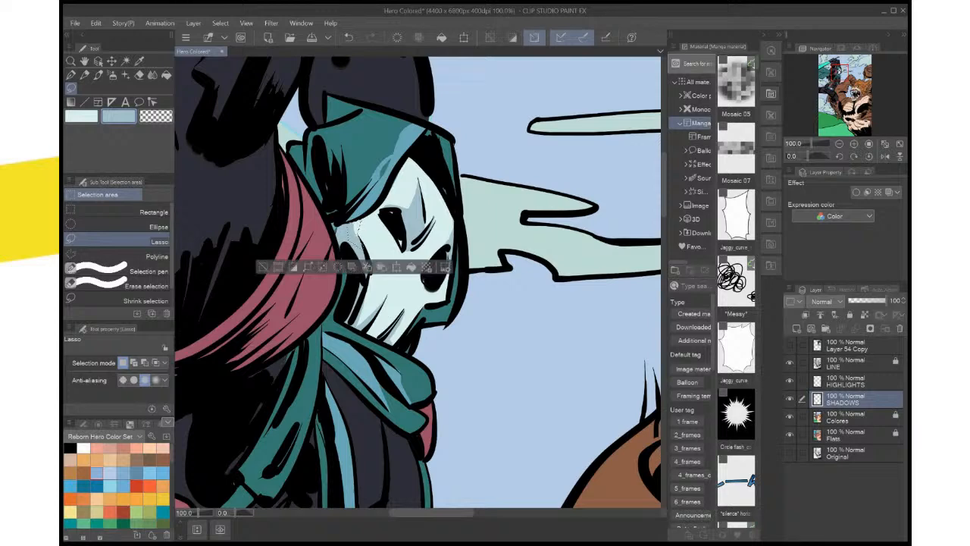
pyautogui.hotkey('alt', 'Delete')
pyautogui.hotkey('ctrl', 'd')
# Clean up the temple shadow's edge below the hood by lassoing along it and deleting the excess color
pyautogui.scroll(8, 394, 227)
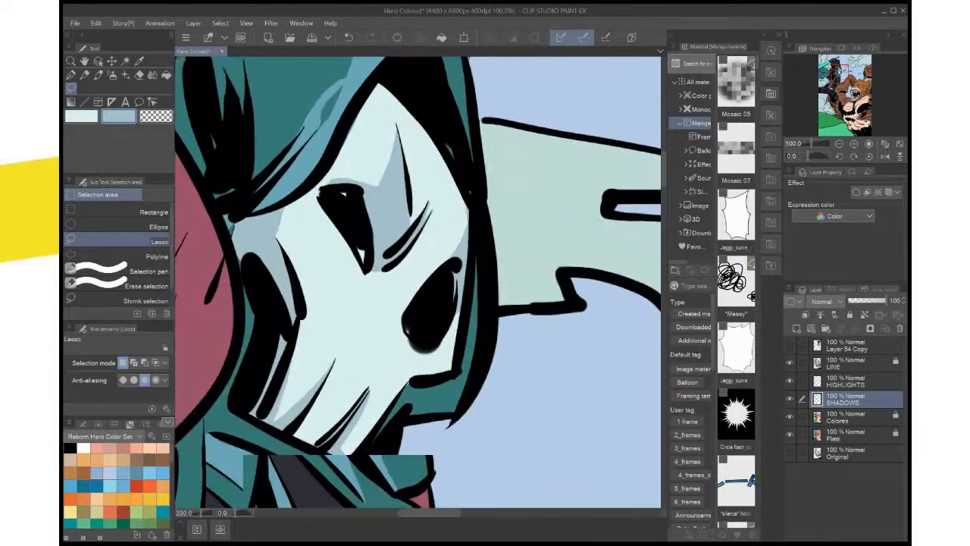
pyautogui.moveTo(424, 220); pyautogui.dragTo(345, 406)
pyautogui.moveTo(430, 156)
pyautogui.mouseDown()
pyautogui.moveTo(395, 266)
pyautogui.moveTo(430, 250)
pyautogui.mouseUp()
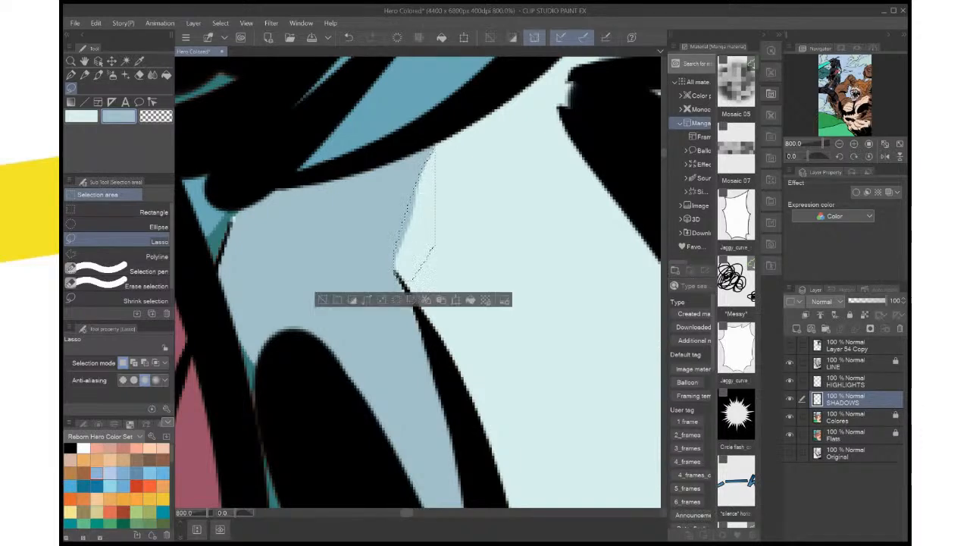
pyautogui.press('Delete')
pyautogui.click(518, 310)
pyautogui.hotkey('ctrl', 'd')
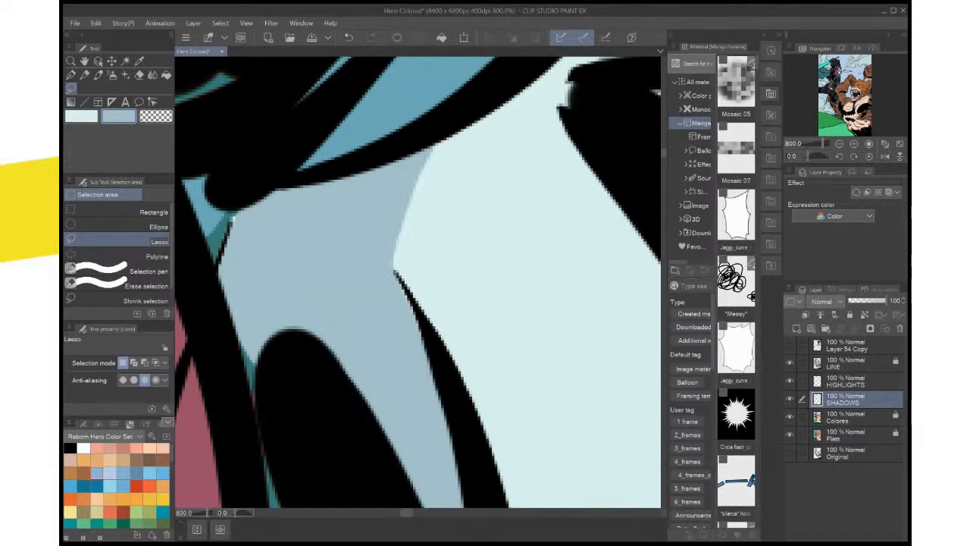
# Lasso and fill a small shadow on the mask below the far eye socket, and save the file
pyautogui.hotkey('ctrl', '0')
pyautogui.scroll(2, 478, 288)
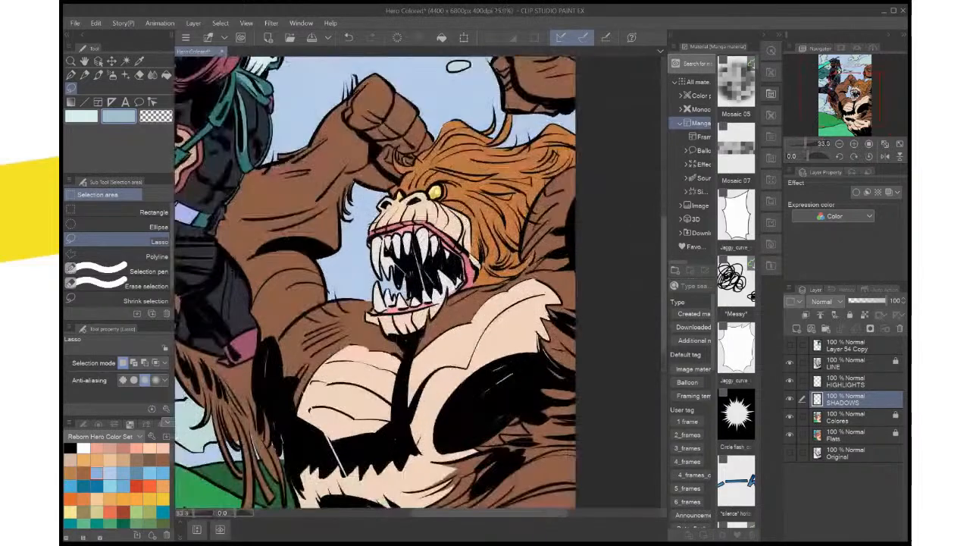
pyautogui.moveTo(364, 182); pyautogui.dragTo(490, 446)
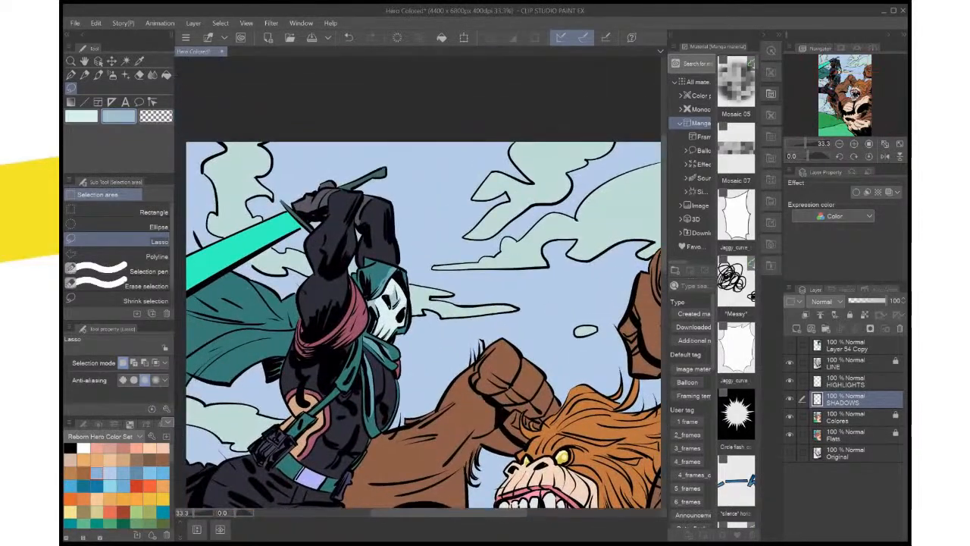
pyautogui.scroll(2, 530, 319)
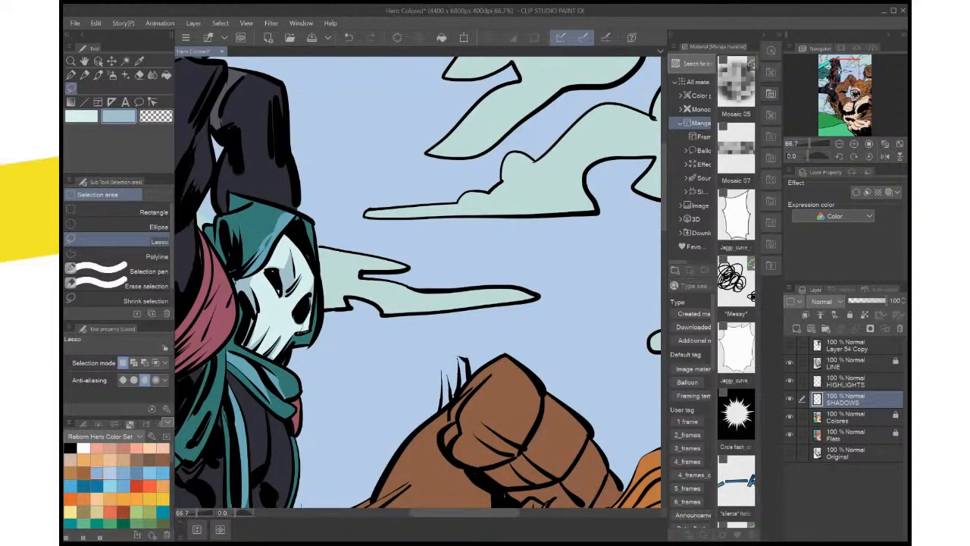
pyautogui.moveTo(297, 333); pyautogui.dragTo(310, 318)
pyautogui.hotkey('alt', 'Delete')
pyautogui.hotkey('ctrl', 'd')
pyautogui.hotkey('ctrl', 's')
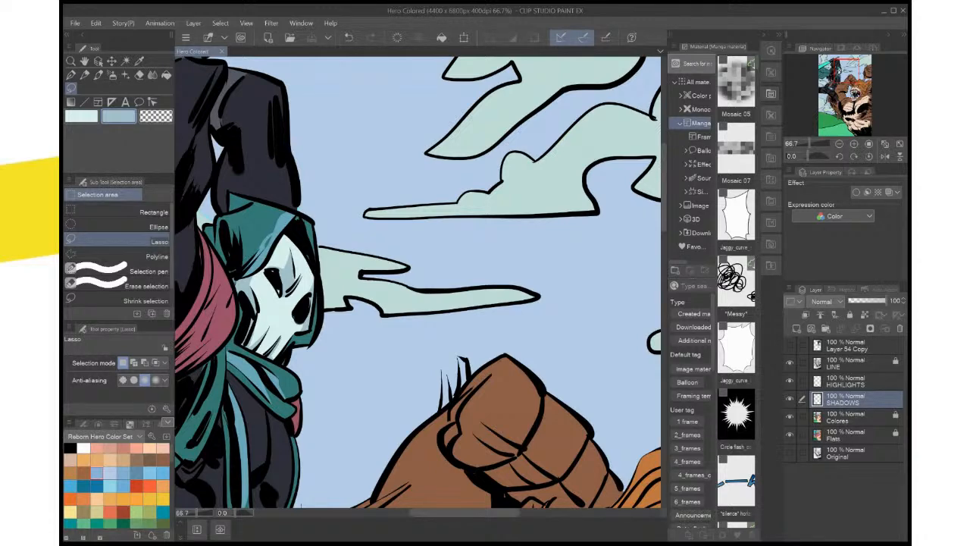
pyautogui.hotkey('ctrl', '0')
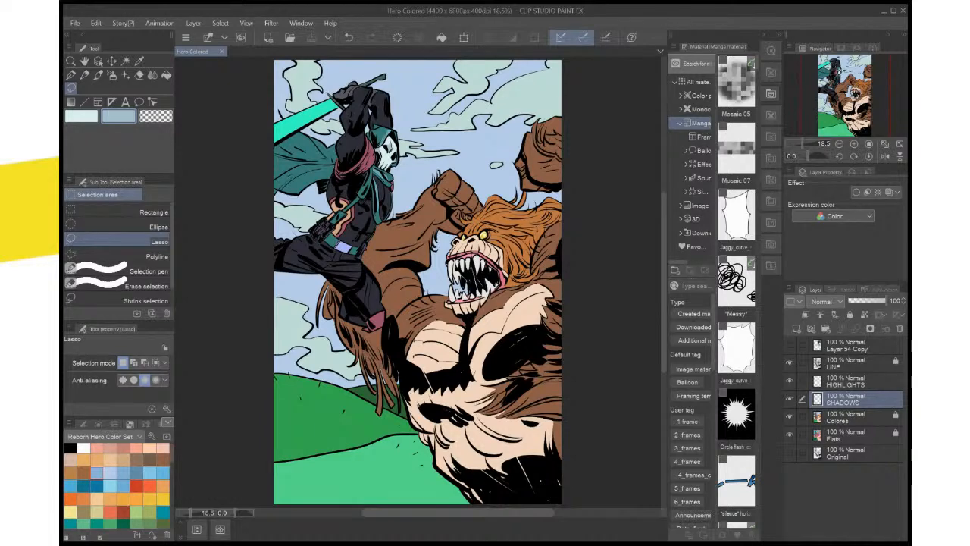
pyautogui.scroll(1, 482, 500)
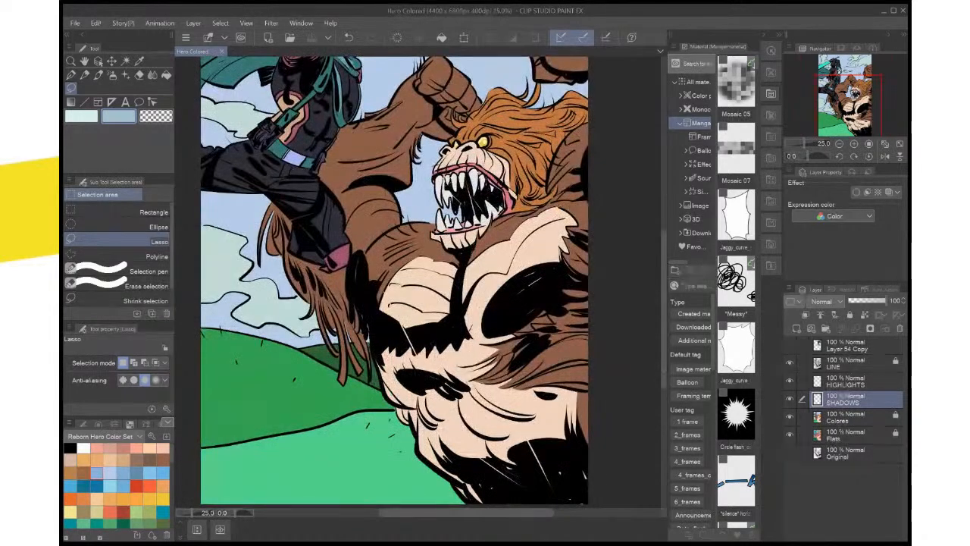
# Pick the sky's light blue and lasso the stray cyan patch between the hero's far sleeve and the hood
pyautogui.moveTo(425, 265); pyautogui.dragTo(469, 381)
pyautogui.moveTo(416, 232); pyautogui.dragTo(434, 358)
pyautogui.scroll(3, 434, 357)
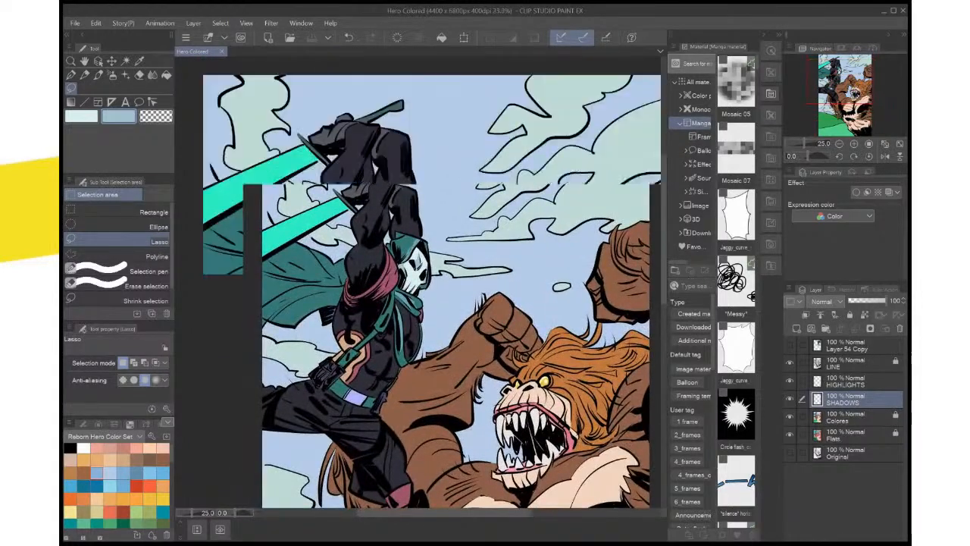
pyautogui.moveTo(394, 227); pyautogui.dragTo(492, 453)
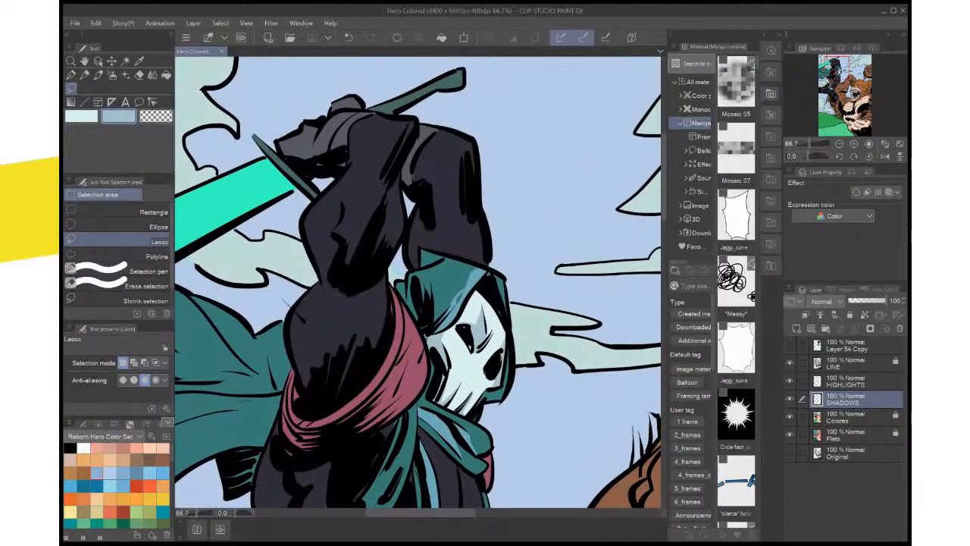
pyautogui.scroll(4, 469, 379)
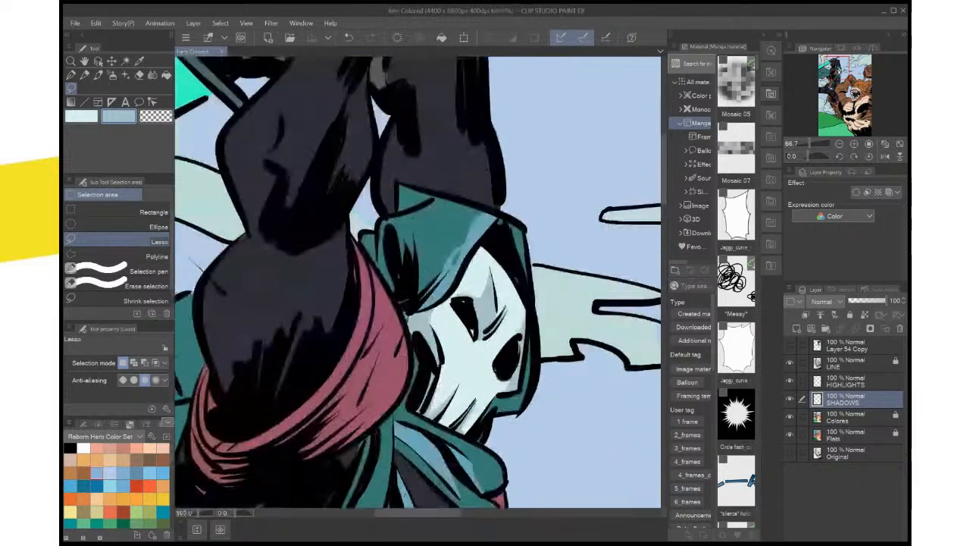
pyautogui.moveTo(454, 189); pyautogui.dragTo(372, 445)
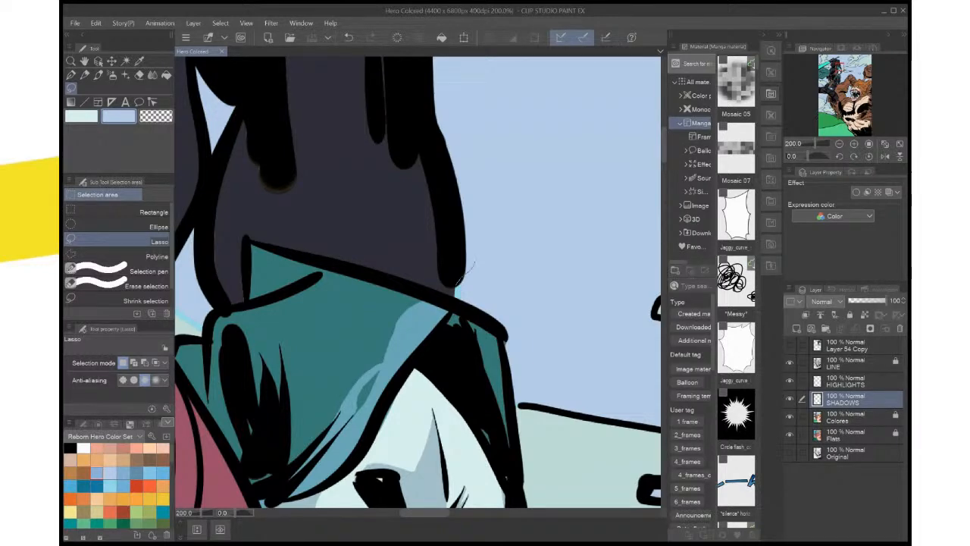
pyautogui.moveTo(471, 265)
pyautogui.mouseDown()
pyautogui.moveTo(457, 300)
pyautogui.moveTo(473, 267)
pyautogui.mouseUp()
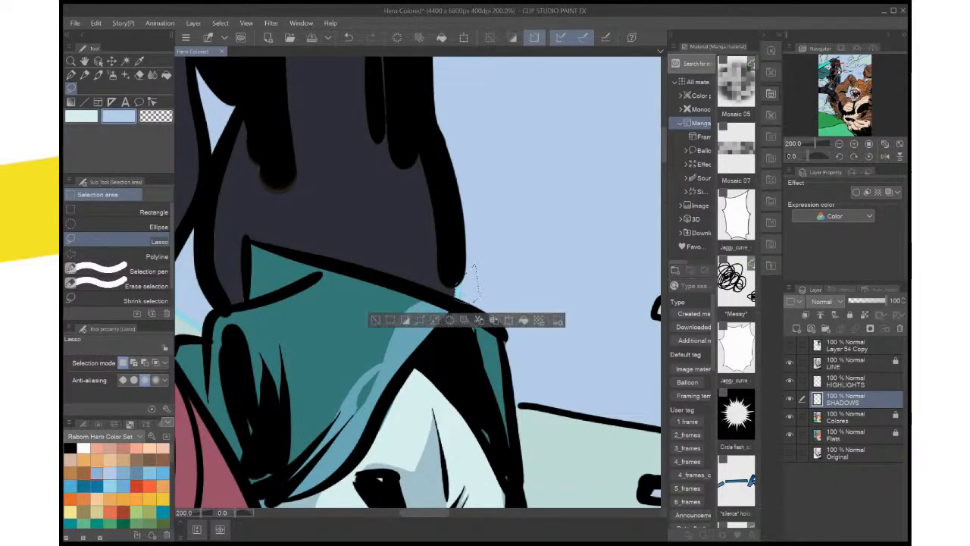
pyautogui.scroll(6, 471, 286)
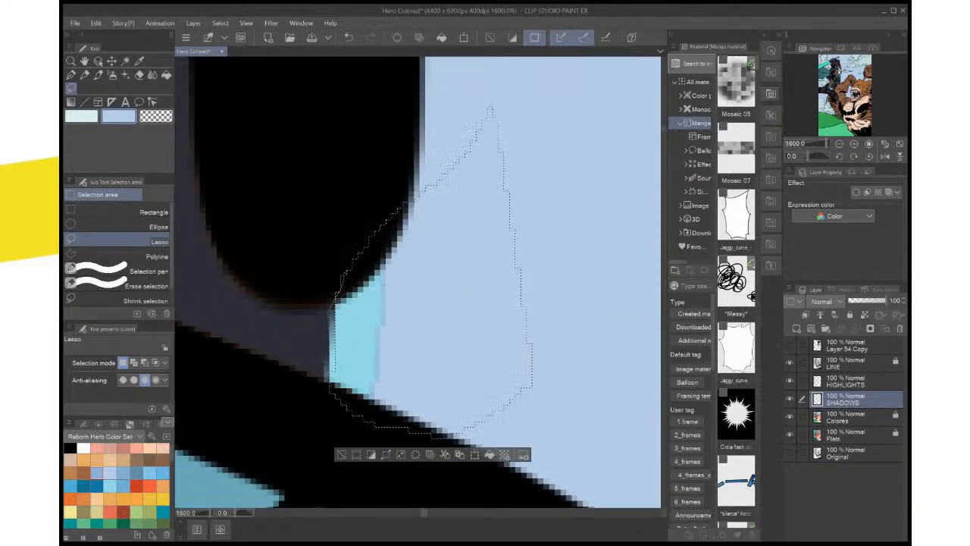
pyautogui.moveTo(327, 383); pyautogui.dragTo(365, 381)
pyautogui.click(486, 455)
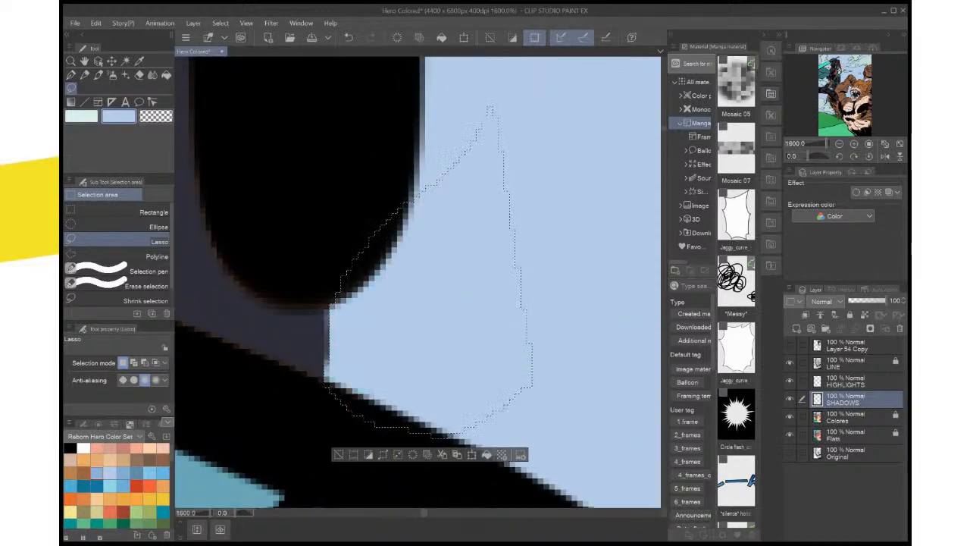
pyautogui.hotkey('ctrl', 'd')
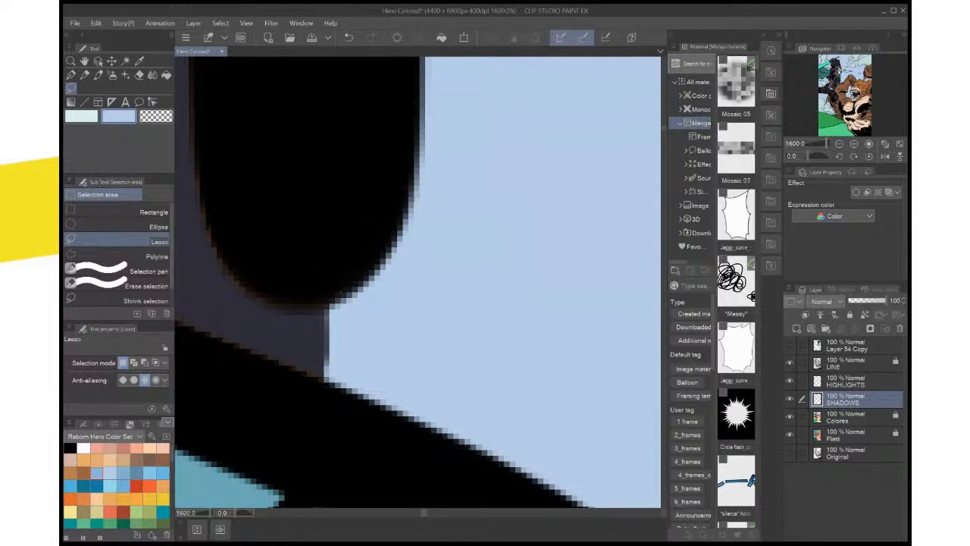
pyautogui.hotkey('ctrl', 'z')
pyautogui.hotkey('ctrl', 'z')
# Fill the lassoed patch beside the hood with sky blue on the Colores layer and clear the selection
pyautogui.click(856, 417)
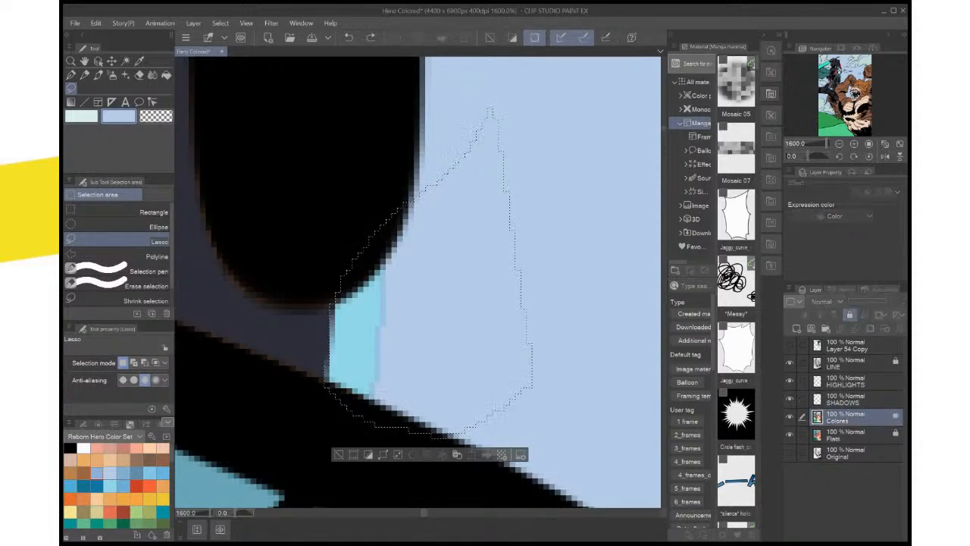
pyautogui.click(486, 455)
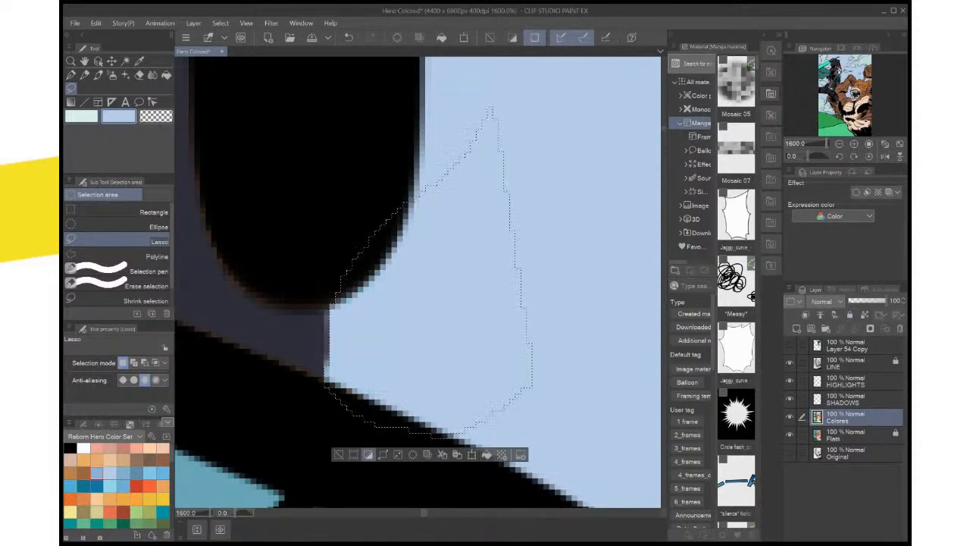
pyautogui.click(338, 455)
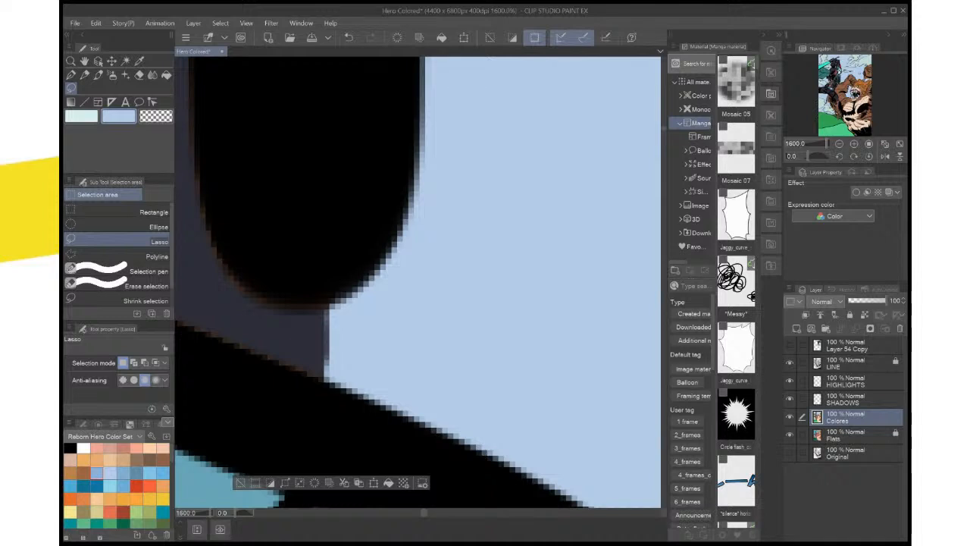
# Pick the suit's dark color and lasso the hero's far arm from the shoulder bend down to the hood
pyautogui.scroll(-5, 406, 409)
pyautogui.scroll(1, 406, 409)
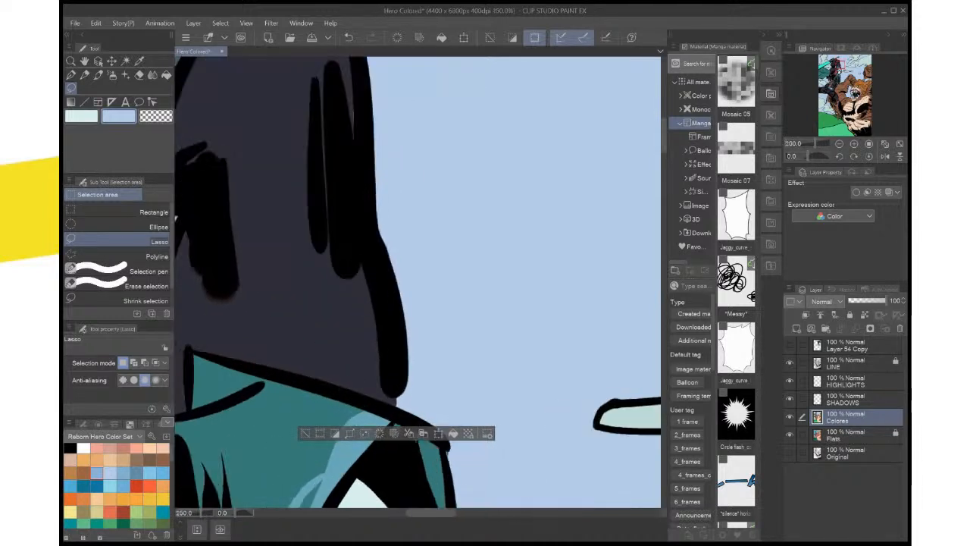
pyautogui.press('i')
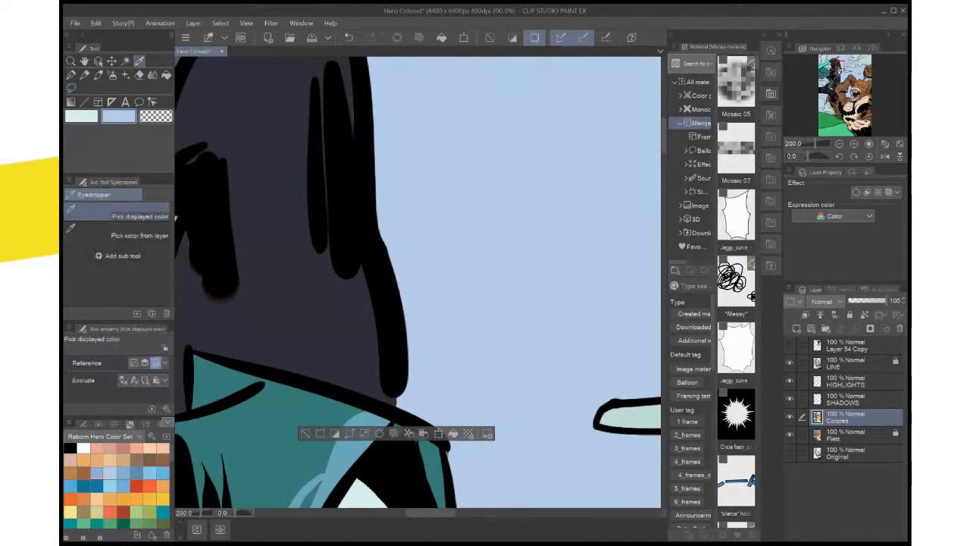
pyautogui.click(176, 219)
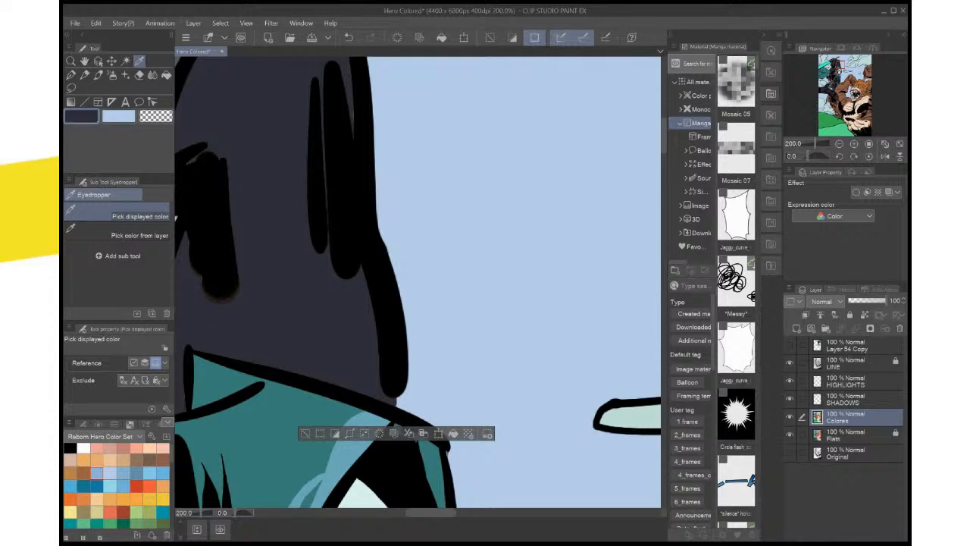
pyautogui.click(306, 434)
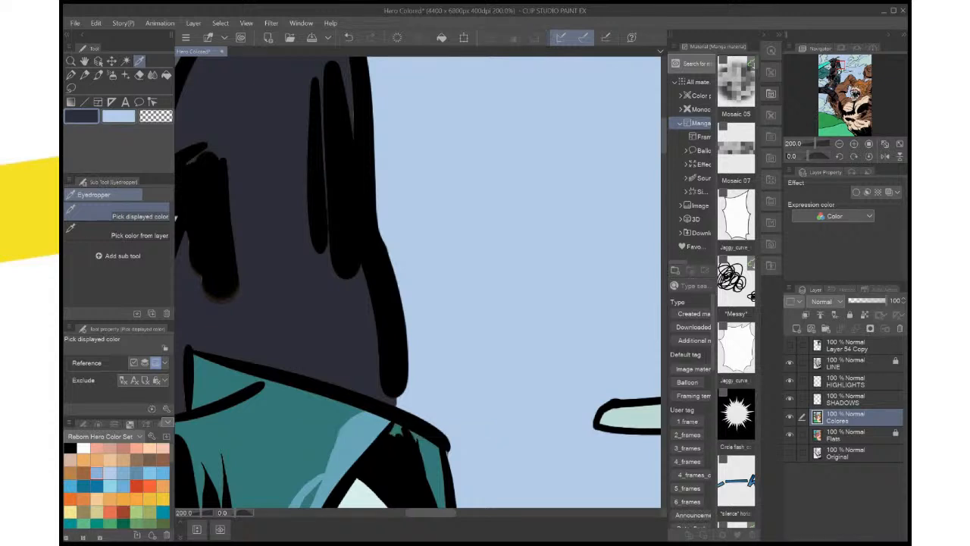
pyautogui.moveTo(318, 364); pyautogui.dragTo(492, 438)
pyautogui.hotkey('ctrl', '-')
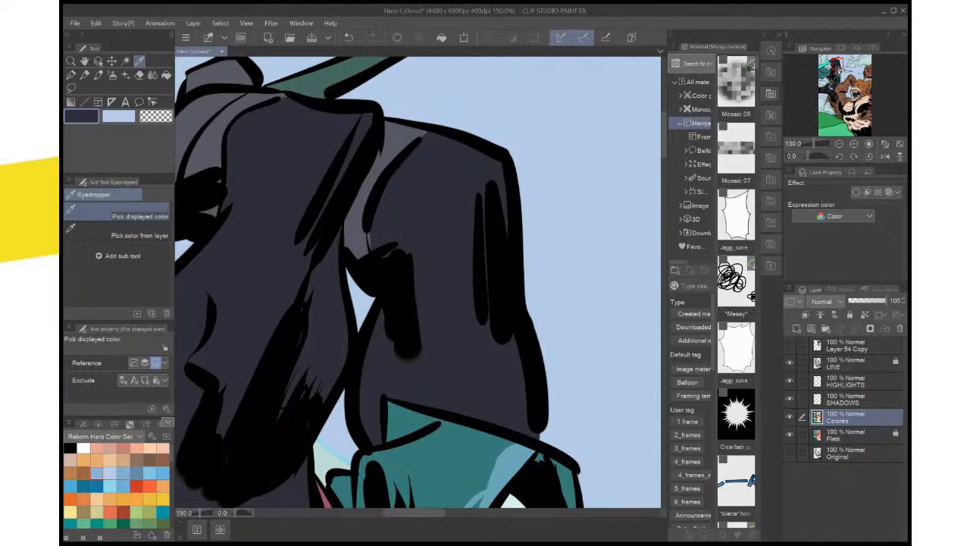
pyautogui.press('m')
pyautogui.moveTo(480, 167)
pyautogui.mouseDown()
pyautogui.moveTo(516, 207)
pyautogui.moveTo(538, 423)
pyautogui.moveTo(528, 433)
pyautogui.moveTo(454, 413)
pyautogui.mouseUp()
pyautogui.moveTo(385, 400)
pyautogui.mouseDown()
pyautogui.moveTo(386, 435)
pyautogui.moveTo(348, 396)
pyautogui.moveTo(371, 330)
pyautogui.moveTo(375, 273)
pyautogui.mouseUp()
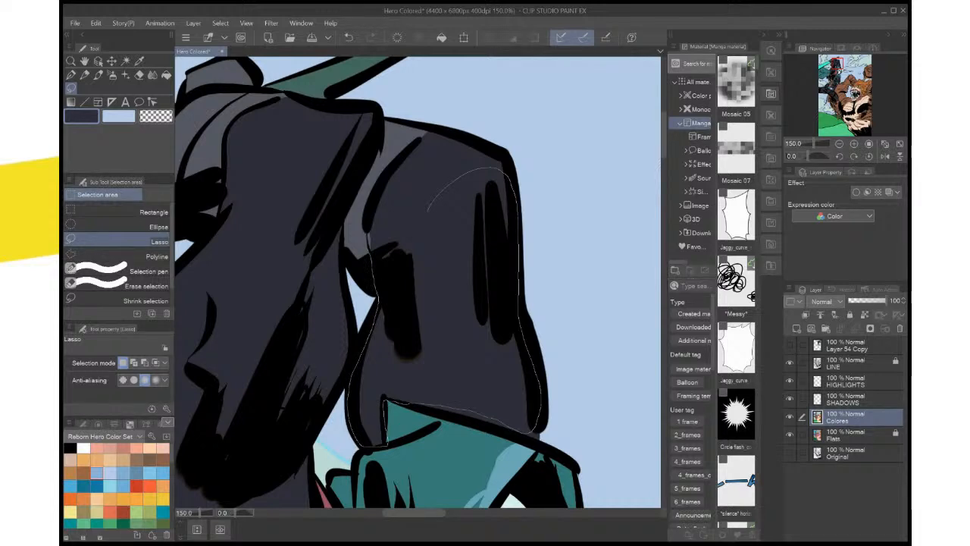
pyautogui.moveTo(368, 236)
pyautogui.mouseDown()
pyautogui.moveTo(381, 203)
pyautogui.moveTo(483, 135)
pyautogui.mouseUp()
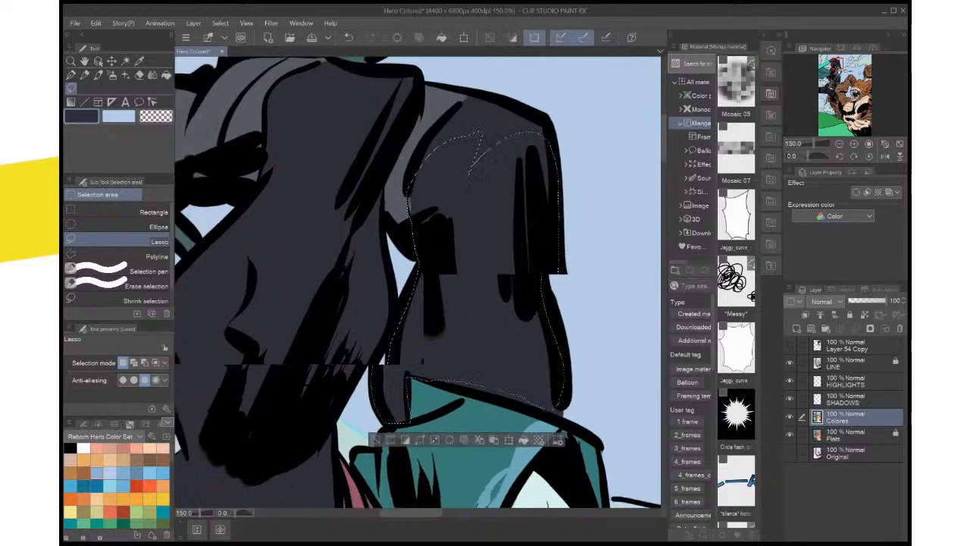
# Add the near forearm's inked areas to the selection, fill it all with the dark suit color, and deselect
pyautogui.moveTo(409, 318)
pyautogui.mouseDown()
pyautogui.moveTo(498, 274)
pyautogui.moveTo(492, 356)
pyautogui.mouseUp()
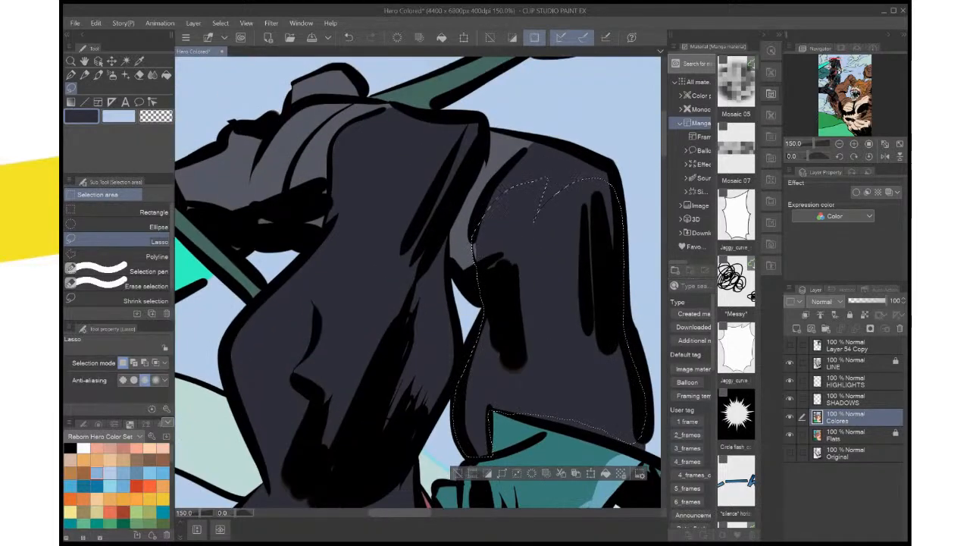
pyautogui.moveTo(439, 146)
pyautogui.mouseDown()
pyautogui.moveTo(483, 134)
pyautogui.moveTo(443, 229)
pyautogui.moveTo(464, 383)
pyautogui.moveTo(431, 428)
pyautogui.moveTo(372, 459)
pyautogui.moveTo(353, 316)
pyautogui.moveTo(410, 283)
pyautogui.moveTo(472, 171)
pyautogui.mouseUp()
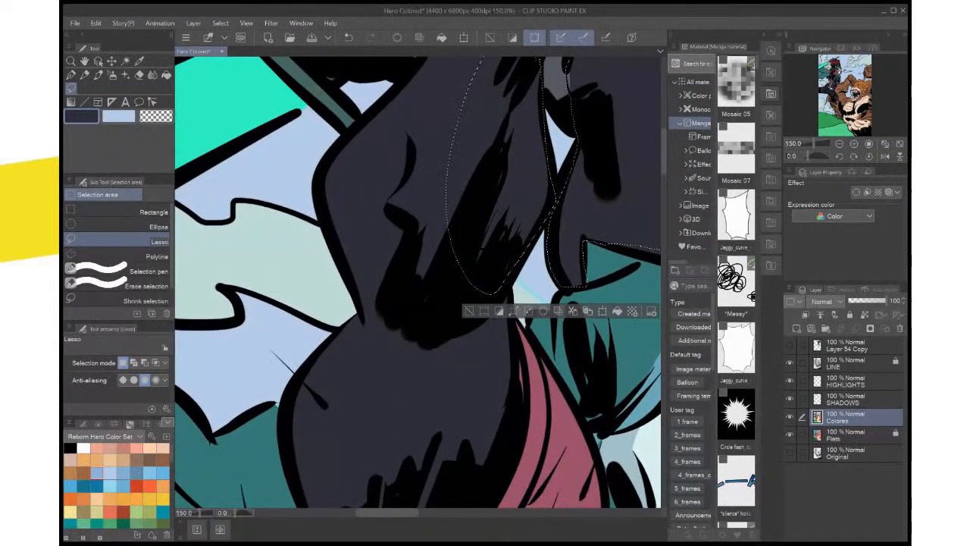
pyautogui.moveTo(528, 220)
pyautogui.mouseDown()
pyautogui.moveTo(532, 247)
pyautogui.moveTo(509, 295)
pyautogui.moveTo(425, 365)
pyautogui.moveTo(367, 243)
pyautogui.moveTo(394, 114)
pyautogui.moveTo(428, 105)
pyautogui.mouseUp()
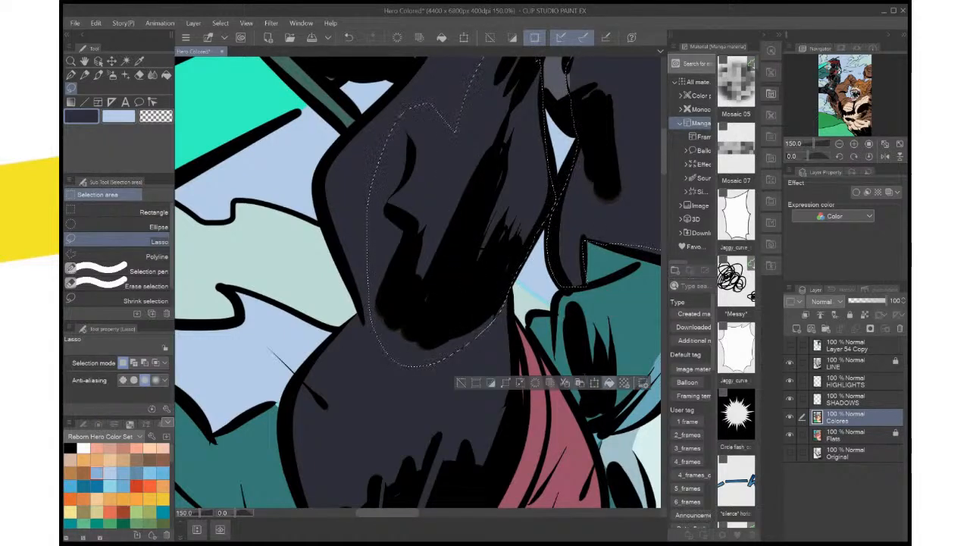
pyautogui.hotkey('ctrl', 'd')
# Lasso the near forearm's outer edge and the upper arm, fill them with the dark suit color, and deselect
pyautogui.moveTo(378, 341)
pyautogui.mouseDown()
pyautogui.moveTo(415, 282)
pyautogui.moveTo(390, 106)
pyautogui.moveTo(363, 157)
pyautogui.moveTo(385, 225)
pyautogui.mouseUp()
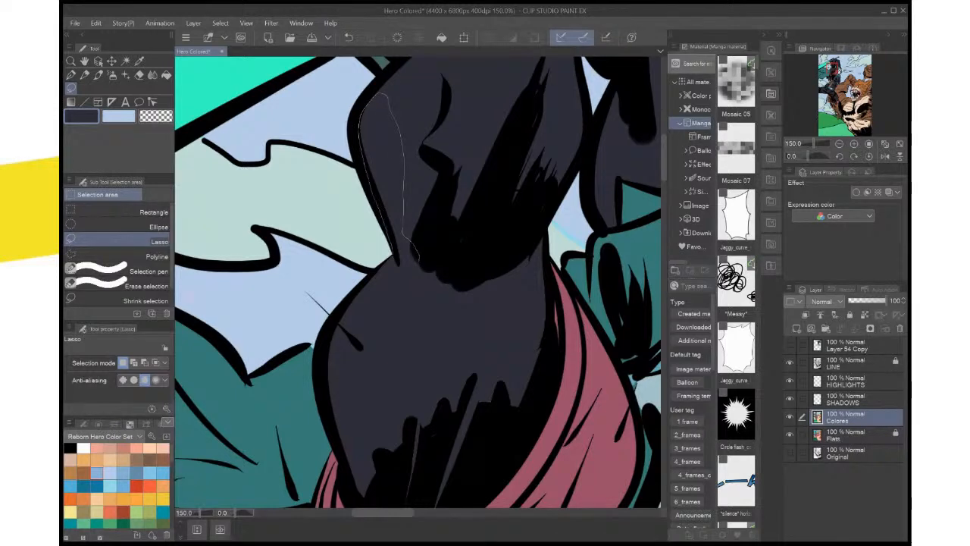
pyautogui.moveTo(390, 258)
pyautogui.mouseDown()
pyautogui.moveTo(356, 291)
pyautogui.moveTo(324, 359)
pyautogui.moveTo(350, 482)
pyautogui.moveTo(388, 501)
pyautogui.moveTo(433, 455)
pyautogui.moveTo(428, 364)
pyautogui.moveTo(439, 308)
pyautogui.moveTo(427, 198)
pyautogui.mouseUp()
pyautogui.moveTo(398, 276)
pyautogui.mouseDown()
pyautogui.moveTo(516, 230)
pyautogui.moveTo(518, 161)
pyautogui.moveTo(533, 169)
pyautogui.moveTo(527, 292)
pyautogui.moveTo(481, 371)
pyautogui.moveTo(413, 425)
pyautogui.moveTo(352, 417)
pyautogui.moveTo(339, 371)
pyautogui.mouseUp()
pyautogui.click(479, 450)
pyautogui.hotkey('ctrl', 'd')
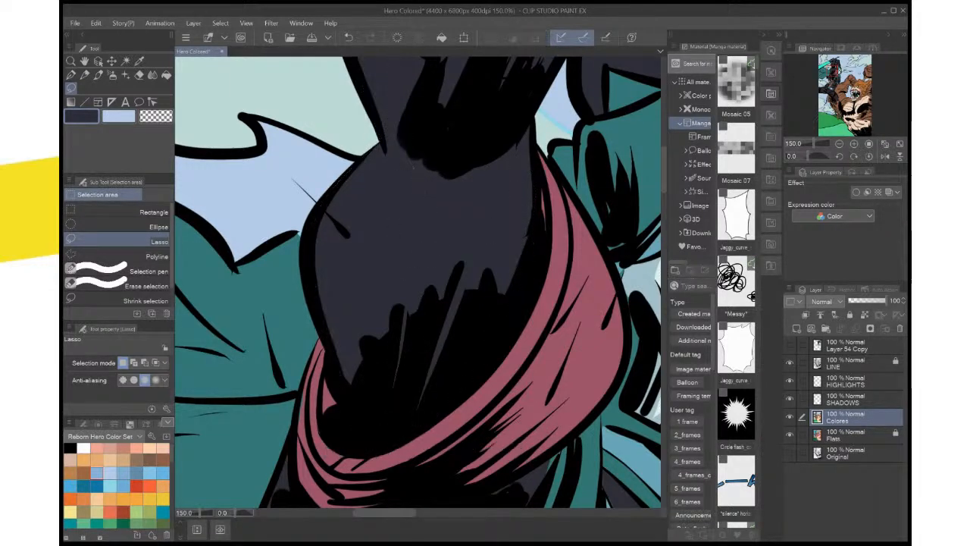
# Check the recolored sleeves against the page and save the file
pyautogui.hotkey('ctrl', '0')
pyautogui.scroll(5, 468, 303)
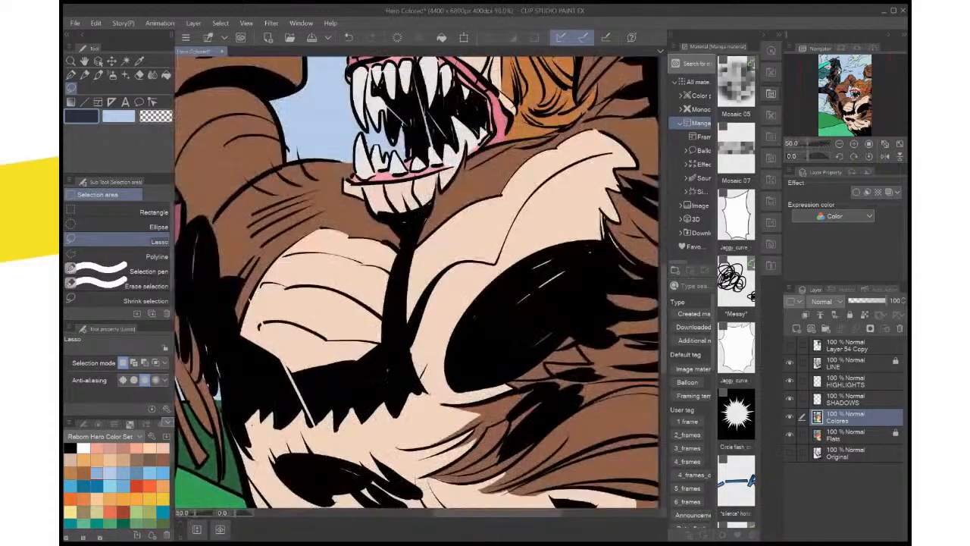
pyautogui.scroll(-1, 469, 303)
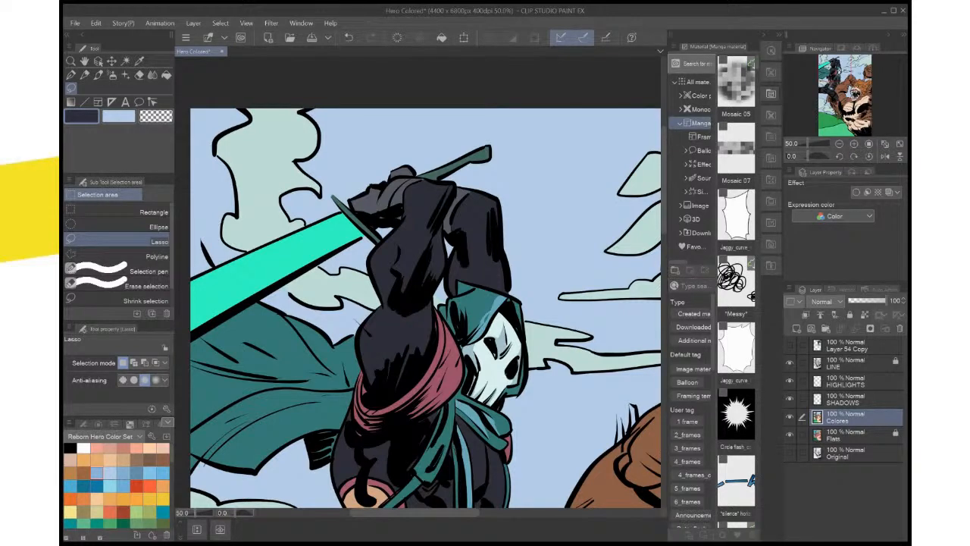
pyautogui.hotkey('ctrl', 's')
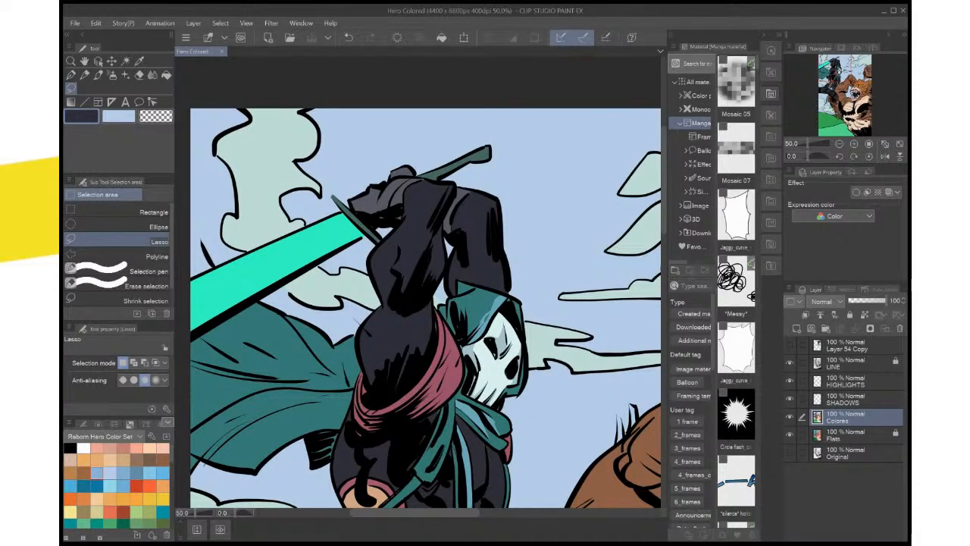
# Return to the hero's hood and make SHADOWS the active layer
pyautogui.hotkey('ctrl', '0')
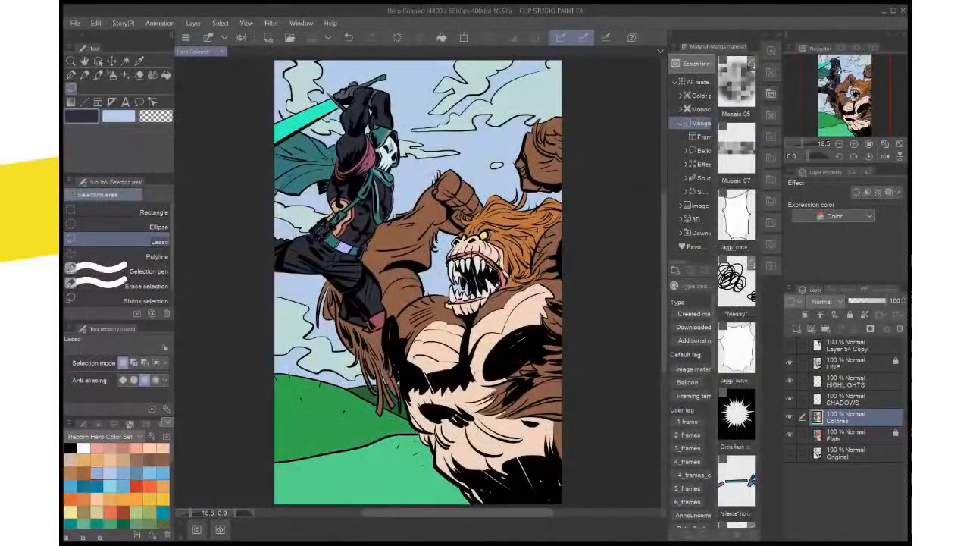
pyautogui.hotkey('ctrl', '+')
pyautogui.hotkey('ctrl', '+')
pyautogui.hotkey('ctrl', '+')
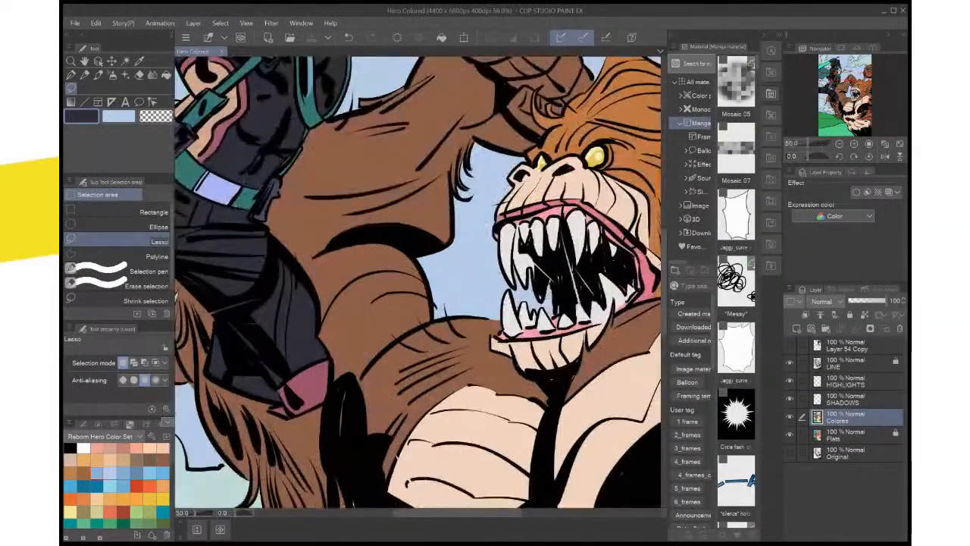
pyautogui.moveTo(341, 113); pyautogui.dragTo(550, 485)
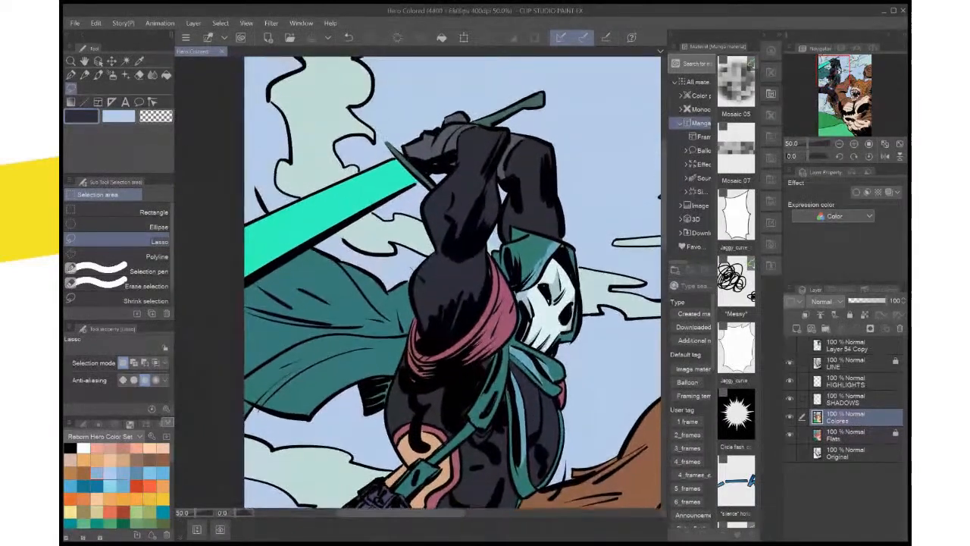
pyautogui.scroll(2, 610, 452)
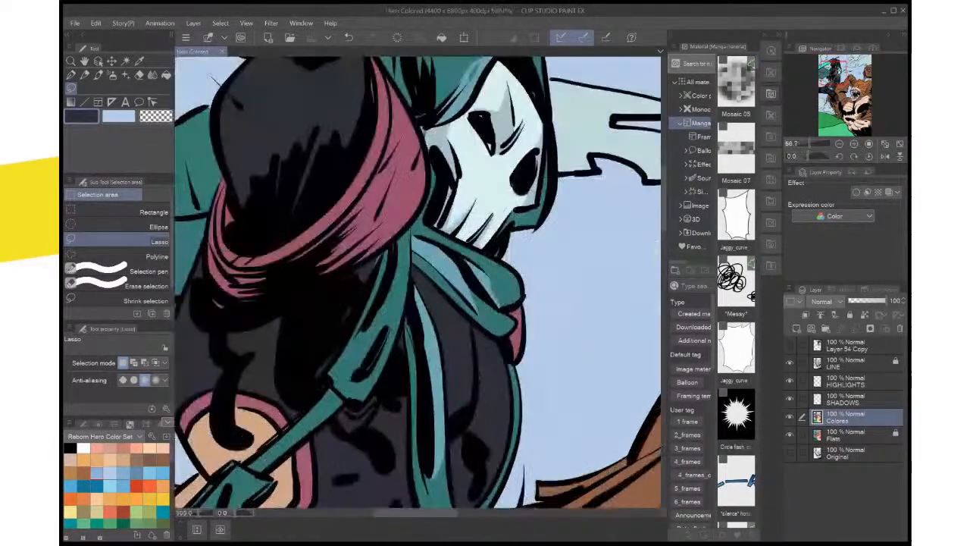
pyautogui.moveTo(455, 228); pyautogui.dragTo(495, 472)
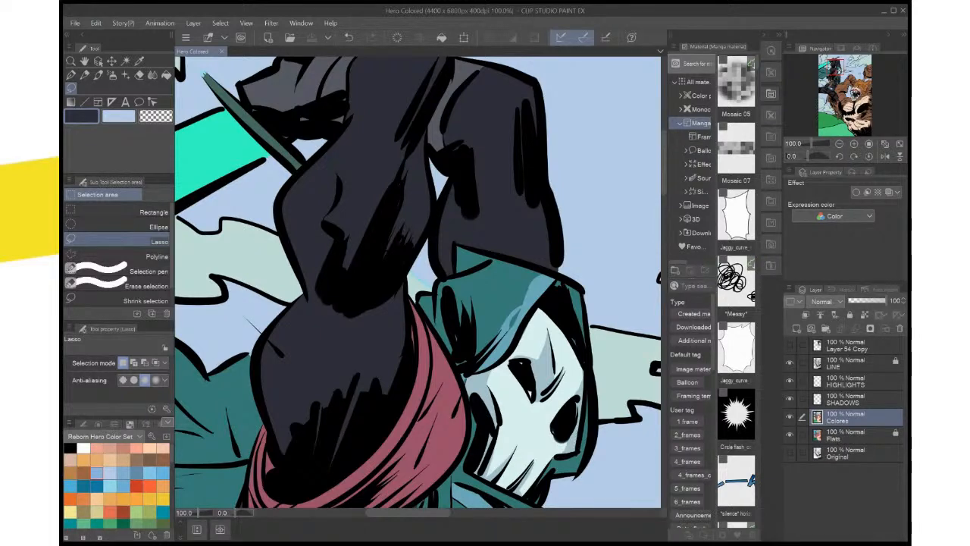
pyautogui.click(848, 435)
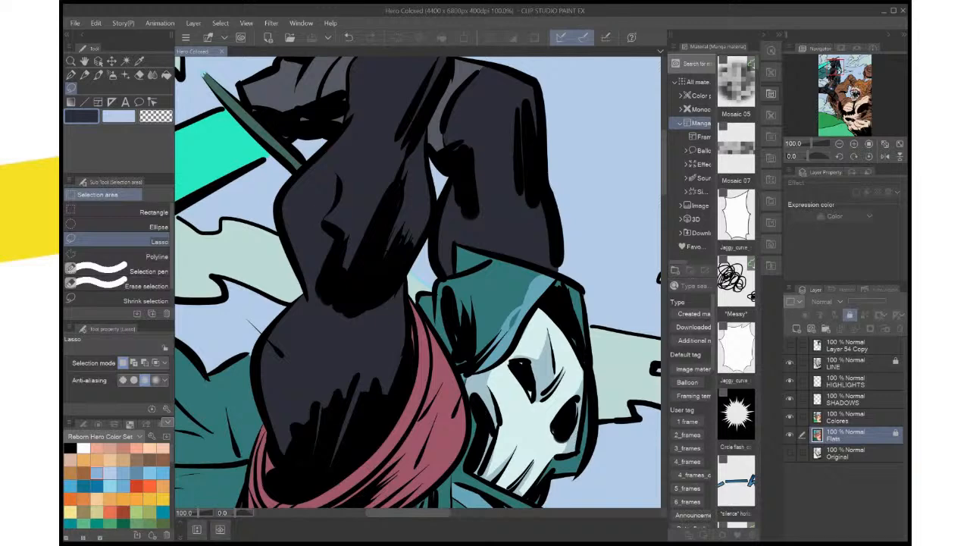
pyautogui.click(852, 398)
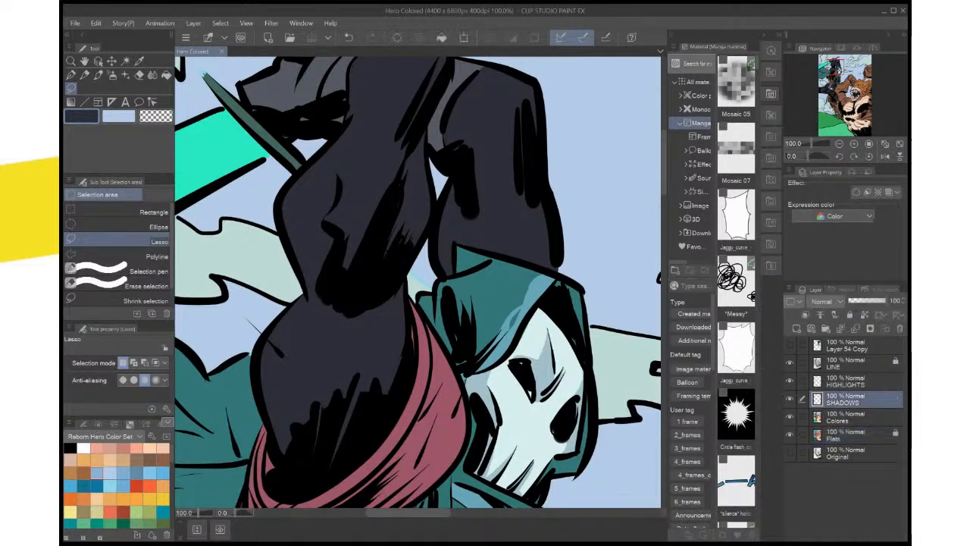
# Pick the hood's teal as main and sub color, and change the sub color to a darker blue
pyautogui.press('i')
pyautogui.press('x')
pyautogui.click(485, 296)
pyautogui.press('x')
pyautogui.click(485, 295)
pyautogui.press('x')
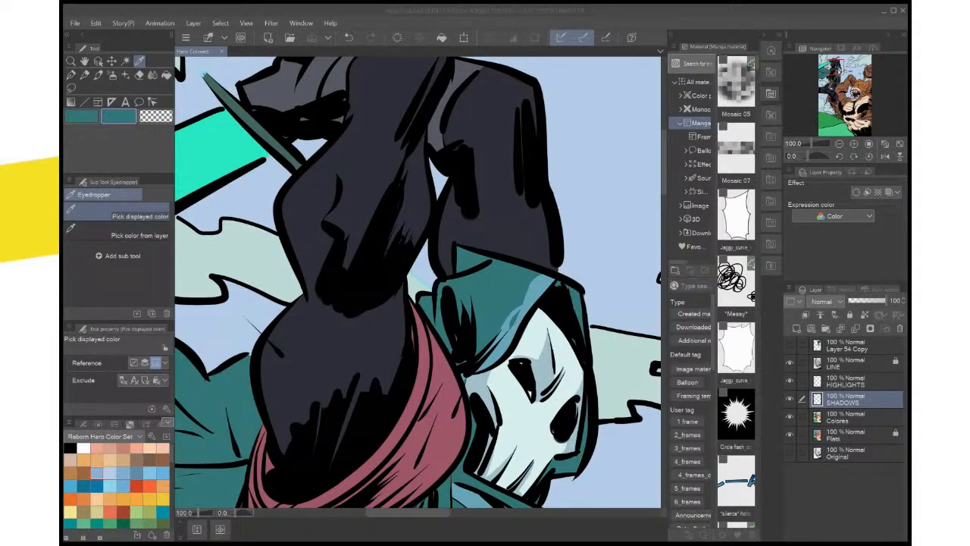
pyautogui.press('Return')
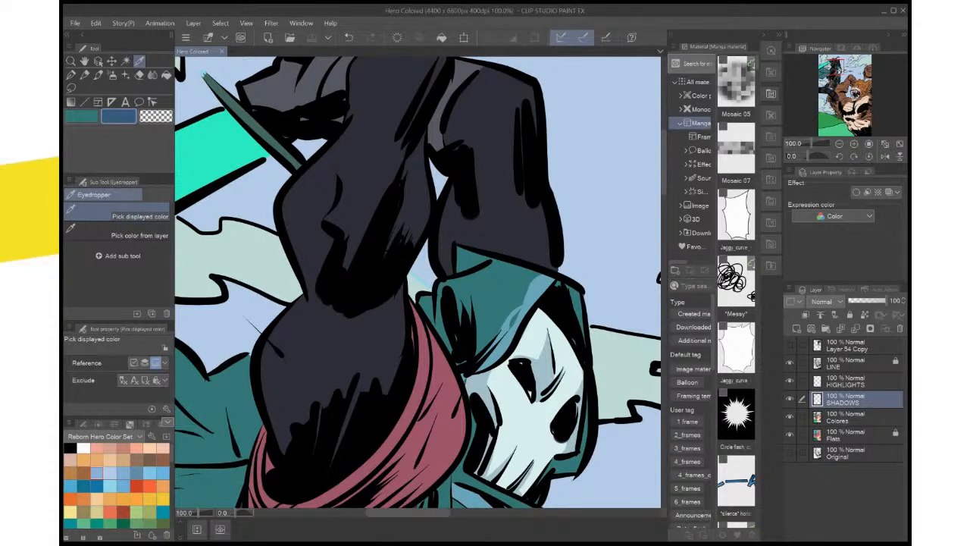
# Lasso the fold at the rear edge of the hood, fill it with the dark blue shadow color, and deselect
pyautogui.press('m')
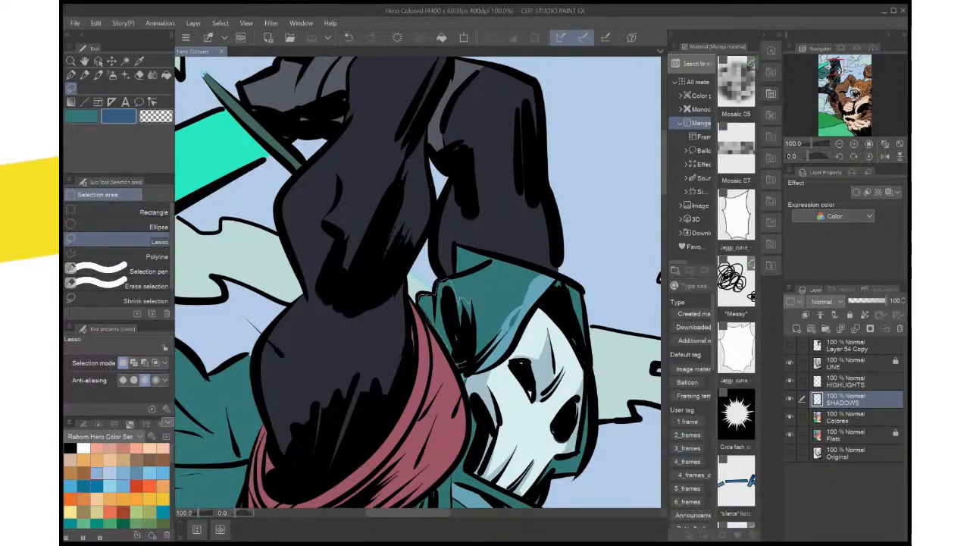
pyautogui.moveTo(444, 288)
pyautogui.mouseDown()
pyautogui.moveTo(466, 348)
pyautogui.moveTo(445, 291)
pyautogui.mouseUp()
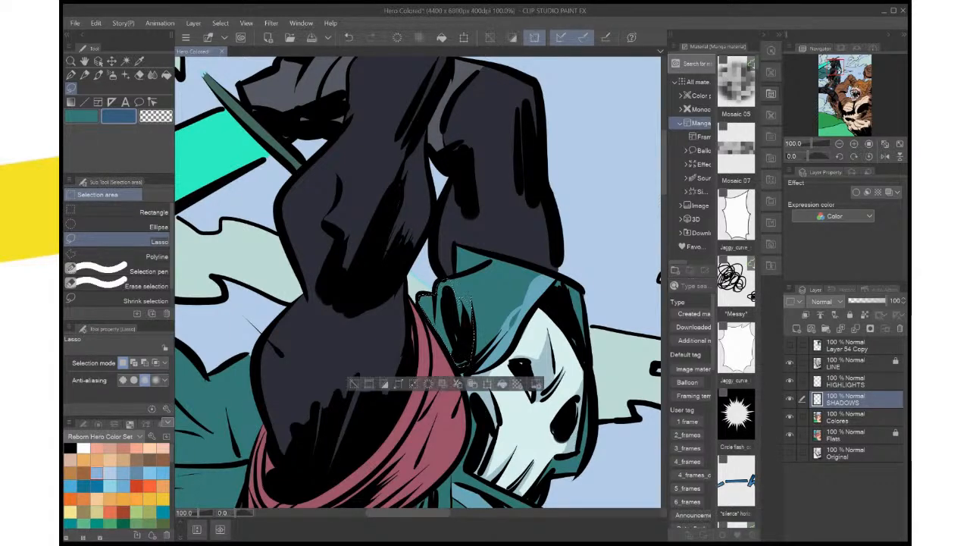
pyautogui.hotkey('ctrl', 'd')
# Lasso a shadow along the cape's central fold, from the shoulder wrap out to the page edge, fill it with dark blue, and deselect
pyautogui.moveTo(557, 371); pyautogui.dragTo(564, 309)
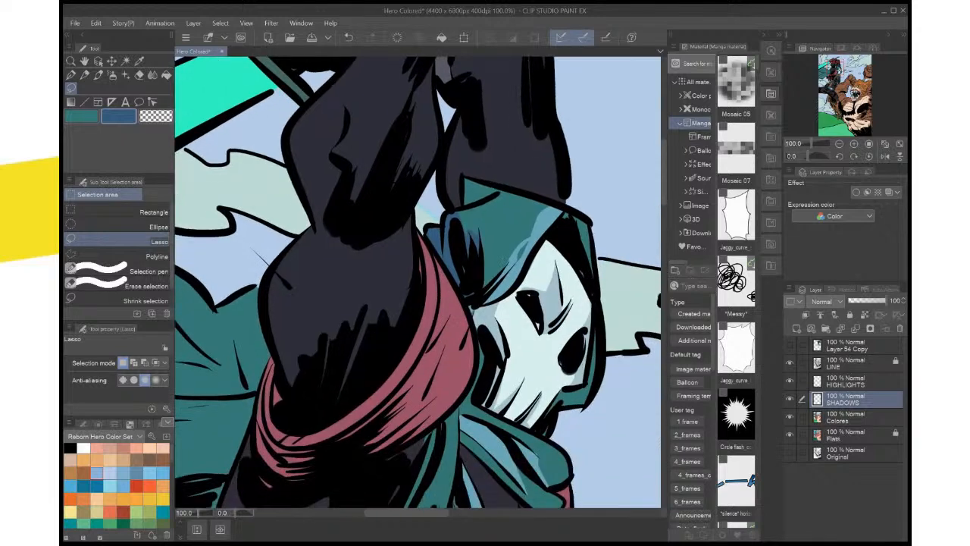
pyautogui.scroll(-3, 564, 309)
pyautogui.scroll(1, 564, 309)
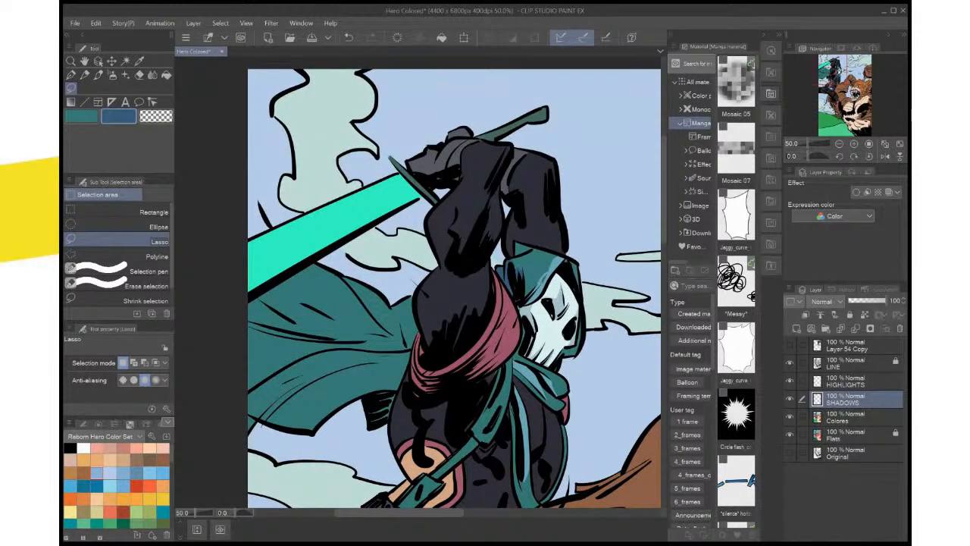
pyautogui.moveTo(565, 309); pyautogui.dragTo(535, 189)
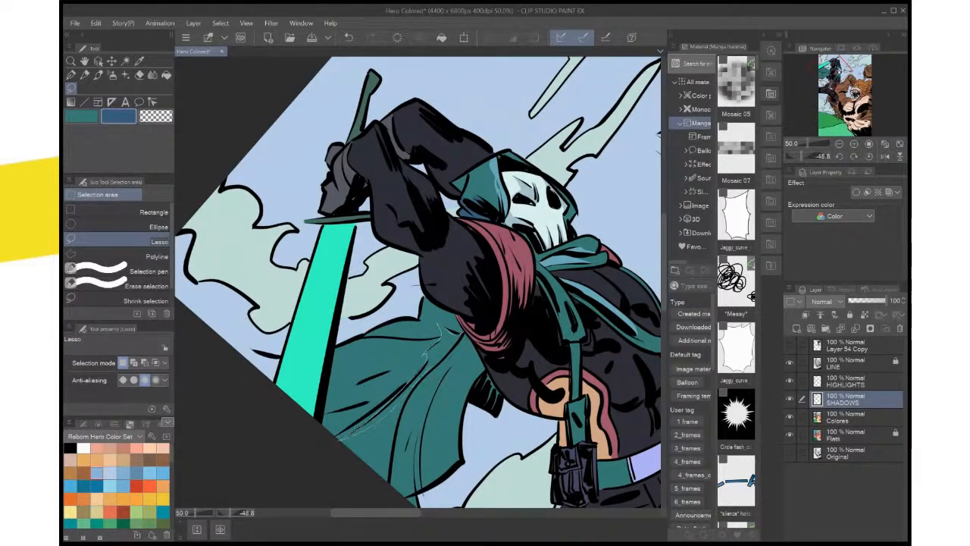
pyautogui.moveTo(439, 327); pyautogui.dragTo(458, 332)
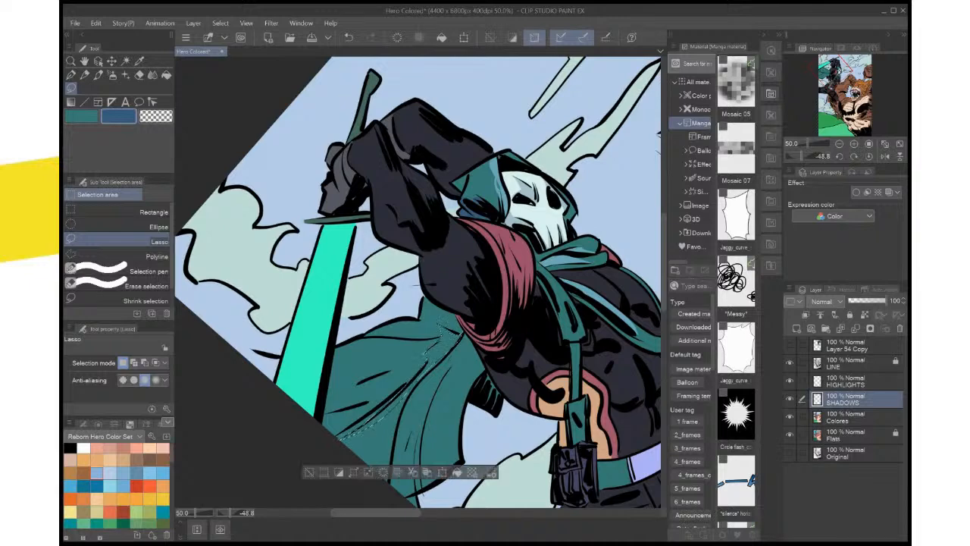
pyautogui.scroll(2, 466, 326)
pyautogui.scroll(3, 470, 331)
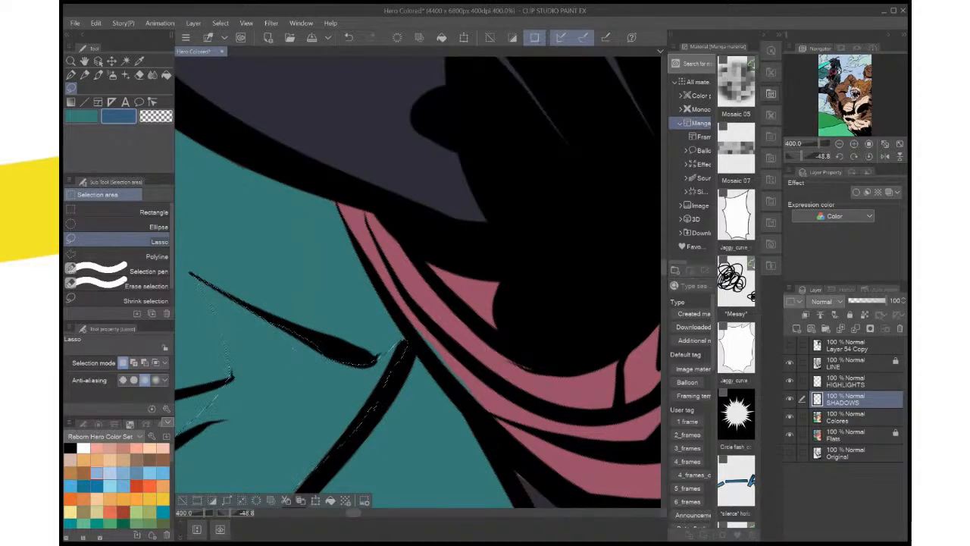
pyautogui.click(330, 500)
pyautogui.hotkey('ctrl', 'd')
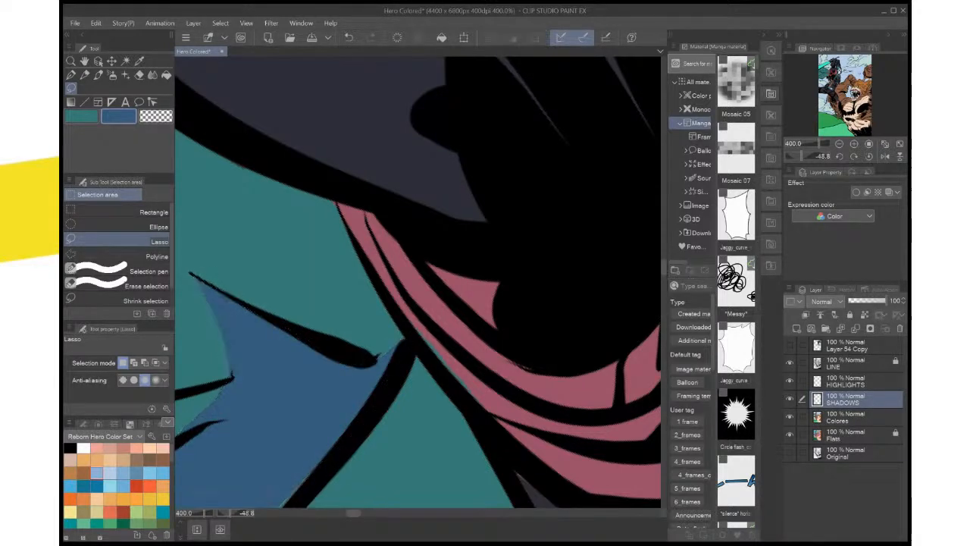
# Lasso the gap beside the cape's main fold line down to the page edge, fill it with dark blue, and deselect
pyautogui.moveTo(303, 403); pyautogui.dragTo(531, 160)
pyautogui.moveTo(462, 269)
pyautogui.mouseDown()
pyautogui.moveTo(520, 221)
pyautogui.moveTo(535, 250)
pyautogui.moveTo(390, 386)
pyautogui.moveTo(313, 430)
pyautogui.moveTo(353, 334)
pyautogui.moveTo(407, 260)
pyautogui.moveTo(562, 141)
pyautogui.mouseUp()
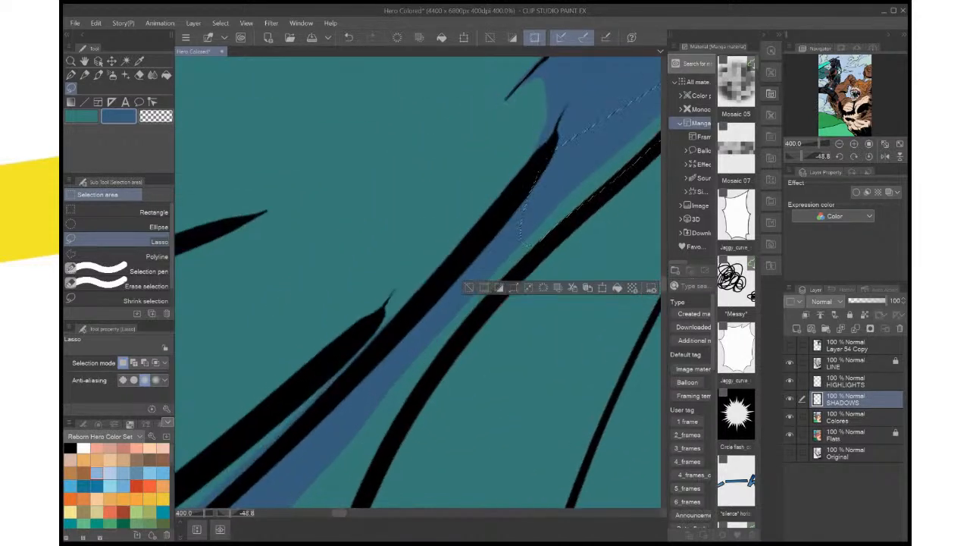
pyautogui.scroll(-3, 523, 241)
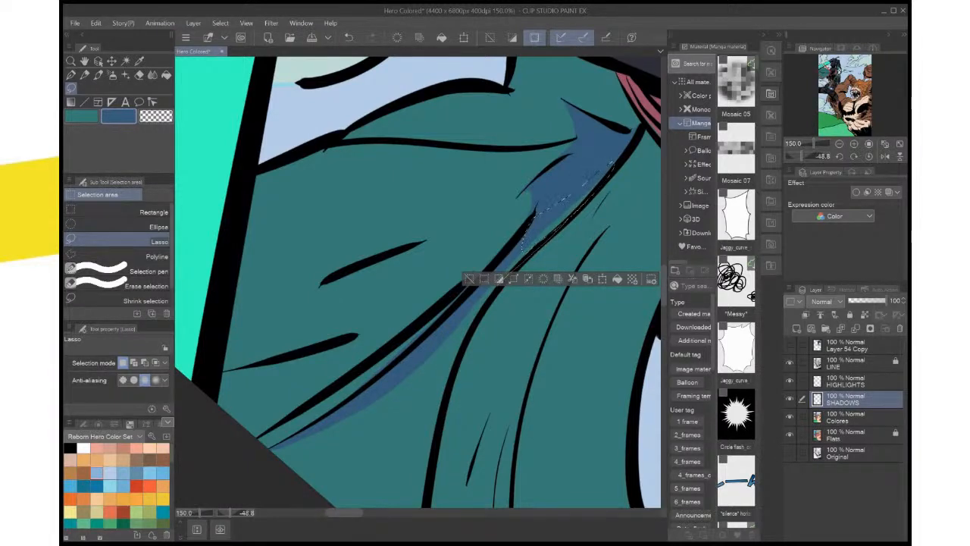
pyautogui.moveTo(471, 324)
pyautogui.mouseDown()
pyautogui.moveTo(462, 348)
pyautogui.moveTo(569, 145)
pyautogui.moveTo(517, 200)
pyautogui.moveTo(452, 447)
pyautogui.moveTo(468, 437)
pyautogui.moveTo(489, 290)
pyautogui.moveTo(530, 182)
pyautogui.mouseUp()
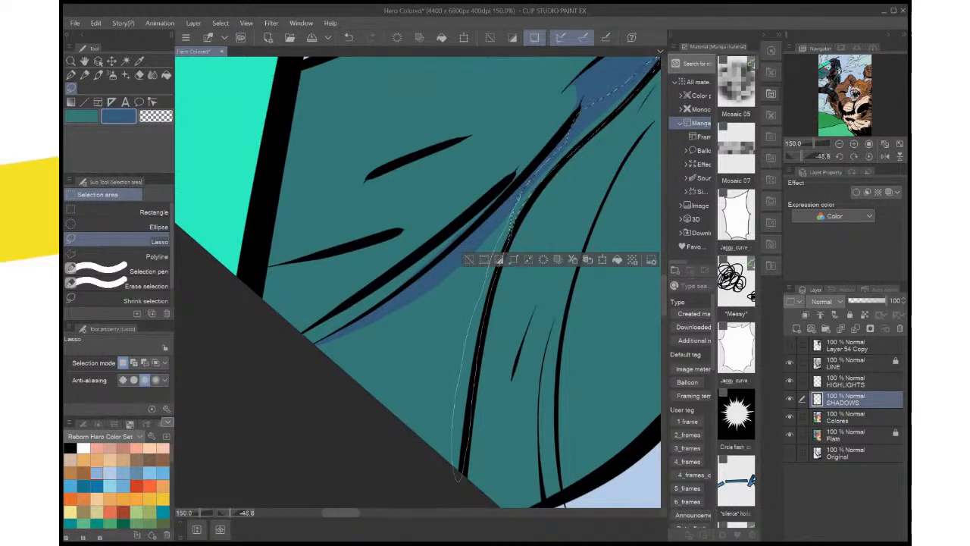
pyautogui.moveTo(515, 227); pyautogui.dragTo(514, 227)
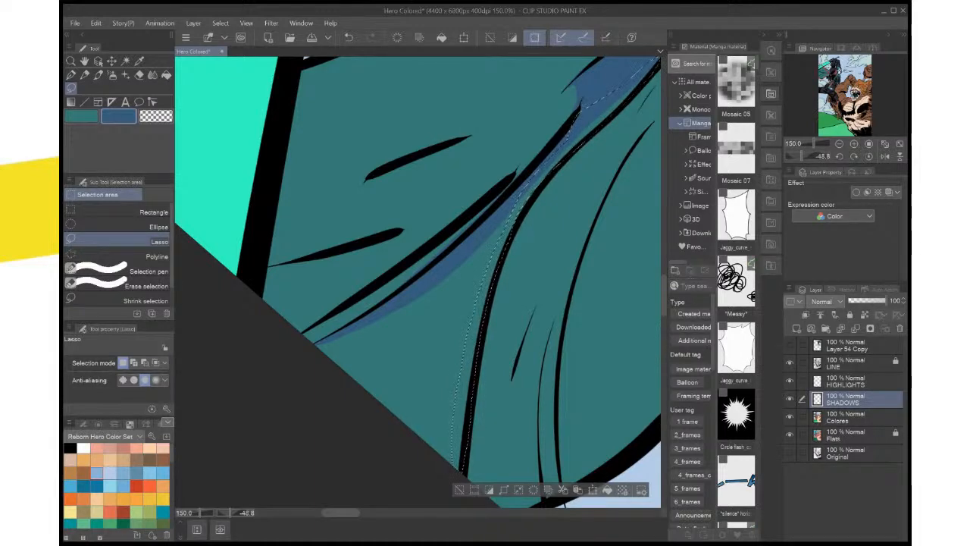
pyautogui.hotkey('alt', 'Delete')
pyautogui.hotkey('ctrl', 'd')
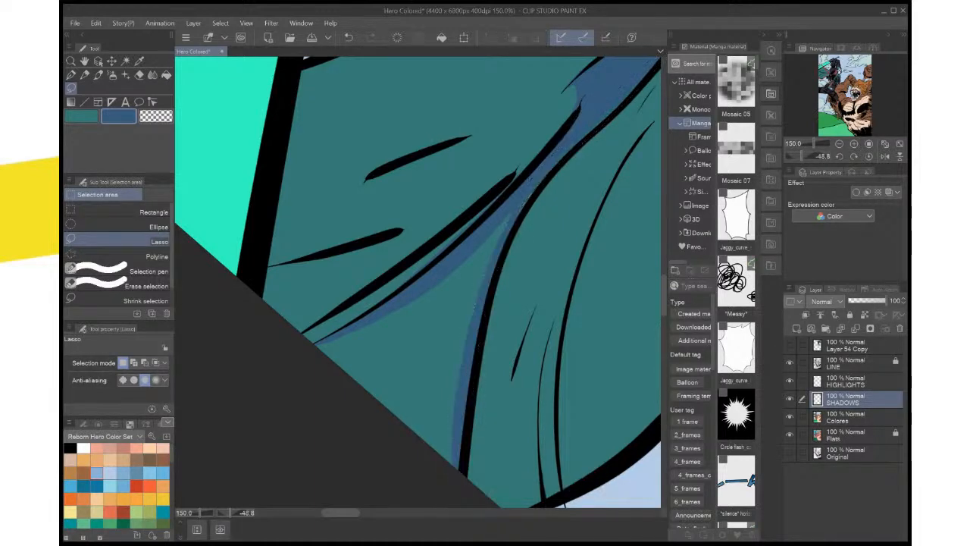
# Fill the leftover teal gaps along the main fold line and below the short crease with dark blue, deselecting after each
pyautogui.moveTo(508, 220)
pyautogui.mouseDown()
pyautogui.moveTo(465, 347)
pyautogui.moveTo(478, 326)
pyautogui.moveTo(456, 418)
pyautogui.mouseUp()
pyautogui.click(539, 372)
pyautogui.hotkey('ctrl', 'd')
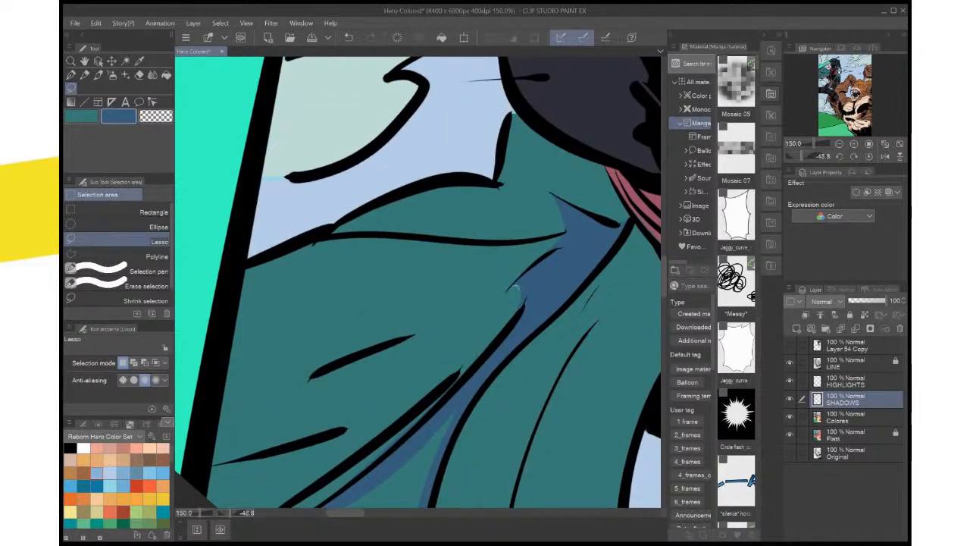
pyautogui.moveTo(516, 285); pyautogui.dragTo(521, 303)
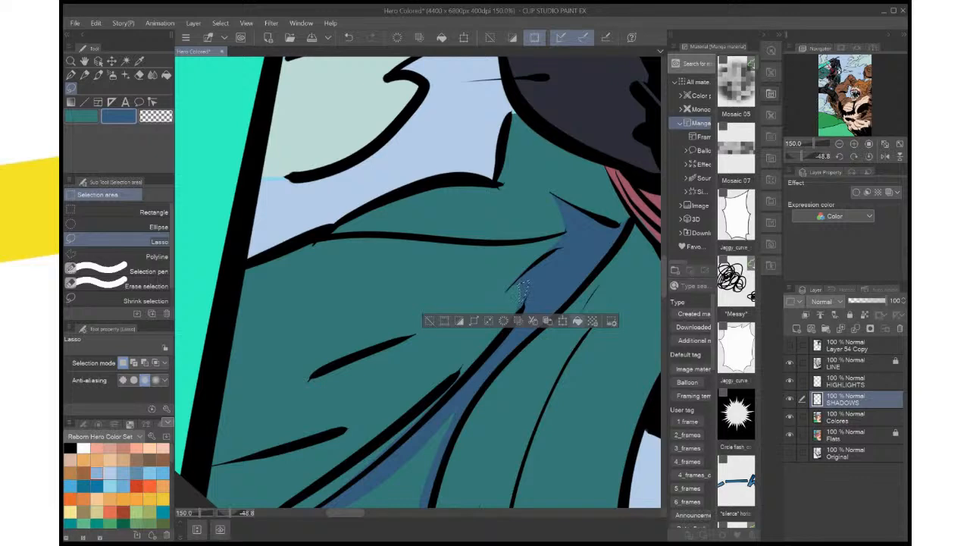
pyautogui.click(577, 321)
pyautogui.hotkey('ctrl', 'd')
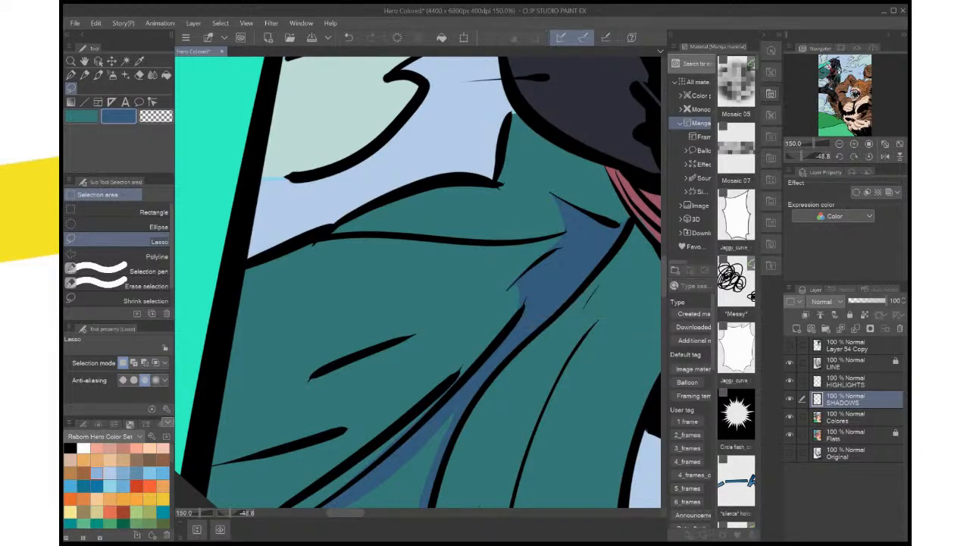
# Clean up the shadow's edges with the Lasso at the short crease's tip and between it and the long crease above
pyautogui.scroll(8, 561, 257)
pyautogui.moveTo(341, 485); pyautogui.dragTo(573, 56)
pyautogui.moveTo(409, 280); pyautogui.dragTo(458, 334)
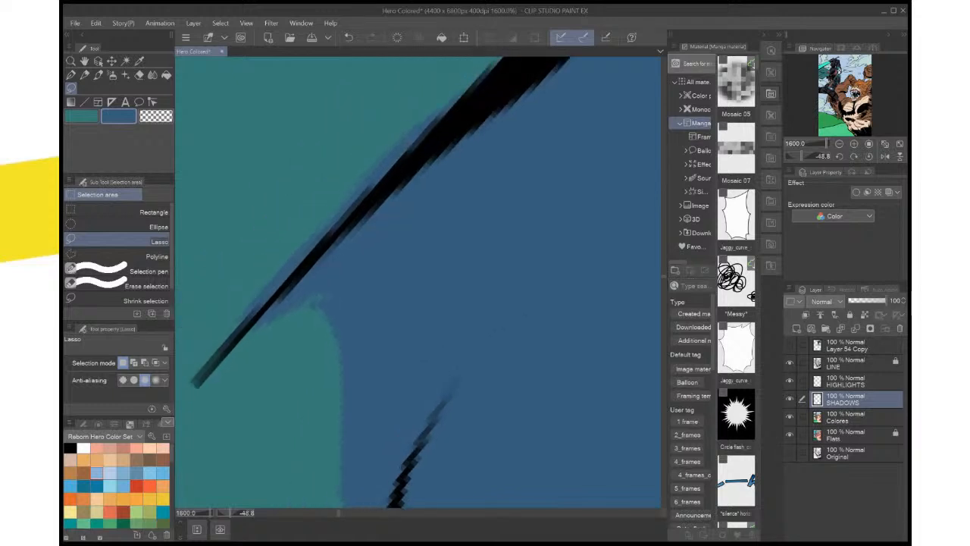
pyautogui.moveTo(258, 322)
pyautogui.mouseDown()
pyautogui.moveTo(356, 264)
pyautogui.moveTo(261, 322)
pyautogui.mouseUp()
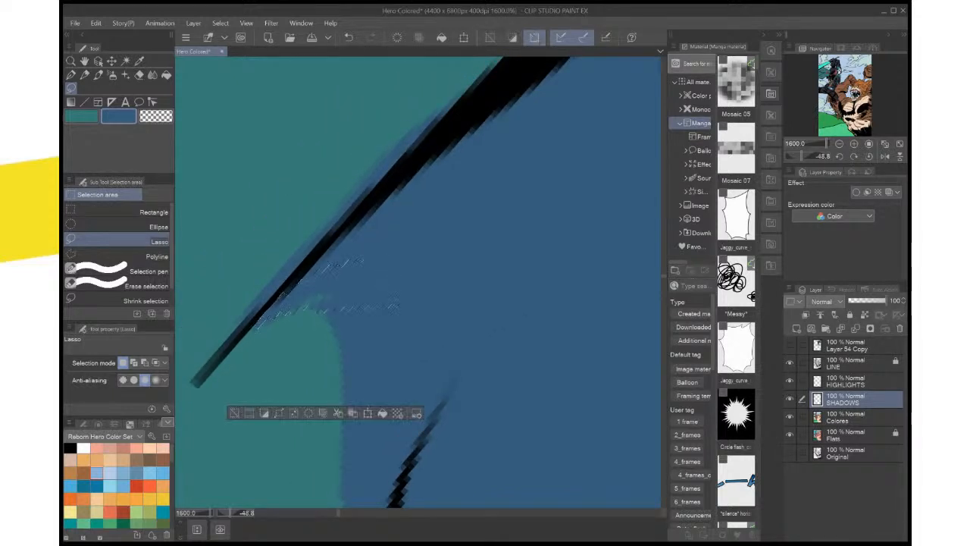
pyautogui.hotkey('ctrl', 'd')
pyautogui.scroll(-3, 407, 355)
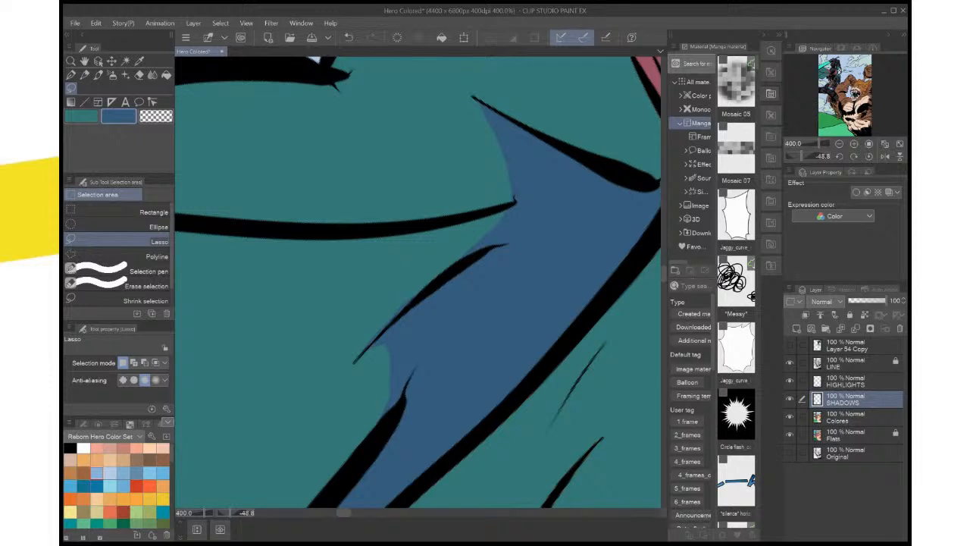
pyautogui.moveTo(507, 243); pyautogui.dragTo(440, 270)
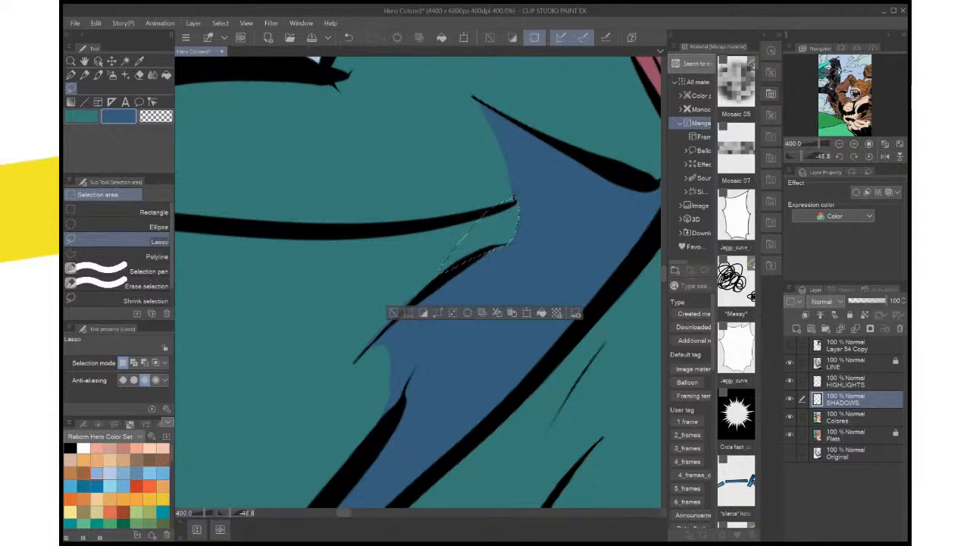
pyautogui.hotkey('ctrl', 'd')
# Lasso the dark ragged cloth strip behind the hero's back, fill it with the dark blue shadow color, and deselect
pyautogui.scroll(-6, 545, 241)
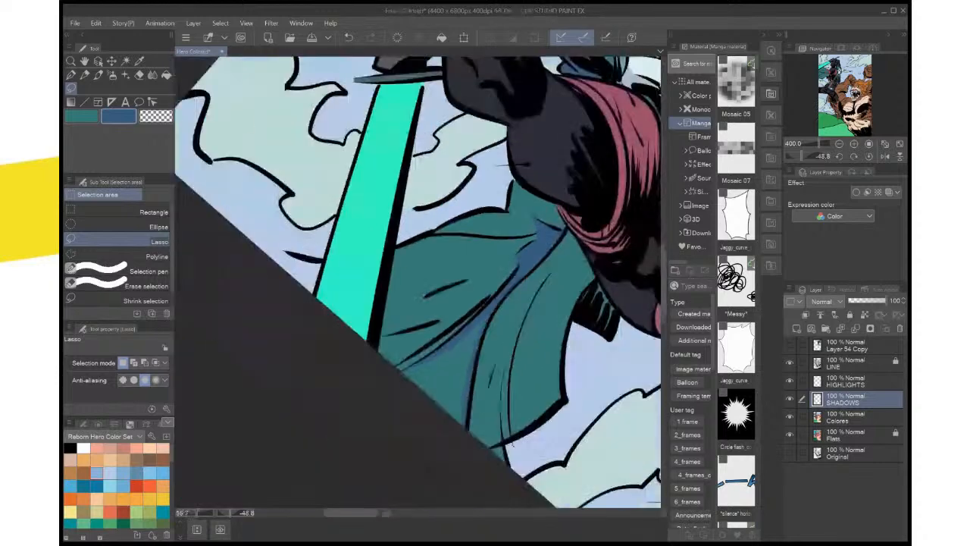
pyautogui.moveTo(545, 242); pyautogui.dragTo(432, 257)
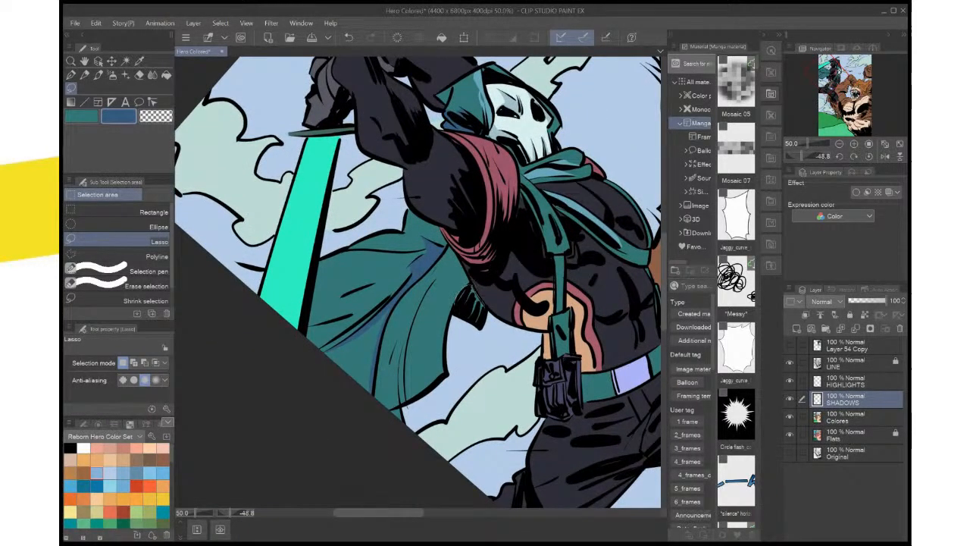
pyautogui.moveTo(482, 328); pyautogui.dragTo(456, 306)
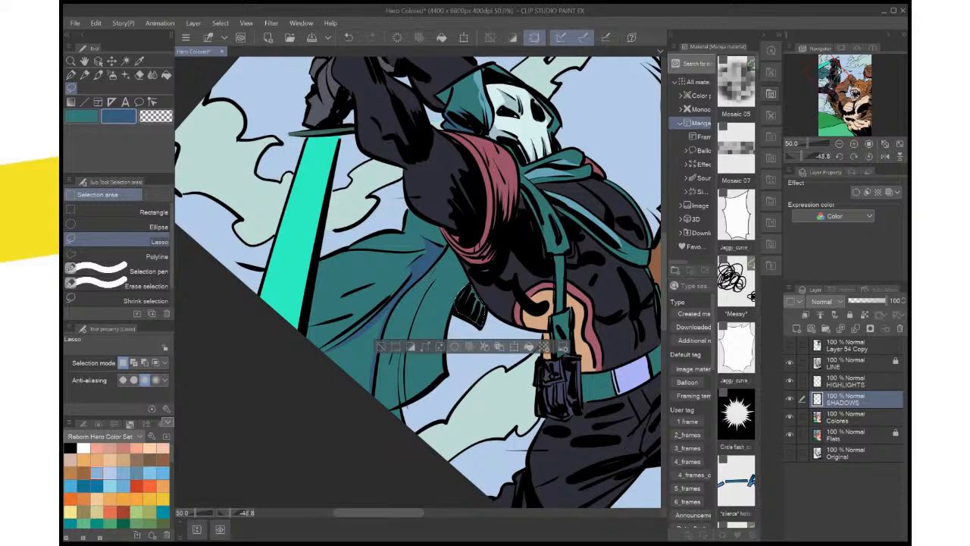
pyautogui.hotkey('ctrl', 'd')
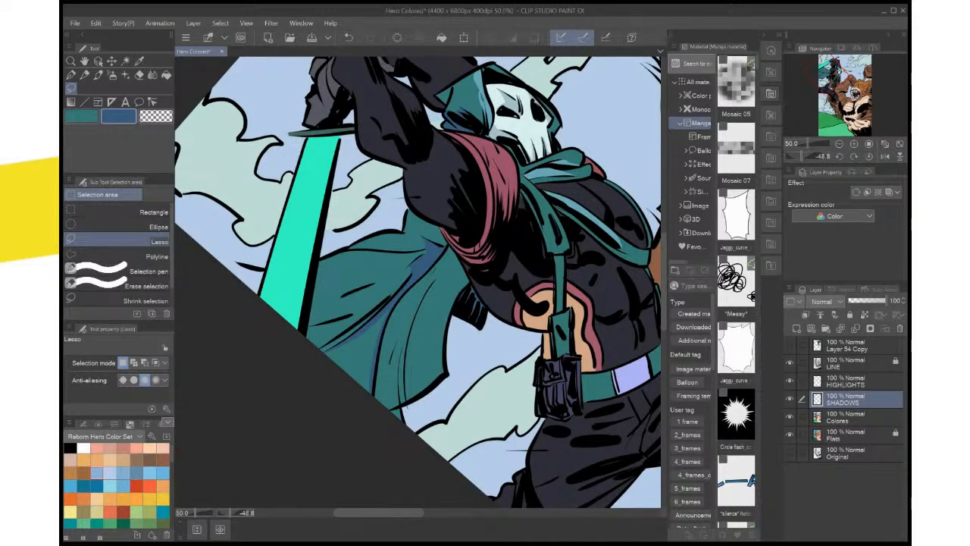
# Reset the canvas rotation, lasso a small shadow under the short crease on the lower cape, fill it with dark blue, and deselect
pyautogui.moveTo(409, 287); pyautogui.dragTo(518, 304)
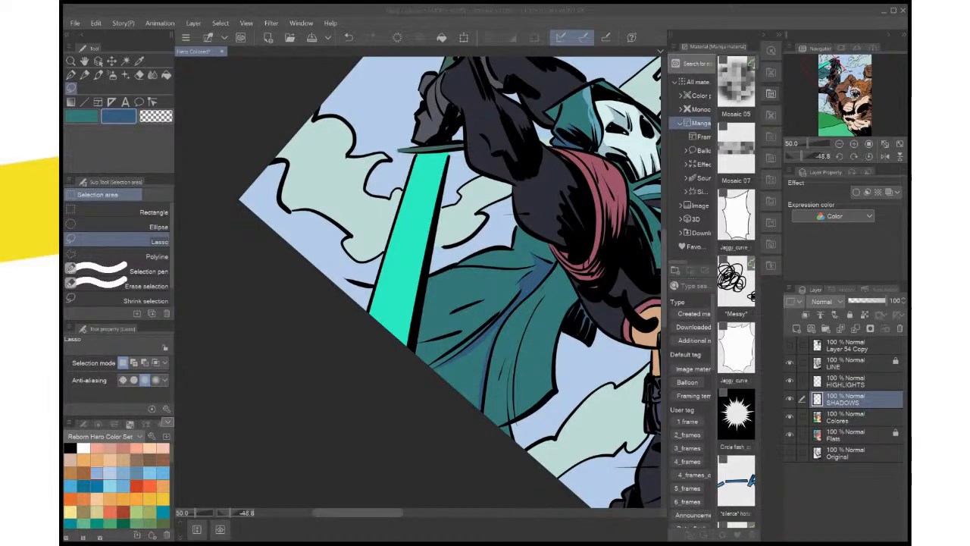
pyautogui.moveTo(462, 250); pyautogui.dragTo(535, 258)
pyautogui.click(869, 157)
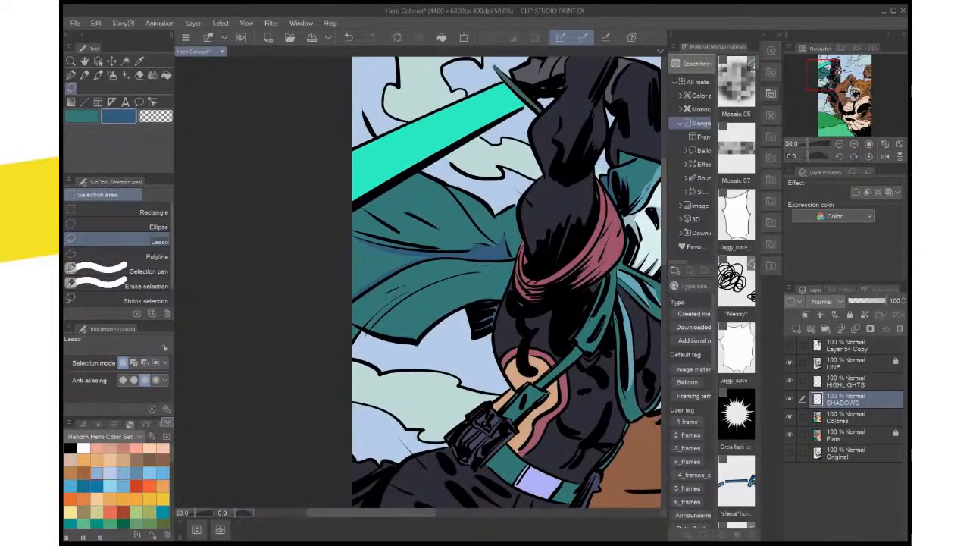
pyautogui.scroll(2, 406, 306)
pyautogui.moveTo(405, 305); pyautogui.dragTo(452, 322)
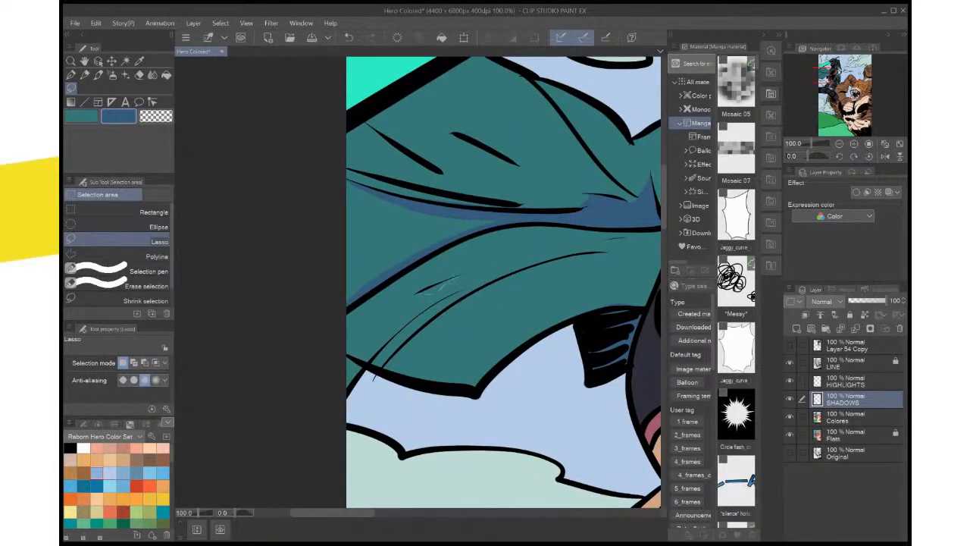
pyautogui.moveTo(437, 291); pyautogui.dragTo(459, 275)
pyautogui.scroll(1, 481, 269)
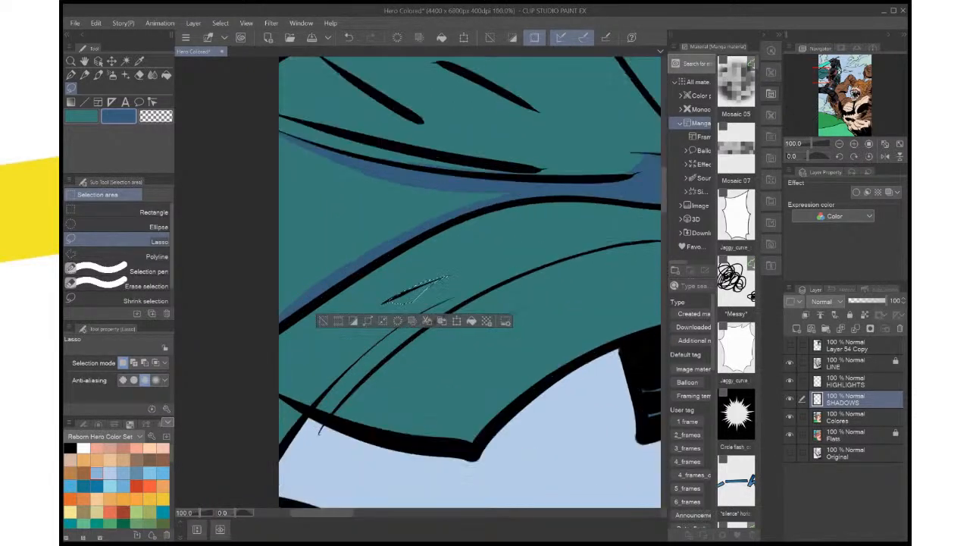
pyautogui.scroll(1, 463, 283)
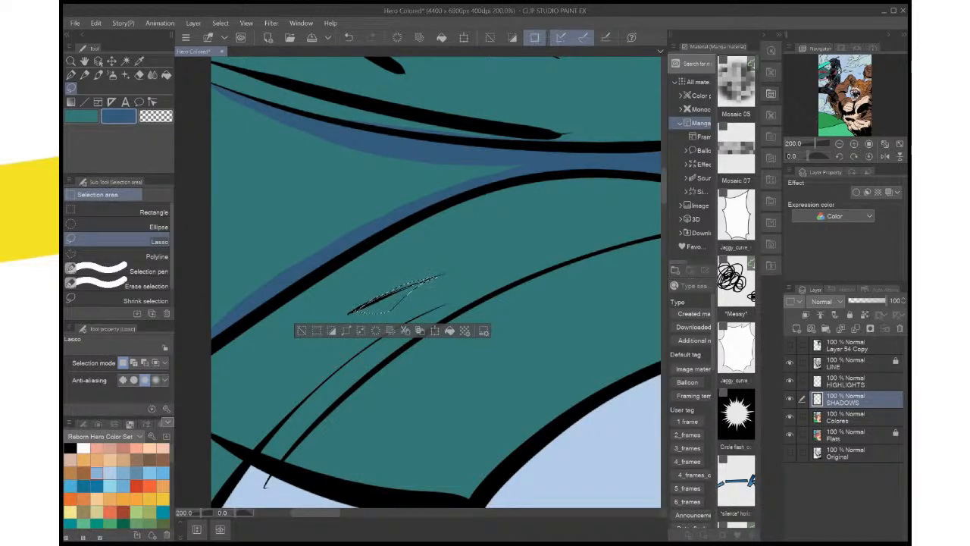
pyautogui.click(453, 331)
pyautogui.hotkey('ctrl', 'd')
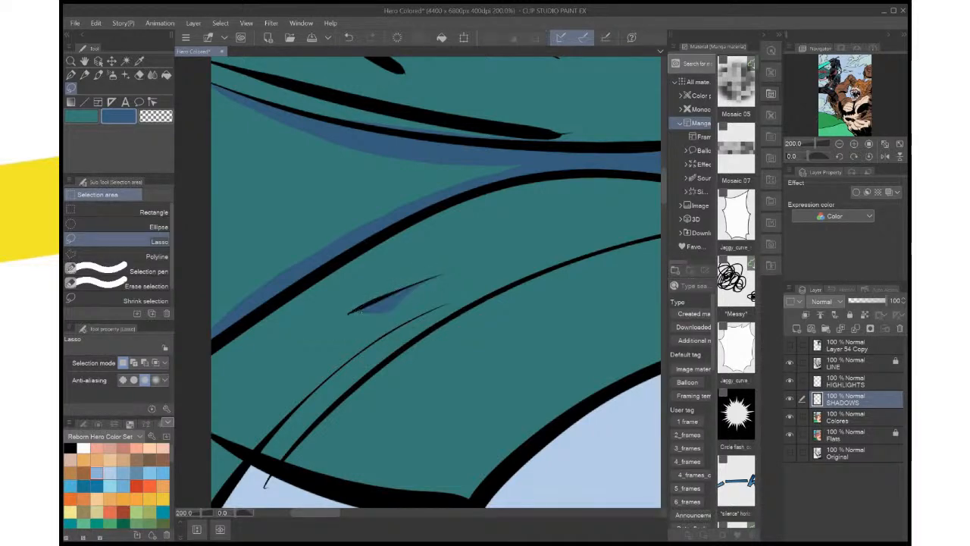
# Lasso the strip beneath the short lower-cape crease, extend its dark blue shadow out to both tips of the crease, and deselect
pyautogui.moveTo(358, 312); pyautogui.dragTo(416, 292)
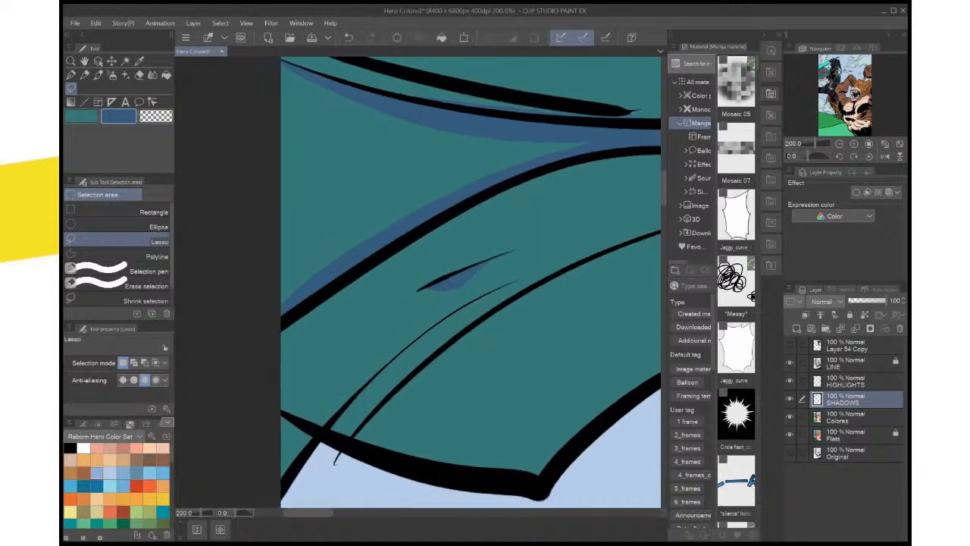
pyautogui.scroll(5, 460, 293)
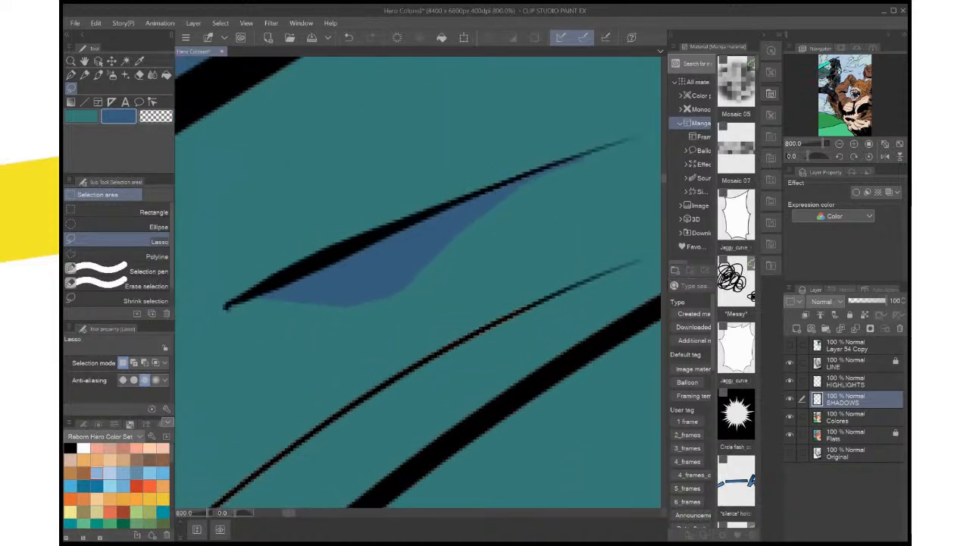
pyautogui.moveTo(637, 139); pyautogui.dragTo(622, 271)
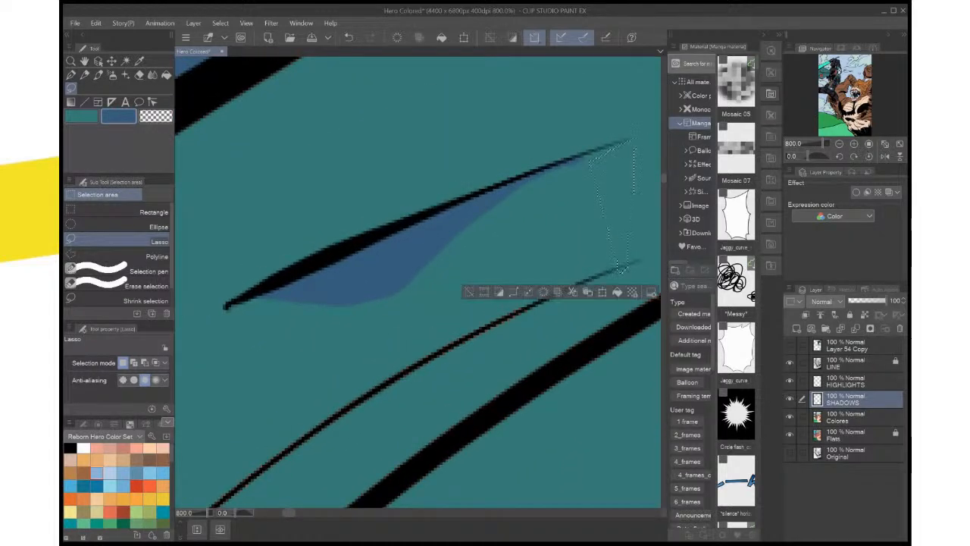
pyautogui.hotkey('ctrl', 'd')
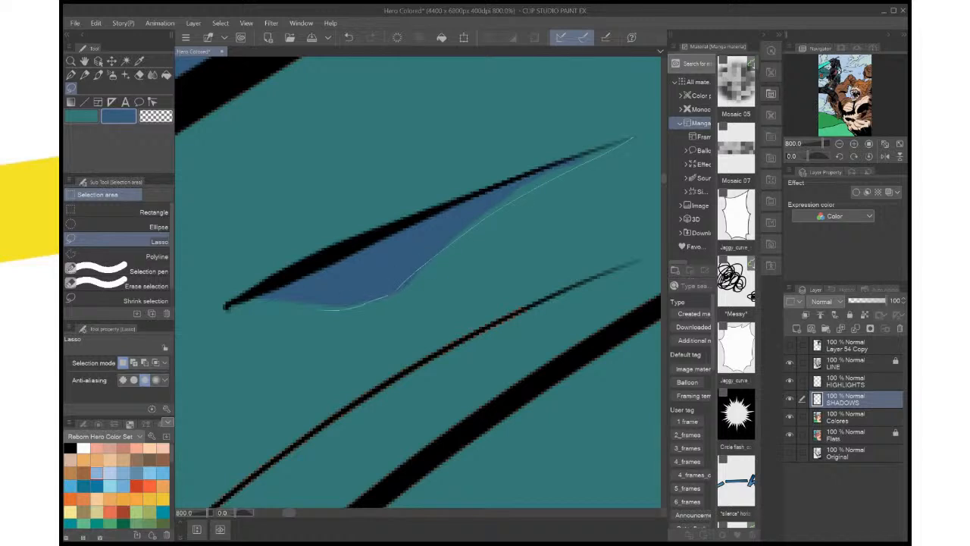
pyautogui.moveTo(315, 310)
pyautogui.mouseDown()
pyautogui.moveTo(226, 309)
pyautogui.moveTo(456, 198)
pyautogui.mouseUp()
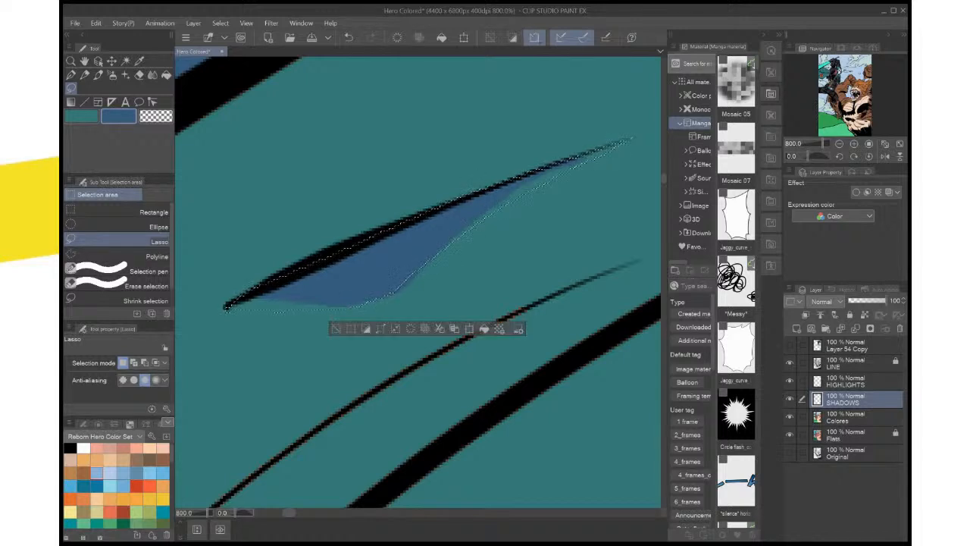
pyautogui.click(484, 328)
pyautogui.click(524, 290)
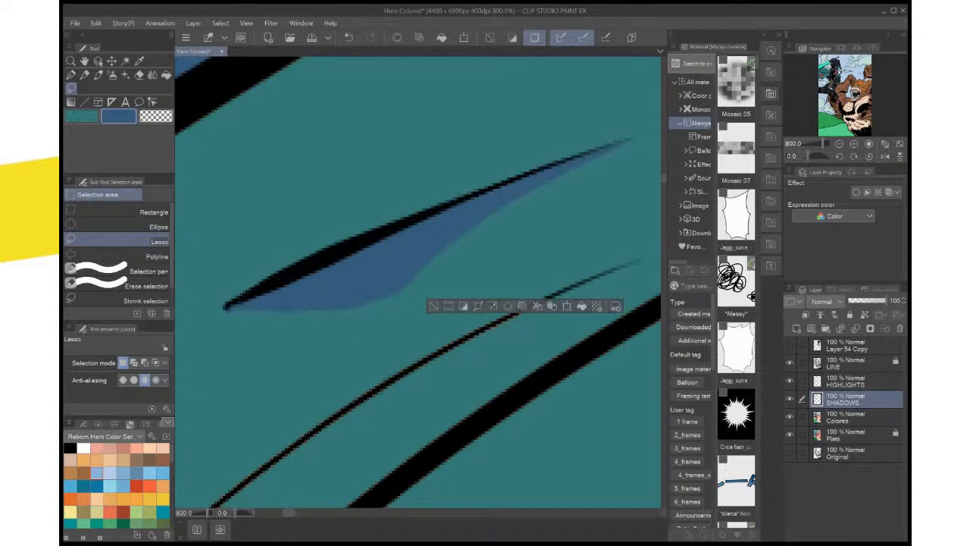
pyautogui.scroll(-8, 530, 281)
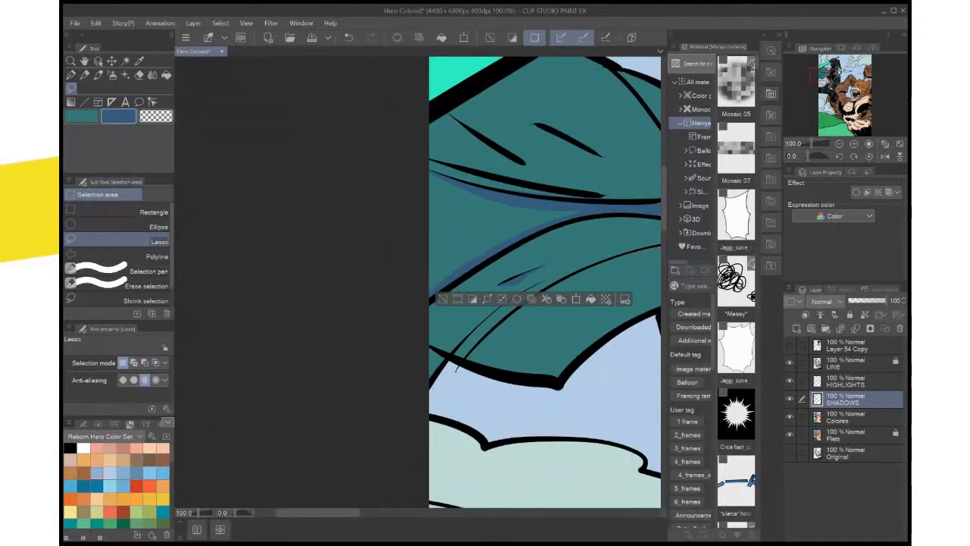
pyautogui.hotkey('ctrl', 'd')
# Lasso a long shadow along the double crease on the lower cape down to the hem, fill it with dark blue, and deselect
pyautogui.moveTo(530, 282); pyautogui.dragTo(456, 291)
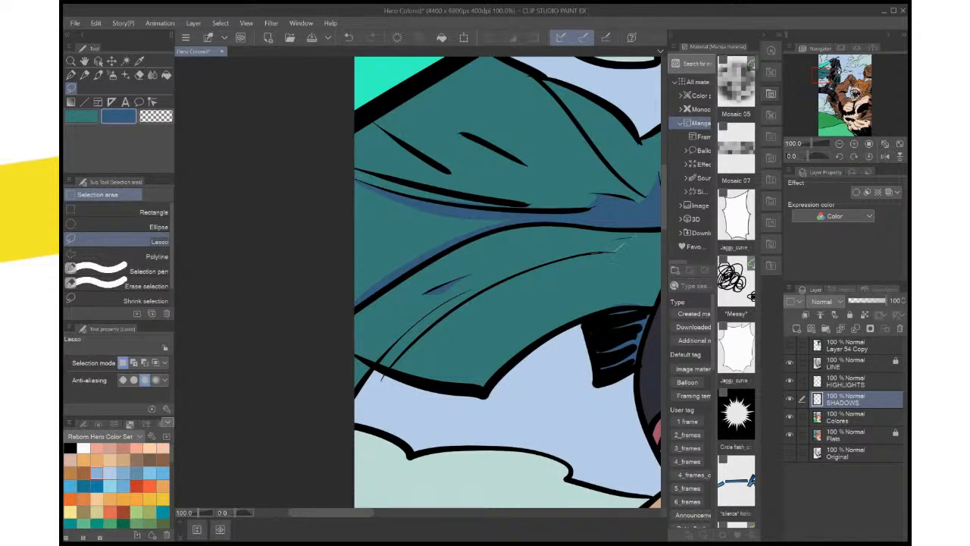
pyautogui.moveTo(530, 269); pyautogui.dragTo(497, 286)
pyautogui.moveTo(634, 237); pyautogui.dragTo(635, 237)
pyautogui.moveTo(635, 237); pyautogui.dragTo(604, 239)
pyautogui.scroll(1, 632, 365)
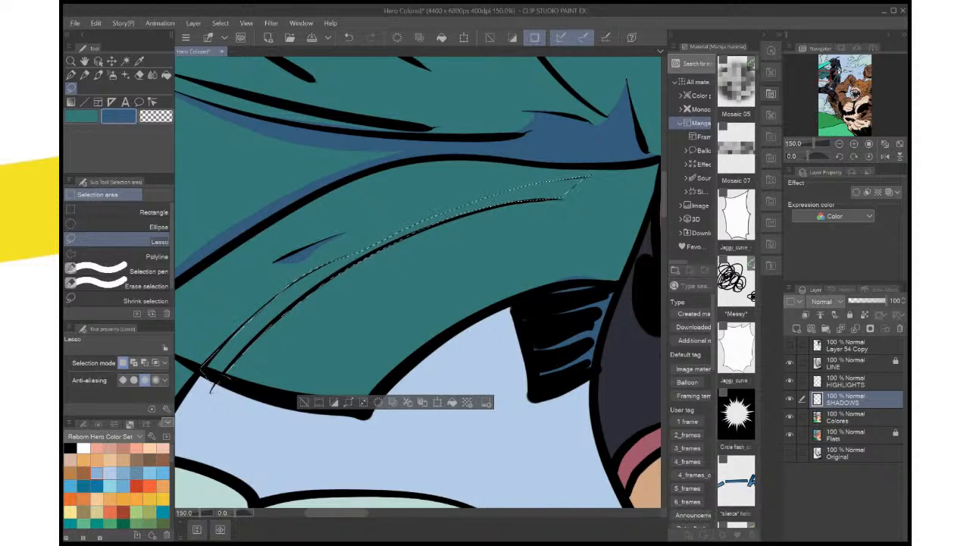
pyautogui.moveTo(229, 377)
pyautogui.mouseDown()
pyautogui.moveTo(194, 380)
pyautogui.moveTo(273, 460)
pyautogui.mouseUp()
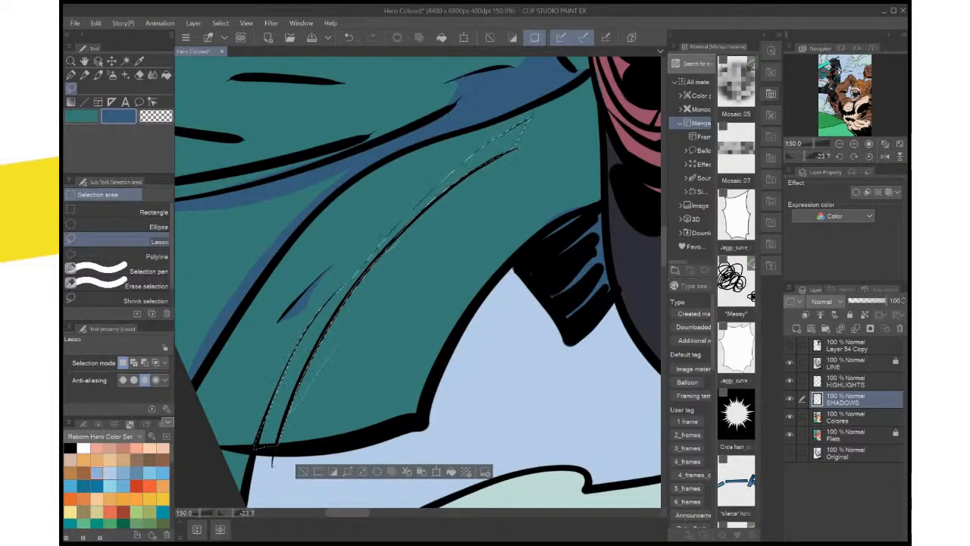
pyautogui.hotkey('alt', 'BackSpace')
pyautogui.hotkey('ctrl', 'd')
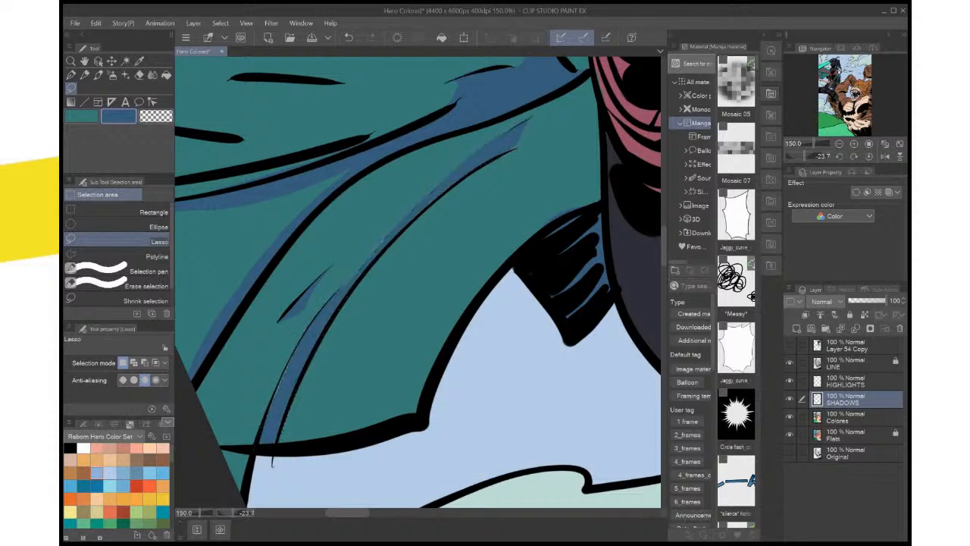
# Lasso and erase the dark blue spilling past the thin line at the shadow's upper end, and deselect
pyautogui.scroll(5, 490, 381)
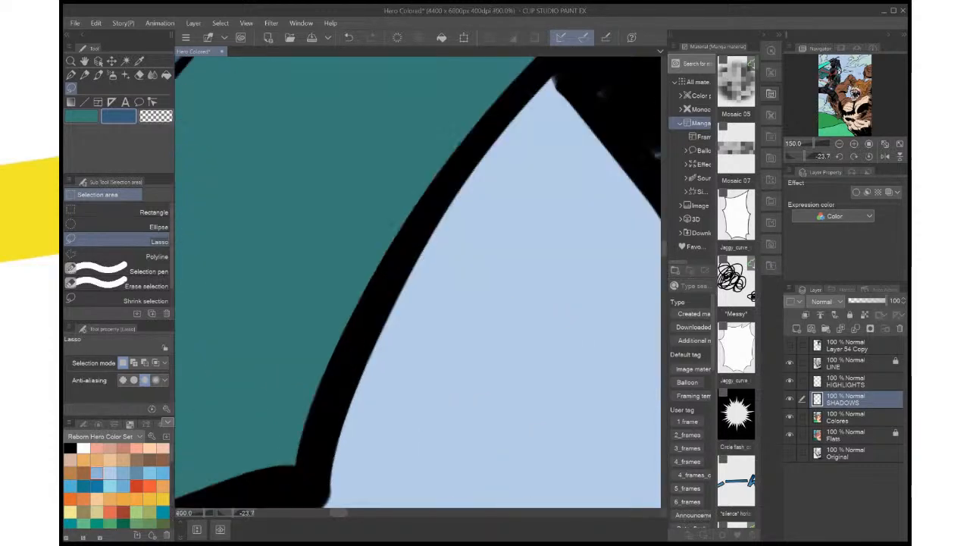
pyautogui.moveTo(490, 381); pyautogui.dragTo(560, 500)
pyautogui.moveTo(530, 250); pyautogui.dragTo(364, 379)
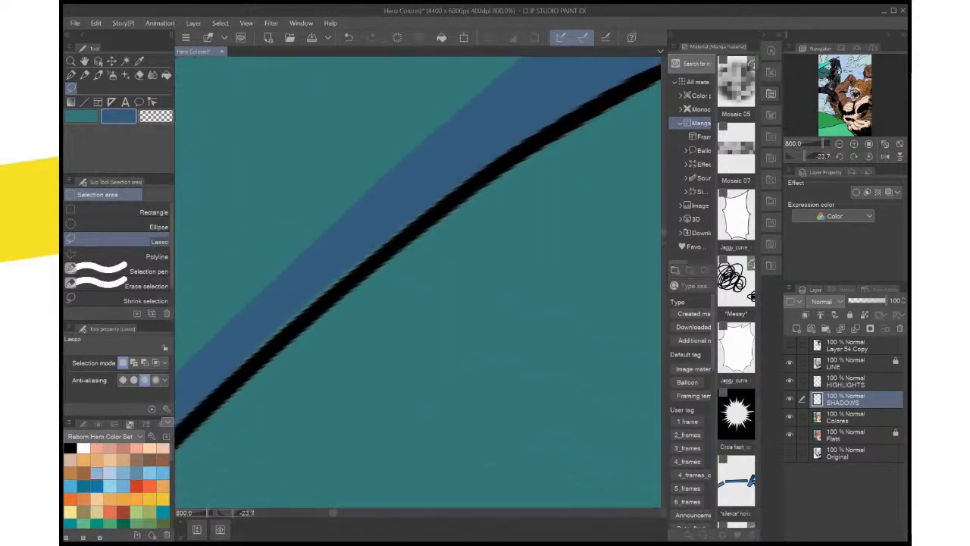
pyautogui.moveTo(606, 144); pyautogui.dragTo(275, 417)
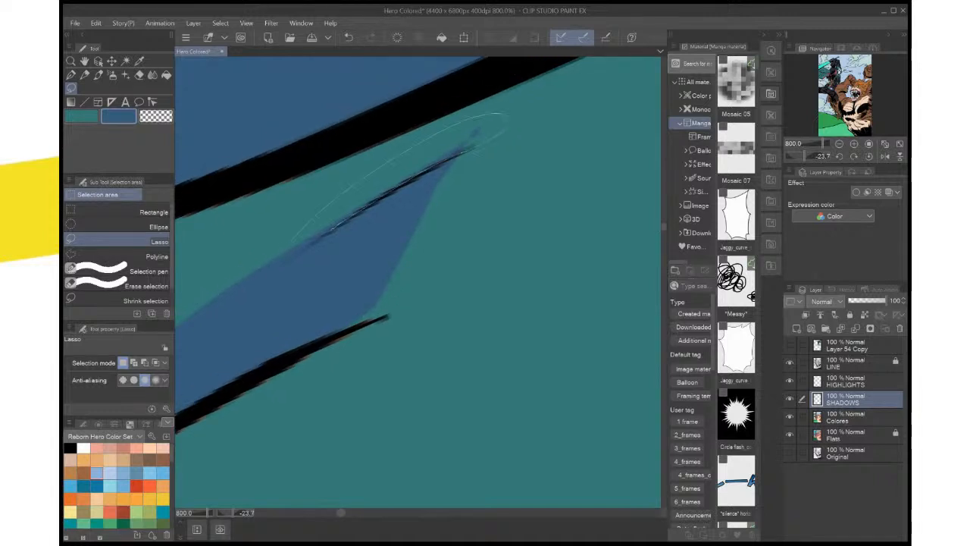
pyautogui.moveTo(273, 269); pyautogui.dragTo(300, 253)
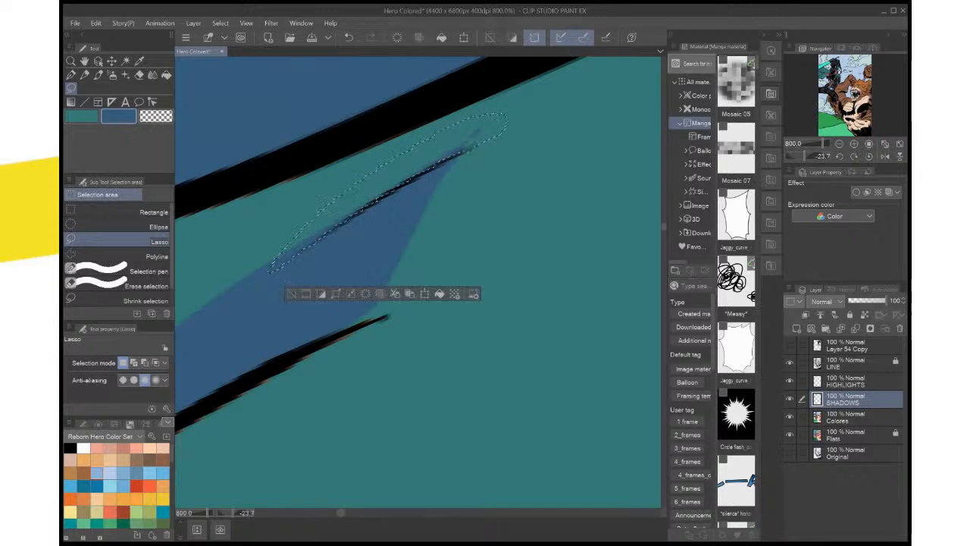
pyautogui.hotkey('ctrl', 'd')
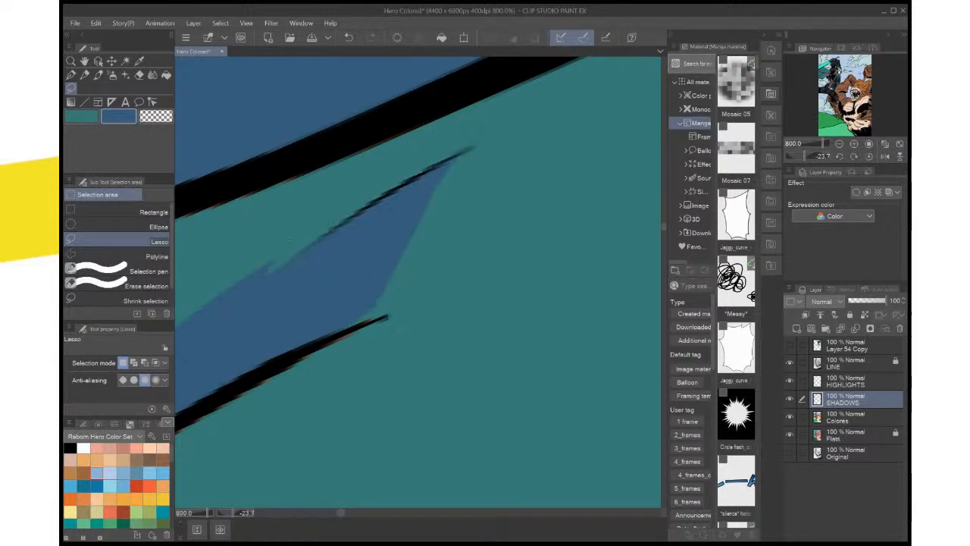
# Fill the teal sliver between the tips of the two crease lines with dark blue, deselect, and save the file
pyautogui.moveTo(300, 253); pyautogui.dragTo(313, 242)
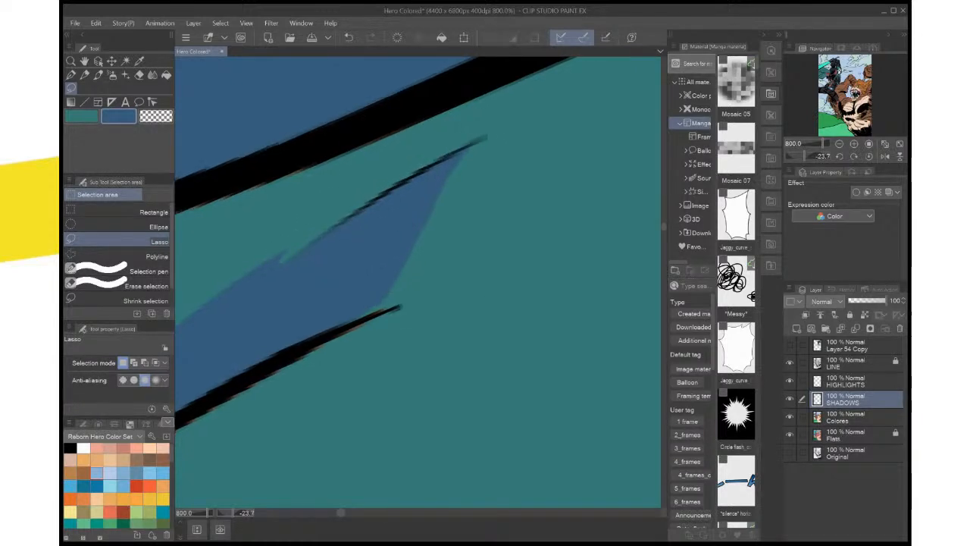
pyautogui.moveTo(442, 227)
pyautogui.mouseDown()
pyautogui.moveTo(399, 306)
pyautogui.moveTo(398, 232)
pyautogui.mouseUp()
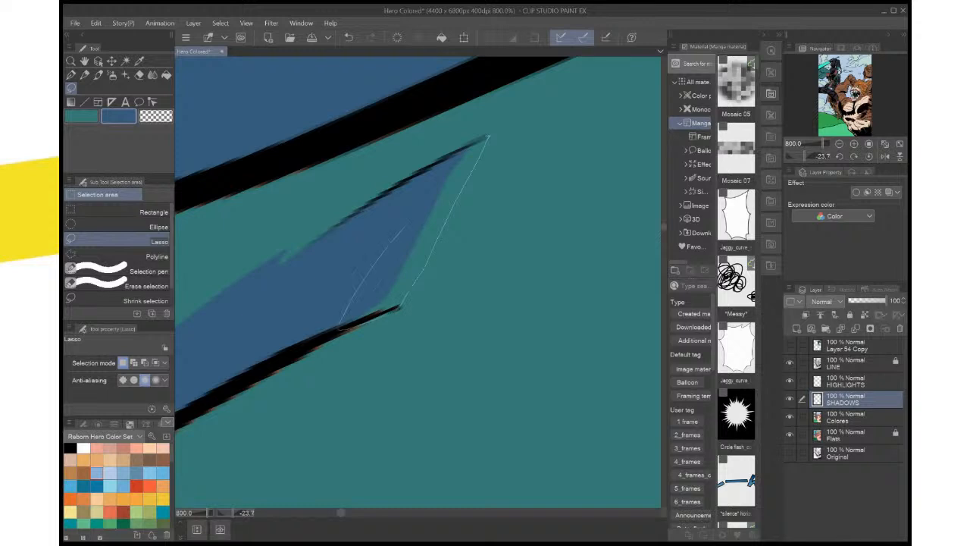
pyautogui.moveTo(447, 173); pyautogui.dragTo(485, 139)
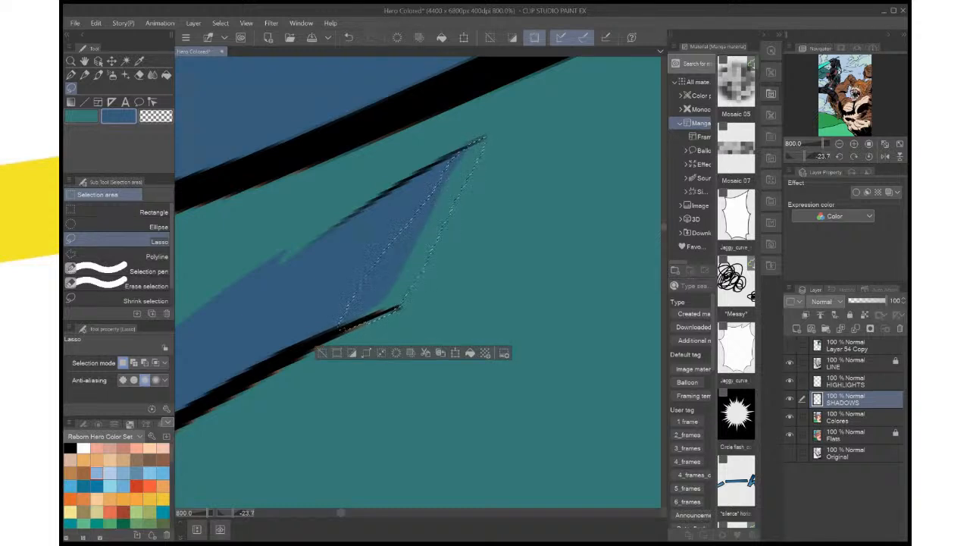
pyautogui.click(470, 352)
pyautogui.click(486, 279)
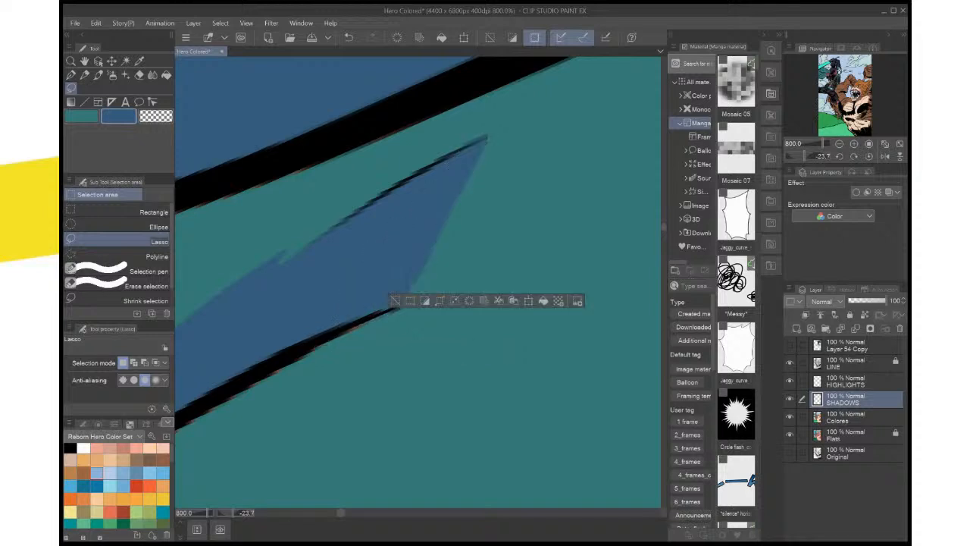
pyautogui.hotkey('ctrl', 'd')
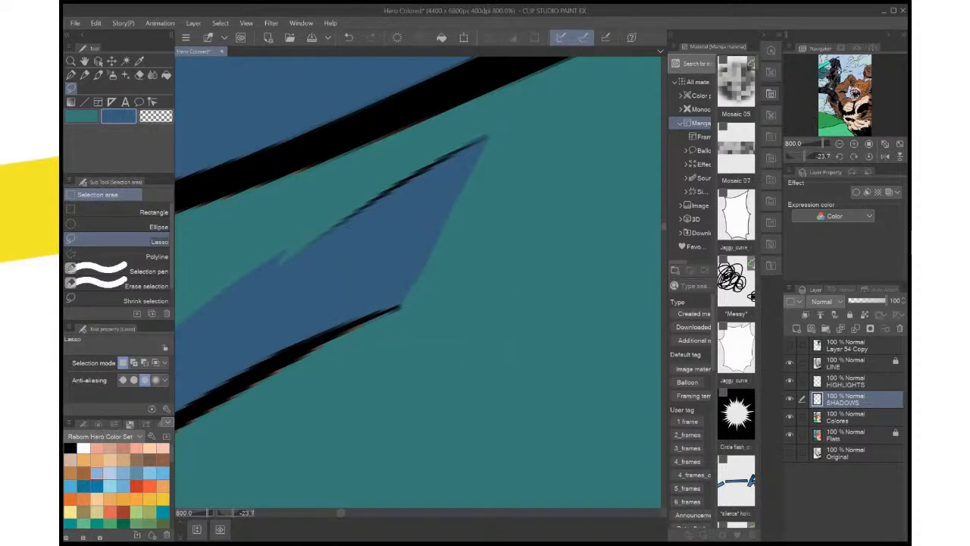
pyautogui.hotkey('ctrl', '0')
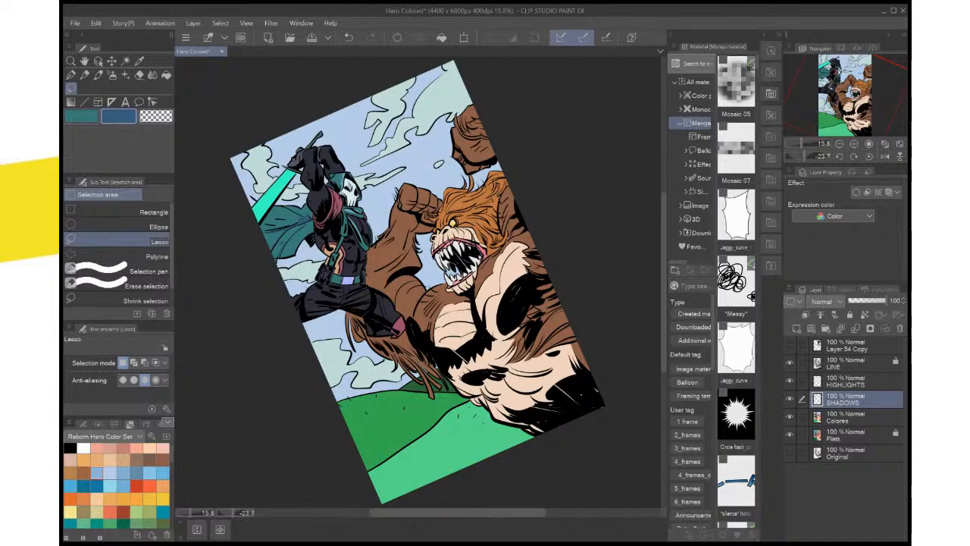
pyautogui.hotkey('ctrl', 's')
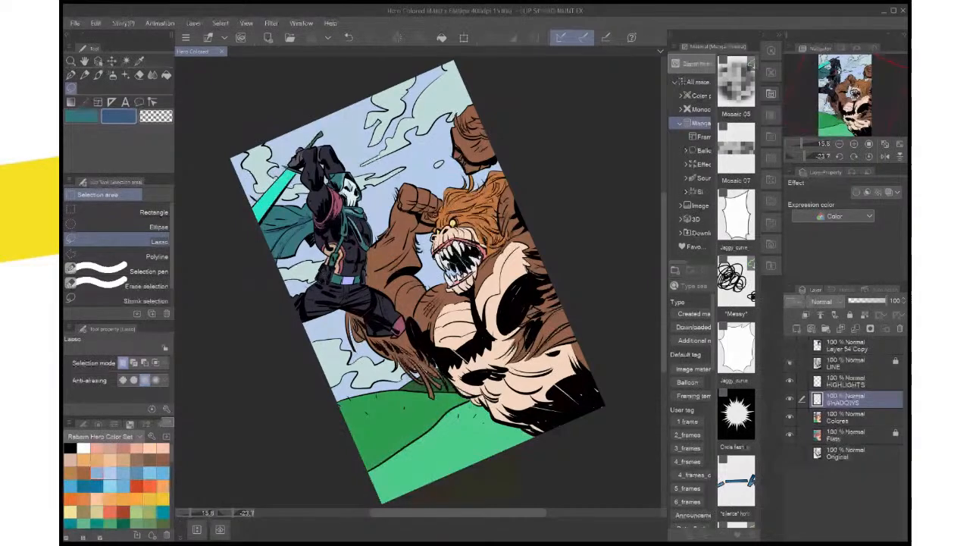
# Rotate the canvas to -50 degrees, lasso the cape's upper back fold beside the shoulder, fill it with dark blue, and deselect
pyautogui.click(839, 156)
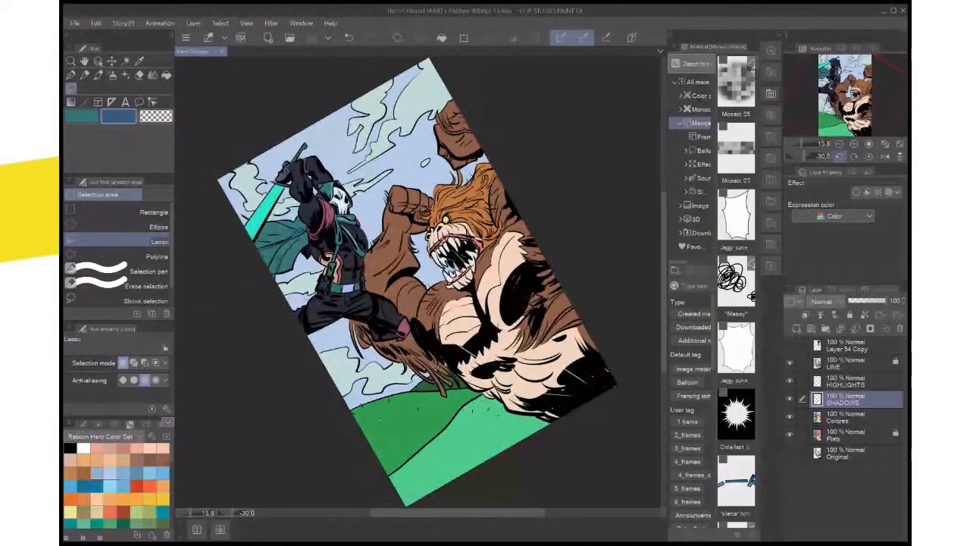
pyautogui.click(838, 156)
pyautogui.click(839, 156)
pyautogui.moveTo(349, 250); pyautogui.dragTo(538, 275)
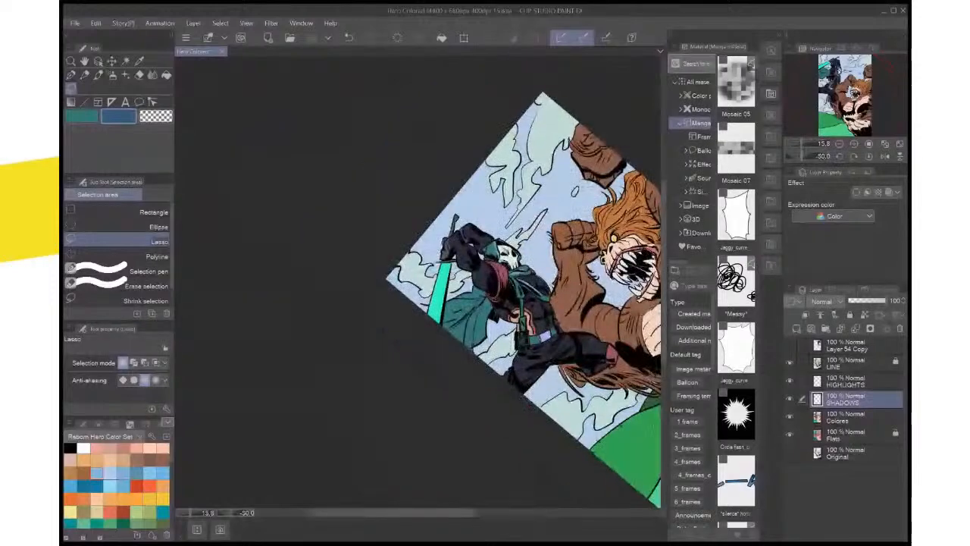
pyautogui.scroll(5, 519, 329)
pyautogui.scroll(1, 364, 91)
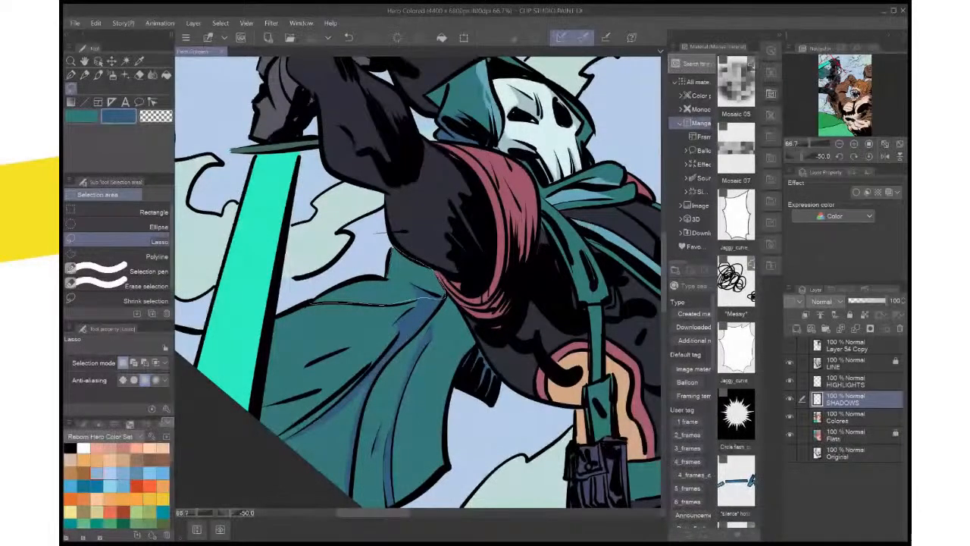
pyautogui.moveTo(444, 294); pyautogui.dragTo(421, 298)
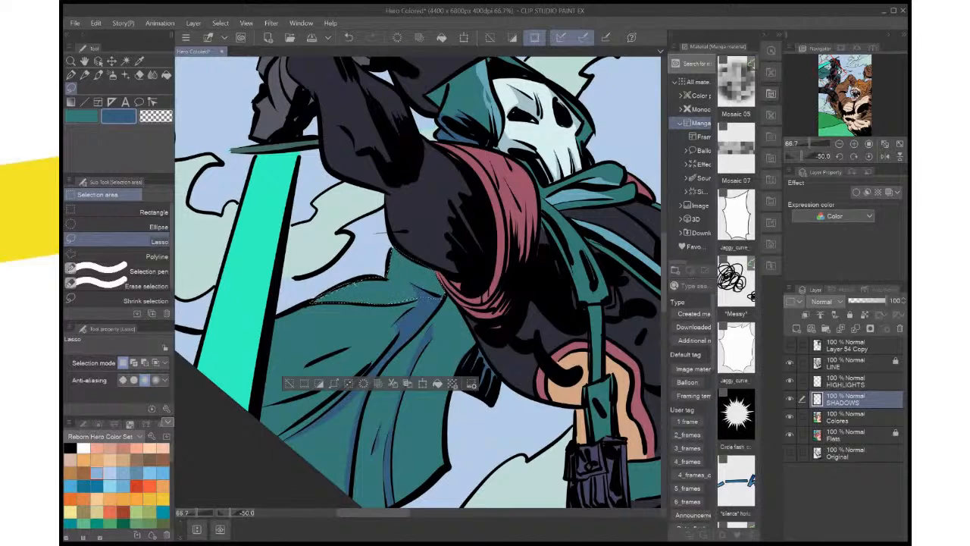
pyautogui.click(438, 383)
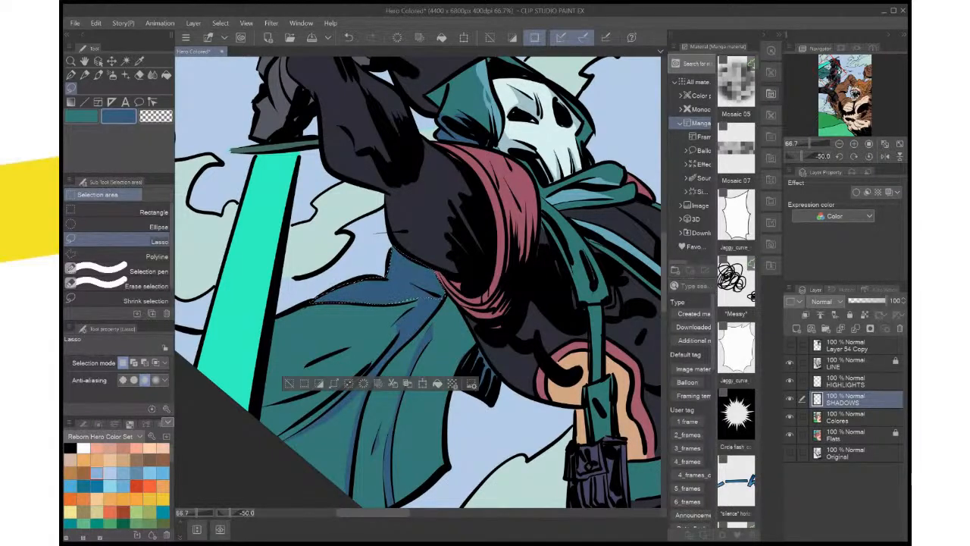
pyautogui.click(288, 383)
# Reset the canvas rotation, fit the whole page in view, and save the file
pyautogui.click(869, 156)
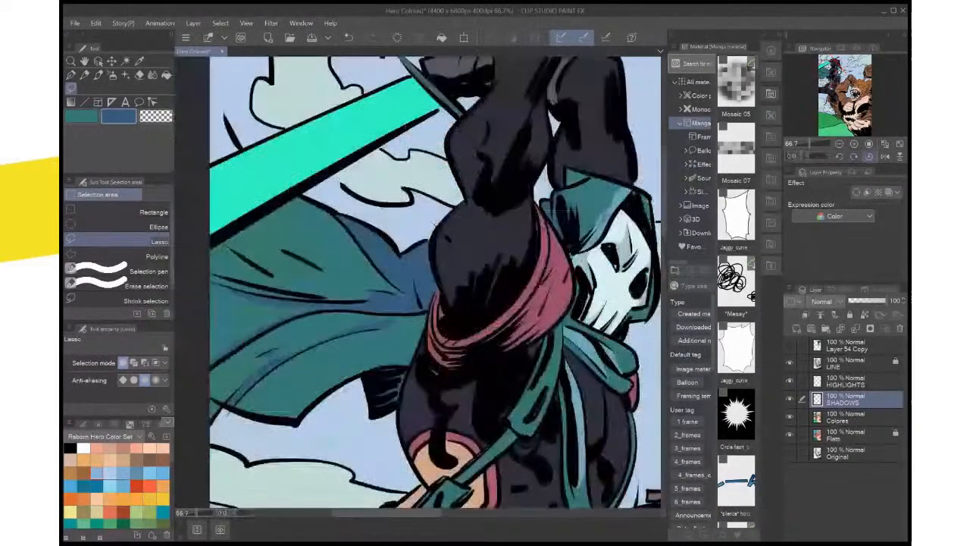
pyautogui.click(900, 144)
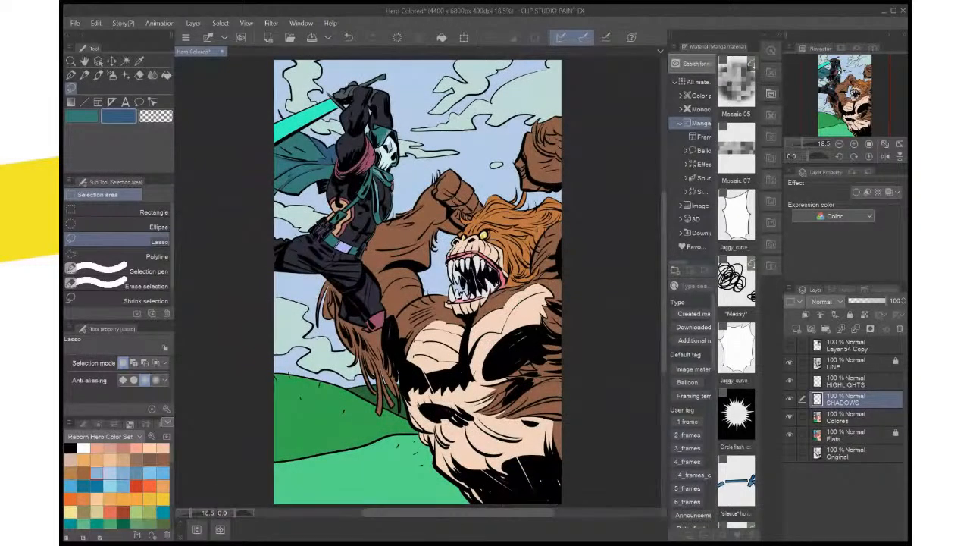
pyautogui.hotkey('ctrl', 's')
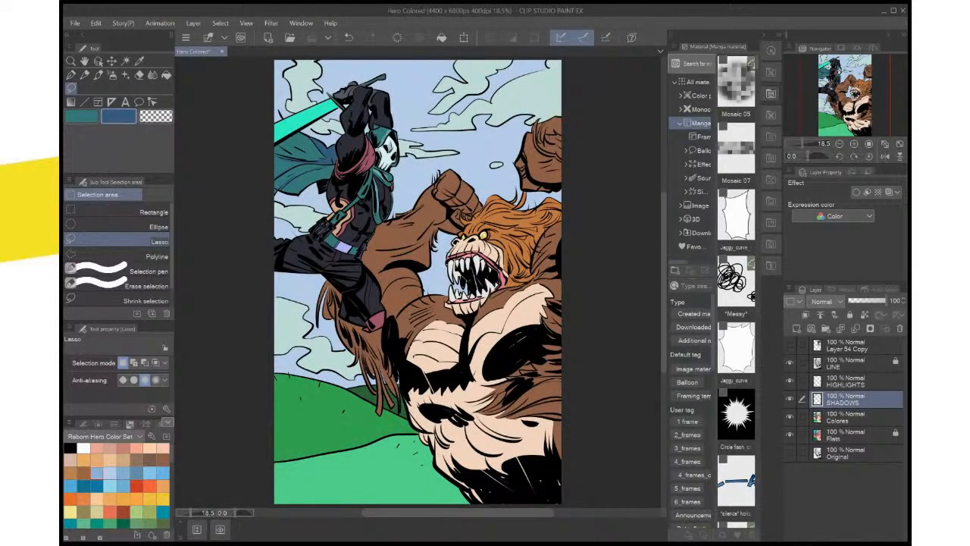
# Try to clean up the pale blue sliver where the cloud meets the sword's lower edge with a lasso selection, and deselect
pyautogui.hotkey('ctrl', '+')
pyautogui.hotkey('ctrl', '+')
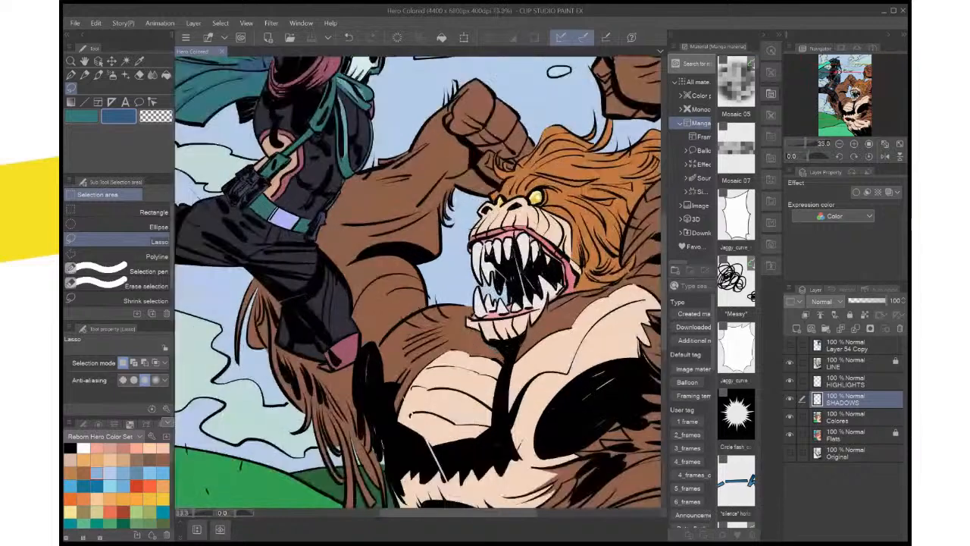
pyautogui.moveTo(341, 189); pyautogui.dragTo(622, 478)
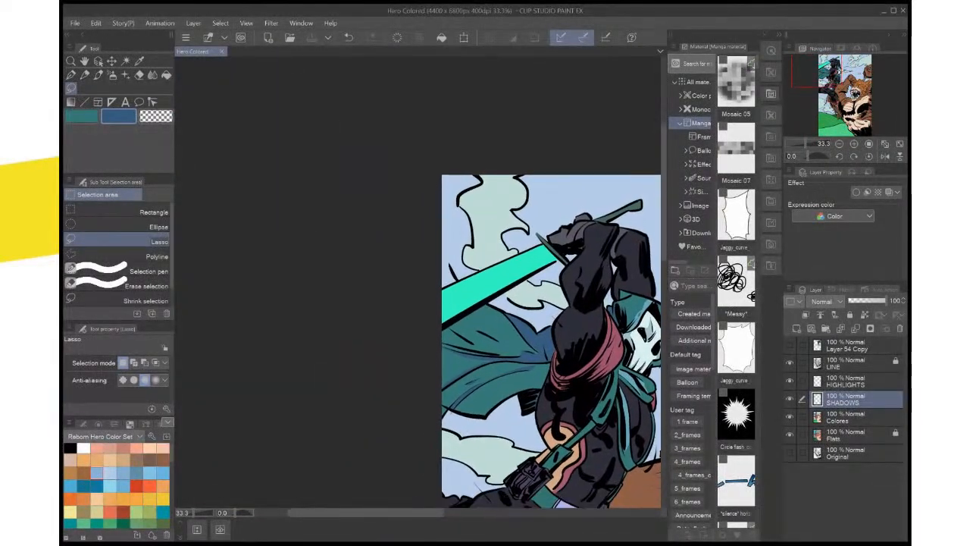
pyautogui.scroll(1, 530, 341)
pyautogui.scroll(3, 545, 333)
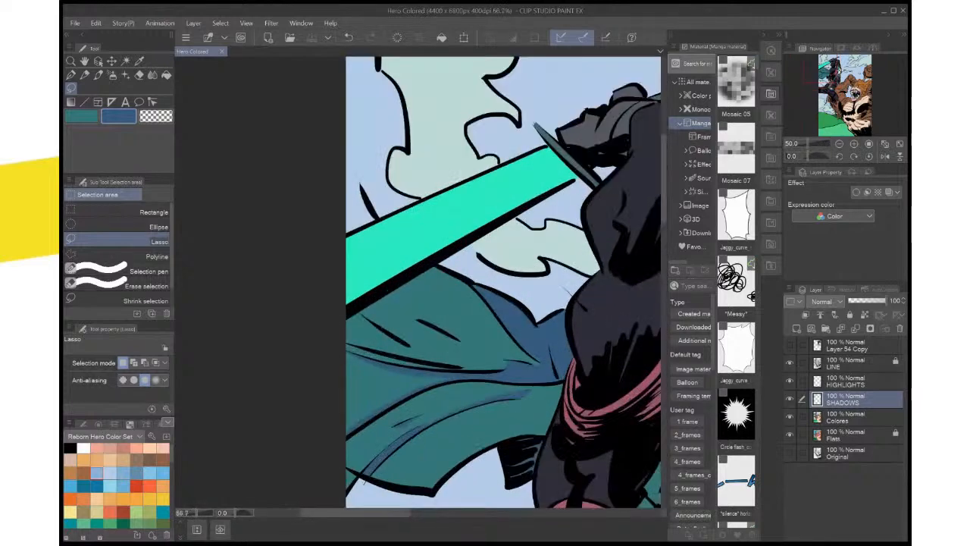
pyautogui.moveTo(546, 333); pyautogui.dragTo(553, 366)
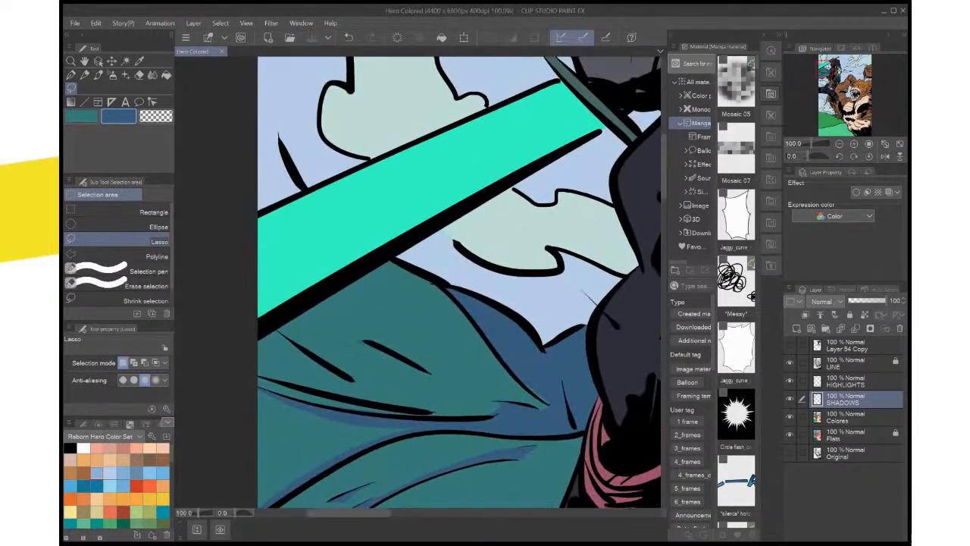
pyautogui.scroll(2, 475, 341)
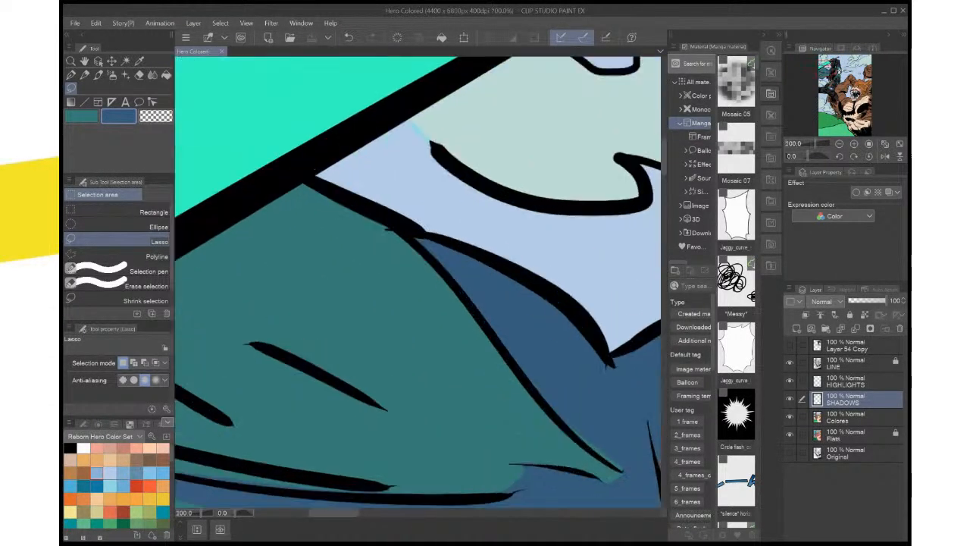
pyautogui.moveTo(424, 235); pyautogui.dragTo(422, 332)
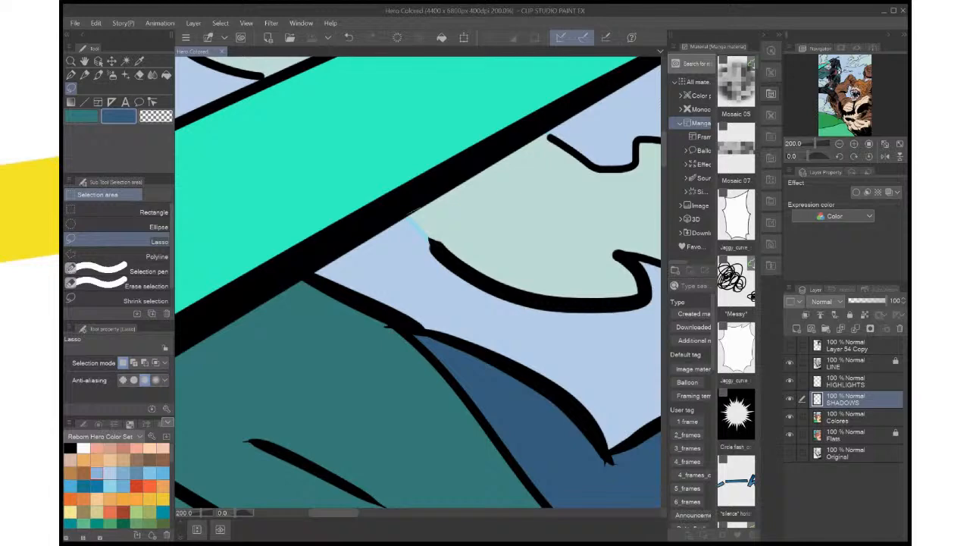
pyautogui.moveTo(409, 216); pyautogui.dragTo(419, 209)
pyautogui.hotkey('ctrl', 'd')
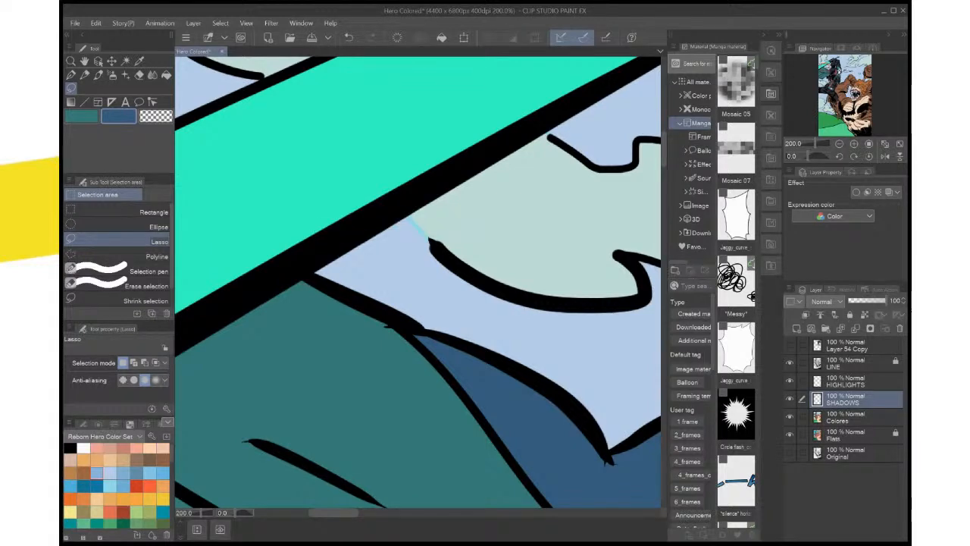
# Auto-select the cloud below the sword from the Flats layer, sample its pale green, fill it on the Colores layer, and deselect
pyautogui.click(855, 434)
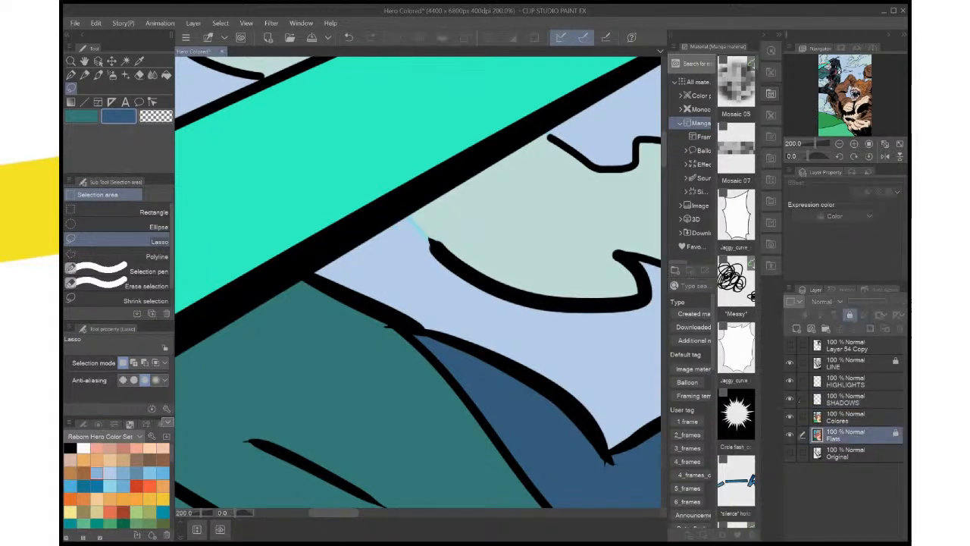
pyautogui.press('w')
pyautogui.click(515, 219)
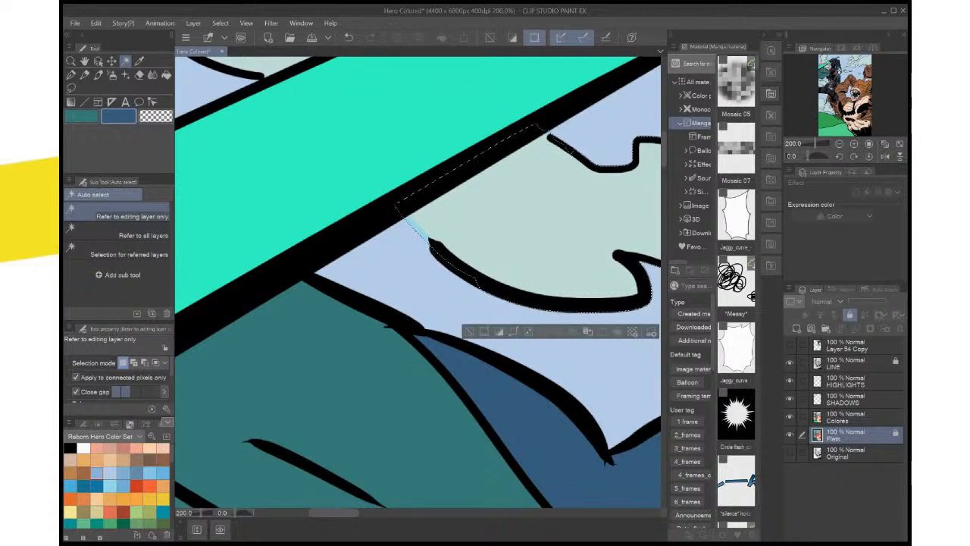
pyautogui.press('i')
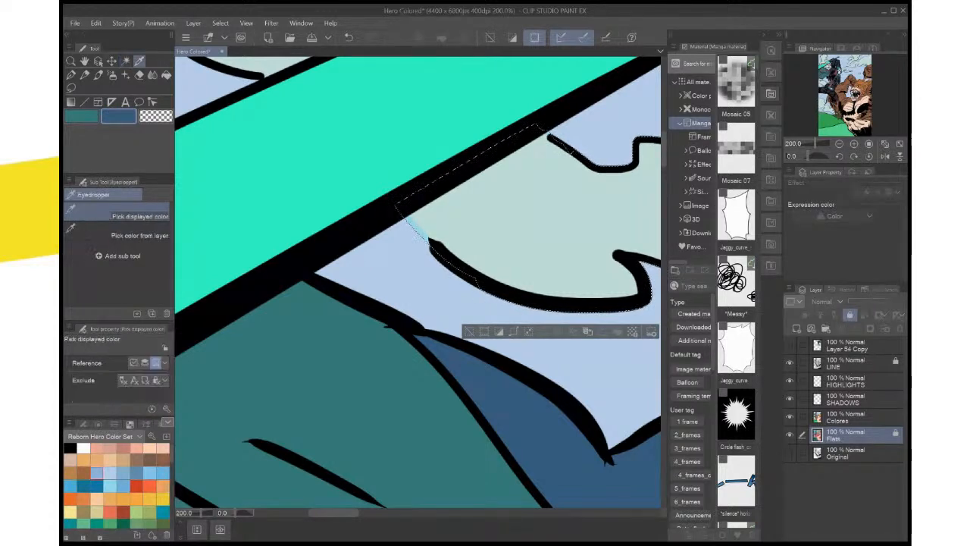
pyautogui.click(515, 220)
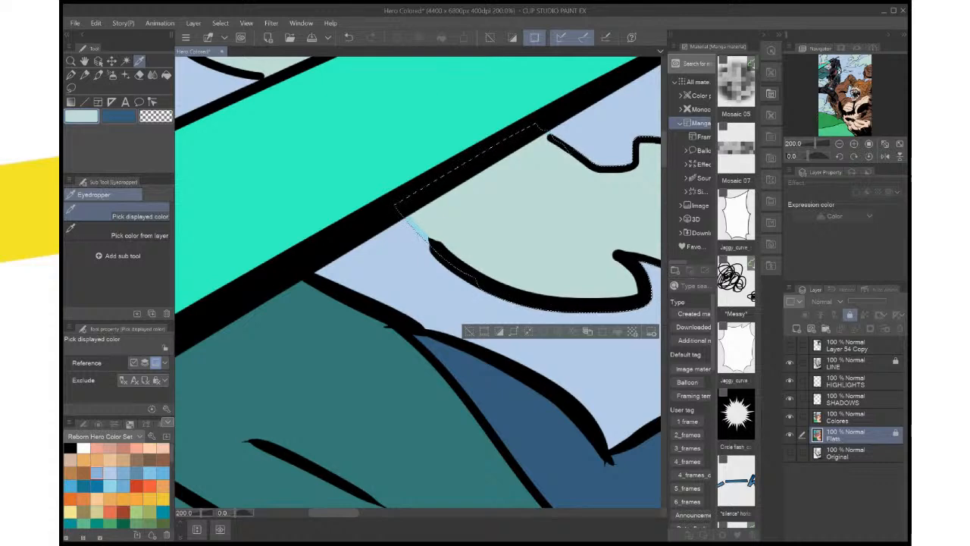
pyautogui.click(848, 417)
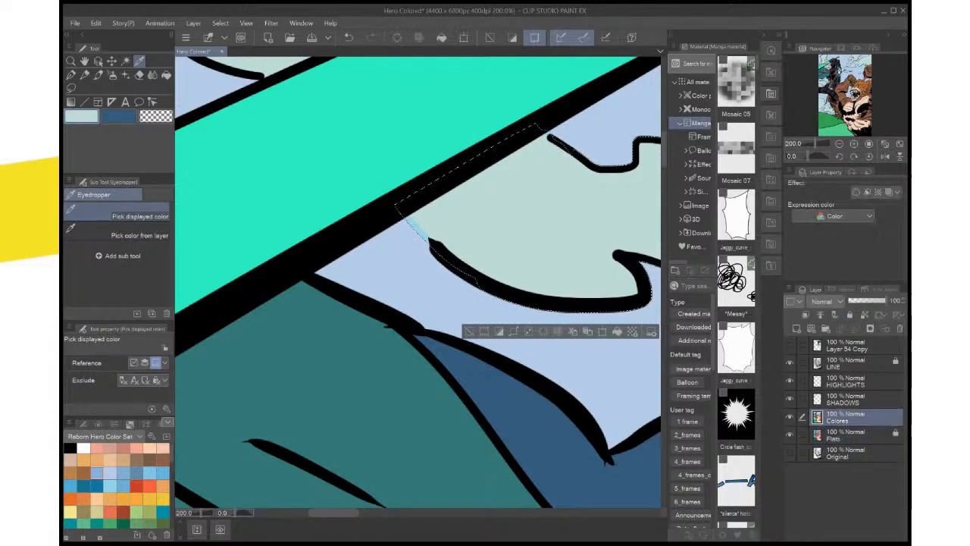
pyautogui.hotkey('alt', 'Delete')
pyautogui.hotkey('ctrl', 'd')
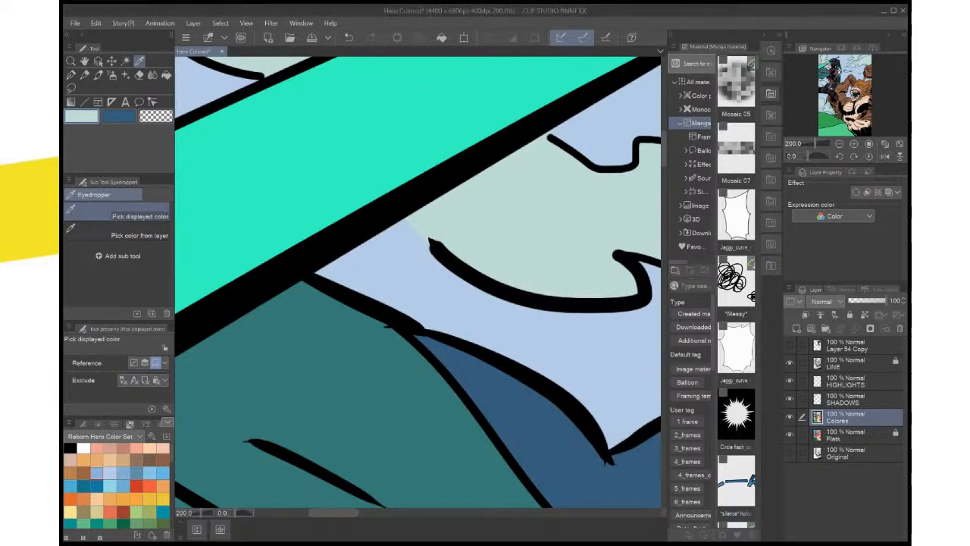
# Lock the Colores layer and return to the SHADOWS layer with the Lasso tool and dark blue active
pyautogui.hotkey('ctrl', '-')
pyautogui.hotkey('ctrl', '-')
pyautogui.hotkey('ctrl', '-')
pyautogui.hotkey('ctrl', '0')
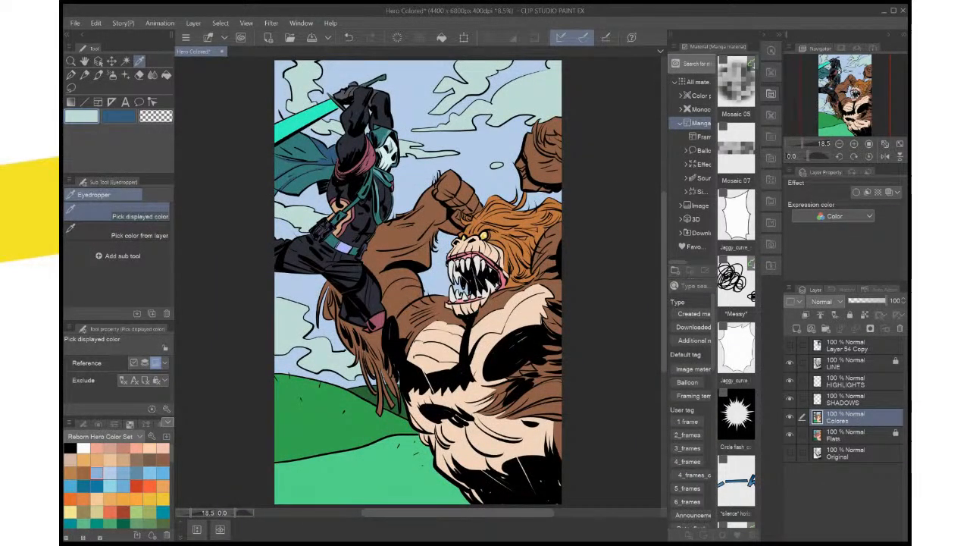
pyautogui.hotkey('ctrl', '+')
pyautogui.hotkey('ctrl', '+')
pyautogui.hotkey('ctrl', '+')
pyautogui.moveTo(360, 144); pyautogui.dragTo(477, 425)
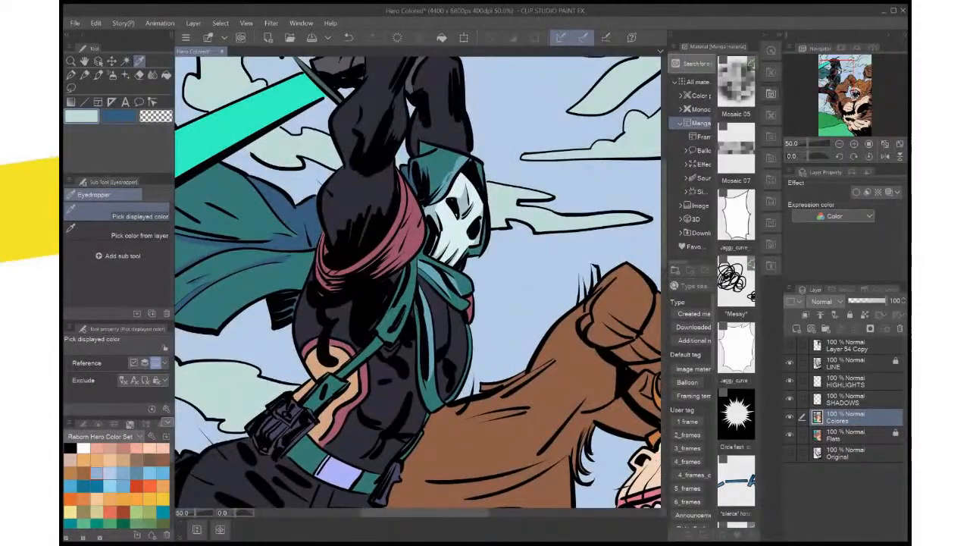
pyautogui.hotkey('ctrl', '+')
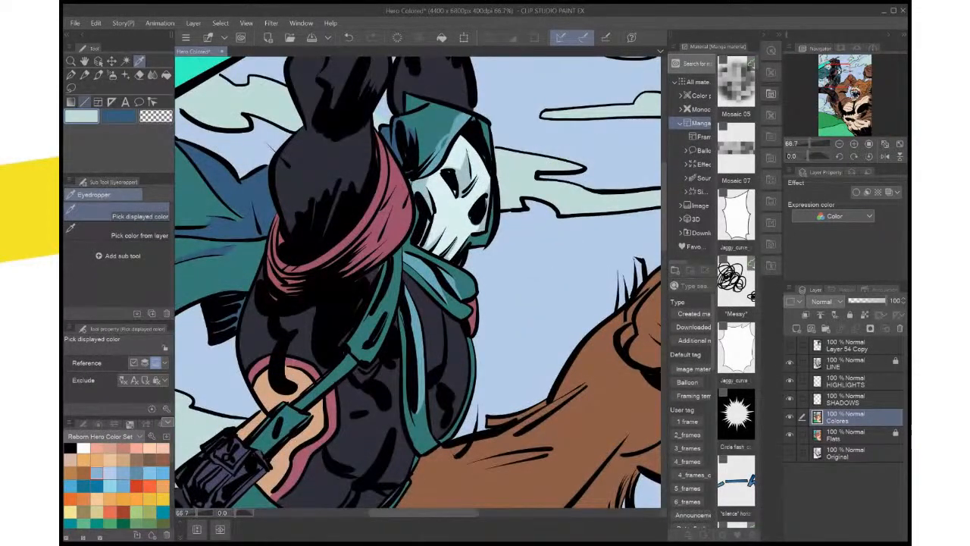
pyautogui.press('m')
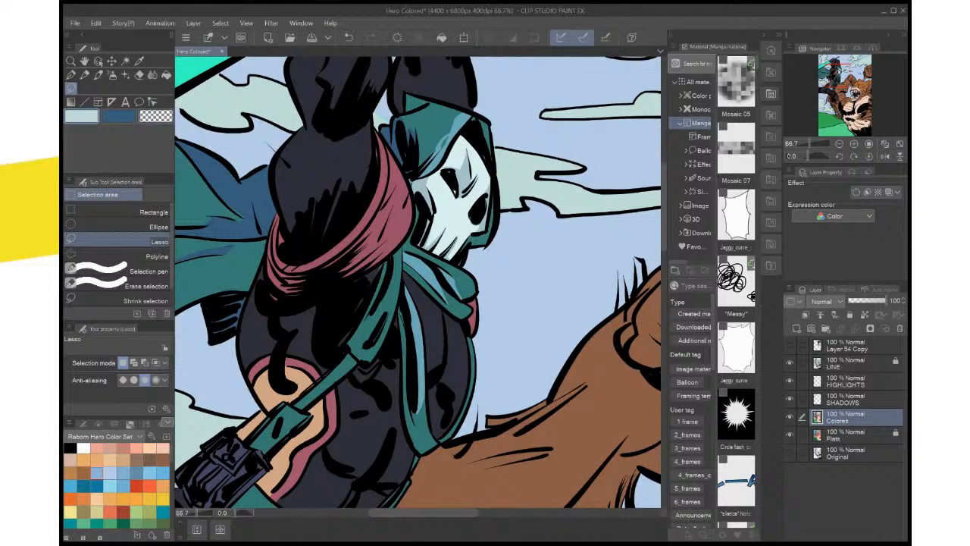
pyautogui.press('x')
pyautogui.click(849, 314)
pyautogui.click(855, 399)
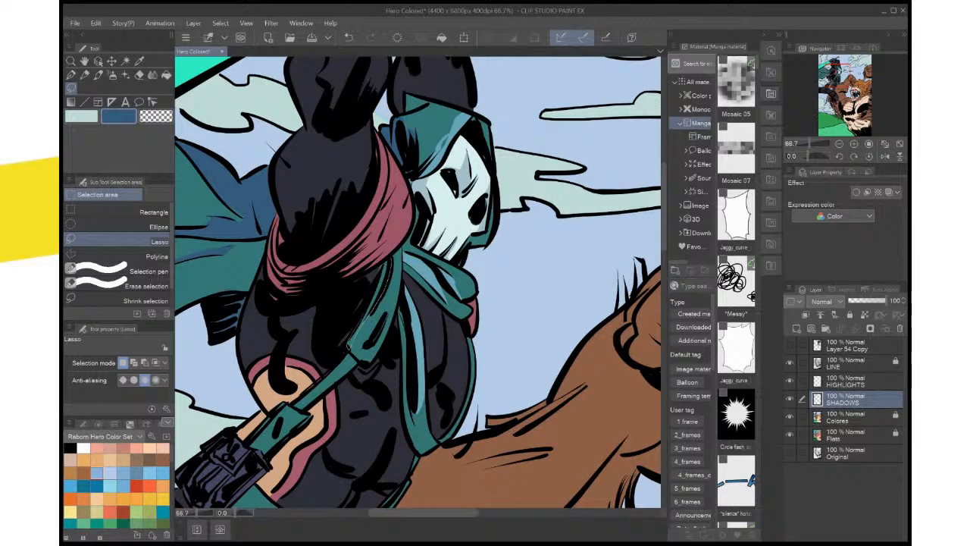
# Lasso the shadow strip along the outer edge of the hero's chest strap, fill it with dark blue, and deselect
pyautogui.moveTo(348, 346); pyautogui.dragTo(390, 263)
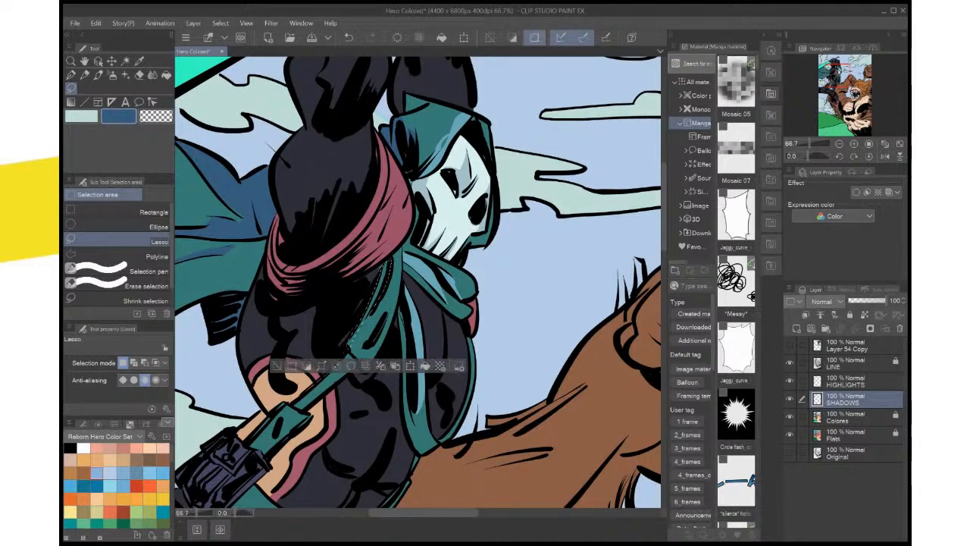
pyautogui.click(439, 365)
pyautogui.hotkey('ctrl', 'd')
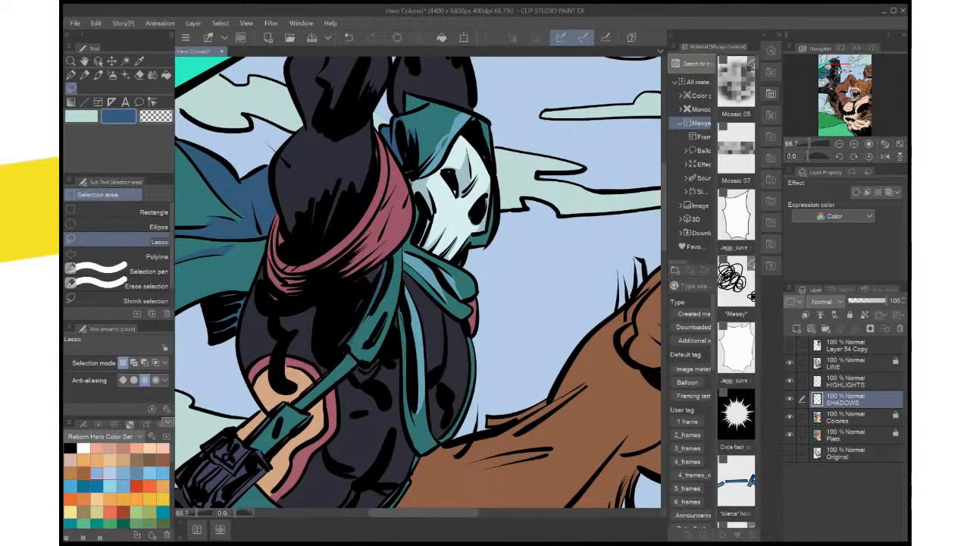
pyautogui.moveTo(390, 258); pyautogui.dragTo(381, 269)
pyautogui.click(444, 284)
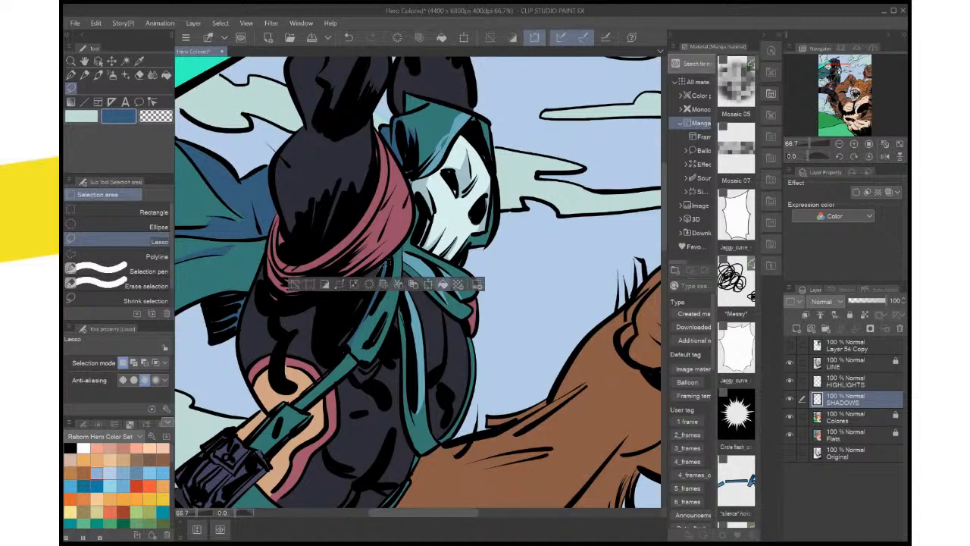
pyautogui.hotkey('ctrl', 'd')
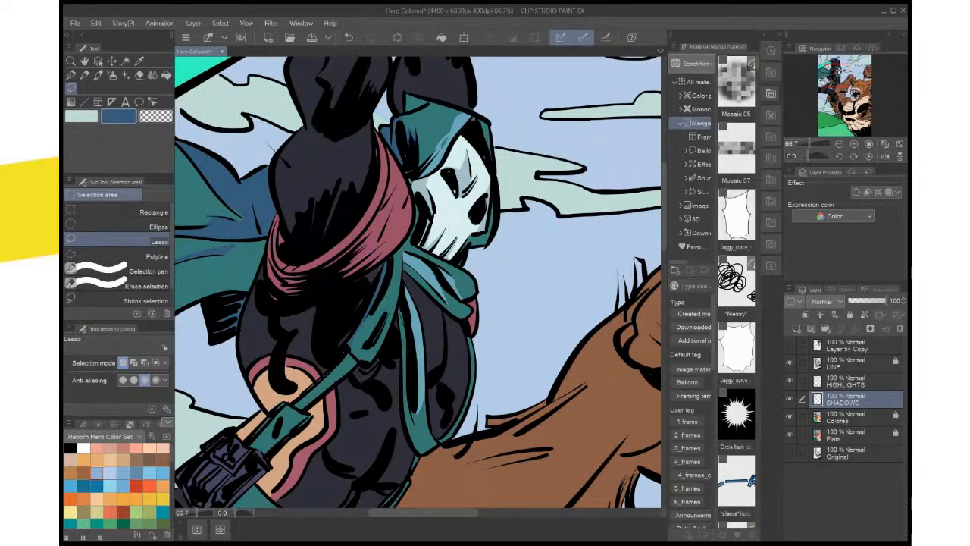
# On the HIGHLIGHTS layer, sample the light blue, lasso the upper part of the chest strap, fill it, and deselect
pyautogui.click(845, 381)
pyautogui.press('x')
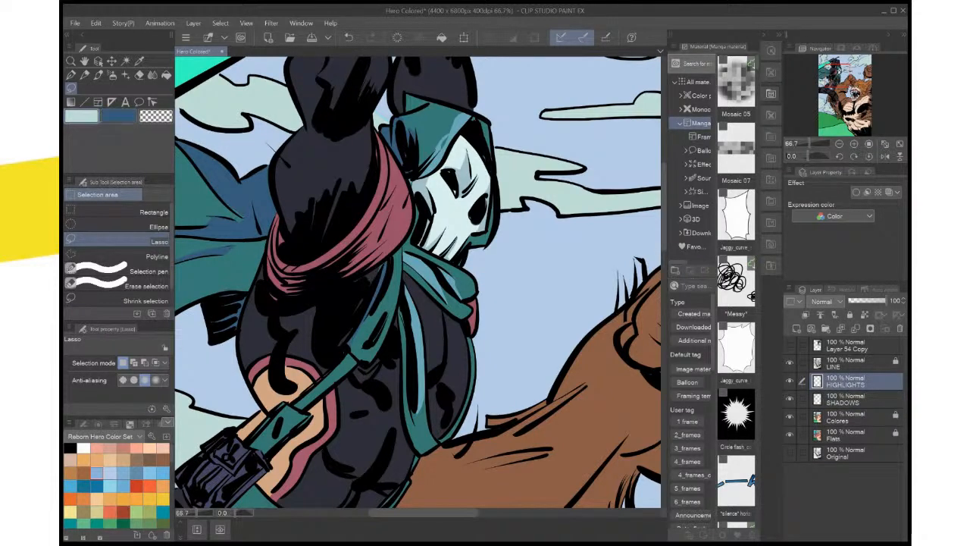
pyautogui.press('i')
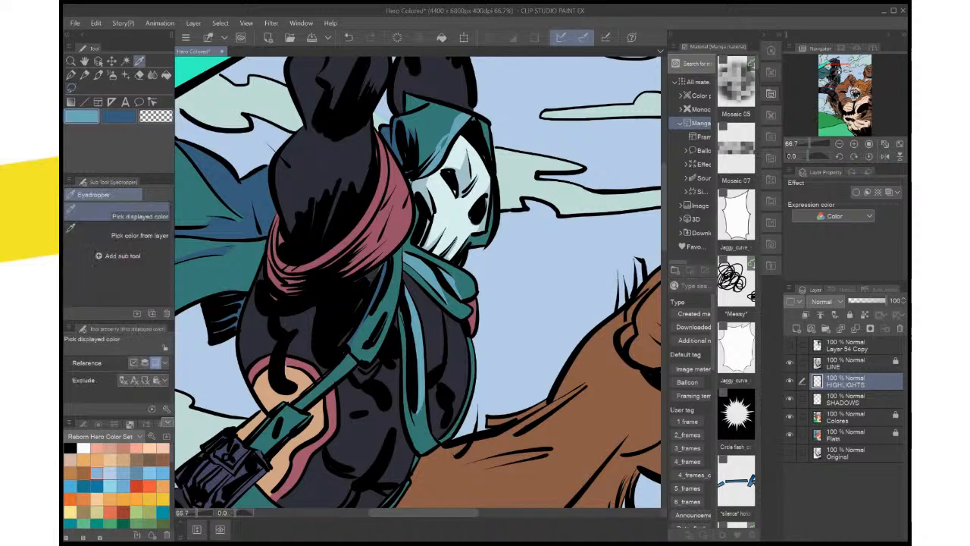
pyautogui.press('m')
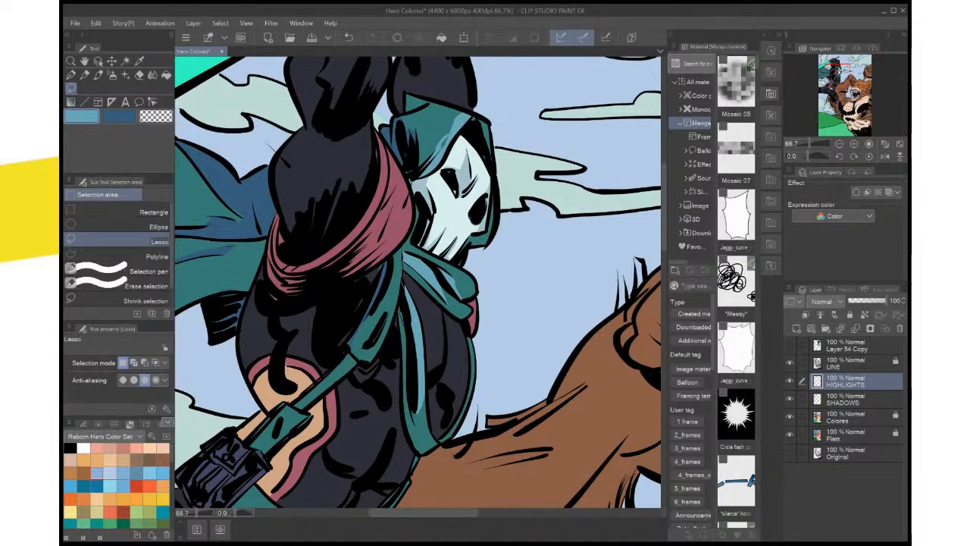
pyautogui.moveTo(390, 258)
pyautogui.mouseDown()
pyautogui.moveTo(391, 280)
pyautogui.moveTo(400, 252)
pyautogui.moveTo(397, 335)
pyautogui.mouseUp()
pyautogui.click(453, 313)
pyautogui.hotkey('ctrl', 'd')
# Sample the dark blue, lasso and fill the shadow areas at the back of the hood beside the skull mask, and deselect
pyautogui.press('x')
pyautogui.press('x')
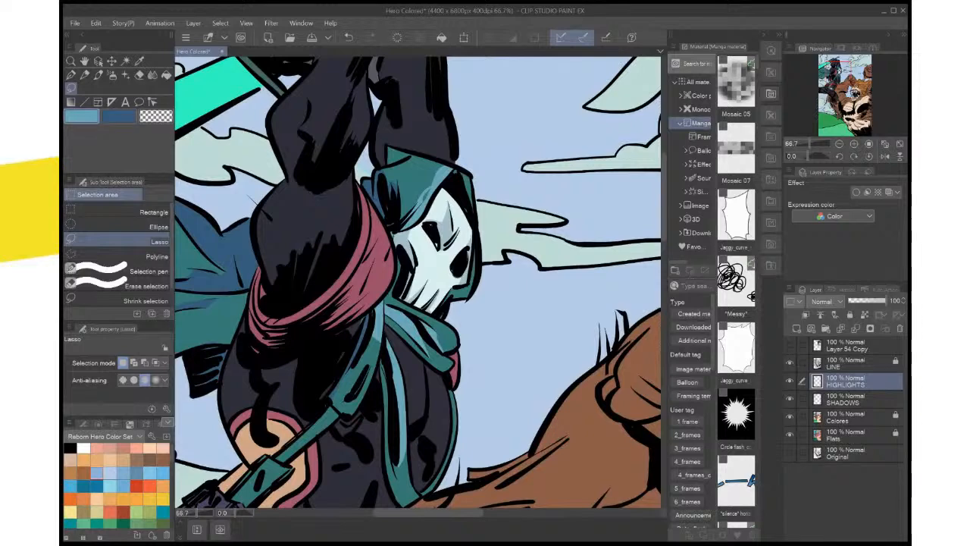
pyautogui.press('i')
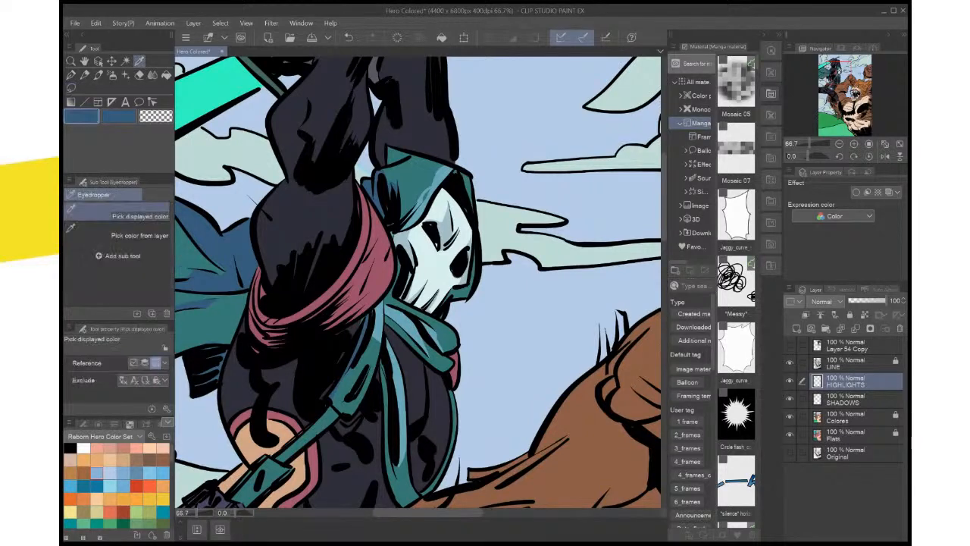
pyautogui.press('m')
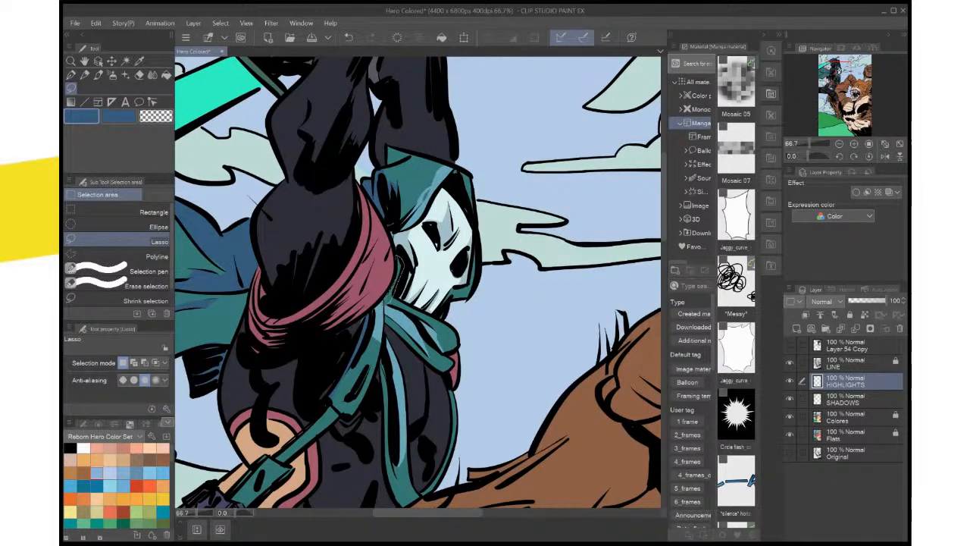
pyautogui.moveTo(399, 262)
pyautogui.mouseDown()
pyautogui.moveTo(387, 303)
pyautogui.moveTo(432, 320)
pyautogui.mouseUp()
pyautogui.click(435, 322)
pyautogui.hotkey('ctrl', 'd')
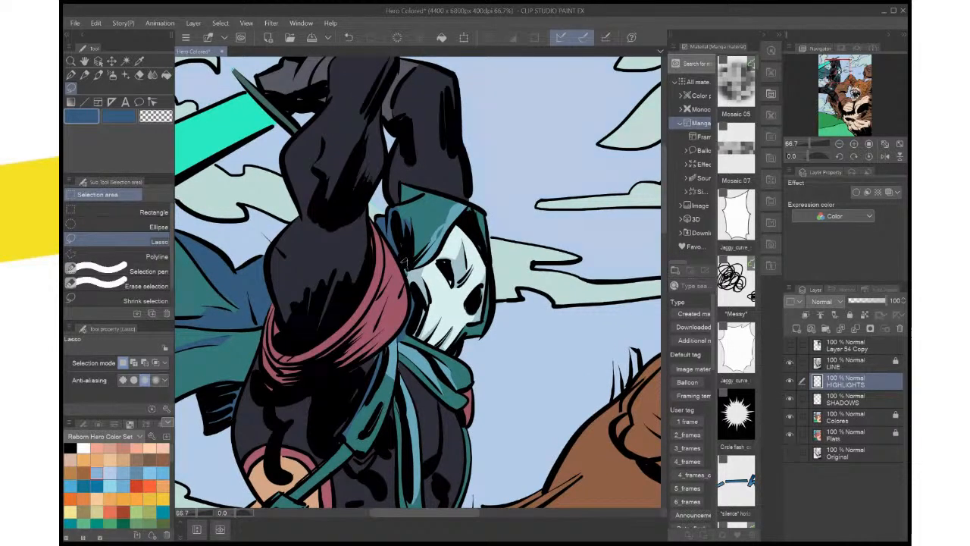
pyautogui.moveTo(406, 263)
pyautogui.mouseDown()
pyautogui.moveTo(404, 275)
pyautogui.moveTo(441, 253)
pyautogui.moveTo(459, 263)
pyautogui.moveTo(467, 203)
pyautogui.moveTo(509, 72)
pyautogui.mouseUp()
pyautogui.hotkey('alt', 'Delete')
pyautogui.hotkey('ctrl', 'd')
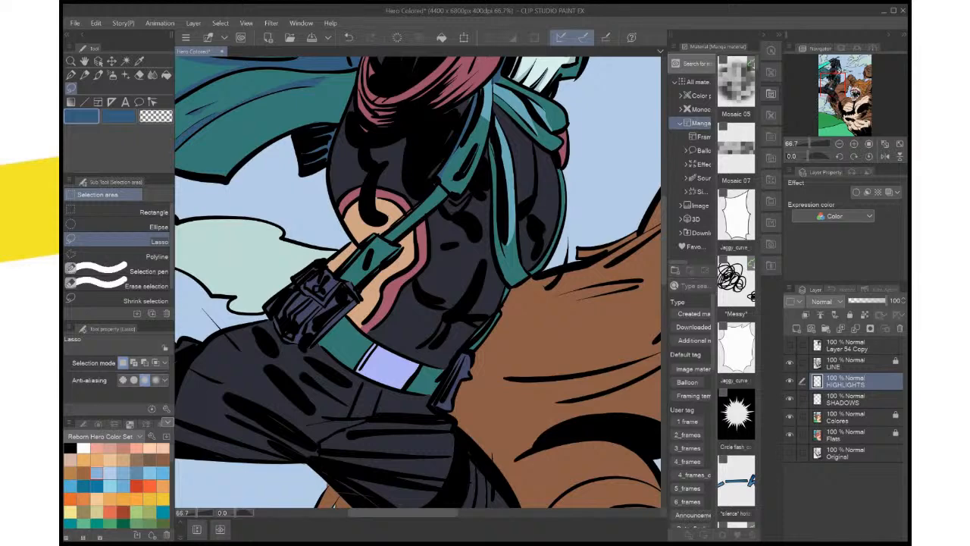
pyautogui.click(856, 418)
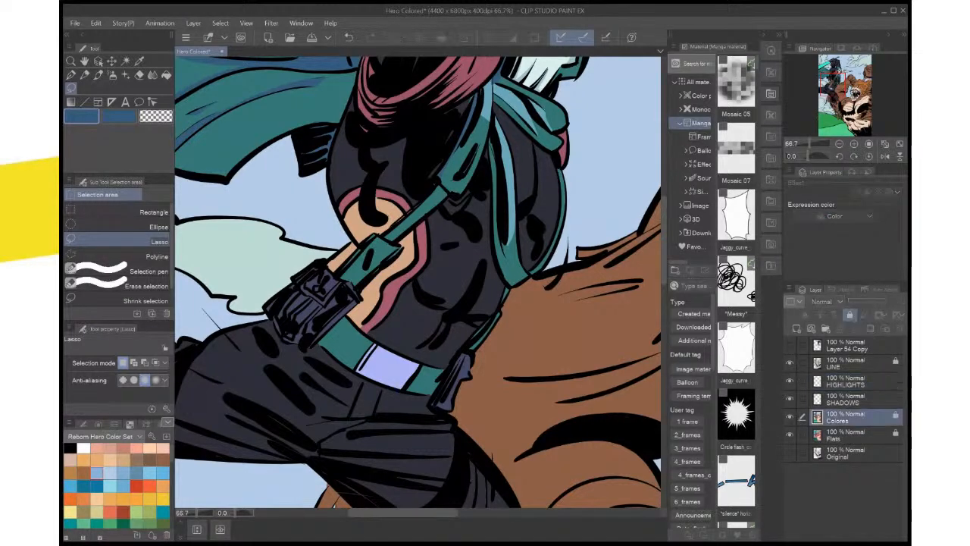
pyautogui.press('e')
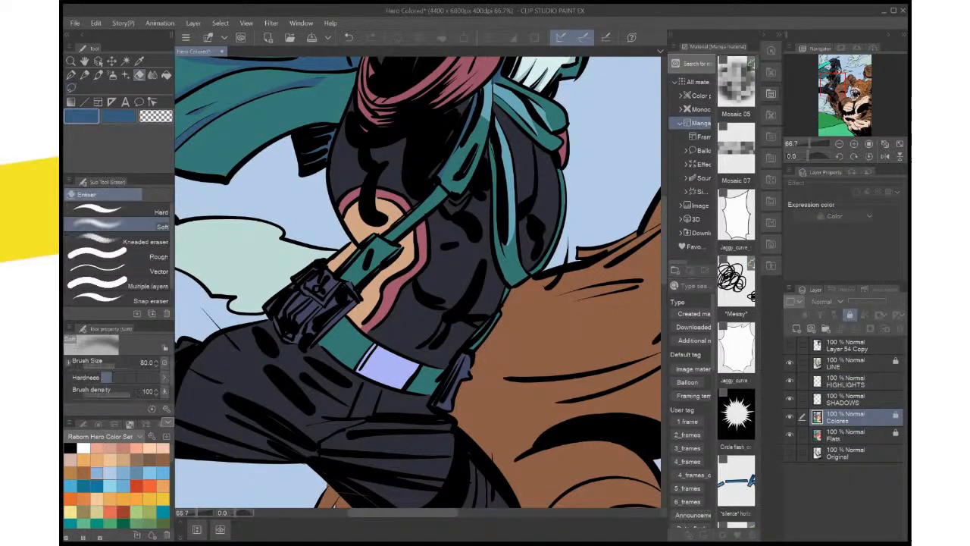
pyautogui.click(856, 435)
pyautogui.press('w')
pyautogui.click(431, 379)
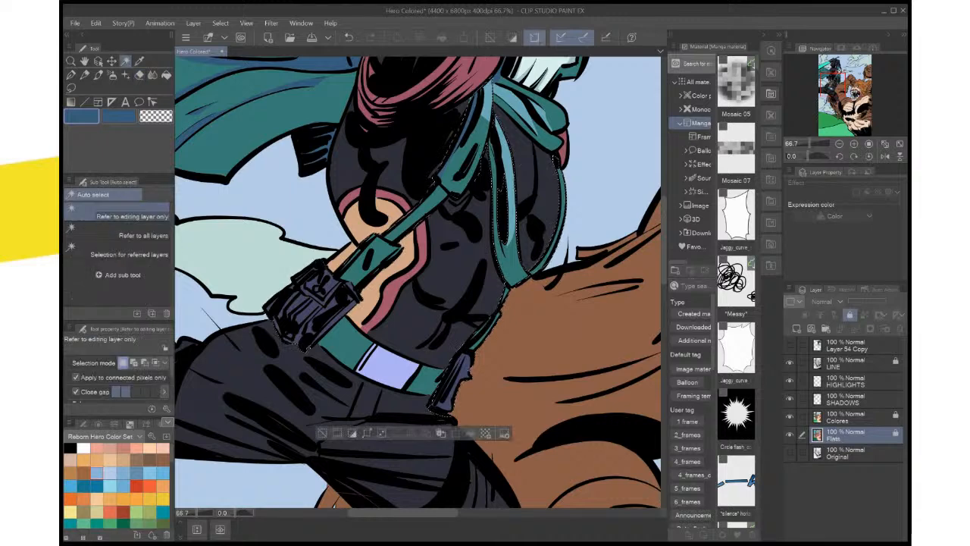
pyautogui.hotkey('ctrl', 'z')
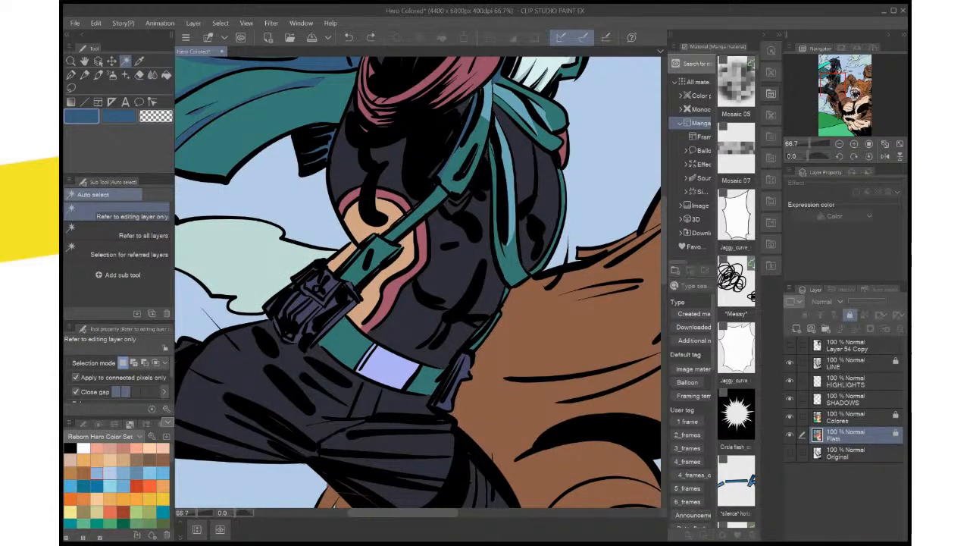
# On the SHADOWS layer, lasso the thin teal strap strips at the hero's side above the belt and fill them with dark blue
pyautogui.scroll(3, 542, 319)
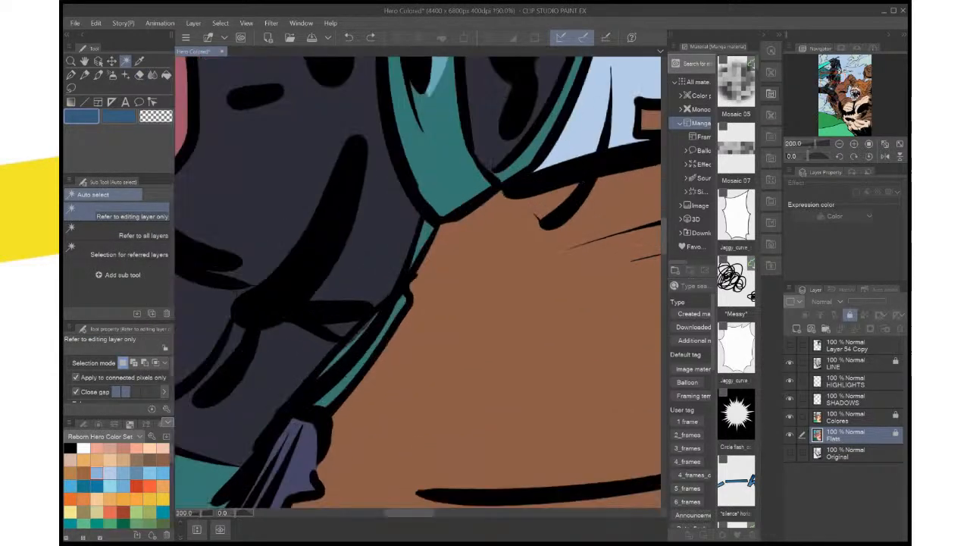
pyautogui.click(856, 399)
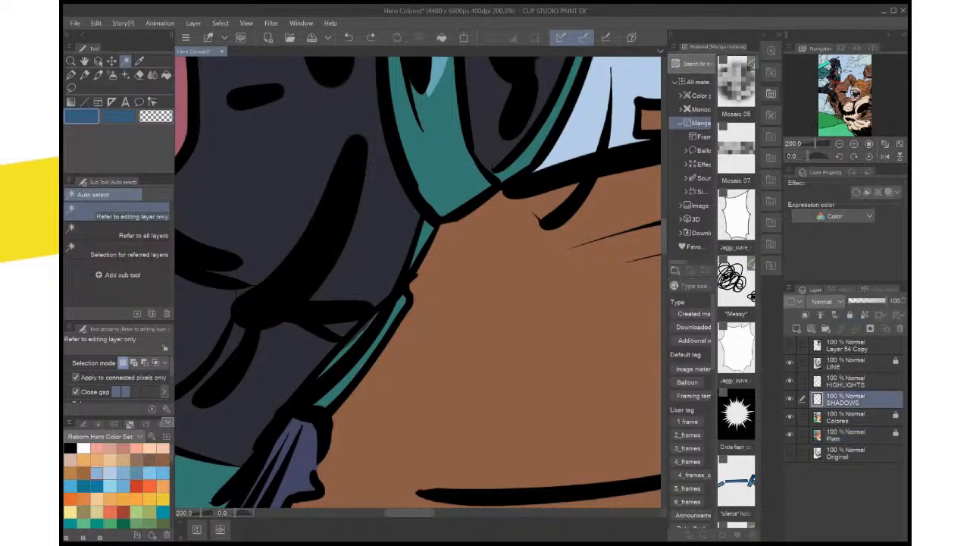
pyautogui.click(71, 88)
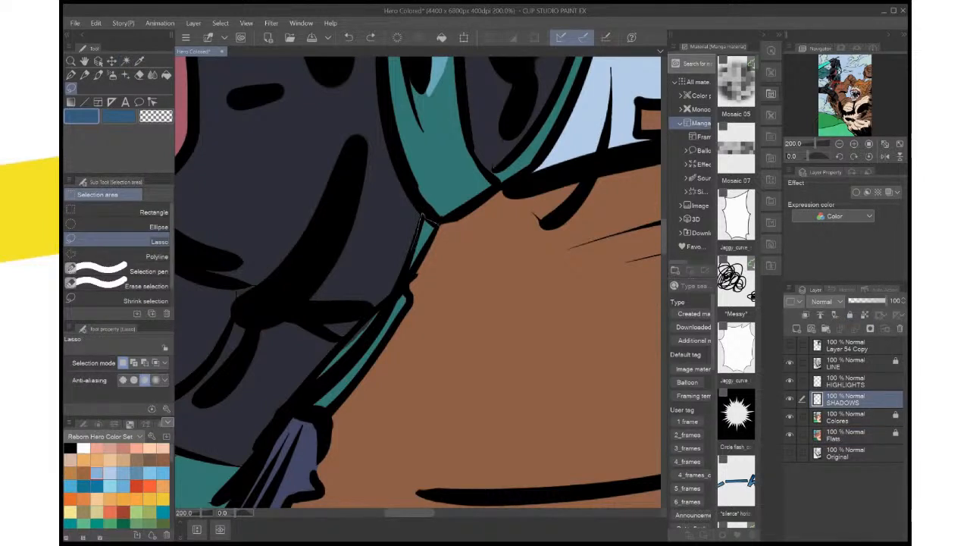
pyautogui.moveTo(413, 250)
pyautogui.mouseDown()
pyautogui.moveTo(397, 287)
pyautogui.moveTo(300, 390)
pyautogui.moveTo(338, 405)
pyautogui.moveTo(378, 344)
pyautogui.mouseUp()
pyautogui.moveTo(422, 215); pyautogui.dragTo(425, 240)
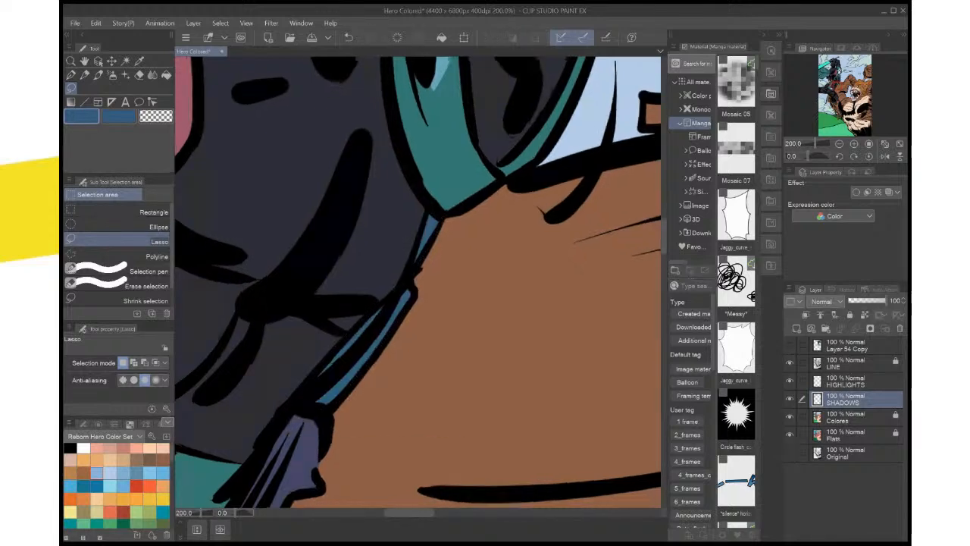
# Auto-select the hero's torso suit from the Flats layer, sample its dark navy with the Colores layer unlocked, and deselect
pyautogui.moveTo(240, 288); pyautogui.dragTo(276, 268)
pyautogui.click(845, 435)
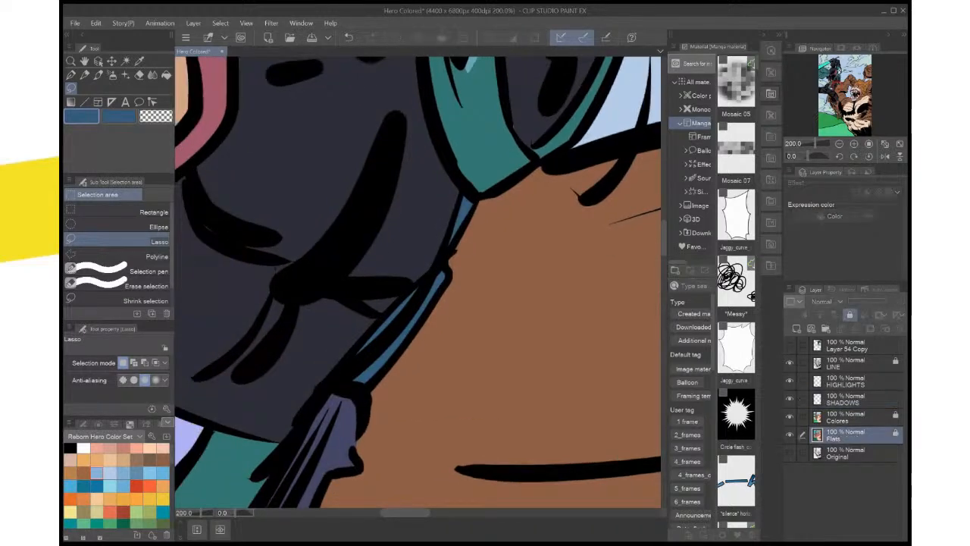
pyautogui.press('w')
pyautogui.click(379, 246)
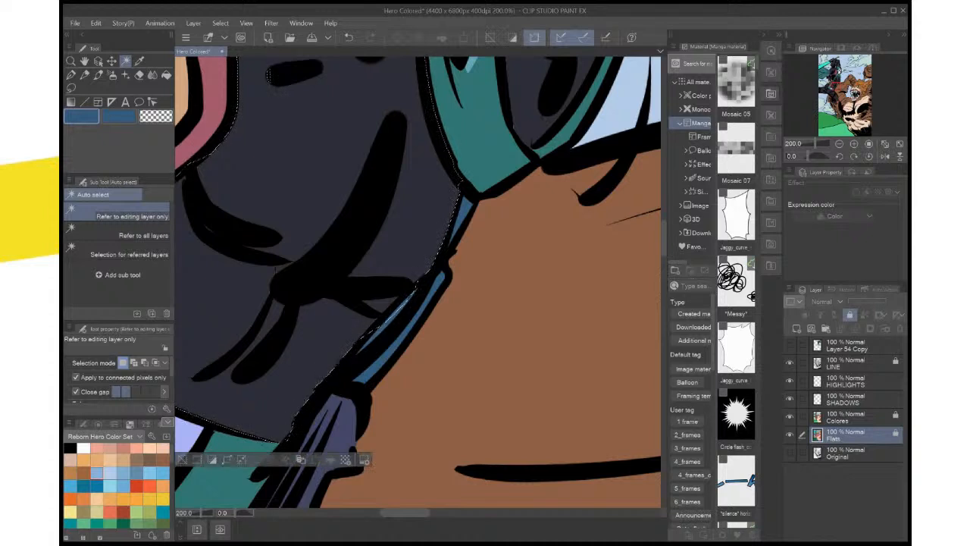
pyautogui.click(846, 417)
pyautogui.press('i')
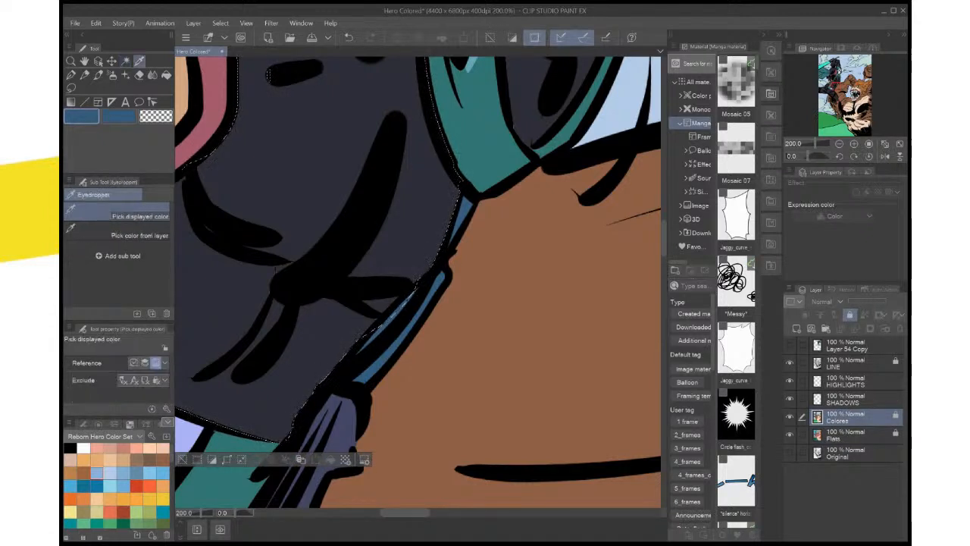
pyautogui.press('x')
pyautogui.click(326, 167)
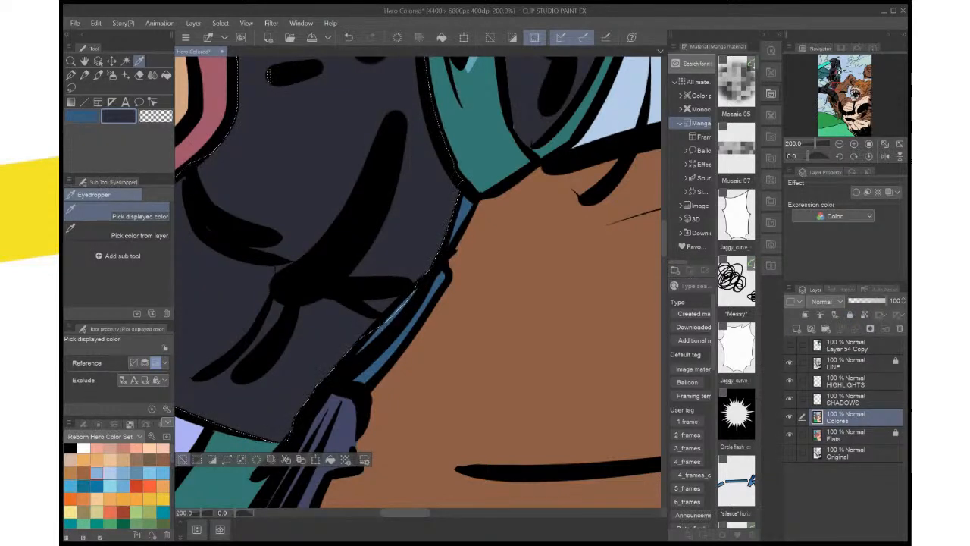
pyautogui.click(183, 459)
# Save the Hero Colored page
pyautogui.scroll(-2, 189, 449)
pyautogui.scroll(-2, 189, 448)
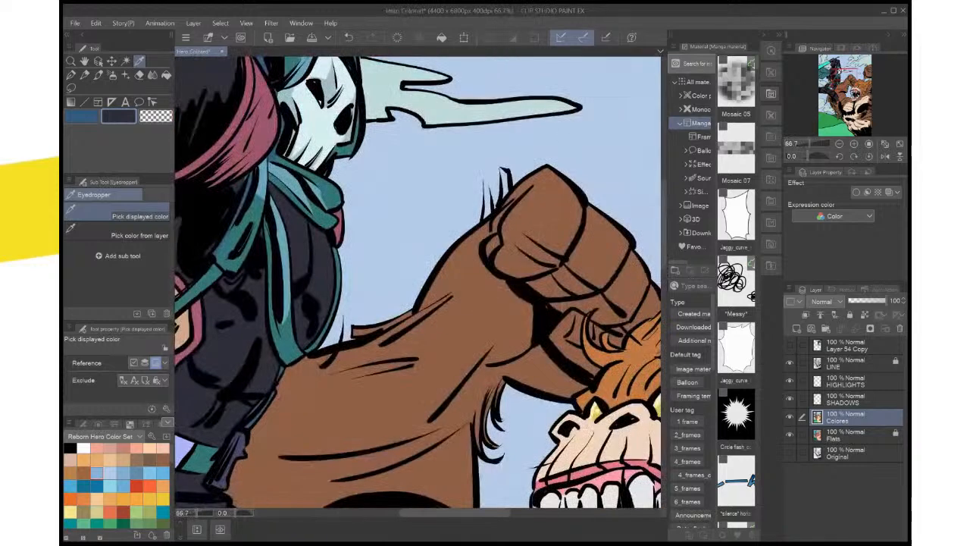
pyautogui.scroll(-2, 189, 449)
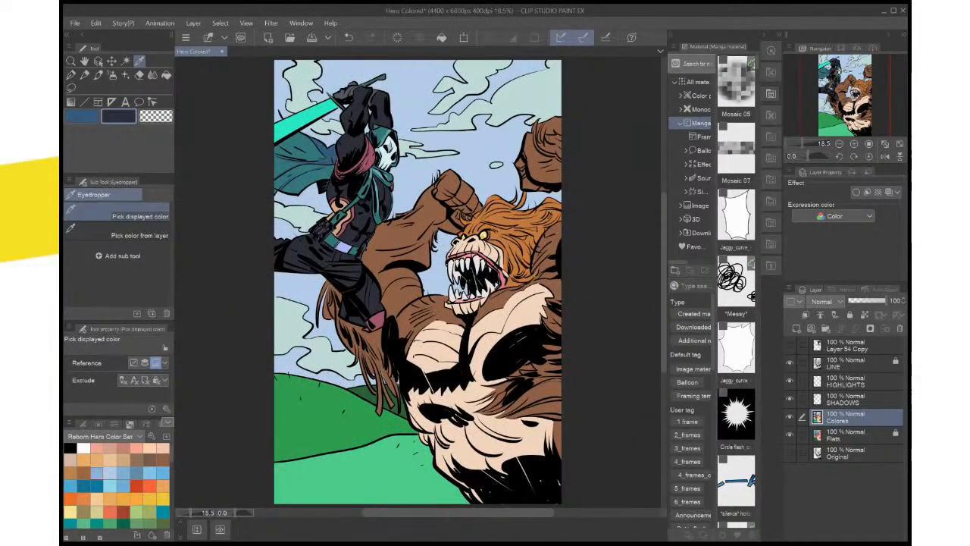
pyautogui.hotkey('ctrl', 's')
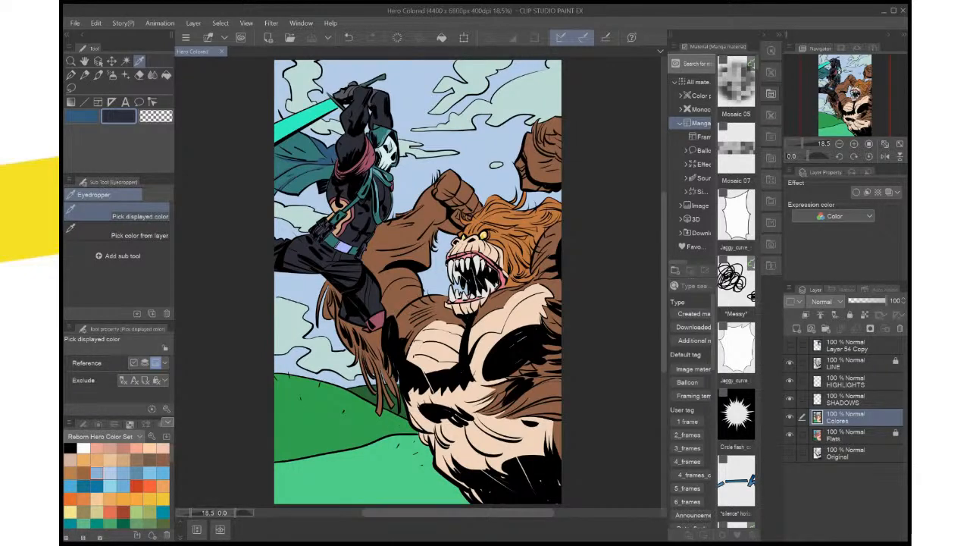
# Show the Layer 54 Copy reference, sample the grey-blue from the reference hero's raised fist, and hide the reference again
pyautogui.press('x')
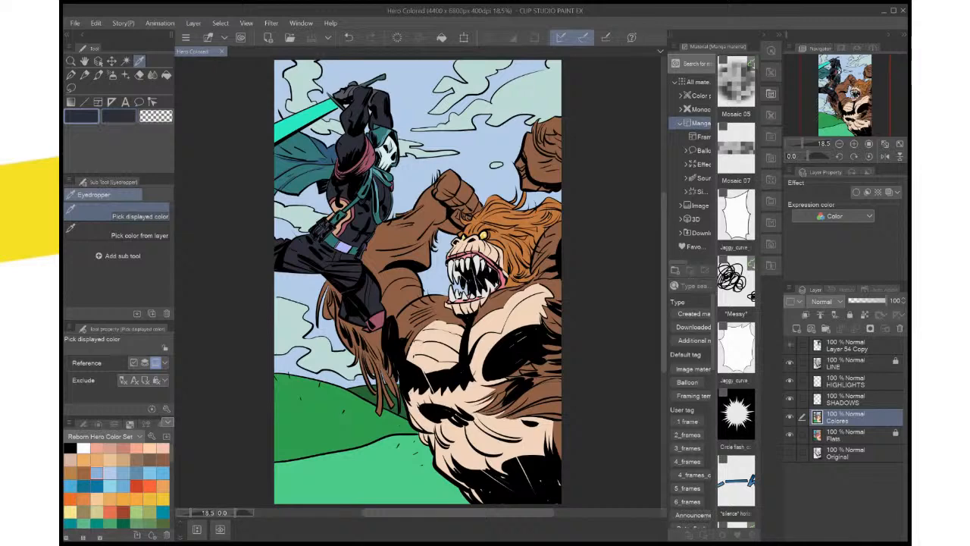
pyautogui.hotkey('ctrl', 'v')
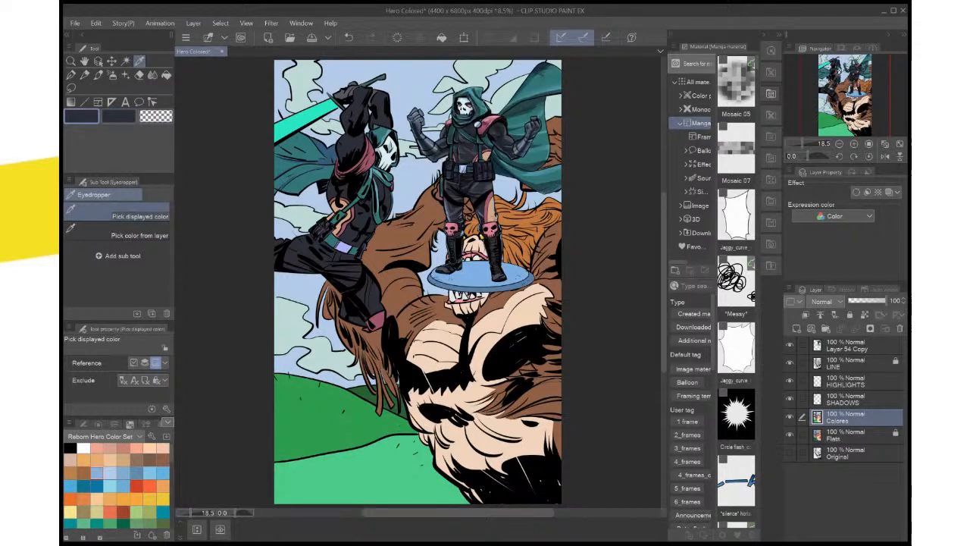
pyautogui.hotkey('ctrl', '+')
pyautogui.hotkey('ctrl', '+')
pyautogui.hotkey('ctrl', '+')
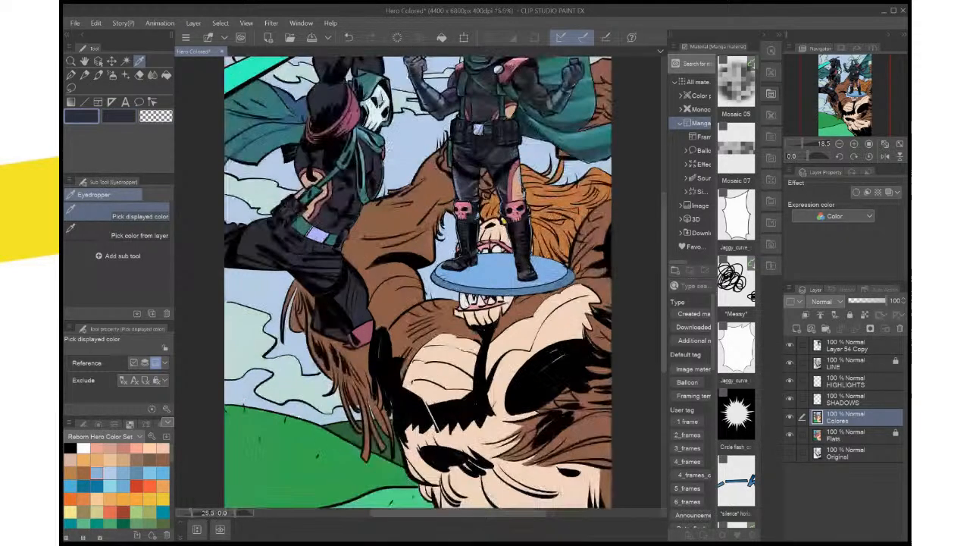
pyautogui.moveTo(485, 99); pyautogui.dragTo(392, 456)
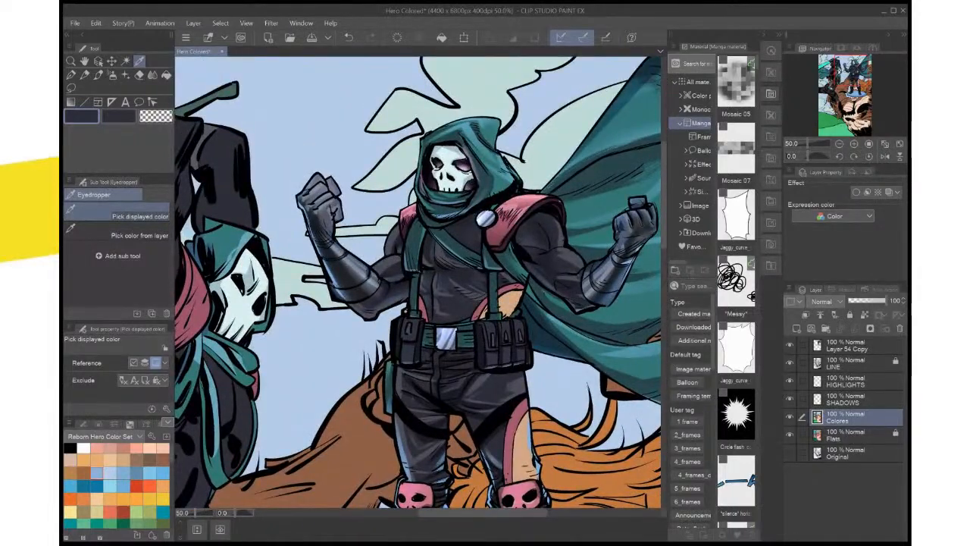
pyautogui.click(324, 203)
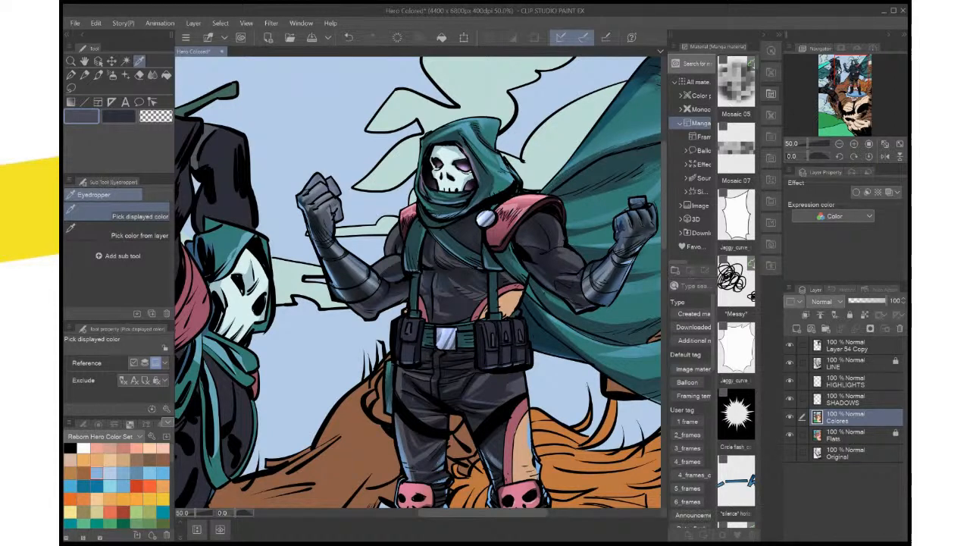
pyautogui.click(790, 345)
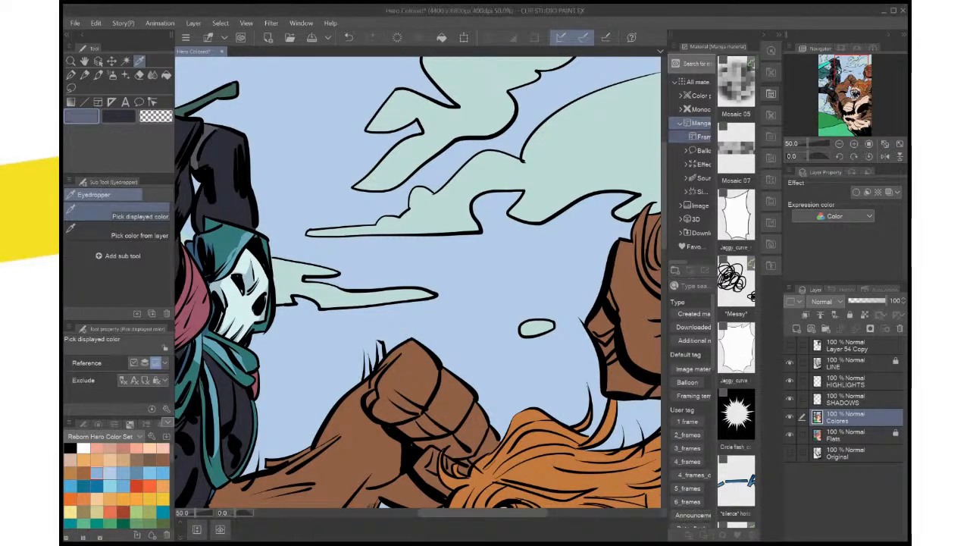
# On the HIGHLIGHTS layer, lasso a tapered highlight on the hero's upper chest beside the hanging scarf, fill it with grey-blue, and deselect
pyautogui.moveTo(341, 341); pyautogui.dragTo(493, 220)
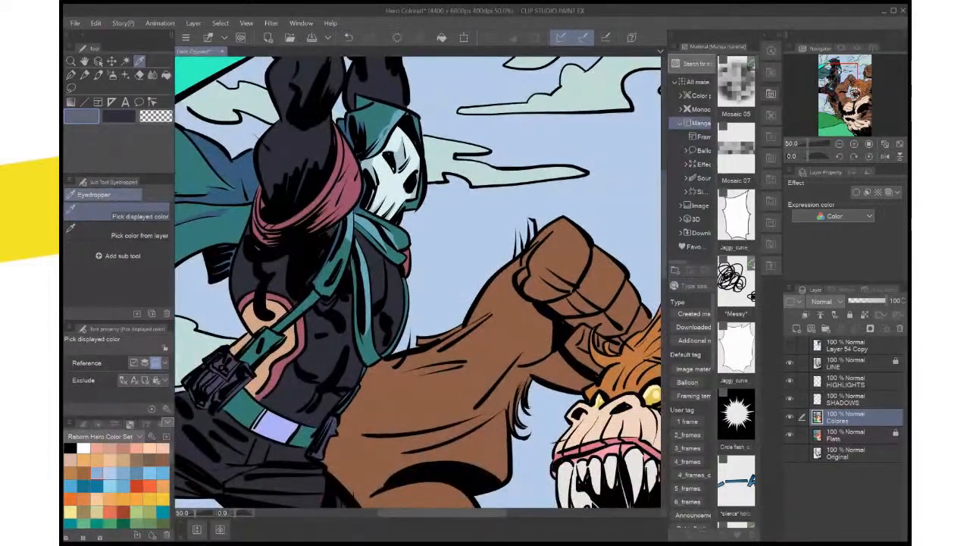
pyautogui.scroll(2, 440, 261)
pyautogui.moveTo(440, 261); pyautogui.dragTo(475, 263)
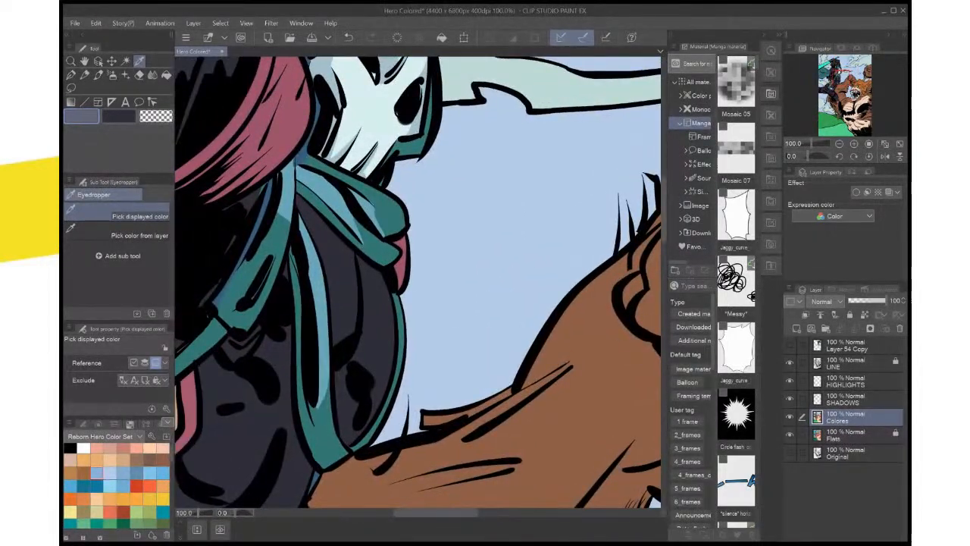
pyautogui.click(847, 381)
pyautogui.press('g')
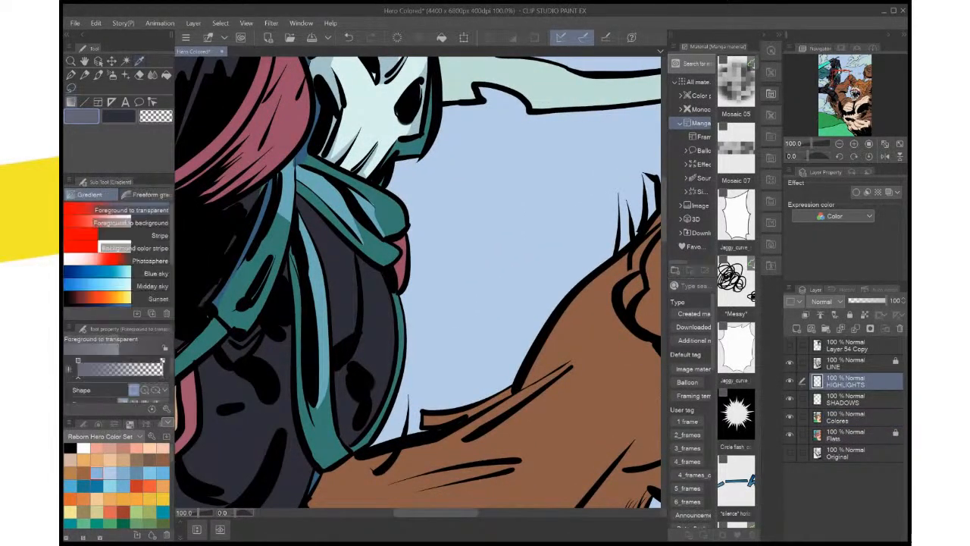
pyautogui.press('m')
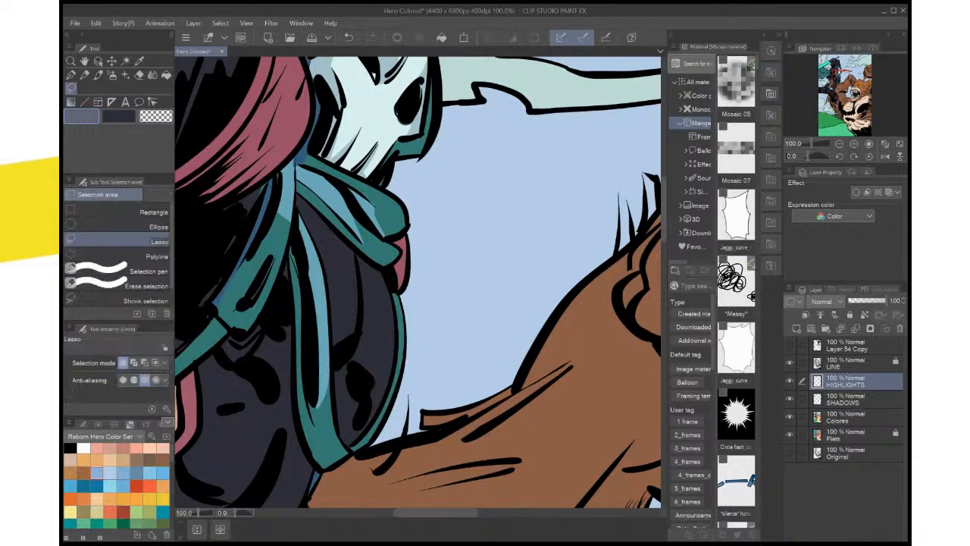
pyautogui.moveTo(349, 248); pyautogui.dragTo(341, 290)
pyautogui.moveTo(332, 352)
pyautogui.mouseDown()
pyautogui.moveTo(356, 333)
pyautogui.moveTo(361, 312)
pyautogui.moveTo(355, 254)
pyautogui.mouseUp()
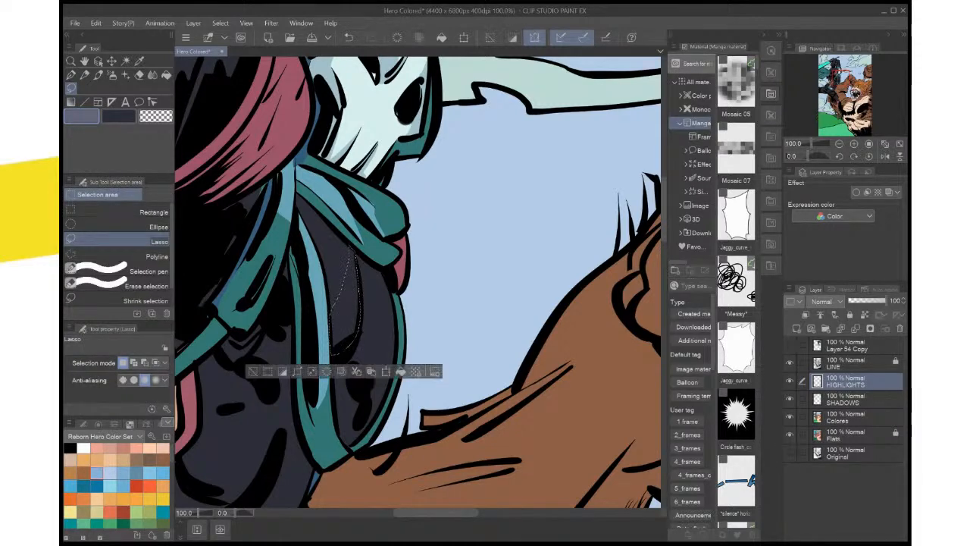
pyautogui.hotkey('alt', 'Delete')
pyautogui.hotkey('ctrl', 'd')
# Lasso a highlight around the black marks on the lower side of the chest, fill it with grey-blue, and deselect
pyautogui.moveTo(364, 318)
pyautogui.mouseDown()
pyautogui.moveTo(392, 266)
pyautogui.moveTo(413, 330)
pyautogui.moveTo(403, 370)
pyautogui.moveTo(384, 388)
pyautogui.moveTo(394, 347)
pyautogui.mouseUp()
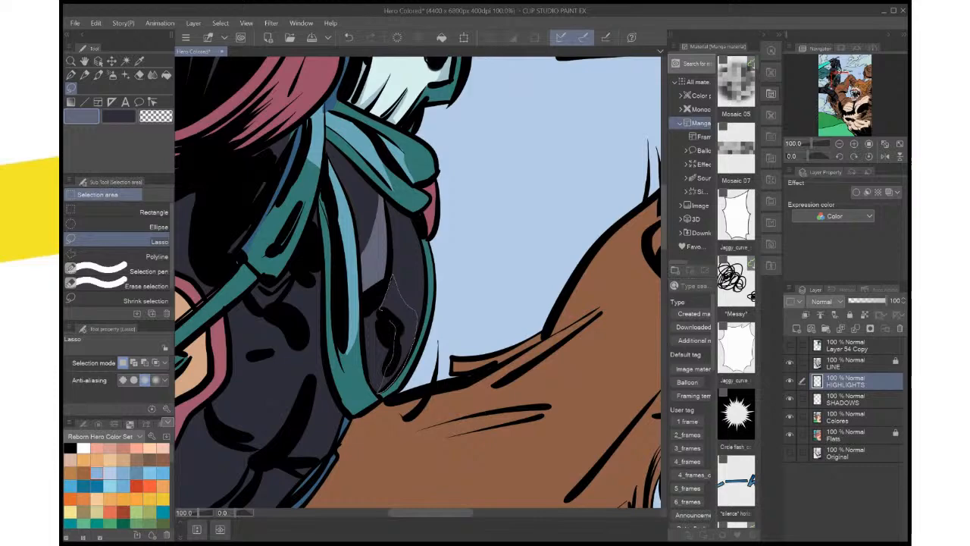
pyautogui.moveTo(380, 308); pyautogui.dragTo(390, 281)
pyautogui.click(453, 409)
pyautogui.hotkey('ctrl', 'd')
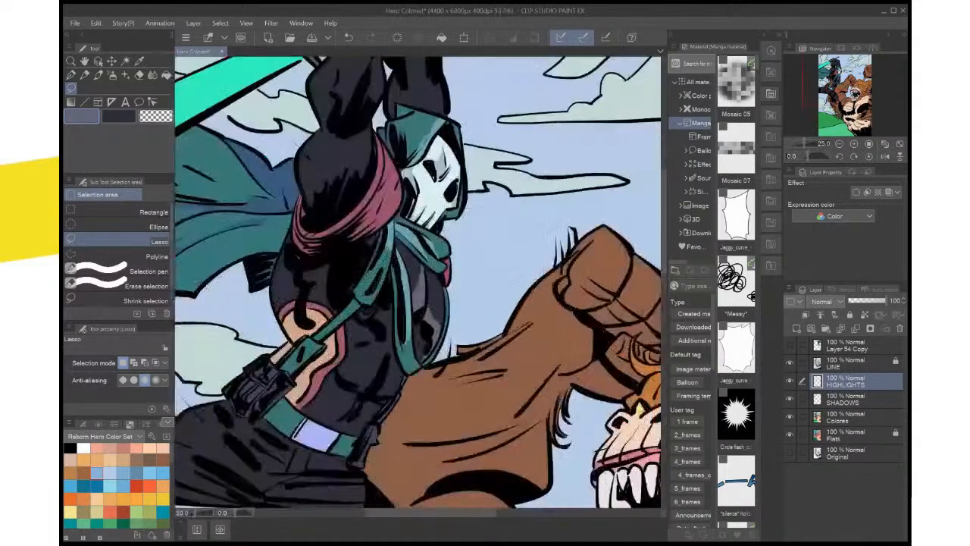
# Lasso the suit area between the chest strap and the hanging scarf, fill it with the grey-blue highlight, and deselect
pyautogui.moveTo(402, 295); pyautogui.dragTo(478, 342)
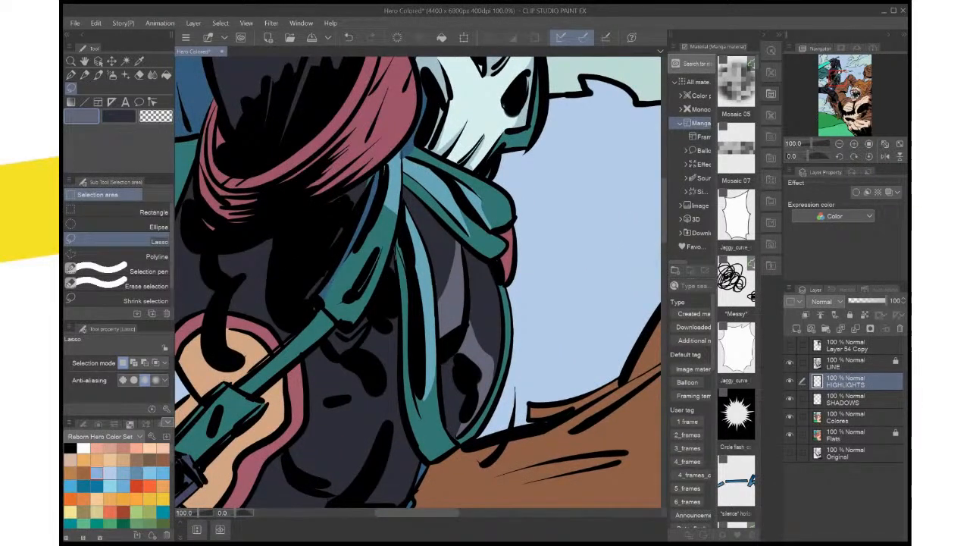
pyautogui.moveTo(394, 252)
pyautogui.mouseDown()
pyautogui.moveTo(334, 362)
pyautogui.moveTo(376, 375)
pyautogui.moveTo(400, 312)
pyautogui.moveTo(395, 254)
pyautogui.mouseUp()
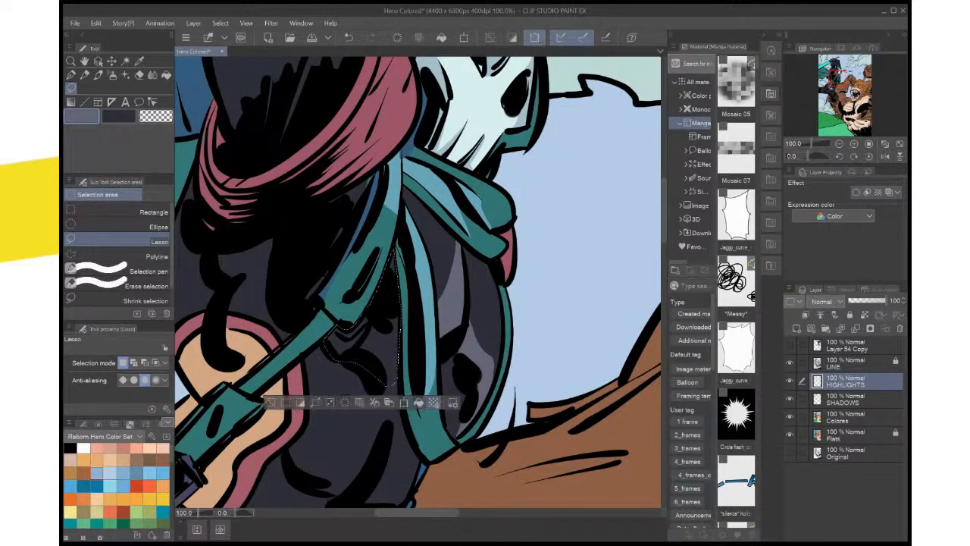
pyautogui.hotkey('ctrl', 'd')
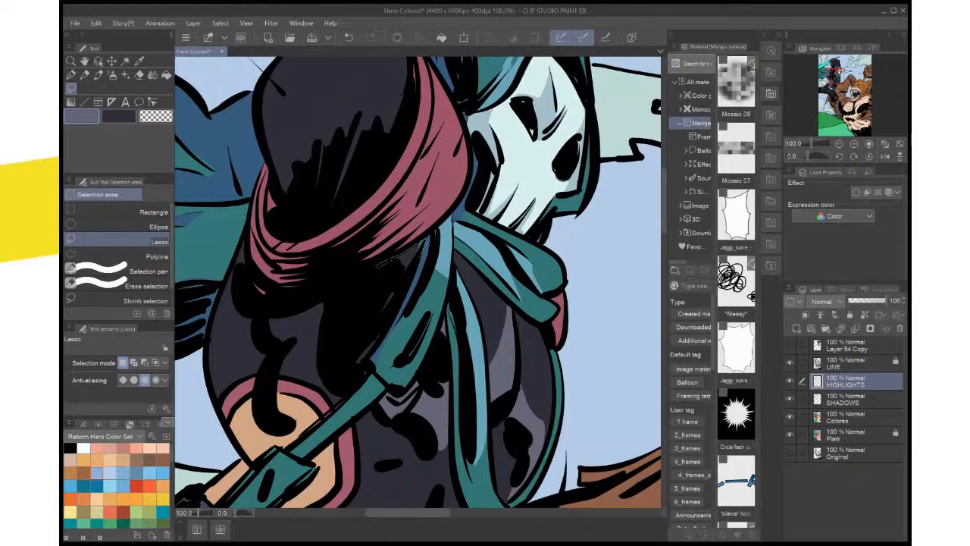
# Fill a lassoed grey-blue highlight on the suit between the red arm wrap and the chest strap, and save the page
pyautogui.moveTo(386, 269)
pyautogui.mouseDown()
pyautogui.moveTo(354, 362)
pyautogui.moveTo(397, 317)
pyautogui.moveTo(424, 243)
pyautogui.mouseUp()
pyautogui.click(444, 381)
pyautogui.hotkey('ctrl', 'd')
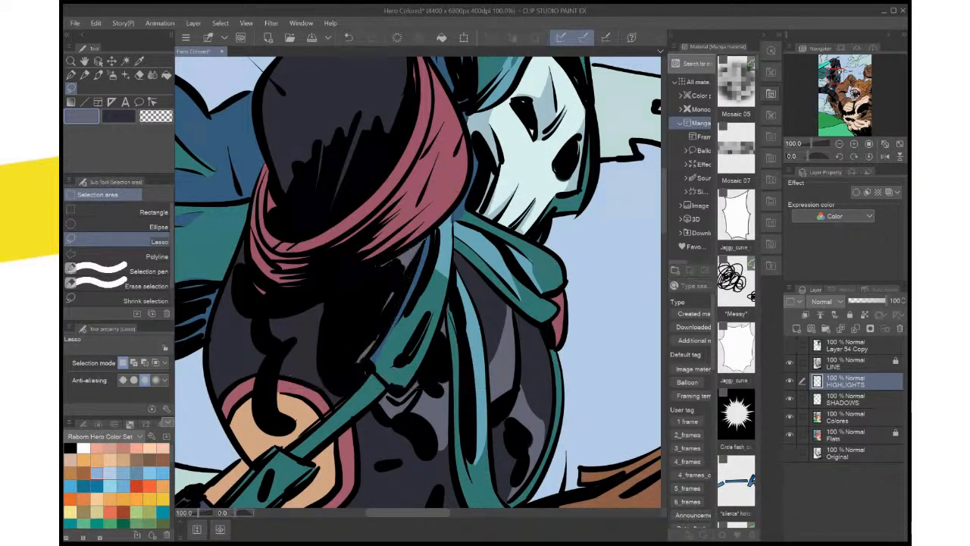
pyautogui.hotkey('ctrl', '0')
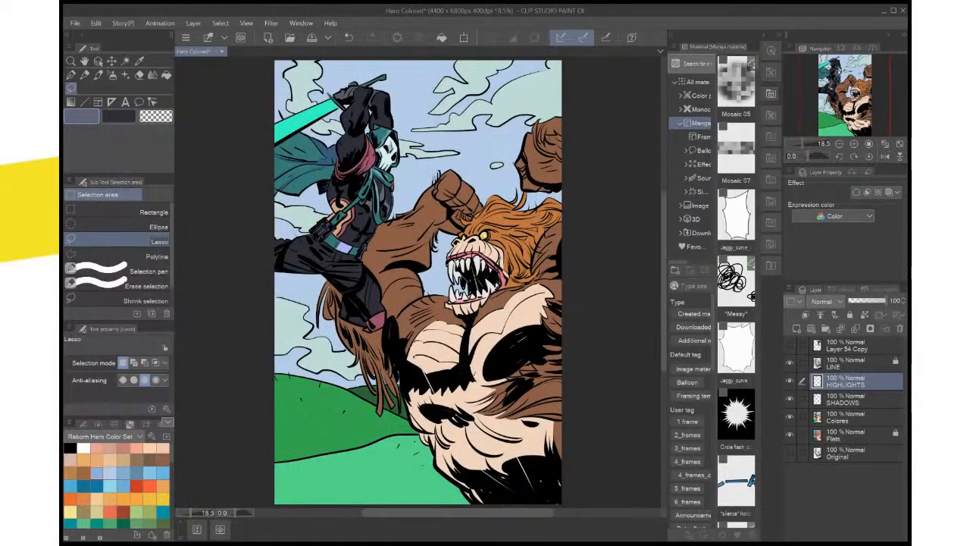
pyautogui.hotkey('ctrl', 's')
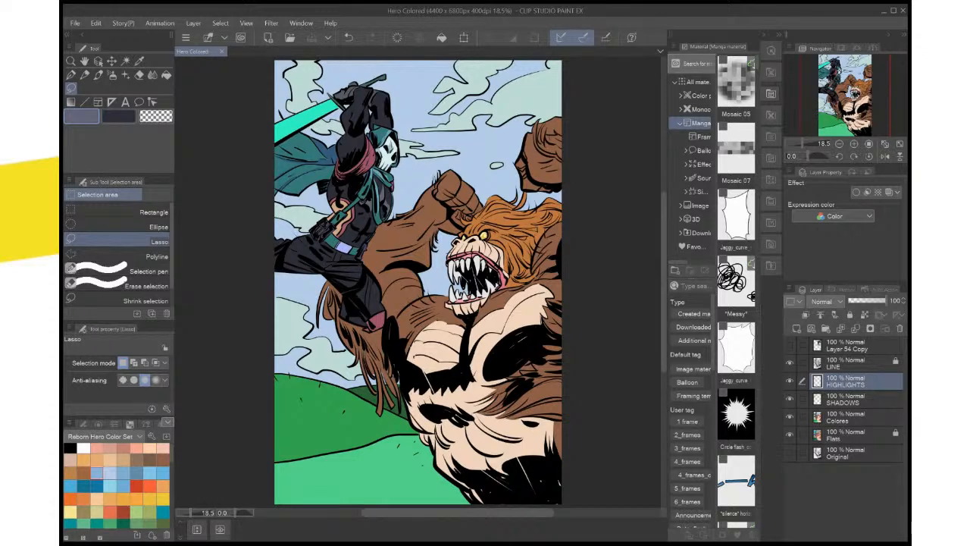
pyautogui.hotkey('ctrl', '+')
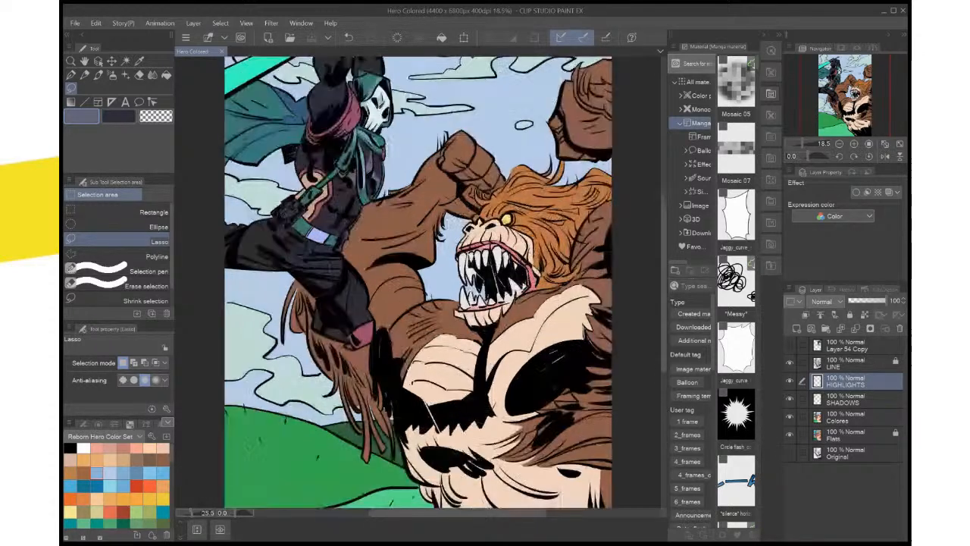
pyautogui.hotkey('ctrl', '+')
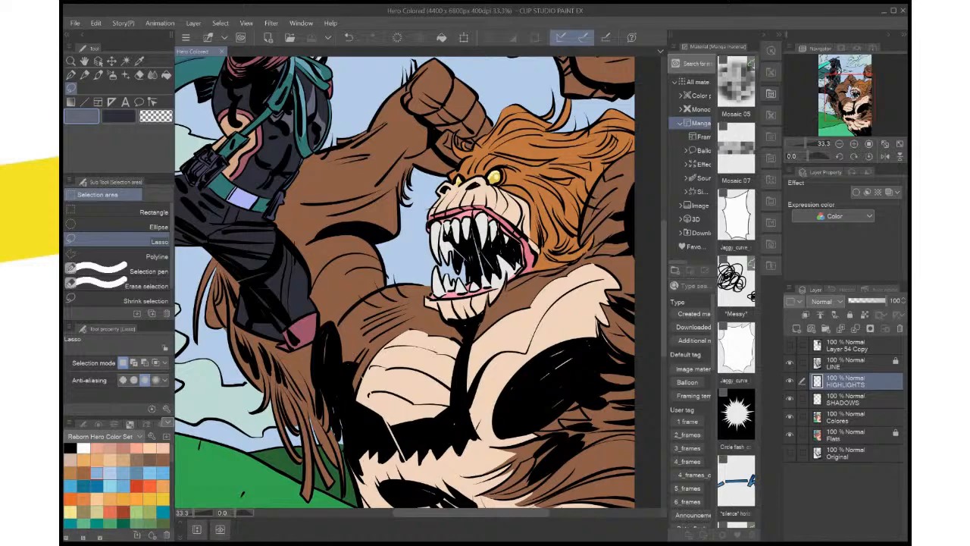
pyautogui.hscroll(3, 401, 282)
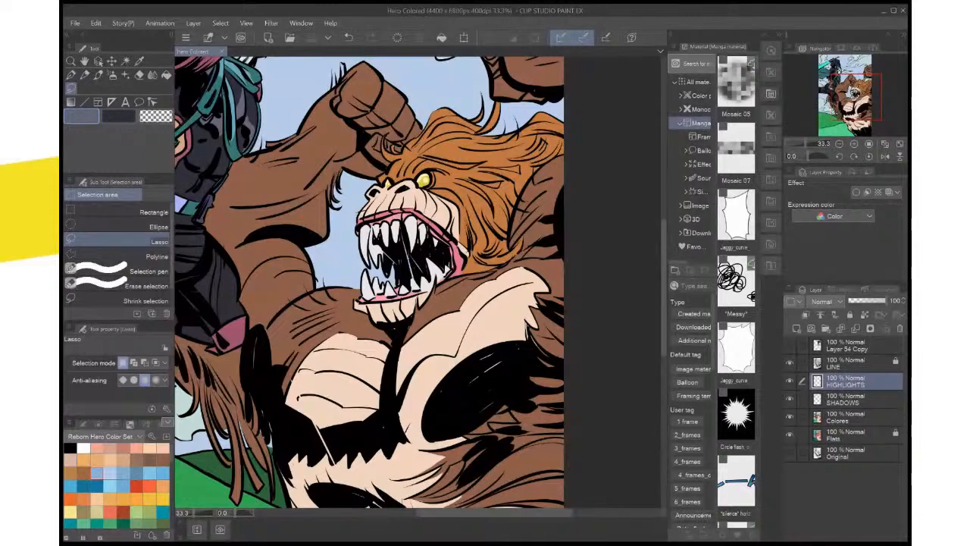
pyautogui.hotkey('ctrl', '-')
pyautogui.hotkey('ctrl', '-')
pyautogui.hotkey('ctrl', '-')
pyautogui.hotkey('ctrl', '-')
pyautogui.hotkey('ctrl', '-')
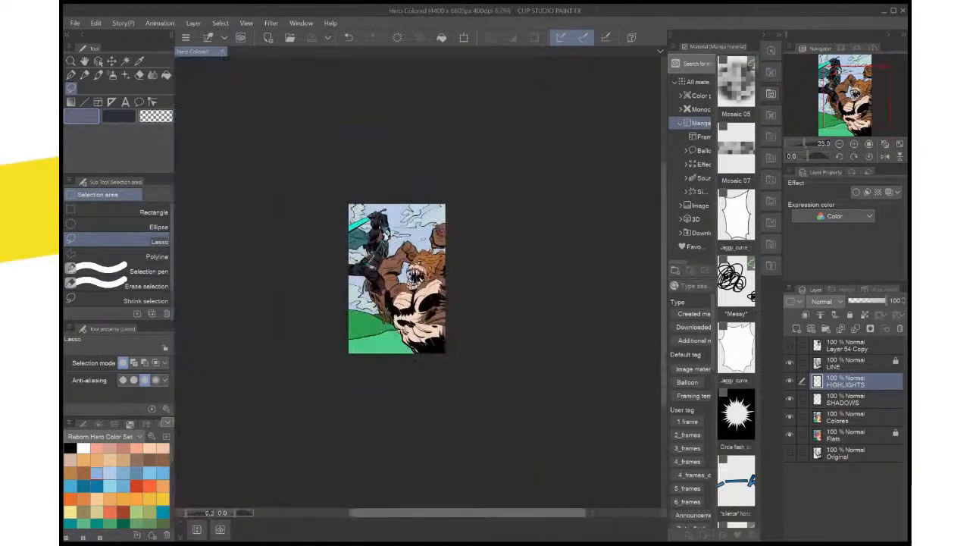
# Lasso a rounded highlight on the hero's abdomen below the chest strap, fill it with grey-blue, and deselect
pyautogui.hotkey('ctrl', '+')
pyautogui.hotkey('ctrl', '+')
pyautogui.hotkey('ctrl', '+')
pyautogui.hotkey('ctrl', '+')
pyautogui.hotkey('ctrl', '+')
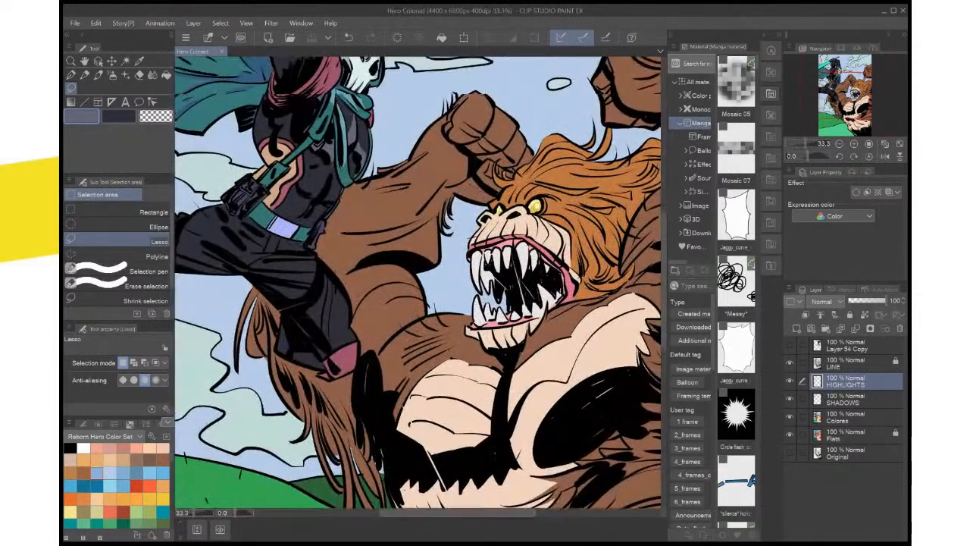
pyautogui.moveTo(417, 250); pyautogui.dragTo(449, 326)
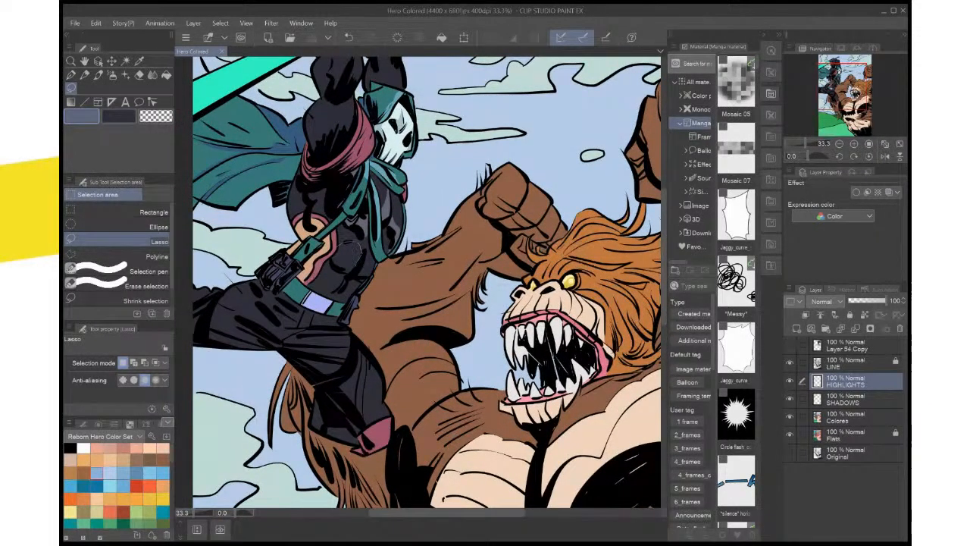
pyautogui.moveTo(361, 253); pyautogui.dragTo(356, 267)
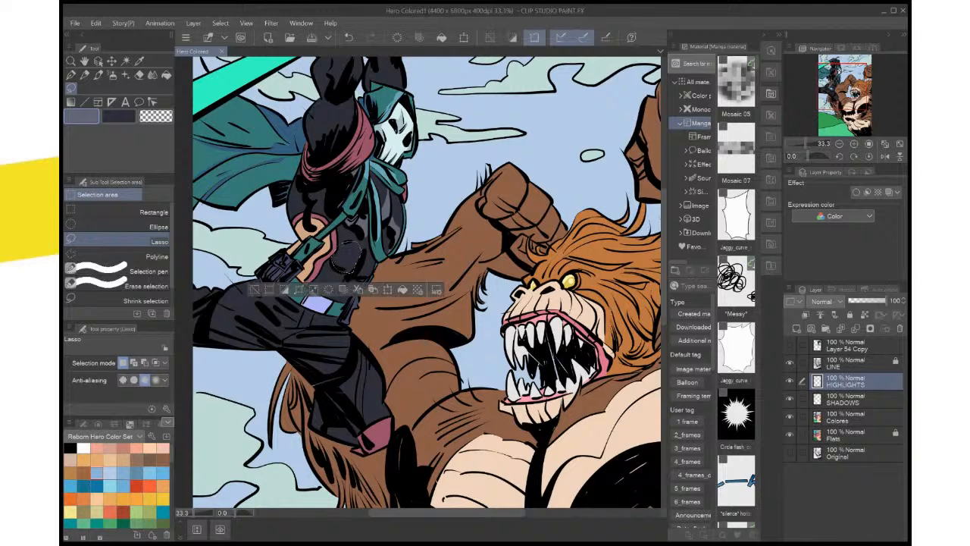
pyautogui.click(402, 289)
pyautogui.hotkey('ctrl', 'd')
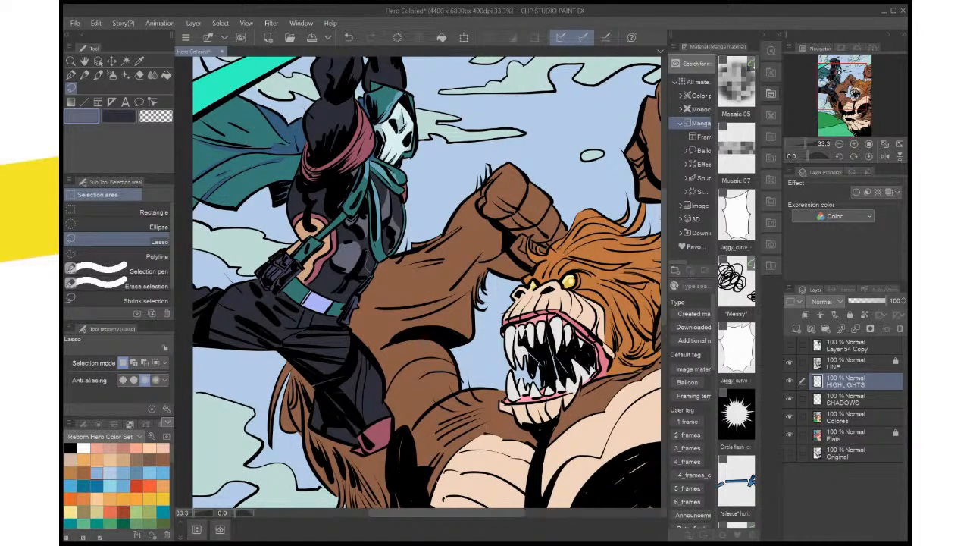
# Lasso the neighbouring abdominal muscle toward the suit's outer edge, fill it with the grey-blue highlight, and deselect
pyautogui.moveTo(367, 256); pyautogui.dragTo(360, 276)
pyautogui.click(419, 294)
pyautogui.hotkey('ctrl', 'd')
# Lasso a narrow highlight on the lower abdomen between the black creases and the belt, fill it with grey-blue, and deselect
pyautogui.scroll(3, 424, 268)
pyautogui.moveTo(424, 268); pyautogui.dragTo(652, 298)
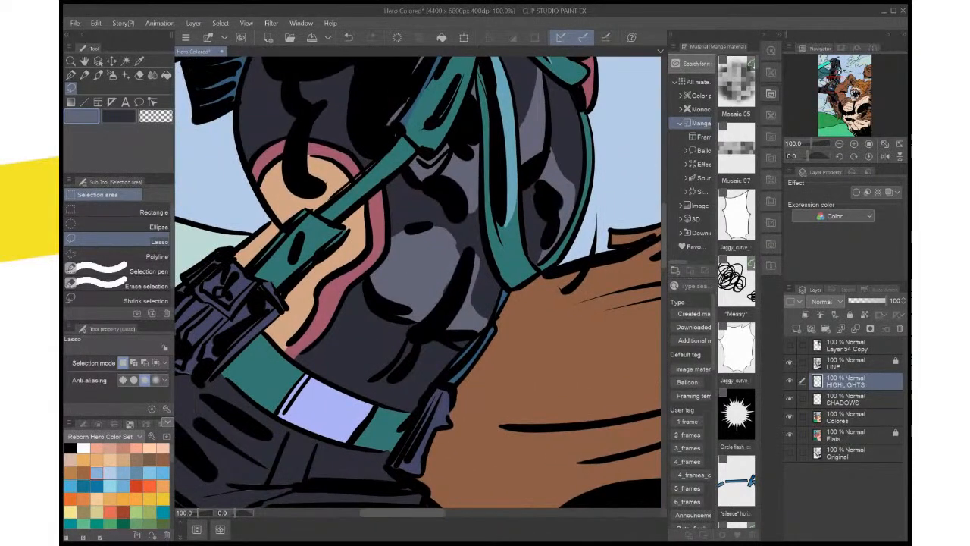
pyautogui.moveTo(409, 321)
pyautogui.mouseDown()
pyautogui.moveTo(373, 390)
pyautogui.moveTo(407, 359)
pyautogui.moveTo(416, 333)
pyautogui.mouseUp()
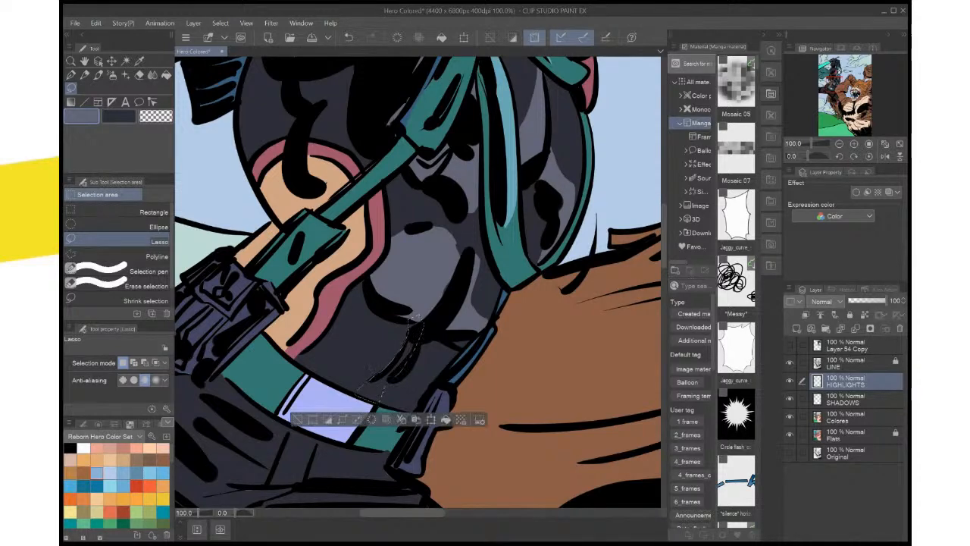
pyautogui.click(446, 419)
pyautogui.hotkey('ctrl', 'd')
# Lasso a highlight on the suit's side between the red arm wrap and the exposed skin patch, fill it with grey-blue, and deselect
pyautogui.scroll(-3, 471, 387)
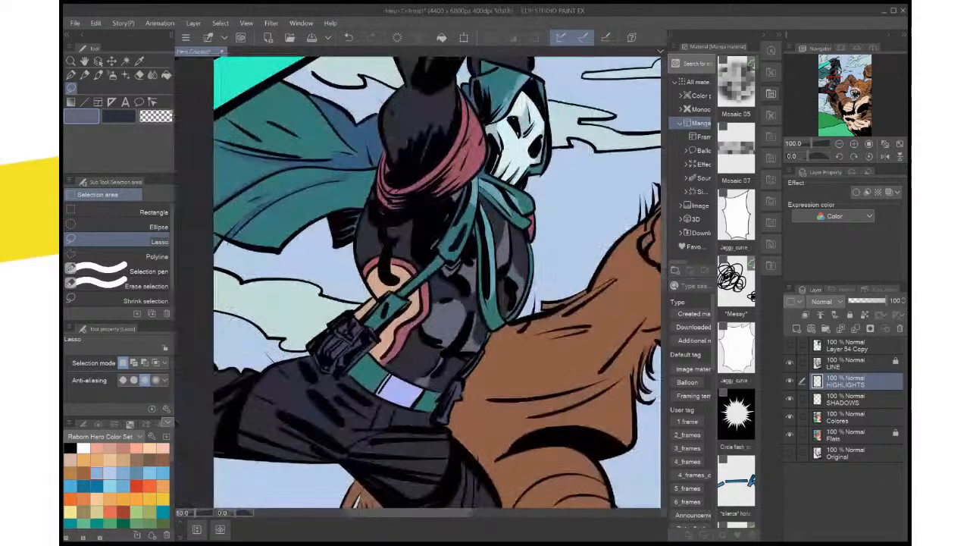
pyautogui.moveTo(471, 388); pyautogui.dragTo(425, 432)
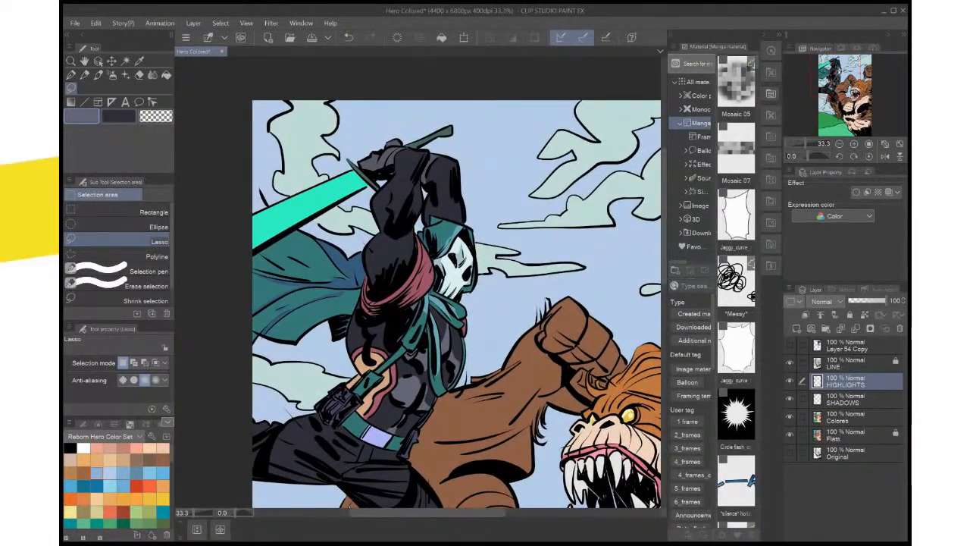
pyautogui.press('-')
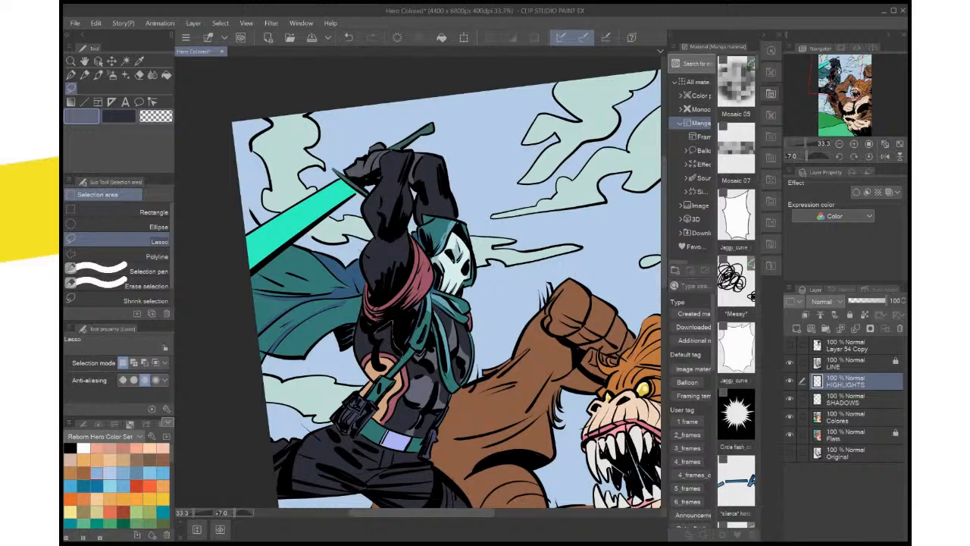
pyautogui.moveTo(401, 356); pyautogui.dragTo(374, 336)
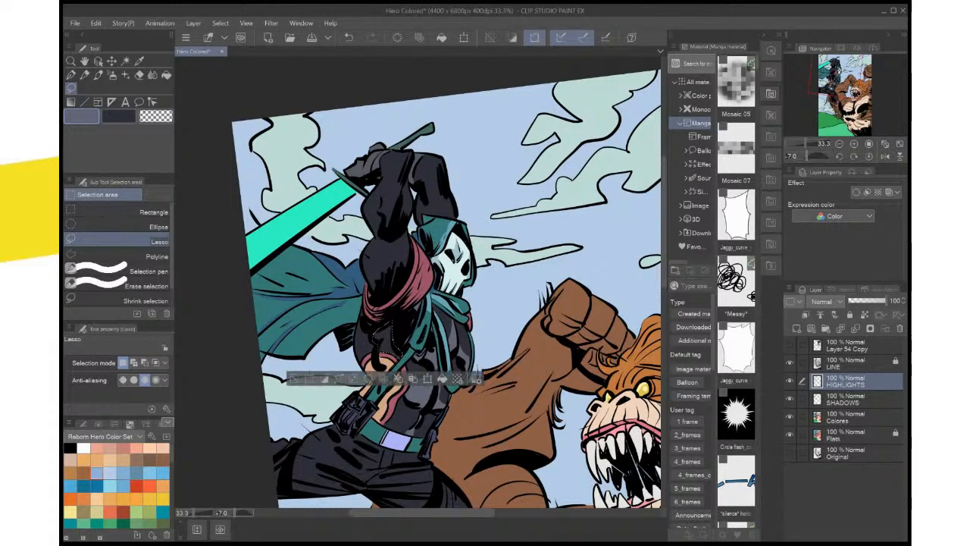
pyautogui.click(442, 378)
pyautogui.hotkey('ctrl', 'd')
# Lasso highlights on the sleeves of both raised arms, fill them with grey-blue, and deselect
pyautogui.moveTo(412, 143); pyautogui.dragTo(413, 230)
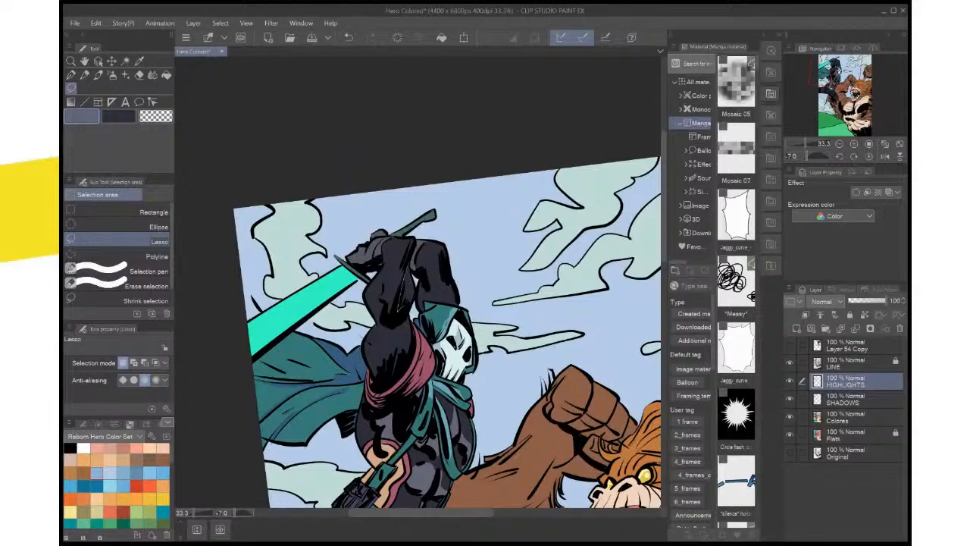
pyautogui.moveTo(404, 306)
pyautogui.mouseDown()
pyautogui.moveTo(395, 314)
pyautogui.moveTo(413, 302)
pyautogui.moveTo(409, 244)
pyautogui.moveTo(441, 271)
pyautogui.moveTo(457, 308)
pyautogui.mouseUp()
pyautogui.hotkey('ctrl', 'd')
pyautogui.hotkey('ctrl', 'd')
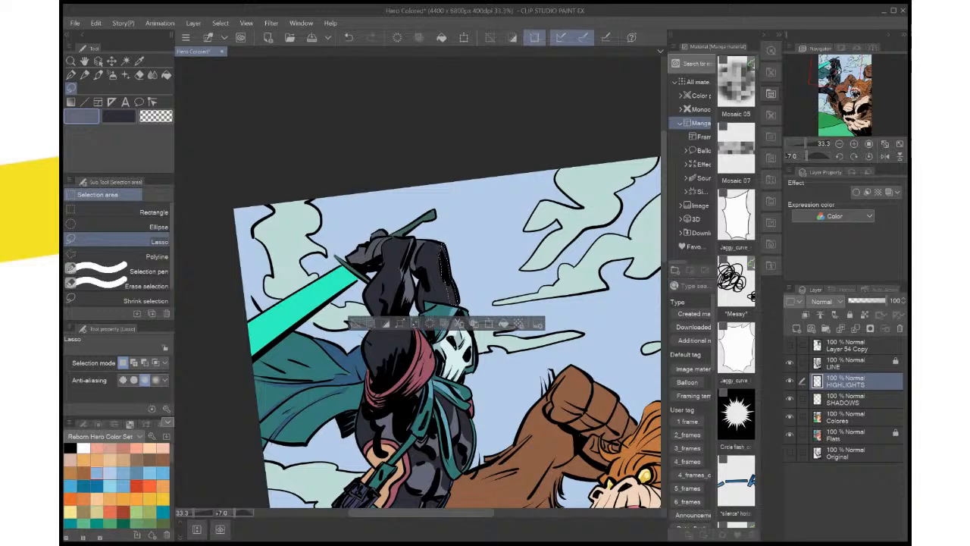
pyautogui.hotkey('ctrl', 'd')
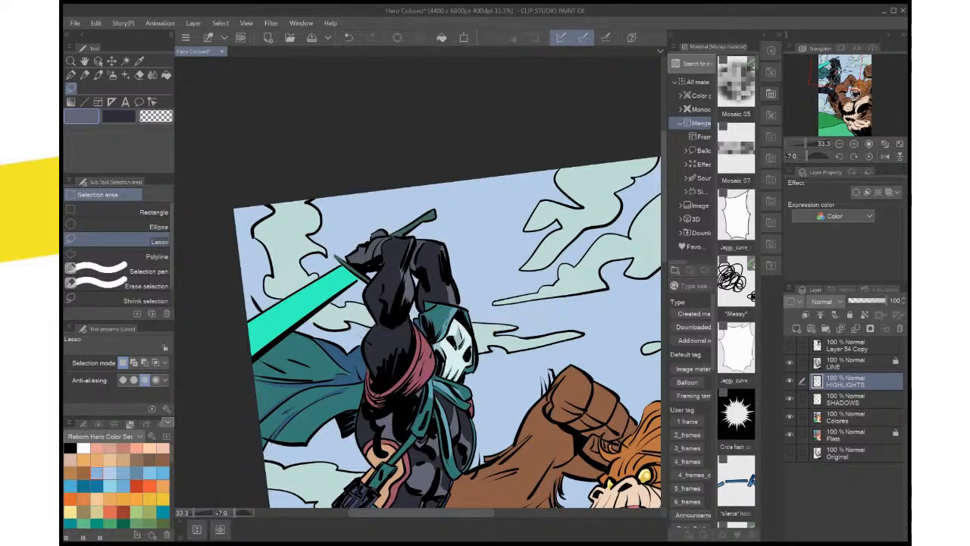
# Lasso a thin highlight at the outer corner of the far raised arm, fill it with grey-blue, and deselect
pyautogui.scroll(2, 460, 269)
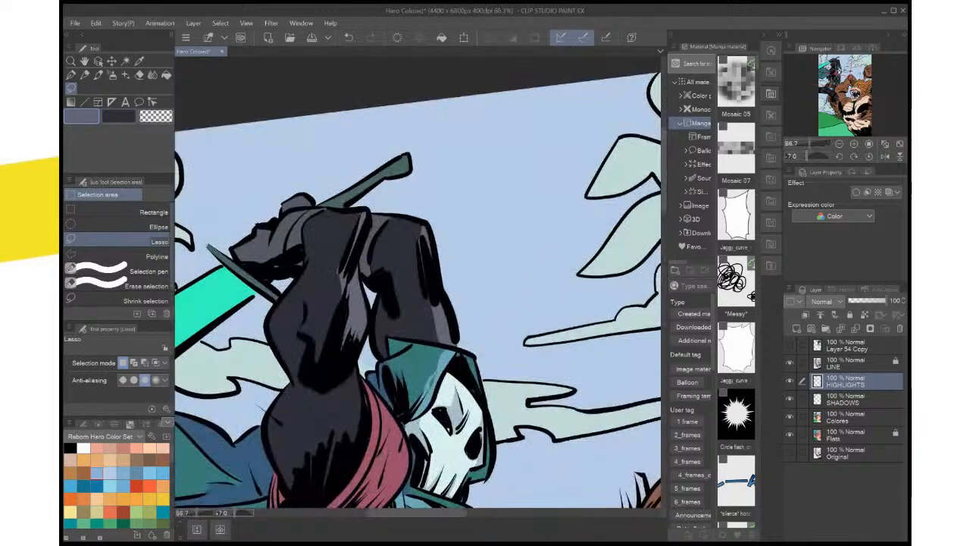
pyautogui.moveTo(459, 269); pyautogui.dragTo(459, 287)
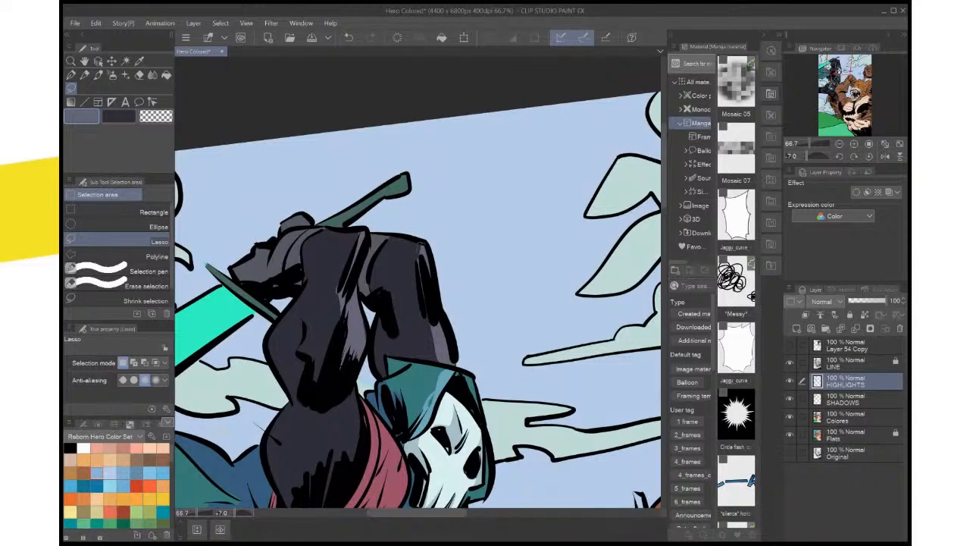
pyautogui.moveTo(416, 266)
pyautogui.mouseDown()
pyautogui.moveTo(425, 313)
pyautogui.moveTo(418, 244)
pyautogui.mouseUp()
pyautogui.hotkey('alt', 'Delete')
pyautogui.hotkey('ctrl', 'd')
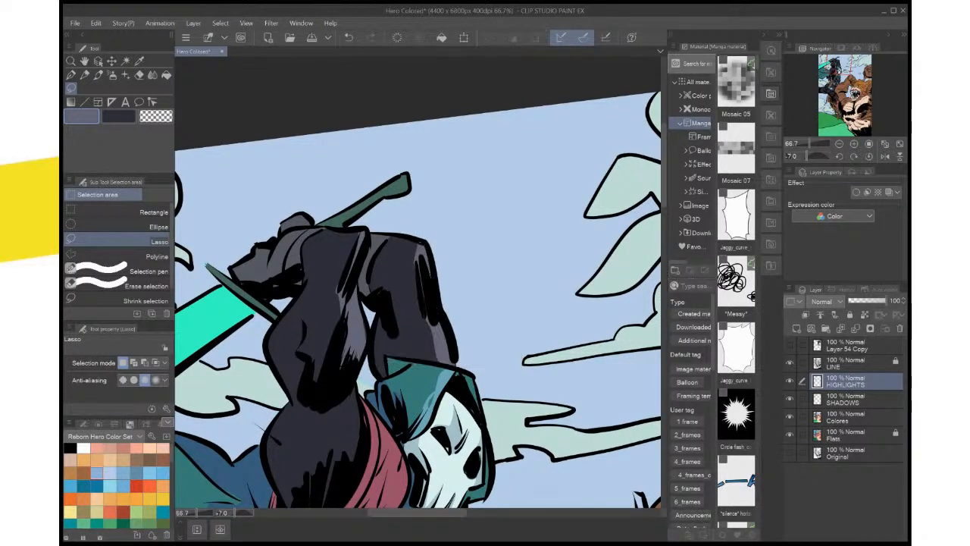
# Lasso a small highlight around the top of the thick black fold on the far arm, fill it with grey-blue, and deselect
pyautogui.scroll(2, 430, 254)
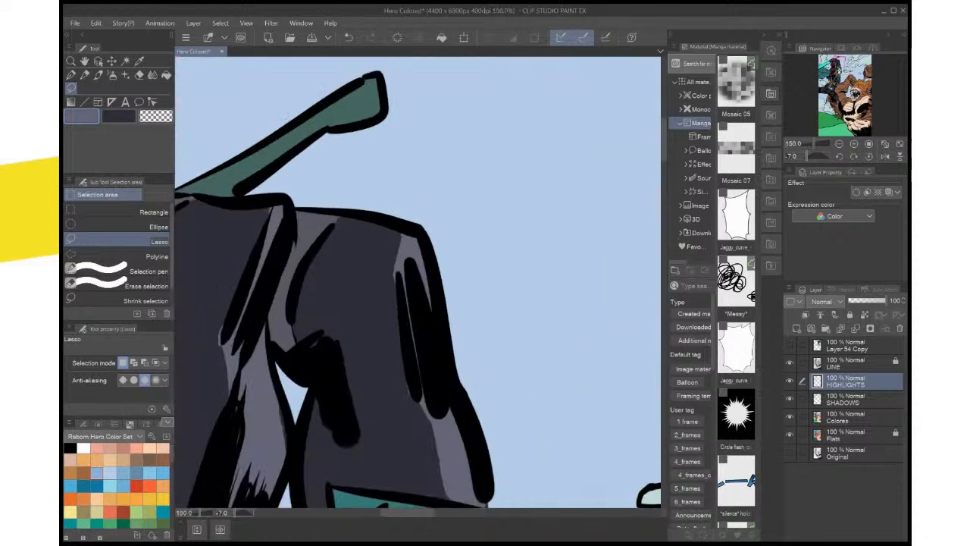
pyautogui.moveTo(403, 227)
pyautogui.mouseDown()
pyautogui.moveTo(388, 294)
pyautogui.moveTo(466, 213)
pyautogui.mouseUp()
pyautogui.hotkey('ctrl', 'd')
pyautogui.moveTo(398, 250)
pyautogui.mouseDown()
pyautogui.moveTo(381, 261)
pyautogui.moveTo(401, 251)
pyautogui.mouseUp()
pyautogui.click(454, 291)
pyautogui.hotkey('ctrl', 'd')
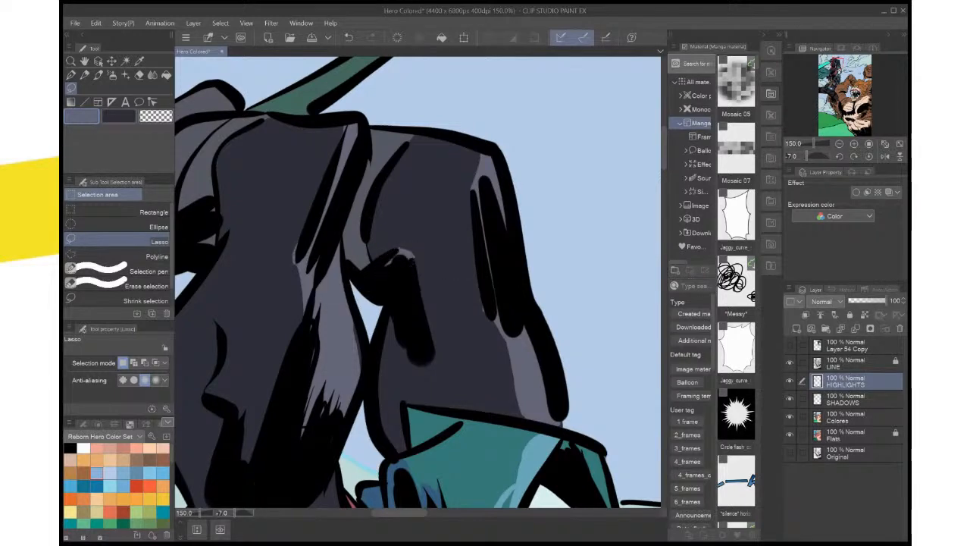
# Lasso the far sleeve area between the thick black fold and the hood, fill it with the grey-blue highlight, and deselect
pyautogui.moveTo(454, 291); pyautogui.dragTo(462, 236)
pyautogui.moveTo(393, 262)
pyautogui.mouseDown()
pyautogui.moveTo(400, 244)
pyautogui.moveTo(419, 293)
pyautogui.mouseUp()
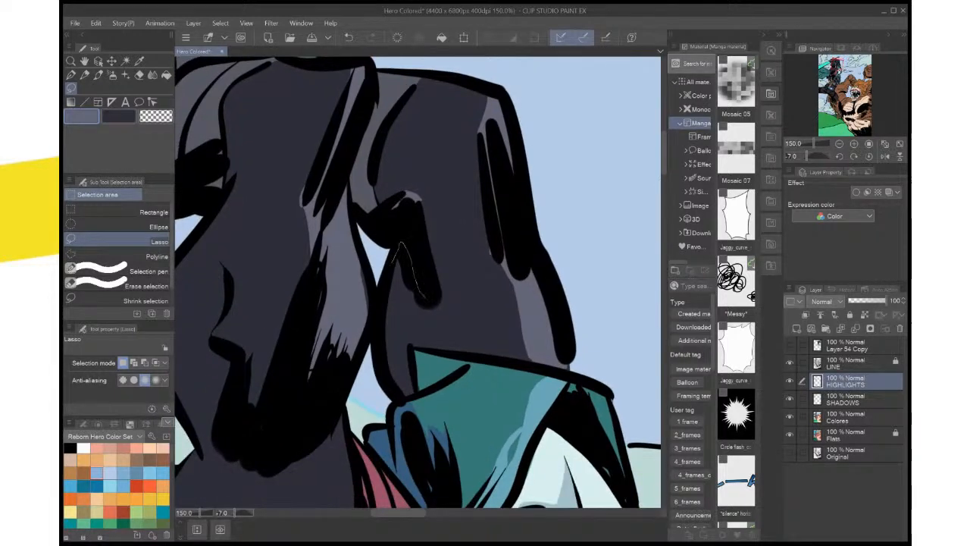
pyautogui.moveTo(429, 347)
pyautogui.mouseDown()
pyautogui.moveTo(413, 369)
pyautogui.moveTo(393, 262)
pyautogui.moveTo(372, 279)
pyautogui.moveTo(365, 334)
pyautogui.moveTo(355, 287)
pyautogui.mouseUp()
pyautogui.click(457, 417)
pyautogui.hotkey('ctrl', 'd')
pyautogui.click(427, 356)
pyautogui.hotkey('ctrl', 'd')
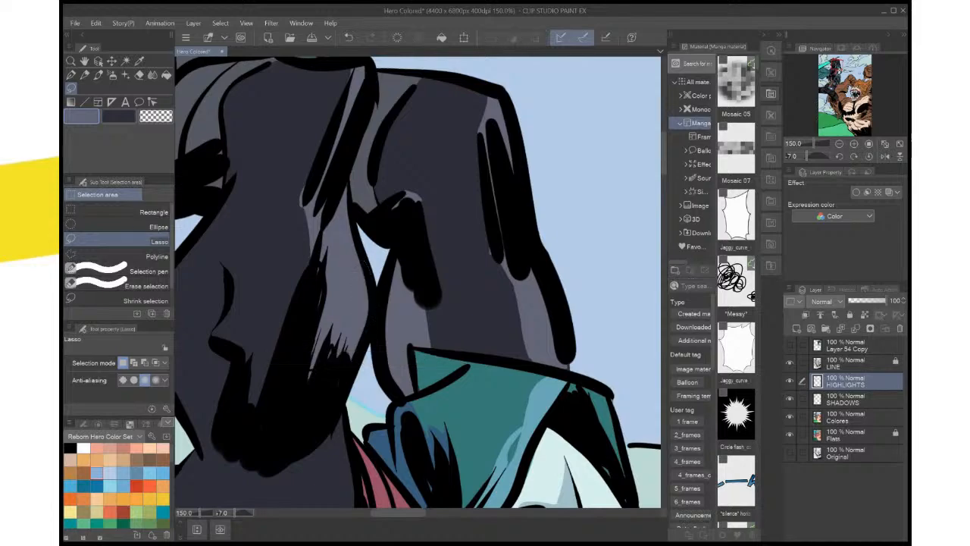
# Fit the whole page in view and save the Hero Colored page
pyautogui.hotkey('ctrl', '0')
pyautogui.hotkey('ctrl', '+')
pyautogui.moveTo(424, 227); pyautogui.dragTo(533, 407)
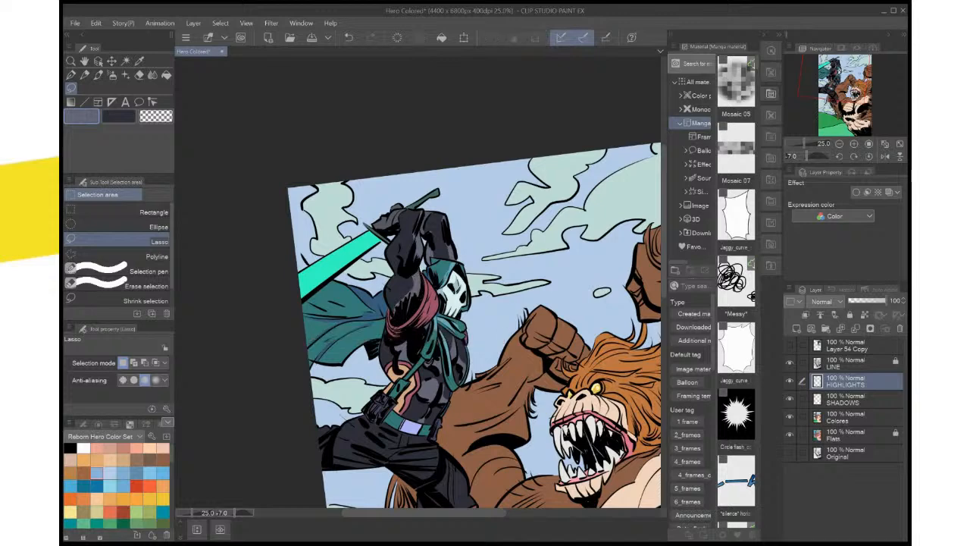
pyautogui.hotkey('ctrl', '0')
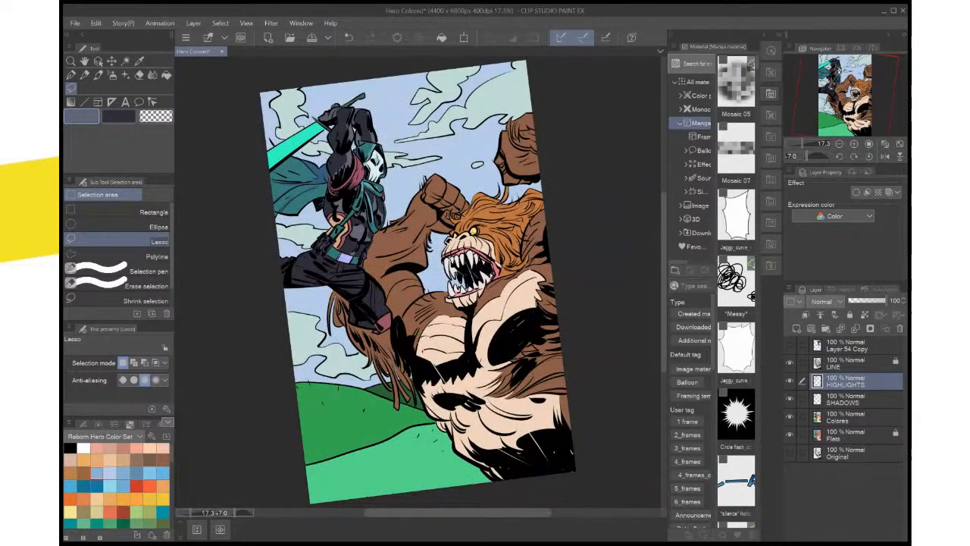
pyautogui.hotkey('ctrl', 's')
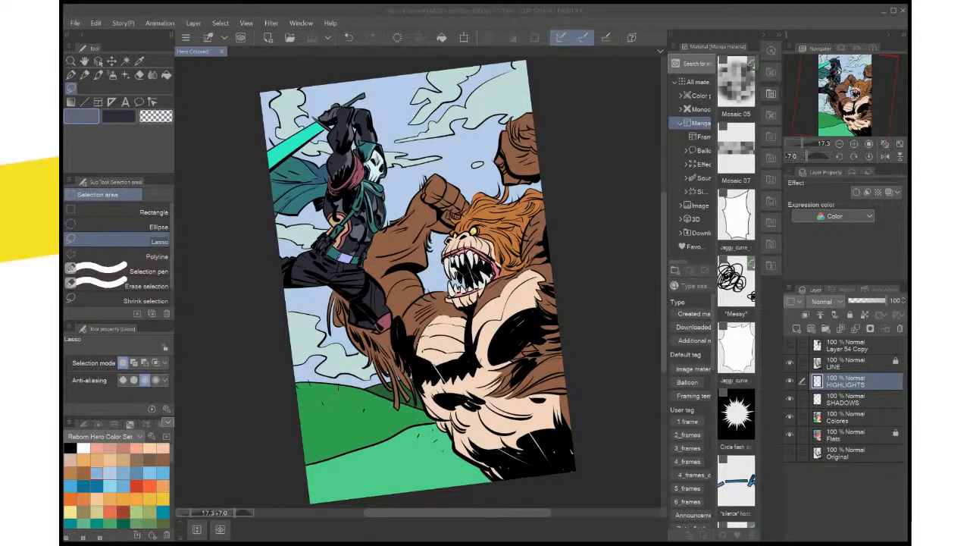
# Examine the highlights on the hero's torso and raised arms against the rest of the page
pyautogui.hotkey('ctrl', '+')
pyautogui.hotkey('ctrl', '+')
pyautogui.hotkey('ctrl', '+')
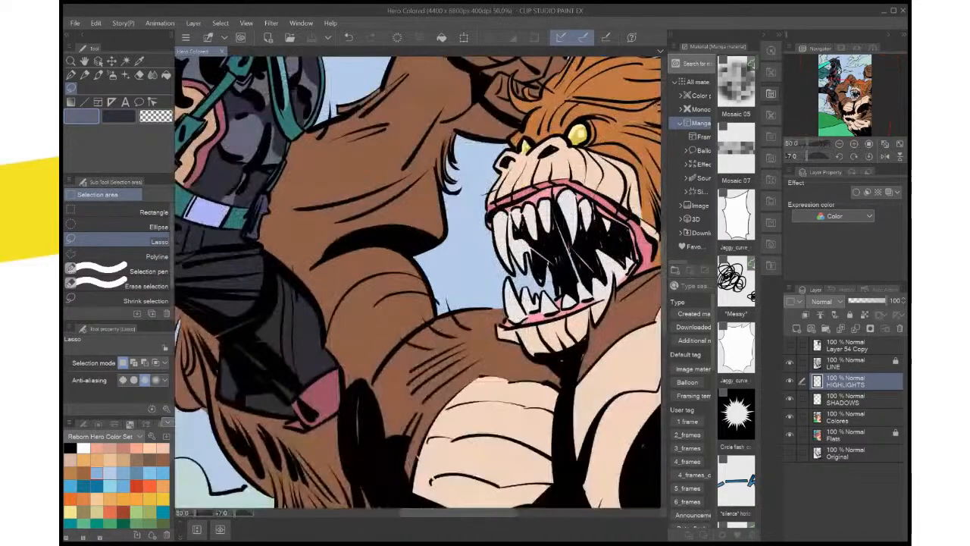
pyautogui.moveTo(379, 182); pyautogui.dragTo(408, 412)
pyautogui.hotkey('ctrl', '-')
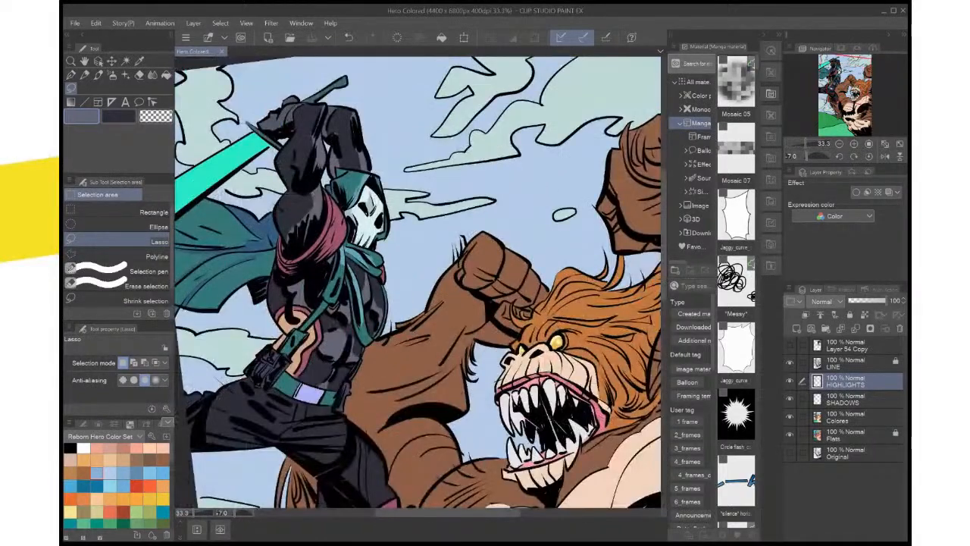
pyautogui.hotkey('ctrl', '-')
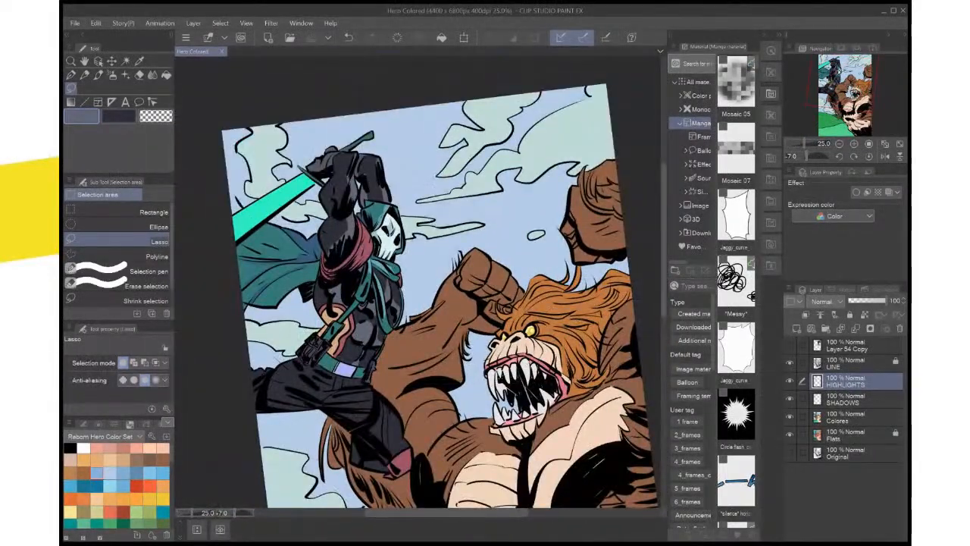
pyautogui.hotkey('ctrl', '+')
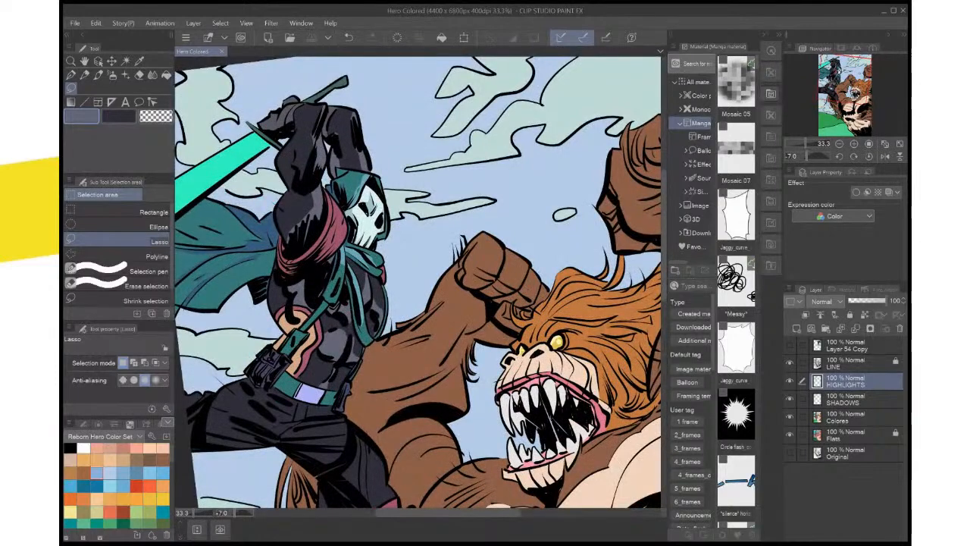
pyautogui.moveTo(418, 282); pyautogui.dragTo(432, 273)
# Lasso a narrow highlight beside the black fold at the near sleeve's wrist end, fill it with grey-blue, deselect, and save the page
pyautogui.click(869, 157)
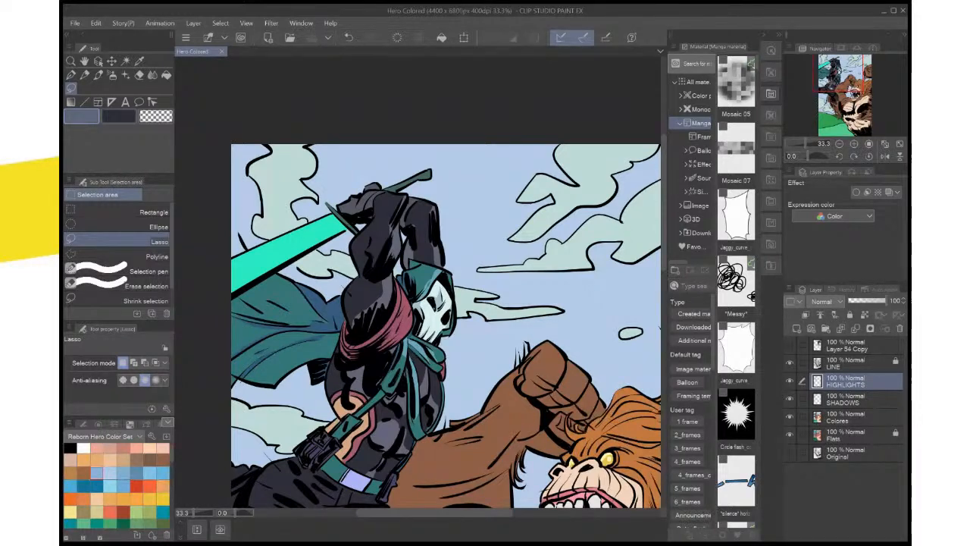
pyautogui.moveTo(435, 318)
pyautogui.mouseDown()
pyautogui.moveTo(447, 279)
pyautogui.moveTo(418, 313)
pyautogui.moveTo(420, 286)
pyautogui.moveTo(422, 310)
pyautogui.mouseUp()
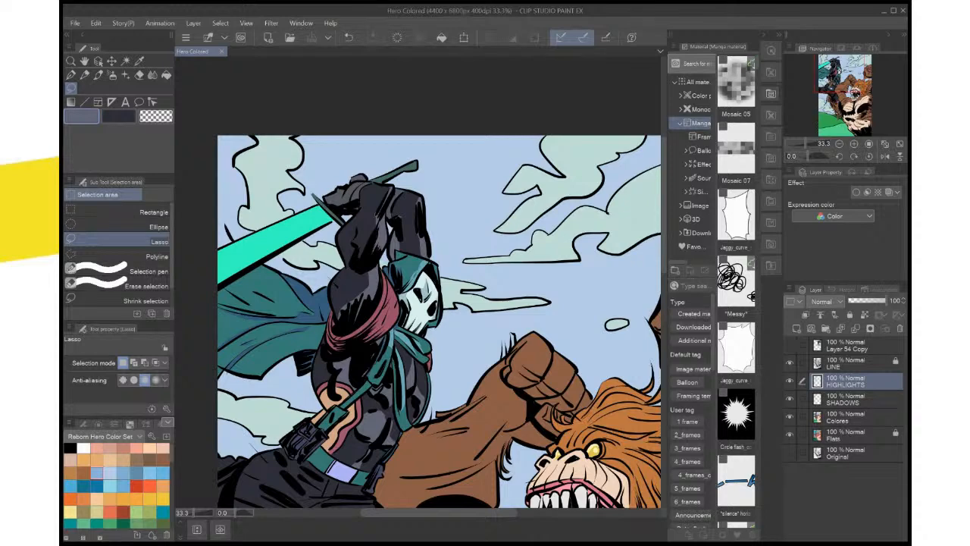
pyautogui.scroll(3, 436, 203)
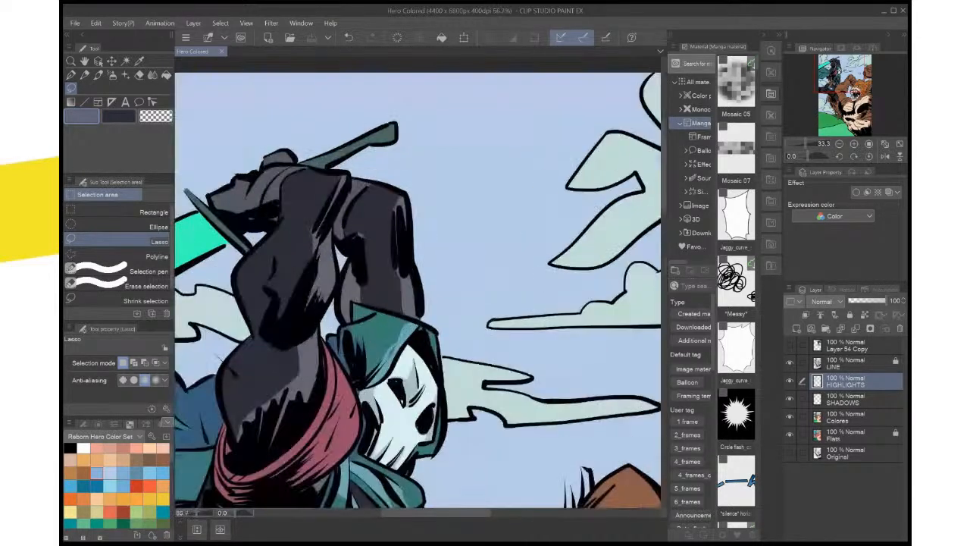
pyautogui.moveTo(436, 202); pyautogui.dragTo(551, 251)
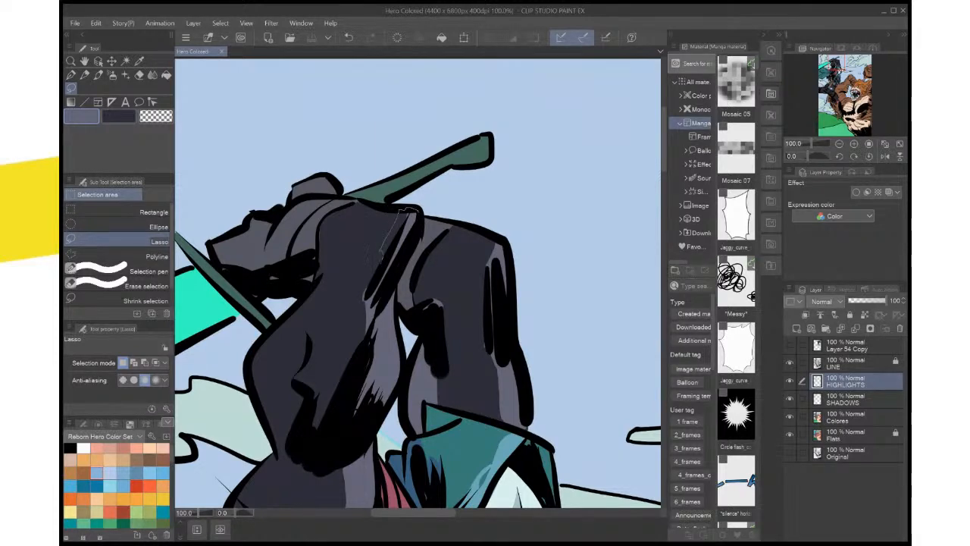
pyautogui.moveTo(381, 256)
pyautogui.mouseDown()
pyautogui.moveTo(400, 265)
pyautogui.moveTo(417, 215)
pyautogui.moveTo(458, 189)
pyautogui.moveTo(459, 206)
pyautogui.mouseUp()
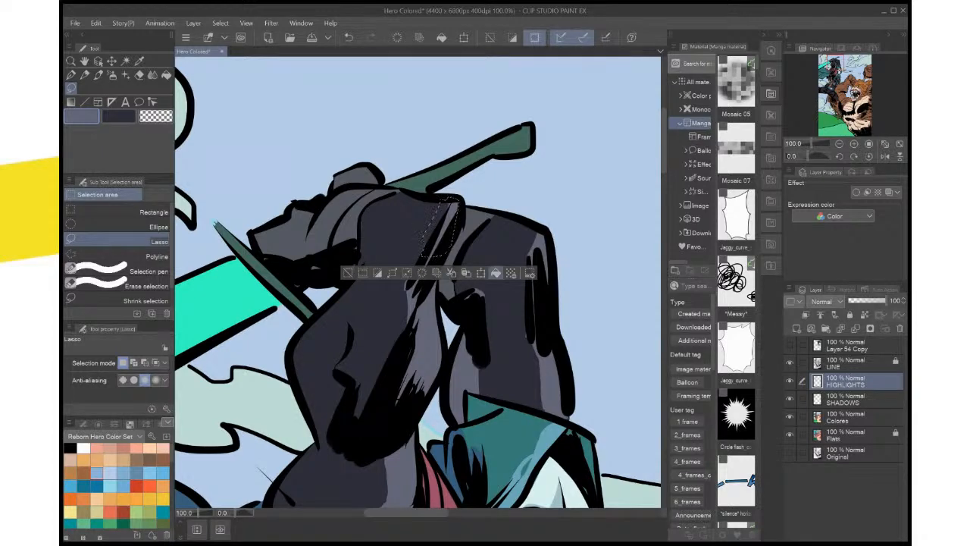
pyautogui.click(496, 273)
pyautogui.hotkey('ctrl', 'd')
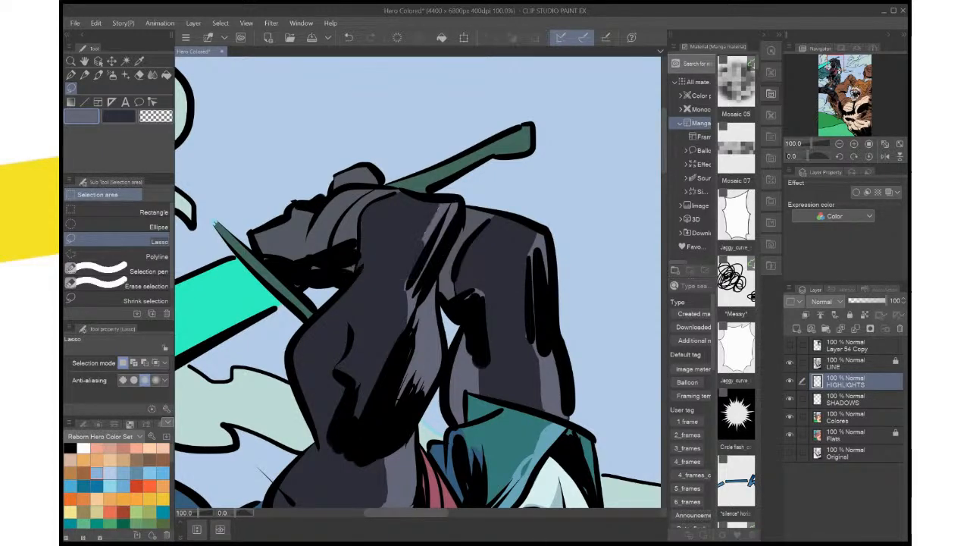
pyautogui.hotkey('ctrl', '0')
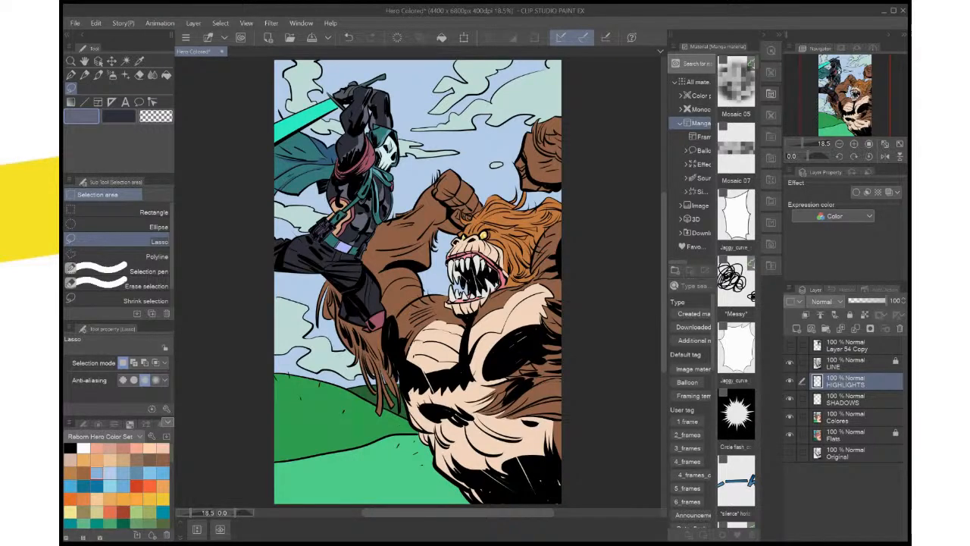
pyautogui.hotkey('ctrl', 's')
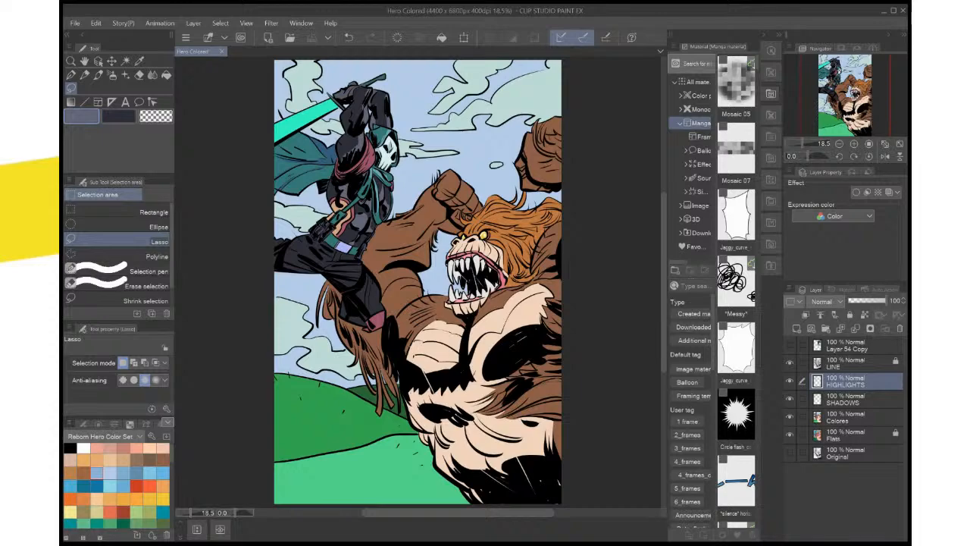
# Lasso a small highlight along the black crease inside the near forearm, fill it with grey-blue, deselect, and save the page
pyautogui.scroll(2, 509, 276)
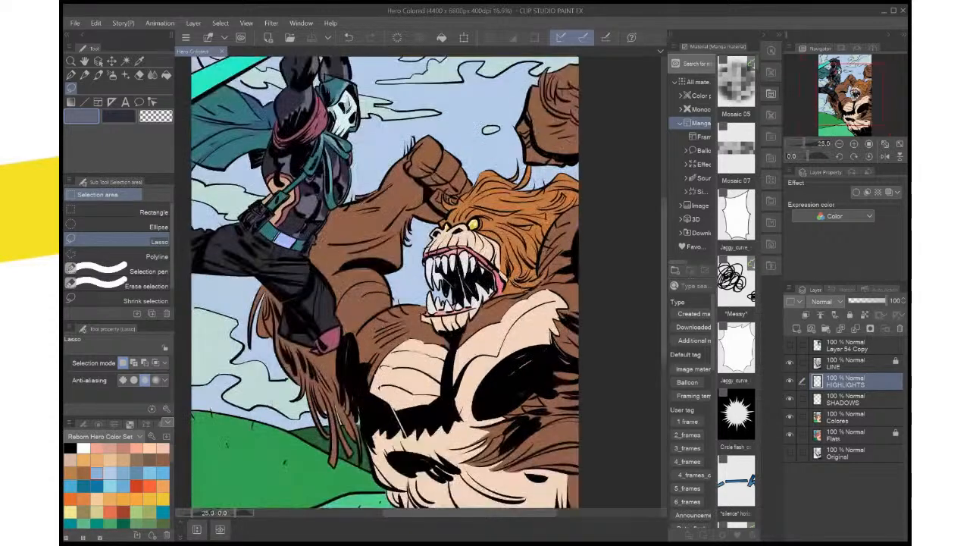
pyautogui.moveTo(509, 277); pyautogui.dragTo(639, 534)
pyautogui.moveTo(439, 329); pyautogui.dragTo(483, 357)
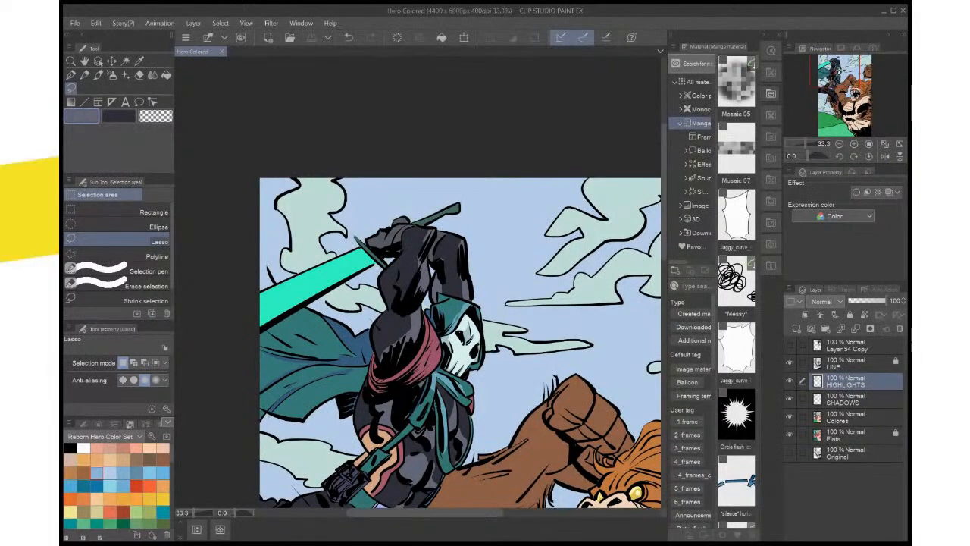
pyautogui.scroll(1, 581, 415)
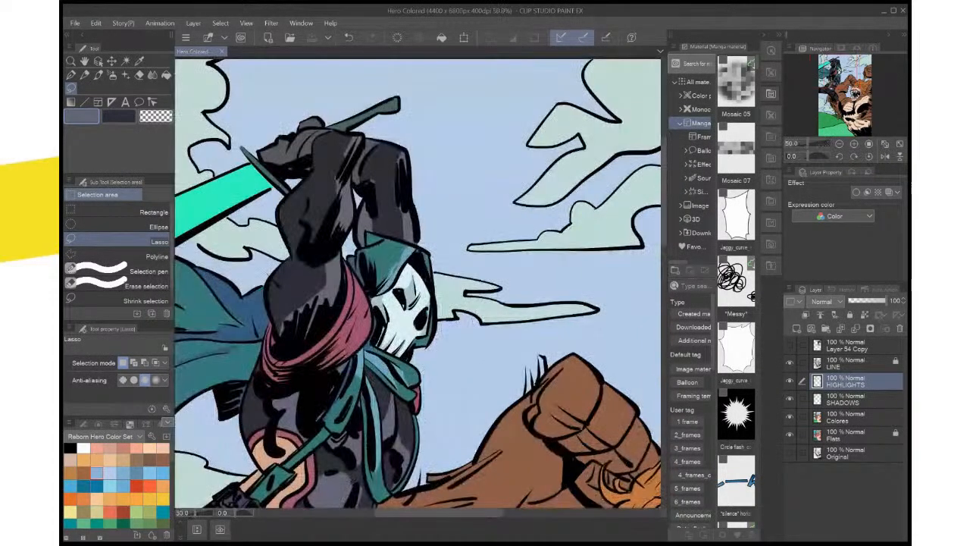
pyautogui.moveTo(582, 414); pyautogui.dragTo(619, 428)
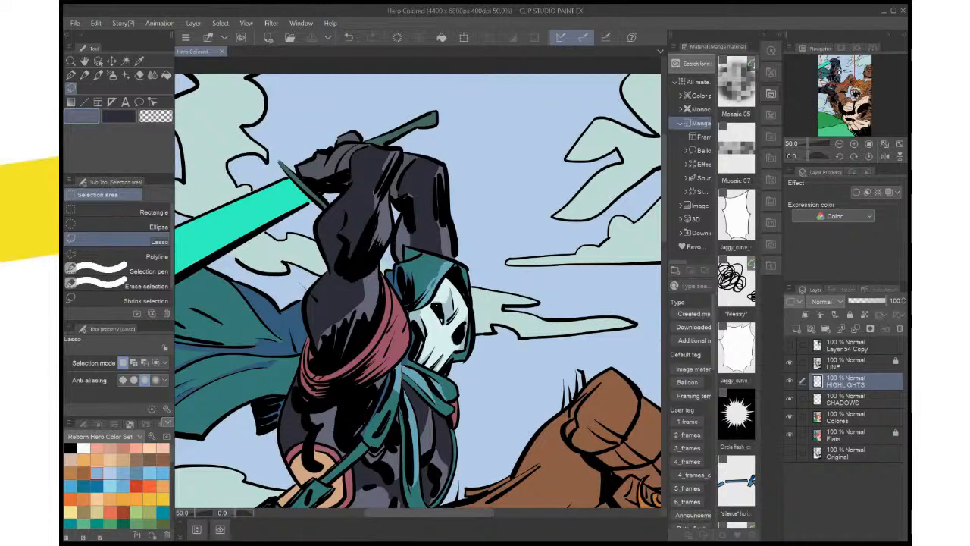
pyautogui.moveTo(416, 290); pyautogui.dragTo(422, 300)
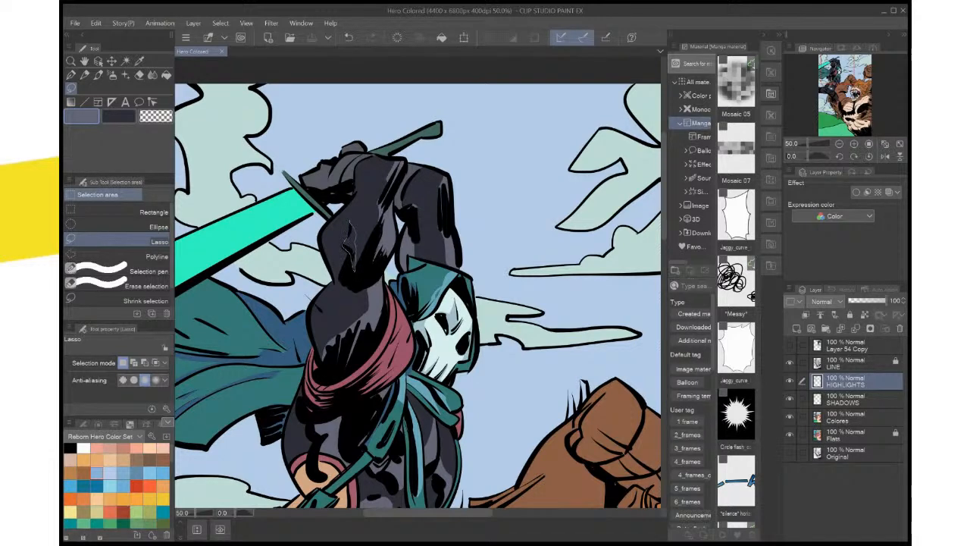
pyautogui.moveTo(354, 270); pyautogui.dragTo(351, 224)
pyautogui.click(406, 288)
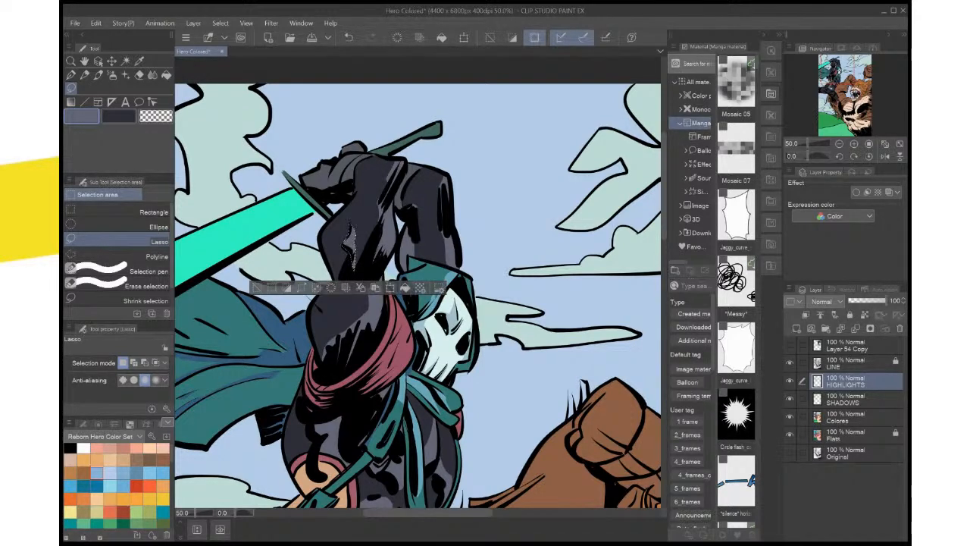
pyautogui.hotkey('ctrl', 'd')
pyautogui.hotkey('ctrl', '-')
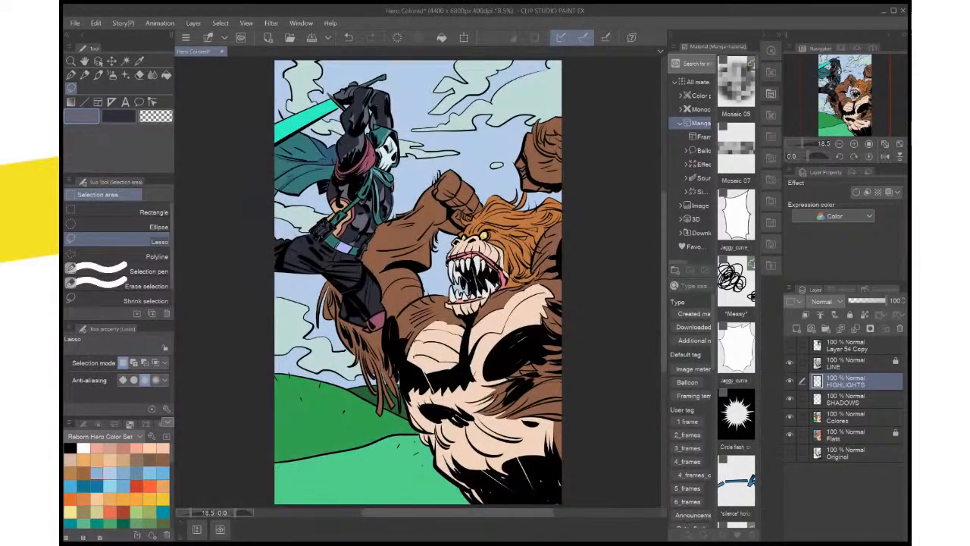
pyautogui.hotkey('ctrl', 's')
# Lasso and fill small grey-blue highlights beside the near forearm's inner crease, deselect, and fit the whole page in view
pyautogui.scroll(3, 461, 225)
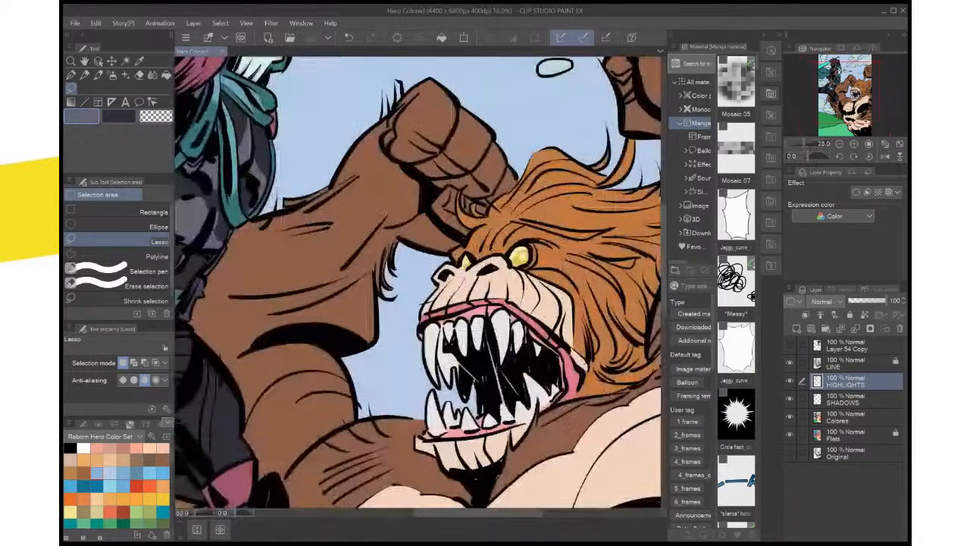
pyautogui.moveTo(455, 220); pyautogui.dragTo(606, 475)
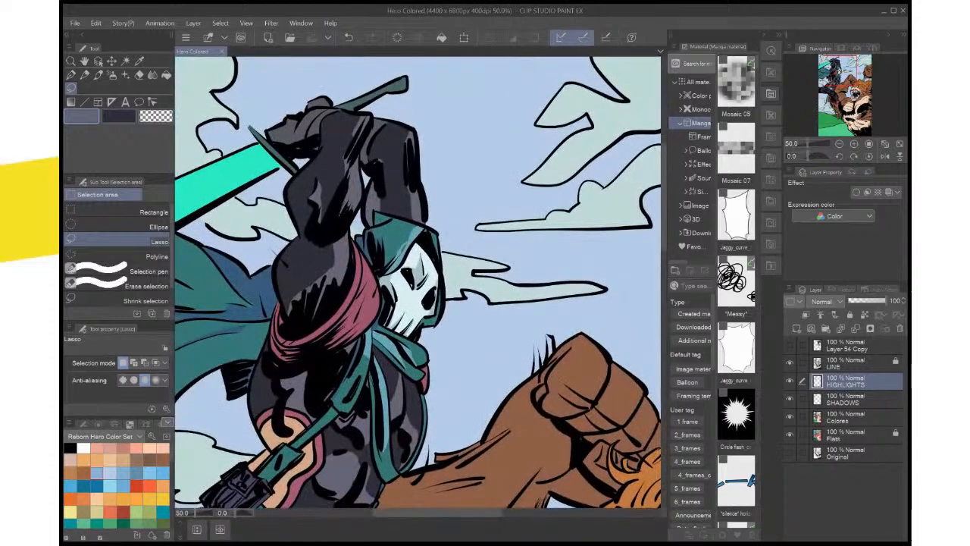
pyautogui.moveTo(323, 219)
pyautogui.mouseDown()
pyautogui.moveTo(314, 152)
pyautogui.moveTo(319, 188)
pyautogui.mouseUp()
pyautogui.click(377, 241)
pyautogui.hotkey('ctrl', 'd')
pyautogui.hotkey('ctrl', 'd')
pyautogui.click(374, 205)
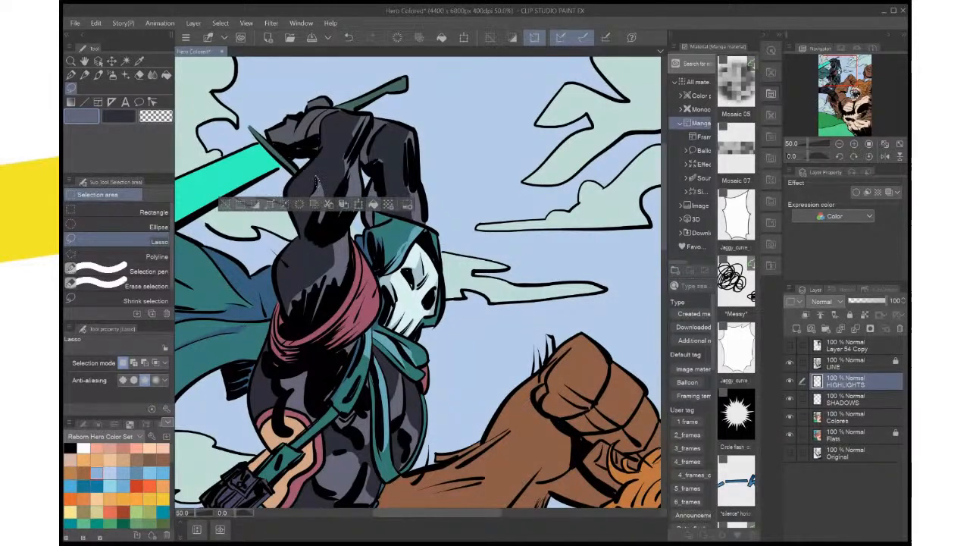
pyautogui.hotkey('ctrl', 'd')
pyautogui.hotkey('ctrl', '0')
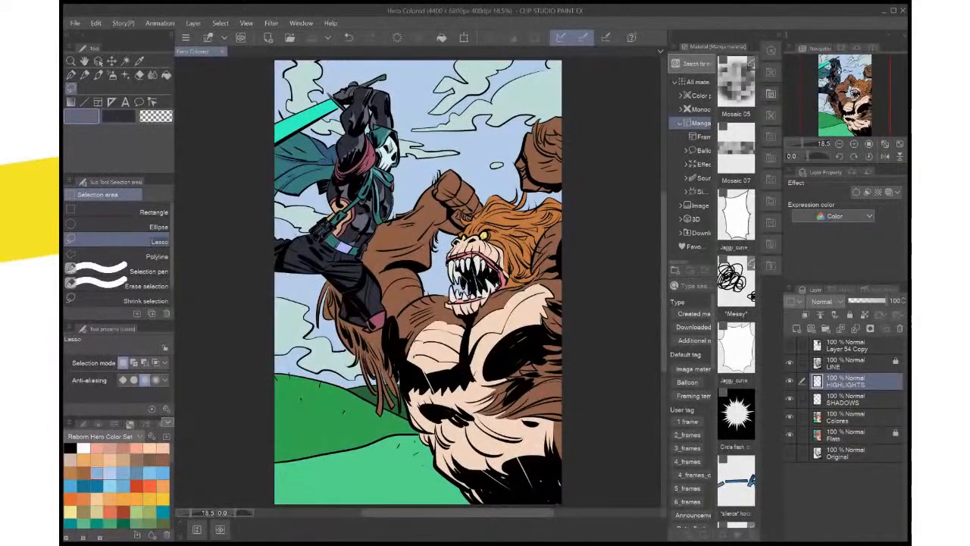
# Lasso a long highlight down the front edge of the hero's bent lower leg, fill it with grey-blue, and deselect
pyautogui.scroll(3, 497, 394)
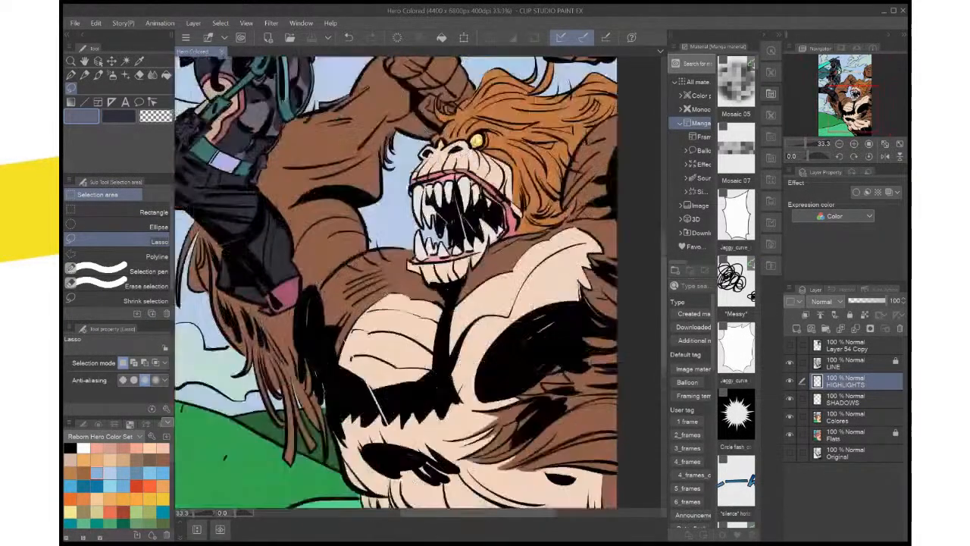
pyautogui.moveTo(364, 174); pyautogui.dragTo(510, 315)
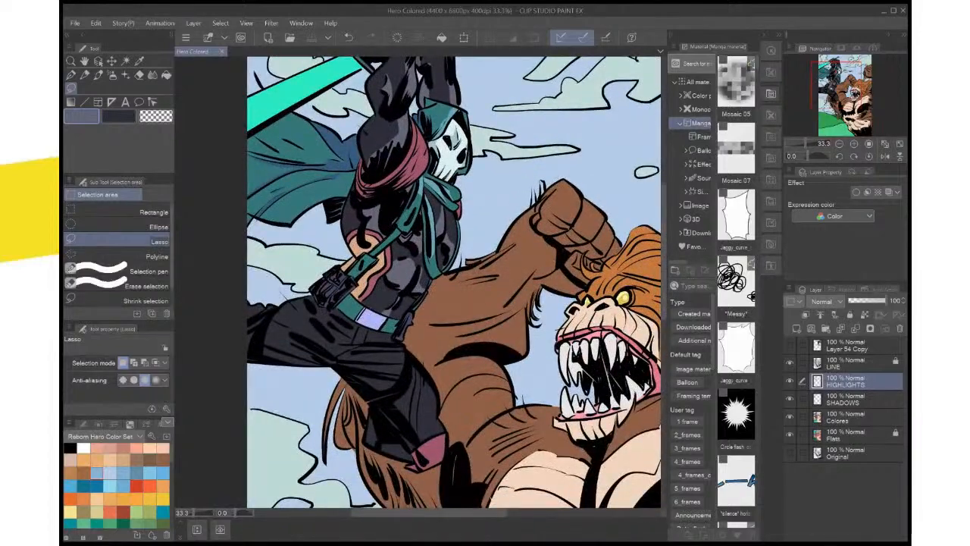
pyautogui.scroll(-2, 530, 424)
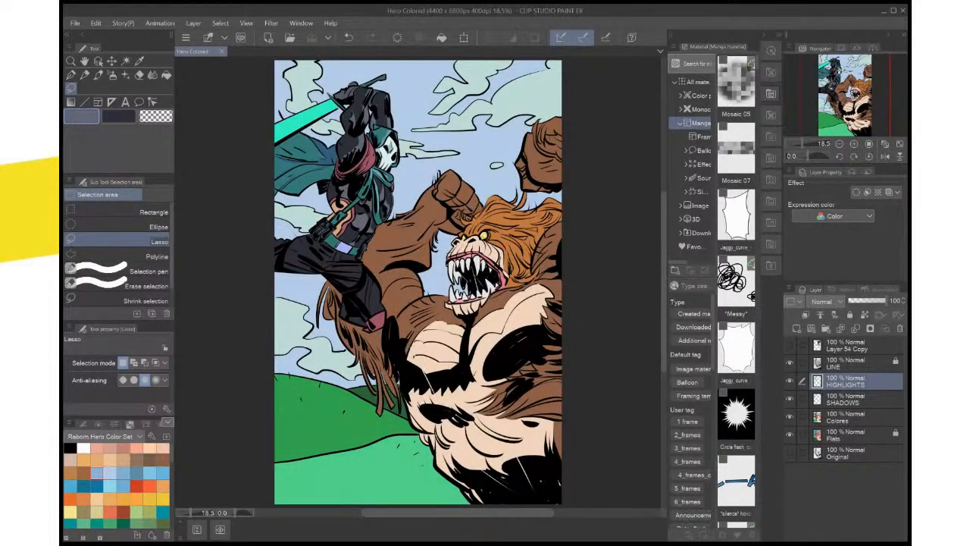
pyautogui.scroll(2, 530, 387)
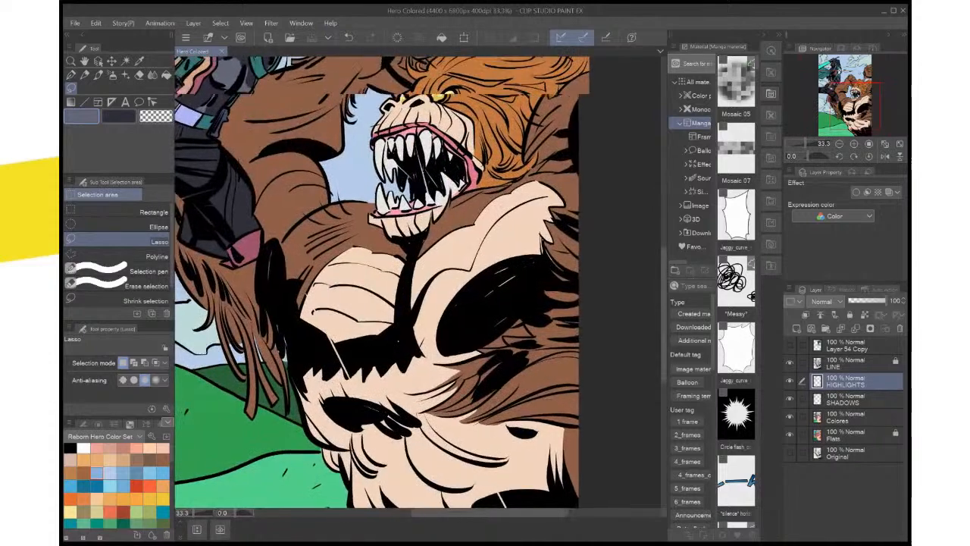
pyautogui.moveTo(409, 265); pyautogui.dragTo(532, 351)
pyautogui.scroll(1, 430, 314)
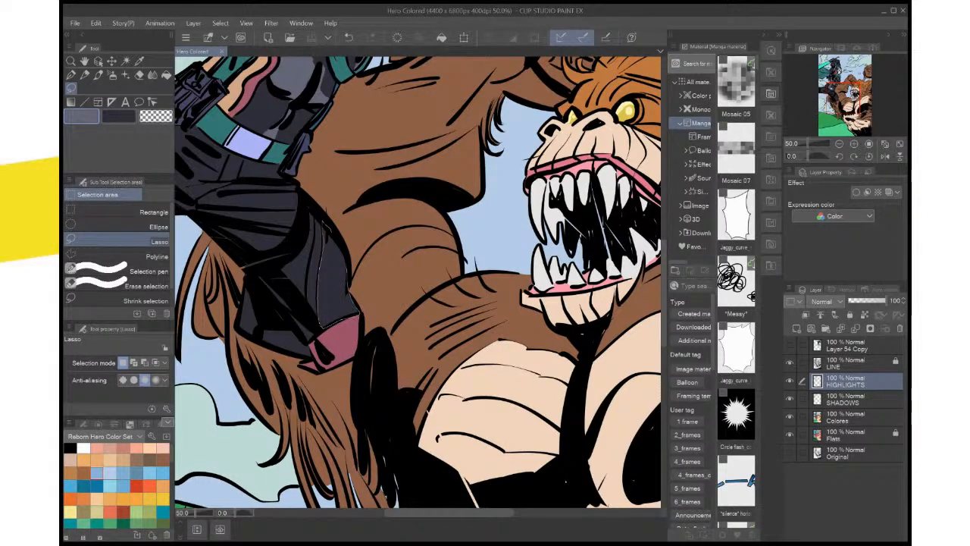
pyautogui.moveTo(349, 286); pyautogui.dragTo(324, 226)
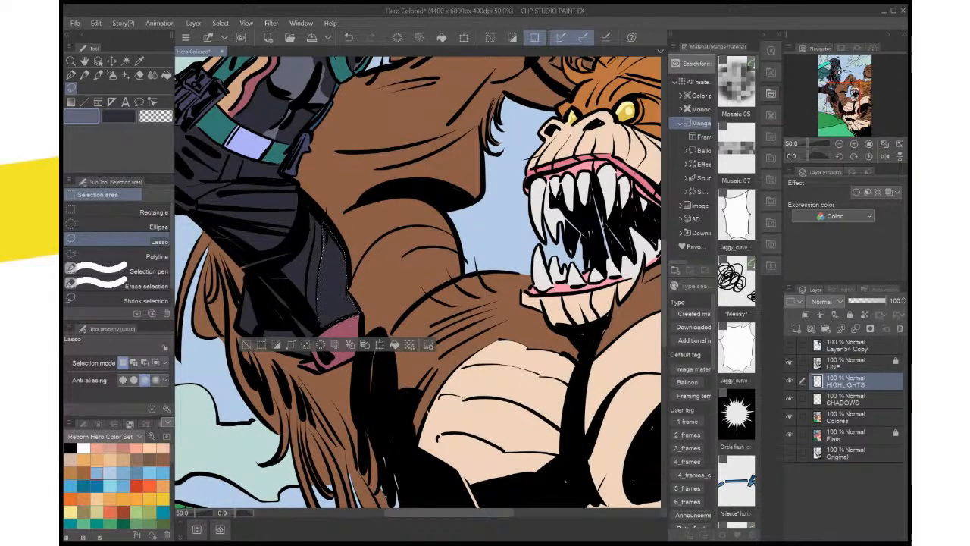
pyautogui.hotkey('ctrl', '+')
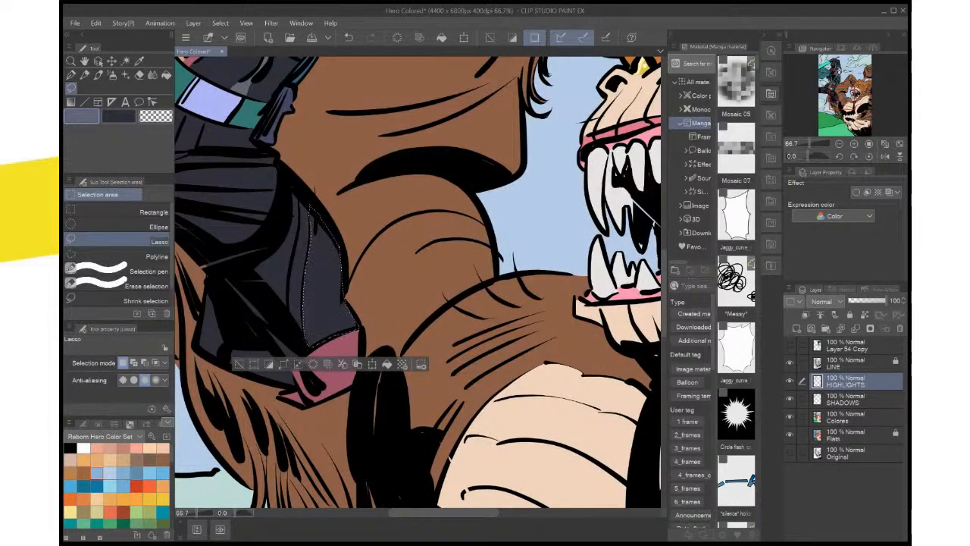
pyautogui.click(387, 364)
pyautogui.hotkey('ctrl', 'd')
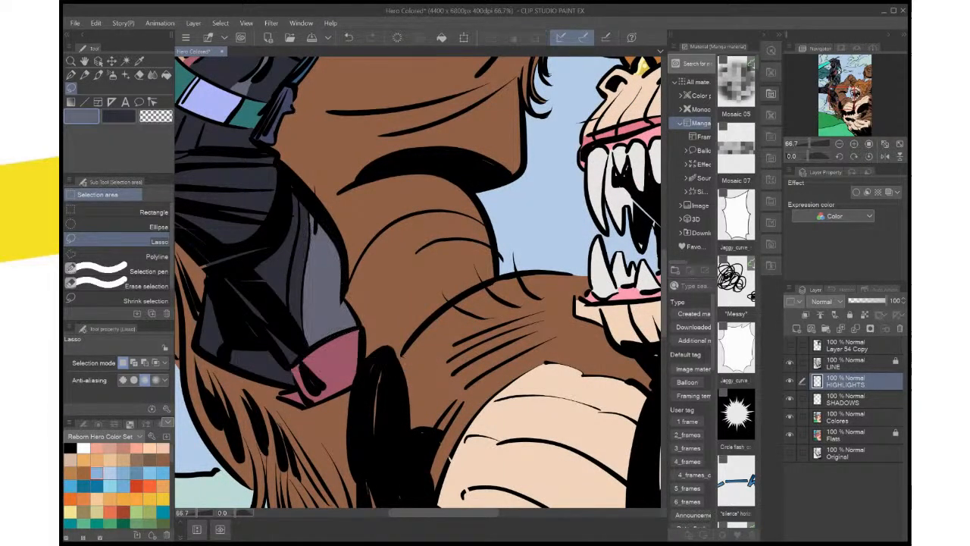
# Auto-select the hero's trousers on the Flats layer, make the dark colour active, switch to the Colores layer, and deselect
pyautogui.click(852, 435)
pyautogui.press('w')
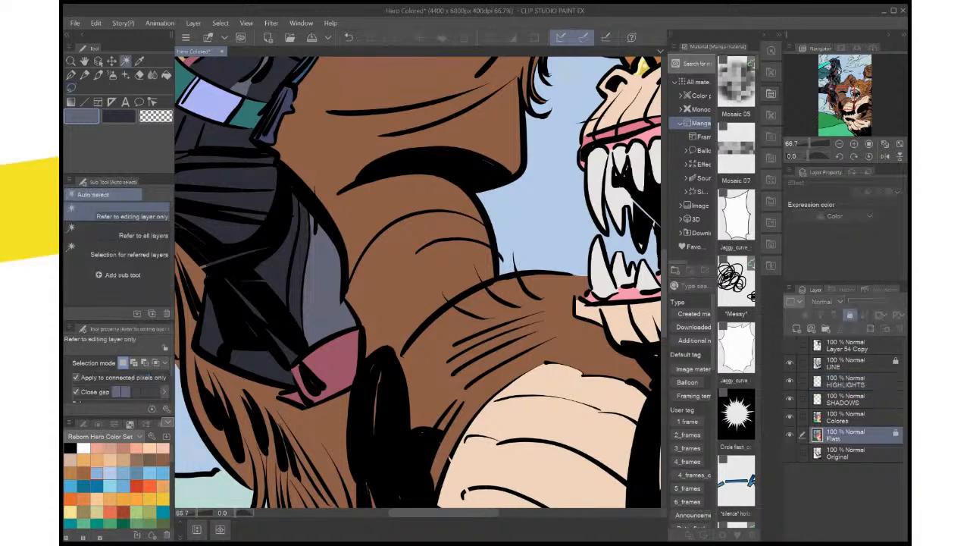
pyautogui.click(300, 253)
pyautogui.moveTo(299, 254)
pyautogui.mouseDown()
pyautogui.moveTo(546, 348)
pyautogui.moveTo(578, 402)
pyautogui.moveTo(532, 333)
pyautogui.mouseUp()
pyautogui.press('x')
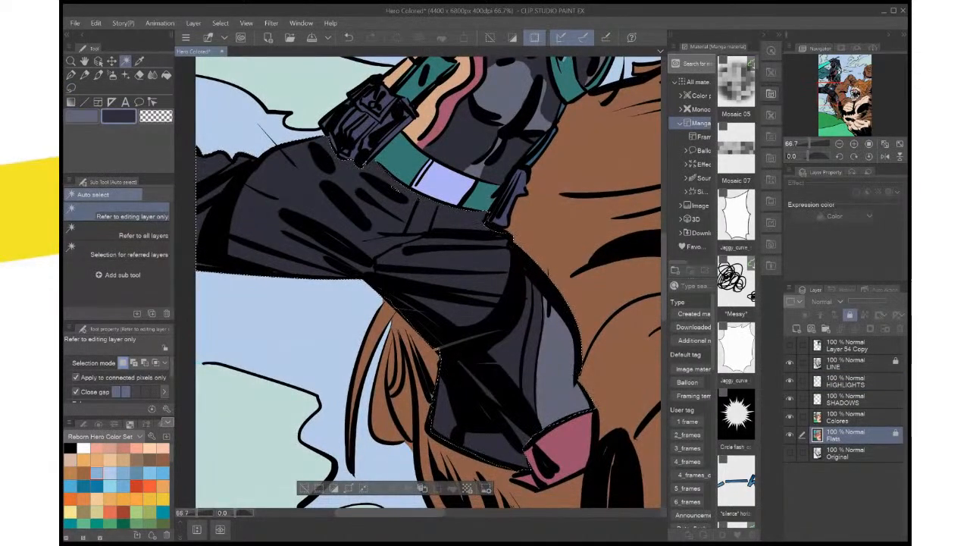
pyautogui.press('i')
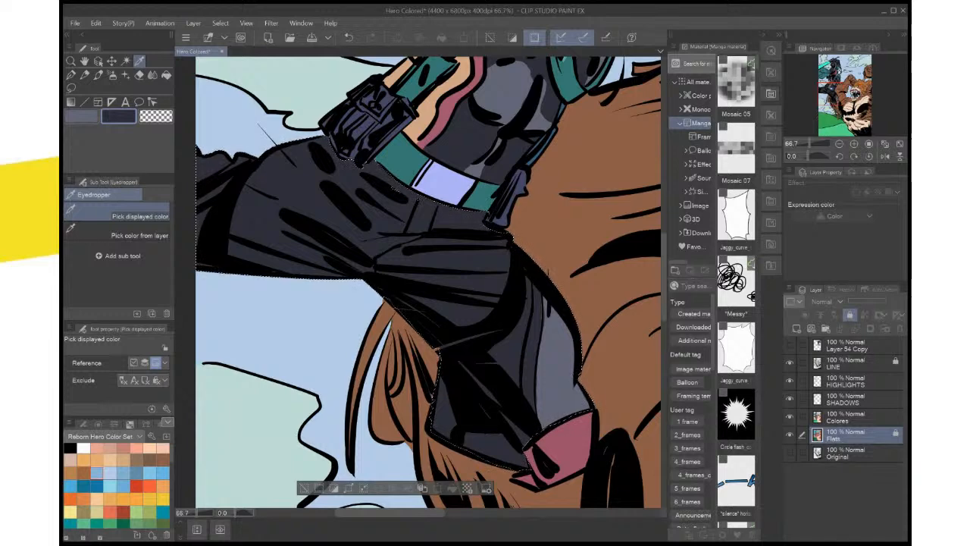
pyautogui.click(856, 416)
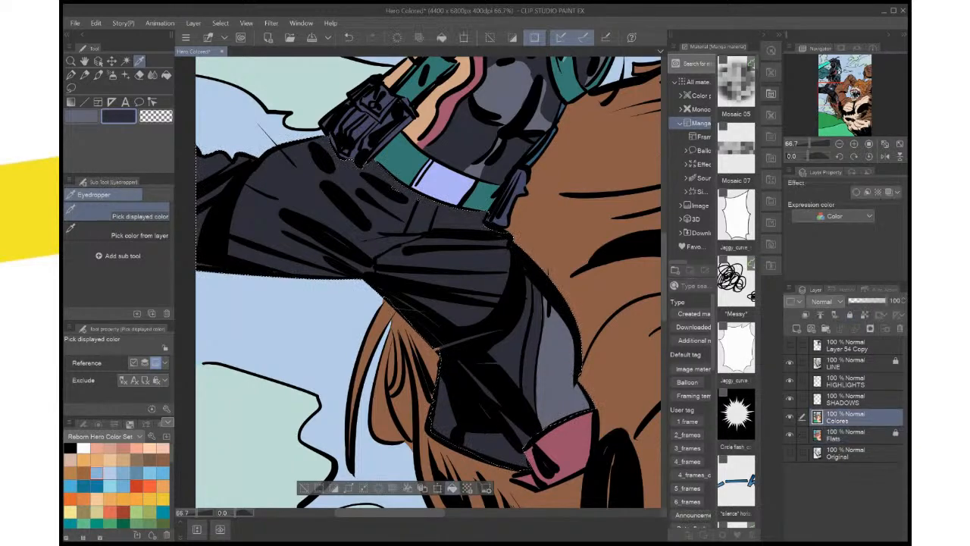
pyautogui.click(304, 488)
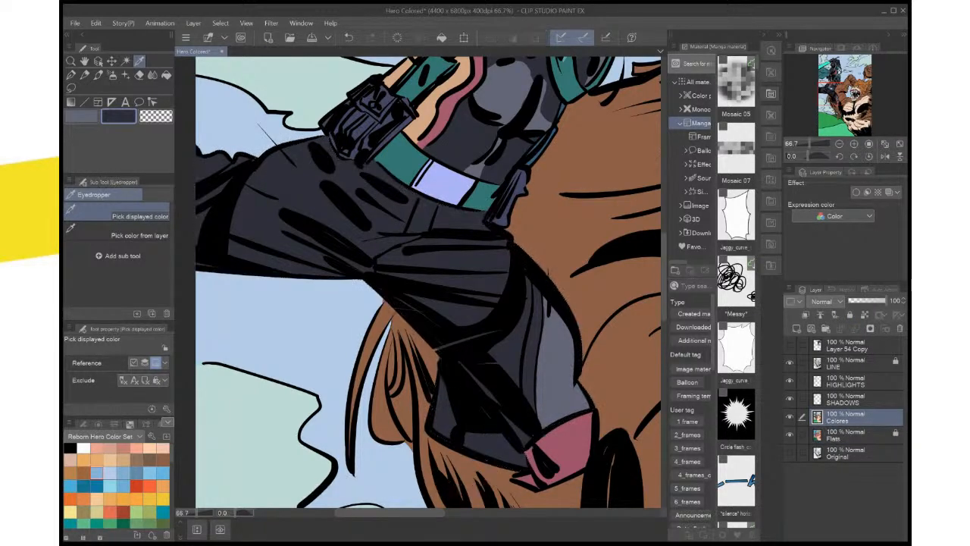
# Lasso the thin crease running across the back of the hero's bent knee and lock the Colores layer
pyautogui.scroll(2, 330, 470)
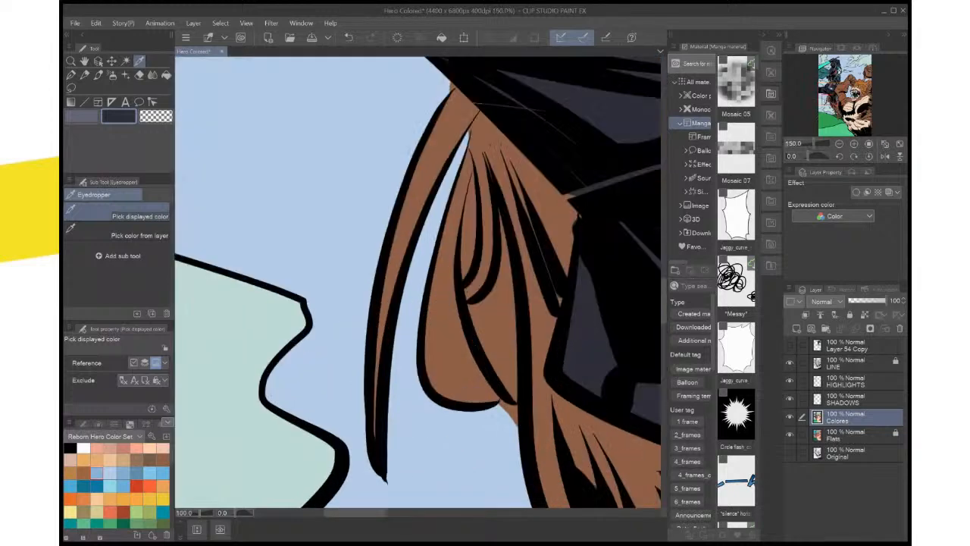
pyautogui.moveTo(515, 227); pyautogui.dragTo(302, 320)
pyautogui.press('m')
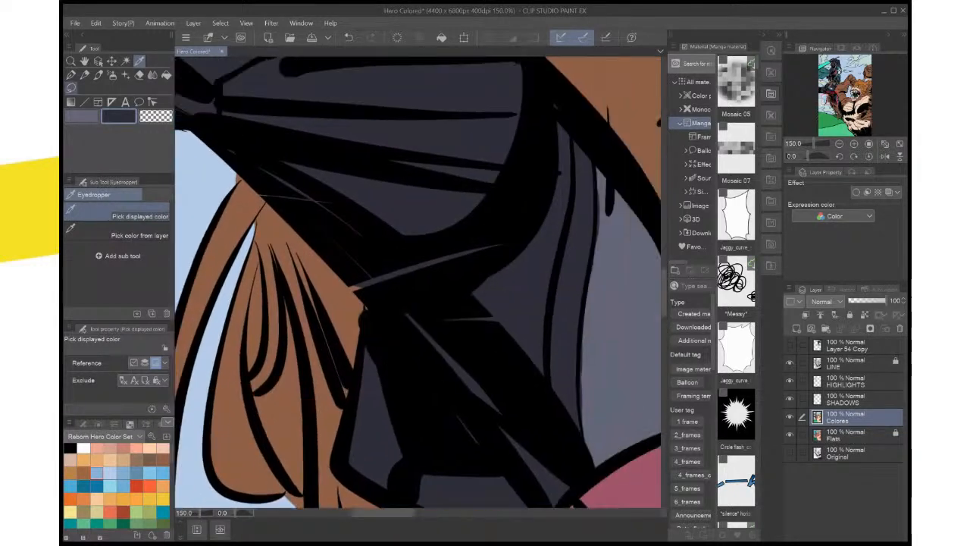
pyautogui.moveTo(389, 264)
pyautogui.mouseDown()
pyautogui.moveTo(482, 240)
pyautogui.moveTo(455, 258)
pyautogui.moveTo(347, 287)
pyautogui.mouseUp()
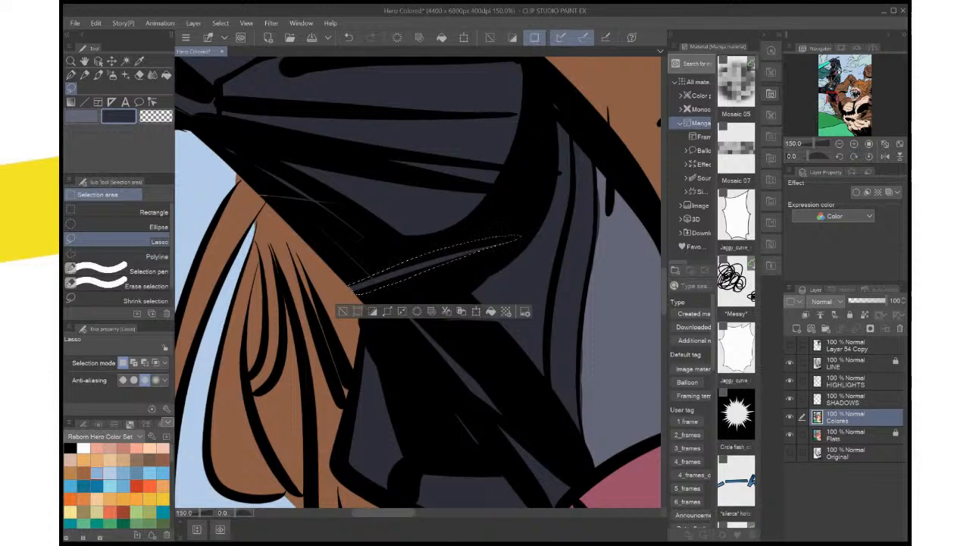
pyautogui.click(849, 314)
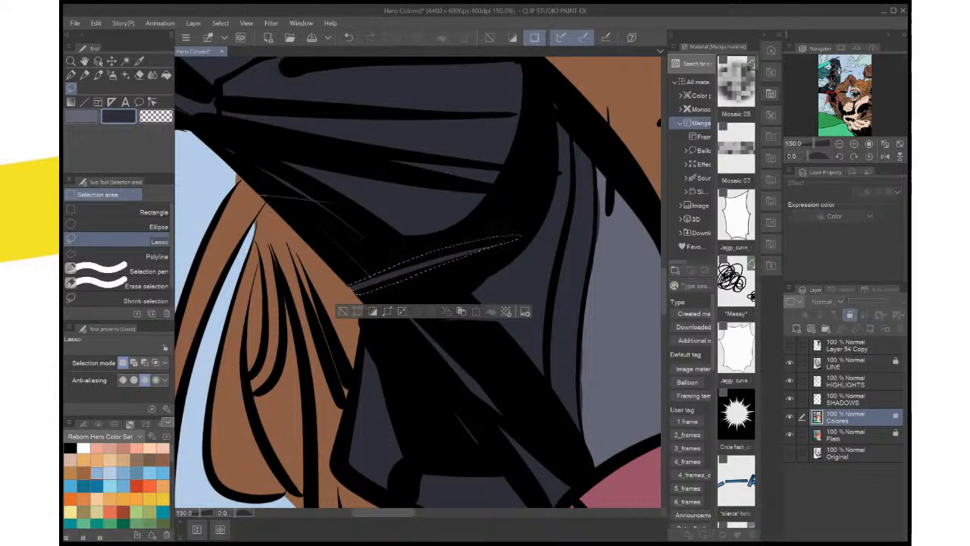
# Fill the selected knee crease with grey-blue on the HIGHLIGHTS layer and deselect it
pyautogui.click(847, 381)
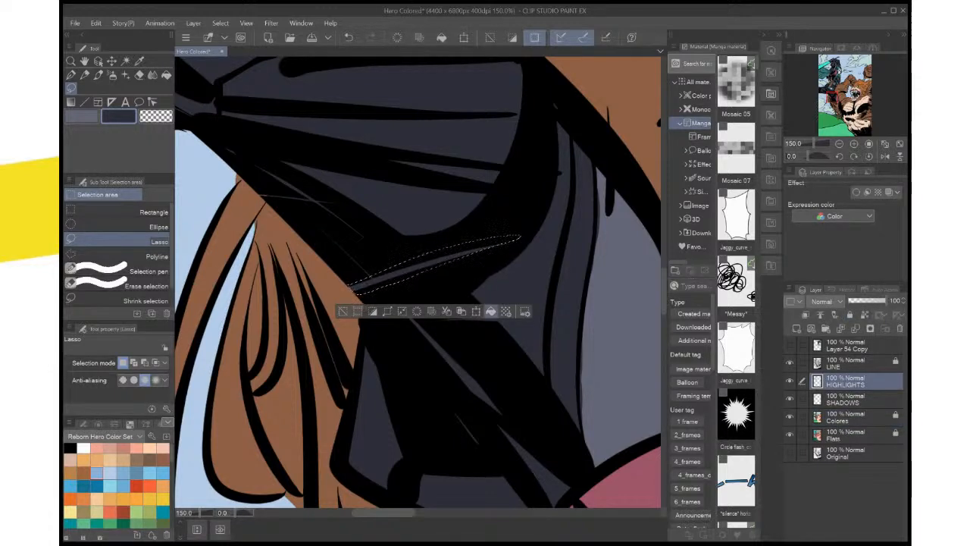
pyautogui.click(82, 116)
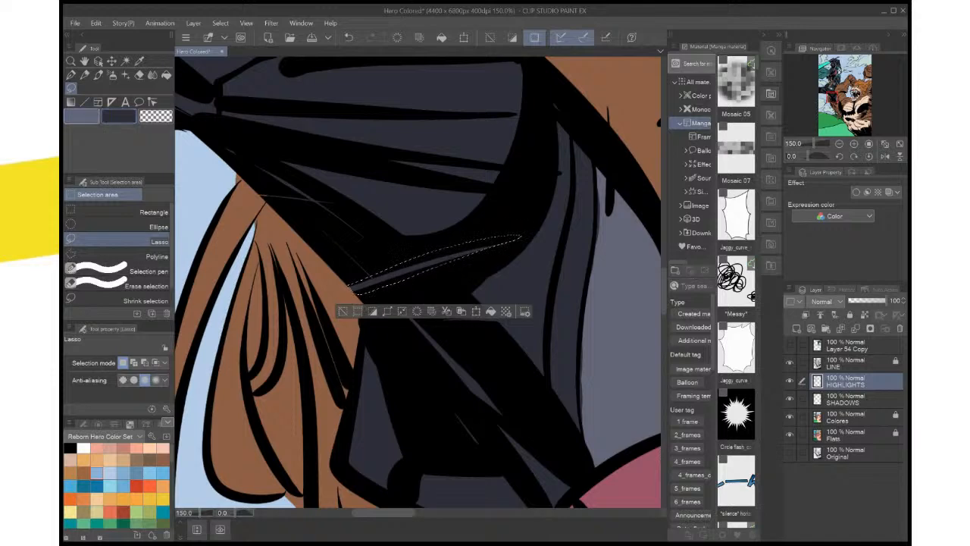
pyautogui.click(490, 312)
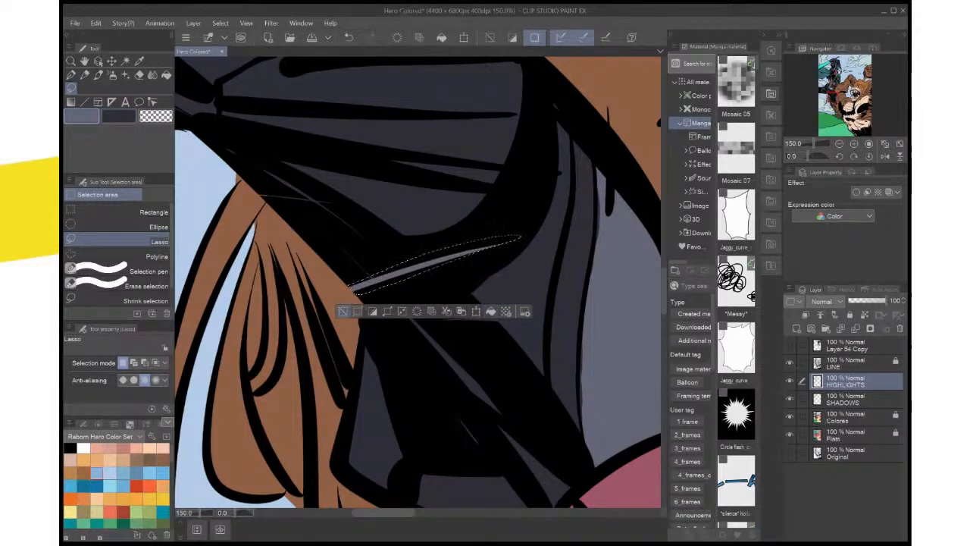
pyautogui.click(343, 312)
pyautogui.scroll(-1, 353, 305)
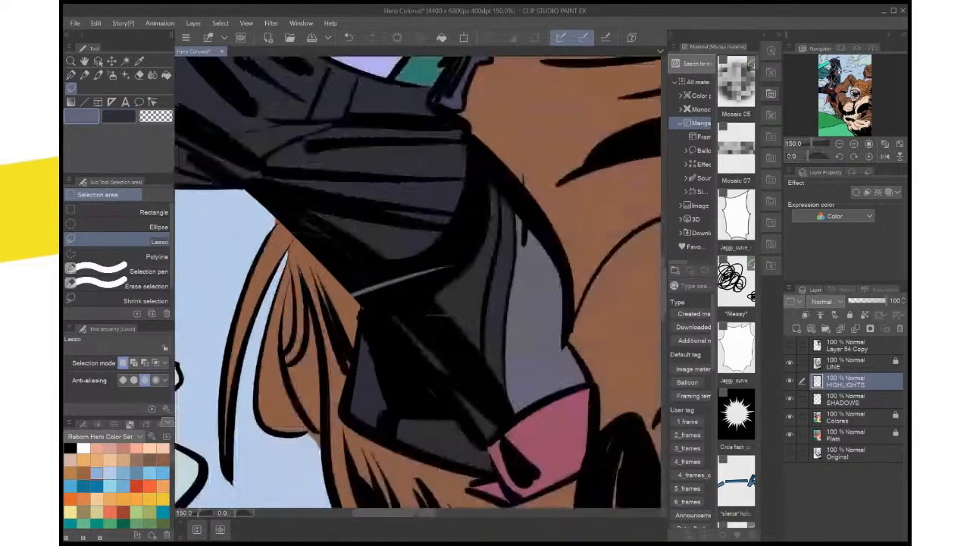
pyautogui.scroll(-2, 341, 310)
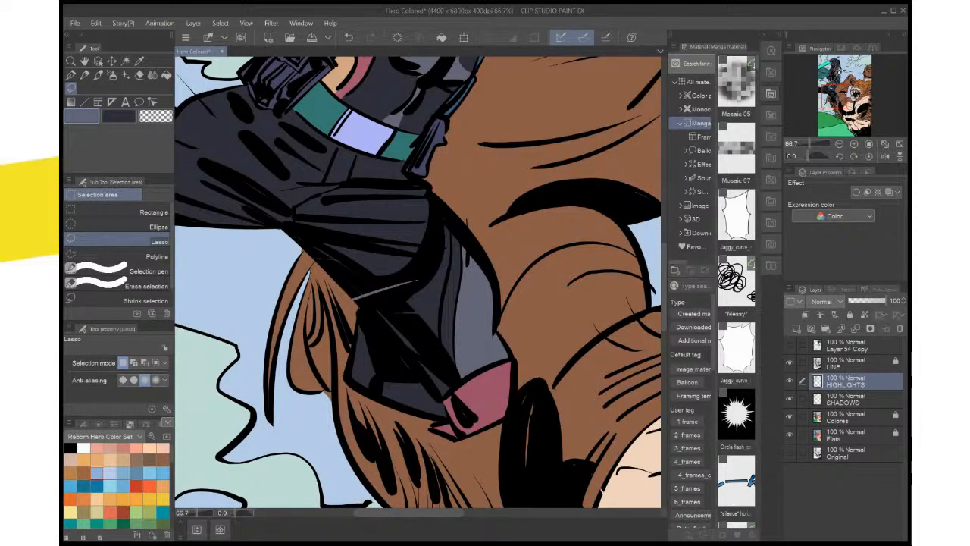
# Lasso a thin crease in the hero's bent lower leg, fill it with grey-blue, deselect, and reset the canvas rotation
pyautogui.hotkey('shift', 'space')
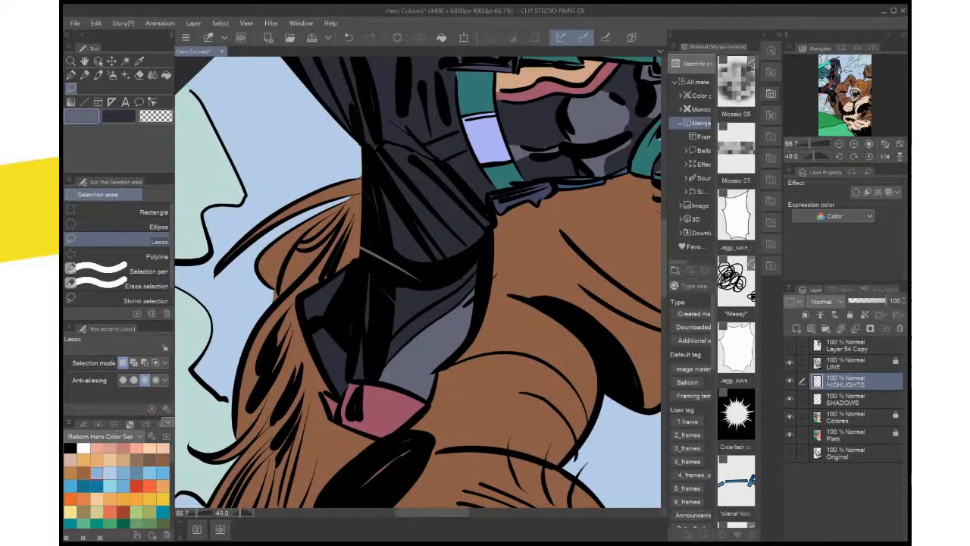
pyautogui.moveTo(369, 266)
pyautogui.mouseDown()
pyautogui.moveTo(376, 313)
pyautogui.moveTo(366, 337)
pyautogui.moveTo(368, 267)
pyautogui.mouseUp()
pyautogui.click(426, 361)
pyautogui.hotkey('ctrl', 'd')
pyautogui.moveTo(424, 303); pyautogui.dragTo(408, 354)
pyautogui.scroll(-3, 457, 281)
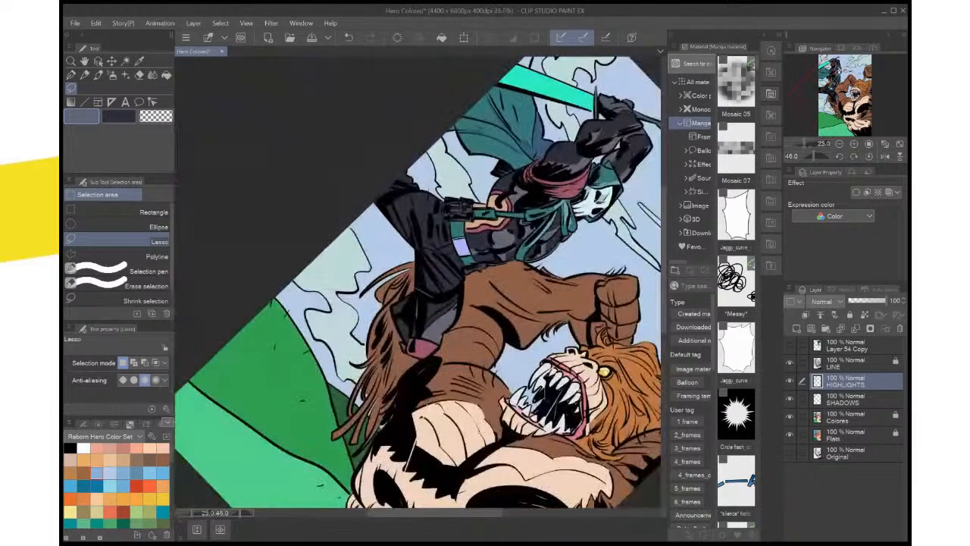
pyautogui.click(869, 156)
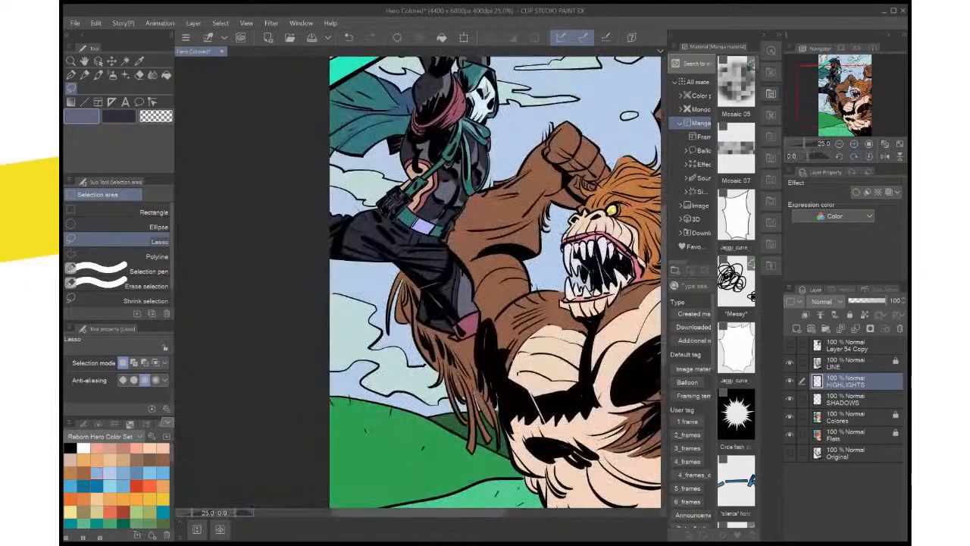
pyautogui.moveTo(462, 235); pyautogui.dragTo(488, 317)
# Set up the Lasso on the SHADOWS layer with a dark indigo colour based on the hero's hip pouch
pyautogui.scroll(3, 515, 303)
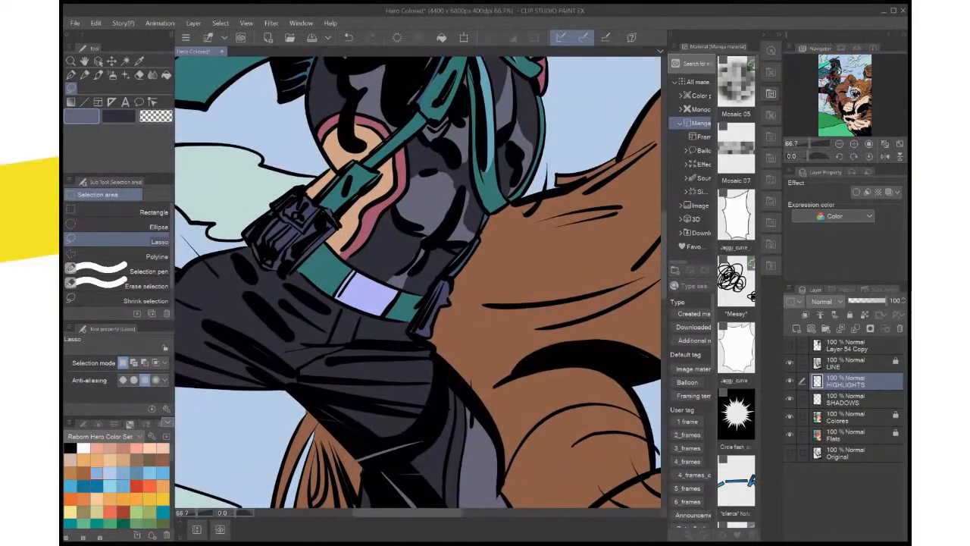
pyautogui.press('i')
pyautogui.click(436, 306)
pyautogui.press('x')
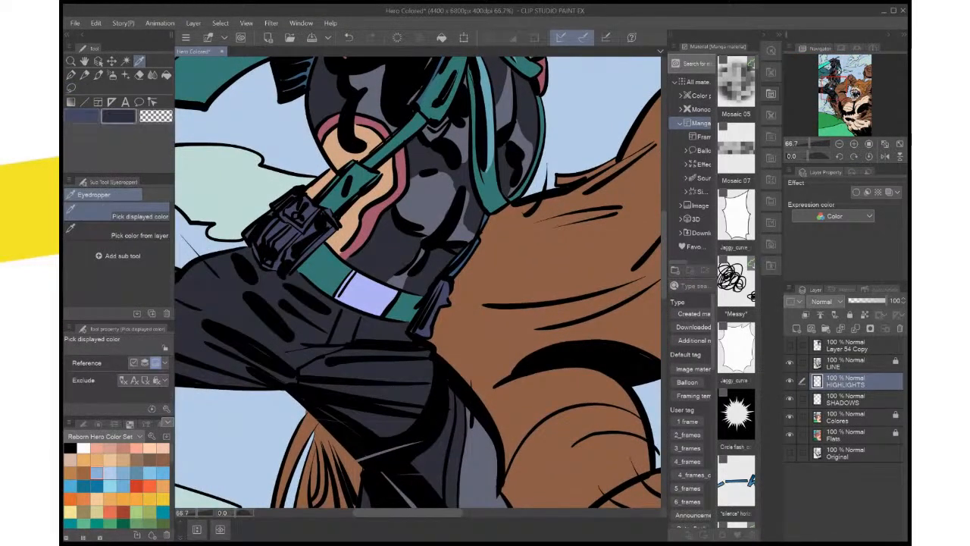
pyautogui.click(439, 297)
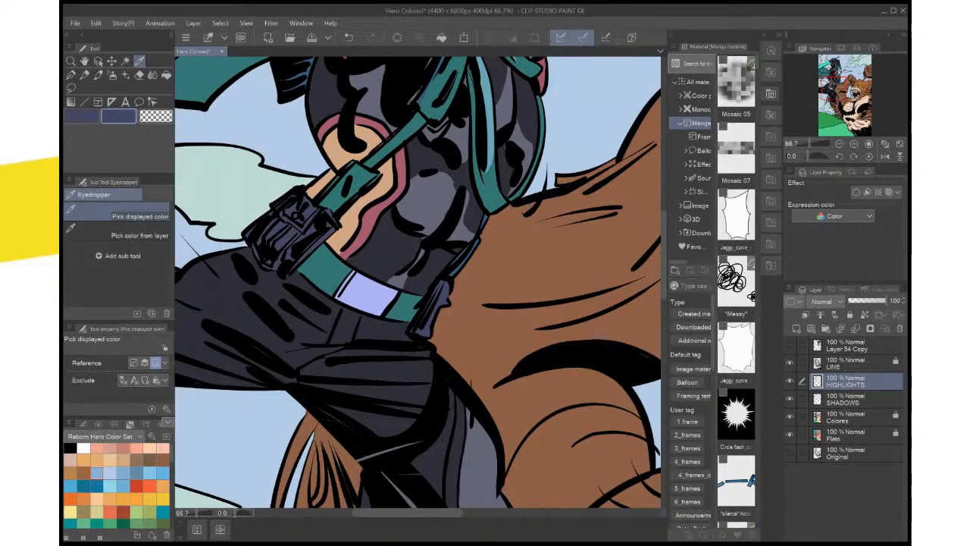
pyautogui.click(852, 399)
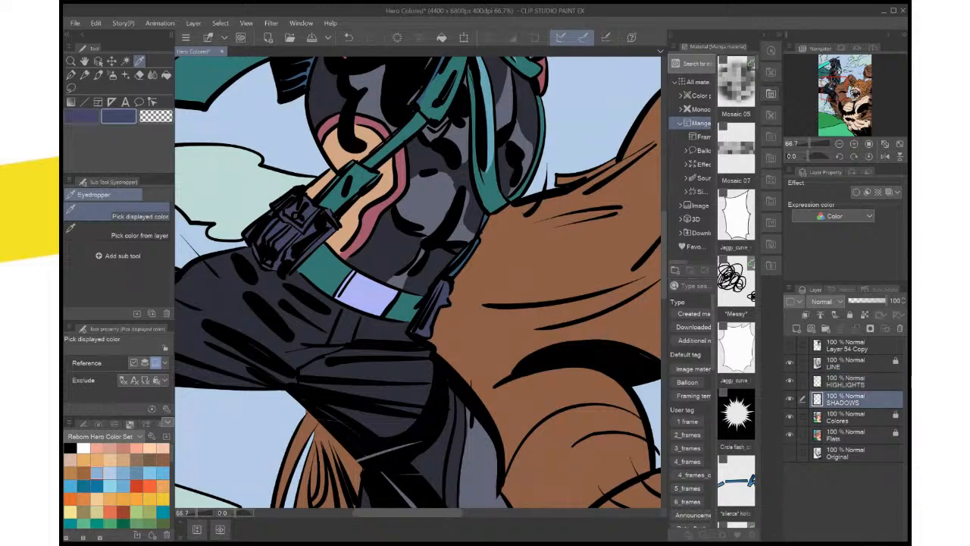
pyautogui.click(434, 309)
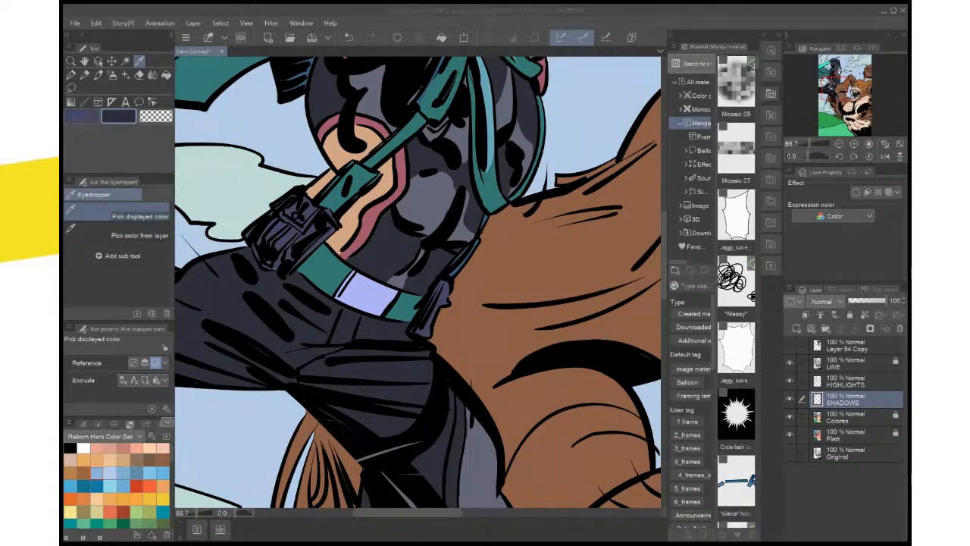
pyautogui.press('Return')
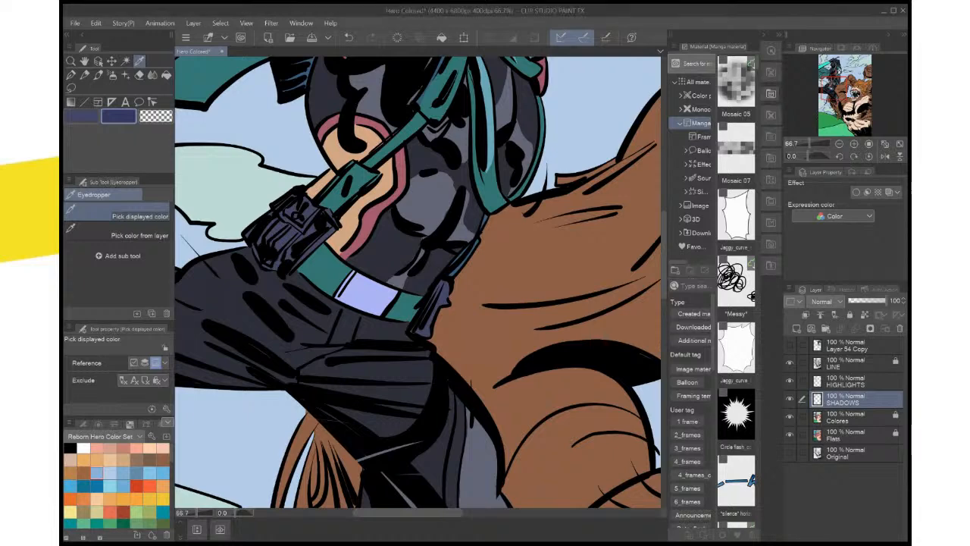
pyautogui.moveTo(418, 280); pyautogui.dragTo(456, 282)
pyautogui.moveTo(530, 280); pyautogui.dragTo(513, 222)
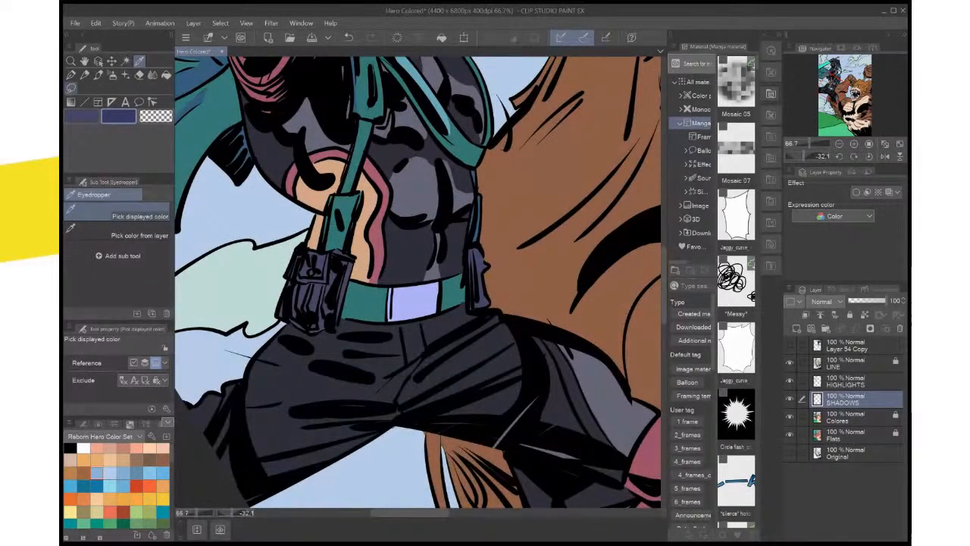
pyautogui.click(71, 88)
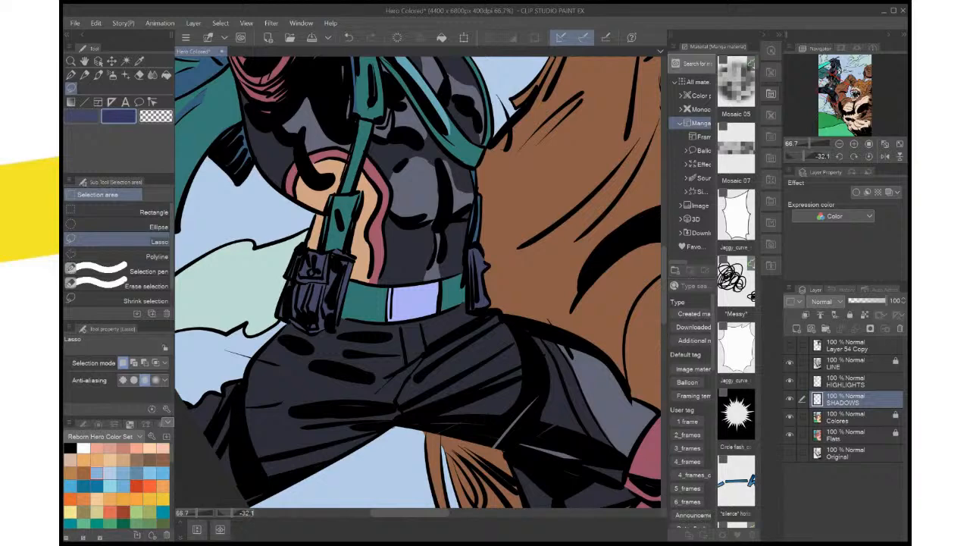
# Try a lasso-filled indigo shadow across the front of the trousers just below the belt, and undo it
pyautogui.moveTo(426, 319)
pyautogui.mouseDown()
pyautogui.moveTo(463, 304)
pyautogui.moveTo(462, 328)
pyautogui.moveTo(384, 380)
pyautogui.moveTo(342, 351)
pyautogui.moveTo(338, 322)
pyautogui.mouseUp()
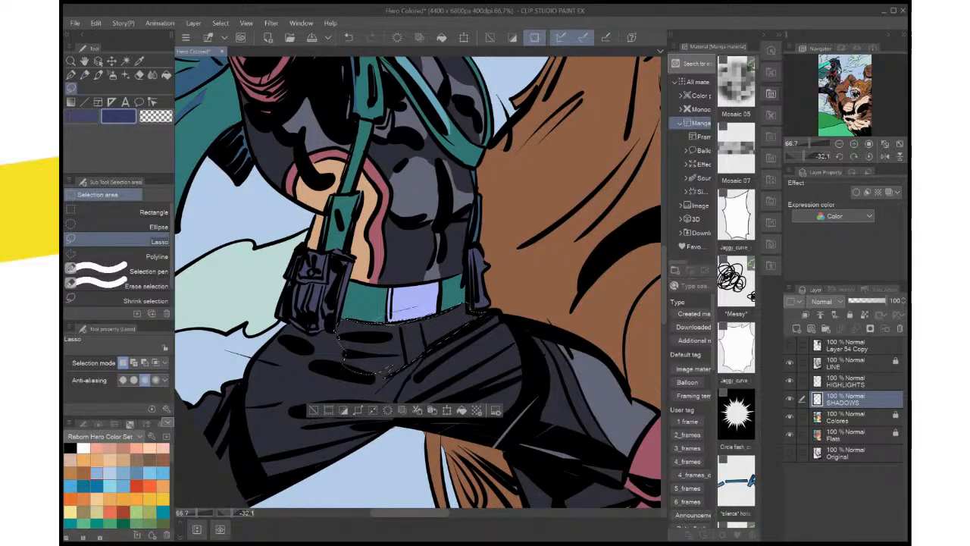
pyautogui.click(462, 410)
pyautogui.hotkey('ctrl', 'd')
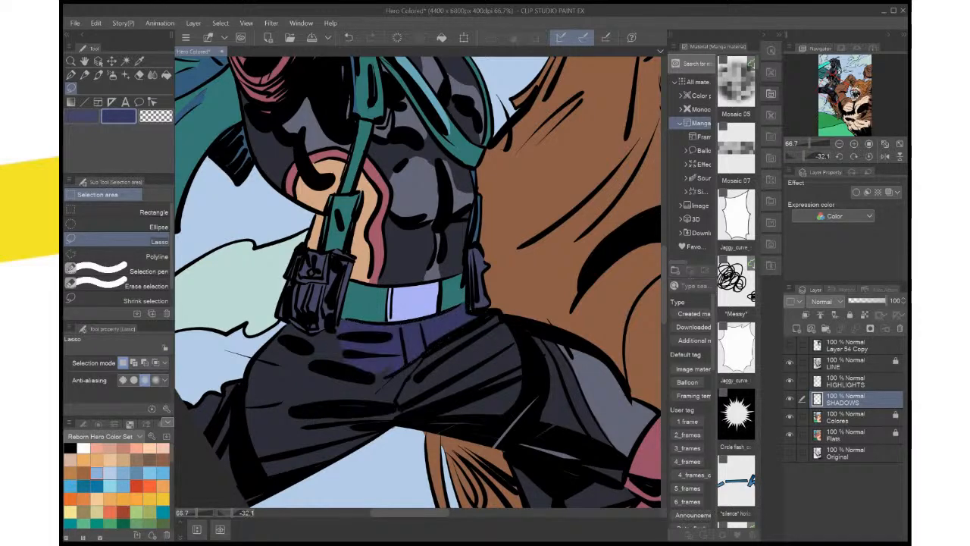
pyautogui.scroll(-3, 483, 362)
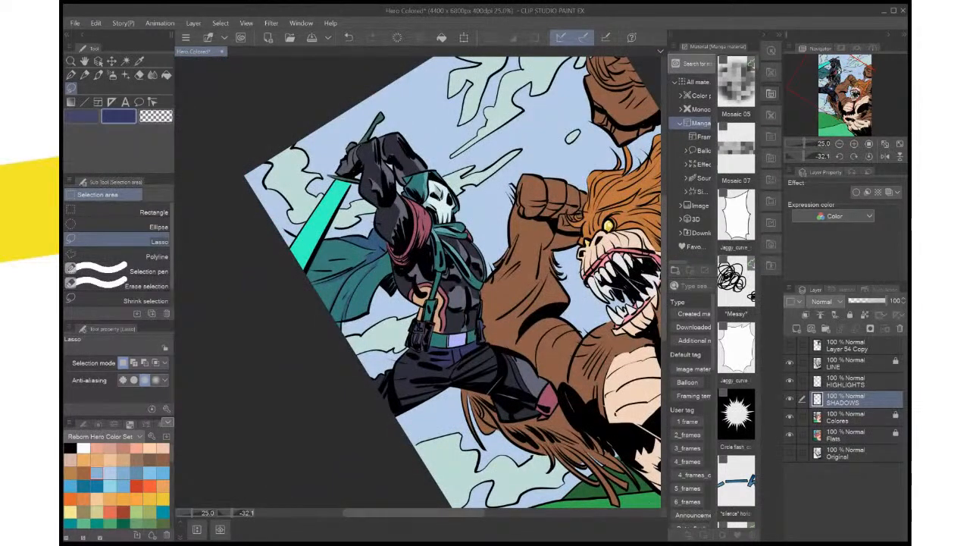
pyautogui.scroll(1, 483, 362)
pyautogui.scroll(1, 483, 362)
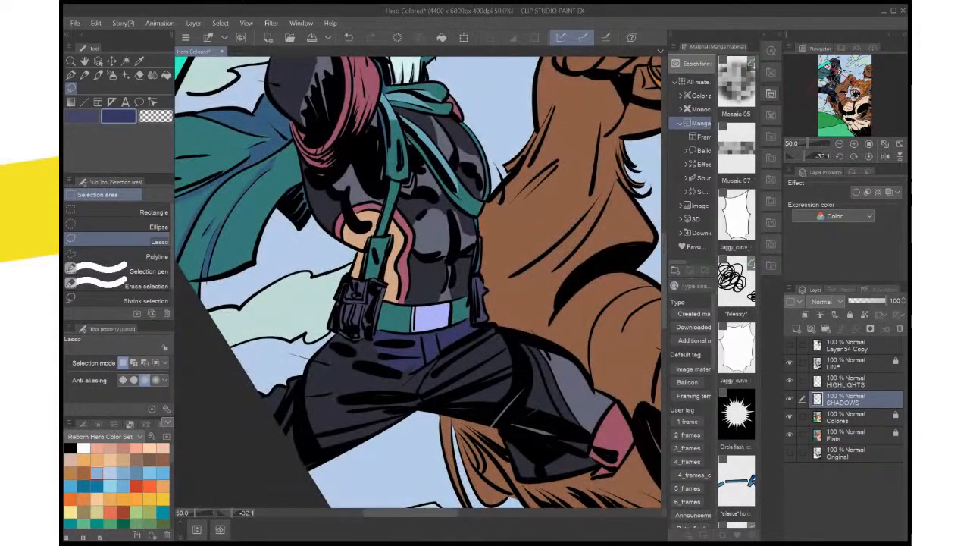
pyautogui.moveTo(375, 337)
pyautogui.mouseDown()
pyautogui.moveTo(379, 371)
pyautogui.moveTo(428, 356)
pyautogui.mouseUp()
pyautogui.hotkey('ctrl', 'd')
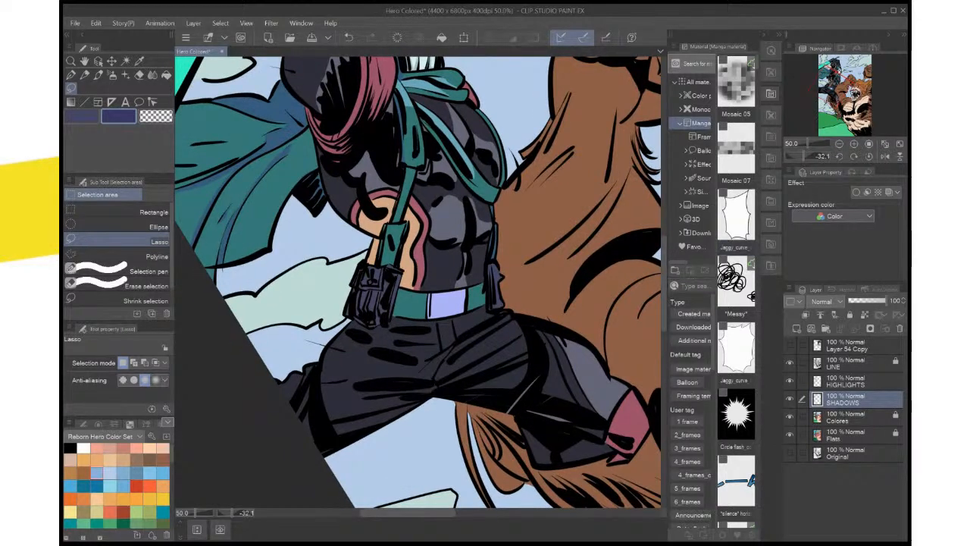
# Lasso thin shadows along the creases of the hero's forward thigh, fill them with indigo, and deselect
pyautogui.moveTo(503, 313)
pyautogui.mouseDown()
pyautogui.moveTo(441, 362)
pyautogui.moveTo(503, 314)
pyautogui.mouseUp()
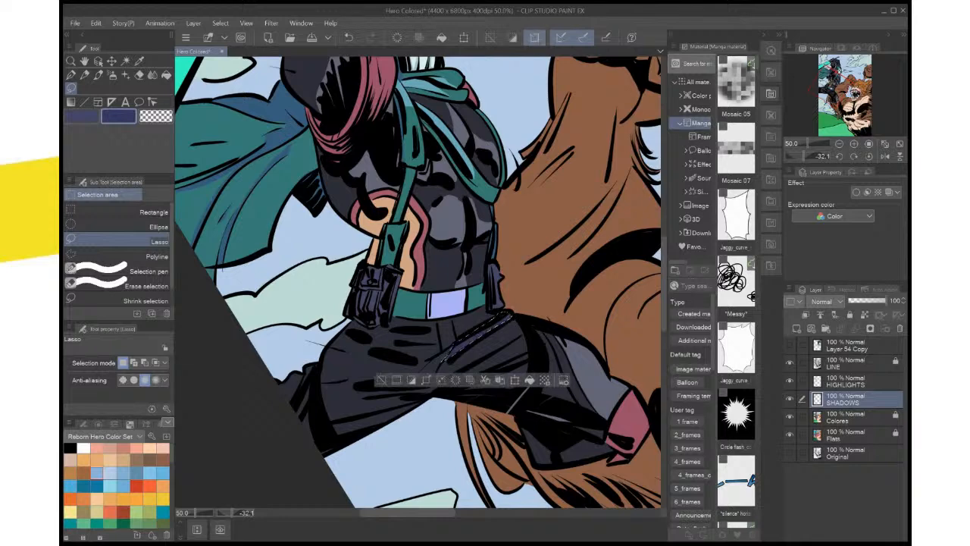
pyautogui.hotkey('ctrl', 'd')
pyautogui.moveTo(490, 350)
pyautogui.mouseDown()
pyautogui.moveTo(508, 303)
pyautogui.moveTo(515, 320)
pyautogui.moveTo(544, 306)
pyautogui.mouseUp()
pyautogui.click(585, 350)
pyautogui.hotkey('ctrl', 'd')
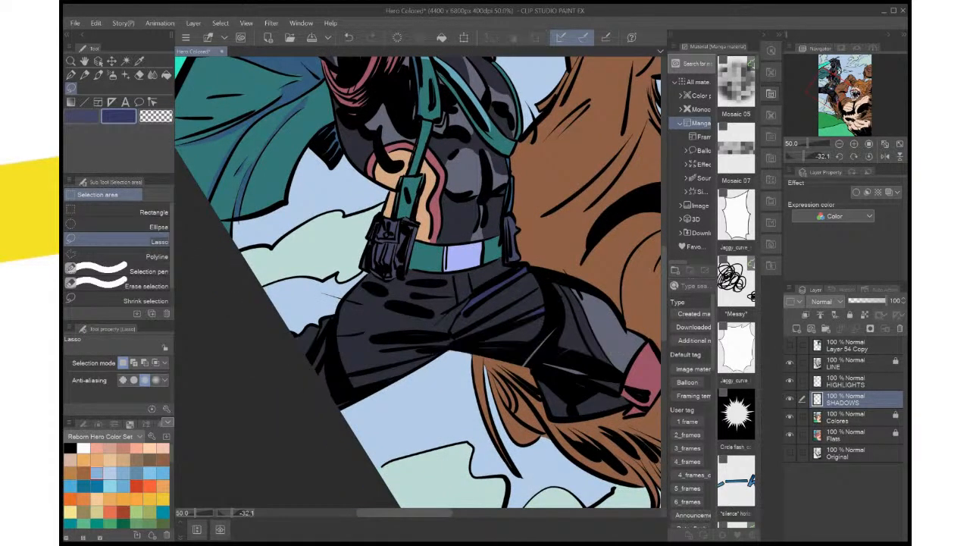
# Lasso a narrow shadow around the black crease in the middle of the rear thigh, fill it with indigo, and deselect
pyautogui.moveTo(469, 303)
pyautogui.mouseDown()
pyautogui.moveTo(491, 280)
pyautogui.moveTo(540, 294)
pyautogui.mouseUp()
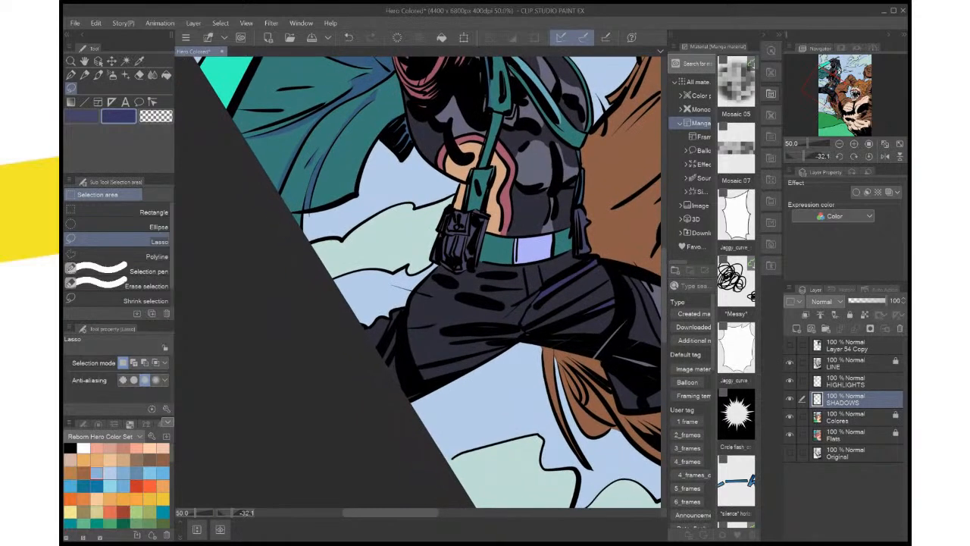
pyautogui.moveTo(491, 324)
pyautogui.mouseDown()
pyautogui.moveTo(524, 330)
pyautogui.moveTo(439, 332)
pyautogui.moveTo(470, 344)
pyautogui.mouseUp()
pyautogui.moveTo(528, 330); pyautogui.dragTo(527, 331)
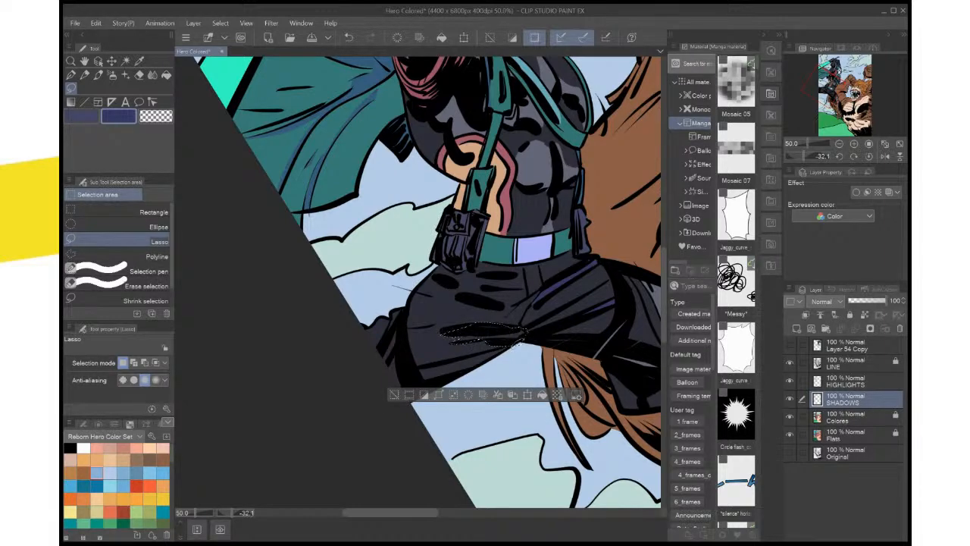
pyautogui.moveTo(500, 325); pyautogui.dragTo(533, 296)
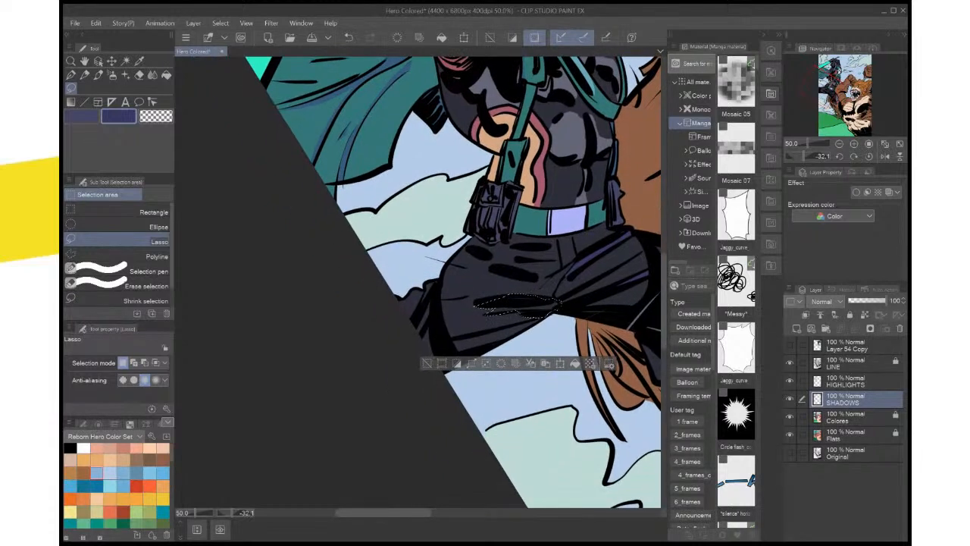
pyautogui.hotkey('ctrl', 'd')
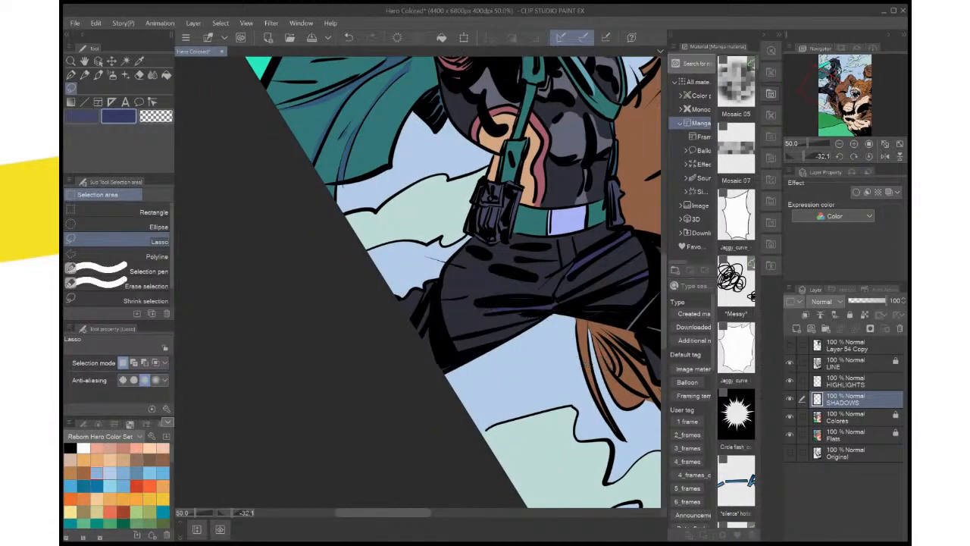
# Lasso a long shadow along the underside of the rear thigh, fill it with indigo, and deselect
pyautogui.moveTo(529, 326)
pyautogui.mouseDown()
pyautogui.moveTo(456, 365)
pyautogui.moveTo(451, 345)
pyautogui.moveTo(530, 326)
pyautogui.mouseUp()
pyautogui.hotkey('alt', 'Delete')
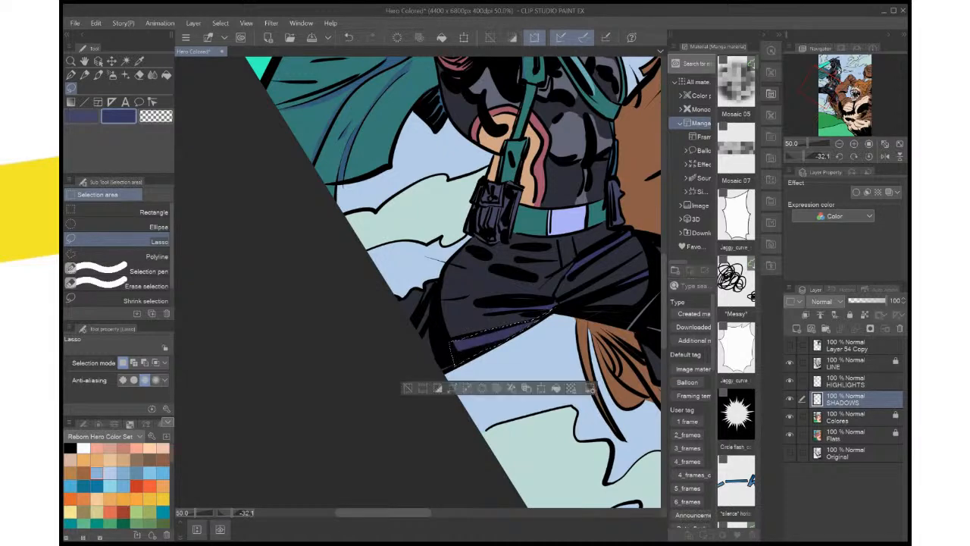
pyautogui.hotkey('ctrl', 'd')
# Lasso the part of the rear lower leg visible behind the thigh, fill it with indigo shadow, and deselect
pyautogui.moveTo(470, 280); pyautogui.dragTo(509, 327)
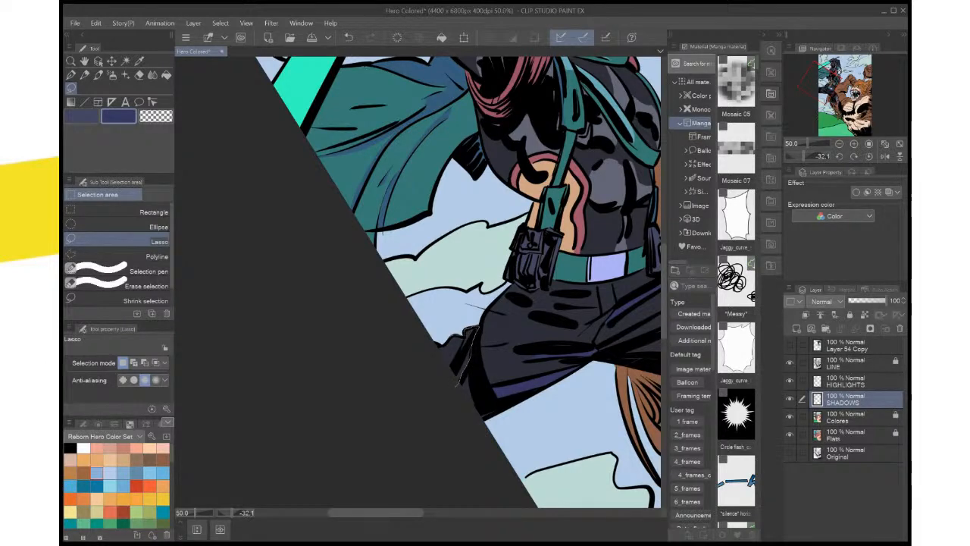
pyautogui.moveTo(456, 385); pyautogui.dragTo(437, 350)
pyautogui.click(524, 397)
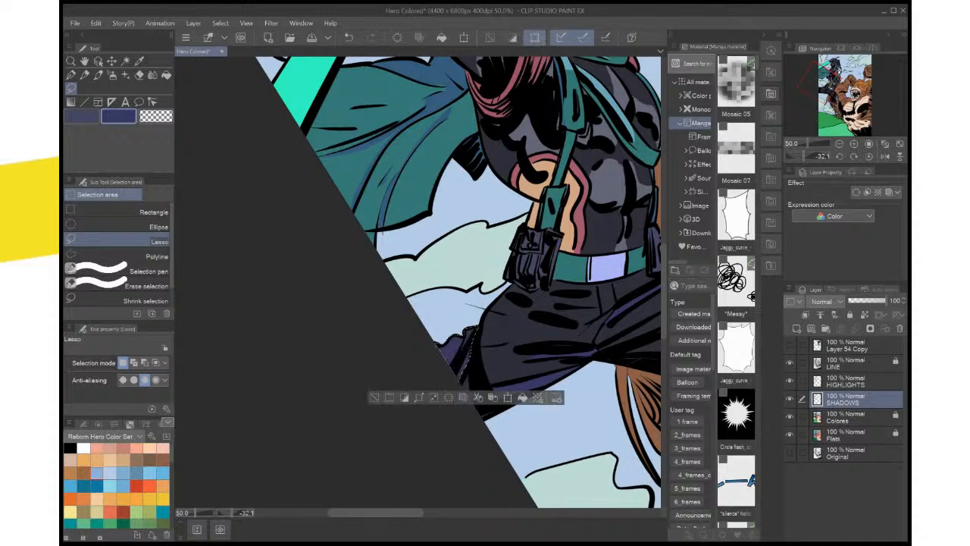
pyautogui.hotkey('ctrl', 'd')
pyautogui.moveTo(485, 303); pyautogui.dragTo(446, 308)
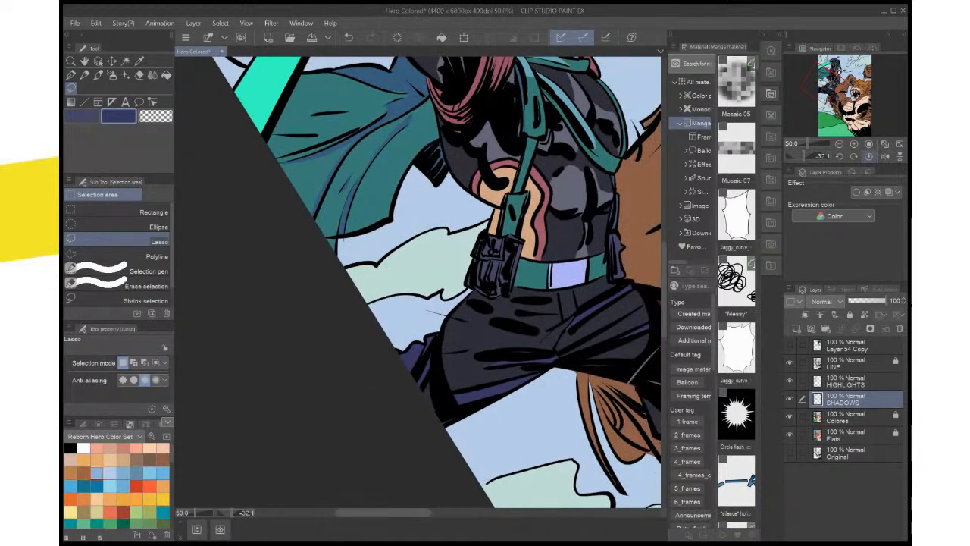
# Straighten the canvas, fit the whole page in the window, and save the file
pyautogui.click(869, 157)
pyautogui.hotkey('ctrl', '0')
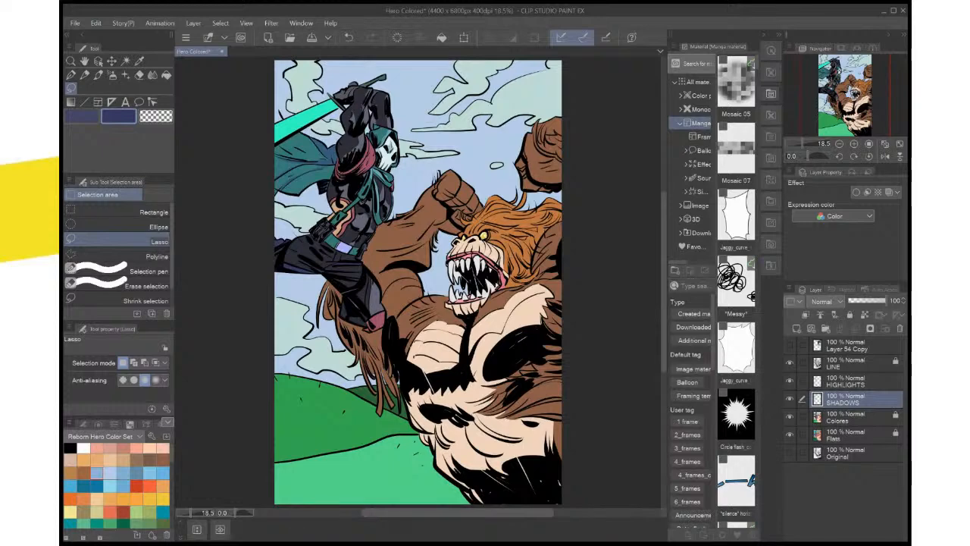
pyautogui.hotkey('ctrl', 's')
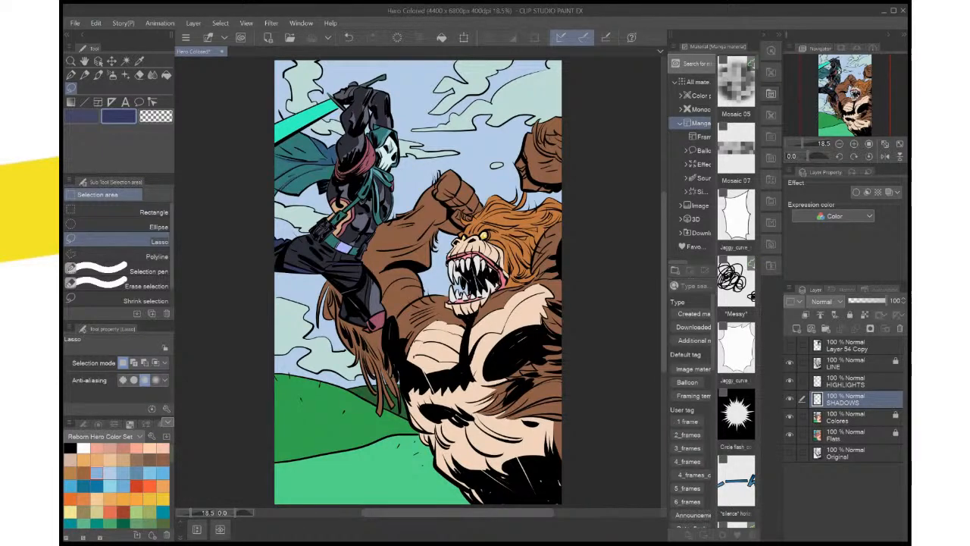
# Lasso a long thin shadow along the crease in the middle of the hero's forward thigh, fill it with indigo, and deselect
pyautogui.hotkey('ctrl', '+')
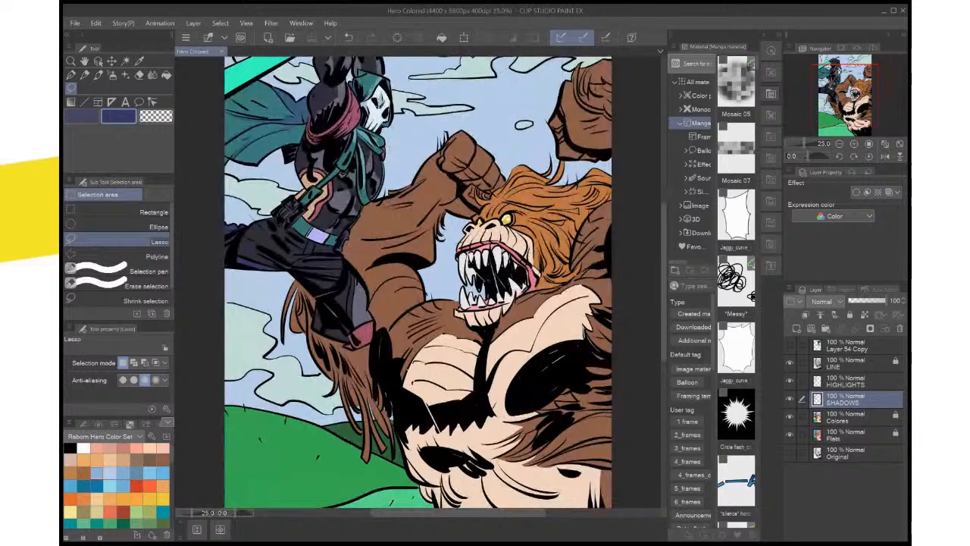
pyautogui.hotkey('ctrl', '+')
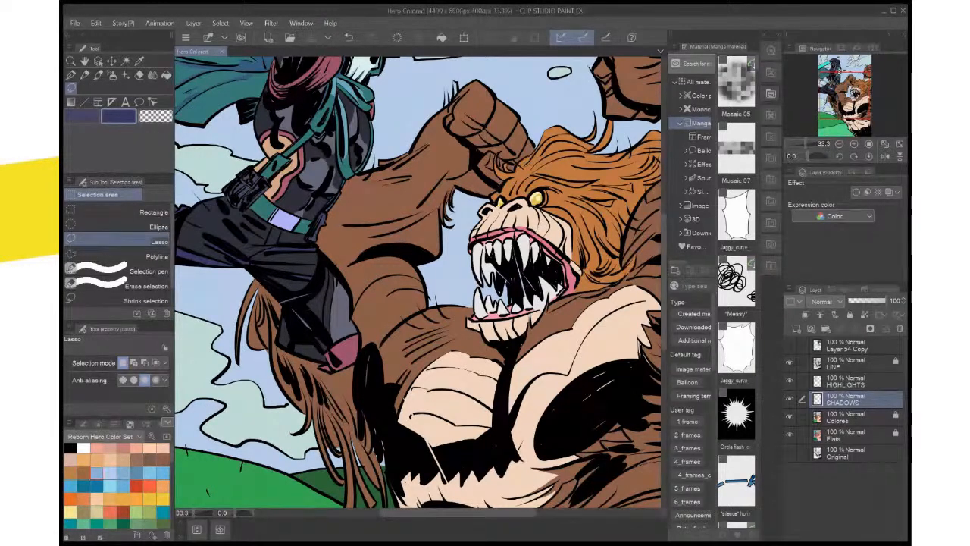
pyautogui.hotkey('ctrl', '+')
pyautogui.hotkey('ctrl', '+')
pyautogui.moveTo(364, 265); pyautogui.dragTo(539, 249)
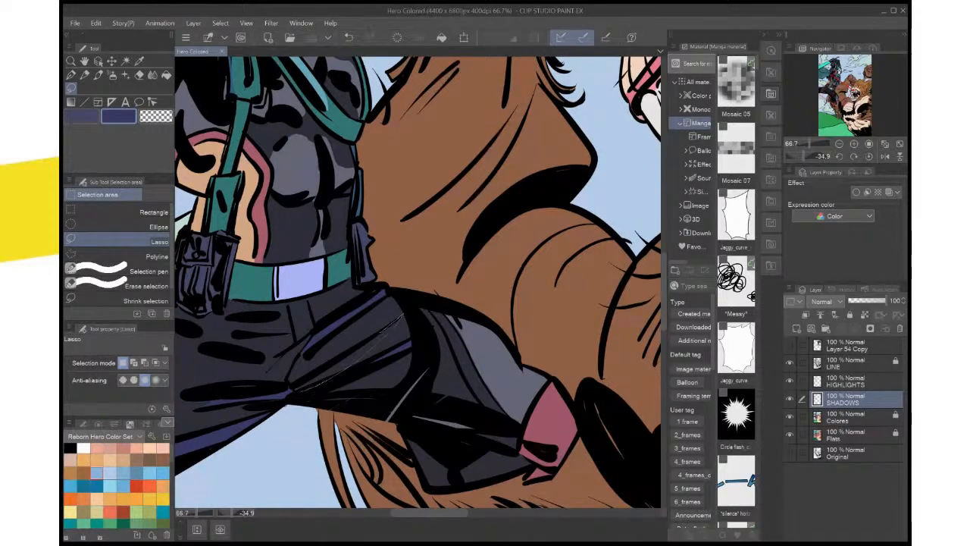
pyautogui.moveTo(292, 385); pyautogui.dragTo(292, 386)
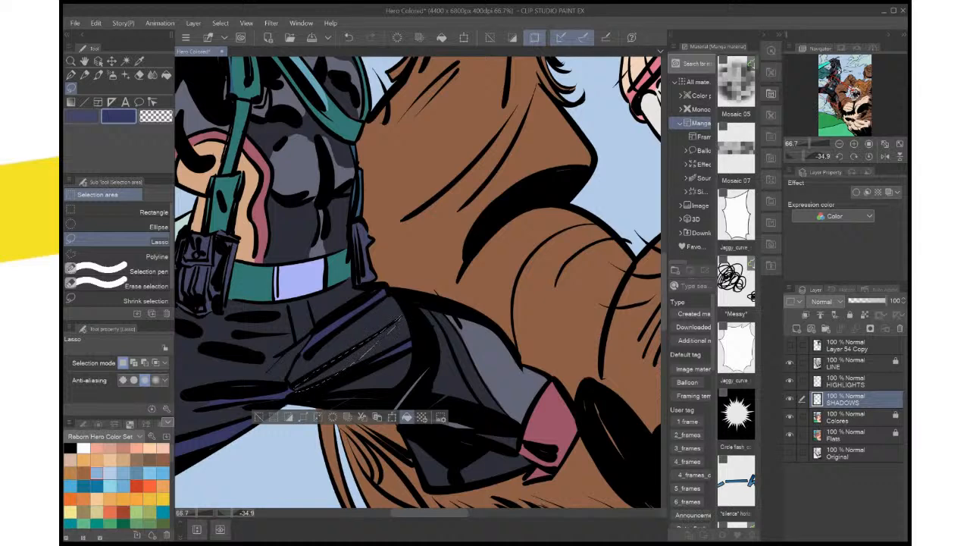
pyautogui.click(407, 417)
pyautogui.hotkey('ctrl', 'd')
# Lasso a shadow around the black creases on the hip just below the belt, fill it with indigo, and deselect
pyautogui.moveTo(363, 363); pyautogui.dragTo(504, 327)
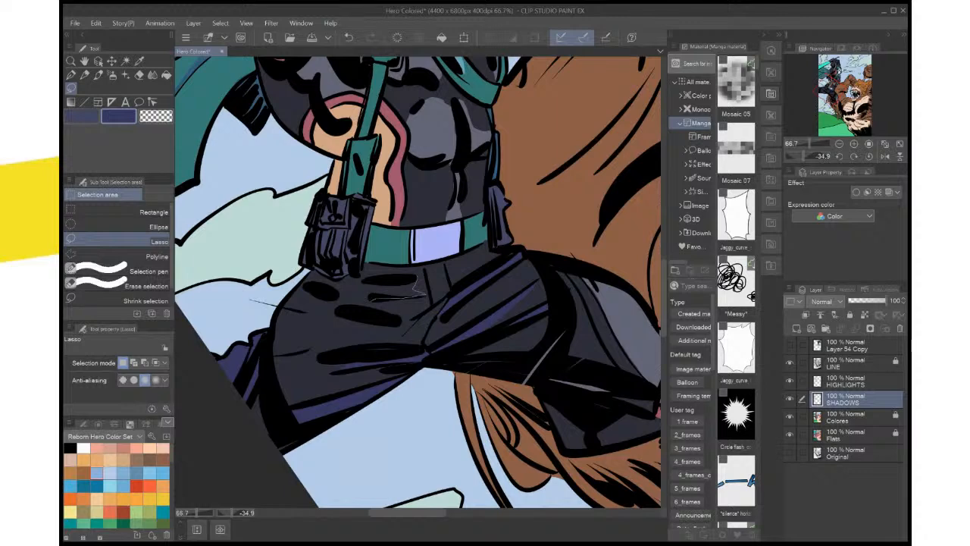
pyautogui.moveTo(415, 287)
pyautogui.mouseDown()
pyautogui.moveTo(335, 310)
pyautogui.moveTo(327, 300)
pyautogui.mouseUp()
pyautogui.moveTo(416, 276); pyautogui.dragTo(416, 288)
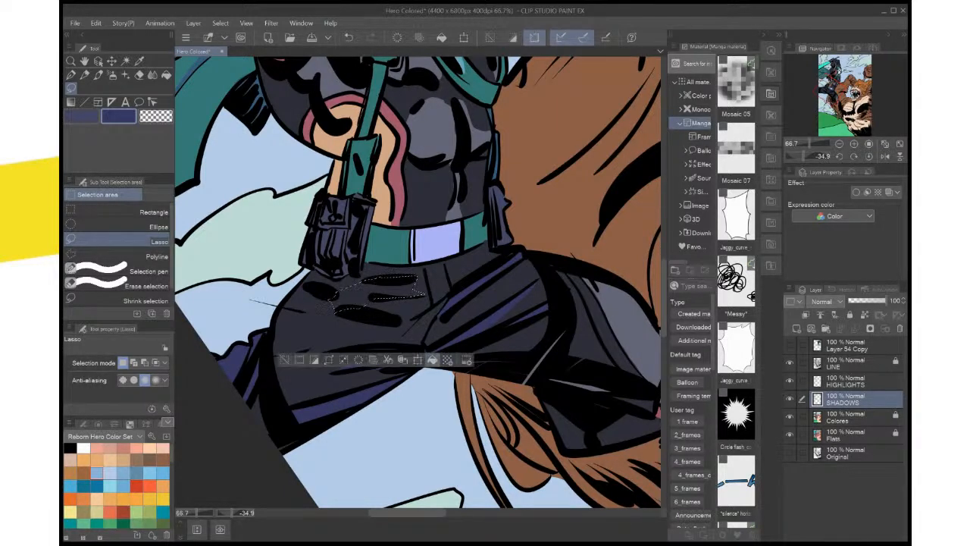
pyautogui.click(434, 359)
pyautogui.hotkey('ctrl', 'd')
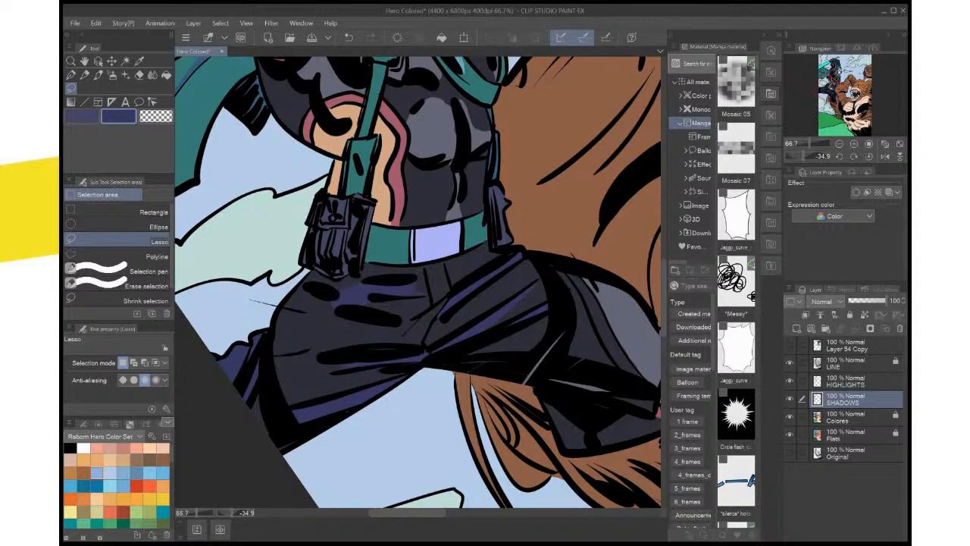
# Extend the trouser shadow around the hip creases beneath the belt pouch with indigo lasso fills, and deselect
pyautogui.hotkey('ctrl', '0')
pyautogui.scroll(3, 426, 318)
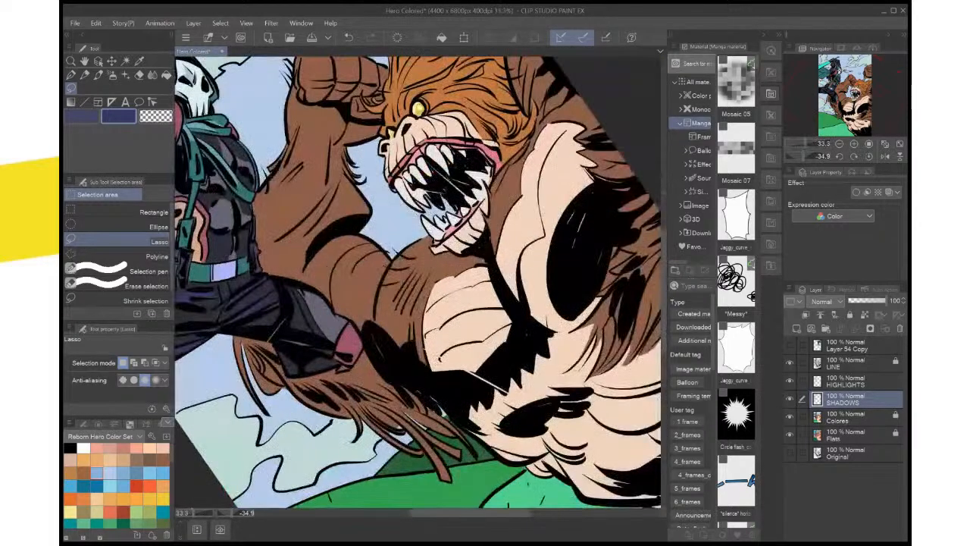
pyautogui.moveTo(470, 212); pyautogui.dragTo(604, 262)
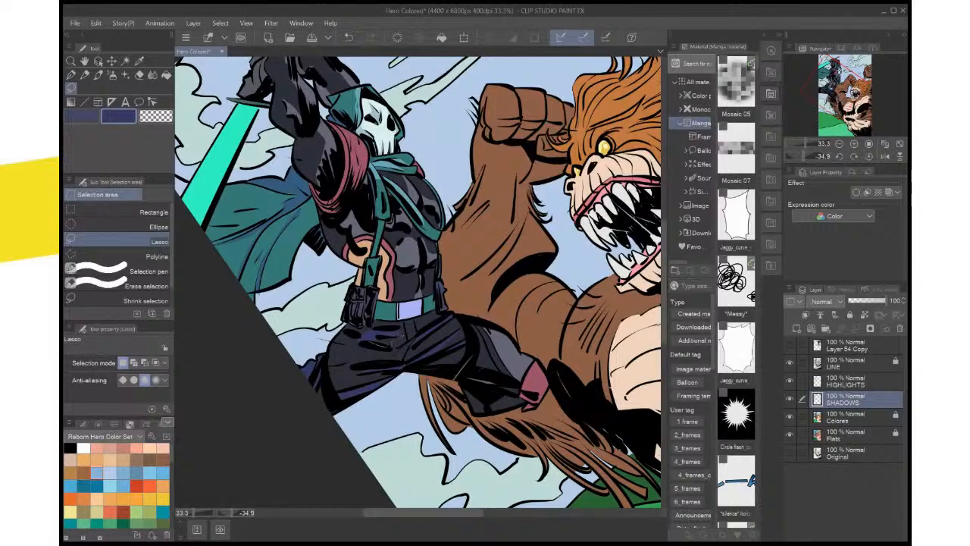
pyautogui.moveTo(394, 346)
pyautogui.mouseDown()
pyautogui.moveTo(380, 338)
pyautogui.moveTo(432, 332)
pyautogui.moveTo(381, 334)
pyautogui.mouseUp()
pyautogui.click(442, 371)
pyautogui.hotkey('ctrl', 'd')
pyautogui.click(444, 364)
pyautogui.hotkey('ctrl', 'd')
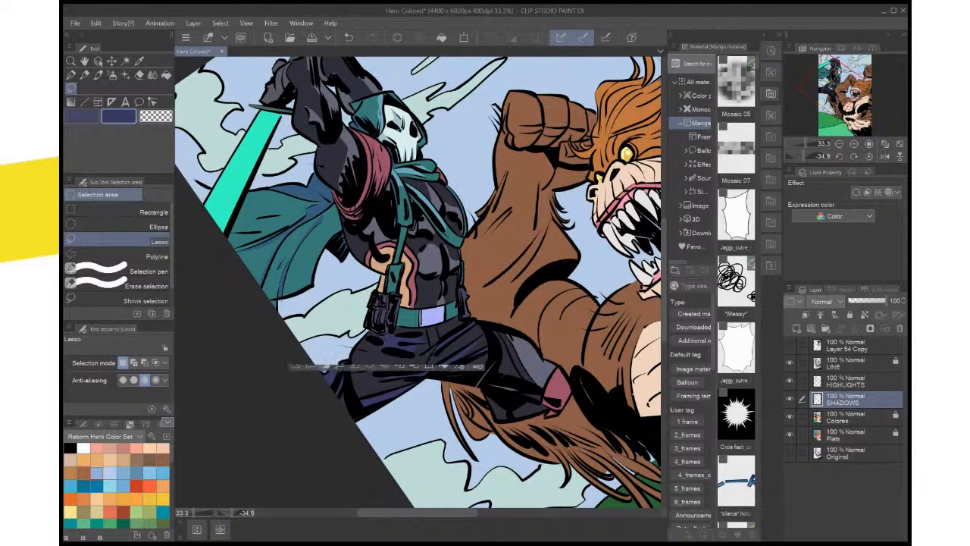
# Pick a medium blue, activate the HIGHLIGHTS layer, lasso a highlight on the belt pouch's flap, fill it, and deselect
pyautogui.scroll(4, 455, 304)
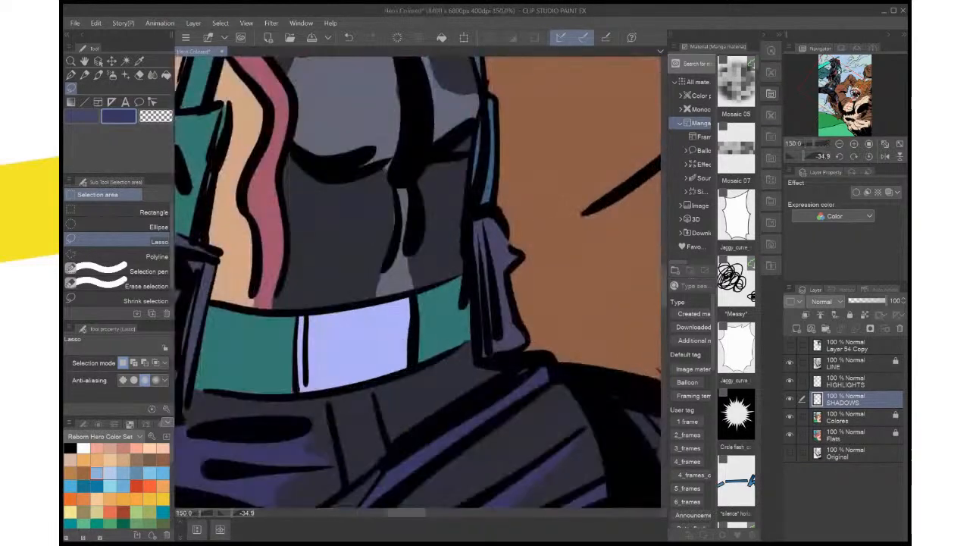
pyautogui.moveTo(455, 304); pyautogui.dragTo(706, 325)
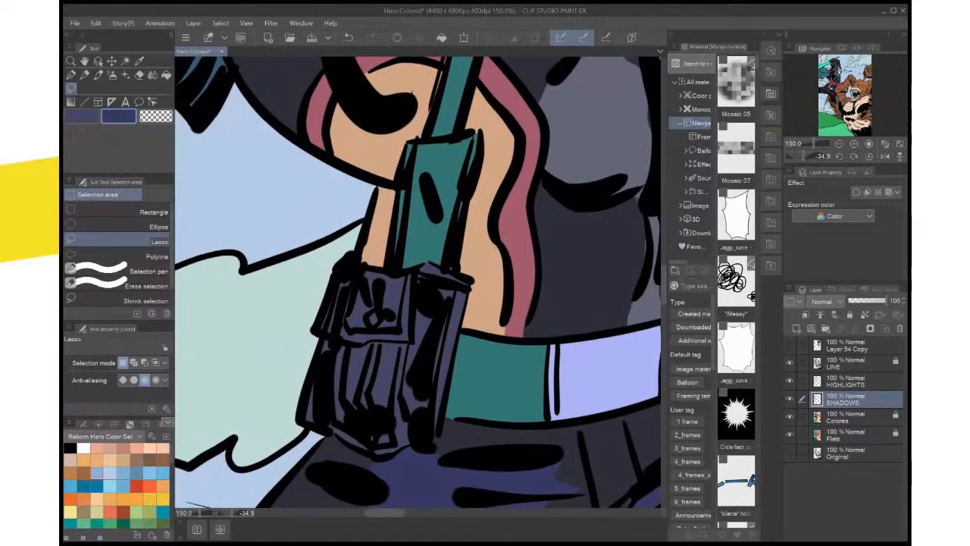
pyautogui.press('i')
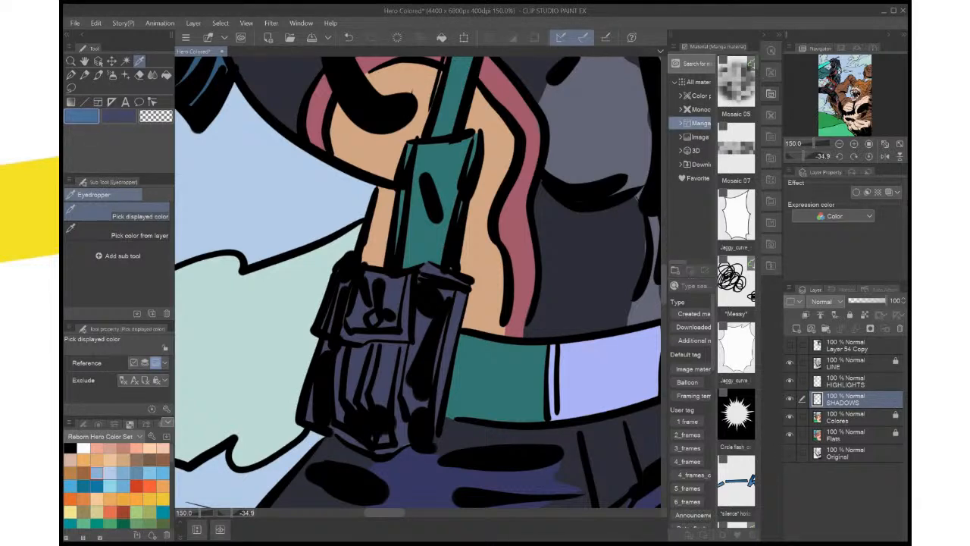
pyautogui.click(856, 381)
pyautogui.press('m')
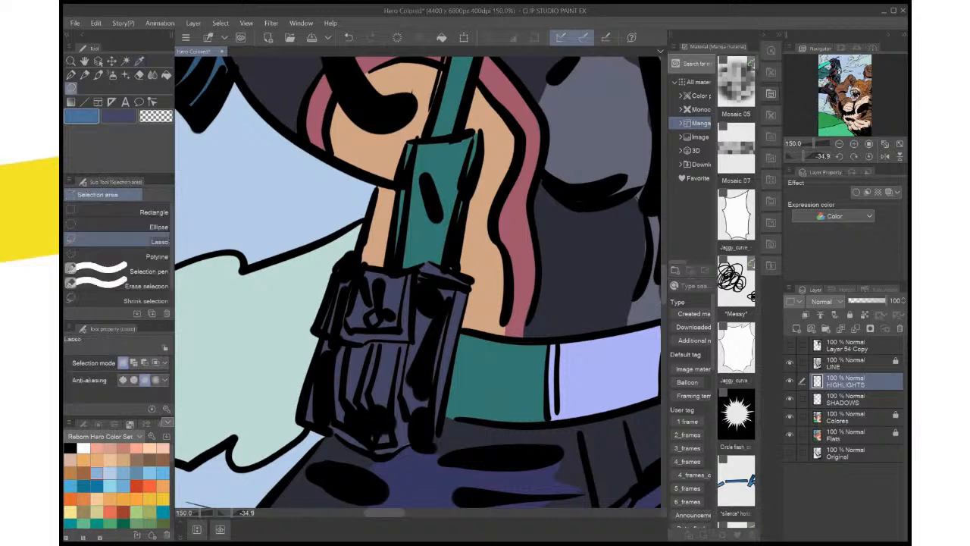
pyautogui.moveTo(413, 273)
pyautogui.mouseDown()
pyautogui.moveTo(390, 275)
pyautogui.moveTo(381, 297)
pyautogui.moveTo(393, 318)
pyautogui.moveTo(401, 274)
pyautogui.mouseUp()
pyautogui.click(440, 341)
pyautogui.hotkey('ctrl', 'd')
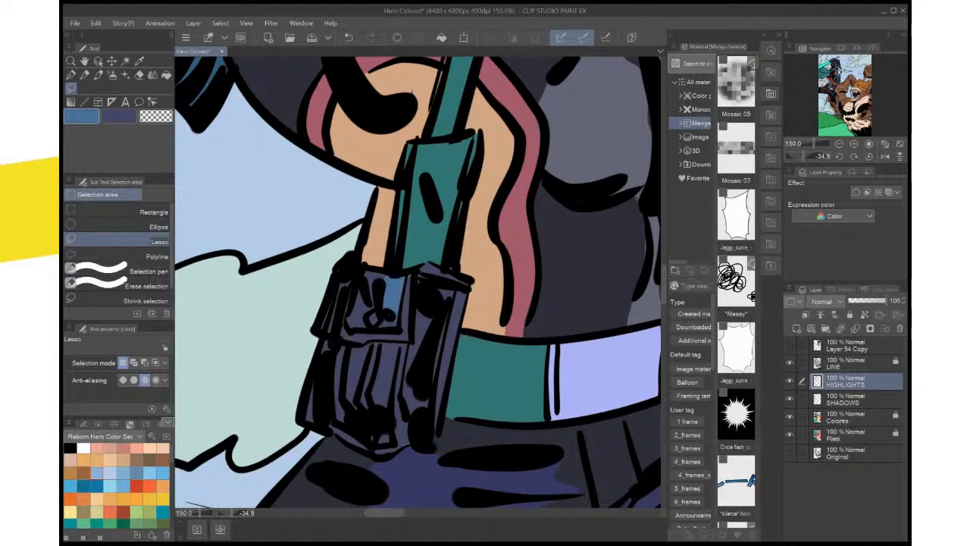
# Change the secondary drawing color to a muted purple and activate the SHADOWS layer for lassoing shadows on the pouch
pyautogui.scroll(-5, 474, 293)
pyautogui.scroll(3, 474, 293)
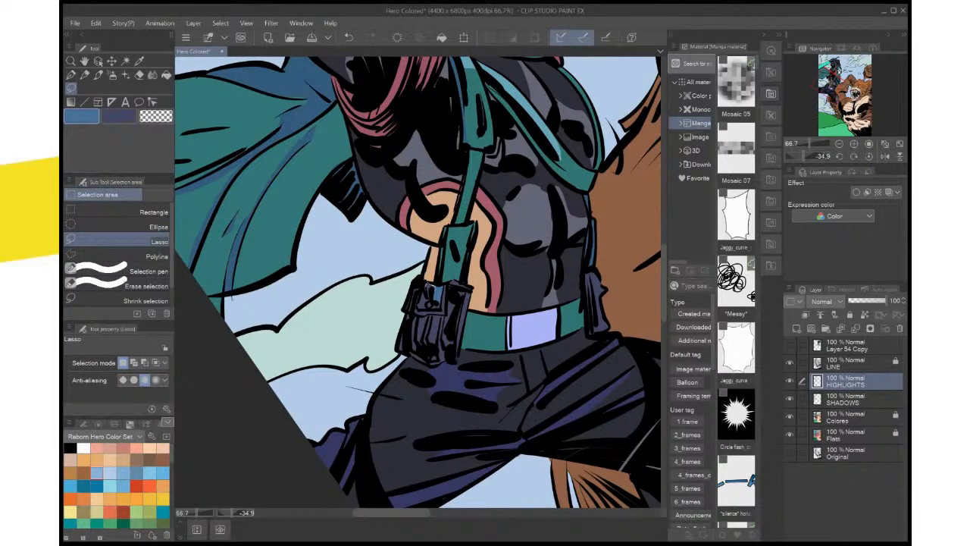
pyautogui.moveTo(429, 286); pyautogui.dragTo(430, 290)
pyautogui.scroll(1, 473, 503)
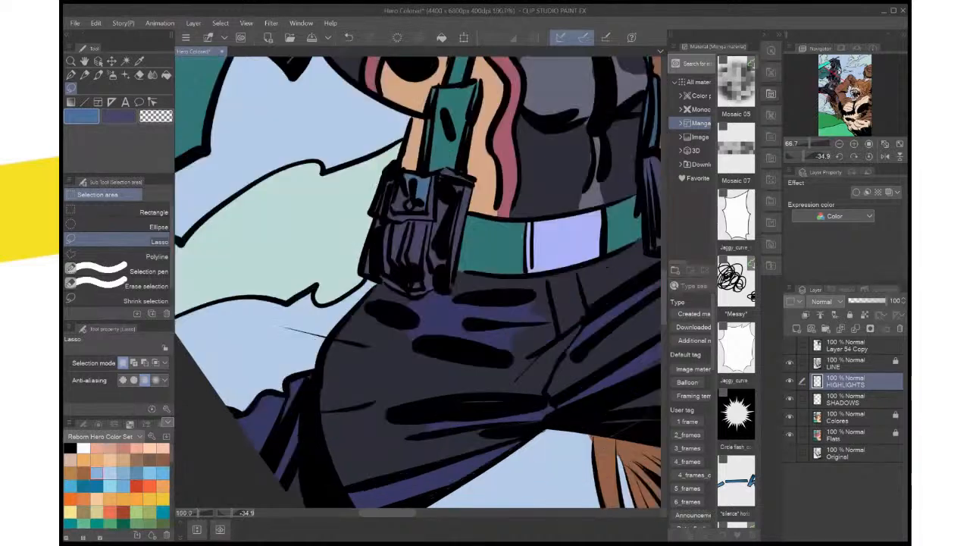
pyautogui.moveTo(410, 228); pyautogui.dragTo(470, 350)
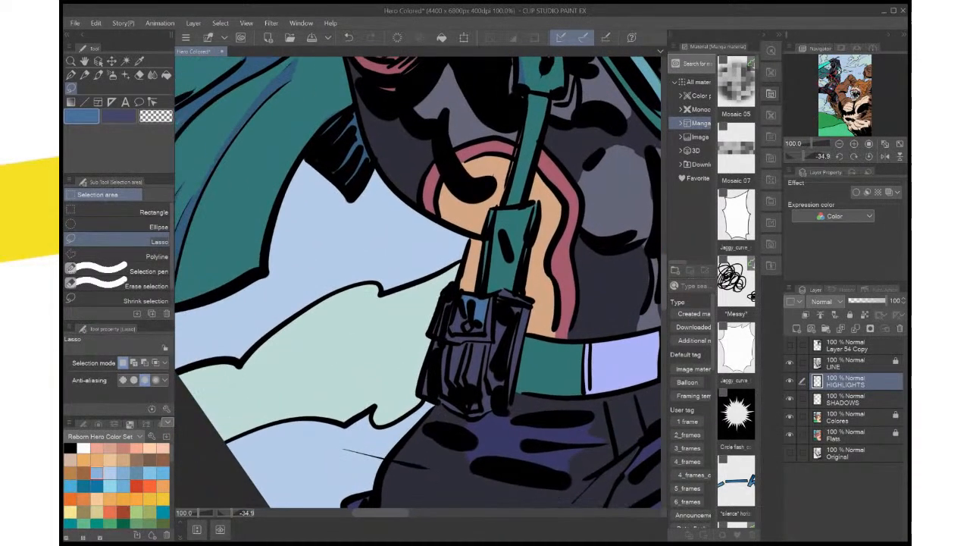
pyautogui.scroll(2, 548, 396)
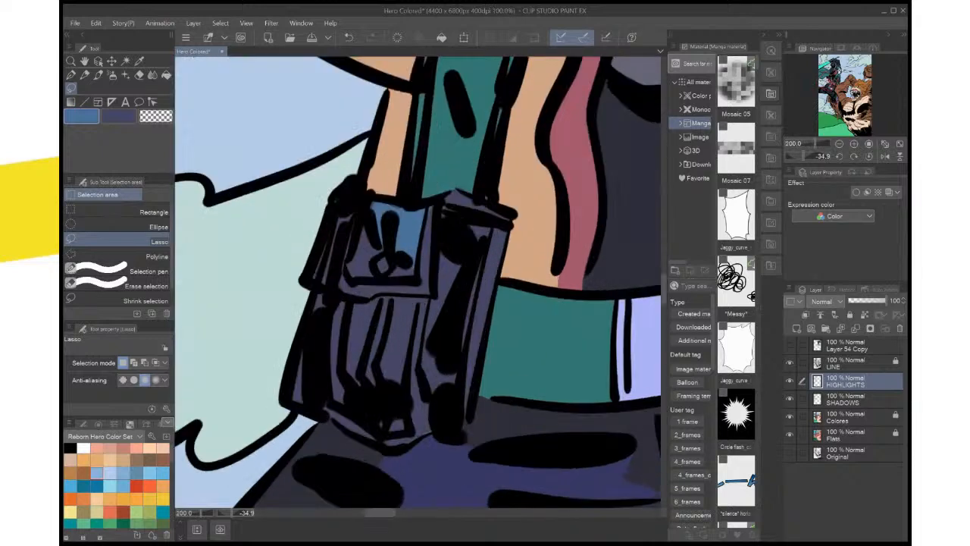
pyautogui.moveTo(409, 266); pyautogui.dragTo(449, 287)
pyautogui.press('x')
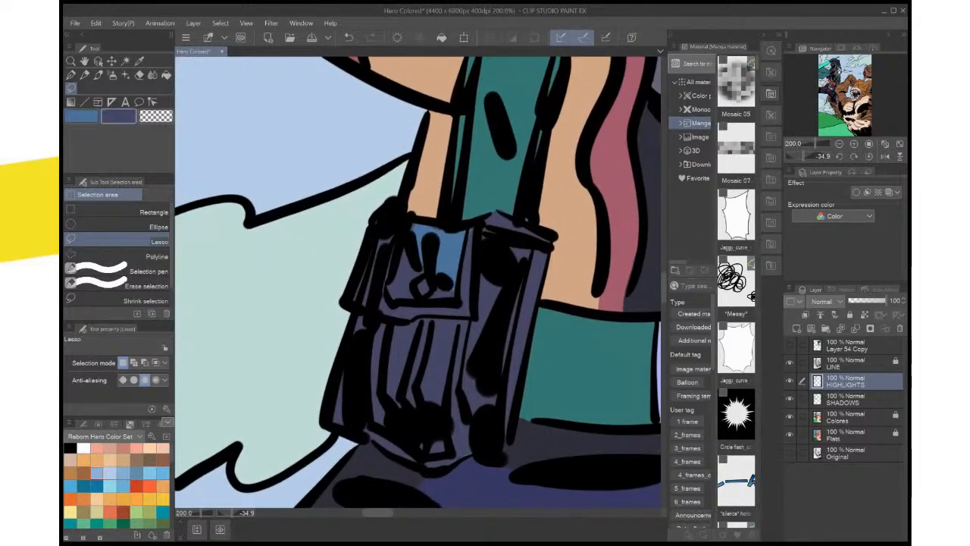
pyautogui.press('i')
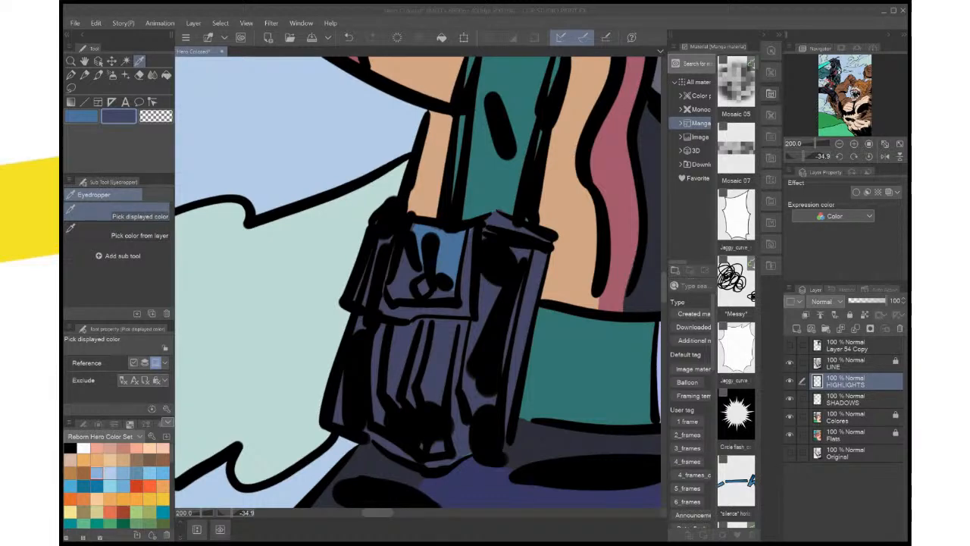
pyautogui.press('Return')
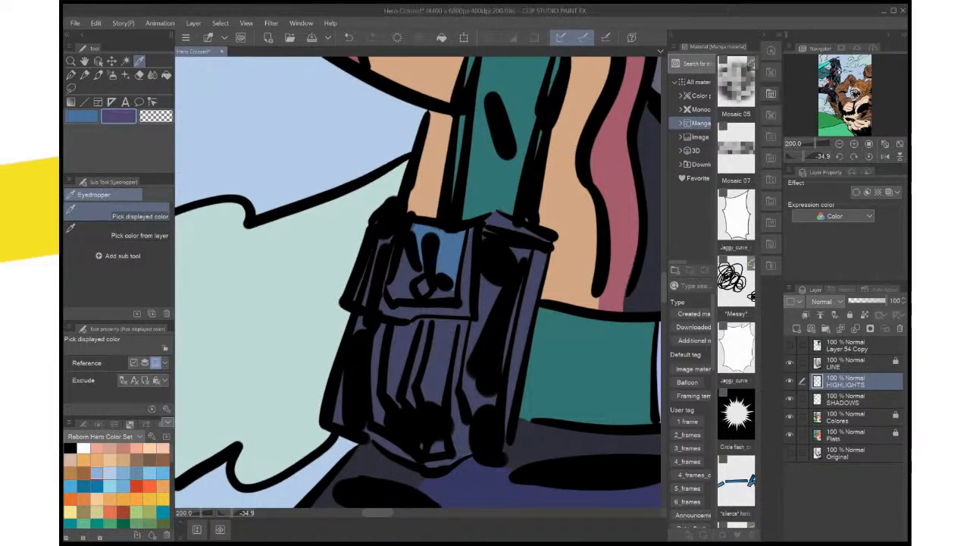
pyautogui.click(856, 398)
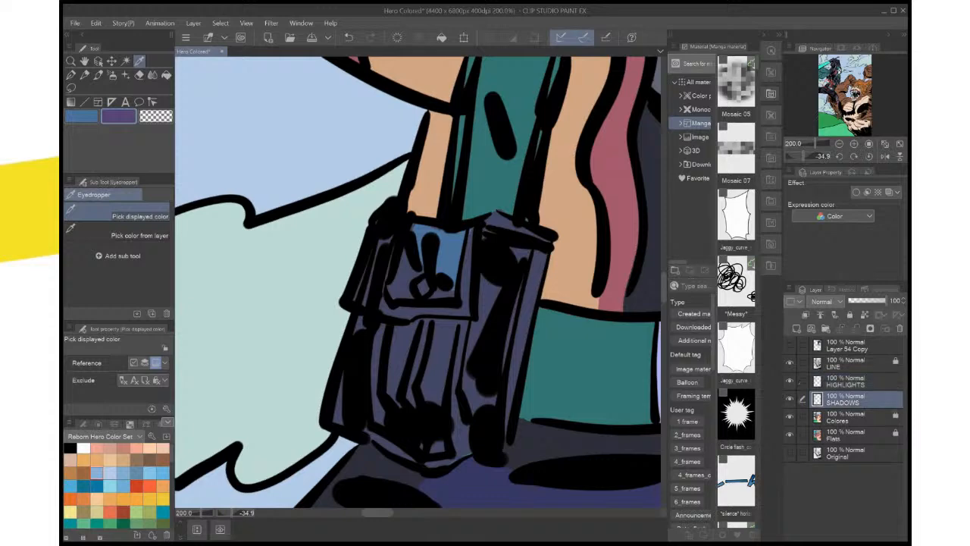
pyautogui.press('m')
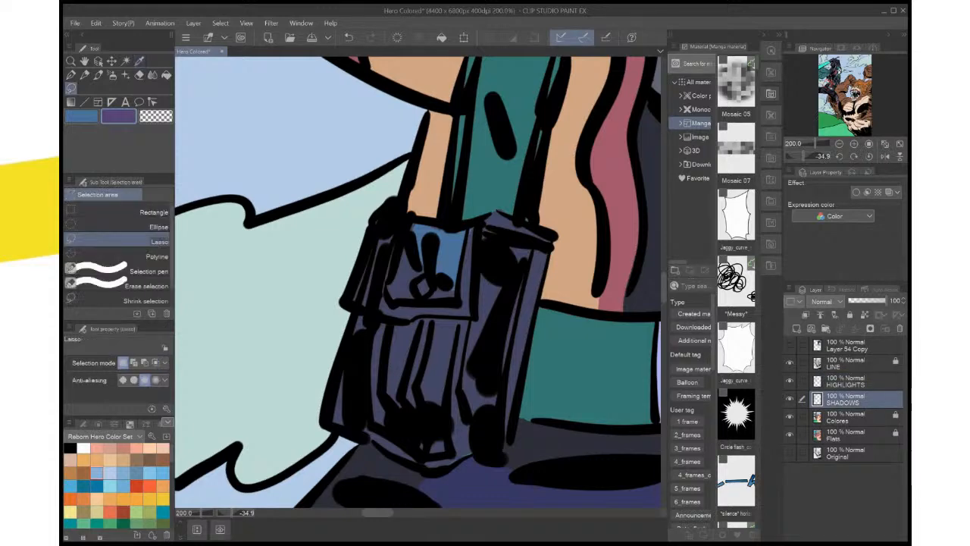
# Lasso the pouch's side facing the belt down to its lower corner, fill it with purple shadow, and deselect
pyautogui.moveTo(507, 239)
pyautogui.mouseDown()
pyautogui.moveTo(518, 263)
pyautogui.moveTo(493, 373)
pyautogui.moveTo(469, 369)
pyautogui.moveTo(460, 398)
pyautogui.mouseUp()
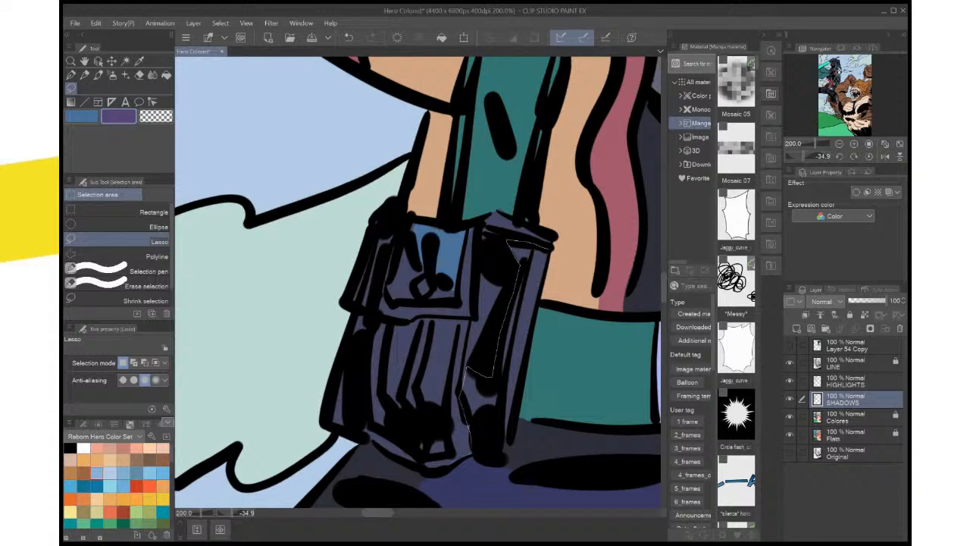
pyautogui.moveTo(470, 447)
pyautogui.mouseDown()
pyautogui.moveTo(494, 447)
pyautogui.moveTo(522, 380)
pyautogui.mouseUp()
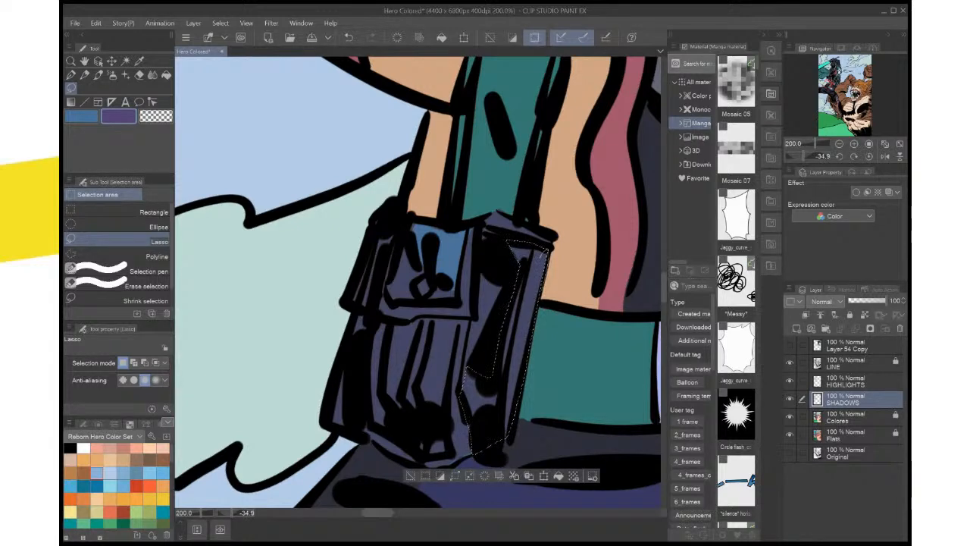
pyautogui.click(559, 475)
pyautogui.hotkey('ctrl', 'd')
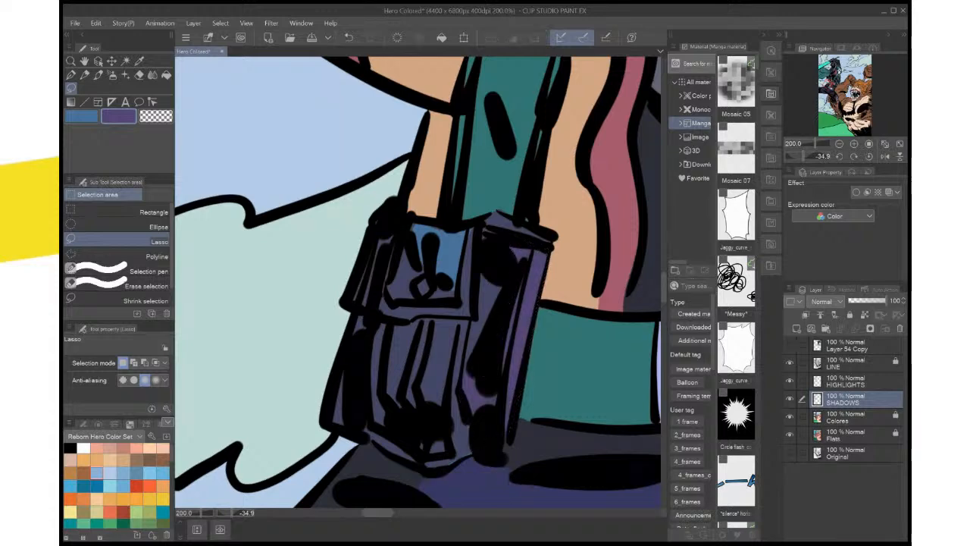
# Lasso shadow areas at the pouch's lower corner and around its bottom tip, fill them with purple, and deselect
pyautogui.moveTo(425, 333); pyautogui.dragTo(476, 241)
pyautogui.moveTo(520, 324)
pyautogui.mouseDown()
pyautogui.moveTo(509, 356)
pyautogui.moveTo(472, 369)
pyautogui.moveTo(483, 378)
pyautogui.moveTo(535, 347)
pyautogui.mouseUp()
pyautogui.click(560, 409)
pyautogui.hotkey('ctrl', 'd')
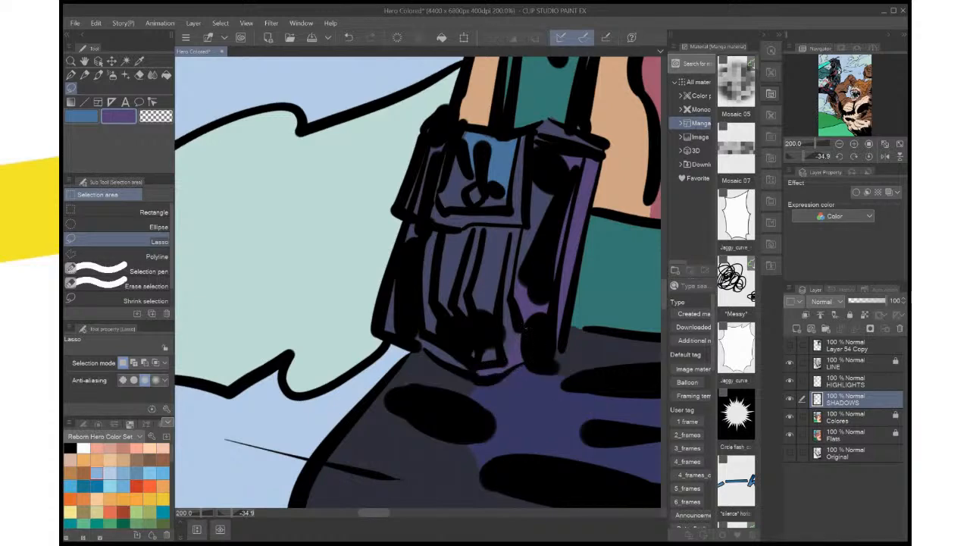
pyautogui.moveTo(522, 329)
pyautogui.mouseDown()
pyautogui.moveTo(477, 342)
pyautogui.moveTo(471, 369)
pyautogui.moveTo(503, 373)
pyautogui.moveTo(521, 358)
pyautogui.mouseUp()
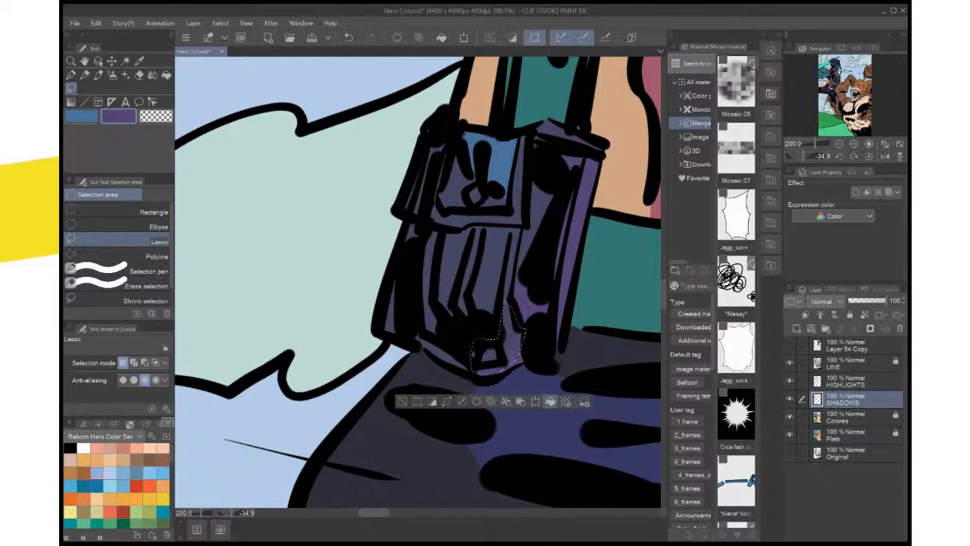
pyautogui.hotkey('ctrl', 'd')
# Lasso a triangular shadow on the pouch's outer side next to the cloud, fill it with purple, and deselect
pyautogui.moveTo(397, 266)
pyautogui.mouseDown()
pyautogui.moveTo(381, 315)
pyautogui.moveTo(389, 338)
pyautogui.moveTo(406, 339)
pyautogui.mouseUp()
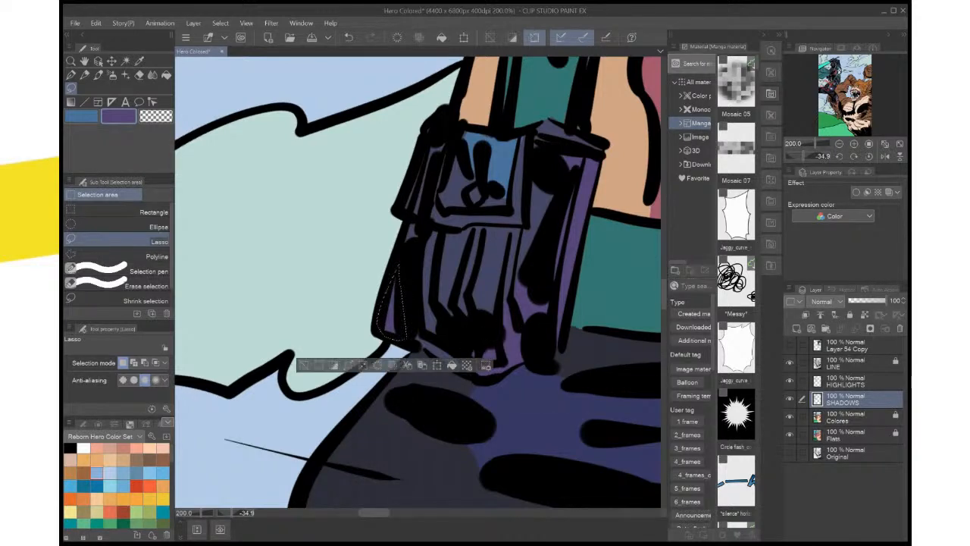
pyautogui.scroll(2, 417, 281)
pyautogui.hotkey('ctrl', 'd')
# Switch back to the medium blue, lasso another patch on the pouch's flap, fill it, and deselect
pyautogui.press('x')
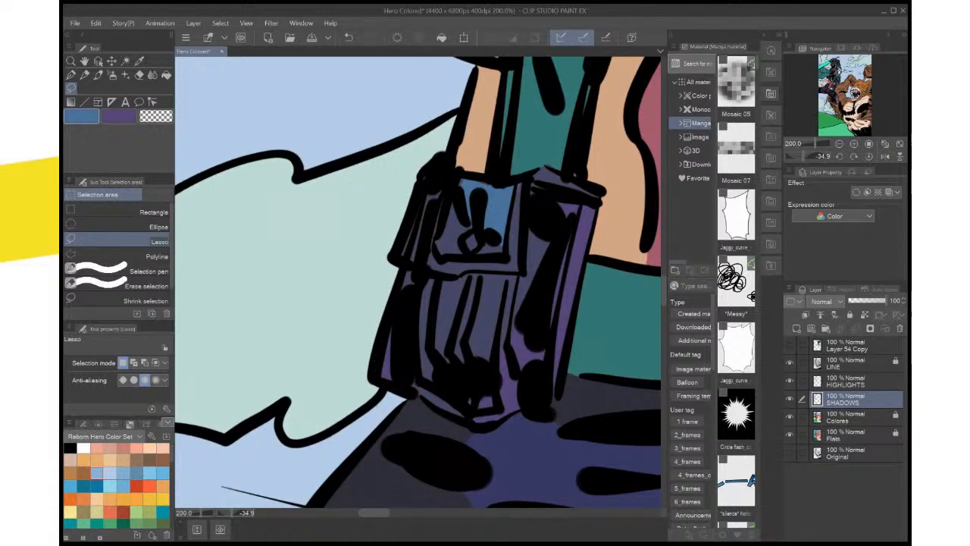
pyautogui.moveTo(485, 177)
pyautogui.mouseDown()
pyautogui.moveTo(456, 186)
pyautogui.moveTo(467, 225)
pyautogui.moveTo(482, 232)
pyautogui.mouseUp()
pyautogui.click(539, 253)
pyautogui.hotkey('ctrl', 'd')
pyautogui.hotkey('ctrl', '0')
pyautogui.scroll(2, 523, 226)
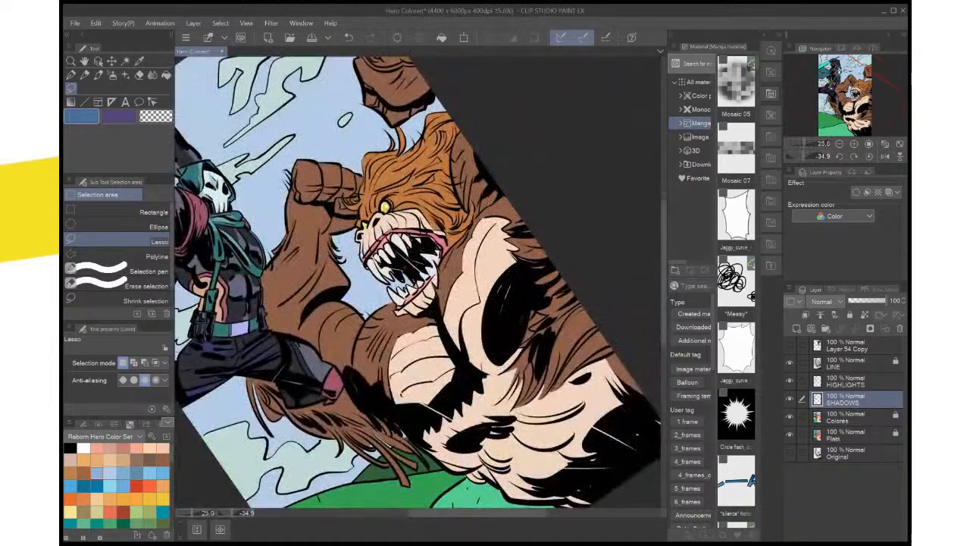
pyautogui.moveTo(390, 212); pyautogui.dragTo(496, 230)
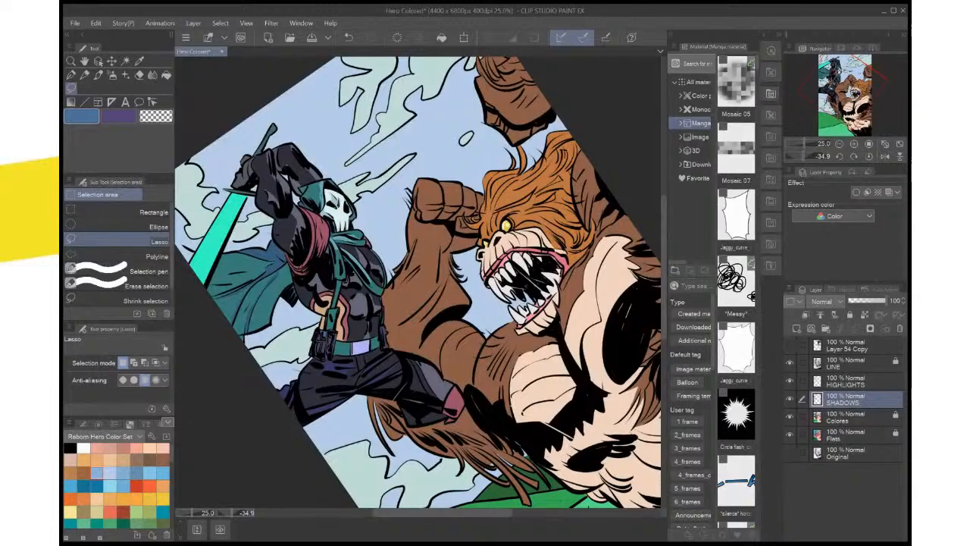
# Lasso two more small patches on the belt pouch, fill each with the medium blue on the SHADOWS layer, and deselect
pyautogui.moveTo(327, 337); pyautogui.dragTo(326, 340)
pyautogui.click(384, 365)
pyautogui.hotkey('ctrl', 'd')
pyautogui.moveTo(379, 318); pyautogui.dragTo(423, 311)
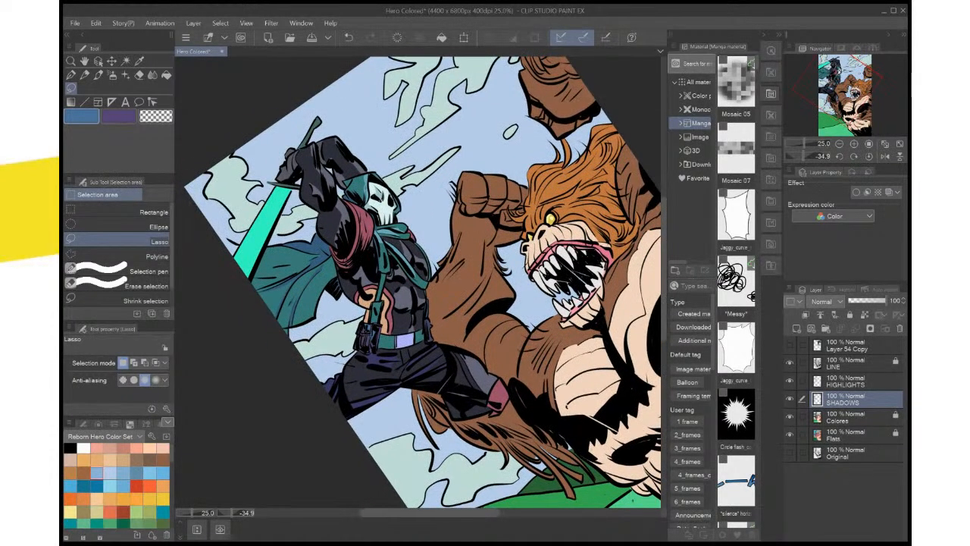
pyautogui.moveTo(363, 332); pyautogui.dragTo(364, 334)
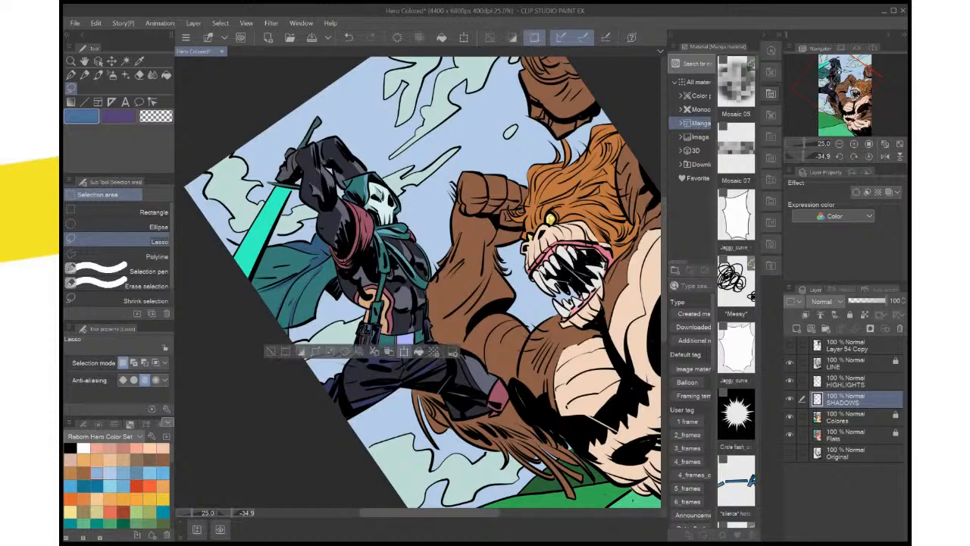
pyautogui.click(418, 352)
pyautogui.hotkey('ctrl', 'd')
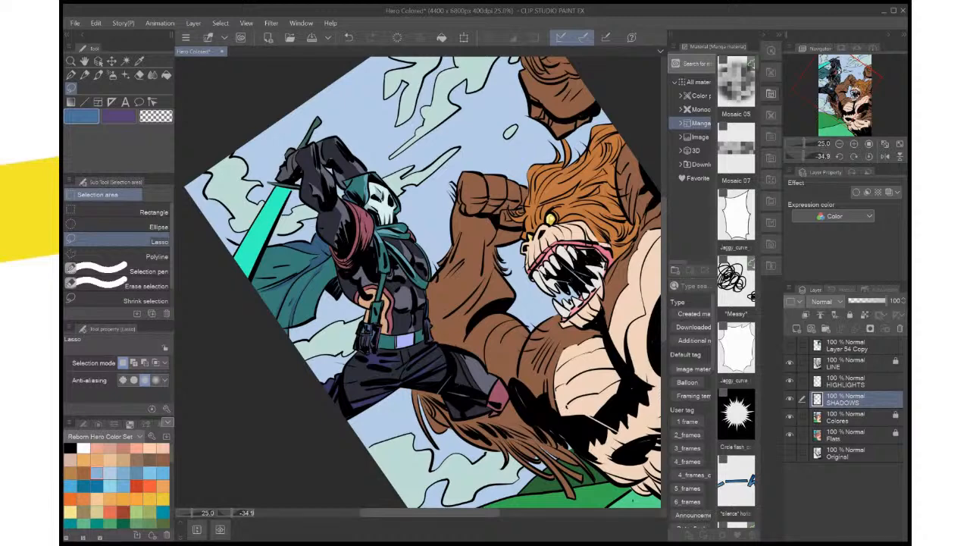
# Auto-select the small holster piece at the belt's far end on the Colores layer, fill it with sampled purple on SHADOWS, and deselect
pyautogui.click(854, 435)
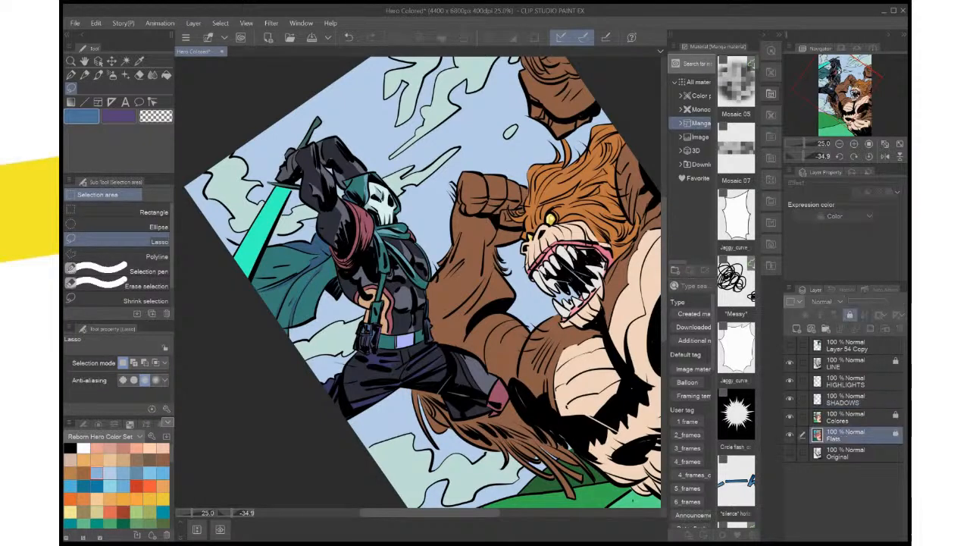
pyautogui.press('w')
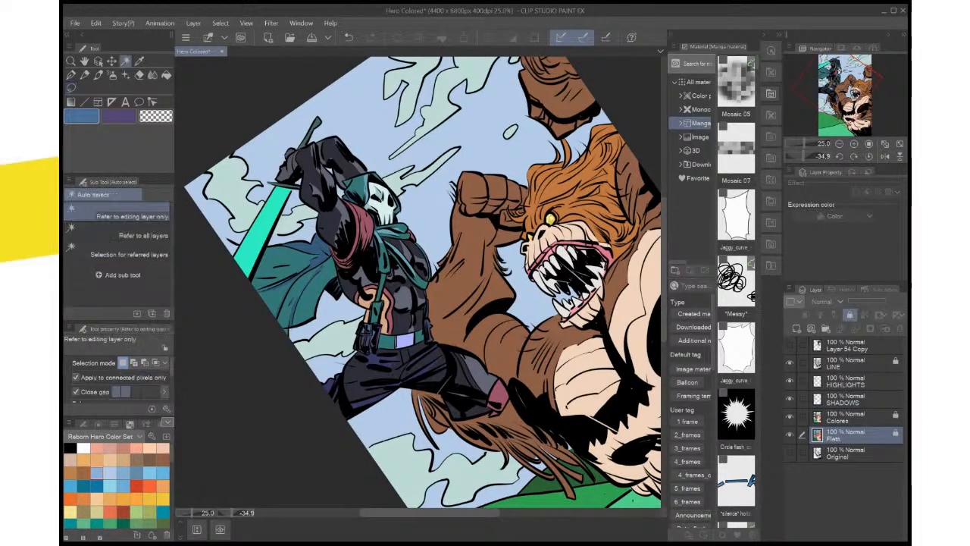
pyautogui.click(400, 294)
pyautogui.hotkey('ctrl', 'z')
pyautogui.click(854, 417)
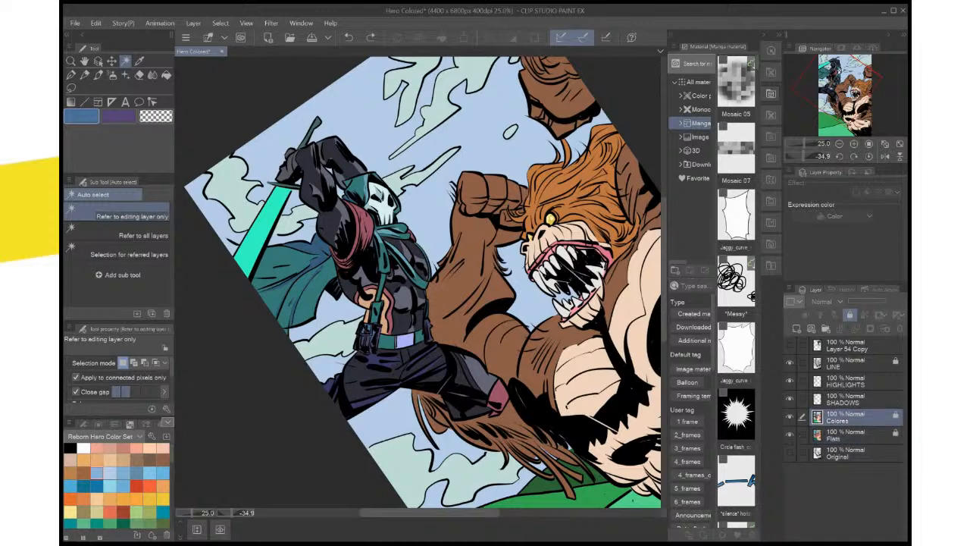
pyautogui.click(426, 332)
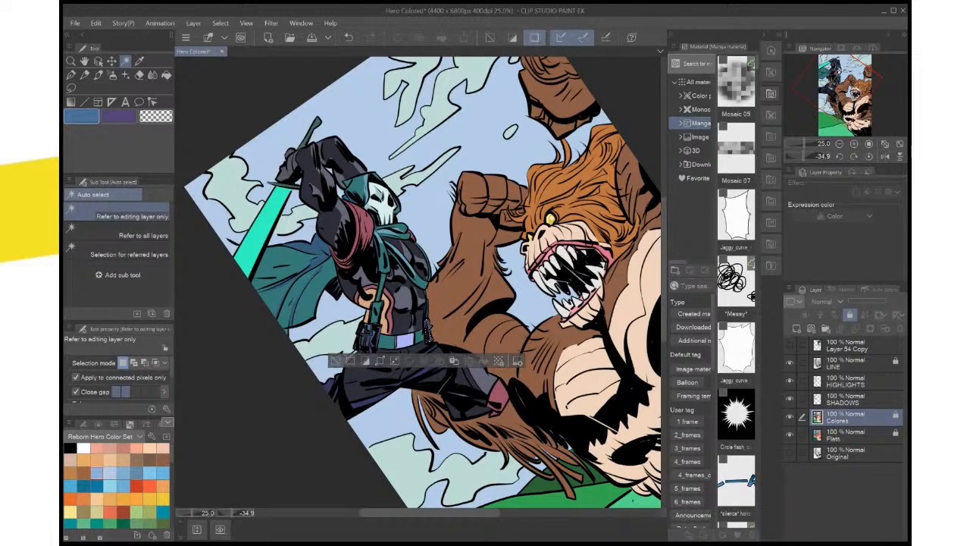
pyautogui.press('i')
pyautogui.click(427, 332)
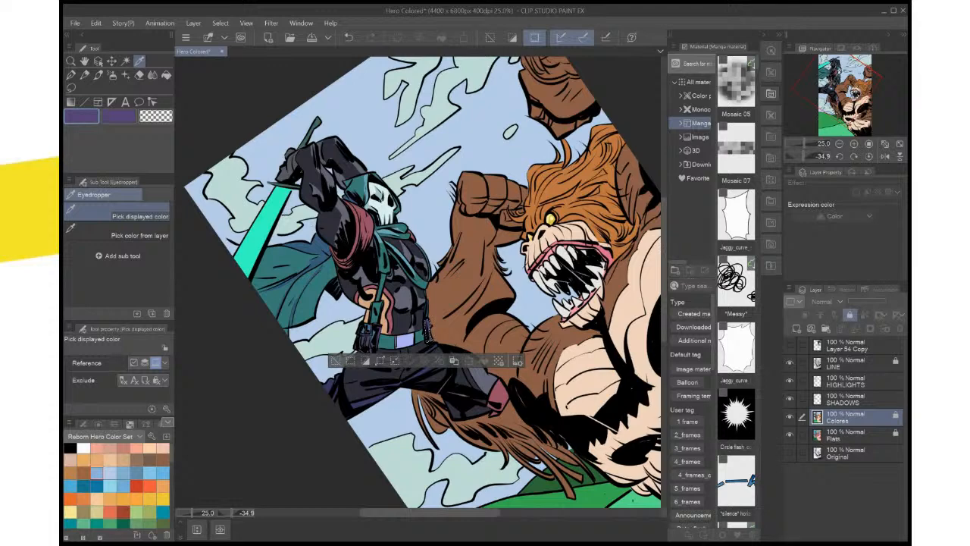
pyautogui.click(856, 398)
pyautogui.click(484, 361)
pyautogui.click(336, 360)
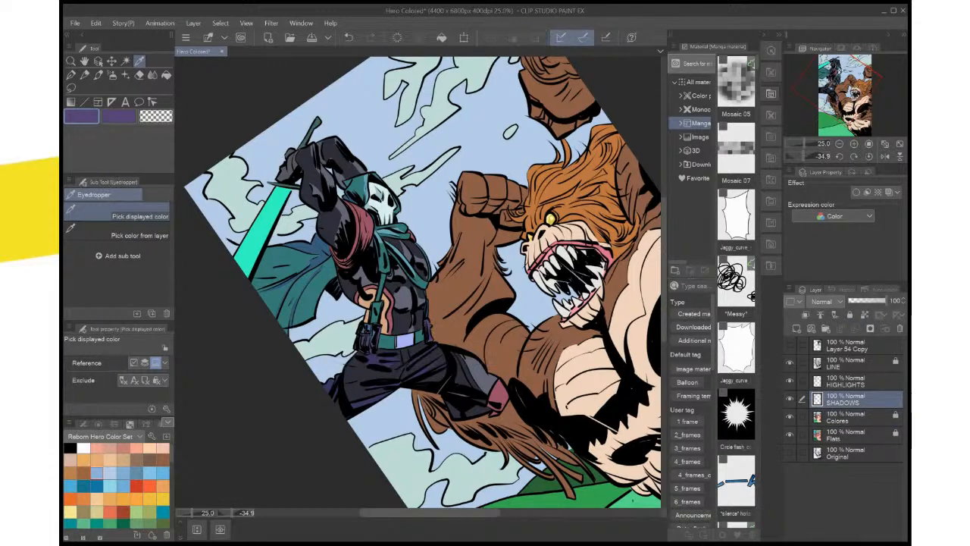
# Reset the canvas rotation, lasso a small shadow patch on the pouch's flap, fill it with purple, and deselect
pyautogui.click(869, 156)
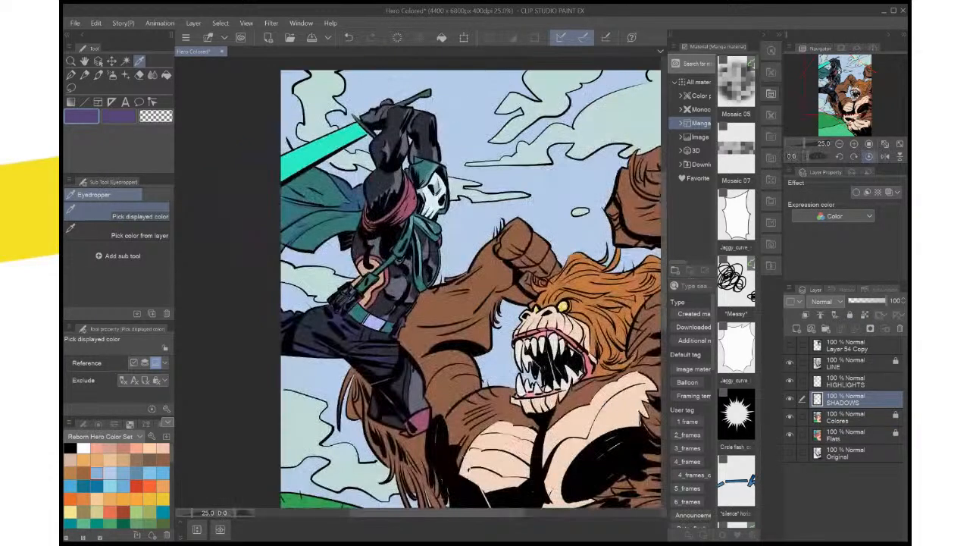
pyautogui.hotkey('ctrl', '0')
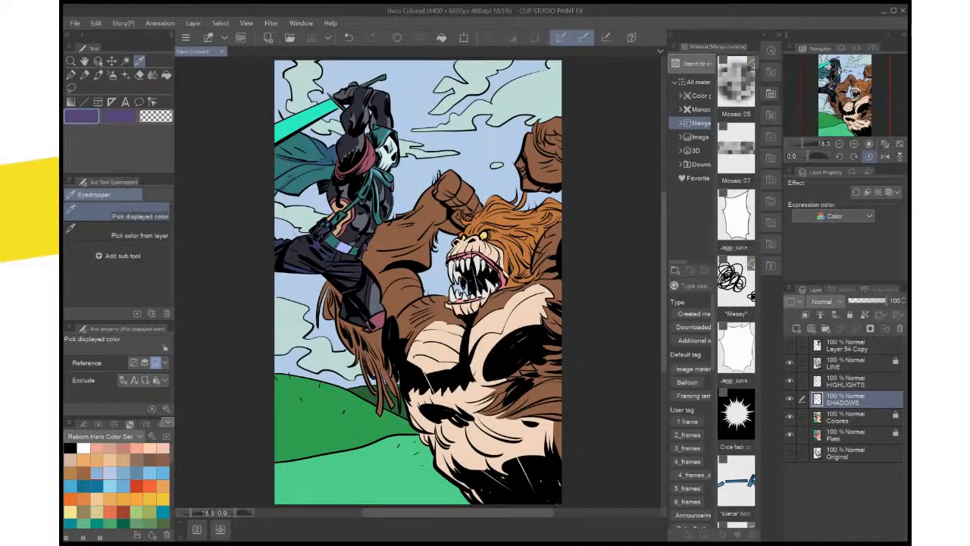
pyautogui.hotkey('ctrl', '+')
pyautogui.hotkey('ctrl', '+')
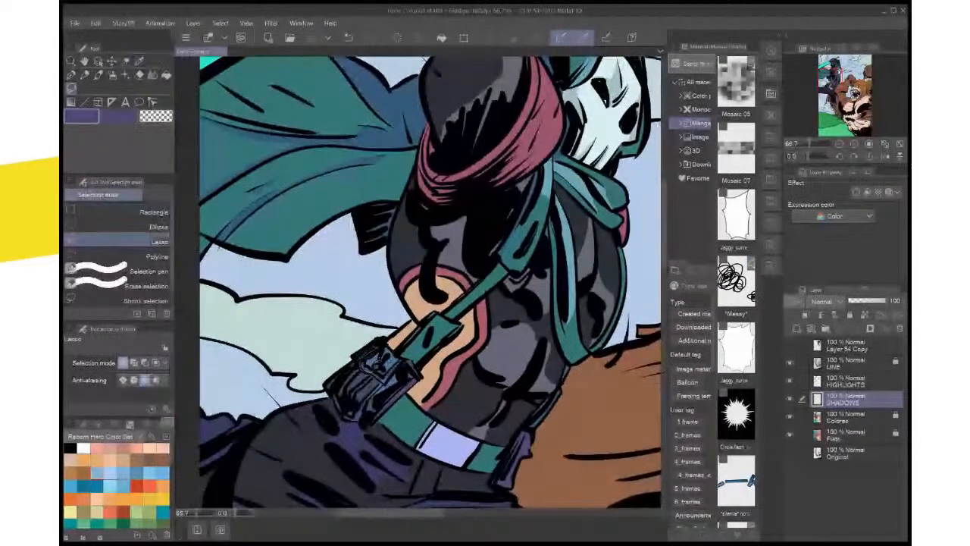
pyautogui.moveTo(377, 366); pyautogui.dragTo(372, 364)
pyautogui.hotkey('ctrl', 'd')
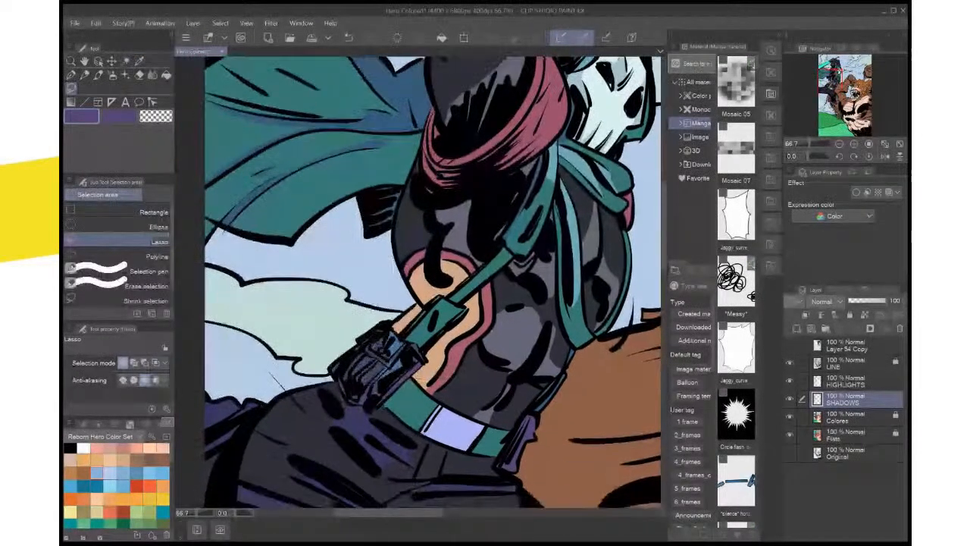
# Swap to the other purple, lasso another shadow on the pouch's body, fill it, deselect, and swap the colors back
pyautogui.press('x')
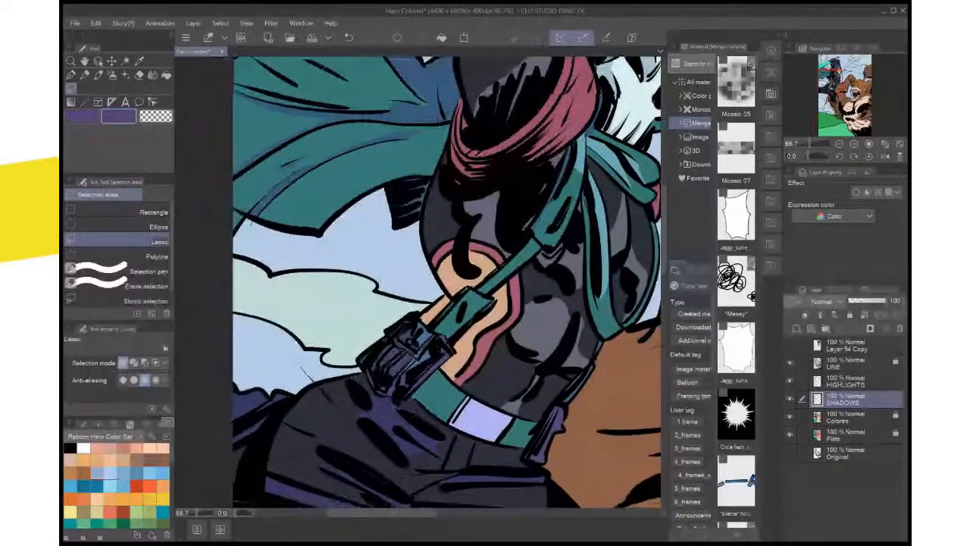
pyautogui.moveTo(424, 303); pyautogui.dragTo(454, 285)
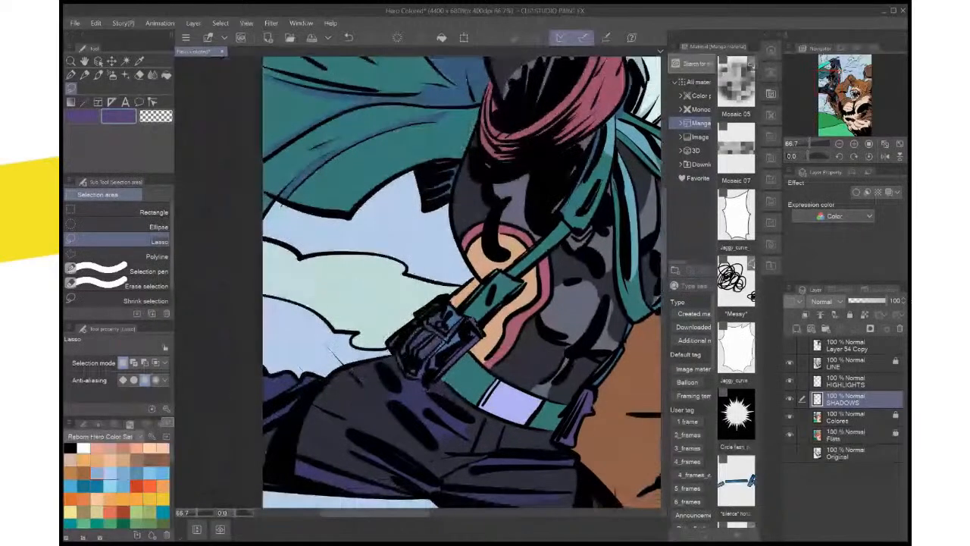
pyautogui.moveTo(447, 318); pyautogui.dragTo(455, 332)
pyautogui.hotkey('ctrl', 'd')
pyautogui.press('x')
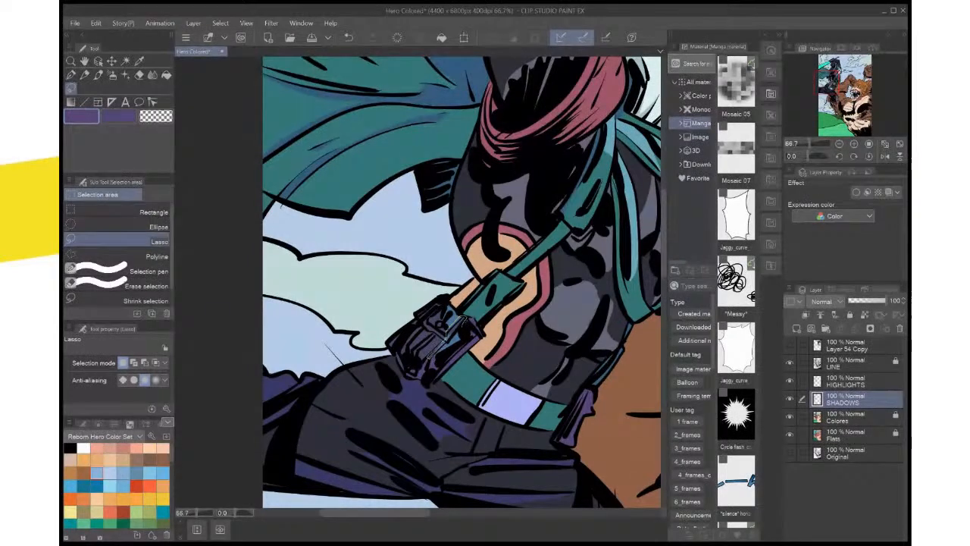
# Lasso a patch on the pouch's belt-facing side, fill it with sampled medium blue on the HIGHLIGHTS layer, deselect, and save the file
pyautogui.moveTo(465, 320); pyautogui.dragTo(430, 354)
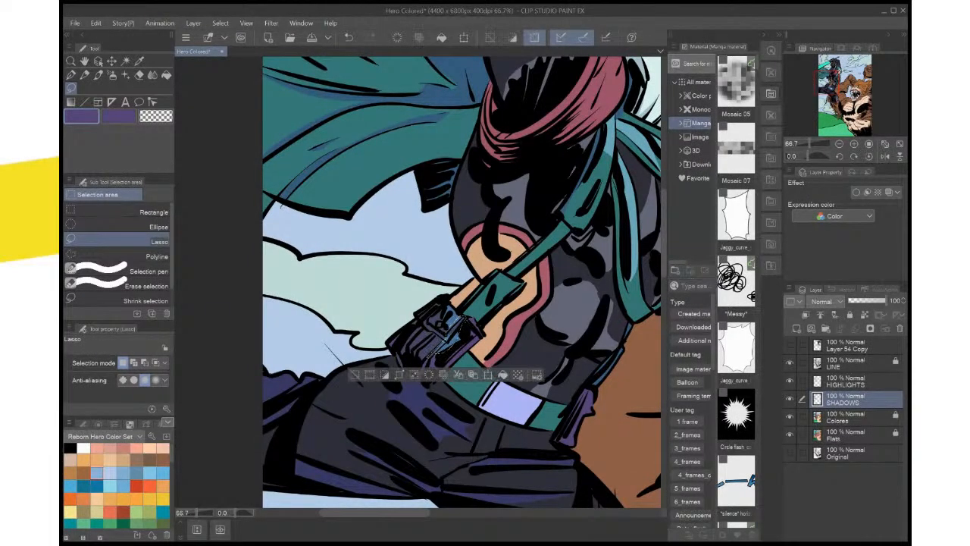
pyautogui.hotkey('alt', ']')
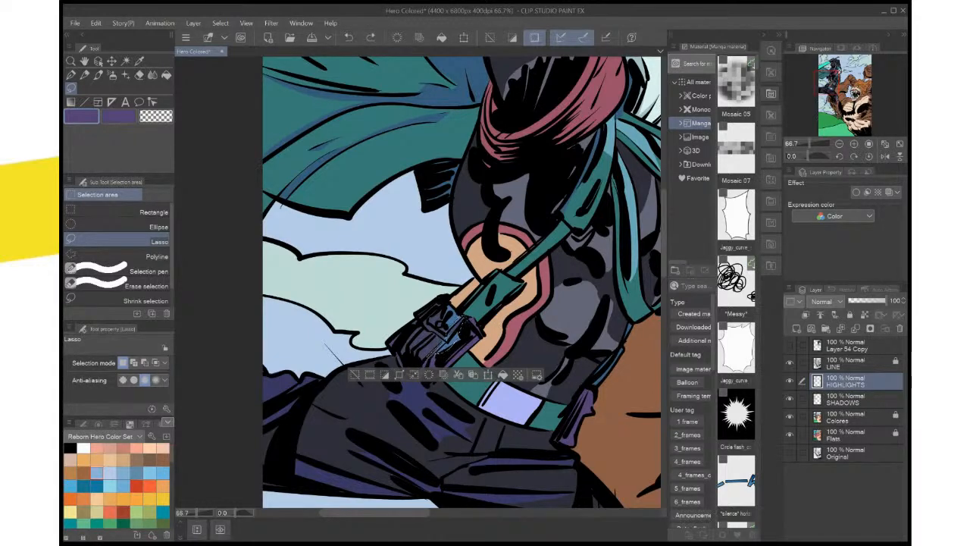
pyautogui.press('i')
pyautogui.click(462, 322)
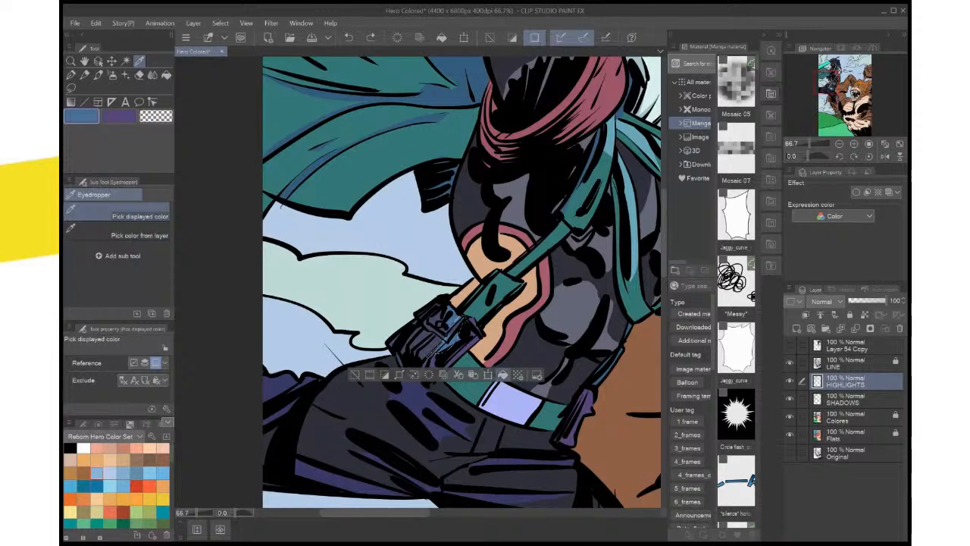
pyautogui.hotkey('ctrl', 'd')
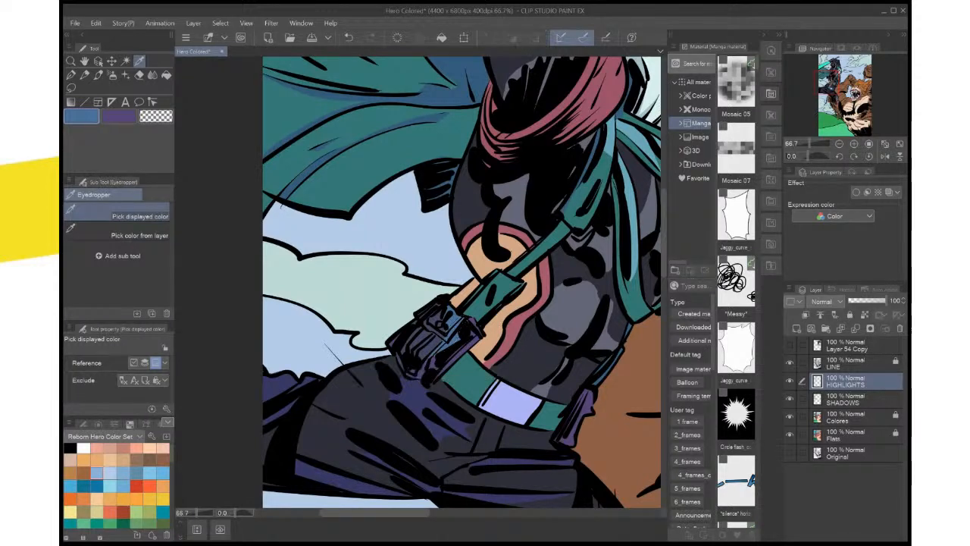
pyautogui.hotkey('ctrl', '0')
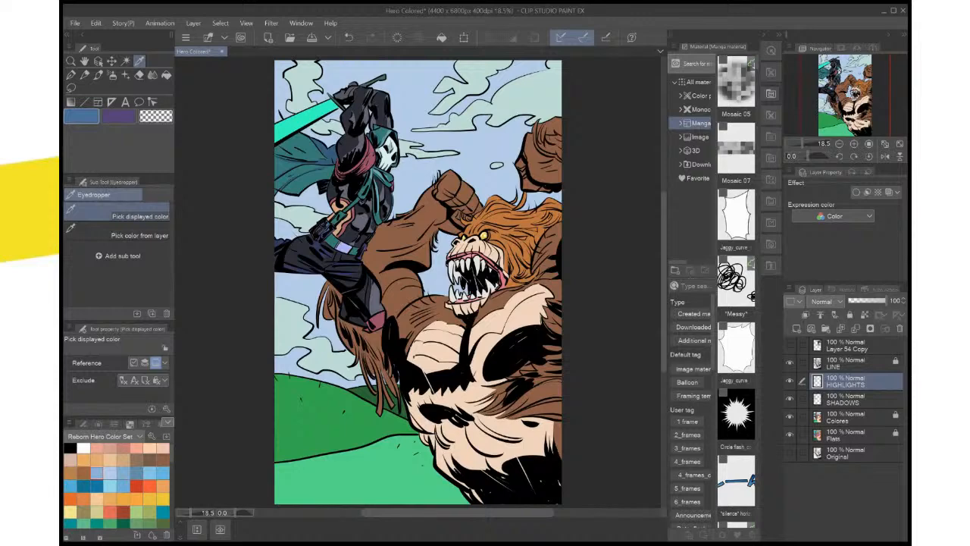
pyautogui.hotkey('ctrl', 's')
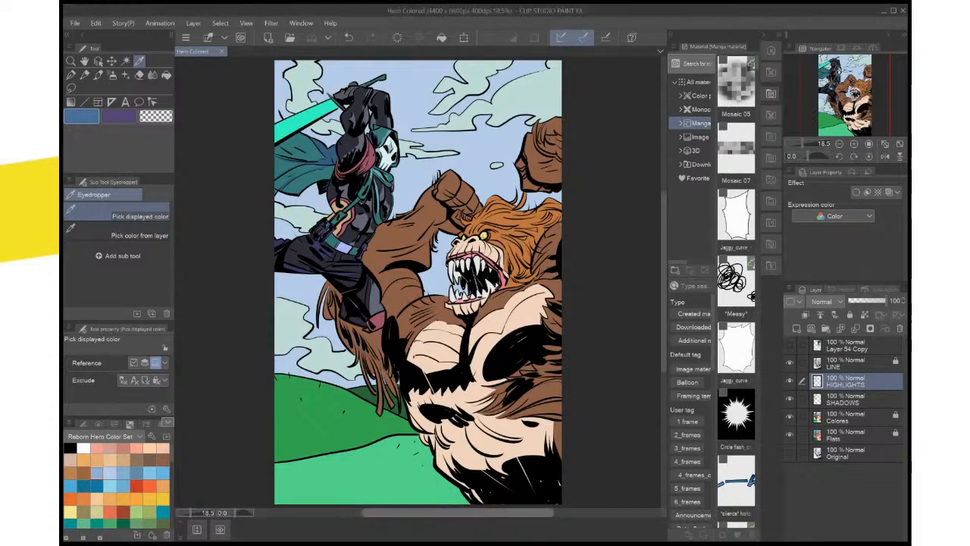
# Sample the light blue from the hero's hood and return to the Lasso tool for the cape highlights
pyautogui.hotkey('ctrl', '+')
pyautogui.hotkey('ctrl', '+')
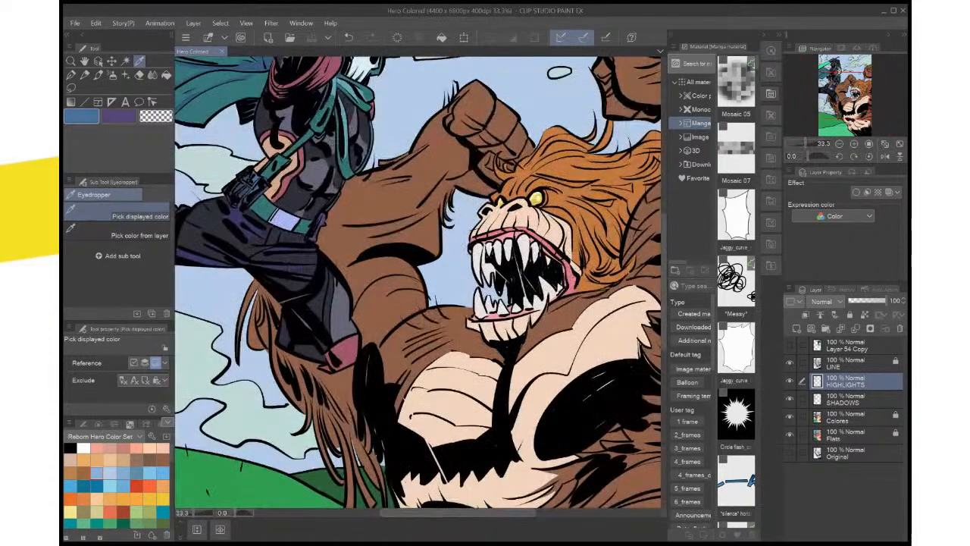
pyautogui.moveTo(401, 220); pyautogui.dragTo(587, 444)
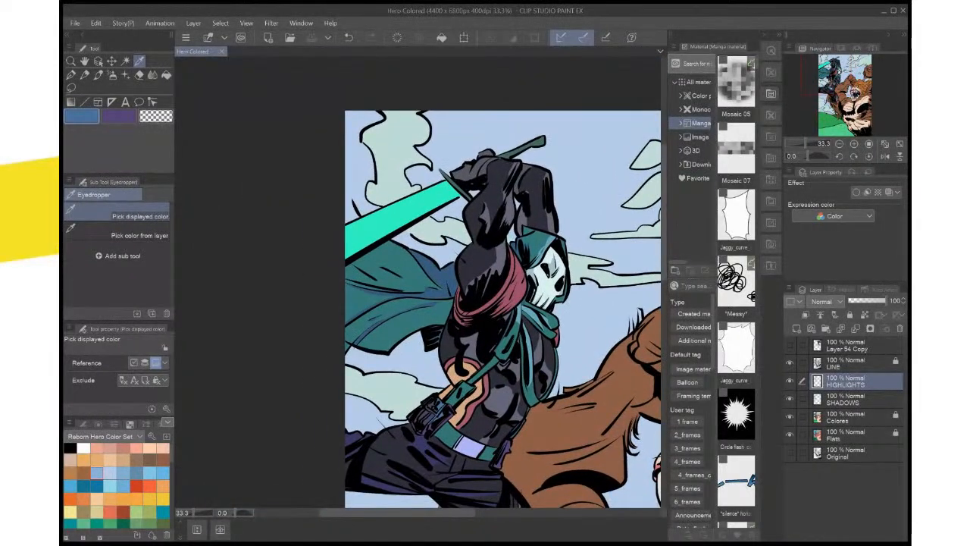
pyautogui.click(541, 244)
pyautogui.press('m')
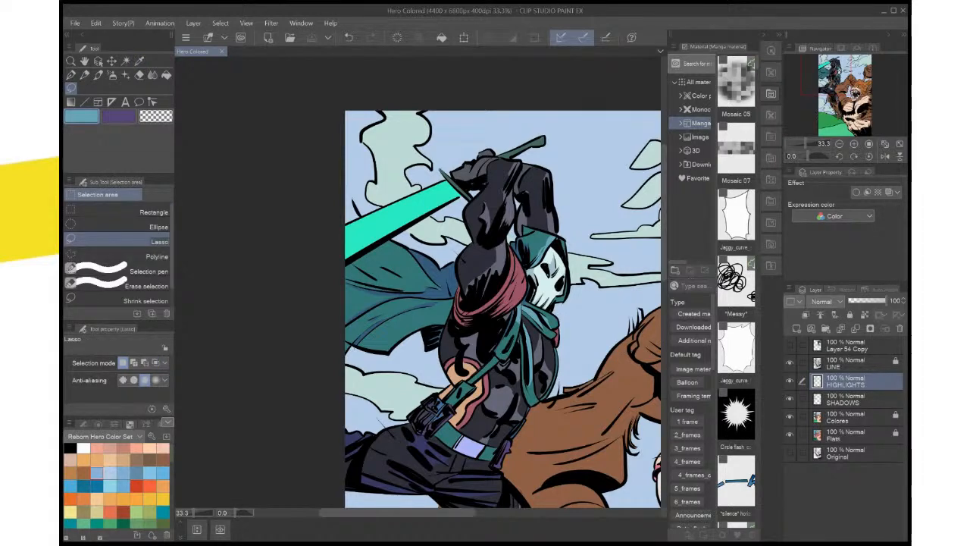
# Lasso a rounded highlight above the short fold line on the upper cape, fill it with light blue, and undo it
pyautogui.moveTo(381, 264); pyautogui.dragTo(400, 275)
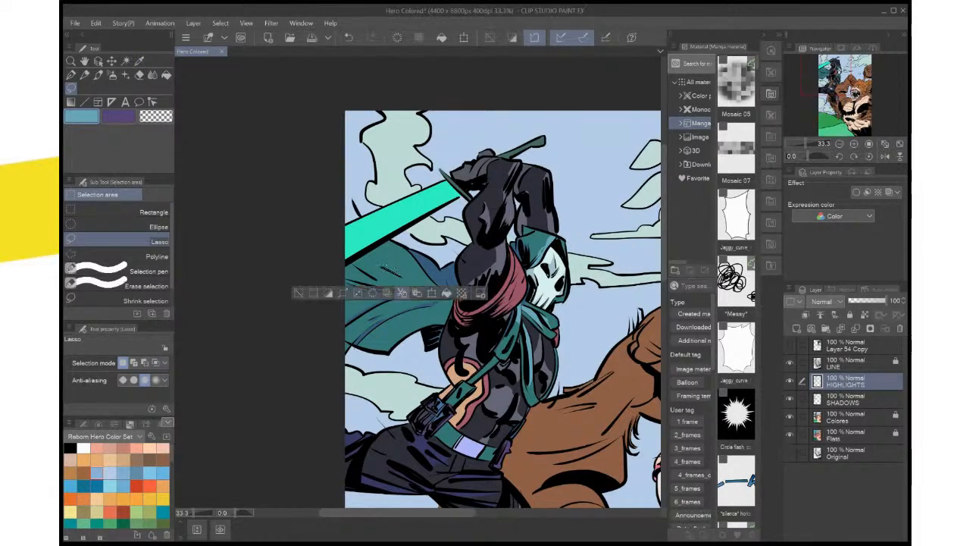
pyautogui.click(446, 292)
pyautogui.hotkey('ctrl', 'd')
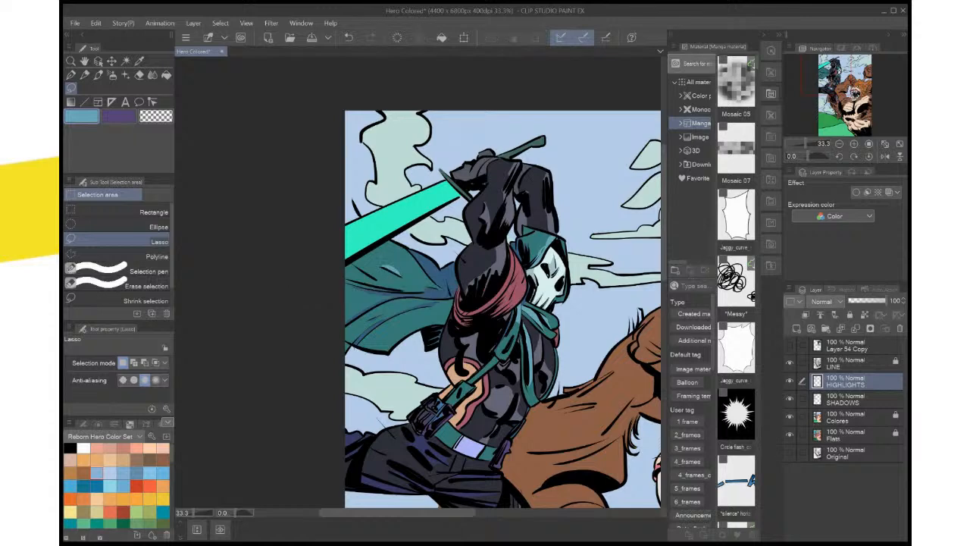
pyautogui.scroll(4, 412, 247)
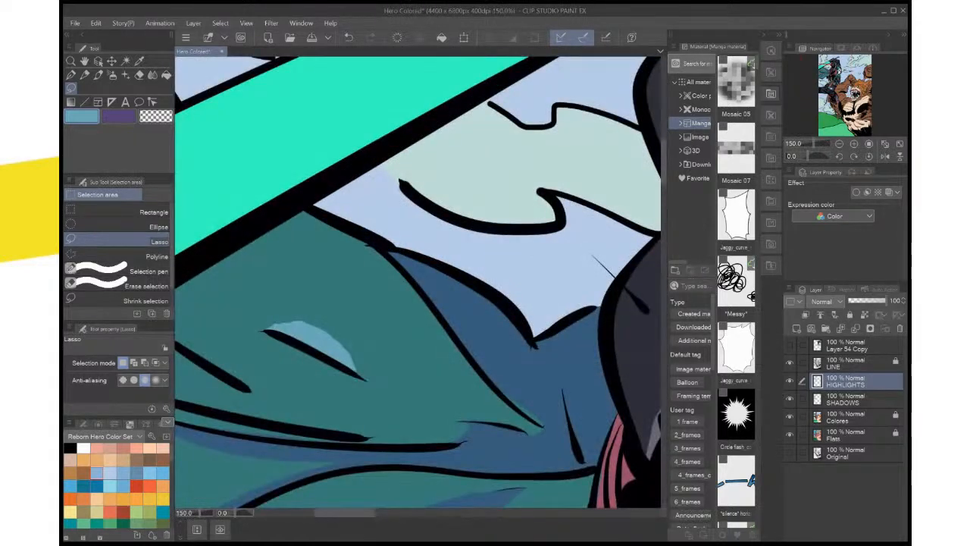
pyautogui.moveTo(412, 246); pyautogui.dragTo(511, 246)
pyautogui.scroll(3, 444, 303)
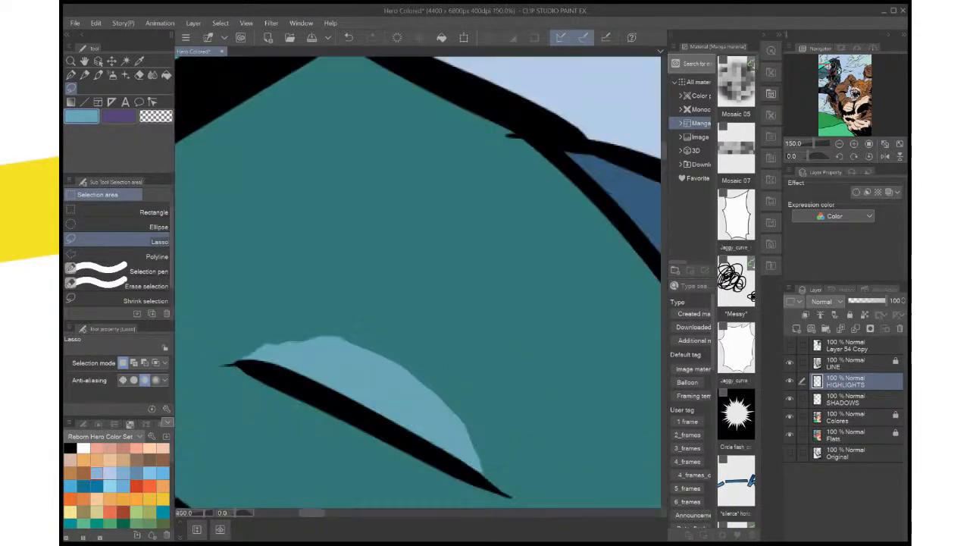
pyautogui.moveTo(445, 303); pyautogui.dragTo(351, 139)
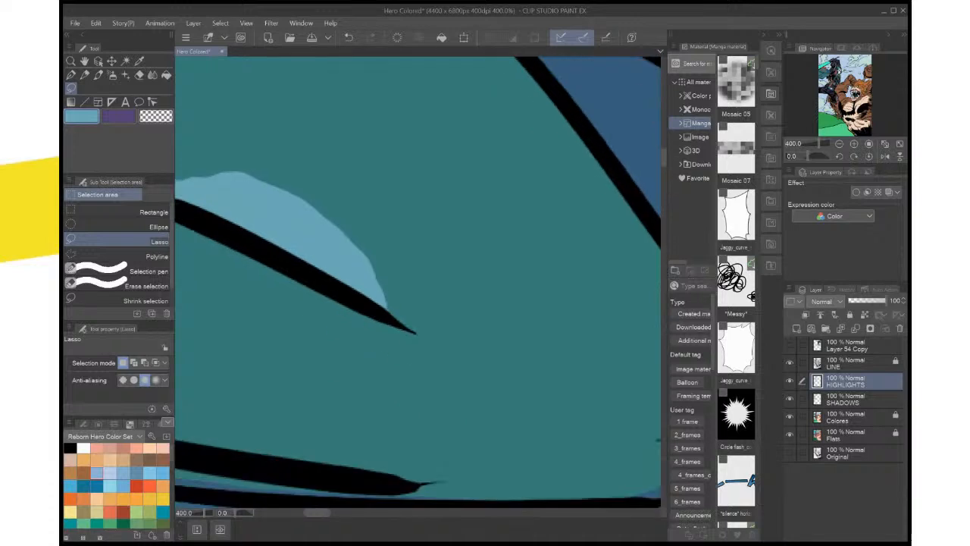
pyautogui.hotkey('ctrl', 'z')
pyautogui.hotkey('ctrl', 'z')
pyautogui.hotkey('ctrl', 'z')
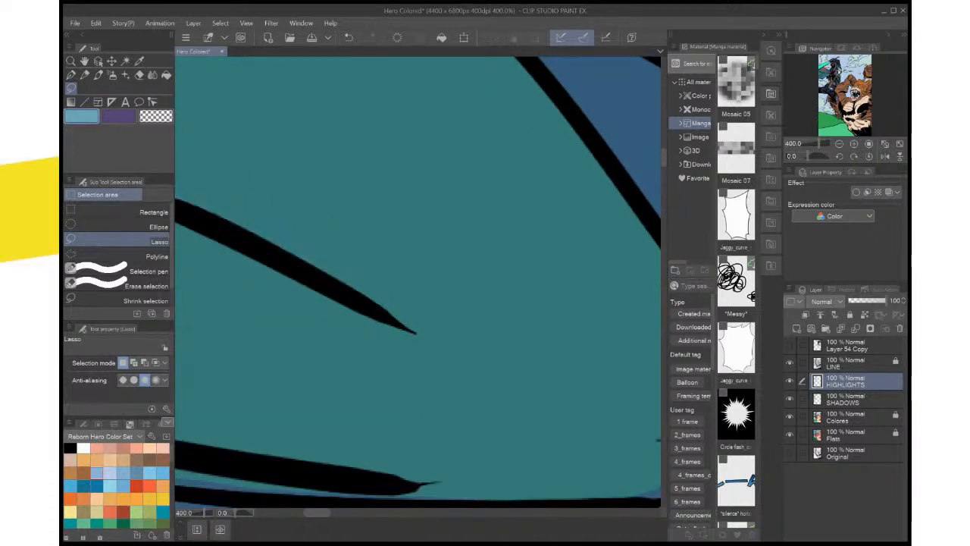
# Lasso a slimmer highlight that follows the top of the cape's short fold line and fill it with light blue
pyautogui.moveTo(364, 258); pyautogui.dragTo(465, 309)
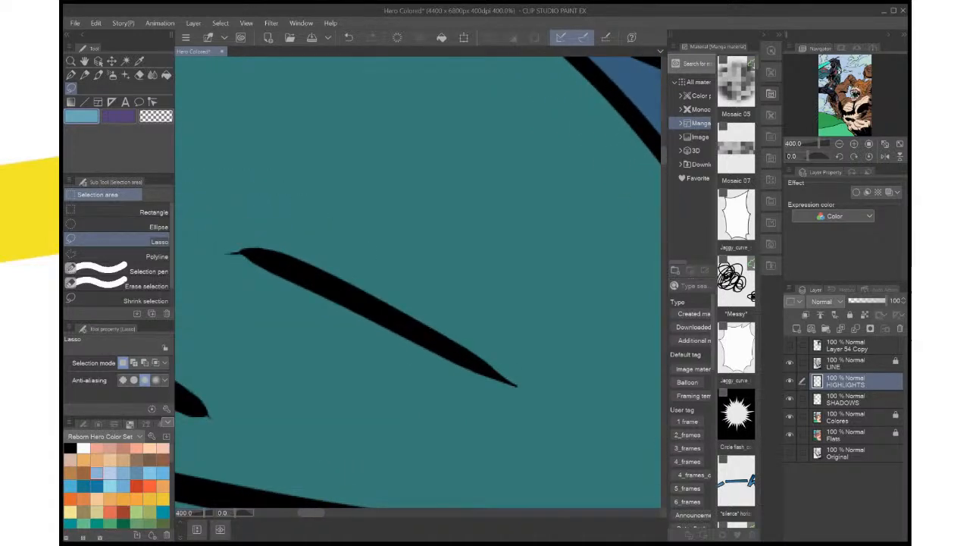
pyautogui.moveTo(227, 251)
pyautogui.mouseDown()
pyautogui.moveTo(356, 241)
pyautogui.moveTo(473, 352)
pyautogui.moveTo(228, 252)
pyautogui.mouseUp()
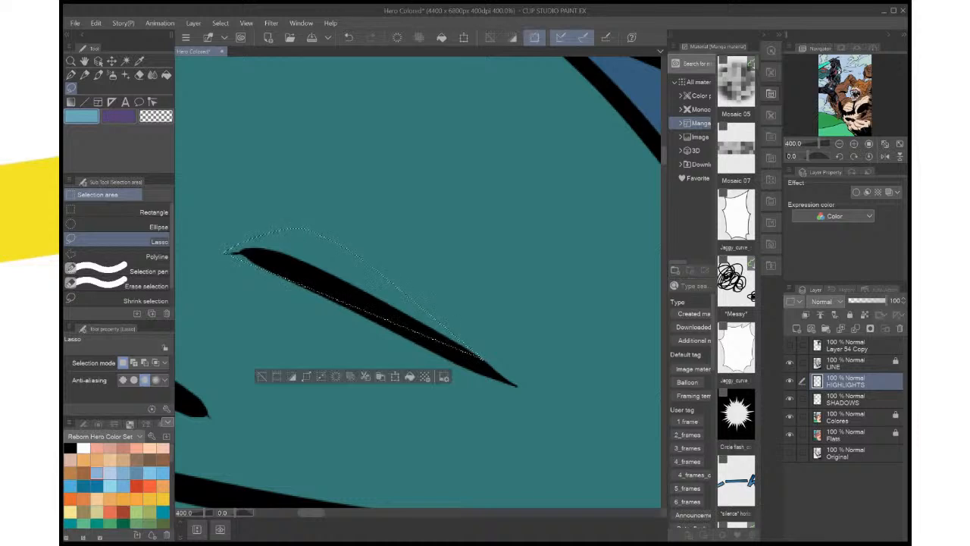
pyautogui.click(409, 376)
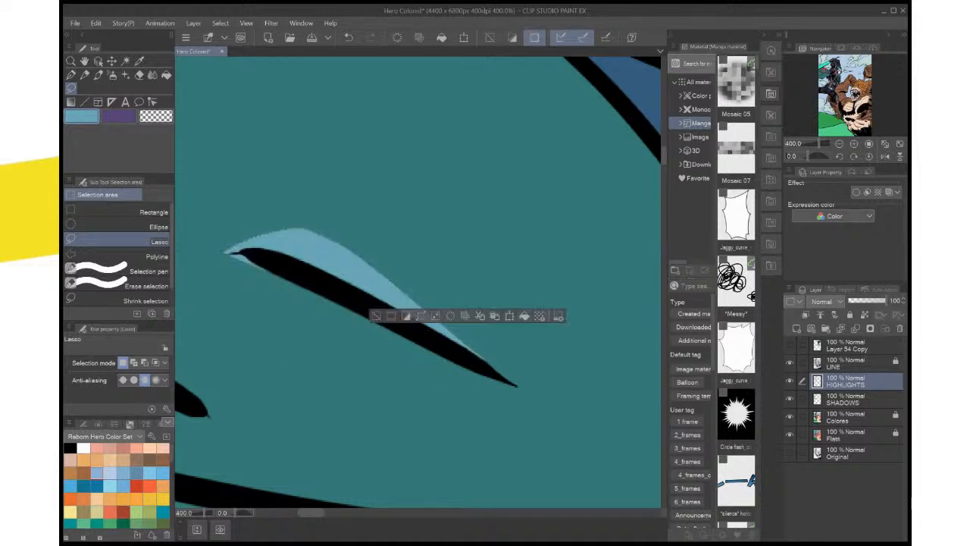
pyautogui.click(515, 418)
pyautogui.click(521, 409)
pyautogui.click(559, 467)
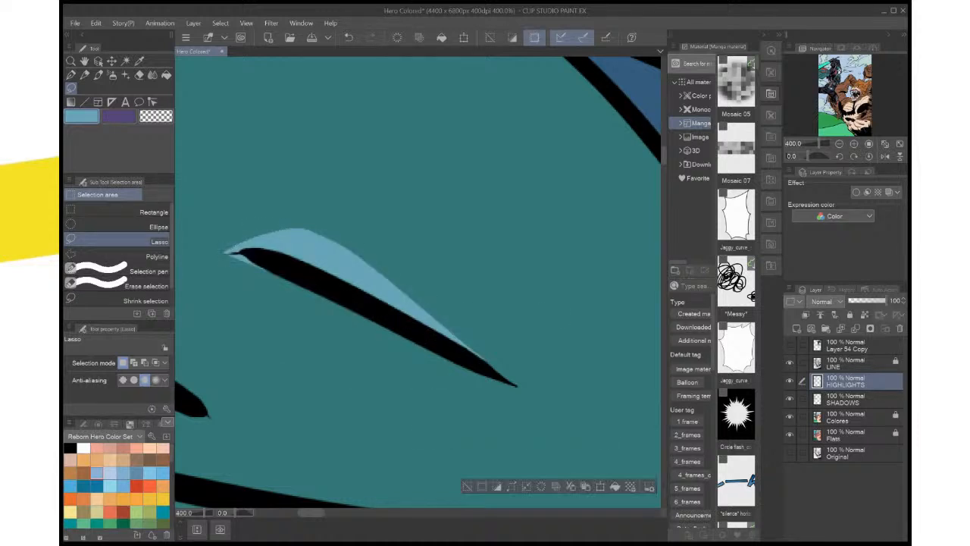
# Lasso a slim highlight above the cape's longer fold line near the page edge, fill it with light blue, deselect, and save the file
pyautogui.hotkey('ctrl', 'd')
pyautogui.scroll(-3, 561, 454)
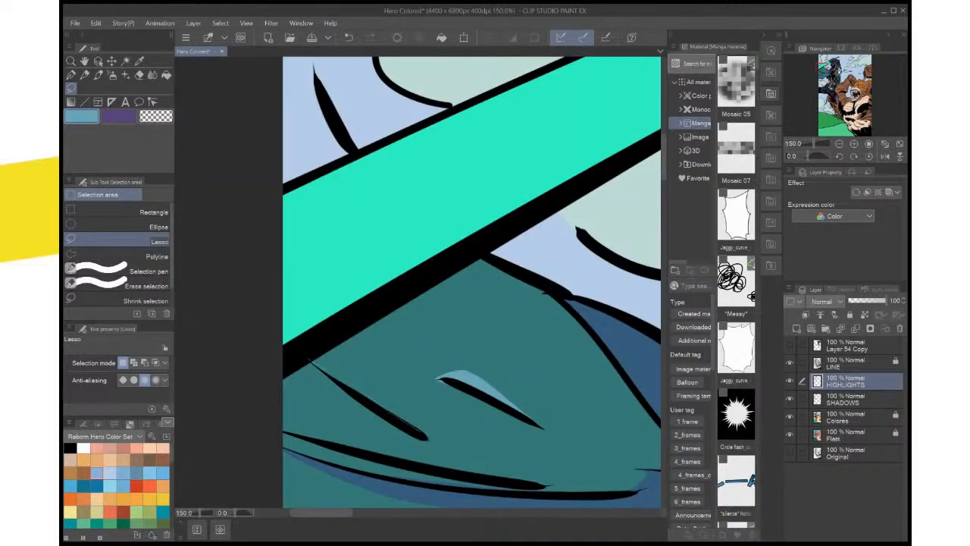
pyautogui.moveTo(318, 352)
pyautogui.mouseDown()
pyautogui.moveTo(335, 351)
pyautogui.moveTo(388, 379)
pyautogui.moveTo(426, 437)
pyautogui.mouseUp()
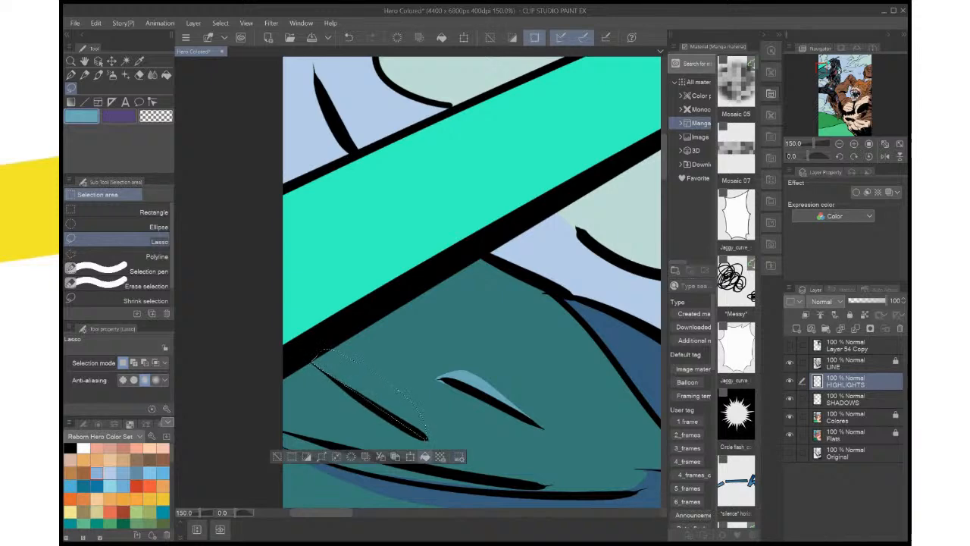
pyautogui.click(426, 456)
pyautogui.hotkey('ctrl', 'd')
pyautogui.hotkey('ctrl', '0')
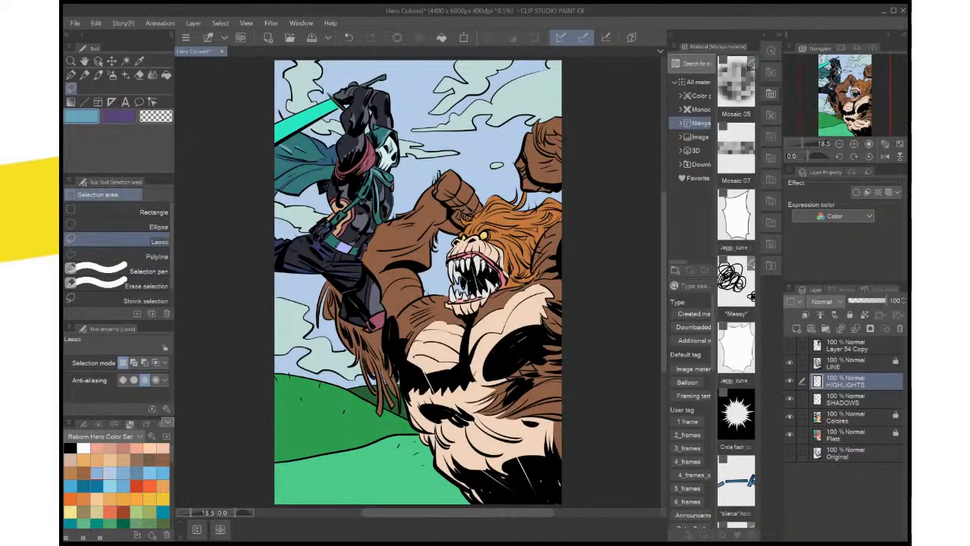
pyautogui.hotkey('ctrl', 's')
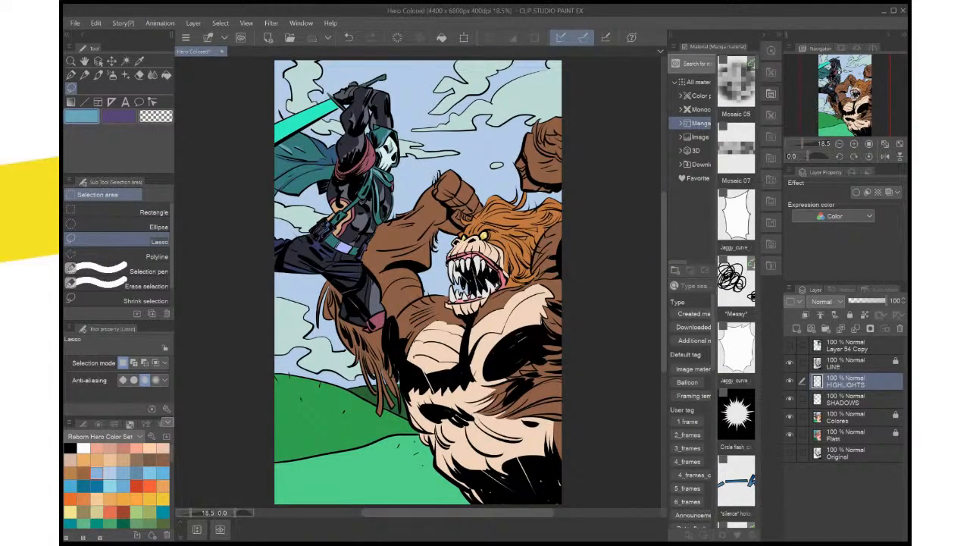
# Select the sword blade on the Colores layer and choose a light blue from the color set for it
pyautogui.scroll(2, 434, 414)
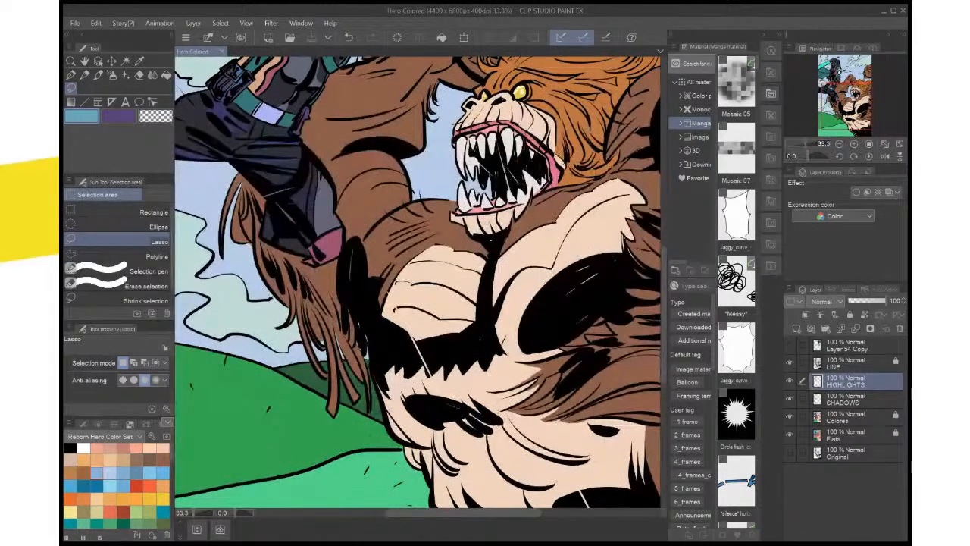
pyautogui.moveTo(425, 159); pyautogui.dragTo(545, 470)
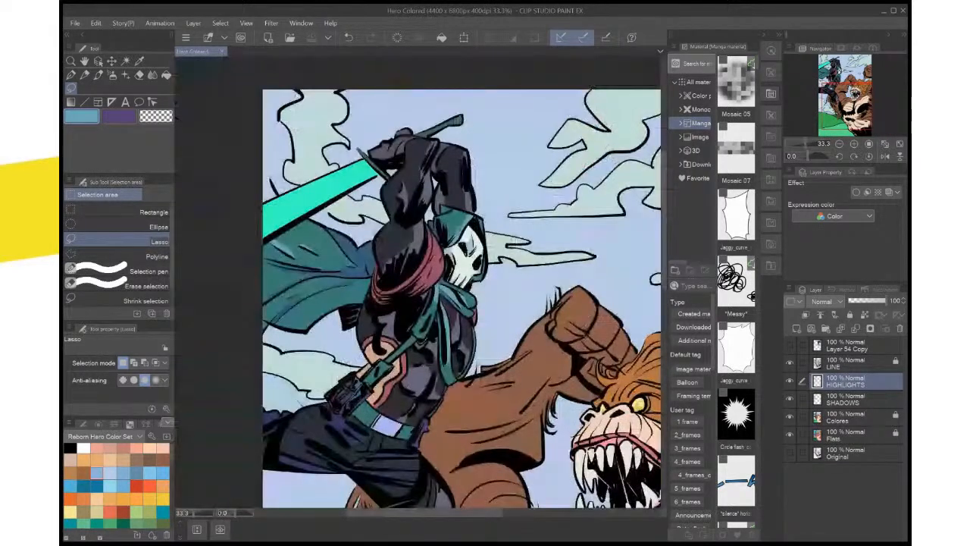
pyautogui.moveTo(455, 265); pyautogui.dragTo(485, 320)
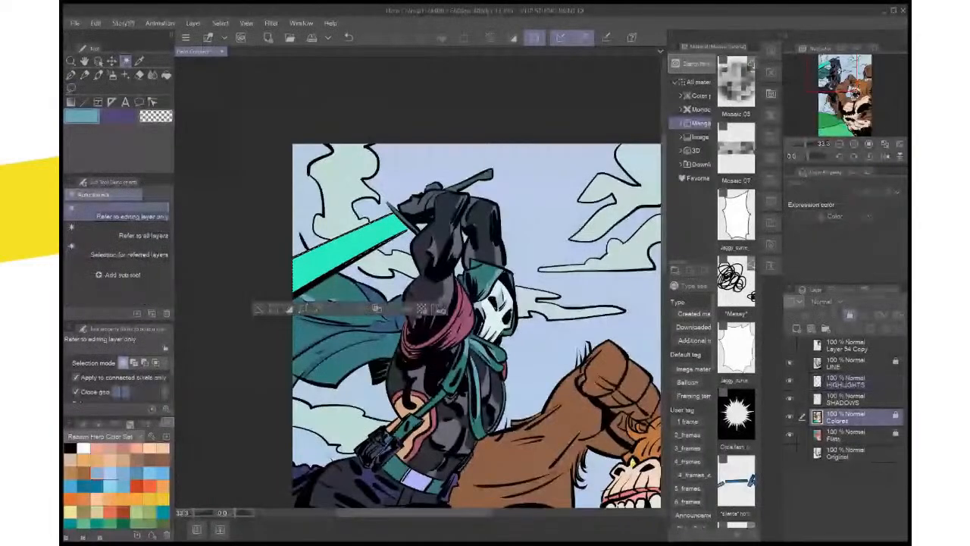
pyautogui.press('i')
pyautogui.click(348, 247)
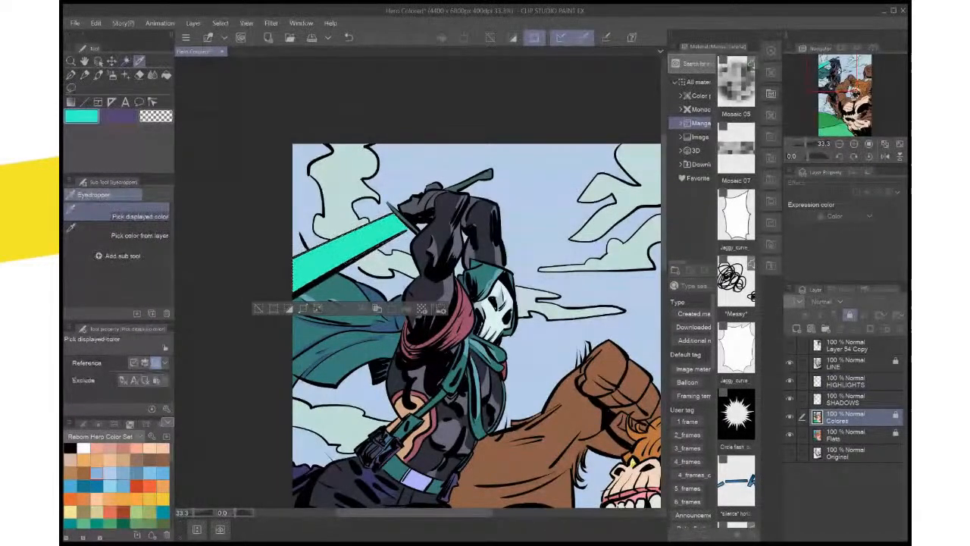
pyautogui.click(97, 473)
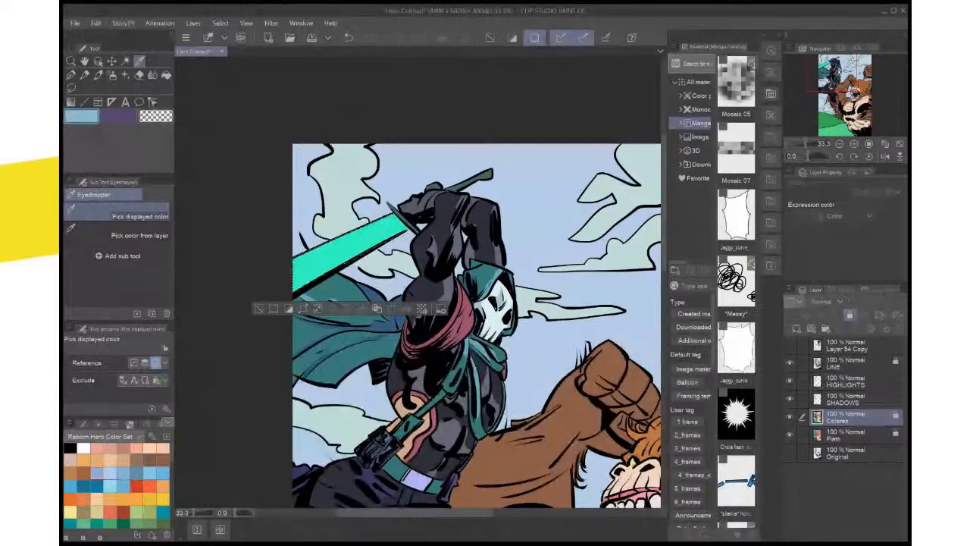
# Unlock the Colores layer, fill the selected sword blade with light blue, deselect, and save the file
pyautogui.click(849, 315)
pyautogui.click(406, 309)
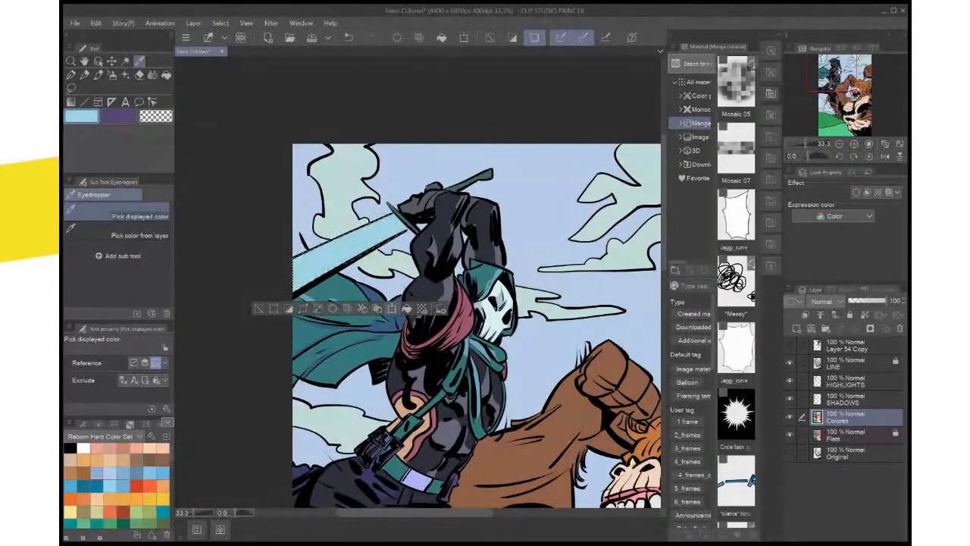
pyautogui.hotkey('ctrl', 'd')
pyautogui.hotkey('ctrl', '0')
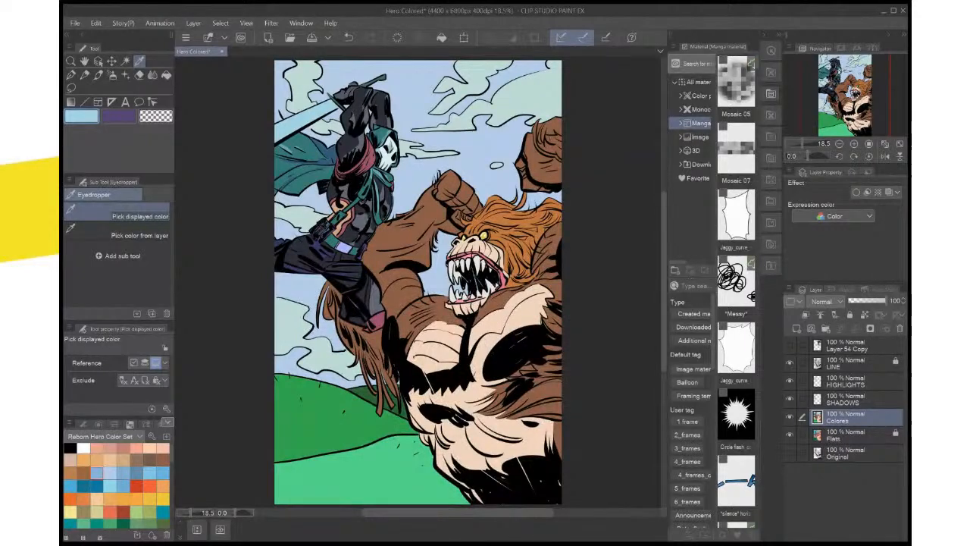
pyautogui.hotkey('ctrl', 's')
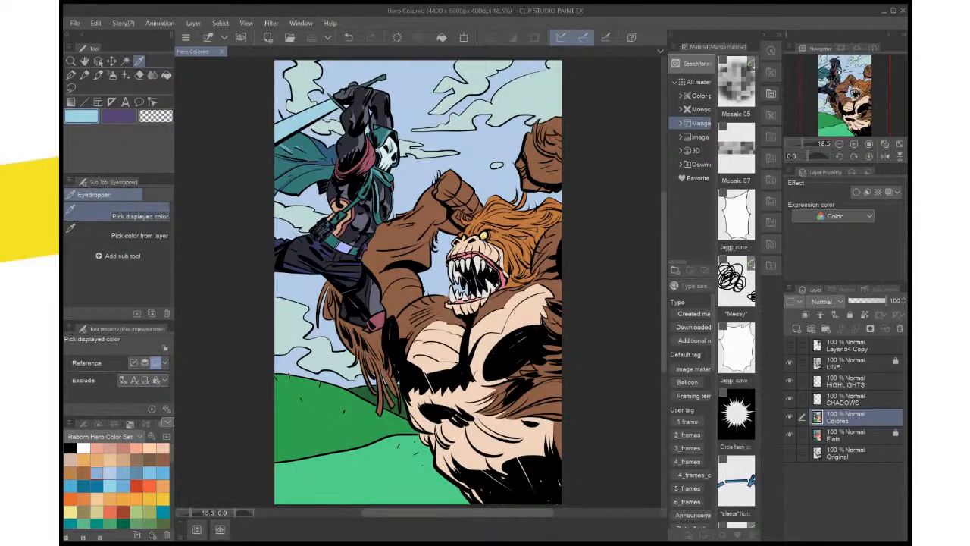
# Sample the beast's peach face as the main color, set brown as the sub color, and make the SHADOWS layer active
pyautogui.scroll(3, 482, 462)
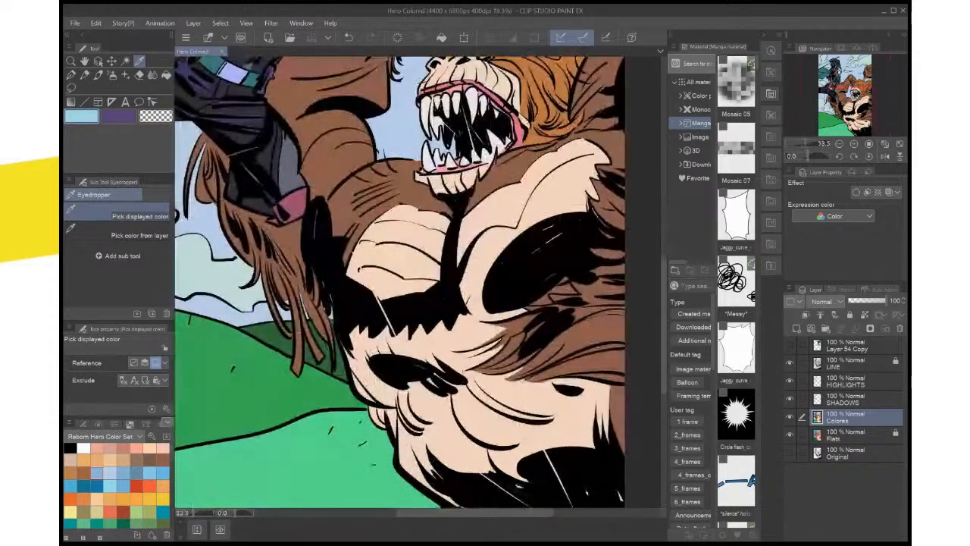
pyautogui.moveTo(363, 91); pyautogui.dragTo(418, 525)
pyautogui.click(561, 318)
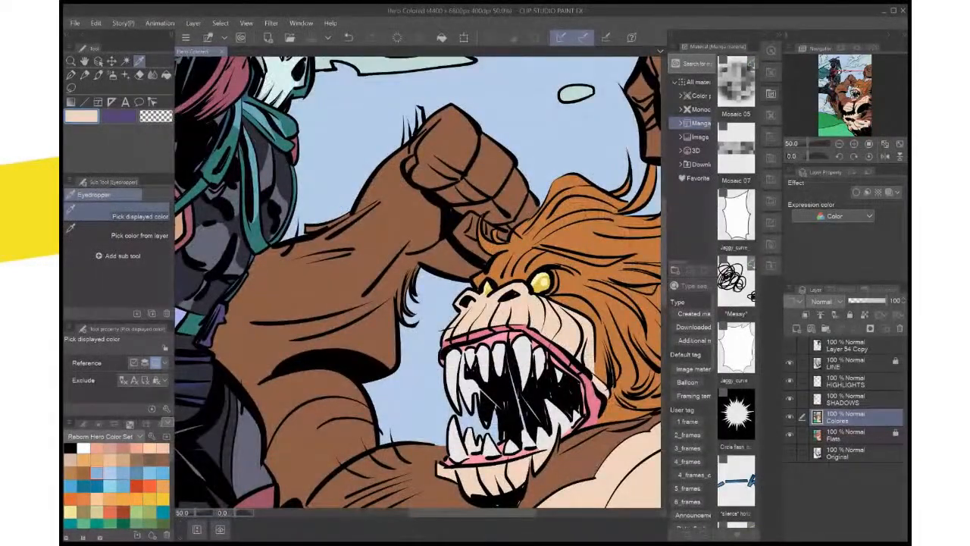
pyautogui.press('x')
pyautogui.click(561, 318)
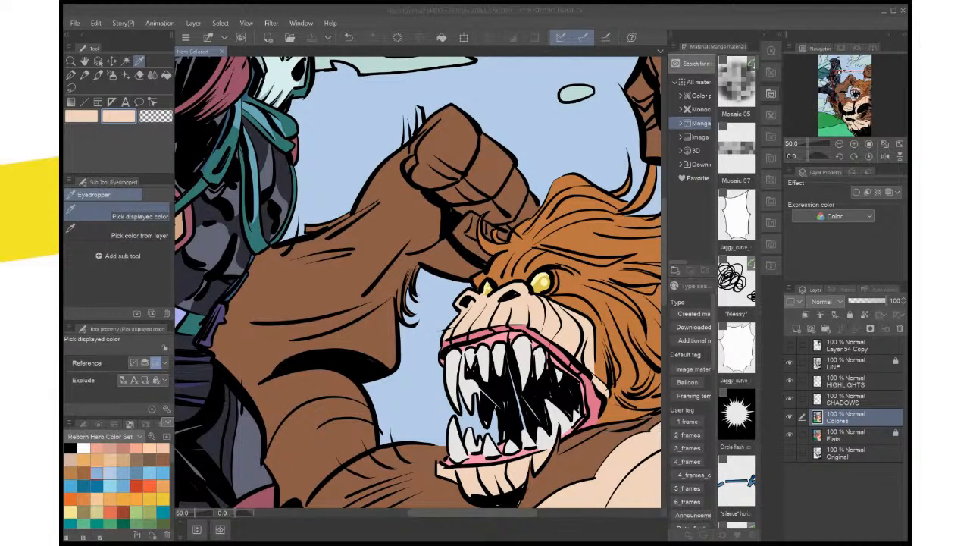
pyautogui.click(326, 288)
pyautogui.click(856, 398)
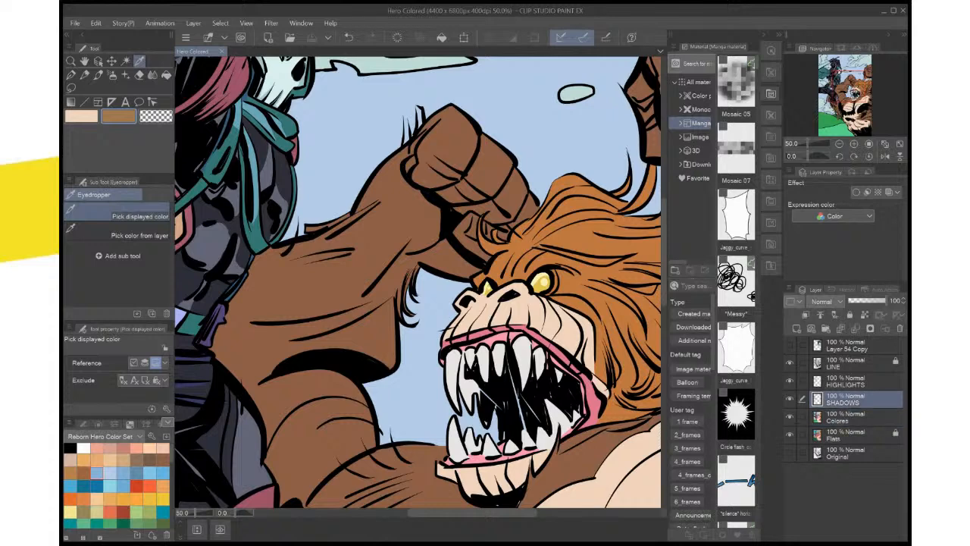
# Lasso the insides of both of the beast's nostrils on the SHADOWS layer, fill them with brown, and deselect
pyautogui.scroll(5, 467, 314)
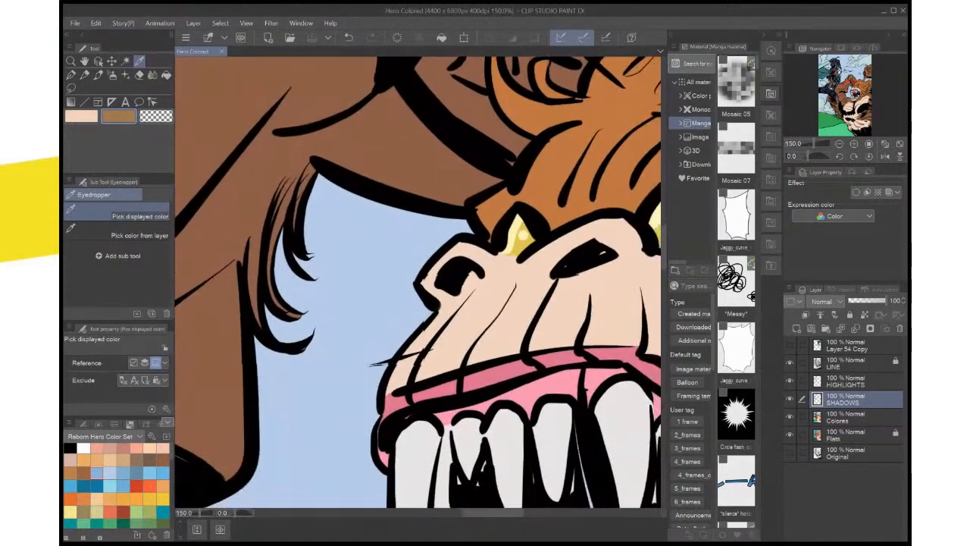
pyautogui.moveTo(418, 282); pyautogui.dragTo(405, 260)
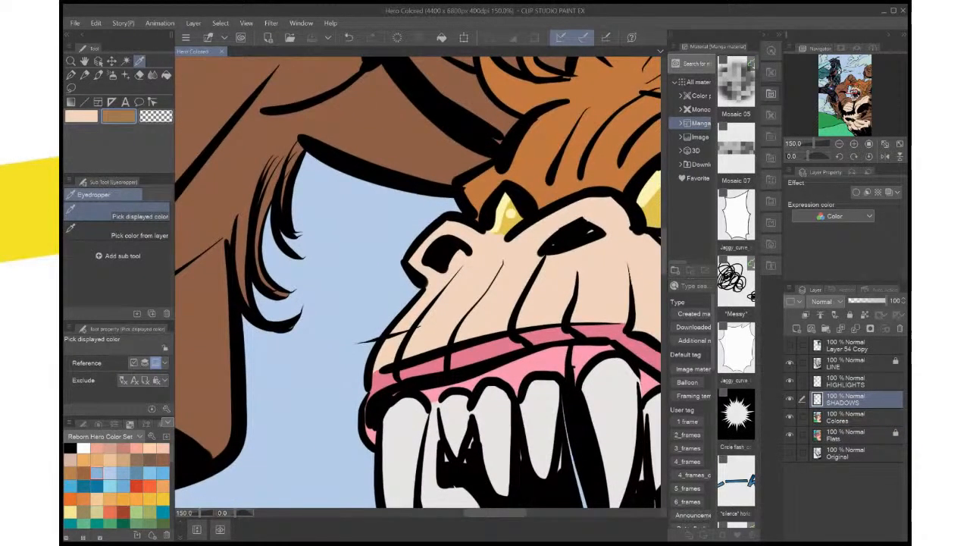
pyautogui.press('m')
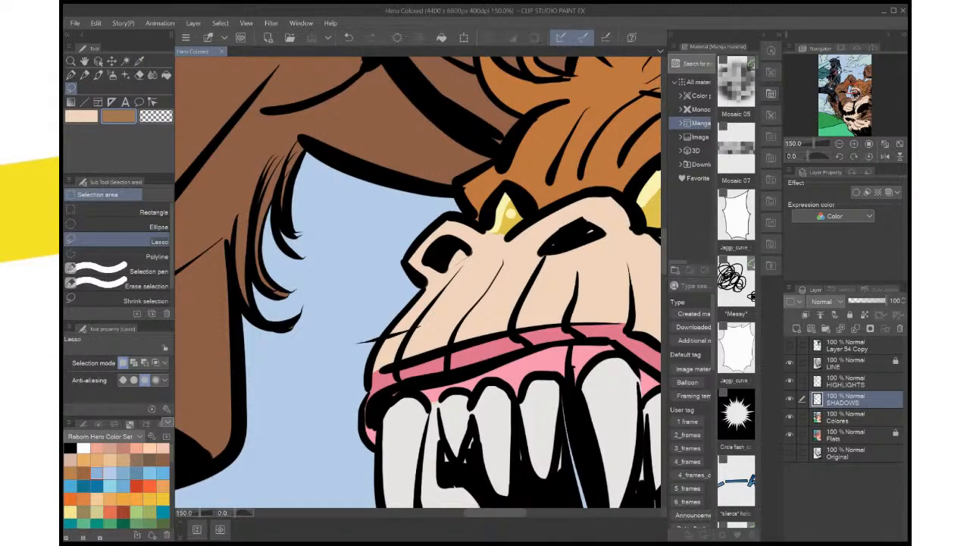
pyautogui.moveTo(444, 271); pyautogui.dragTo(452, 248)
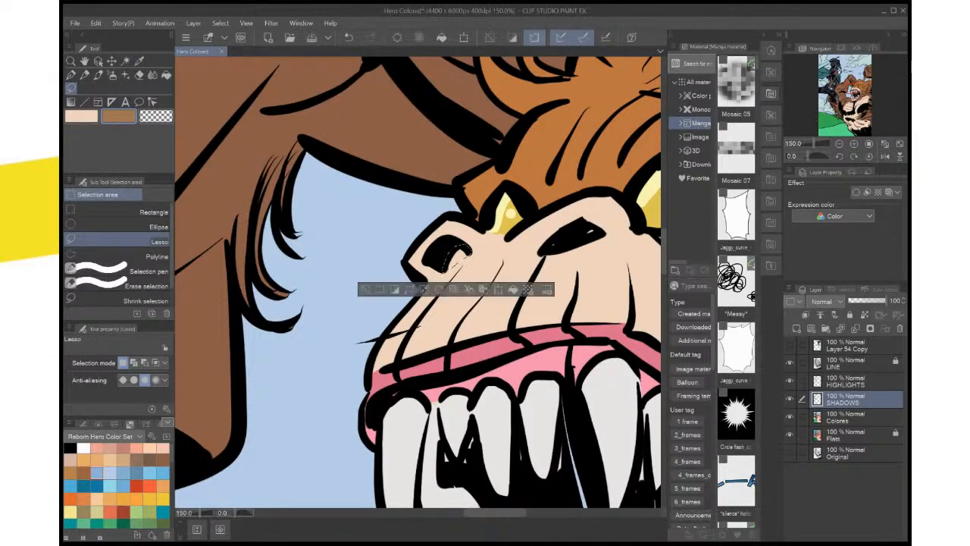
pyautogui.moveTo(599, 224)
pyautogui.mouseDown()
pyautogui.moveTo(564, 229)
pyautogui.moveTo(549, 247)
pyautogui.mouseUp()
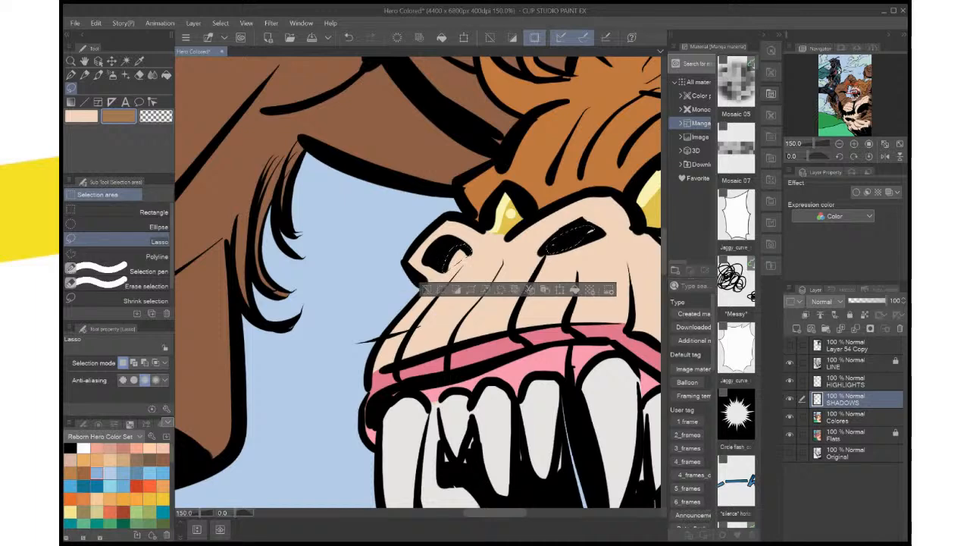
pyautogui.click(575, 289)
pyautogui.hotkey('ctrl', 'd')
# Lasso the upper rims around both of the beast's nostrils, fill them with the brown sub color, and deselect
pyautogui.moveTo(626, 232)
pyautogui.mouseDown()
pyautogui.moveTo(606, 234)
pyautogui.moveTo(608, 196)
pyautogui.moveTo(587, 194)
pyautogui.moveTo(554, 242)
pyautogui.mouseUp()
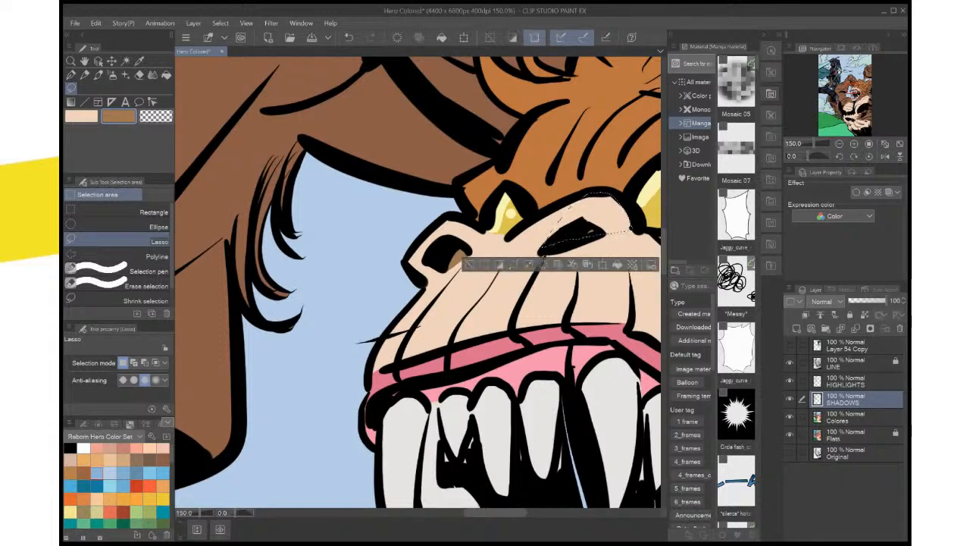
pyautogui.moveTo(473, 251)
pyautogui.mouseDown()
pyautogui.moveTo(475, 231)
pyautogui.moveTo(448, 220)
pyautogui.moveTo(428, 238)
pyautogui.moveTo(447, 270)
pyautogui.moveTo(471, 255)
pyautogui.mouseUp()
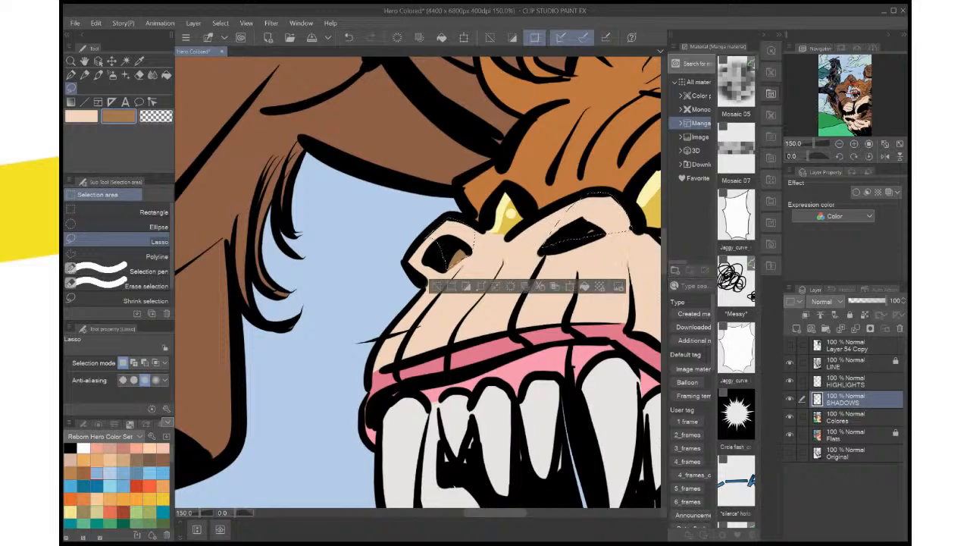
pyautogui.hotkey('alt', 'Delete')
pyautogui.hotkey('ctrl', 'd')
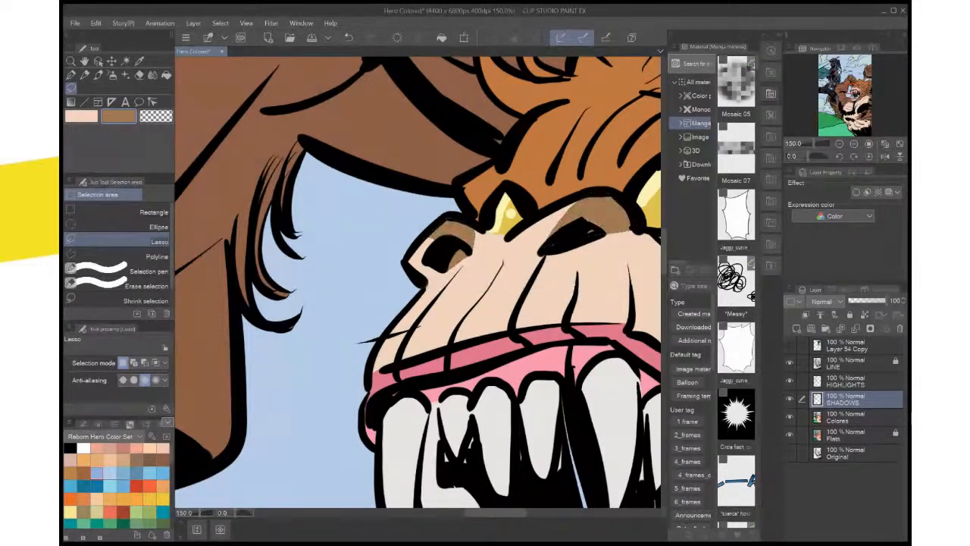
# Lasso shadow shapes along the muzzle wrinkles below the beast's larger nostril and along the crease below its larger eye
pyautogui.scroll(-4, 584, 261)
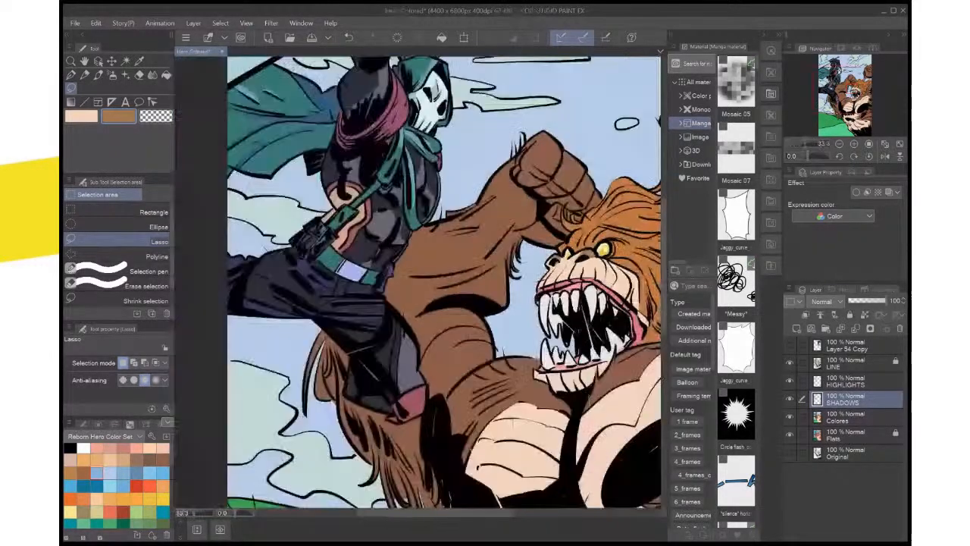
pyautogui.scroll(1, 584, 262)
pyautogui.moveTo(649, 288); pyautogui.dragTo(569, 309)
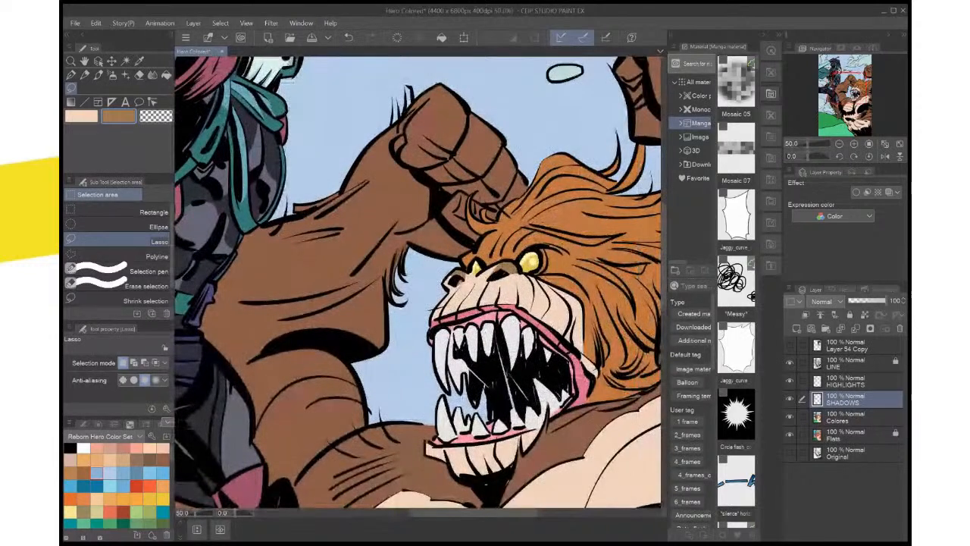
pyautogui.scroll(1, 570, 309)
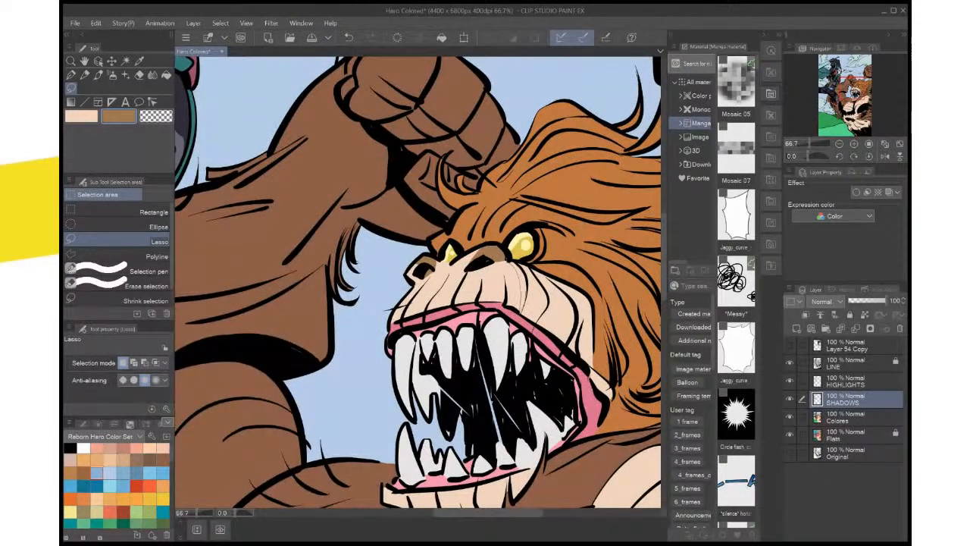
pyautogui.moveTo(510, 262)
pyautogui.mouseDown()
pyautogui.moveTo(521, 309)
pyautogui.moveTo(511, 263)
pyautogui.mouseUp()
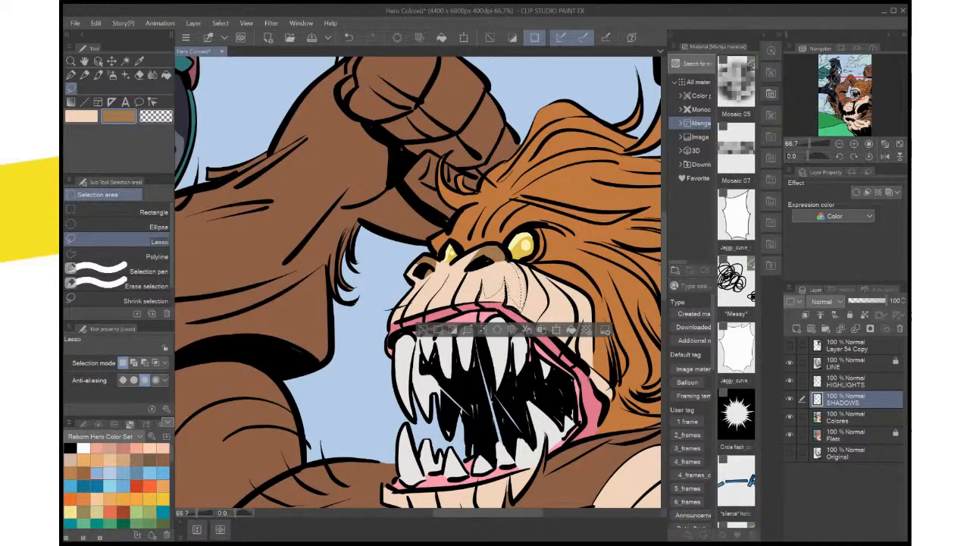
pyautogui.scroll(1, 516, 319)
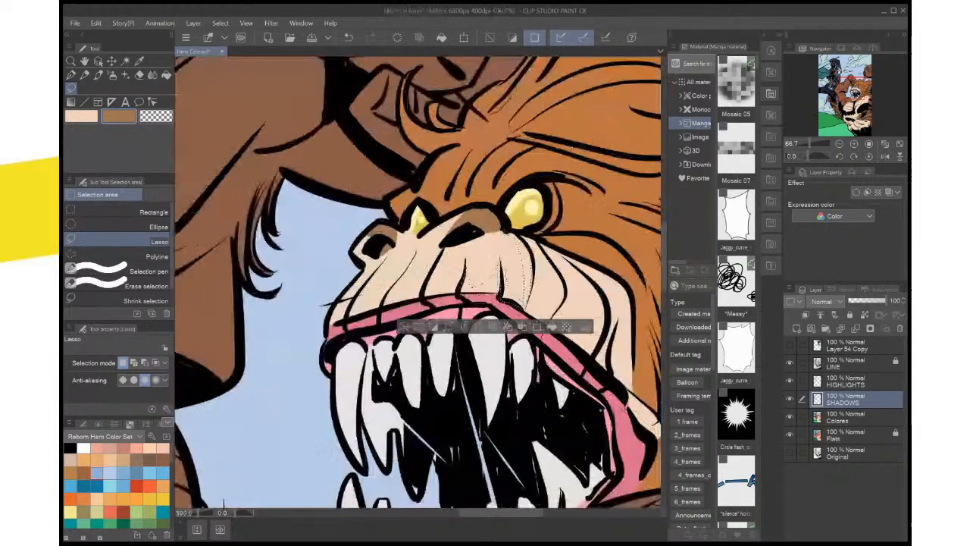
pyautogui.scroll(2, 440, 298)
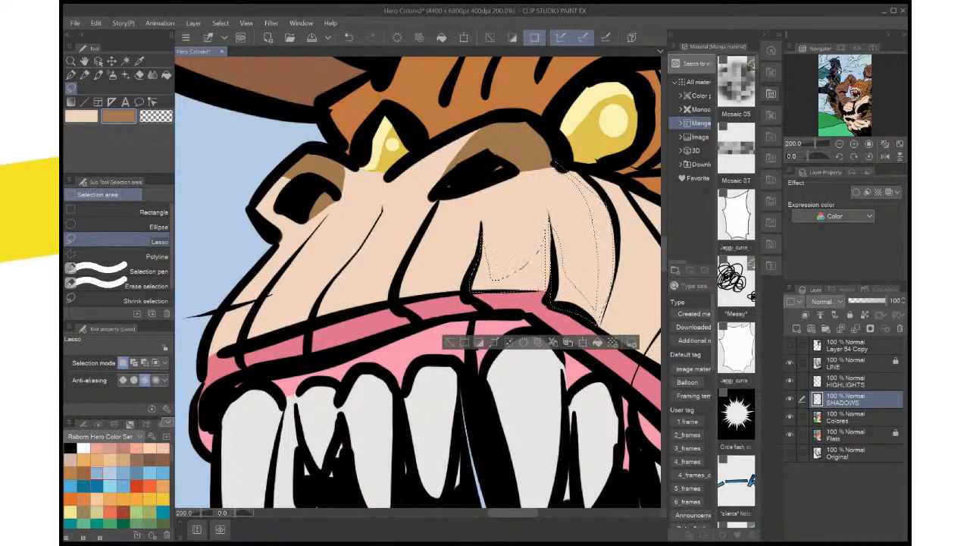
# Add lassoed shadows beside the next two muzzle wrinkles toward the smaller nostril, fill all selected shapes with brown, and deselect
pyautogui.moveTo(464, 291)
pyautogui.mouseDown()
pyautogui.moveTo(399, 304)
pyautogui.moveTo(395, 286)
pyautogui.moveTo(439, 199)
pyautogui.moveTo(422, 271)
pyautogui.moveTo(466, 291)
pyautogui.mouseUp()
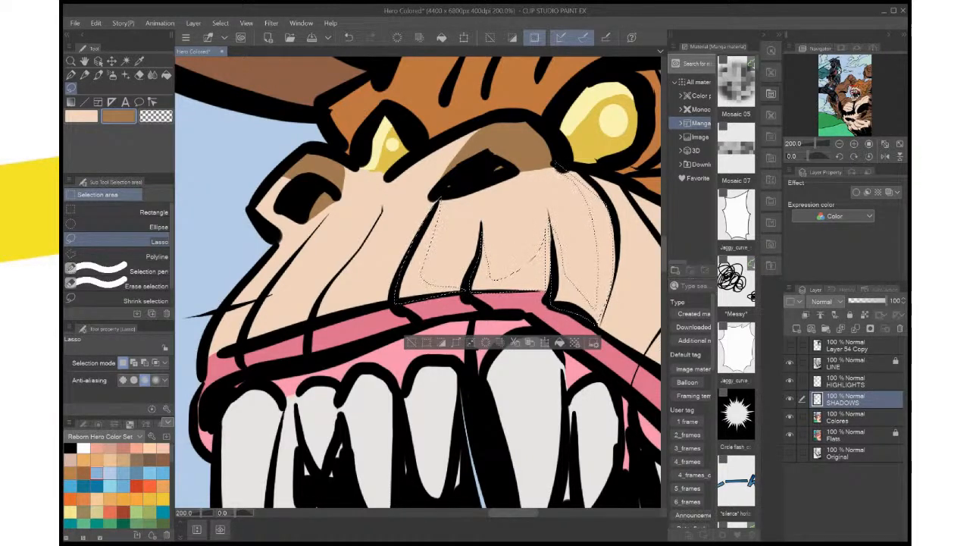
pyautogui.moveTo(383, 208)
pyautogui.mouseDown()
pyautogui.moveTo(371, 268)
pyautogui.moveTo(375, 291)
pyautogui.moveTo(392, 304)
pyautogui.moveTo(331, 315)
pyautogui.moveTo(315, 306)
pyautogui.moveTo(382, 209)
pyautogui.mouseUp()
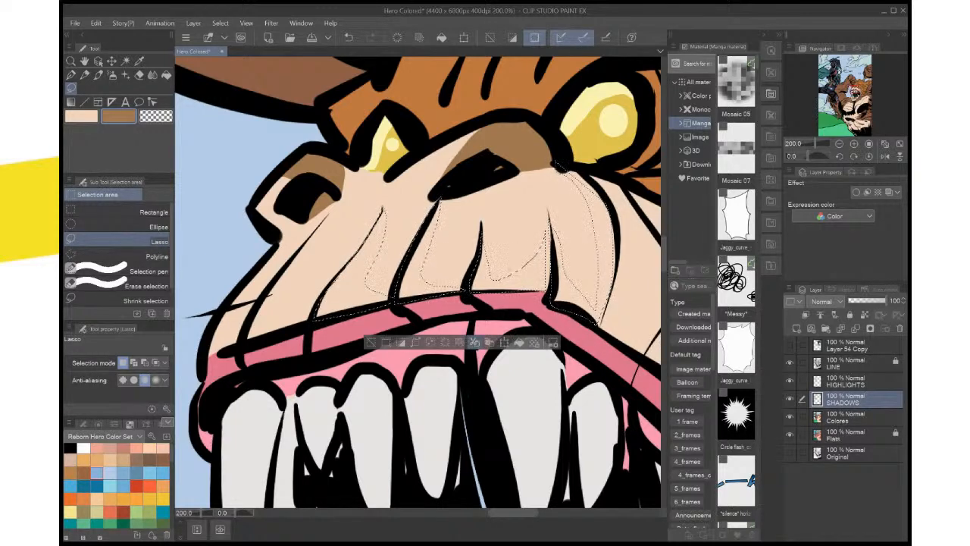
pyautogui.hotkey('alt', 'BackSpace')
pyautogui.hotkey('ctrl', 'd')
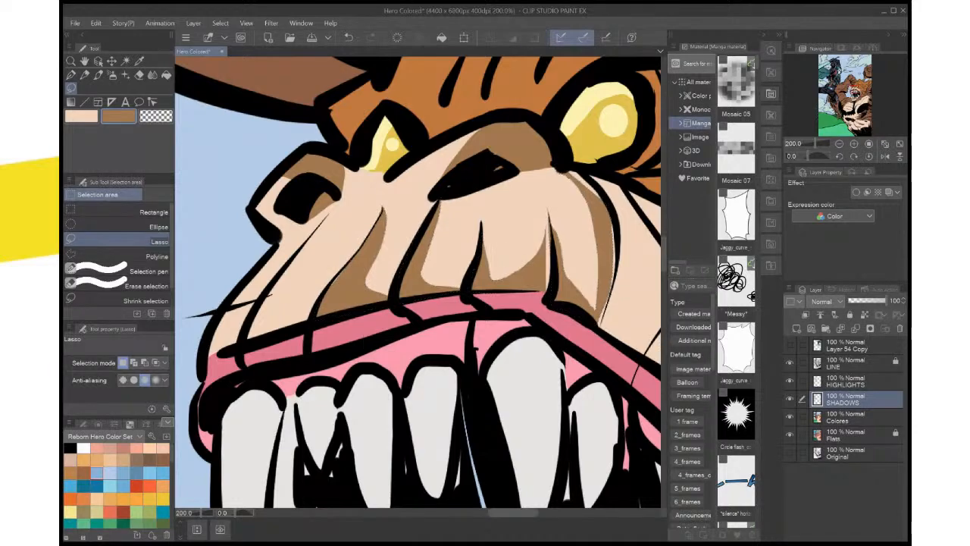
pyautogui.scroll(-8, 569, 224)
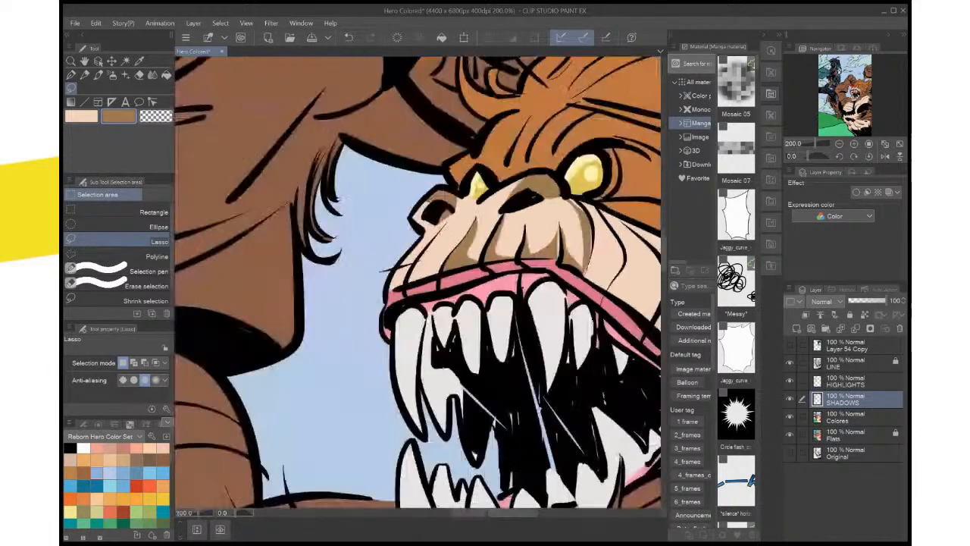
pyautogui.scroll(8, 564, 258)
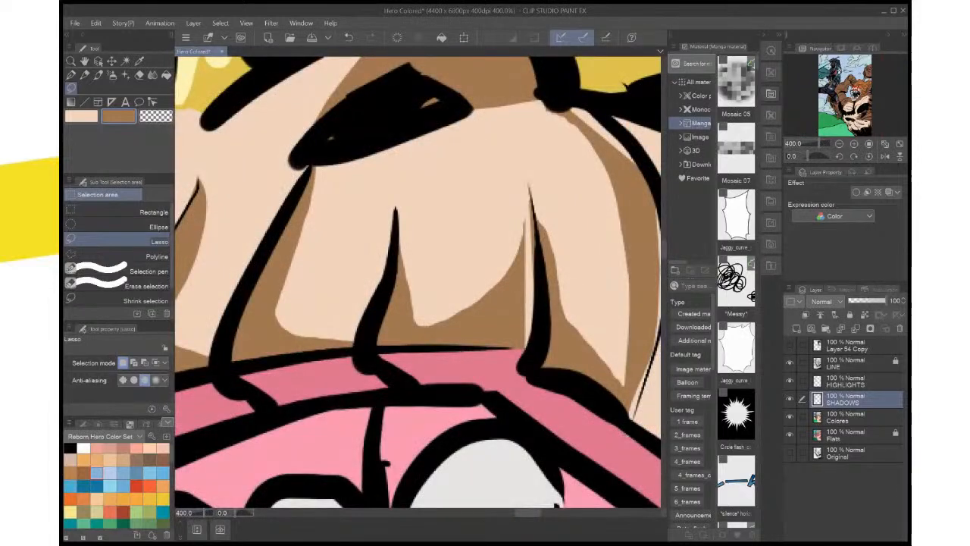
# Lasso the unshaded gaps on both sides of the muzzle wrinkle nearest the larger eye, fill them with brown, and deselect
pyautogui.moveTo(525, 244); pyautogui.dragTo(531, 187)
pyautogui.moveTo(539, 302)
pyautogui.mouseDown()
pyautogui.moveTo(531, 356)
pyautogui.moveTo(519, 351)
pyautogui.mouseUp()
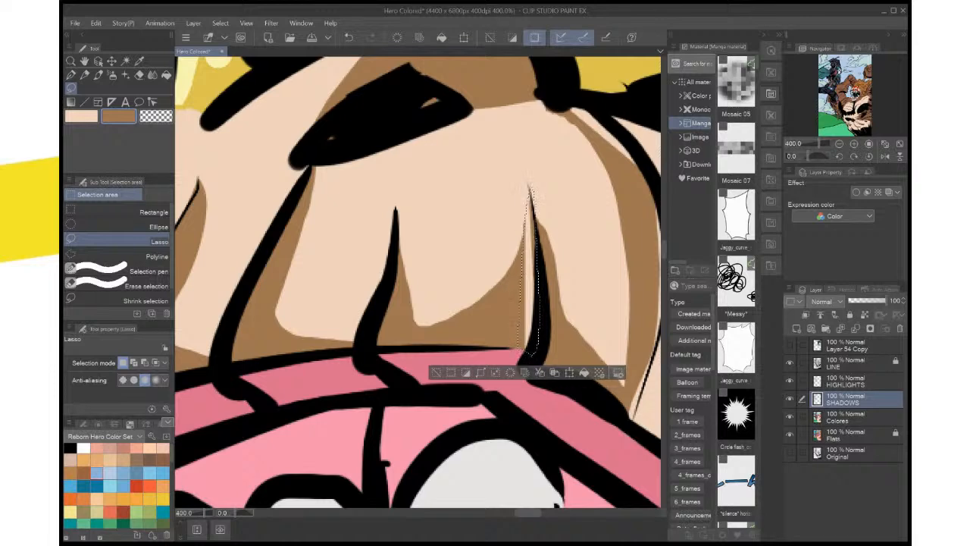
pyautogui.click(569, 372)
pyautogui.hotkey('ctrl', 'd')
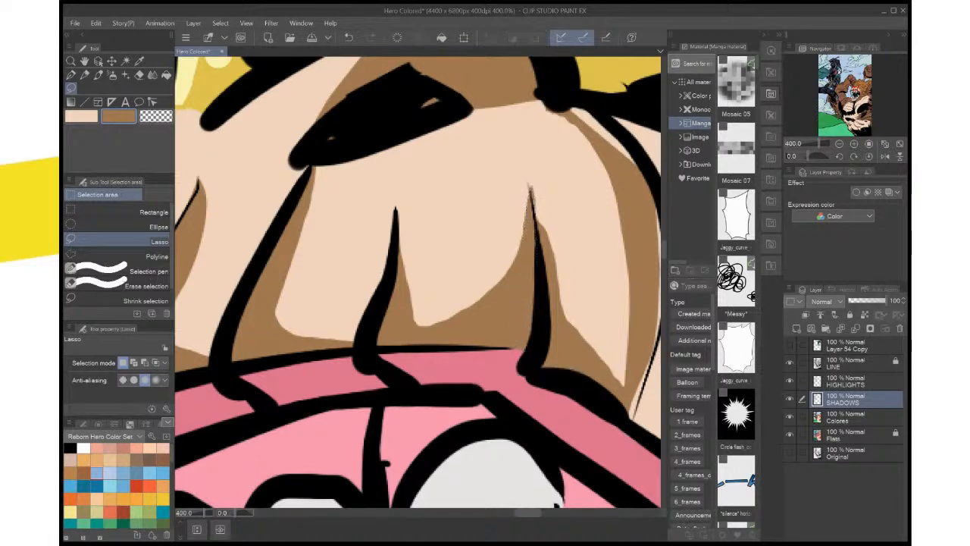
pyautogui.moveTo(528, 182)
pyautogui.mouseDown()
pyautogui.moveTo(556, 190)
pyautogui.moveTo(551, 182)
pyautogui.moveTo(550, 250)
pyautogui.mouseUp()
pyautogui.click(550, 181)
pyautogui.moveTo(528, 185); pyautogui.dragTo(547, 298)
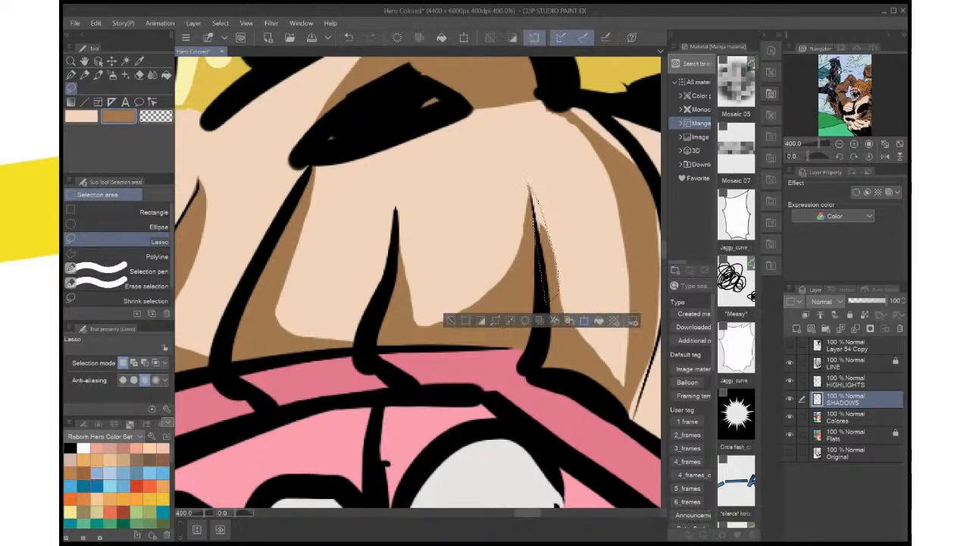
pyautogui.hotkey('alt', 'Delete')
pyautogui.hotkey('ctrl', 'd')
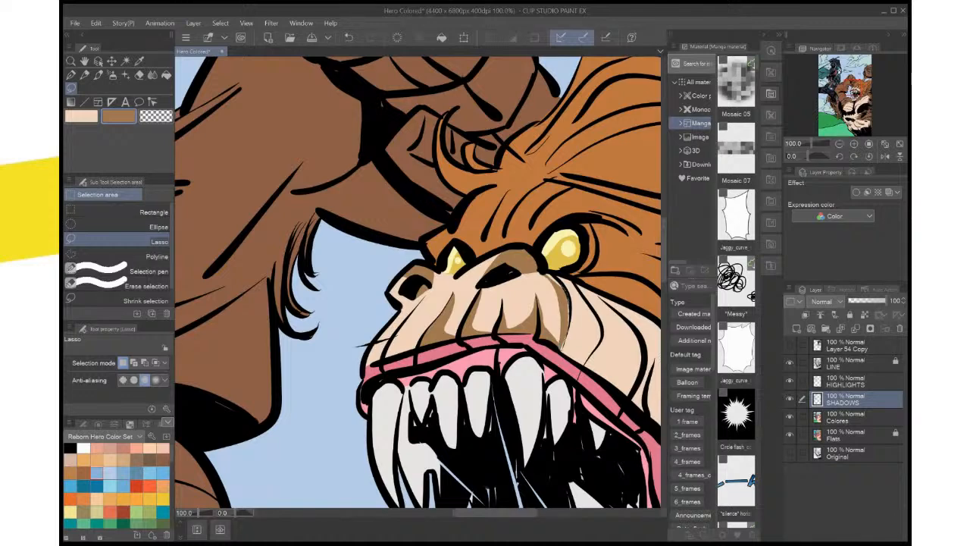
# Lasso a strip along the muzzle edge below the larger eye and an area beneath the smaller nostril, fill both with brown, and deselect
pyautogui.moveTo(562, 347); pyautogui.dragTo(547, 272)
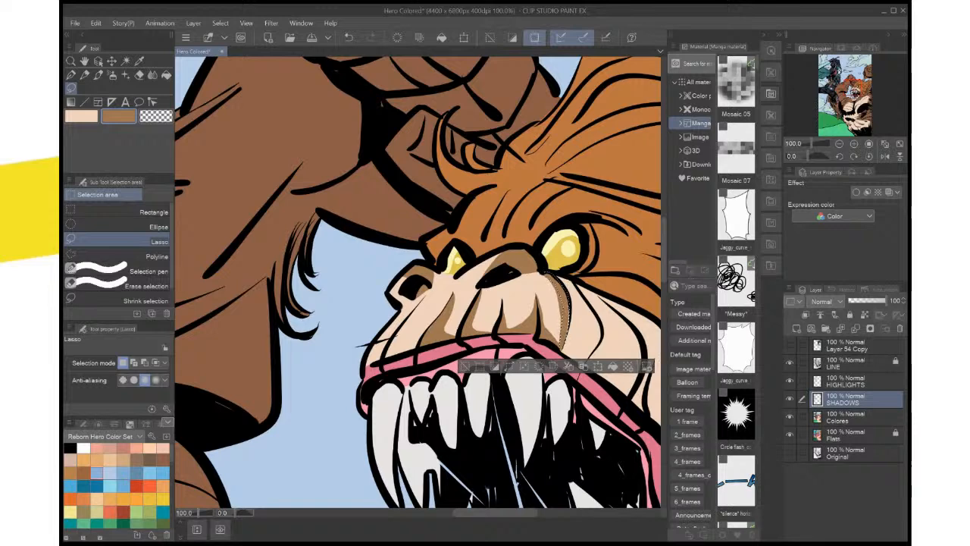
pyautogui.hotkey('ctrl', 'd')
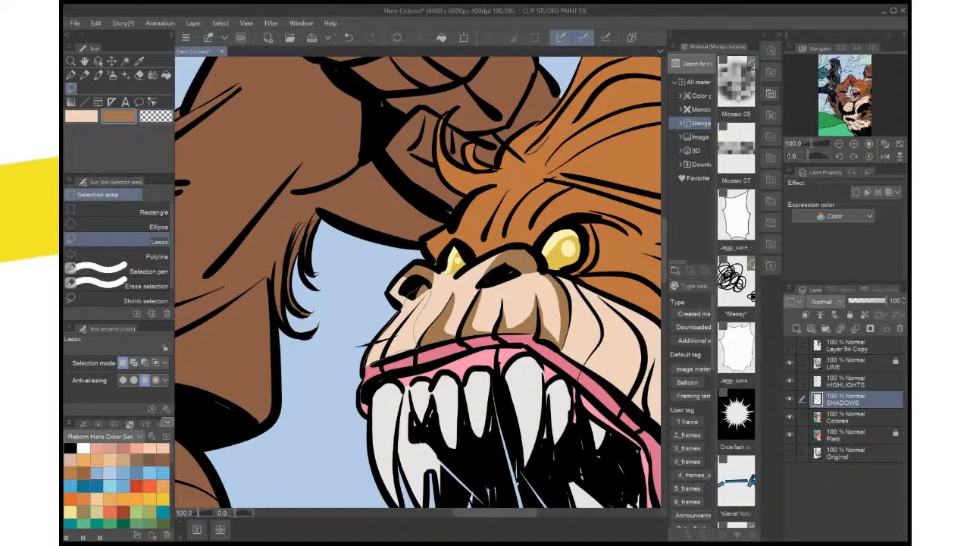
pyautogui.moveTo(406, 302); pyautogui.dragTo(429, 286)
pyautogui.click(457, 384)
pyautogui.hotkey('ctrl', 'd')
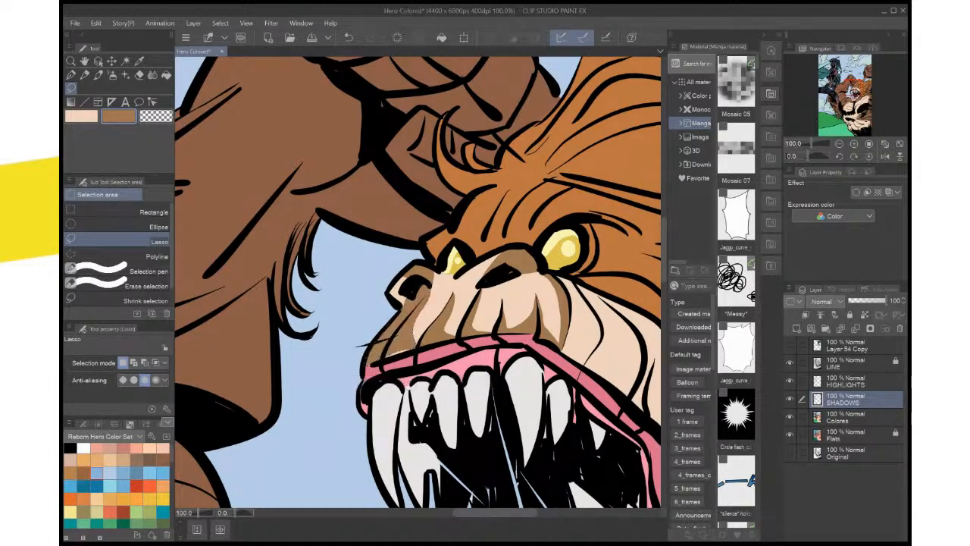
# Extend the brown shadow beneath the smaller nostril down to the upper lip, and trim a lassoed strip along the muzzle's outer edge
pyautogui.scroll(-6, 491, 328)
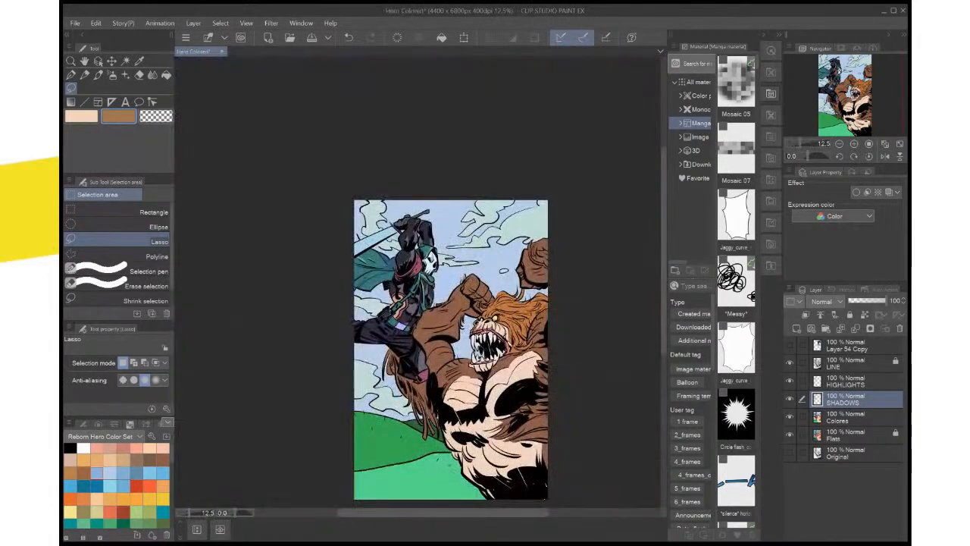
pyautogui.scroll(7, 489, 326)
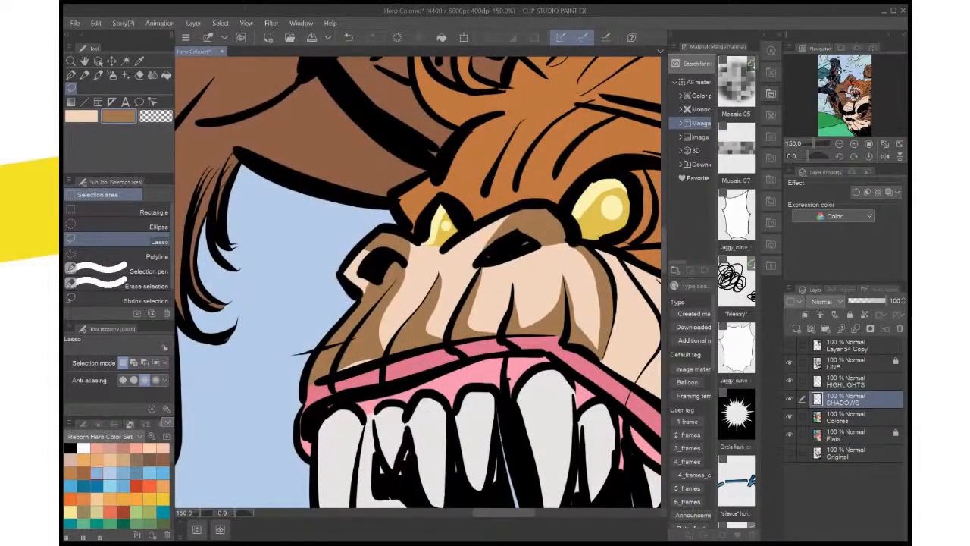
pyautogui.moveTo(406, 267)
pyautogui.mouseDown()
pyautogui.moveTo(382, 339)
pyautogui.moveTo(332, 374)
pyautogui.mouseUp()
pyautogui.hotkey('ctrl', 'd')
pyautogui.hotkey('ctrl', 'z')
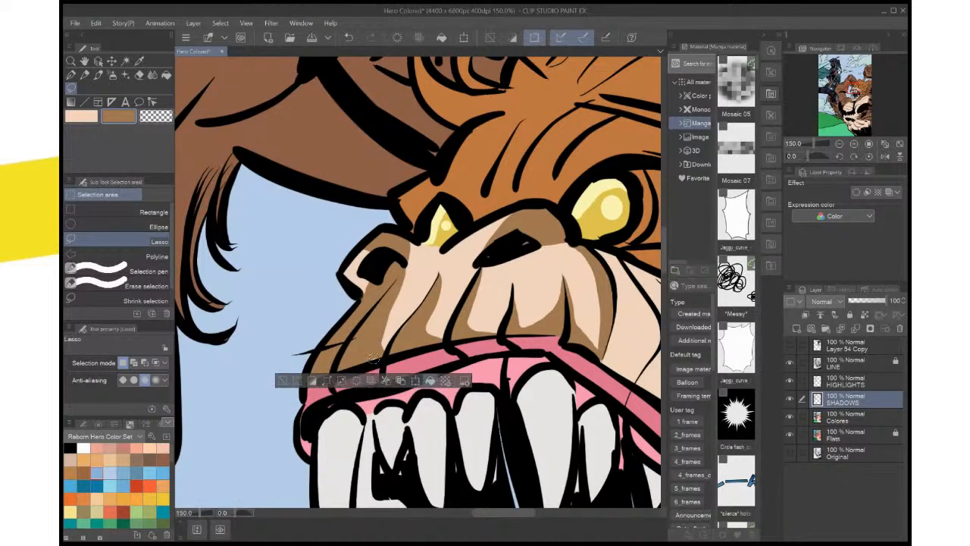
pyautogui.hotkey('ctrl', 'd')
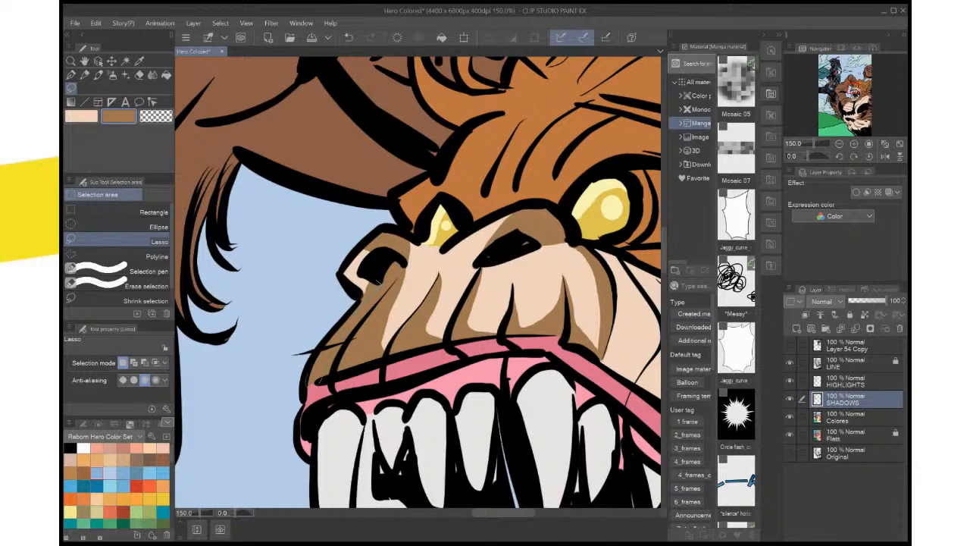
pyautogui.moveTo(316, 375); pyautogui.dragTo(365, 291)
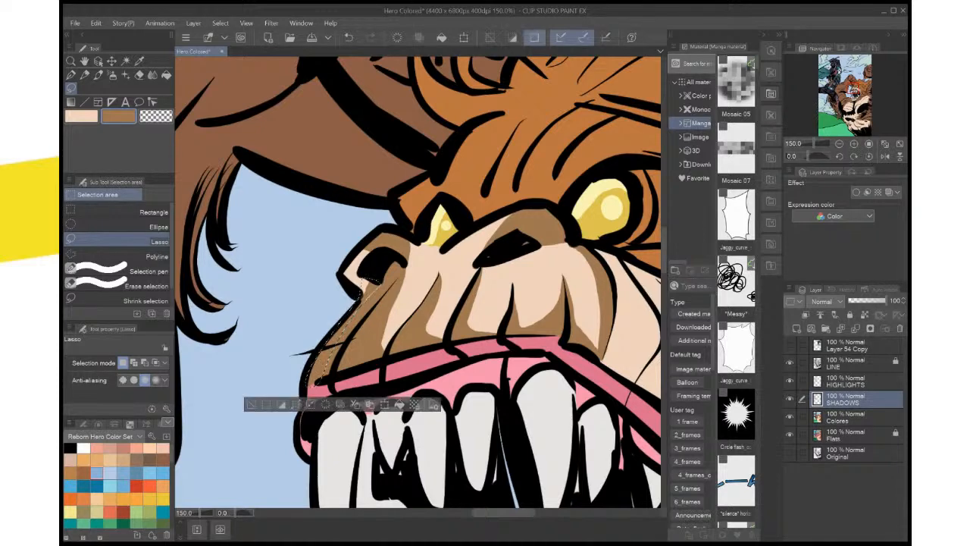
pyautogui.hotkey('ctrl', 'd')
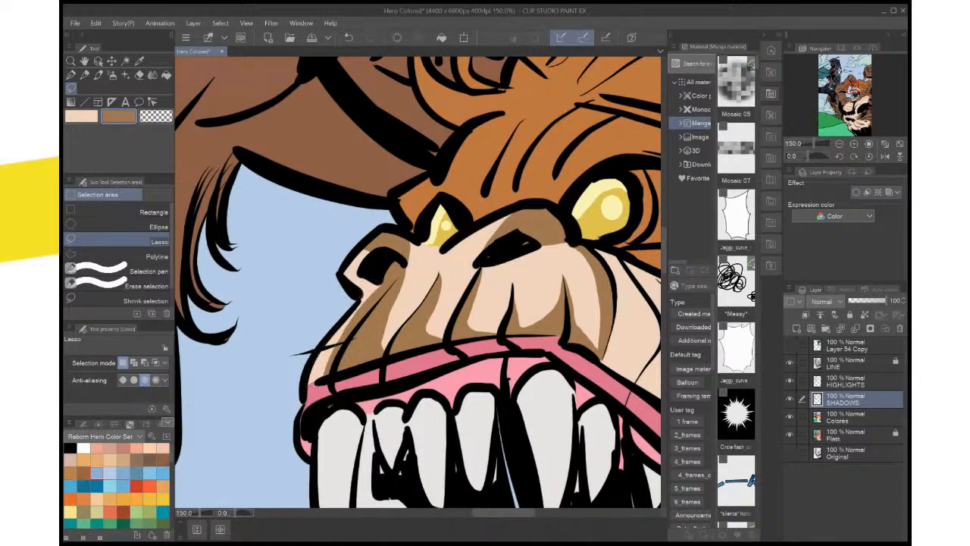
# Set light orange as the main color, activate the HIGHLIGHTS layer, and lasso the curled hair locks above the beast's forehead
pyautogui.scroll(-5, 471, 281)
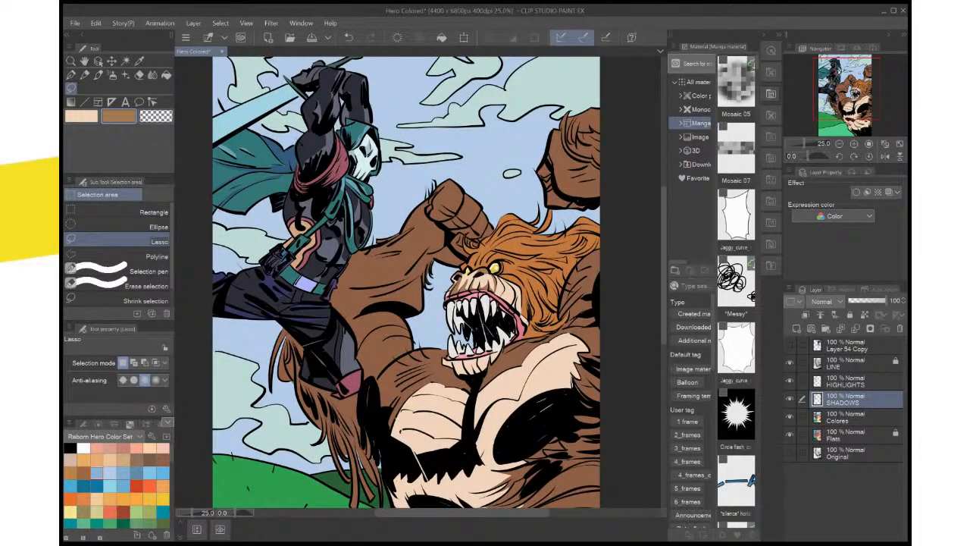
pyautogui.scroll(3, 513, 251)
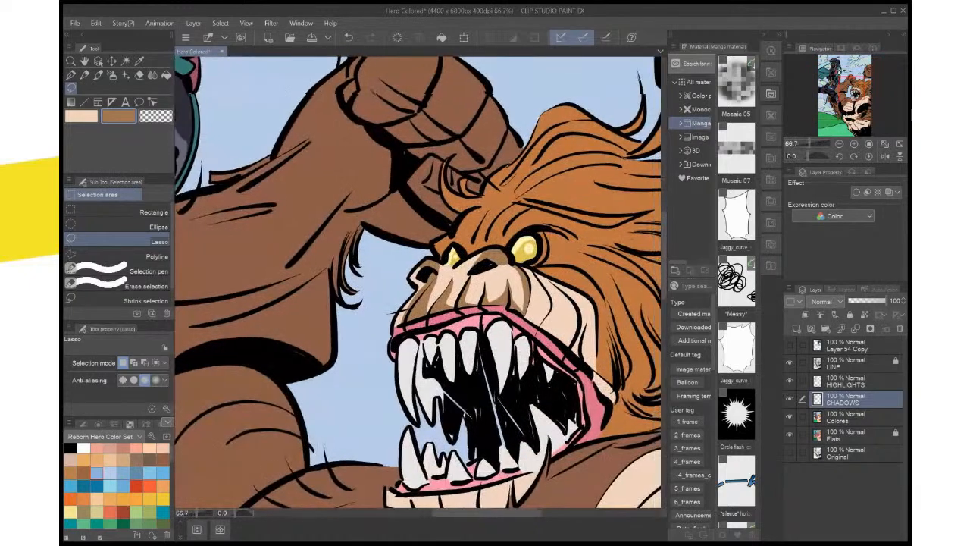
pyautogui.press('i')
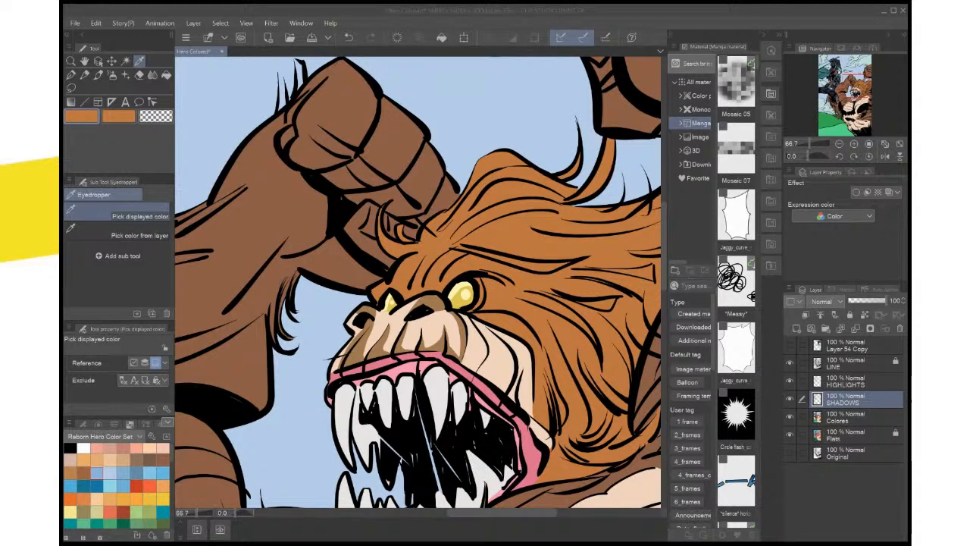
pyautogui.click(847, 381)
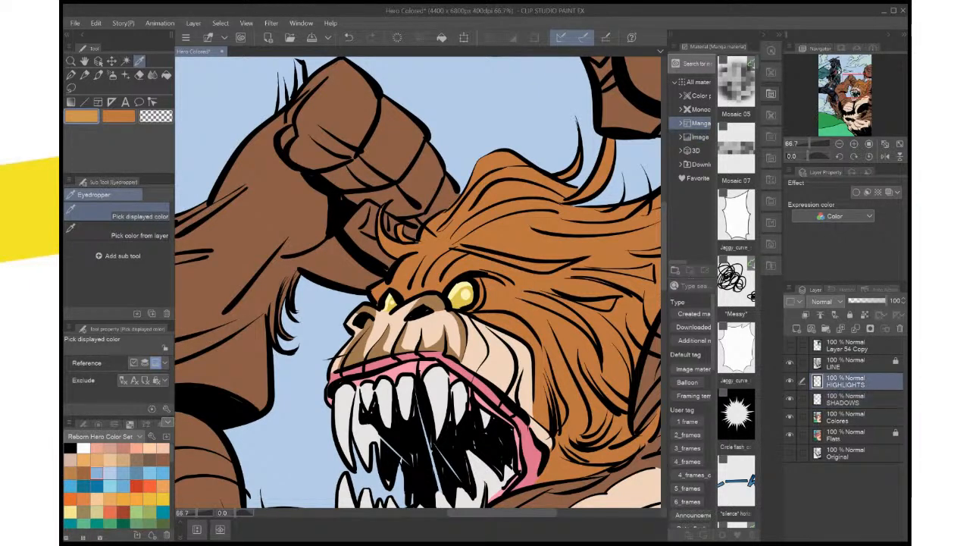
pyautogui.press('m')
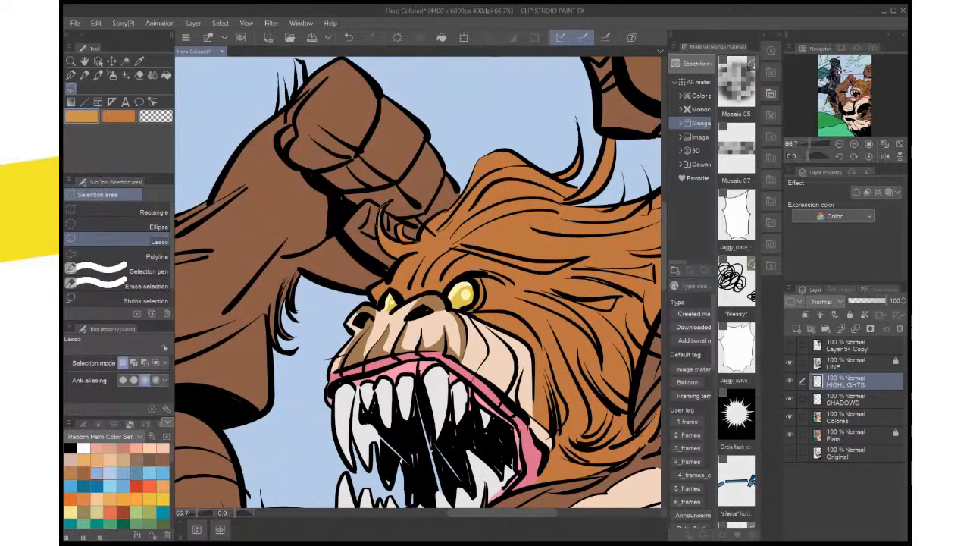
pyautogui.moveTo(380, 210); pyautogui.dragTo(414, 241)
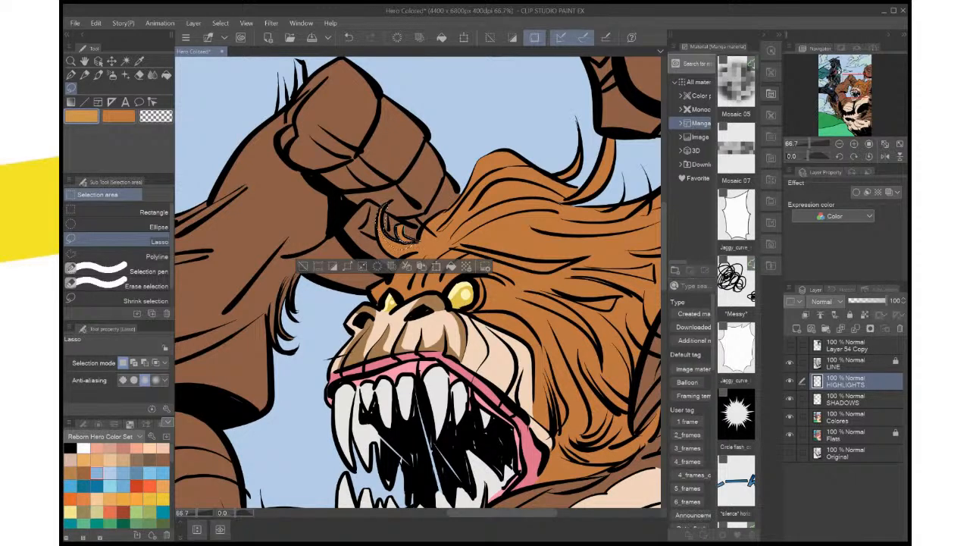
pyautogui.click(454, 266)
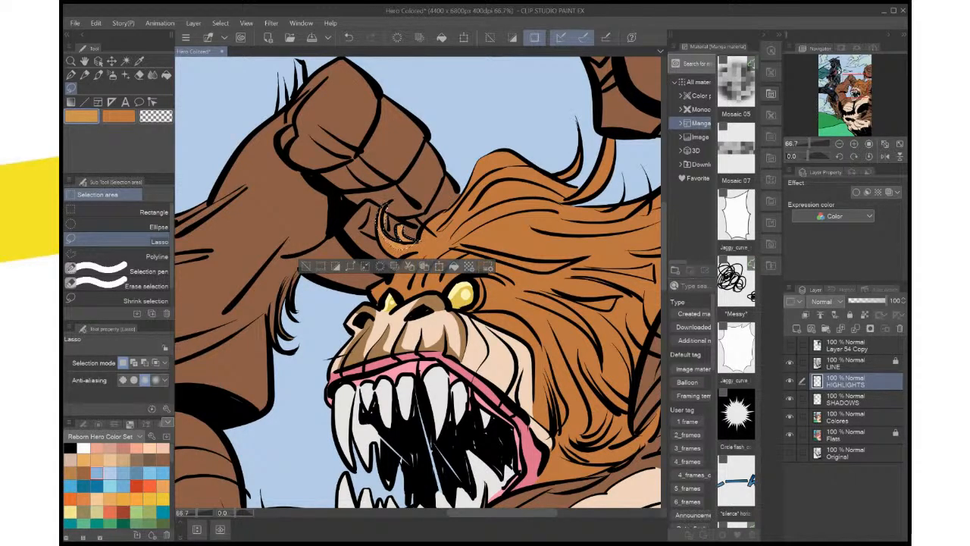
pyautogui.hotkey('ctrl', 'd')
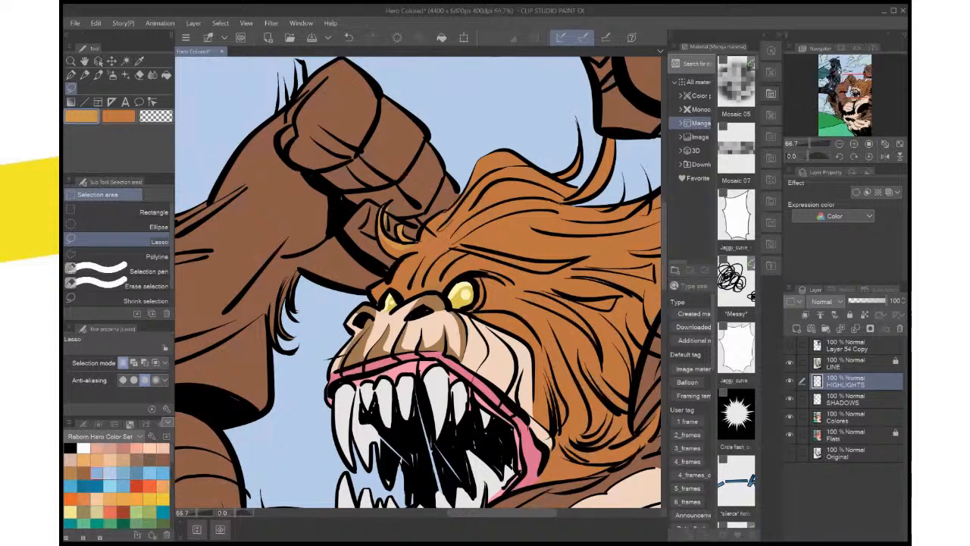
pyautogui.hotkey('ctrl', 'z')
pyautogui.hotkey('ctrl', 'z')
# Fill the lassoed curled hair locks with light orange on the HIGHLIGHTS layer and deselect
pyautogui.scroll(2, 506, 212)
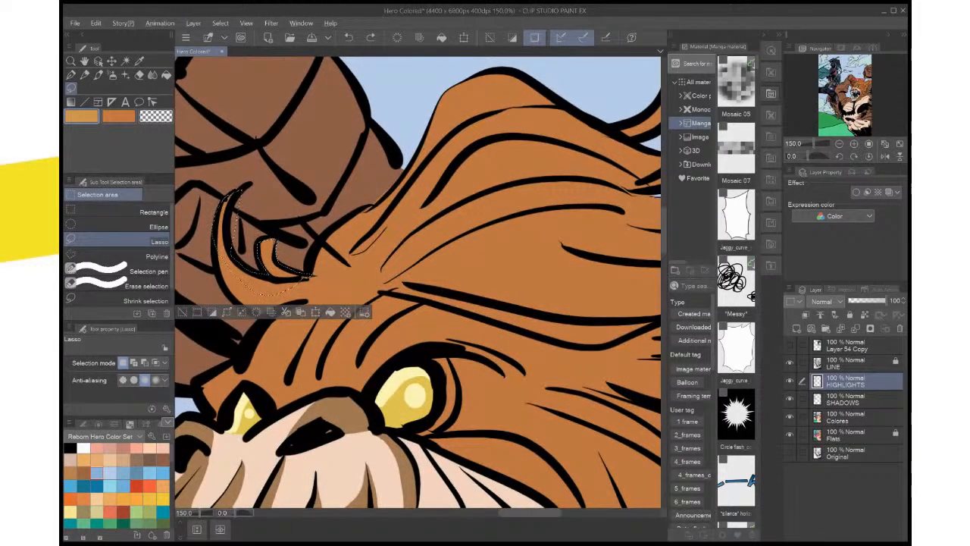
pyautogui.moveTo(228, 203)
pyautogui.mouseDown()
pyautogui.moveTo(229, 236)
pyautogui.moveTo(257, 268)
pyautogui.moveTo(244, 191)
pyautogui.mouseUp()
pyautogui.click(330, 311)
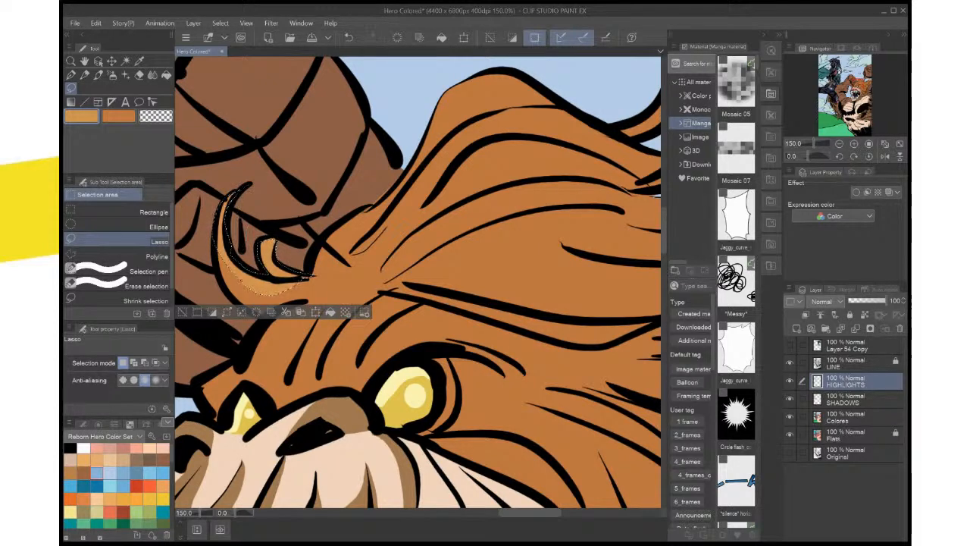
pyautogui.hotkey('ctrl', 'd')
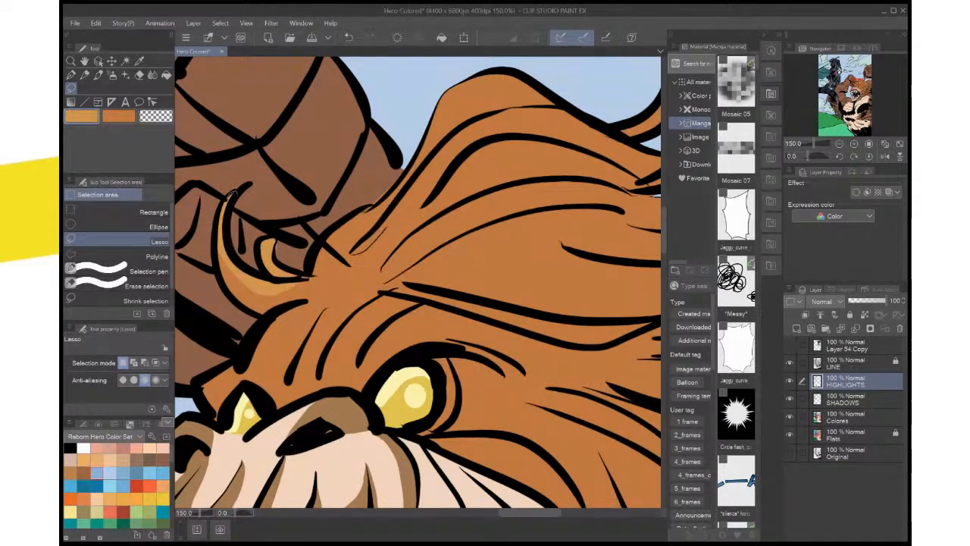
# Touch up the large curl's tip and the small curl with lassoed light orange highlights, and deselect
pyautogui.moveTo(235, 193); pyautogui.dragTo(231, 198)
pyautogui.click(330, 219)
pyautogui.hotkey('ctrl', 'd')
pyautogui.moveTo(261, 241); pyautogui.dragTo(279, 248)
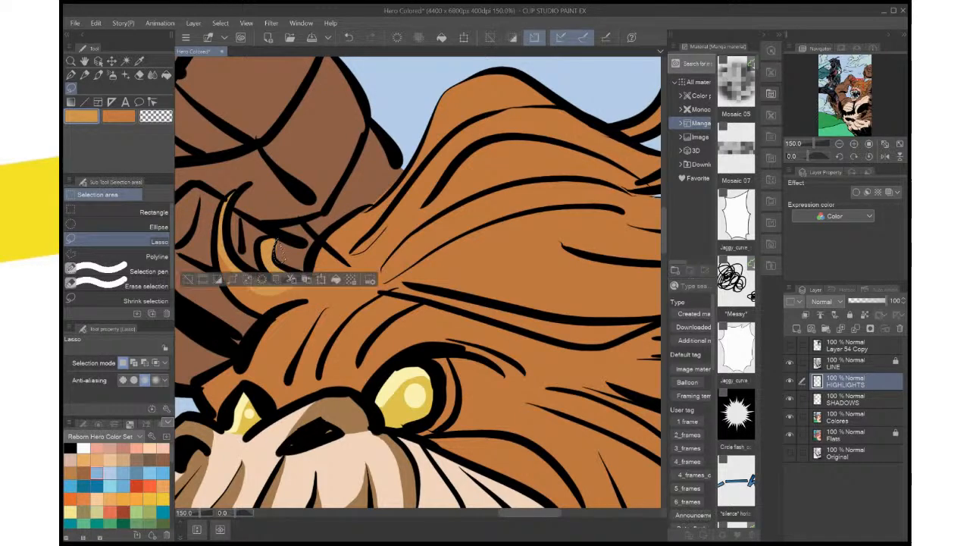
pyautogui.hotkey('ctrl', 'd')
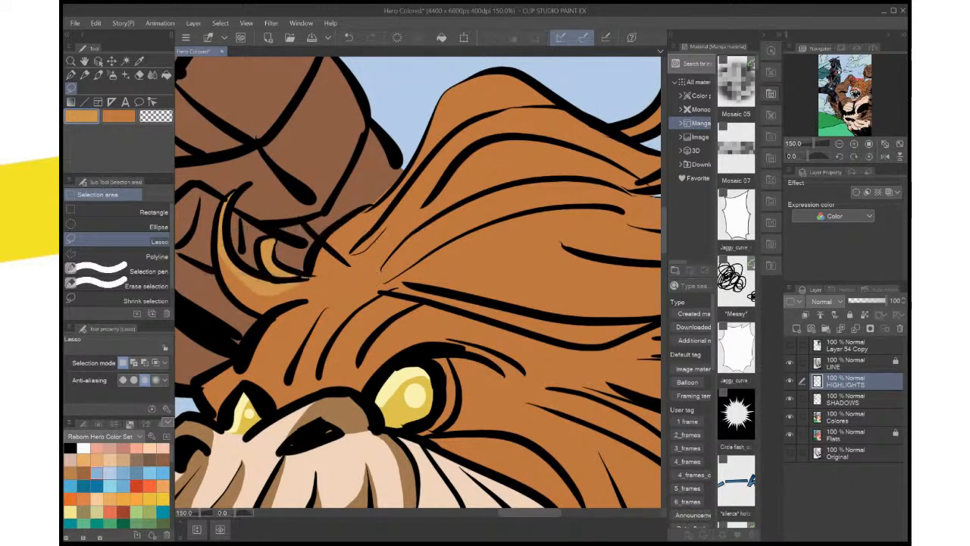
pyautogui.moveTo(264, 239); pyautogui.dragTo(276, 241)
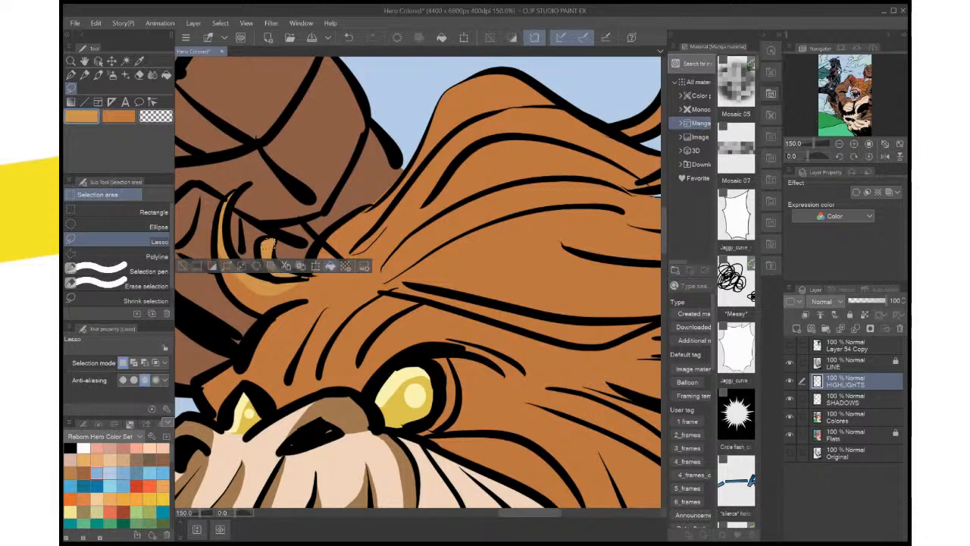
pyautogui.hotkey('ctrl', 'd')
# Lasso the uppermost hair lock from the forehead over the crown, fill it with light orange, and deselect
pyautogui.moveTo(256, 139); pyautogui.dragTo(216, 176)
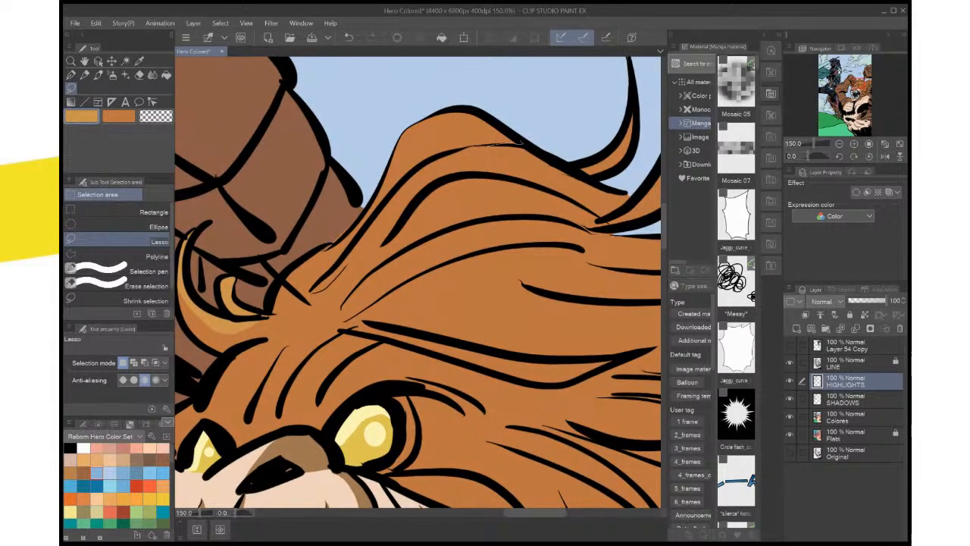
pyautogui.moveTo(408, 179); pyautogui.dragTo(326, 277)
pyautogui.moveTo(271, 309)
pyautogui.mouseDown()
pyautogui.moveTo(308, 257)
pyautogui.moveTo(375, 198)
pyautogui.mouseUp()
pyautogui.moveTo(521, 143); pyautogui.dragTo(521, 141)
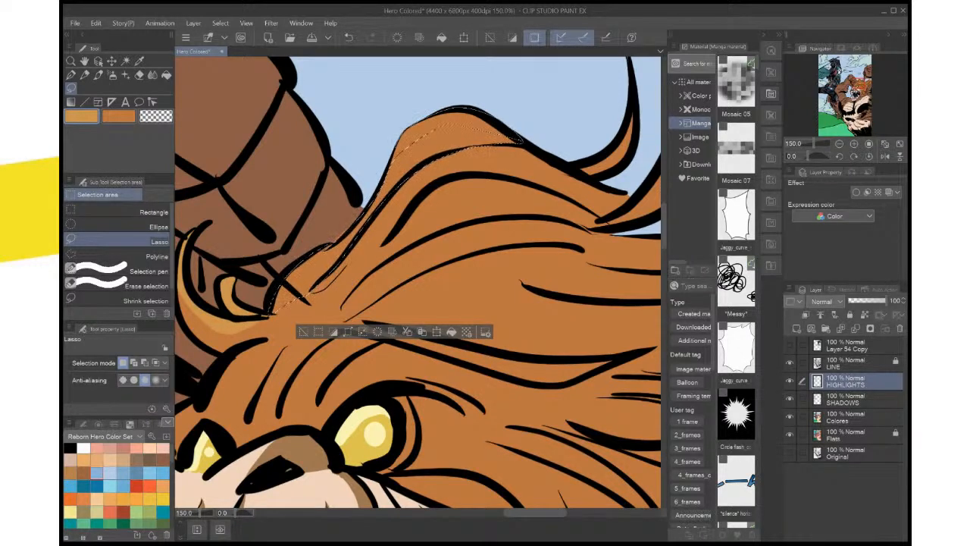
pyautogui.moveTo(393, 157); pyautogui.dragTo(423, 169)
pyautogui.click(451, 331)
pyautogui.hotkey('ctrl', 'd')
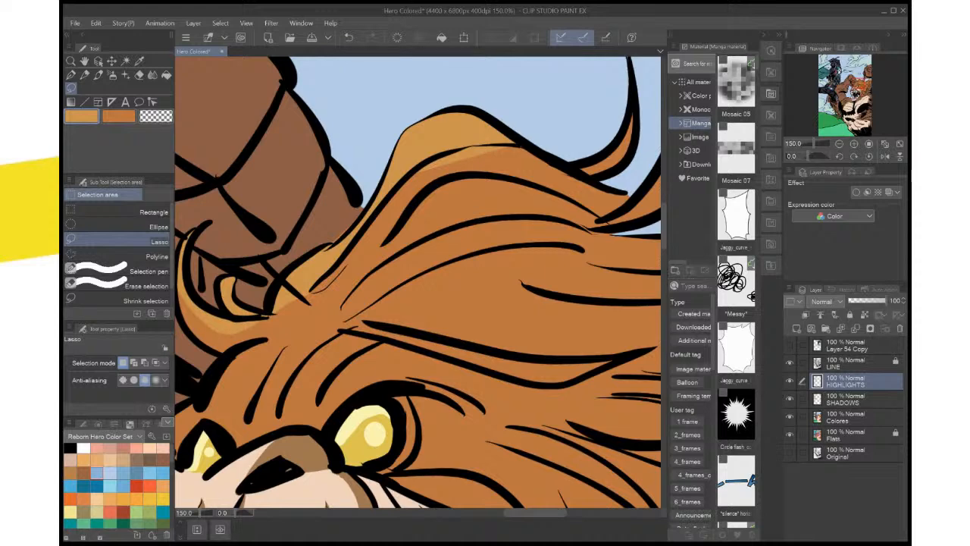
# Lasso the highlight spill below the uppermost hair lock's line, delete it, and deselect
pyautogui.moveTo(520, 144)
pyautogui.mouseDown()
pyautogui.moveTo(471, 144)
pyautogui.moveTo(425, 184)
pyautogui.moveTo(506, 160)
pyautogui.mouseUp()
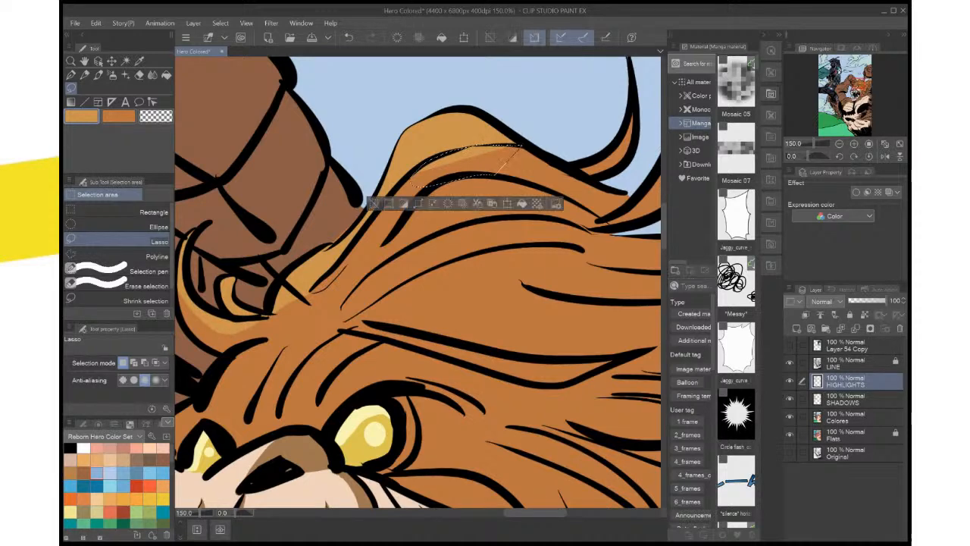
pyautogui.press('Delete')
pyautogui.hotkey('ctrl', 'd')
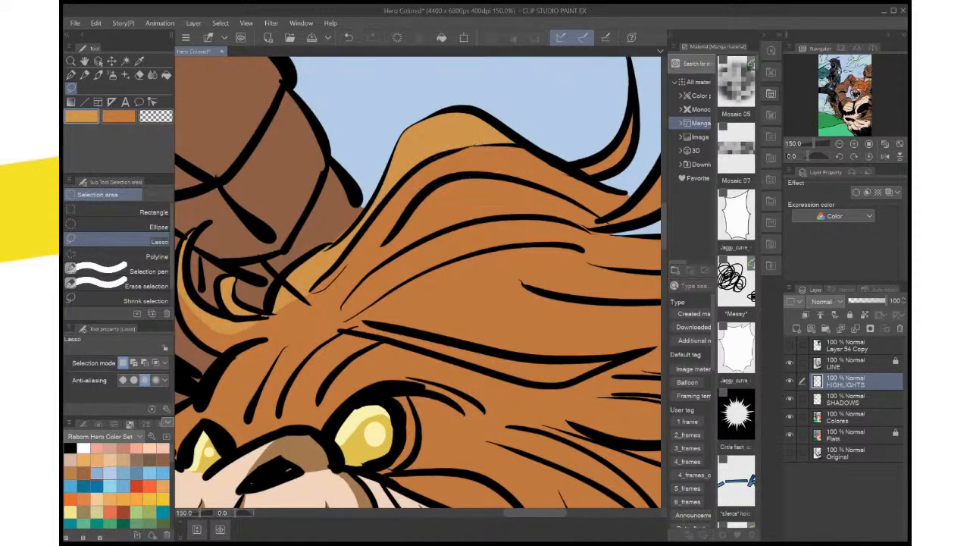
# Sample the raised arm's brown, lasso the gap between the arm and the mane, try filling it on the HIGHLIGHTS layer, and deselect
pyautogui.press('x')
pyautogui.press('i')
pyautogui.click(303, 182)
pyautogui.click(71, 88)
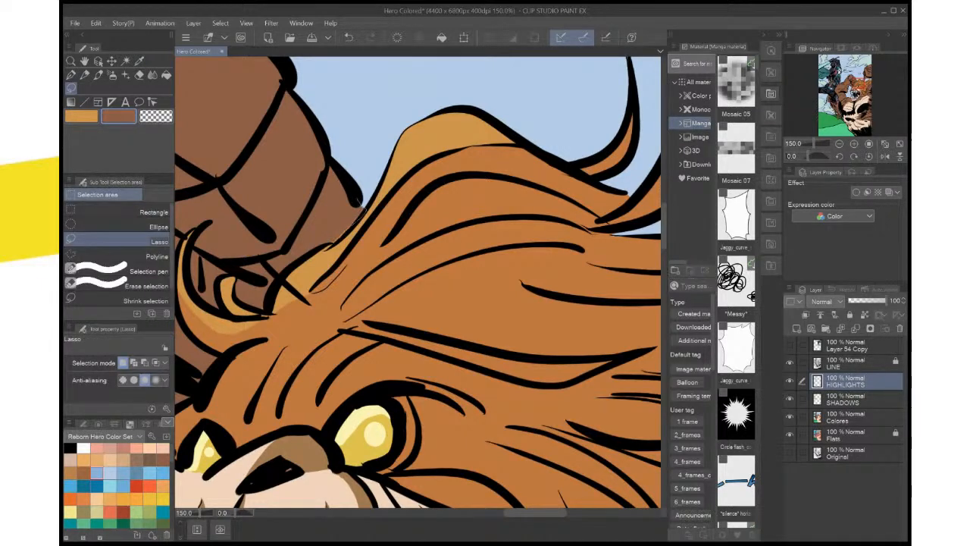
pyautogui.moveTo(359, 201); pyautogui.dragTo(329, 245)
pyautogui.click(400, 260)
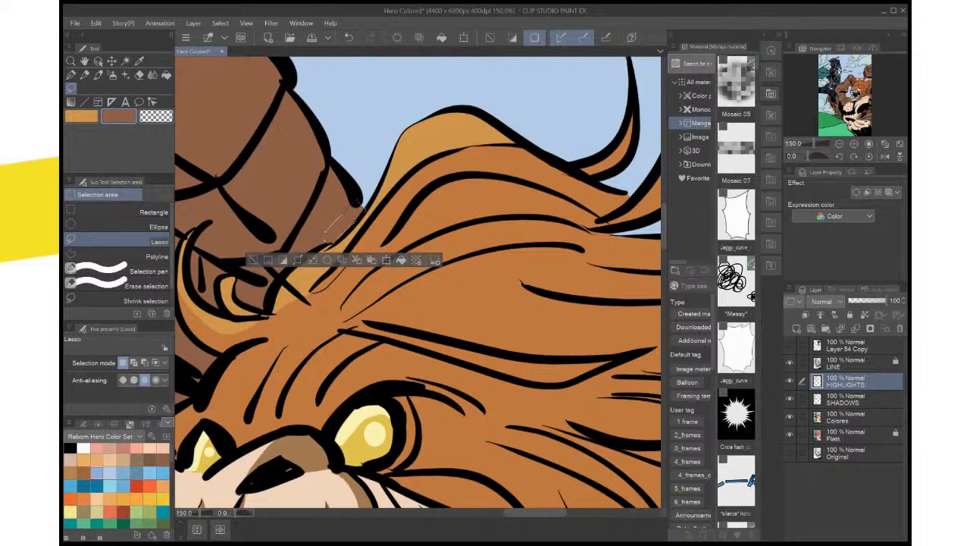
pyautogui.hotkey('ctrl', 'd')
# Lasso the arm's edge beside the mane again, fill it with brown on the Colores layer, deselect, and save the file
pyautogui.moveTo(359, 202); pyautogui.dragTo(329, 244)
pyautogui.moveTo(360, 204)
pyautogui.mouseDown()
pyautogui.moveTo(352, 226)
pyautogui.moveTo(327, 241)
pyautogui.mouseUp()
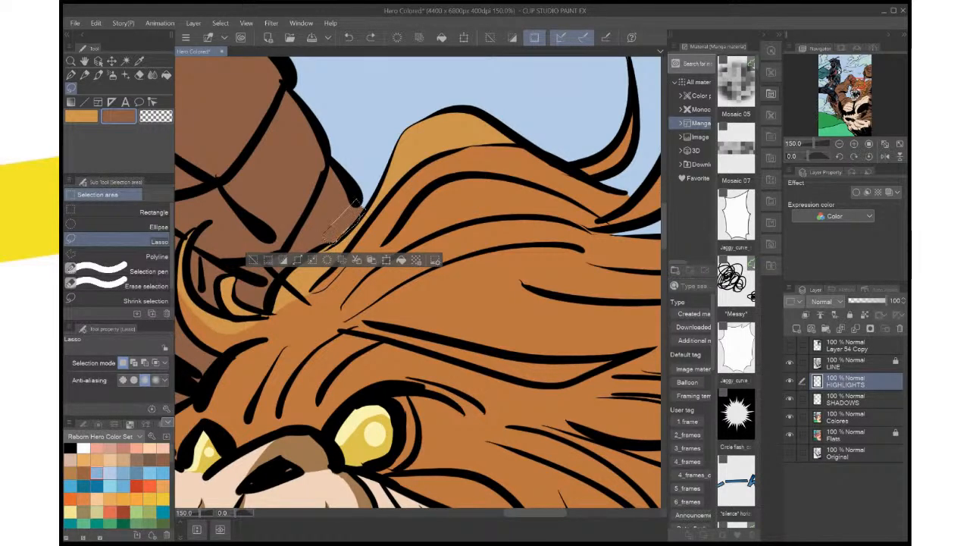
pyautogui.click(846, 417)
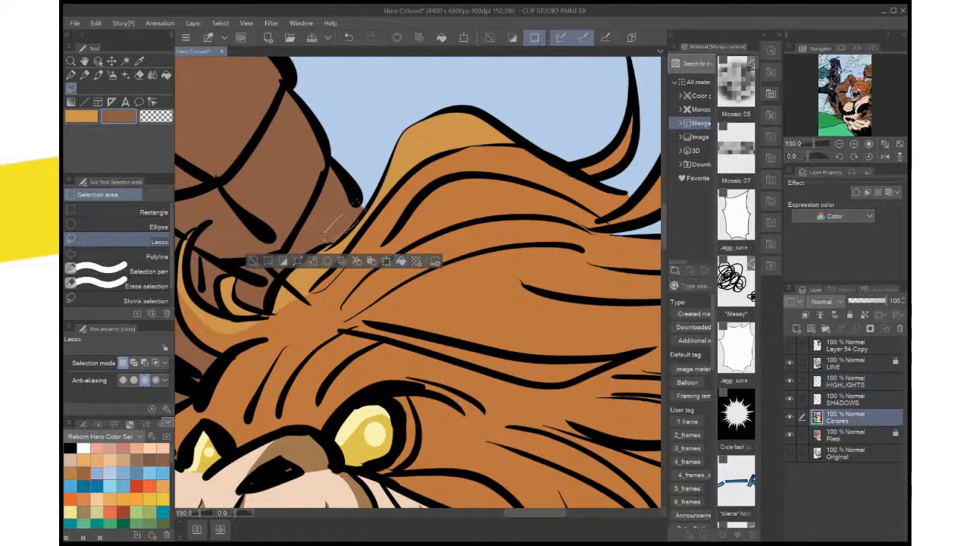
pyautogui.click(401, 260)
pyautogui.hotkey('ctrl', 'd')
pyautogui.hotkey('ctrl', '0')
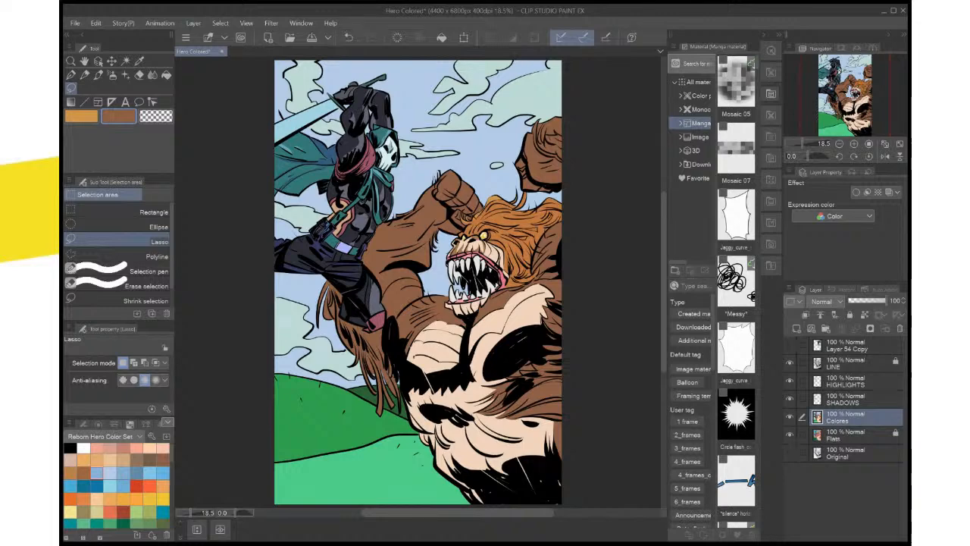
pyautogui.hotkey('ctrl', 's')
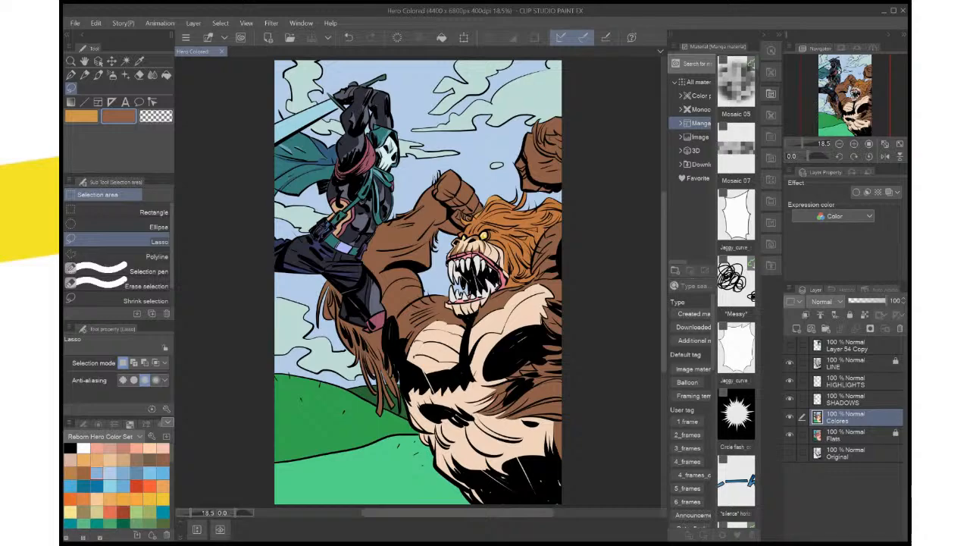
# Sample the muzzle's pale peach, lasso the narrow rim around the outer side of the beast's larger eye, and unlock the Flats layer
pyautogui.scroll(5, 431, 232)
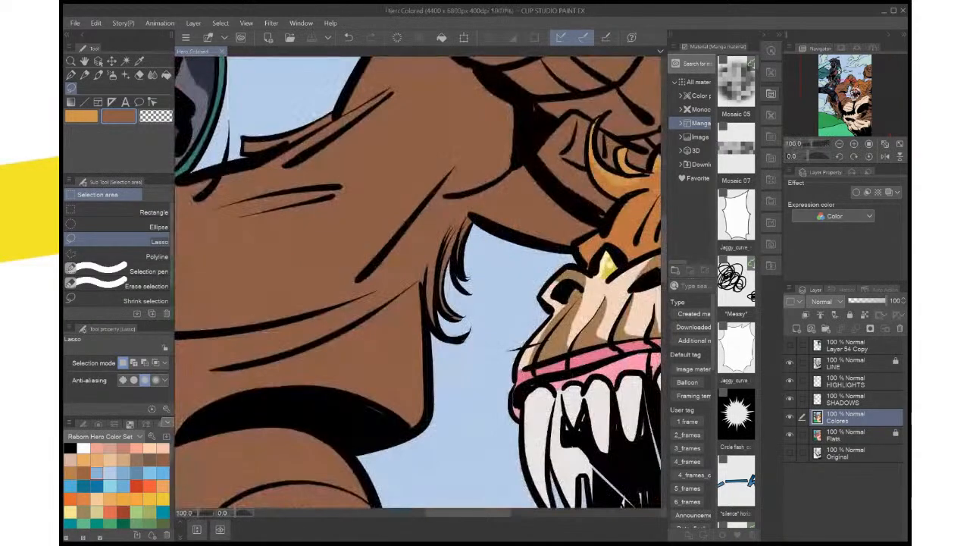
pyautogui.moveTo(431, 232); pyautogui.dragTo(115, 250)
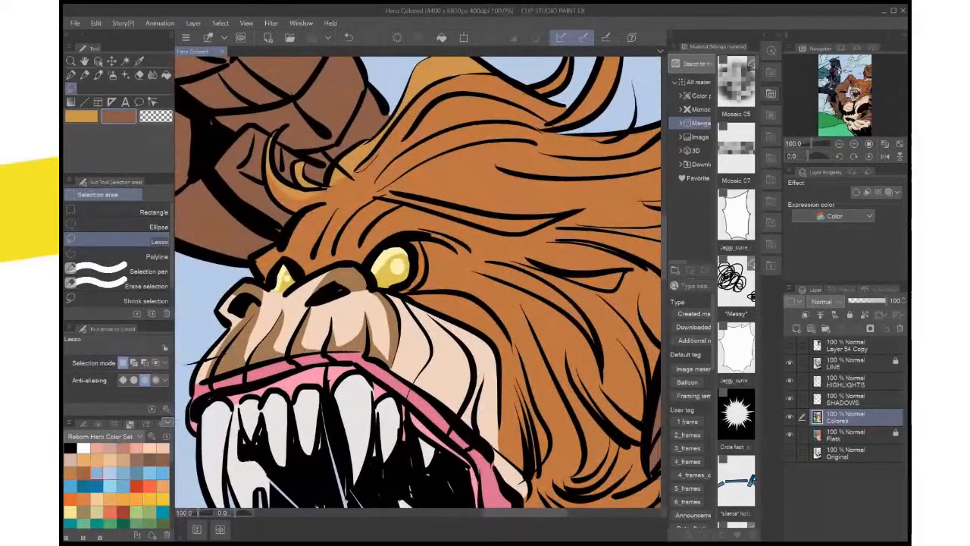
pyautogui.press('i')
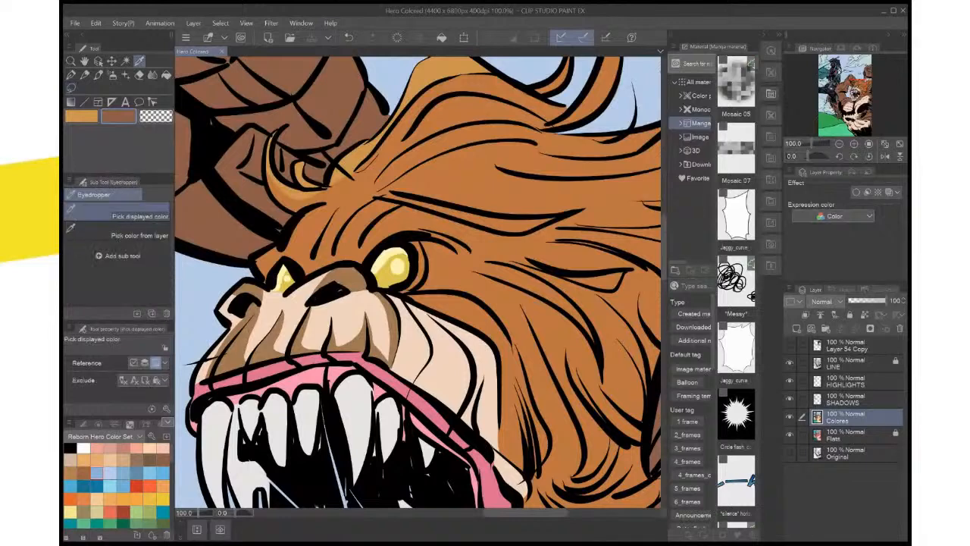
pyautogui.click(448, 356)
pyautogui.press('m')
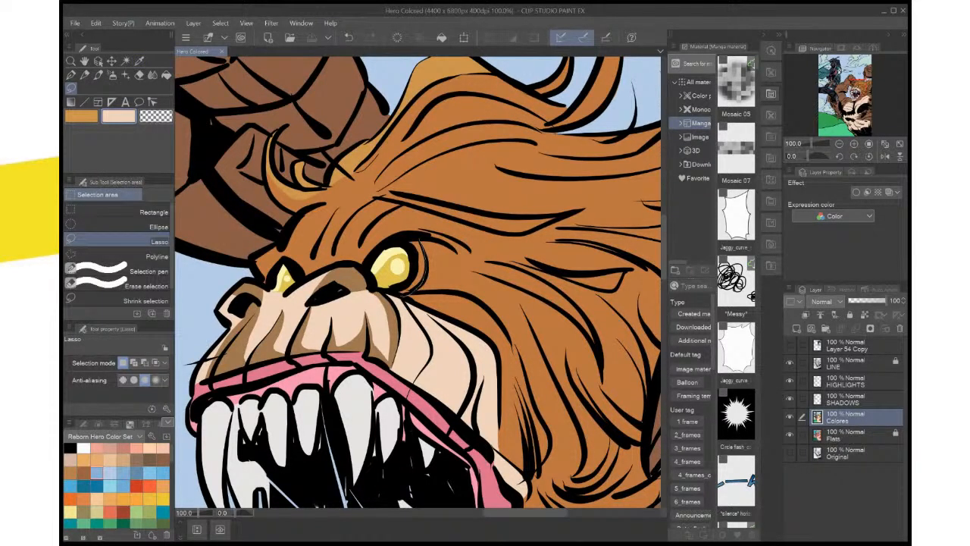
pyautogui.moveTo(413, 280); pyautogui.dragTo(404, 241)
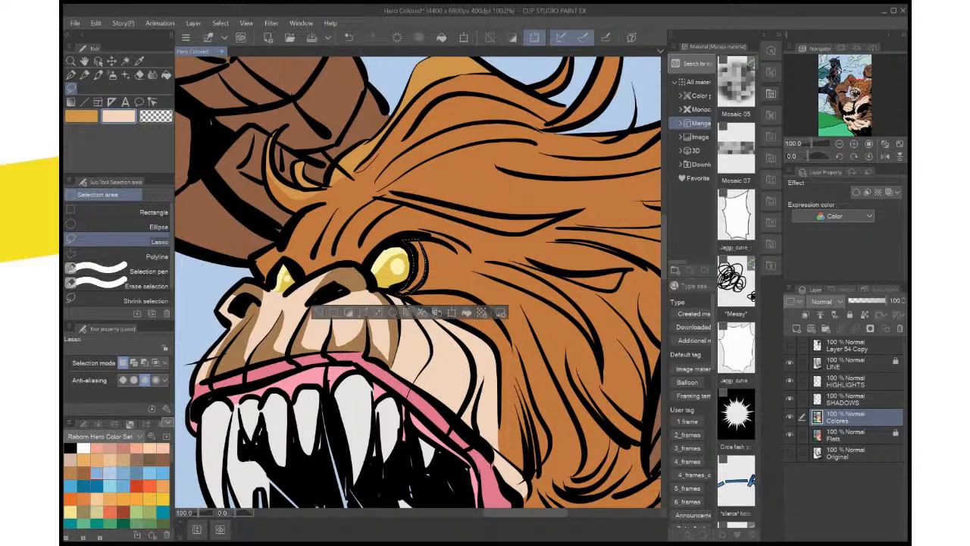
pyautogui.click(857, 435)
pyautogui.click(849, 315)
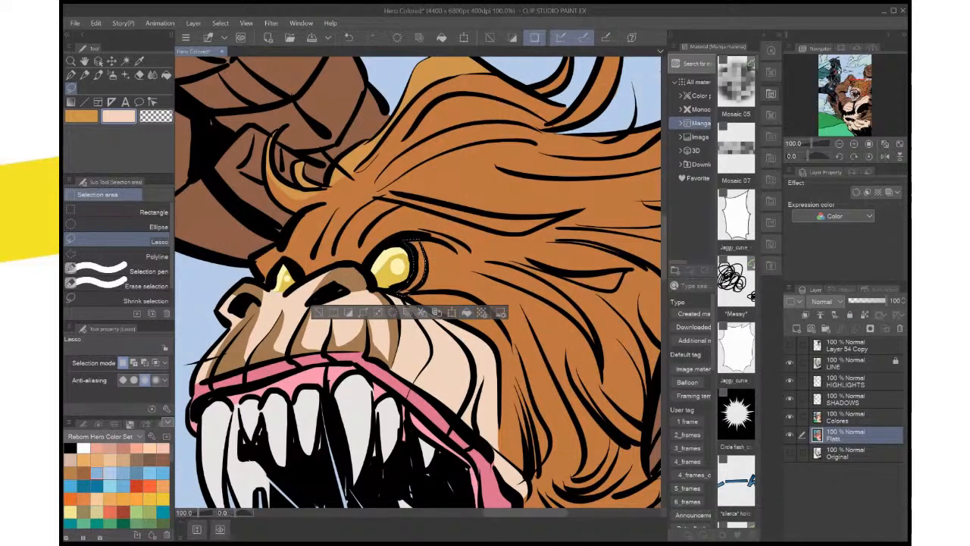
# Fill the lassoed eye rim with pale peach on the Colores layer, deselect, and save the file
pyautogui.click(856, 418)
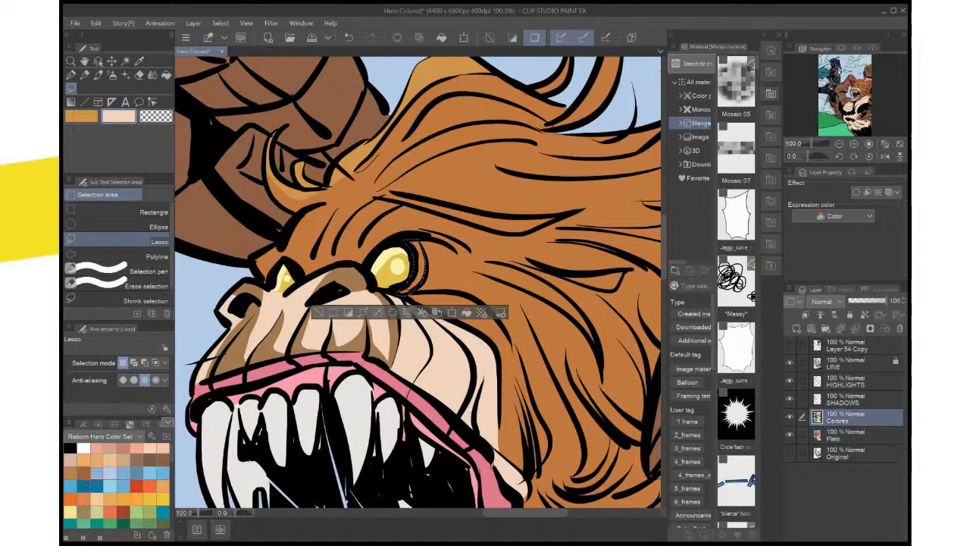
pyautogui.hotkey('ctrl', 'd')
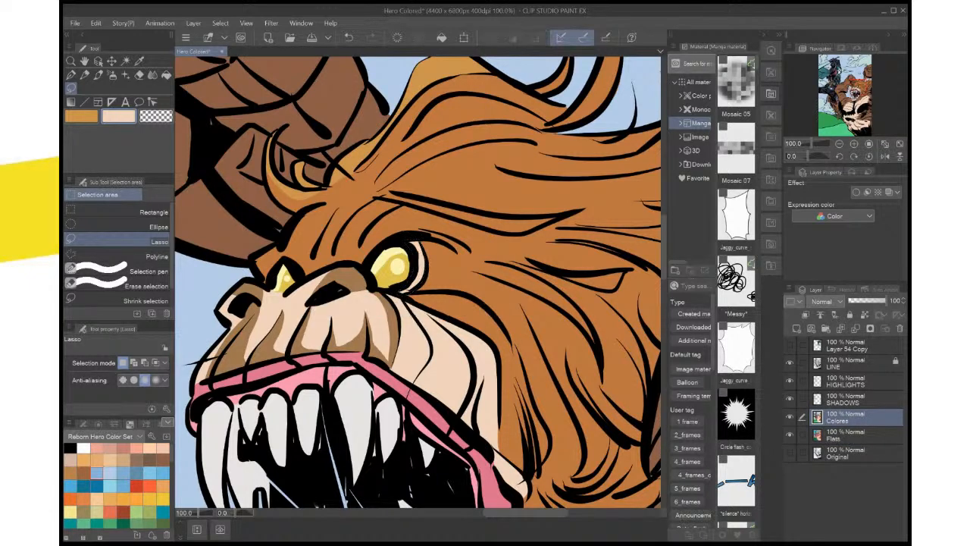
pyautogui.hotkey('ctrl', '0')
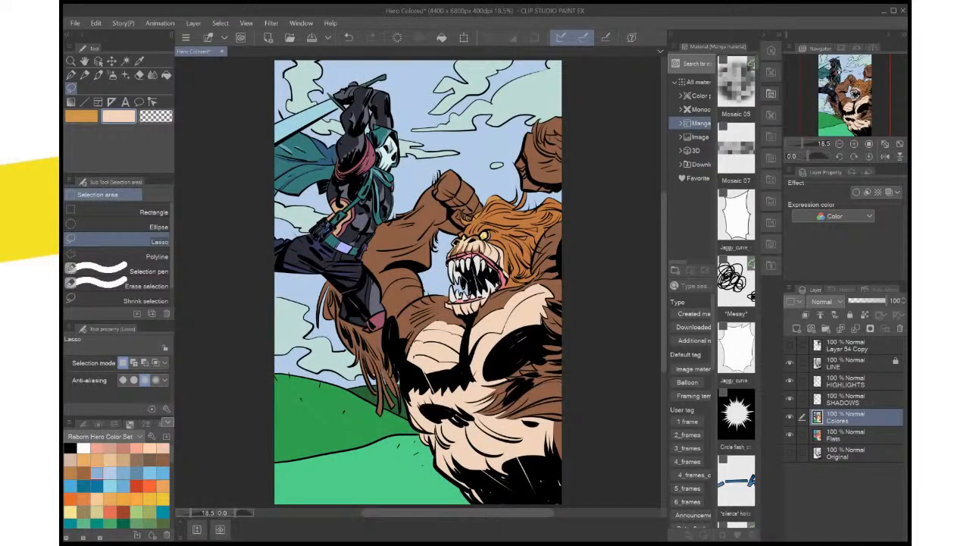
pyautogui.hotkey('ctrl', 's')
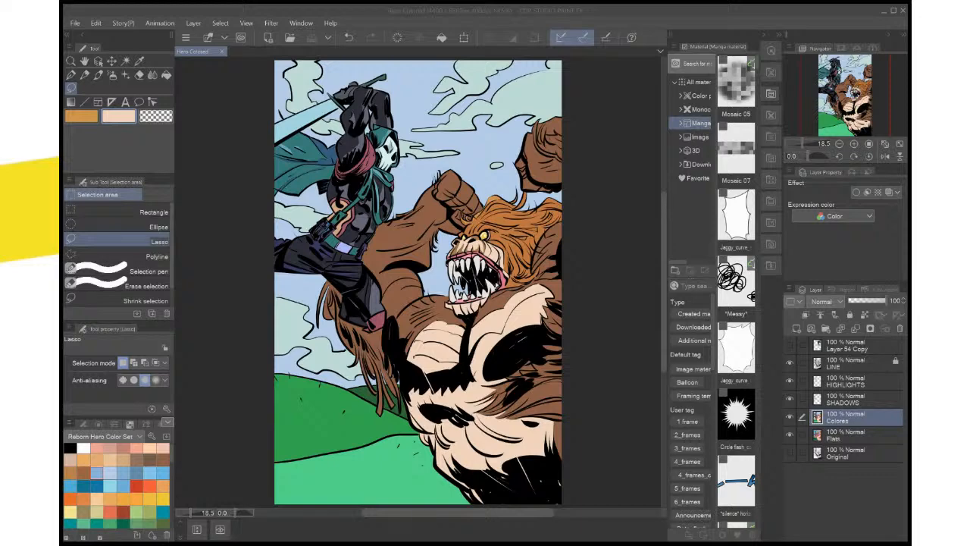
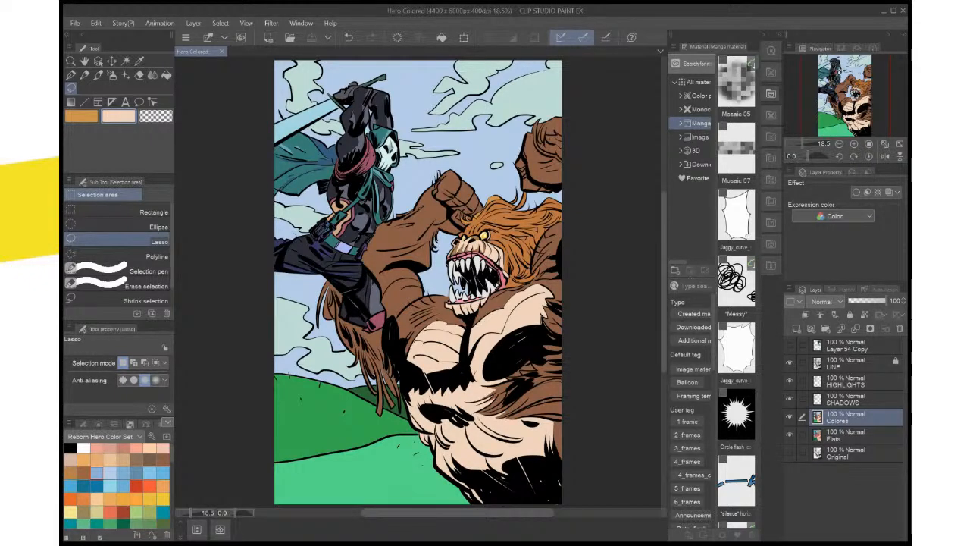
# Sample the brown shade from the creature's muzzle and fill a lassoed shadow along its cheek crease on the SHADOWS layer
pyautogui.scroll(4, 545, 476)
pyautogui.moveTo(462, 102); pyautogui.dragTo(546, 489)
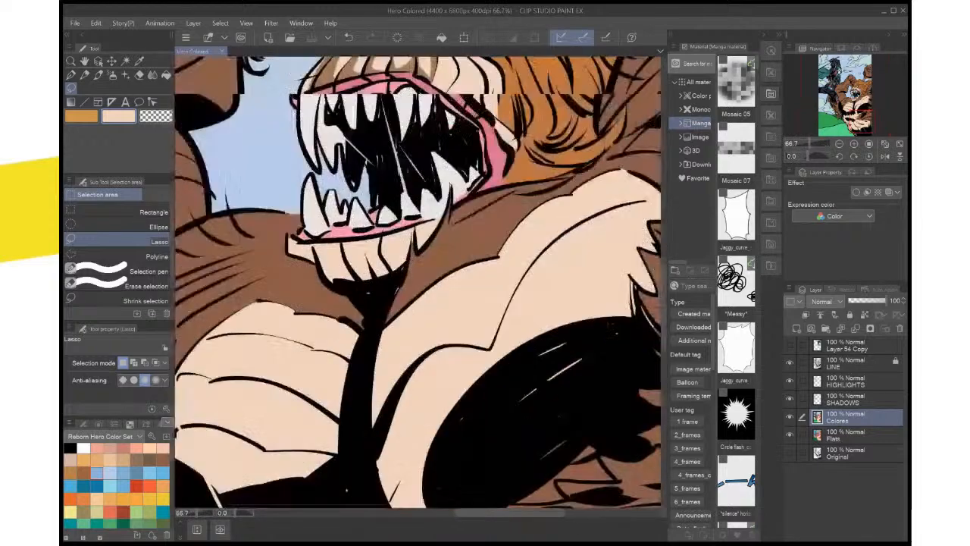
pyautogui.moveTo(455, 121); pyautogui.dragTo(503, 488)
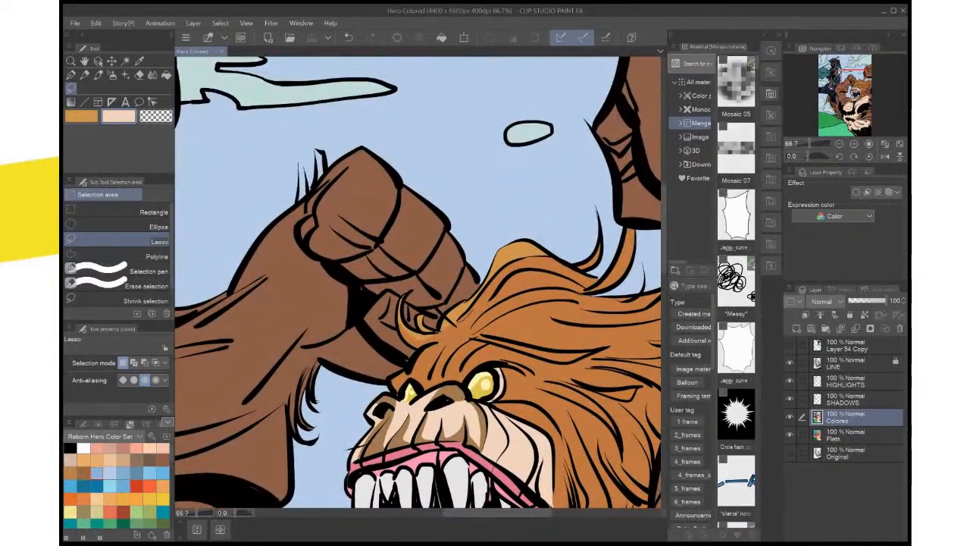
pyautogui.moveTo(503, 488); pyautogui.dragTo(508, 404)
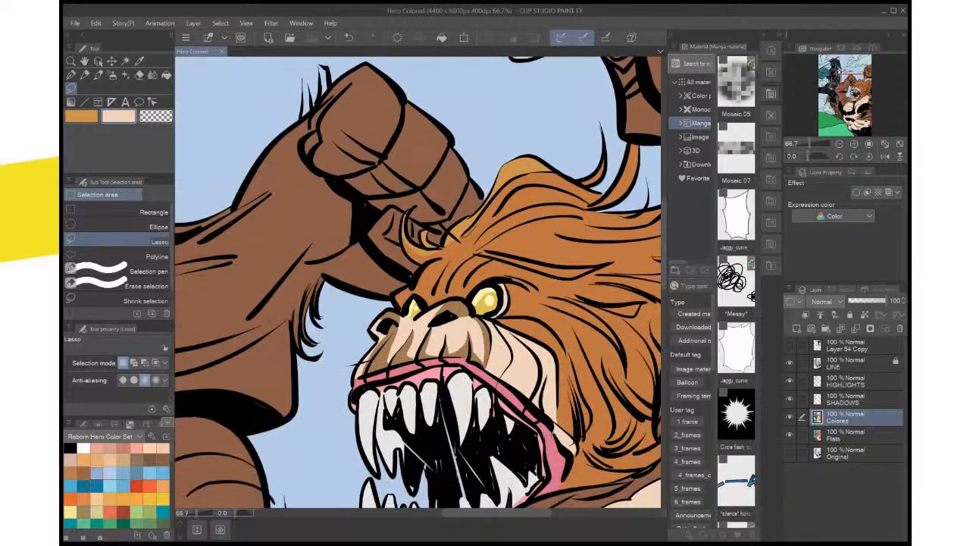
pyautogui.press('i')
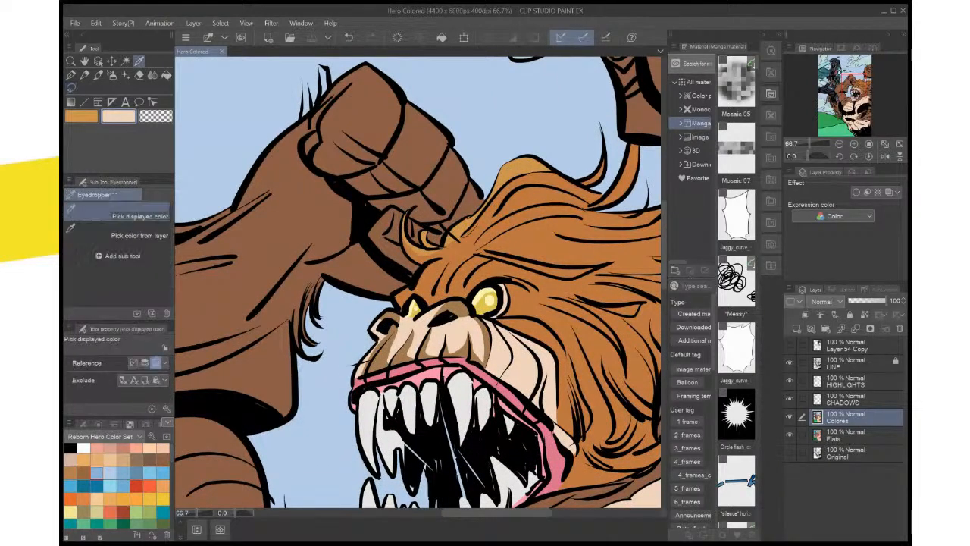
pyautogui.click(474, 347)
pyautogui.click(843, 399)
pyautogui.press('m')
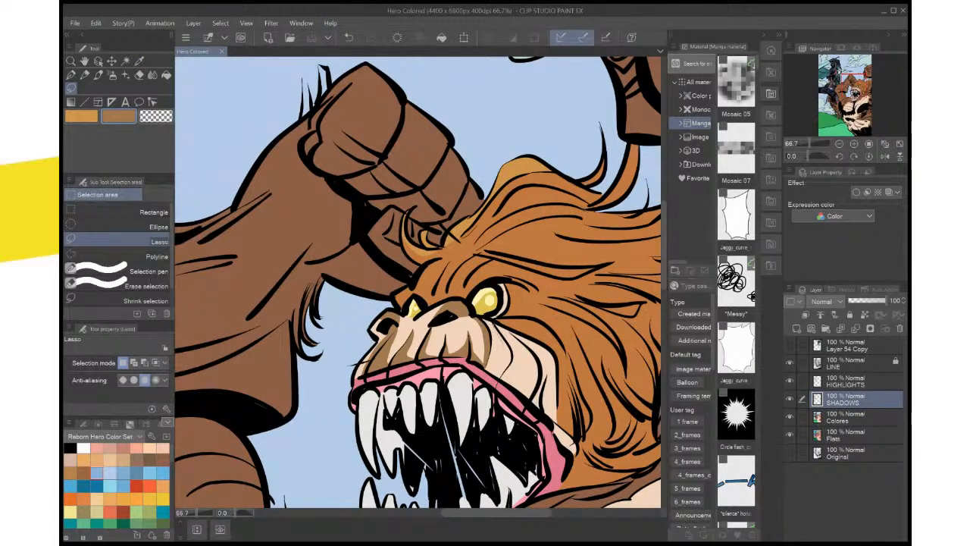
pyautogui.moveTo(500, 340); pyautogui.dragTo(505, 357)
pyautogui.moveTo(497, 378); pyautogui.dragTo(493, 327)
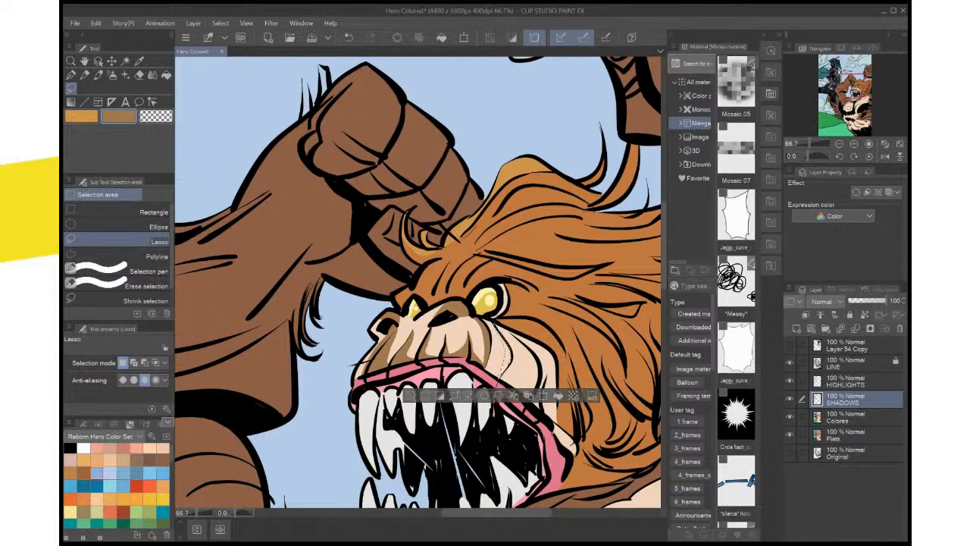
pyautogui.hotkey('alt', 'Delete')
pyautogui.hotkey('ctrl', 'd')
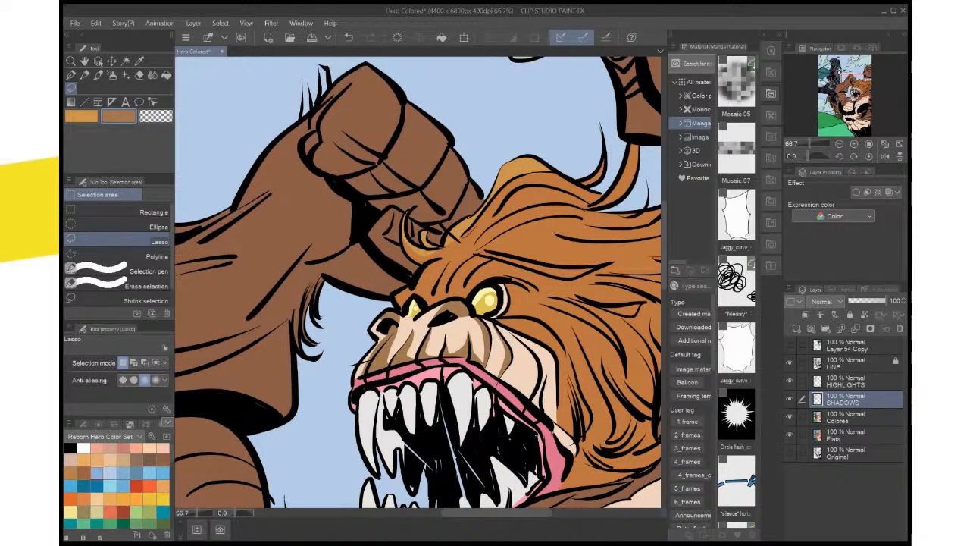
# Lasso small areas at the lower end of the cheek crease and extend its brown shadow toward the mouth
pyautogui.moveTo(500, 367); pyautogui.dragTo(506, 349)
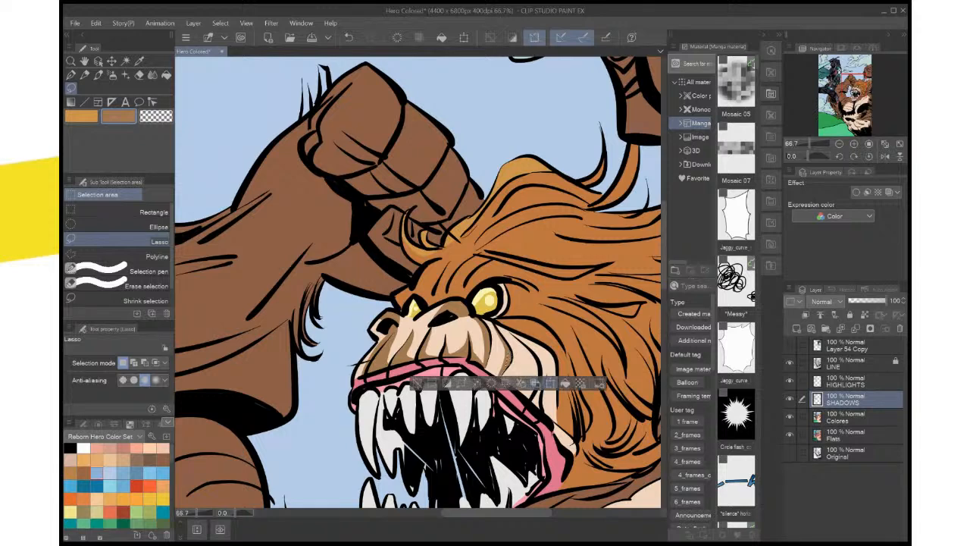
pyautogui.hotkey('ctrl', 'd')
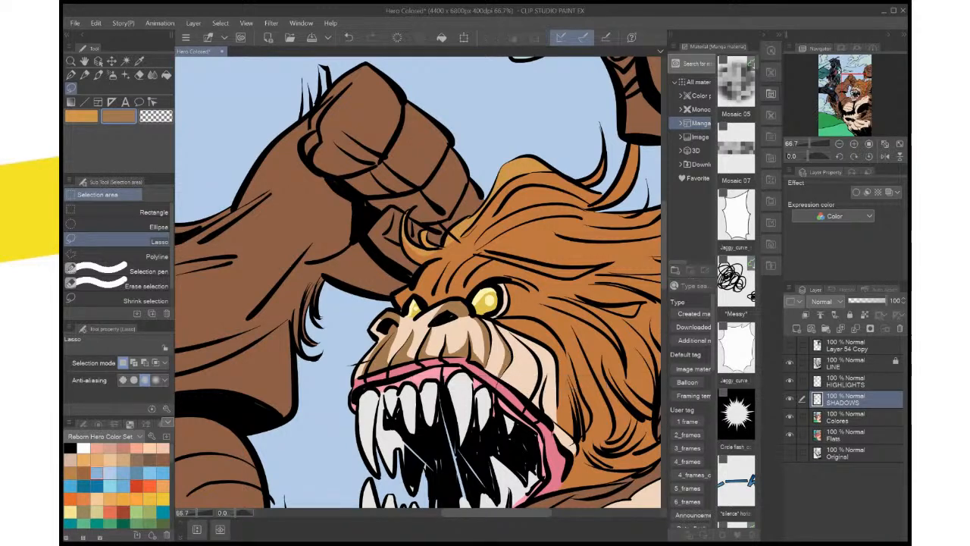
pyautogui.moveTo(499, 366); pyautogui.dragTo(505, 376)
pyautogui.click(561, 396)
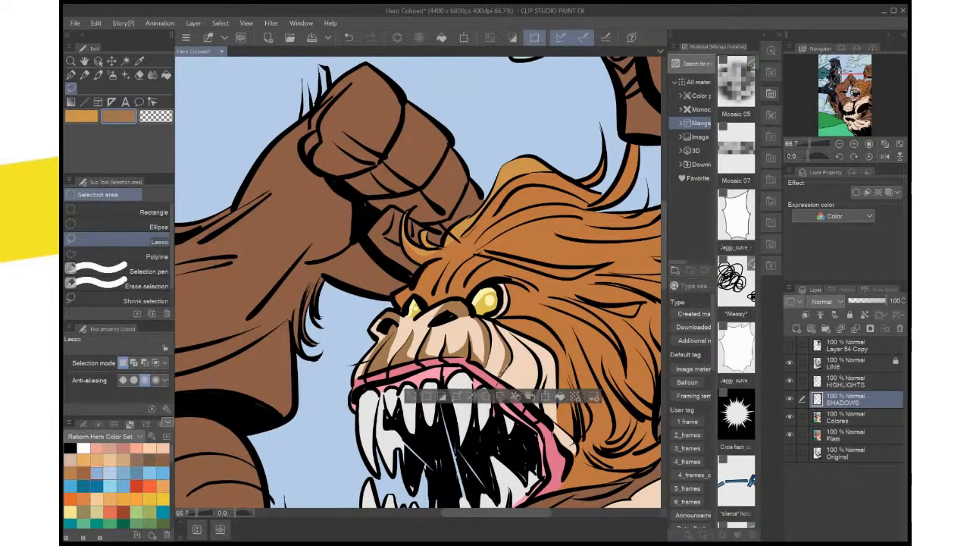
pyautogui.hotkey('ctrl', 'd')
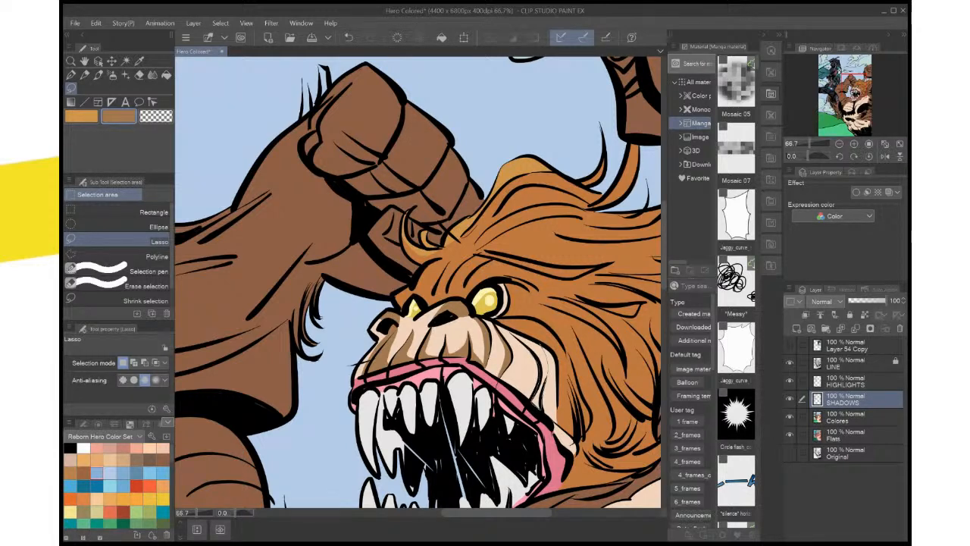
# Add a brown lasso-filled shadow along the rear cheek crease, next to the orange mane
pyautogui.moveTo(540, 406); pyautogui.dragTo(511, 330)
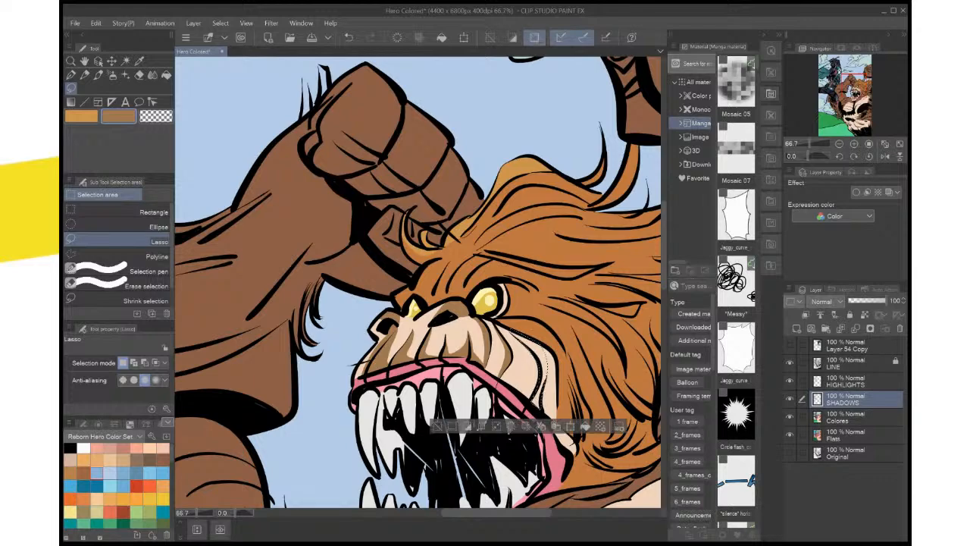
pyautogui.click(585, 426)
pyautogui.hotkey('ctrl', 'd')
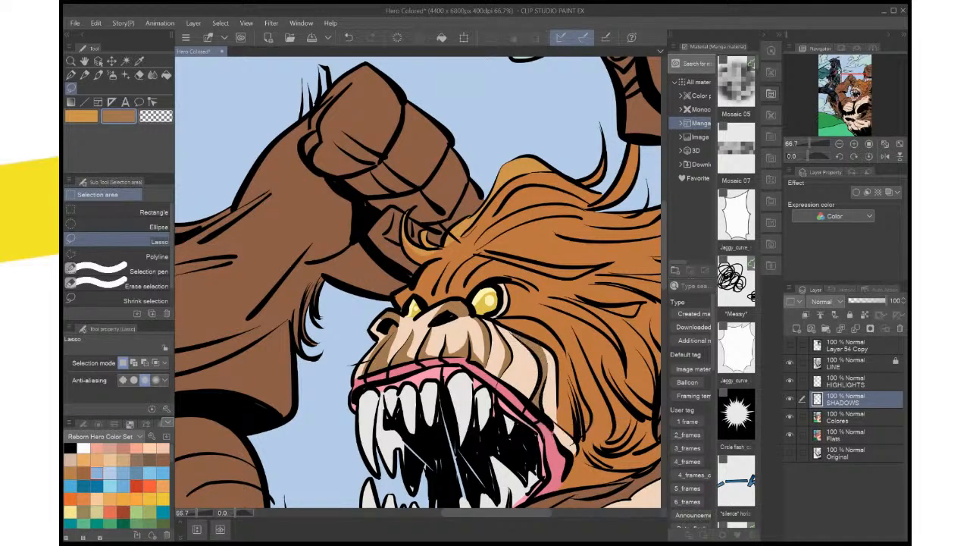
# Fill the small unshaded gap at the upper tip of the rear cheek shadow with the same brown
pyautogui.scroll(5, 580, 366)
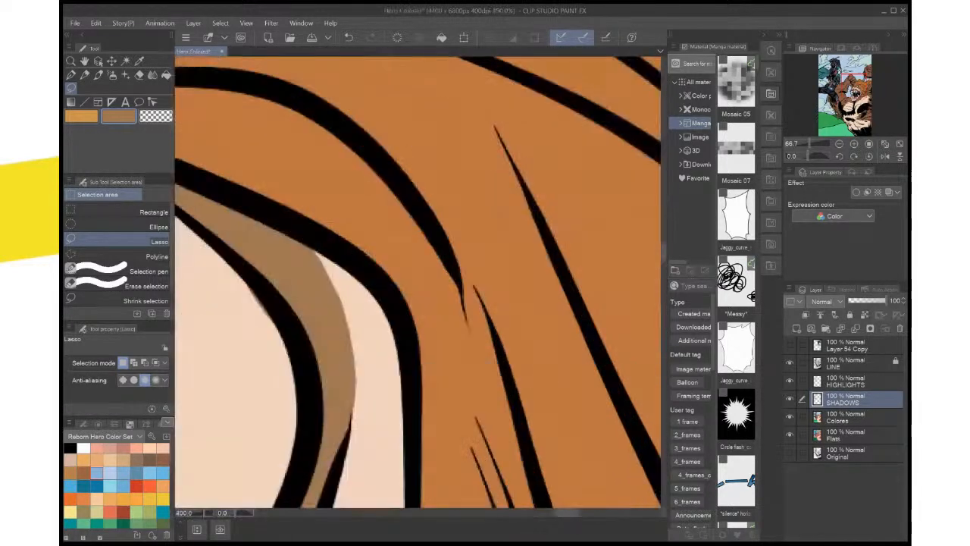
pyautogui.moveTo(394, 288); pyautogui.dragTo(539, 323)
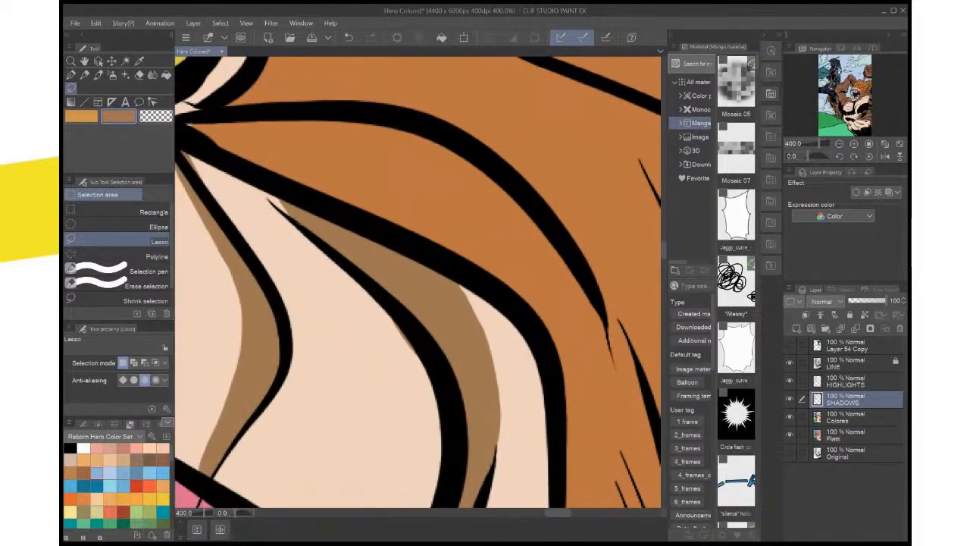
pyautogui.moveTo(302, 223)
pyautogui.mouseDown()
pyautogui.moveTo(266, 193)
pyautogui.moveTo(295, 213)
pyautogui.mouseUp()
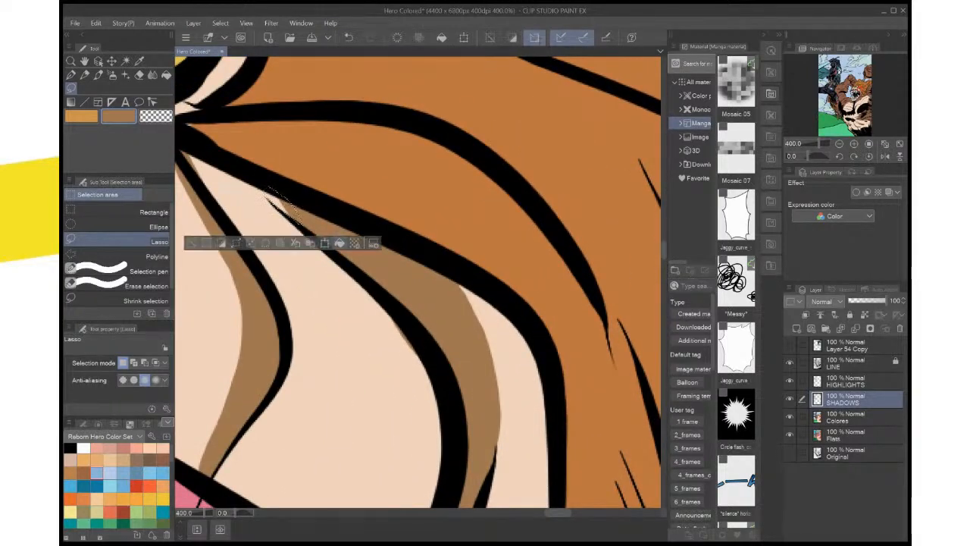
pyautogui.click(340, 243)
pyautogui.hotkey('ctrl', 'd')
pyautogui.scroll(-7, 372, 210)
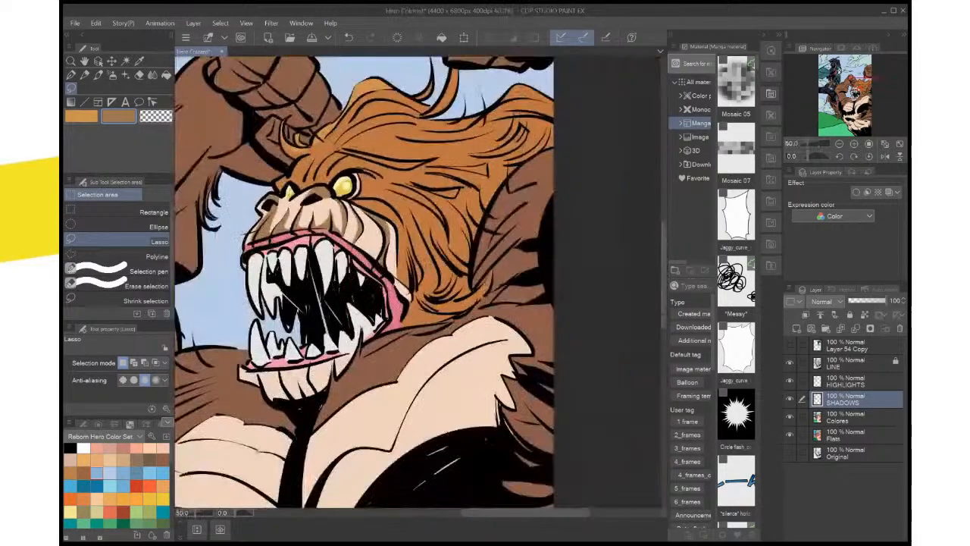
# Lasso the skin fold behind the corner of the creature's mouth and fill it with the brown shadow colour
pyautogui.scroll(5, 371, 219)
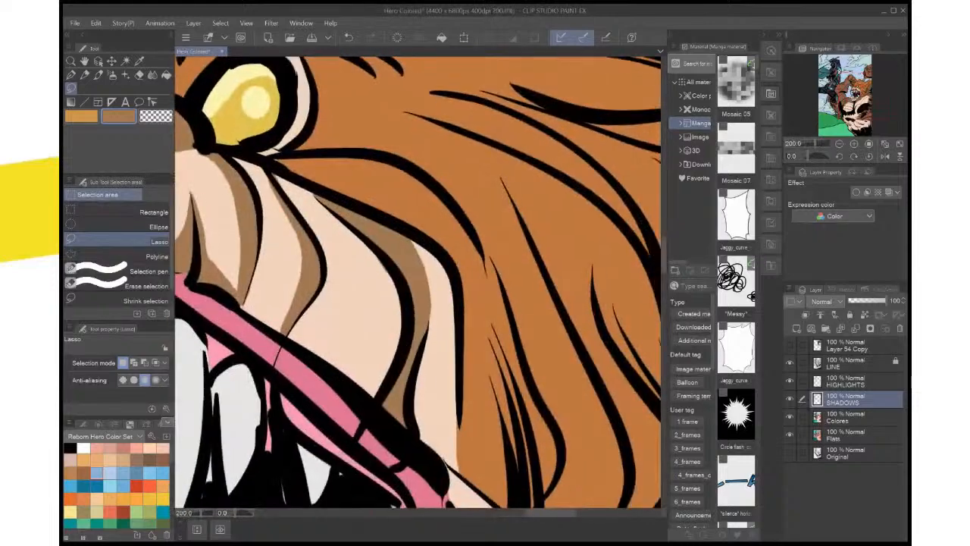
pyautogui.moveTo(388, 213)
pyautogui.mouseDown()
pyautogui.moveTo(453, 265)
pyautogui.moveTo(467, 306)
pyautogui.moveTo(459, 312)
pyautogui.moveTo(419, 288)
pyautogui.moveTo(387, 214)
pyautogui.mouseUp()
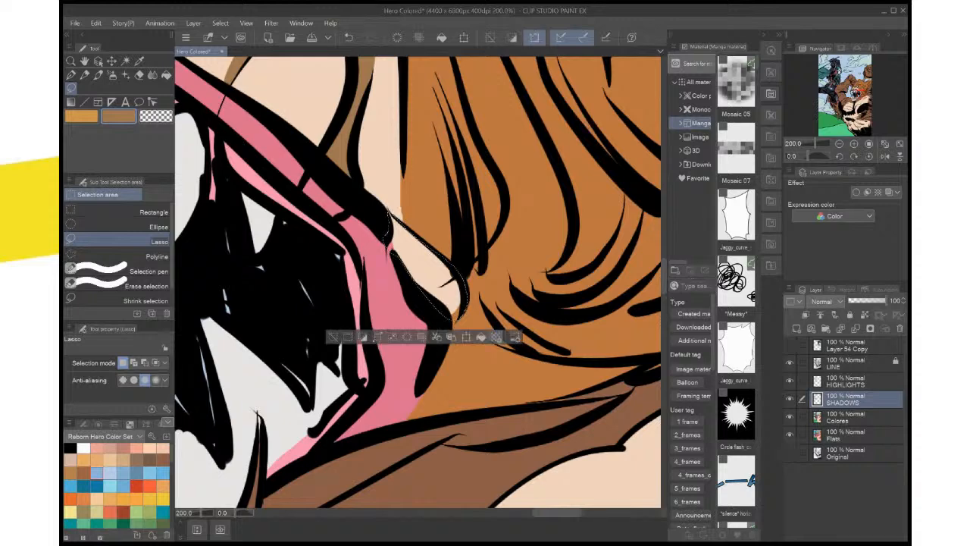
pyautogui.click(482, 336)
pyautogui.hotkey('ctrl', 'd')
pyautogui.hotkey('ctrl', '0')
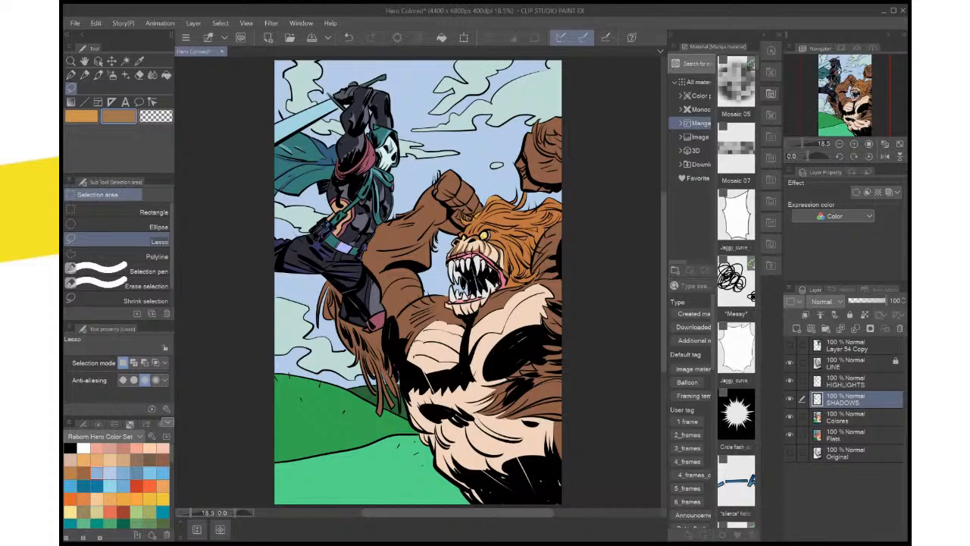
# On the HIGHLIGHTS layer, auto-select the mane's highlight area, fill it with a lighter orange, and restore its selection
pyautogui.scroll(4, 507, 282)
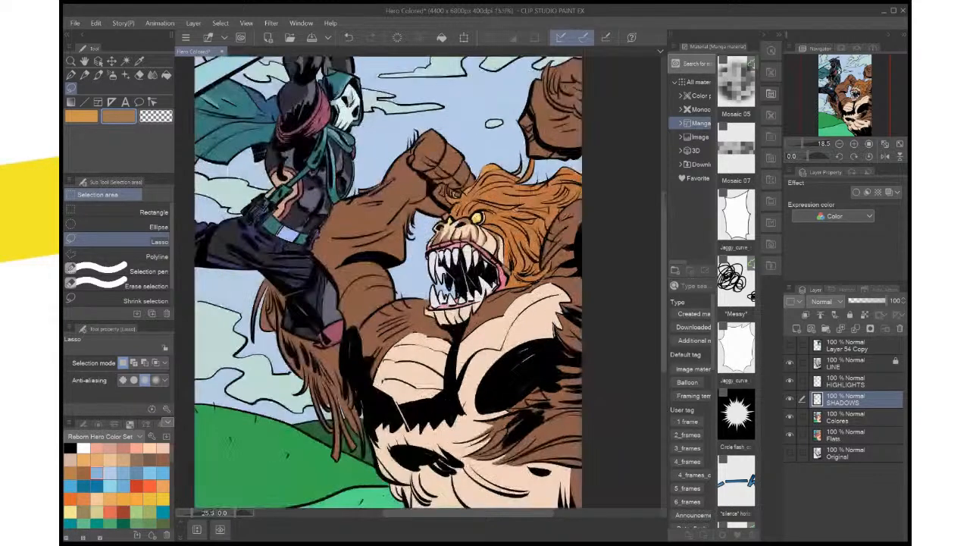
pyautogui.moveTo(432, 197); pyautogui.dragTo(410, 398)
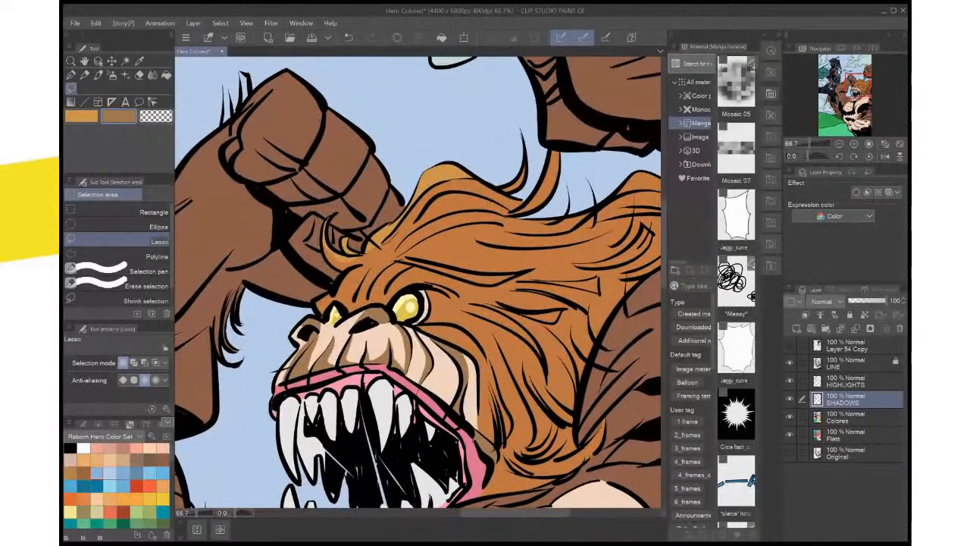
pyautogui.press('i')
pyautogui.press('x')
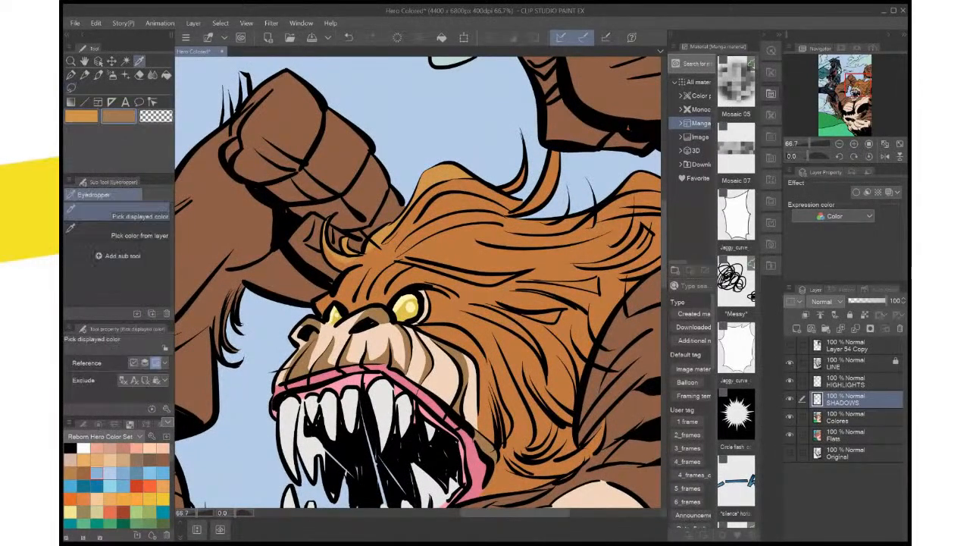
pyautogui.press('x')
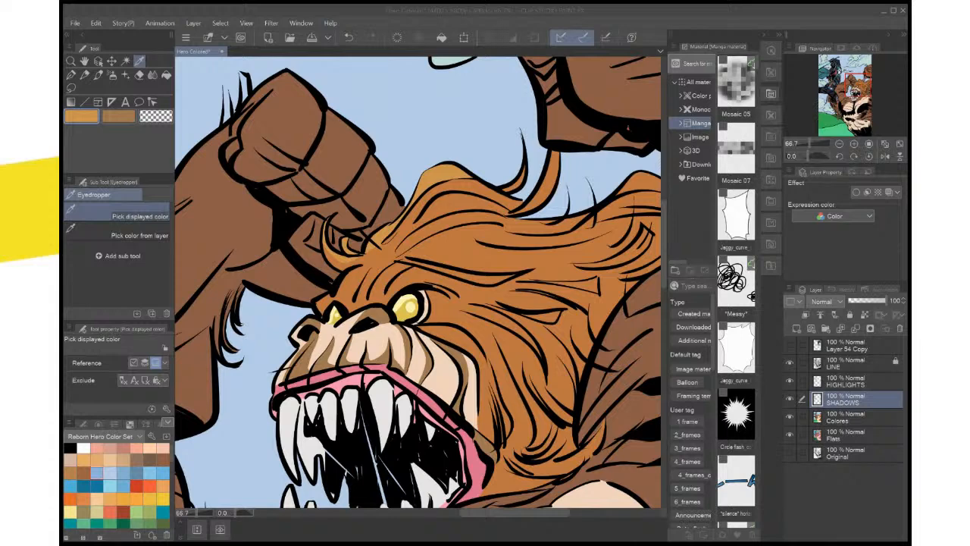
pyautogui.click(845, 381)
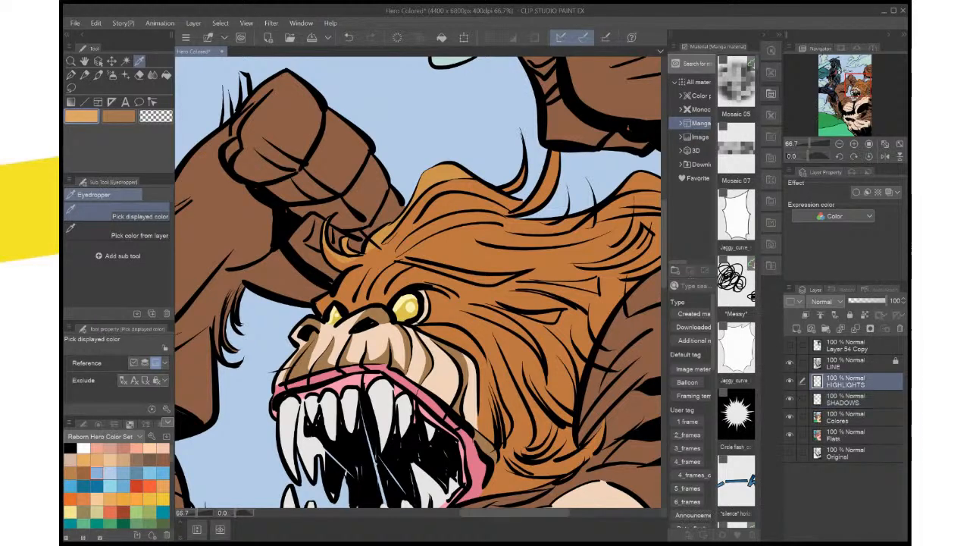
pyautogui.press('w')
pyautogui.click(444, 174)
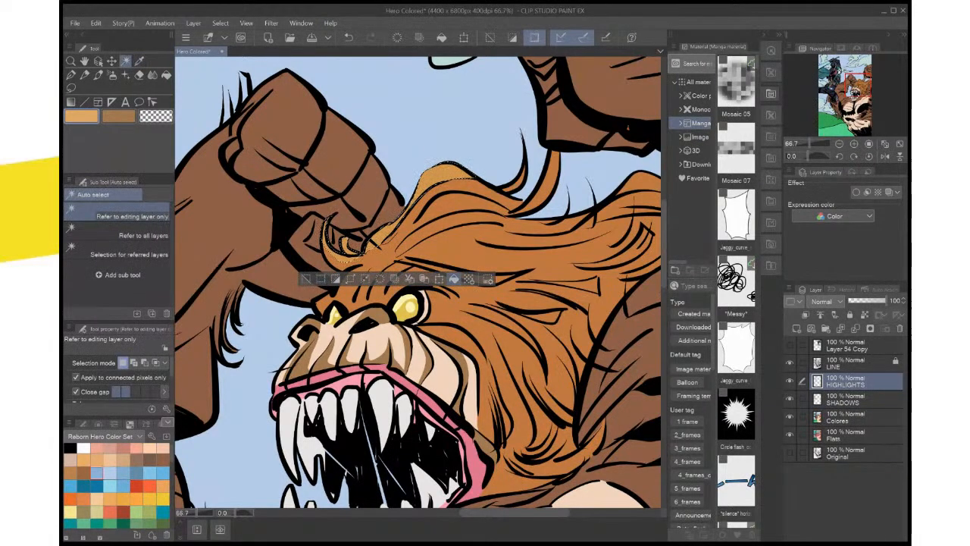
pyautogui.click(306, 279)
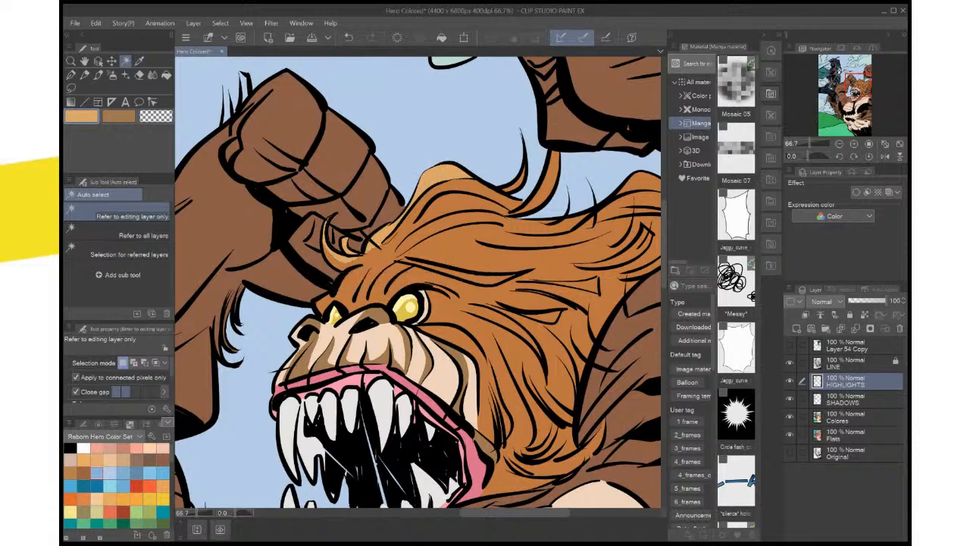
pyautogui.hotkey('ctrl', '0')
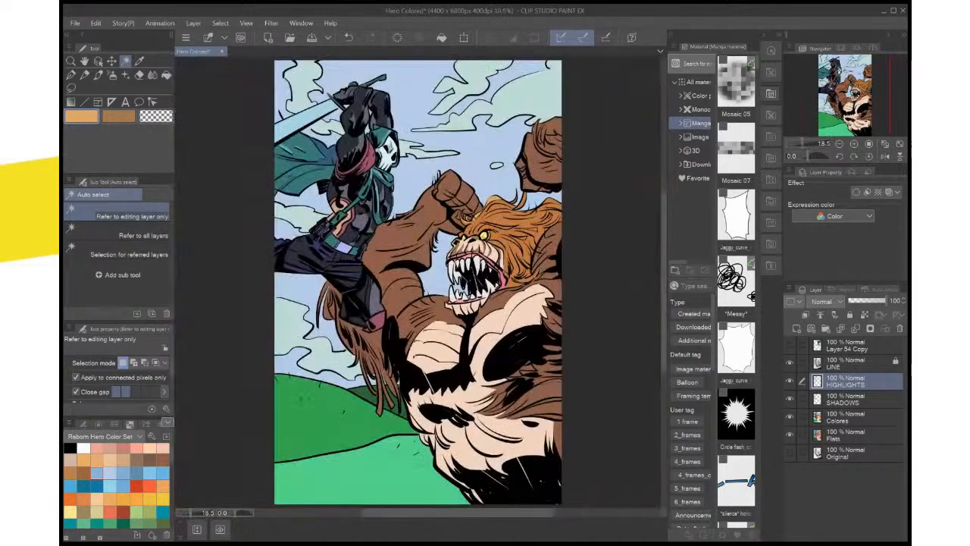
pyautogui.hotkey('ctrl', 'z')
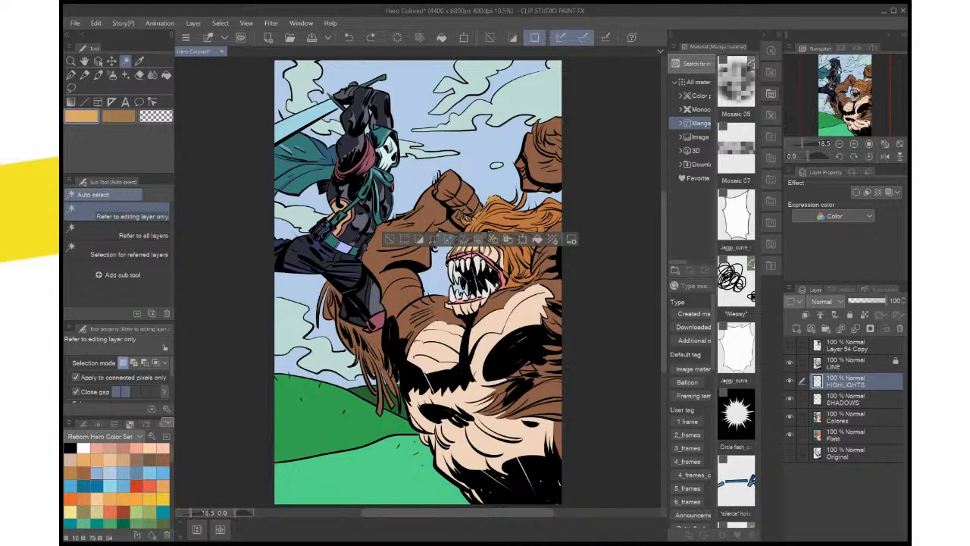
# Try filling the selected mane highlights with bright orange-red, and undo the fill
pyautogui.click(150, 485)
pyautogui.click(538, 239)
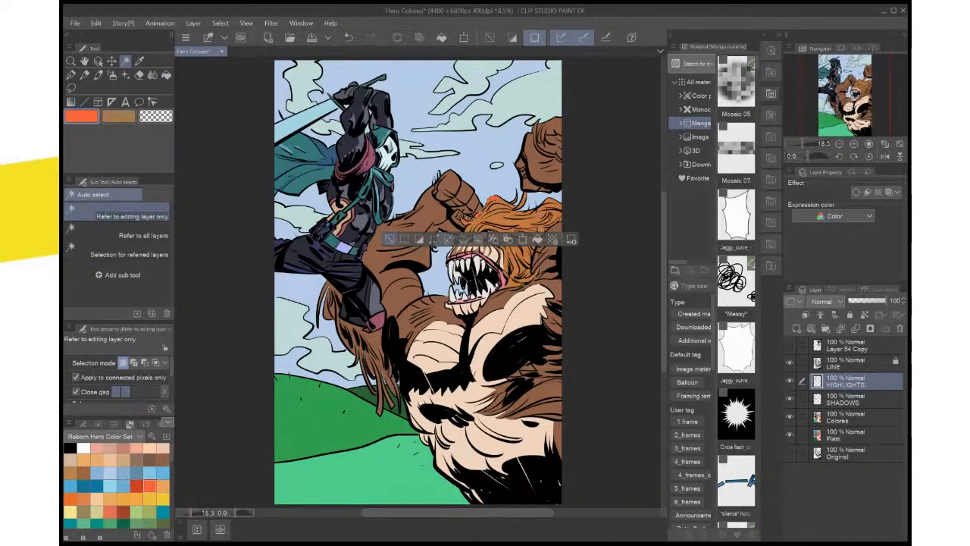
pyautogui.click(389, 239)
pyautogui.hotkey('ctrl', 'z')
pyautogui.hotkey('ctrl', 'z')
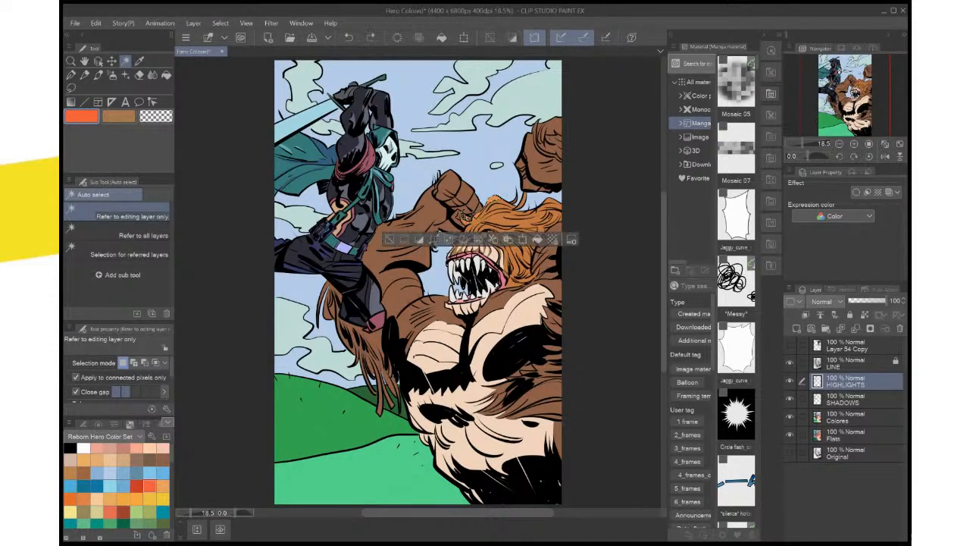
# Sample the mane's base orange as the secondary colour, and fill the selected mane highlights with red from the colour set
pyautogui.press('x')
pyautogui.press('i')
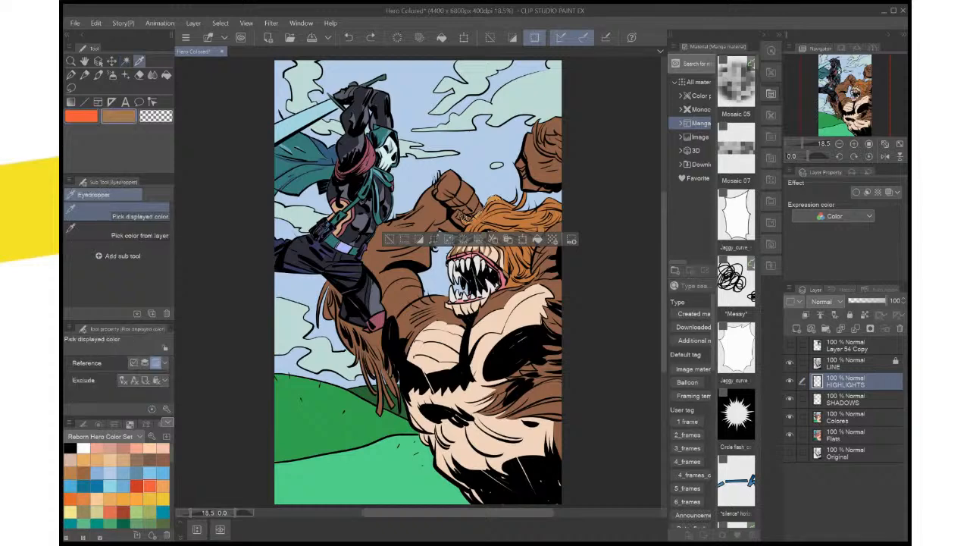
pyautogui.click(483, 218)
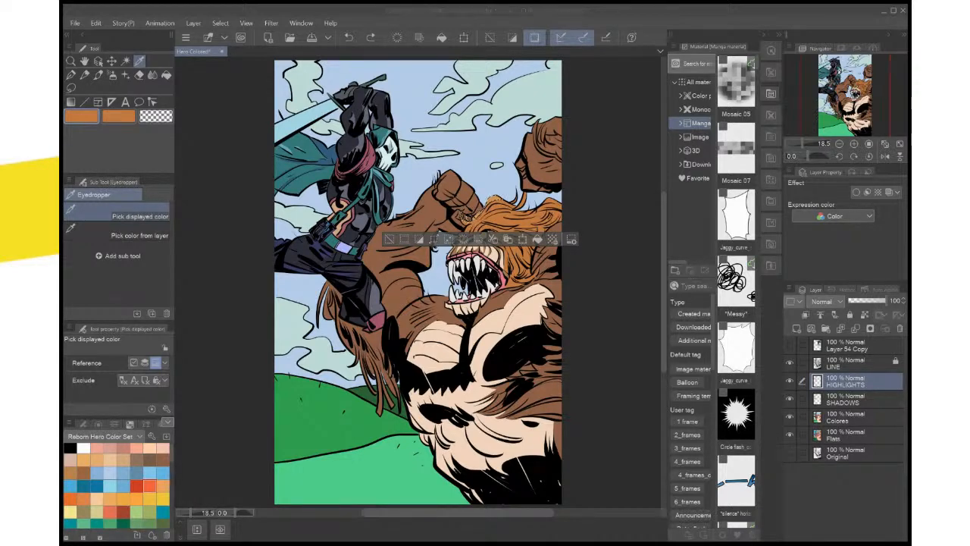
pyautogui.click(137, 486)
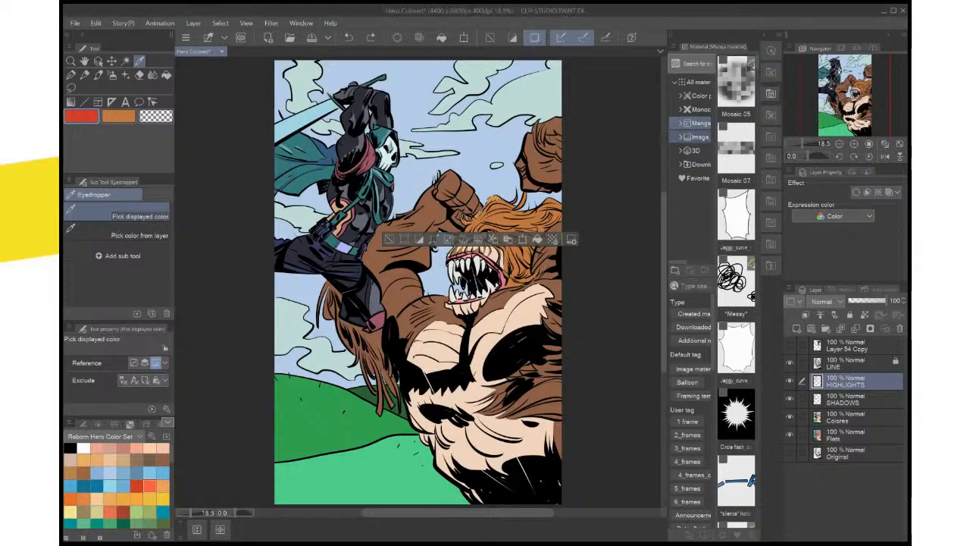
pyautogui.click(537, 239)
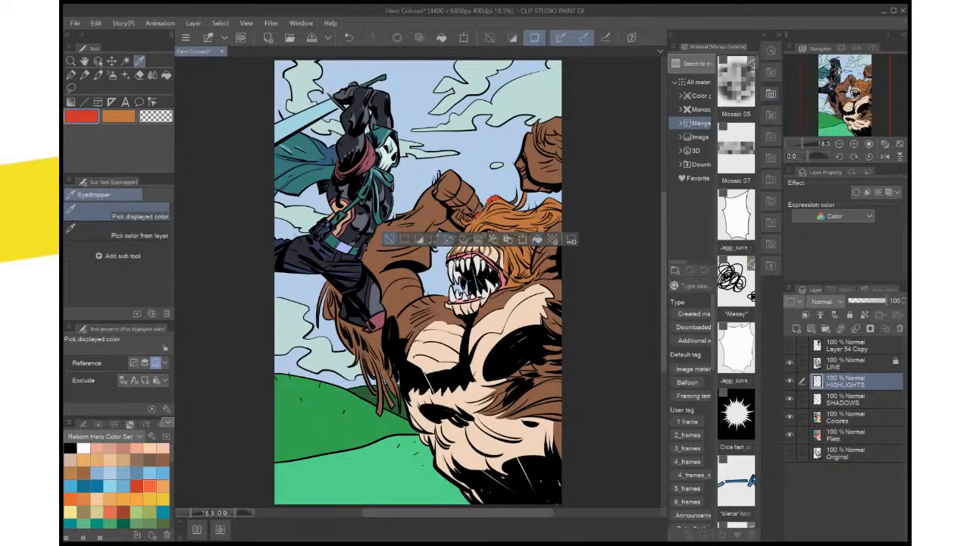
# Undo the red fill and try a darker golden yellow on the selected mane highlights, keeping the selection active
pyautogui.hotkey('ctrl', 'z')
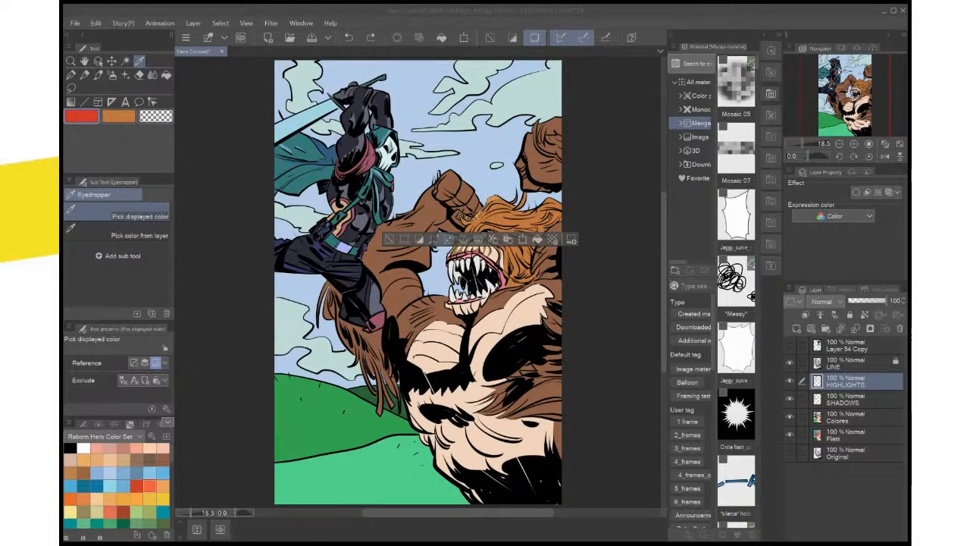
pyautogui.press('Return')
pyautogui.click(537, 239)
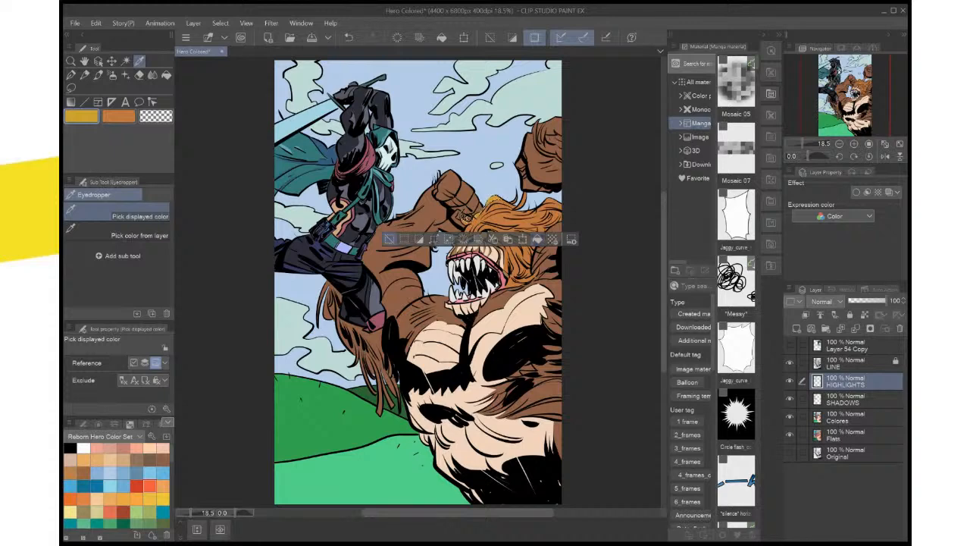
pyautogui.hotkey('ctrl', 'd')
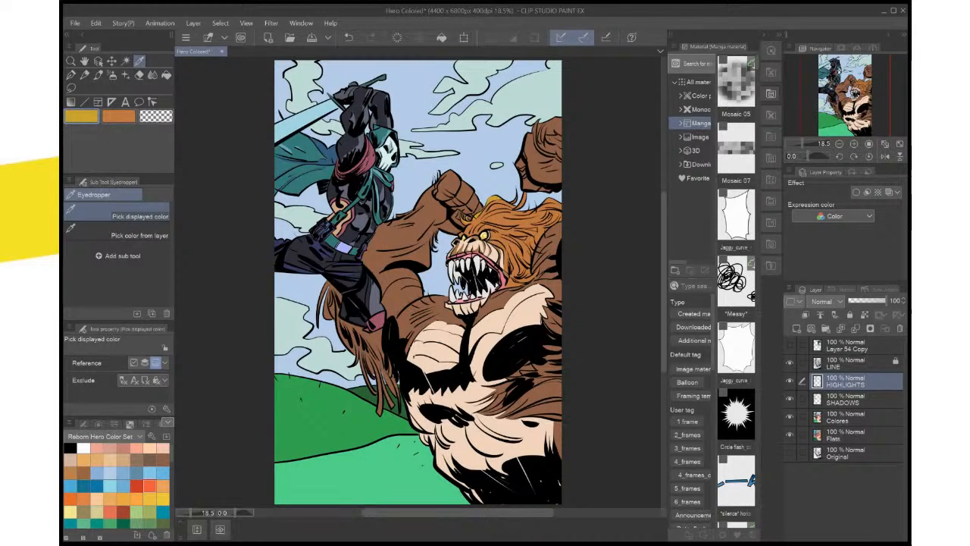
pyautogui.hotkey('ctrl', 'z')
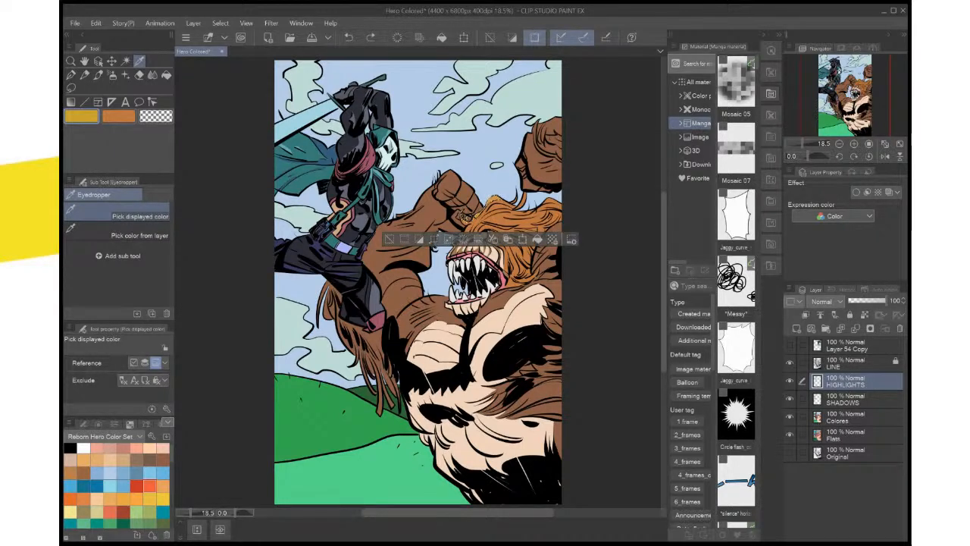
# Resample the mane's base orange, choose a lighter golden orange from it, fill the selected mane highlights with it, and deselect
pyautogui.scroll(3, 507, 250)
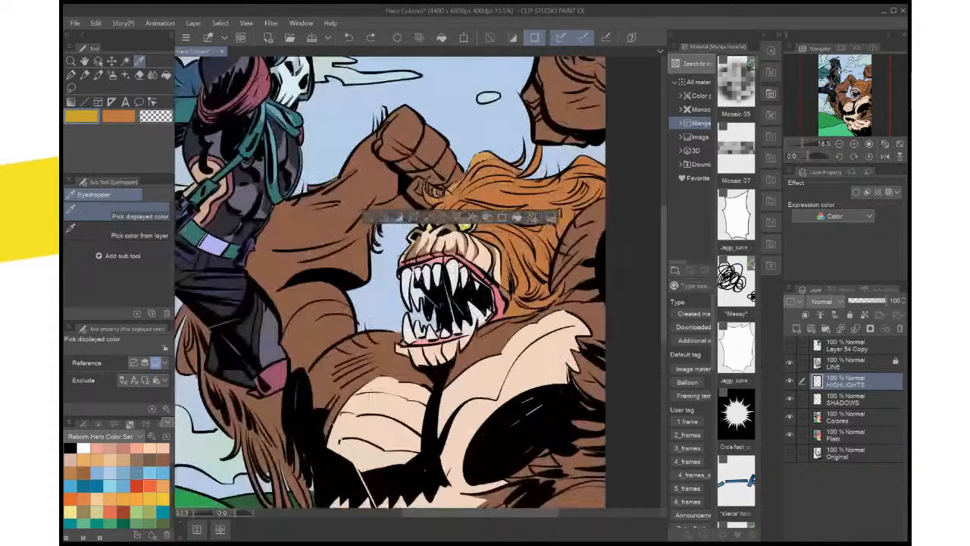
pyautogui.scroll(3, 503, 256)
pyautogui.moveTo(503, 256); pyautogui.dragTo(527, 440)
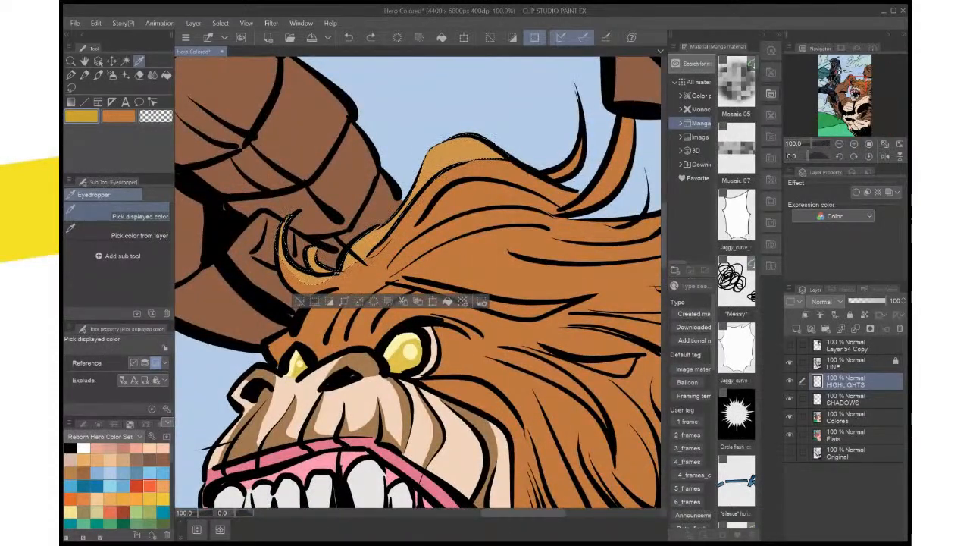
pyautogui.click(477, 250)
pyautogui.click(118, 116)
pyautogui.doubleClick(81, 116)
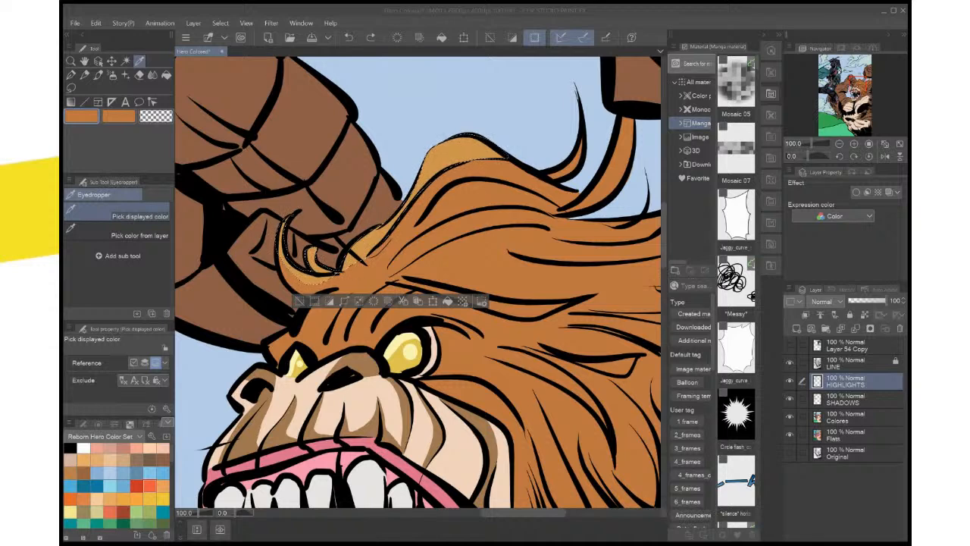
pyautogui.press('Return')
pyautogui.click(447, 301)
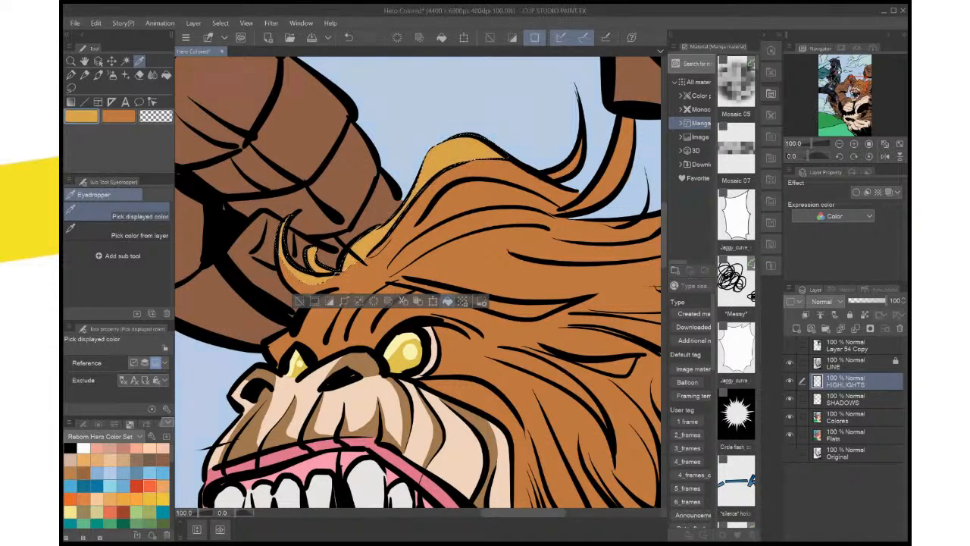
pyautogui.hotkey('ctrl', 'd')
# Lasso the small curved hair strand rising from the top of the mane and fill it with the golden highlight colour
pyautogui.moveTo(447, 288); pyautogui.dragTo(348, 332)
pyautogui.press('m')
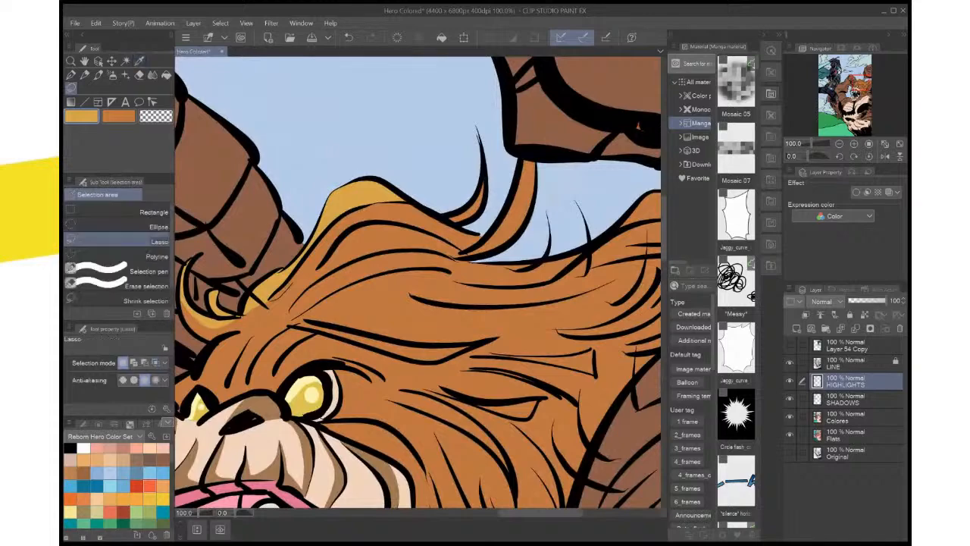
pyautogui.moveTo(379, 190); pyautogui.dragTo(318, 289)
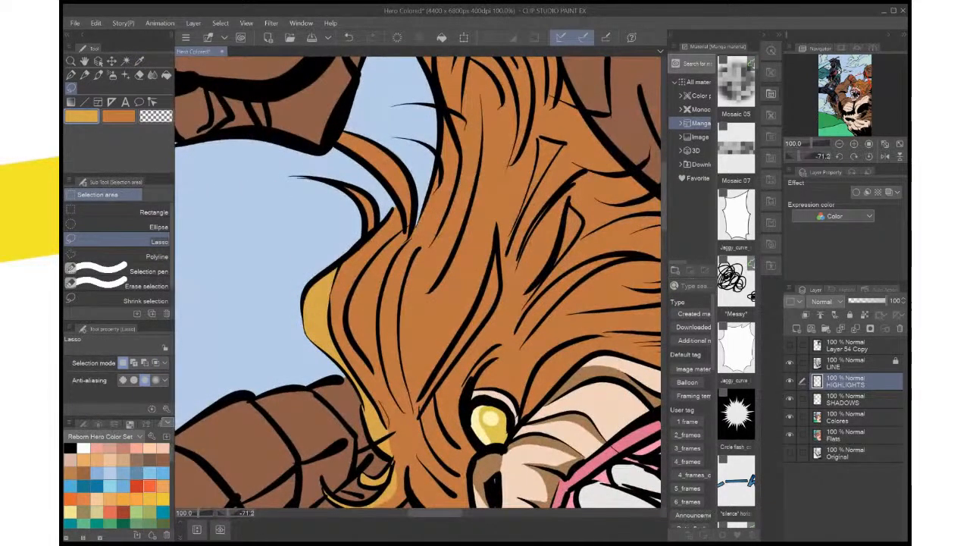
pyautogui.moveTo(339, 311)
pyautogui.mouseDown()
pyautogui.moveTo(370, 372)
pyautogui.moveTo(346, 315)
pyautogui.moveTo(357, 279)
pyautogui.moveTo(395, 236)
pyautogui.moveTo(394, 210)
pyautogui.mouseUp()
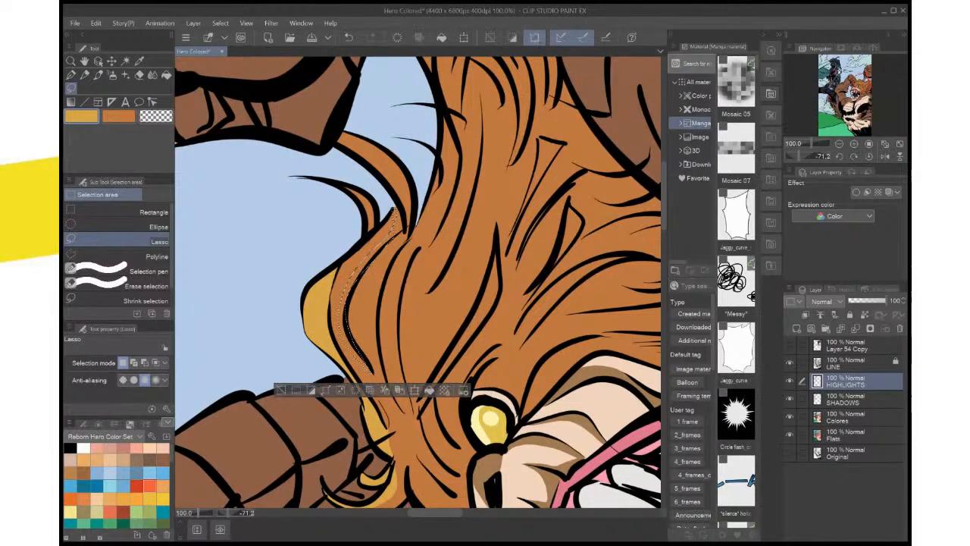
pyautogui.hotkey('ctrl', 'z')
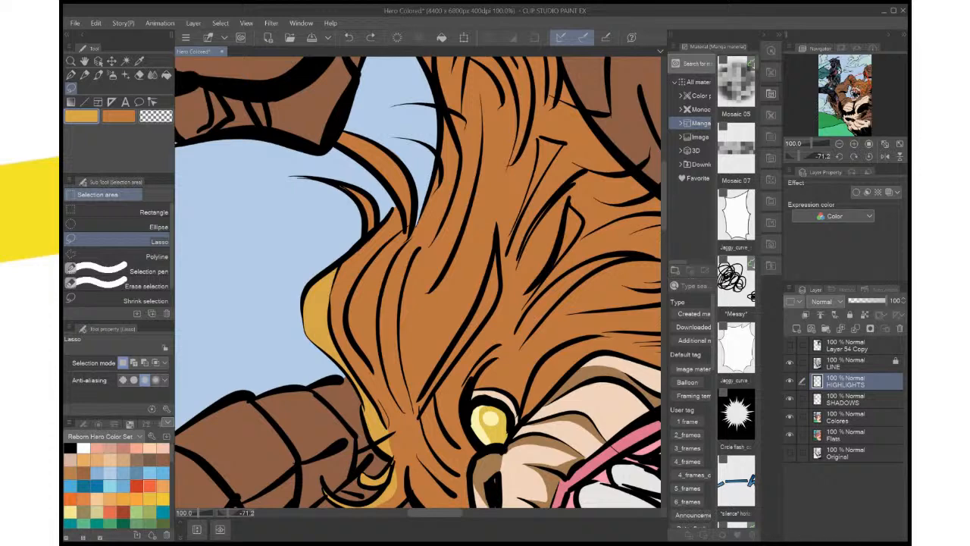
pyautogui.moveTo(347, 191)
pyautogui.mouseDown()
pyautogui.moveTo(369, 227)
pyautogui.moveTo(378, 210)
pyautogui.moveTo(366, 191)
pyautogui.mouseUp()
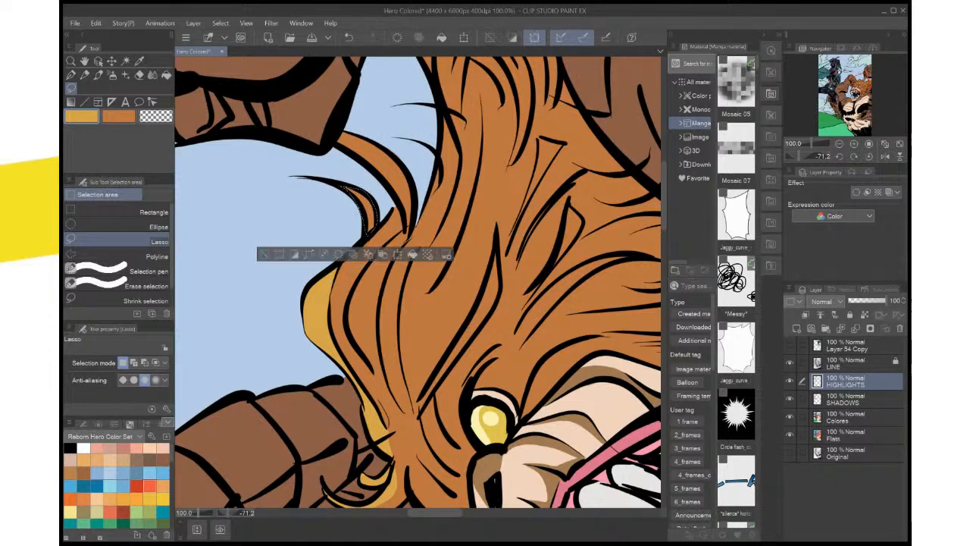
pyautogui.hotkey('alt', 'Delete')
pyautogui.hotkey('ctrl', 'd')
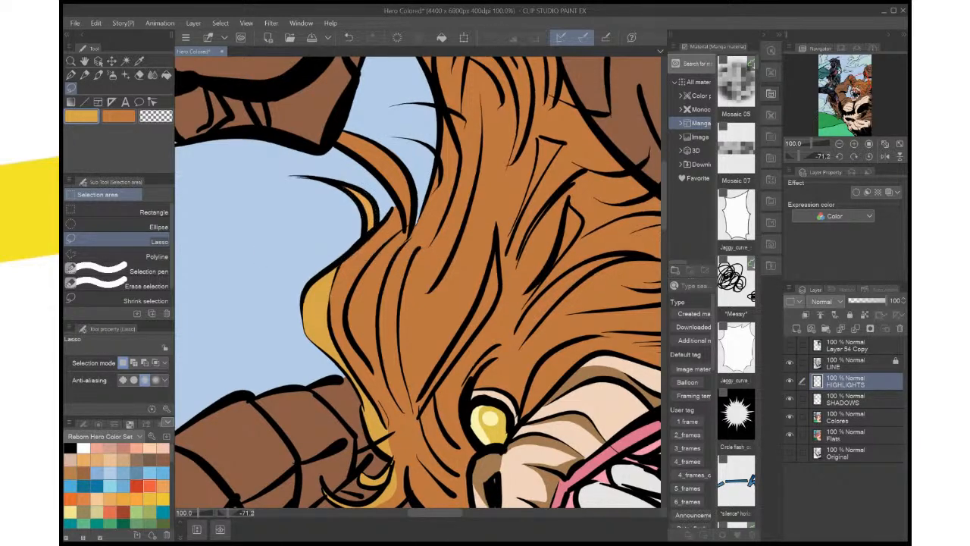
# Lasso the long lock just behind the front edge of the mane and fill it with the golden highlight colour
pyautogui.moveTo(379, 253); pyautogui.dragTo(394, 227)
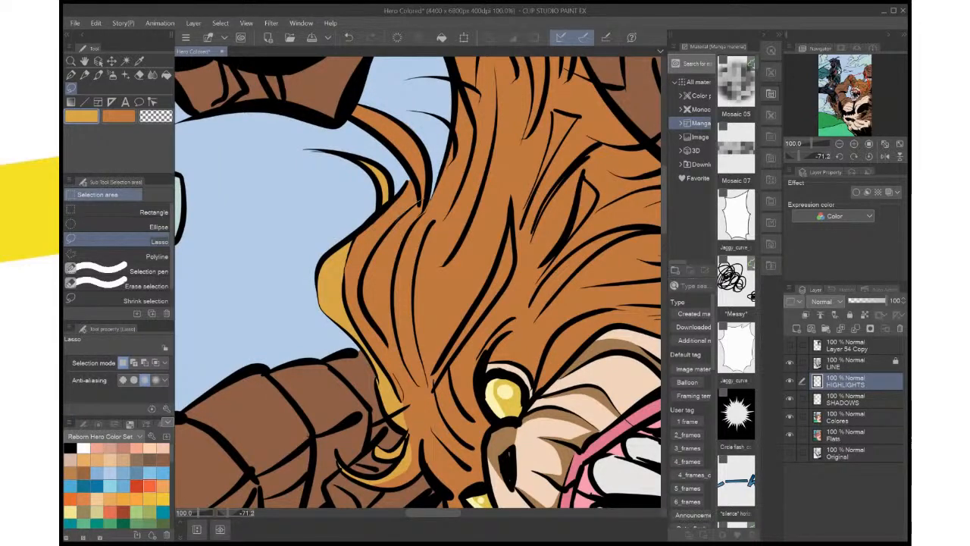
pyautogui.moveTo(394, 225)
pyautogui.mouseDown()
pyautogui.moveTo(365, 267)
pyautogui.moveTo(360, 300)
pyautogui.moveTo(373, 323)
pyautogui.mouseUp()
pyautogui.moveTo(413, 373)
pyautogui.mouseDown()
pyautogui.moveTo(392, 327)
pyautogui.moveTo(393, 281)
pyautogui.moveTo(418, 204)
pyautogui.mouseUp()
pyautogui.scroll(-2, 422, 174)
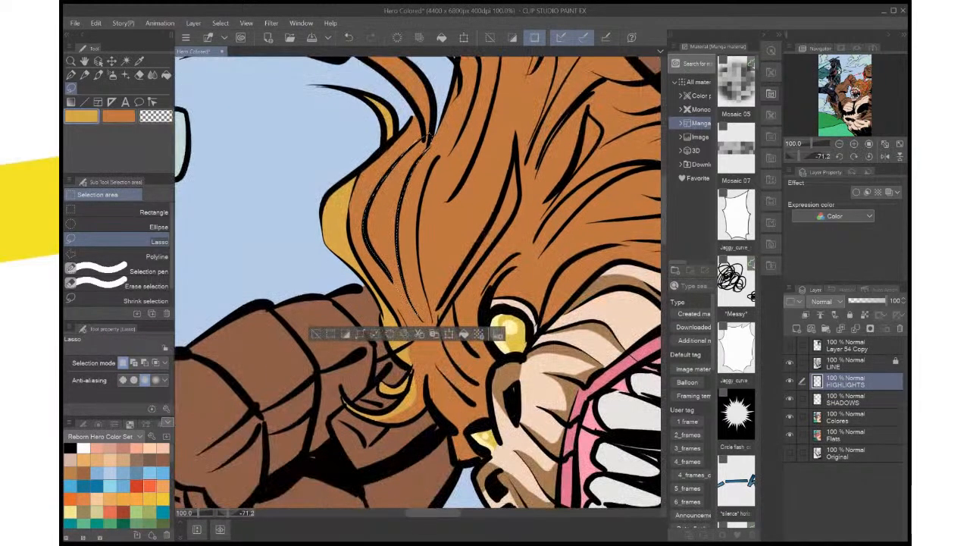
pyautogui.click(464, 334)
pyautogui.moveTo(447, 227); pyautogui.dragTo(470, 382)
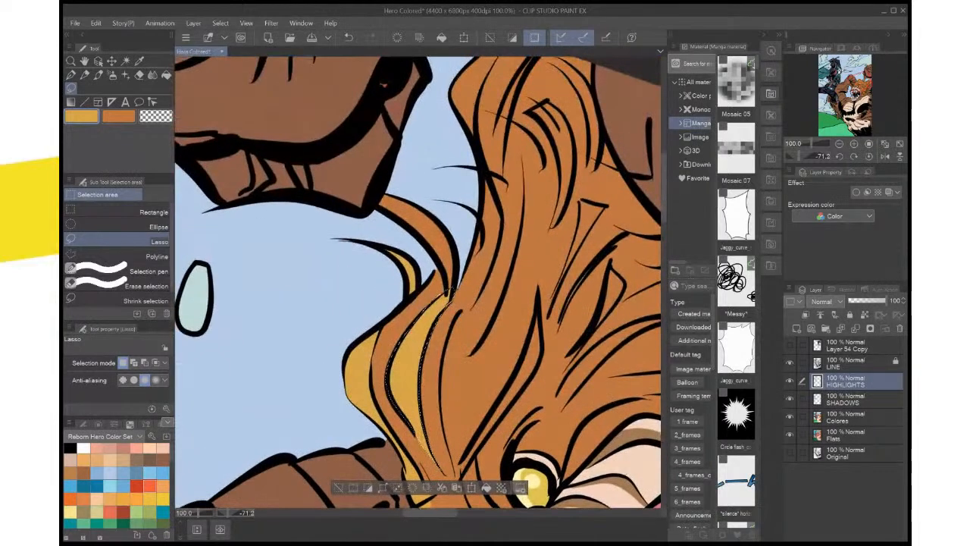
pyautogui.hotkey('ctrl', 'd')
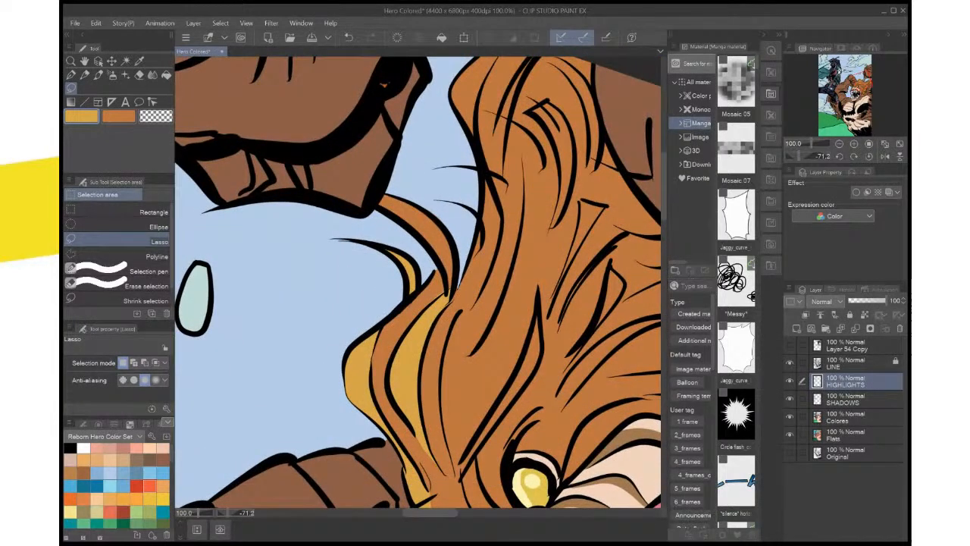
# Lasso the thin sliver along the mane's upper edge behind the curved strands and fill it with the golden highlight colour
pyautogui.moveTo(446, 291); pyautogui.dragTo(426, 307)
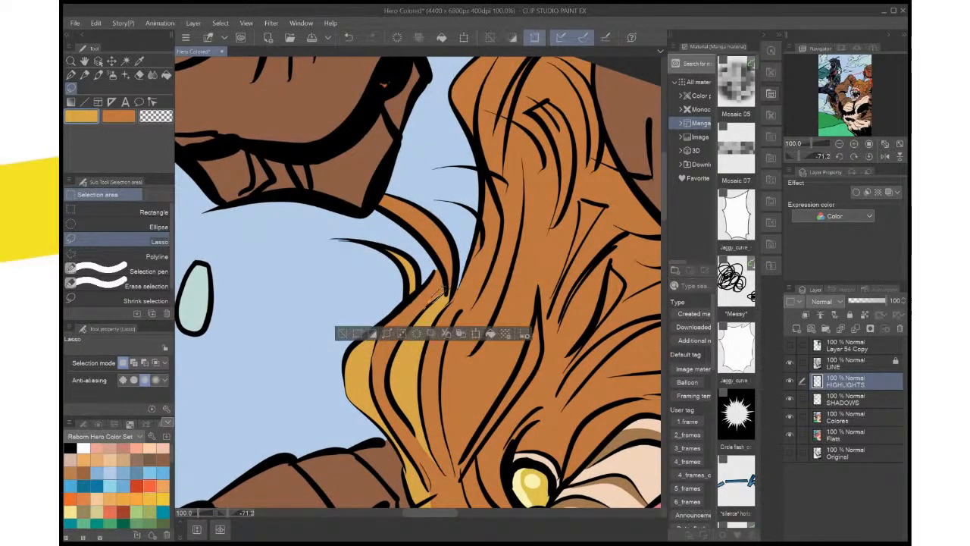
pyautogui.moveTo(521, 243); pyautogui.dragTo(526, 247)
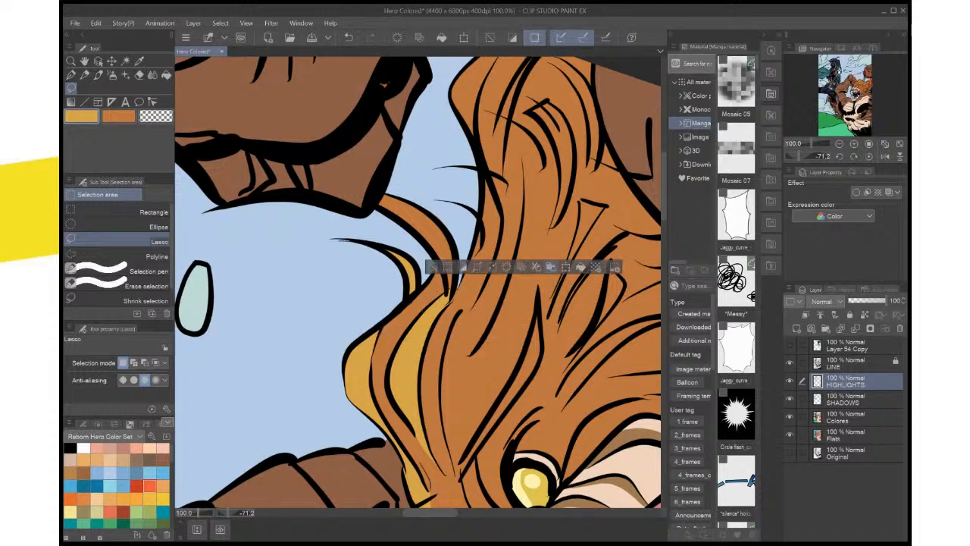
pyautogui.click(551, 267)
pyautogui.click(869, 156)
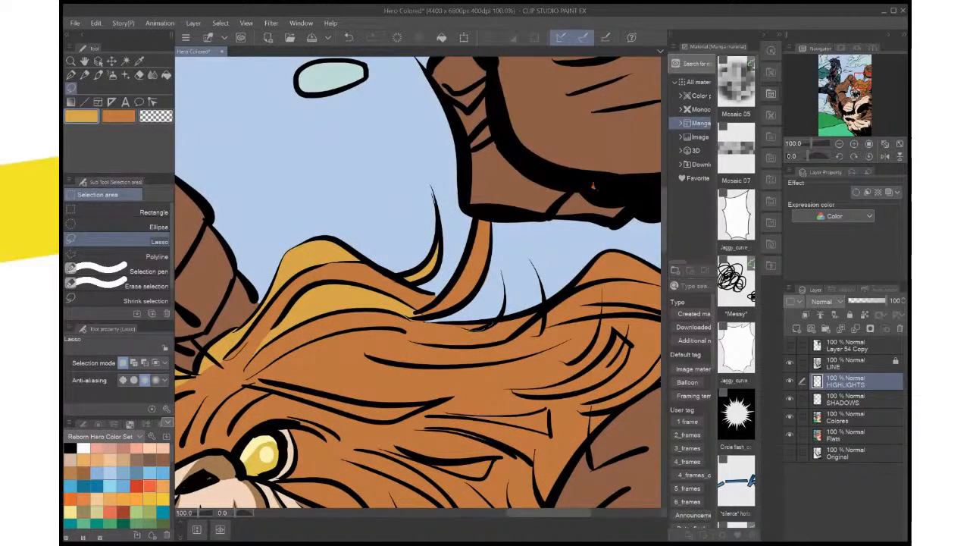
pyautogui.moveTo(491, 327); pyautogui.dragTo(458, 324)
pyautogui.click(527, 348)
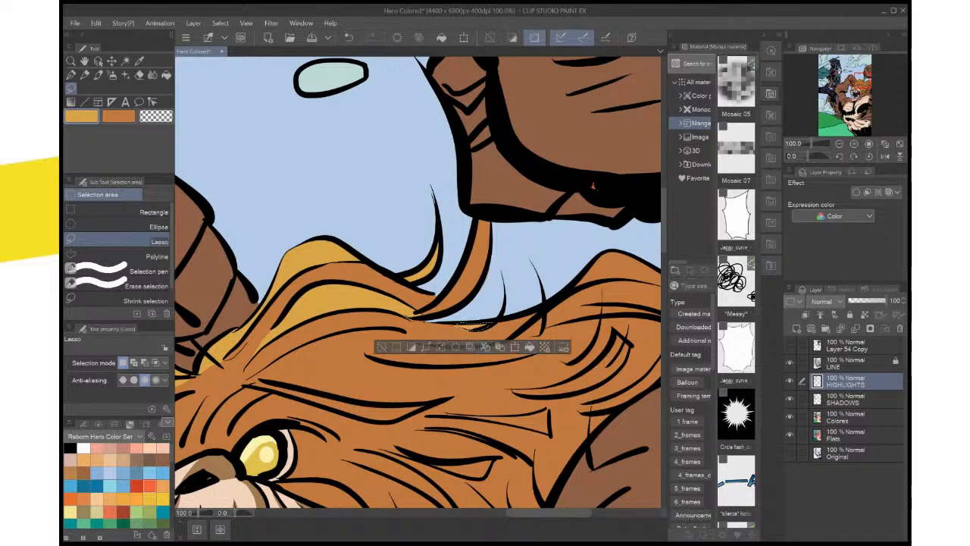
pyautogui.hotkey('ctrl', 'd')
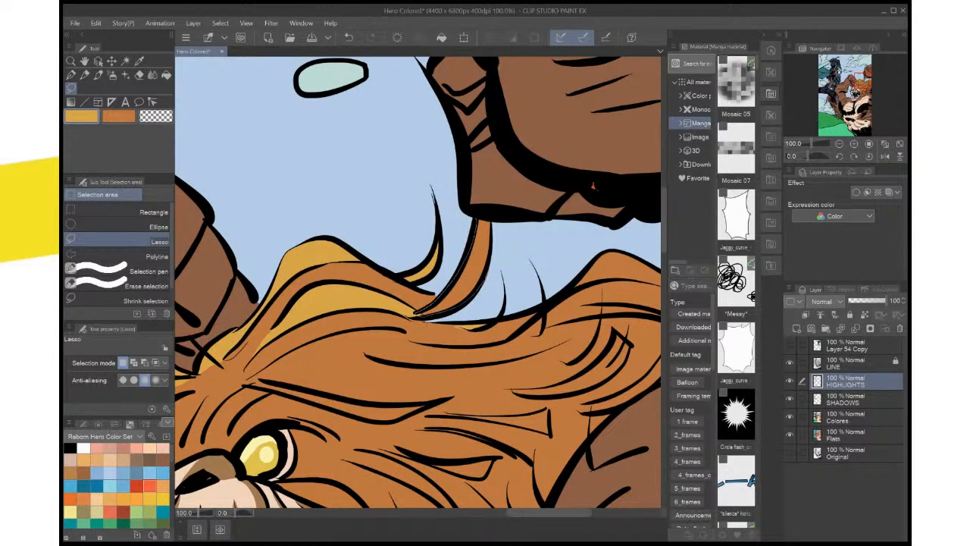
# Lasso the larger curved strand reaching up to the creature's raised fist and fill it with the golden highlight colour
pyautogui.moveTo(428, 308); pyautogui.dragTo(417, 313)
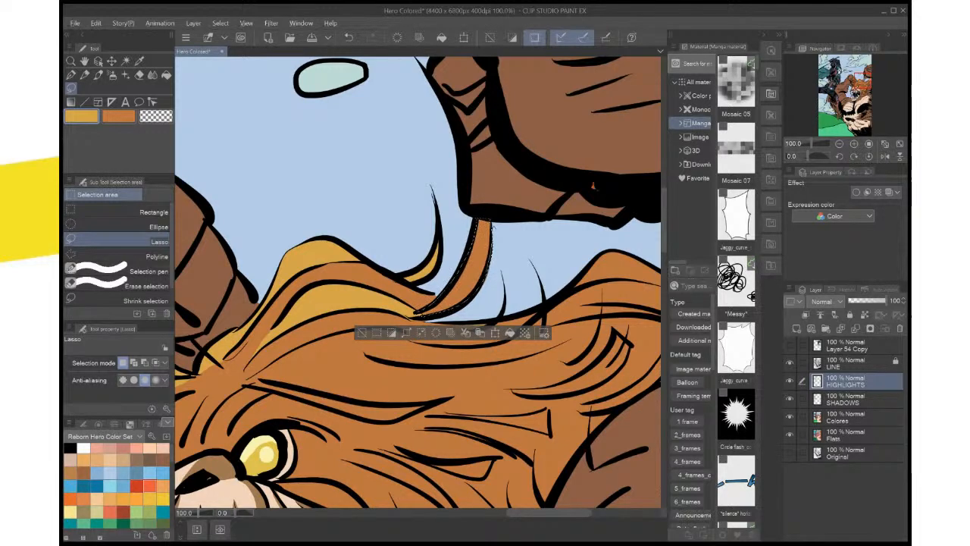
pyautogui.click(509, 333)
pyautogui.hotkey('ctrl', 'd')
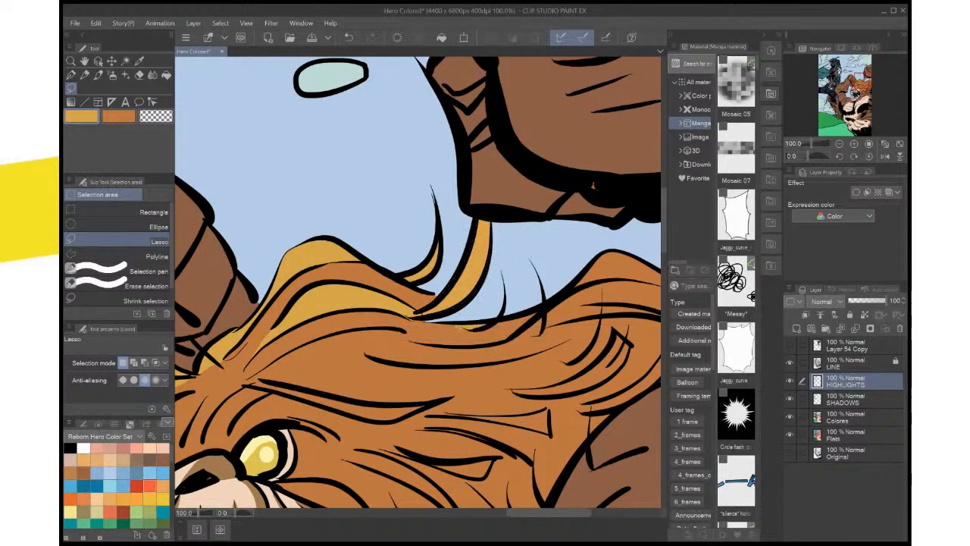
# Lasso the long pointed lock above the creature's eye and fill it with the golden highlight colour
pyautogui.scroll(-6, 539, 260)
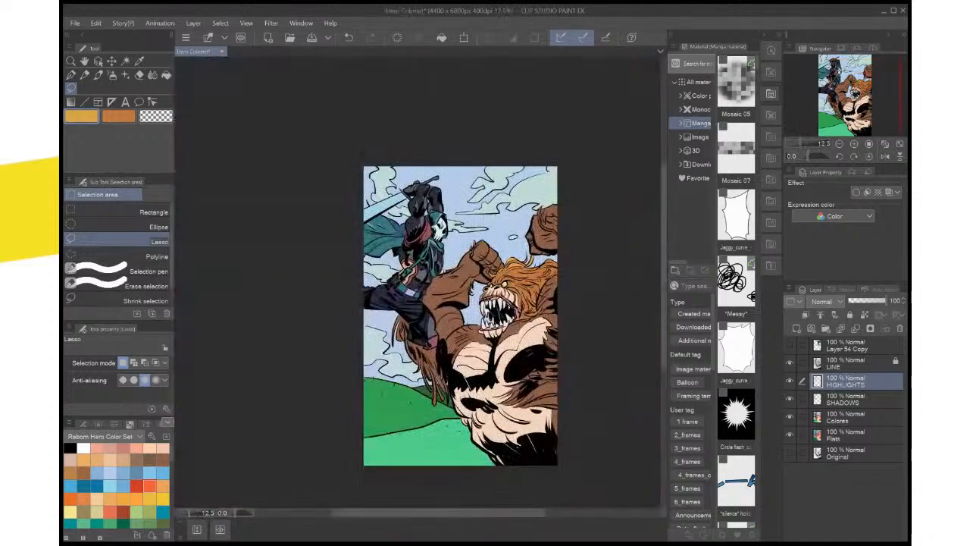
pyautogui.scroll(3, 540, 259)
pyautogui.moveTo(540, 259); pyautogui.dragTo(501, 191)
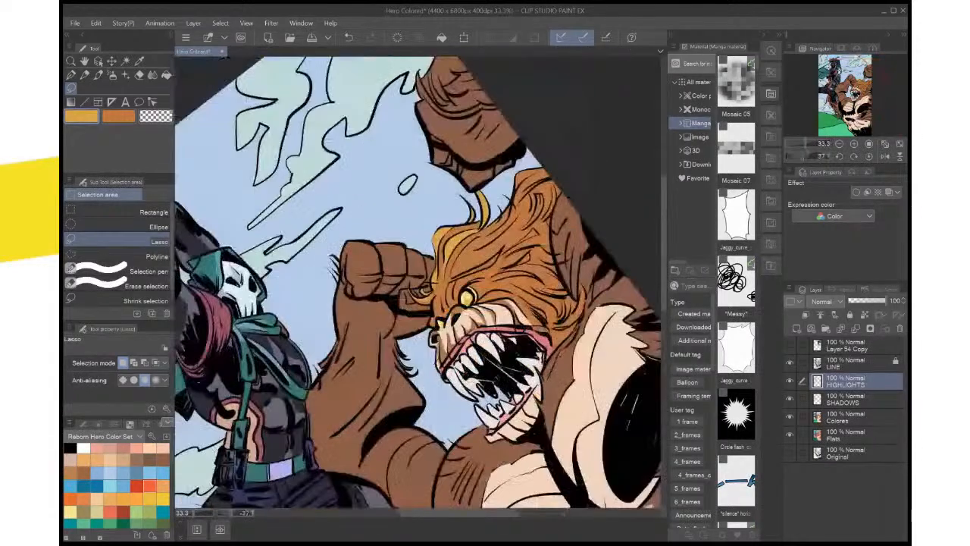
pyautogui.hotkey('ctrl', '+')
pyautogui.hotkey('ctrl', '+')
pyautogui.hotkey('ctrl', '+')
pyautogui.hotkey('ctrl', '+')
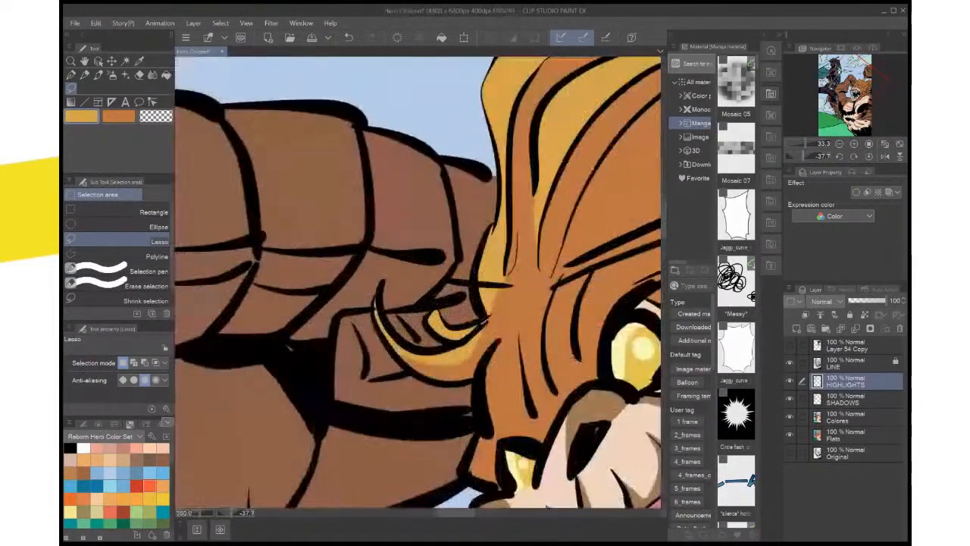
pyautogui.moveTo(530, 258); pyautogui.dragTo(284, 355)
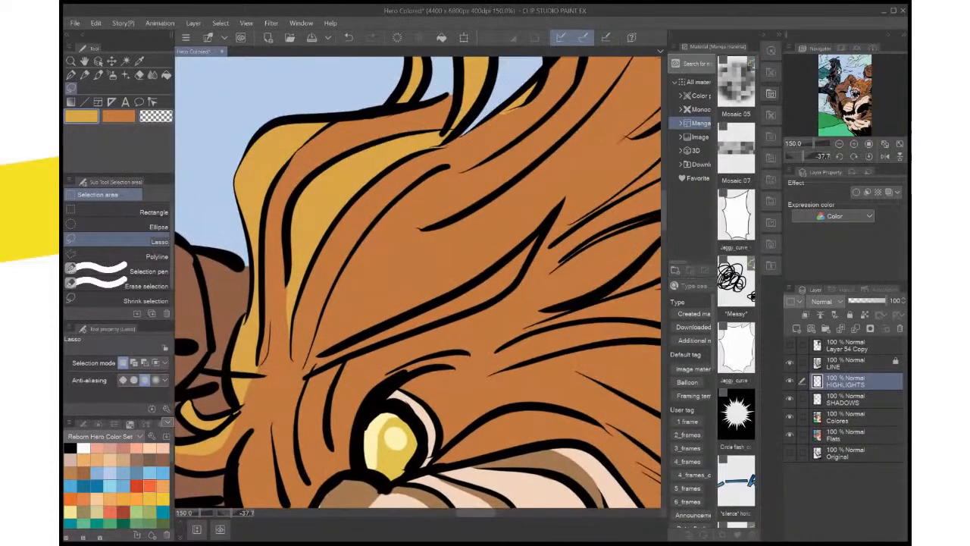
pyautogui.moveTo(562, 201)
pyautogui.mouseDown()
pyautogui.moveTo(511, 291)
pyautogui.moveTo(391, 336)
pyautogui.mouseUp()
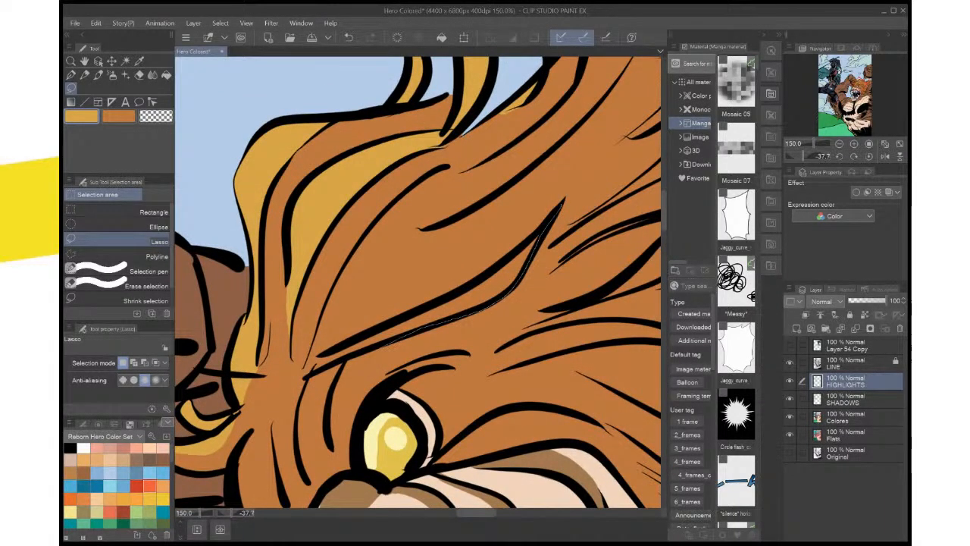
pyautogui.moveTo(307, 371)
pyautogui.mouseDown()
pyautogui.moveTo(496, 265)
pyautogui.moveTo(561, 203)
pyautogui.mouseUp()
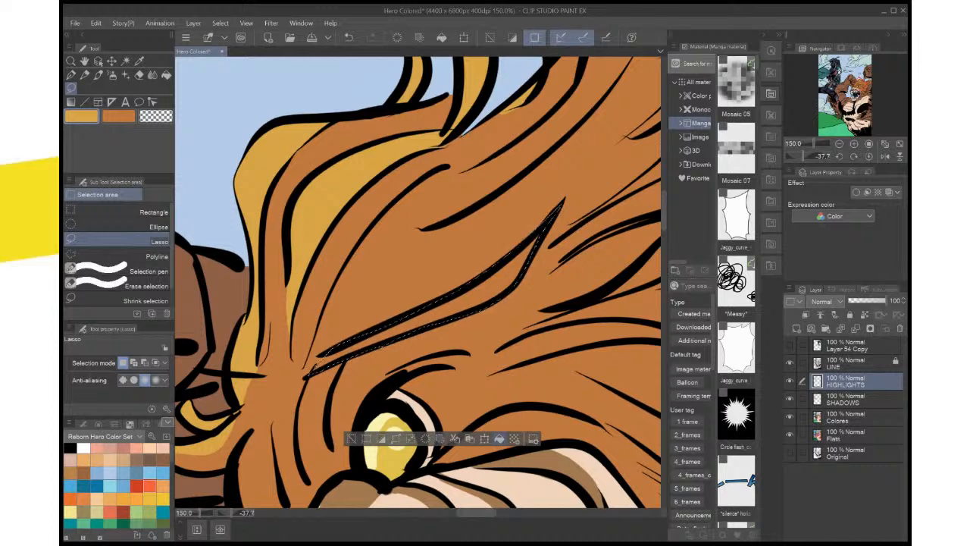
pyautogui.click(498, 438)
pyautogui.moveTo(485, 303); pyautogui.dragTo(398, 330)
pyautogui.hotkey('ctrl', 'd')
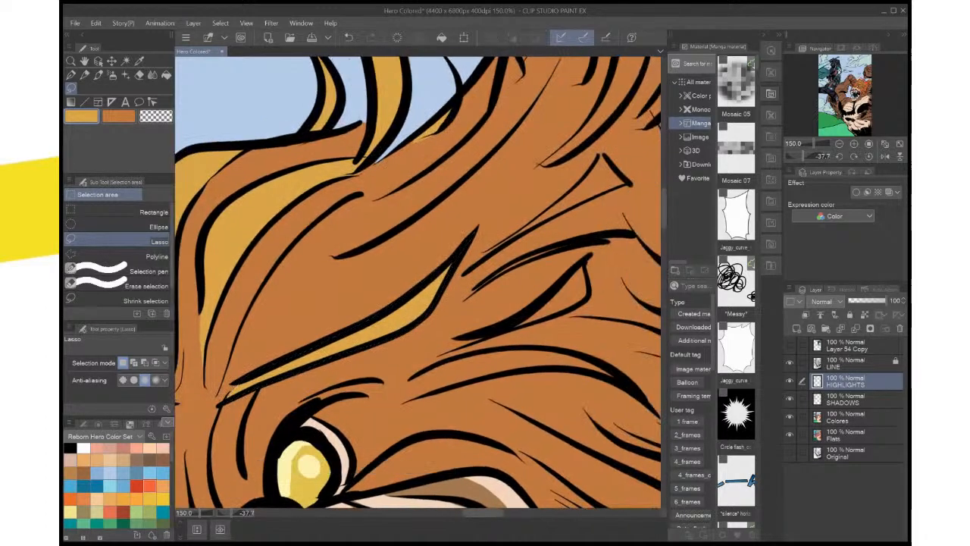
# Lasso the short pointed lock farther back behind the creature's eye and fill it with the golden highlight colour
pyautogui.moveTo(583, 263)
pyautogui.mouseDown()
pyautogui.moveTo(586, 302)
pyautogui.moveTo(510, 328)
pyautogui.mouseUp()
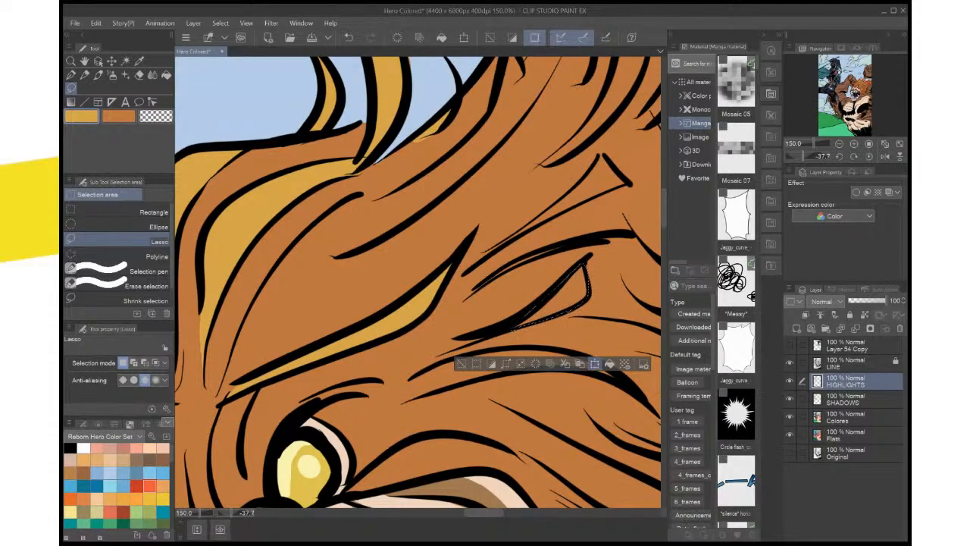
pyautogui.click(609, 364)
pyautogui.hotkey('ctrl', 'd')
pyautogui.scroll(-4, 613, 324)
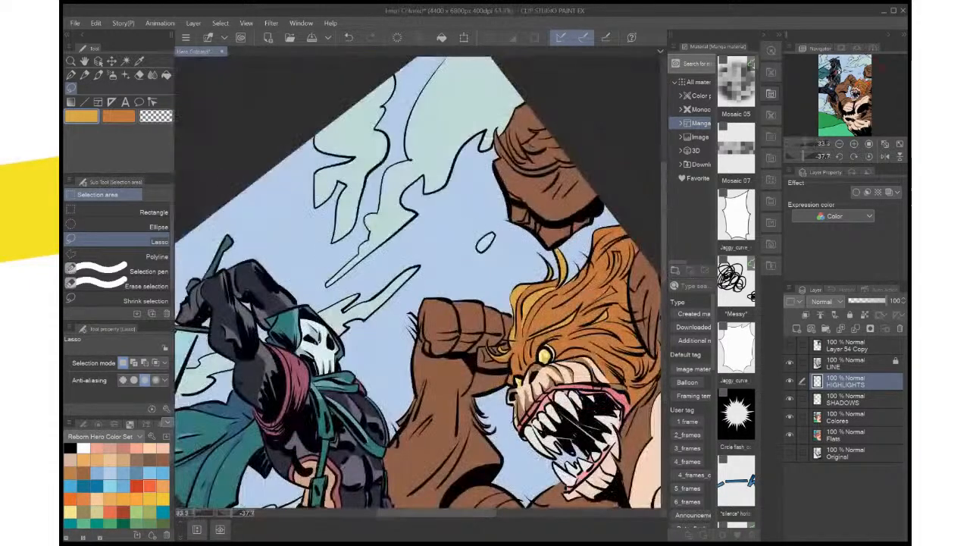
pyautogui.scroll(2, 613, 324)
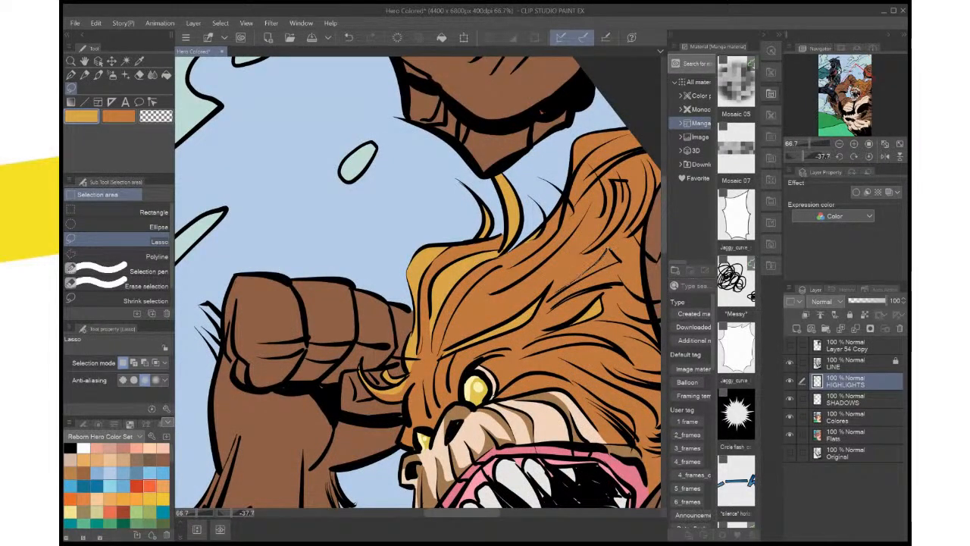
# Lasso the thin triangular lock and the curved, square-ended lock at the back of the mane and fill both with the golden highlight colour
pyautogui.moveTo(615, 252)
pyautogui.mouseDown()
pyautogui.moveTo(552, 294)
pyautogui.moveTo(615, 255)
pyautogui.mouseUp()
pyautogui.hotkey('ctrl', 'd')
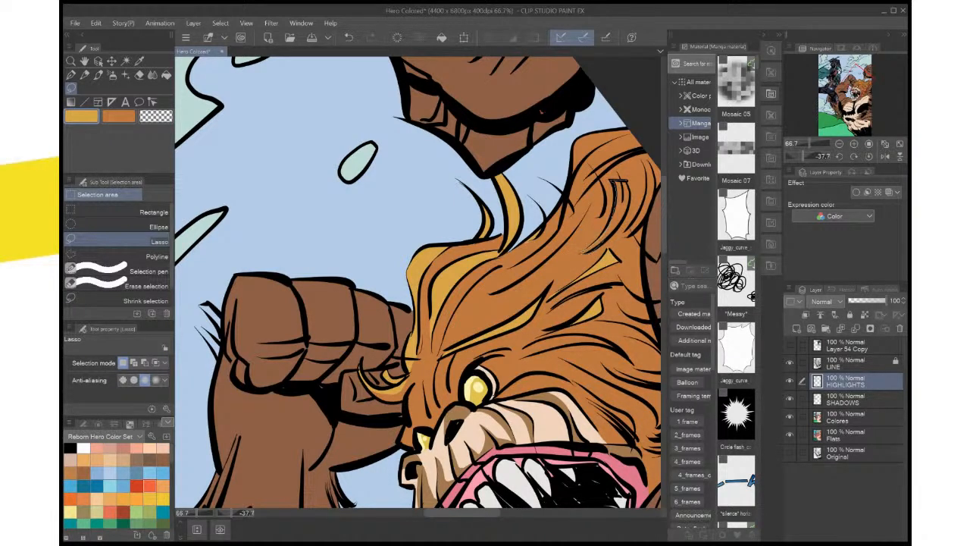
pyautogui.moveTo(599, 244); pyautogui.dragTo(584, 252)
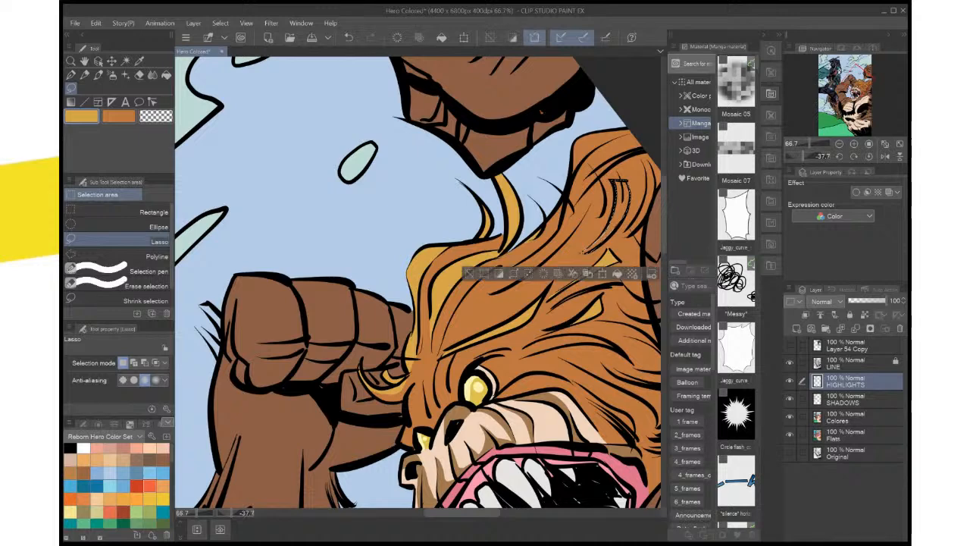
pyautogui.click(631, 274)
pyautogui.hotkey('ctrl', 'd')
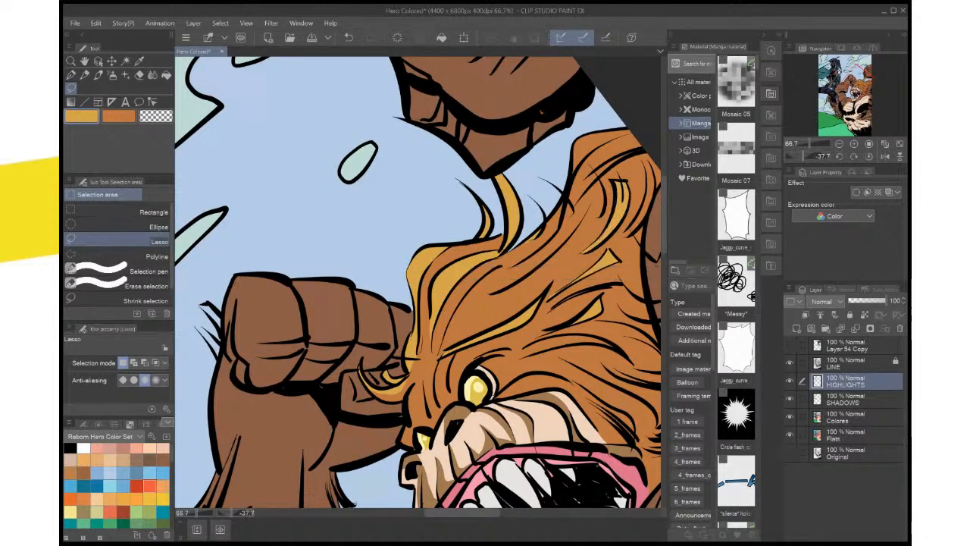
# Lasso the unfilled gap along the inner edge of the curved, square-ended lock and fill it with the golden highlight colour
pyautogui.scroll(5, 635, 227)
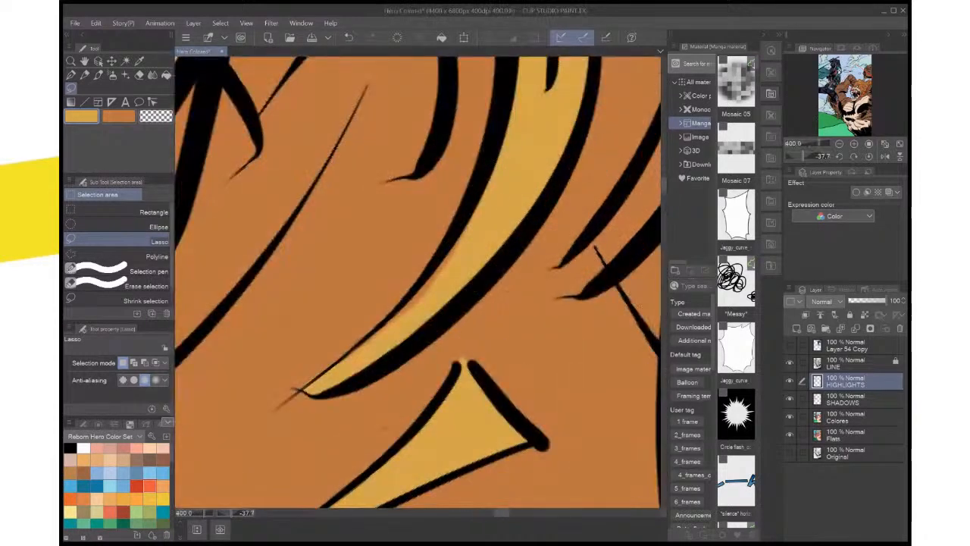
pyautogui.moveTo(500, 198); pyautogui.dragTo(436, 252)
pyautogui.moveTo(377, 356); pyautogui.dragTo(500, 200)
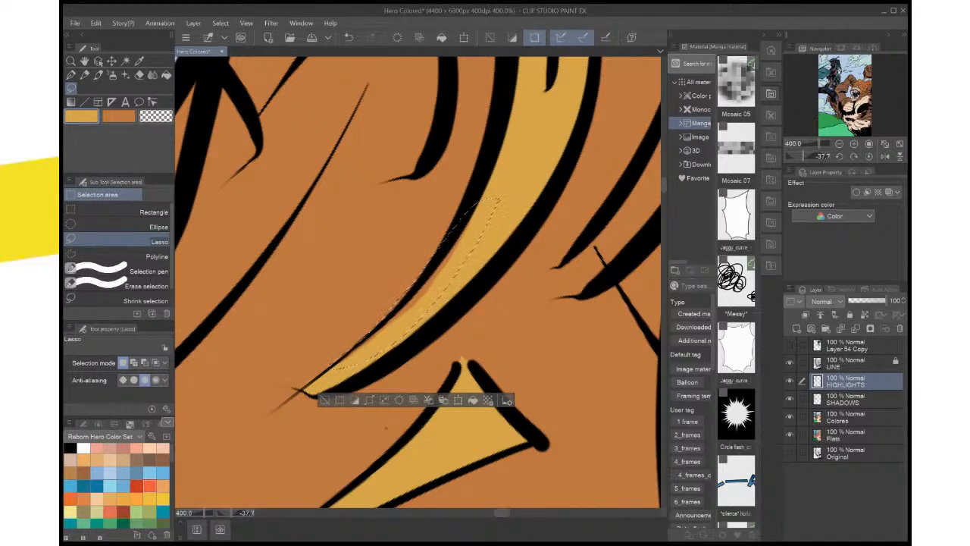
pyautogui.moveTo(460, 277); pyautogui.dragTo(463, 278)
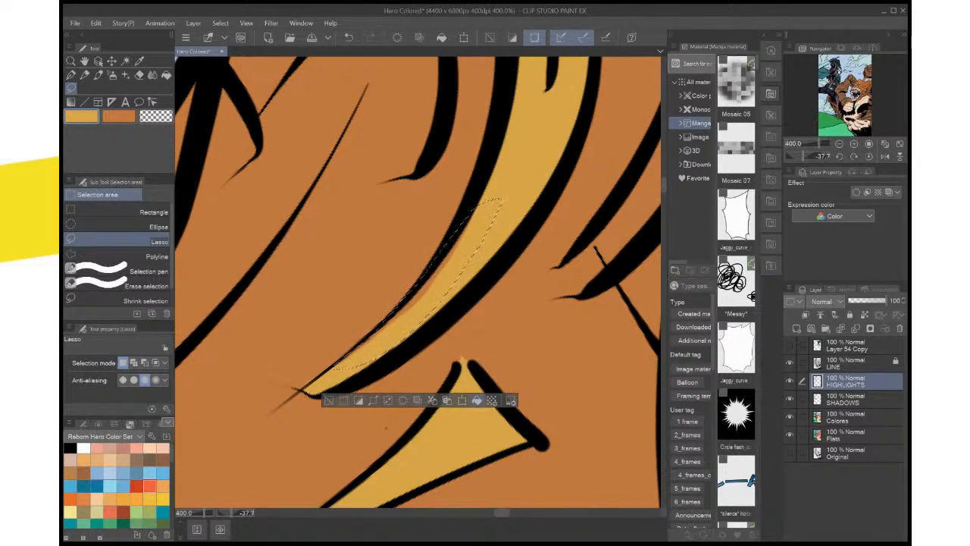
pyautogui.click(477, 400)
pyautogui.click(503, 346)
pyautogui.moveTo(485, 258); pyautogui.dragTo(326, 448)
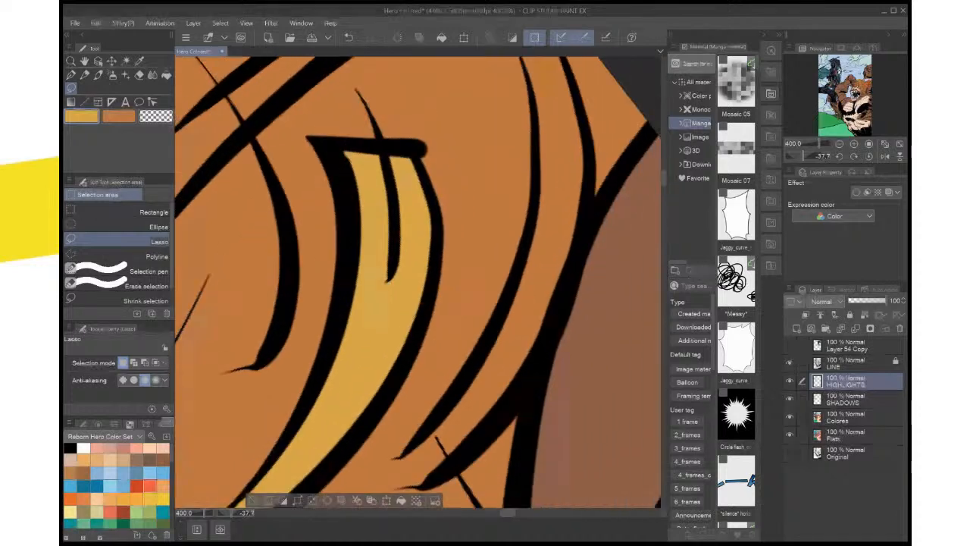
pyautogui.scroll(-3, 513, 336)
pyautogui.hotkey('ctrl', 'd')
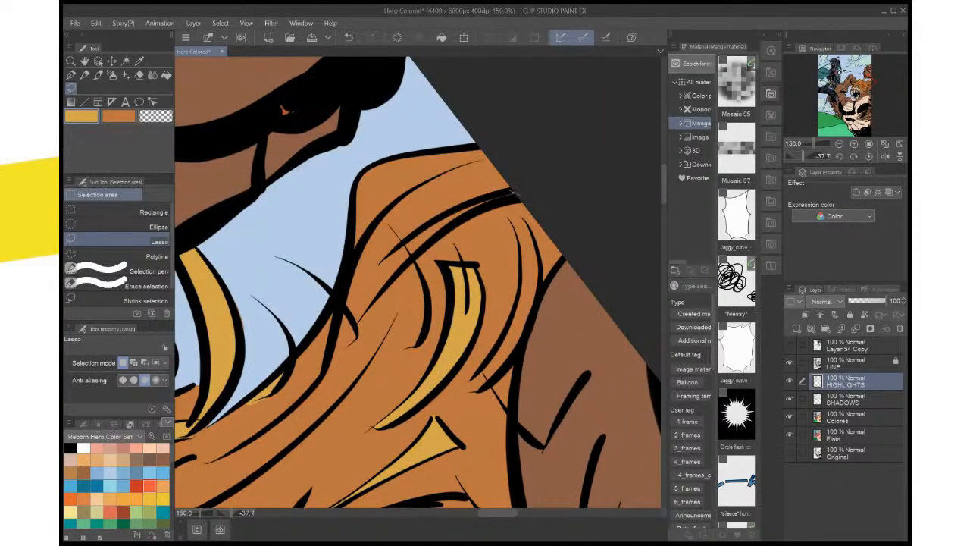
# Lasso the long strand and the thin strip above it on the mane's rear crest and fill both with the golden highlight colour
pyautogui.moveTo(513, 193)
pyautogui.mouseDown()
pyautogui.moveTo(450, 227)
pyautogui.moveTo(373, 304)
pyautogui.moveTo(341, 303)
pyautogui.mouseUp()
pyautogui.moveTo(382, 256)
pyautogui.mouseDown()
pyautogui.moveTo(428, 224)
pyautogui.moveTo(513, 193)
pyautogui.mouseUp()
pyautogui.click(481, 341)
pyautogui.hotkey('ctrl', 'd')
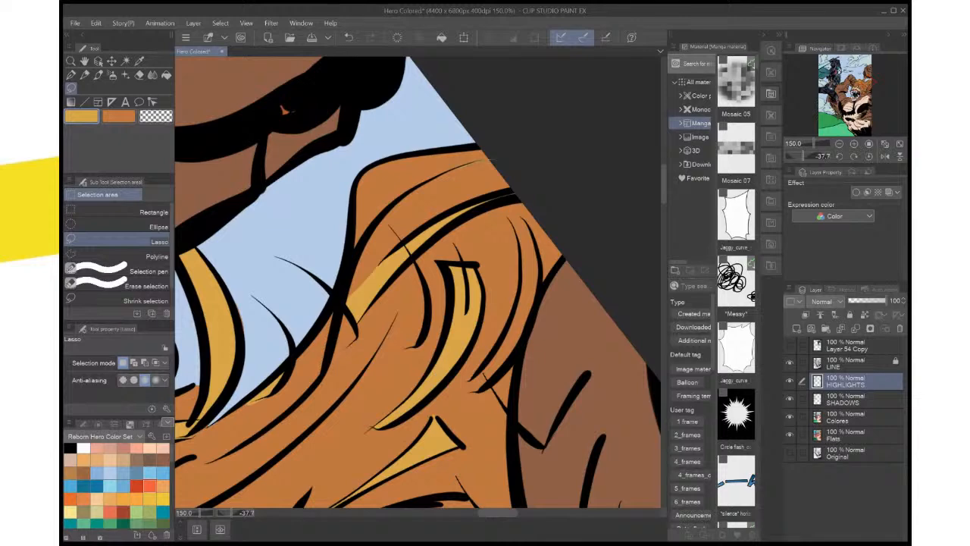
pyautogui.moveTo(417, 189)
pyautogui.mouseDown()
pyautogui.moveTo(365, 239)
pyautogui.moveTo(347, 295)
pyautogui.moveTo(492, 159)
pyautogui.mouseUp()
pyautogui.click(468, 322)
pyautogui.hotkey('ctrl', 'd')
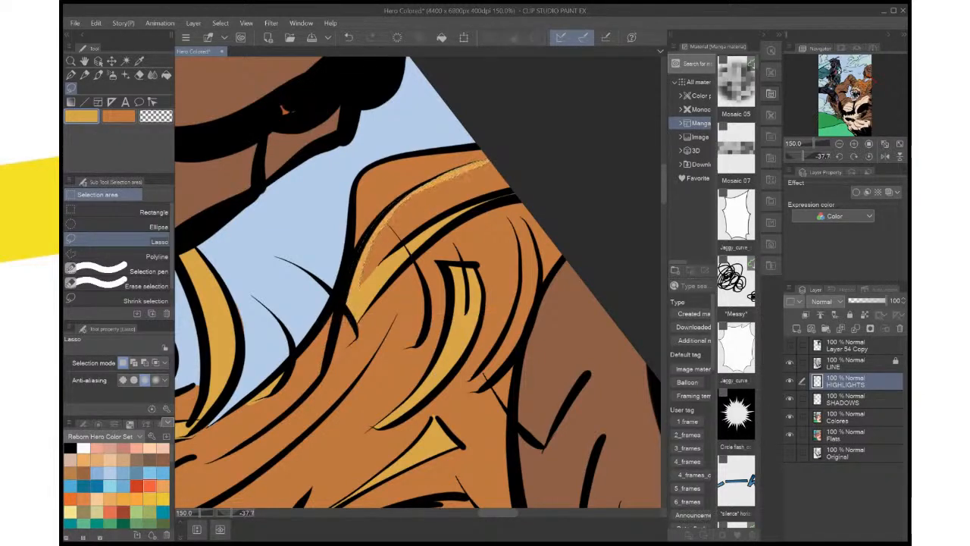
# Lasso the band along the mane's upper edge between the curved strands and the rear crest and fill it with the golden highlight colour
pyautogui.click(869, 156)
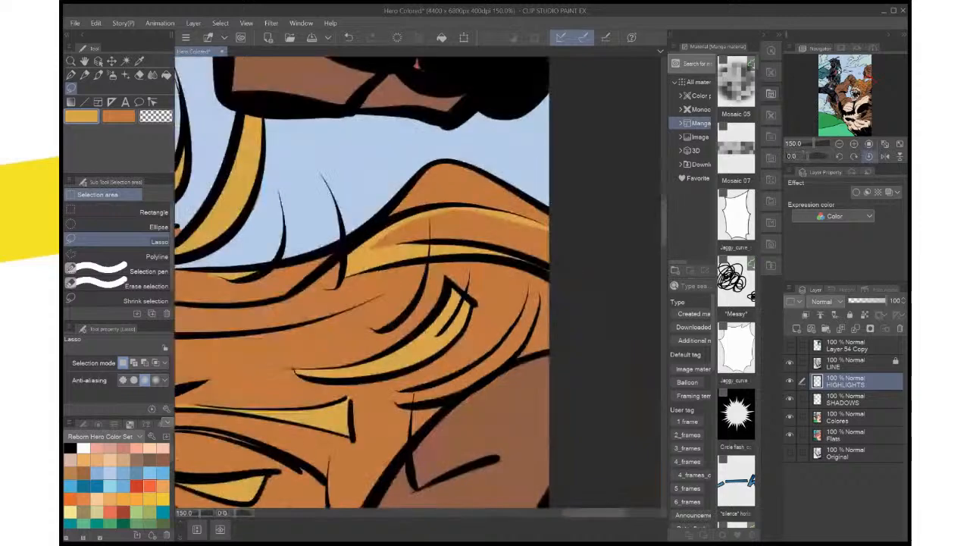
pyautogui.hotkey('ctrl', '-')
pyautogui.hotkey('ctrl', '-')
pyautogui.hotkey('ctrl', '-')
pyautogui.hotkey('ctrl', '-')
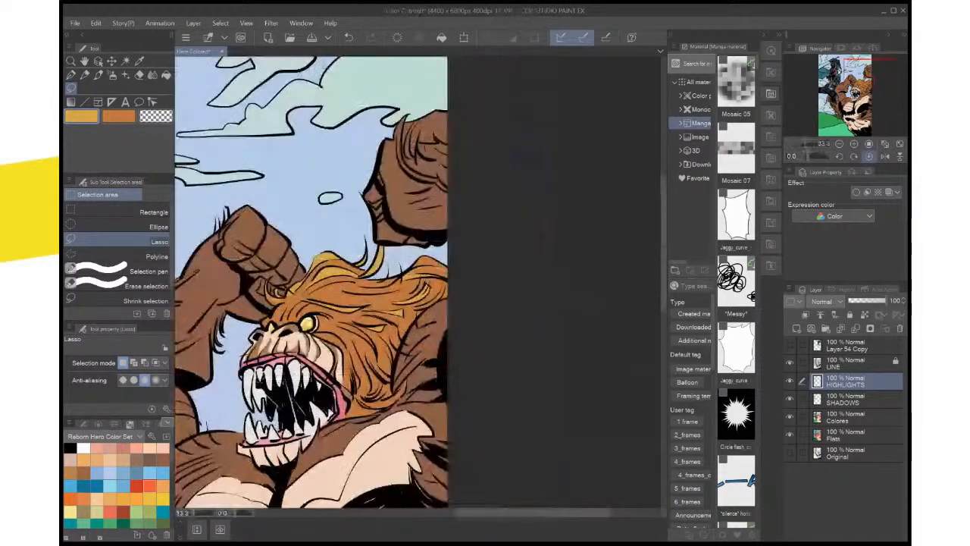
pyautogui.hotkey('ctrl', '+')
pyautogui.hotkey('ctrl', '+')
pyautogui.hotkey('ctrl', '+')
pyautogui.hotkey('ctrl', '+')
pyautogui.hotkey('ctrl', '+')
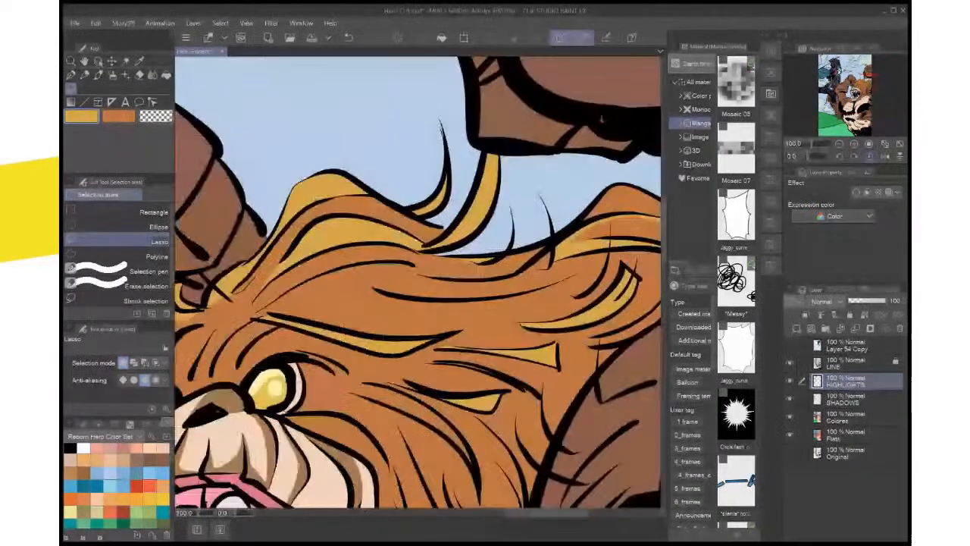
pyautogui.click(802, 156)
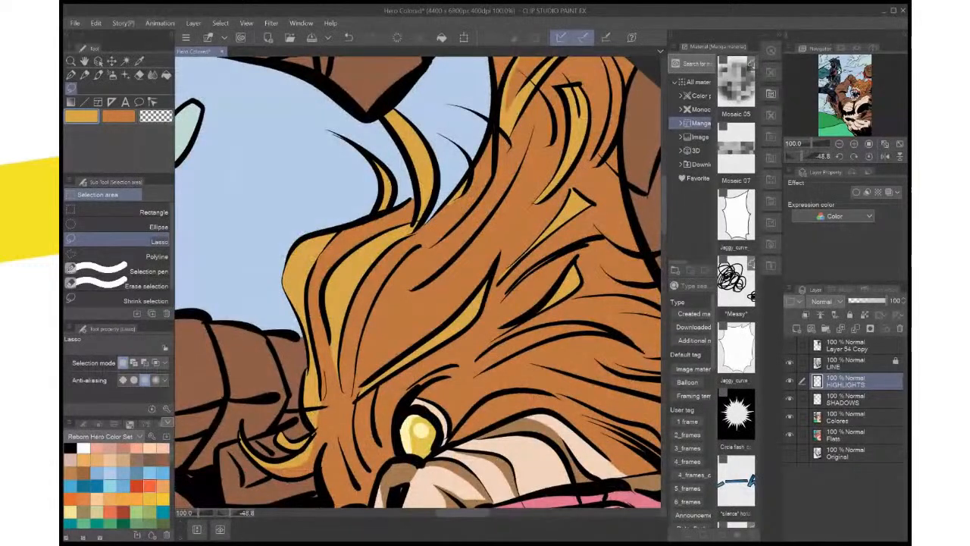
pyautogui.moveTo(494, 129)
pyautogui.mouseDown()
pyautogui.moveTo(476, 202)
pyautogui.moveTo(444, 237)
pyautogui.moveTo(379, 260)
pyautogui.mouseUp()
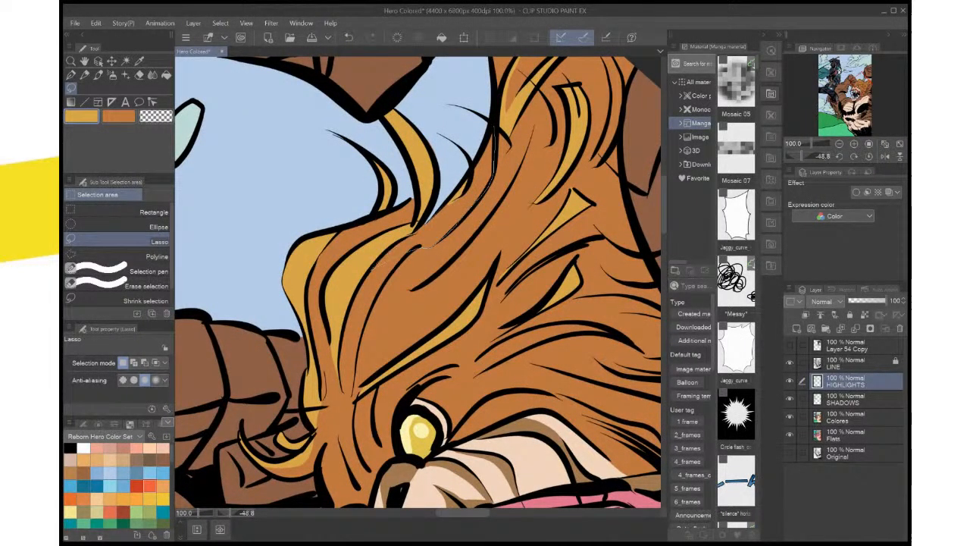
pyautogui.moveTo(435, 215); pyautogui.dragTo(494, 129)
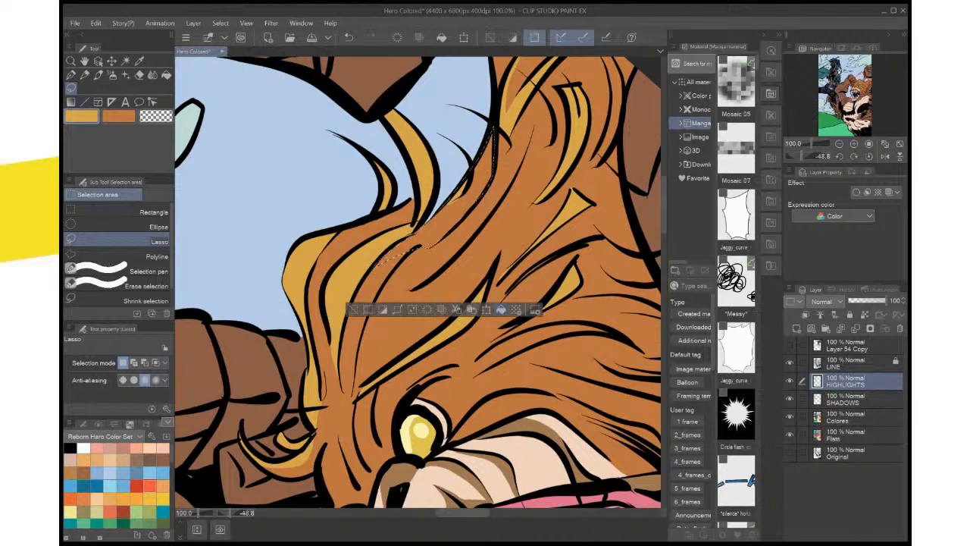
pyautogui.hotkey('ctrl', 'd')
# Review the mane highlights upright against the whole illustration, the creature's torso and its head
pyautogui.click(868, 156)
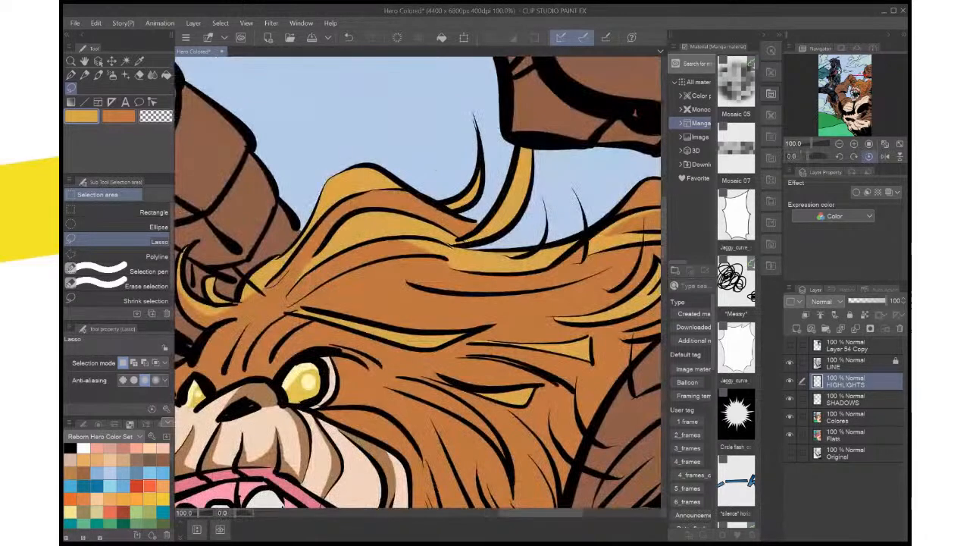
pyautogui.hotkey('ctrl', '0')
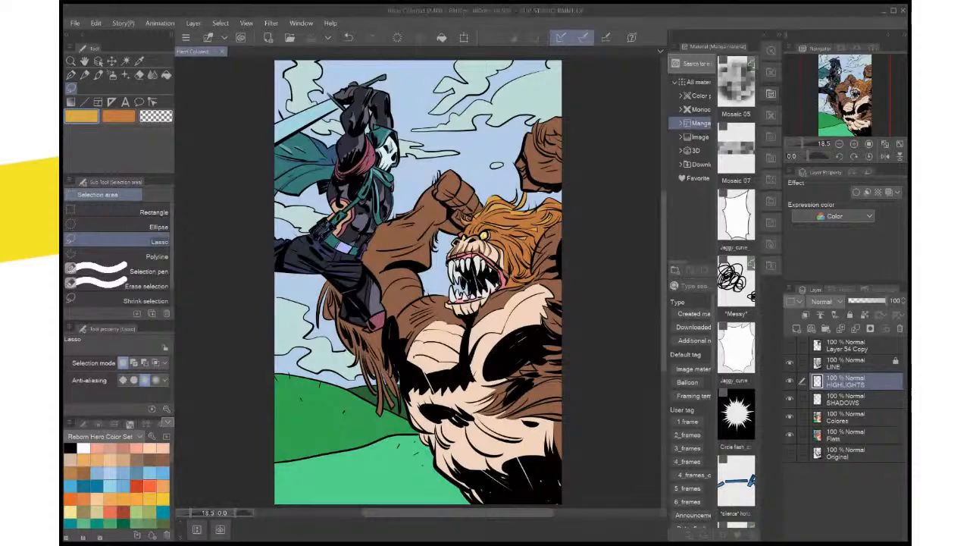
pyautogui.scroll(2, 526, 478)
pyautogui.scroll(2, 527, 479)
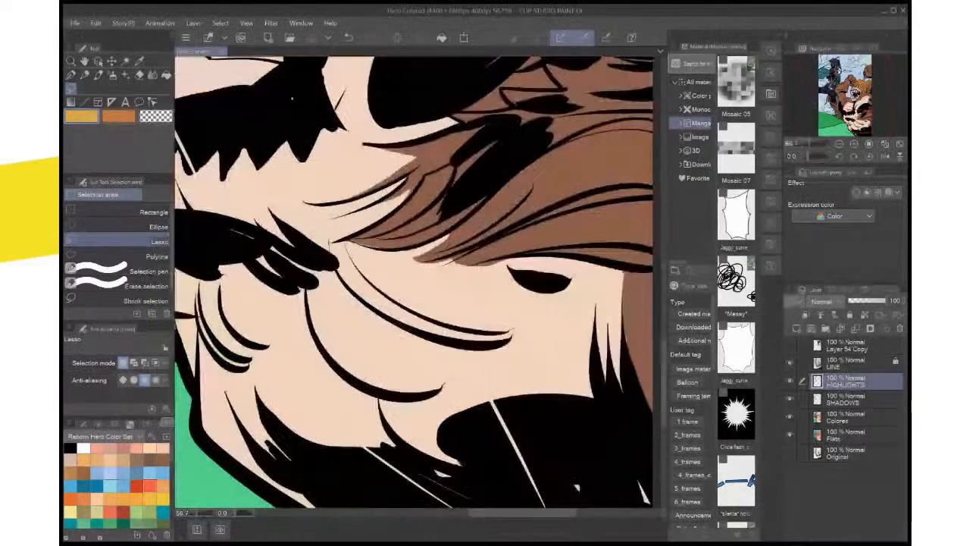
pyautogui.moveTo(523, 326); pyautogui.dragTo(522, 466)
pyautogui.moveTo(523, 106); pyautogui.dragTo(521, 500)
pyautogui.moveTo(455, 341); pyautogui.dragTo(447, 365)
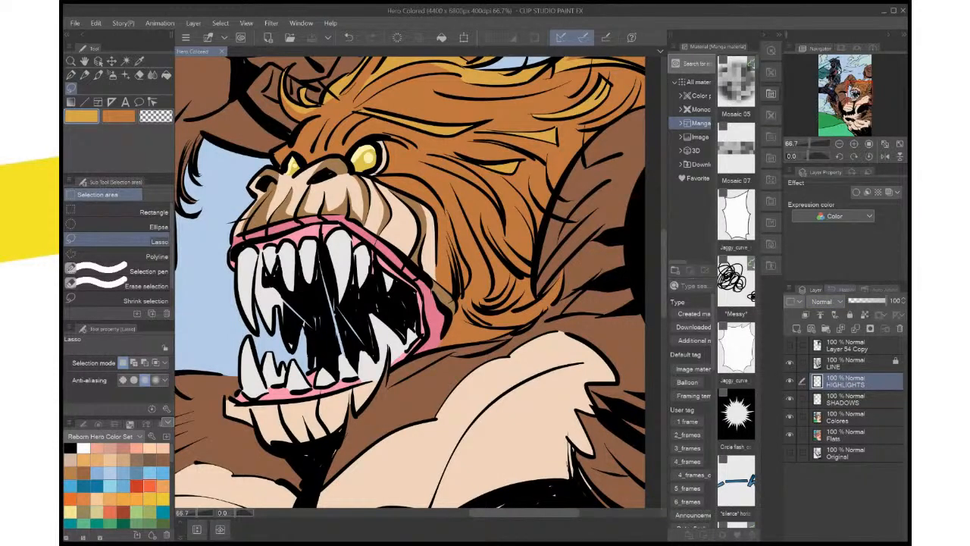
pyautogui.hotkey('ctrl', '-')
pyautogui.moveTo(420, 227); pyautogui.dragTo(426, 308)
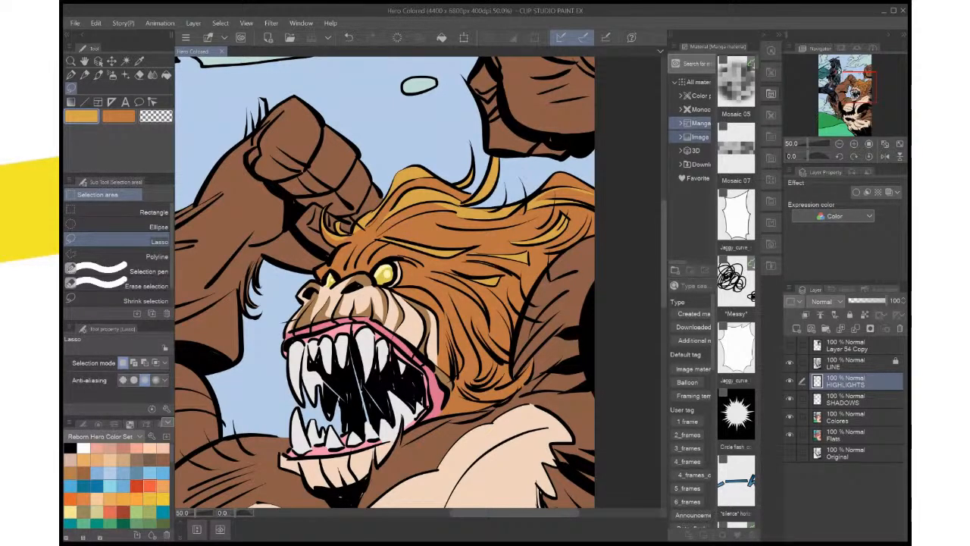
# Lasso the long curved lock behind the creature's cheek, below the short pointed lock, and fill it with the golden highlight colour
pyautogui.hotkey('ctrl', '+')
pyautogui.hotkey('ctrl', '+')
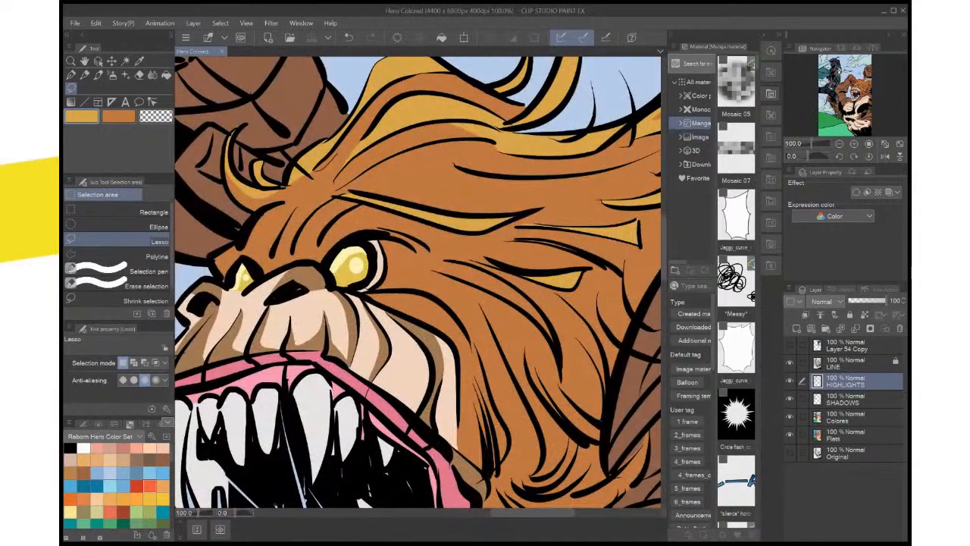
pyautogui.hotkey('shift', 'space')
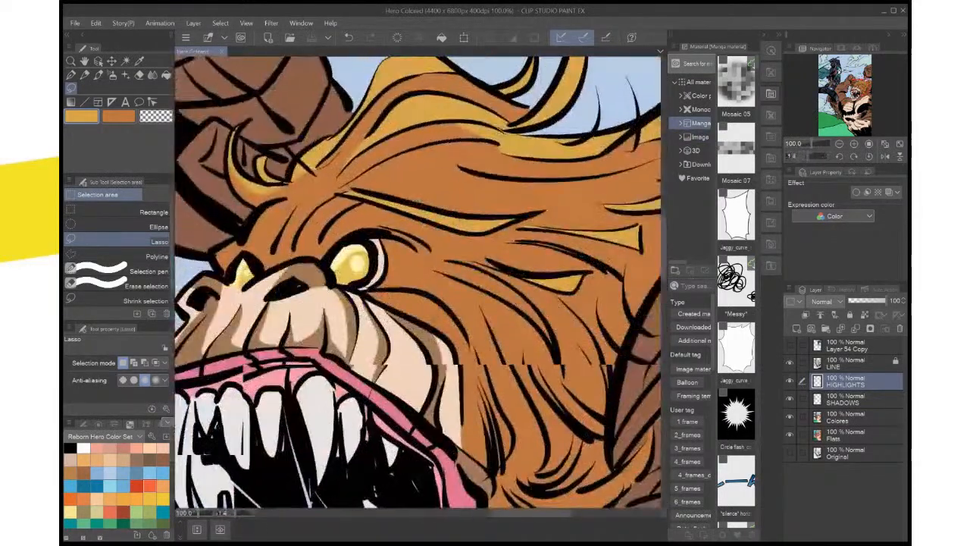
pyautogui.hotkey('shift', 'space')
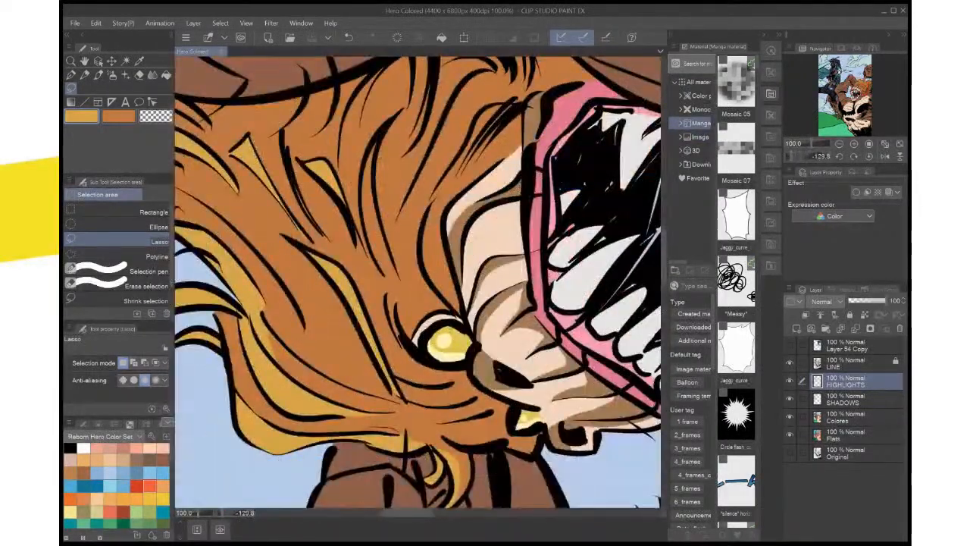
pyautogui.press('space')
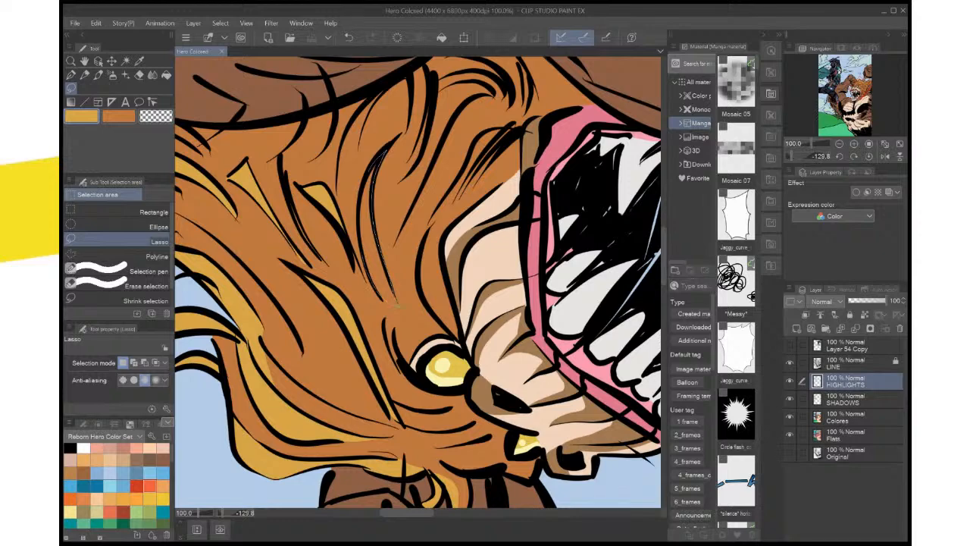
pyautogui.moveTo(395, 305); pyautogui.dragTo(406, 451)
pyautogui.hotkey('ctrl', 'd')
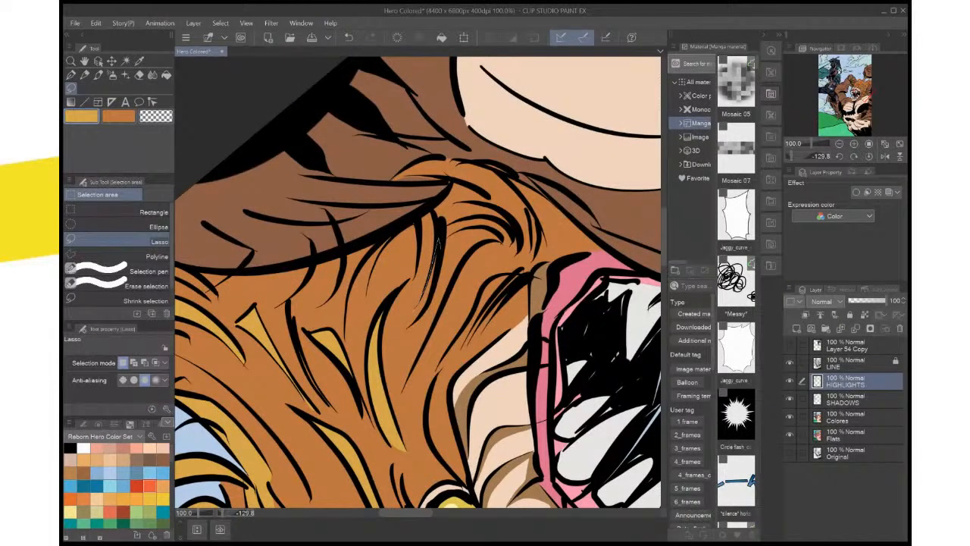
# Lasso the slim lock lower in the mane near the shoulder and fill it with the golden highlight colour
pyautogui.moveTo(437, 241)
pyautogui.mouseDown()
pyautogui.moveTo(400, 327)
pyautogui.moveTo(435, 244)
pyautogui.mouseUp()
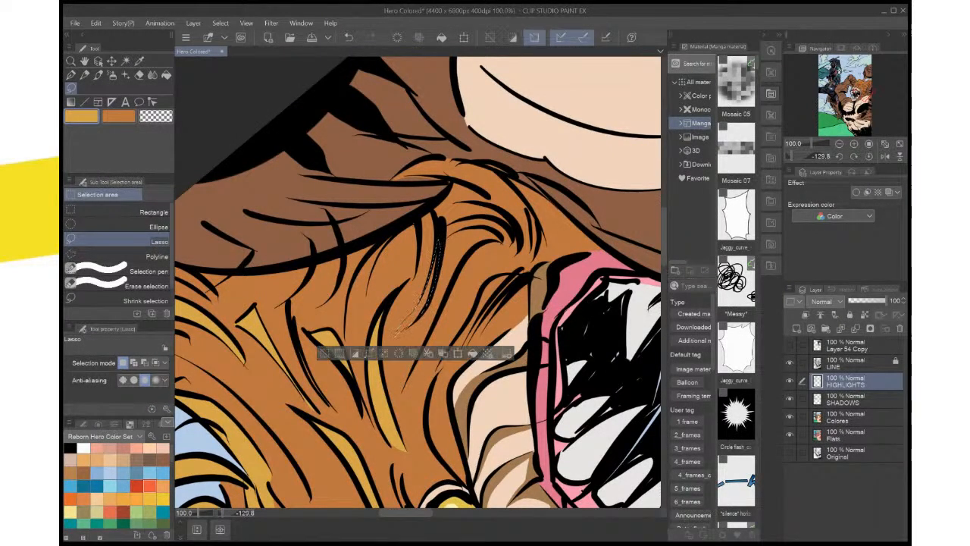
pyautogui.click(472, 353)
pyautogui.hotkey('ctrl', 'd')
# Lasso the tapering lock beside the corner of the creature's mouth and fill it with the golden highlight colour
pyautogui.moveTo(462, 350); pyautogui.dragTo(485, 327)
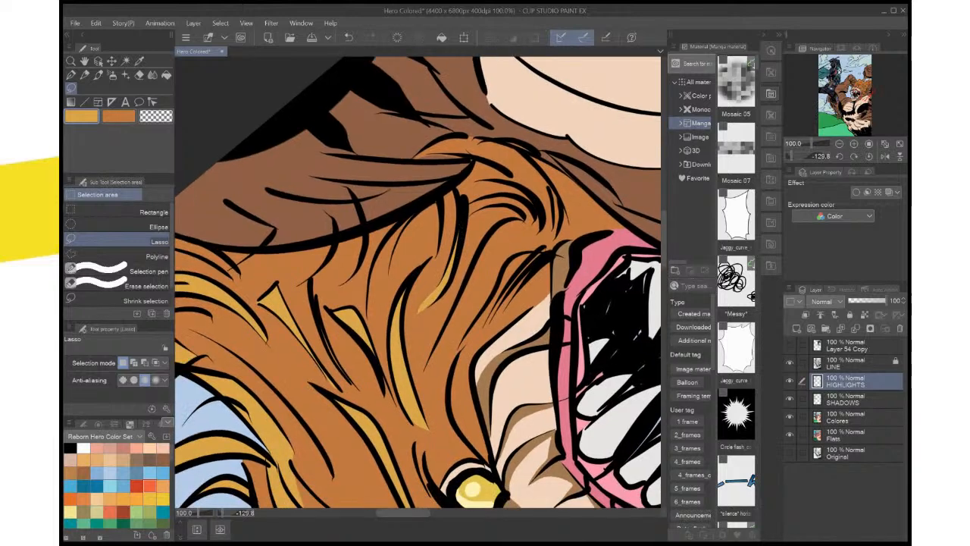
pyautogui.moveTo(527, 254)
pyautogui.mouseDown()
pyautogui.moveTo(500, 277)
pyautogui.moveTo(485, 312)
pyautogui.mouseUp()
pyautogui.moveTo(496, 269); pyautogui.dragTo(460, 329)
pyautogui.moveTo(524, 278); pyautogui.dragTo(547, 257)
pyautogui.click(554, 368)
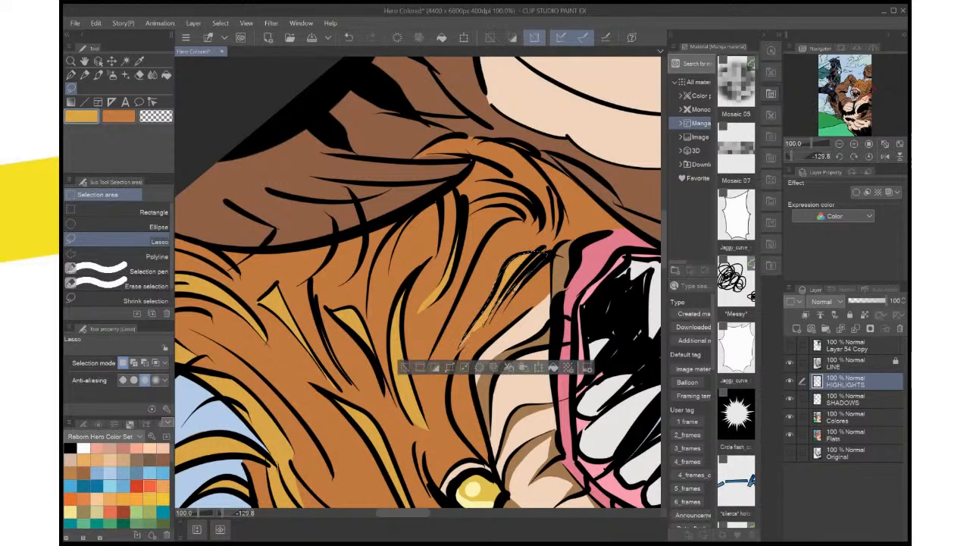
pyautogui.hotkey('ctrl', 'd')
# Lasso the curved band along the mane's lower edge where it meets the shoulder and fill it with the golden highlight colour
pyautogui.moveTo(554, 368); pyautogui.dragTo(642, 389)
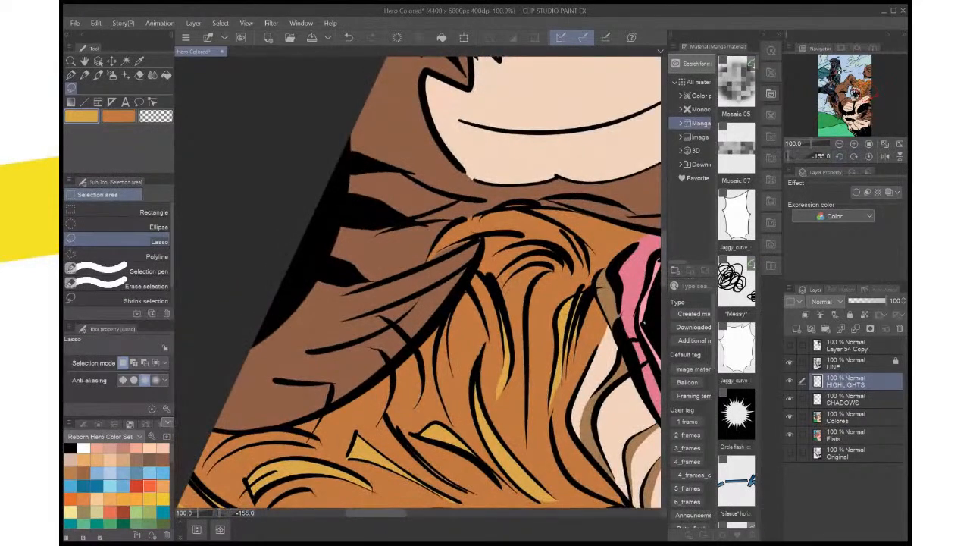
pyautogui.moveTo(442, 236)
pyautogui.mouseDown()
pyautogui.moveTo(424, 263)
pyautogui.moveTo(483, 238)
pyautogui.mouseUp()
pyautogui.moveTo(578, 242)
pyautogui.mouseDown()
pyautogui.moveTo(526, 211)
pyautogui.moveTo(472, 218)
pyautogui.mouseUp()
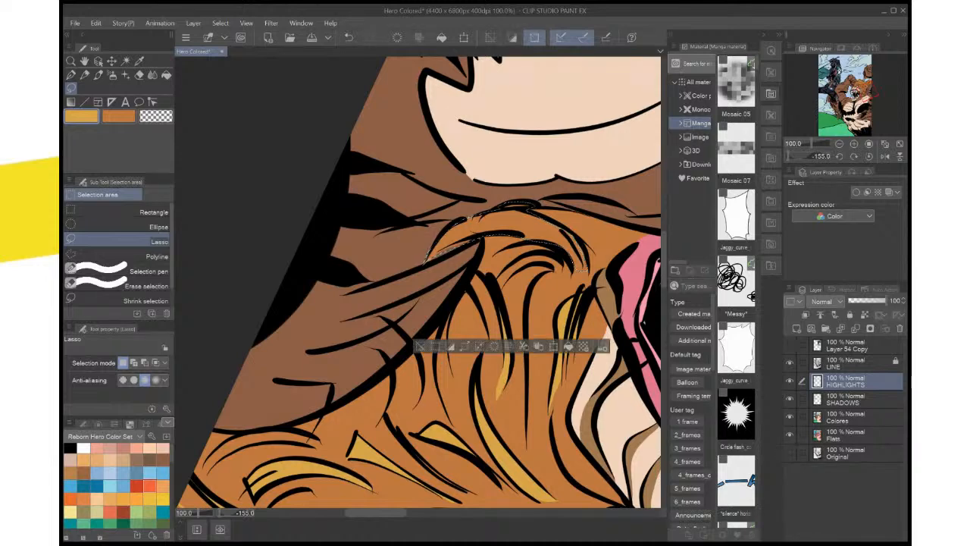
pyautogui.click(569, 346)
pyautogui.hotkey('ctrl', 'd')
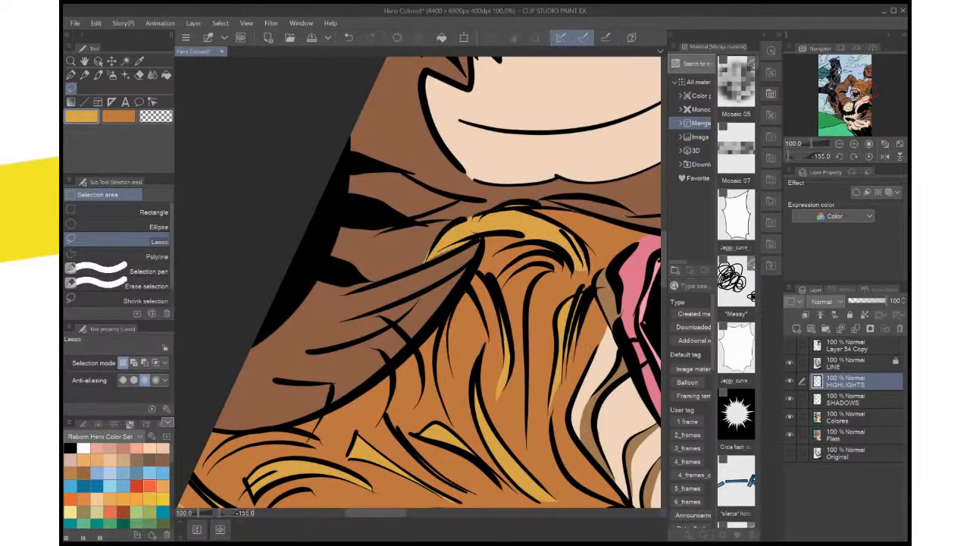
# Review the finished mane highlights upright, on the whole page and around the creature's head and raised fist
pyautogui.click(869, 156)
pyautogui.hotkey('ctrl', '-')
pyautogui.hotkey('ctrl', '-')
pyautogui.hotkey('ctrl', '-')
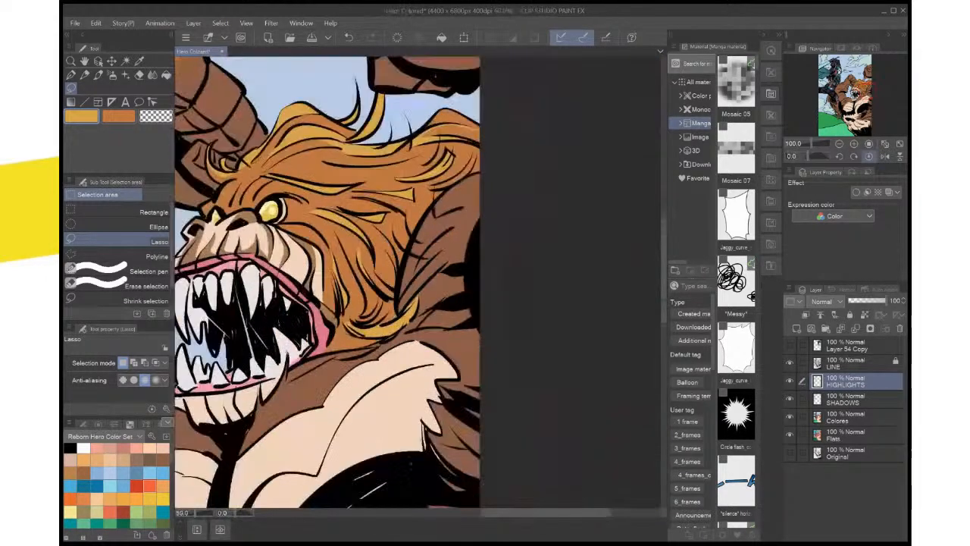
pyautogui.hotkey('ctrl', '0')
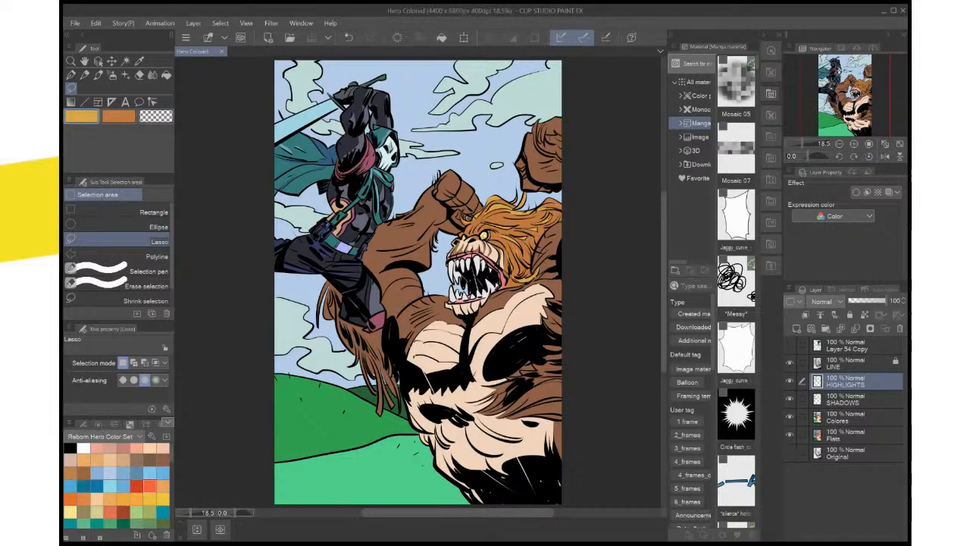
pyautogui.scroll(3, 476, 492)
pyautogui.moveTo(424, 136); pyautogui.dragTo(416, 462)
pyautogui.moveTo(394, 227); pyautogui.dragTo(425, 421)
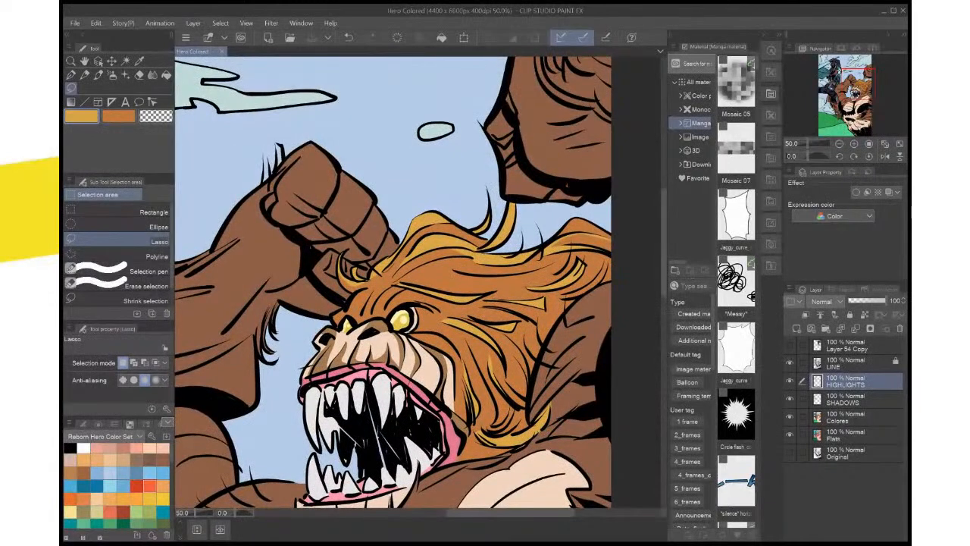
# Lasso the wide lock in the rear mane against the shoulder's edge and fill it with the golden highlight colour
pyautogui.scroll(2, 569, 353)
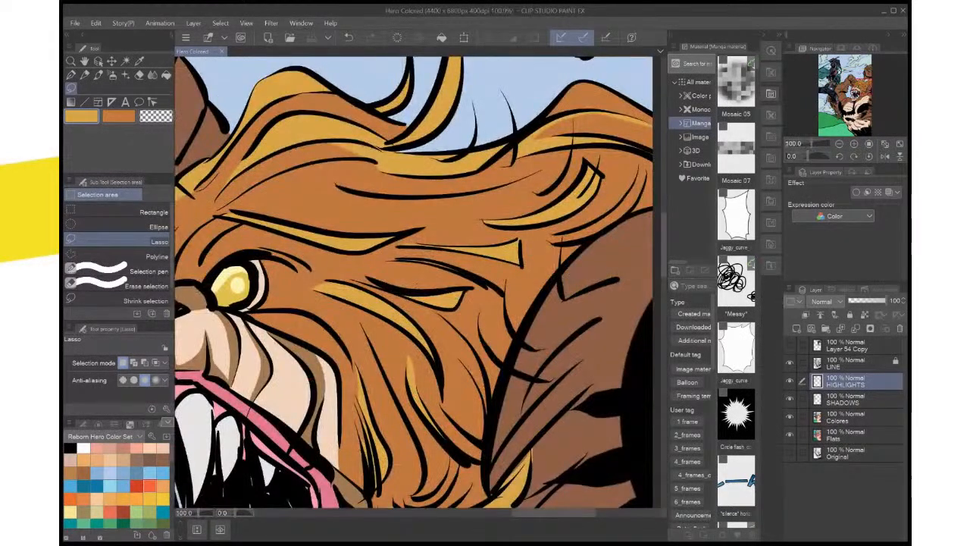
pyautogui.moveTo(568, 352); pyautogui.dragTo(538, 167)
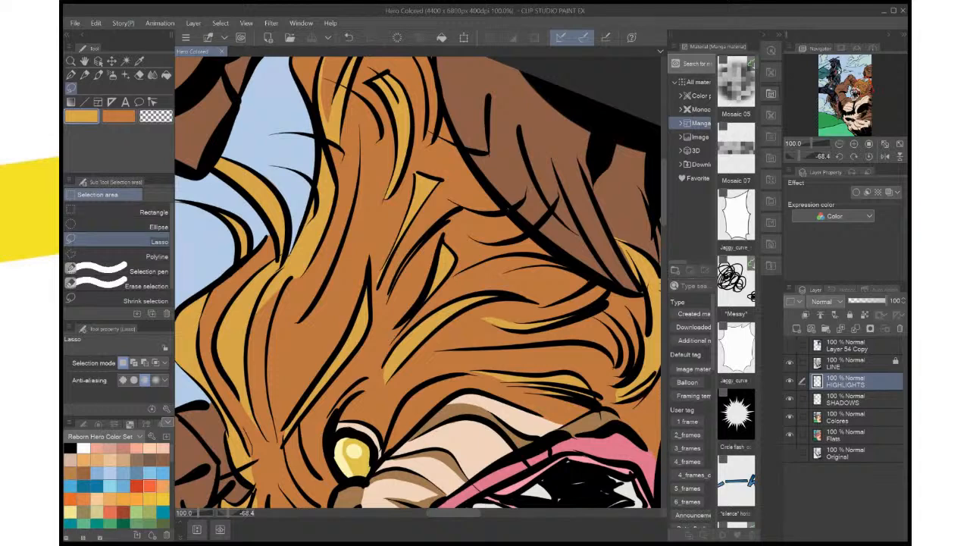
pyautogui.hotkey('ctrl', 'd')
pyautogui.moveTo(455, 206)
pyautogui.mouseDown()
pyautogui.moveTo(511, 212)
pyautogui.moveTo(421, 239)
pyautogui.moveTo(389, 291)
pyautogui.moveTo(441, 229)
pyautogui.moveTo(485, 239)
pyautogui.moveTo(523, 223)
pyautogui.mouseUp()
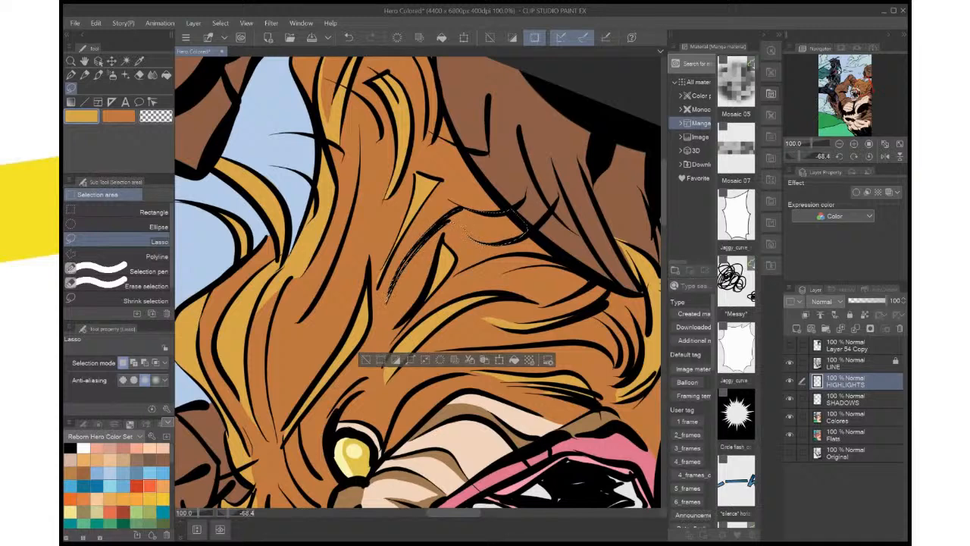
pyautogui.hotkey('alt', 'BackSpace')
pyautogui.hotkey('ctrl', 'd')
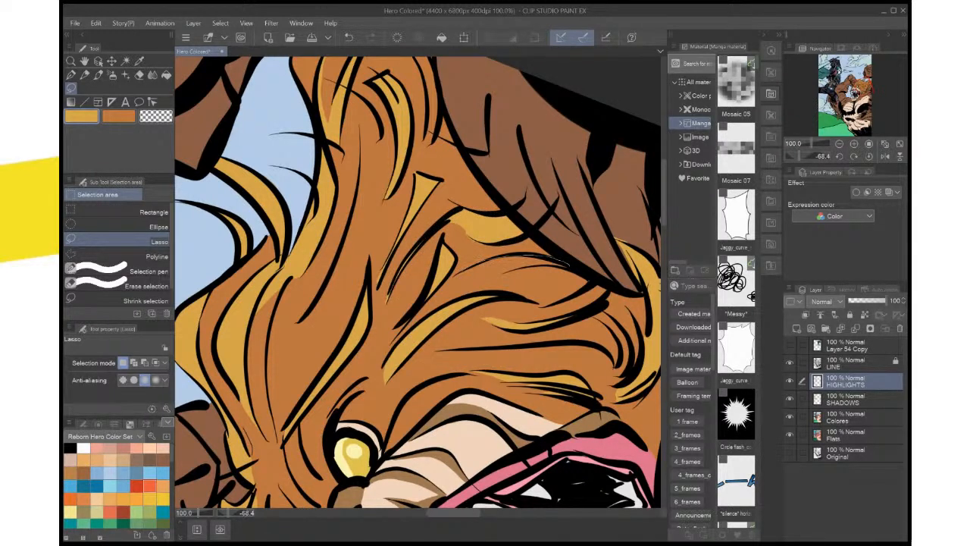
# Lasso the two long locks just below it, running down along the shoulder, and fill them with the golden highlight colour
pyautogui.moveTo(533, 266); pyautogui.dragTo(569, 264)
pyautogui.click(571, 339)
pyautogui.hotkey('ctrl', 'd')
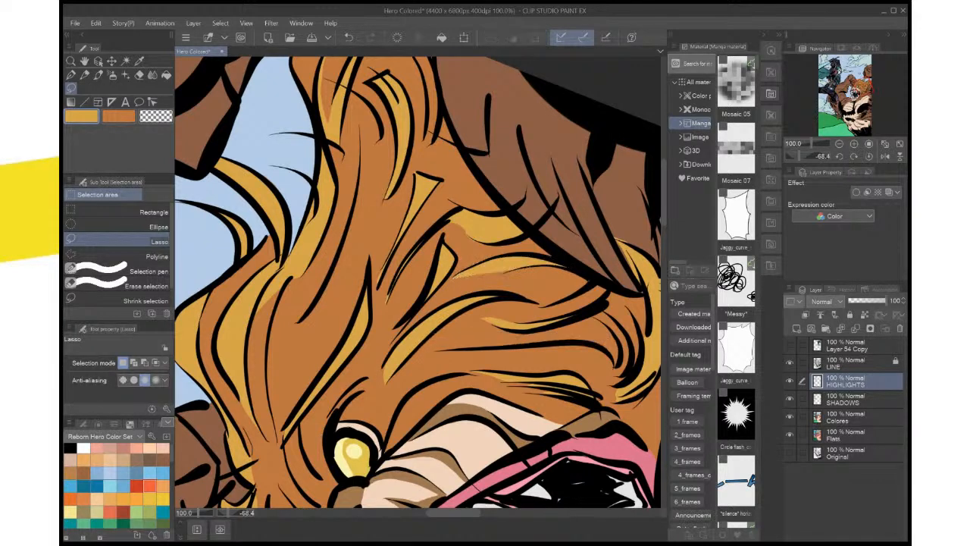
pyautogui.hotkey('ctrl', 'd')
pyautogui.moveTo(599, 284); pyautogui.dragTo(608, 300)
pyautogui.hotkey('alt', 'Delete')
pyautogui.hotkey('ctrl', 'd')
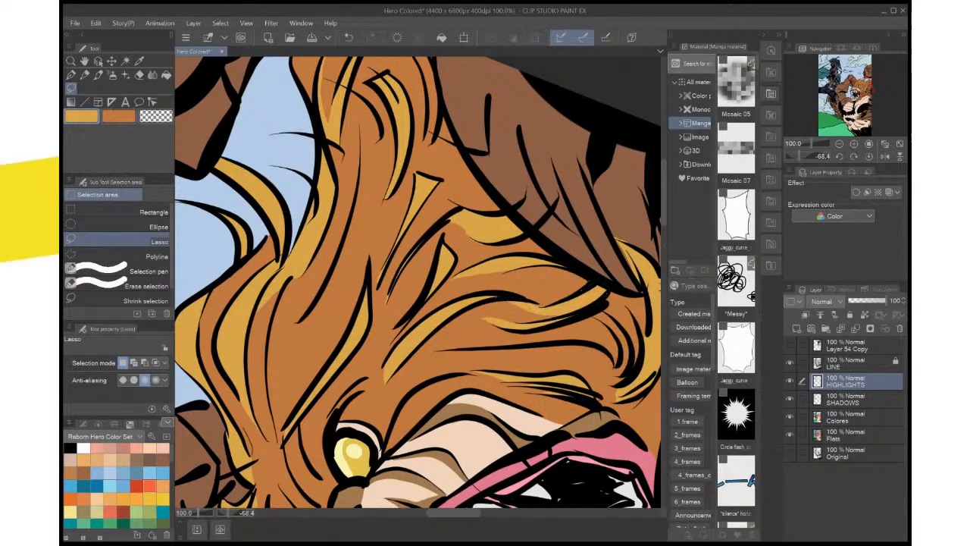
# Lasso the curved lock just above the mane's lower band near the shoulder and fill it with the golden highlight colour
pyautogui.click(869, 156)
pyautogui.moveTo(364, 378); pyautogui.dragTo(505, 169)
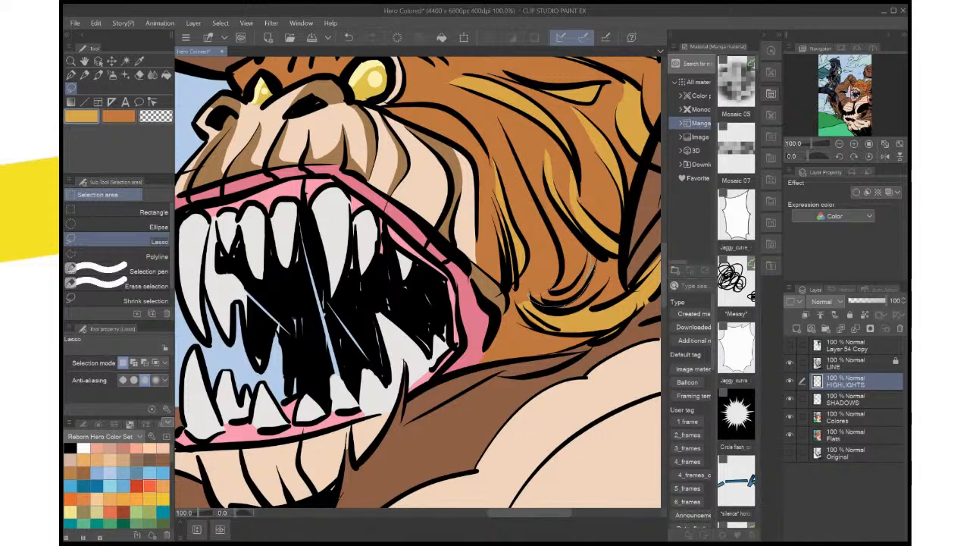
pyautogui.moveTo(593, 265)
pyautogui.mouseDown()
pyautogui.moveTo(541, 299)
pyautogui.moveTo(592, 267)
pyautogui.moveTo(561, 303)
pyautogui.mouseUp()
pyautogui.hotkey('alt', 'Delete')
pyautogui.hotkey('ctrl', 'd')
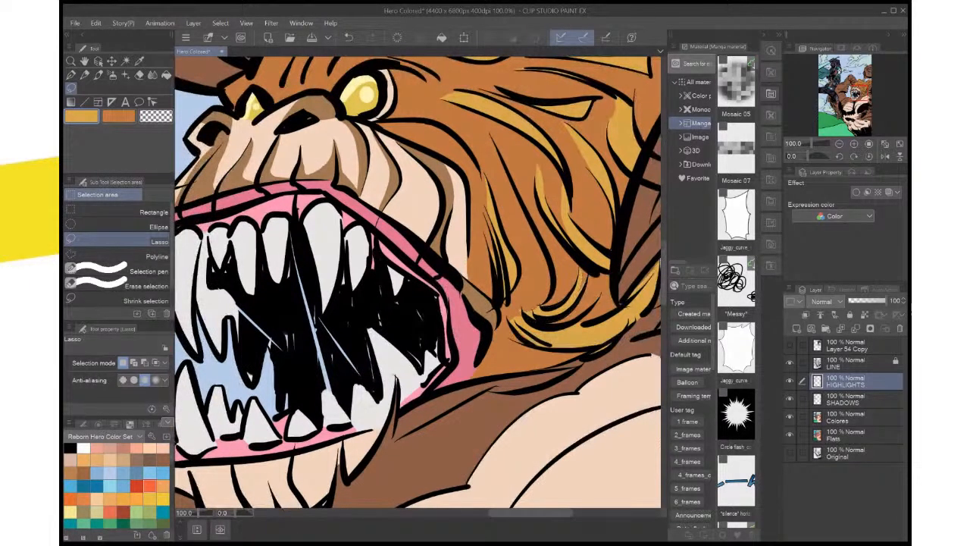
# Lasso the two short strands above the mane's lower band, toward the mouth corner, and fill them with the golden highlight colour
pyautogui.moveTo(542, 325)
pyautogui.mouseDown()
pyautogui.moveTo(597, 299)
pyautogui.moveTo(544, 324)
pyautogui.mouseUp()
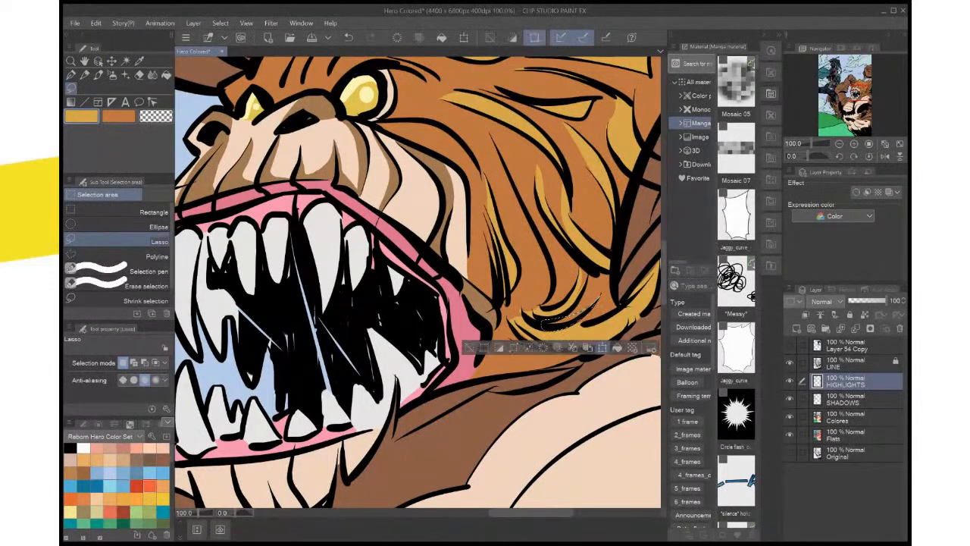
pyautogui.click(617, 347)
pyautogui.hotkey('ctrl', 'd')
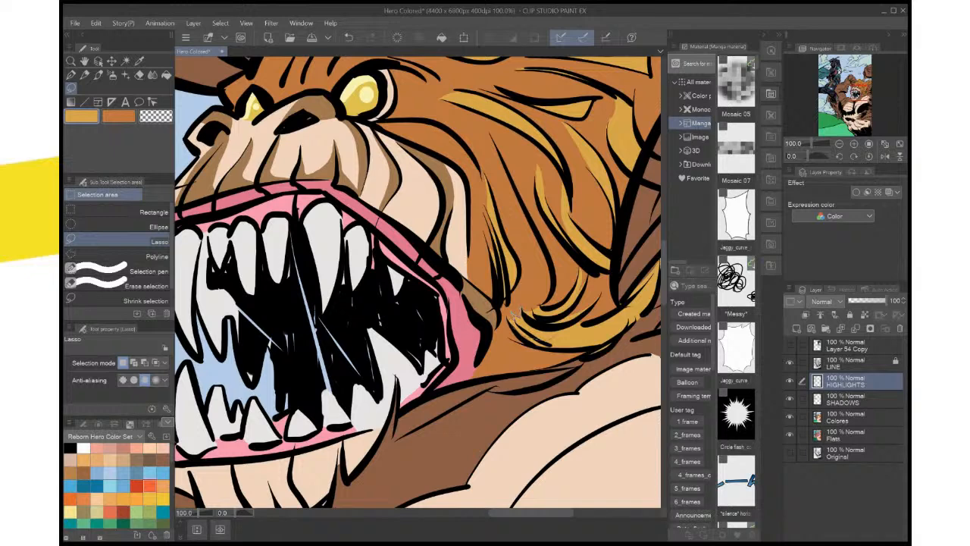
pyautogui.moveTo(513, 313); pyautogui.dragTo(530, 316)
pyautogui.click(587, 356)
pyautogui.hotkey('ctrl', 'd')
# Lasso a thin strip along the outer side of the mane's lower band and fill it with the golden highlight colour
pyautogui.moveTo(530, 341); pyautogui.dragTo(519, 204)
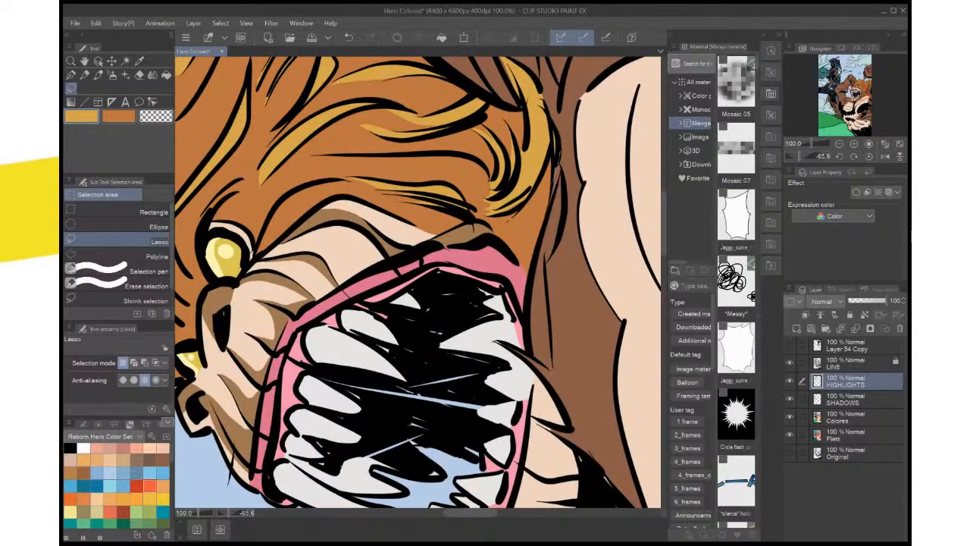
pyautogui.moveTo(557, 169); pyautogui.dragTo(548, 161)
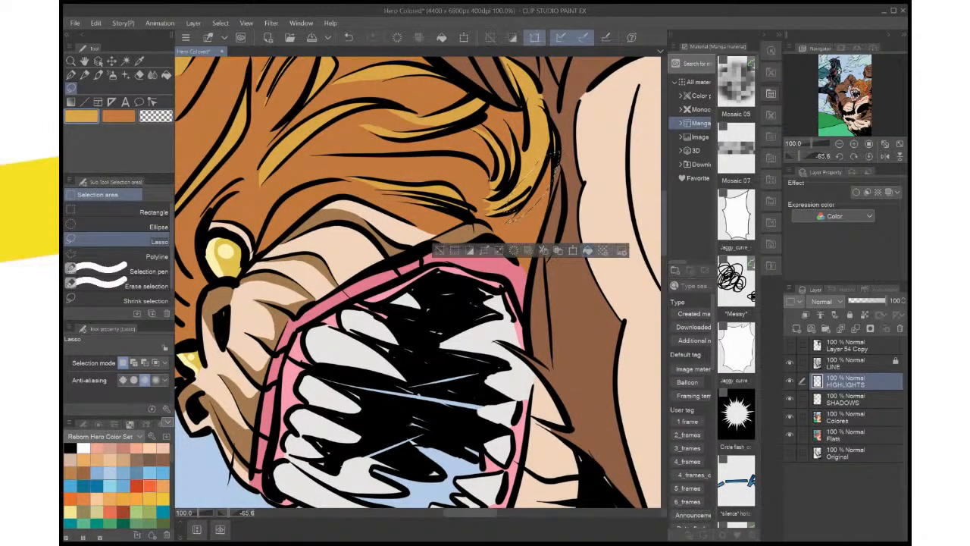
pyautogui.click(581, 250)
pyautogui.hotkey('ctrl', 'd')
pyautogui.click(869, 156)
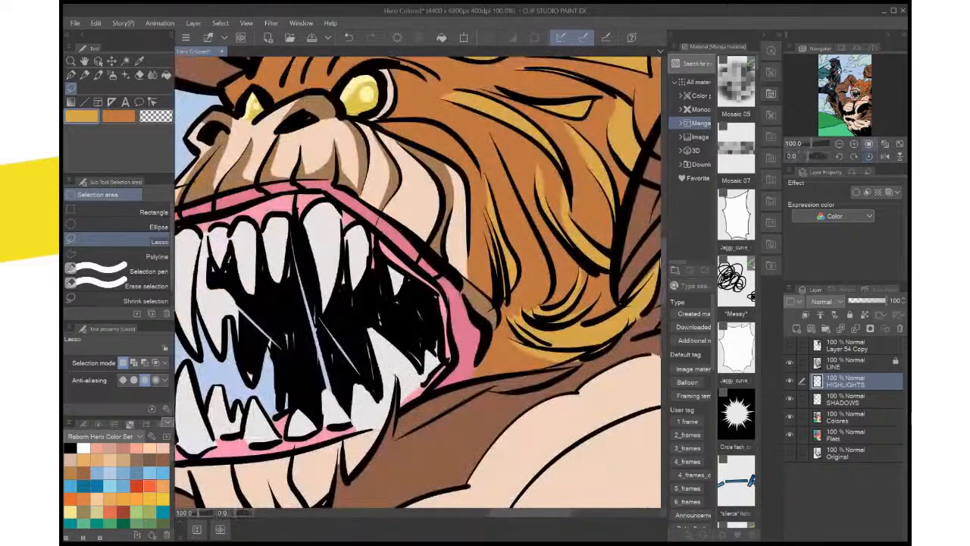
pyautogui.click(869, 144)
pyautogui.hotkey('ctrl', '-')
pyautogui.hotkey('ctrl', '-')
pyautogui.hotkey('ctrl', '+')
pyautogui.hotkey('ctrl', '+')
pyautogui.hotkey('ctrl', '+')
pyautogui.hotkey('ctrl', '+')
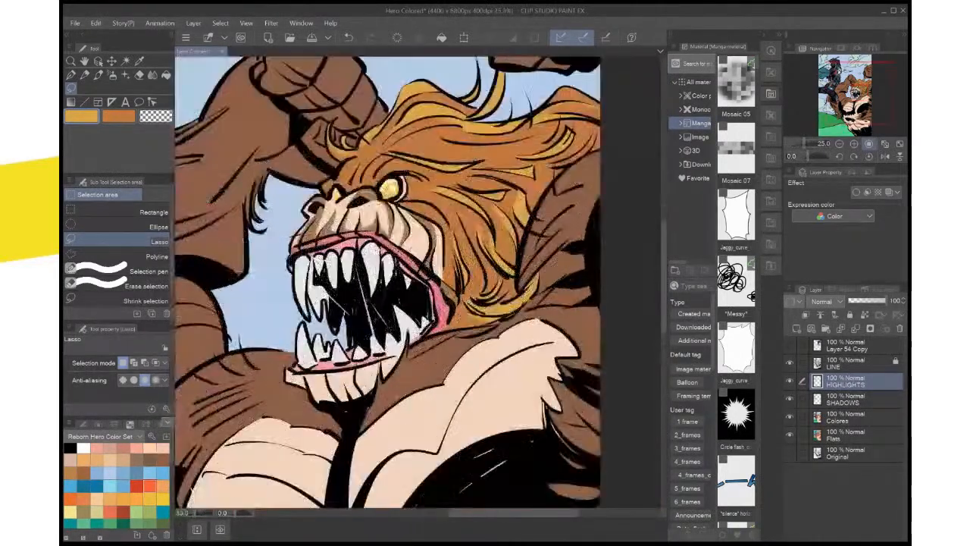
pyautogui.moveTo(416, 227); pyautogui.dragTo(477, 311)
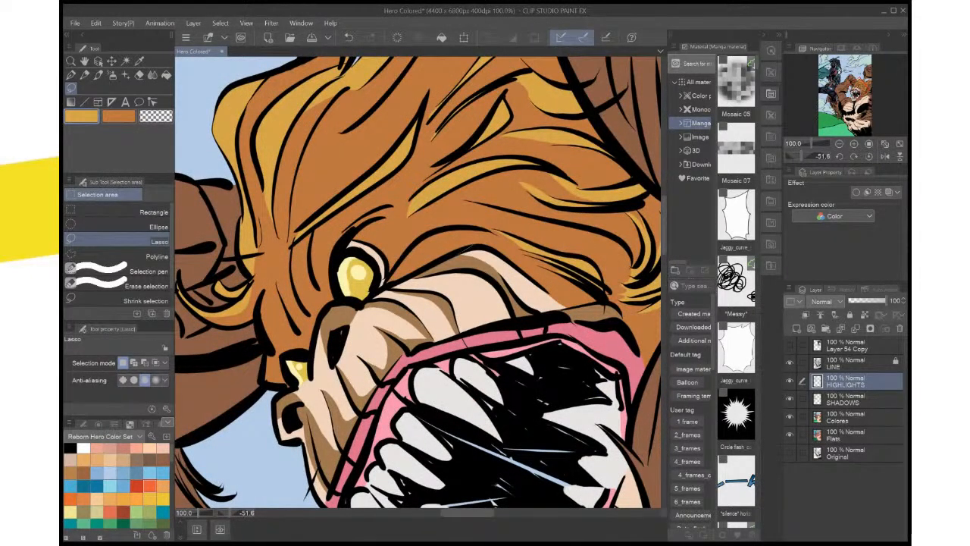
pyautogui.moveTo(414, 245)
pyautogui.mouseDown()
pyautogui.moveTo(386, 284)
pyautogui.moveTo(493, 232)
pyautogui.mouseUp()
pyautogui.moveTo(425, 236); pyautogui.dragTo(413, 247)
pyautogui.hotkey('alt', 'Delete')
pyautogui.hotkey('ctrl', 'd')
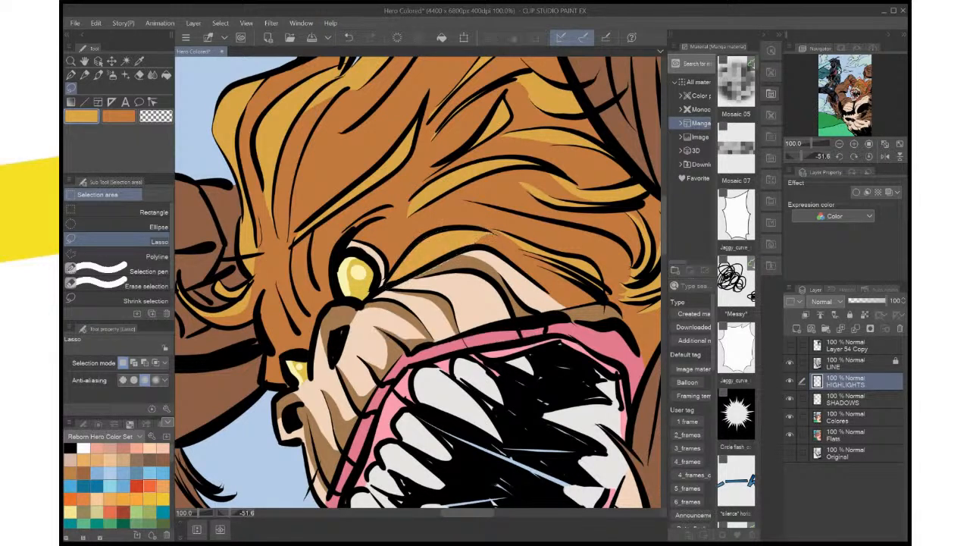
pyautogui.hotkey('ctrl', 'z')
pyautogui.hotkey('ctrl', 'z')
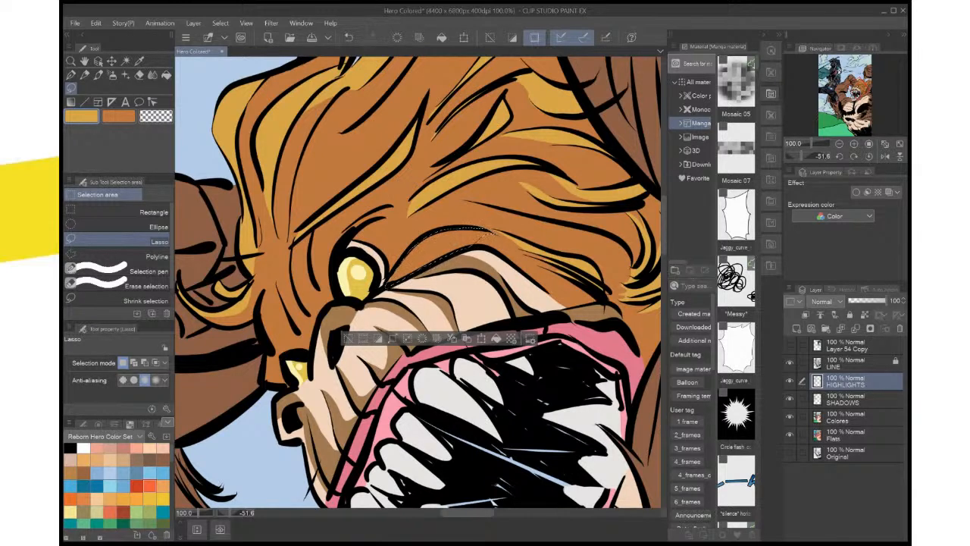
# Lasso the lock running back from the creature's eye above the cheek and fill it with the golden highlight colour
pyautogui.hotkey('ctrl', 'd')
pyautogui.moveTo(409, 288); pyautogui.dragTo(455, 265)
pyautogui.moveTo(505, 297); pyautogui.dragTo(486, 339)
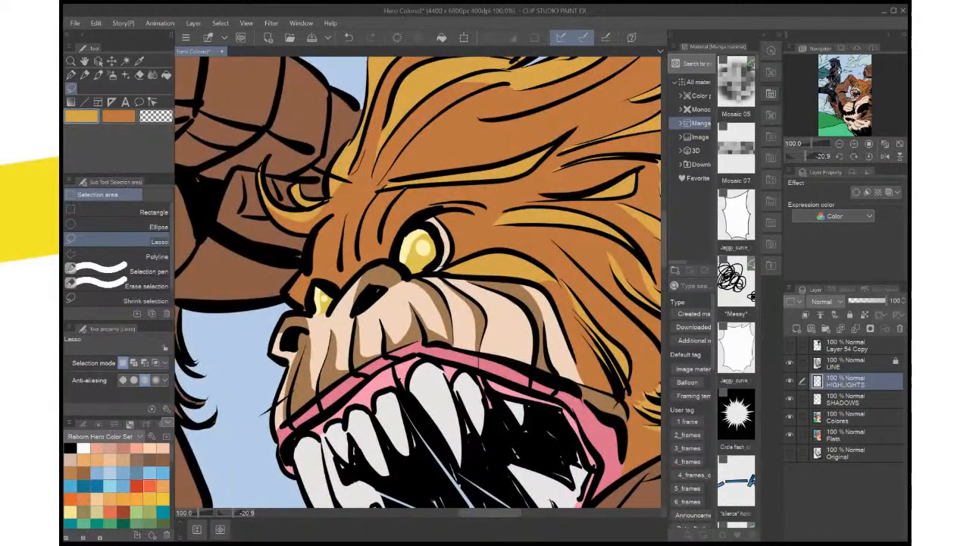
# Lasso the tufts on the creature's forehead and brow between the eyes and fill them together with the golden highlight colour
pyautogui.moveTo(401, 189); pyautogui.dragTo(373, 254)
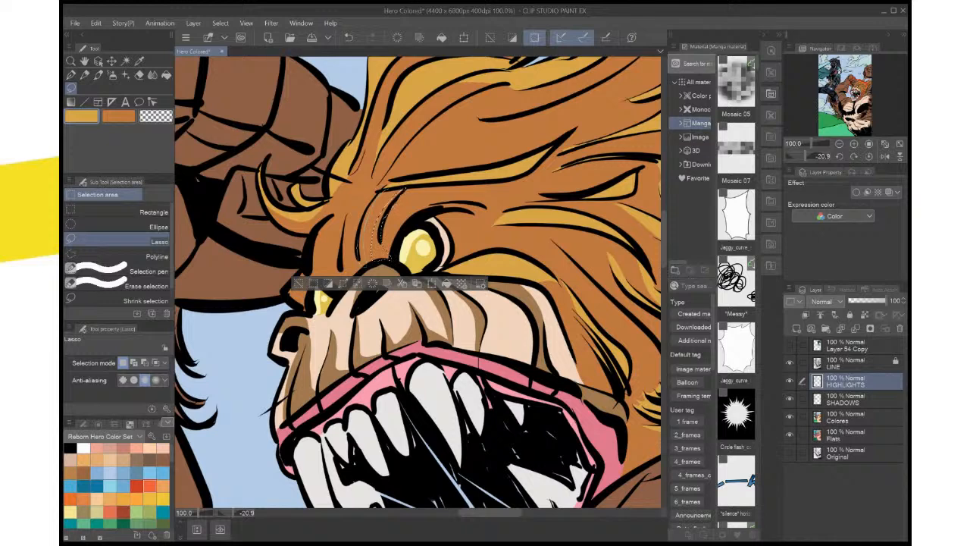
pyautogui.moveTo(401, 191); pyautogui.dragTo(364, 260)
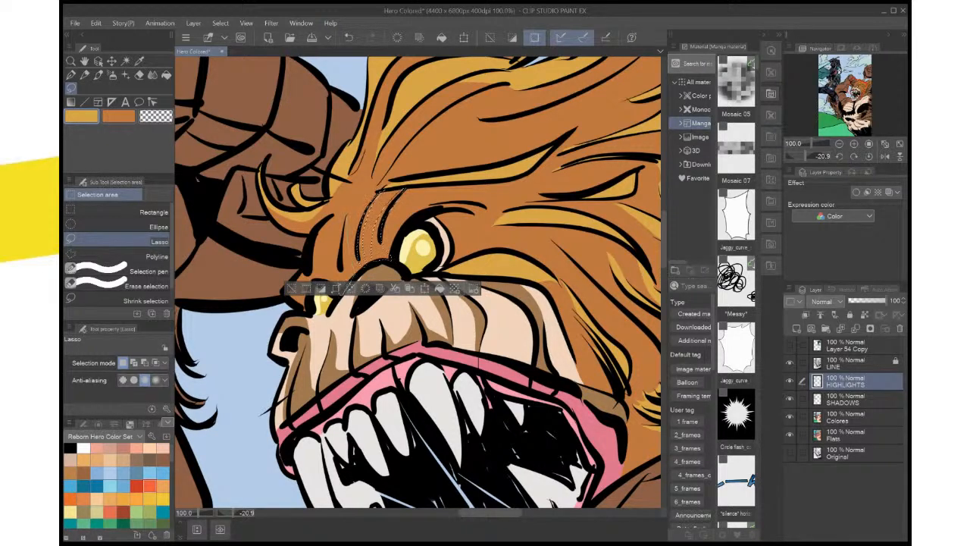
pyautogui.moveTo(347, 216); pyautogui.dragTo(341, 293)
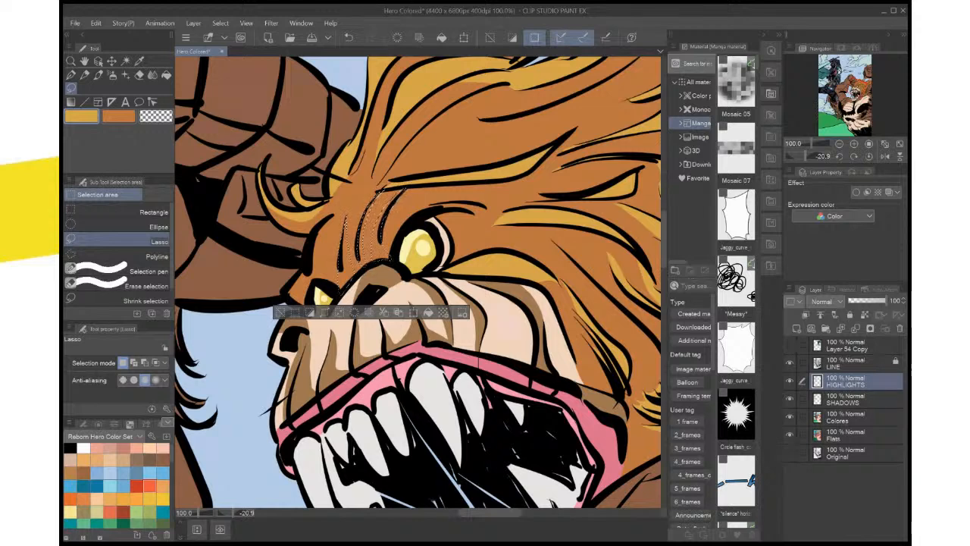
pyautogui.moveTo(330, 218)
pyautogui.mouseDown()
pyautogui.moveTo(325, 279)
pyautogui.moveTo(331, 216)
pyautogui.mouseUp()
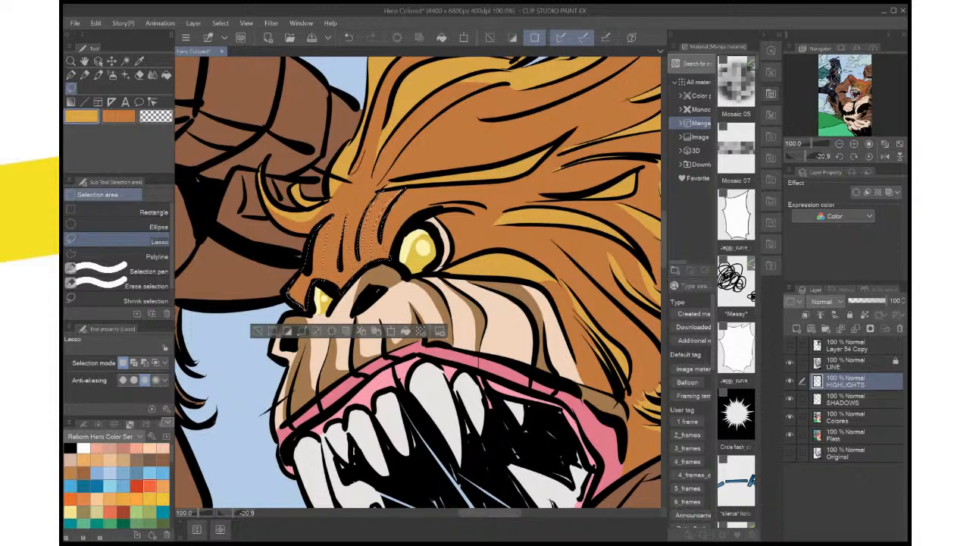
pyautogui.hotkey('alt', 'Delete')
pyautogui.hotkey('ctrl', 'd')
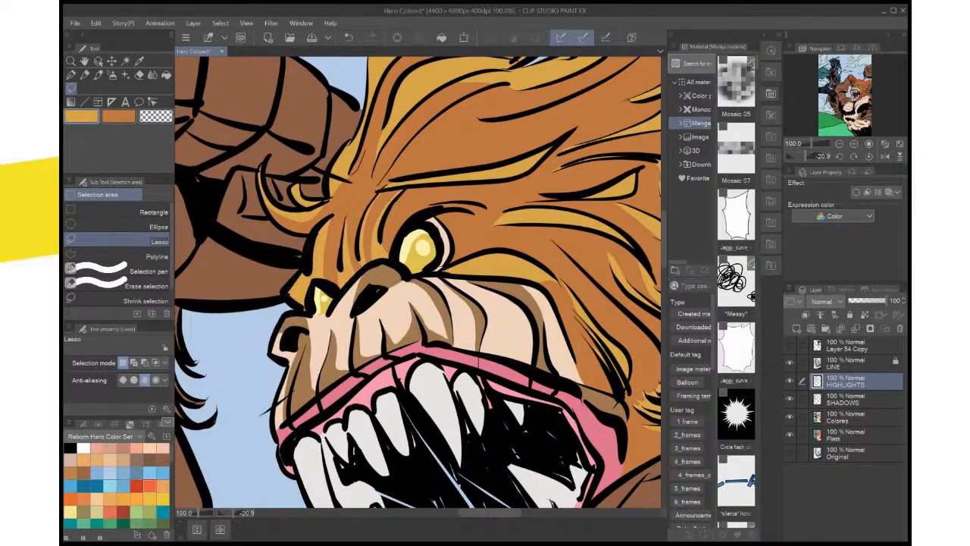
# Review the mane and brow highlights on the whole upright page and around the creature's head
pyautogui.hotkey('ctrl', '-')
pyautogui.hotkey('ctrl', '-')
pyautogui.hotkey('ctrl', '-')
pyautogui.hotkey('ctrl', '-')
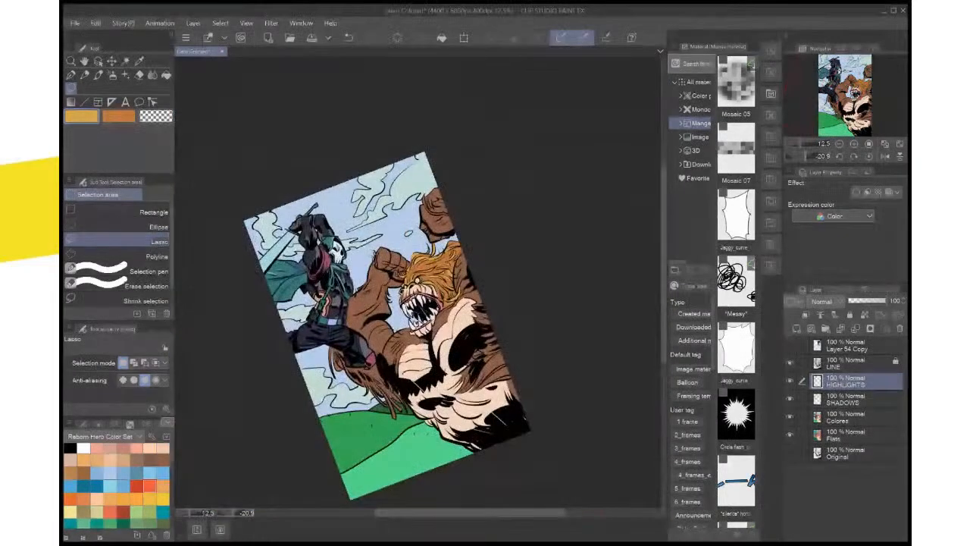
pyautogui.click(869, 156)
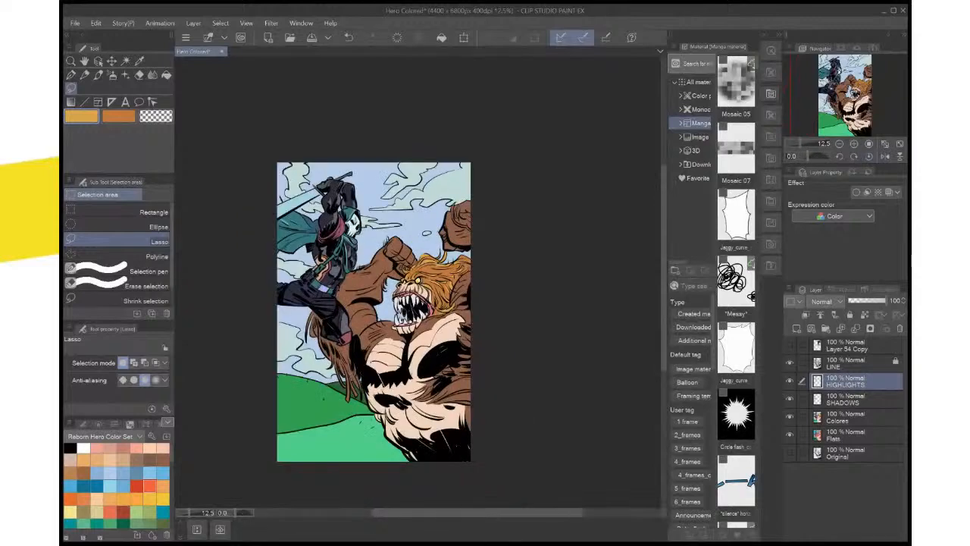
pyautogui.hotkey('ctrl', '+')
pyautogui.hotkey('ctrl', '+')
pyautogui.hotkey('ctrl', '+')
pyautogui.hotkey('ctrl', '+')
pyautogui.moveTo(419, 275); pyautogui.dragTo(369, 316)
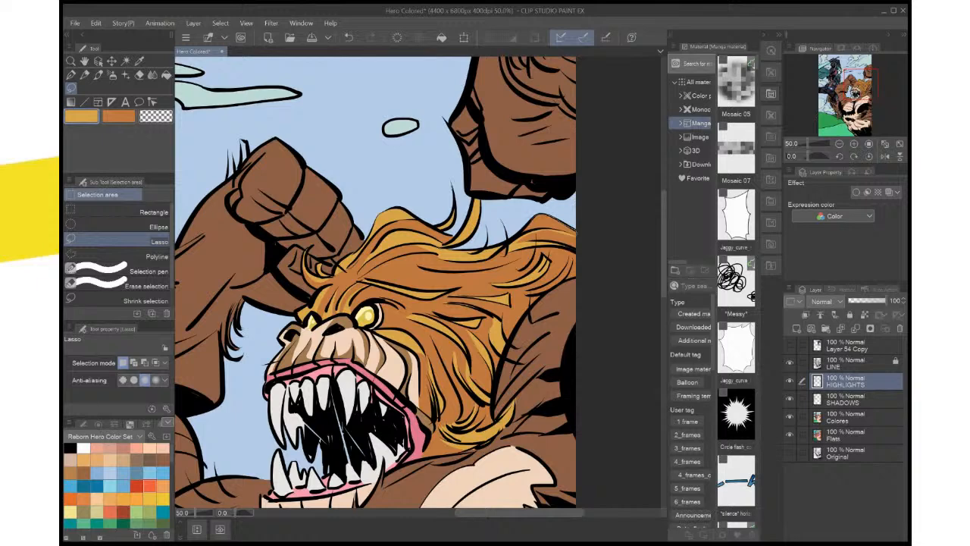
# Lasso the lock on the mane's upper edge beside the page border, fill it with the golden highlight colour, and save the illustration
pyautogui.moveTo(574, 230); pyautogui.dragTo(524, 234)
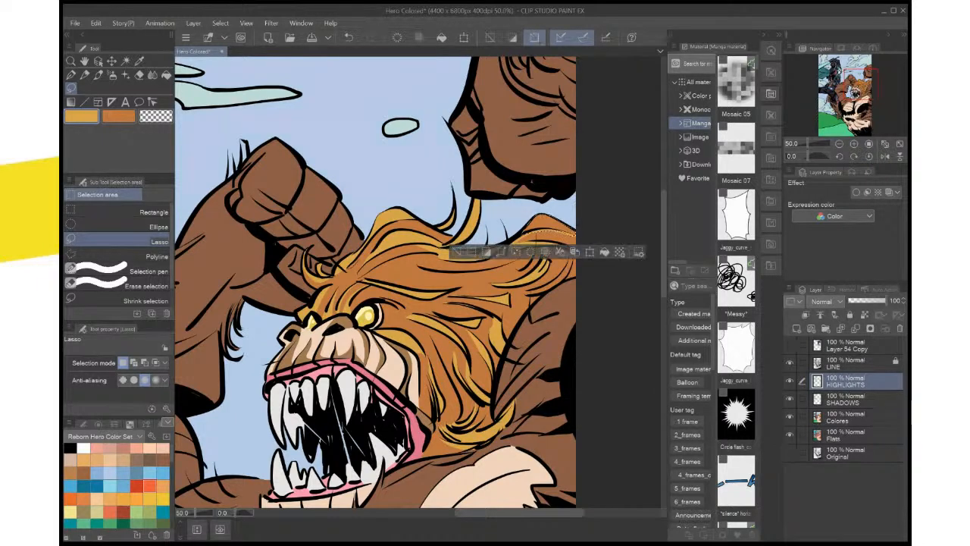
pyautogui.click(604, 252)
pyautogui.hotkey('ctrl', 'd')
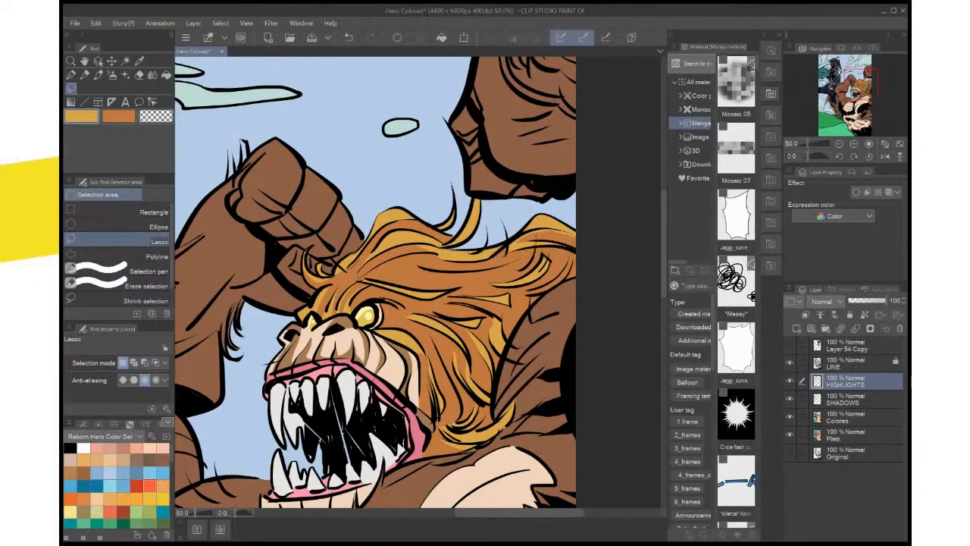
pyautogui.hotkey('ctrl', '0')
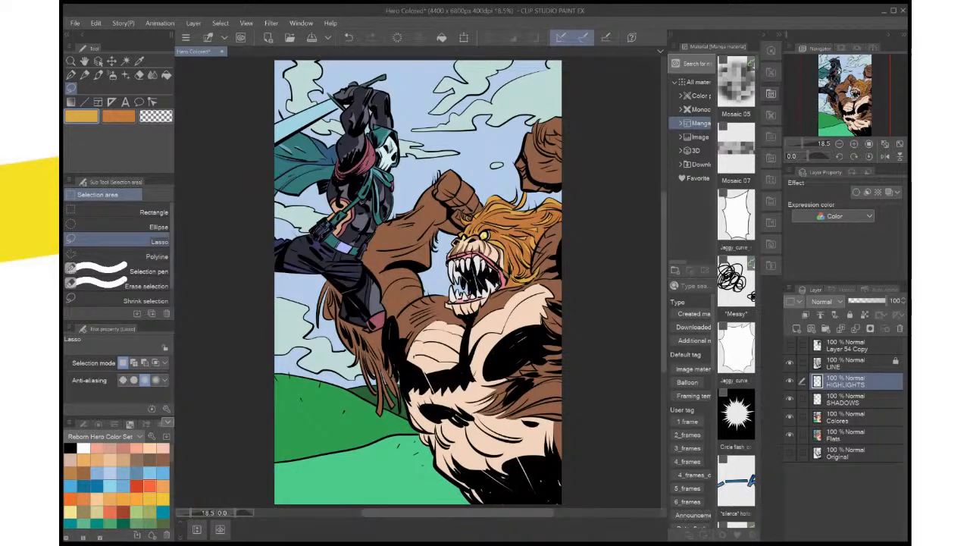
pyautogui.hotkey('ctrl', 's')
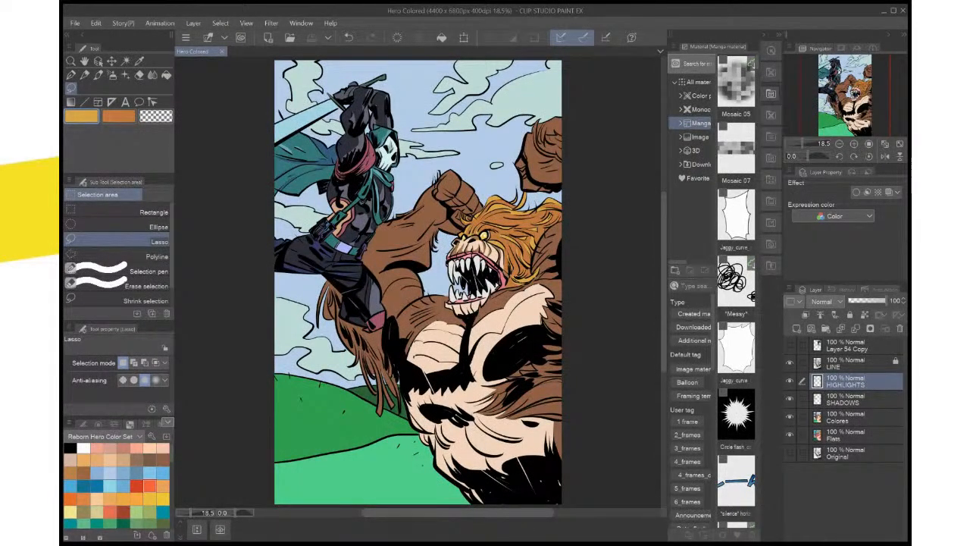
# Prepare the SHADOWS layer for lassoing, with the mane's orange as main colour and a dark reddish brown as sub colour
pyautogui.click(862, 399)
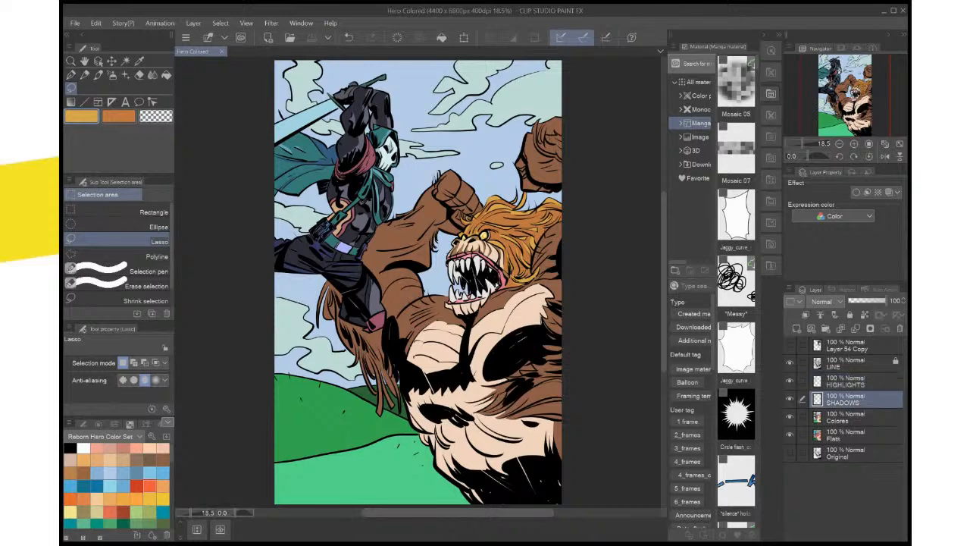
pyautogui.scroll(5, 558, 201)
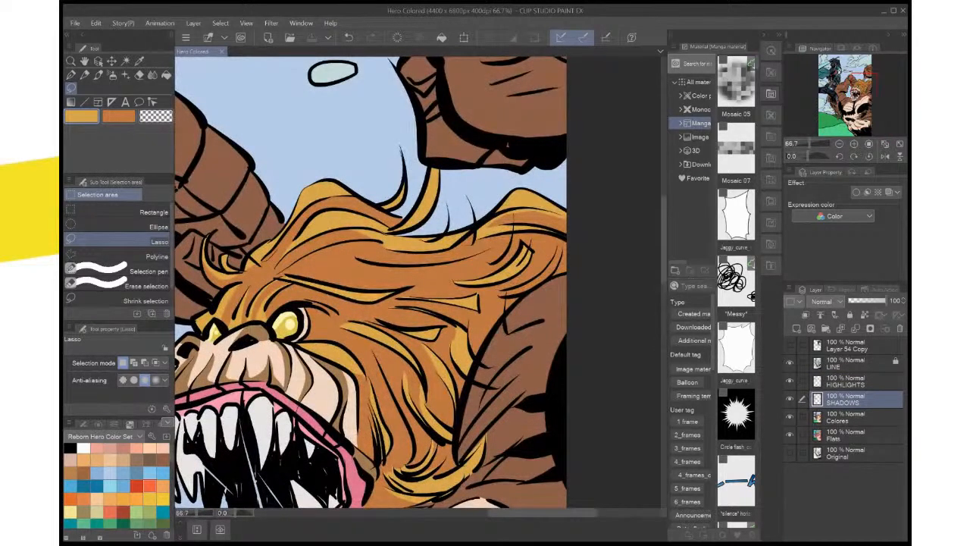
pyautogui.press('i')
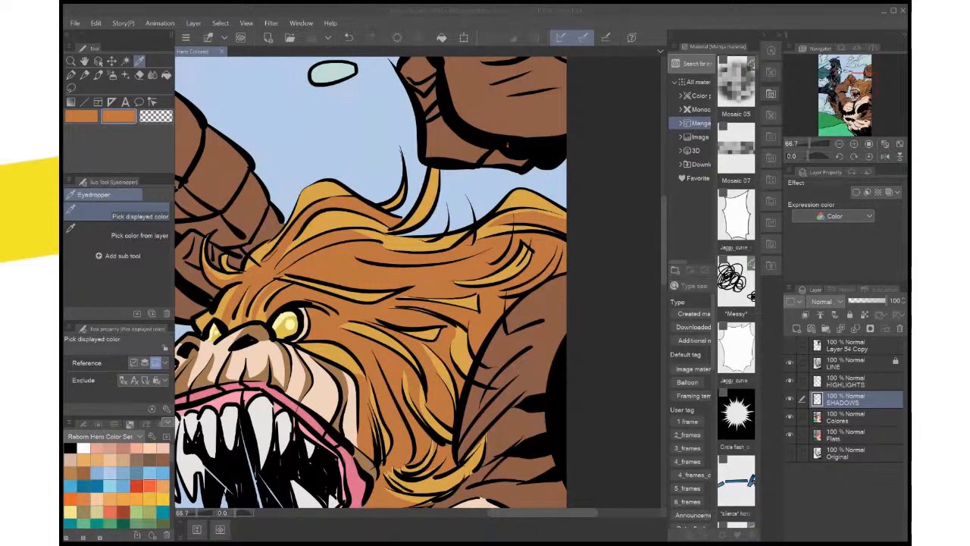
pyautogui.press('Return')
pyautogui.moveTo(409, 341); pyautogui.dragTo(446, 167)
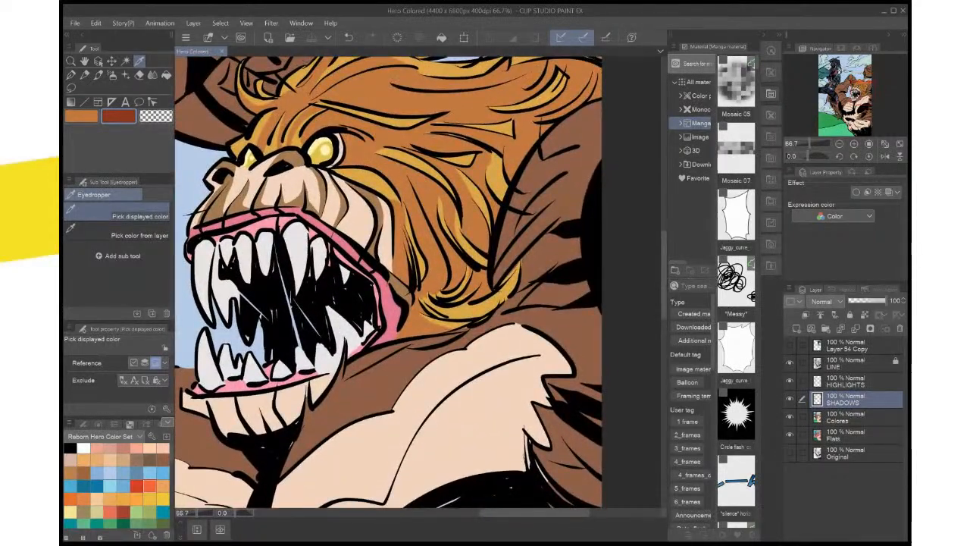
pyautogui.press('m')
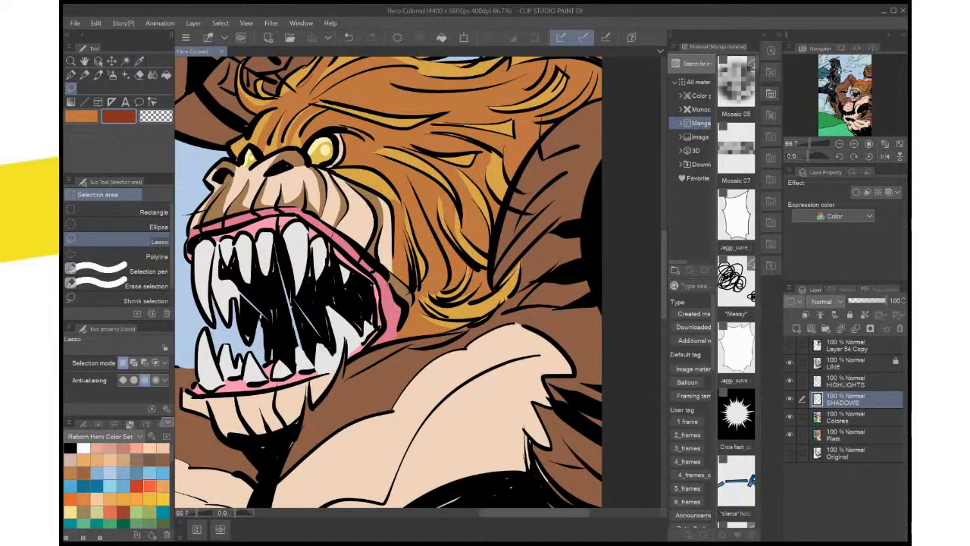
# Lasso the shadowed shoulder fur directly behind the mane and fill it with the dark reddish brown
pyautogui.moveTo(421, 273)
pyautogui.mouseDown()
pyautogui.moveTo(395, 288)
pyautogui.moveTo(424, 300)
pyautogui.mouseUp()
pyautogui.moveTo(542, 216); pyautogui.dragTo(553, 196)
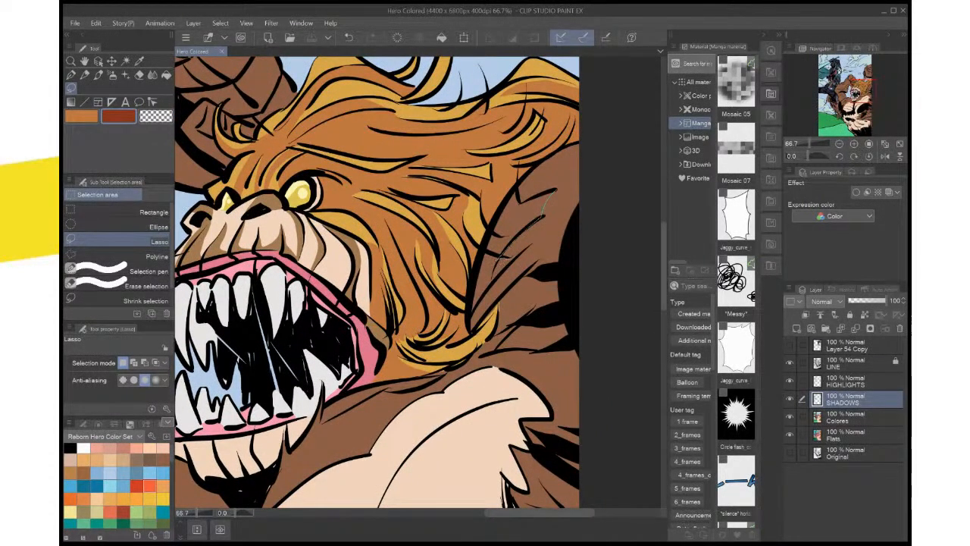
pyautogui.moveTo(496, 277)
pyautogui.mouseDown()
pyautogui.moveTo(472, 311)
pyautogui.moveTo(477, 254)
pyautogui.moveTo(518, 191)
pyautogui.mouseUp()
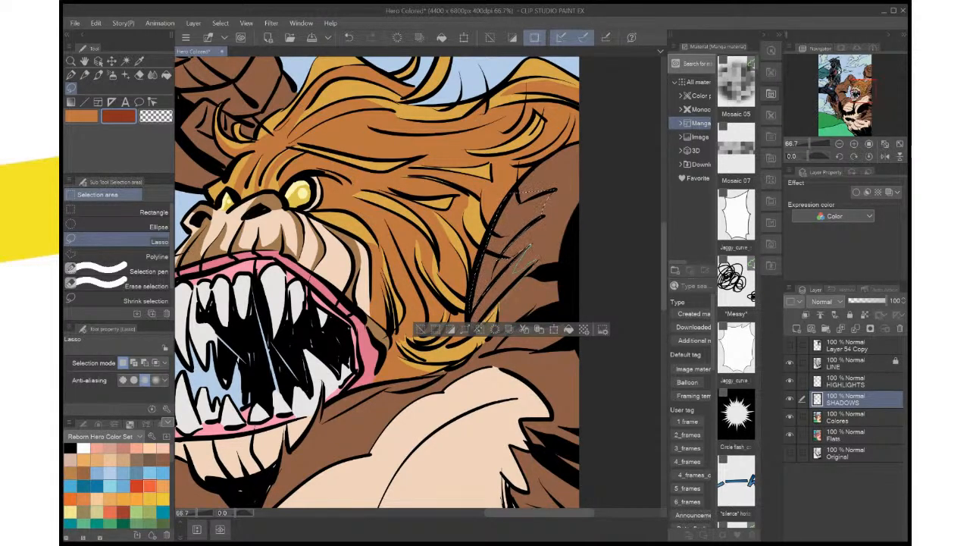
pyautogui.moveTo(518, 268); pyautogui.dragTo(530, 247)
pyautogui.click(568, 347)
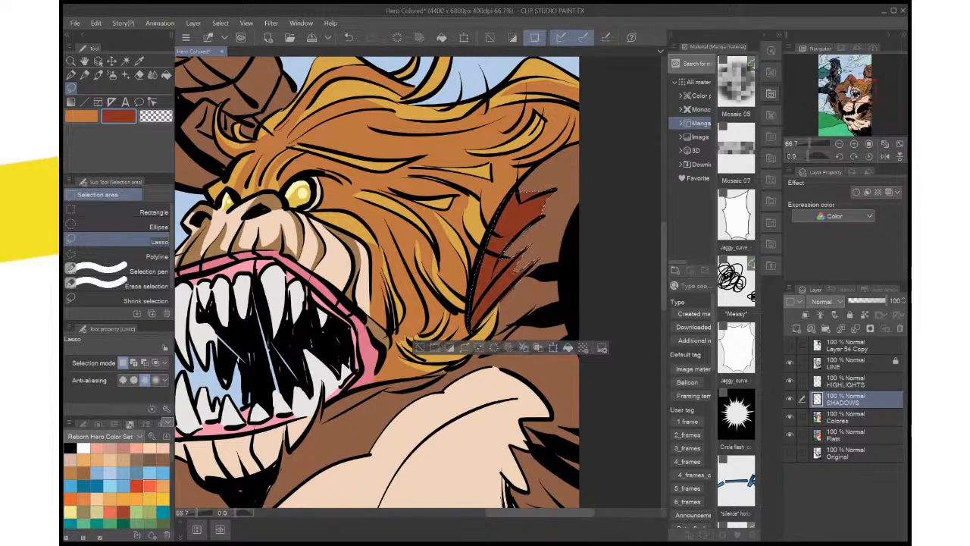
pyautogui.hotkey('ctrl', 'd')
# Lasso the fur tufts between the pale chest patch and the page border and fill them with the dark reddish brown
pyautogui.scroll(-3, 558, 284)
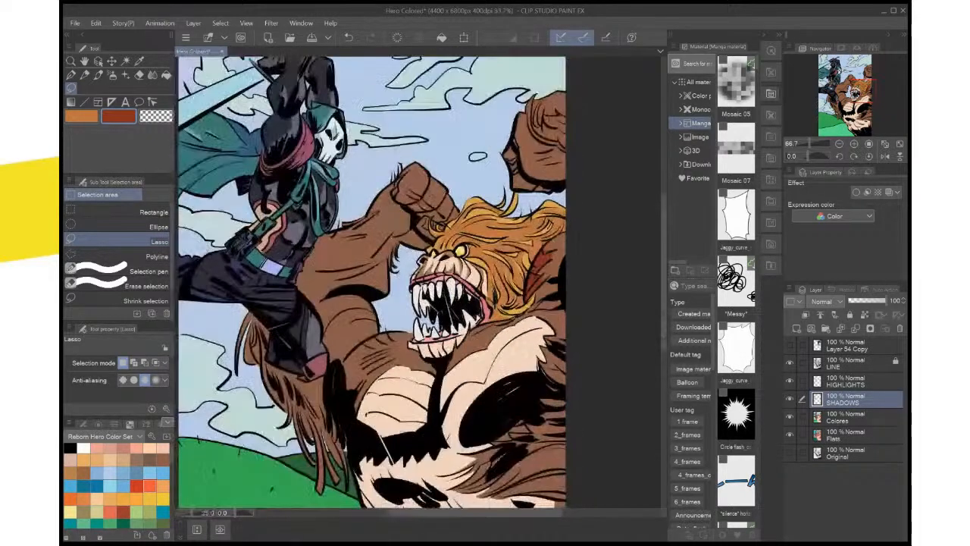
pyautogui.scroll(1, 558, 284)
pyautogui.moveTo(558, 284); pyautogui.dragTo(630, 245)
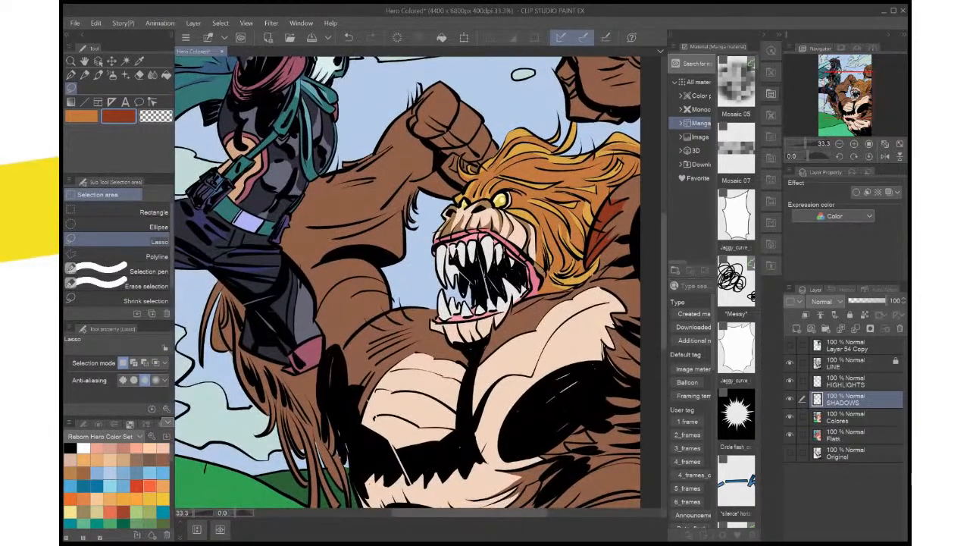
pyautogui.scroll(1, 568, 318)
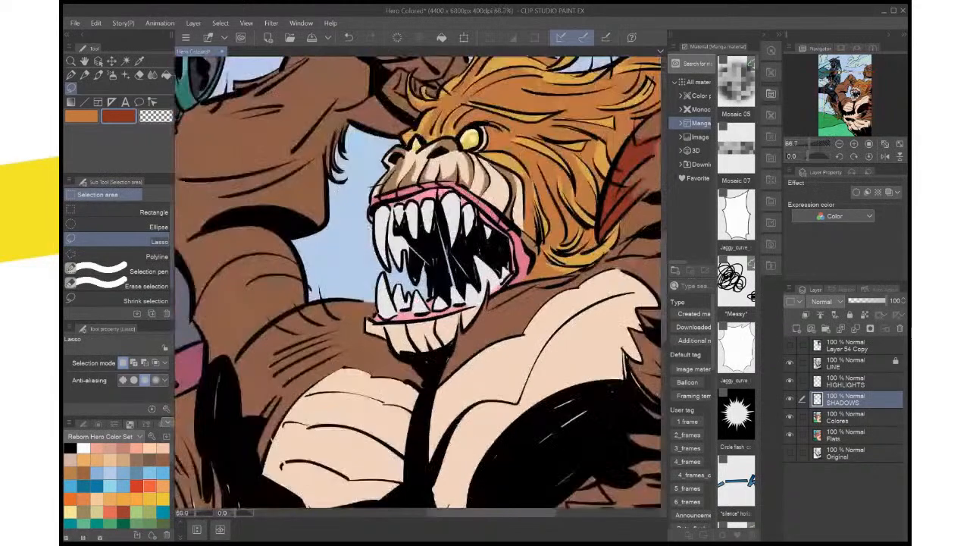
pyautogui.moveTo(572, 273); pyautogui.dragTo(345, 166)
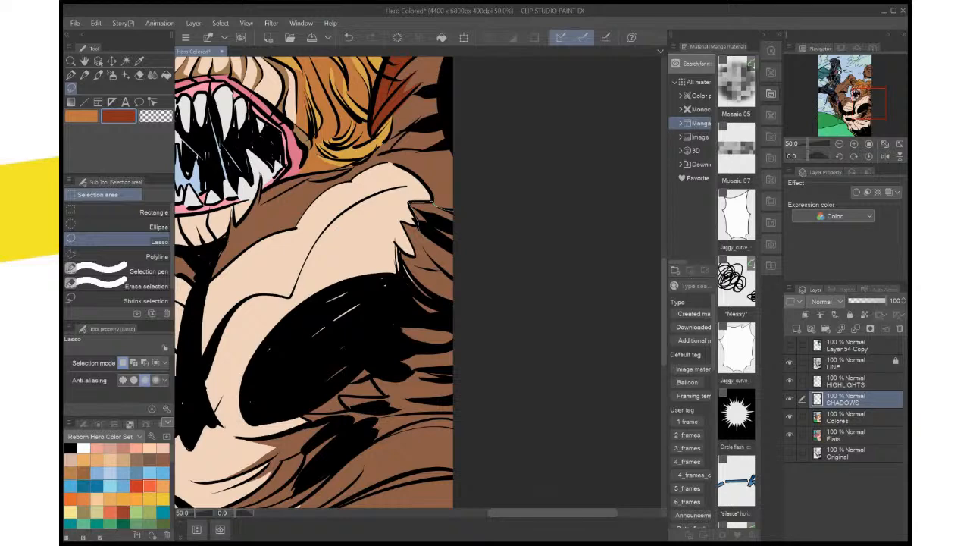
pyautogui.moveTo(457, 262)
pyautogui.mouseDown()
pyautogui.moveTo(417, 224)
pyautogui.moveTo(456, 217)
pyautogui.moveTo(462, 204)
pyautogui.moveTo(466, 241)
pyautogui.mouseUp()
pyautogui.hotkey('alt', 'Delete')
pyautogui.hotkey('ctrl', 'd')
pyautogui.scroll(3, 467, 215)
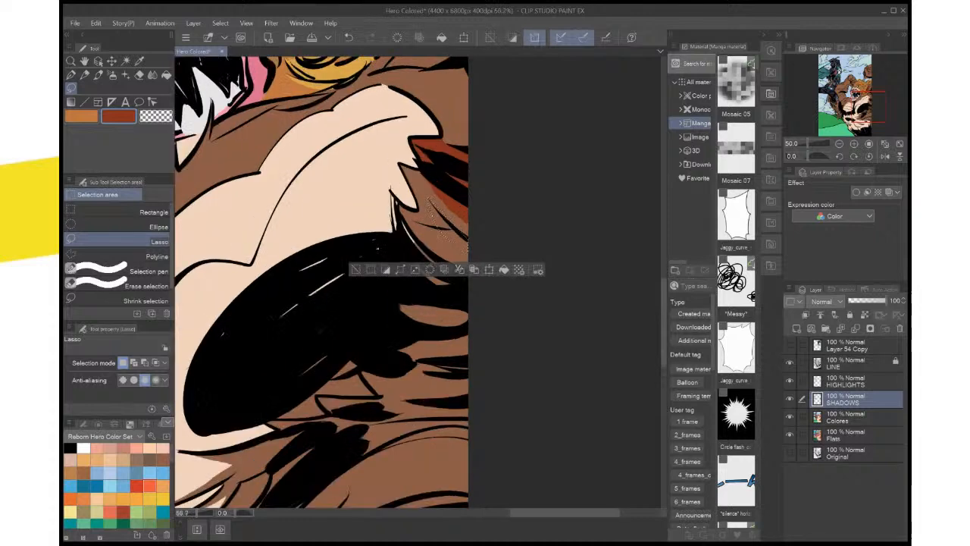
pyautogui.hotkey('ctrl', 'd')
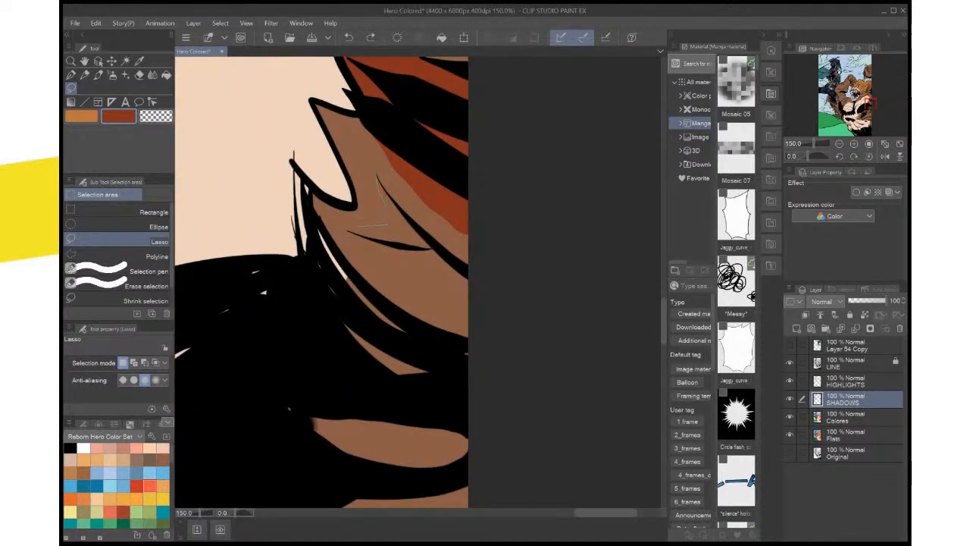
# Lasso the forked lock below those shaded tufts beside the page border and fill it with the dark reddish brown
pyautogui.moveTo(351, 228)
pyautogui.mouseDown()
pyautogui.moveTo(449, 253)
pyautogui.moveTo(379, 182)
pyautogui.mouseUp()
pyautogui.click(462, 287)
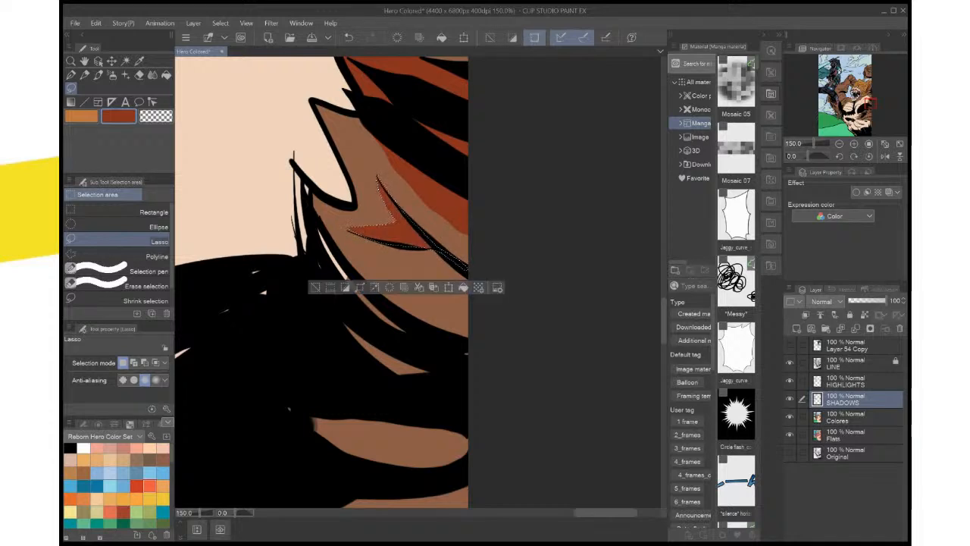
pyautogui.hotkey('ctrl', 'd')
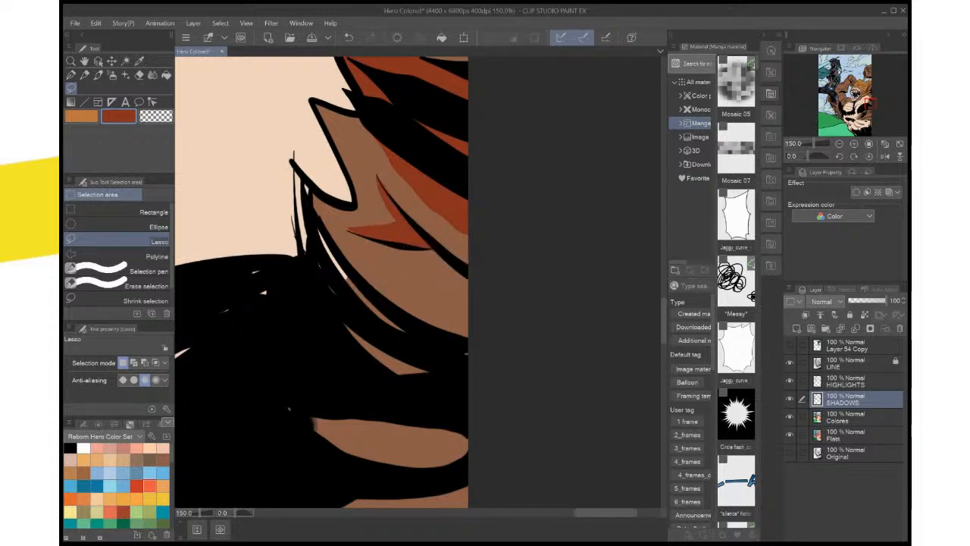
pyautogui.moveTo(377, 171); pyautogui.dragTo(404, 204)
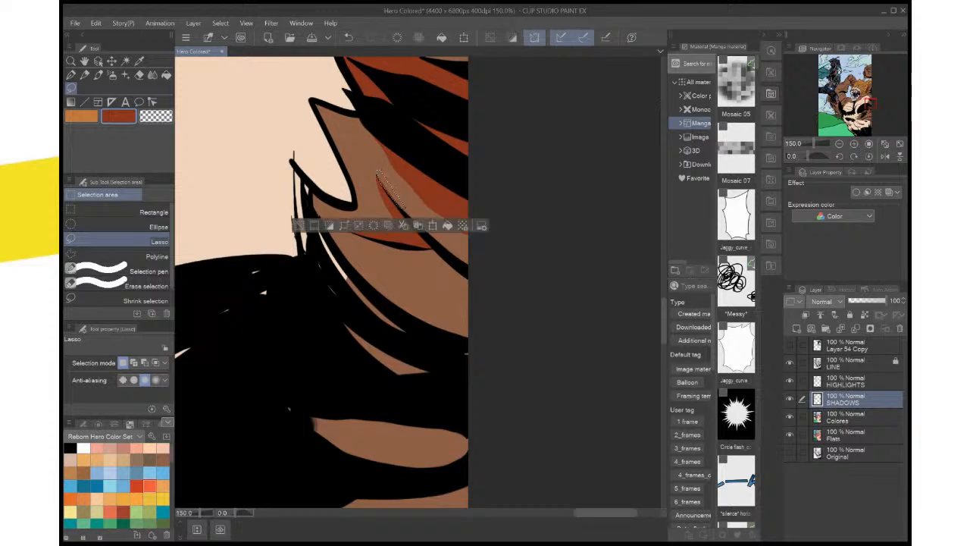
pyautogui.hotkey('ctrl', 'd')
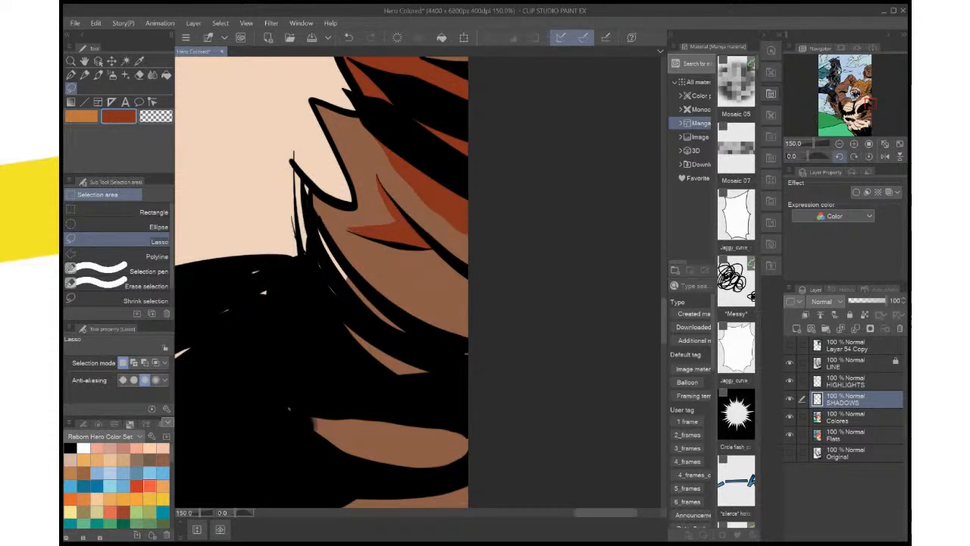
# Rotate the canvas, then lasso the fur strands between the black chest shadow and the page border and fill them with the dark reddish brown
pyautogui.click(816, 156)
pyautogui.moveTo(356, 280); pyautogui.dragTo(482, 234)
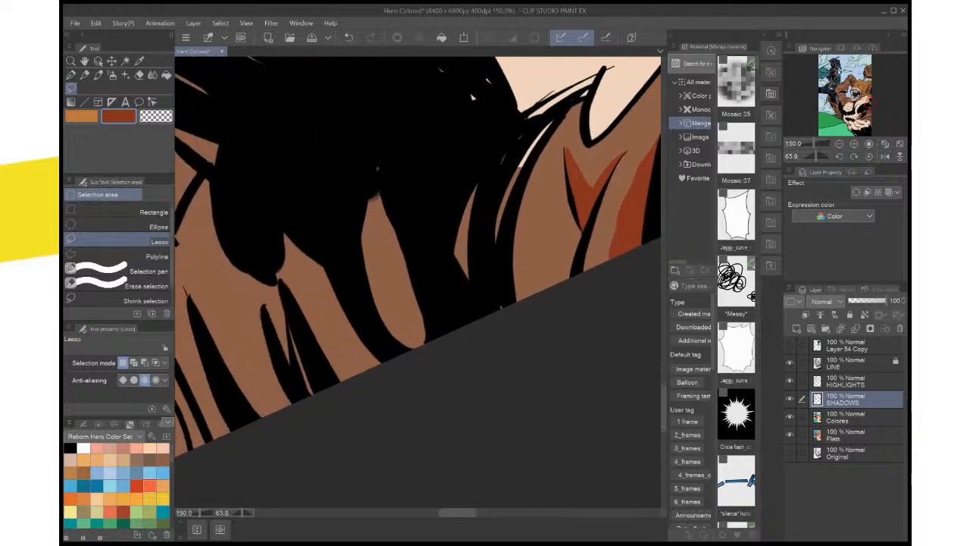
pyautogui.scroll(-3, 471, 97)
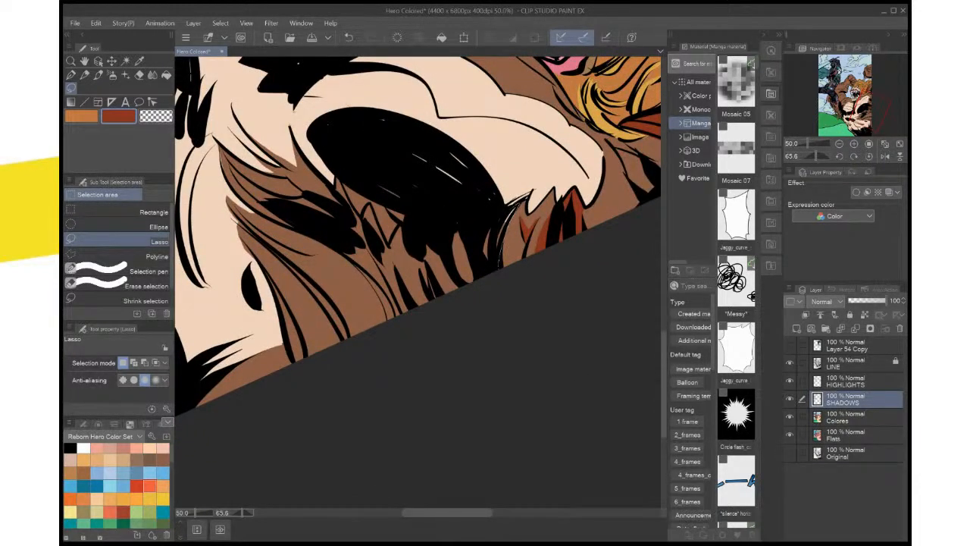
pyautogui.moveTo(509, 209)
pyautogui.mouseDown()
pyautogui.moveTo(493, 222)
pyautogui.moveTo(453, 221)
pyautogui.moveTo(447, 254)
pyautogui.moveTo(462, 286)
pyautogui.moveTo(499, 268)
pyautogui.mouseUp()
pyautogui.click(544, 303)
pyautogui.hotkey('ctrl', 'd')
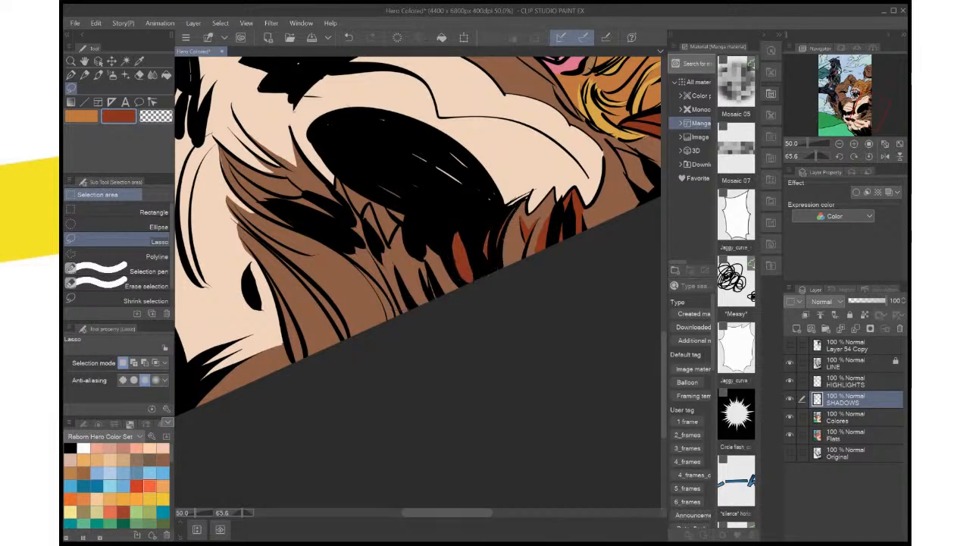
pyautogui.moveTo(435, 300); pyautogui.dragTo(431, 278)
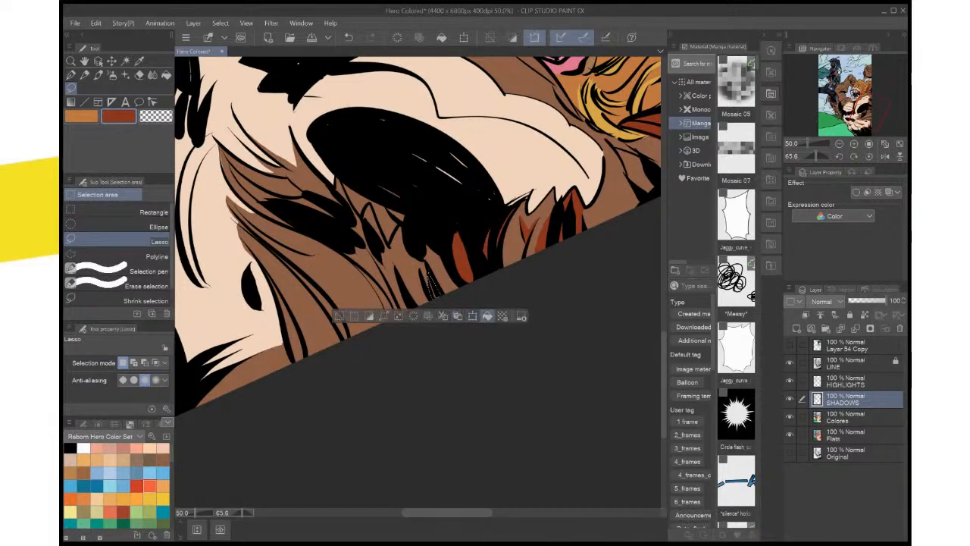
pyautogui.click(487, 316)
pyautogui.hotkey('ctrl', 'd')
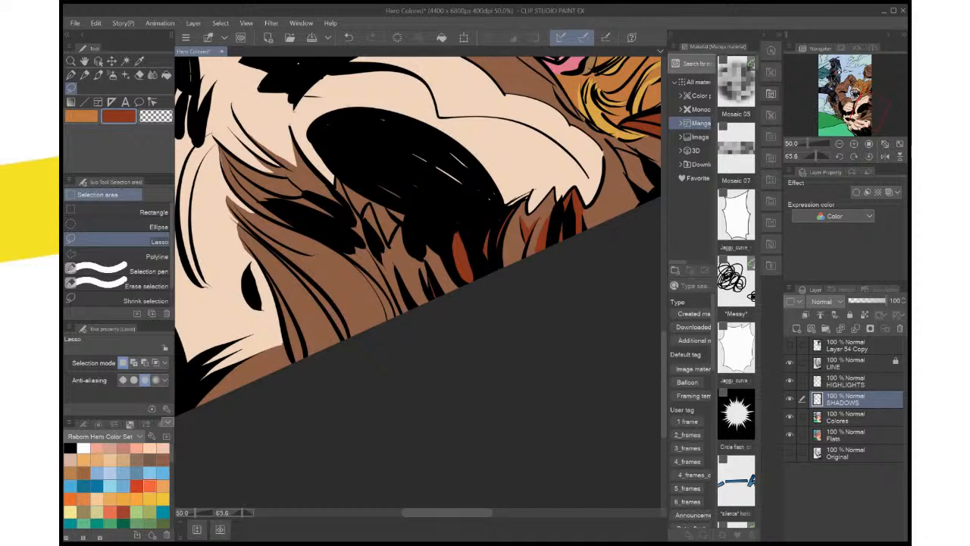
# Reset the rotation, lasso and shade the small fur gap in the black shadow at the page's lower border, and save the illustration
pyautogui.click(868, 156)
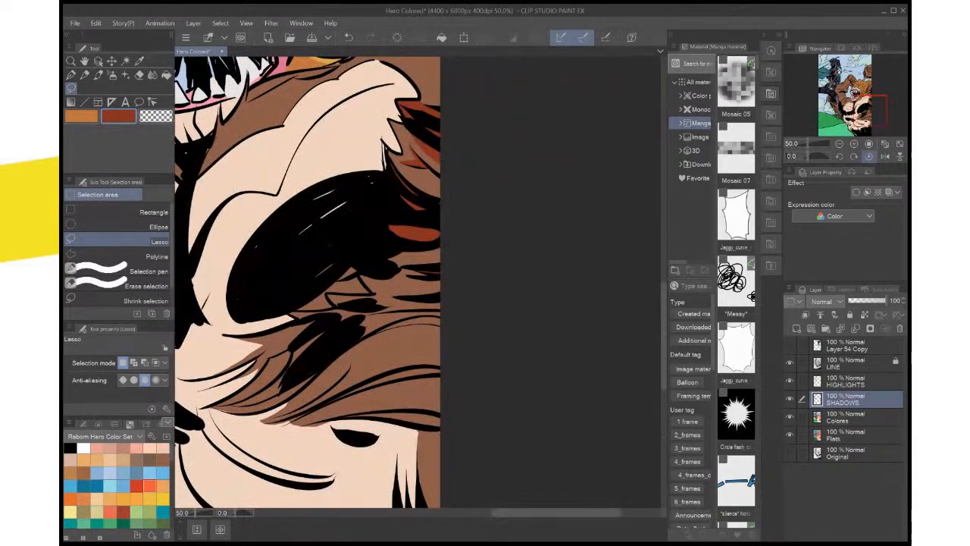
pyautogui.hotkey('ctrl', '-')
pyautogui.hotkey('ctrl', '-')
pyautogui.hotkey('ctrl', '-')
pyautogui.hotkey('ctrl', '-')
pyautogui.hotkey('ctrl', '+')
pyautogui.hotkey('ctrl', '+')
pyautogui.hotkey('ctrl', '+')
pyautogui.moveTo(424, 349); pyautogui.dragTo(414, 218)
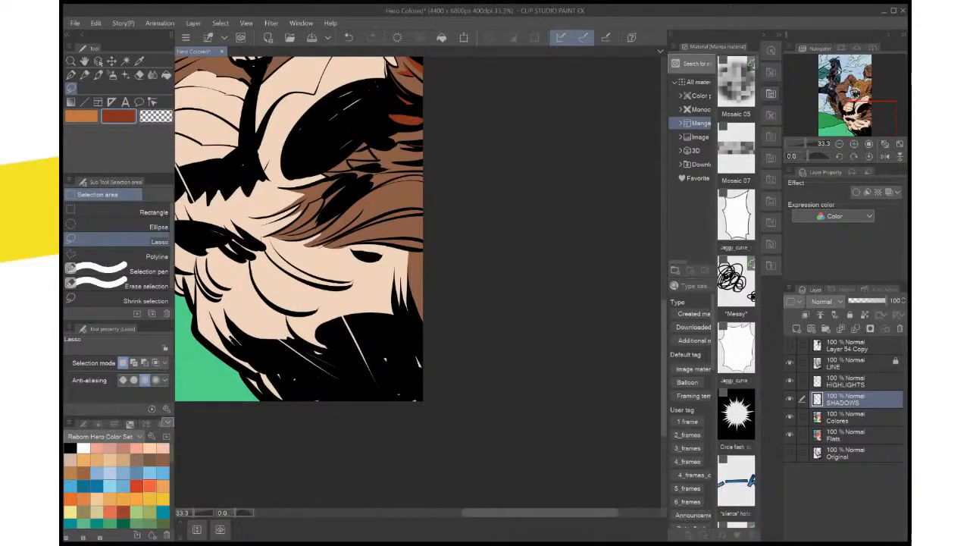
pyautogui.moveTo(424, 344)
pyautogui.mouseDown()
pyautogui.moveTo(412, 353)
pyautogui.moveTo(423, 391)
pyautogui.moveTo(421, 347)
pyautogui.mouseUp()
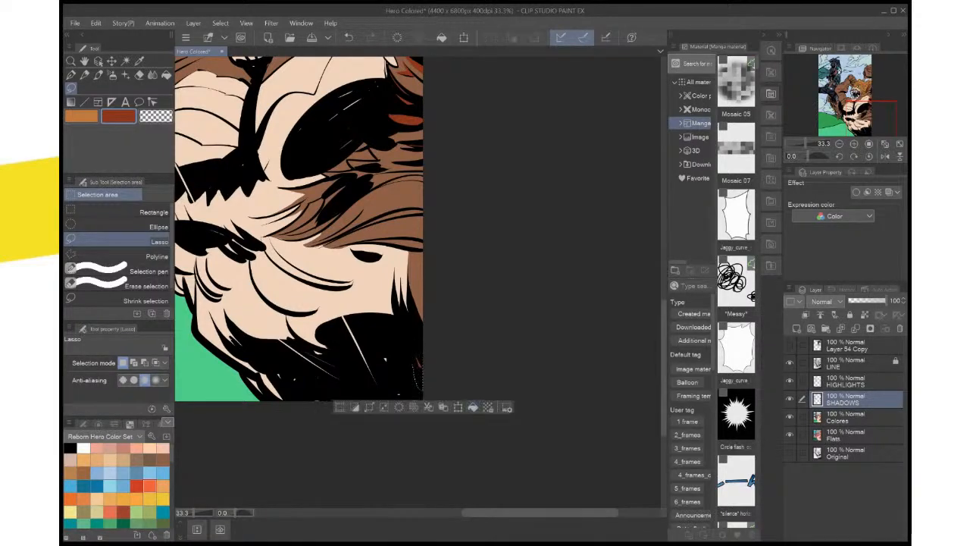
pyautogui.hotkey('ctrl', 'd')
pyautogui.hotkey('ctrl', '0')
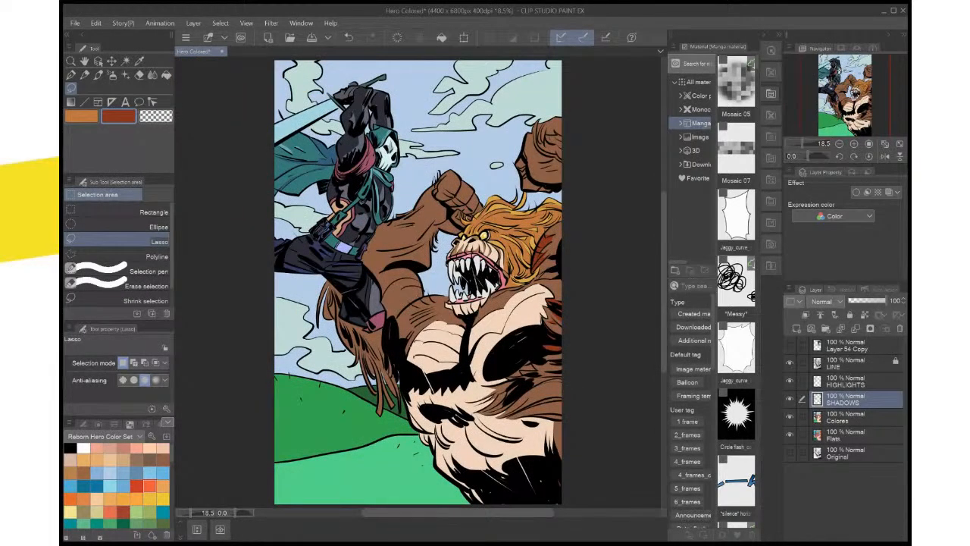
pyautogui.hotkey('ctrl', 's')
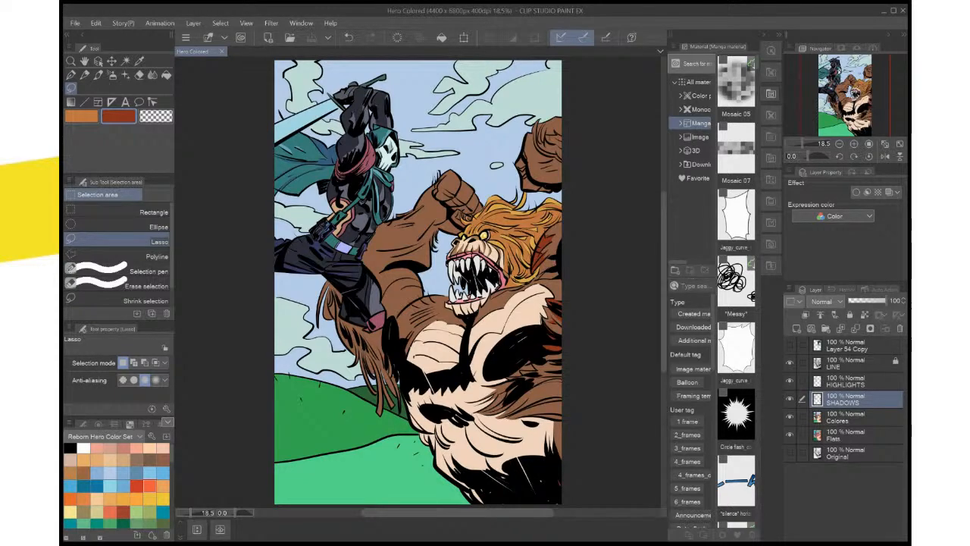
# Pick the mane's orange as main colour and prepare the HIGHLIGHTS layer for lassoing around the creature's raised fist
pyautogui.scroll(3, 522, 496)
pyautogui.moveTo(319, 64); pyautogui.dragTo(575, 538)
pyautogui.moveTo(466, 254); pyautogui.dragTo(369, 310)
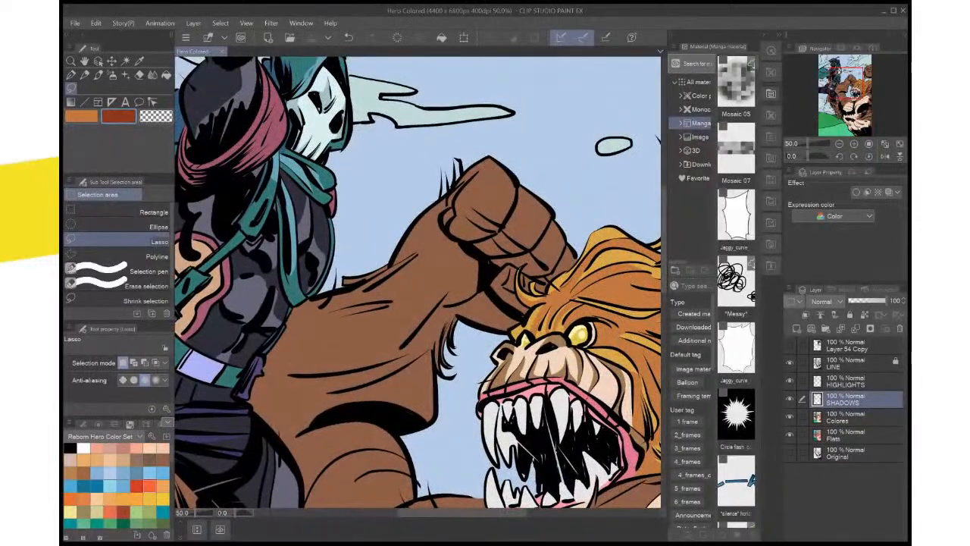
pyautogui.moveTo(516, 326); pyautogui.dragTo(525, 278)
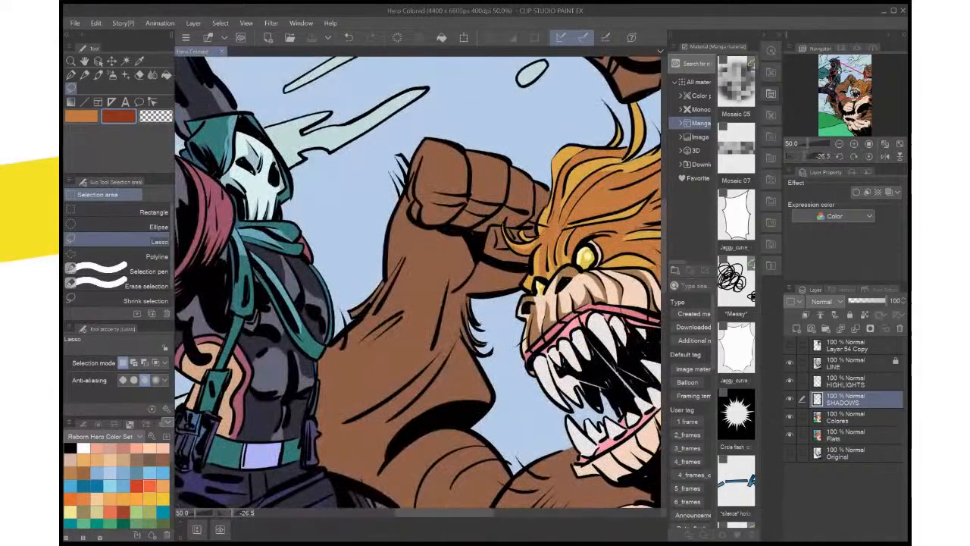
pyautogui.moveTo(425, 325); pyautogui.dragTo(424, 370)
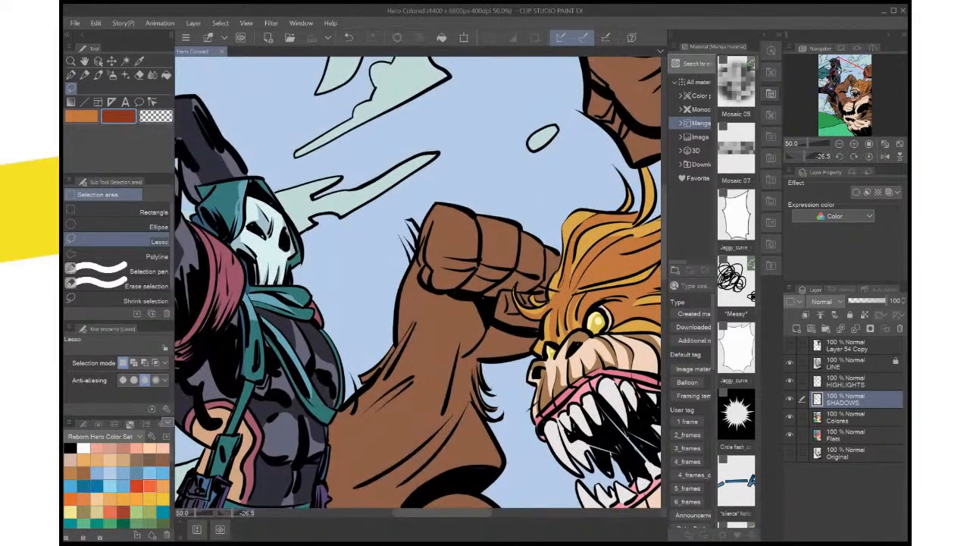
pyautogui.press('i')
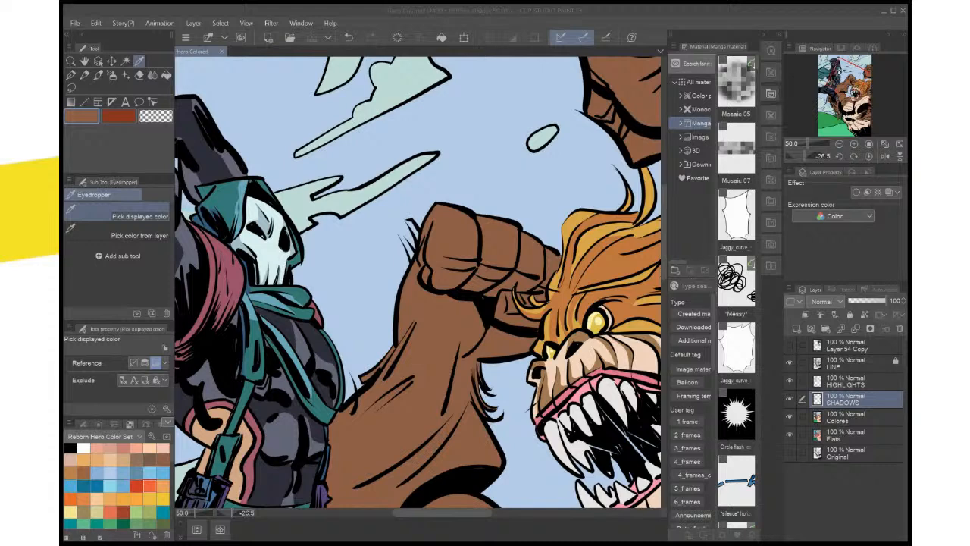
pyautogui.click(606, 261)
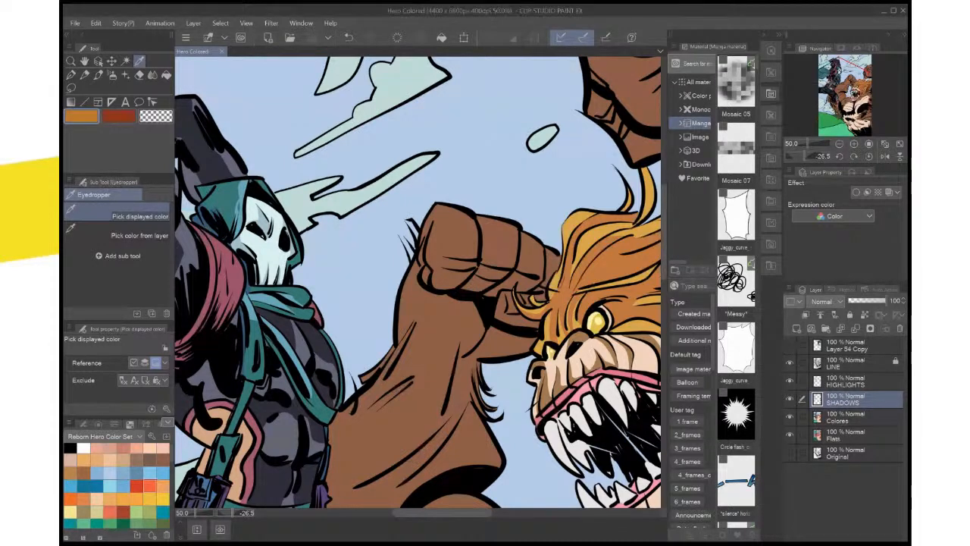
pyautogui.moveTo(455, 287); pyautogui.dragTo(450, 281)
pyautogui.click(852, 381)
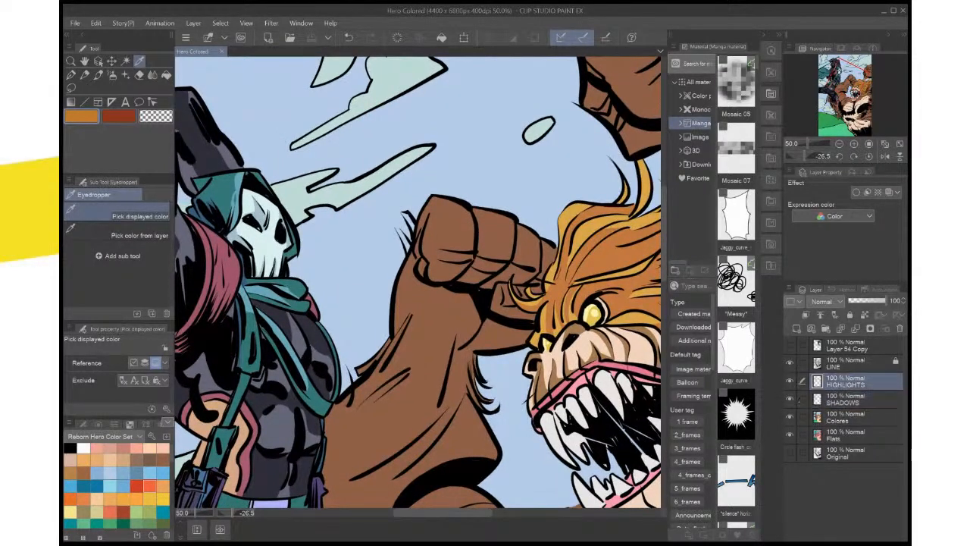
pyautogui.moveTo(531, 303); pyautogui.dragTo(499, 200)
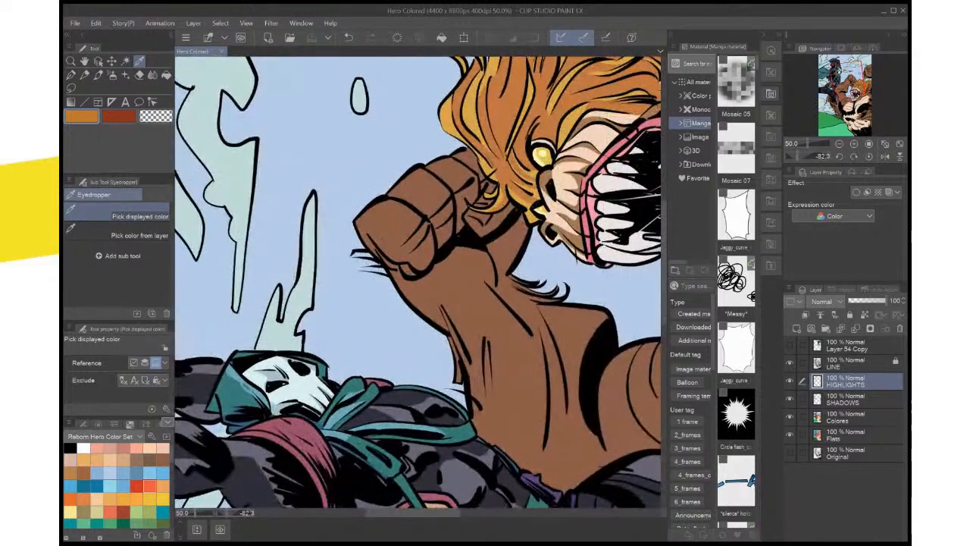
pyautogui.moveTo(454, 288); pyautogui.dragTo(465, 324)
pyautogui.click(70, 87)
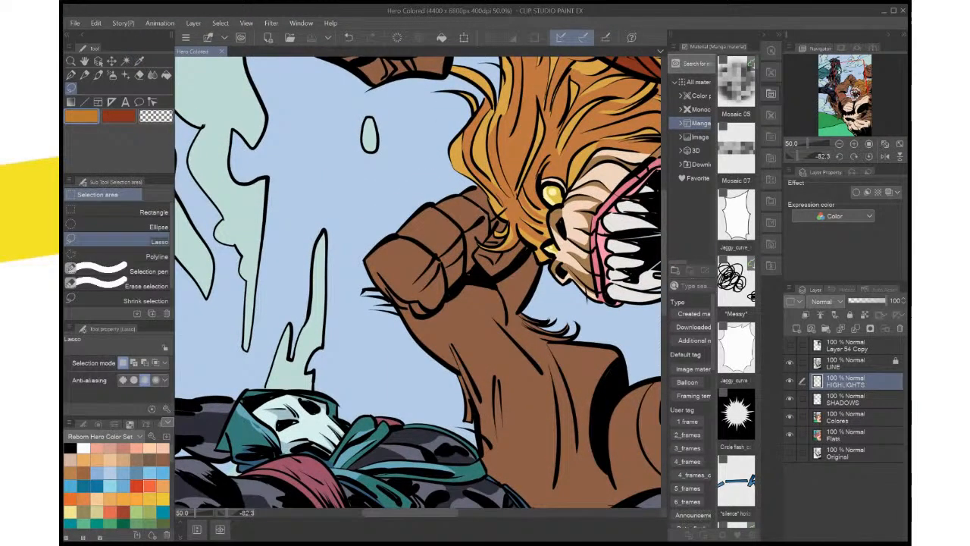
# Try lassoing strips along the raised fist's fingers and filling them with the mane's orange, and undo the fills
pyautogui.moveTo(462, 230); pyautogui.dragTo(482, 212)
pyautogui.click(529, 254)
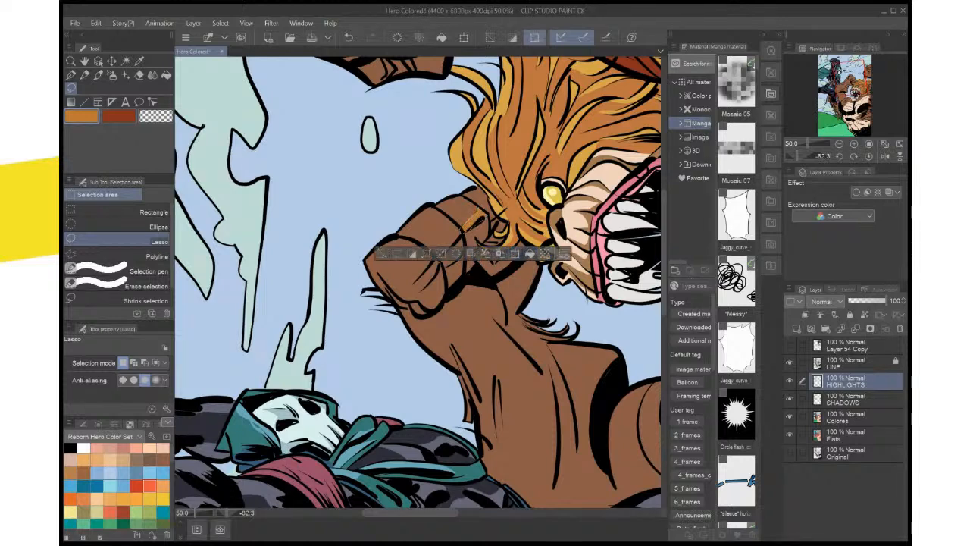
pyautogui.hotkey('ctrl', 'd')
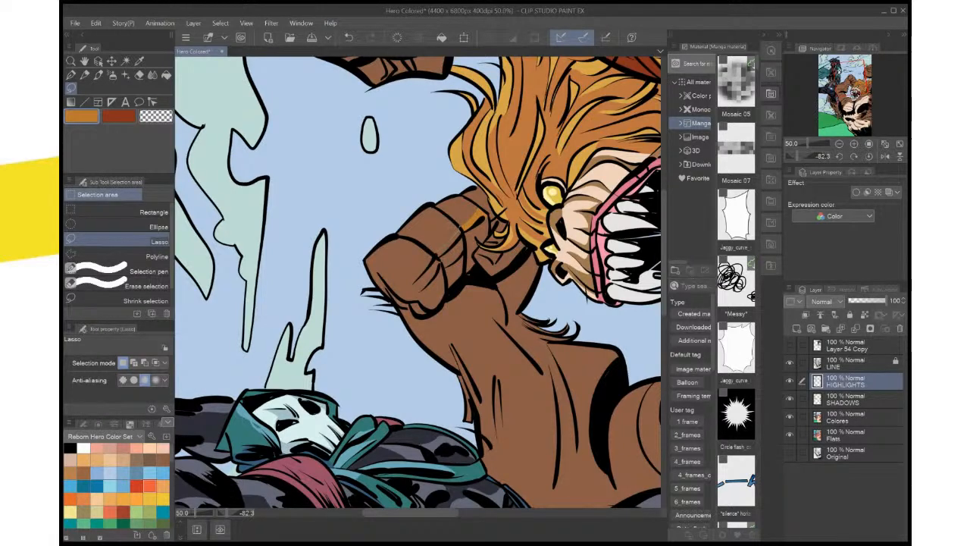
pyautogui.moveTo(459, 228)
pyautogui.mouseDown()
pyautogui.moveTo(437, 253)
pyautogui.moveTo(458, 231)
pyautogui.mouseUp()
pyautogui.hotkey('alt', 'Delete')
pyautogui.hotkey('ctrl', 'd')
pyautogui.hotkey('ctrl', 'z')
pyautogui.hotkey('ctrl', 'z')
pyautogui.hotkey('ctrl', 'z')
pyautogui.hotkey('ctrl', 'z')
pyautogui.hotkey('ctrl', 'z')
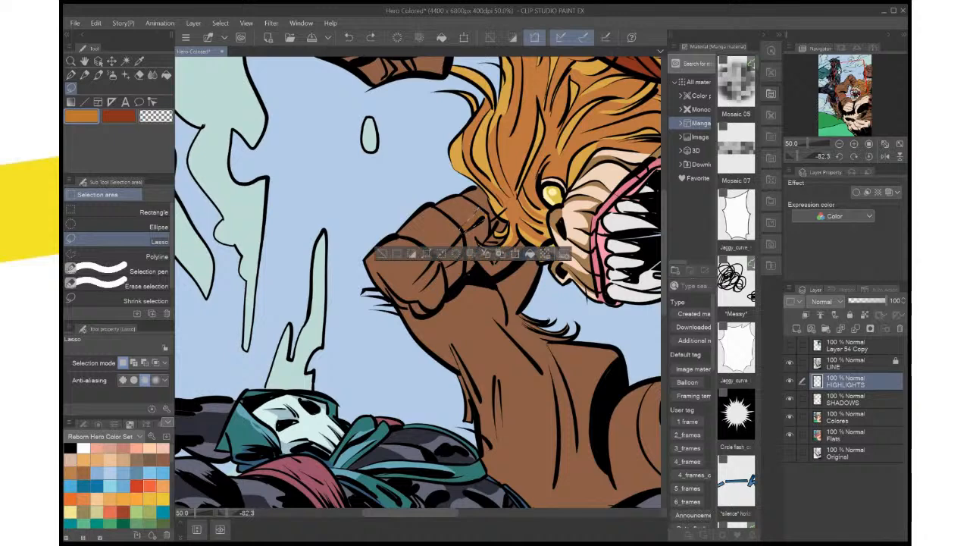
# Derive a light tan main colour from the fur brown using Screen blending on HIGHLIGHTS, restore Normal blending, and reset the canvas rotation
pyautogui.press('i')
pyautogui.click(415, 69)
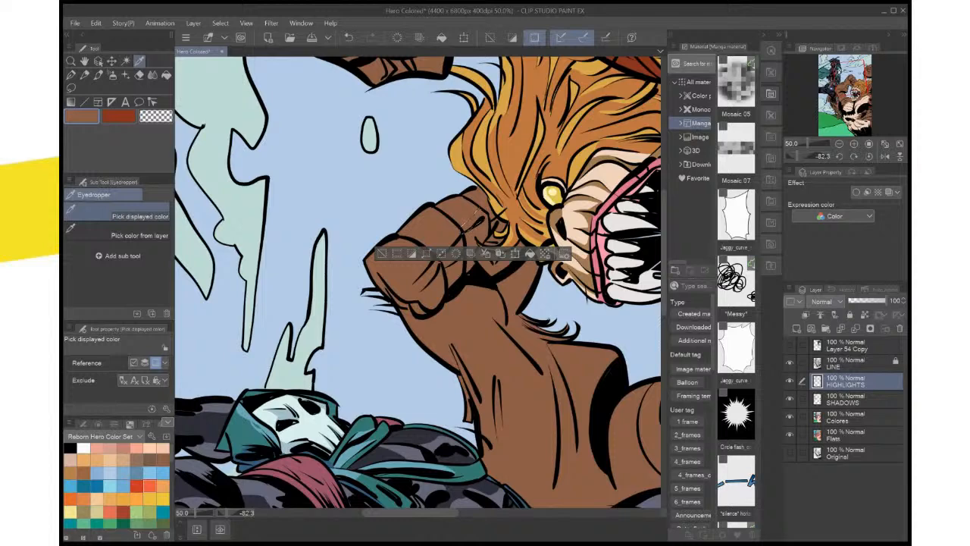
pyautogui.click(826, 301)
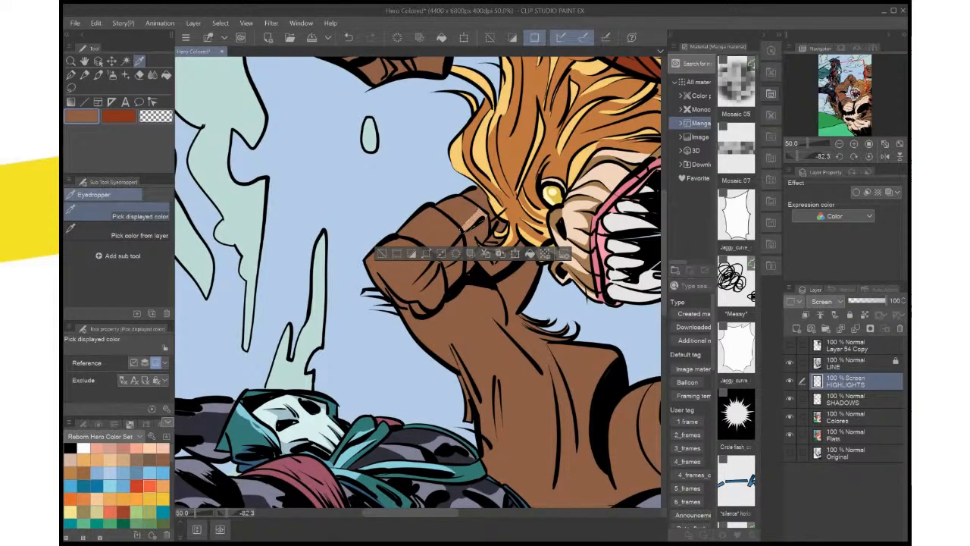
pyautogui.click(474, 221)
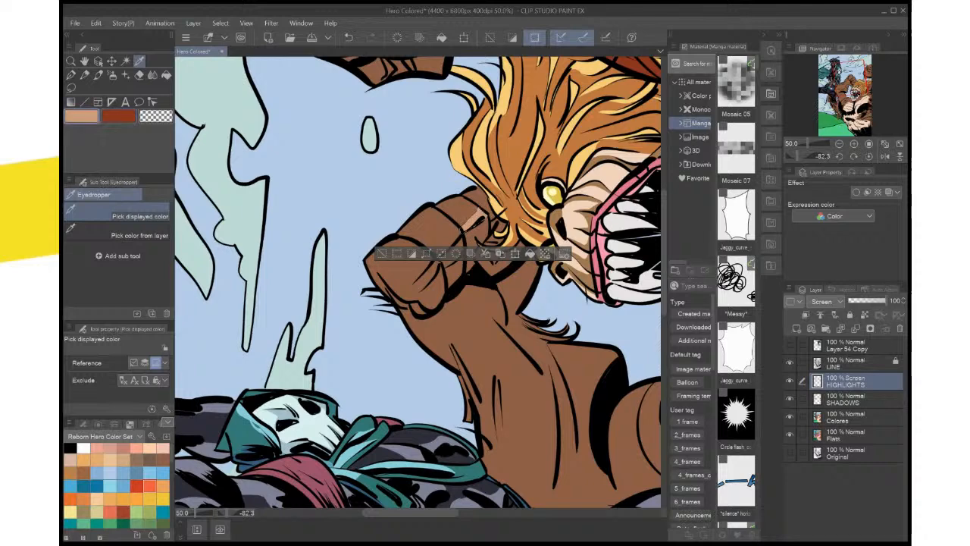
pyautogui.hotkey('ctrl', '0')
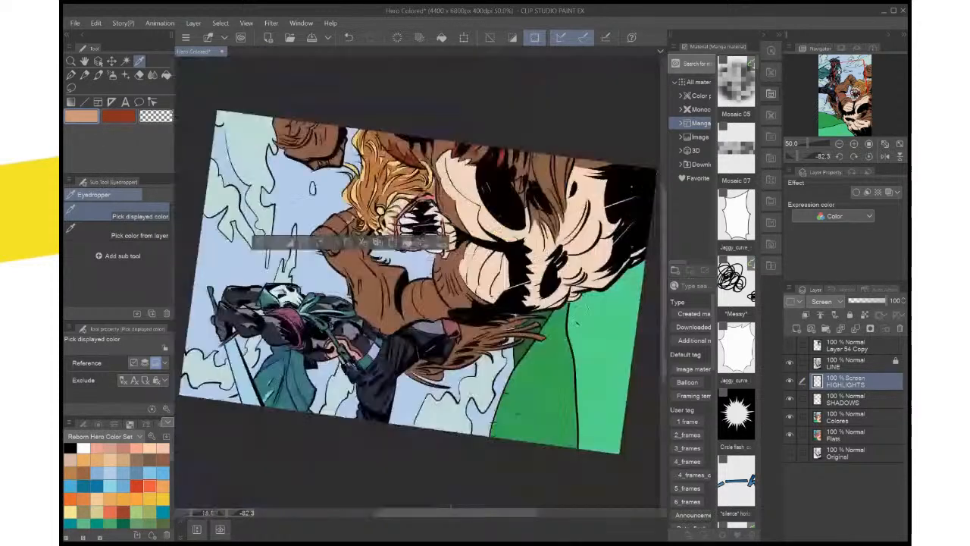
pyautogui.hotkey('ctrl', 'z')
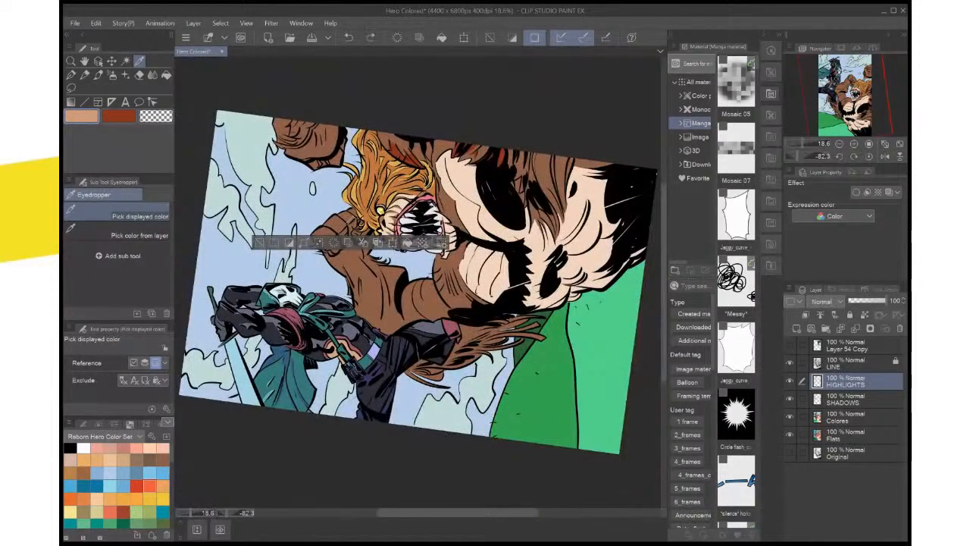
pyautogui.hotkey('ctrl', 'y')
pyautogui.click(869, 156)
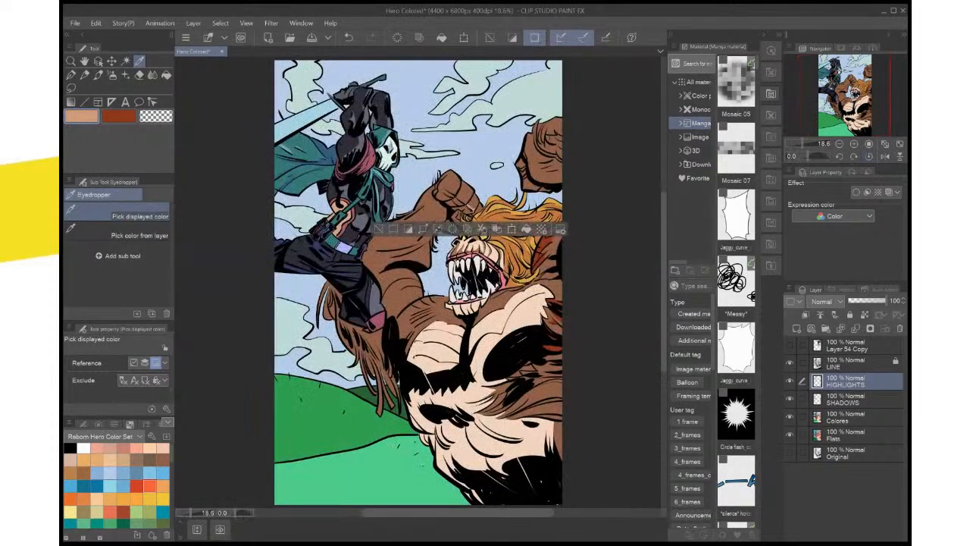
# Store the fur brown as sub colour, fill the selected finger strip on the raised fist with light tan, and clear the selection
pyautogui.hotkey('ctrl', '+')
pyautogui.hotkey('ctrl', '+')
pyautogui.hotkey('ctrl', '+')
pyautogui.hotkey('ctrl', '+')
pyautogui.moveTo(440, 163); pyautogui.dragTo(418, 425)
pyautogui.press('x')
pyautogui.click(557, 252)
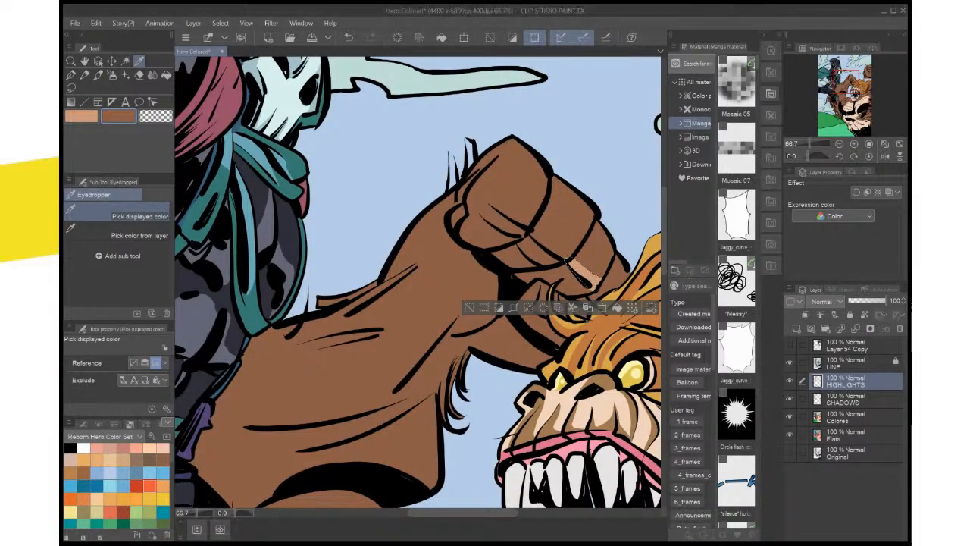
pyautogui.press('x')
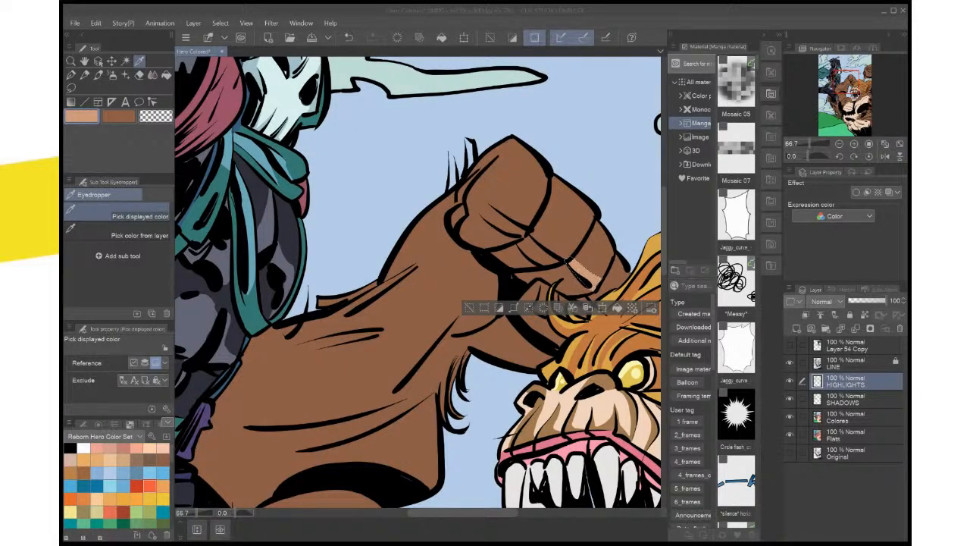
pyautogui.click(618, 308)
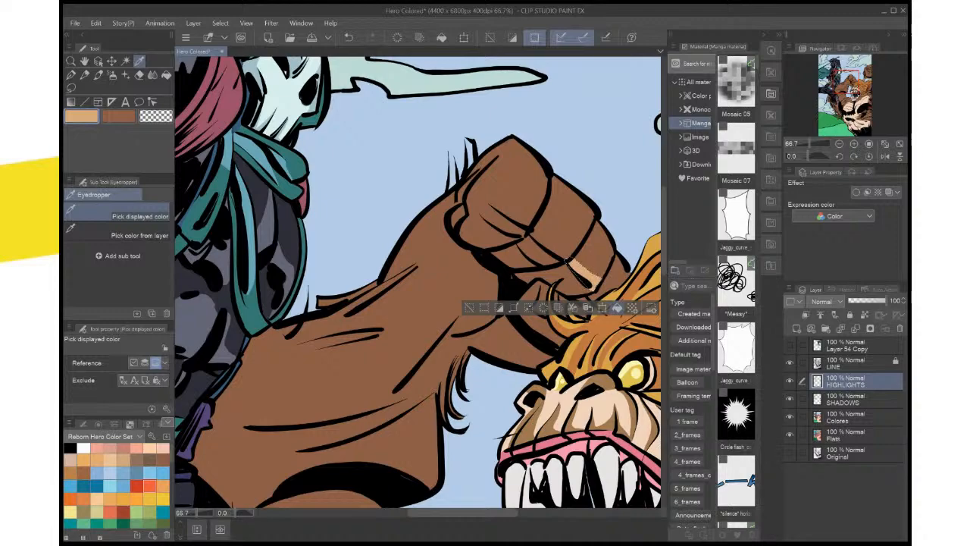
pyautogui.hotkey('ctrl', 'd')
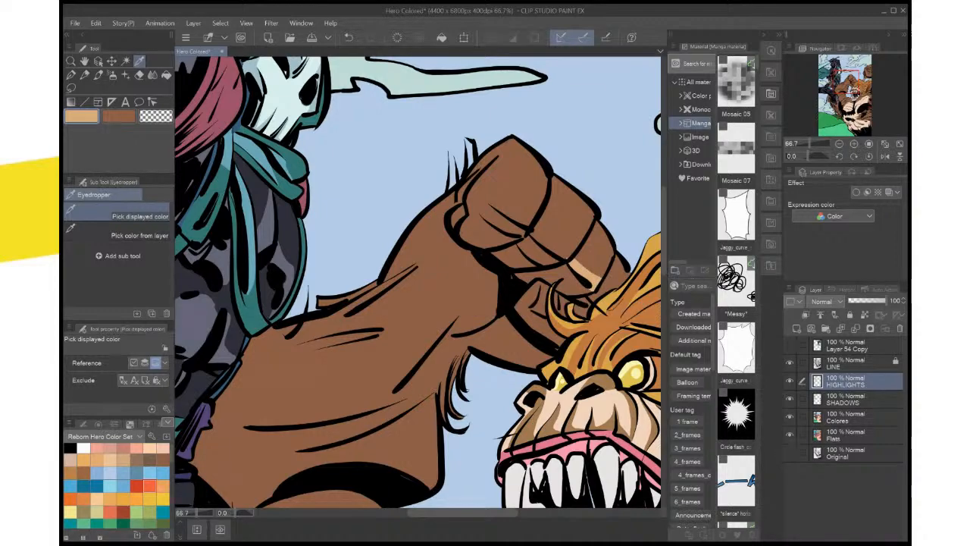
# Rotate the canvas, then lasso highlight strips along the raised fist's two remaining finger edges and fill them with light tan
pyautogui.moveTo(530, 341); pyautogui.dragTo(481, 172)
pyautogui.moveTo(424, 235); pyautogui.dragTo(473, 304)
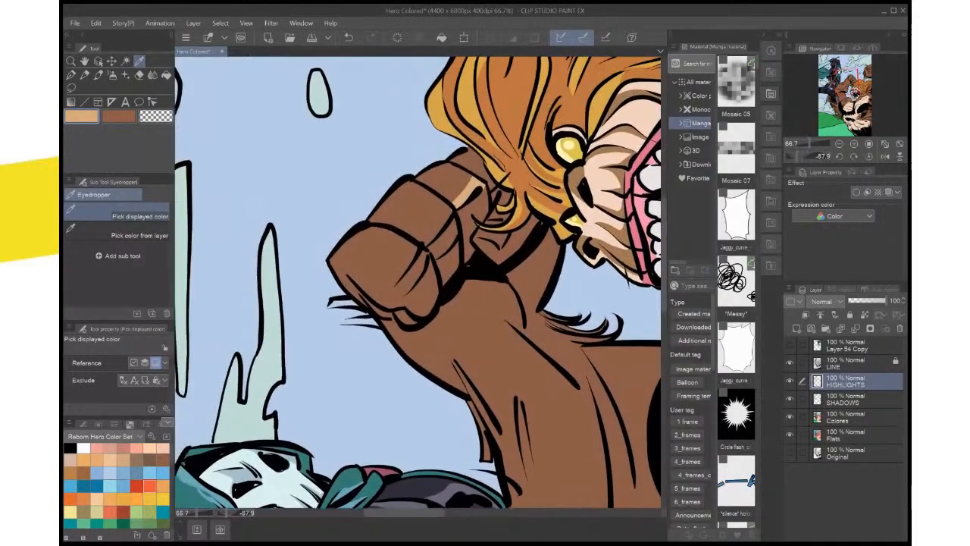
pyautogui.press('m')
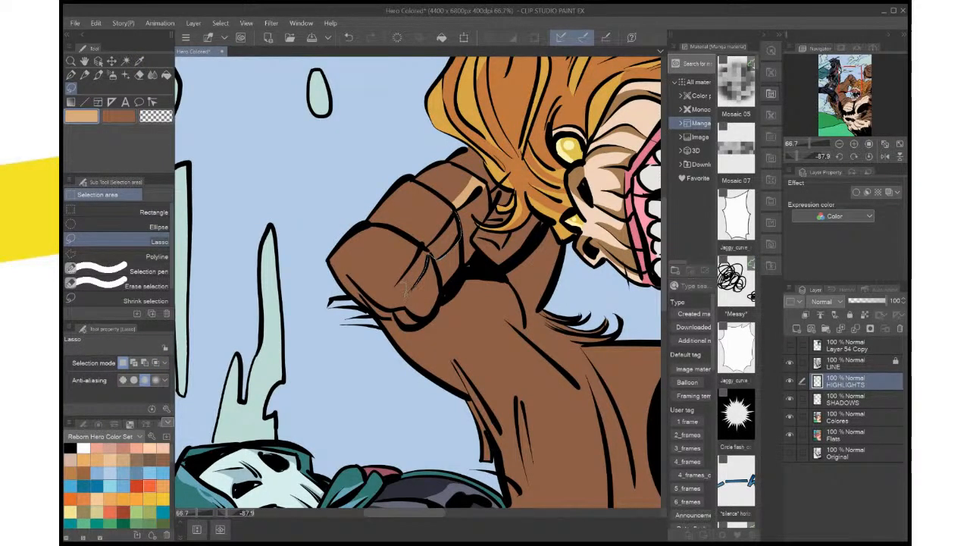
pyautogui.moveTo(400, 287); pyautogui.dragTo(402, 286)
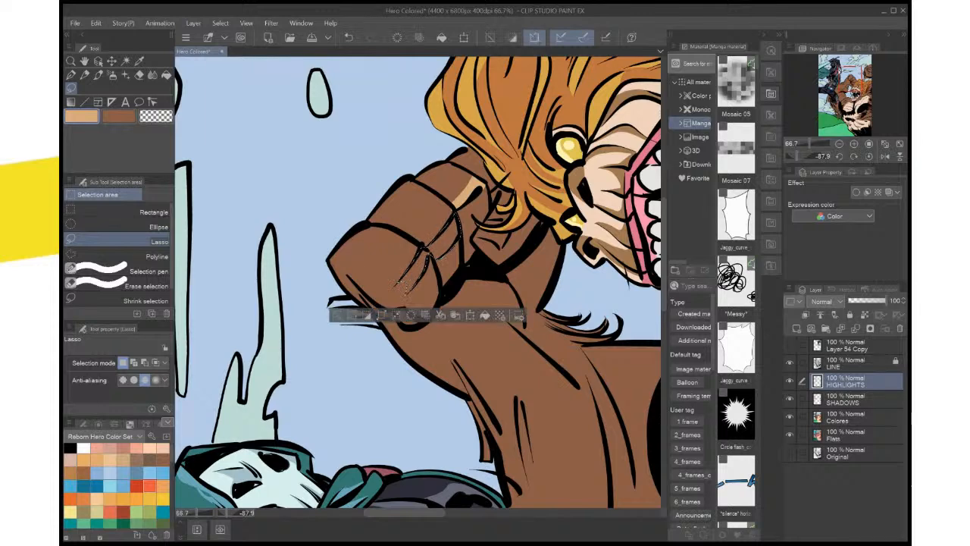
pyautogui.click(485, 314)
pyautogui.hotkey('ctrl', 'd')
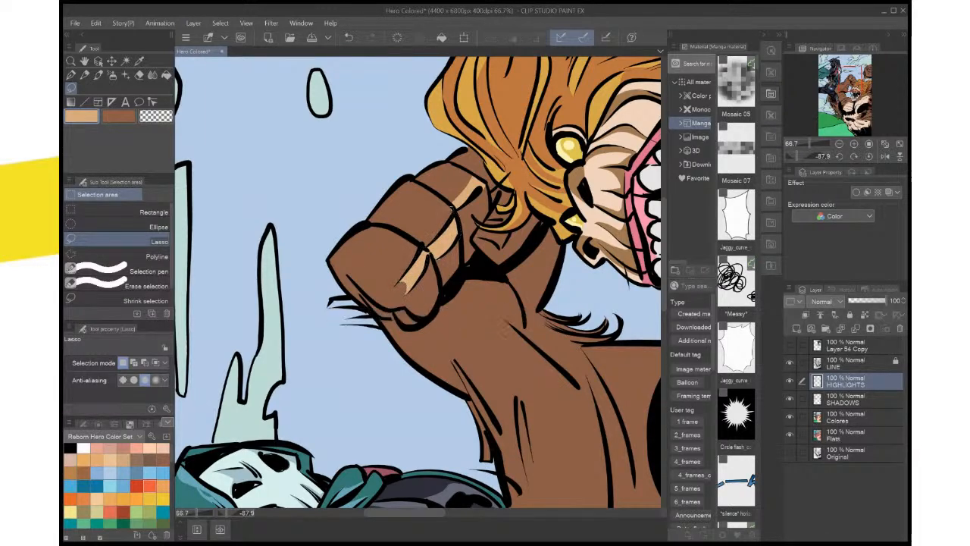
# Extend the middle finger's light tan highlight up to the adjoining finger line, and reset the canvas rotation
pyautogui.moveTo(453, 209); pyautogui.dragTo(448, 212)
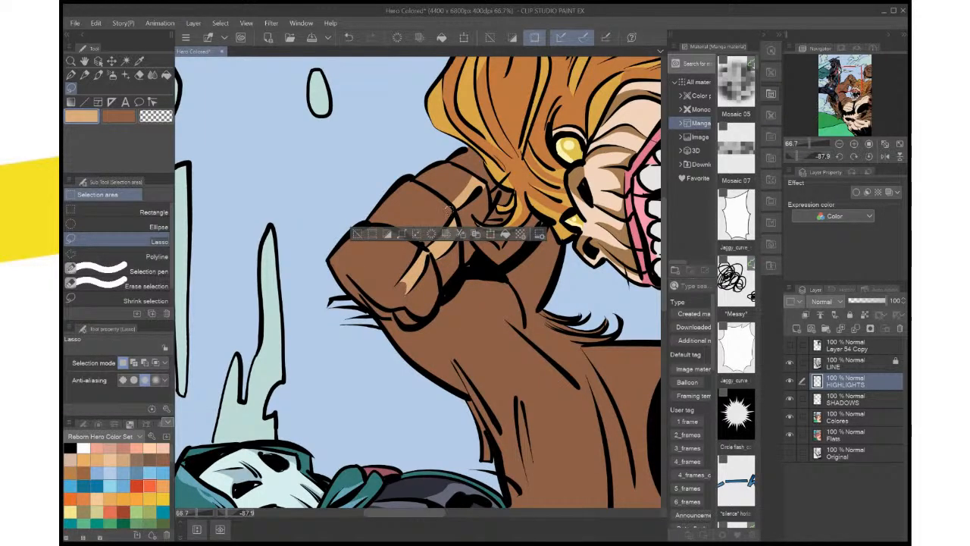
pyautogui.moveTo(497, 310)
pyautogui.mouseDown()
pyautogui.moveTo(494, 323)
pyautogui.moveTo(502, 270)
pyautogui.moveTo(535, 238)
pyautogui.moveTo(493, 271)
pyautogui.moveTo(408, 311)
pyautogui.moveTo(396, 303)
pyautogui.mouseUp()
pyautogui.hotkey('ctrl', 'd')
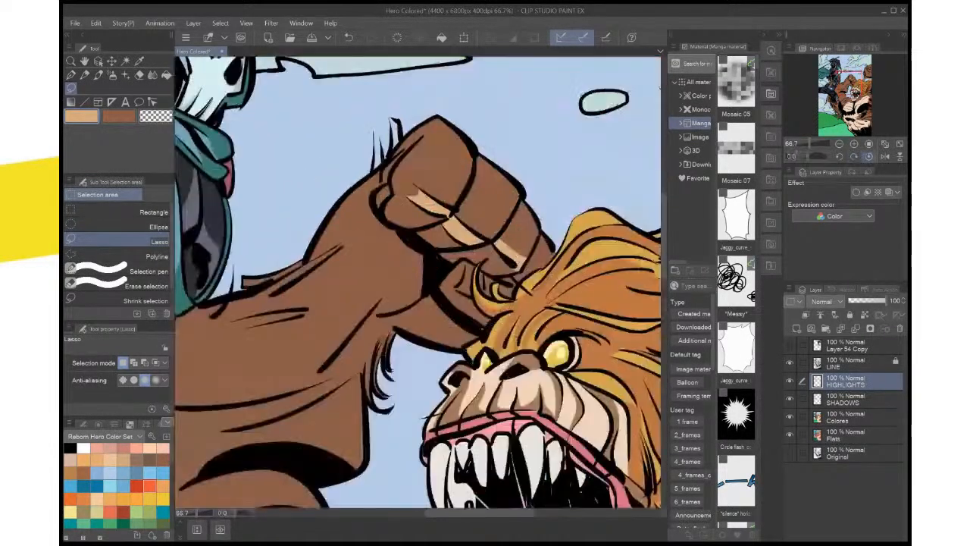
pyautogui.click(868, 156)
pyautogui.hotkey('ctrl', '-')
pyautogui.hotkey('ctrl', '-')
pyautogui.hotkey('ctrl', '-')
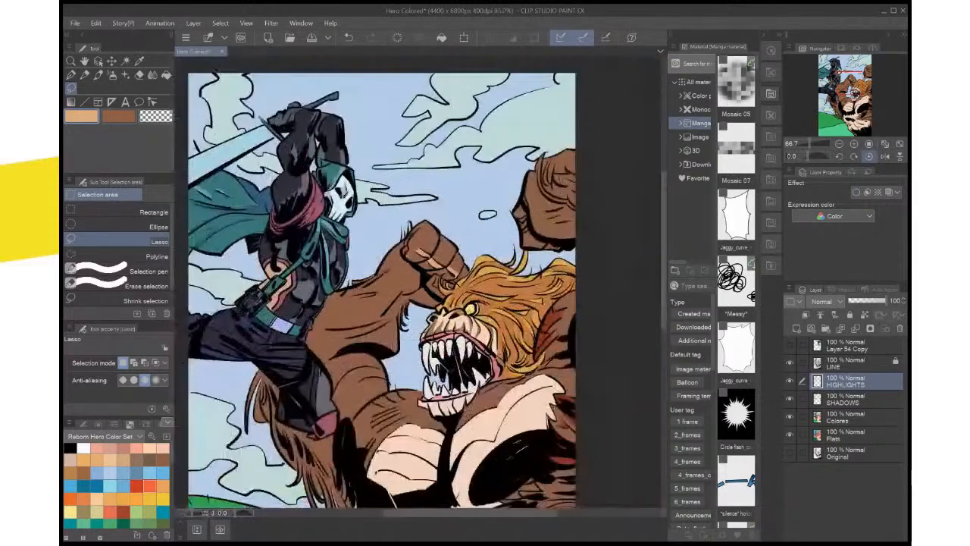
pyautogui.hotkey('ctrl', '+')
pyautogui.hotkey('ctrl', '+')
pyautogui.hotkey('ctrl', '+')
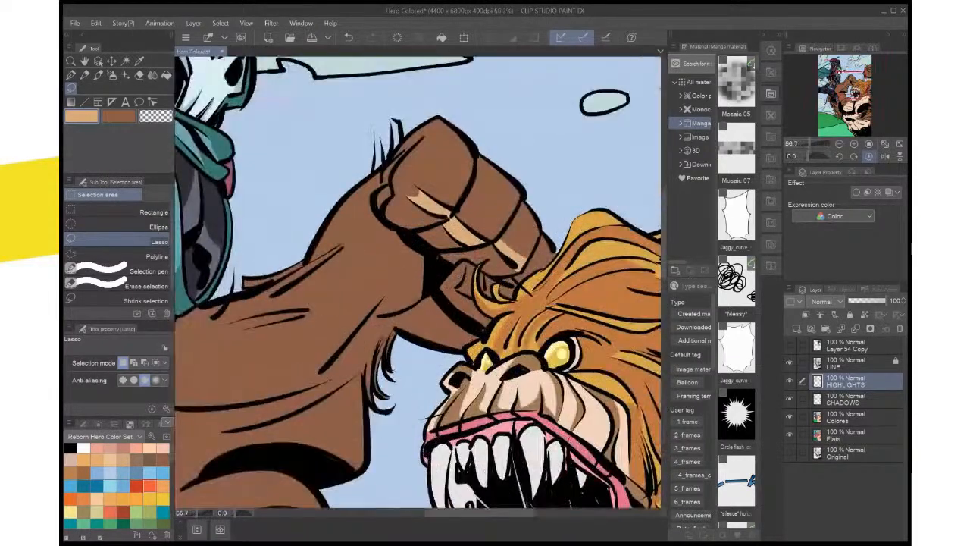
# Lasso a thin strip along the upper edge of the raised forearm, fill it with light tan, and clear the selection
pyautogui.moveTo(363, 356); pyautogui.dragTo(493, 205)
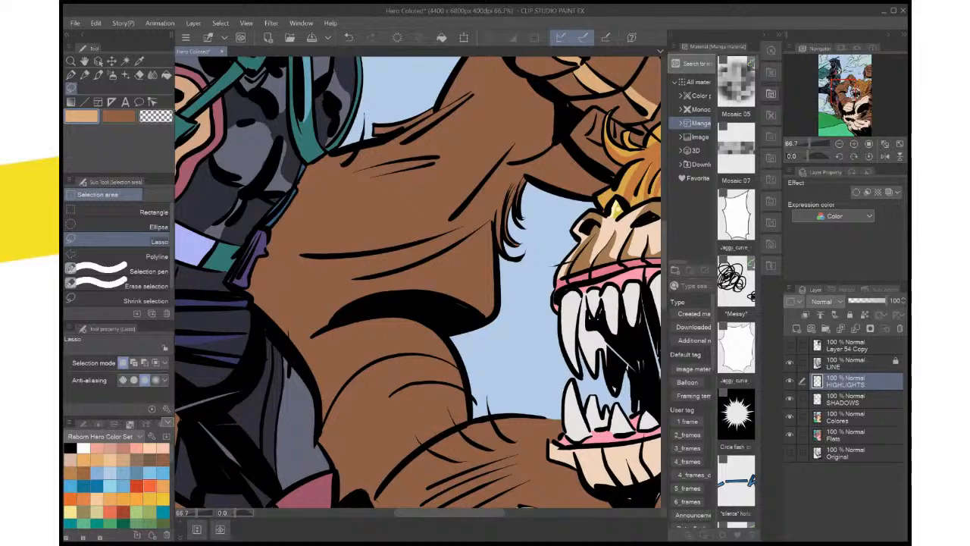
pyautogui.moveTo(409, 228); pyautogui.dragTo(455, 358)
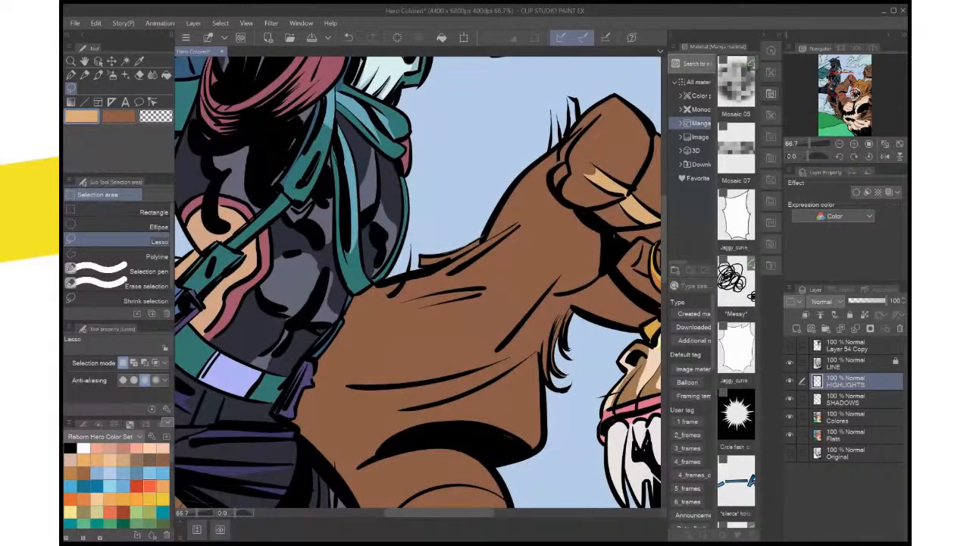
pyautogui.moveTo(477, 236)
pyautogui.mouseDown()
pyautogui.moveTo(422, 264)
pyautogui.moveTo(456, 259)
pyautogui.moveTo(479, 238)
pyautogui.mouseUp()
pyautogui.click(507, 283)
pyautogui.hotkey('ctrl', 'd')
pyautogui.scroll(-5, 526, 264)
pyautogui.moveTo(525, 263); pyautogui.dragTo(418, 342)
pyautogui.scroll(4, 455, 353)
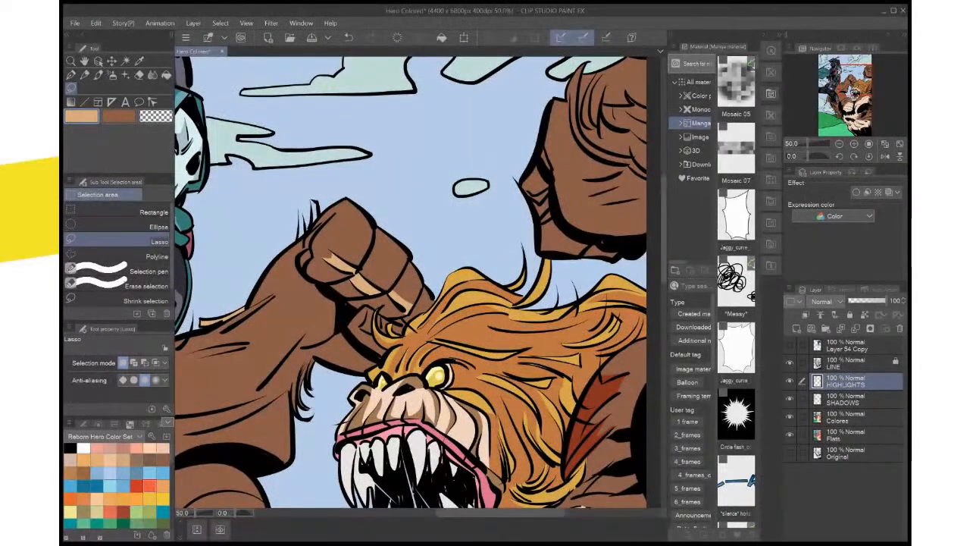
# Lasso the fur area on the creature's other fist beside the page border and fill it with light tan
pyautogui.scroll(1, 455, 349)
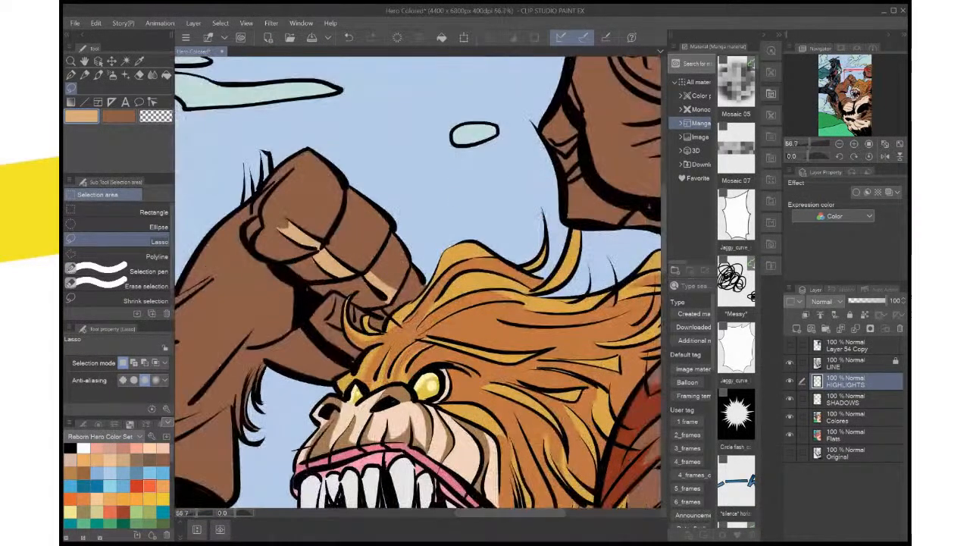
pyautogui.moveTo(454, 349); pyautogui.dragTo(387, 432)
pyautogui.moveTo(402, 333); pyautogui.dragTo(267, 497)
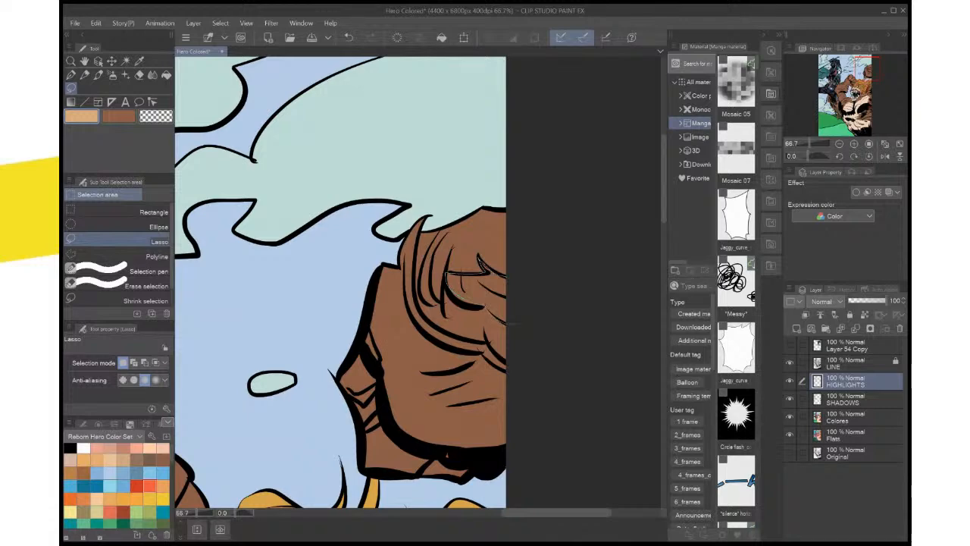
pyautogui.moveTo(511, 323)
pyautogui.mouseDown()
pyautogui.moveTo(513, 309)
pyautogui.moveTo(498, 323)
pyautogui.mouseUp()
pyautogui.click(533, 340)
pyautogui.hotkey('ctrl', 'd')
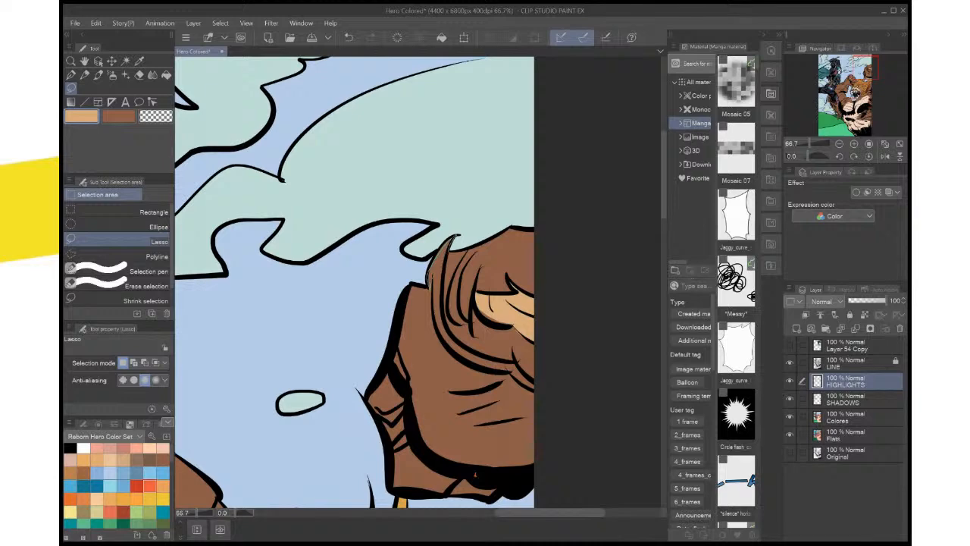
# Lasso the outermost fur strand on the fist at the page border and fill it with light tan
pyautogui.moveTo(453, 239); pyautogui.dragTo(429, 286)
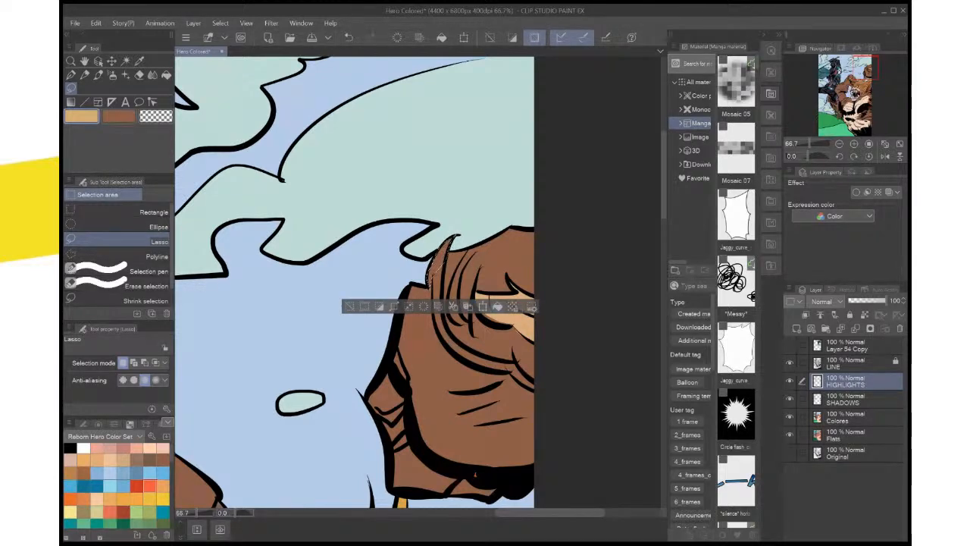
pyautogui.hotkey('alt', 'Delete')
pyautogui.hotkey('ctrl', 'd')
pyautogui.moveTo(437, 378); pyautogui.dragTo(498, 231)
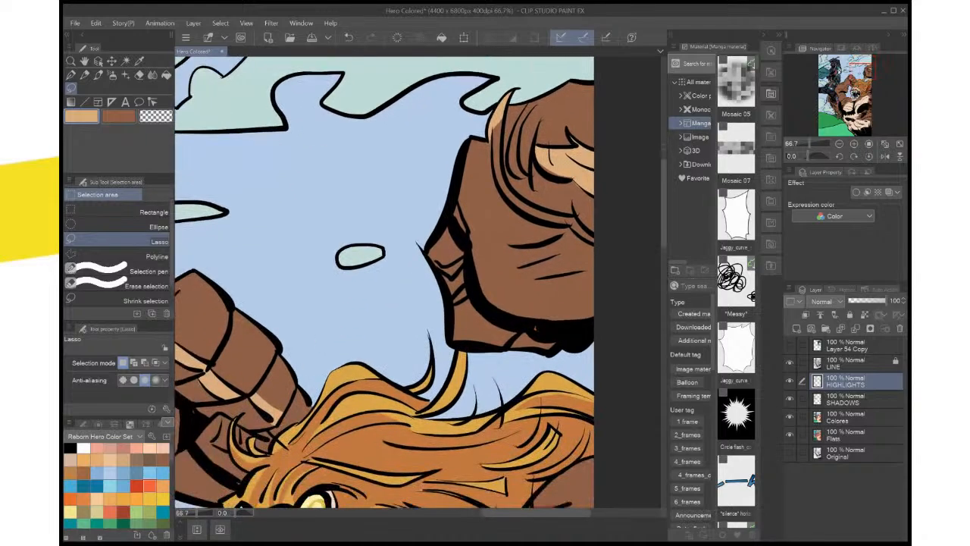
pyautogui.scroll(-1, 498, 231)
pyautogui.scroll(-4, 499, 231)
pyautogui.scroll(3, 499, 231)
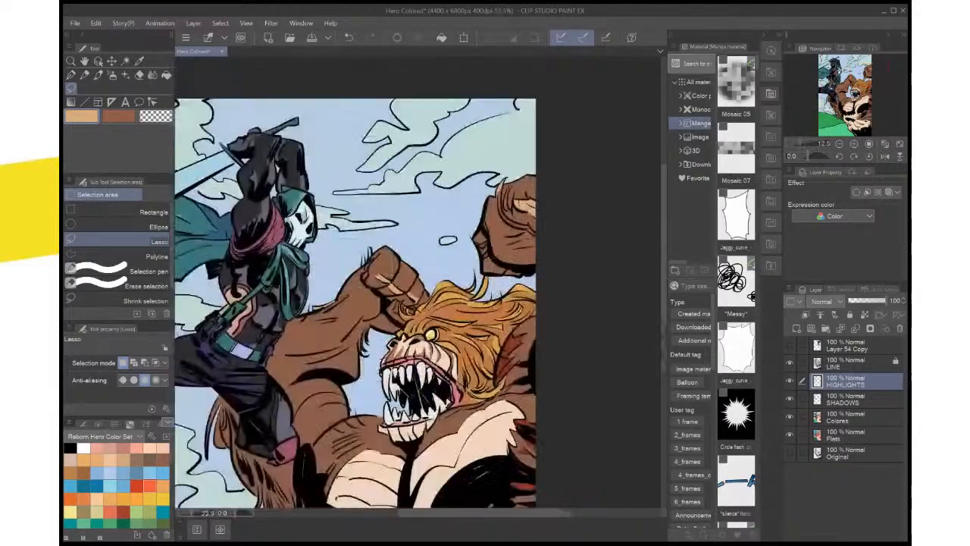
pyautogui.scroll(2, 499, 232)
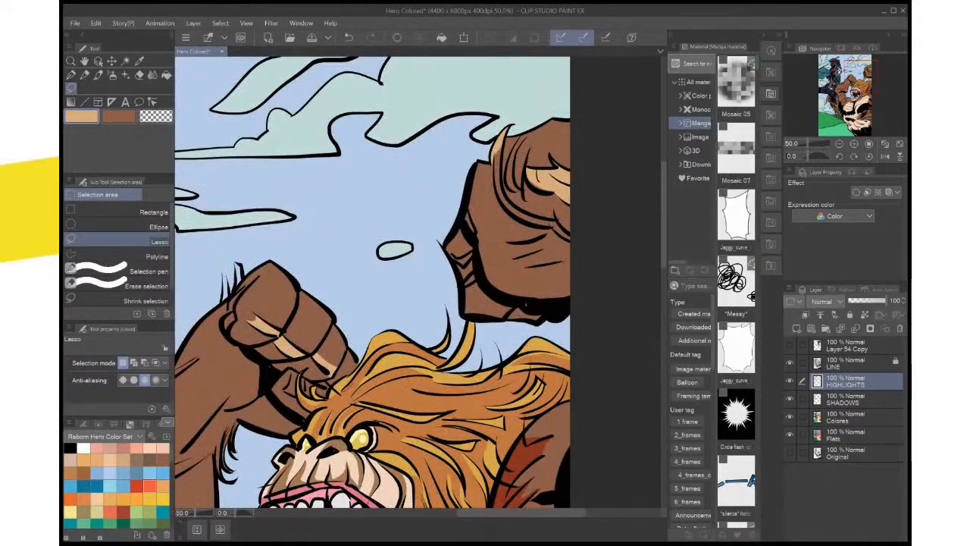
pyautogui.scroll(-1, 498, 231)
# Lasso the brown fur between the creature's lower jaw and its pale chest patch and fill it with light tan
pyautogui.moveTo(499, 231); pyautogui.dragTo(463, 88)
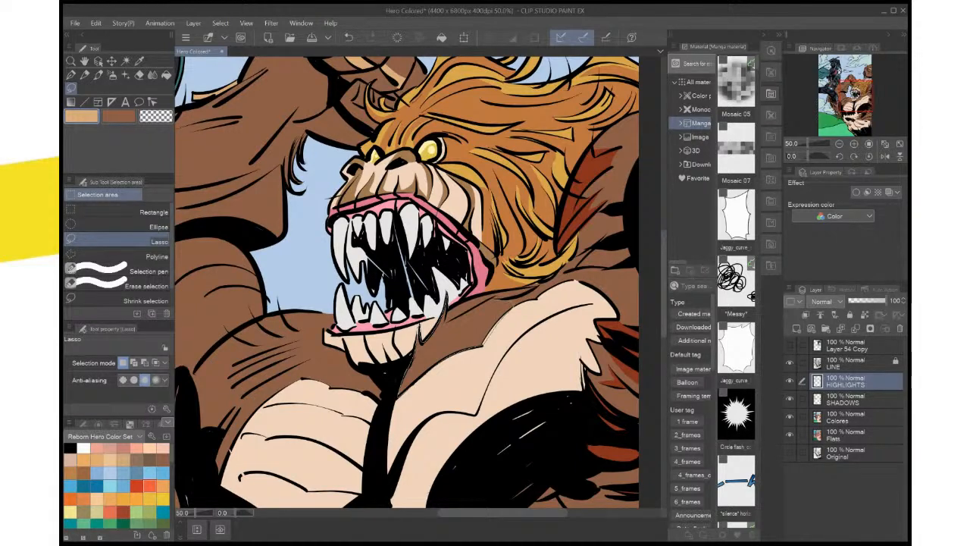
pyautogui.moveTo(491, 300); pyautogui.dragTo(446, 323)
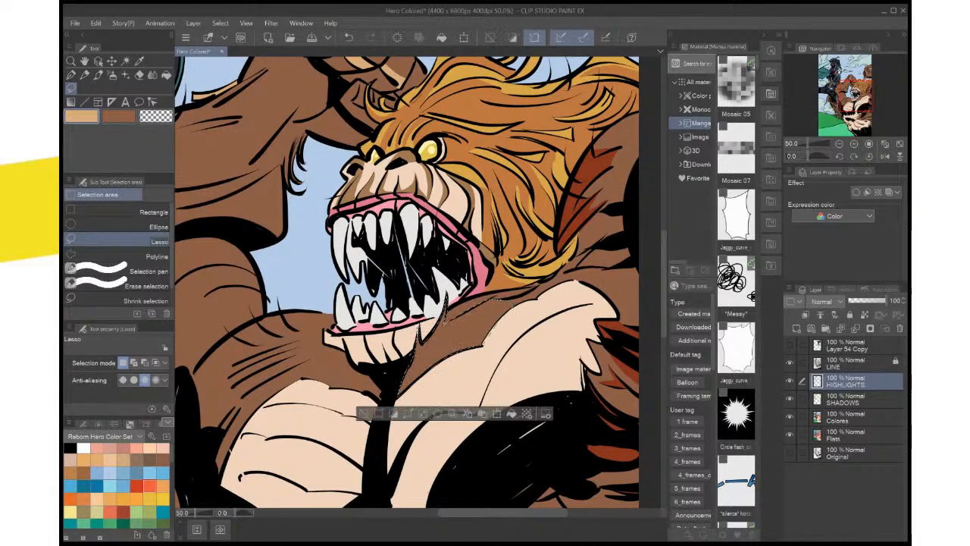
pyautogui.hotkey('alt', 'BackSpace')
pyautogui.hotkey('ctrl', 'd')
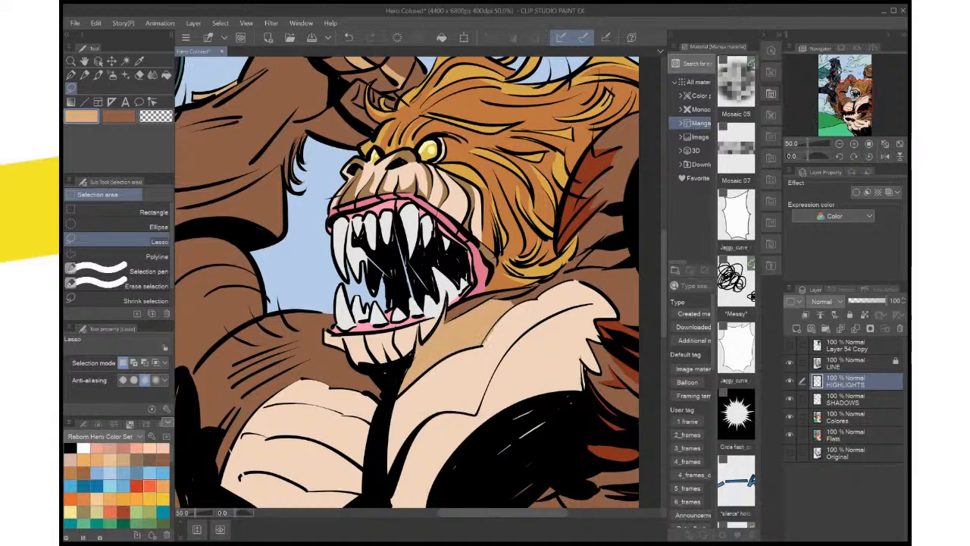
pyautogui.scroll(-6, 531, 330)
pyautogui.scroll(4, 530, 330)
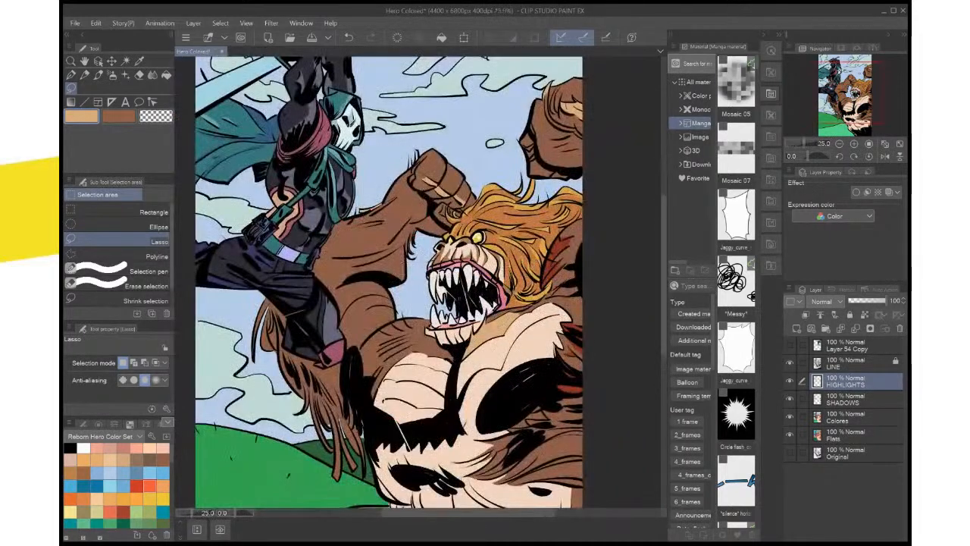
pyautogui.scroll(4, 563, 331)
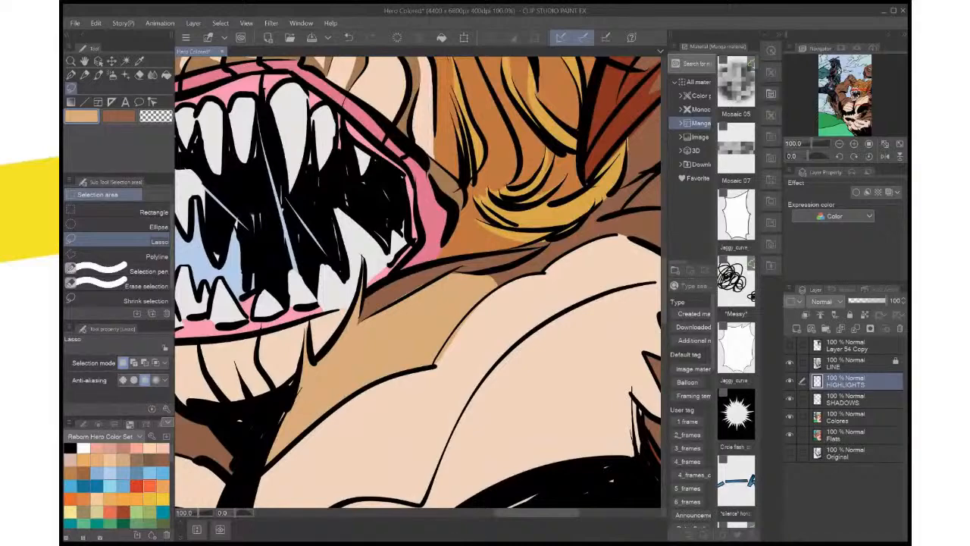
pyautogui.moveTo(611, 349); pyautogui.dragTo(612, 350)
pyautogui.moveTo(547, 243)
pyautogui.mouseDown()
pyautogui.moveTo(480, 274)
pyautogui.moveTo(485, 282)
pyautogui.mouseUp()
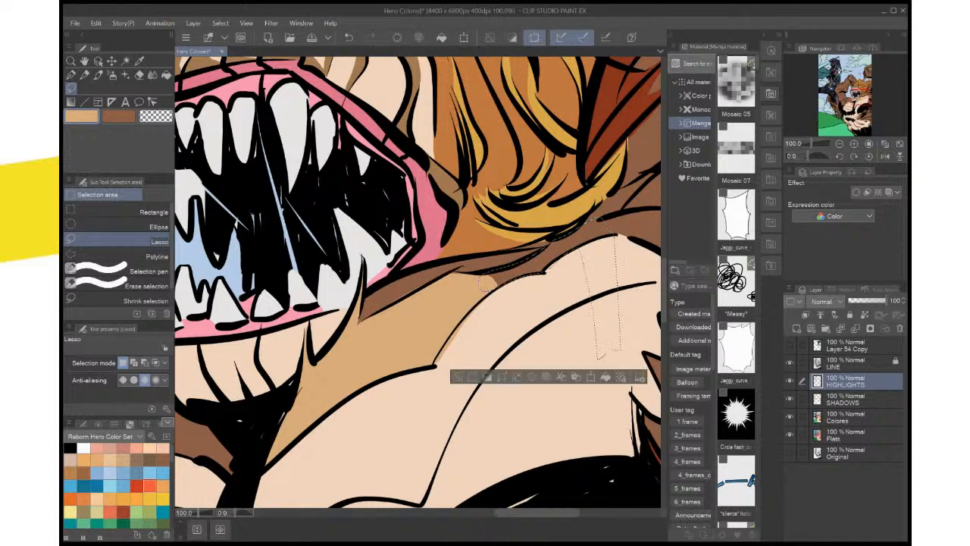
pyautogui.hotkey('ctrl', 'd')
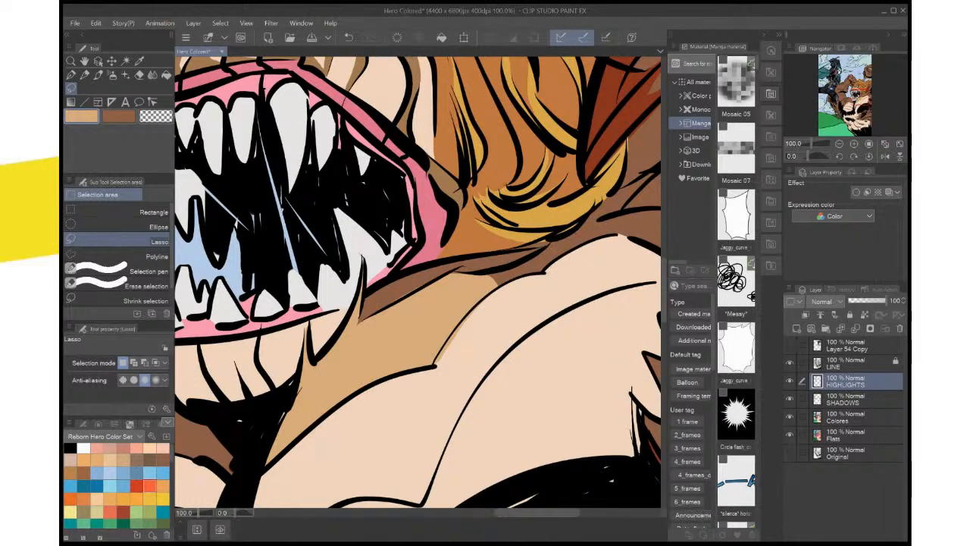
# Lasso and fill the remaining brown strip beneath the creature's jaw with light tan, and delete the tan from the fur bordering the pale chest patch
pyautogui.moveTo(536, 247)
pyautogui.mouseDown()
pyautogui.moveTo(400, 273)
pyautogui.moveTo(365, 296)
pyautogui.moveTo(355, 324)
pyautogui.mouseUp()
pyautogui.hotkey('ctrl', 'd')
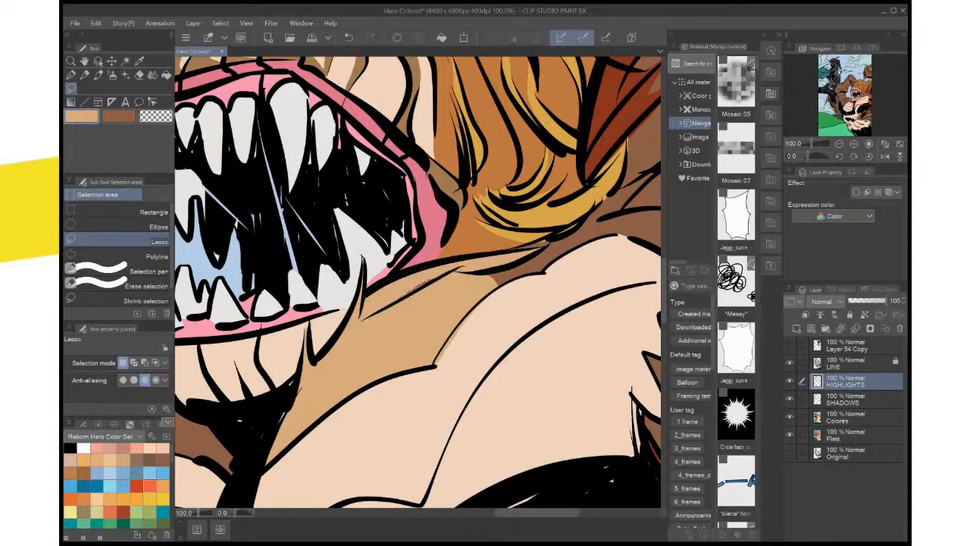
pyautogui.moveTo(434, 273); pyautogui.dragTo(397, 313)
pyautogui.hotkey('ctrl', 'd')
pyautogui.hotkey('ctrl', 'd')
pyautogui.moveTo(447, 273)
pyautogui.mouseDown()
pyautogui.moveTo(353, 336)
pyautogui.moveTo(337, 454)
pyautogui.moveTo(499, 353)
pyautogui.mouseUp()
pyautogui.press('Delete')
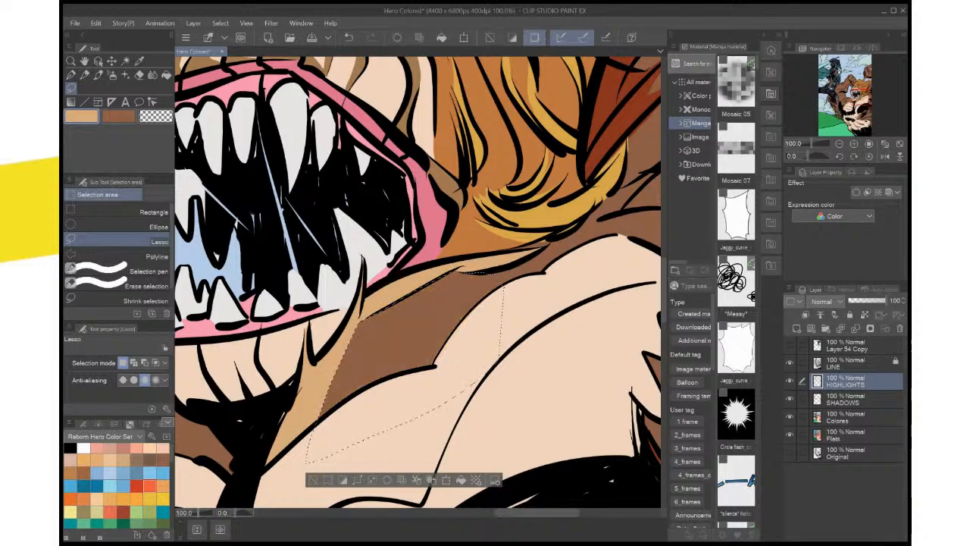
pyautogui.hotkey('ctrl', 'd')
# Lasso a thin strip of shoulder fur along the lower edge of the orange mane, fill it with light tan, and clear the selection
pyautogui.scroll(-4, 504, 371)
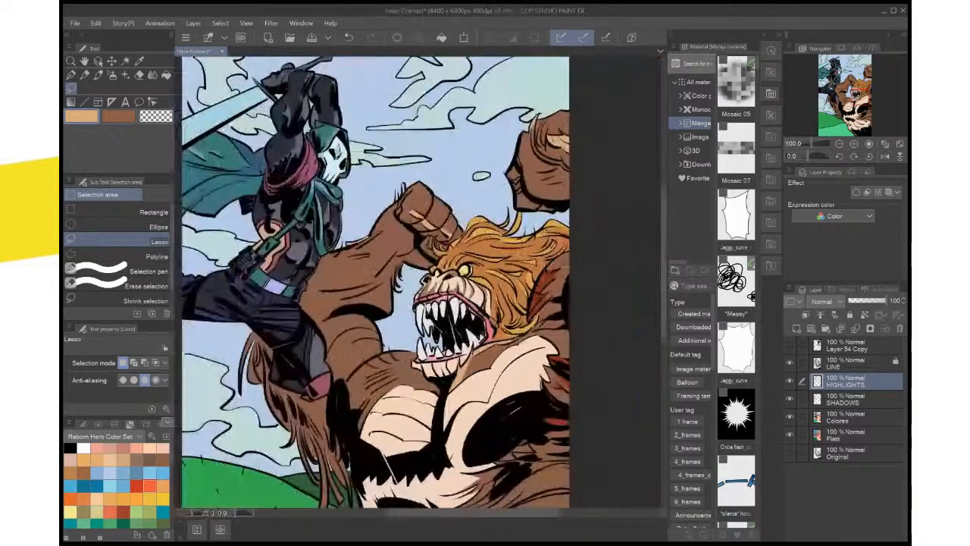
pyautogui.scroll(-2, 510, 371)
pyautogui.scroll(4, 510, 371)
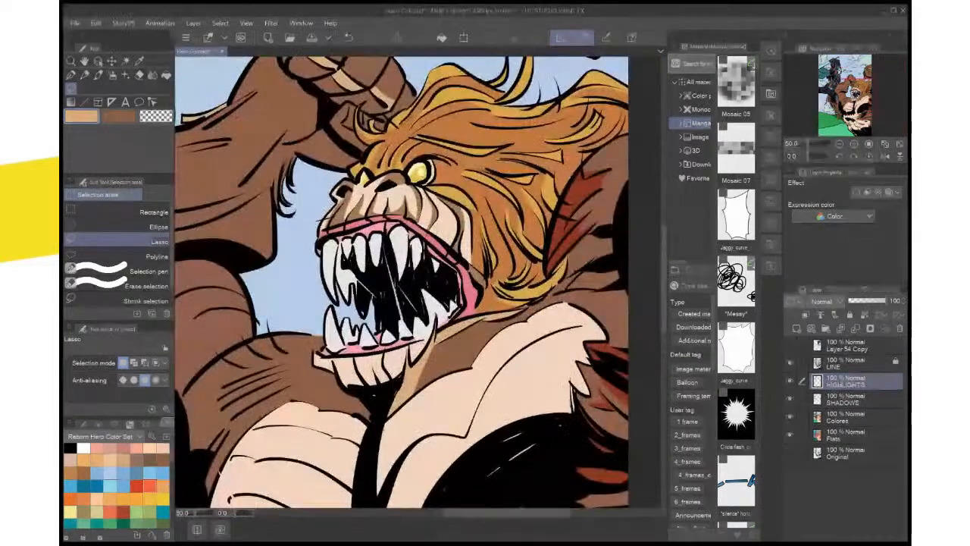
pyautogui.scroll(-1, 510, 371)
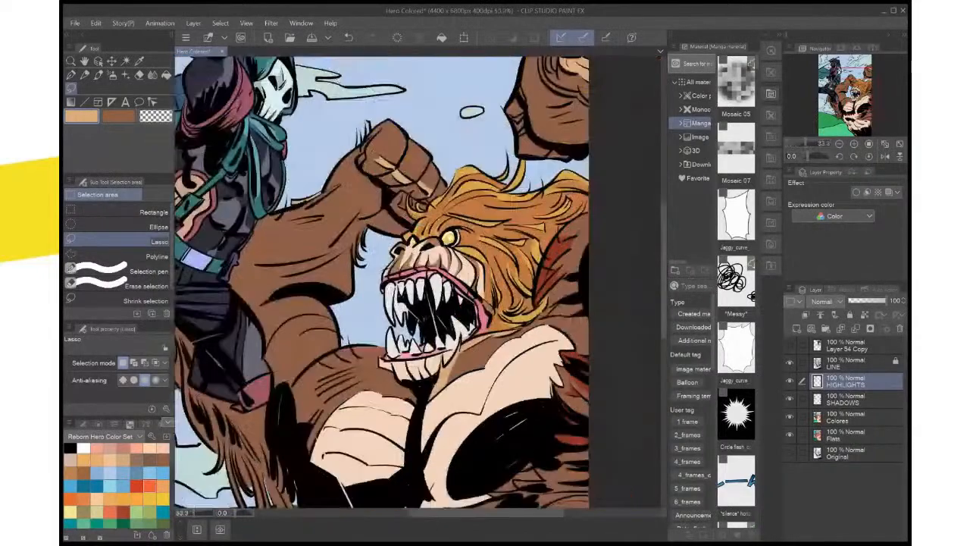
pyautogui.scroll(3, 579, 313)
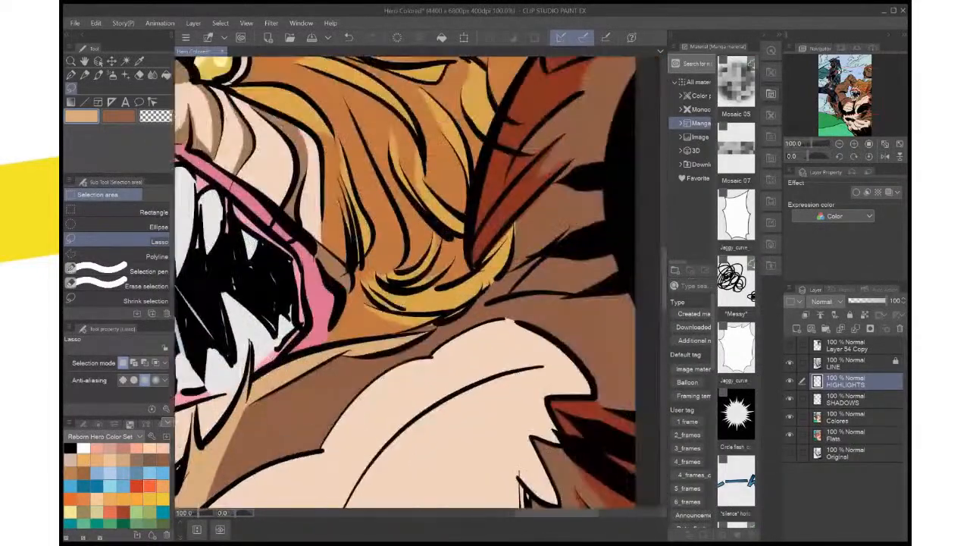
pyautogui.moveTo(519, 267)
pyautogui.mouseDown()
pyautogui.moveTo(474, 321)
pyautogui.moveTo(453, 330)
pyautogui.mouseUp()
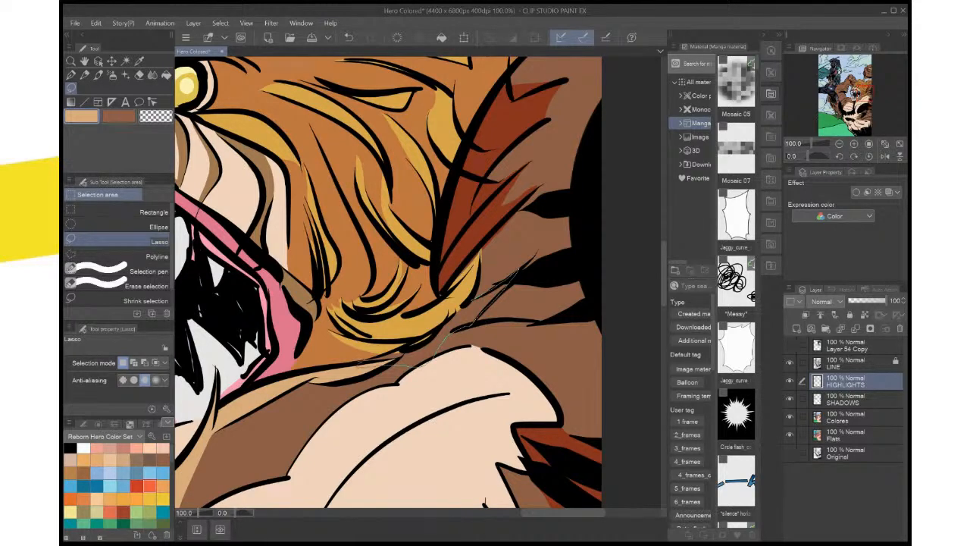
pyautogui.moveTo(359, 364)
pyautogui.mouseDown()
pyautogui.moveTo(436, 335)
pyautogui.moveTo(519, 269)
pyautogui.mouseUp()
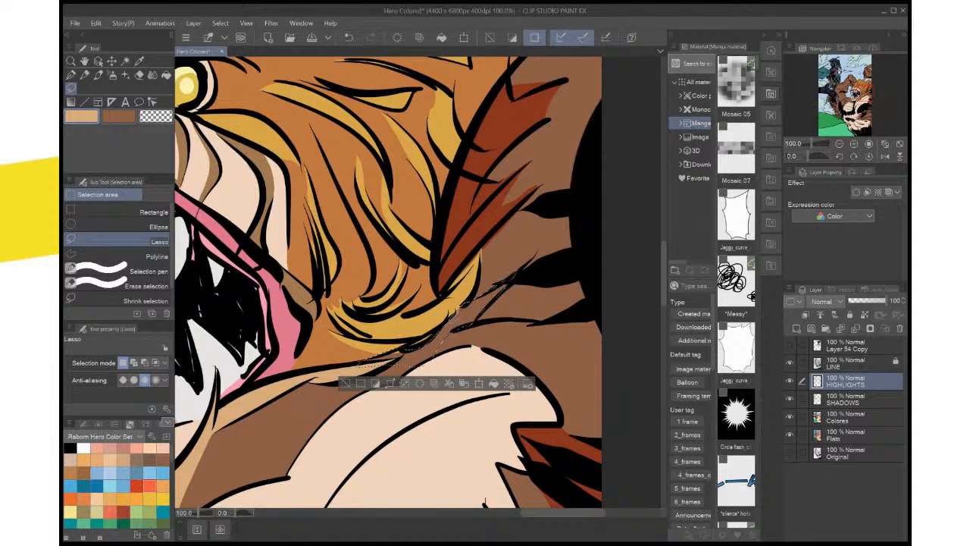
pyautogui.hotkey('alt', 'BackSpace')
pyautogui.hotkey('ctrl', 'd')
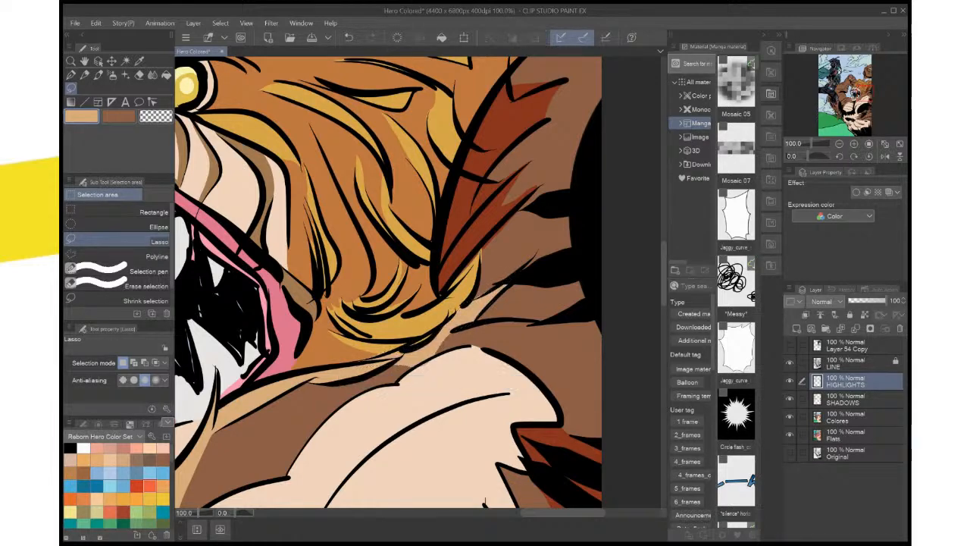
pyautogui.hotkey('ctrl', '0')
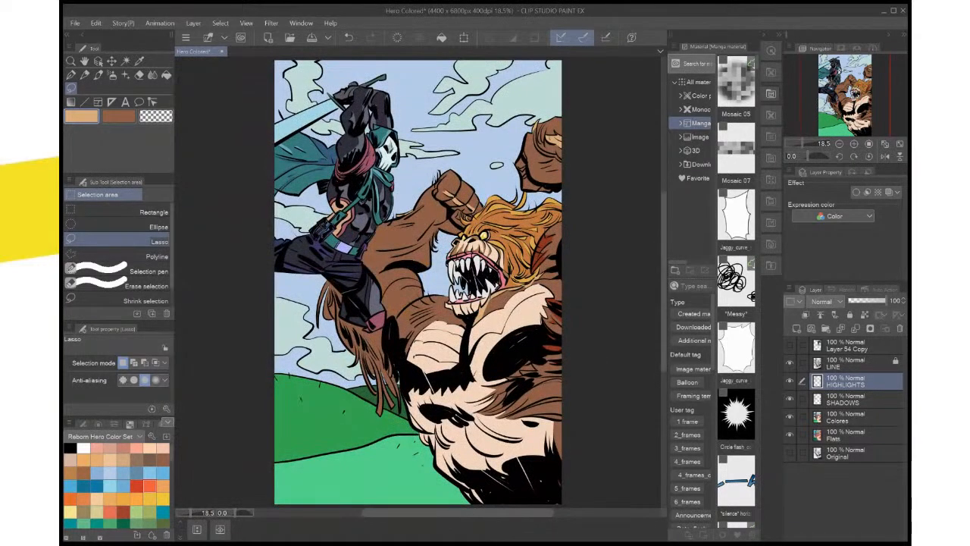
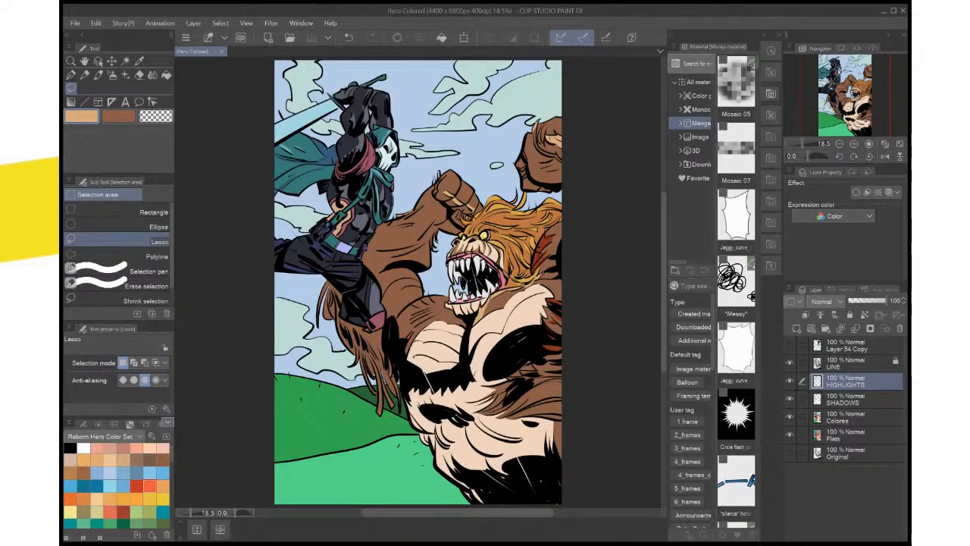
# On the SHADOWS layer, sample the dark red of the shoulder fur, lasso the mane area just behind the creature's eye, and fill it
pyautogui.scroll(4, 509, 471)
pyautogui.scroll(-4, 509, 454)
pyautogui.scroll(4, 531, 227)
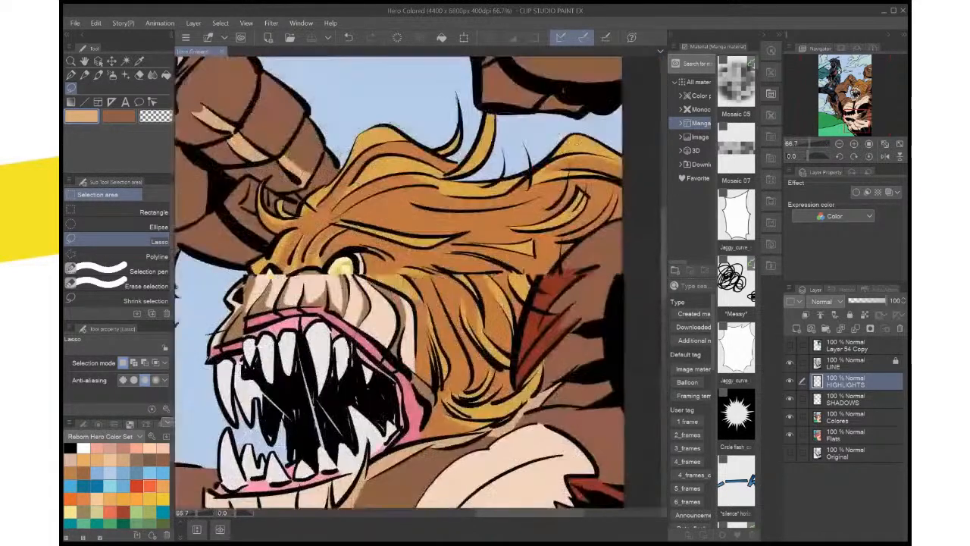
pyautogui.press('i')
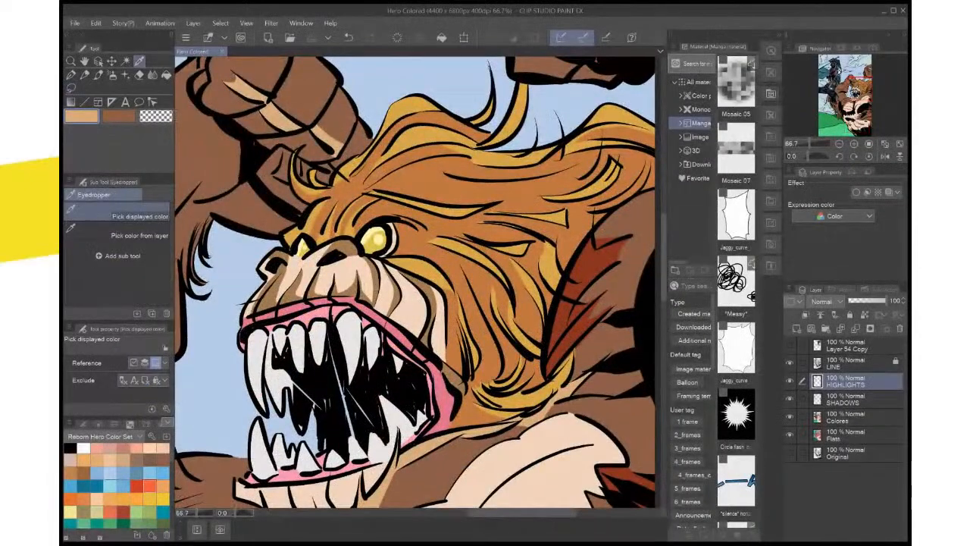
pyautogui.click(485, 227)
pyautogui.press('x')
pyautogui.click(485, 227)
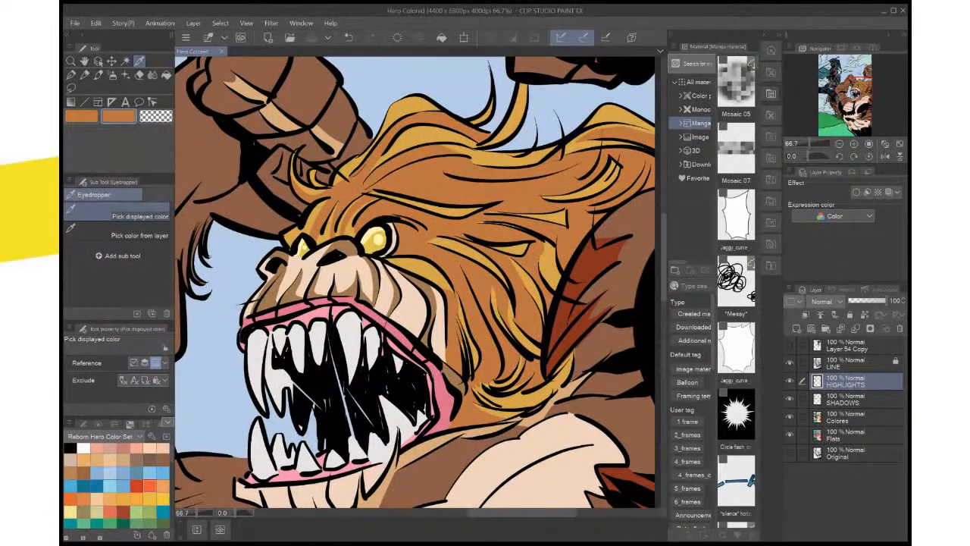
pyautogui.click(845, 399)
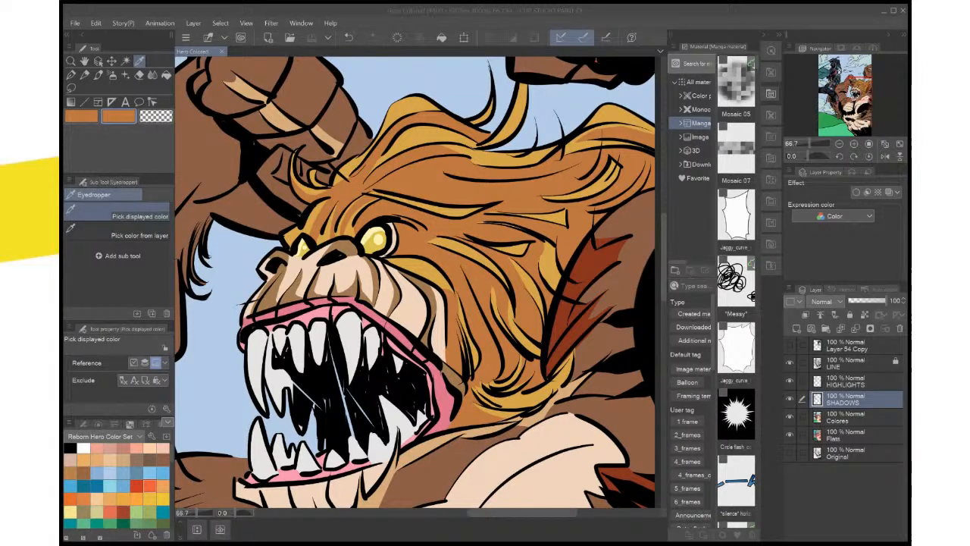
pyautogui.click(596, 265)
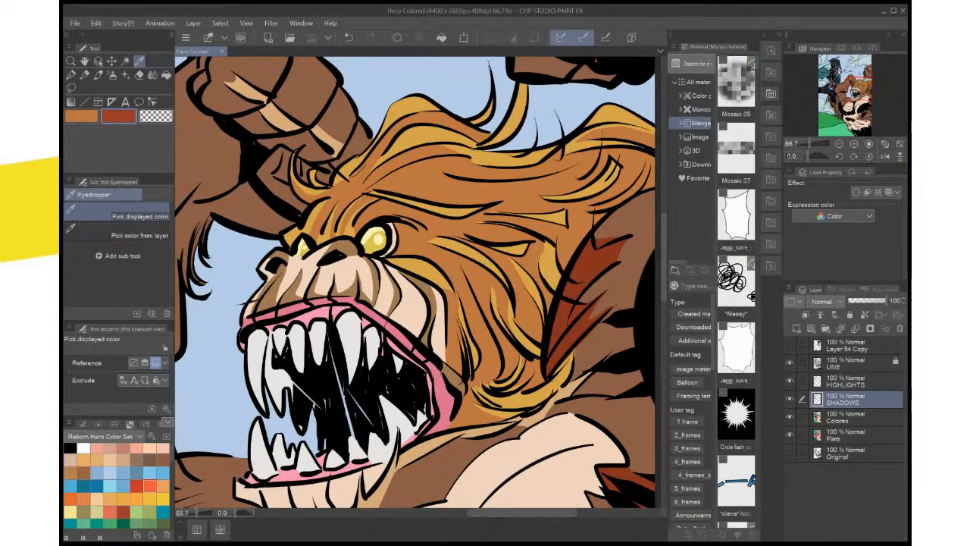
pyautogui.press('m')
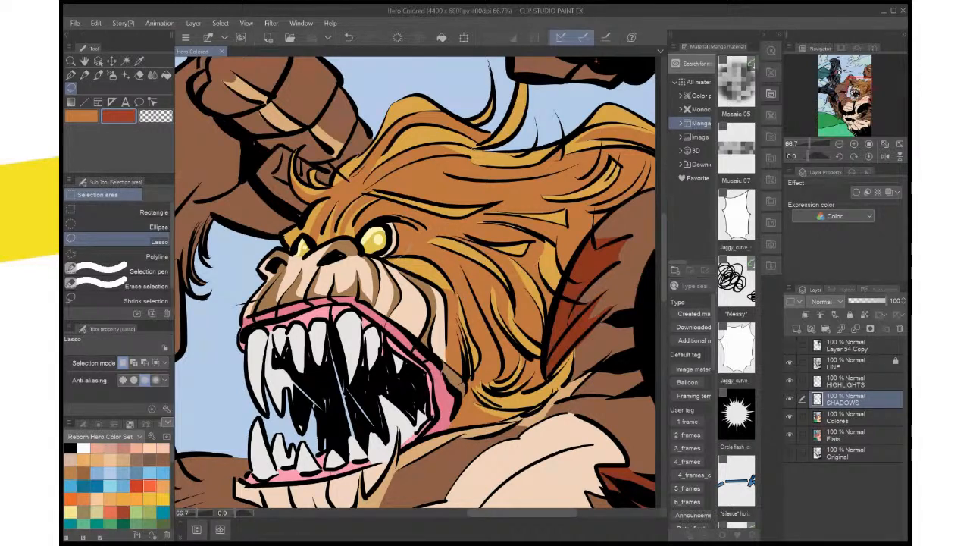
pyautogui.moveTo(397, 256); pyautogui.dragTo(394, 223)
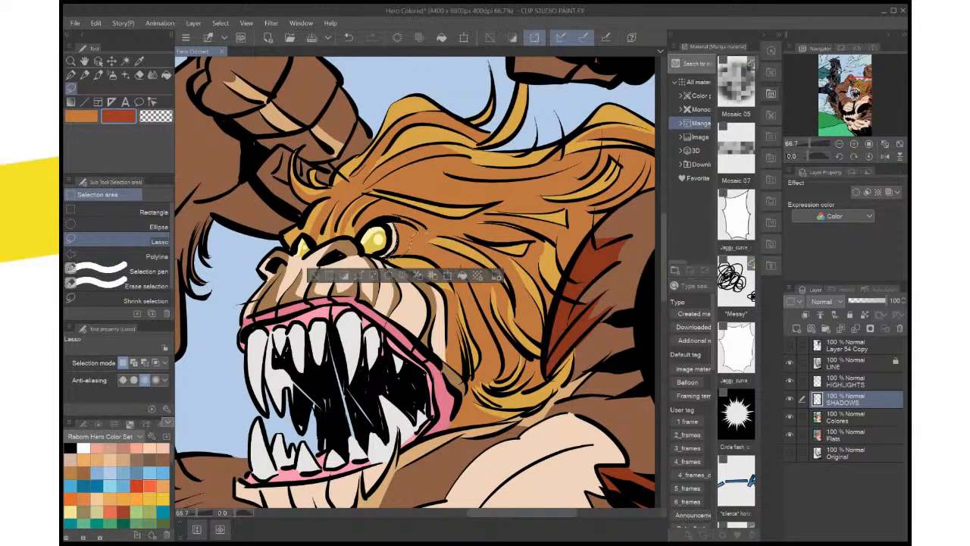
pyautogui.click(462, 275)
pyautogui.hotkey('ctrl', 'd')
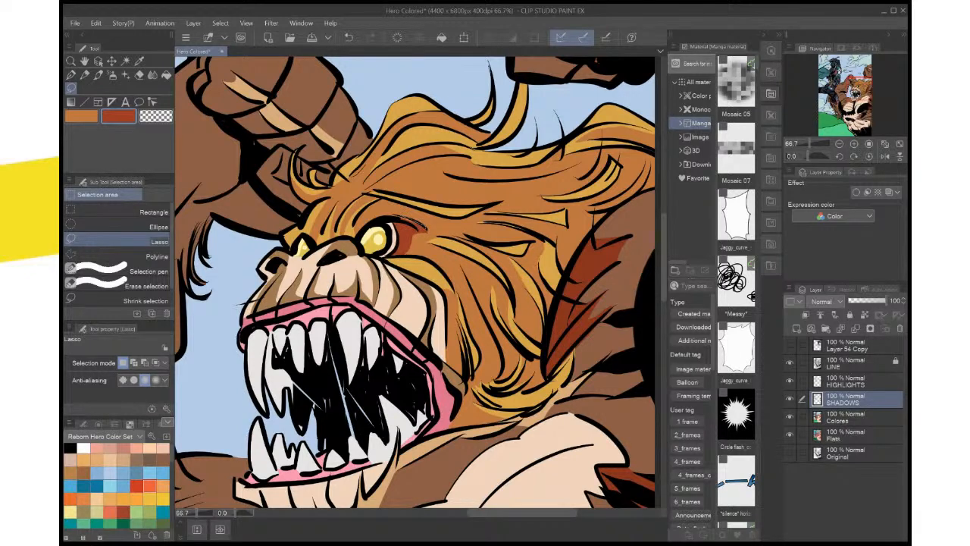
# Extend the dark red shadow around the outer corner of the eye with another lassoed fill
pyautogui.moveTo(395, 219); pyautogui.dragTo(399, 222)
pyautogui.click(465, 243)
pyautogui.hotkey('ctrl', 'd')
# Lasso the orange fur strip between the creature's cheek and the nearest mane strands and fill it with dark red
pyautogui.moveTo(424, 280); pyautogui.dragTo(424, 258)
pyautogui.moveTo(485, 282); pyautogui.dragTo(454, 227)
pyautogui.scroll(2, 455, 227)
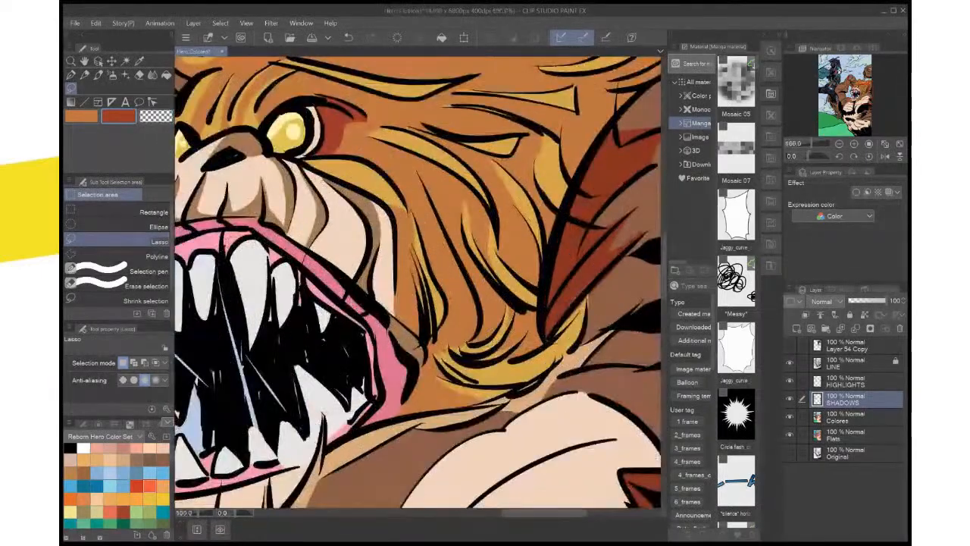
pyautogui.moveTo(417, 265); pyautogui.dragTo(489, 271)
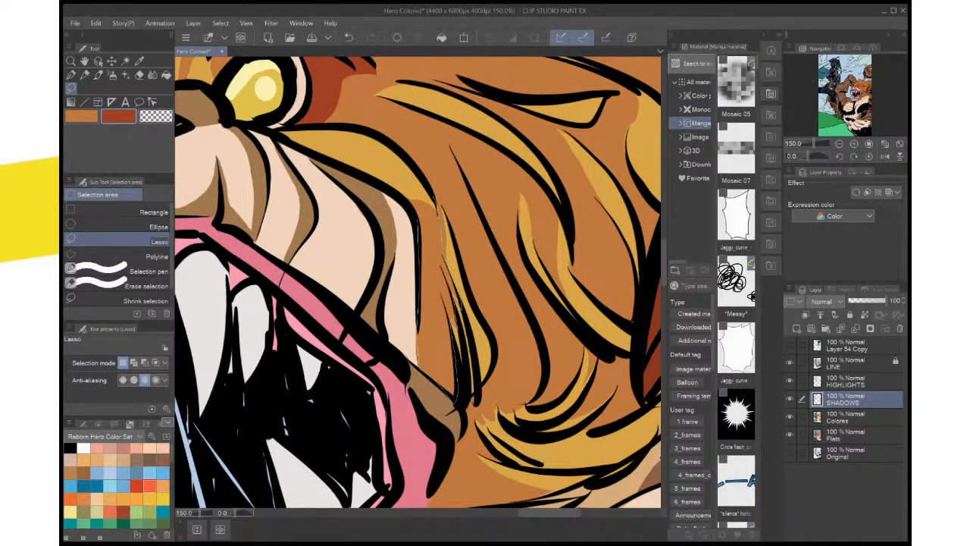
pyautogui.moveTo(457, 403); pyautogui.dragTo(458, 406)
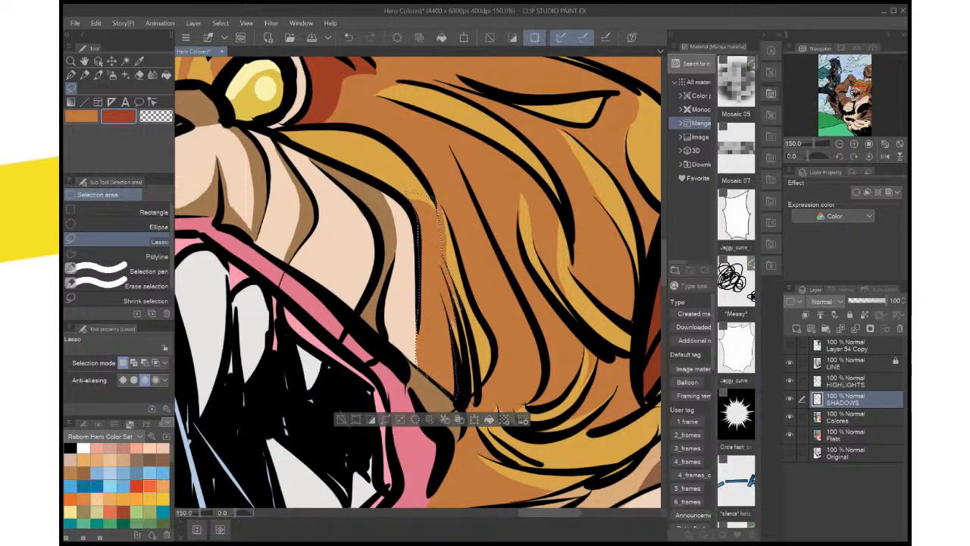
pyautogui.hotkey('alt', 'BackSpace')
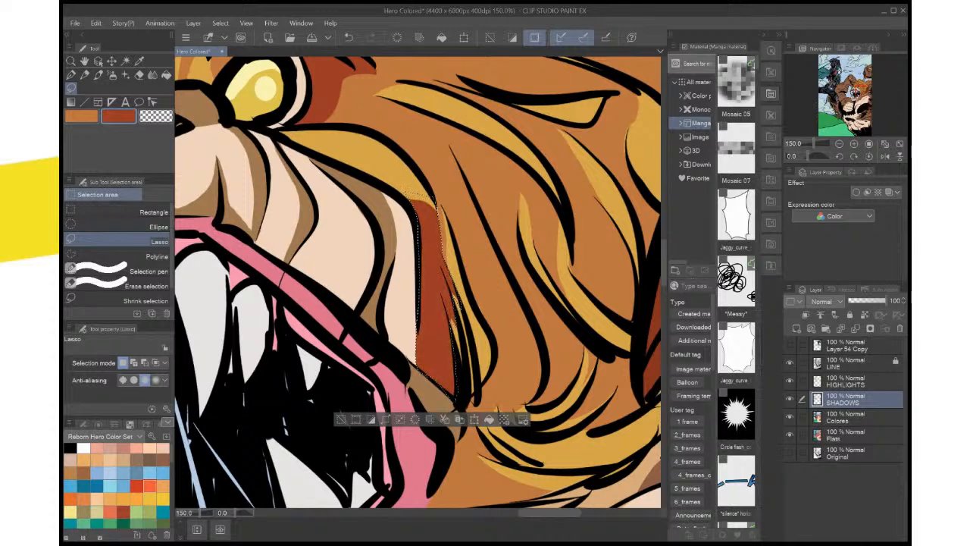
pyautogui.hotkey('ctrl', 'd')
# Lasso the brow fur crease just above the creature's large eye, fill it with dark red, and clear the selection
pyautogui.hotkey('ctrl', '-')
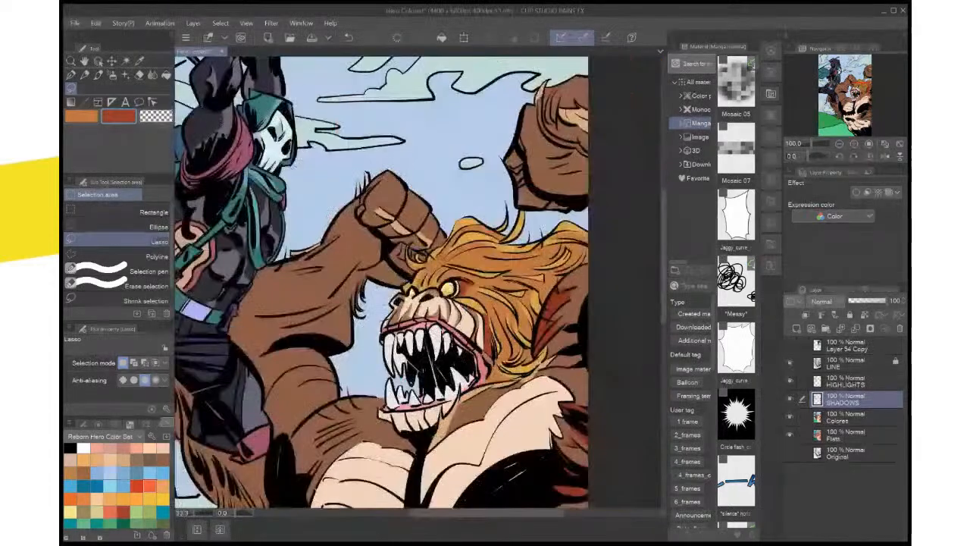
pyautogui.scroll(2, 506, 345)
pyautogui.moveTo(401, 227); pyautogui.dragTo(451, 295)
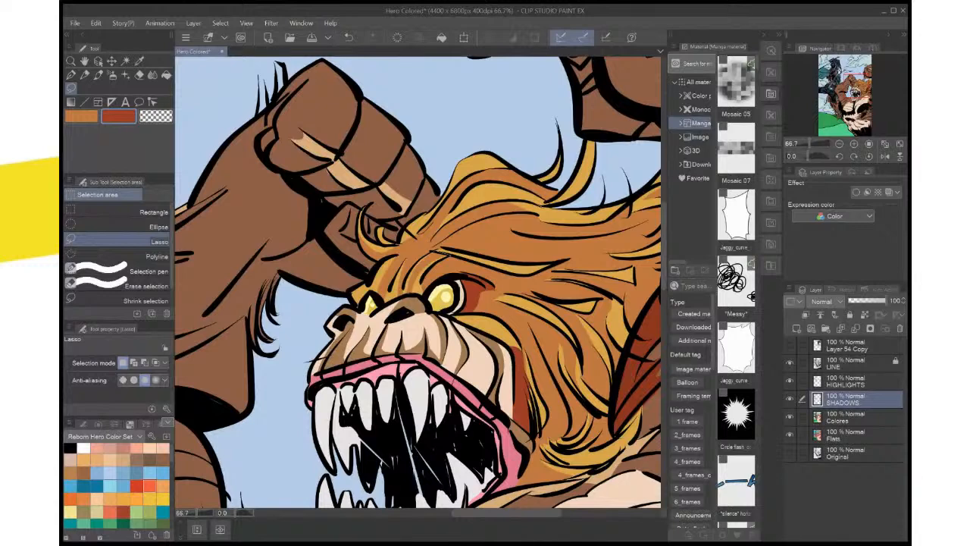
pyautogui.moveTo(450, 255); pyautogui.dragTo(419, 290)
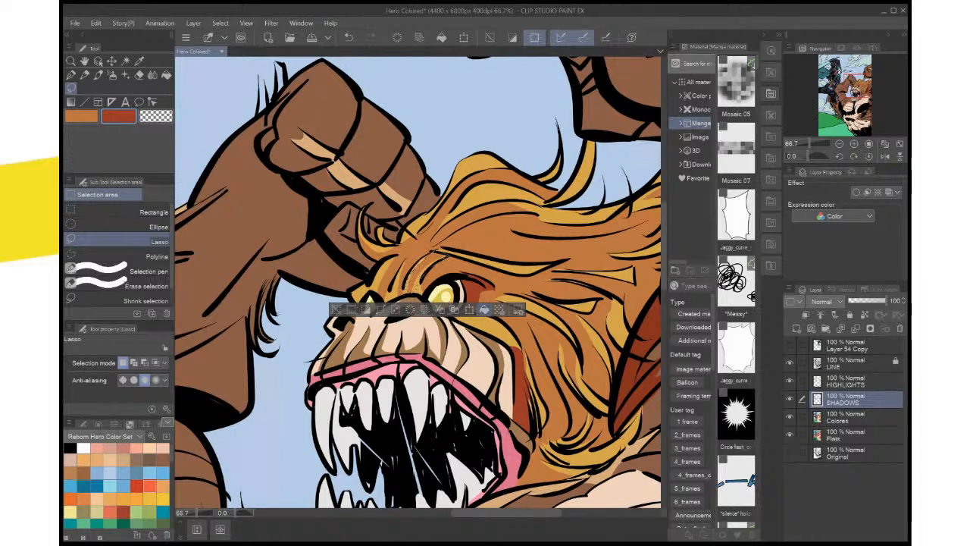
pyautogui.click(484, 309)
pyautogui.hotkey('ctrl', 'd')
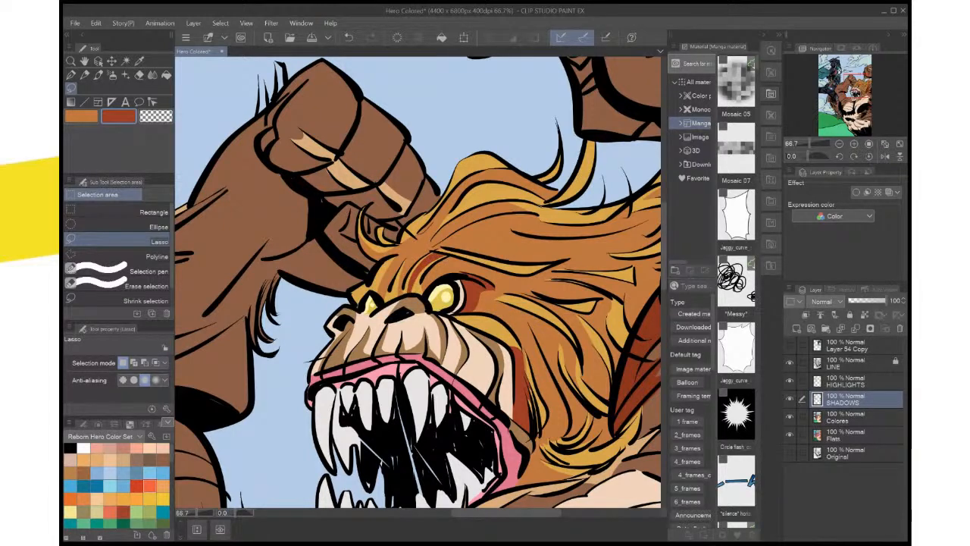
# Lasso two more narrow brow creases between the creature's eyes and fill each with dark red
pyautogui.moveTo(408, 273); pyautogui.dragTo(407, 276)
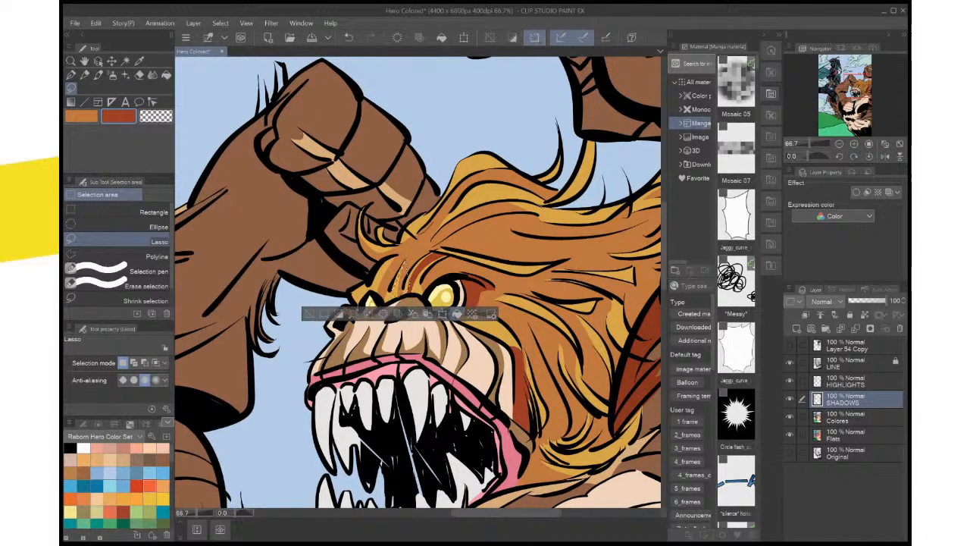
pyautogui.click(457, 312)
pyautogui.hotkey('ctrl', 'd')
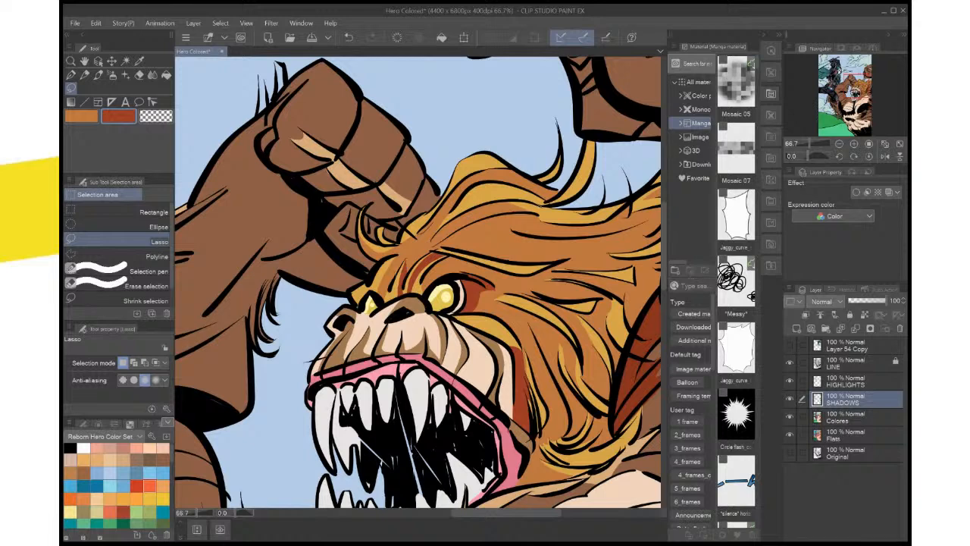
pyautogui.moveTo(397, 259); pyautogui.dragTo(396, 263)
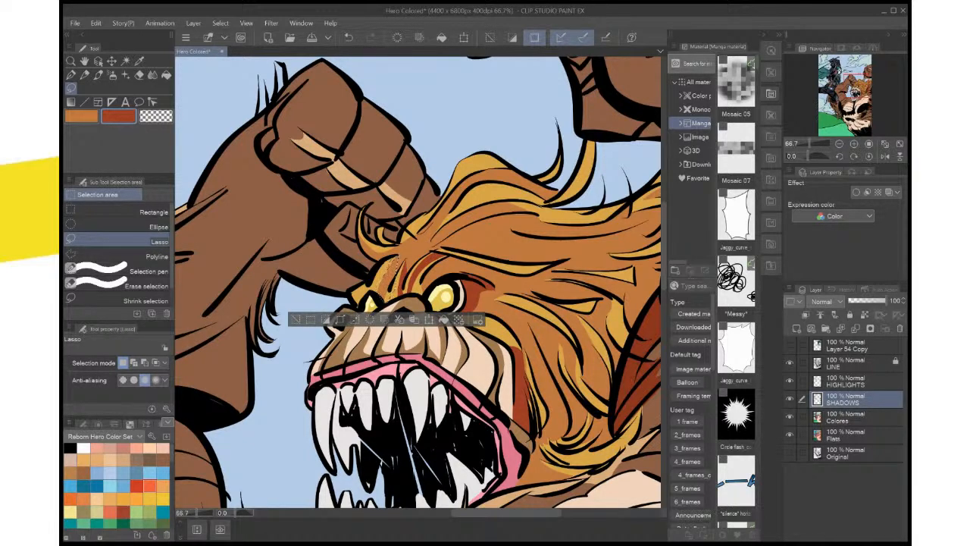
pyautogui.click(444, 319)
pyautogui.hotkey('ctrl', 'd')
# Lasso two tapering mane sections behind the cheek, along the long central strand and beneath the upper curved strand, and fill them with dark red
pyautogui.moveTo(425, 303)
pyautogui.mouseDown()
pyautogui.moveTo(463, 316)
pyautogui.moveTo(440, 316)
pyautogui.mouseUp()
pyautogui.scroll(-5, 470, 265)
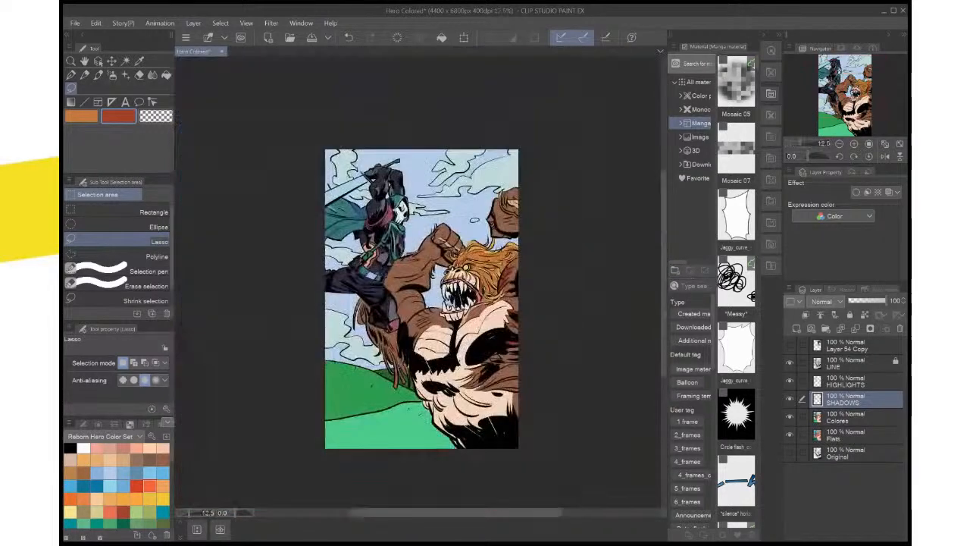
pyautogui.scroll(3, 470, 266)
pyautogui.scroll(2, 455, 304)
pyautogui.scroll(2, 455, 303)
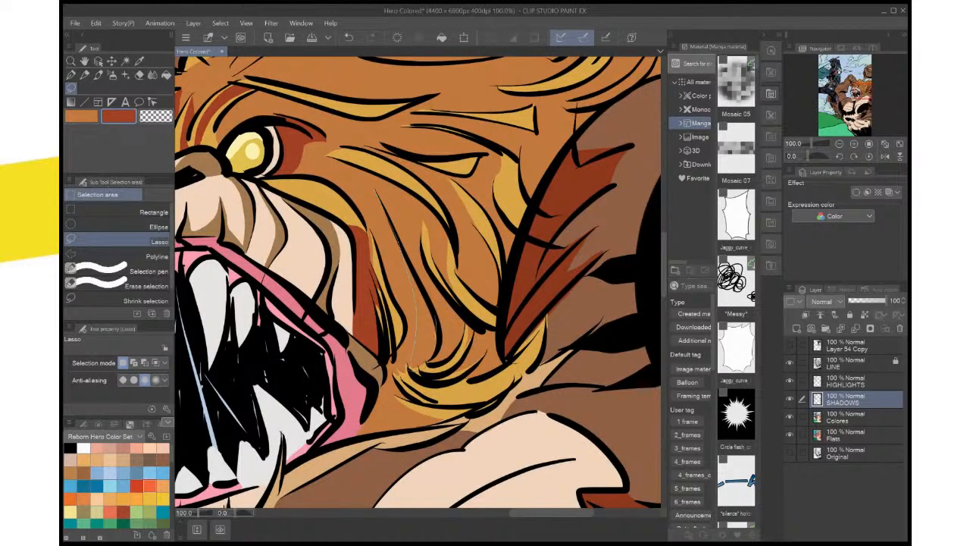
pyautogui.moveTo(413, 362); pyautogui.dragTo(426, 366)
pyautogui.moveTo(434, 319)
pyautogui.mouseDown()
pyautogui.moveTo(439, 345)
pyautogui.moveTo(423, 365)
pyautogui.mouseUp()
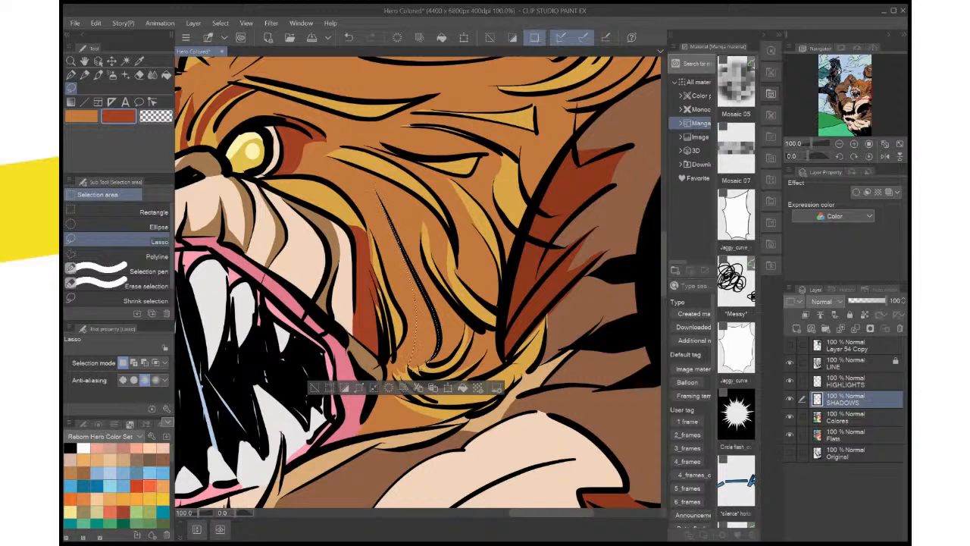
pyautogui.moveTo(421, 199)
pyautogui.mouseDown()
pyautogui.moveTo(453, 265)
pyautogui.moveTo(422, 198)
pyautogui.mouseUp()
pyautogui.click(472, 387)
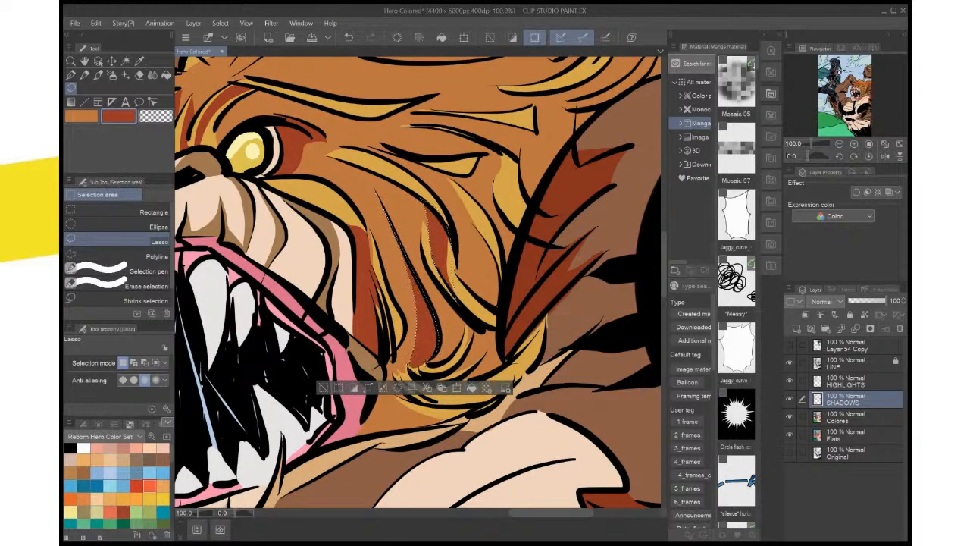
pyautogui.hotkey('ctrl', 'd')
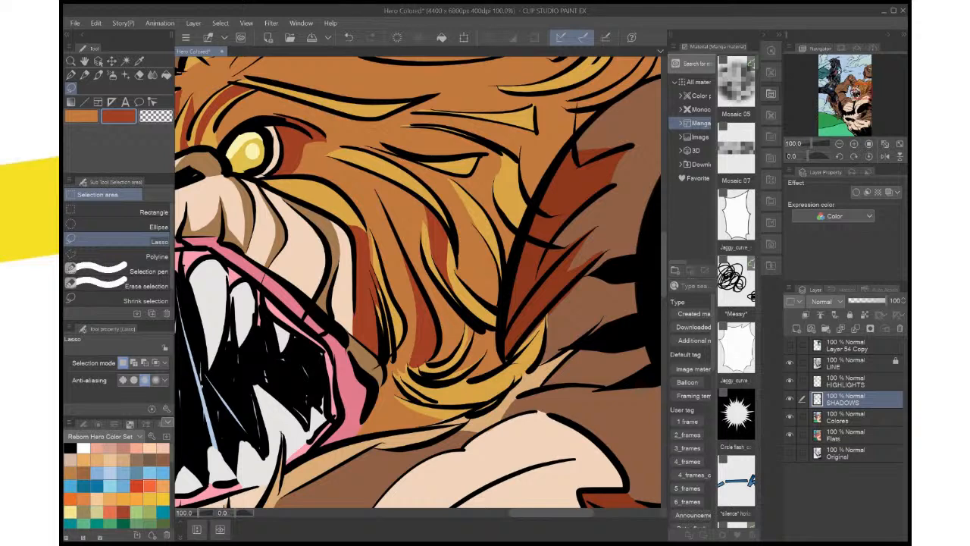
# Sample the mane's golden yellow and, on the HIGHLIGHTS layer, lasso and fill the pointed tip of the highlight beside the upper dark red shadow
pyautogui.press('x')
pyautogui.press('i')
pyautogui.click(462, 390)
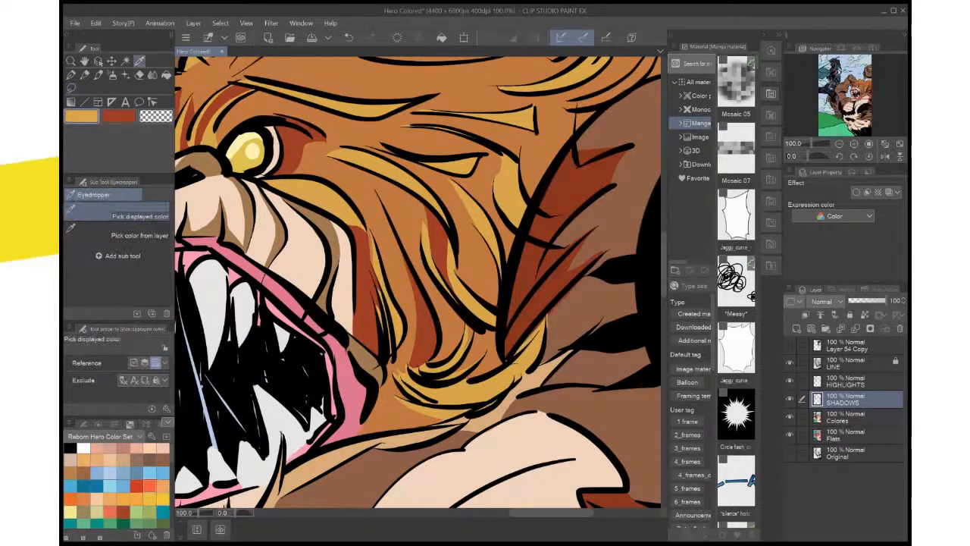
pyautogui.press('m')
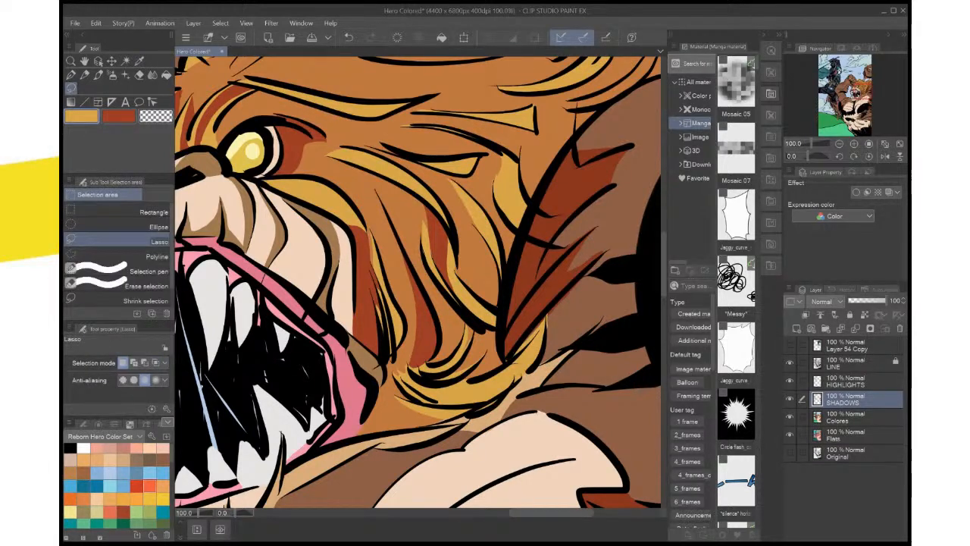
pyautogui.moveTo(435, 218); pyautogui.dragTo(449, 249)
pyautogui.hotkey('ctrl', 'd')
pyautogui.scroll(4, 439, 213)
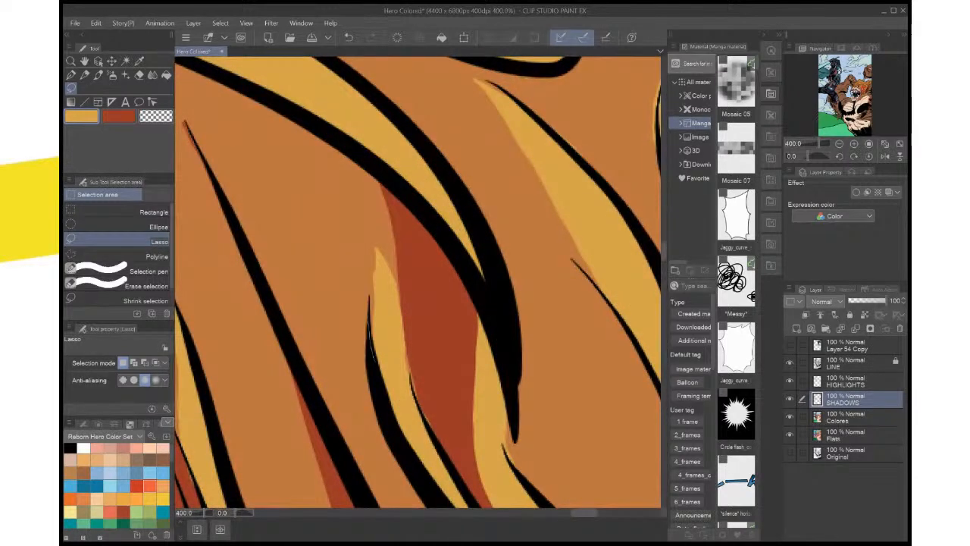
pyautogui.moveTo(374, 244)
pyautogui.mouseDown()
pyautogui.moveTo(388, 287)
pyautogui.moveTo(375, 246)
pyautogui.mouseUp()
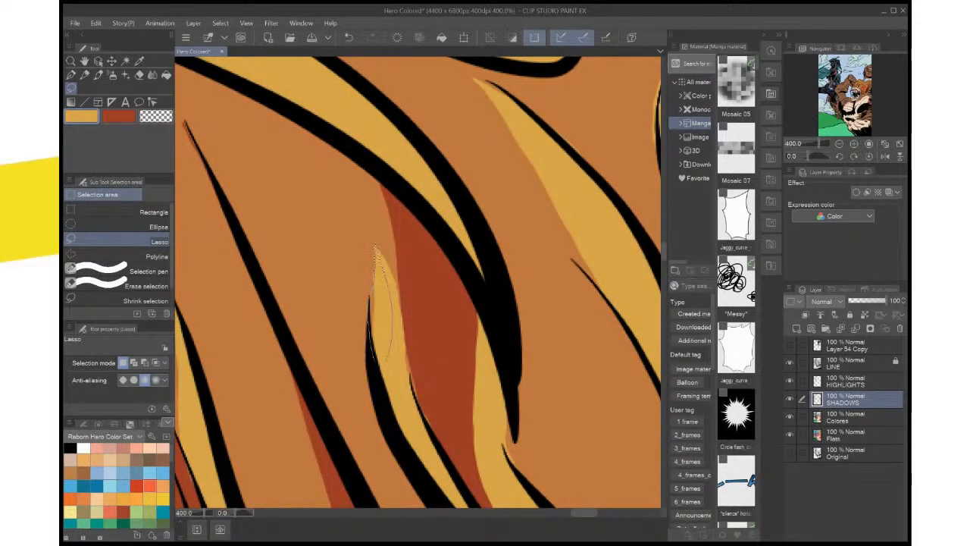
pyautogui.click(846, 382)
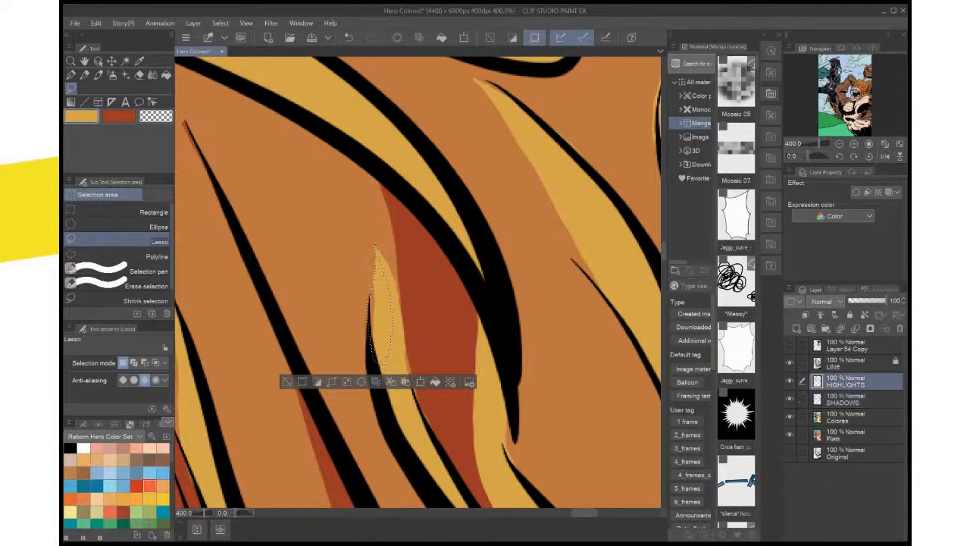
pyautogui.click(435, 381)
pyautogui.hotkey('ctrl', 'd')
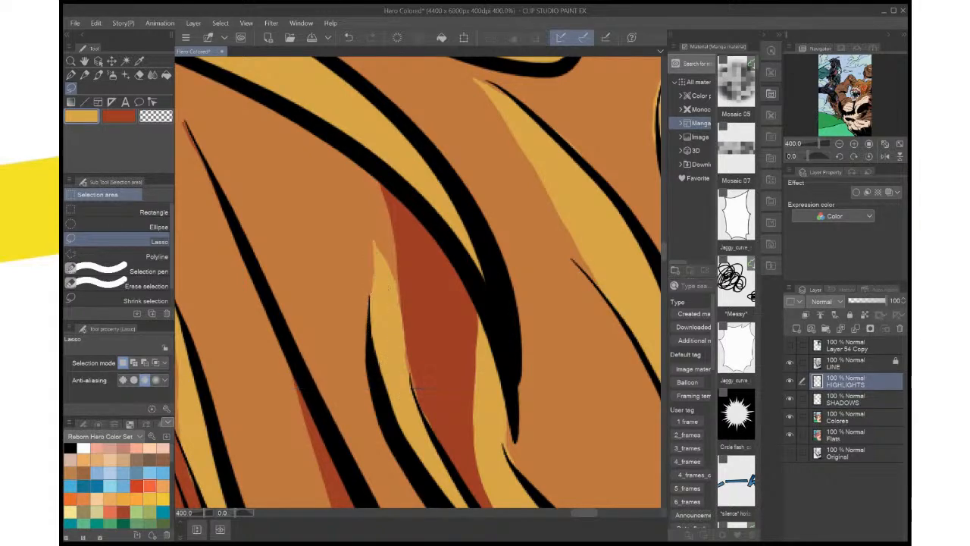
# Return to dark red on the SHADOWS layer, then lasso and fill the mane's lower edge at the page border above the shoulder
pyautogui.scroll(-8, 421, 384)
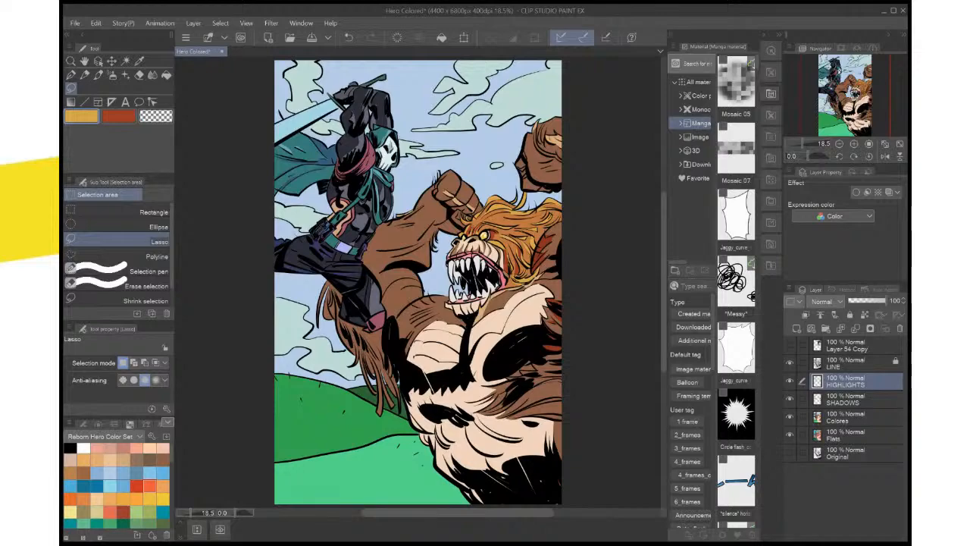
pyautogui.scroll(4, 468, 335)
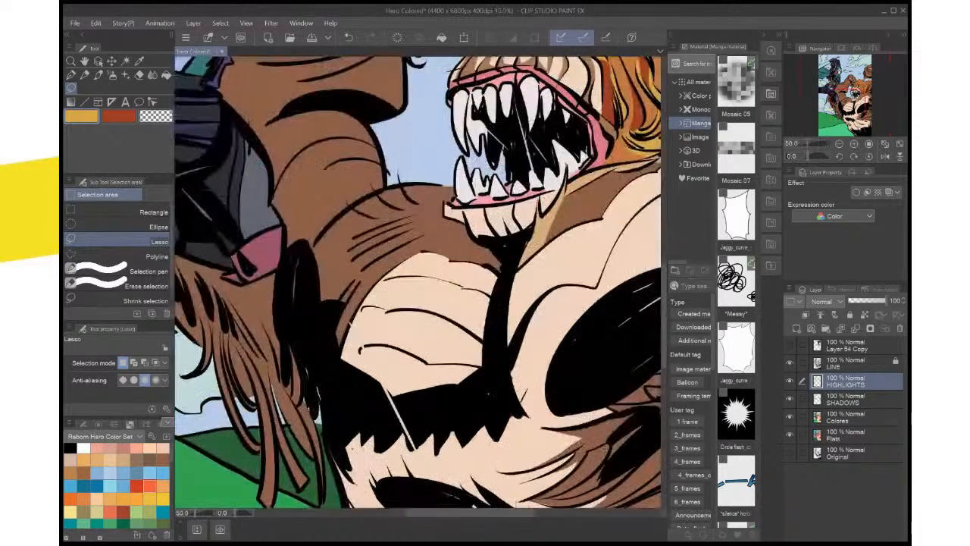
pyautogui.moveTo(484, 228); pyautogui.dragTo(255, 419)
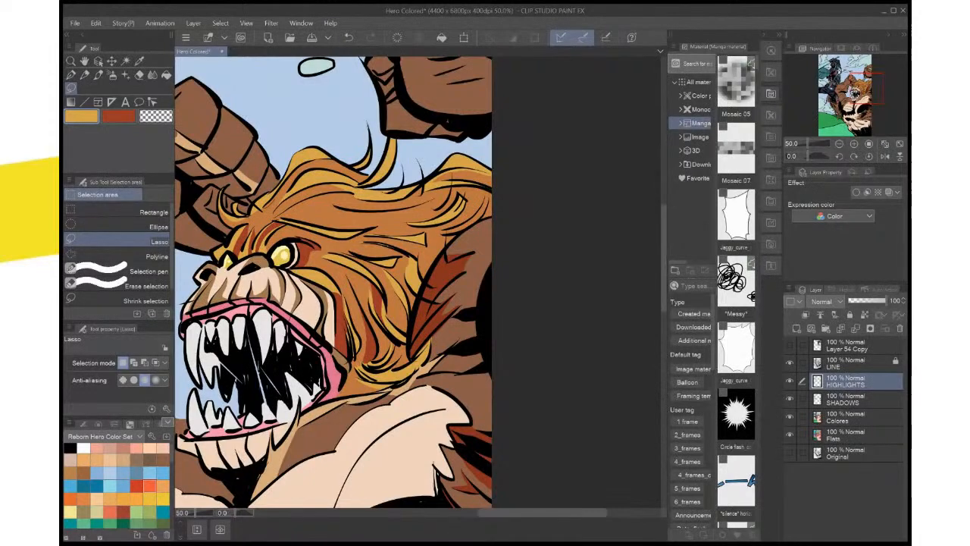
pyautogui.press('x')
pyautogui.click(855, 399)
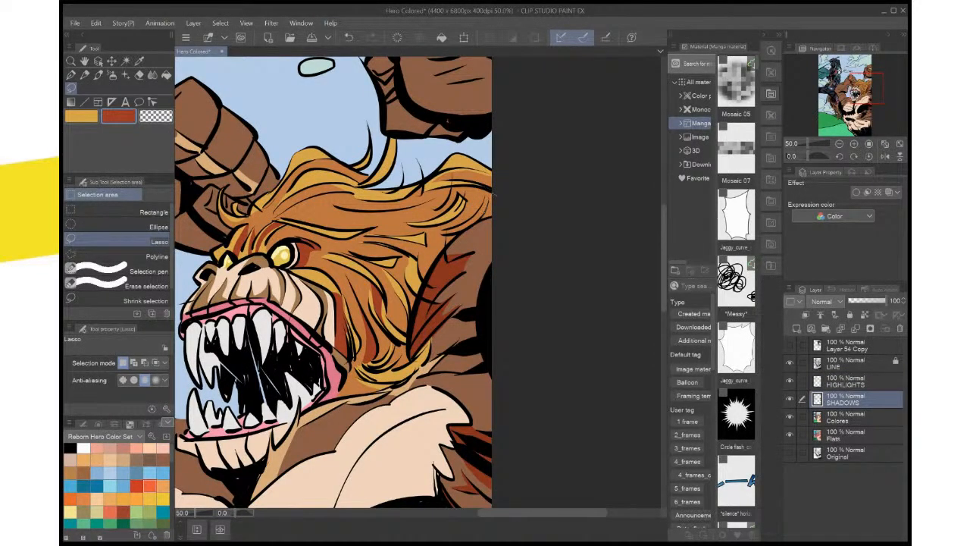
pyautogui.moveTo(492, 217); pyautogui.dragTo(493, 195)
pyautogui.click(542, 236)
pyautogui.hotkey('ctrl', 'd')
# Lasso two mane areas bordering the shoulder, down toward the red fur tufts, and fill each with dark red
pyautogui.moveTo(447, 238); pyautogui.dragTo(453, 233)
pyautogui.click(507, 261)
pyautogui.hotkey('ctrl', 'd')
pyautogui.moveTo(441, 244); pyautogui.dragTo(423, 274)
pyautogui.click(490, 298)
pyautogui.hotkey('ctrl', 'd')
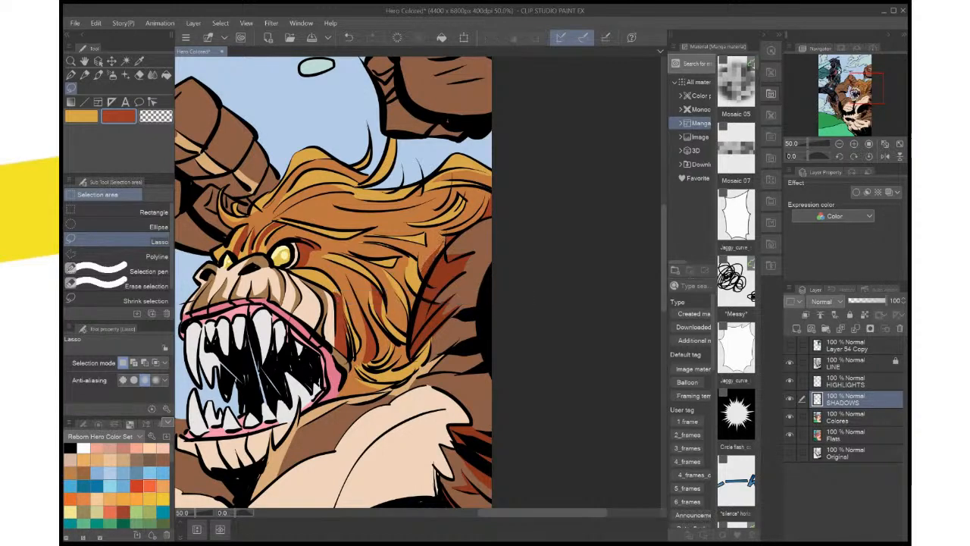
# Lasso the narrow mane edge along the shoulder outline, above the red fur tufts, and fill it with dark red
pyautogui.scroll(3, 456, 240)
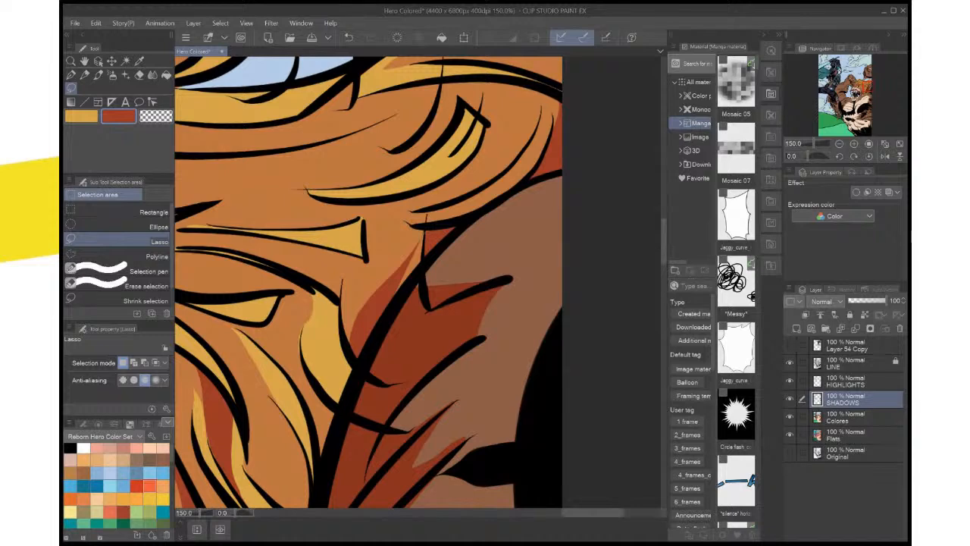
pyautogui.moveTo(431, 250); pyautogui.dragTo(397, 290)
pyautogui.click(467, 330)
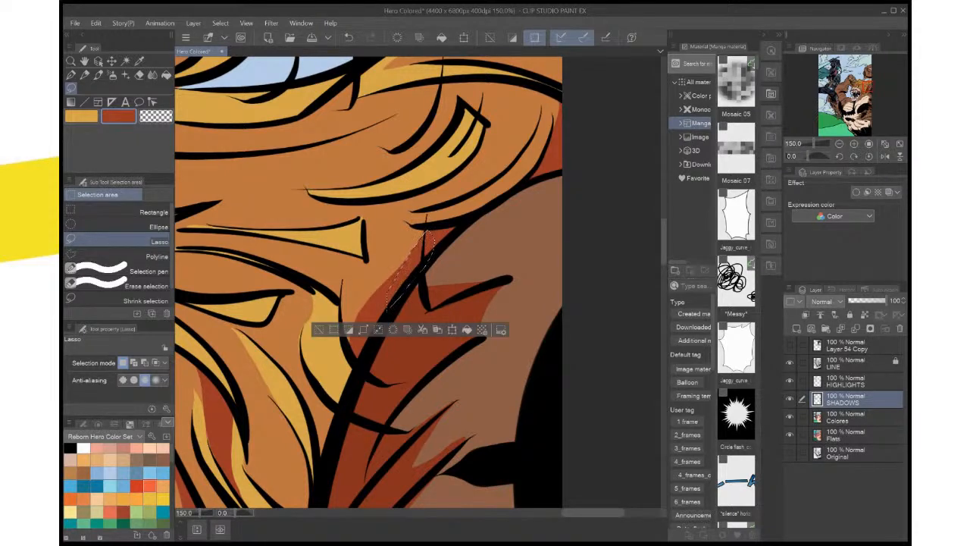
pyautogui.hotkey('ctrl', 'd')
# Sample the red of the mane shadow beside the shoulder as the main colour and keep dark red as the active sub colour
pyautogui.press('i')
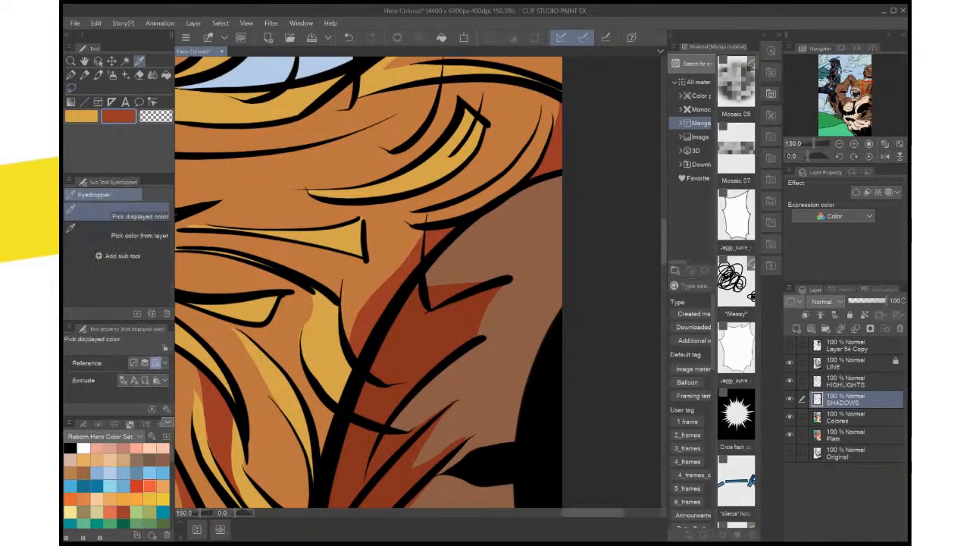
pyautogui.press('x')
pyautogui.click(382, 302)
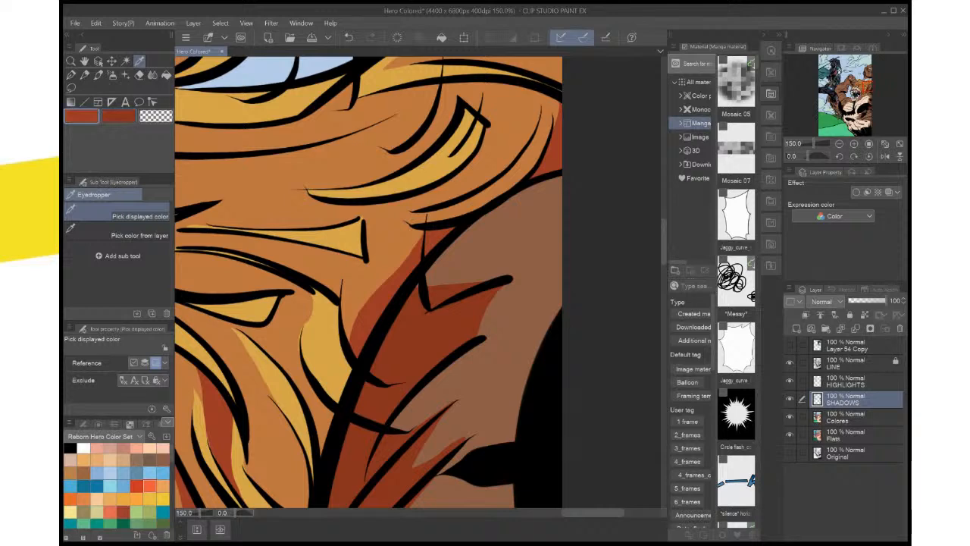
pyautogui.press('x')
pyautogui.press('m')
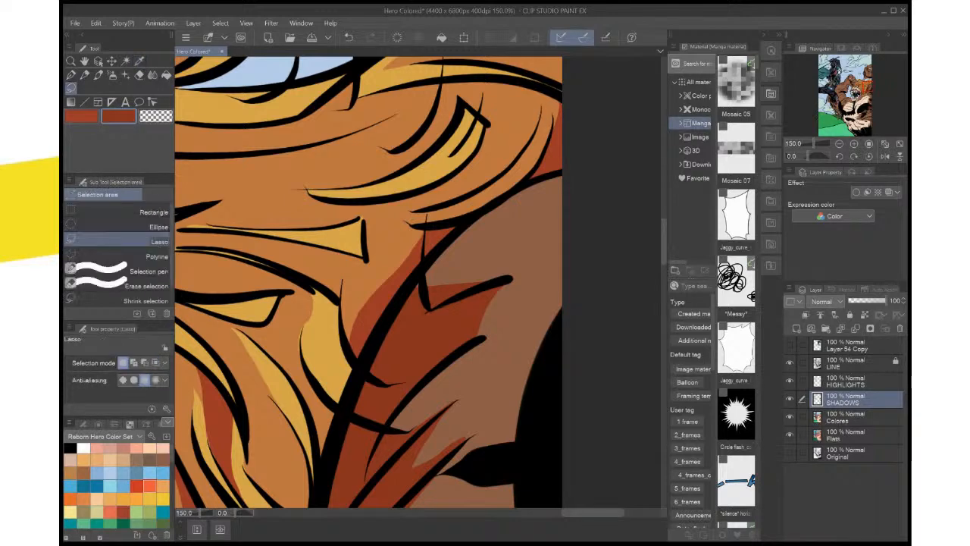
# Auto-select the connected red shadow over the shoulder tufts, choose a darker red as the sub colour, and refill the shadow with it
pyautogui.press('i')
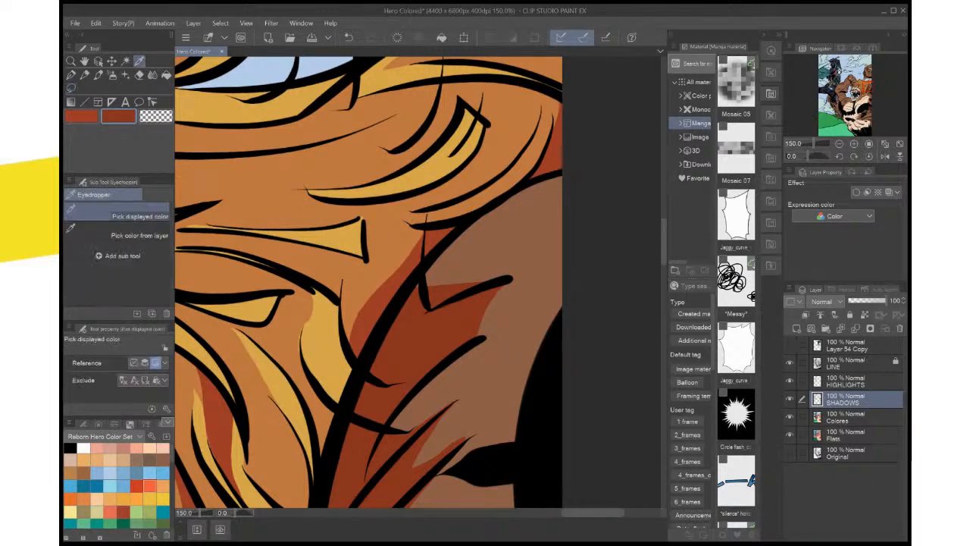
pyautogui.press('w')
pyautogui.click(424, 333)
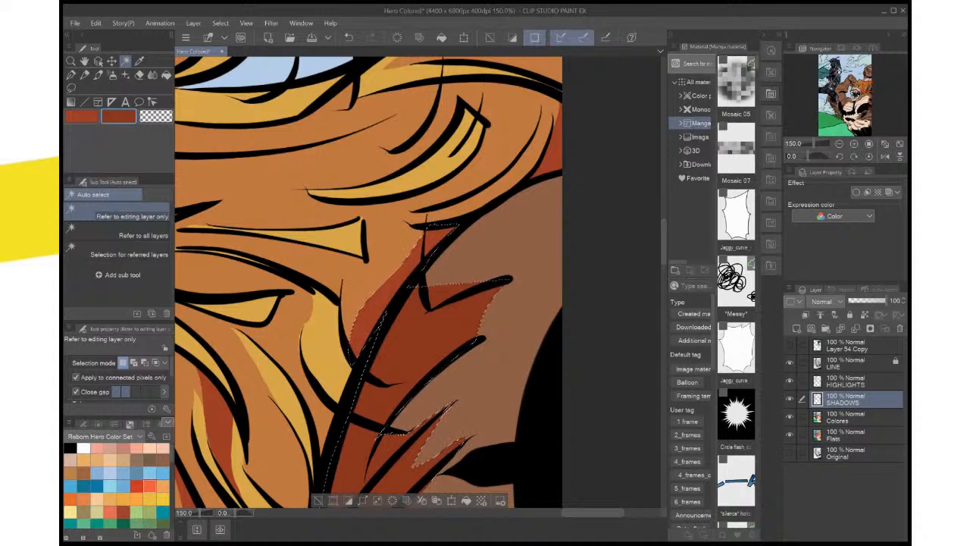
pyautogui.press('i')
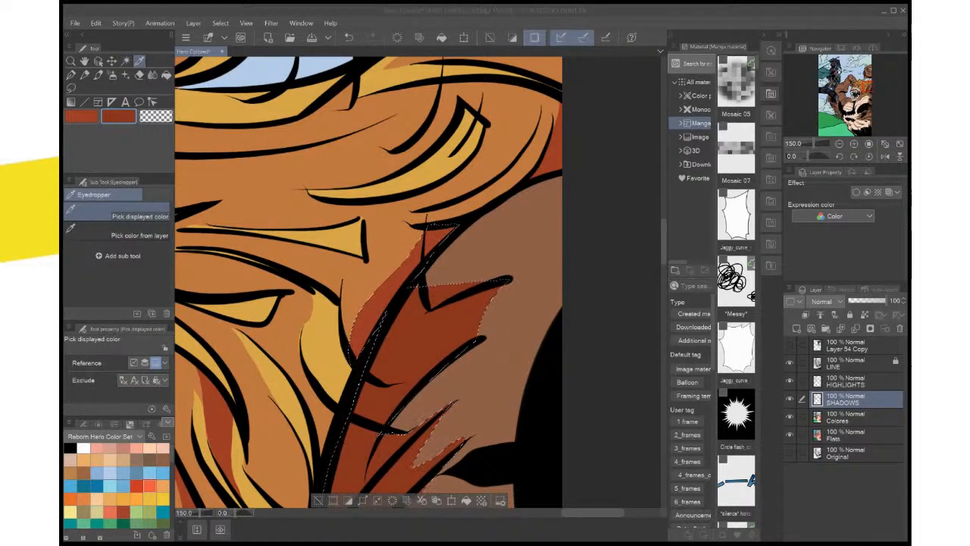
pyautogui.press('Return')
pyautogui.scroll(4, 559, 168)
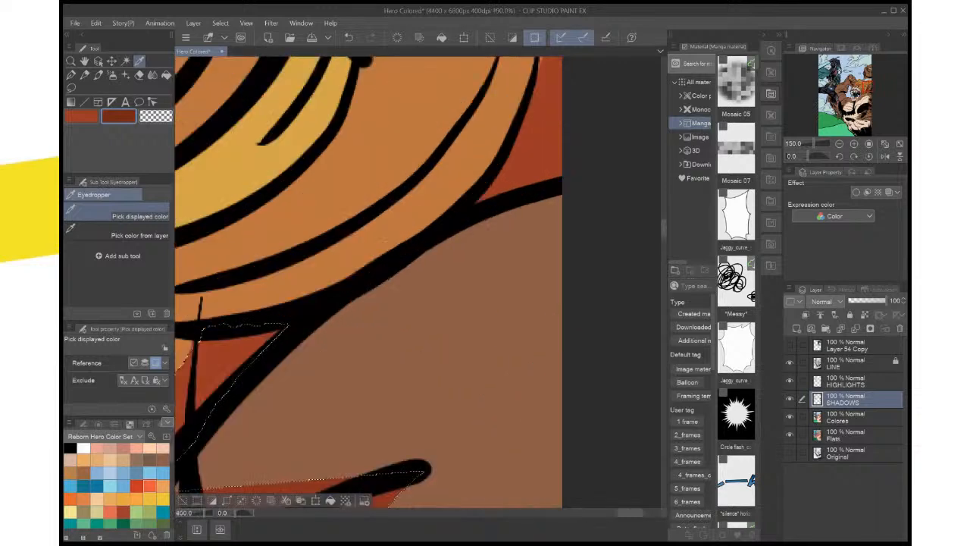
pyautogui.scroll(-5, 559, 167)
pyautogui.scroll(-1, 560, 168)
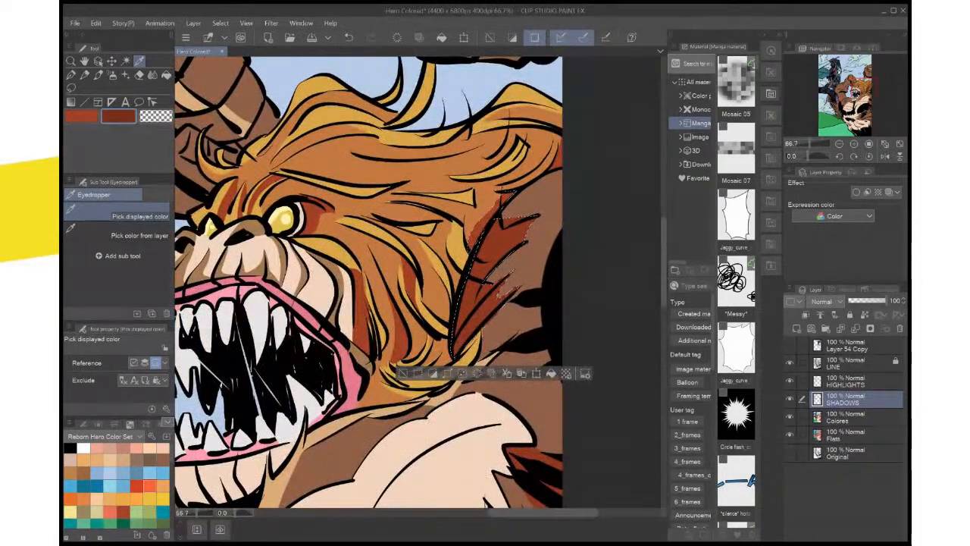
pyautogui.press('m')
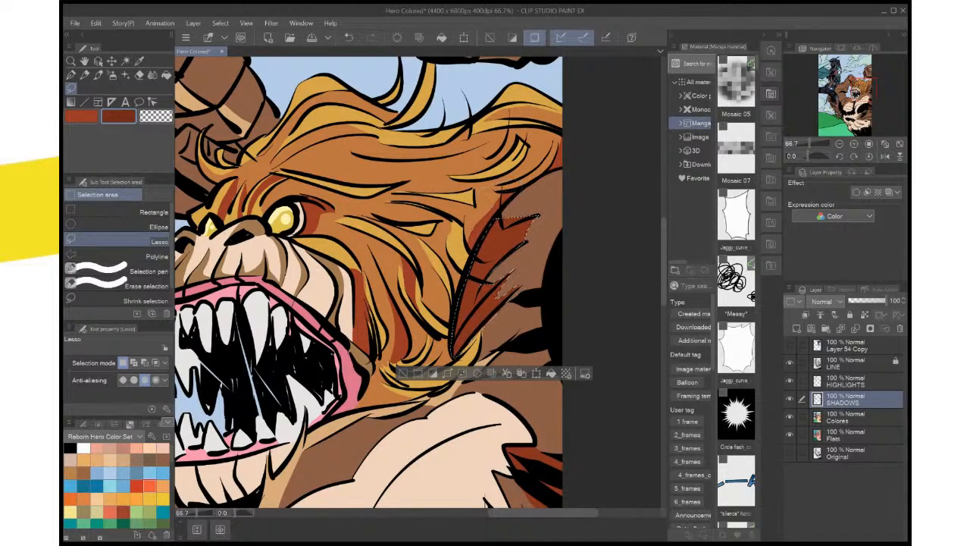
pyautogui.click(551, 373)
pyautogui.hotkey('ctrl', 'd')
# Auto-select the red shadow patches in the arm fur at the page edge and refill them with the darker red
pyautogui.moveTo(492, 341); pyautogui.dragTo(479, 263)
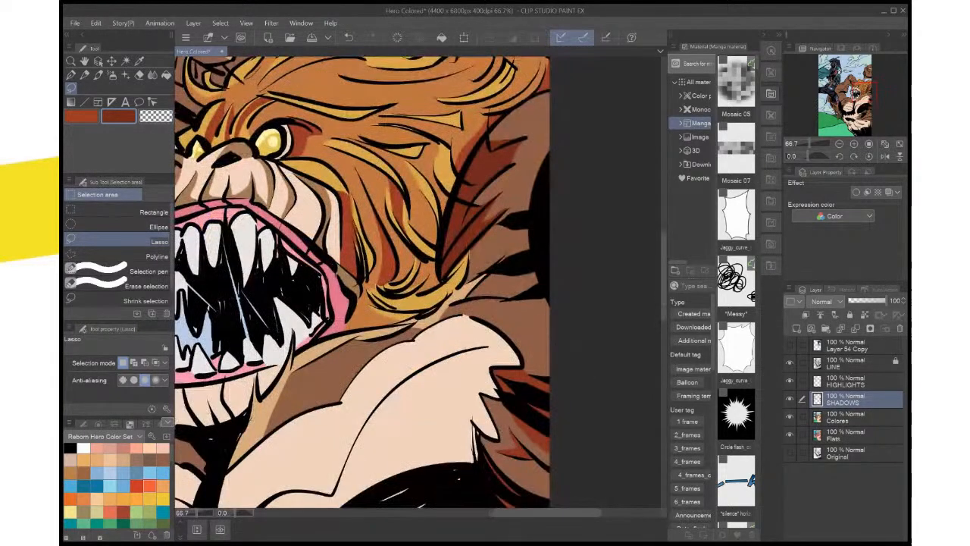
pyautogui.scroll(-3, 536, 260)
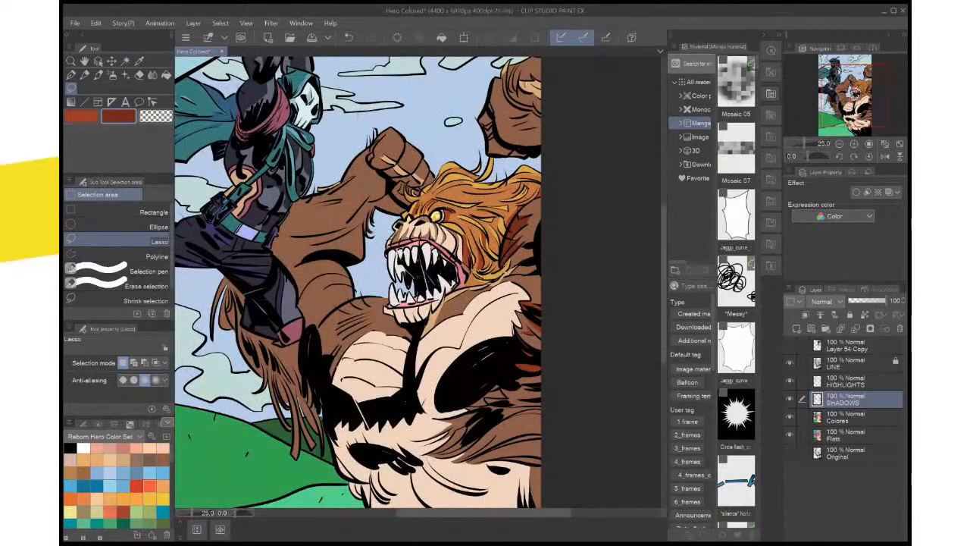
pyautogui.press('w')
pyautogui.click(530, 319)
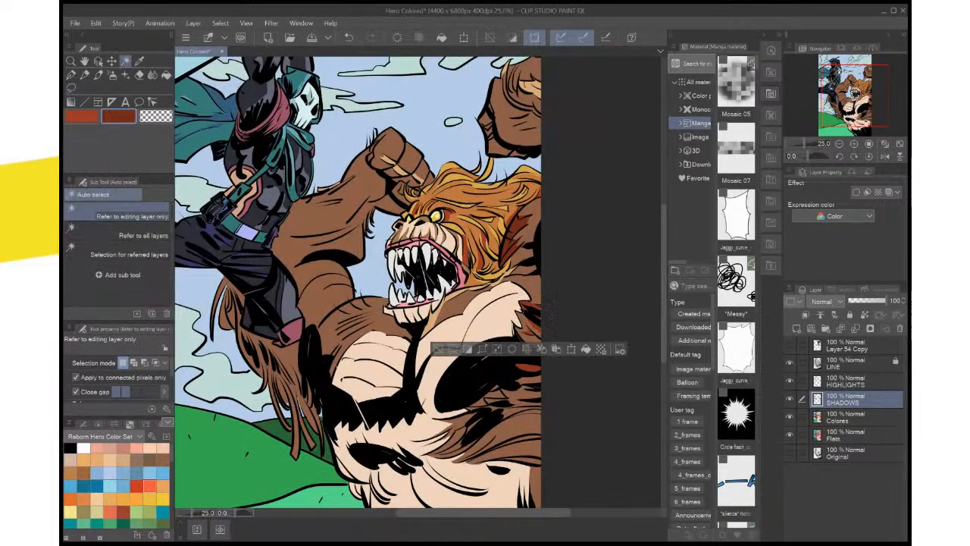
pyautogui.keyDown('shift'); pyautogui.click(532, 332); pyautogui.keyUp('shift')
pyautogui.keyDown('shift'); pyautogui.click(527, 369); pyautogui.keyUp('shift')
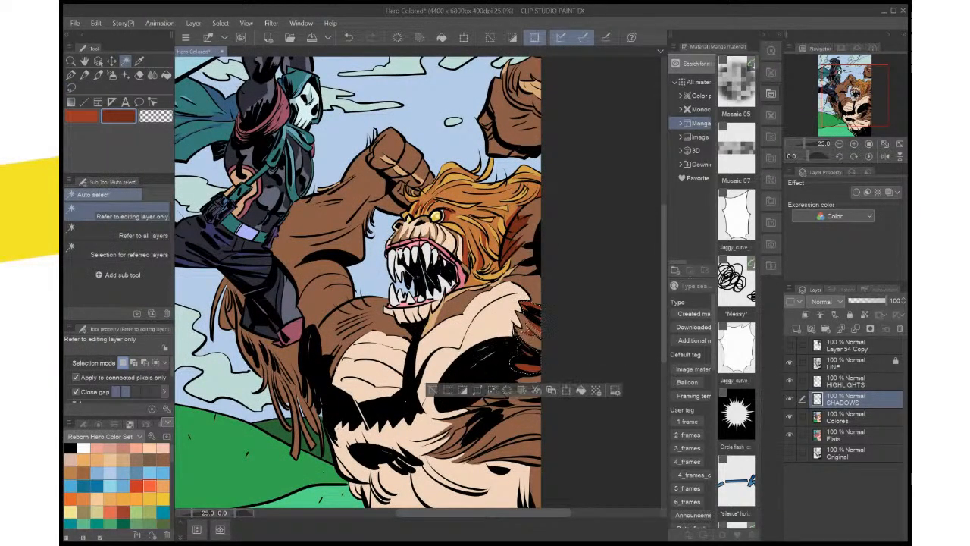
pyautogui.press('Delete')
pyautogui.hotkey('ctrl', 'd')
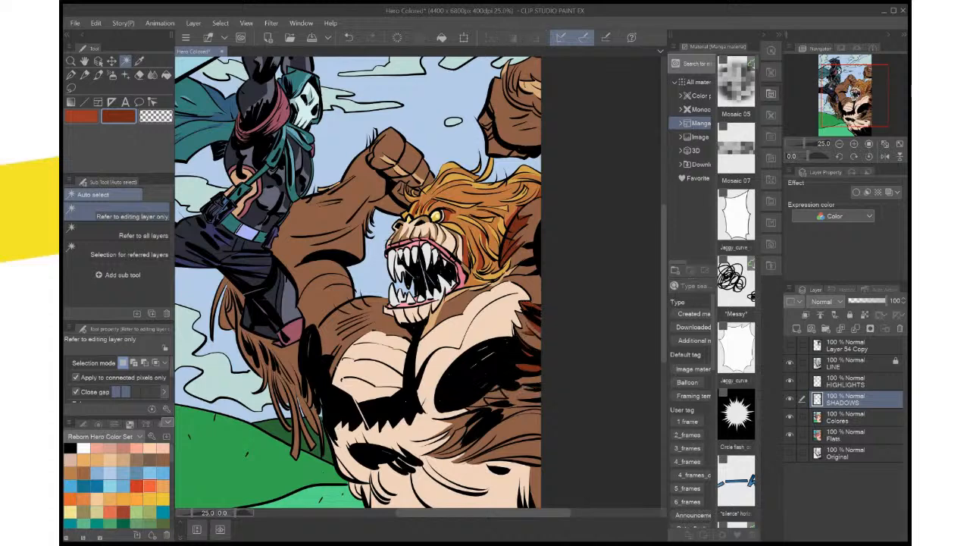
# Lasso the fur around the black streaks below the large black chest shadow and fill it with the darker red
pyautogui.scroll(2, 511, 385)
pyautogui.moveTo(510, 385)
pyautogui.mouseDown()
pyautogui.moveTo(487, 309)
pyautogui.moveTo(489, 279)
pyautogui.mouseUp()
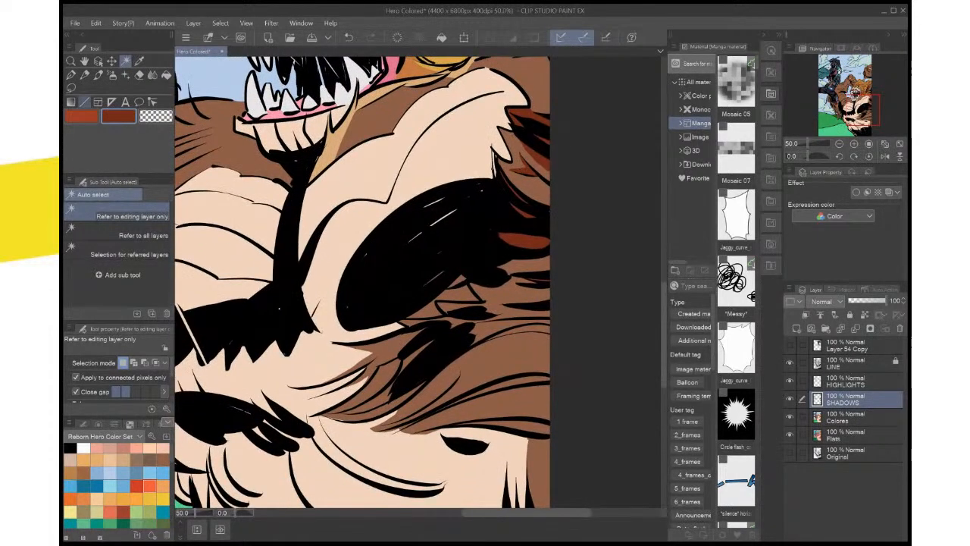
pyautogui.click(71, 88)
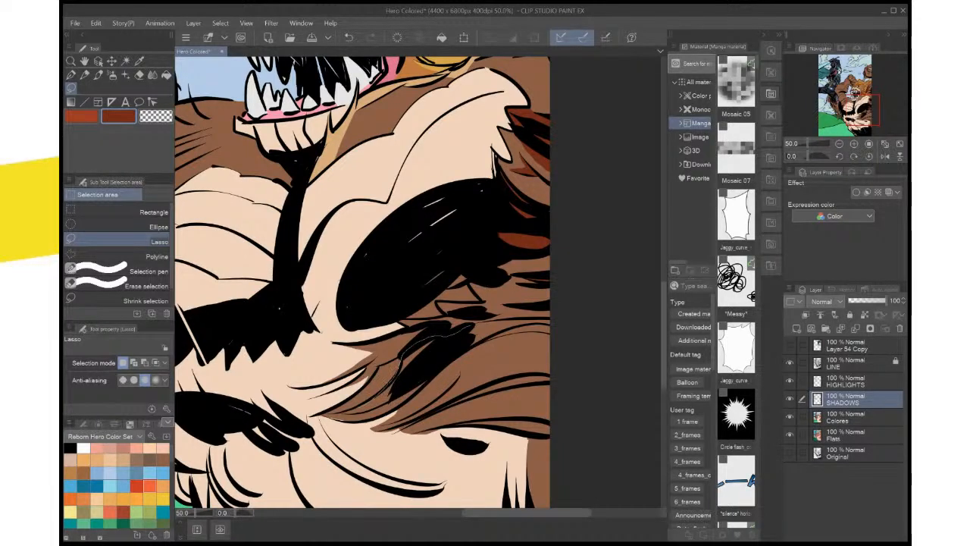
pyautogui.moveTo(355, 411)
pyautogui.mouseDown()
pyautogui.moveTo(406, 393)
pyautogui.moveTo(469, 330)
pyautogui.moveTo(435, 306)
pyautogui.mouseUp()
pyautogui.click(467, 425)
pyautogui.hotkey('ctrl', 'd')
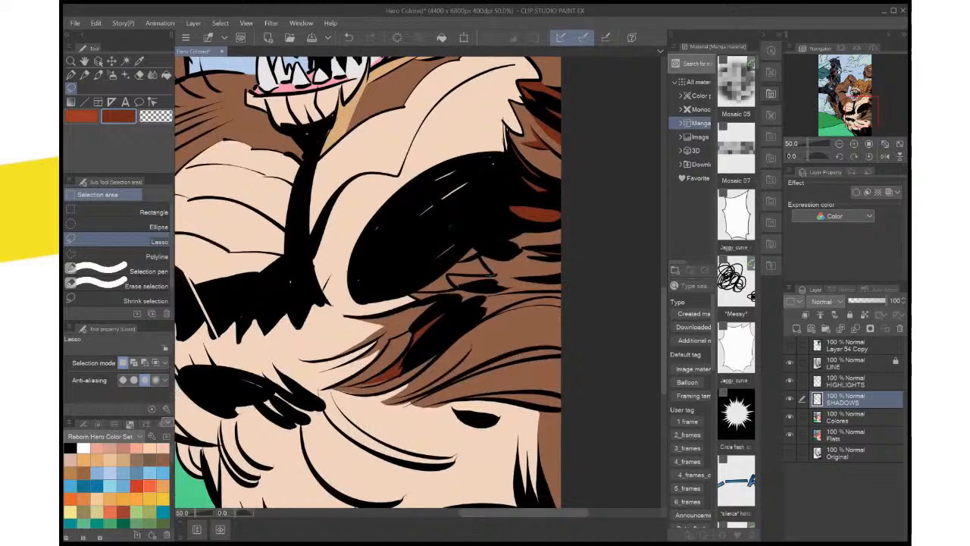
# Lasso the small fur gaps beneath the black chest shadow and toward the page edge, and fill them with the darker red
pyautogui.moveTo(494, 278); pyautogui.dragTo(449, 283)
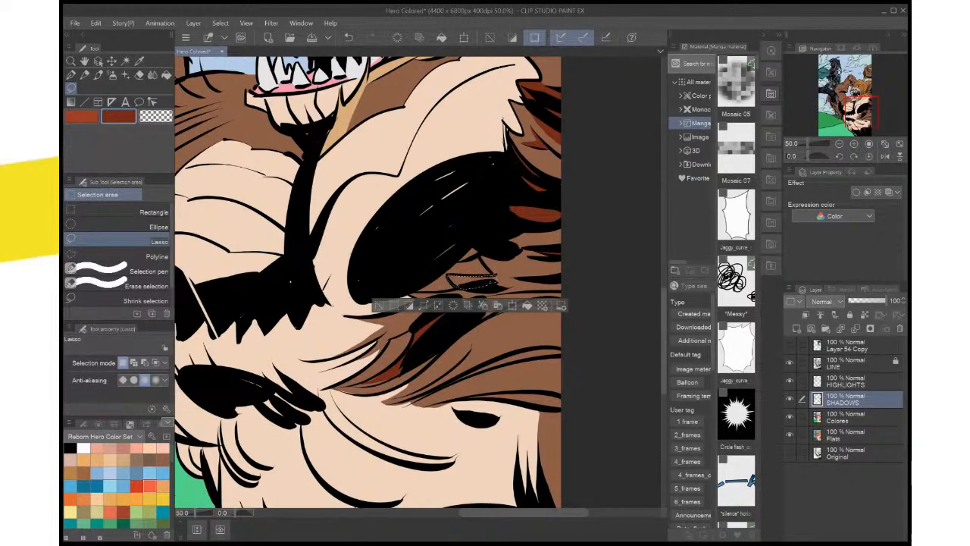
pyautogui.click(528, 305)
pyautogui.hotkey('ctrl', 'd')
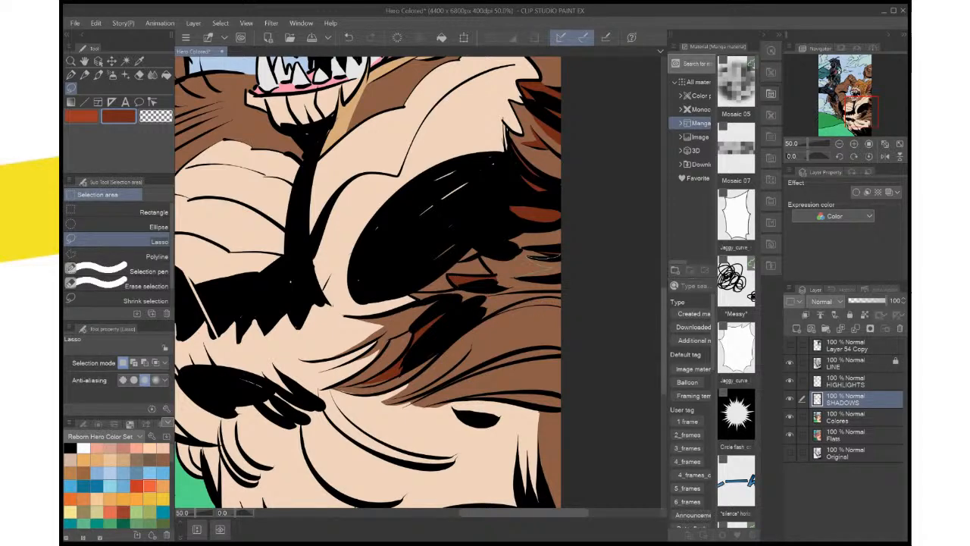
pyautogui.moveTo(562, 273); pyautogui.dragTo(522, 278)
pyautogui.click(596, 296)
pyautogui.moveTo(561, 303); pyautogui.dragTo(578, 247)
pyautogui.hotkey('ctrl', 'd')
# Lasso the long curved fur strand running to the page edge above the small black belly mark and fill it with dark red
pyautogui.moveTo(497, 306)
pyautogui.mouseDown()
pyautogui.moveTo(579, 291)
pyautogui.moveTo(454, 330)
pyautogui.moveTo(485, 310)
pyautogui.mouseUp()
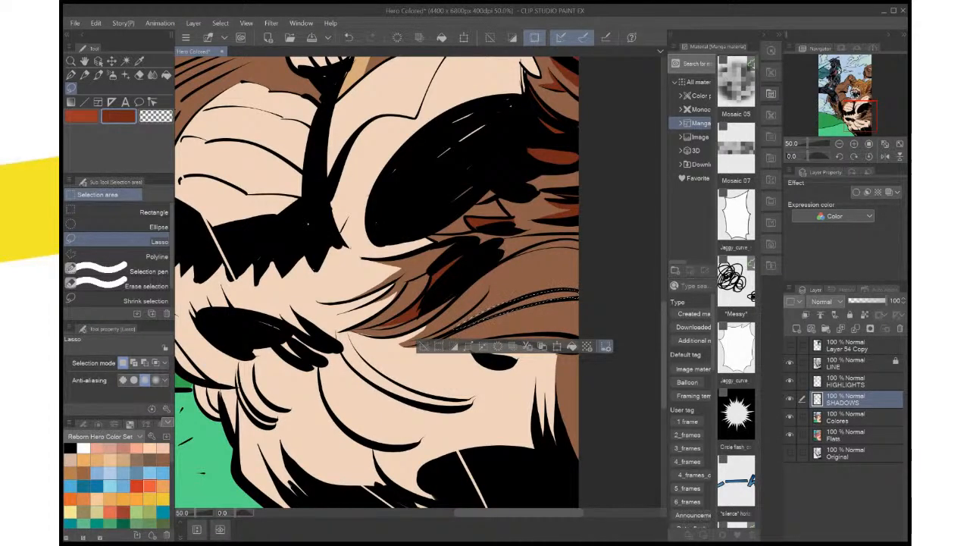
pyautogui.click(572, 346)
pyautogui.hotkey('ctrl', 'd')
# Lasso a shadow around the black armpit area beside the hero's foot, up to the pale chest, and fill it with dark red
pyautogui.hotkey('ctrl', '0')
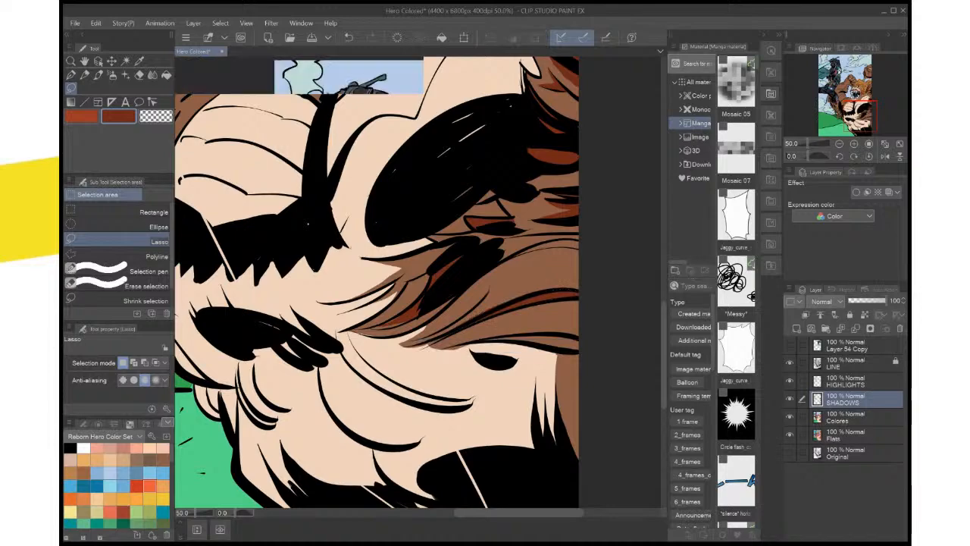
pyautogui.scroll(3, 558, 300)
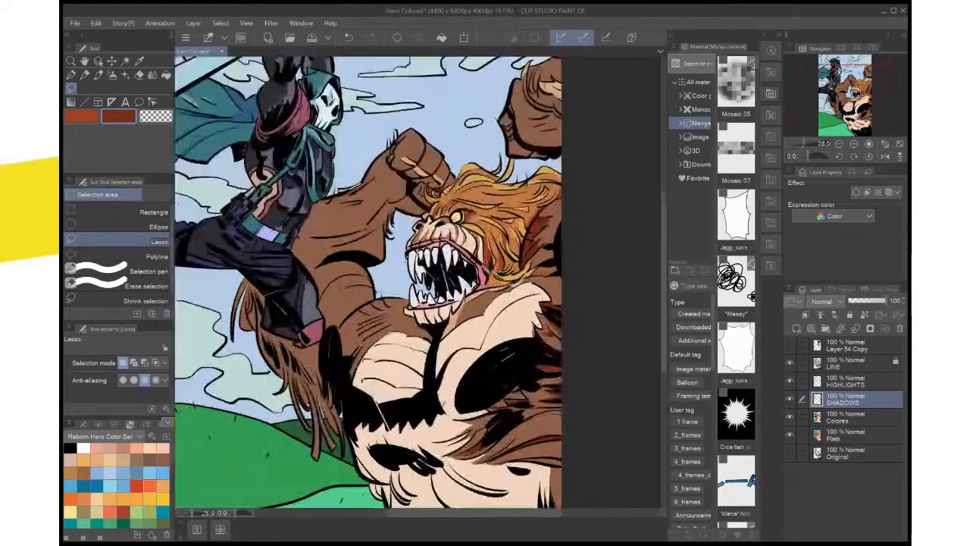
pyautogui.moveTo(447, 330); pyautogui.dragTo(694, 183)
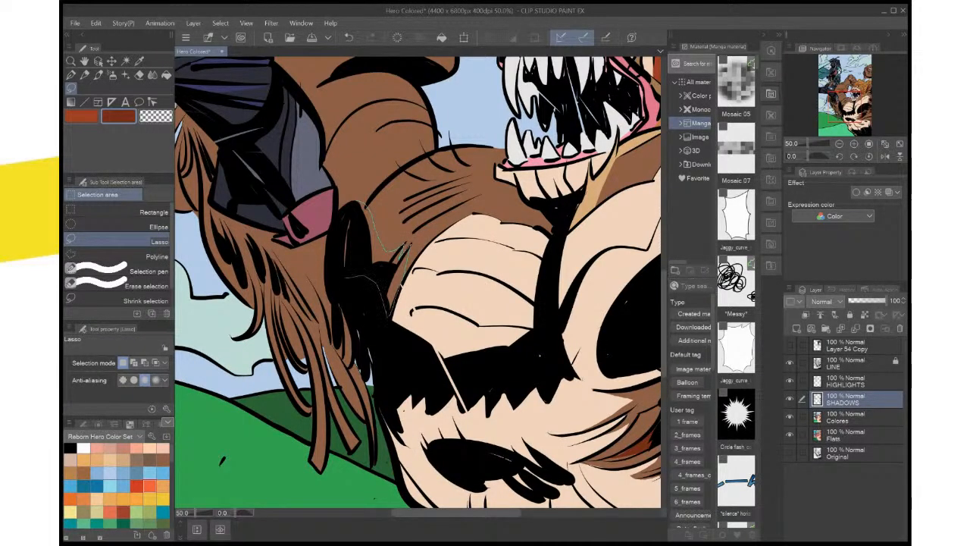
pyautogui.moveTo(407, 247); pyautogui.dragTo(409, 250)
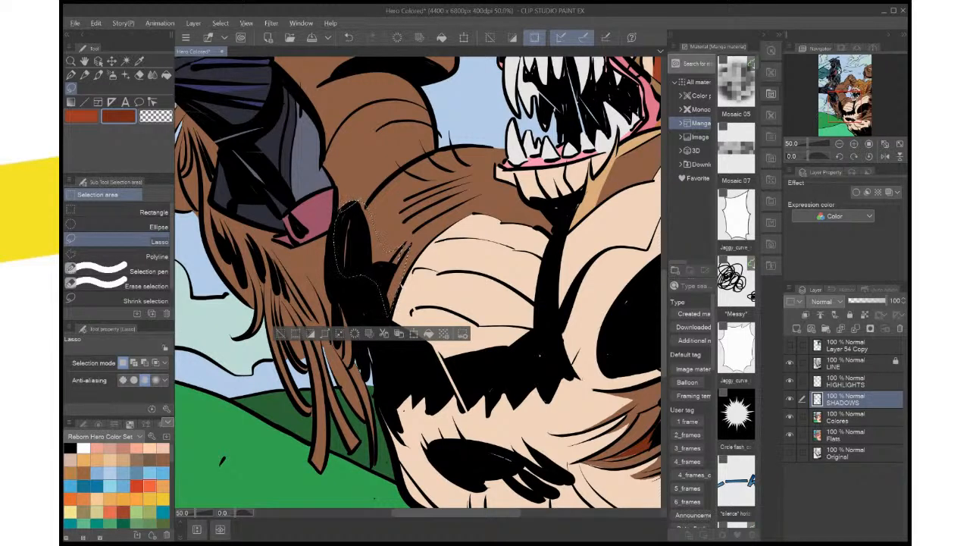
pyautogui.hotkey('alt', 'BackSpace')
pyautogui.hotkey('ctrl', 'd')
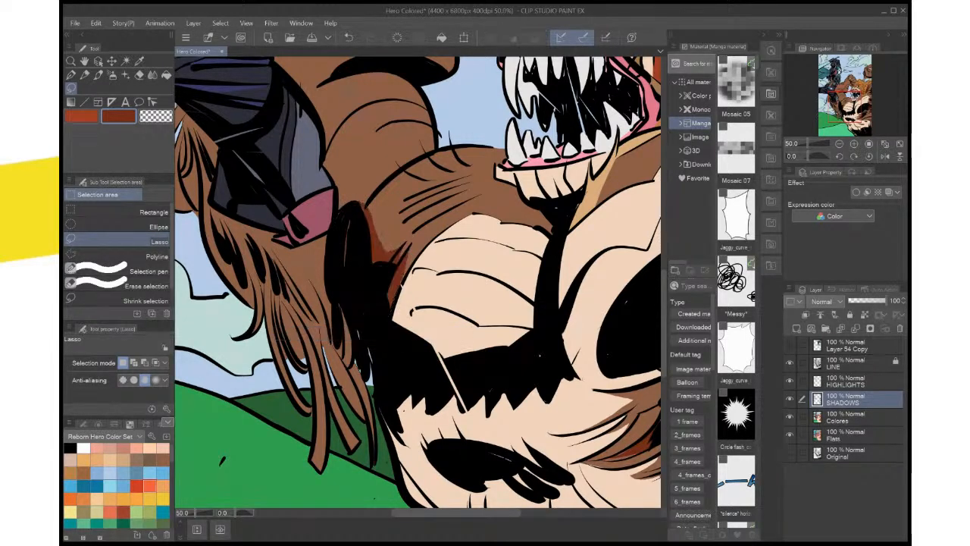
# Lasso a curved shadow along the black crease at the raised arm's elbow and fill it with dark red
pyautogui.hotkey('ctrl', '0')
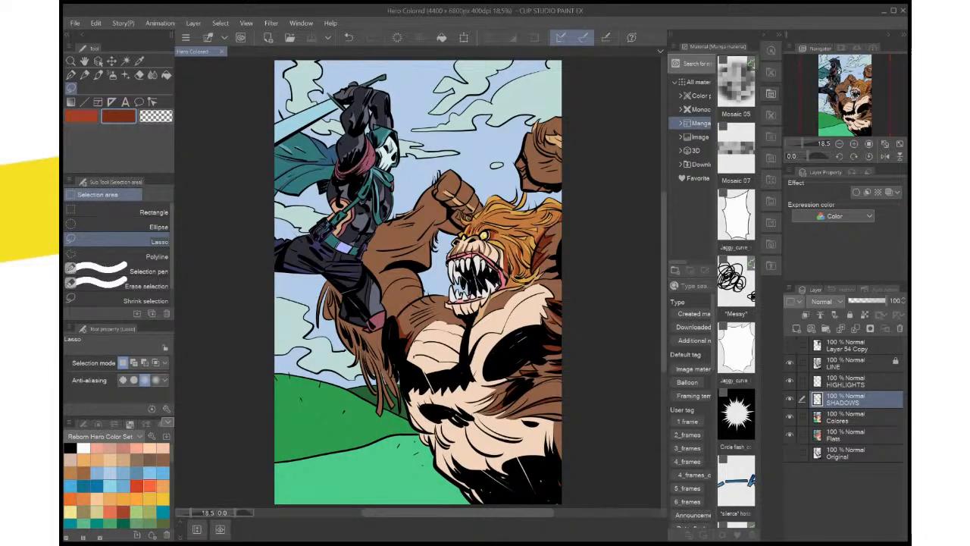
pyautogui.scroll(3, 430, 229)
pyautogui.moveTo(431, 230); pyautogui.dragTo(386, 240)
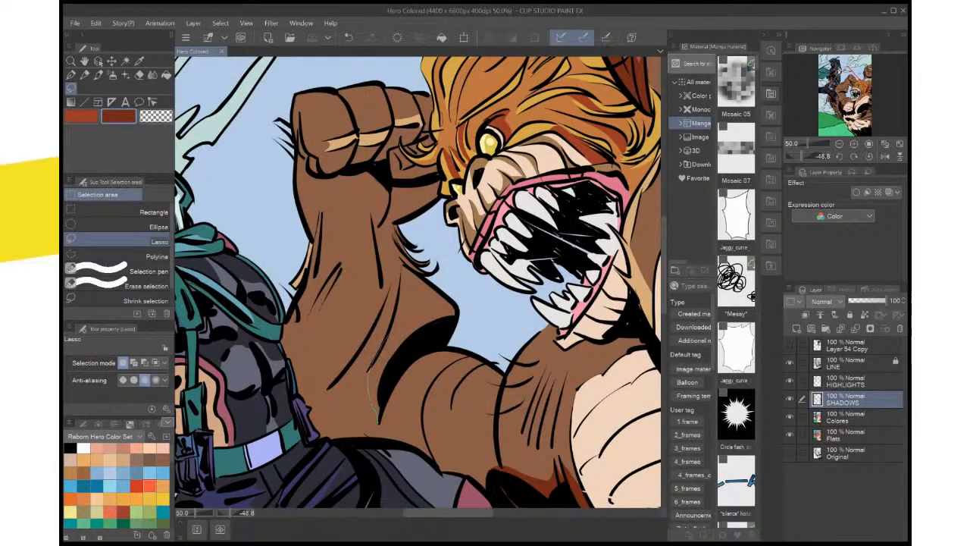
pyautogui.moveTo(457, 308); pyautogui.dragTo(417, 347)
pyautogui.moveTo(387, 399); pyautogui.dragTo(381, 415)
pyautogui.click(463, 439)
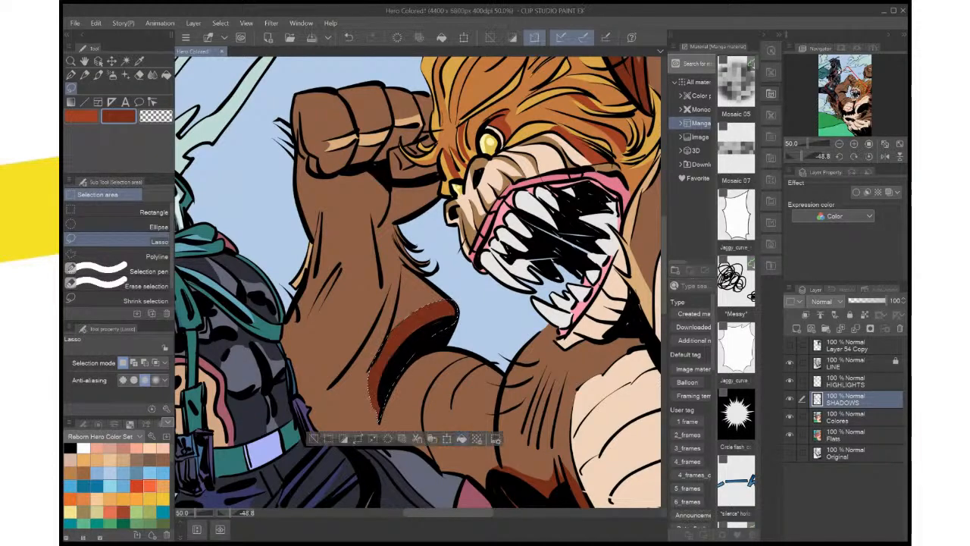
pyautogui.hotkey('ctrl', 'd')
# Sample the sky blue and fill the small gap between the hanging fur and the black shadow on the Colores layer
pyautogui.moveTo(455, 378); pyautogui.dragTo(315, 93)
pyautogui.click(854, 156)
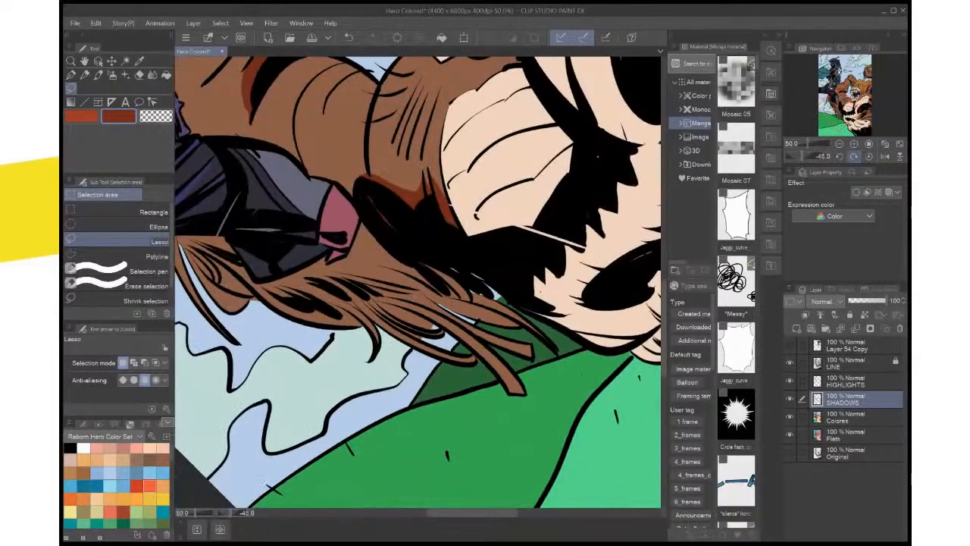
pyautogui.click(869, 156)
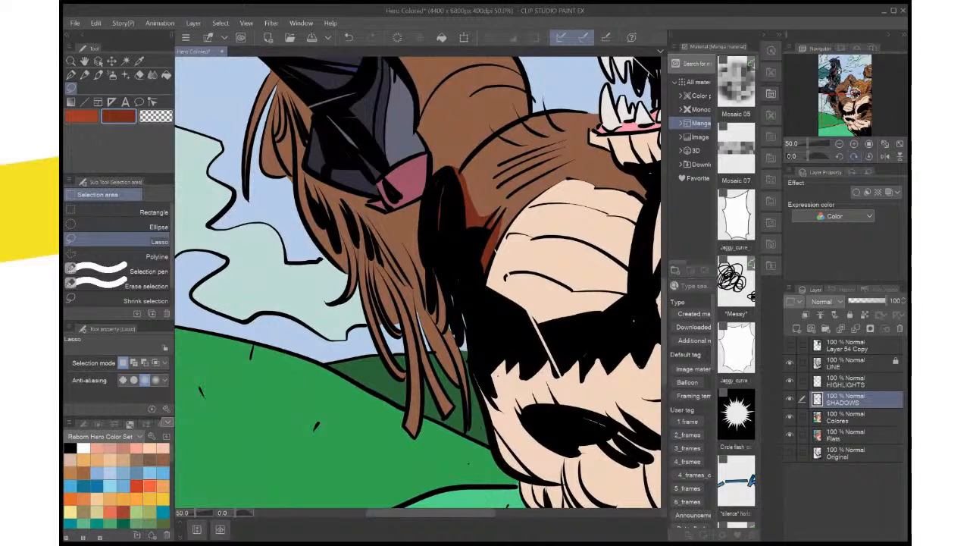
pyautogui.press('i')
pyautogui.click(225, 106)
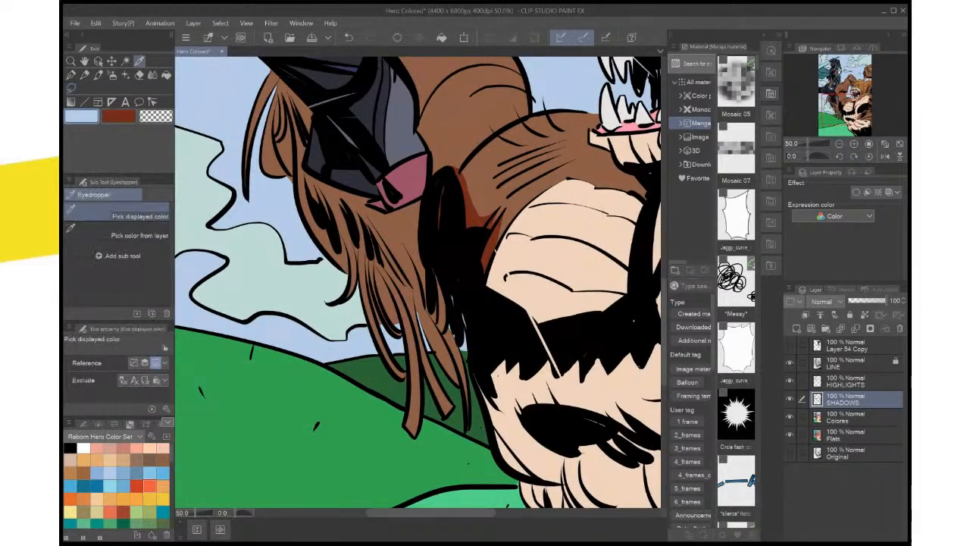
pyautogui.click(856, 417)
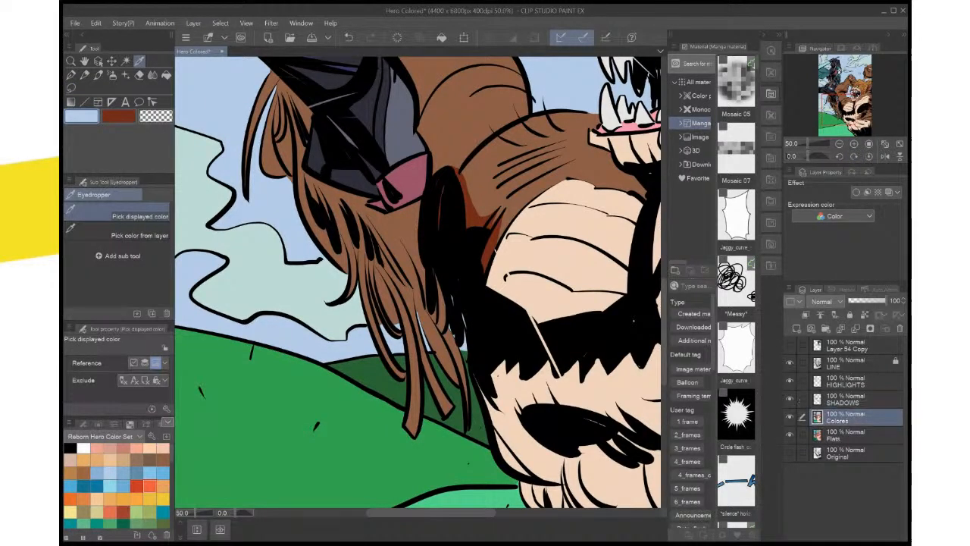
pyautogui.press('m')
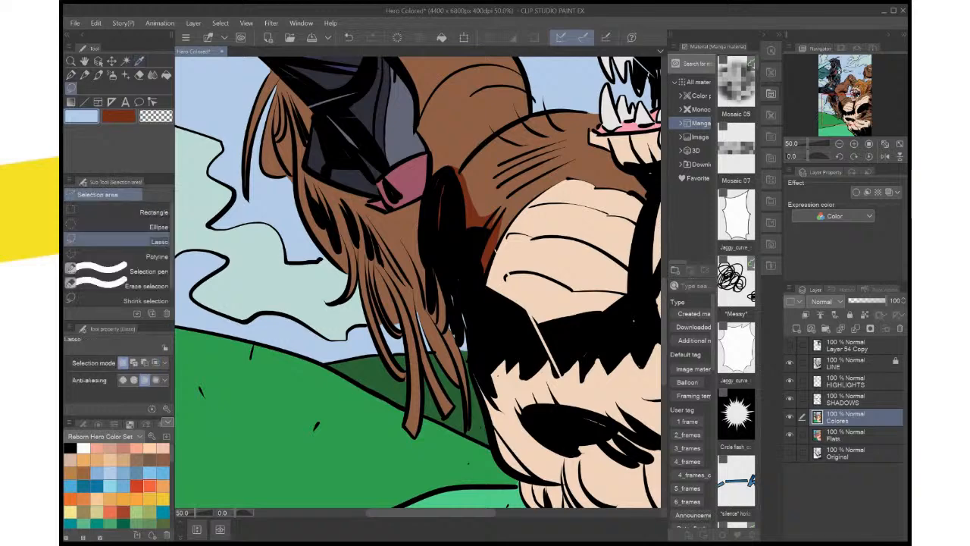
pyautogui.moveTo(458, 337)
pyautogui.mouseDown()
pyautogui.moveTo(453, 326)
pyautogui.moveTo(461, 377)
pyautogui.mouseUp()
pyautogui.click(510, 357)
pyautogui.hotkey('ctrl', 'd')
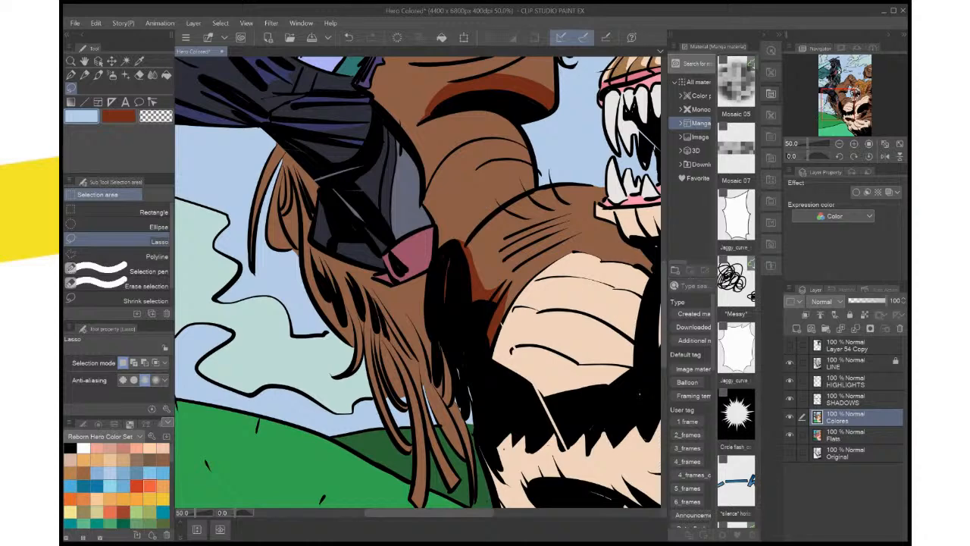
# On the SHADOWS layer, lasso the outer edge of the hanging fur below the hero's leg, around the black marks, and fill it with dark red
pyautogui.click(846, 399)
pyautogui.press('x')
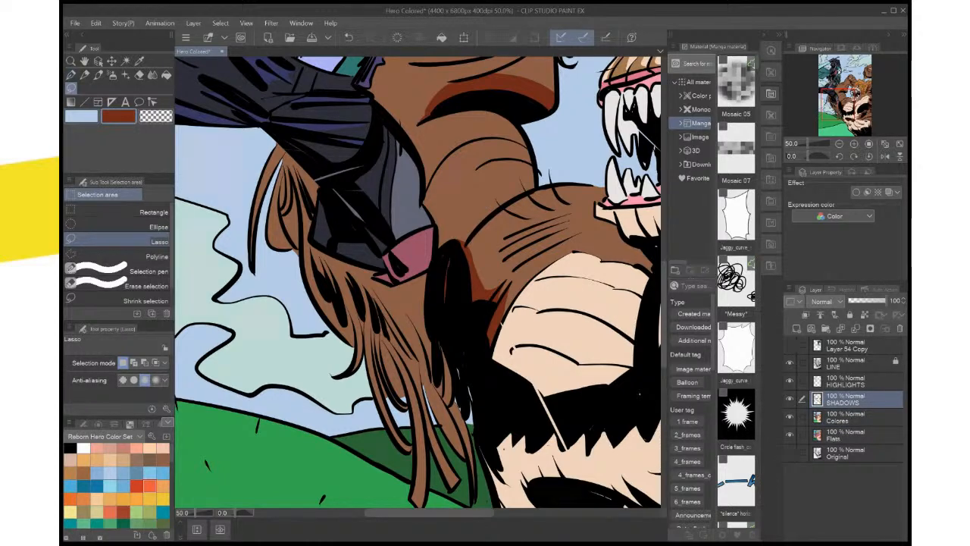
pyautogui.hotkey('ctrl', '+')
pyautogui.hotkey('ctrl', '+')
pyautogui.hotkey('ctrl', '+')
pyautogui.hotkey('ctrl', '+')
pyautogui.moveTo(409, 303); pyautogui.dragTo(474, 233)
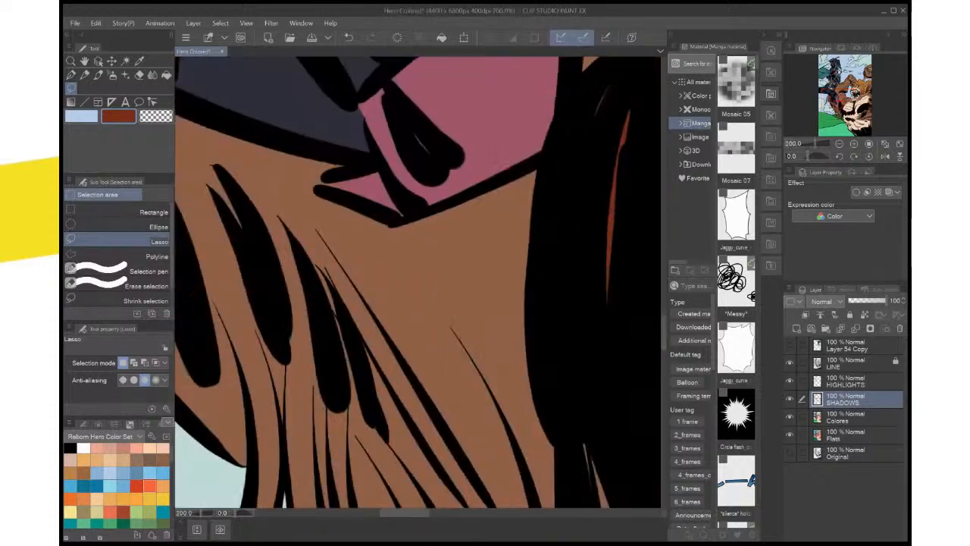
pyautogui.moveTo(326, 288); pyautogui.dragTo(527, 301)
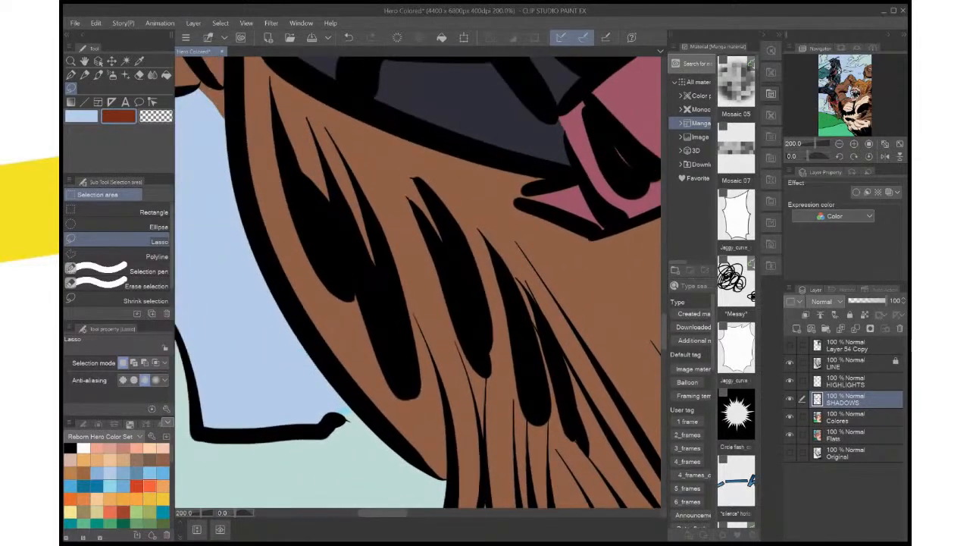
pyautogui.hotkey('ctrl', '+')
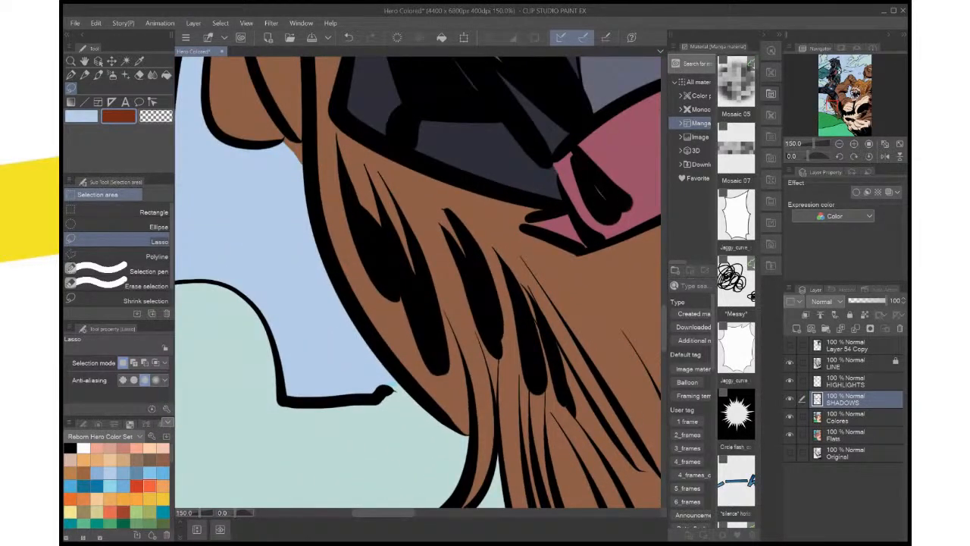
pyautogui.moveTo(334, 123)
pyautogui.mouseDown()
pyautogui.moveTo(323, 211)
pyautogui.moveTo(383, 341)
pyautogui.moveTo(454, 430)
pyautogui.moveTo(472, 415)
pyautogui.moveTo(466, 364)
pyautogui.mouseUp()
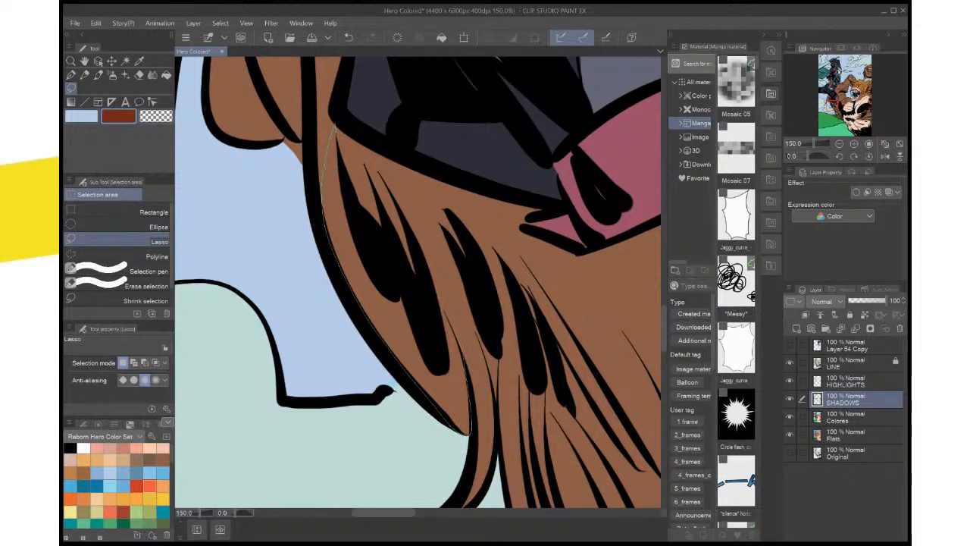
pyautogui.moveTo(451, 326)
pyautogui.mouseDown()
pyautogui.moveTo(415, 244)
pyautogui.moveTo(413, 291)
pyautogui.moveTo(342, 182)
pyautogui.mouseUp()
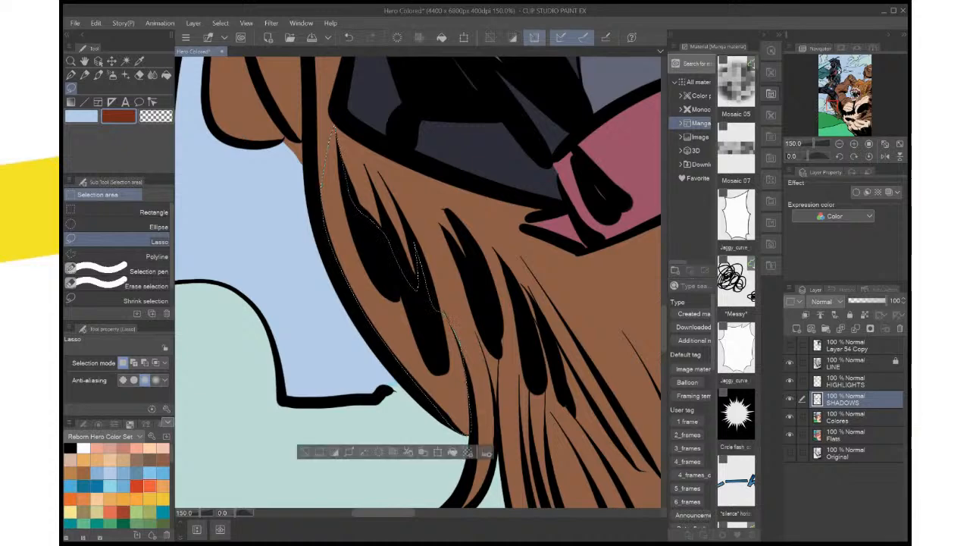
pyautogui.hotkey('alt', 'Delete')
pyautogui.moveTo(425, 326); pyautogui.dragTo(413, 277)
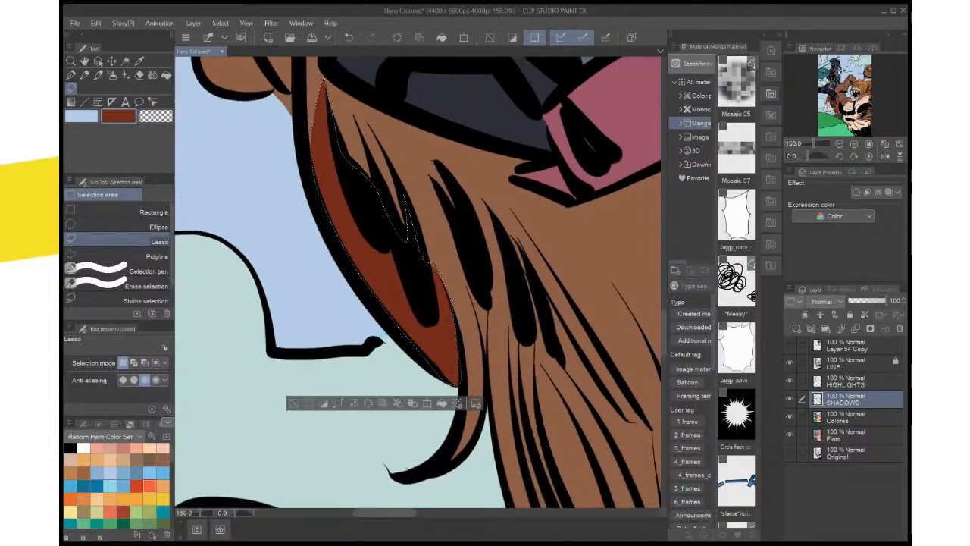
pyautogui.hotkey('ctrl', 'd')
# Lasso a narrow shadow along the second black fur mark, tapering down to the strand split, and fill it with dark red
pyautogui.moveTo(429, 174); pyautogui.dragTo(457, 280)
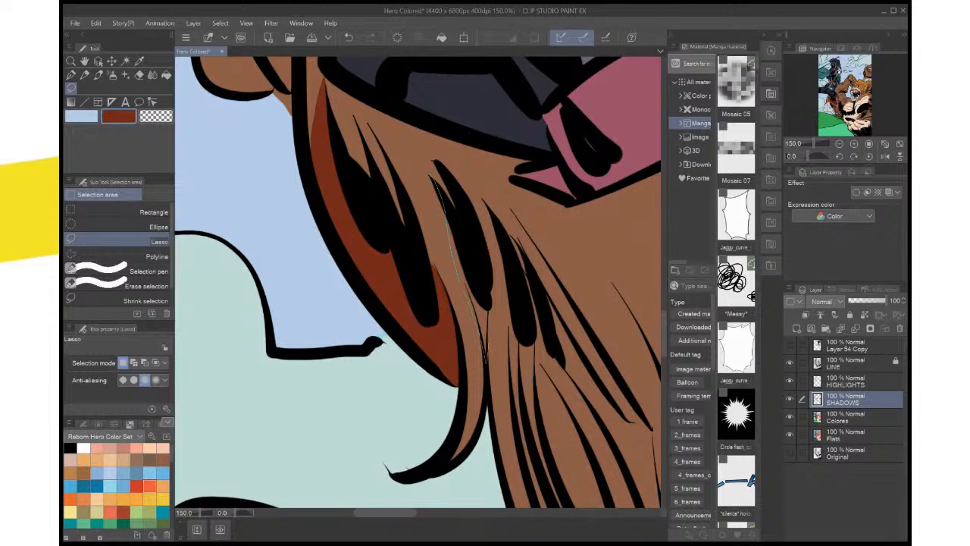
pyautogui.moveTo(487, 310); pyautogui.dragTo(463, 228)
pyautogui.moveTo(454, 311); pyautogui.dragTo(435, 227)
pyautogui.moveTo(470, 265); pyautogui.dragTo(465, 248)
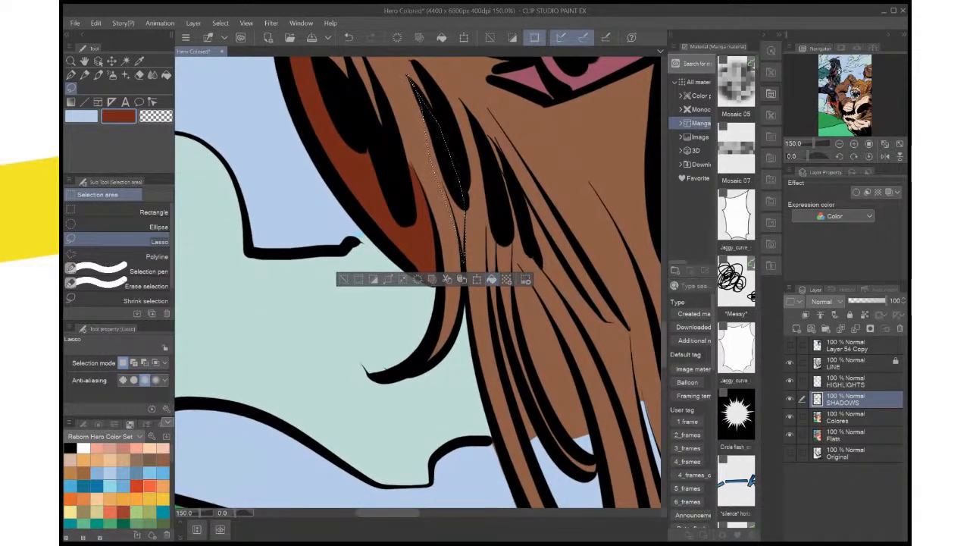
pyautogui.click(491, 279)
pyautogui.hotkey('ctrl', 'd')
# Fill the long outer curved strand reaching the dark green hill and the narrow fur gap beside it with dark red
pyautogui.scroll(-1, 507, 227)
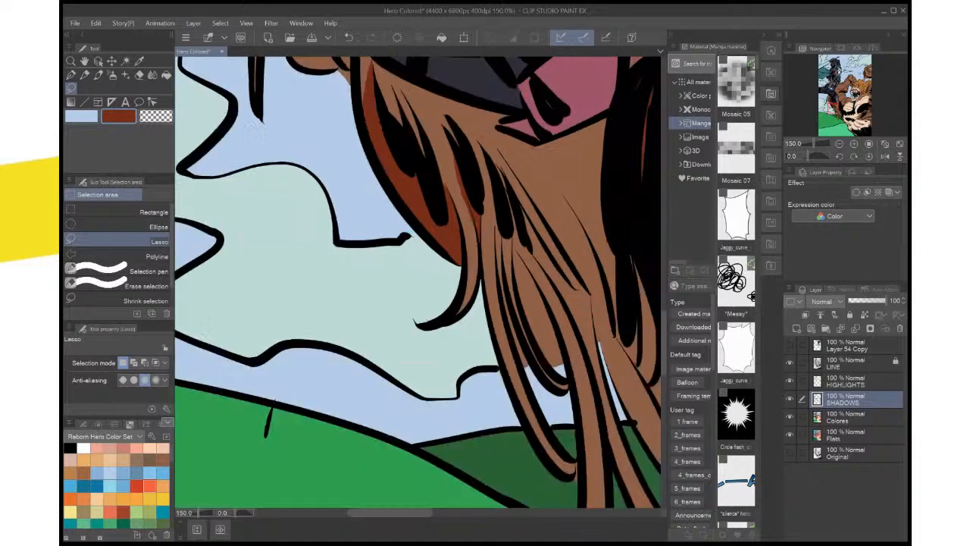
pyautogui.scroll(-1, 507, 226)
pyautogui.moveTo(508, 227); pyautogui.dragTo(475, 231)
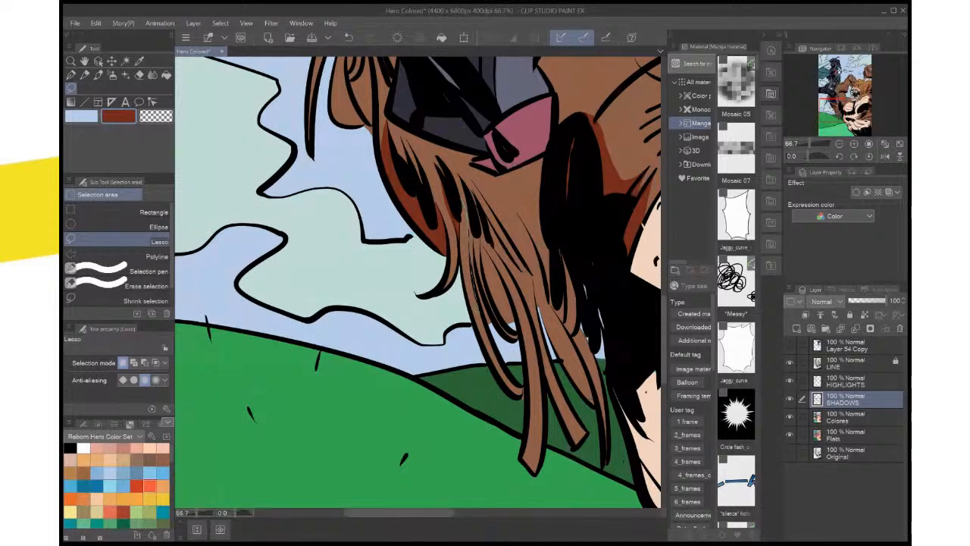
pyautogui.moveTo(472, 303)
pyautogui.mouseDown()
pyautogui.moveTo(457, 249)
pyautogui.moveTo(461, 200)
pyautogui.mouseUp()
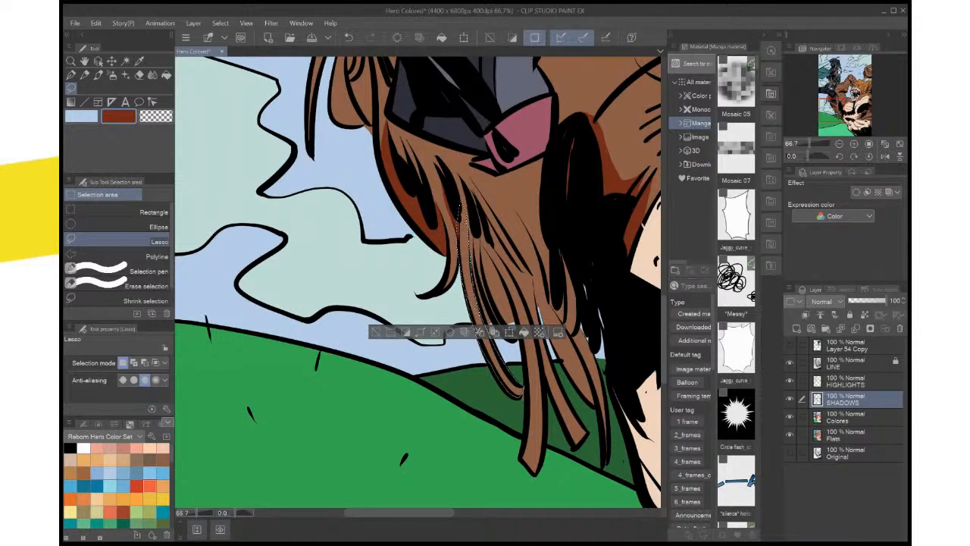
pyautogui.hotkey('ctrl', 'd')
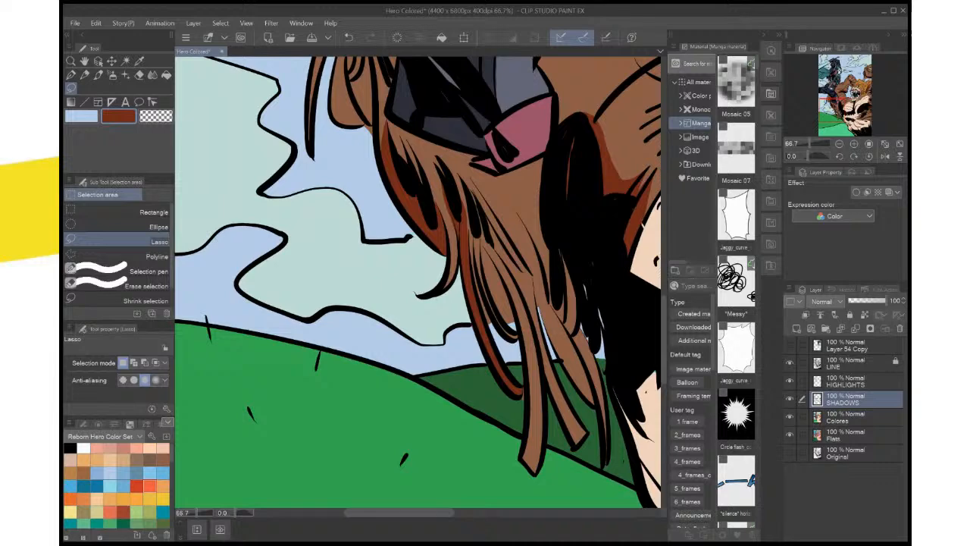
pyautogui.moveTo(466, 210)
pyautogui.mouseDown()
pyautogui.moveTo(489, 305)
pyautogui.moveTo(466, 214)
pyautogui.mouseUp()
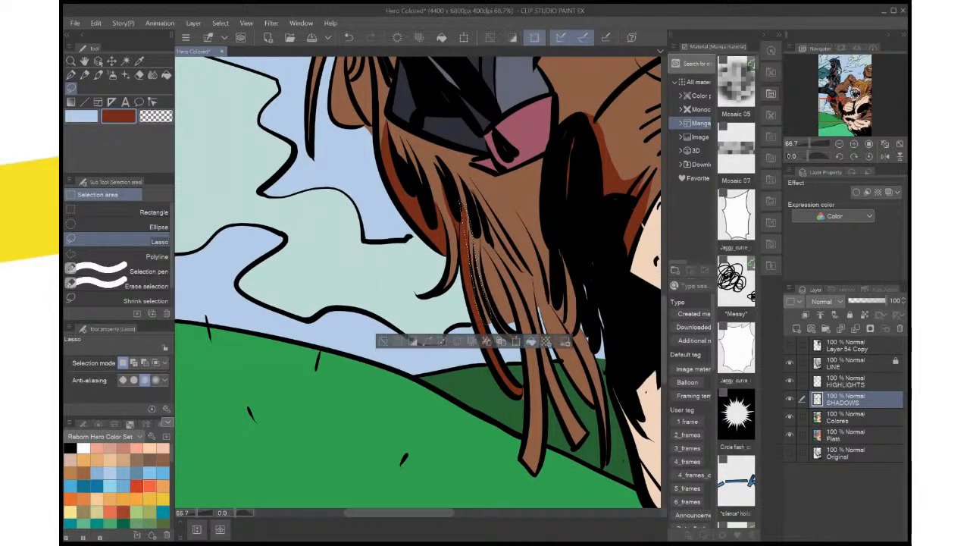
pyautogui.click(532, 341)
pyautogui.hotkey('ctrl', 'd')
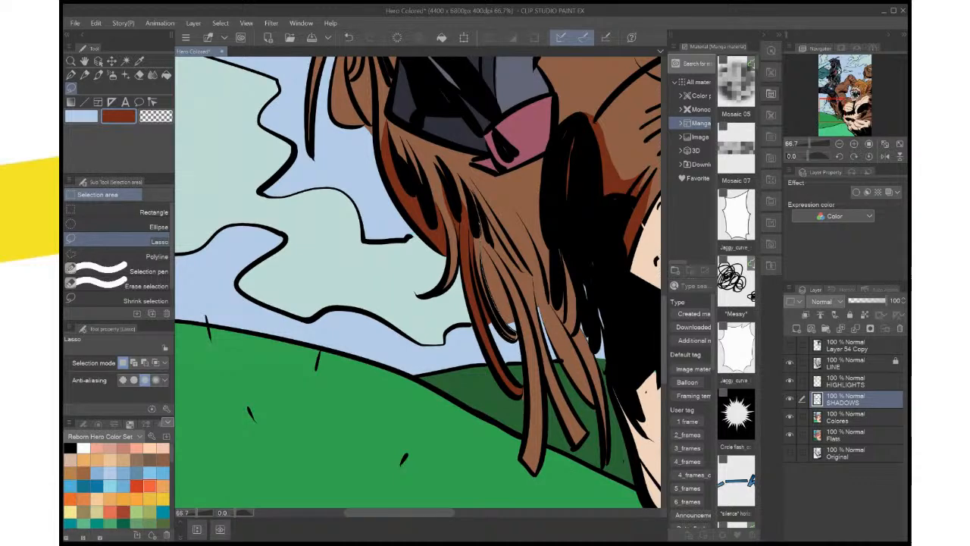
# Lasso the shorter inner curved fur strand down to its tip and fill it with dark red
pyautogui.moveTo(504, 334)
pyautogui.mouseDown()
pyautogui.moveTo(470, 269)
pyautogui.moveTo(477, 225)
pyautogui.mouseUp()
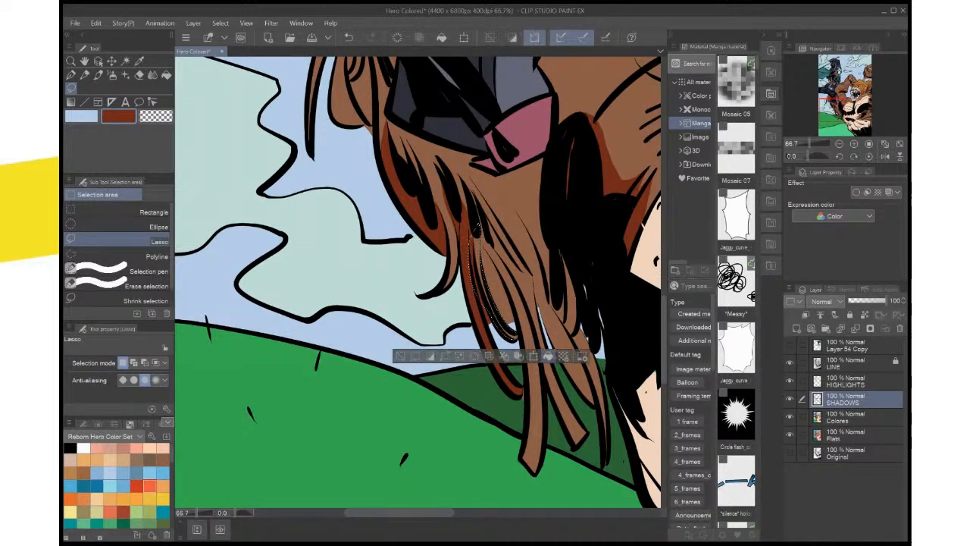
pyautogui.click(547, 356)
pyautogui.hotkey('ctrl', 'd')
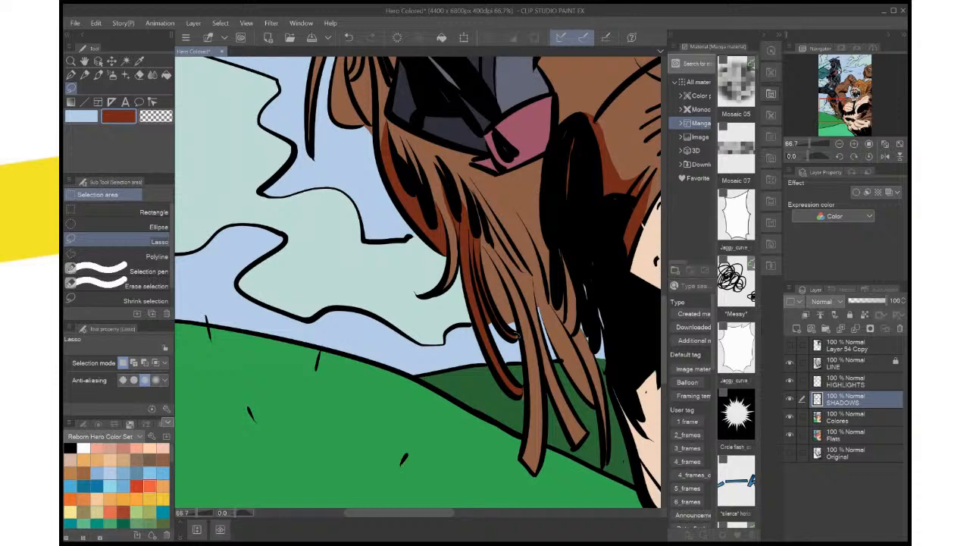
pyautogui.hotkey('ctrl', 'z')
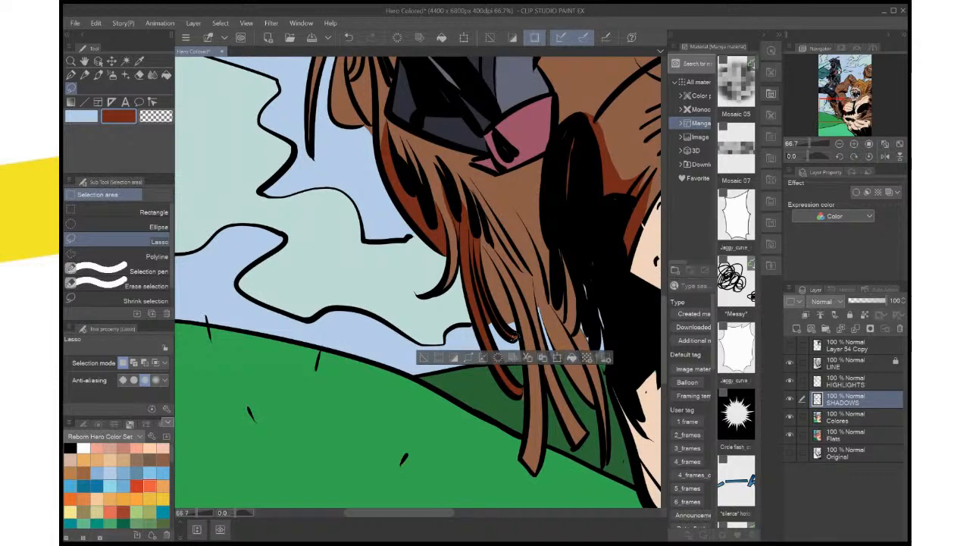
pyautogui.hotkey('ctrl', 'd')
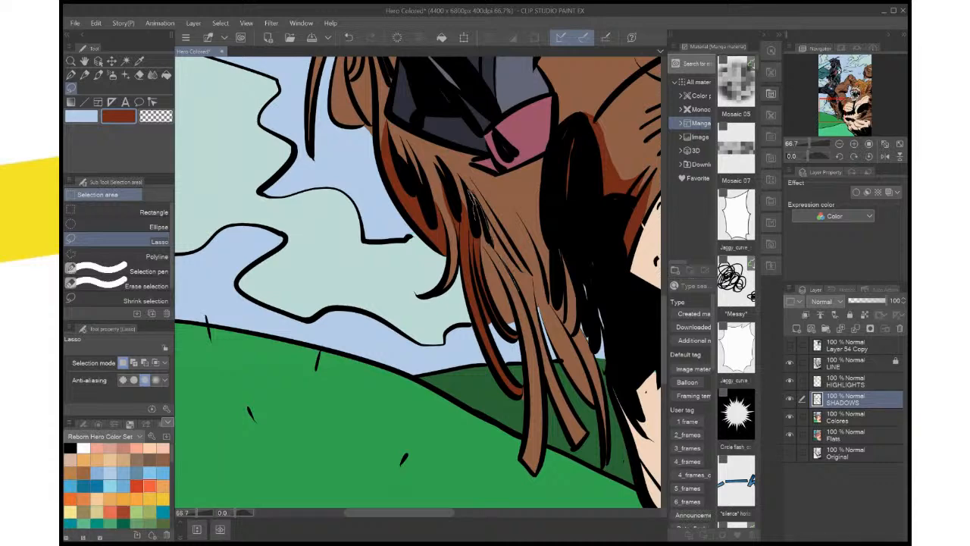
# Fill the long blunt-ended strand hanging over the green hill and the fur gap above it with dark red
pyautogui.moveTo(477, 205)
pyautogui.mouseDown()
pyautogui.moveTo(494, 316)
pyautogui.moveTo(522, 322)
pyautogui.mouseUp()
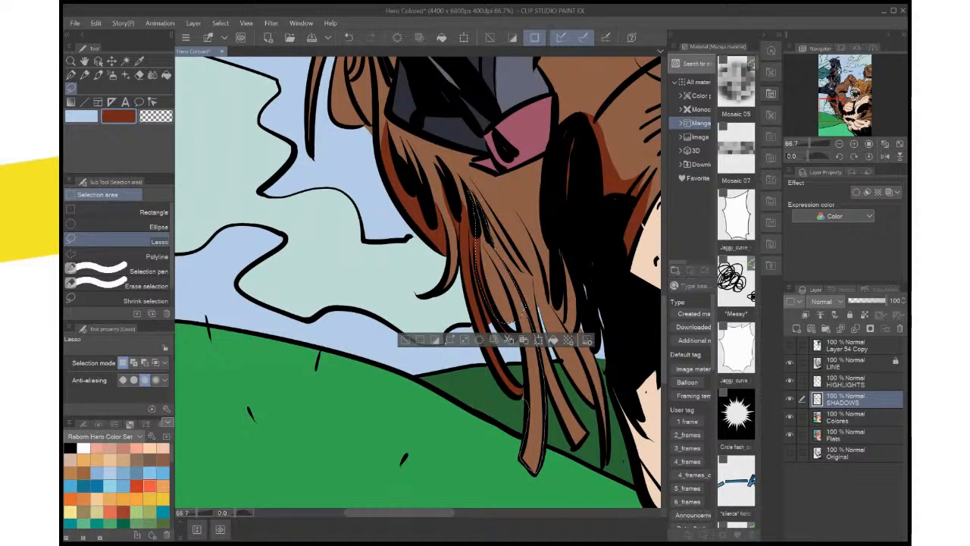
pyautogui.moveTo(524, 399); pyautogui.dragTo(518, 321)
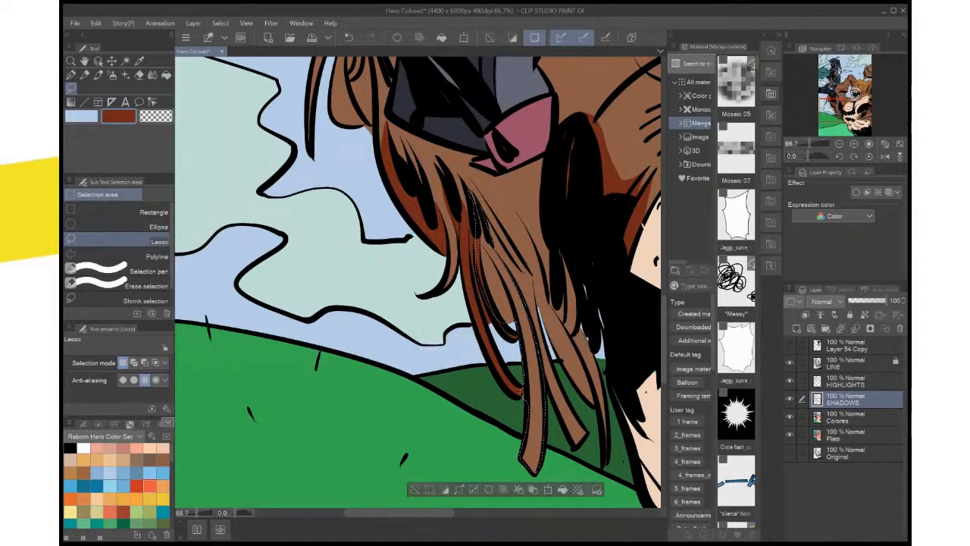
pyautogui.click(562, 490)
pyautogui.hotkey('ctrl', 'd')
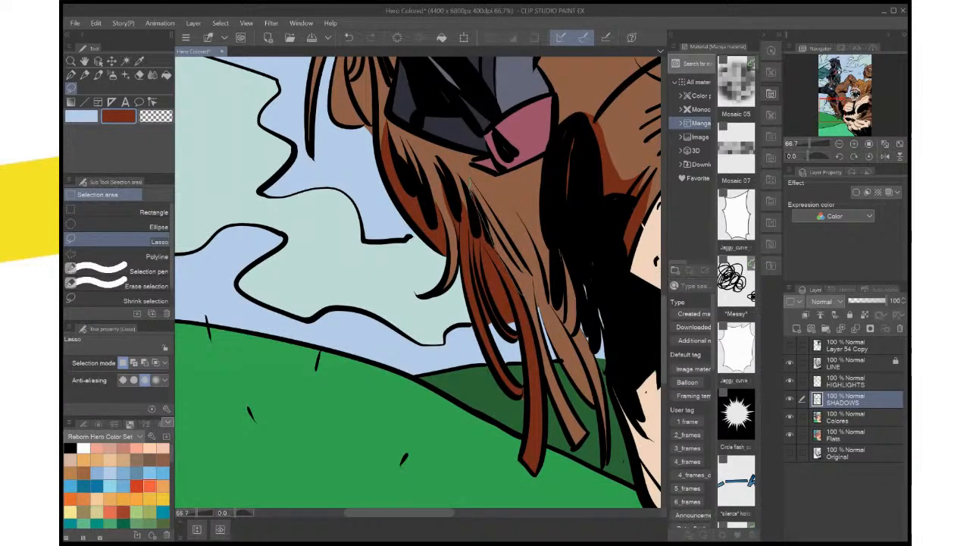
pyautogui.moveTo(472, 200); pyautogui.dragTo(470, 180)
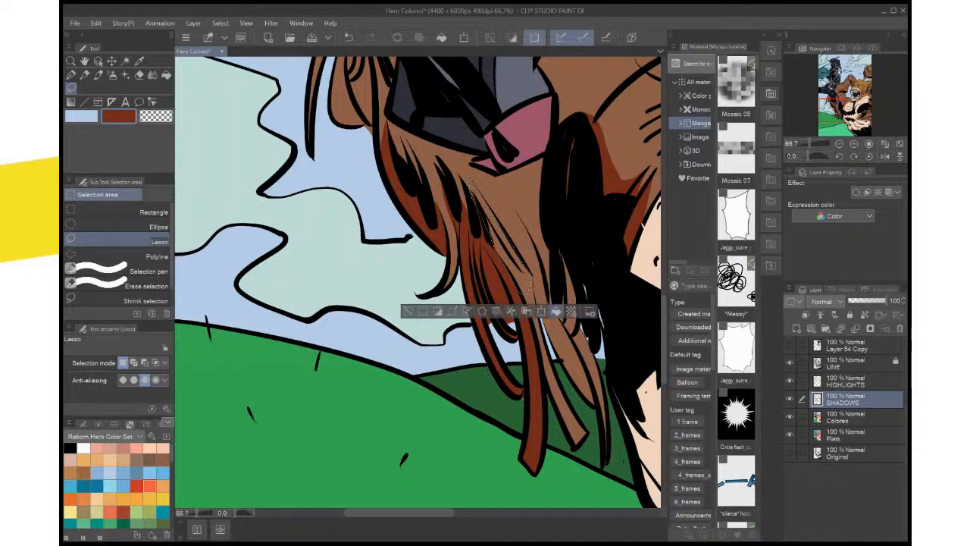
pyautogui.click(556, 311)
pyautogui.hotkey('ctrl', 'd')
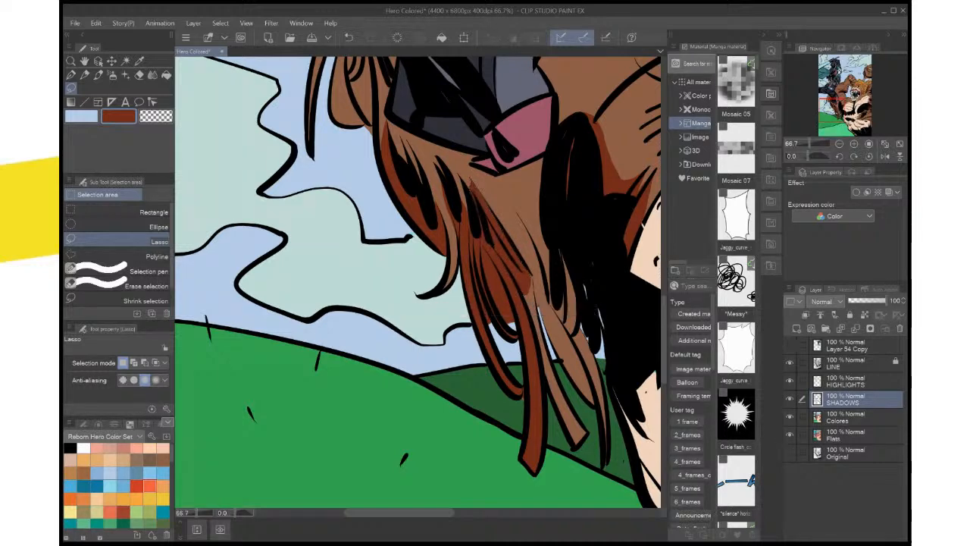
# Lasso the neighbouring blunt-ended strand from its upper junction to its tip over the dark green hill and fill it with dark red
pyautogui.scroll(4, 472, 206)
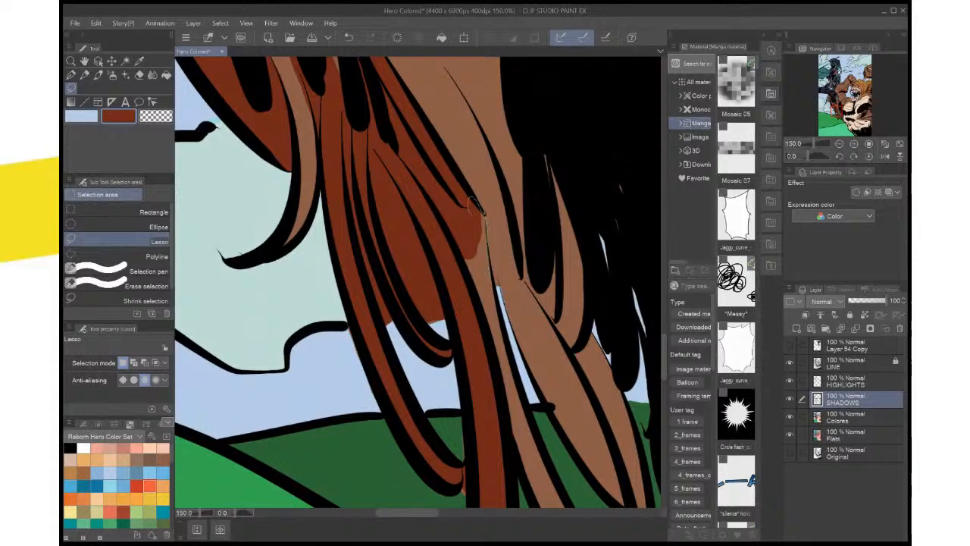
pyautogui.moveTo(485, 216)
pyautogui.mouseDown()
pyautogui.moveTo(489, 339)
pyautogui.moveTo(470, 216)
pyautogui.mouseUp()
pyautogui.moveTo(485, 334)
pyautogui.mouseDown()
pyautogui.moveTo(453, 172)
pyautogui.moveTo(476, 194)
pyautogui.moveTo(509, 291)
pyautogui.moveTo(574, 406)
pyautogui.moveTo(559, 433)
pyautogui.moveTo(530, 411)
pyautogui.moveTo(464, 264)
pyautogui.mouseUp()
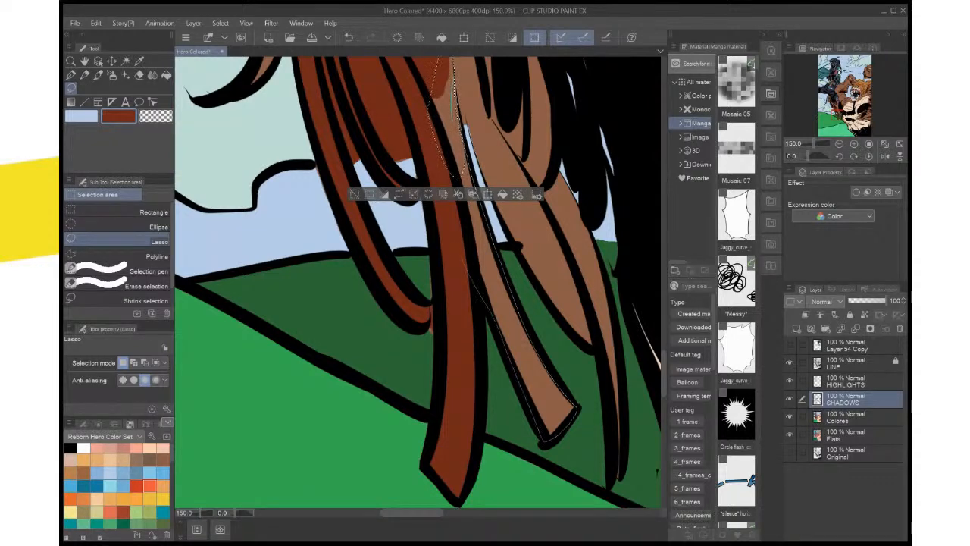
pyautogui.moveTo(453, 106); pyautogui.dragTo(455, 78)
pyautogui.click(559, 458)
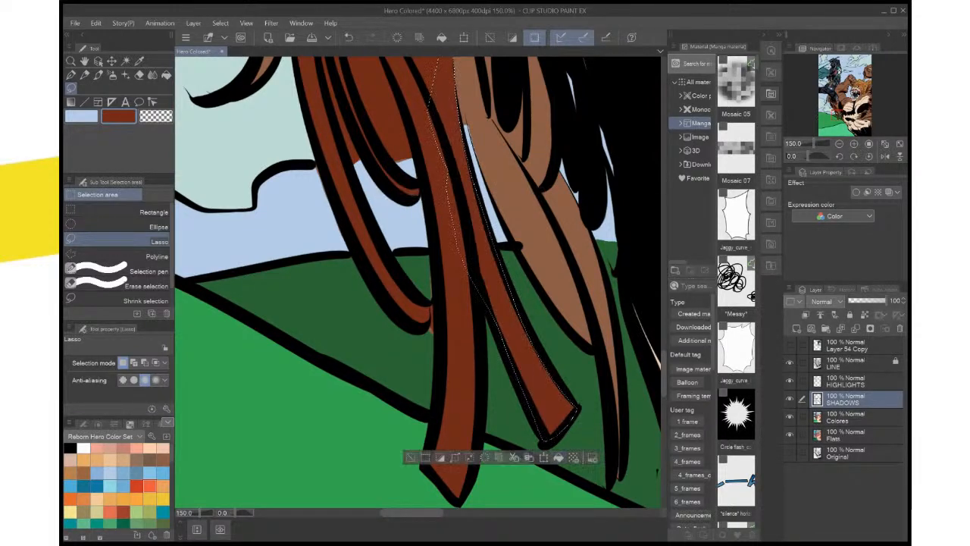
pyautogui.hotkey('ctrl', 'd')
# Sample the dark green of the hill between the fur strands and make the Colores layer active for lasso selections
pyautogui.scroll(3, 570, 351)
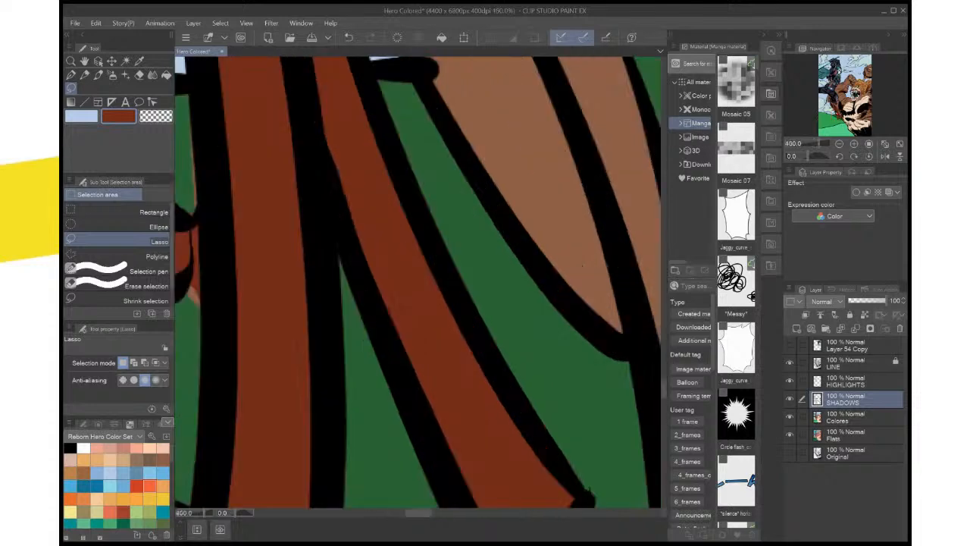
pyautogui.moveTo(424, 303); pyautogui.dragTo(558, 279)
pyautogui.press('x')
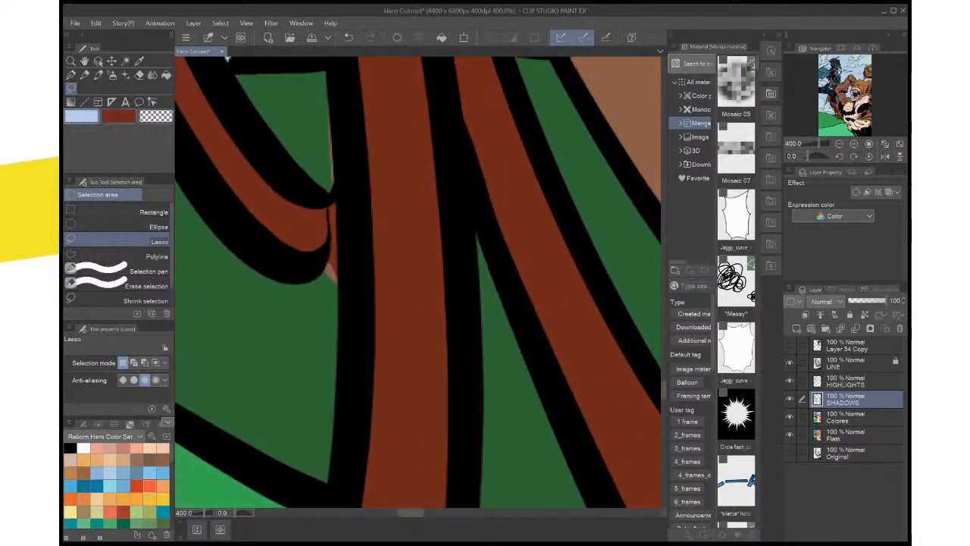
pyautogui.press('i')
pyautogui.click(303, 326)
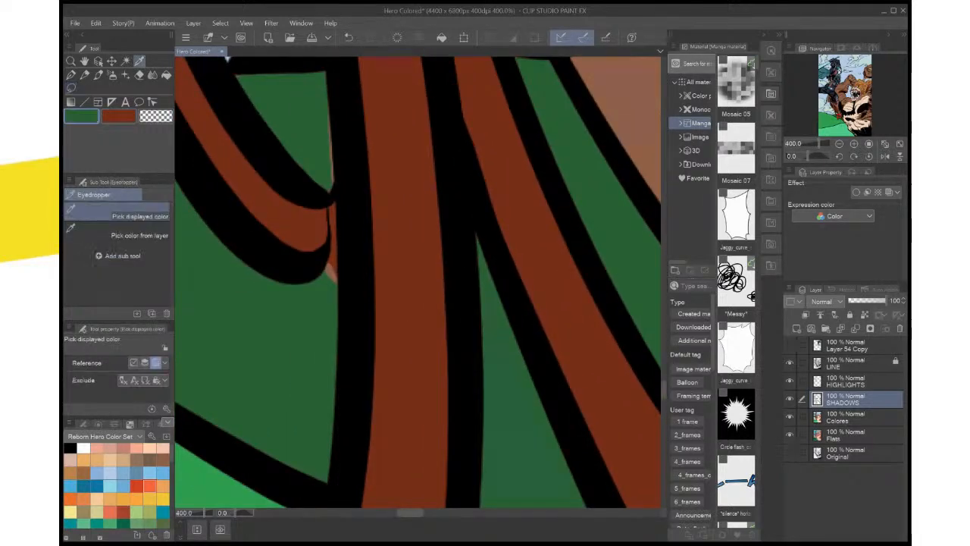
pyautogui.click(857, 435)
pyautogui.click(857, 416)
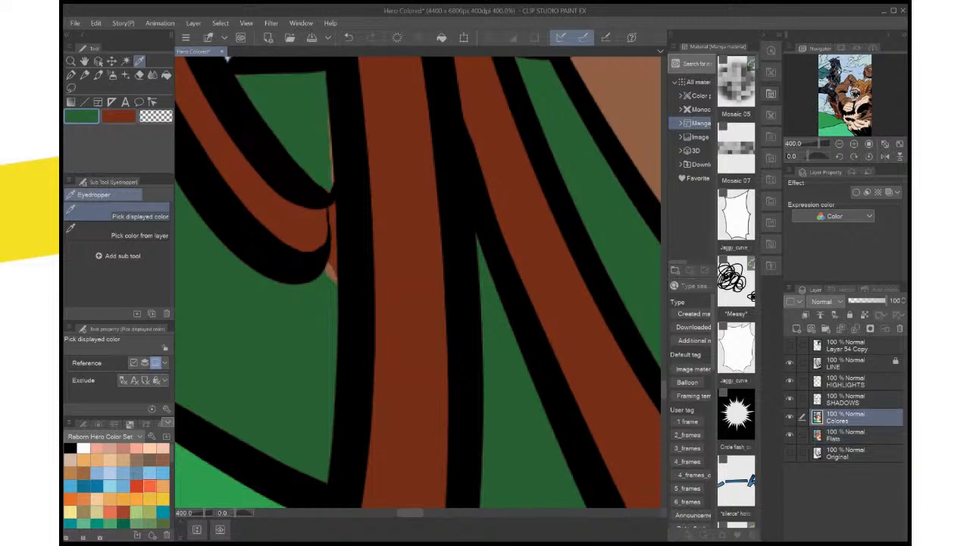
pyautogui.press('m')
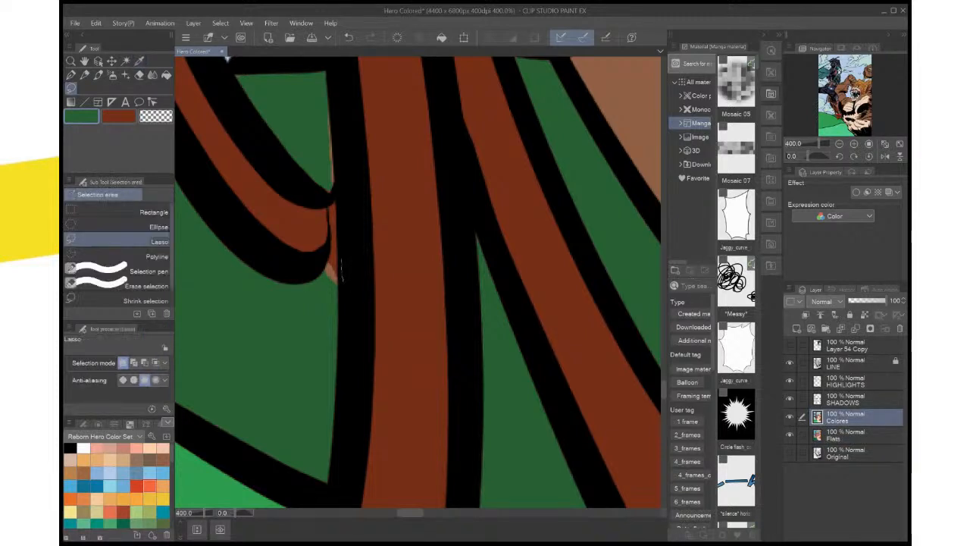
# Lasso the stray brown slivers beside the curved strand's tip and around the small green gap above, fill them with dark green, and save the illustration
pyautogui.moveTo(342, 278)
pyautogui.mouseDown()
pyautogui.moveTo(321, 282)
pyautogui.moveTo(327, 307)
pyautogui.mouseUp()
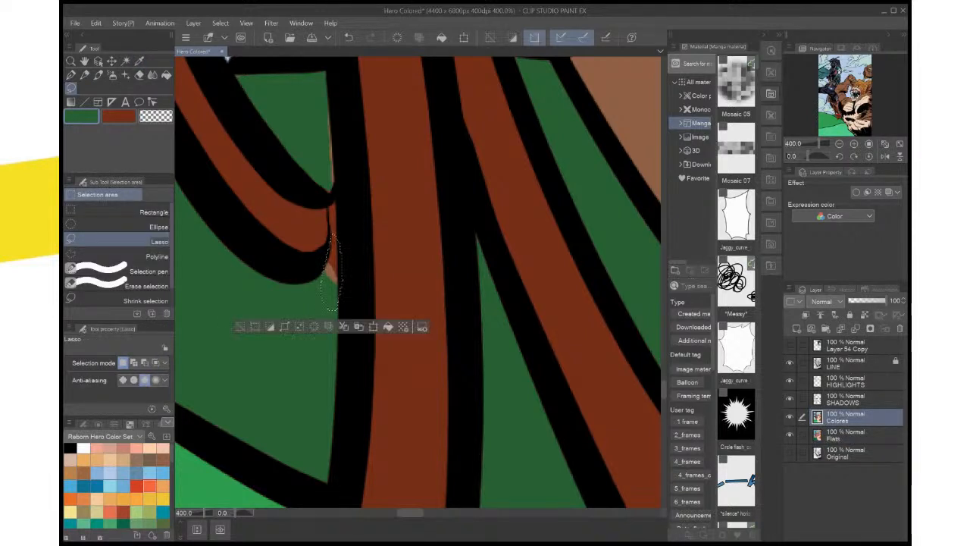
pyautogui.moveTo(330, 178)
pyautogui.mouseDown()
pyautogui.moveTo(312, 187)
pyautogui.moveTo(288, 144)
pyautogui.moveTo(343, 241)
pyautogui.mouseUp()
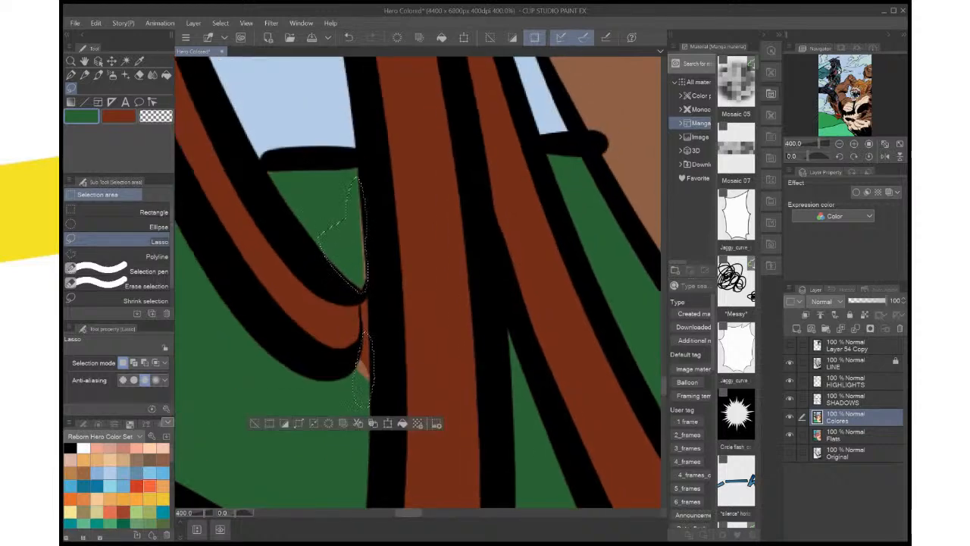
pyautogui.moveTo(357, 171)
pyautogui.mouseDown()
pyautogui.moveTo(279, 167)
pyautogui.moveTo(334, 232)
pyautogui.mouseUp()
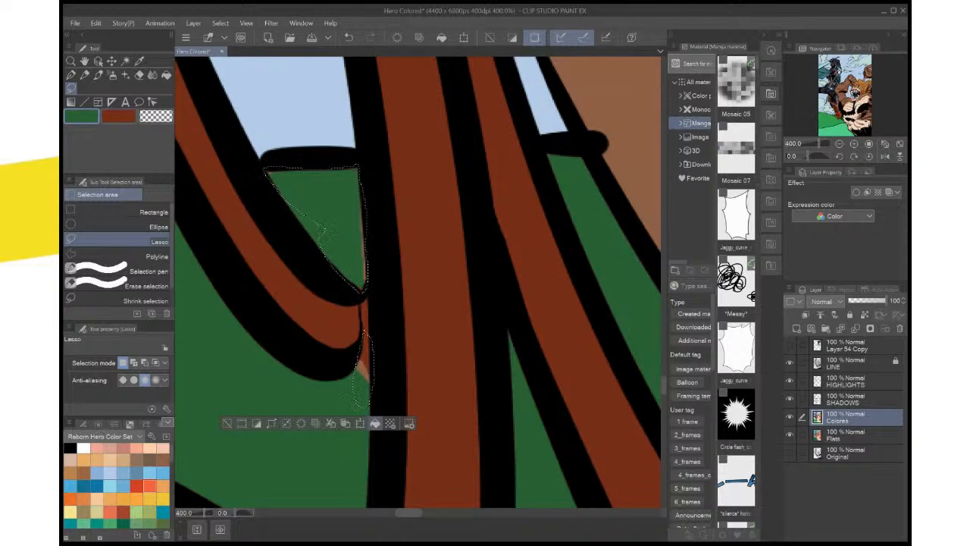
pyautogui.click(375, 423)
pyautogui.hotkey('ctrl', 'd')
pyautogui.hotkey('ctrl', '0')
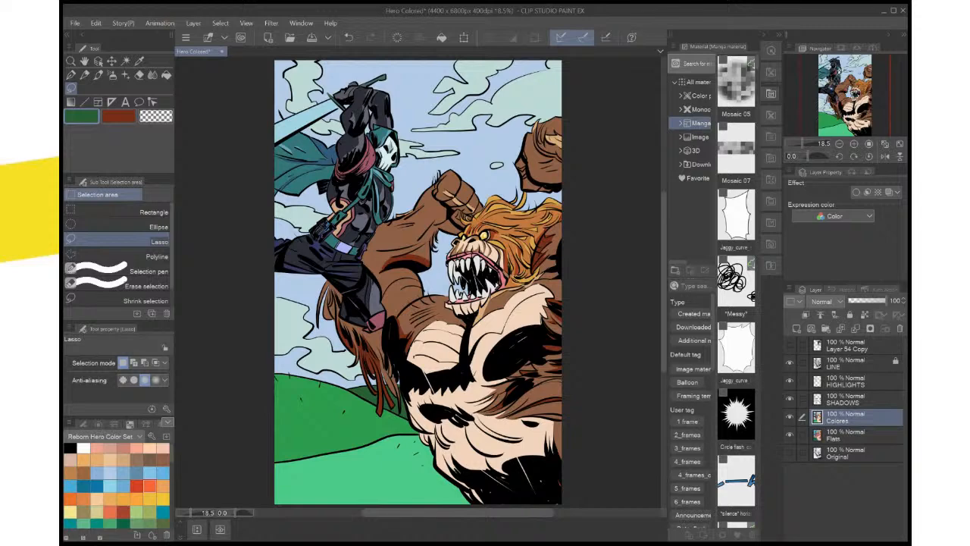
pyautogui.hotkey('ctrl', 's')
# Lasso the thin fur strands beside the black armpit shadow, including the long one reaching the hill, and fill them with dark red
pyautogui.scroll(3, 503, 497)
pyautogui.moveTo(379, 114); pyautogui.dragTo(380, 367)
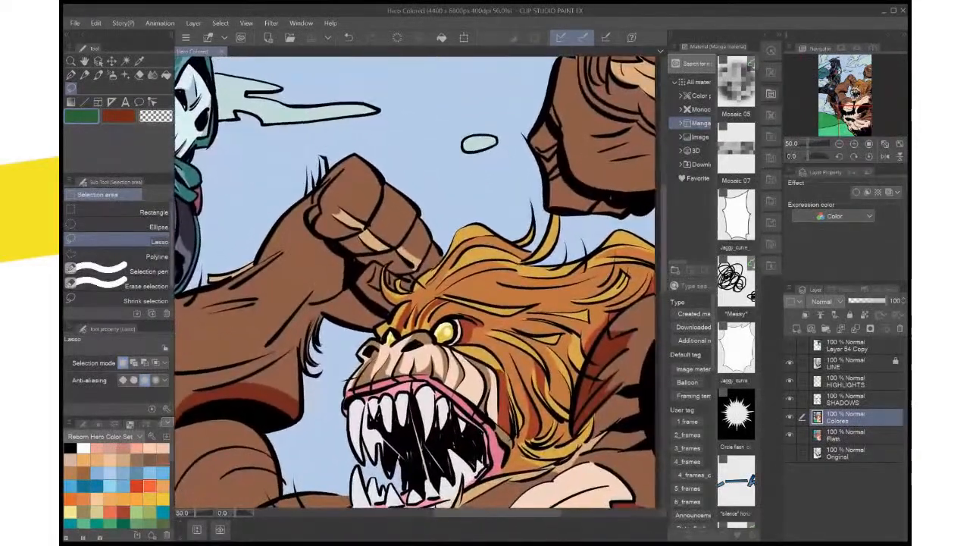
pyautogui.moveTo(364, 463); pyautogui.dragTo(438, 55)
pyautogui.moveTo(378, 265); pyautogui.dragTo(475, 322)
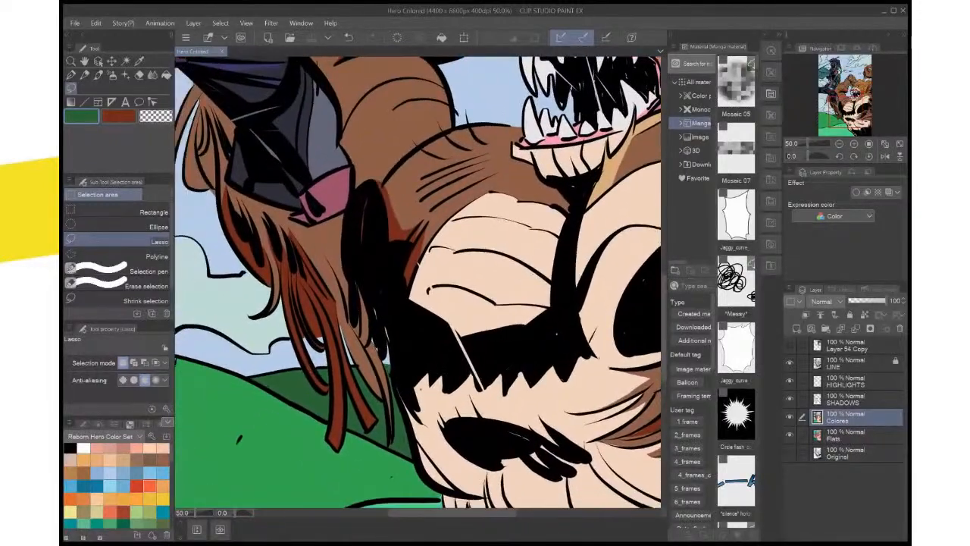
pyautogui.scroll(1, 501, 322)
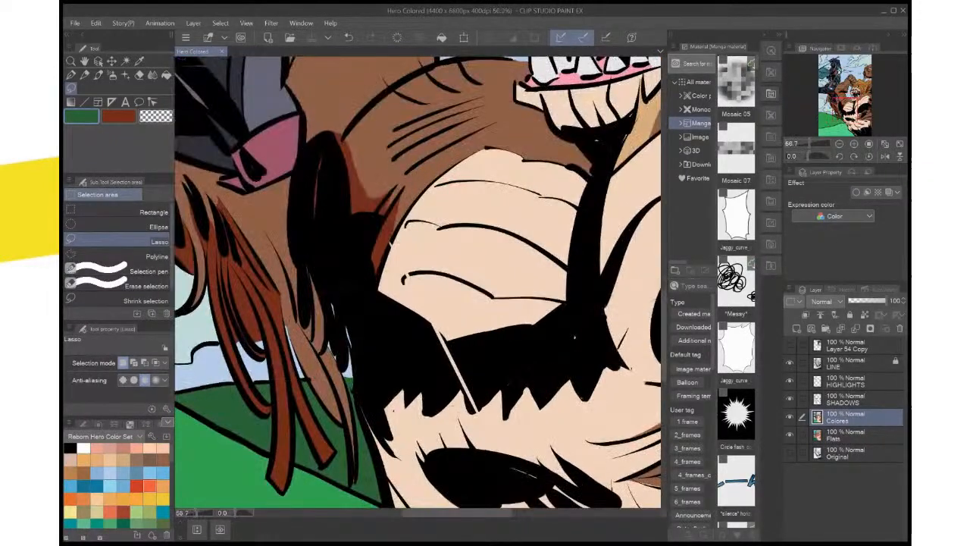
pyautogui.press('x')
pyautogui.moveTo(502, 322); pyautogui.dragTo(505, 294)
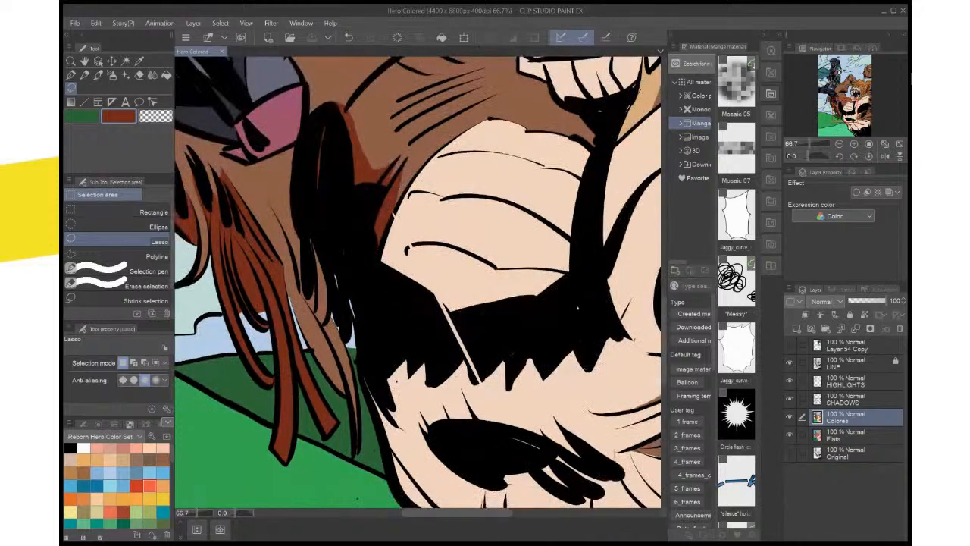
pyautogui.moveTo(332, 279); pyautogui.dragTo(310, 231)
pyautogui.moveTo(306, 293)
pyautogui.mouseDown()
pyautogui.moveTo(327, 323)
pyautogui.moveTo(325, 276)
pyautogui.mouseUp()
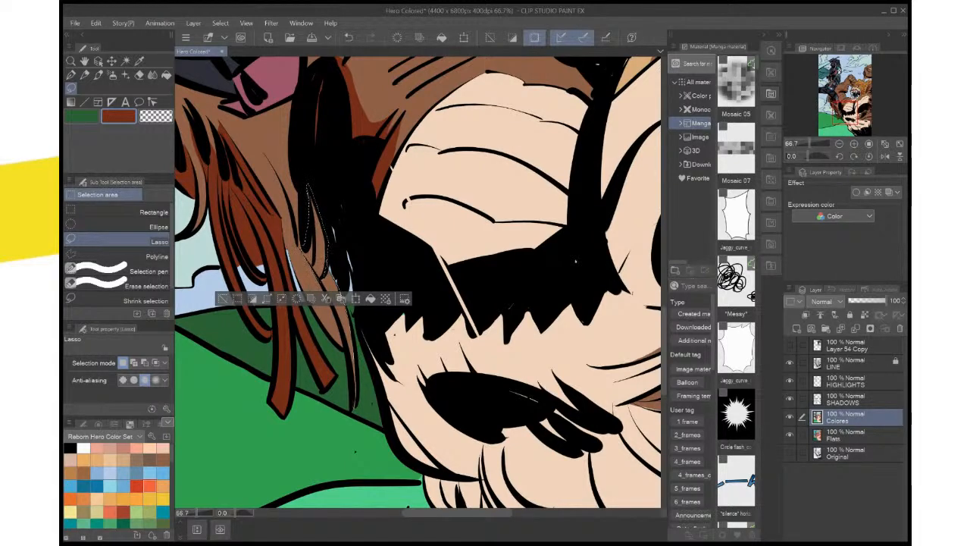
pyautogui.moveTo(355, 408); pyautogui.dragTo(336, 282)
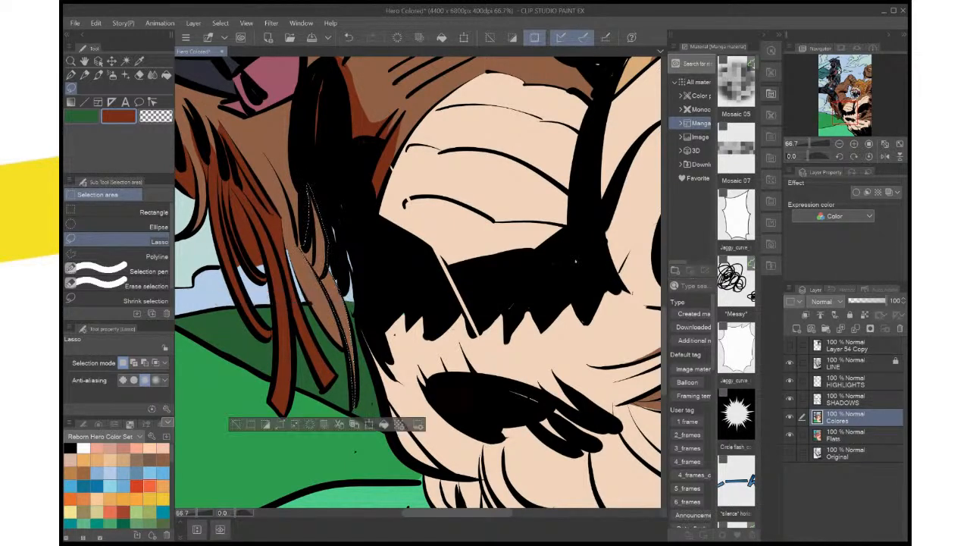
pyautogui.click(384, 425)
pyautogui.hotkey('ctrl', 'd')
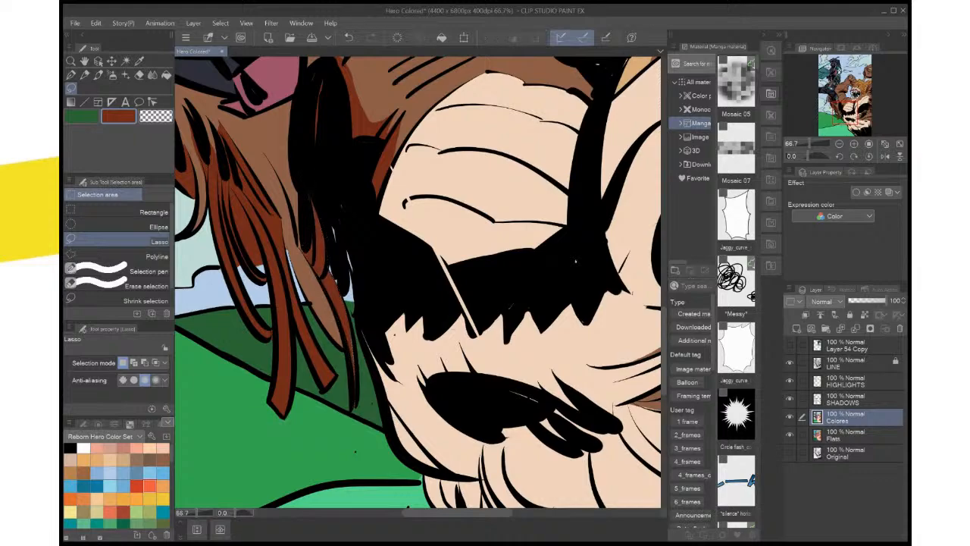
# Sample the tan shadow colour from the creature's neck below the jaw and return to the Lasso tool
pyautogui.scroll(-4, 416, 354)
pyautogui.scroll(3, 417, 354)
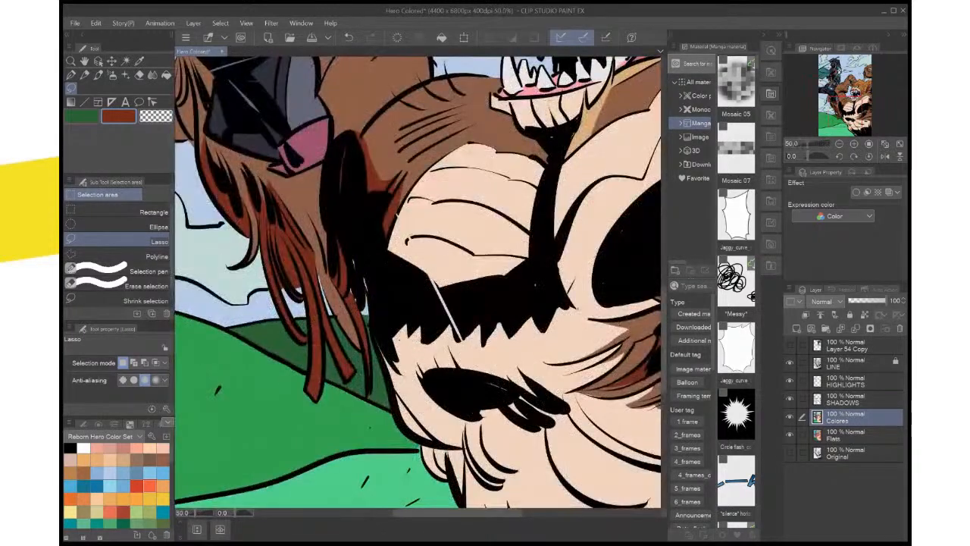
pyautogui.moveTo(417, 303); pyautogui.dragTo(438, 334)
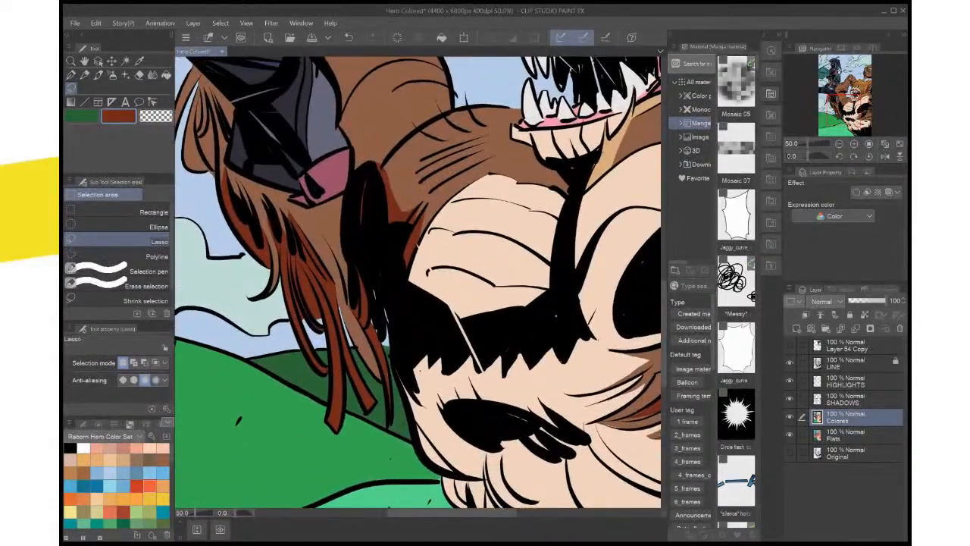
pyautogui.press('i')
pyautogui.moveTo(416, 227)
pyautogui.mouseDown()
pyautogui.moveTo(356, 422)
pyautogui.moveTo(355, 328)
pyautogui.mouseUp()
pyautogui.press('x')
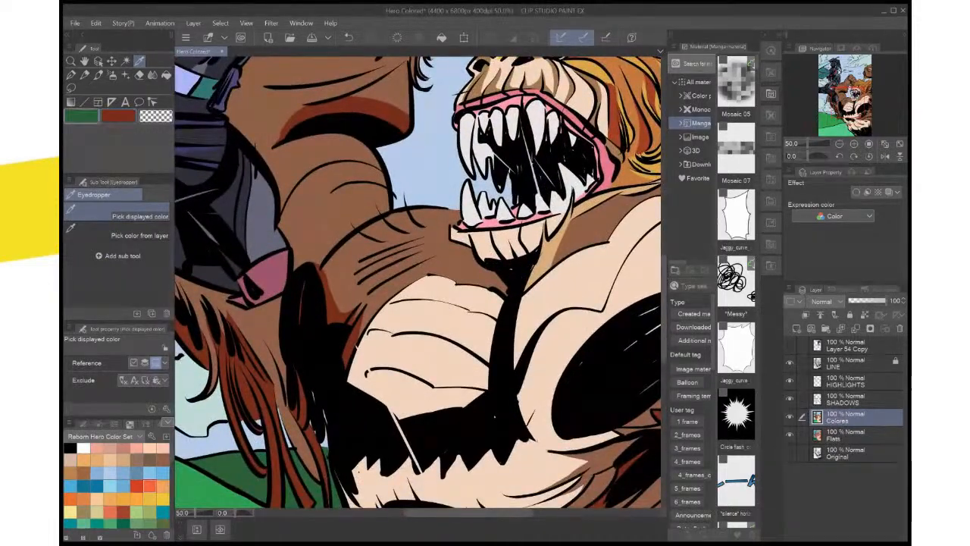
pyautogui.click(557, 239)
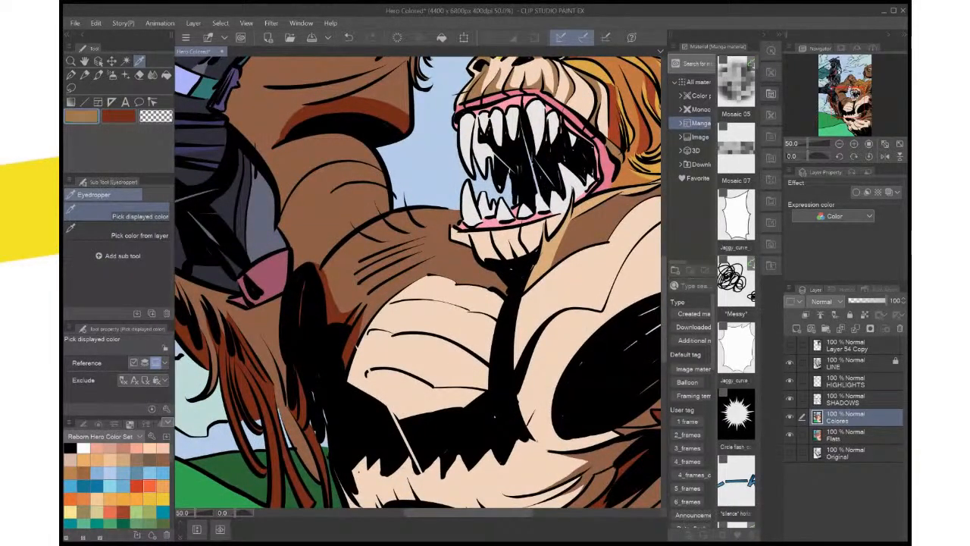
pyautogui.moveTo(485, 303); pyautogui.dragTo(513, 181)
pyautogui.press('m')
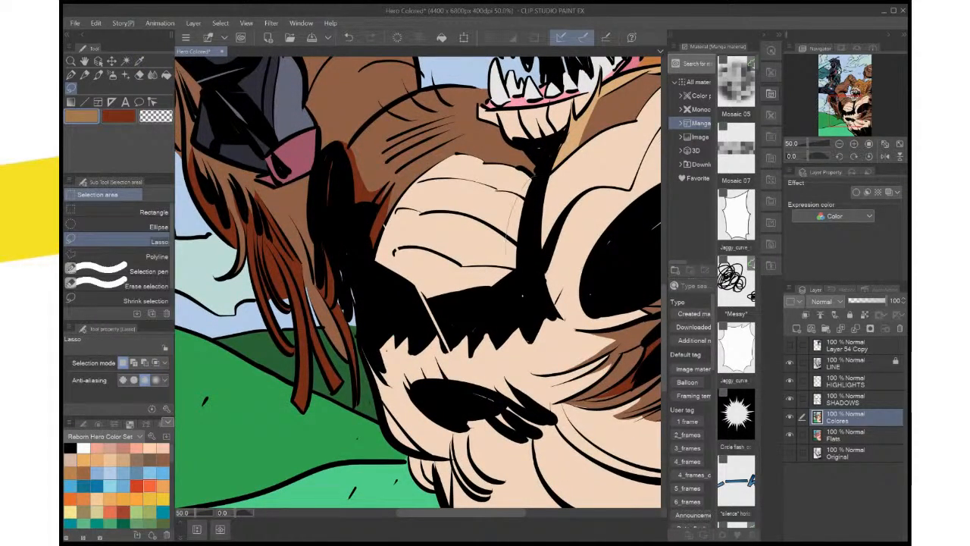
# Lasso shadow shapes around the black chest shadow, its thin gap and jagged lower edge, and fill them with tan on the SHADOWS layer
pyautogui.moveTo(477, 282)
pyautogui.mouseDown()
pyautogui.moveTo(396, 278)
pyautogui.moveTo(435, 332)
pyautogui.mouseUp()
pyautogui.moveTo(519, 305); pyautogui.dragTo(534, 176)
pyautogui.moveTo(523, 250); pyautogui.dragTo(520, 217)
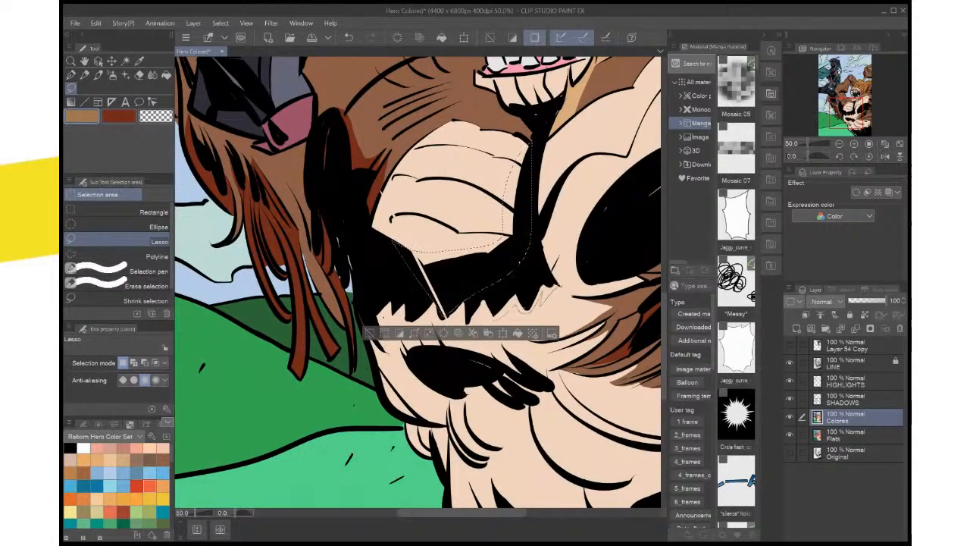
pyautogui.moveTo(498, 319)
pyautogui.mouseDown()
pyautogui.moveTo(468, 324)
pyautogui.moveTo(445, 312)
pyautogui.moveTo(456, 290)
pyautogui.mouseUp()
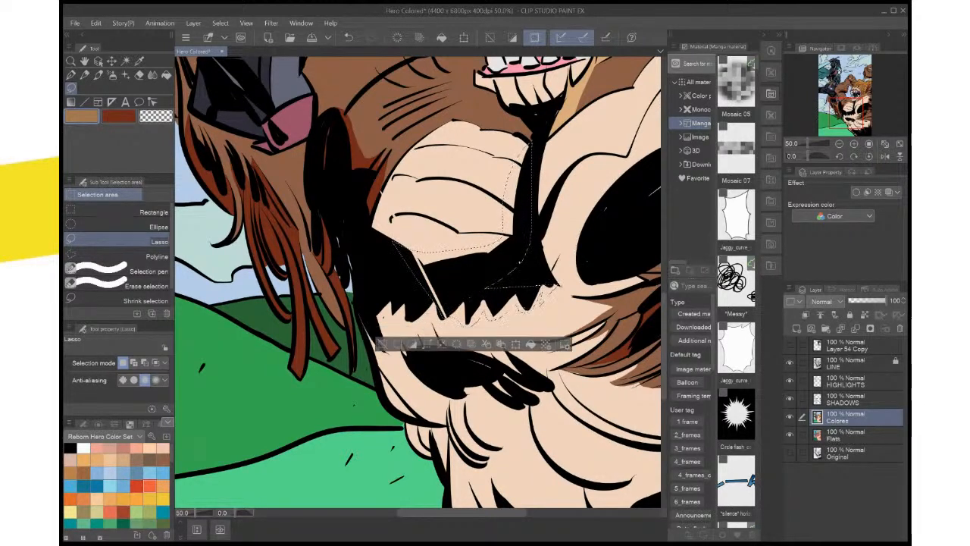
pyautogui.click(852, 399)
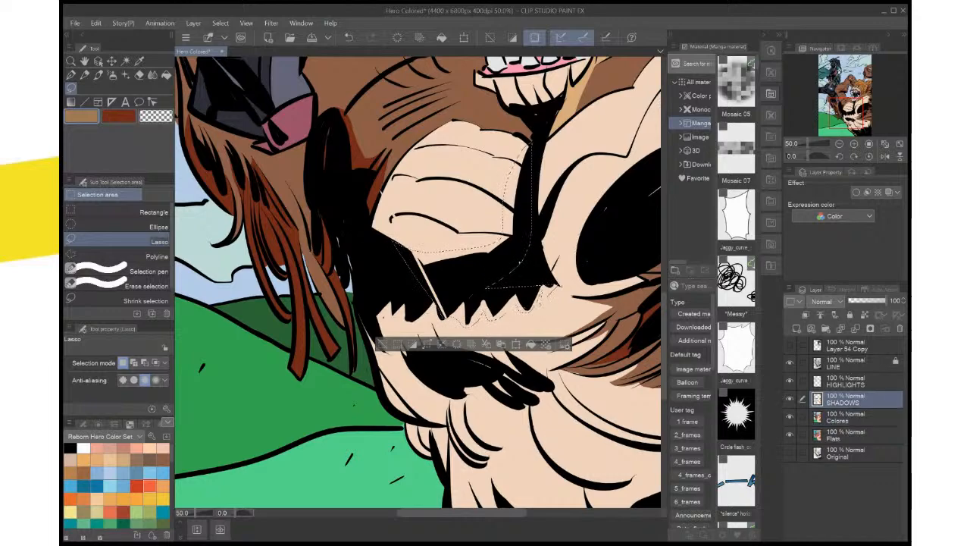
pyautogui.hotkey('alt', 'Delete')
pyautogui.hotkey('ctrl', 'd')
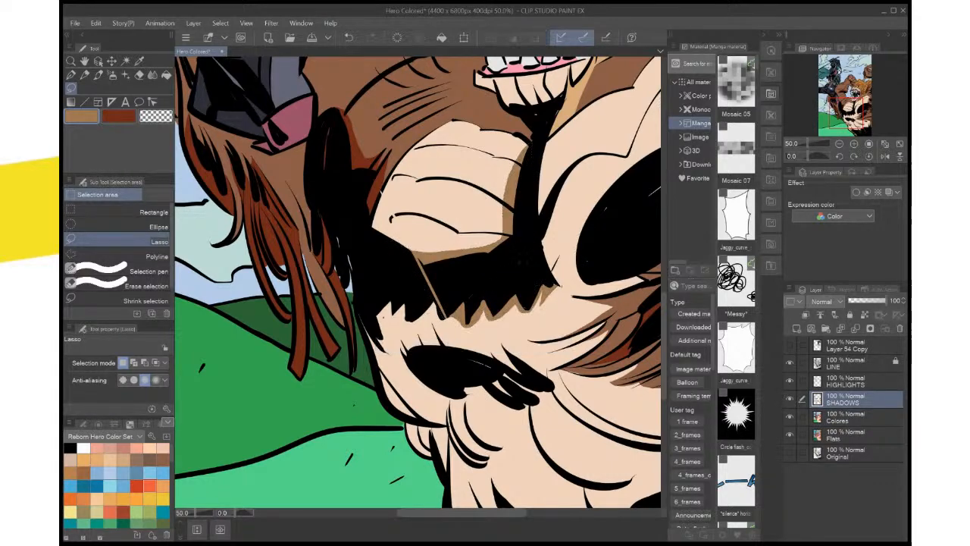
# Add a broader tan shadow band across the chest beneath the jagged black shadow and clear the selection
pyautogui.scroll(-4, 566, 298)
pyautogui.scroll(3, 566, 298)
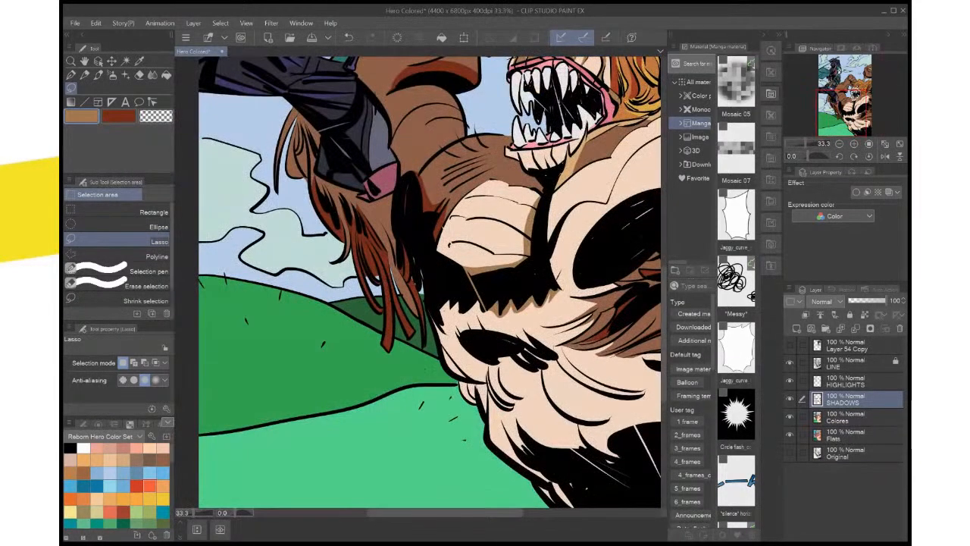
pyautogui.moveTo(566, 299)
pyautogui.mouseDown()
pyautogui.moveTo(454, 387)
pyautogui.moveTo(561, 285)
pyautogui.mouseUp()
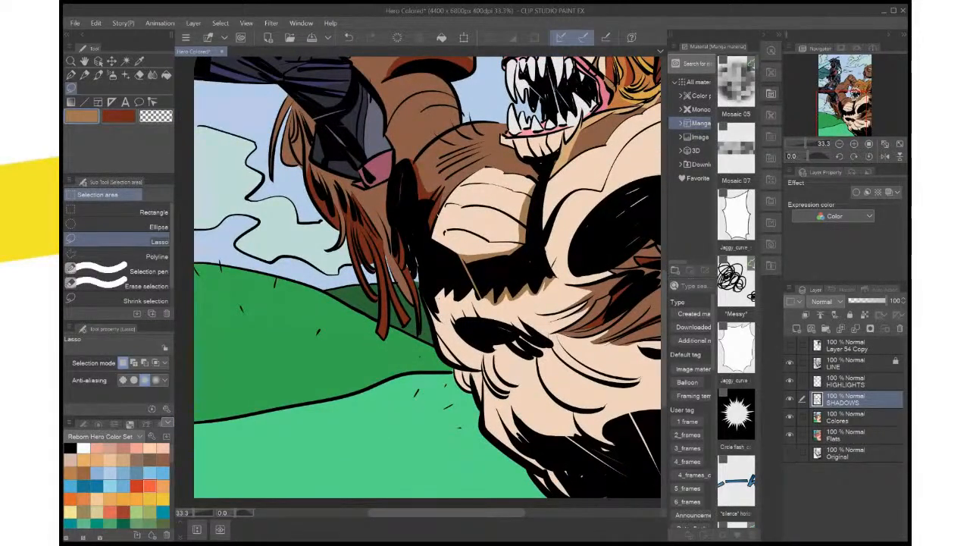
pyautogui.moveTo(552, 278)
pyautogui.mouseDown()
pyautogui.moveTo(523, 303)
pyautogui.moveTo(442, 318)
pyautogui.moveTo(432, 287)
pyautogui.moveTo(485, 273)
pyautogui.moveTo(552, 278)
pyautogui.mouseUp()
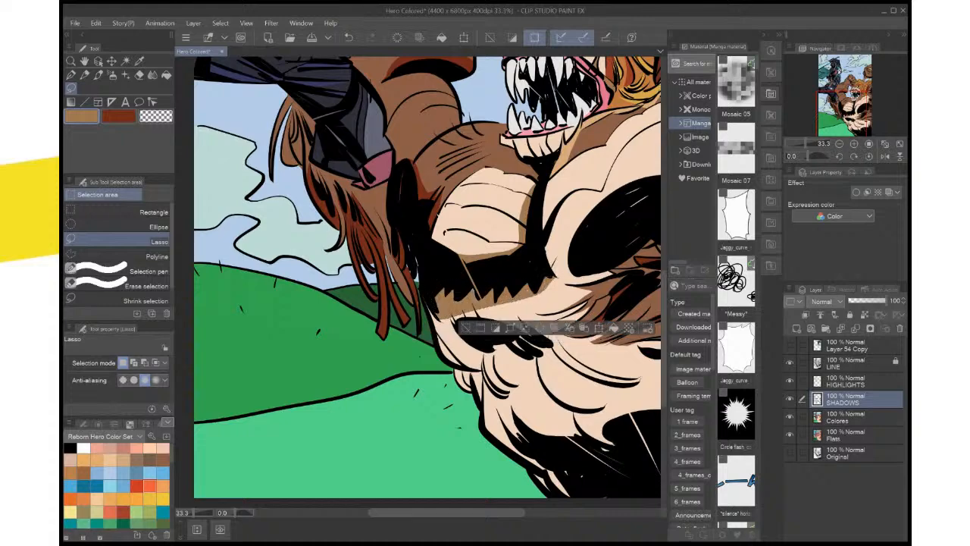
pyautogui.scroll(-6, 563, 286)
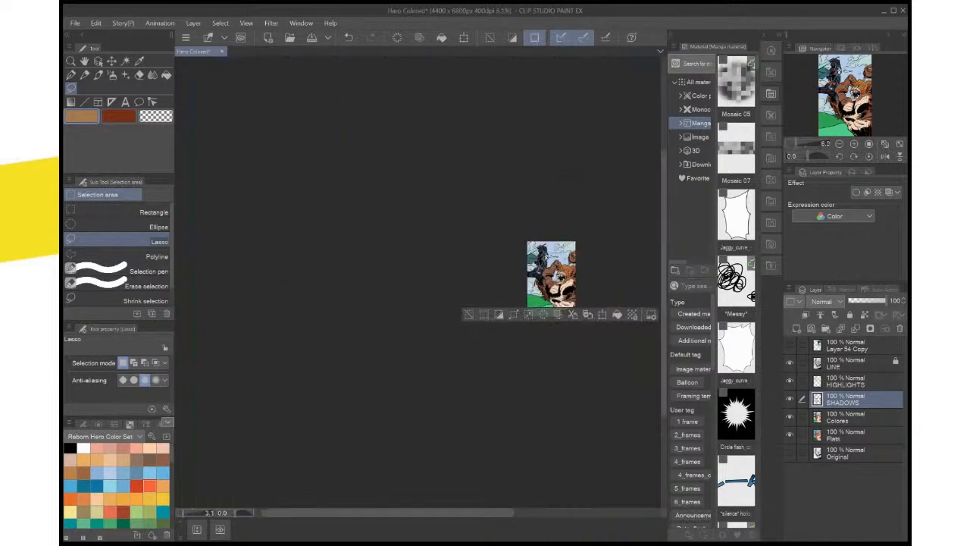
pyautogui.scroll(6, 563, 285)
pyautogui.moveTo(563, 285); pyautogui.dragTo(460, 334)
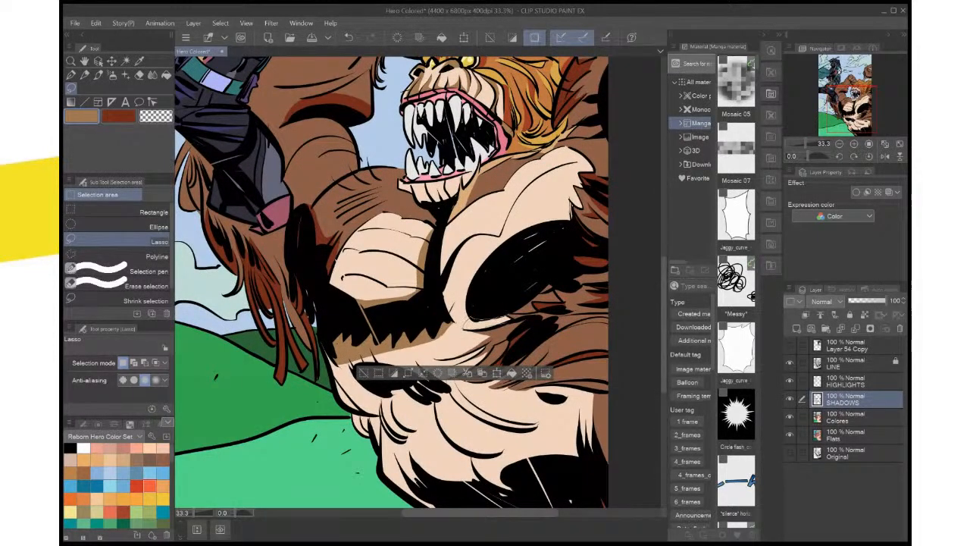
pyautogui.hotkey('ctrl', 'd')
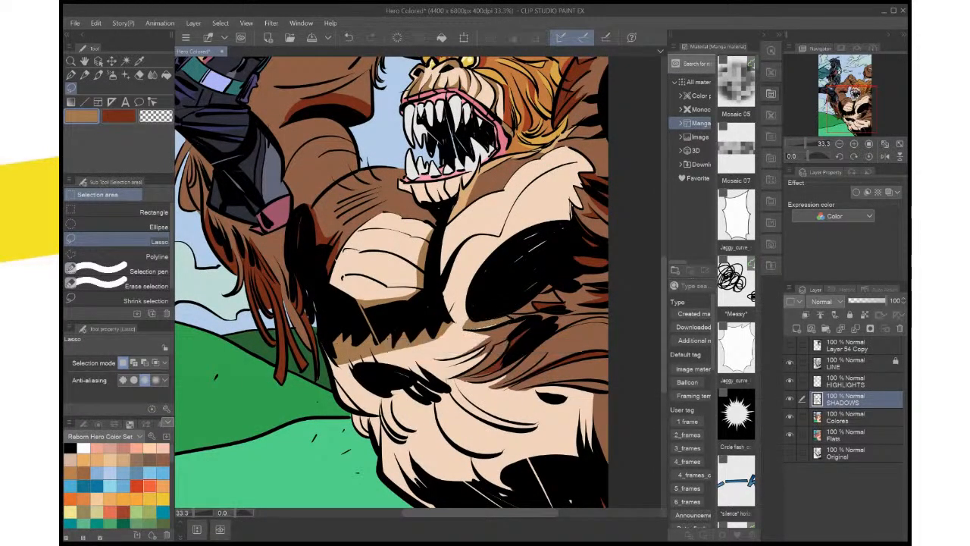
# Fill the remaining skin gap beneath the large black chest oval and the small sliver at its pointed end with tan
pyautogui.moveTo(523, 318); pyautogui.dragTo(537, 294)
pyautogui.scroll(3, 541, 292)
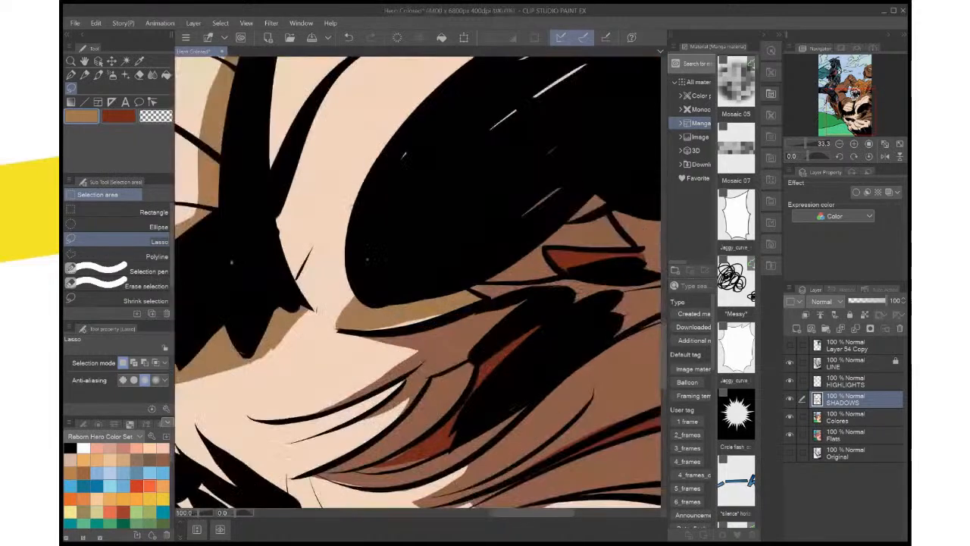
pyautogui.moveTo(493, 297)
pyautogui.mouseDown()
pyautogui.moveTo(424, 326)
pyautogui.moveTo(356, 329)
pyautogui.moveTo(432, 301)
pyautogui.moveTo(496, 295)
pyautogui.mouseUp()
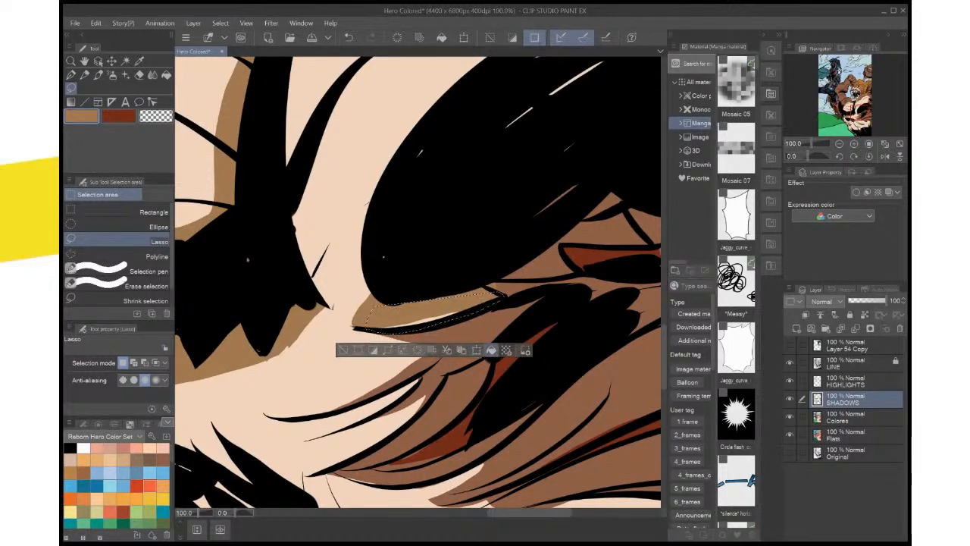
pyautogui.hotkey('ctrl', 'd')
pyautogui.moveTo(500, 281)
pyautogui.mouseDown()
pyautogui.moveTo(486, 286)
pyautogui.moveTo(505, 292)
pyautogui.mouseUp()
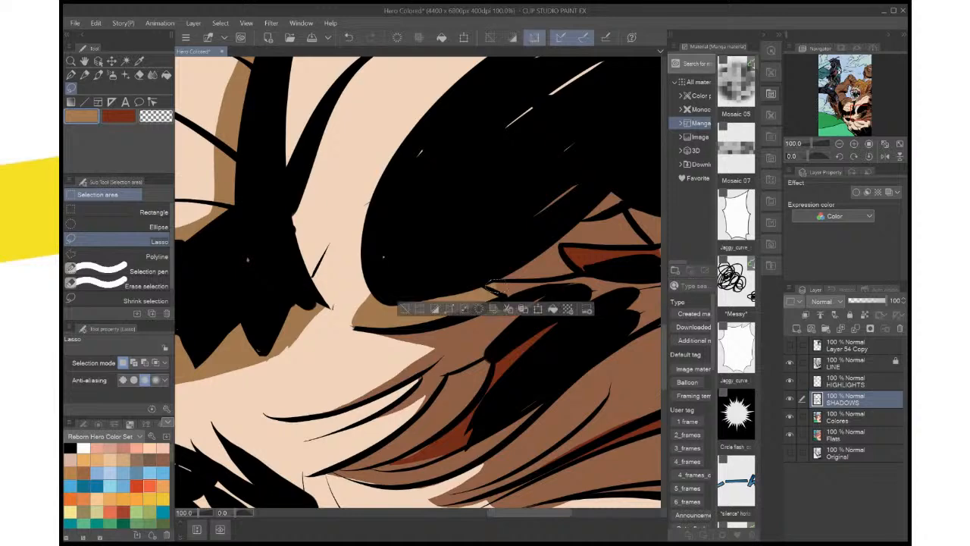
pyautogui.hotkey('ctrl', 'd')
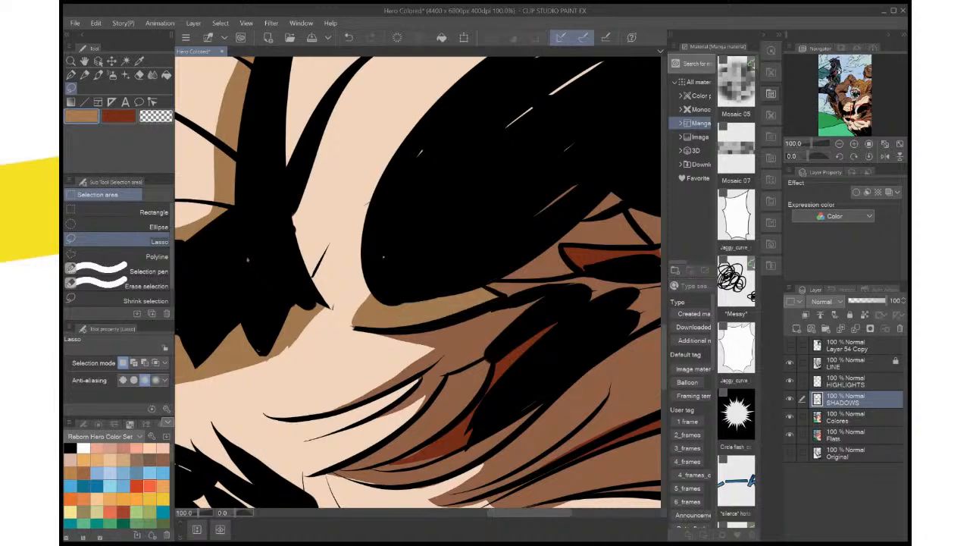
# Fill the last skin gap at the lower tip of the large black chest oval with tan and save the file
pyautogui.moveTo(351, 328)
pyautogui.mouseDown()
pyautogui.moveTo(364, 294)
pyautogui.moveTo(387, 304)
pyautogui.mouseUp()
pyautogui.click(425, 348)
pyautogui.hotkey('ctrl', 'd')
pyautogui.hotkey('ctrl', '0')
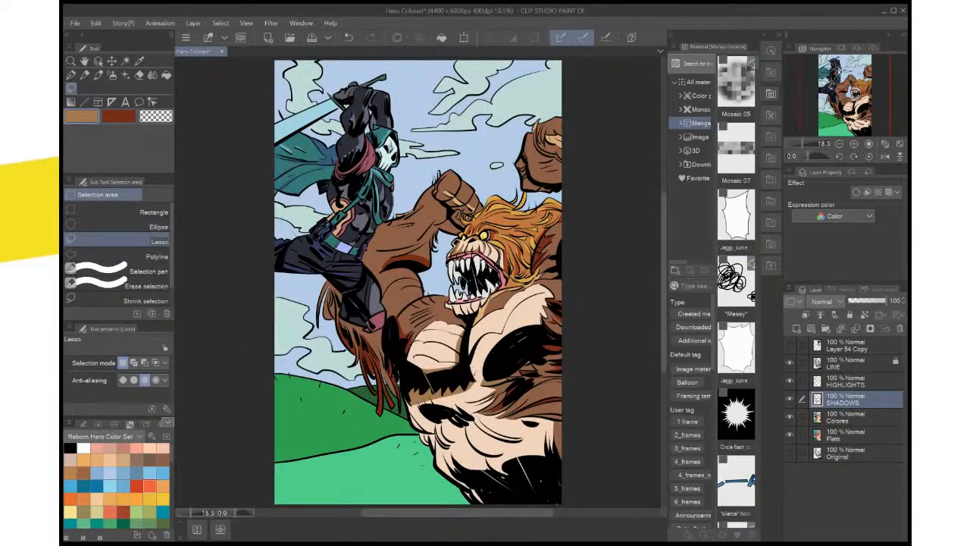
pyautogui.hotkey('ctrl', 's')
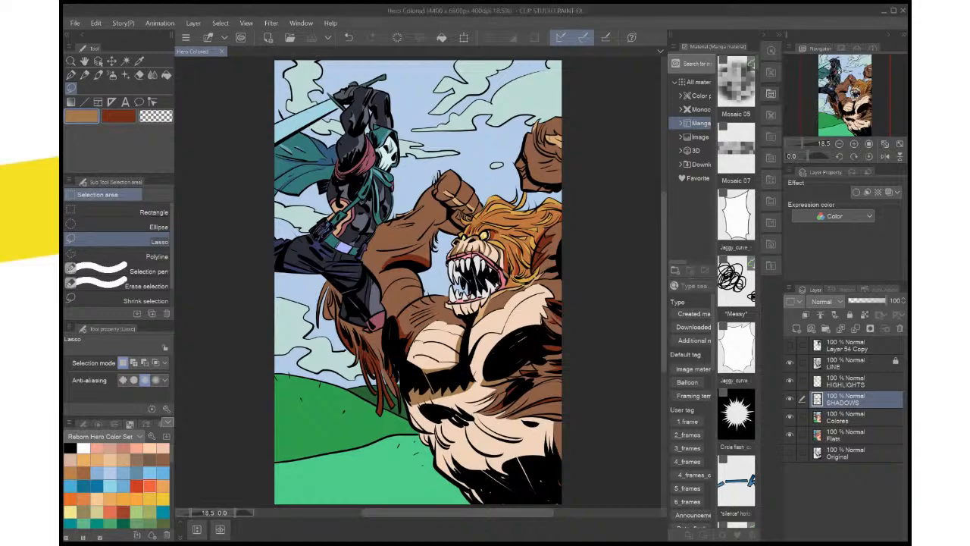
# Lasso the gaps and edges around the small slanted black marks on the creature's upper belly and fill them with tan
pyautogui.hotkey('ctrl', '+')
pyautogui.hotkey('ctrl', '+')
pyautogui.hotkey('ctrl', '+')
pyautogui.moveTo(493, 280); pyautogui.dragTo(374, 253)
pyautogui.hotkey('ctrl', '-')
pyautogui.hotkey('ctrl', '-')
pyautogui.hotkey('ctrl', '+')
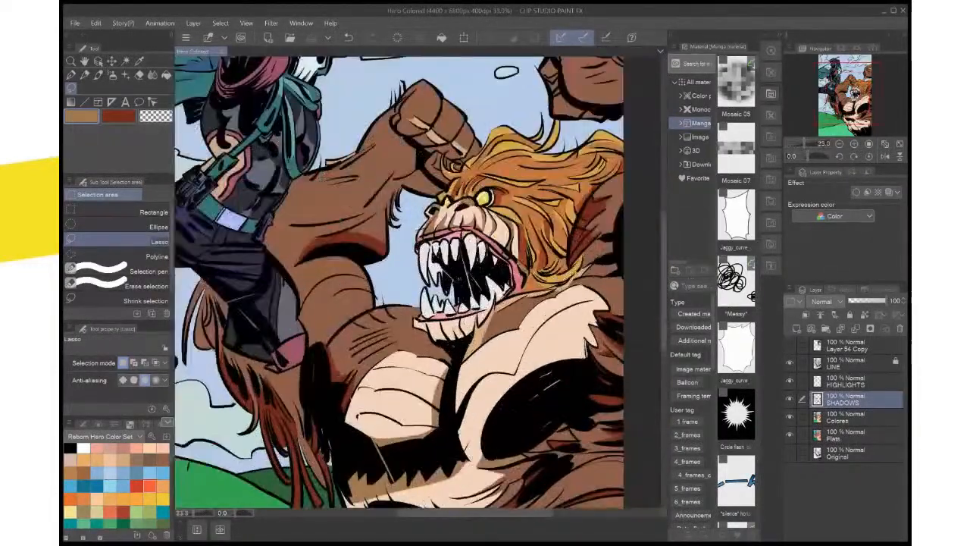
pyautogui.moveTo(379, 318); pyautogui.dragTo(419, 160)
pyautogui.moveTo(419, 287); pyautogui.dragTo(367, 252)
pyautogui.press('i')
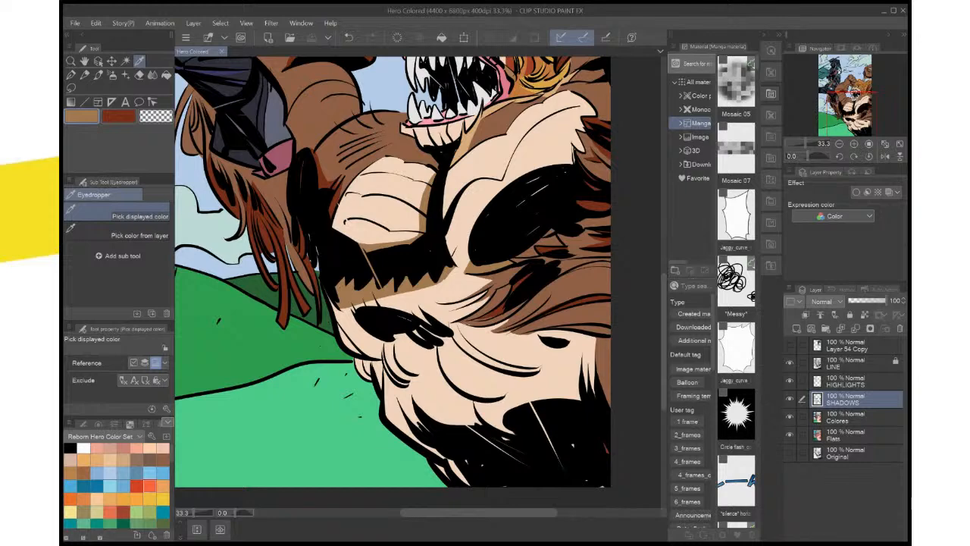
pyautogui.press('m')
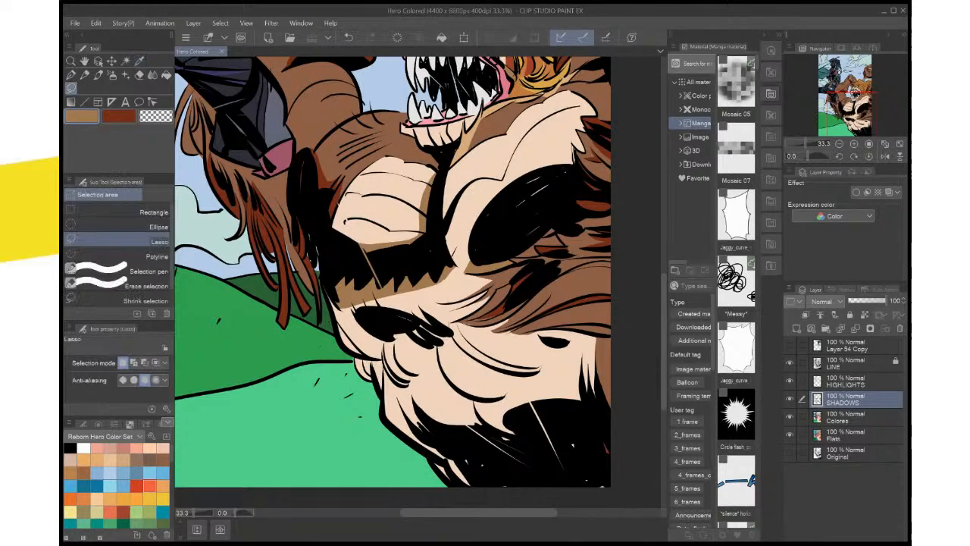
pyautogui.hotkey('ctrl', '+')
pyautogui.hotkey('ctrl', '+')
pyautogui.moveTo(454, 349)
pyautogui.mouseDown()
pyautogui.moveTo(410, 238)
pyautogui.moveTo(382, 250)
pyautogui.moveTo(415, 262)
pyautogui.moveTo(356, 266)
pyautogui.moveTo(407, 287)
pyautogui.moveTo(381, 254)
pyautogui.mouseUp()
pyautogui.click(445, 303)
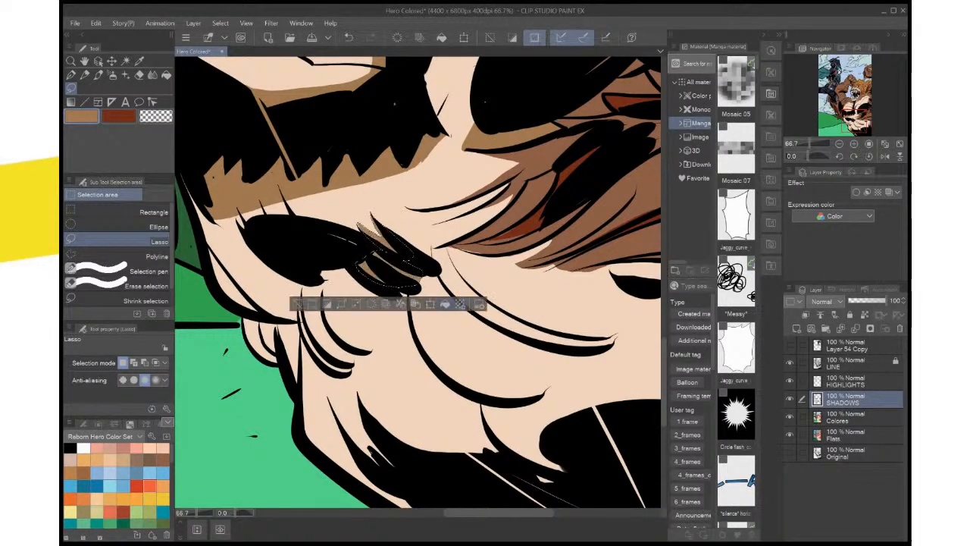
pyautogui.hotkey('ctrl', 'd')
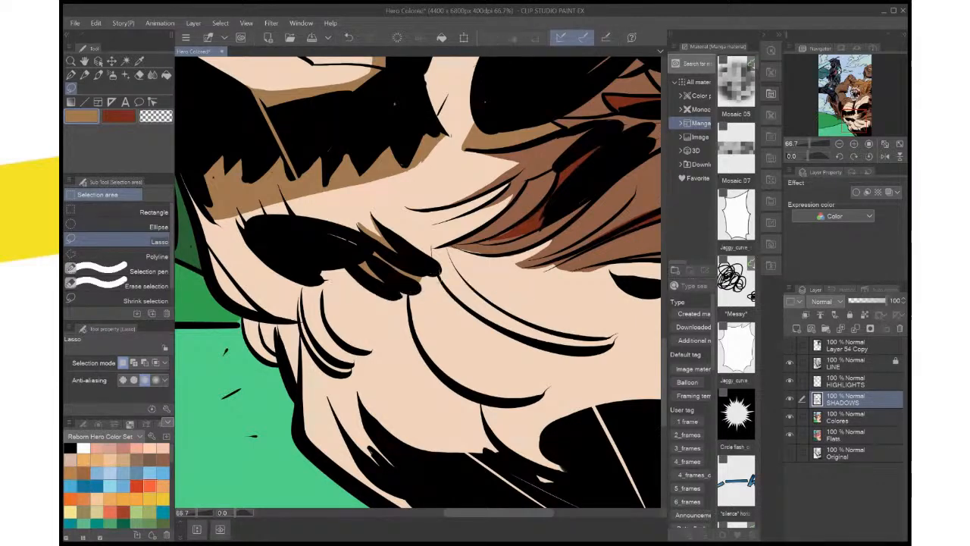
pyautogui.moveTo(438, 274)
pyautogui.mouseDown()
pyautogui.moveTo(414, 287)
pyautogui.moveTo(426, 271)
pyautogui.mouseUp()
pyautogui.click(495, 307)
pyautogui.hotkey('ctrl', 'd')
# Fill the thin edge of the creature's flank and the small fur tufts bordering the green hill with tan shadow
pyautogui.moveTo(364, 303); pyautogui.dragTo(452, 279)
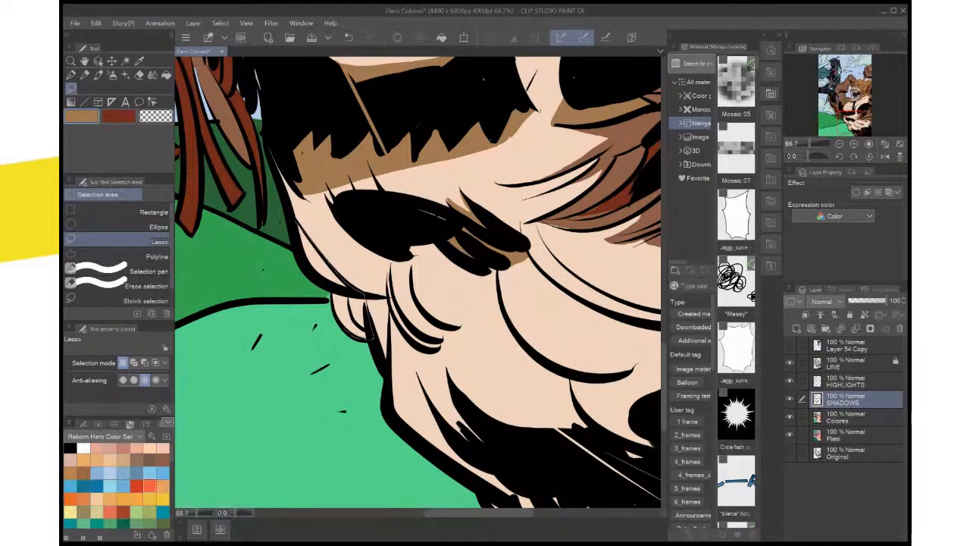
pyautogui.moveTo(291, 215); pyautogui.dragTo(295, 221)
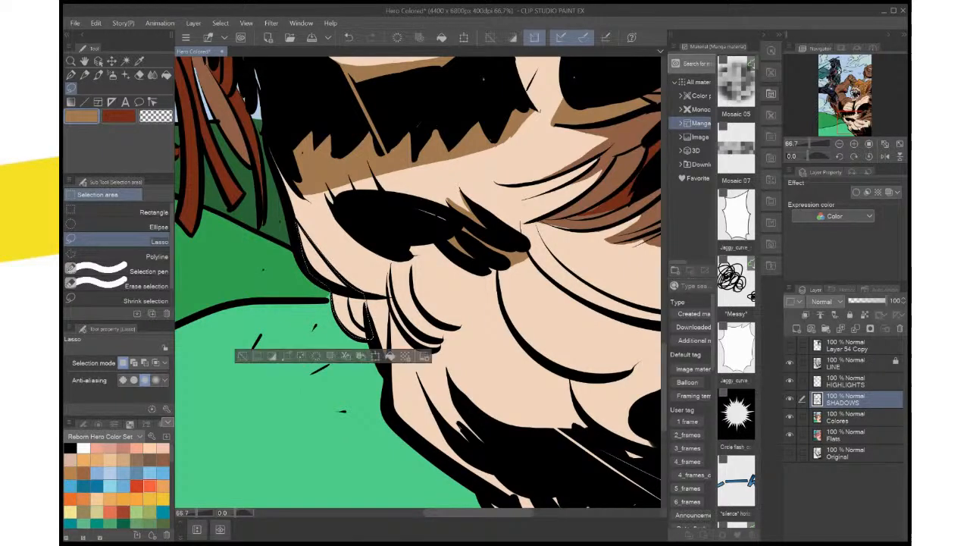
pyautogui.click(388, 357)
pyautogui.hotkey('ctrl', 'd')
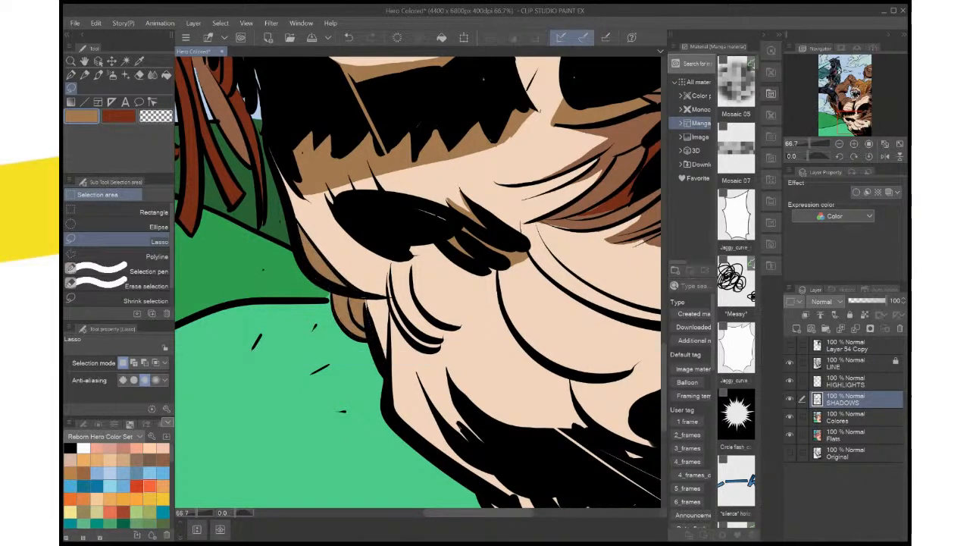
pyautogui.moveTo(385, 361); pyautogui.dragTo(368, 303)
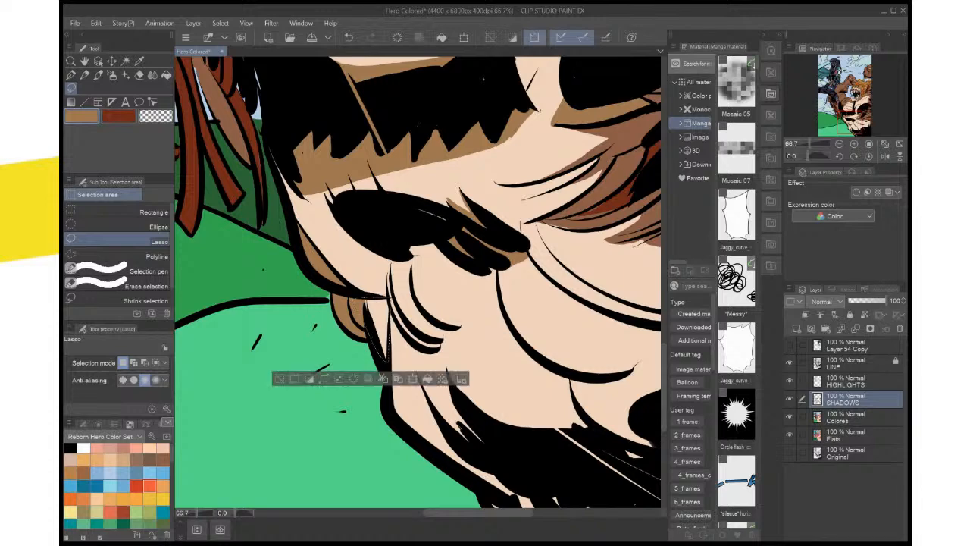
pyautogui.hotkey('alt', 'Delete')
pyautogui.hotkey('ctrl', 'd')
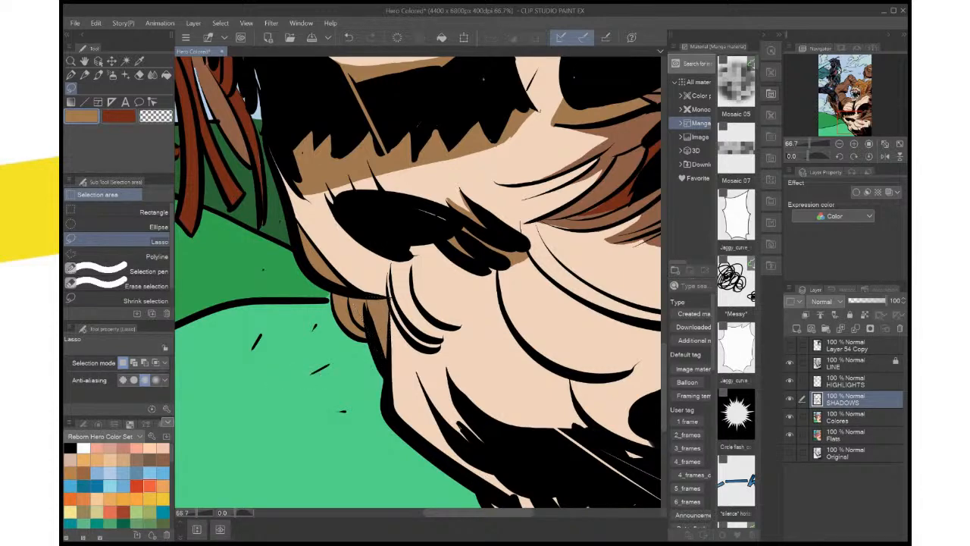
# Lasso the inner part of the chest patch below the jaw, fill it with tan shadow, and save the file
pyautogui.scroll(-3, 463, 339)
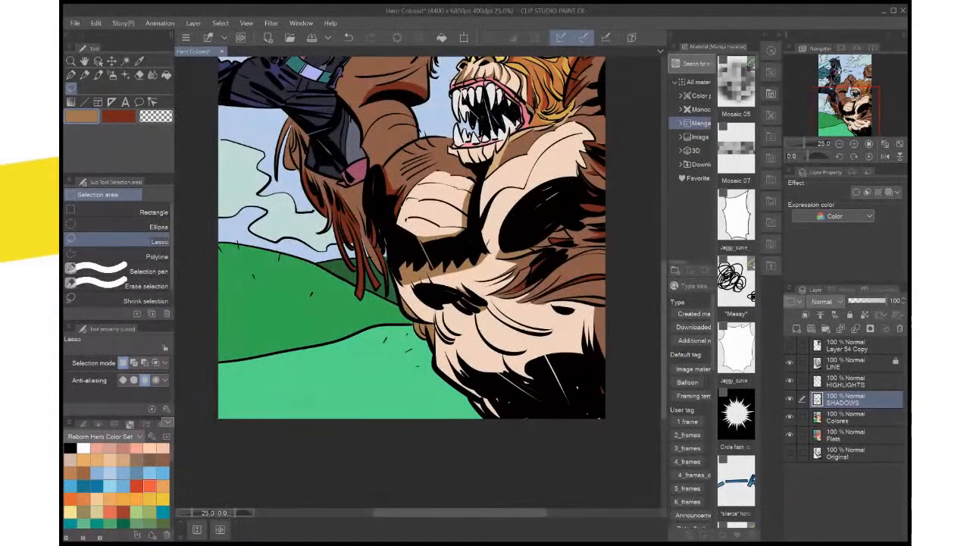
pyautogui.moveTo(455, 288); pyautogui.dragTo(460, 371)
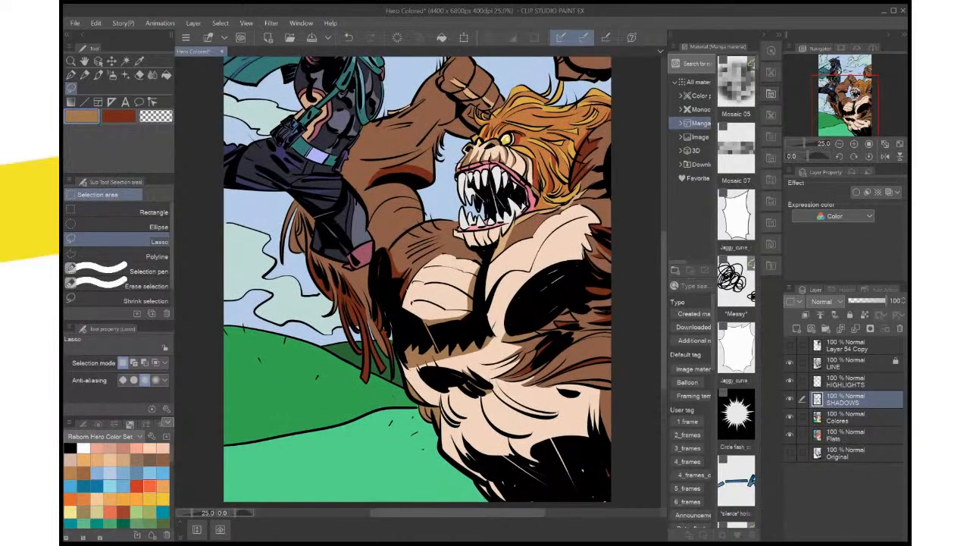
pyautogui.scroll(2, 557, 341)
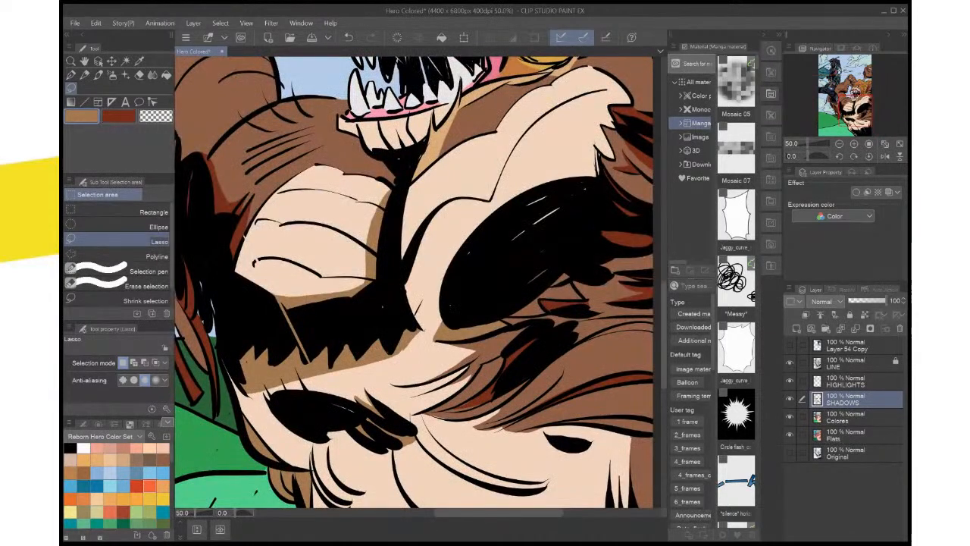
pyautogui.moveTo(454, 288); pyautogui.dragTo(468, 362)
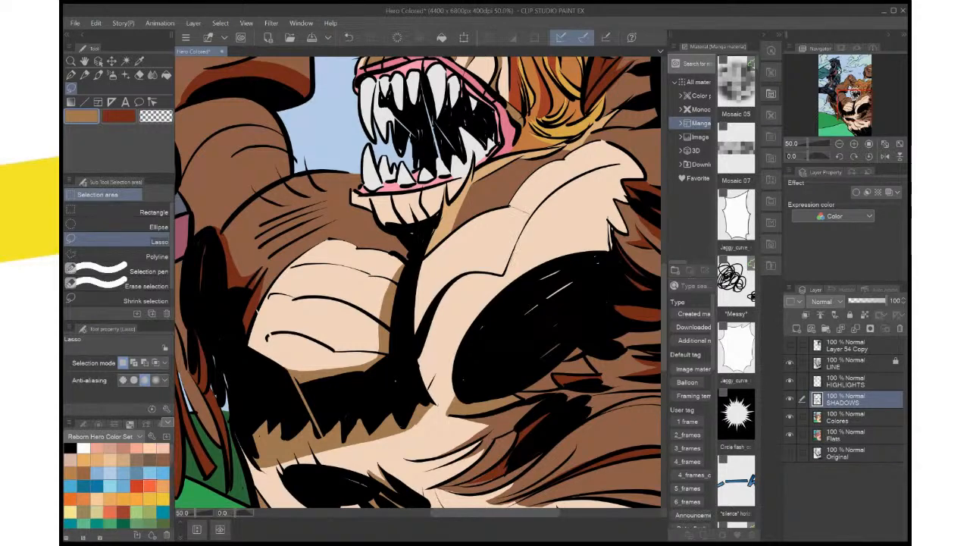
pyautogui.moveTo(505, 272)
pyautogui.mouseDown()
pyautogui.moveTo(456, 279)
pyautogui.moveTo(413, 347)
pyautogui.moveTo(409, 286)
pyautogui.moveTo(454, 234)
pyautogui.mouseUp()
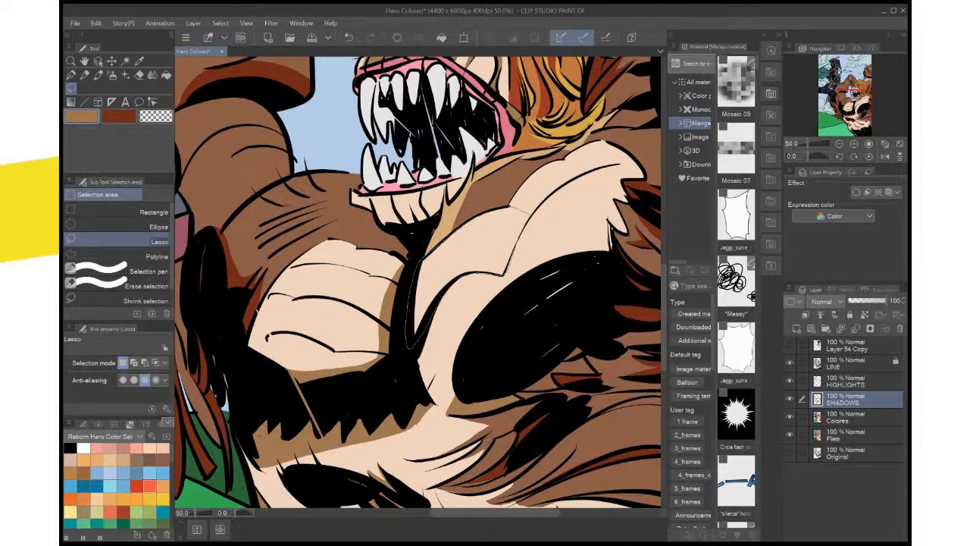
pyautogui.moveTo(524, 226); pyautogui.dragTo(505, 273)
pyautogui.click(523, 364)
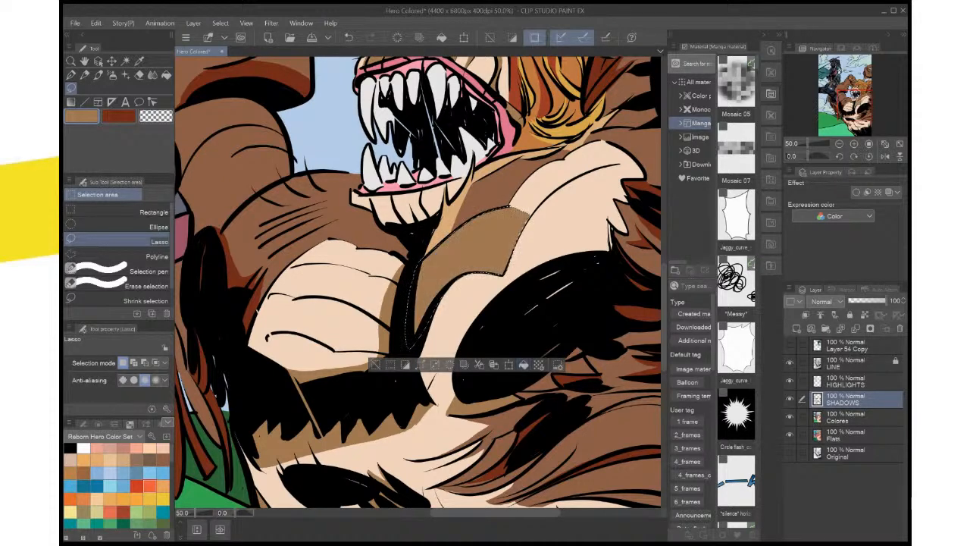
pyautogui.hotkey('ctrl', 'd')
pyautogui.scroll(-6, 527, 301)
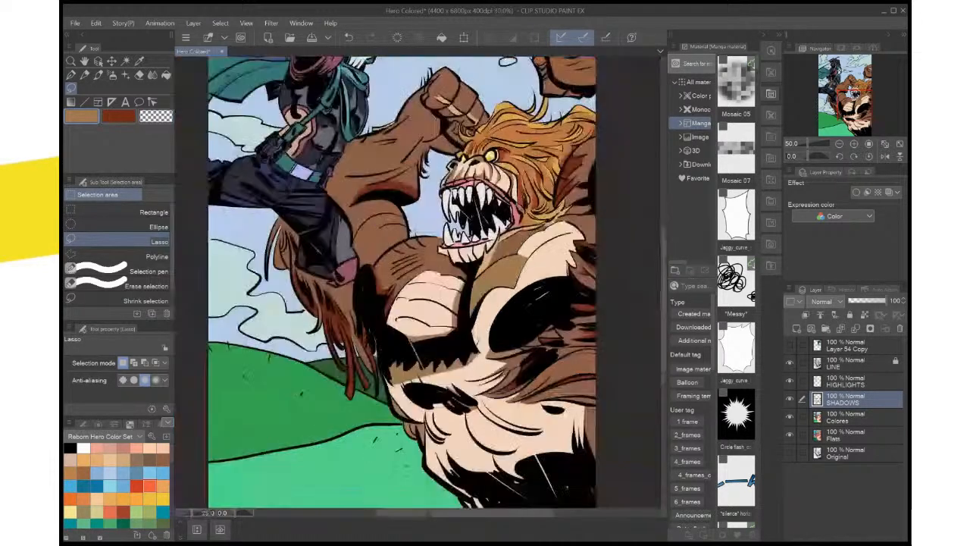
pyautogui.scroll(4, 525, 301)
pyautogui.hotkey('ctrl', '0')
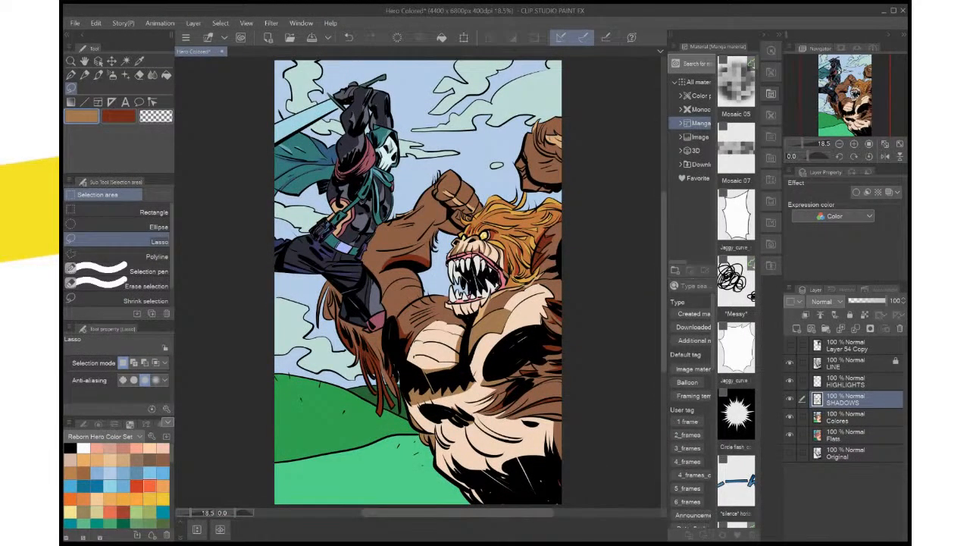
pyautogui.hotkey('ctrl', 's')
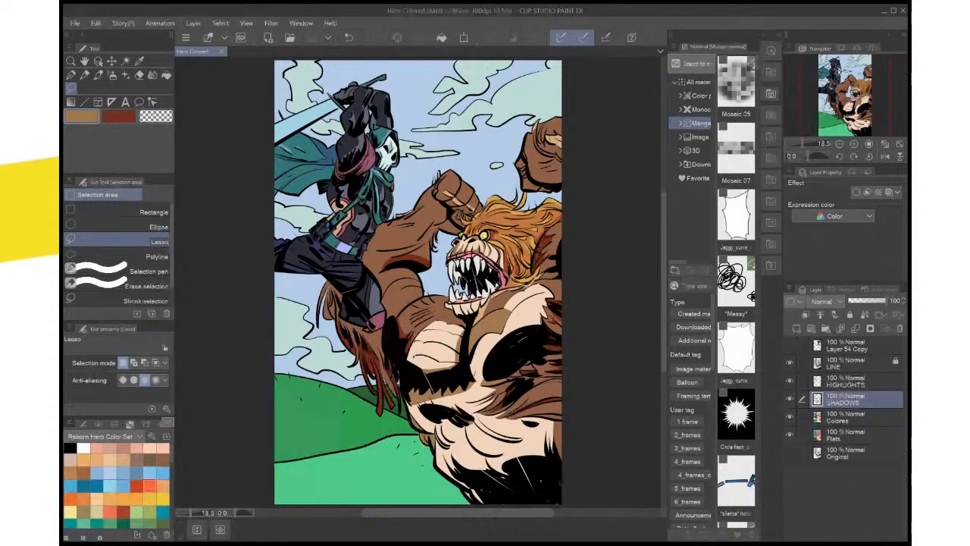
# Sample the light tan highlight colour from the creature's raised fist and make HIGHLIGHTS the active layer
pyautogui.scroll(4, 486, 322)
pyautogui.moveTo(477, 281); pyautogui.dragTo(608, 483)
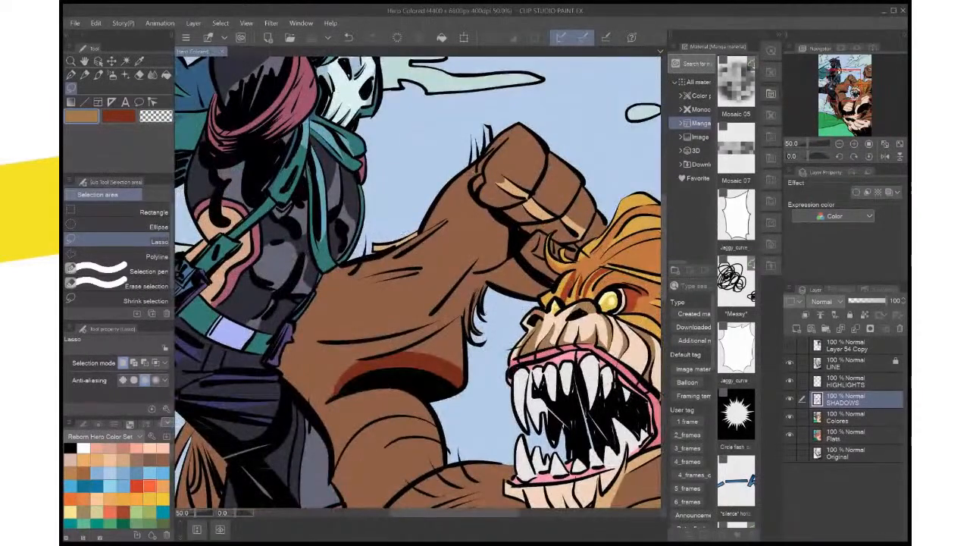
pyautogui.press('i')
pyautogui.press('x')
pyautogui.press('x')
pyautogui.click(537, 209)
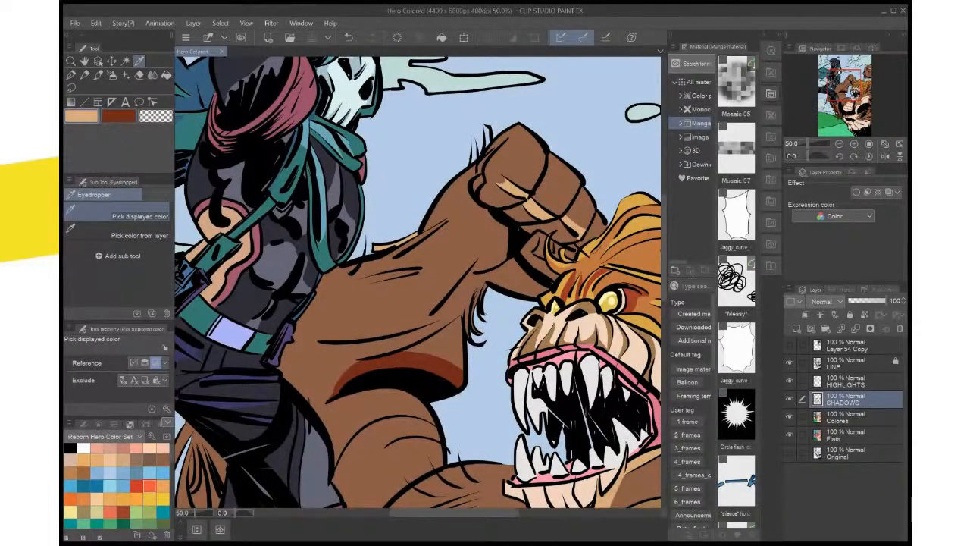
pyautogui.hotkey('ctrl', 'z')
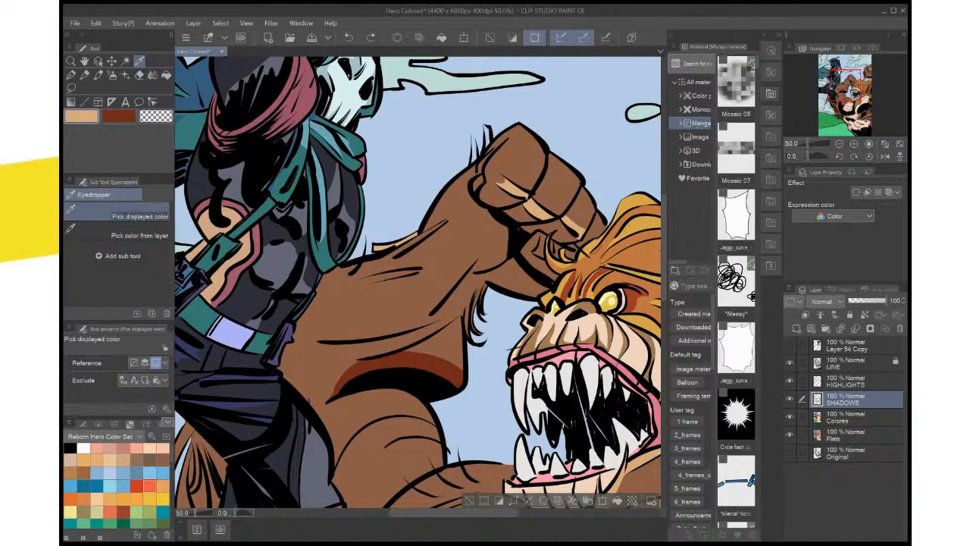
pyautogui.click(856, 381)
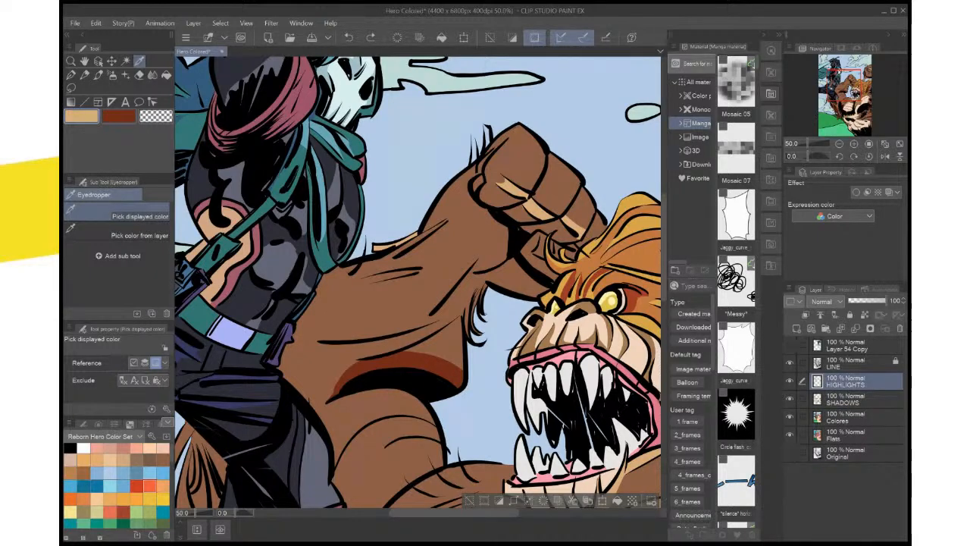
# Rotate the canvas and fill a thin lassoed highlight along the outer edge of the raised forearm with light tan
pyautogui.press('-')
pyautogui.press('-')
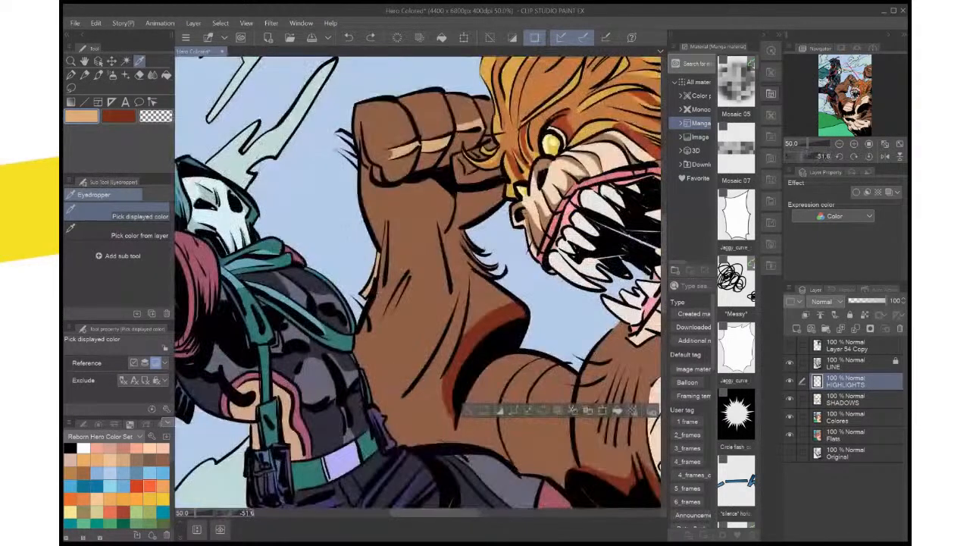
pyautogui.press('^')
pyautogui.press('m')
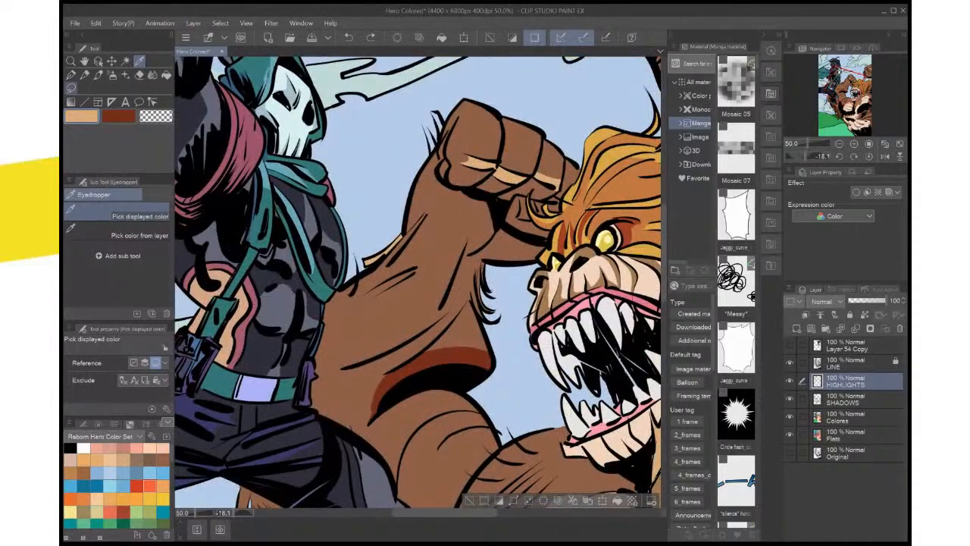
pyautogui.moveTo(428, 213)
pyautogui.mouseDown()
pyautogui.moveTo(378, 267)
pyautogui.moveTo(399, 240)
pyautogui.mouseUp()
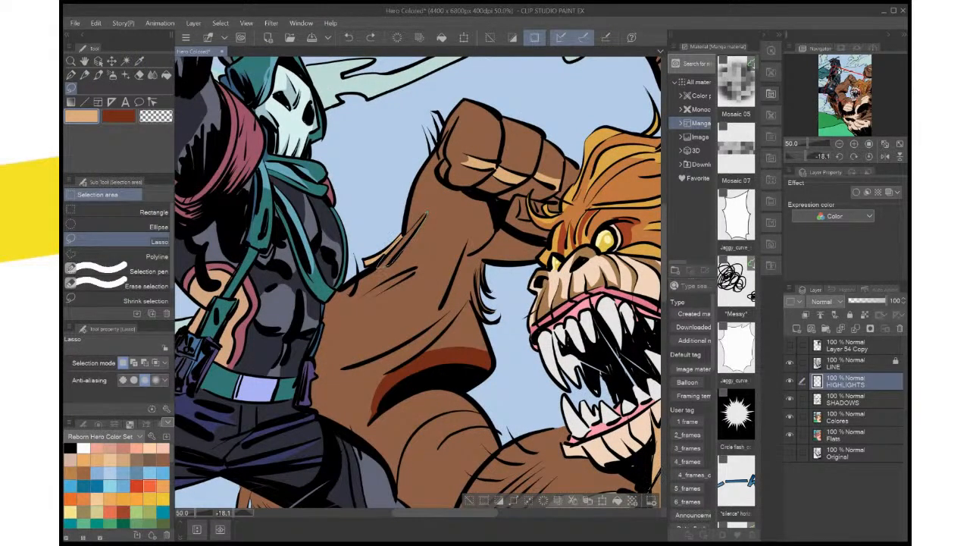
pyautogui.click(458, 284)
pyautogui.hotkey('ctrl', 'd')
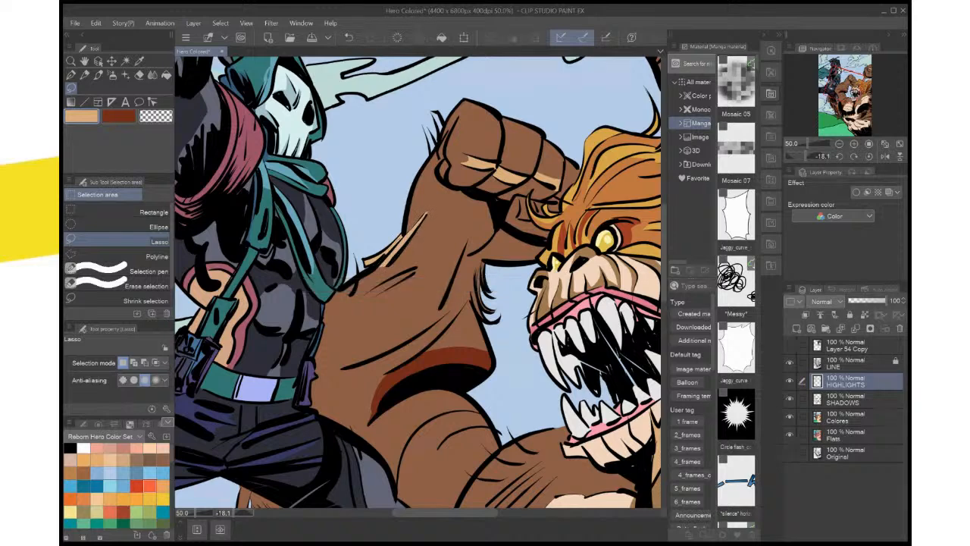
# Add light tan highlights between the short arm creases and on the small area beside the hero's teal scarf
pyautogui.moveTo(417, 282); pyautogui.dragTo(467, 256)
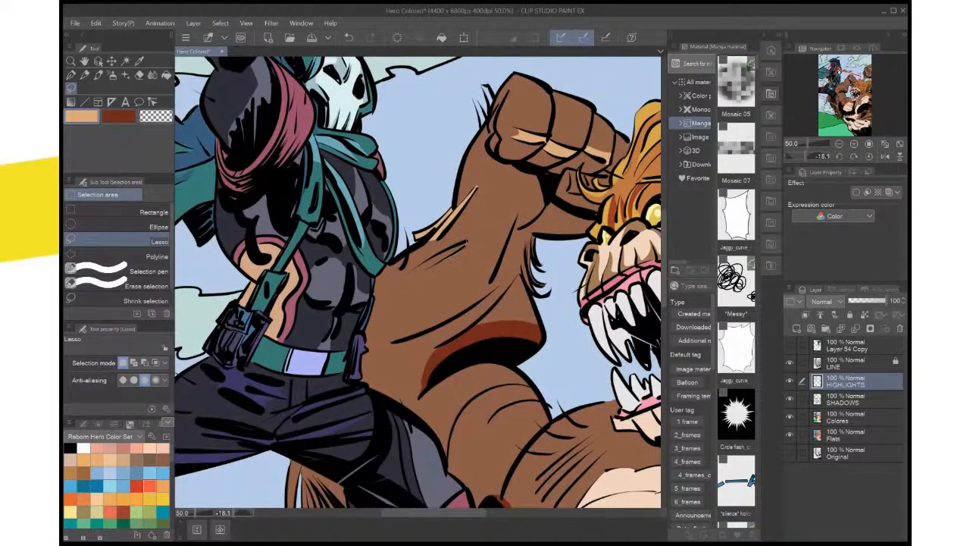
pyautogui.moveTo(412, 277)
pyautogui.mouseDown()
pyautogui.moveTo(399, 280)
pyautogui.moveTo(465, 242)
pyautogui.mouseUp()
pyautogui.click(488, 297)
pyautogui.hotkey('ctrl', 'd')
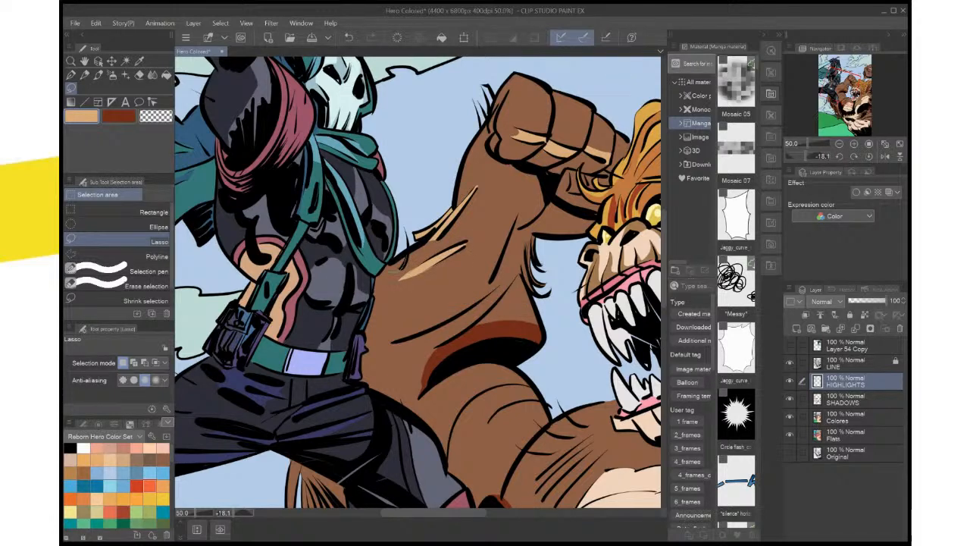
pyautogui.moveTo(398, 269)
pyautogui.mouseDown()
pyautogui.moveTo(405, 262)
pyautogui.moveTo(385, 268)
pyautogui.mouseUp()
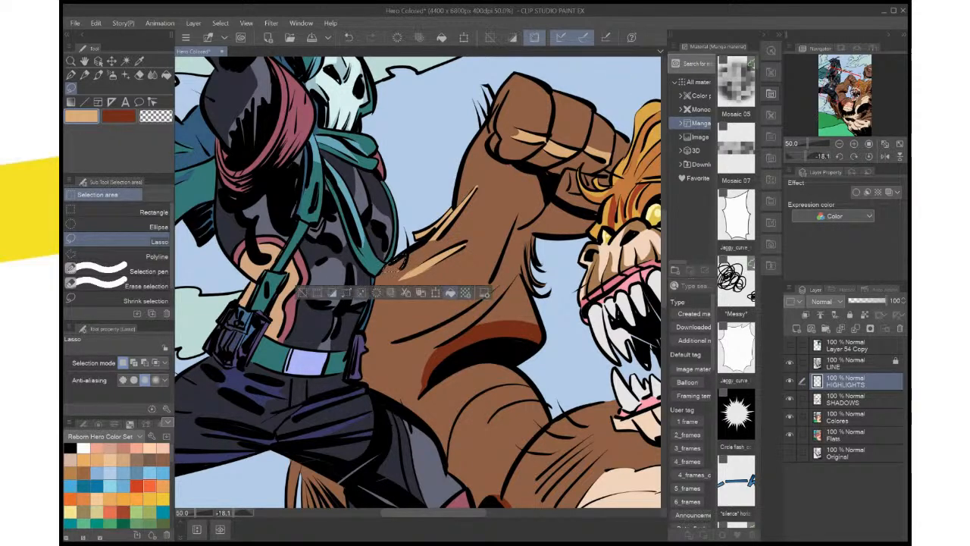
pyautogui.click(450, 293)
pyautogui.hotkey('ctrl', 'd')
# Lasso a narrow highlight along the long crease on the inner side of the raised forearm and fill it with light tan
pyautogui.moveTo(450, 293); pyautogui.dragTo(459, 279)
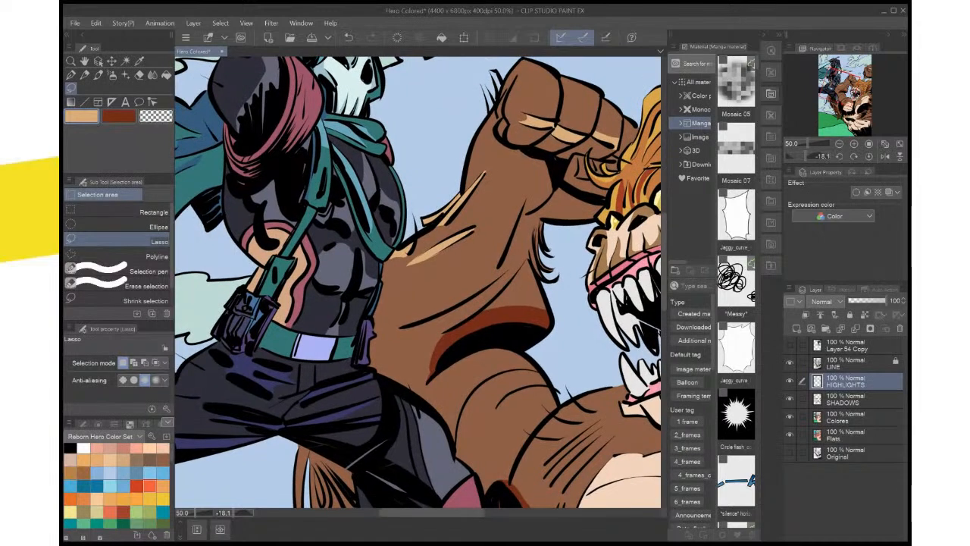
pyautogui.moveTo(517, 251); pyautogui.dragTo(499, 267)
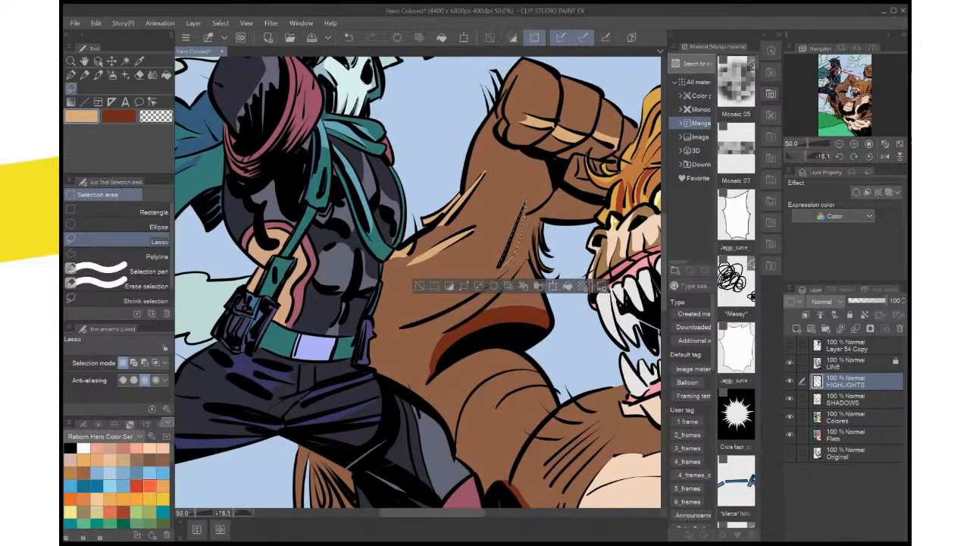
pyautogui.click(552, 285)
pyautogui.hotkey('ctrl', 'd')
pyautogui.moveTo(551, 285); pyautogui.dragTo(567, 227)
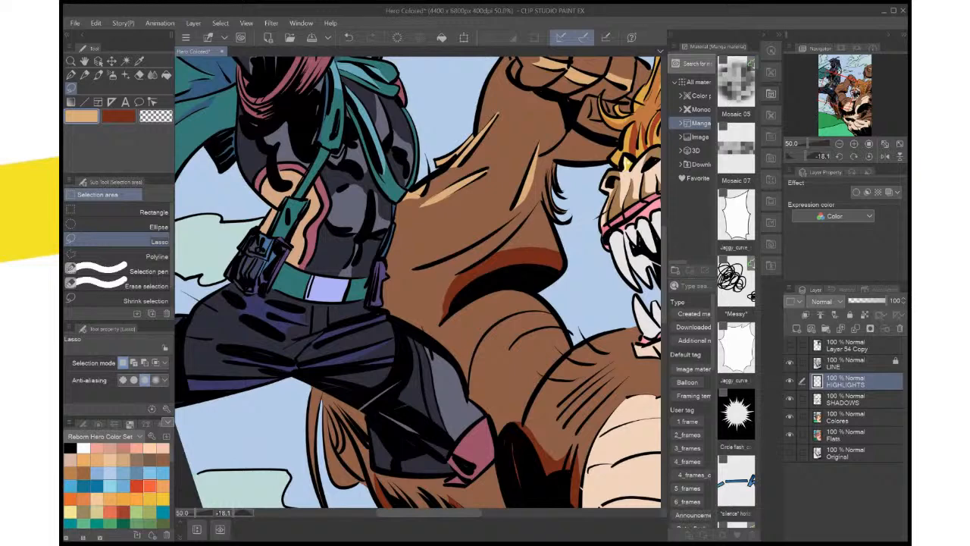
# Lasso a curved highlight along the lower forearm crease above the dark red elbow shadow and fill it with light tan
pyautogui.moveTo(509, 225)
pyautogui.mouseDown()
pyautogui.moveTo(415, 268)
pyautogui.moveTo(453, 279)
pyautogui.moveTo(535, 209)
pyautogui.mouseUp()
pyautogui.click(532, 304)
pyautogui.hotkey('ctrl', 'd')
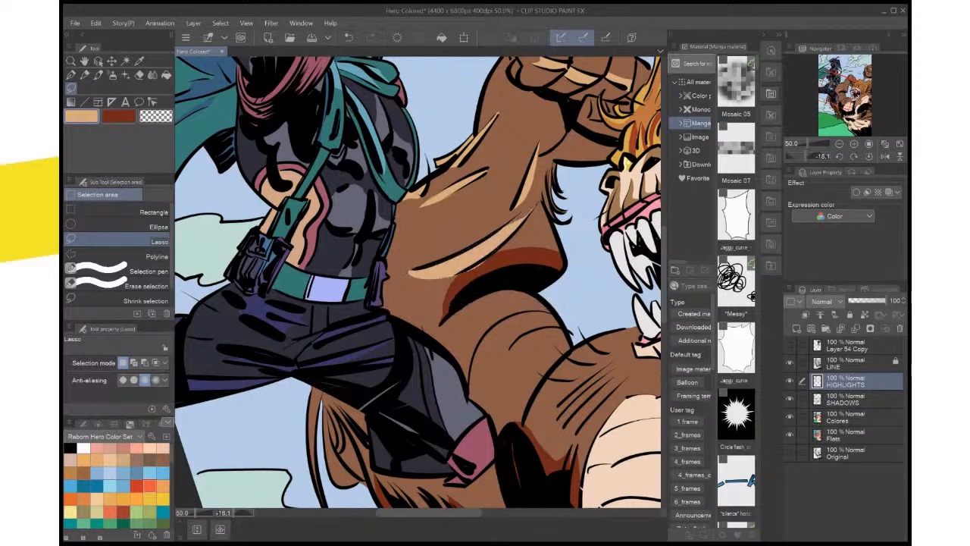
# Refine the lower forearm highlight's edge beside the dark red shadow and extend its pointed end to the crease's tip in light tan
pyautogui.scroll(2, 551, 259)
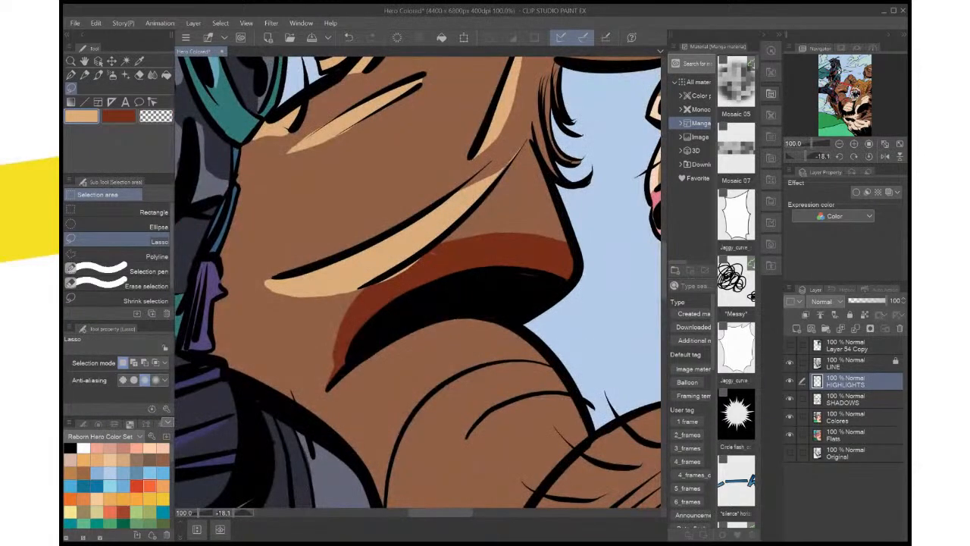
pyautogui.moveTo(432, 253); pyautogui.dragTo(373, 288)
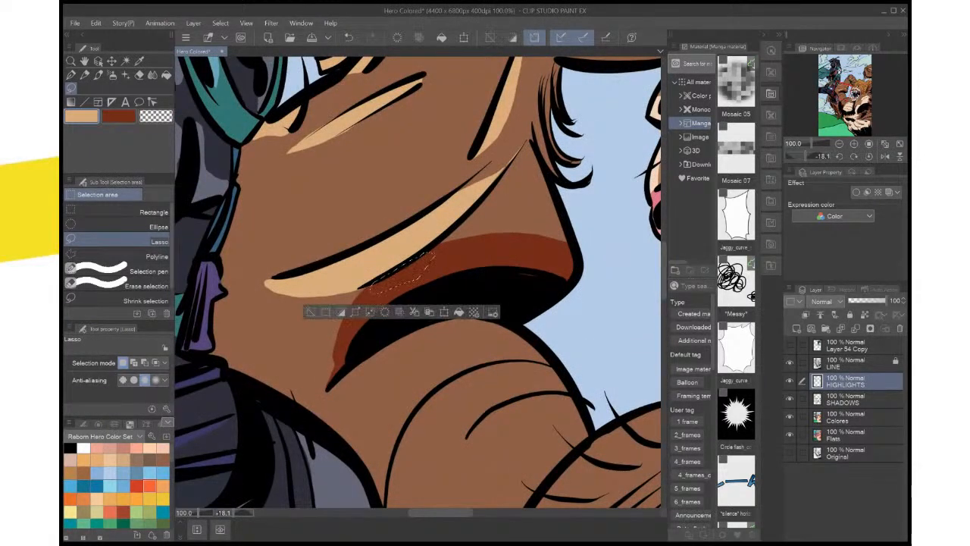
pyautogui.moveTo(538, 205); pyautogui.dragTo(519, 282)
pyautogui.hotkey('ctrl', 'd')
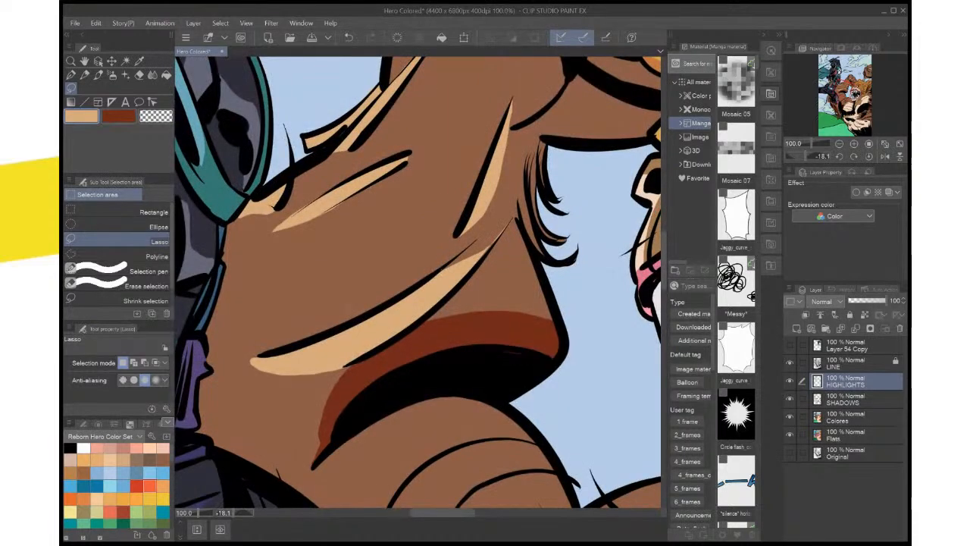
pyautogui.moveTo(441, 270)
pyautogui.mouseDown()
pyautogui.moveTo(484, 235)
pyautogui.moveTo(489, 253)
pyautogui.moveTo(444, 270)
pyautogui.mouseUp()
pyautogui.click(537, 301)
pyautogui.hotkey('ctrl', 'd')
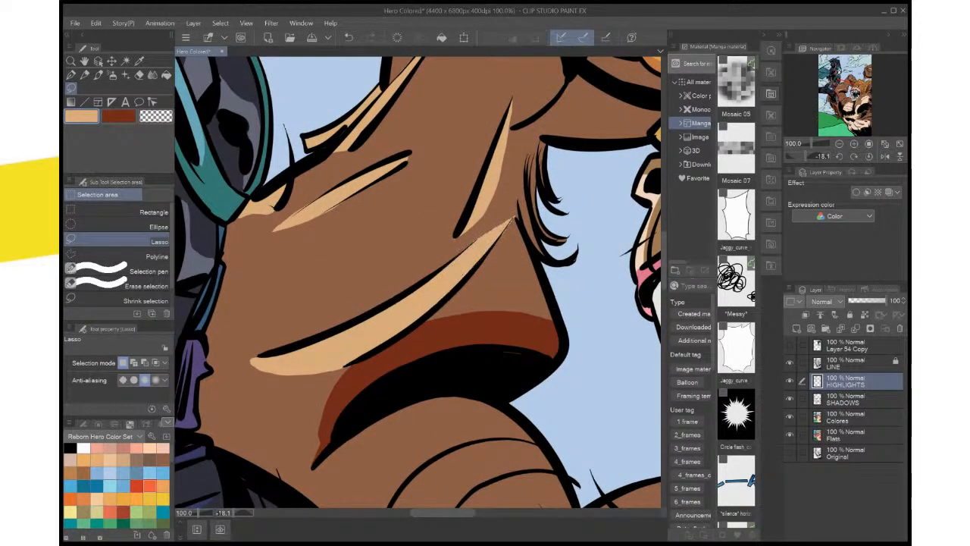
# Lasso the strands of the fur tuft hanging from the inner side of the raised forearm and fill them with light tan
pyautogui.scroll(-3, 548, 262)
pyautogui.scroll(-1, 189, 241)
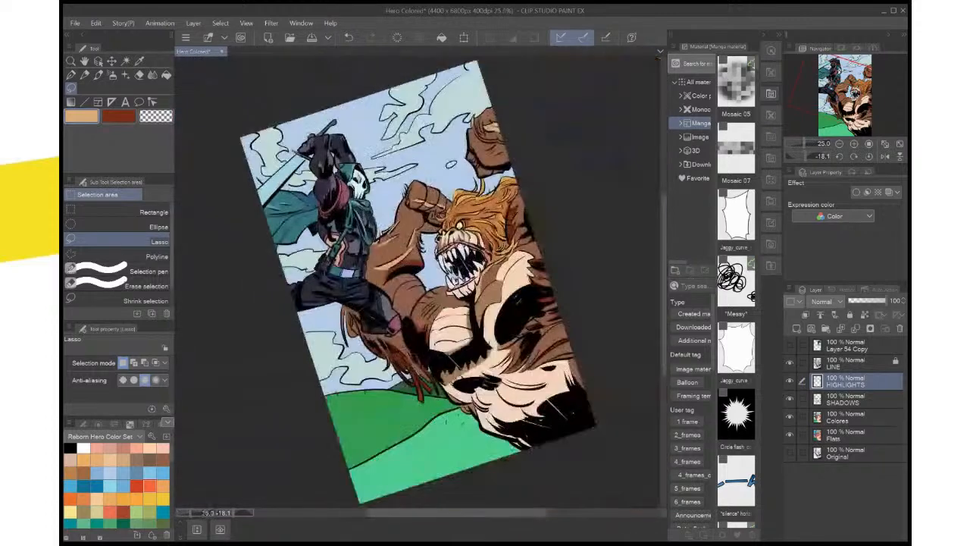
pyautogui.scroll(2, 540, 285)
pyautogui.scroll(3, 542, 270)
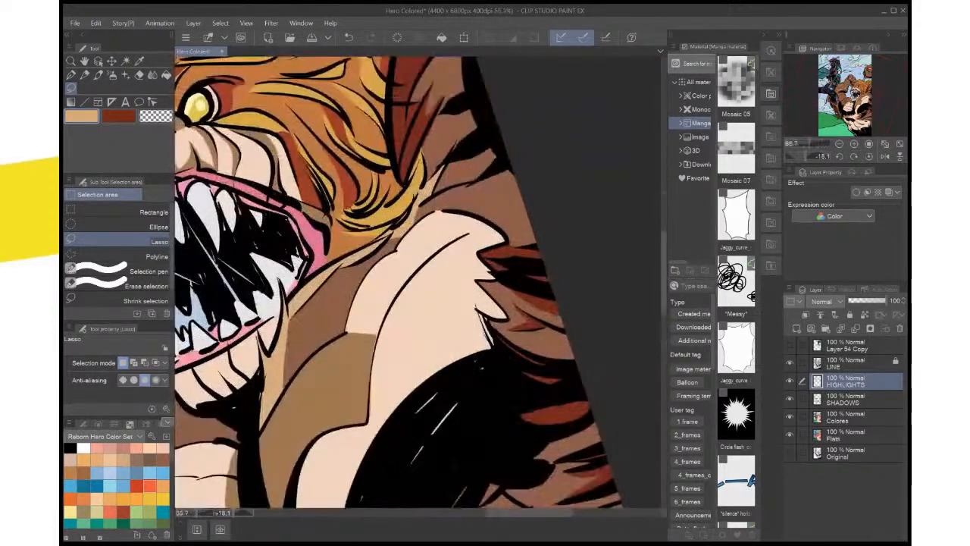
pyautogui.moveTo(288, 220); pyautogui.dragTo(634, 346)
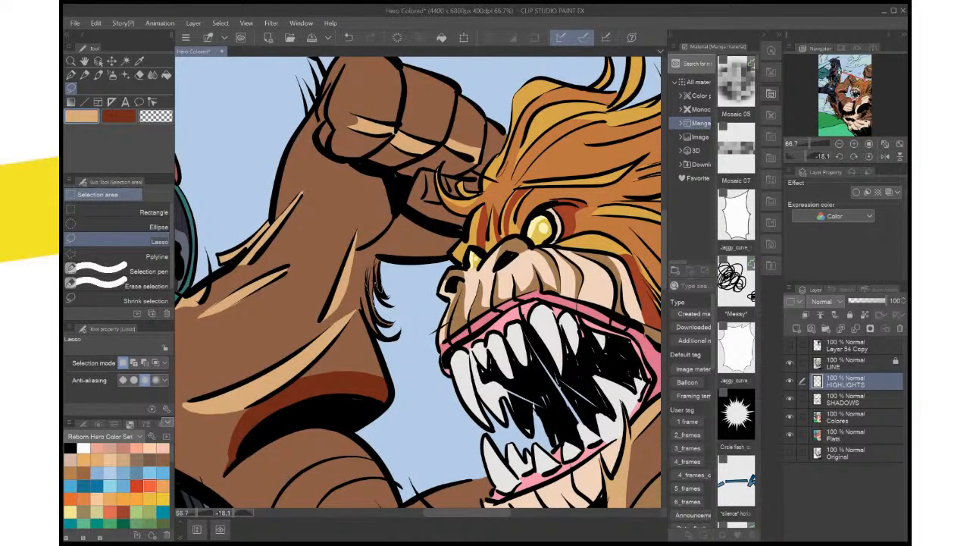
pyautogui.moveTo(377, 258)
pyautogui.mouseDown()
pyautogui.moveTo(399, 208)
pyautogui.moveTo(402, 142)
pyautogui.mouseUp()
pyautogui.scroll(3, 400, 274)
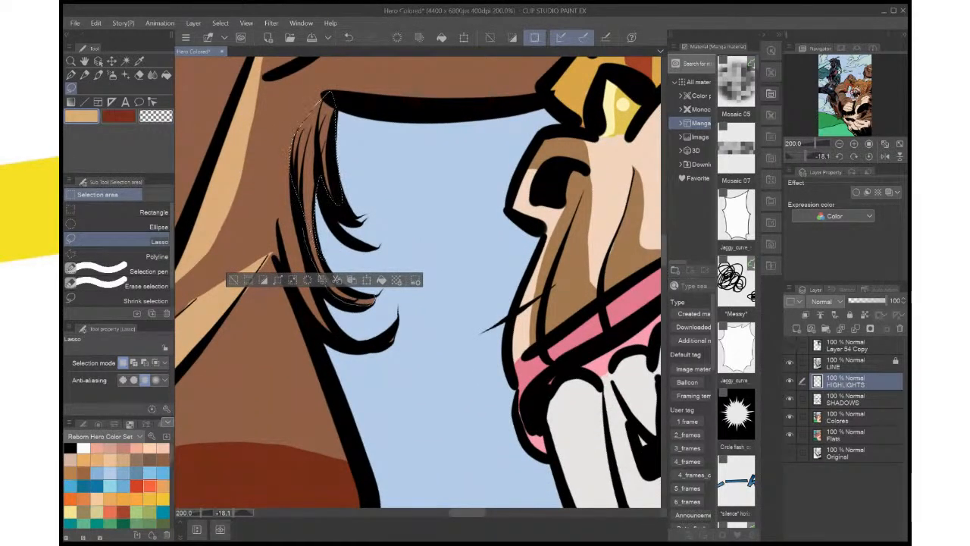
pyautogui.moveTo(315, 241); pyautogui.dragTo(305, 216)
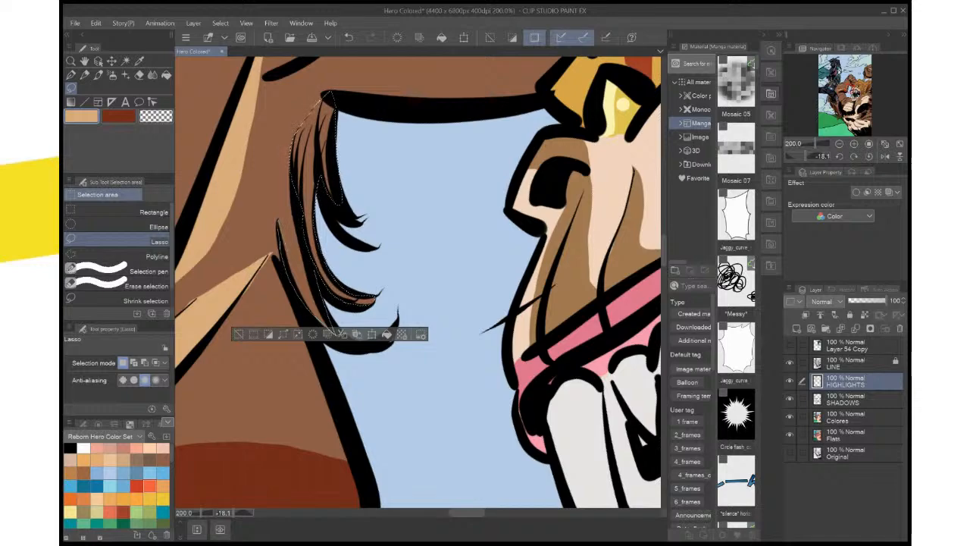
pyautogui.moveTo(334, 333); pyautogui.dragTo(296, 202)
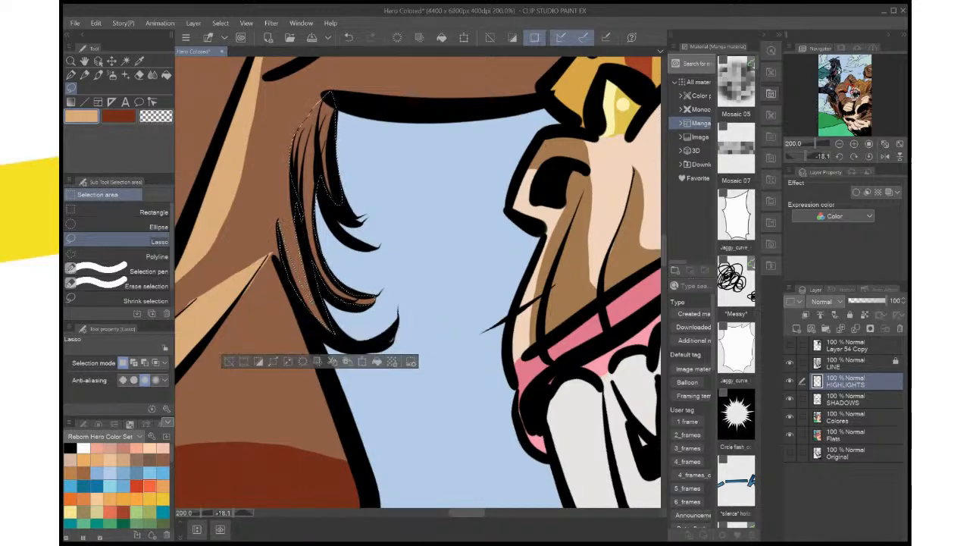
pyautogui.hotkey('alt', 'Delete')
pyautogui.hotkey('ctrl', 'd')
pyautogui.scroll(-5, 417, 280)
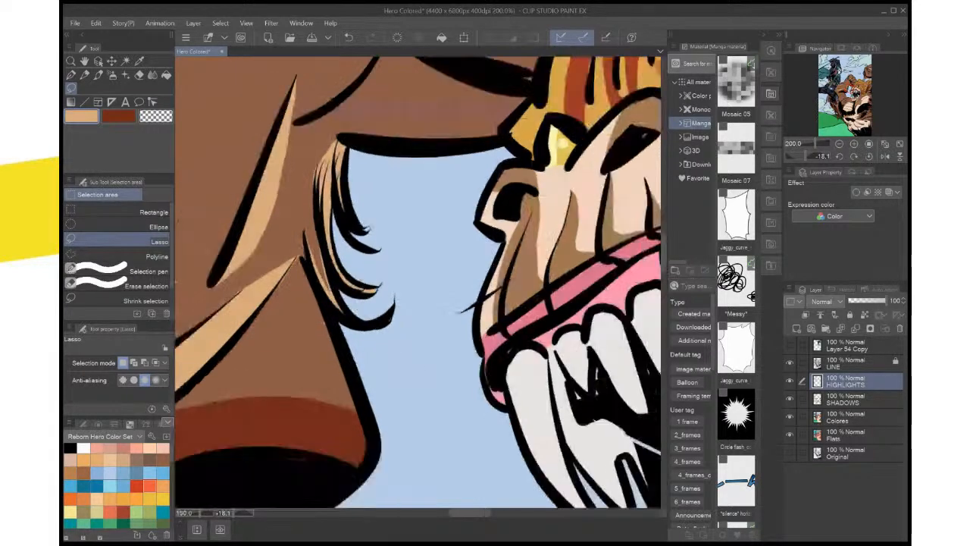
# Make SHADOWS the active layer, switch to dark red and fill a lassoed shadow on the wrist beneath the raised fist
pyautogui.scroll(4, 454, 288)
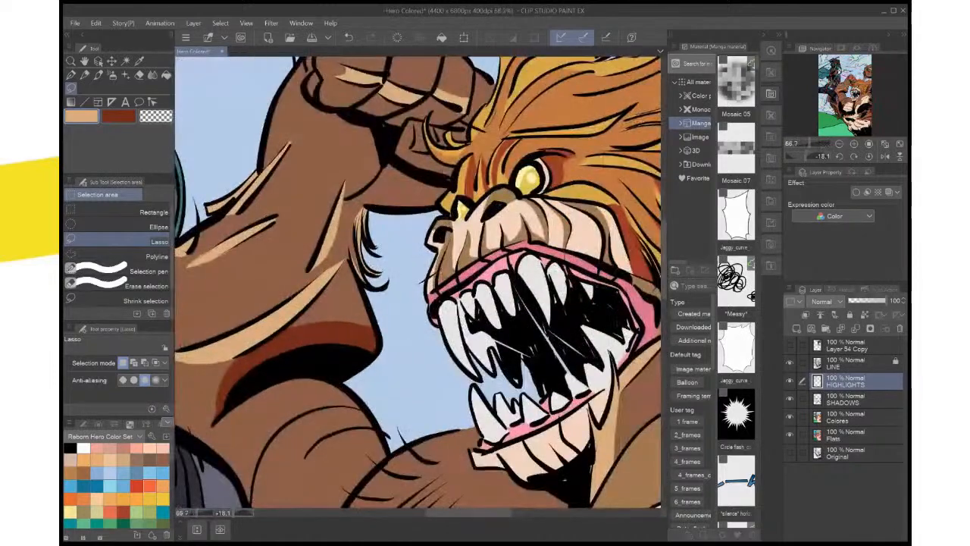
pyautogui.moveTo(417, 280); pyautogui.dragTo(429, 305)
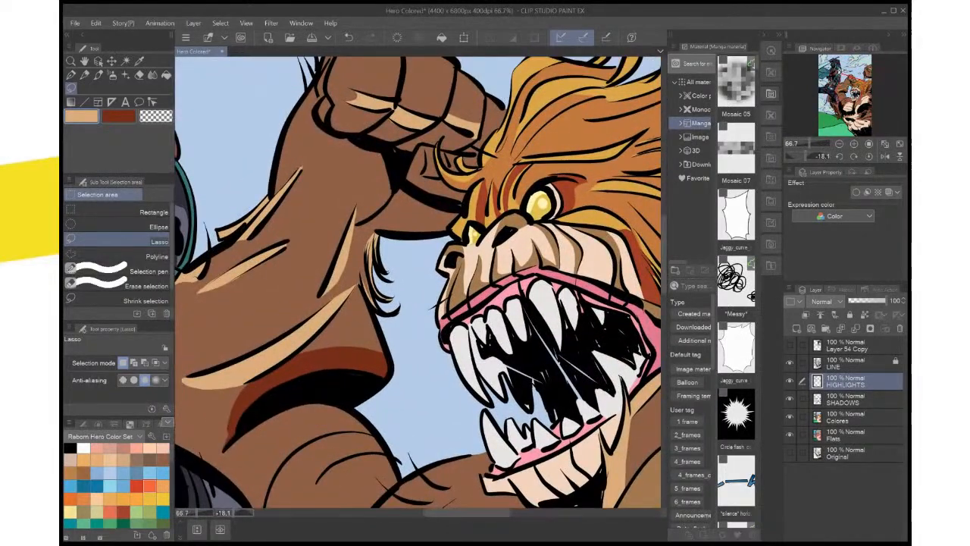
pyautogui.click(852, 399)
pyautogui.press('x')
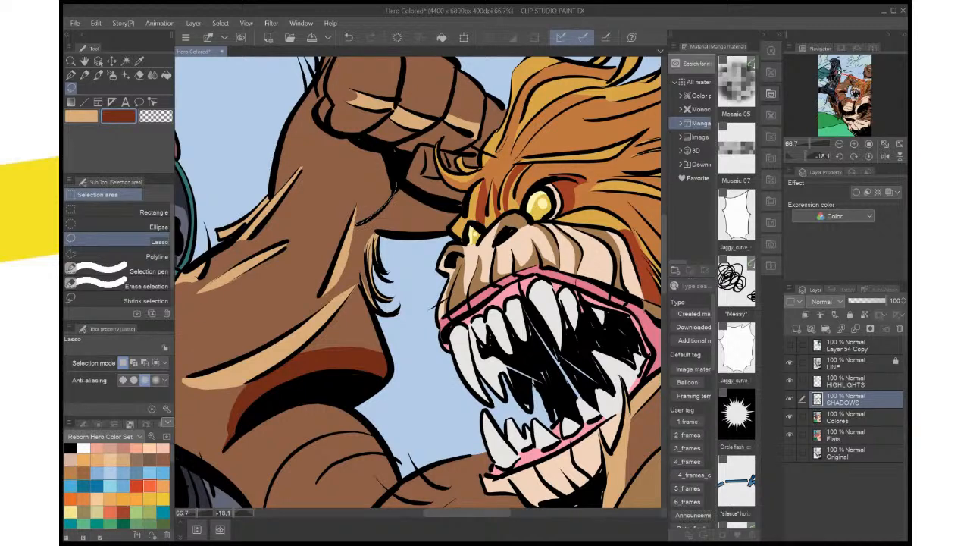
pyautogui.moveTo(356, 161)
pyautogui.mouseDown()
pyautogui.moveTo(352, 139)
pyautogui.moveTo(391, 144)
pyautogui.moveTo(387, 194)
pyautogui.moveTo(362, 201)
pyautogui.moveTo(392, 267)
pyautogui.mouseUp()
pyautogui.click(428, 241)
pyautogui.hotkey('ctrl', 'd')
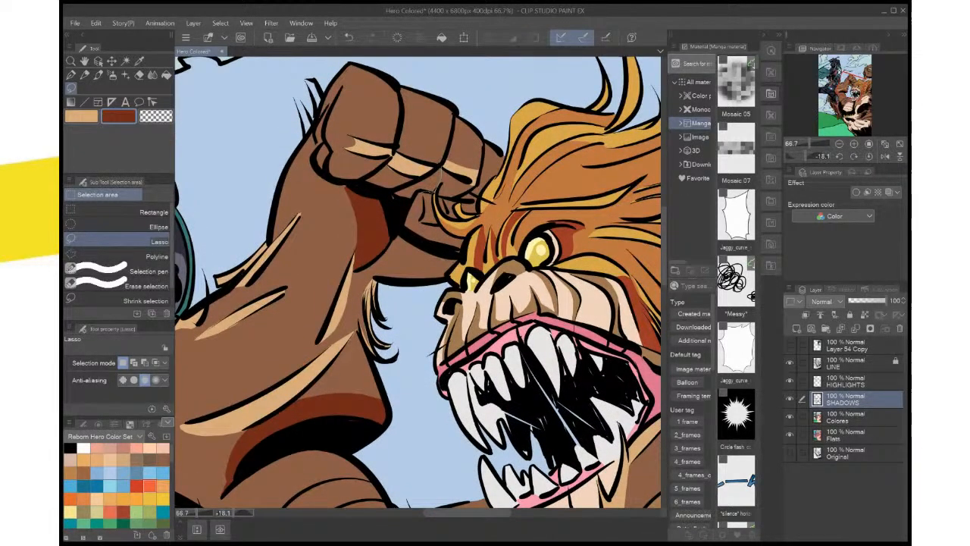
# Add dark red shadows along the undersides of the curled fingers on the raised fist
pyautogui.moveTo(437, 186)
pyautogui.mouseDown()
pyautogui.moveTo(413, 179)
pyautogui.moveTo(437, 180)
pyautogui.mouseUp()
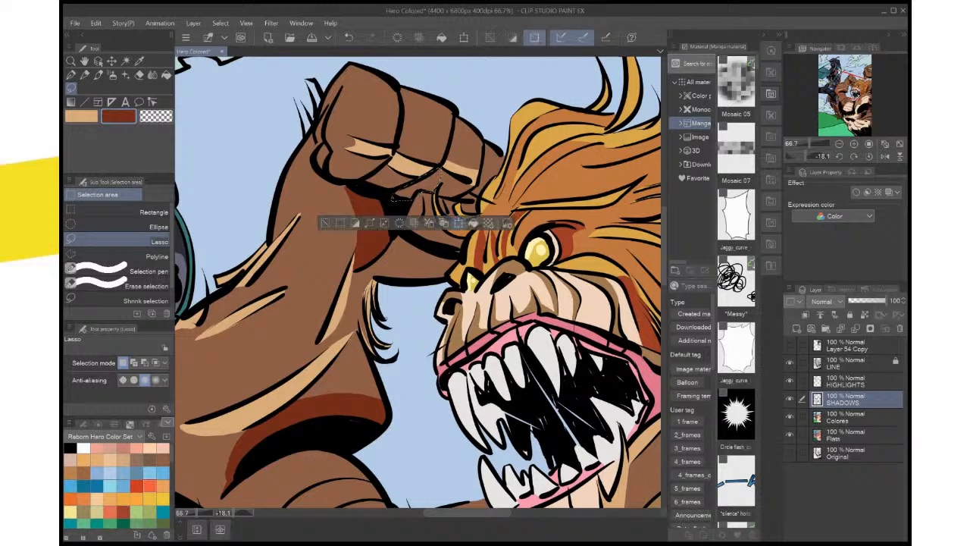
pyautogui.hotkey('ctrl', 'd')
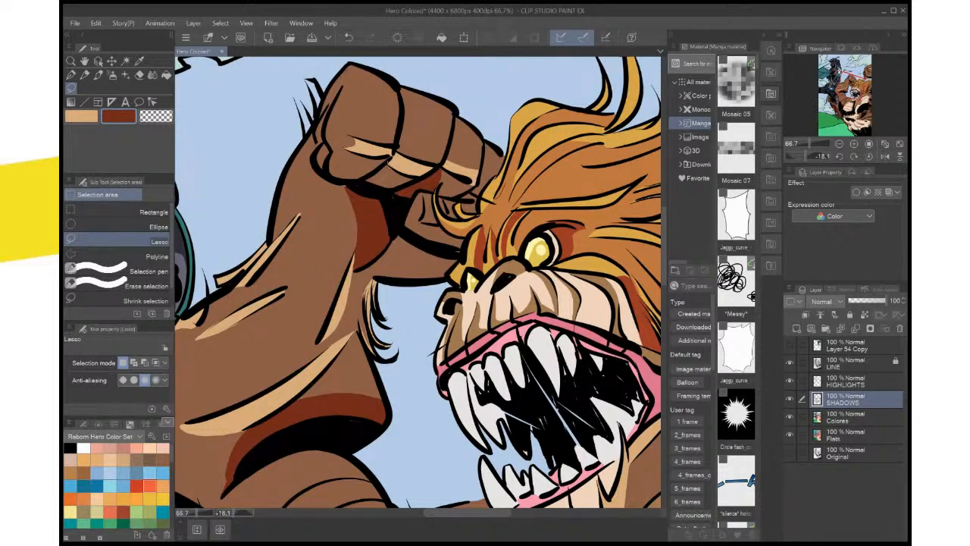
pyautogui.moveTo(366, 187); pyautogui.dragTo(389, 168)
pyautogui.click(429, 208)
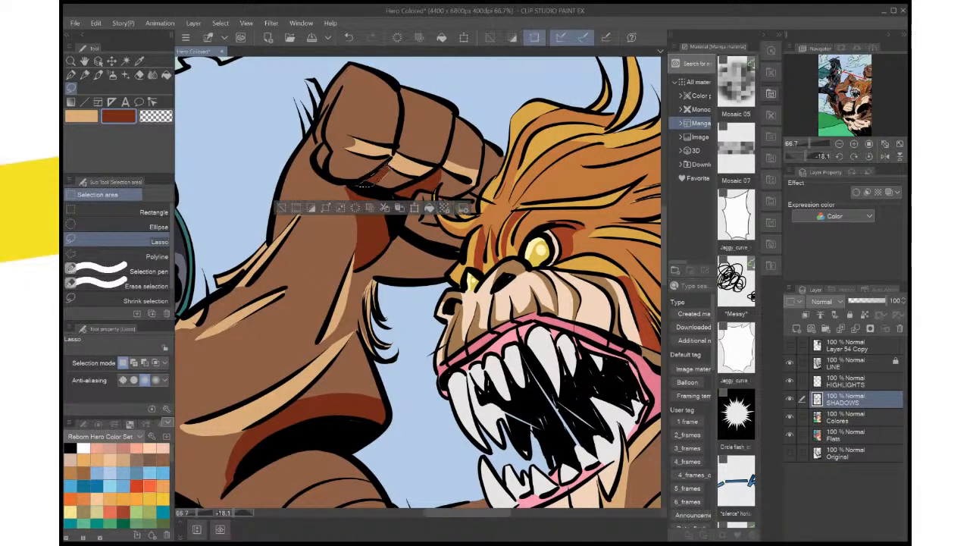
pyautogui.hotkey('ctrl', 'd')
# Save the illustration and reset the canvas rotation to upright
pyautogui.hotkey('ctrl', '0')
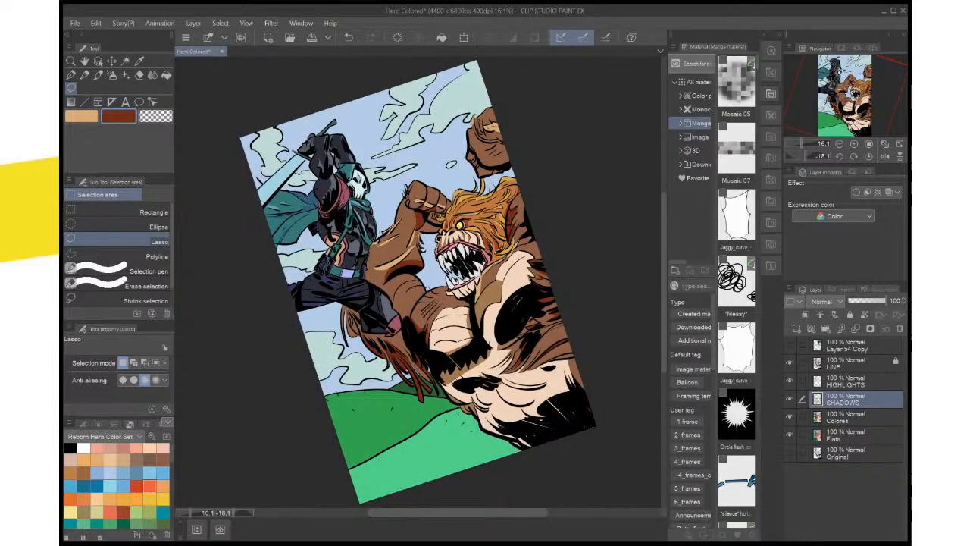
pyautogui.hotkey('ctrl', 's')
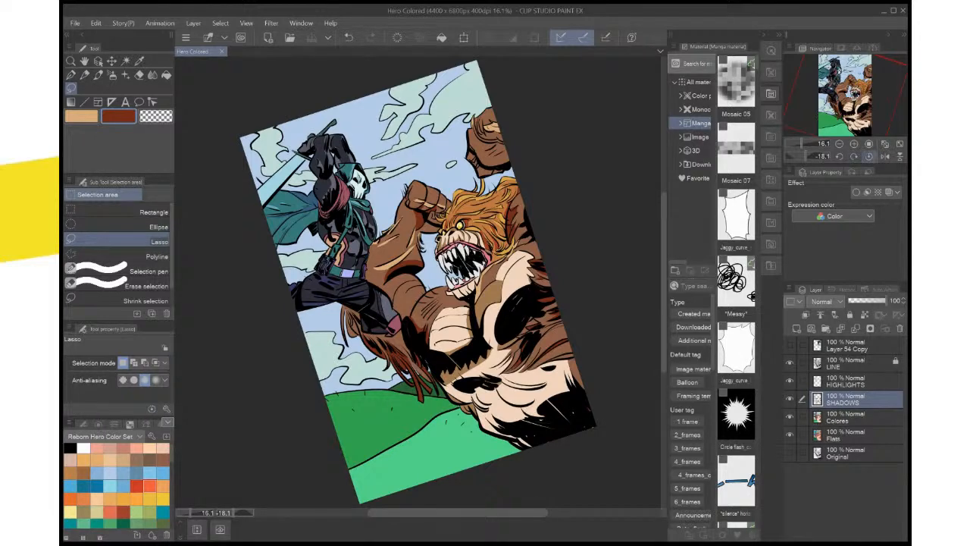
pyautogui.click(869, 156)
pyautogui.click(841, 86)
# Lasso the narrow area between the crease lines at the outer side of the raised fist and fill it with dark red
pyautogui.scroll(5, 470, 244)
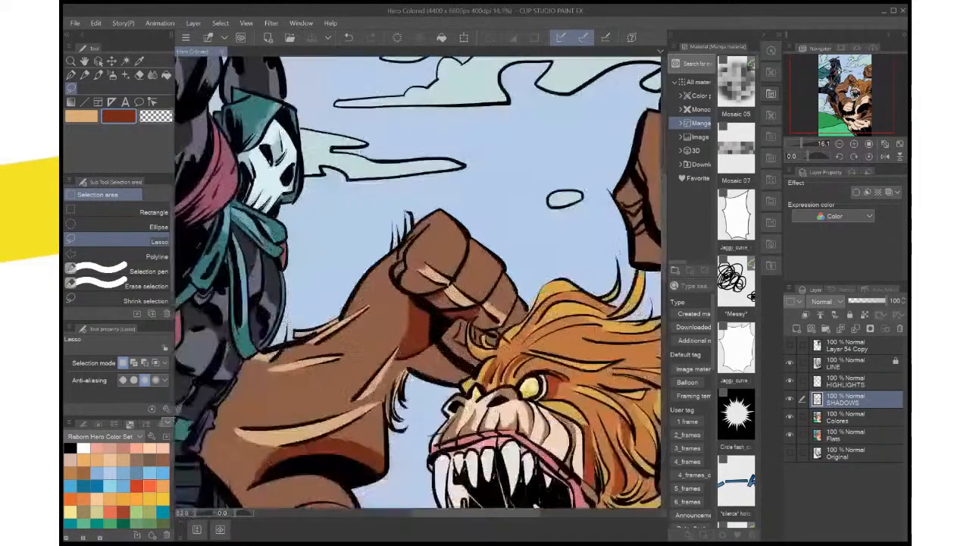
pyautogui.moveTo(387, 203)
pyautogui.mouseDown()
pyautogui.moveTo(327, 256)
pyautogui.moveTo(317, 289)
pyautogui.moveTo(326, 316)
pyautogui.moveTo(346, 247)
pyautogui.moveTo(383, 206)
pyautogui.mouseUp()
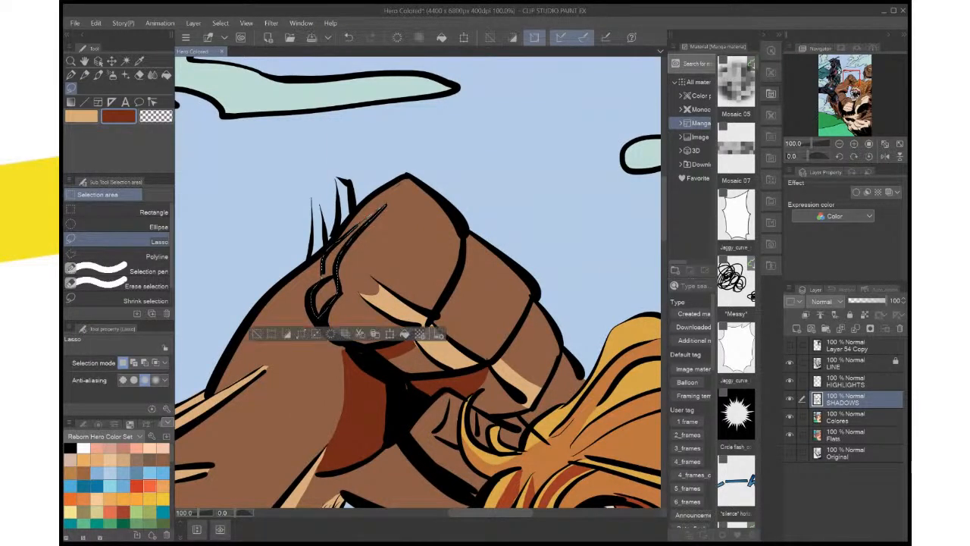
pyautogui.scroll(1, 387, 254)
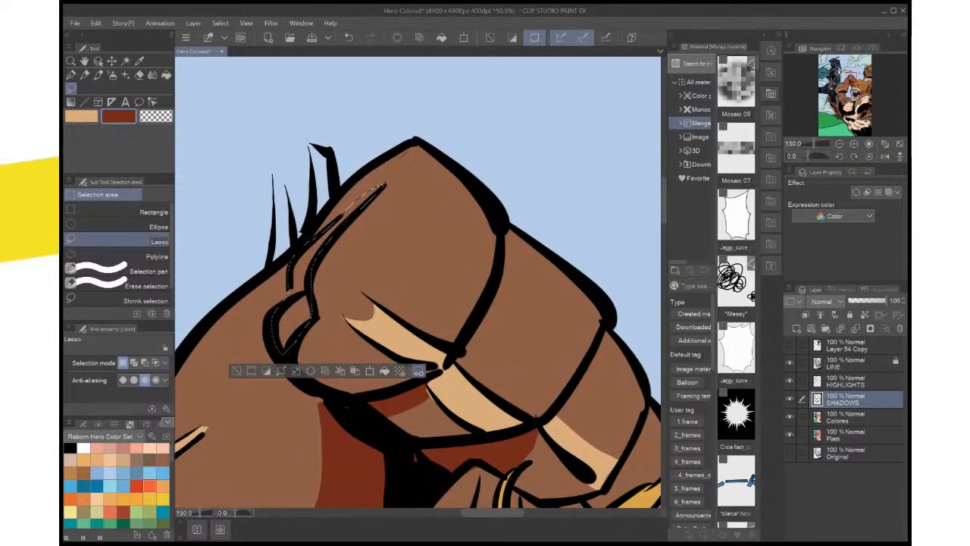
pyautogui.click(384, 370)
pyautogui.hotkey('ctrl', 'd')
pyautogui.hotkey('ctrl', '-')
pyautogui.hotkey('ctrl', '-')
pyautogui.hotkey('ctrl', '-')
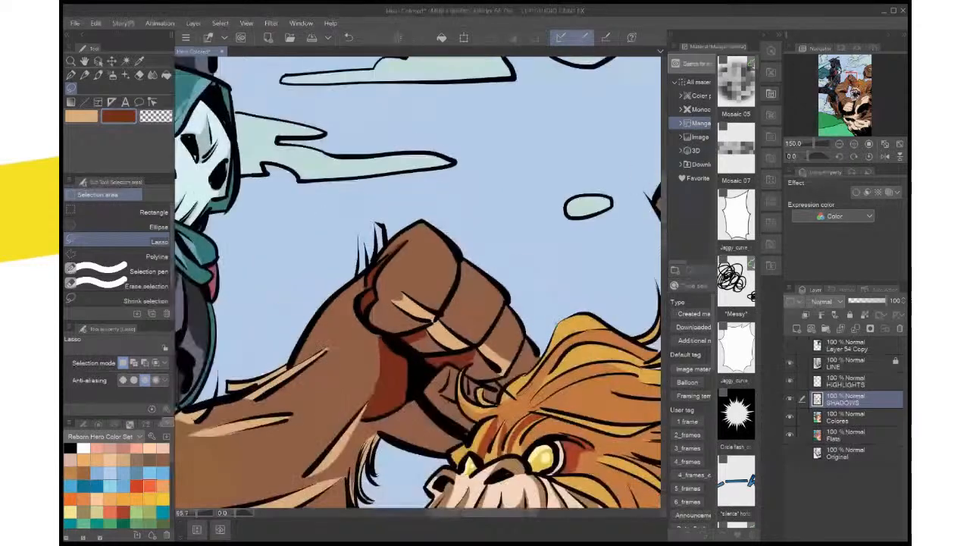
pyautogui.hotkey('ctrl', '0')
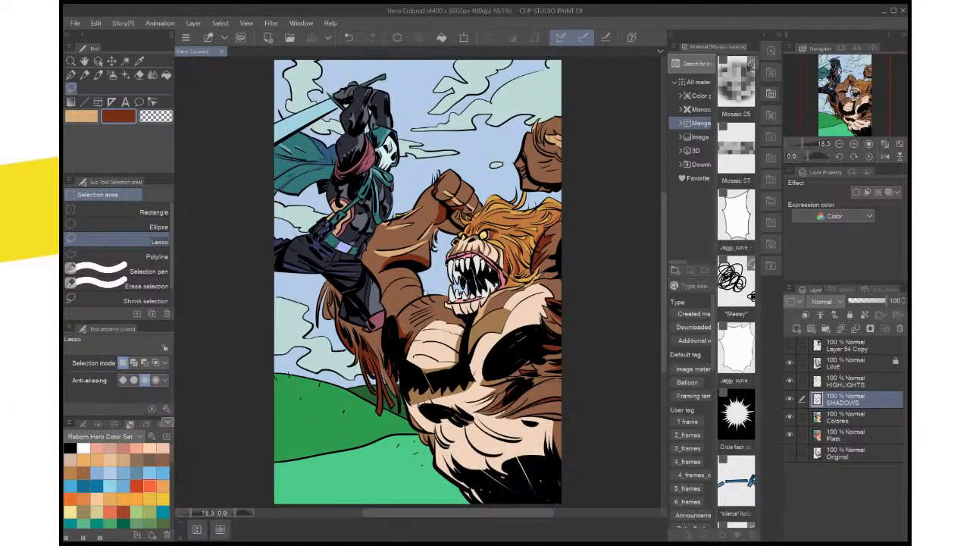
# Switch to light tan and fill a small lassoed highlight beside the short fur stroke nearest the creature's jaw on its shoulder
pyautogui.scroll(3, 477, 494)
pyautogui.moveTo(424, 174); pyautogui.dragTo(536, 475)
pyautogui.moveTo(590, 253); pyautogui.dragTo(613, 305)
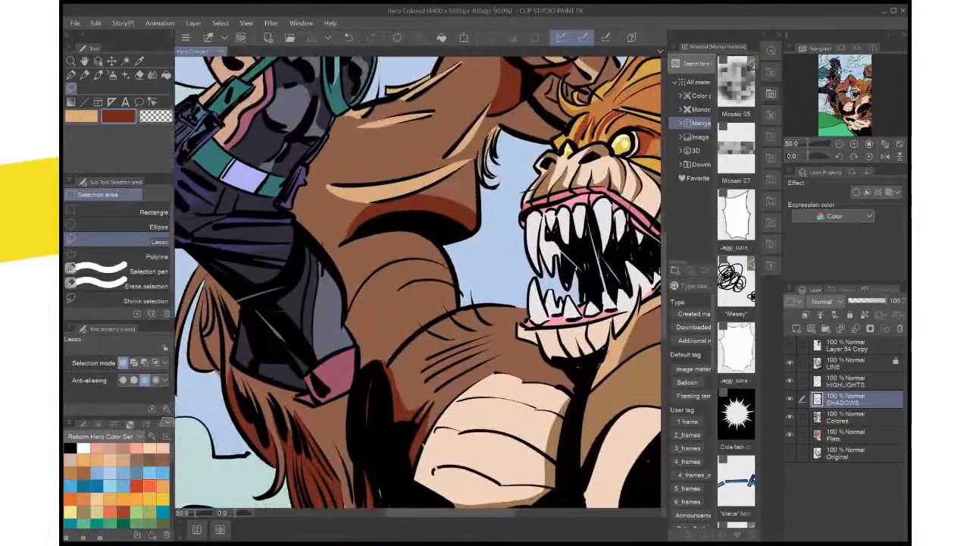
pyautogui.scroll(2, 492, 315)
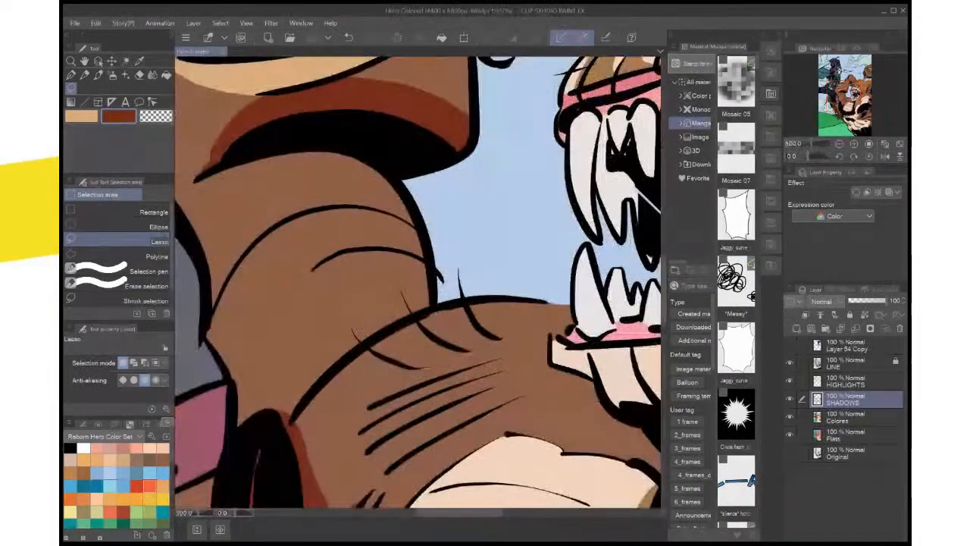
pyautogui.moveTo(492, 315); pyautogui.dragTo(417, 239)
pyautogui.press('x')
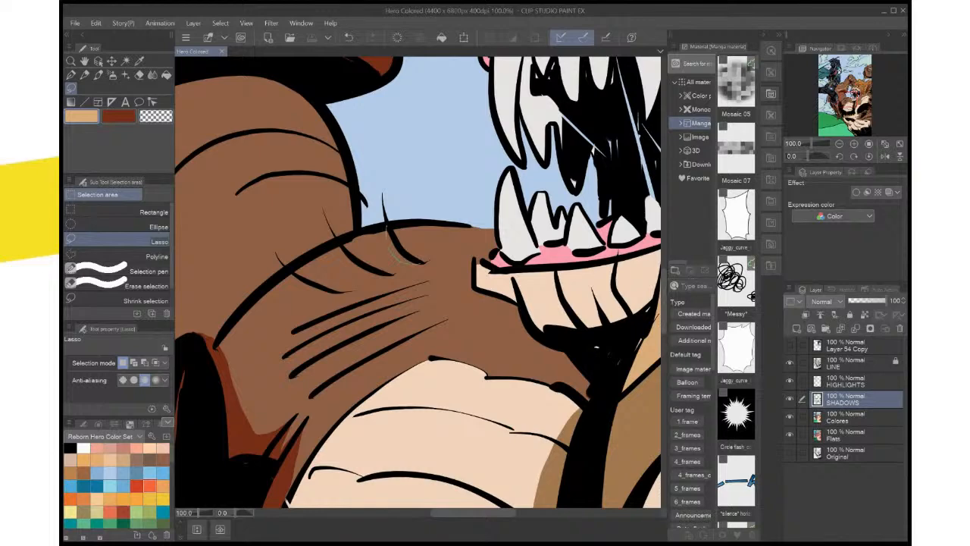
pyautogui.moveTo(386, 234); pyautogui.dragTo(387, 228)
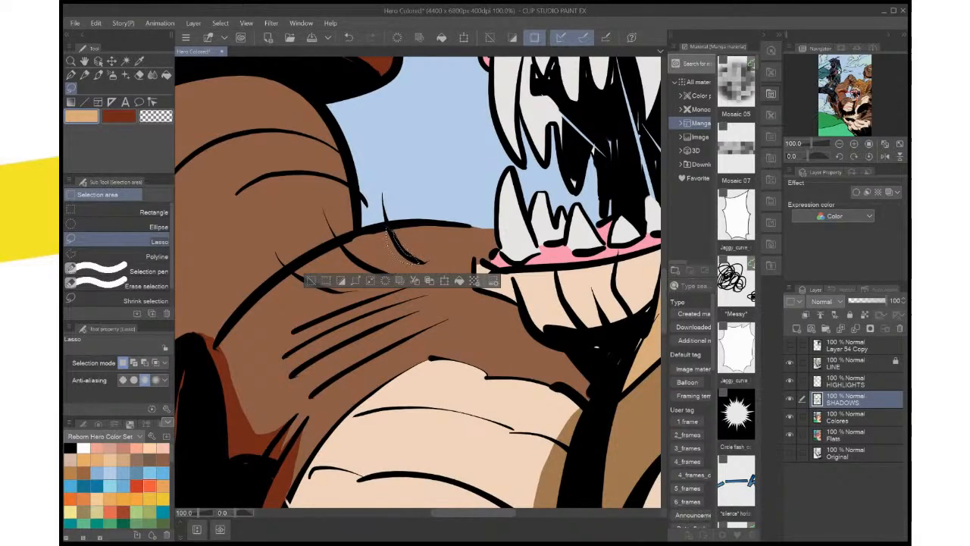
pyautogui.click(459, 281)
pyautogui.hotkey('ctrl', 'd')
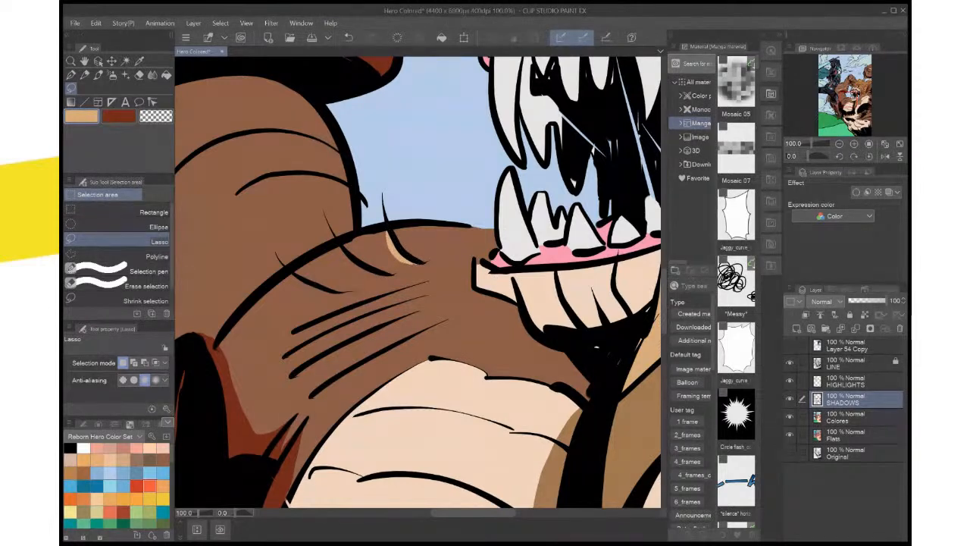
# Lasso a thin highlight under the neighbouring short fur stroke on the shoulder and fill it with light tan
pyautogui.moveTo(390, 279); pyautogui.dragTo(340, 244)
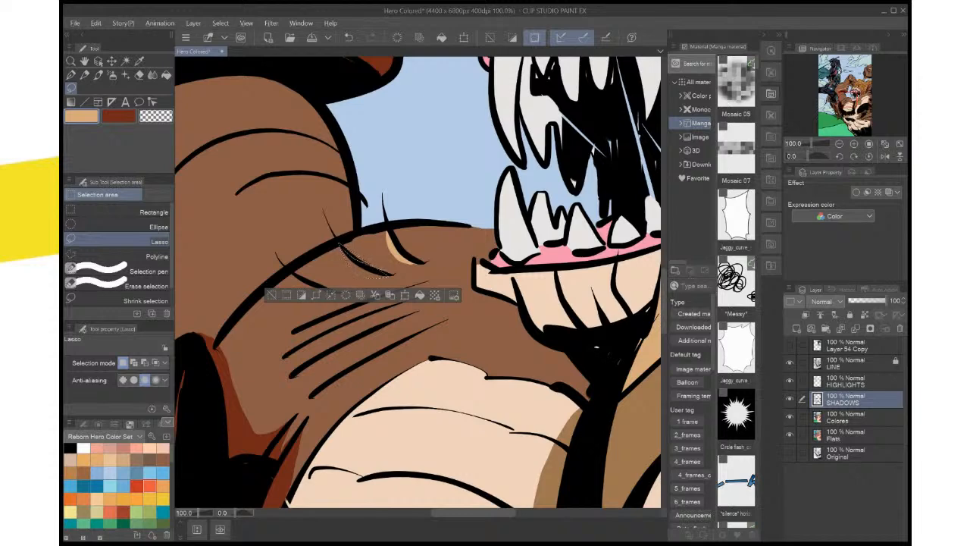
pyautogui.click(419, 294)
pyautogui.hotkey('ctrl', 'd')
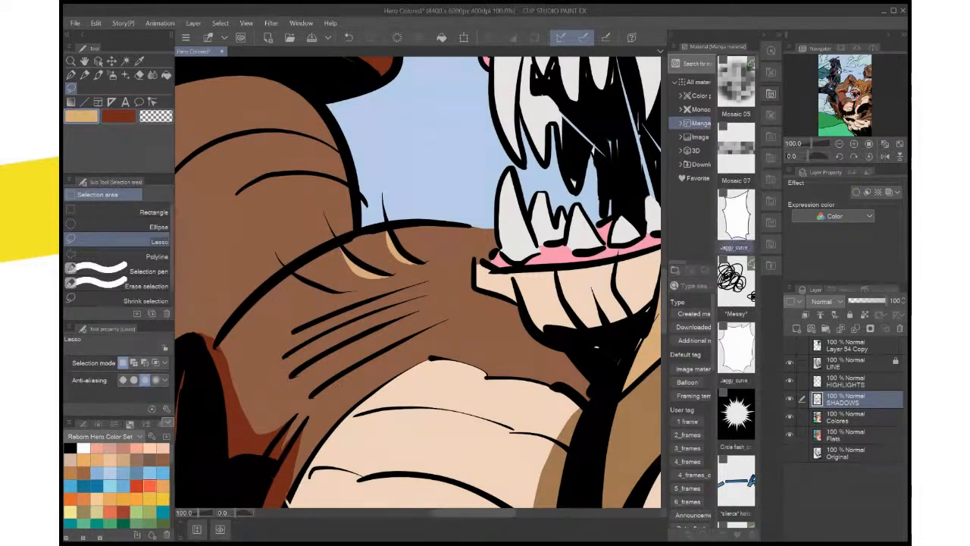
# Lasso a thin highlight along the third short fur stroke on the creature's shoulder and fill it with light tan
pyautogui.hotkey('shift', 'space')
pyautogui.hotkey('shift', 'space')
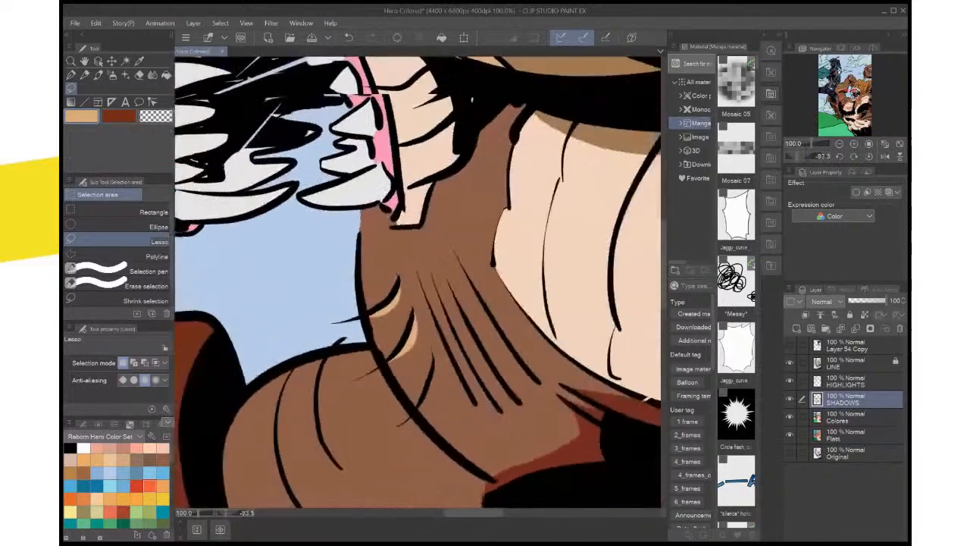
pyautogui.moveTo(421, 282); pyautogui.dragTo(447, 342)
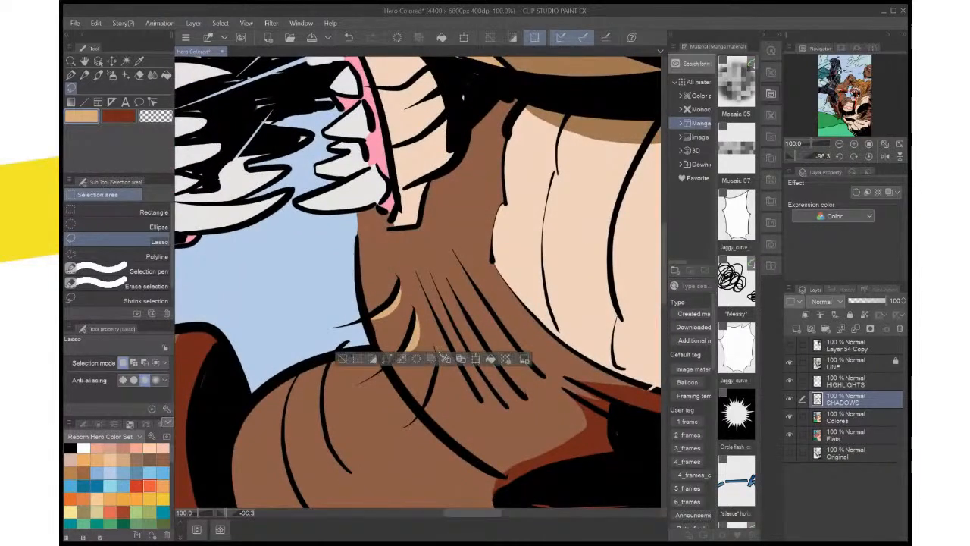
pyautogui.moveTo(424, 413)
pyautogui.mouseDown()
pyautogui.moveTo(435, 345)
pyautogui.moveTo(424, 413)
pyautogui.mouseUp()
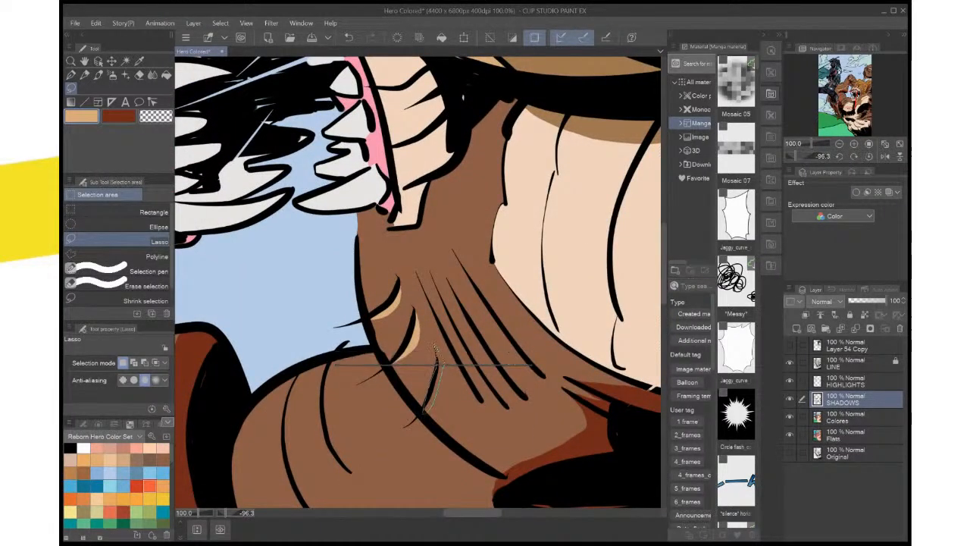
pyautogui.click(488, 431)
pyautogui.hotkey('ctrl', 'd')
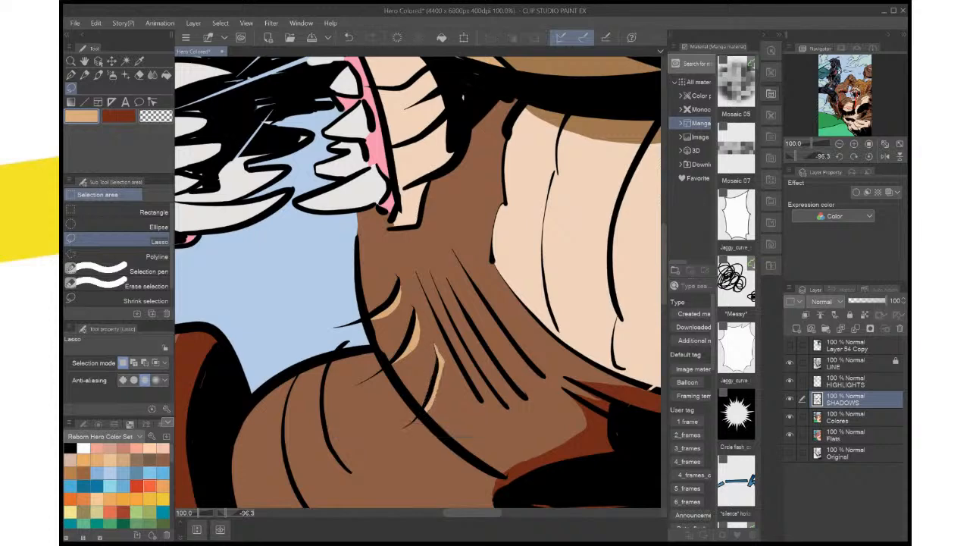
# Extend the light tan highlight of the middle short shoulder stroke up around its pointed tip with a lassoed fill
pyautogui.scroll(4, 494, 376)
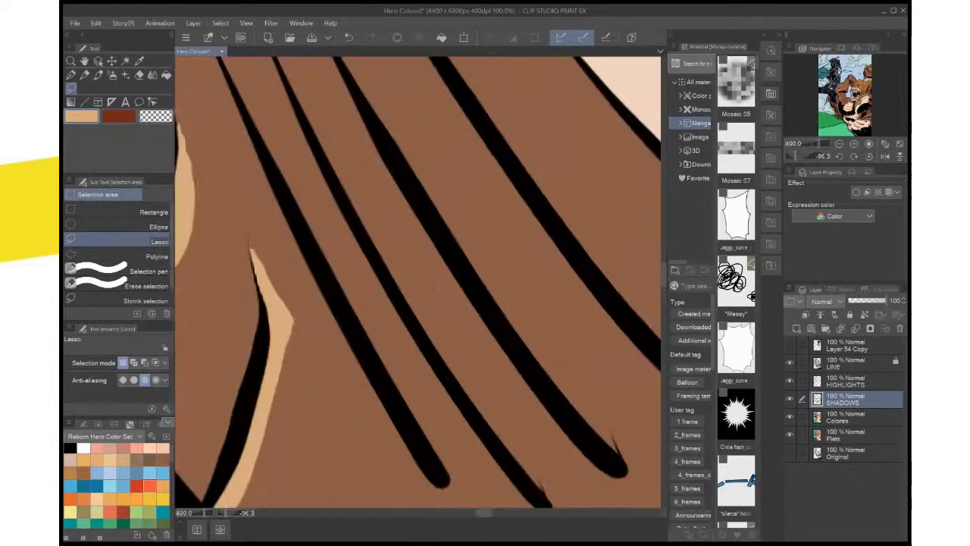
pyautogui.moveTo(437, 243); pyautogui.dragTo(535, 276)
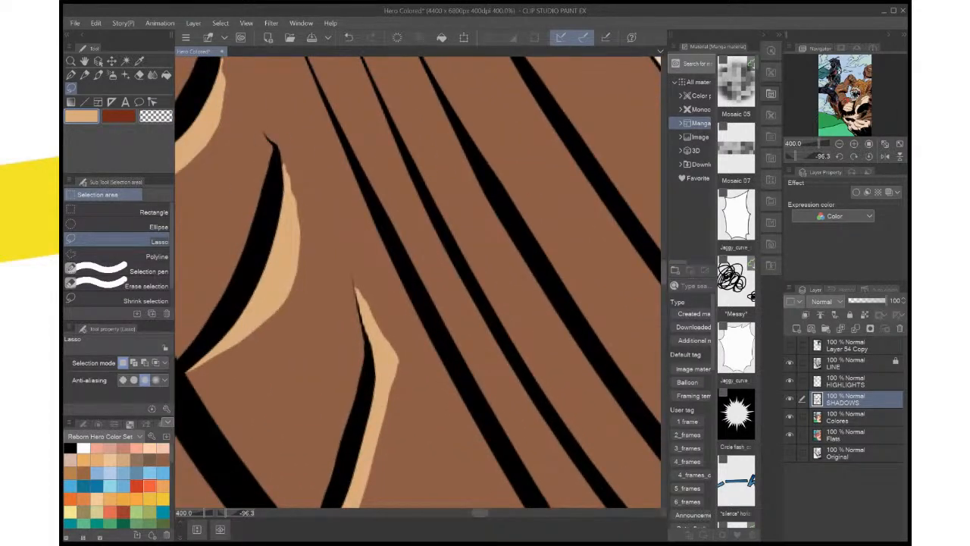
pyautogui.moveTo(266, 136)
pyautogui.mouseDown()
pyautogui.moveTo(279, 143)
pyautogui.moveTo(260, 141)
pyautogui.mouseUp()
pyautogui.moveTo(266, 136); pyautogui.dragTo(268, 139)
pyautogui.click(335, 236)
pyautogui.click(351, 207)
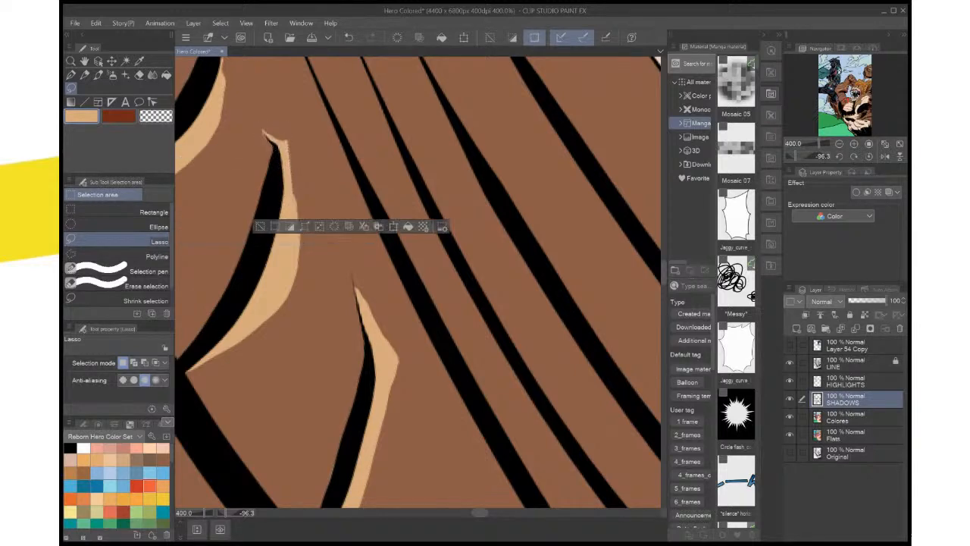
pyautogui.moveTo(364, 226); pyautogui.dragTo(376, 219)
pyautogui.hotkey('ctrl', 'd')
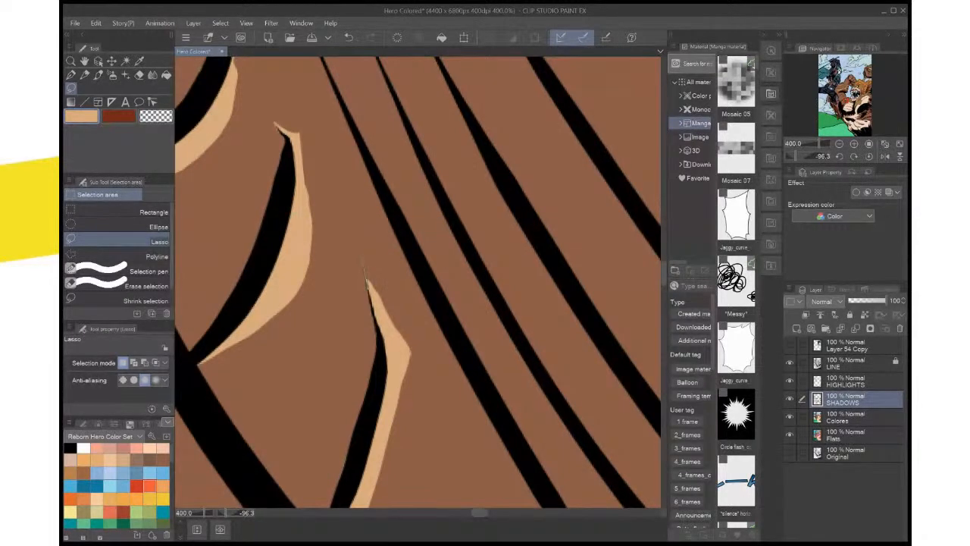
# Lasso the tip of the third shoulder stroke's highlight and fill it with light tan to complete its point
pyautogui.moveTo(369, 290)
pyautogui.mouseDown()
pyautogui.moveTo(384, 333)
pyautogui.moveTo(405, 340)
pyautogui.mouseUp()
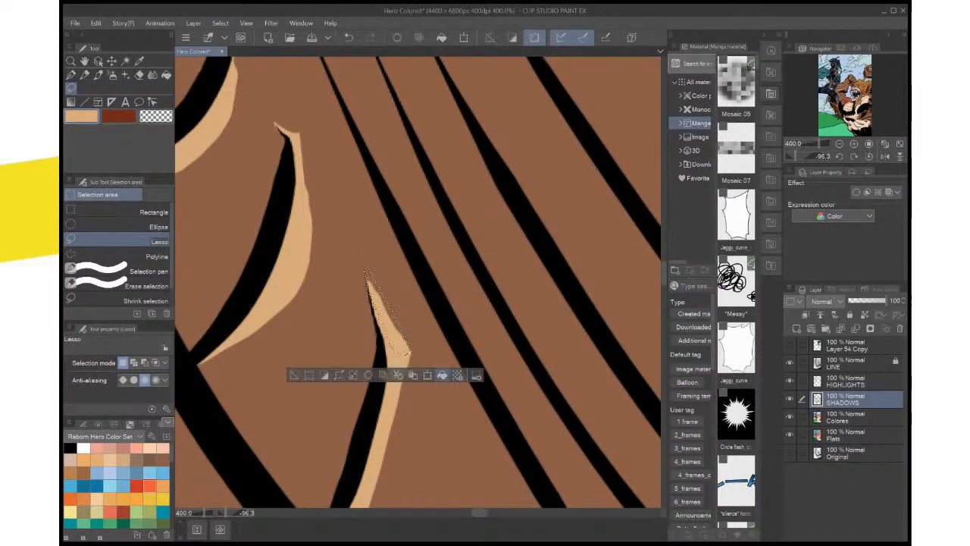
pyautogui.click(442, 374)
pyautogui.moveTo(386, 250); pyautogui.dragTo(478, 414)
pyautogui.hotkey('ctrl', 'd')
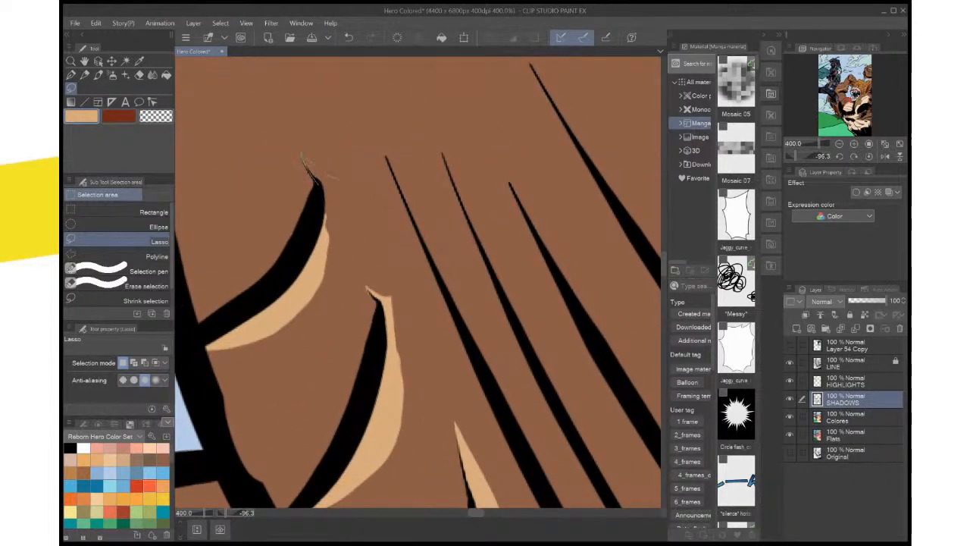
# Lasso around the tip of the short shoulder stroke nearest the jaw and fill it with light tan
pyautogui.moveTo(336, 225); pyautogui.dragTo(317, 280)
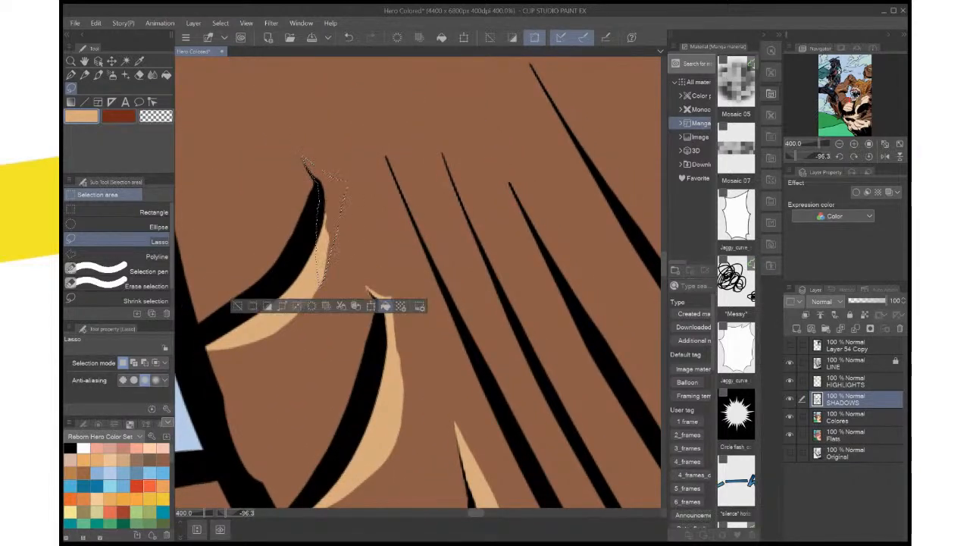
pyautogui.click(385, 306)
pyautogui.hotkey('ctrl', 'd')
# Lasso the long curved fur strand on the creature's other fist at the page edge
pyautogui.hotkey('ctrl', '-')
pyautogui.hotkey('ctrl', '-')
pyautogui.hotkey('ctrl', '-')
pyautogui.hotkey('ctrl', '-')
pyautogui.hotkey('ctrl', '-')
pyautogui.hotkey('ctrl', '-')
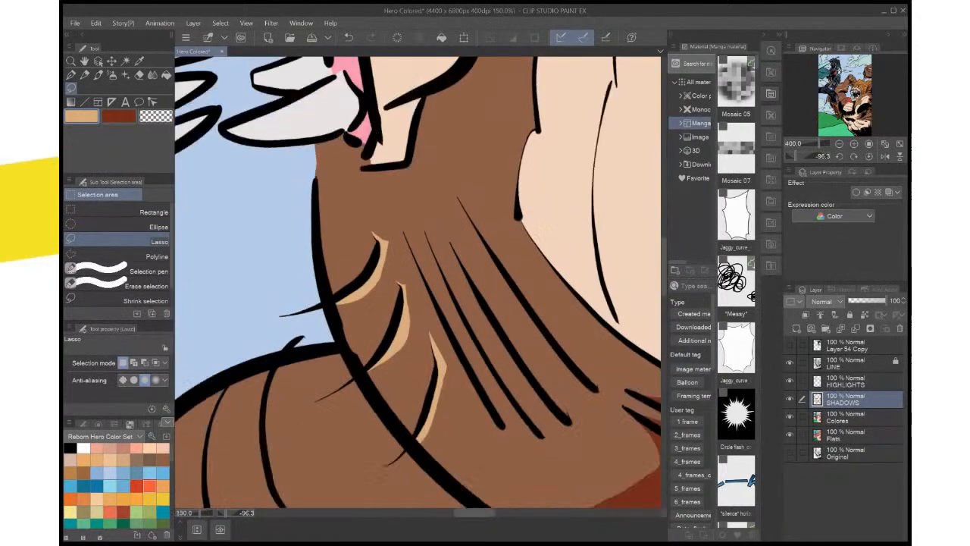
pyautogui.hotkey('ctrl', '-')
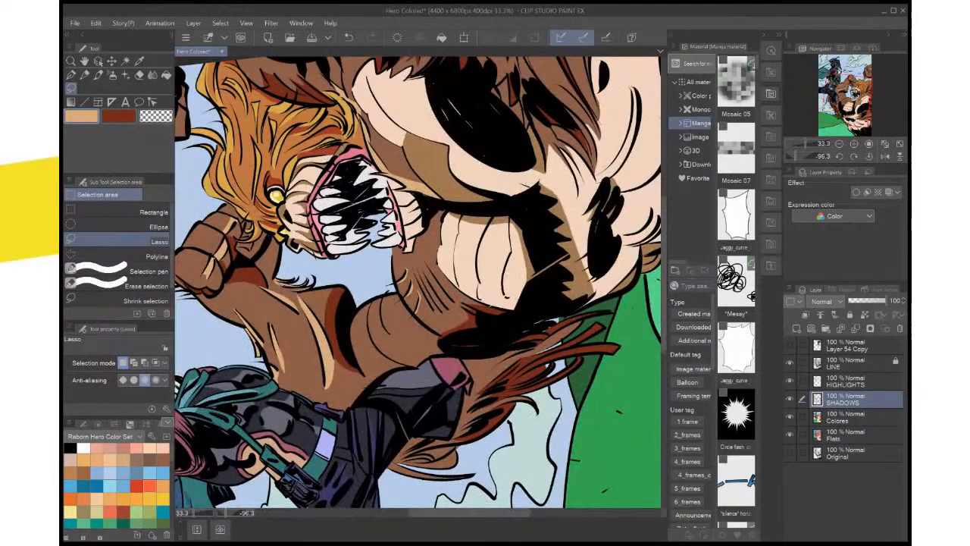
pyautogui.hotkey('ctrl', '-')
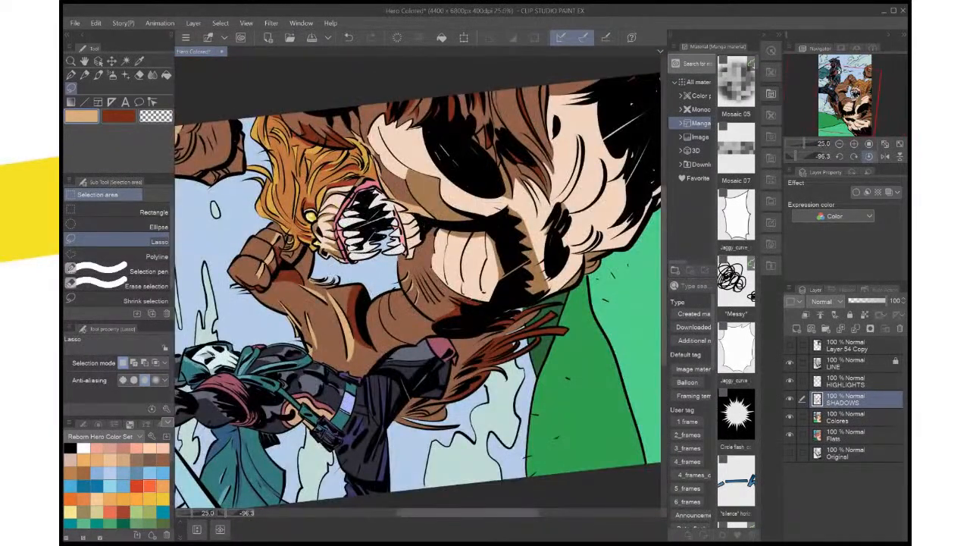
pyautogui.click(869, 156)
pyautogui.moveTo(469, 227); pyautogui.dragTo(392, 347)
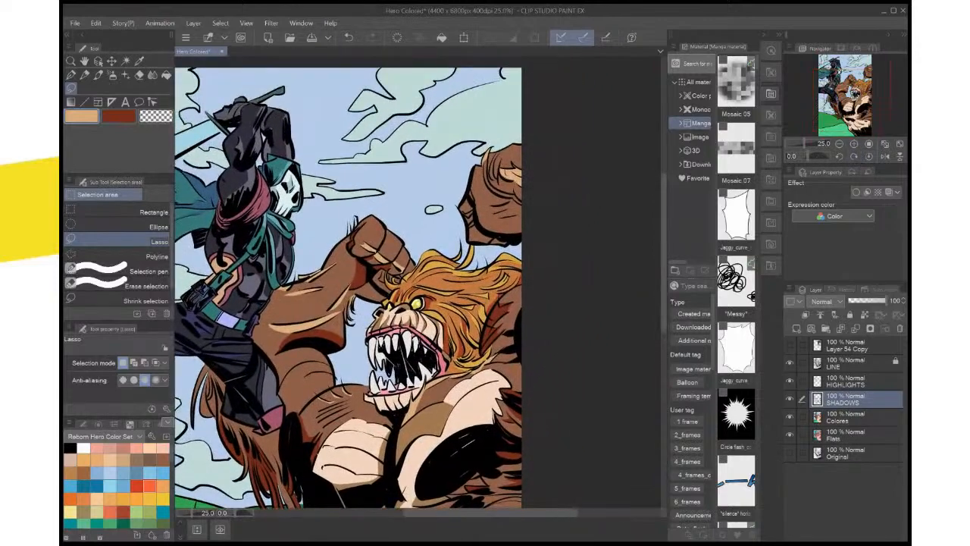
pyautogui.hotkey('ctrl', '+')
pyautogui.hotkey('ctrl', '+')
pyautogui.hotkey('ctrl', '+')
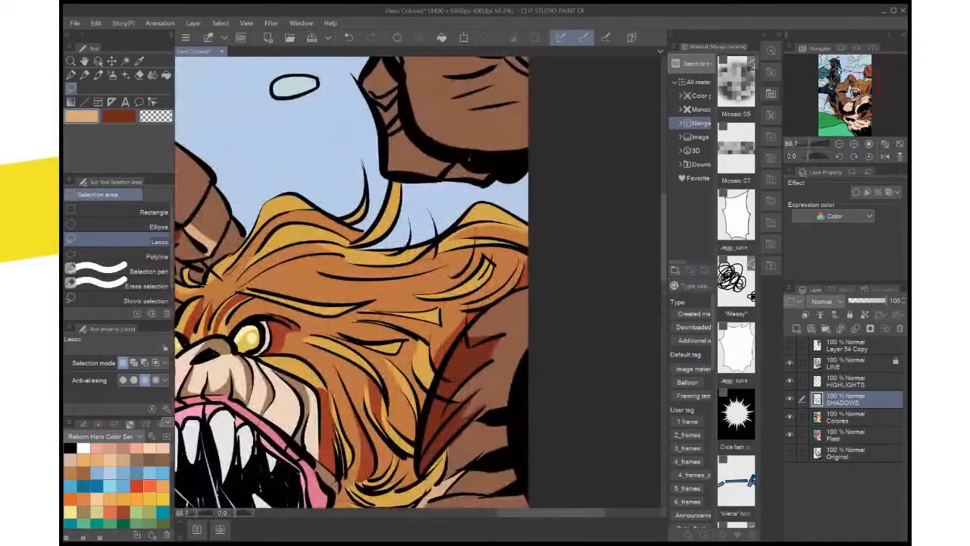
pyautogui.moveTo(471, 158); pyautogui.dragTo(505, 362)
pyautogui.keyDown('alt'); pyautogui.click(537, 340); pyautogui.keyUp('alt')
pyautogui.moveTo(485, 190); pyautogui.dragTo(515, 220)
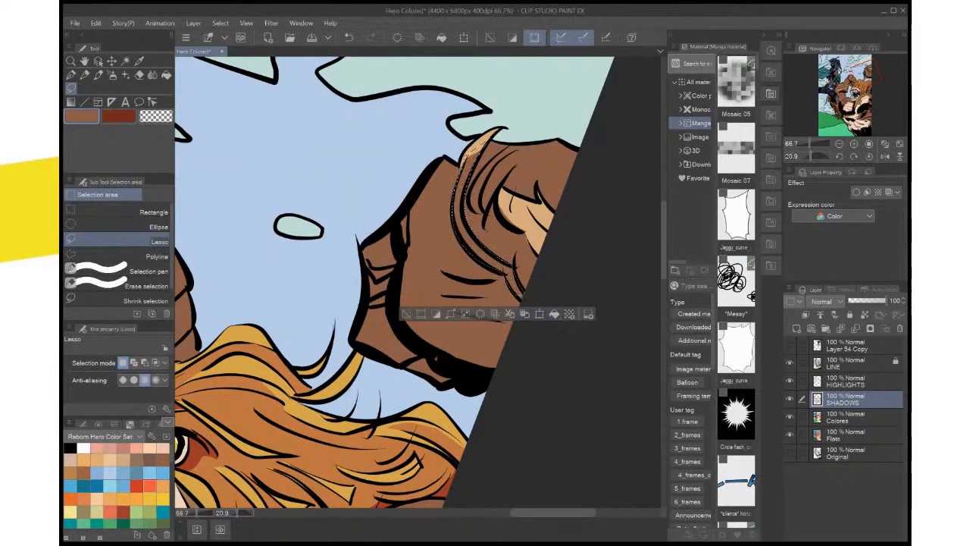
# Restore the strand selection, activate the HIGHLIGHTS layer, sample the fist's light tan and fill the long strand with it
pyautogui.hotkey('ctrl', 'd')
pyautogui.hotkey('ctrl', 'z')
pyautogui.click(846, 381)
pyautogui.click(554, 313)
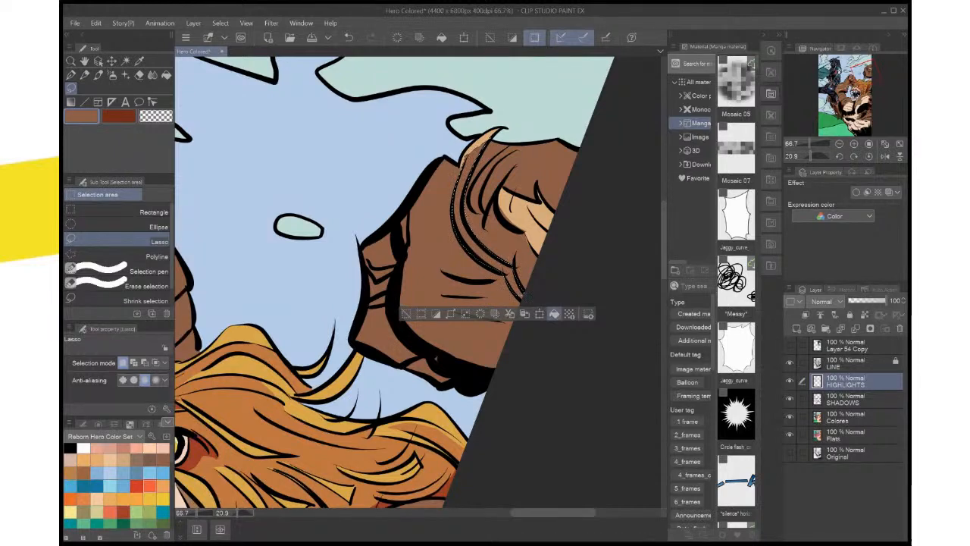
pyautogui.press('i')
pyautogui.click(519, 212)
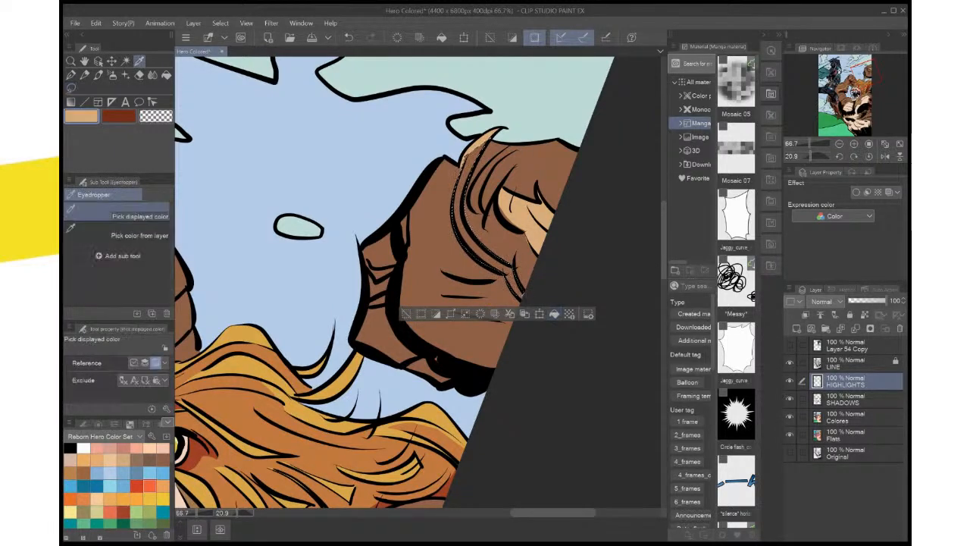
pyautogui.click(555, 313)
pyautogui.press('m')
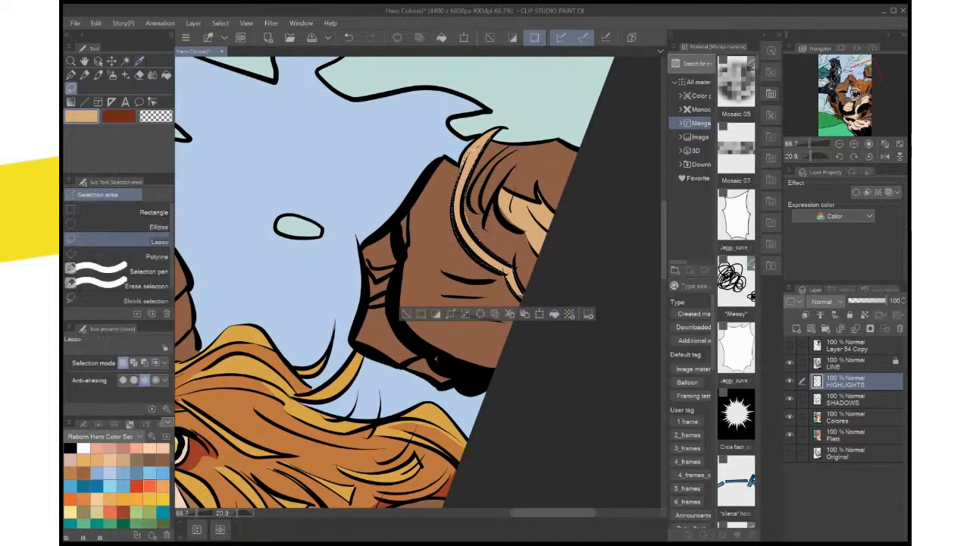
pyautogui.hotkey('ctrl', 'd')
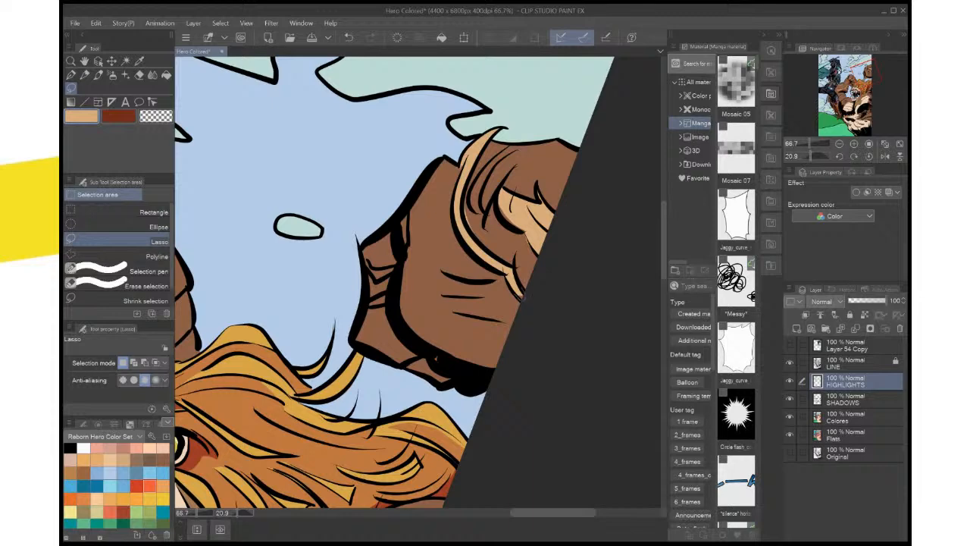
# Lasso the unfilled ends of the long strand and the finger highlight at the page edge and fill both with light tan
pyautogui.moveTo(523, 299); pyautogui.dragTo(520, 295)
pyautogui.click(574, 315)
pyautogui.hotkey('ctrl', 'd')
pyautogui.moveTo(522, 229)
pyautogui.mouseDown()
pyautogui.moveTo(501, 216)
pyautogui.moveTo(499, 200)
pyautogui.mouseUp()
pyautogui.click(571, 249)
pyautogui.hotkey('ctrl', 'd')
# Lasso and delete the light tan spill outside the thin line beneath the finger highlight
pyautogui.scroll(5, 525, 240)
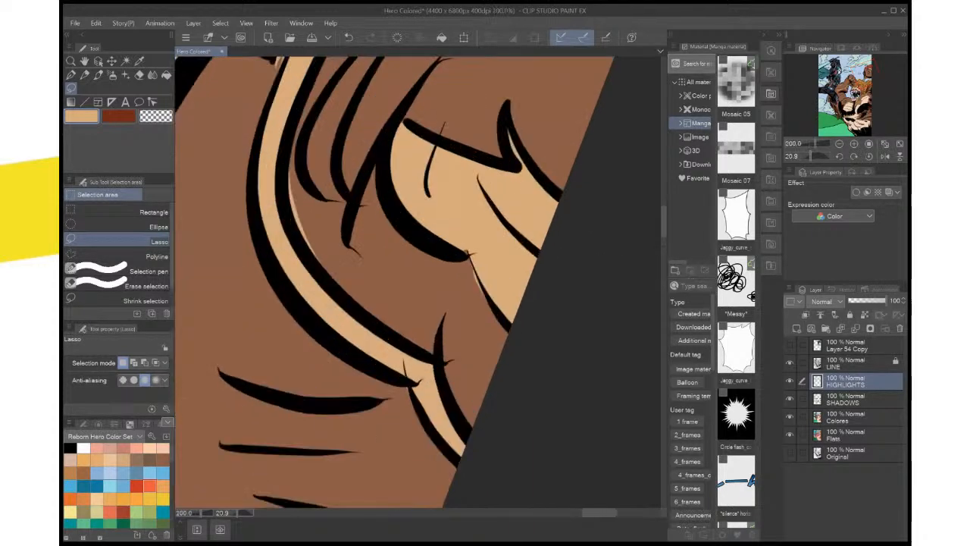
pyautogui.moveTo(471, 293); pyautogui.dragTo(491, 317)
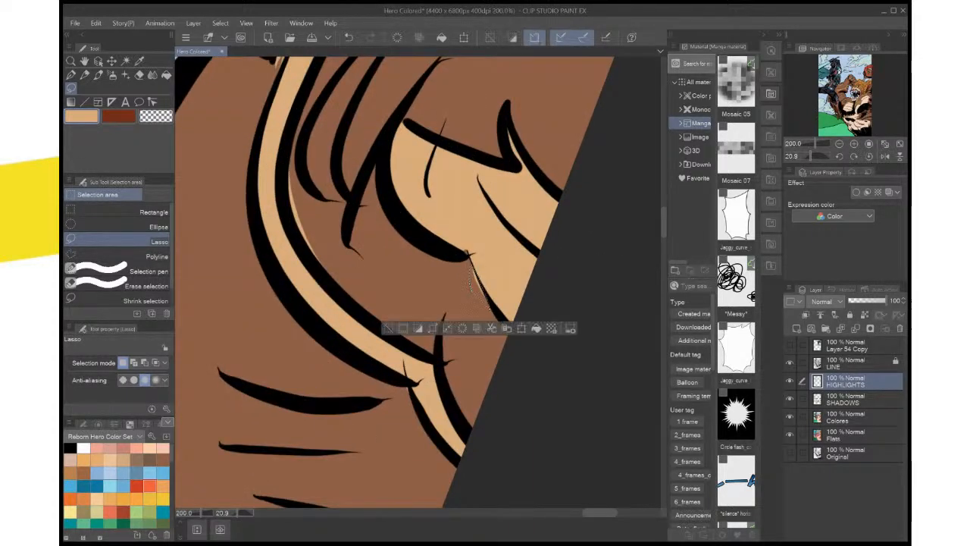
pyautogui.press('Delete')
pyautogui.hotkey('ctrl', 'd')
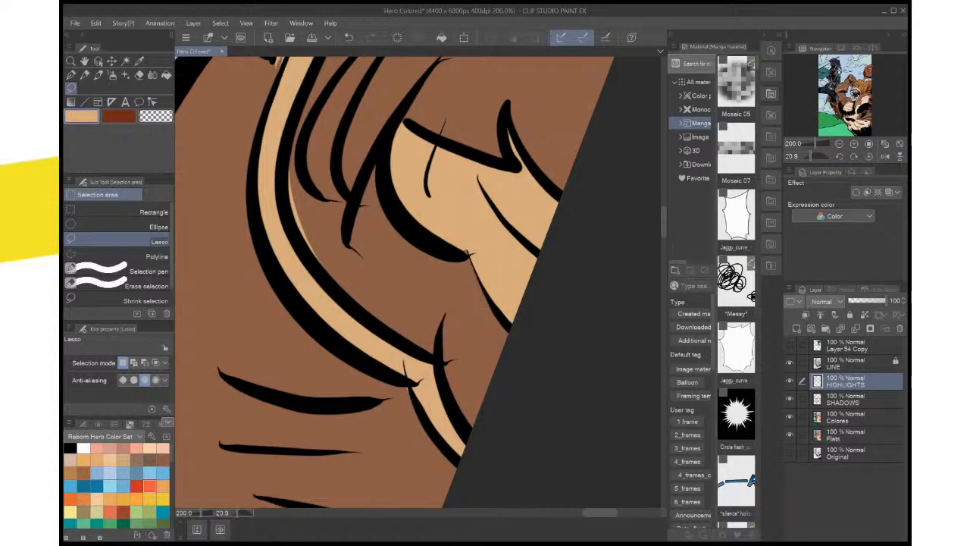
pyautogui.moveTo(466, 248); pyautogui.dragTo(467, 253)
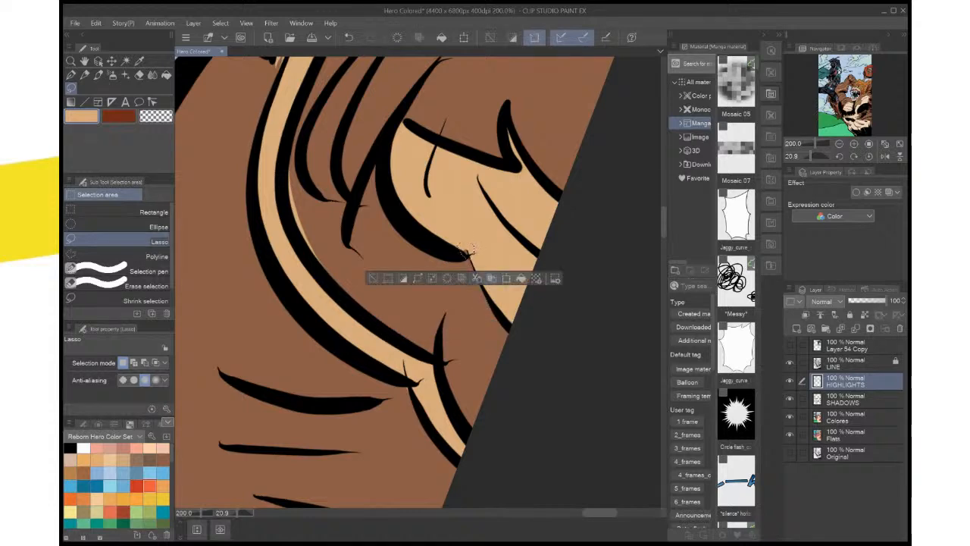
pyautogui.hotkey('ctrl', 'd')
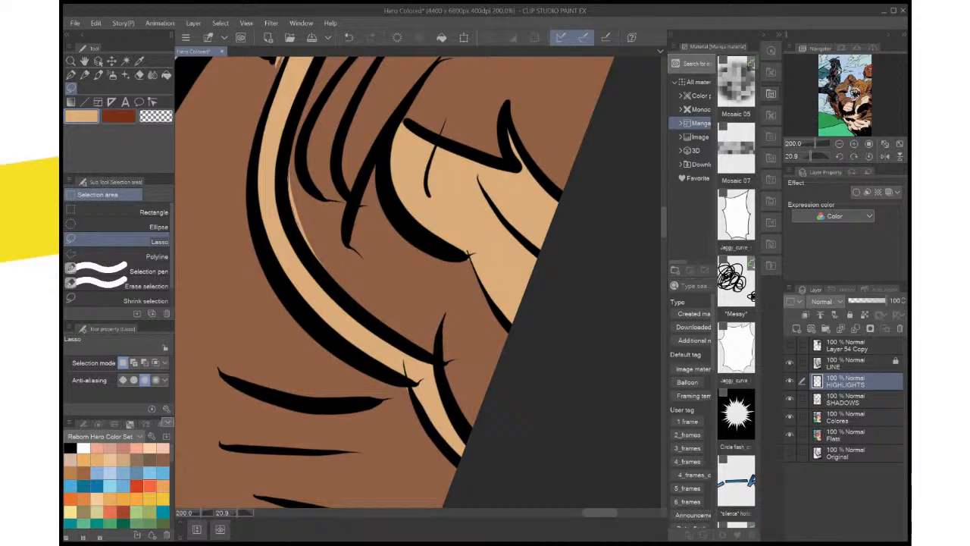
# Lasso and delete the light tan spill along the inner outline of the long curved strand
pyautogui.moveTo(290, 162)
pyautogui.mouseDown()
pyautogui.moveTo(324, 265)
pyautogui.moveTo(292, 167)
pyautogui.mouseUp()
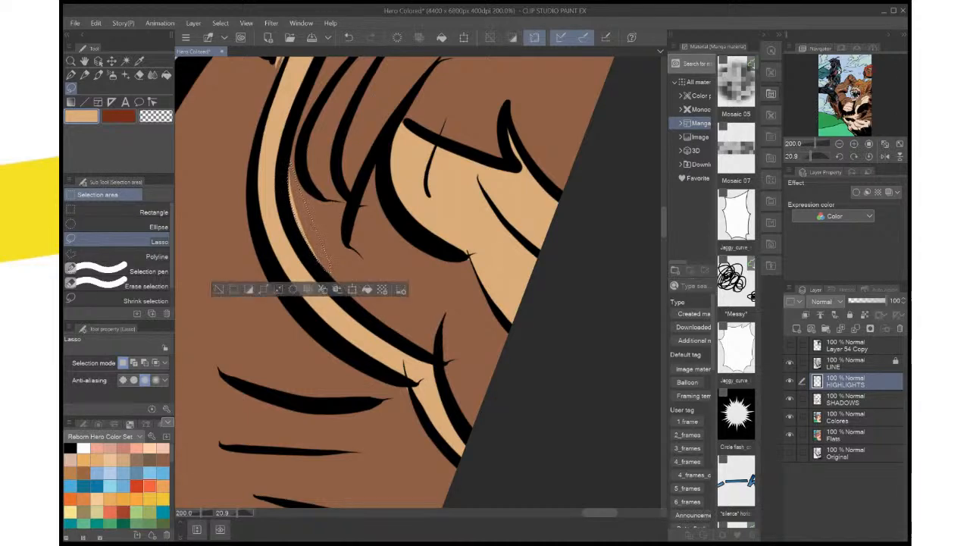
pyautogui.press('Delete')
pyautogui.hotkey('ctrl', 'd')
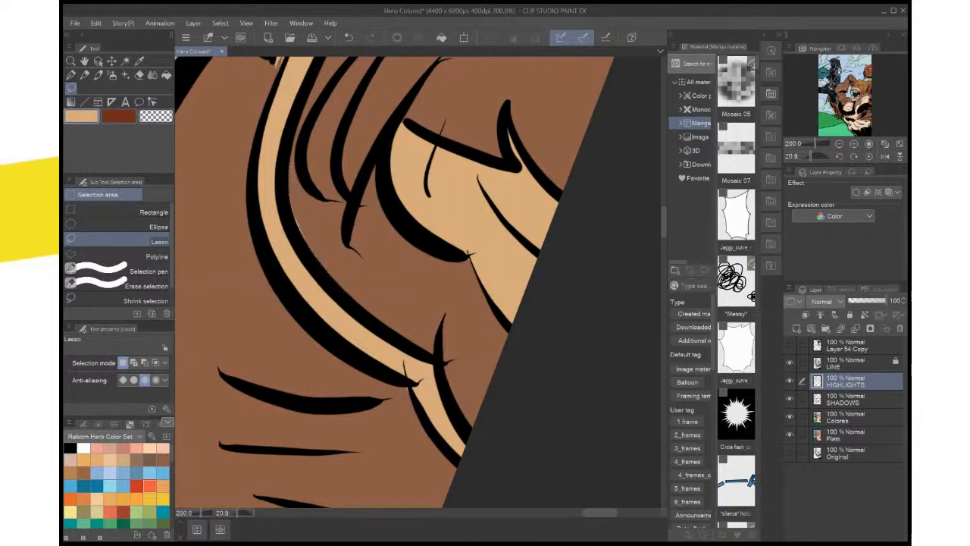
# Lasso the forked fur strand beside the long one on the fist and fill it with light tan
pyautogui.scroll(-2, 496, 347)
pyautogui.scroll(1, 496, 347)
pyautogui.moveTo(513, 220); pyautogui.dragTo(519, 286)
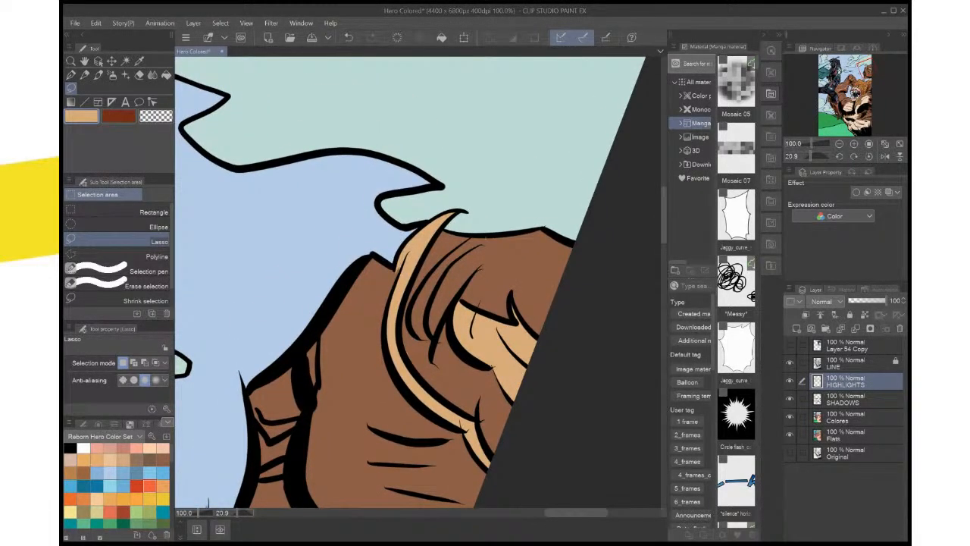
pyautogui.moveTo(484, 244); pyautogui.dragTo(450, 266)
pyautogui.moveTo(430, 303)
pyautogui.mouseDown()
pyautogui.moveTo(427, 328)
pyautogui.moveTo(417, 295)
pyautogui.mouseUp()
pyautogui.moveTo(484, 241); pyautogui.dragTo(483, 243)
pyautogui.click(486, 364)
pyautogui.hotkey('ctrl', 'd')
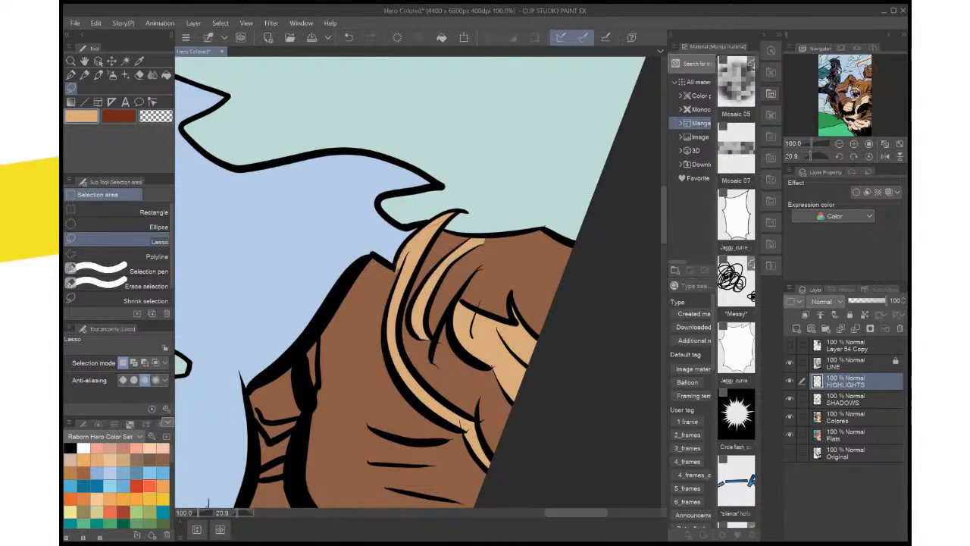
# Lasso the gap near the pointed upper end of the long strand and fill it with light tan
pyautogui.moveTo(439, 221); pyautogui.dragTo(398, 275)
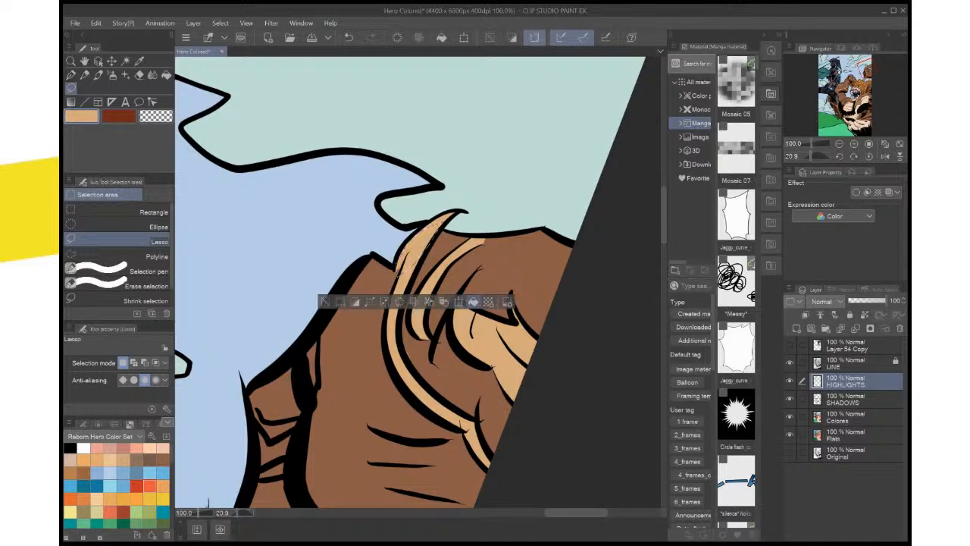
pyautogui.click(473, 302)
pyautogui.hotkey('ctrl', 'd')
# Lasso a small highlight beside the short fur stroke below the forked strand, fill it with light tan and view the whole page
pyautogui.scroll(-1, 473, 302)
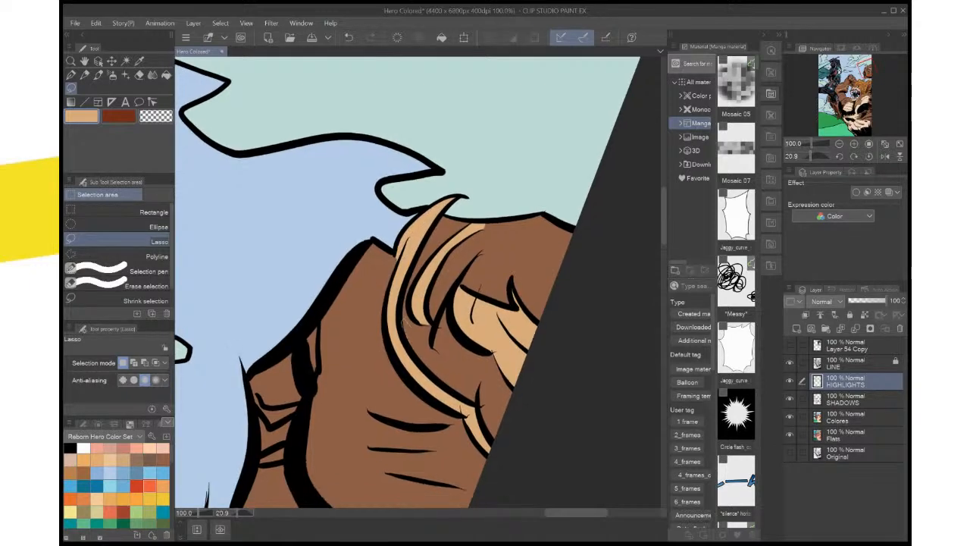
pyautogui.moveTo(401, 321); pyautogui.dragTo(414, 342)
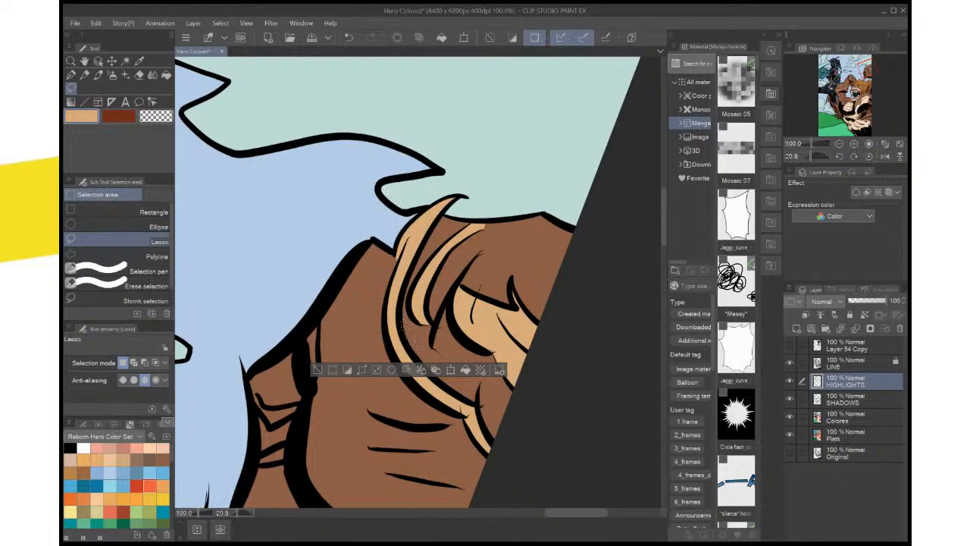
pyautogui.moveTo(465, 326)
pyautogui.mouseDown()
pyautogui.moveTo(455, 331)
pyautogui.moveTo(447, 306)
pyautogui.moveTo(435, 338)
pyautogui.moveTo(460, 341)
pyautogui.mouseUp()
pyautogui.click(468, 329)
pyautogui.click(519, 387)
pyautogui.hotkey('ctrl', 'd')
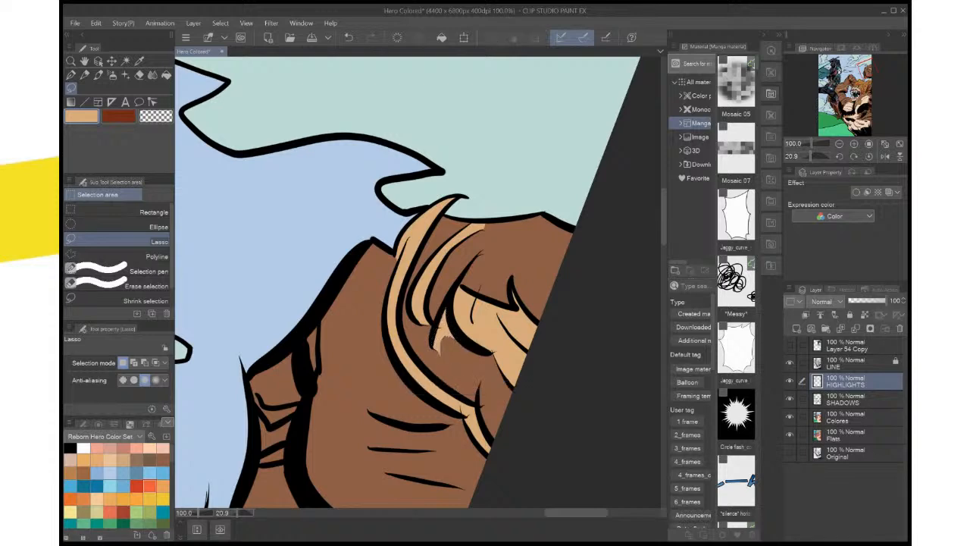
pyautogui.hotkey('ctrl', '0')
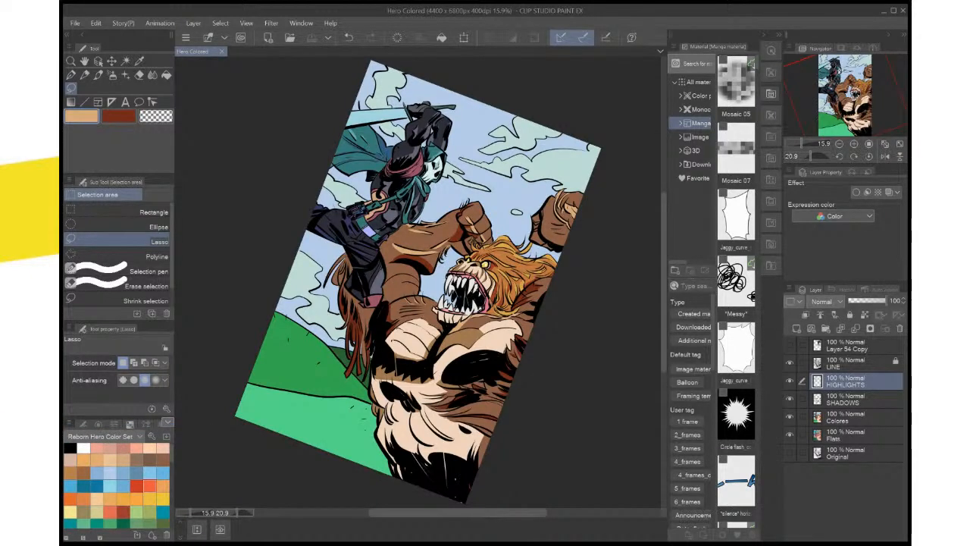
# Reset the canvas rotation to 0 and examine the creature's head, chest and raised fists for areas still lacking shading
pyautogui.click(869, 156)
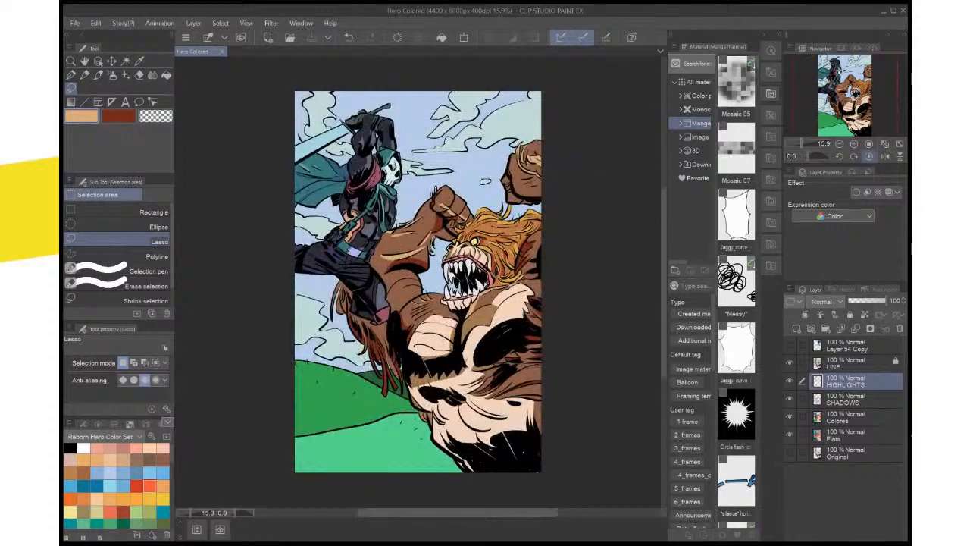
pyautogui.scroll(5, 476, 227)
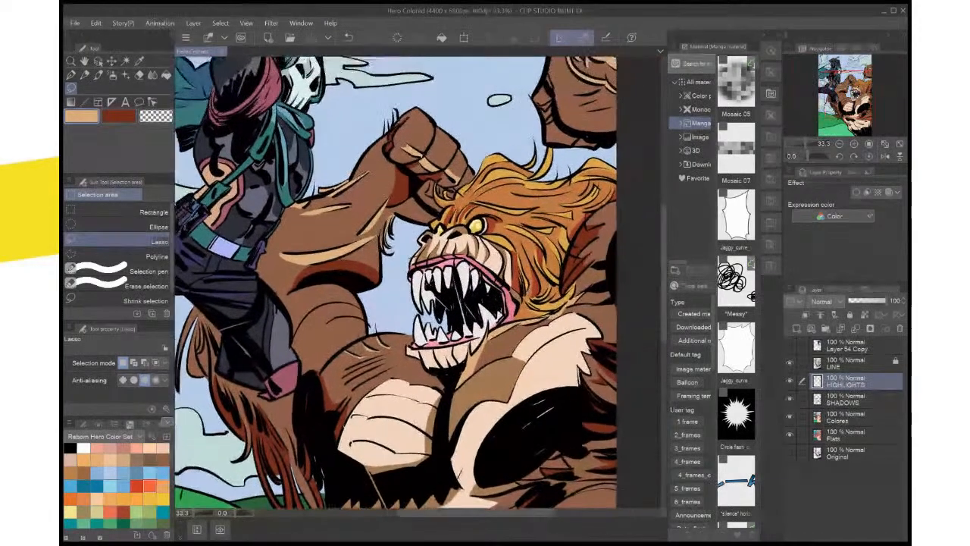
pyautogui.moveTo(476, 228); pyautogui.dragTo(518, 309)
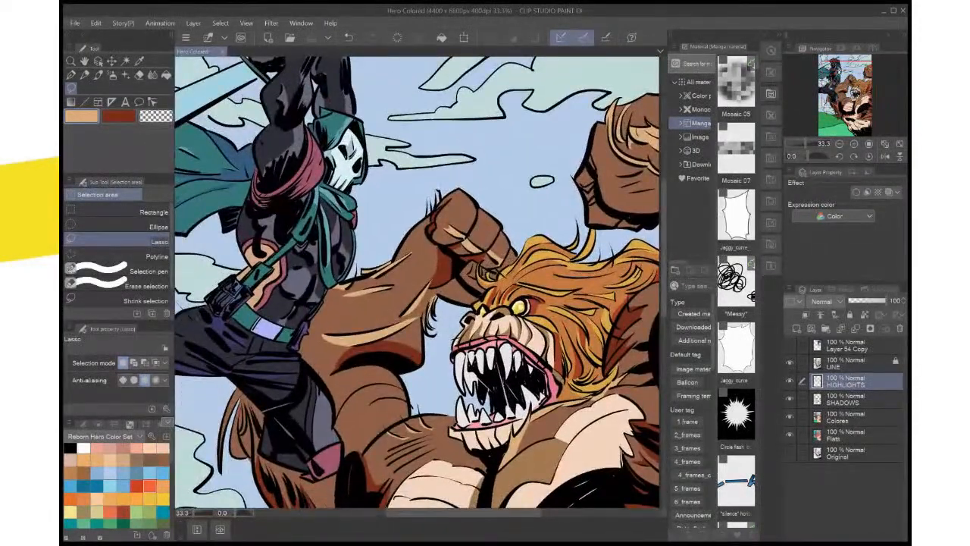
pyautogui.scroll(-3, 417, 280)
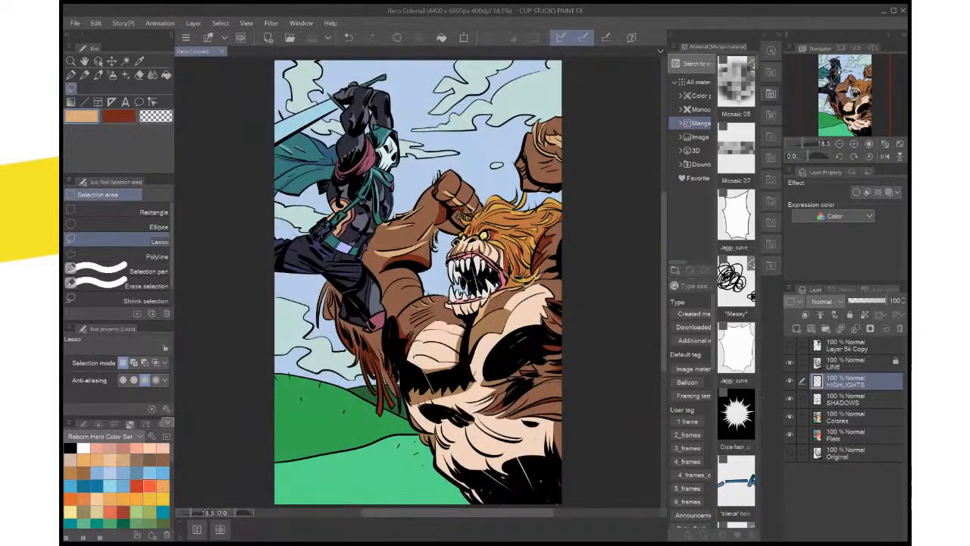
pyautogui.scroll(1, 528, 381)
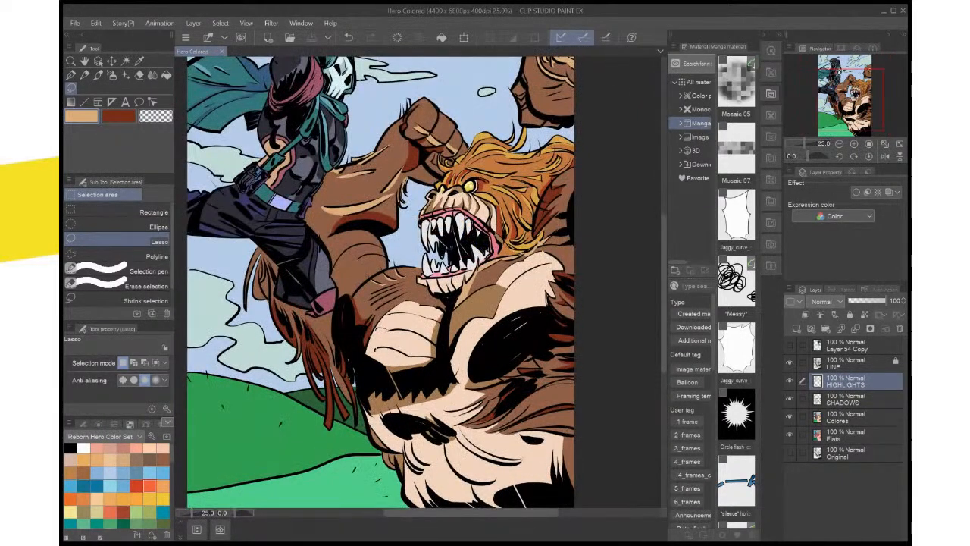
pyautogui.scroll(1, 528, 379)
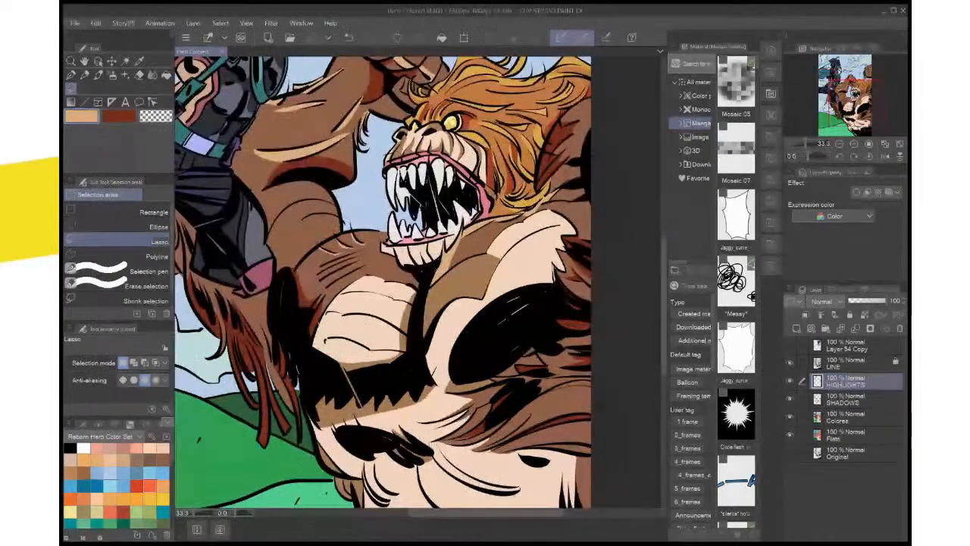
pyautogui.moveTo(470, 197); pyautogui.dragTo(423, 498)
pyautogui.scroll(1, 507, 322)
pyautogui.scroll(3, 508, 325)
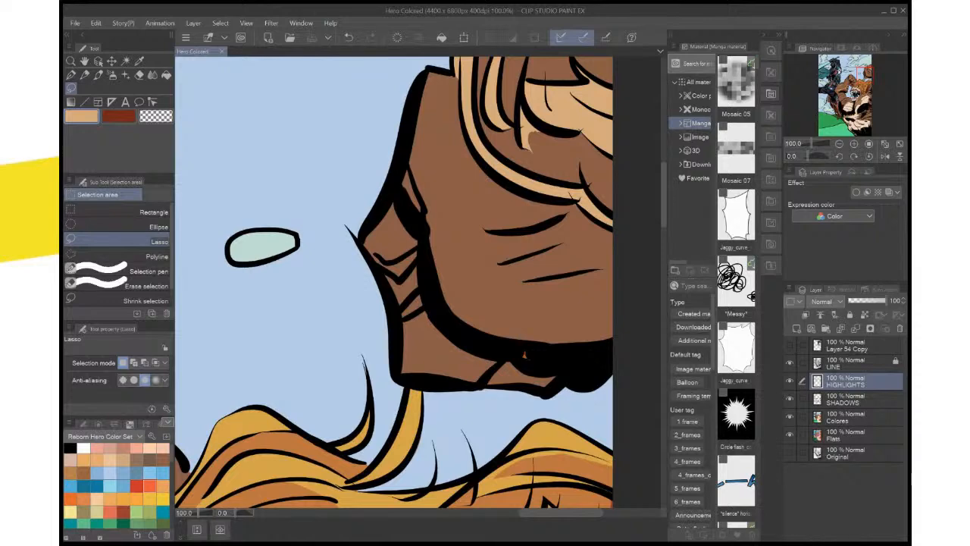
pyautogui.scroll(-4, 483, 300)
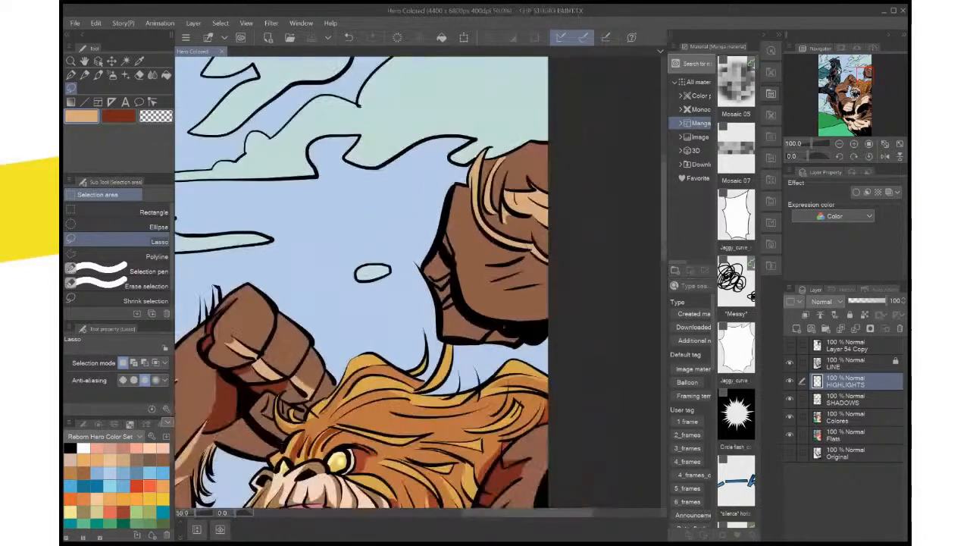
pyautogui.scroll(1, 483, 300)
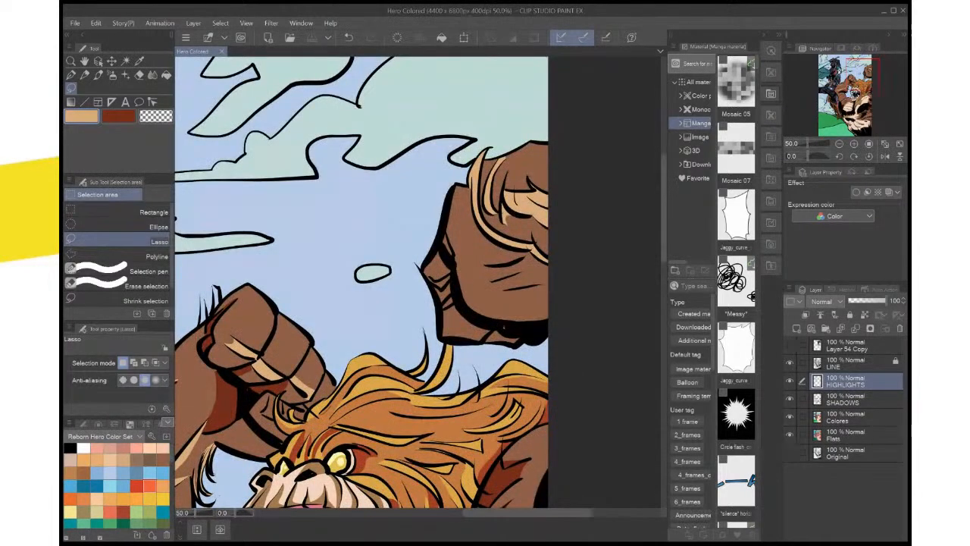
# On the SHADOWS layer, lasso the side plane of the fist at the page's edge and fill it with dark red
pyautogui.click(853, 399)
pyautogui.press('x')
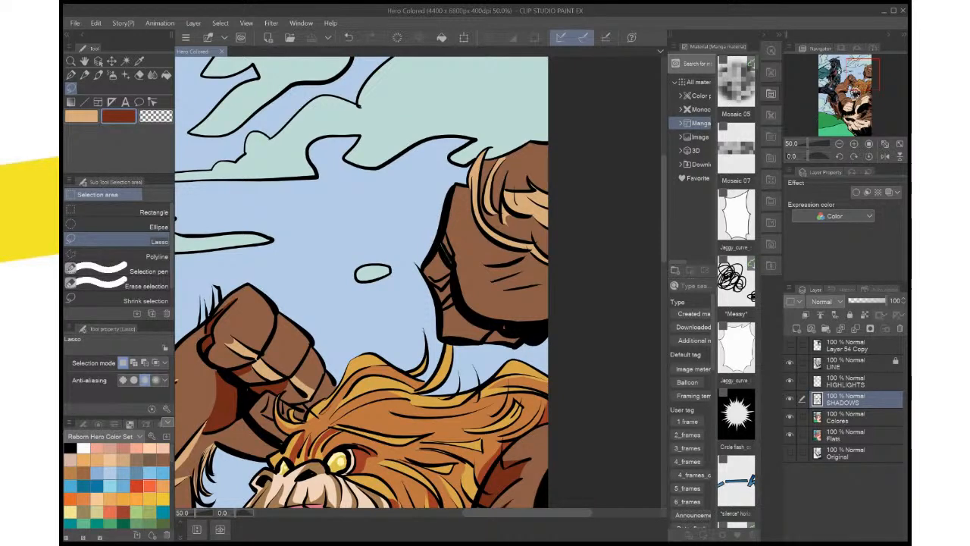
pyautogui.moveTo(452, 263)
pyautogui.mouseDown()
pyautogui.moveTo(425, 266)
pyautogui.moveTo(439, 313)
pyautogui.moveTo(488, 333)
pyautogui.moveTo(440, 250)
pyautogui.mouseUp()
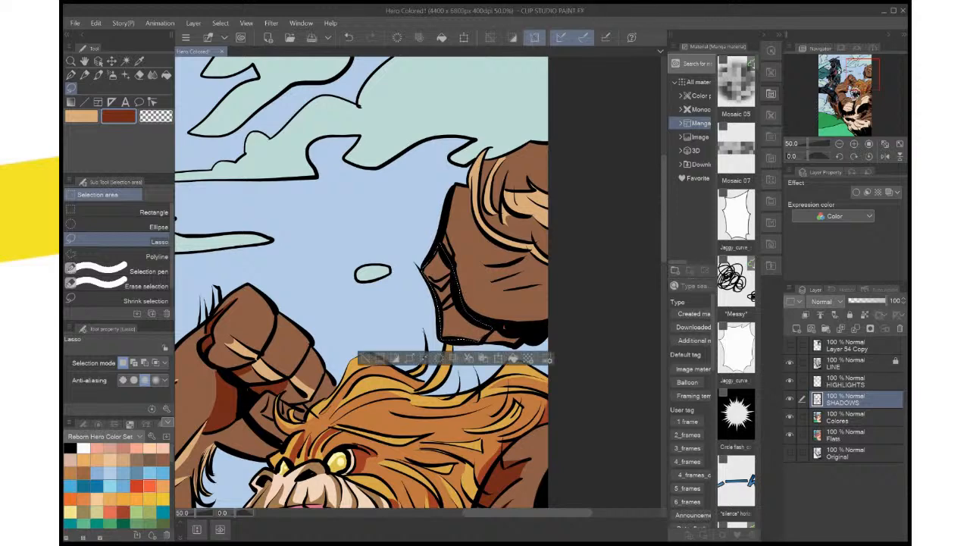
pyautogui.hotkey('alt', 'Delete')
pyautogui.hotkey('ctrl', 'd')
# Lasso the remaining small area along the lower edge of the same fist, fill it with dark red and deselect
pyautogui.moveTo(485, 333)
pyautogui.mouseDown()
pyautogui.moveTo(518, 306)
pyautogui.moveTo(533, 326)
pyautogui.moveTo(489, 324)
pyautogui.mouseUp()
pyautogui.hotkey('ctrl', '0')
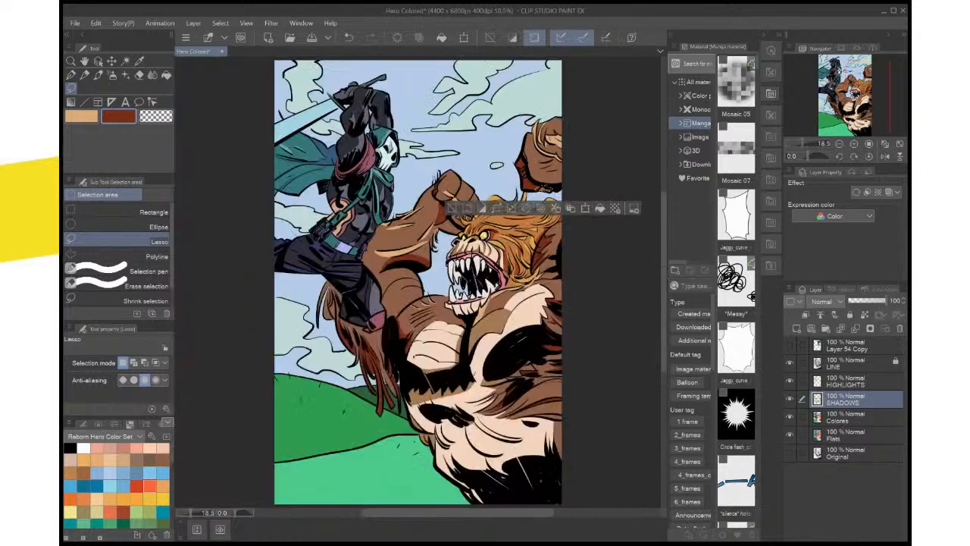
pyautogui.hotkey('alt', 'Delete')
pyautogui.hotkey('ctrl', 'd')
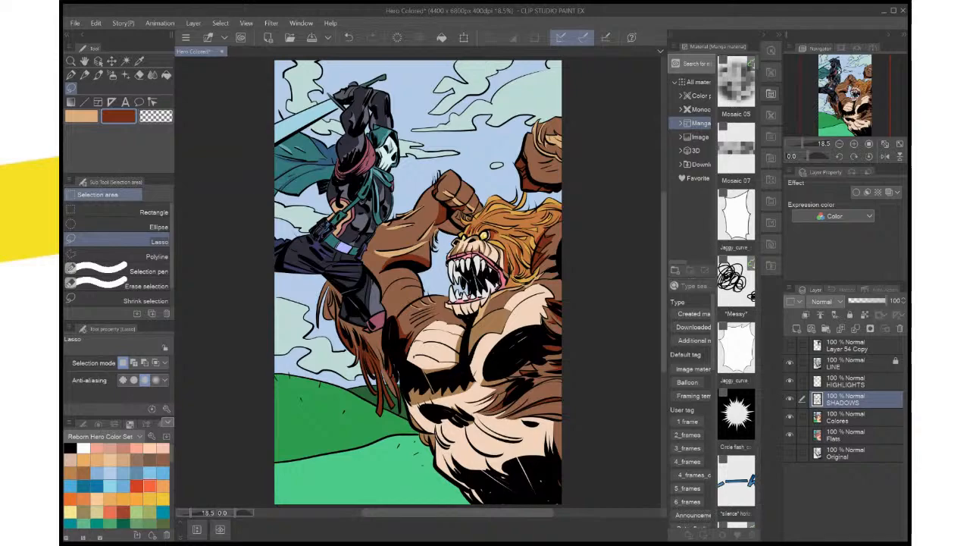
# Check the shaded fist up close and on the whole page, and save the illustration
pyautogui.scroll(1, 560, 198)
pyautogui.scroll(1, 561, 199)
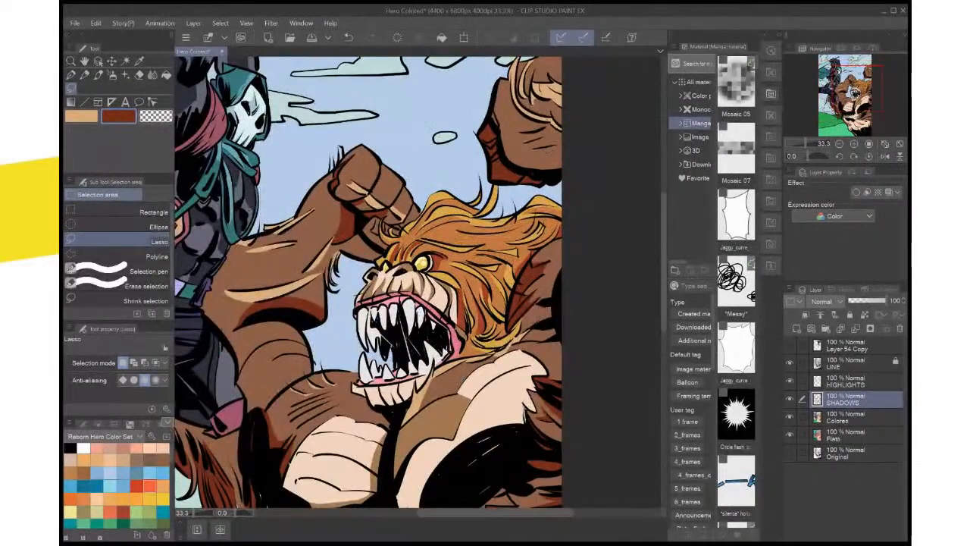
pyautogui.moveTo(561, 198); pyautogui.dragTo(569, 334)
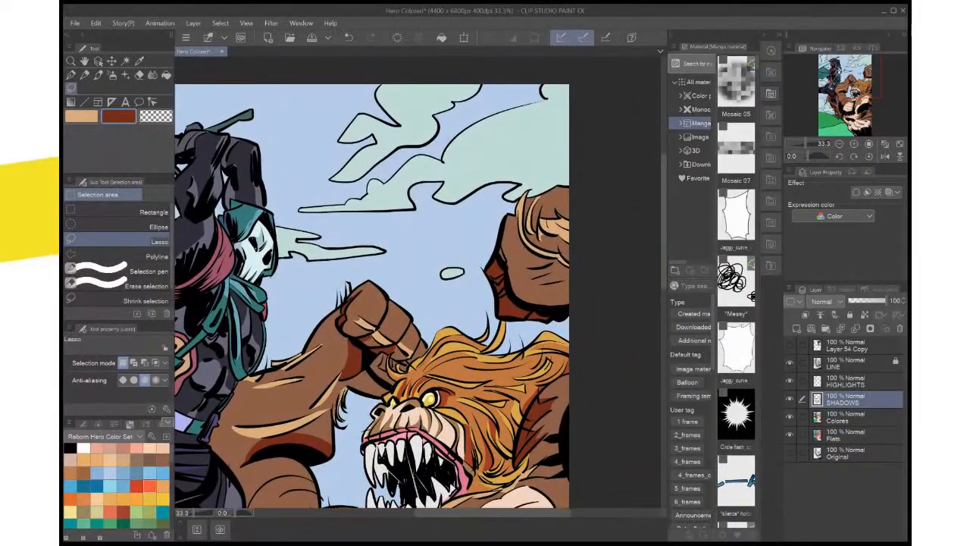
pyautogui.scroll(-1, 523, 315)
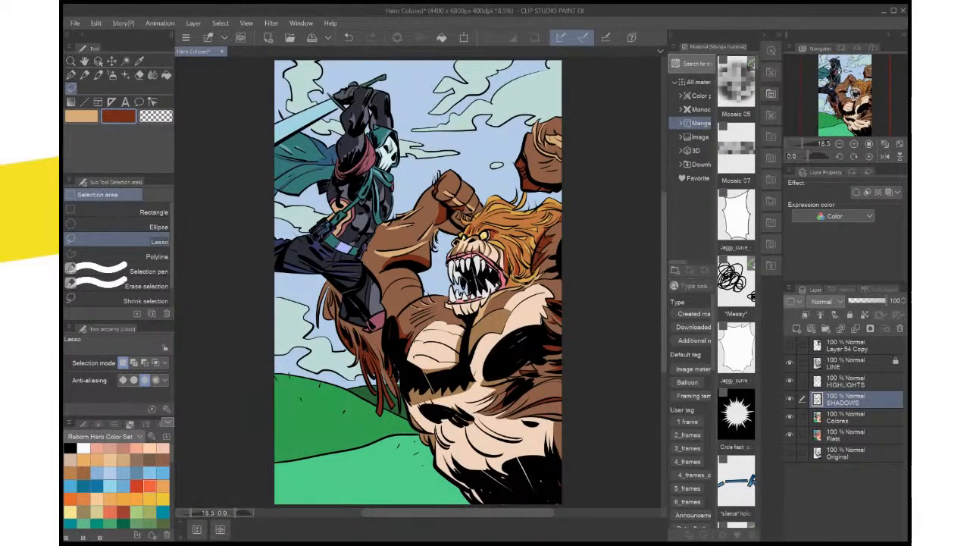
pyautogui.hotkey('ctrl', 's')
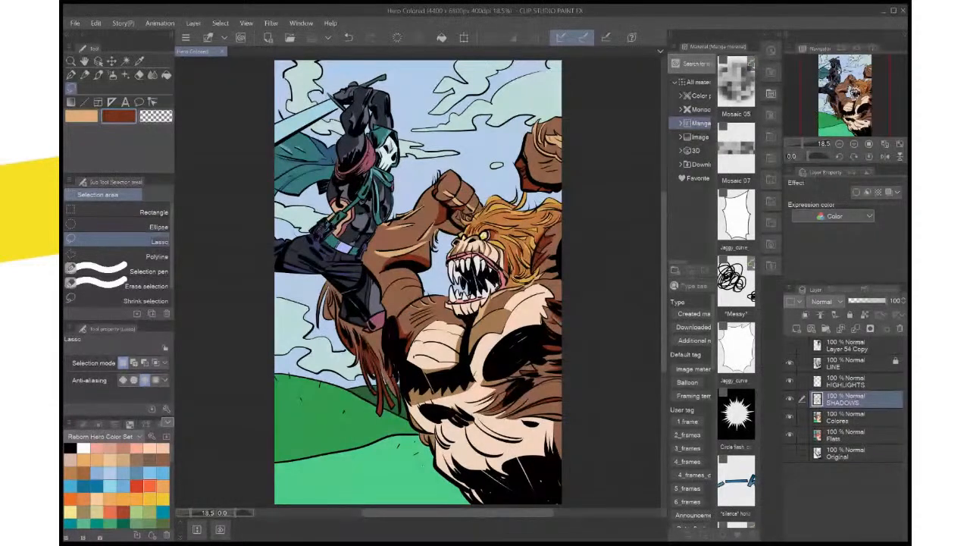
# Sample the off-white of the creature's teeth and change the main drawing colour to a light teal
pyautogui.hotkey('ctrl', '+')
pyautogui.hotkey('ctrl', '+')
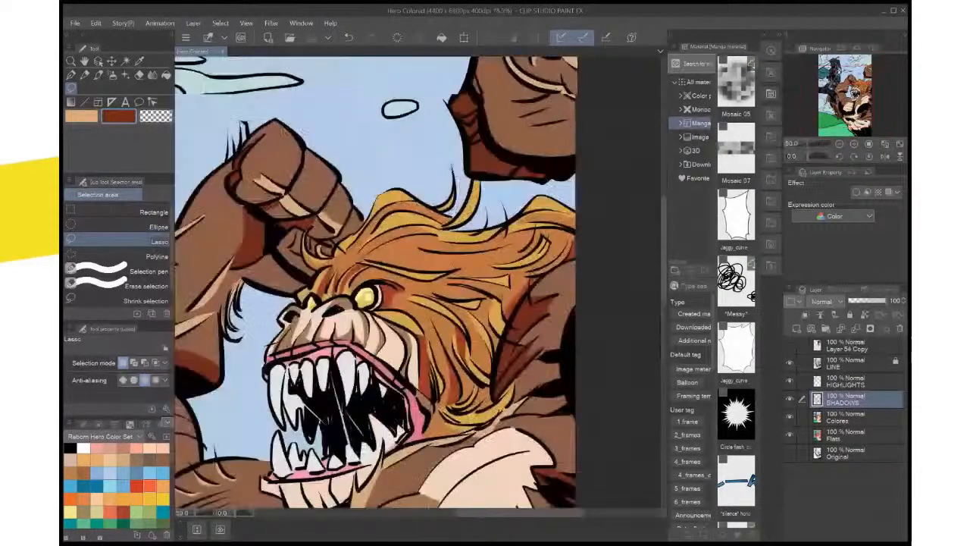
pyautogui.moveTo(371, 296); pyautogui.dragTo(461, 280)
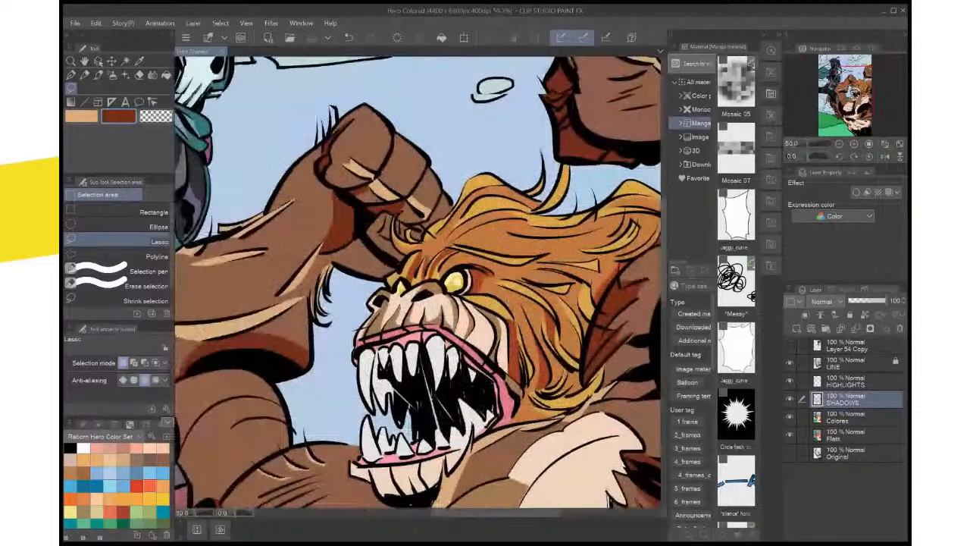
pyautogui.moveTo(379, 326); pyautogui.dragTo(466, 265)
pyautogui.scroll(3, 562, 364)
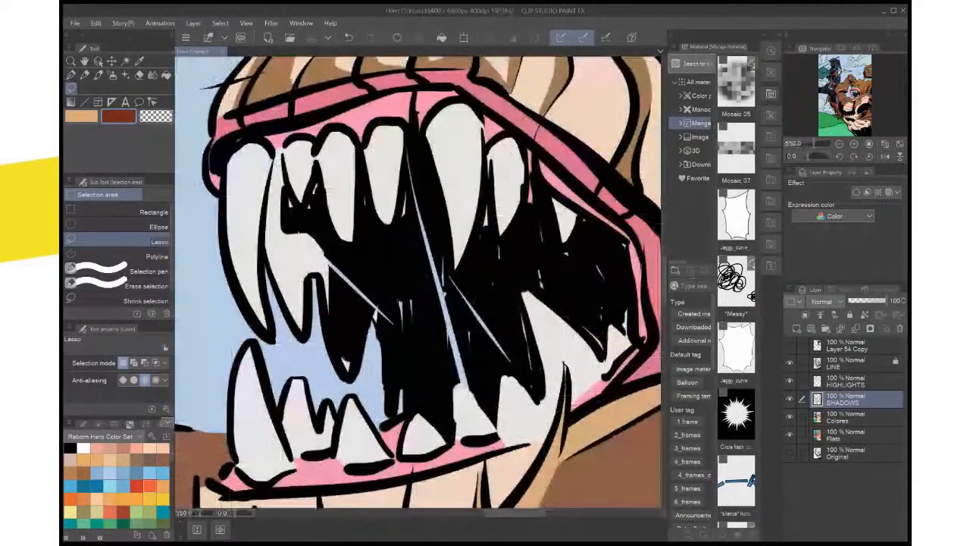
pyautogui.moveTo(394, 250); pyautogui.dragTo(438, 371)
pyautogui.press('i')
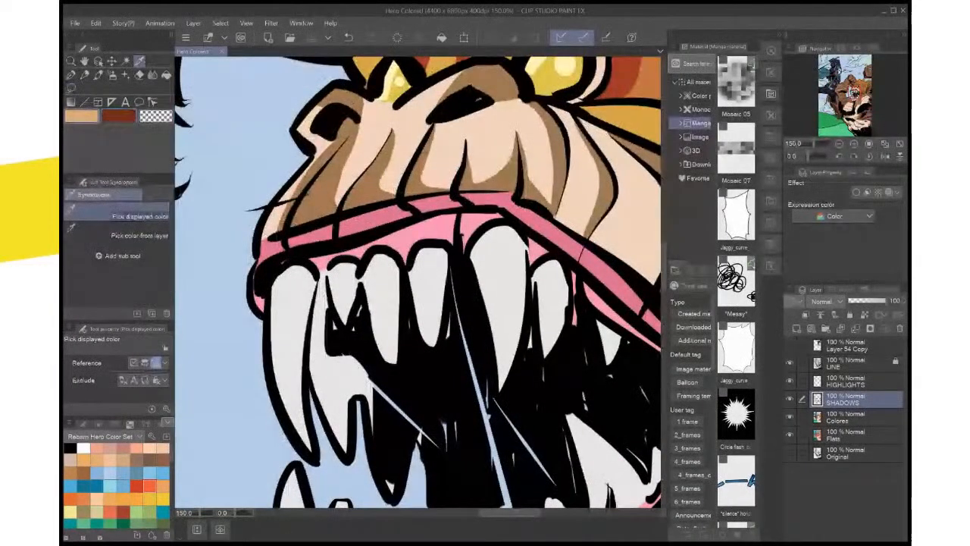
pyautogui.click(496, 295)
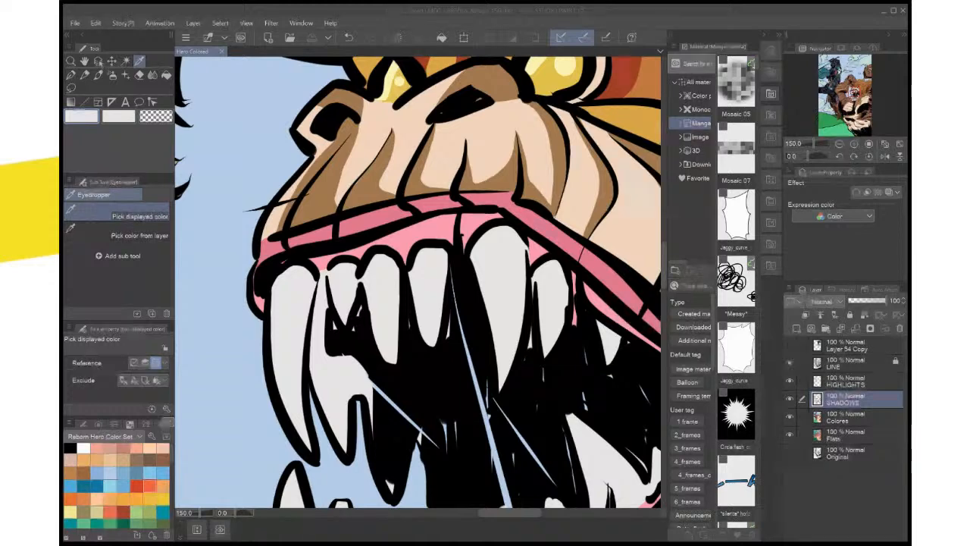
pyautogui.press('Return')
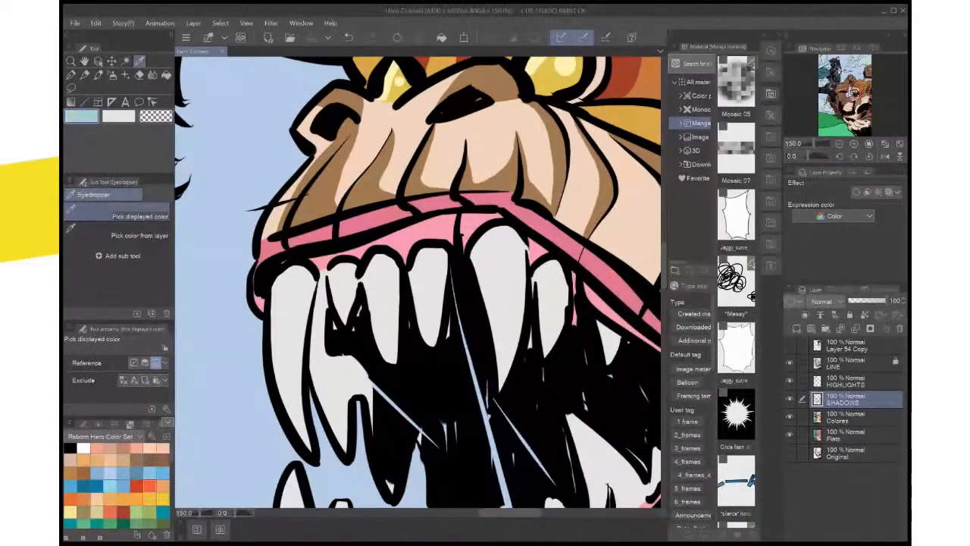
# On the HIGHLIGHTS layer, lasso the outermost upper fang and the small tooth near it and fill them with light teal
pyautogui.click(846, 381)
pyautogui.click(71, 88)
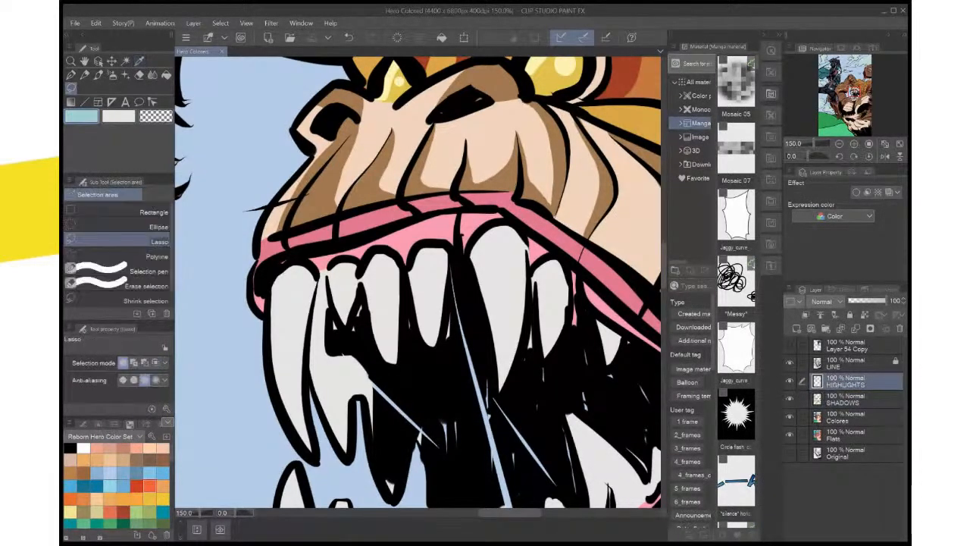
pyautogui.moveTo(314, 294)
pyautogui.mouseDown()
pyautogui.moveTo(297, 388)
pyautogui.moveTo(309, 454)
pyautogui.moveTo(267, 326)
pyautogui.moveTo(285, 267)
pyautogui.mouseUp()
pyautogui.scroll(-2, 296, 266)
pyautogui.scroll(-3, 297, 273)
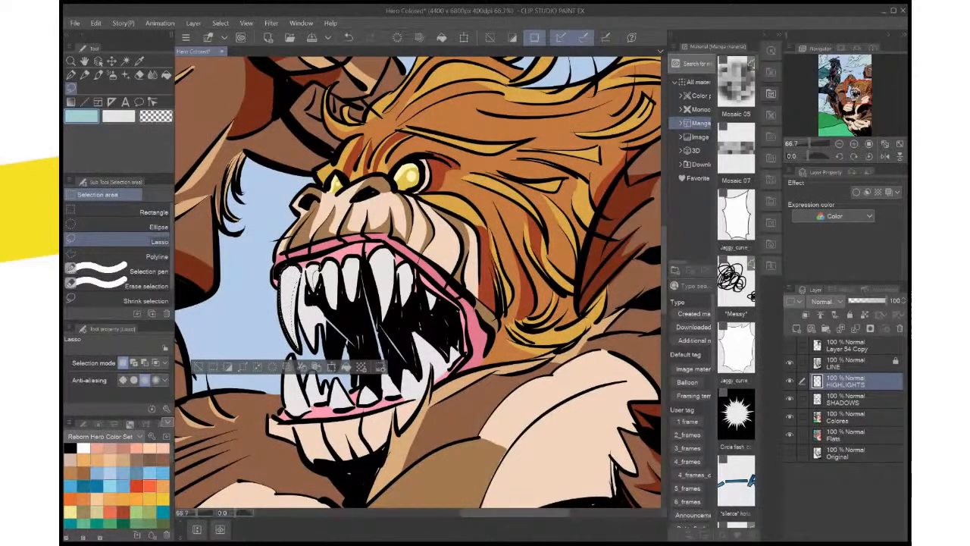
pyautogui.click(364, 367)
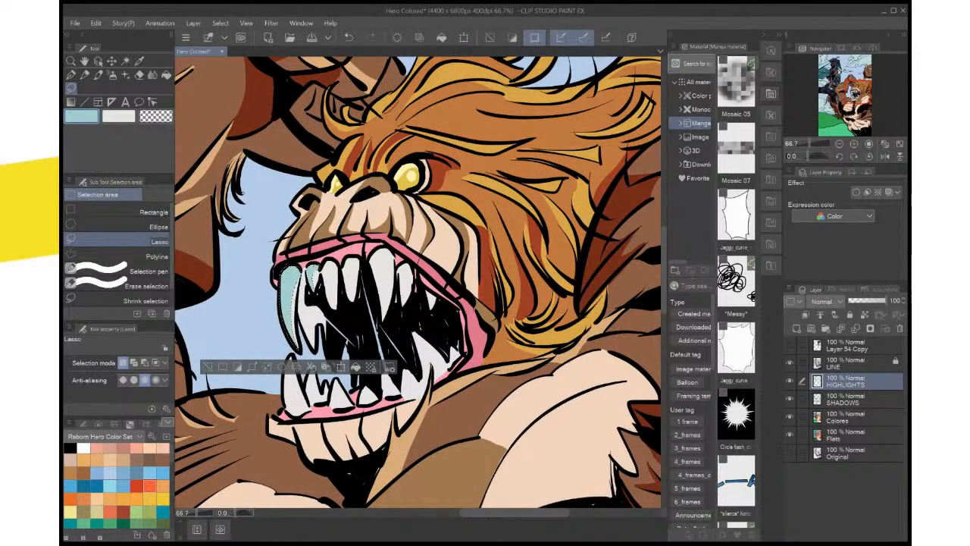
# Change the drawing colour to a paler blue, recolour the selected tooth areas with it and deselect
pyautogui.hotkey('ctrl', '0')
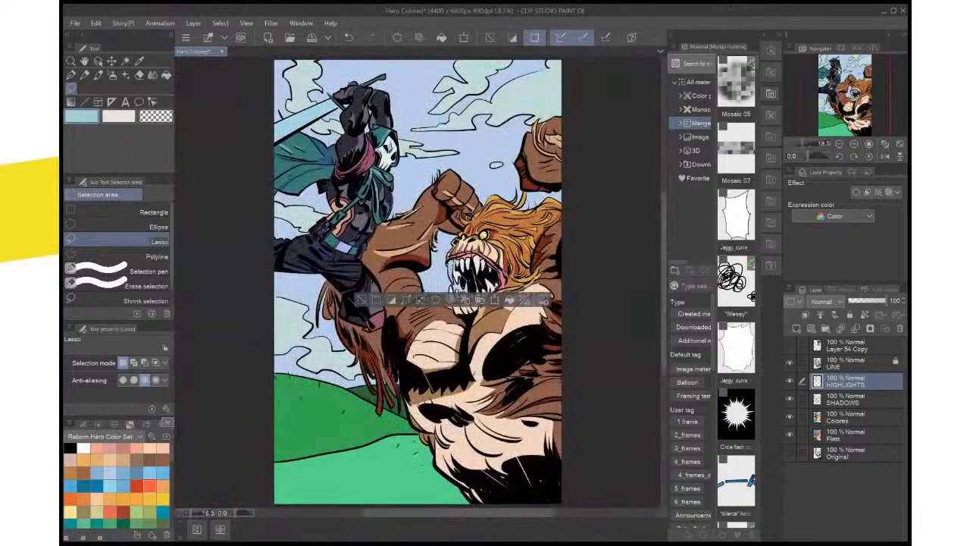
pyautogui.hotkey('ctrl', '+')
pyautogui.hotkey('ctrl', '+')
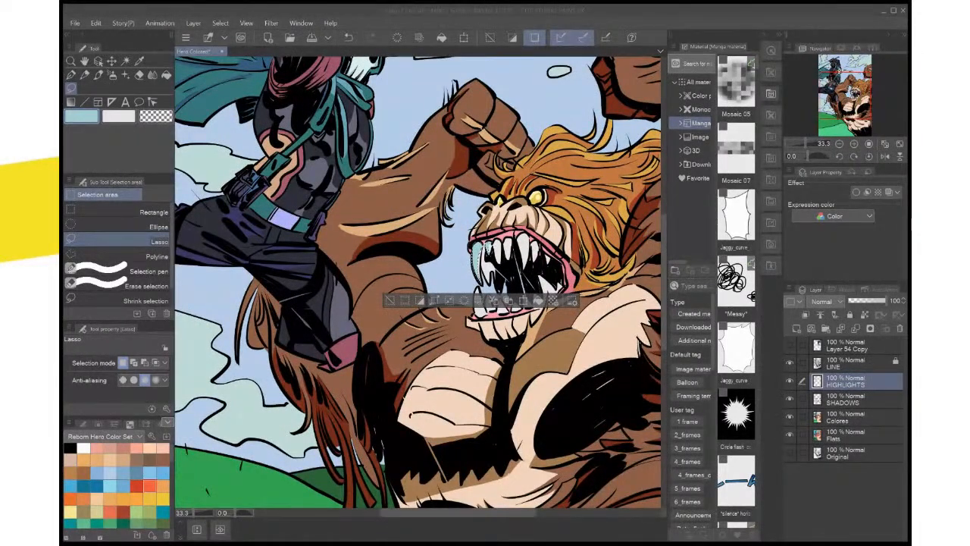
pyautogui.press('Return')
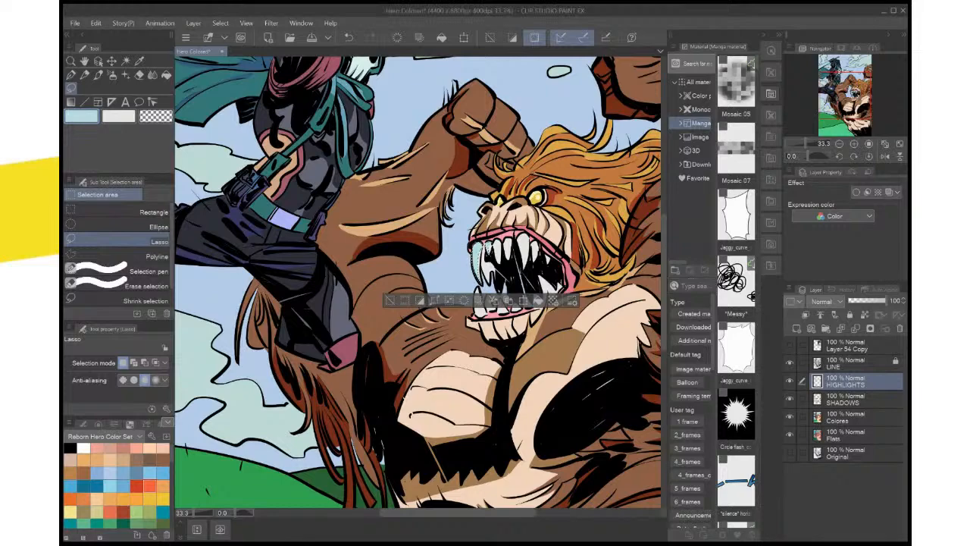
pyautogui.click(391, 300)
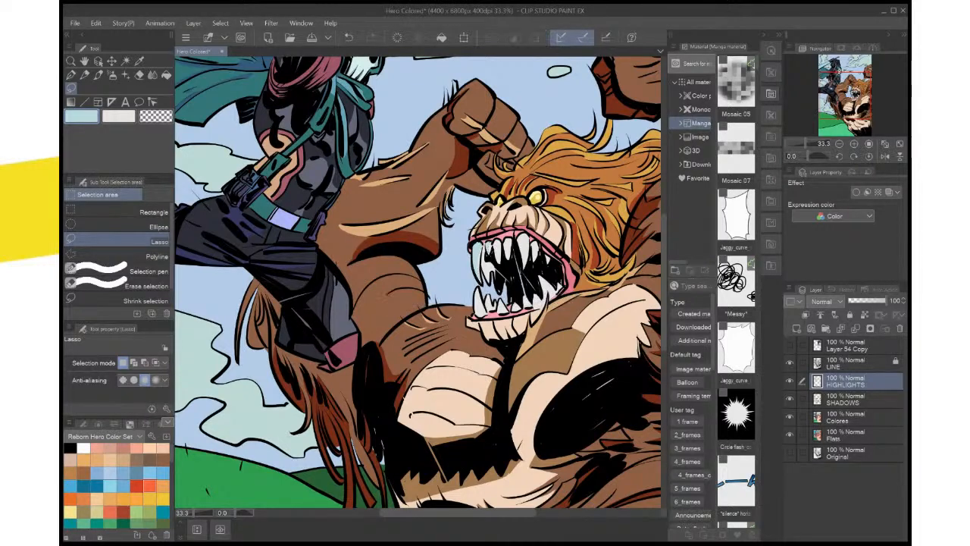
# Lasso the strip along the inner edge of the outermost upper fang, delete its pale blue fill and deselect
pyautogui.scroll(4, 407, 287)
pyautogui.moveTo(568, 220); pyautogui.dragTo(271, 380)
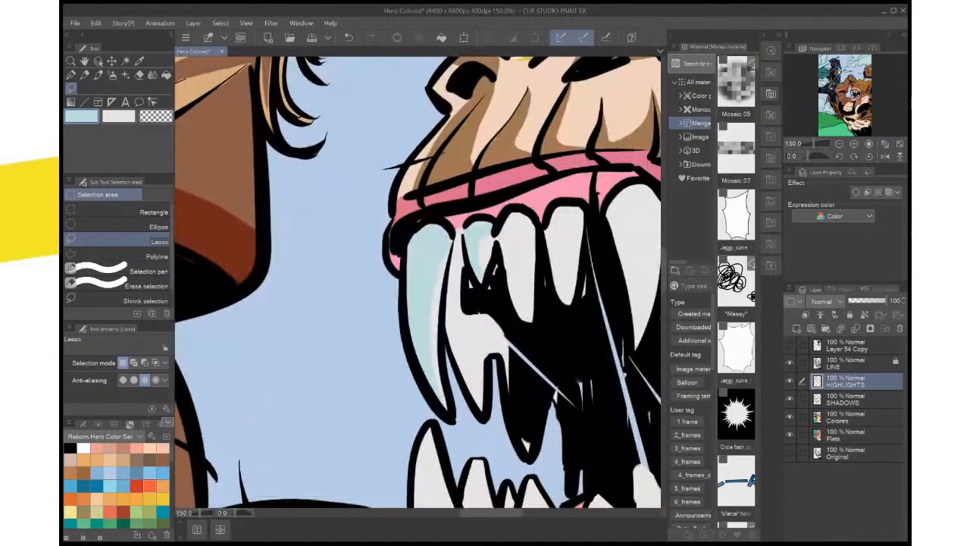
pyautogui.moveTo(444, 258)
pyautogui.mouseDown()
pyautogui.moveTo(428, 312)
pyautogui.moveTo(436, 384)
pyautogui.moveTo(453, 235)
pyautogui.mouseUp()
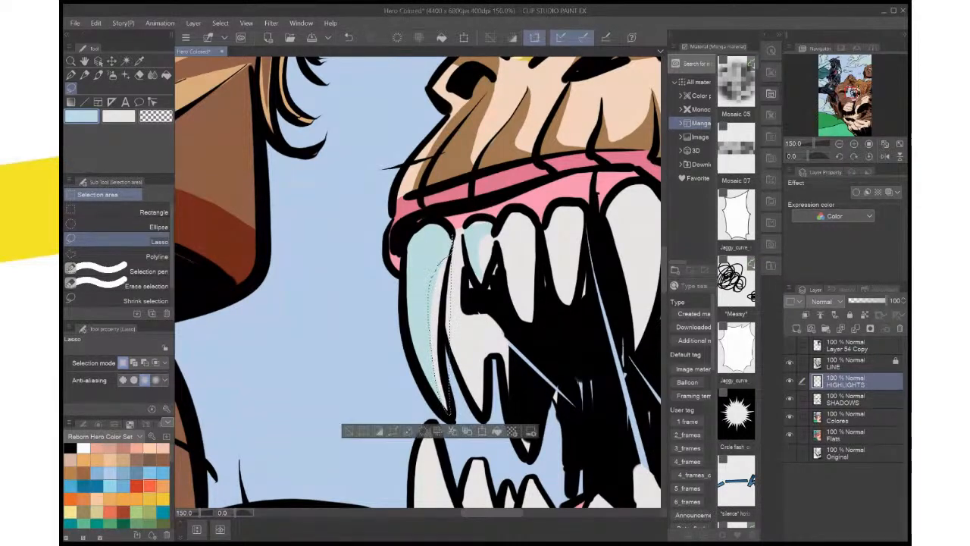
pyautogui.press('Delete')
pyautogui.hotkey('ctrl', 'd')
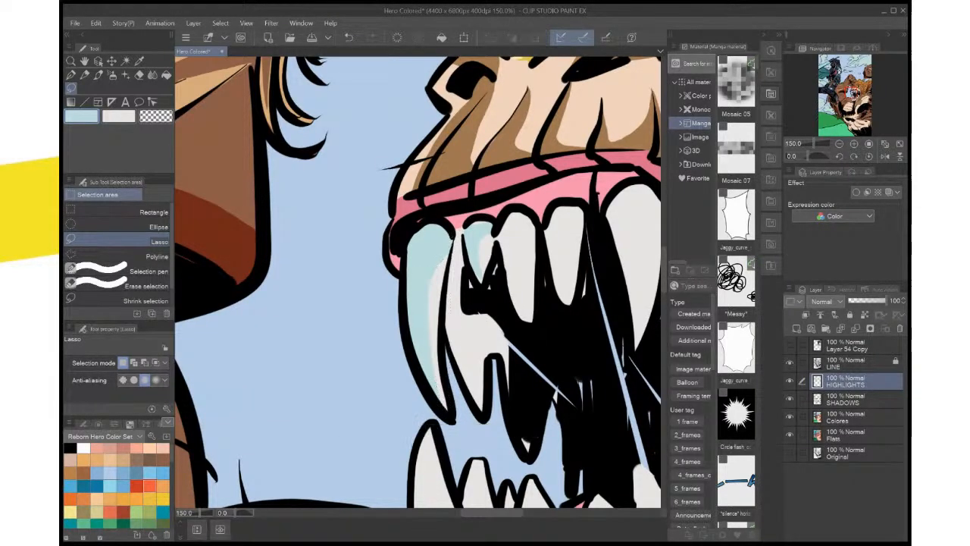
# Lasso and delete more of the fang's pale blue fill, narrowing it to a curved band along the outer edge
pyautogui.moveTo(448, 239)
pyautogui.mouseDown()
pyautogui.moveTo(421, 315)
pyautogui.moveTo(429, 386)
pyautogui.moveTo(444, 405)
pyautogui.mouseUp()
pyautogui.press('Delete')
pyautogui.hotkey('ctrl', 'd')
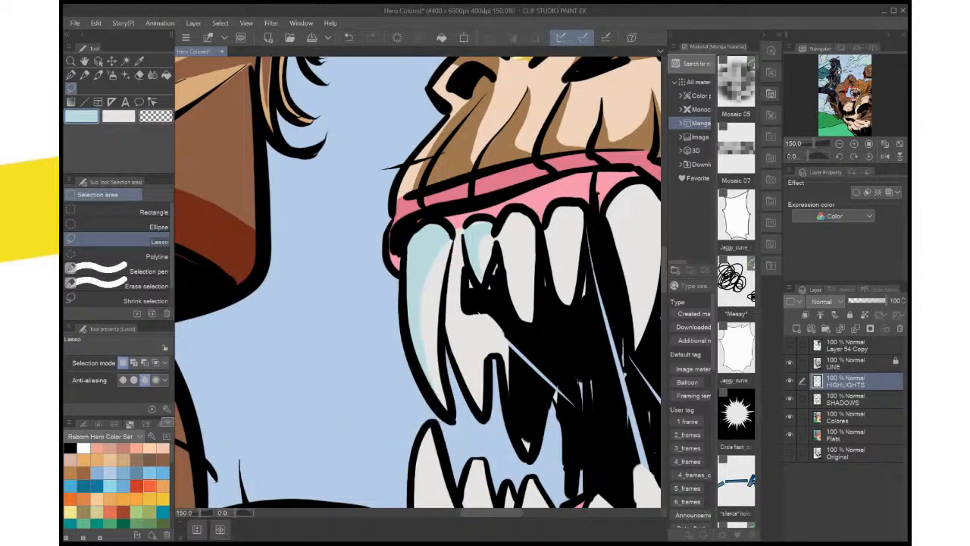
pyautogui.scroll(-4, 533, 372)
pyautogui.scroll(2, 533, 372)
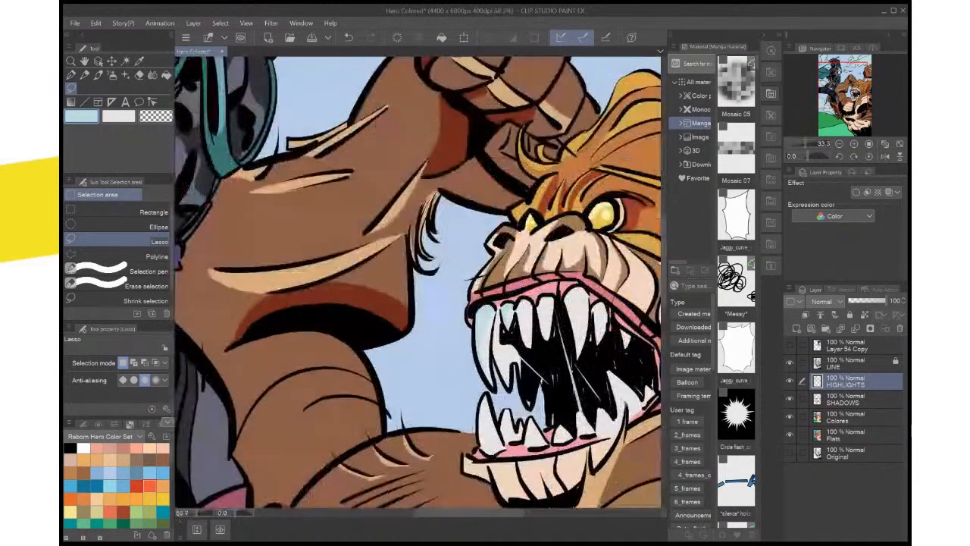
# Lasso the shaded areas of the small upper teeth beside the outermost fang, fill them with pale blue and deselect
pyautogui.scroll(1, 533, 372)
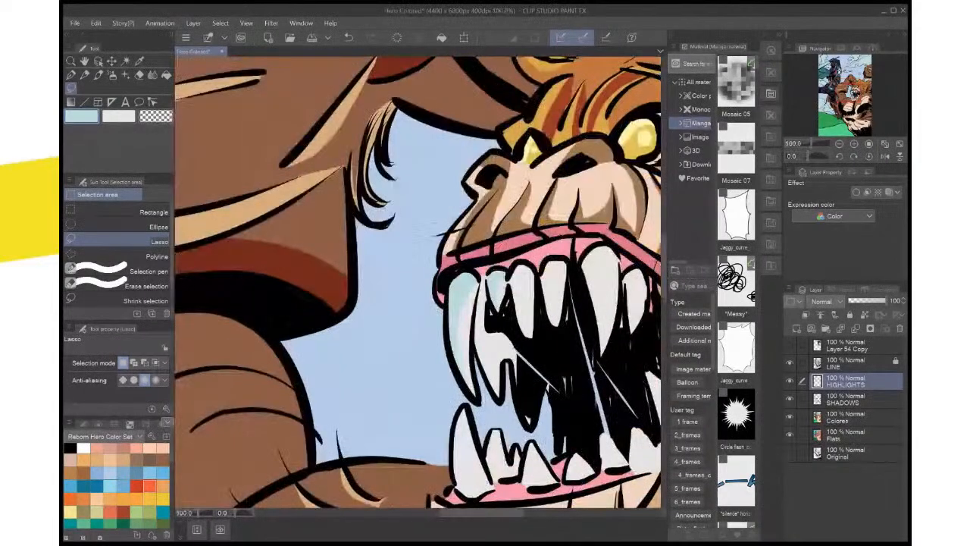
pyautogui.moveTo(532, 372); pyautogui.dragTo(520, 377)
pyautogui.moveTo(497, 274)
pyautogui.mouseDown()
pyautogui.moveTo(515, 269)
pyautogui.moveTo(503, 297)
pyautogui.moveTo(515, 339)
pyautogui.moveTo(523, 297)
pyautogui.moveTo(475, 279)
pyautogui.moveTo(456, 286)
pyautogui.moveTo(506, 288)
pyautogui.moveTo(508, 323)
pyautogui.moveTo(515, 274)
pyautogui.moveTo(500, 264)
pyautogui.moveTo(496, 273)
pyautogui.mouseUp()
pyautogui.click(564, 359)
pyautogui.hotkey('ctrl', 'd')
pyautogui.hotkey('ctrl', 'd')
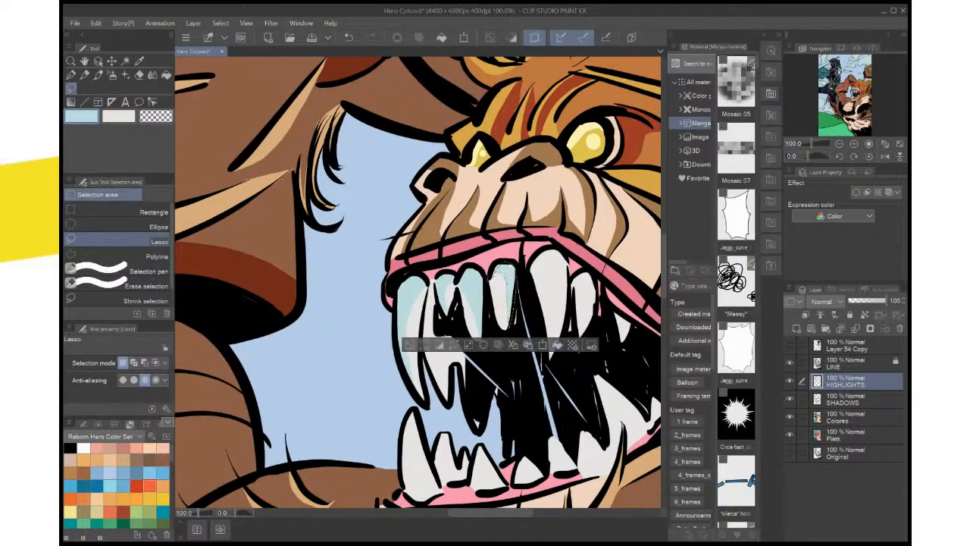
pyautogui.hotkey('ctrl', 'd')
# Lasso a small area on the upper teeth to touch up its pale blue tone, deselect and check the whole page
pyautogui.scroll(-4, 582, 310)
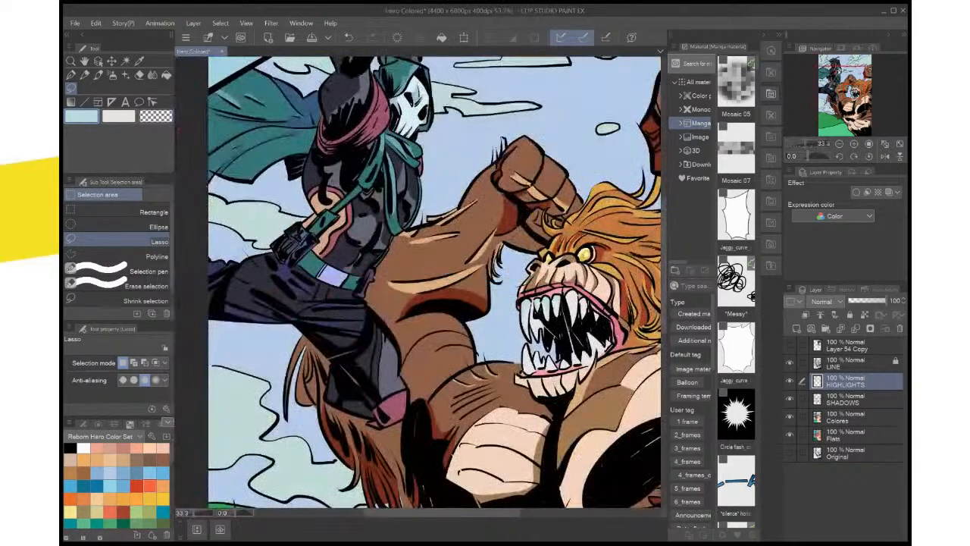
pyautogui.scroll(4, 594, 297)
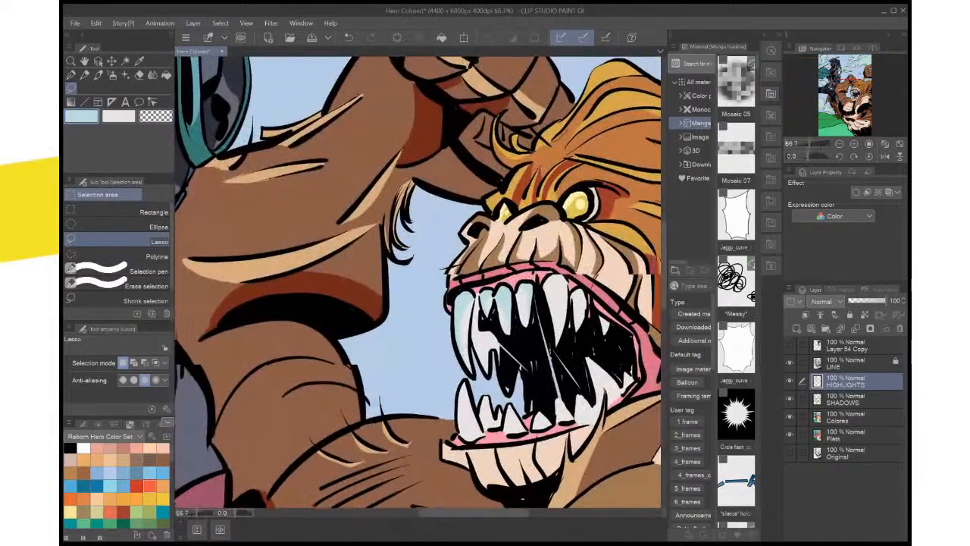
pyautogui.moveTo(497, 299); pyautogui.dragTo(512, 300)
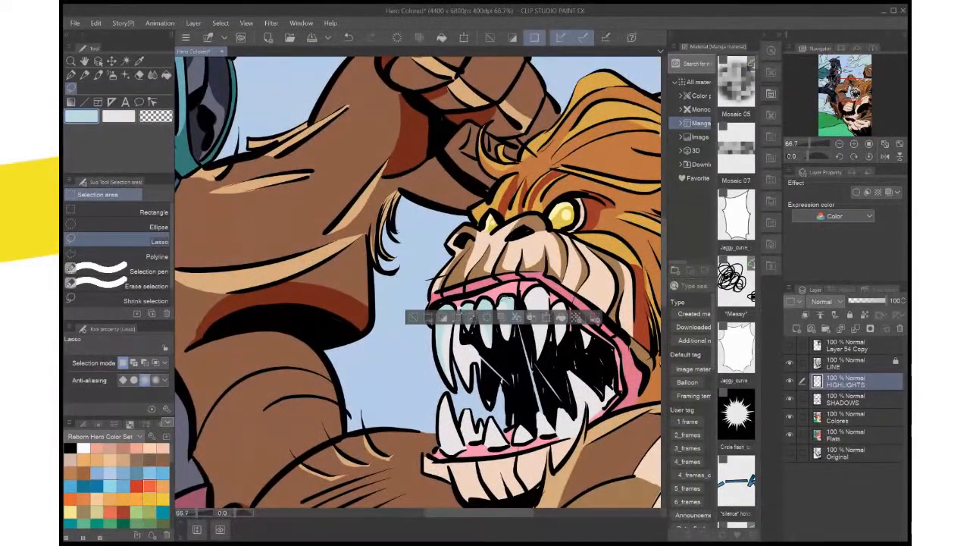
pyautogui.hotkey('ctrl', 'd')
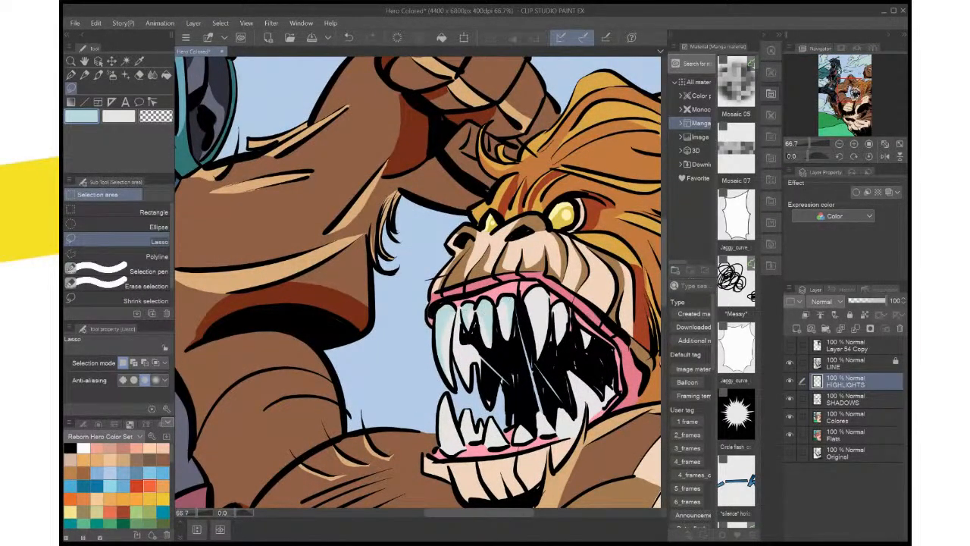
pyautogui.hotkey('ctrl', '0')
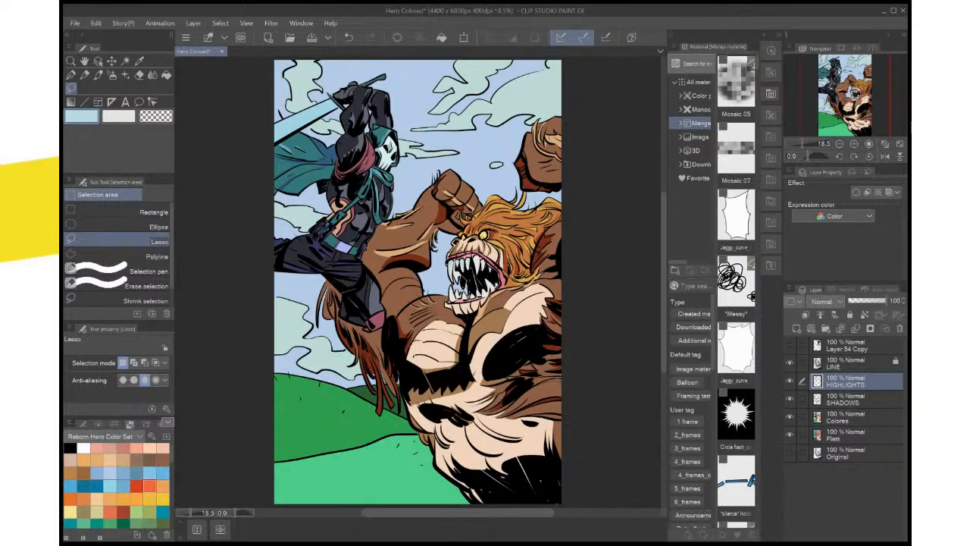
# Save the illustration and examine the creature's raised arm, mouth, chest, torso and mane up close
pyautogui.hotkey('ctrl', 's')
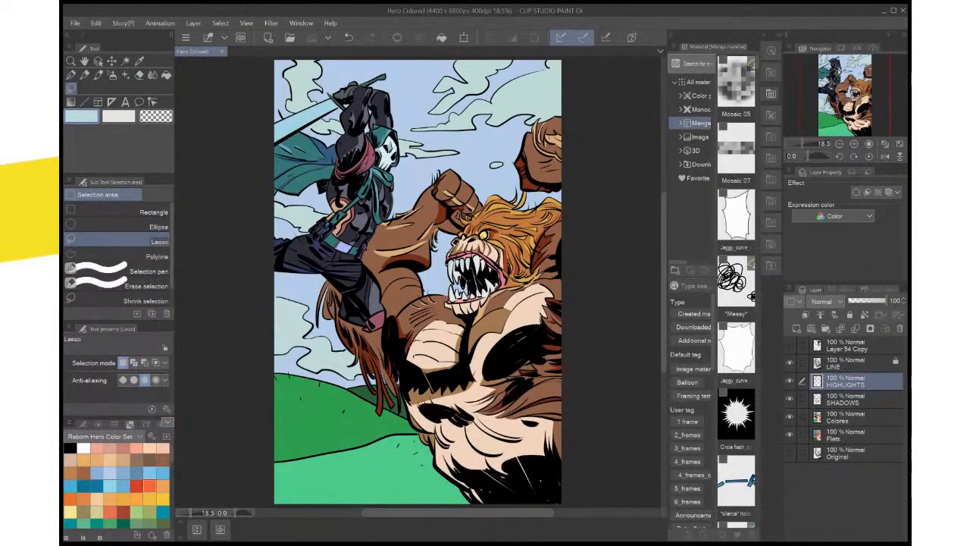
pyautogui.scroll(4, 557, 317)
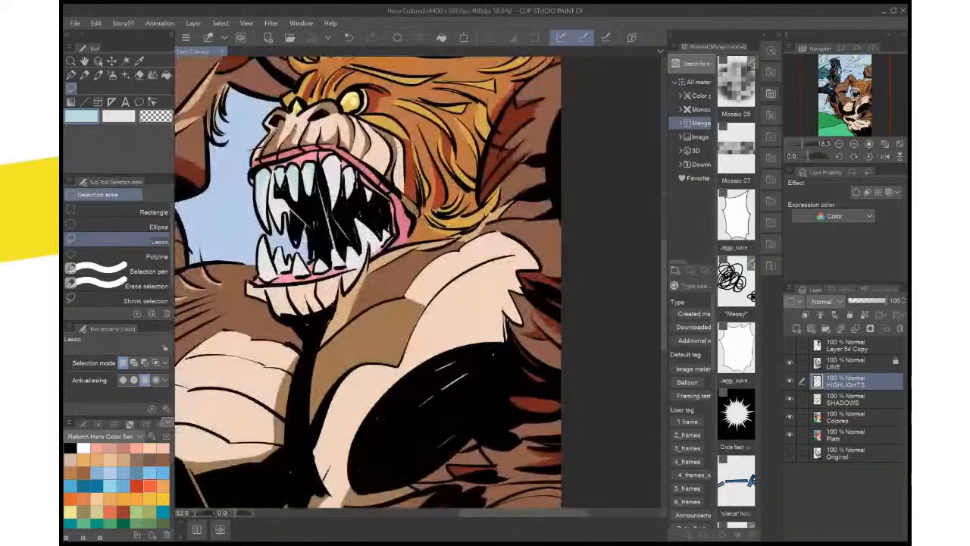
pyautogui.moveTo(557, 316); pyautogui.dragTo(643, 499)
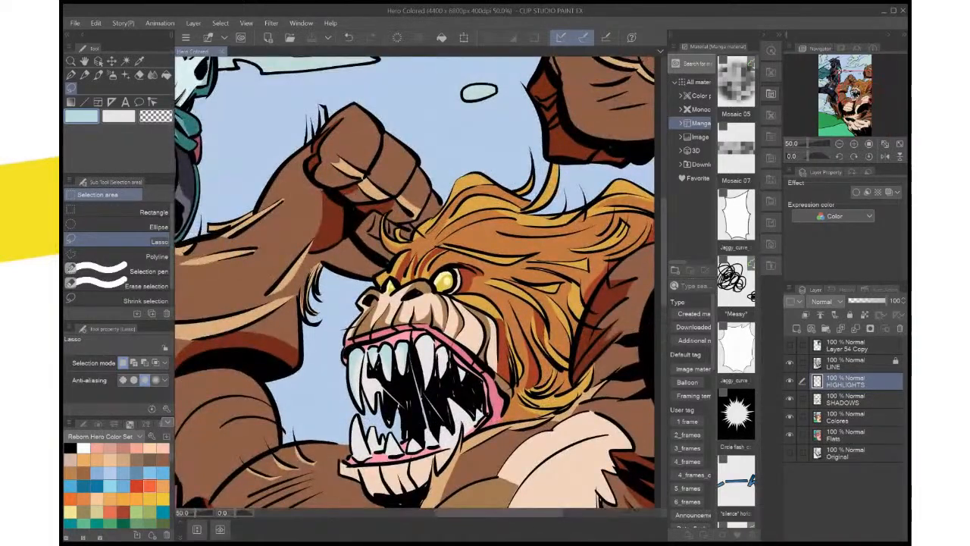
pyautogui.scroll(-1, 527, 398)
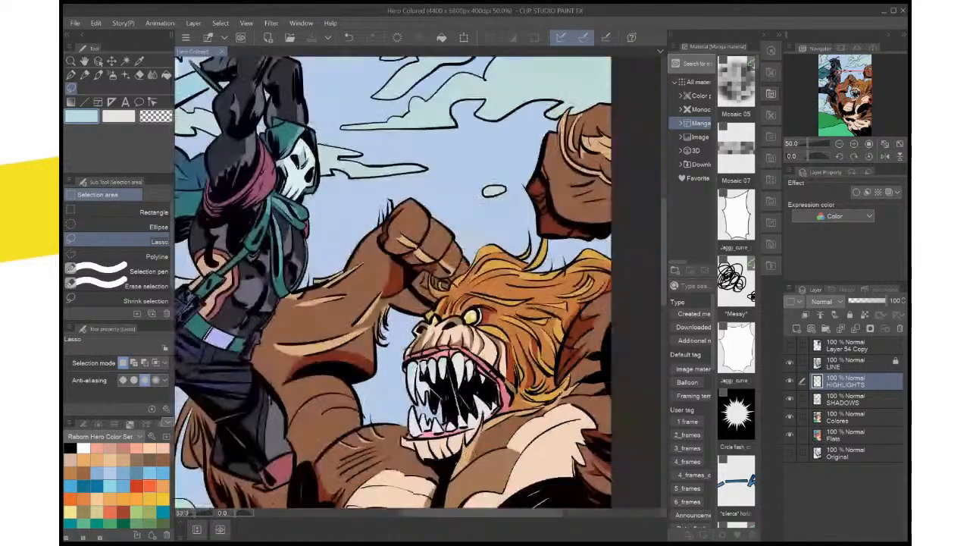
pyautogui.scroll(1, 527, 398)
pyautogui.moveTo(527, 398); pyautogui.dragTo(495, 471)
pyautogui.moveTo(626, 269); pyautogui.dragTo(653, 142)
pyautogui.moveTo(394, 425); pyautogui.dragTo(473, 161)
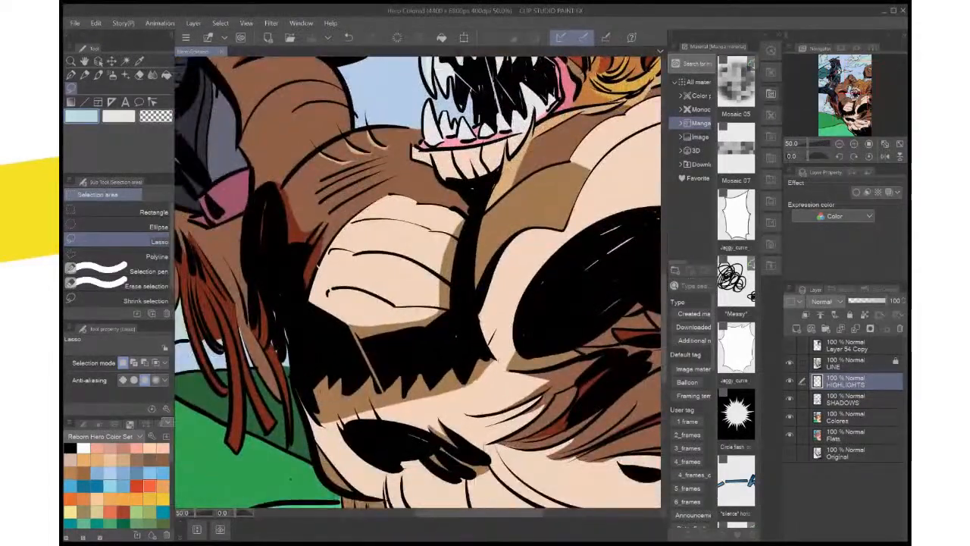
pyautogui.scroll(-4, 492, 297)
pyautogui.scroll(3, 493, 298)
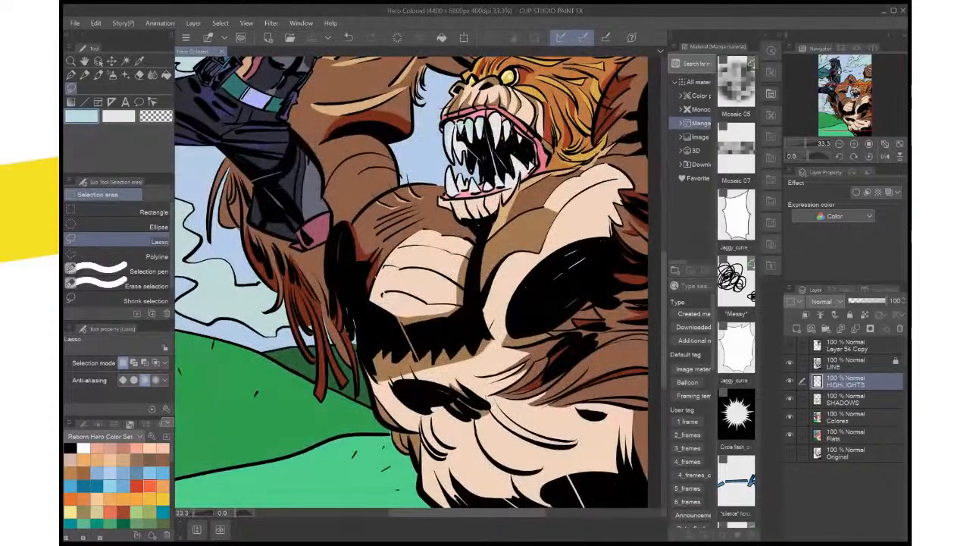
pyautogui.moveTo(469, 227); pyautogui.dragTo(398, 309)
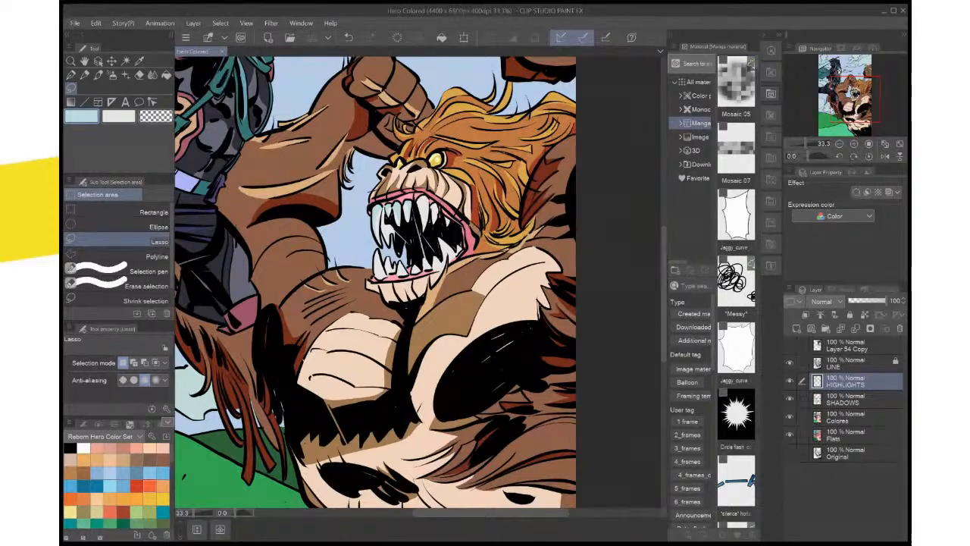
pyautogui.moveTo(398, 309); pyautogui.dragTo(402, 368)
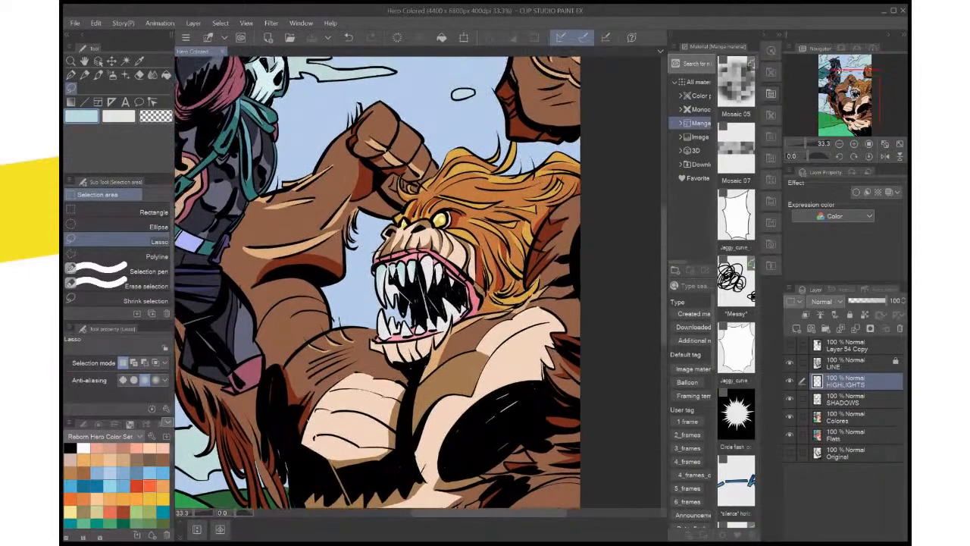
pyautogui.scroll(3, 506, 326)
pyautogui.moveTo(501, 281); pyautogui.dragTo(516, 498)
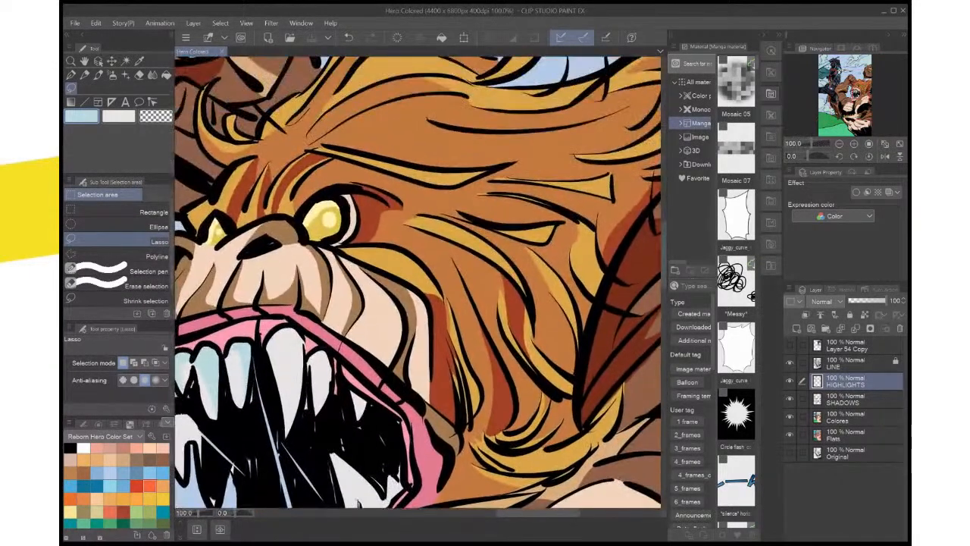
# Sample the mane's dark red shadow and orange tone as the two drawing colours
pyautogui.press('i')
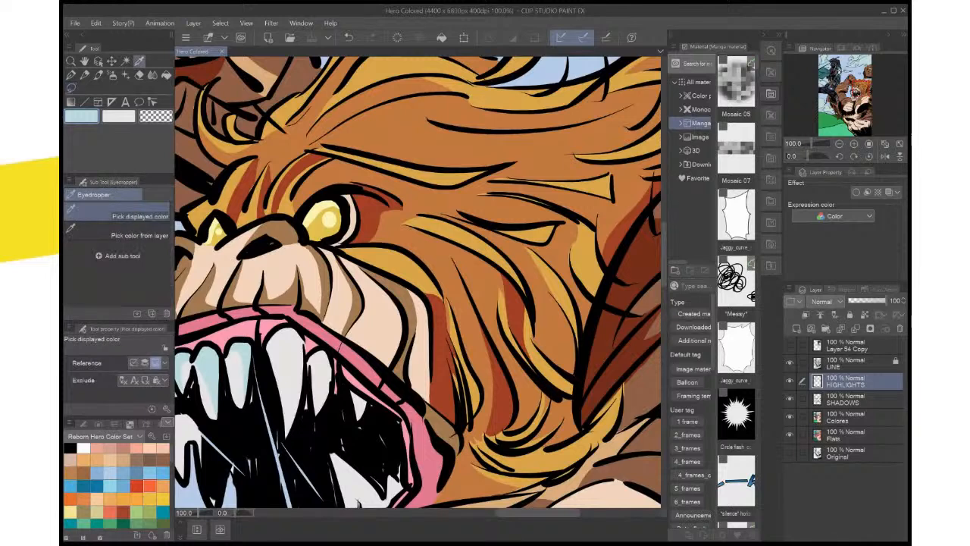
pyautogui.press('c')
pyautogui.press('x')
pyautogui.press('x')
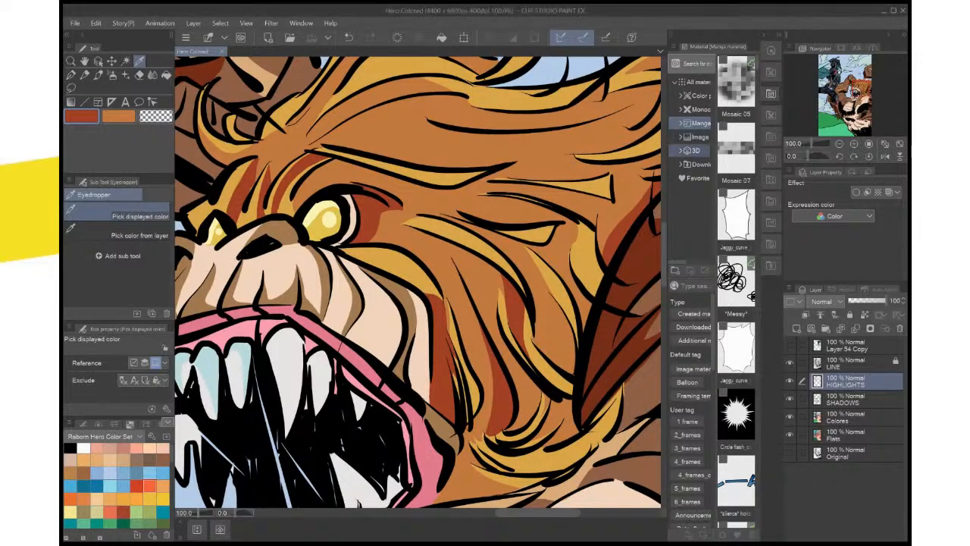
# Examine the creature's fists, torso and fur, ending with a close look at its mouth
pyautogui.hotkey('ctrl', '-')
pyautogui.hotkey('ctrl', '-')
pyautogui.hotkey('ctrl', '-')
pyautogui.hotkey('ctrl', '-')
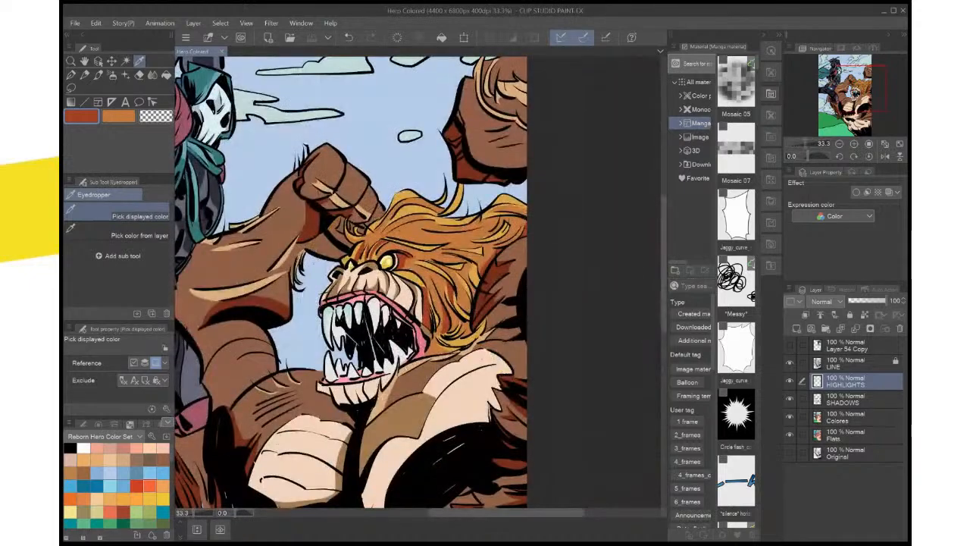
pyautogui.moveTo(364, 341); pyautogui.dragTo(427, 103)
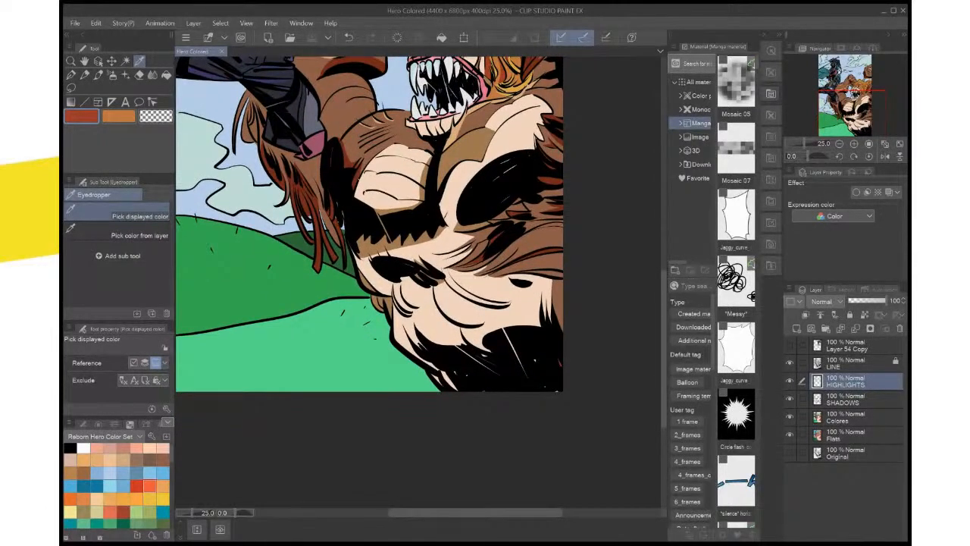
pyautogui.scroll(1, 494, 353)
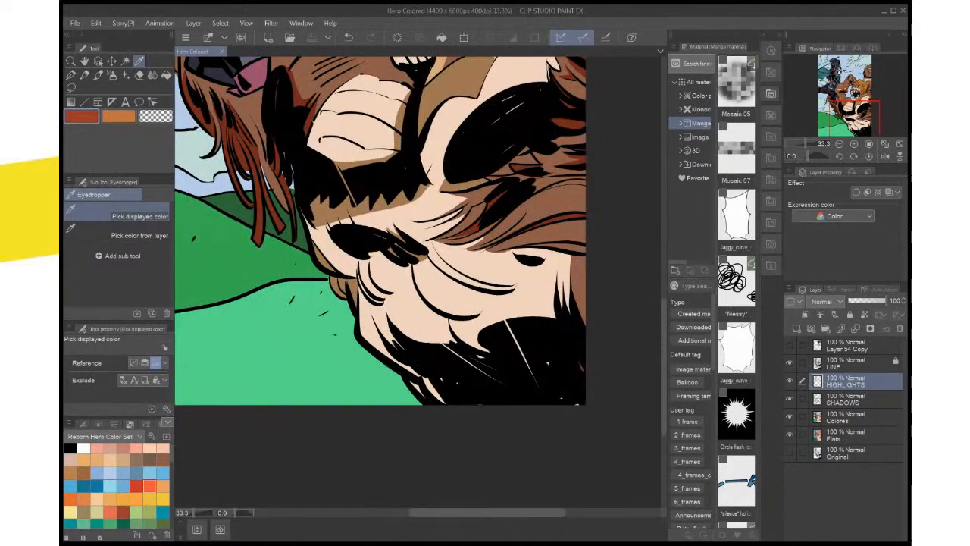
pyautogui.moveTo(440, 136); pyautogui.dragTo(456, 442)
pyautogui.scroll(4, 449, 281)
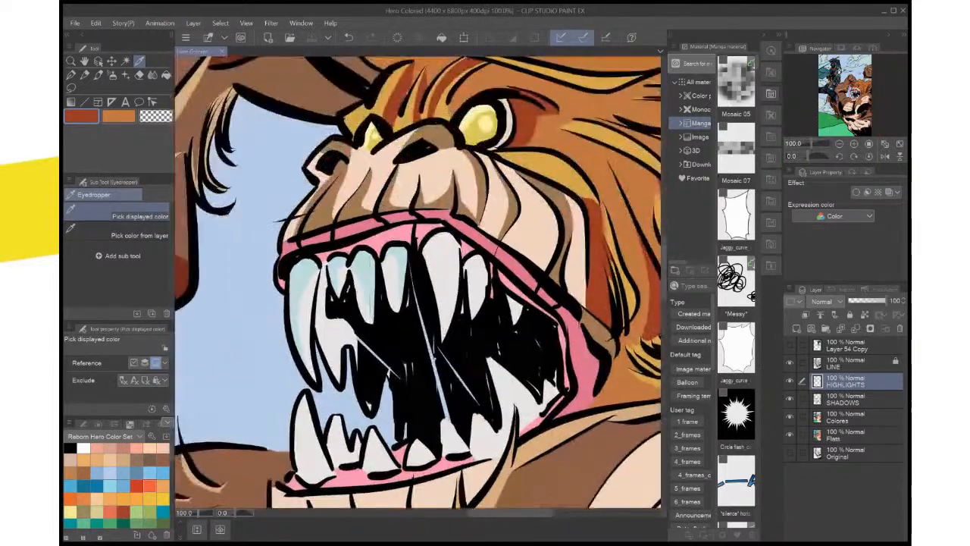
pyautogui.moveTo(448, 280); pyautogui.dragTo(458, 312)
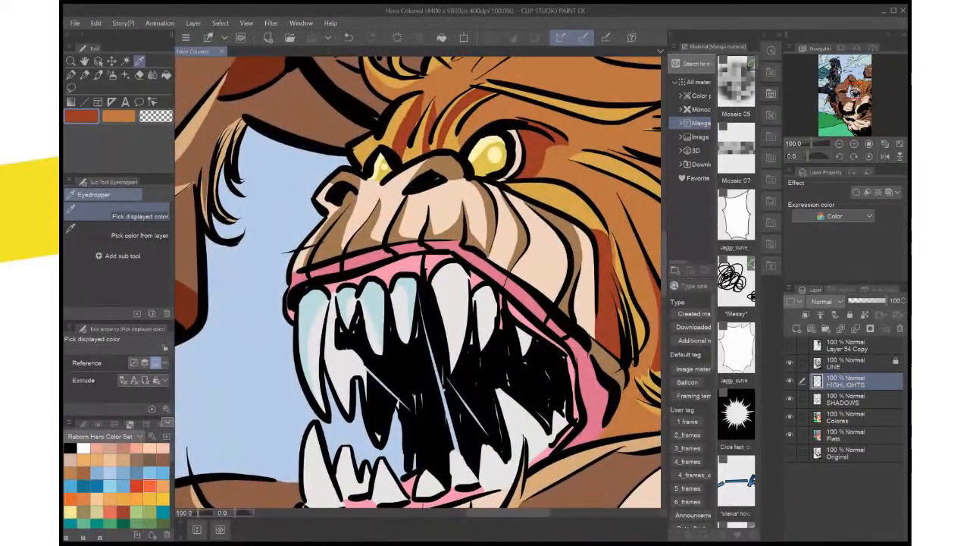
# Auto-select the pale blue areas on the upper teeth of the HIGHLIGHTS layer, refill them with a lighter blue and deselect
pyautogui.press('w')
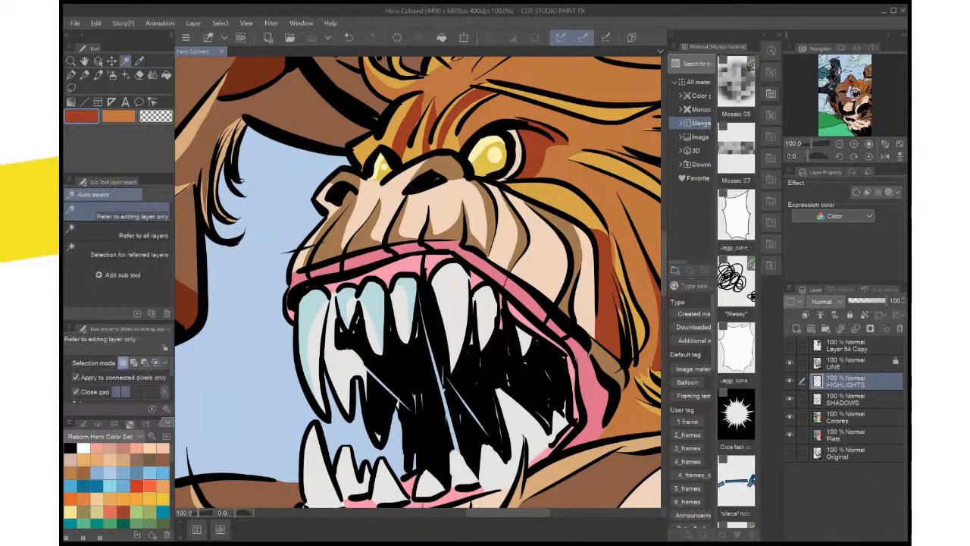
pyautogui.click(308, 321)
pyautogui.keyDown('shift'); pyautogui.click(371, 302); pyautogui.keyUp('shift')
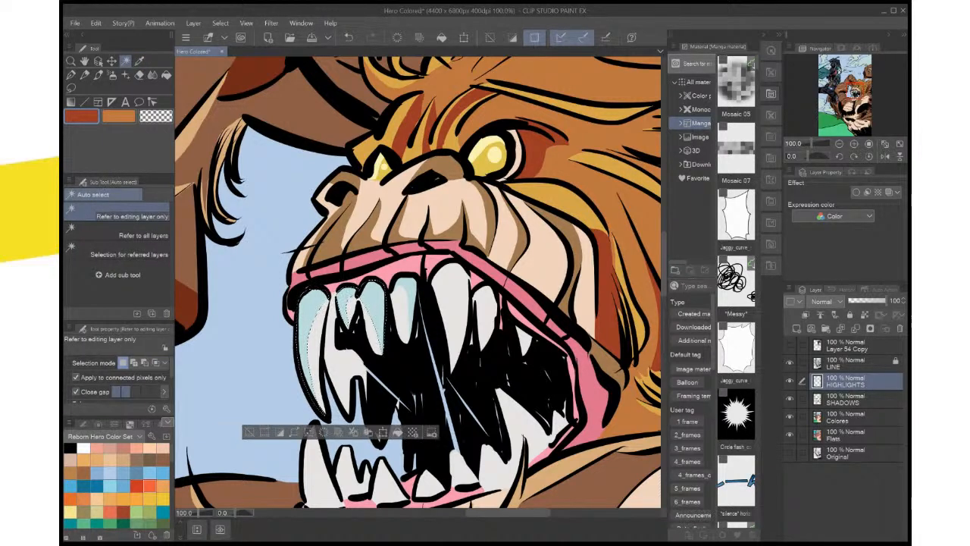
pyautogui.keyDown('shift'); pyautogui.click(405, 294); pyautogui.keyUp('shift')
pyautogui.press('i')
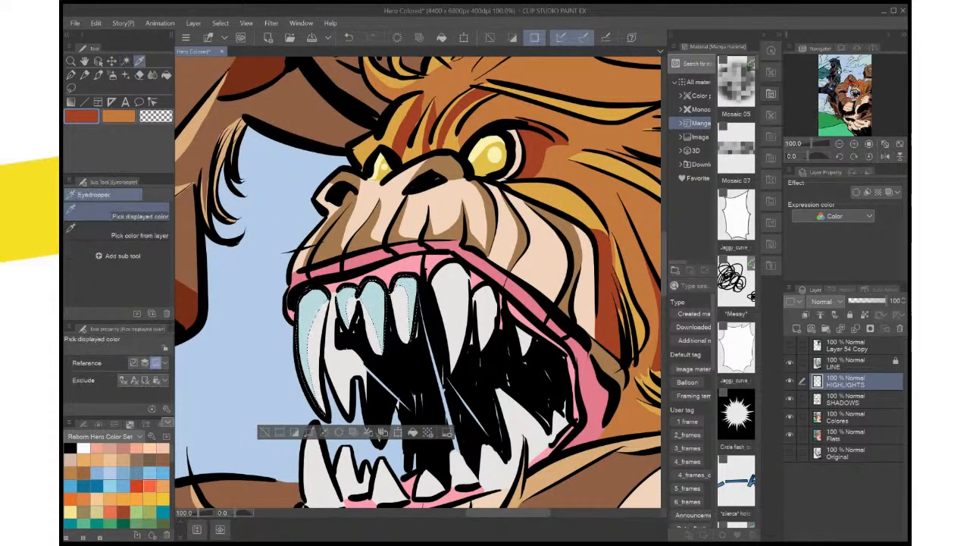
pyautogui.click(262, 292)
pyautogui.press('x')
pyautogui.click(261, 292)
pyautogui.press('x')
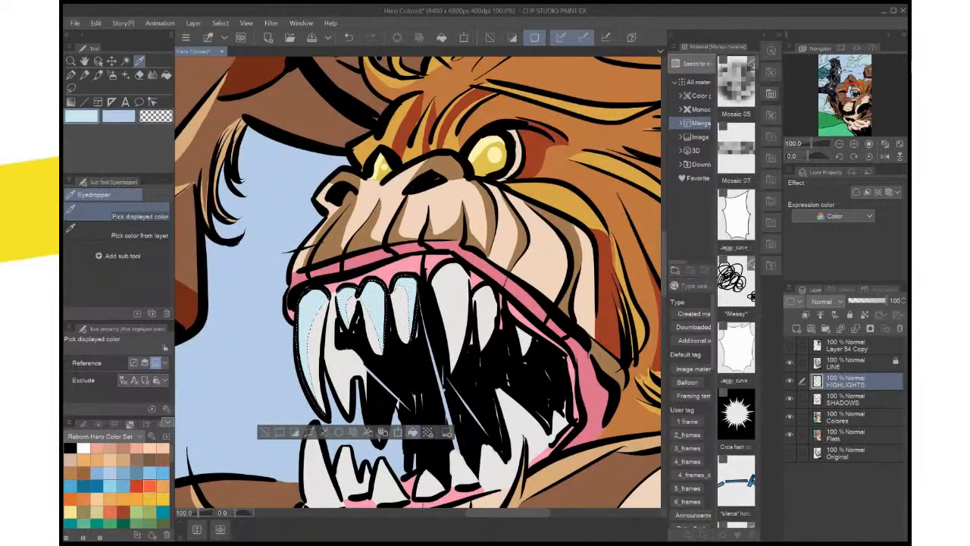
pyautogui.hotkey('ctrl', 'd')
pyautogui.hotkey('ctrl', '0')
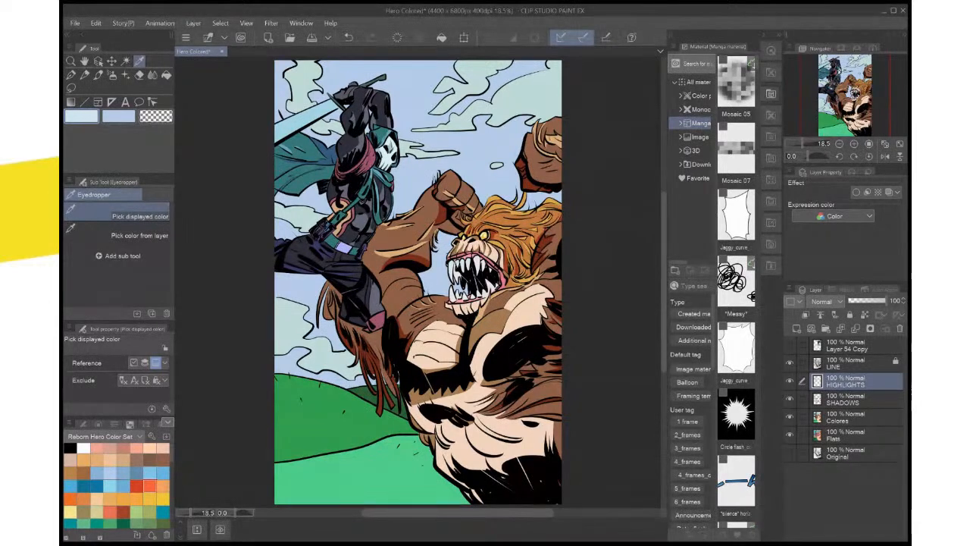
# Sample the off-white of the creature's teeth and set the secondary colour to a slightly darker light grey
pyautogui.hotkey('ctrl', '+')
pyautogui.hotkey('ctrl', '+')
pyautogui.hotkey('ctrl', '+')
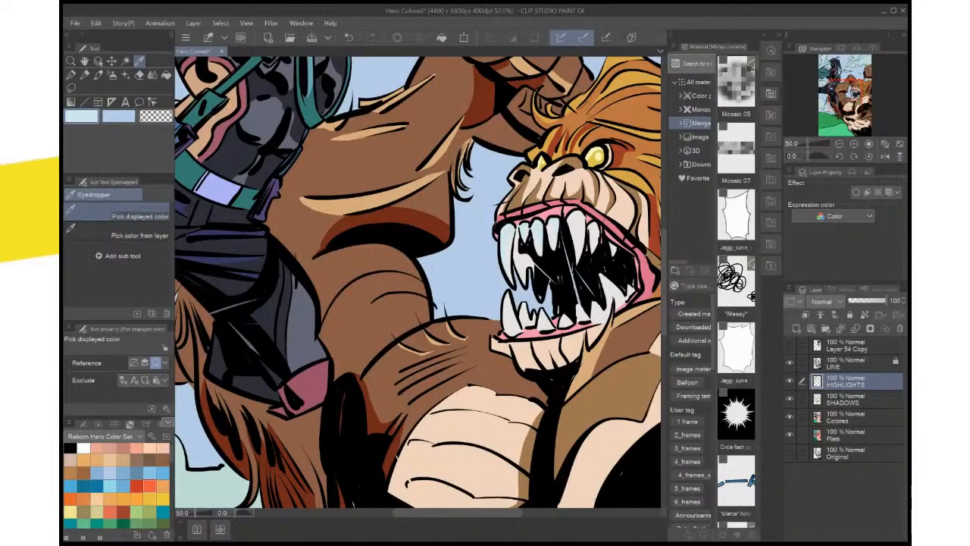
pyautogui.hotkey('ctrl', '+')
pyautogui.hotkey('ctrl', '+')
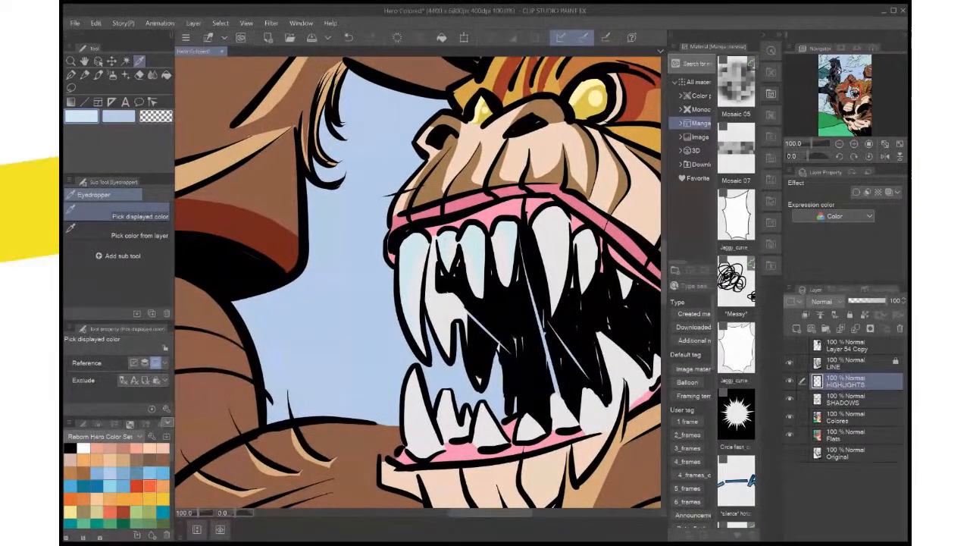
pyautogui.click(119, 116)
pyautogui.click(551, 231)
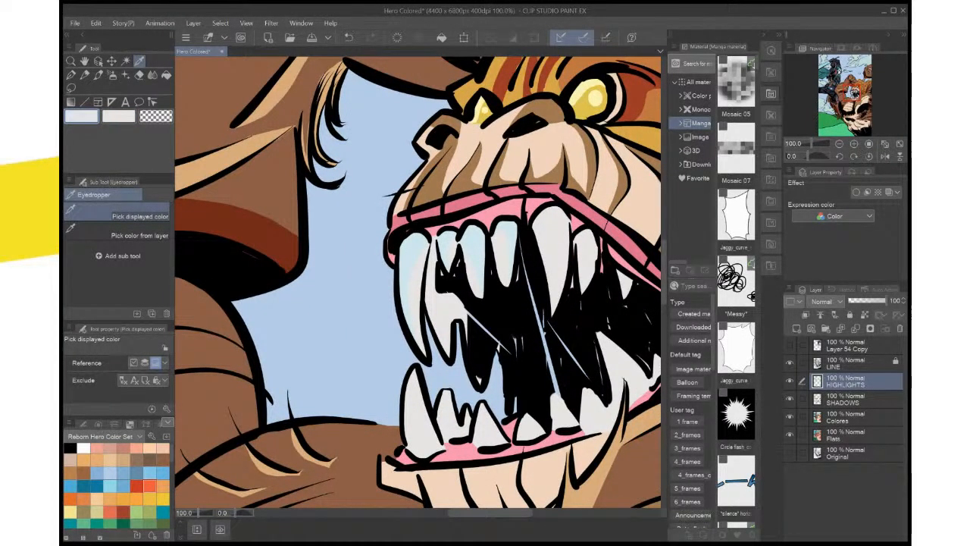
pyautogui.click(118, 115)
pyautogui.click(355, 257)
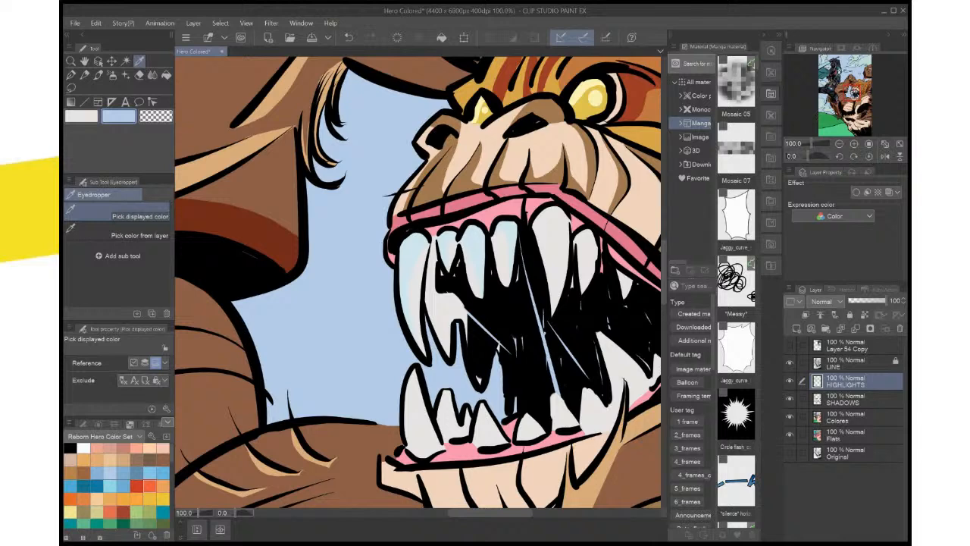
pyautogui.click(421, 284)
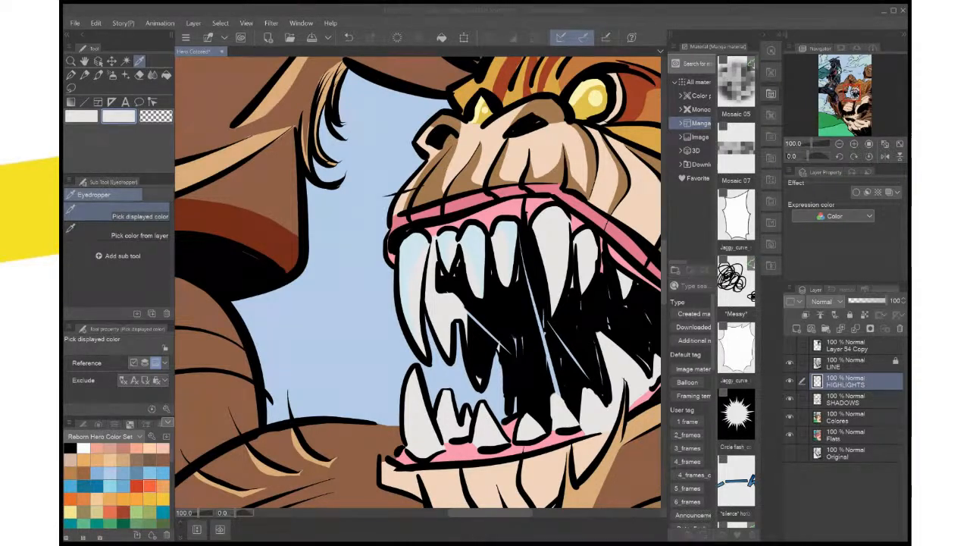
pyautogui.click(690, 137)
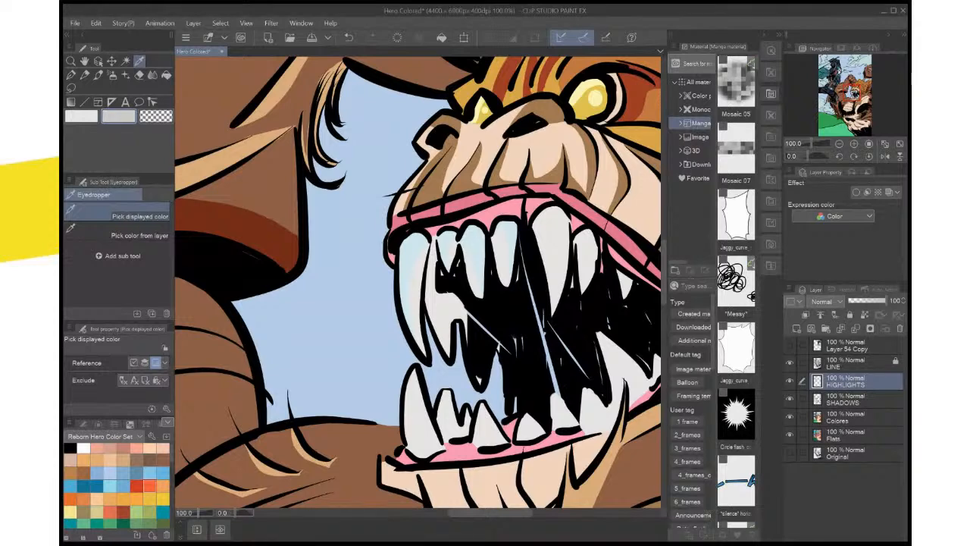
# On the SHADOWS layer, lasso the inner tooth area behind the outermost upper fang, fill it with light grey and deselect
pyautogui.click(845, 399)
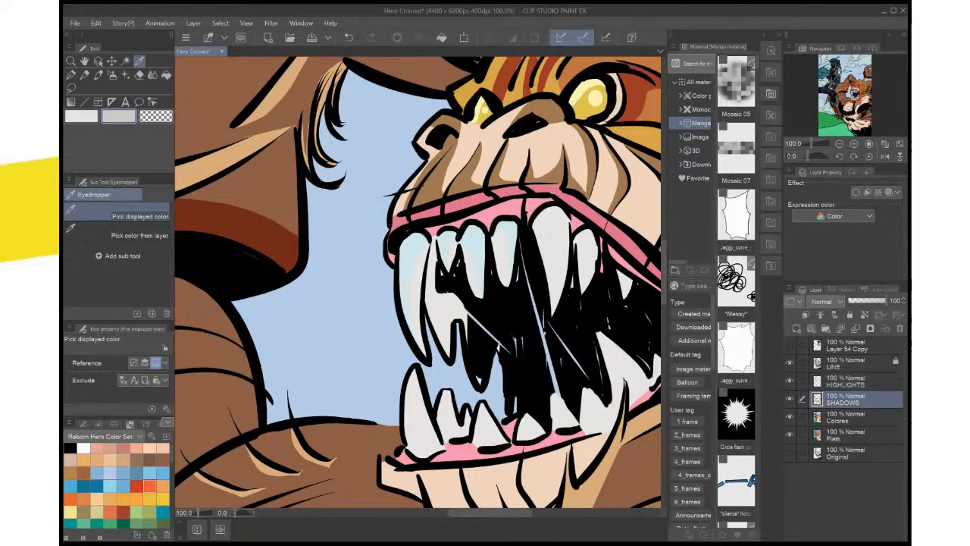
pyautogui.press('m')
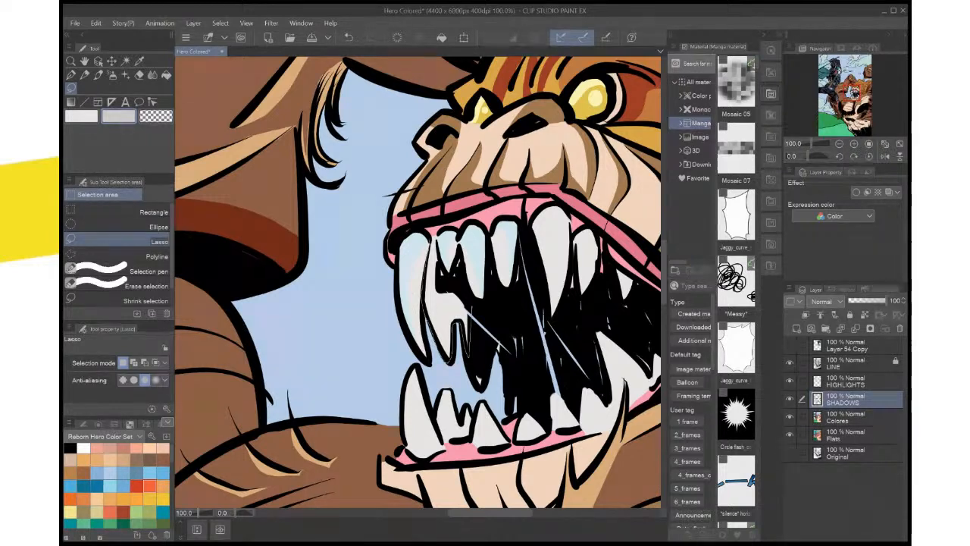
pyautogui.moveTo(439, 247); pyautogui.dragTo(434, 238)
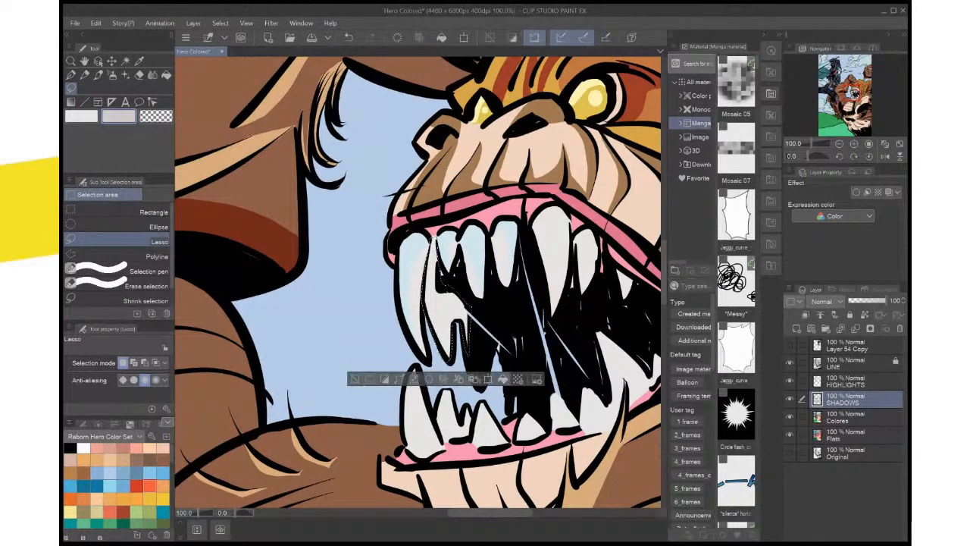
pyautogui.click(507, 378)
pyautogui.hotkey('ctrl', 'd')
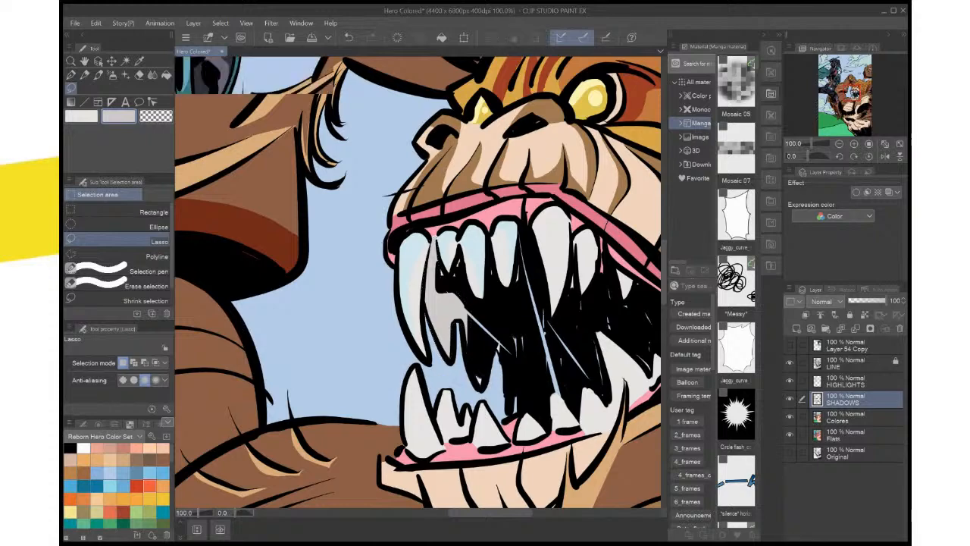
# Darken the grey colour, auto-select the shaded inner tooth area, refill it with the darker grey and deselect
pyautogui.scroll(-4, 523, 312)
pyautogui.scroll(4, 522, 312)
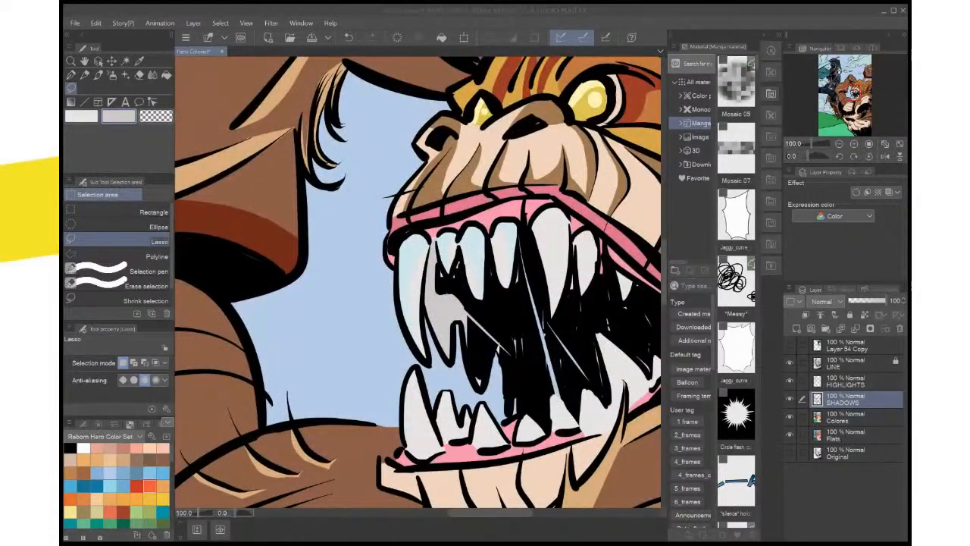
pyautogui.press('Return')
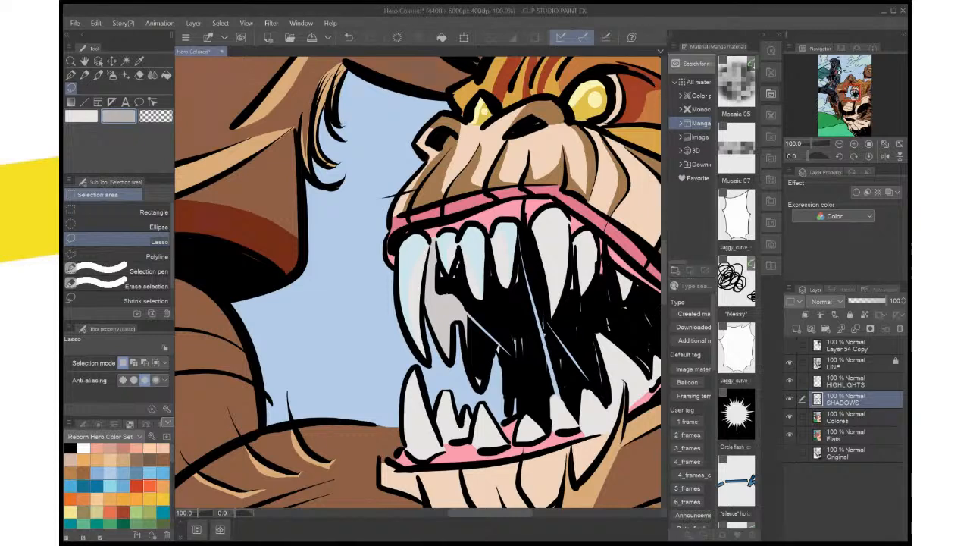
pyautogui.press('w')
pyautogui.click(446, 312)
pyautogui.hotkey('alt', 'Delete')
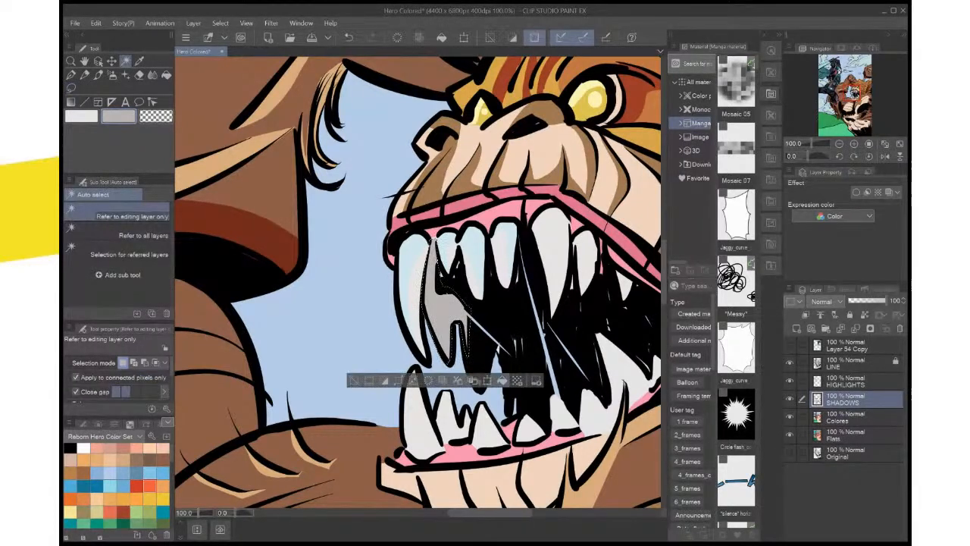
pyautogui.hotkey('ctrl', 'd')
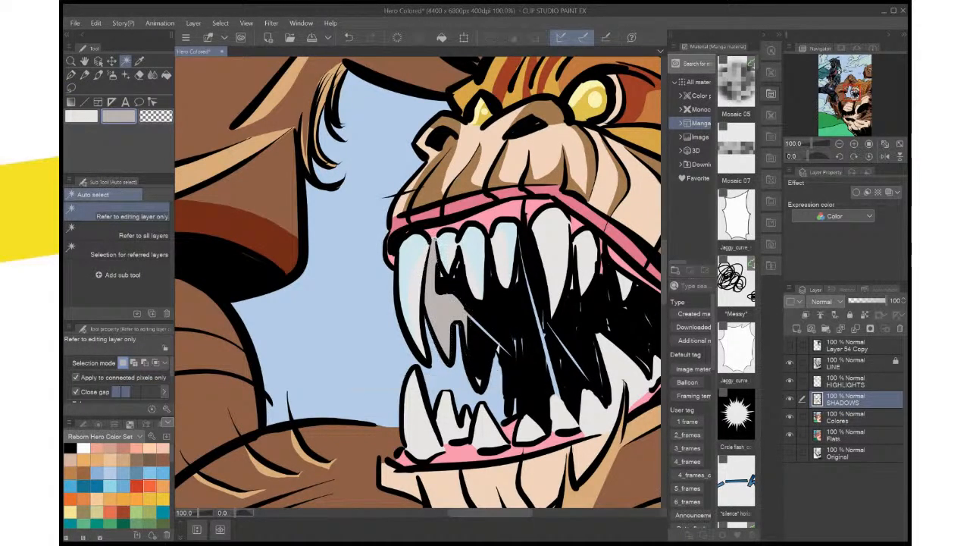
# Lasso the small lower teeth behind the outermost lower fang on the SHADOWS layer, fill them with grey and deselect
pyautogui.hotkey('ctrl', '0')
pyautogui.scroll(2, 370, 363)
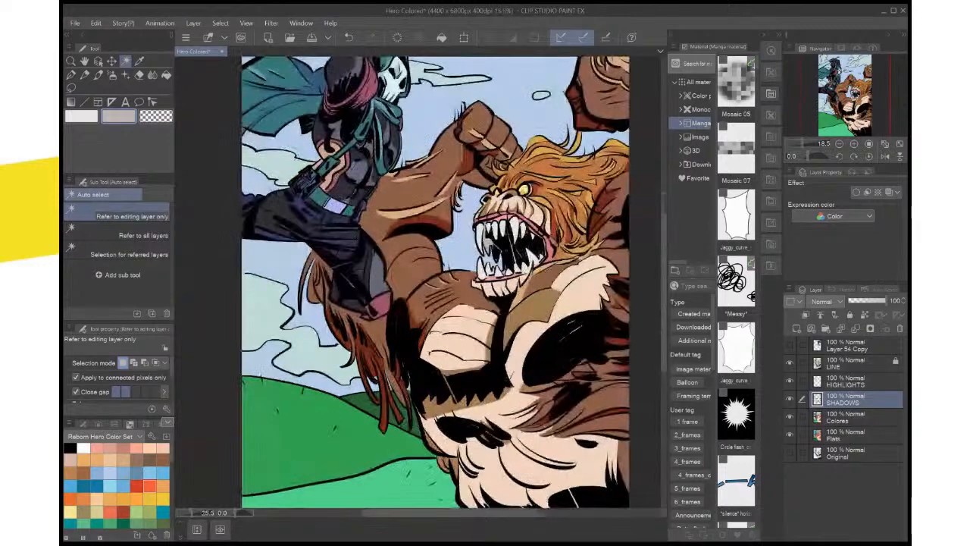
pyautogui.moveTo(371, 364); pyautogui.dragTo(317, 441)
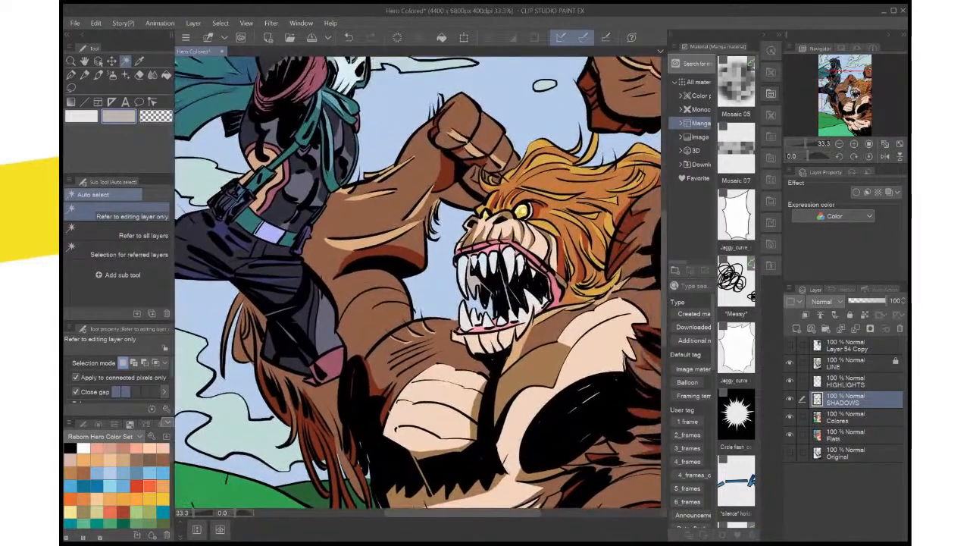
pyautogui.scroll(4, 505, 314)
pyautogui.moveTo(504, 314); pyautogui.dragTo(520, 309)
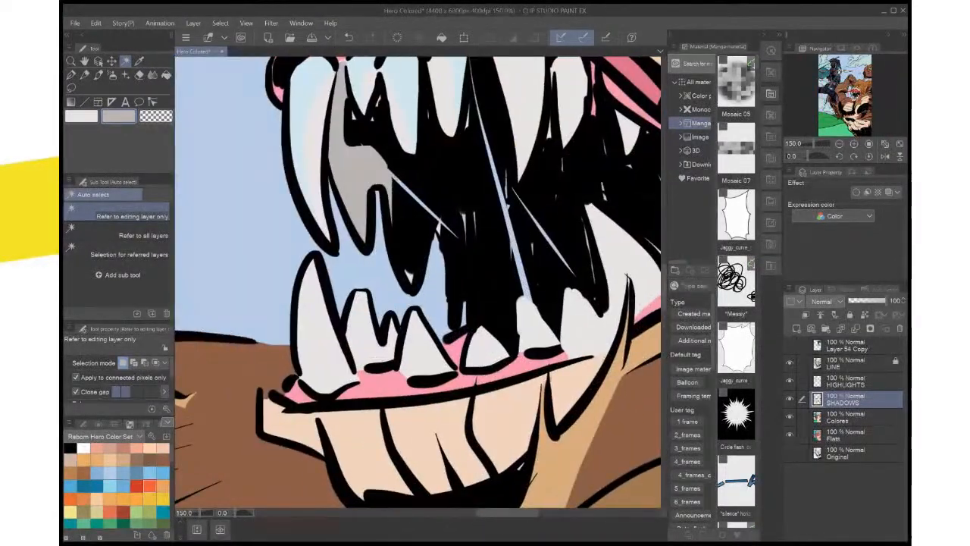
pyautogui.press('m')
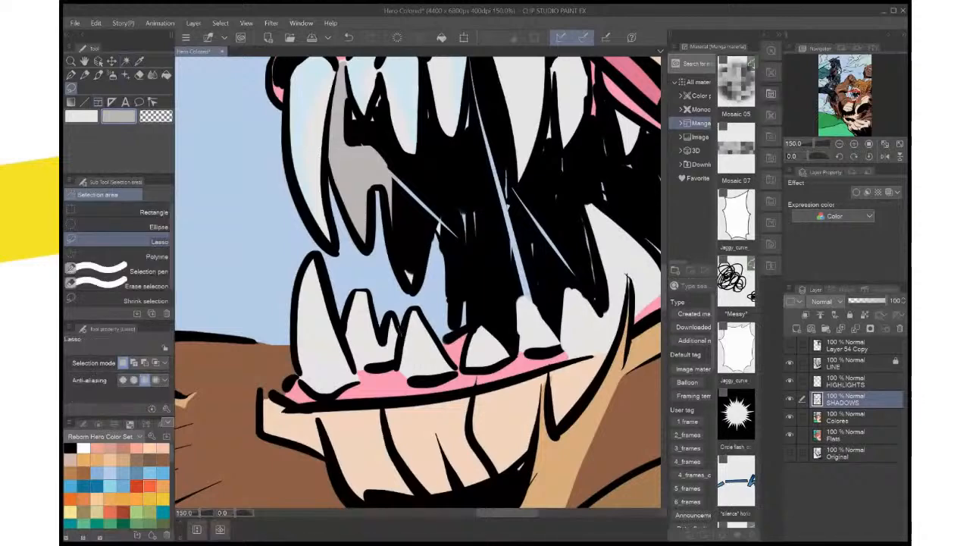
pyautogui.moveTo(356, 296); pyautogui.dragTo(345, 336)
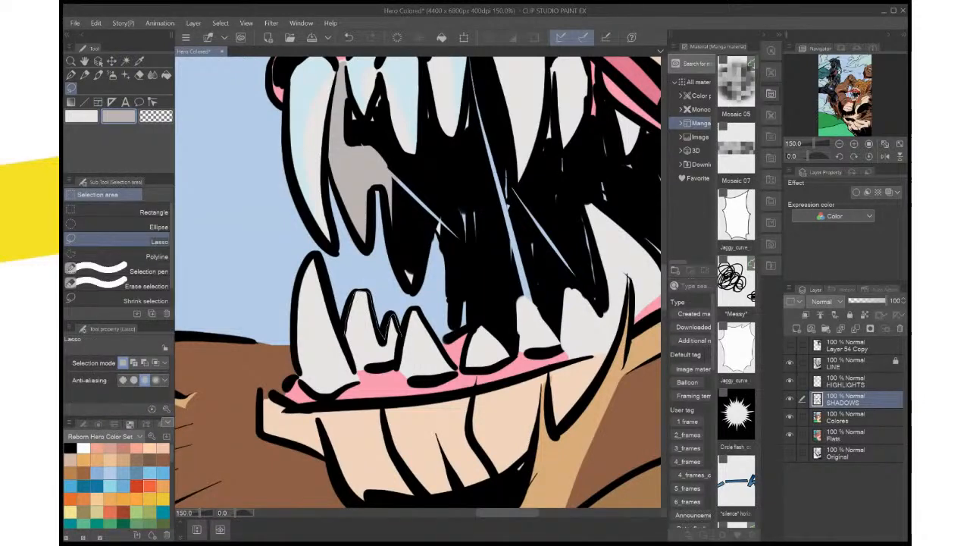
pyautogui.moveTo(355, 370)
pyautogui.mouseDown()
pyautogui.moveTo(388, 368)
pyautogui.moveTo(400, 338)
pyautogui.mouseUp()
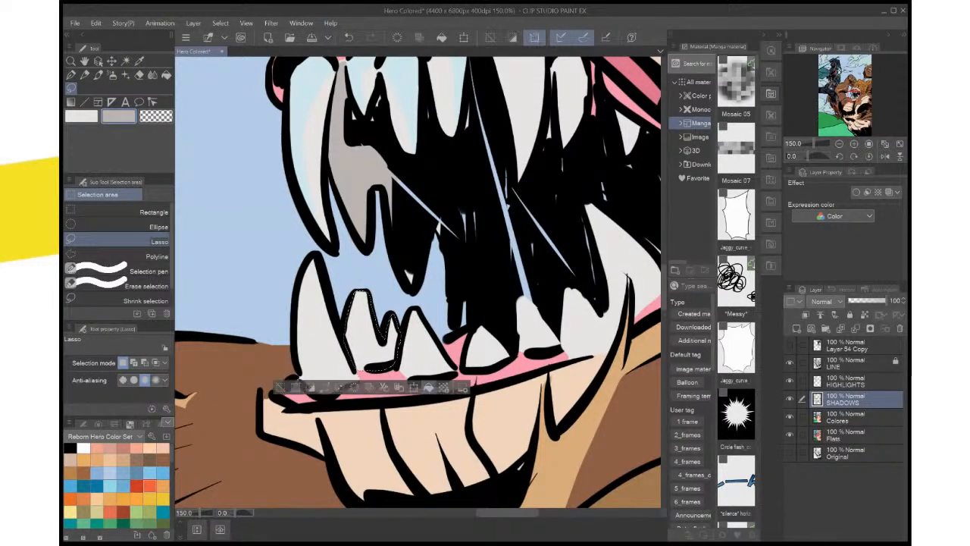
pyautogui.click(429, 387)
pyautogui.hotkey('ctrl', 'd')
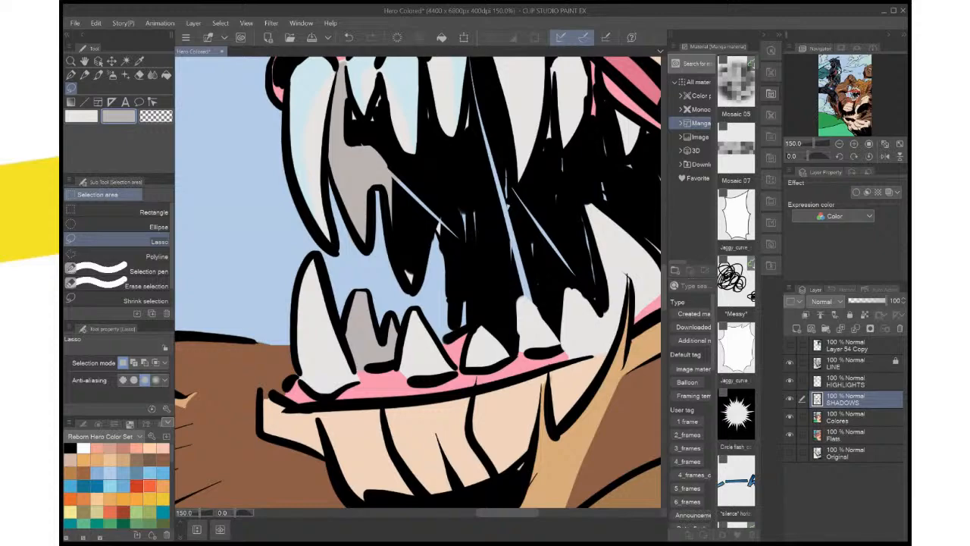
# Auto-select the teeth's base colour on the Colores layer, refill it with a lighter off-white and deselect
pyautogui.scroll(-2, 461, 326)
pyautogui.scroll(1, 460, 326)
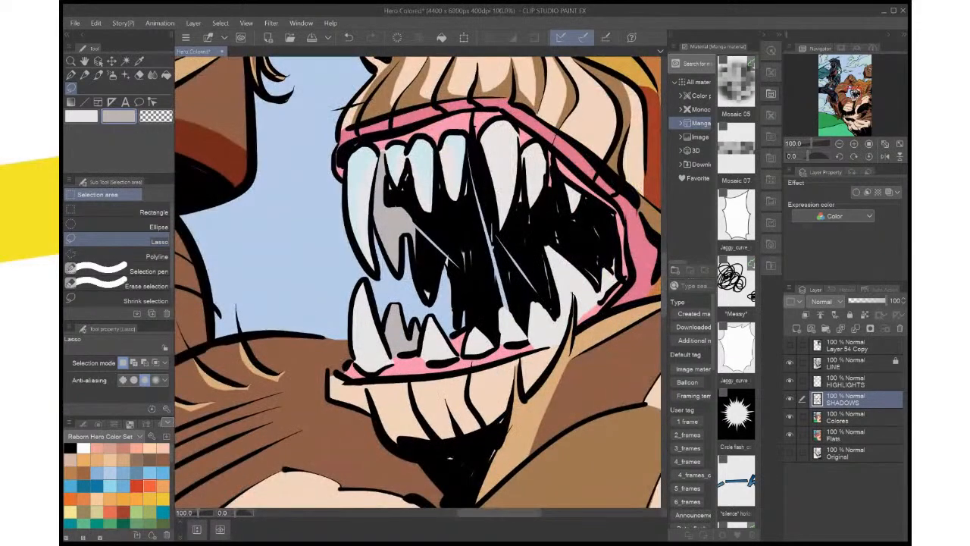
pyautogui.moveTo(461, 282); pyautogui.dragTo(451, 326)
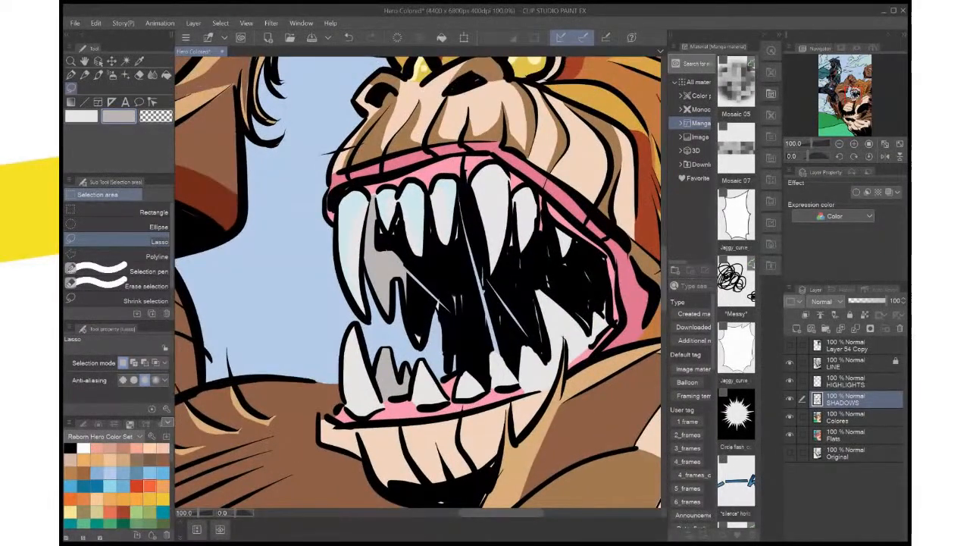
pyautogui.click(853, 416)
pyautogui.press('w')
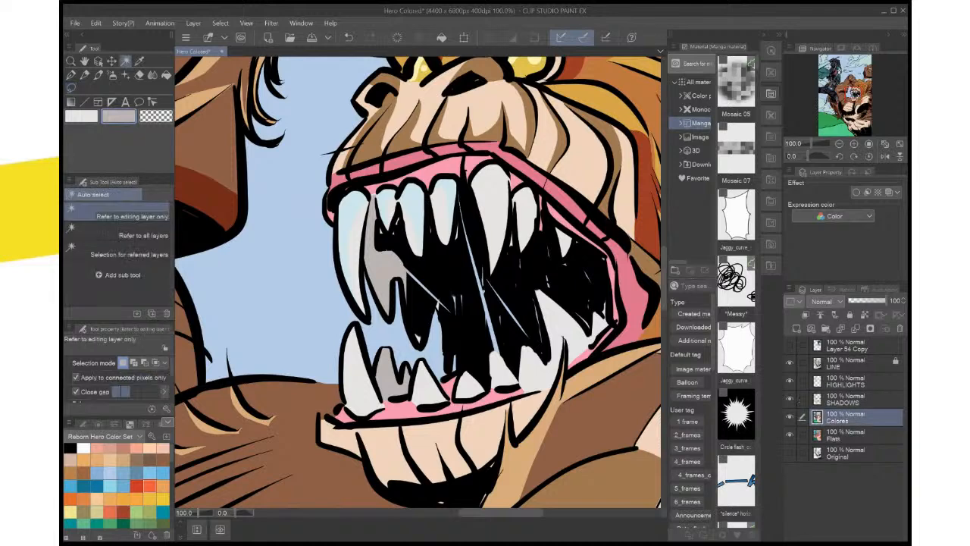
pyautogui.click(483, 291)
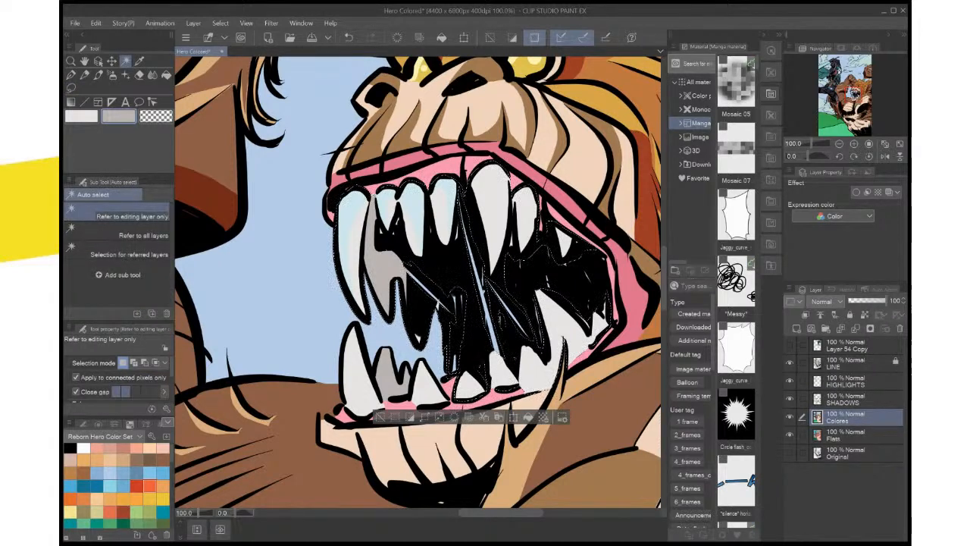
pyautogui.keyDown('shift'); pyautogui.click(360, 385); pyautogui.keyUp('shift')
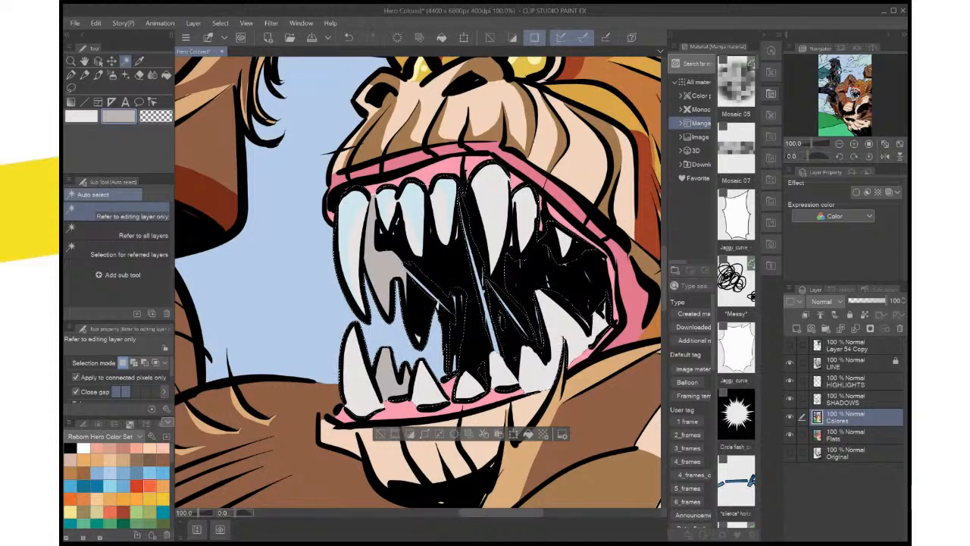
pyautogui.press('i')
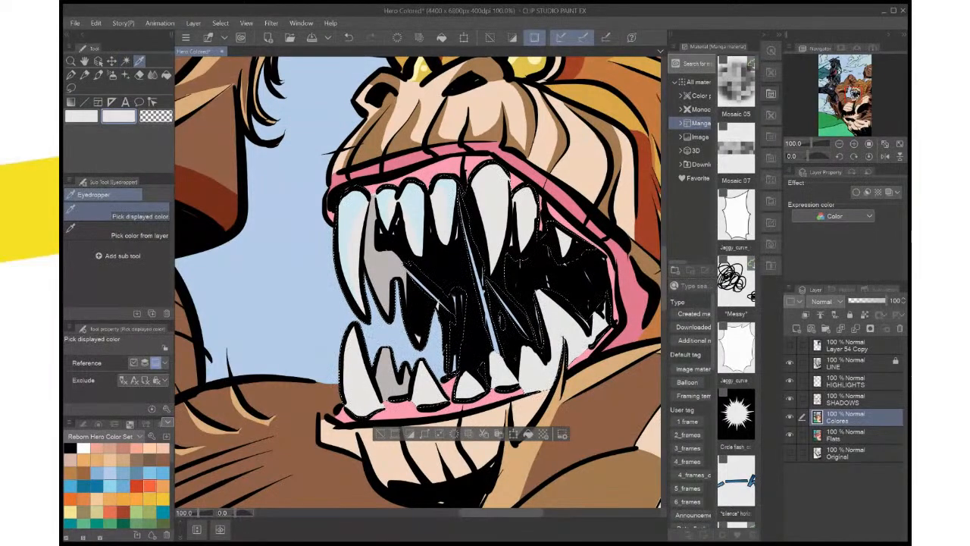
pyautogui.press('x')
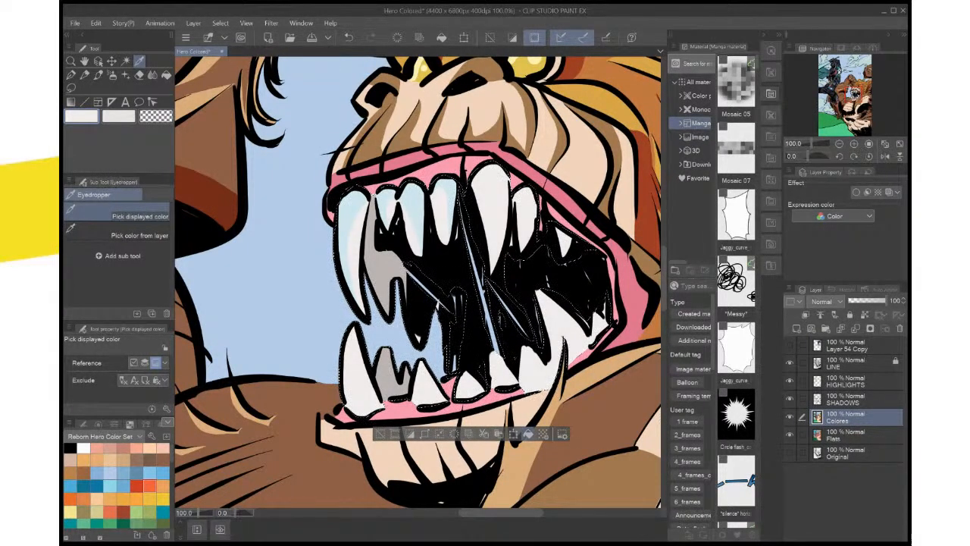
pyautogui.hotkey('ctrl', 'd')
# Lasso a highlight area on the large central upper fang, fill it with the pale blue sampled from the neighbouring teeth and deselect
pyautogui.hotkey('ctrl', '0')
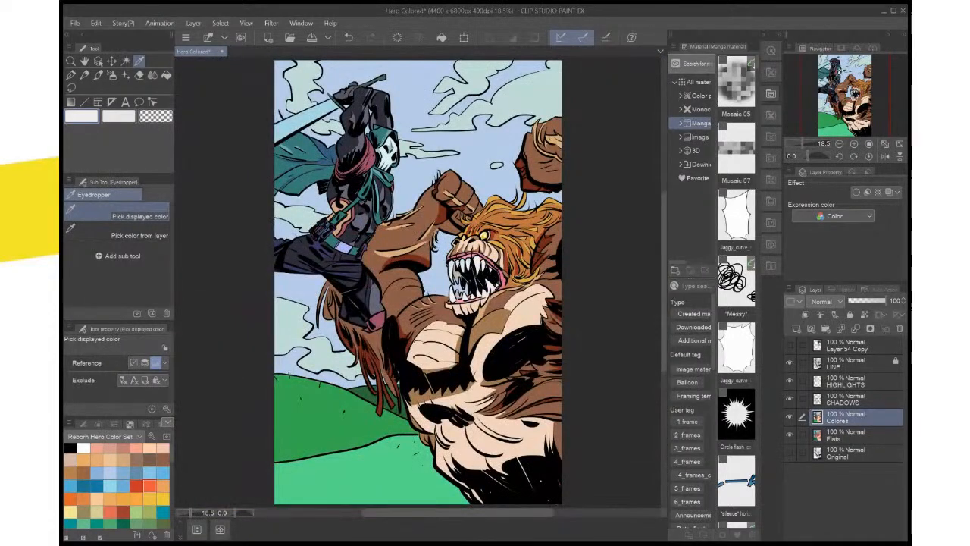
pyautogui.scroll(3, 379, 425)
pyautogui.moveTo(469, 205)
pyautogui.mouseDown()
pyautogui.moveTo(390, 313)
pyautogui.moveTo(299, 467)
pyautogui.mouseUp()
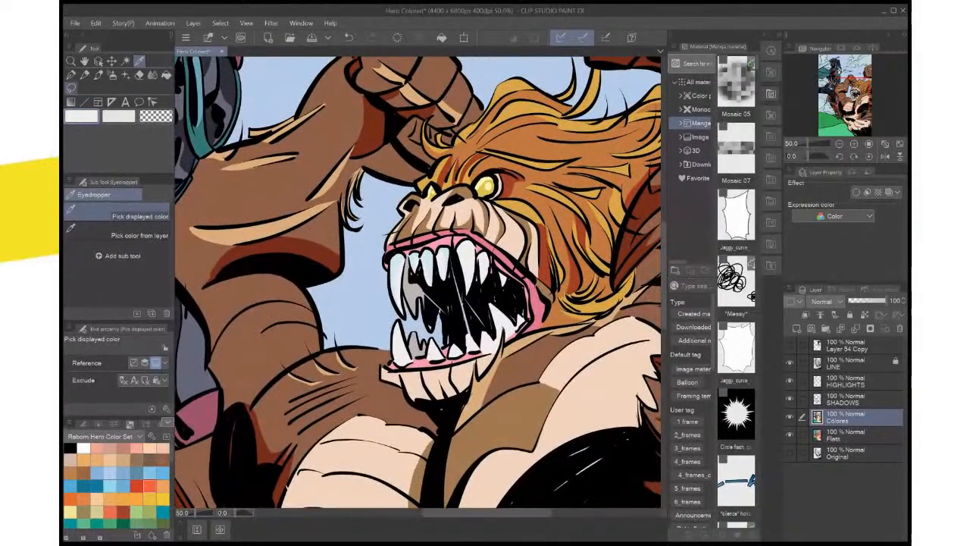
pyautogui.click(71, 87)
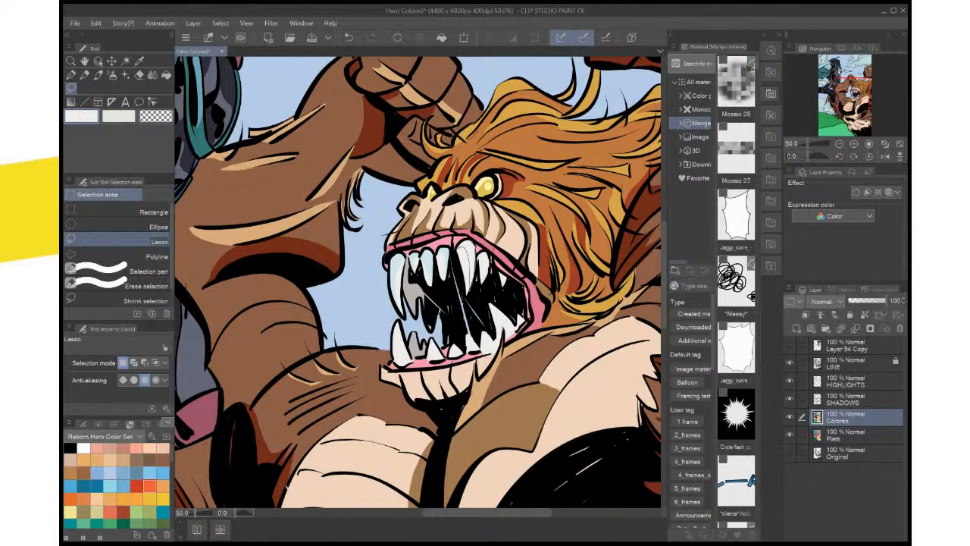
pyautogui.moveTo(474, 261); pyautogui.dragTo(460, 245)
pyautogui.press('i')
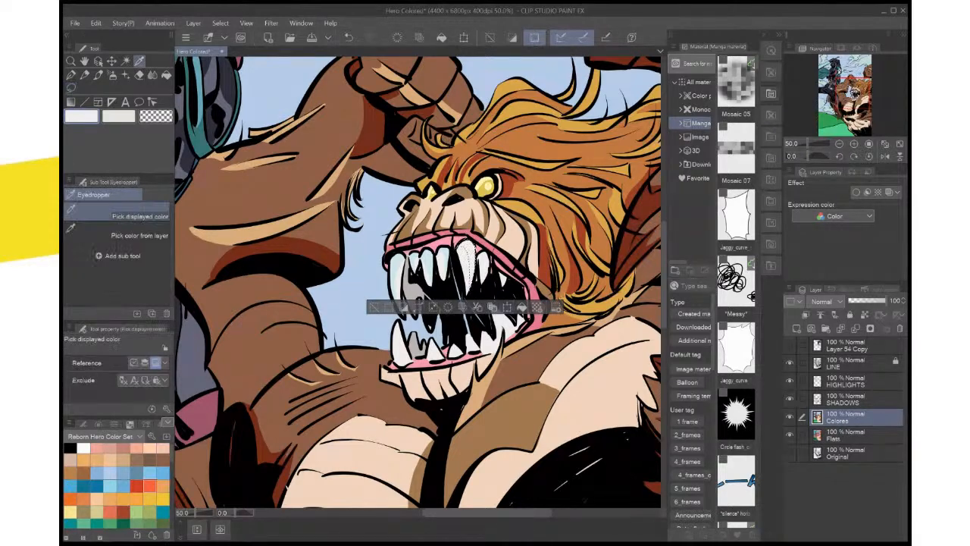
pyautogui.click(429, 264)
pyautogui.click(522, 307)
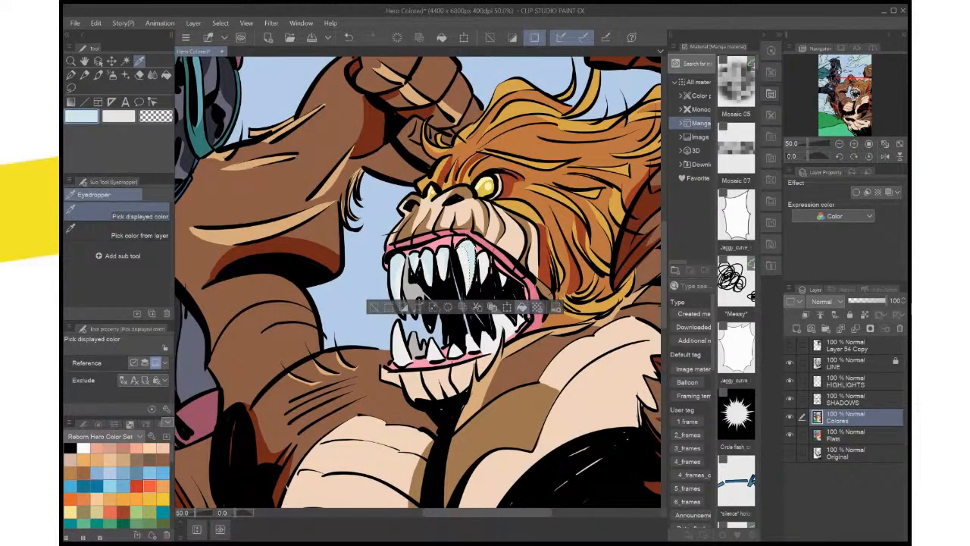
pyautogui.hotkey('ctrl', 'd')
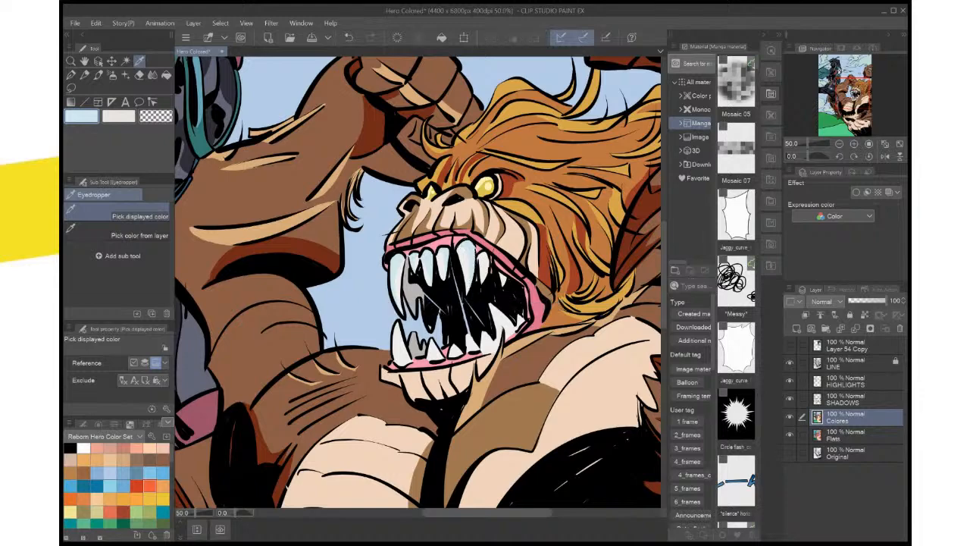
# Lasso the inner part of the third upper tooth, erase its pale blue from the HIGHLIGHTS layer and deselect
pyautogui.scroll(4, 425, 264)
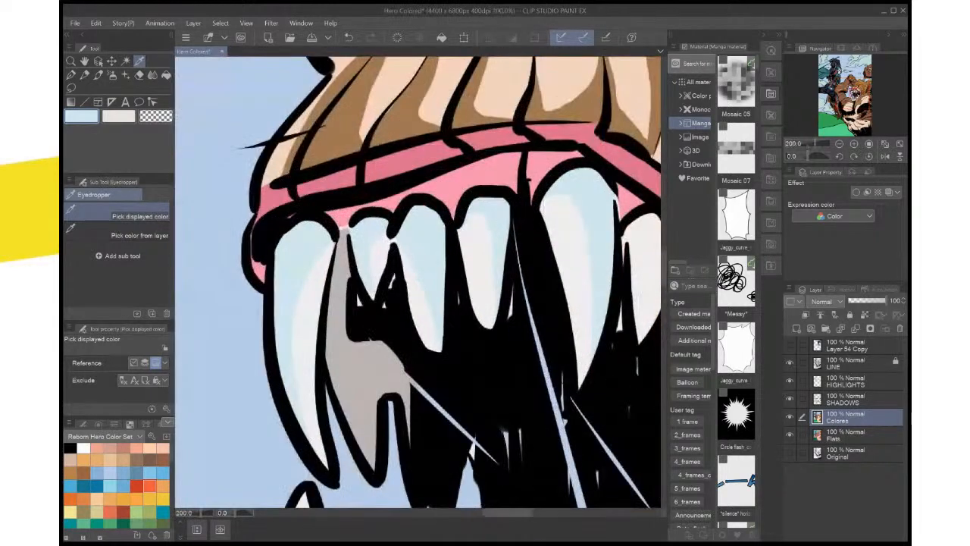
pyautogui.press('m')
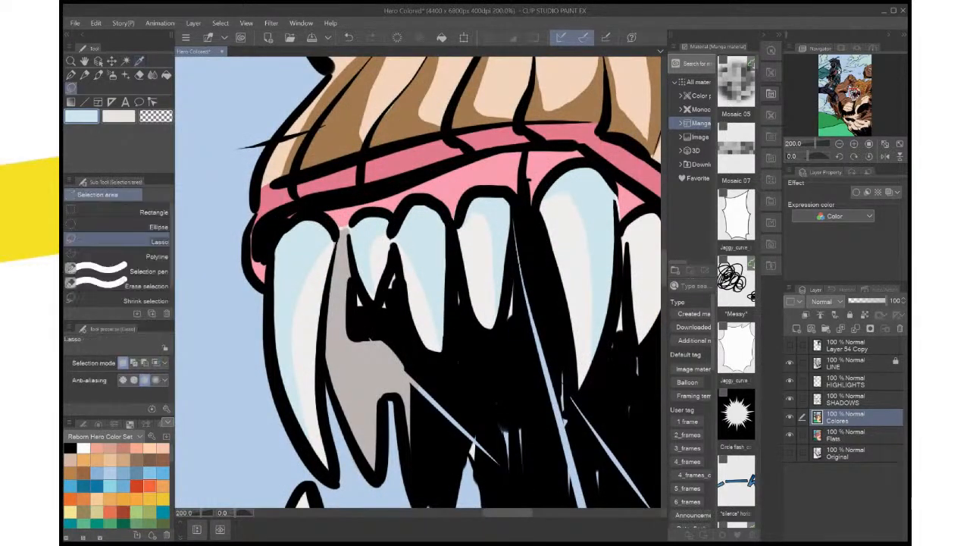
pyautogui.moveTo(409, 219)
pyautogui.mouseDown()
pyautogui.moveTo(425, 221)
pyautogui.moveTo(438, 278)
pyautogui.moveTo(441, 331)
pyautogui.moveTo(431, 347)
pyautogui.moveTo(413, 292)
pyautogui.mouseUp()
pyautogui.moveTo(396, 251); pyautogui.dragTo(392, 241)
pyautogui.press('Delete')
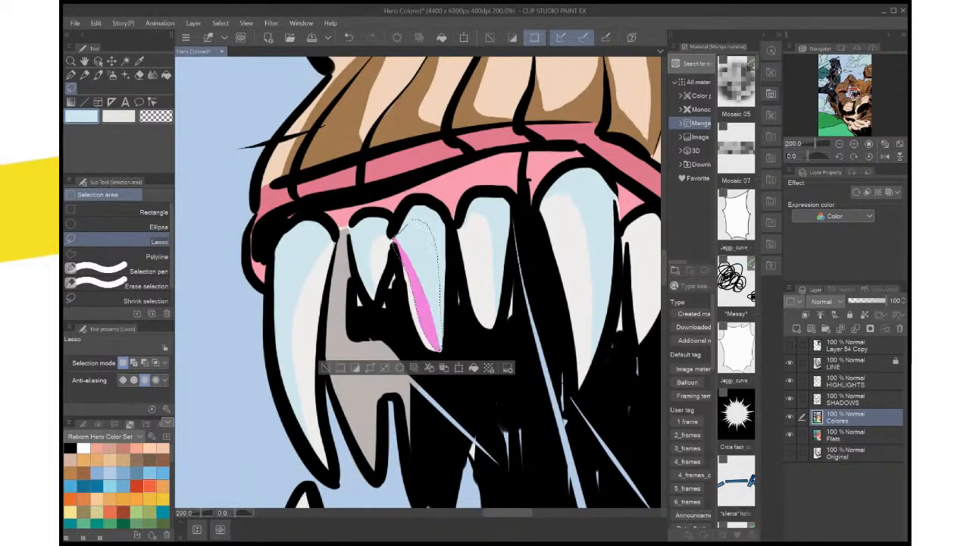
pyautogui.hotkey('ctrl', 'z')
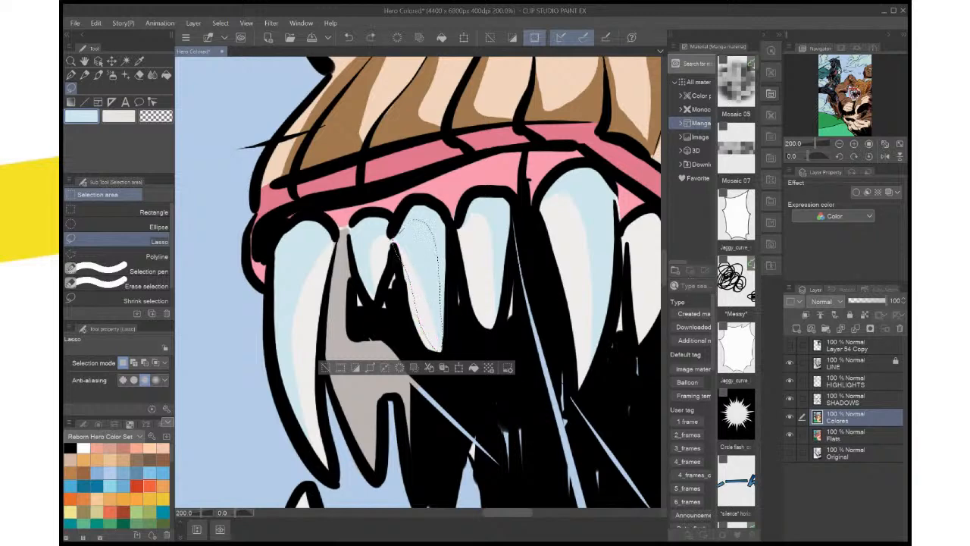
pyautogui.click(856, 381)
pyautogui.press('Delete')
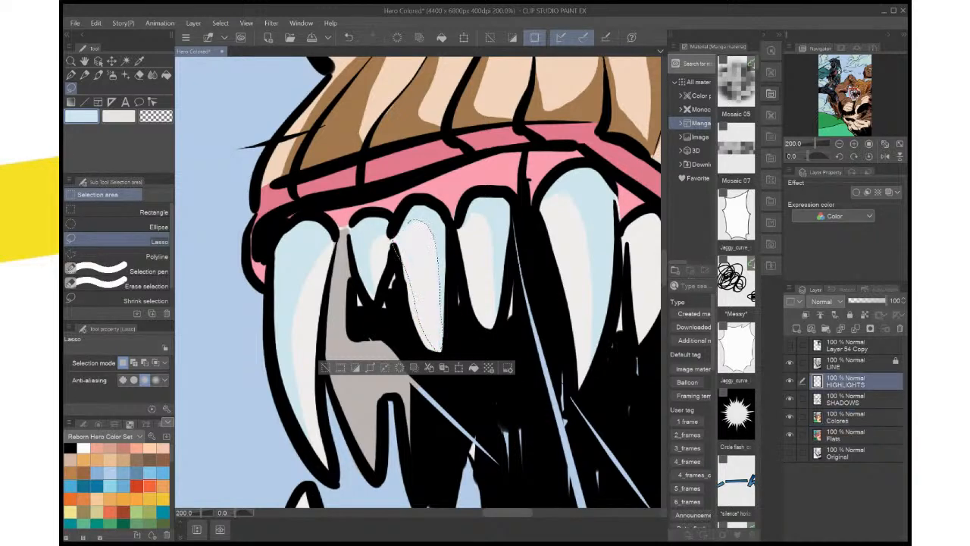
pyautogui.hotkey('ctrl', 'd')
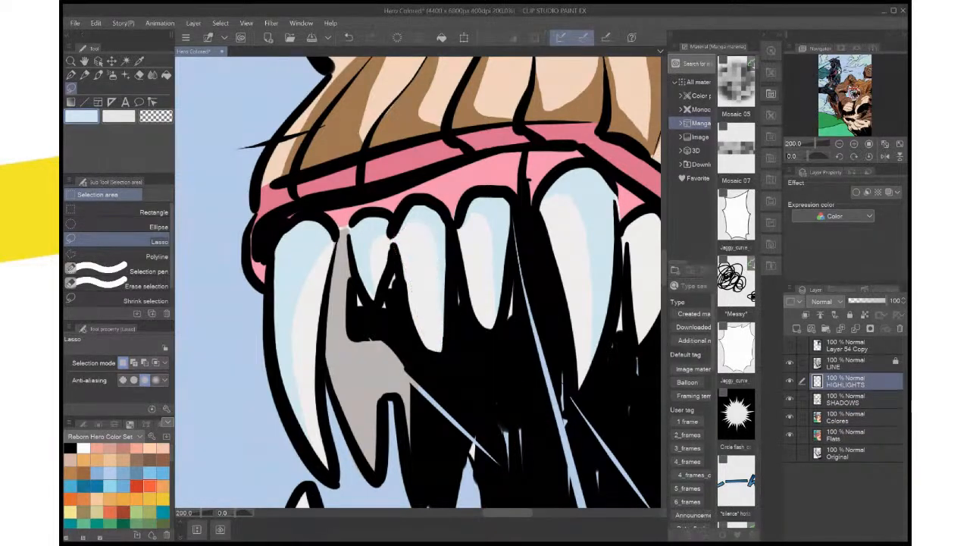
# Lasso and fill a pale blue highlight on the upper tooth behind the large central fang, deselect and save the illustration
pyautogui.hotkey('ctrl', '0')
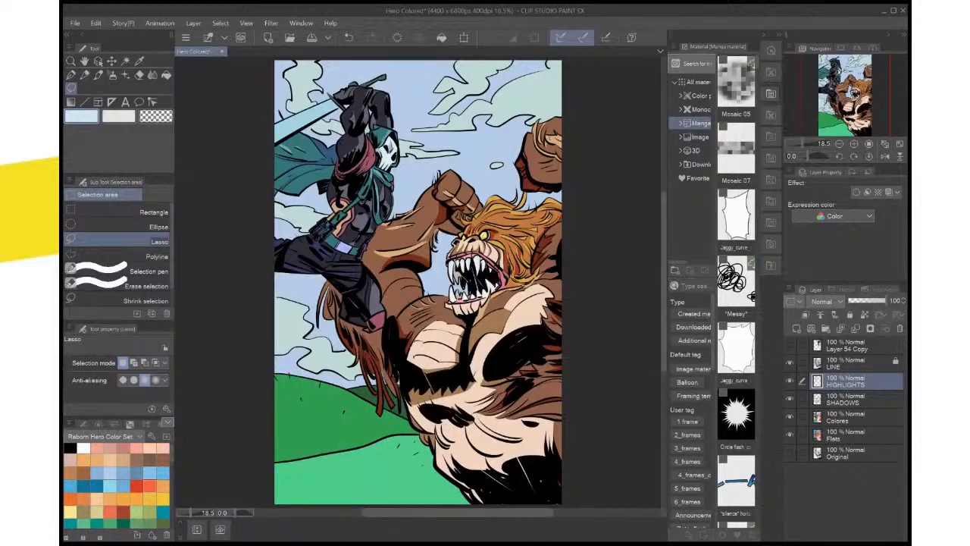
pyautogui.scroll(4, 538, 319)
pyautogui.moveTo(538, 318); pyautogui.dragTo(590, 441)
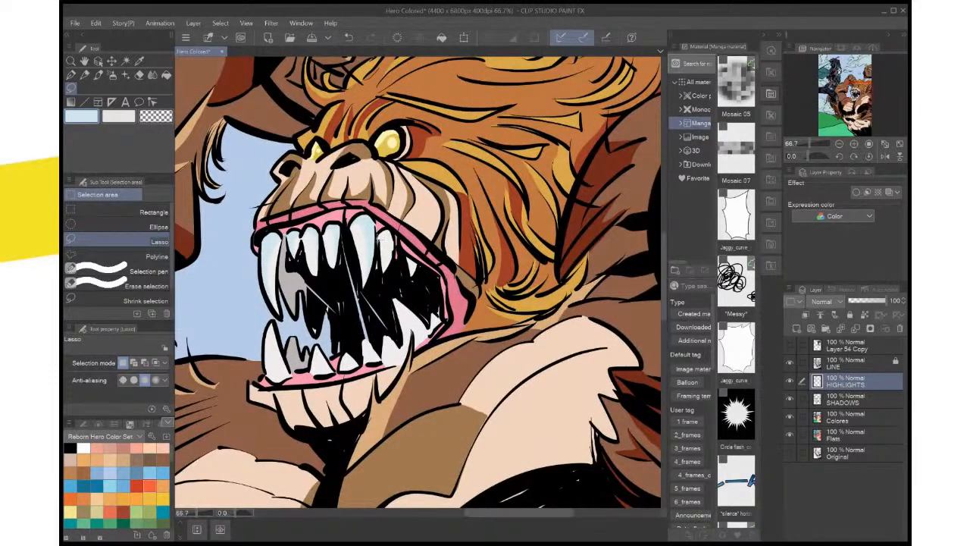
pyautogui.moveTo(392, 248); pyautogui.dragTo(379, 240)
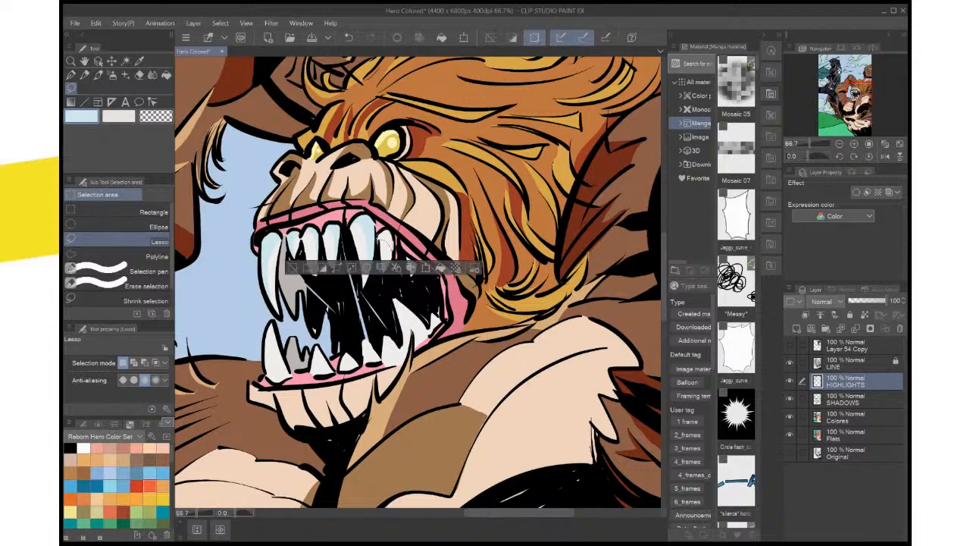
pyautogui.hotkey('ctrl', 'd')
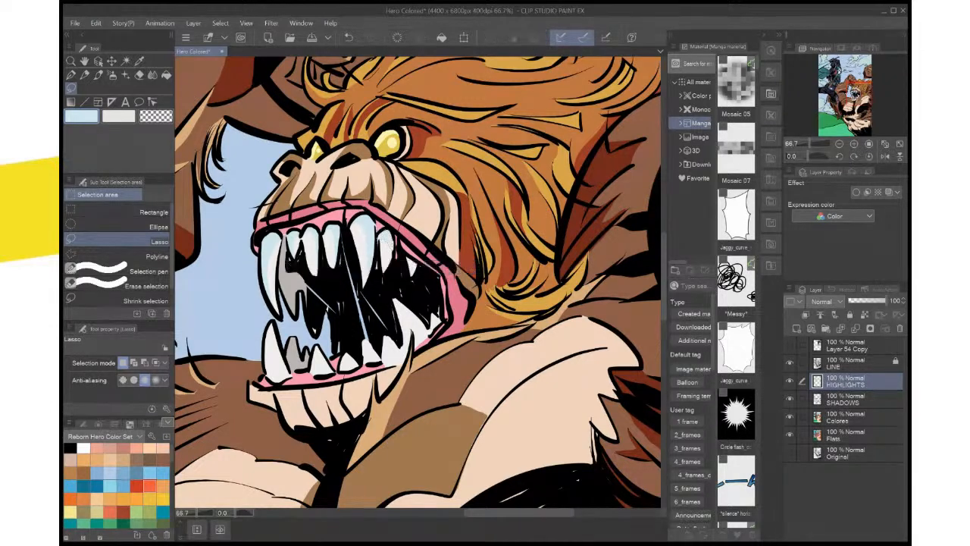
pyautogui.hotkey('ctrl', '0')
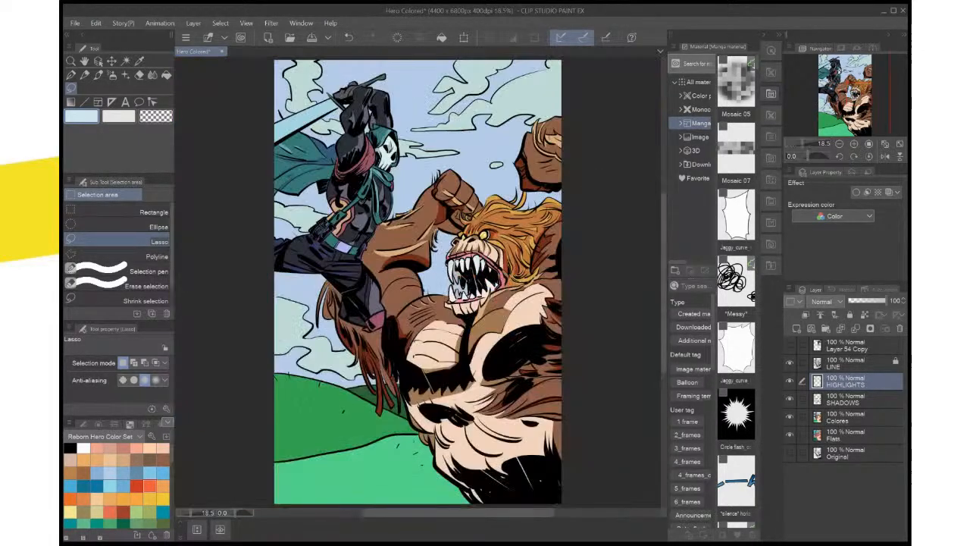
pyautogui.hotkey('ctrl', 's')
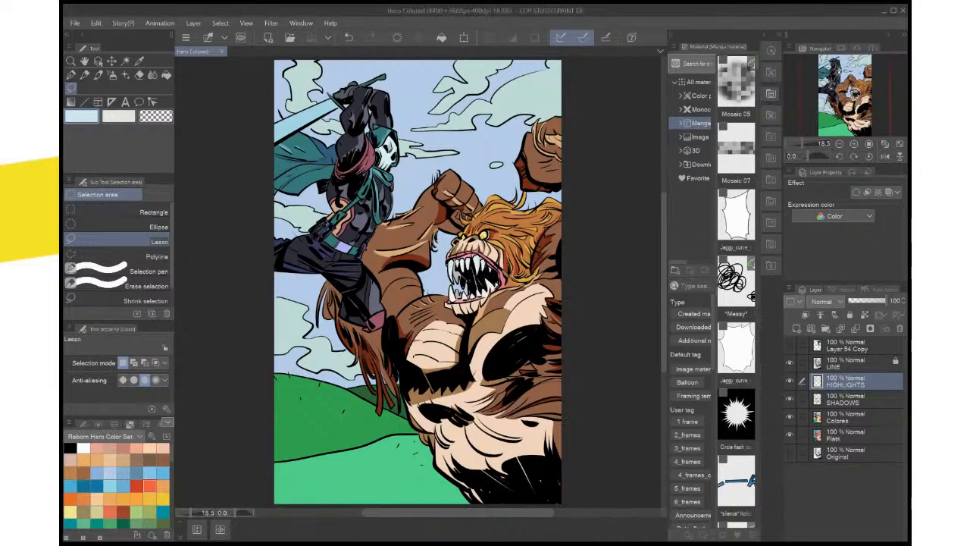
# Sample the brown shadow colour, then lasso and fill a shadow along the chin's long crease on the SHADOWS layer and deselect
pyautogui.scroll(3, 469, 459)
pyautogui.moveTo(460, 215)
pyautogui.mouseDown()
pyautogui.moveTo(372, 469)
pyautogui.moveTo(371, 545)
pyautogui.mouseUp()
pyautogui.press('i')
pyautogui.press('x')
pyautogui.click(484, 163)
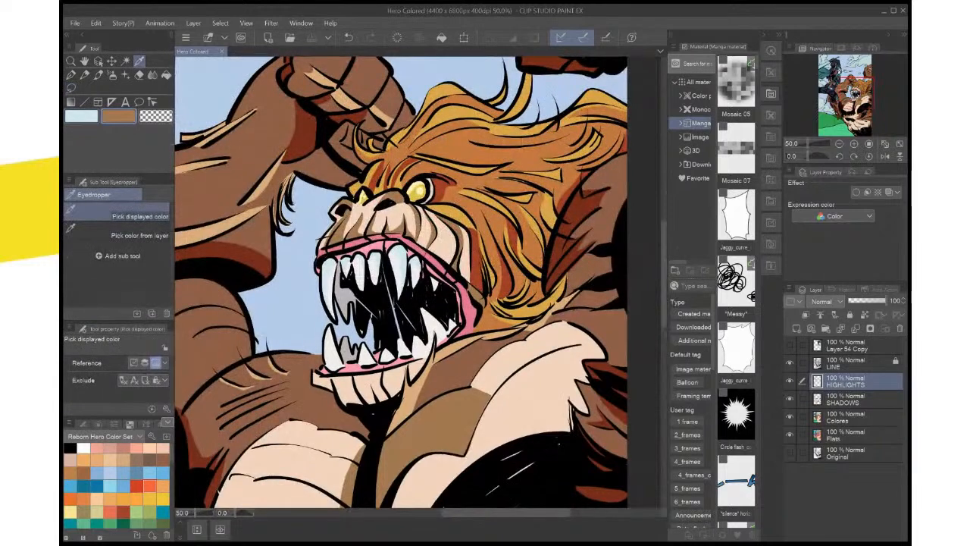
pyautogui.click(845, 399)
pyautogui.moveTo(454, 303); pyautogui.dragTo(486, 247)
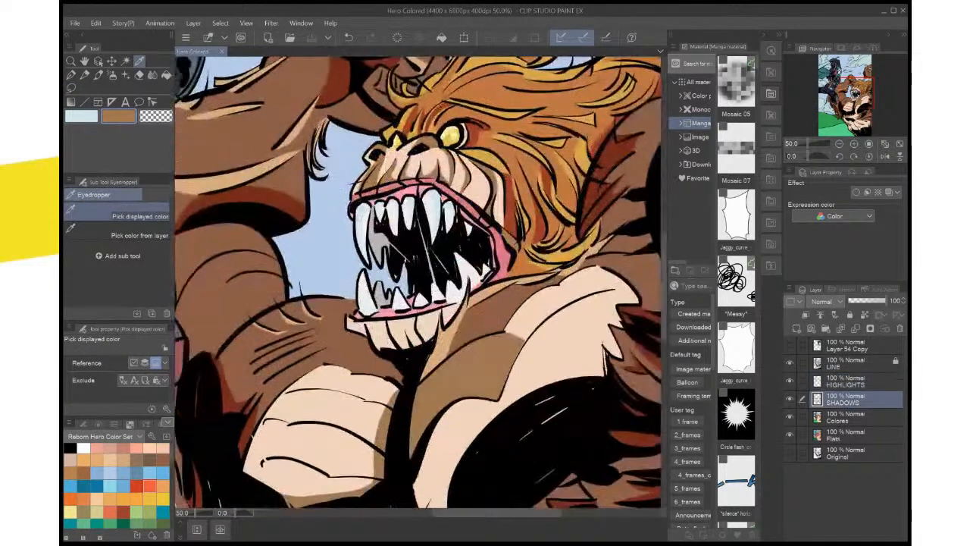
pyautogui.press('m')
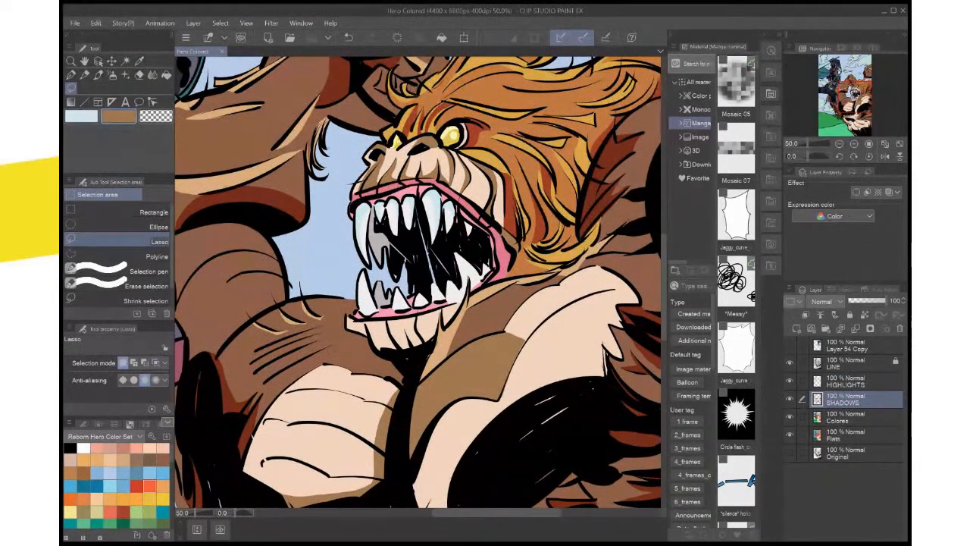
pyautogui.scroll(1, 406, 303)
pyautogui.scroll(2, 417, 303)
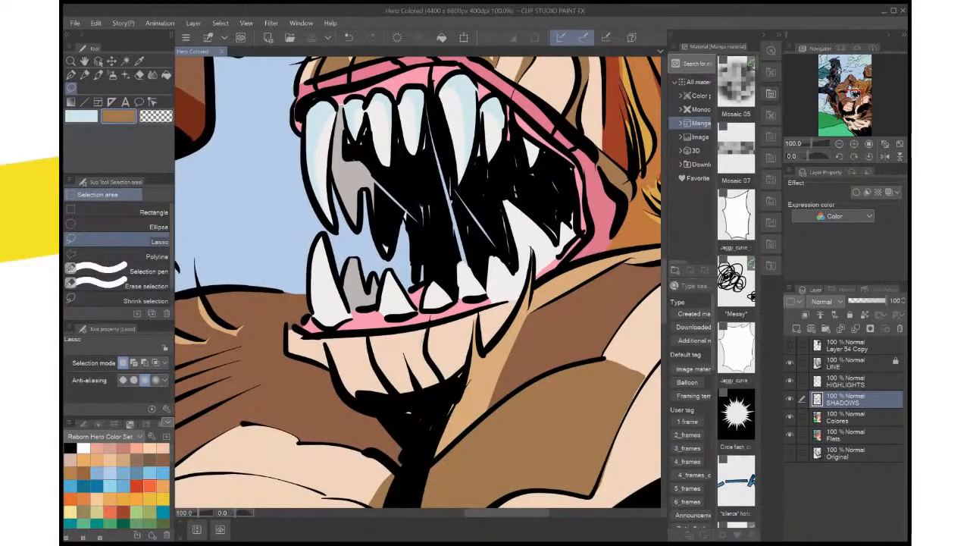
pyautogui.moveTo(434, 384); pyautogui.dragTo(435, 385)
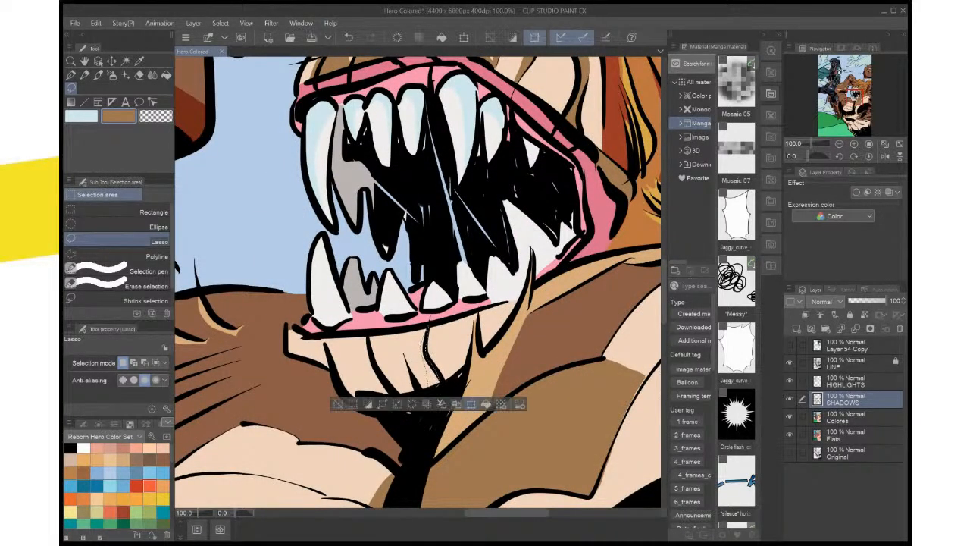
pyautogui.click(488, 404)
pyautogui.hotkey('ctrl', 'd')
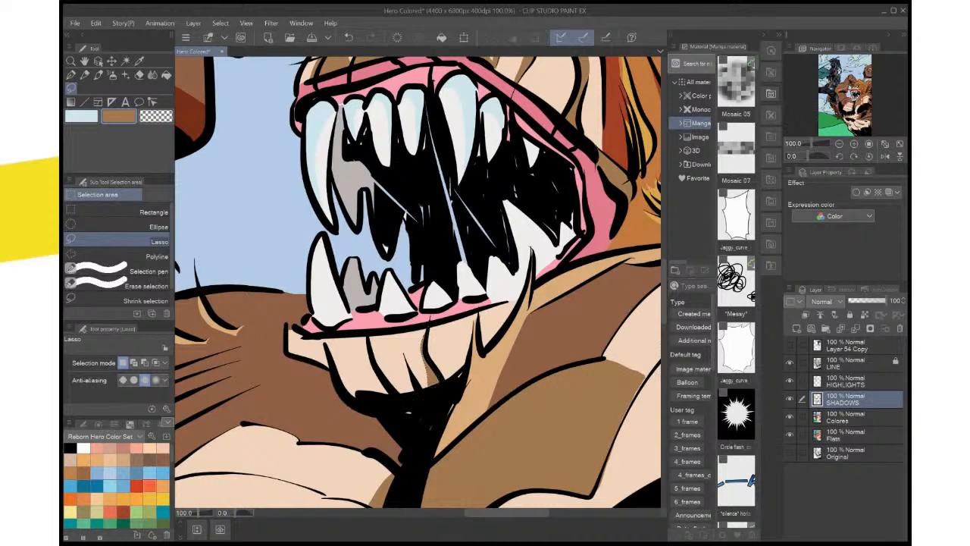
# Lasso and fill two more brown shadows at the base of the creature's chin, beside the short middle creases, deselecting after each
pyautogui.moveTo(425, 371); pyautogui.dragTo(424, 385)
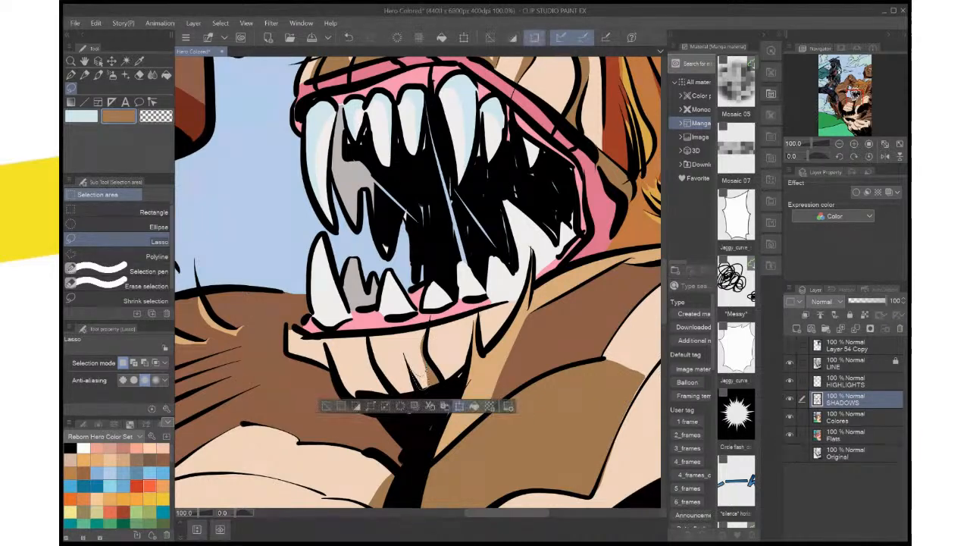
pyautogui.click(476, 405)
pyautogui.hotkey('ctrl', 'd')
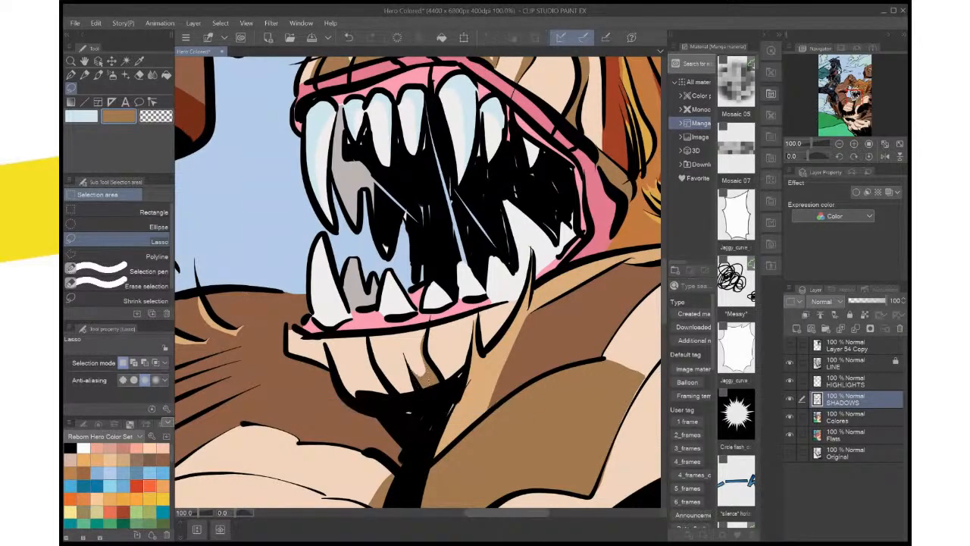
pyautogui.moveTo(388, 367)
pyautogui.mouseDown()
pyautogui.moveTo(406, 394)
pyautogui.moveTo(388, 368)
pyautogui.mouseUp()
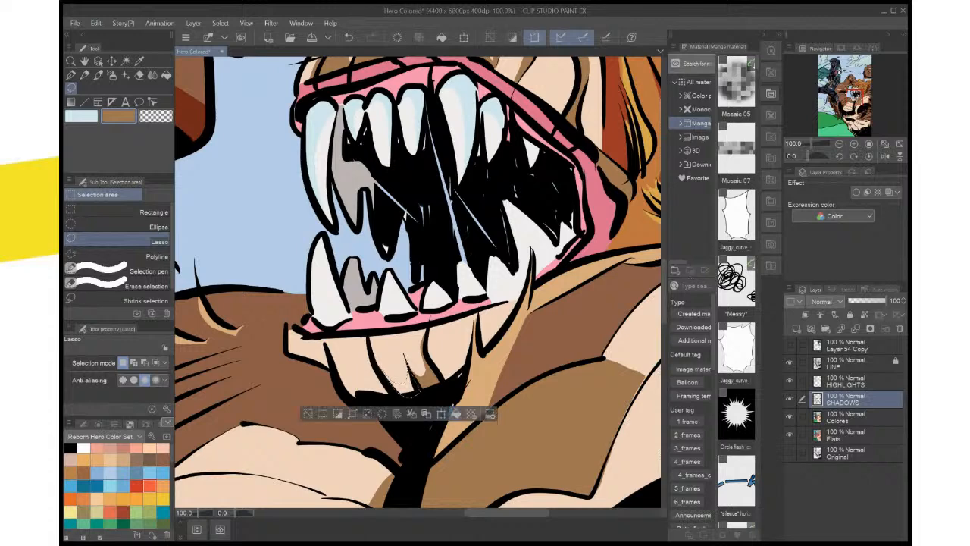
pyautogui.click(454, 413)
pyautogui.hotkey('ctrl', 'd')
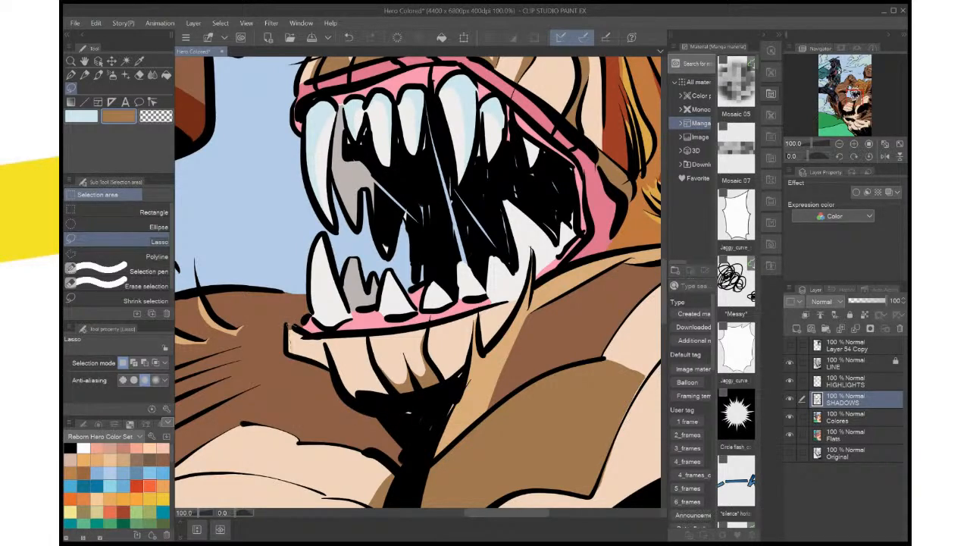
# Lasso and fill brown shadows along the front edge of the creature's chin and on the protruding lower lip, deselecting after each
pyautogui.moveTo(331, 369); pyautogui.dragTo(361, 397)
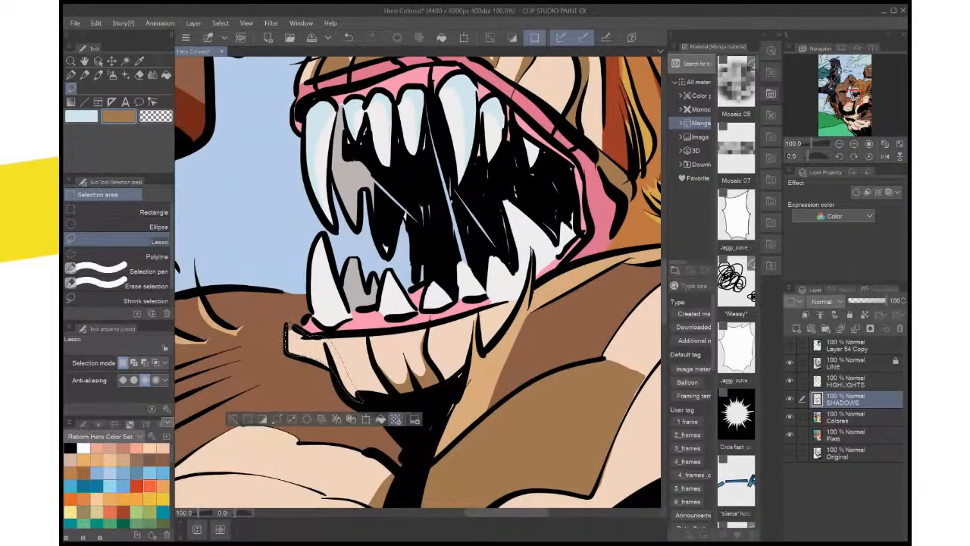
pyautogui.click(380, 418)
pyautogui.hotkey('ctrl', 'd')
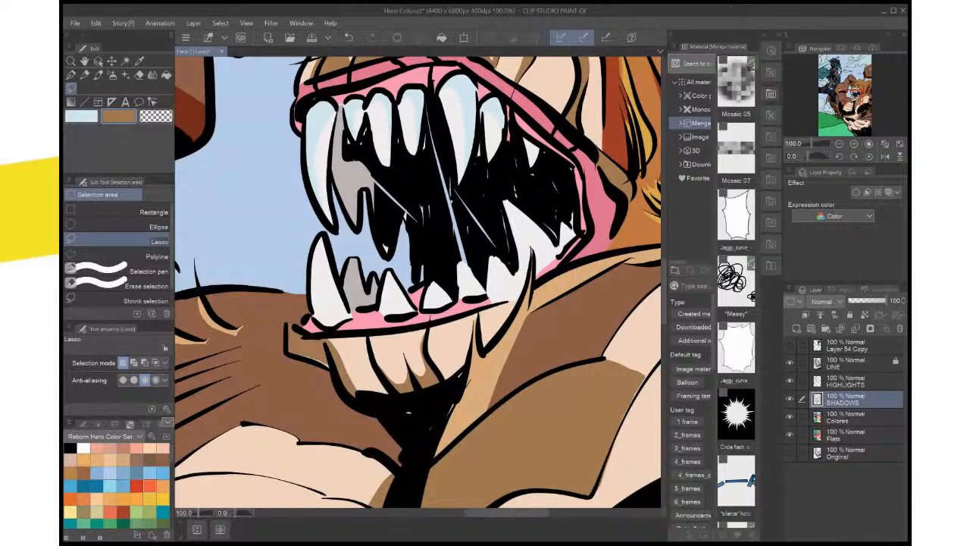
pyautogui.moveTo(300, 355)
pyautogui.mouseDown()
pyautogui.moveTo(328, 367)
pyautogui.moveTo(302, 350)
pyautogui.moveTo(329, 354)
pyautogui.mouseUp()
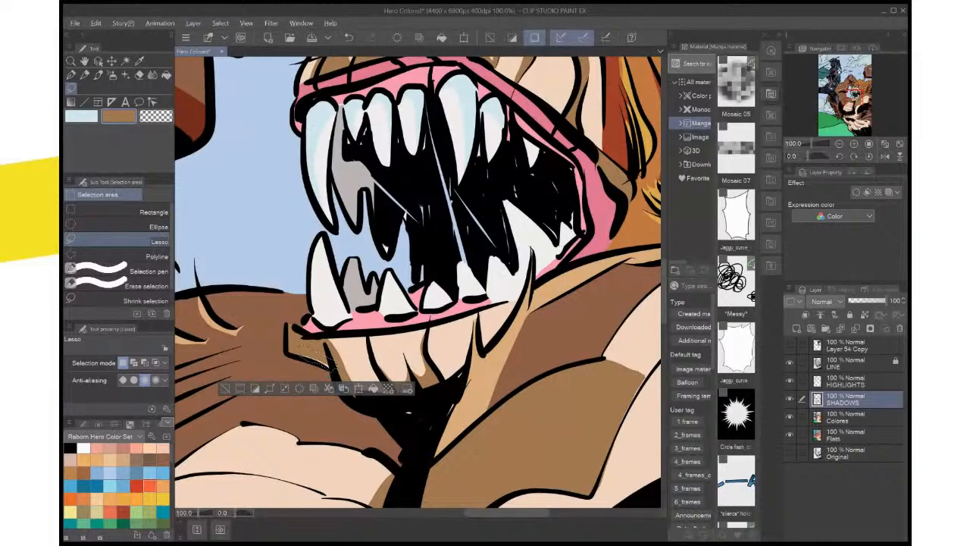
pyautogui.click(373, 388)
pyautogui.hotkey('ctrl', 'd')
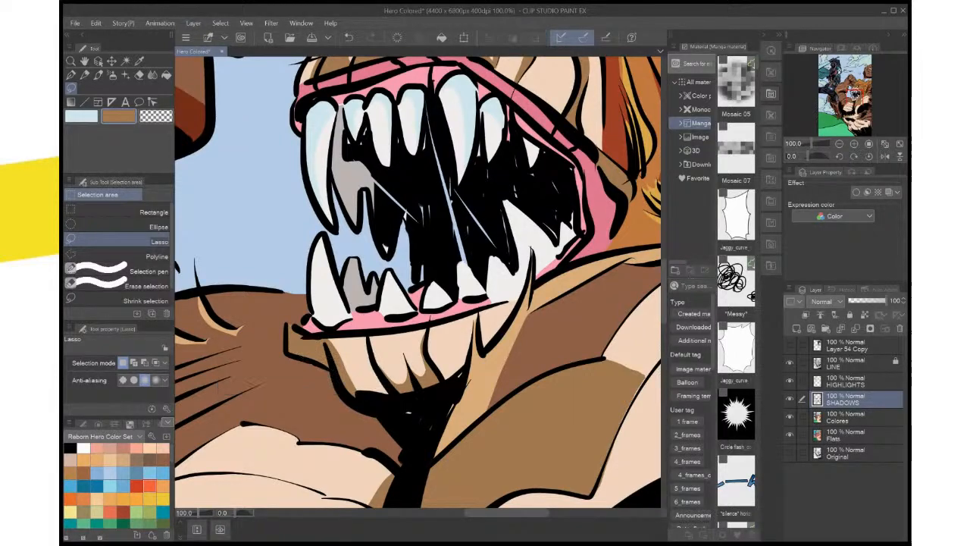
# Lasso the lower lip fold beneath the rear bottom tooth, fill it with the brown shadow colour and deselect
pyautogui.scroll(-4, 387, 354)
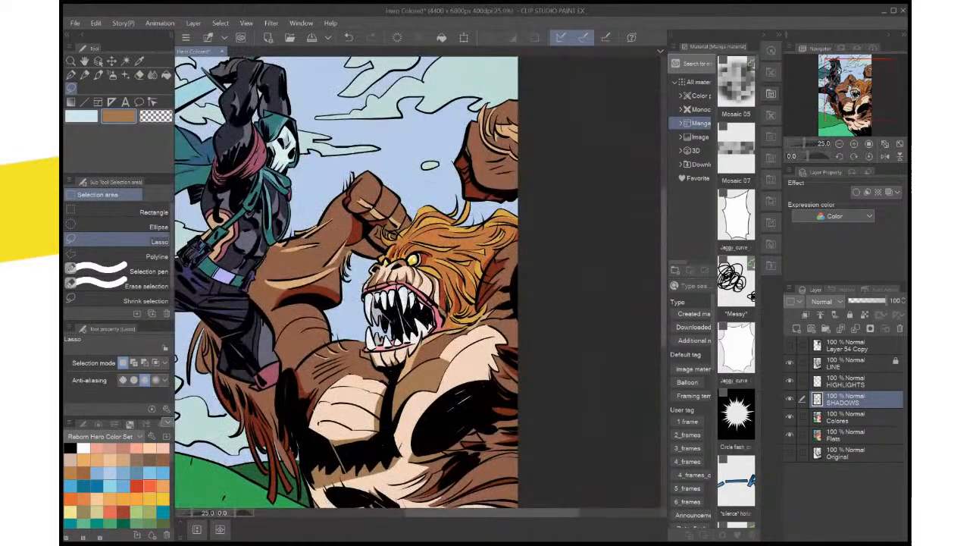
pyautogui.scroll(6, 394, 354)
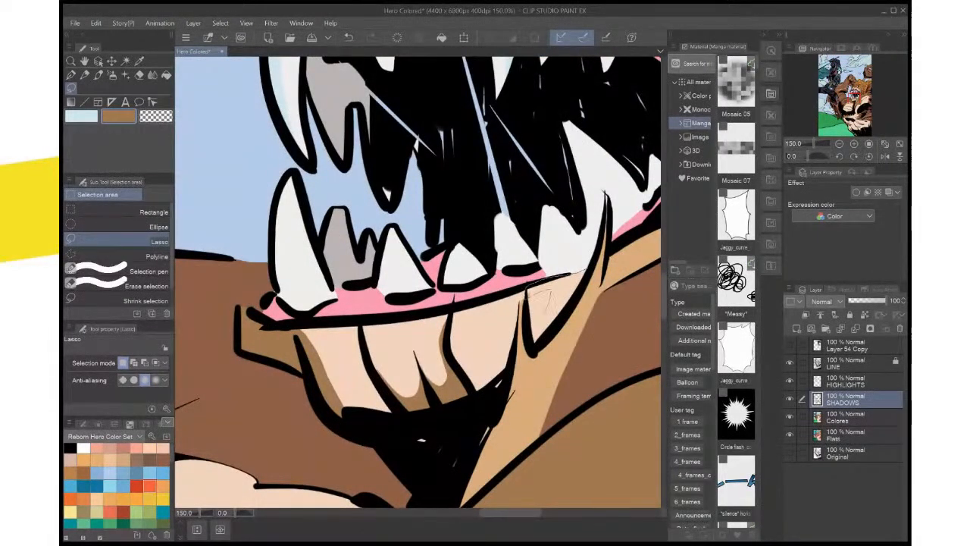
pyautogui.moveTo(539, 296)
pyautogui.mouseDown()
pyautogui.moveTo(544, 339)
pyautogui.moveTo(583, 277)
pyautogui.mouseUp()
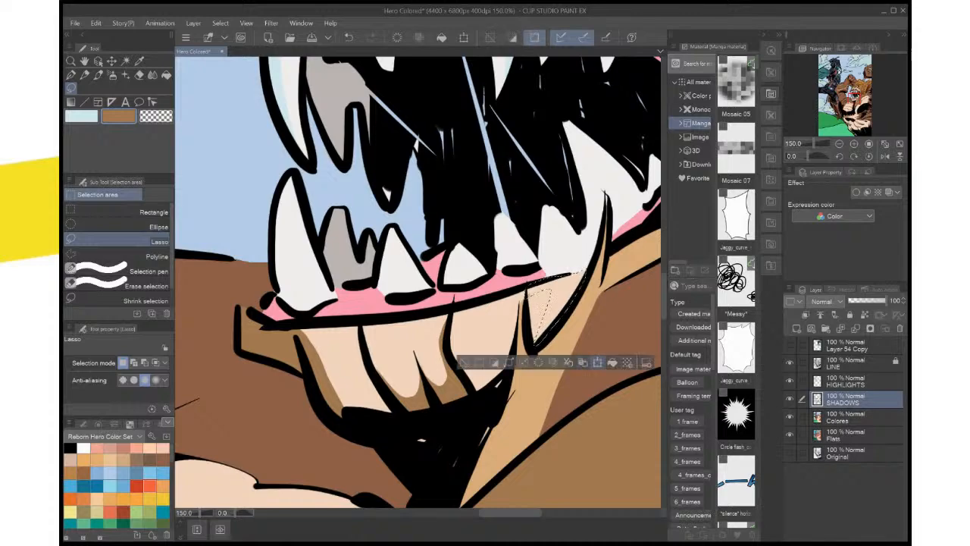
pyautogui.click(612, 362)
pyautogui.moveTo(598, 333); pyautogui.dragTo(425, 411)
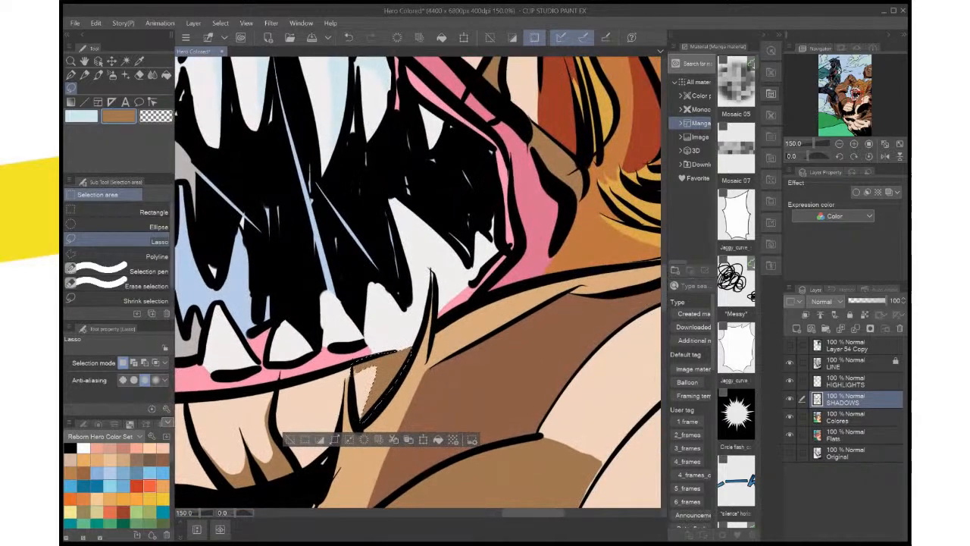
pyautogui.hotkey('ctrl', 'd')
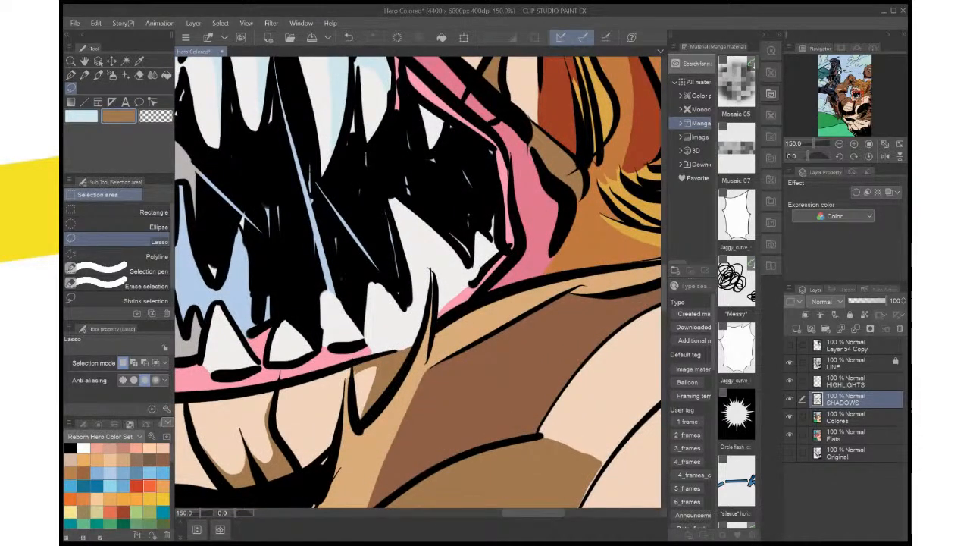
# Lasso and fill brown shadows on the cheek folds above the corner of the creature's mouth, deselecting after each
pyautogui.scroll(-5, 485, 296)
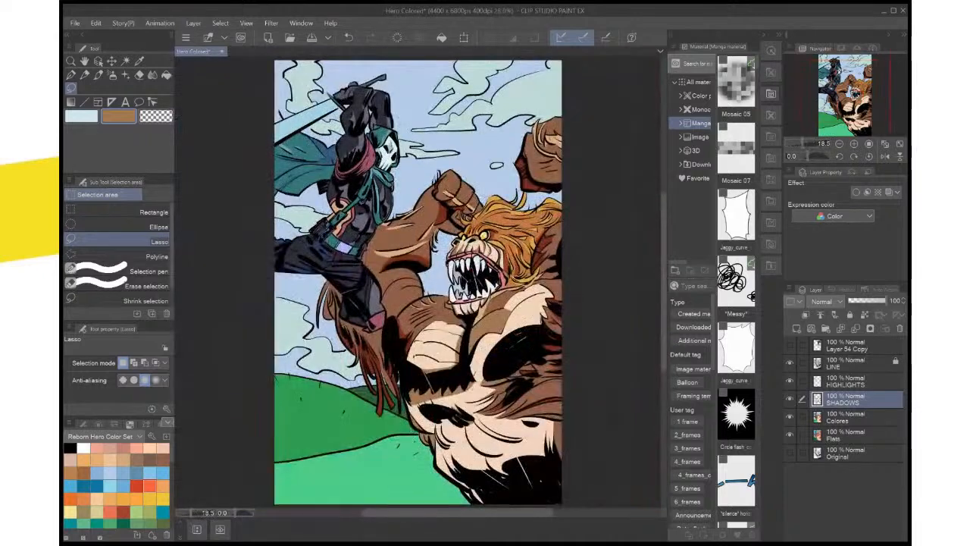
pyautogui.scroll(5, 557, 324)
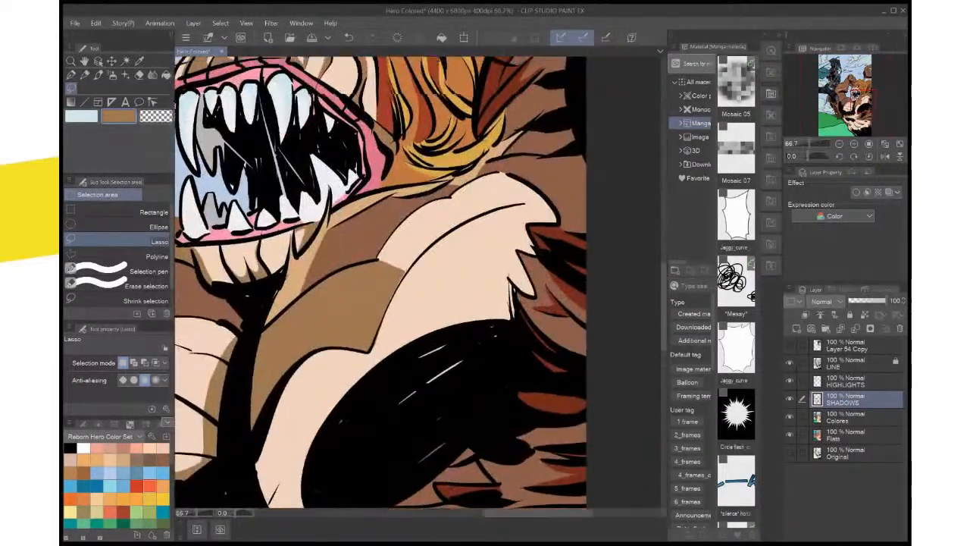
pyautogui.moveTo(470, 250); pyautogui.dragTo(484, 371)
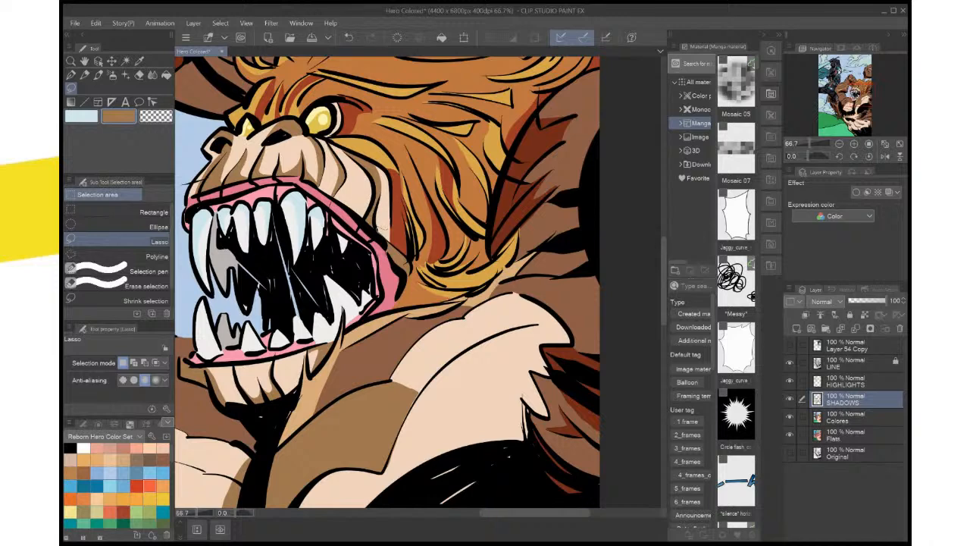
pyautogui.moveTo(378, 228); pyautogui.dragTo(389, 237)
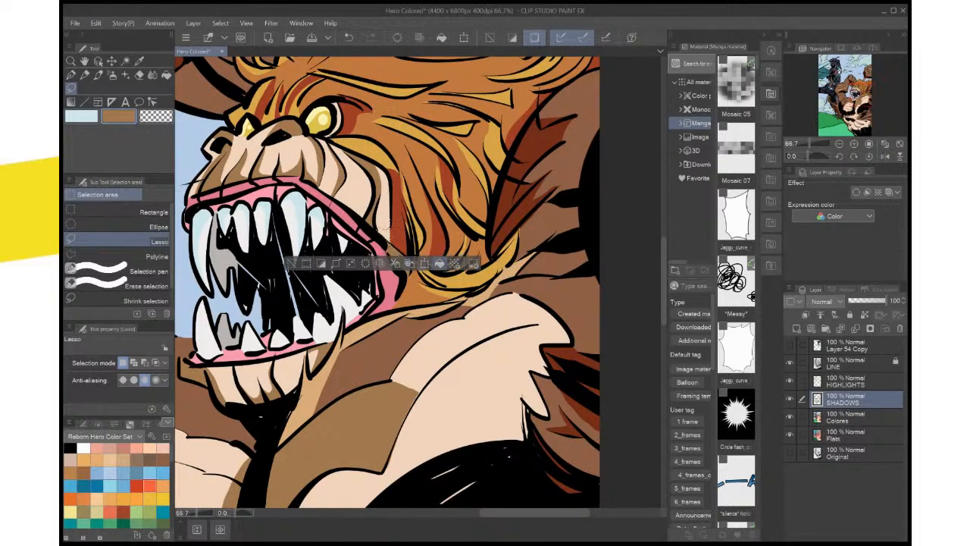
pyautogui.click(439, 263)
pyautogui.hotkey('ctrl', 'd')
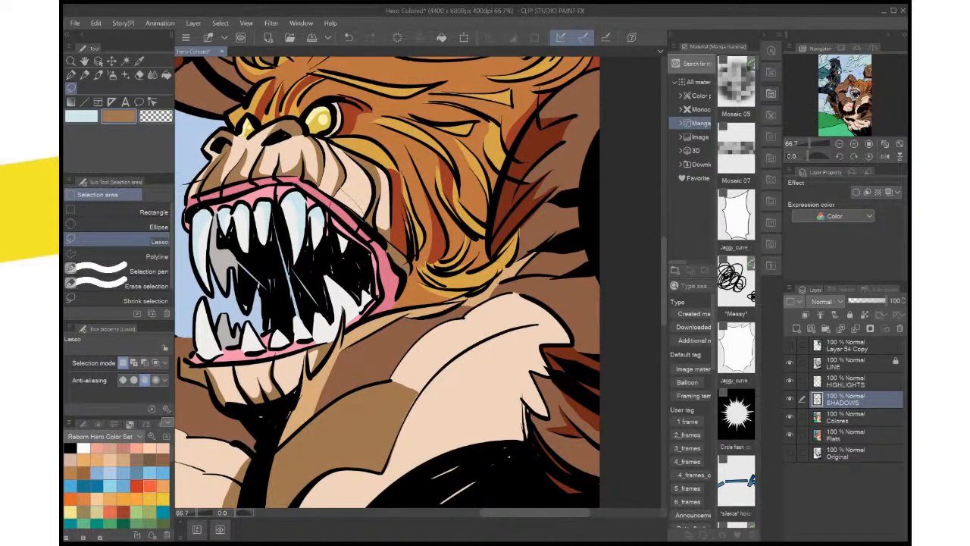
pyautogui.moveTo(367, 216); pyautogui.dragTo(332, 186)
pyautogui.click(405, 238)
pyautogui.hotkey('ctrl', 'd')
pyautogui.hotkey('ctrl', '0')
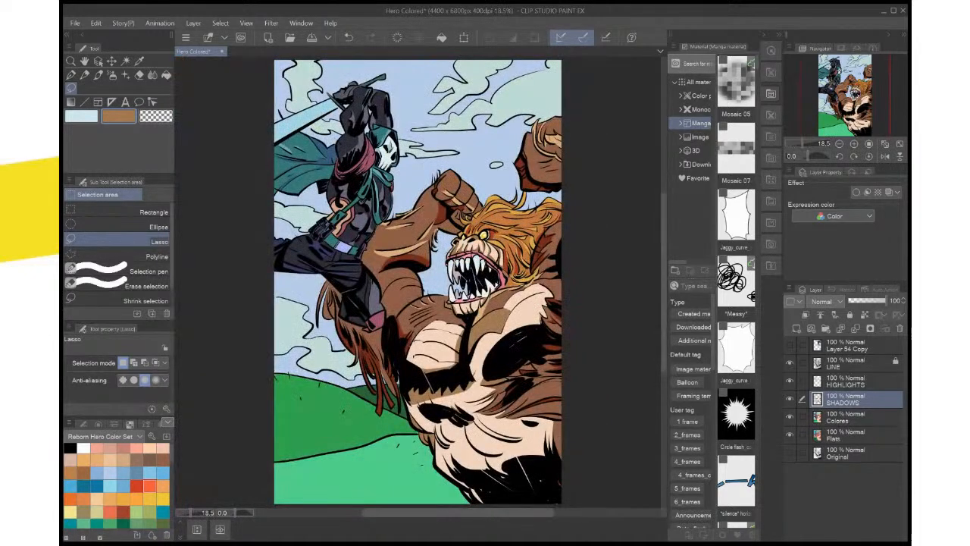
# Lasso and fill a small brown shadow on the muzzle fold just above the upper gum, deselect and save the illustration
pyautogui.scroll(4, 431, 210)
pyautogui.scroll(2, 431, 205)
pyautogui.moveTo(432, 205); pyautogui.dragTo(231, 113)
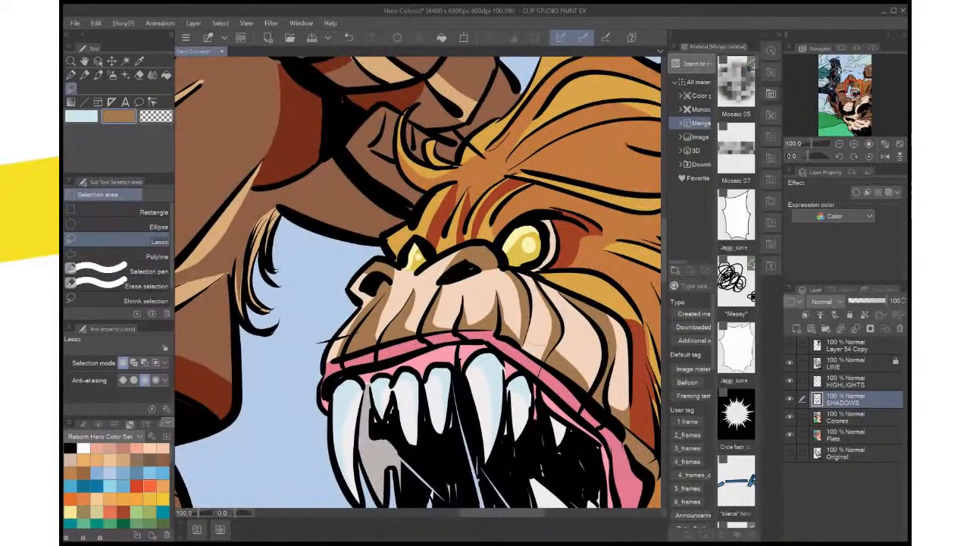
pyautogui.moveTo(530, 355)
pyautogui.mouseDown()
pyautogui.moveTo(525, 342)
pyautogui.moveTo(549, 356)
pyautogui.mouseUp()
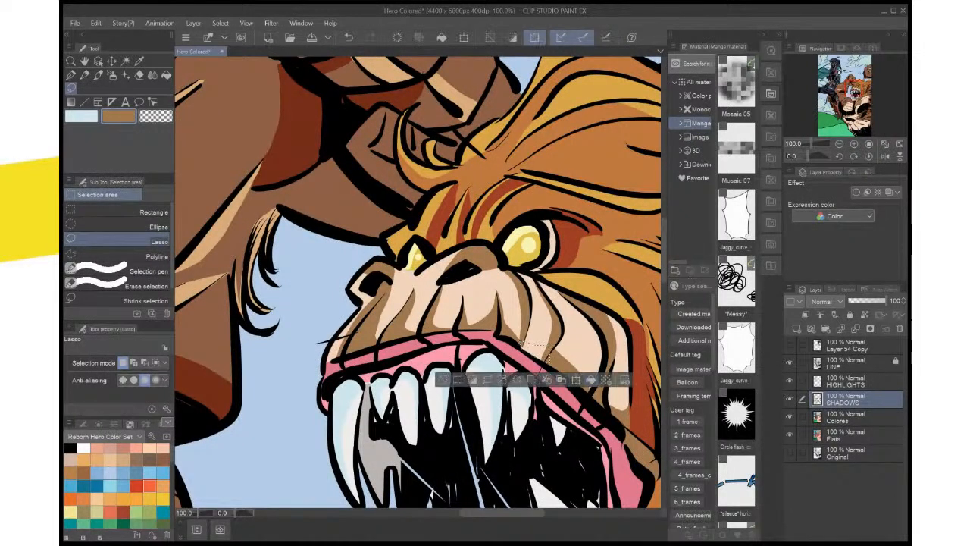
pyautogui.hotkey('ctrl', 'd')
pyautogui.hotkey('ctrl', '0')
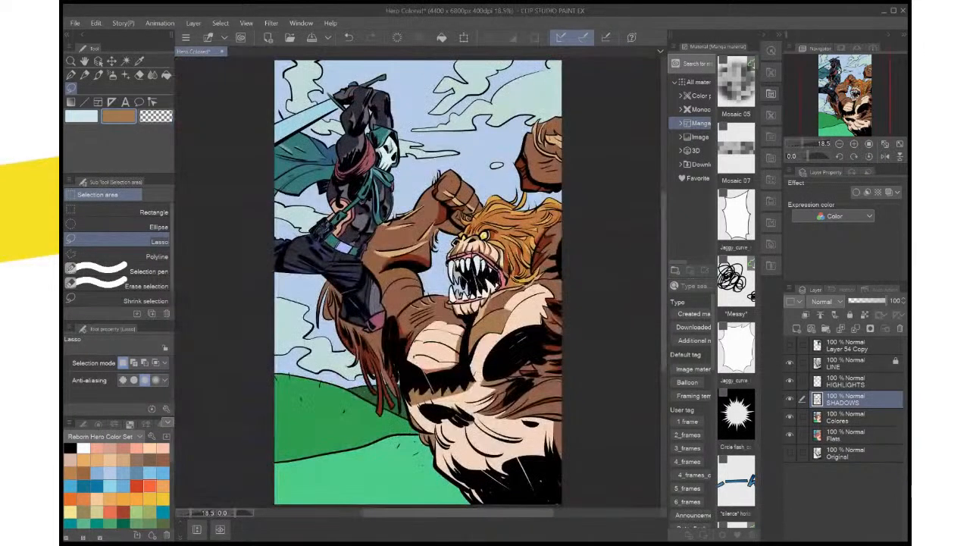
pyautogui.hotkey('ctrl', 's')
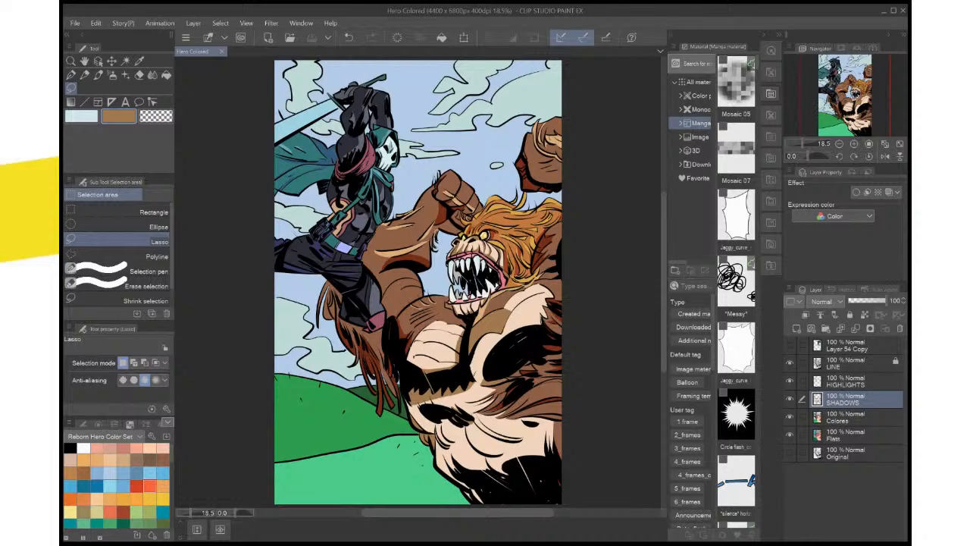
# Sample the light tan of the shoulder fur accents, lasso a wider area under the uppermost curved hair stroke, fill it and deselect
pyautogui.hotkey('ctrl', '+')
pyautogui.hotkey('ctrl', '+')
pyautogui.hotkey('ctrl', '+')
pyautogui.moveTo(455, 280); pyautogui.dragTo(441, 244)
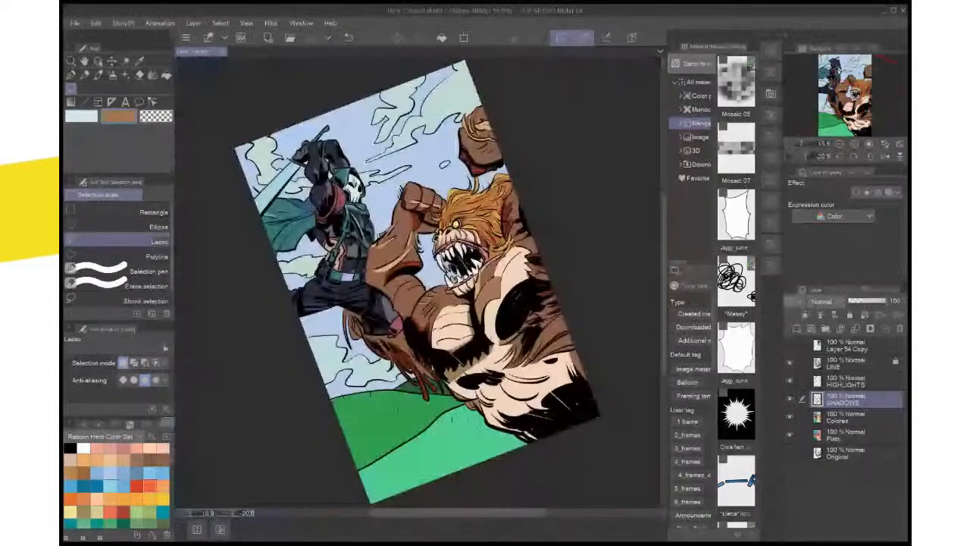
pyautogui.hotkey('ctrl', 'alt', '0')
pyautogui.scroll(2, 523, 395)
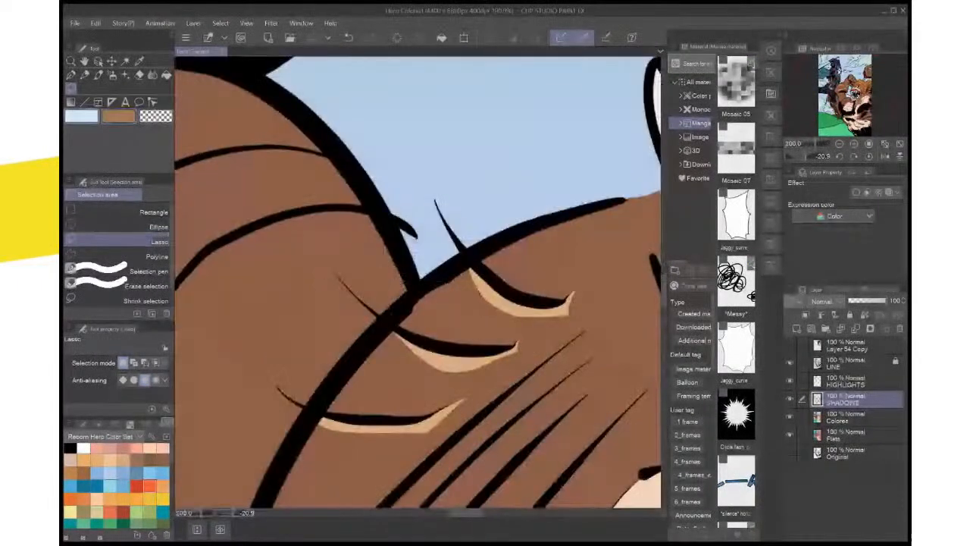
pyautogui.press('i')
pyautogui.click(458, 363)
pyautogui.press('m')
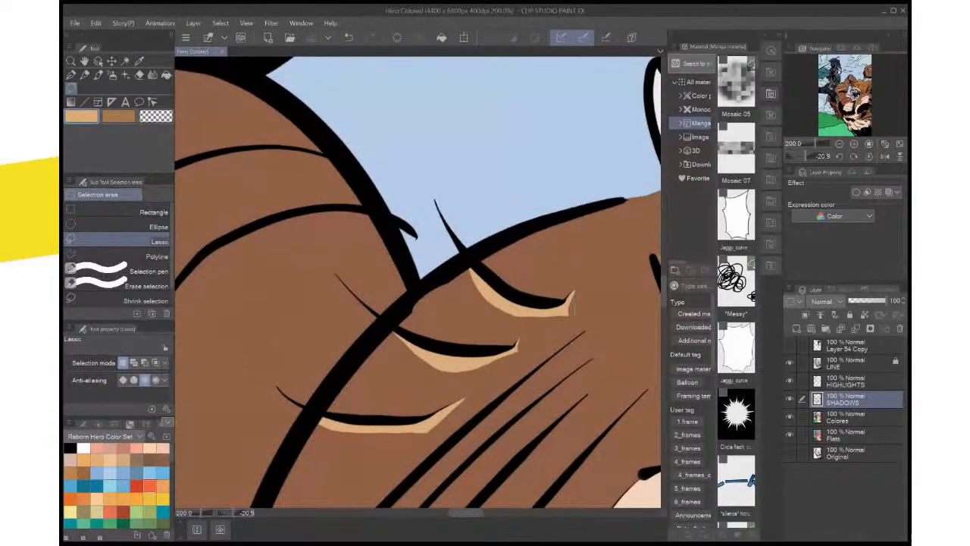
pyautogui.moveTo(485, 318); pyautogui.dragTo(460, 270)
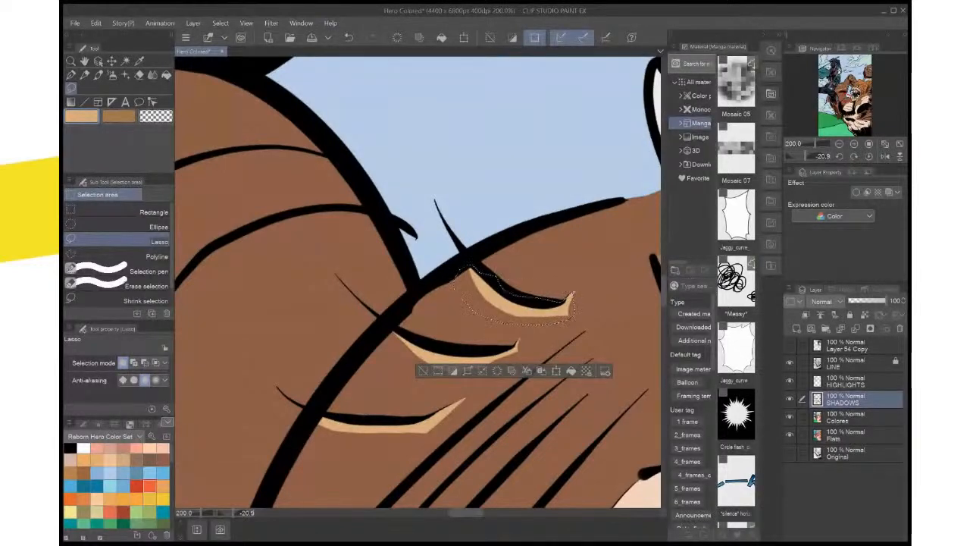
pyautogui.click(571, 371)
pyautogui.hotkey('ctrl', 'd')
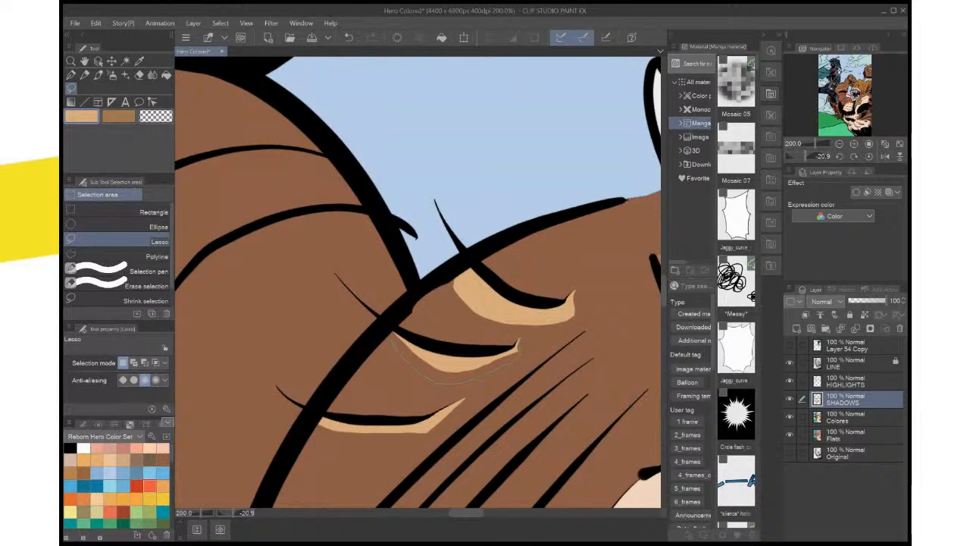
# Lasso wider areas under the middle and lowest curved shoulder hair strokes, fill each with light tan and deselect
pyautogui.moveTo(386, 332)
pyautogui.mouseDown()
pyautogui.moveTo(469, 353)
pyautogui.moveTo(510, 349)
pyautogui.mouseUp()
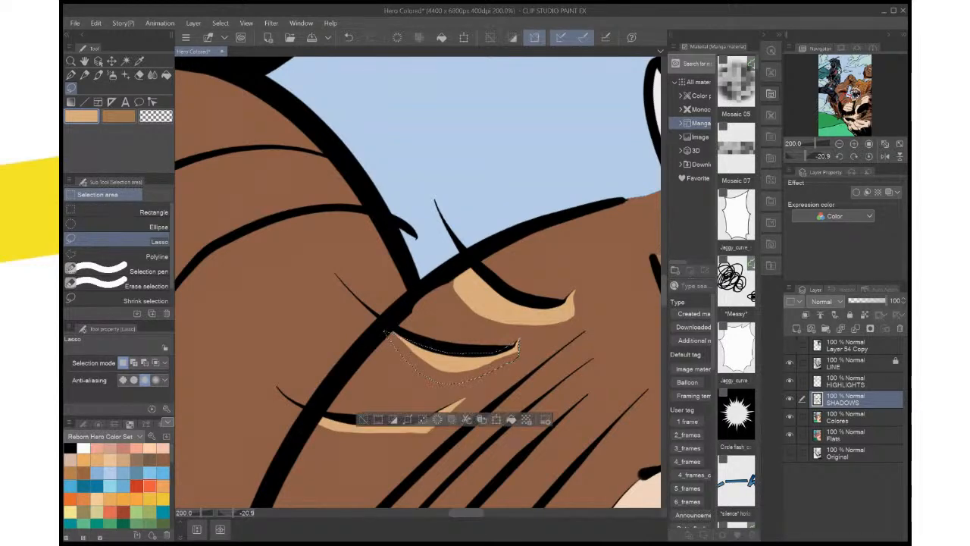
pyautogui.click(511, 419)
pyautogui.hotkey('ctrl', 'd')
pyautogui.moveTo(462, 409); pyautogui.dragTo(573, 284)
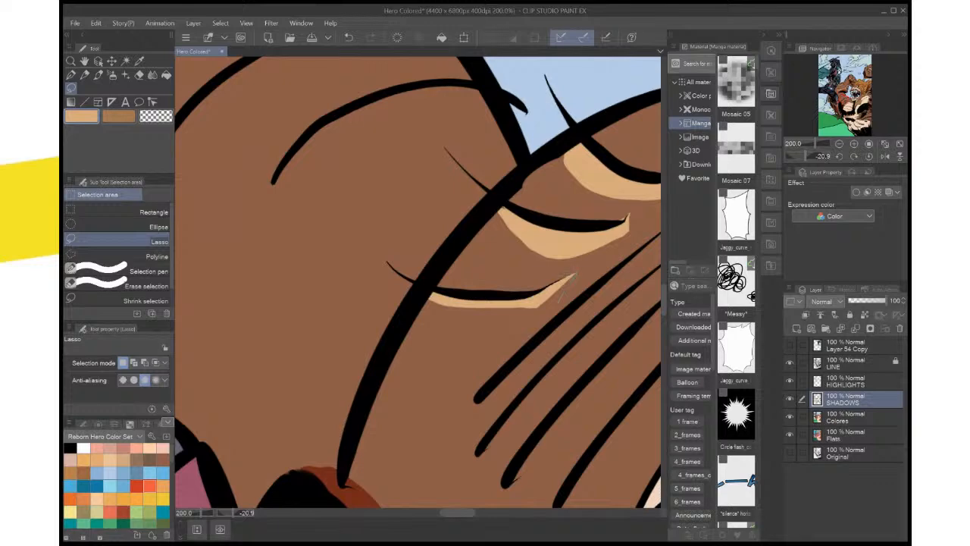
pyautogui.moveTo(433, 300)
pyautogui.mouseDown()
pyautogui.moveTo(528, 296)
pyautogui.moveTo(565, 284)
pyautogui.mouseUp()
pyautogui.click(563, 367)
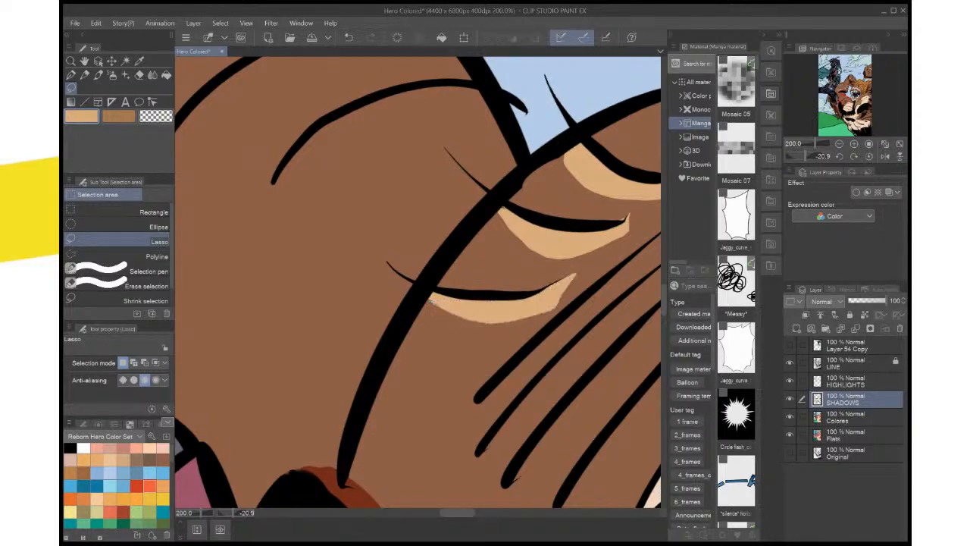
pyautogui.hotkey('ctrl', 'd')
# Lasso a narrow crescent along the short inner fold line of the creature's upper arm, fill it with light tan and deselect
pyautogui.click(868, 156)
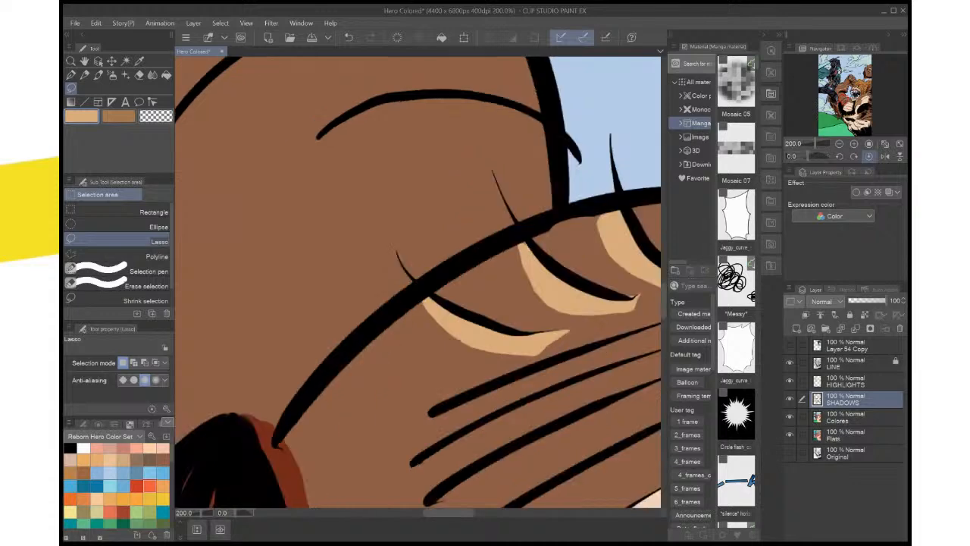
pyautogui.hotkey('ctrl', '0')
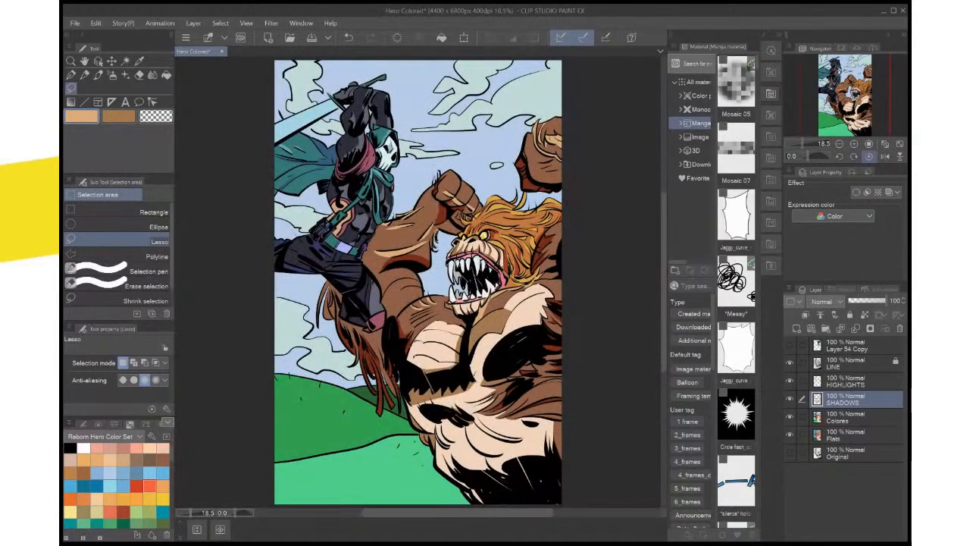
pyautogui.hotkey('ctrl', '+')
pyautogui.hotkey('ctrl', '+')
pyautogui.hotkey('ctrl', '+')
pyautogui.hotkey('ctrl', '+')
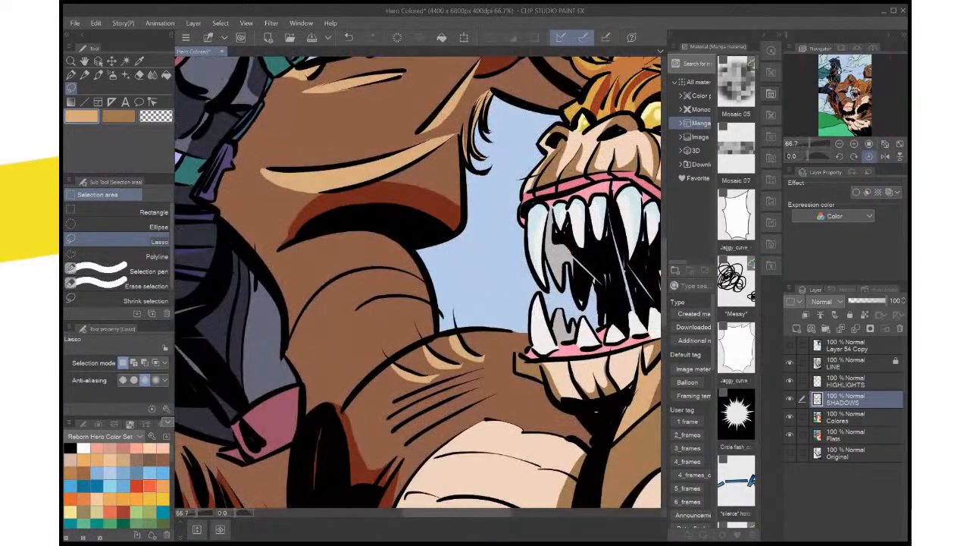
pyautogui.click(805, 156)
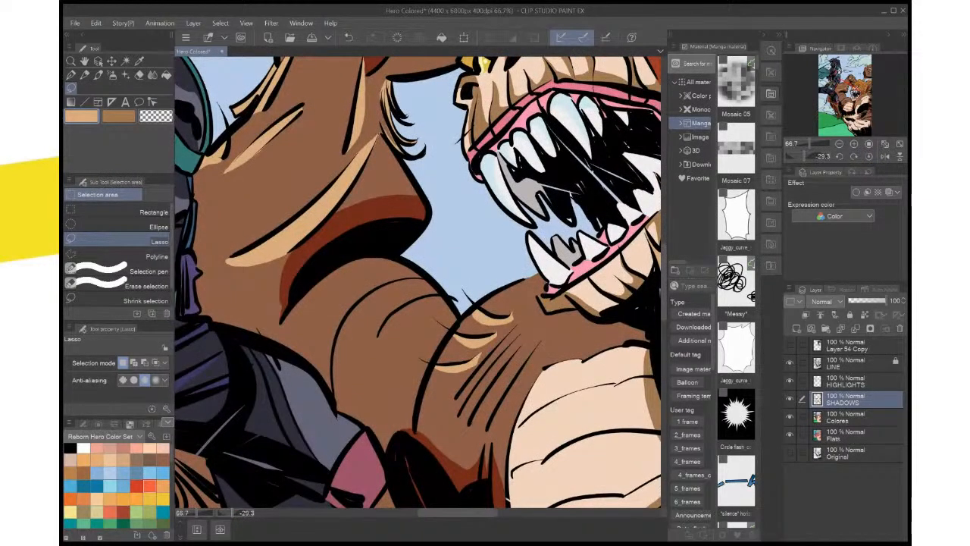
pyautogui.moveTo(805, 156); pyautogui.dragTo(801, 156)
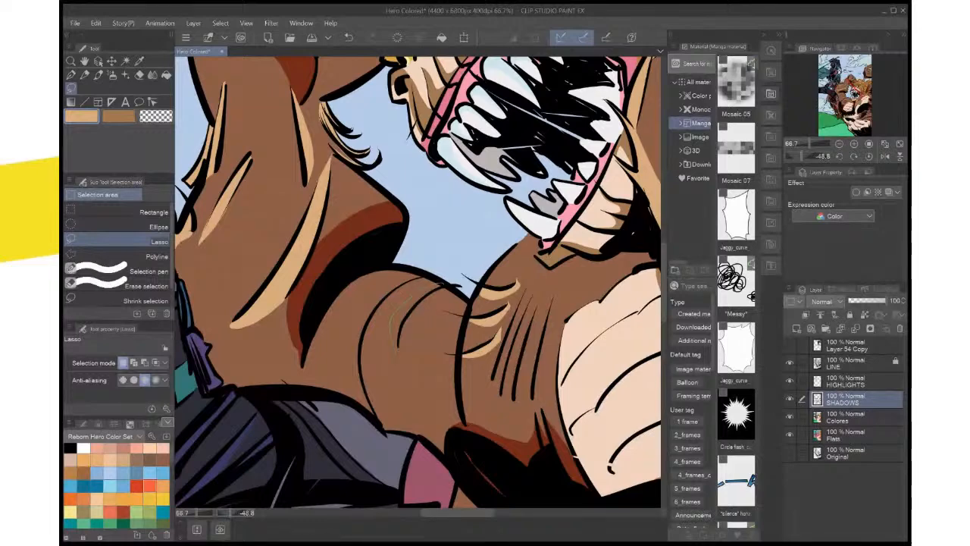
pyautogui.moveTo(396, 352)
pyautogui.mouseDown()
pyautogui.moveTo(405, 322)
pyautogui.moveTo(441, 284)
pyautogui.mouseUp()
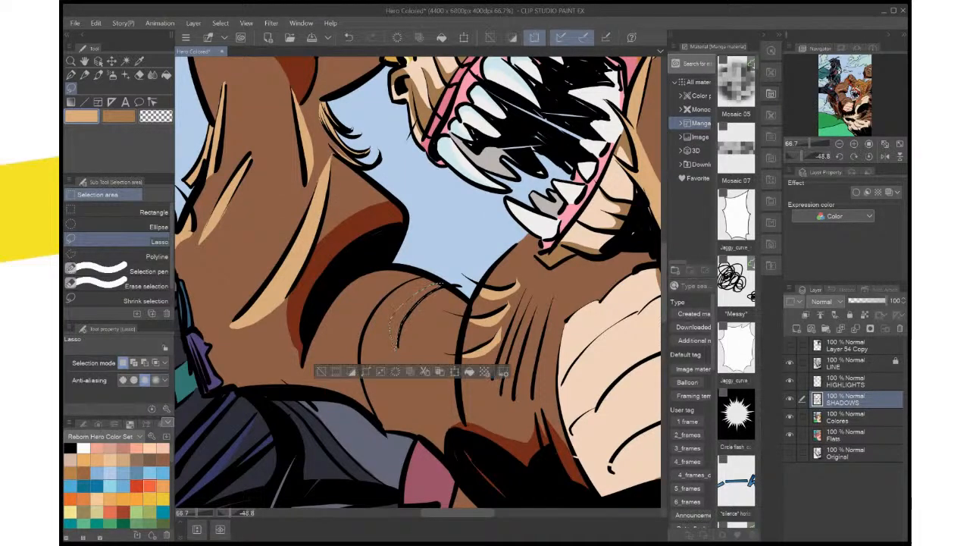
pyautogui.hotkey('alt', 'BackSpace')
pyautogui.hotkey('ctrl', 'd')
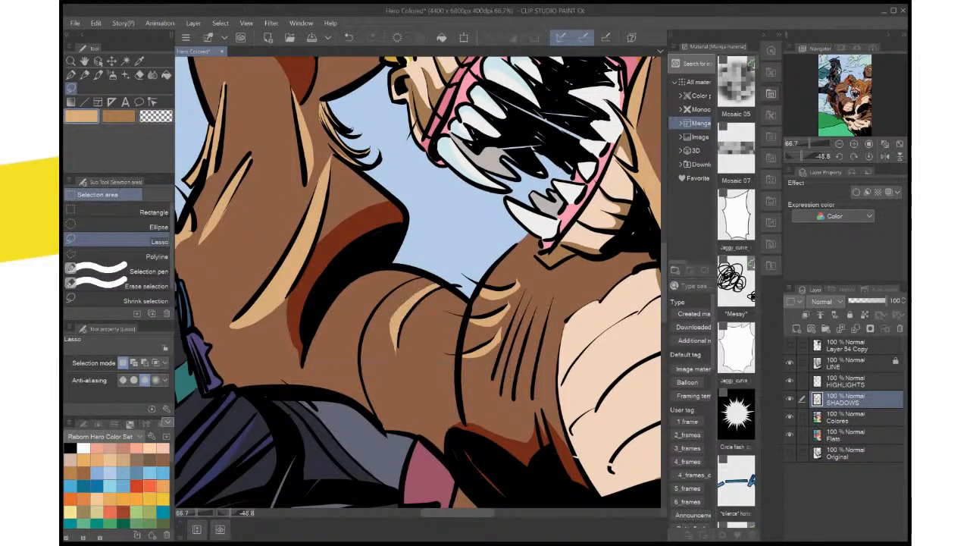
# Lasso and fill a light tan crescent along the longer outer fold line of the upper arm, deselect and save the illustration
pyautogui.moveTo(415, 277)
pyautogui.mouseDown()
pyautogui.moveTo(374, 314)
pyautogui.moveTo(361, 350)
pyautogui.moveTo(373, 417)
pyautogui.mouseUp()
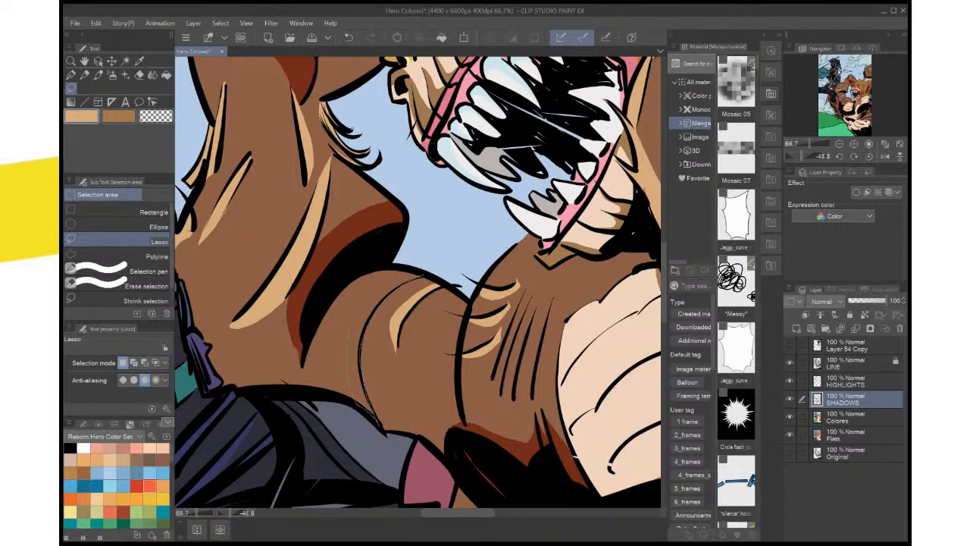
pyautogui.moveTo(361, 307); pyautogui.dragTo(416, 274)
pyautogui.hotkey('alt', 'BackSpace')
pyautogui.hotkey('ctrl', 'd')
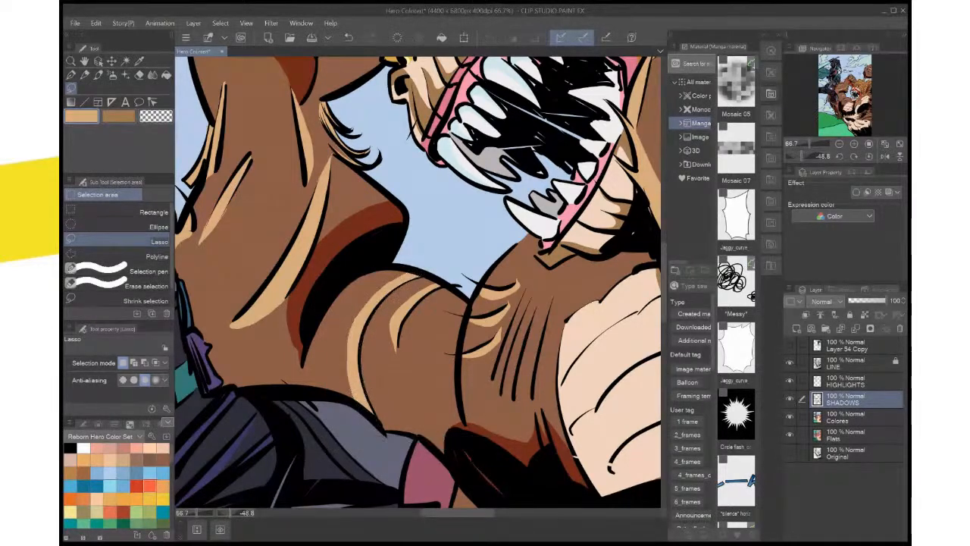
pyautogui.click(868, 155)
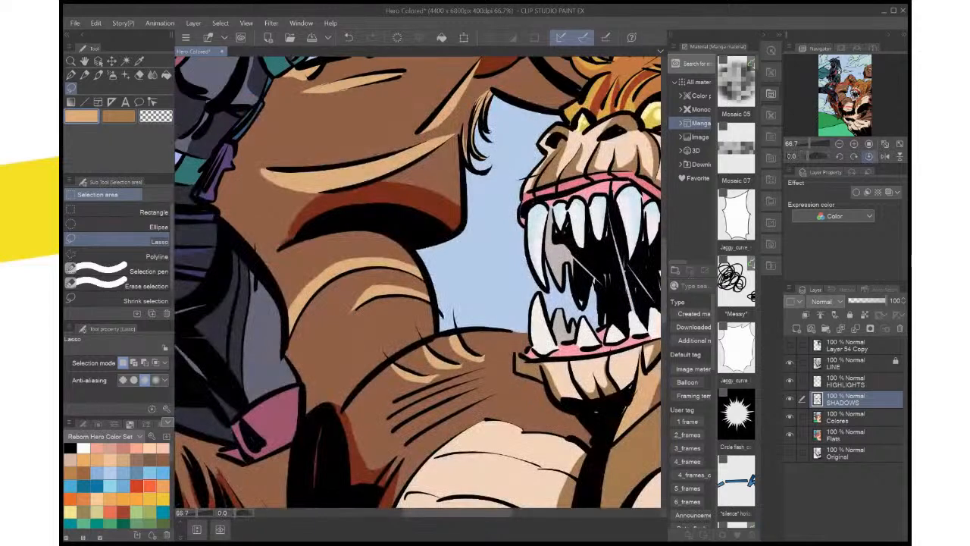
pyautogui.hotkey('ctrl', '0')
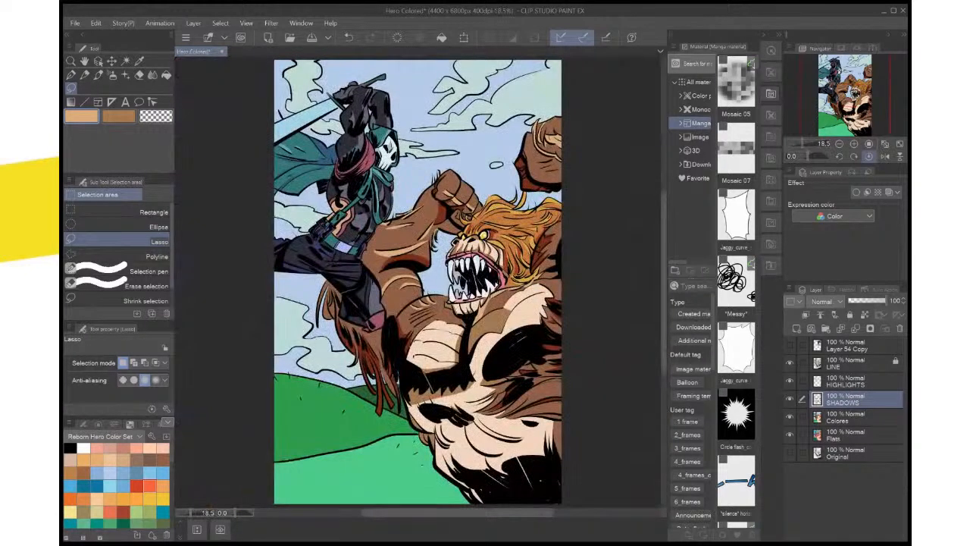
pyautogui.hotkey('ctrl', 's')
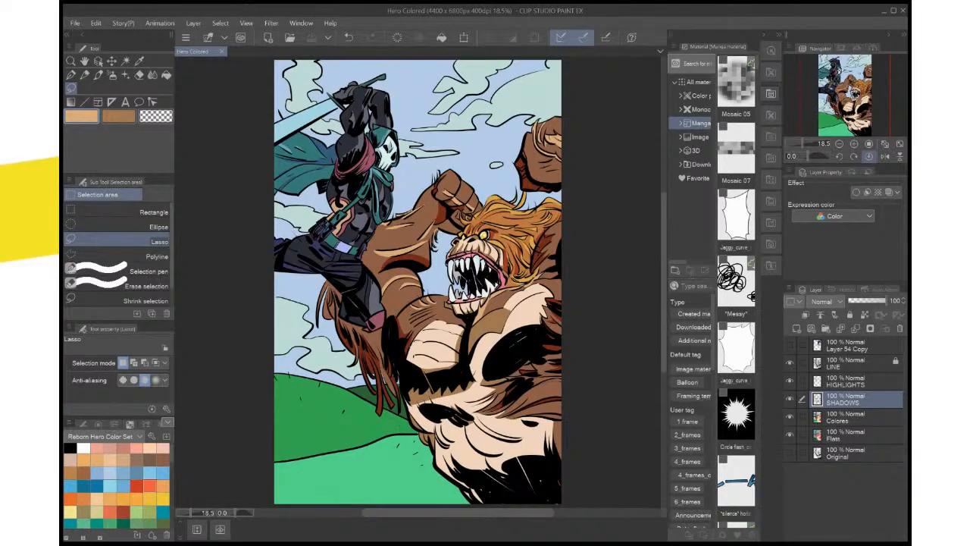
# Sample the dark red-brown fur shadow, lasso the outer side of the rounded tuft beneath the hero's leg, fill it and deselect
pyautogui.scroll(5, 339, 340)
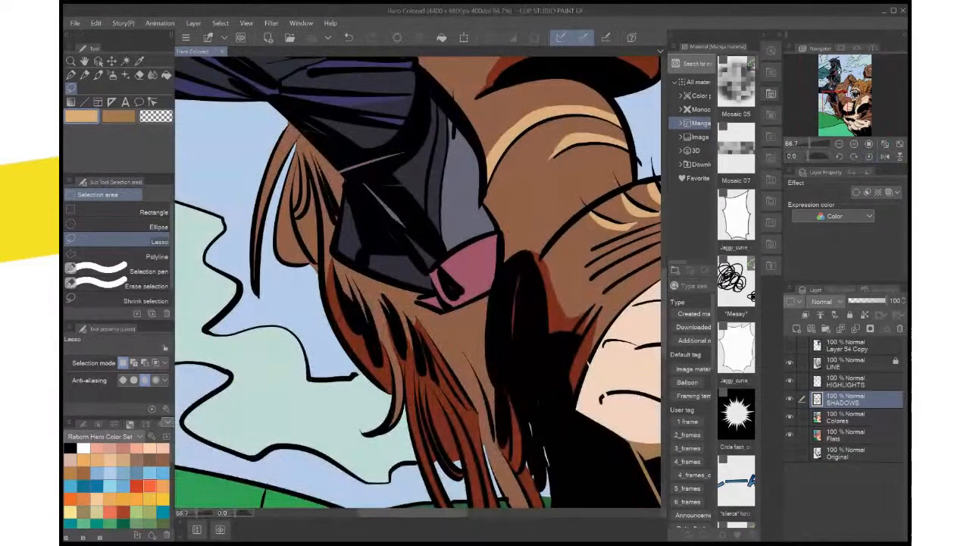
pyautogui.press('i')
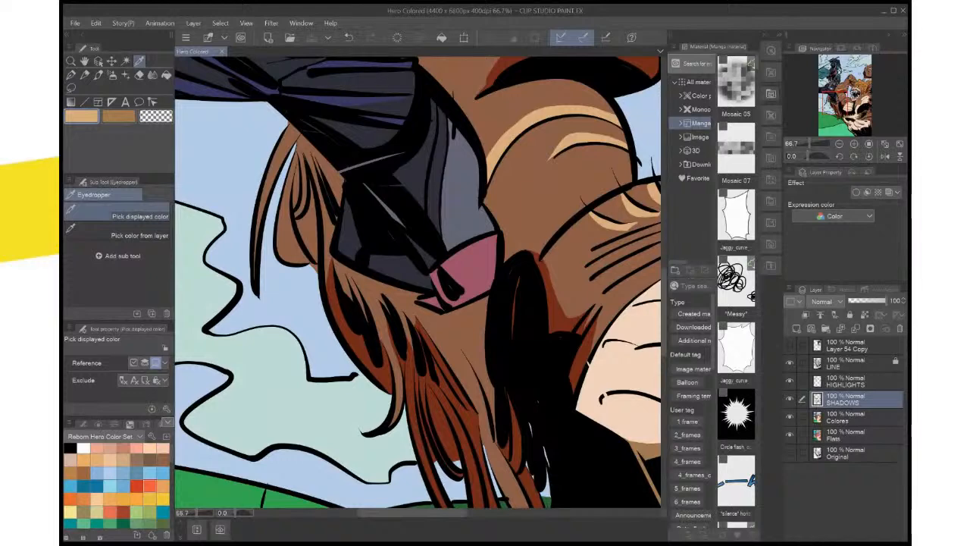
pyautogui.click(443, 386)
pyautogui.moveTo(425, 341); pyautogui.dragTo(434, 361)
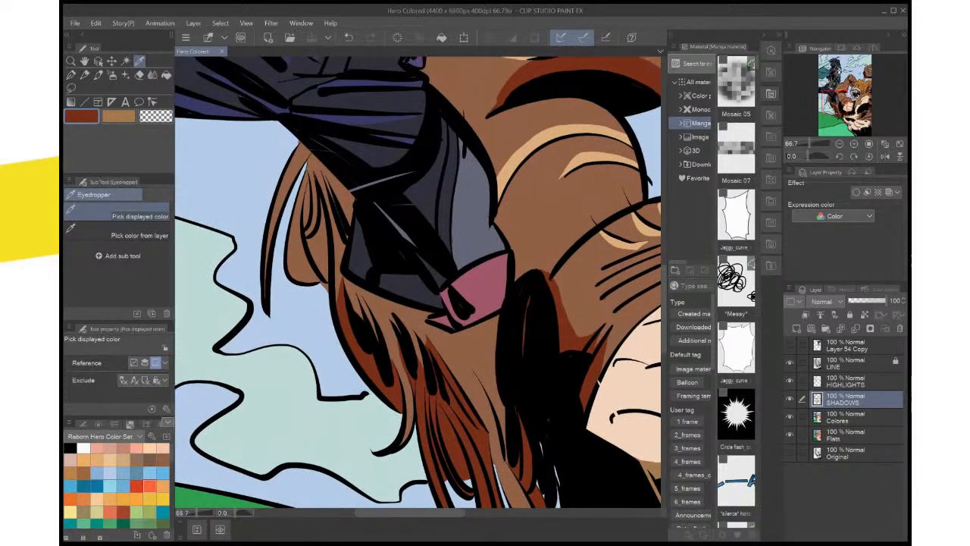
pyautogui.press('m')
pyautogui.moveTo(308, 176)
pyautogui.mouseDown()
pyautogui.moveTo(304, 237)
pyautogui.moveTo(326, 281)
pyautogui.moveTo(288, 279)
pyautogui.mouseUp()
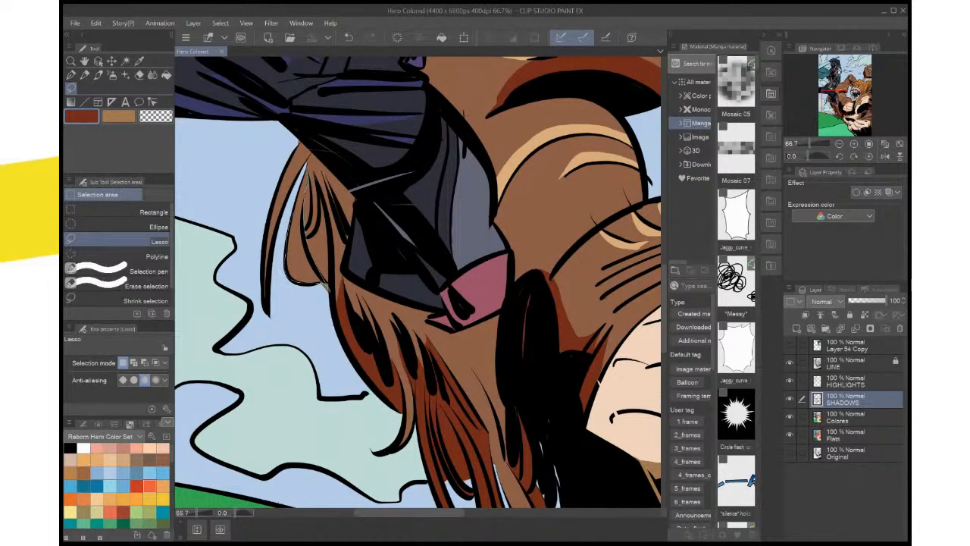
pyautogui.moveTo(305, 182); pyautogui.dragTo(308, 175)
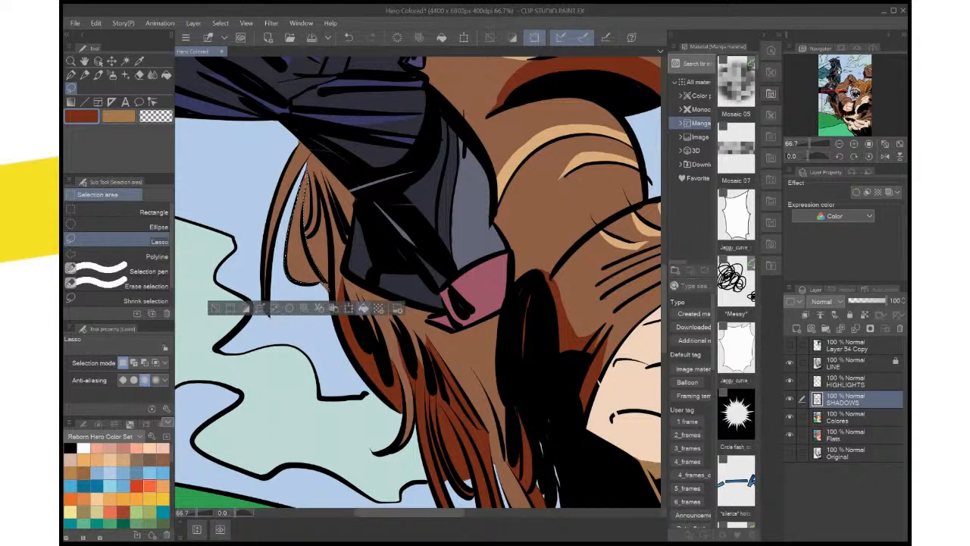
pyautogui.click(364, 308)
pyautogui.hotkey('ctrl', 'd')
# Patch the gaps at the pointed upper tip and inner edge of the rounded fur tuft with the red-brown shadow, deselecting after each
pyautogui.scroll(3, 359, 211)
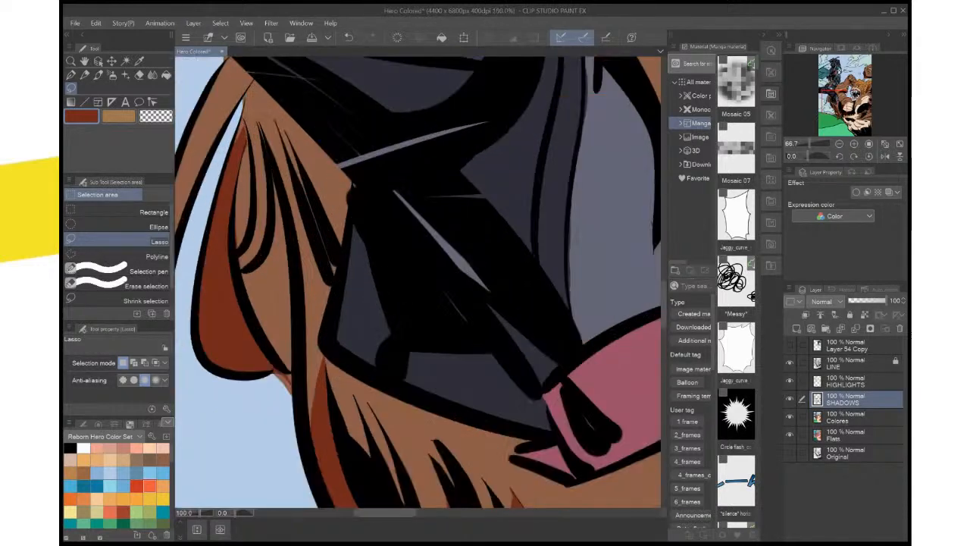
pyautogui.moveTo(358, 211); pyautogui.dragTo(500, 322)
pyautogui.moveTo(350, 214); pyautogui.dragTo(351, 227)
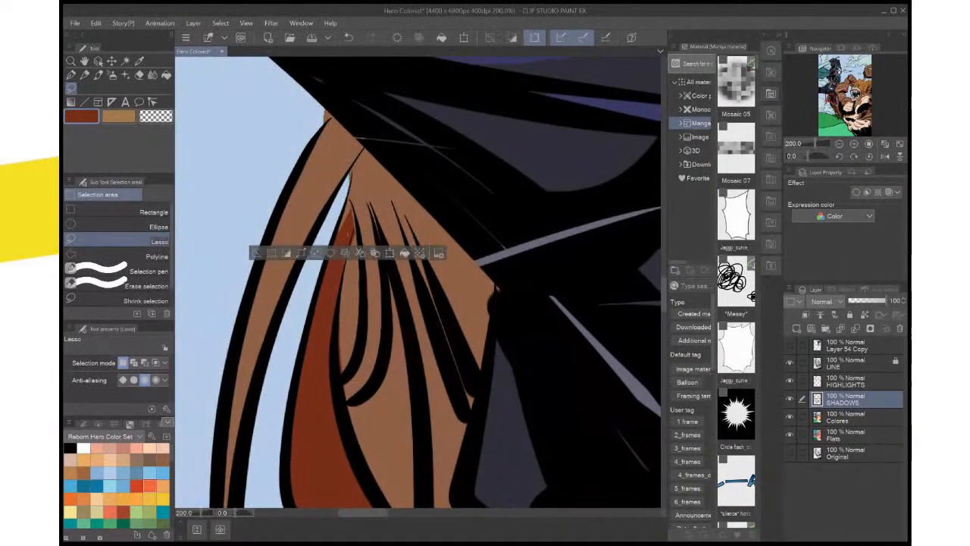
pyautogui.hotkey('ctrl', 'd')
pyautogui.moveTo(344, 269); pyautogui.dragTo(348, 282)
pyautogui.hotkey('ctrl', 'd')
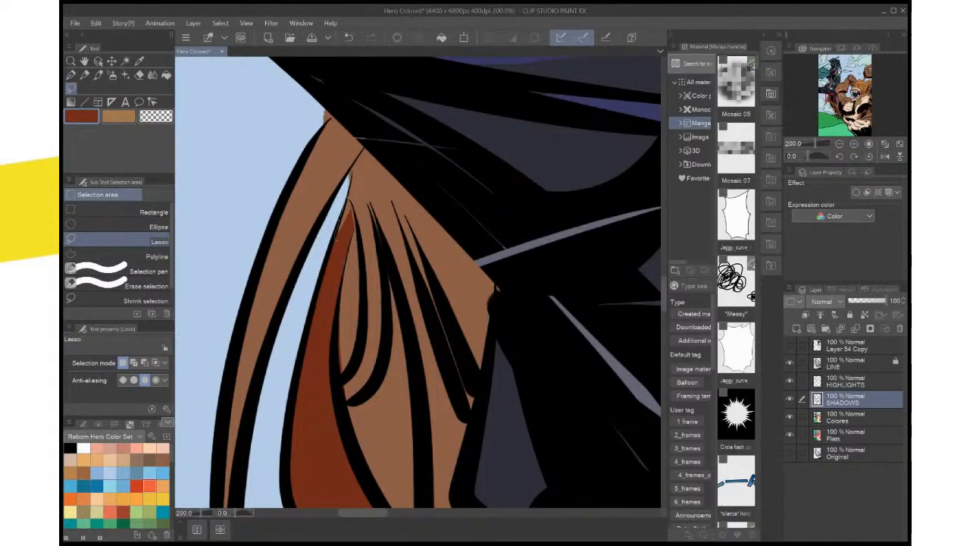
pyautogui.moveTo(348, 237); pyautogui.dragTo(350, 200)
pyautogui.click(401, 261)
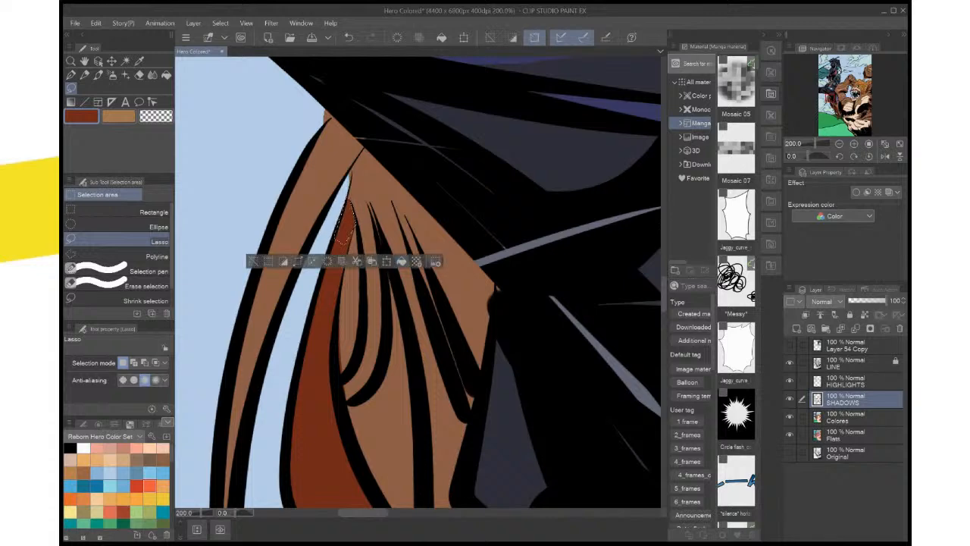
pyautogui.hotkey('ctrl', 'd')
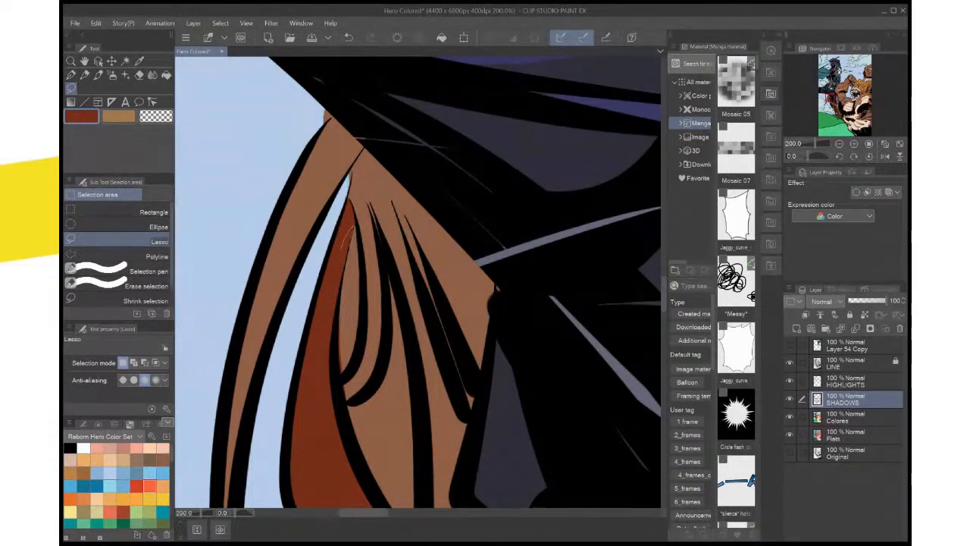
pyautogui.moveTo(353, 227); pyautogui.dragTo(338, 282)
pyautogui.click(400, 304)
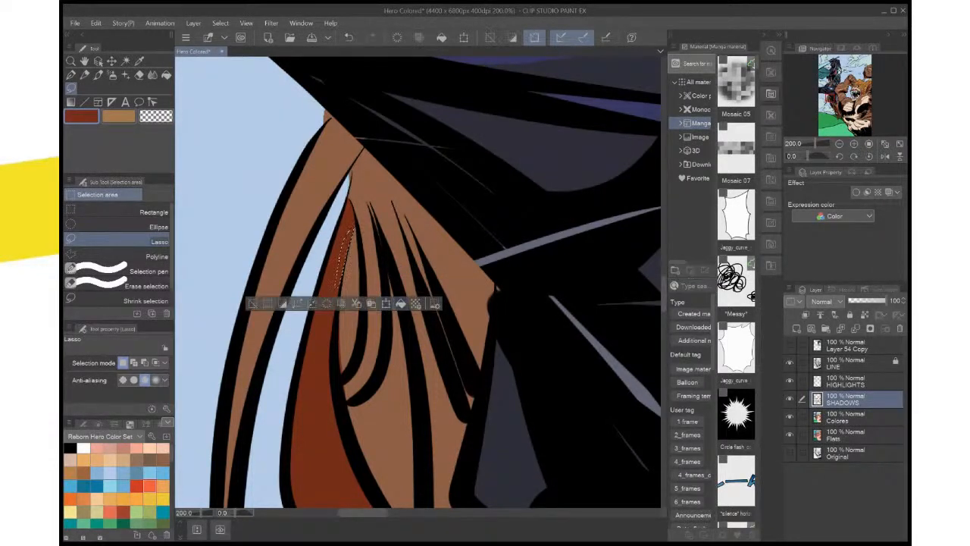
pyautogui.hotkey('ctrl', 'd')
# Lasso and fill red-brown shadows along the thin outermost hanging fur strand, including its upper part, deselecting after each
pyautogui.scroll(-2, 364, 175)
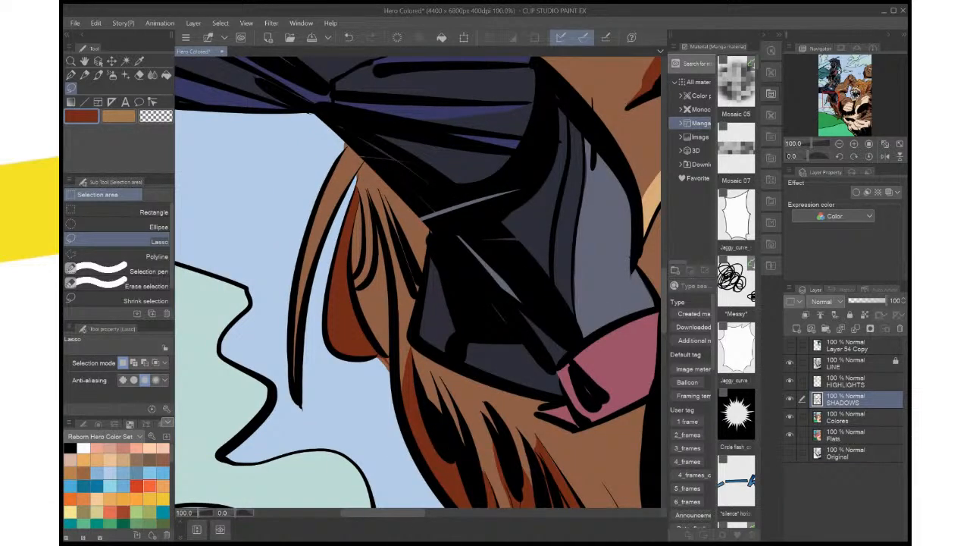
pyautogui.moveTo(357, 157)
pyautogui.mouseDown()
pyautogui.moveTo(296, 297)
pyautogui.moveTo(298, 379)
pyautogui.moveTo(310, 282)
pyautogui.moveTo(357, 158)
pyautogui.mouseUp()
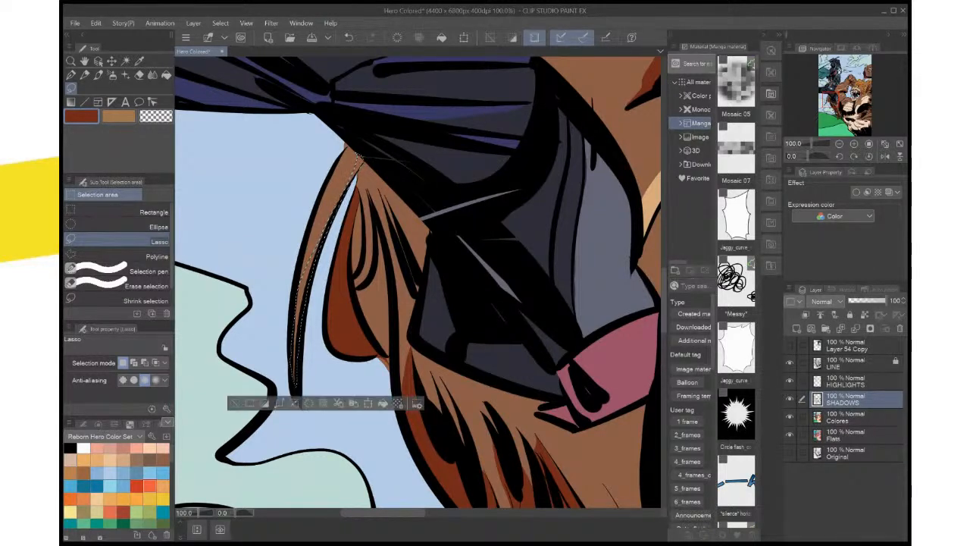
pyautogui.hotkey('ctrl', 'd')
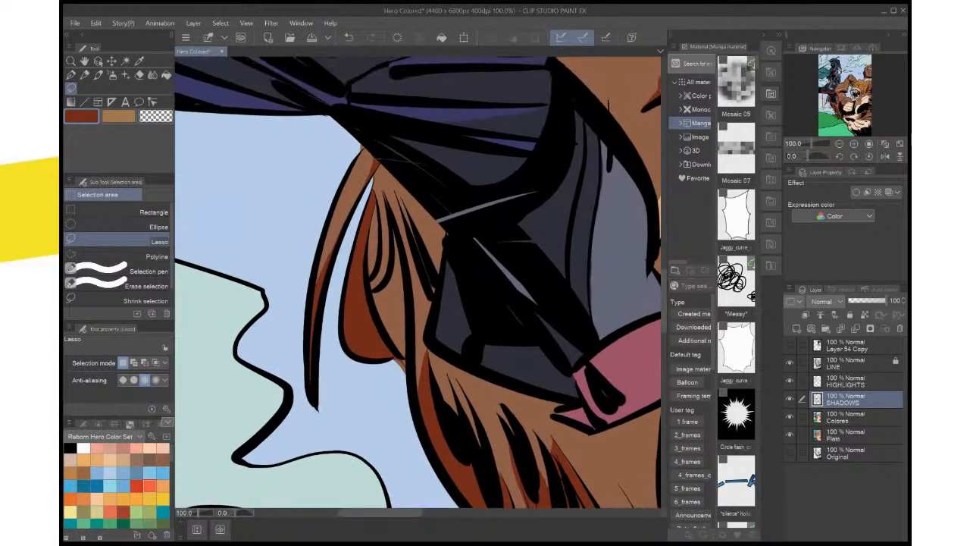
pyautogui.moveTo(394, 227); pyautogui.dragTo(405, 276)
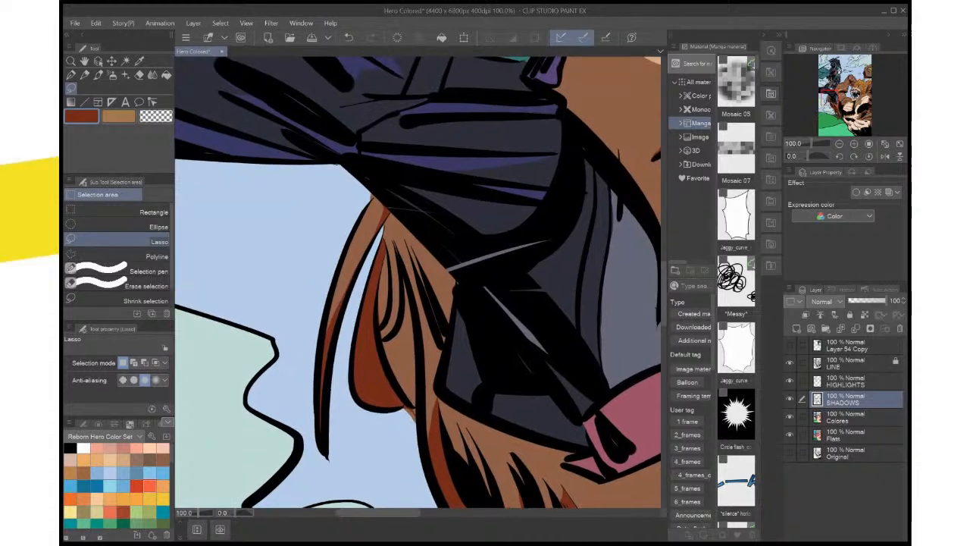
pyautogui.moveTo(335, 313); pyautogui.dragTo(386, 214)
pyautogui.click(416, 332)
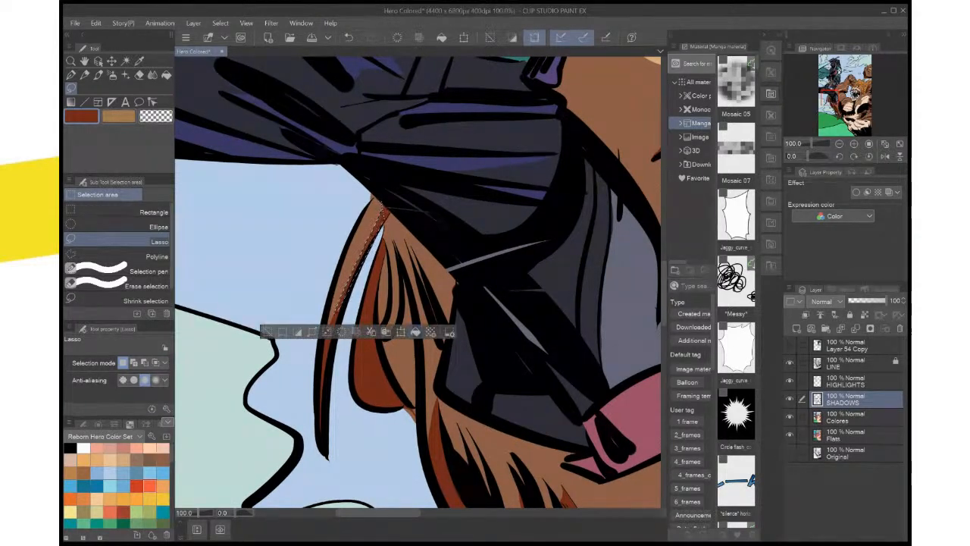
pyautogui.hotkey('ctrl', 'd')
# Check the finished fur shadows against the full illustration
pyautogui.hotkey('ctrl', '-')
pyautogui.hotkey('ctrl', '-')
pyautogui.hotkey('ctrl', '-')
pyautogui.hotkey('ctrl', '-')
pyautogui.hotkey('ctrl', '-')
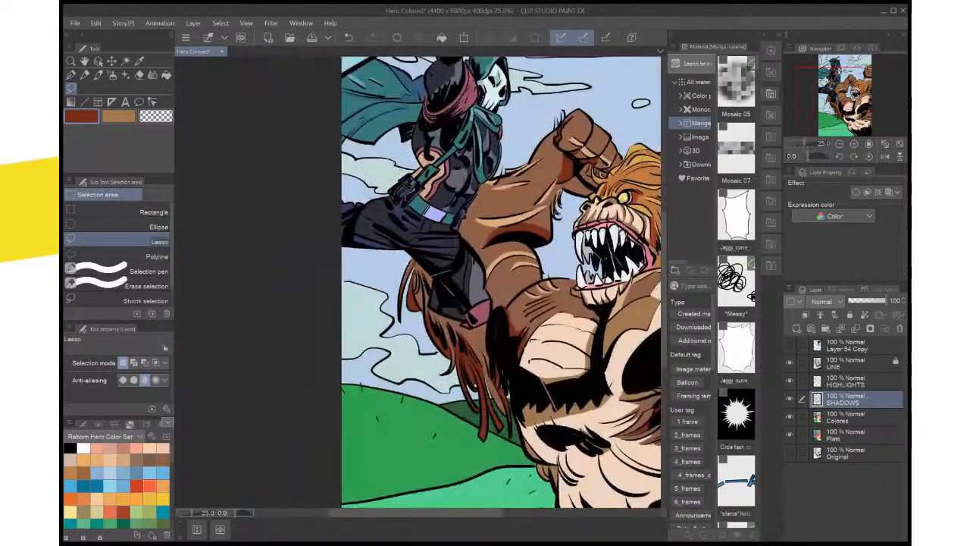
pyautogui.hotkey('ctrl', '+')
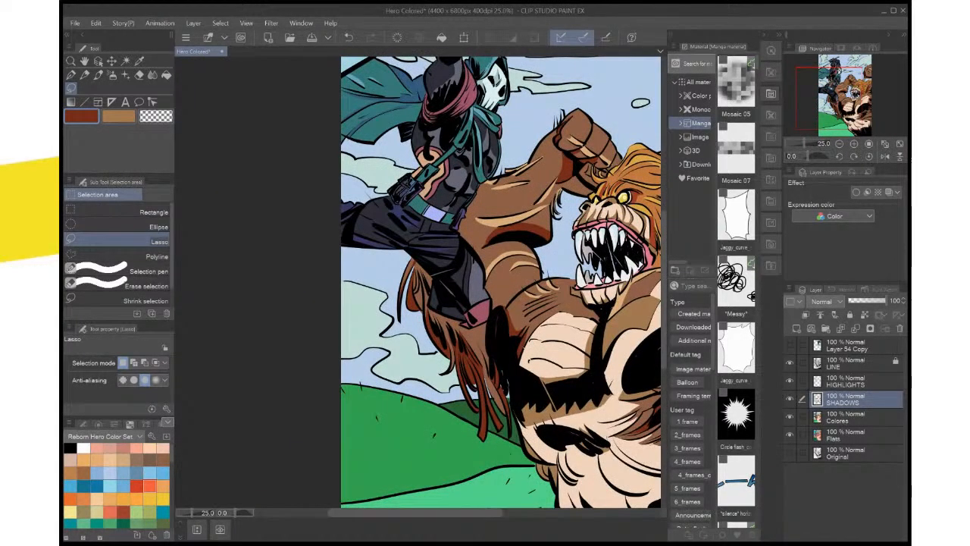
pyautogui.hotkey('ctrl', '0')
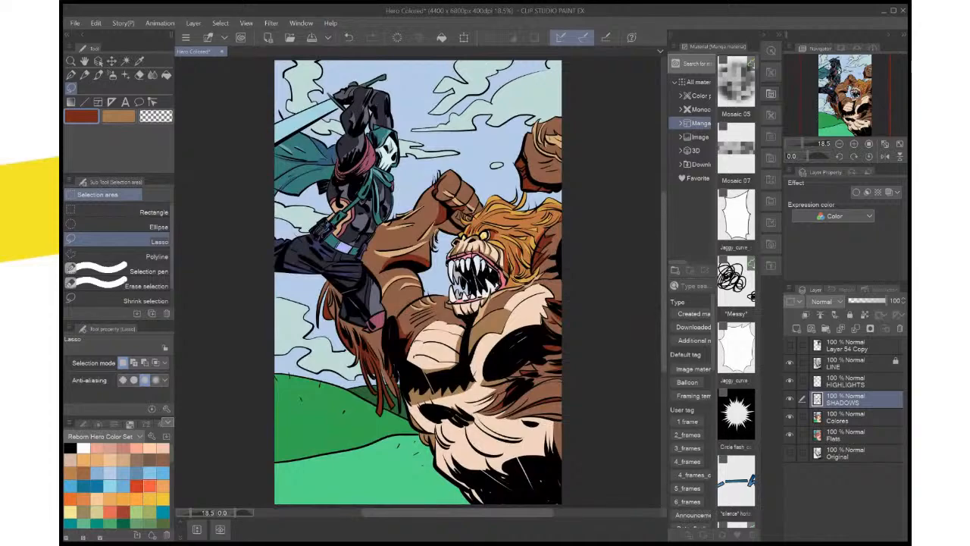
pyautogui.hotkey('ctrl', '-')
pyautogui.hotkey('ctrl', '+')
# Switch to the tan shadow colour, lasso the crescent between the two long curved fold lines on the creature's belly, fill it and deselect
pyautogui.moveTo(454, 303)
pyautogui.mouseDown()
pyautogui.moveTo(396, 265)
pyautogui.moveTo(335, 133)
pyautogui.mouseUp()
pyautogui.press('i')
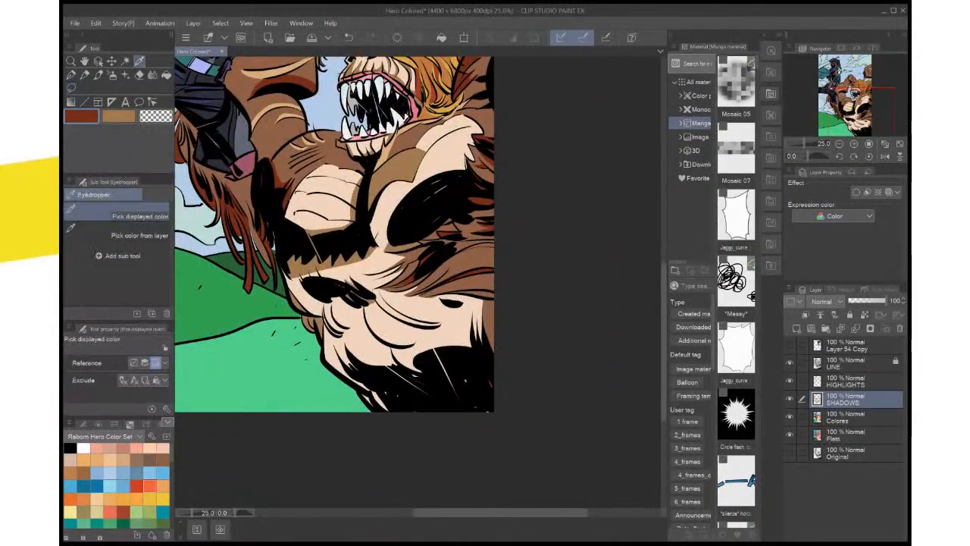
pyautogui.press('x')
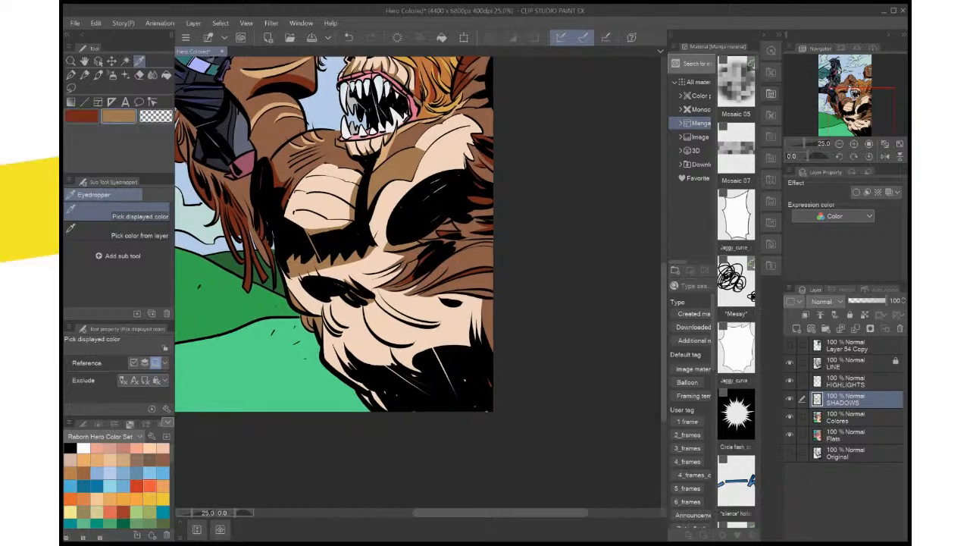
pyautogui.moveTo(341, 265); pyautogui.dragTo(334, 220)
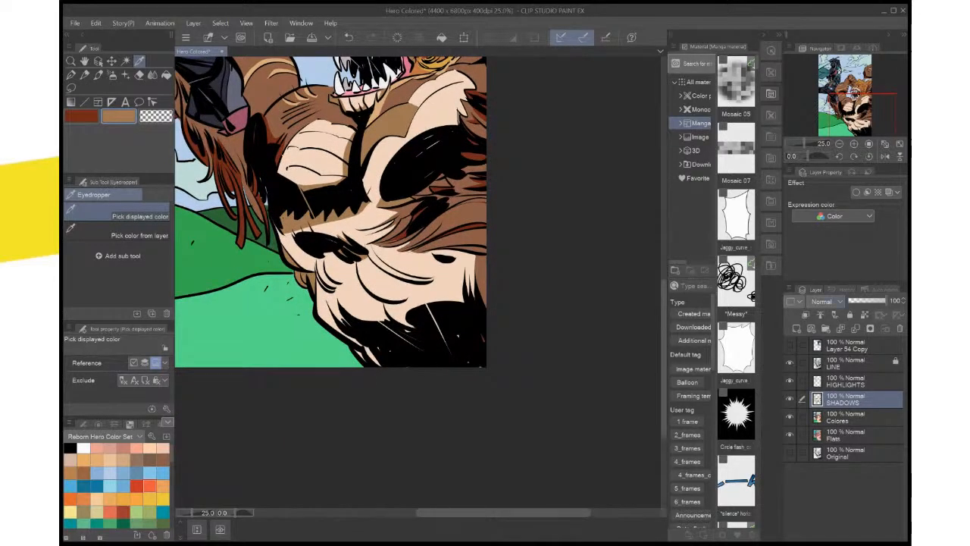
pyautogui.click(822, 156)
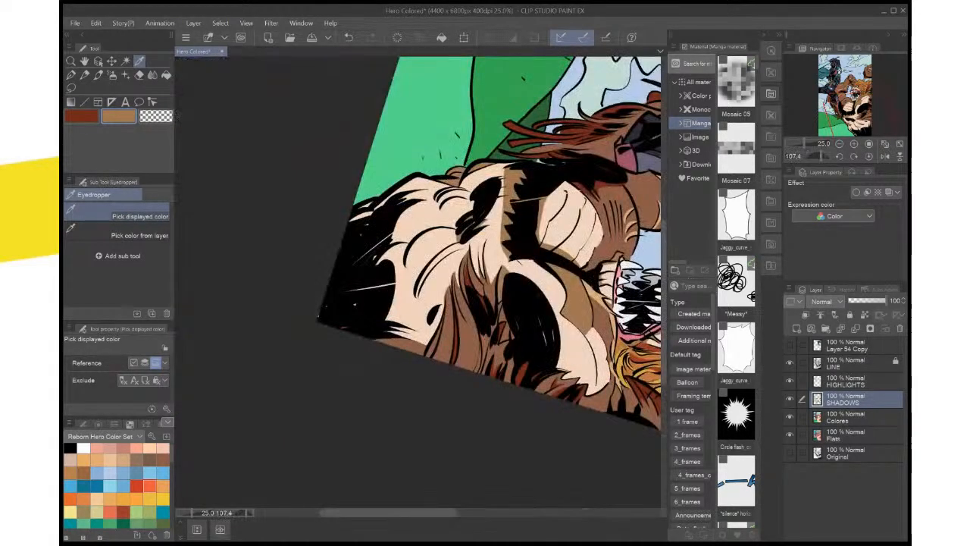
pyautogui.hotkey('ctrl', '+')
pyautogui.hotkey('ctrl', '+')
pyautogui.hotkey('ctrl', '+')
pyautogui.hotkey('ctrl', '+')
pyautogui.moveTo(455, 204); pyautogui.dragTo(372, 371)
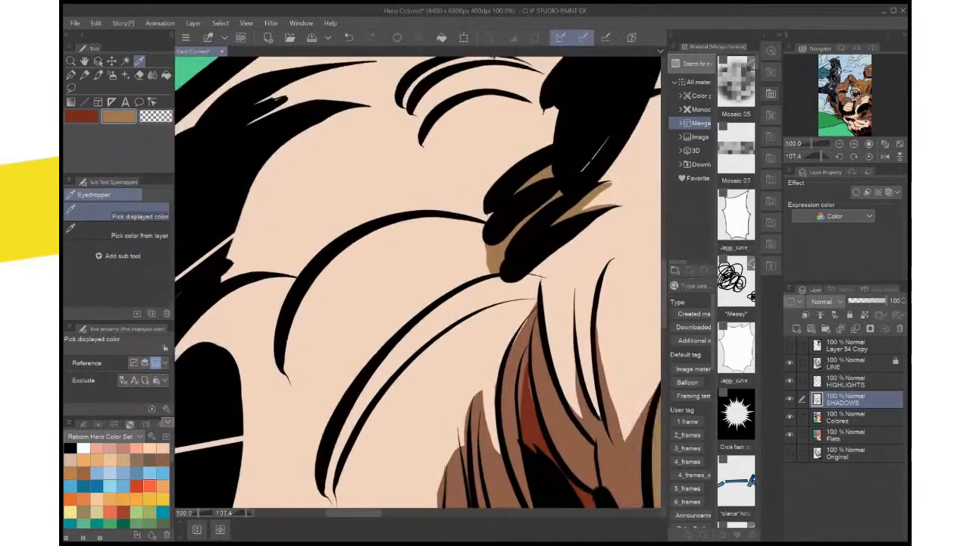
pyautogui.click(838, 156)
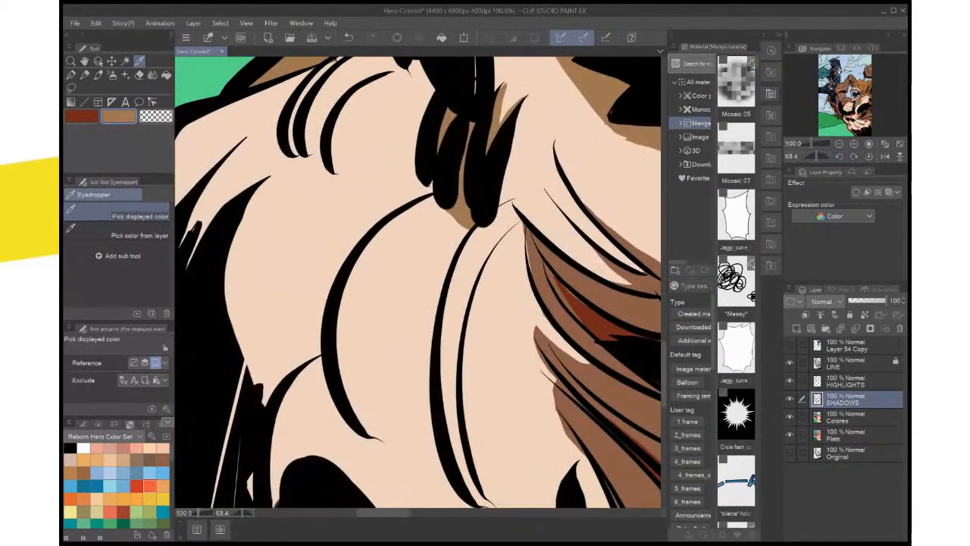
pyautogui.press('m')
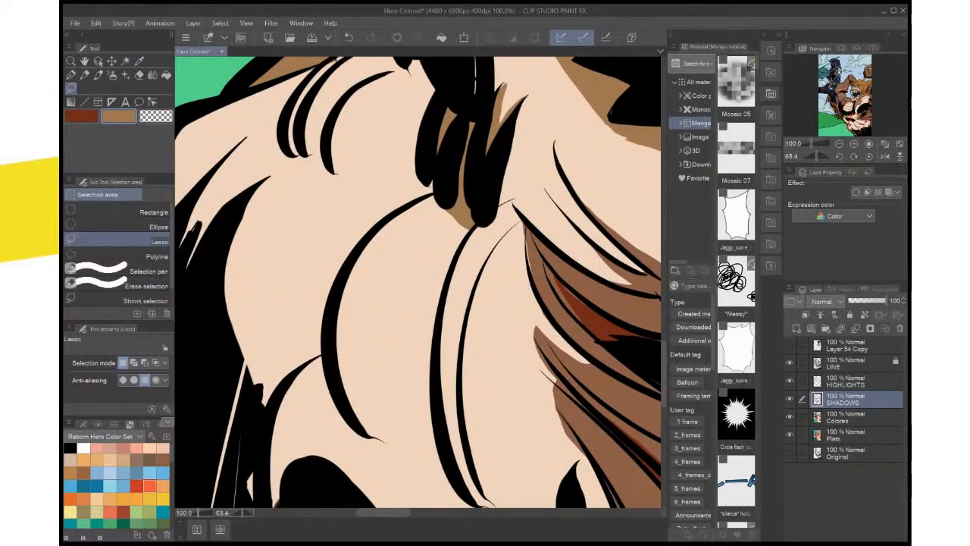
pyautogui.moveTo(524, 220); pyautogui.dragTo(474, 288)
pyautogui.moveTo(513, 200)
pyautogui.mouseDown()
pyautogui.moveTo(523, 220)
pyautogui.moveTo(529, 113)
pyautogui.mouseUp()
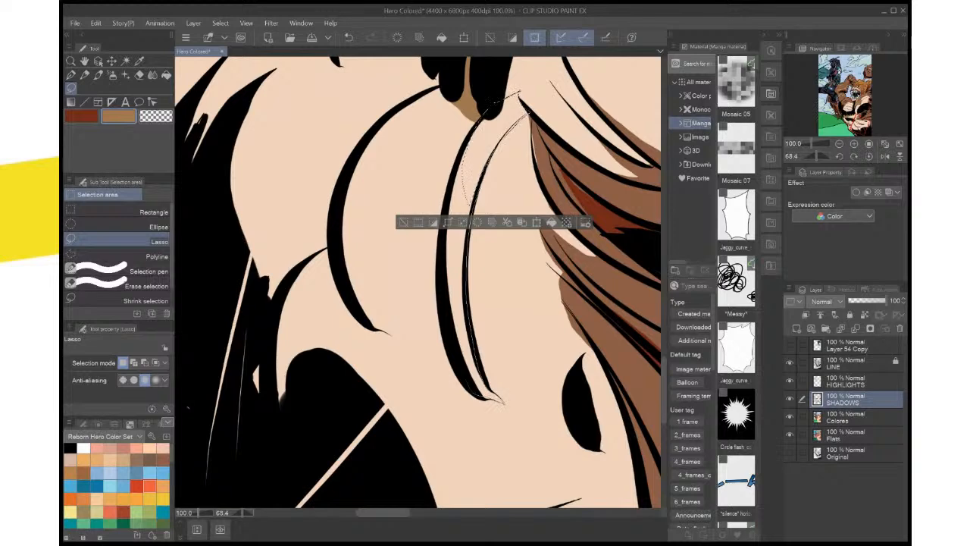
pyautogui.moveTo(479, 395)
pyautogui.mouseDown()
pyautogui.moveTo(444, 232)
pyautogui.moveTo(452, 167)
pyautogui.moveTo(480, 127)
pyautogui.mouseUp()
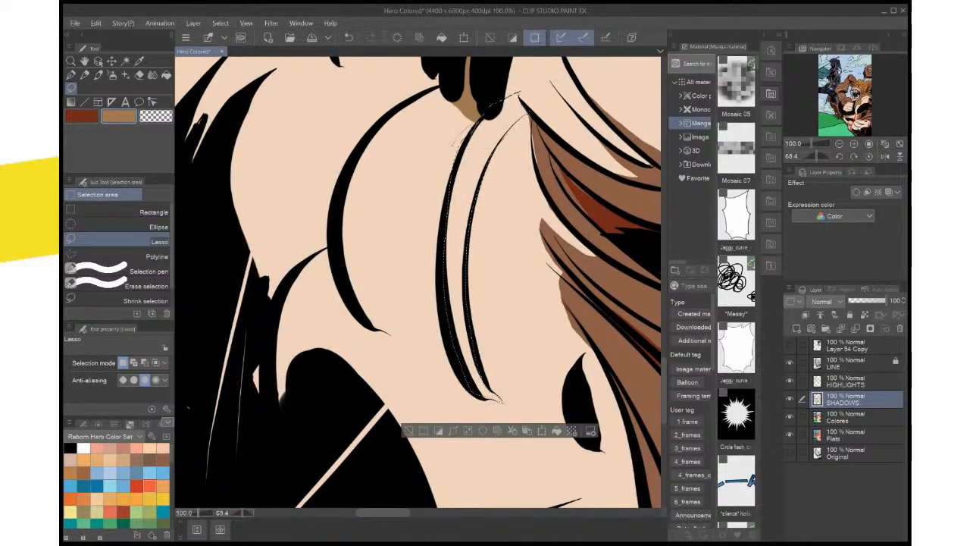
pyautogui.click(557, 431)
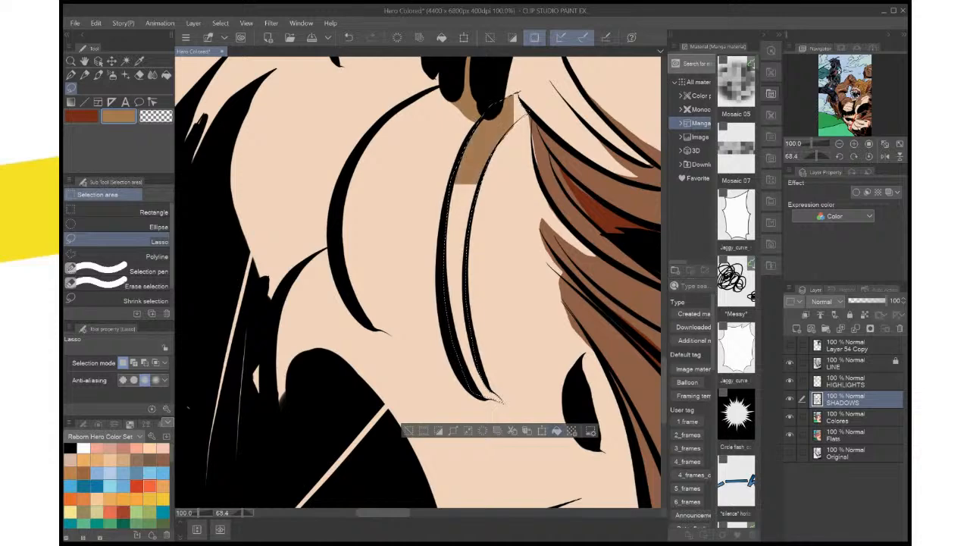
pyautogui.hotkey('ctrl', 'd')
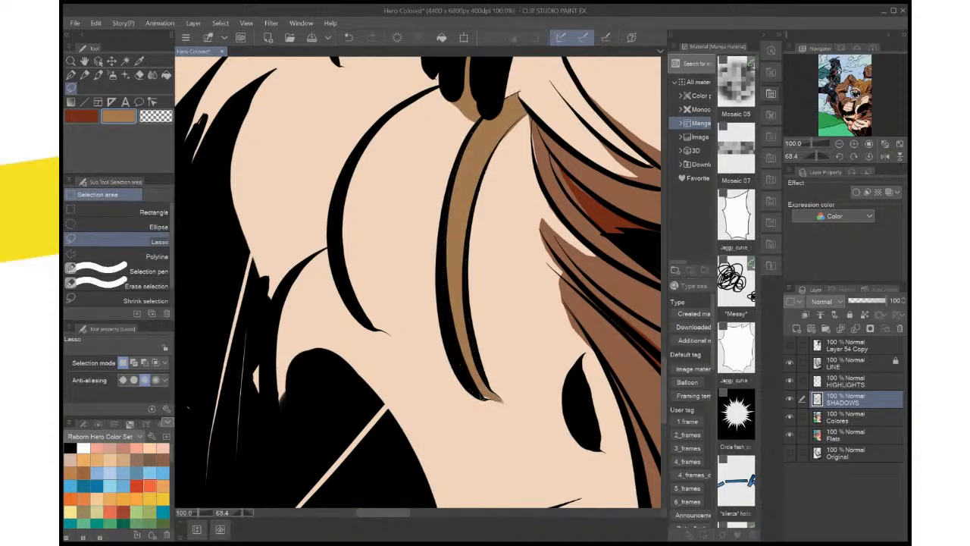
# Patch the gaps at the pointed tip of the belly's crescent shadow with tan and deselect
pyautogui.moveTo(489, 390); pyautogui.dragTo(483, 379)
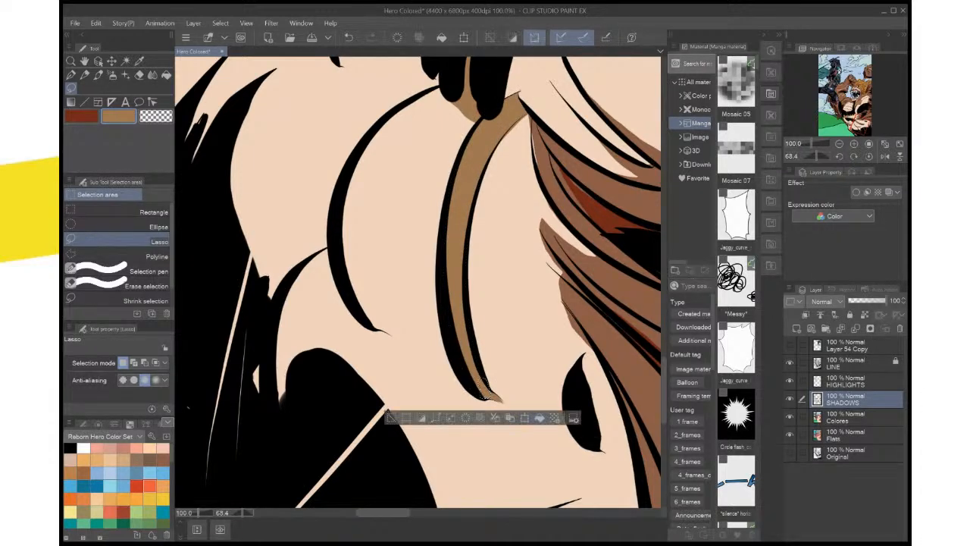
pyautogui.hotkey('ctrl', 'd')
pyautogui.scroll(4, 555, 403)
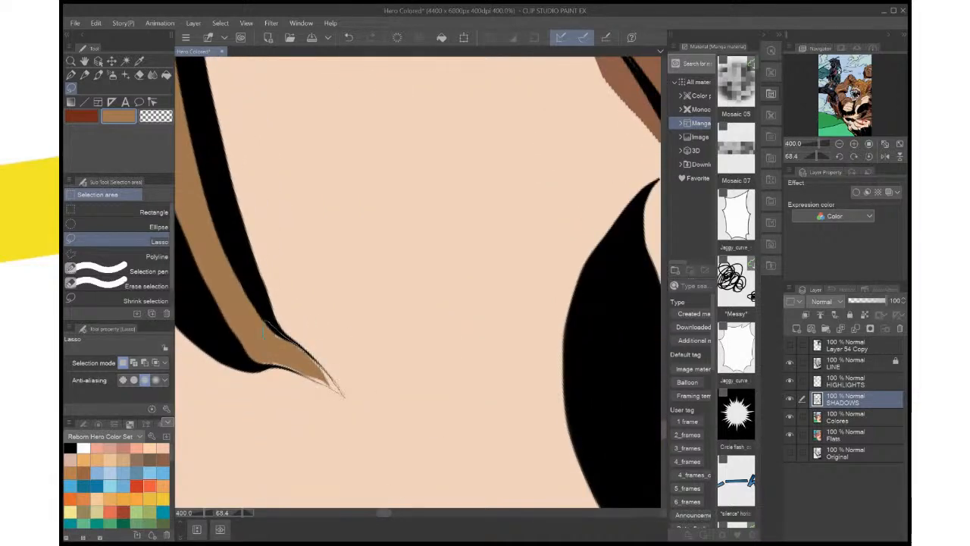
pyautogui.moveTo(264, 328); pyautogui.dragTo(258, 342)
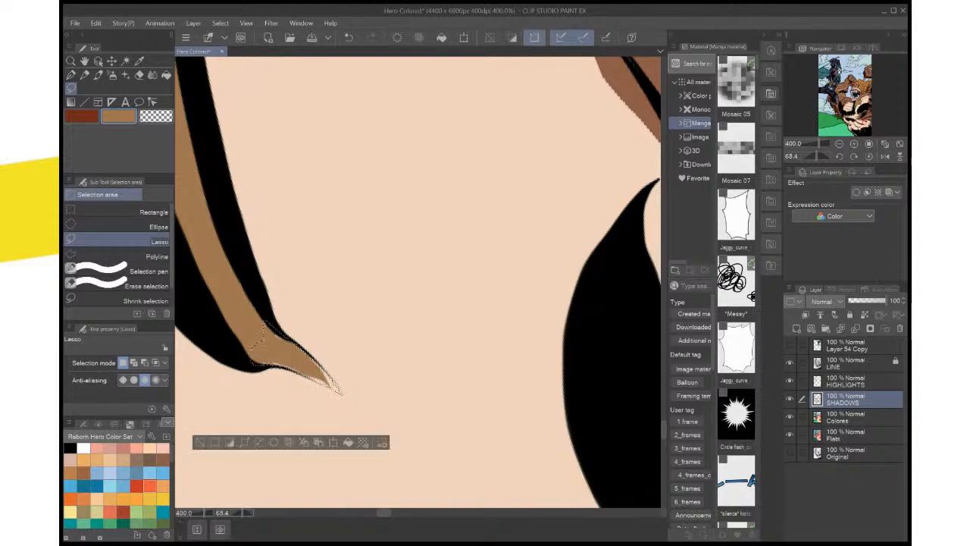
pyautogui.hotkey('alt', 'Delete')
pyautogui.click(373, 368)
pyautogui.hotkey('ctrl', 'd')
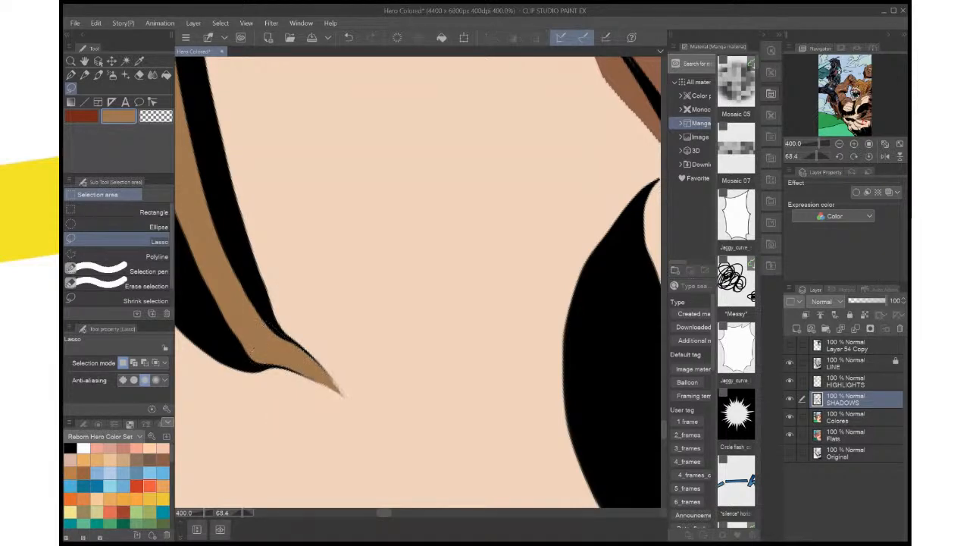
# Reset the canvas rotation, lasso and fill a tan shadow above the small black oval mark on the belly, and deselect
pyautogui.click(868, 156)
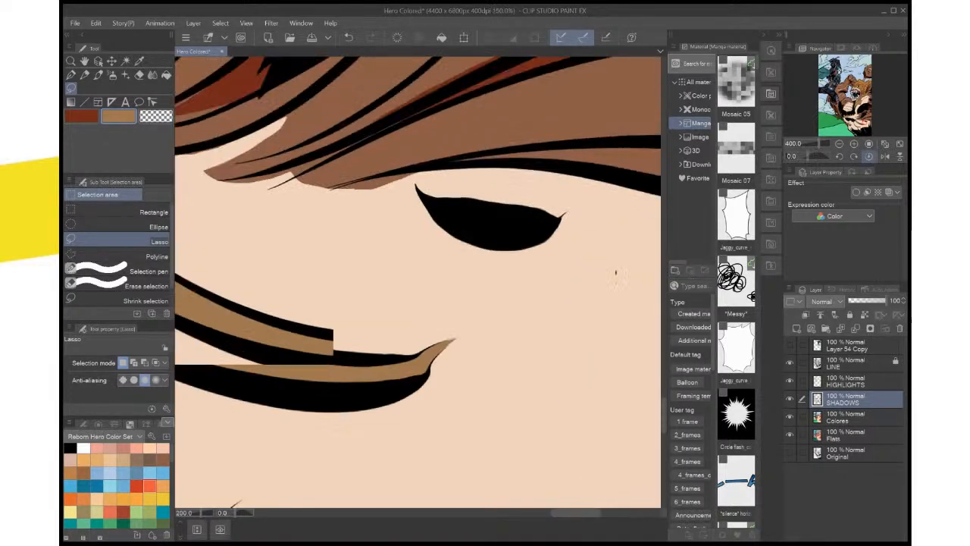
pyautogui.hotkey('ctrl', '-')
pyautogui.hotkey('ctrl', '-')
pyautogui.hotkey('ctrl', '+')
pyautogui.hotkey('ctrl', '+')
pyautogui.hotkey('ctrl', '+')
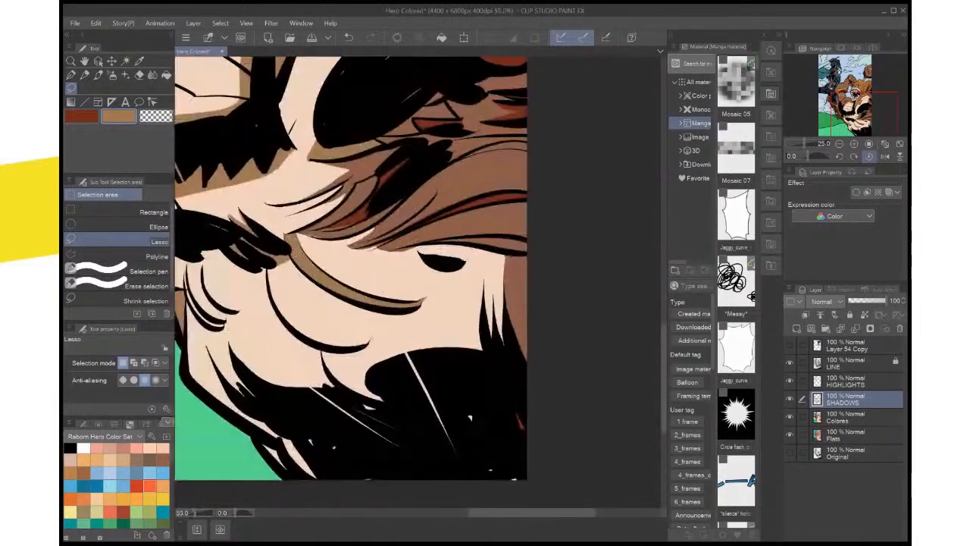
pyautogui.moveTo(417, 281); pyautogui.dragTo(394, 324)
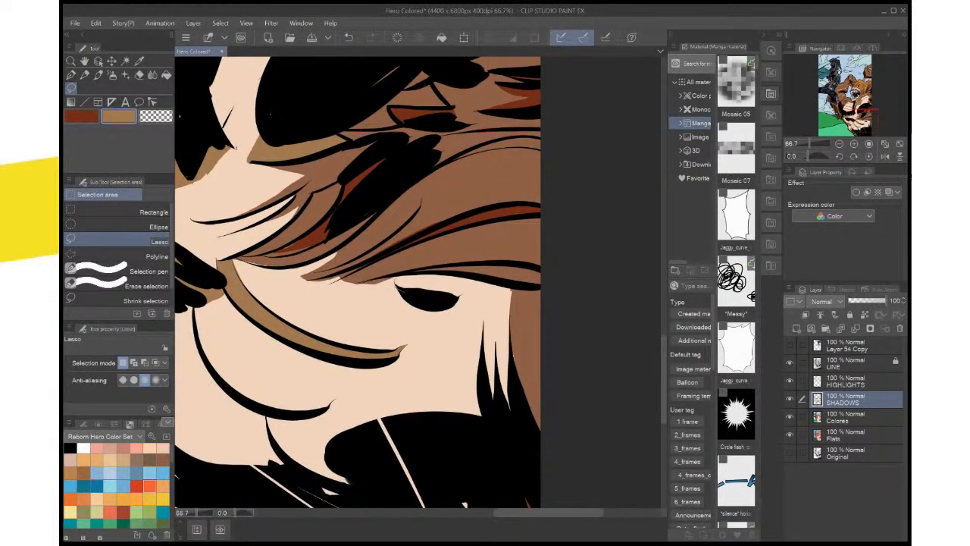
pyautogui.moveTo(459, 296); pyautogui.dragTo(457, 298)
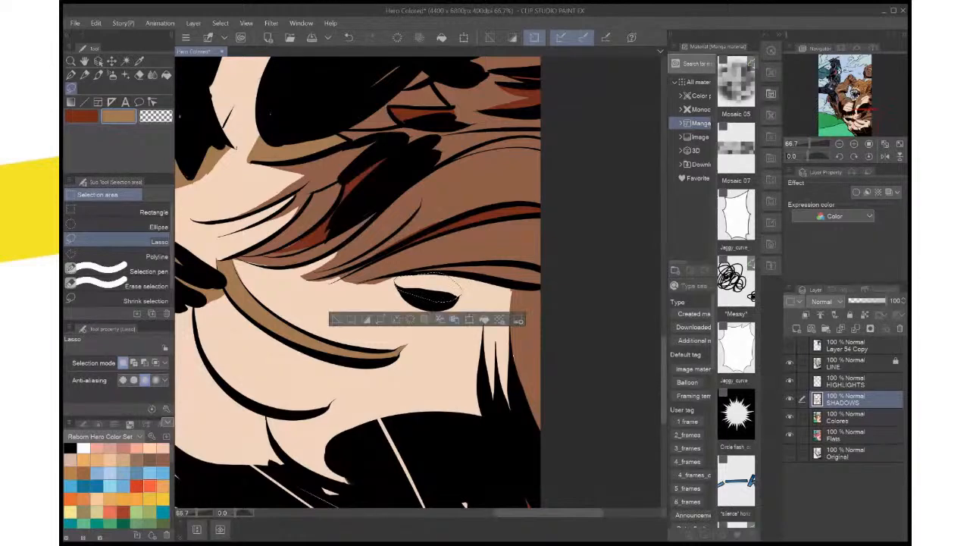
pyautogui.hotkey('alt', 'Delete')
pyautogui.hotkey('ctrl', 'd')
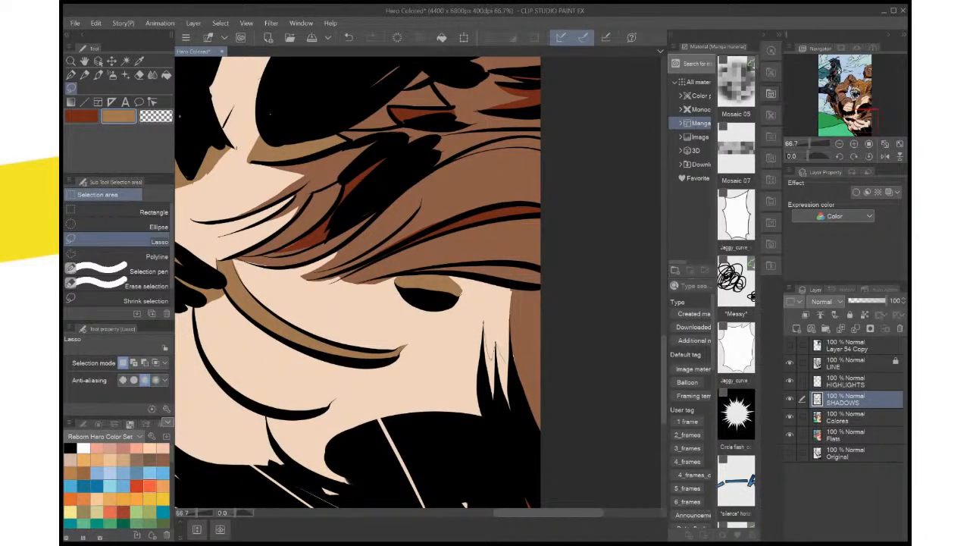
# Lasso and fill tan shadows between the upright black fur spikes near the belly's outer edge, then deselect
pyautogui.moveTo(485, 326)
pyautogui.mouseDown()
pyautogui.moveTo(517, 423)
pyautogui.moveTo(494, 395)
pyautogui.moveTo(485, 340)
pyautogui.mouseUp()
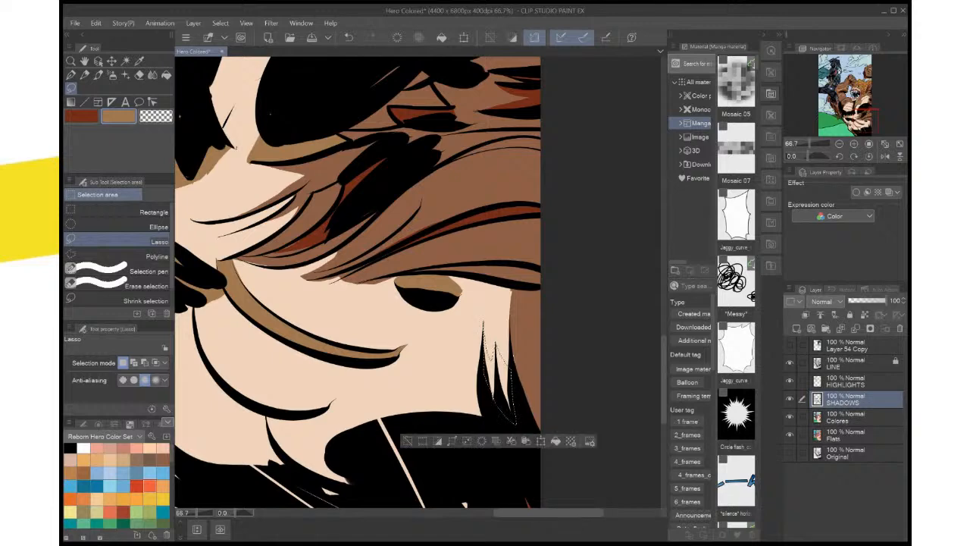
pyautogui.click(555, 441)
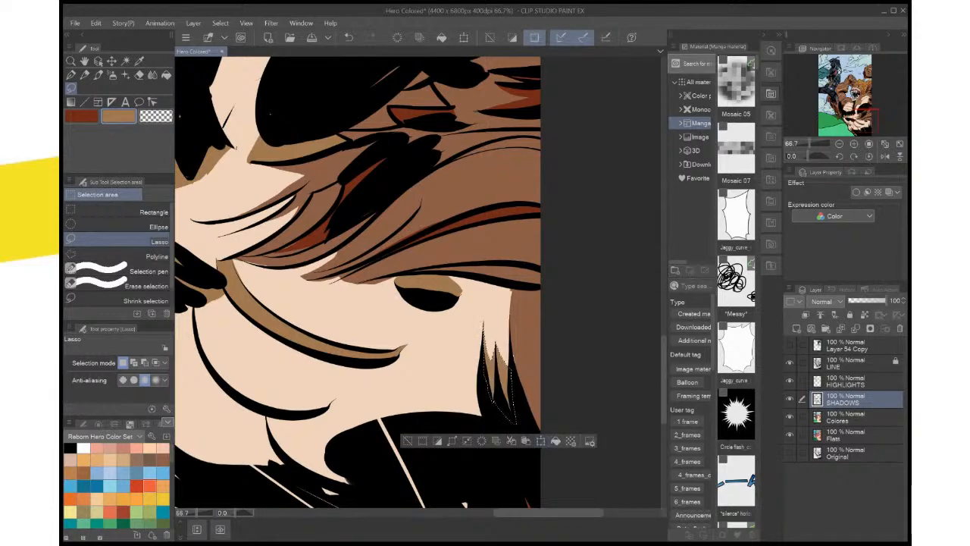
pyautogui.hotkey('ctrl', 'd')
# Lasso and fill tan over the long diagonal slit and the page-corner gaps in the black lower-belly shadow, deselecting after each
pyautogui.scroll(-5, 540, 338)
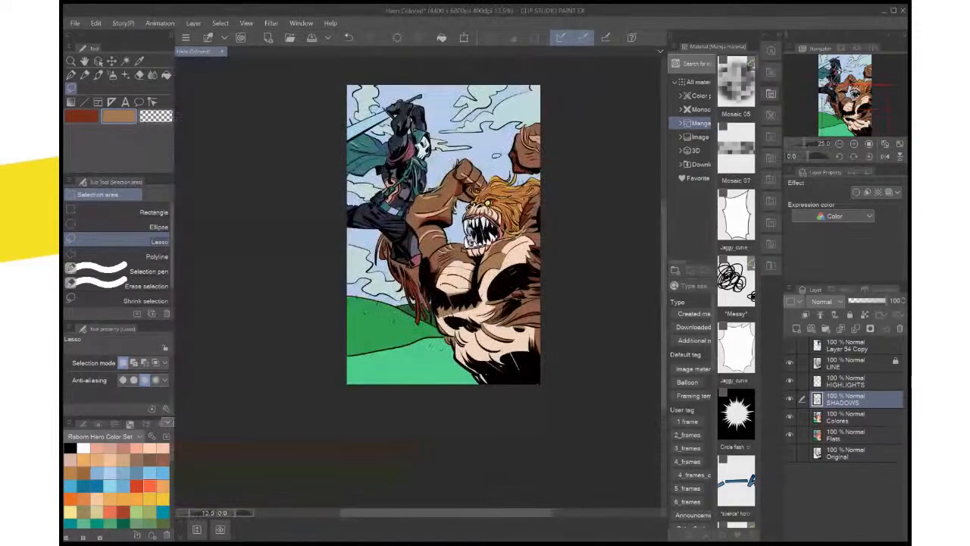
pyautogui.scroll(2, 539, 338)
pyautogui.scroll(1, 357, 258)
pyautogui.scroll(1, 356, 258)
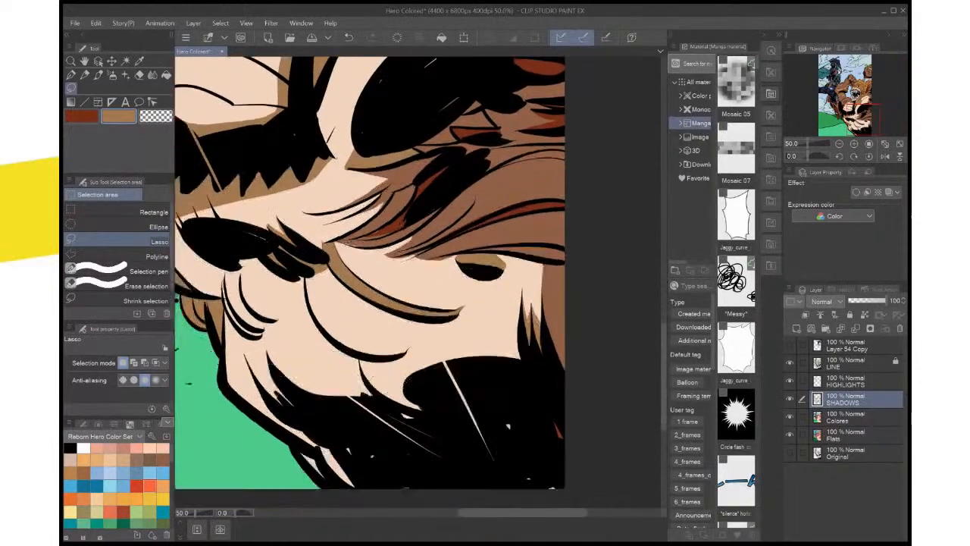
pyautogui.moveTo(441, 364)
pyautogui.mouseDown()
pyautogui.moveTo(493, 467)
pyautogui.moveTo(513, 445)
pyautogui.moveTo(549, 344)
pyautogui.moveTo(524, 383)
pyautogui.moveTo(549, 429)
pyautogui.mouseUp()
pyautogui.click(536, 493)
pyautogui.hotkey('ctrl', 'd')
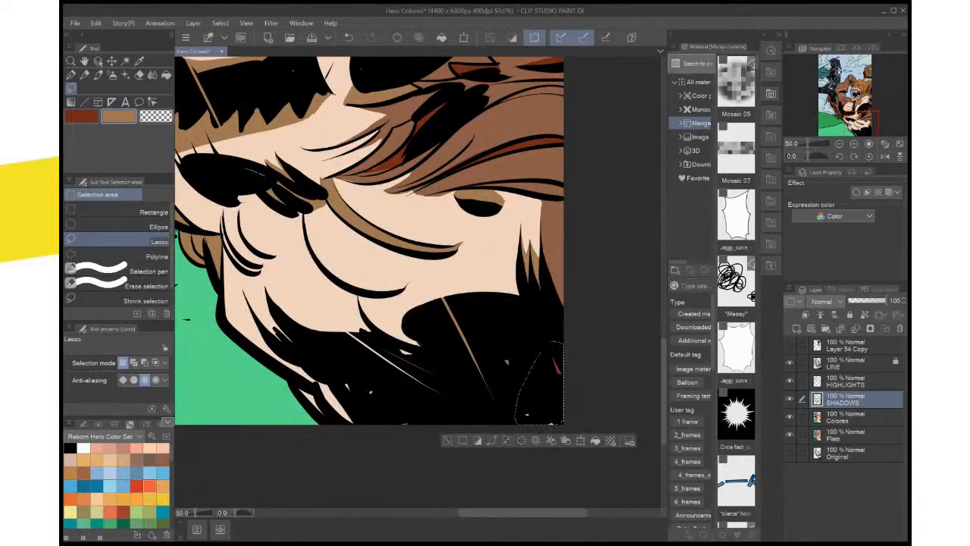
pyautogui.click(581, 440)
pyautogui.hotkey('ctrl', 'd')
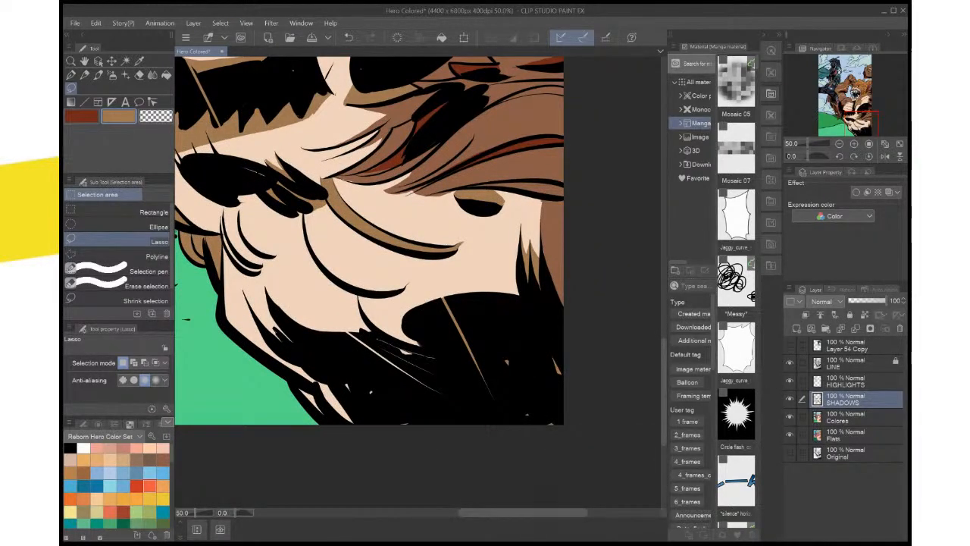
# Lasso and fill tan over the thin slivers and small specks in the inner part of the black lower-belly shadow, deselecting after each
pyautogui.moveTo(344, 332)
pyautogui.mouseDown()
pyautogui.moveTo(417, 397)
pyautogui.moveTo(455, 371)
pyautogui.mouseUp()
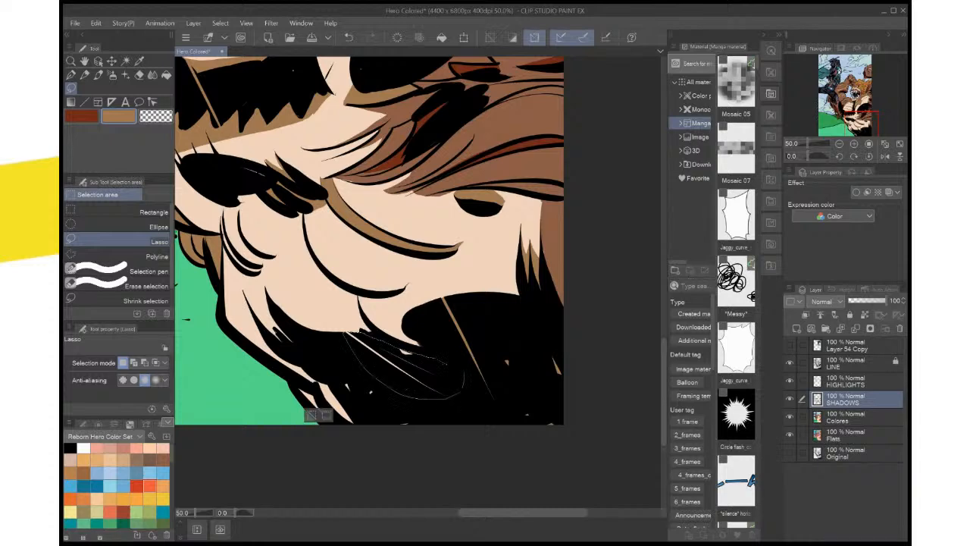
pyautogui.hotkey('ctrl', 'd')
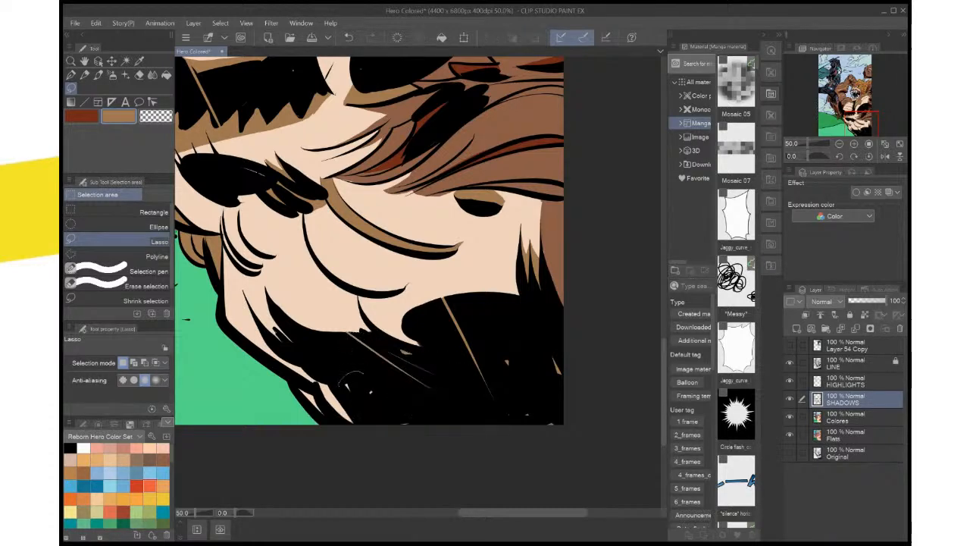
pyautogui.moveTo(347, 388)
pyautogui.mouseDown()
pyautogui.moveTo(444, 403)
pyautogui.moveTo(342, 374)
pyautogui.mouseUp()
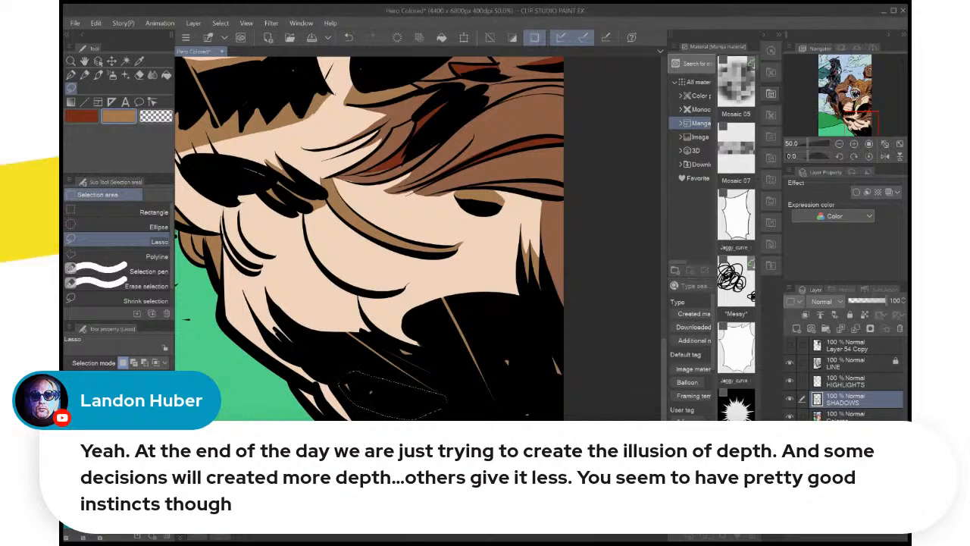
pyautogui.scroll(-4, 513, 446)
pyautogui.scroll(4, 512, 446)
pyautogui.hotkey('ctrl', 'd')
# Lasso and fill a tan shadow between the jagged black fur edge and the black oval mark on the upper belly, then deselect
pyautogui.moveTo(424, 326); pyautogui.dragTo(514, 330)
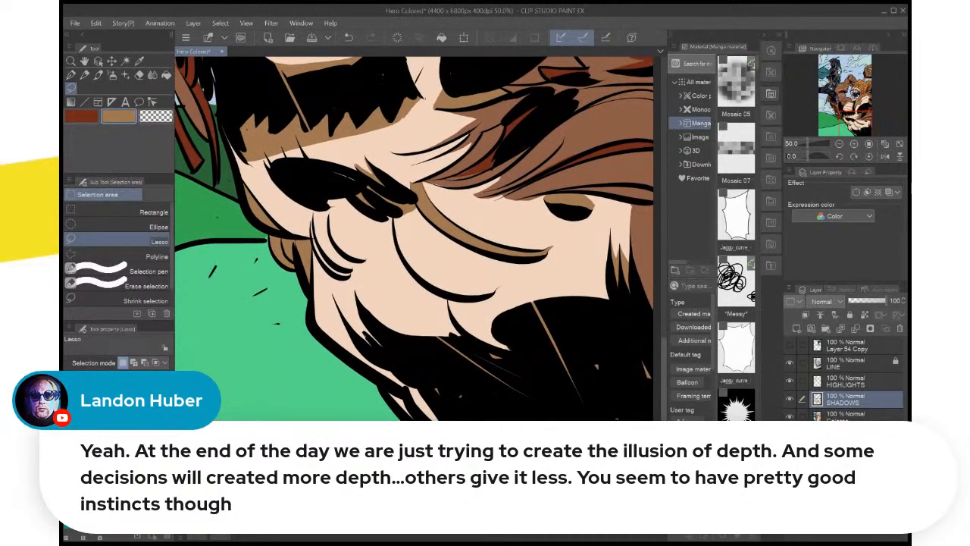
pyautogui.moveTo(424, 220); pyautogui.dragTo(465, 296)
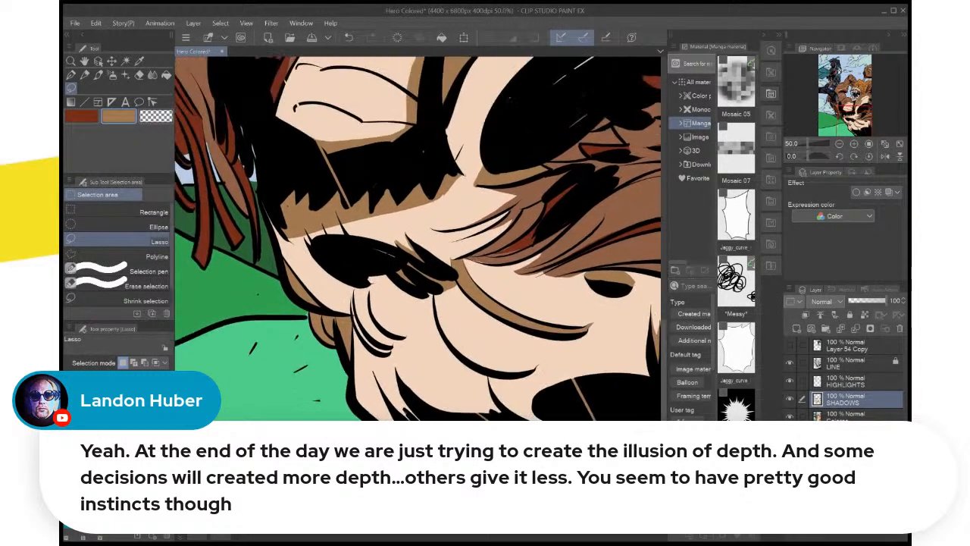
pyautogui.scroll(2, 457, 373)
pyautogui.moveTo(379, 174); pyautogui.dragTo(517, 400)
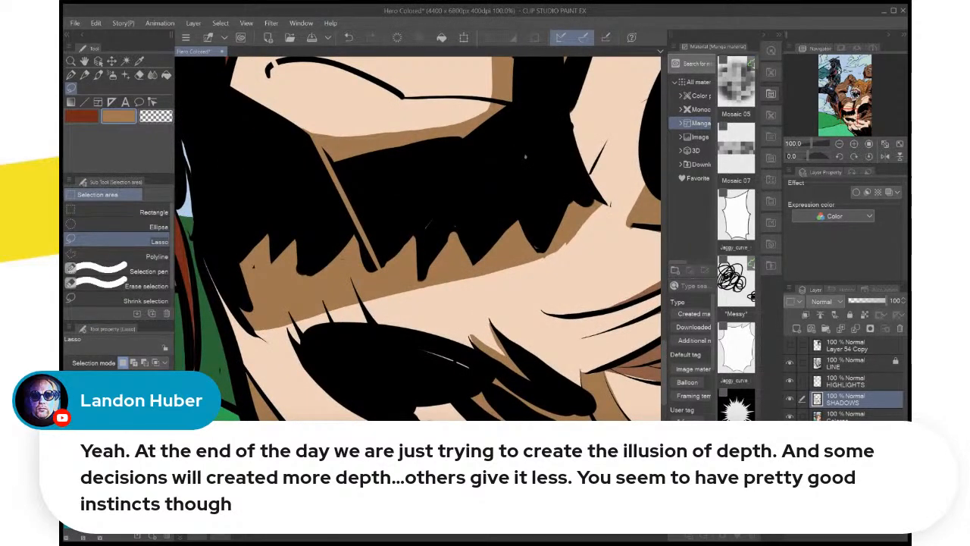
pyautogui.moveTo(375, 319); pyautogui.dragTo(302, 346)
pyautogui.moveTo(347, 271); pyautogui.dragTo(348, 273)
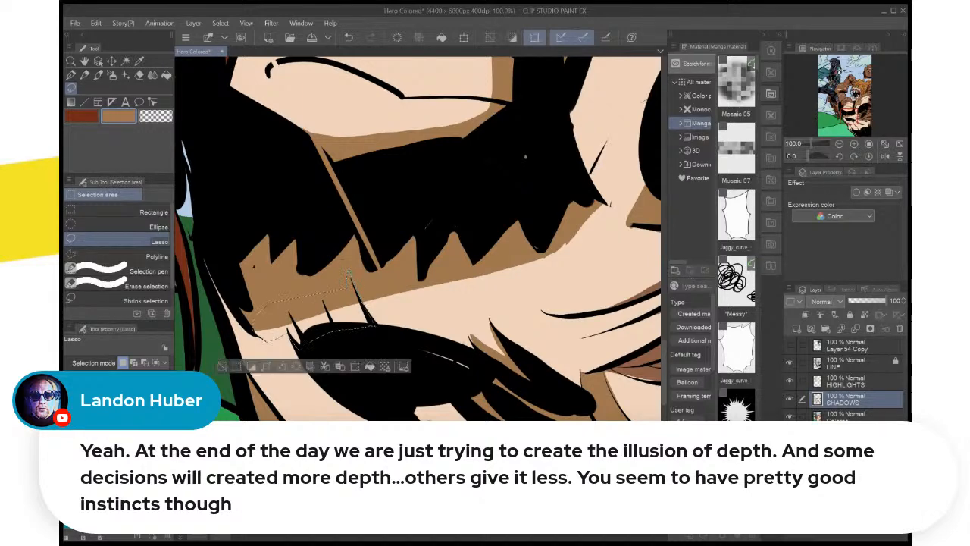
pyautogui.click(369, 366)
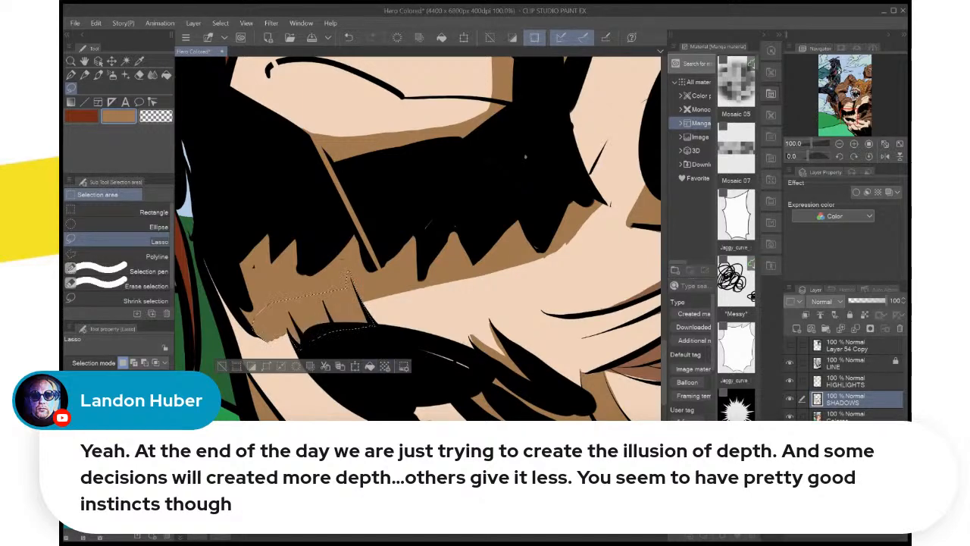
pyautogui.hotkey('ctrl', 'd')
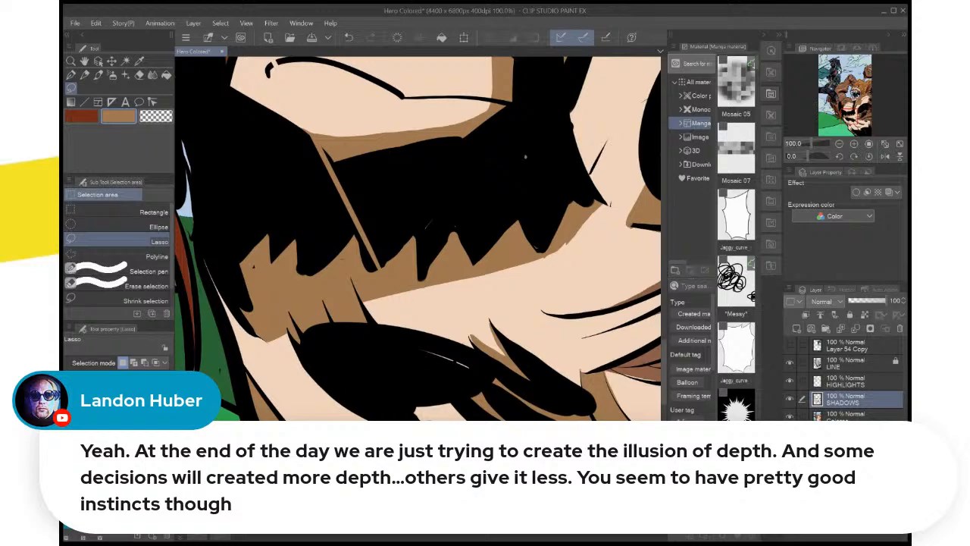
# Switch to the dark red drawing colour, lasso and fill a shadow along the narrow fur strand beside the black clump, then deselect
pyautogui.hotkey('ctrl', '-')
pyautogui.hotkey('ctrl', '-')
pyautogui.hotkey('ctrl', '-')
pyautogui.hotkey('ctrl', '-')
pyautogui.hotkey('ctrl', '+')
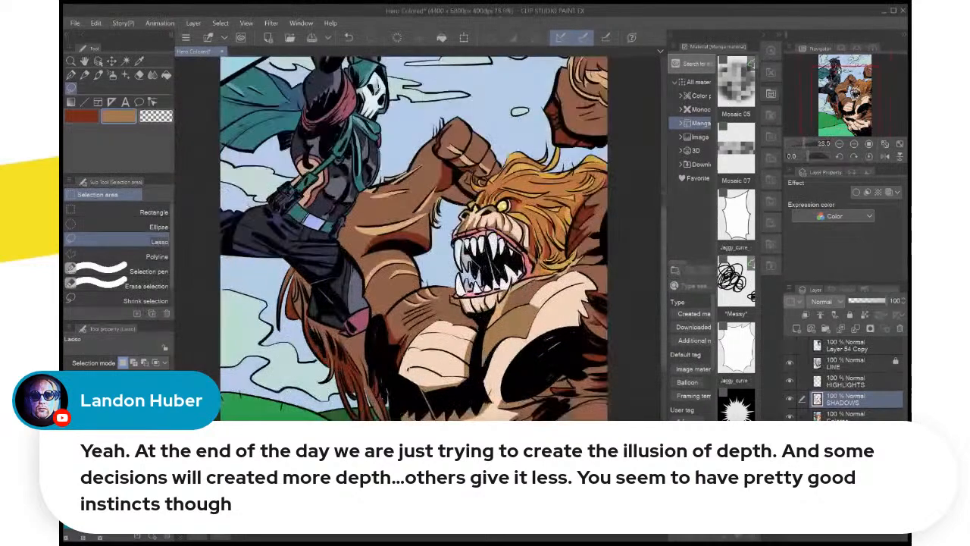
pyautogui.hotkey('ctrl', '+')
pyautogui.moveTo(432, 333); pyautogui.dragTo(388, 138)
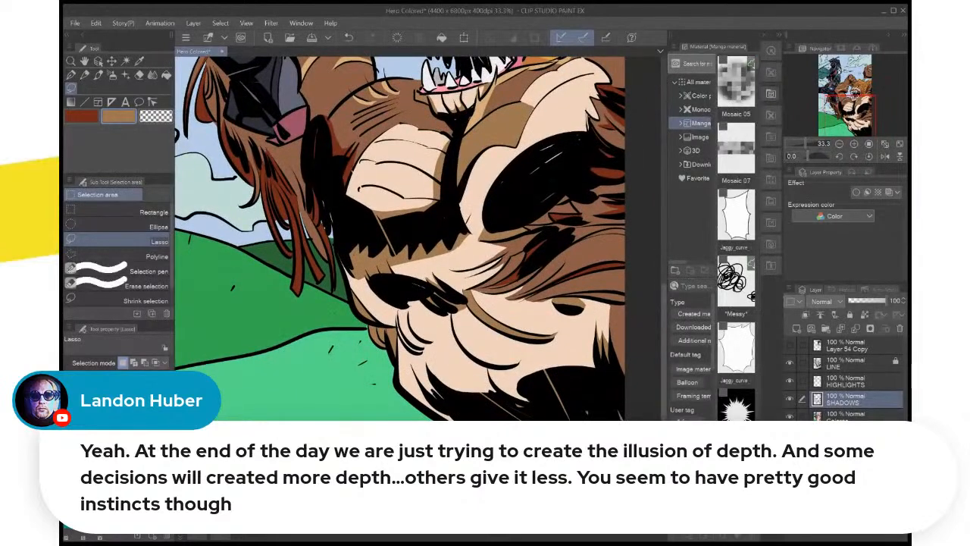
pyautogui.moveTo(536, 337); pyautogui.dragTo(537, 309)
pyautogui.scroll(3, 538, 309)
pyautogui.scroll(4, 417, 238)
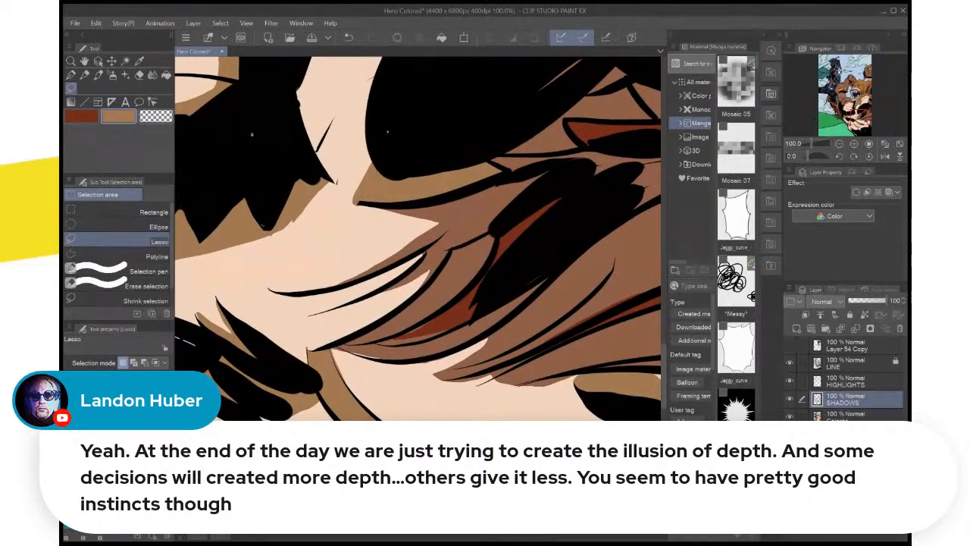
pyautogui.press('i')
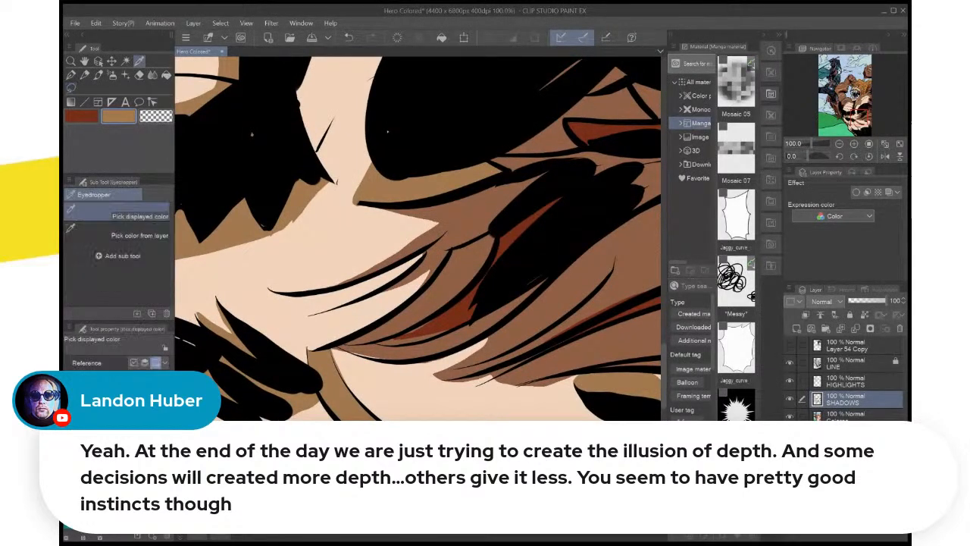
pyautogui.press('x')
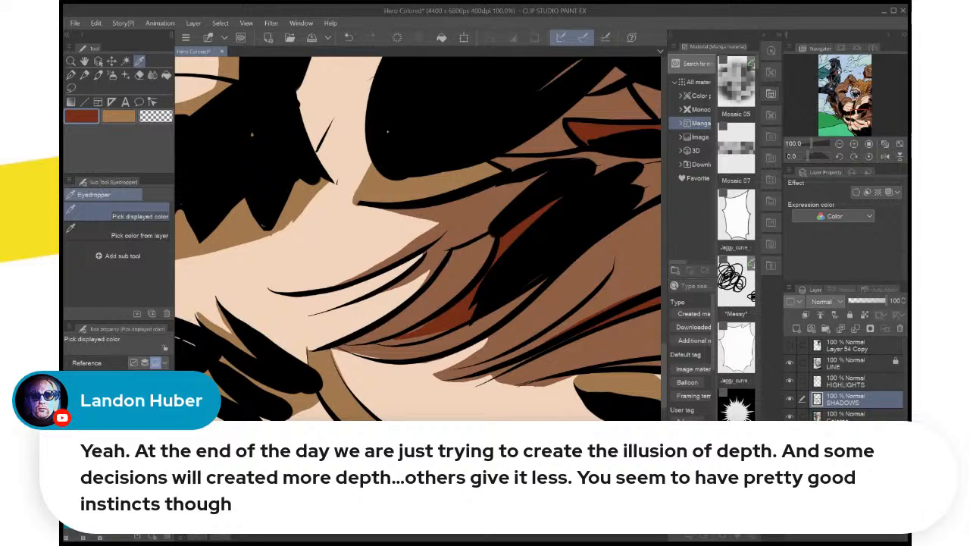
pyautogui.press('m')
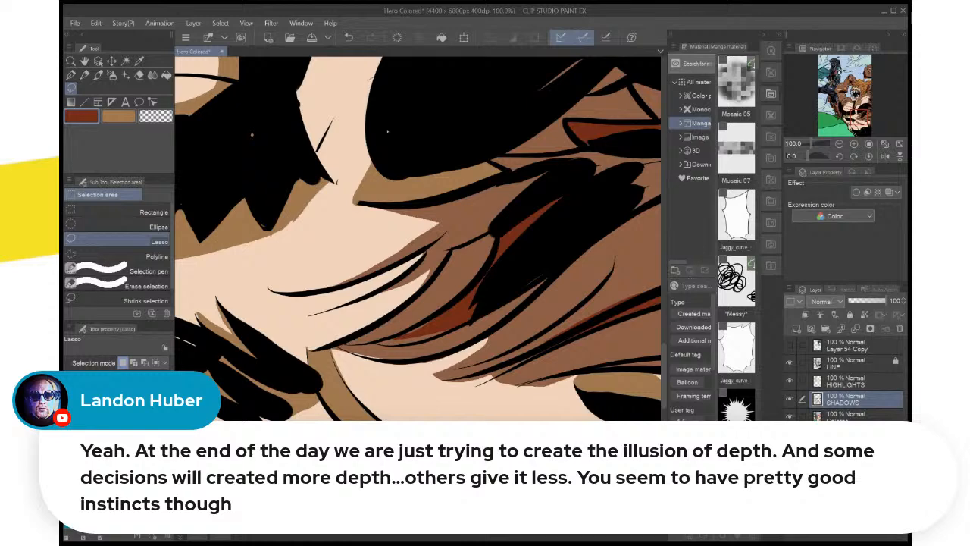
pyautogui.moveTo(531, 283); pyautogui.dragTo(512, 223)
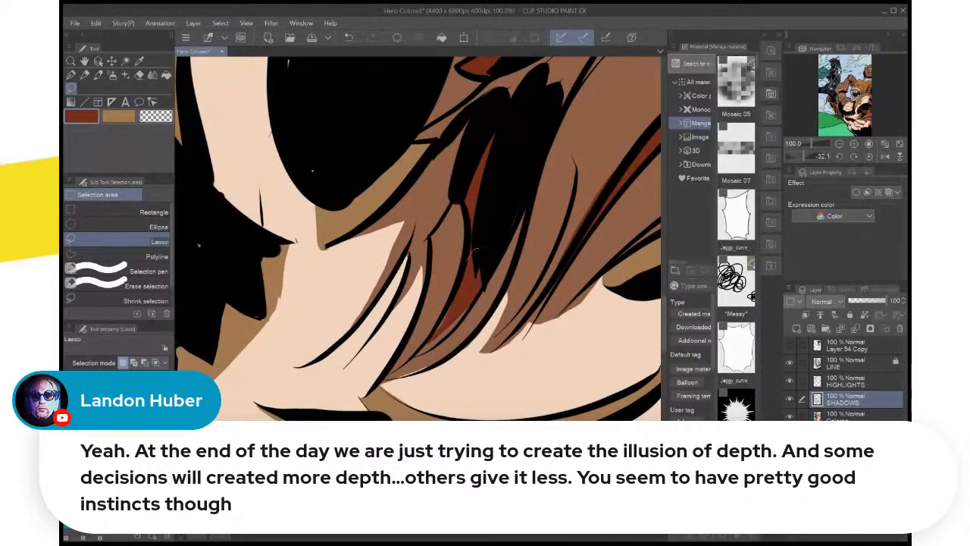
pyautogui.moveTo(454, 291)
pyautogui.mouseDown()
pyautogui.moveTo(420, 350)
pyautogui.moveTo(462, 318)
pyautogui.mouseUp()
pyautogui.moveTo(478, 285); pyautogui.dragTo(477, 250)
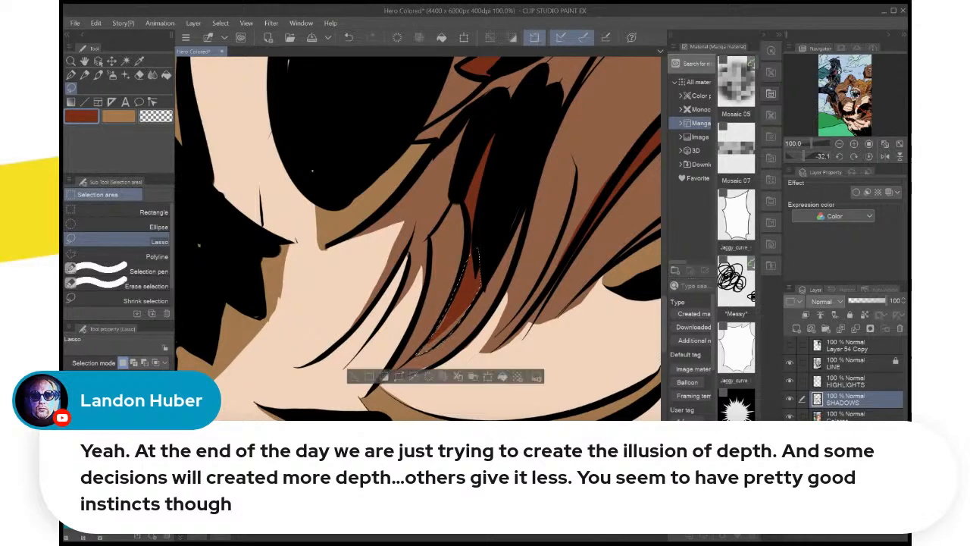
pyautogui.hotkey('alt', 'Delete')
pyautogui.hotkey('ctrl', 'd')
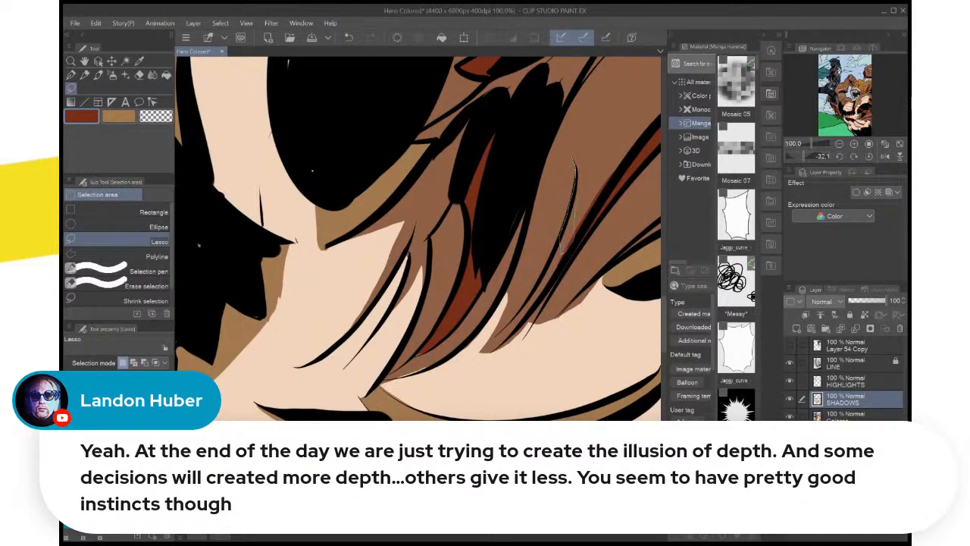
# Lasso and fill a dark red shadow along the thin curved fur line beside the black clump, then deselect
pyautogui.moveTo(579, 167); pyautogui.dragTo(574, 158)
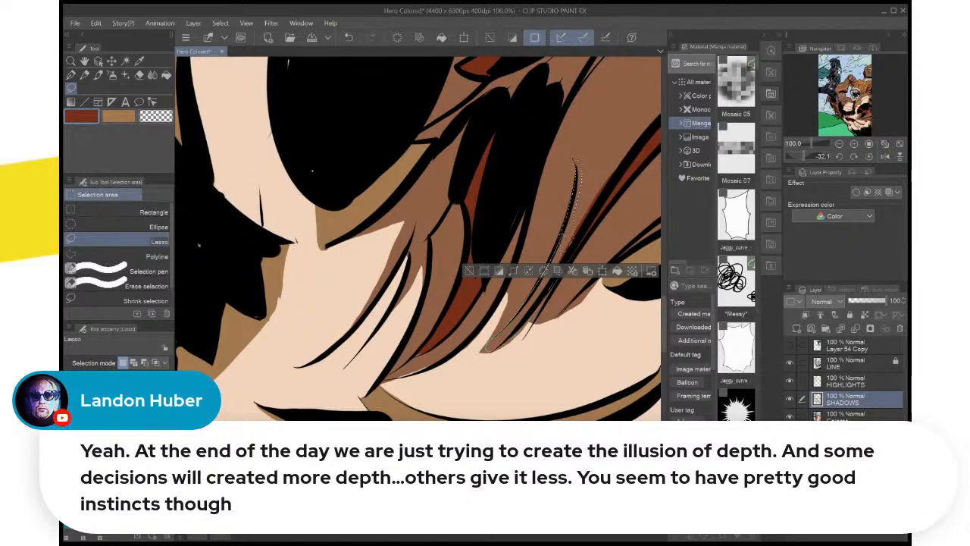
pyautogui.moveTo(563, 236)
pyautogui.mouseDown()
pyautogui.moveTo(527, 323)
pyautogui.moveTo(485, 351)
pyautogui.mouseUp()
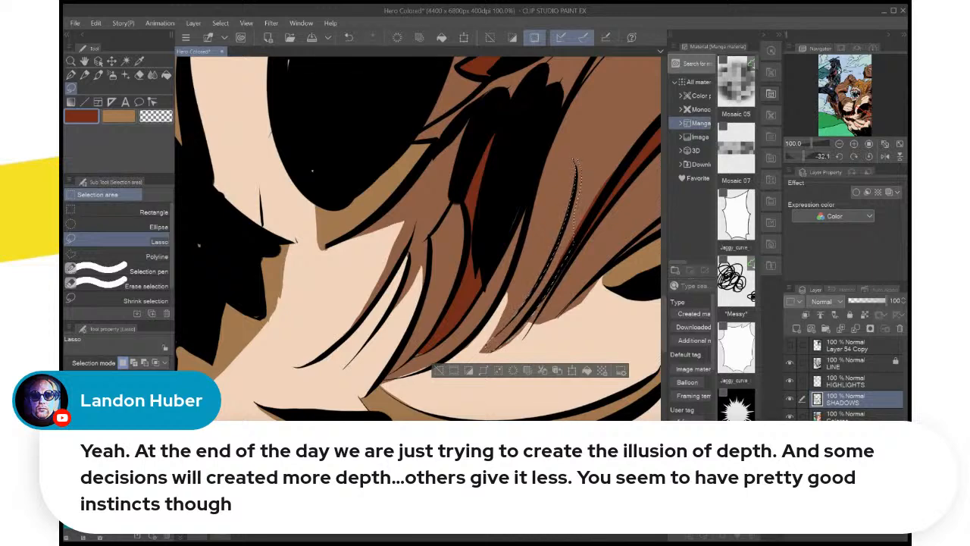
pyautogui.click(869, 156)
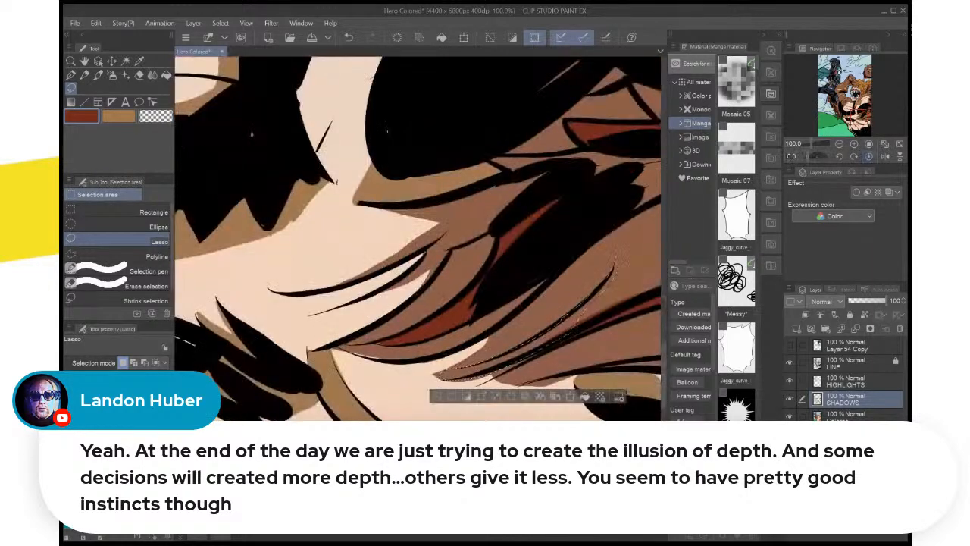
pyautogui.moveTo(817, 156); pyautogui.dragTo(813, 156)
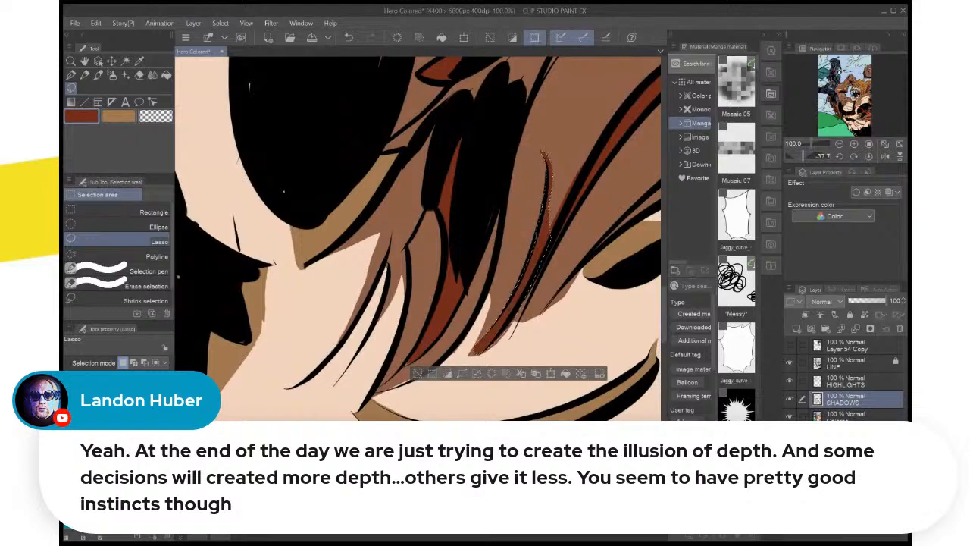
pyautogui.hotkey('ctrl', 'd')
# Lasso and fill dark red along the long fur strand running from the page edge to the black clump, then deselect
pyautogui.scroll(-3, 563, 310)
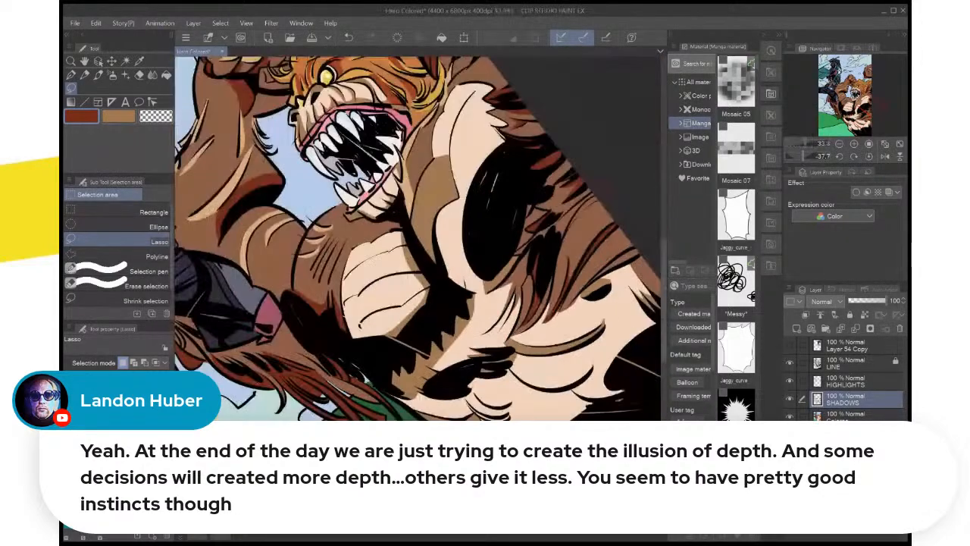
pyautogui.scroll(2, 557, 312)
pyautogui.scroll(1, 644, 235)
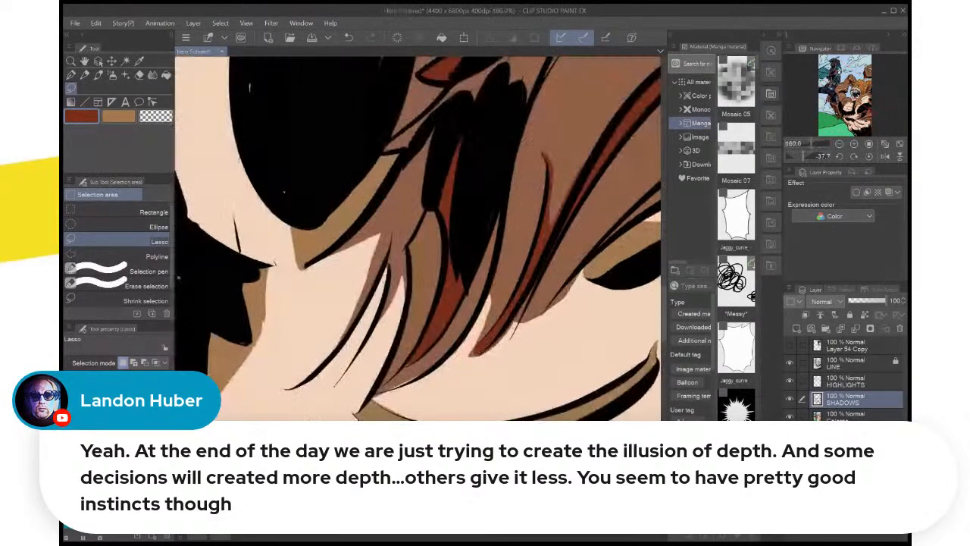
pyautogui.moveTo(560, 212); pyautogui.dragTo(558, 389)
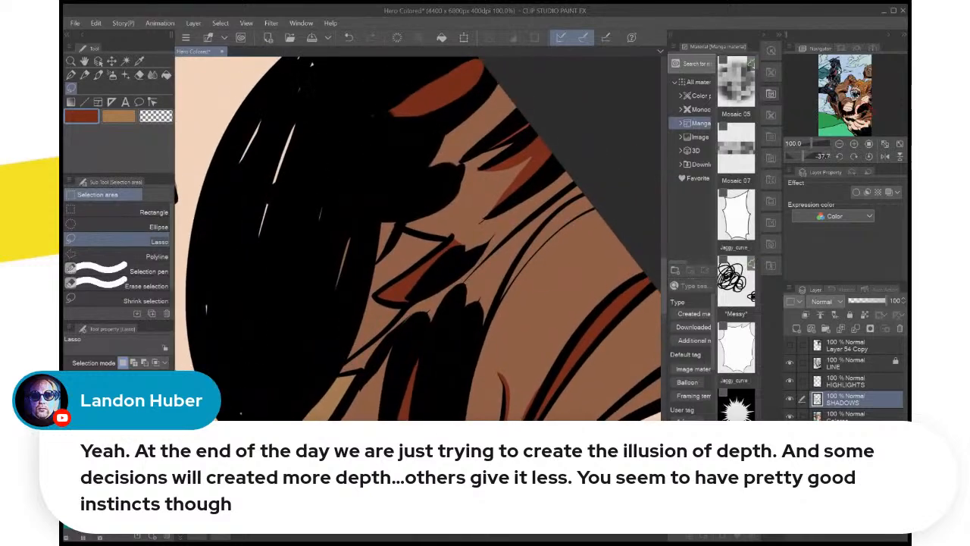
pyautogui.moveTo(585, 182)
pyautogui.mouseDown()
pyautogui.moveTo(492, 247)
pyautogui.moveTo(464, 282)
pyautogui.moveTo(464, 313)
pyautogui.moveTo(483, 331)
pyautogui.moveTo(531, 241)
pyautogui.moveTo(585, 184)
pyautogui.mouseUp()
pyautogui.click(582, 354)
pyautogui.hotkey('ctrl', 'd')
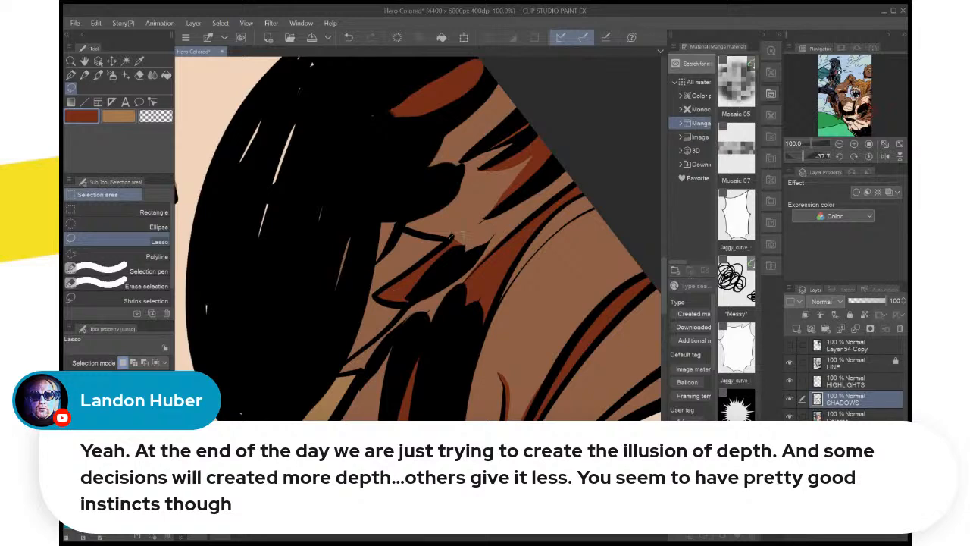
# Lasso and fill dark red in the brown gaps around the black fur clumps beside the large black chest shadow, then deselect
pyautogui.moveTo(483, 240); pyautogui.dragTo(510, 220)
pyautogui.moveTo(464, 286)
pyautogui.mouseDown()
pyautogui.moveTo(436, 326)
pyautogui.moveTo(356, 372)
pyautogui.moveTo(364, 347)
pyautogui.moveTo(429, 288)
pyautogui.moveTo(453, 241)
pyautogui.mouseUp()
pyautogui.click(500, 409)
pyautogui.hotkey('ctrl', 'd')
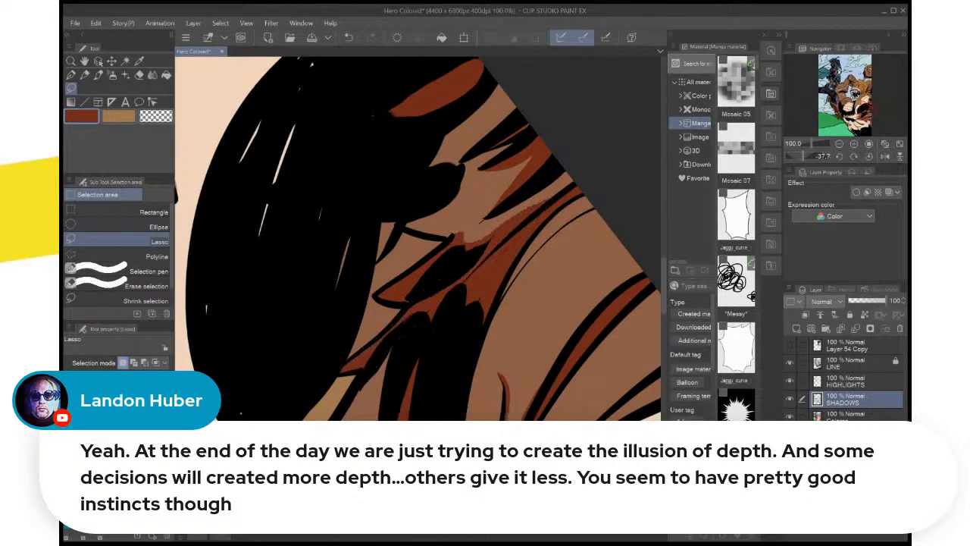
# Reset the canvas rotation and save the illustration
pyautogui.scroll(-6, 528, 335)
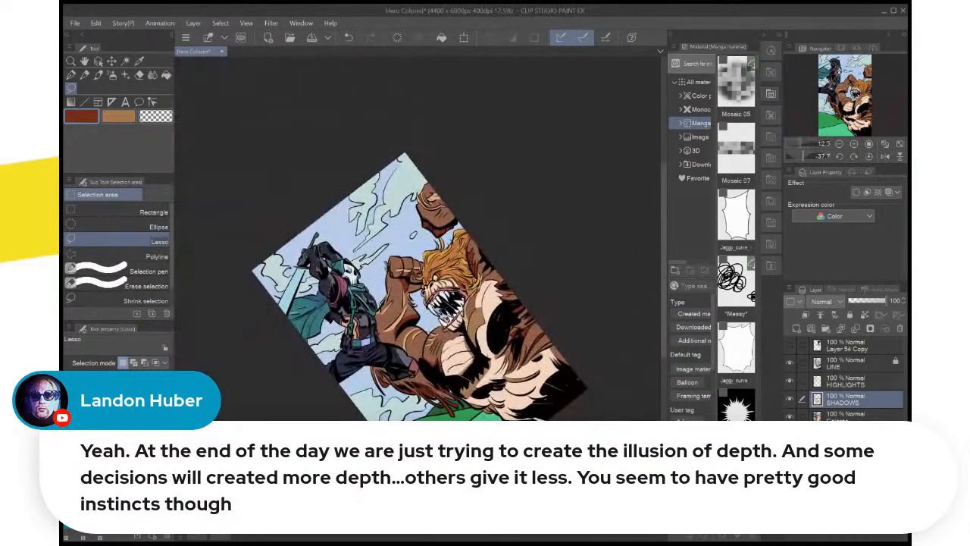
pyautogui.click(869, 157)
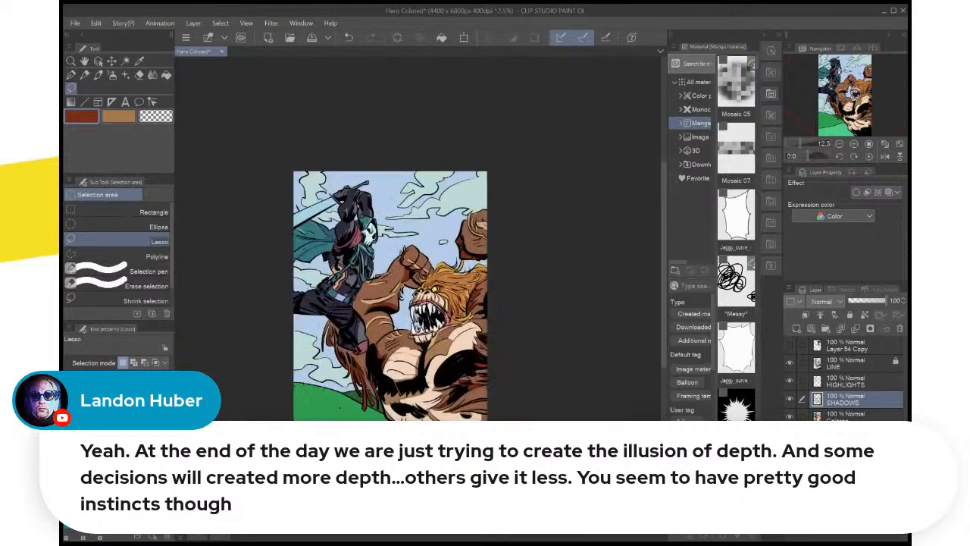
pyautogui.scroll(5, 427, 278)
pyautogui.scroll(-4, 485, 185)
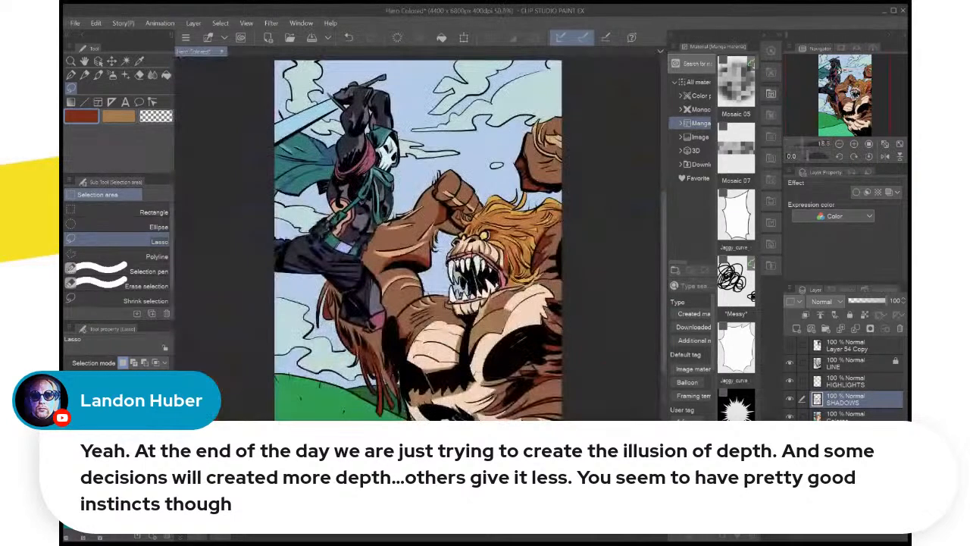
pyautogui.hotkey('ctrl', 's')
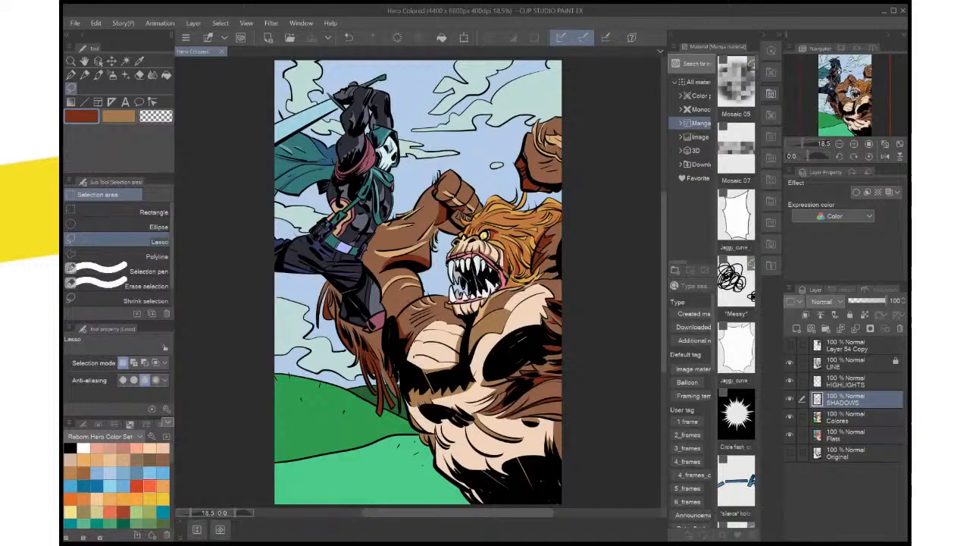
# Sample the light tan of the arm highlight, lasso and fill the hair tuft at the arm's inner bend on the HIGHLIGHTS layer, and deselect
pyautogui.hotkey('ctrl', '+')
pyautogui.hotkey('ctrl', '+')
pyautogui.hotkey('ctrl', '+')
pyautogui.hotkey('ctrl', '+')
pyautogui.hotkey('ctrl', '0')
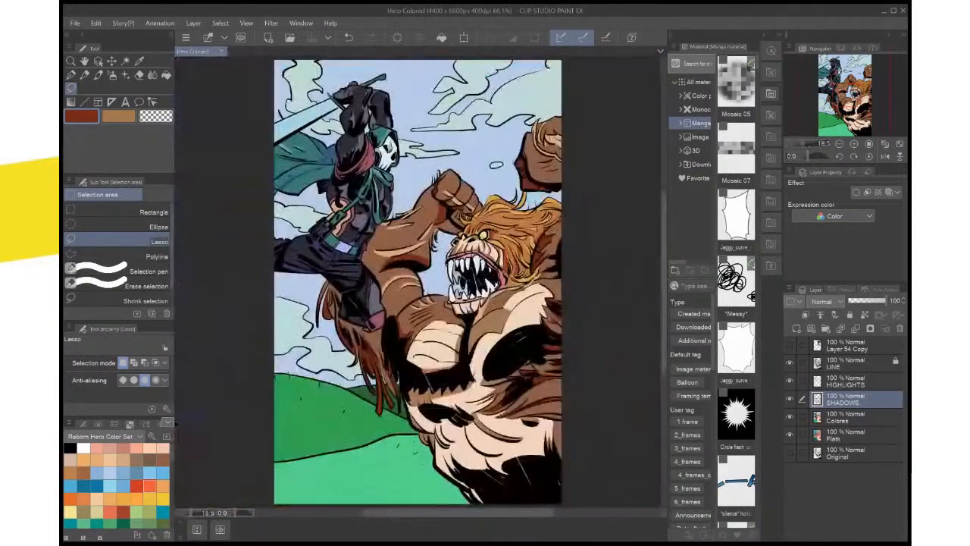
pyautogui.hotkey('ctrl', '+')
pyautogui.hotkey('ctrl', '+')
pyautogui.hotkey('ctrl', '+')
pyautogui.hotkey('ctrl', '+')
pyautogui.hotkey('ctrl', '+')
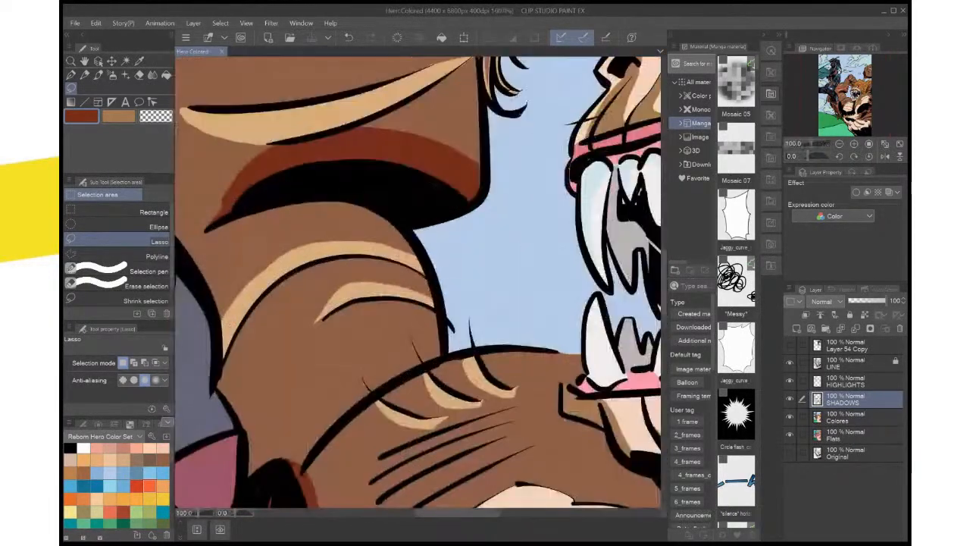
pyautogui.moveTo(418, 182); pyautogui.dragTo(409, 384)
pyautogui.press('x')
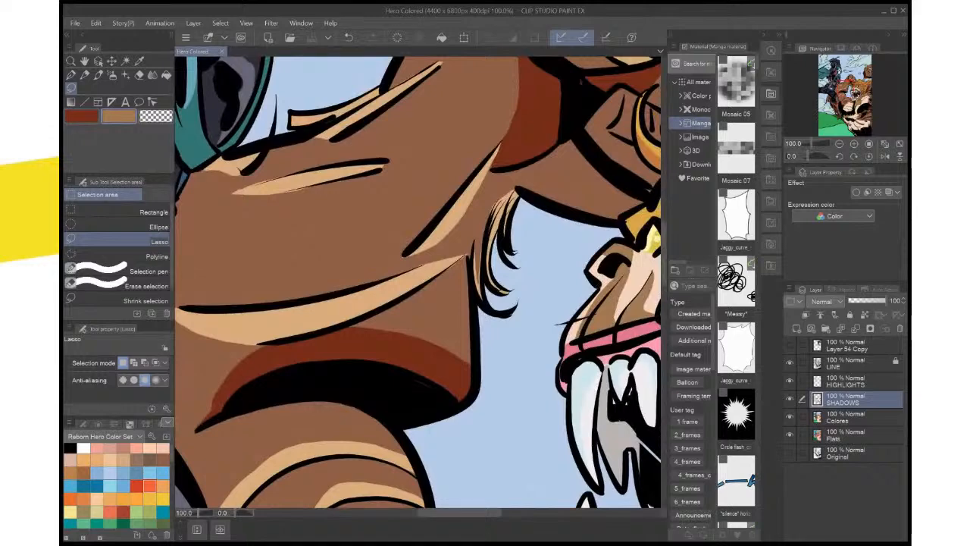
pyautogui.press('o')
pyautogui.press('i')
pyautogui.click(341, 306)
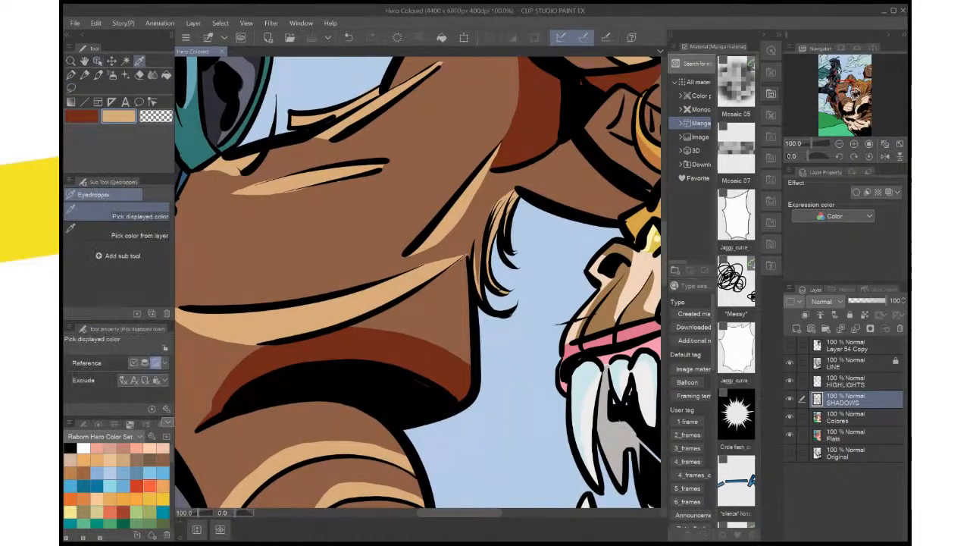
pyautogui.press('m')
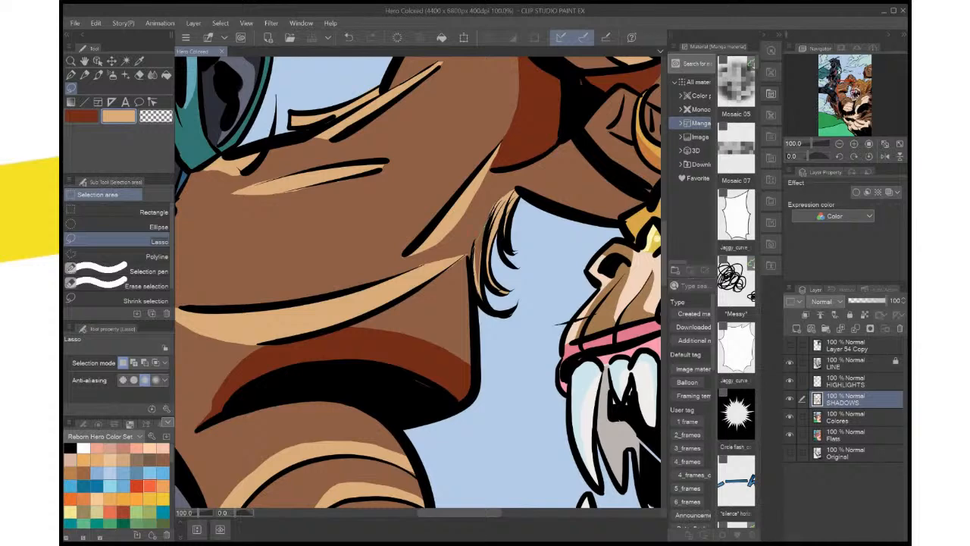
pyautogui.moveTo(489, 247); pyautogui.dragTo(495, 231)
pyautogui.click(846, 381)
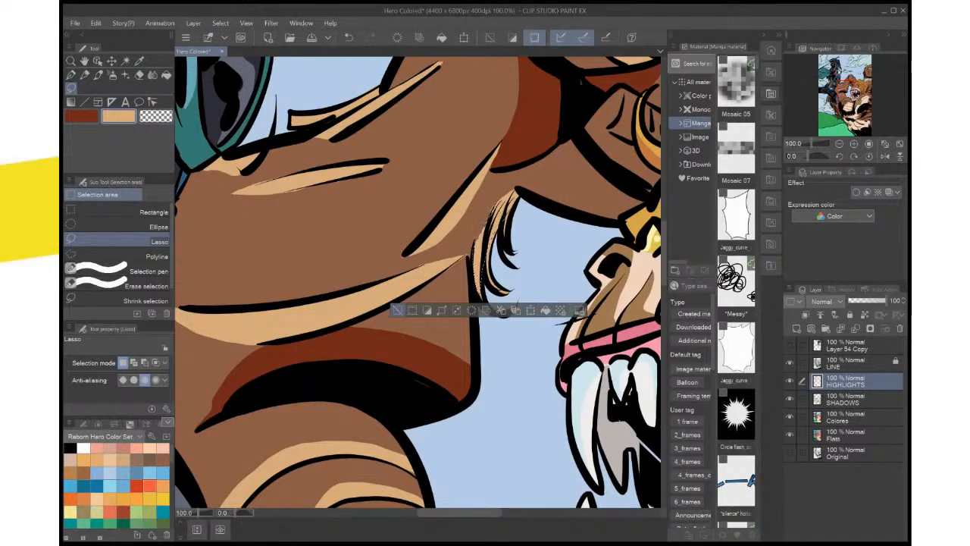
pyautogui.click(397, 310)
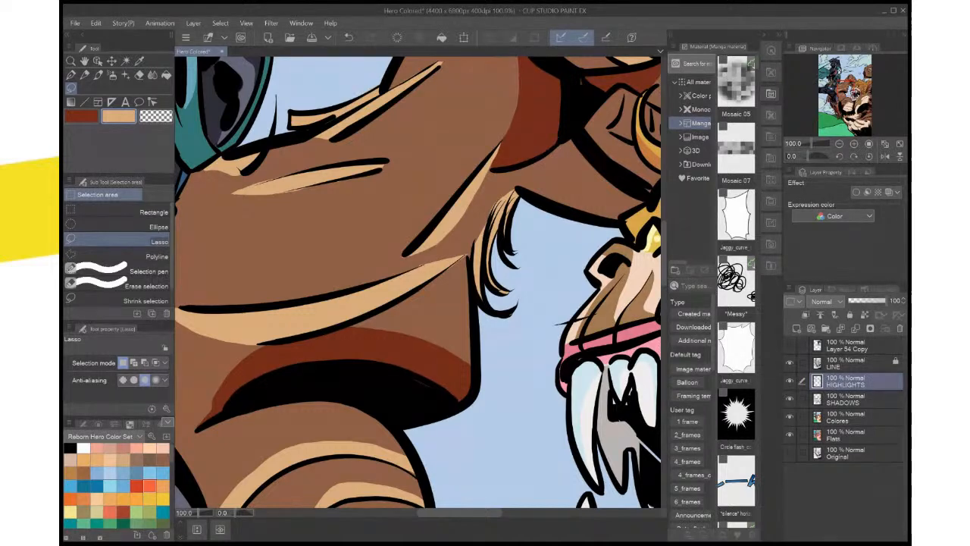
# Lasso and delete the stray highlight colour at the tip of the pointed arm highlight beside the hair tuft, then deselect
pyautogui.scroll(4, 479, 241)
pyautogui.moveTo(479, 241)
pyautogui.mouseDown()
pyautogui.moveTo(518, 205)
pyautogui.moveTo(441, 266)
pyautogui.moveTo(523, 204)
pyautogui.mouseUp()
pyautogui.press('Delete')
pyautogui.hotkey('ctrl', 'd')
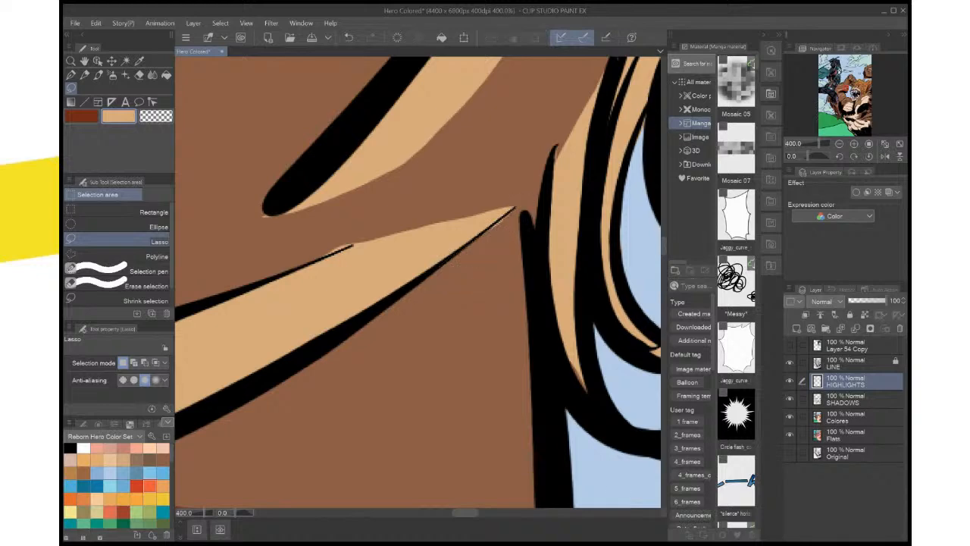
# Lasso and delete the stray highlight colour below the line at the pointed arm highlight's tip, then deselect
pyautogui.moveTo(520, 218); pyautogui.dragTo(516, 207)
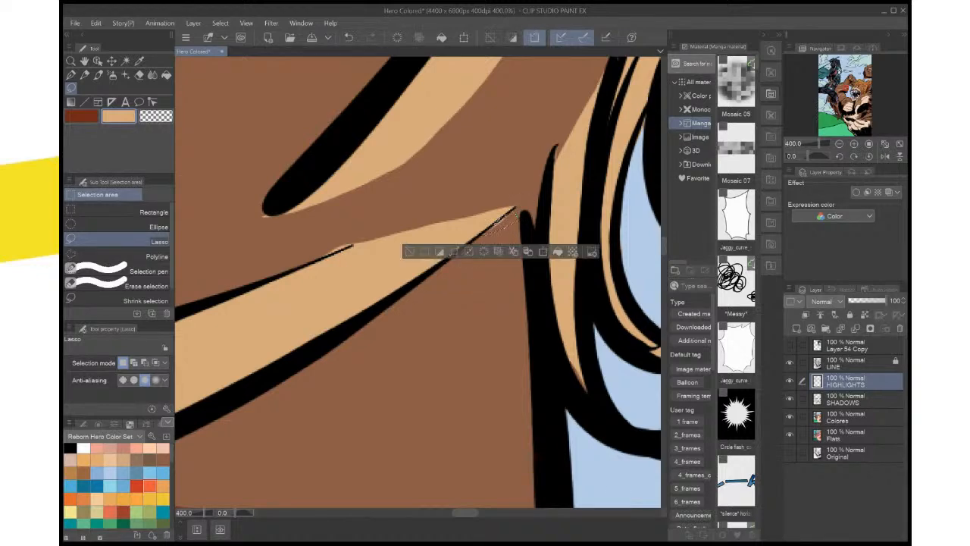
pyautogui.press('Delete')
pyautogui.click(445, 187)
pyautogui.hotkey('ctrl', 'd')
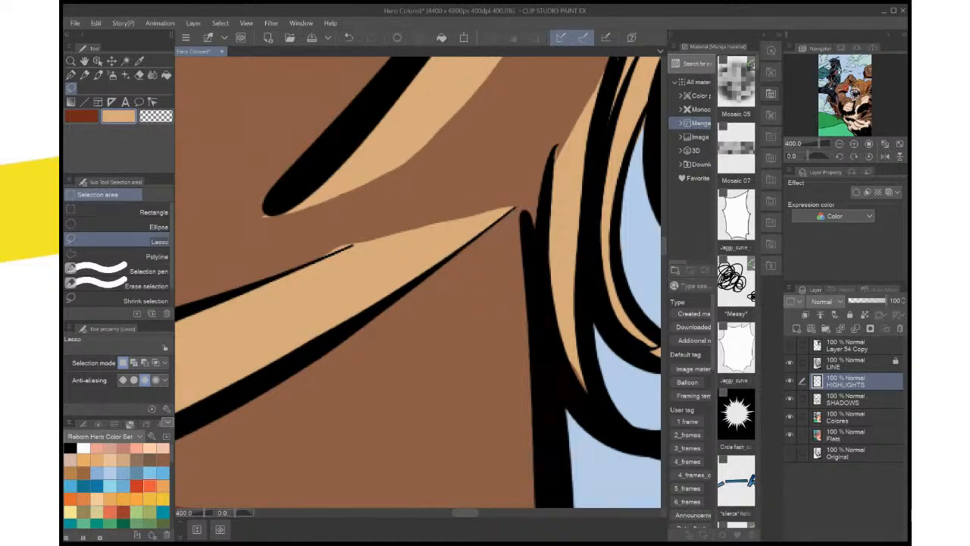
# Lasso and delete the stray highlight slivers above the pointed highlight's upper line and at the thick line's rounded end, then save the illustration
pyautogui.moveTo(356, 241); pyautogui.dragTo(322, 254)
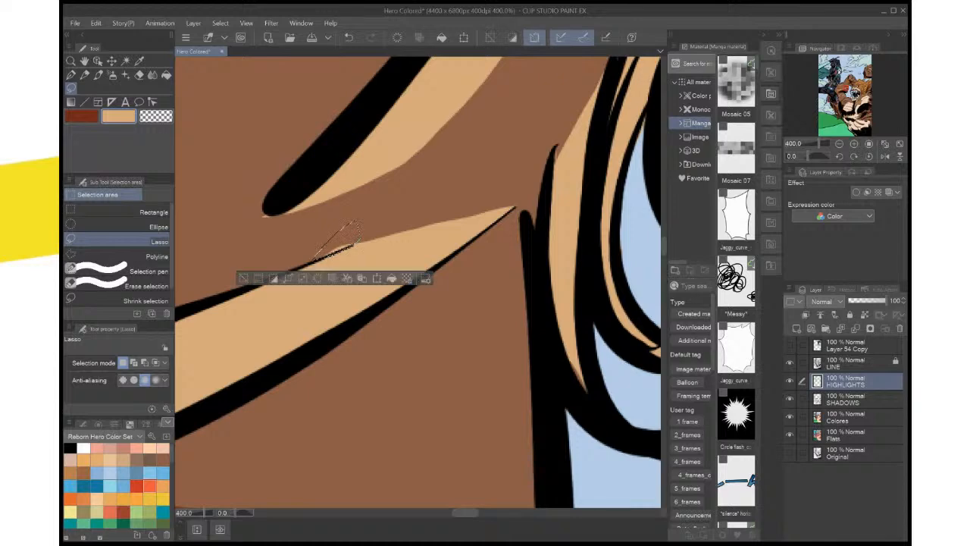
pyautogui.press('Delete')
pyautogui.hotkey('ctrl', 'd')
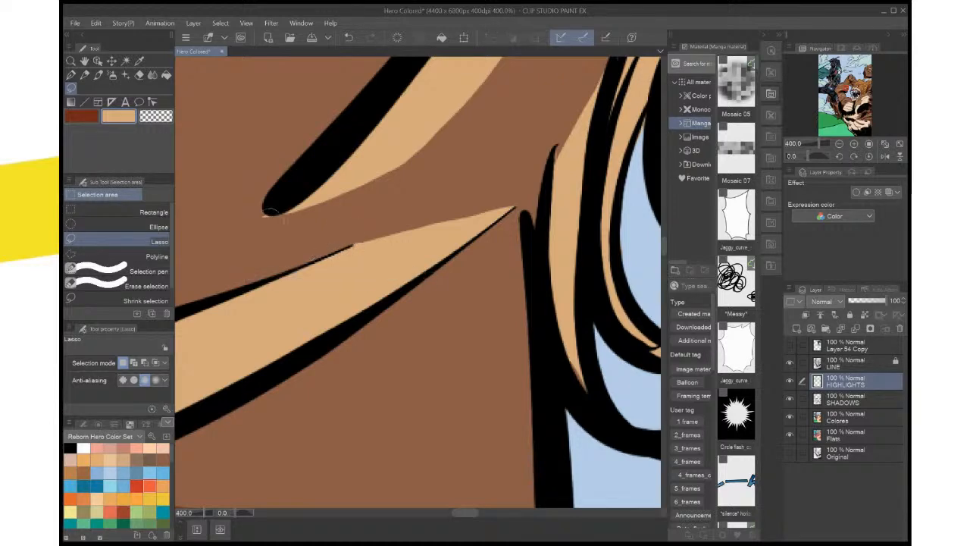
pyautogui.moveTo(271, 213); pyautogui.dragTo(267, 214)
pyautogui.press('Delete')
pyautogui.hotkey('ctrl', 'd')
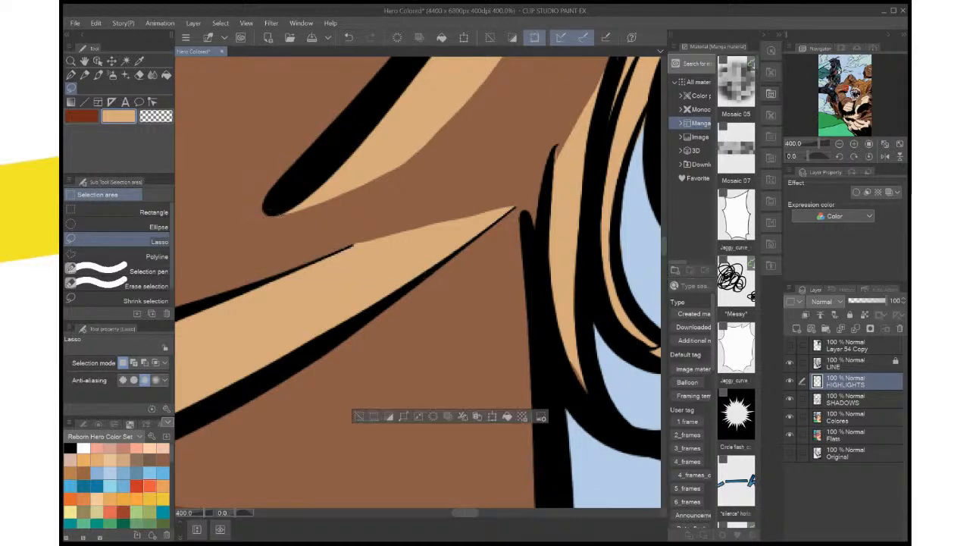
pyautogui.hotkey('ctrl', '0')
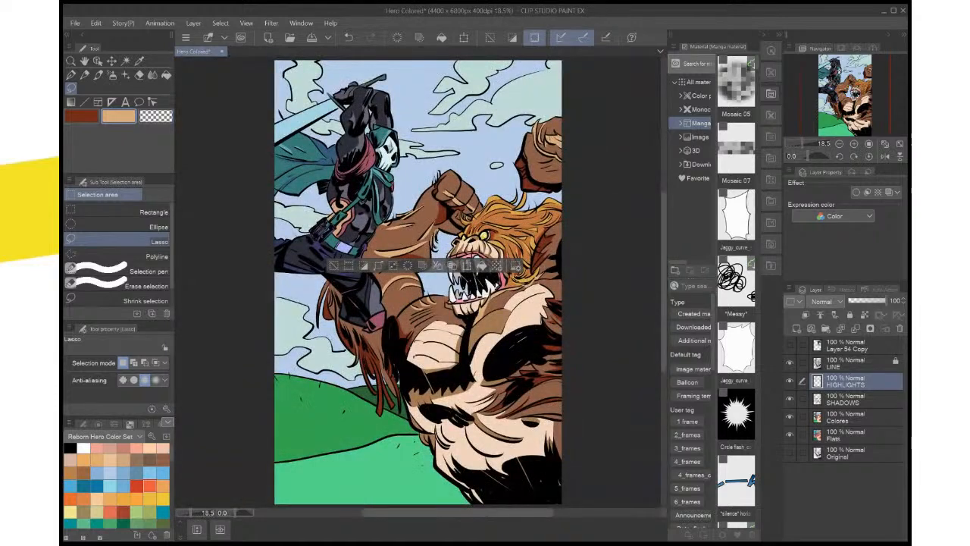
pyautogui.hotkey('ctrl', 's')
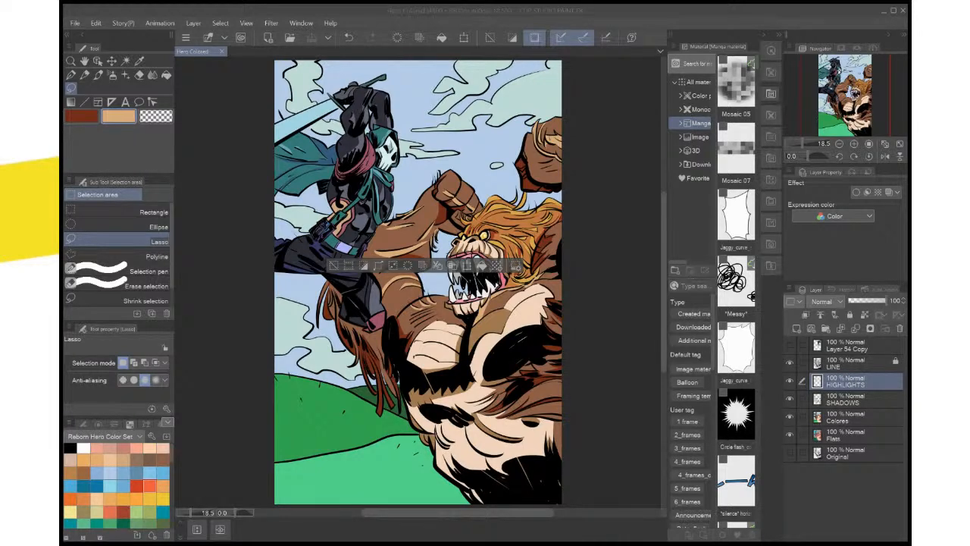
# On the SHADOWS layer, lasso and fill dark red in the brown corner beneath the creature's chin, then deselect
pyautogui.hotkey('ctrl', '+')
pyautogui.hotkey('ctrl', '+')
pyautogui.hotkey('ctrl', '+')
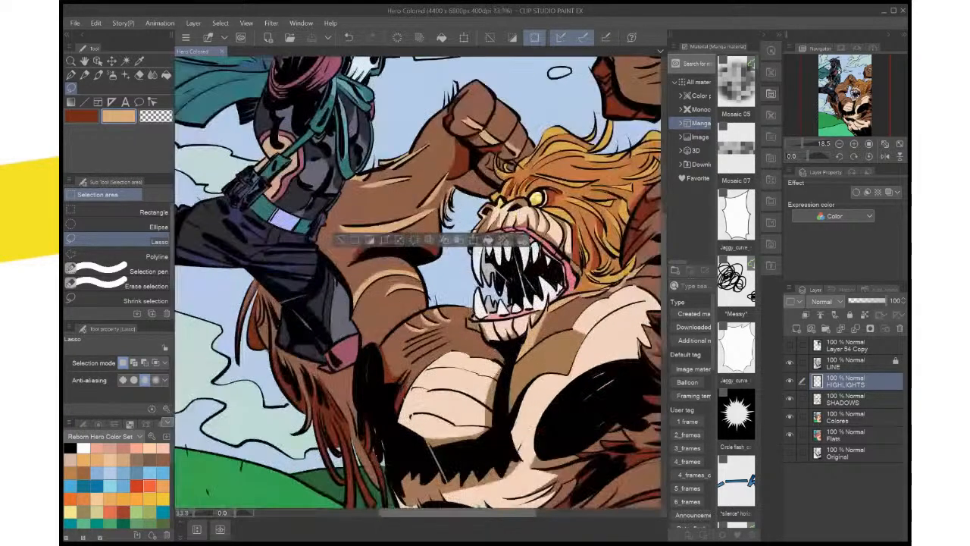
pyautogui.moveTo(436, 325); pyautogui.dragTo(402, 222)
pyautogui.hotkey('ctrl', 'd')
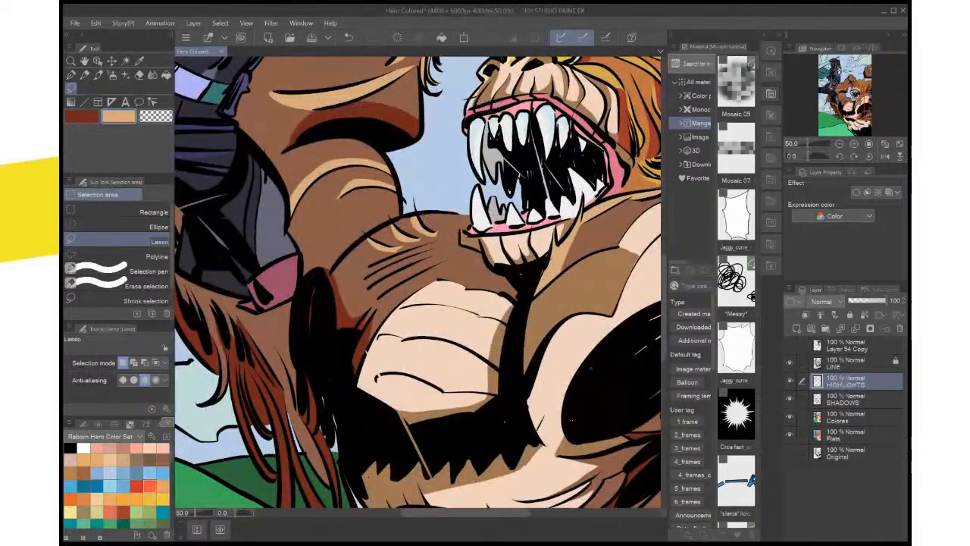
pyautogui.moveTo(419, 282); pyautogui.dragTo(428, 341)
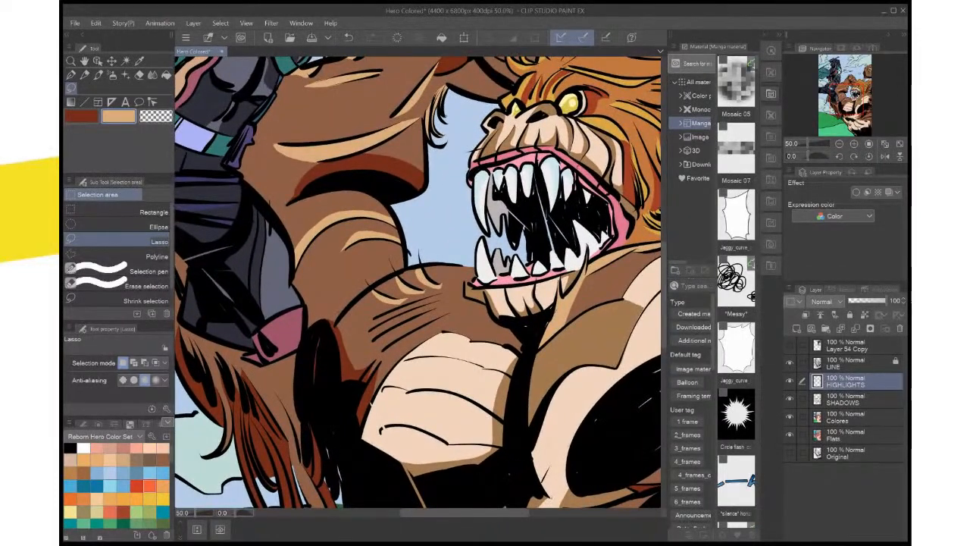
pyautogui.hotkey('ctrl', '+')
pyautogui.hotkey('ctrl', '+')
pyautogui.moveTo(419, 282); pyautogui.dragTo(384, 251)
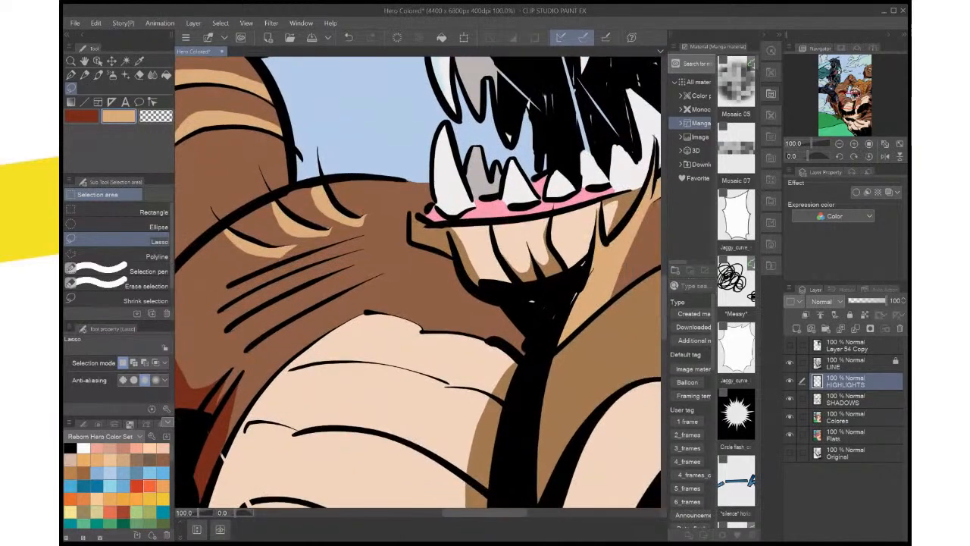
pyautogui.press('x')
pyautogui.click(856, 400)
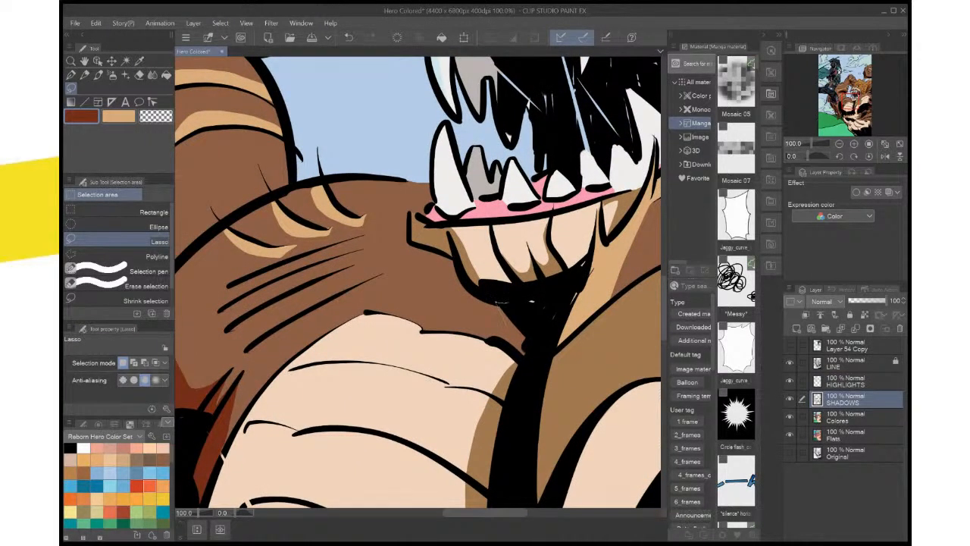
pyautogui.moveTo(498, 303)
pyautogui.mouseDown()
pyautogui.moveTo(521, 359)
pyautogui.moveTo(533, 328)
pyautogui.mouseUp()
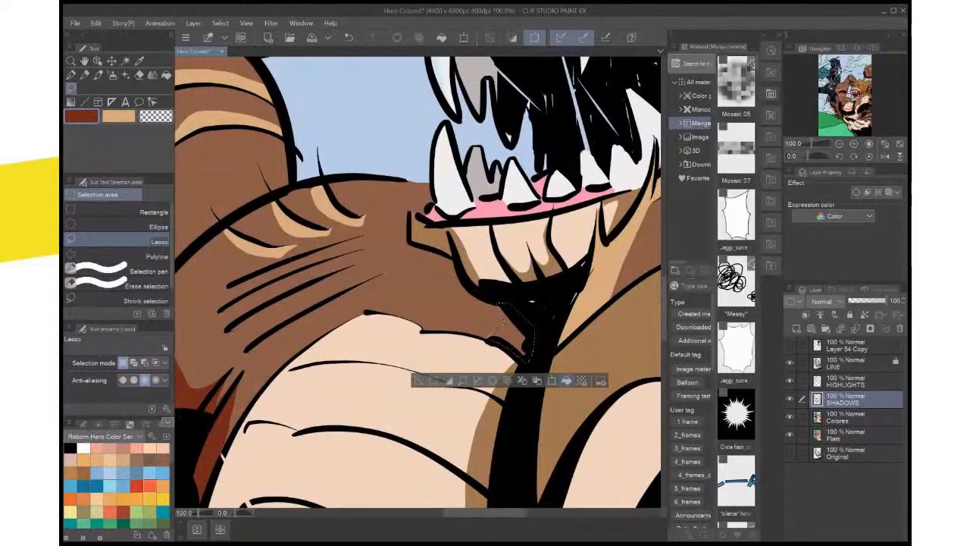
pyautogui.hotkey('alt', 'Delete')
pyautogui.hotkey('ctrl', 'd')
pyautogui.scroll(-6, 598, 284)
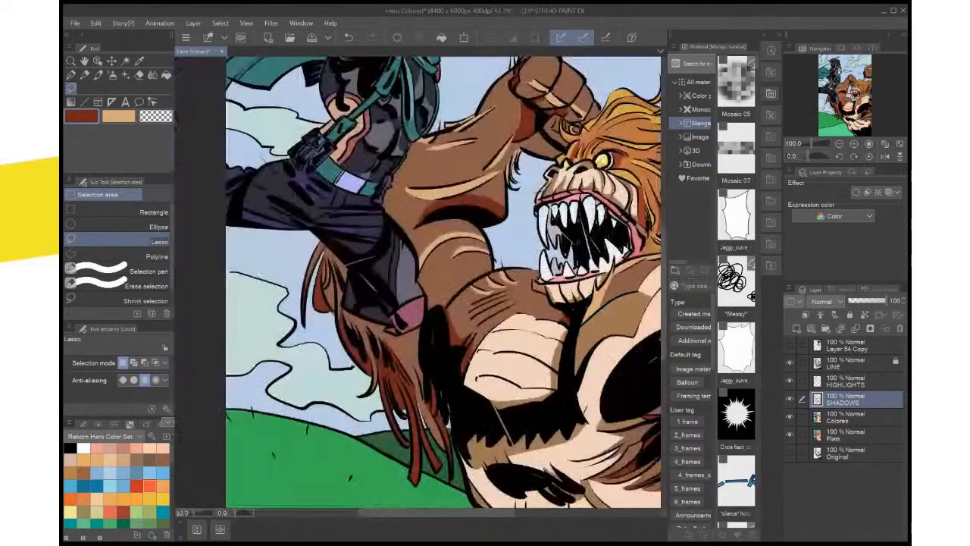
# Sample the tan-brown belly shadow colour, lasso and fill the fur tips at the belly's lower edge on the SHADOWS layer, and deselect
pyautogui.scroll(2, 599, 284)
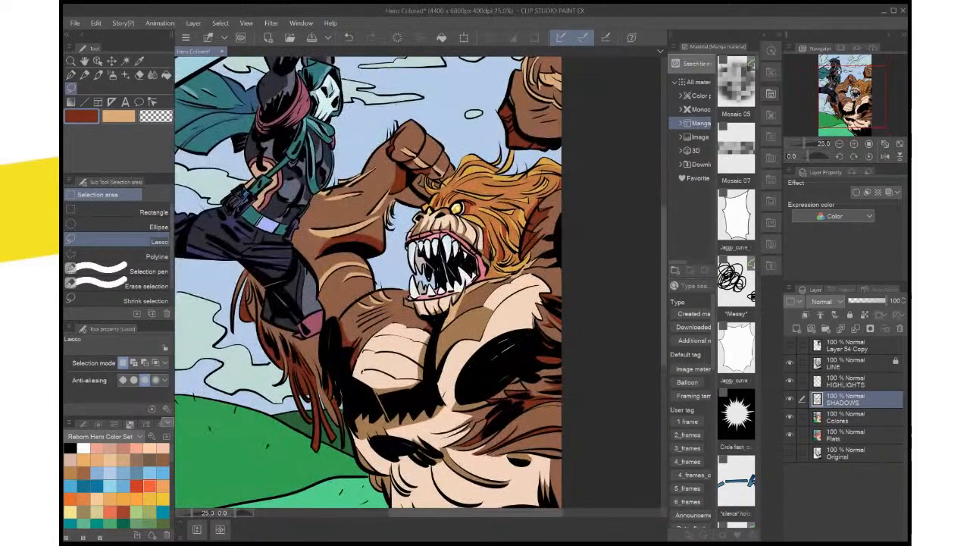
pyautogui.scroll(1, 572, 325)
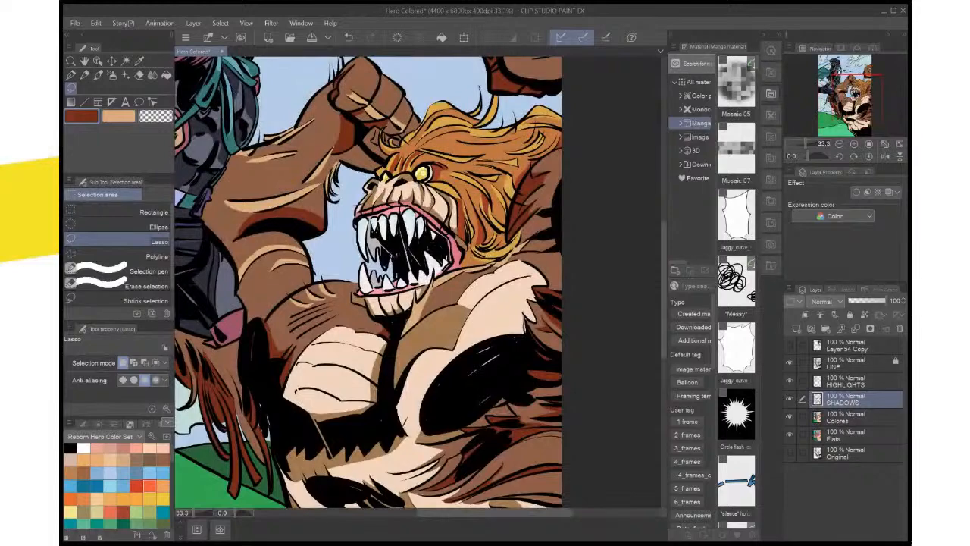
pyautogui.scroll(-2, 371, 287)
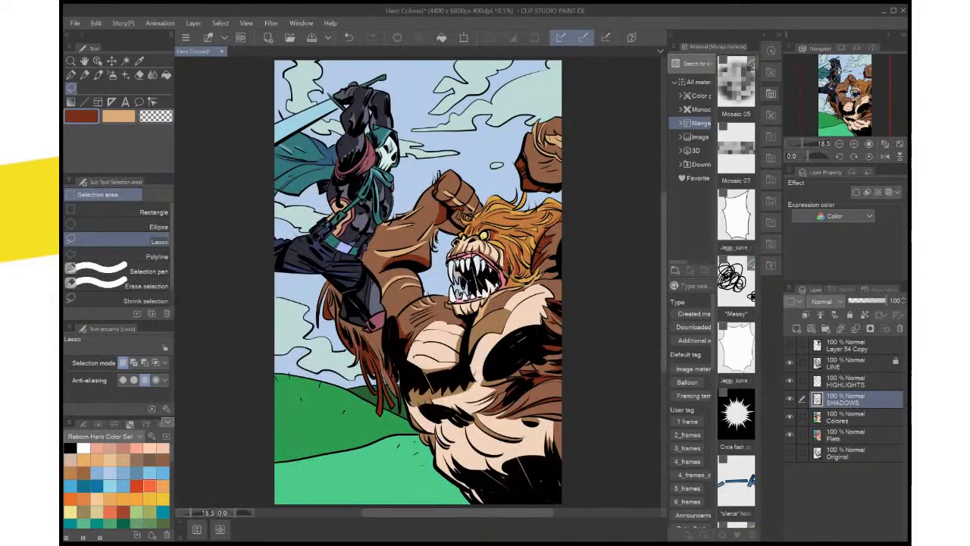
pyautogui.scroll(1, 341, 484)
pyautogui.scroll(1, 341, 485)
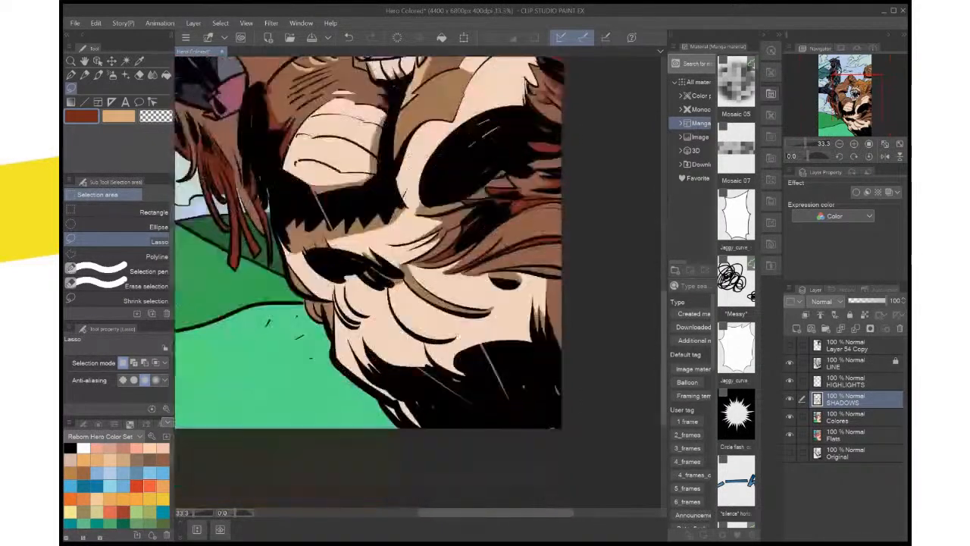
pyautogui.moveTo(447, 318); pyautogui.dragTo(454, 256)
pyautogui.press('x')
pyautogui.press('i')
pyautogui.click(326, 176)
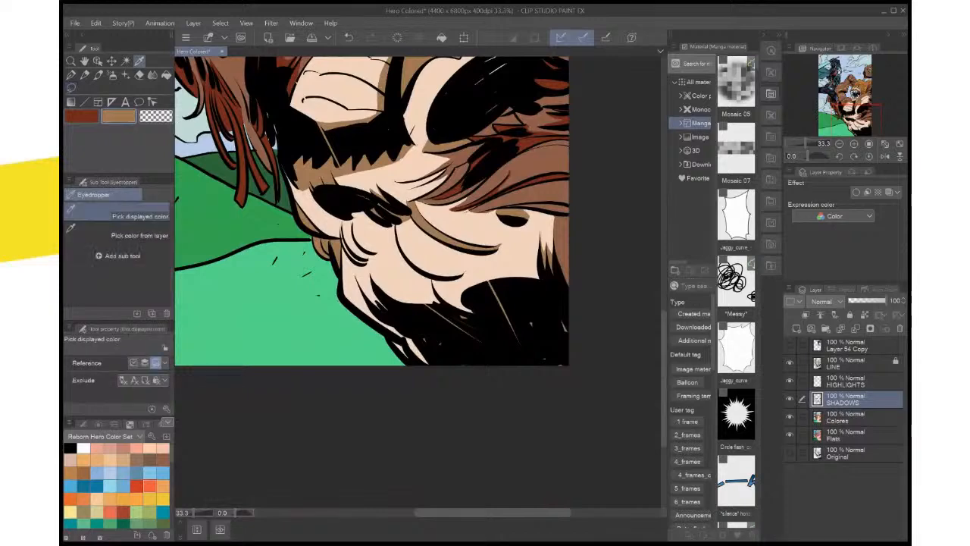
pyautogui.press('m')
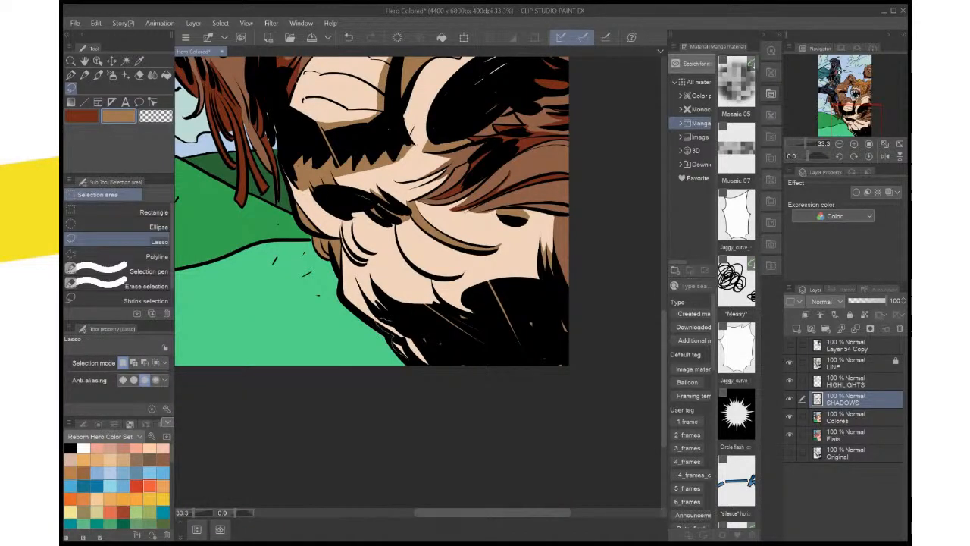
pyautogui.moveTo(375, 320); pyautogui.dragTo(438, 362)
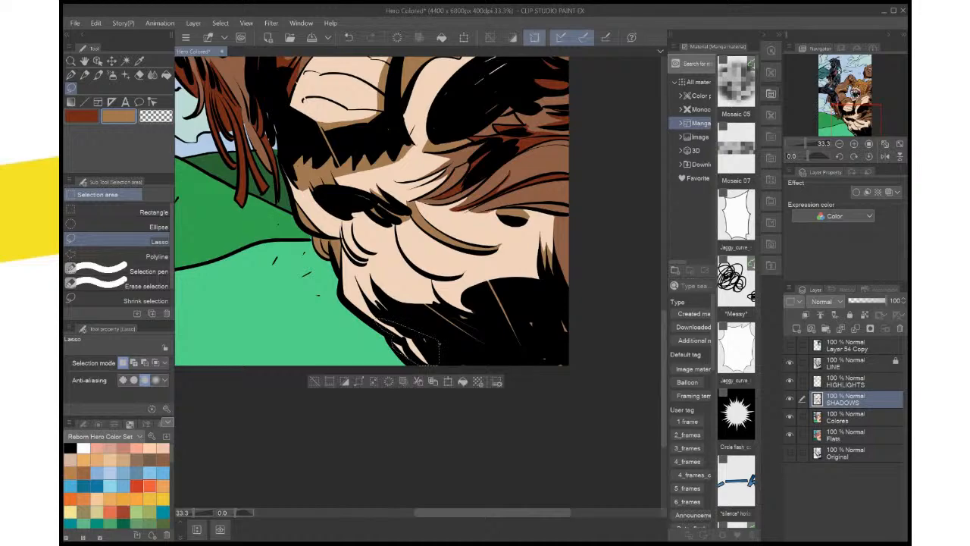
pyautogui.hotkey('ctrl', 'd')
pyautogui.scroll(2, 371, 239)
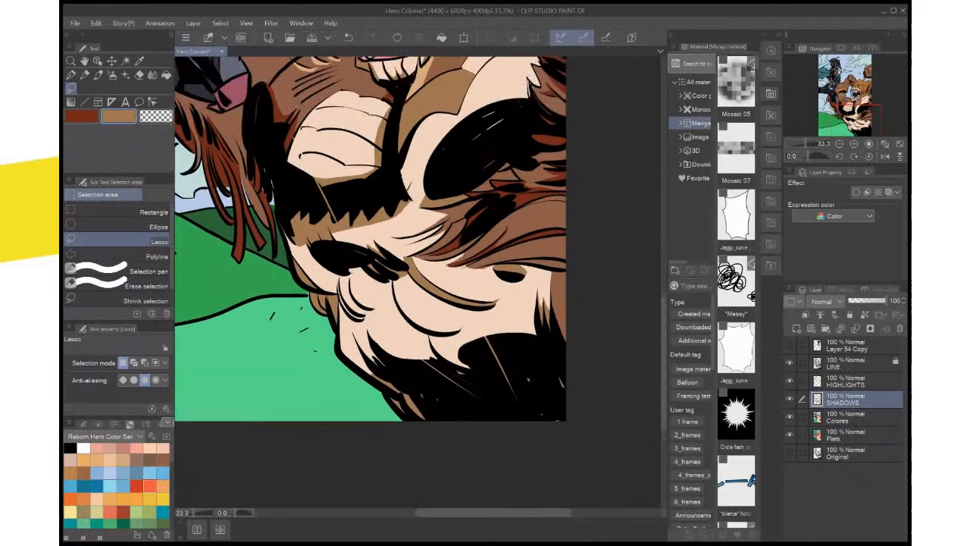
# Lasso and fill a tan-brown shadow beneath the uppermost crease line of the creature's pale chest, then deselect
pyautogui.scroll(8, 371, 280)
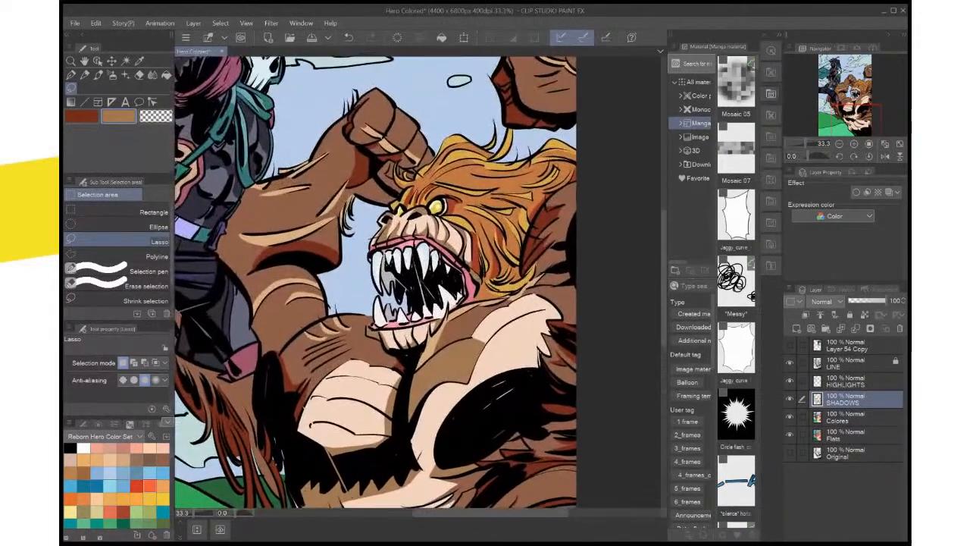
pyautogui.moveTo(486, 390); pyautogui.dragTo(547, 325)
pyautogui.scroll(3, 606, 323)
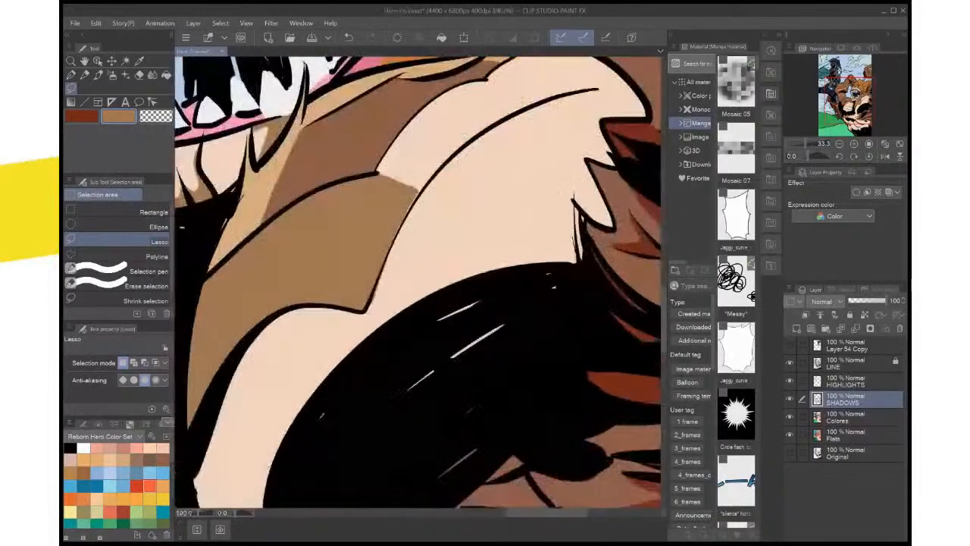
pyautogui.moveTo(224, 295); pyautogui.dragTo(639, 276)
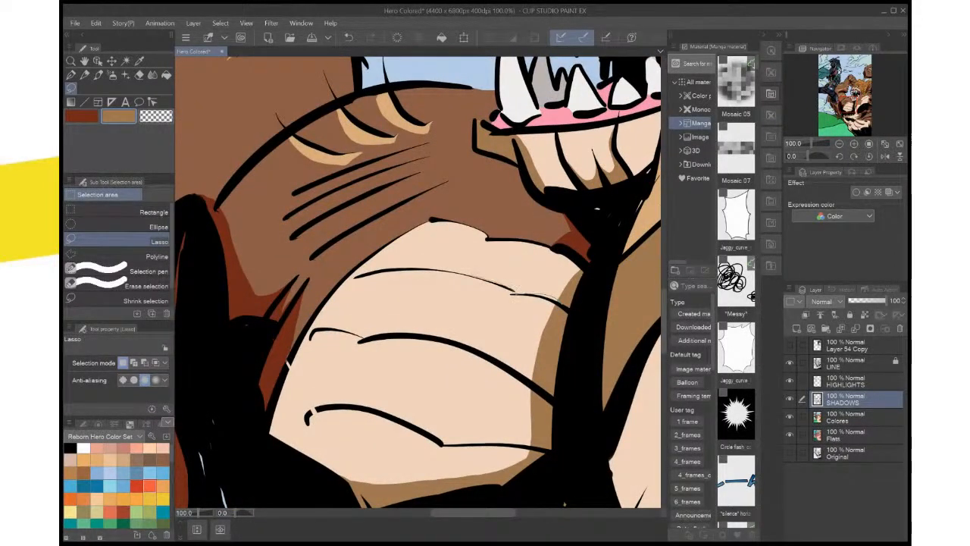
pyautogui.moveTo(355, 275)
pyautogui.mouseDown()
pyautogui.moveTo(552, 316)
pyautogui.moveTo(515, 318)
pyautogui.mouseUp()
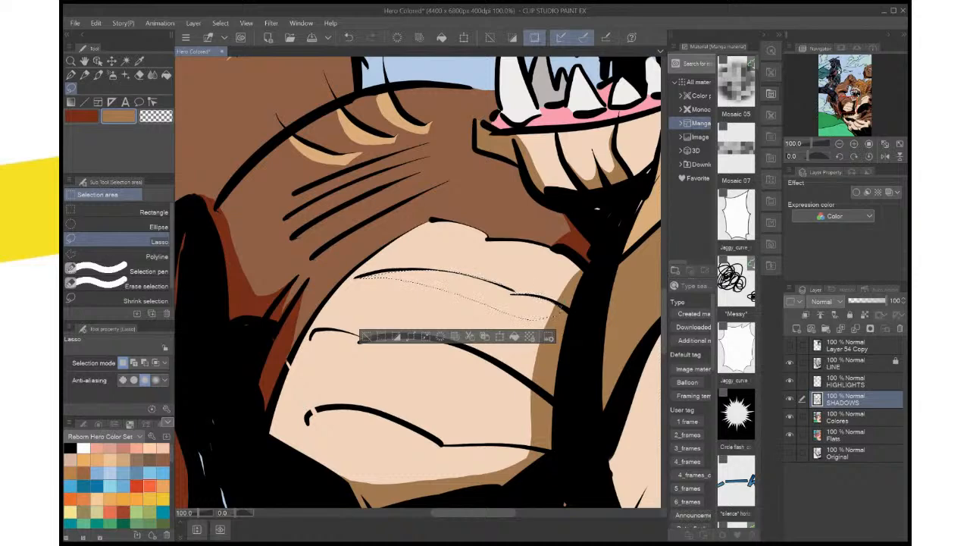
pyautogui.hotkey('alt', 'Delete')
pyautogui.hotkey('ctrl', 'd')
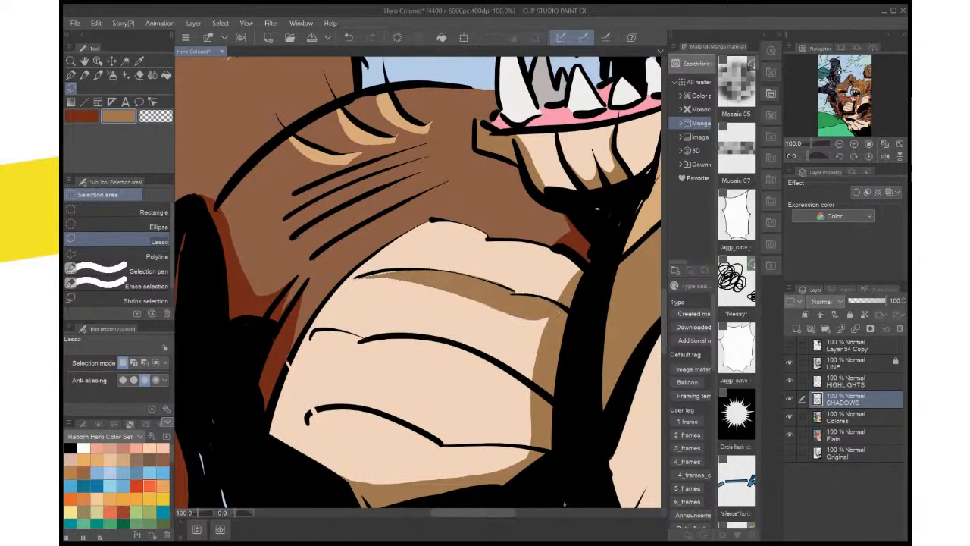
# Rotate the canvas, lasso and fill the gap between the uppermost chest crease line and its shadow, and deselect
pyautogui.moveTo(531, 364); pyautogui.dragTo(539, 213)
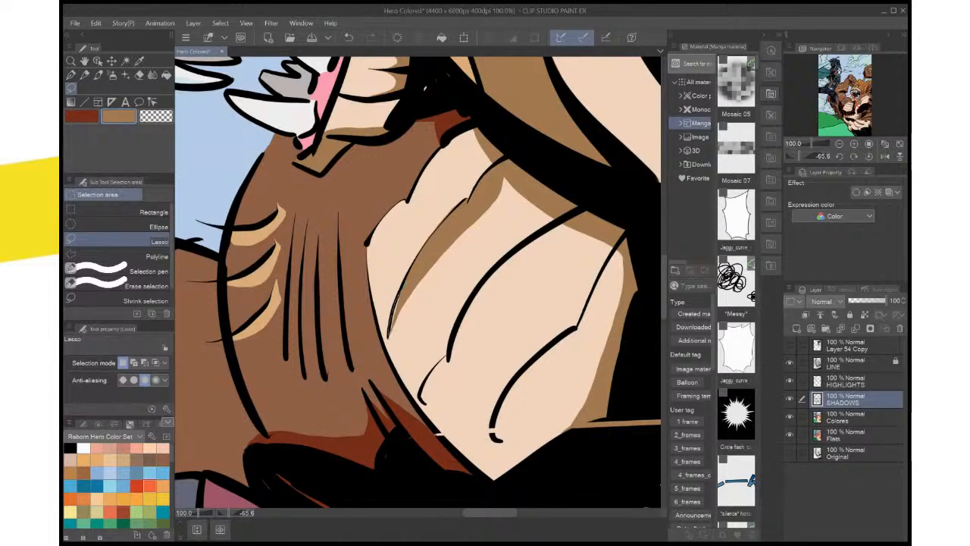
pyautogui.moveTo(404, 283); pyautogui.dragTo(405, 287)
pyautogui.click(448, 351)
pyautogui.hotkey('ctrl', 'd')
# Lasso and fill a narrow tan-brown shadow along the underside of the middle chest crease line, then deselect
pyautogui.moveTo(568, 231); pyautogui.dragTo(585, 217)
pyautogui.moveTo(448, 359)
pyautogui.mouseDown()
pyautogui.moveTo(487, 273)
pyautogui.moveTo(579, 212)
pyautogui.mouseUp()
pyautogui.click(557, 449)
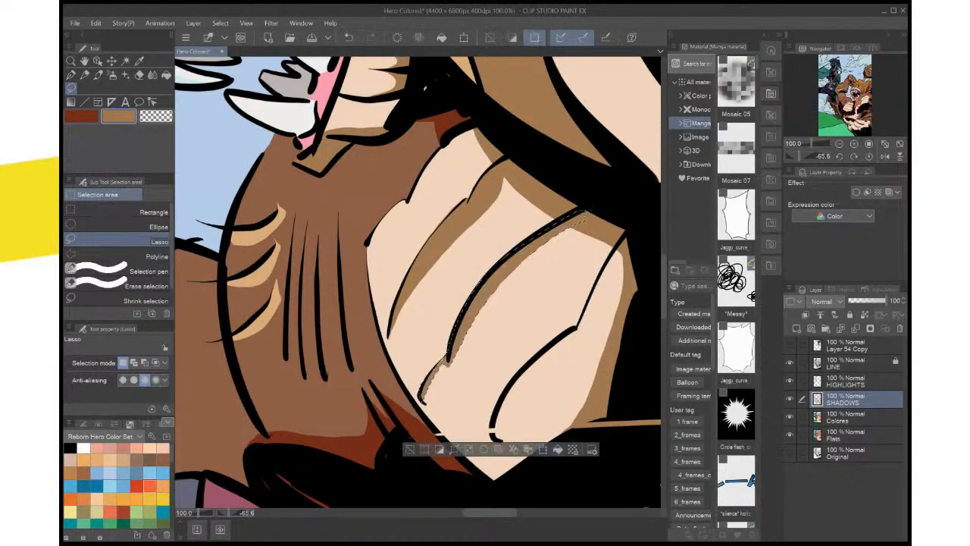
pyautogui.hotkey('ctrl', 'd')
# Lasso and fill a thin tan-brown shadow along the lowest chest crease line, deselect, and reset the canvas rotation
pyautogui.moveTo(485, 364); pyautogui.dragTo(476, 286)
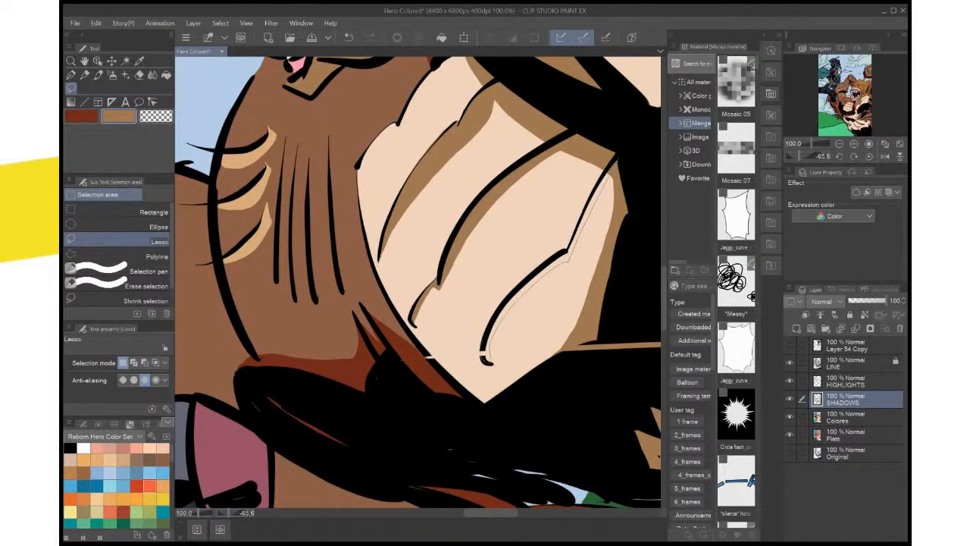
pyautogui.moveTo(485, 342); pyautogui.dragTo(518, 287)
pyautogui.moveTo(607, 180); pyautogui.dragTo(615, 159)
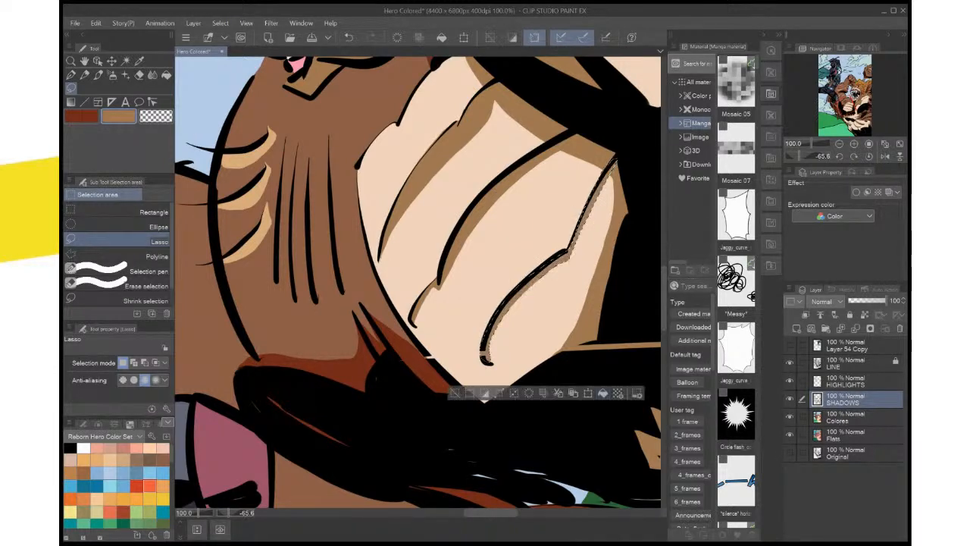
pyautogui.hotkey('ctrl', 'd')
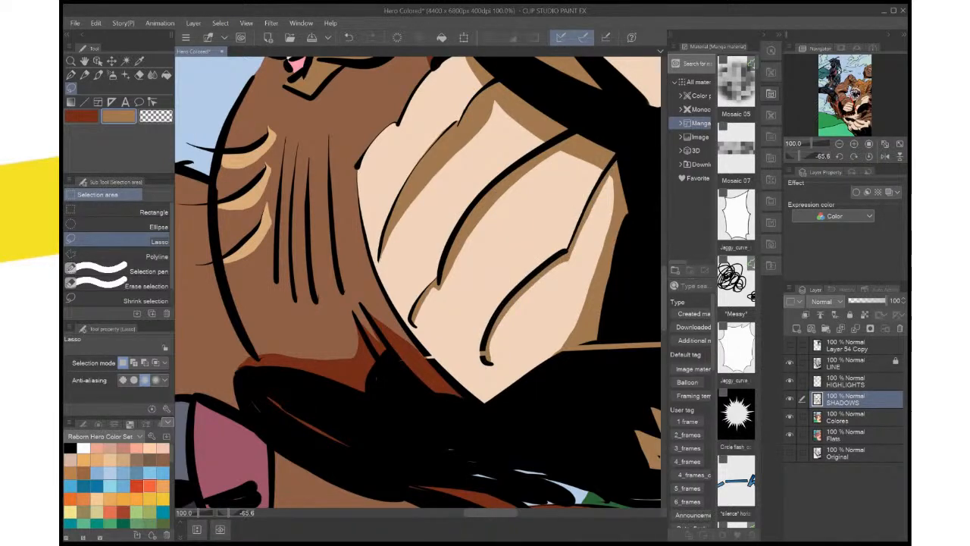
pyautogui.scroll(-4, 603, 303)
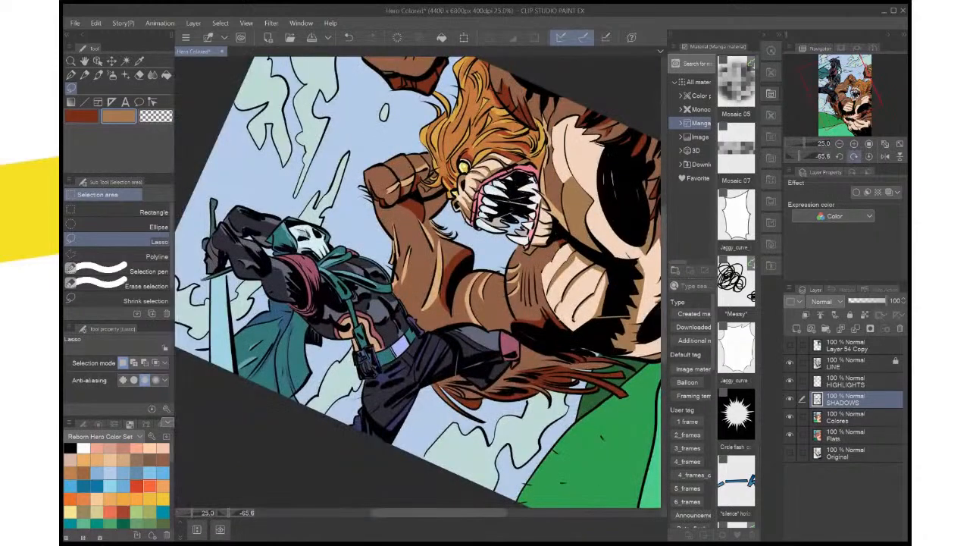
pyautogui.click(853, 156)
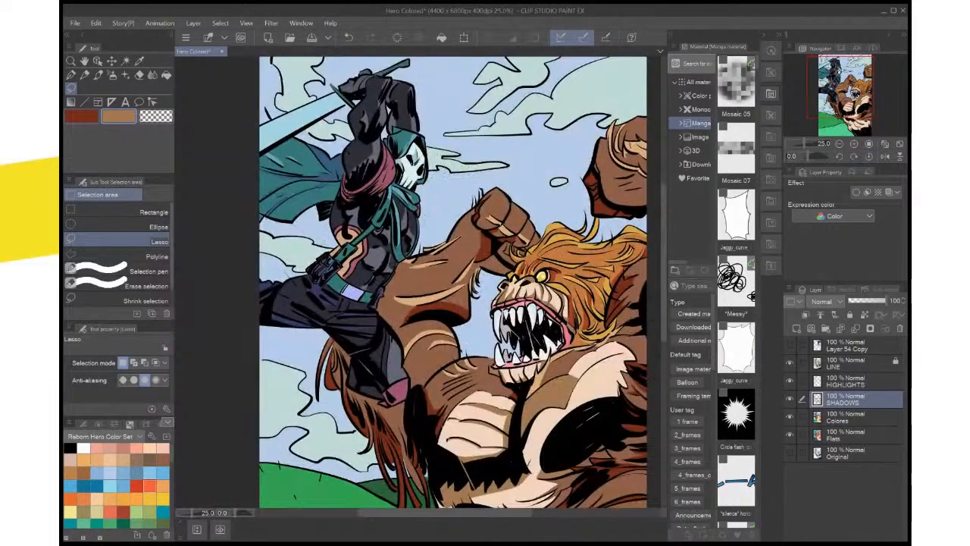
pyautogui.scroll(6, 502, 360)
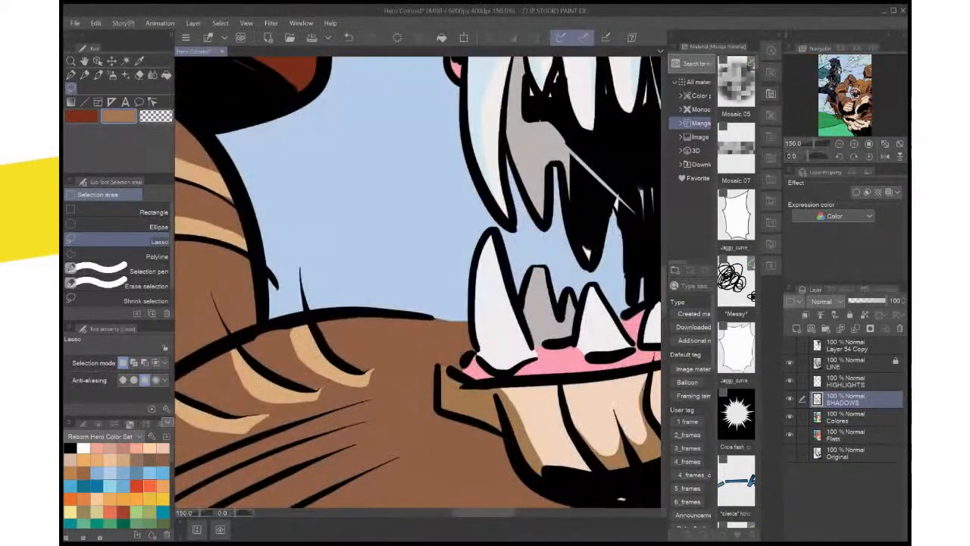
# Sample the light tan of the creature's existing shoulder highlights and activate the HIGHLIGHTS layer for lasso selecting
pyautogui.scroll(1, 502, 366)
pyautogui.moveTo(470, 363); pyautogui.dragTo(691, 175)
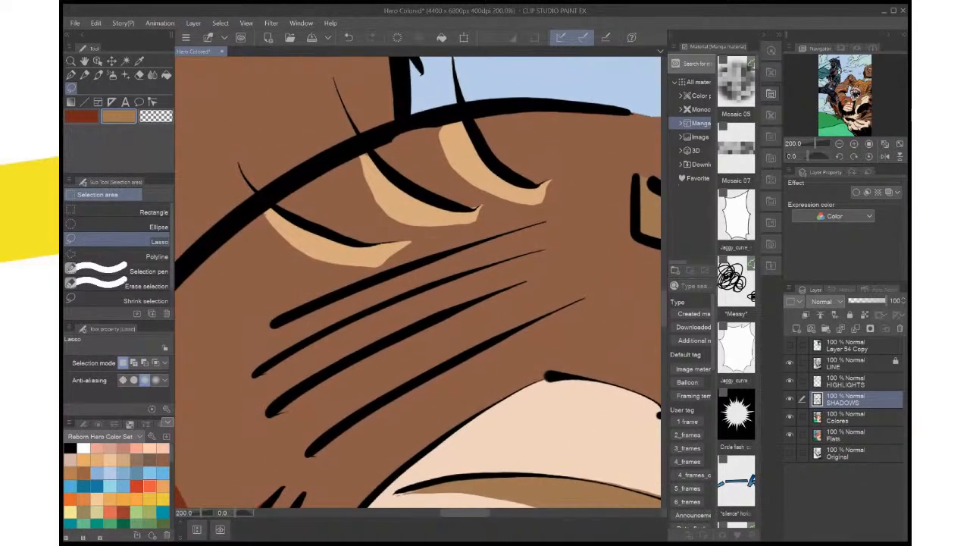
pyautogui.press('i')
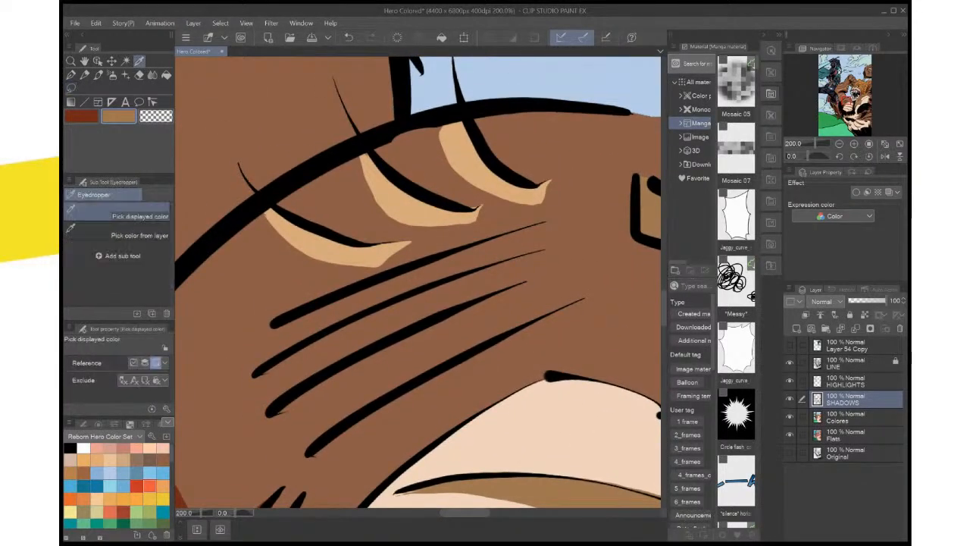
pyautogui.click(422, 211)
pyautogui.click(846, 382)
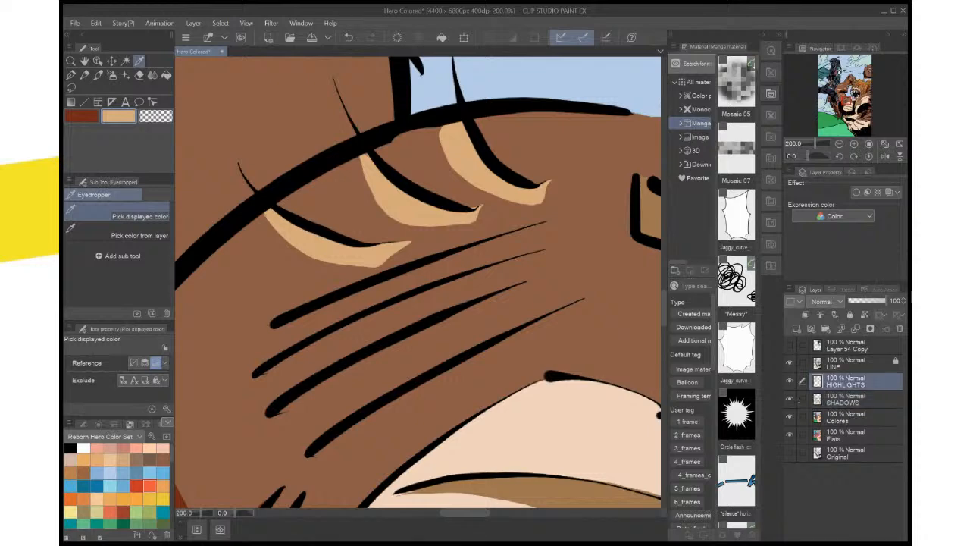
pyautogui.press('m')
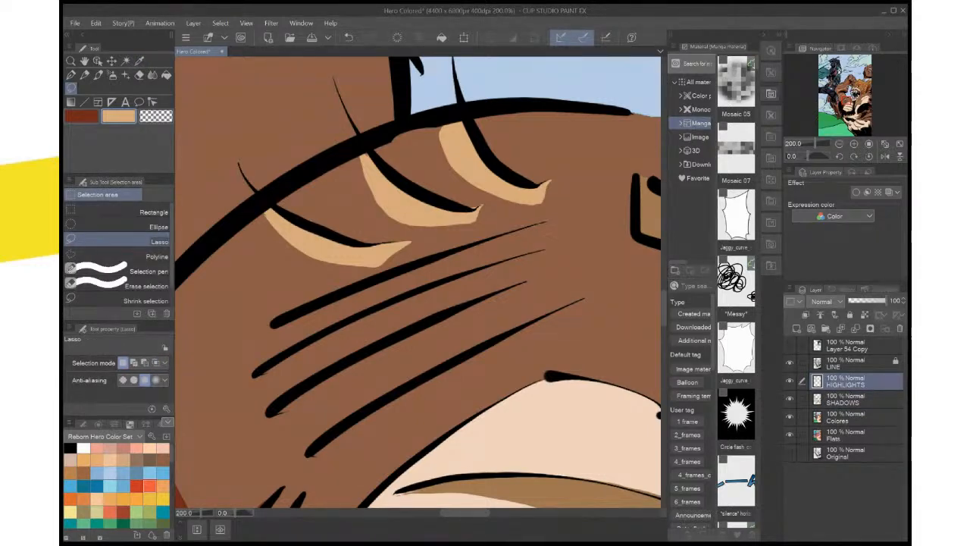
# Lasso tapering highlight shapes in the gaps beneath the first and second long crease lines on the creature's brown shoulder
pyautogui.moveTo(547, 221); pyautogui.dragTo(378, 312)
pyautogui.moveTo(247, 382); pyautogui.dragTo(220, 414)
pyautogui.moveTo(350, 280); pyautogui.dragTo(546, 221)
pyautogui.moveTo(485, 273); pyautogui.dragTo(443, 286)
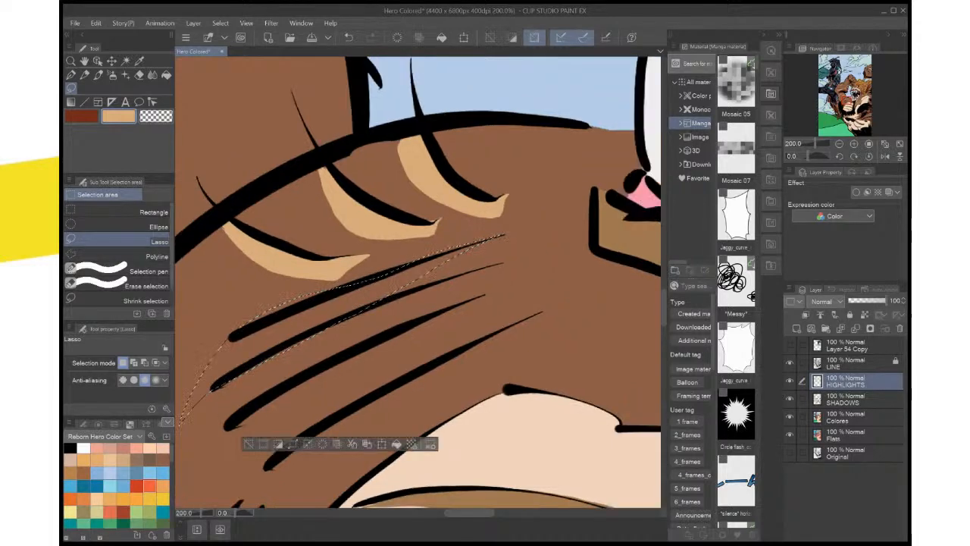
pyautogui.moveTo(341, 325); pyautogui.dragTo(488, 267)
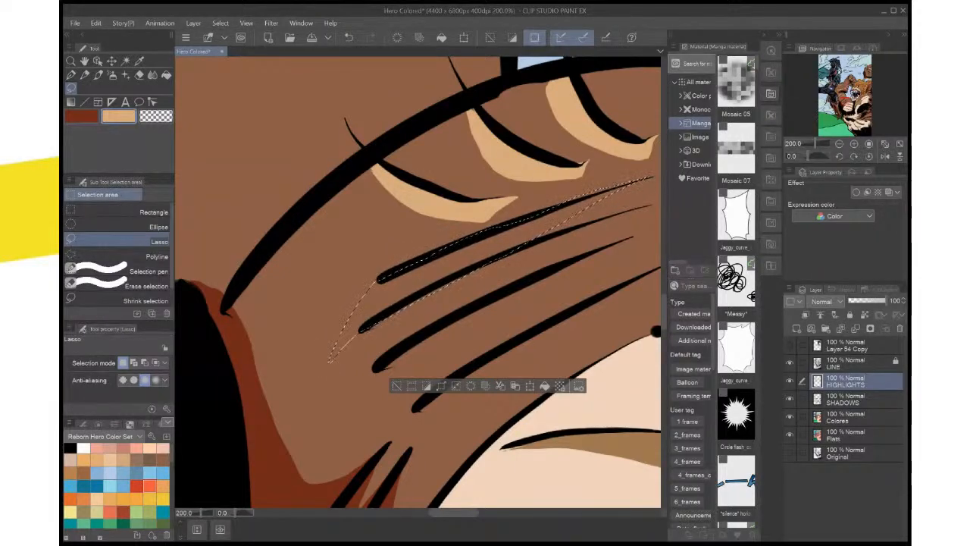
pyautogui.moveTo(650, 204)
pyautogui.mouseDown()
pyautogui.moveTo(456, 311)
pyautogui.moveTo(350, 398)
pyautogui.mouseUp()
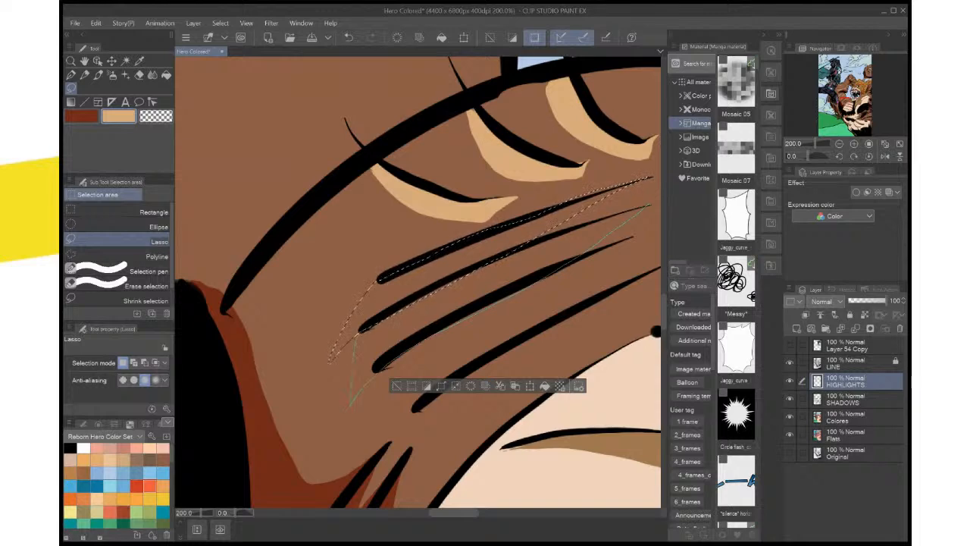
pyautogui.moveTo(357, 338)
pyautogui.mouseDown()
pyautogui.moveTo(387, 306)
pyautogui.moveTo(447, 276)
pyautogui.moveTo(650, 204)
pyautogui.mouseUp()
pyautogui.moveTo(485, 303)
pyautogui.mouseDown()
pyautogui.moveTo(498, 249)
pyautogui.moveTo(437, 257)
pyautogui.mouseUp()
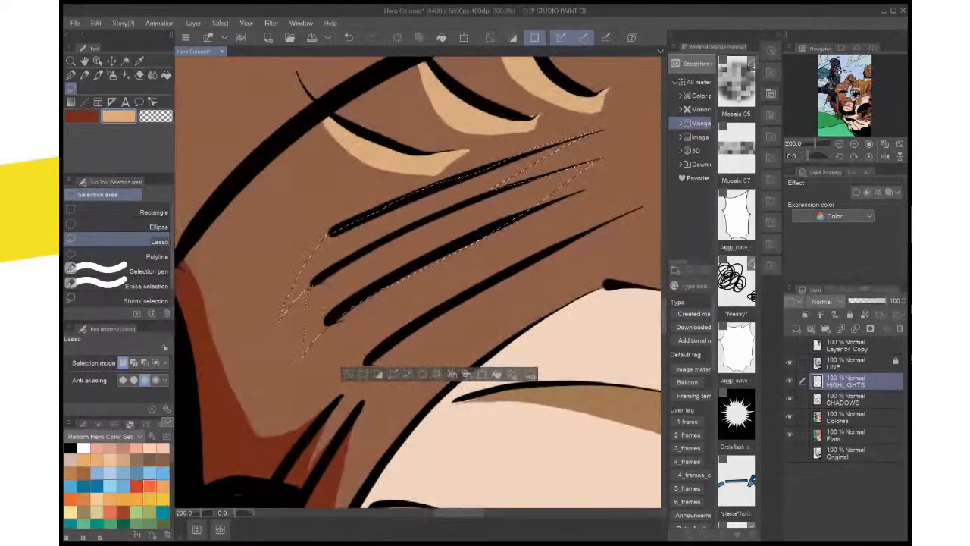
# Add tapering shapes beneath the third and fourth long shoulder crease lines to the lasso selection
pyautogui.moveTo(583, 191)
pyautogui.mouseDown()
pyautogui.moveTo(535, 218)
pyautogui.moveTo(456, 304)
pyautogui.moveTo(339, 330)
pyautogui.moveTo(345, 395)
pyautogui.mouseUp()
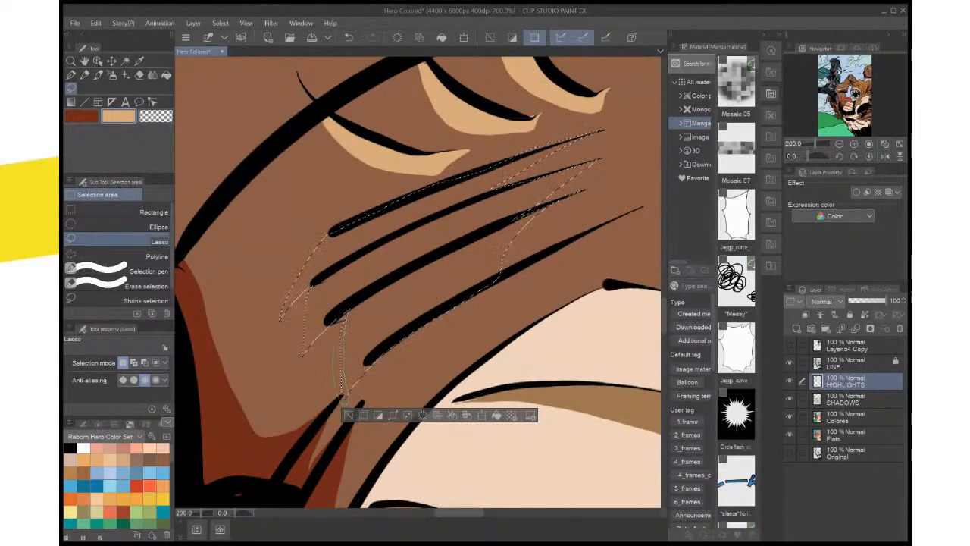
pyautogui.moveTo(334, 347); pyautogui.dragTo(346, 312)
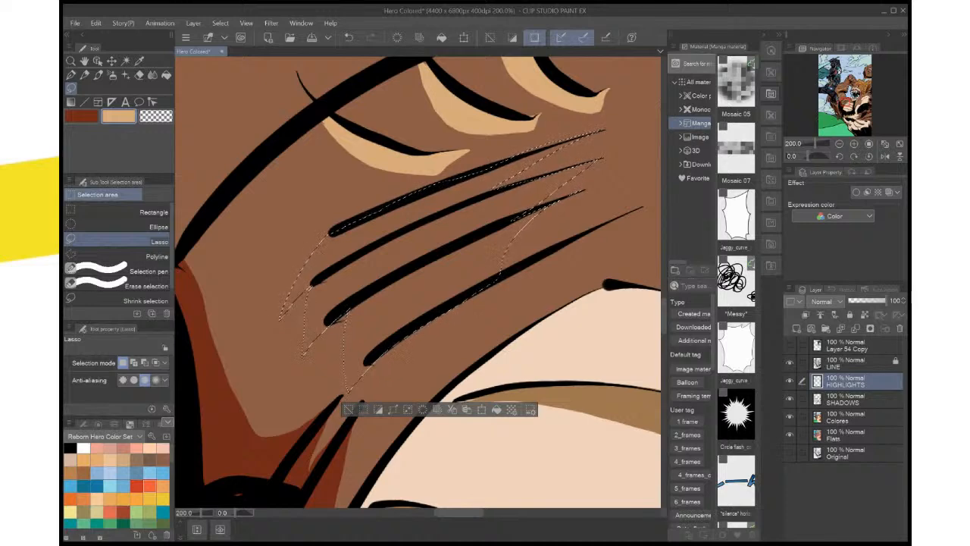
pyautogui.moveTo(424, 287); pyautogui.dragTo(367, 275)
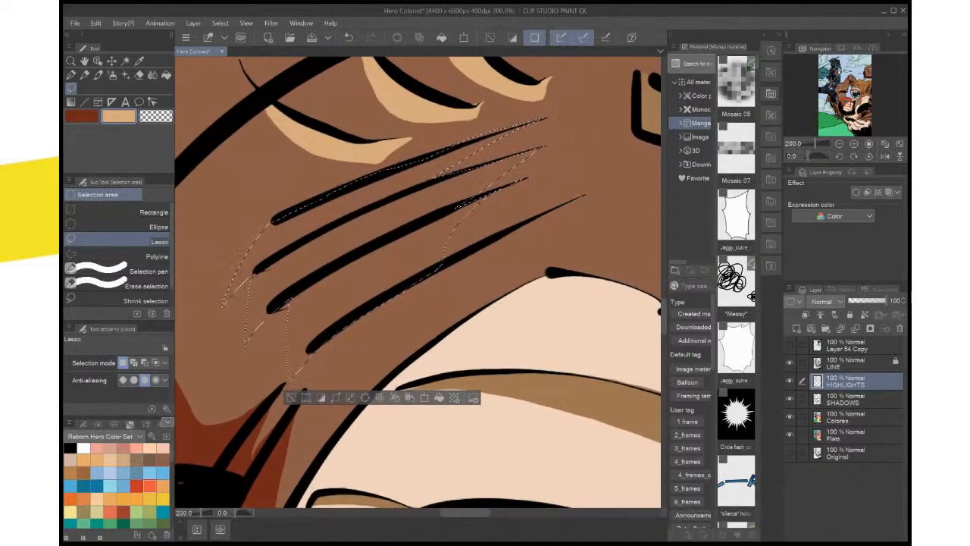
pyautogui.moveTo(322, 388)
pyautogui.mouseDown()
pyautogui.moveTo(585, 195)
pyautogui.moveTo(424, 280)
pyautogui.moveTo(303, 371)
pyautogui.moveTo(322, 382)
pyautogui.mouseUp()
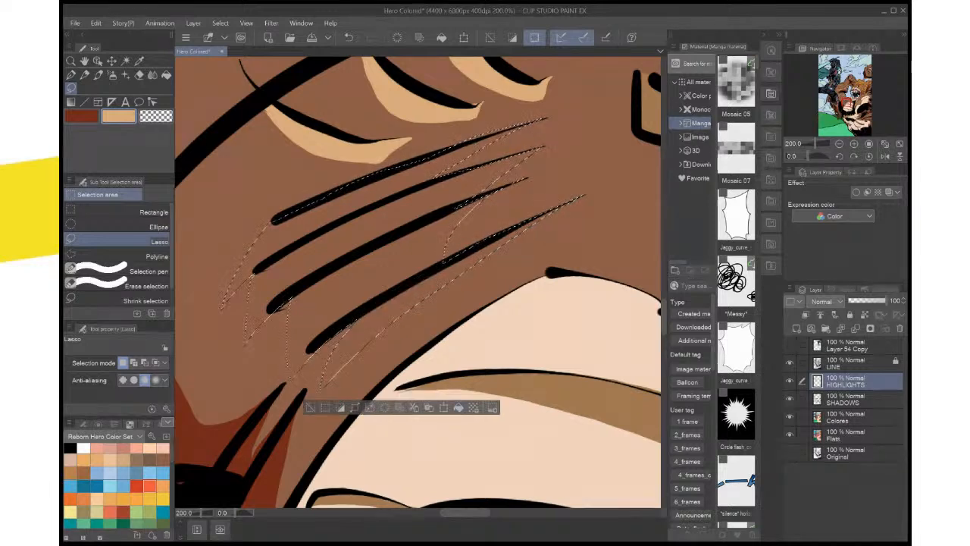
# Fill the selected shoulder crease shapes with light tan, deselect, and save the illustration
pyautogui.hotkey('alt', 'BackSpace')
pyautogui.hotkey('ctrl', 'd')
pyautogui.hotkey('ctrl', '0')
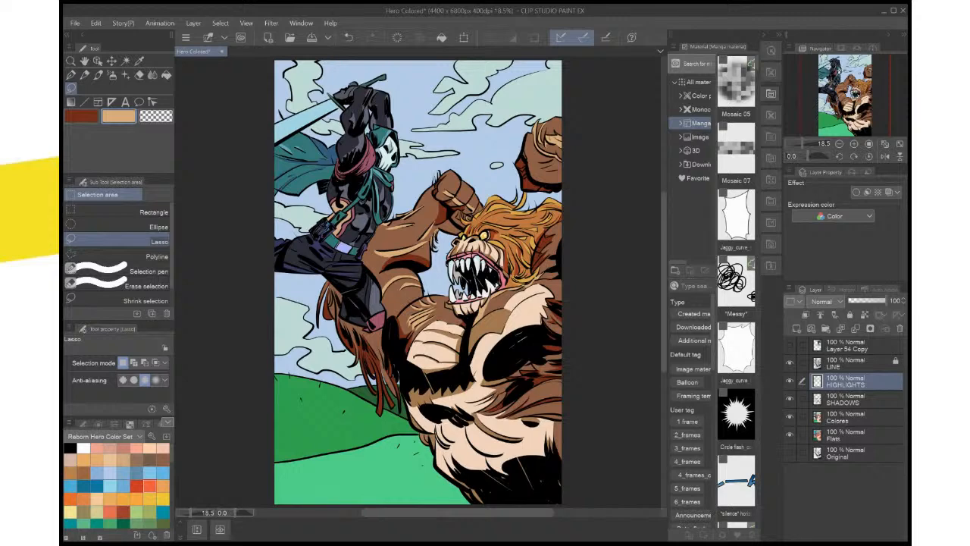
pyautogui.hotkey('ctrl', 's')
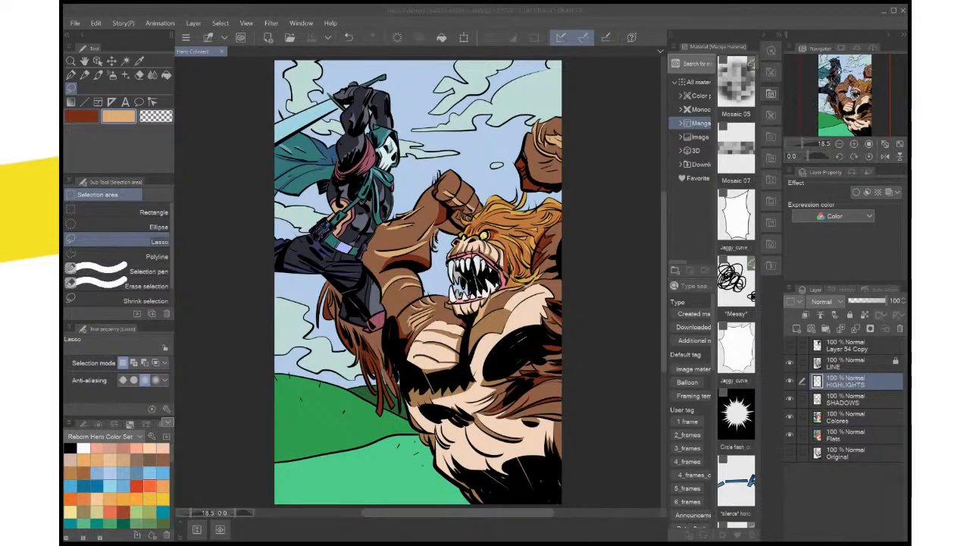
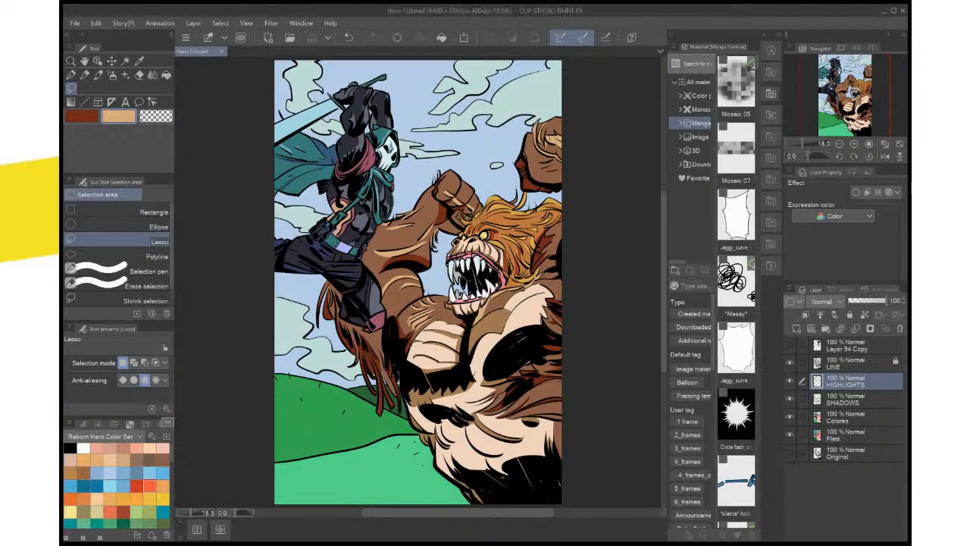
# Examine the creature's chest, shoulder and belly up close for areas that still need shading
pyautogui.hotkey('ctrl', '+')
pyautogui.hotkey('ctrl', '+')
pyautogui.hotkey('ctrl', '+')
pyautogui.hotkey('ctrl', '+')
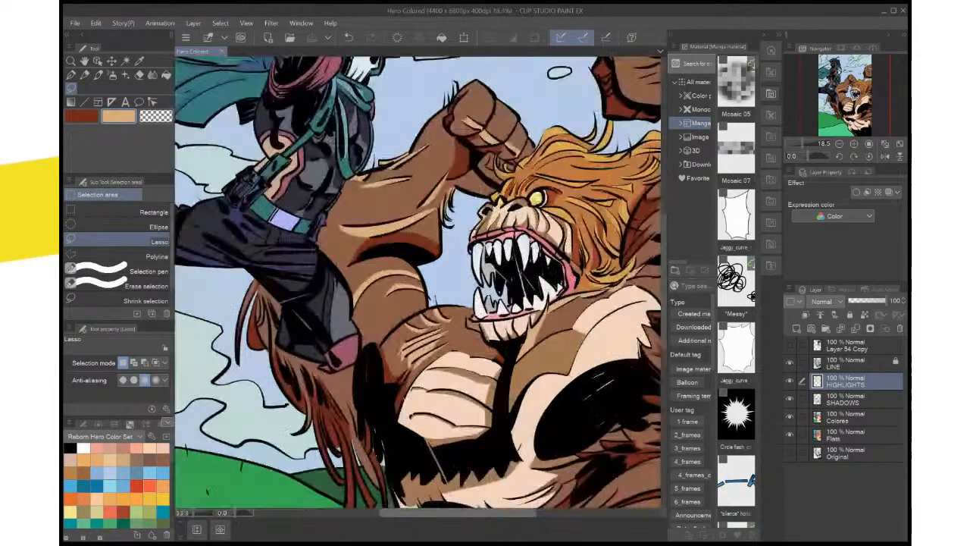
pyautogui.moveTo(568, 341); pyautogui.dragTo(222, 200)
pyautogui.moveTo(379, 341); pyautogui.dragTo(508, 181)
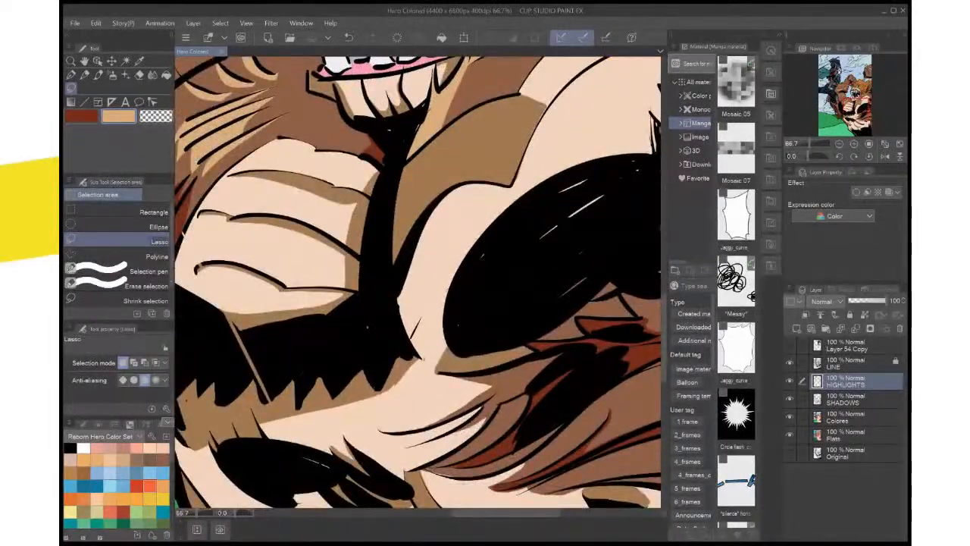
pyautogui.scroll(-5, 537, 324)
pyautogui.scroll(4, 530, 326)
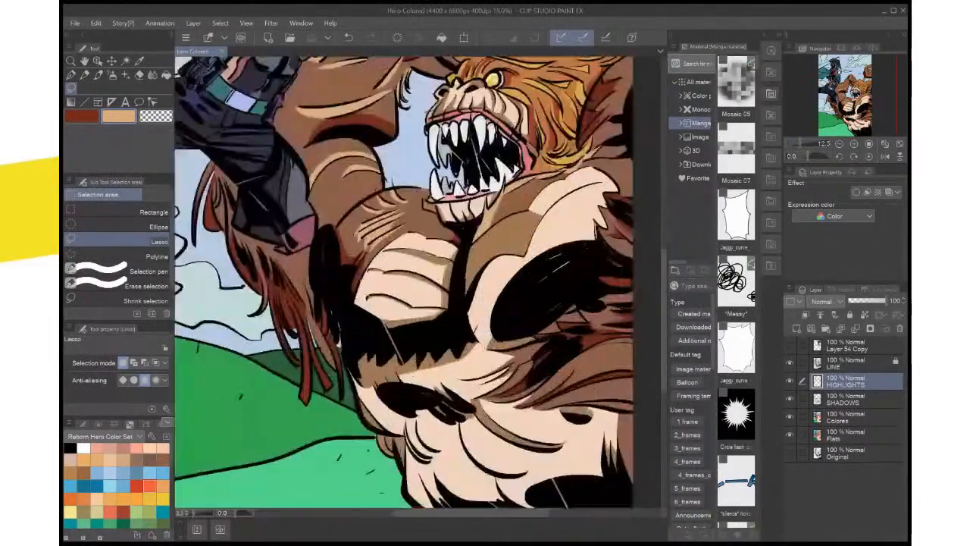
pyautogui.moveTo(530, 326); pyautogui.dragTo(541, 105)
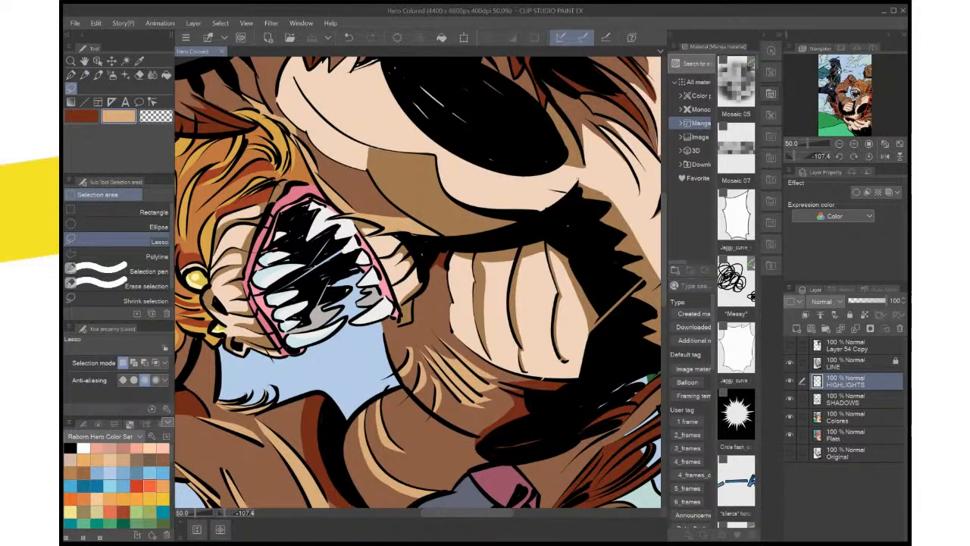
# Sample the brown of the existing shadow between the creature's chest folds as the drawing colour for lasso shading
pyautogui.hotkey('ctrl', '+')
pyautogui.hotkey('ctrl', '+')
pyautogui.moveTo(432, 280); pyautogui.dragTo(411, 283)
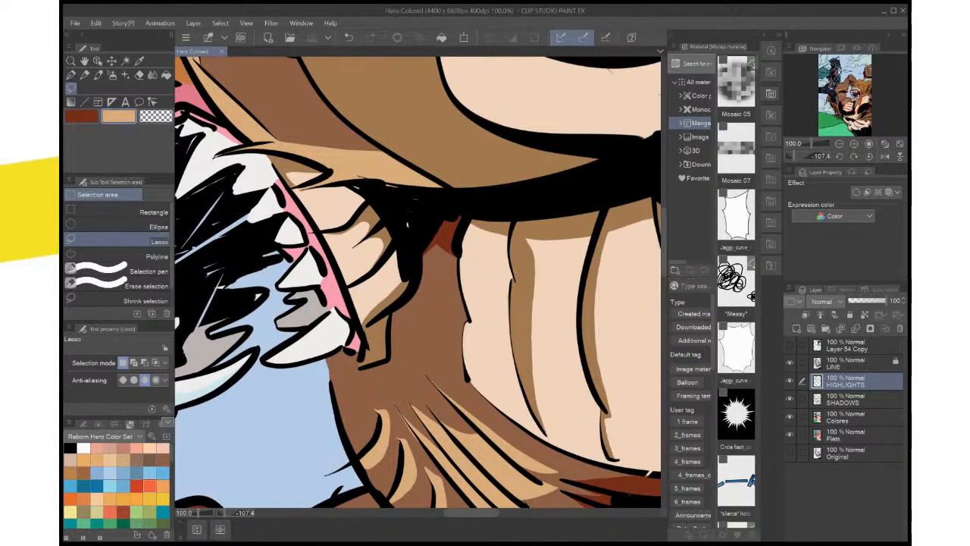
pyautogui.scroll(1, 553, 272)
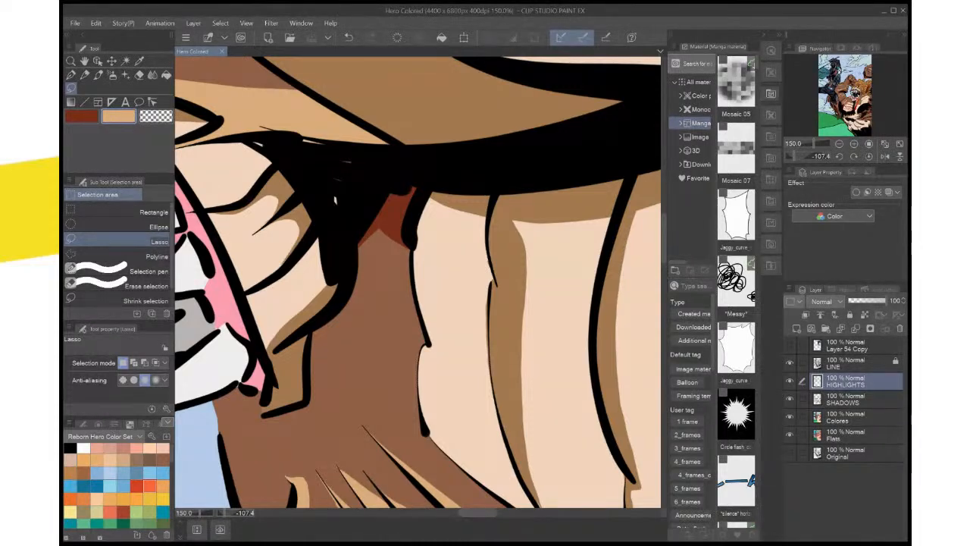
pyautogui.press('x')
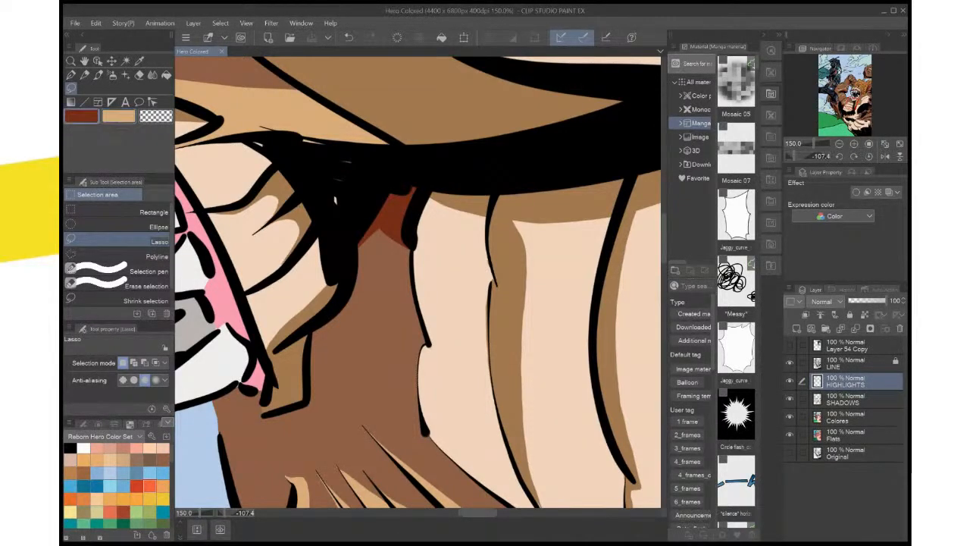
pyautogui.press('i')
pyautogui.click(516, 265)
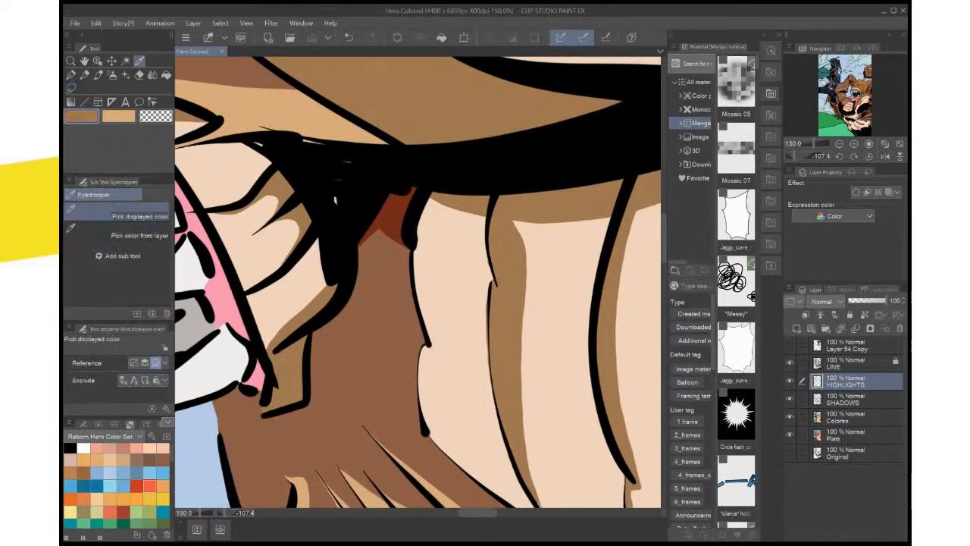
pyautogui.press('m')
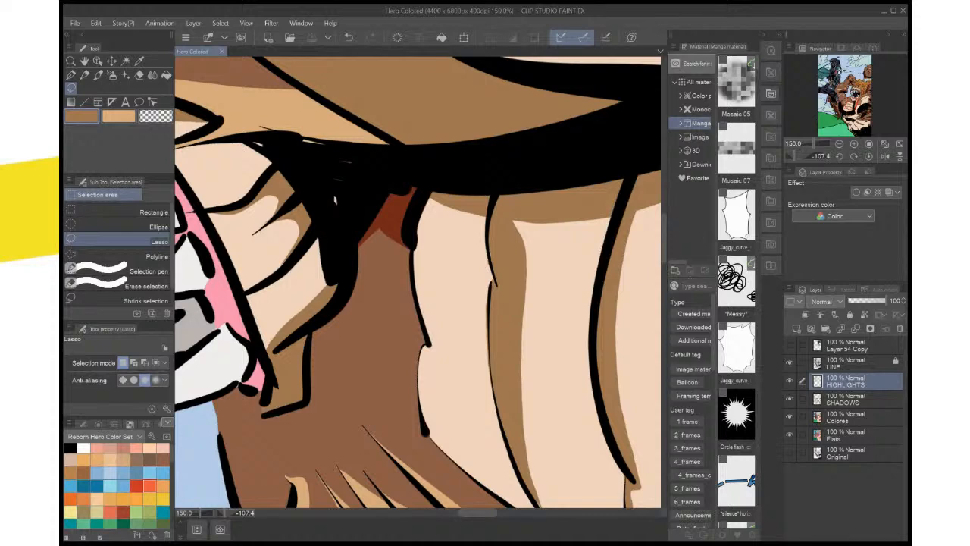
# Lasso a narrow shadow strip just inside the upper contour of the creature's ribbed pectoral, below the jaw
pyautogui.moveTo(436, 207)
pyautogui.mouseDown()
pyautogui.moveTo(429, 288)
pyautogui.moveTo(444, 349)
pyautogui.moveTo(429, 371)
pyautogui.moveTo(425, 432)
pyautogui.moveTo(426, 203)
pyautogui.mouseUp()
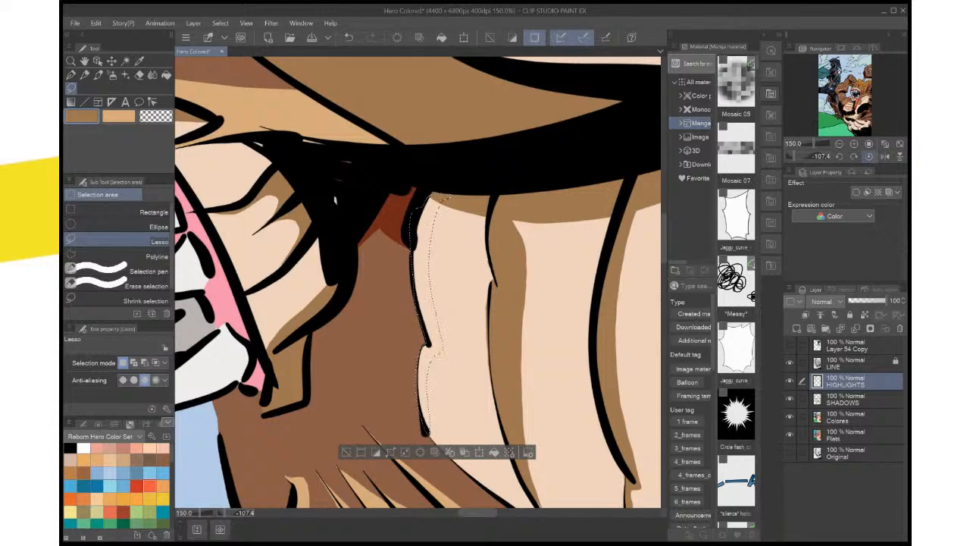
pyautogui.click(869, 156)
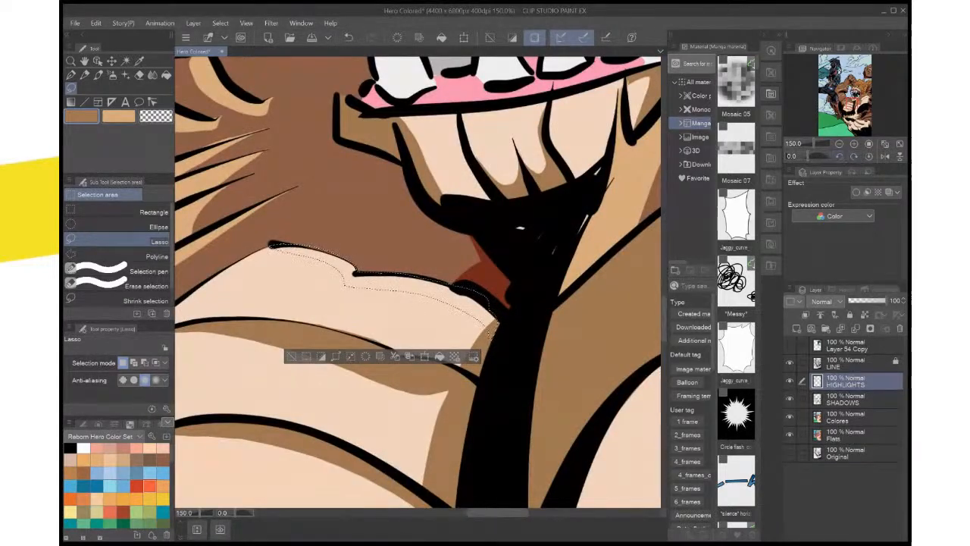
pyautogui.moveTo(807, 156); pyautogui.dragTo(799, 156)
pyautogui.moveTo(418, 303)
pyautogui.mouseDown()
pyautogui.moveTo(482, 241)
pyautogui.moveTo(661, 204)
pyautogui.mouseUp()
pyautogui.scroll(3, 518, 265)
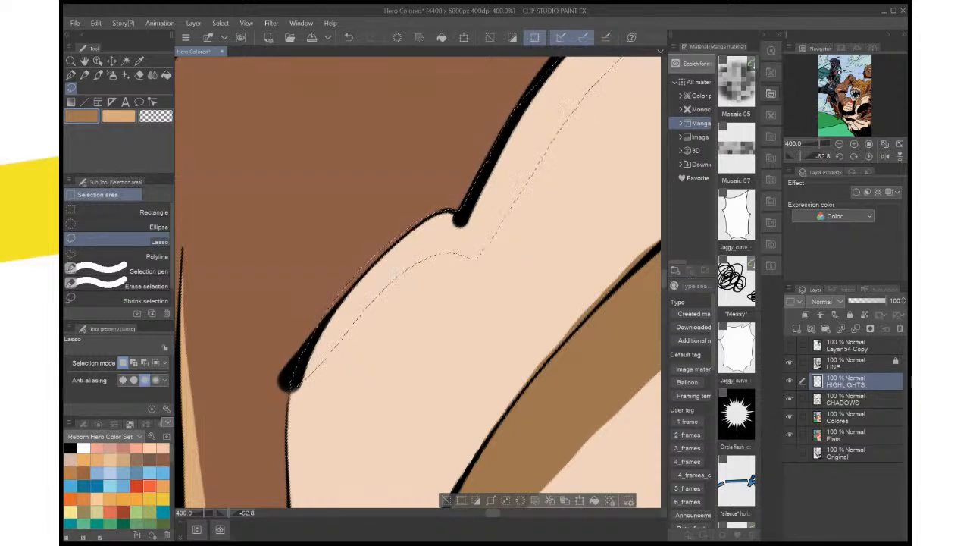
pyautogui.scroll(-2, 493, 274)
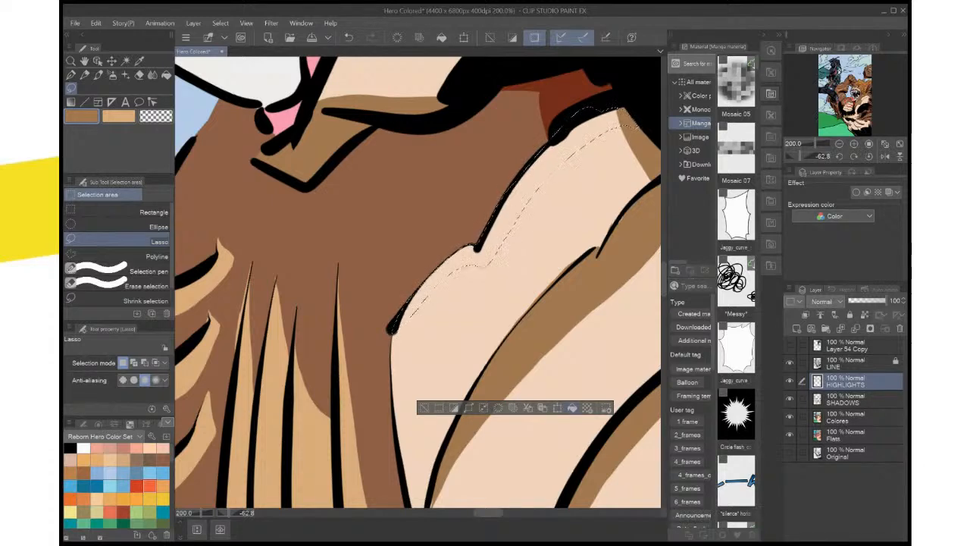
# Fill the selected pectoral strip with the sampled brown on the SHADOWS layer and deselect
pyautogui.click(572, 408)
pyautogui.hotkey('ctrl', 'z')
pyautogui.click(856, 399)
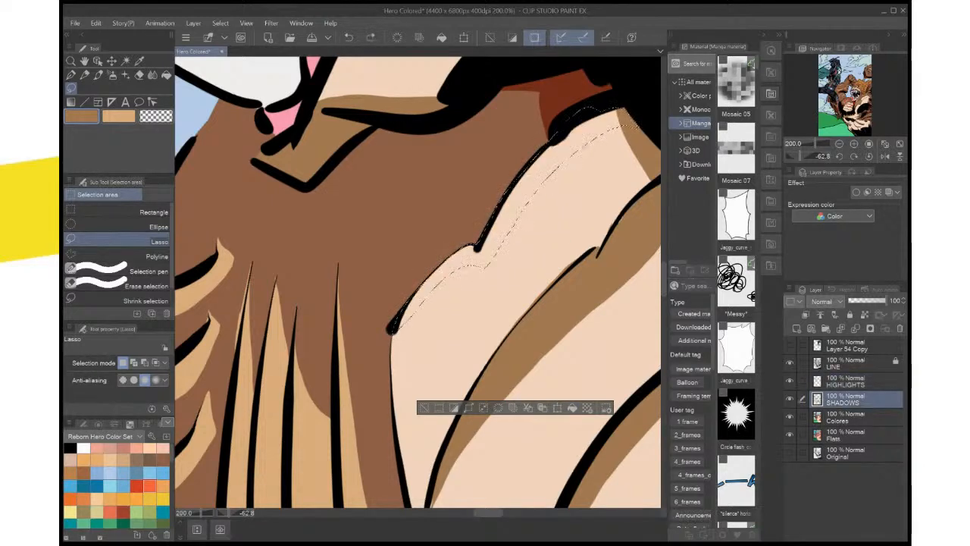
pyautogui.click(572, 407)
pyautogui.hotkey('ctrl', 'd')
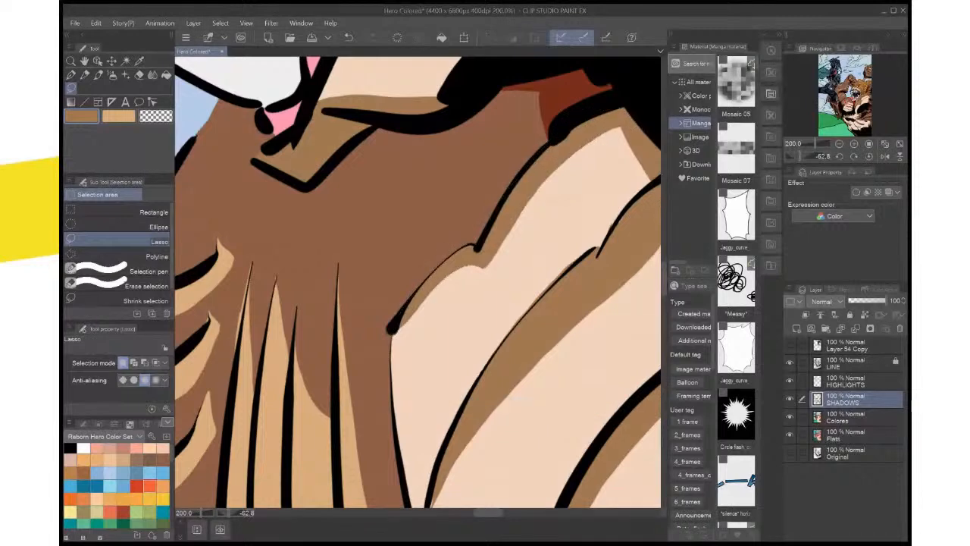
# Lasso around the broad brown shadow on the creature's other pectoral, delete it from the SHADOWS layer and deselect
pyautogui.hotkey('ctrl', '0')
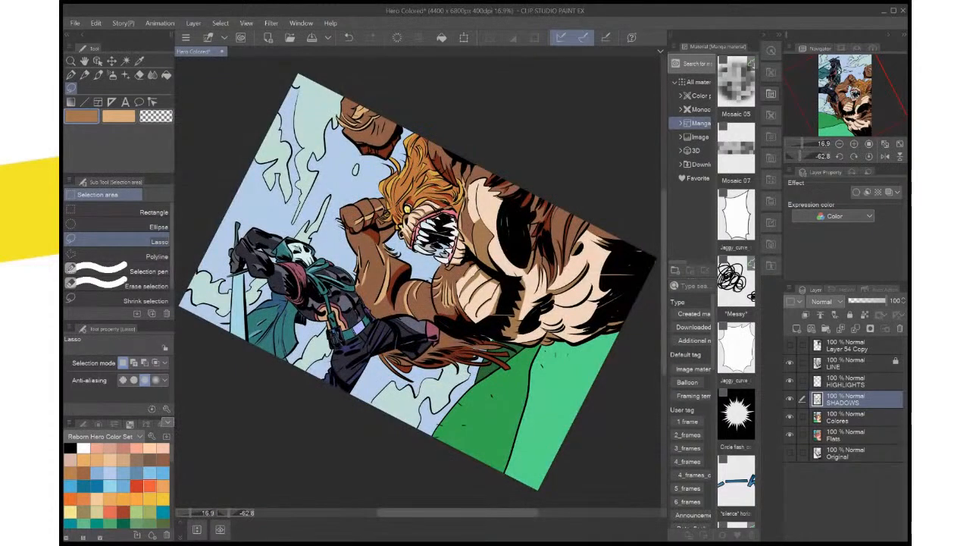
pyautogui.click(869, 156)
pyautogui.moveTo(424, 303); pyautogui.dragTo(412, 284)
pyautogui.scroll(2, 542, 294)
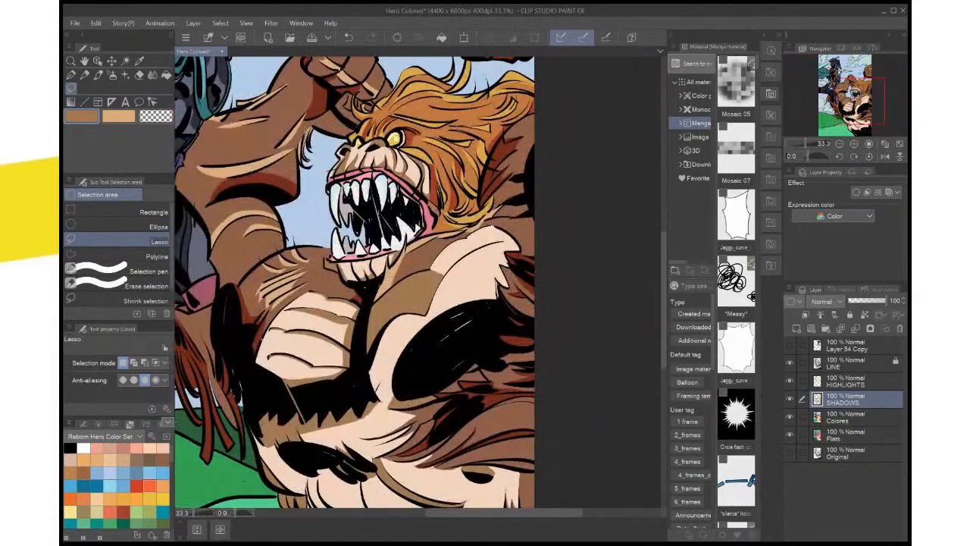
pyautogui.scroll(1, 542, 294)
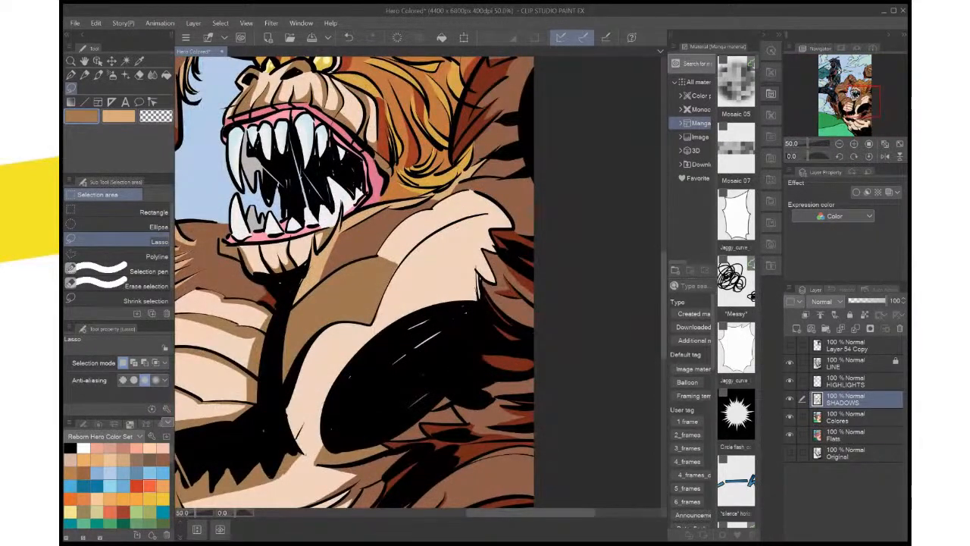
pyautogui.moveTo(424, 303); pyautogui.dragTo(482, 272)
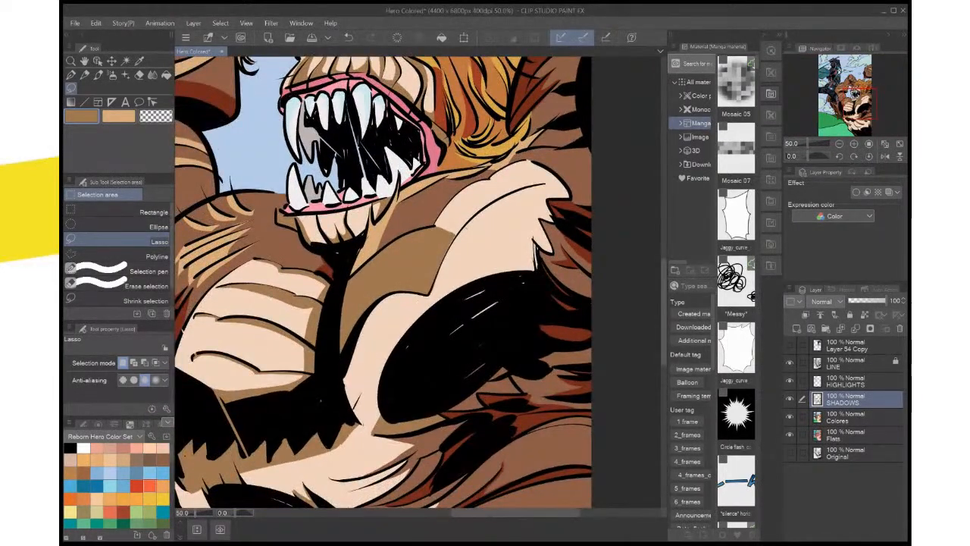
pyautogui.moveTo(468, 229)
pyautogui.mouseDown()
pyautogui.moveTo(413, 230)
pyautogui.moveTo(354, 275)
pyautogui.moveTo(337, 359)
pyautogui.moveTo(428, 324)
pyautogui.moveTo(463, 235)
pyautogui.mouseUp()
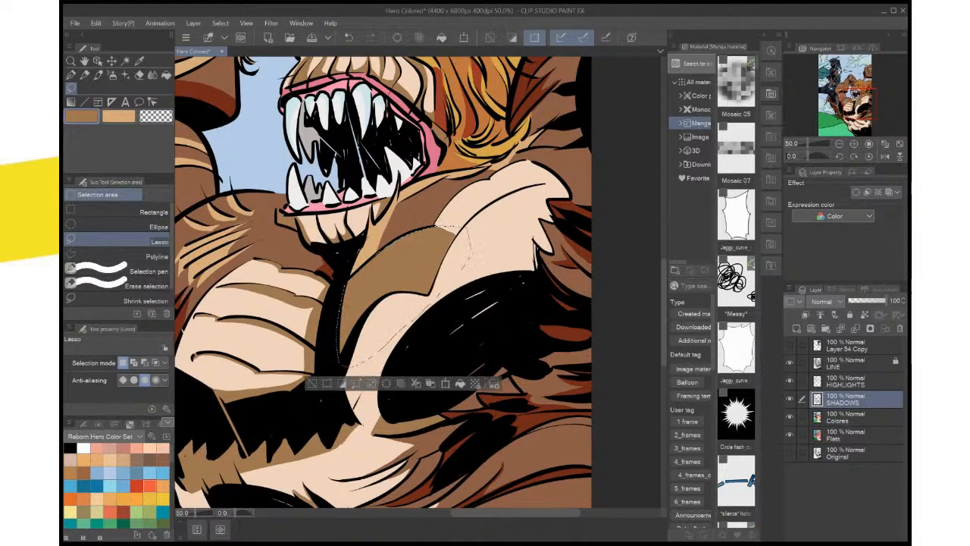
pyautogui.press('Delete')
pyautogui.hotkey('ctrl', 'd')
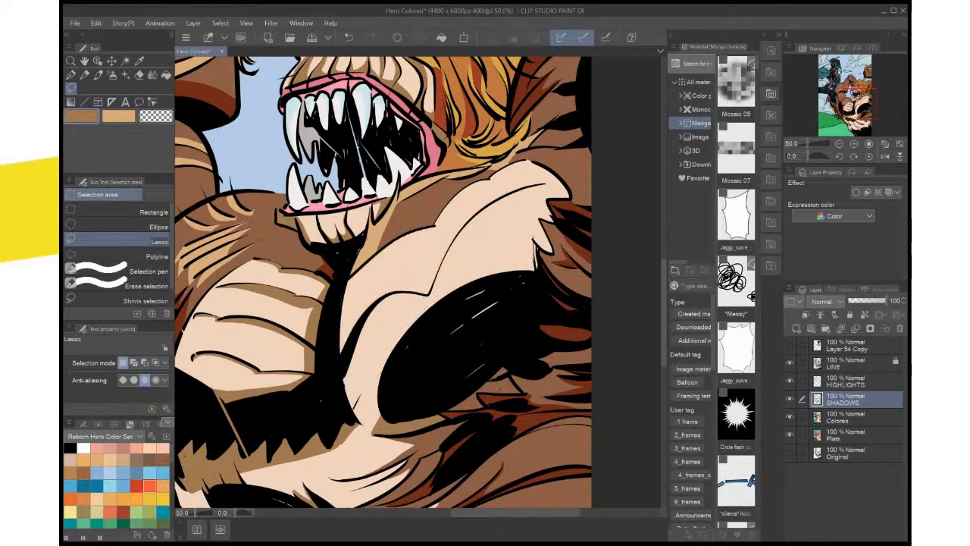
# Lasso a narrower shadow band following the scalloped upper contour of that pectoral, from the central chest crease to the shoulder
pyautogui.moveTo(498, 388); pyautogui.dragTo(525, 397)
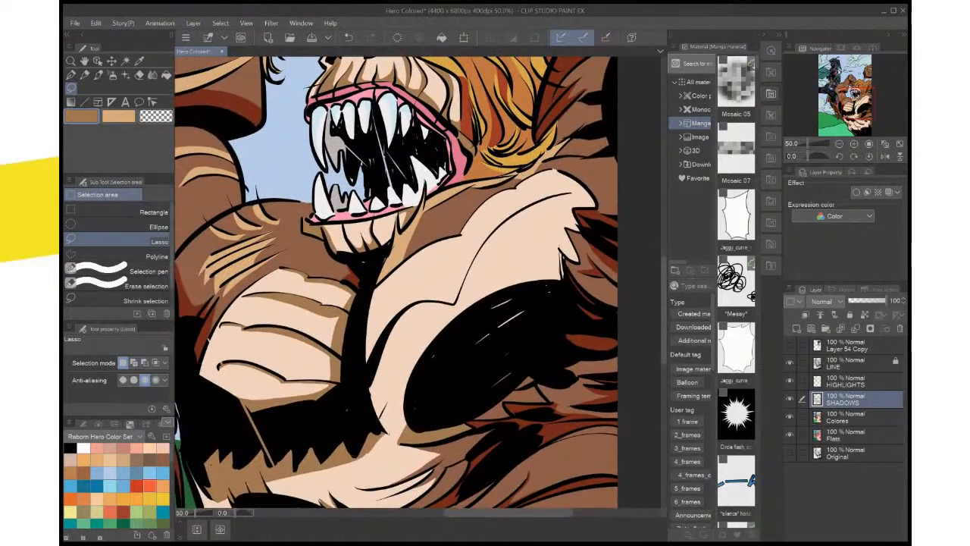
pyautogui.moveTo(462, 234)
pyautogui.mouseDown()
pyautogui.moveTo(557, 174)
pyautogui.moveTo(413, 274)
pyautogui.moveTo(370, 336)
pyautogui.moveTo(363, 312)
pyautogui.moveTo(385, 279)
pyautogui.moveTo(456, 235)
pyautogui.mouseUp()
pyautogui.moveTo(557, 171); pyautogui.dragTo(557, 171)
pyautogui.scroll(5, 556, 173)
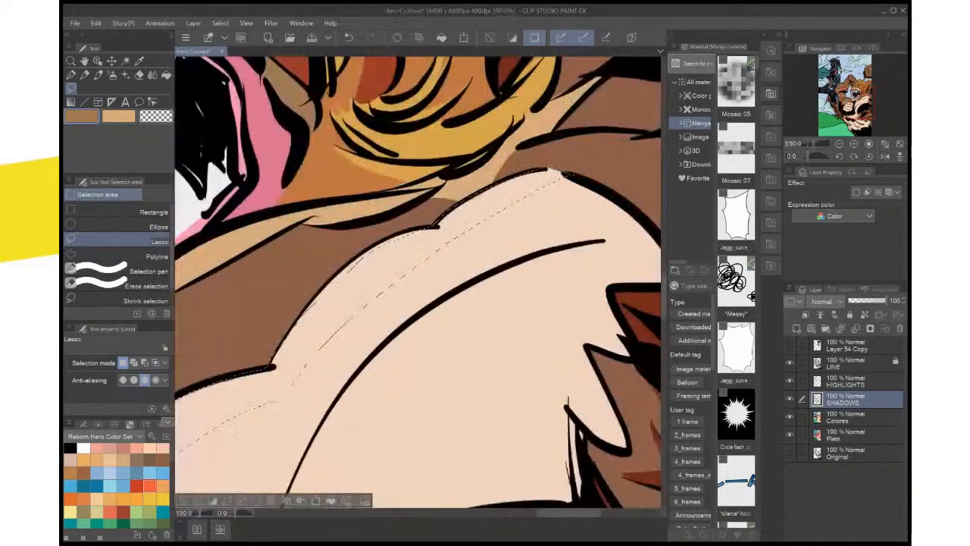
# Sample the brown of the ribbed pectoral's shadow for the selected band and return to lasso selecting
pyautogui.rightClick(587, 271)
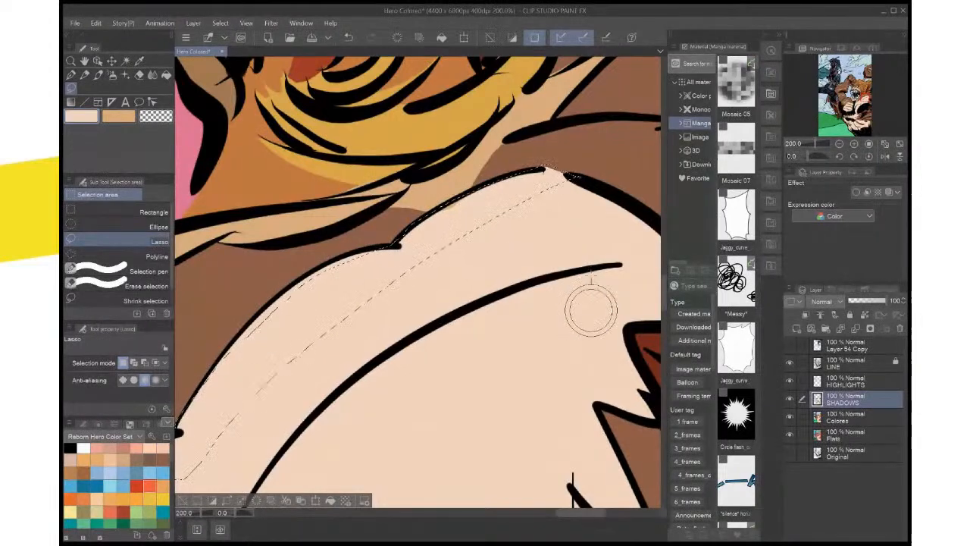
pyautogui.moveTo(586, 270); pyautogui.dragTo(587, 282)
pyautogui.press('alt')
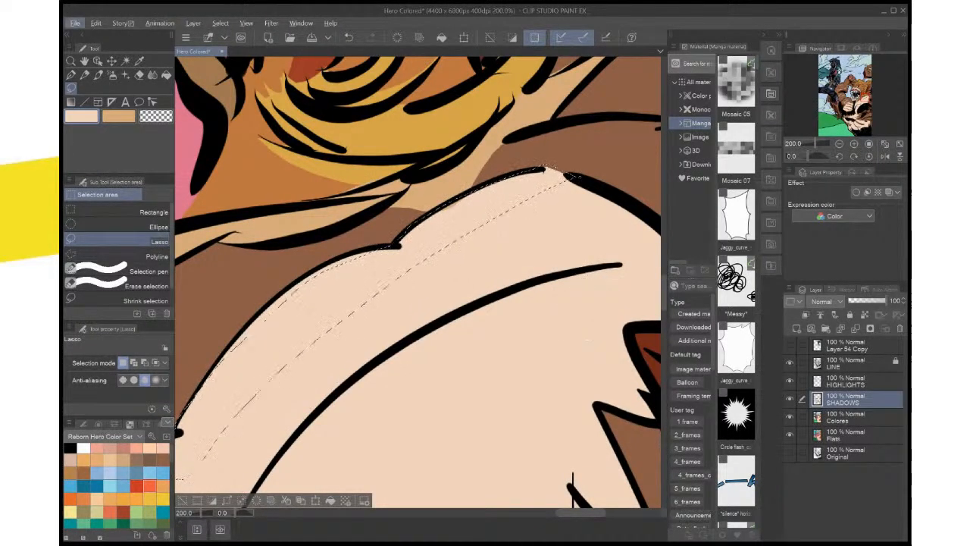
pyautogui.scroll(-4, 579, 185)
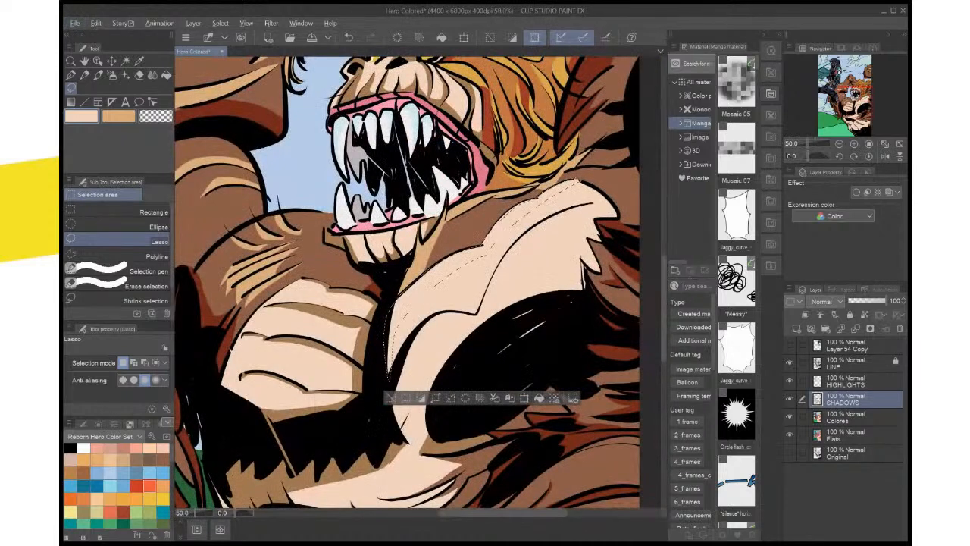
pyautogui.press('alt')
pyautogui.press('alt')
pyautogui.press('i')
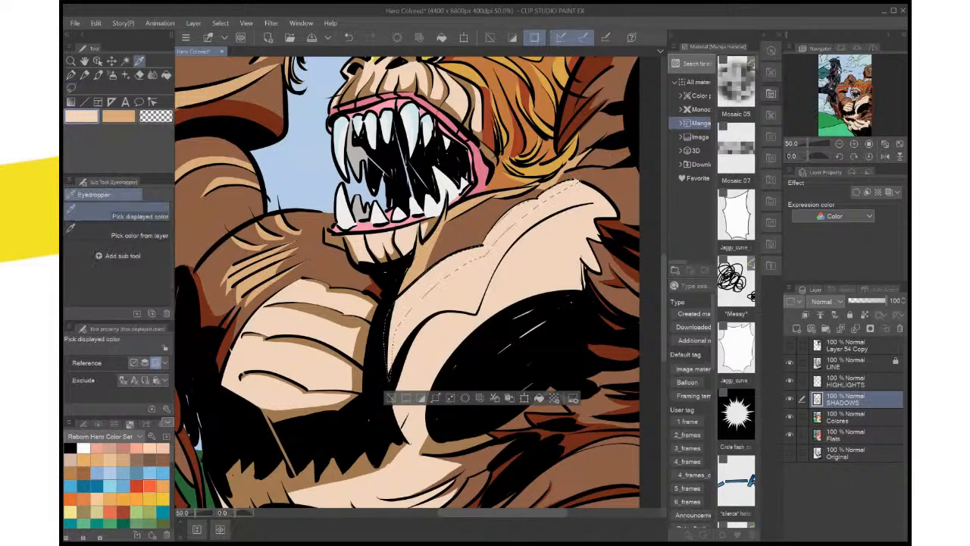
pyautogui.click(351, 330)
pyautogui.moveTo(415, 288); pyautogui.dragTo(371, 332)
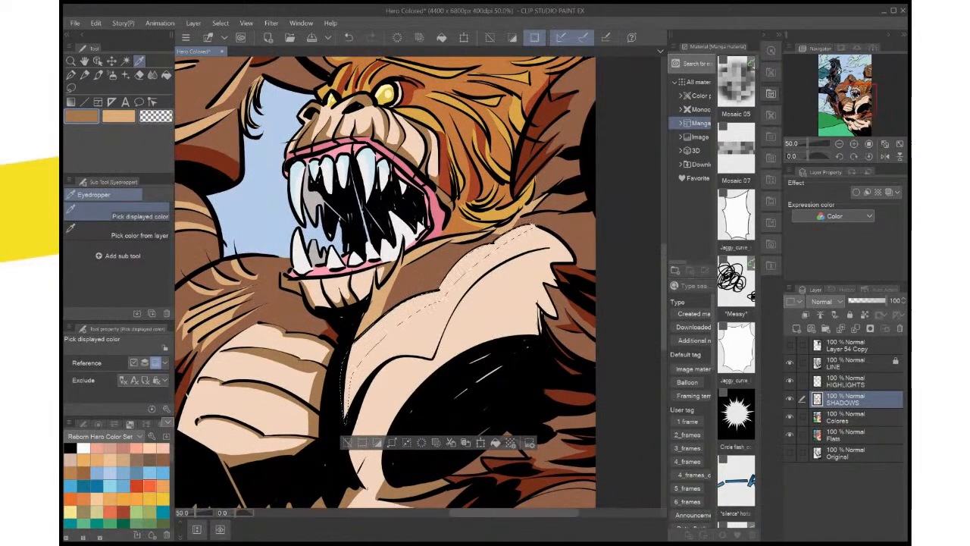
pyautogui.press('m')
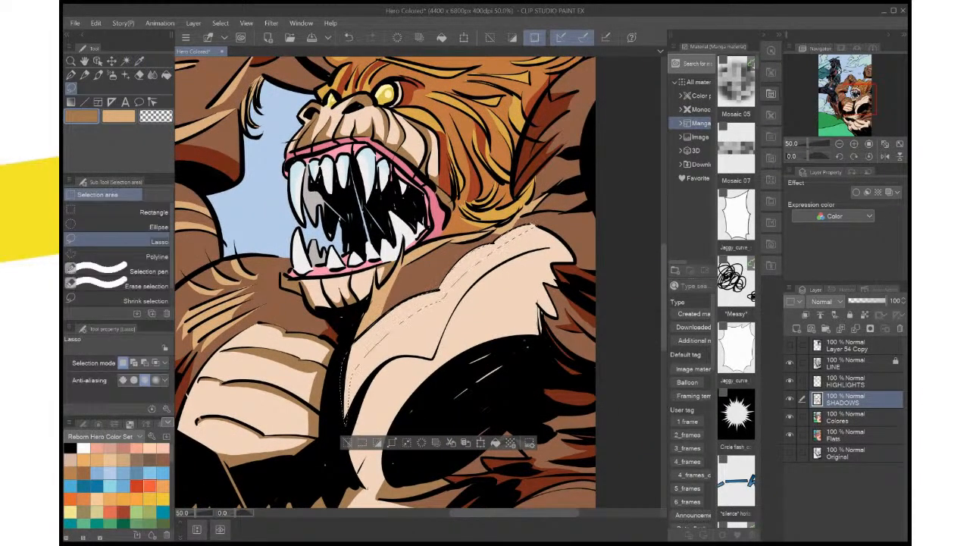
# Fill the selected band along the pectoral's upper contour with brown on the SHADOWS layer and deselect
pyautogui.scroll(4, 518, 242)
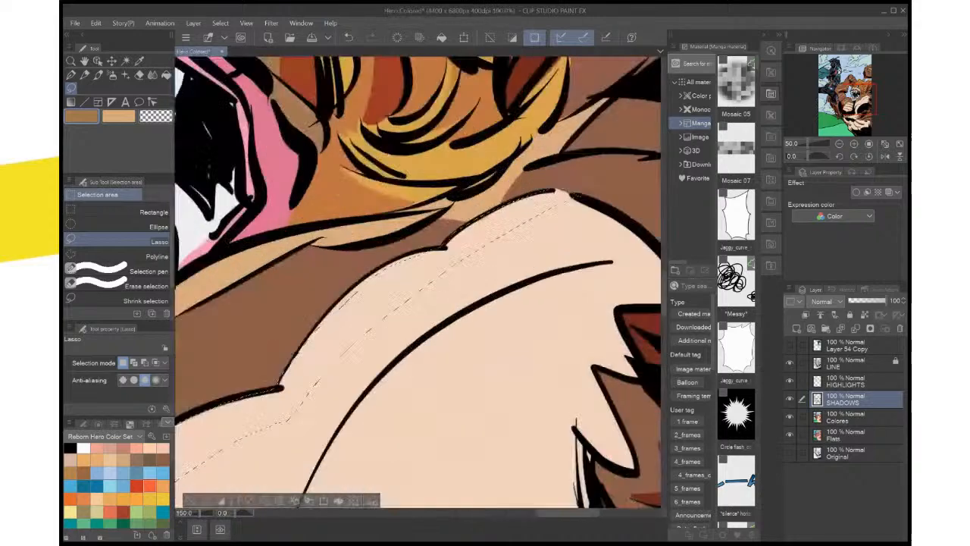
pyautogui.moveTo(518, 241); pyautogui.dragTo(648, 166)
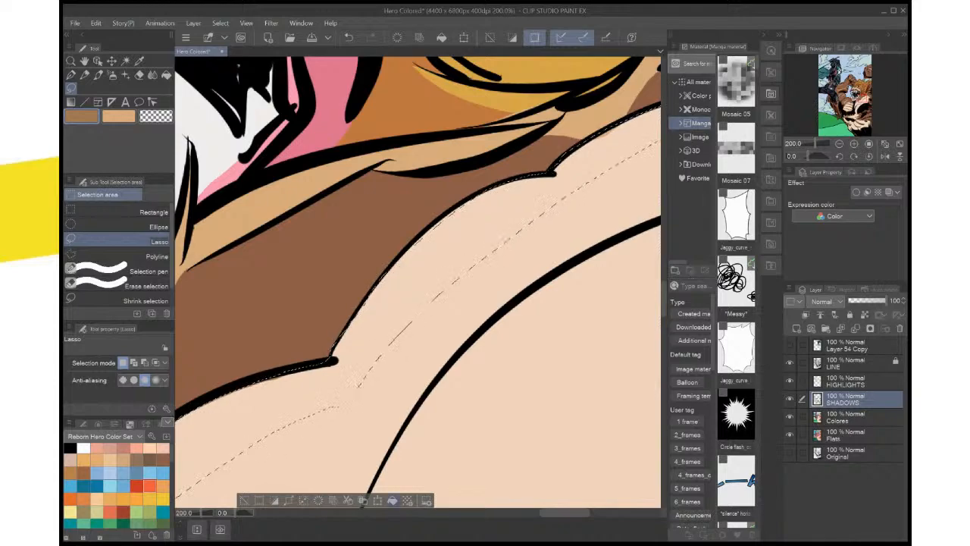
pyautogui.hotkey('alt', 'Delete')
pyautogui.scroll(-5, 430, 410)
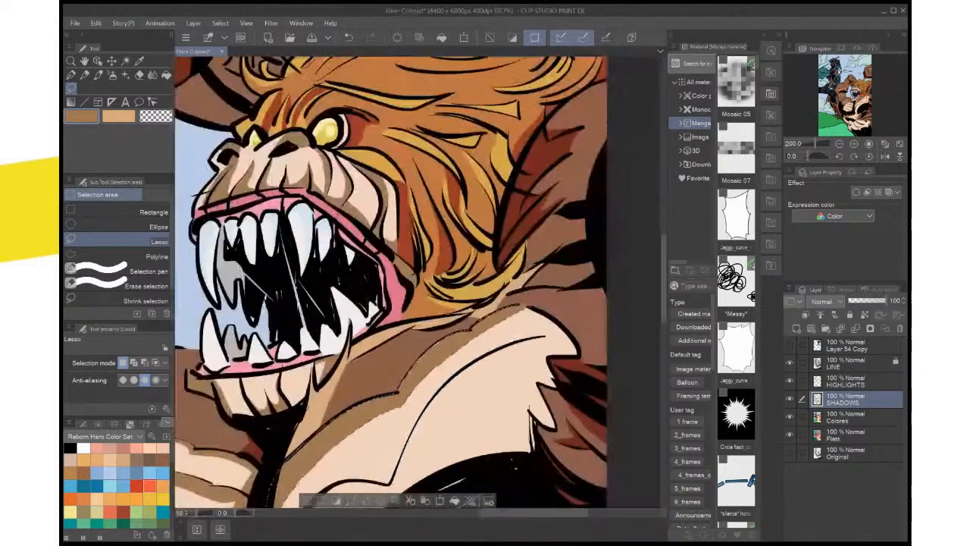
pyautogui.hotkey('ctrl', 'd')
# Patch the thin gaps along the pectoral's upper contour with brown on the HIGHLIGHTS layer and deselect
pyautogui.scroll(4, 421, 417)
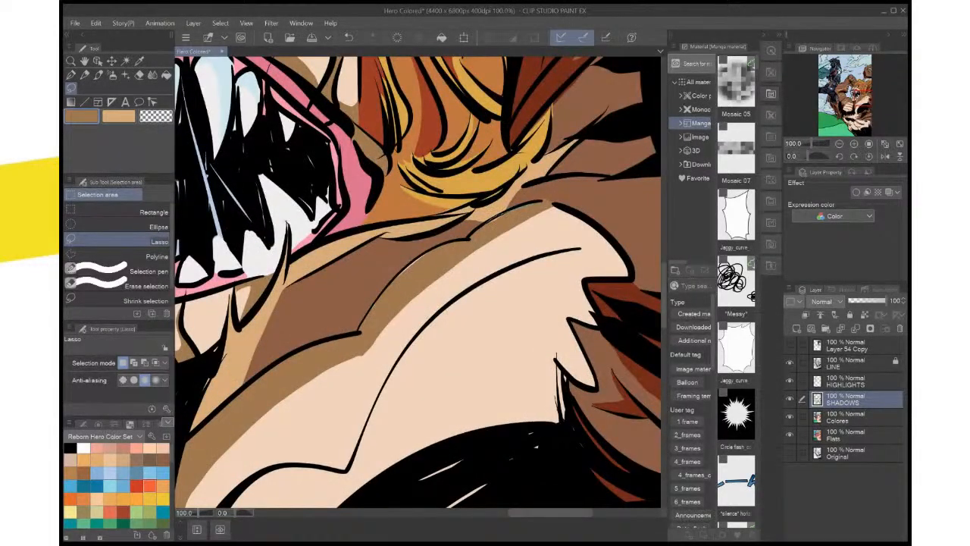
pyautogui.moveTo(486, 224); pyautogui.dragTo(543, 202)
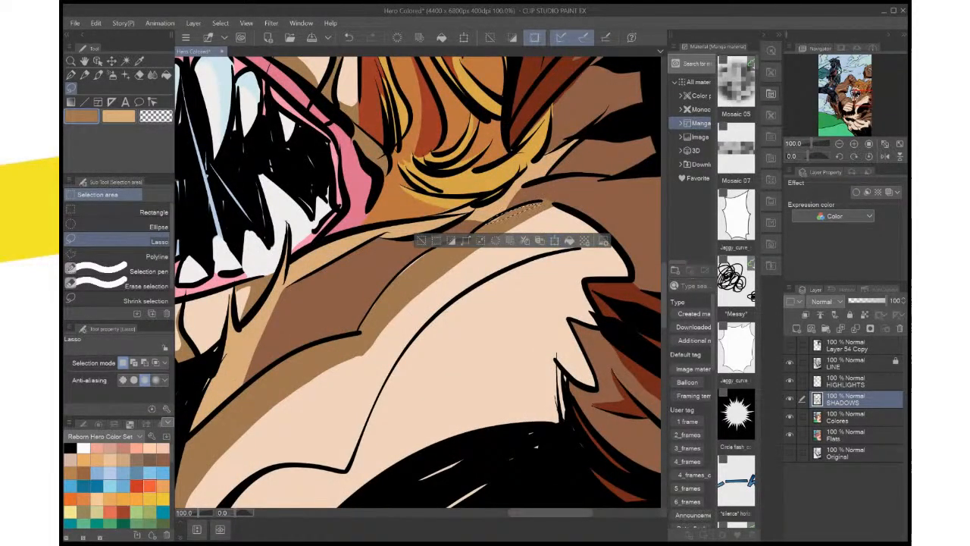
pyautogui.click(847, 381)
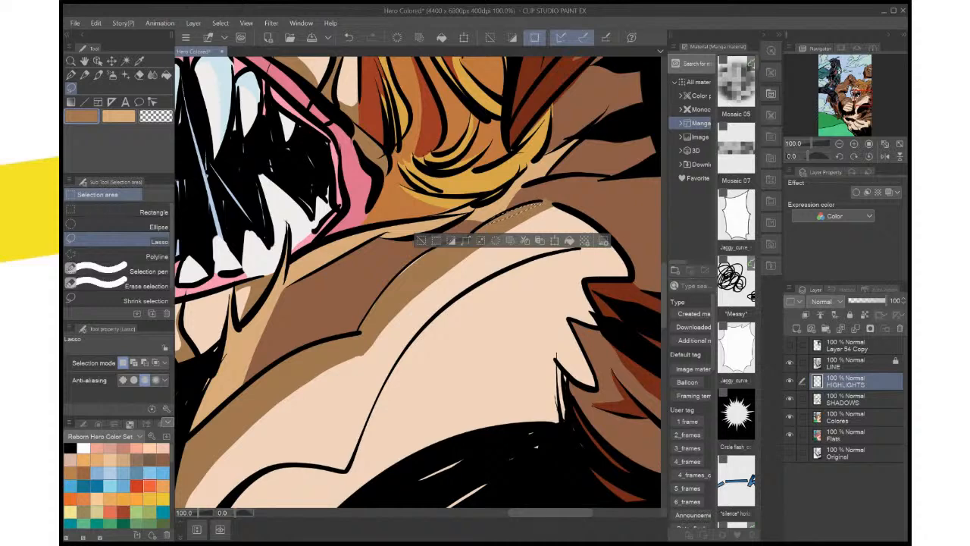
pyautogui.hotkey('ctrl', 'd')
pyautogui.moveTo(454, 303); pyautogui.dragTo(524, 265)
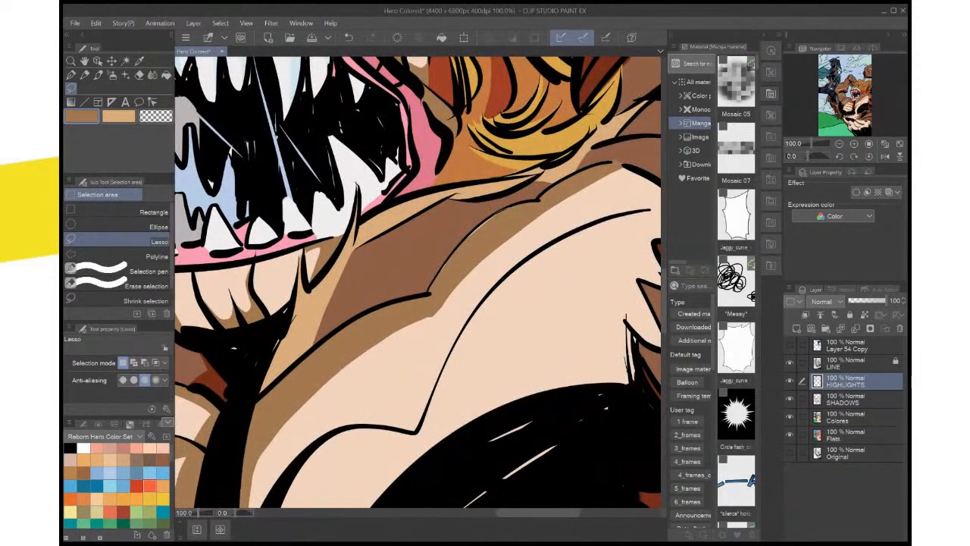
pyautogui.moveTo(512, 205); pyautogui.dragTo(459, 244)
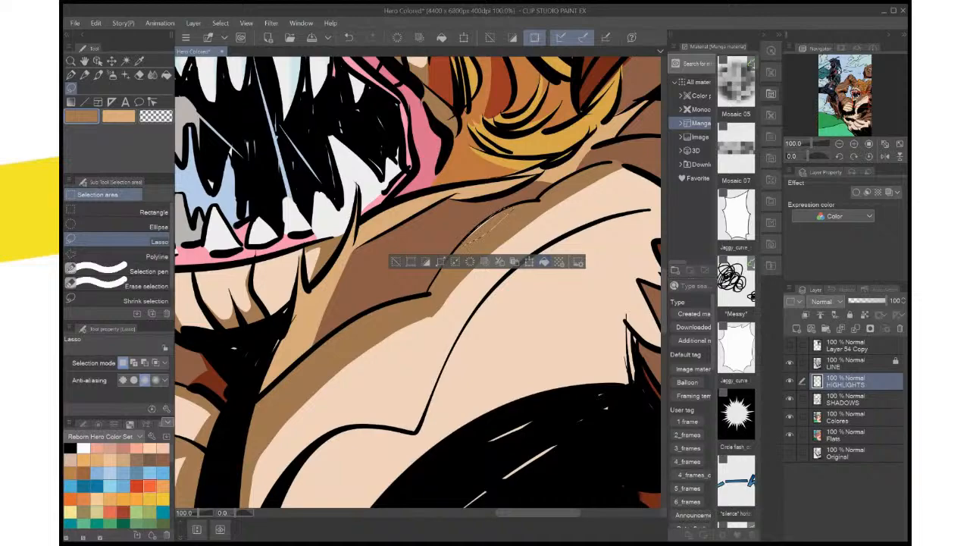
pyautogui.hotkey('ctrl', 'd')
# Lasso a shadow band under the pectoral's inner contour line, from the shoulder to the chest crease, fill it with brown and deselect
pyautogui.scroll(-4, 535, 314)
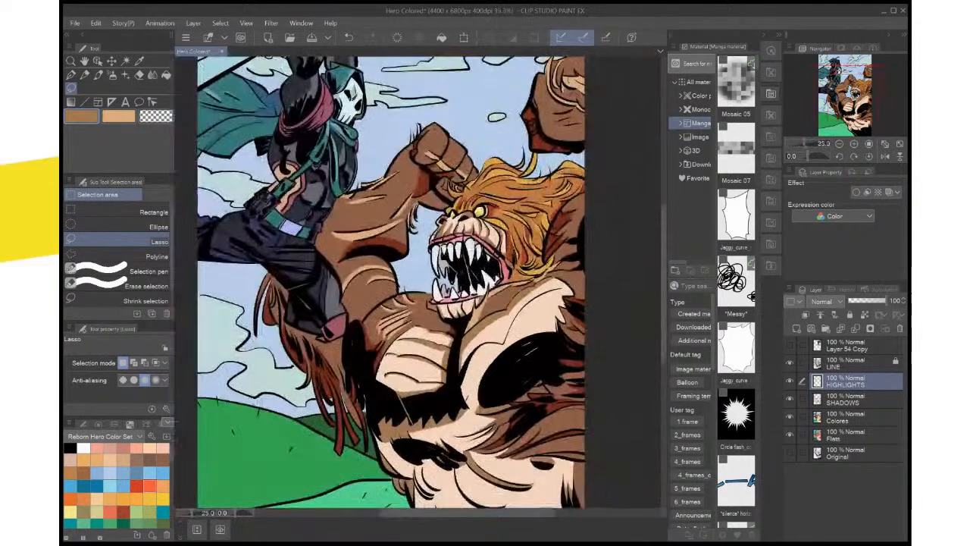
pyautogui.scroll(2, 535, 314)
pyautogui.moveTo(424, 341); pyautogui.dragTo(405, 214)
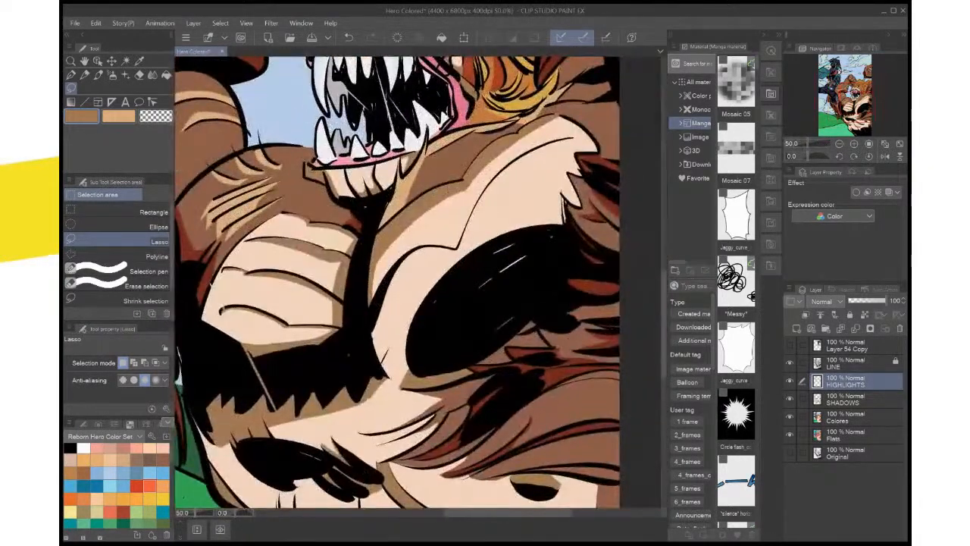
pyautogui.moveTo(494, 193)
pyautogui.mouseDown()
pyautogui.moveTo(466, 241)
pyautogui.moveTo(411, 274)
pyautogui.moveTo(376, 331)
pyautogui.moveTo(387, 354)
pyautogui.moveTo(379, 367)
pyautogui.moveTo(377, 301)
pyautogui.mouseUp()
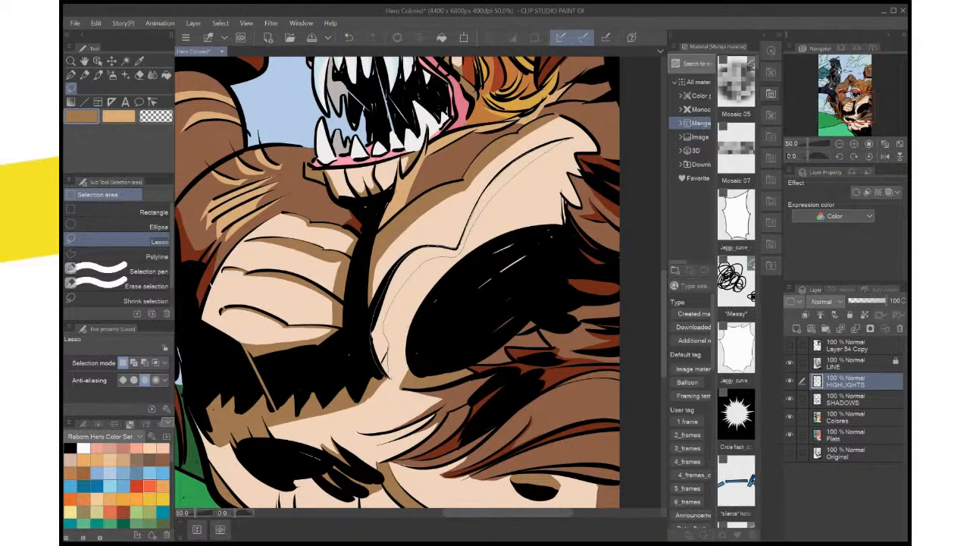
pyautogui.moveTo(540, 146); pyautogui.dragTo(556, 143)
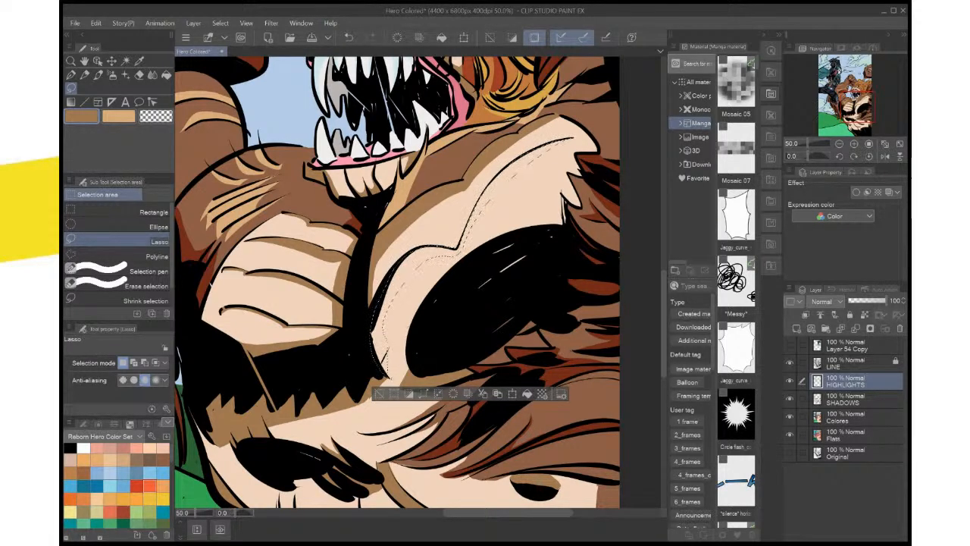
pyautogui.hotkey('ctrl', 'd')
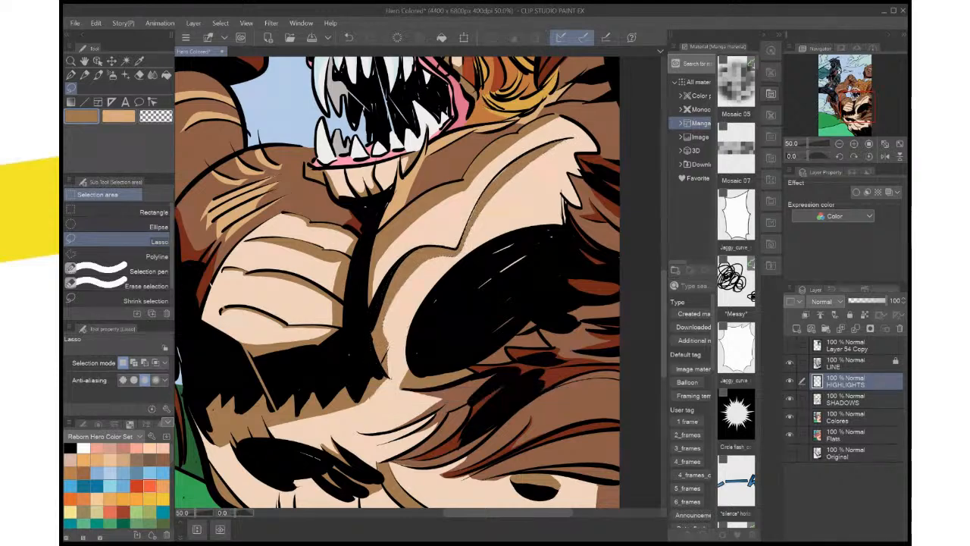
# Lasso the sliver between the inner contour line and its new shadow, fill it with brown and deselect
pyautogui.scroll(2, 539, 255)
pyautogui.moveTo(539, 255); pyautogui.dragTo(541, 328)
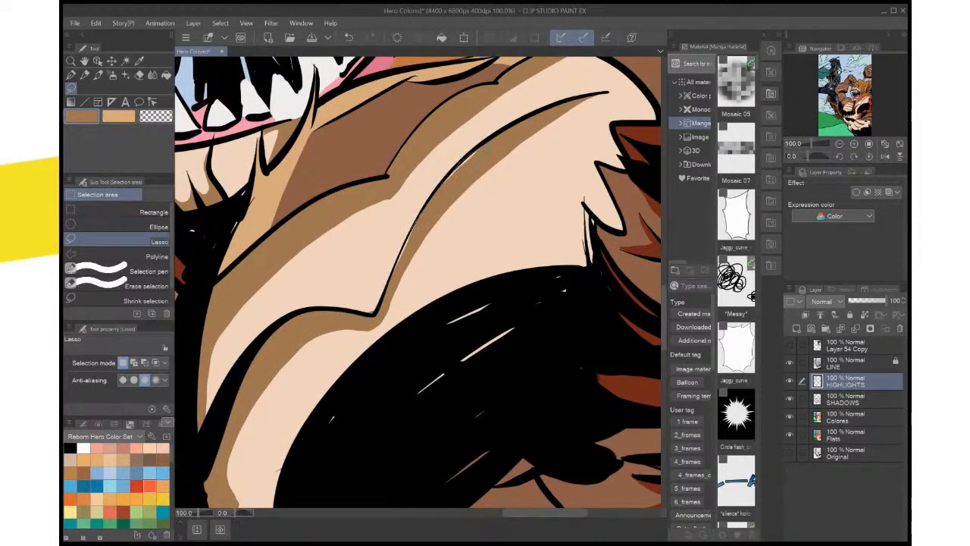
pyautogui.moveTo(489, 142); pyautogui.dragTo(392, 281)
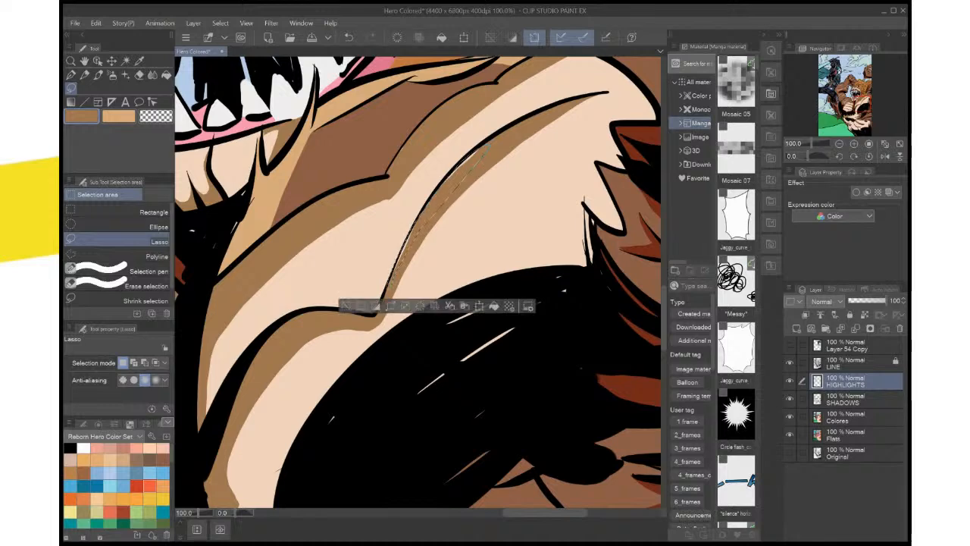
pyautogui.click(479, 306)
pyautogui.hotkey('ctrl', 'd')
# Lasso around the pale slivers inside the pectoral's large black patch, fill them with brown, deselect and save the illustration
pyautogui.moveTo(497, 309)
pyautogui.mouseDown()
pyautogui.moveTo(515, 250)
pyautogui.moveTo(411, 350)
pyautogui.moveTo(580, 280)
pyautogui.moveTo(595, 227)
pyautogui.moveTo(553, 232)
pyautogui.mouseUp()
pyautogui.moveTo(347, 358)
pyautogui.mouseDown()
pyautogui.moveTo(415, 279)
pyautogui.moveTo(376, 388)
pyautogui.moveTo(523, 302)
pyautogui.moveTo(536, 270)
pyautogui.mouseUp()
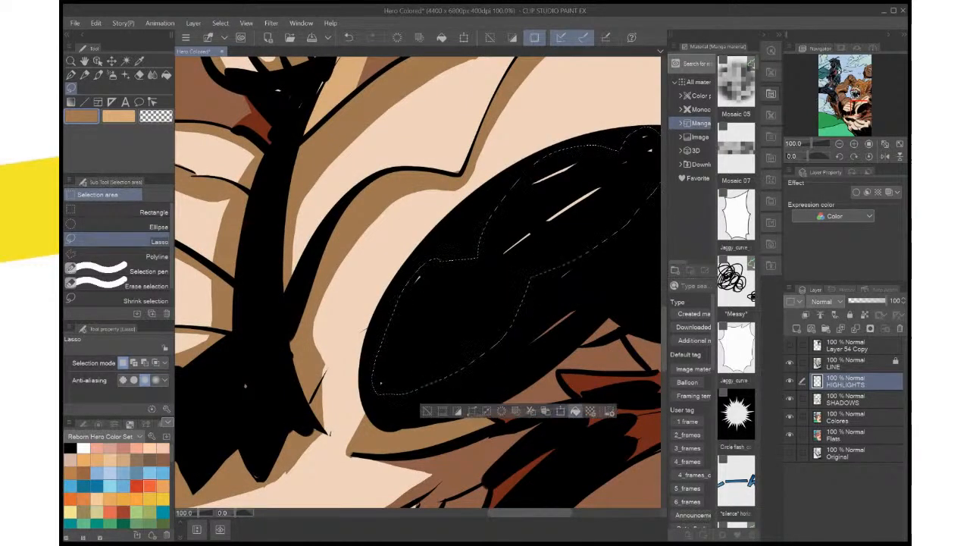
pyautogui.click(575, 411)
pyautogui.hotkey('ctrl', 'd')
pyautogui.hotkey('ctrl', '0')
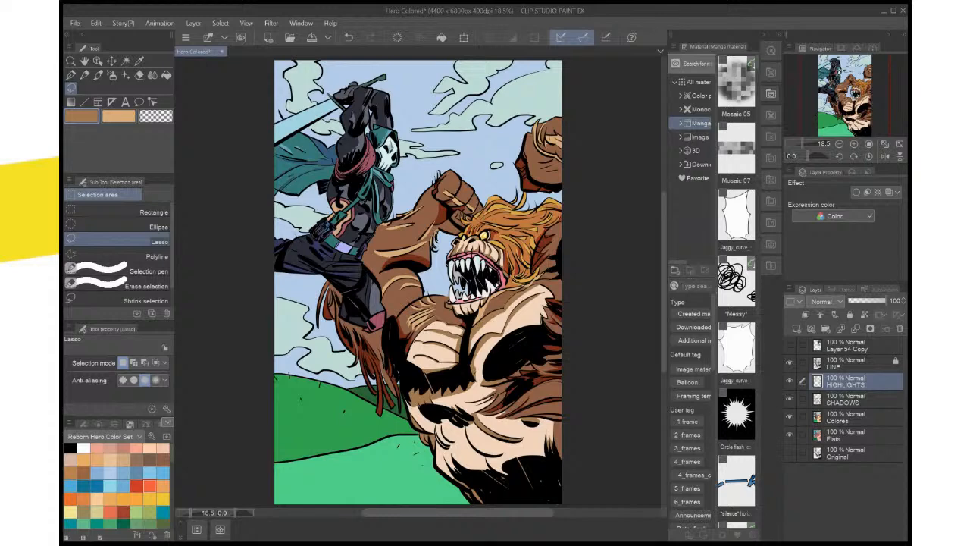
pyautogui.hotkey('ctrl', 's')
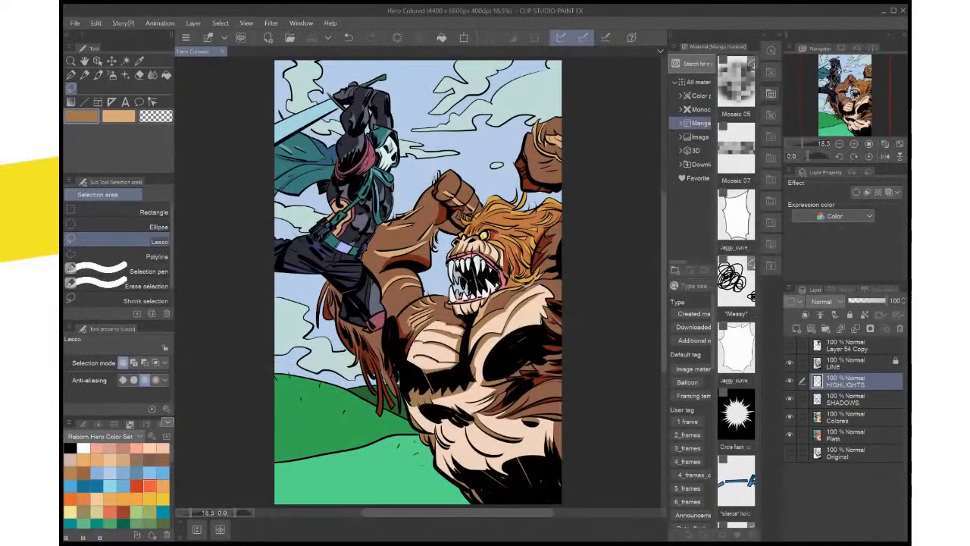
# Add a brown lassoed shadow beneath the lowest long rib line of the ribbed pectoral, deselect and save the illustration
pyautogui.scroll(3, 419, 284)
pyautogui.moveTo(418, 364); pyautogui.dragTo(335, 244)
pyautogui.moveTo(497, 193)
pyautogui.mouseDown()
pyautogui.moveTo(482, 242)
pyautogui.moveTo(455, 266)
pyautogui.mouseUp()
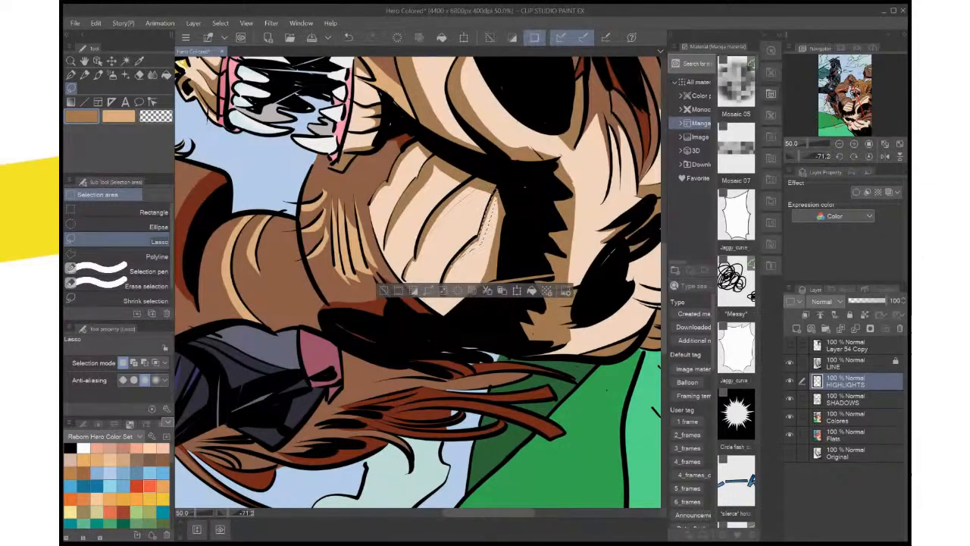
pyautogui.hotkey('ctrl', 'd')
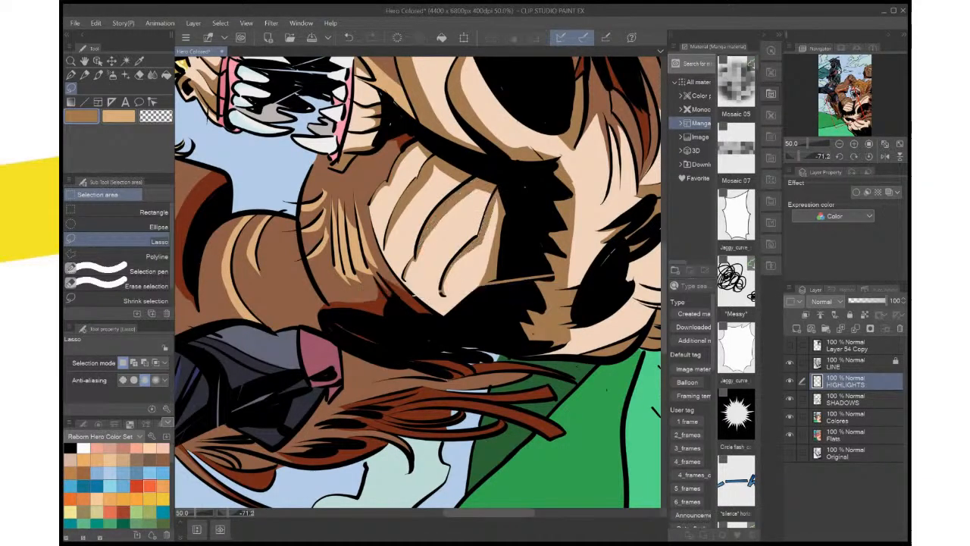
pyautogui.click(869, 156)
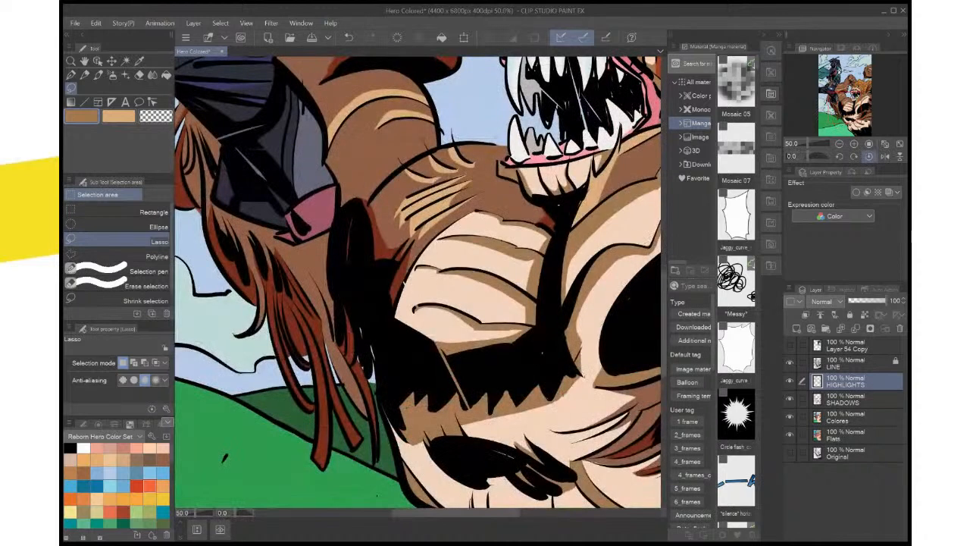
pyautogui.hotkey('ctrl', '0')
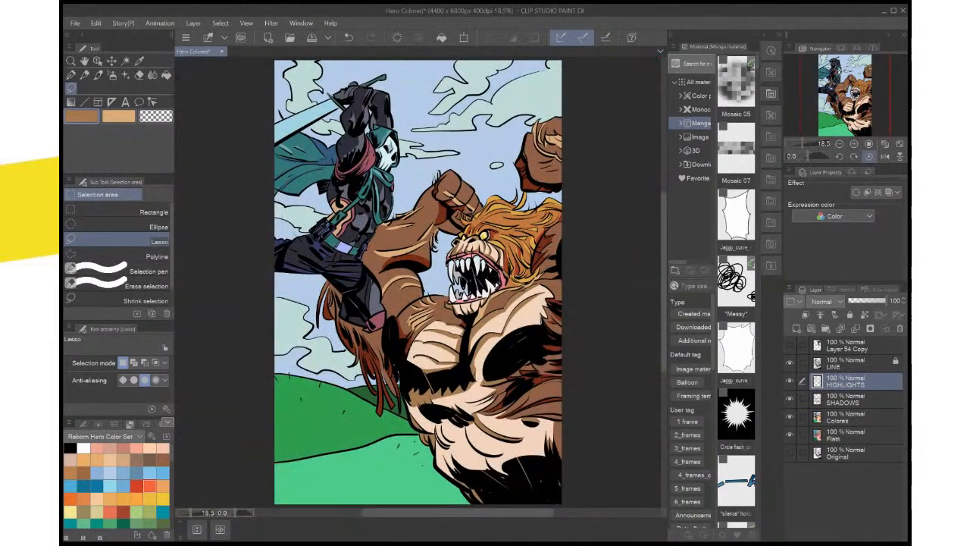
pyautogui.hotkey('ctrl', 's')
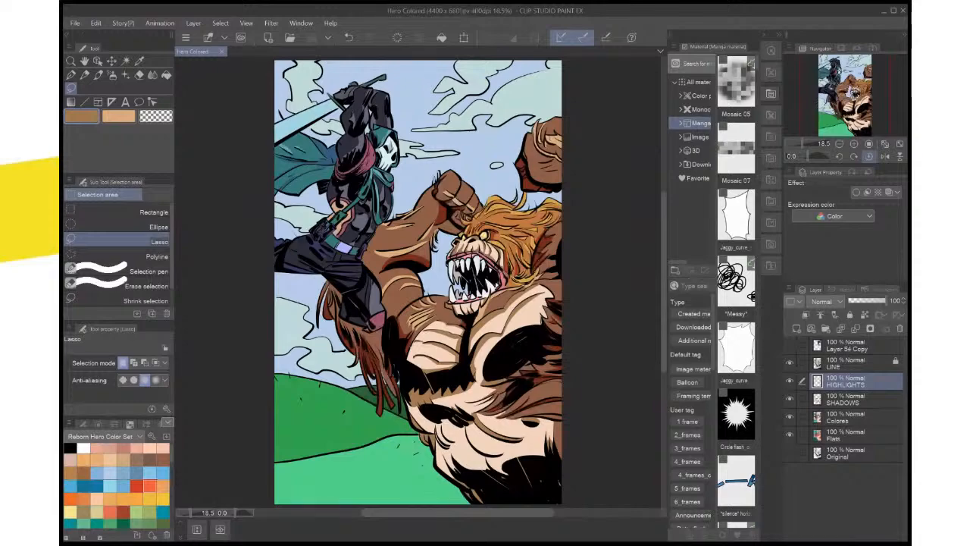
# Sample the light blue of the hero's sword blade and change the drawing colour to a paler blue
pyautogui.hotkey('ctrl', '+')
pyautogui.hotkey('ctrl', '+')
pyautogui.hotkey('ctrl', '+')
pyautogui.moveTo(319, 106); pyautogui.dragTo(573, 497)
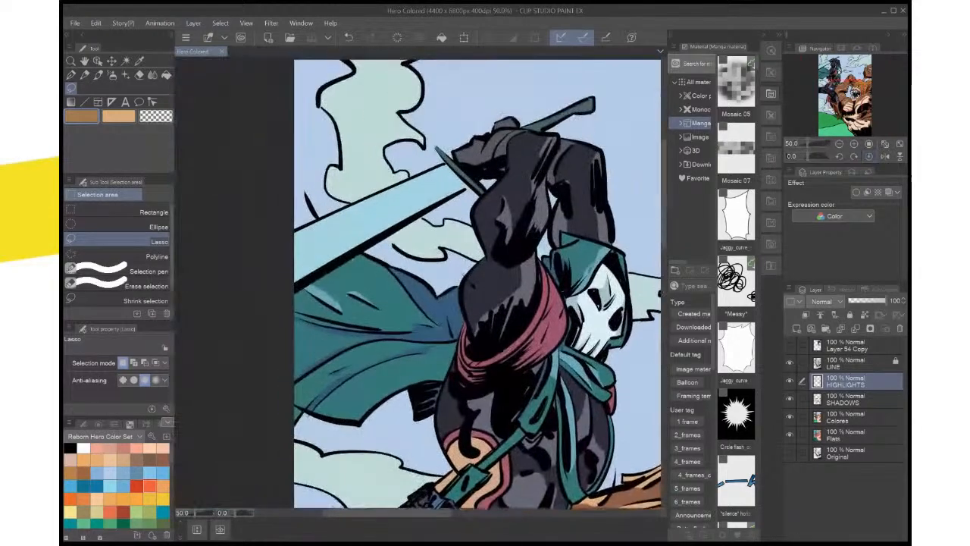
pyautogui.press('i')
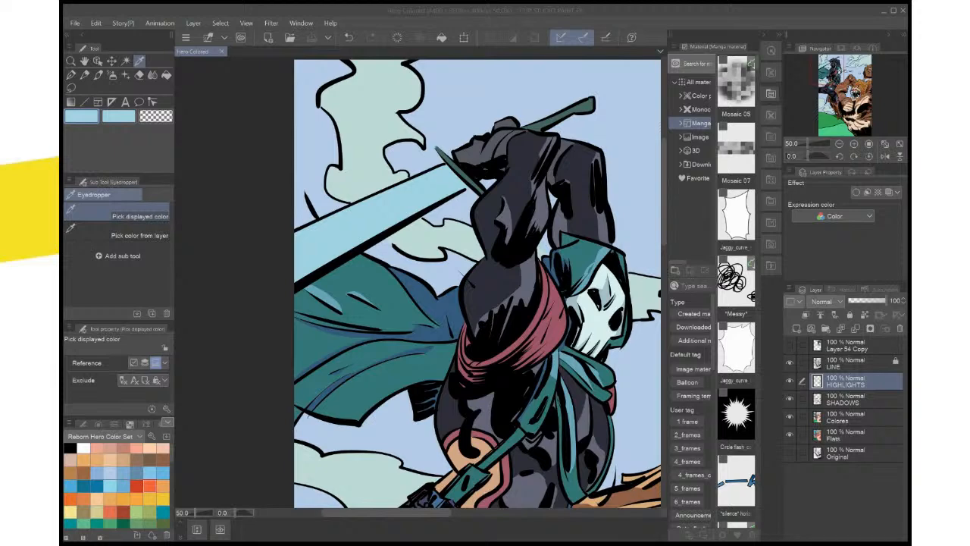
pyautogui.press('Return')
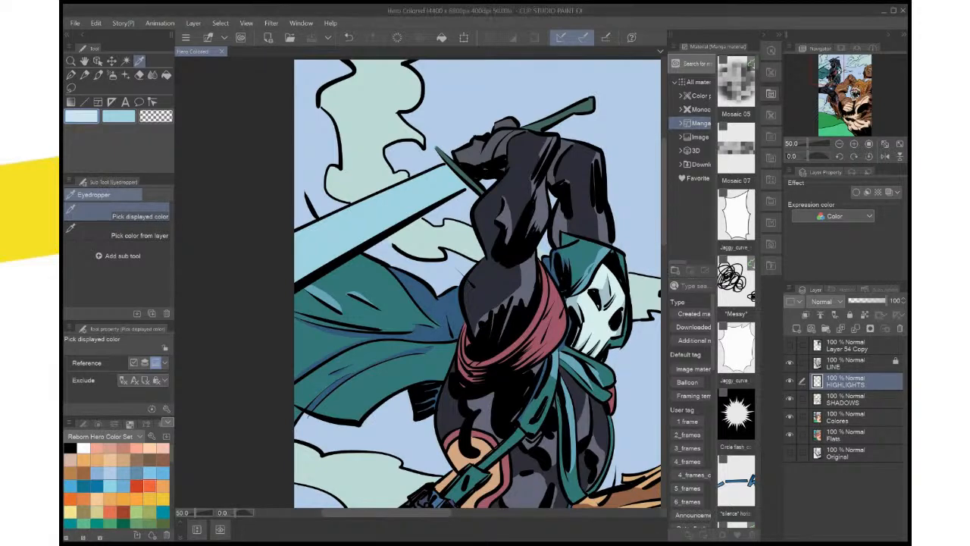
# Lasso a curved highlight on the sword blade beside the guard, fill it with pale blue on the HIGHLIGHTS layer and deselect
pyautogui.moveTo(530, 228); pyautogui.dragTo(449, 162)
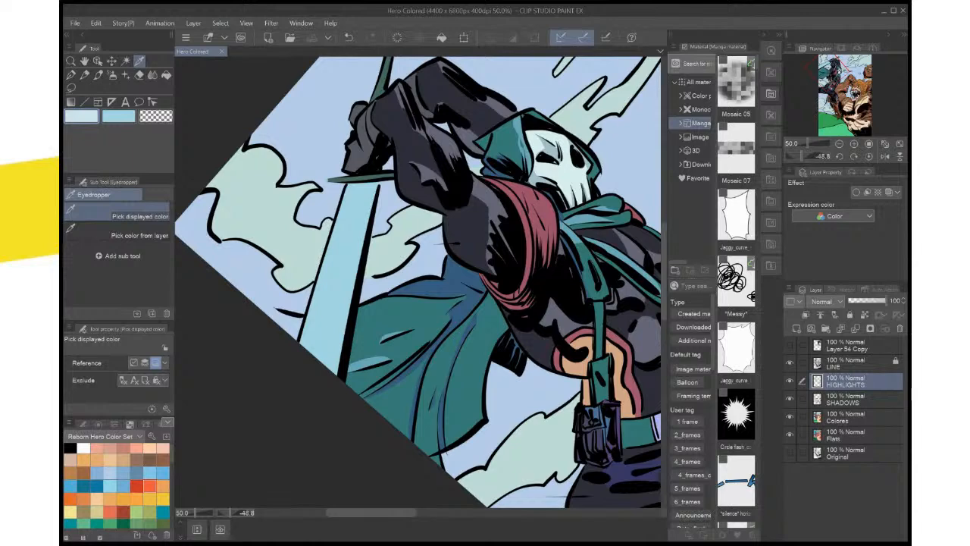
pyautogui.press('m')
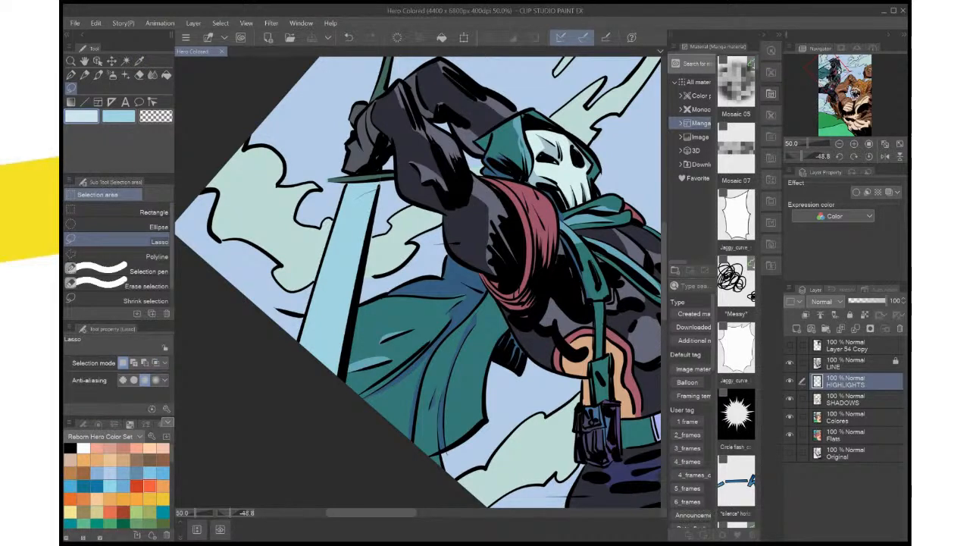
pyautogui.moveTo(346, 217)
pyautogui.mouseDown()
pyautogui.moveTo(330, 240)
pyautogui.moveTo(340, 194)
pyautogui.moveTo(379, 189)
pyautogui.mouseUp()
pyautogui.click(407, 259)
pyautogui.hotkey('ctrl', 'd')
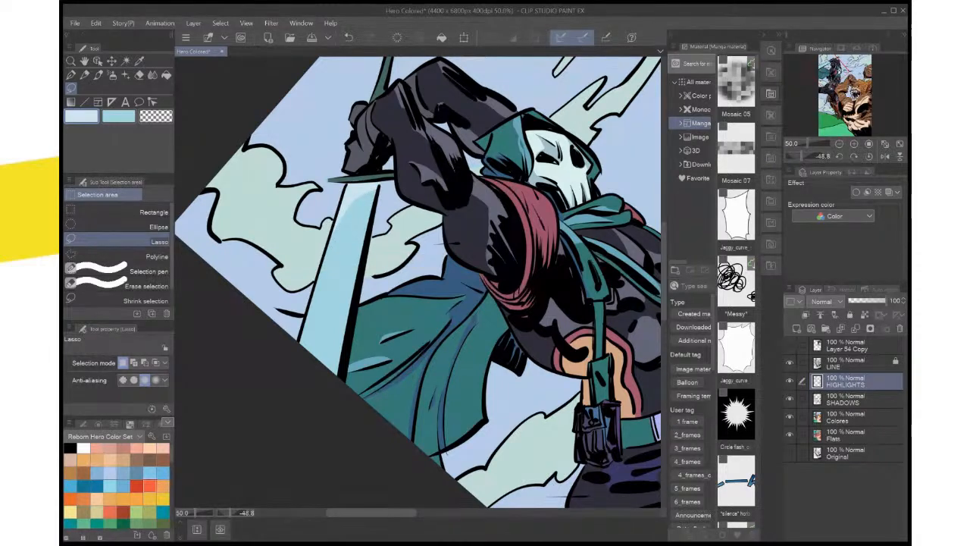
# Try to add a long, narrow lassoed highlight strip along the sword blade
pyautogui.moveTo(353, 215)
pyautogui.mouseDown()
pyautogui.moveTo(355, 224)
pyautogui.moveTo(353, 216)
pyautogui.mouseUp()
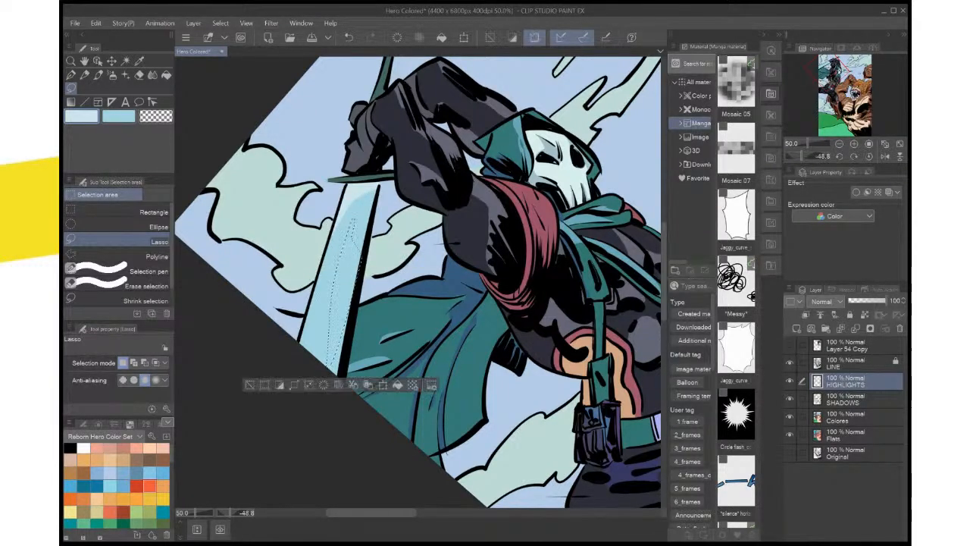
pyautogui.hotkey('ctrl', 'd')
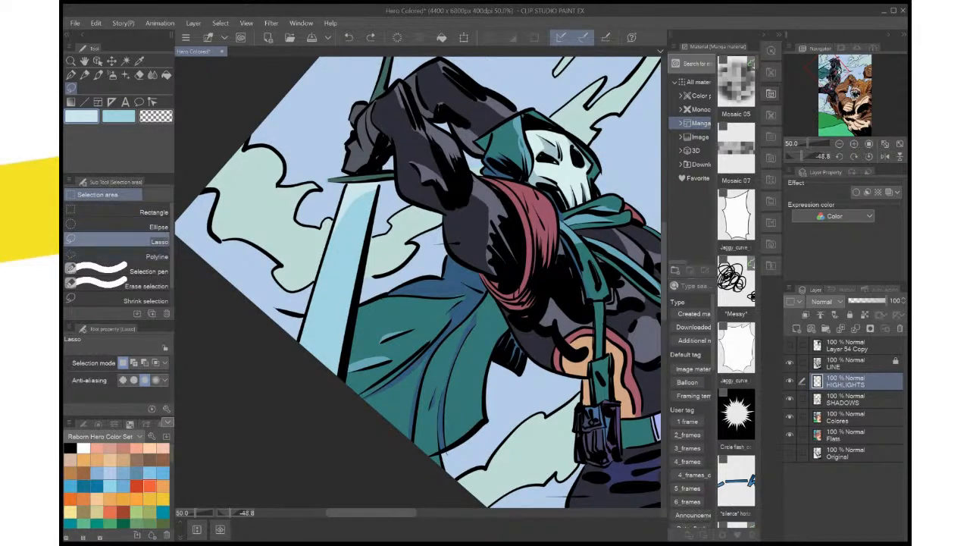
# Place a narrow elliptical selection lengthwise on the sword blade and fill it with pale blue on the HIGHLIGHTS layer
pyautogui.click(121, 226)
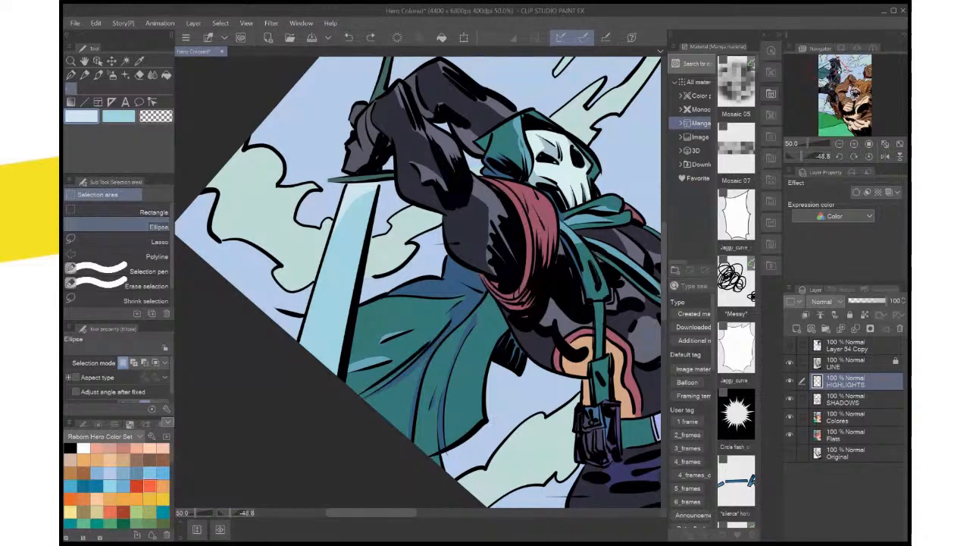
pyautogui.moveTo(349, 223); pyautogui.dragTo(335, 302)
pyautogui.click(339, 239)
pyautogui.moveTo(339, 239); pyautogui.dragTo(343, 354)
pyautogui.click(869, 156)
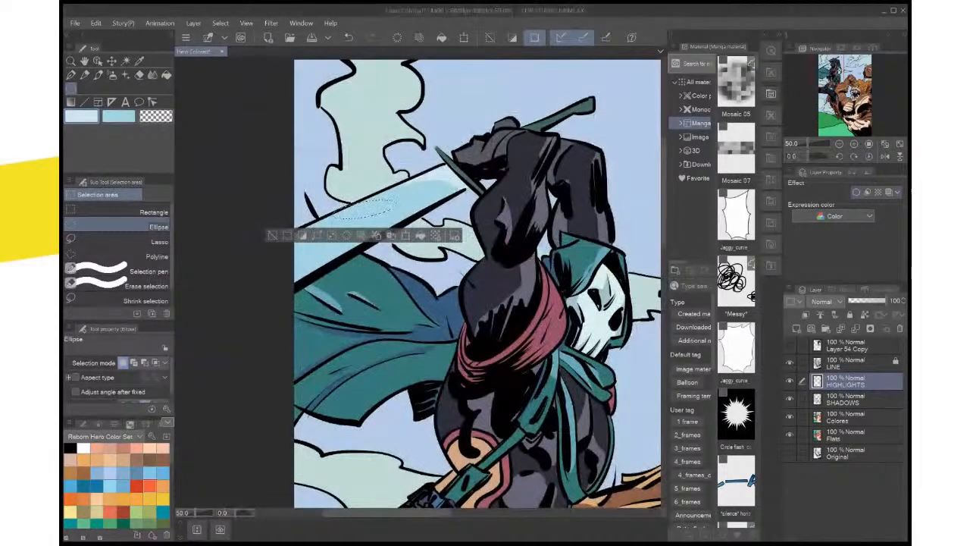
pyautogui.moveTo(365, 209); pyautogui.dragTo(383, 210)
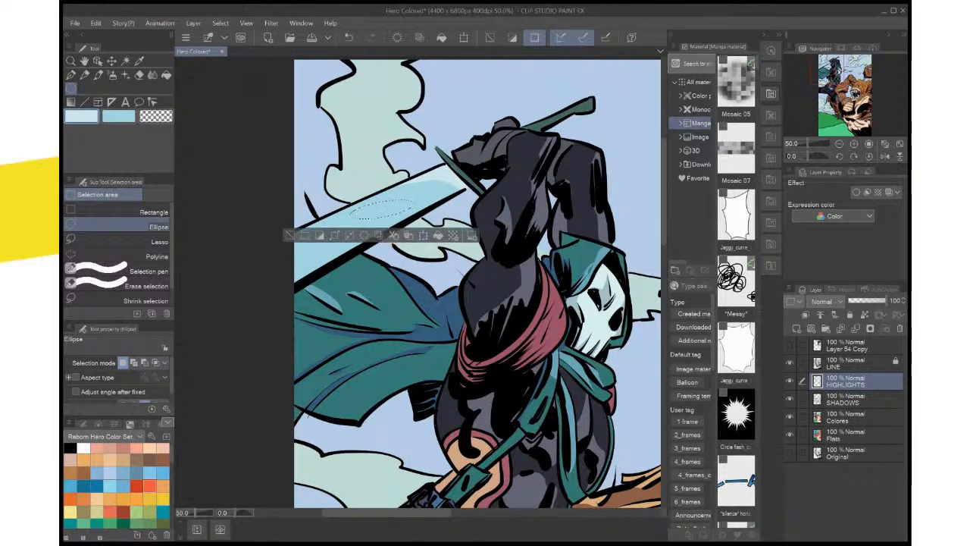
# Rotate the pale blue ellipse to follow the blade's angle, move it farther from the guard, apply the transformation and deselect
pyautogui.hotkey('ctrl', 't')
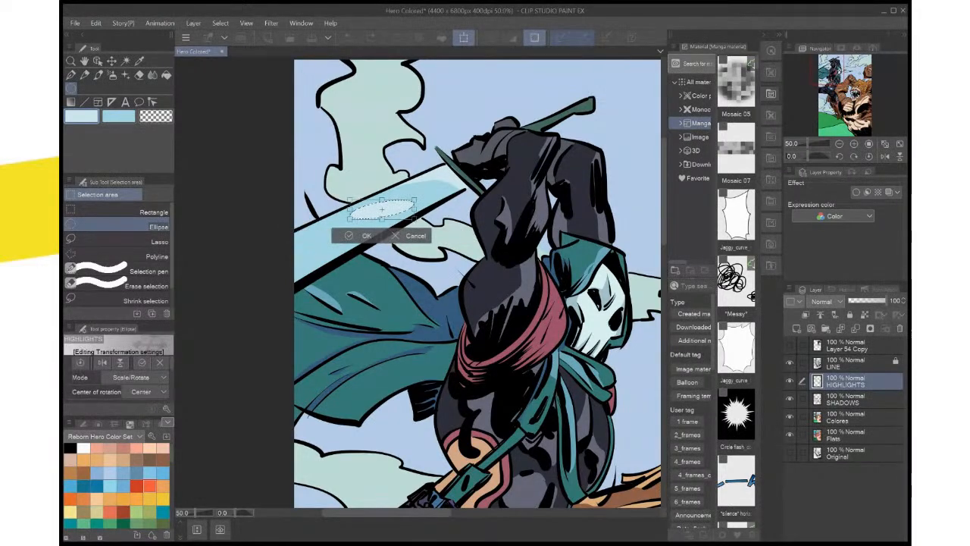
pyautogui.moveTo(423, 199)
pyautogui.mouseDown()
pyautogui.moveTo(420, 192)
pyautogui.moveTo(438, 189)
pyautogui.mouseUp()
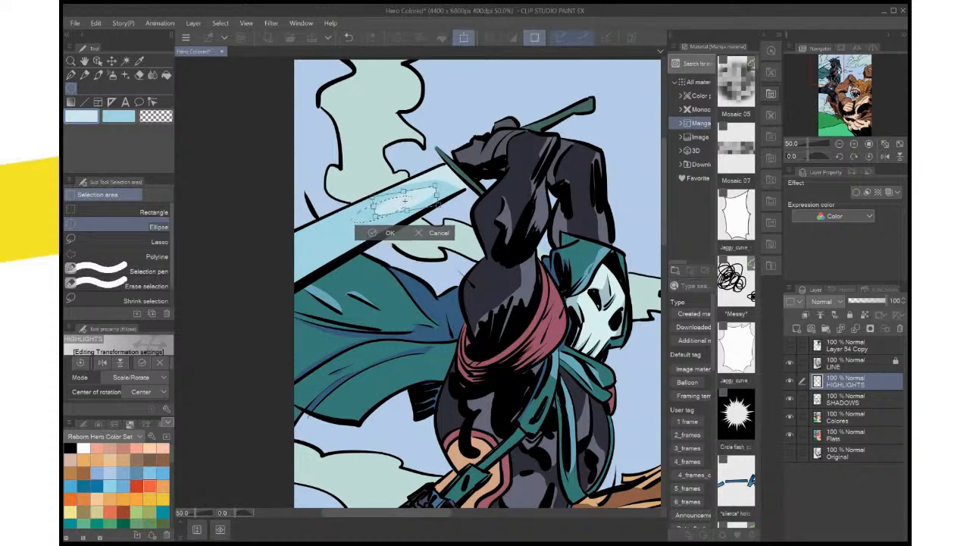
pyautogui.moveTo(375, 216); pyautogui.dragTo(348, 229)
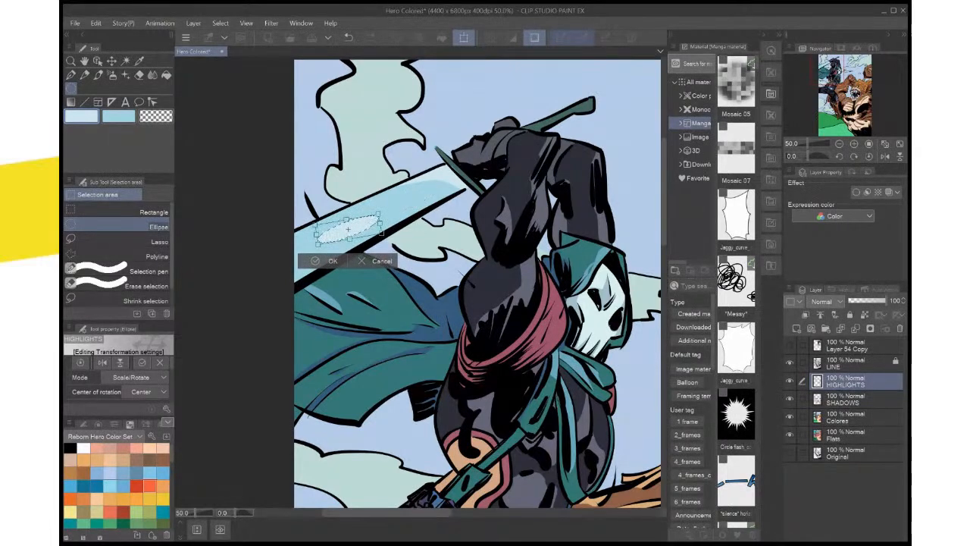
pyautogui.click(317, 260)
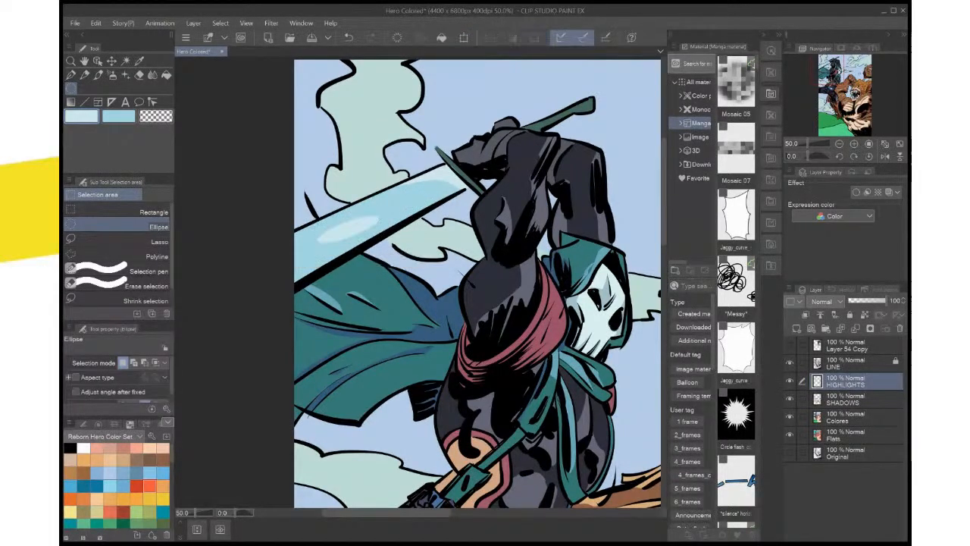
# Remove the elliptical highlight from the sword blade, clear the curved highlight beside the guard on the HIGHLIGHTS layer, and deselect
pyautogui.hotkey('ctrl', 'z')
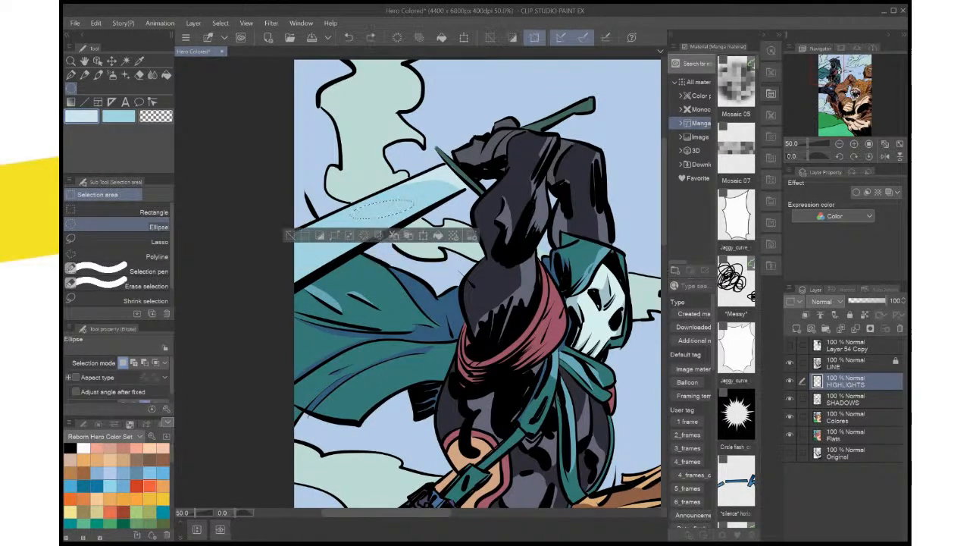
pyautogui.hotkey('ctrl', 'd')
pyautogui.moveTo(447, 277); pyautogui.dragTo(444, 324)
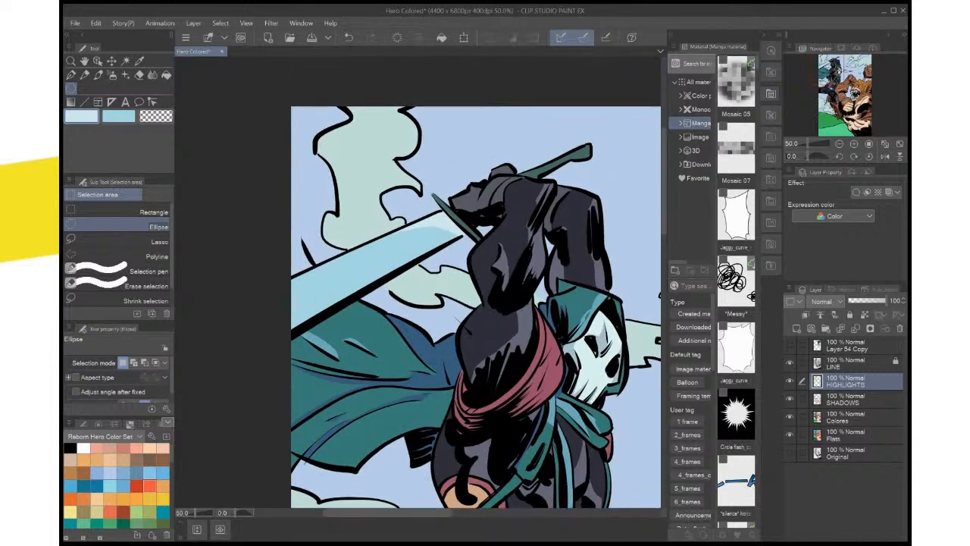
pyautogui.scroll(4, 462, 208)
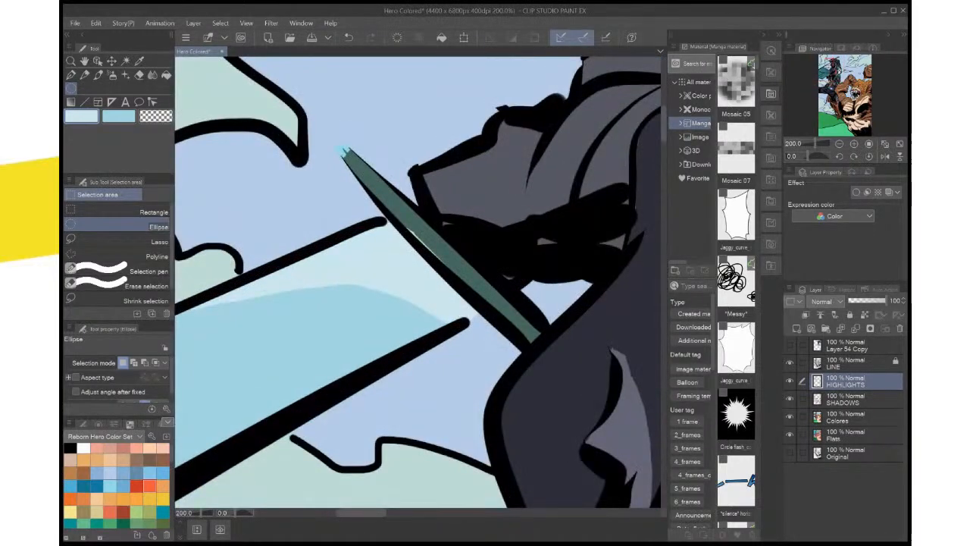
pyautogui.hotkey('ctrl', 'z')
pyautogui.hotkey('ctrl', 'z')
pyautogui.click(70, 240)
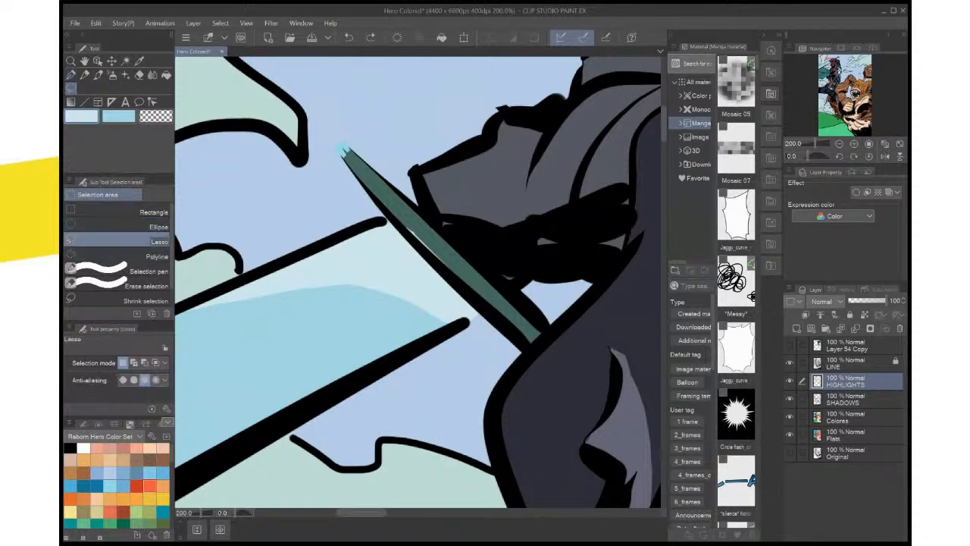
pyautogui.moveTo(455, 227)
pyautogui.mouseDown()
pyautogui.moveTo(527, 190)
pyautogui.moveTo(402, 174)
pyautogui.moveTo(235, 299)
pyautogui.moveTo(558, 259)
pyautogui.moveTo(506, 288)
pyautogui.moveTo(523, 290)
pyautogui.mouseUp()
pyautogui.press('Delete')
pyautogui.hotkey('ctrl', 'd')
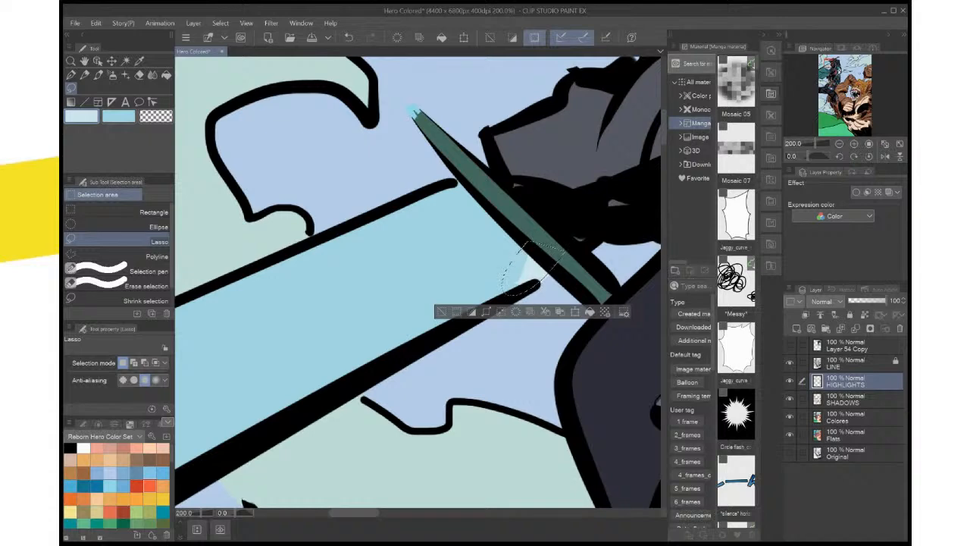
pyautogui.press('Delete')
pyautogui.hotkey('ctrl', 'd')
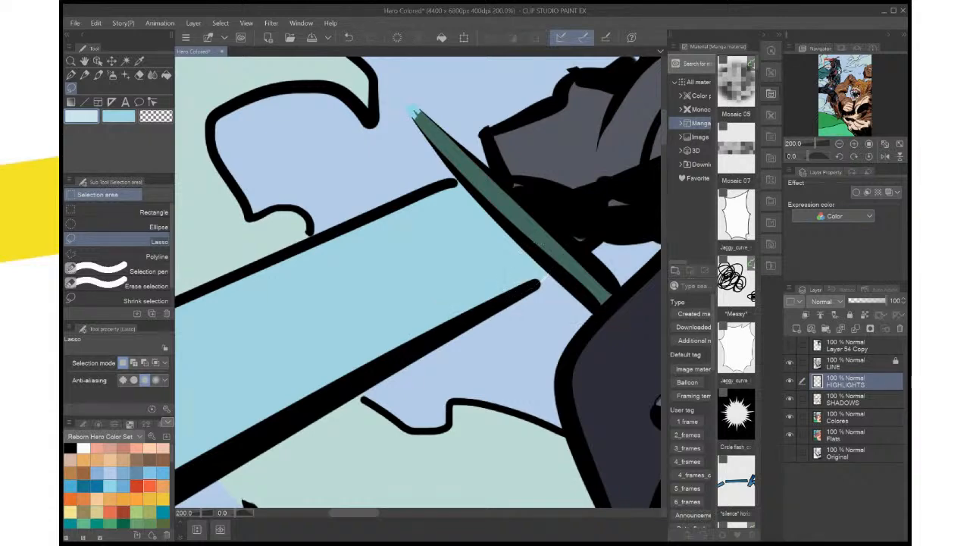
# Lasso a highlight band along the guard with a tapering streak running down the blade, fill it with pale blue and deselect
pyautogui.moveTo(531, 288); pyautogui.dragTo(449, 174)
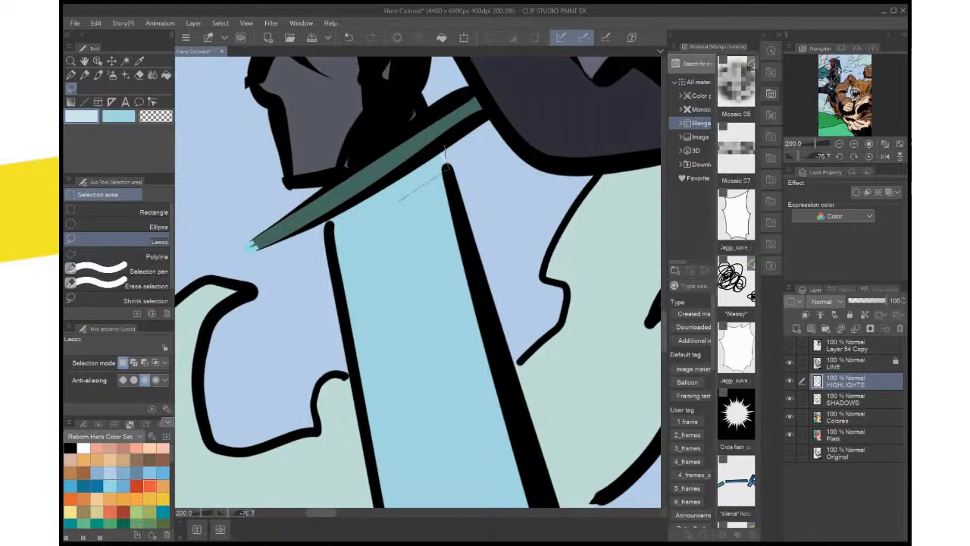
pyautogui.moveTo(395, 203)
pyautogui.mouseDown()
pyautogui.moveTo(416, 371)
pyautogui.moveTo(381, 244)
pyautogui.mouseUp()
pyautogui.moveTo(370, 221)
pyautogui.mouseDown()
pyautogui.moveTo(335, 233)
pyautogui.moveTo(358, 201)
pyautogui.moveTo(443, 148)
pyautogui.mouseUp()
pyautogui.hotkey('alt', 'Delete')
pyautogui.hotkey('ctrl', 'd')
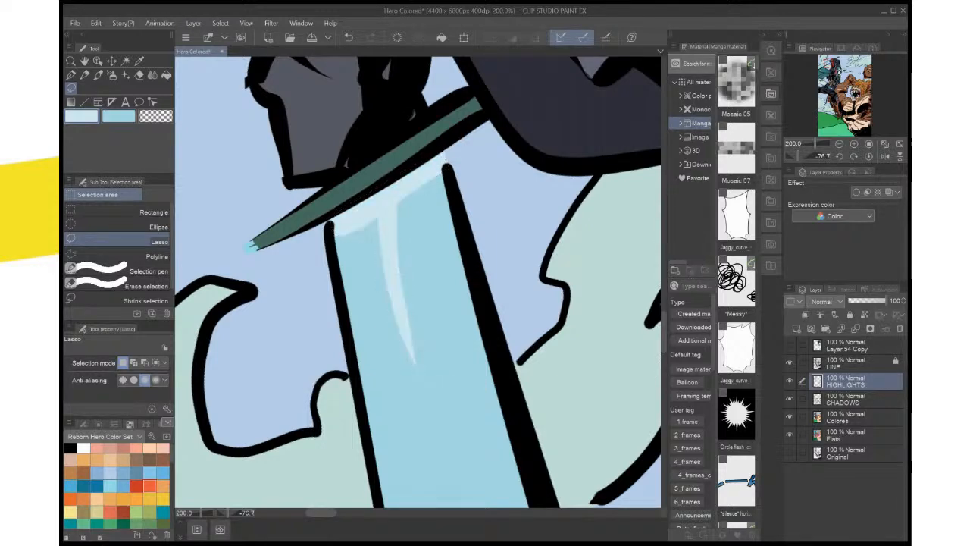
# Reset the canvas rotation, lasso a second, longer curved streak beside the first on the blade, fill it with pale blue and deselect
pyautogui.click(869, 156)
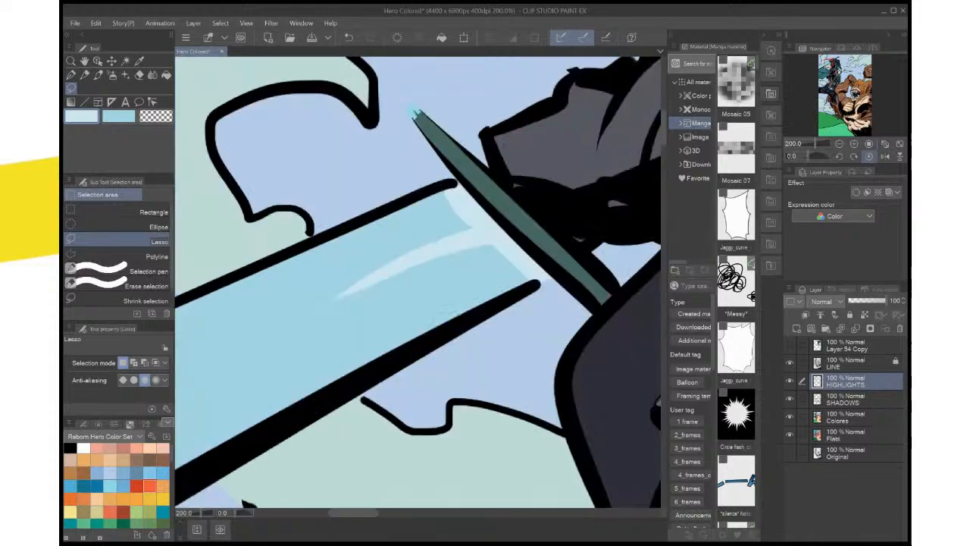
pyautogui.hotkey('ctrl', '-')
pyautogui.hotkey('ctrl', '-')
pyautogui.hotkey('ctrl', '-')
pyautogui.hotkey('ctrl', '-')
pyautogui.hotkey('ctrl', '-')
pyautogui.hotkey('ctrl', '-')
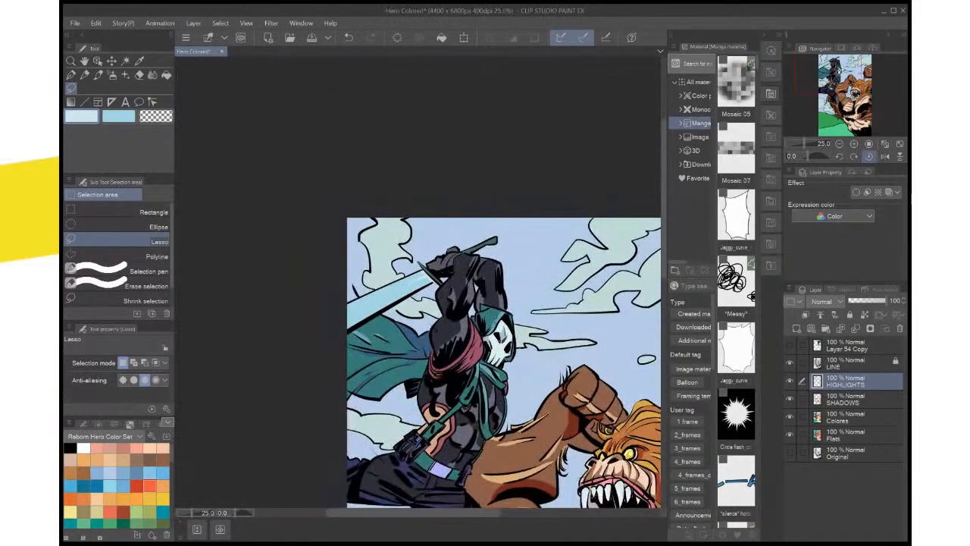
pyautogui.hotkey('ctrl', '+')
pyautogui.hotkey('ctrl', '+')
pyautogui.hotkey('ctrl', '+')
pyautogui.hotkey('ctrl', '+')
pyautogui.hotkey('ctrl', '+')
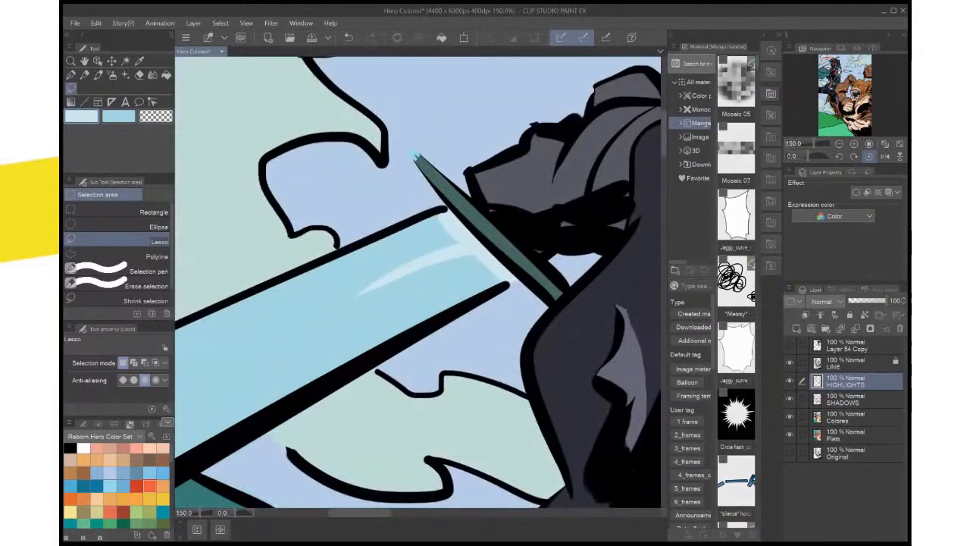
pyautogui.hotkey('ctrl', '-')
pyautogui.hotkey('ctrl', '-')
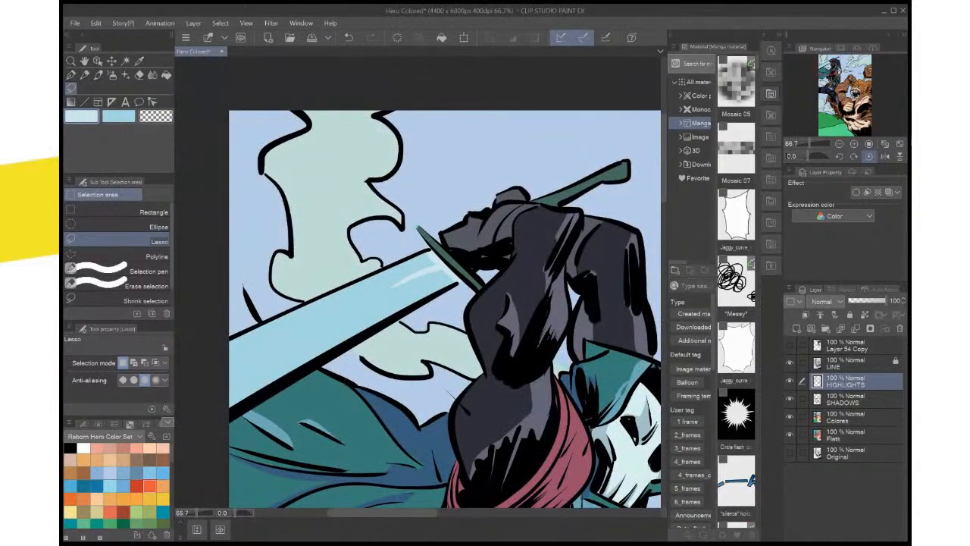
pyautogui.moveTo(434, 263)
pyautogui.mouseDown()
pyautogui.moveTo(370, 302)
pyautogui.moveTo(438, 262)
pyautogui.mouseUp()
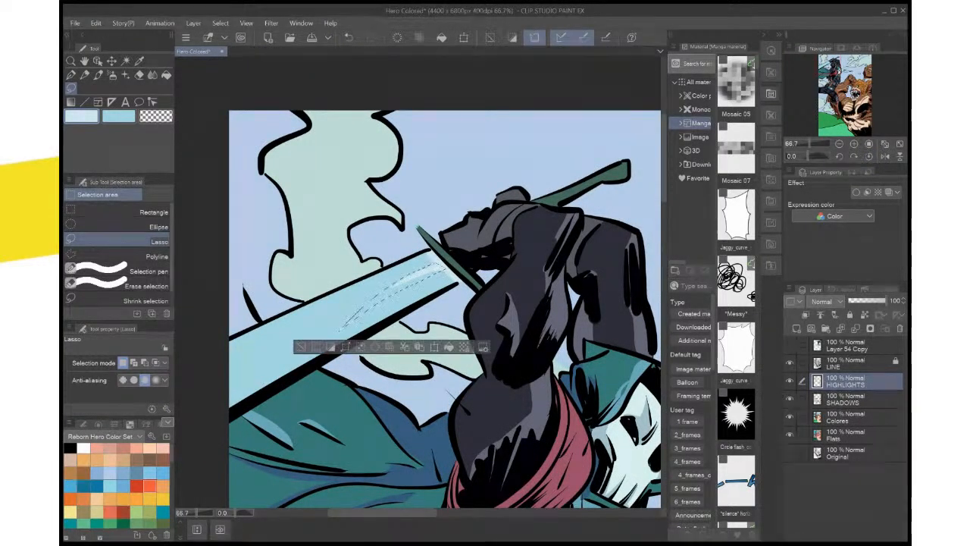
pyautogui.hotkey('alt', 'Delete')
pyautogui.hotkey('ctrl', 'd')
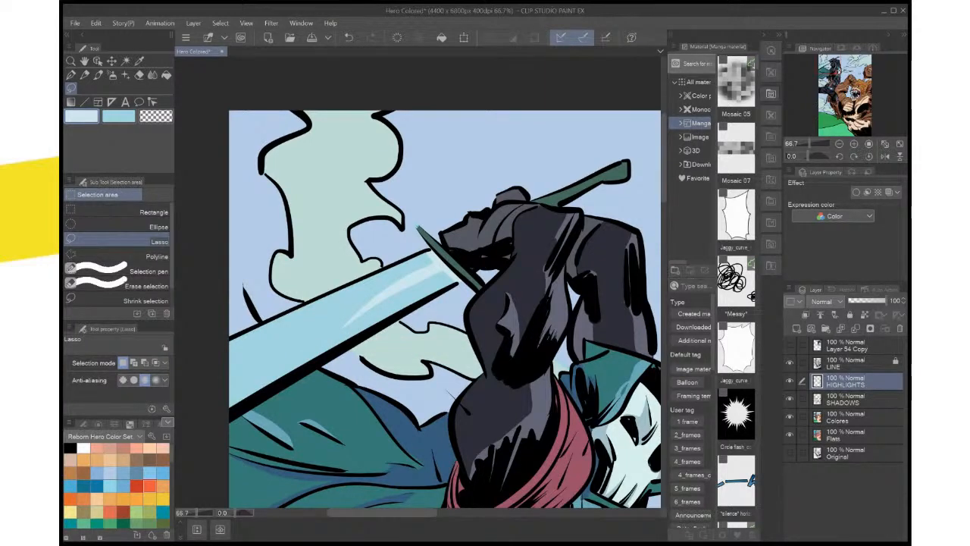
# Sample the sky blue, lasso the stray cyan spot around the guard's tip, fill it on the Colores layer and deselect
pyautogui.press('x')
pyautogui.press('i')
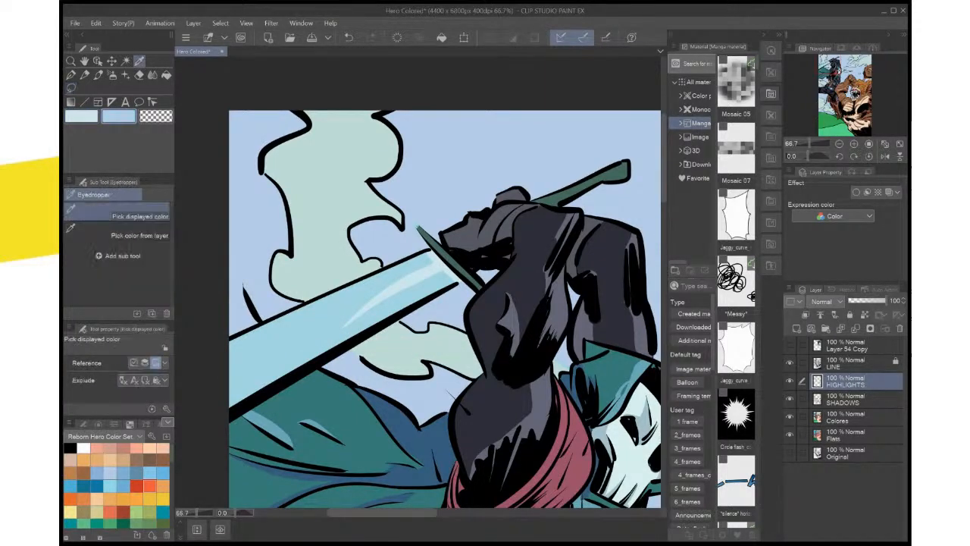
pyautogui.scroll(3, 452, 214)
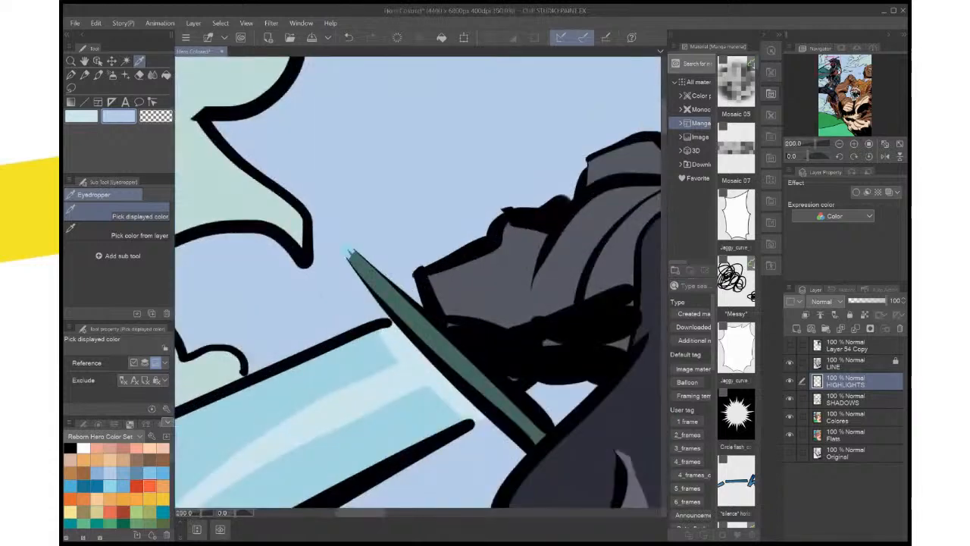
pyautogui.press('m')
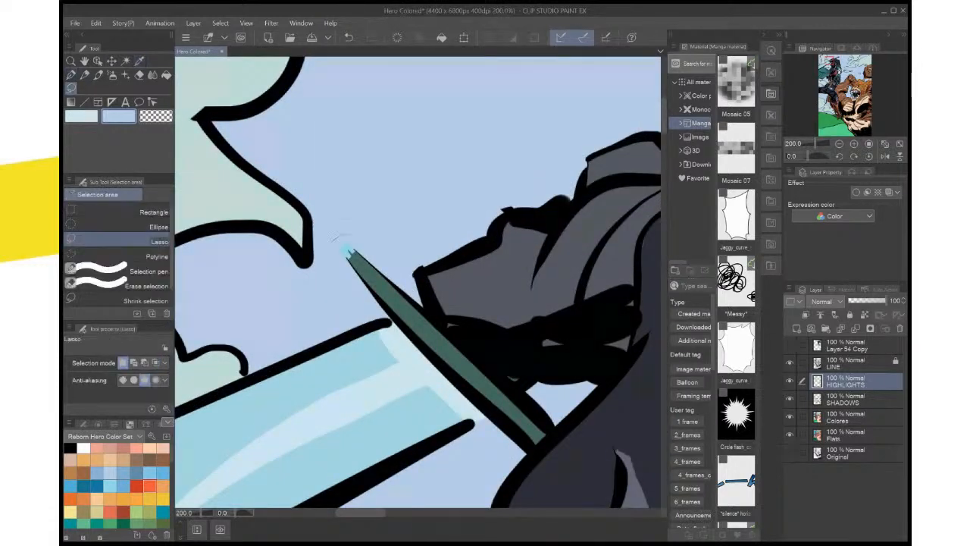
pyautogui.moveTo(338, 240); pyautogui.dragTo(344, 245)
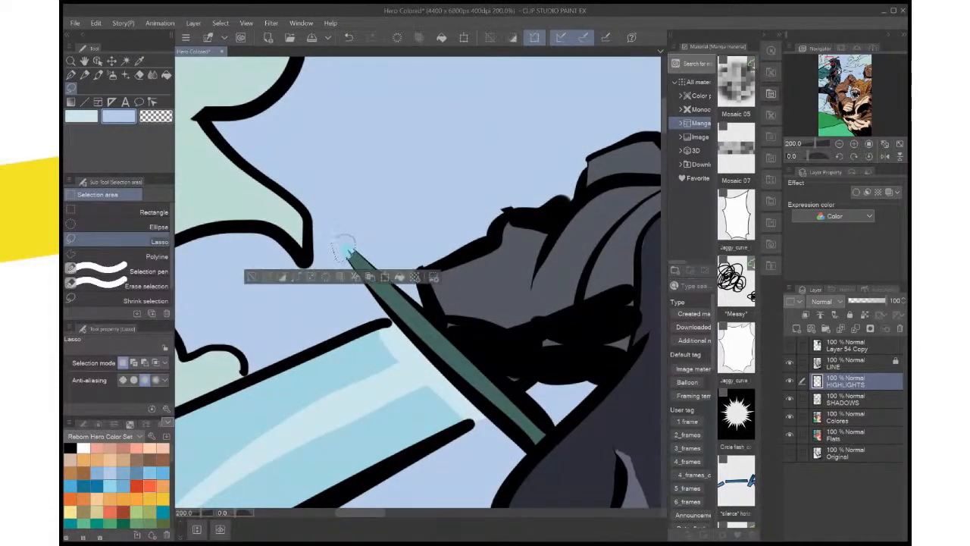
pyautogui.click(846, 417)
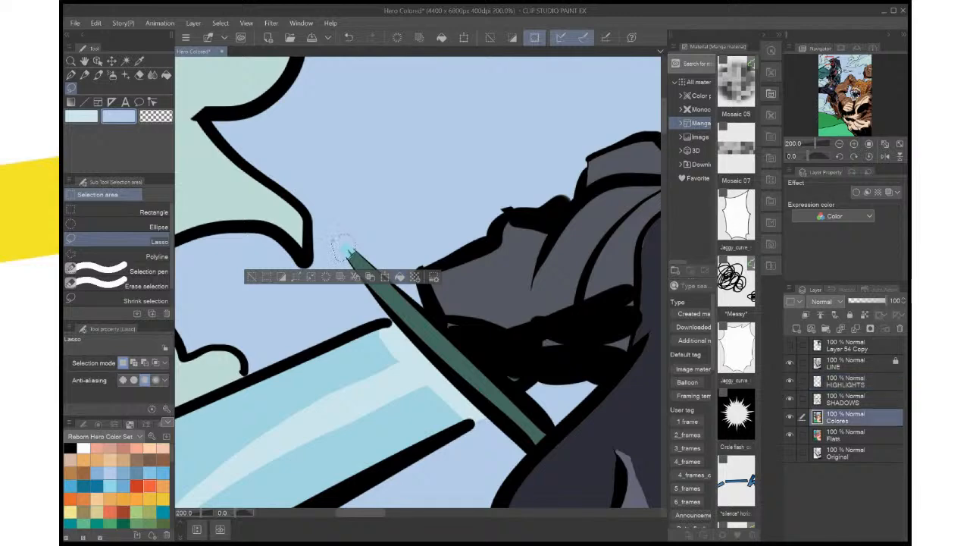
pyautogui.hotkey('alt', 'Delete')
pyautogui.hotkey('ctrl', 'd')
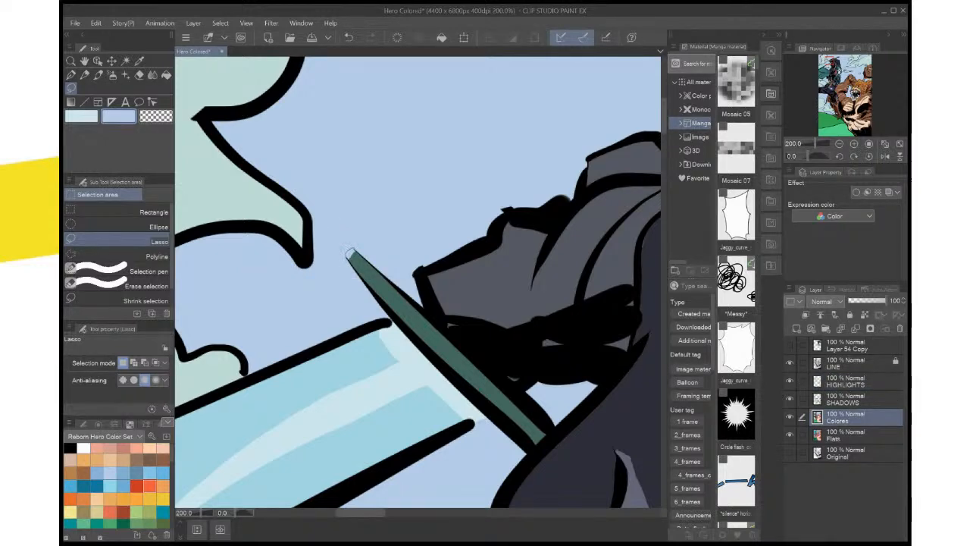
# Lasso the guard's tip, fill it with the guard's sampled dark green on the Colores layer and deselect
pyautogui.moveTo(349, 252); pyautogui.dragTo(351, 256)
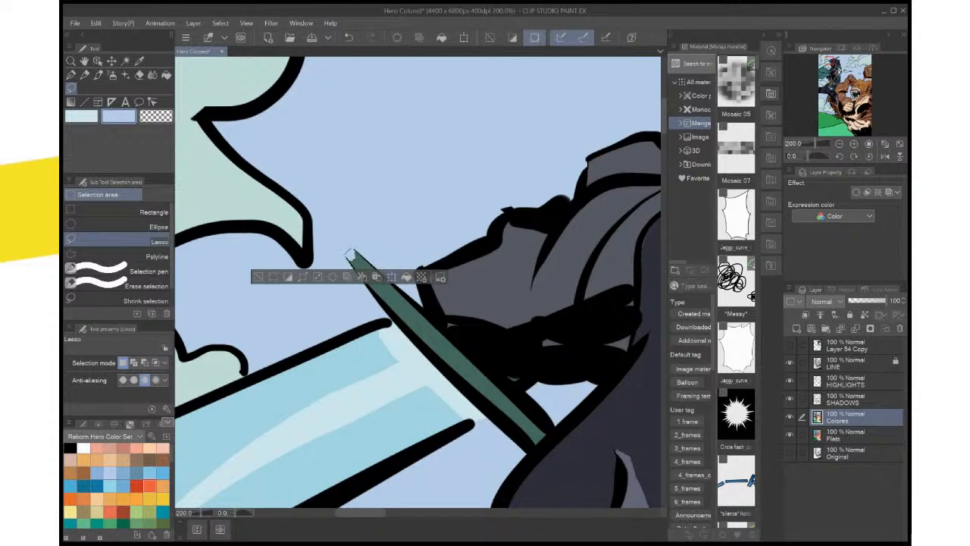
pyautogui.press('i')
pyautogui.click(350, 255)
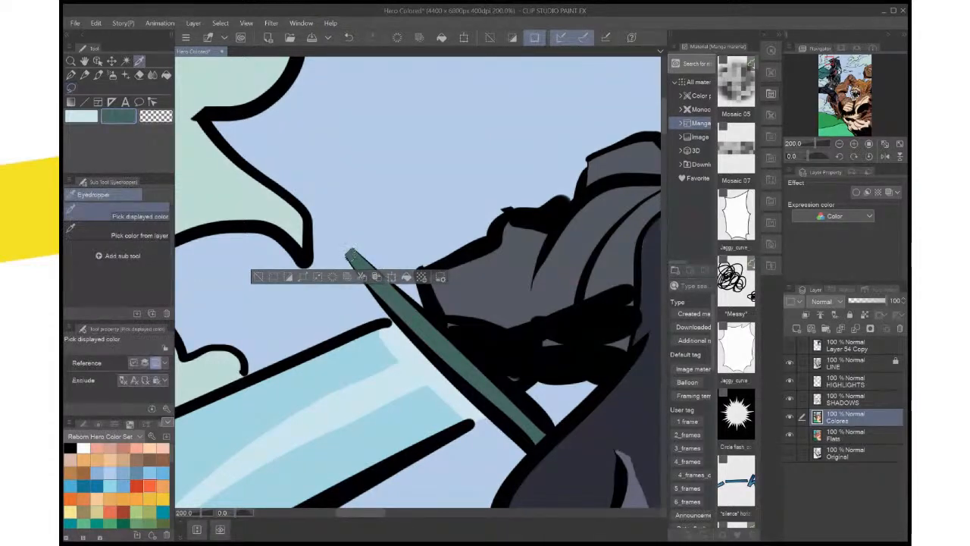
pyautogui.hotkey('ctrl', 'd')
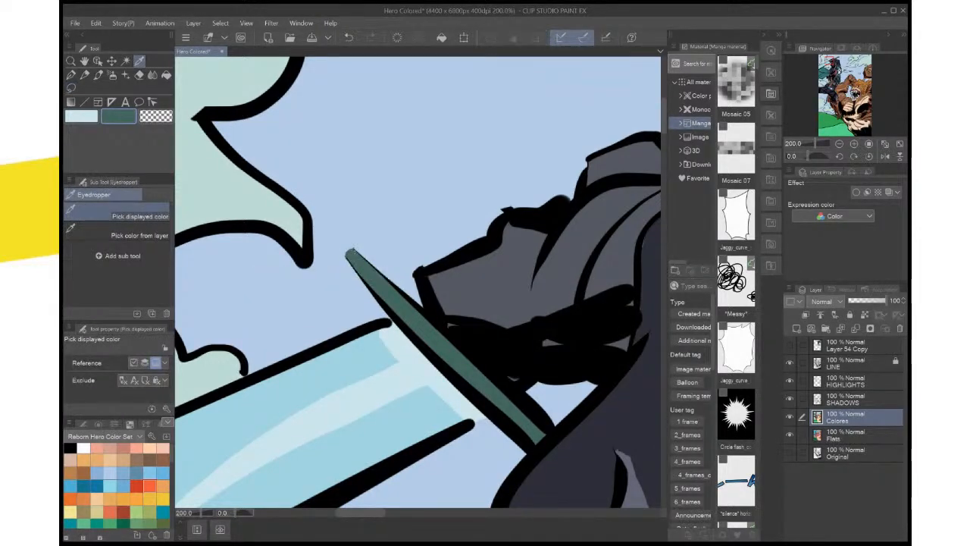
# Lasso the leftover pale outline at the guard's tip and the brownish fringe along its edge, fill them with dark green and deselect
pyautogui.scroll(5, 263, 271)
pyautogui.moveTo(598, 247); pyautogui.dragTo(242, 273)
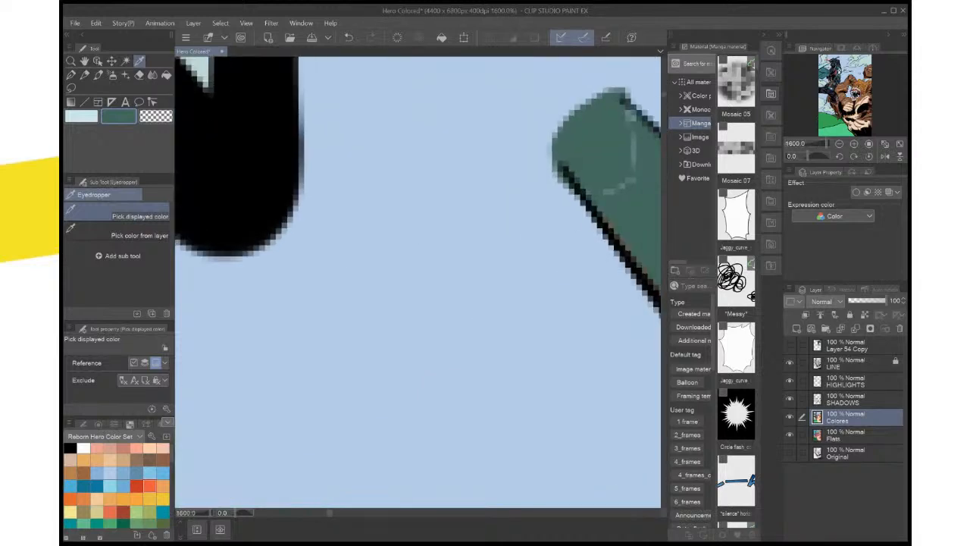
pyautogui.moveTo(561, 166); pyautogui.dragTo(403, 231)
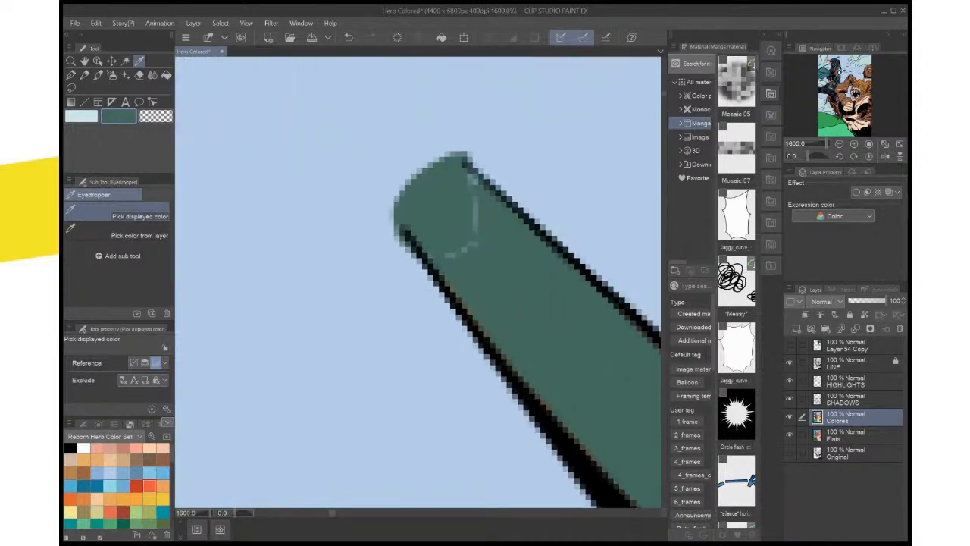
pyautogui.press('m')
pyautogui.moveTo(441, 194)
pyautogui.mouseDown()
pyautogui.moveTo(470, 166)
pyautogui.moveTo(491, 243)
pyautogui.moveTo(427, 259)
pyautogui.mouseUp()
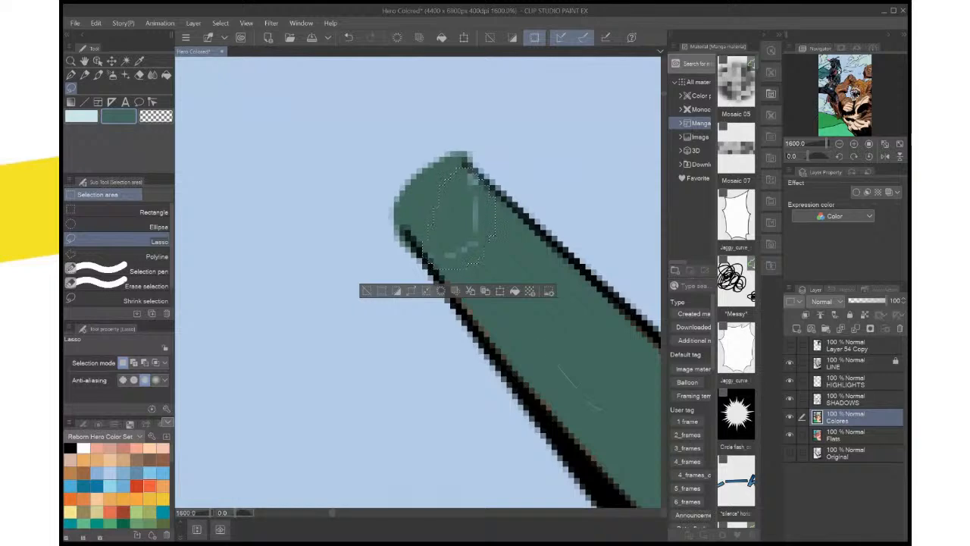
pyautogui.moveTo(558, 366)
pyautogui.mouseDown()
pyautogui.moveTo(441, 246)
pyautogui.moveTo(482, 338)
pyautogui.moveTo(532, 379)
pyautogui.moveTo(582, 400)
pyautogui.mouseUp()
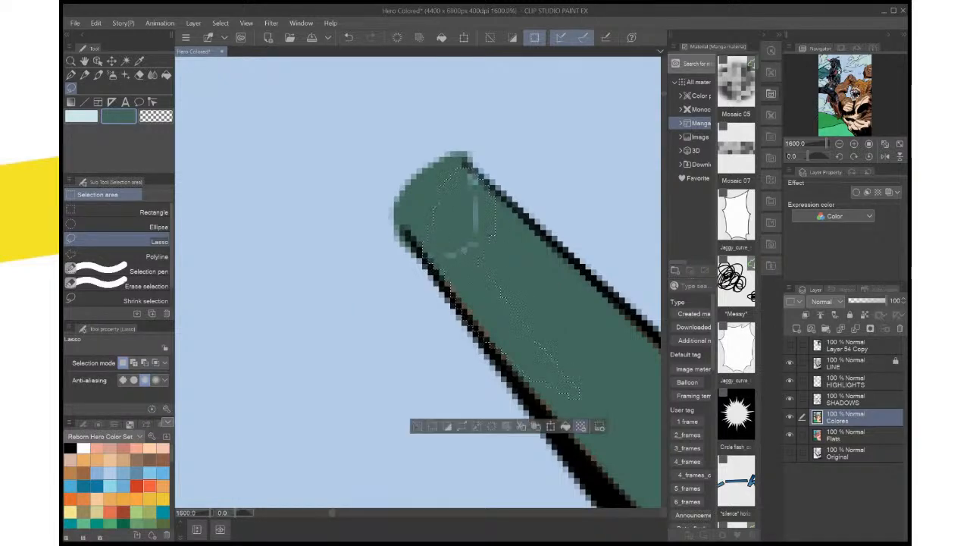
pyautogui.click(565, 426)
pyautogui.scroll(-2, 603, 346)
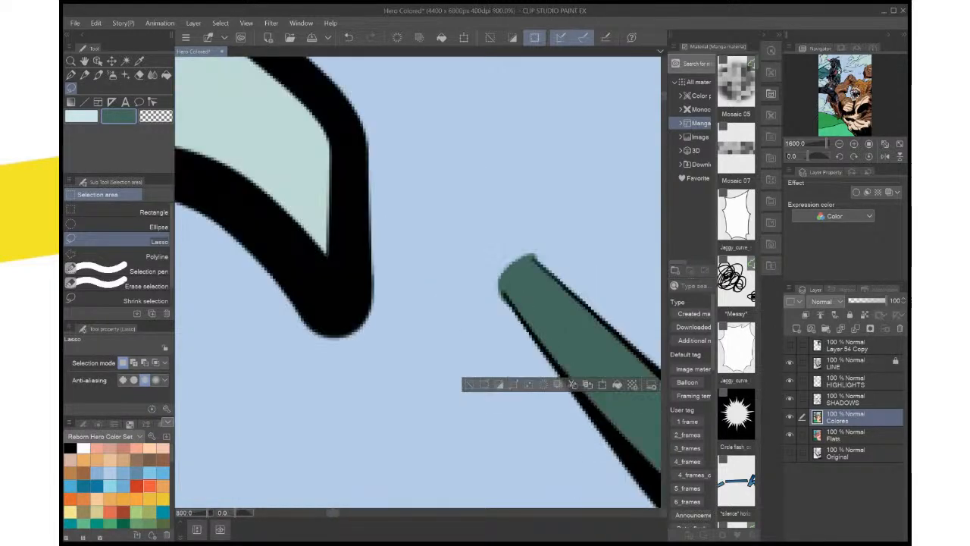
pyautogui.moveTo(603, 346); pyautogui.dragTo(457, 276)
pyautogui.hotkey('ctrl', 'd')
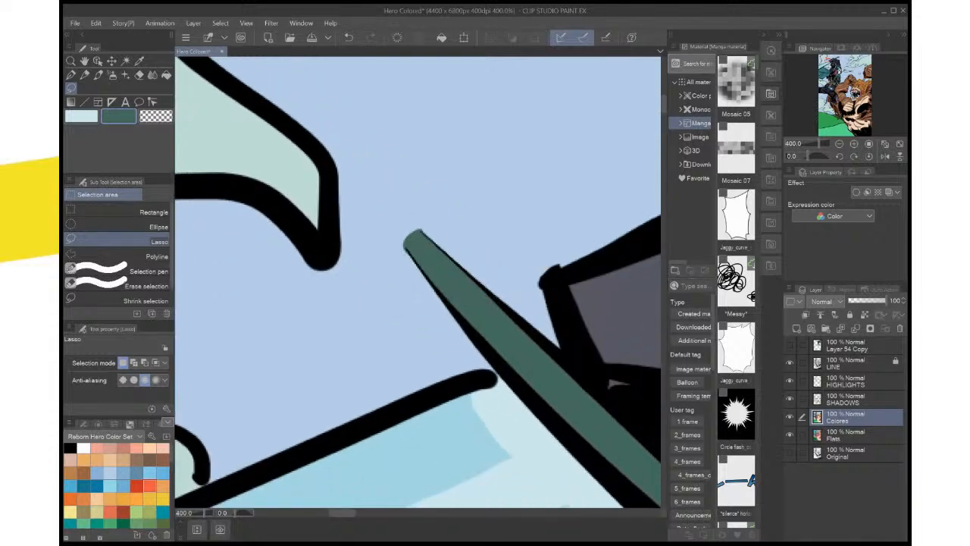
pyautogui.click(855, 435)
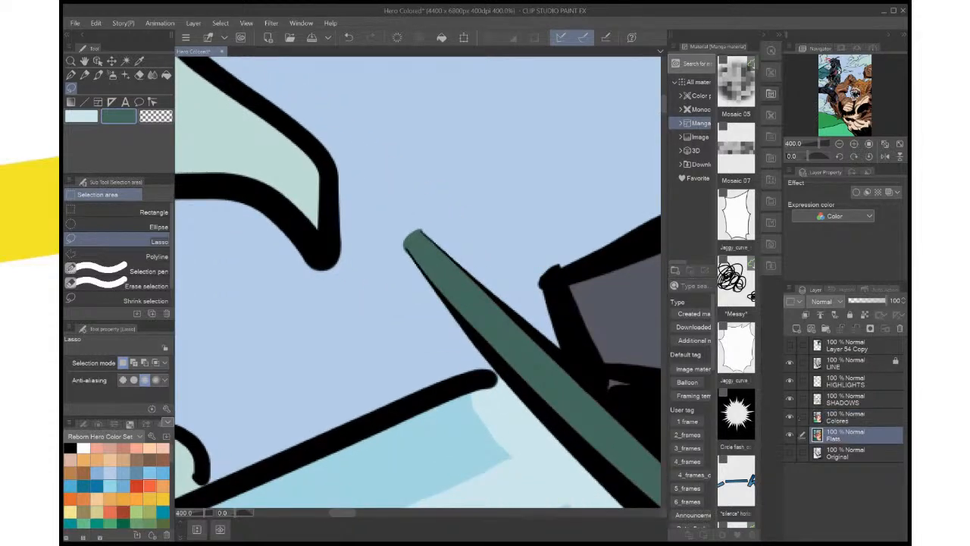
pyautogui.press('w')
pyautogui.click(555, 365)
pyautogui.scroll(-1, 555, 365)
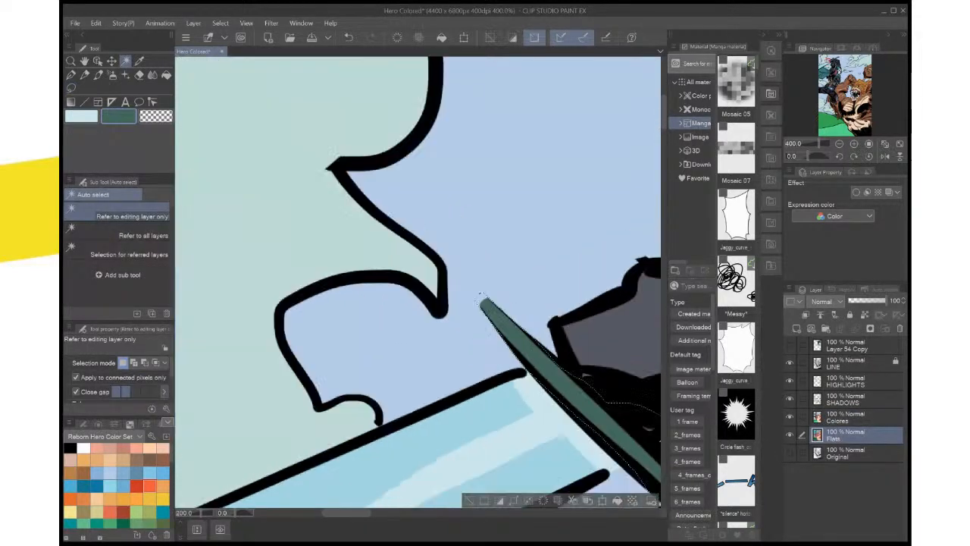
pyautogui.scroll(-2, 480, 296)
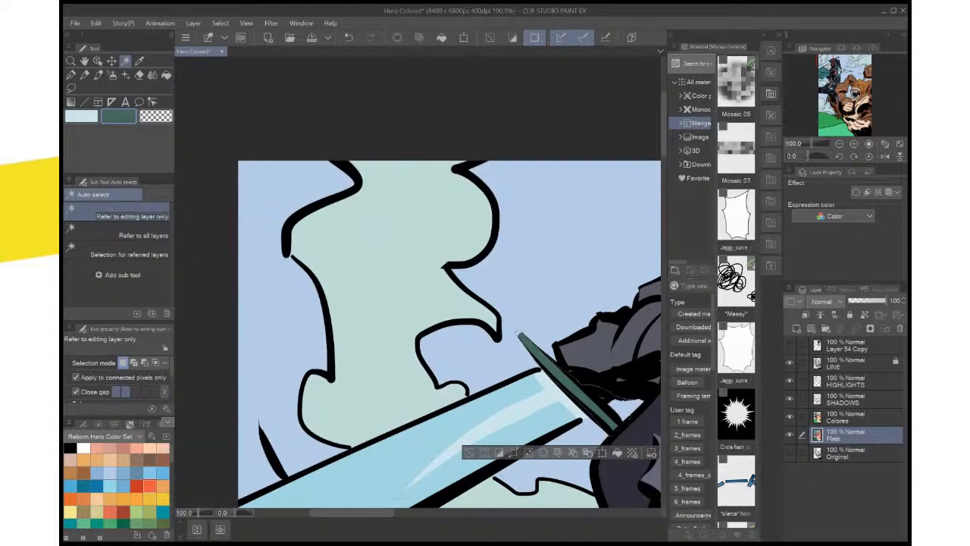
pyautogui.moveTo(620, 407); pyautogui.dragTo(526, 360)
pyautogui.scroll(2, 527, 360)
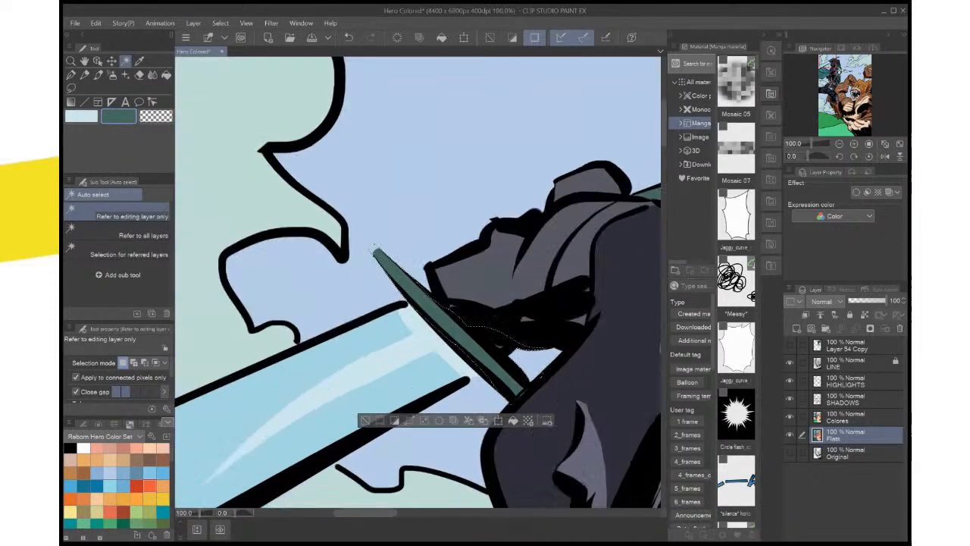
pyautogui.scroll(1, 545, 380)
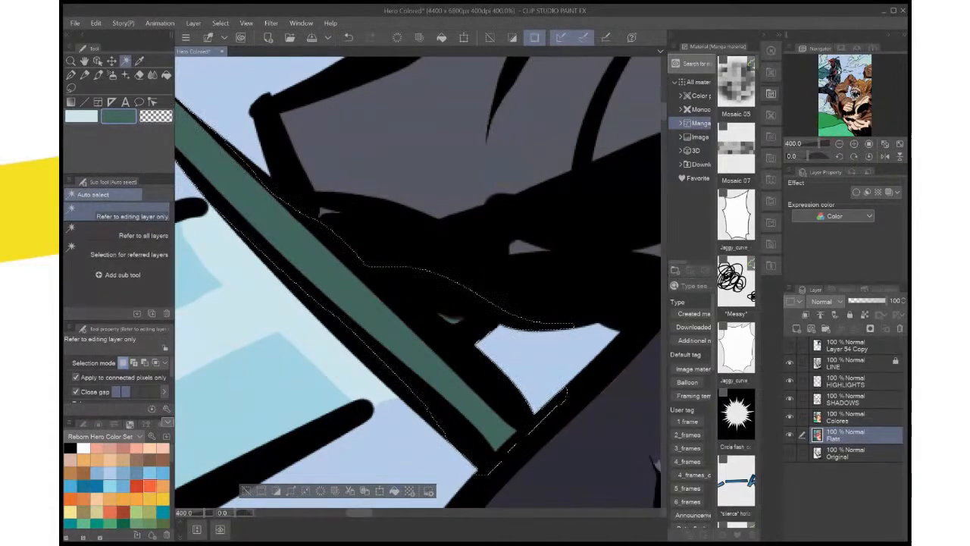
pyautogui.click(856, 416)
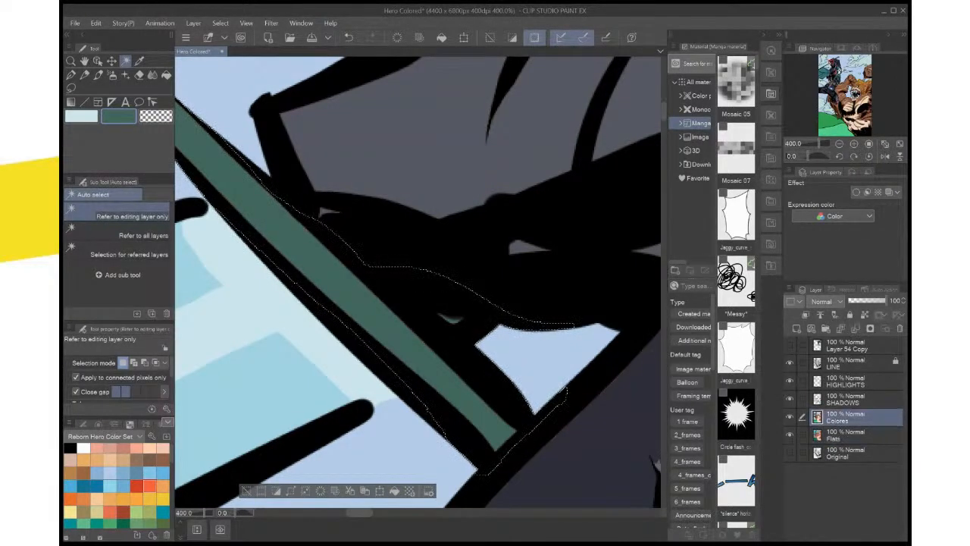
pyautogui.hotkey('ctrl', 'd')
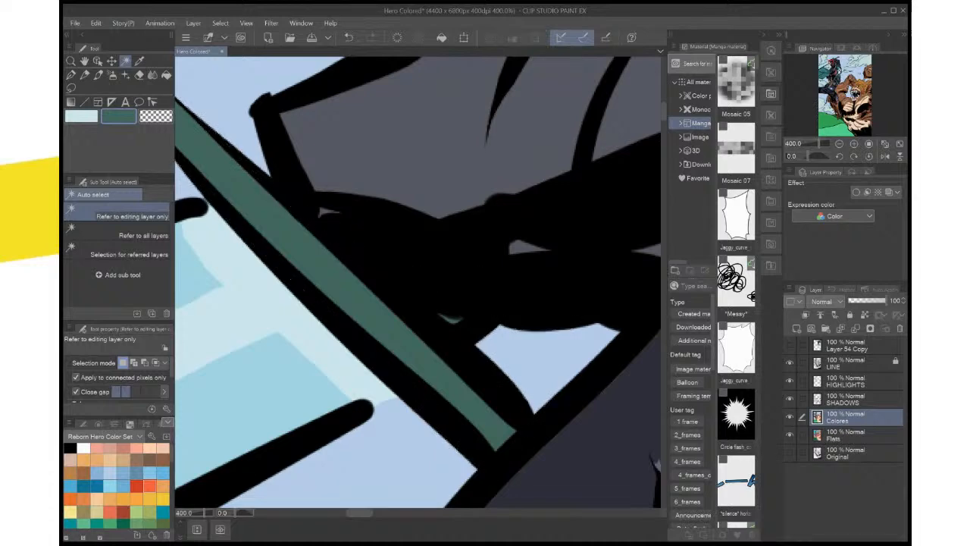
# Auto-select the hero's dark clothing on the Flats layer, sample its dark navy as the main colour and deselect
pyautogui.scroll(-5, 247, 476)
pyautogui.moveTo(246, 476); pyautogui.dragTo(295, 311)
pyautogui.click(856, 435)
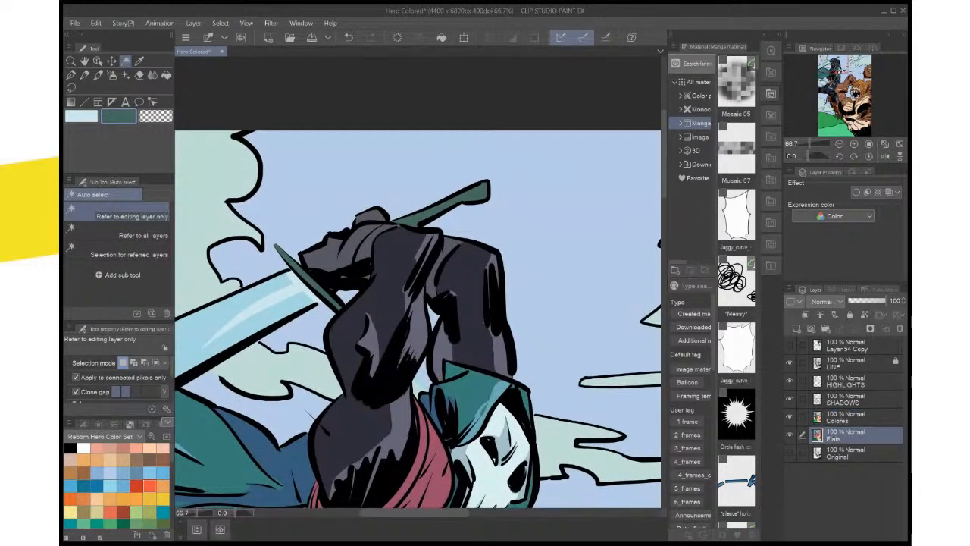
pyautogui.click(393, 303)
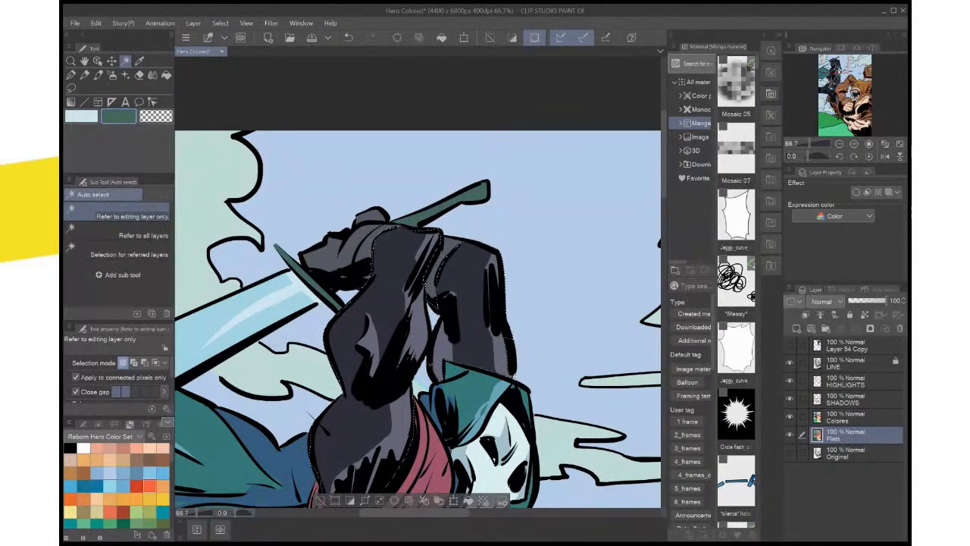
pyautogui.press('i')
pyautogui.click(81, 115)
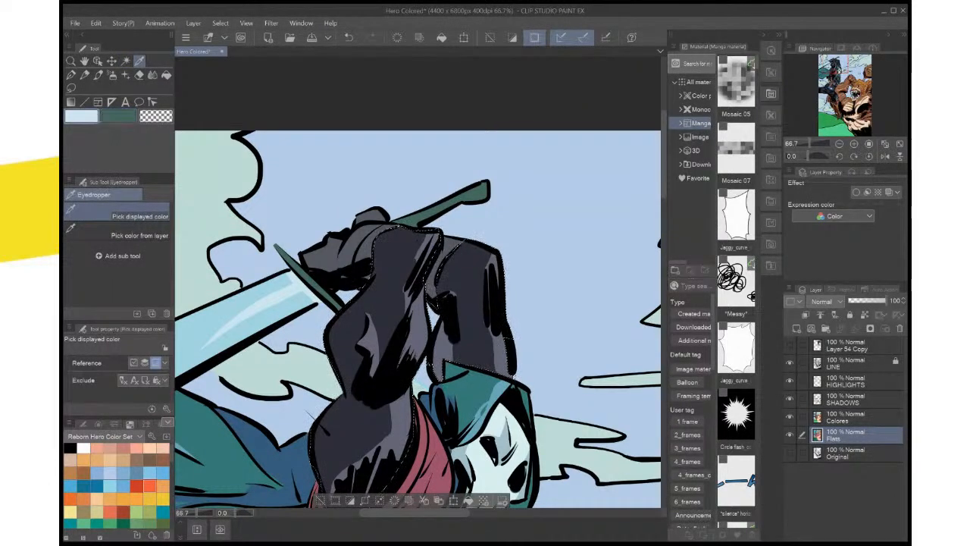
pyautogui.click(394, 296)
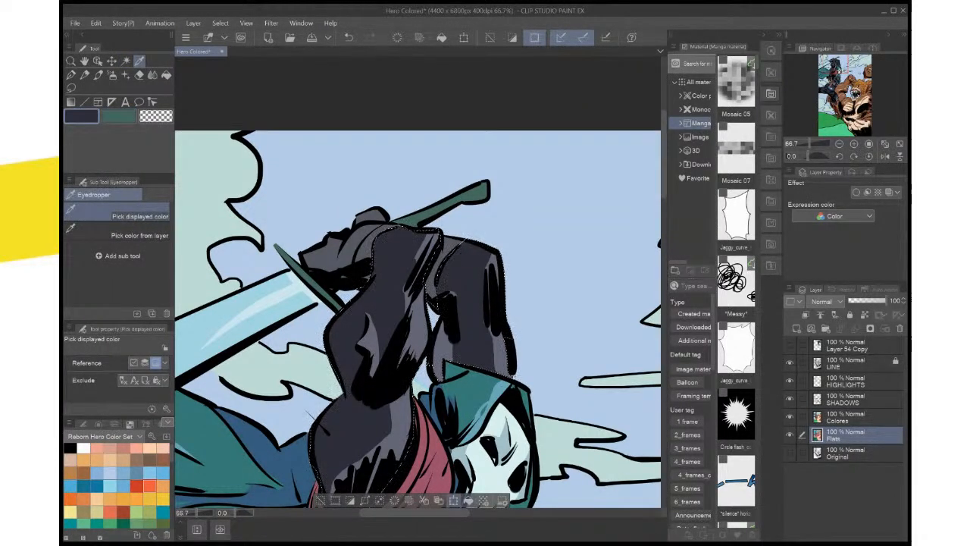
pyautogui.hotkey('ctrl', 'd')
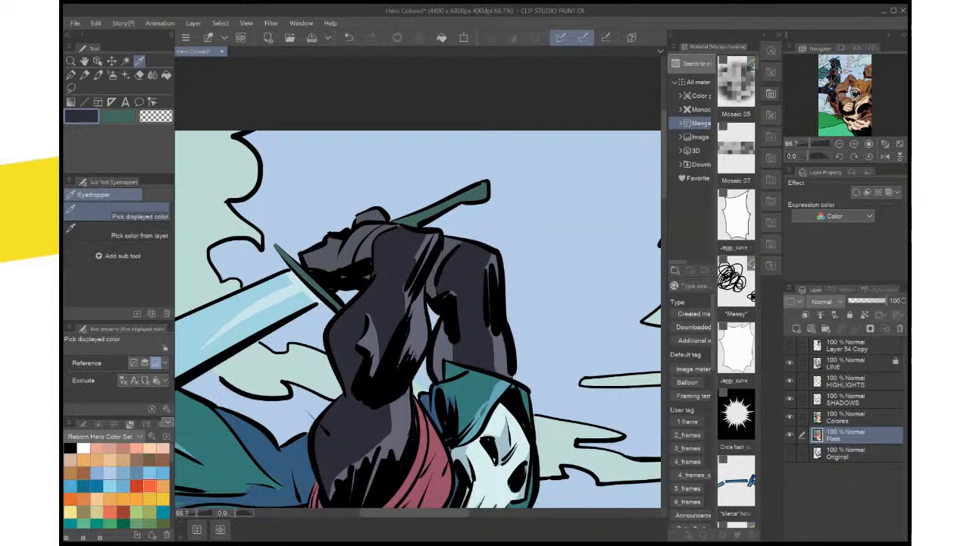
# Sample a grey from the hero's sleeve and change the main colour to a muted light teal blue
pyautogui.moveTo(412, 288); pyautogui.dragTo(453, 356)
pyautogui.scroll(2, 453, 356)
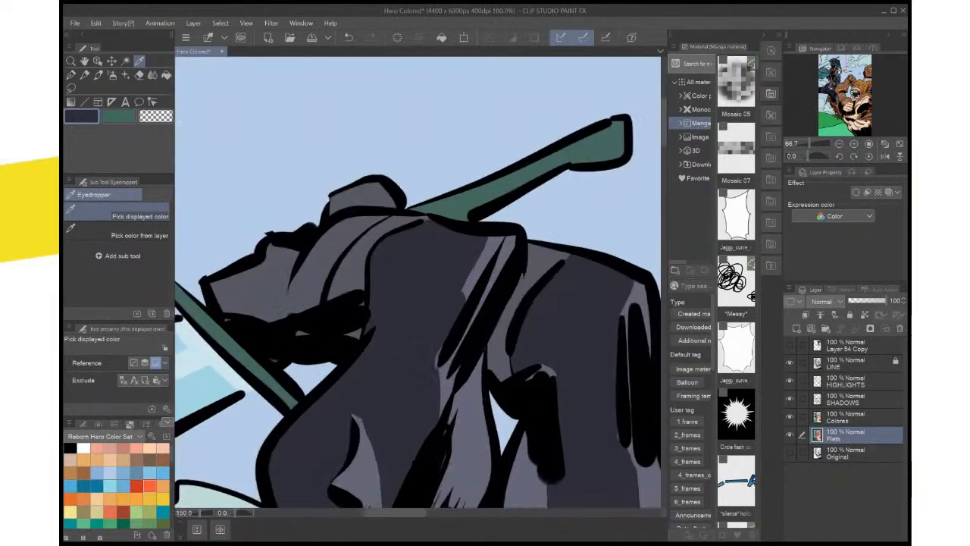
pyautogui.click(468, 388)
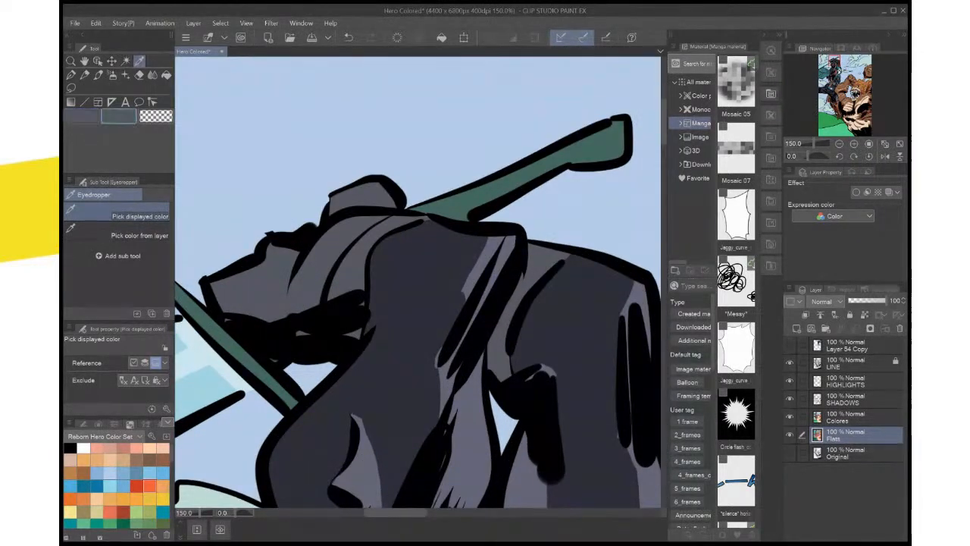
pyautogui.doubleClick(81, 116)
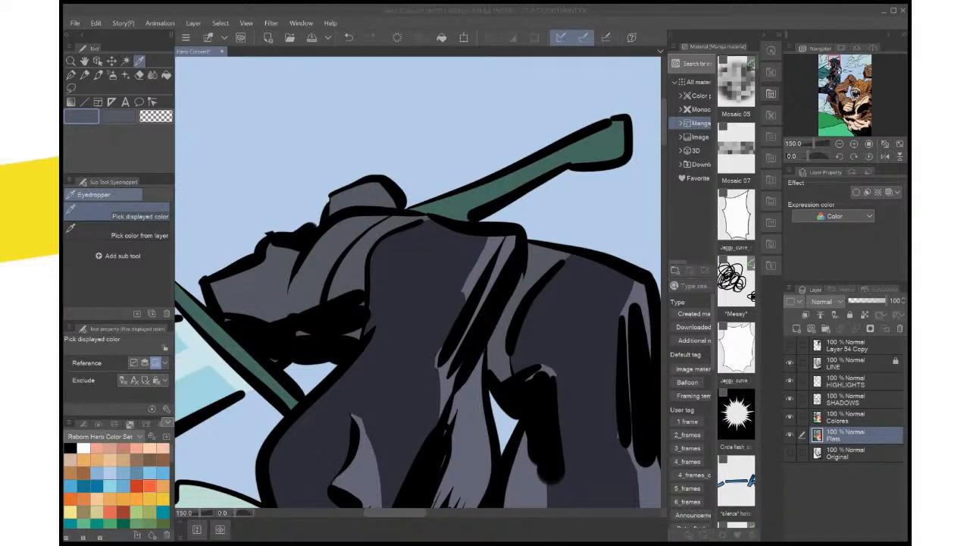
pyautogui.press('Return')
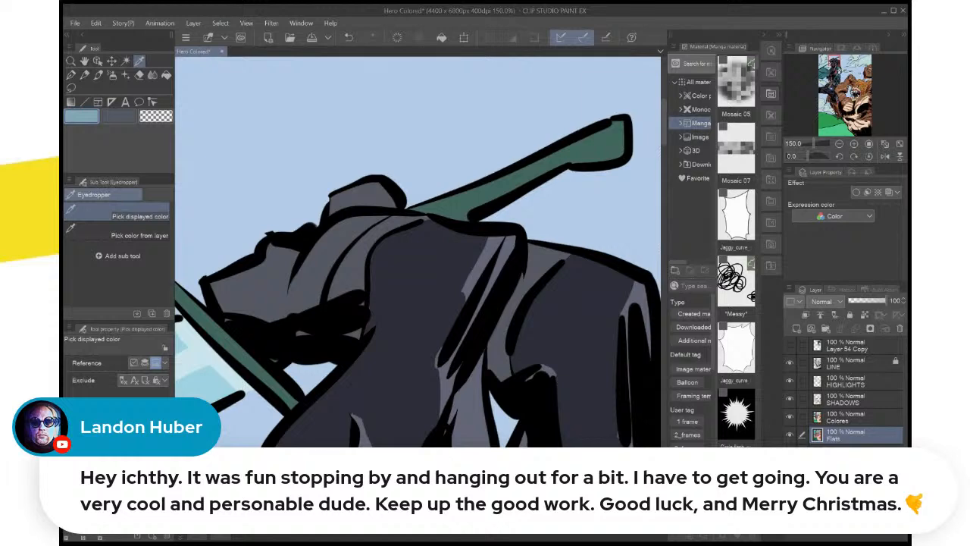
# Save the illustration
pyautogui.hotkey('ctrl', '0')
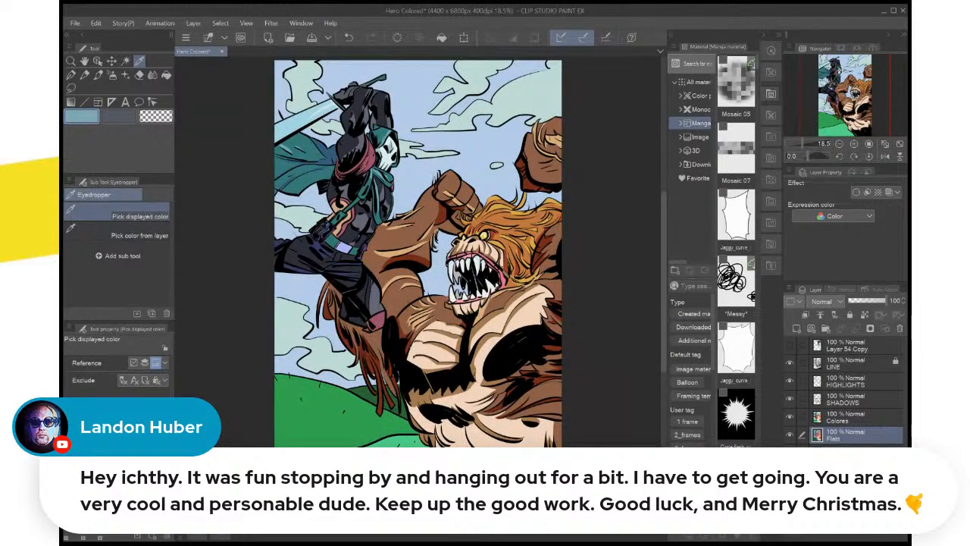
pyautogui.hotkey('ctrl', 's')
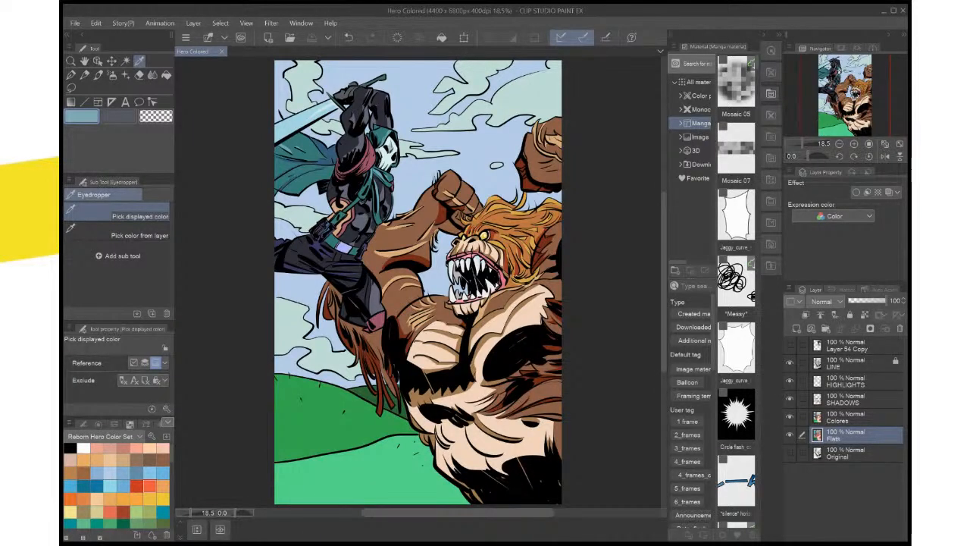
# Sample the fur's tan brown, lasso the curved crease on the creature's lower belly, fill it on the SHADOWS layer, deselect and save
pyautogui.scroll(4, 415, 303)
pyautogui.moveTo(424, 485); pyautogui.dragTo(263, 73)
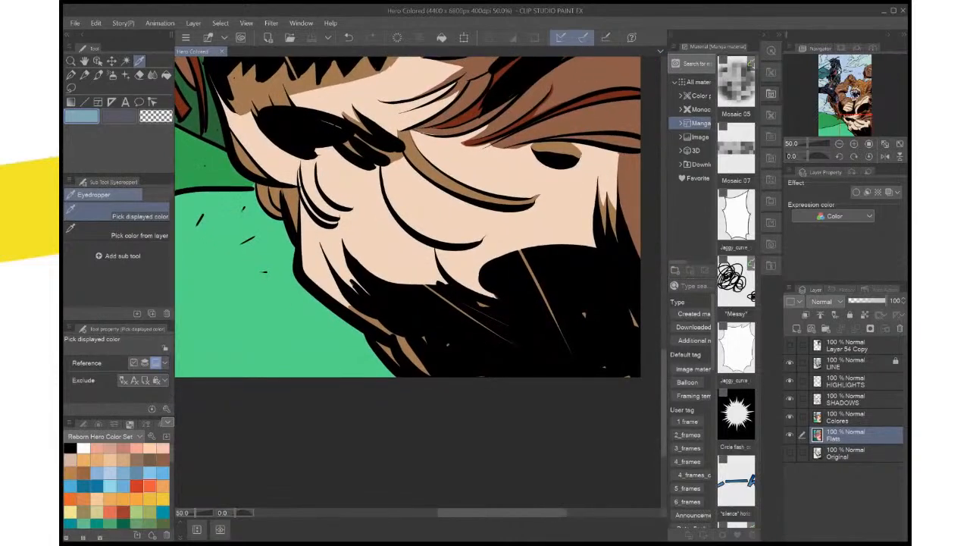
pyautogui.click(71, 88)
pyautogui.click(261, 89)
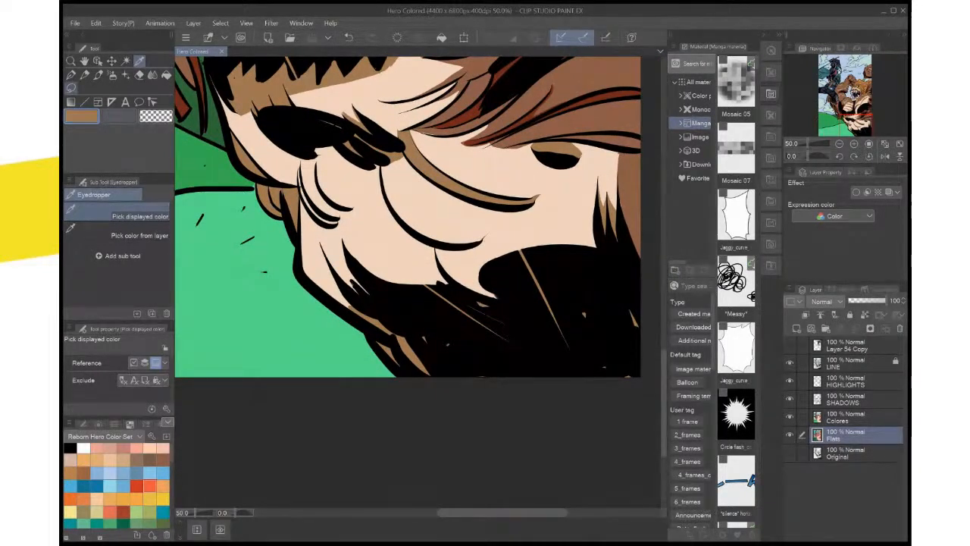
pyautogui.click(71, 87)
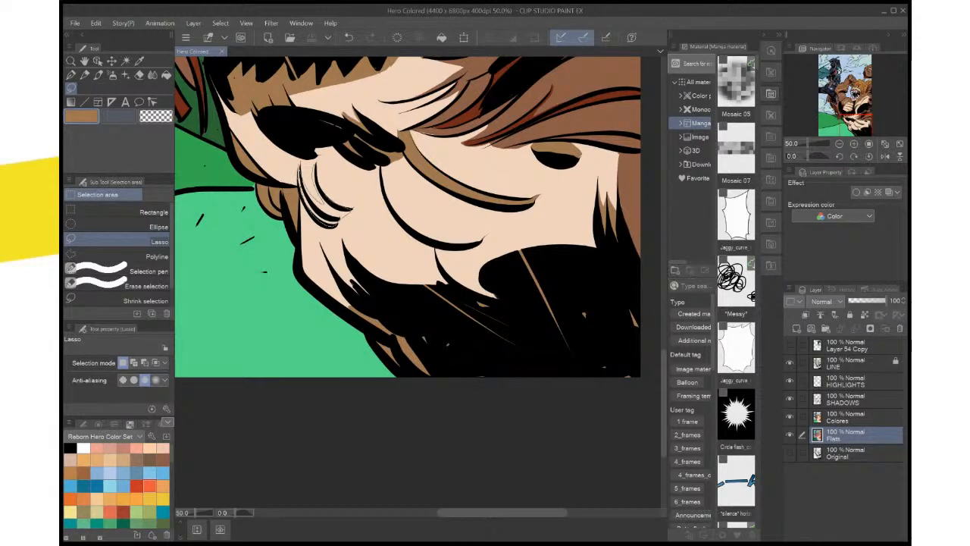
pyautogui.moveTo(314, 166); pyautogui.dragTo(303, 162)
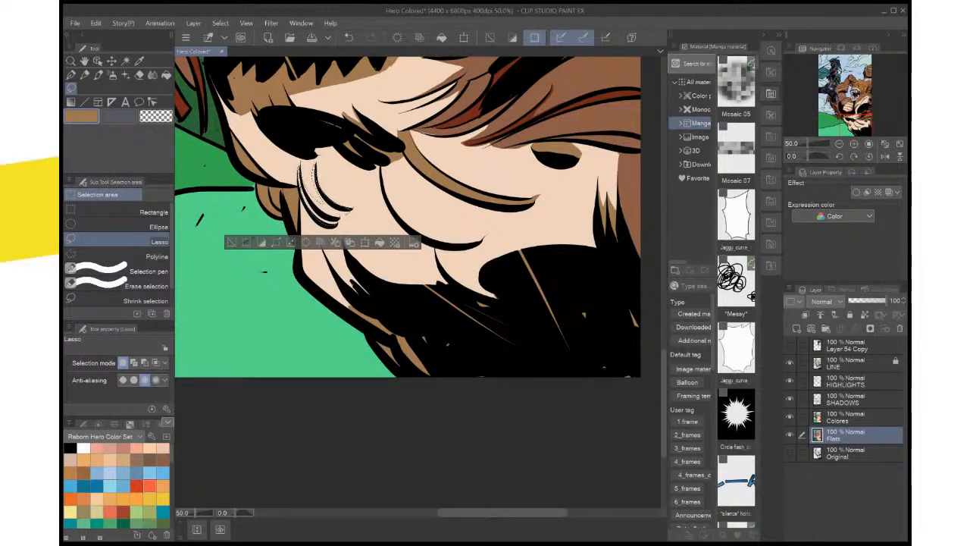
pyautogui.click(854, 399)
pyautogui.click(379, 241)
pyautogui.hotkey('ctrl', 'd')
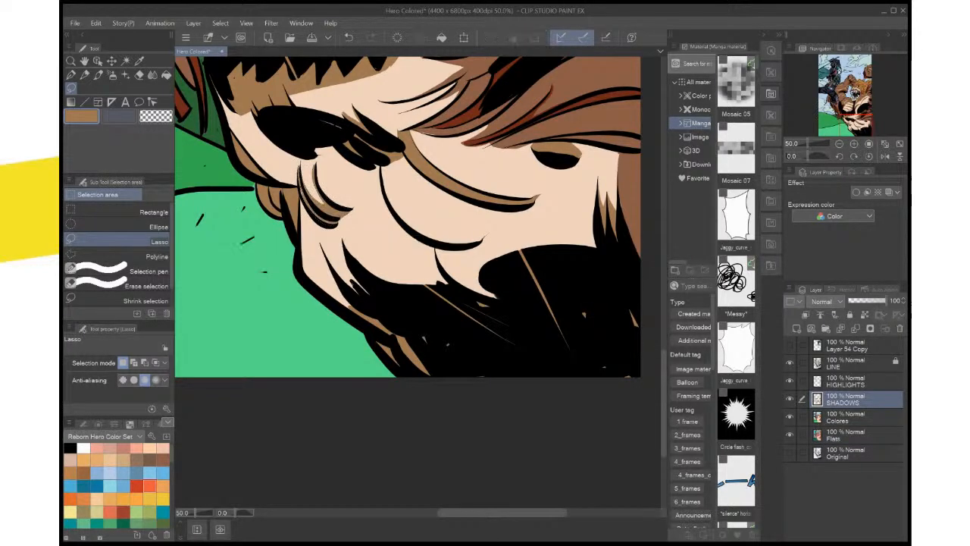
pyautogui.hotkey('ctrl', '0')
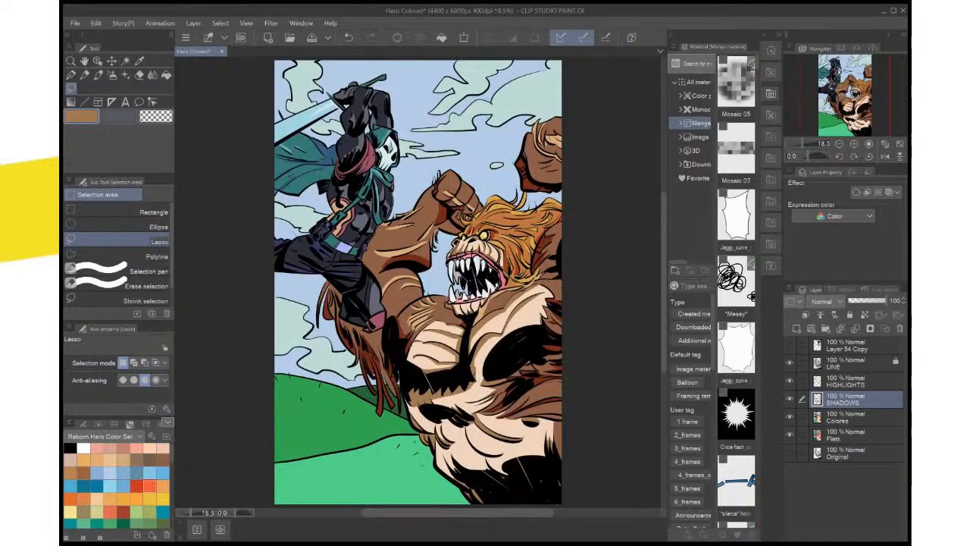
pyautogui.hotkey('ctrl', 's')
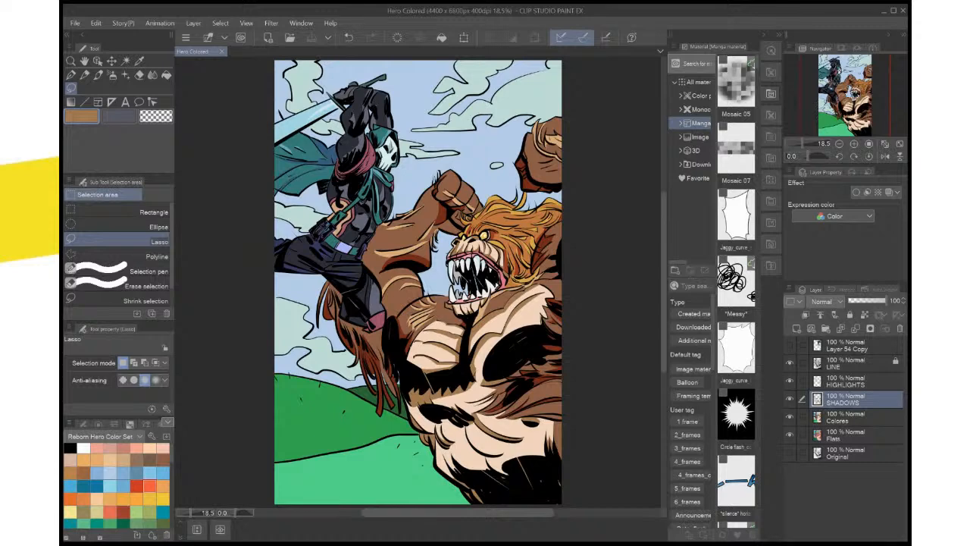
# Sample the dark reddish brown, lasso the gap between the fur strokes at the creature's side, fill it on the SHADOWS layer and deselect
pyautogui.scroll(2, 493, 394)
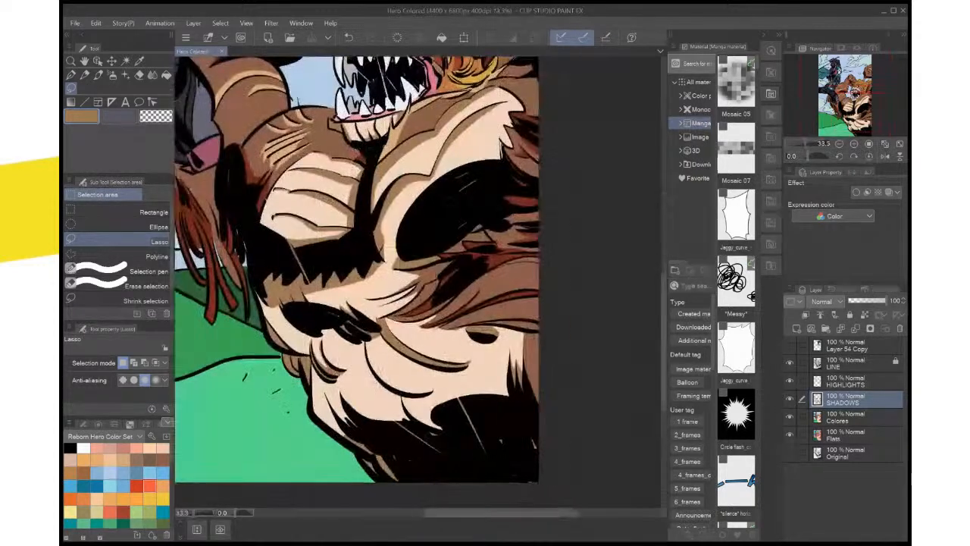
pyautogui.press('x')
pyautogui.press('i')
pyautogui.click(478, 247)
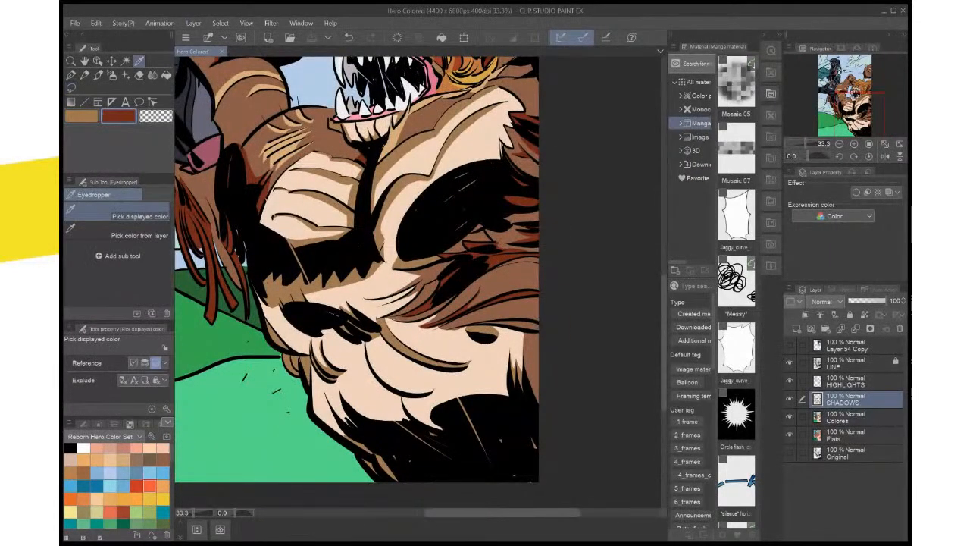
pyautogui.moveTo(463, 223); pyautogui.dragTo(461, 191)
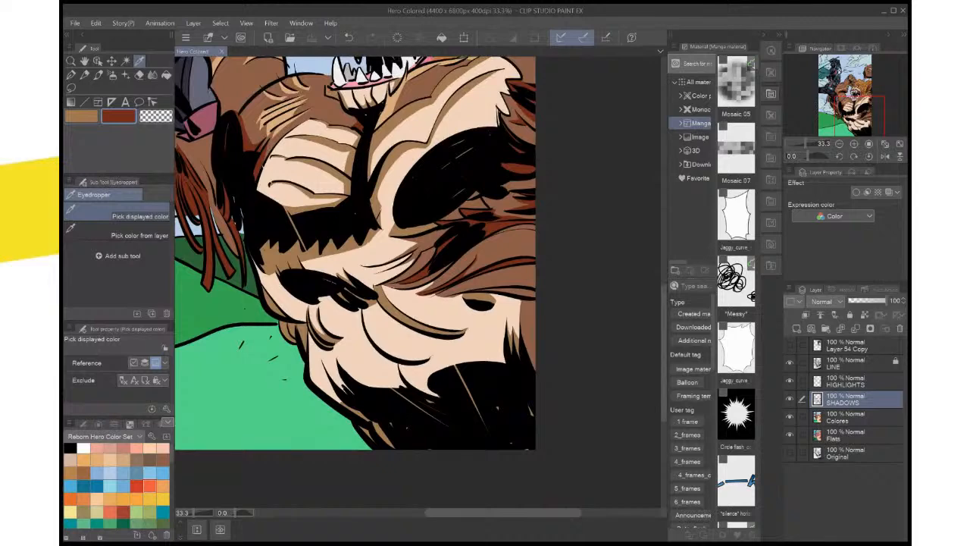
pyautogui.click(71, 87)
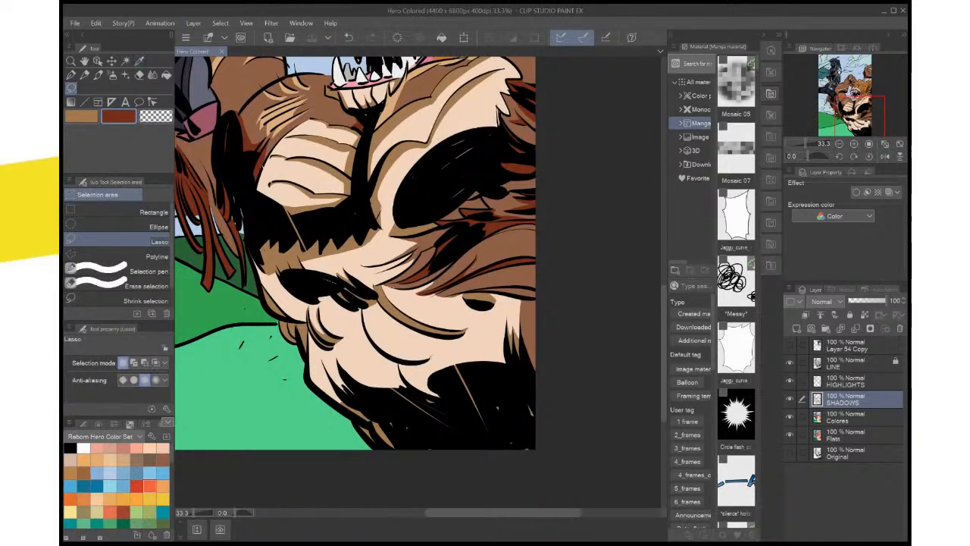
pyautogui.moveTo(471, 291)
pyautogui.mouseDown()
pyautogui.moveTo(533, 288)
pyautogui.moveTo(471, 291)
pyautogui.mouseUp()
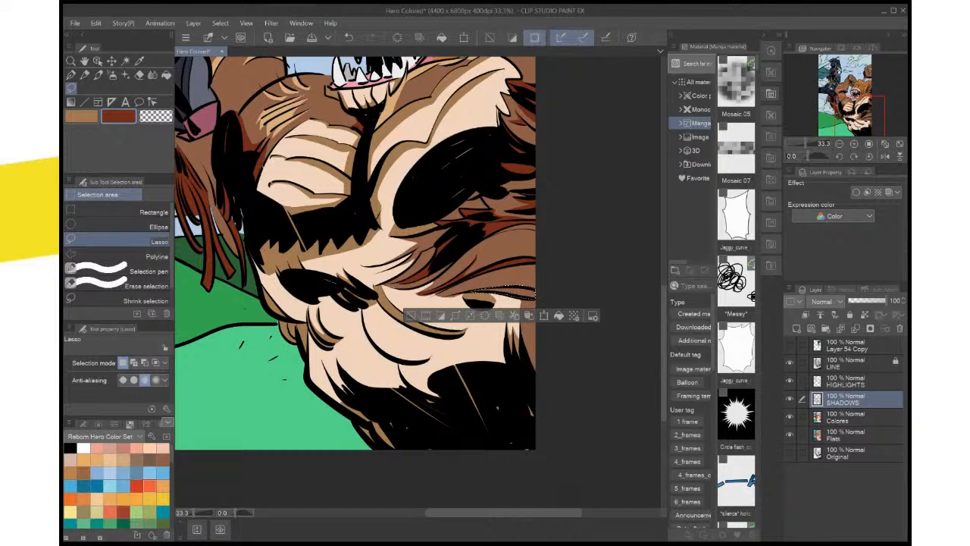
pyautogui.scroll(2, 533, 289)
pyautogui.scroll(2, 533, 294)
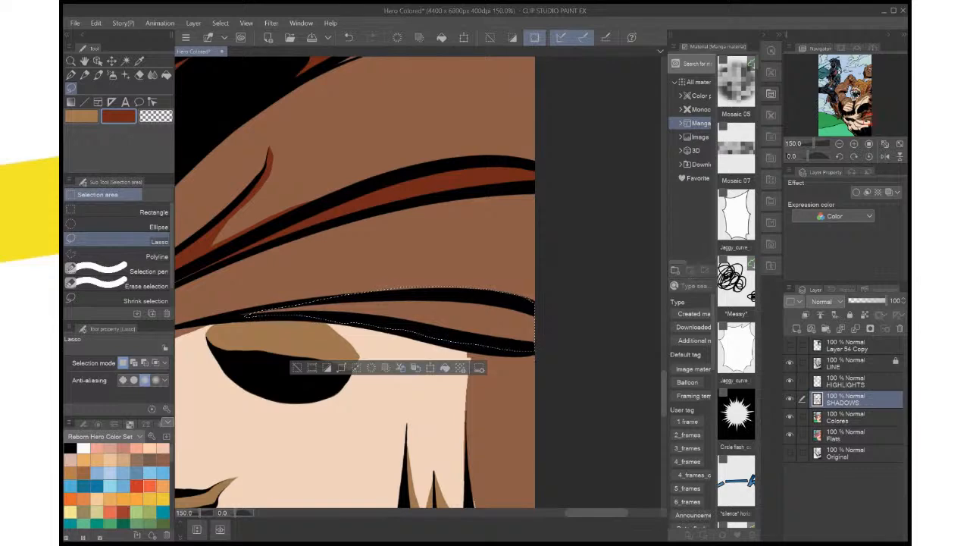
pyautogui.hotkey('alt', 'Delete')
pyautogui.hotkey('ctrl', 'd')
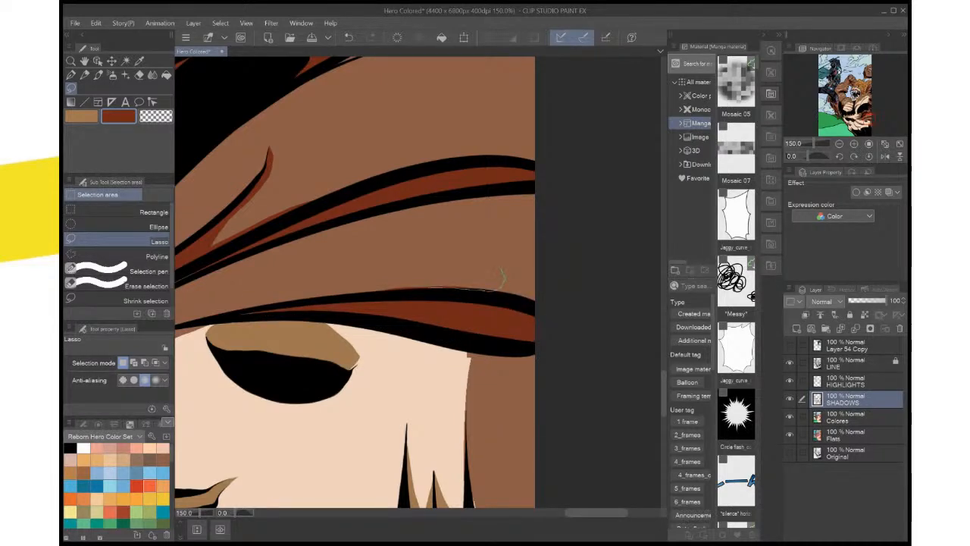
# Lasso the reddish overspill above the fur stroke at the creature's side, clear it from the SHADOWS layer and deselect
pyautogui.moveTo(502, 273); pyautogui.dragTo(378, 286)
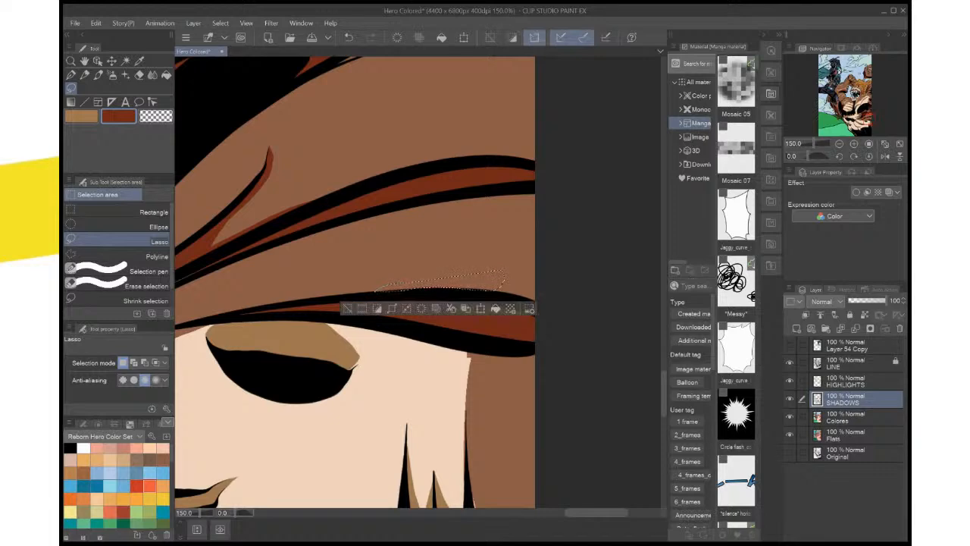
pyautogui.hotkey('ctrl', 'd')
pyautogui.scroll(-1, 535, 272)
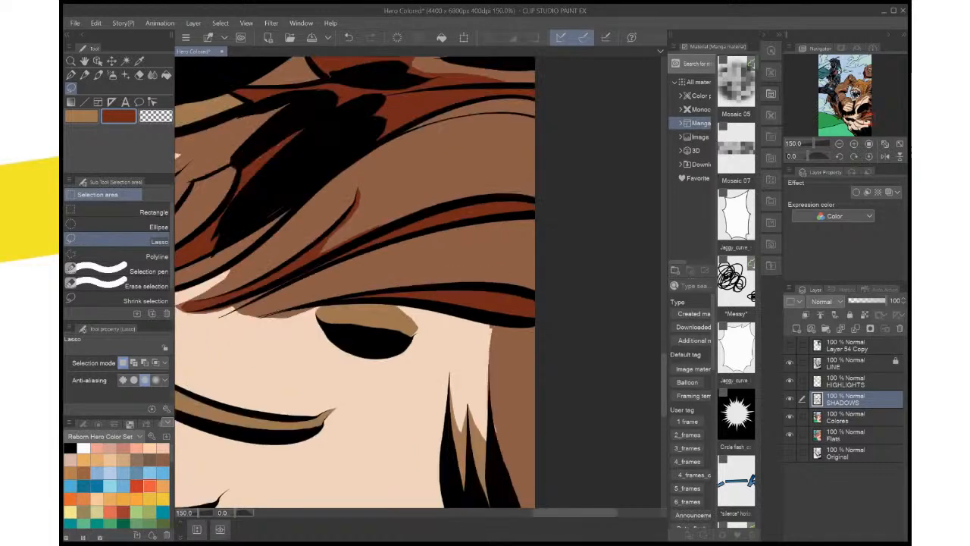
pyautogui.scroll(1, 535, 272)
pyautogui.scroll(-2, 535, 272)
pyautogui.scroll(-1, 535, 272)
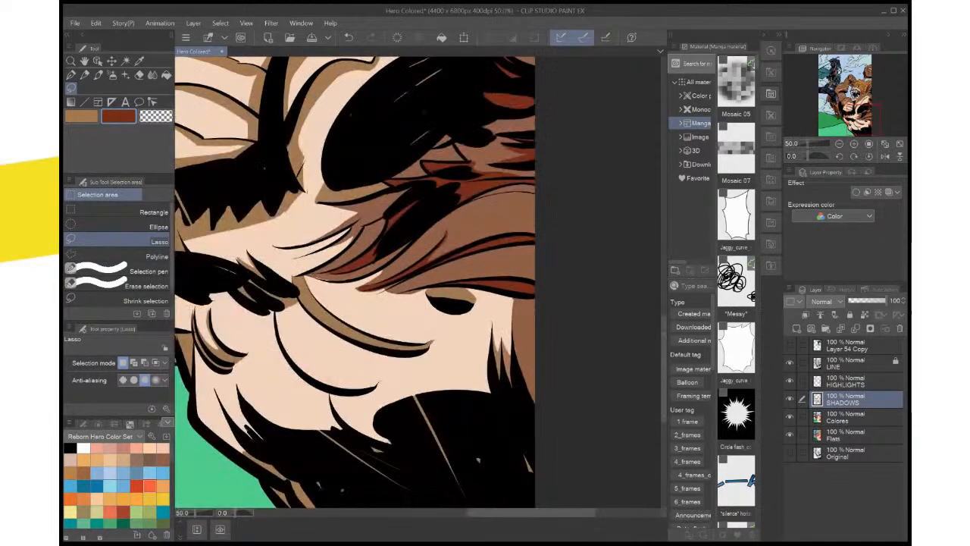
# Lasso the edge of the brown fur at the creature's side, fill it dark reddish brown on the SHADOWS layer, deselect and save
pyautogui.scroll(1, 535, 272)
pyautogui.moveTo(535, 272); pyautogui.dragTo(513, 209)
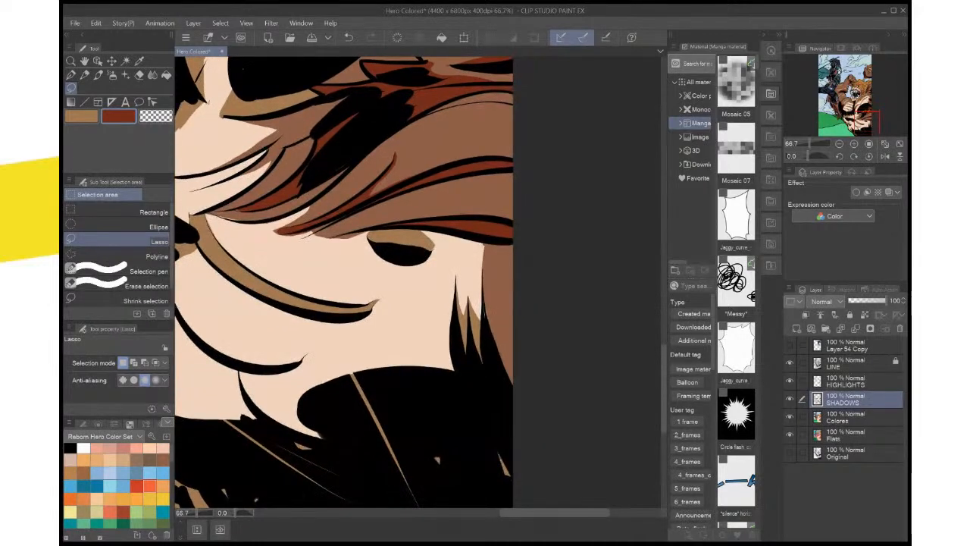
pyautogui.moveTo(520, 387)
pyautogui.mouseDown()
pyautogui.moveTo(487, 321)
pyautogui.moveTo(483, 271)
pyautogui.mouseUp()
pyautogui.click(552, 409)
pyautogui.hotkey('ctrl', 'd')
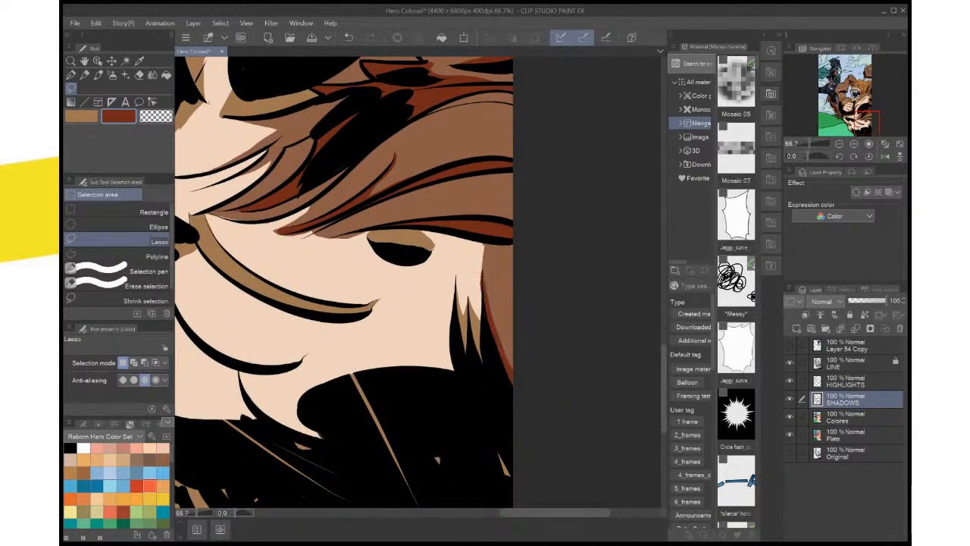
pyautogui.hotkey('ctrl', '0')
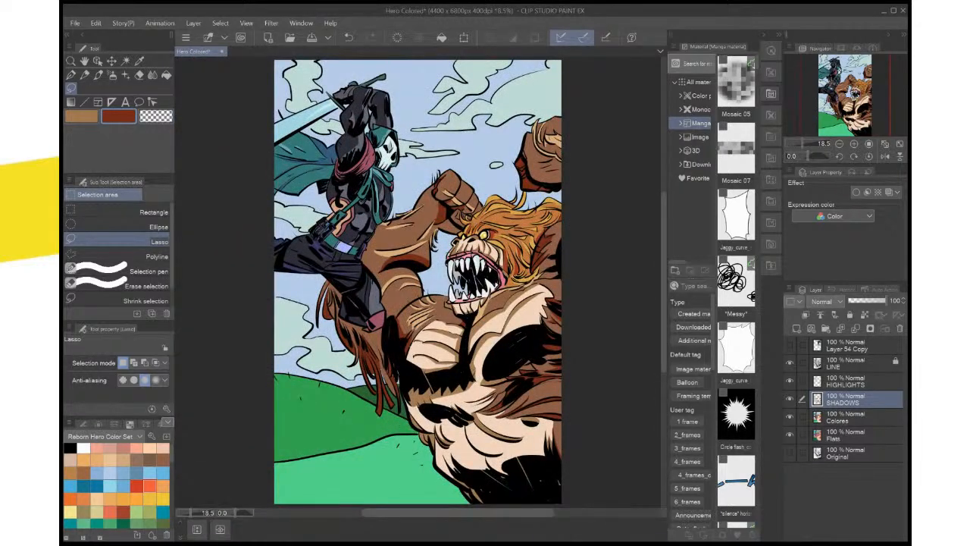
pyautogui.hotkey('ctrl', 's')
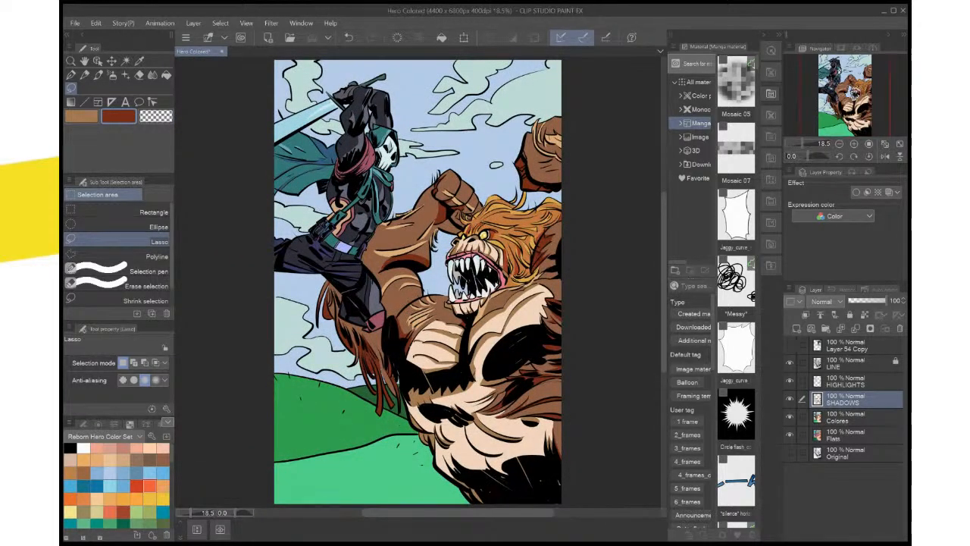
# Set a pale icy blue from the cloud colour, lasso the upper cloud's left edge, fill it on the HIGHLIGHTS layer and deselect
pyautogui.scroll(1, 559, 341)
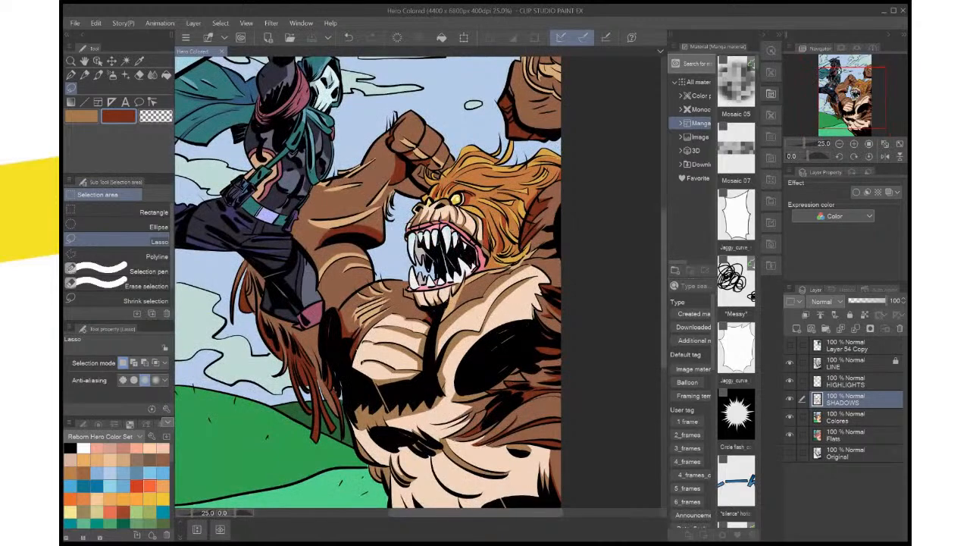
pyautogui.scroll(-2, 561, 310)
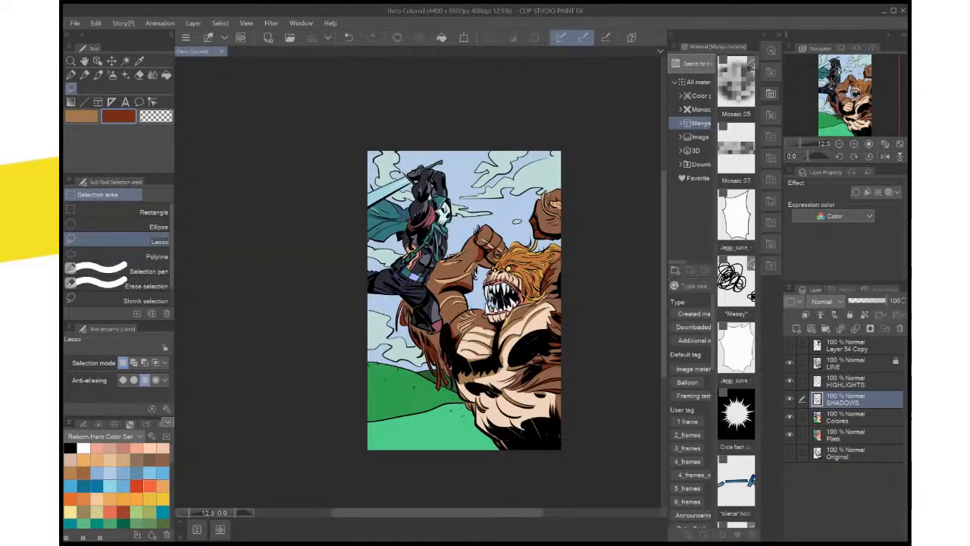
pyautogui.scroll(3, 485, 288)
pyautogui.scroll(-1, 485, 288)
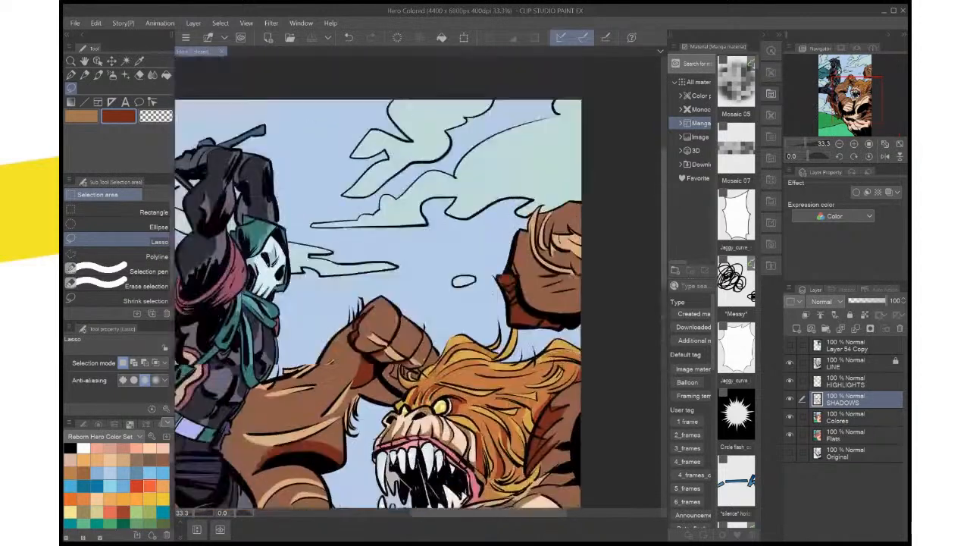
pyautogui.moveTo(470, 288); pyautogui.dragTo(468, 358)
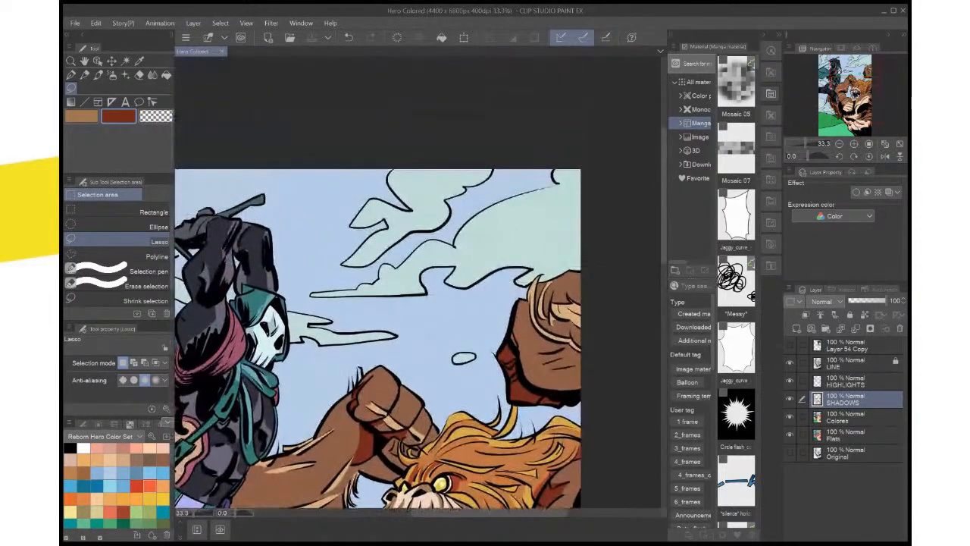
pyautogui.press('i')
pyautogui.click(500, 243)
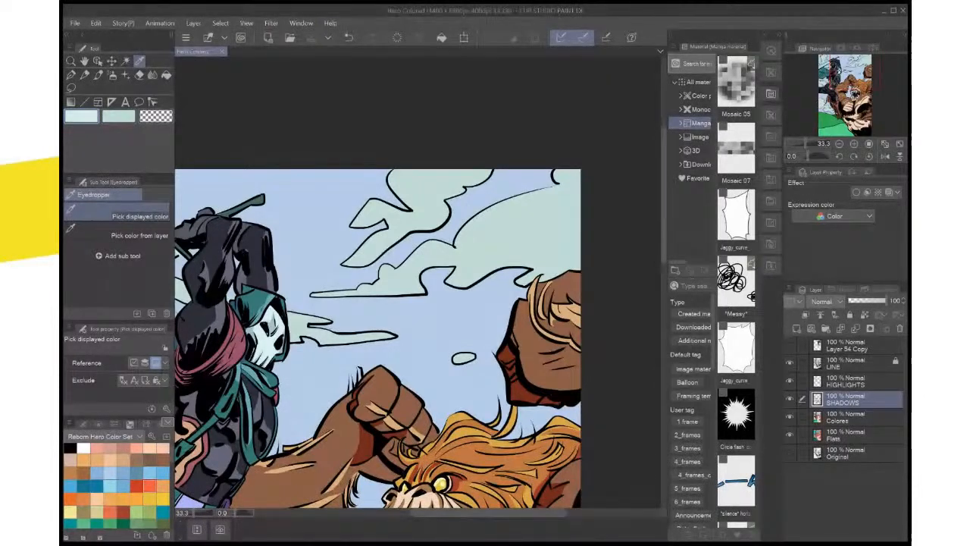
pyautogui.click(856, 381)
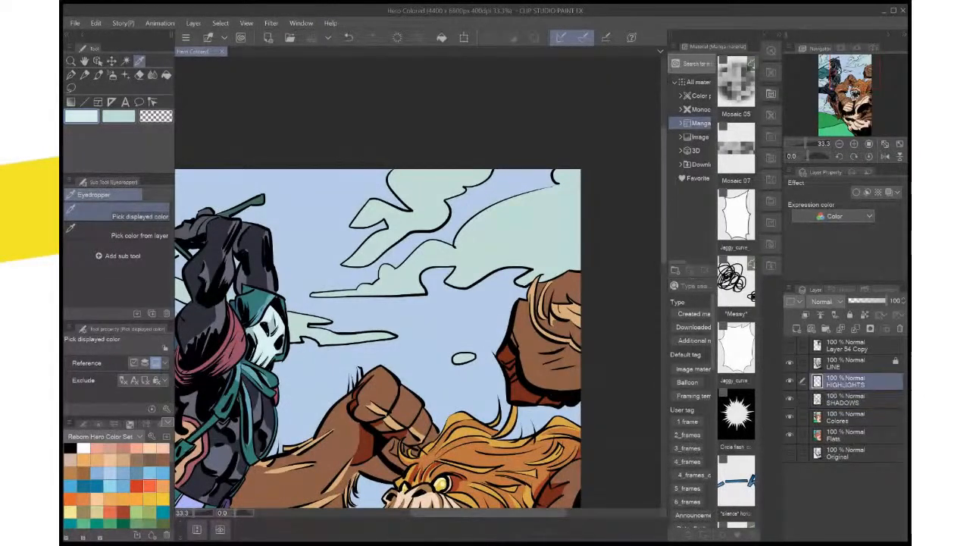
pyautogui.click(70, 87)
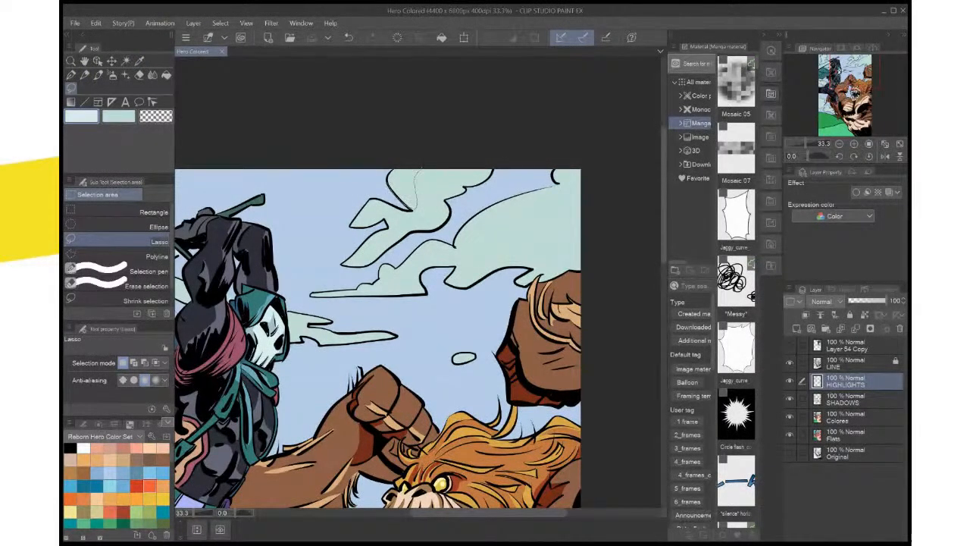
pyautogui.moveTo(422, 167); pyautogui.dragTo(414, 209)
pyautogui.hotkey('alt', 'Delete')
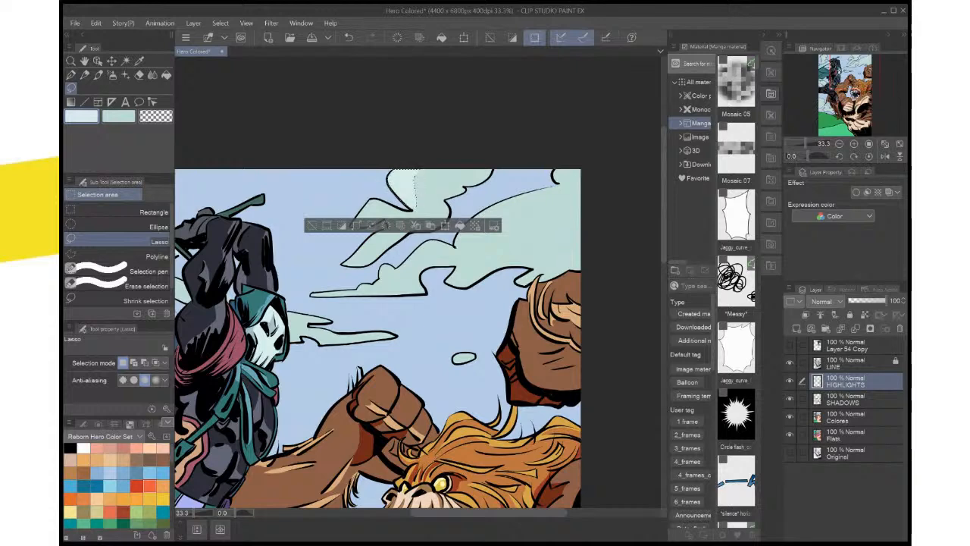
pyautogui.hotkey('ctrl', 'd')
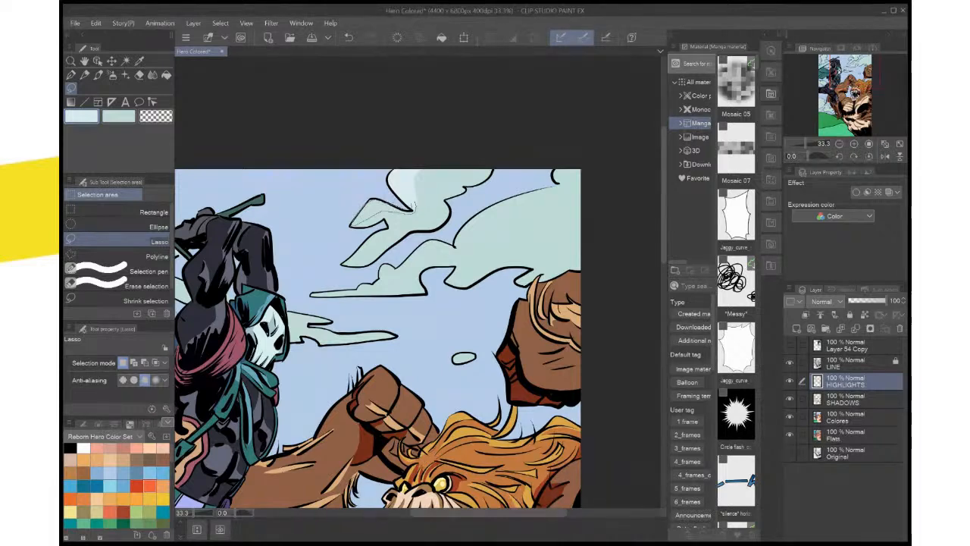
# Lasso and fill the upper side of the upper cloud's pointed left lobe and the missed spot at its peak, deselecting each time
pyautogui.moveTo(414, 205); pyautogui.dragTo(354, 224)
pyautogui.hotkey('alt', 'Delete')
pyautogui.hotkey('ctrl', 'd')
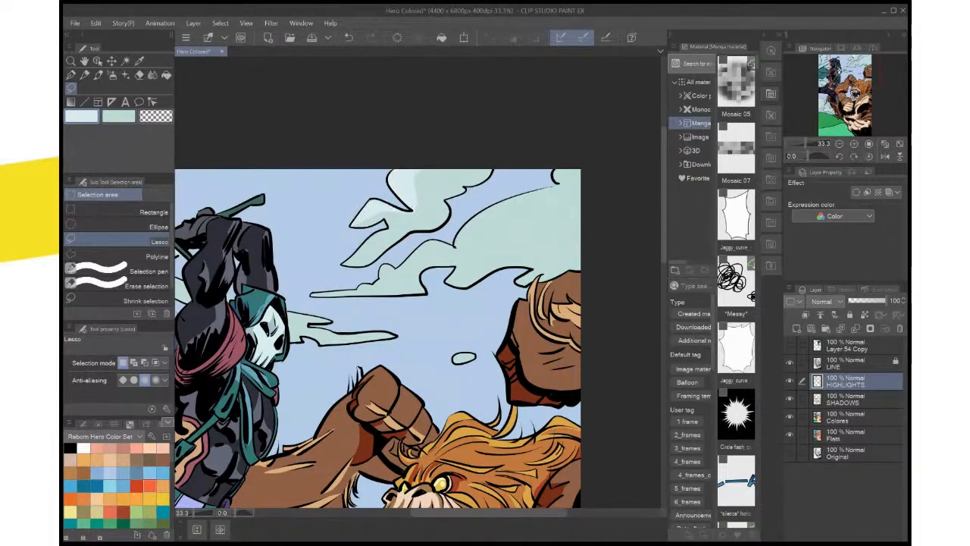
pyautogui.scroll(3, 428, 208)
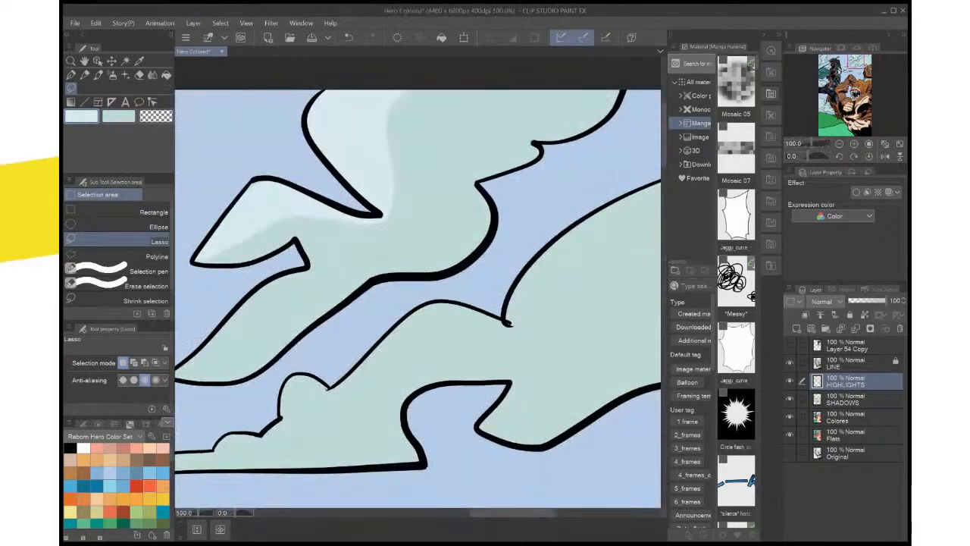
pyautogui.moveTo(303, 204)
pyautogui.mouseDown()
pyautogui.moveTo(369, 251)
pyautogui.moveTo(333, 226)
pyautogui.moveTo(314, 238)
pyautogui.moveTo(343, 234)
pyautogui.mouseUp()
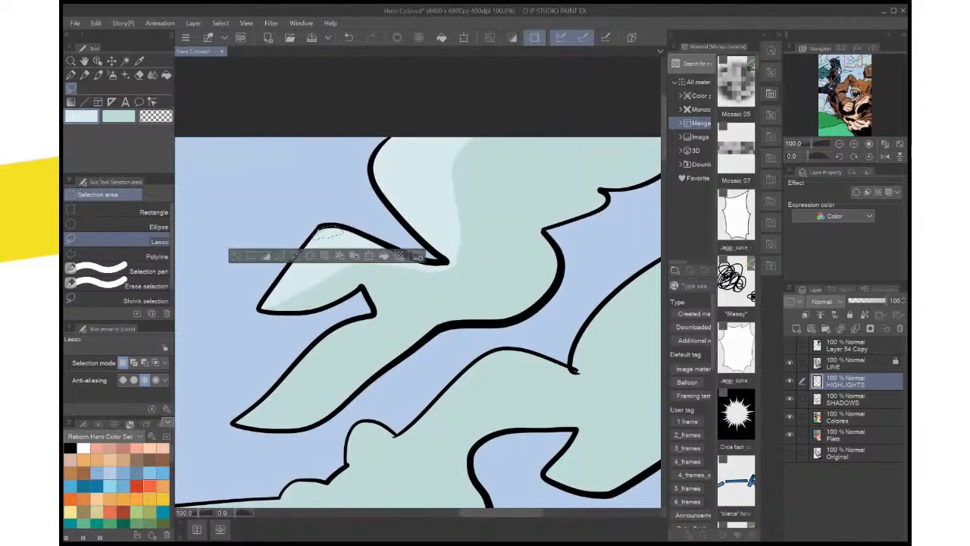
pyautogui.hotkey('alt', 'Delete')
pyautogui.hotkey('ctrl', 'd')
pyautogui.scroll(-3, 392, 280)
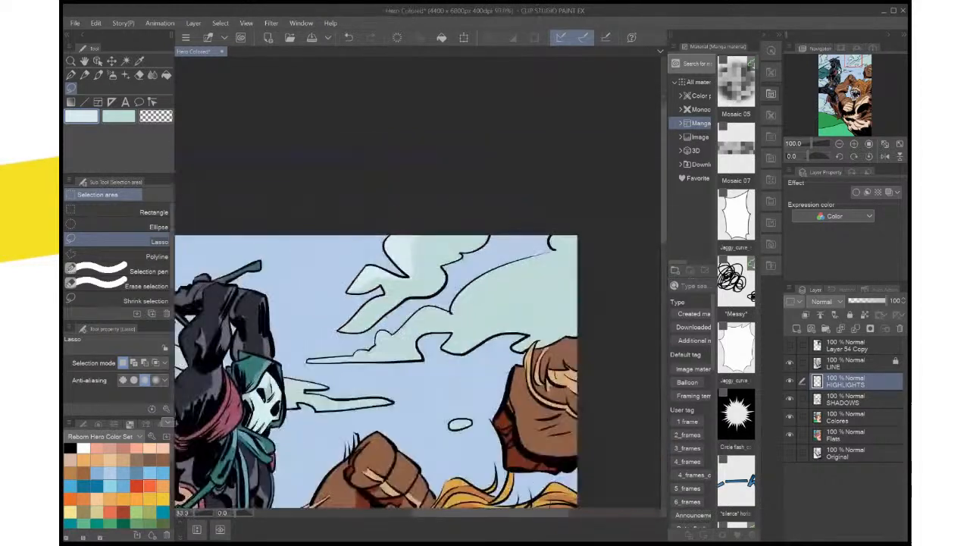
# Lasso the small bumps and thin left tail of the lower cloud, fill them pale blue on the HIGHLIGHTS layer and deselect
pyautogui.scroll(1, 392, 281)
pyautogui.moveTo(392, 281); pyautogui.dragTo(465, 181)
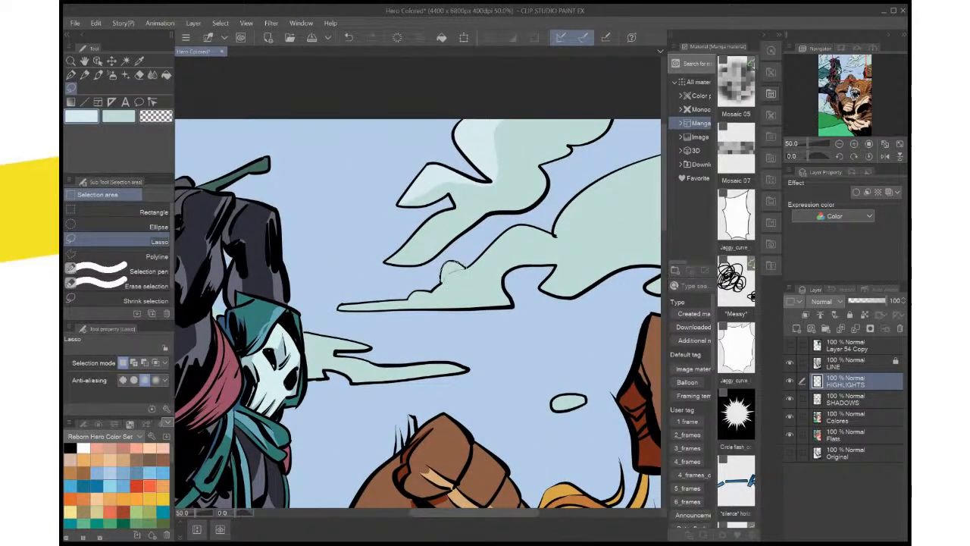
pyautogui.moveTo(465, 269)
pyautogui.mouseDown()
pyautogui.moveTo(442, 282)
pyautogui.moveTo(457, 275)
pyautogui.moveTo(446, 293)
pyautogui.moveTo(497, 224)
pyautogui.moveTo(454, 307)
pyautogui.moveTo(436, 320)
pyautogui.moveTo(407, 297)
pyautogui.mouseUp()
pyautogui.hotkey('ctrl', '+')
pyautogui.hotkey('ctrl', '+')
pyautogui.hotkey('ctrl', '+')
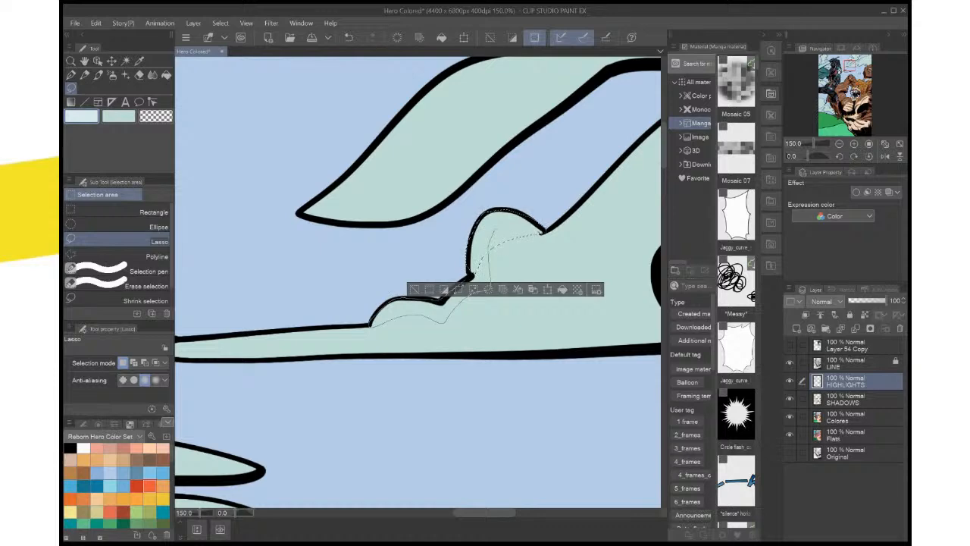
pyautogui.moveTo(470, 278); pyautogui.dragTo(492, 232)
pyautogui.moveTo(432, 311); pyautogui.dragTo(612, 203)
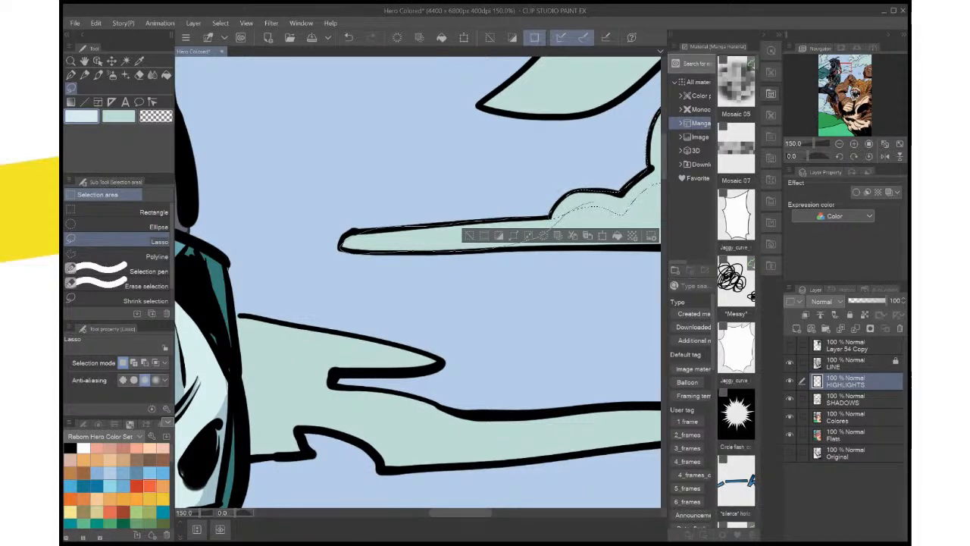
pyautogui.moveTo(590, 203); pyautogui.dragTo(597, 202)
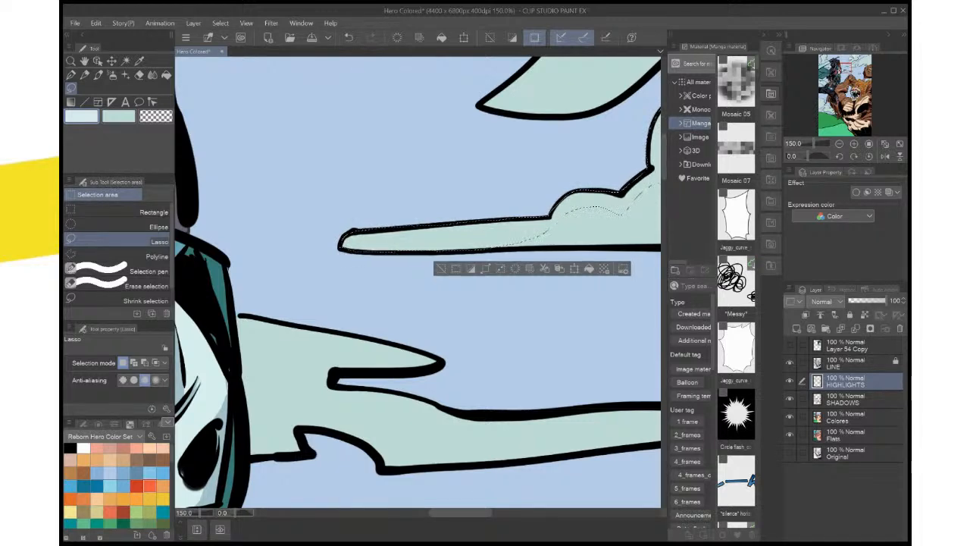
pyautogui.scroll(-2, 379, 280)
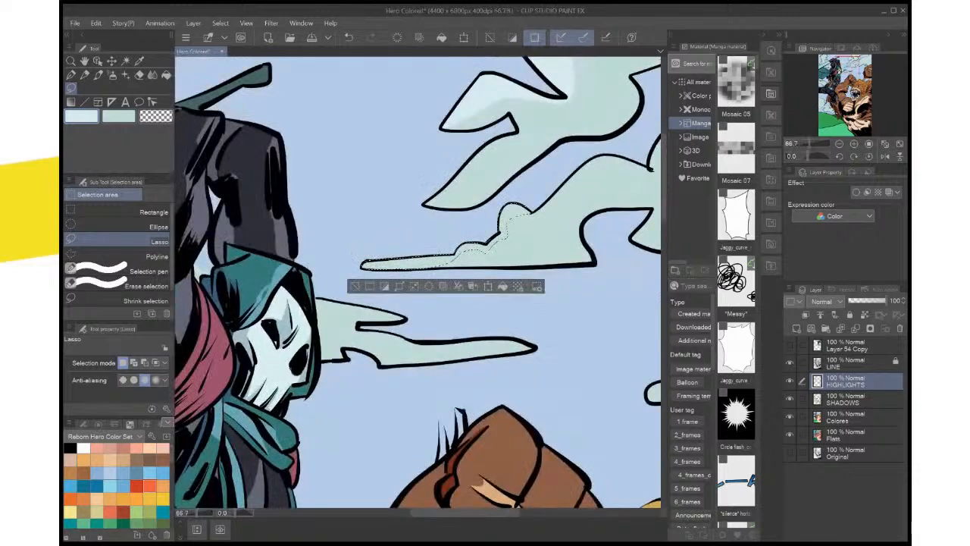
pyautogui.hotkey('alt', 'Delete')
pyautogui.moveTo(485, 243); pyautogui.dragTo(381, 289)
pyautogui.hotkey('ctrl', 'd')
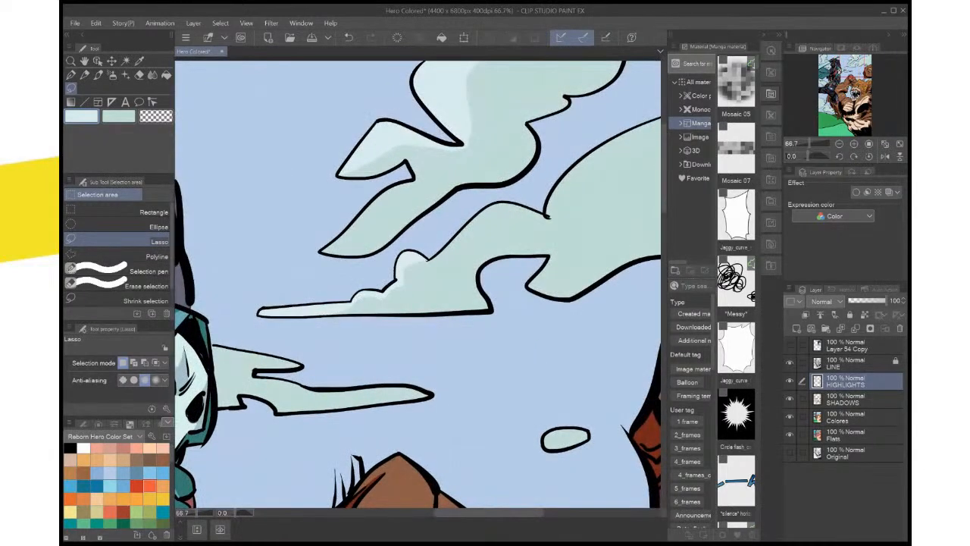
# Lasso the upper edge of the lower cloud's hump beside the small bumps, fill it with the pale highlight colour and deselect
pyautogui.moveTo(535, 223); pyautogui.dragTo(487, 230)
pyautogui.moveTo(413, 276); pyautogui.dragTo(399, 265)
pyautogui.moveTo(546, 218); pyautogui.dragTo(545, 218)
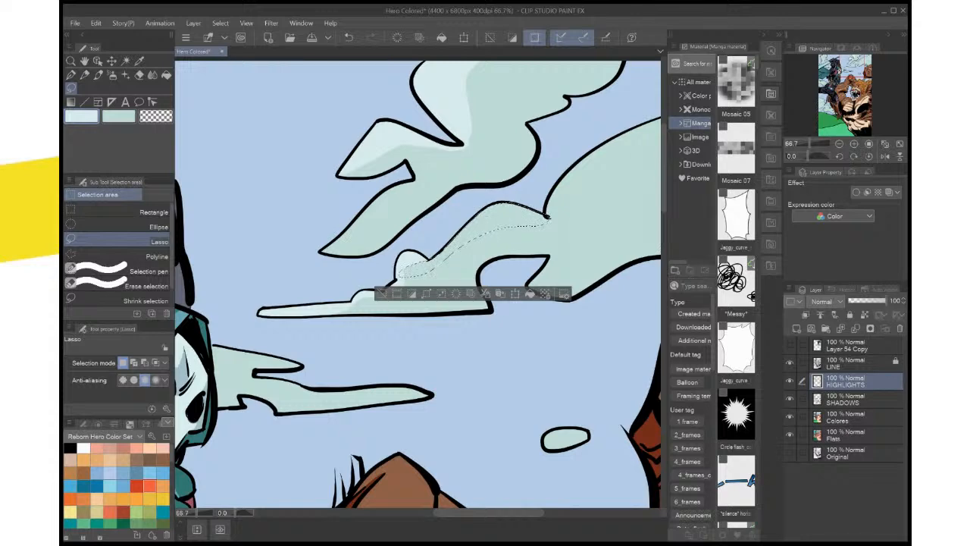
pyautogui.click(531, 293)
pyautogui.moveTo(485, 341); pyautogui.dragTo(426, 370)
pyautogui.hotkey('ctrl', 'd')
# Lasso a strip along the large cloud's upper curve up to the page edge, fill it with the highlight colour and deselect
pyautogui.moveTo(485, 265)
pyautogui.mouseDown()
pyautogui.moveTo(340, 347)
pyautogui.moveTo(359, 306)
pyautogui.mouseUp()
pyautogui.moveTo(488, 233); pyautogui.dragTo(574, 200)
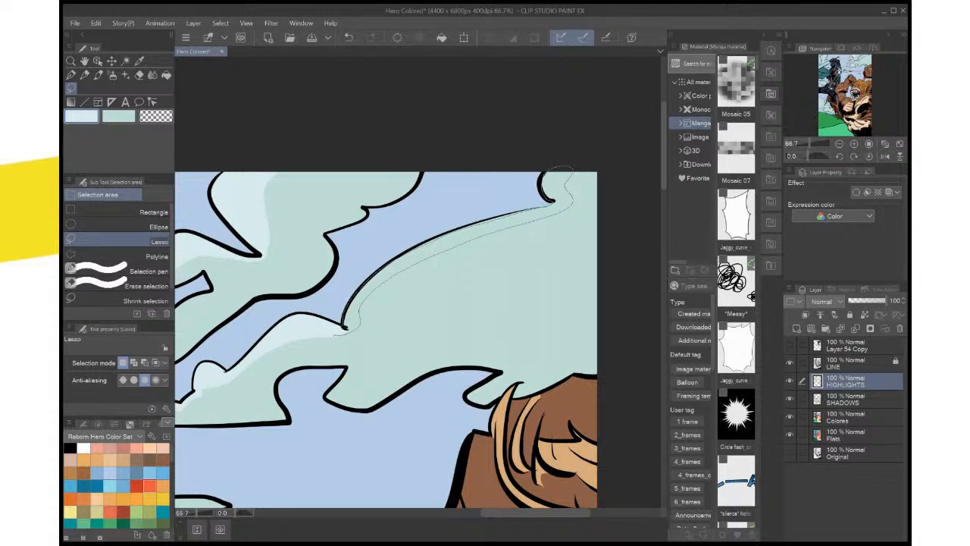
pyautogui.moveTo(338, 331); pyautogui.dragTo(337, 331)
pyautogui.hotkey('alt', 'Delete')
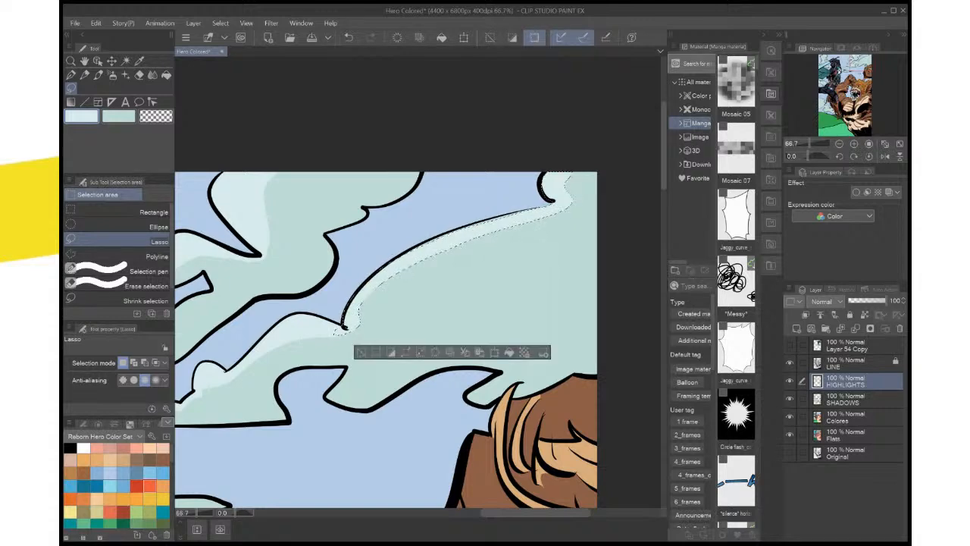
pyautogui.hotkey('ctrl', 'd')
# Lasso the drooping lobe on the large cloud's underside, fill it with the pale highlight colour and deselect
pyautogui.moveTo(409, 341); pyautogui.dragTo(457, 240)
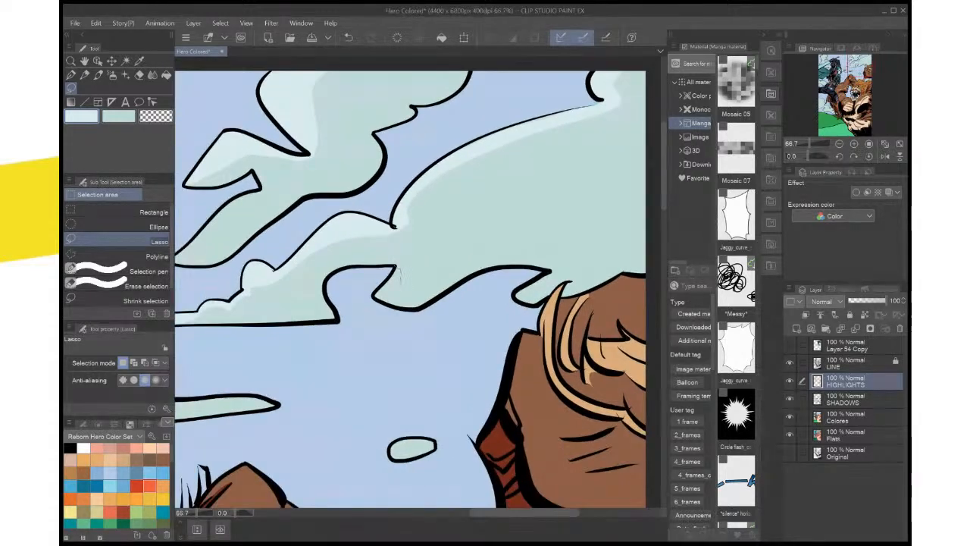
pyautogui.moveTo(399, 267); pyautogui.dragTo(469, 277)
pyautogui.moveTo(409, 308)
pyautogui.mouseDown()
pyautogui.moveTo(382, 303)
pyautogui.moveTo(391, 274)
pyautogui.mouseUp()
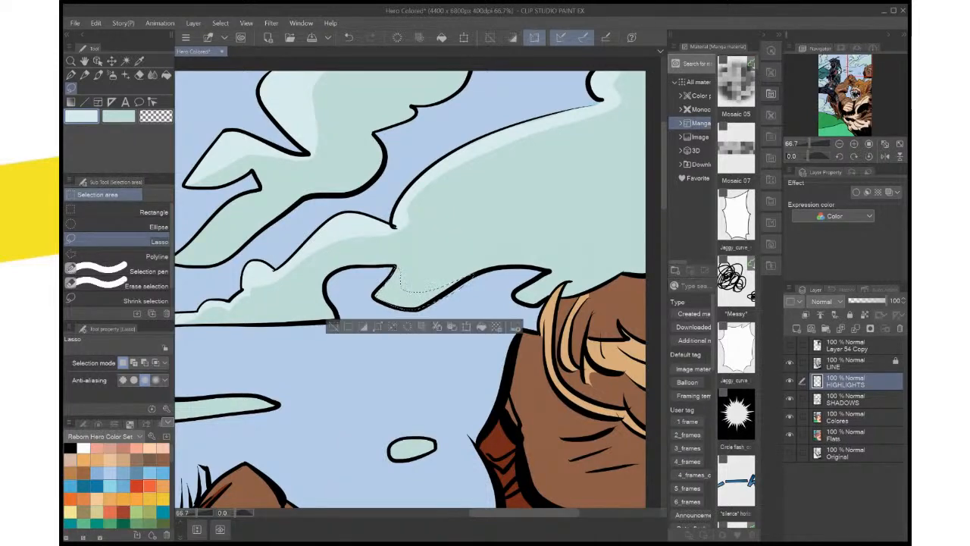
pyautogui.hotkey('alt', 'Delete')
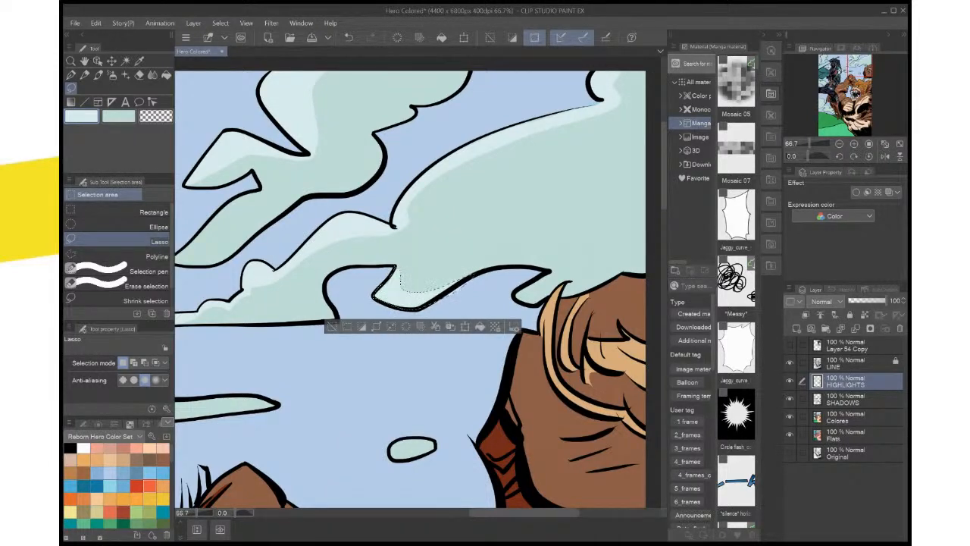
pyautogui.hotkey('ctrl', 'd')
# Rotate the canvas about 90 degrees, lasso the upper edge of the thin cloud beside the hero's mask, fill it pale blue and deselect
pyautogui.scroll(-3, 494, 248)
pyautogui.scroll(-2, 493, 248)
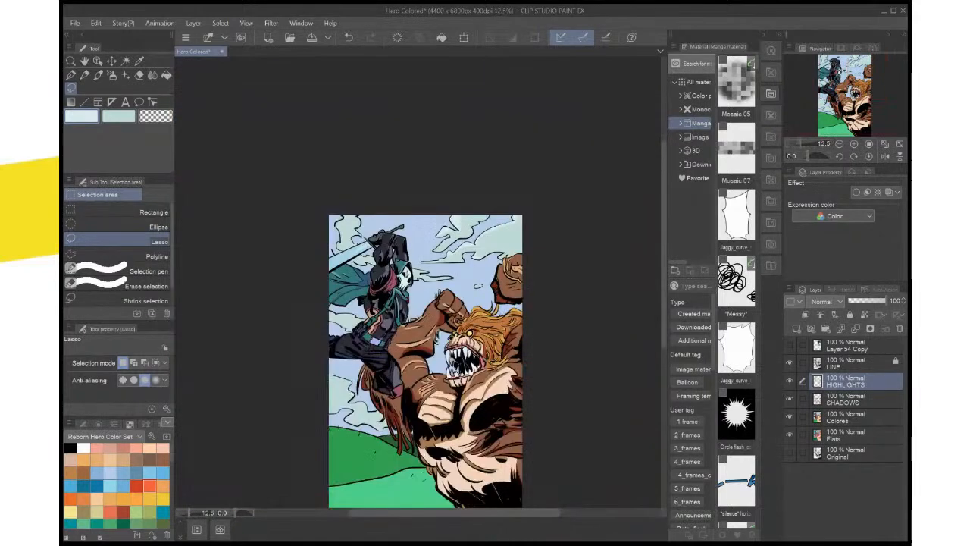
pyautogui.scroll(4, 493, 248)
pyautogui.moveTo(493, 248); pyautogui.dragTo(638, 197)
pyautogui.press('-')
pyautogui.press('-')
pyautogui.press('-')
pyautogui.press('-')
pyautogui.press('-')
pyautogui.press('-')
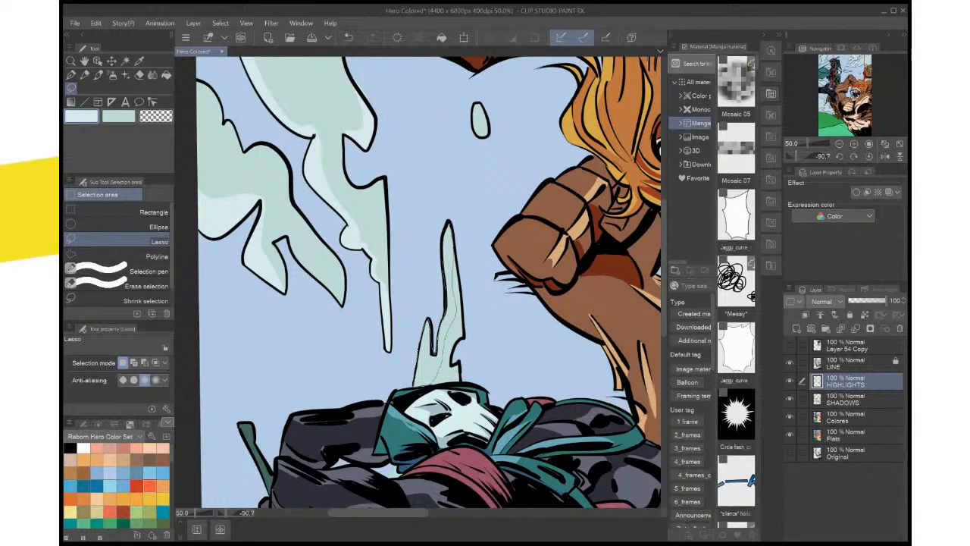
pyautogui.moveTo(443, 246); pyautogui.dragTo(447, 226)
pyautogui.hotkey('alt', 'Delete')
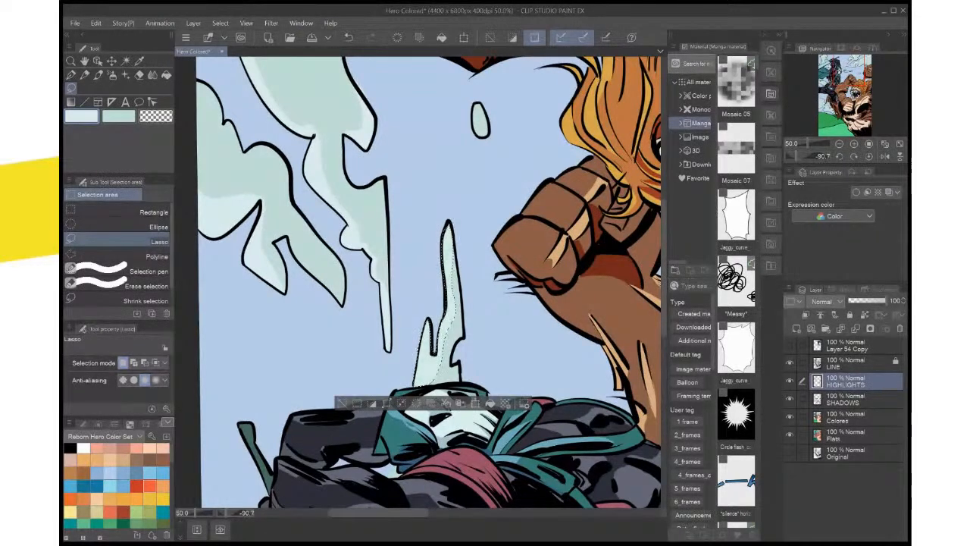
pyautogui.hotkey('ctrl', 'd')
# Lasso the small cloud gap between the hero's arm and hood, fill it with the pale highlight colour and deselect
pyautogui.moveTo(439, 394); pyautogui.dragTo(492, 178)
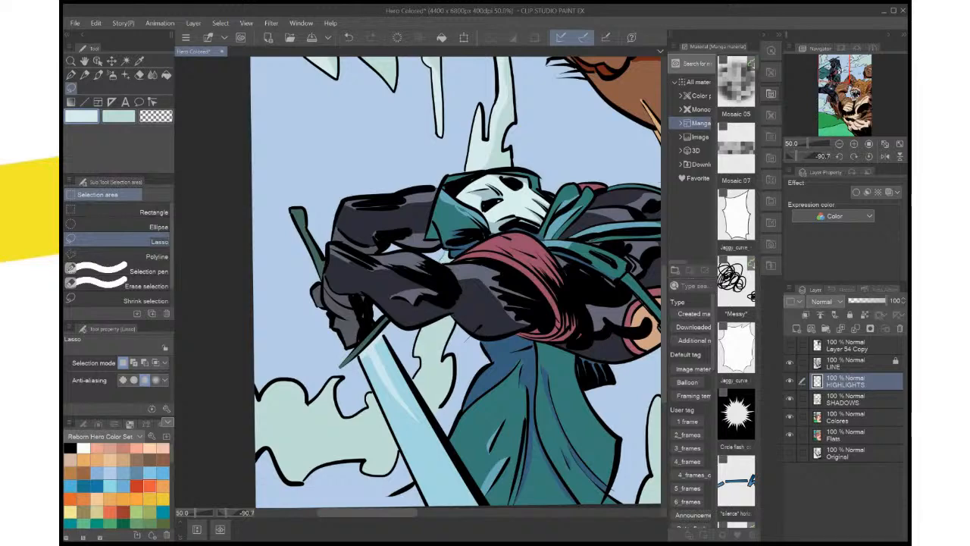
pyautogui.moveTo(441, 261)
pyautogui.mouseDown()
pyautogui.moveTo(453, 252)
pyautogui.moveTo(448, 262)
pyautogui.mouseUp()
pyautogui.click(502, 280)
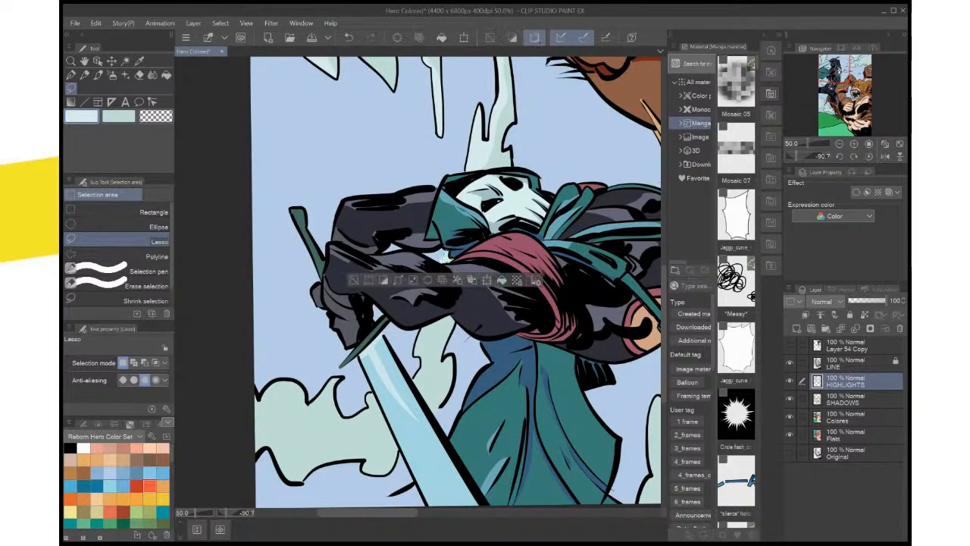
pyautogui.hotkey('ctrl', 'd')
pyautogui.moveTo(448, 318); pyautogui.dragTo(468, 243)
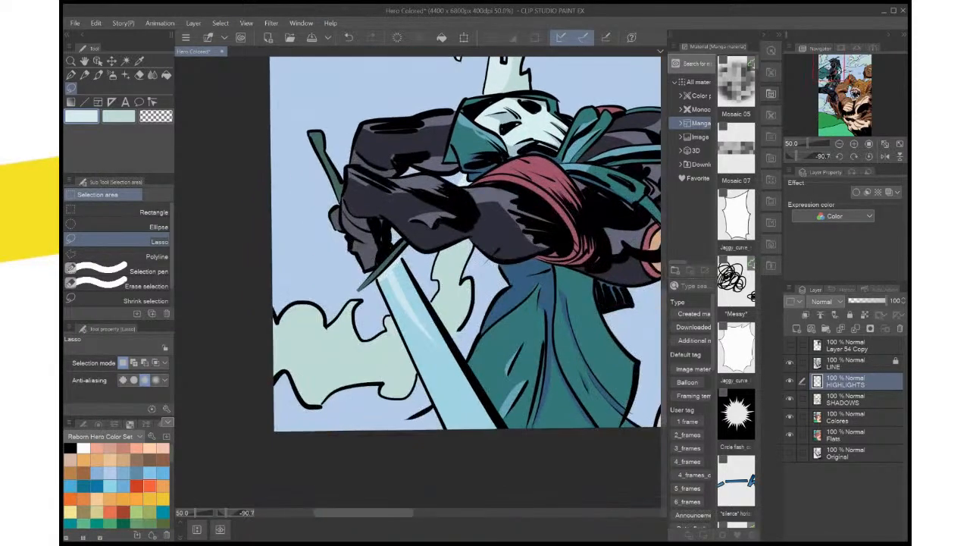
# Lasso the sword-side edge of the small cloud between the blade and cape, fill it with the pale highlight colour and deselect
pyautogui.moveTo(441, 277); pyautogui.dragTo(473, 247)
pyautogui.moveTo(435, 303)
pyautogui.mouseDown()
pyautogui.moveTo(447, 246)
pyautogui.moveTo(470, 247)
pyautogui.mouseUp()
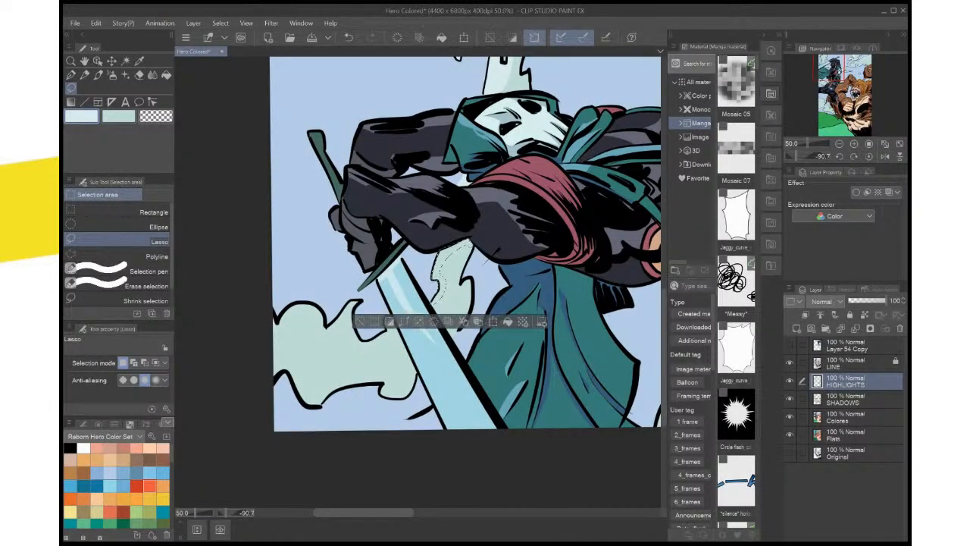
pyautogui.click(507, 321)
pyautogui.hotkey('ctrl', 'd')
# Lasso the scalloped edge of the cloud beyond the sword from the blade to the page edge, fill it with pale highlight and deselect
pyautogui.moveTo(508, 322); pyautogui.dragTo(596, 235)
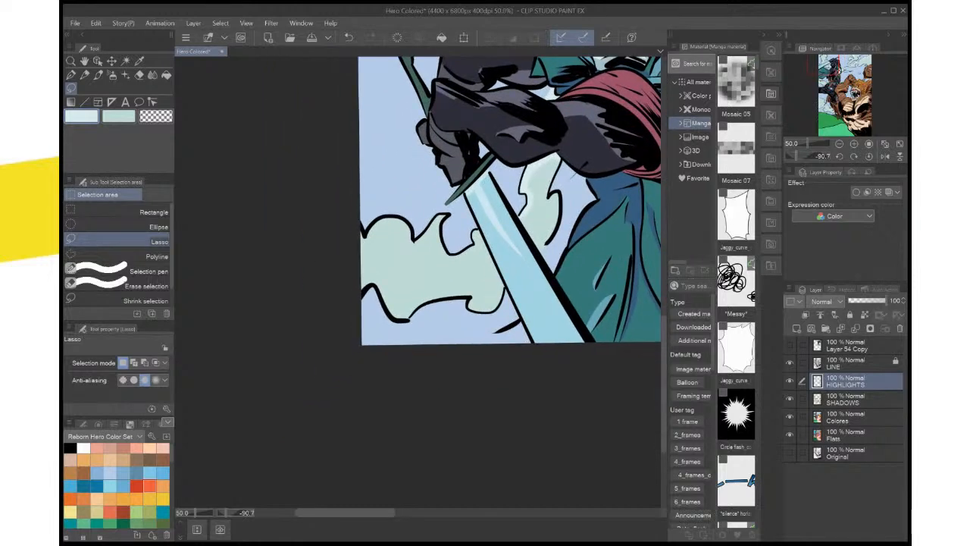
pyautogui.moveTo(481, 251)
pyautogui.mouseDown()
pyautogui.moveTo(444, 265)
pyautogui.moveTo(420, 246)
pyautogui.moveTo(360, 239)
pyautogui.moveTo(360, 230)
pyautogui.mouseUp()
pyautogui.moveTo(360, 232); pyautogui.dragTo(360, 232)
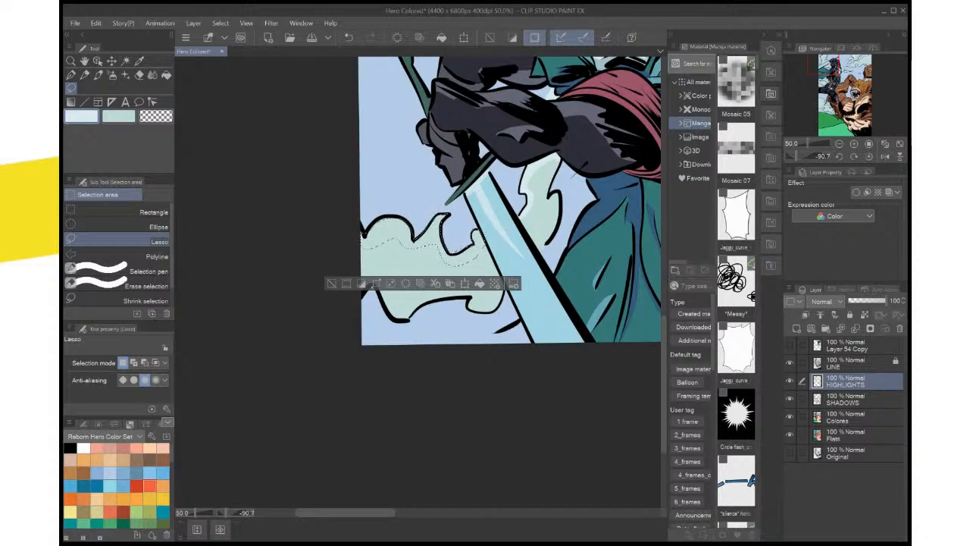
pyautogui.scroll(1, 482, 299)
pyautogui.scroll(2, 457, 235)
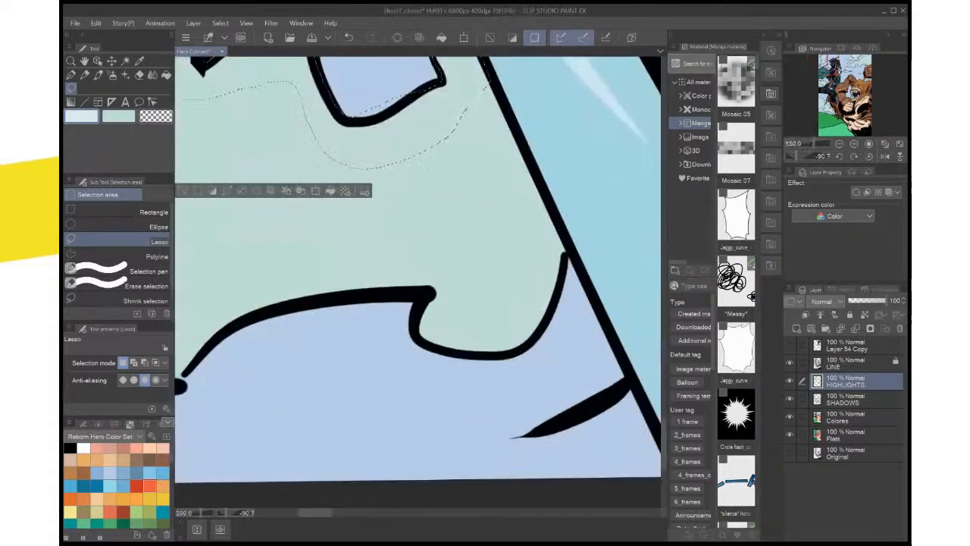
pyautogui.scroll(1, 457, 235)
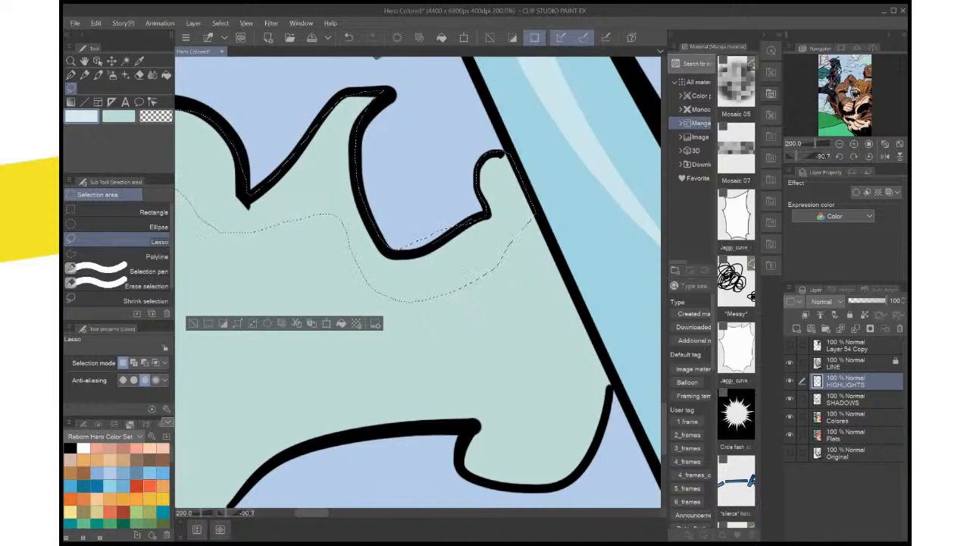
pyautogui.moveTo(379, 250); pyautogui.dragTo(601, 332)
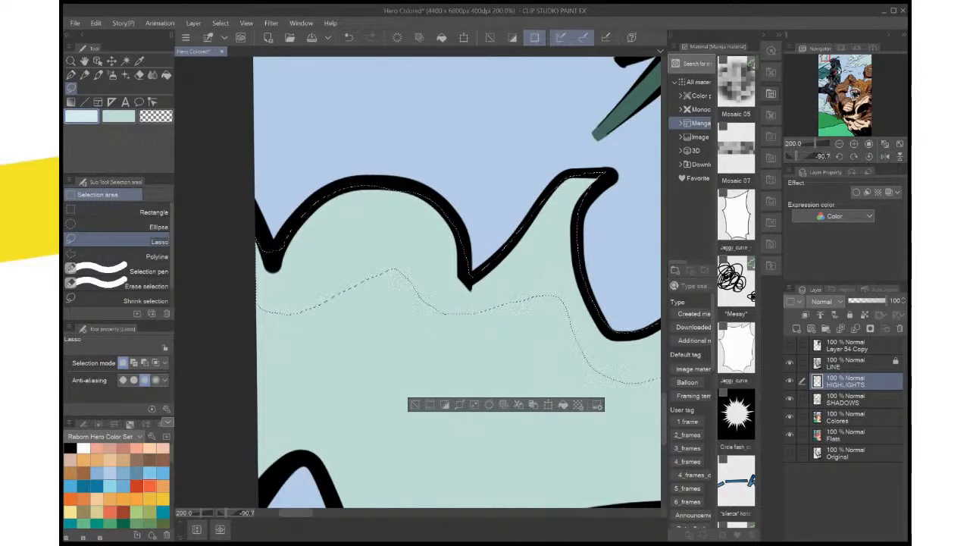
pyautogui.hotkey('alt', 'Delete')
pyautogui.hotkey('ctrl', 'd')
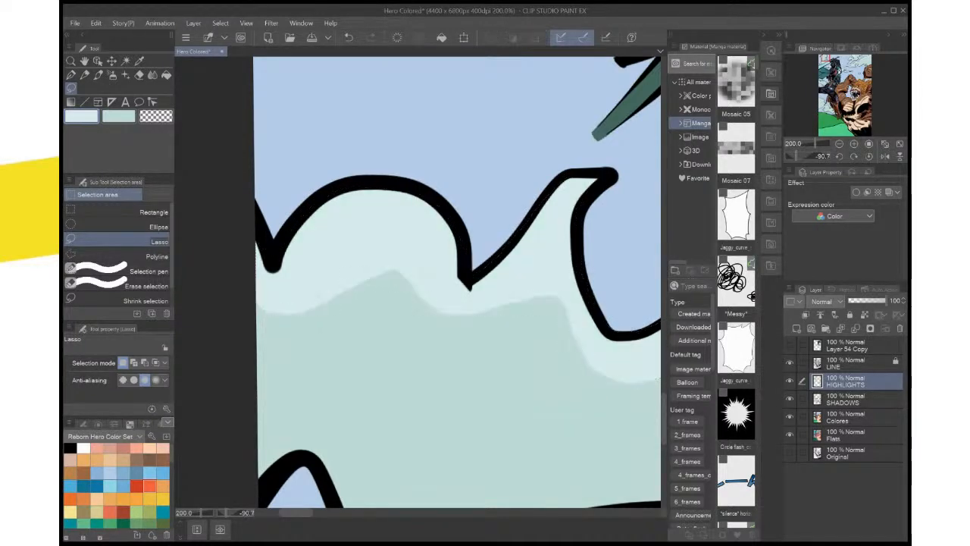
# Reset the canvas rotation, lasso the upper edge of the cloud below the hero's cape, fill it with the pale highlight colour and deselect
pyautogui.scroll(-5, 563, 345)
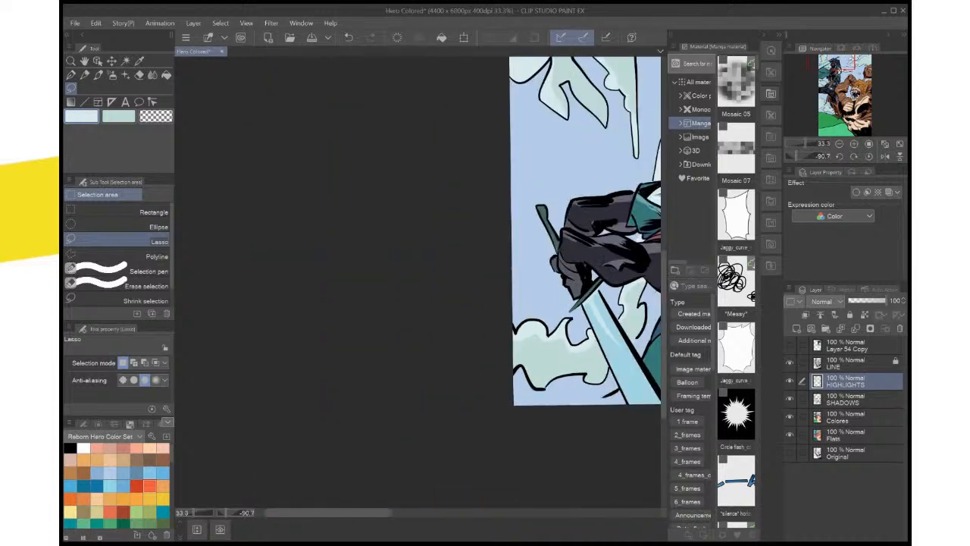
pyautogui.click(869, 156)
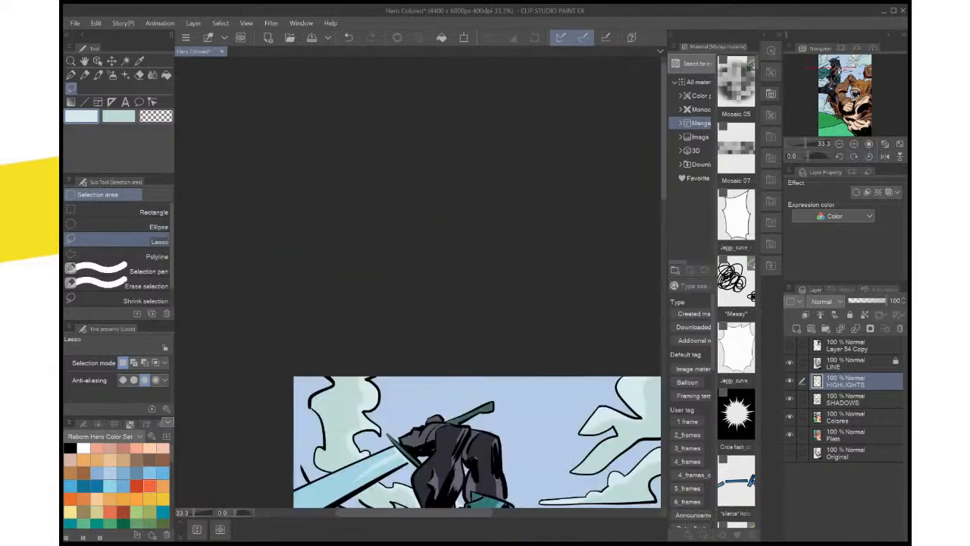
pyautogui.hotkey('ctrl', '-')
pyautogui.hotkey('ctrl', '-')
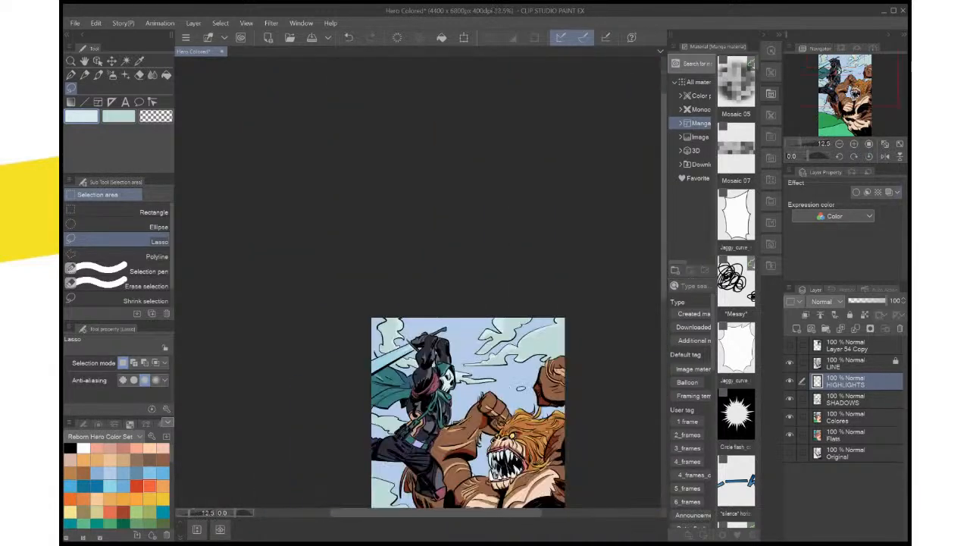
pyautogui.hotkey('ctrl', '+')
pyautogui.hotkey('ctrl', '+')
pyautogui.hotkey('ctrl', '+')
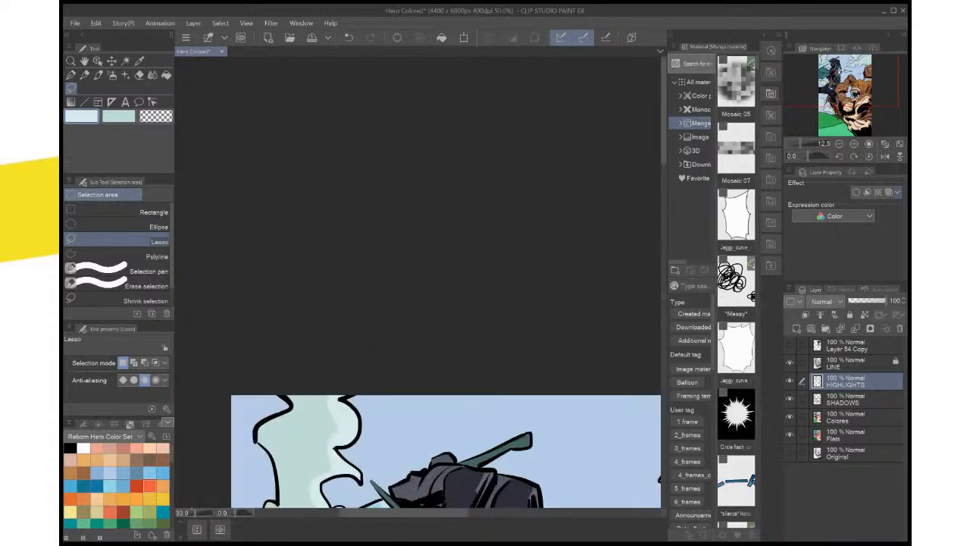
pyautogui.moveTo(409, 485); pyautogui.dragTo(505, 92)
pyautogui.moveTo(454, 349); pyautogui.dragTo(510, 223)
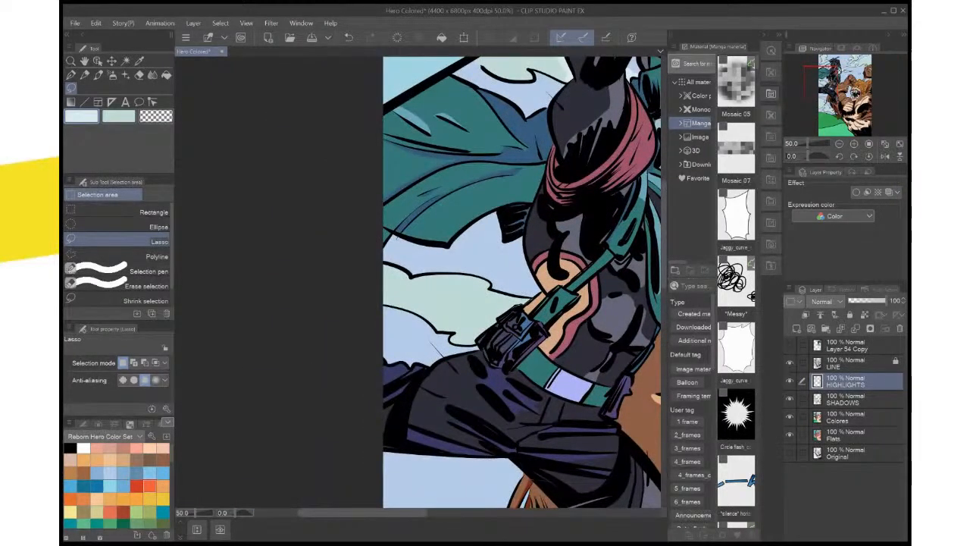
pyautogui.moveTo(471, 291)
pyautogui.mouseDown()
pyautogui.moveTo(415, 291)
pyautogui.moveTo(385, 267)
pyautogui.moveTo(459, 274)
pyautogui.moveTo(524, 303)
pyautogui.mouseUp()
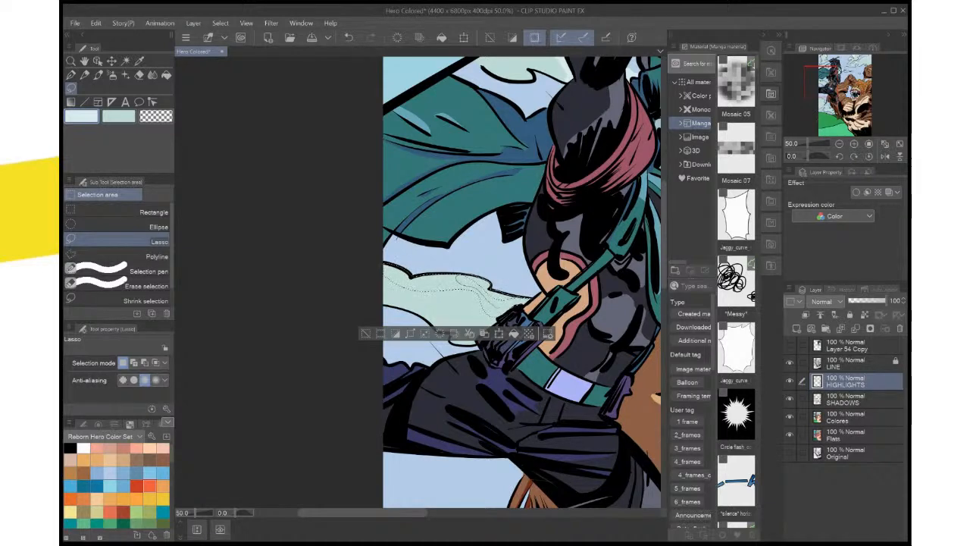
pyautogui.click(513, 334)
pyautogui.hotkey('ctrl', 'd')
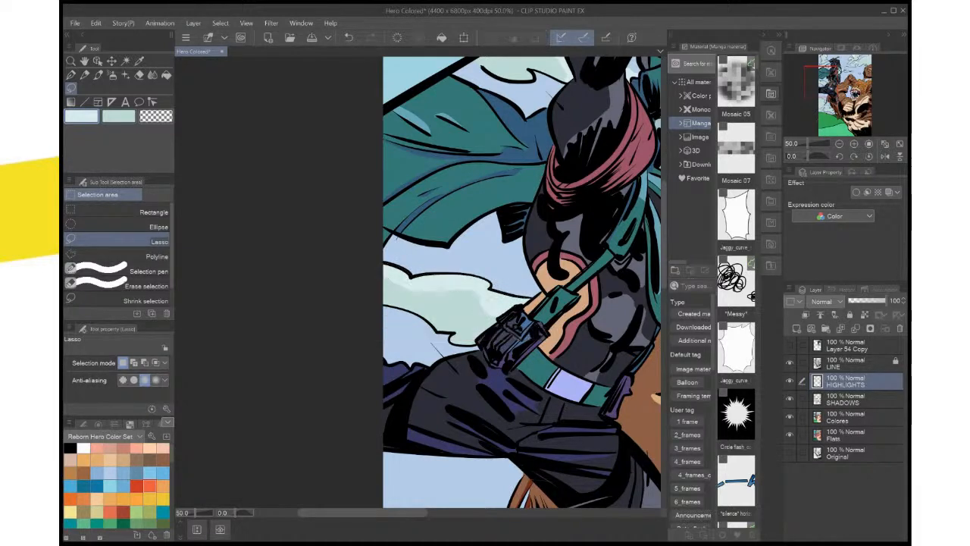
# Lasso the small lower lobe of the cloud beside the belt pouch, fill it with the pale highlight colour, deselect and save the file
pyautogui.scroll(3, 536, 286)
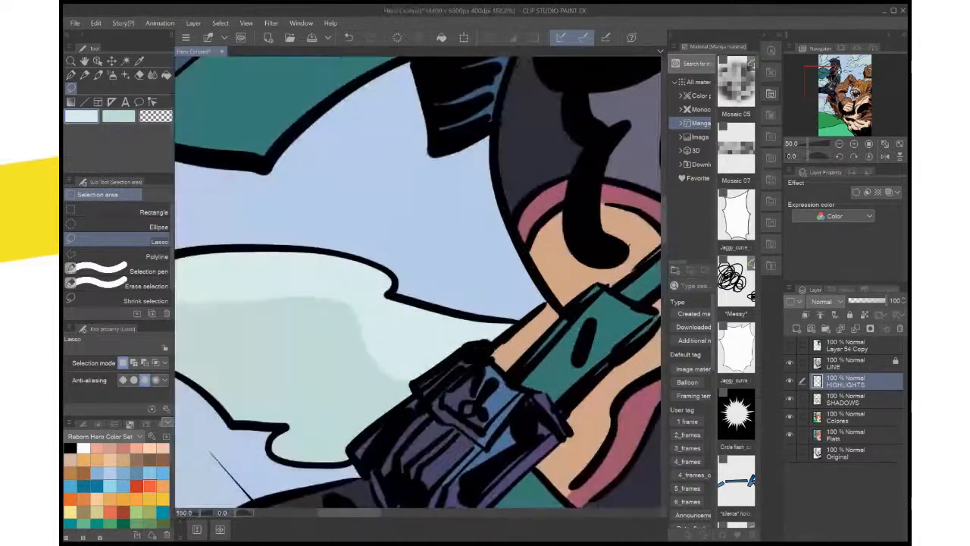
pyautogui.moveTo(364, 333); pyautogui.dragTo(468, 260)
pyautogui.moveTo(397, 348)
pyautogui.mouseDown()
pyautogui.moveTo(468, 349)
pyautogui.moveTo(459, 374)
pyautogui.moveTo(401, 383)
pyautogui.moveTo(382, 356)
pyautogui.mouseUp()
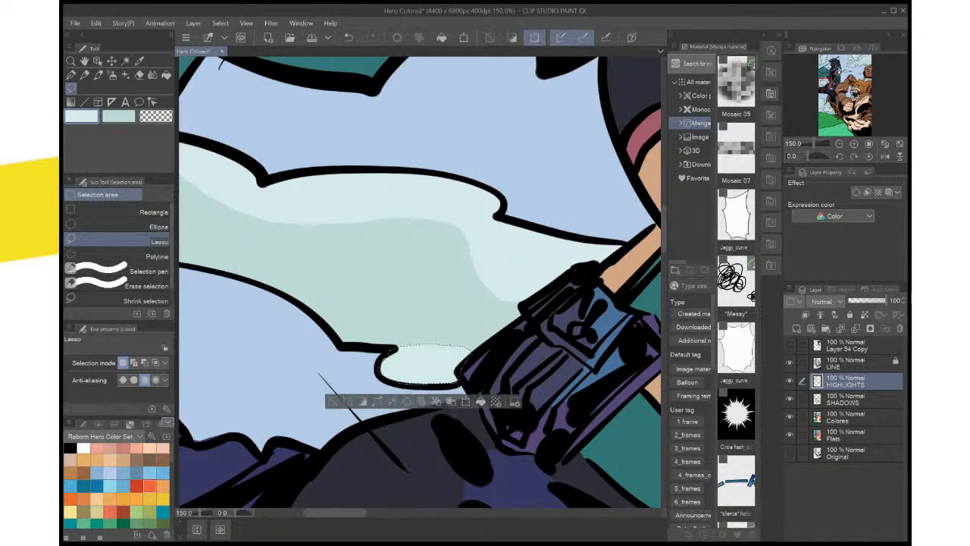
pyautogui.hotkey('ctrl', 'd')
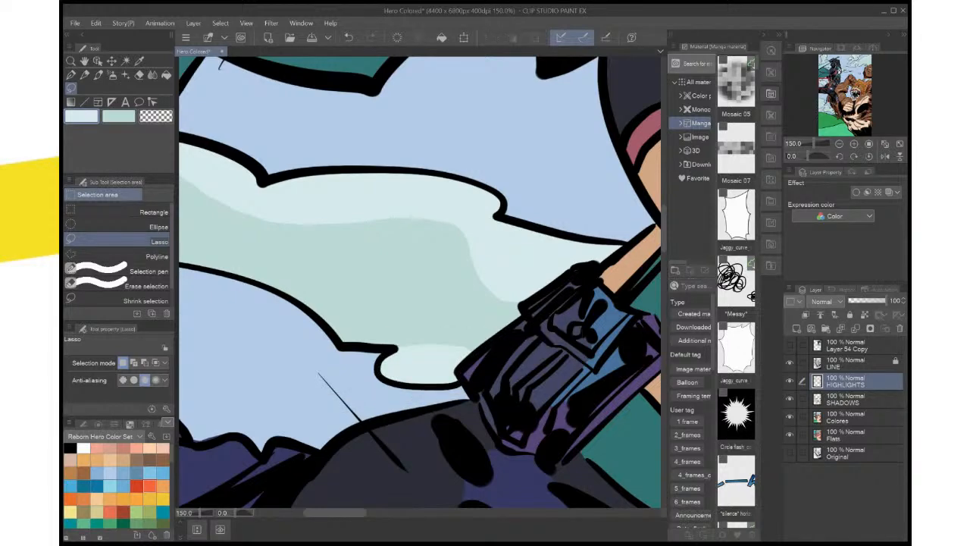
pyautogui.hotkey('ctrl', '0')
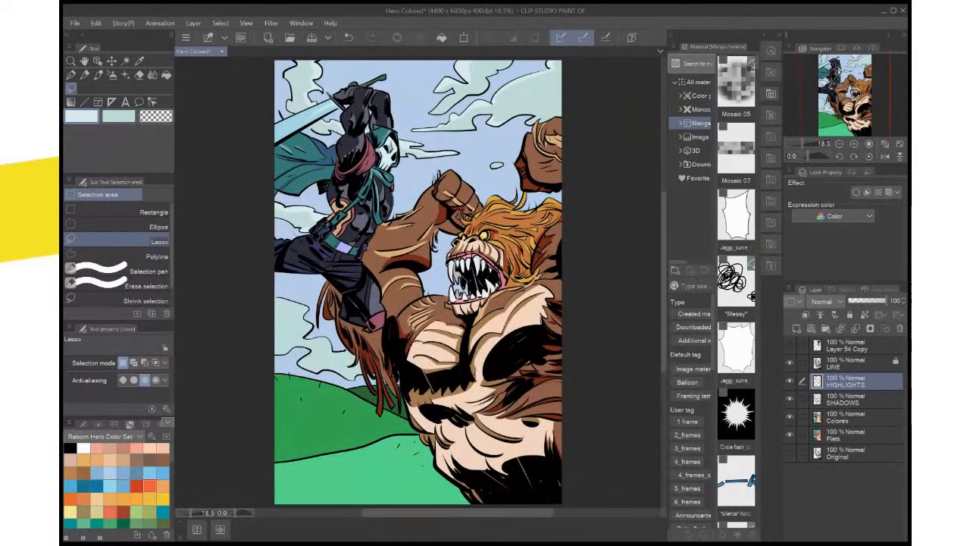
pyautogui.hotkey('ctrl', 's')
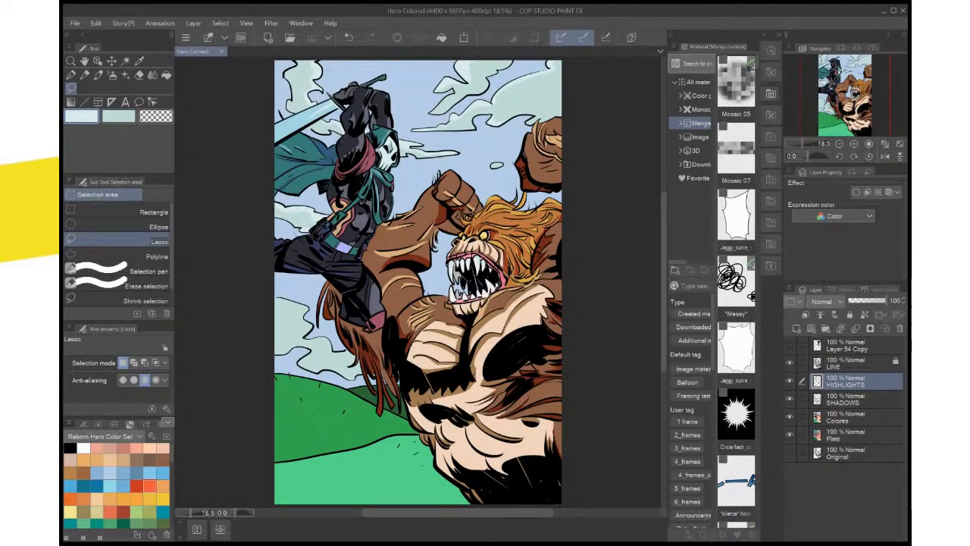
# Sample the red of the hero's shoulder wrap as both the main and sub drawing colours
pyautogui.scroll(5, 543, 392)
pyautogui.moveTo(303, 72); pyautogui.dragTo(603, 489)
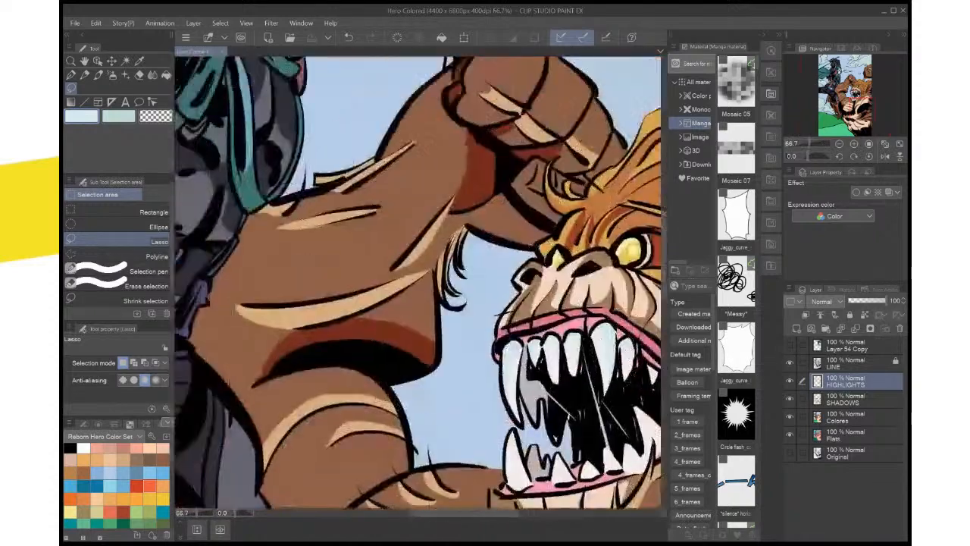
pyautogui.moveTo(394, 228); pyautogui.dragTo(436, 352)
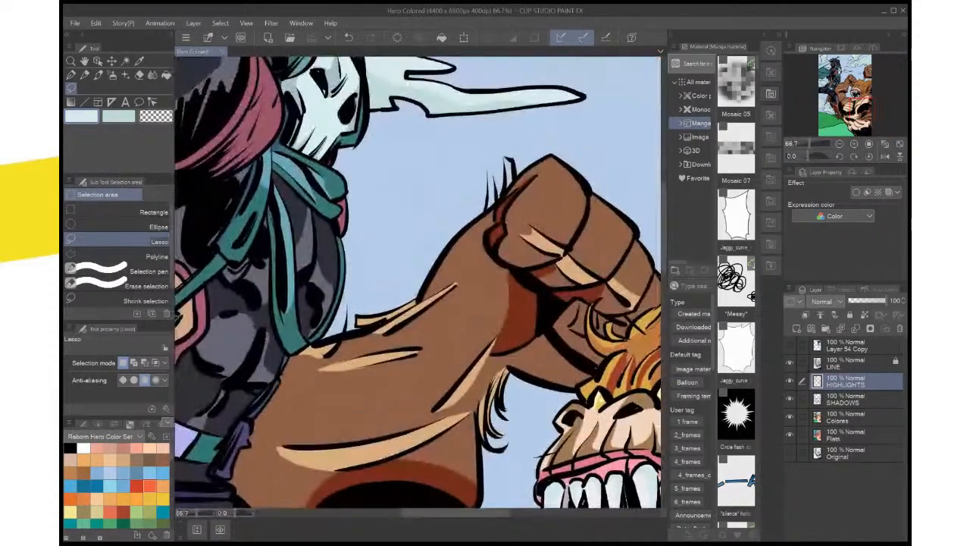
pyautogui.moveTo(340, 151); pyautogui.dragTo(454, 352)
pyautogui.press('i')
pyautogui.click(118, 116)
pyautogui.click(216, 139)
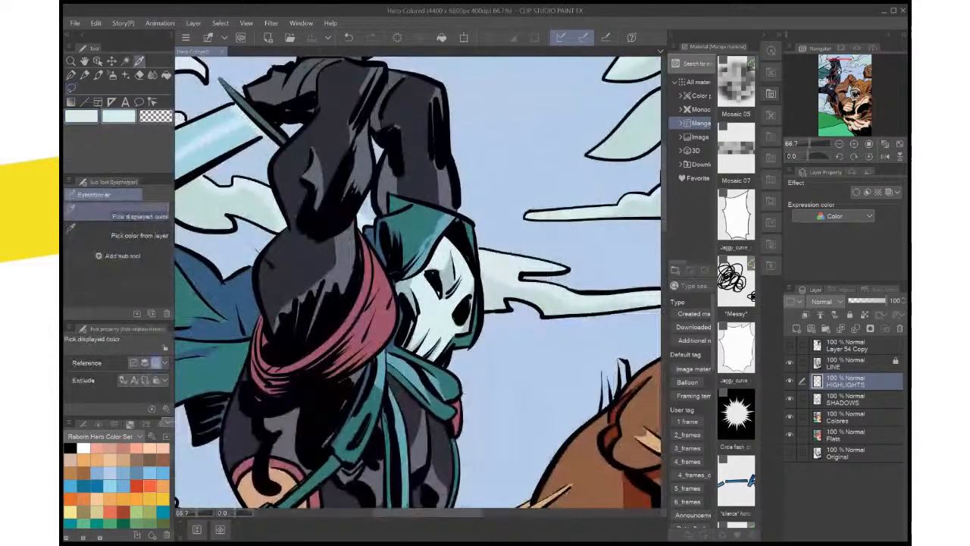
pyautogui.click(81, 116)
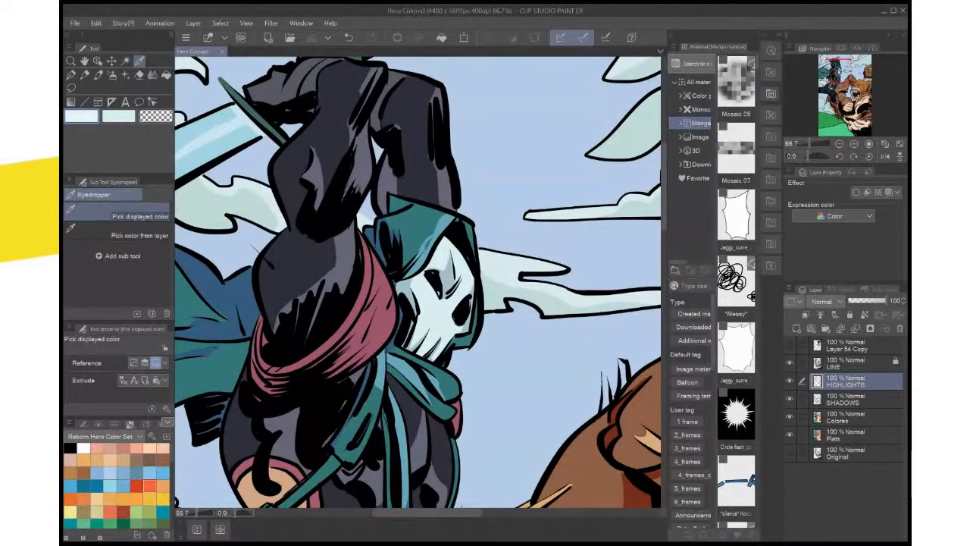
pyautogui.click(376, 313)
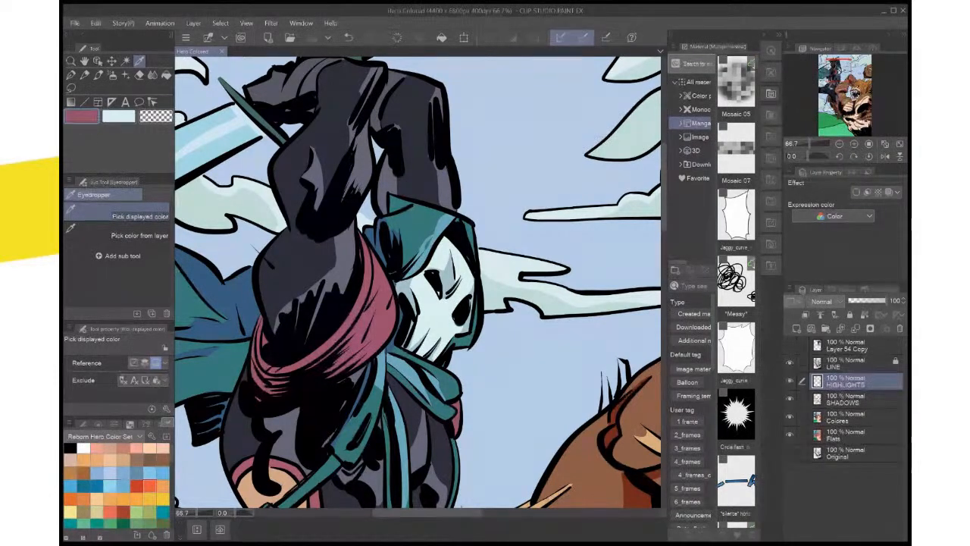
pyautogui.press('x')
pyautogui.click(376, 313)
pyautogui.press('x')
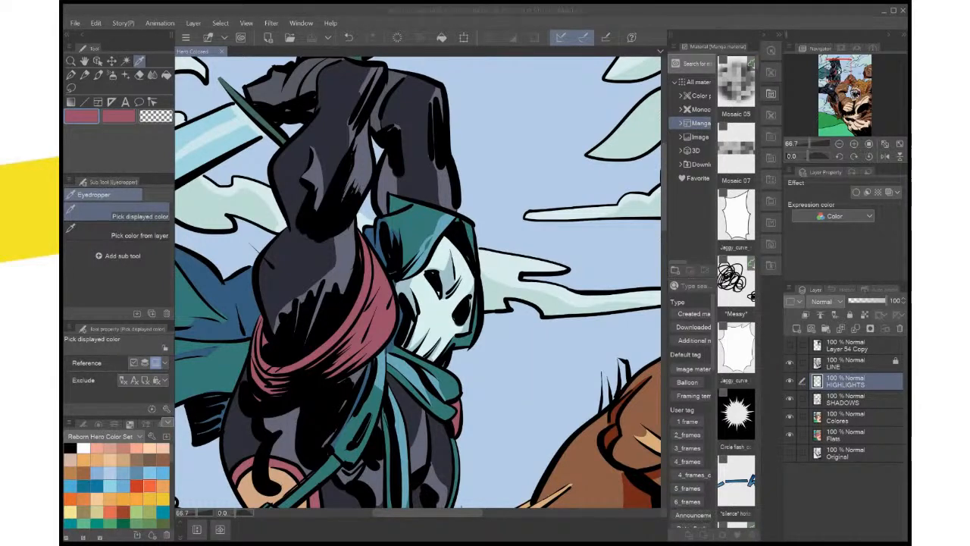
# Resample the shoulder wrap's red as the main colour and change it to a brighter magenta-pink
pyautogui.press('Return')
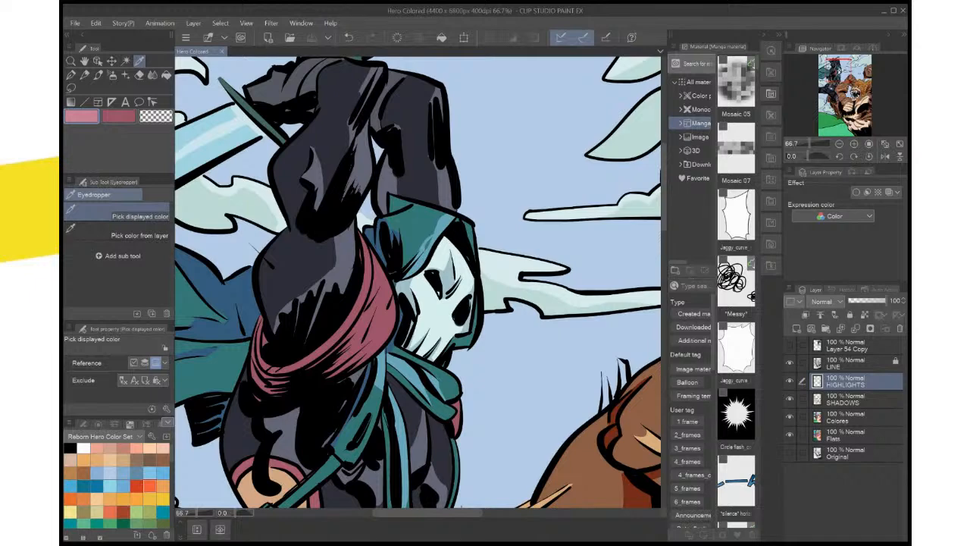
pyautogui.scroll(1, 477, 468)
pyautogui.scroll(-1, 477, 468)
pyautogui.click(376, 307)
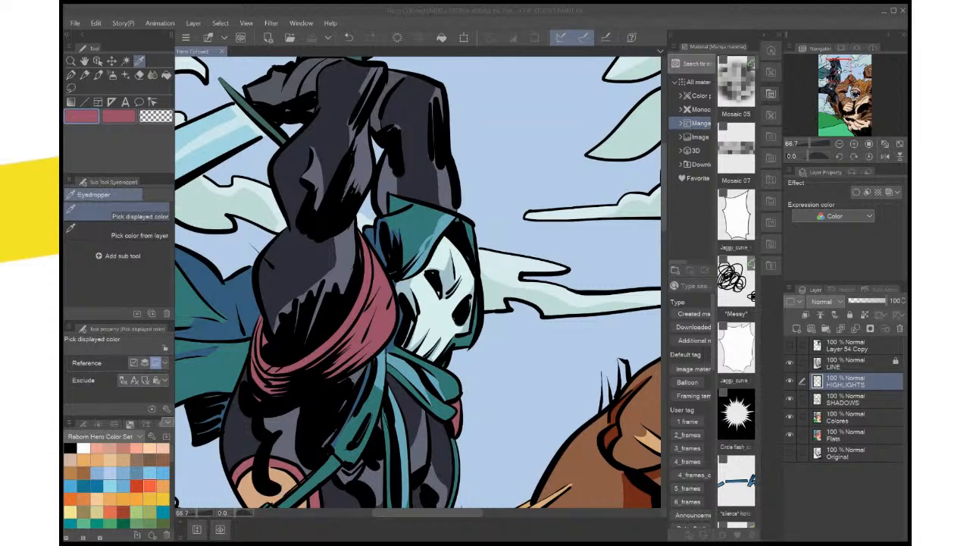
pyautogui.press('Return')
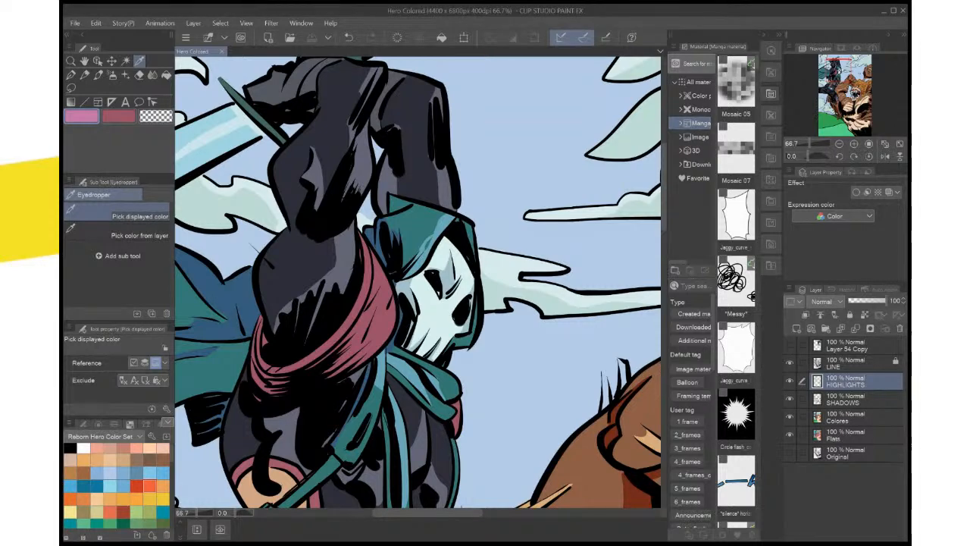
# Lasso a highlight shape on the upper part of the shoulder wrap beside the hood, fill it with pink and deselect
pyautogui.press('m')
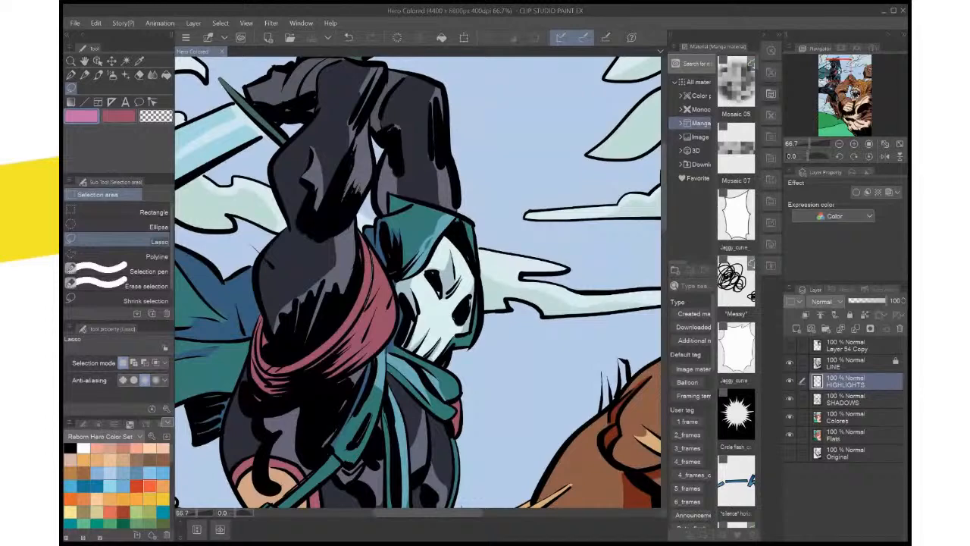
pyautogui.moveTo(365, 306); pyautogui.dragTo(371, 253)
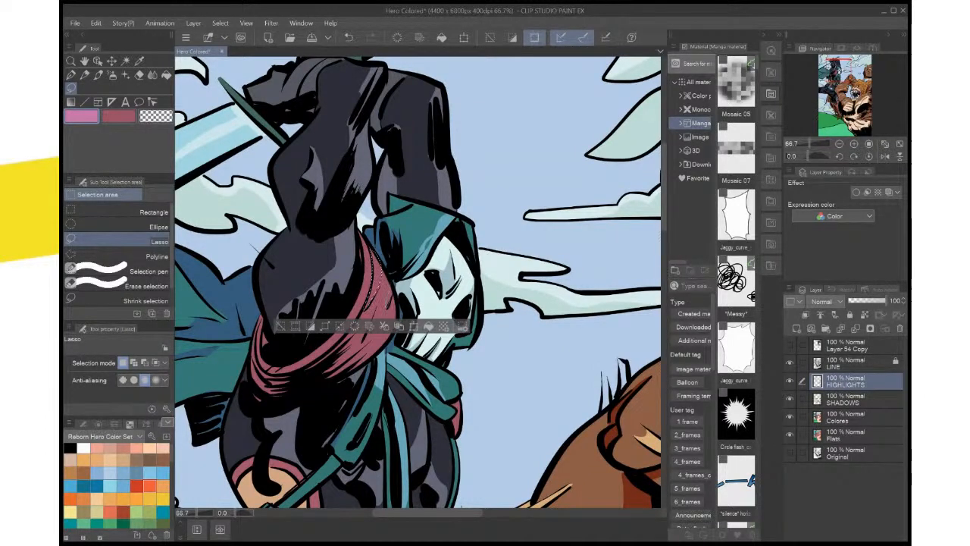
pyautogui.hotkey('ctrl', 'd')
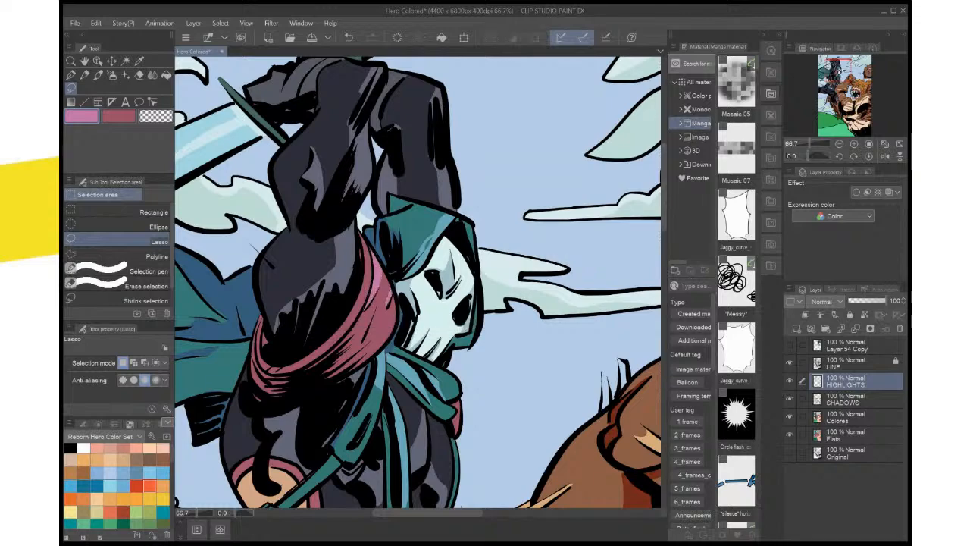
# Lasso a thin sliver along the inner edge of the shoulder wrap's pink highlight, fill it with the same pink and deselect
pyautogui.scroll(-3, 450, 269)
pyautogui.scroll(5, 450, 269)
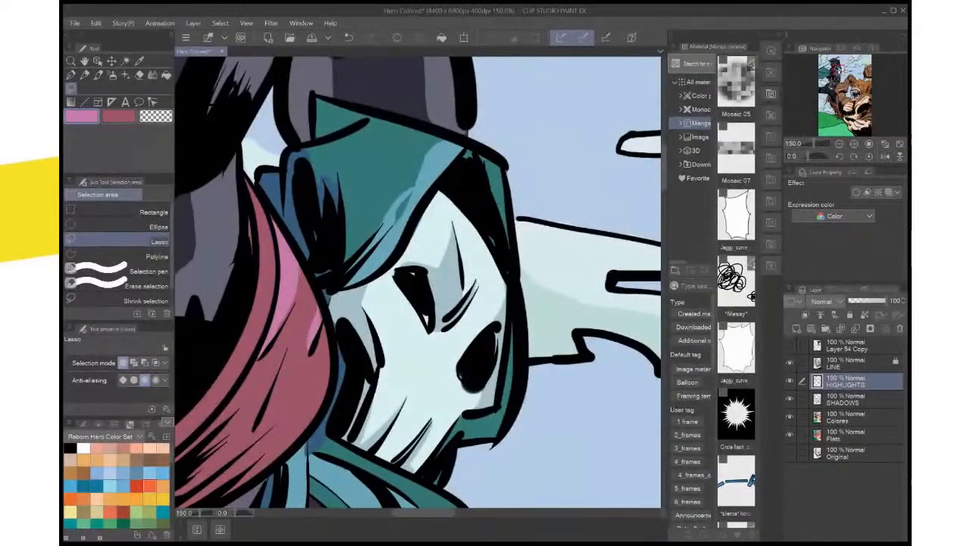
pyautogui.moveTo(298, 263); pyautogui.dragTo(296, 267)
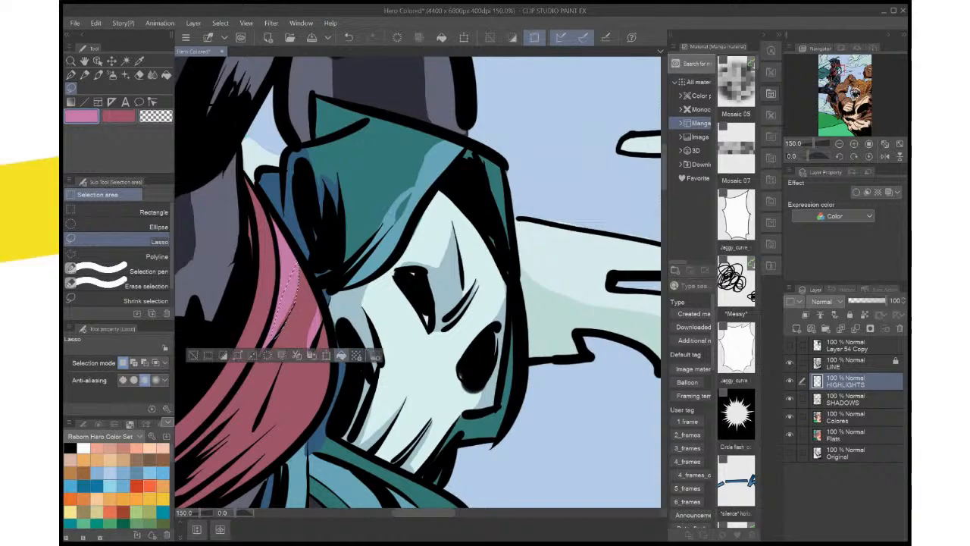
pyautogui.hotkey('ctrl', 'd')
pyautogui.moveTo(349, 326); pyautogui.dragTo(415, 214)
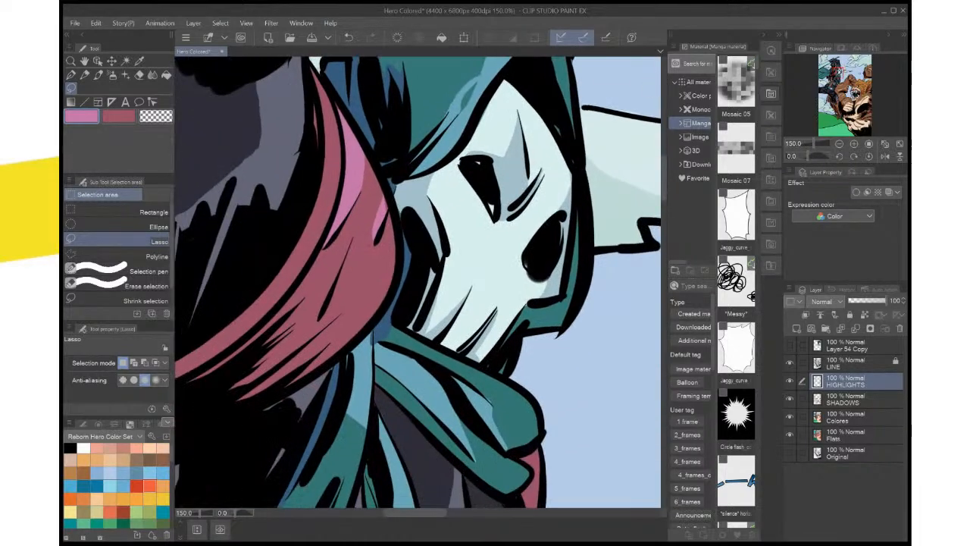
pyautogui.scroll(-3, 425, 240)
pyautogui.scroll(2, 424, 239)
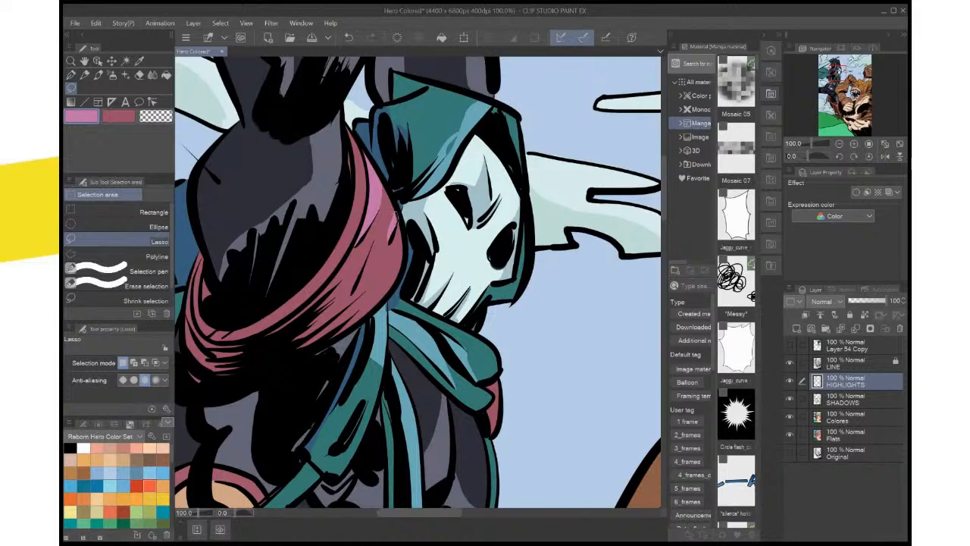
# Lasso two highlight shapes along the shoulder wrap's outer edge beside the skull mask, fill them with pink and deselect
pyautogui.moveTo(396, 218); pyautogui.dragTo(396, 212)
pyautogui.click(434, 244)
pyautogui.hotkey('ctrl', 'd')
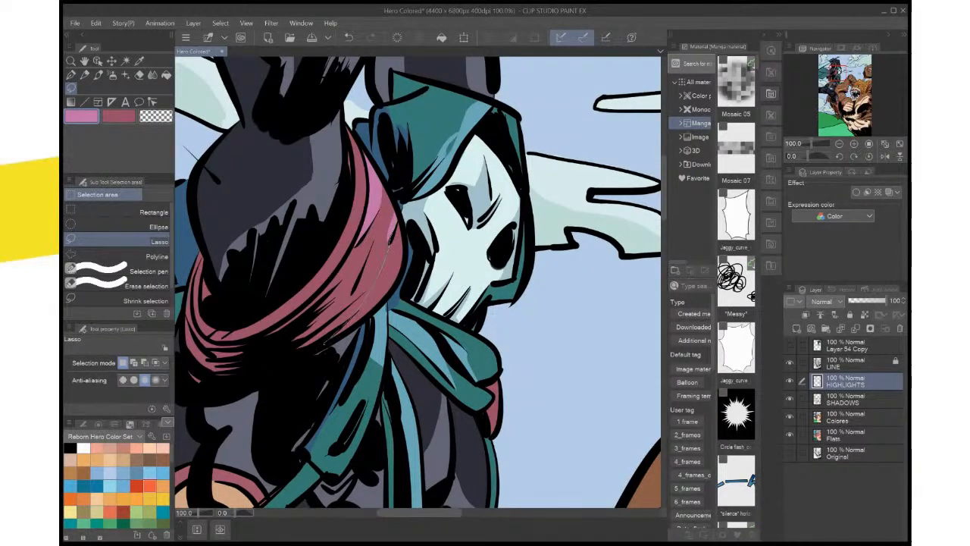
pyautogui.moveTo(326, 343)
pyautogui.mouseDown()
pyautogui.moveTo(375, 312)
pyautogui.moveTo(402, 277)
pyautogui.moveTo(406, 243)
pyautogui.mouseUp()
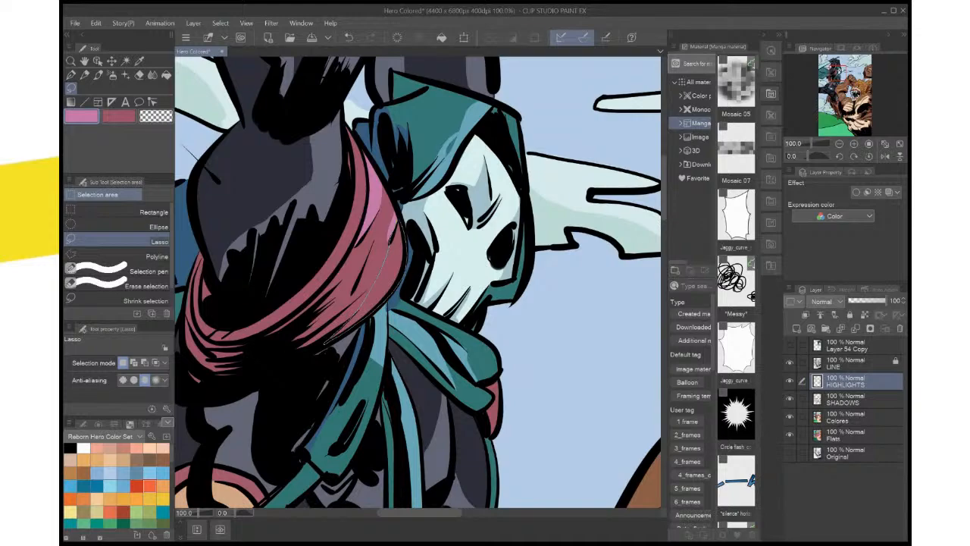
pyautogui.moveTo(332, 338); pyautogui.dragTo(325, 344)
pyautogui.click(421, 360)
pyautogui.hotkey('ctrl', 'd')
pyautogui.moveTo(421, 356); pyautogui.dragTo(459, 290)
pyautogui.scroll(-4, 506, 237)
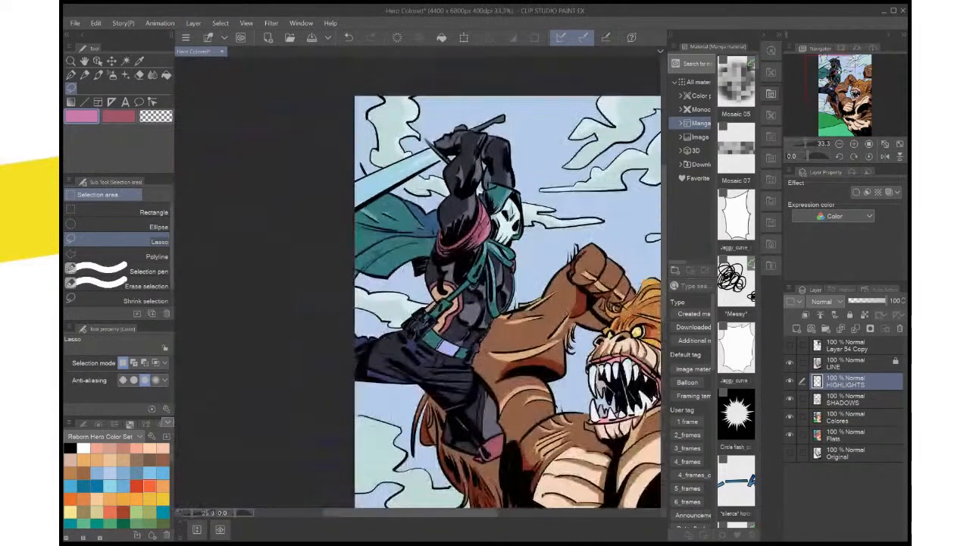
# Change the sub drawing colour to dark red and fill a lassoed shadow on the shoulder wrap's lower folds on the SHADOWS layer
pyautogui.scroll(3, 506, 237)
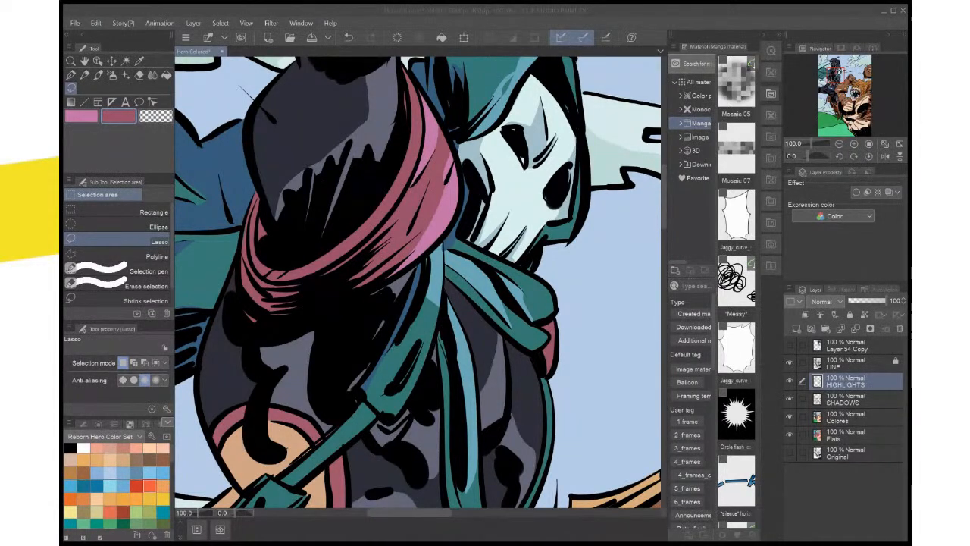
pyautogui.press('Return')
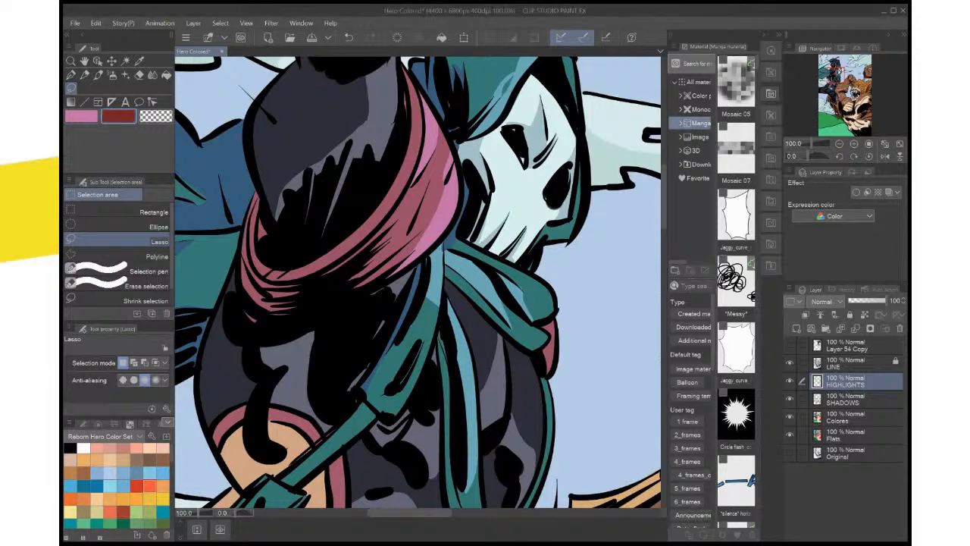
pyautogui.click(844, 399)
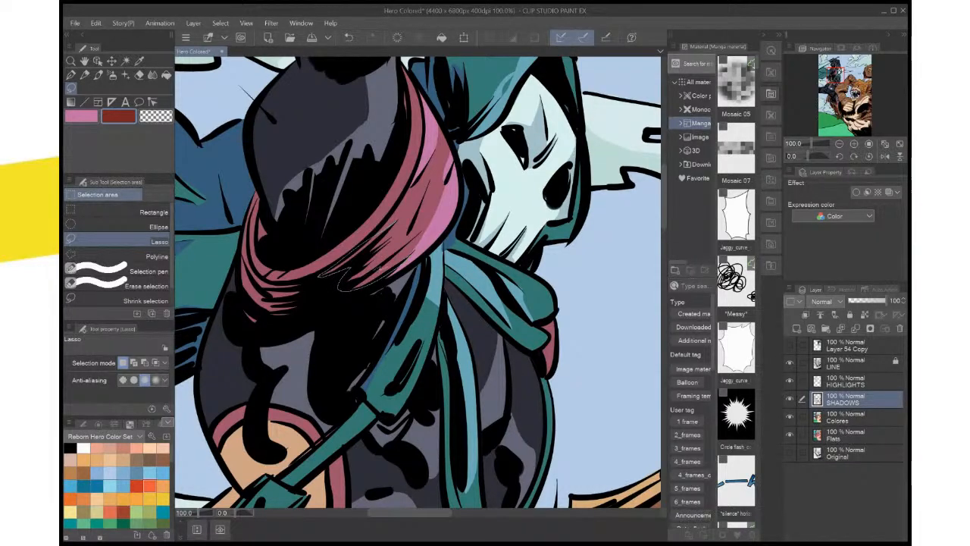
pyautogui.moveTo(379, 259); pyautogui.dragTo(391, 231)
pyautogui.click(420, 308)
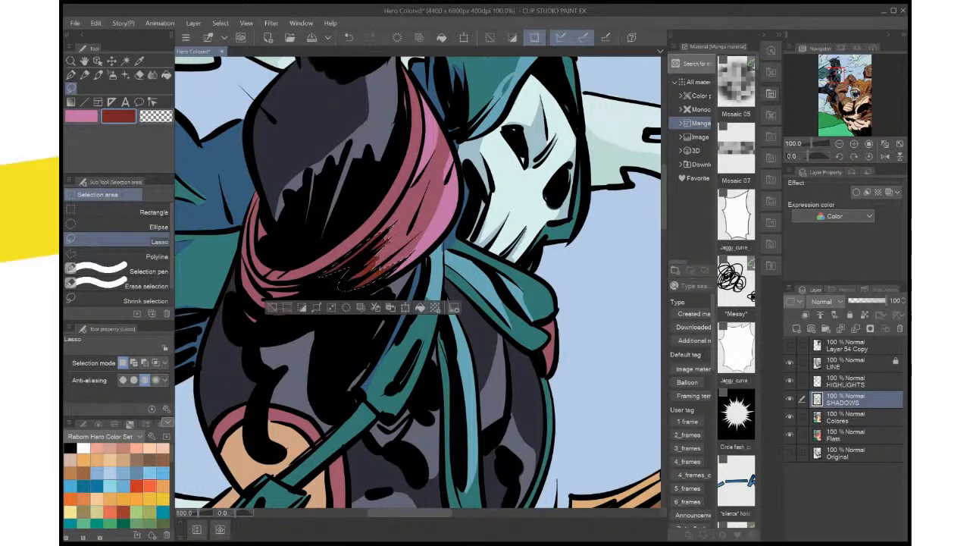
pyautogui.hotkey('ctrl', 'd')
# Lasso shadow shapes over the folds on the underside of the shoulder wrap's far end, fill them with dark red and deselect
pyautogui.moveTo(379, 265); pyautogui.dragTo(482, 253)
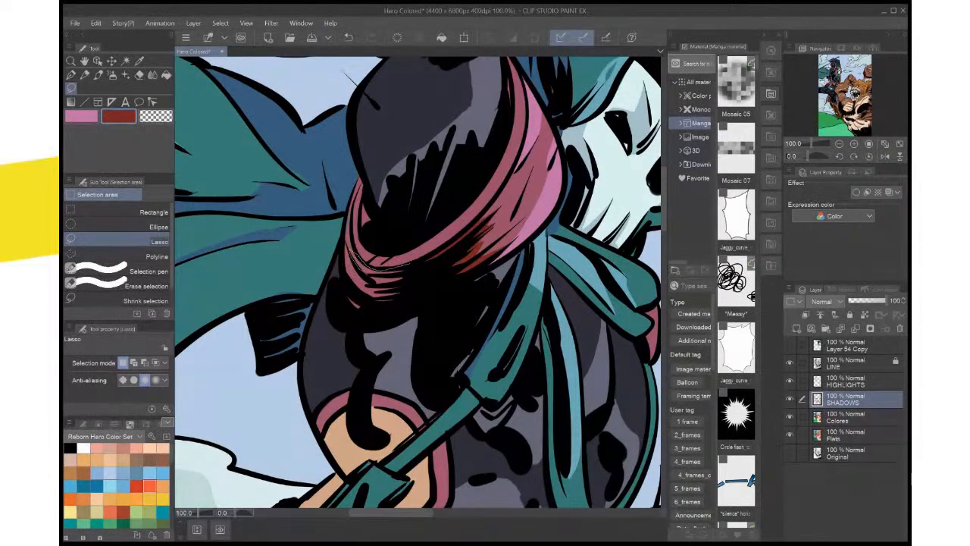
pyautogui.moveTo(352, 254)
pyautogui.mouseDown()
pyautogui.moveTo(383, 303)
pyautogui.moveTo(409, 288)
pyautogui.moveTo(409, 267)
pyautogui.mouseUp()
pyautogui.click(436, 320)
pyautogui.hotkey('ctrl', 'd')
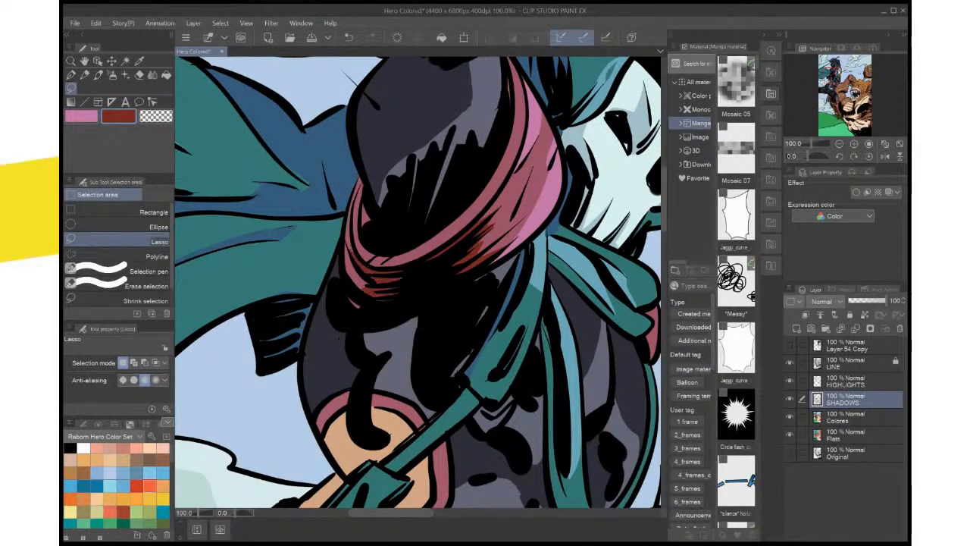
pyautogui.moveTo(344, 291)
pyautogui.mouseDown()
pyautogui.moveTo(349, 303)
pyautogui.moveTo(388, 300)
pyautogui.moveTo(372, 292)
pyautogui.mouseUp()
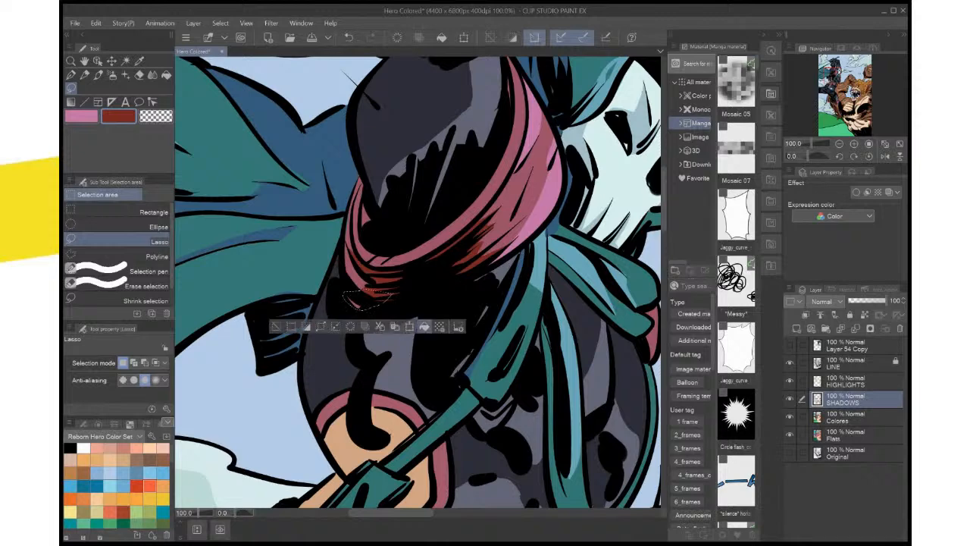
pyautogui.click(425, 326)
pyautogui.hotkey('ctrl', 'd')
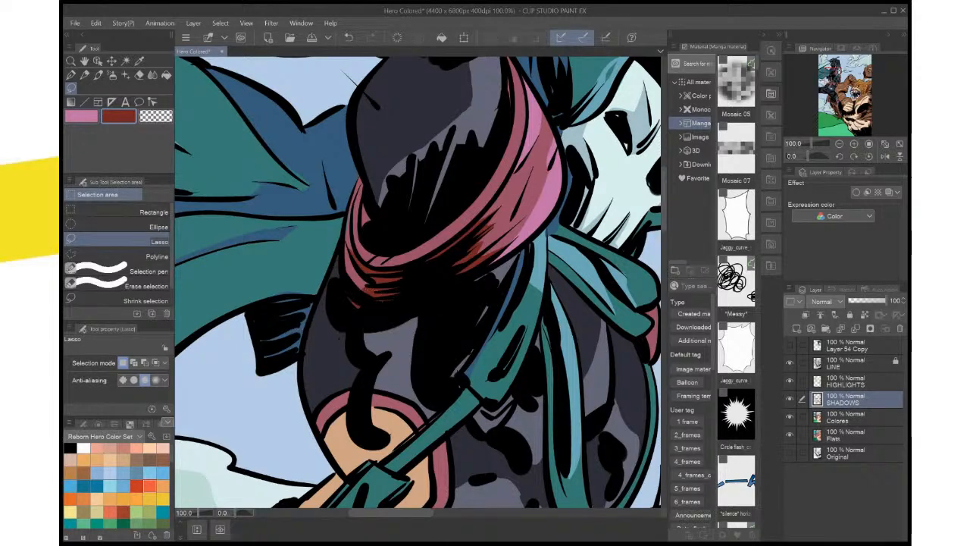
# On the HIGHLIGHTS layer, lasso two small areas on the shoulder wrap's inner folds beneath the arm and fill them with pink
pyautogui.moveTo(492, 340); pyautogui.dragTo(510, 260)
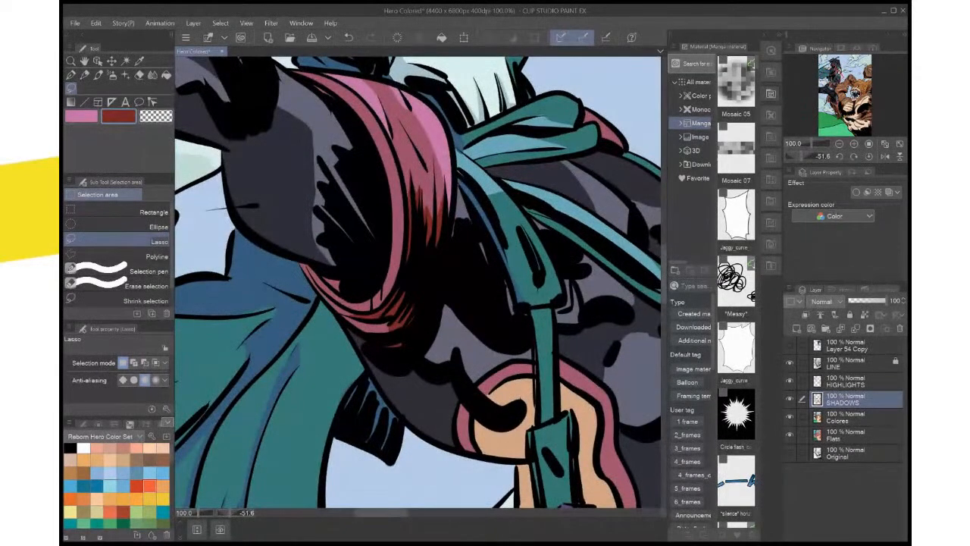
pyautogui.press('x')
pyautogui.click(845, 381)
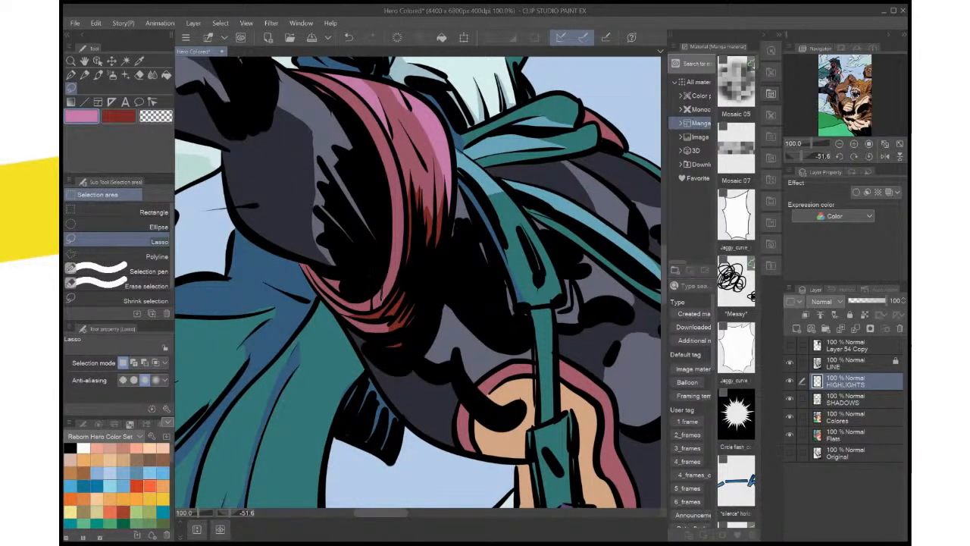
pyautogui.moveTo(381, 291)
pyautogui.mouseDown()
pyautogui.moveTo(372, 309)
pyautogui.moveTo(381, 293)
pyautogui.mouseUp()
pyautogui.click(433, 329)
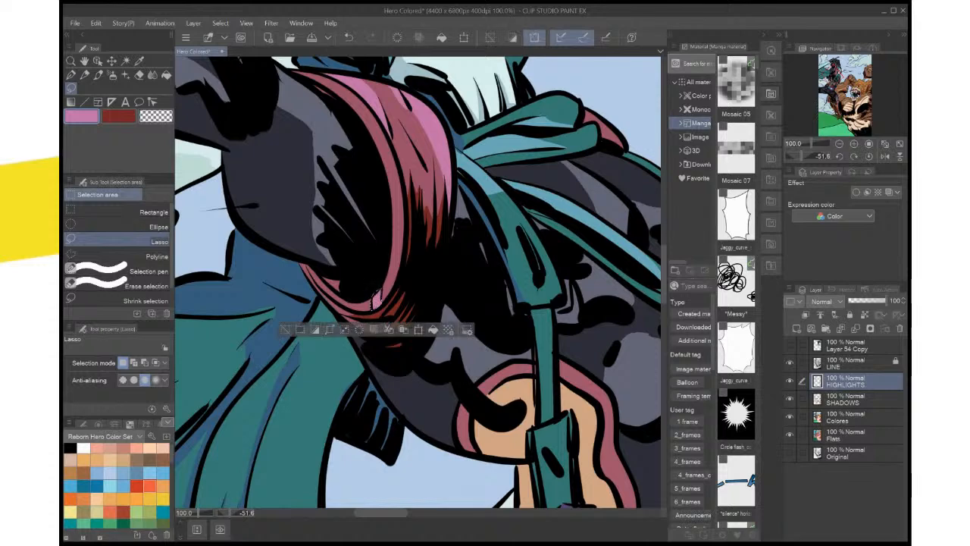
pyautogui.hotkey('ctrl', 'd')
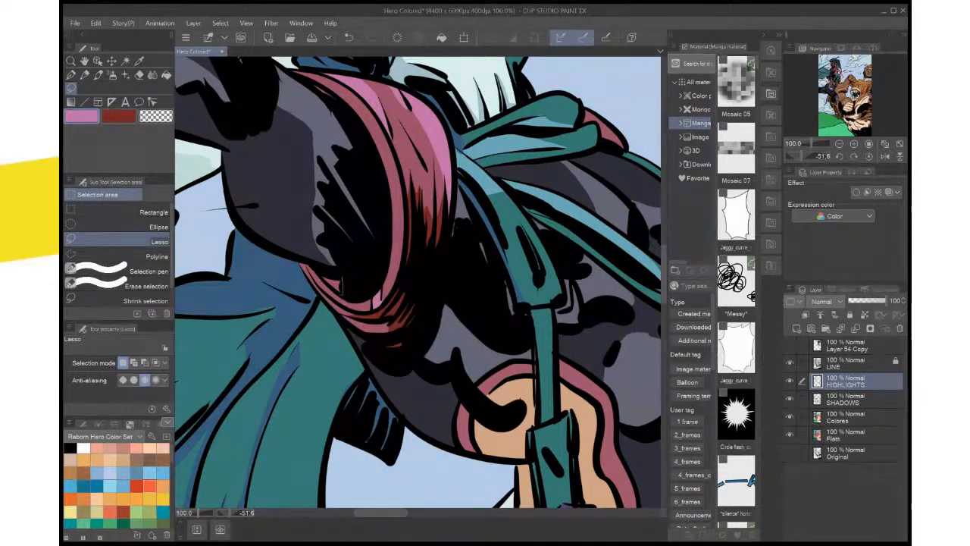
pyautogui.moveTo(341, 291); pyautogui.dragTo(328, 281)
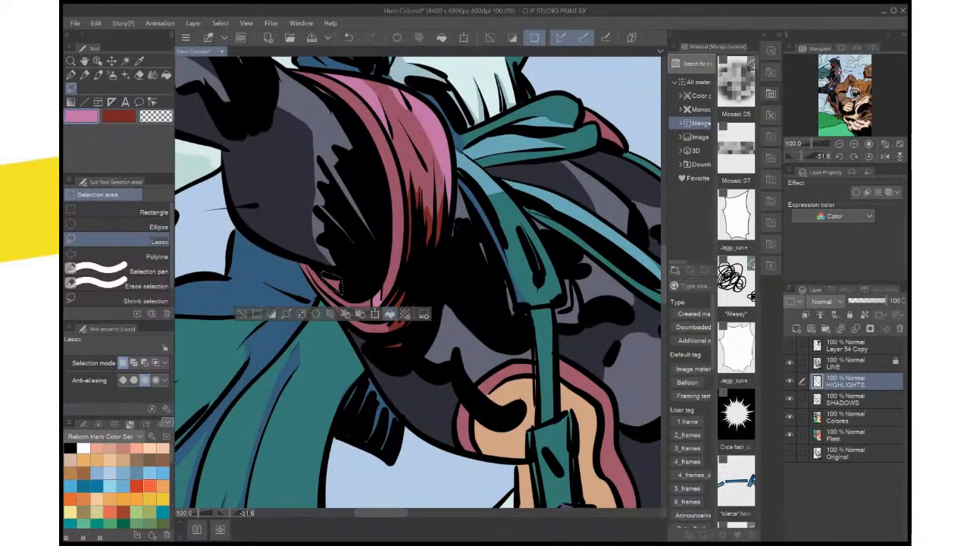
pyautogui.click(390, 313)
pyautogui.hotkey('ctrl', 'd')
pyautogui.click(854, 156)
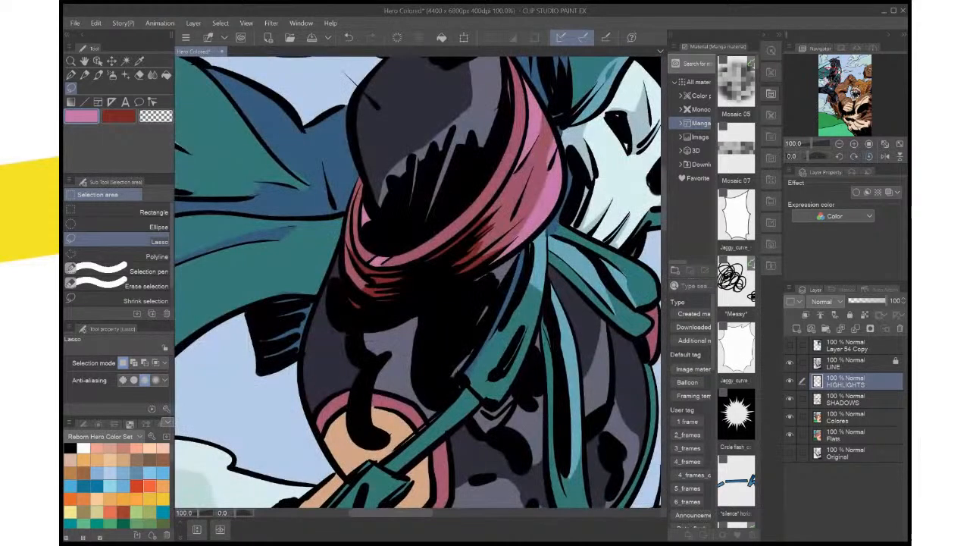
# Lasso a highlight on the lower front folds of the shoulder wrap, fill it with pink and deselect
pyautogui.hotkey('ctrl', '-')
pyautogui.hotkey('ctrl', '-')
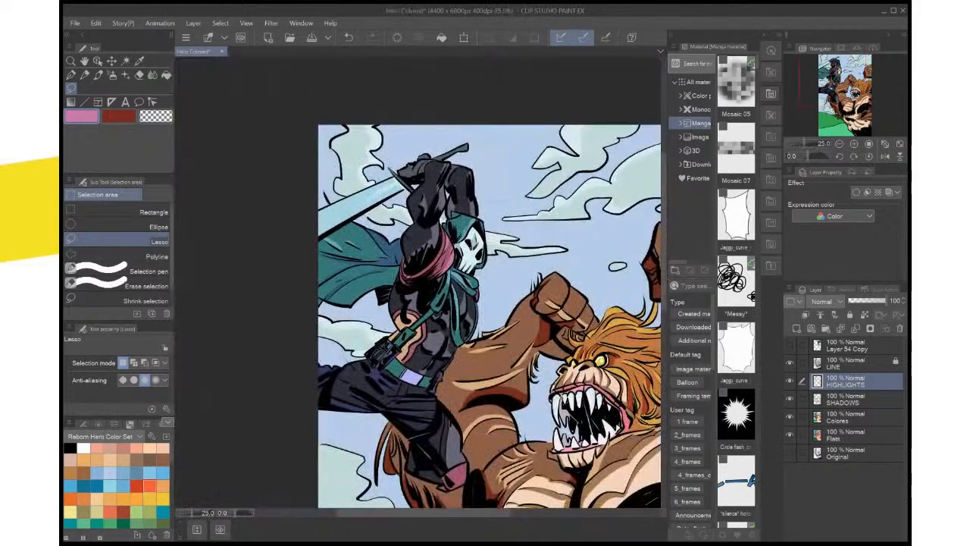
pyautogui.hotkey('ctrl', '+')
pyautogui.hotkey('ctrl', '+')
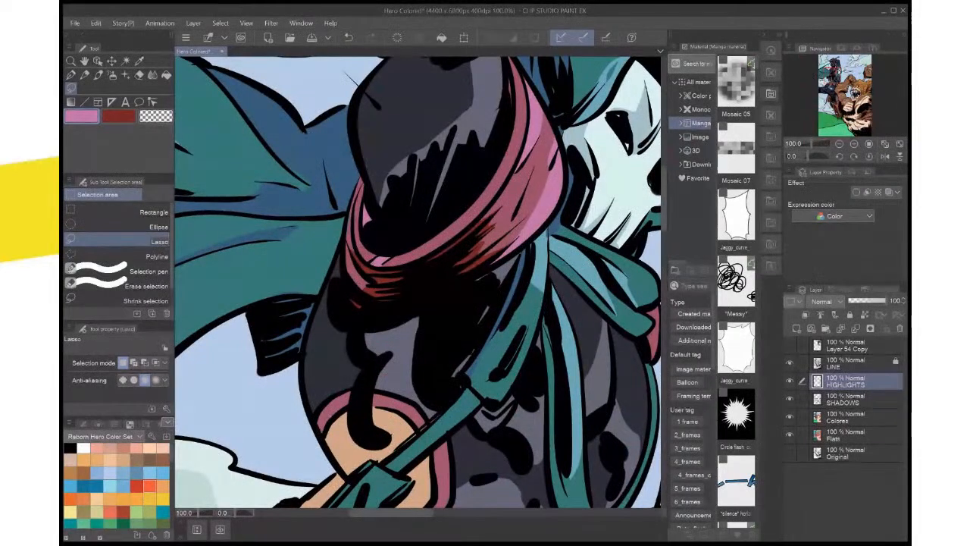
pyautogui.moveTo(447, 219); pyautogui.dragTo(406, 291)
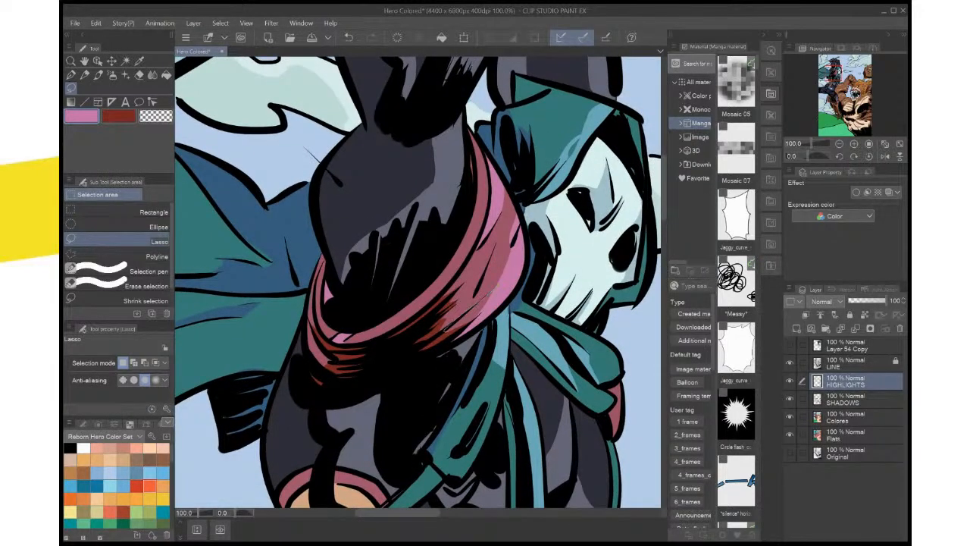
pyautogui.moveTo(446, 331)
pyautogui.mouseDown()
pyautogui.moveTo(494, 290)
pyautogui.moveTo(449, 363)
pyautogui.mouseUp()
pyautogui.hotkey('alt', 'Delete')
pyautogui.hotkey('ctrl', 'd')
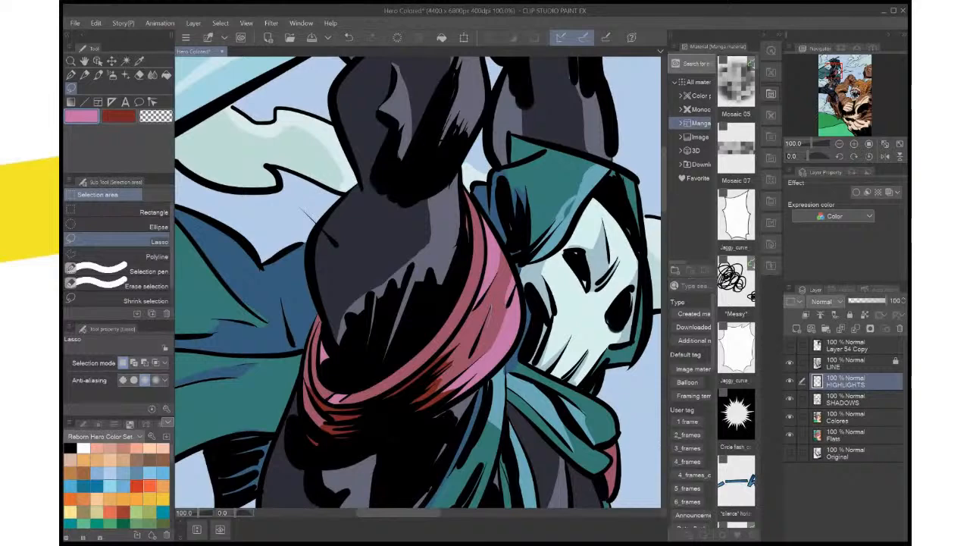
# Lasso two thin highlight slivers between the fold lines in the middle of the shoulder wrap and fill them with pink
pyautogui.moveTo(491, 308); pyautogui.dragTo(476, 347)
pyautogui.click(525, 374)
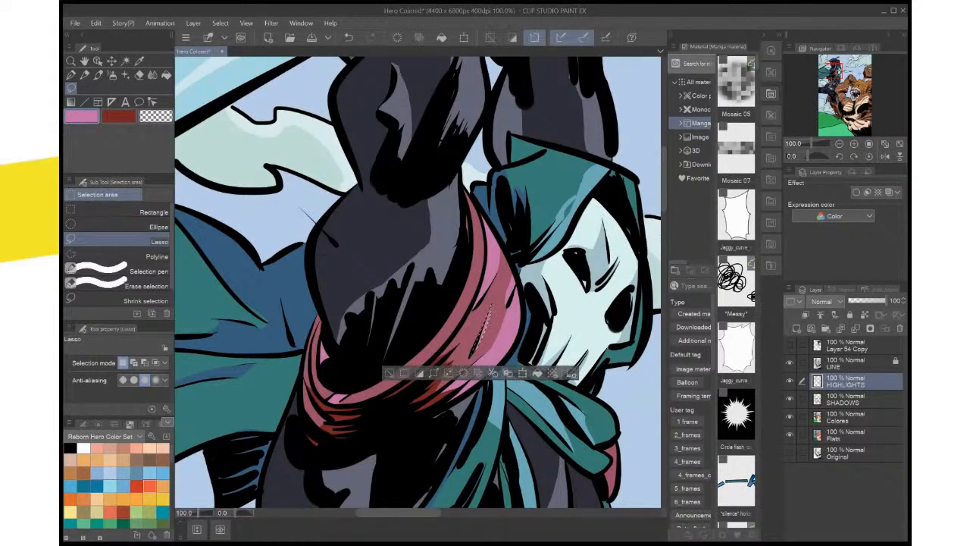
pyautogui.hotkey('ctrl', 'd')
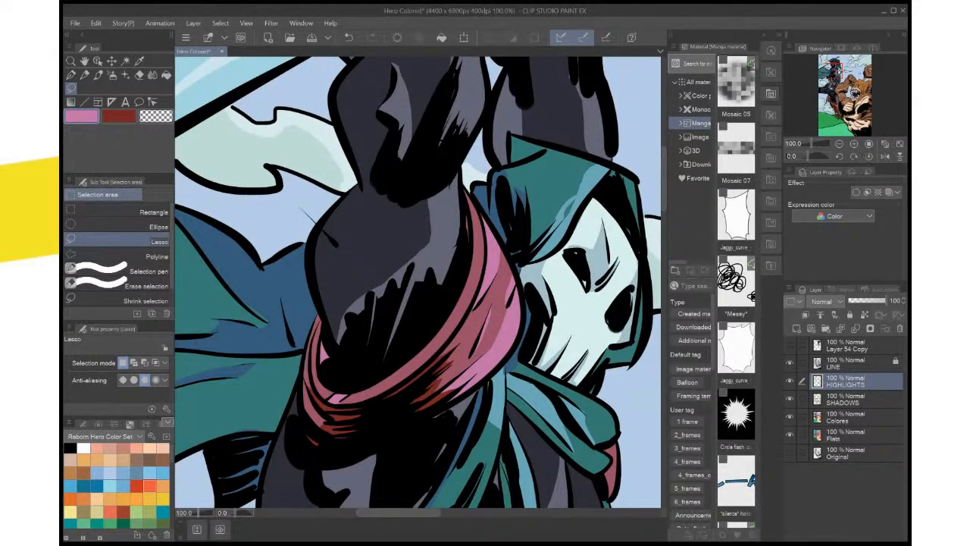
pyautogui.moveTo(441, 358); pyautogui.dragTo(470, 306)
pyautogui.click(518, 374)
pyautogui.hotkey('ctrl', 'd')
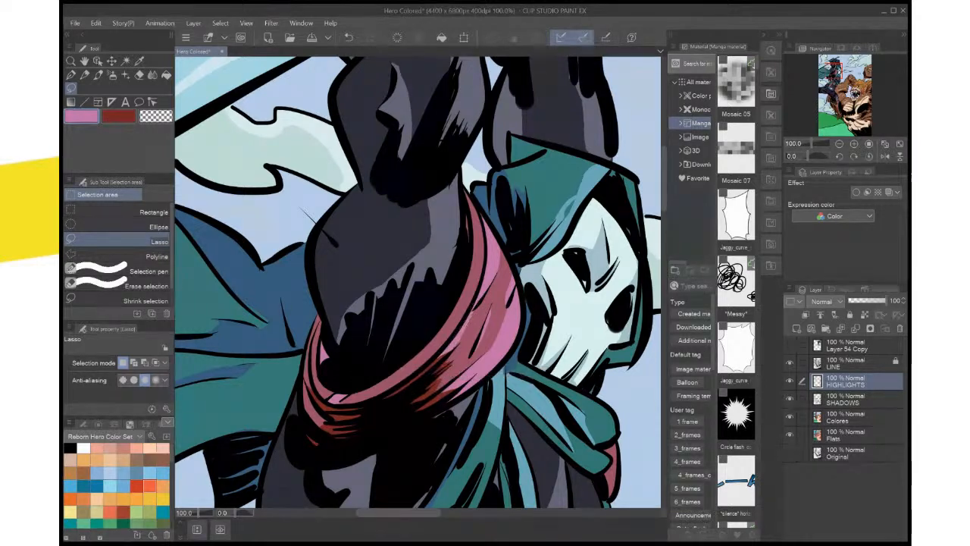
pyautogui.scroll(-2, 527, 312)
pyautogui.scroll(1, 527, 311)
pyautogui.scroll(1, 526, 311)
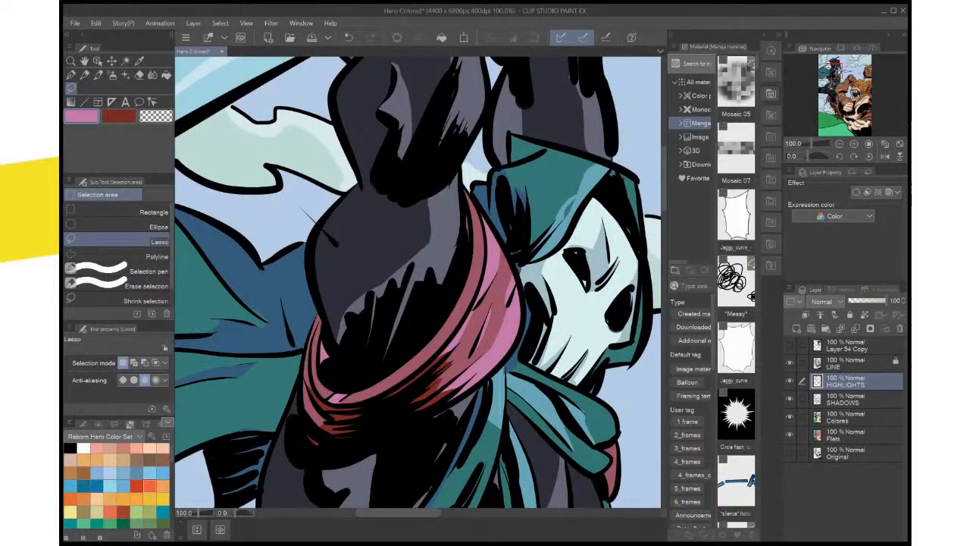
# On the SHADOWS layer, lasso the shoulder wrap's outer edge on the cape side, fill it with dark red and deselect
pyautogui.hotkey('alt', '[')
pyautogui.press('x')
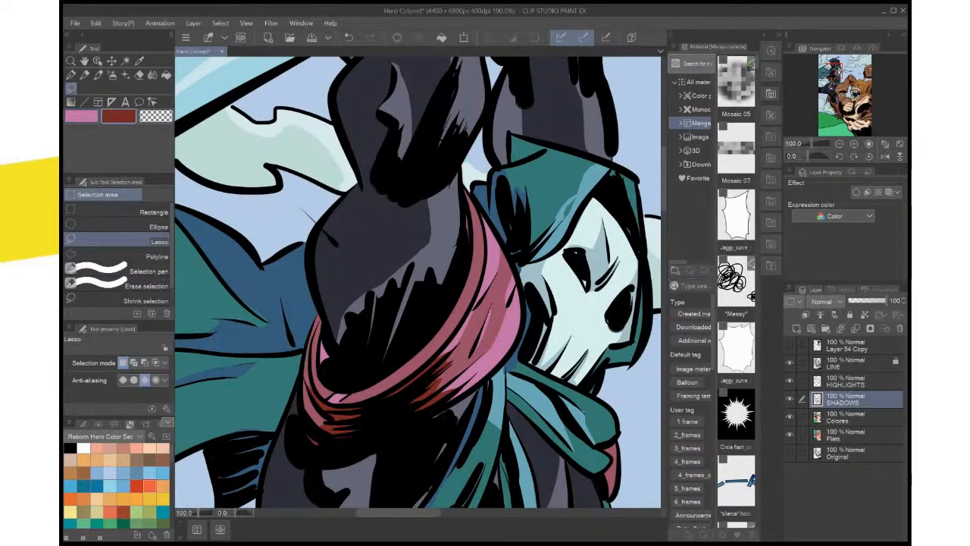
pyautogui.moveTo(310, 339)
pyautogui.mouseDown()
pyautogui.moveTo(319, 314)
pyautogui.moveTo(304, 360)
pyautogui.mouseUp()
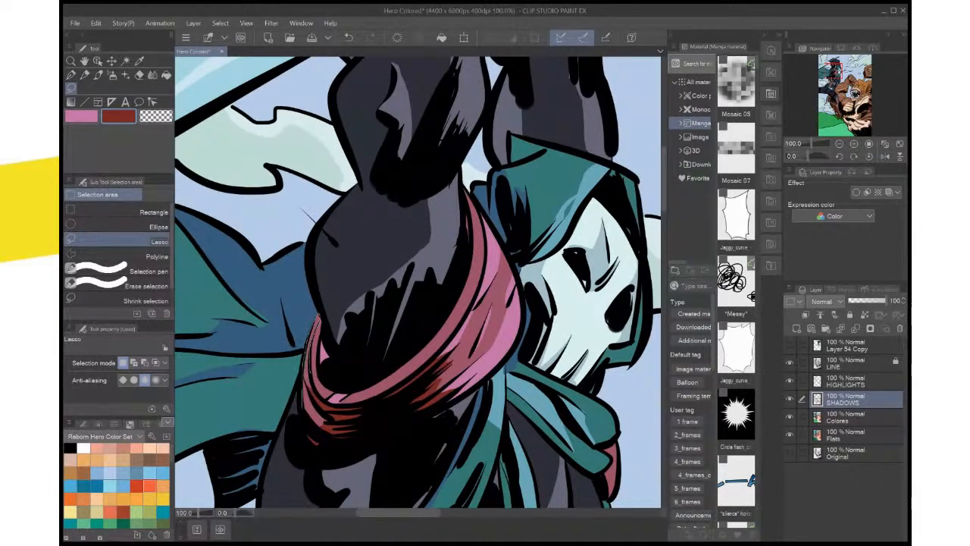
pyautogui.moveTo(303, 416)
pyautogui.mouseDown()
pyautogui.moveTo(308, 430)
pyautogui.moveTo(335, 437)
pyautogui.moveTo(314, 356)
pyautogui.mouseUp()
pyautogui.click(374, 452)
pyautogui.hotkey('ctrl', 'd')
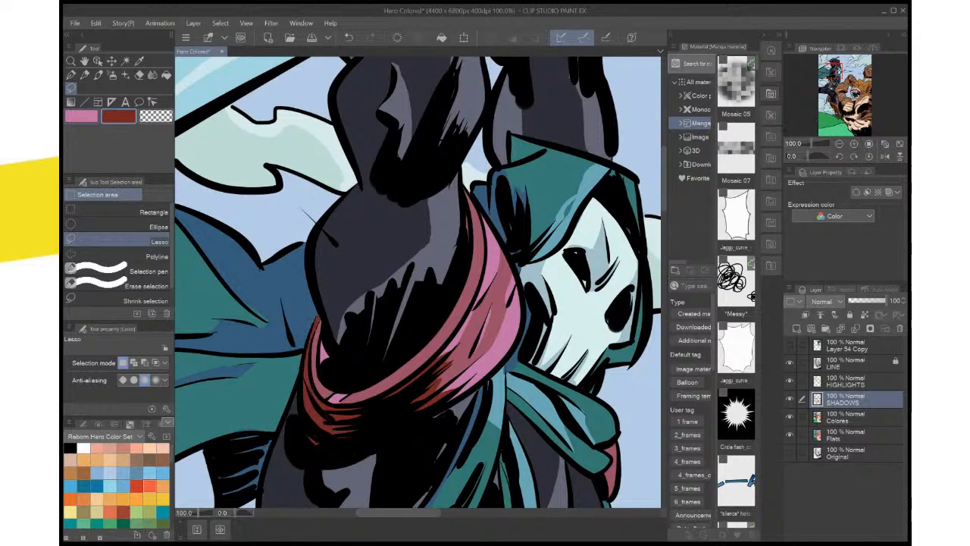
# Lasso a highlight on the red patch at the hero's bent knee, fill it with pink on the HIGHLIGHTS layer and deselect
pyautogui.hotkey('ctrl', '0')
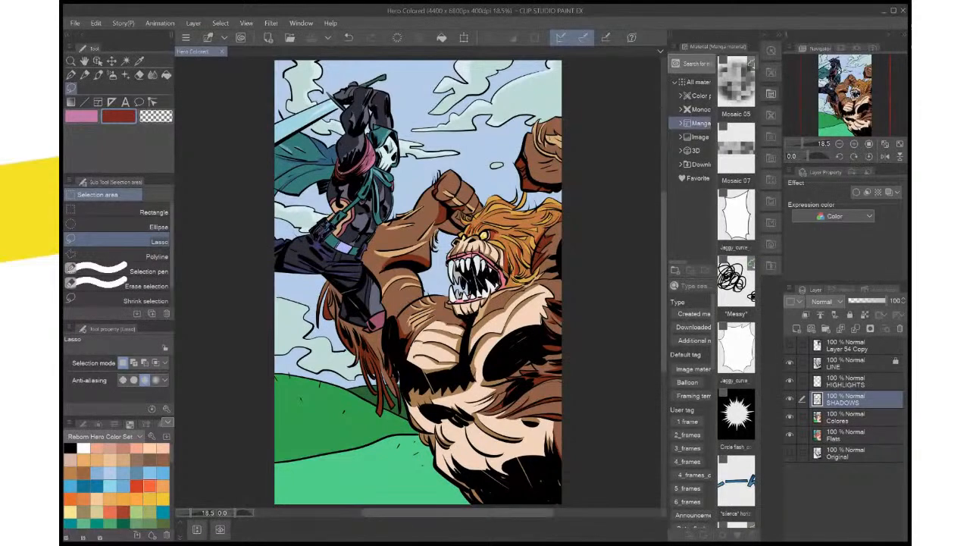
pyautogui.scroll(4, 373, 375)
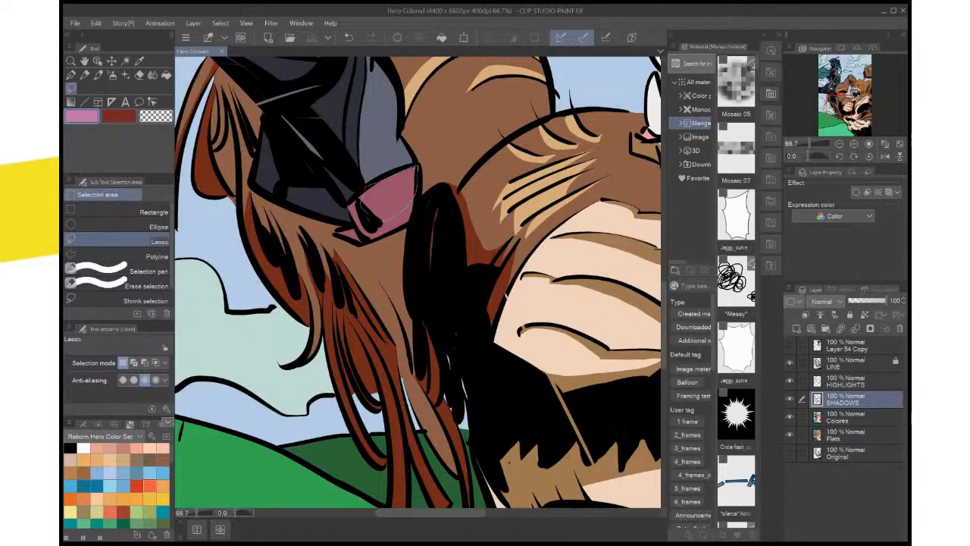
pyautogui.moveTo(363, 203); pyautogui.dragTo(360, 206)
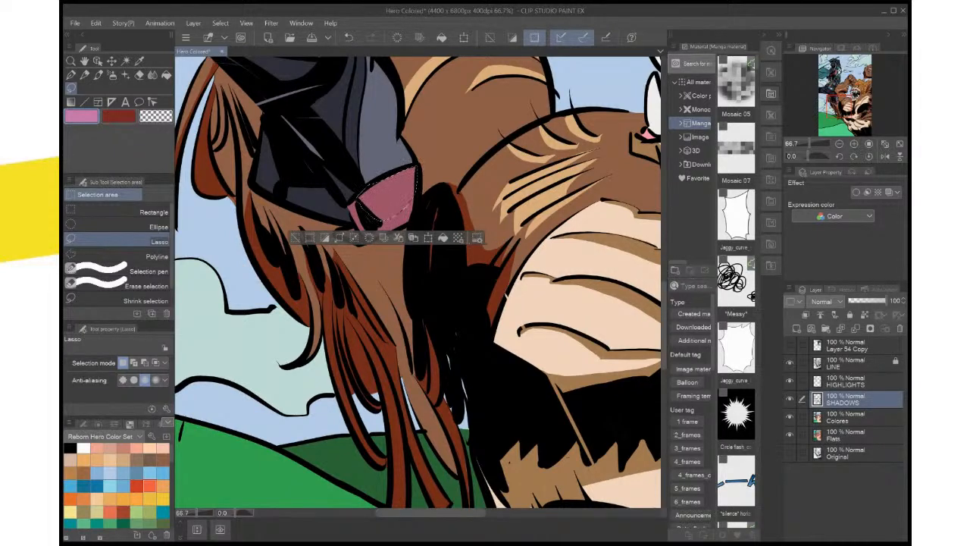
pyautogui.click(442, 238)
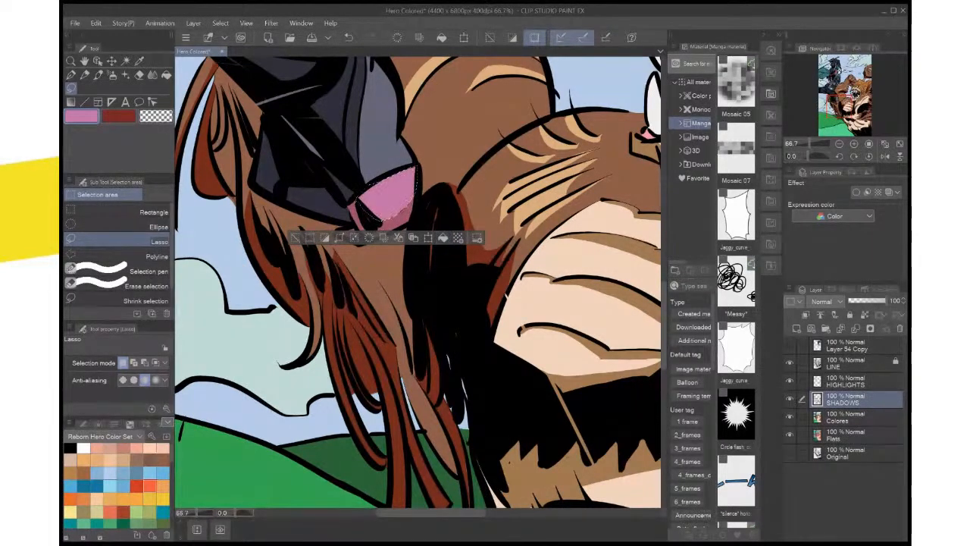
pyautogui.hotkey('ctrl', 'z')
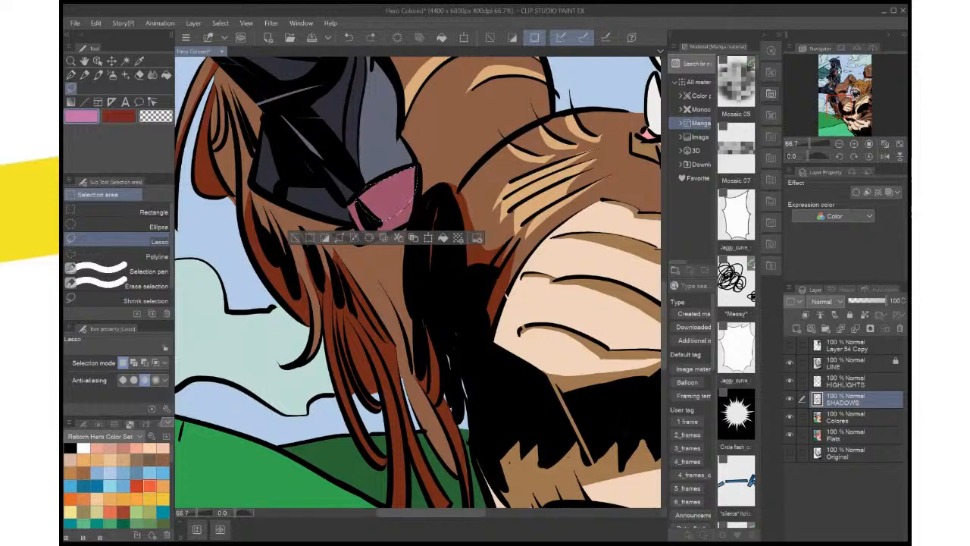
pyautogui.click(845, 381)
pyautogui.click(442, 238)
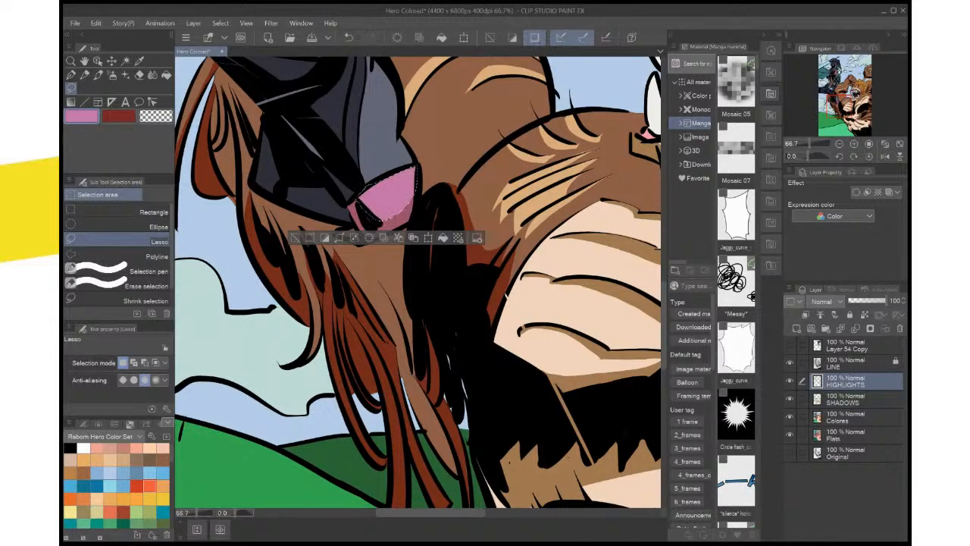
pyautogui.hotkey('ctrl', 'd')
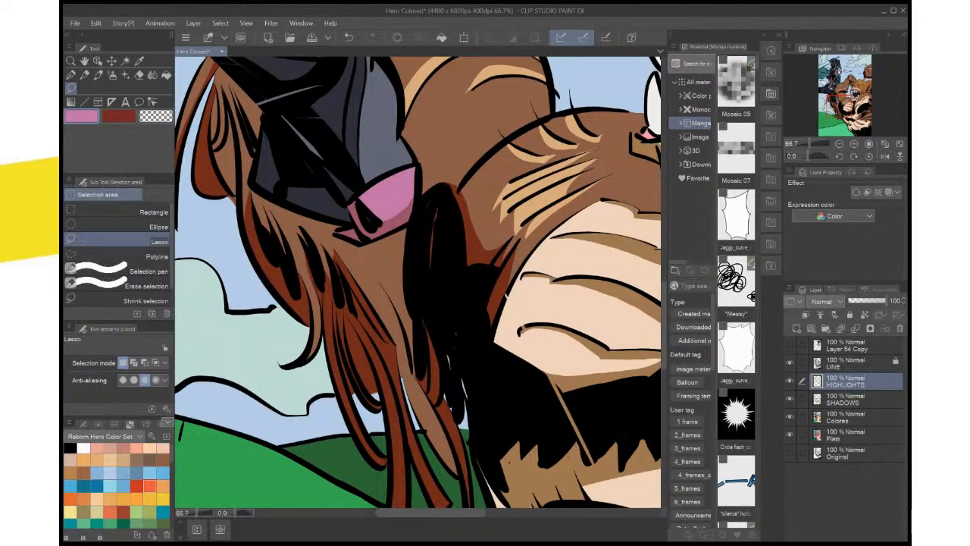
# Save the illustration and sample the dark blue from the hero's trousers as the main colour
pyautogui.hotkey('ctrl', '0')
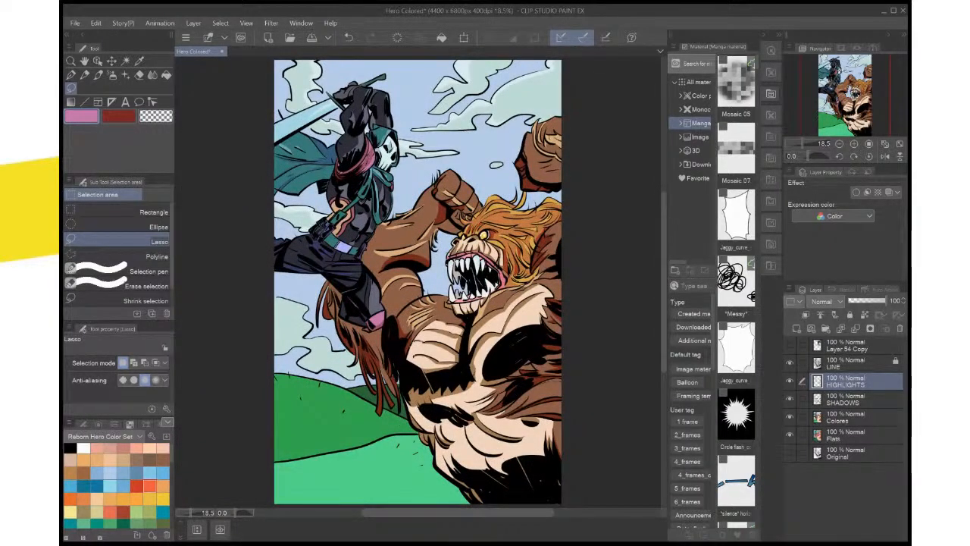
pyautogui.hotkey('ctrl', 's')
pyautogui.scroll(4, 439, 228)
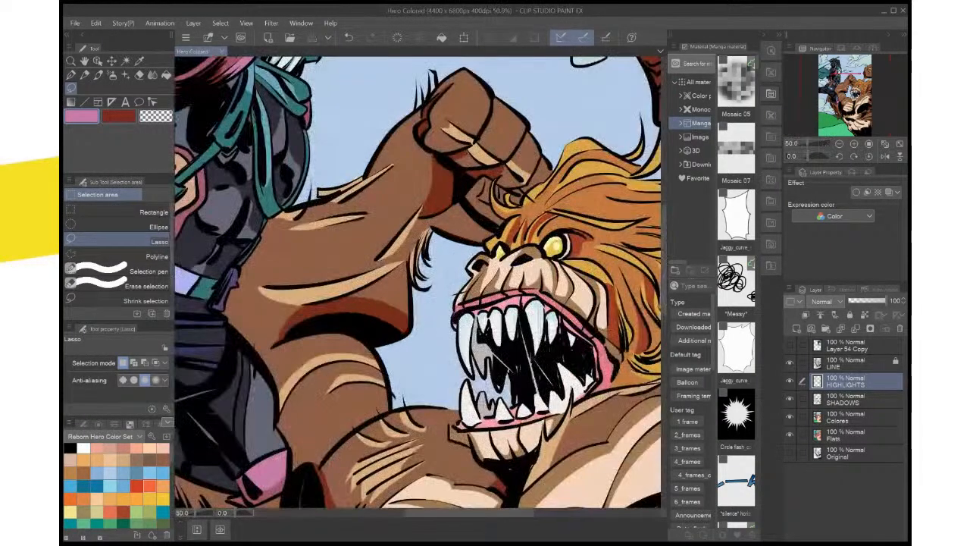
pyautogui.moveTo(439, 229); pyautogui.dragTo(622, 201)
pyautogui.press('i')
pyautogui.click(340, 291)
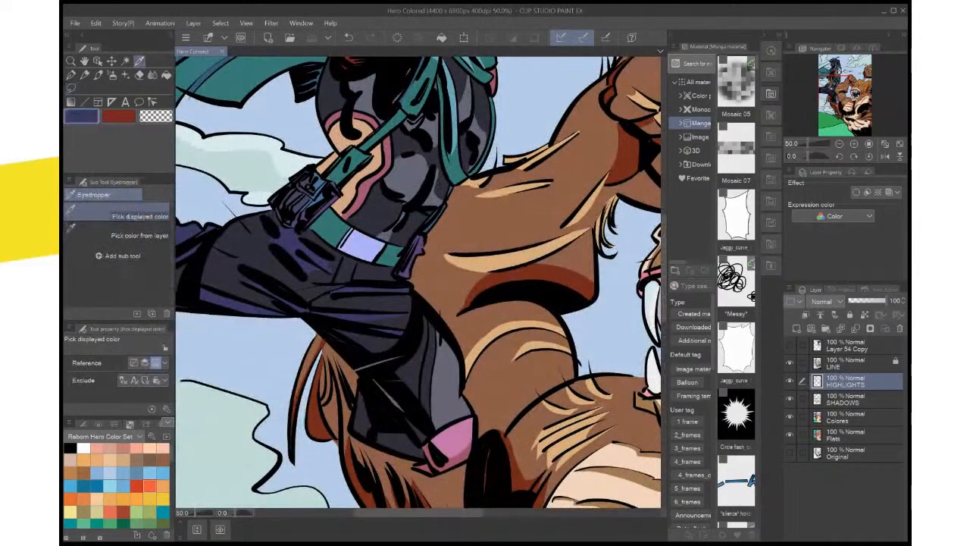
# On the SHADOWS layer, lasso the underside of the hero's bent lower leg, fill it with dark blue, deselect and save
pyautogui.click(852, 399)
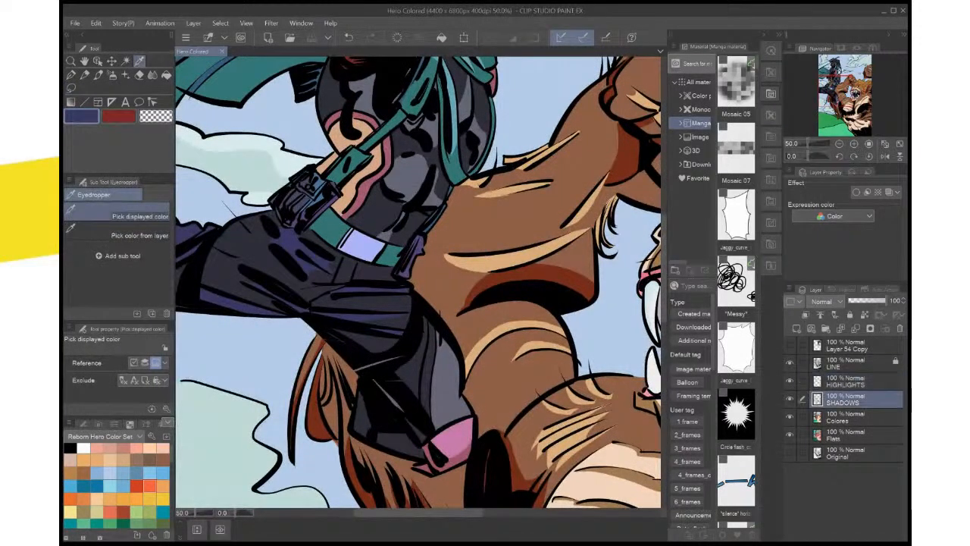
pyautogui.press('m')
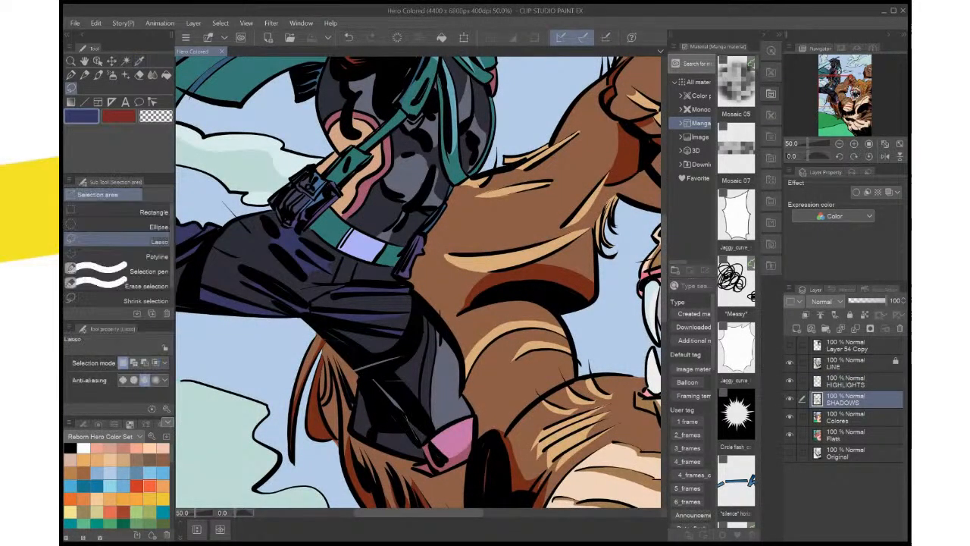
pyautogui.moveTo(426, 455)
pyautogui.mouseDown()
pyautogui.moveTo(352, 438)
pyautogui.moveTo(353, 397)
pyautogui.moveTo(426, 457)
pyautogui.mouseUp()
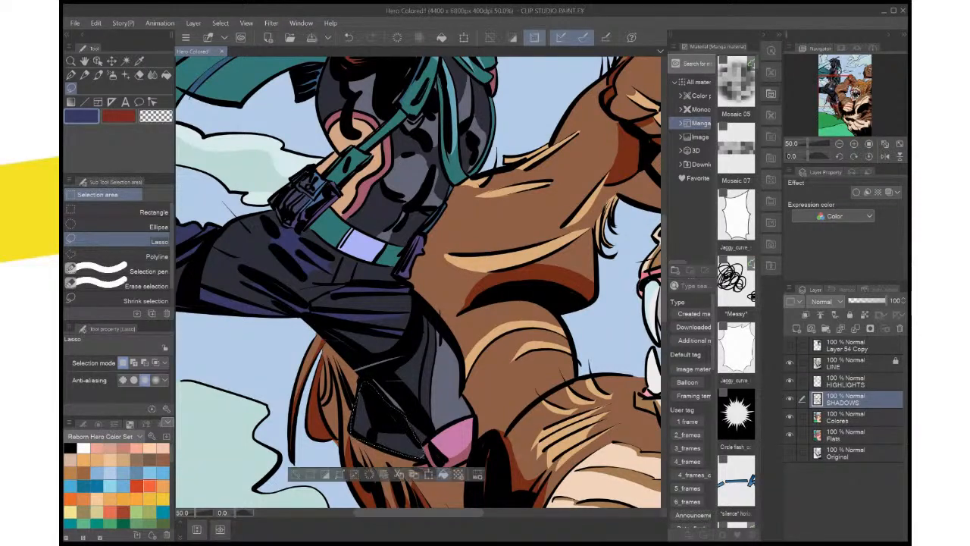
pyautogui.click(444, 474)
pyautogui.hotkey('ctrl', 'd')
pyautogui.moveTo(379, 303)
pyautogui.mouseDown()
pyautogui.moveTo(439, 315)
pyautogui.moveTo(554, 369)
pyautogui.mouseUp()
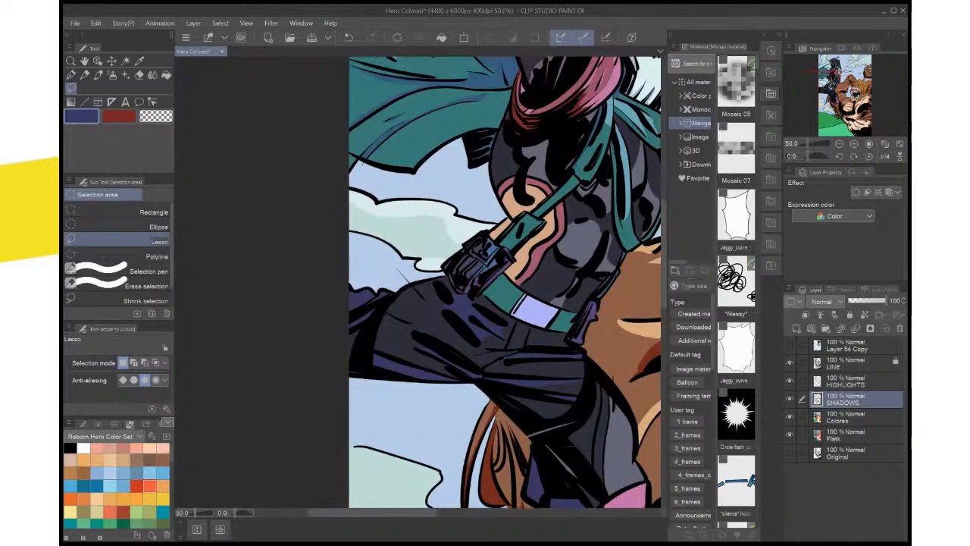
pyautogui.hotkey('ctrl', '0')
pyautogui.hotkey('ctrl', 's')
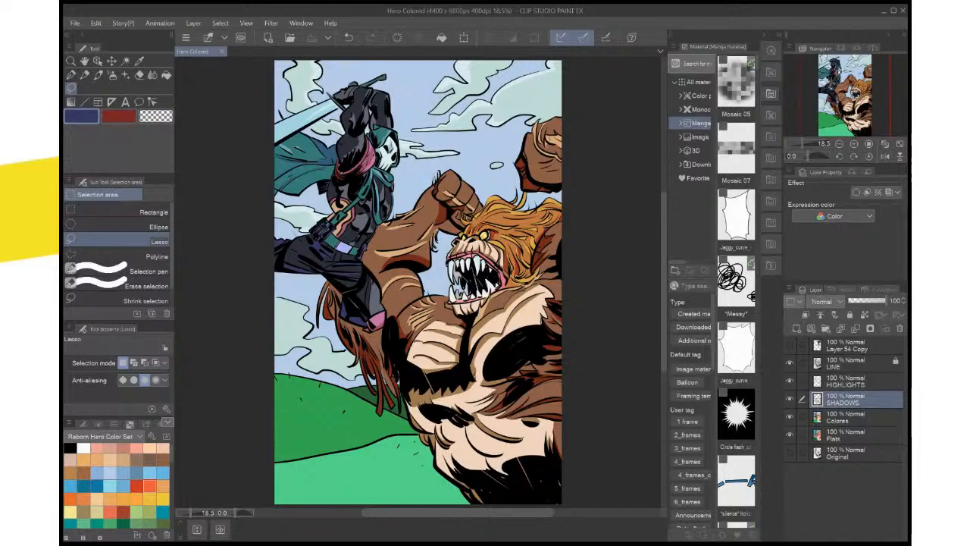
# On the HIGHLIGHTS layer, lasso a highlight along the underside of the hero's rear thigh, fill it with sampled grey-blue and deselect
pyautogui.click(856, 381)
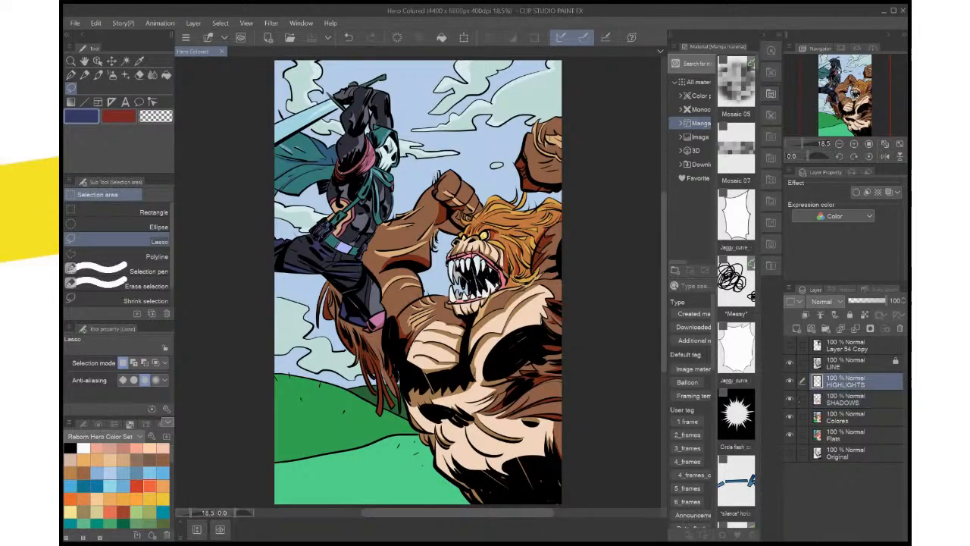
pyautogui.press('i')
pyautogui.click(367, 292)
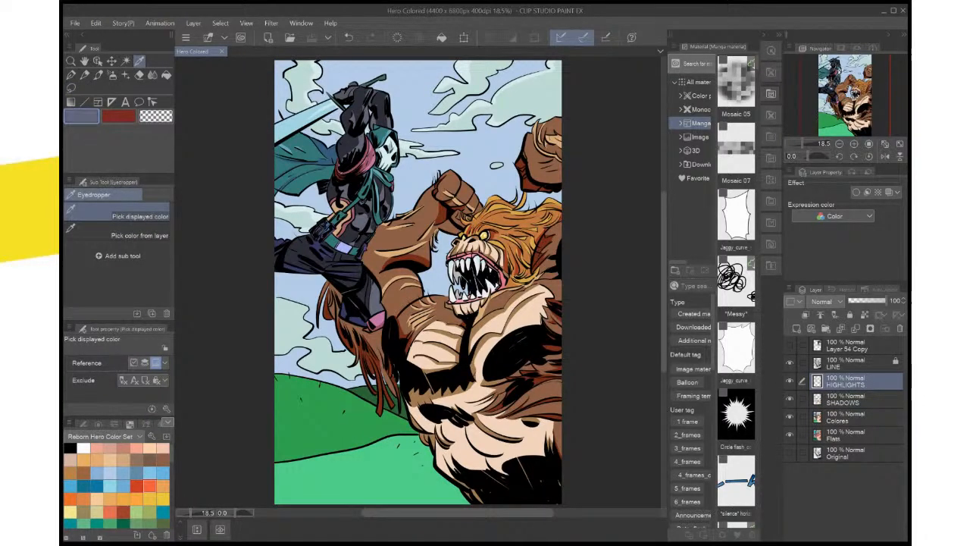
pyautogui.click(71, 88)
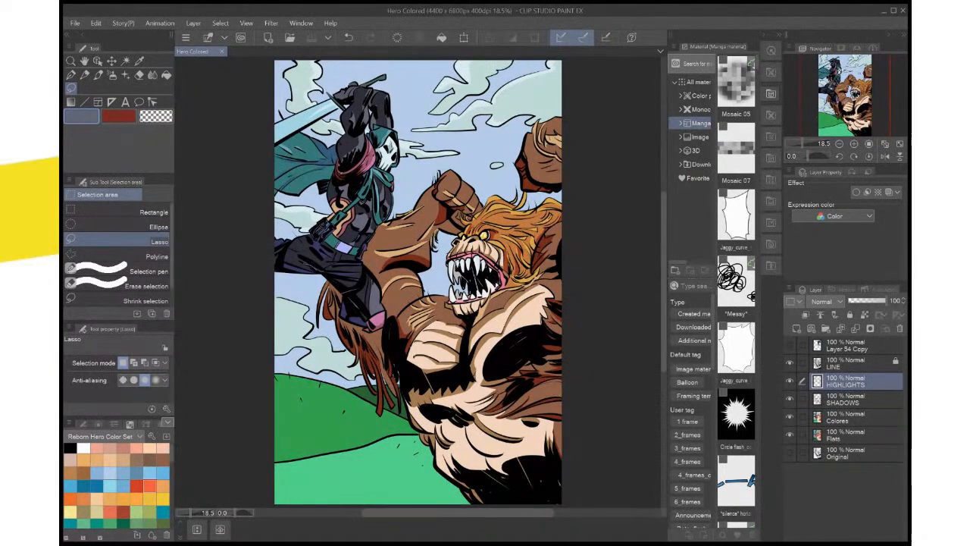
pyautogui.moveTo(285, 256); pyautogui.dragTo(313, 270)
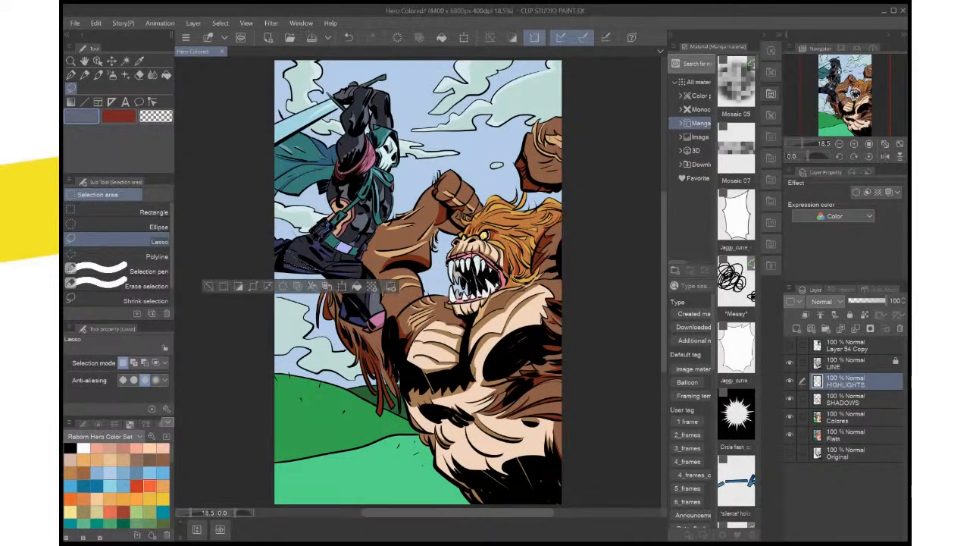
pyautogui.scroll(2, 375, 274)
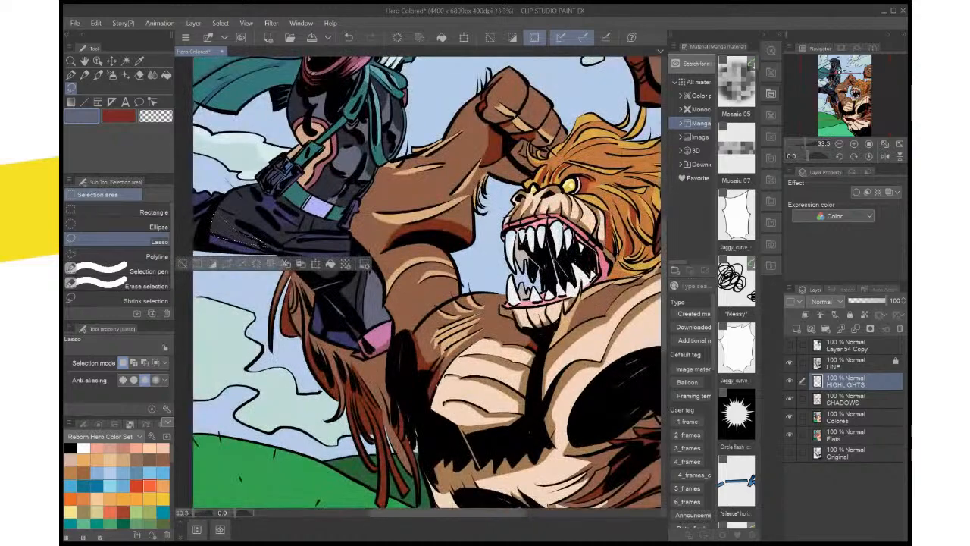
pyautogui.scroll(3, 303, 266)
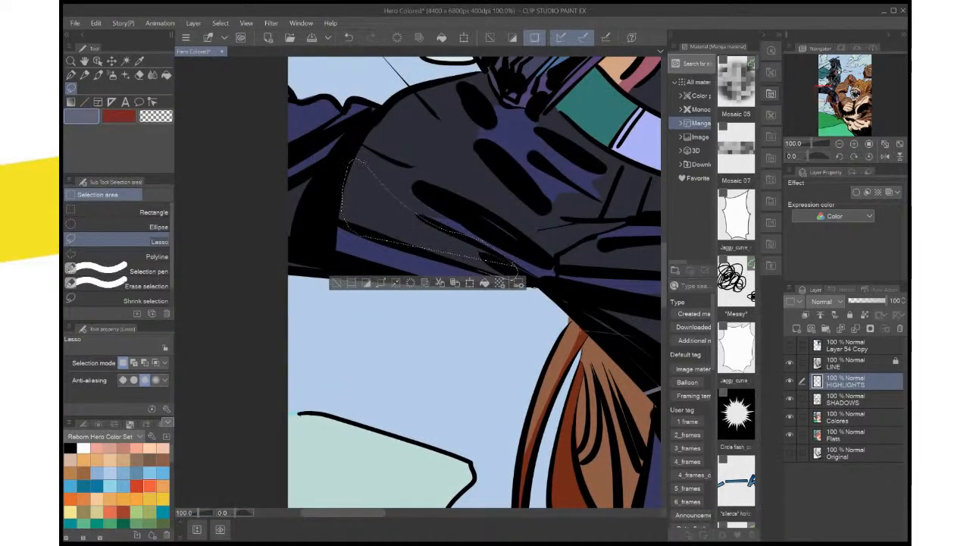
pyautogui.moveTo(479, 270); pyautogui.dragTo(409, 238)
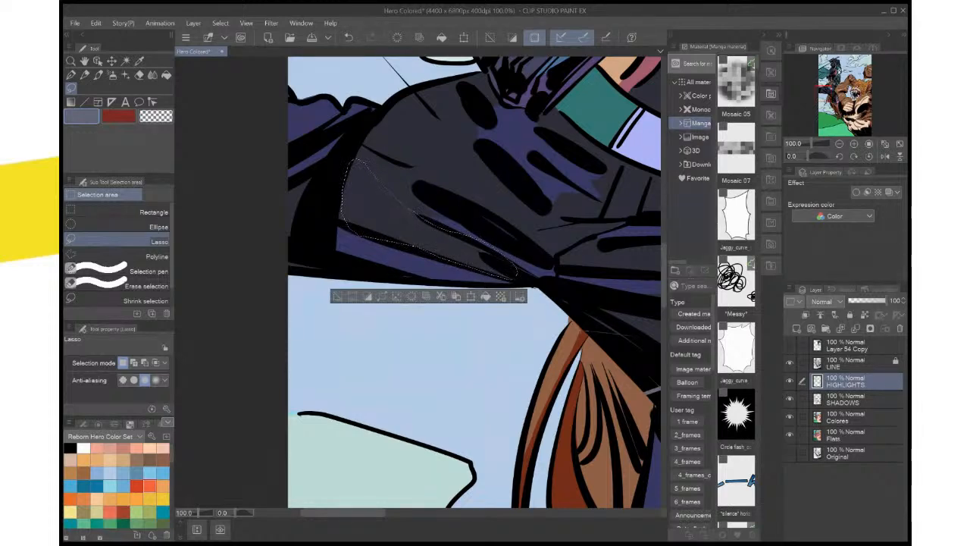
pyautogui.hotkey('alt', 'Delete')
pyautogui.hotkey('ctrl', 'd')
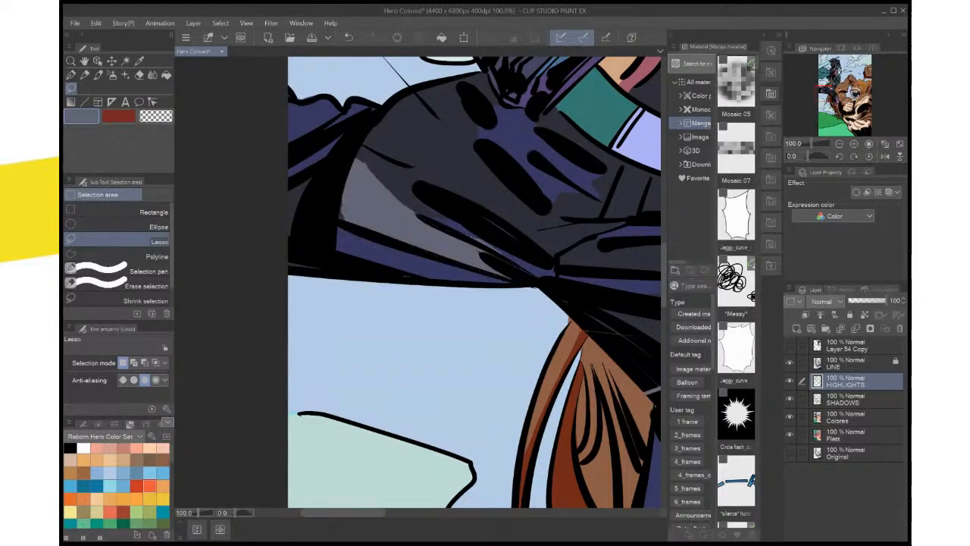
# Lasso the unfilled gap at the outer edge of the thigh highlight, fill it with grey-blue and deselect
pyautogui.moveTo(341, 199)
pyautogui.mouseDown()
pyautogui.moveTo(337, 218)
pyautogui.moveTo(346, 200)
pyautogui.mouseUp()
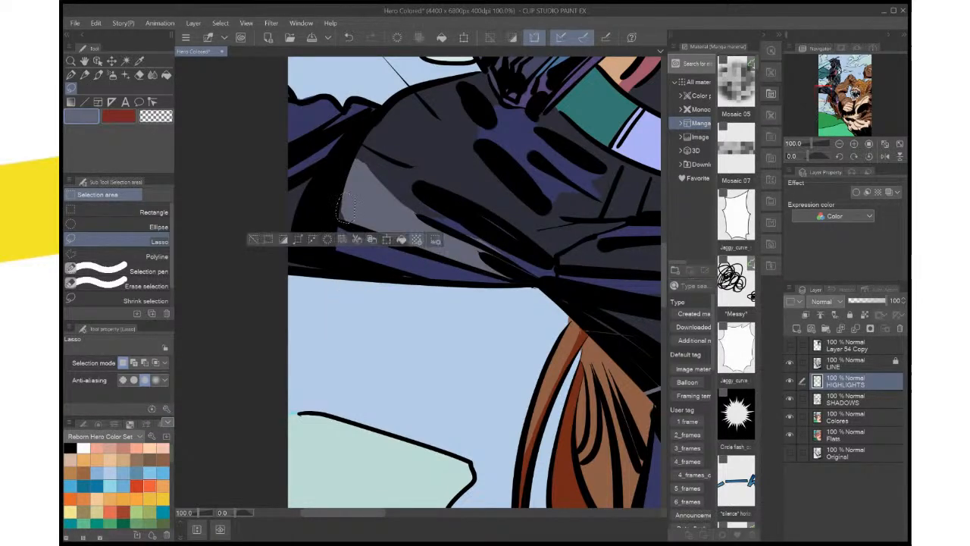
pyautogui.click(416, 239)
pyautogui.hotkey('ctrl', 'd')
# Lasso along the uneven upper edge of the thigh highlight up to its tip to refine the contour, and deselect
pyautogui.scroll(4, 443, 190)
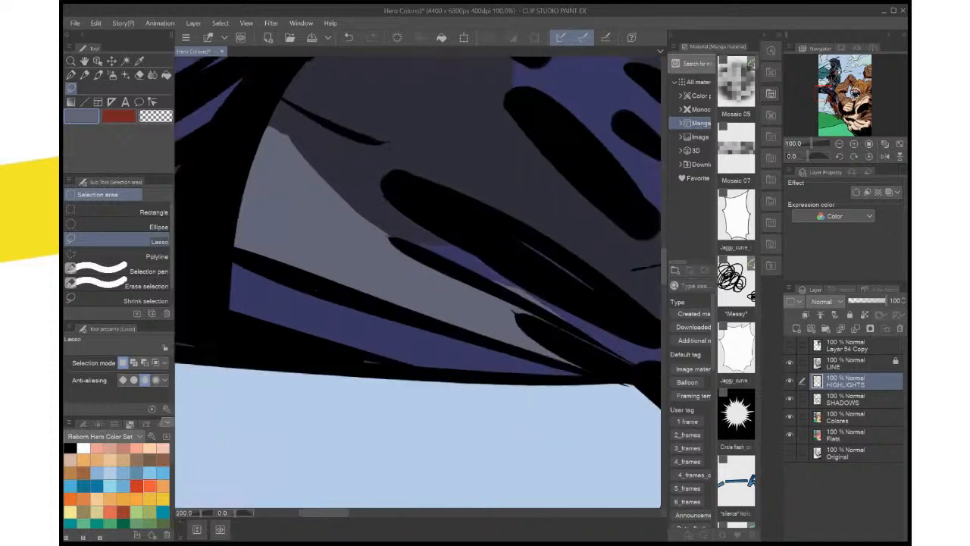
pyautogui.moveTo(443, 189); pyautogui.dragTo(611, 276)
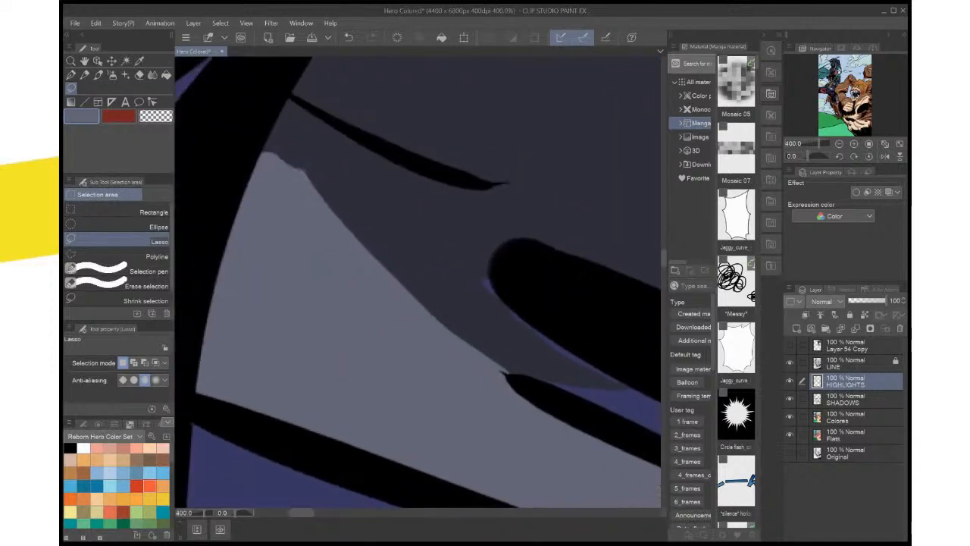
pyautogui.moveTo(517, 376); pyautogui.dragTo(410, 305)
pyautogui.moveTo(333, 222)
pyautogui.mouseDown()
pyautogui.moveTo(285, 137)
pyautogui.moveTo(260, 173)
pyautogui.mouseUp()
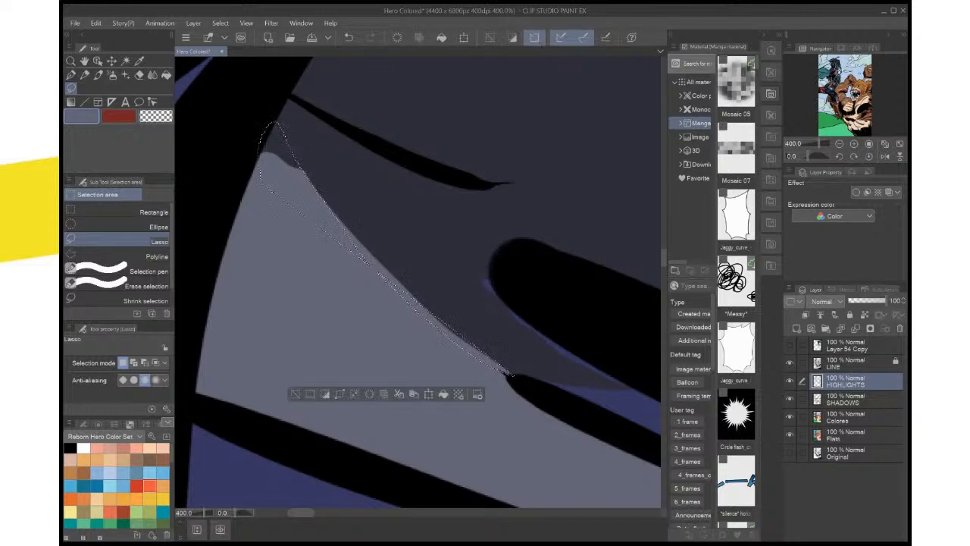
pyautogui.hotkey('ctrl', 'd')
pyautogui.hotkey('ctrl', '0')
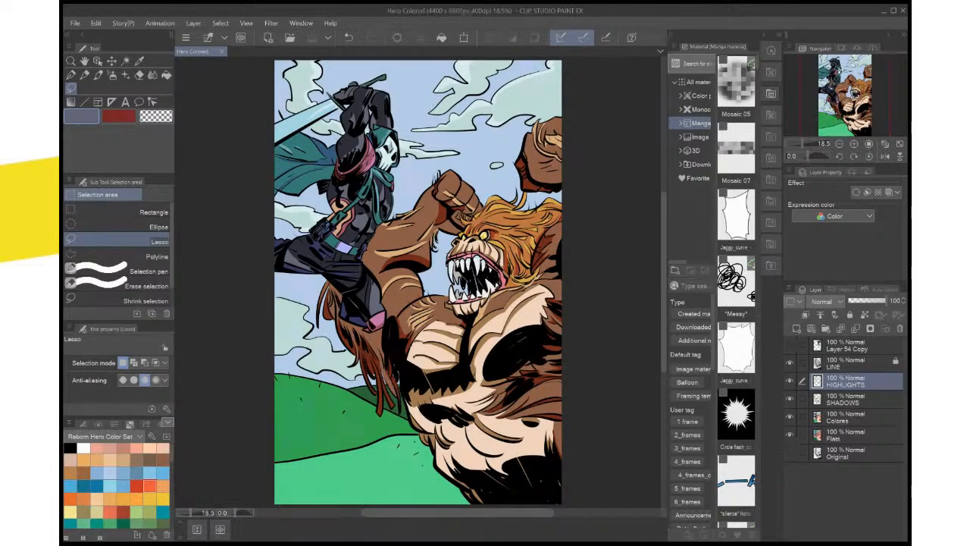
# Sample the pink of the creature's gums into both the main and sub colours and lighten the main colour to pale pink
pyautogui.scroll(2, 497, 298)
pyautogui.scroll(2, 497, 296)
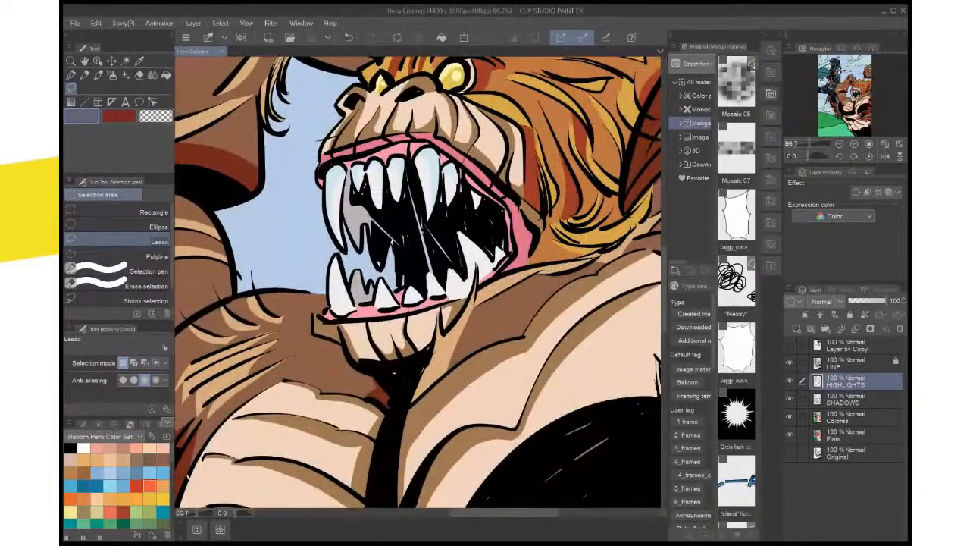
pyautogui.moveTo(497, 296); pyautogui.dragTo(505, 371)
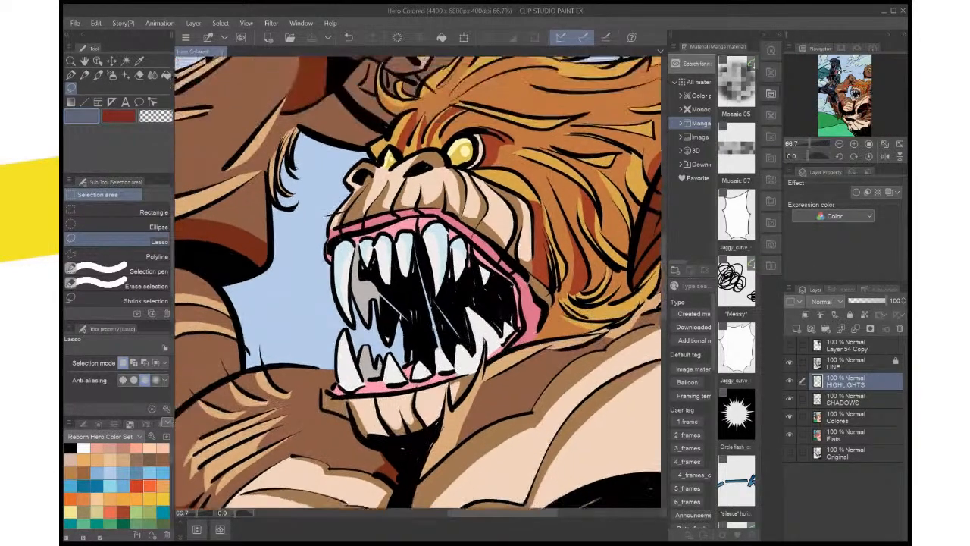
pyautogui.press('i')
pyautogui.click(496, 350)
pyautogui.press('x')
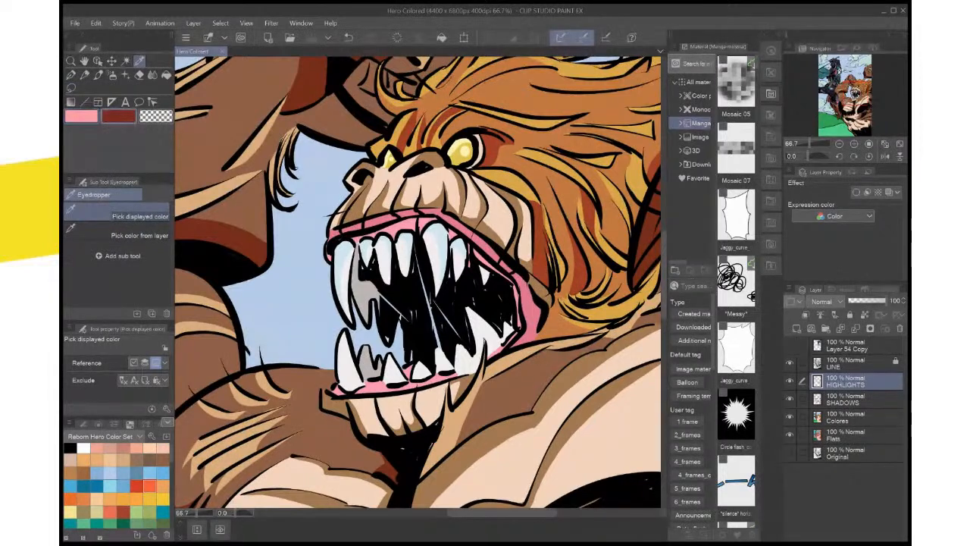
pyautogui.click(496, 349)
pyautogui.press('x')
pyautogui.press('x')
pyautogui.press('x')
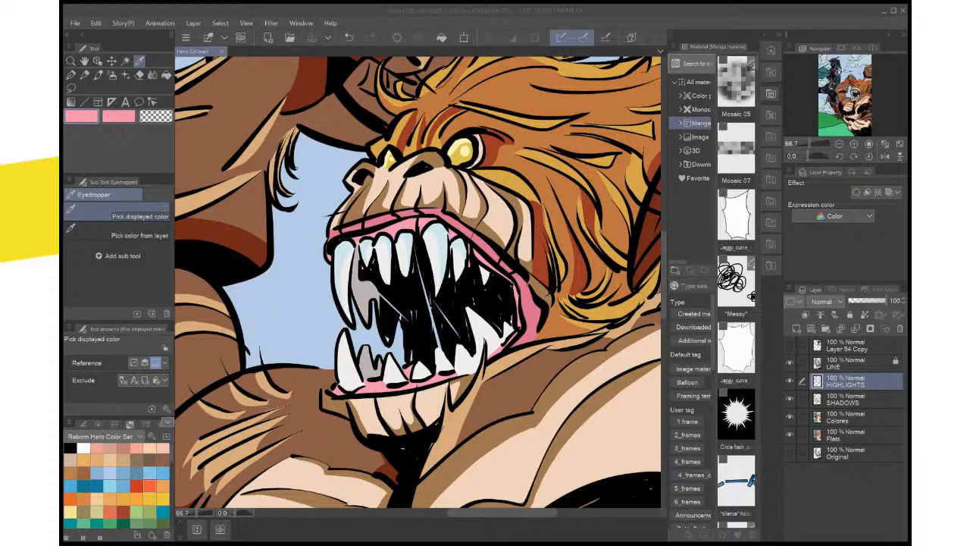
pyautogui.press('Return')
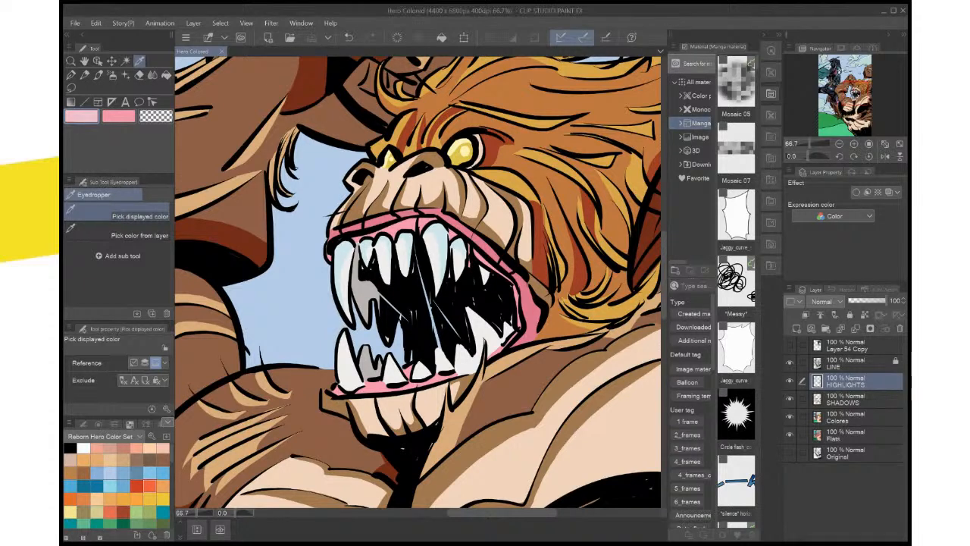
# Lasso a highlight on the front segment of the creature's upper lip, fill it with pale pink and deselect
pyautogui.press('m')
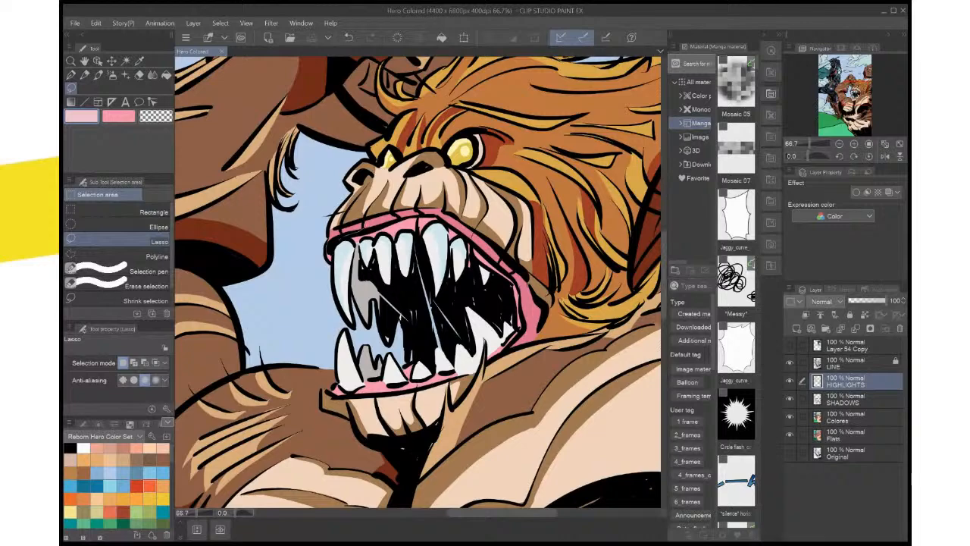
pyautogui.moveTo(342, 230); pyautogui.dragTo(363, 225)
pyautogui.click(413, 252)
pyautogui.hotkey('ctrl', 'd')
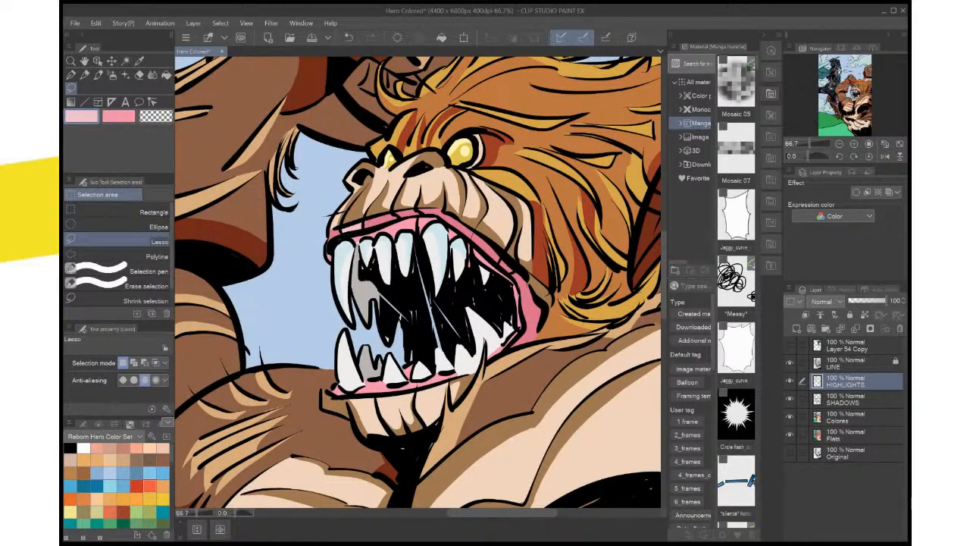
# Lasso a highlight along the bend of the creature's upper lip above the large fang
pyautogui.scroll(-3, 417, 209)
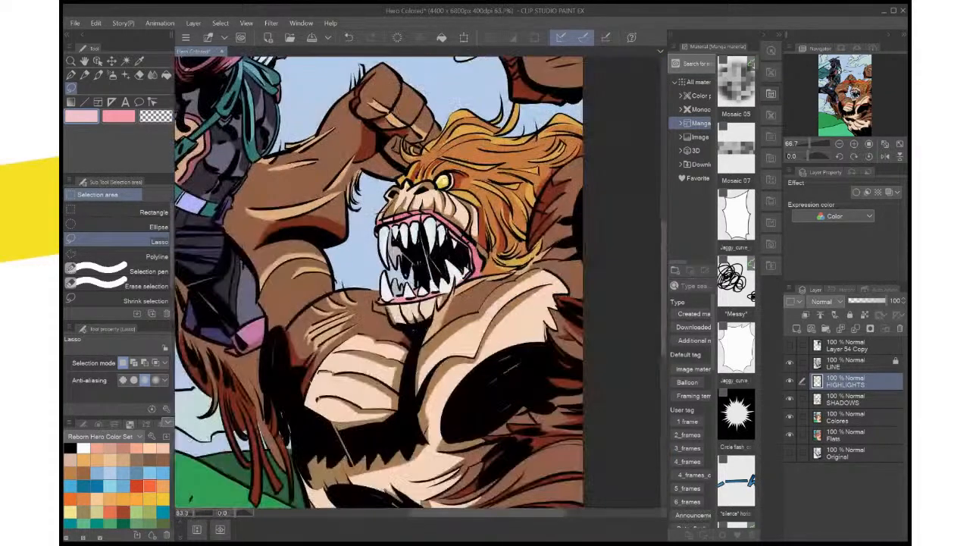
pyautogui.scroll(5, 417, 210)
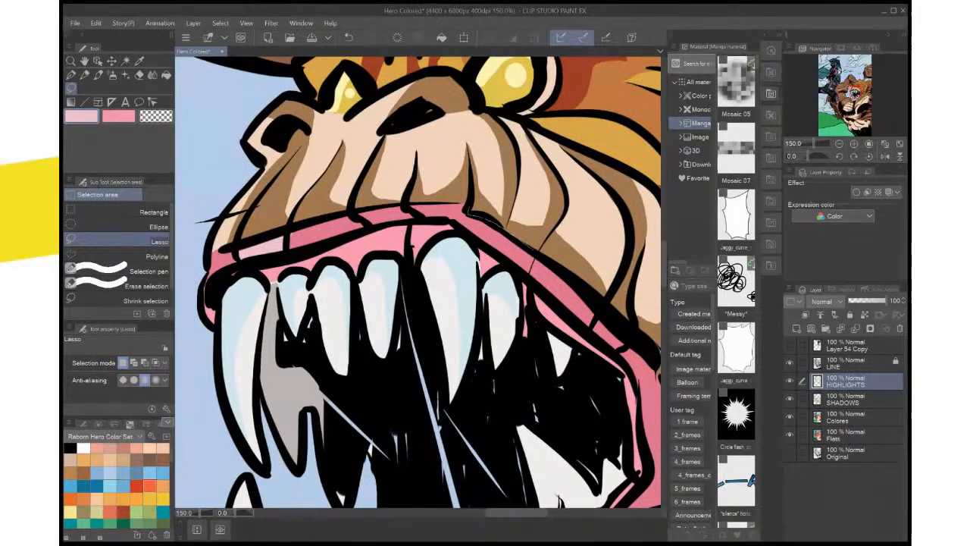
pyautogui.moveTo(535, 272); pyautogui.dragTo(412, 209)
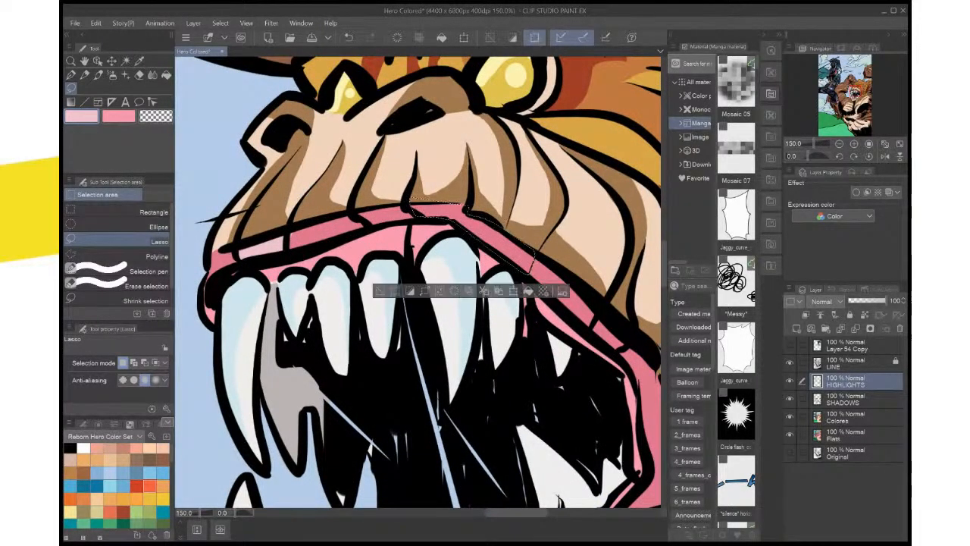
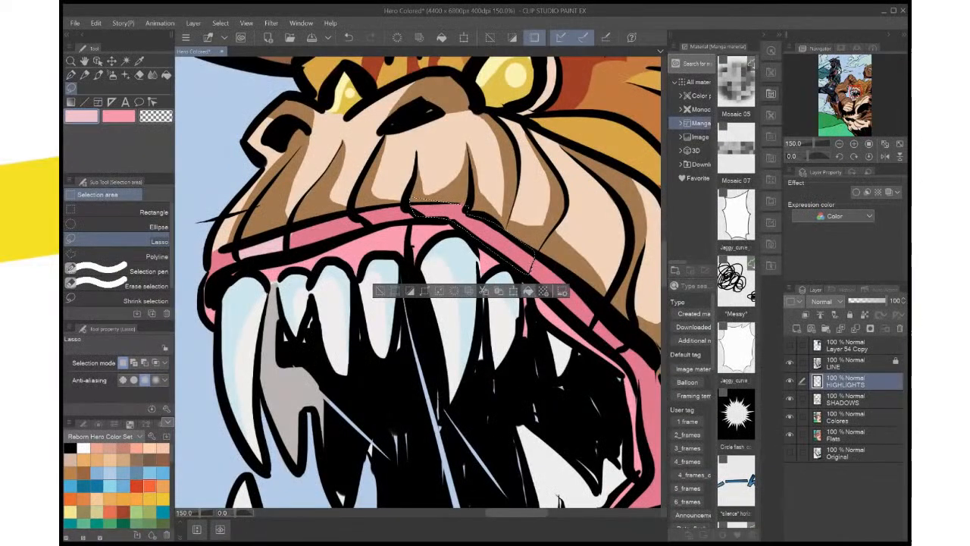
# Fill the lassoed upper gum section of the beast's mouth with light pink on the HIGHLIGHTS layer and save the file
pyautogui.click(528, 290)
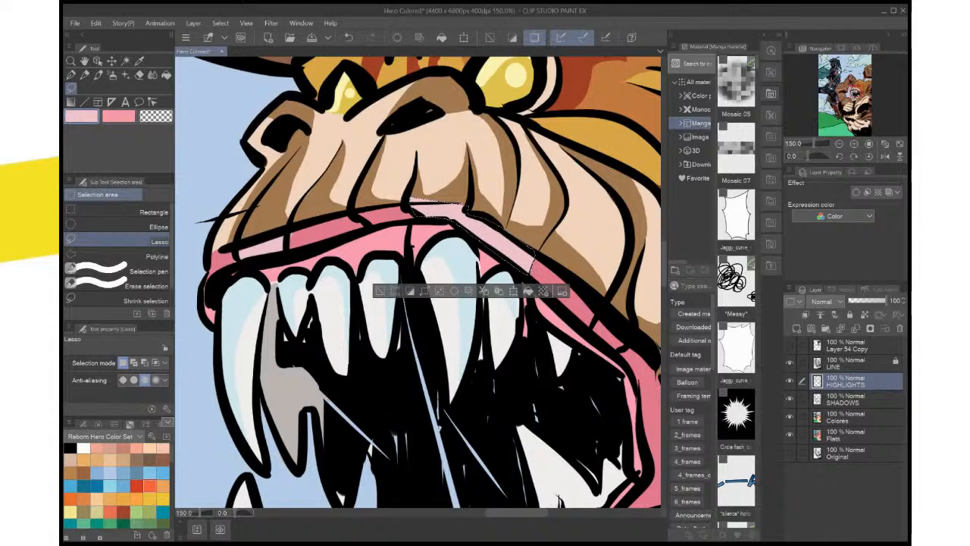
pyautogui.hotkey('ctrl', 'z')
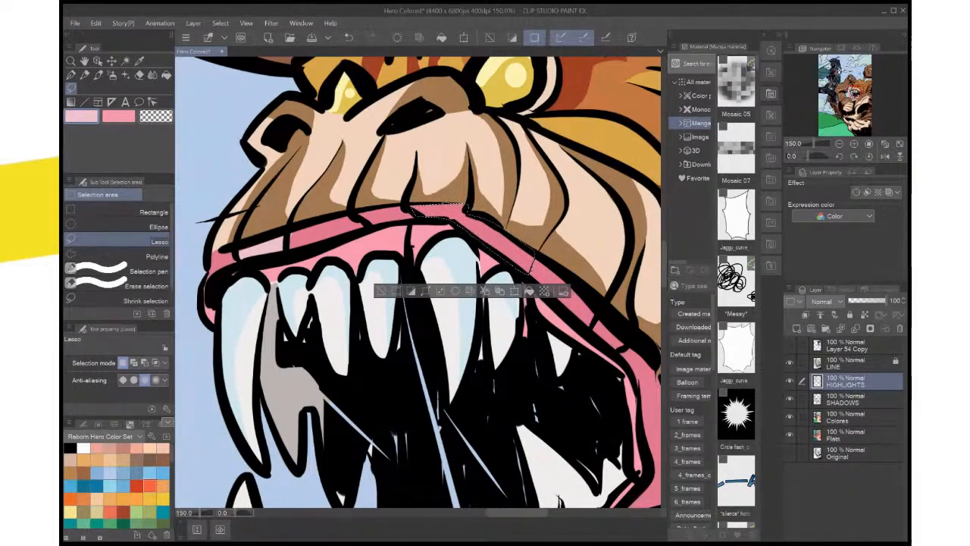
pyautogui.click(529, 291)
pyautogui.hotkey('ctrl', 'd')
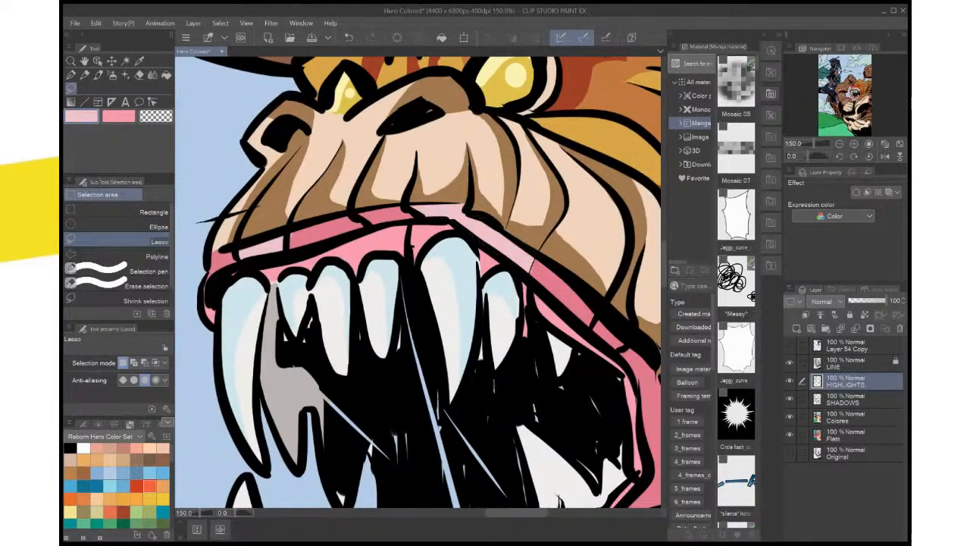
pyautogui.scroll(-6, 555, 227)
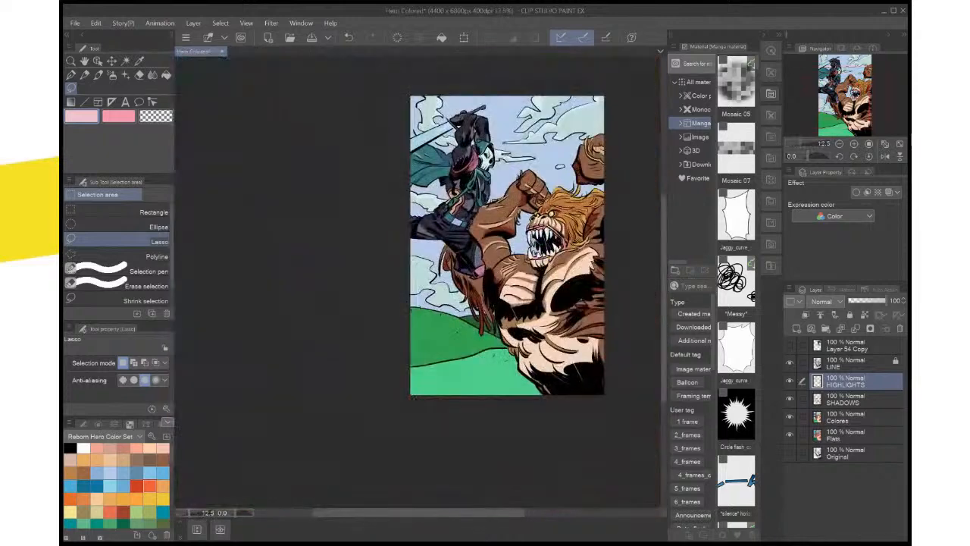
pyautogui.hotkey('ctrl', '0')
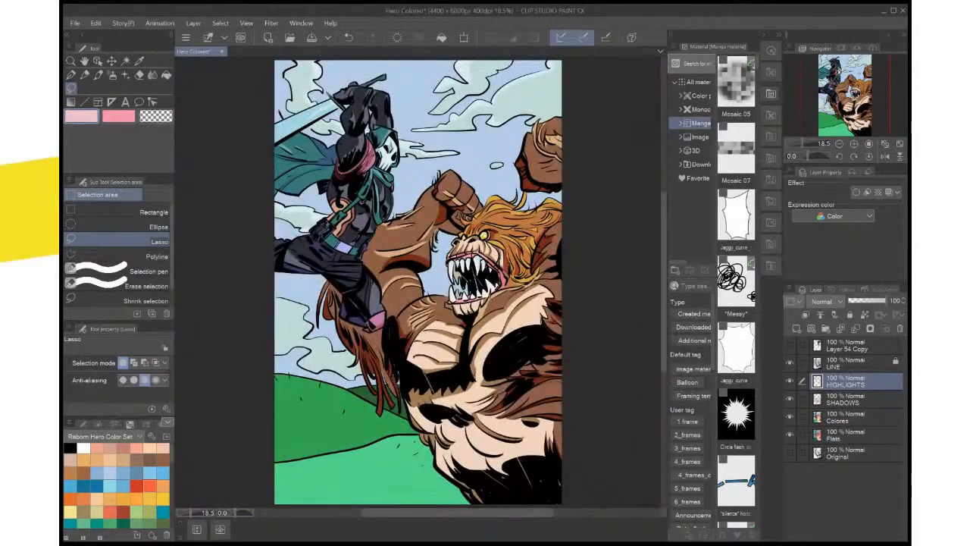
pyautogui.hotkey('ctrl', 's')
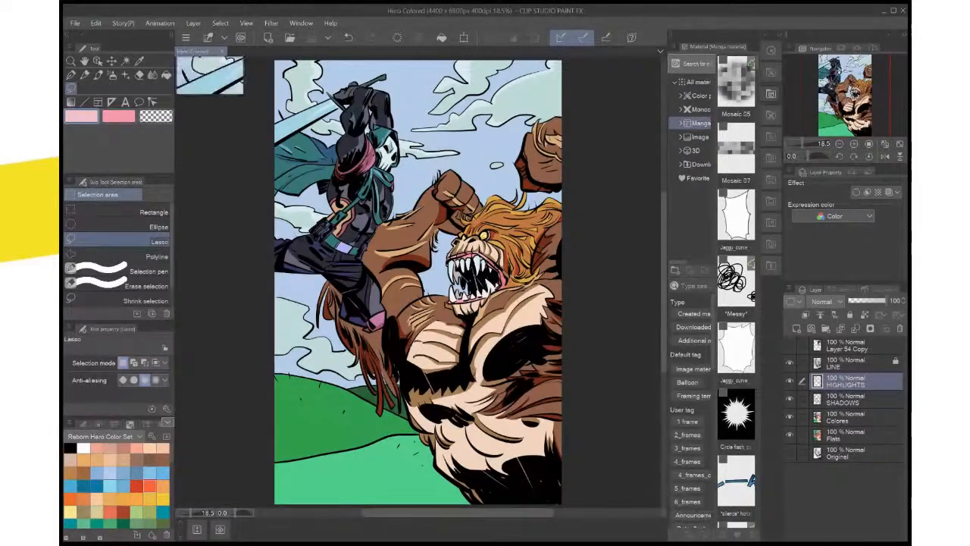
# Sample the dark blue from the hero's cape and lasso a small patch of the cape behind the shoulder
pyautogui.scroll(1, 552, 232)
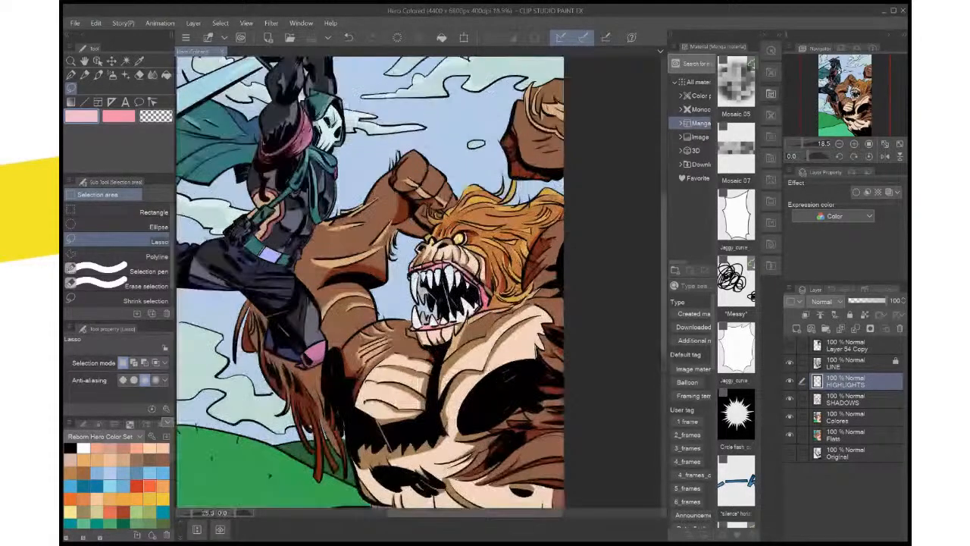
pyautogui.scroll(2, 508, 207)
pyautogui.moveTo(341, 181); pyautogui.dragTo(619, 402)
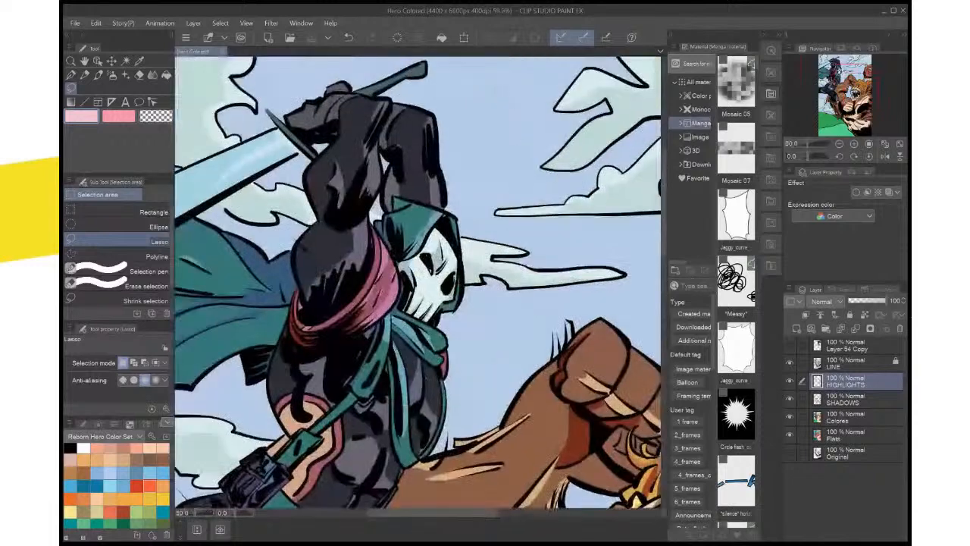
pyautogui.moveTo(424, 303); pyautogui.dragTo(448, 274)
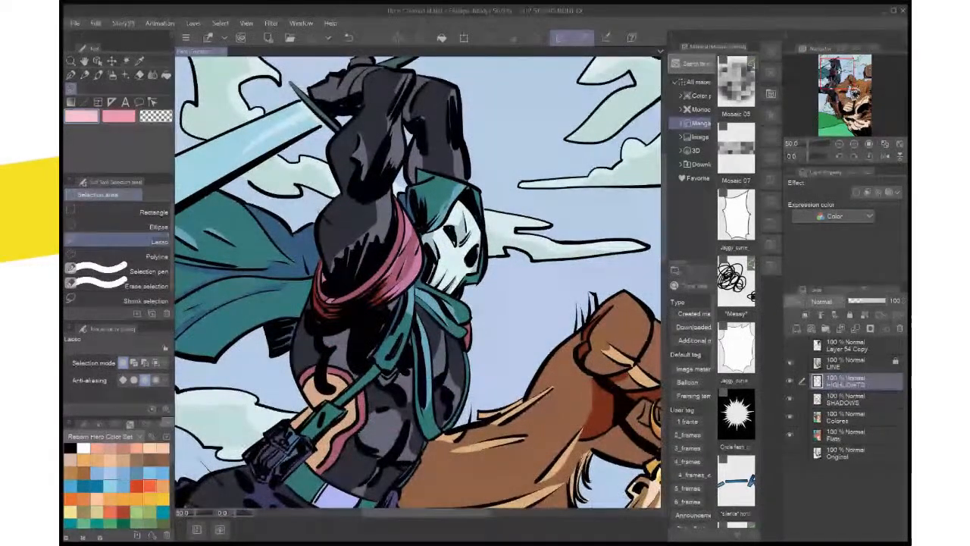
pyautogui.press('i')
pyautogui.click(294, 247)
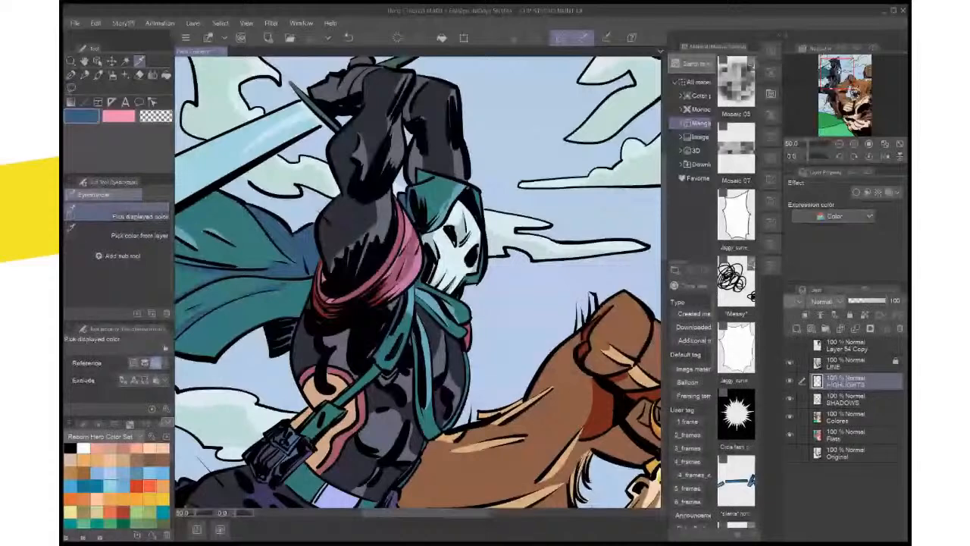
pyautogui.press('m')
pyautogui.moveTo(296, 259)
pyautogui.mouseDown()
pyautogui.moveTo(282, 244)
pyautogui.moveTo(297, 262)
pyautogui.mouseUp()
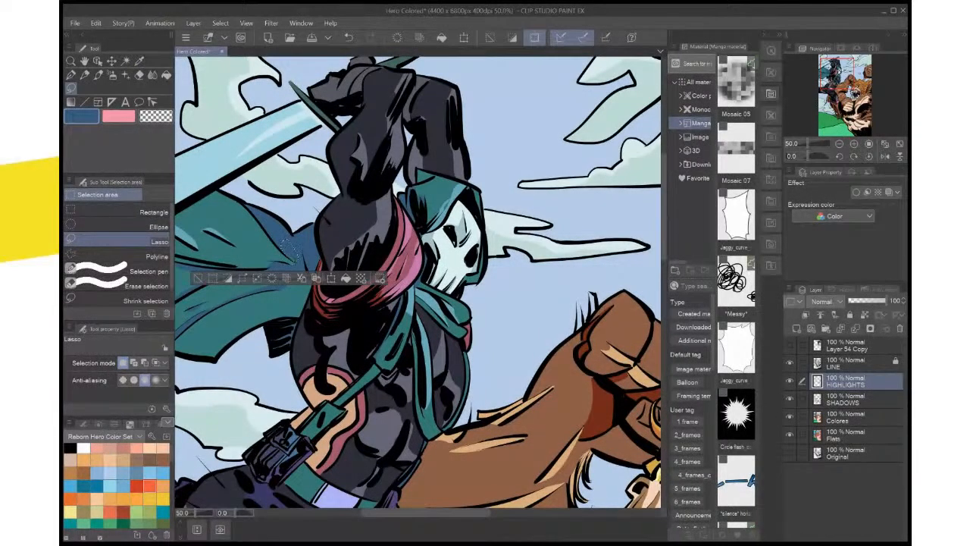
# On the SHADOWS layer, lasso the hood's edge beside the skull mask, clear the selection and save the file
pyautogui.click(856, 399)
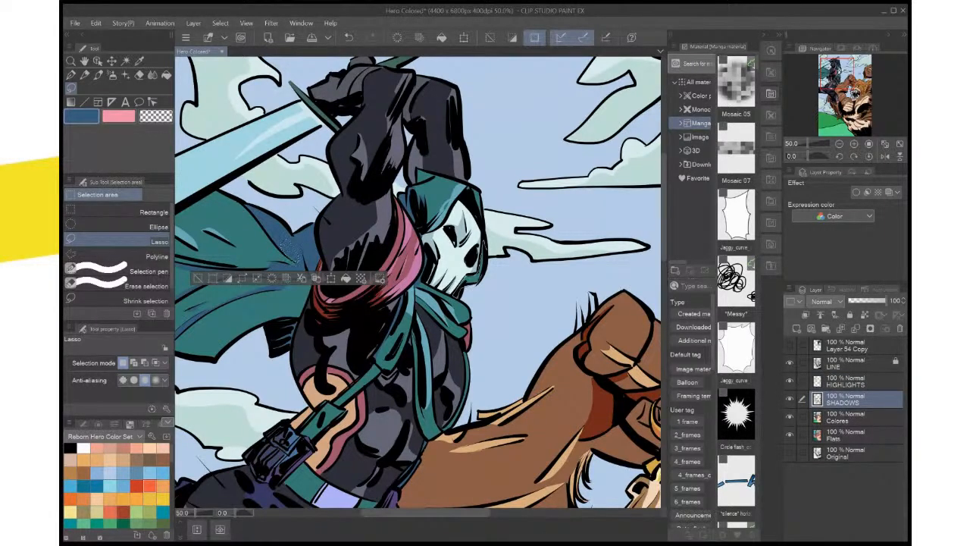
pyautogui.moveTo(481, 282); pyautogui.dragTo(484, 244)
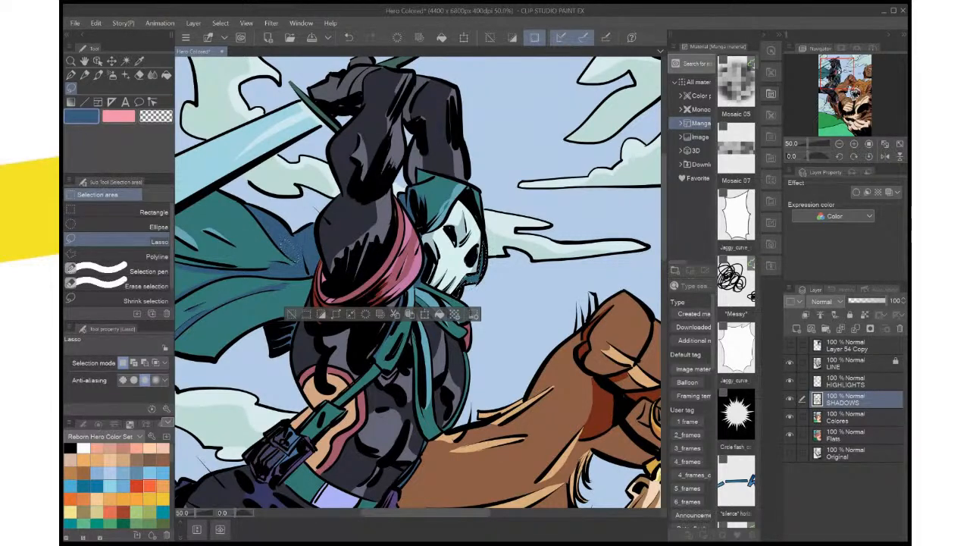
pyautogui.hotkey('ctrl', 'd')
pyautogui.hotkey('ctrl', '0')
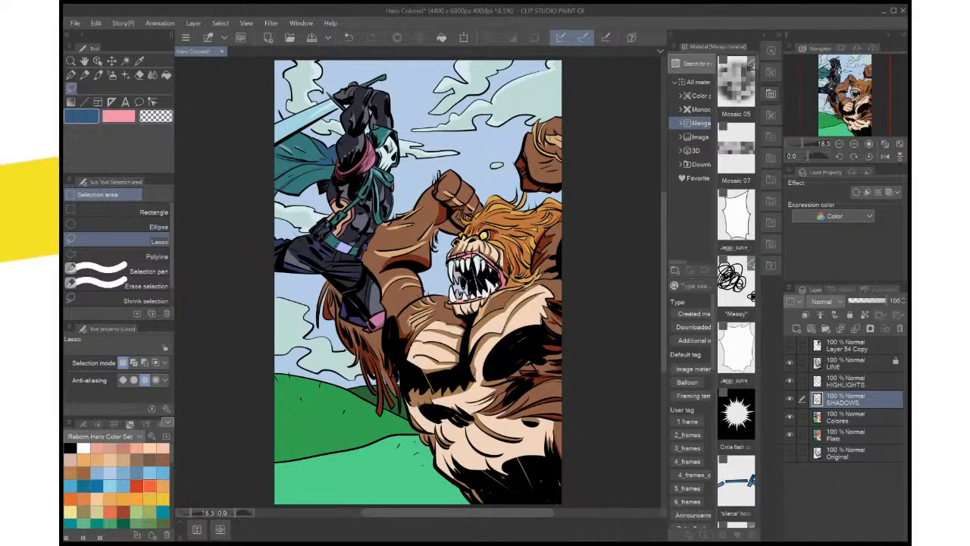
pyautogui.hotkey('ctrl', 's')
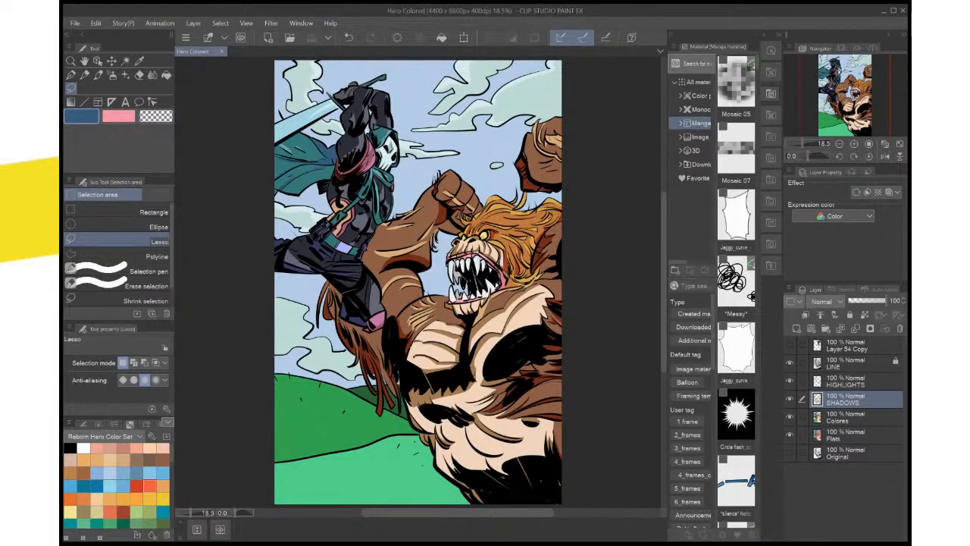
# Show the Layer 54 Copy reference, sample the belt buckle's light blue and grey-blue as drawing colors, and hide the reference
pyautogui.click(790, 345)
pyautogui.click(789, 345)
pyautogui.click(790, 345)
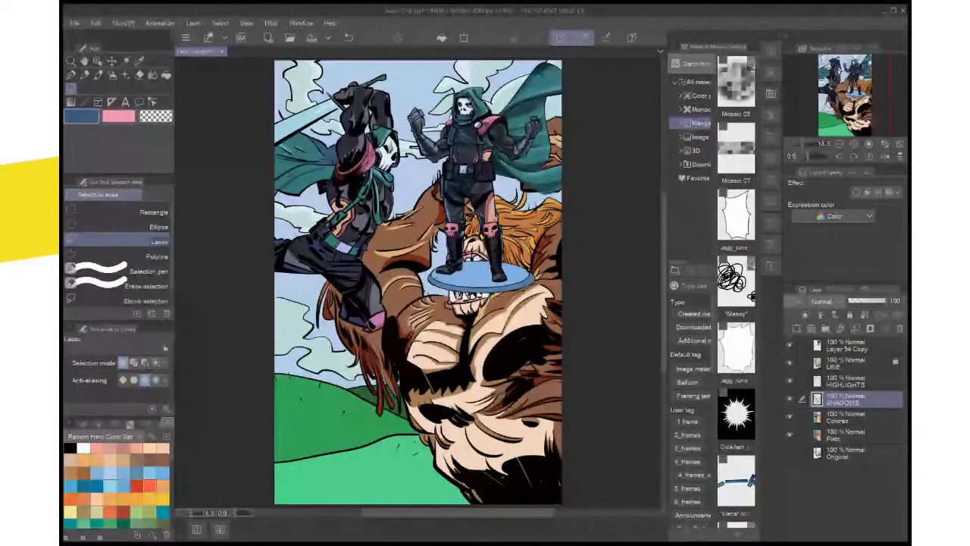
pyautogui.hotkey('ctrl', '+')
pyautogui.hotkey('ctrl', '+')
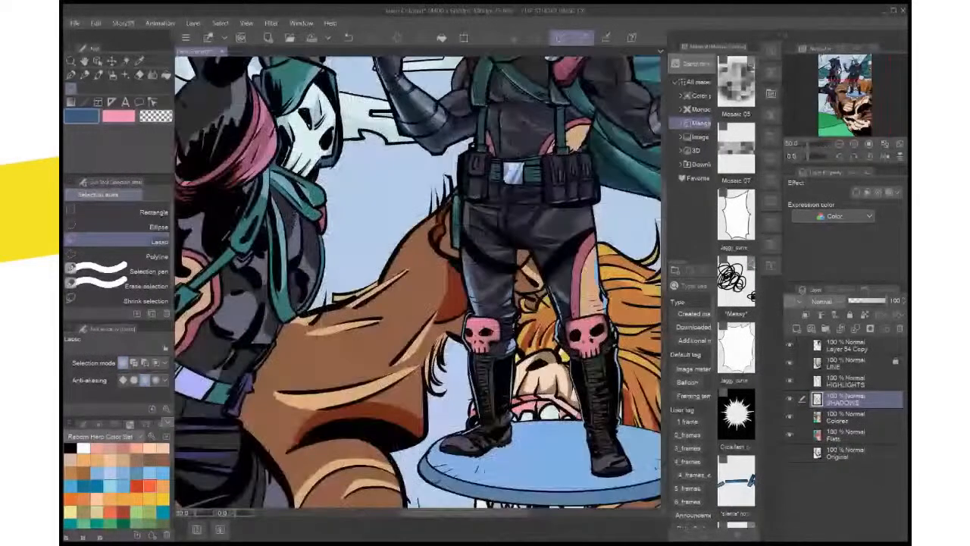
pyautogui.moveTo(424, 250); pyautogui.dragTo(395, 312)
pyautogui.press('i')
pyautogui.click(363, 227)
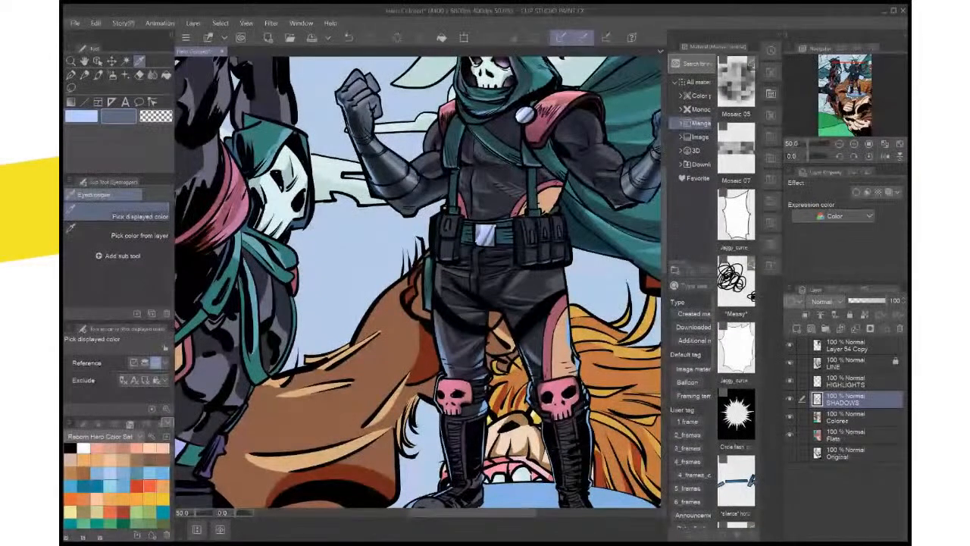
pyautogui.moveTo(340, 352); pyautogui.dragTo(522, 205)
pyautogui.click(790, 345)
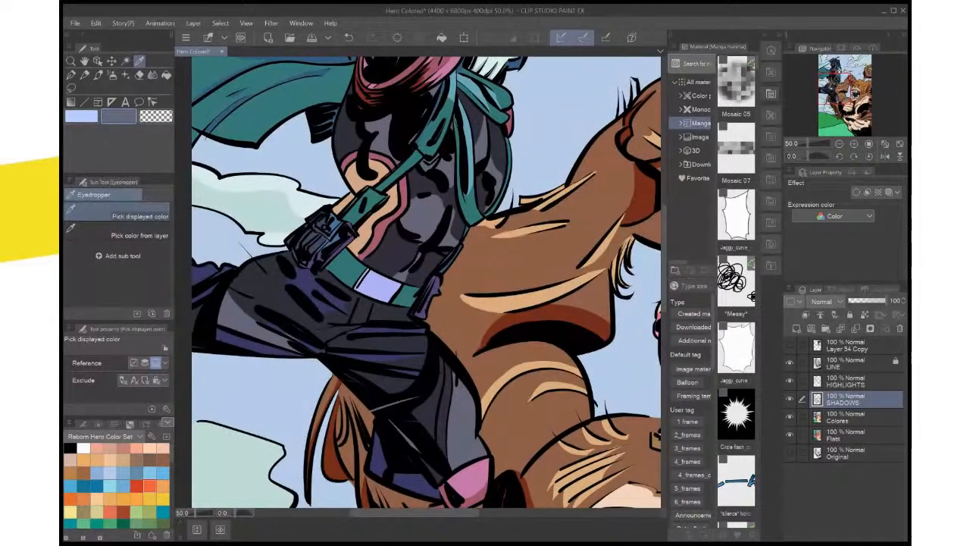
# Fill the hero's belt buckle with the sampled grey-blue on the Colores layer
pyautogui.click(854, 417)
pyautogui.press('w')
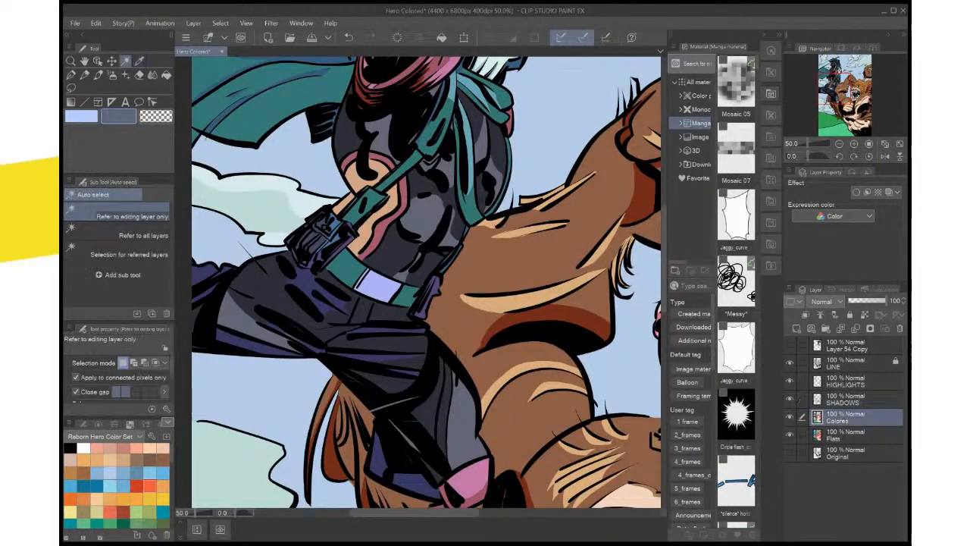
pyautogui.click(378, 288)
pyautogui.click(434, 319)
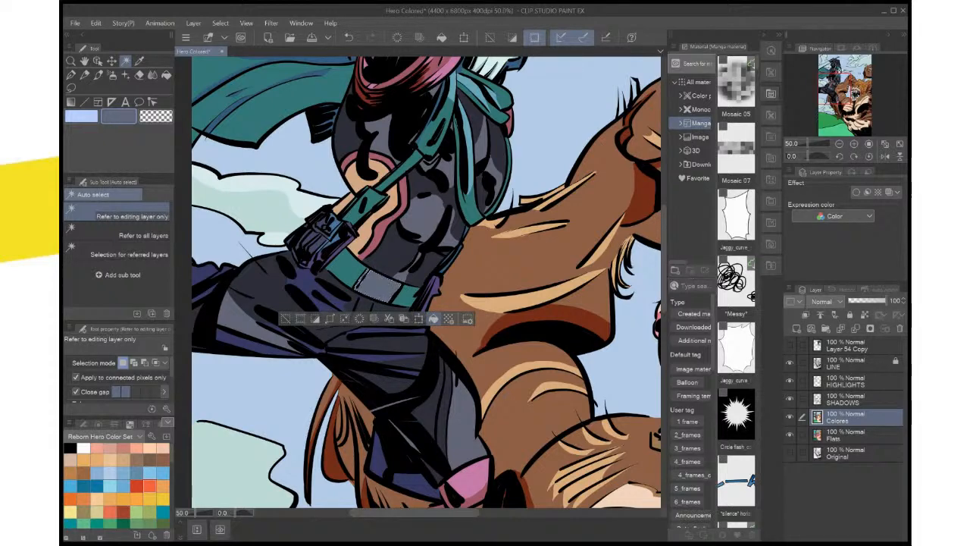
pyautogui.click(285, 318)
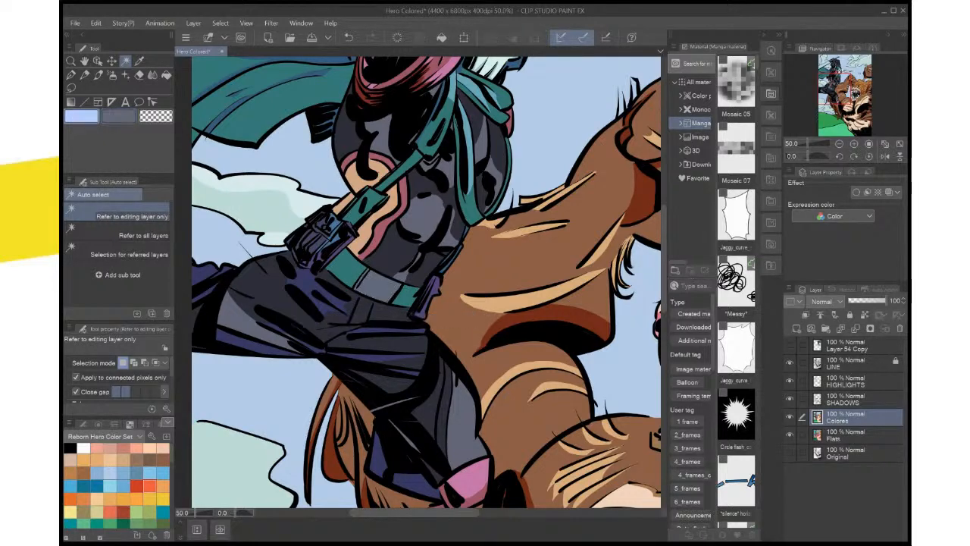
# On the HIGHLIGHTS layer, fill the narrow strip along the belt buckle's side edge with light blue
pyautogui.click(856, 381)
pyautogui.hotkey('ctrl', '+')
pyautogui.hotkey('ctrl', '+')
pyautogui.hotkey('ctrl', '+')
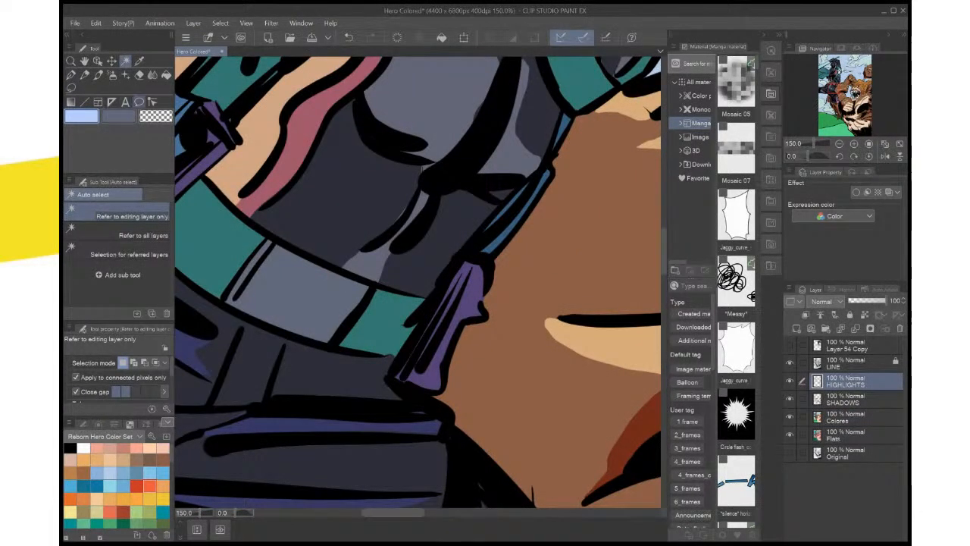
pyautogui.click(139, 101)
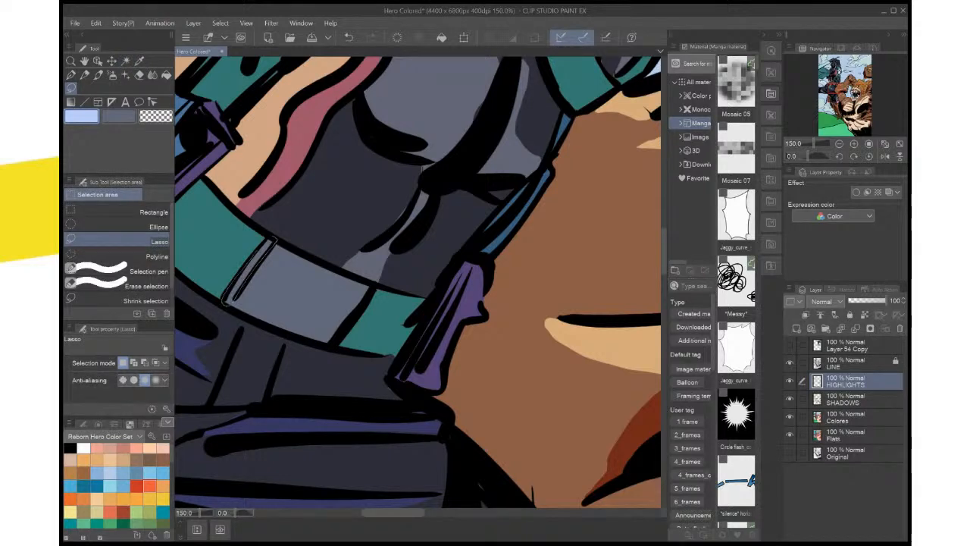
pyautogui.moveTo(263, 243); pyautogui.dragTo(254, 254)
pyautogui.click(332, 322)
pyautogui.hotkey('ctrl', 'd')
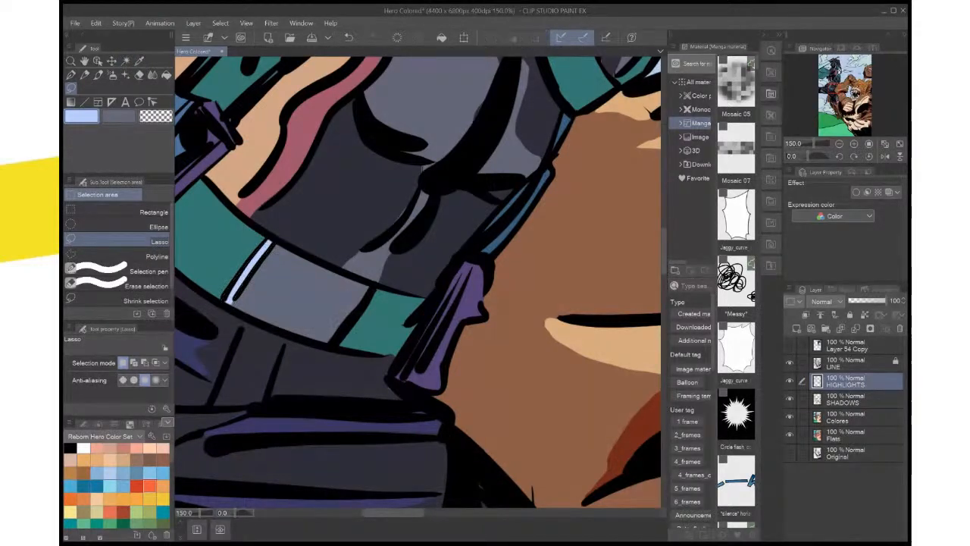
# Fill a curved light blue highlight across the belt buckle's face, reset the canvas rotation and save the file
pyautogui.moveTo(332, 322); pyautogui.dragTo(423, 377)
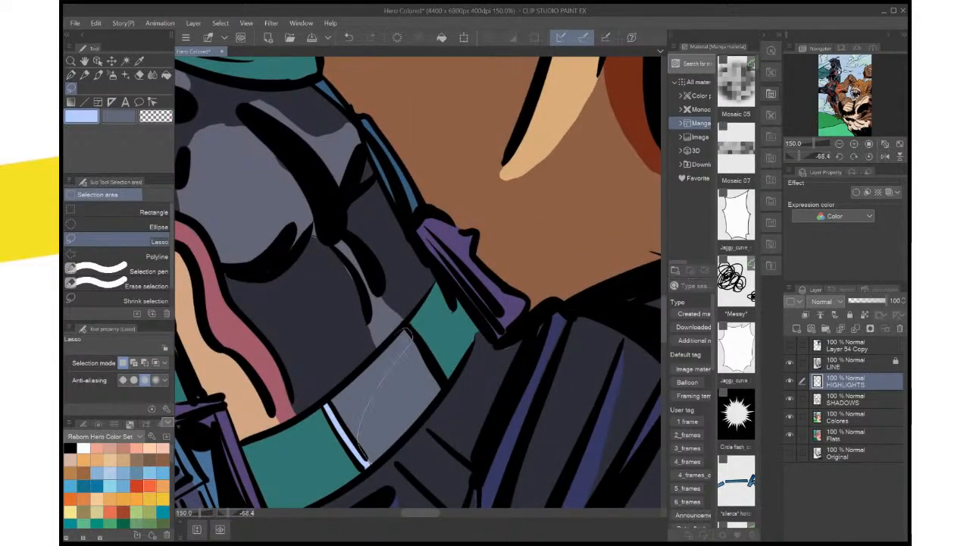
pyautogui.moveTo(339, 391); pyautogui.dragTo(331, 401)
pyautogui.moveTo(368, 460); pyautogui.dragTo(370, 463)
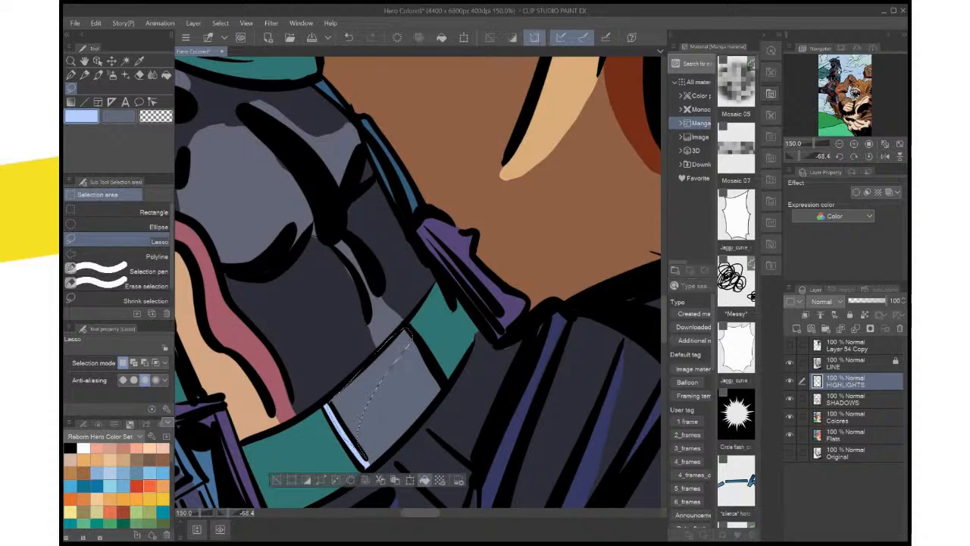
pyautogui.click(426, 480)
pyautogui.hotkey('ctrl', 'd')
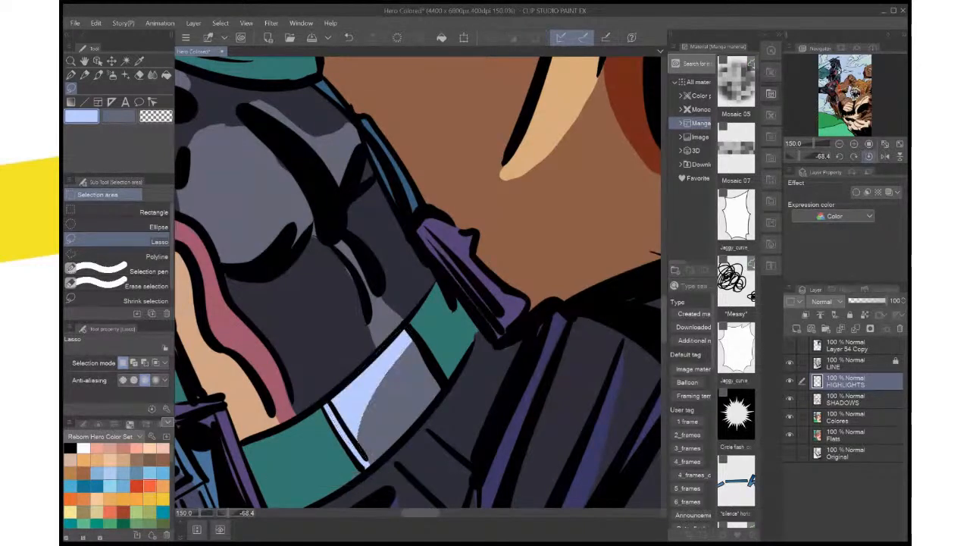
pyautogui.click(869, 156)
pyautogui.hotkey('ctrl', '0')
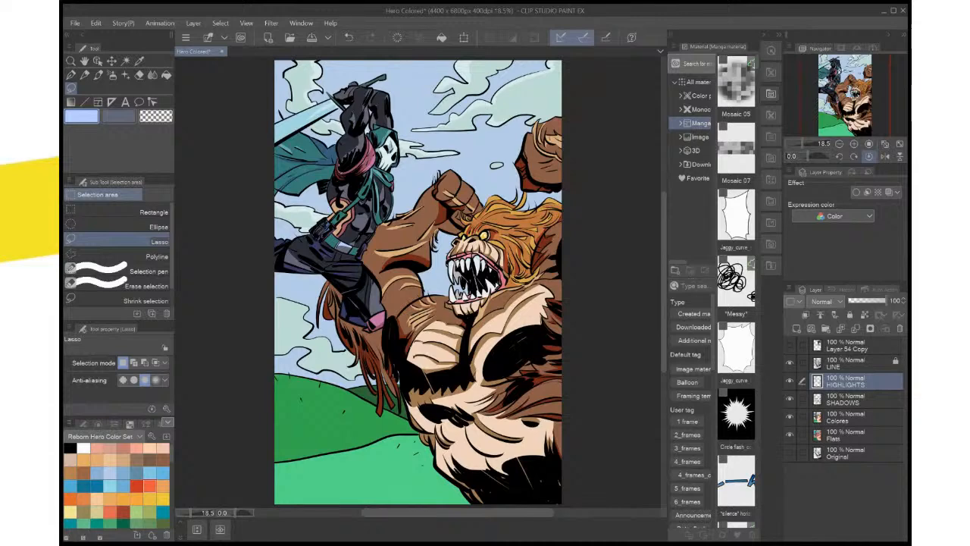
pyautogui.hotkey('ctrl', 's')
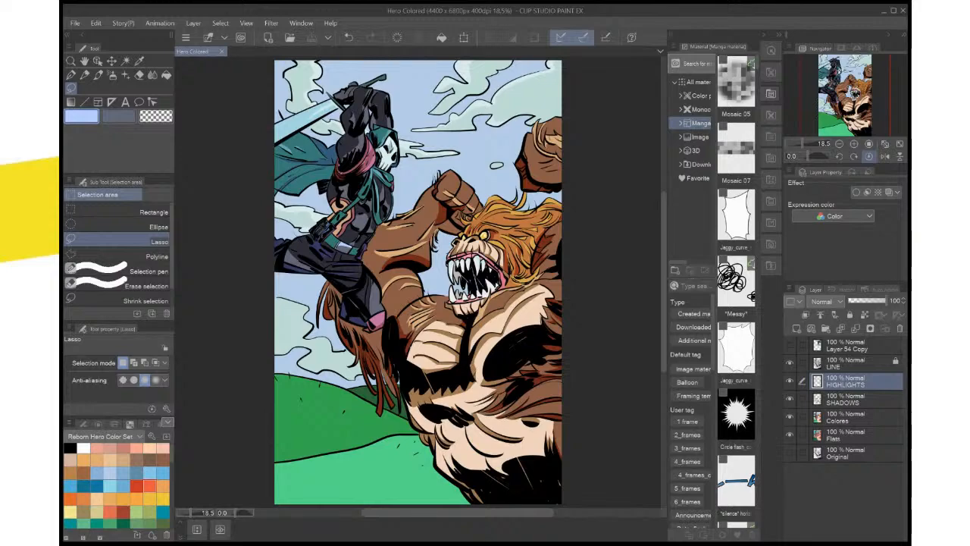
# Show the Layer 54 Copy reference and sample the lilac from its eye socket as the drawing color
pyautogui.scroll(4, 361, 185)
pyautogui.moveTo(362, 185); pyautogui.dragTo(361, 365)
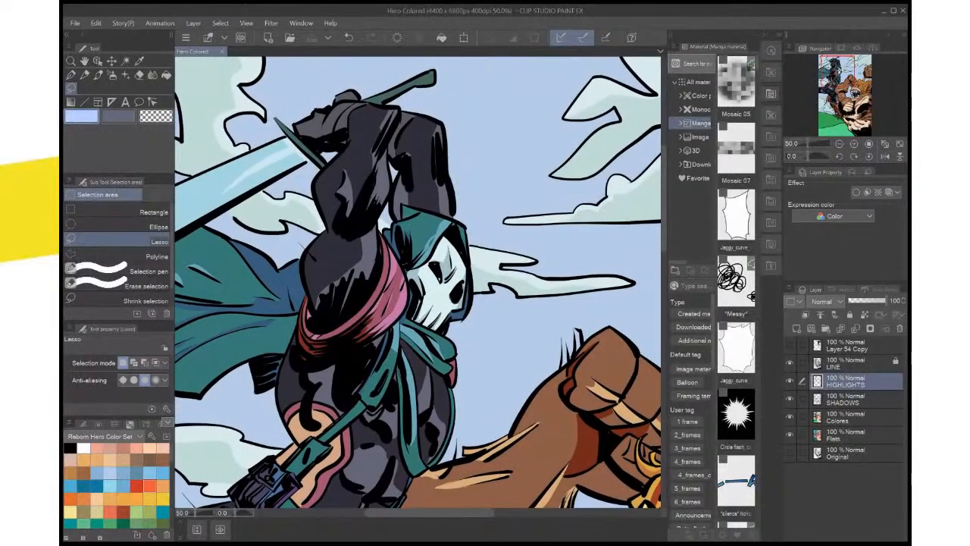
pyautogui.click(789, 345)
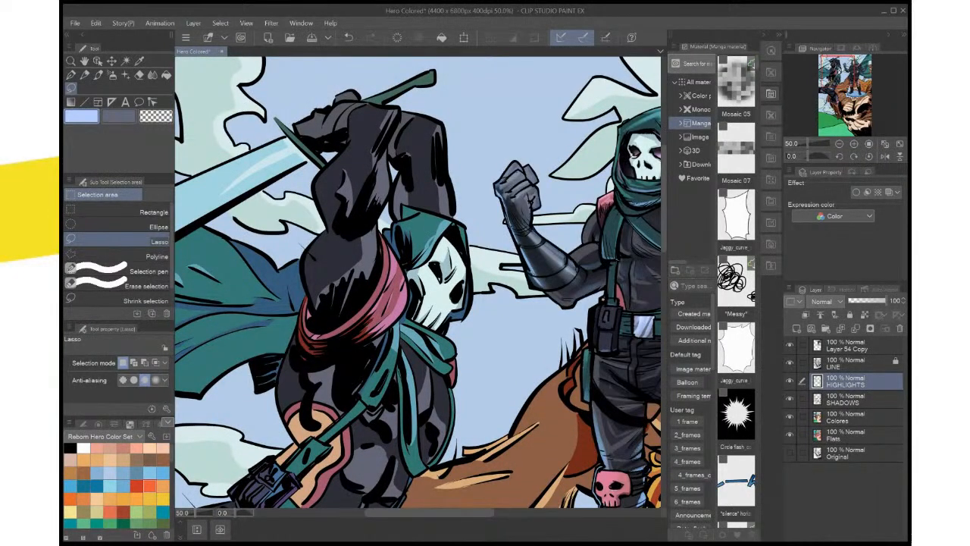
pyautogui.moveTo(493, 235)
pyautogui.mouseDown()
pyautogui.moveTo(460, 244)
pyautogui.moveTo(344, 327)
pyautogui.mouseUp()
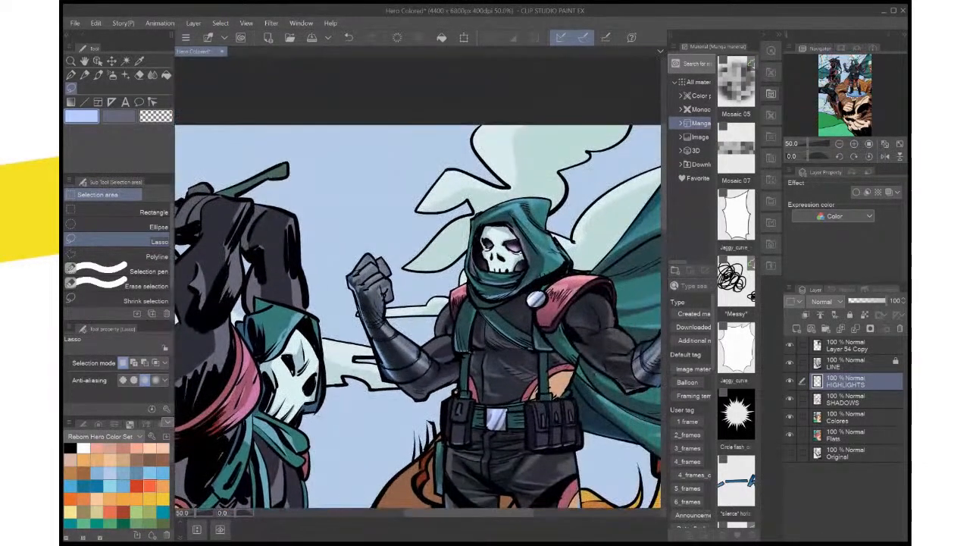
pyautogui.press('i')
pyautogui.click(515, 247)
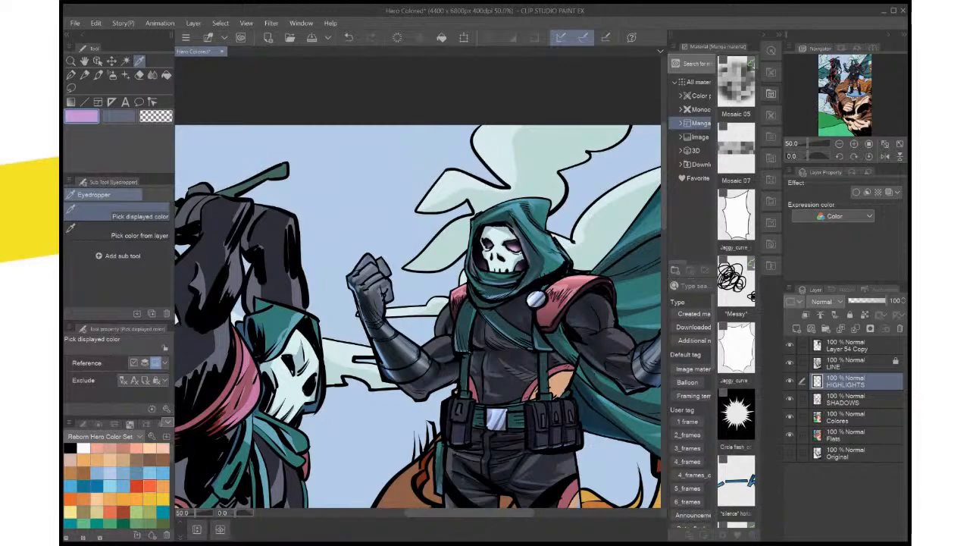
pyautogui.scroll(3, 526, 259)
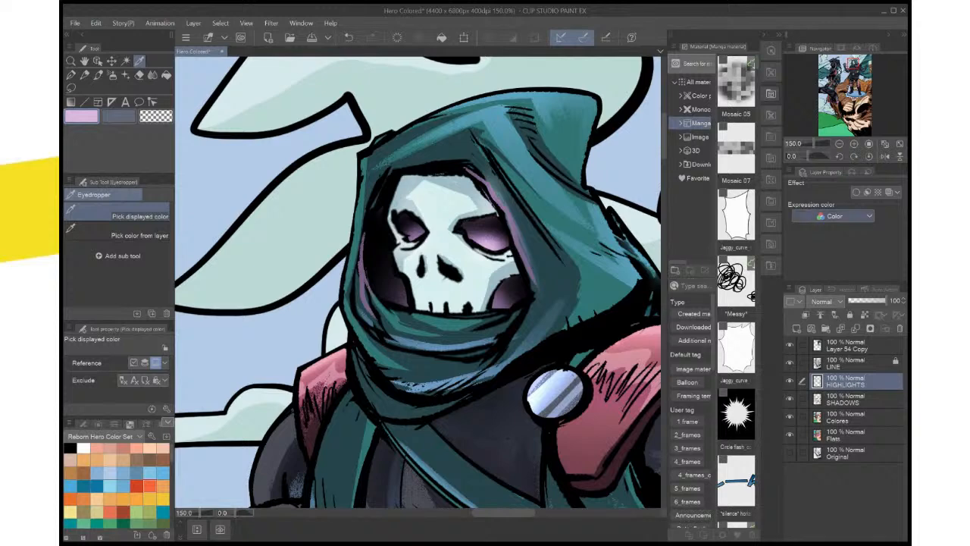
pyautogui.hotkey('ctrl', '0')
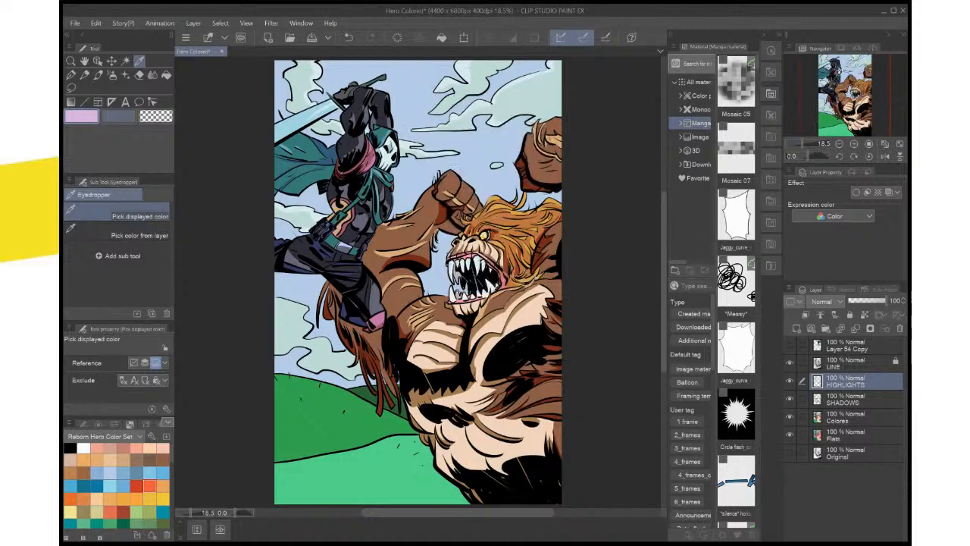
# Hide the reference and auto-select the hero's black eye sockets on the LINE layer
pyautogui.click(856, 363)
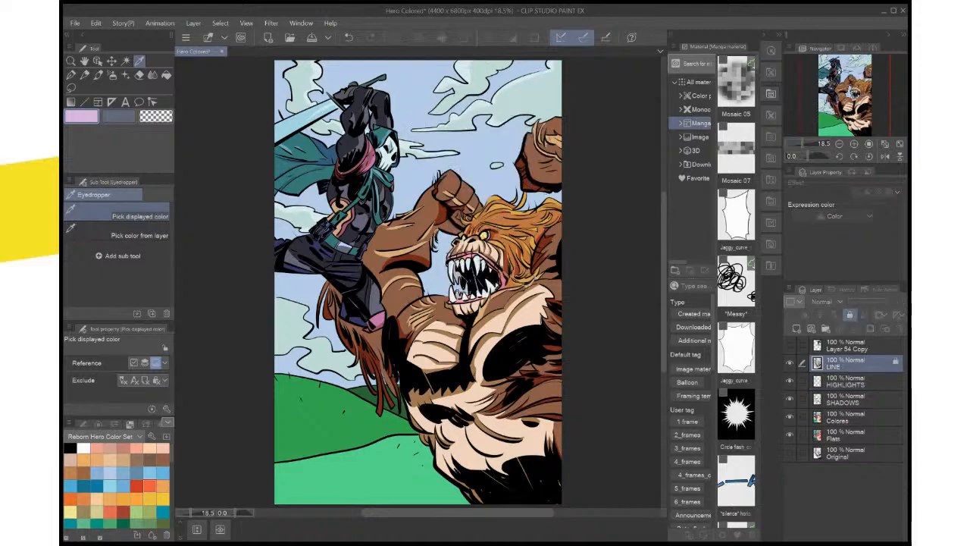
pyautogui.hotkey('ctrl', '+')
pyautogui.hotkey('ctrl', '+')
pyautogui.hotkey('ctrl', '+')
pyautogui.moveTo(394, 137); pyautogui.dragTo(491, 447)
pyautogui.press('w')
pyautogui.click(430, 256)
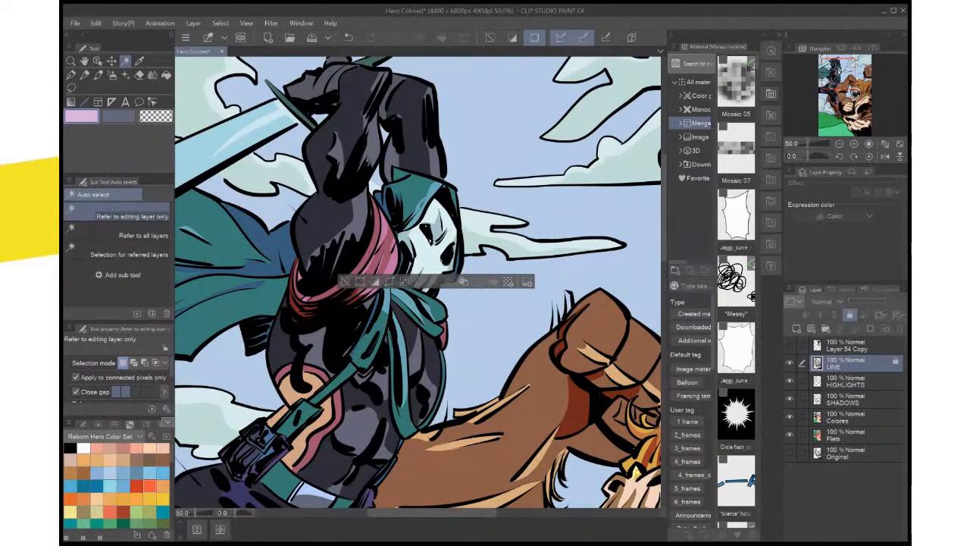
pyautogui.hotkey('ctrl', '+')
pyautogui.hotkey('ctrl', '+')
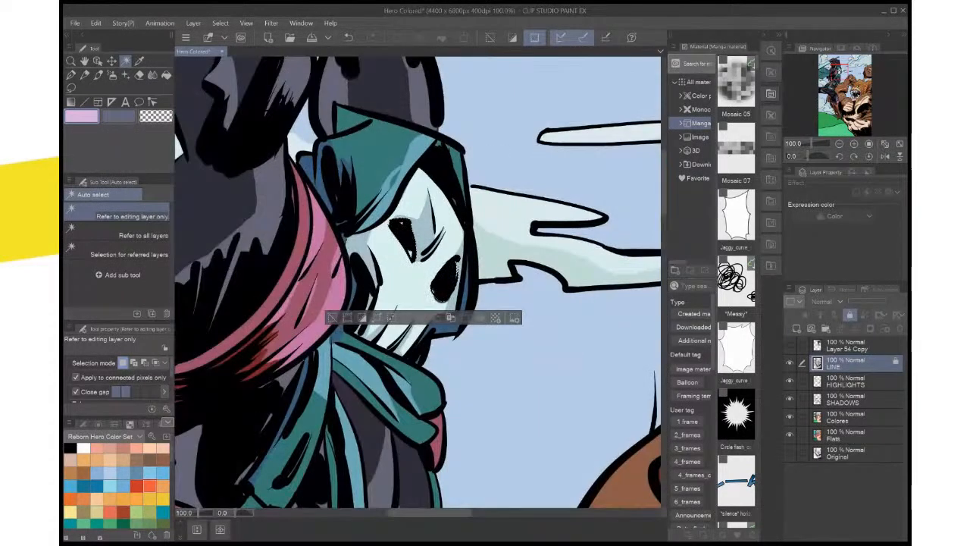
# Add a new layer above LINE and name it EYES
pyautogui.hotkey('ctrl', 'shift', 'n')
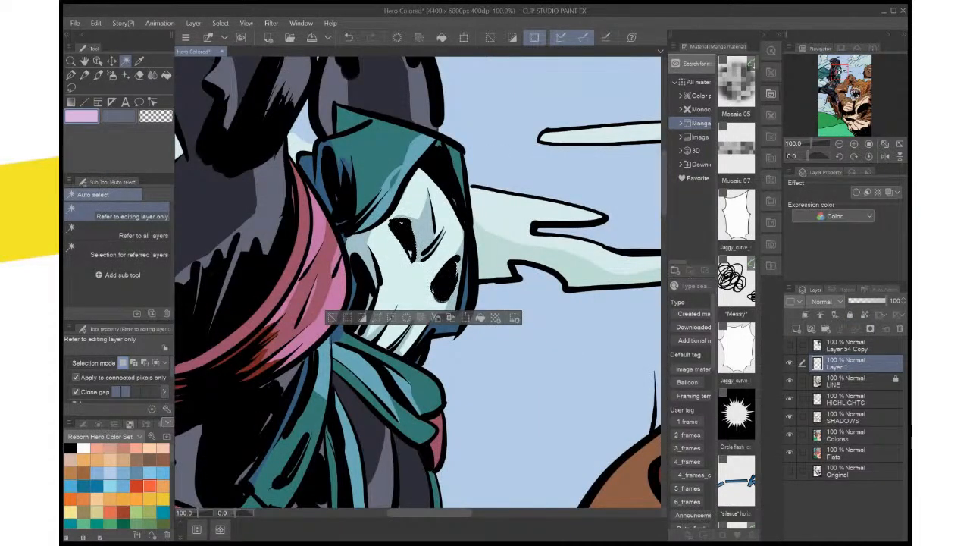
pyautogui.doubleClick(837, 366)
pyautogui.write('eYE')
pyautogui.press('Return')
pyautogui.doubleClick(835, 366)
pyautogui.write('EYES')
pyautogui.press('Return')
# Airbrush a soft lilac glow into the hero's eye sockets with brush size 80 and clear the selection
pyautogui.click(98, 75)
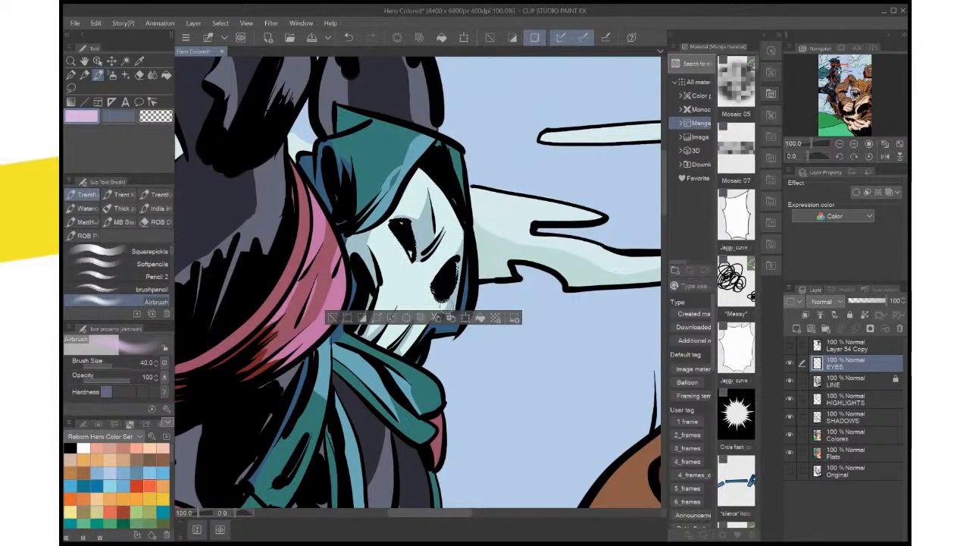
pyautogui.press(']')
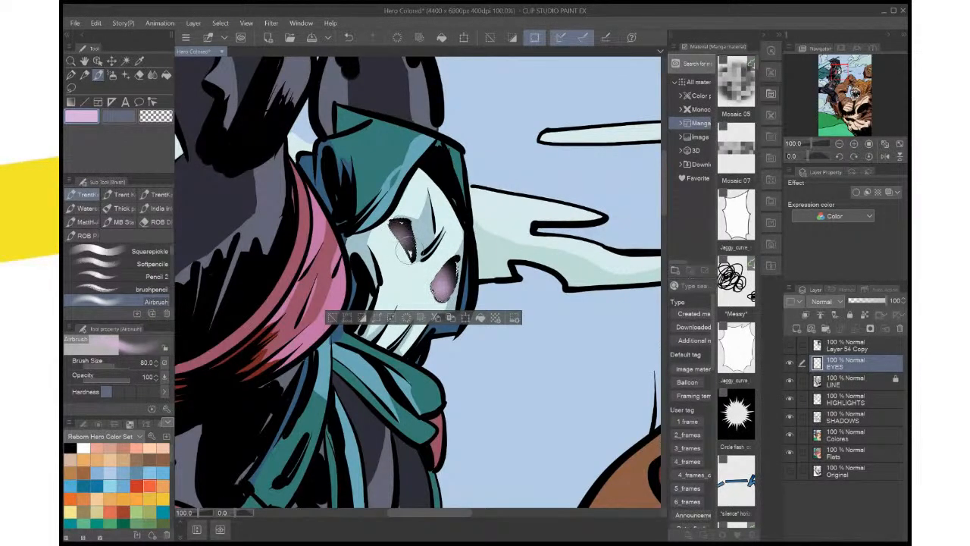
pyautogui.hotkey('ctrl', '0')
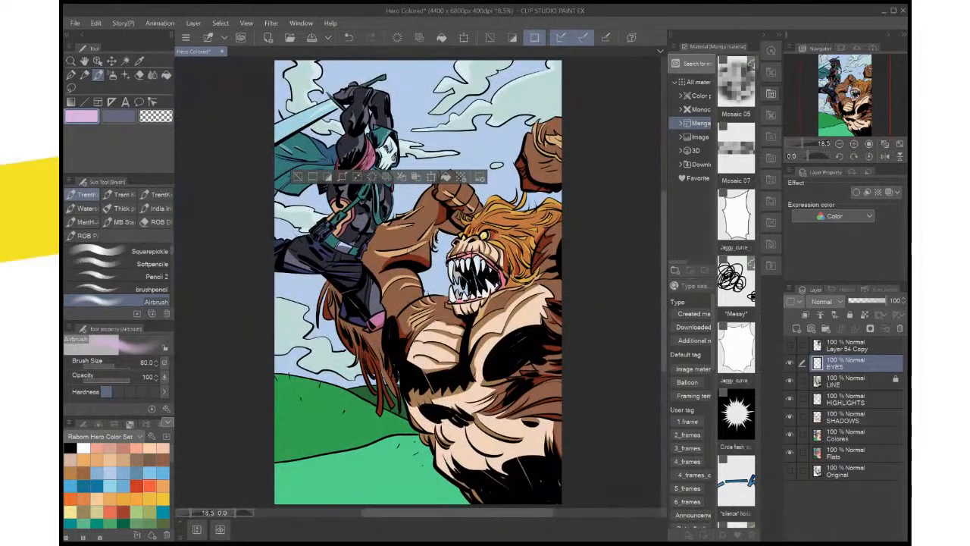
pyautogui.hotkey('ctrl', 'd')
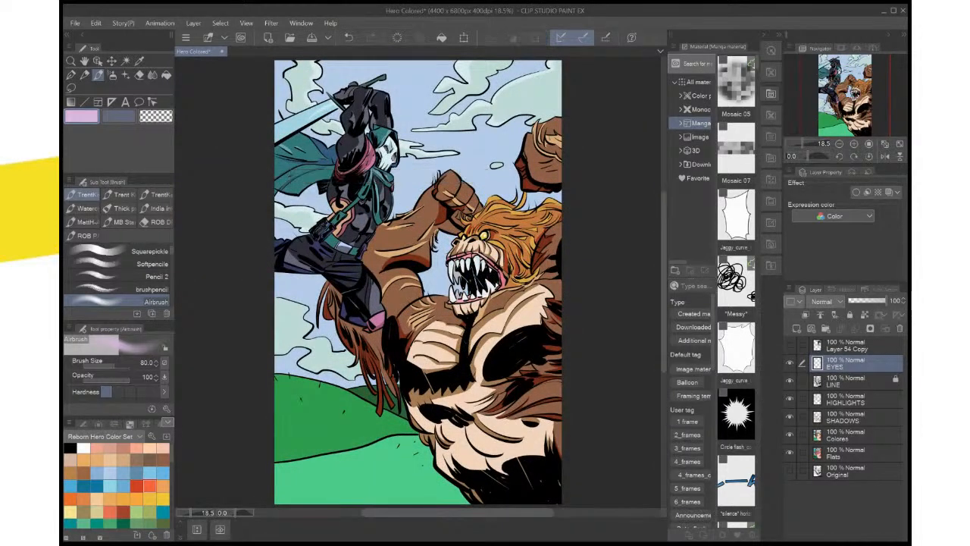
# Undo the lilac eye glow and try a short airbrush stroke over the selected eye sockets again
pyautogui.hotkey('ctrl', 'z')
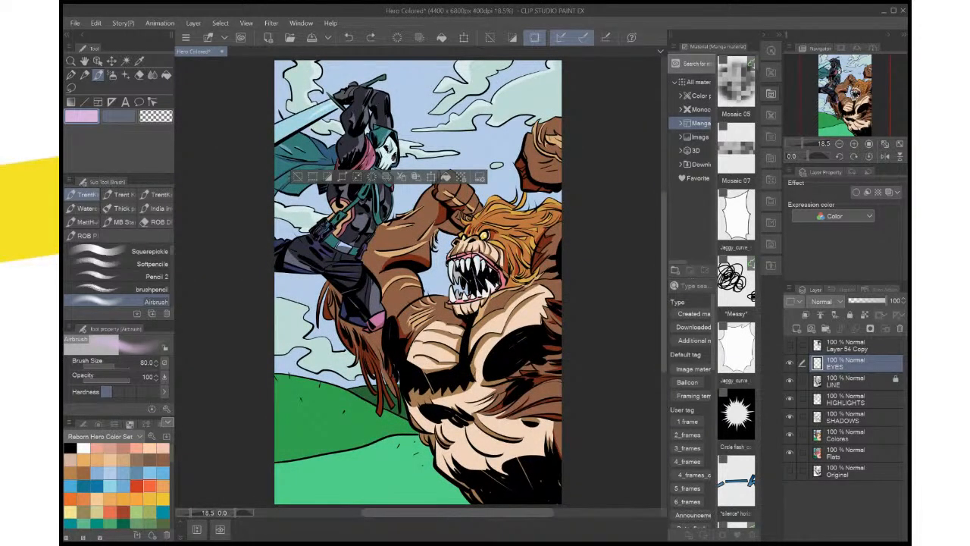
pyautogui.hotkey('ctrl', 'z')
pyautogui.moveTo(392, 157); pyautogui.dragTo(393, 160)
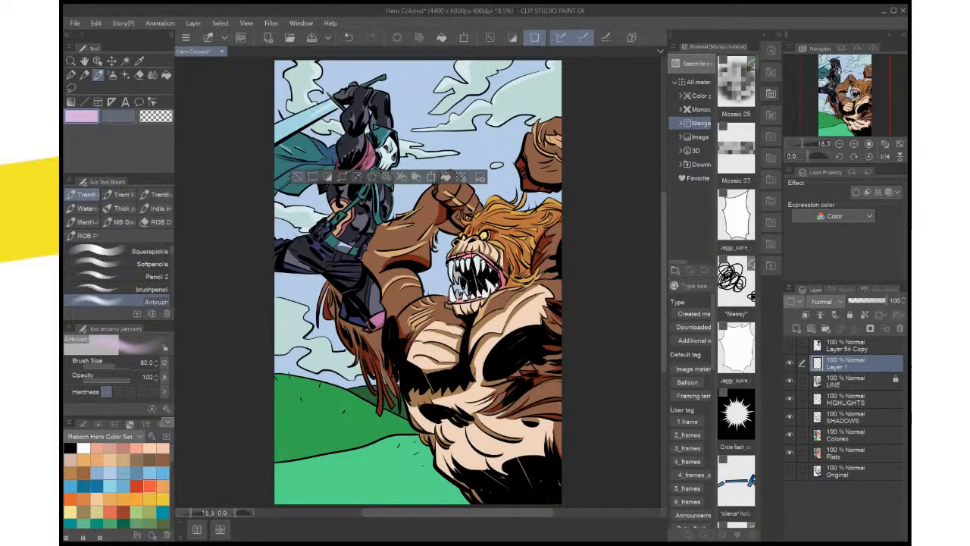
pyautogui.hotkey('ctrl', 'd')
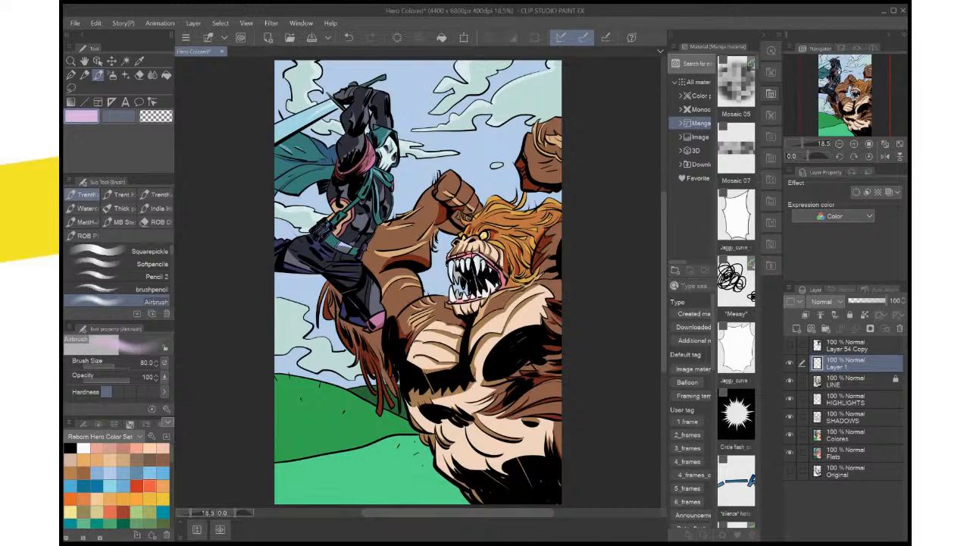
pyautogui.hotkey('ctrl', 'z')
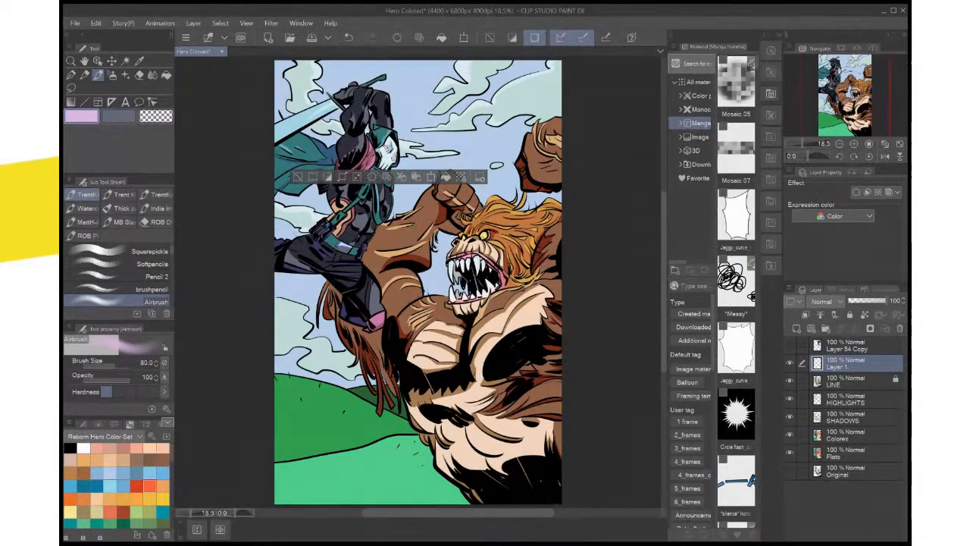
pyautogui.hotkey('ctrl', 'd')
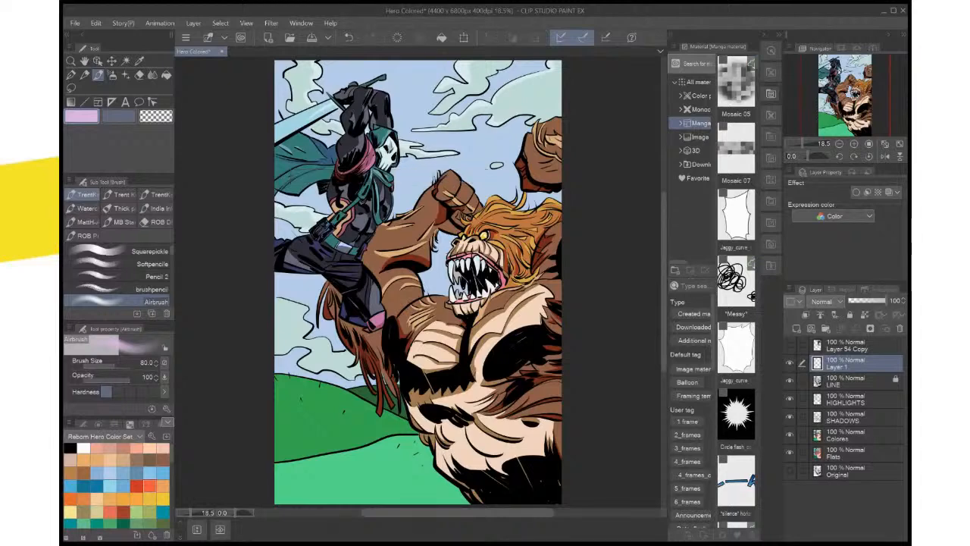
pyautogui.hotkey('ctrl', 'z')
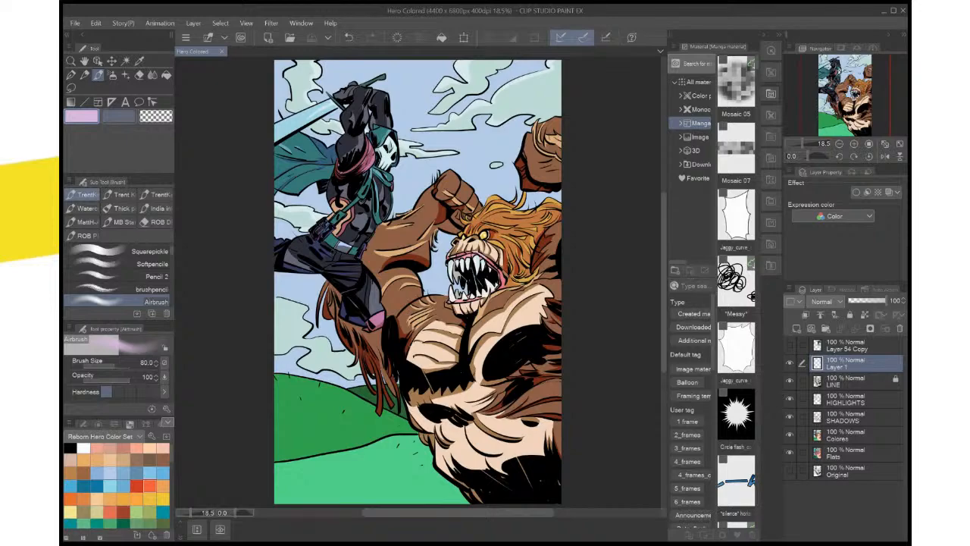
# Sample the hood's light teal-blue and fill the gap in the highlight along the hood's front edge on the HIGHLIGHTS layer
pyautogui.scroll(4, 360, 166)
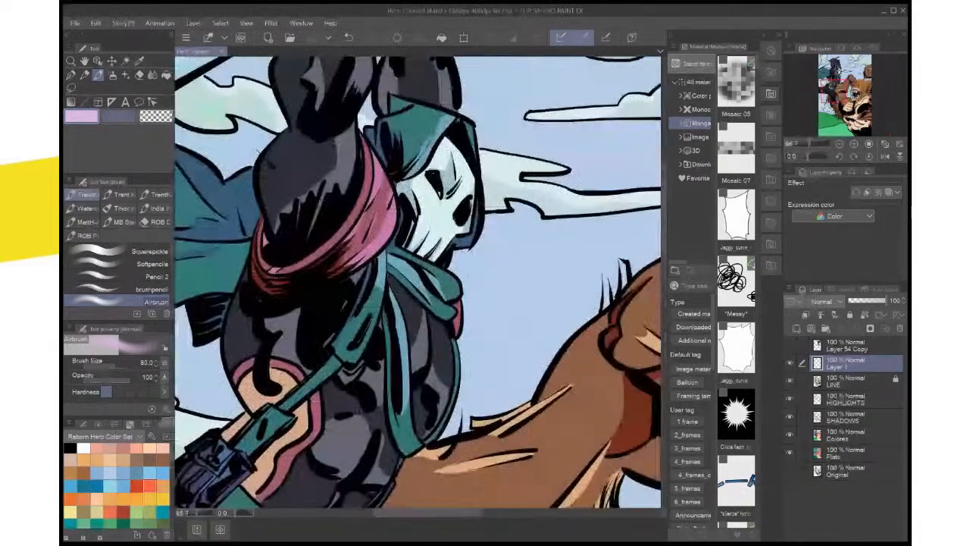
pyautogui.moveTo(379, 174); pyautogui.dragTo(357, 237)
pyautogui.moveTo(464, 195); pyautogui.dragTo(466, 294)
pyautogui.scroll(4, 454, 280)
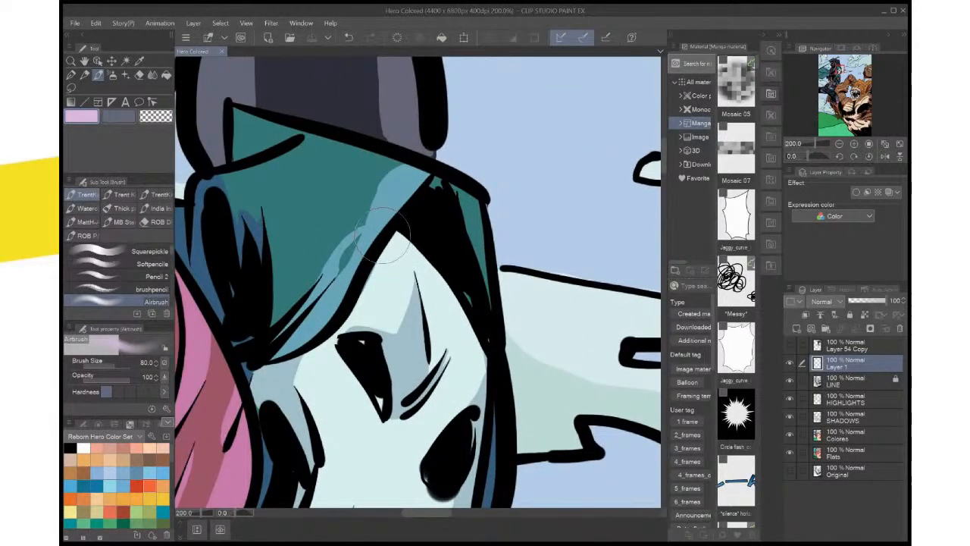
pyautogui.press('i')
pyautogui.click(386, 200)
pyautogui.press('m')
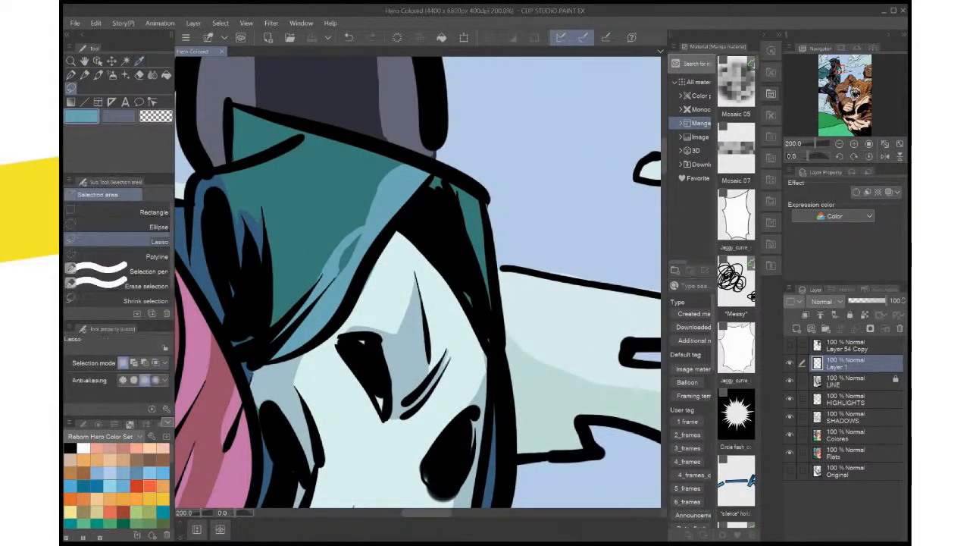
pyautogui.moveTo(371, 230); pyautogui.dragTo(370, 235)
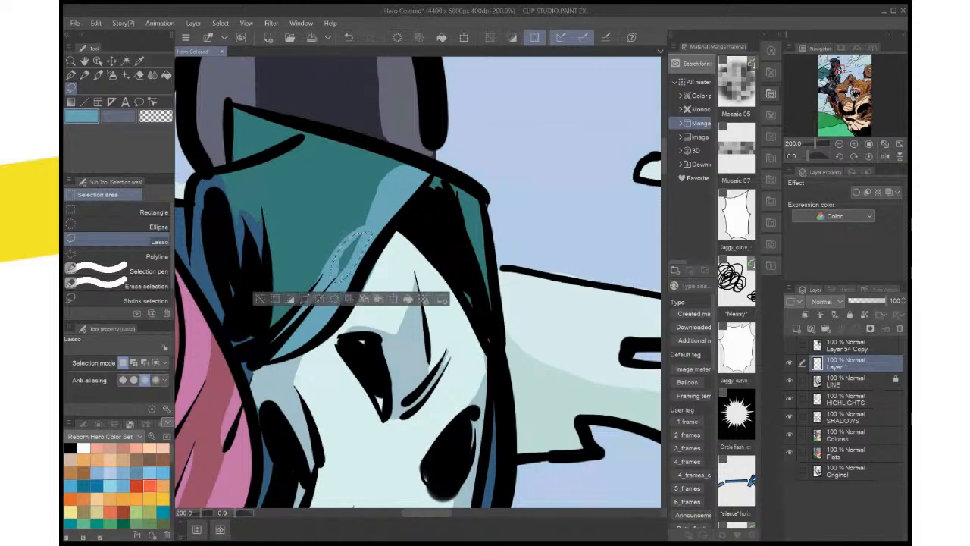
pyautogui.click(848, 399)
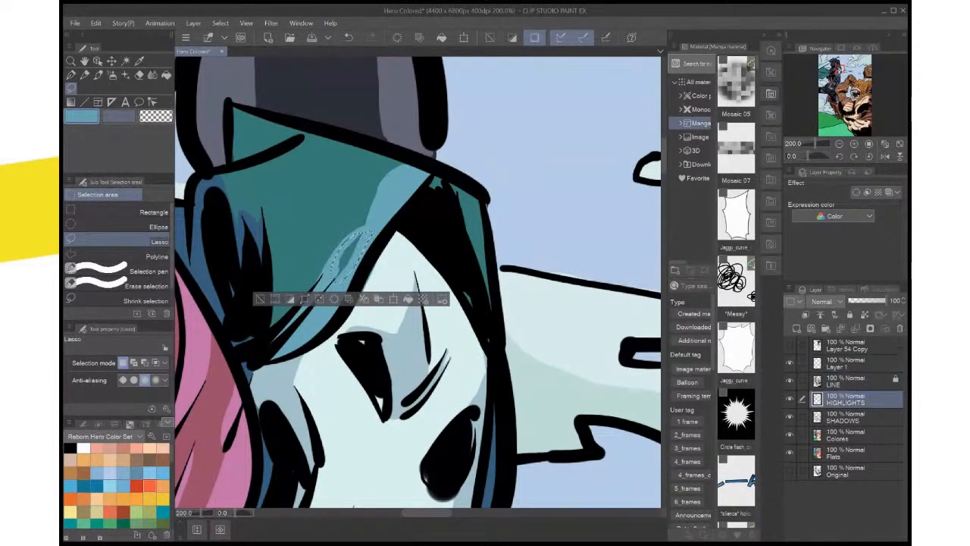
pyautogui.hotkey('ctrl', 'd')
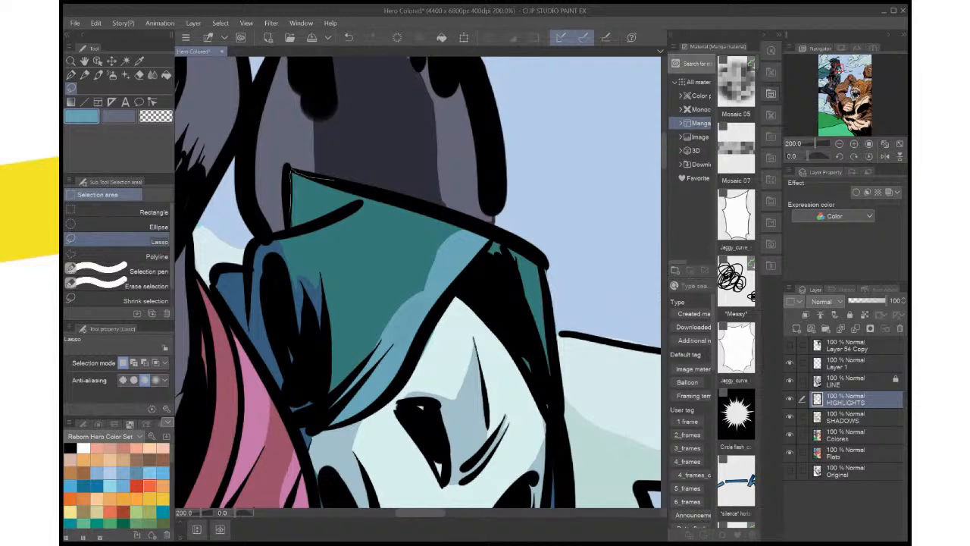
# Fill the small triangular fold at the hood's peak with the light teal-blue highlight
pyautogui.moveTo(304, 225)
pyautogui.mouseDown()
pyautogui.moveTo(362, 201)
pyautogui.moveTo(335, 181)
pyautogui.mouseUp()
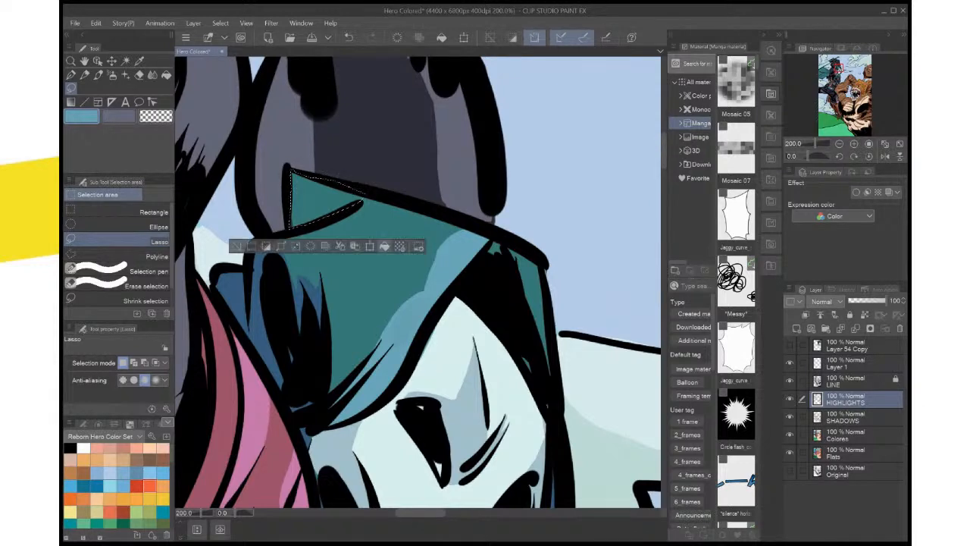
pyautogui.click(385, 246)
pyautogui.hotkey('ctrl', 'd')
pyautogui.scroll(-4, 414, 213)
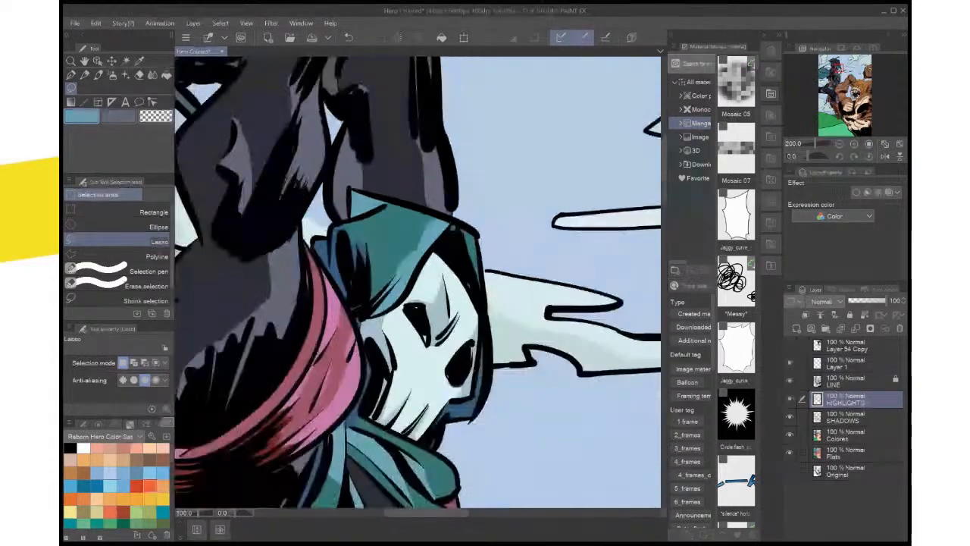
pyautogui.scroll(-1, 415, 213)
pyautogui.scroll(5, 425, 209)
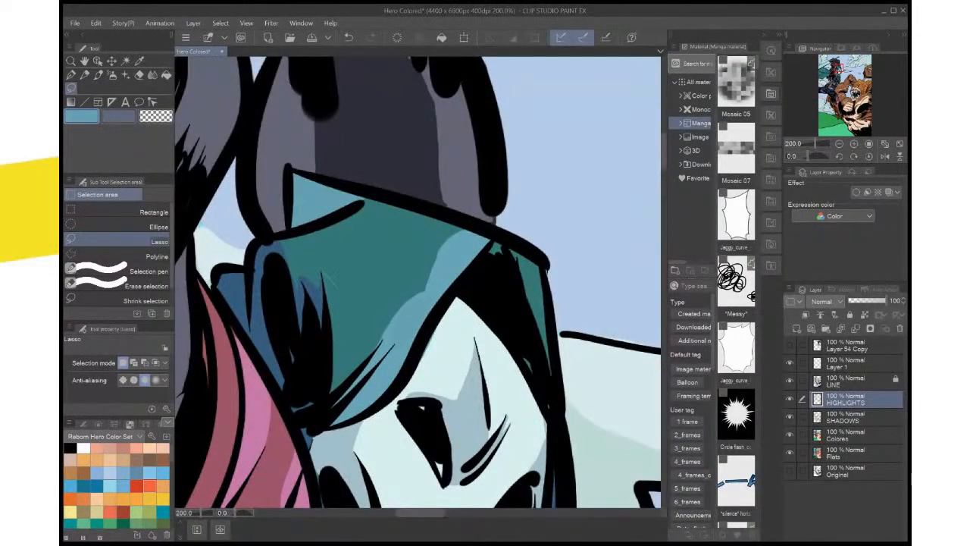
# Fill a narrow curved light teal-blue highlight beside the black fold shadows on the hood's side
pyautogui.moveTo(322, 273)
pyautogui.mouseDown()
pyautogui.moveTo(347, 362)
pyautogui.moveTo(328, 396)
pyautogui.moveTo(326, 346)
pyautogui.mouseUp()
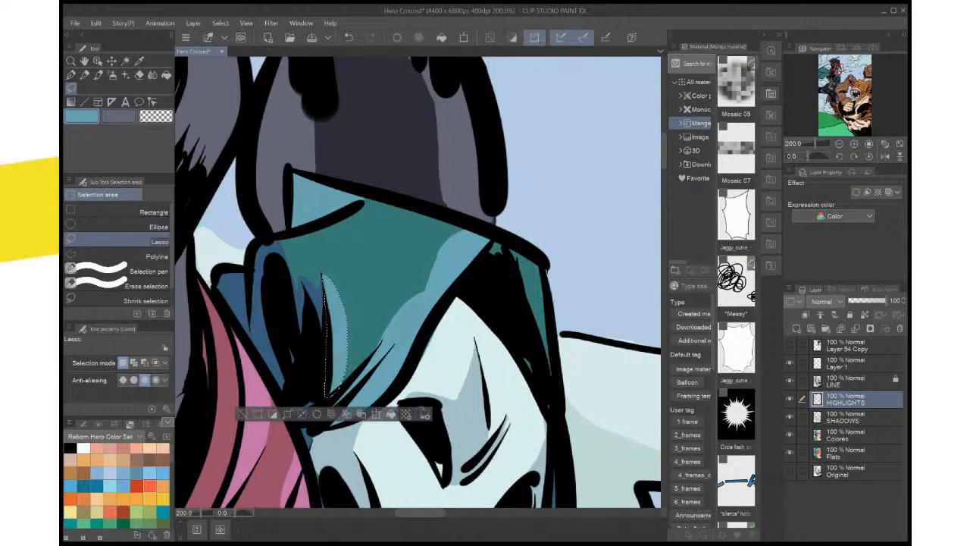
pyautogui.hotkey('ctrl', 'd')
pyautogui.hotkey('ctrl', '0')
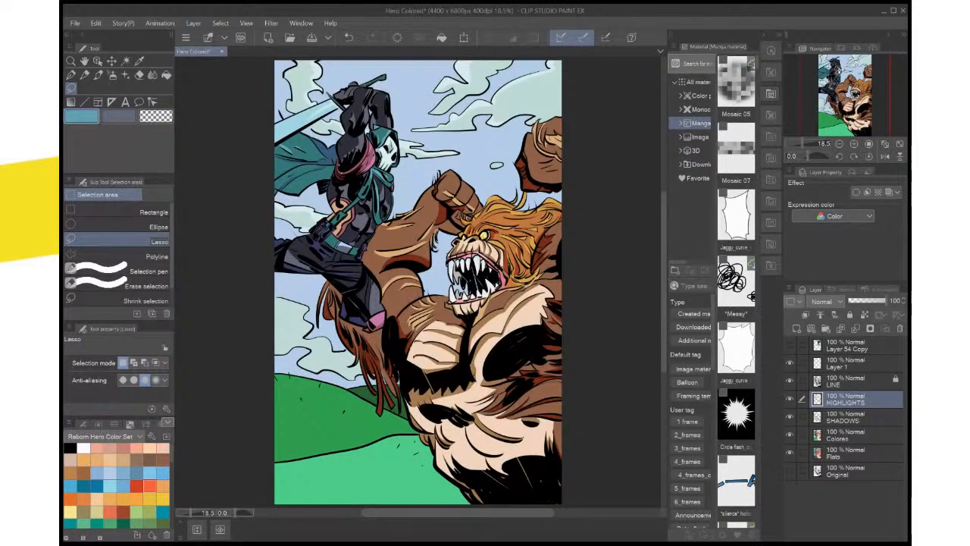
# Fill a light teal-blue highlight along the outer edge of the cape's lower fold on the HIGHLIGHTS layer
pyautogui.hotkey('ctrl', '+')
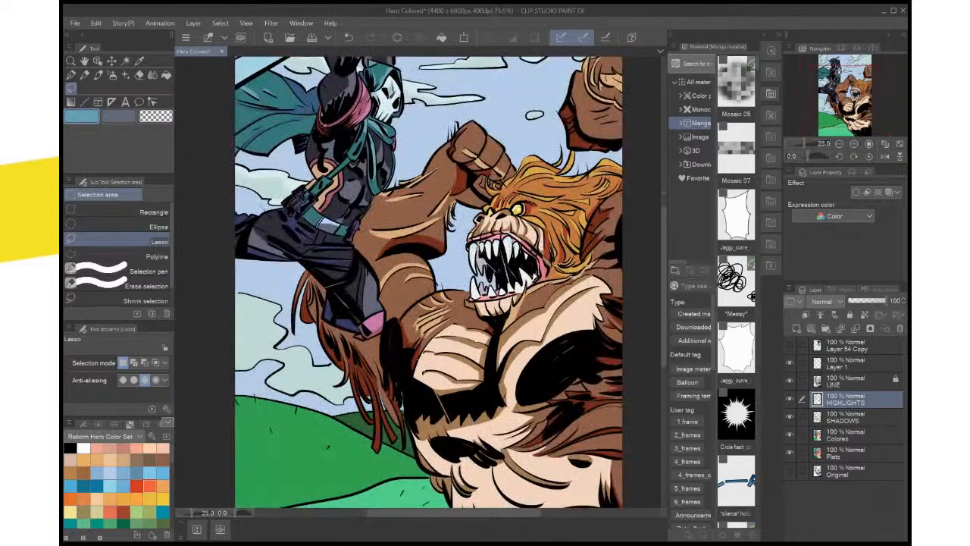
pyautogui.scroll(2, 386, 300)
pyautogui.moveTo(386, 300); pyautogui.dragTo(613, 506)
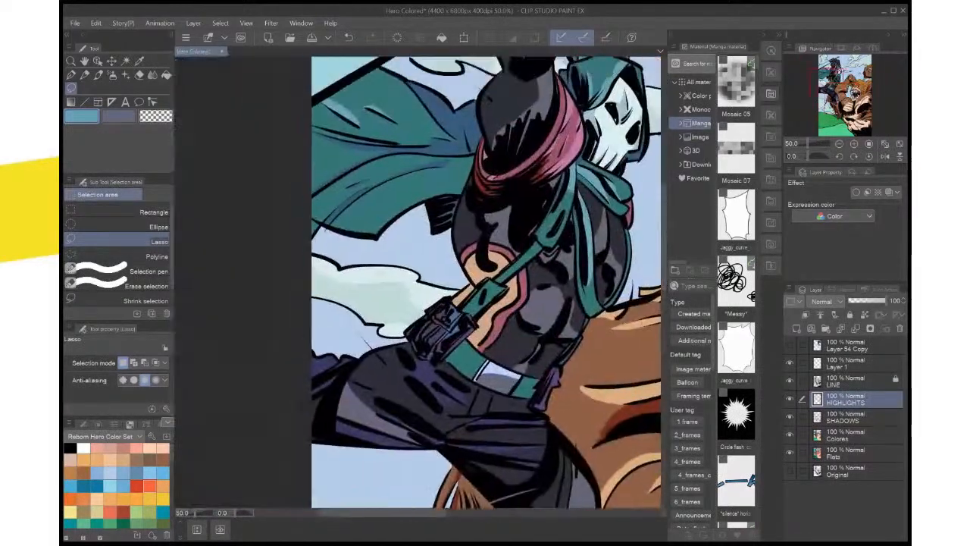
pyautogui.moveTo(485, 303); pyautogui.dragTo(492, 388)
pyautogui.moveTo(531, 341); pyautogui.dragTo(540, 248)
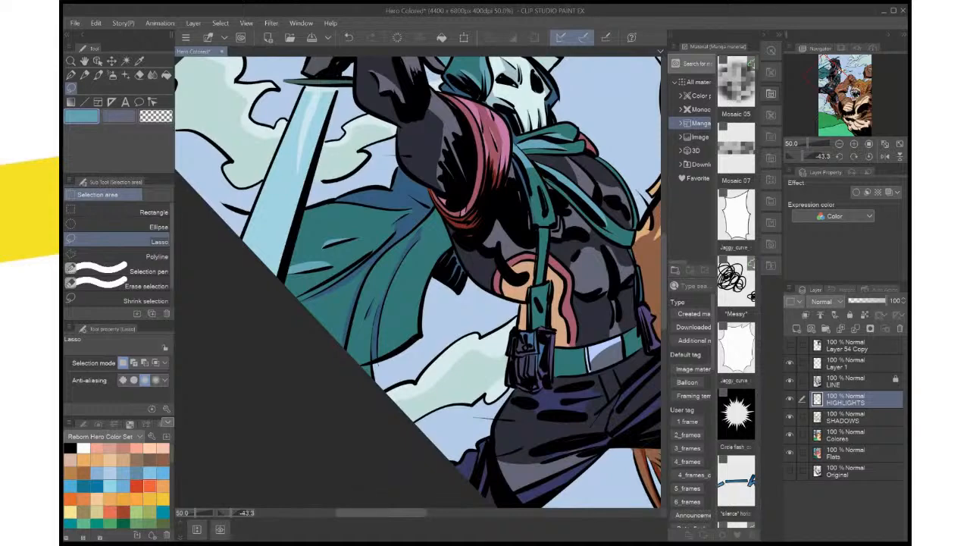
pyautogui.moveTo(449, 241)
pyautogui.mouseDown()
pyautogui.moveTo(380, 331)
pyautogui.moveTo(441, 259)
pyautogui.moveTo(410, 346)
pyautogui.moveTo(383, 359)
pyautogui.moveTo(379, 348)
pyautogui.mouseUp()
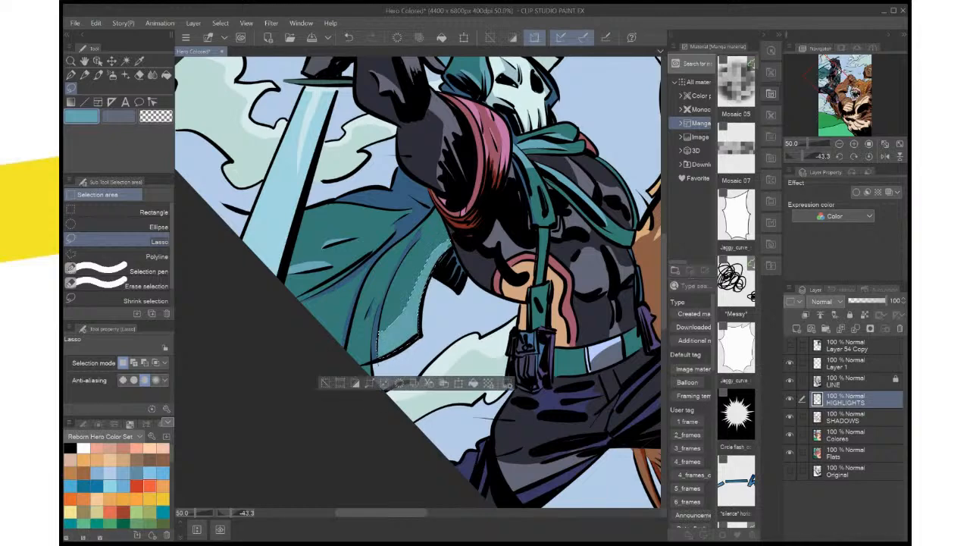
pyautogui.hotkey('ctrl', 'd')
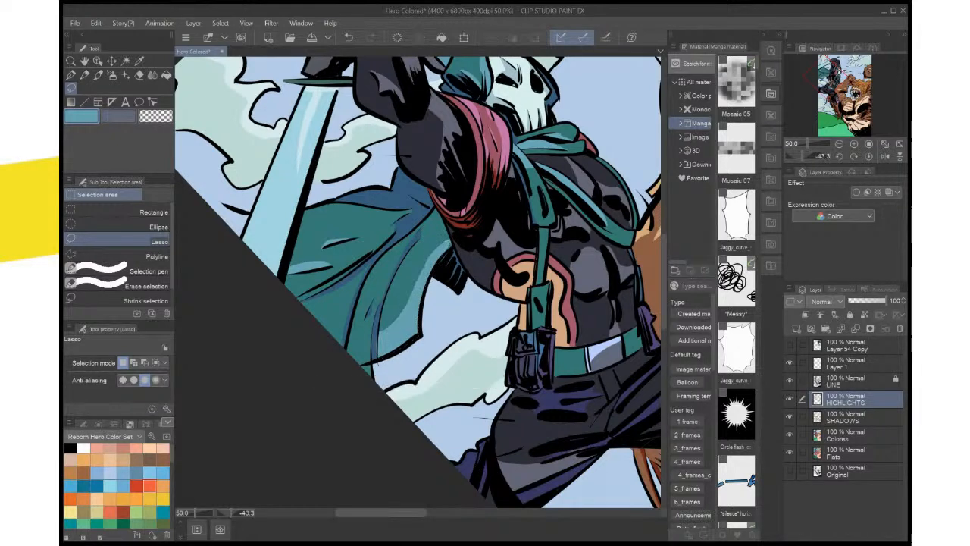
# Fill a broad light teal-blue highlight along the upper edge of the cape beside the sword blade, and save the illustration
pyautogui.moveTo(379, 250); pyautogui.dragTo(469, 293)
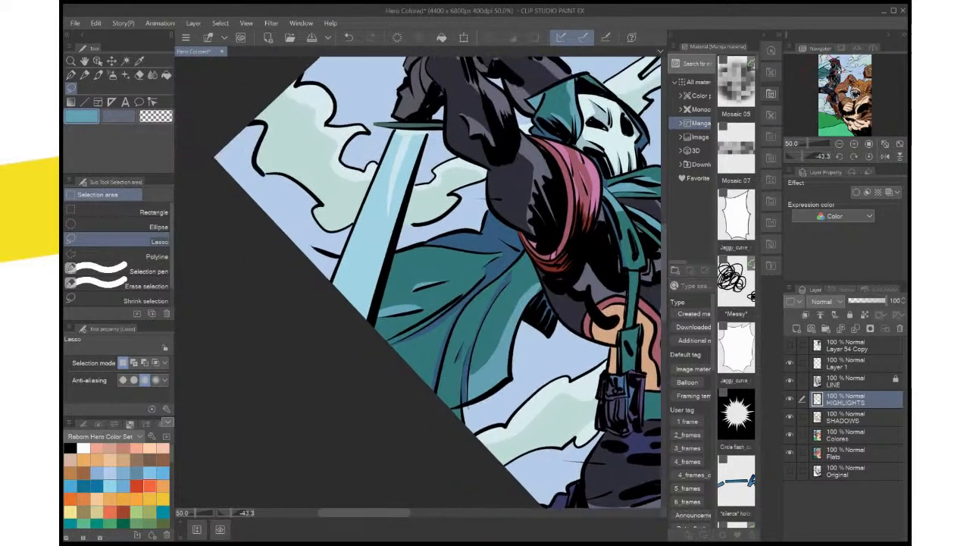
pyautogui.moveTo(502, 251)
pyautogui.mouseDown()
pyautogui.moveTo(385, 288)
pyautogui.moveTo(400, 256)
pyautogui.moveTo(420, 247)
pyautogui.mouseUp()
pyautogui.moveTo(496, 253); pyautogui.dragTo(501, 252)
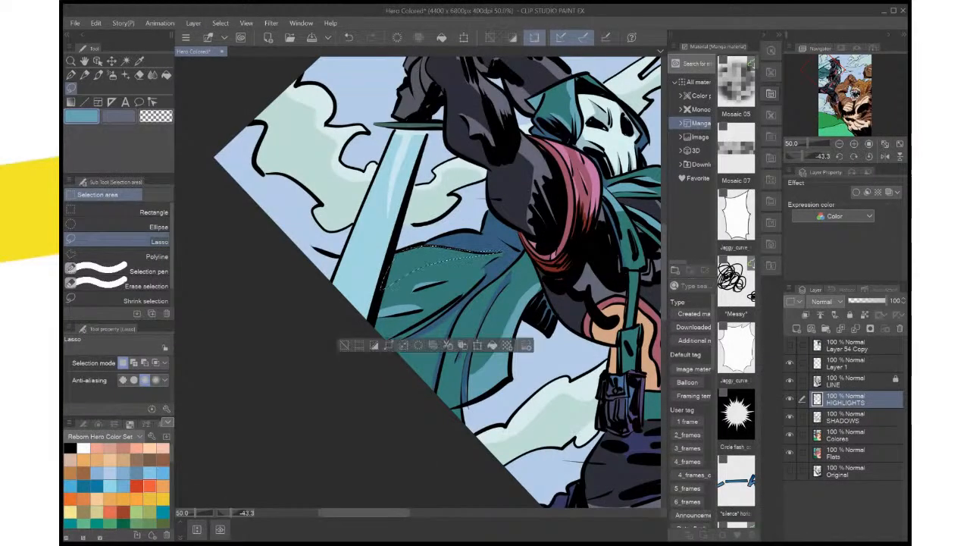
pyautogui.scroll(2, 498, 271)
pyautogui.scroll(1, 488, 265)
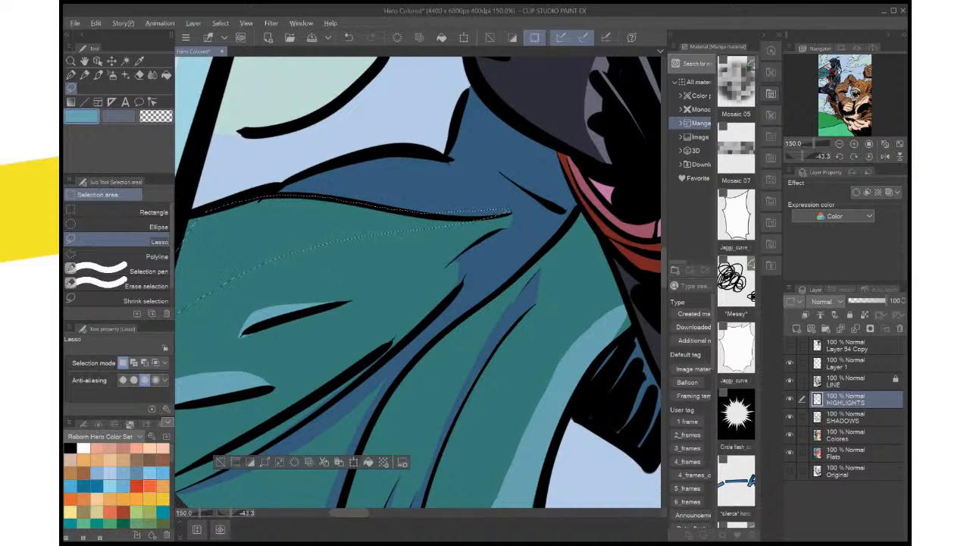
pyautogui.moveTo(513, 205); pyautogui.dragTo(455, 200)
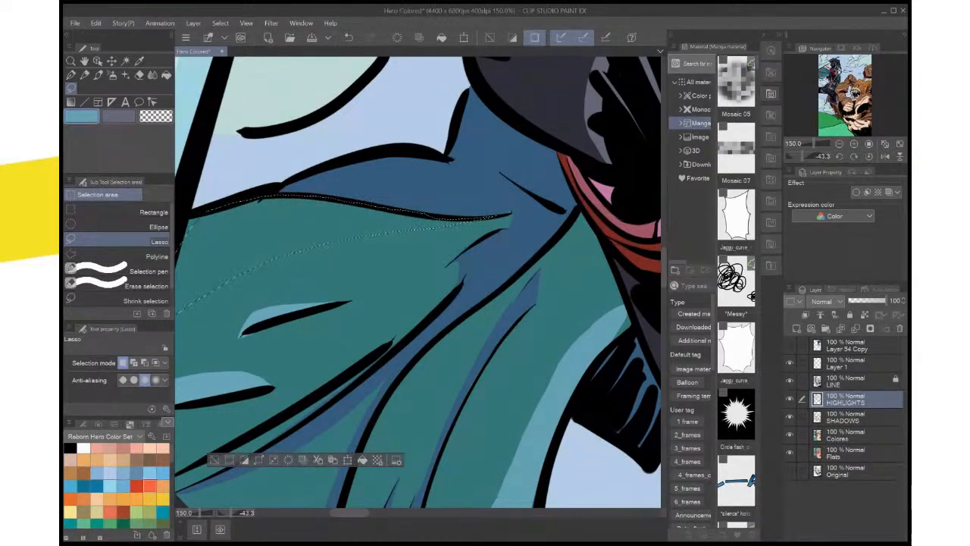
pyautogui.hotkey('ctrl', 'z')
pyautogui.moveTo(348, 265); pyautogui.dragTo(490, 327)
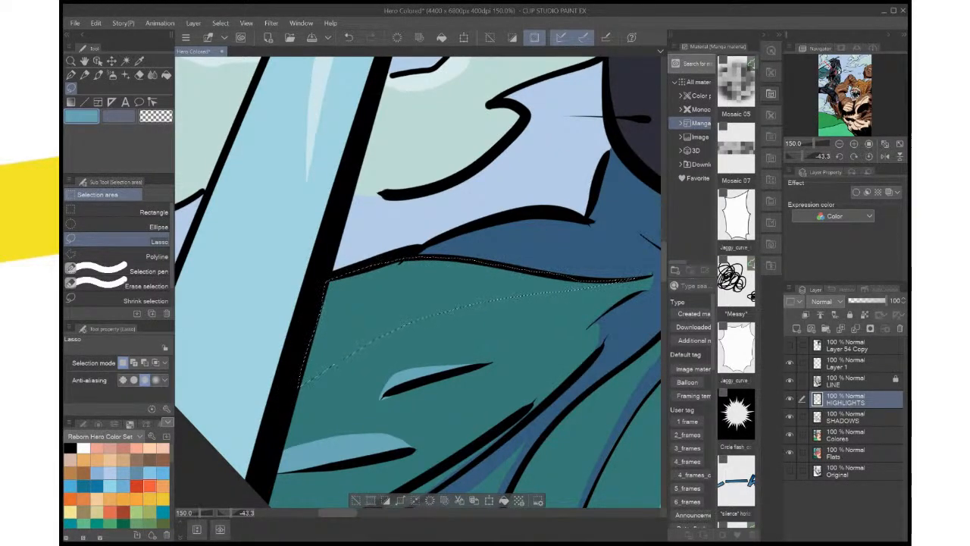
pyautogui.hotkey('ctrl', 'd')
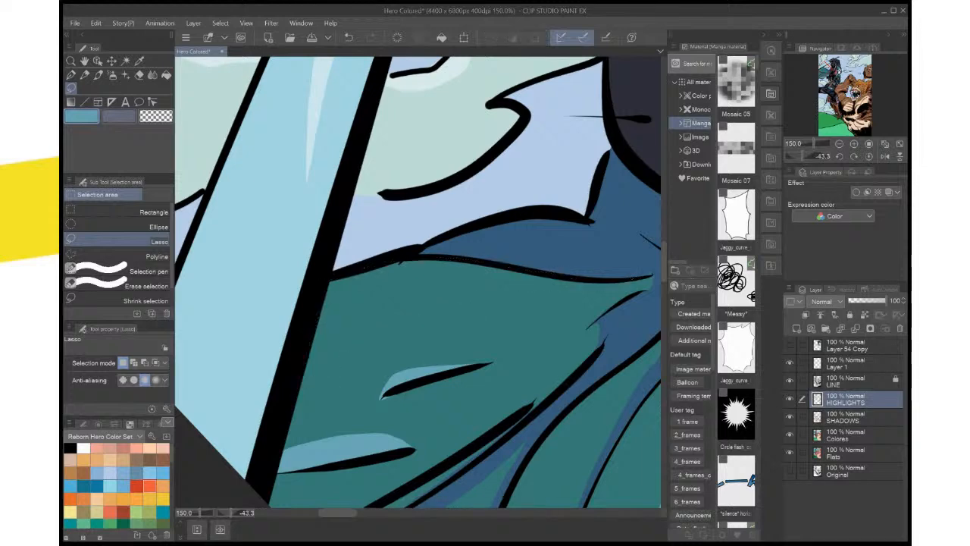
pyautogui.moveTo(308, 348); pyautogui.dragTo(301, 386)
pyautogui.click(503, 500)
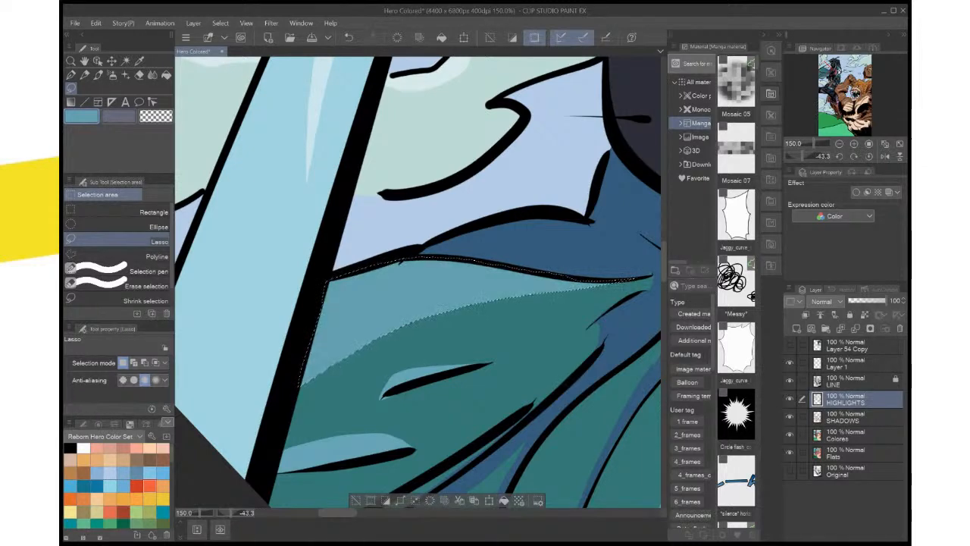
pyautogui.hotkey('ctrl', 'd')
pyautogui.click(869, 156)
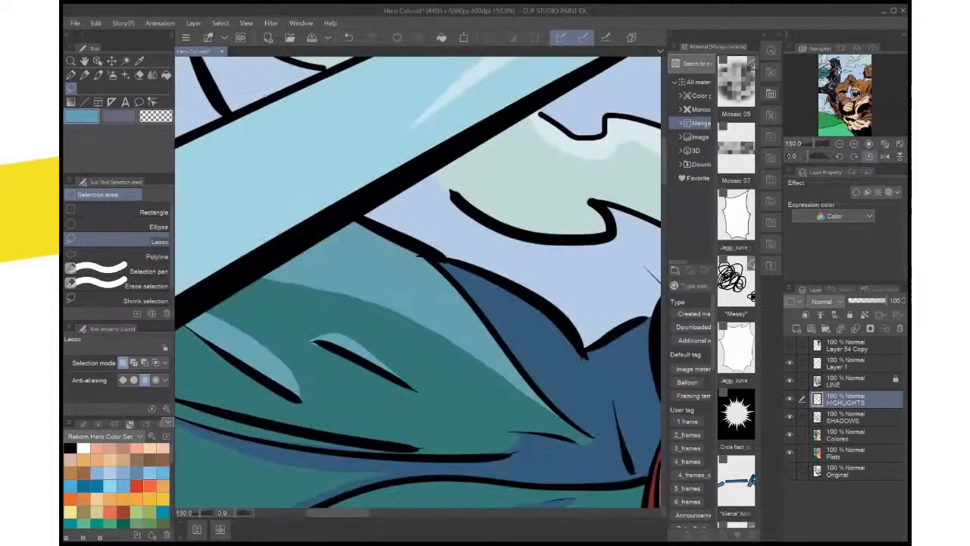
pyautogui.hotkey('ctrl', '0')
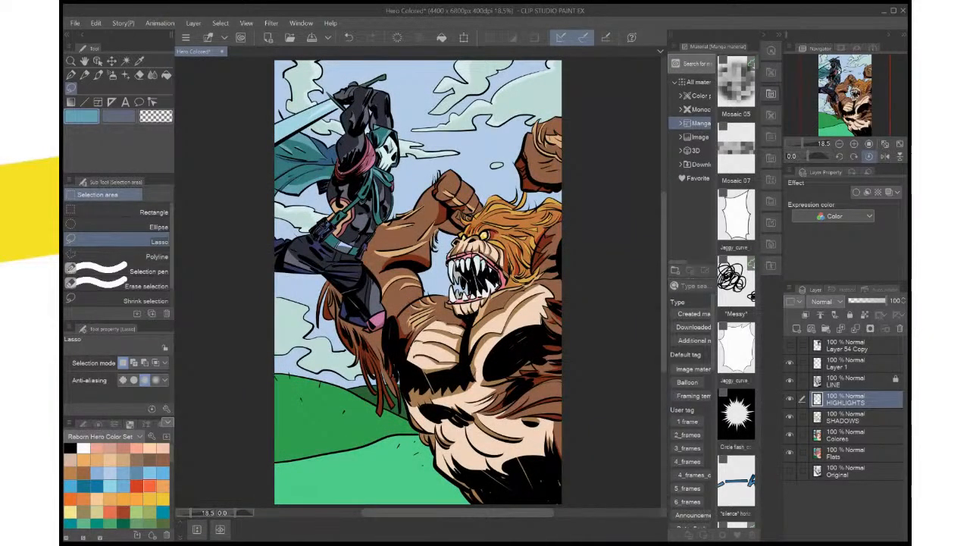
pyautogui.hotkey('ctrl', 's')
# Fill the narrow strip between the two dark fold lines in the middle of the cape with the light teal-blue highlight
pyautogui.hotkey('ctrl', '+')
pyautogui.hotkey('ctrl', '+')
pyautogui.hotkey('ctrl', '+')
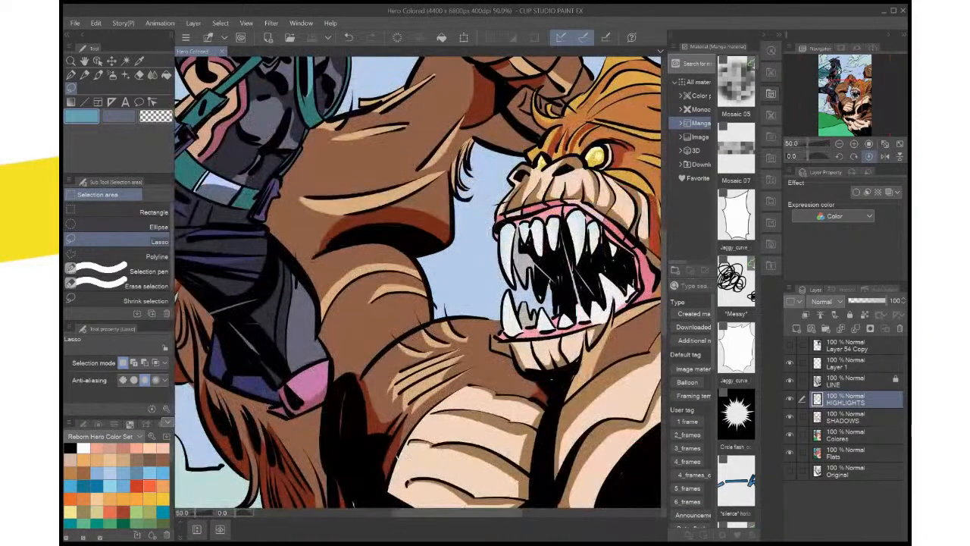
pyautogui.moveTo(303, 213); pyautogui.dragTo(592, 434)
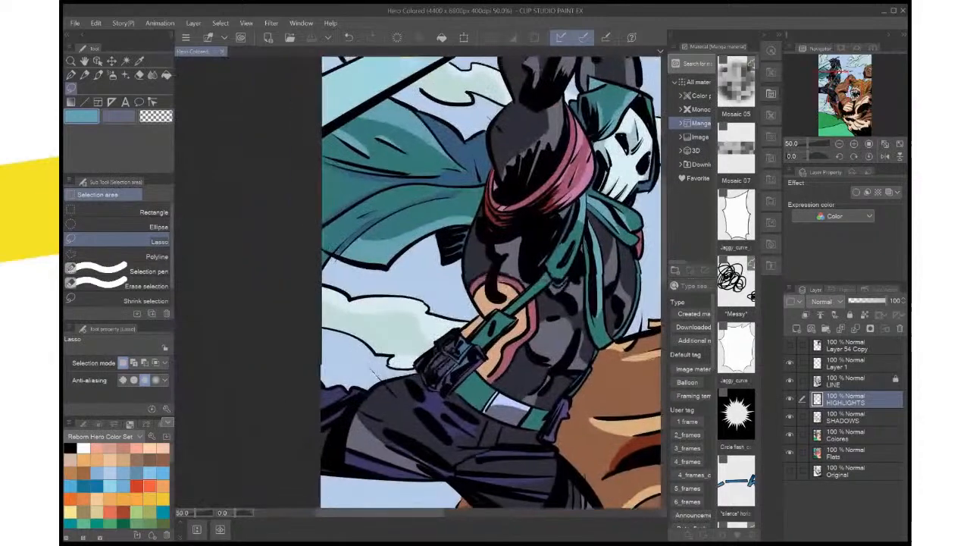
pyautogui.moveTo(388, 156); pyautogui.dragTo(493, 251)
pyautogui.scroll(-2, 492, 251)
pyautogui.scroll(2, 493, 251)
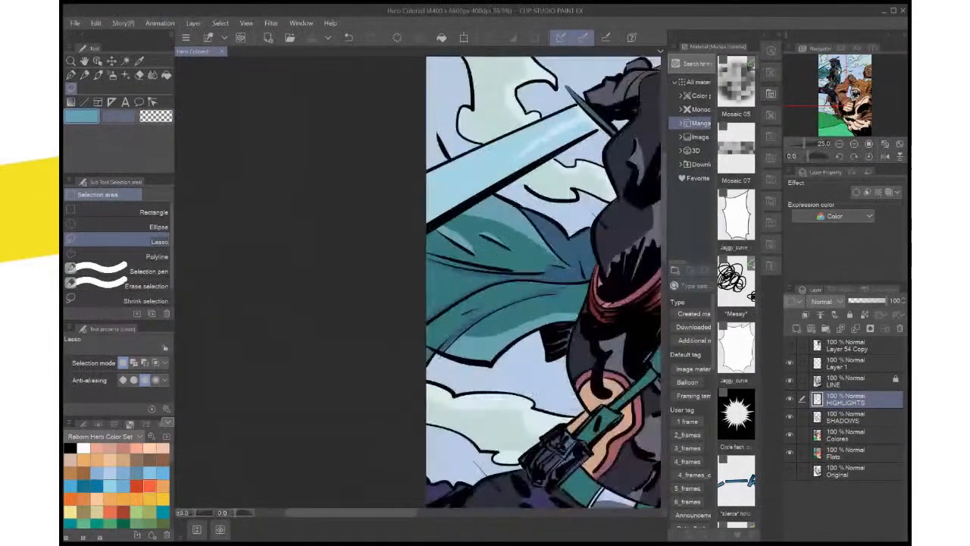
pyautogui.scroll(3, 491, 261)
pyautogui.moveTo(491, 260); pyautogui.dragTo(429, 206)
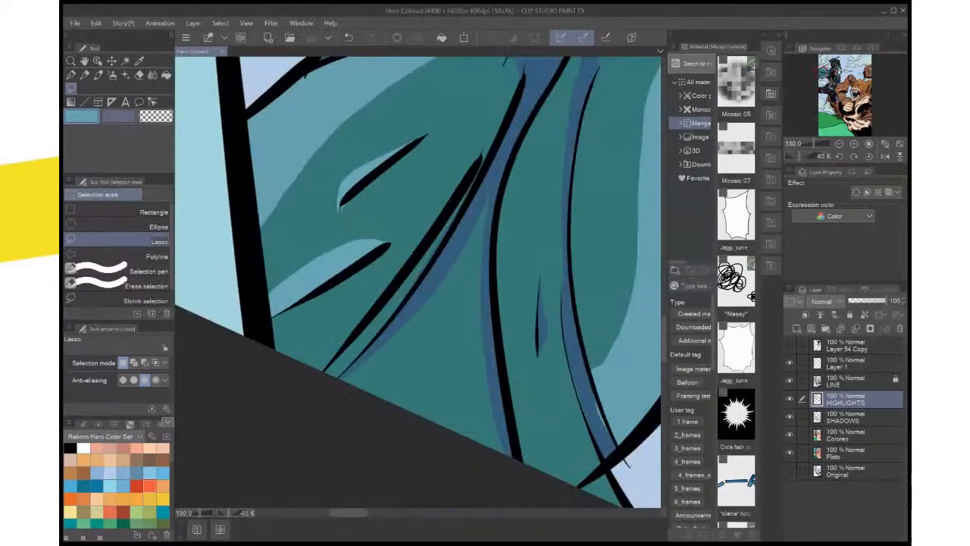
pyautogui.moveTo(483, 153)
pyautogui.mouseDown()
pyautogui.moveTo(432, 262)
pyautogui.moveTo(377, 339)
pyautogui.mouseUp()
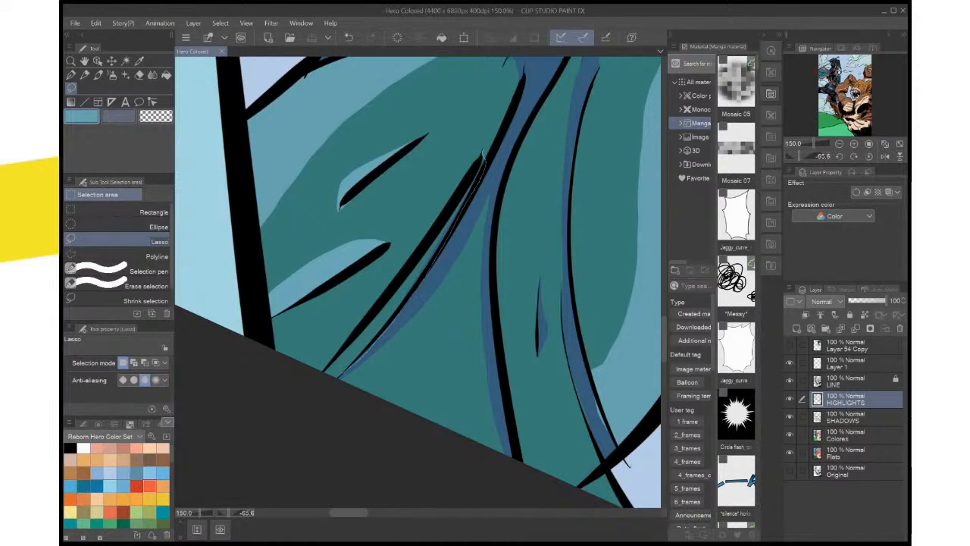
pyautogui.moveTo(323, 374); pyautogui.dragTo(478, 160)
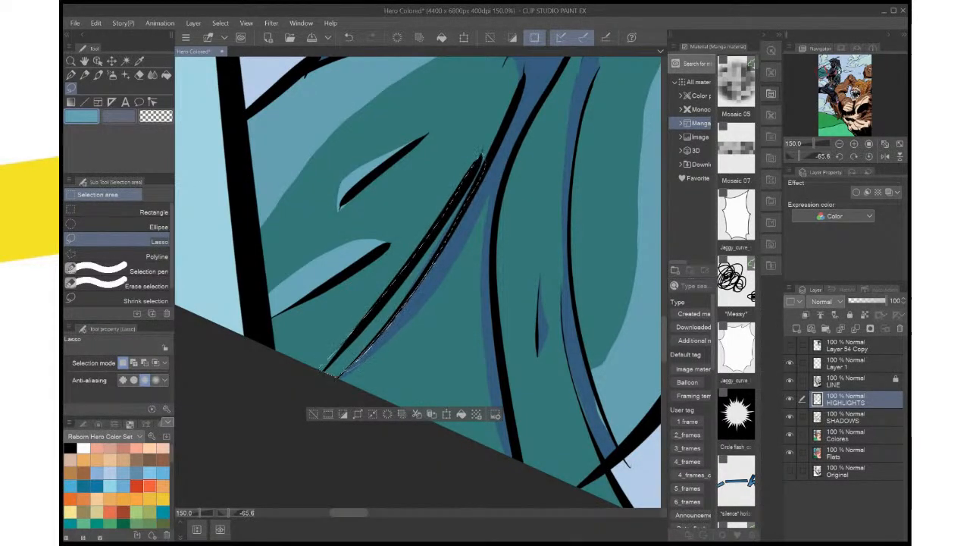
pyautogui.hotkey('ctrl', 'd')
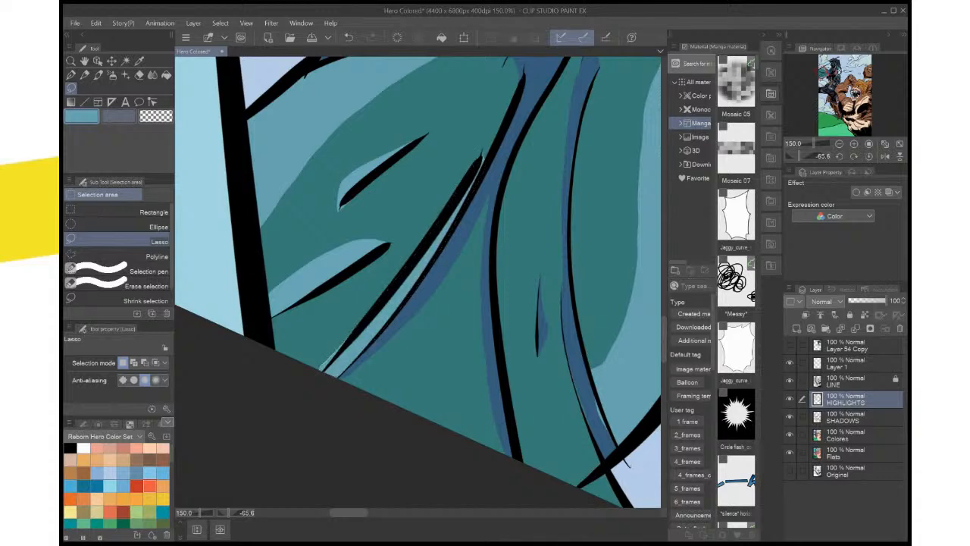
pyautogui.click(870, 156)
pyautogui.click(869, 143)
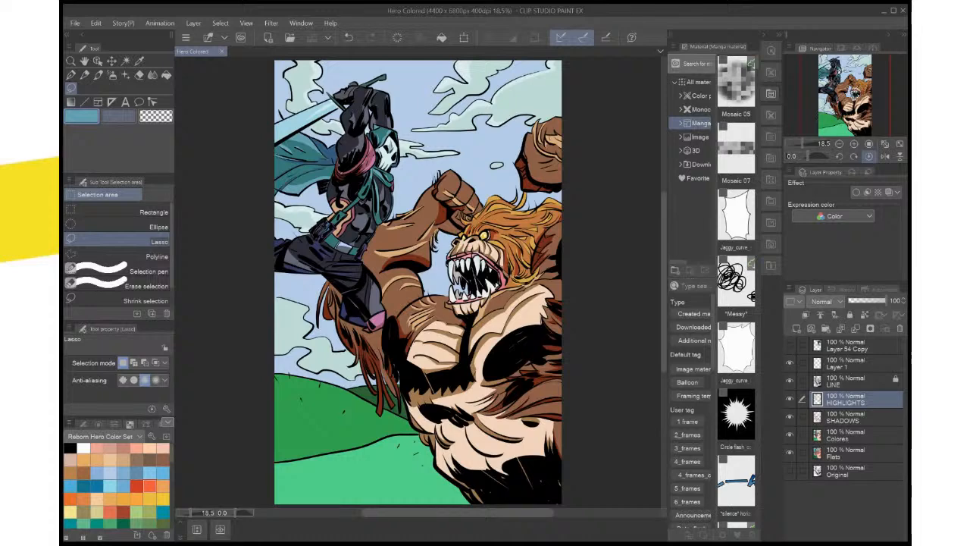
# Fill a small light teal-blue highlight on the green strap across the hero's chest
pyautogui.hotkey('ctrl', '+')
pyautogui.hotkey('ctrl', '+')
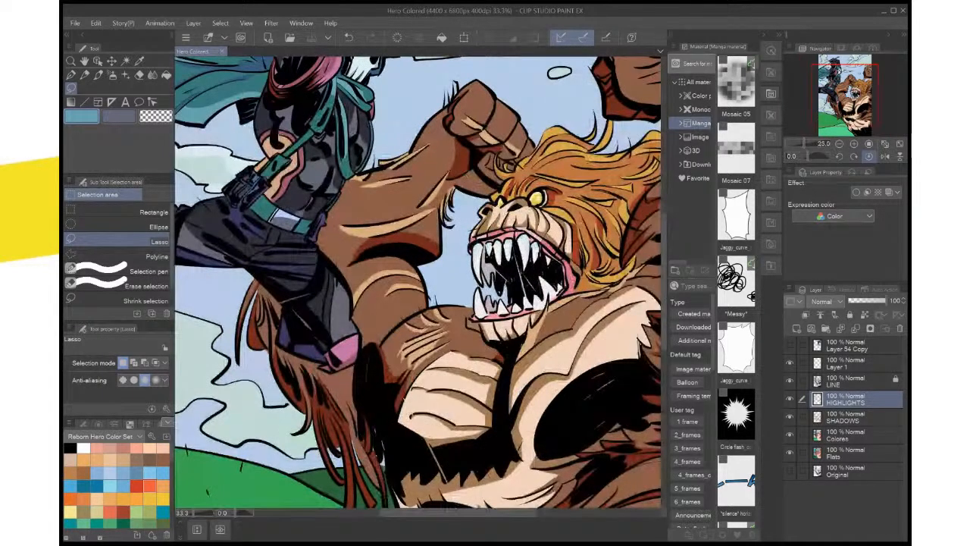
pyautogui.hotkey('ctrl', '+')
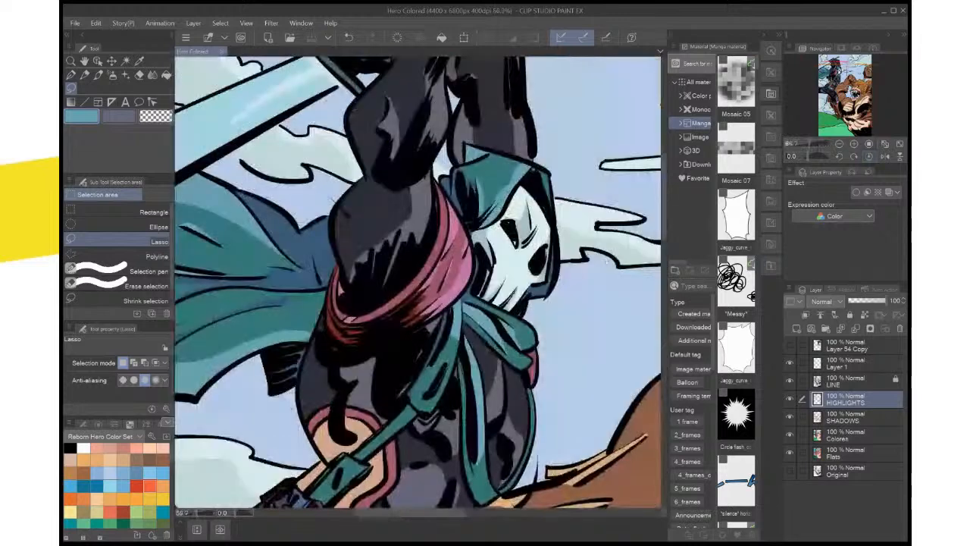
pyautogui.moveTo(421, 388)
pyautogui.mouseDown()
pyautogui.moveTo(424, 397)
pyautogui.moveTo(435, 392)
pyautogui.moveTo(447, 372)
pyautogui.moveTo(426, 395)
pyautogui.mouseUp()
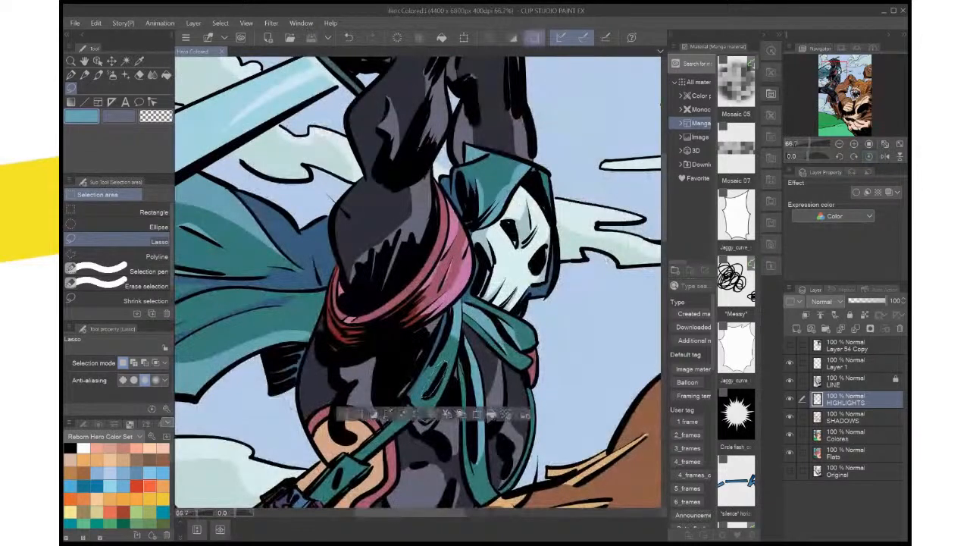
pyautogui.hotkey('ctrl', 'd')
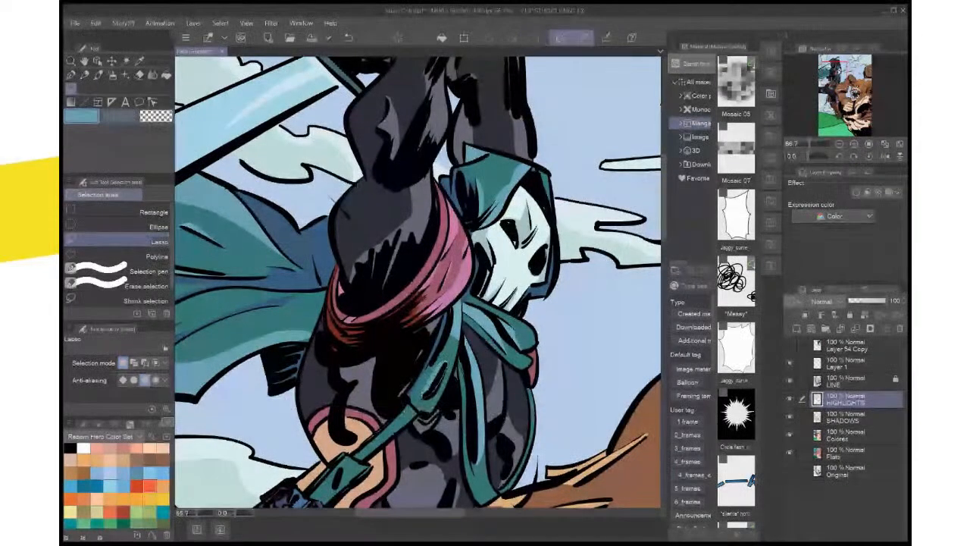
pyautogui.hotkey('ctrl', '0')
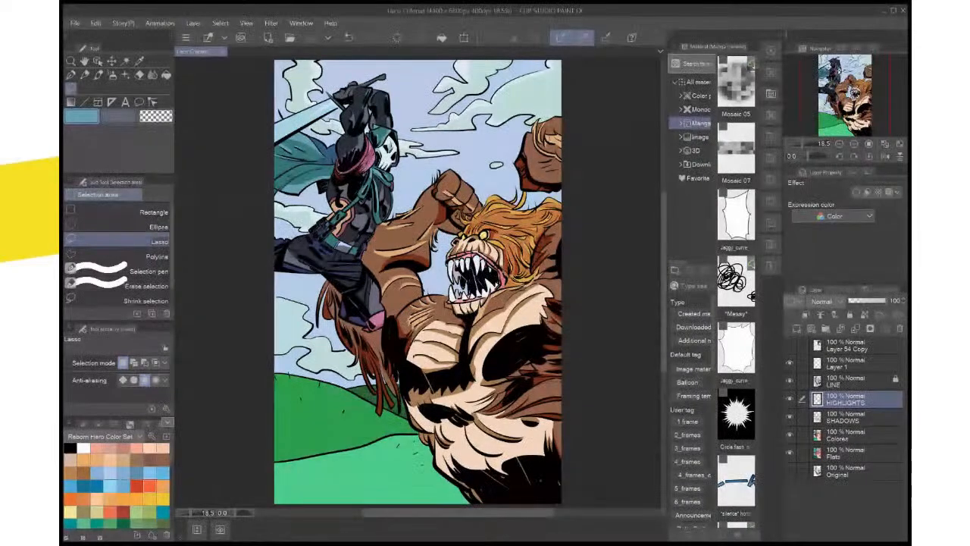
# Outline a thin band along the sword blade's upper edge and fill it with the pale blue sampled from the blade's highlight
pyautogui.scroll(-6, 493, 382)
pyautogui.scroll(6, 494, 382)
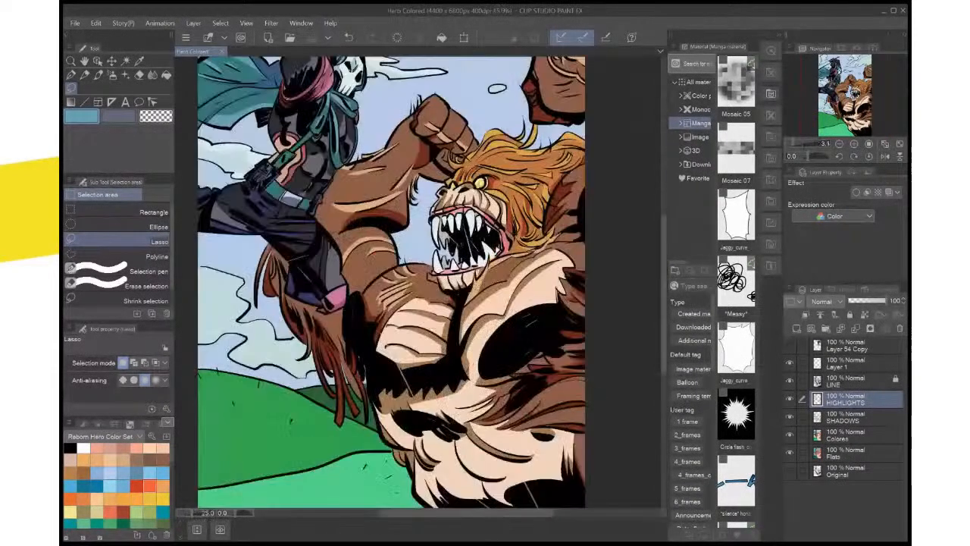
pyautogui.scroll(2, 493, 382)
pyautogui.moveTo(854, 106); pyautogui.dragTo(824, 63)
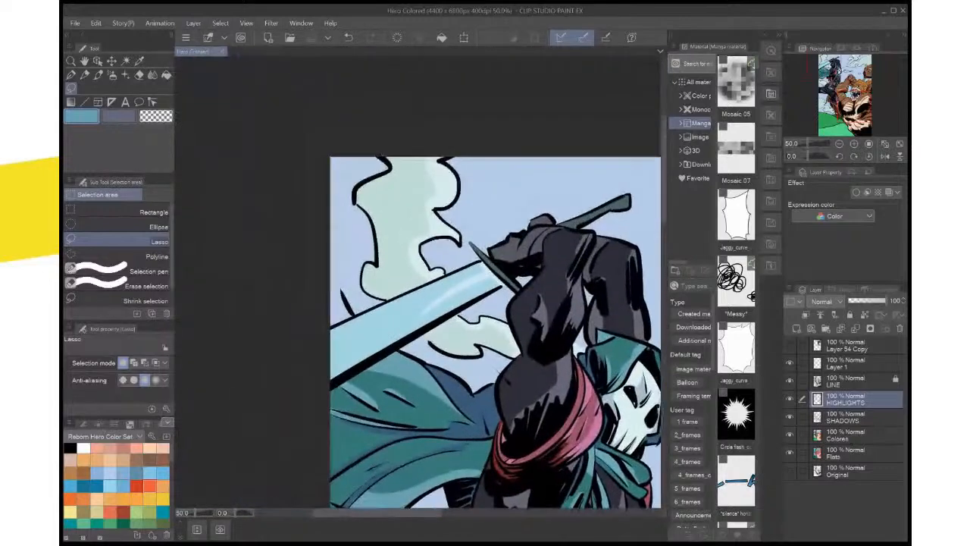
pyautogui.moveTo(482, 268)
pyautogui.mouseDown()
pyautogui.moveTo(331, 338)
pyautogui.moveTo(351, 319)
pyautogui.moveTo(477, 269)
pyautogui.mouseUp()
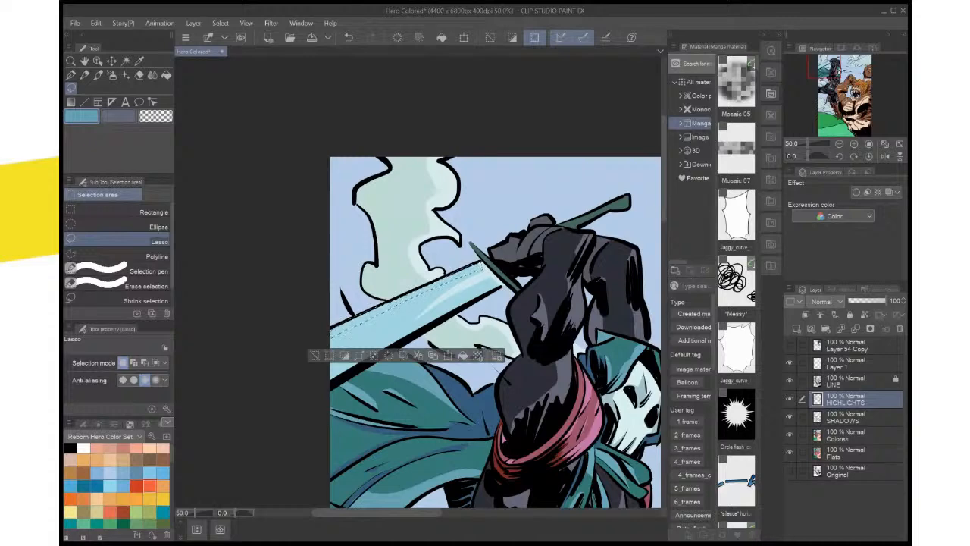
pyautogui.press('i')
pyautogui.click(452, 294)
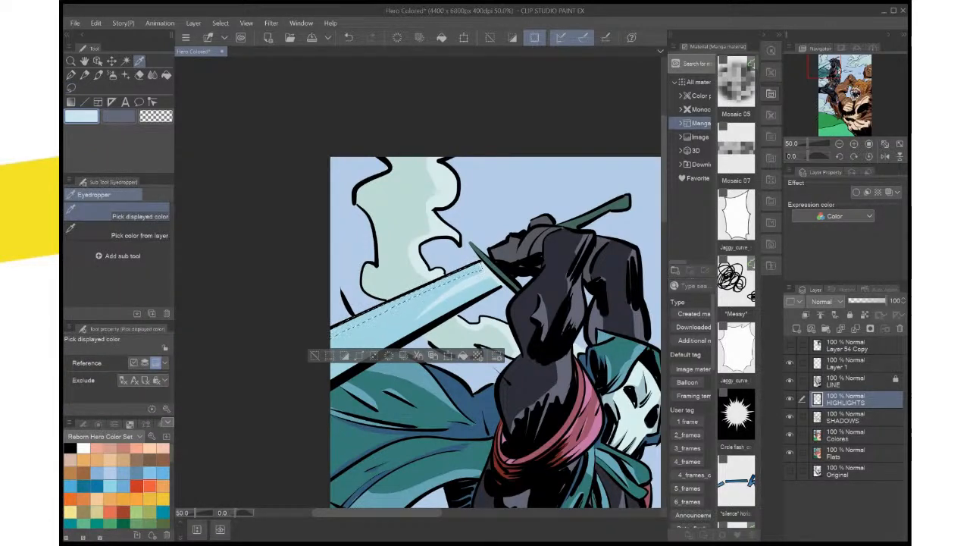
pyautogui.hotkey('alt', 'Delete')
pyautogui.hotkey('ctrl', 'd')
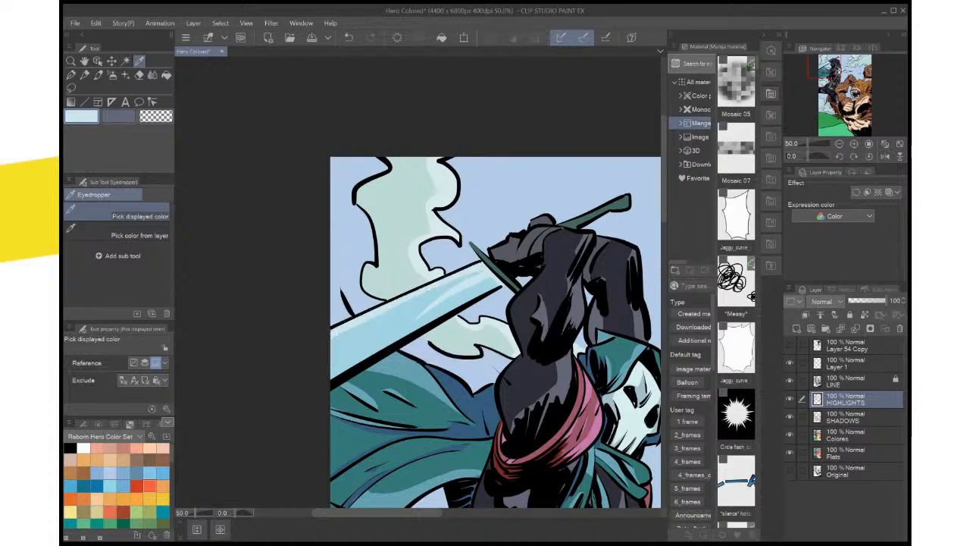
# Fill a wider pale-blue highlight across the sword blade toward the page edge, and save the illustration
pyautogui.press('m')
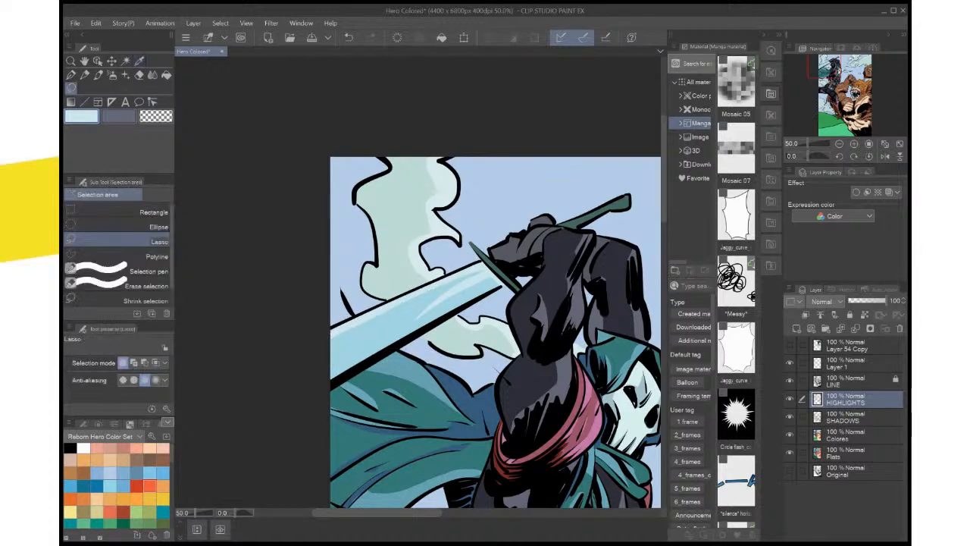
pyautogui.moveTo(444, 279)
pyautogui.mouseDown()
pyautogui.moveTo(365, 325)
pyautogui.moveTo(328, 383)
pyautogui.mouseUp()
pyautogui.moveTo(329, 334); pyautogui.dragTo(442, 280)
pyautogui.click(445, 395)
pyautogui.hotkey('ctrl', 'd')
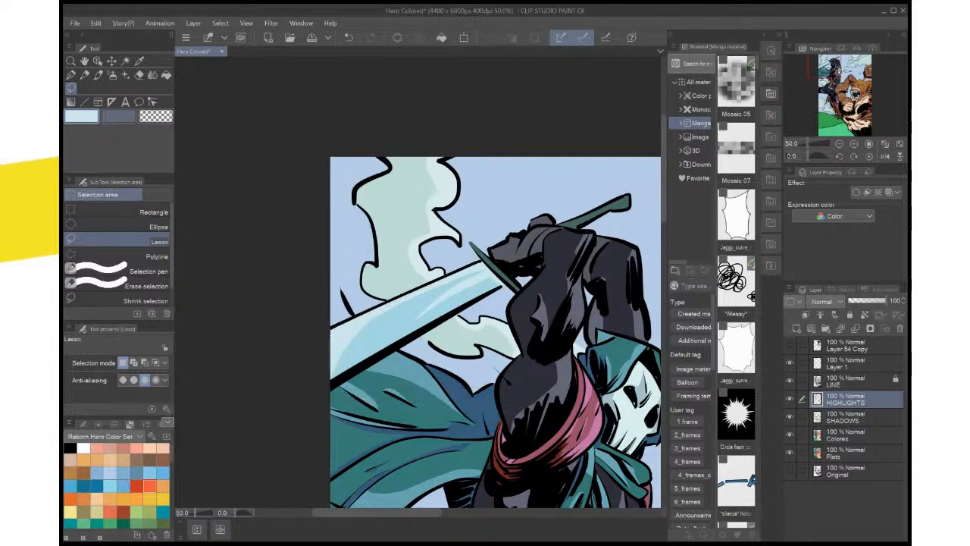
pyautogui.hotkey('ctrl', '0')
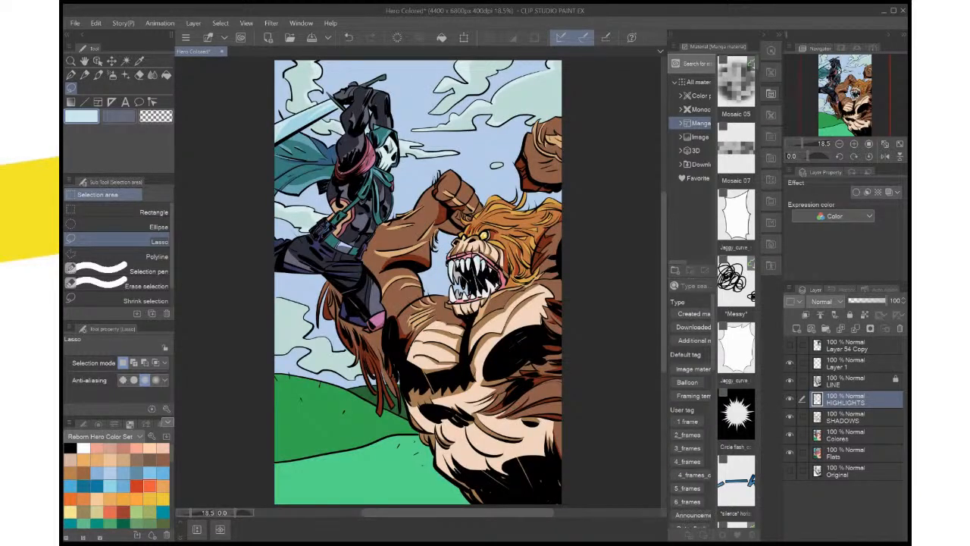
pyautogui.hotkey('ctrl', 's')
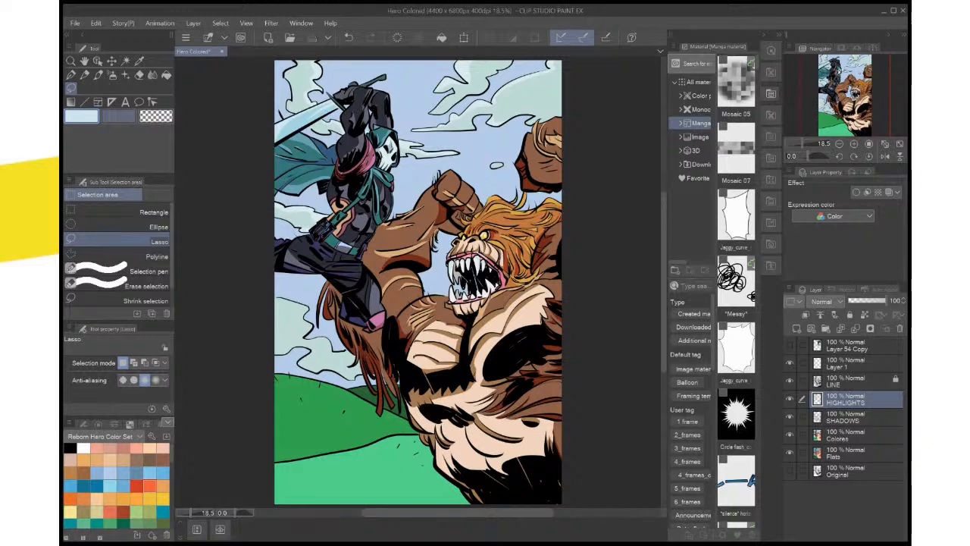